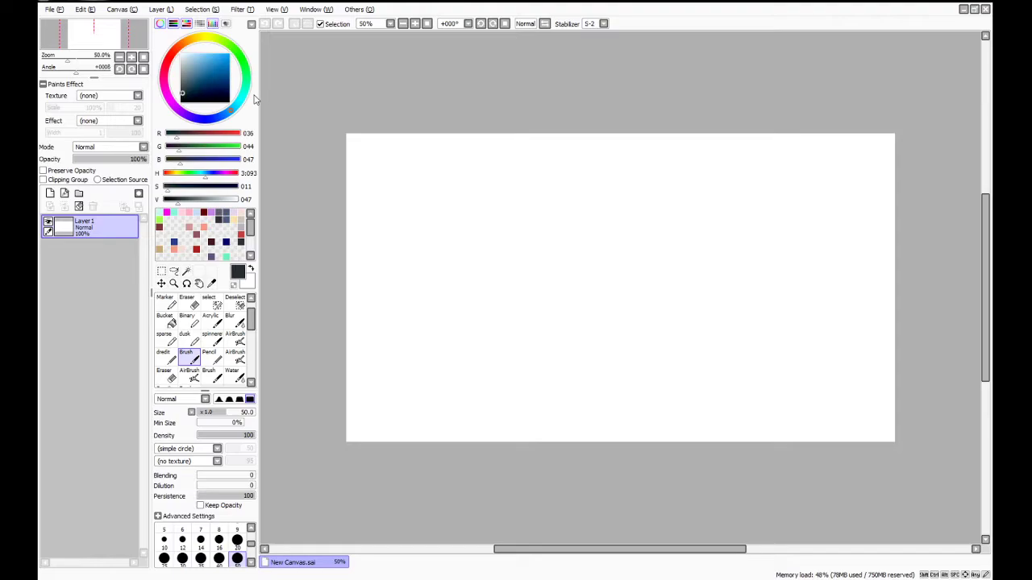
{"action": "left_click_drag", "start_coordinate": [588, 549], "coordinate": [610, 538]}
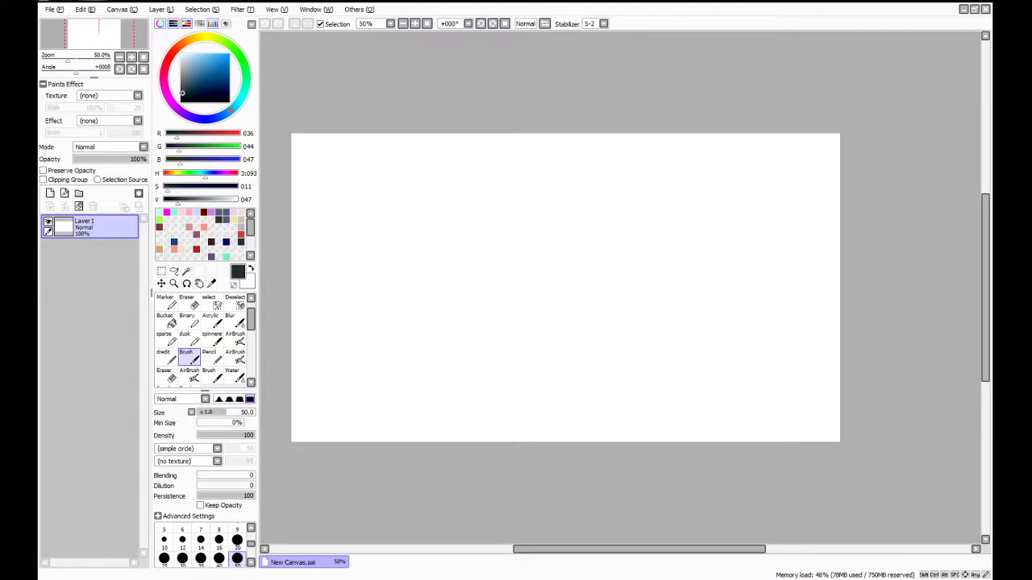
{"action": "left_click", "coordinate": [209, 376]}
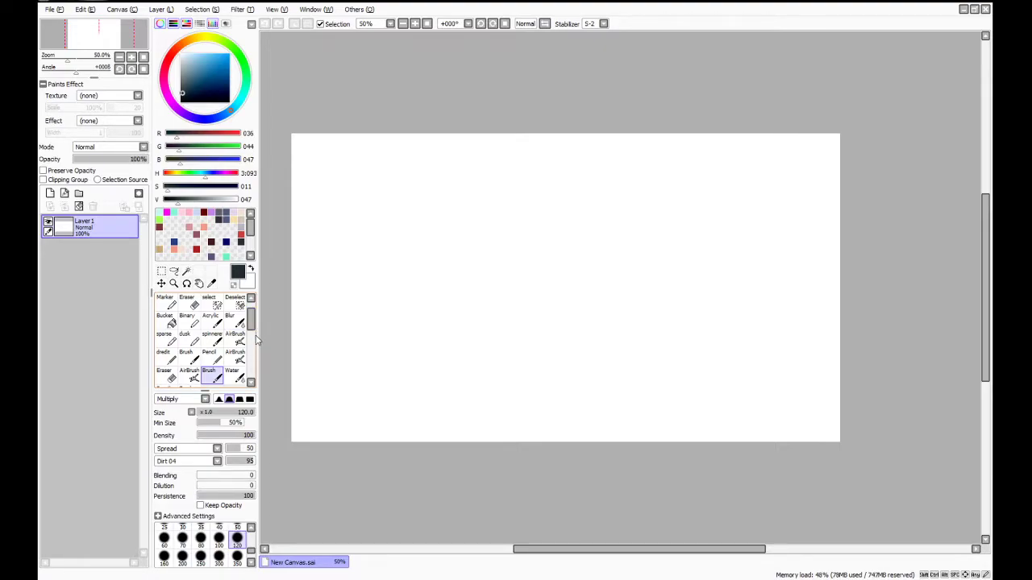
{"action": "left_click", "coordinate": [191, 365]}
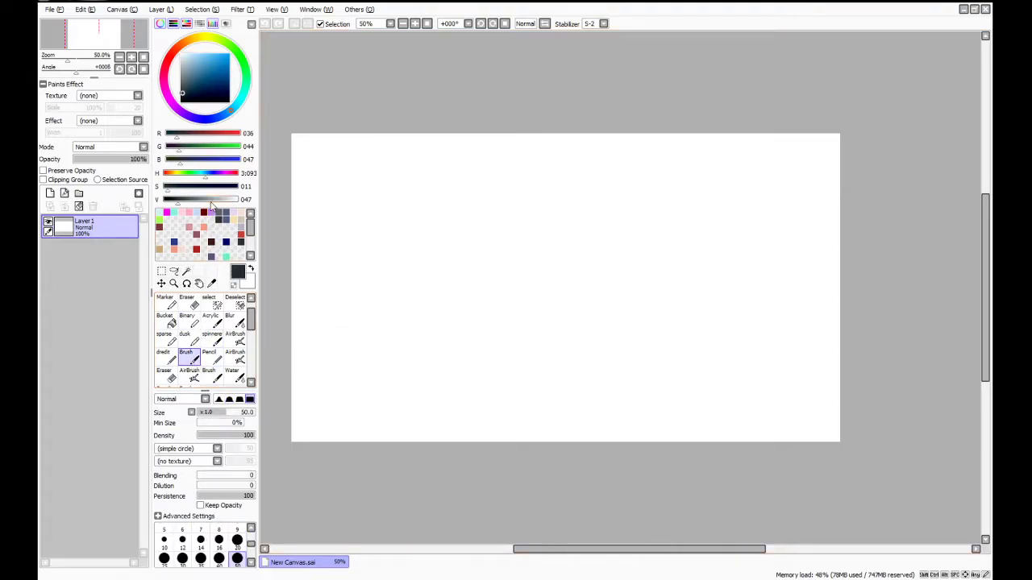
{"action": "left_click", "coordinate": [211, 212]}
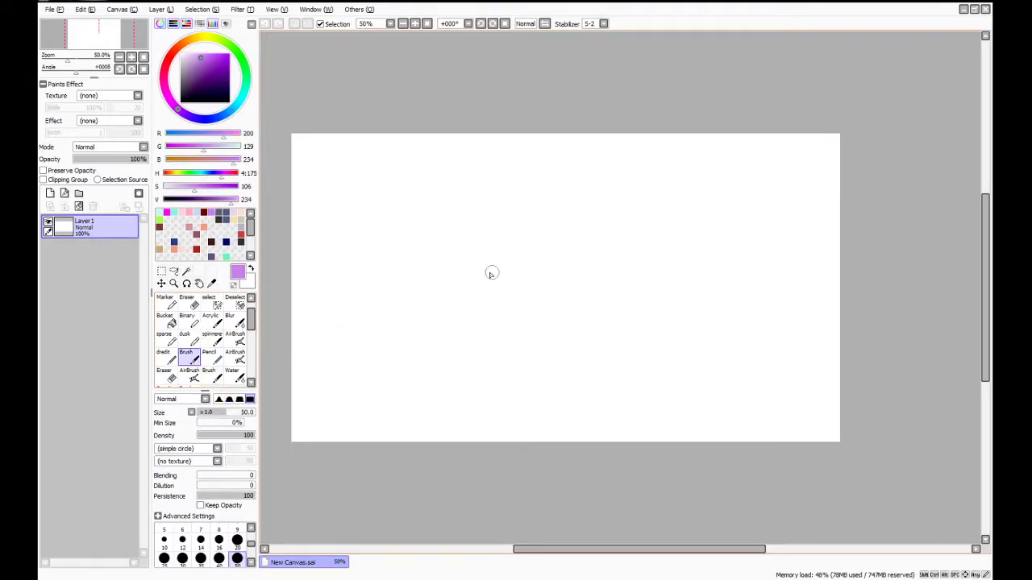
{"action": "left_click", "coordinate": [210, 359]}
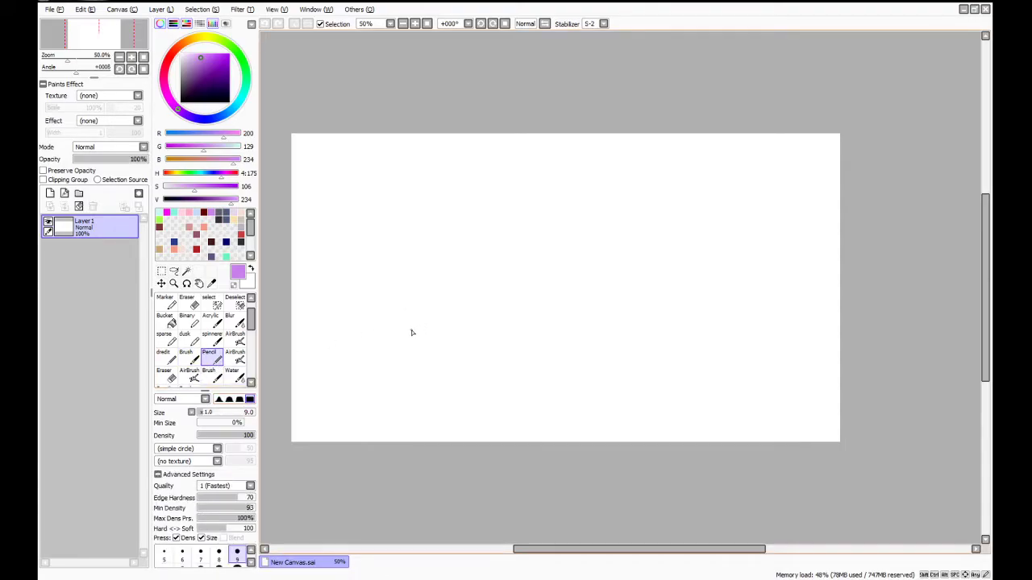
{"action": "left_click", "coordinate": [188, 359]}
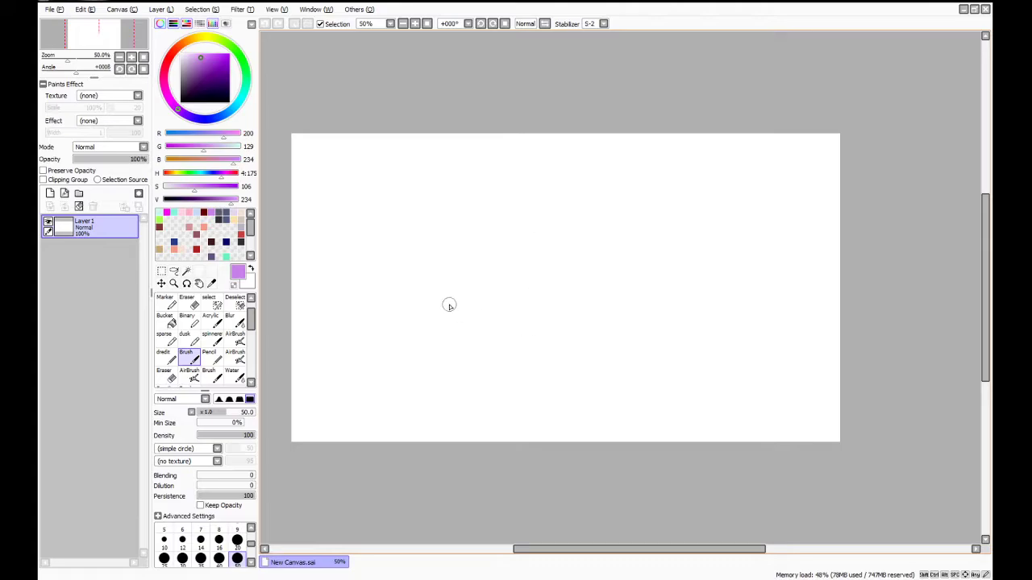
Sketch a rough head circle, a curved spine and two leg guide lines with the size 4 Pencil in dark blue
{"action": "left_click", "coordinate": [209, 357]}
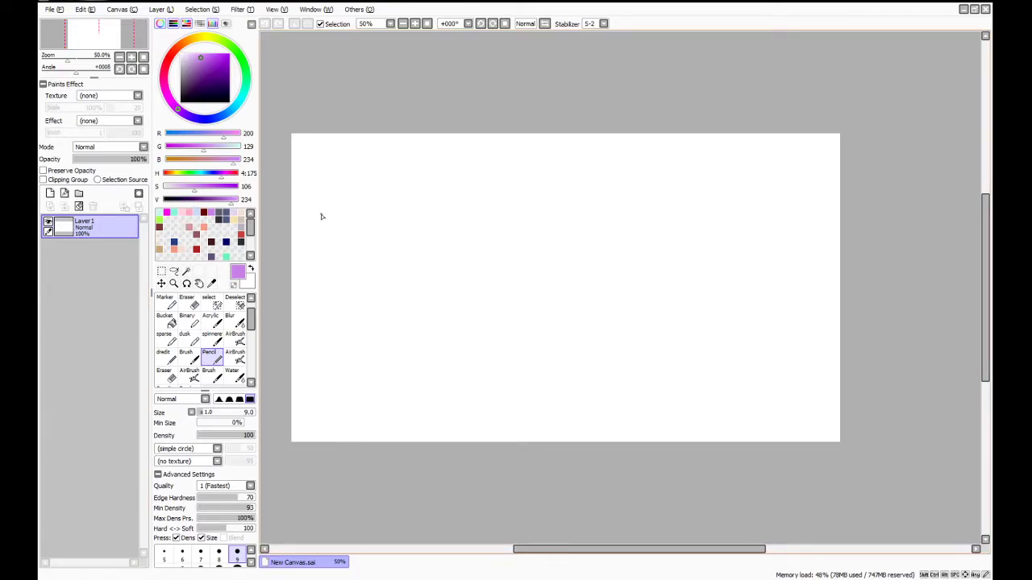
{"action": "left_click", "coordinate": [38, 315]}
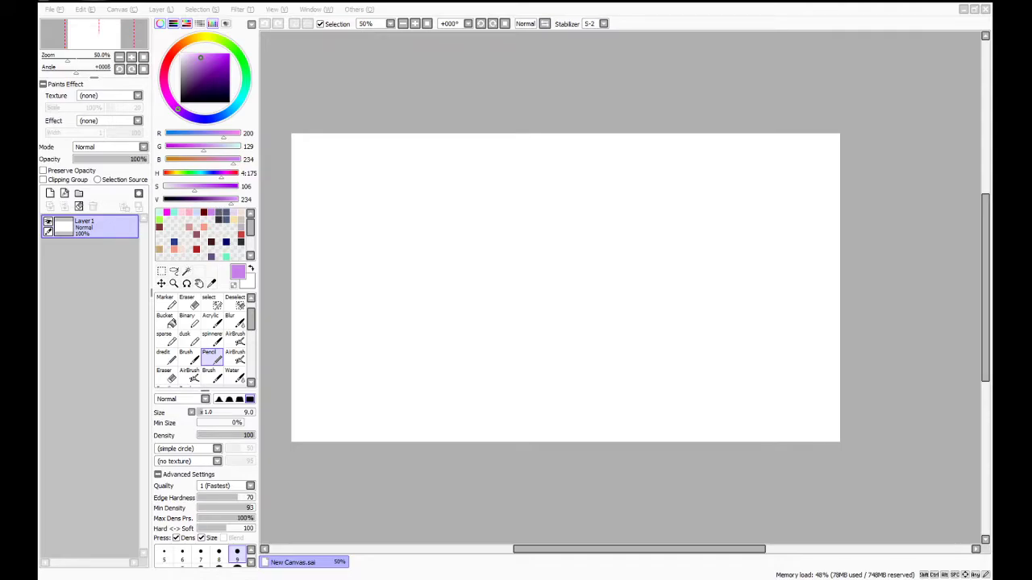
{"action": "key", "text": "alt+Tab"}
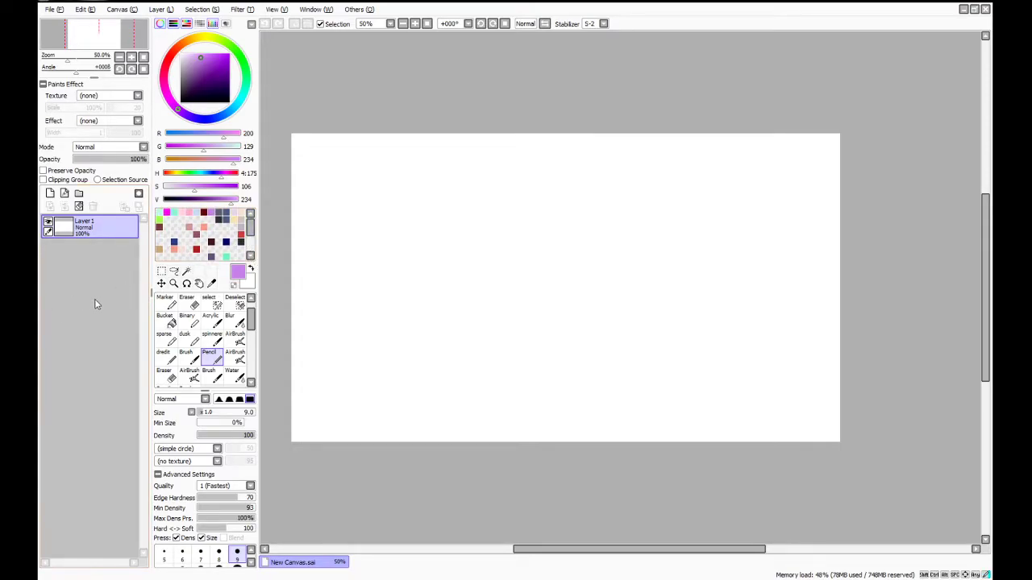
{"action": "left_click", "coordinate": [174, 242]}
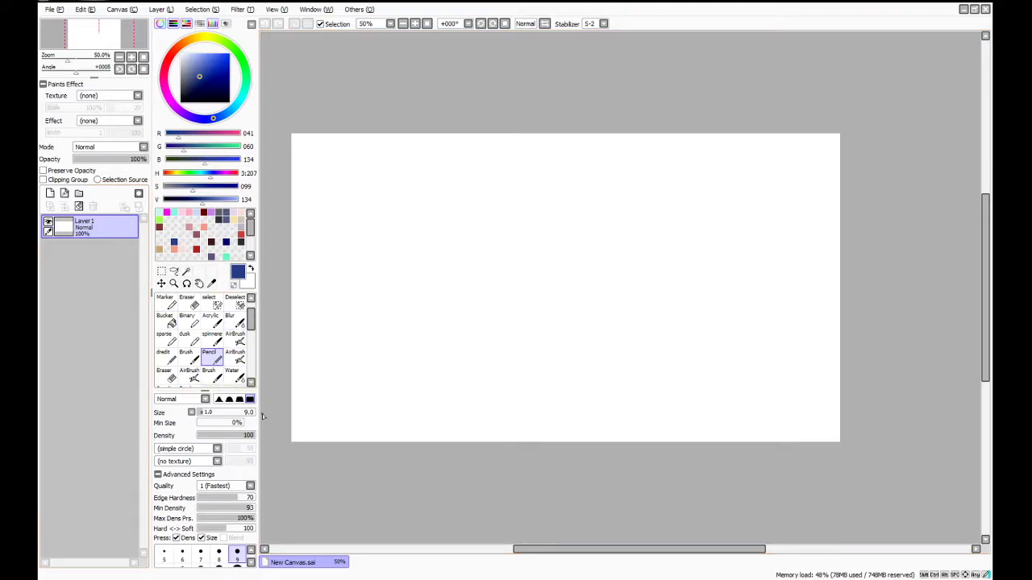
{"action": "scroll", "coordinate": [237, 557], "scroll_direction": "up", "scroll_amount": 5}
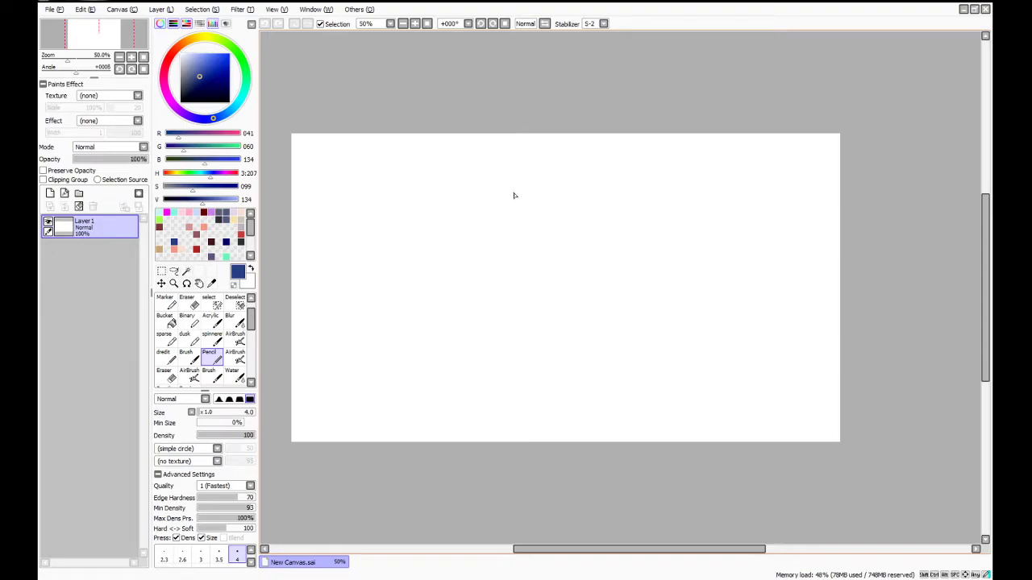
{"action": "mouse_move", "coordinate": [452, 174]}
{"action": "left_mouse_down"}
{"action": "mouse_move", "coordinate": [433, 162]}
{"action": "mouse_move", "coordinate": [509, 245]}
{"action": "mouse_move", "coordinate": [385, 225]}
{"action": "mouse_move", "coordinate": [418, 174]}
{"action": "mouse_move", "coordinate": [484, 161]}
{"action": "mouse_move", "coordinate": [507, 228]}
{"action": "mouse_move", "coordinate": [606, 305]}
{"action": "left_mouse_up"}
{"action": "mouse_move", "coordinate": [486, 255]}
{"action": "left_mouse_down"}
{"action": "mouse_move", "coordinate": [524, 286]}
{"action": "mouse_move", "coordinate": [627, 302]}
{"action": "mouse_move", "coordinate": [508, 371]}
{"action": "mouse_move", "coordinate": [585, 418]}
{"action": "left_mouse_up"}
{"action": "left_click_drag", "start_coordinate": [508, 369], "coordinate": [606, 421]}
{"action": "mouse_move", "coordinate": [613, 308]}
{"action": "left_mouse_down"}
{"action": "mouse_move", "coordinate": [658, 356]}
{"action": "mouse_move", "coordinate": [740, 373]}
{"action": "left_mouse_up"}
{"action": "mouse_move", "coordinate": [674, 357]}
{"action": "left_mouse_down"}
{"action": "mouse_move", "coordinate": [762, 379]}
{"action": "mouse_move", "coordinate": [794, 400]}
{"action": "left_mouse_up"}
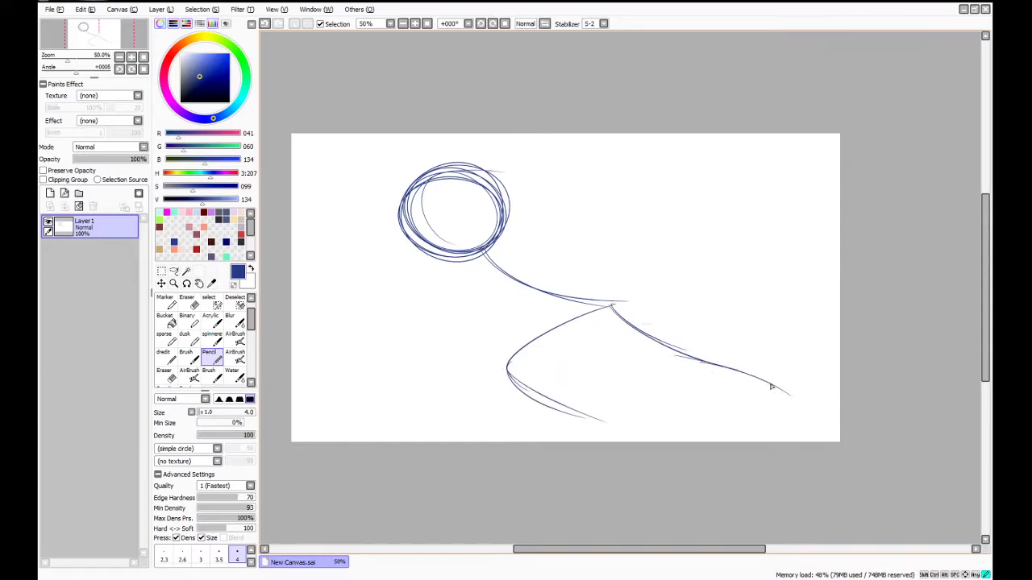
Sketch the bent guide lines for both arms, extending from the upper part of the spine
{"action": "mouse_move", "coordinate": [499, 268]}
{"action": "left_mouse_down"}
{"action": "mouse_move", "coordinate": [599, 242]}
{"action": "mouse_move", "coordinate": [530, 339]}
{"action": "left_mouse_up"}
{"action": "left_click_drag", "start_coordinate": [580, 256], "coordinate": [521, 335]}
{"action": "mouse_move", "coordinate": [499, 269]}
{"action": "left_mouse_down"}
{"action": "mouse_move", "coordinate": [428, 327]}
{"action": "mouse_move", "coordinate": [363, 279]}
{"action": "left_mouse_up"}
{"action": "left_click_drag", "start_coordinate": [426, 325], "coordinate": [364, 279]}
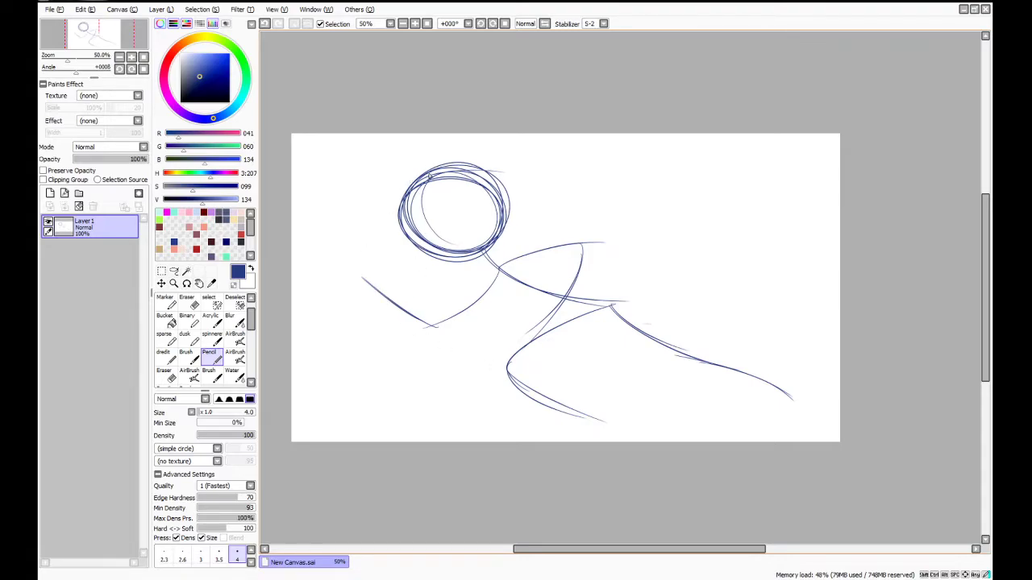
Add a curved vertical centre line and a horizontal eye line as face guides across the head circle
{"action": "mouse_move", "coordinate": [446, 162]}
{"action": "left_mouse_down"}
{"action": "mouse_move", "coordinate": [413, 192]}
{"action": "mouse_move", "coordinate": [424, 171]}
{"action": "mouse_move", "coordinate": [416, 242]}
{"action": "left_mouse_up"}
{"action": "mouse_move", "coordinate": [413, 151]}
{"action": "left_mouse_down"}
{"action": "mouse_move", "coordinate": [416, 282]}
{"action": "mouse_move", "coordinate": [403, 234]}
{"action": "mouse_move", "coordinate": [405, 167]}
{"action": "mouse_move", "coordinate": [427, 279]}
{"action": "left_mouse_up"}
{"action": "mouse_move", "coordinate": [412, 151]}
{"action": "left_mouse_down"}
{"action": "mouse_move", "coordinate": [392, 231]}
{"action": "mouse_move", "coordinate": [426, 271]}
{"action": "left_mouse_up"}
{"action": "left_click_drag", "start_coordinate": [408, 228], "coordinate": [493, 216]}
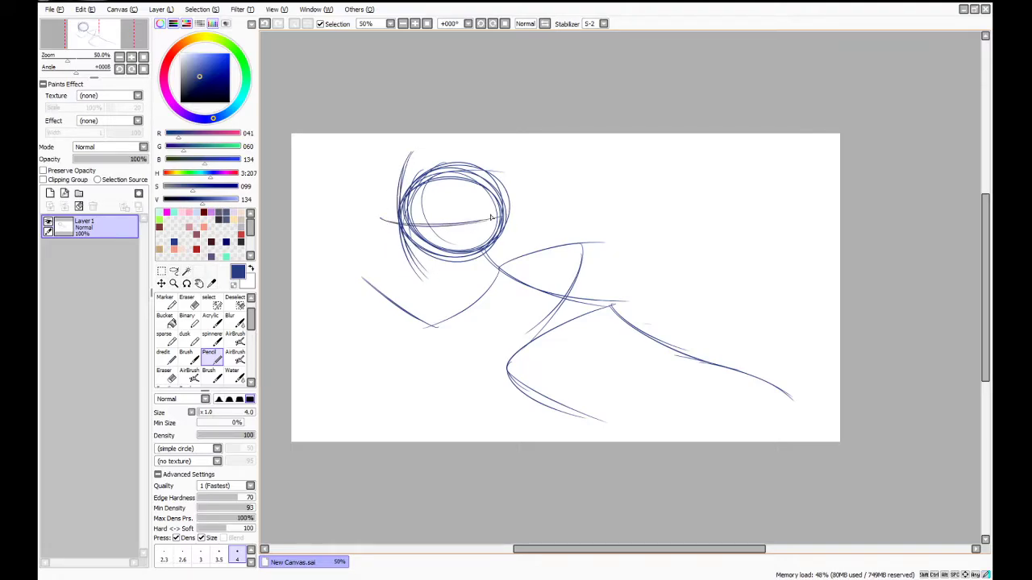
{"action": "left_click_drag", "start_coordinate": [380, 220], "coordinate": [498, 214]}
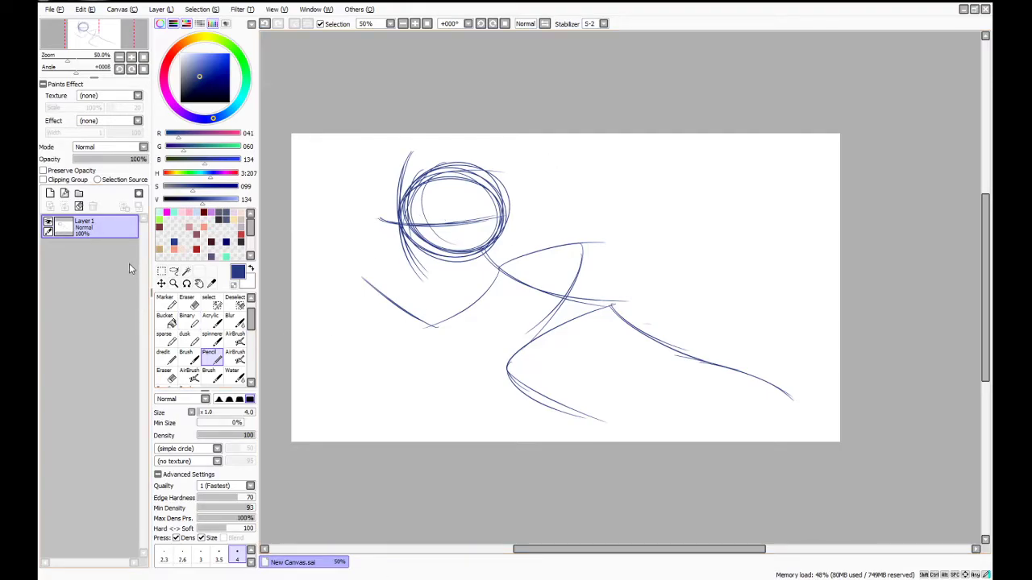
Add Layer2 above the rough sketch, lower Layer1's opacity to 49%, and make Layer2 active
{"action": "left_click", "coordinate": [51, 197]}
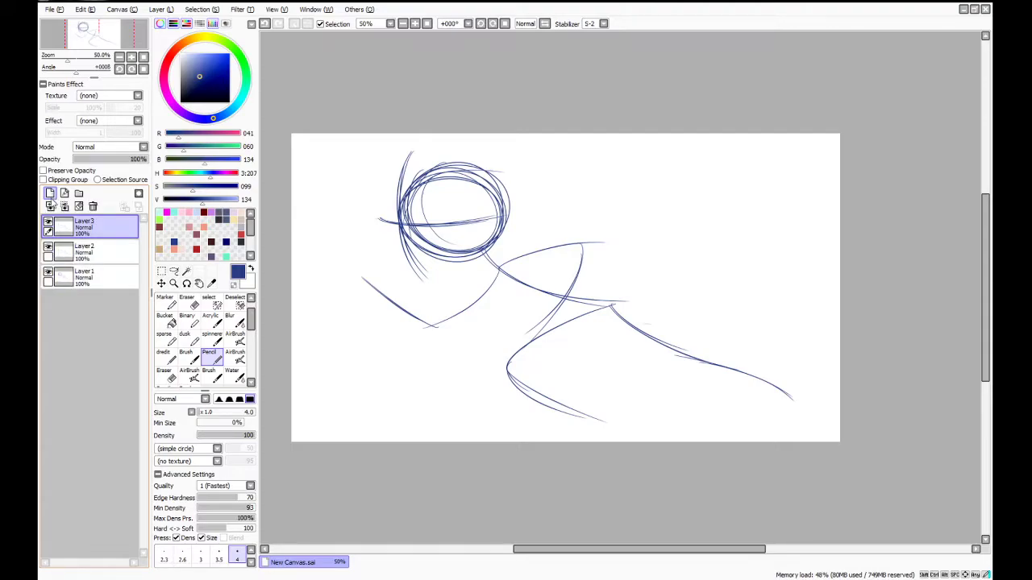
{"action": "left_click", "coordinate": [107, 262]}
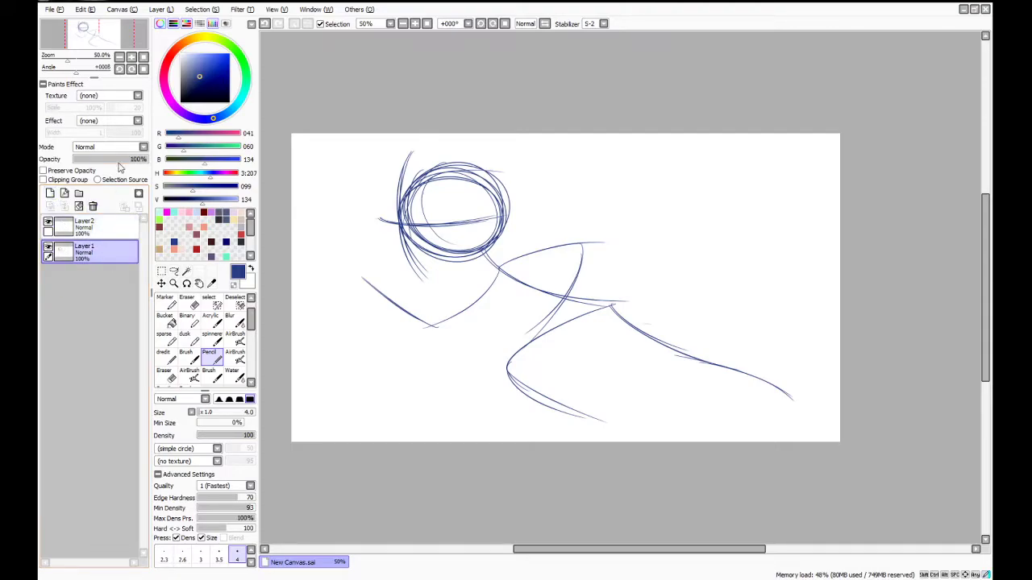
{"action": "left_click_drag", "start_coordinate": [144, 159], "coordinate": [110, 159]}
{"action": "left_click", "coordinate": [88, 226]}
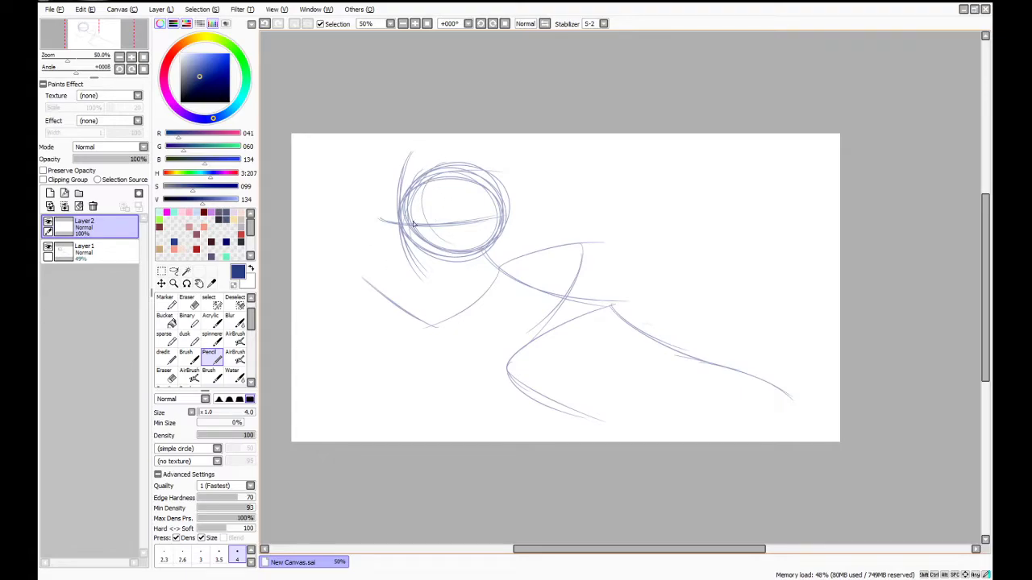
Paint a pale tan muzzle over the lower part of the head circle with the size 50 Brush
{"action": "left_click", "coordinate": [230, 226]}
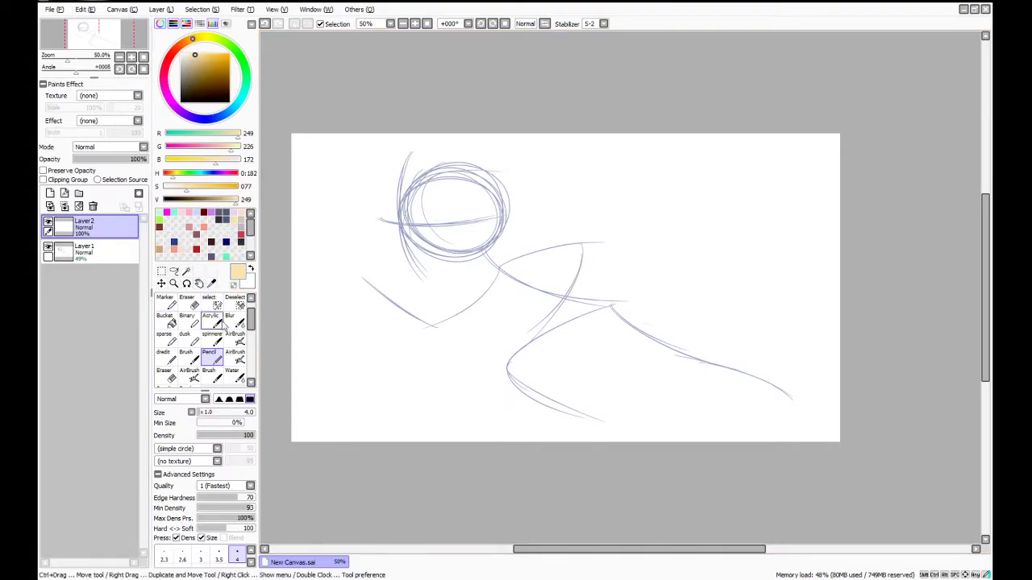
{"action": "left_click", "coordinate": [187, 357]}
{"action": "mouse_move", "coordinate": [403, 231]}
{"action": "left_mouse_down"}
{"action": "mouse_move", "coordinate": [457, 254]}
{"action": "mouse_move", "coordinate": [413, 234]}
{"action": "mouse_move", "coordinate": [449, 239]}
{"action": "mouse_move", "coordinate": [409, 235]}
{"action": "mouse_move", "coordinate": [461, 244]}
{"action": "mouse_move", "coordinate": [441, 243]}
{"action": "mouse_move", "coordinate": [450, 235]}
{"action": "mouse_move", "coordinate": [427, 243]}
{"action": "mouse_move", "coordinate": [453, 253]}
{"action": "left_mouse_up"}
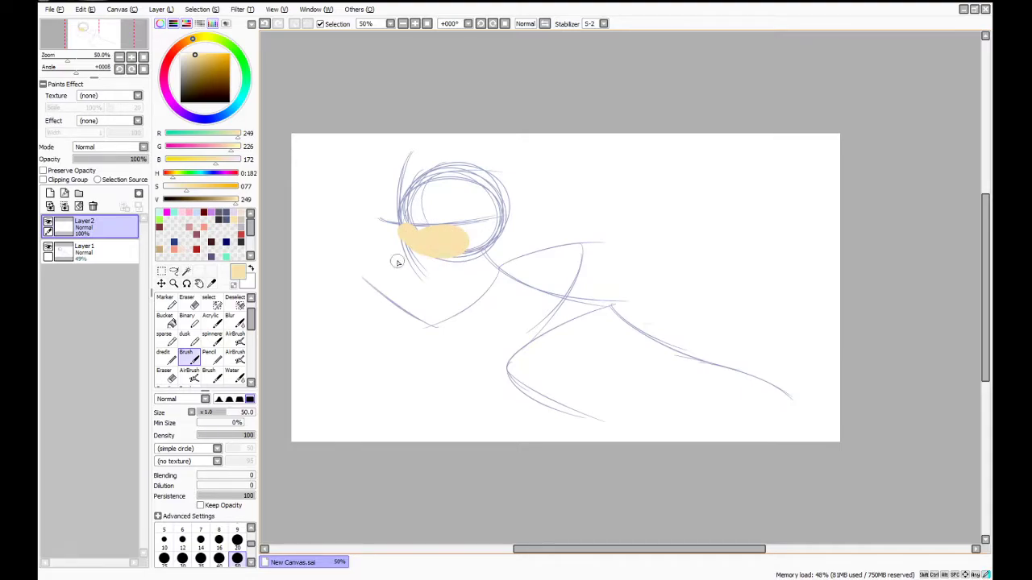
{"action": "mouse_move", "coordinate": [438, 237]}
{"action": "left_mouse_down"}
{"action": "mouse_move", "coordinate": [482, 233]}
{"action": "mouse_move", "coordinate": [440, 264]}
{"action": "mouse_move", "coordinate": [407, 237]}
{"action": "mouse_move", "coordinate": [446, 256]}
{"action": "mouse_move", "coordinate": [477, 236]}
{"action": "mouse_move", "coordinate": [457, 258]}
{"action": "left_mouse_up"}
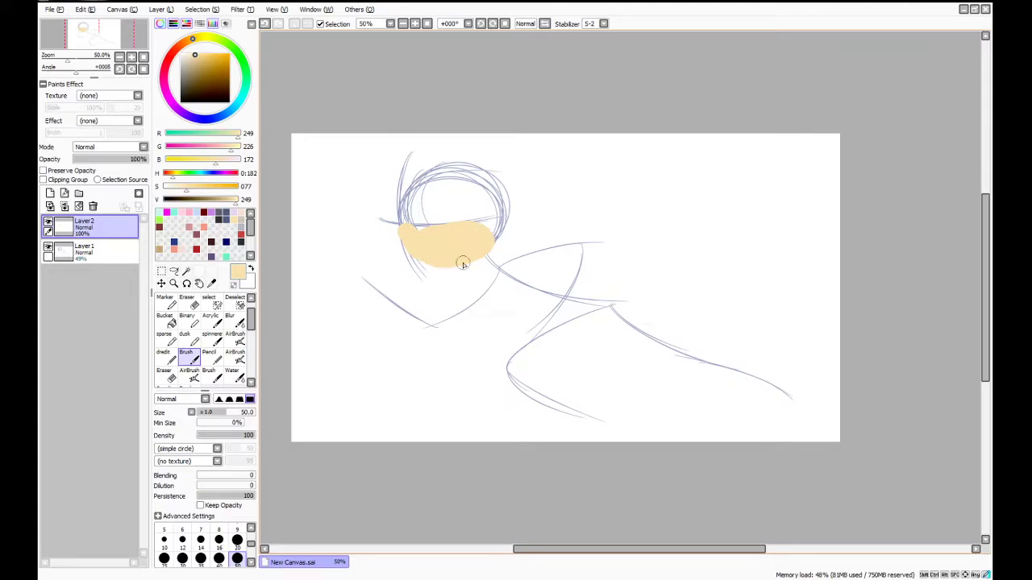
Undo the extra muzzle strokes and trim the muzzle's edges with the Eraser at size 9
{"action": "key", "text": "ctrl+z"}
{"action": "key", "text": "ctrl+z"}
{"action": "key", "text": "ctrl+z"}
{"action": "key", "text": "e"}
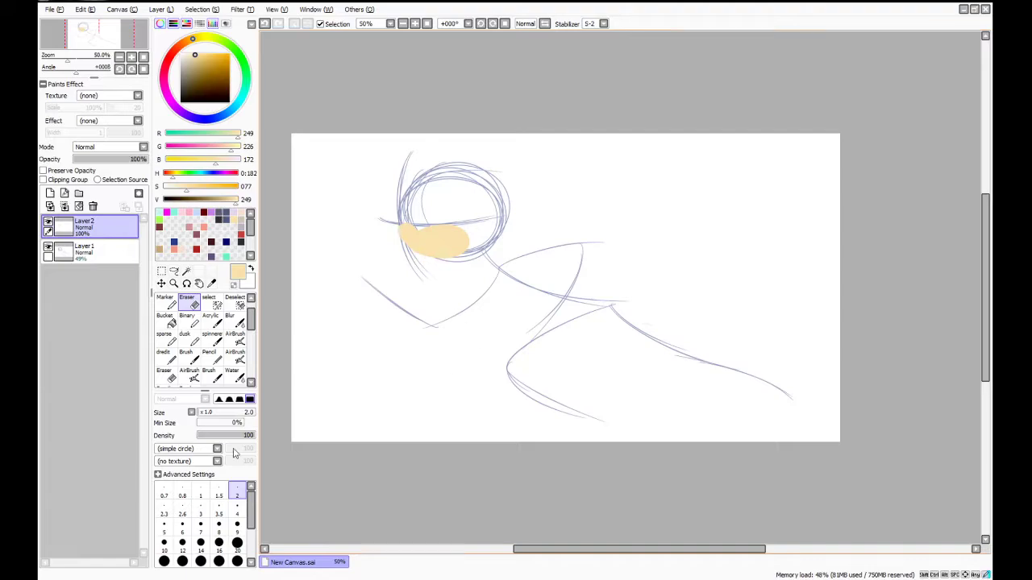
{"action": "left_click", "coordinate": [237, 524]}
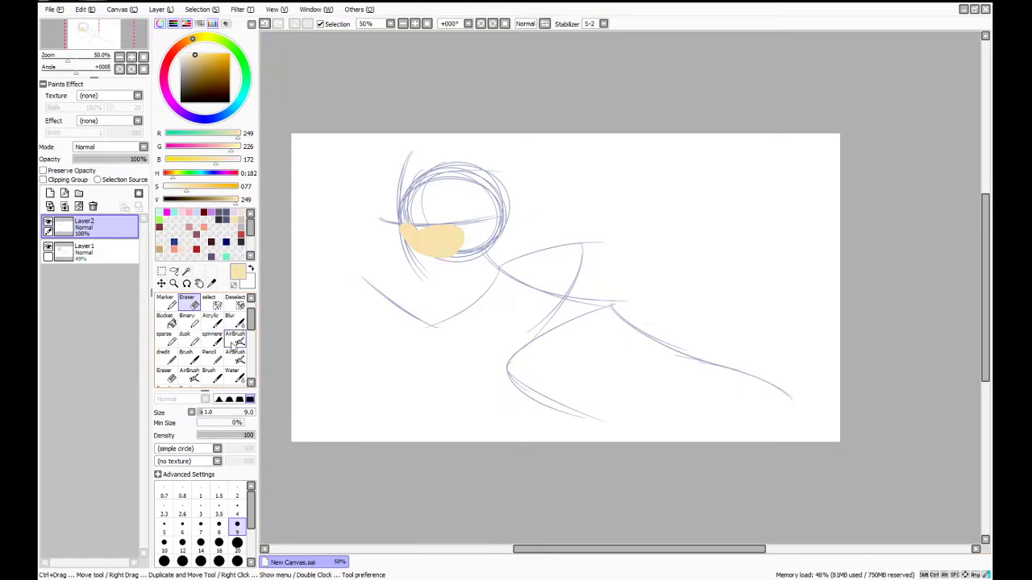
Draw a curved smile in dark grey on the muzzle with the Pencil
{"action": "left_click", "coordinate": [209, 355]}
{"action": "left_click", "coordinate": [222, 217]}
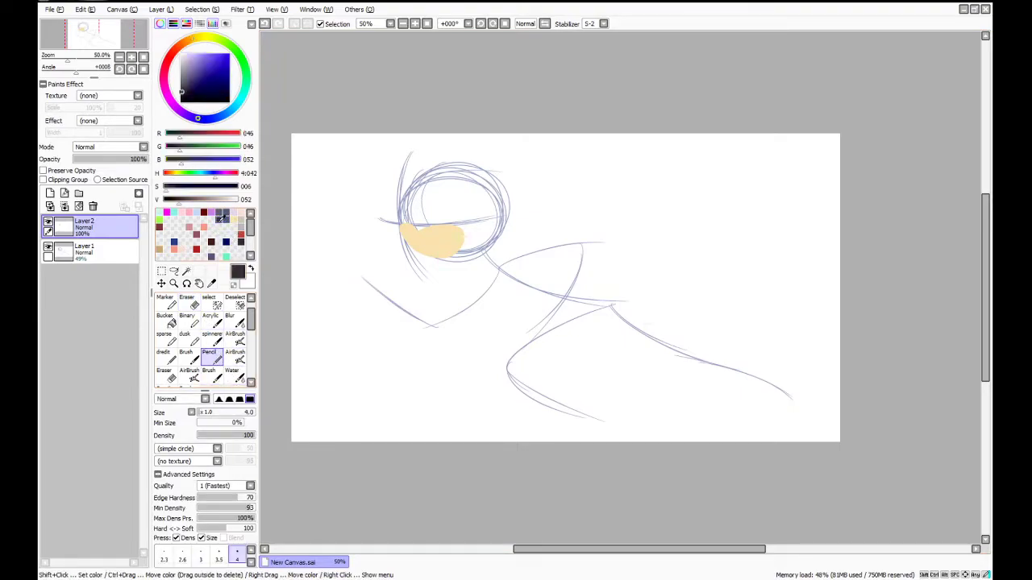
{"action": "left_click_drag", "start_coordinate": [427, 249], "coordinate": [454, 237]}
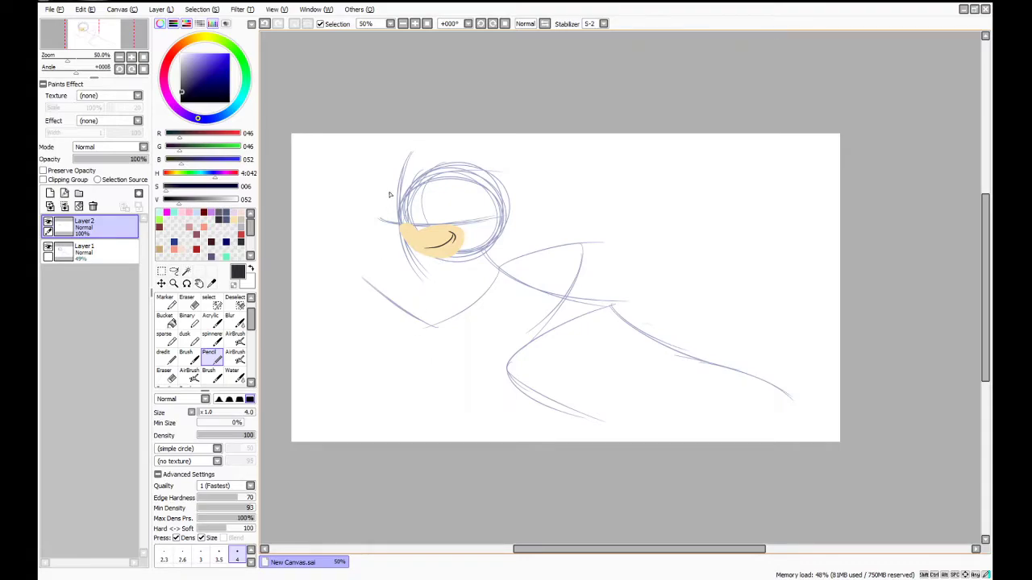
Draw the eye outline, forehead curve and pointed near ear in dark blue over the head guides
{"action": "left_click", "coordinate": [173, 242]}
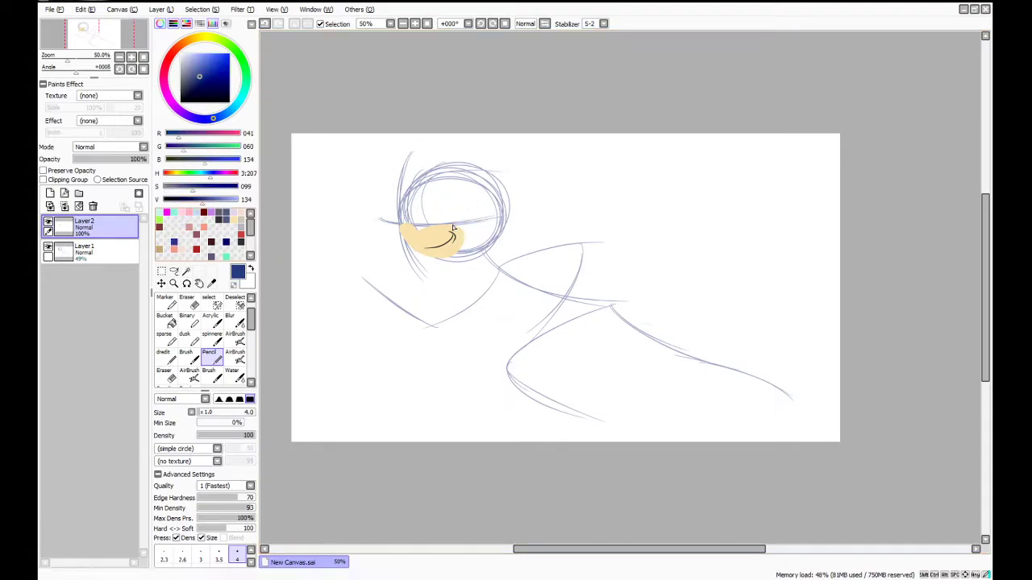
{"action": "left_click_drag", "start_coordinate": [398, 210], "coordinate": [412, 199]}
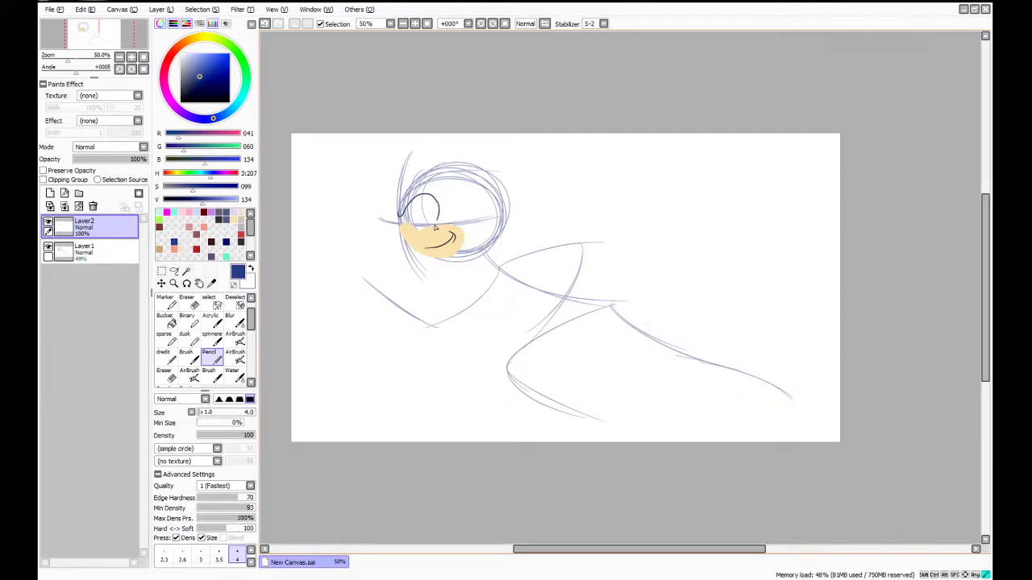
{"action": "key", "text": "ctrl+z"}
{"action": "mouse_move", "coordinate": [402, 219]}
{"action": "left_mouse_down"}
{"action": "mouse_move", "coordinate": [436, 199]}
{"action": "mouse_move", "coordinate": [442, 223]}
{"action": "left_mouse_up"}
{"action": "mouse_move", "coordinate": [397, 220]}
{"action": "left_mouse_down"}
{"action": "mouse_move", "coordinate": [408, 198]}
{"action": "mouse_move", "coordinate": [452, 171]}
{"action": "mouse_move", "coordinate": [477, 166]}
{"action": "mouse_move", "coordinate": [488, 198]}
{"action": "left_mouse_up"}
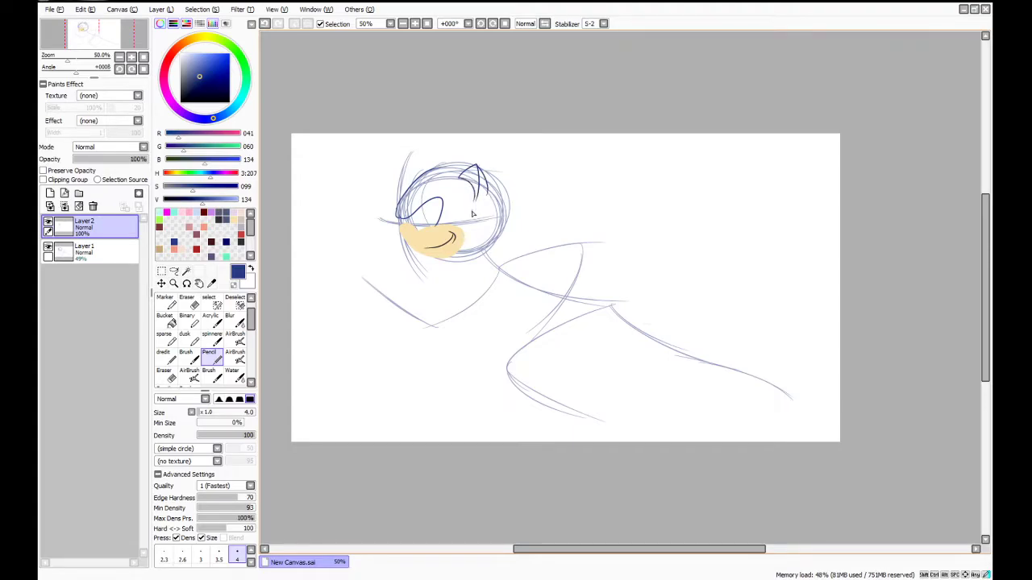
Draw the small far ear on top of the forehead, undoing the unwanted ear strokes
{"action": "left_click_drag", "start_coordinate": [459, 187], "coordinate": [477, 201]}
{"action": "key", "text": "ctrl+z"}
{"action": "key", "text": "ctrl+z"}
{"action": "left_click_drag", "start_coordinate": [419, 158], "coordinate": [418, 179]}
{"action": "key", "text": "ctrl+z"}
{"action": "key", "text": "ctrl+z"}
{"action": "left_click_drag", "start_coordinate": [419, 156], "coordinate": [424, 175]}
{"action": "key", "text": "ctrl+z"}
Draw the long curved spikes sweeping back from the top and rear of the head
{"action": "mouse_move", "coordinate": [439, 168]}
{"action": "left_mouse_down"}
{"action": "mouse_move", "coordinate": [605, 208]}
{"action": "mouse_move", "coordinate": [528, 179]}
{"action": "mouse_move", "coordinate": [581, 243]}
{"action": "left_mouse_up"}
{"action": "mouse_move", "coordinate": [503, 212]}
{"action": "left_mouse_down"}
{"action": "mouse_move", "coordinate": [552, 226]}
{"action": "mouse_move", "coordinate": [586, 258]}
{"action": "left_mouse_up"}
{"action": "key", "text": "ctrl+z"}
{"action": "mouse_move", "coordinate": [503, 214]}
{"action": "left_mouse_down"}
{"action": "mouse_move", "coordinate": [568, 228]}
{"action": "mouse_move", "coordinate": [590, 251]}
{"action": "left_mouse_up"}
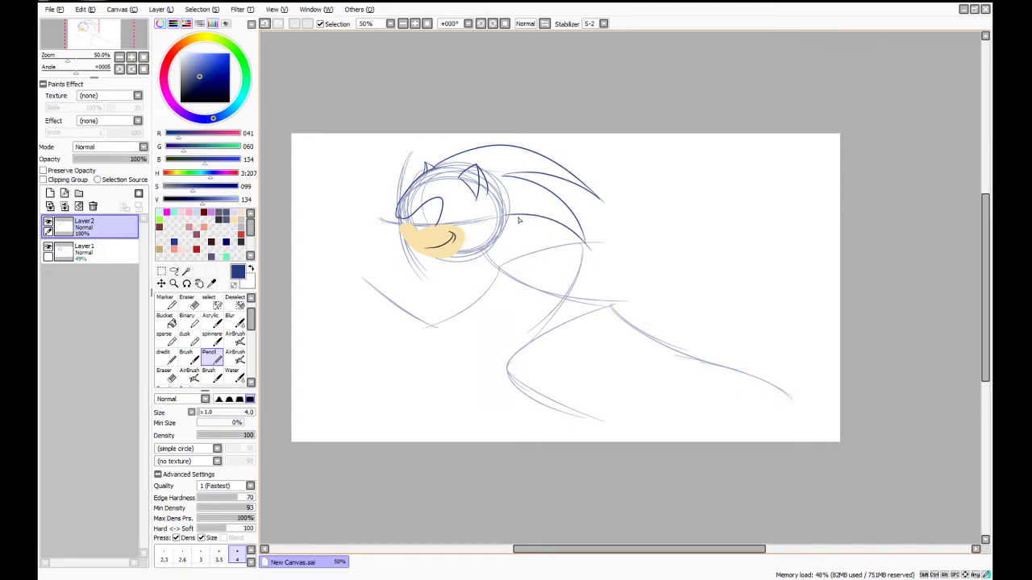
{"action": "left_click_drag", "start_coordinate": [510, 216], "coordinate": [554, 285]}
{"action": "left_click_drag", "start_coordinate": [492, 247], "coordinate": [553, 288]}
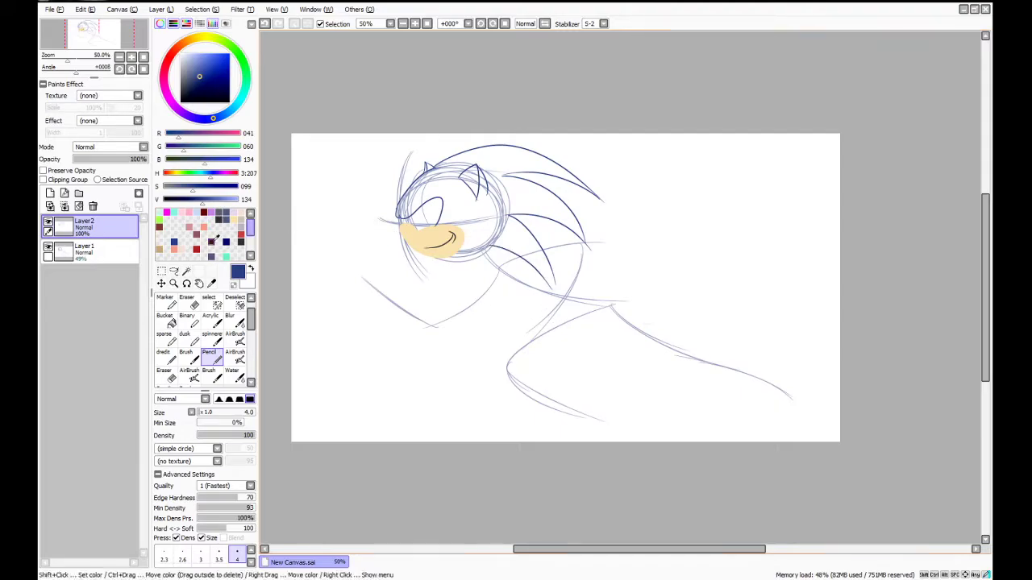
Draw the iris inside the eye in bright green and outline it in dark green with value 116
{"action": "left_click", "coordinate": [159, 213]}
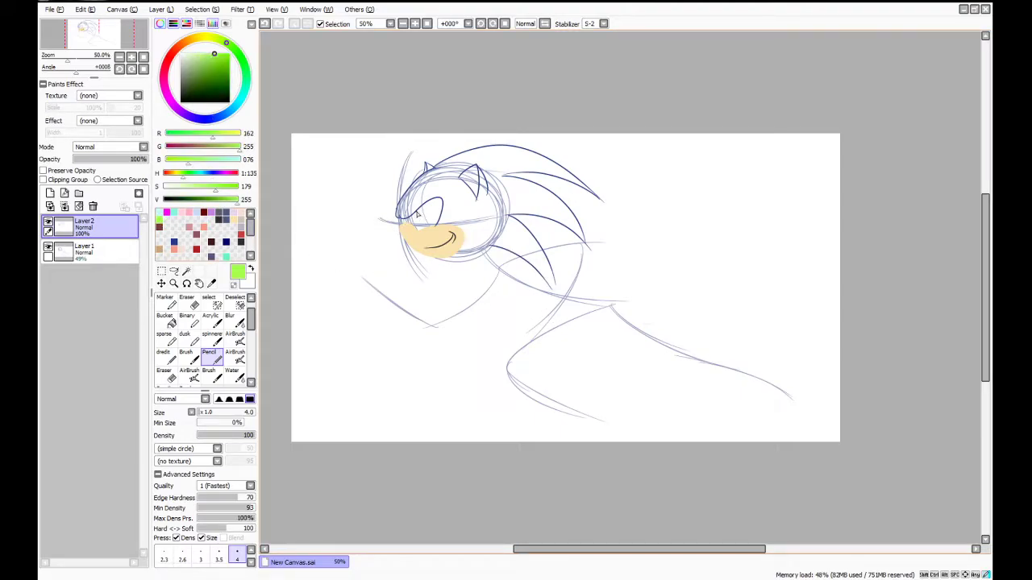
{"action": "left_click_drag", "start_coordinate": [419, 212], "coordinate": [410, 228]}
{"action": "left_click", "coordinate": [199, 200]}
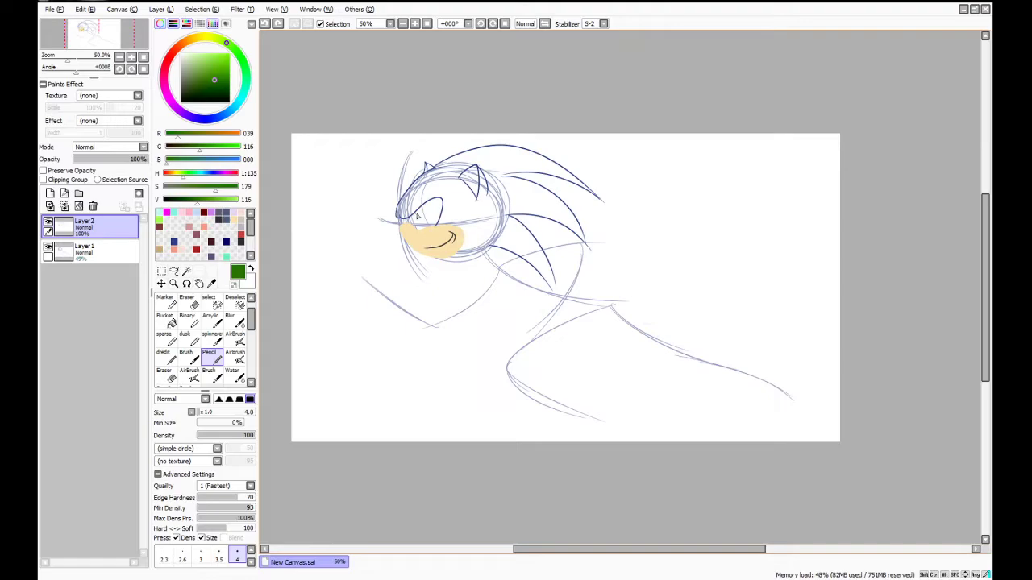
{"action": "left_click_drag", "start_coordinate": [418, 213], "coordinate": [413, 228]}
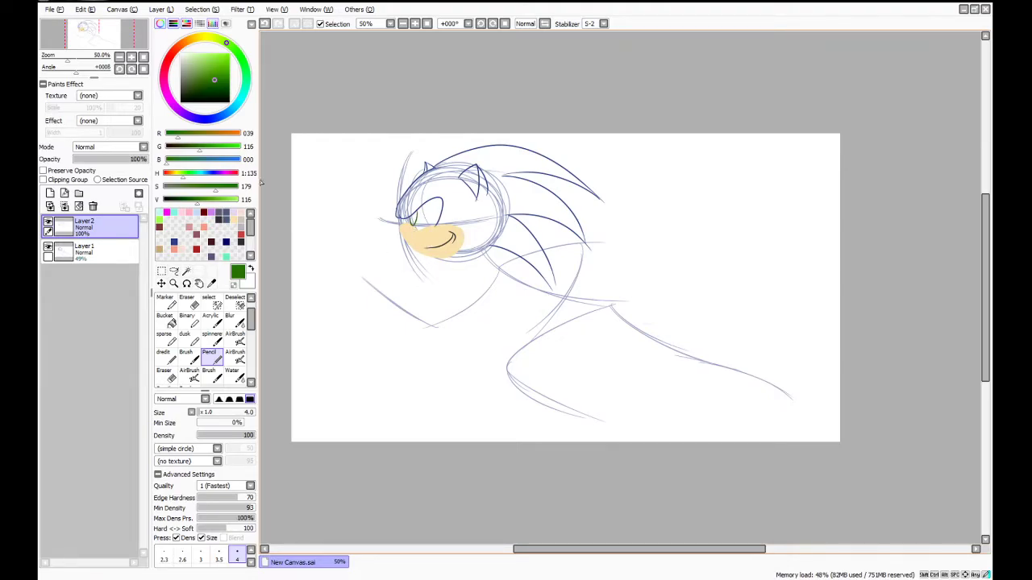
Draw the jaw line below the muzzle and a short line beneath the lowest spike in dark blue
{"action": "left_click", "coordinate": [174, 241]}
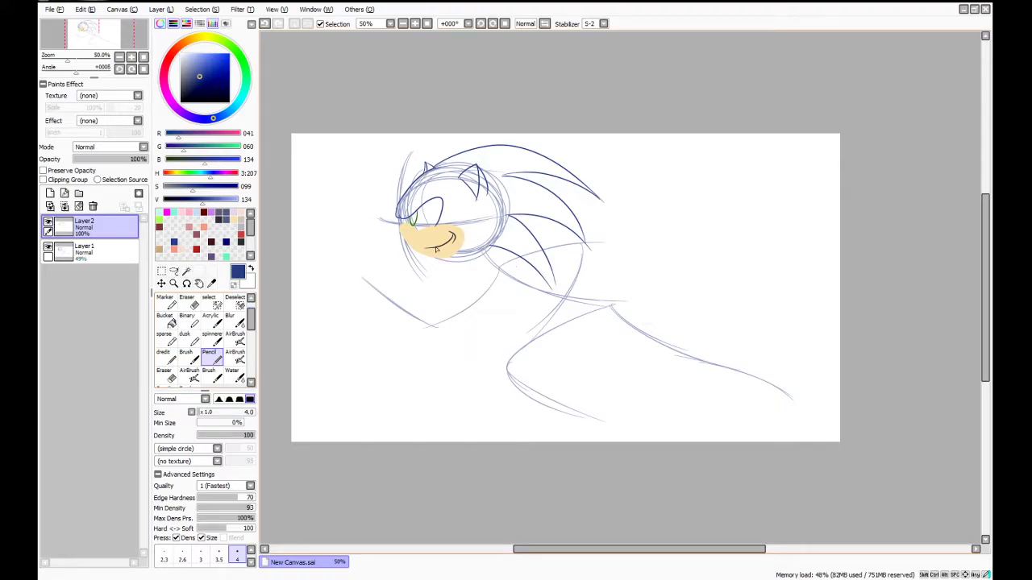
{"action": "left_click_drag", "start_coordinate": [444, 260], "coordinate": [491, 263]}
{"action": "key", "text": "ctrl+z"}
{"action": "key", "text": "ctrl+z"}
{"action": "mouse_move", "coordinate": [484, 263]}
{"action": "left_mouse_down"}
{"action": "mouse_move", "coordinate": [500, 282]}
{"action": "mouse_move", "coordinate": [512, 259]}
{"action": "left_mouse_up"}
Paint both arms as thick beige strokes on a new layer above the rough sketch, using the Brush at size 30
{"action": "left_click", "coordinate": [232, 218]}
{"action": "left_click", "coordinate": [50, 193]}
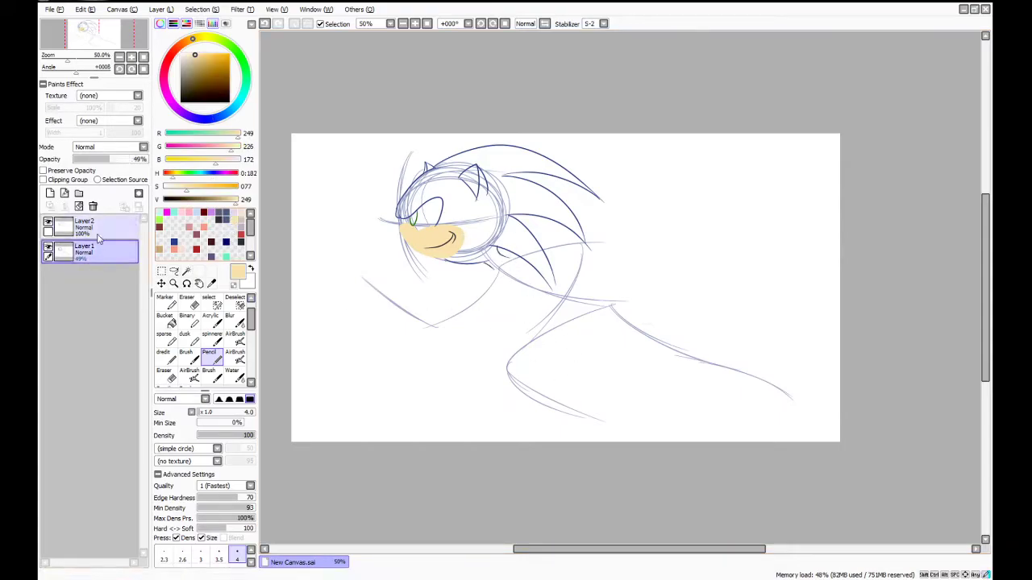
{"action": "left_click", "coordinate": [186, 354]}
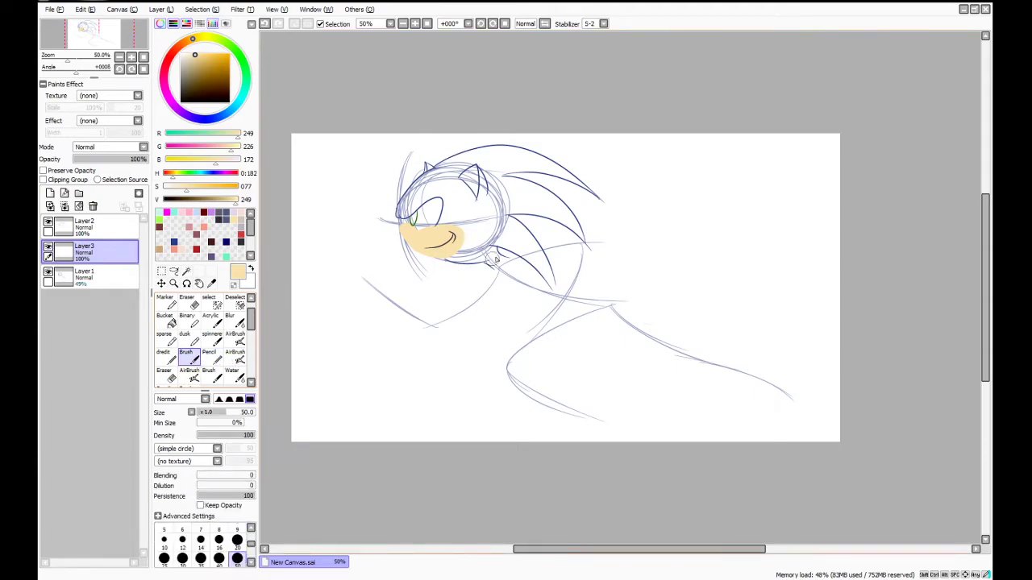
{"action": "left_click", "coordinate": [182, 558]}
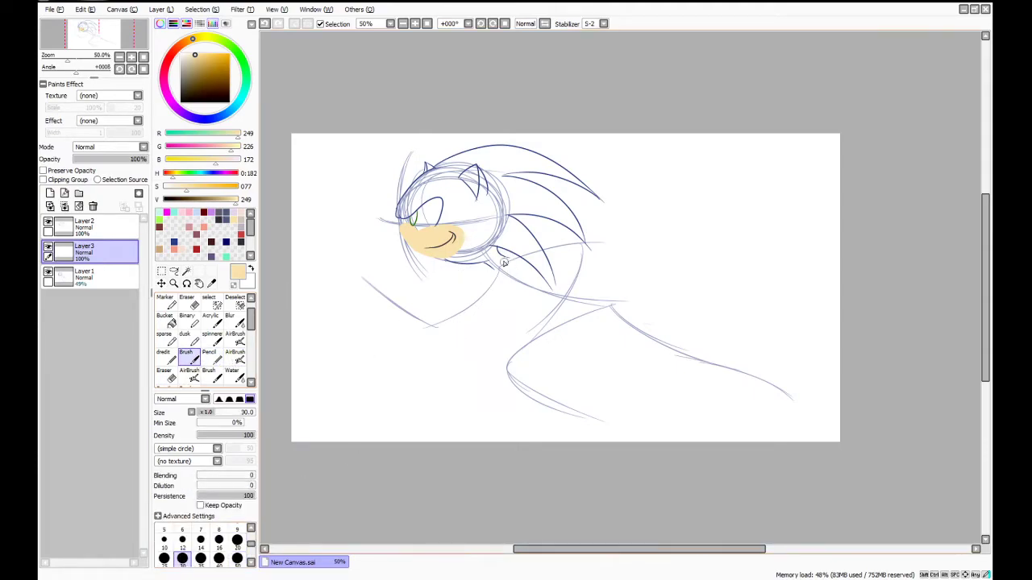
{"action": "mouse_move", "coordinate": [500, 268]}
{"action": "left_mouse_down"}
{"action": "mouse_move", "coordinate": [586, 247]}
{"action": "mouse_move", "coordinate": [537, 329]}
{"action": "left_mouse_up"}
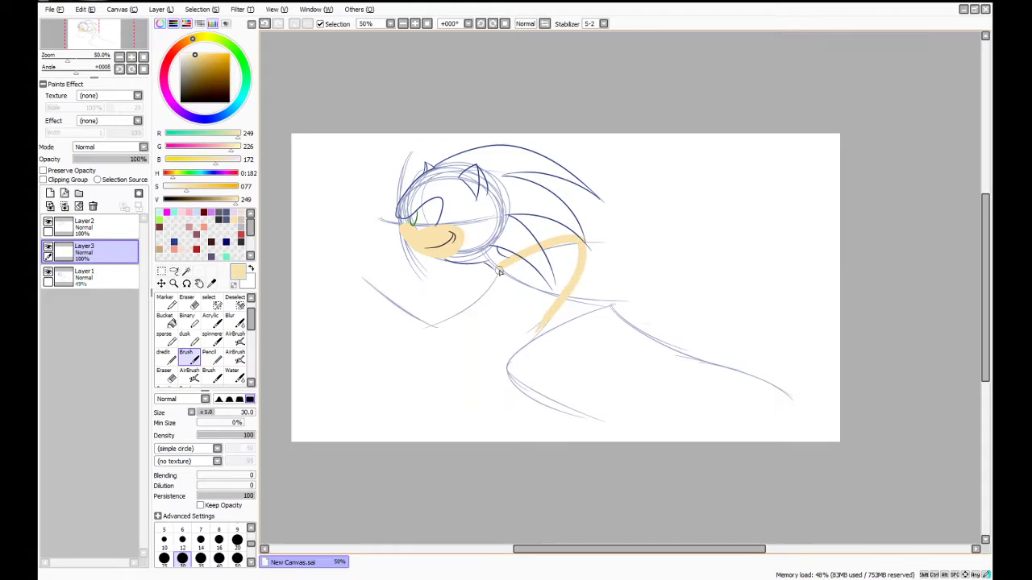
{"action": "mouse_move", "coordinate": [500, 267]}
{"action": "left_mouse_down"}
{"action": "mouse_move", "coordinate": [428, 328]}
{"action": "mouse_move", "coordinate": [362, 281]}
{"action": "left_mouse_up"}
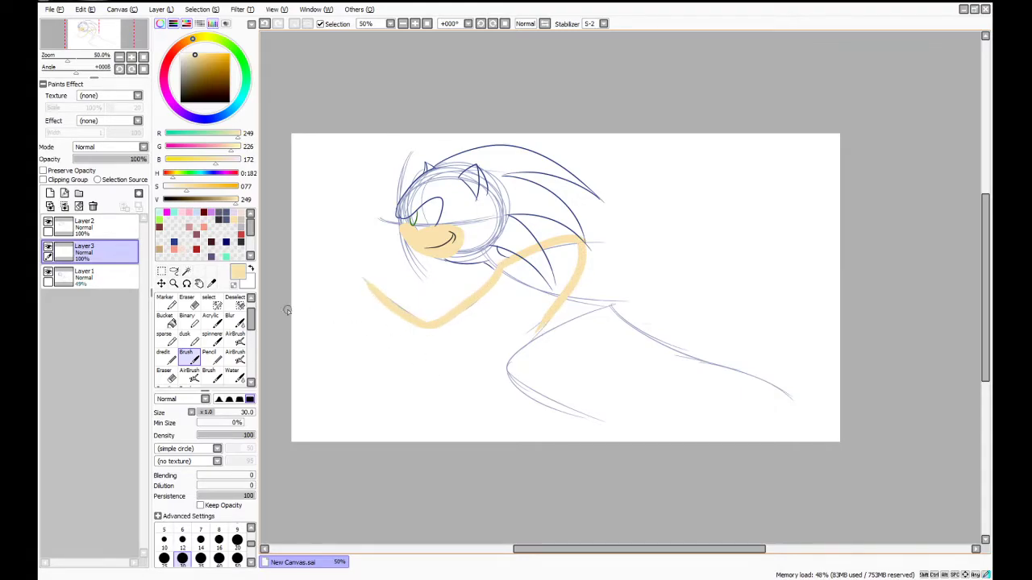
Outline the torso, belly patch and lower back in dark blue on Layer2 with the Pencil
{"action": "left_click", "coordinate": [221, 216]}
{"action": "left_click", "coordinate": [174, 242]}
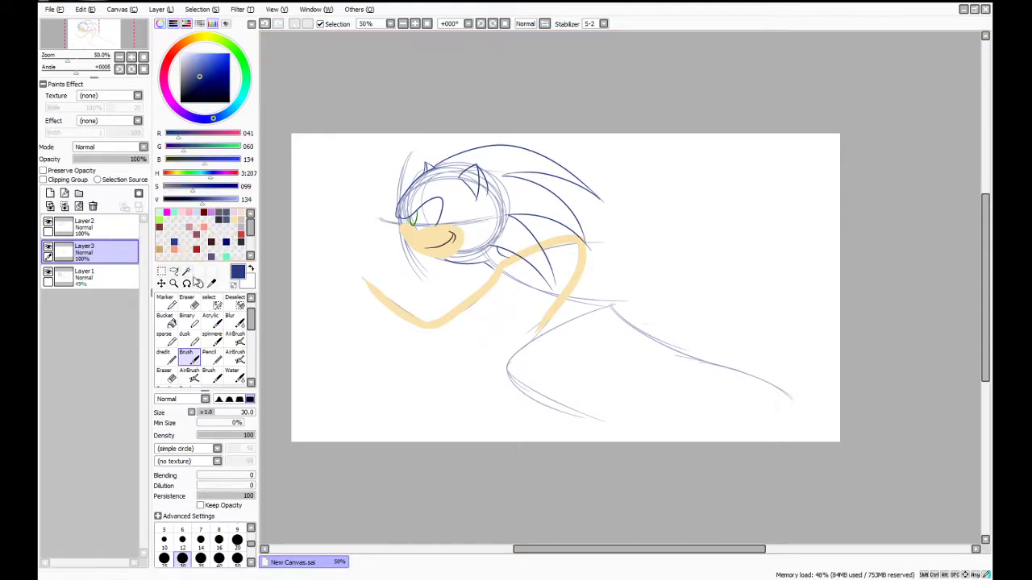
{"action": "left_click", "coordinate": [88, 226]}
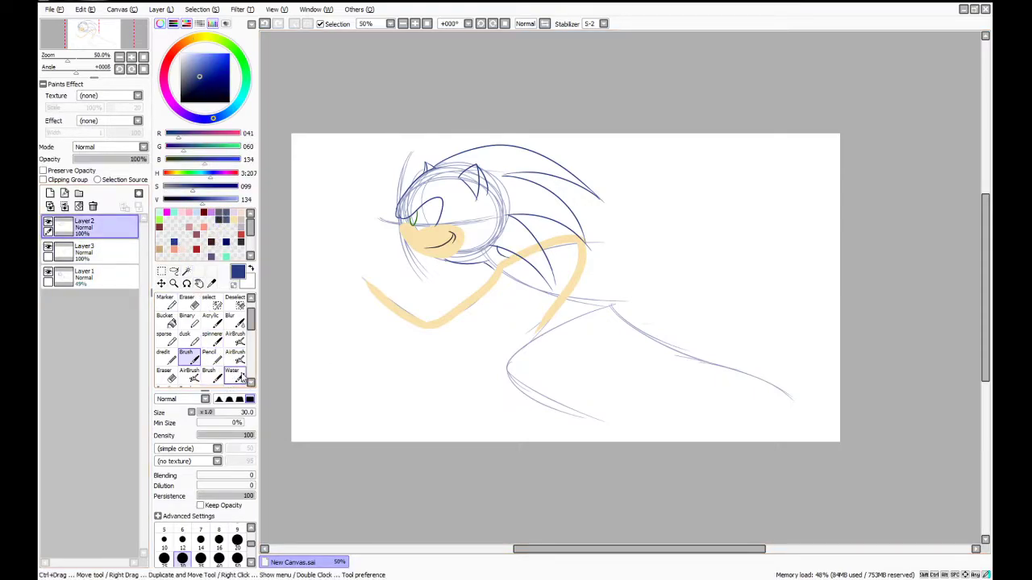
{"action": "left_click", "coordinate": [216, 360]}
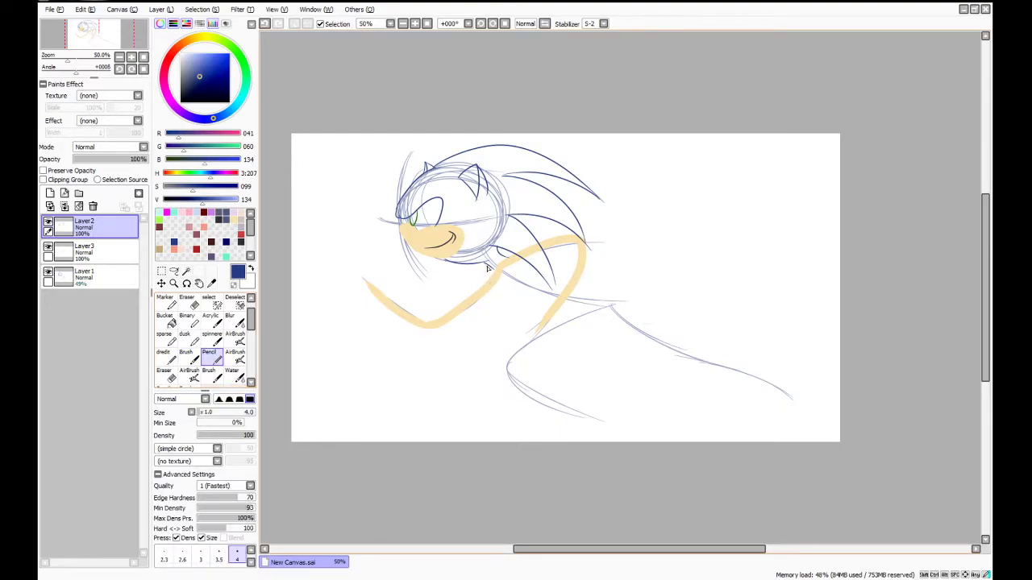
{"action": "left_click_drag", "start_coordinate": [495, 284], "coordinate": [560, 311]}
{"action": "mouse_move", "coordinate": [584, 276]}
{"action": "left_mouse_down"}
{"action": "mouse_move", "coordinate": [624, 313]}
{"action": "mouse_move", "coordinate": [579, 323]}
{"action": "mouse_move", "coordinate": [565, 310]}
{"action": "mouse_move", "coordinate": [594, 308]}
{"action": "mouse_move", "coordinate": [576, 291]}
{"action": "mouse_move", "coordinate": [588, 293]}
{"action": "mouse_move", "coordinate": [595, 308]}
{"action": "mouse_move", "coordinate": [565, 308]}
{"action": "mouse_move", "coordinate": [528, 292]}
{"action": "mouse_move", "coordinate": [561, 290]}
{"action": "mouse_move", "coordinate": [505, 282]}
{"action": "mouse_move", "coordinate": [533, 300]}
{"action": "mouse_move", "coordinate": [516, 294]}
{"action": "mouse_move", "coordinate": [522, 309]}
{"action": "mouse_move", "coordinate": [554, 309]}
{"action": "mouse_move", "coordinate": [538, 308]}
{"action": "mouse_move", "coordinate": [528, 286]}
{"action": "mouse_move", "coordinate": [566, 284]}
{"action": "left_mouse_up"}
{"action": "key", "text": "ctrl+z"}
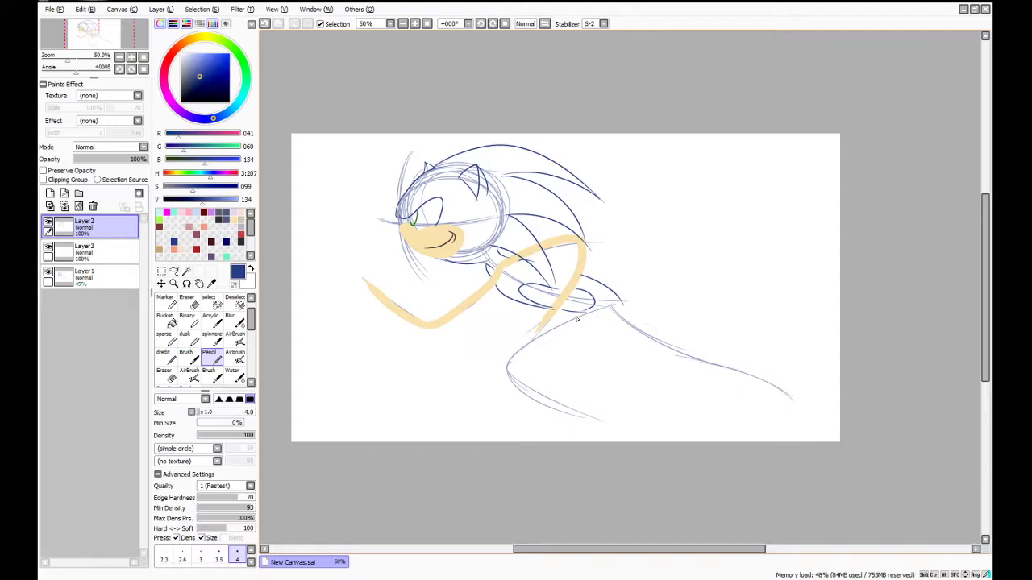
Outline the near arm from shoulder over the raised elbow to the wrist, following the beige stroke and undoing the unwanted lines
{"action": "left_click_drag", "start_coordinate": [511, 261], "coordinate": [562, 237]}
{"action": "key", "text": "ctrl+z"}
{"action": "mouse_move", "coordinate": [511, 259]}
{"action": "left_mouse_down"}
{"action": "mouse_move", "coordinate": [574, 239]}
{"action": "mouse_move", "coordinate": [558, 303]}
{"action": "left_mouse_up"}
{"action": "key", "text": "ctrl+z"}
{"action": "left_click_drag", "start_coordinate": [577, 235], "coordinate": [546, 331]}
{"action": "mouse_move", "coordinate": [547, 249]}
{"action": "left_mouse_down"}
{"action": "mouse_move", "coordinate": [566, 297]}
{"action": "mouse_move", "coordinate": [532, 326]}
{"action": "left_mouse_up"}
{"action": "key", "text": "ctrl+z"}
{"action": "mouse_move", "coordinate": [577, 246]}
{"action": "left_mouse_down"}
{"action": "mouse_move", "coordinate": [565, 290]}
{"action": "mouse_move", "coordinate": [538, 325]}
{"action": "left_mouse_up"}
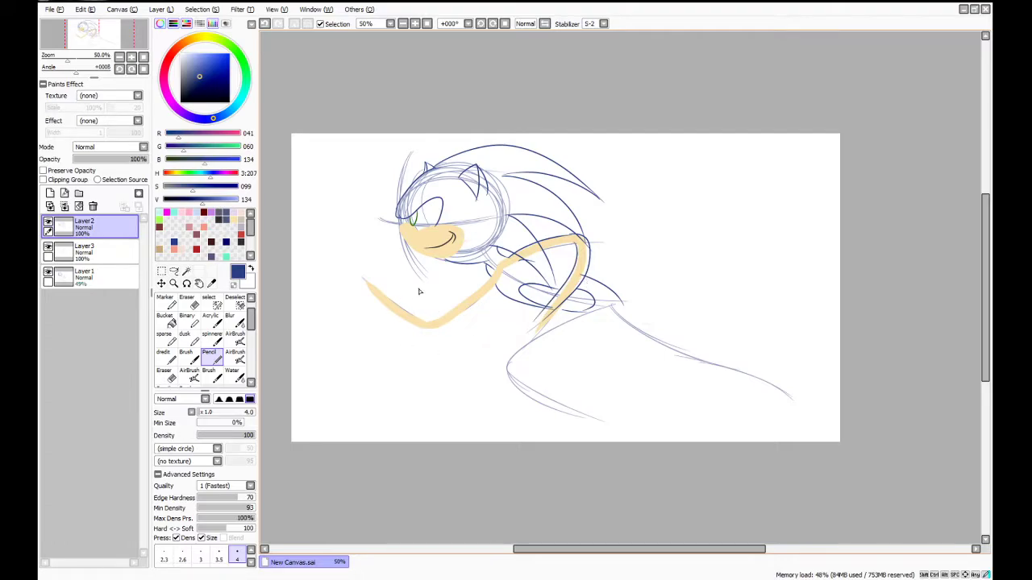
Outline the forward arm from the chest around the bent elbow to the wrist, undoing the unwanted strokes
{"action": "left_click_drag", "start_coordinate": [487, 274], "coordinate": [424, 328]}
{"action": "key", "text": "ctrl+z"}
{"action": "mouse_move", "coordinate": [489, 275]}
{"action": "left_mouse_down"}
{"action": "mouse_move", "coordinate": [424, 329]}
{"action": "mouse_move", "coordinate": [374, 294]}
{"action": "mouse_move", "coordinate": [386, 310]}
{"action": "mouse_move", "coordinate": [377, 288]}
{"action": "mouse_move", "coordinate": [428, 323]}
{"action": "left_mouse_up"}
{"action": "key", "text": "ctrl+z"}
{"action": "mouse_move", "coordinate": [497, 286]}
{"action": "left_mouse_down"}
{"action": "mouse_move", "coordinate": [438, 334]}
{"action": "mouse_move", "coordinate": [368, 292]}
{"action": "left_mouse_up"}
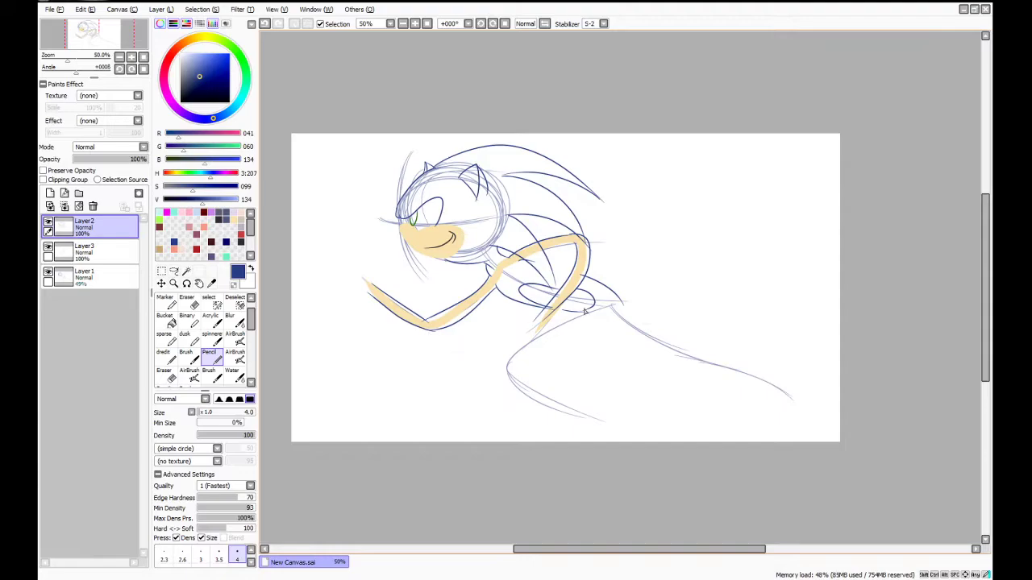
Outline the upper and lower edges of the trailing leg stretched out behind the body
{"action": "mouse_move", "coordinate": [609, 321]}
{"action": "left_mouse_down"}
{"action": "mouse_move", "coordinate": [699, 380]}
{"action": "mouse_move", "coordinate": [759, 386]}
{"action": "mouse_move", "coordinate": [798, 411]}
{"action": "left_mouse_up"}
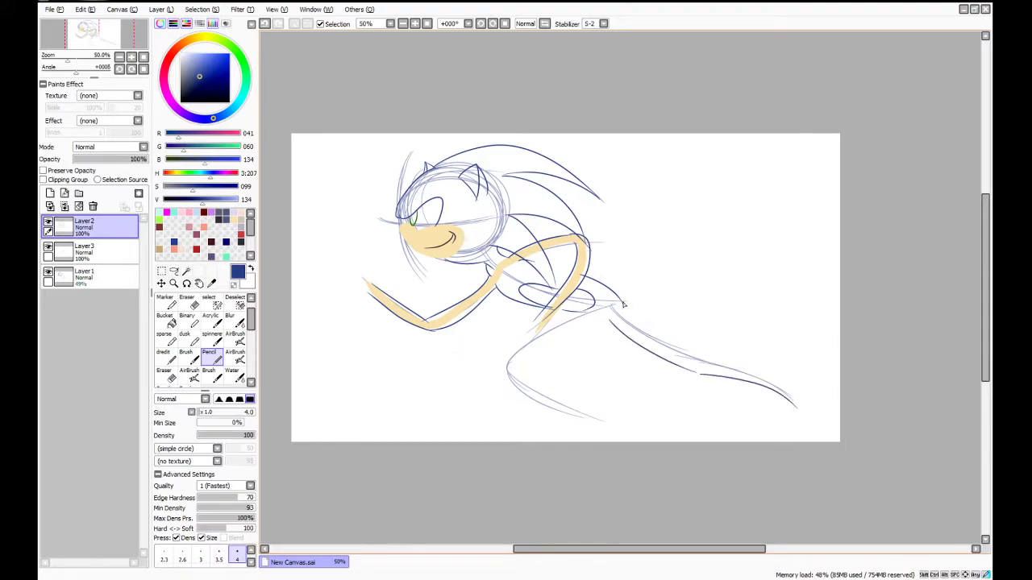
{"action": "left_click_drag", "start_coordinate": [619, 299], "coordinate": [684, 359]}
{"action": "key", "text": "ctrl+z"}
{"action": "left_click_drag", "start_coordinate": [618, 298], "coordinate": [700, 362]}
{"action": "mouse_move", "coordinate": [690, 355]}
{"action": "left_mouse_down"}
{"action": "mouse_move", "coordinate": [774, 381]}
{"action": "mouse_move", "coordinate": [796, 411]}
{"action": "left_mouse_up"}
Outline the bent front leg from hip over the knee to the ankle, undoing the extra stroke at the hip
{"action": "mouse_move", "coordinate": [588, 309]}
{"action": "left_mouse_down"}
{"action": "mouse_move", "coordinate": [514, 348]}
{"action": "mouse_move", "coordinate": [519, 395]}
{"action": "mouse_move", "coordinate": [569, 413]}
{"action": "left_mouse_up"}
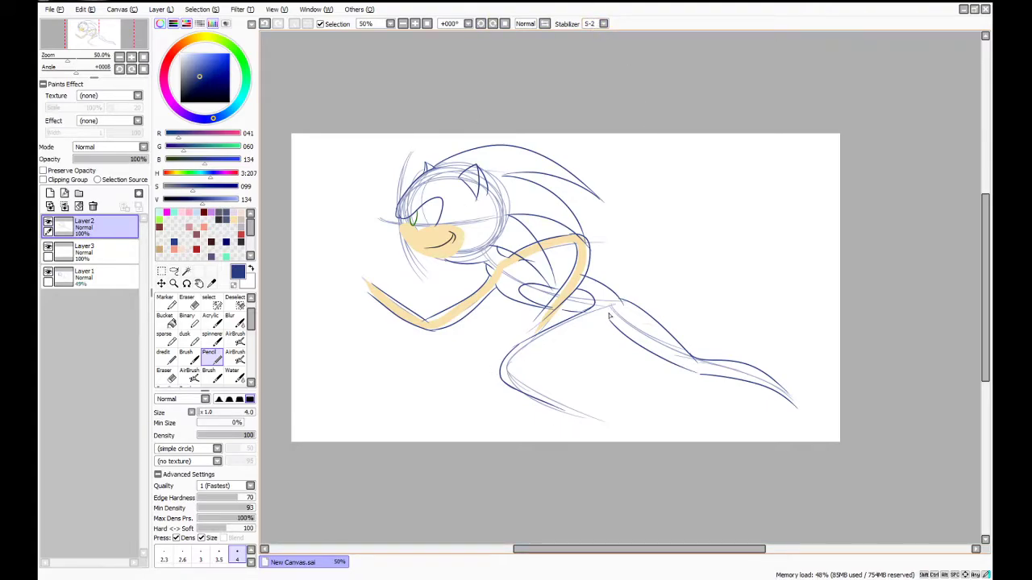
{"action": "mouse_move", "coordinate": [608, 322]}
{"action": "left_mouse_down"}
{"action": "mouse_move", "coordinate": [523, 368]}
{"action": "mouse_move", "coordinate": [528, 376]}
{"action": "mouse_move", "coordinate": [520, 367]}
{"action": "mouse_move", "coordinate": [580, 392]}
{"action": "mouse_move", "coordinate": [600, 417]}
{"action": "left_mouse_up"}
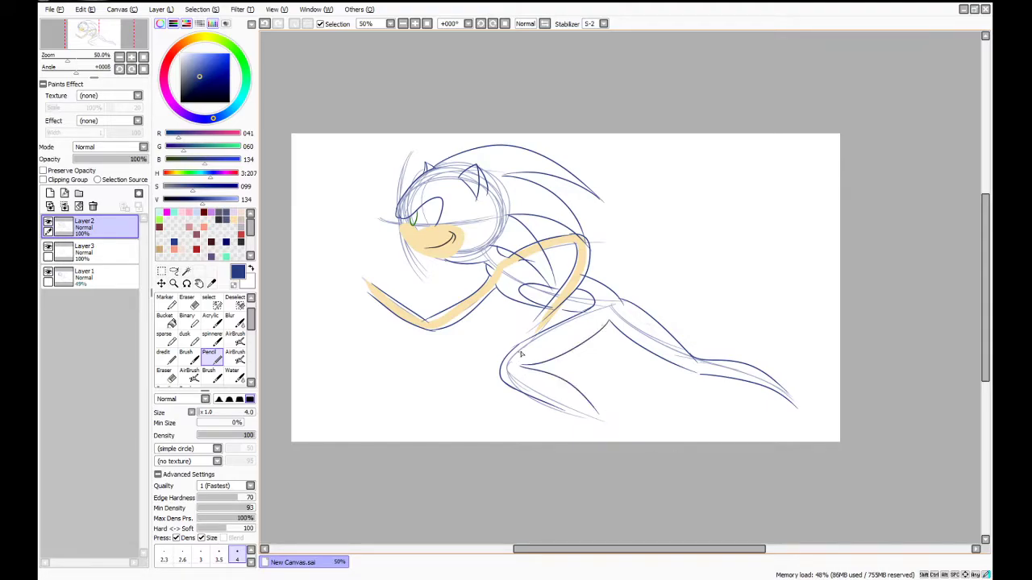
{"action": "left_click_drag", "start_coordinate": [600, 311], "coordinate": [622, 331]}
{"action": "key", "text": "ctrl+z"}
Redraw the trailing leg's upper edge with a fuller thigh and calf, removing the old line with the Eraser at size 20
{"action": "mouse_move", "coordinate": [607, 290]}
{"action": "left_mouse_down"}
{"action": "mouse_move", "coordinate": [641, 298]}
{"action": "mouse_move", "coordinate": [696, 360]}
{"action": "left_mouse_up"}
{"action": "left_click", "coordinate": [195, 304]}
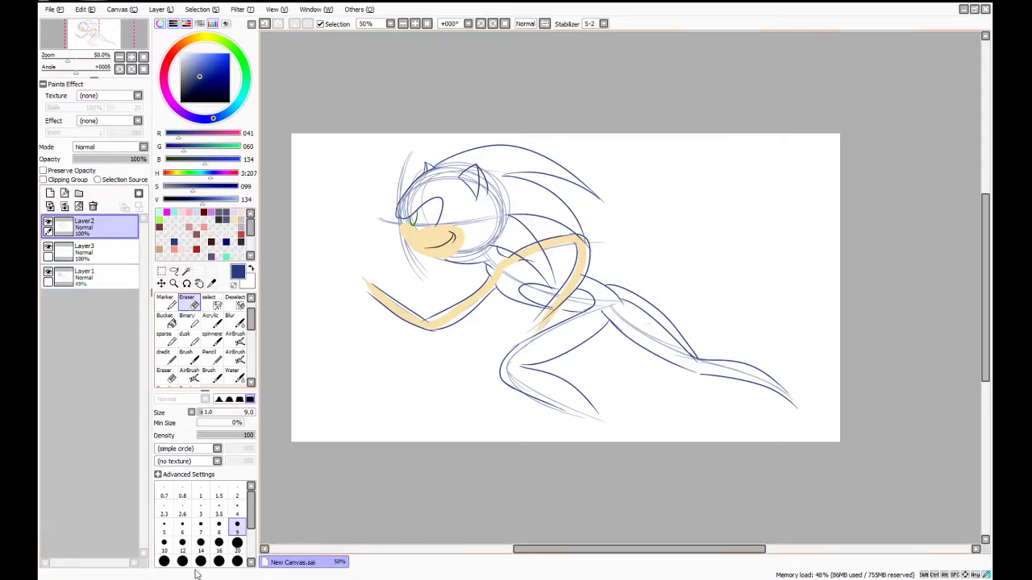
{"action": "left_click", "coordinate": [237, 542]}
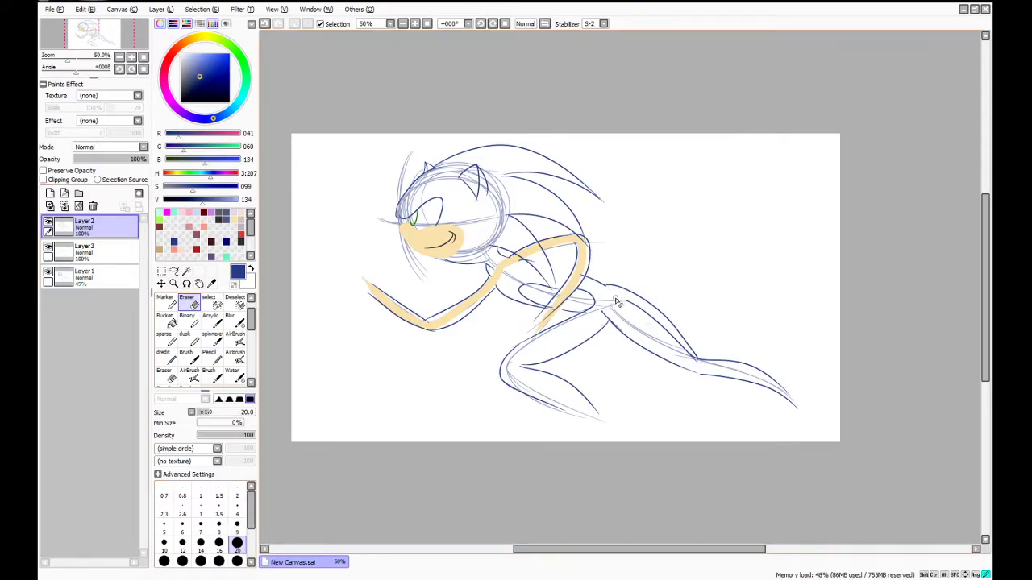
{"action": "mouse_move", "coordinate": [629, 306]}
{"action": "left_mouse_down"}
{"action": "mouse_move", "coordinate": [694, 361]}
{"action": "mouse_move", "coordinate": [684, 347]}
{"action": "mouse_move", "coordinate": [753, 368]}
{"action": "left_mouse_up"}
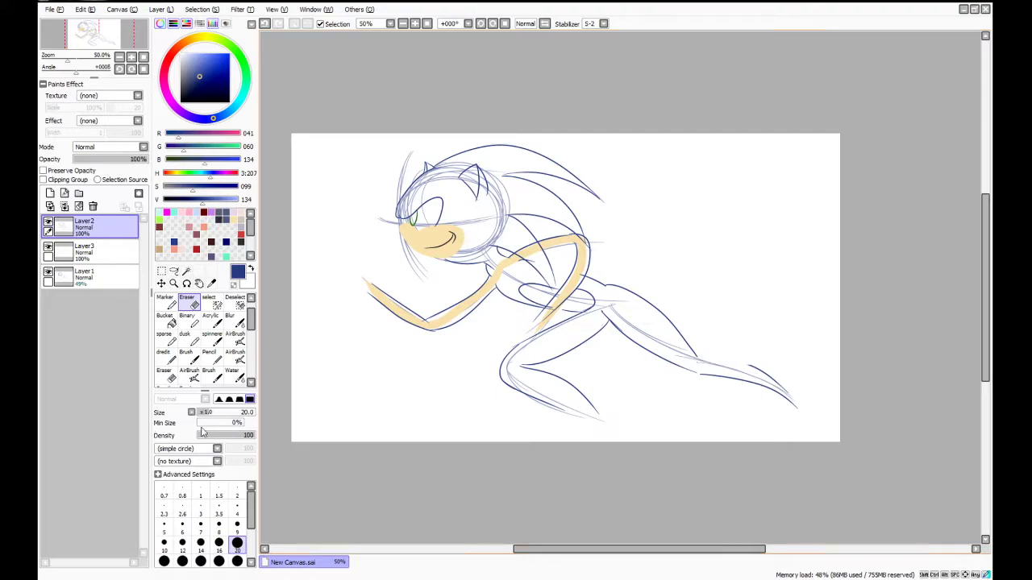
{"action": "left_click", "coordinate": [209, 354]}
{"action": "mouse_move", "coordinate": [695, 355]}
{"action": "left_mouse_down"}
{"action": "mouse_move", "coordinate": [802, 393]}
{"action": "mouse_move", "coordinate": [692, 350]}
{"action": "mouse_move", "coordinate": [760, 374]}
{"action": "mouse_move", "coordinate": [797, 405]}
{"action": "left_mouse_up"}
{"action": "key", "text": "ctrl+z"}
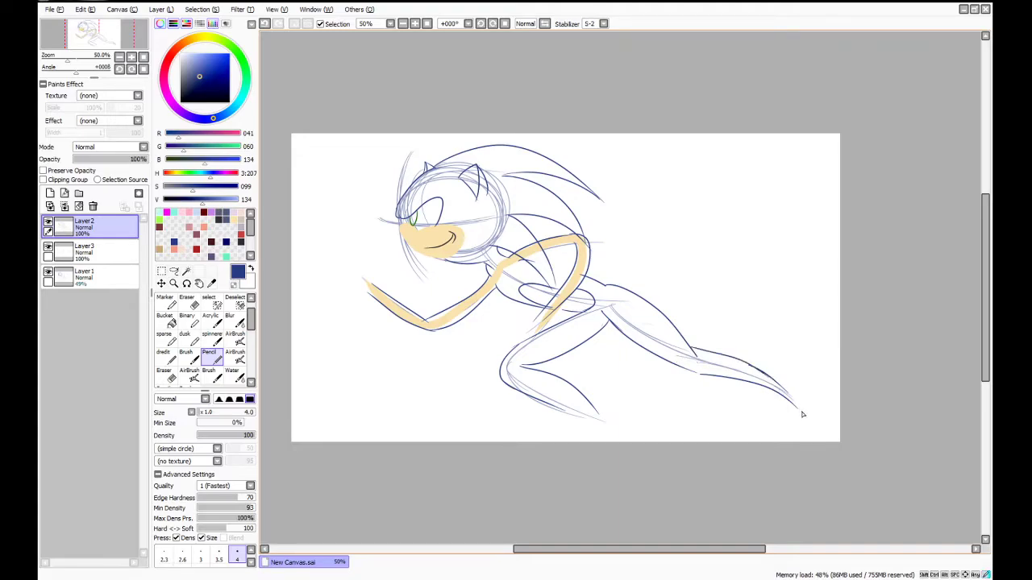
Draw a striped red shoe on the trailing foot and erase the lines overlapping inside it
{"action": "left_click", "coordinate": [240, 233]}
{"action": "mouse_move", "coordinate": [780, 393]}
{"action": "left_mouse_down"}
{"action": "mouse_move", "coordinate": [792, 435]}
{"action": "mouse_move", "coordinate": [782, 391]}
{"action": "mouse_move", "coordinate": [807, 398]}
{"action": "mouse_move", "coordinate": [787, 437]}
{"action": "left_mouse_up"}
{"action": "mouse_move", "coordinate": [780, 394]}
{"action": "left_mouse_down"}
{"action": "mouse_move", "coordinate": [771, 425]}
{"action": "mouse_move", "coordinate": [781, 436]}
{"action": "mouse_move", "coordinate": [773, 415]}
{"action": "mouse_move", "coordinate": [792, 419]}
{"action": "mouse_move", "coordinate": [778, 406]}
{"action": "mouse_move", "coordinate": [802, 418]}
{"action": "left_mouse_up"}
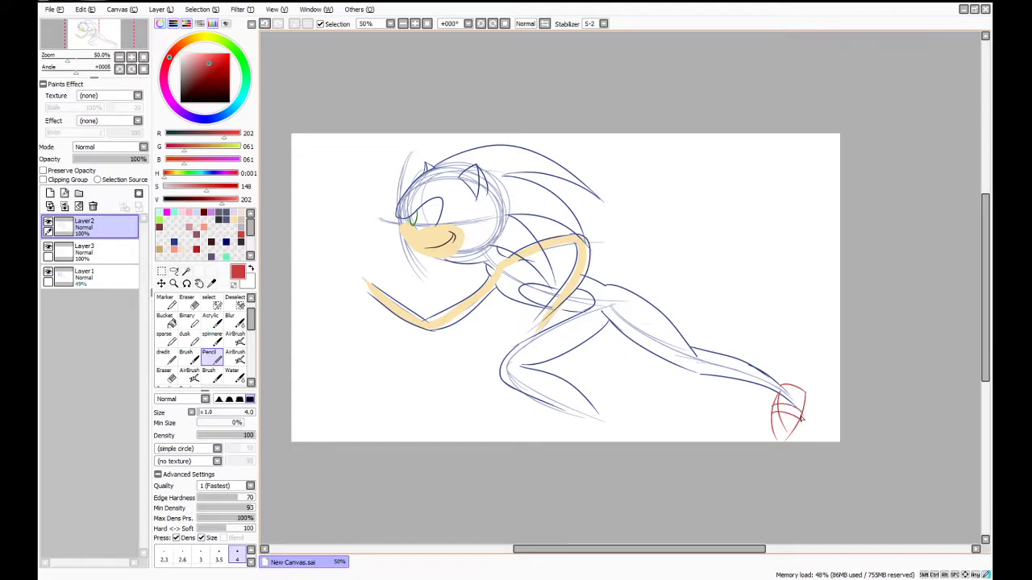
{"action": "key", "text": "e"}
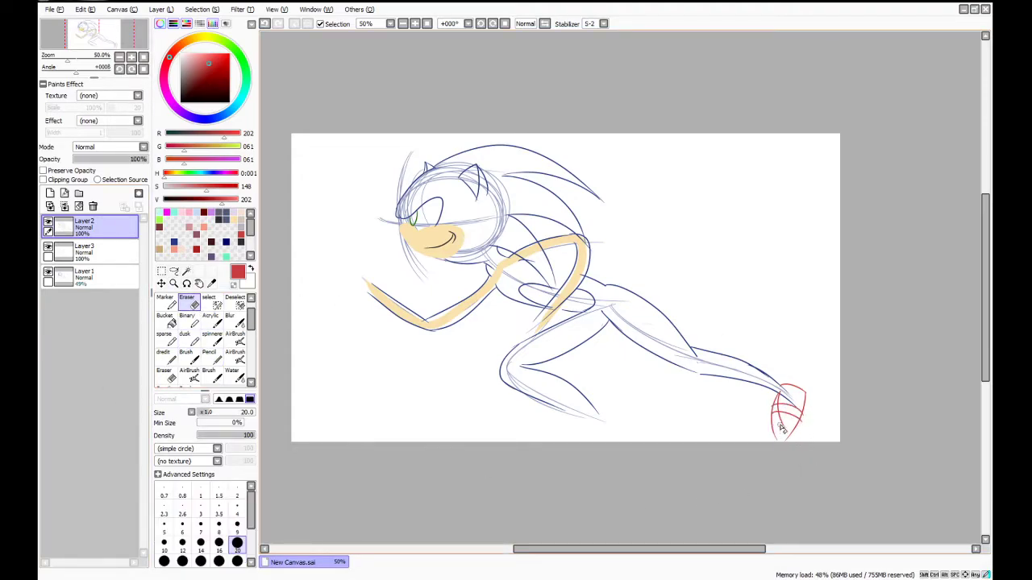
{"action": "mouse_move", "coordinate": [787, 433]}
{"action": "left_mouse_down"}
{"action": "mouse_move", "coordinate": [795, 413]}
{"action": "mouse_move", "coordinate": [778, 411]}
{"action": "mouse_move", "coordinate": [787, 399]}
{"action": "left_mouse_up"}
{"action": "left_click", "coordinate": [210, 356]}
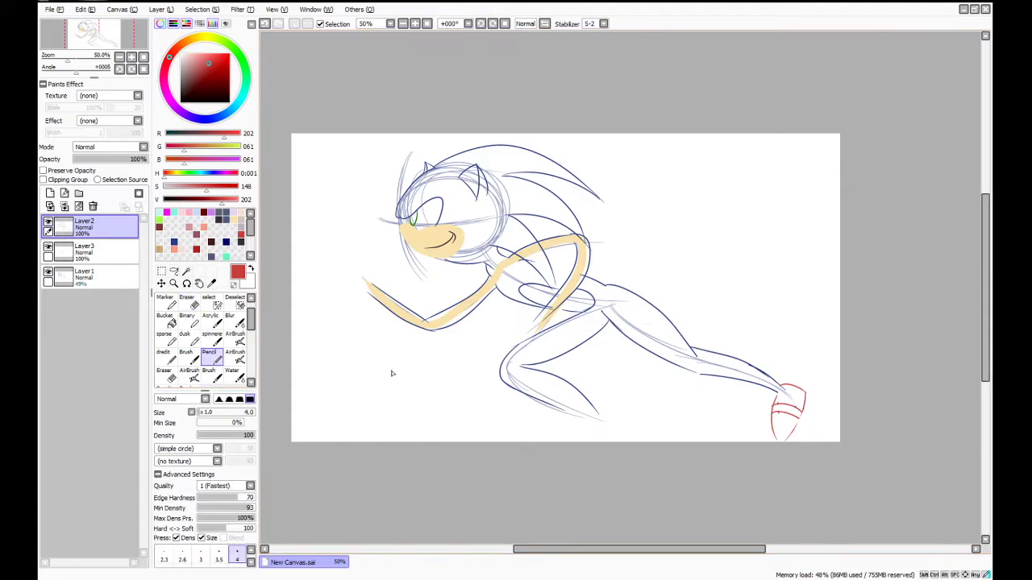
Redraw the outer edge of the trailing shoe and sketch the striped red shoe on the front foot
{"action": "left_click_drag", "start_coordinate": [807, 397], "coordinate": [787, 438]}
{"action": "key", "text": "ctrl+z"}
{"action": "key", "text": "ctrl+z"}
{"action": "left_click_drag", "start_coordinate": [806, 395], "coordinate": [783, 444]}
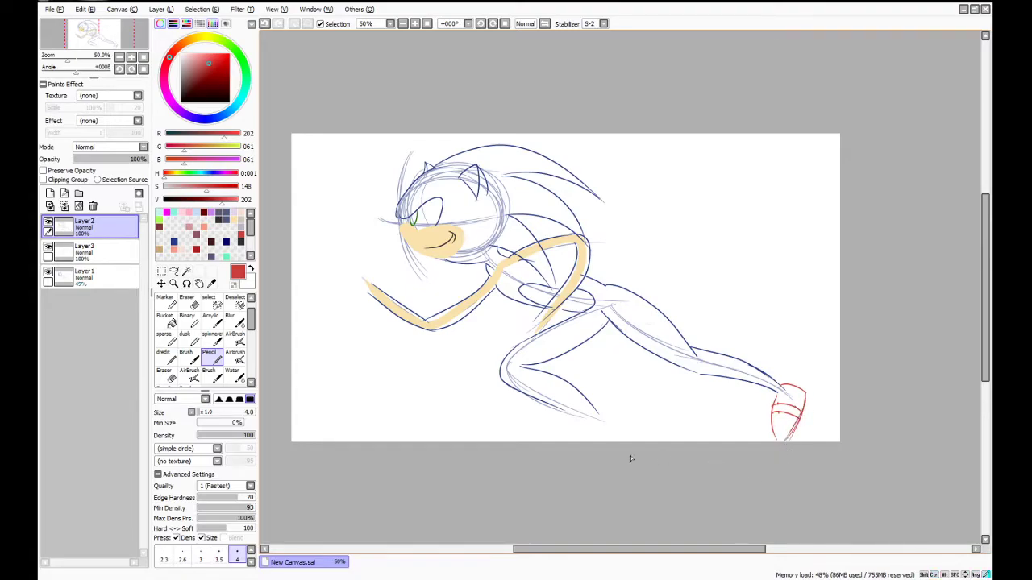
{"action": "mouse_move", "coordinate": [579, 420]}
{"action": "left_mouse_down"}
{"action": "mouse_move", "coordinate": [596, 445]}
{"action": "mouse_move", "coordinate": [596, 424]}
{"action": "mouse_move", "coordinate": [574, 435]}
{"action": "mouse_move", "coordinate": [581, 426]}
{"action": "mouse_move", "coordinate": [581, 464]}
{"action": "mouse_move", "coordinate": [610, 425]}
{"action": "mouse_move", "coordinate": [600, 415]}
{"action": "mouse_move", "coordinate": [622, 433]}
{"action": "mouse_move", "coordinate": [590, 443]}
{"action": "left_mouse_up"}
{"action": "key", "text": "ctrl+z"}
Draw the glove cuff and clenched fist at the end of the forward arm in dark blue
{"action": "left_click", "coordinate": [177, 241]}
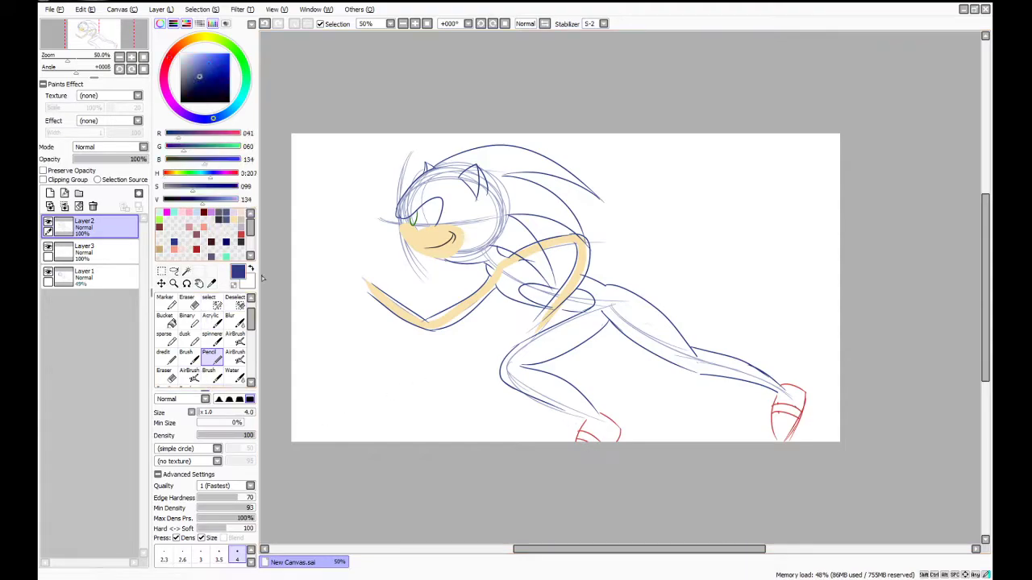
{"action": "mouse_move", "coordinate": [367, 279]}
{"action": "left_mouse_down"}
{"action": "mouse_move", "coordinate": [374, 300]}
{"action": "mouse_move", "coordinate": [387, 294]}
{"action": "mouse_move", "coordinate": [372, 271]}
{"action": "mouse_move", "coordinate": [359, 290]}
{"action": "mouse_move", "coordinate": [366, 307]}
{"action": "left_mouse_up"}
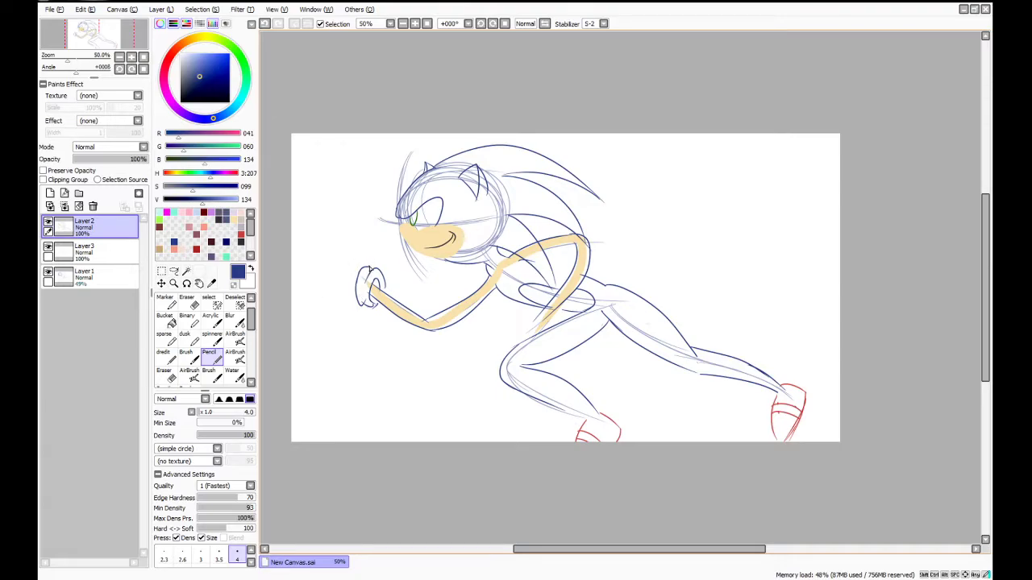
{"action": "mouse_move", "coordinate": [366, 244]}
{"action": "left_mouse_down"}
{"action": "mouse_move", "coordinate": [360, 274]}
{"action": "mouse_move", "coordinate": [354, 241]}
{"action": "mouse_move", "coordinate": [344, 256]}
{"action": "mouse_move", "coordinate": [342, 240]}
{"action": "mouse_move", "coordinate": [355, 251]}
{"action": "mouse_move", "coordinate": [349, 270]}
{"action": "mouse_move", "coordinate": [330, 252]}
{"action": "mouse_move", "coordinate": [340, 242]}
{"action": "mouse_move", "coordinate": [333, 258]}
{"action": "mouse_move", "coordinate": [356, 265]}
{"action": "mouse_move", "coordinate": [348, 276]}
{"action": "mouse_move", "coordinate": [328, 255]}
{"action": "mouse_move", "coordinate": [350, 275]}
{"action": "left_mouse_up"}
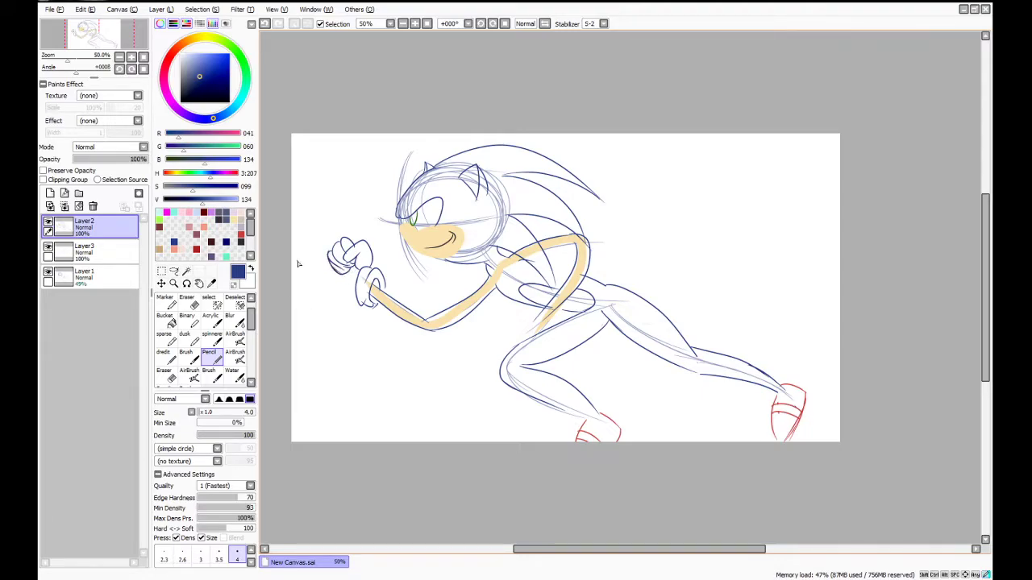
{"action": "key", "text": "e"}
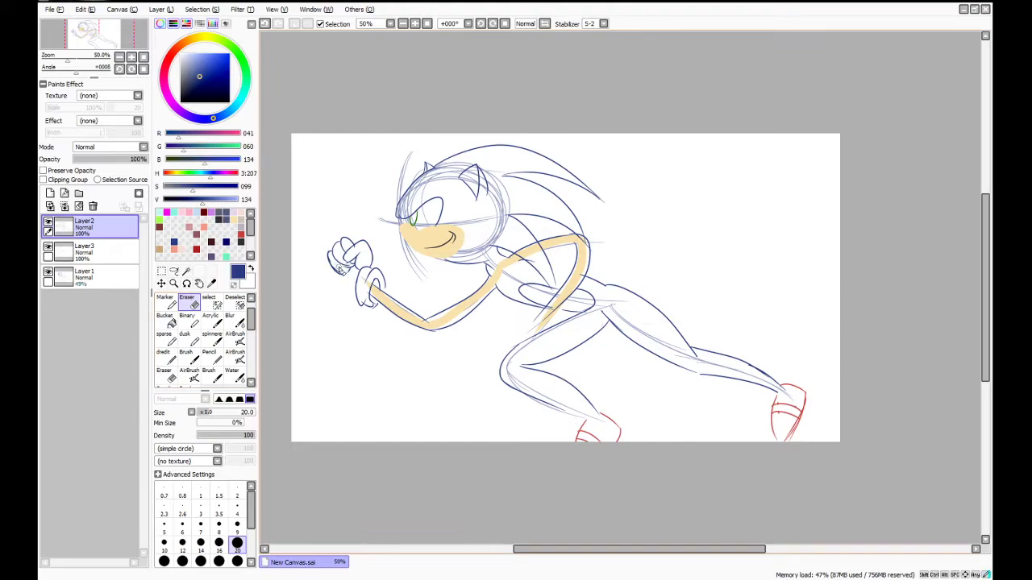
{"action": "key", "text": "n"}
{"action": "left_click_drag", "start_coordinate": [328, 260], "coordinate": [355, 298]}
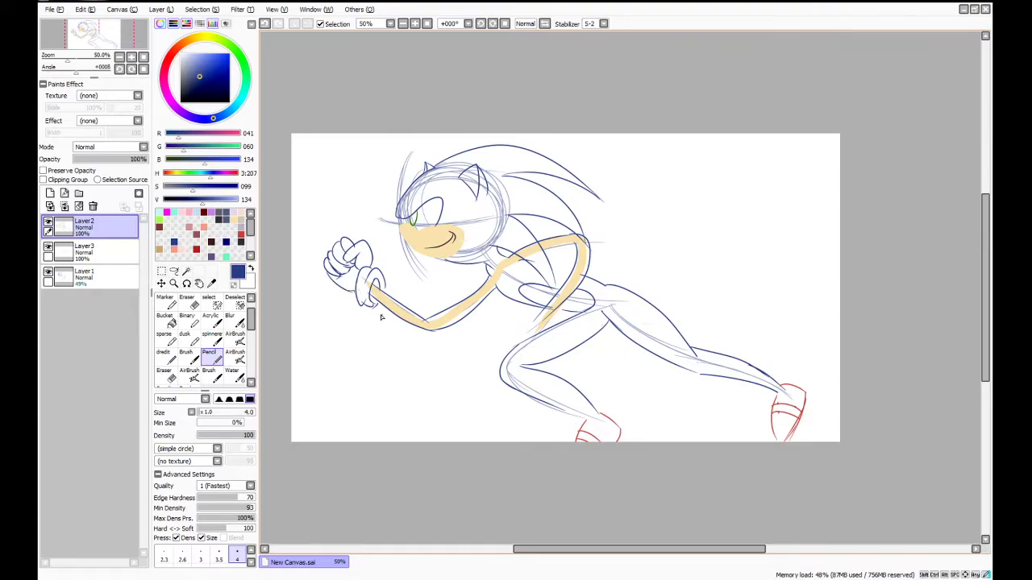
Draw the glove cuff and curled hand of the near arm over the front thigh
{"action": "mouse_move", "coordinate": [526, 319]}
{"action": "left_mouse_down"}
{"action": "mouse_move", "coordinate": [552, 323]}
{"action": "mouse_move", "coordinate": [521, 328]}
{"action": "mouse_move", "coordinate": [540, 333]}
{"action": "left_mouse_up"}
{"action": "mouse_move", "coordinate": [503, 336]}
{"action": "left_mouse_down"}
{"action": "mouse_move", "coordinate": [538, 354]}
{"action": "mouse_move", "coordinate": [557, 392]}
{"action": "mouse_move", "coordinate": [543, 337]}
{"action": "mouse_move", "coordinate": [517, 372]}
{"action": "left_mouse_up"}
{"action": "key", "text": "ctrl+z"}
{"action": "mouse_move", "coordinate": [541, 333]}
{"action": "left_mouse_down"}
{"action": "mouse_move", "coordinate": [531, 356]}
{"action": "mouse_move", "coordinate": [508, 351]}
{"action": "left_mouse_up"}
{"action": "mouse_move", "coordinate": [521, 325]}
{"action": "left_mouse_down"}
{"action": "mouse_move", "coordinate": [486, 342]}
{"action": "mouse_move", "coordinate": [500, 356]}
{"action": "left_mouse_up"}
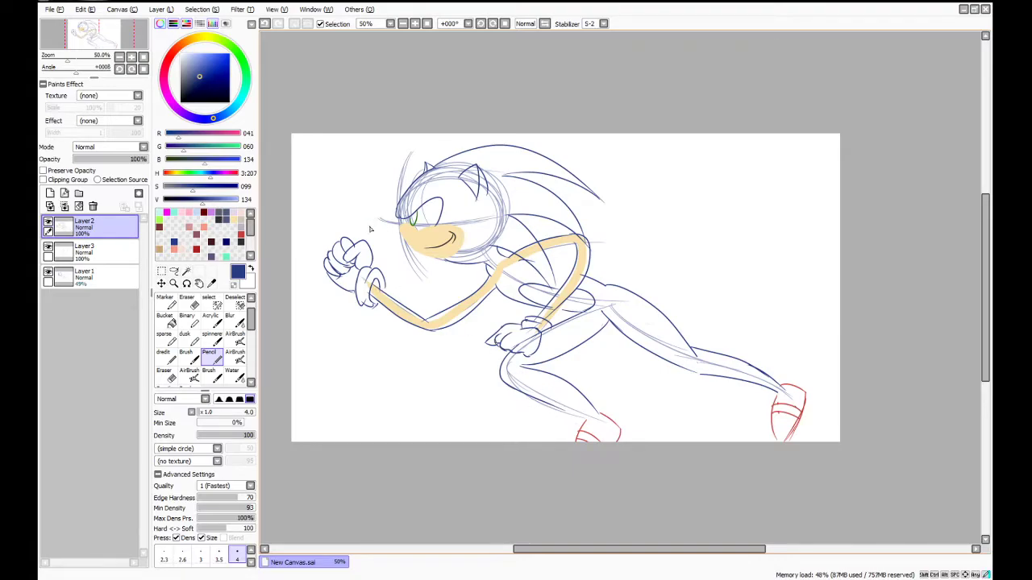
Hide the rough sketch layer, Layer1, and draw the pointed nose and the sock cuffs on both ankles
{"action": "left_click", "coordinate": [49, 275]}
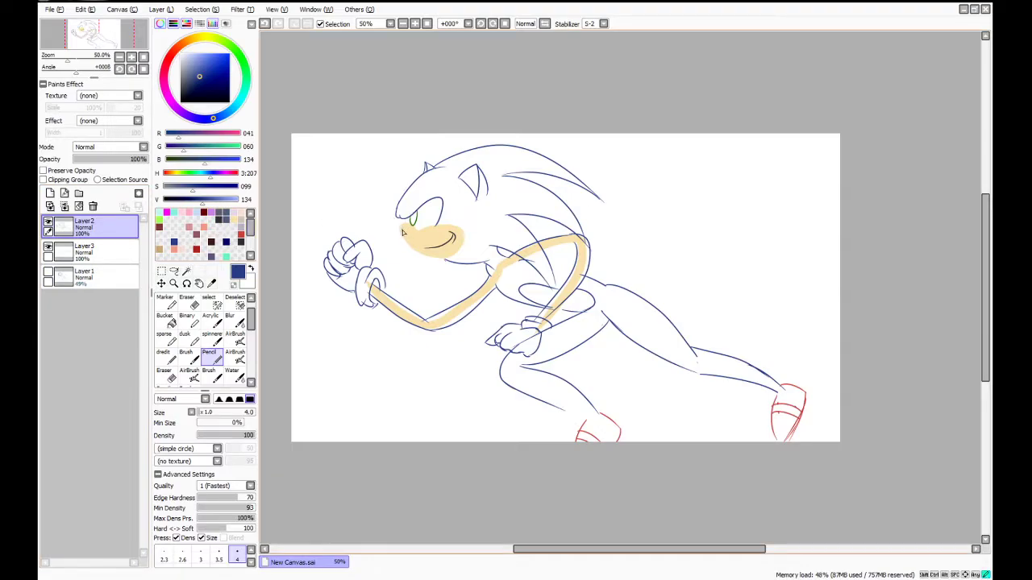
{"action": "left_click_drag", "start_coordinate": [385, 222], "coordinate": [404, 229]}
{"action": "mouse_move", "coordinate": [565, 413]}
{"action": "left_mouse_down"}
{"action": "mouse_move", "coordinate": [590, 422]}
{"action": "mouse_move", "coordinate": [576, 416]}
{"action": "mouse_move", "coordinate": [602, 408]}
{"action": "mouse_move", "coordinate": [589, 420]}
{"action": "left_mouse_up"}
{"action": "key", "text": "ctrl+z"}
{"action": "mouse_move", "coordinate": [775, 379]}
{"action": "left_mouse_down"}
{"action": "mouse_move", "coordinate": [777, 399]}
{"action": "mouse_move", "coordinate": [772, 374]}
{"action": "mouse_move", "coordinate": [789, 379]}
{"action": "mouse_move", "coordinate": [782, 408]}
{"action": "left_mouse_up"}
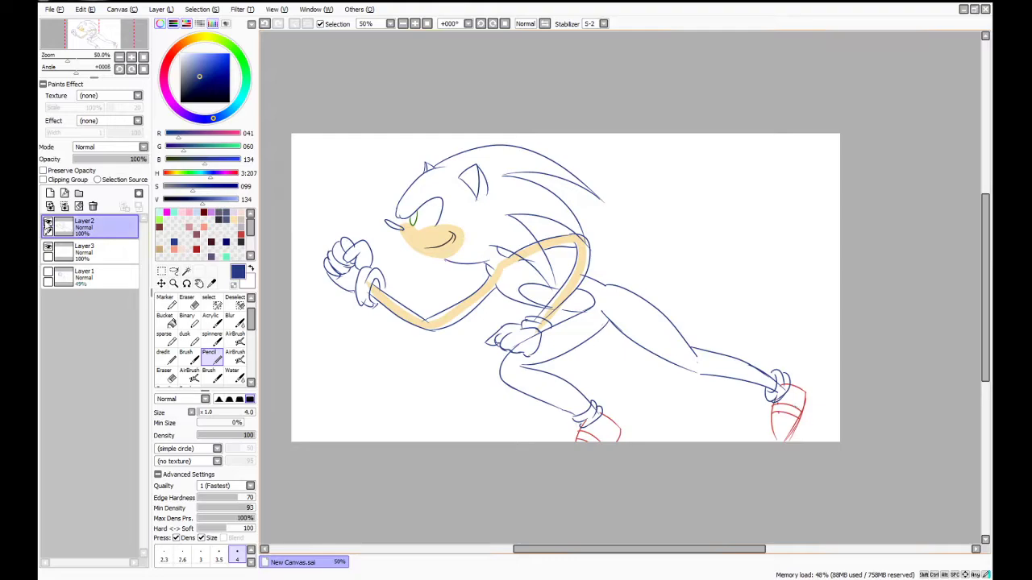
Hide the beige arm layer, Layer3, and erase the front leg's line where it crosses the near hand
{"action": "key", "text": "ctrl+z"}
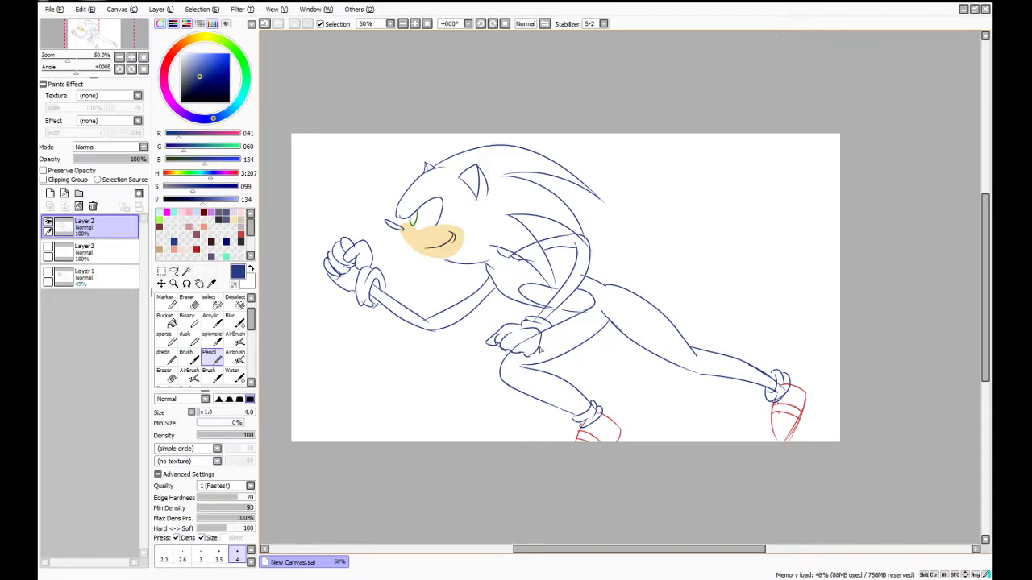
{"action": "key", "text": "e"}
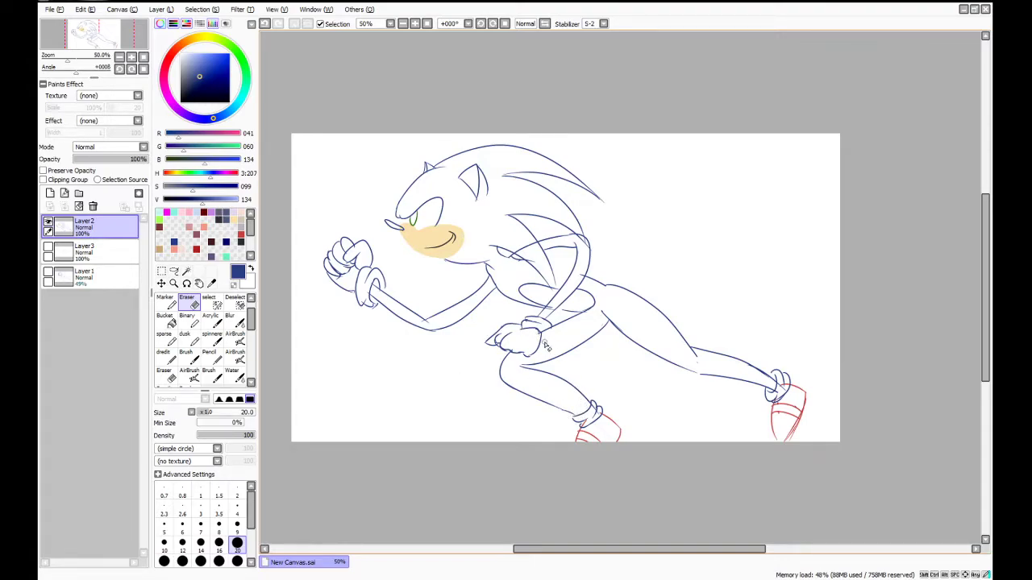
{"action": "key", "text": "n"}
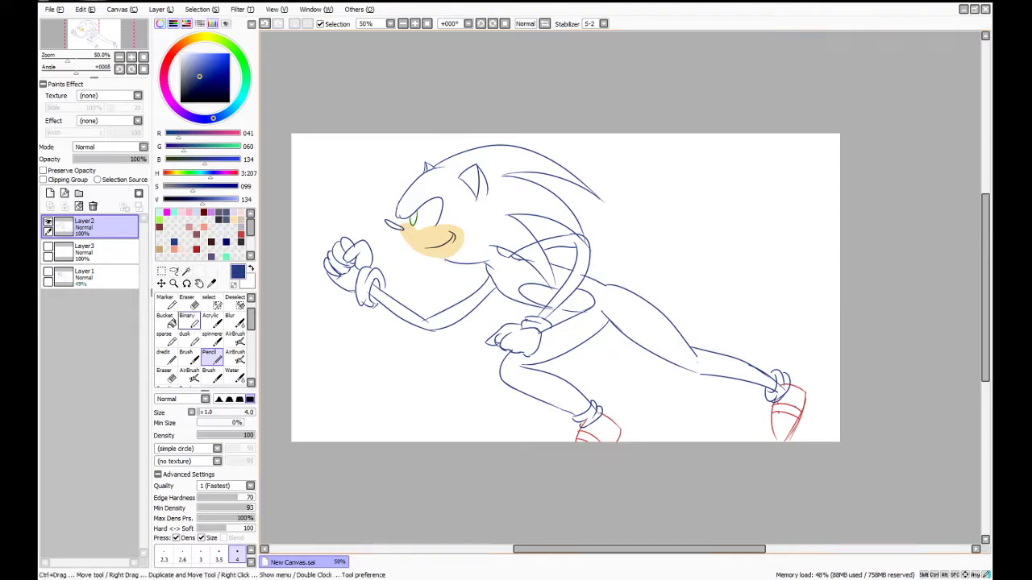
Erase the spike lines crossing the near upper arm and redraw the arm's lower edge with the Pencil
{"action": "key", "text": "e"}
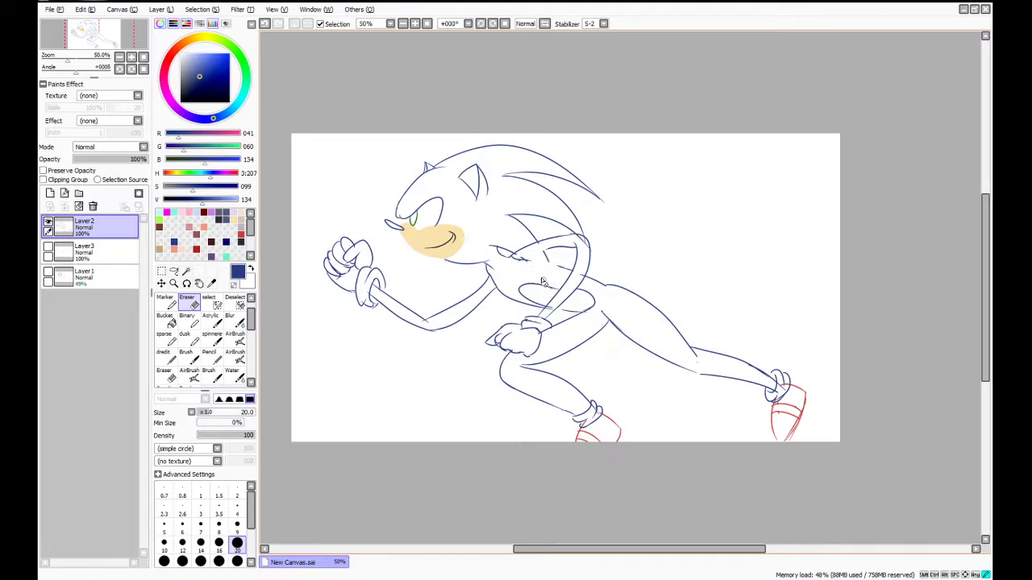
{"action": "left_click", "coordinate": [217, 362]}
{"action": "left_click_drag", "start_coordinate": [524, 259], "coordinate": [563, 270]}
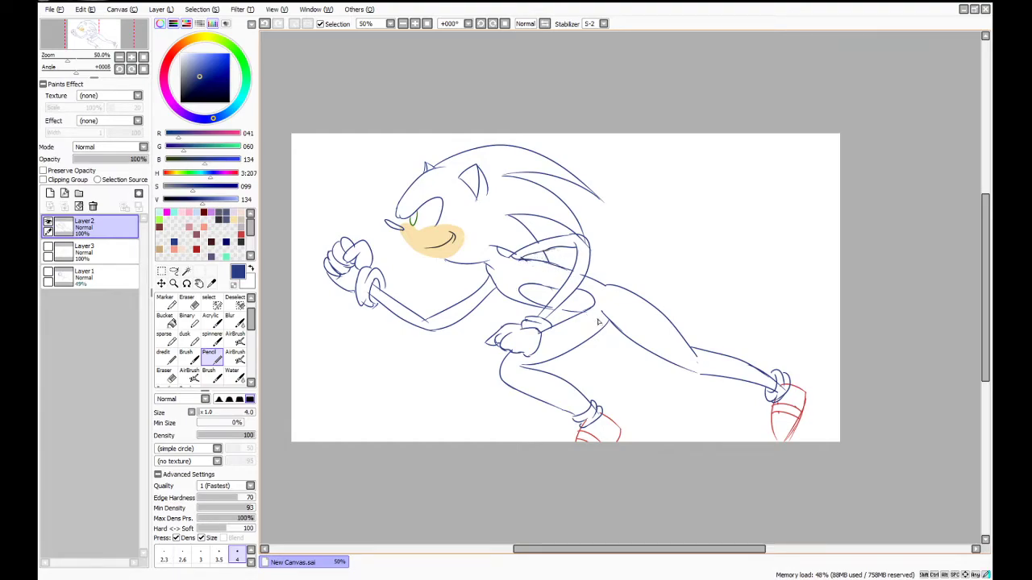
Clean up the stray lines around the near arm's elbow and the far forearm with the Eraser and Pencil
{"action": "key", "text": "e"}
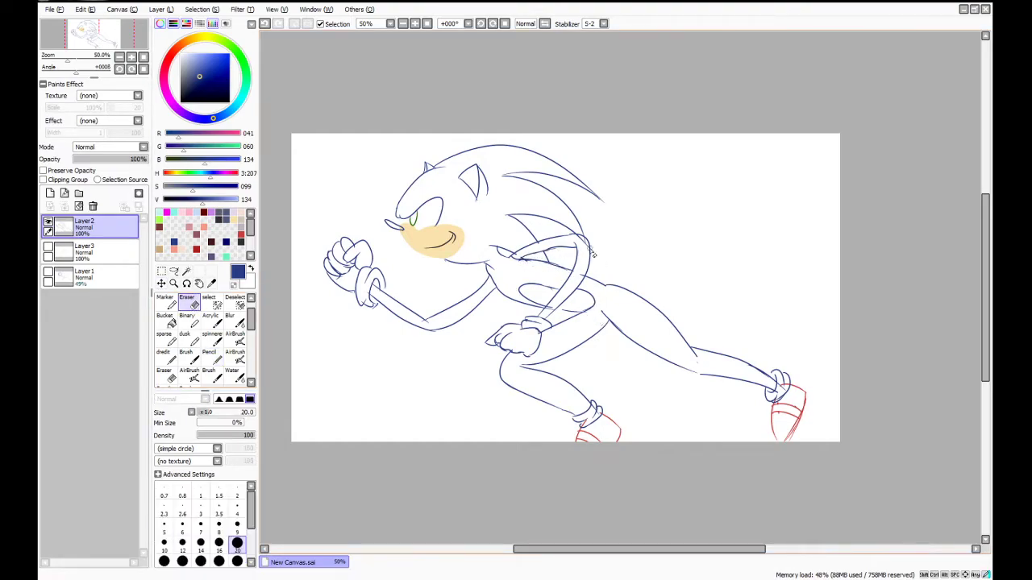
{"action": "key", "text": "ctrl+z"}
{"action": "key", "text": "n"}
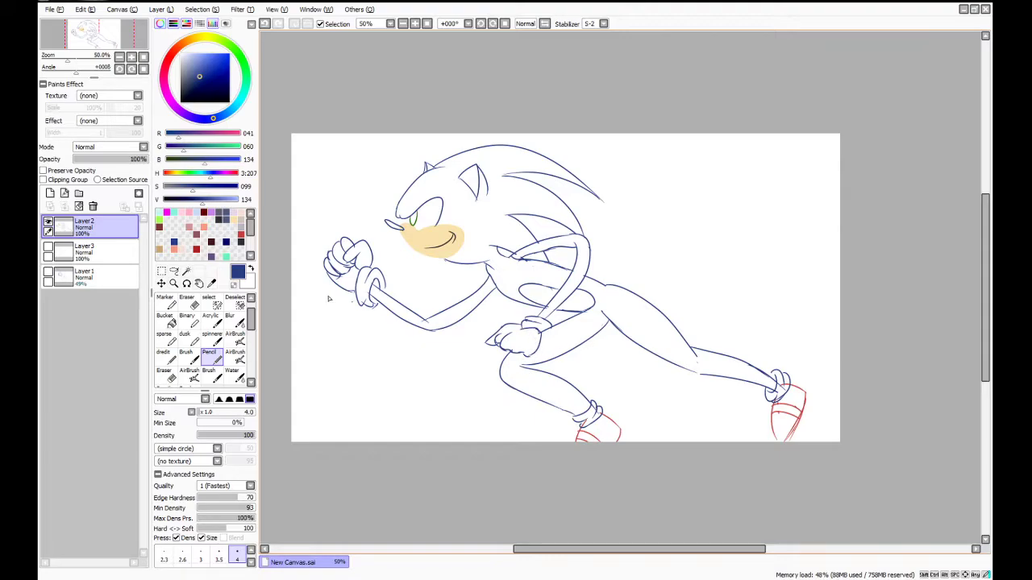
{"action": "key", "text": "e"}
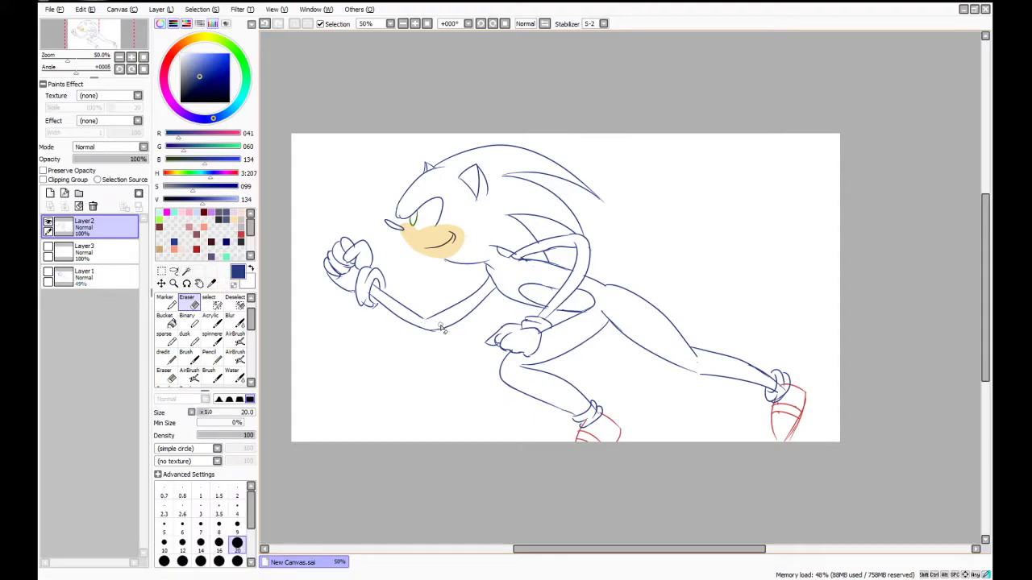
{"action": "key", "text": "n"}
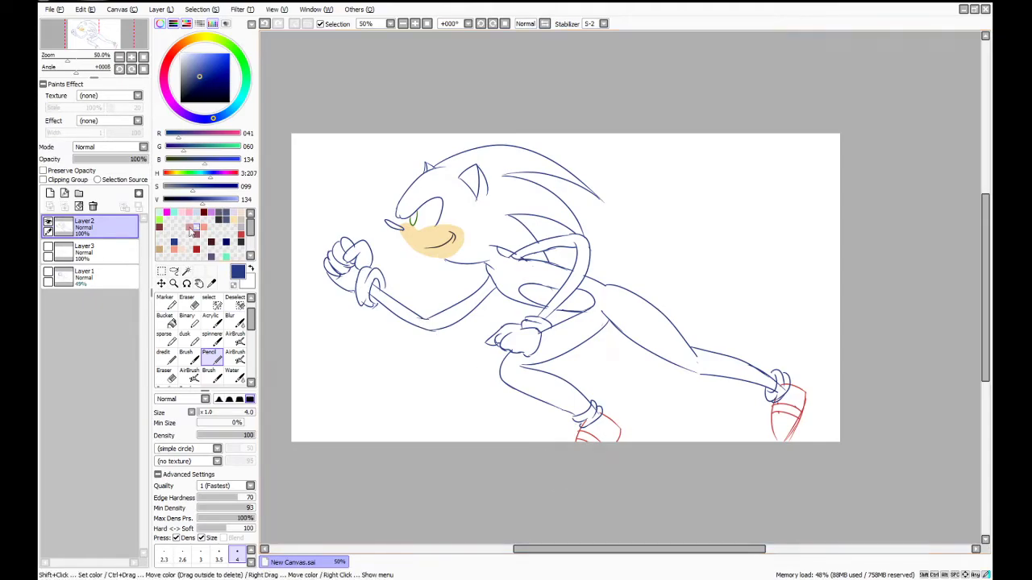
Draw a filled dark-blue pupil inside the green iris with the Pencil
{"action": "scroll", "coordinate": [453, 197], "scroll_direction": "up", "scroll_amount": 2}
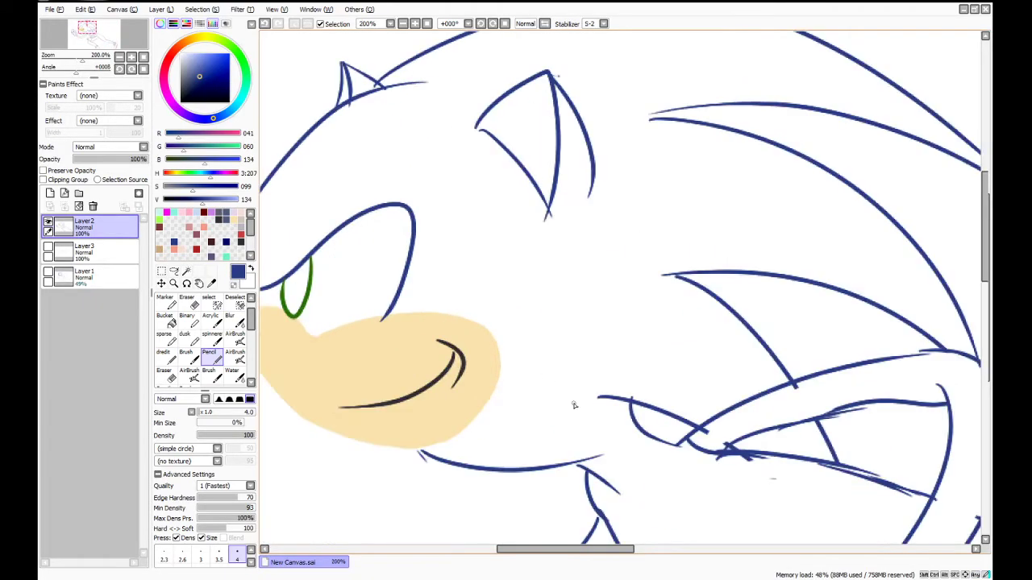
{"action": "left_click_drag", "start_coordinate": [573, 563], "coordinate": [534, 517]}
{"action": "mouse_move", "coordinate": [470, 276]}
{"action": "left_mouse_down"}
{"action": "mouse_move", "coordinate": [475, 268]}
{"action": "mouse_move", "coordinate": [478, 283]}
{"action": "left_mouse_up"}
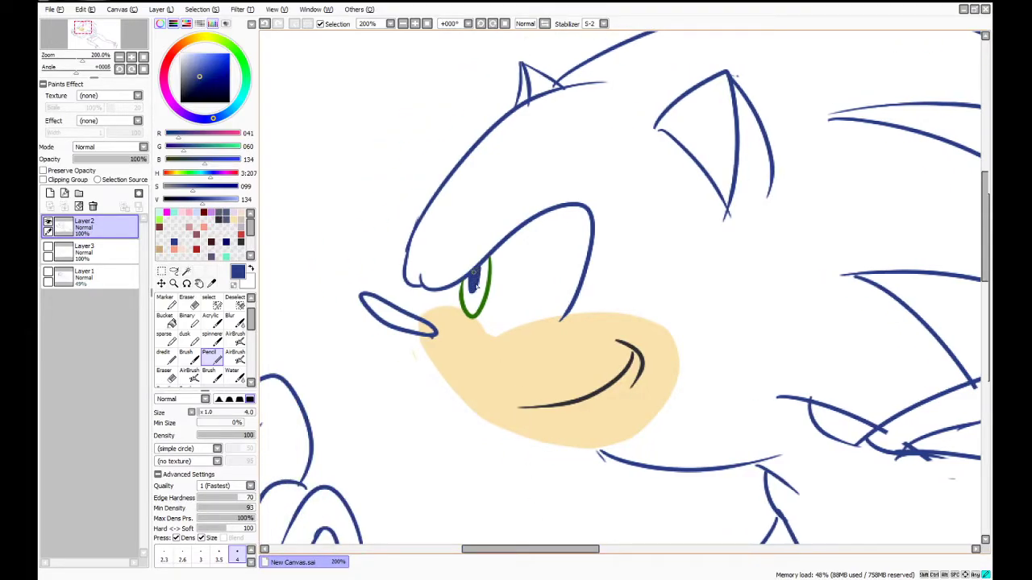
{"action": "scroll", "coordinate": [507, 374], "scroll_direction": "down", "scroll_amount": 1}
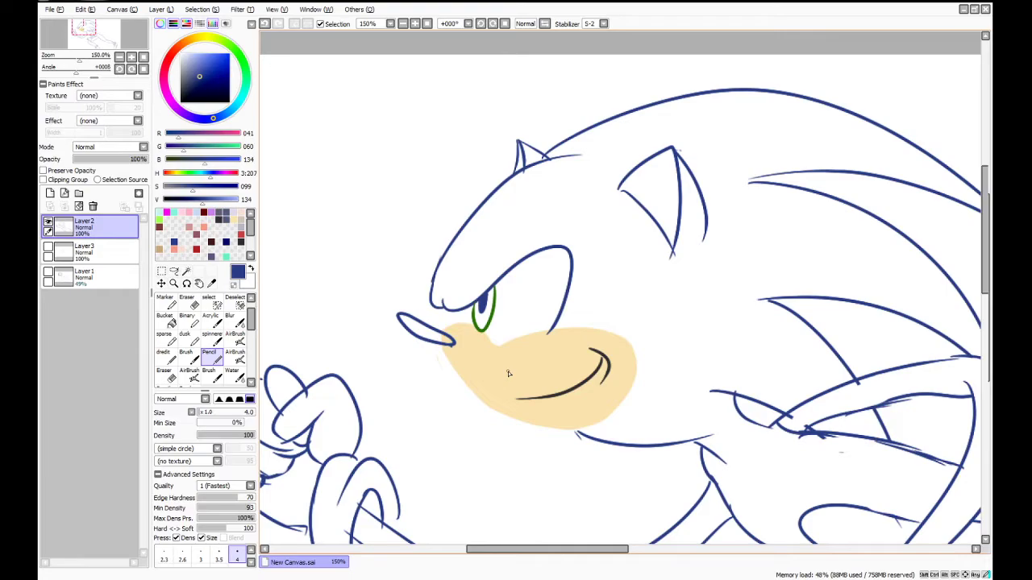
Draw the short dark-blue line from the brow down to the muzzle beside the nose
{"action": "scroll", "coordinate": [548, 422], "scroll_direction": "up", "scroll_amount": 2}
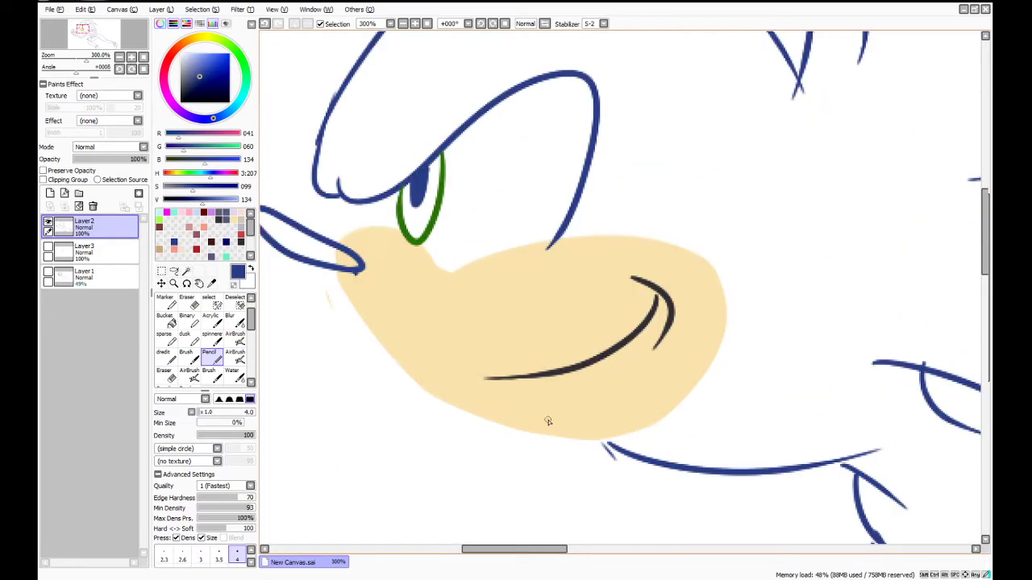
{"action": "left_click_drag", "start_coordinate": [537, 550], "coordinate": [528, 550]}
{"action": "left_click_drag", "start_coordinate": [989, 220], "coordinate": [989, 202]}
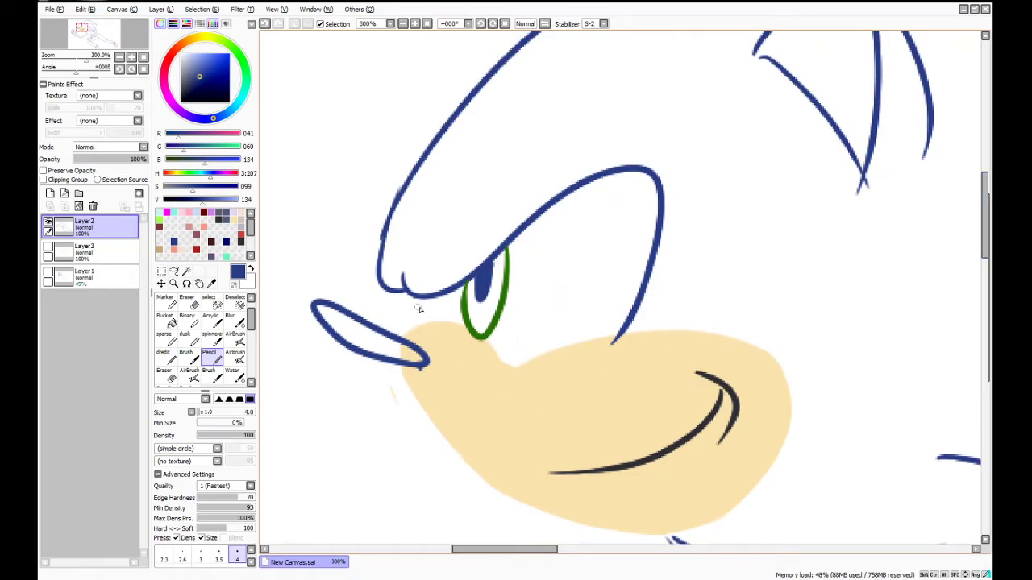
{"action": "left_click_drag", "start_coordinate": [420, 297], "coordinate": [428, 325]}
{"action": "key", "text": "Home"}
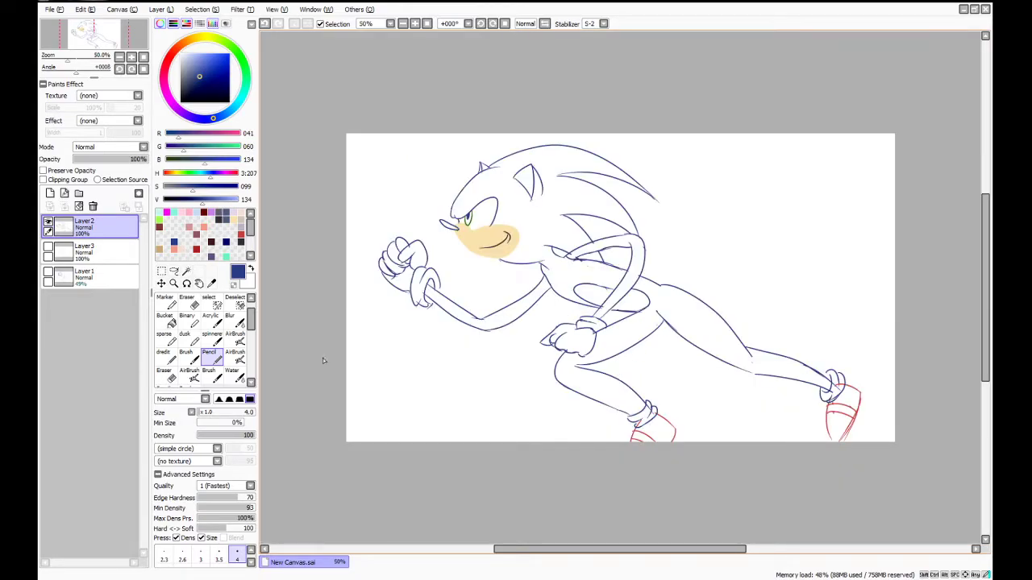
Activate Layer3 and mix a lighter blue, RGB 94, 111, 178, for the Brush at size 30
{"action": "left_click", "coordinate": [85, 252]}
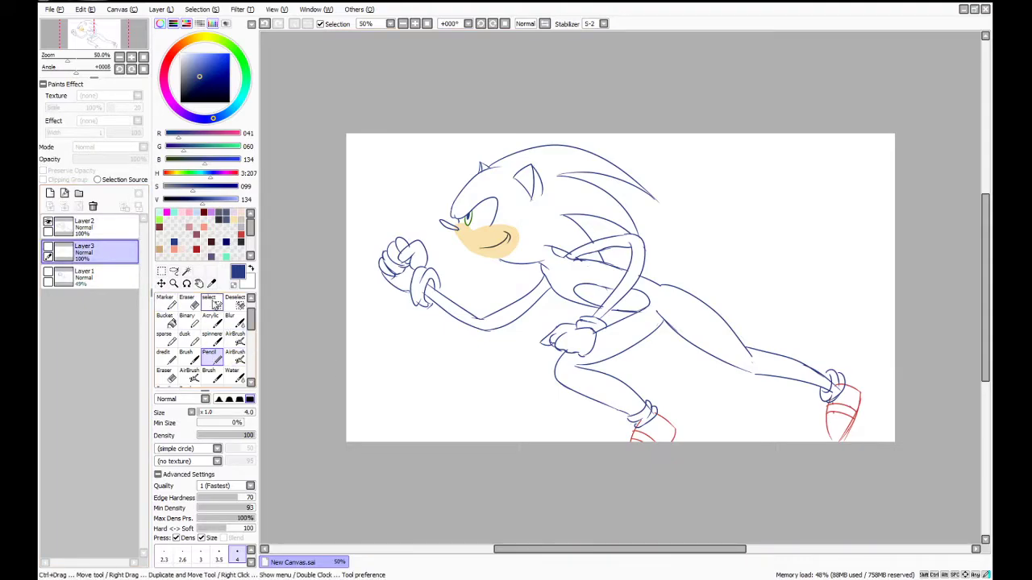
{"action": "left_click", "coordinate": [209, 205]}
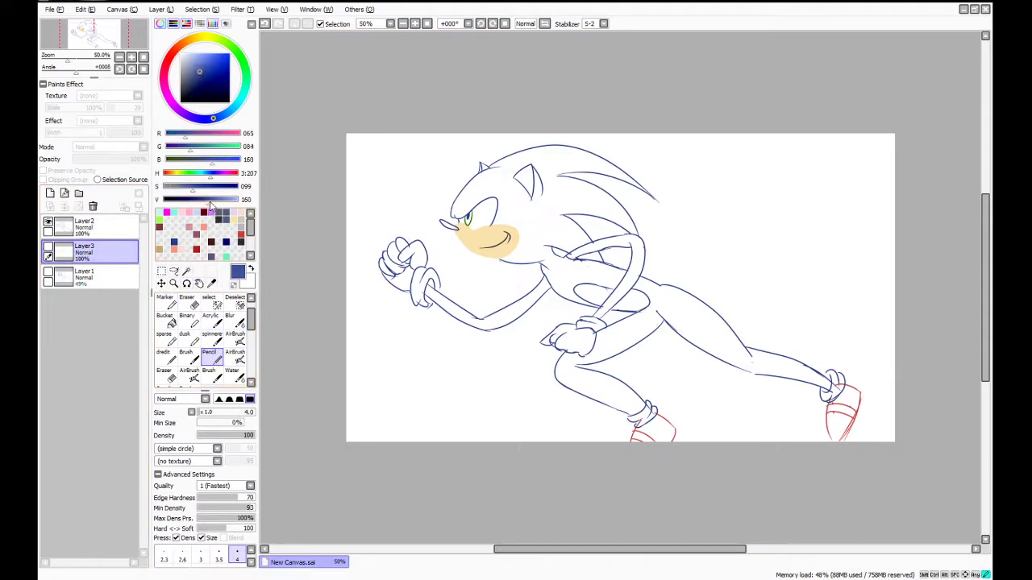
{"action": "left_click", "coordinate": [204, 199]}
{"action": "left_click", "coordinate": [188, 187]}
{"action": "left_click", "coordinate": [185, 355]}
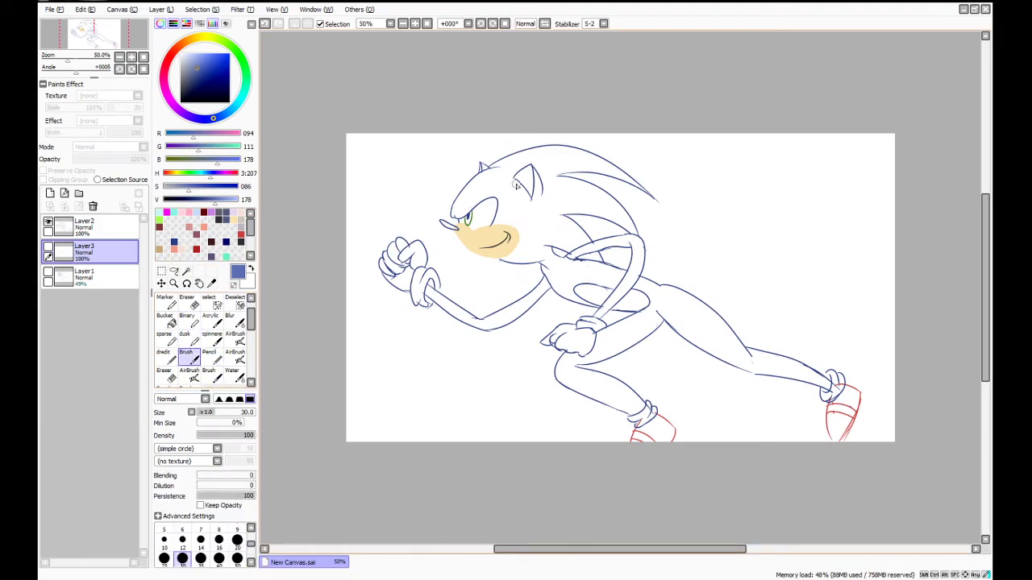
{"action": "scroll", "coordinate": [517, 185], "scroll_direction": "up", "scroll_amount": 1}
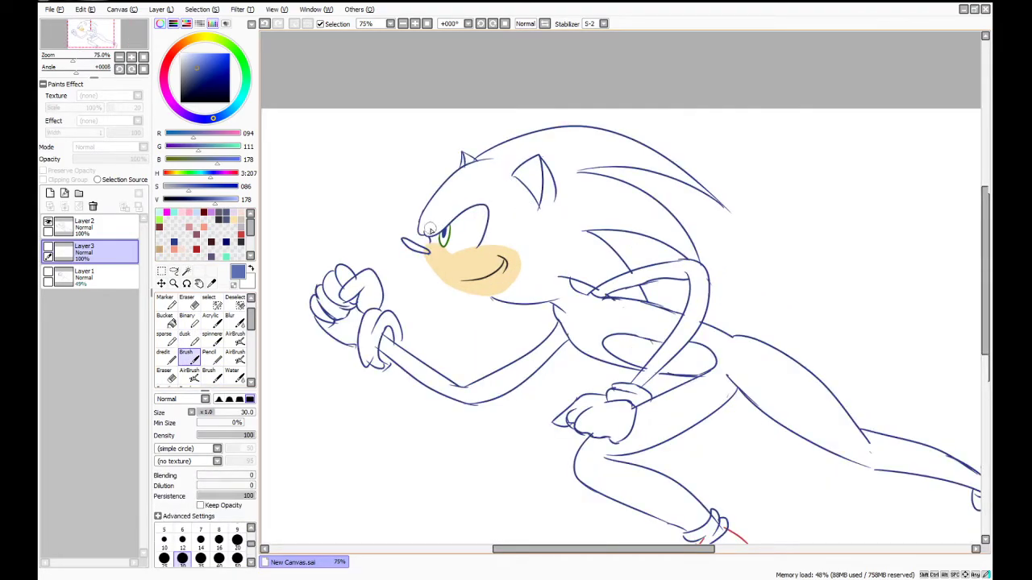
Show Layer3 again and erase the beige paint across the shoulder between the two arms
{"action": "left_click", "coordinate": [73, 274]}
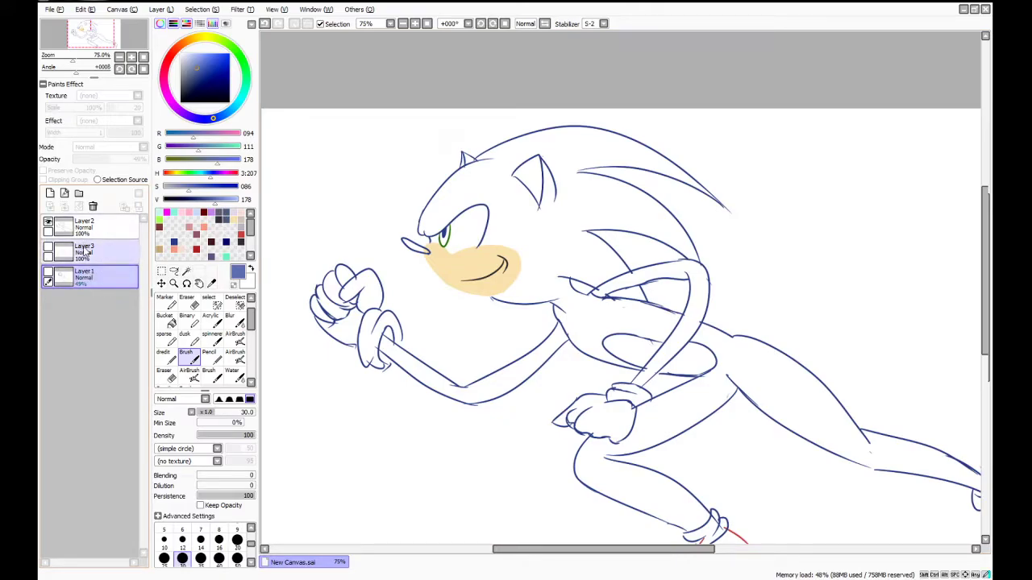
{"action": "left_click", "coordinate": [91, 253]}
{"action": "left_click", "coordinate": [48, 246]}
{"action": "left_click", "coordinate": [187, 304]}
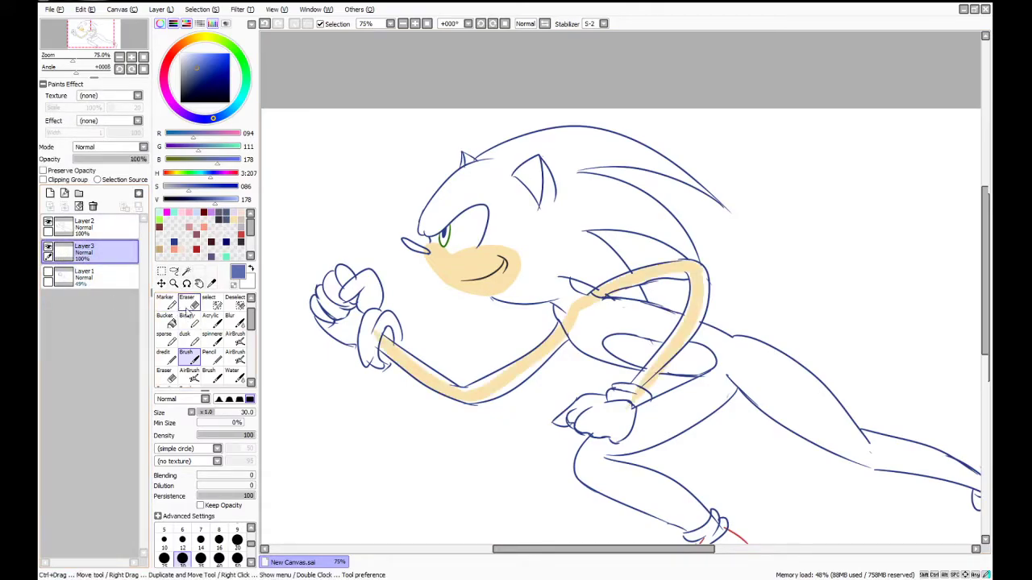
{"action": "mouse_move", "coordinate": [548, 320]}
{"action": "left_mouse_down"}
{"action": "mouse_move", "coordinate": [593, 315]}
{"action": "mouse_move", "coordinate": [590, 303]}
{"action": "left_mouse_up"}
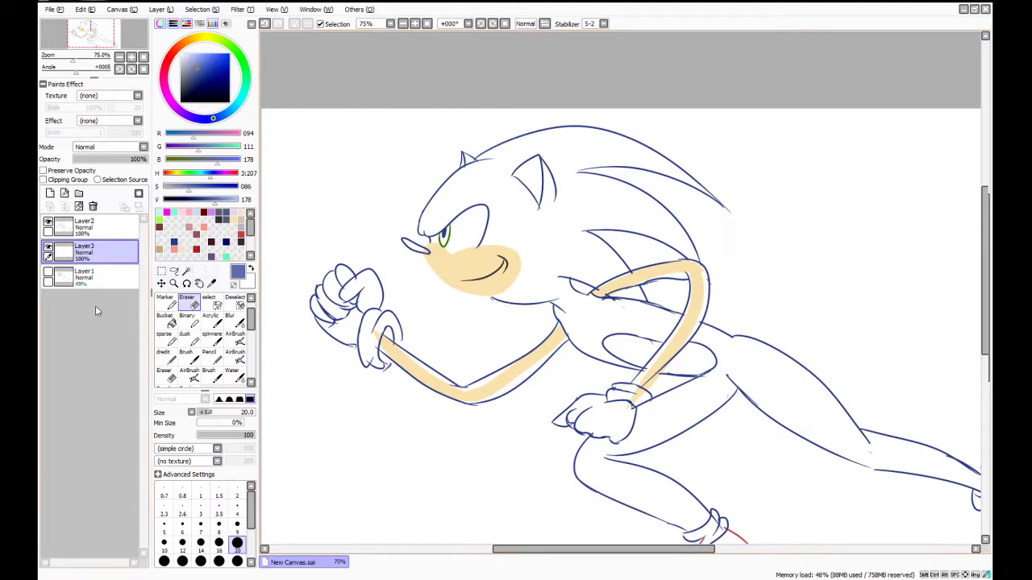
Brush blue over the forehead and around the eye, and erase the paint that spills into the eye white
{"action": "left_click", "coordinate": [186, 355]}
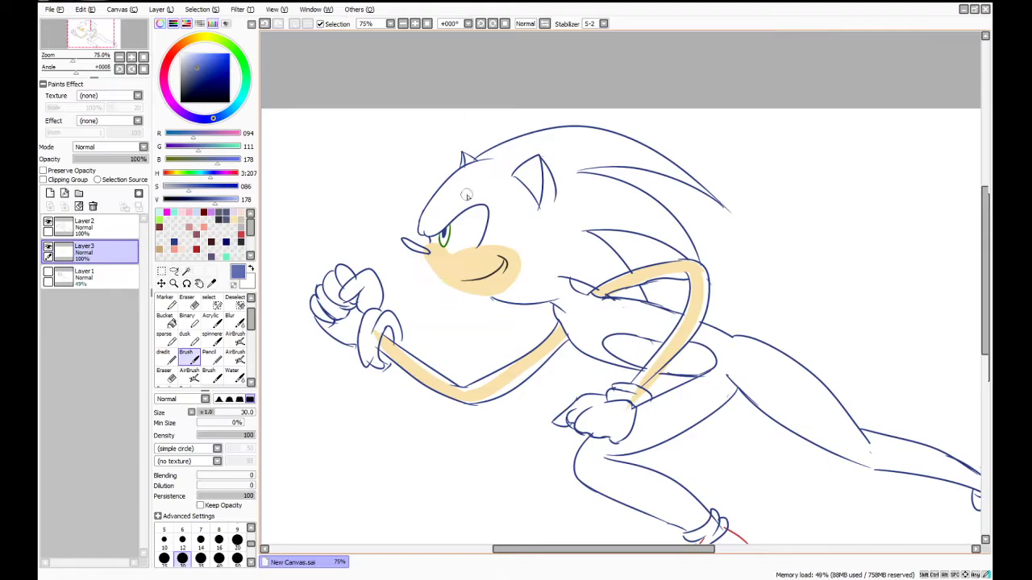
{"action": "mouse_move", "coordinate": [428, 225]}
{"action": "left_mouse_down"}
{"action": "mouse_move", "coordinate": [431, 232]}
{"action": "mouse_move", "coordinate": [459, 187]}
{"action": "mouse_move", "coordinate": [426, 226]}
{"action": "mouse_move", "coordinate": [456, 196]}
{"action": "left_mouse_up"}
{"action": "mouse_move", "coordinate": [469, 157]}
{"action": "left_mouse_down"}
{"action": "mouse_move", "coordinate": [458, 193]}
{"action": "mouse_move", "coordinate": [503, 165]}
{"action": "mouse_move", "coordinate": [486, 167]}
{"action": "mouse_move", "coordinate": [456, 200]}
{"action": "mouse_move", "coordinate": [486, 197]}
{"action": "mouse_move", "coordinate": [484, 244]}
{"action": "left_mouse_up"}
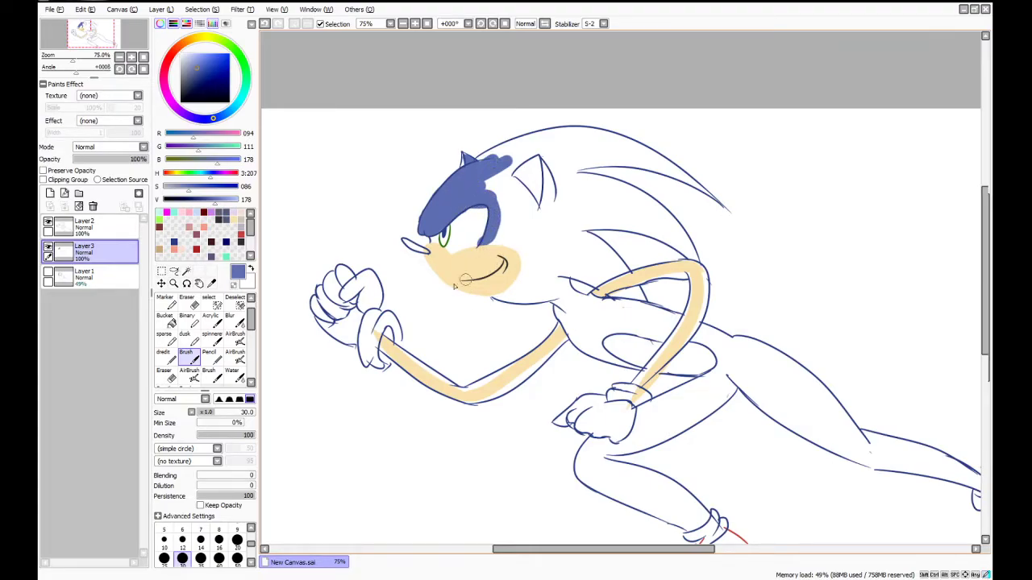
{"action": "key", "text": "e"}
{"action": "mouse_move", "coordinate": [480, 229]}
{"action": "left_mouse_down"}
{"action": "mouse_move", "coordinate": [483, 216]}
{"action": "mouse_move", "coordinate": [466, 215]}
{"action": "left_mouse_up"}
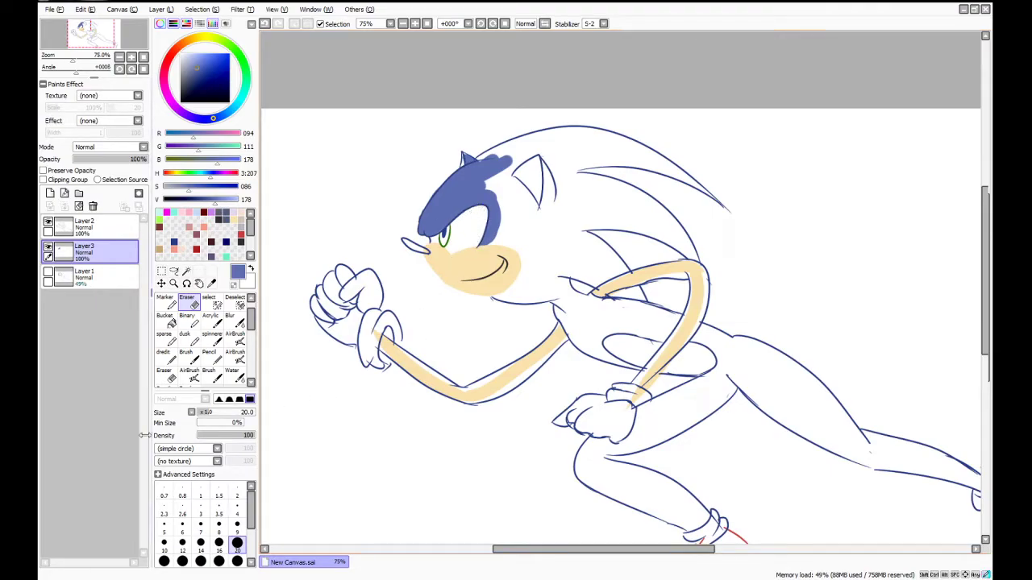
Brush blue over the crown, around the ear and down behind the cheek to the chin
{"action": "left_click", "coordinate": [186, 355]}
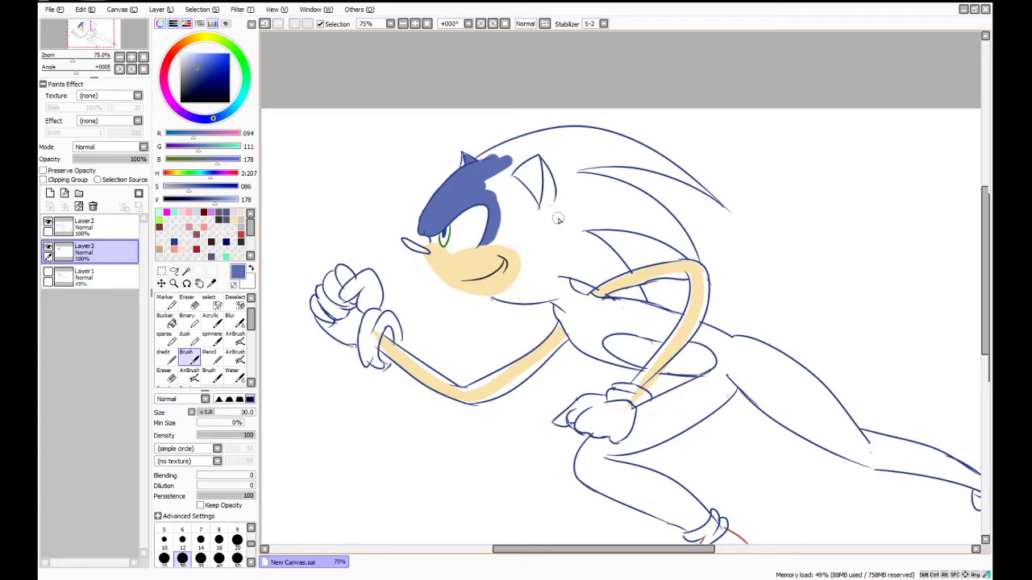
{"action": "mouse_move", "coordinate": [478, 170]}
{"action": "left_mouse_down"}
{"action": "mouse_move", "coordinate": [517, 167]}
{"action": "mouse_move", "coordinate": [483, 172]}
{"action": "mouse_move", "coordinate": [510, 153]}
{"action": "mouse_move", "coordinate": [472, 169]}
{"action": "mouse_move", "coordinate": [516, 145]}
{"action": "mouse_move", "coordinate": [470, 174]}
{"action": "mouse_move", "coordinate": [558, 137]}
{"action": "left_mouse_up"}
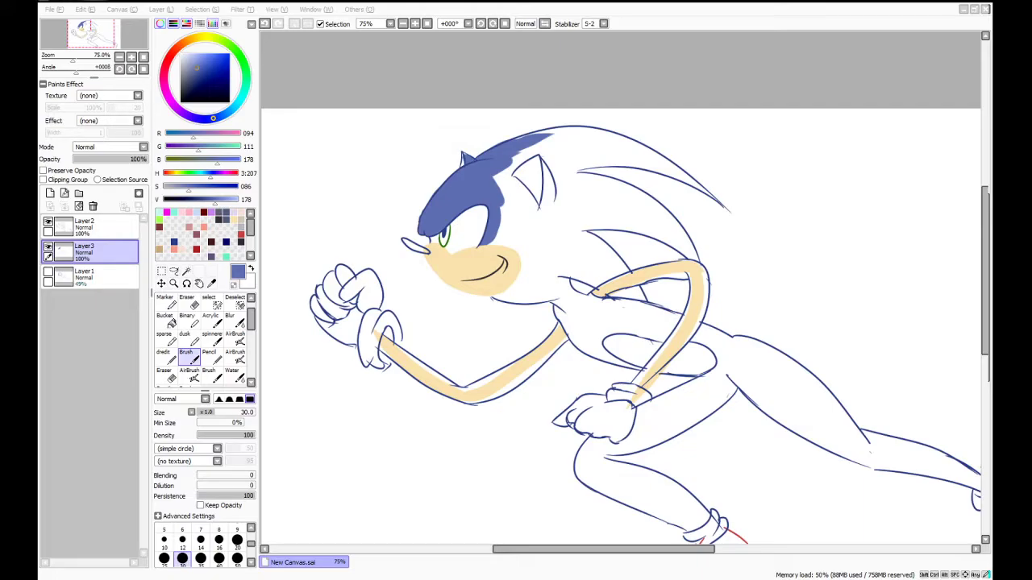
{"action": "left_click", "coordinate": [805, 75]}
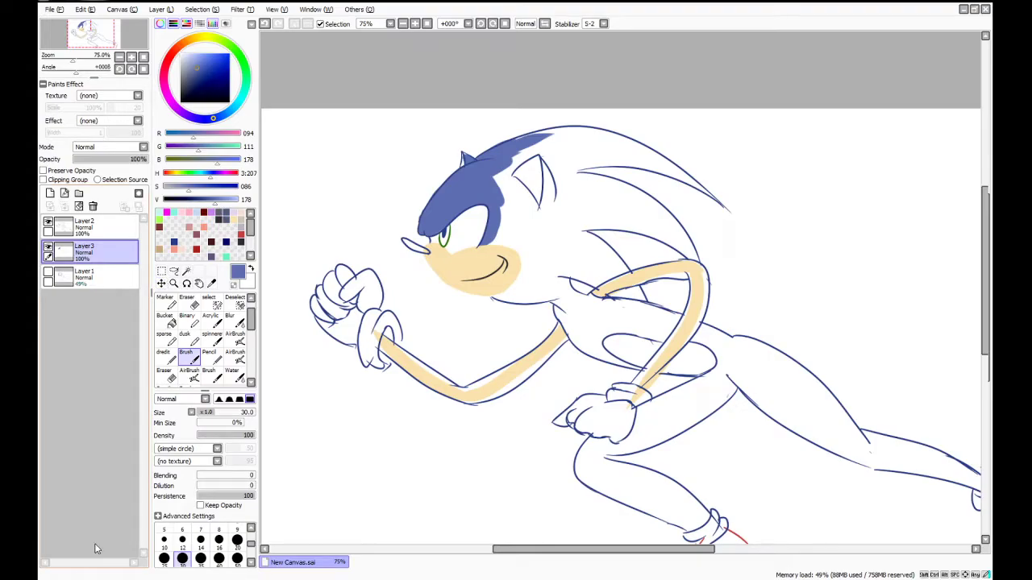
{"action": "mouse_move", "coordinate": [500, 178]}
{"action": "left_mouse_down"}
{"action": "mouse_move", "coordinate": [524, 151]}
{"action": "mouse_move", "coordinate": [501, 180]}
{"action": "mouse_move", "coordinate": [535, 155]}
{"action": "mouse_move", "coordinate": [505, 184]}
{"action": "mouse_move", "coordinate": [517, 165]}
{"action": "mouse_move", "coordinate": [564, 159]}
{"action": "mouse_move", "coordinate": [540, 150]}
{"action": "mouse_move", "coordinate": [558, 216]}
{"action": "mouse_move", "coordinate": [546, 159]}
{"action": "mouse_move", "coordinate": [553, 214]}
{"action": "mouse_move", "coordinate": [552, 162]}
{"action": "mouse_move", "coordinate": [548, 208]}
{"action": "mouse_move", "coordinate": [551, 177]}
{"action": "mouse_move", "coordinate": [528, 226]}
{"action": "mouse_move", "coordinate": [492, 173]}
{"action": "mouse_move", "coordinate": [512, 163]}
{"action": "mouse_move", "coordinate": [513, 185]}
{"action": "mouse_move", "coordinate": [503, 172]}
{"action": "mouse_move", "coordinate": [533, 208]}
{"action": "mouse_move", "coordinate": [510, 181]}
{"action": "mouse_move", "coordinate": [531, 199]}
{"action": "mouse_move", "coordinate": [536, 223]}
{"action": "mouse_move", "coordinate": [509, 188]}
{"action": "mouse_move", "coordinate": [497, 261]}
{"action": "mouse_move", "coordinate": [504, 196]}
{"action": "mouse_move", "coordinate": [496, 233]}
{"action": "mouse_move", "coordinate": [507, 243]}
{"action": "mouse_move", "coordinate": [512, 190]}
{"action": "mouse_move", "coordinate": [506, 228]}
{"action": "mouse_move", "coordinate": [522, 197]}
{"action": "mouse_move", "coordinate": [508, 252]}
{"action": "mouse_move", "coordinate": [532, 206]}
{"action": "mouse_move", "coordinate": [526, 233]}
{"action": "mouse_move", "coordinate": [535, 221]}
{"action": "mouse_move", "coordinate": [518, 274]}
{"action": "mouse_move", "coordinate": [498, 294]}
{"action": "mouse_move", "coordinate": [487, 289]}
{"action": "mouse_move", "coordinate": [518, 300]}
{"action": "mouse_move", "coordinate": [488, 296]}
{"action": "mouse_move", "coordinate": [527, 294]}
{"action": "mouse_move", "coordinate": [497, 296]}
{"action": "left_mouse_up"}
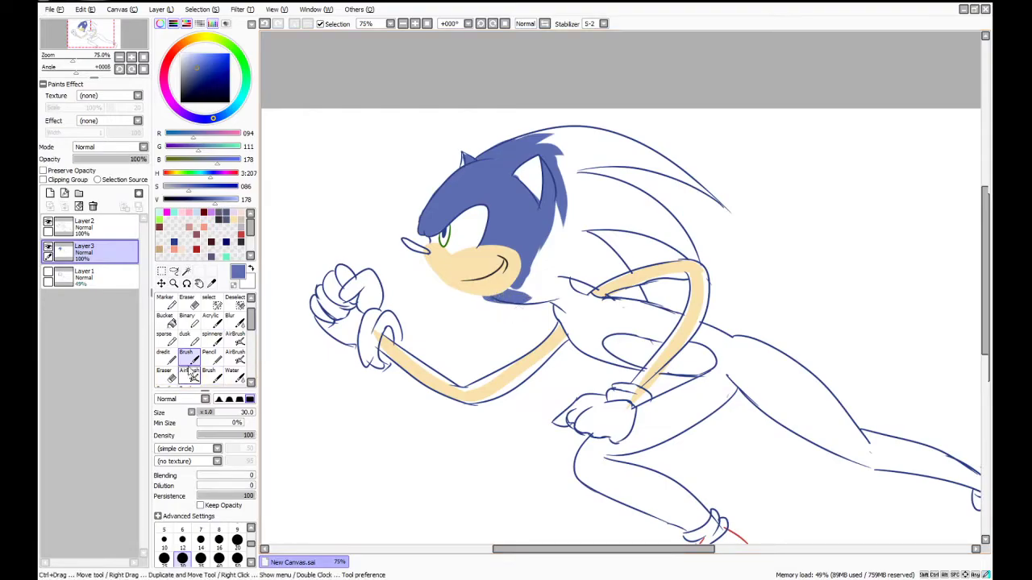
Erase the blue spill under the chin and brush blue over the back of the head down to the neck
{"action": "key", "text": "e"}
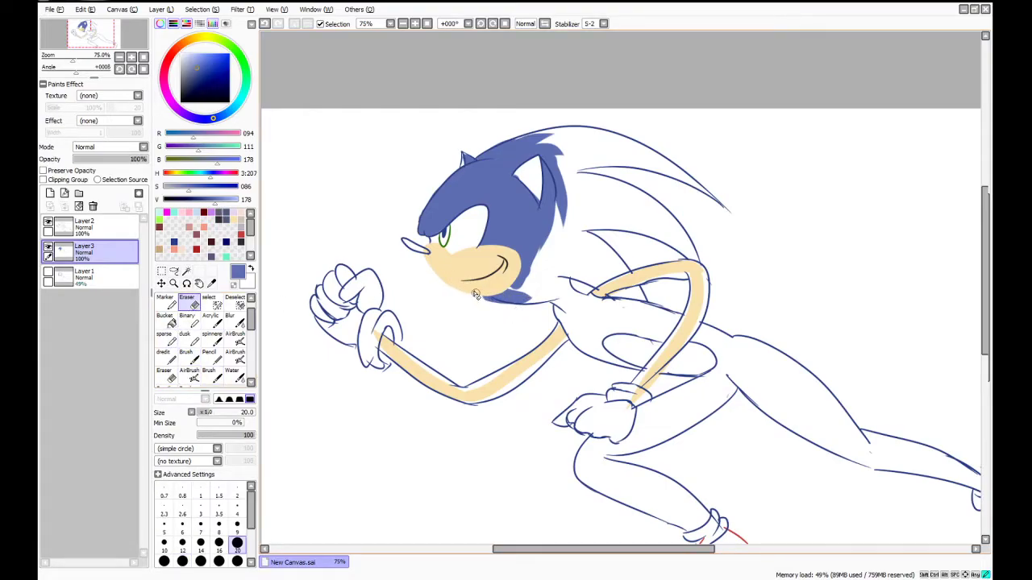
{"action": "left_click", "coordinate": [187, 355]}
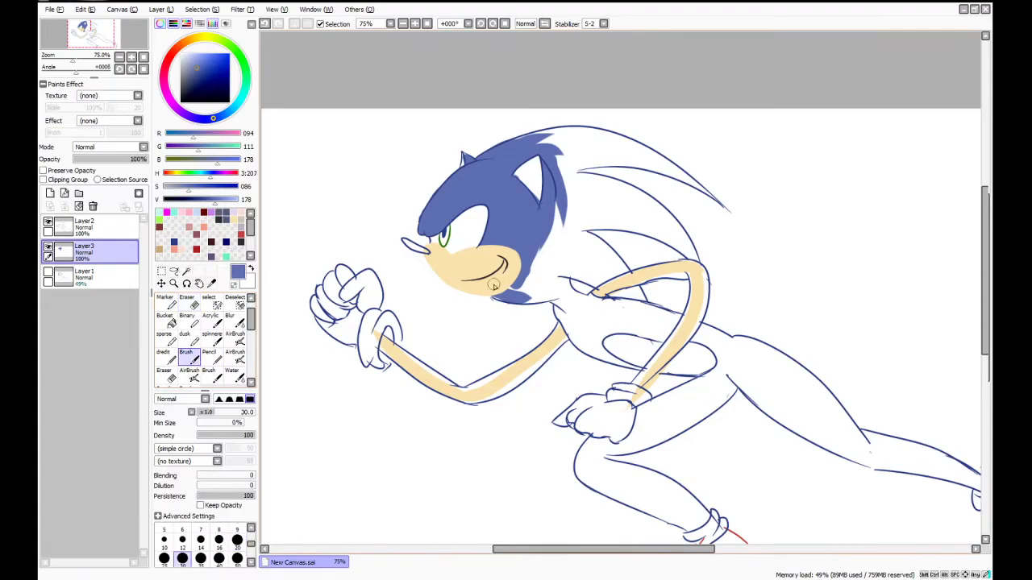
{"action": "left_click_drag", "start_coordinate": [505, 292], "coordinate": [503, 295]}
{"action": "mouse_move", "coordinate": [503, 296]}
{"action": "left_mouse_down"}
{"action": "mouse_move", "coordinate": [494, 294]}
{"action": "mouse_move", "coordinate": [556, 295]}
{"action": "mouse_move", "coordinate": [528, 282]}
{"action": "mouse_move", "coordinate": [540, 266]}
{"action": "mouse_move", "coordinate": [523, 269]}
{"action": "mouse_move", "coordinate": [554, 252]}
{"action": "mouse_move", "coordinate": [560, 203]}
{"action": "mouse_move", "coordinate": [558, 286]}
{"action": "mouse_move", "coordinate": [563, 256]}
{"action": "mouse_move", "coordinate": [568, 300]}
{"action": "mouse_move", "coordinate": [556, 304]}
{"action": "mouse_move", "coordinate": [569, 331]}
{"action": "mouse_move", "coordinate": [556, 305]}
{"action": "left_mouse_up"}
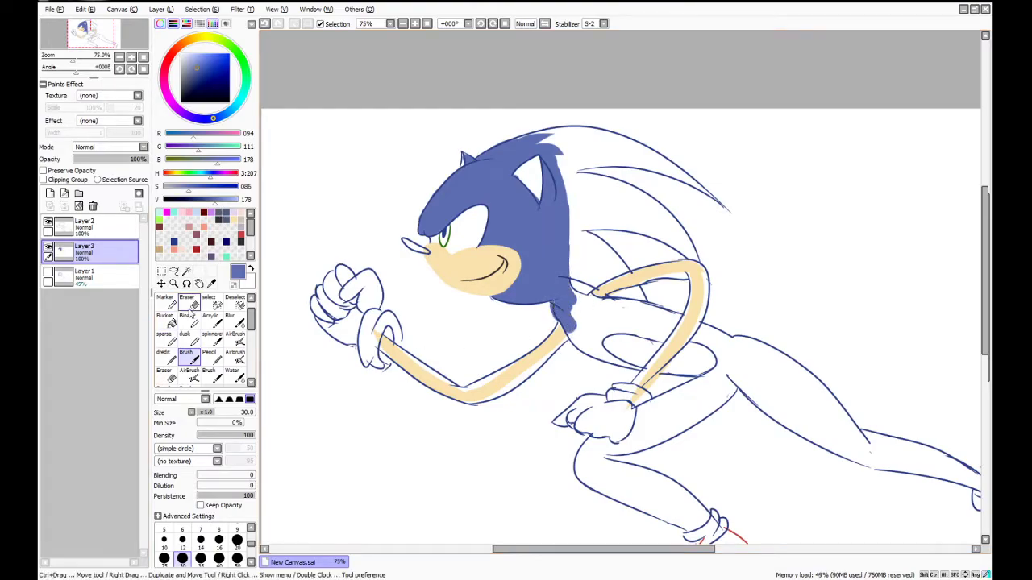
Trim the blue paint along the neck edge and brush the lowest head spike above the near shoulder blue
{"action": "key", "text": "e"}
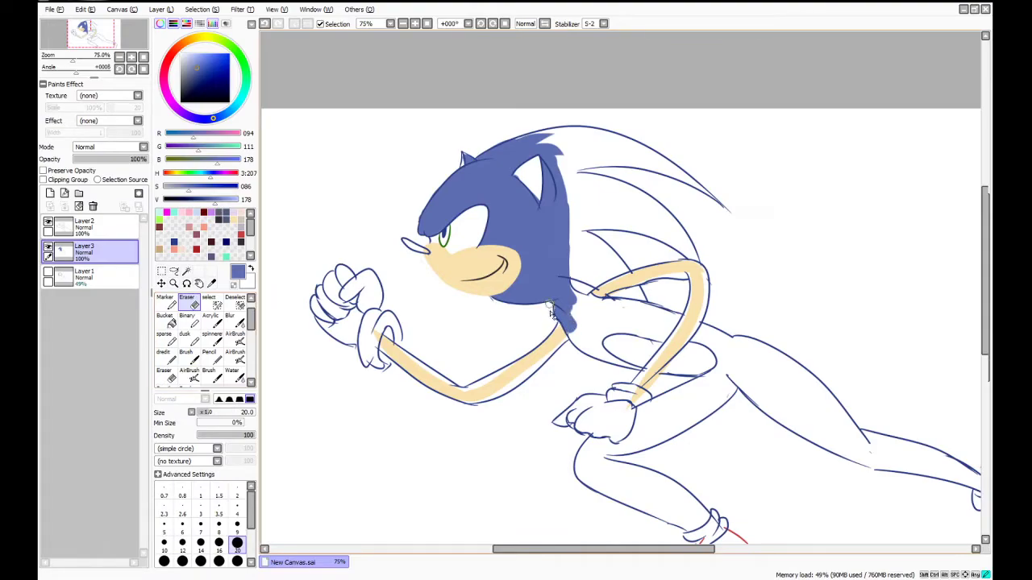
{"action": "left_click", "coordinate": [209, 352]}
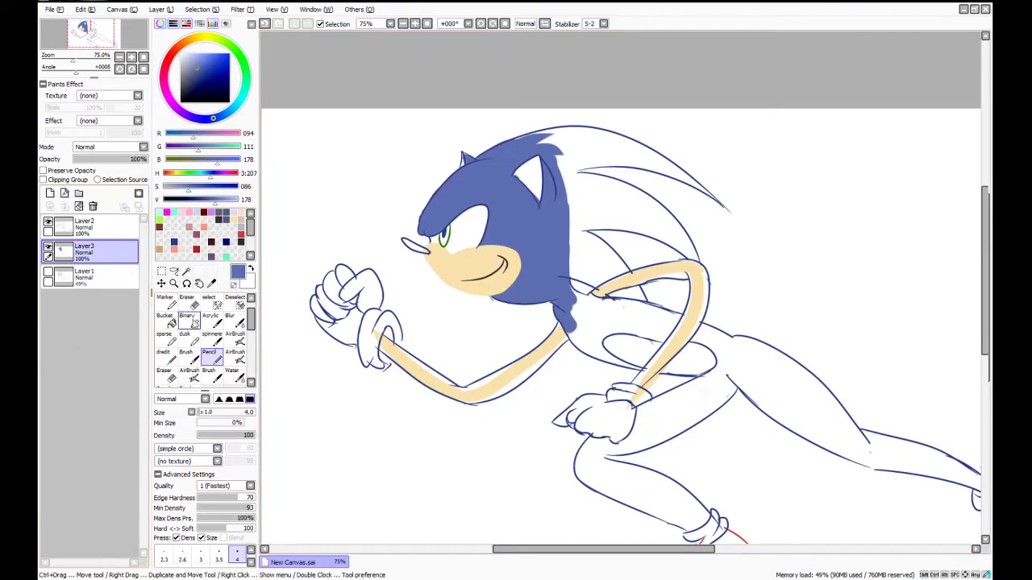
{"action": "left_click", "coordinate": [187, 355]}
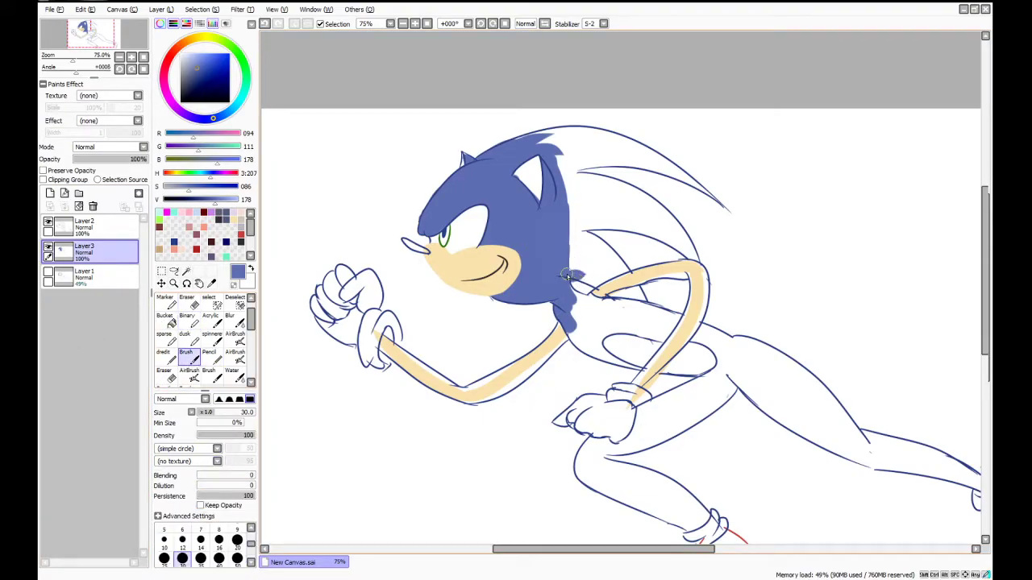
{"action": "mouse_move", "coordinate": [578, 275]}
{"action": "left_mouse_down"}
{"action": "mouse_move", "coordinate": [629, 271]}
{"action": "mouse_move", "coordinate": [612, 275]}
{"action": "mouse_move", "coordinate": [621, 270]}
{"action": "mouse_move", "coordinate": [576, 233]}
{"action": "mouse_move", "coordinate": [612, 271]}
{"action": "mouse_move", "coordinate": [575, 237]}
{"action": "mouse_move", "coordinate": [601, 267]}
{"action": "mouse_move", "coordinate": [587, 264]}
{"action": "mouse_move", "coordinate": [563, 239]}
{"action": "left_mouse_up"}
{"action": "left_click_drag", "start_coordinate": [593, 273], "coordinate": [568, 266]}
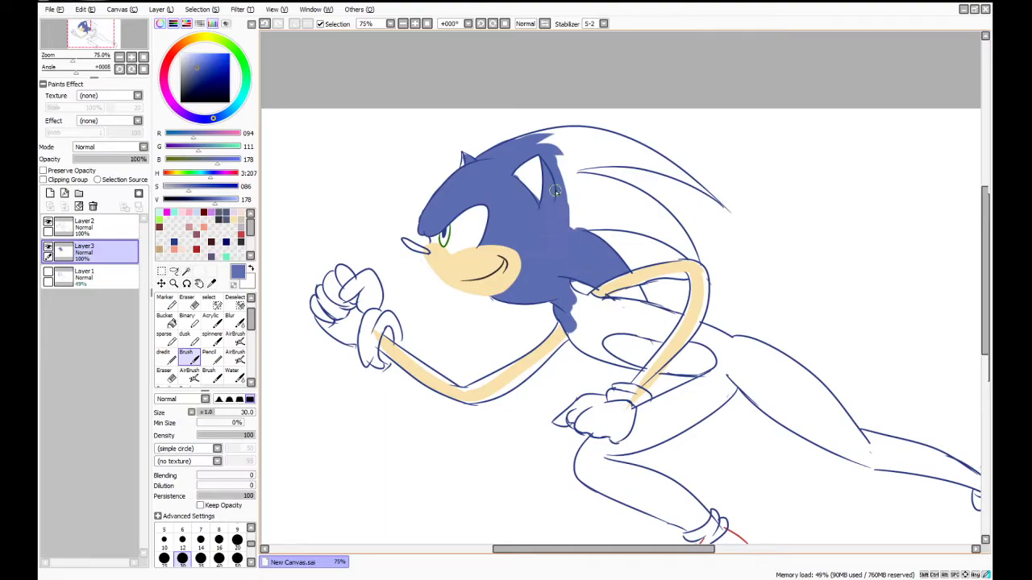
Fill the top and middle head spikes with blue using the Brush
{"action": "mouse_move", "coordinate": [532, 145]}
{"action": "left_mouse_down"}
{"action": "mouse_move", "coordinate": [516, 148]}
{"action": "mouse_move", "coordinate": [621, 150]}
{"action": "mouse_move", "coordinate": [573, 129]}
{"action": "mouse_move", "coordinate": [633, 145]}
{"action": "mouse_move", "coordinate": [600, 136]}
{"action": "mouse_move", "coordinate": [709, 202]}
{"action": "left_mouse_up"}
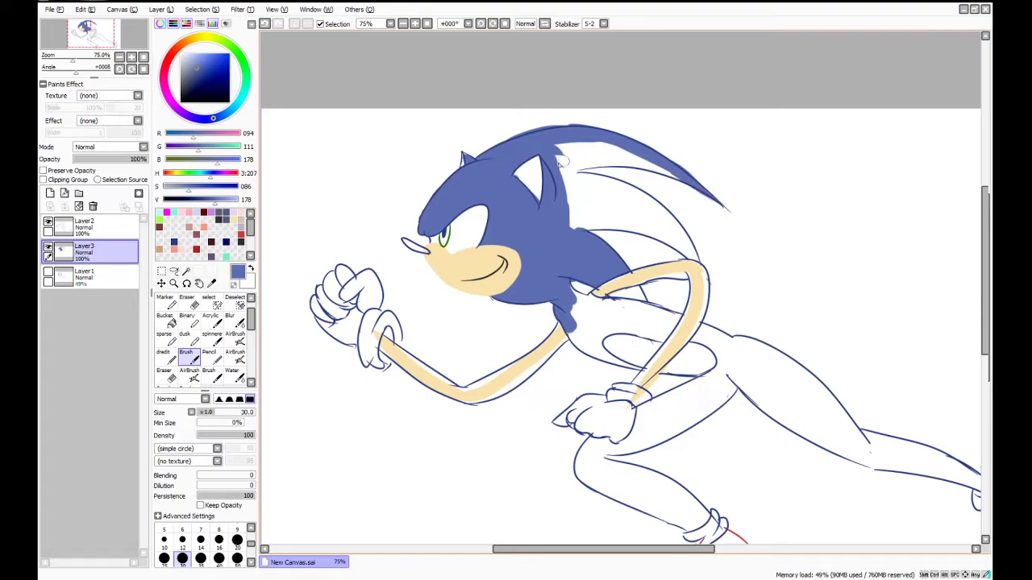
{"action": "mouse_move", "coordinate": [552, 175]}
{"action": "left_mouse_down"}
{"action": "mouse_move", "coordinate": [648, 169]}
{"action": "mouse_move", "coordinate": [612, 166]}
{"action": "mouse_move", "coordinate": [694, 190]}
{"action": "mouse_move", "coordinate": [585, 156]}
{"action": "mouse_move", "coordinate": [554, 164]}
{"action": "mouse_move", "coordinate": [663, 159]}
{"action": "mouse_move", "coordinate": [545, 159]}
{"action": "mouse_move", "coordinate": [645, 164]}
{"action": "mouse_move", "coordinate": [572, 142]}
{"action": "mouse_move", "coordinate": [614, 152]}
{"action": "mouse_move", "coordinate": [558, 148]}
{"action": "mouse_move", "coordinate": [591, 151]}
{"action": "left_mouse_up"}
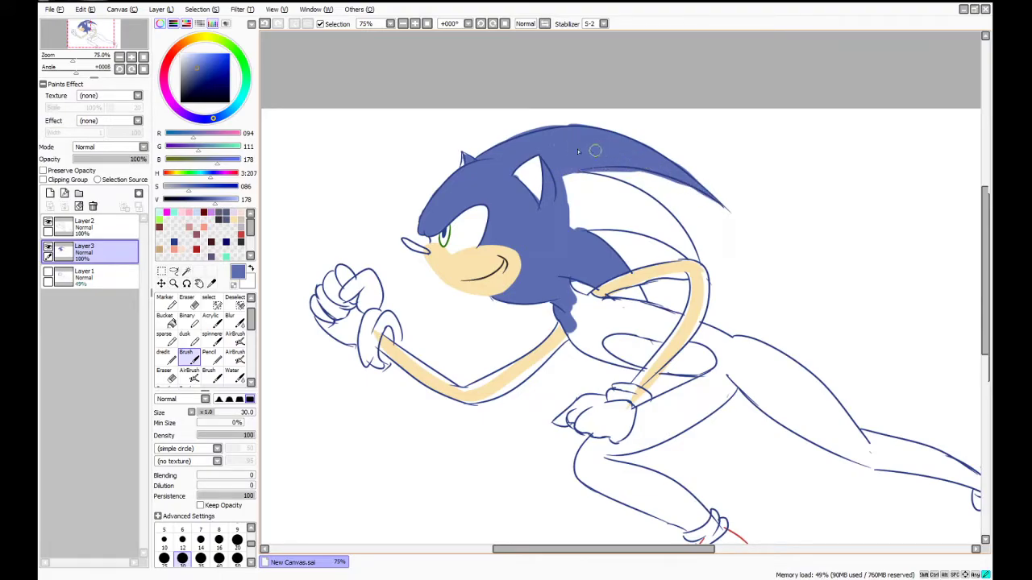
{"action": "mouse_move", "coordinate": [586, 225]}
{"action": "left_mouse_down"}
{"action": "mouse_move", "coordinate": [554, 170]}
{"action": "mouse_move", "coordinate": [579, 236]}
{"action": "mouse_move", "coordinate": [569, 177]}
{"action": "mouse_move", "coordinate": [596, 232]}
{"action": "mouse_move", "coordinate": [577, 219]}
{"action": "mouse_move", "coordinate": [598, 222]}
{"action": "mouse_move", "coordinate": [577, 230]}
{"action": "mouse_move", "coordinate": [625, 227]}
{"action": "mouse_move", "coordinate": [584, 231]}
{"action": "mouse_move", "coordinate": [639, 239]}
{"action": "mouse_move", "coordinate": [591, 229]}
{"action": "left_mouse_up"}
{"action": "mouse_move", "coordinate": [615, 221]}
{"action": "left_mouse_down"}
{"action": "mouse_move", "coordinate": [694, 259]}
{"action": "mouse_move", "coordinate": [644, 199]}
{"action": "left_mouse_up"}
{"action": "mouse_move", "coordinate": [571, 176]}
{"action": "left_mouse_down"}
{"action": "mouse_move", "coordinate": [628, 194]}
{"action": "mouse_move", "coordinate": [570, 184]}
{"action": "mouse_move", "coordinate": [643, 199]}
{"action": "mouse_move", "coordinate": [571, 176]}
{"action": "mouse_move", "coordinate": [662, 218]}
{"action": "mouse_move", "coordinate": [592, 178]}
{"action": "mouse_move", "coordinate": [665, 219]}
{"action": "left_mouse_up"}
{"action": "left_click_drag", "start_coordinate": [616, 187], "coordinate": [689, 245]}
{"action": "mouse_move", "coordinate": [569, 182]}
{"action": "left_mouse_down"}
{"action": "mouse_move", "coordinate": [672, 234]}
{"action": "mouse_move", "coordinate": [578, 204]}
{"action": "left_mouse_up"}
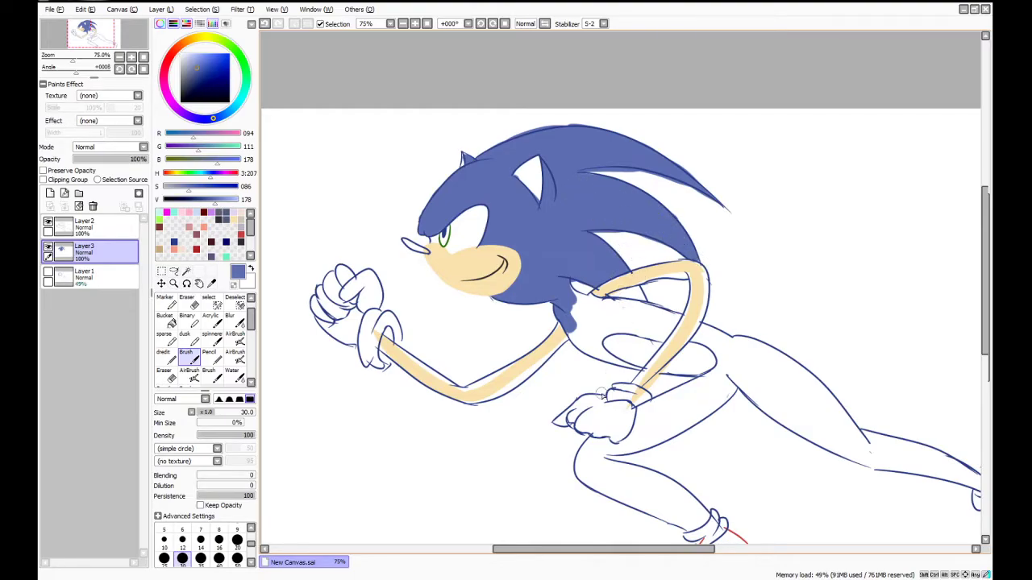
Brush blue over the torso around the belly patch and back to the hip
{"action": "mouse_move", "coordinate": [562, 286]}
{"action": "left_mouse_down"}
{"action": "mouse_move", "coordinate": [586, 306]}
{"action": "mouse_move", "coordinate": [570, 293]}
{"action": "mouse_move", "coordinate": [678, 314]}
{"action": "mouse_move", "coordinate": [653, 345]}
{"action": "mouse_move", "coordinate": [661, 336]}
{"action": "mouse_move", "coordinate": [638, 337]}
{"action": "mouse_move", "coordinate": [669, 318]}
{"action": "mouse_move", "coordinate": [611, 320]}
{"action": "mouse_move", "coordinate": [602, 333]}
{"action": "mouse_move", "coordinate": [598, 349]}
{"action": "mouse_move", "coordinate": [647, 373]}
{"action": "mouse_move", "coordinate": [596, 358]}
{"action": "mouse_move", "coordinate": [640, 371]}
{"action": "mouse_move", "coordinate": [606, 363]}
{"action": "mouse_move", "coordinate": [573, 312]}
{"action": "mouse_move", "coordinate": [575, 337]}
{"action": "mouse_move", "coordinate": [611, 361]}
{"action": "mouse_move", "coordinate": [569, 307]}
{"action": "mouse_move", "coordinate": [585, 338]}
{"action": "mouse_move", "coordinate": [590, 305]}
{"action": "left_mouse_up"}
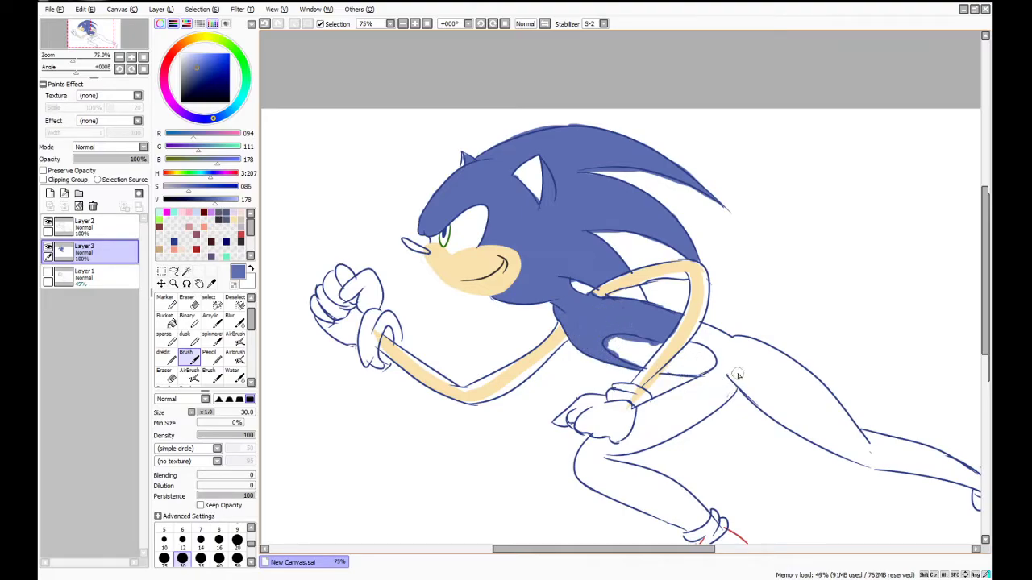
{"action": "left_click_drag", "start_coordinate": [987, 243], "coordinate": [989, 255]}
{"action": "left_click_drag", "start_coordinate": [497, 549], "coordinate": [560, 549]}
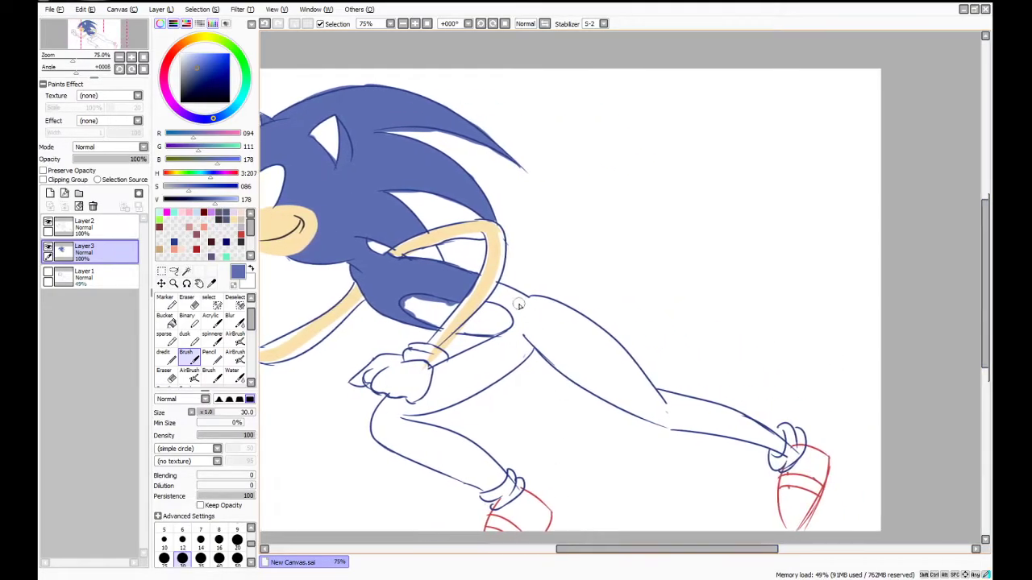
{"action": "mouse_move", "coordinate": [489, 301]}
{"action": "left_mouse_down"}
{"action": "mouse_move", "coordinate": [517, 306]}
{"action": "mouse_move", "coordinate": [499, 291]}
{"action": "mouse_move", "coordinate": [536, 322]}
{"action": "mouse_move", "coordinate": [502, 299]}
{"action": "mouse_move", "coordinate": [509, 332]}
{"action": "mouse_move", "coordinate": [520, 317]}
{"action": "mouse_move", "coordinate": [498, 342]}
{"action": "left_mouse_up"}
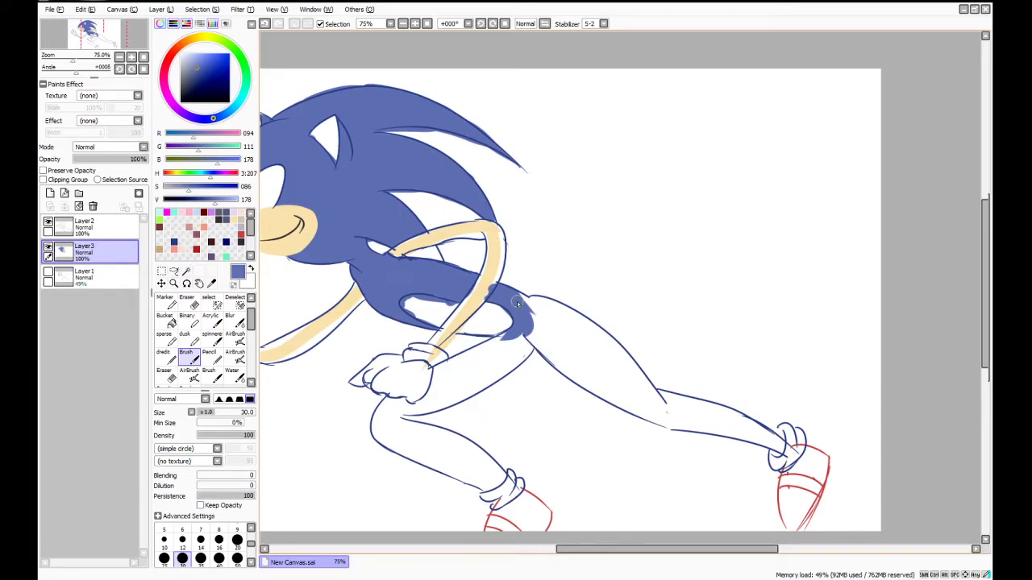
Brush blue along the upper and lower edges of the trailing leg's thigh
{"action": "mouse_move", "coordinate": [525, 308]}
{"action": "left_mouse_down"}
{"action": "mouse_move", "coordinate": [550, 308]}
{"action": "mouse_move", "coordinate": [529, 304]}
{"action": "mouse_move", "coordinate": [579, 326]}
{"action": "mouse_move", "coordinate": [547, 306]}
{"action": "mouse_move", "coordinate": [587, 342]}
{"action": "mouse_move", "coordinate": [565, 315]}
{"action": "mouse_move", "coordinate": [618, 366]}
{"action": "left_mouse_up"}
{"action": "left_click_drag", "start_coordinate": [567, 313], "coordinate": [641, 382]}
{"action": "left_click_drag", "start_coordinate": [594, 331], "coordinate": [654, 403]}
{"action": "left_click_drag", "start_coordinate": [615, 359], "coordinate": [663, 408]}
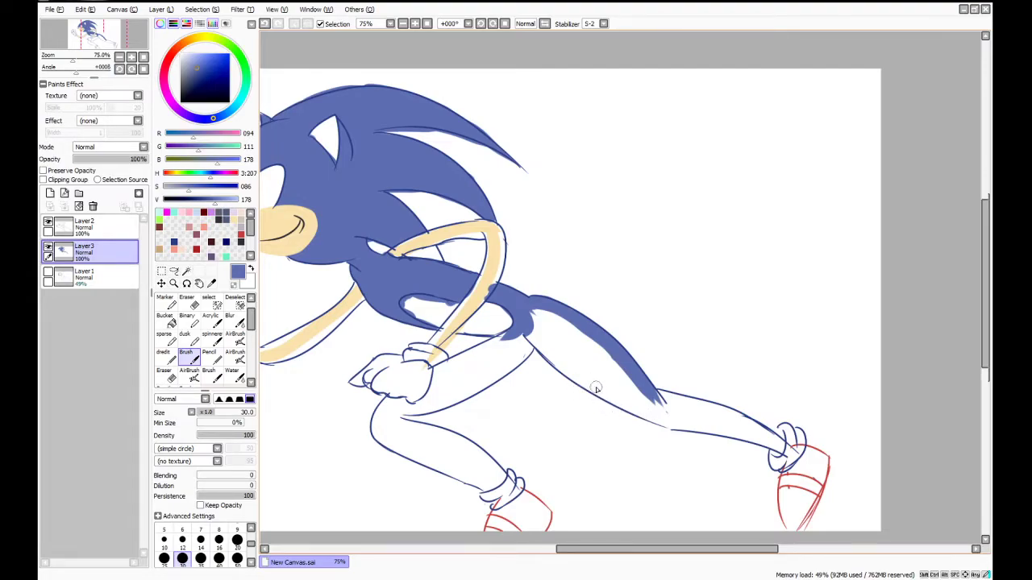
{"action": "left_click_drag", "start_coordinate": [526, 323], "coordinate": [596, 388]}
{"action": "left_click_drag", "start_coordinate": [527, 336], "coordinate": [652, 418]}
{"action": "left_click_drag", "start_coordinate": [569, 369], "coordinate": [660, 422]}
{"action": "left_click_drag", "start_coordinate": [609, 398], "coordinate": [667, 425]}
Fill the middle of the trailing thigh with blue and paint its lower leg blue down to the ankle
{"action": "mouse_move", "coordinate": [555, 332]}
{"action": "left_mouse_down"}
{"action": "mouse_move", "coordinate": [629, 397]}
{"action": "mouse_move", "coordinate": [598, 377]}
{"action": "left_mouse_up"}
{"action": "mouse_move", "coordinate": [523, 316]}
{"action": "left_mouse_down"}
{"action": "mouse_move", "coordinate": [618, 383]}
{"action": "mouse_move", "coordinate": [534, 311]}
{"action": "left_mouse_up"}
{"action": "left_click_drag", "start_coordinate": [620, 370], "coordinate": [543, 317]}
{"action": "mouse_move", "coordinate": [612, 368]}
{"action": "left_mouse_down"}
{"action": "mouse_move", "coordinate": [660, 405]}
{"action": "mouse_move", "coordinate": [648, 394]}
{"action": "mouse_move", "coordinate": [653, 415]}
{"action": "mouse_move", "coordinate": [542, 349]}
{"action": "mouse_move", "coordinate": [557, 359]}
{"action": "mouse_move", "coordinate": [579, 346]}
{"action": "mouse_move", "coordinate": [648, 400]}
{"action": "mouse_move", "coordinate": [748, 425]}
{"action": "mouse_move", "coordinate": [683, 405]}
{"action": "mouse_move", "coordinate": [784, 453]}
{"action": "mouse_move", "coordinate": [699, 404]}
{"action": "mouse_move", "coordinate": [773, 446]}
{"action": "mouse_move", "coordinate": [737, 418]}
{"action": "mouse_move", "coordinate": [660, 424]}
{"action": "mouse_move", "coordinate": [730, 431]}
{"action": "mouse_move", "coordinate": [688, 420]}
{"action": "mouse_move", "coordinate": [781, 454]}
{"action": "left_mouse_up"}
{"action": "left_click_drag", "start_coordinate": [688, 421], "coordinate": [754, 436]}
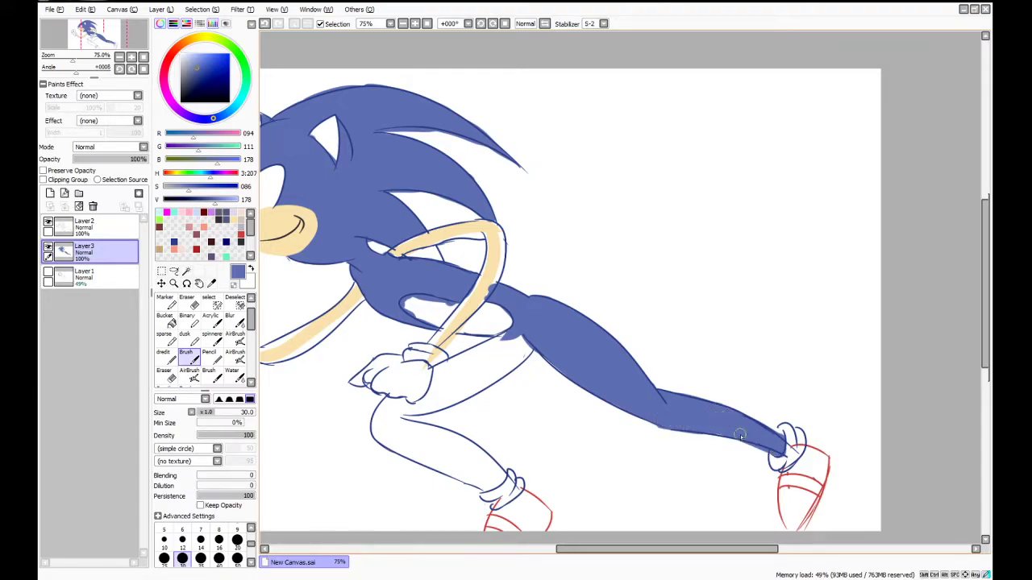
Brush the bent front leg blue, from the thigh behind the glove down to the ankle cuff
{"action": "mouse_move", "coordinate": [388, 405]}
{"action": "left_mouse_down"}
{"action": "mouse_move", "coordinate": [426, 409]}
{"action": "mouse_move", "coordinate": [404, 411]}
{"action": "mouse_move", "coordinate": [427, 407]}
{"action": "mouse_move", "coordinate": [536, 332]}
{"action": "mouse_move", "coordinate": [469, 391]}
{"action": "mouse_move", "coordinate": [435, 399]}
{"action": "mouse_move", "coordinate": [436, 370]}
{"action": "mouse_move", "coordinate": [533, 329]}
{"action": "mouse_move", "coordinate": [458, 366]}
{"action": "mouse_move", "coordinate": [481, 347]}
{"action": "mouse_move", "coordinate": [455, 377]}
{"action": "mouse_move", "coordinate": [472, 363]}
{"action": "left_mouse_up"}
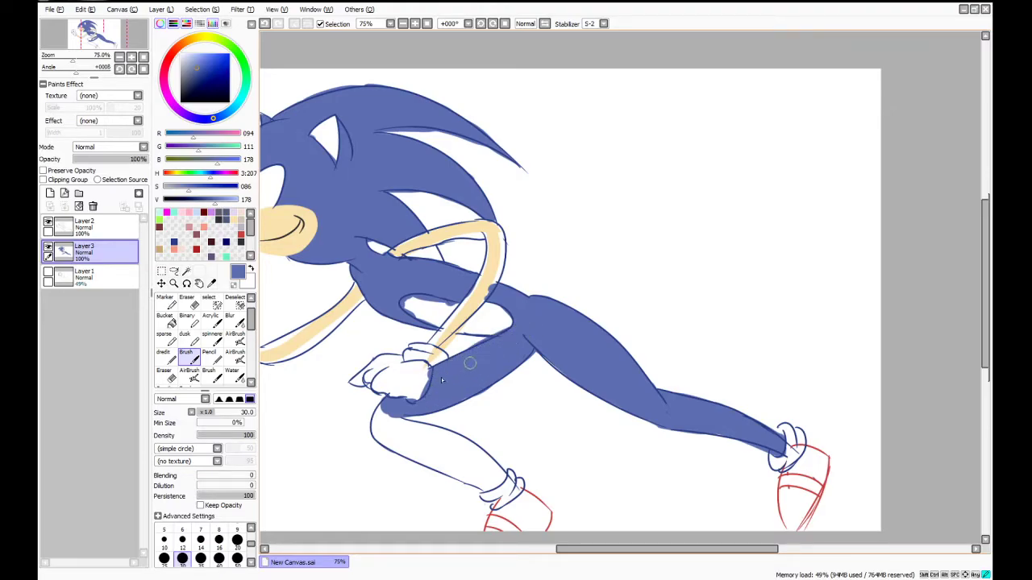
{"action": "mouse_move", "coordinate": [385, 405]}
{"action": "left_mouse_down"}
{"action": "mouse_move", "coordinate": [393, 442]}
{"action": "mouse_move", "coordinate": [382, 433]}
{"action": "mouse_move", "coordinate": [401, 453]}
{"action": "mouse_move", "coordinate": [382, 439]}
{"action": "mouse_move", "coordinate": [486, 490]}
{"action": "mouse_move", "coordinate": [439, 469]}
{"action": "mouse_move", "coordinate": [480, 489]}
{"action": "left_mouse_up"}
{"action": "mouse_move", "coordinate": [397, 428]}
{"action": "left_mouse_down"}
{"action": "mouse_move", "coordinate": [425, 449]}
{"action": "mouse_move", "coordinate": [383, 422]}
{"action": "mouse_move", "coordinate": [458, 470]}
{"action": "mouse_move", "coordinate": [380, 428]}
{"action": "mouse_move", "coordinate": [466, 469]}
{"action": "mouse_move", "coordinate": [394, 422]}
{"action": "mouse_move", "coordinate": [475, 478]}
{"action": "left_mouse_up"}
{"action": "mouse_move", "coordinate": [391, 416]}
{"action": "left_mouse_down"}
{"action": "mouse_move", "coordinate": [443, 451]}
{"action": "mouse_move", "coordinate": [422, 433]}
{"action": "mouse_move", "coordinate": [433, 433]}
{"action": "left_mouse_up"}
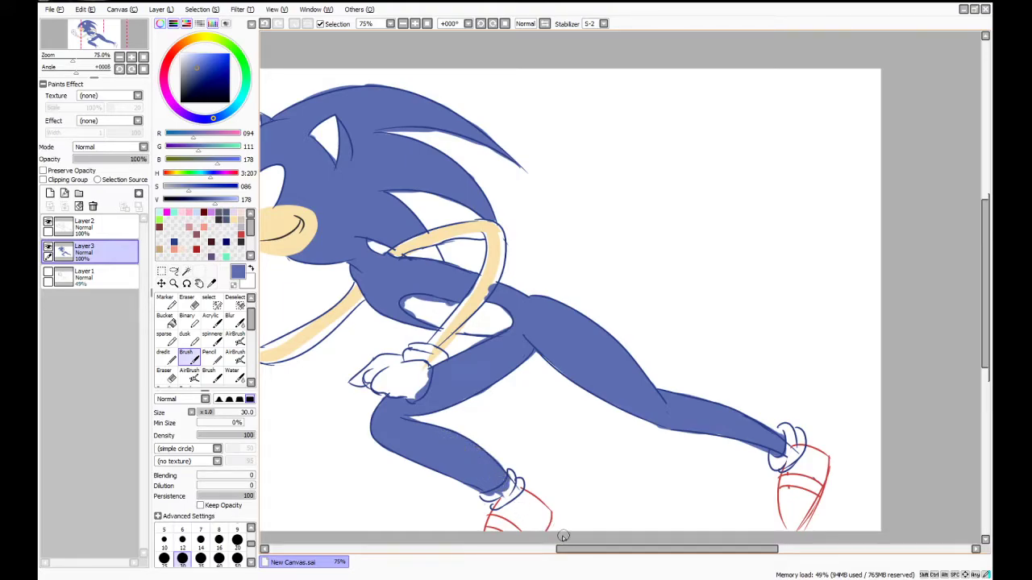
Sample the arm's beige and brush it over the belly patch and the unpainted gaps in both arms
{"action": "left_click_drag", "start_coordinate": [586, 550], "coordinate": [560, 551]}
{"action": "left_click", "coordinate": [212, 283]}
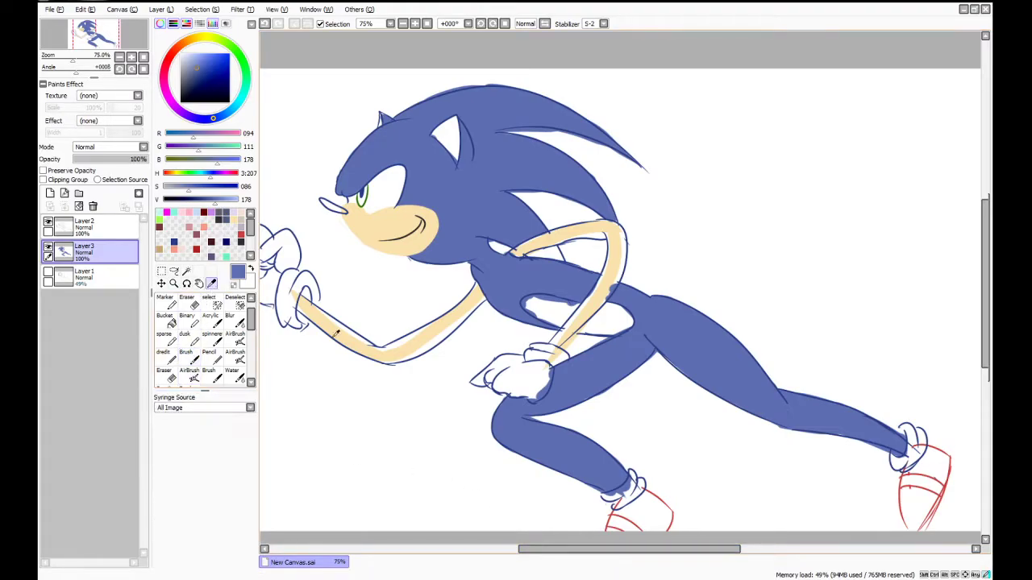
{"action": "left_click", "coordinate": [342, 335]}
{"action": "left_click", "coordinate": [187, 353]}
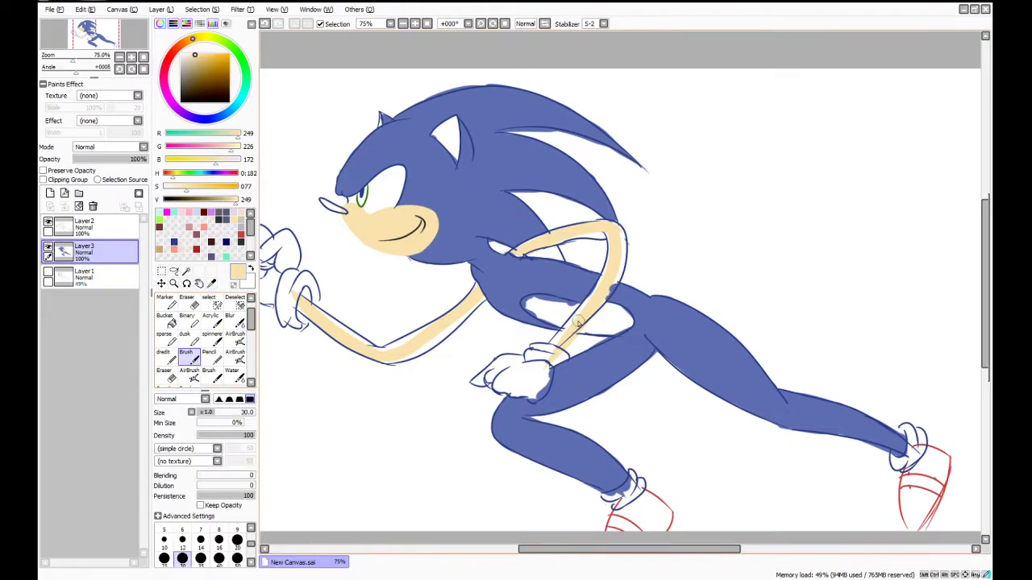
{"action": "mouse_move", "coordinate": [557, 341]}
{"action": "left_mouse_down"}
{"action": "mouse_move", "coordinate": [594, 308]}
{"action": "mouse_move", "coordinate": [582, 312]}
{"action": "mouse_move", "coordinate": [613, 238]}
{"action": "left_mouse_up"}
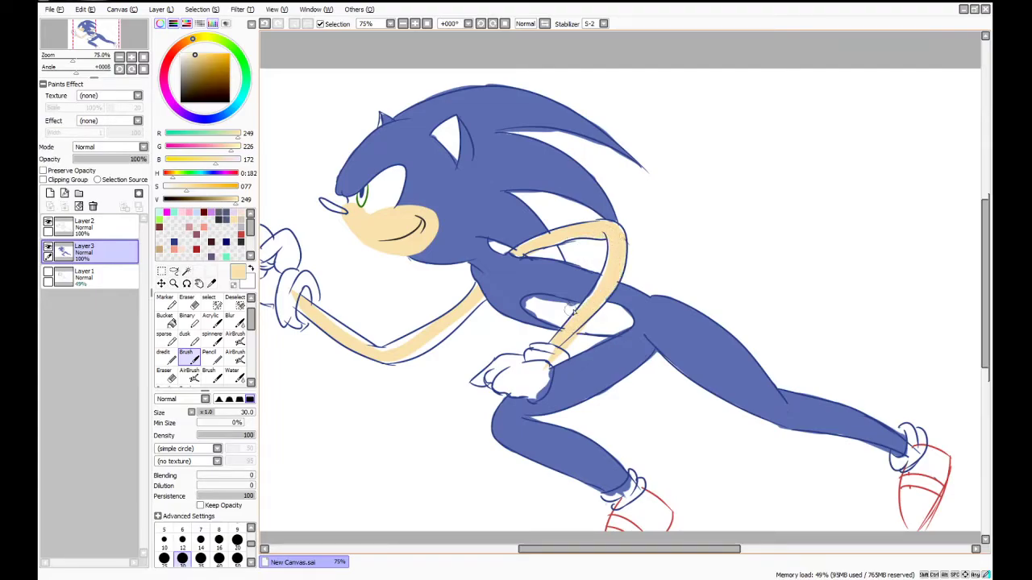
{"action": "mouse_move", "coordinate": [567, 315]}
{"action": "left_mouse_down"}
{"action": "mouse_move", "coordinate": [528, 308]}
{"action": "mouse_move", "coordinate": [579, 317]}
{"action": "mouse_move", "coordinate": [534, 308]}
{"action": "mouse_move", "coordinate": [585, 305]}
{"action": "mouse_move", "coordinate": [570, 315]}
{"action": "mouse_move", "coordinate": [599, 308]}
{"action": "mouse_move", "coordinate": [626, 322]}
{"action": "mouse_move", "coordinate": [563, 324]}
{"action": "mouse_move", "coordinate": [589, 328]}
{"action": "mouse_move", "coordinate": [601, 325]}
{"action": "mouse_move", "coordinate": [554, 310]}
{"action": "mouse_move", "coordinate": [619, 318]}
{"action": "mouse_move", "coordinate": [584, 323]}
{"action": "left_mouse_up"}
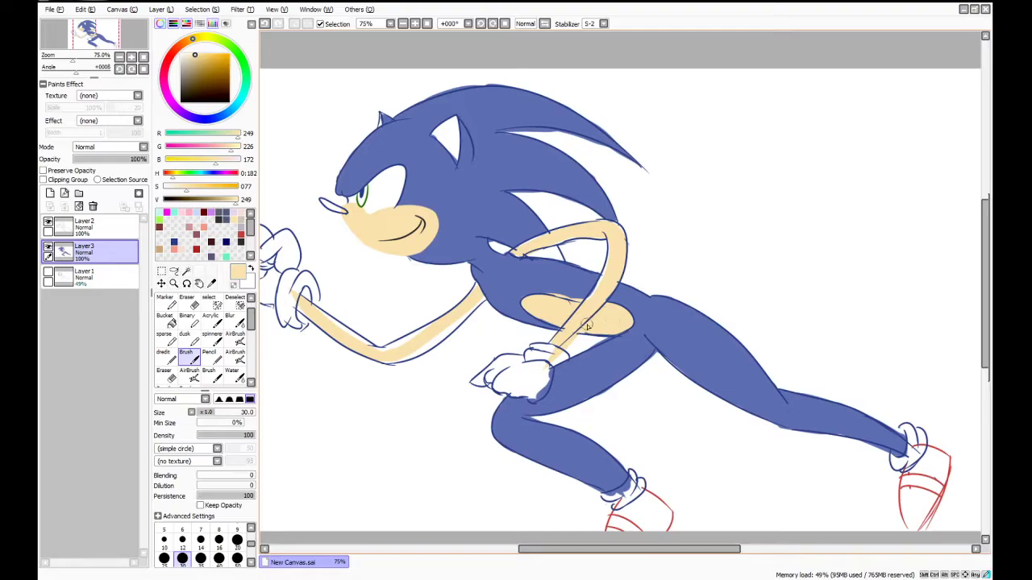
{"action": "mouse_move", "coordinate": [299, 306]}
{"action": "left_mouse_down"}
{"action": "mouse_move", "coordinate": [388, 352]}
{"action": "mouse_move", "coordinate": [338, 335]}
{"action": "mouse_move", "coordinate": [418, 336]}
{"action": "mouse_move", "coordinate": [382, 352]}
{"action": "mouse_move", "coordinate": [463, 305]}
{"action": "mouse_move", "coordinate": [394, 354]}
{"action": "mouse_move", "coordinate": [478, 290]}
{"action": "left_mouse_up"}
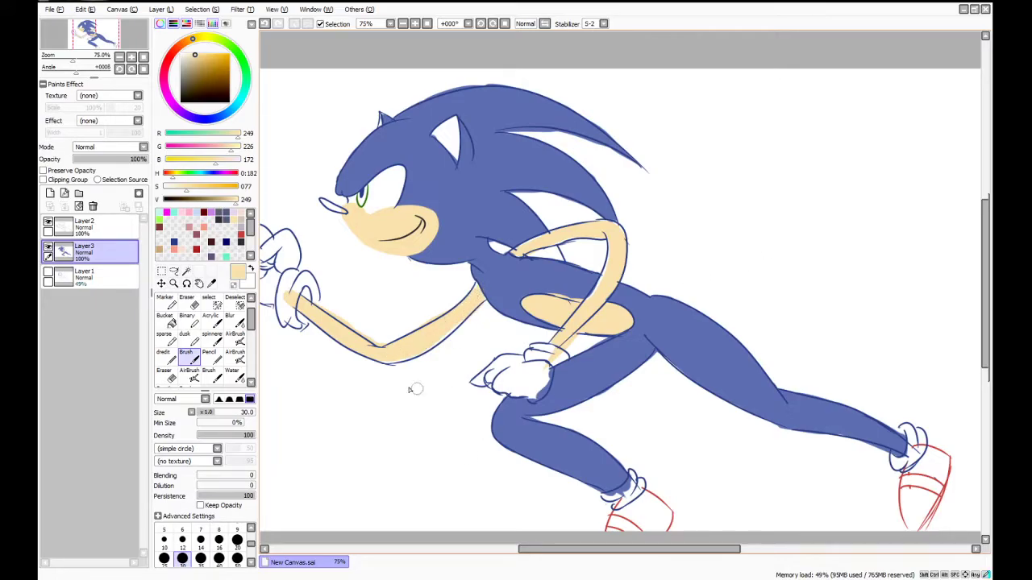
Paint the iris bright green, and sample the body blue with the Pencil to tidy the eye's edge
{"action": "left_click", "coordinate": [164, 219]}
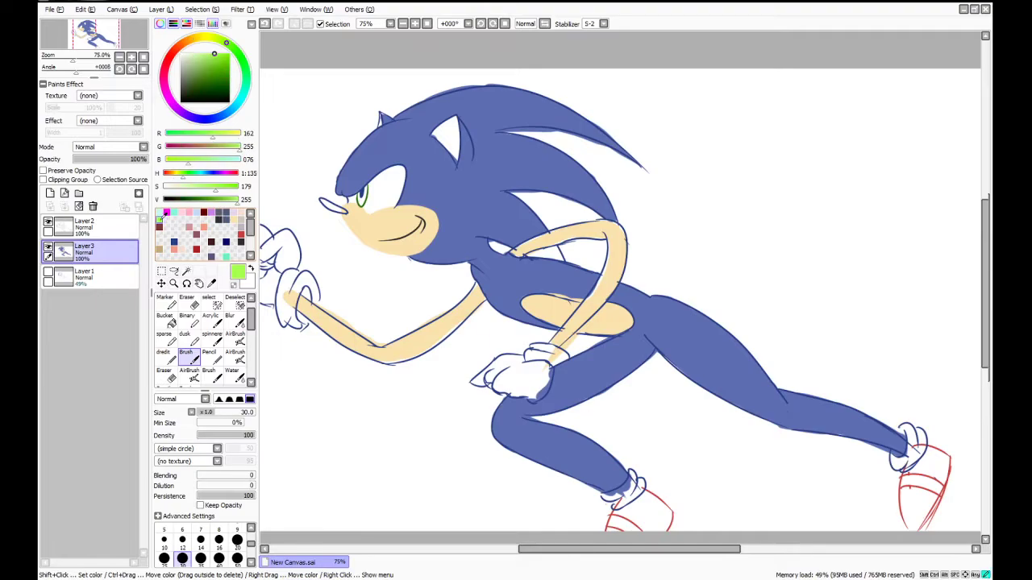
{"action": "left_click_drag", "start_coordinate": [360, 204], "coordinate": [362, 192]}
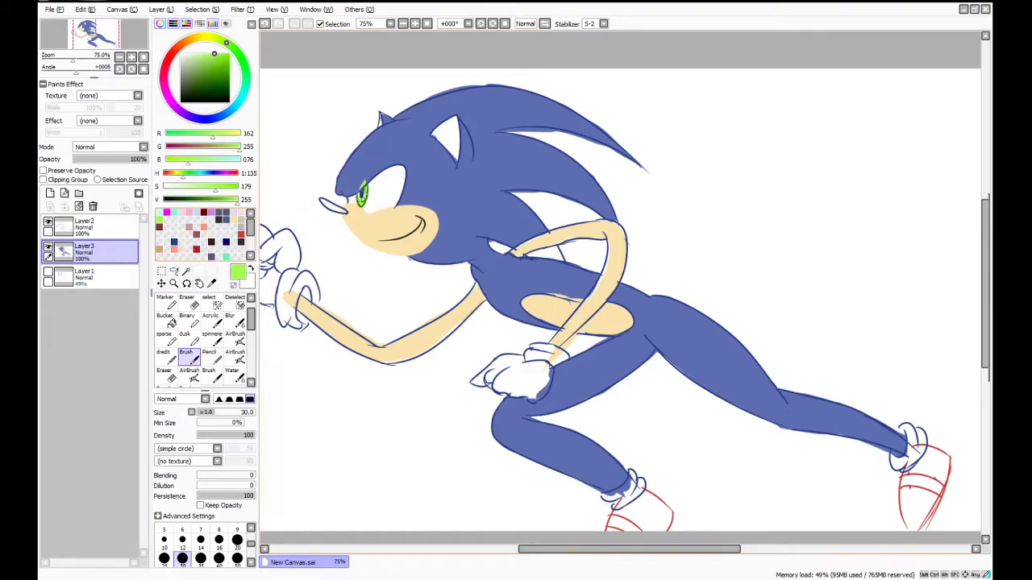
{"action": "left_click", "coordinate": [212, 285]}
{"action": "left_click", "coordinate": [354, 169]}
{"action": "left_click", "coordinate": [211, 357]}
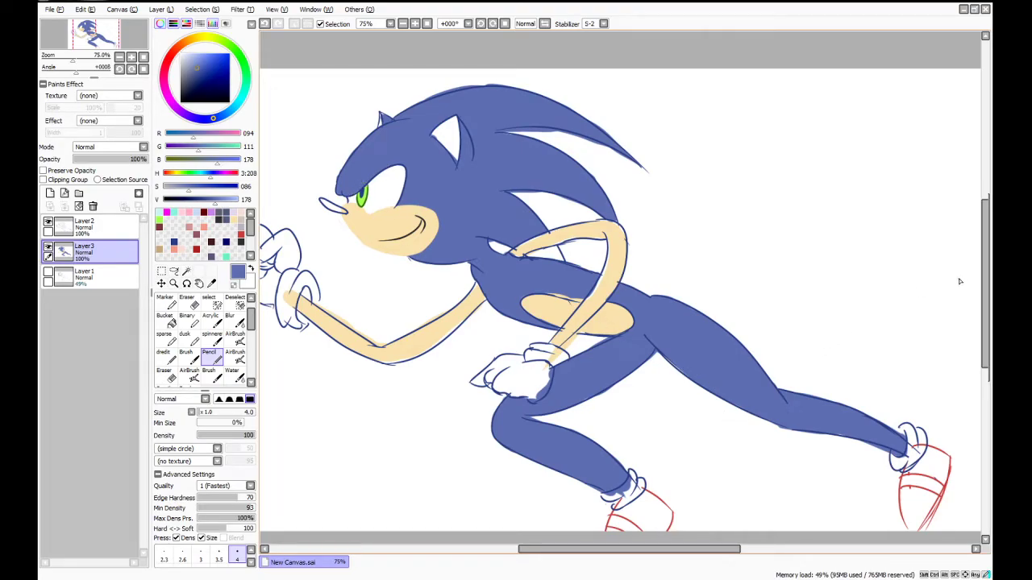
Fill the nose with dark blue on Layer2 using the Brush at size 20, leaving a small highlight
{"action": "scroll", "coordinate": [959, 282], "scroll_direction": "down", "scroll_amount": 2}
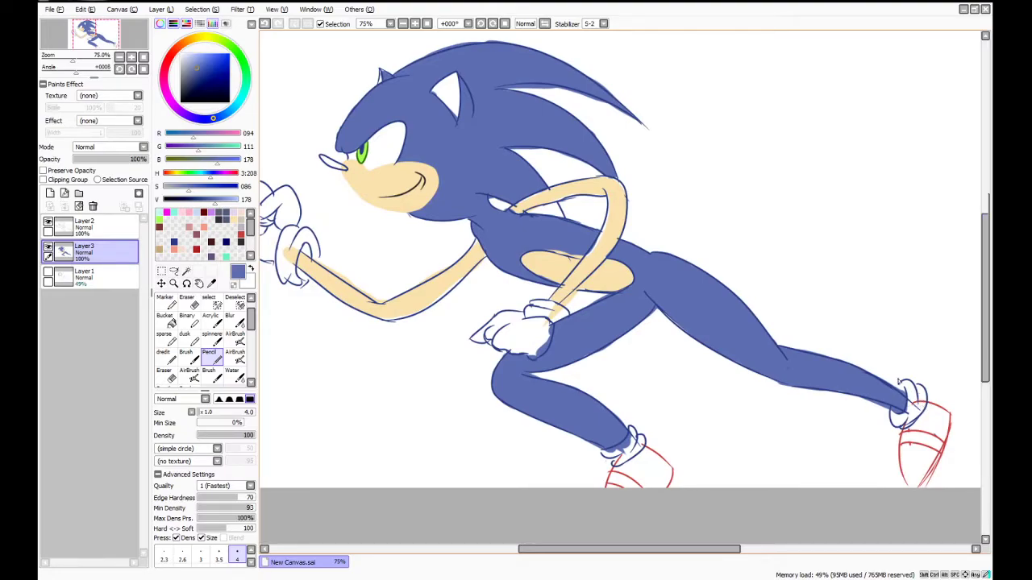
{"action": "mouse_move", "coordinate": [545, 552]}
{"action": "left_mouse_down"}
{"action": "mouse_move", "coordinate": [537, 553]}
{"action": "mouse_move", "coordinate": [521, 507]}
{"action": "left_mouse_up"}
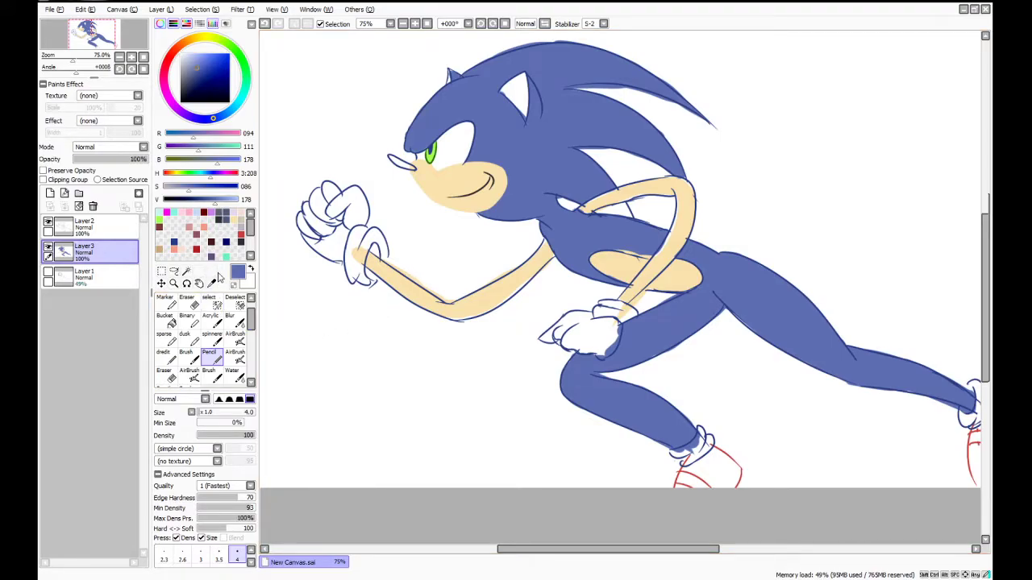
{"action": "left_click", "coordinate": [85, 226]}
{"action": "left_click", "coordinate": [175, 236]}
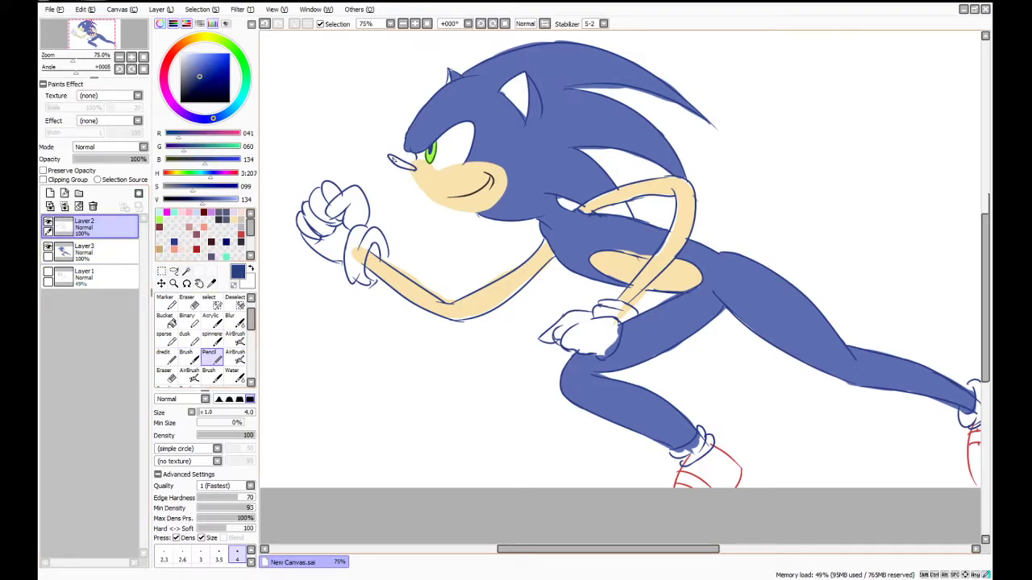
{"action": "left_click", "coordinate": [186, 355]}
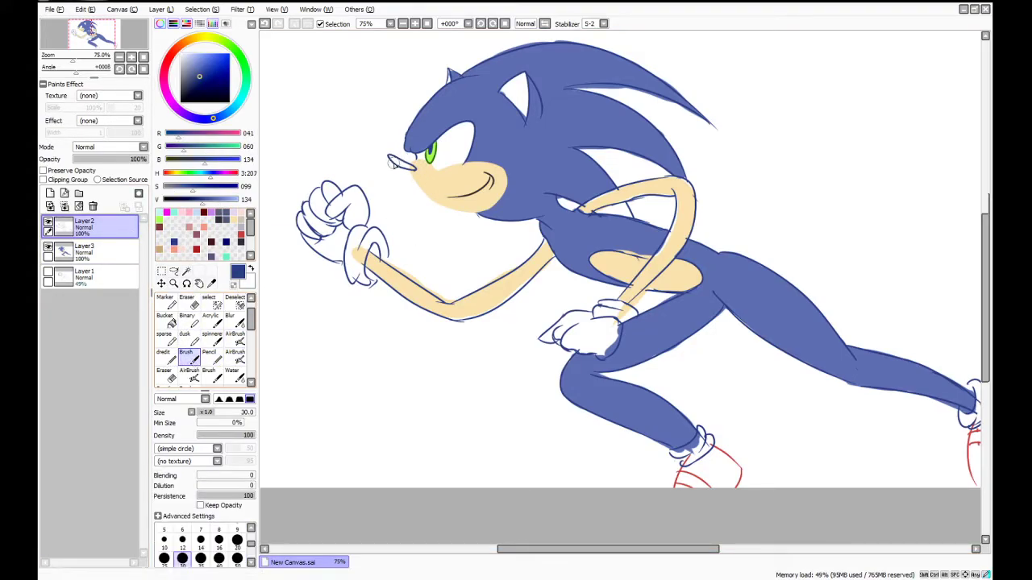
{"action": "left_click", "coordinate": [237, 540]}
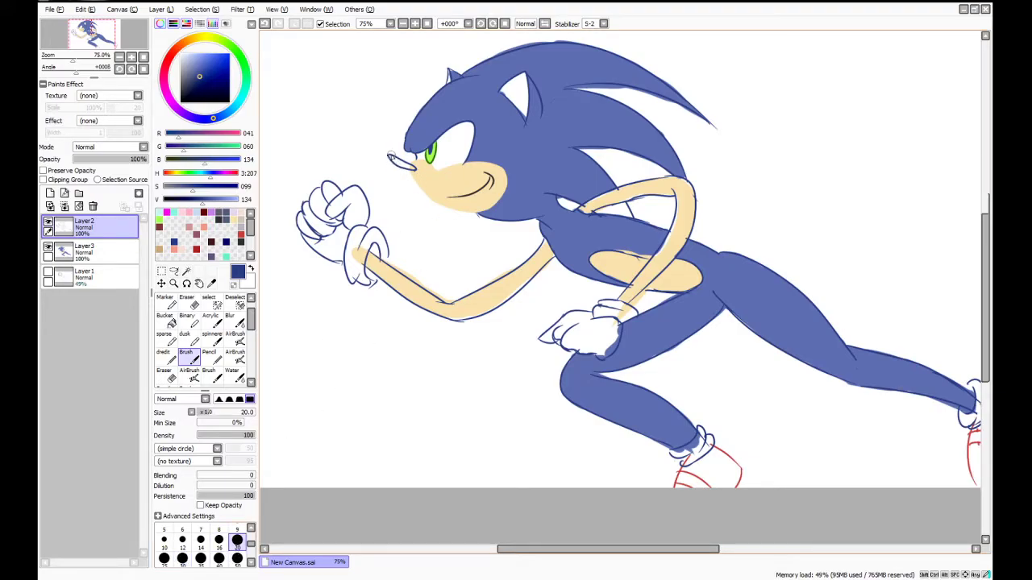
{"action": "left_click_drag", "start_coordinate": [393, 158], "coordinate": [409, 166]}
{"action": "key", "text": "e"}
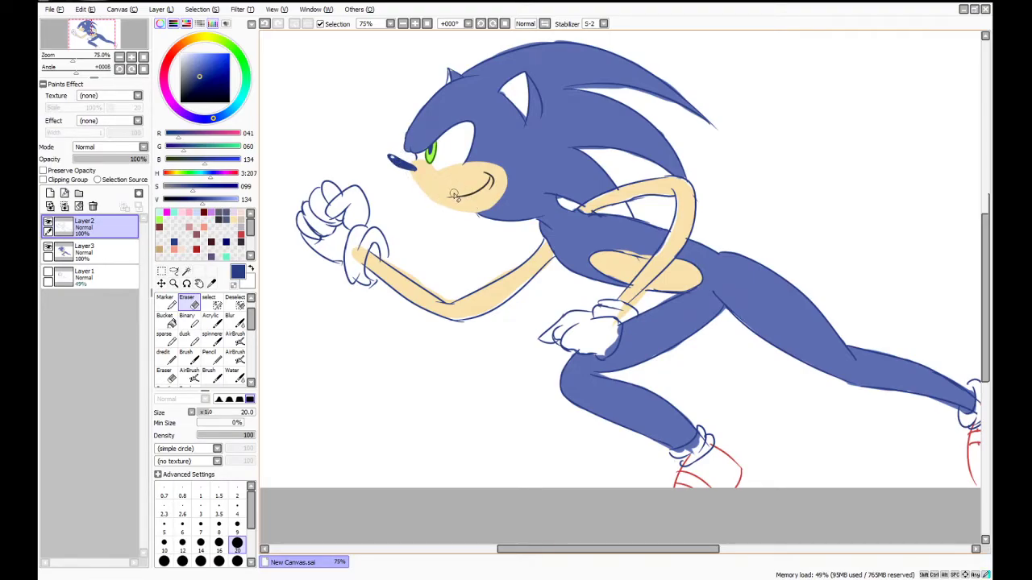
Add a new layer above Layer1 and paint the near inner ear on it with the sampled beige
{"action": "left_click", "coordinate": [211, 283]}
{"action": "left_click", "coordinate": [421, 299]}
{"action": "left_click", "coordinate": [88, 275]}
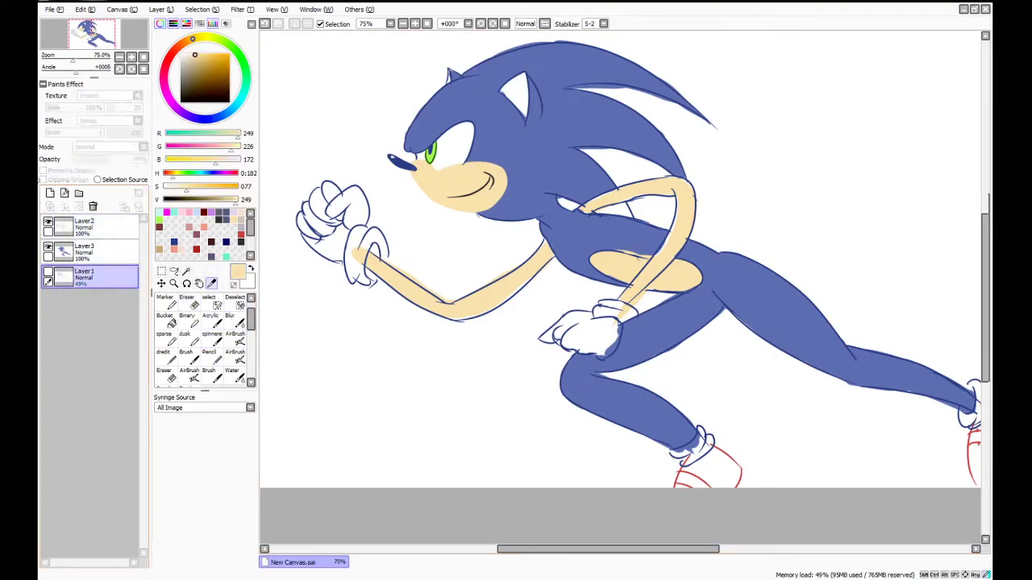
{"action": "left_click", "coordinate": [49, 194]}
{"action": "left_click", "coordinate": [187, 354]}
{"action": "mouse_move", "coordinate": [504, 95]}
{"action": "left_mouse_down"}
{"action": "mouse_move", "coordinate": [516, 109]}
{"action": "mouse_move", "coordinate": [522, 70]}
{"action": "left_mouse_up"}
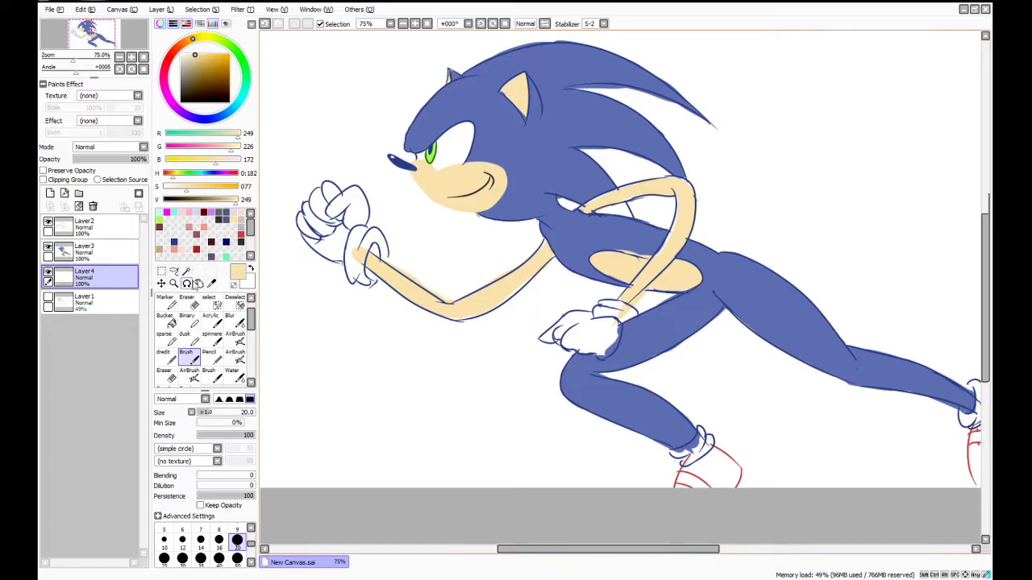
Sample the body blue and brush it on Layer3 into the white gap between the lowest spike and the back
{"action": "left_click", "coordinate": [211, 283]}
{"action": "left_click", "coordinate": [528, 213]}
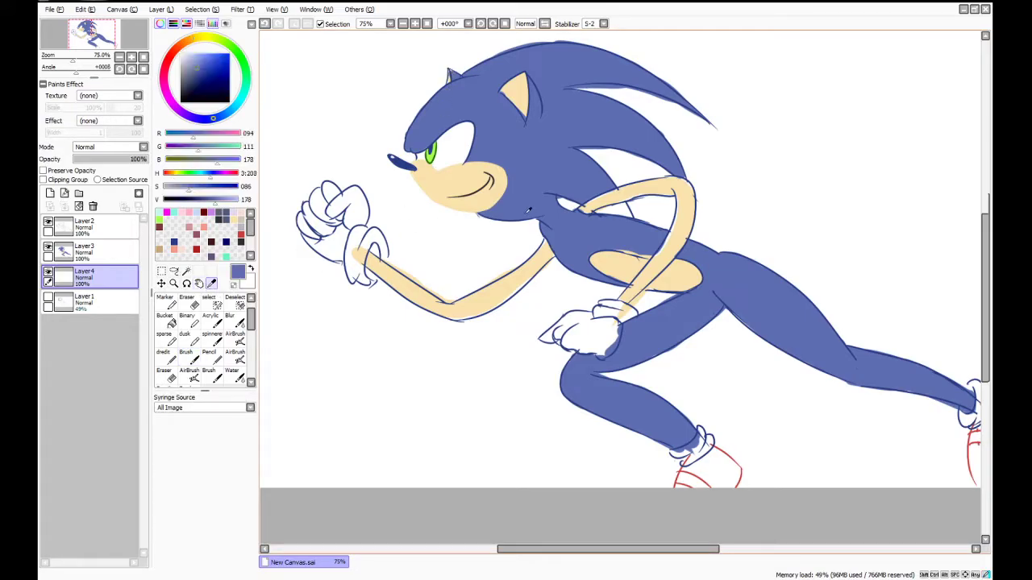
{"action": "left_click", "coordinate": [84, 251]}
{"action": "left_click", "coordinate": [209, 355]}
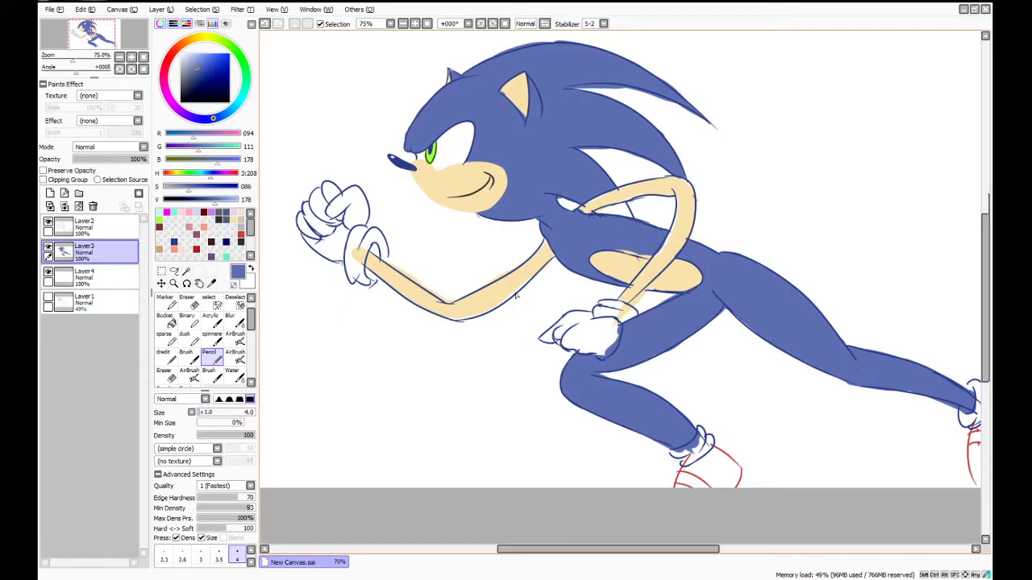
{"action": "left_click", "coordinate": [186, 354]}
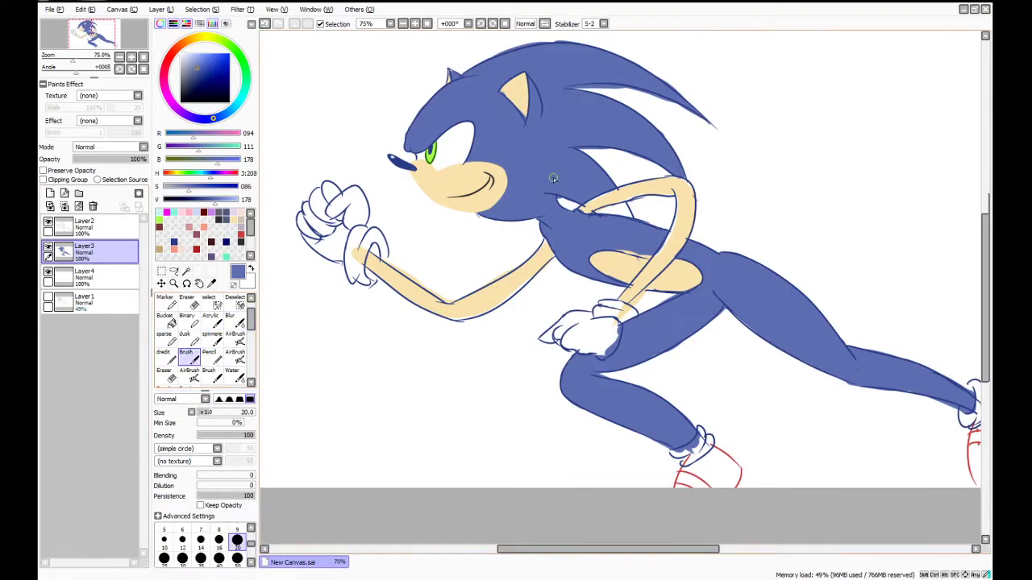
{"action": "left_click_drag", "start_coordinate": [600, 214], "coordinate": [610, 209]}
{"action": "left_click_drag", "start_coordinate": [599, 213], "coordinate": [628, 213]}
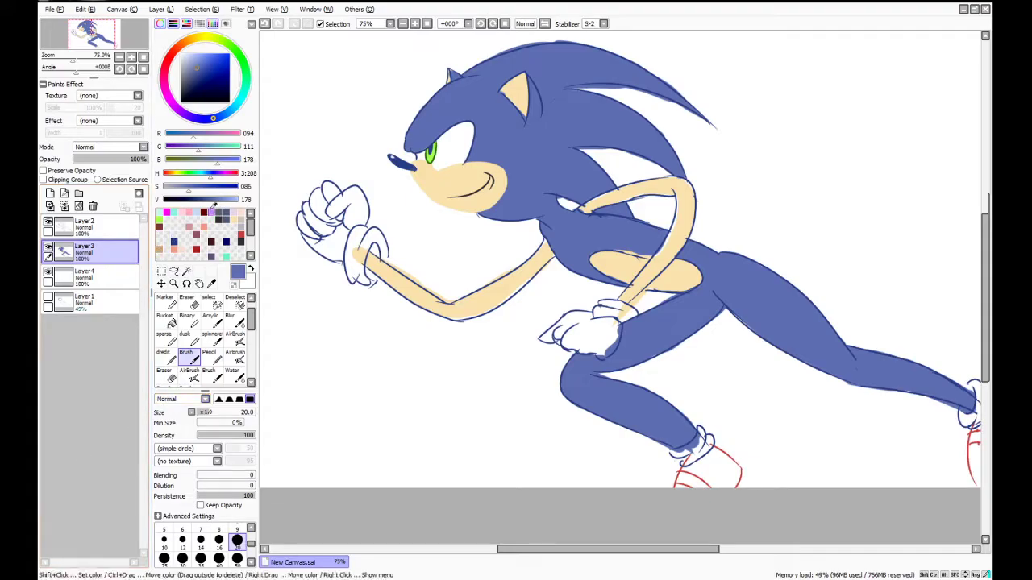
Paint both gloves and their cuffs light grey on Layer3
{"action": "left_click", "coordinate": [238, 231]}
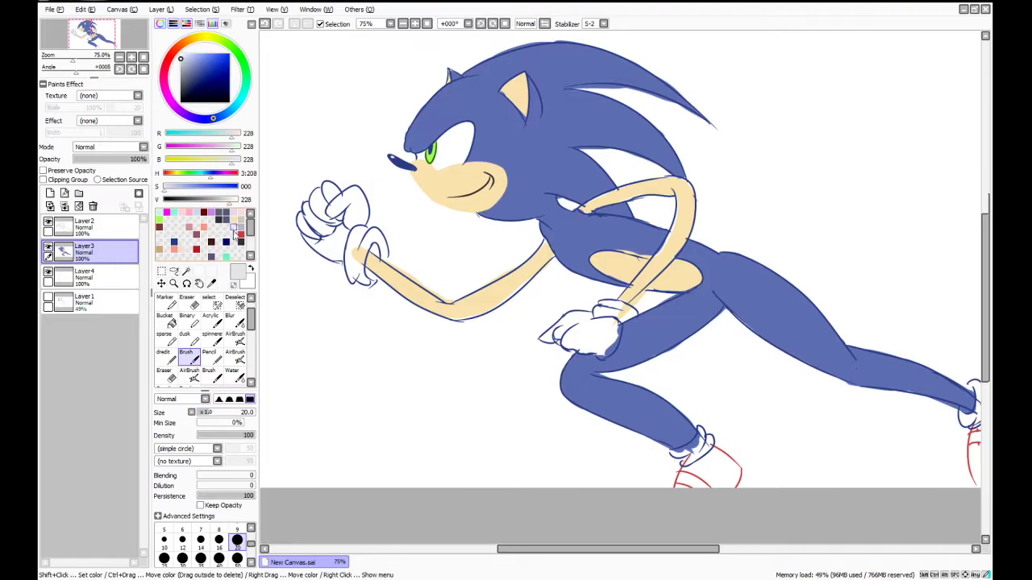
{"action": "mouse_move", "coordinate": [369, 236]}
{"action": "left_mouse_down"}
{"action": "mouse_move", "coordinate": [359, 276]}
{"action": "mouse_move", "coordinate": [360, 242]}
{"action": "mouse_move", "coordinate": [350, 268]}
{"action": "mouse_move", "coordinate": [357, 231]}
{"action": "mouse_move", "coordinate": [380, 252]}
{"action": "left_mouse_up"}
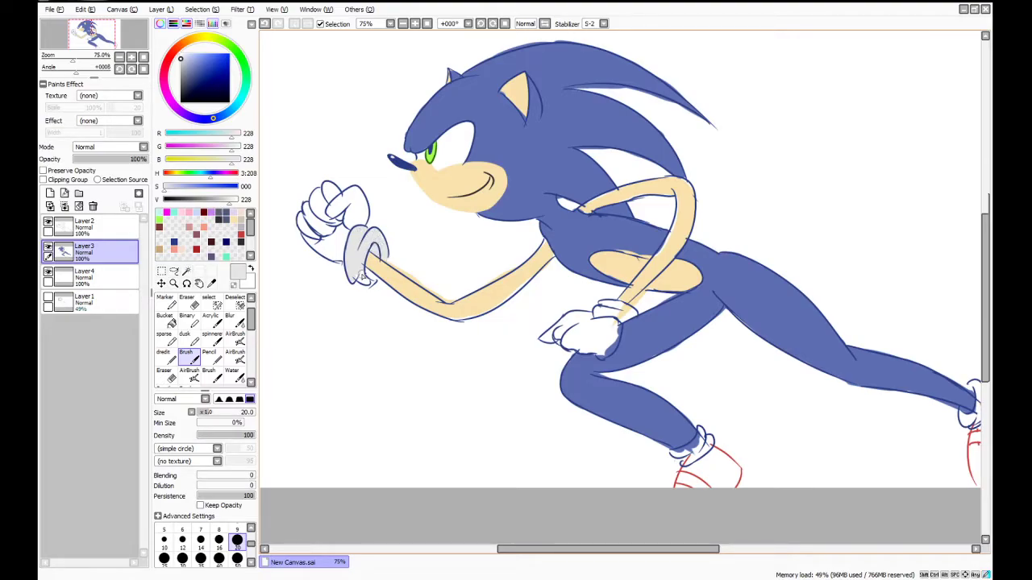
{"action": "mouse_move", "coordinate": [343, 258]}
{"action": "left_mouse_down"}
{"action": "mouse_move", "coordinate": [306, 216]}
{"action": "mouse_move", "coordinate": [313, 239]}
{"action": "mouse_move", "coordinate": [305, 212]}
{"action": "mouse_move", "coordinate": [309, 238]}
{"action": "mouse_move", "coordinate": [305, 217]}
{"action": "mouse_move", "coordinate": [321, 248]}
{"action": "mouse_move", "coordinate": [302, 221]}
{"action": "mouse_move", "coordinate": [344, 253]}
{"action": "mouse_move", "coordinate": [329, 201]}
{"action": "left_mouse_up"}
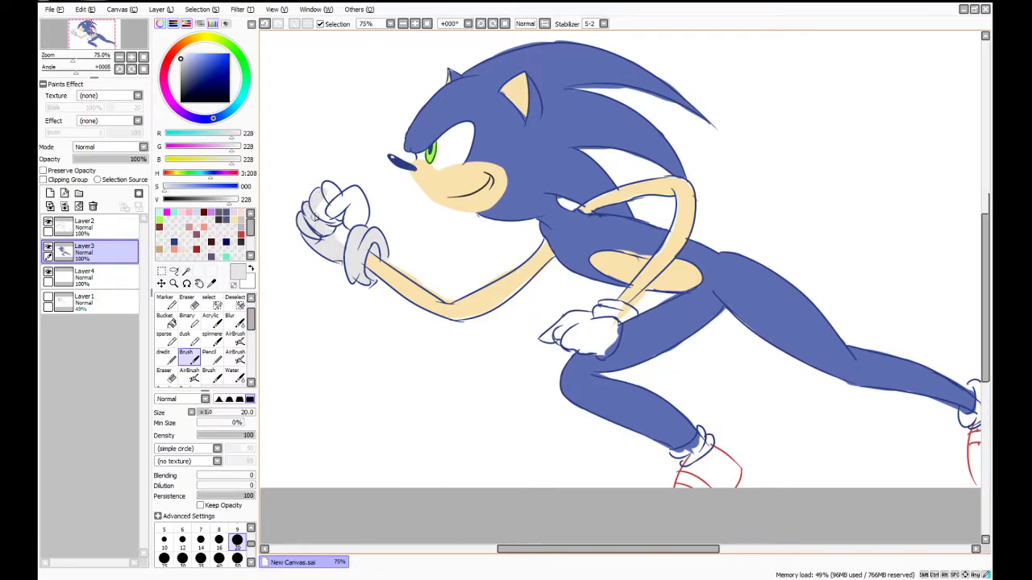
{"action": "mouse_move", "coordinate": [324, 210]}
{"action": "left_mouse_down"}
{"action": "mouse_move", "coordinate": [328, 192]}
{"action": "mouse_move", "coordinate": [336, 199]}
{"action": "mouse_move", "coordinate": [320, 200]}
{"action": "mouse_move", "coordinate": [339, 240]}
{"action": "mouse_move", "coordinate": [349, 198]}
{"action": "mouse_move", "coordinate": [359, 211]}
{"action": "mouse_move", "coordinate": [357, 202]}
{"action": "left_mouse_up"}
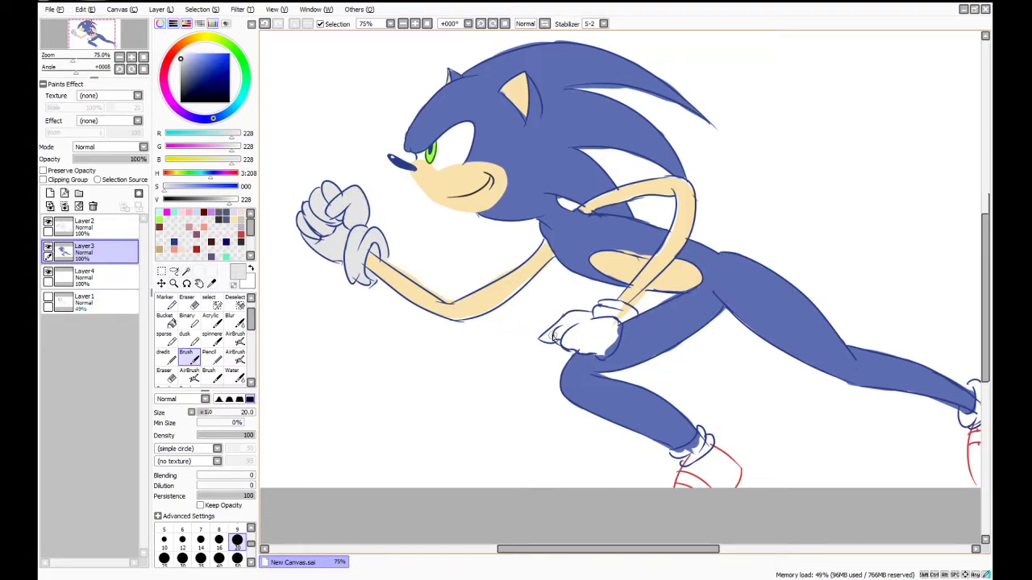
{"action": "mouse_move", "coordinate": [541, 339]}
{"action": "left_mouse_down"}
{"action": "mouse_move", "coordinate": [567, 332]}
{"action": "mouse_move", "coordinate": [549, 329]}
{"action": "mouse_move", "coordinate": [568, 319]}
{"action": "mouse_move", "coordinate": [623, 317]}
{"action": "left_mouse_up"}
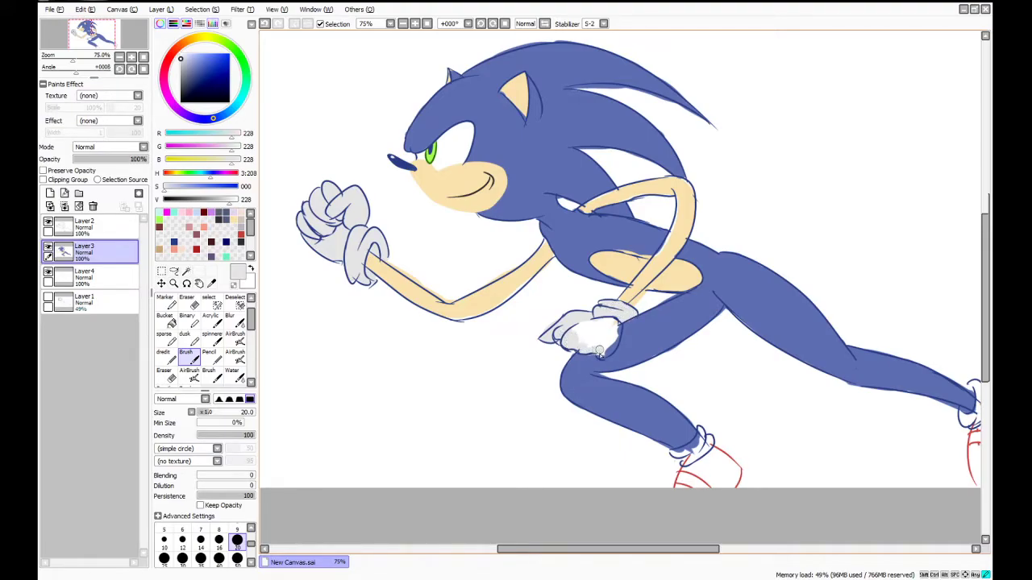
{"action": "mouse_move", "coordinate": [609, 352]}
{"action": "left_mouse_down"}
{"action": "mouse_move", "coordinate": [615, 321]}
{"action": "mouse_move", "coordinate": [570, 337]}
{"action": "mouse_move", "coordinate": [605, 351]}
{"action": "mouse_move", "coordinate": [591, 345]}
{"action": "mouse_move", "coordinate": [614, 320]}
{"action": "mouse_move", "coordinate": [595, 342]}
{"action": "left_mouse_up"}
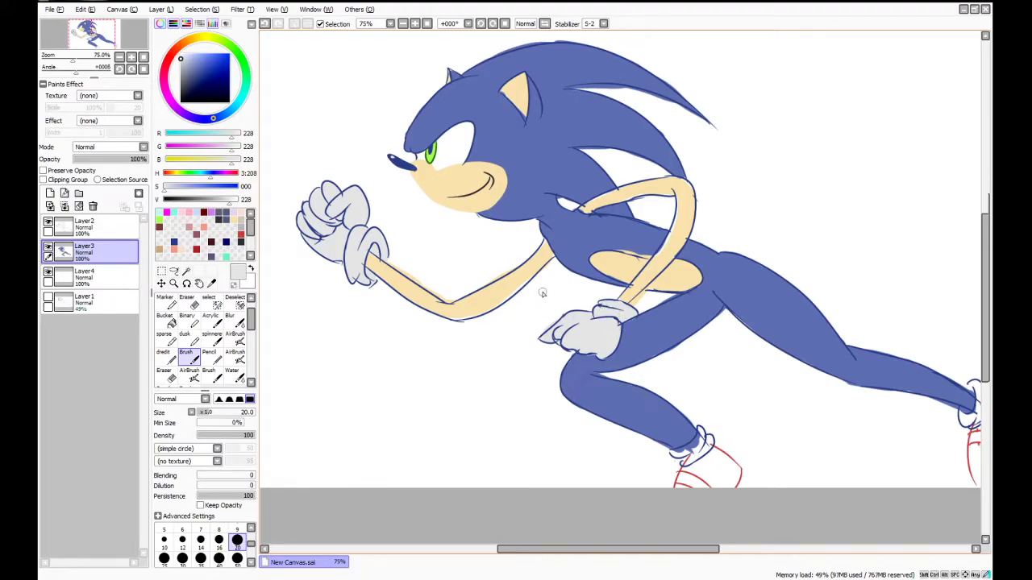
Add a new layer above Layer2 and outline a forward-curving spike above the forehead in dark blue with the Pencil at size 4
{"action": "left_click", "coordinate": [50, 193]}
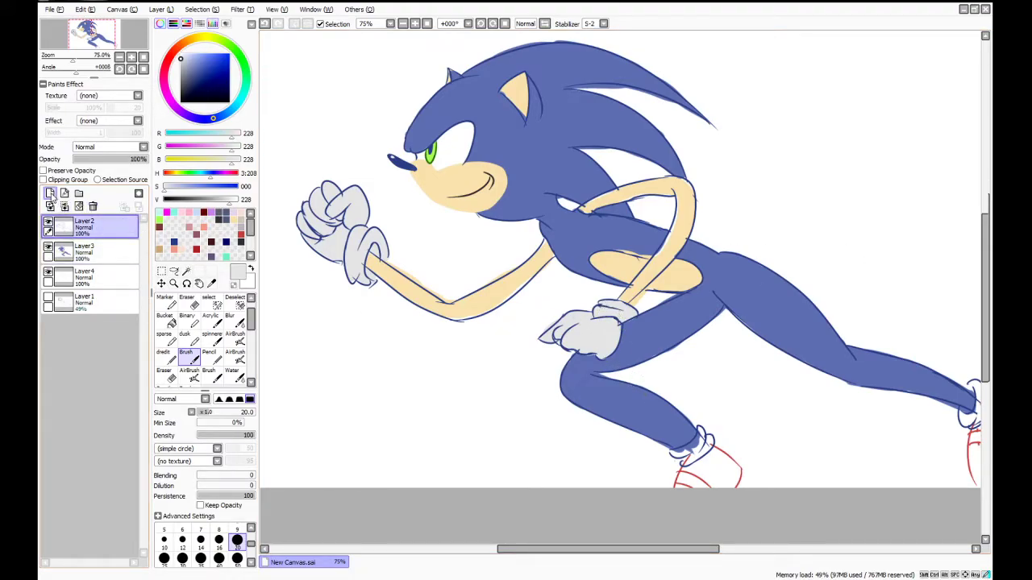
{"action": "left_click", "coordinate": [175, 240]}
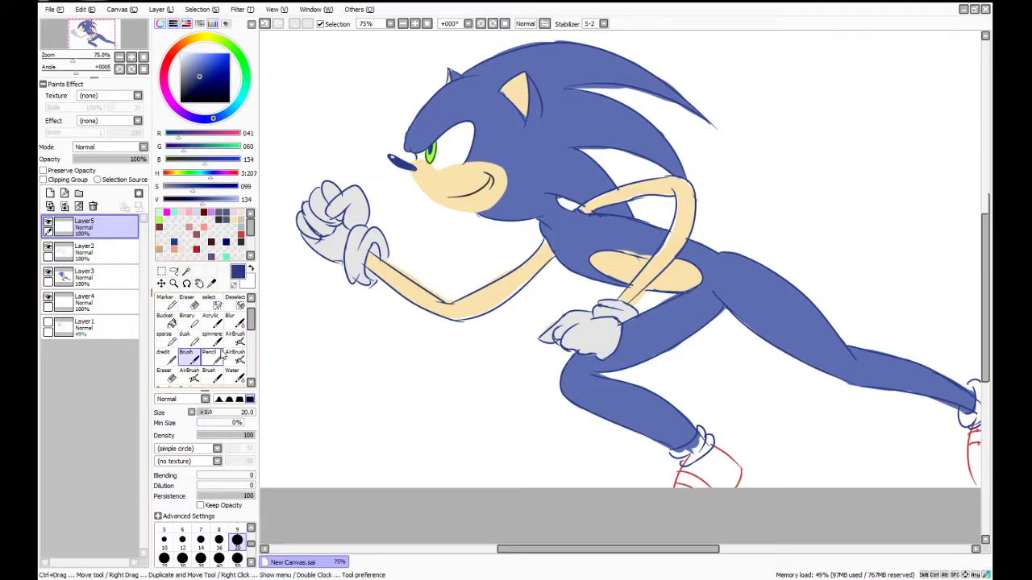
{"action": "left_click", "coordinate": [209, 355]}
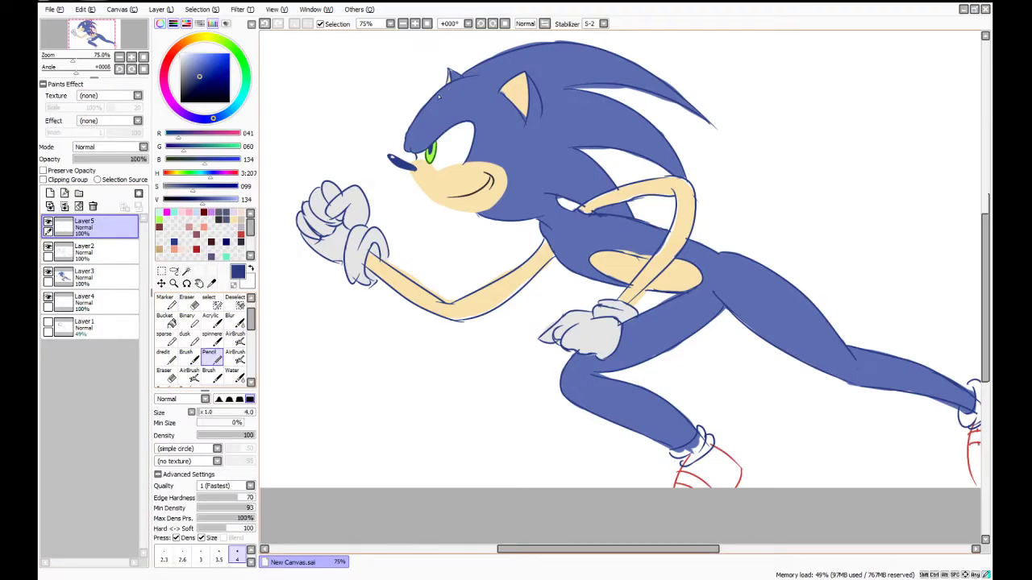
{"action": "mouse_move", "coordinate": [466, 73]}
{"action": "left_mouse_down"}
{"action": "mouse_move", "coordinate": [411, 63]}
{"action": "mouse_move", "coordinate": [490, 52]}
{"action": "left_mouse_up"}
Fill the new forehead spike with the sampled body blue on Layer2, using the Brush at size 9 and the Bucket
{"action": "left_click", "coordinate": [89, 252]}
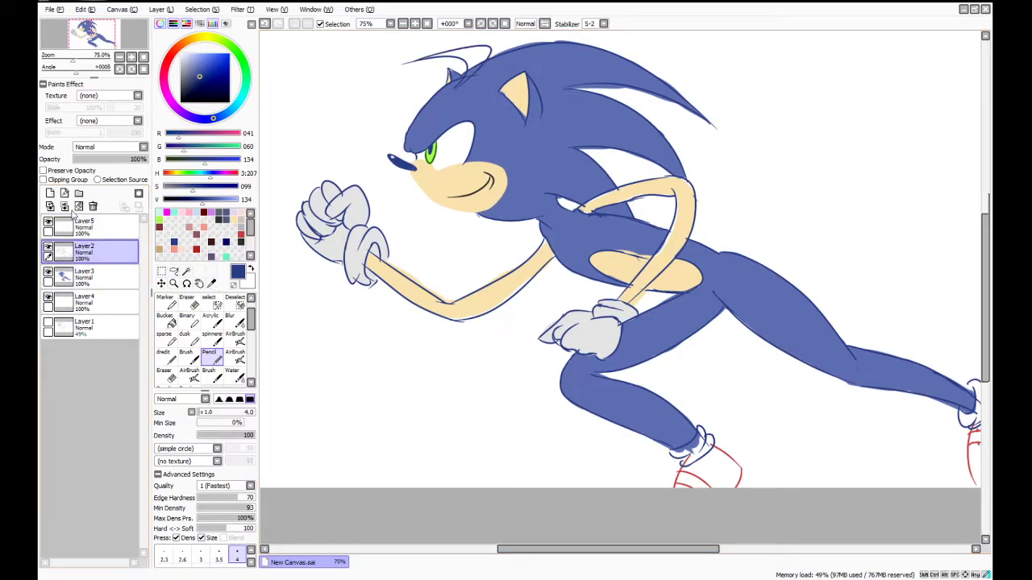
{"action": "left_click", "coordinate": [213, 283]}
{"action": "left_click", "coordinate": [420, 131]}
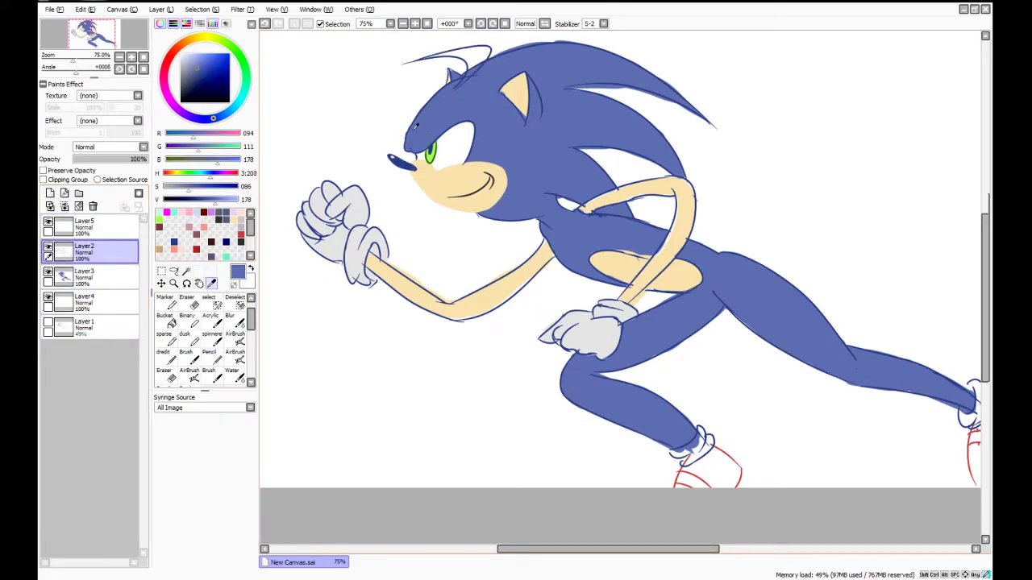
{"action": "left_click", "coordinate": [216, 358]}
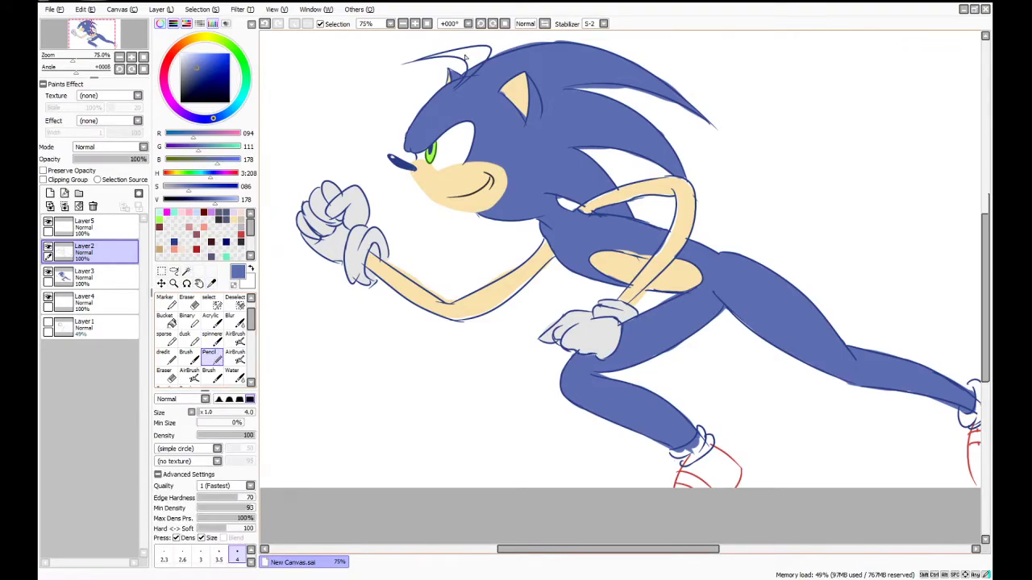
{"action": "left_click", "coordinate": [185, 355]}
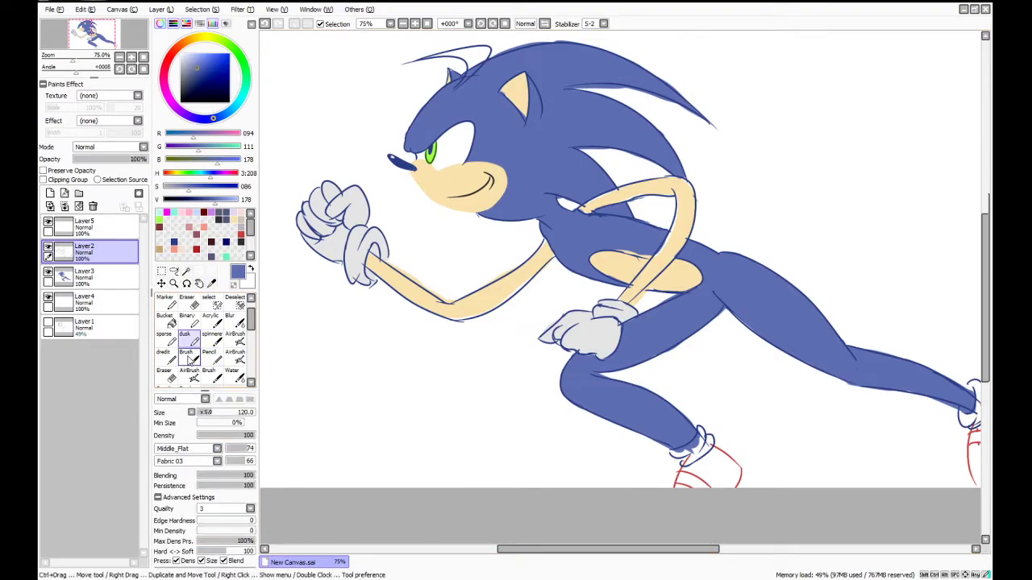
{"action": "left_click", "coordinate": [237, 534]}
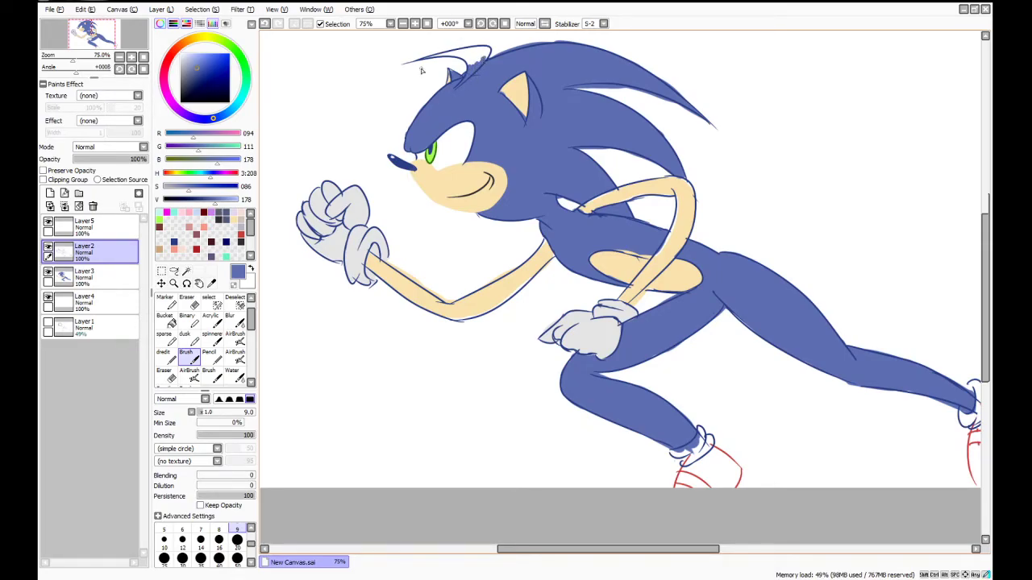
{"action": "left_click_drag", "start_coordinate": [434, 61], "coordinate": [448, 53]}
{"action": "key", "text": "ctrl+z"}
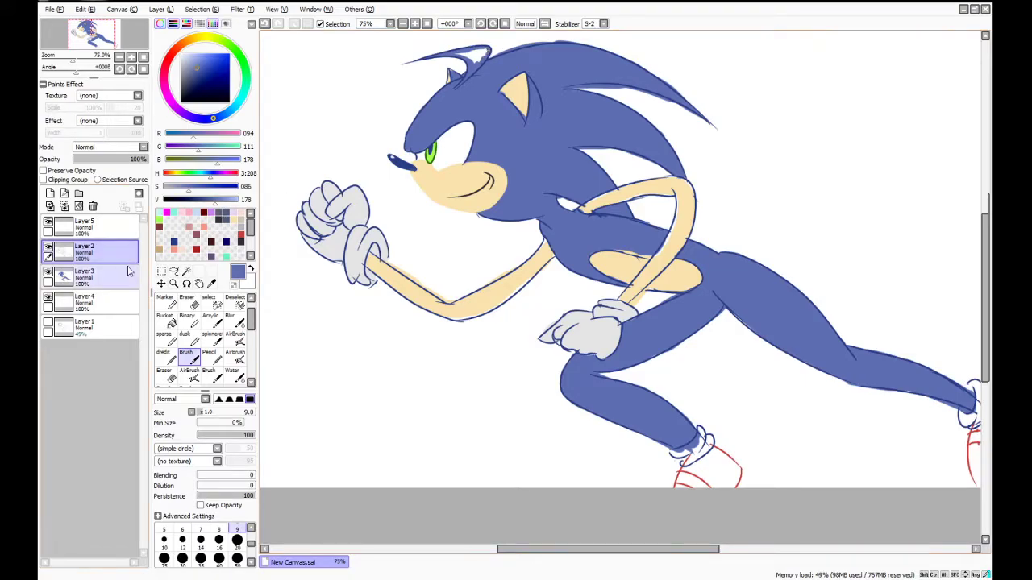
{"action": "left_click", "coordinate": [170, 322]}
{"action": "left_click", "coordinate": [474, 60]}
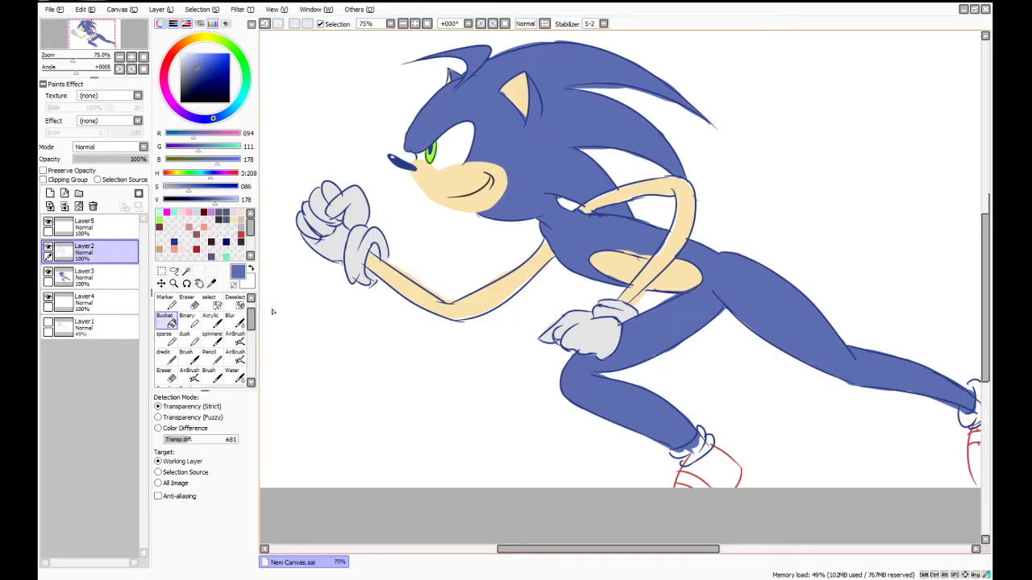
Paint the white of the eye on Layer4 with the sampled glove grey, using the Brush at size 35
{"action": "left_click", "coordinate": [88, 302]}
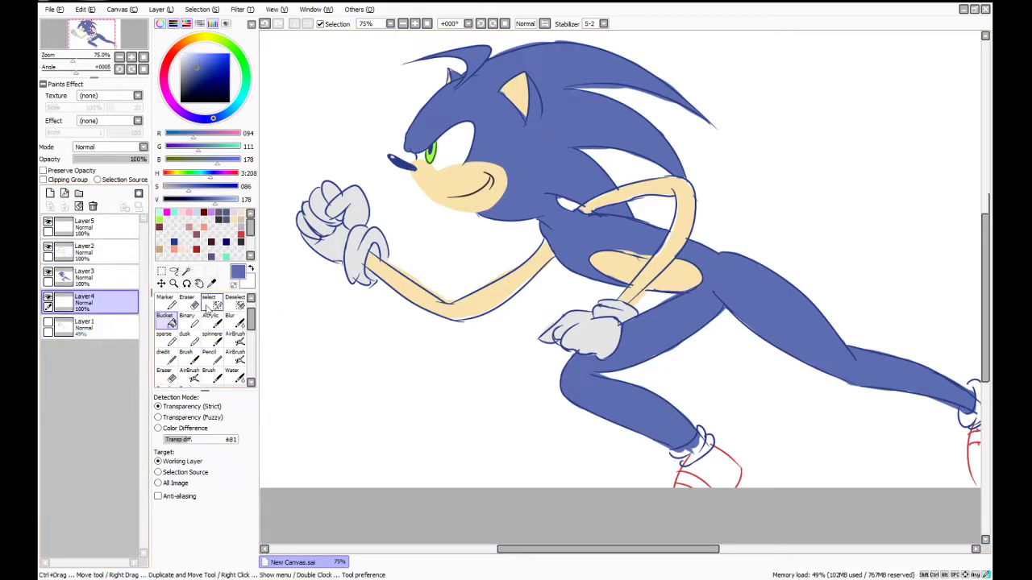
{"action": "left_click", "coordinate": [212, 283]}
{"action": "left_click", "coordinate": [346, 243]}
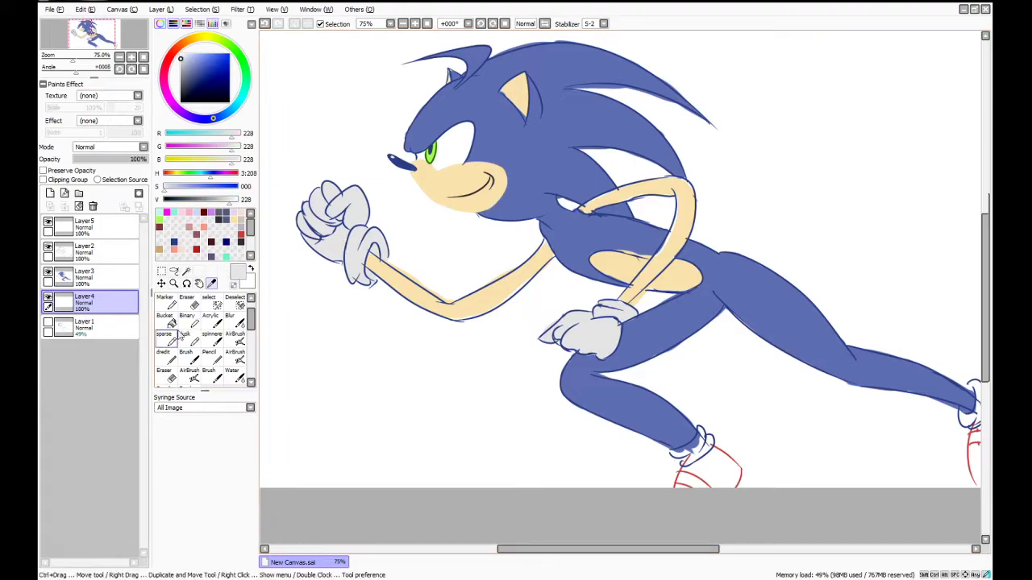
{"action": "left_click", "coordinate": [185, 355]}
{"action": "left_click", "coordinate": [109, 325]}
{"action": "left_click", "coordinate": [88, 303]}
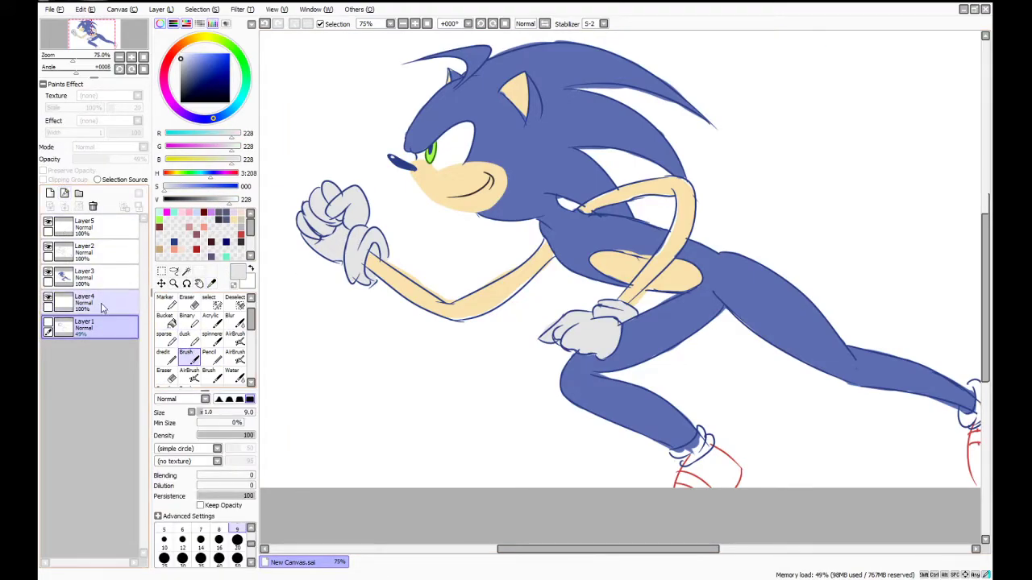
{"action": "left_click", "coordinate": [201, 558]}
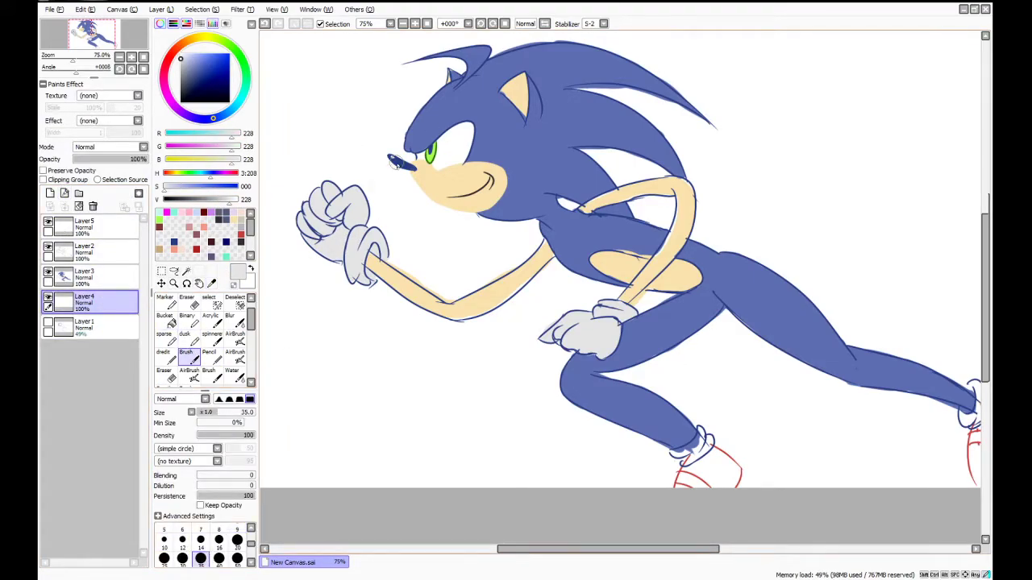
{"action": "left_click_drag", "start_coordinate": [434, 129], "coordinate": [463, 155]}
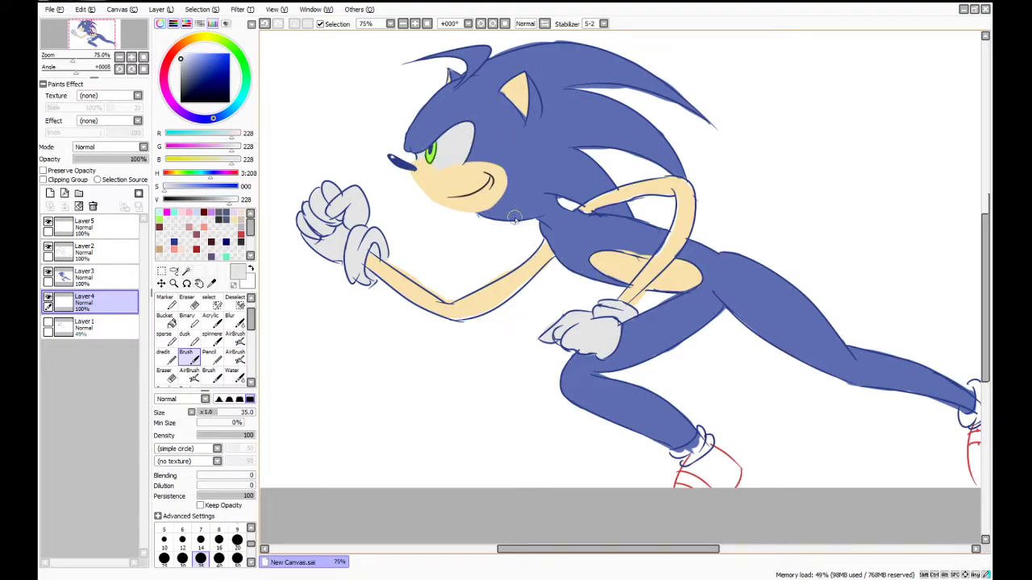
Paint both shoes light red on Layer4, leaving the stripes unpainted
{"action": "left_click", "coordinate": [196, 247]}
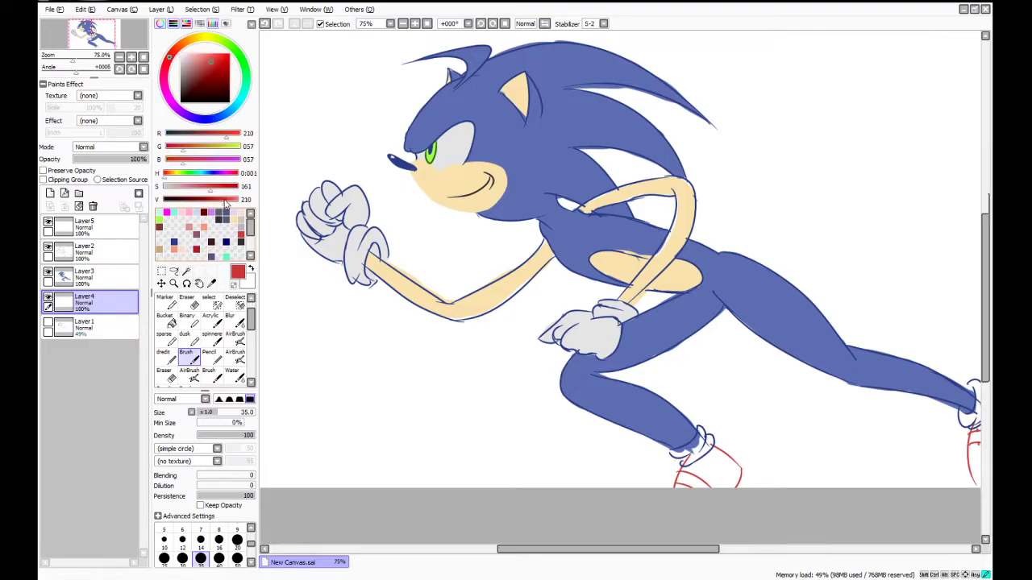
{"action": "mouse_move", "coordinate": [690, 477]}
{"action": "left_mouse_down"}
{"action": "mouse_move", "coordinate": [720, 493]}
{"action": "mouse_move", "coordinate": [698, 458]}
{"action": "mouse_move", "coordinate": [727, 475]}
{"action": "mouse_move", "coordinate": [708, 459]}
{"action": "mouse_move", "coordinate": [719, 459]}
{"action": "mouse_move", "coordinate": [710, 454]}
{"action": "mouse_move", "coordinate": [732, 475]}
{"action": "mouse_move", "coordinate": [726, 486]}
{"action": "mouse_move", "coordinate": [734, 471]}
{"action": "mouse_move", "coordinate": [719, 491]}
{"action": "left_mouse_up"}
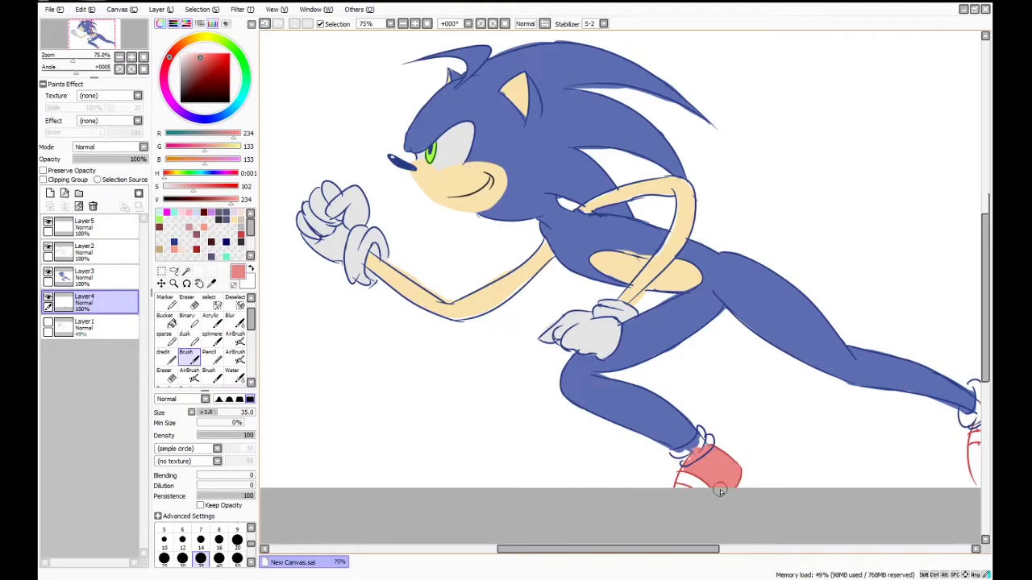
{"action": "left_click_drag", "start_coordinate": [516, 551], "coordinate": [590, 551]}
{"action": "mouse_move", "coordinate": [738, 451]}
{"action": "left_mouse_down"}
{"action": "mouse_move", "coordinate": [742, 487]}
{"action": "mouse_move", "coordinate": [753, 462]}
{"action": "mouse_move", "coordinate": [740, 452]}
{"action": "mouse_move", "coordinate": [750, 468]}
{"action": "mouse_move", "coordinate": [757, 458]}
{"action": "mouse_move", "coordinate": [738, 452]}
{"action": "mouse_move", "coordinate": [758, 454]}
{"action": "mouse_move", "coordinate": [748, 451]}
{"action": "mouse_move", "coordinate": [773, 479]}
{"action": "mouse_move", "coordinate": [753, 452]}
{"action": "mouse_move", "coordinate": [764, 458]}
{"action": "mouse_move", "coordinate": [751, 474]}
{"action": "mouse_move", "coordinate": [738, 423]}
{"action": "mouse_move", "coordinate": [751, 420]}
{"action": "mouse_move", "coordinate": [739, 432]}
{"action": "mouse_move", "coordinate": [763, 413]}
{"action": "mouse_move", "coordinate": [744, 417]}
{"action": "mouse_move", "coordinate": [771, 416]}
{"action": "mouse_move", "coordinate": [775, 436]}
{"action": "mouse_move", "coordinate": [741, 433]}
{"action": "mouse_move", "coordinate": [774, 417]}
{"action": "left_mouse_up"}
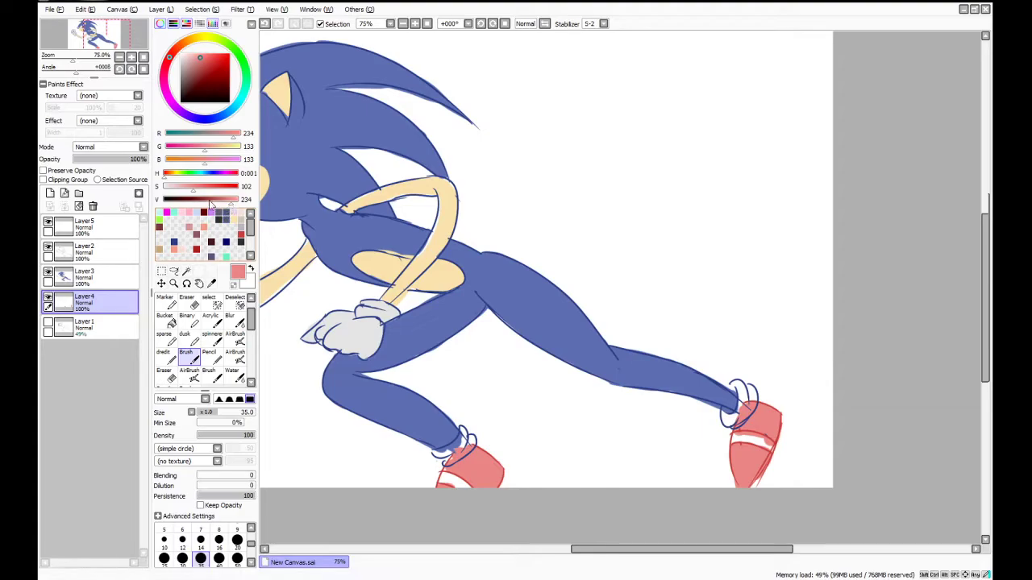
Sample the glove grey and brush it at size 35 onto both sock cuffs and the shoe stripes on Layer4
{"action": "left_click", "coordinate": [211, 283]}
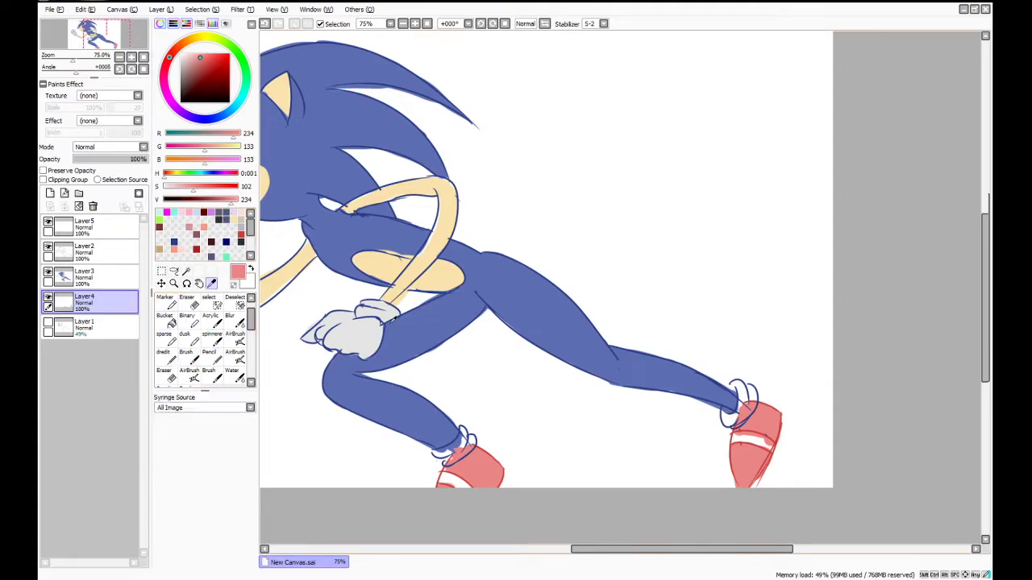
{"action": "left_click", "coordinate": [356, 336]}
{"action": "left_click", "coordinate": [186, 354]}
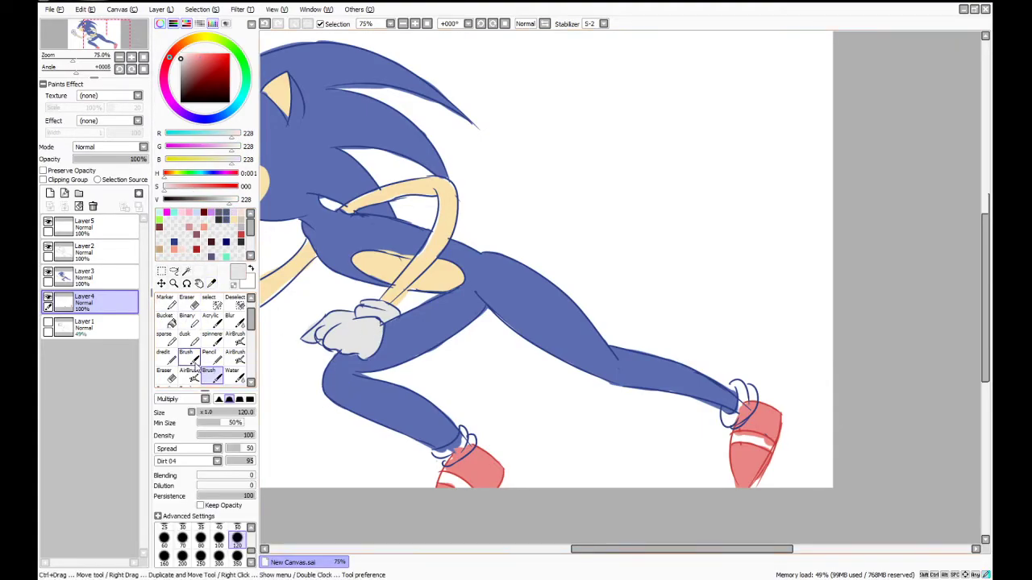
{"action": "mouse_move", "coordinate": [727, 427]}
{"action": "left_mouse_down"}
{"action": "mouse_move", "coordinate": [748, 407]}
{"action": "mouse_move", "coordinate": [737, 389]}
{"action": "mouse_move", "coordinate": [749, 404]}
{"action": "left_mouse_up"}
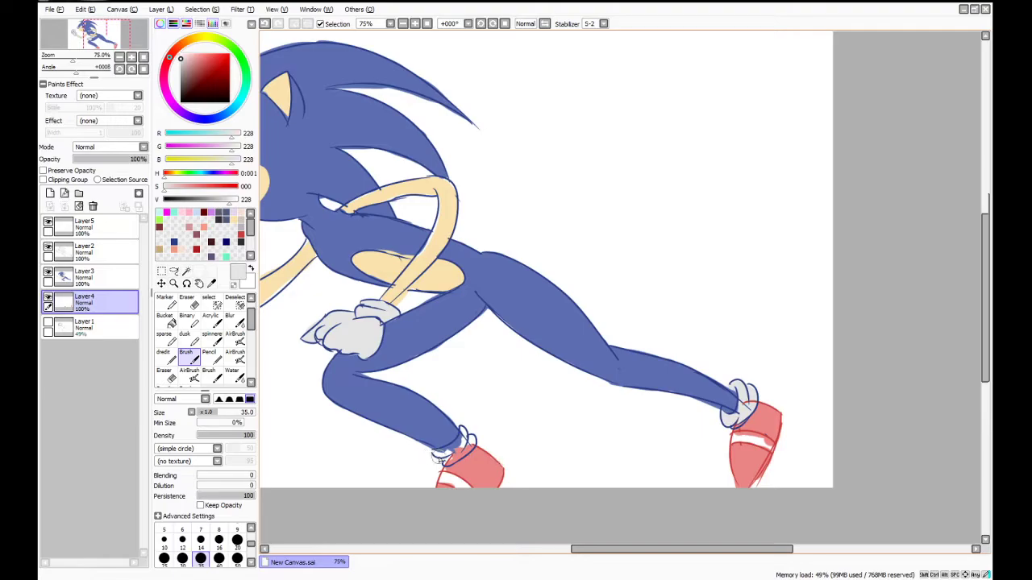
{"action": "mouse_move", "coordinate": [446, 446]}
{"action": "left_mouse_down"}
{"action": "mouse_move", "coordinate": [440, 454]}
{"action": "mouse_move", "coordinate": [463, 431]}
{"action": "mouse_move", "coordinate": [461, 453]}
{"action": "left_mouse_up"}
{"action": "left_click_drag", "start_coordinate": [747, 442], "coordinate": [776, 445]}
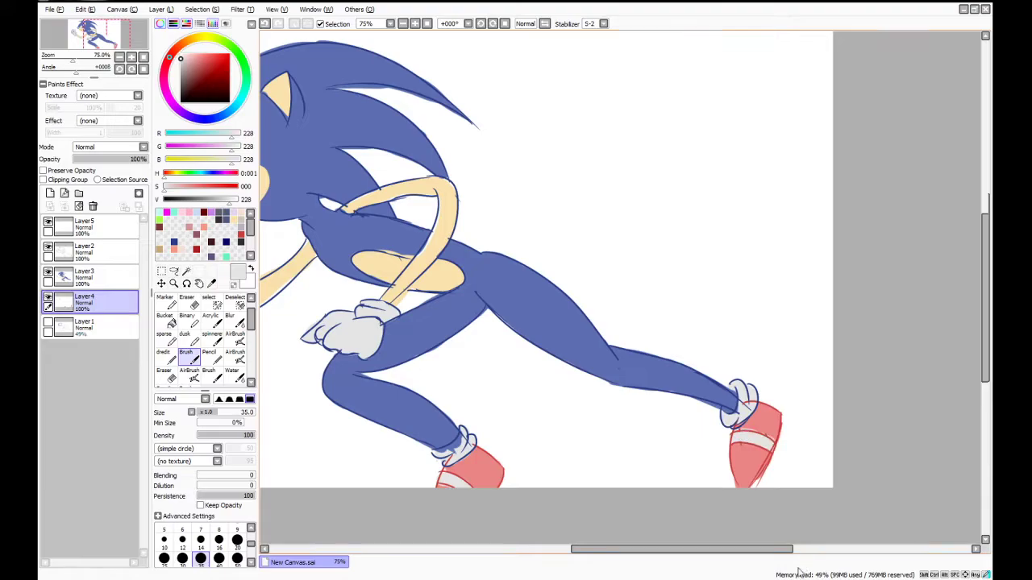
Handwrite "sonic coming" in dark grey below the front arm on Layer4 with the Pencil at size 4
{"action": "left_click_drag", "start_coordinate": [730, 552], "coordinate": [668, 553]}
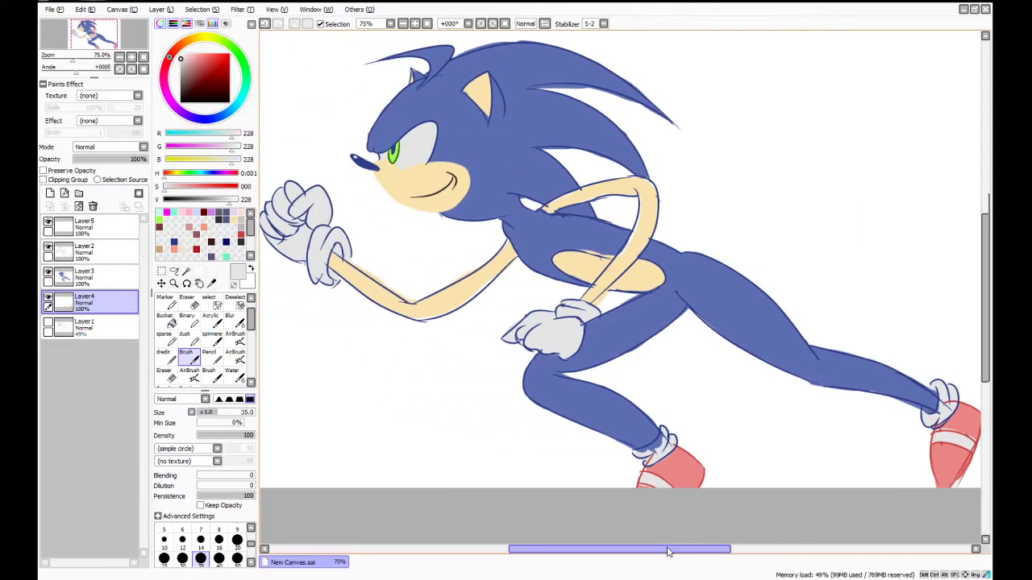
{"action": "key", "text": "minus"}
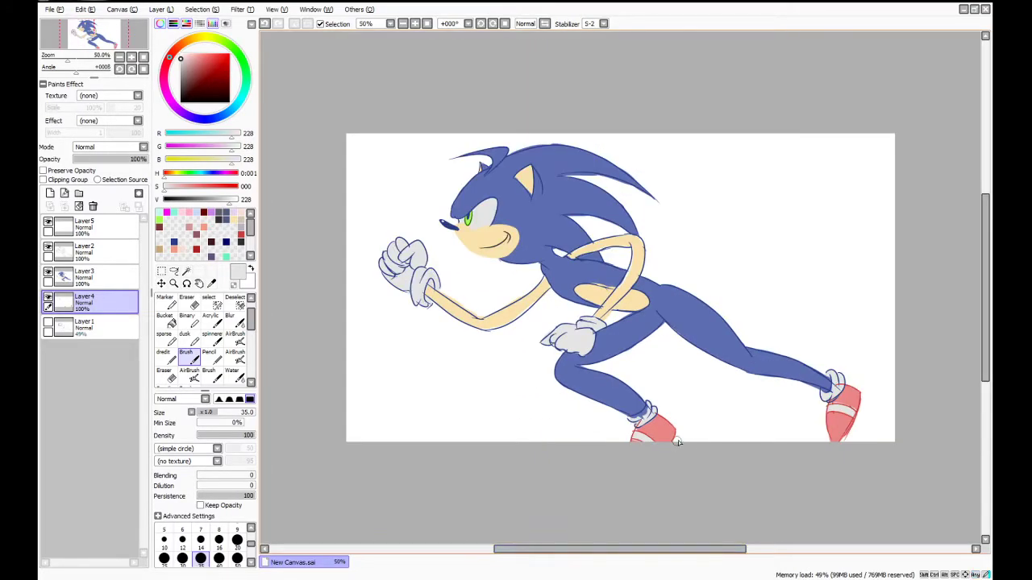
{"action": "left_click", "coordinate": [209, 352]}
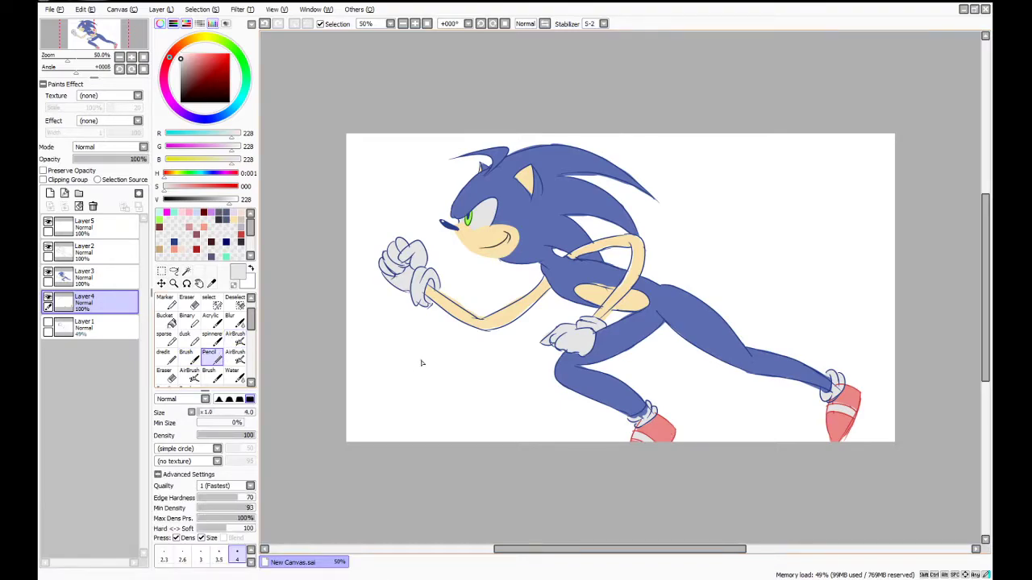
{"action": "left_click", "coordinate": [220, 220]}
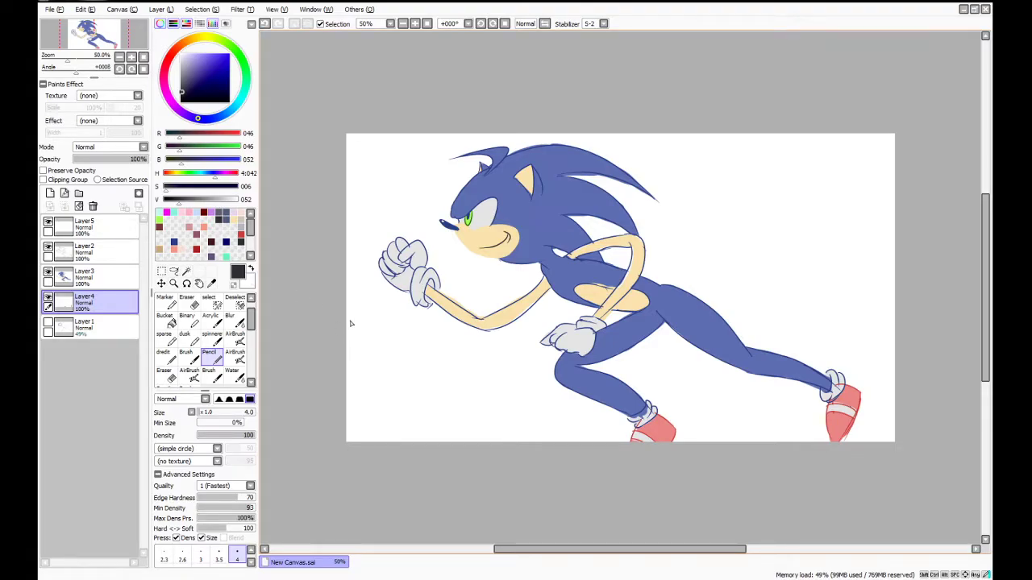
{"action": "scroll", "coordinate": [416, 325], "scroll_direction": "up", "scroll_amount": 3}
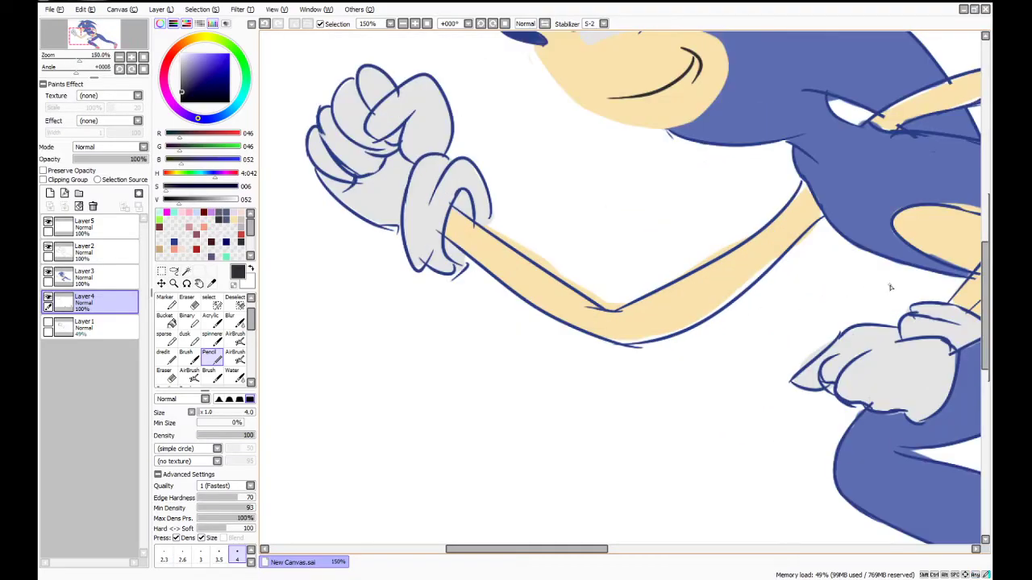
{"action": "left_click_drag", "start_coordinate": [985, 275], "coordinate": [985, 288]}
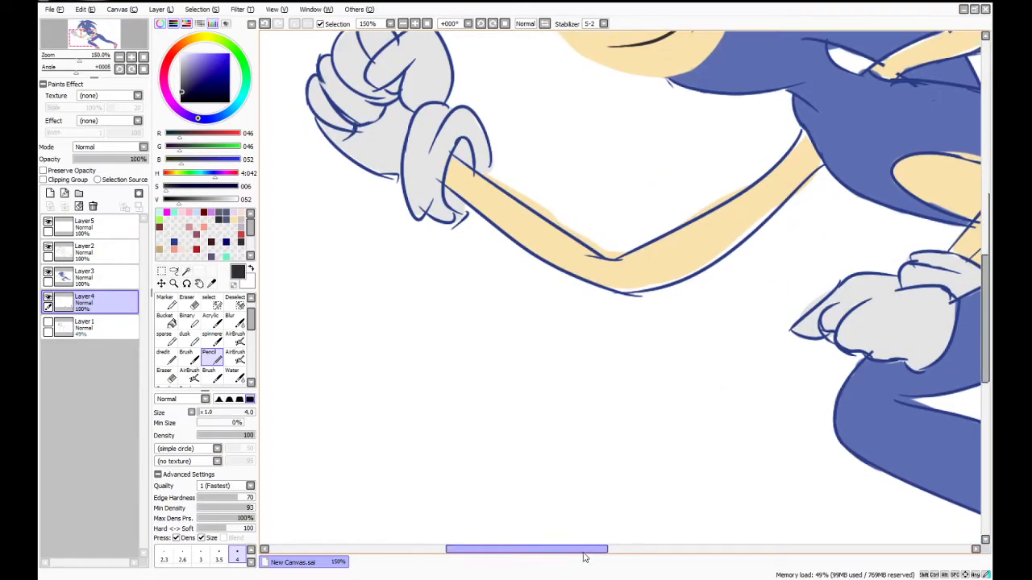
{"action": "left_click_drag", "start_coordinate": [584, 551], "coordinate": [550, 551]}
{"action": "mouse_move", "coordinate": [423, 338]}
{"action": "left_mouse_down"}
{"action": "mouse_move", "coordinate": [435, 361]}
{"action": "mouse_move", "coordinate": [394, 358]}
{"action": "mouse_move", "coordinate": [422, 376]}
{"action": "mouse_move", "coordinate": [402, 368]}
{"action": "mouse_move", "coordinate": [436, 369]}
{"action": "mouse_move", "coordinate": [447, 352]}
{"action": "mouse_move", "coordinate": [482, 372]}
{"action": "mouse_move", "coordinate": [536, 362]}
{"action": "left_mouse_up"}
{"action": "key", "text": "ctrl+z"}
{"action": "key", "text": "ctrl+z"}
{"action": "mouse_move", "coordinate": [600, 339]}
{"action": "left_mouse_down"}
{"action": "mouse_move", "coordinate": [604, 367]}
{"action": "mouse_move", "coordinate": [623, 368]}
{"action": "left_mouse_up"}
{"action": "mouse_move", "coordinate": [670, 340]}
{"action": "left_mouse_down"}
{"action": "mouse_move", "coordinate": [721, 358]}
{"action": "mouse_move", "coordinate": [720, 342]}
{"action": "mouse_move", "coordinate": [726, 363]}
{"action": "mouse_move", "coordinate": [731, 340]}
{"action": "mouse_move", "coordinate": [717, 340]}
{"action": "mouse_move", "coordinate": [740, 342]}
{"action": "mouse_move", "coordinate": [760, 392]}
{"action": "left_mouse_up"}
{"action": "key", "text": "ctrl+z"}
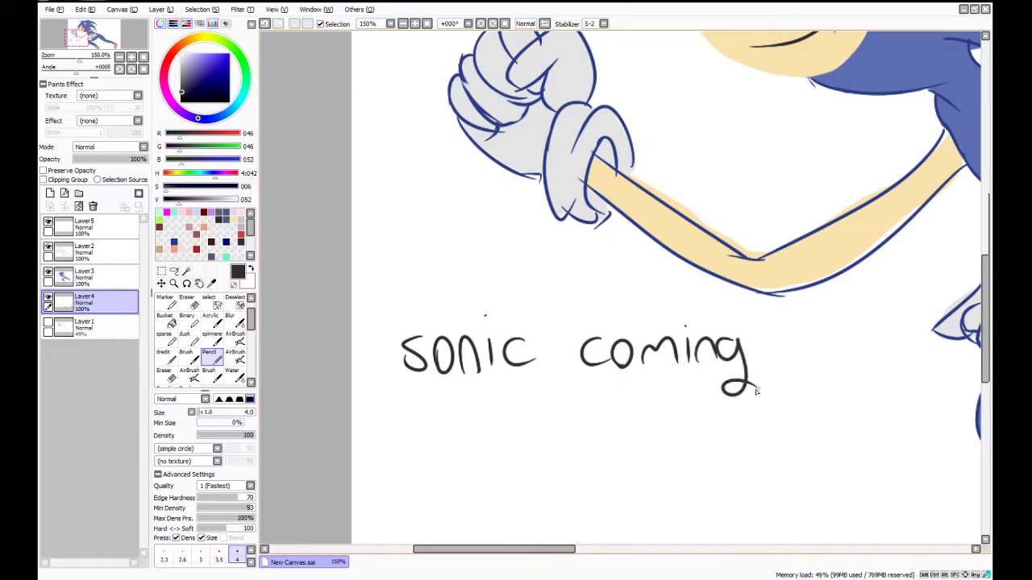
Handwrite "down the stairs" as the caption's second line
{"action": "mouse_move", "coordinate": [395, 422]}
{"action": "left_mouse_down"}
{"action": "mouse_move", "coordinate": [395, 447]}
{"action": "mouse_move", "coordinate": [421, 429]}
{"action": "mouse_move", "coordinate": [406, 436]}
{"action": "mouse_move", "coordinate": [424, 446]}
{"action": "mouse_move", "coordinate": [443, 428]}
{"action": "mouse_move", "coordinate": [453, 448]}
{"action": "mouse_move", "coordinate": [468, 418]}
{"action": "mouse_move", "coordinate": [502, 439]}
{"action": "left_mouse_up"}
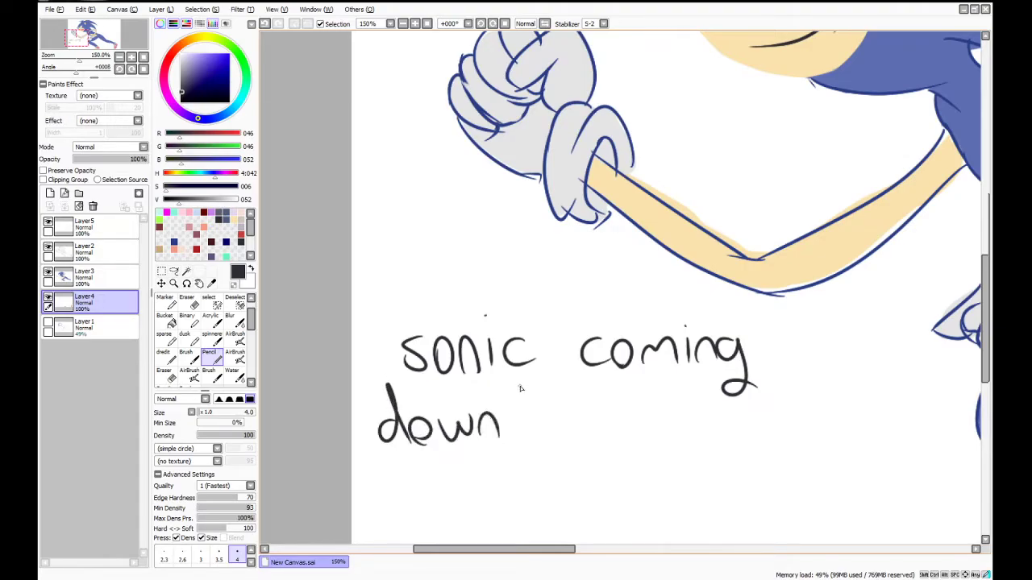
{"action": "left_click_drag", "start_coordinate": [525, 392], "coordinate": [529, 440]}
{"action": "mouse_move", "coordinate": [521, 414]}
{"action": "left_mouse_down"}
{"action": "mouse_move", "coordinate": [528, 439]}
{"action": "mouse_move", "coordinate": [557, 407]}
{"action": "mouse_move", "coordinate": [574, 433]}
{"action": "mouse_move", "coordinate": [634, 435]}
{"action": "left_mouse_up"}
{"action": "left_click_drag", "start_coordinate": [658, 386], "coordinate": [660, 431]}
{"action": "mouse_move", "coordinate": [655, 404]}
{"action": "left_mouse_down"}
{"action": "mouse_move", "coordinate": [682, 412]}
{"action": "mouse_move", "coordinate": [669, 433]}
{"action": "mouse_move", "coordinate": [683, 434]}
{"action": "mouse_move", "coordinate": [692, 415]}
{"action": "mouse_move", "coordinate": [691, 430]}
{"action": "mouse_move", "coordinate": [691, 395]}
{"action": "mouse_move", "coordinate": [718, 433]}
{"action": "left_mouse_up"}
{"action": "left_click", "coordinate": [692, 393]}
{"action": "scroll", "coordinate": [972, 355], "scroll_direction": "down", "scroll_amount": 3}
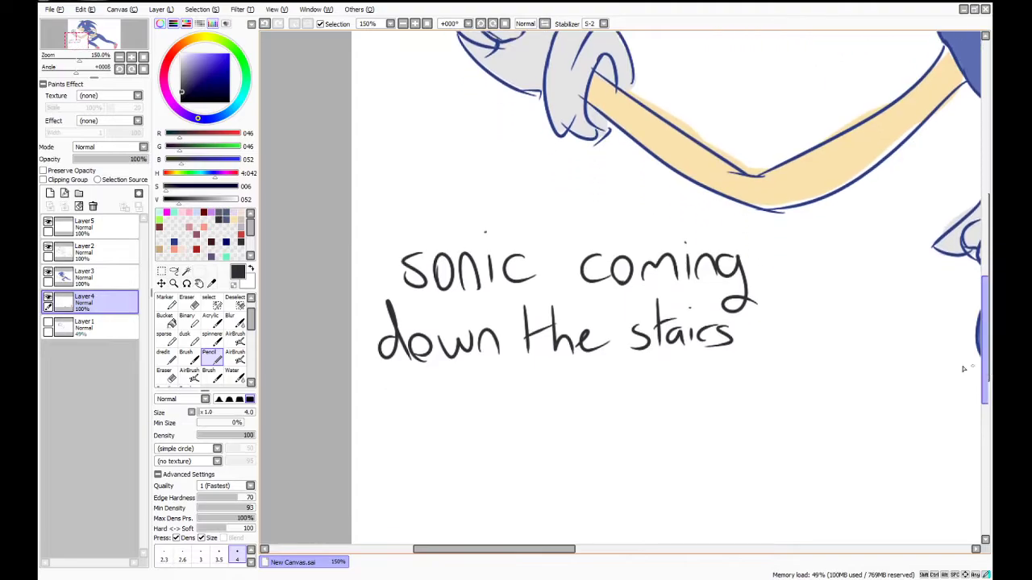
{"action": "mouse_move", "coordinate": [394, 406]}
{"action": "left_mouse_down"}
{"action": "mouse_move", "coordinate": [401, 403]}
{"action": "mouse_move", "coordinate": [395, 442]}
{"action": "mouse_move", "coordinate": [422, 421]}
{"action": "mouse_move", "coordinate": [398, 416]}
{"action": "mouse_move", "coordinate": [425, 421]}
{"action": "mouse_move", "coordinate": [454, 397]}
{"action": "mouse_move", "coordinate": [481, 417]}
{"action": "mouse_move", "coordinate": [495, 403]}
{"action": "mouse_move", "coordinate": [502, 416]}
{"action": "mouse_move", "coordinate": [532, 403]}
{"action": "mouse_move", "coordinate": [537, 420]}
{"action": "left_mouse_up"}
{"action": "key", "text": "ctrl+z"}
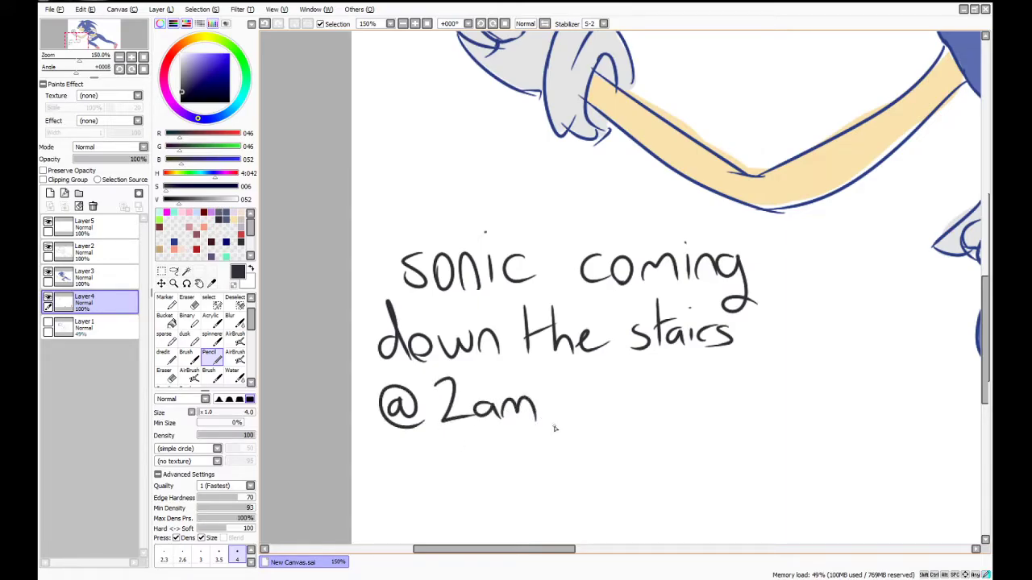
{"action": "mouse_move", "coordinate": [591, 385]}
{"action": "left_mouse_down"}
{"action": "mouse_move", "coordinate": [579, 421]}
{"action": "mouse_move", "coordinate": [597, 402]}
{"action": "left_mouse_up"}
{"action": "mouse_move", "coordinate": [609, 406]}
{"action": "left_mouse_down"}
{"action": "mouse_move", "coordinate": [603, 413]}
{"action": "mouse_move", "coordinate": [611, 405]}
{"action": "left_mouse_up"}
{"action": "mouse_move", "coordinate": [625, 402]}
{"action": "left_mouse_down"}
{"action": "mouse_move", "coordinate": [627, 415]}
{"action": "mouse_move", "coordinate": [639, 400]}
{"action": "left_mouse_up"}
Switch to the Brush with the dark red swatch (RGB 176, 29, 29) for lettering the caption's last line
{"action": "left_click_drag", "start_coordinate": [985, 327], "coordinate": [985, 351]}
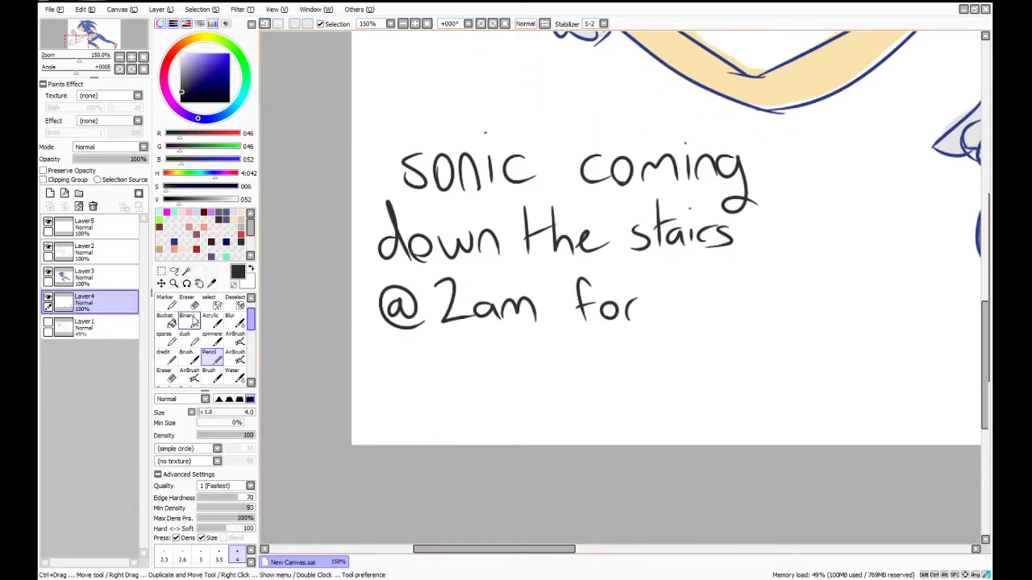
{"action": "left_click", "coordinate": [196, 248]}
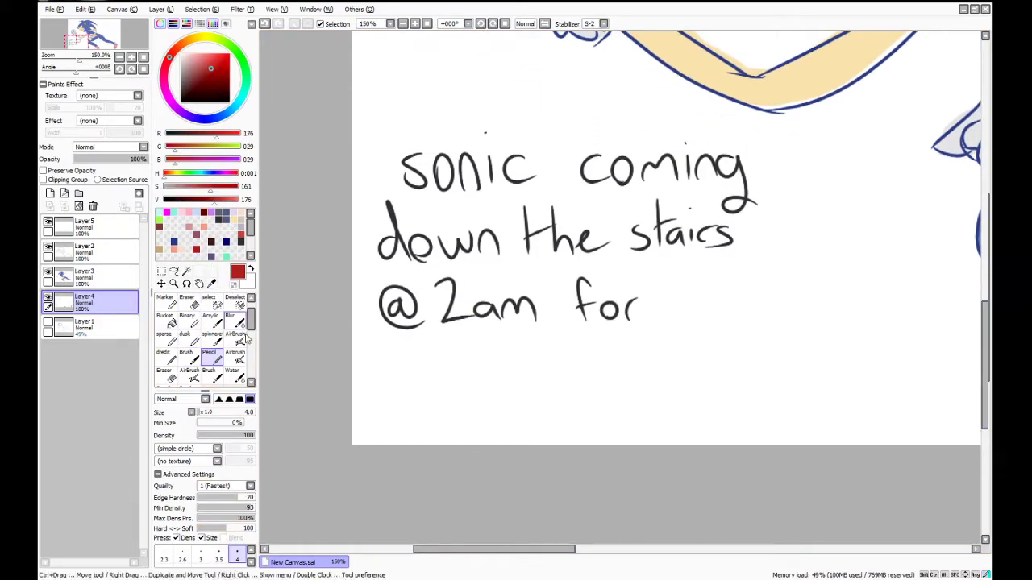
{"action": "left_click", "coordinate": [187, 355]}
{"action": "mouse_move", "coordinate": [369, 339]}
{"action": "left_mouse_down"}
{"action": "mouse_move", "coordinate": [382, 414]}
{"action": "mouse_move", "coordinate": [378, 357]}
{"action": "mouse_move", "coordinate": [365, 347]}
{"action": "mouse_move", "coordinate": [399, 347]}
{"action": "mouse_move", "coordinate": [384, 369]}
{"action": "mouse_move", "coordinate": [430, 385]}
{"action": "mouse_move", "coordinate": [419, 410]}
{"action": "left_mouse_up"}
{"action": "key", "text": "ctrl+z"}
{"action": "key", "text": "ctrl+z"}
{"action": "key", "text": "ctrl+z"}
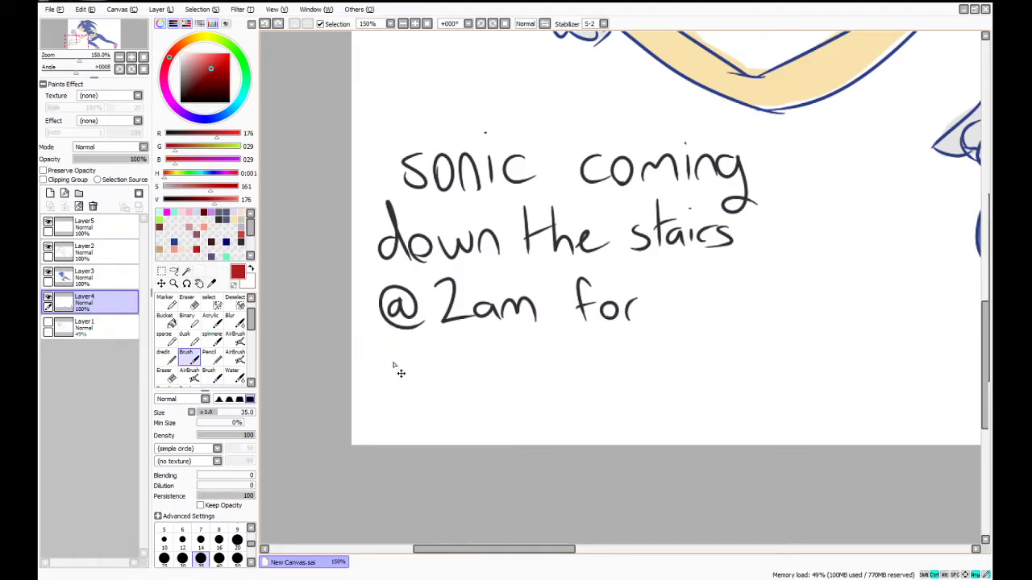
{"action": "left_click_drag", "start_coordinate": [373, 339], "coordinate": [393, 428]}
{"action": "key", "text": "ctrl+z"}
{"action": "left_click_drag", "start_coordinate": [371, 335], "coordinate": [394, 433]}
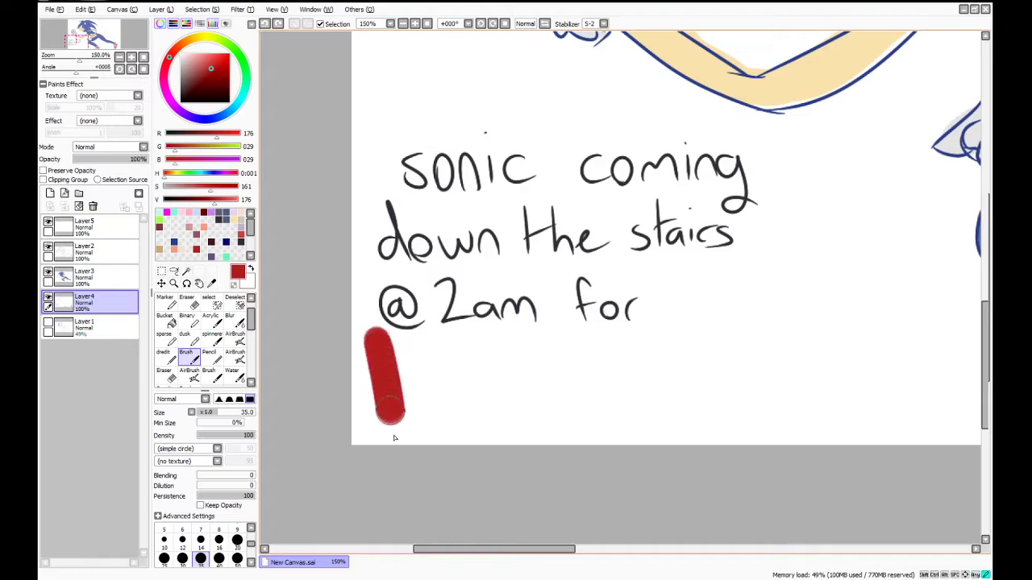
{"action": "left_click_drag", "start_coordinate": [375, 341], "coordinate": [445, 408]}
{"action": "key", "text": "ctrl+z"}
{"action": "key", "text": "ctrl+z"}
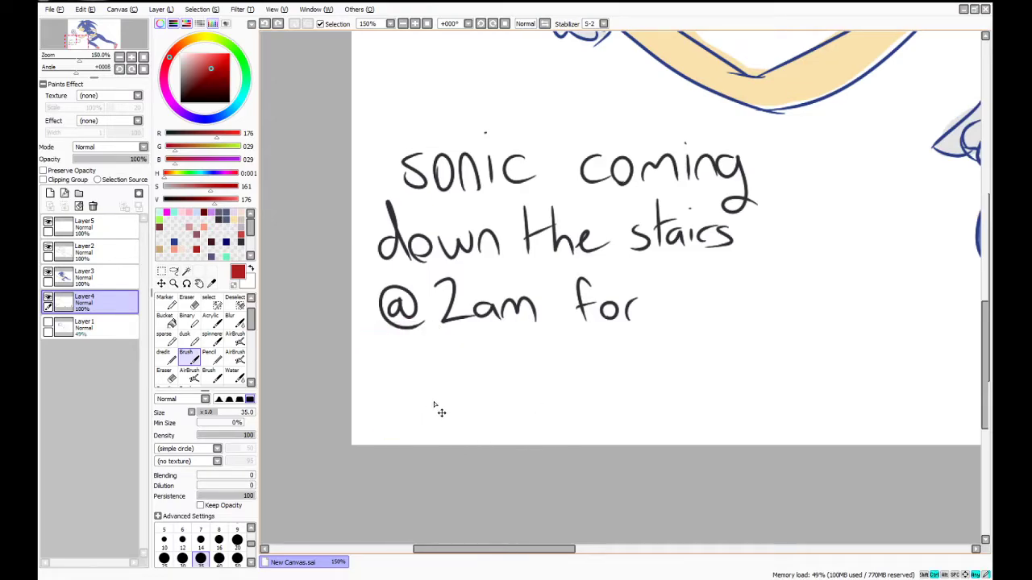
Paint a large red "B" at brush size 20 as the start of the caption's fourth line on Layer4
{"action": "left_click", "coordinate": [237, 539]}
{"action": "mouse_move", "coordinate": [383, 345]}
{"action": "left_mouse_down"}
{"action": "mouse_move", "coordinate": [392, 443]}
{"action": "mouse_move", "coordinate": [411, 361]}
{"action": "mouse_move", "coordinate": [433, 388]}
{"action": "mouse_move", "coordinate": [399, 423]}
{"action": "left_mouse_up"}
{"action": "key", "text": "ctrl+z"}
{"action": "mouse_move", "coordinate": [381, 346]}
{"action": "left_mouse_down"}
{"action": "mouse_move", "coordinate": [431, 379]}
{"action": "mouse_move", "coordinate": [394, 387]}
{"action": "mouse_move", "coordinate": [443, 407]}
{"action": "mouse_move", "coordinate": [396, 429]}
{"action": "left_mouse_up"}
Complete the red word as "BEANS" and underline it along the canvas's lower edge
{"action": "mouse_move", "coordinate": [498, 342]}
{"action": "left_mouse_down"}
{"action": "mouse_move", "coordinate": [474, 349]}
{"action": "mouse_move", "coordinate": [512, 399]}
{"action": "mouse_move", "coordinate": [517, 380]}
{"action": "left_mouse_up"}
{"action": "mouse_move", "coordinate": [526, 415]}
{"action": "left_mouse_down"}
{"action": "mouse_move", "coordinate": [548, 347]}
{"action": "mouse_move", "coordinate": [583, 415]}
{"action": "left_mouse_up"}
{"action": "left_click_drag", "start_coordinate": [536, 389], "coordinate": [564, 384]}
{"action": "mouse_move", "coordinate": [610, 347]}
{"action": "left_mouse_down"}
{"action": "mouse_move", "coordinate": [622, 394]}
{"action": "mouse_move", "coordinate": [631, 381]}
{"action": "mouse_move", "coordinate": [658, 407]}
{"action": "left_mouse_up"}
{"action": "left_click_drag", "start_coordinate": [654, 347], "coordinate": [666, 432]}
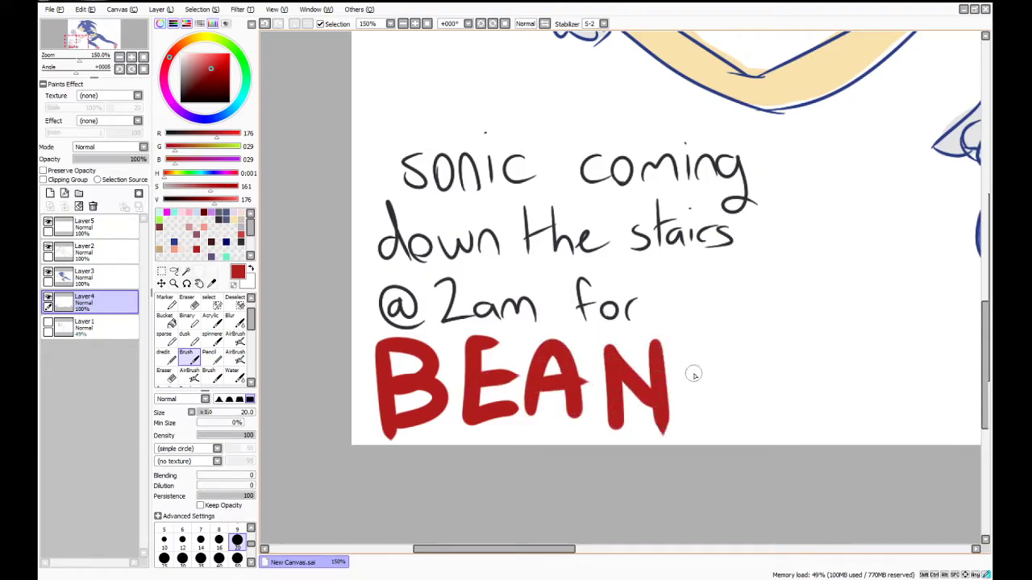
{"action": "mouse_move", "coordinate": [721, 350]}
{"action": "left_mouse_down"}
{"action": "mouse_move", "coordinate": [760, 403]}
{"action": "mouse_move", "coordinate": [701, 417]}
{"action": "left_mouse_up"}
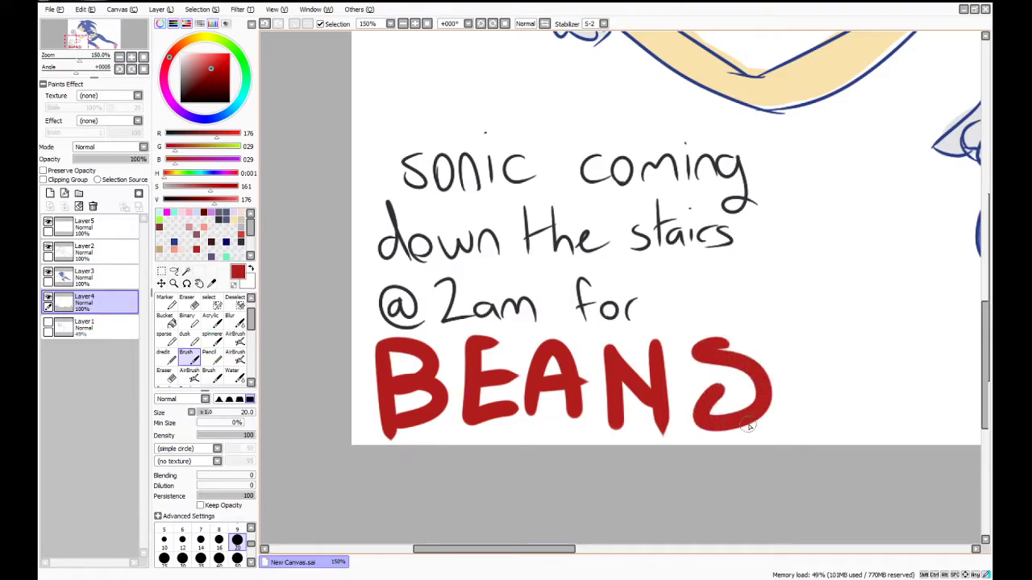
{"action": "left_click_drag", "start_coordinate": [356, 440], "coordinate": [555, 443]}
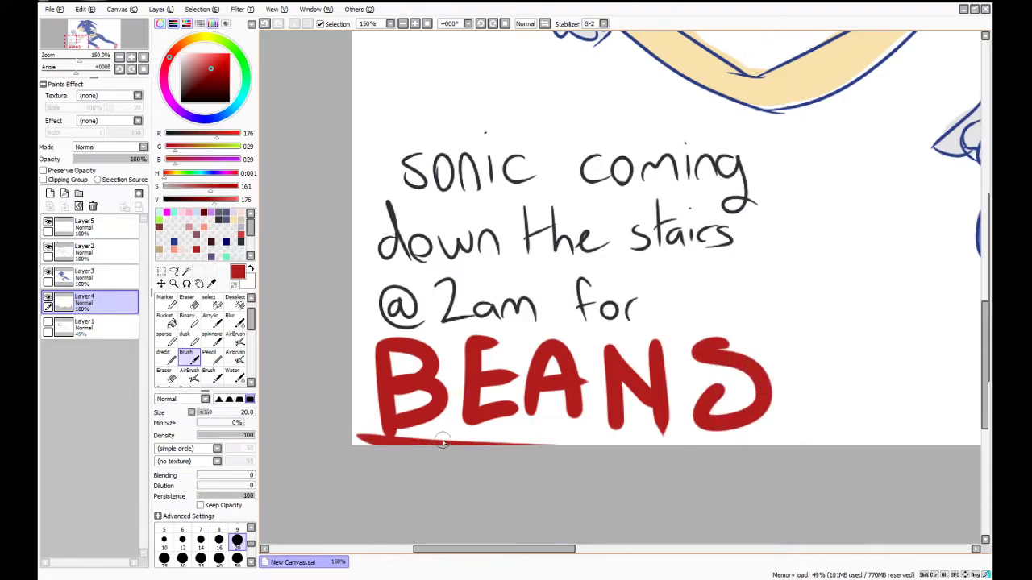
{"action": "left_click_drag", "start_coordinate": [445, 441], "coordinate": [806, 445]}
{"action": "key", "text": "Home"}
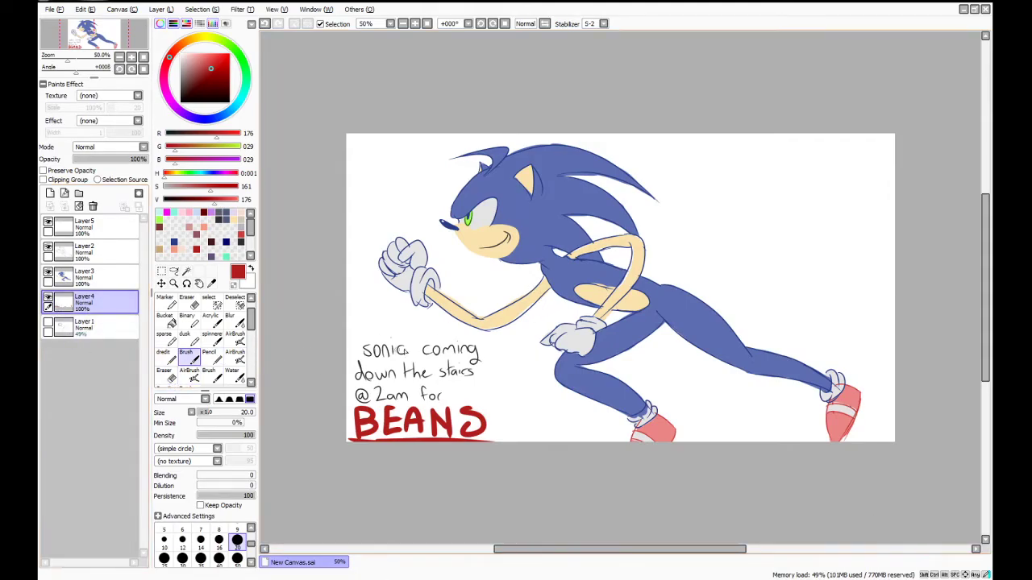
Merge Layer5, Layer2 and Layer3 down into Layer4 and delete Layer1
{"action": "left_click", "coordinate": [115, 231]}
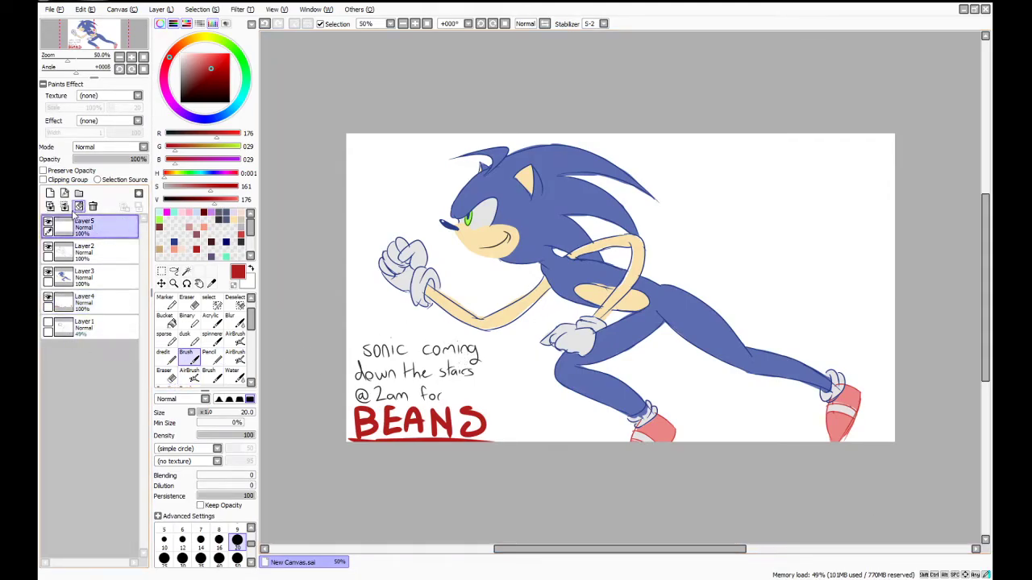
{"action": "left_click", "coordinate": [66, 208]}
{"action": "left_click", "coordinate": [66, 208]}
{"action": "left_click", "coordinate": [67, 208]}
{"action": "left_click", "coordinate": [90, 254]}
{"action": "left_click", "coordinate": [94, 207]}
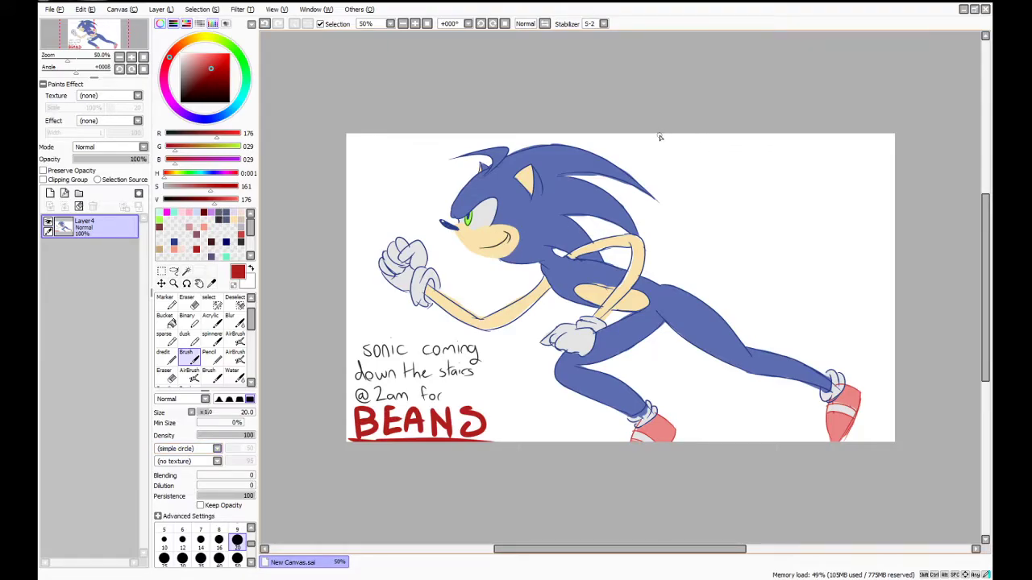
Handwrite "Help me" in large red letters in the empty area behind the hedgehog's head
{"action": "left_click_drag", "start_coordinate": [681, 137], "coordinate": [665, 211]}
{"action": "mouse_move", "coordinate": [669, 166]}
{"action": "left_mouse_down"}
{"action": "mouse_move", "coordinate": [727, 160]}
{"action": "mouse_move", "coordinate": [704, 171]}
{"action": "mouse_move", "coordinate": [684, 224]}
{"action": "left_mouse_up"}
{"action": "mouse_move", "coordinate": [711, 192]}
{"action": "left_mouse_down"}
{"action": "mouse_move", "coordinate": [740, 190]}
{"action": "mouse_move", "coordinate": [746, 171]}
{"action": "mouse_move", "coordinate": [726, 196]}
{"action": "mouse_move", "coordinate": [764, 220]}
{"action": "left_mouse_up"}
{"action": "left_click_drag", "start_coordinate": [770, 147], "coordinate": [765, 219]}
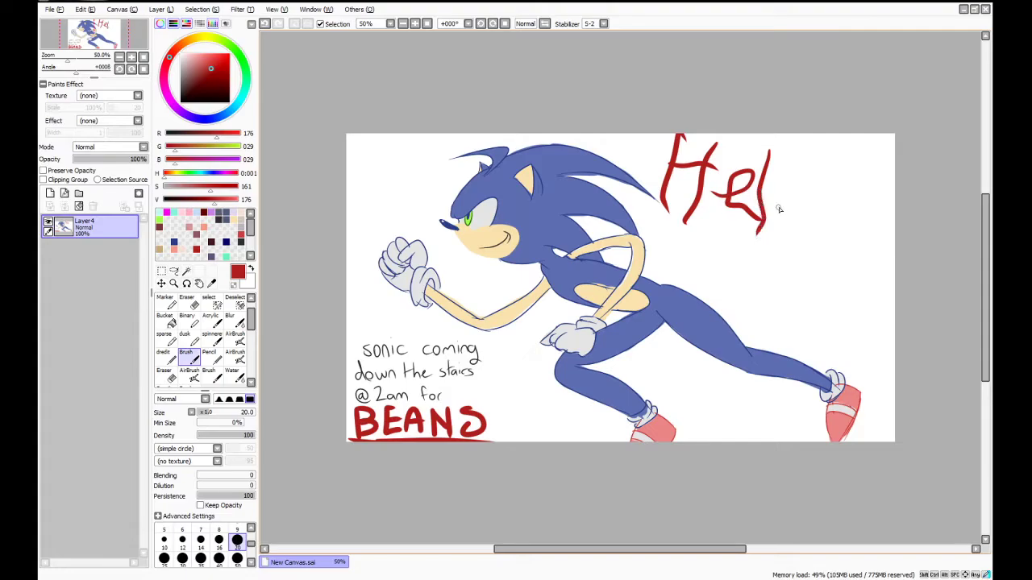
{"action": "left_click_drag", "start_coordinate": [778, 172], "coordinate": [772, 262]}
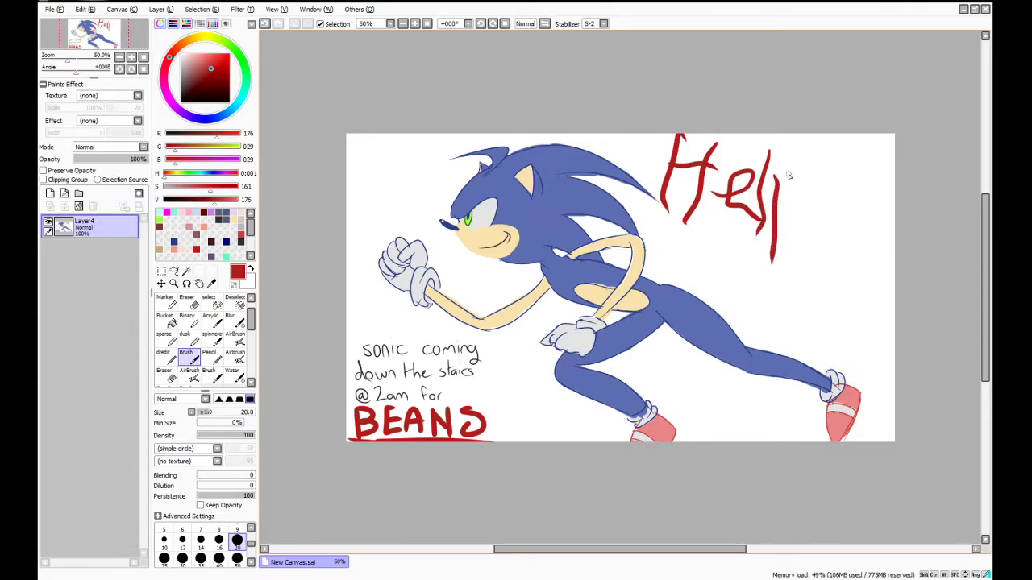
{"action": "mouse_move", "coordinate": [775, 185]}
{"action": "left_mouse_down"}
{"action": "mouse_move", "coordinate": [812, 212]}
{"action": "mouse_move", "coordinate": [777, 217]}
{"action": "left_mouse_up"}
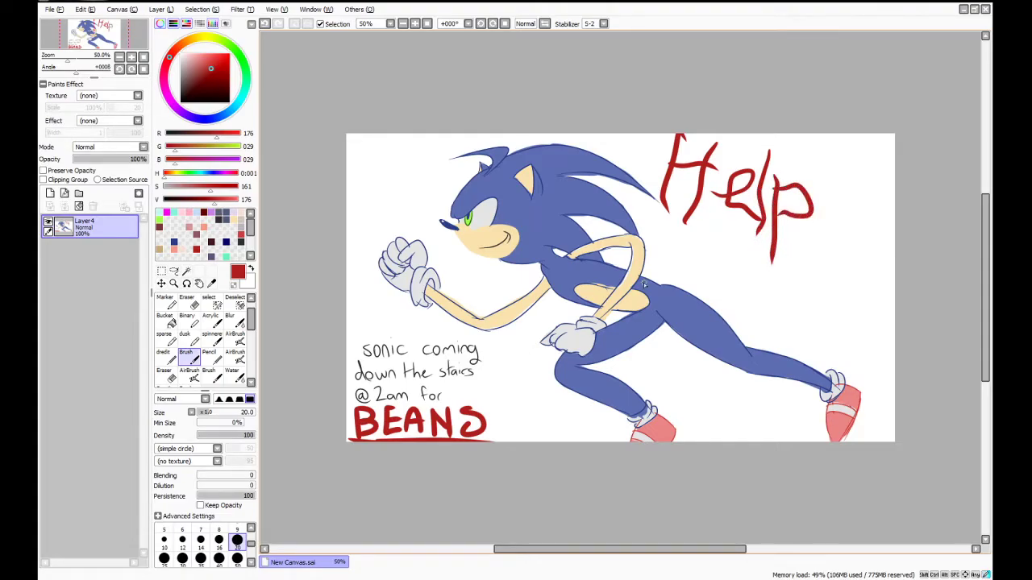
{"action": "mouse_move", "coordinate": [685, 285]}
{"action": "left_mouse_down"}
{"action": "mouse_move", "coordinate": [702, 256]}
{"action": "mouse_move", "coordinate": [733, 263]}
{"action": "mouse_move", "coordinate": [732, 287]}
{"action": "mouse_move", "coordinate": [774, 273]}
{"action": "mouse_move", "coordinate": [764, 255]}
{"action": "mouse_move", "coordinate": [750, 295]}
{"action": "mouse_move", "coordinate": [806, 288]}
{"action": "left_mouse_up"}
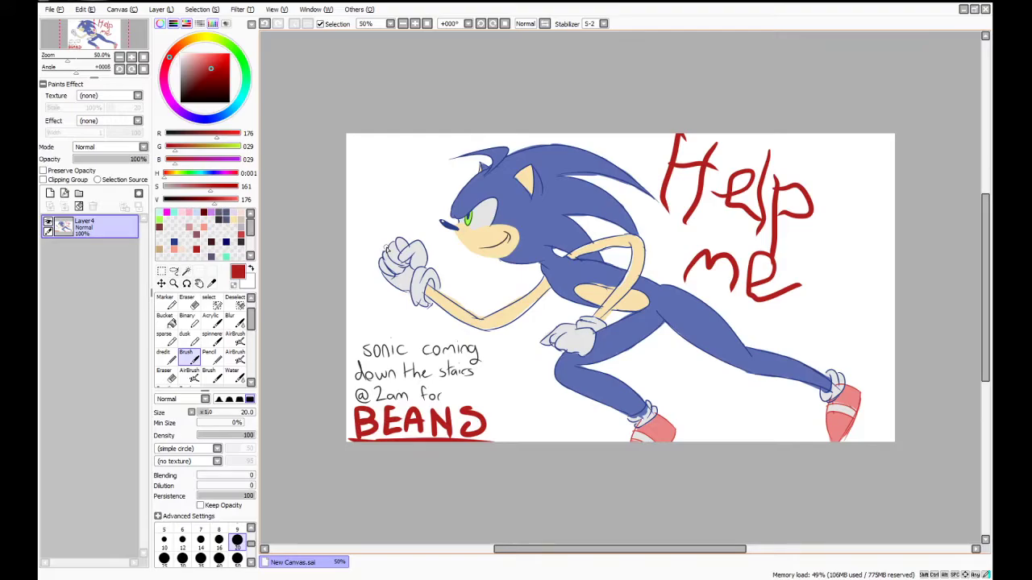
Undo the "Help me" lettering and the layer changes back to the state with Layer2 on top
{"action": "key", "text": "ctrl+z"}
{"action": "key", "text": "ctrl+z"}
{"action": "key", "text": "ctrl+z"}
{"action": "key", "text": "ctrl+z"}
{"action": "key", "text": "ctrl+z"}
{"action": "key", "text": "ctrl+z"}
{"action": "key", "text": "ctrl+z"}
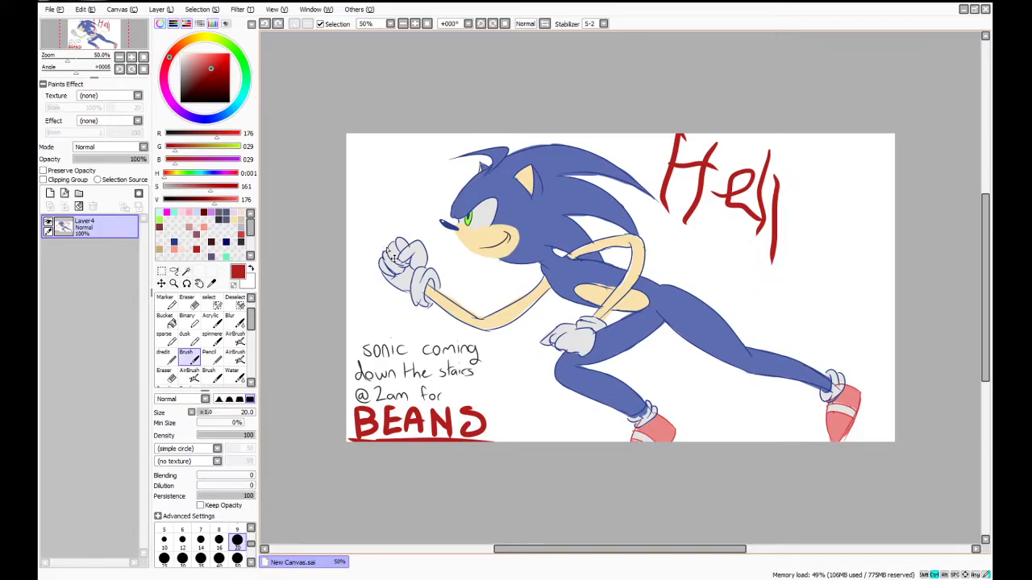
{"action": "key", "text": "ctrl+z"}
{"action": "key", "text": "ctrl+z"}
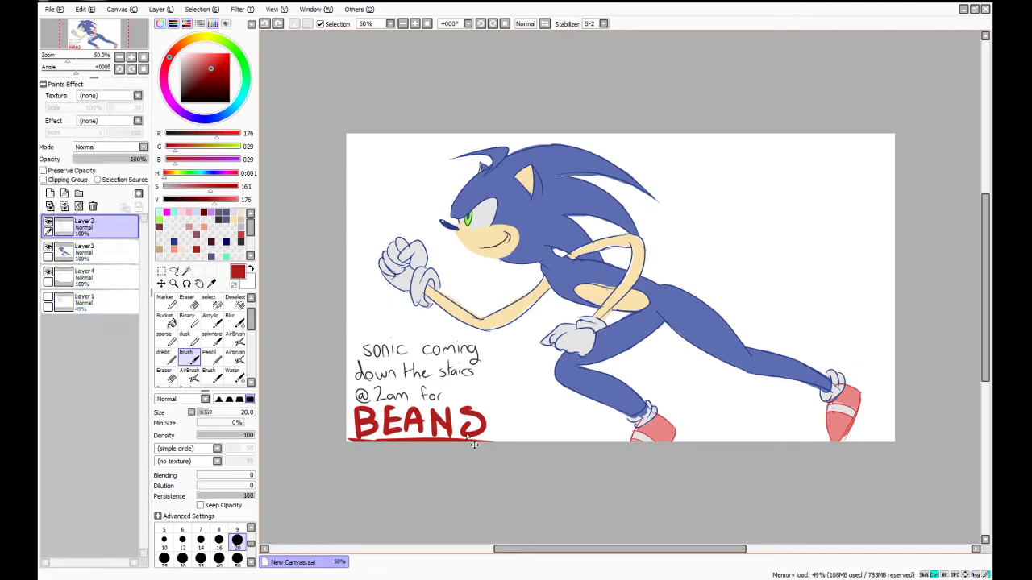
Undo the remaining layer merge, the red underline and the letters following the "B"
{"action": "key", "text": "ctrl+z"}
{"action": "key", "text": "ctrl+z"}
{"action": "key", "text": "ctrl+z"}
{"action": "key", "text": "ctrl+z"}
{"action": "key", "text": "ctrl+z"}
{"action": "key", "text": "ctrl+z"}
{"action": "key", "text": "ctrl+z"}
{"action": "key", "text": "ctrl+z"}
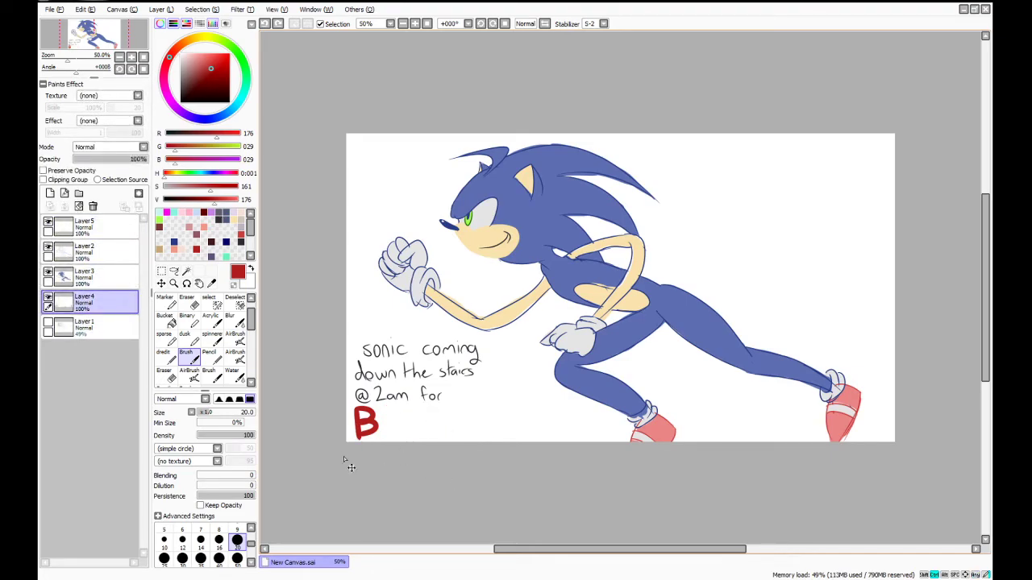
Complete the red word as "BLOOD" and underline it
{"action": "mouse_move", "coordinate": [384, 409]}
{"action": "left_mouse_down"}
{"action": "mouse_move", "coordinate": [403, 438]}
{"action": "mouse_move", "coordinate": [418, 438]}
{"action": "mouse_move", "coordinate": [416, 412]}
{"action": "mouse_move", "coordinate": [449, 422]}
{"action": "mouse_move", "coordinate": [441, 411]}
{"action": "mouse_move", "coordinate": [450, 436]}
{"action": "left_mouse_up"}
{"action": "left_click_drag", "start_coordinate": [348, 442], "coordinate": [487, 434]}
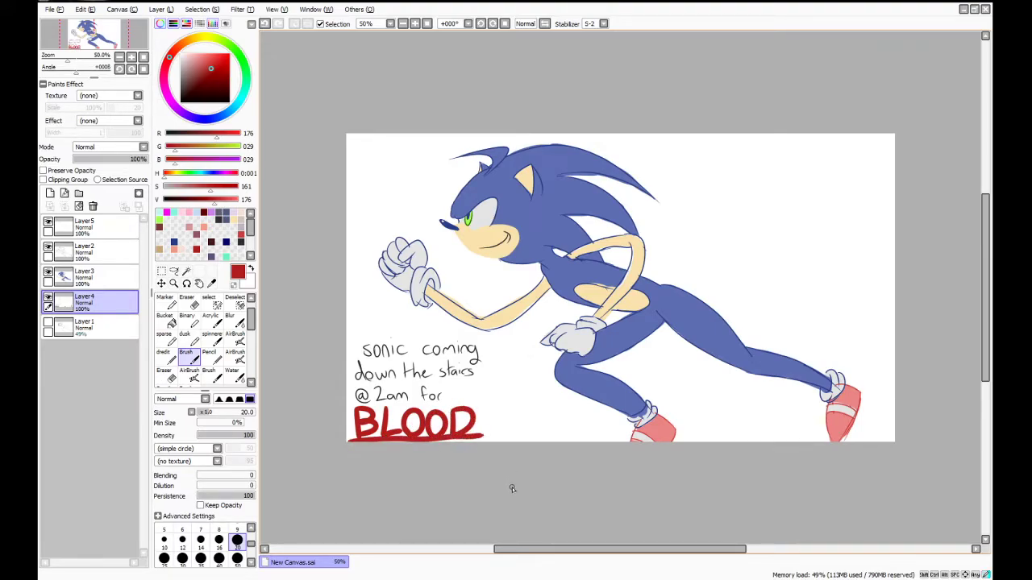
Merge all drawing layers down into Layer4, delete the hidden Layer1 and add an empty layer above the artwork
{"action": "left_click", "coordinate": [118, 232]}
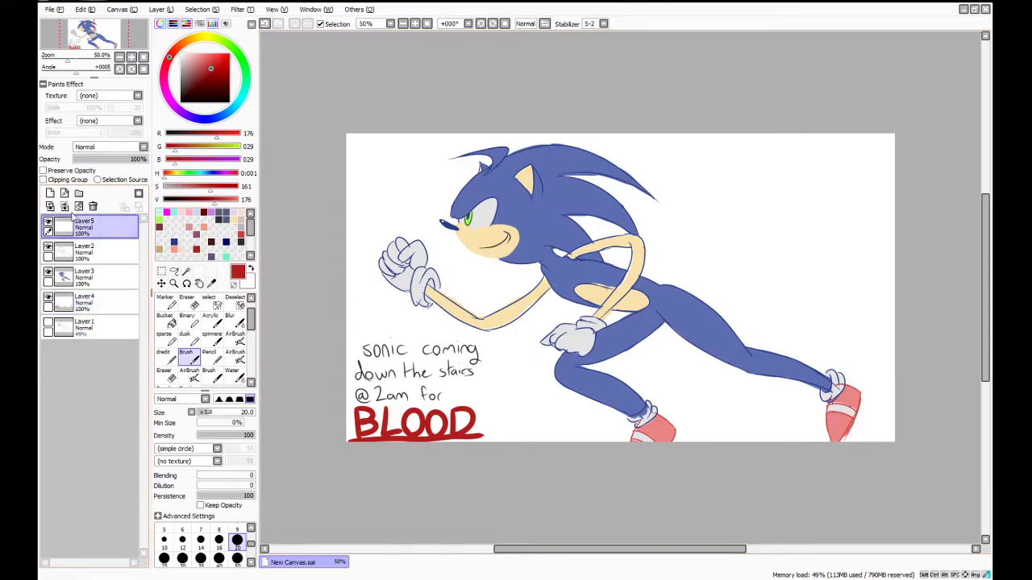
{"action": "left_click", "coordinate": [67, 208]}
{"action": "left_click", "coordinate": [67, 208]}
{"action": "left_click", "coordinate": [67, 208]}
{"action": "left_click", "coordinate": [84, 252]}
{"action": "left_click", "coordinate": [93, 207]}
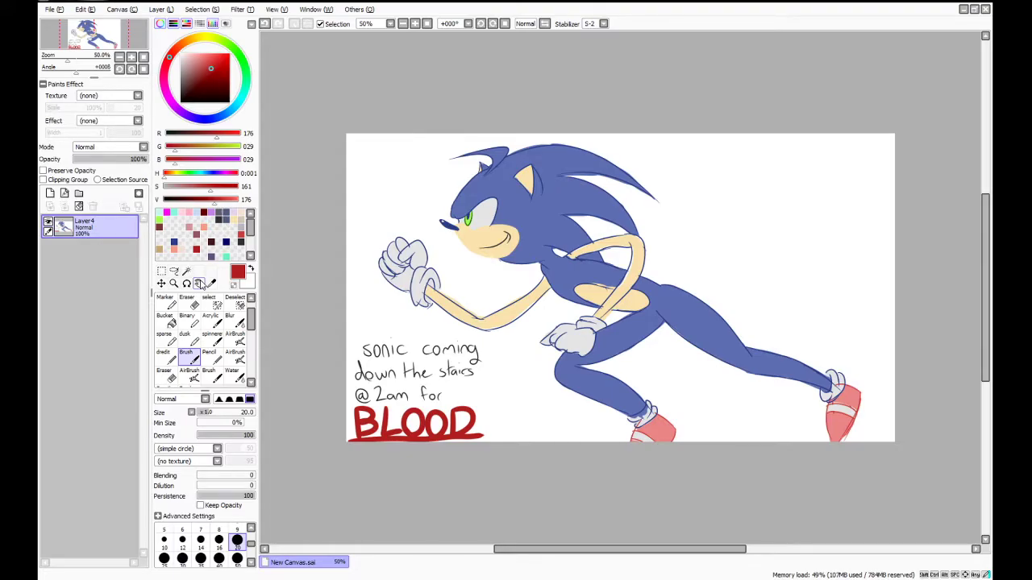
{"action": "left_click", "coordinate": [51, 193]}
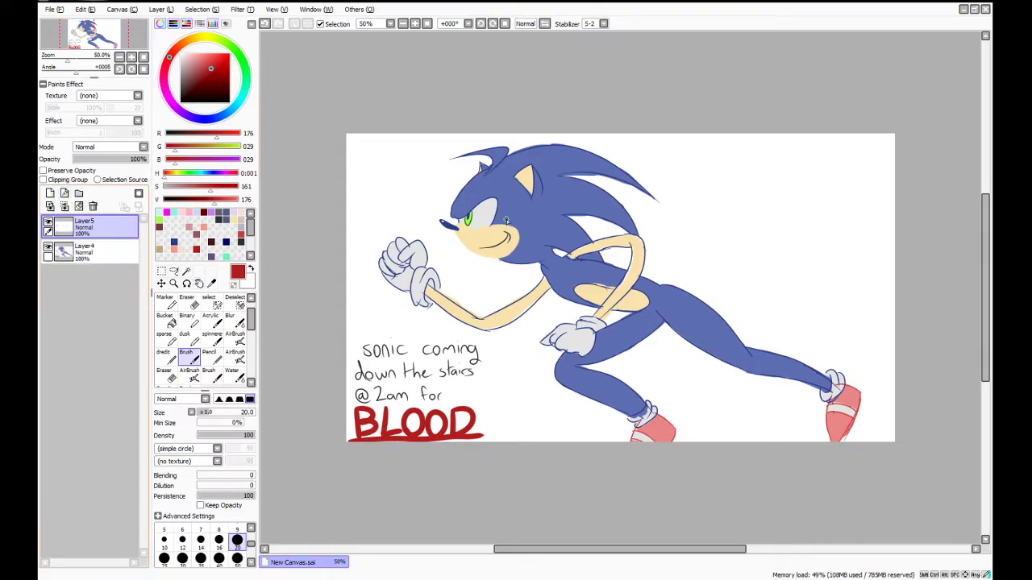
Try covering the eye in dark grey with a small red pupil dot on Layer5, and undo both
{"action": "scroll", "coordinate": [506, 219], "scroll_direction": "up", "scroll_amount": 2}
{"action": "scroll", "coordinate": [506, 220], "scroll_direction": "up", "scroll_amount": 1}
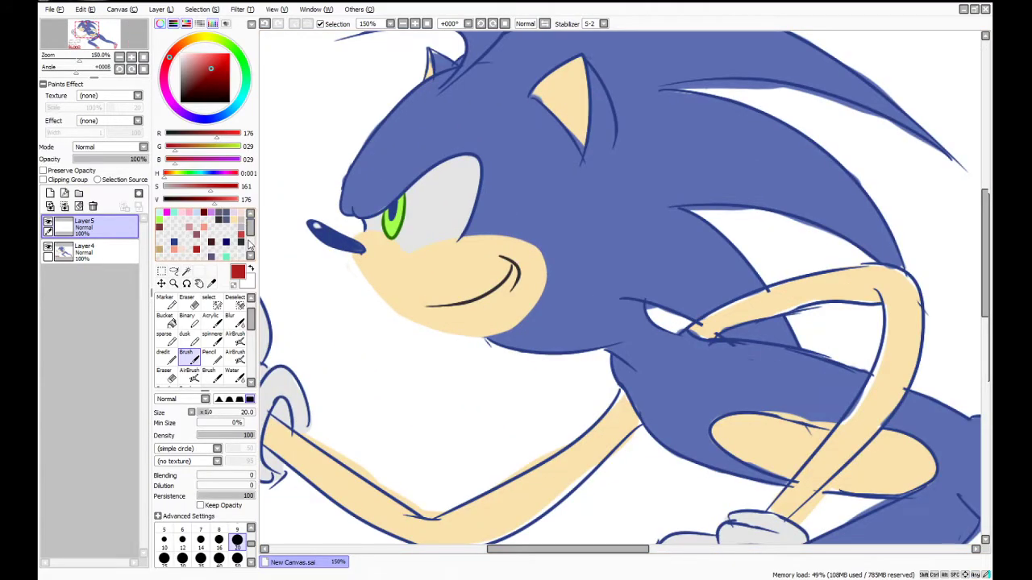
{"action": "left_click", "coordinate": [394, 202], "text": "alt"}
{"action": "mouse_move", "coordinate": [394, 202]}
{"action": "left_mouse_down"}
{"action": "mouse_move", "coordinate": [379, 227]}
{"action": "mouse_move", "coordinate": [408, 190]}
{"action": "mouse_move", "coordinate": [460, 165]}
{"action": "mouse_move", "coordinate": [471, 210]}
{"action": "mouse_move", "coordinate": [482, 157]}
{"action": "left_mouse_up"}
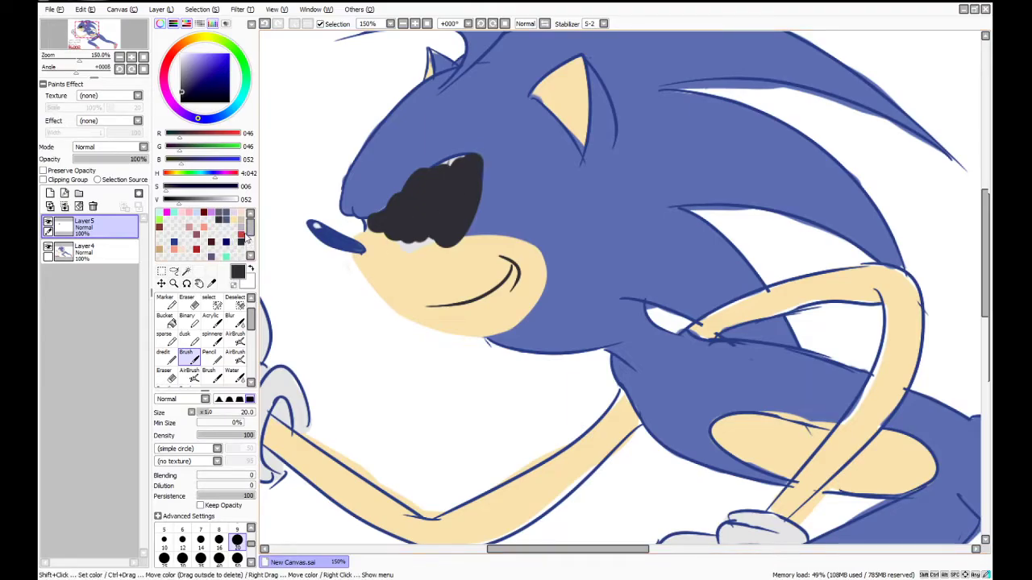
{"action": "left_click", "coordinate": [240, 234]}
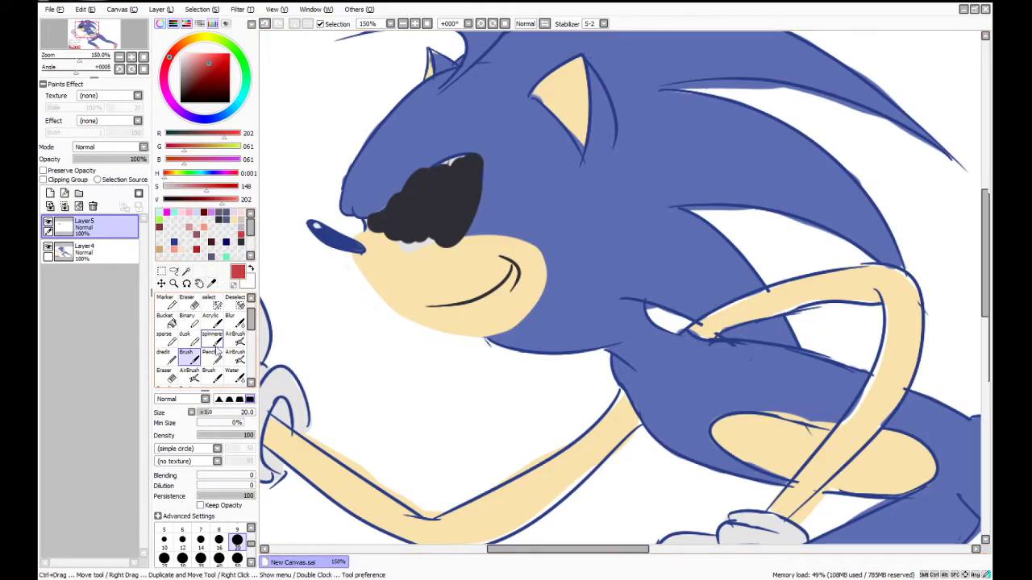
{"action": "left_click", "coordinate": [212, 337]}
{"action": "left_click", "coordinate": [213, 358]}
{"action": "left_click", "coordinate": [386, 220]}
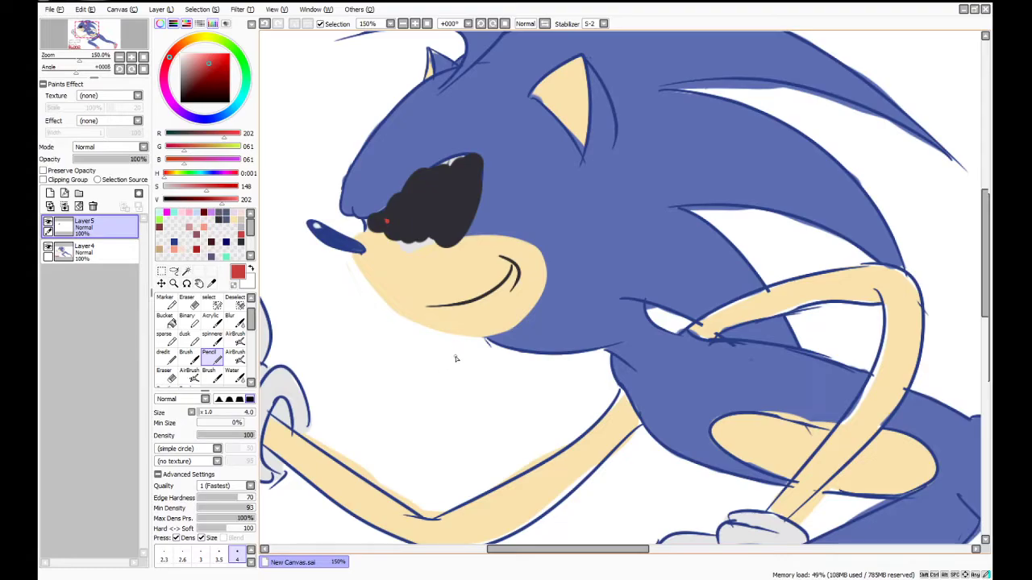
{"action": "scroll", "coordinate": [456, 359], "scroll_direction": "down", "scroll_amount": 3}
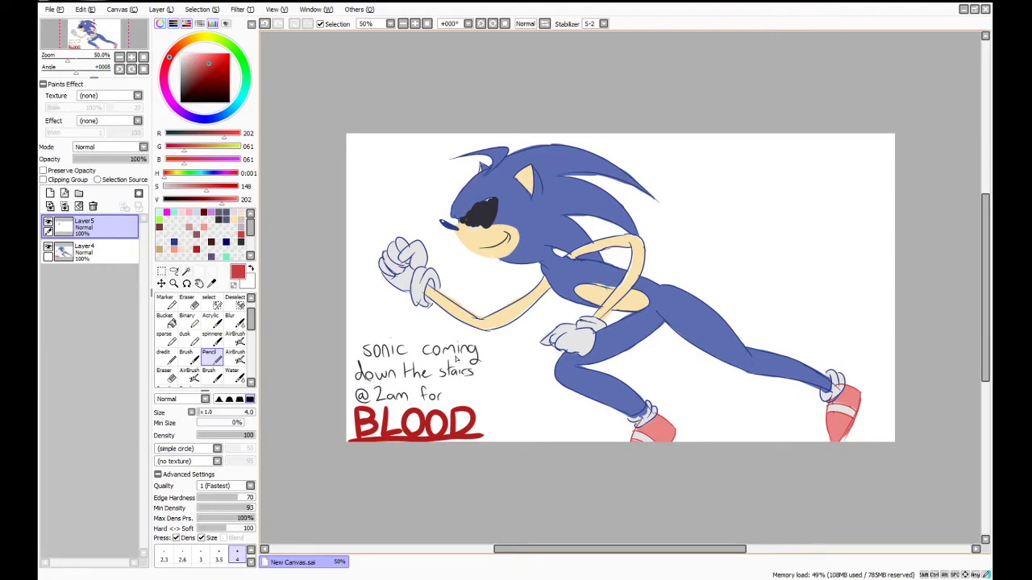
{"action": "key", "text": "ctrl+z"}
{"action": "key", "text": "ctrl+z"}
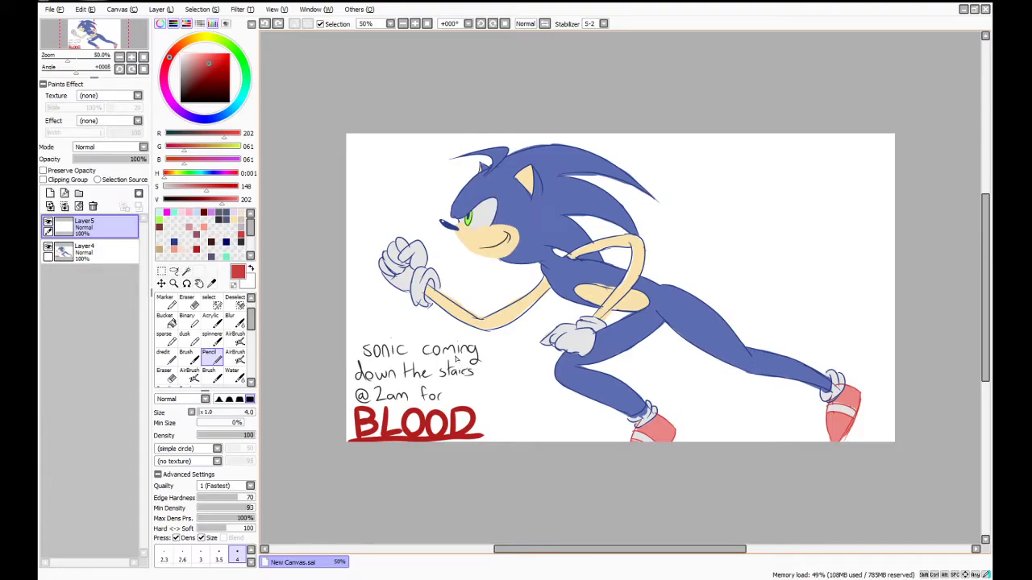
Create a new blank canvas
{"action": "left_click", "coordinate": [51, 10]}
{"action": "left_click", "coordinate": [66, 23]}
{"action": "key", "text": "Return"}
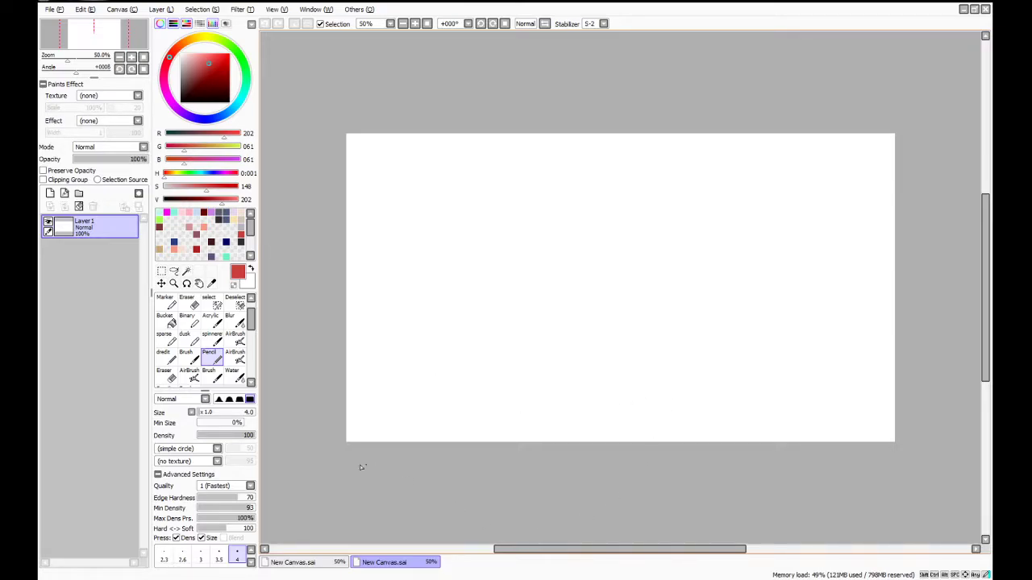
Sketch a tall round-cornered outline, open at its base, on the canvas's left half with the Brush in purplish grey at size 20
{"action": "left_click", "coordinate": [220, 216]}
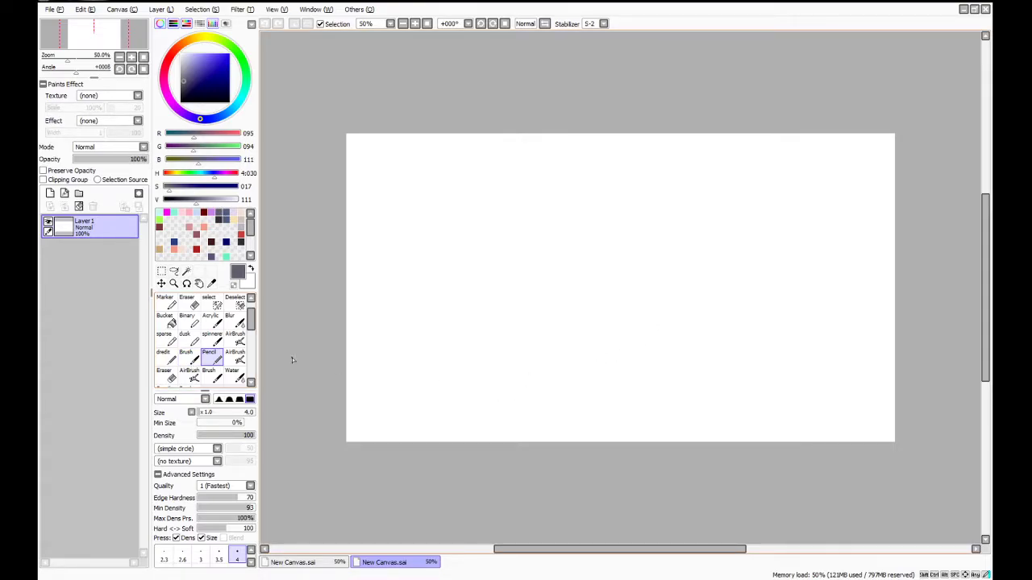
{"action": "left_click", "coordinate": [216, 378]}
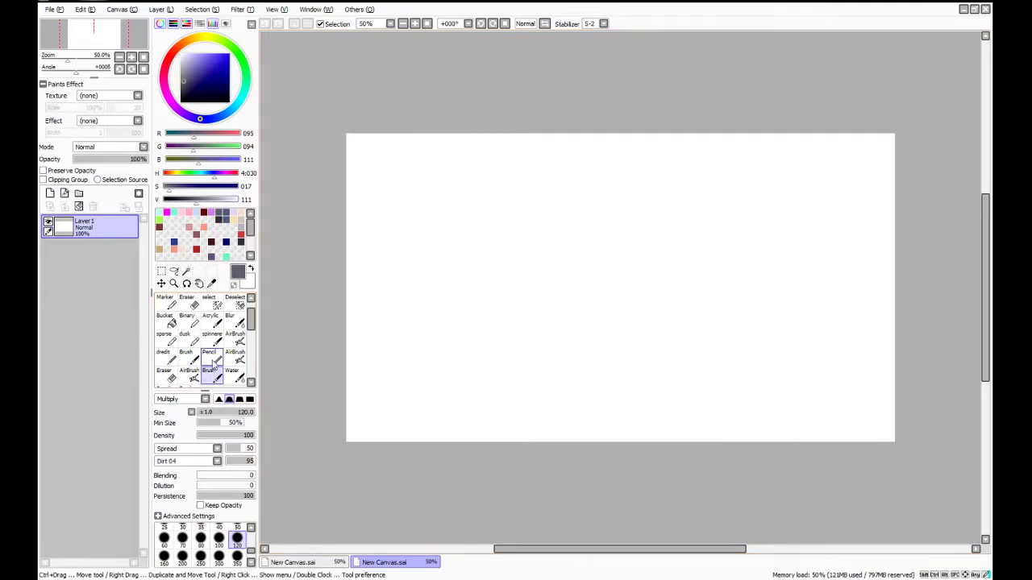
{"action": "left_click", "coordinate": [186, 357]}
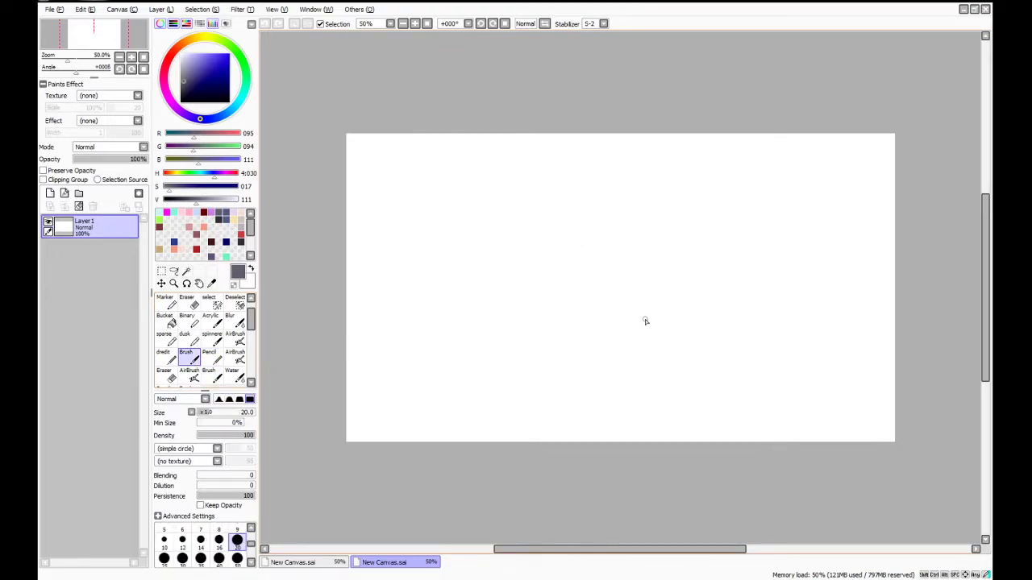
{"action": "mouse_move", "coordinate": [385, 177]}
{"action": "left_mouse_down"}
{"action": "mouse_move", "coordinate": [478, 150]}
{"action": "mouse_move", "coordinate": [517, 153]}
{"action": "mouse_move", "coordinate": [540, 206]}
{"action": "left_mouse_up"}
{"action": "left_click_drag", "start_coordinate": [523, 151], "coordinate": [540, 293]}
{"action": "left_click_drag", "start_coordinate": [536, 187], "coordinate": [529, 399]}
{"action": "left_click_drag", "start_coordinate": [545, 271], "coordinate": [532, 448]}
{"action": "left_click_drag", "start_coordinate": [536, 368], "coordinate": [539, 445]}
{"action": "mouse_move", "coordinate": [393, 173]}
{"action": "left_mouse_down"}
{"action": "mouse_move", "coordinate": [374, 223]}
{"action": "mouse_move", "coordinate": [380, 184]}
{"action": "mouse_move", "coordinate": [378, 344]}
{"action": "left_mouse_up"}
{"action": "left_click_drag", "start_coordinate": [375, 246], "coordinate": [385, 445]}
{"action": "left_click_drag", "start_coordinate": [376, 319], "coordinate": [382, 444]}
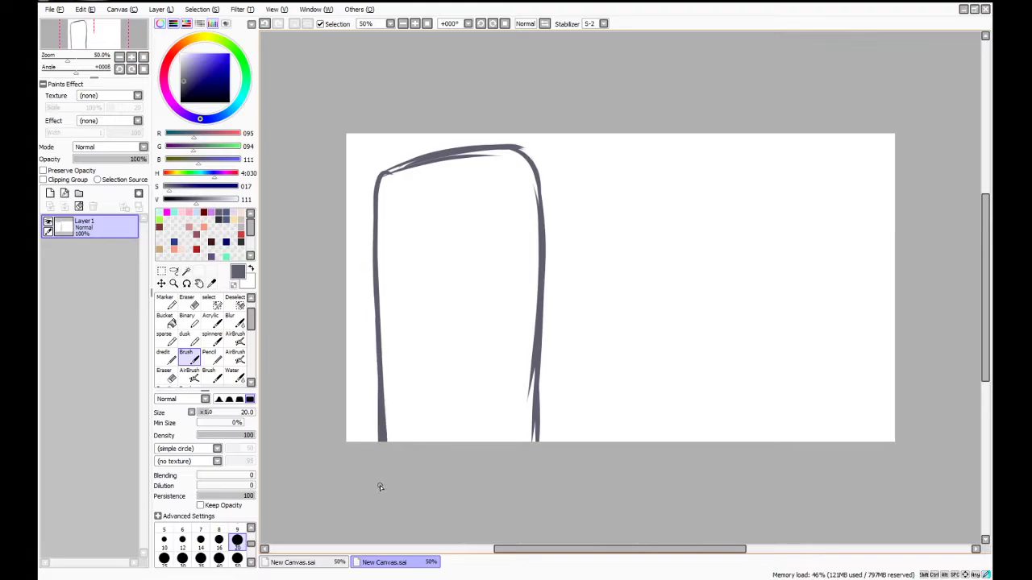
Move the outline slightly closer to the canvas's left edge and return to the Brush
{"action": "left_click", "coordinate": [165, 318]}
{"action": "left_click", "coordinate": [161, 283]}
{"action": "mouse_move", "coordinate": [457, 299]}
{"action": "left_mouse_down"}
{"action": "mouse_move", "coordinate": [430, 291]}
{"action": "mouse_move", "coordinate": [437, 301]}
{"action": "left_mouse_up"}
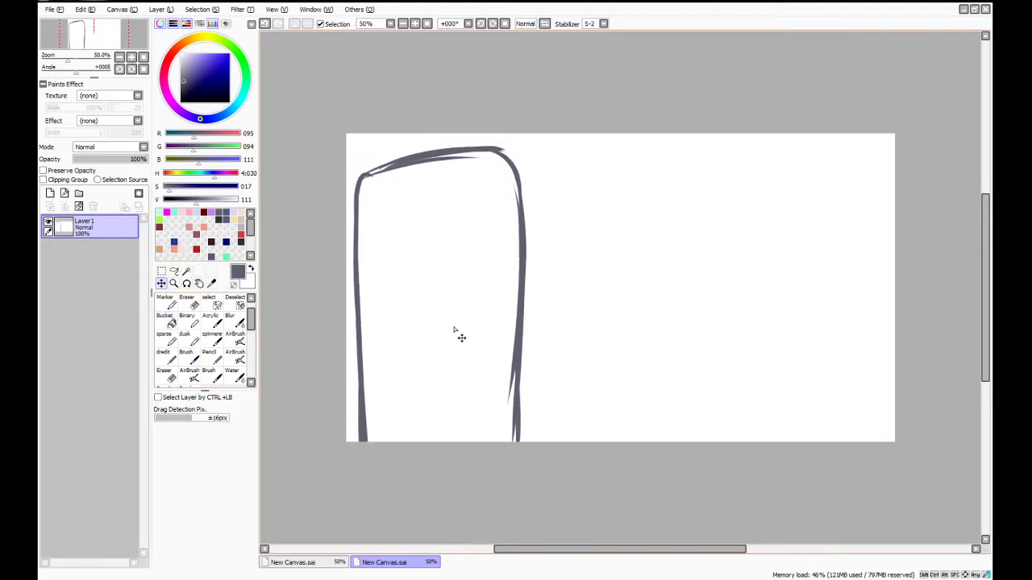
{"action": "left_click", "coordinate": [186, 357]}
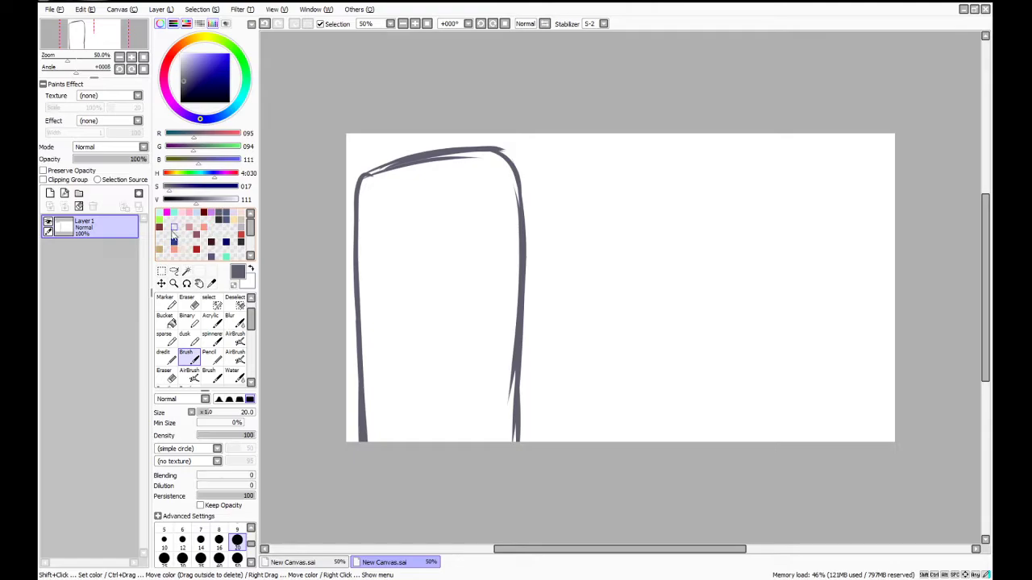
Sketch a head circle with a tapered torso below it in muted teal (RGB 123, 168, 159), right of the tall outline
{"action": "left_click", "coordinate": [182, 211]}
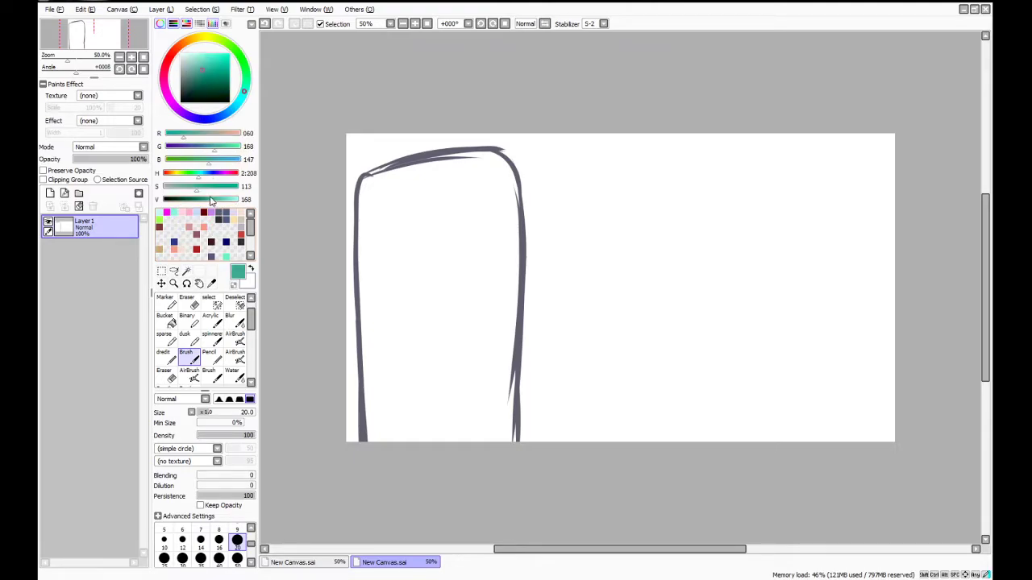
{"action": "left_click", "coordinate": [177, 187]}
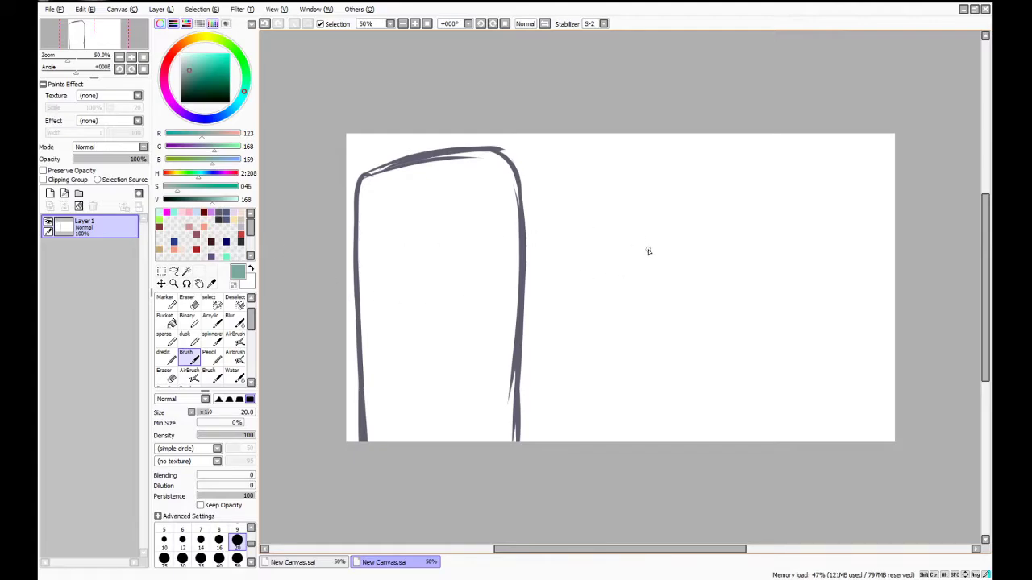
{"action": "mouse_move", "coordinate": [597, 258]}
{"action": "left_mouse_down"}
{"action": "mouse_move", "coordinate": [669, 293]}
{"action": "mouse_move", "coordinate": [590, 174]}
{"action": "mouse_move", "coordinate": [698, 258]}
{"action": "mouse_move", "coordinate": [649, 179]}
{"action": "left_mouse_up"}
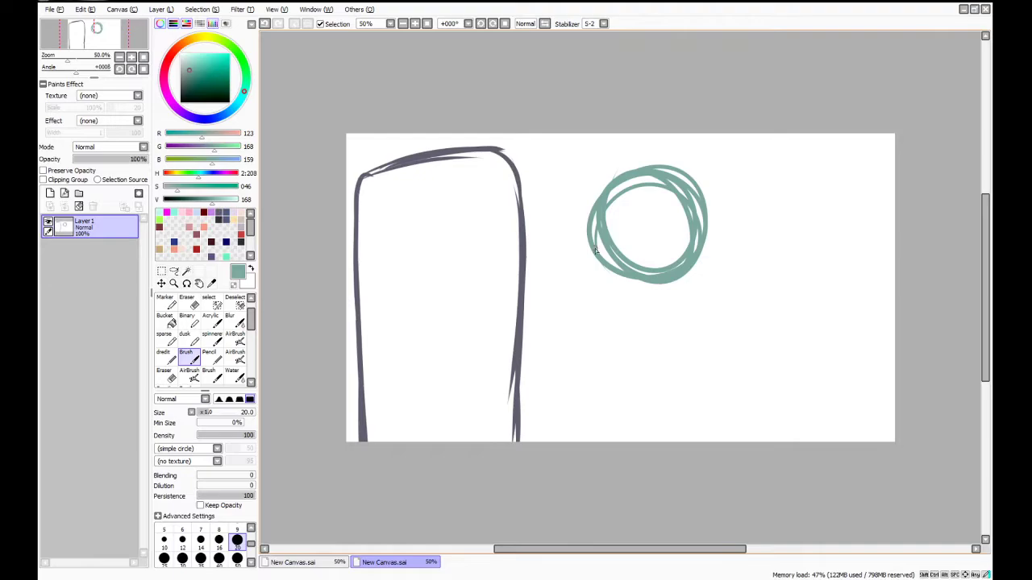
{"action": "mouse_move", "coordinate": [675, 304]}
{"action": "left_mouse_down"}
{"action": "mouse_move", "coordinate": [604, 325]}
{"action": "mouse_move", "coordinate": [676, 322]}
{"action": "mouse_move", "coordinate": [712, 334]}
{"action": "mouse_move", "coordinate": [680, 407]}
{"action": "left_mouse_up"}
{"action": "left_click_drag", "start_coordinate": [700, 316], "coordinate": [675, 472]}
{"action": "mouse_move", "coordinate": [693, 355]}
{"action": "left_mouse_down"}
{"action": "mouse_move", "coordinate": [676, 473]}
{"action": "mouse_move", "coordinate": [675, 442]}
{"action": "left_mouse_up"}
{"action": "mouse_move", "coordinate": [608, 317]}
{"action": "left_mouse_down"}
{"action": "mouse_move", "coordinate": [622, 427]}
{"action": "mouse_move", "coordinate": [647, 441]}
{"action": "mouse_move", "coordinate": [687, 437]}
{"action": "left_mouse_up"}
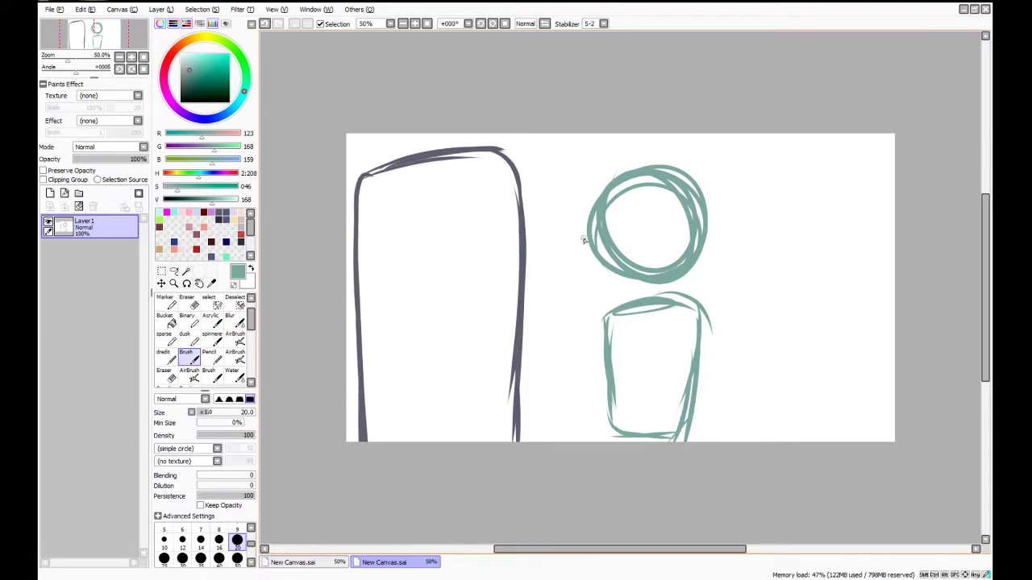
Try a vertical and a horizontal facial guideline inside the head circle, and undo them
{"action": "left_click_drag", "start_coordinate": [628, 177], "coordinate": [639, 264]}
{"action": "key", "text": "ctrl+z"}
{"action": "key", "text": "ctrl+y"}
{"action": "key", "text": "ctrl+z"}
{"action": "key", "text": "ctrl+y"}
{"action": "key", "text": "ctrl+z"}
{"action": "key", "text": "ctrl+y"}
{"action": "mouse_move", "coordinate": [634, 179]}
{"action": "left_mouse_down"}
{"action": "mouse_move", "coordinate": [633, 273]}
{"action": "mouse_move", "coordinate": [642, 274]}
{"action": "mouse_move", "coordinate": [613, 254]}
{"action": "mouse_move", "coordinate": [693, 242]}
{"action": "left_mouse_up"}
{"action": "left_click_drag", "start_coordinate": [587, 247], "coordinate": [682, 240]}
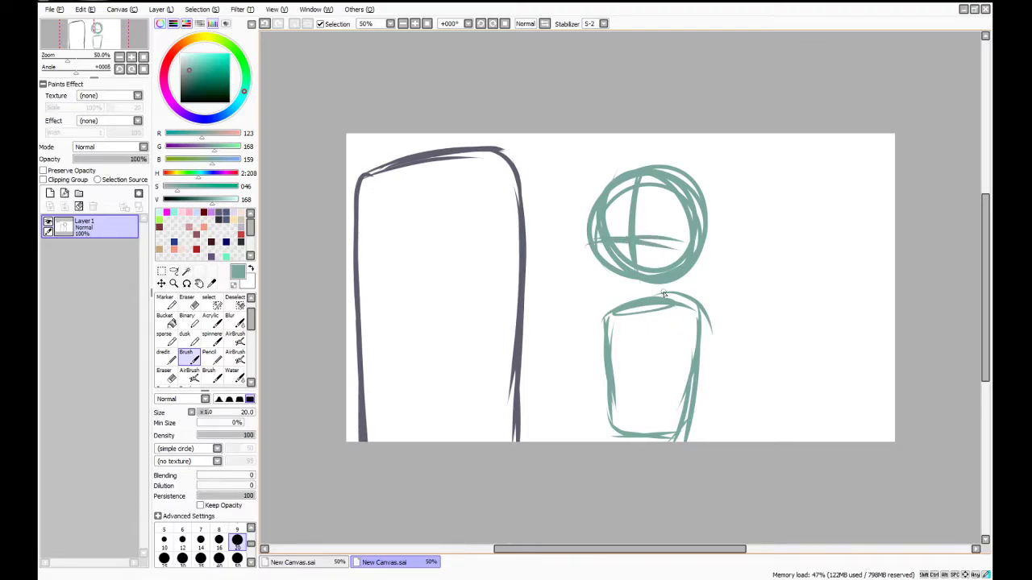
{"action": "key", "text": "ctrl+z"}
{"action": "key", "text": "ctrl+z"}
{"action": "key", "text": "ctrl+z"}
{"action": "key", "text": "ctrl+z"}
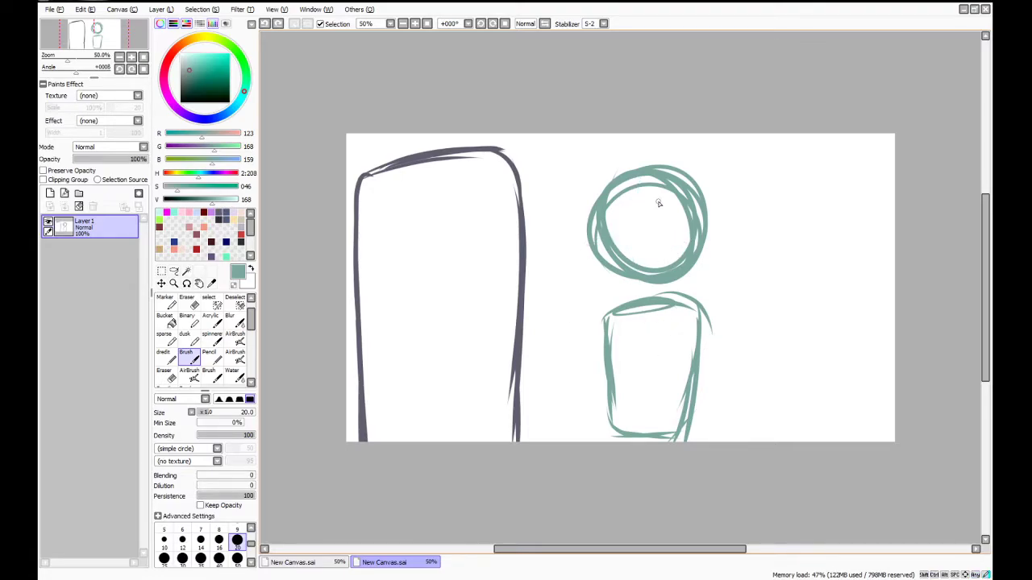
Draw a curved vertical facial guideline and two curved crossing guidelines inside the head circle
{"action": "key", "text": "ctrl+y"}
{"action": "key", "text": "ctrl+z"}
{"action": "key", "text": "ctrl+y"}
{"action": "left_click_drag", "start_coordinate": [607, 225], "coordinate": [676, 260]}
{"action": "key", "text": "ctrl+z"}
{"action": "left_click_drag", "start_coordinate": [605, 220], "coordinate": [689, 247]}
{"action": "left_click_drag", "start_coordinate": [650, 215], "coordinate": [678, 224]}
{"action": "key", "text": "ctrl+z"}
{"action": "left_click_drag", "start_coordinate": [598, 216], "coordinate": [681, 230]}
{"action": "key", "text": "ctrl+z"}
{"action": "left_click_drag", "start_coordinate": [601, 208], "coordinate": [682, 231]}
{"action": "key", "text": "ctrl+z"}
{"action": "left_click_drag", "start_coordinate": [600, 206], "coordinate": [696, 230]}
{"action": "key", "text": "ctrl+z"}
{"action": "left_click_drag", "start_coordinate": [594, 209], "coordinate": [693, 233]}
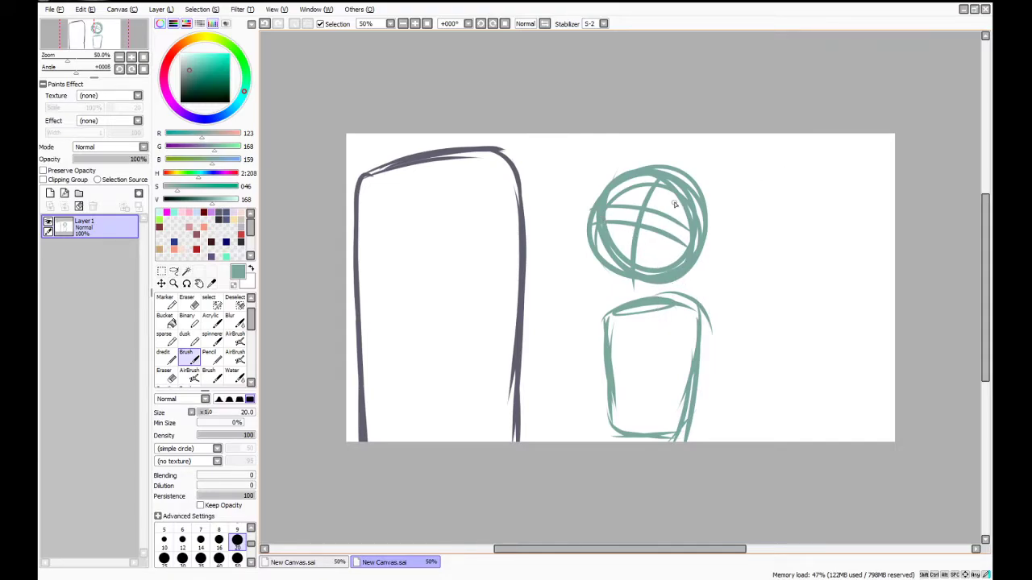
Sketch long hair strands from the crown down the right side of the head to the shoulder
{"action": "mouse_move", "coordinate": [699, 257]}
{"action": "left_mouse_down"}
{"action": "mouse_move", "coordinate": [682, 350]}
{"action": "mouse_move", "coordinate": [707, 411]}
{"action": "left_mouse_up"}
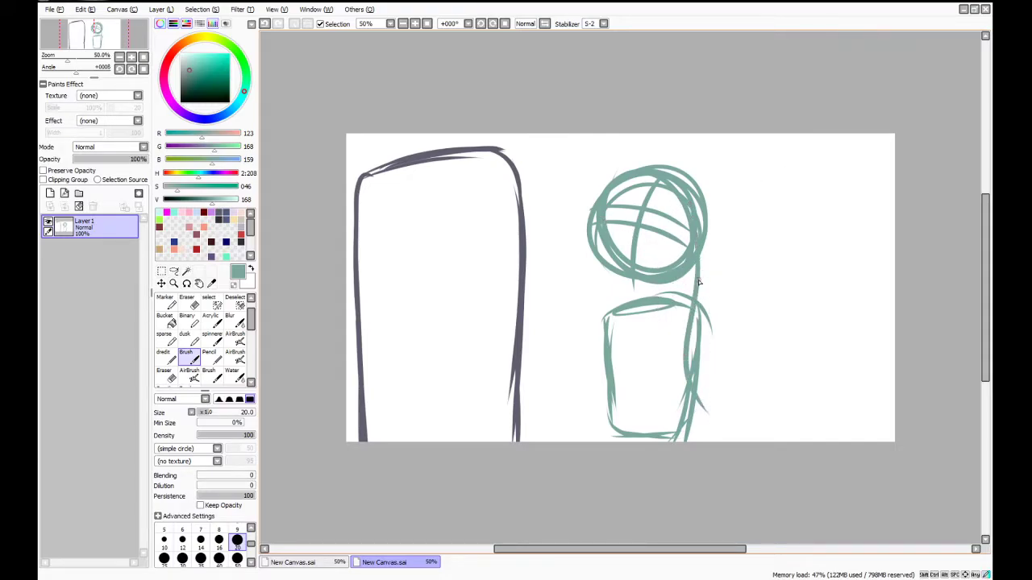
{"action": "key", "text": "ctrl+z"}
{"action": "left_click_drag", "start_coordinate": [694, 266], "coordinate": [683, 307]}
{"action": "mouse_move", "coordinate": [698, 187]}
{"action": "left_mouse_down"}
{"action": "mouse_move", "coordinate": [713, 246]}
{"action": "mouse_move", "coordinate": [689, 310]}
{"action": "left_mouse_up"}
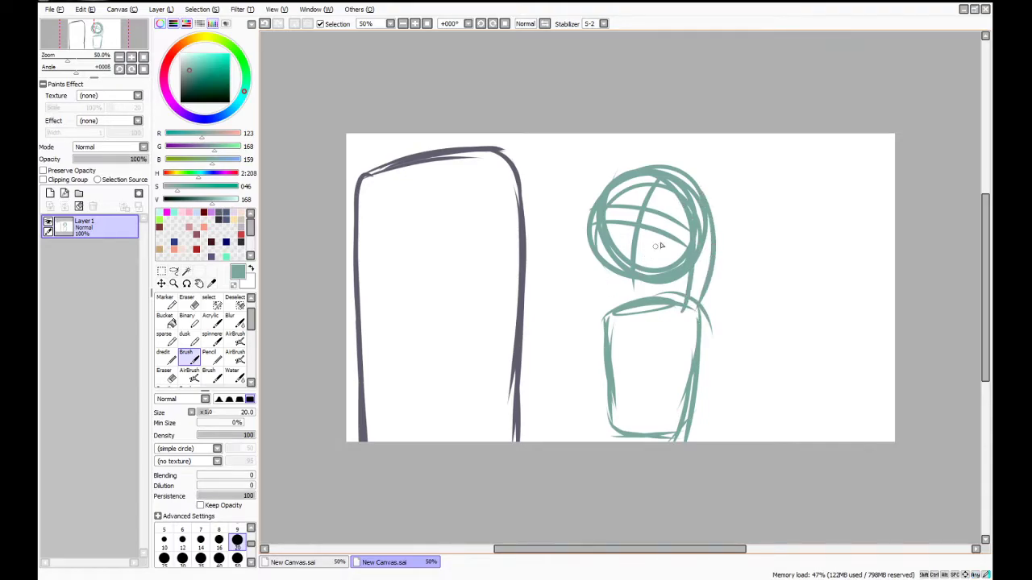
{"action": "mouse_move", "coordinate": [664, 164]}
{"action": "left_mouse_down"}
{"action": "mouse_move", "coordinate": [708, 172]}
{"action": "mouse_move", "coordinate": [683, 170]}
{"action": "mouse_move", "coordinate": [726, 234]}
{"action": "mouse_move", "coordinate": [706, 185]}
{"action": "mouse_move", "coordinate": [694, 165]}
{"action": "mouse_move", "coordinate": [721, 266]}
{"action": "left_mouse_up"}
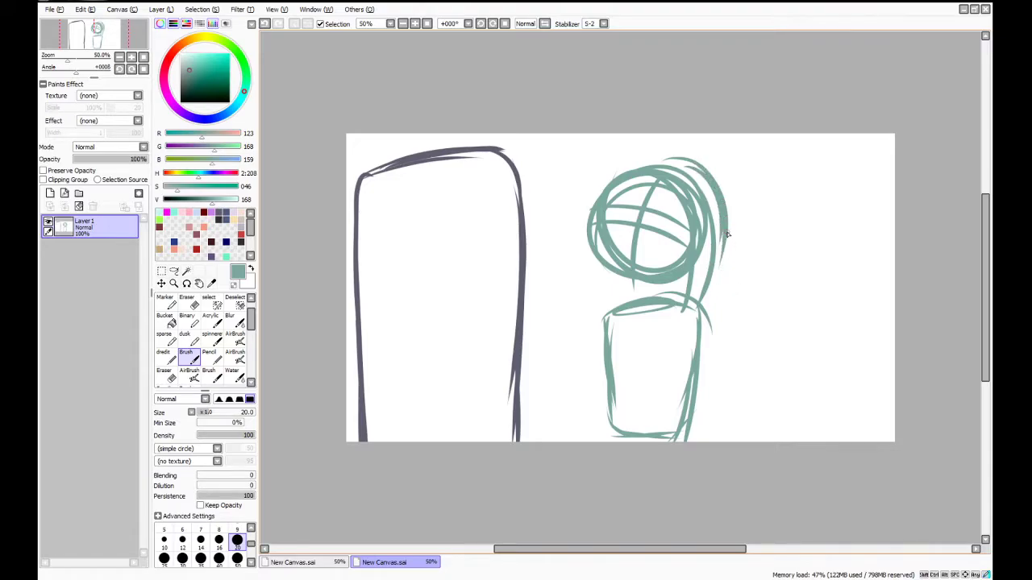
{"action": "mouse_move", "coordinate": [693, 170]}
{"action": "left_mouse_down"}
{"action": "mouse_move", "coordinate": [731, 195]}
{"action": "mouse_move", "coordinate": [714, 329]}
{"action": "mouse_move", "coordinate": [717, 355]}
{"action": "left_mouse_up"}
Sketch a bent arm on each side of the torso and a small neck joint beneath the head
{"action": "mouse_move", "coordinate": [605, 307]}
{"action": "left_mouse_down"}
{"action": "mouse_move", "coordinate": [587, 371]}
{"action": "mouse_move", "coordinate": [607, 309]}
{"action": "mouse_move", "coordinate": [593, 360]}
{"action": "left_mouse_up"}
{"action": "key", "text": "ctrl+z"}
{"action": "key", "text": "ctrl+z"}
{"action": "key", "text": "ctrl+z"}
{"action": "mouse_move", "coordinate": [606, 308]}
{"action": "left_mouse_down"}
{"action": "mouse_move", "coordinate": [572, 394]}
{"action": "mouse_move", "coordinate": [658, 364]}
{"action": "left_mouse_up"}
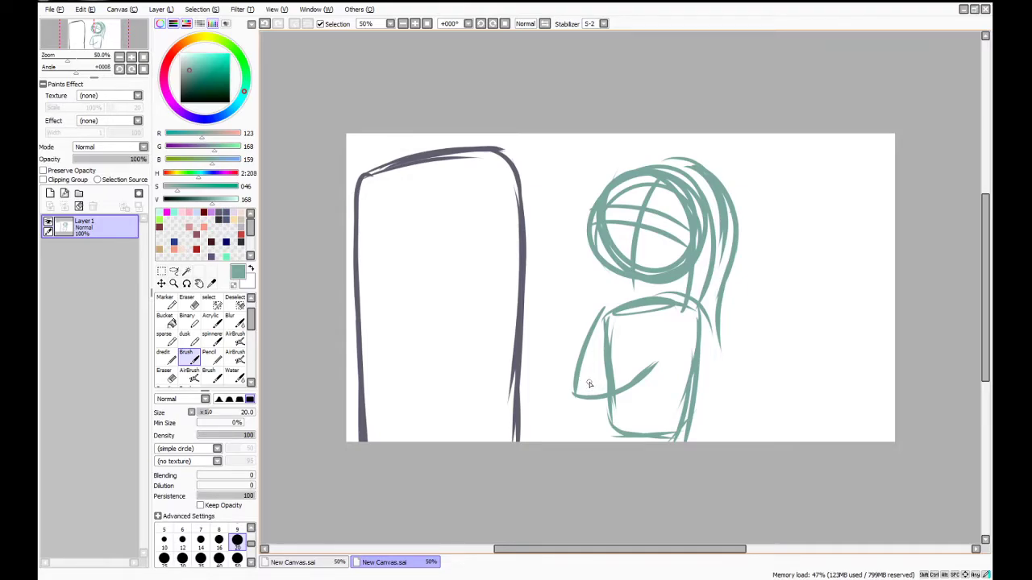
{"action": "mouse_move", "coordinate": [593, 381]}
{"action": "left_mouse_down"}
{"action": "mouse_move", "coordinate": [634, 358]}
{"action": "mouse_move", "coordinate": [607, 366]}
{"action": "mouse_move", "coordinate": [656, 370]}
{"action": "left_mouse_up"}
{"action": "left_click_drag", "start_coordinate": [634, 298], "coordinate": [653, 292]}
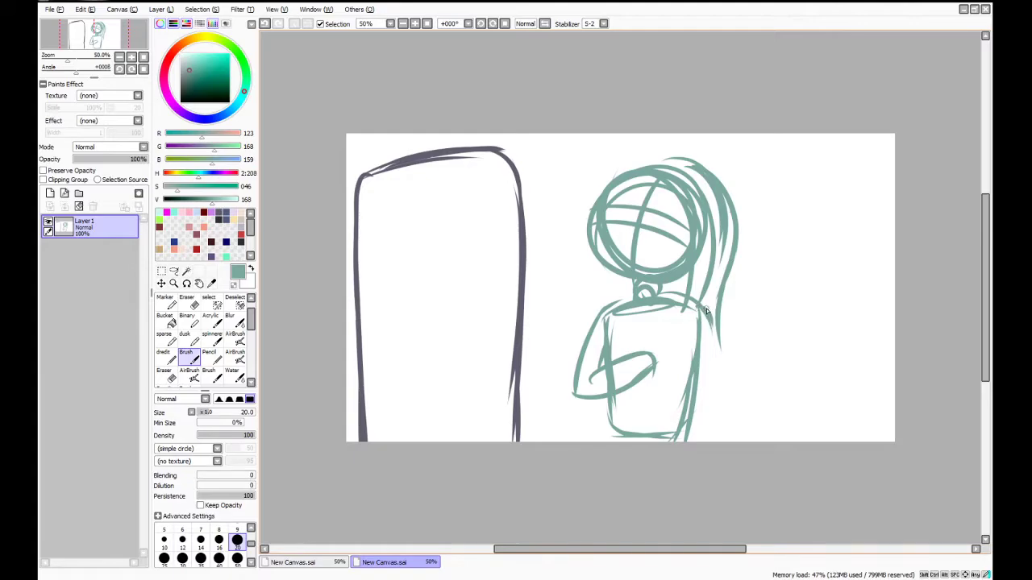
{"action": "mouse_move", "coordinate": [707, 300]}
{"action": "left_mouse_down"}
{"action": "mouse_move", "coordinate": [747, 360]}
{"action": "mouse_move", "coordinate": [716, 368]}
{"action": "mouse_move", "coordinate": [755, 361]}
{"action": "mouse_move", "coordinate": [699, 320]}
{"action": "mouse_move", "coordinate": [736, 348]}
{"action": "left_mouse_up"}
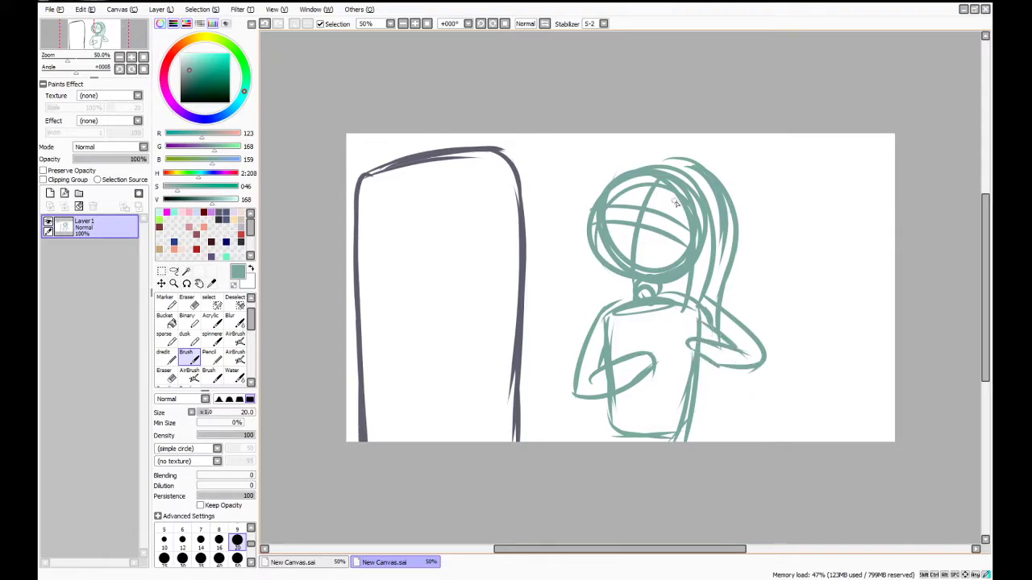
Sketch a fringe across the forehead and the first long strands down the left side of the head
{"action": "mouse_move", "coordinate": [685, 187]}
{"action": "left_mouse_down"}
{"action": "mouse_move", "coordinate": [608, 186]}
{"action": "mouse_move", "coordinate": [659, 198]}
{"action": "mouse_move", "coordinate": [622, 197]}
{"action": "mouse_move", "coordinate": [628, 205]}
{"action": "mouse_move", "coordinate": [641, 186]}
{"action": "mouse_move", "coordinate": [628, 207]}
{"action": "mouse_move", "coordinate": [636, 198]}
{"action": "mouse_move", "coordinate": [611, 201]}
{"action": "left_mouse_up"}
{"action": "left_click_drag", "start_coordinate": [612, 201], "coordinate": [650, 184]}
{"action": "mouse_move", "coordinate": [603, 210]}
{"action": "left_mouse_down"}
{"action": "mouse_move", "coordinate": [664, 165]}
{"action": "mouse_move", "coordinate": [587, 194]}
{"action": "mouse_move", "coordinate": [607, 169]}
{"action": "mouse_move", "coordinate": [575, 292]}
{"action": "left_mouse_up"}
{"action": "mouse_move", "coordinate": [592, 253]}
{"action": "left_mouse_down"}
{"action": "mouse_move", "coordinate": [589, 301]}
{"action": "mouse_move", "coordinate": [563, 359]}
{"action": "left_mouse_up"}
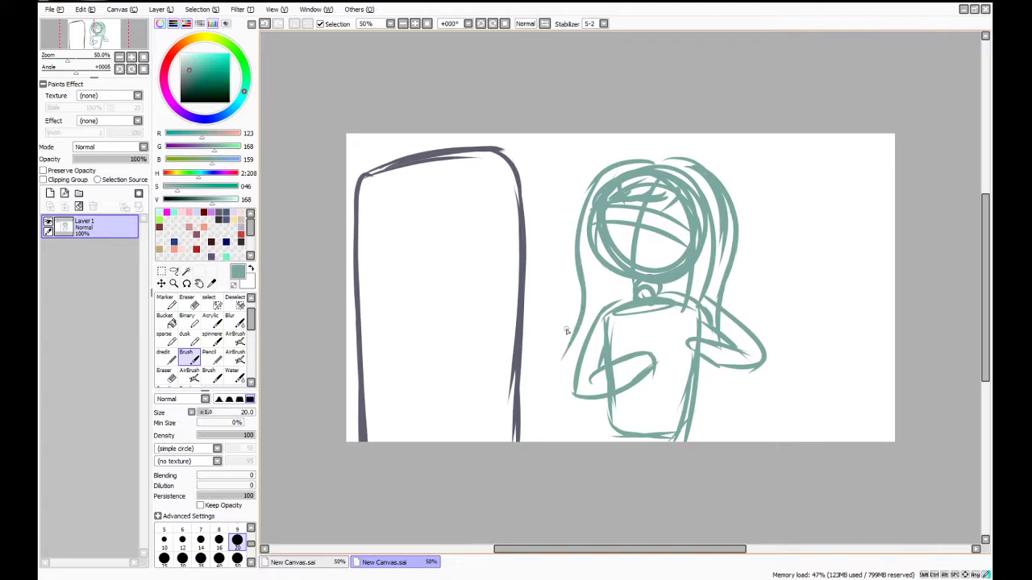
Extend the left side's hair with long wavy strands ending in pointed tips below the elbow, plus short strokes beside the neck
{"action": "left_click_drag", "start_coordinate": [579, 300], "coordinate": [571, 425]}
{"action": "left_click_drag", "start_coordinate": [574, 230], "coordinate": [546, 397]}
{"action": "key", "text": "ctrl+z"}
{"action": "left_click_drag", "start_coordinate": [576, 269], "coordinate": [556, 347]}
{"action": "mouse_move", "coordinate": [586, 192]}
{"action": "left_mouse_down"}
{"action": "mouse_move", "coordinate": [569, 303]}
{"action": "mouse_move", "coordinate": [528, 368]}
{"action": "mouse_move", "coordinate": [568, 436]}
{"action": "mouse_move", "coordinate": [553, 415]}
{"action": "mouse_move", "coordinate": [583, 427]}
{"action": "left_mouse_up"}
{"action": "mouse_move", "coordinate": [566, 394]}
{"action": "left_mouse_down"}
{"action": "mouse_move", "coordinate": [593, 409]}
{"action": "mouse_move", "coordinate": [575, 417]}
{"action": "mouse_move", "coordinate": [576, 403]}
{"action": "mouse_move", "coordinate": [565, 399]}
{"action": "mouse_move", "coordinate": [594, 405]}
{"action": "left_mouse_up"}
{"action": "left_click_drag", "start_coordinate": [597, 220], "coordinate": [591, 345]}
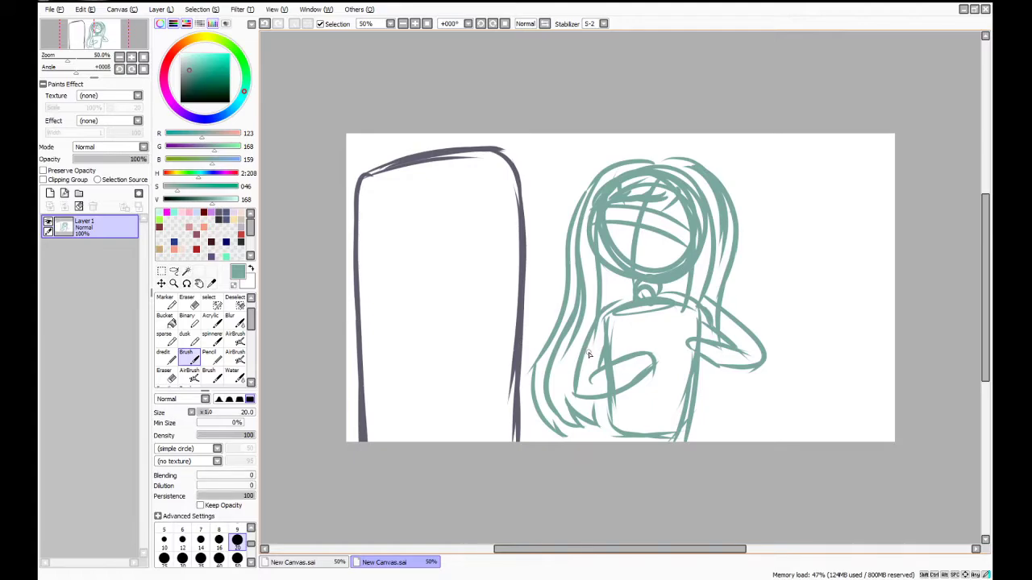
{"action": "mouse_move", "coordinate": [617, 308]}
{"action": "left_mouse_down"}
{"action": "mouse_move", "coordinate": [609, 279]}
{"action": "mouse_move", "coordinate": [632, 302]}
{"action": "left_mouse_up"}
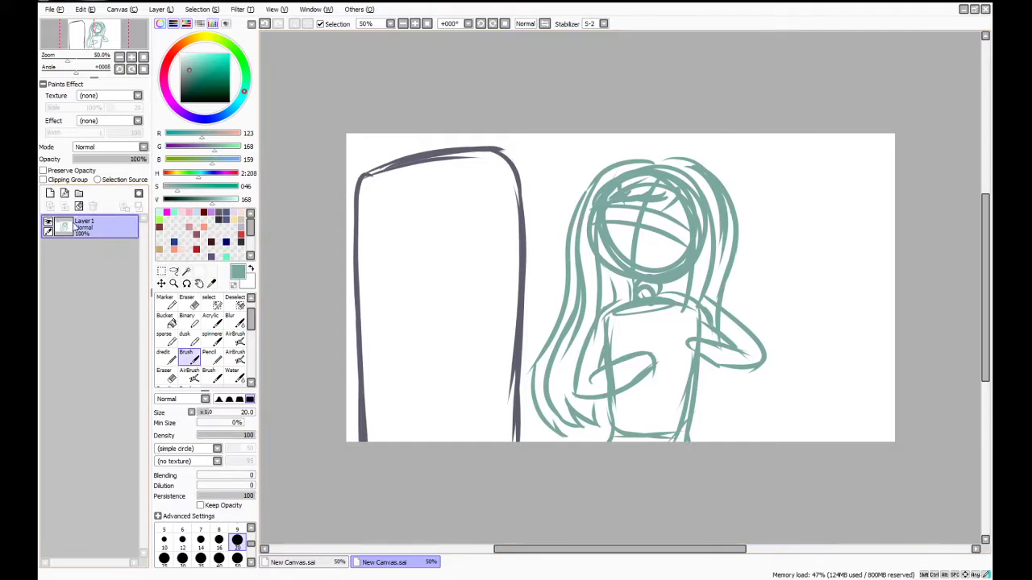
Fade the sketch layer to 32% opacity and add a new layer above it, with dark grey as the drawing colour
{"action": "left_click", "coordinate": [98, 159]}
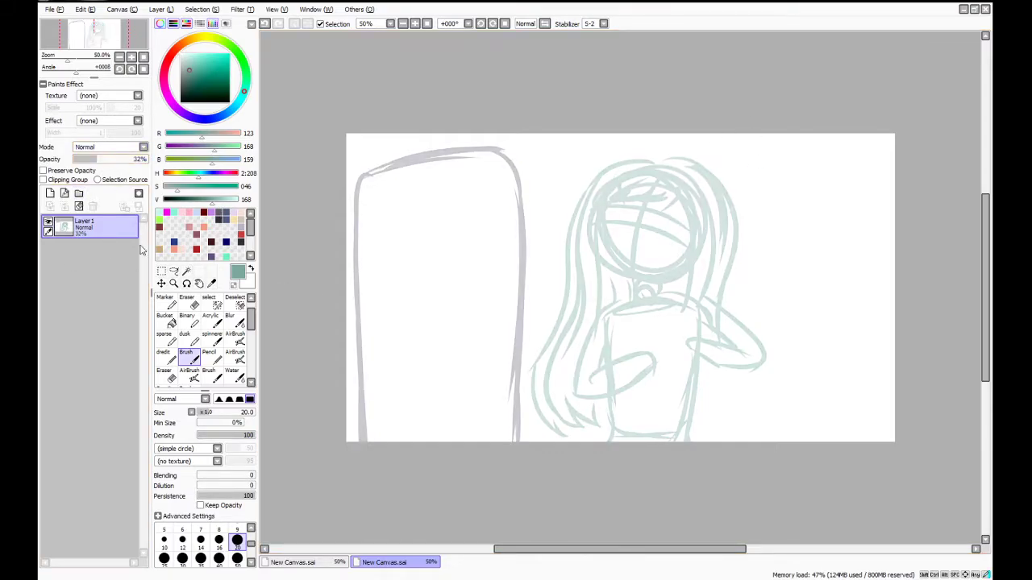
{"action": "left_click", "coordinate": [49, 193]}
{"action": "left_click", "coordinate": [224, 217]}
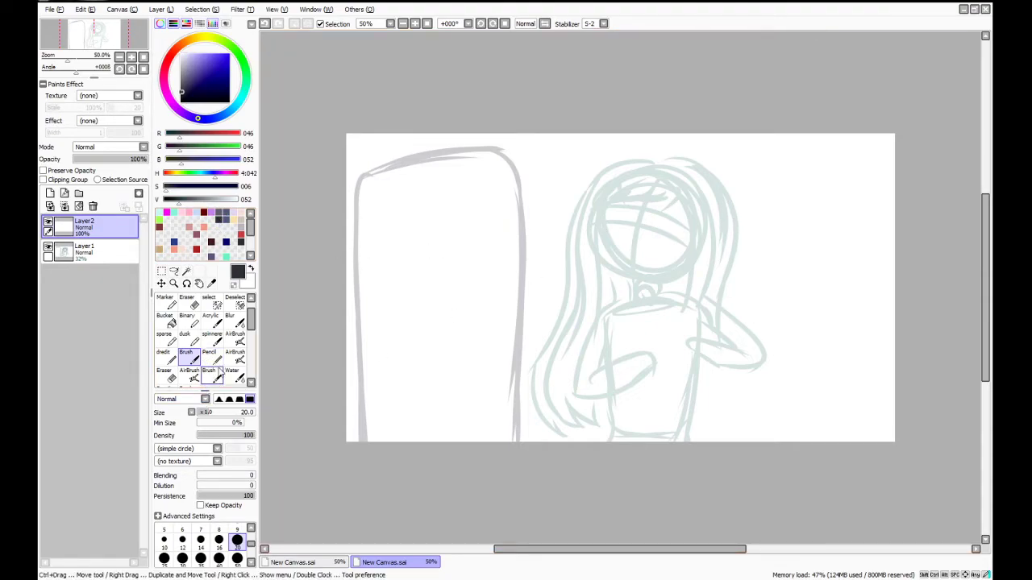
Draw the head as a wide oval of repeated curved strokes over the faded circle, using the Brush at size 9
{"action": "left_click", "coordinate": [211, 357]}
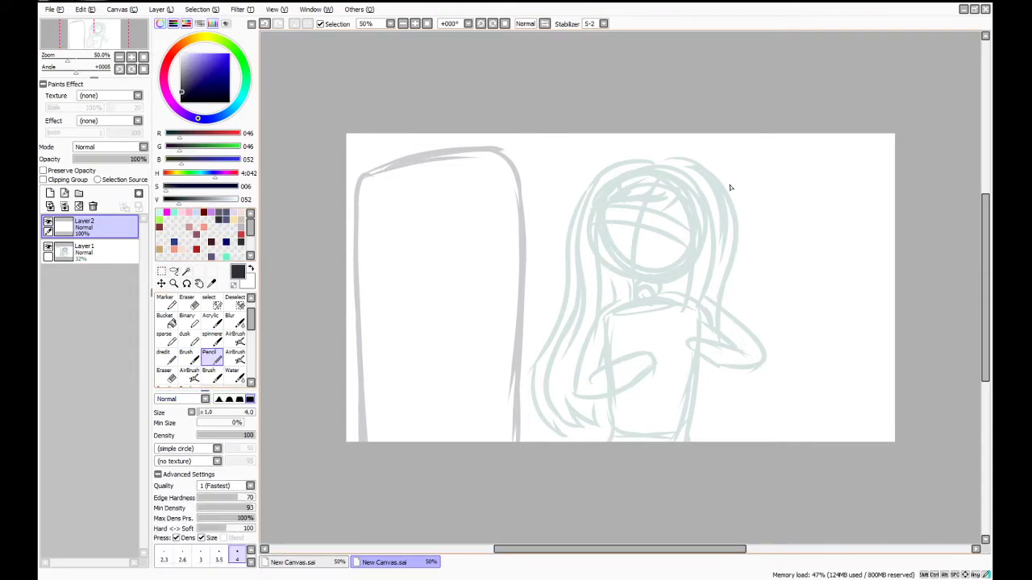
{"action": "scroll", "coordinate": [708, 164], "scroll_direction": "up", "scroll_amount": 2}
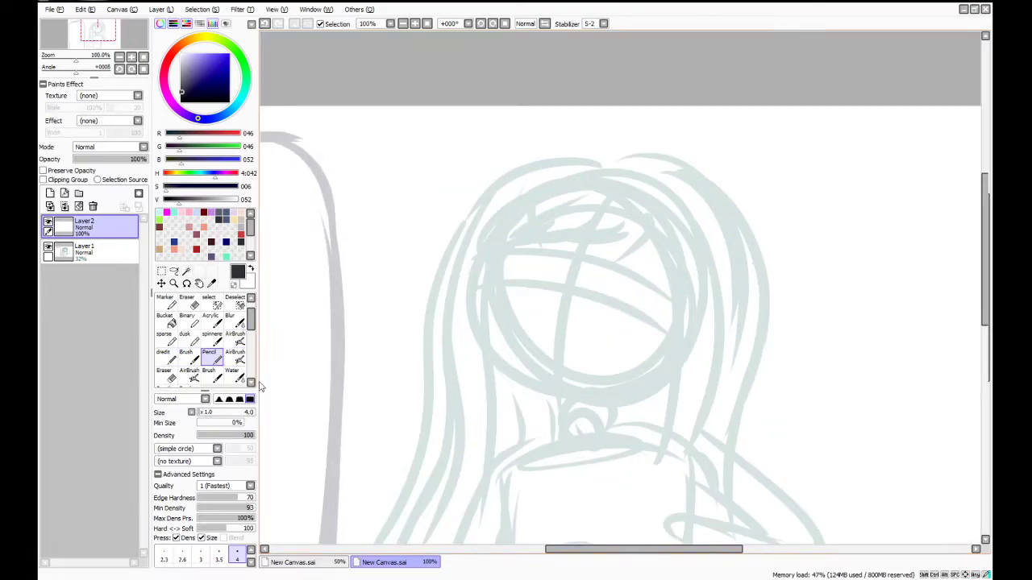
{"action": "left_click", "coordinate": [189, 355]}
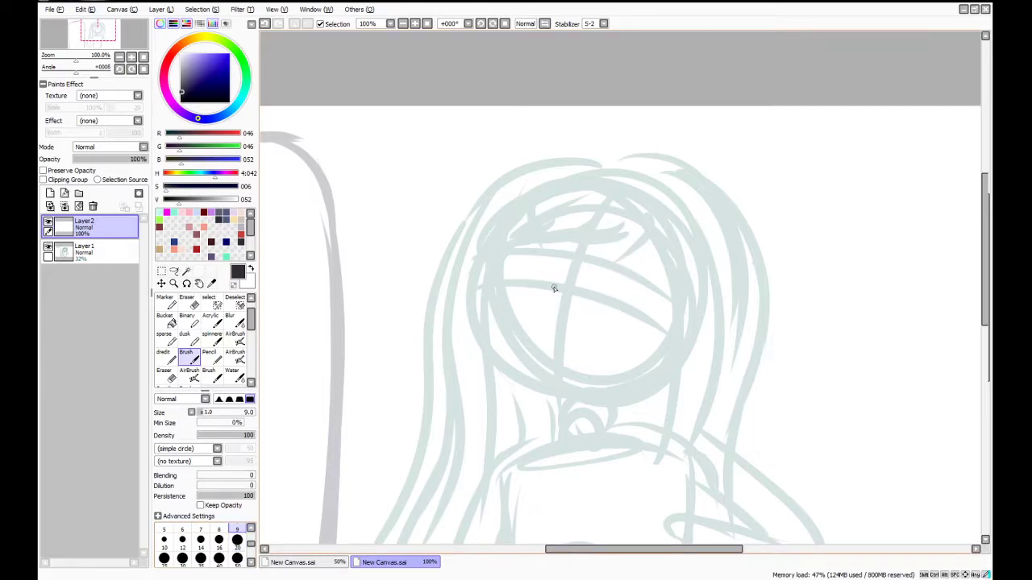
{"action": "left_click_drag", "start_coordinate": [572, 333], "coordinate": [500, 266]}
{"action": "mouse_move", "coordinate": [570, 340]}
{"action": "left_mouse_down"}
{"action": "mouse_move", "coordinate": [524, 292]}
{"action": "mouse_move", "coordinate": [543, 343]}
{"action": "mouse_move", "coordinate": [518, 229]}
{"action": "left_mouse_up"}
{"action": "left_click_drag", "start_coordinate": [509, 315], "coordinate": [526, 202]}
{"action": "mouse_move", "coordinate": [494, 271]}
{"action": "left_mouse_down"}
{"action": "mouse_move", "coordinate": [581, 194]}
{"action": "mouse_move", "coordinate": [514, 200]}
{"action": "mouse_move", "coordinate": [542, 238]}
{"action": "mouse_move", "coordinate": [619, 181]}
{"action": "left_mouse_up"}
{"action": "mouse_move", "coordinate": [499, 218]}
{"action": "left_mouse_down"}
{"action": "mouse_move", "coordinate": [633, 188]}
{"action": "mouse_move", "coordinate": [664, 201]}
{"action": "left_mouse_up"}
{"action": "left_click_drag", "start_coordinate": [551, 176], "coordinate": [705, 270]}
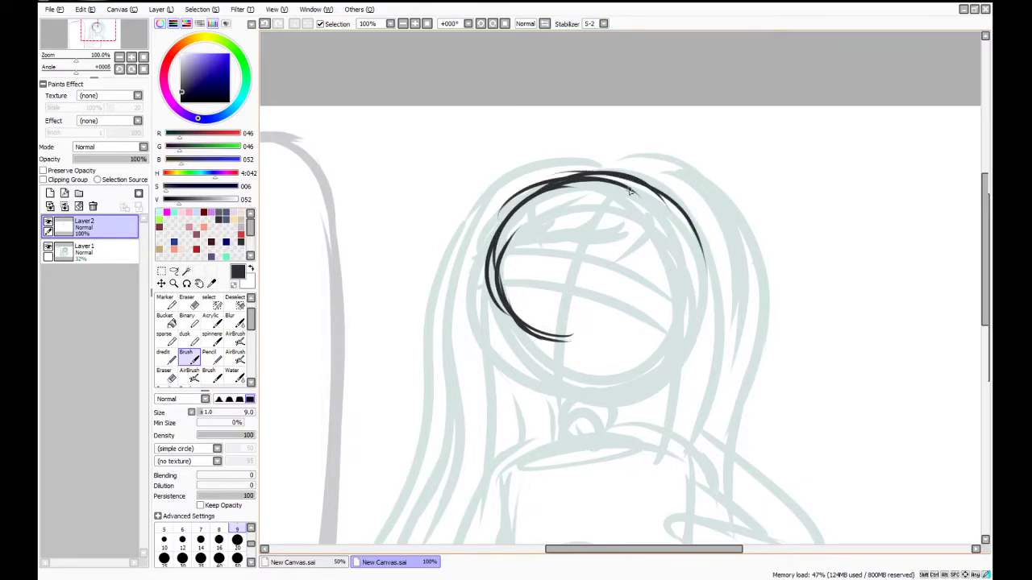
{"action": "left_click_drag", "start_coordinate": [630, 180], "coordinate": [660, 334]}
{"action": "left_click_drag", "start_coordinate": [691, 220], "coordinate": [607, 366]}
{"action": "left_click_drag", "start_coordinate": [695, 266], "coordinate": [550, 350]}
{"action": "mouse_move", "coordinate": [613, 352]}
{"action": "left_mouse_down"}
{"action": "mouse_move", "coordinate": [496, 267]}
{"action": "mouse_move", "coordinate": [552, 341]}
{"action": "mouse_move", "coordinate": [582, 357]}
{"action": "left_mouse_up"}
{"action": "left_click_drag", "start_coordinate": [493, 298], "coordinate": [633, 338]}
{"action": "mouse_move", "coordinate": [558, 346]}
{"action": "left_mouse_down"}
{"action": "mouse_move", "coordinate": [681, 346]}
{"action": "mouse_move", "coordinate": [630, 349]}
{"action": "mouse_move", "coordinate": [699, 253]}
{"action": "left_mouse_up"}
{"action": "left_click_drag", "start_coordinate": [499, 287], "coordinate": [524, 192]}
{"action": "left_click_drag", "start_coordinate": [492, 271], "coordinate": [520, 191]}
{"action": "mouse_move", "coordinate": [495, 232]}
{"action": "left_mouse_down"}
{"action": "mouse_move", "coordinate": [548, 200]}
{"action": "mouse_move", "coordinate": [602, 161]}
{"action": "mouse_move", "coordinate": [521, 191]}
{"action": "mouse_move", "coordinate": [651, 203]}
{"action": "mouse_move", "coordinate": [553, 166]}
{"action": "mouse_move", "coordinate": [590, 205]}
{"action": "mouse_move", "coordinate": [659, 190]}
{"action": "left_mouse_up"}
{"action": "left_click_drag", "start_coordinate": [545, 173], "coordinate": [673, 216]}
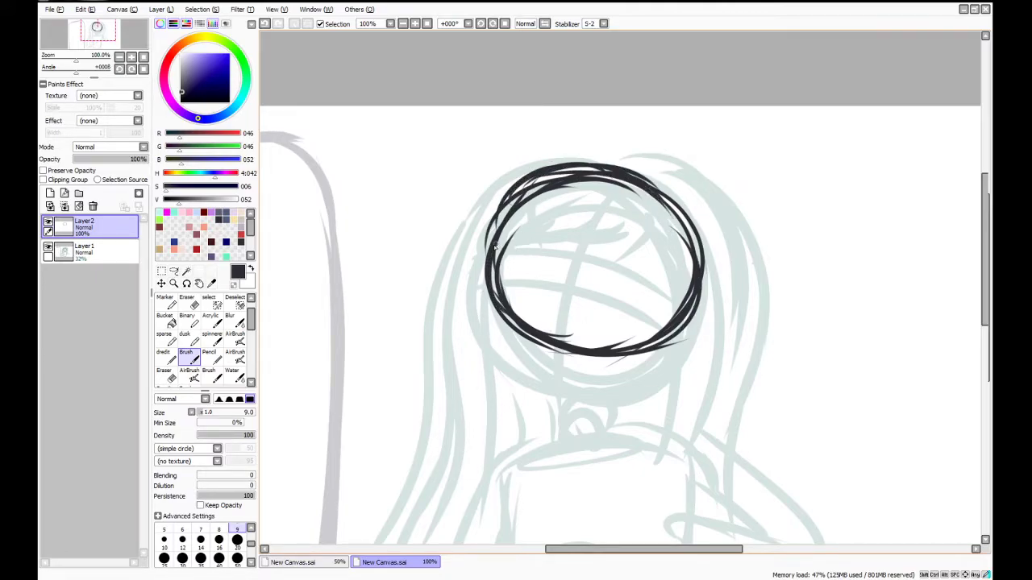
{"action": "left_click_drag", "start_coordinate": [500, 212], "coordinate": [506, 308]}
{"action": "mouse_move", "coordinate": [484, 246]}
{"action": "left_mouse_down"}
{"action": "mouse_move", "coordinate": [524, 341]}
{"action": "mouse_move", "coordinate": [490, 274]}
{"action": "mouse_move", "coordinate": [549, 353]}
{"action": "left_mouse_up"}
{"action": "mouse_move", "coordinate": [489, 298]}
{"action": "left_mouse_down"}
{"action": "mouse_move", "coordinate": [557, 355]}
{"action": "mouse_move", "coordinate": [622, 364]}
{"action": "left_mouse_up"}
{"action": "mouse_move", "coordinate": [563, 362]}
{"action": "left_mouse_down"}
{"action": "mouse_move", "coordinate": [643, 359]}
{"action": "mouse_move", "coordinate": [666, 333]}
{"action": "left_mouse_up"}
{"action": "left_click_drag", "start_coordinate": [694, 279], "coordinate": [600, 350]}
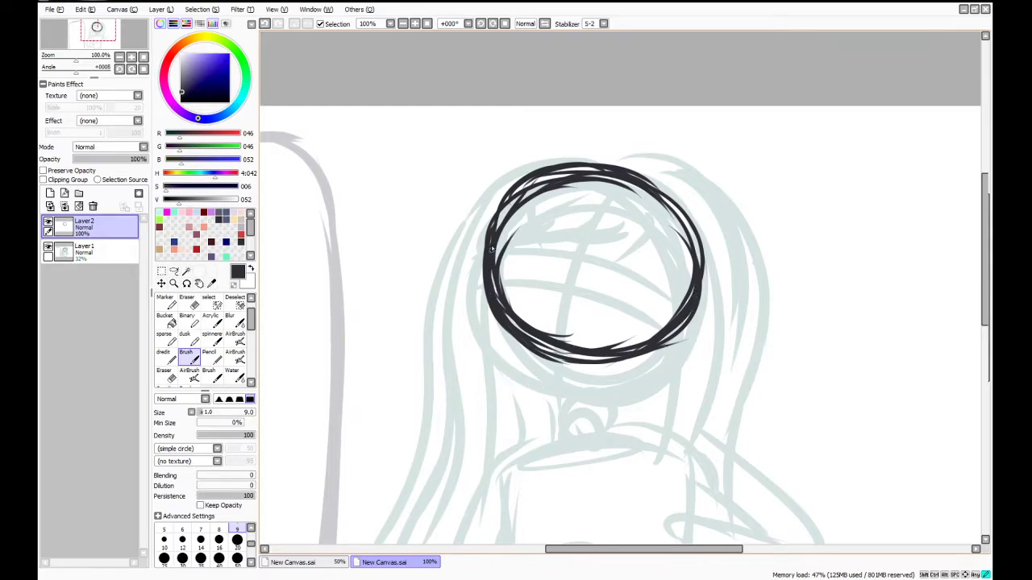
Draw the jawline from both sides of the head oval down to a pointed chin
{"action": "left_click_drag", "start_coordinate": [486, 252], "coordinate": [488, 332]}
{"action": "left_click_drag", "start_coordinate": [487, 292], "coordinate": [508, 379]}
{"action": "left_click_drag", "start_coordinate": [486, 322], "coordinate": [513, 386]}
{"action": "mouse_move", "coordinate": [495, 352]}
{"action": "left_mouse_down"}
{"action": "mouse_move", "coordinate": [533, 416]}
{"action": "mouse_move", "coordinate": [626, 375]}
{"action": "left_mouse_up"}
{"action": "mouse_move", "coordinate": [573, 402]}
{"action": "left_mouse_down"}
{"action": "mouse_move", "coordinate": [630, 369]}
{"action": "mouse_move", "coordinate": [637, 381]}
{"action": "mouse_move", "coordinate": [645, 350]}
{"action": "left_mouse_up"}
{"action": "mouse_move", "coordinate": [611, 386]}
{"action": "left_mouse_down"}
{"action": "mouse_move", "coordinate": [646, 348]}
{"action": "mouse_move", "coordinate": [608, 391]}
{"action": "left_mouse_up"}
{"action": "mouse_move", "coordinate": [644, 351]}
{"action": "left_mouse_down"}
{"action": "mouse_move", "coordinate": [605, 388]}
{"action": "mouse_move", "coordinate": [575, 395]}
{"action": "left_mouse_up"}
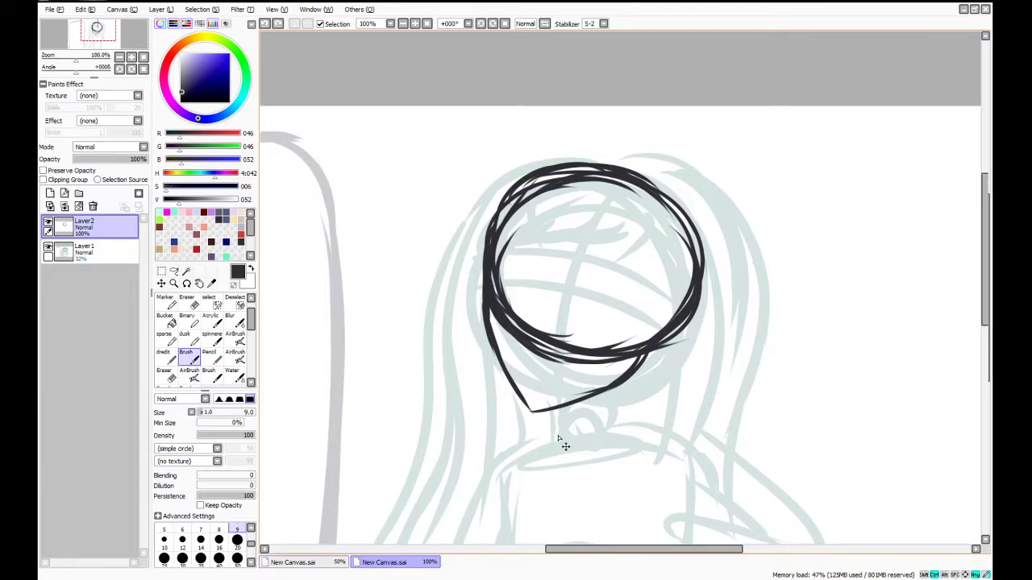
Try a curved neck line beneath the jaw, and undo it
{"action": "left_click_drag", "start_coordinate": [561, 414], "coordinate": [553, 458]}
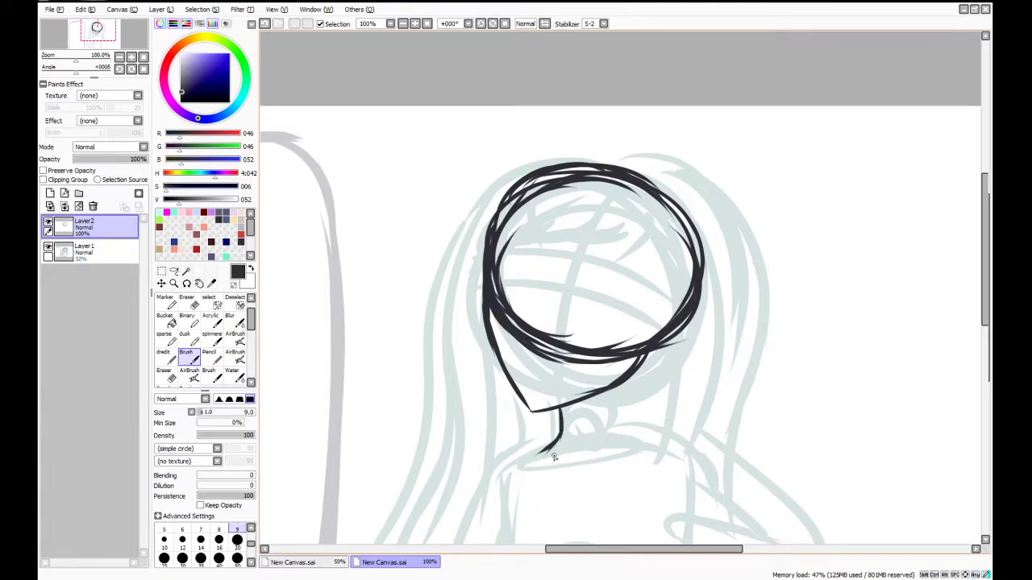
{"action": "key", "text": "ctrl+z"}
{"action": "key", "text": "ctrl+z"}
{"action": "key", "text": "ctrl+z"}
Draw a small neck circle beneath the jaw and a shoulder line sloping from it down to the left
{"action": "mouse_move", "coordinate": [582, 406]}
{"action": "left_mouse_down"}
{"action": "mouse_move", "coordinate": [574, 449]}
{"action": "mouse_move", "coordinate": [610, 412]}
{"action": "mouse_move", "coordinate": [583, 453]}
{"action": "left_mouse_up"}
{"action": "scroll", "coordinate": [960, 331], "scroll_direction": "down", "scroll_amount": 3}
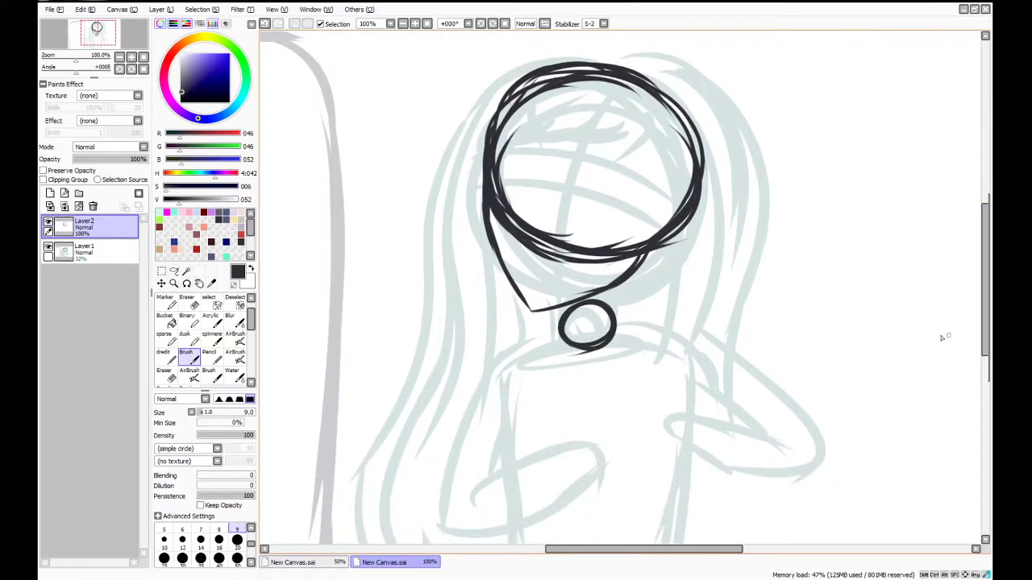
{"action": "scroll", "coordinate": [806, 339], "scroll_direction": "down", "scroll_amount": 3}
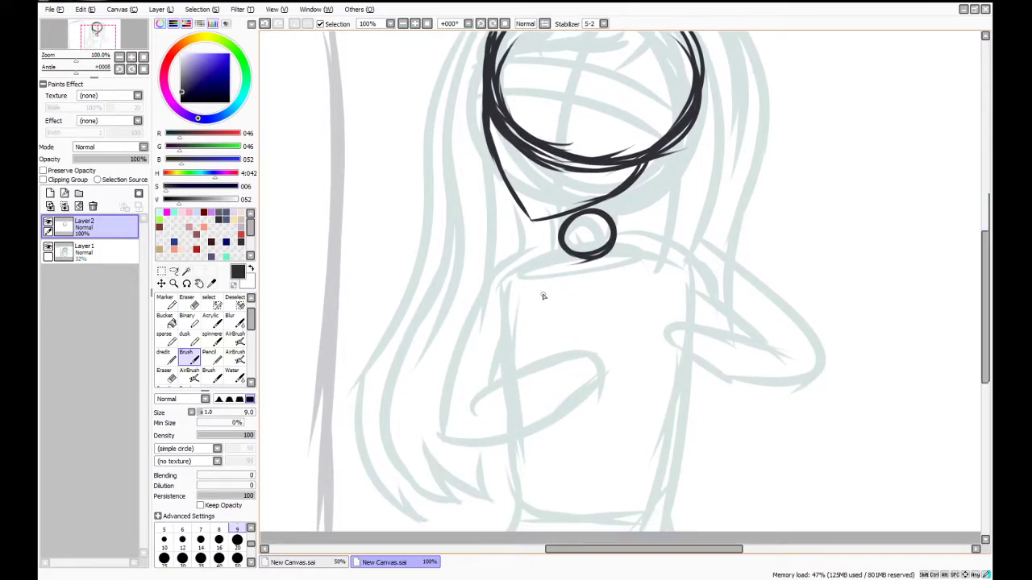
{"action": "left_click_drag", "start_coordinate": [532, 266], "coordinate": [476, 311]}
{"action": "mouse_move", "coordinate": [561, 255]}
{"action": "left_mouse_down"}
{"action": "mouse_move", "coordinate": [483, 305]}
{"action": "mouse_move", "coordinate": [550, 261]}
{"action": "left_mouse_up"}
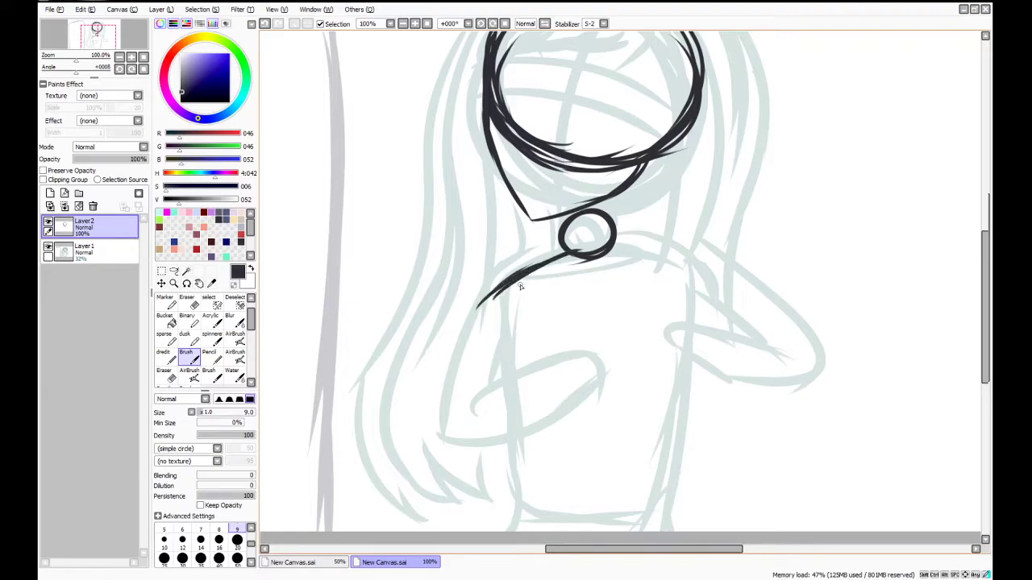
Draw a curved spine line from the neck circle to the canvas's lower edge, and the right shoulder line
{"action": "mouse_move", "coordinate": [498, 288]}
{"action": "left_mouse_down"}
{"action": "mouse_move", "coordinate": [594, 244]}
{"action": "mouse_move", "coordinate": [611, 510]}
{"action": "left_mouse_up"}
{"action": "left_click_drag", "start_coordinate": [614, 324], "coordinate": [605, 538]}
{"action": "left_click_drag", "start_coordinate": [610, 495], "coordinate": [604, 539]}
{"action": "mouse_move", "coordinate": [714, 281]}
{"action": "left_mouse_down"}
{"action": "mouse_move", "coordinate": [614, 243]}
{"action": "mouse_move", "coordinate": [700, 279]}
{"action": "left_mouse_up"}
{"action": "key", "text": "ctrl+z"}
{"action": "left_click_drag", "start_coordinate": [577, 238], "coordinate": [730, 290]}
{"action": "left_click_drag", "start_coordinate": [603, 251], "coordinate": [677, 267]}
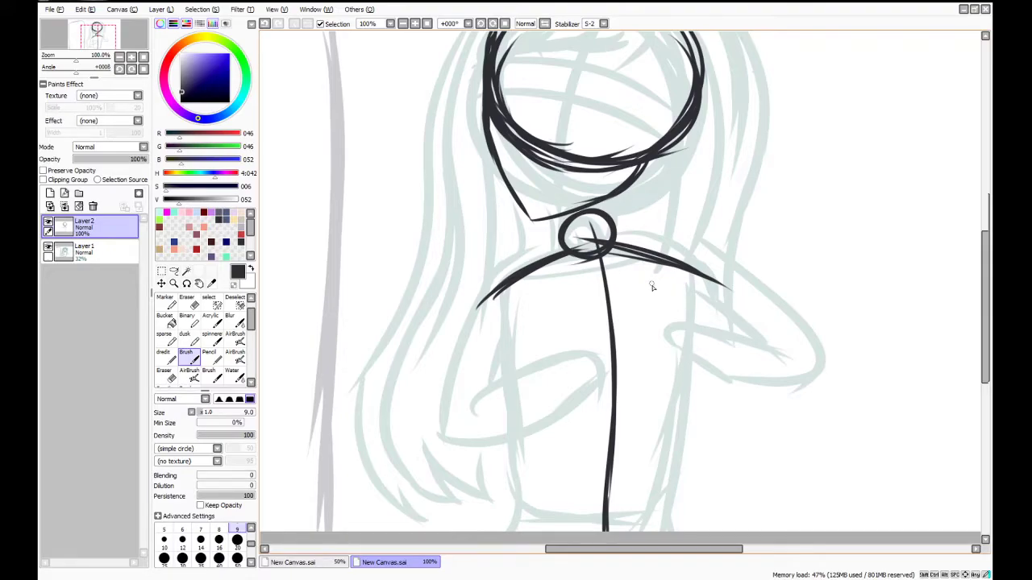
Try a slanted centre line down the face from the crown past the chin, and undo it
{"action": "scroll", "coordinate": [972, 226], "scroll_direction": "up", "scroll_amount": 2}
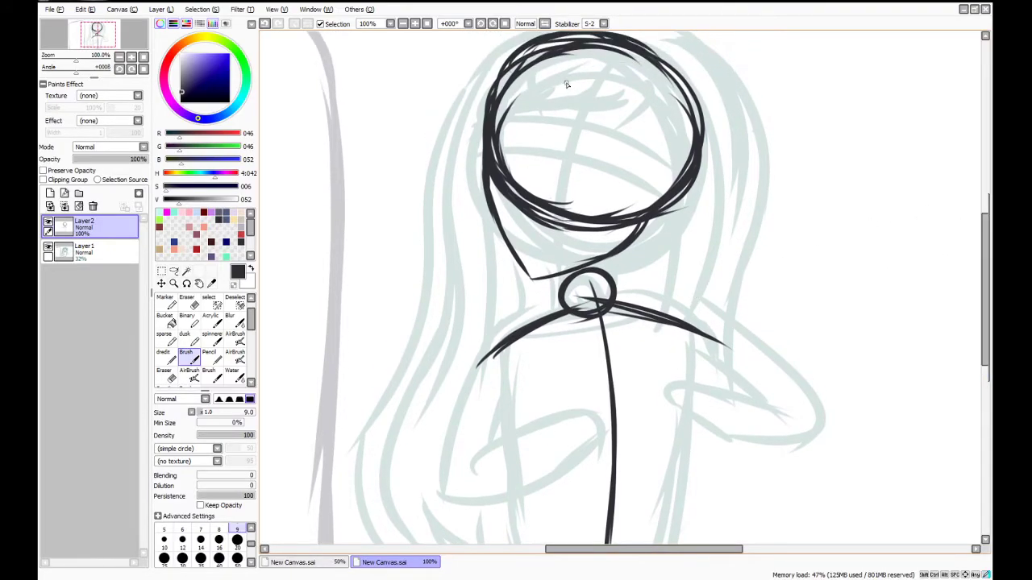
{"action": "left_click_drag", "start_coordinate": [597, 54], "coordinate": [550, 192]}
{"action": "left_click_drag", "start_coordinate": [574, 102], "coordinate": [532, 246]}
{"action": "left_click_drag", "start_coordinate": [561, 153], "coordinate": [526, 319]}
{"action": "key", "text": "ctrl+z"}
{"action": "key", "text": "ctrl+z"}
{"action": "key", "text": "ctrl+z"}
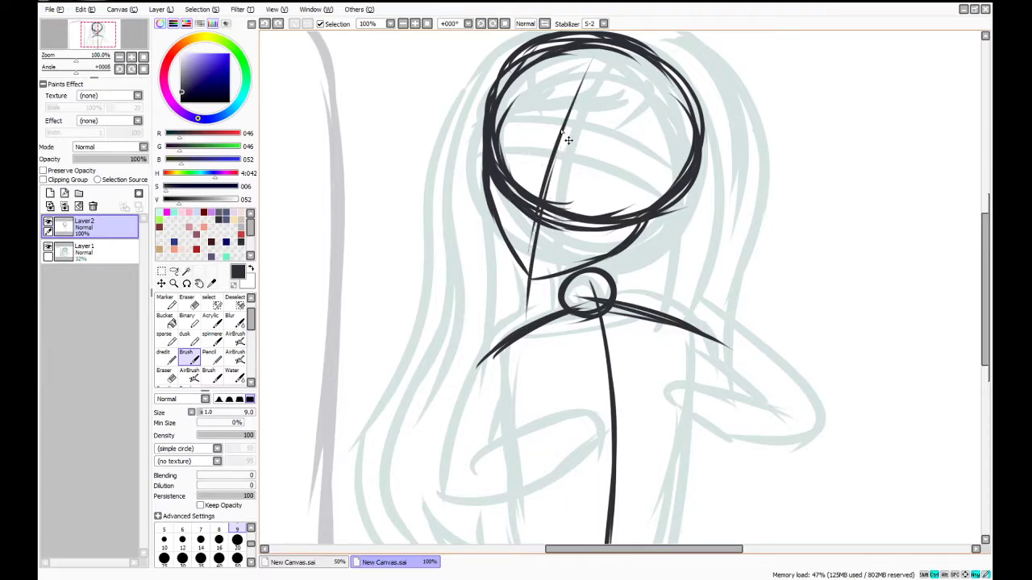
{"action": "key", "text": "ctrl+z"}
Draw a bold slanted centre line from the crown through the pointed chin
{"action": "left_click_drag", "start_coordinate": [596, 55], "coordinate": [531, 286]}
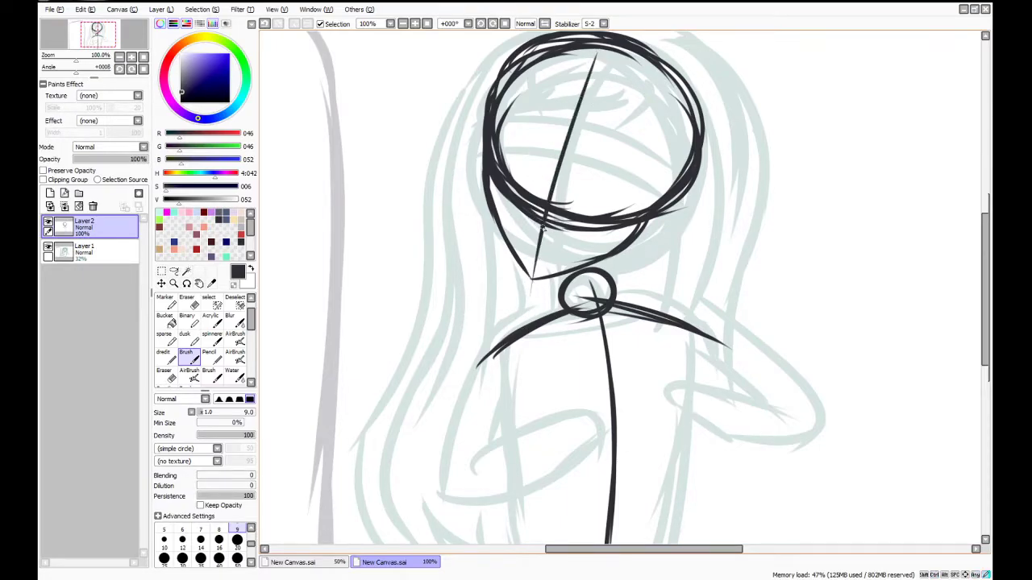
{"action": "left_click_drag", "start_coordinate": [599, 52], "coordinate": [548, 207]}
{"action": "left_click_drag", "start_coordinate": [567, 153], "coordinate": [533, 303]}
{"action": "left_click_drag", "start_coordinate": [548, 226], "coordinate": [530, 317]}
Draw two roughly parallel guidelines across the face, sloping down to the right through the centre line
{"action": "left_click_drag", "start_coordinate": [481, 164], "coordinate": [545, 202]}
{"action": "key", "text": "ctrl+z"}
{"action": "left_click_drag", "start_coordinate": [465, 164], "coordinate": [550, 196]}
{"action": "left_click_drag", "start_coordinate": [492, 180], "coordinate": [680, 256]}
{"action": "left_click_drag", "start_coordinate": [550, 200], "coordinate": [580, 216]}
{"action": "mouse_move", "coordinate": [461, 136]}
{"action": "left_mouse_down"}
{"action": "mouse_move", "coordinate": [561, 160]}
{"action": "mouse_move", "coordinate": [633, 196]}
{"action": "left_mouse_up"}
{"action": "left_click_drag", "start_coordinate": [549, 160], "coordinate": [683, 222]}
{"action": "left_click_drag", "start_coordinate": [621, 194], "coordinate": [686, 229]}
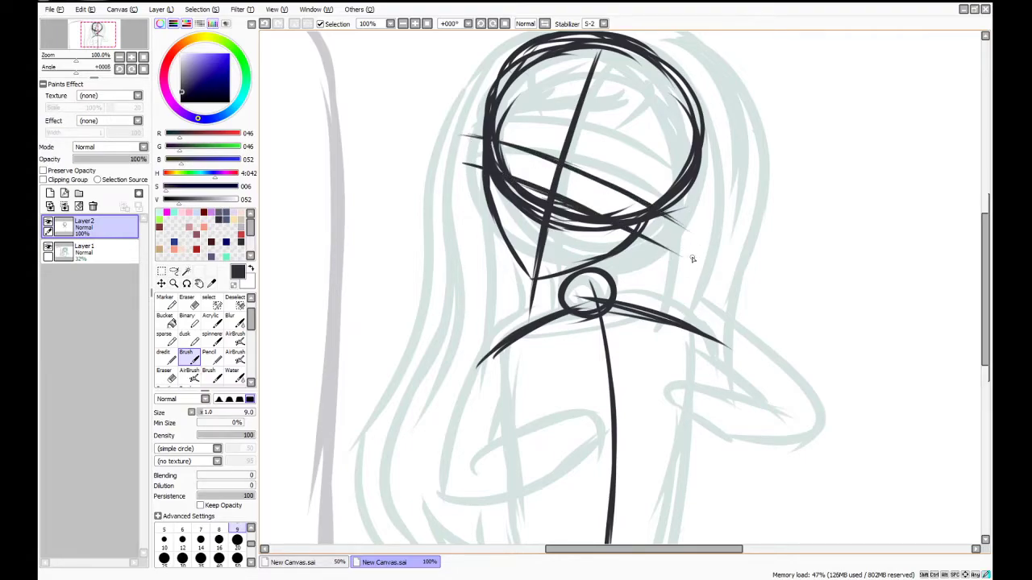
{"action": "scroll", "coordinate": [696, 191], "scroll_direction": "down", "scroll_amount": 3}
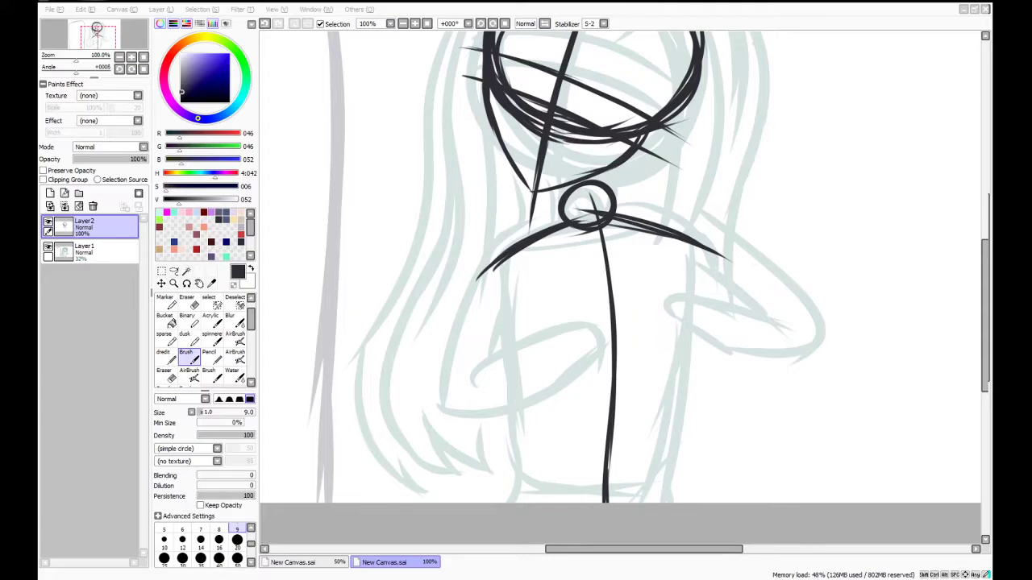
Try a circle at the outer end of the right shoulder line, and undo it
{"action": "left_click", "coordinate": [208, 355]}
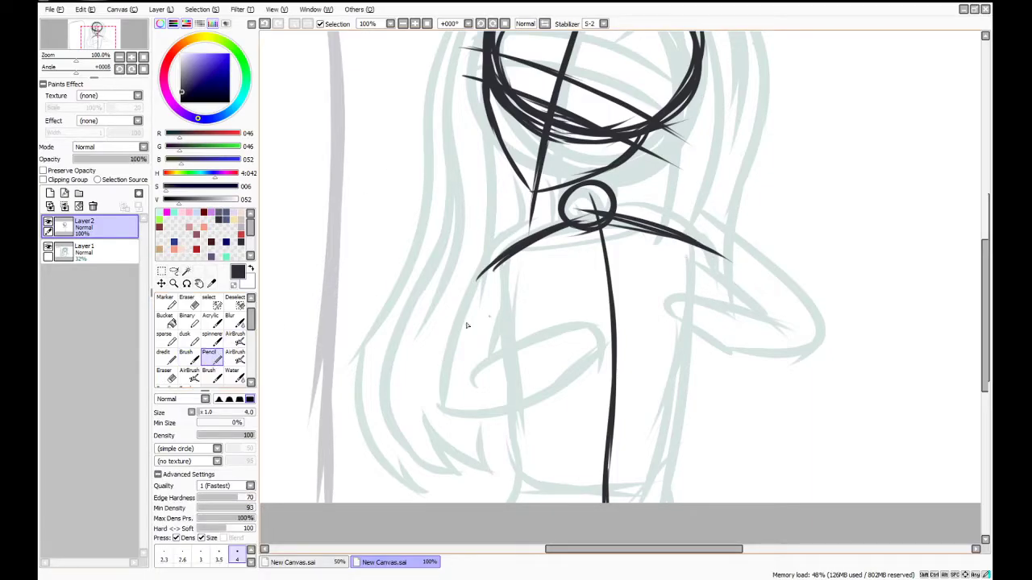
{"action": "left_click", "coordinate": [185, 355]}
{"action": "mouse_move", "coordinate": [696, 271]}
{"action": "left_mouse_down"}
{"action": "mouse_move", "coordinate": [702, 220]}
{"action": "mouse_move", "coordinate": [689, 271]}
{"action": "mouse_move", "coordinate": [716, 230]}
{"action": "mouse_move", "coordinate": [658, 245]}
{"action": "mouse_move", "coordinate": [724, 272]}
{"action": "mouse_move", "coordinate": [697, 251]}
{"action": "left_mouse_up"}
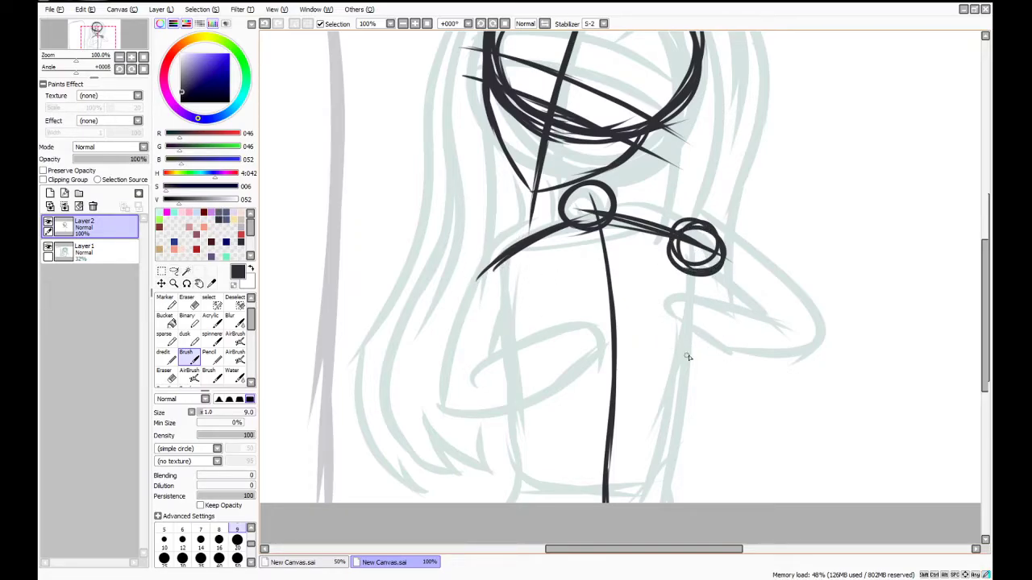
{"action": "key", "text": "ctrl+z"}
{"action": "key", "text": "ctrl+z"}
{"action": "key", "text": "ctrl+y"}
Erase the drooping left shoulder line and redraw it as flatter strokes with the Brush, reinforcing the right shoulder line too
{"action": "left_click", "coordinate": [192, 303]}
{"action": "mouse_move", "coordinate": [504, 253]}
{"action": "left_mouse_down"}
{"action": "mouse_move", "coordinate": [480, 280]}
{"action": "mouse_move", "coordinate": [564, 230]}
{"action": "mouse_move", "coordinate": [549, 254]}
{"action": "left_mouse_up"}
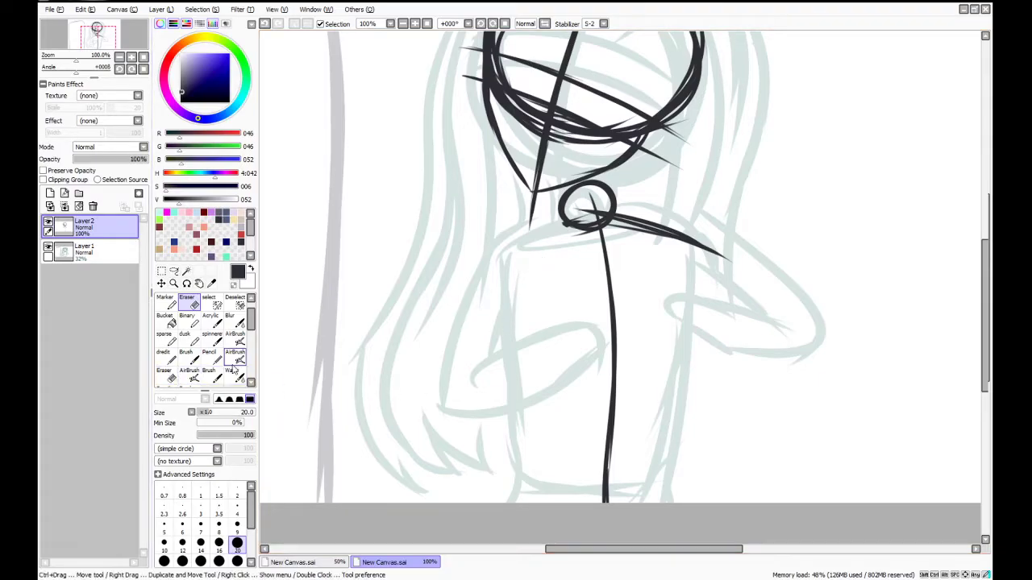
{"action": "left_click", "coordinate": [233, 375]}
{"action": "key", "text": "b"}
{"action": "mouse_move", "coordinate": [559, 220]}
{"action": "left_mouse_down"}
{"action": "mouse_move", "coordinate": [505, 213]}
{"action": "mouse_move", "coordinate": [535, 226]}
{"action": "mouse_move", "coordinate": [516, 215]}
{"action": "mouse_move", "coordinate": [565, 217]}
{"action": "mouse_move", "coordinate": [478, 206]}
{"action": "left_mouse_up"}
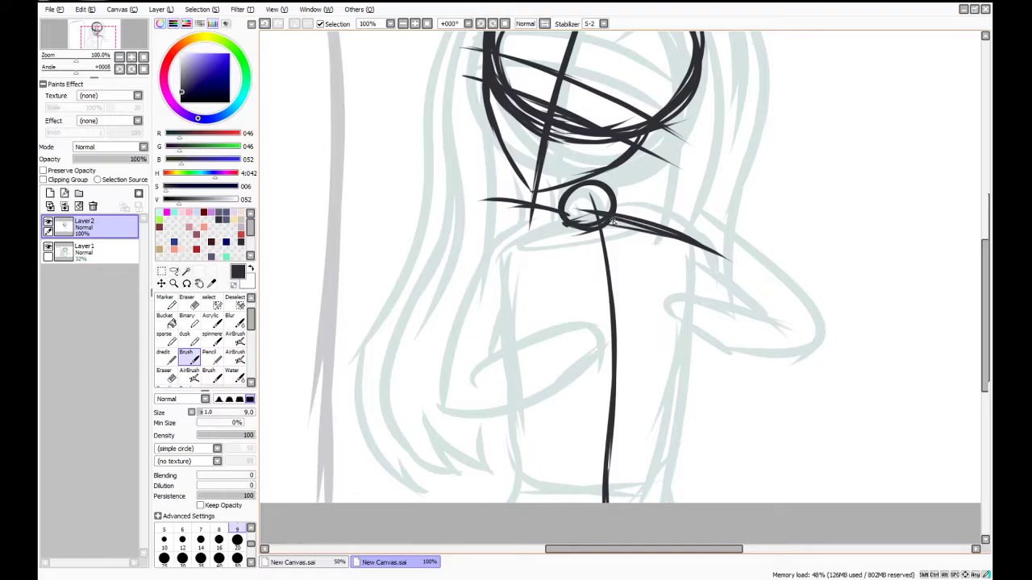
{"action": "left_click_drag", "start_coordinate": [582, 226], "coordinate": [729, 267]}
{"action": "left_click_drag", "start_coordinate": [574, 216], "coordinate": [448, 211]}
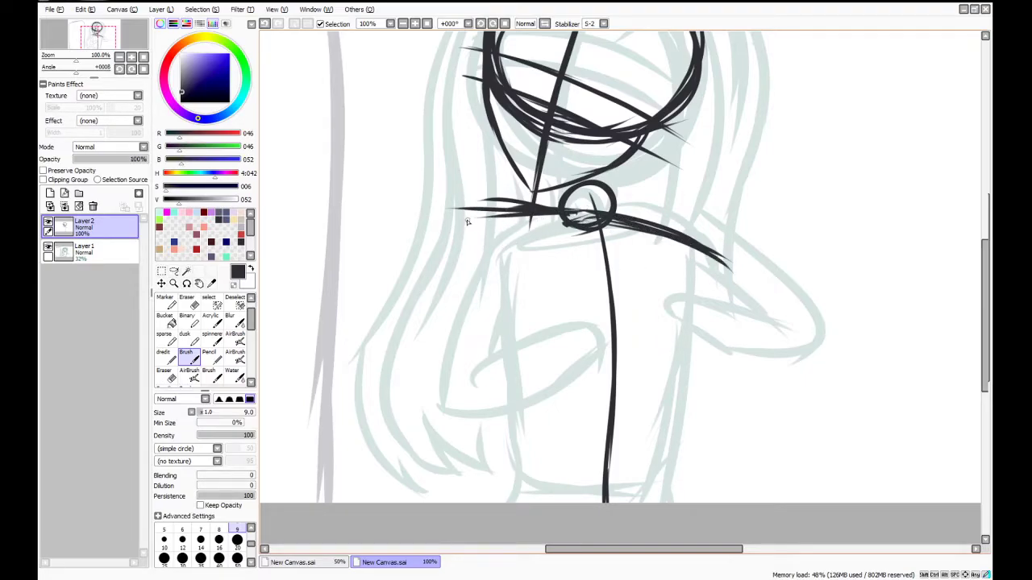
Rework the left shoulder with strokes rising gently into the neck circle, undoing the ones that do not fit
{"action": "key", "text": "ctrl+z"}
{"action": "mouse_move", "coordinate": [563, 212]}
{"action": "left_mouse_down"}
{"action": "mouse_move", "coordinate": [445, 220]}
{"action": "mouse_move", "coordinate": [564, 213]}
{"action": "left_mouse_up"}
{"action": "key", "text": "ctrl+z"}
{"action": "key", "text": "ctrl+z"}
{"action": "left_click_drag", "start_coordinate": [447, 221], "coordinate": [568, 216]}
{"action": "left_click_drag", "start_coordinate": [484, 222], "coordinate": [596, 219]}
{"action": "key", "text": "ctrl+z"}
{"action": "key", "text": "ctrl+z"}
{"action": "key", "text": "ctrl+z"}
{"action": "left_click_drag", "start_coordinate": [449, 224], "coordinate": [566, 215]}
{"action": "left_click_drag", "start_coordinate": [473, 240], "coordinate": [597, 219]}
{"action": "key", "text": "ctrl+z"}
Strengthen the shoulder line across the neck circle to the right shoulder, and draw both sides of the neck
{"action": "mouse_move", "coordinate": [458, 224]}
{"action": "left_mouse_down"}
{"action": "mouse_move", "coordinate": [595, 216]}
{"action": "mouse_move", "coordinate": [743, 258]}
{"action": "left_mouse_up"}
{"action": "left_click_drag", "start_coordinate": [605, 213], "coordinate": [728, 275]}
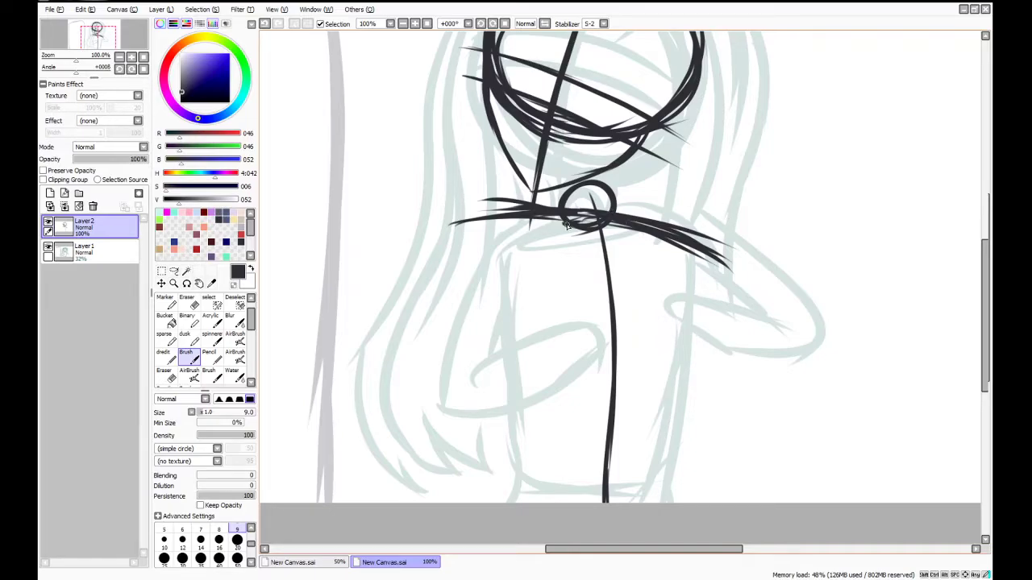
{"action": "left_click_drag", "start_coordinate": [570, 212], "coordinate": [629, 219]}
{"action": "left_click_drag", "start_coordinate": [666, 127], "coordinate": [626, 214]}
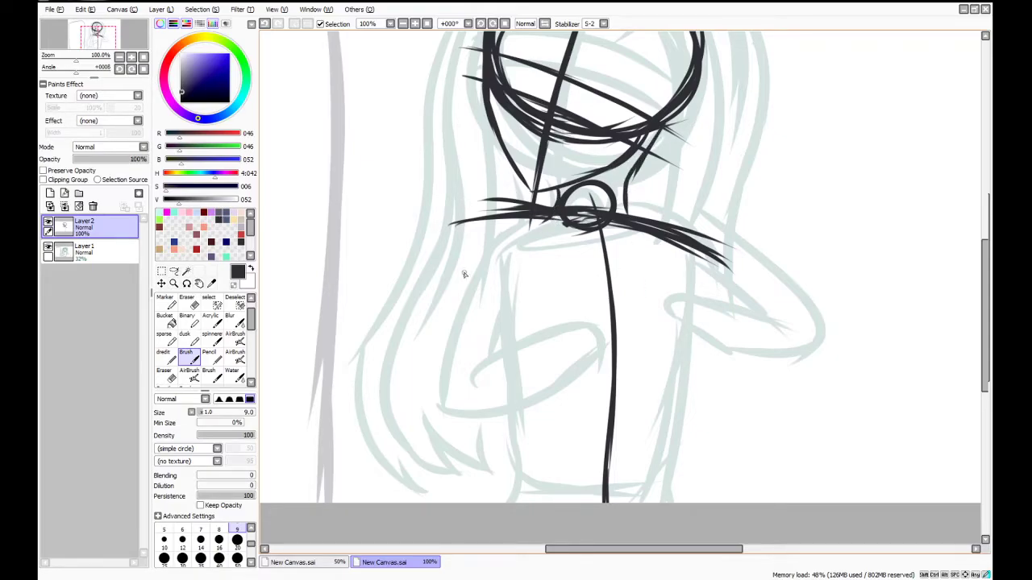
Select the area from the shoulder lines downward and move it slightly lower on the canvas
{"action": "left_click", "coordinate": [162, 273]}
{"action": "left_click_drag", "start_coordinate": [437, 192], "coordinate": [408, 196]}
{"action": "left_click", "coordinate": [811, 506]}
{"action": "mouse_move", "coordinate": [525, 260]}
{"action": "left_mouse_down"}
{"action": "mouse_move", "coordinate": [532, 288]}
{"action": "mouse_move", "coordinate": [529, 279]}
{"action": "left_mouse_up"}
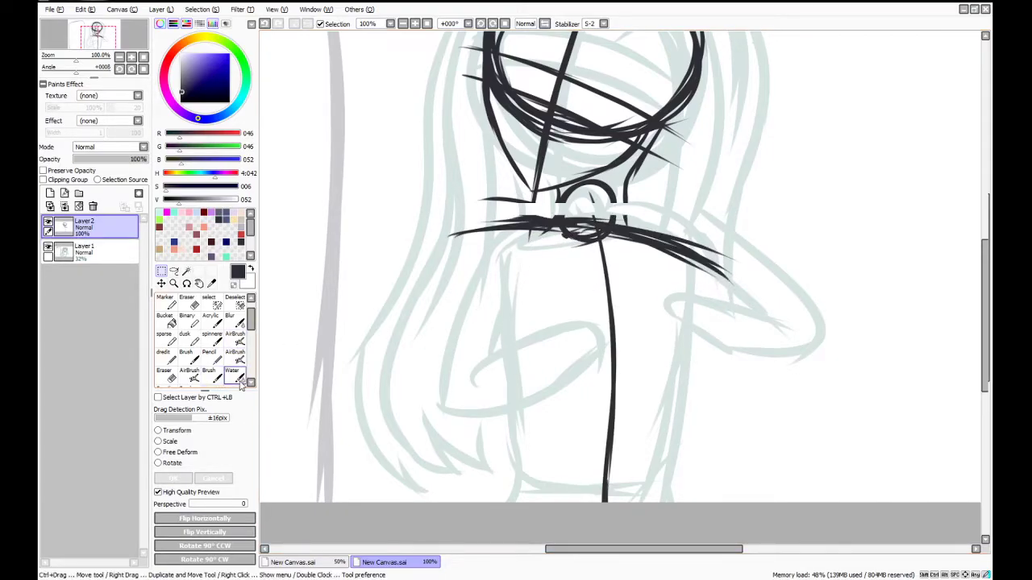
Draw a bold circle for the shoulder joint at the right end of the shoulder line with the Brush
{"action": "left_click", "coordinate": [186, 355]}
{"action": "mouse_move", "coordinate": [676, 262]}
{"action": "left_mouse_down"}
{"action": "mouse_move", "coordinate": [703, 223]}
{"action": "mouse_move", "coordinate": [713, 298]}
{"action": "mouse_move", "coordinate": [698, 265]}
{"action": "mouse_move", "coordinate": [733, 302]}
{"action": "mouse_move", "coordinate": [764, 239]}
{"action": "left_mouse_up"}
{"action": "key", "text": "ctrl+z"}
{"action": "key", "text": "ctrl+z"}
{"action": "key", "text": "ctrl+z"}
{"action": "mouse_move", "coordinate": [726, 295]}
{"action": "left_mouse_down"}
{"action": "mouse_move", "coordinate": [778, 236]}
{"action": "mouse_move", "coordinate": [735, 293]}
{"action": "mouse_move", "coordinate": [788, 290]}
{"action": "mouse_move", "coordinate": [742, 228]}
{"action": "mouse_move", "coordinate": [772, 280]}
{"action": "left_mouse_up"}
Try a hand-drawn circle at the left end of the shoulder line, and undo it
{"action": "mouse_move", "coordinate": [475, 216]}
{"action": "left_mouse_down"}
{"action": "mouse_move", "coordinate": [422, 232]}
{"action": "mouse_move", "coordinate": [473, 275]}
{"action": "mouse_move", "coordinate": [420, 242]}
{"action": "mouse_move", "coordinate": [463, 280]}
{"action": "left_mouse_up"}
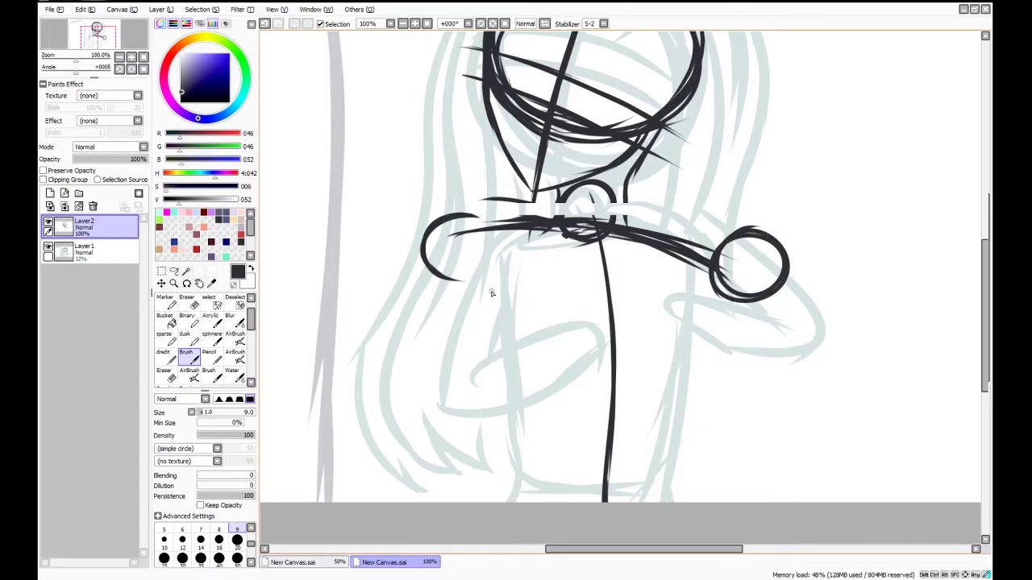
{"action": "key", "text": "ctrl+z"}
{"action": "key", "text": "ctrl+z"}
Copy the right shoulder circle, paste it onto the left end of the shoulder line and scale the copy down slightly
{"action": "left_click", "coordinate": [162, 271]}
{"action": "mouse_move", "coordinate": [709, 212]}
{"action": "left_mouse_down"}
{"action": "mouse_move", "coordinate": [780, 290]}
{"action": "mouse_move", "coordinate": [516, 239]}
{"action": "left_mouse_up"}
{"action": "key", "text": "ctrl+z"}
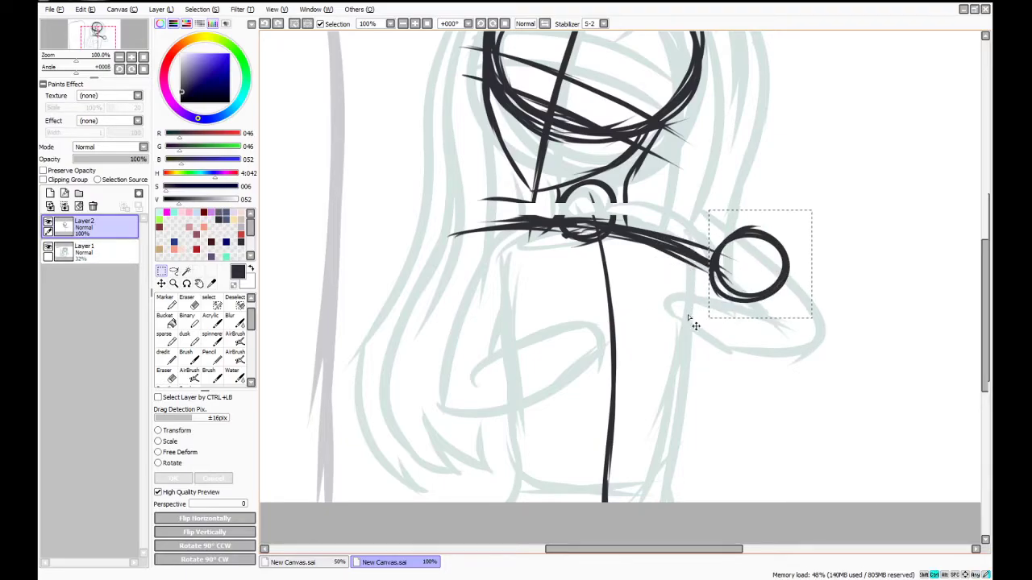
{"action": "key", "text": "ctrl+c"}
{"action": "key", "text": "ctrl+v"}
{"action": "left_click_drag", "start_coordinate": [766, 281], "coordinate": [464, 250]}
{"action": "key", "text": "ctrl+t"}
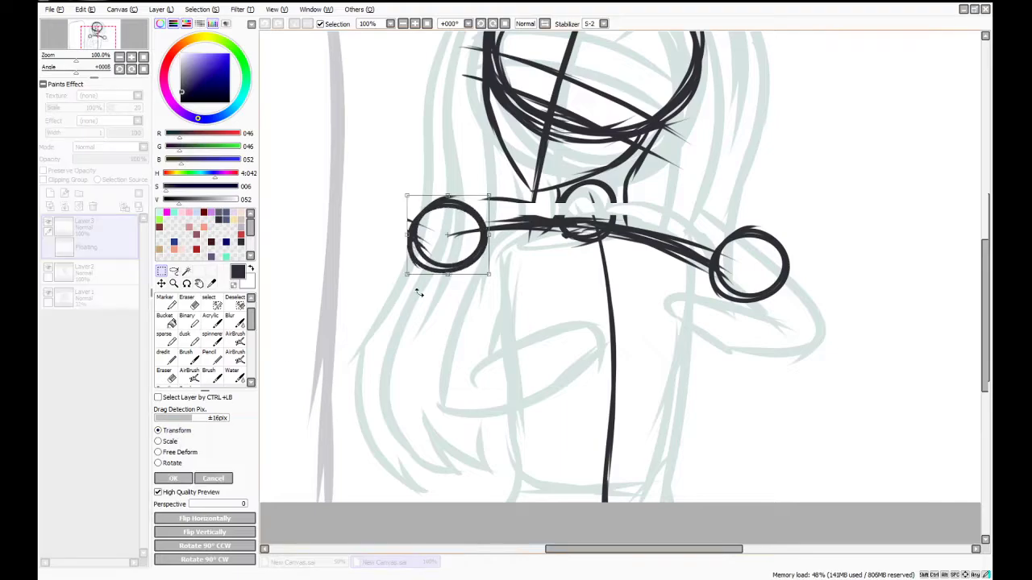
{"action": "left_click_drag", "start_coordinate": [411, 273], "coordinate": [462, 265]}
{"action": "left_click", "coordinate": [173, 479]}
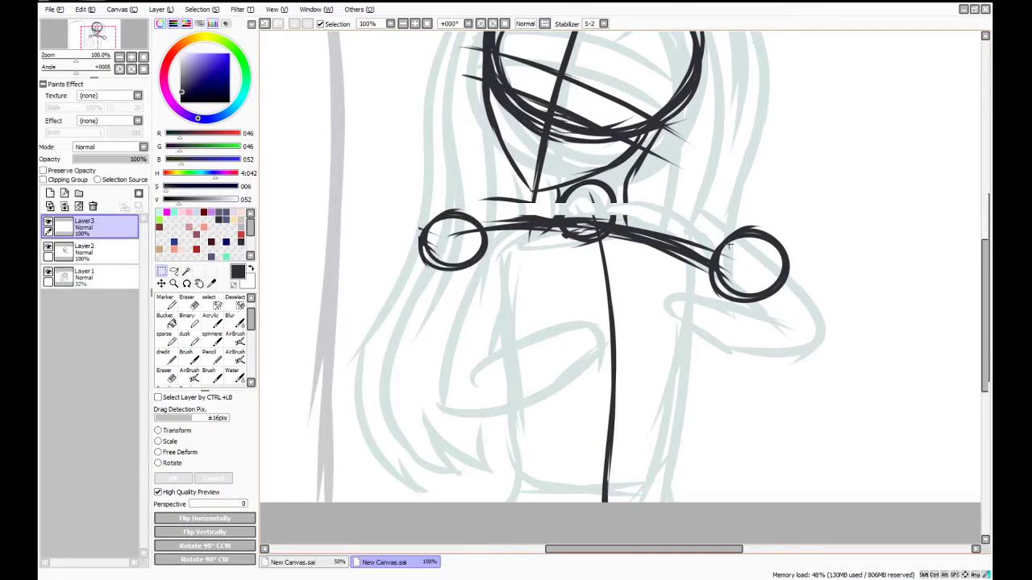
Merge the pasted circle's layer down into Layer2 and clear the selection around the right shoulder circle
{"action": "left_click_drag", "start_coordinate": [706, 204], "coordinate": [804, 337]}
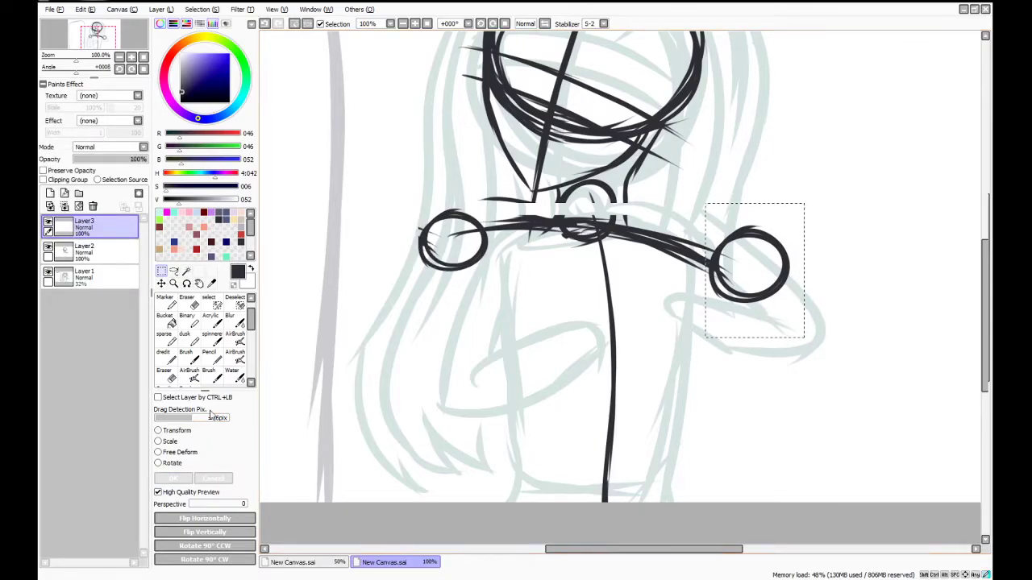
{"action": "left_click", "coordinate": [65, 207]}
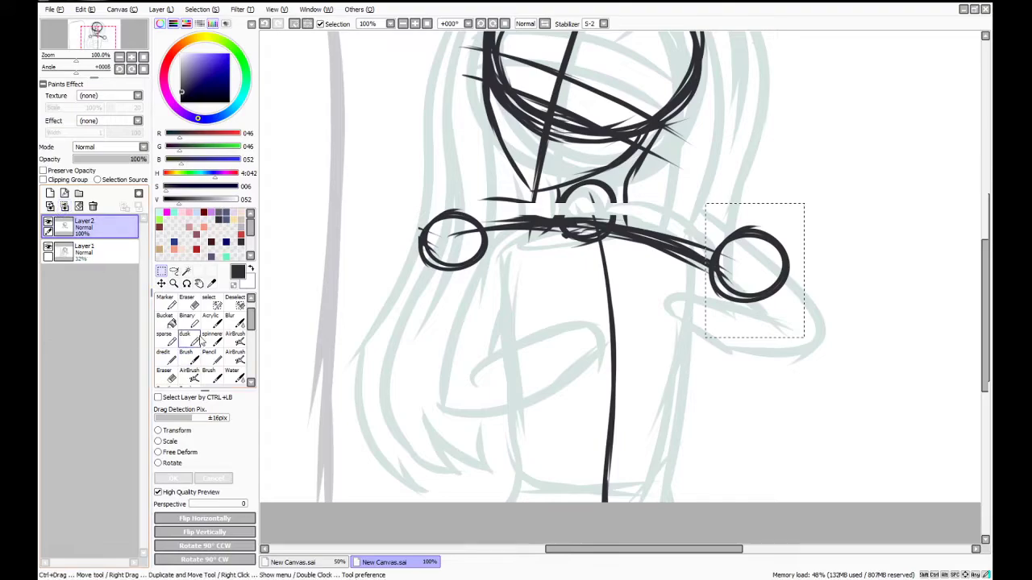
{"action": "left_click", "coordinate": [210, 356]}
{"action": "left_click", "coordinate": [186, 357]}
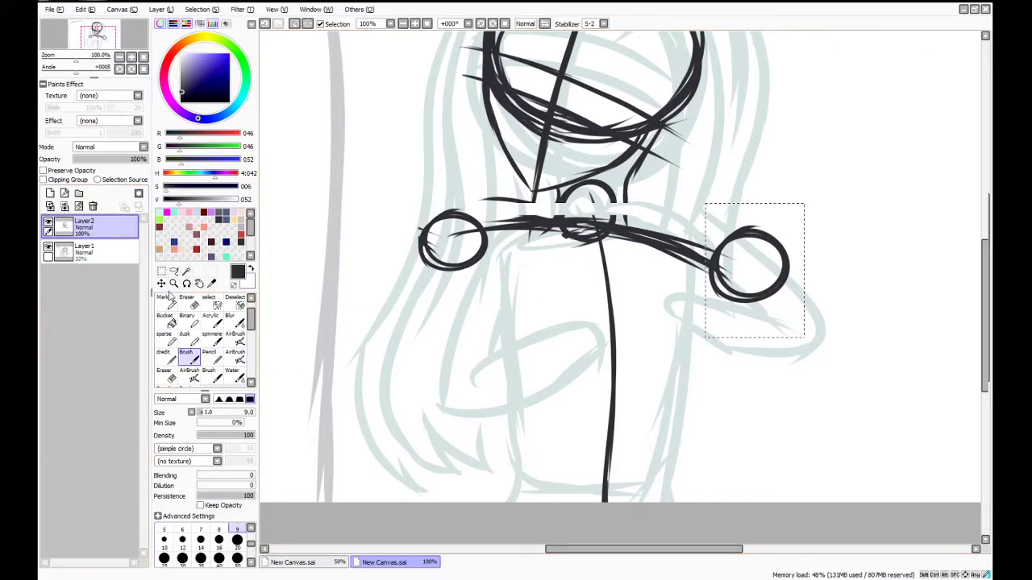
{"action": "key", "text": "m"}
{"action": "key", "text": "ctrl+d"}
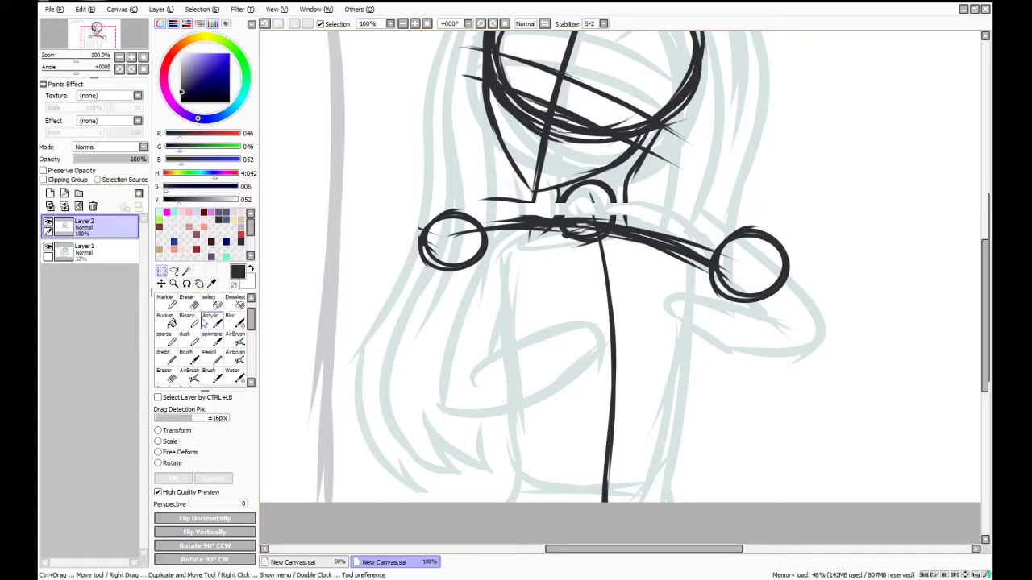
Draw a short slanted waist line near the canvas's lower edge and the torso's left side down to it from the left shoulder circle
{"action": "left_click", "coordinate": [234, 377]}
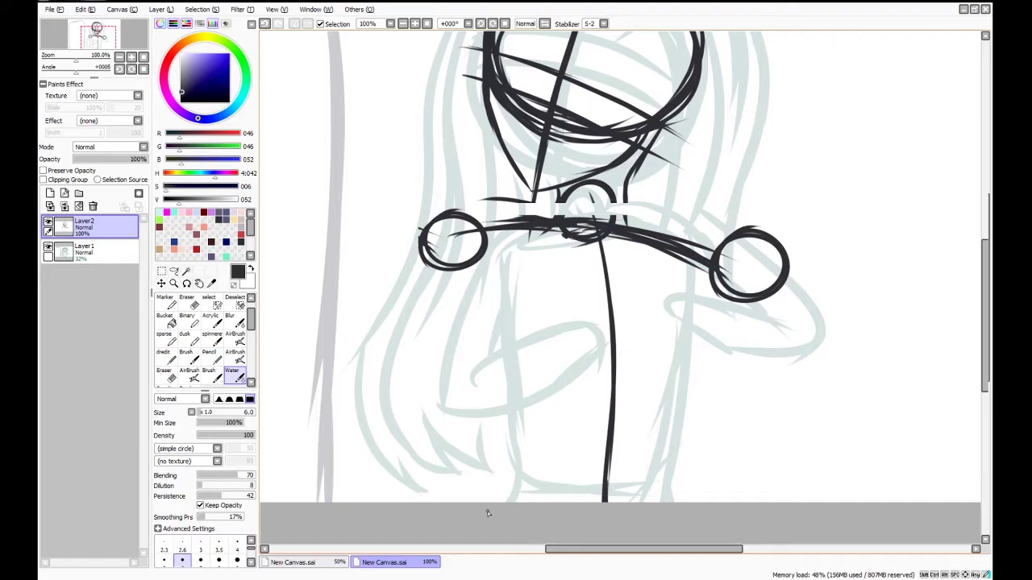
{"action": "mouse_move", "coordinate": [475, 488]}
{"action": "left_mouse_down"}
{"action": "mouse_move", "coordinate": [507, 498]}
{"action": "mouse_move", "coordinate": [473, 486]}
{"action": "mouse_move", "coordinate": [577, 508]}
{"action": "left_mouse_up"}
{"action": "key", "text": "b"}
{"action": "left_click_drag", "start_coordinate": [464, 268], "coordinate": [466, 308]}
{"action": "left_click_drag", "start_coordinate": [469, 266], "coordinate": [475, 415]}
{"action": "left_click_drag", "start_coordinate": [469, 288], "coordinate": [483, 475]}
{"action": "left_click_drag", "start_coordinate": [471, 408], "coordinate": [478, 469]}
{"action": "mouse_move", "coordinate": [474, 379]}
{"action": "left_mouse_down"}
{"action": "mouse_move", "coordinate": [482, 490]}
{"action": "mouse_move", "coordinate": [476, 481]}
{"action": "left_mouse_up"}
{"action": "left_click_drag", "start_coordinate": [469, 304], "coordinate": [472, 379]}
{"action": "left_click_drag", "start_coordinate": [466, 264], "coordinate": [473, 352]}
Thicken the torso's left side with extra Pencil strokes starting inside the left shoulder circle
{"action": "left_click", "coordinate": [211, 357]}
{"action": "left_click_drag", "start_coordinate": [476, 233], "coordinate": [463, 287]}
{"action": "left_click_drag", "start_coordinate": [464, 269], "coordinate": [467, 369]}
{"action": "left_click_drag", "start_coordinate": [469, 415], "coordinate": [474, 438]}
Draw the torso's right side with overlapping Pencil strokes, tapering inward from the right shoulder circle to the canvas's lower edge
{"action": "left_click_drag", "start_coordinate": [717, 292], "coordinate": [707, 359]}
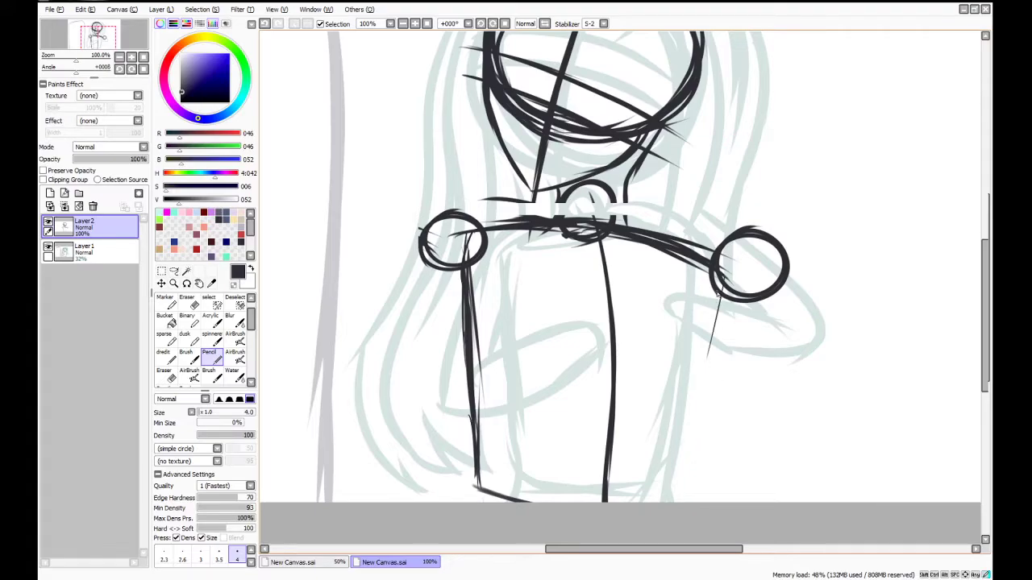
{"action": "left_click_drag", "start_coordinate": [722, 296], "coordinate": [690, 418]}
{"action": "left_click_drag", "start_coordinate": [722, 317], "coordinate": [674, 472]}
{"action": "left_click_drag", "start_coordinate": [713, 369], "coordinate": [674, 488]}
{"action": "left_click_drag", "start_coordinate": [691, 432], "coordinate": [674, 482]}
{"action": "left_click_drag", "start_coordinate": [724, 324], "coordinate": [682, 456]}
{"action": "left_click_drag", "start_coordinate": [709, 379], "coordinate": [698, 418]}
{"action": "left_click_drag", "start_coordinate": [728, 319], "coordinate": [708, 393]}
{"action": "left_click_drag", "start_coordinate": [732, 271], "coordinate": [688, 459]}
{"action": "left_click_drag", "start_coordinate": [707, 400], "coordinate": [665, 491]}
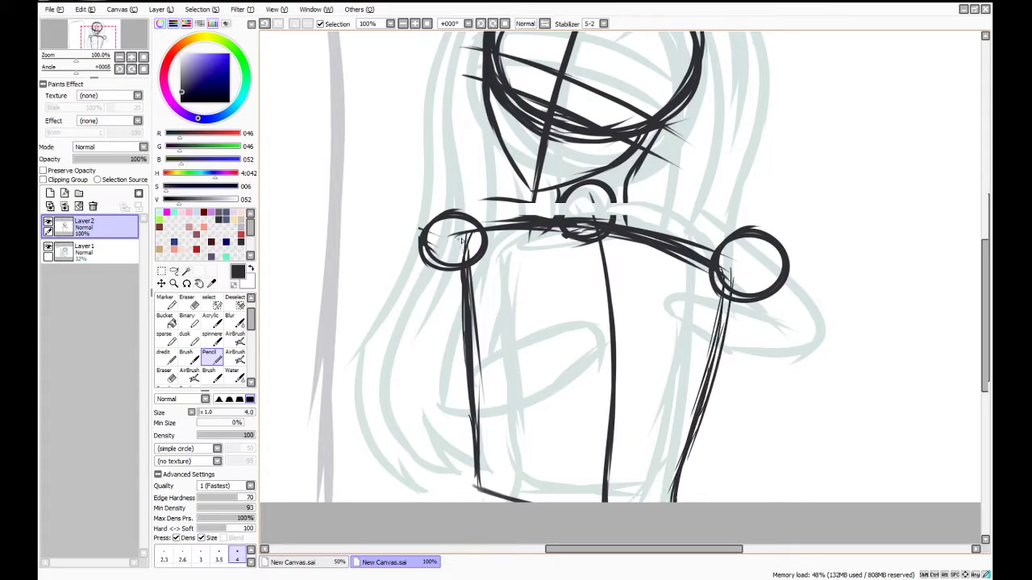
Add loose Pencil arcs around the left shoulder circle to make it larger, undoing the excess strokes
{"action": "mouse_move", "coordinate": [463, 229]}
{"action": "left_mouse_down"}
{"action": "mouse_move", "coordinate": [429, 219]}
{"action": "mouse_move", "coordinate": [420, 269]}
{"action": "mouse_move", "coordinate": [460, 289]}
{"action": "mouse_move", "coordinate": [432, 269]}
{"action": "mouse_move", "coordinate": [412, 274]}
{"action": "mouse_move", "coordinate": [422, 216]}
{"action": "mouse_move", "coordinate": [413, 264]}
{"action": "left_mouse_up"}
{"action": "key", "text": "ctrl+z"}
{"action": "key", "text": "ctrl+z"}
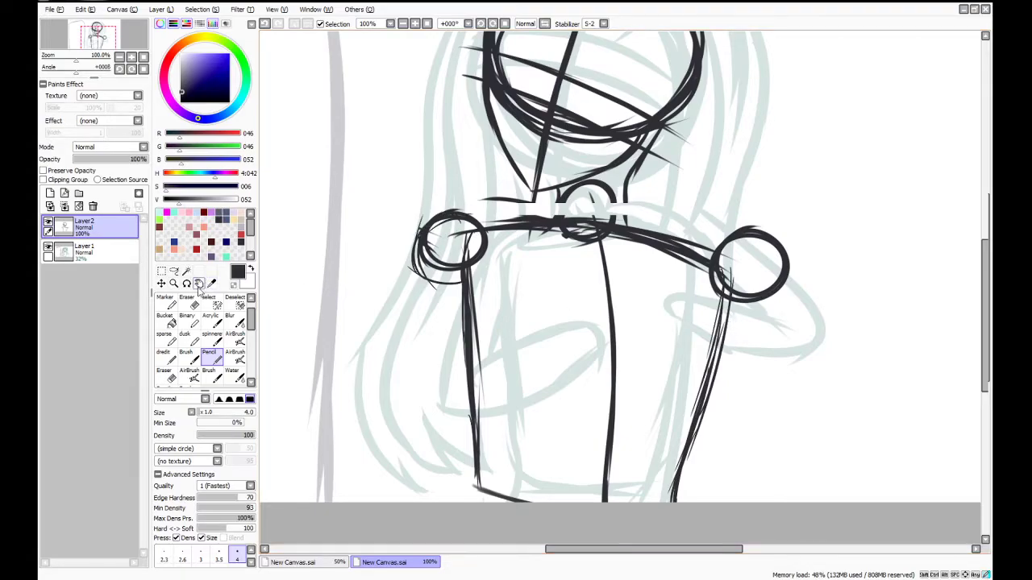
Select the right shoulder circle, move it slightly down and clear the selection
{"action": "left_click", "coordinate": [162, 271]}
{"action": "left_click_drag", "start_coordinate": [700, 213], "coordinate": [810, 322]}
{"action": "left_click_drag", "start_coordinate": [758, 248], "coordinate": [755, 270]}
{"action": "key", "text": "ctrl+d"}
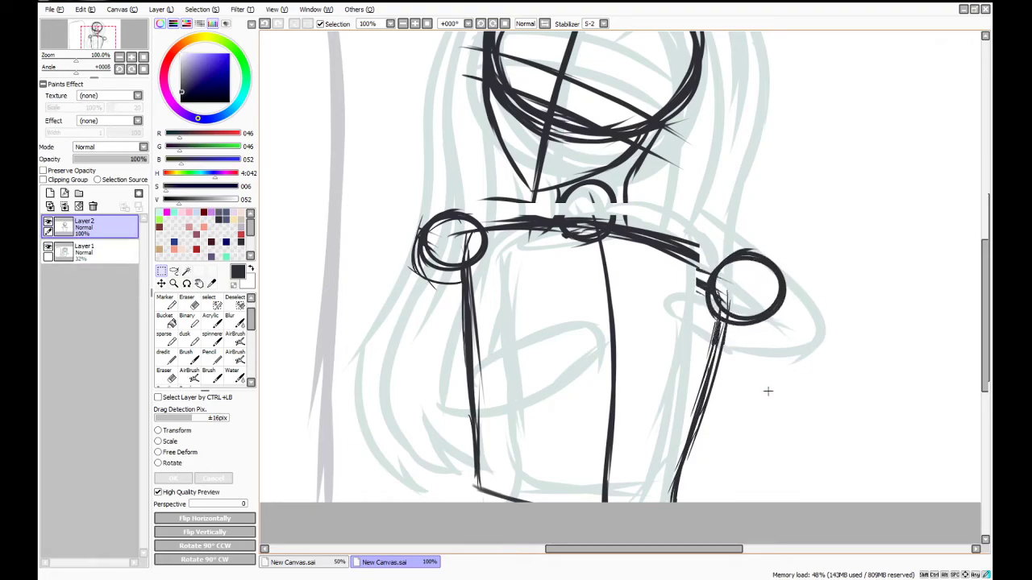
Redraw the right shoulder circle with Pencil loops that join it to the shoulder line, and extend the neck's right side down to the shoulder
{"action": "left_click", "coordinate": [185, 354]}
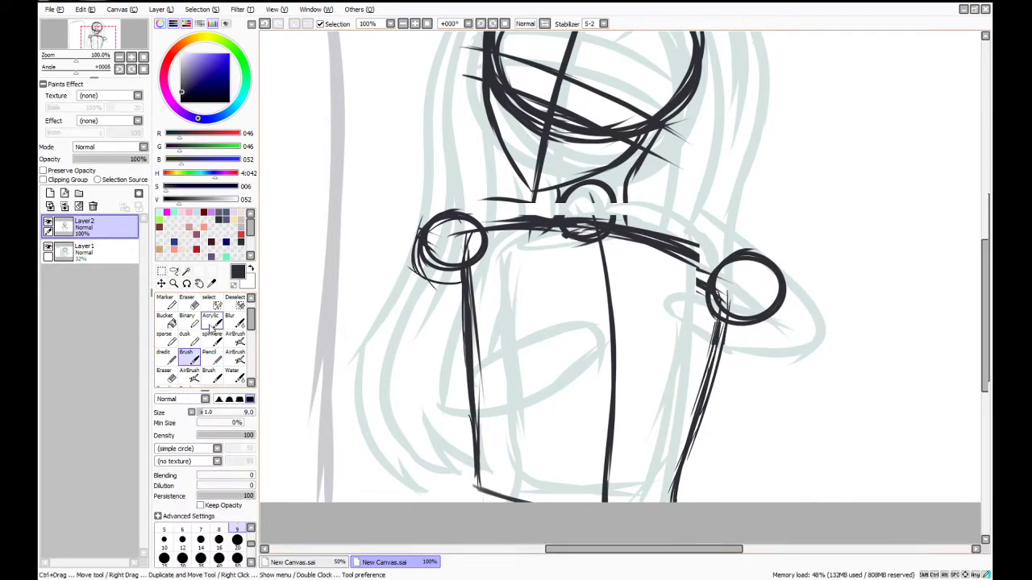
{"action": "left_click", "coordinate": [212, 357]}
{"action": "mouse_move", "coordinate": [704, 302]}
{"action": "left_mouse_down"}
{"action": "mouse_move", "coordinate": [785, 308]}
{"action": "mouse_move", "coordinate": [753, 325]}
{"action": "mouse_move", "coordinate": [772, 299]}
{"action": "mouse_move", "coordinate": [709, 274]}
{"action": "mouse_move", "coordinate": [778, 269]}
{"action": "left_mouse_up"}
{"action": "key", "text": "ctrl+z"}
{"action": "key", "text": "ctrl+z"}
{"action": "mouse_move", "coordinate": [698, 285]}
{"action": "left_mouse_down"}
{"action": "mouse_move", "coordinate": [750, 321]}
{"action": "mouse_move", "coordinate": [702, 274]}
{"action": "mouse_move", "coordinate": [766, 311]}
{"action": "left_mouse_up"}
{"action": "mouse_move", "coordinate": [626, 199]}
{"action": "left_mouse_down"}
{"action": "mouse_move", "coordinate": [645, 230]}
{"action": "mouse_move", "coordinate": [637, 226]}
{"action": "left_mouse_up"}
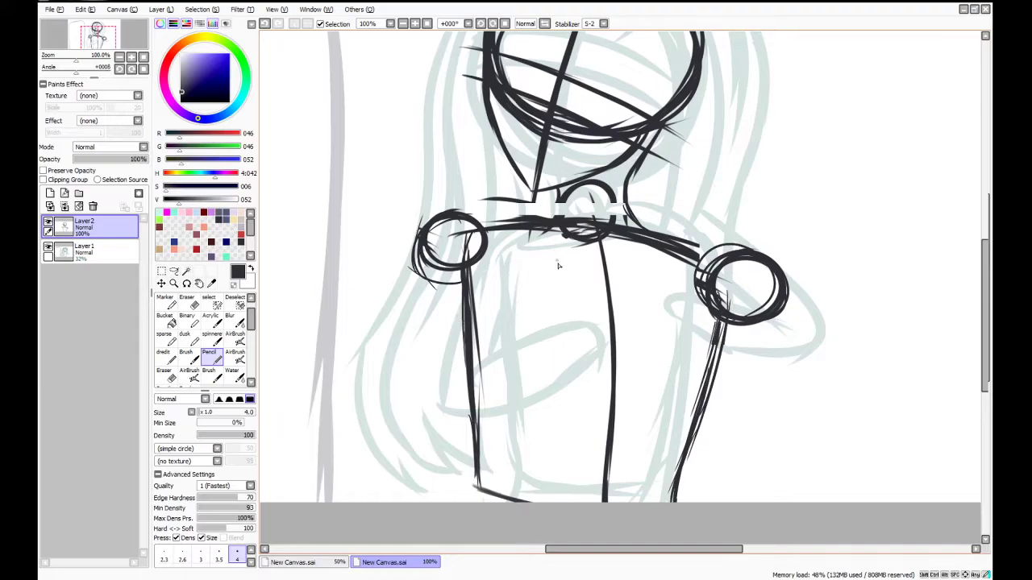
Fade Layer2 to 48% opacity and add a new layer above it
{"action": "left_click", "coordinate": [191, 360]}
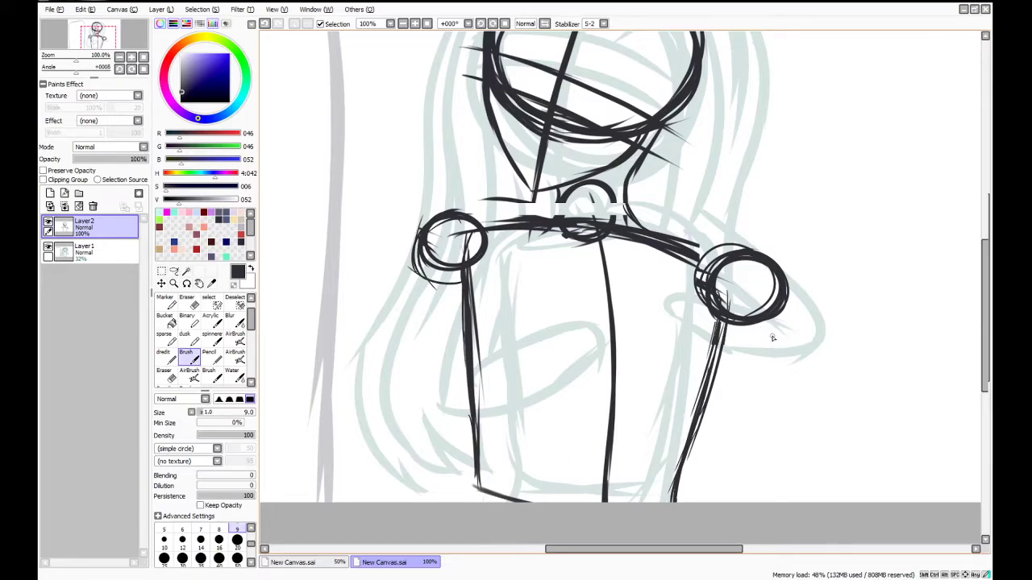
{"action": "scroll", "coordinate": [827, 322], "scroll_direction": "down", "scroll_amount": 1}
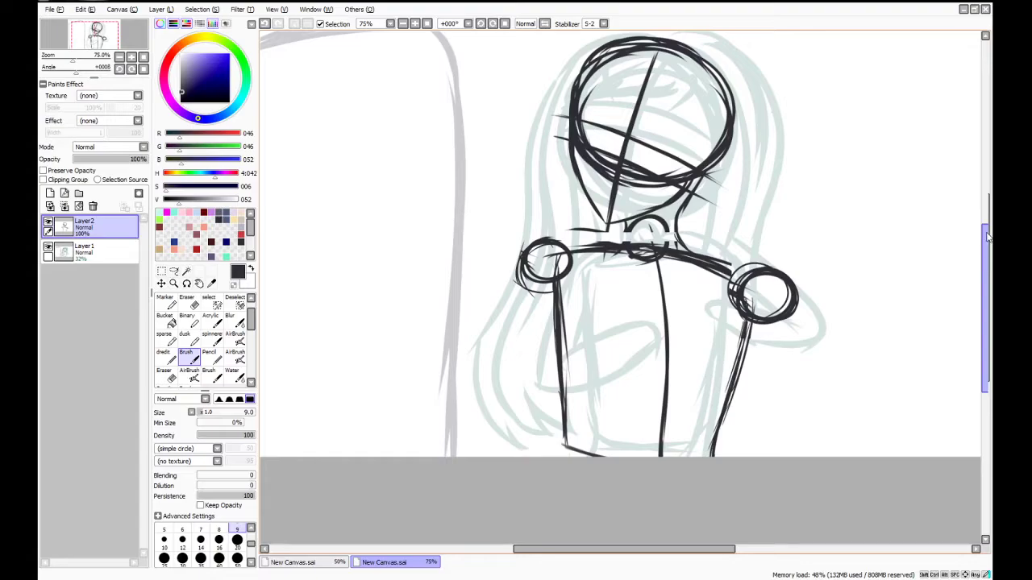
{"action": "scroll", "coordinate": [987, 238], "scroll_direction": "up", "scroll_amount": 1}
{"action": "scroll", "coordinate": [713, 159], "scroll_direction": "up", "scroll_amount": 2}
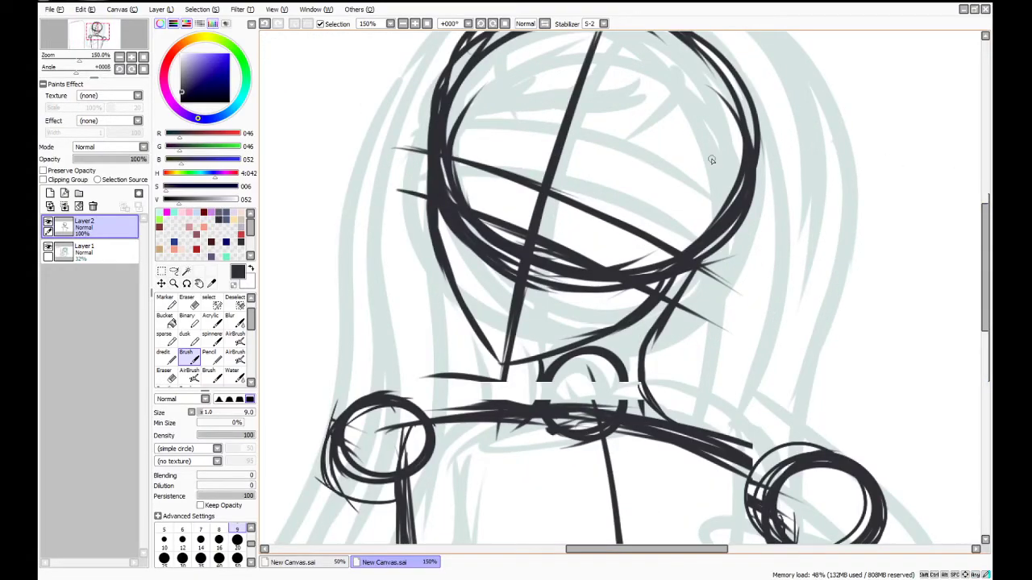
{"action": "left_click_drag", "start_coordinate": [126, 161], "coordinate": [114, 161]}
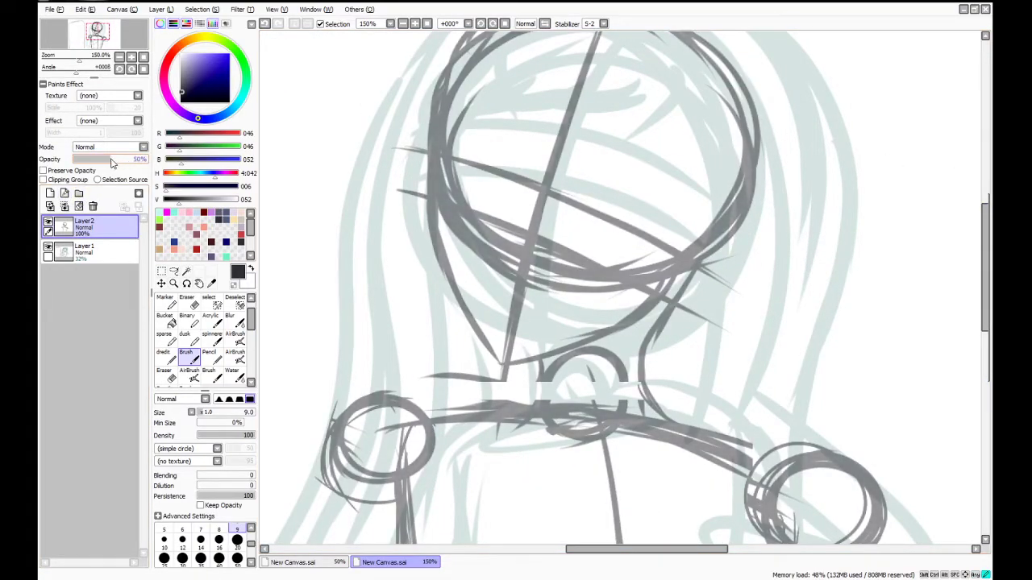
{"action": "left_click", "coordinate": [50, 193]}
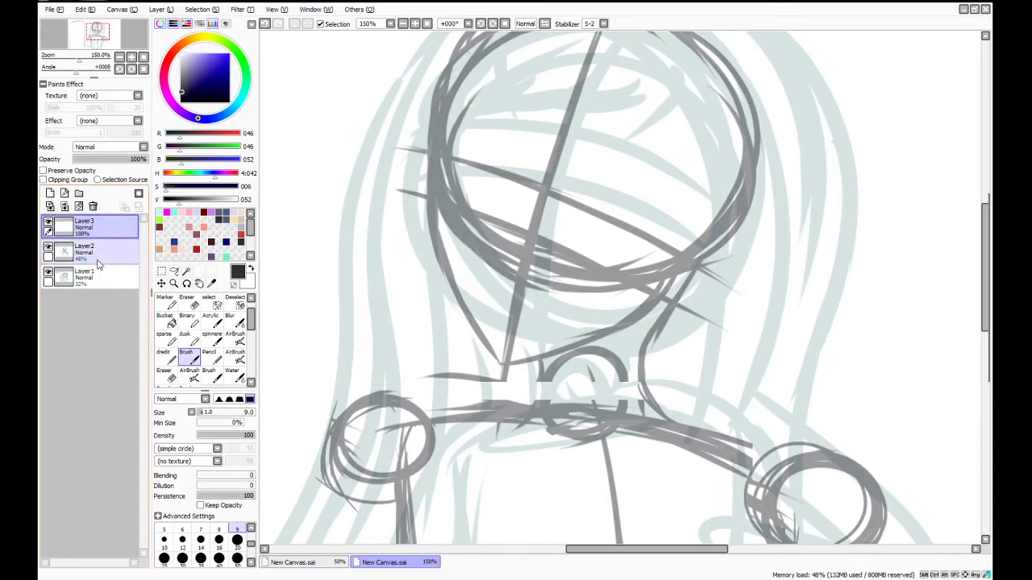
Draw the left contour of the face from the temple down to the chin with the Water brush at size 5
{"action": "left_click", "coordinate": [209, 355]}
{"action": "left_click", "coordinate": [233, 375]}
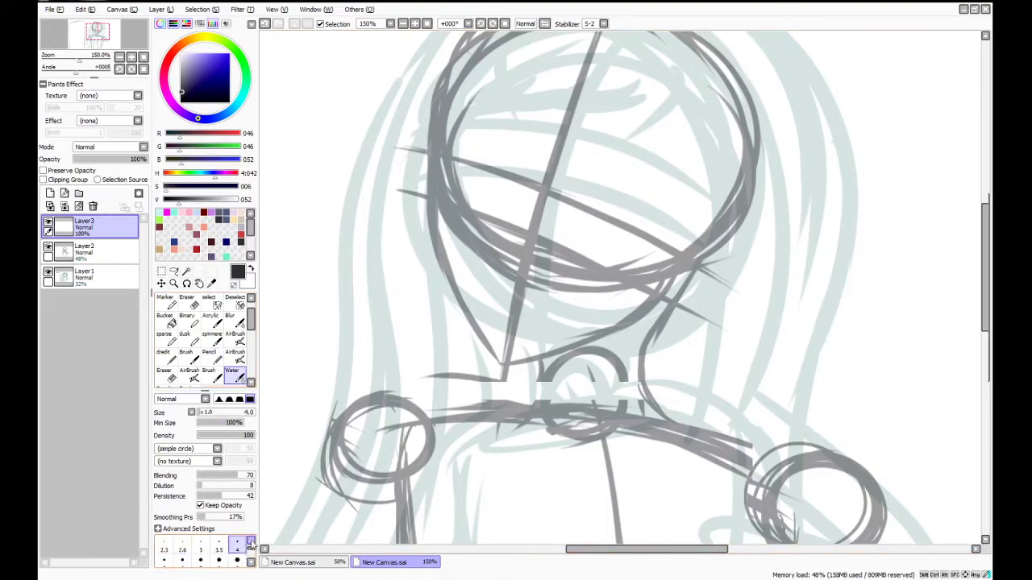
{"action": "left_click", "coordinate": [164, 560]}
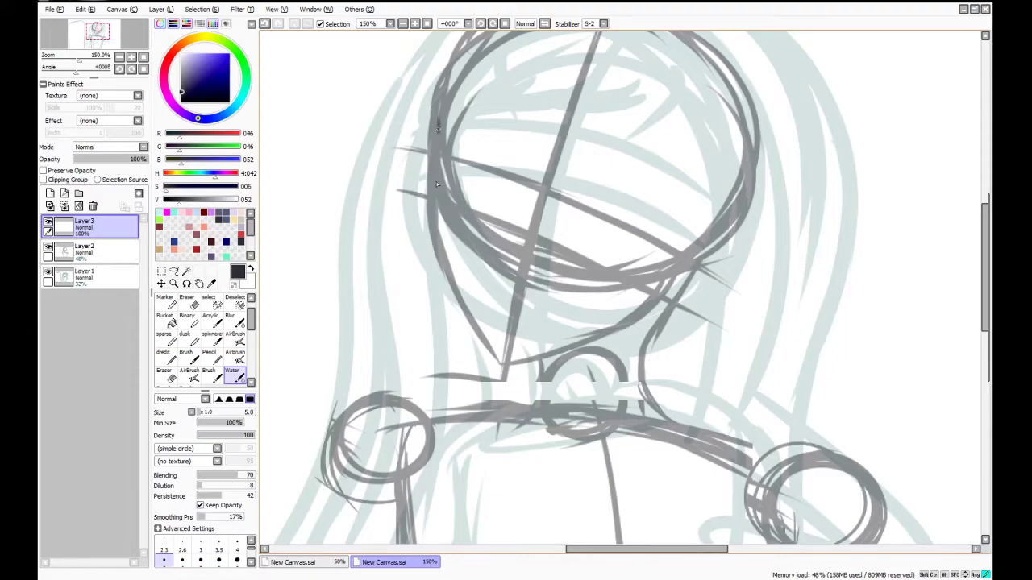
{"action": "left_click_drag", "start_coordinate": [439, 121], "coordinate": [444, 280]}
{"action": "key", "text": "ctrl+z"}
{"action": "key", "text": "ctrl+z"}
{"action": "mouse_move", "coordinate": [436, 187]}
{"action": "left_mouse_down"}
{"action": "mouse_move", "coordinate": [441, 254]}
{"action": "mouse_move", "coordinate": [505, 369]}
{"action": "left_mouse_up"}
{"action": "left_click_drag", "start_coordinate": [495, 359], "coordinate": [502, 363]}
{"action": "key", "text": "ctrl+z"}
{"action": "left_click_drag", "start_coordinate": [456, 279], "coordinate": [472, 318]}
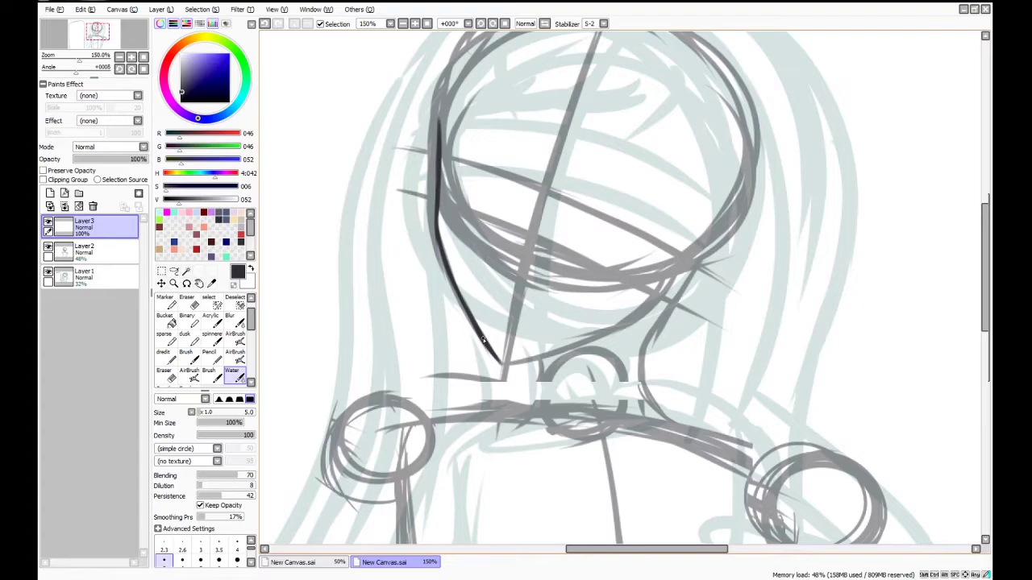
Draw the jawline from the pointed chin up to the right, ending in a curved ear outline
{"action": "left_click_drag", "start_coordinate": [500, 363], "coordinate": [551, 353]}
{"action": "mouse_move", "coordinate": [506, 362]}
{"action": "left_mouse_down"}
{"action": "mouse_move", "coordinate": [597, 348]}
{"action": "mouse_move", "coordinate": [500, 363]}
{"action": "mouse_move", "coordinate": [584, 348]}
{"action": "left_mouse_up"}
{"action": "key", "text": "ctrl+z"}
{"action": "key", "text": "ctrl+z"}
{"action": "key", "text": "ctrl+z"}
{"action": "mouse_move", "coordinate": [500, 363]}
{"action": "left_mouse_down"}
{"action": "mouse_move", "coordinate": [591, 341]}
{"action": "mouse_move", "coordinate": [635, 317]}
{"action": "mouse_move", "coordinate": [626, 328]}
{"action": "mouse_move", "coordinate": [651, 299]}
{"action": "mouse_move", "coordinate": [633, 331]}
{"action": "mouse_move", "coordinate": [606, 337]}
{"action": "mouse_move", "coordinate": [664, 285]}
{"action": "left_mouse_up"}
{"action": "key", "text": "ctrl+z"}
{"action": "mouse_move", "coordinate": [681, 208]}
{"action": "left_mouse_down"}
{"action": "mouse_move", "coordinate": [700, 203]}
{"action": "mouse_move", "coordinate": [714, 229]}
{"action": "mouse_move", "coordinate": [713, 260]}
{"action": "mouse_move", "coordinate": [657, 306]}
{"action": "mouse_move", "coordinate": [654, 291]}
{"action": "left_mouse_up"}
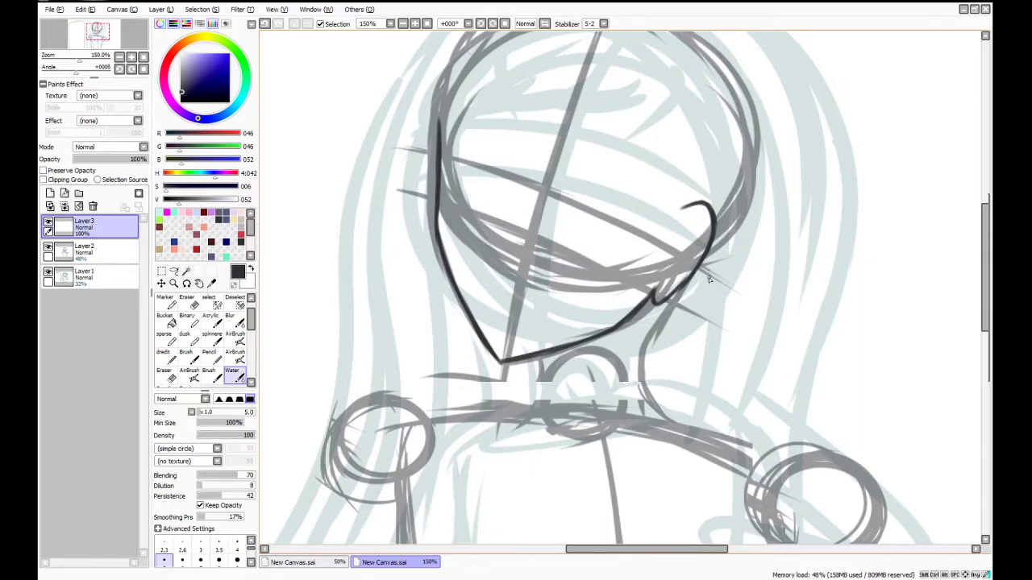
Draw the left and right sides of the neck, curving outward from the jaw into the shoulders
{"action": "mouse_move", "coordinate": [539, 360]}
{"action": "left_mouse_down"}
{"action": "mouse_move", "coordinate": [531, 404]}
{"action": "mouse_move", "coordinate": [538, 375]}
{"action": "mouse_move", "coordinate": [530, 404]}
{"action": "mouse_move", "coordinate": [538, 396]}
{"action": "mouse_move", "coordinate": [505, 408]}
{"action": "left_mouse_up"}
{"action": "mouse_move", "coordinate": [672, 304]}
{"action": "left_mouse_down"}
{"action": "mouse_move", "coordinate": [646, 346]}
{"action": "mouse_move", "coordinate": [656, 328]}
{"action": "mouse_move", "coordinate": [649, 379]}
{"action": "mouse_move", "coordinate": [652, 334]}
{"action": "mouse_move", "coordinate": [652, 399]}
{"action": "mouse_move", "coordinate": [671, 421]}
{"action": "left_mouse_up"}
{"action": "left_click_drag", "start_coordinate": [655, 366], "coordinate": [651, 395]}
{"action": "mouse_move", "coordinate": [653, 334]}
{"action": "left_mouse_down"}
{"action": "mouse_move", "coordinate": [650, 403]}
{"action": "mouse_move", "coordinate": [671, 416]}
{"action": "left_mouse_up"}
Draw a nearly horizontal line from the middle of the upper chest to the top of the right shoulder circle, redoing the first attempt
{"action": "left_click_drag", "start_coordinate": [986, 264], "coordinate": [986, 308]}
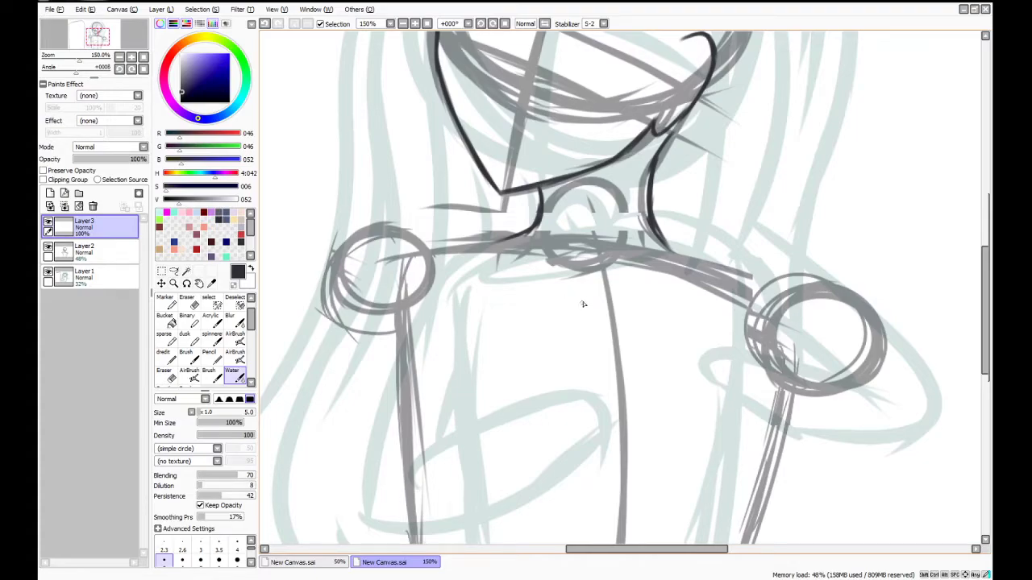
{"action": "mouse_move", "coordinate": [570, 300]}
{"action": "left_mouse_down"}
{"action": "mouse_move", "coordinate": [741, 278]}
{"action": "mouse_move", "coordinate": [824, 289]}
{"action": "left_mouse_up"}
{"action": "key", "text": "ctrl+z"}
{"action": "key", "text": "ctrl+z"}
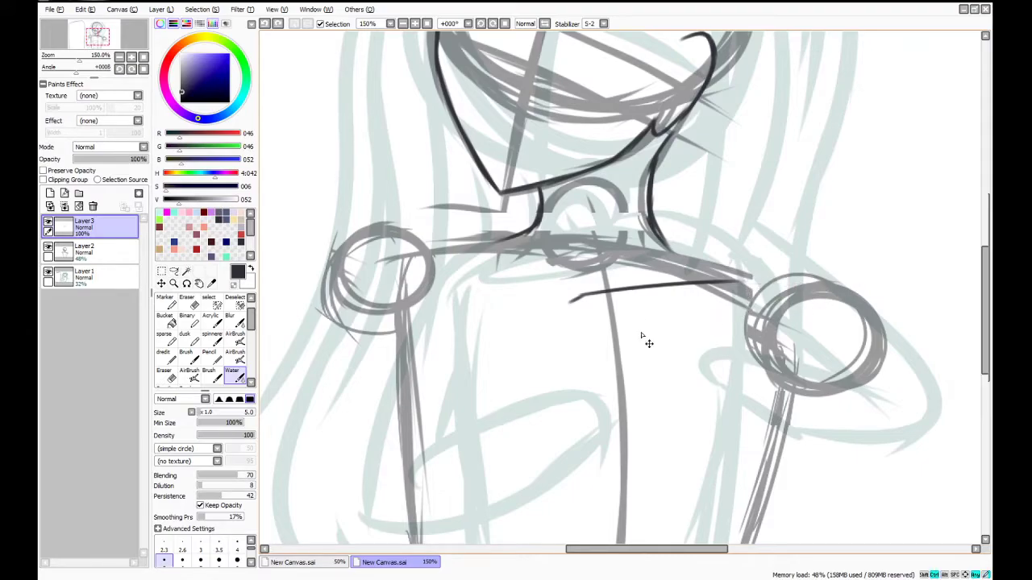
{"action": "left_click_drag", "start_coordinate": [571, 299], "coordinate": [676, 293]}
{"action": "mouse_move", "coordinate": [791, 296]}
{"action": "left_mouse_down"}
{"action": "mouse_move", "coordinate": [838, 294]}
{"action": "mouse_move", "coordinate": [820, 330]}
{"action": "left_mouse_up"}
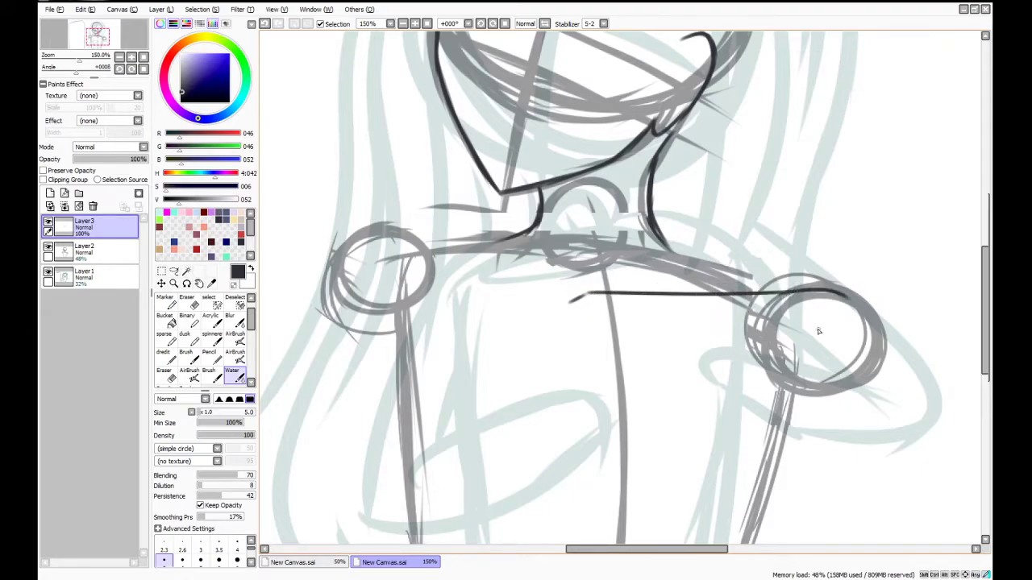
Extend the neck lines out to both shoulders and draw the left collarbone from the chest centre to the left shoulder circle
{"action": "mouse_move", "coordinate": [655, 222]}
{"action": "left_mouse_down"}
{"action": "mouse_move", "coordinate": [692, 258]}
{"action": "mouse_move", "coordinate": [660, 233]}
{"action": "mouse_move", "coordinate": [716, 272]}
{"action": "mouse_move", "coordinate": [694, 255]}
{"action": "mouse_move", "coordinate": [766, 288]}
{"action": "left_mouse_up"}
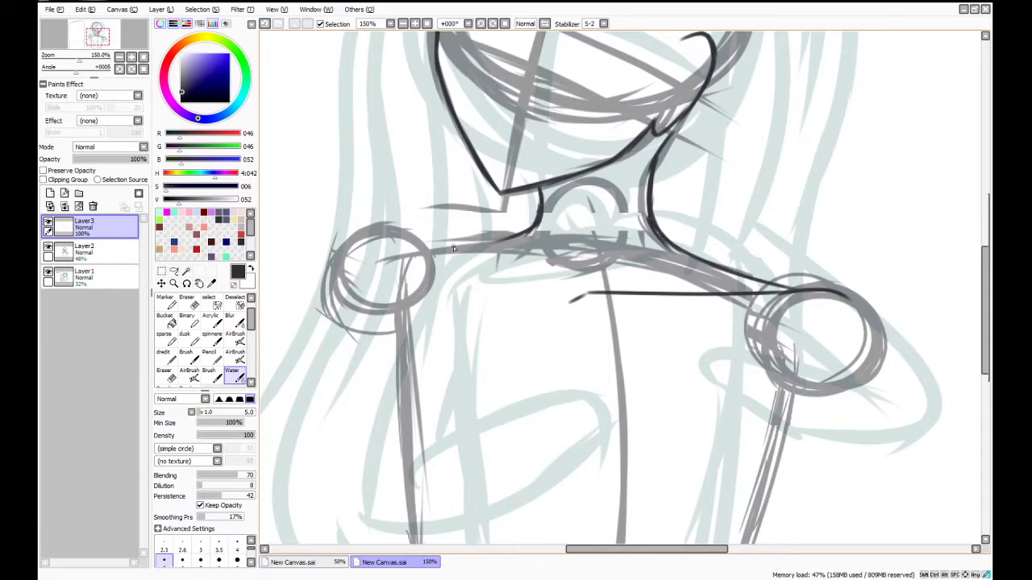
{"action": "mouse_move", "coordinate": [524, 237]}
{"action": "left_mouse_down"}
{"action": "mouse_move", "coordinate": [447, 241]}
{"action": "mouse_move", "coordinate": [463, 247]}
{"action": "mouse_move", "coordinate": [473, 244]}
{"action": "mouse_move", "coordinate": [411, 227]}
{"action": "left_mouse_up"}
{"action": "key", "text": "ctrl+z"}
{"action": "left_click_drag", "start_coordinate": [474, 241], "coordinate": [408, 226]}
{"action": "mouse_move", "coordinate": [558, 302]}
{"action": "left_mouse_down"}
{"action": "mouse_move", "coordinate": [553, 289]}
{"action": "mouse_move", "coordinate": [401, 222]}
{"action": "left_mouse_up"}
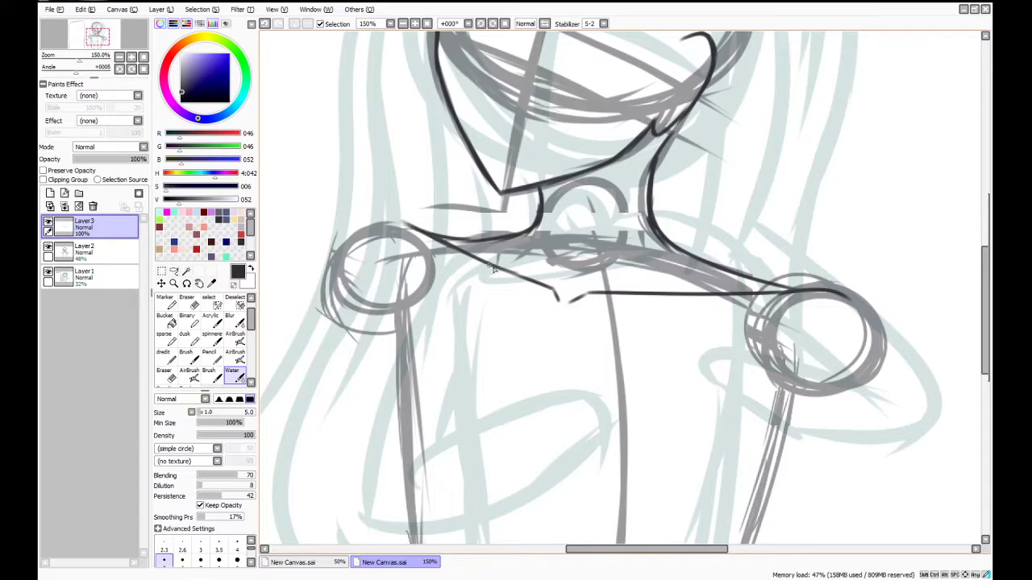
Draw two neck lines converging between the collarbones, redoing the first attempts to make the right one shorter
{"action": "left_click_drag", "start_coordinate": [554, 297], "coordinate": [542, 268]}
{"action": "mouse_move", "coordinate": [579, 303]}
{"action": "left_mouse_down"}
{"action": "mouse_move", "coordinate": [630, 237]}
{"action": "mouse_move", "coordinate": [628, 212]}
{"action": "left_mouse_up"}
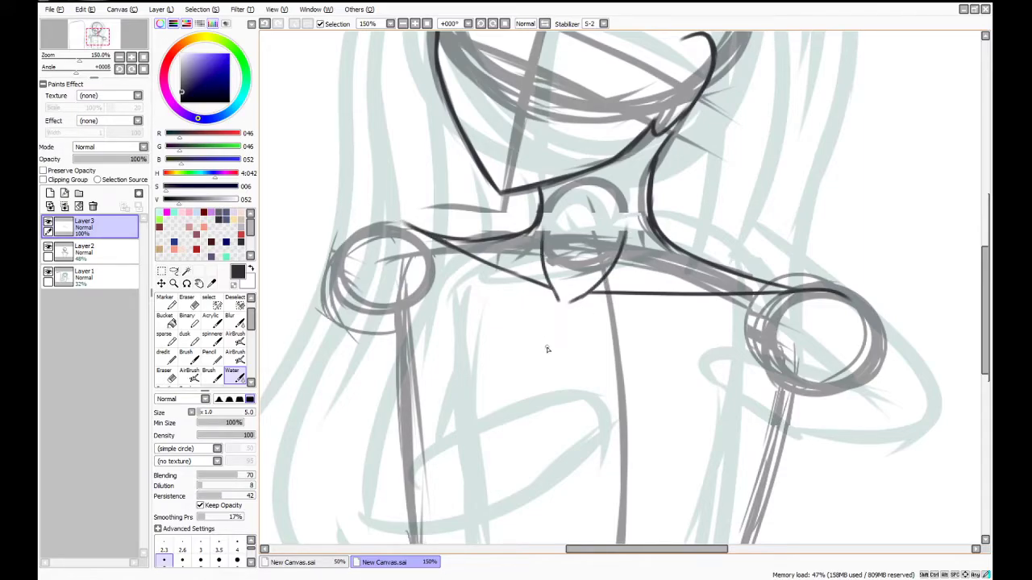
{"action": "key", "text": "ctrl+z"}
{"action": "key", "text": "ctrl+z"}
{"action": "key", "text": "ctrl+y"}
{"action": "key", "text": "ctrl+z"}
{"action": "mouse_move", "coordinate": [558, 300]}
{"action": "left_mouse_down"}
{"action": "mouse_move", "coordinate": [570, 304]}
{"action": "mouse_move", "coordinate": [540, 232]}
{"action": "left_mouse_up"}
{"action": "left_click_drag", "start_coordinate": [581, 300], "coordinate": [613, 247]}
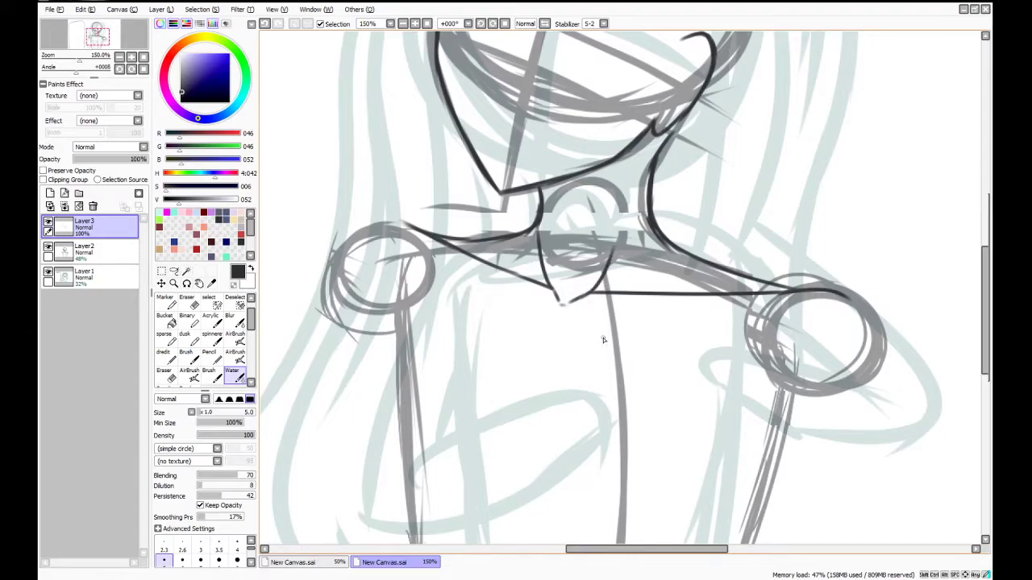
{"action": "scroll", "coordinate": [603, 340], "scroll_direction": "down", "scroll_amount": 2}
{"action": "scroll", "coordinate": [591, 441], "scroll_direction": "up", "scroll_amount": 2}
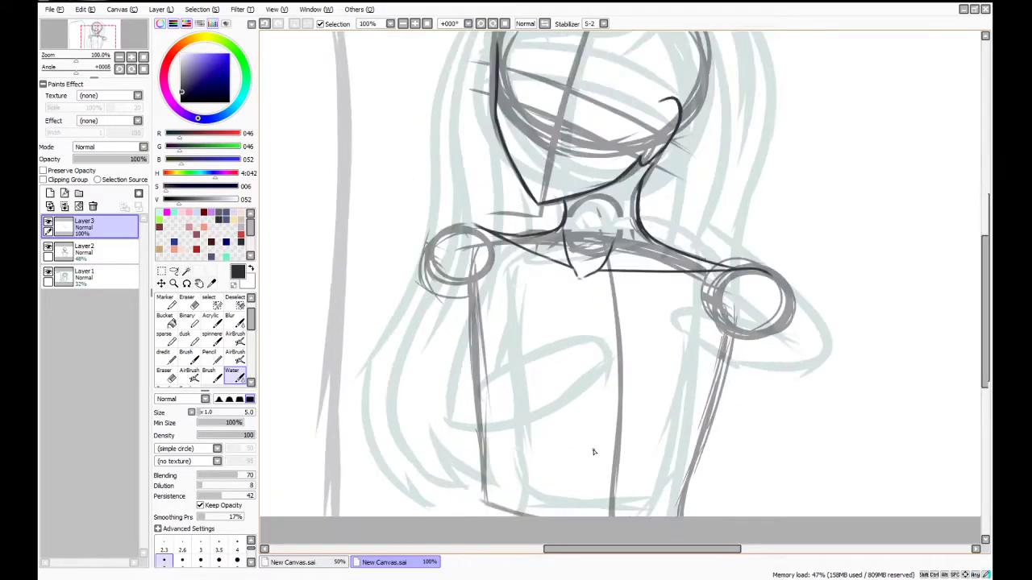
{"action": "mouse_move", "coordinate": [416, 185]}
{"action": "left_mouse_down"}
{"action": "mouse_move", "coordinate": [403, 300]}
{"action": "mouse_move", "coordinate": [402, 273]}
{"action": "mouse_move", "coordinate": [422, 337]}
{"action": "left_mouse_up"}
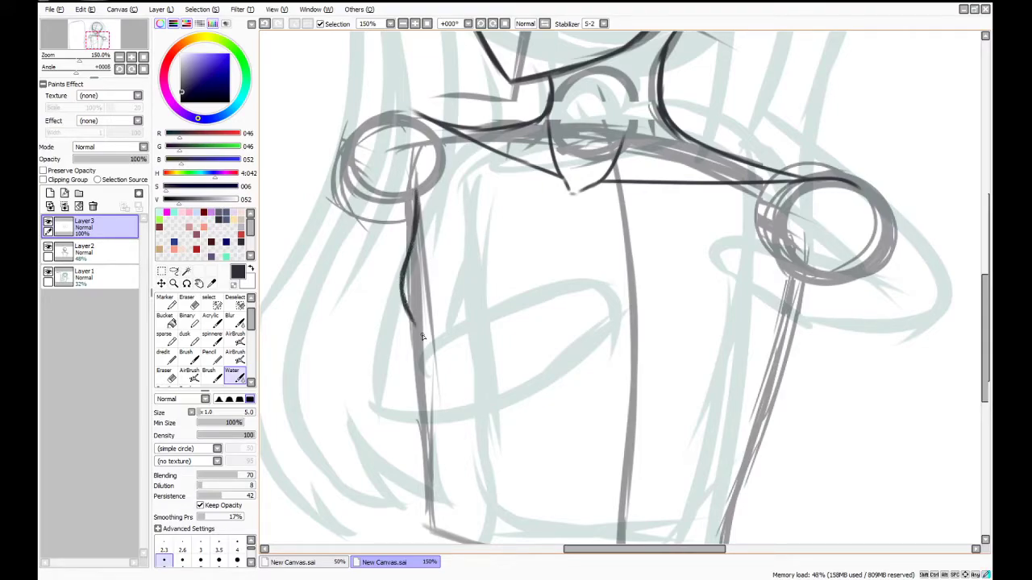
{"action": "key", "text": "ctrl+z"}
{"action": "key", "text": "ctrl+z"}
{"action": "key", "text": "ctrl+z"}
{"action": "key", "text": "ctrl+z"}
{"action": "key", "text": "ctrl+z"}
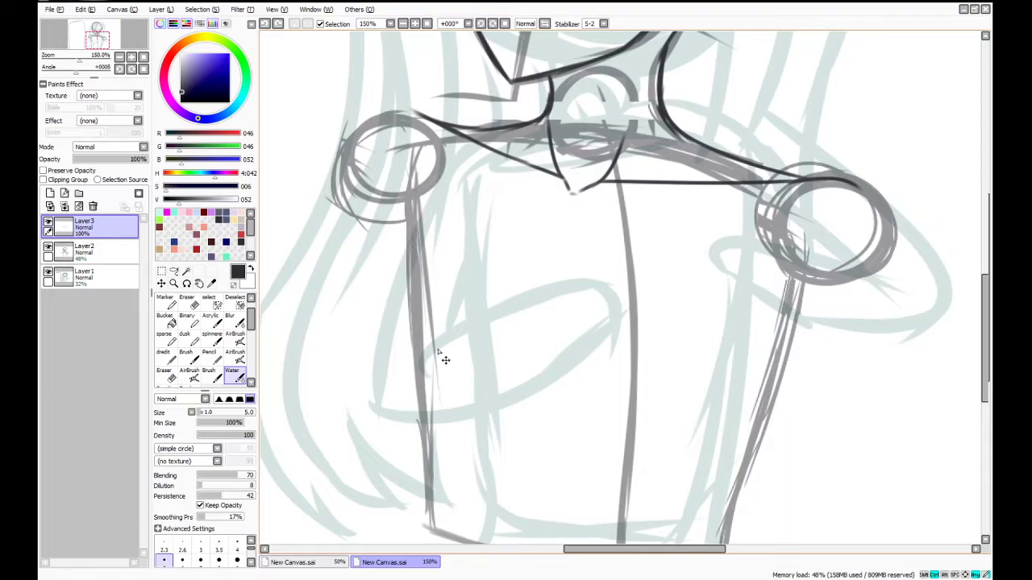
Draw a short, slightly sloping line on Layer2 left of the torso's centre line with the Brush at size 9
{"action": "left_click", "coordinate": [186, 355]}
{"action": "left_click", "coordinate": [89, 252]}
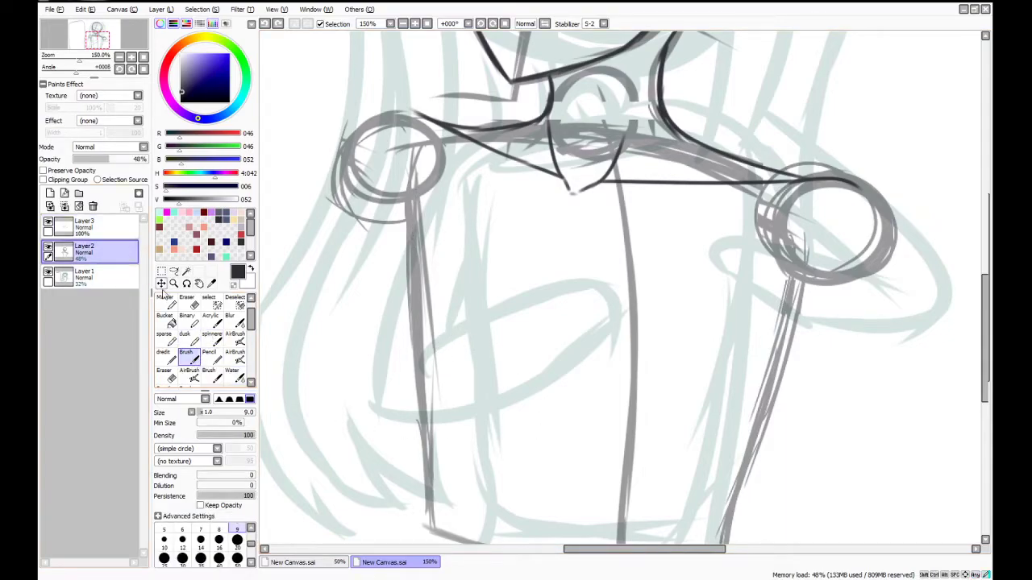
{"action": "left_click_drag", "start_coordinate": [501, 365], "coordinate": [566, 390]}
{"action": "key", "text": "ctrl+z"}
{"action": "left_click_drag", "start_coordinate": [498, 375], "coordinate": [586, 392]}
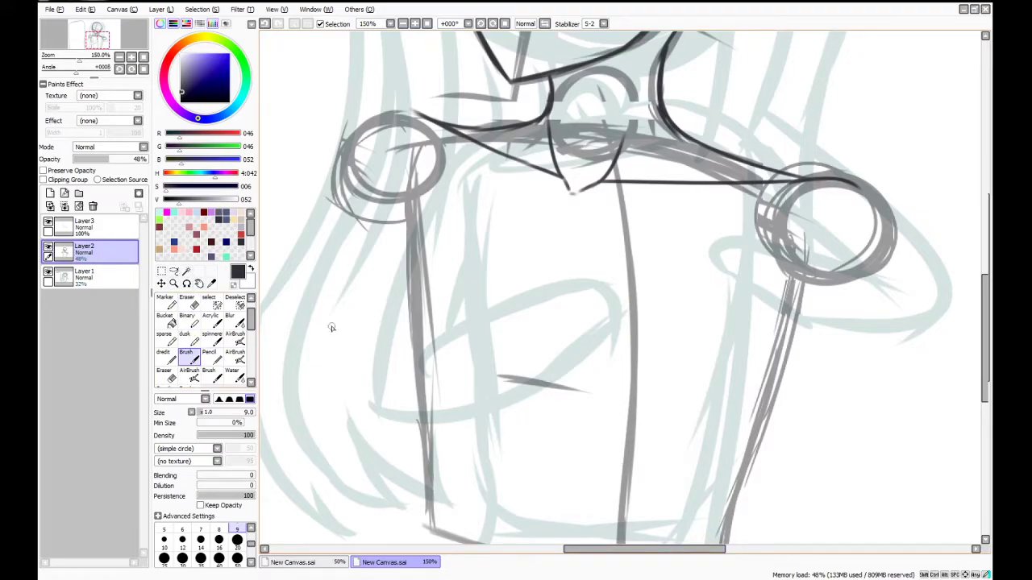
Draw the left torso contour from the shoulder circle down past the chest on Layer3 with the Water brush
{"action": "left_click", "coordinate": [211, 362]}
{"action": "left_click", "coordinate": [191, 362]}
{"action": "left_click", "coordinate": [209, 375]}
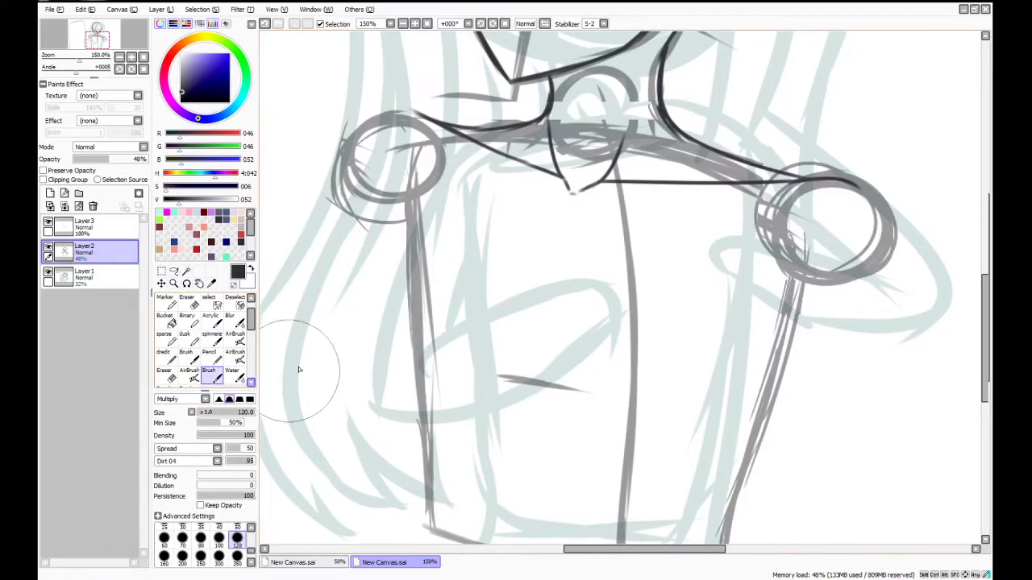
{"action": "left_click", "coordinate": [234, 376]}
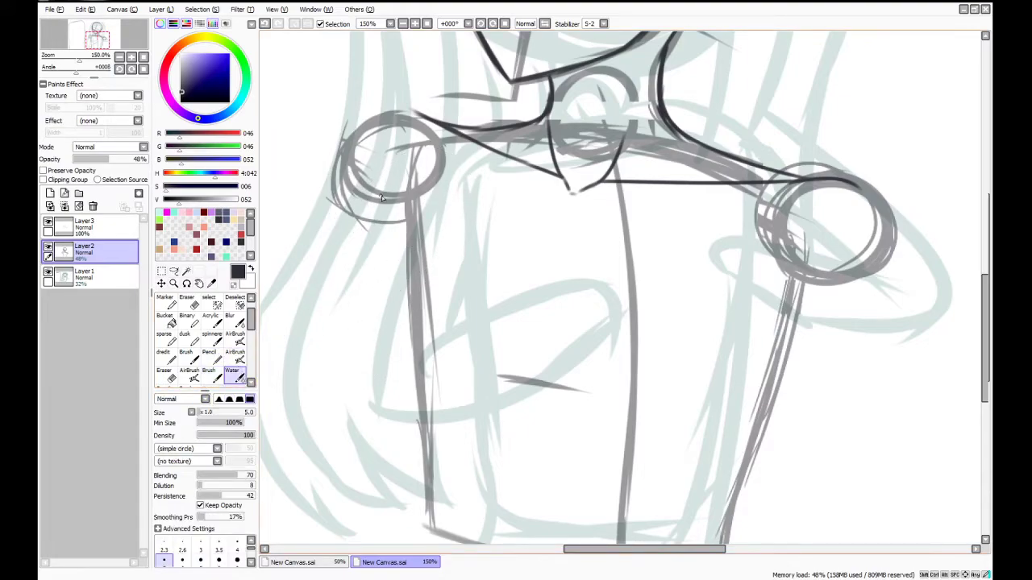
{"action": "left_click_drag", "start_coordinate": [405, 259], "coordinate": [394, 300]}
{"action": "key", "text": "ctrl+z"}
{"action": "left_click", "coordinate": [97, 228]}
{"action": "mouse_move", "coordinate": [414, 190]}
{"action": "left_mouse_down"}
{"action": "mouse_move", "coordinate": [399, 285]}
{"action": "mouse_move", "coordinate": [420, 372]}
{"action": "mouse_move", "coordinate": [404, 297]}
{"action": "left_mouse_up"}
{"action": "key", "text": "ctrl+z"}
{"action": "key", "text": "ctrl+z"}
{"action": "mouse_move", "coordinate": [405, 348]}
{"action": "left_mouse_down"}
{"action": "mouse_move", "coordinate": [412, 207]}
{"action": "mouse_move", "coordinate": [407, 269]}
{"action": "mouse_move", "coordinate": [409, 239]}
{"action": "left_mouse_up"}
Draw a short curve under the right side of the chest, redoing it until it is steeper
{"action": "scroll", "coordinate": [941, 283], "scroll_direction": "down", "scroll_amount": 3}
{"action": "mouse_move", "coordinate": [667, 295]}
{"action": "left_mouse_down"}
{"action": "mouse_move", "coordinate": [723, 256]}
{"action": "mouse_move", "coordinate": [730, 229]}
{"action": "mouse_move", "coordinate": [695, 285]}
{"action": "left_mouse_up"}
{"action": "key", "text": "ctrl+z"}
{"action": "key", "text": "ctrl+z"}
{"action": "key", "text": "ctrl+z"}
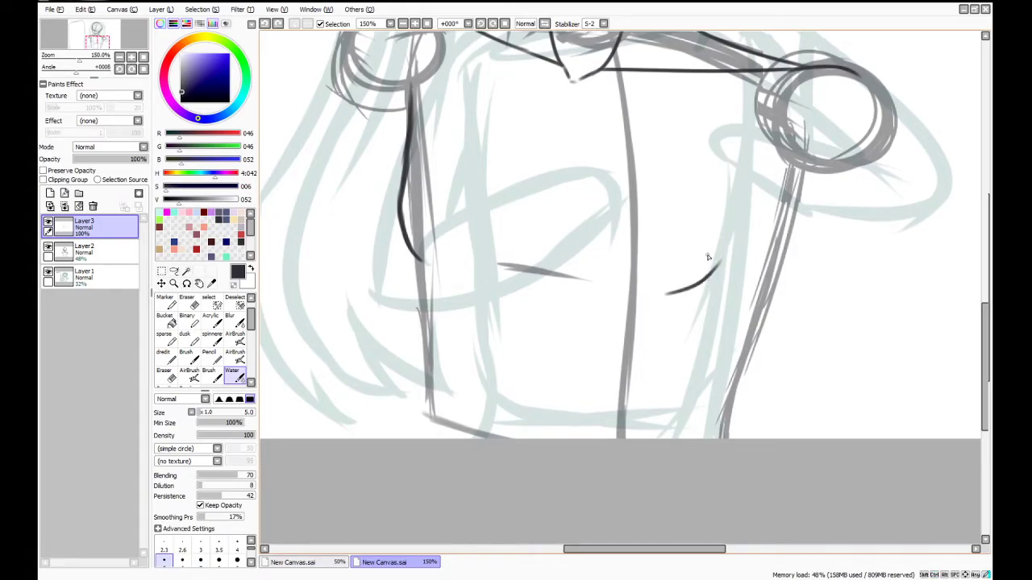
{"action": "left_click_drag", "start_coordinate": [723, 225], "coordinate": [676, 295]}
Continue the left torso contour from the chest down the waist to the canvas's lower edge, undoing the outward-flaring hip stroke
{"action": "left_click_drag", "start_coordinate": [420, 260], "coordinate": [433, 423]}
{"action": "mouse_move", "coordinate": [425, 379]}
{"action": "left_mouse_down"}
{"action": "mouse_move", "coordinate": [433, 423]}
{"action": "mouse_move", "coordinate": [414, 441]}
{"action": "left_mouse_up"}
{"action": "left_click_drag", "start_coordinate": [433, 401], "coordinate": [408, 440]}
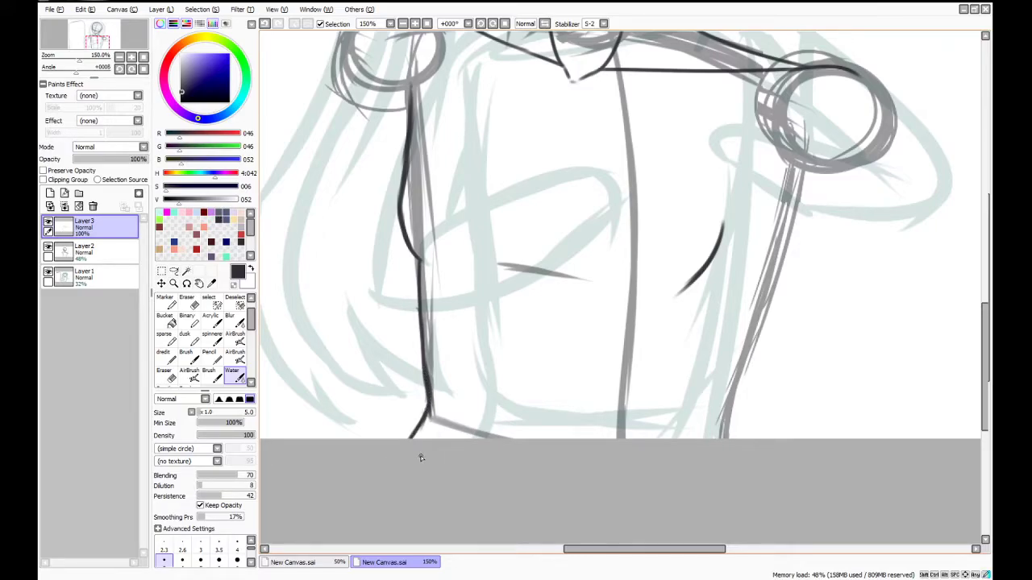
{"action": "key", "text": "ctrl+z"}
{"action": "key", "text": "ctrl+z"}
Draw the right side of the torso from beneath the shoulder circle down to the canvas's lower edge
{"action": "mouse_move", "coordinate": [727, 461]}
{"action": "left_mouse_down"}
{"action": "mouse_move", "coordinate": [733, 387]}
{"action": "mouse_move", "coordinate": [770, 290]}
{"action": "left_mouse_up"}
{"action": "key", "text": "ctrl+z"}
{"action": "mouse_move", "coordinate": [802, 174]}
{"action": "left_mouse_down"}
{"action": "mouse_move", "coordinate": [793, 221]}
{"action": "mouse_move", "coordinate": [804, 159]}
{"action": "mouse_move", "coordinate": [755, 320]}
{"action": "left_mouse_up"}
{"action": "left_click_drag", "start_coordinate": [787, 232], "coordinate": [757, 338]}
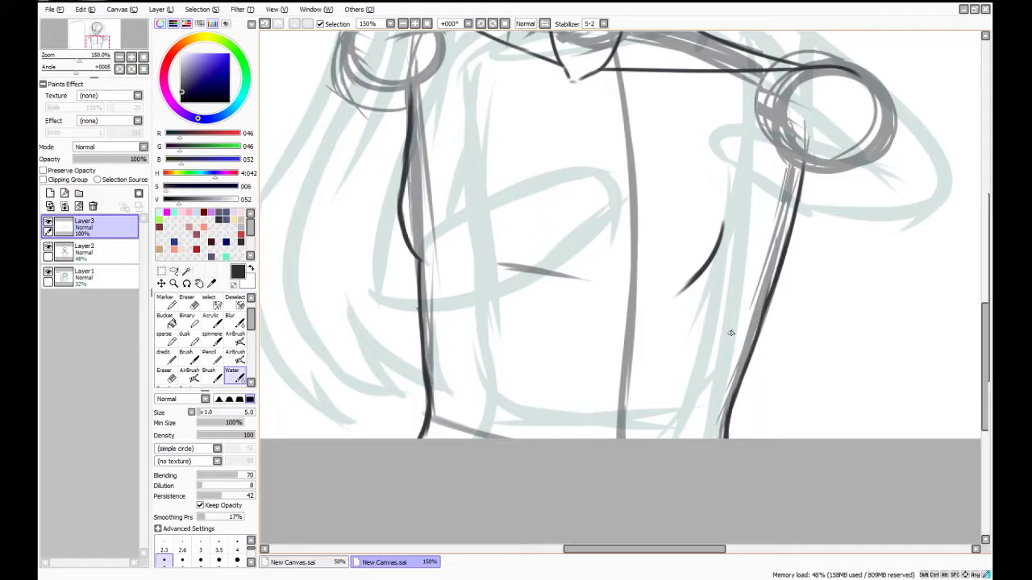
Open the two kokuro_shiroko.png character images and compare them with the whole figure sketch
{"action": "scroll", "coordinate": [822, 275], "scroll_direction": "down", "scroll_amount": 2}
{"action": "left_click_drag", "start_coordinate": [985, 272], "coordinate": [985, 214]}
{"action": "left_click_drag", "start_coordinate": [530, 555], "coordinate": [585, 513]}
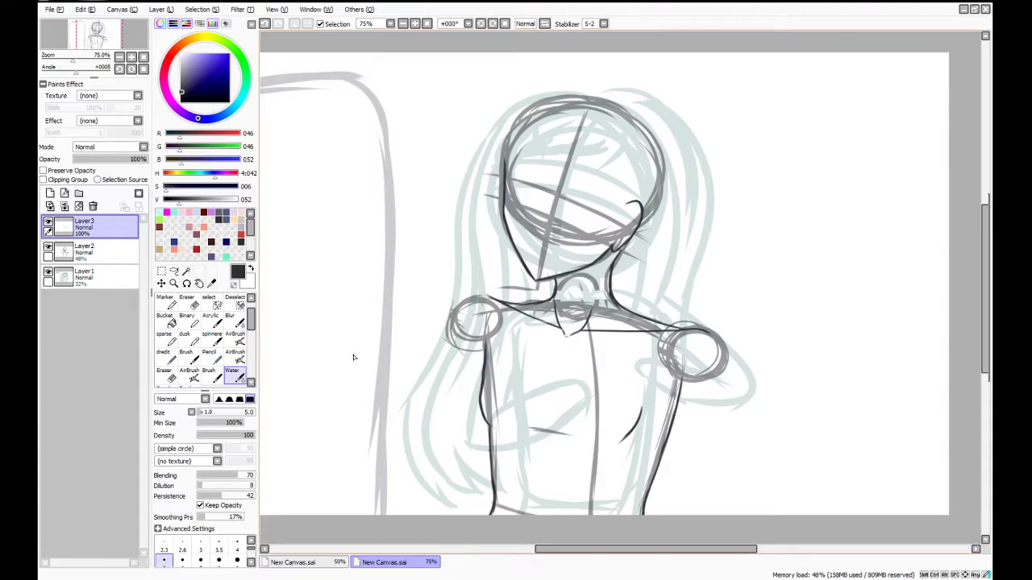
{"action": "left_click", "coordinate": [100, 38]}
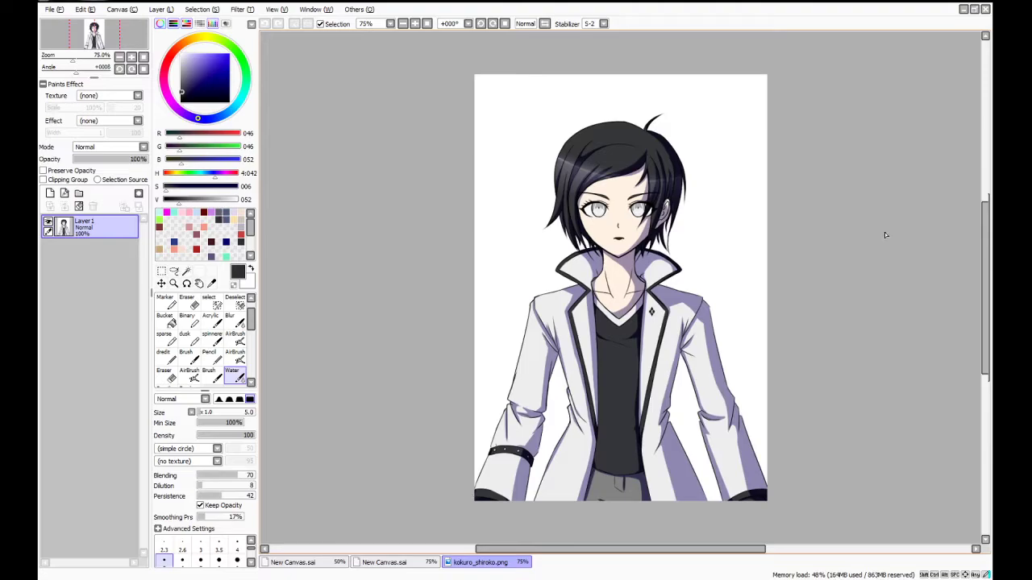
{"action": "scroll", "coordinate": [840, 167], "scroll_direction": "up", "scroll_amount": 1}
{"action": "scroll", "coordinate": [990, 295], "scroll_direction": "down", "scroll_amount": 3}
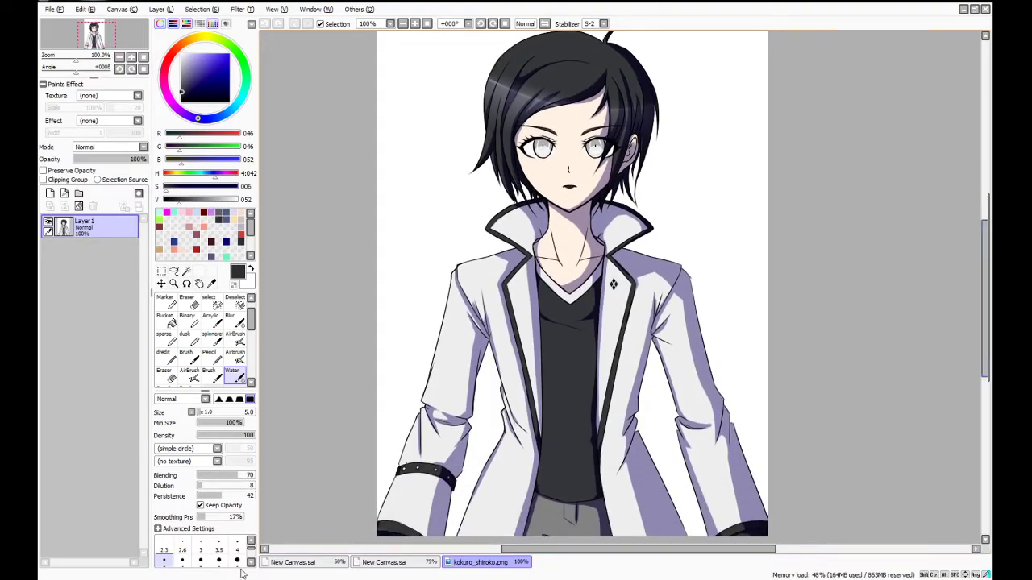
{"action": "left_click", "coordinate": [384, 562]}
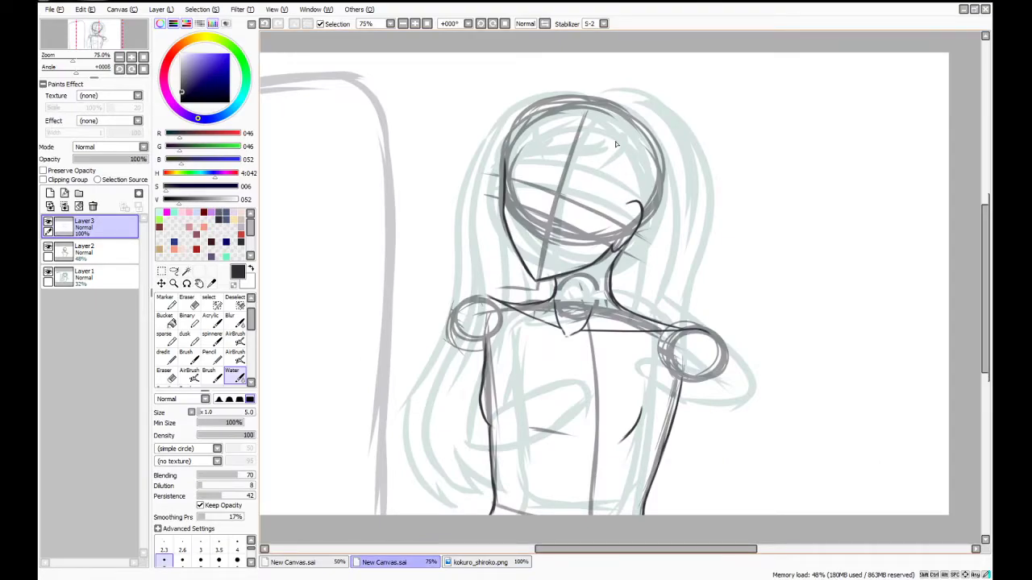
{"action": "key", "text": "alt"}
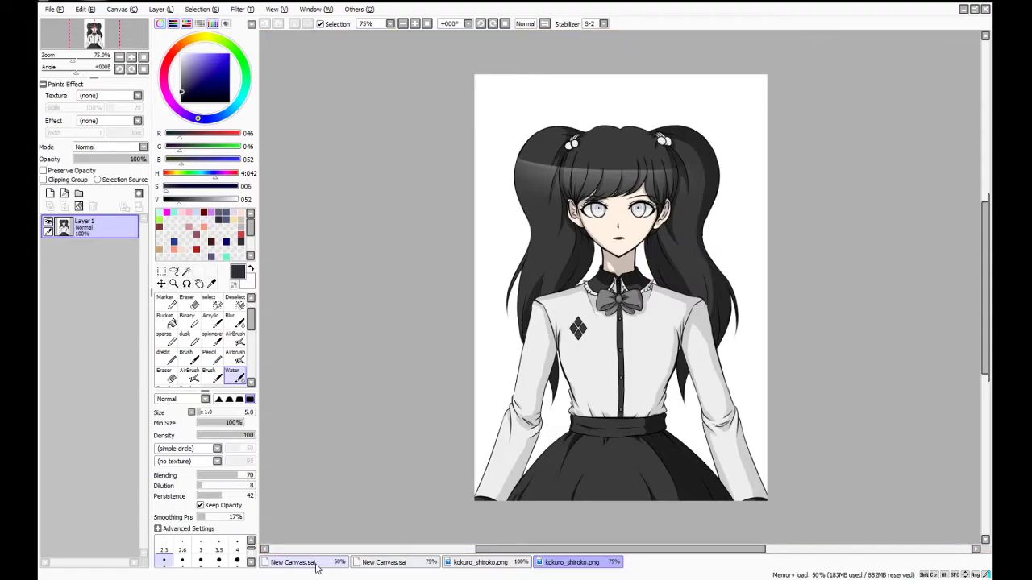
{"action": "left_click", "coordinate": [382, 565]}
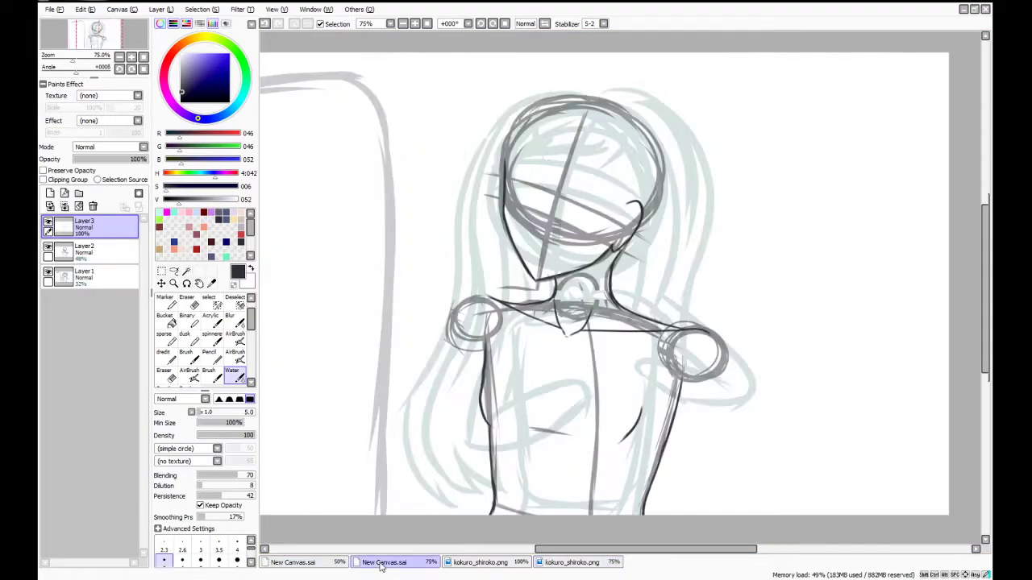
{"action": "left_click", "coordinate": [597, 564]}
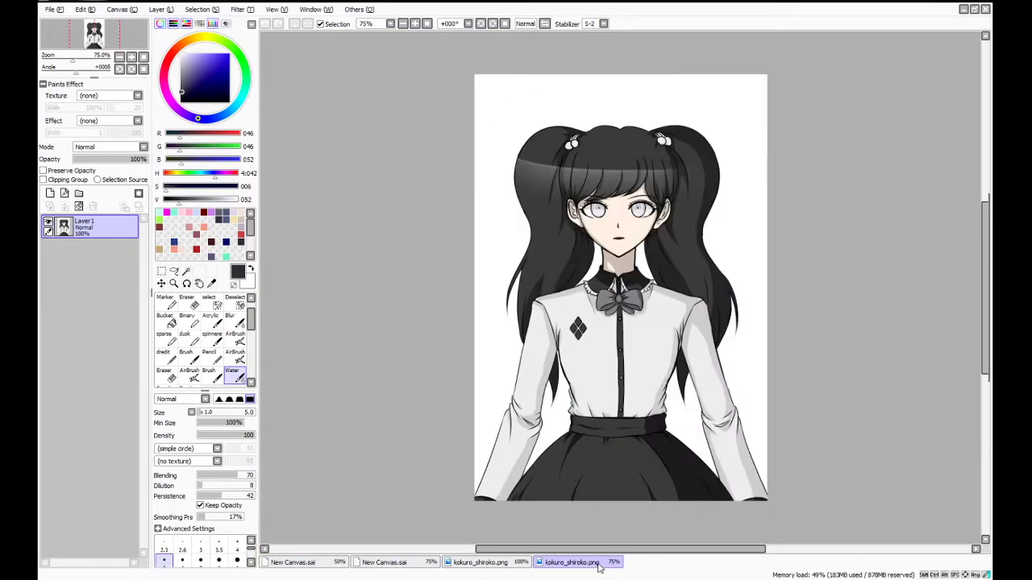
{"action": "left_click", "coordinate": [386, 565]}
Add a new layer above Layer3 and draw the right eyebrow as a thin, gently rising line, checking the character reference
{"action": "scroll", "coordinate": [711, 241], "scroll_direction": "up", "scroll_amount": 2}
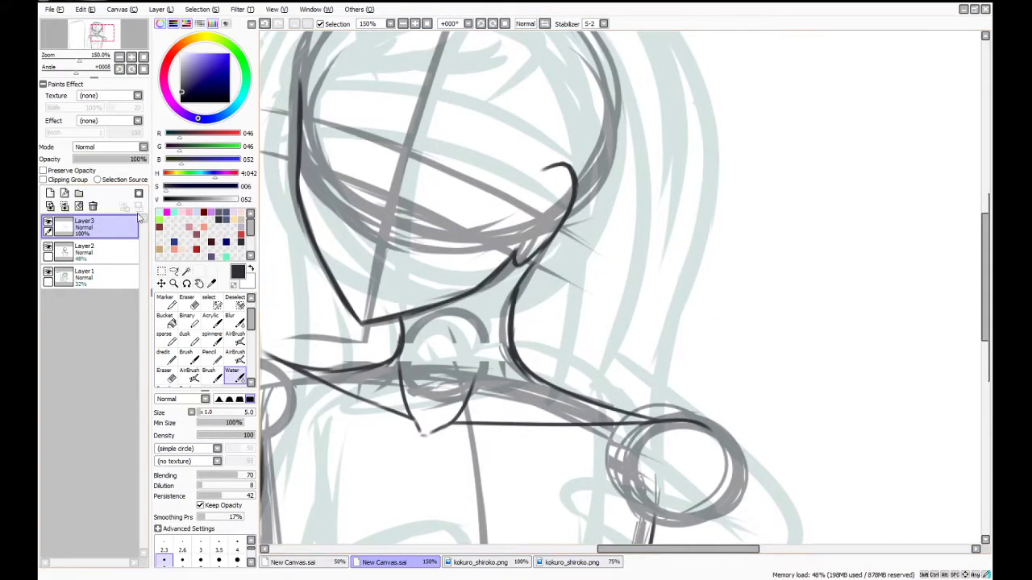
{"action": "left_click", "coordinate": [64, 206]}
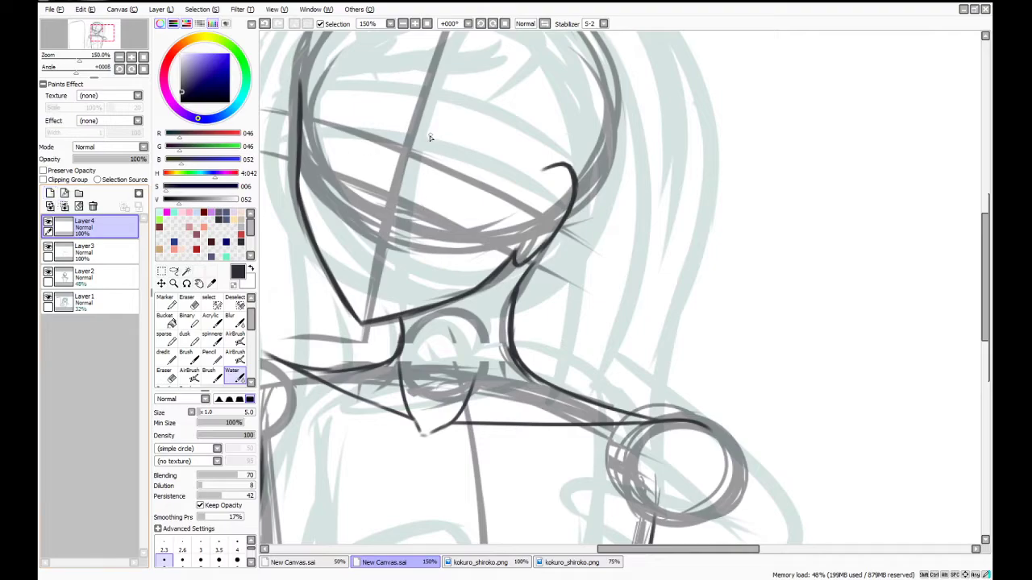
{"action": "left_click_drag", "start_coordinate": [427, 143], "coordinate": [525, 122]}
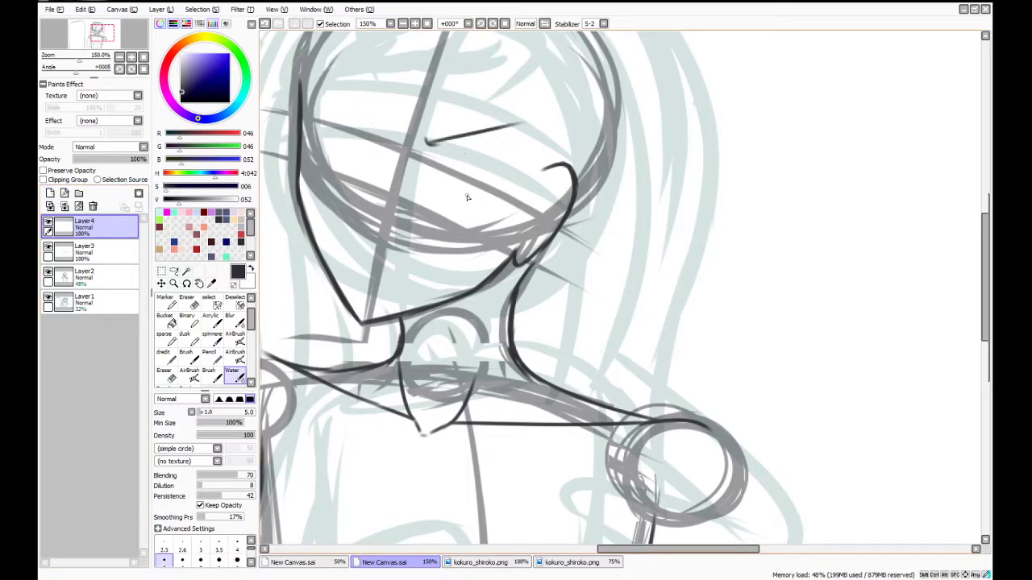
{"action": "key", "text": "ctrl+z"}
{"action": "mouse_move", "coordinate": [428, 141]}
{"action": "left_mouse_down"}
{"action": "mouse_move", "coordinate": [520, 127]}
{"action": "mouse_move", "coordinate": [482, 134]}
{"action": "mouse_move", "coordinate": [553, 122]}
{"action": "left_mouse_up"}
{"action": "key", "text": "ctrl+z"}
{"action": "left_click_drag", "start_coordinate": [449, 140], "coordinate": [532, 147]}
{"action": "key", "text": "ctrl+z"}
{"action": "left_click_drag", "start_coordinate": [449, 137], "coordinate": [537, 131]}
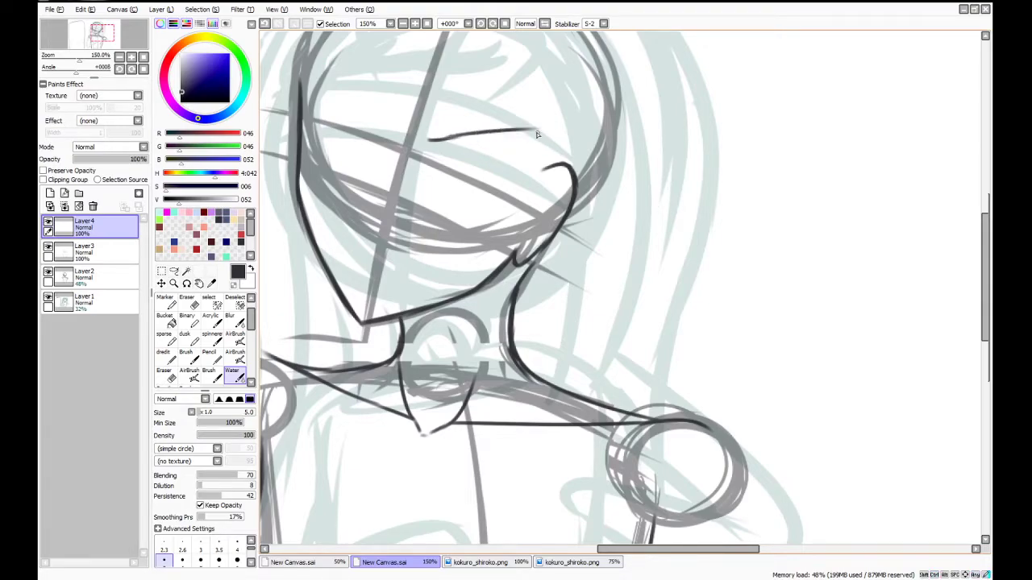
{"action": "left_click", "coordinate": [570, 563]}
{"action": "left_click", "coordinate": [371, 562]}
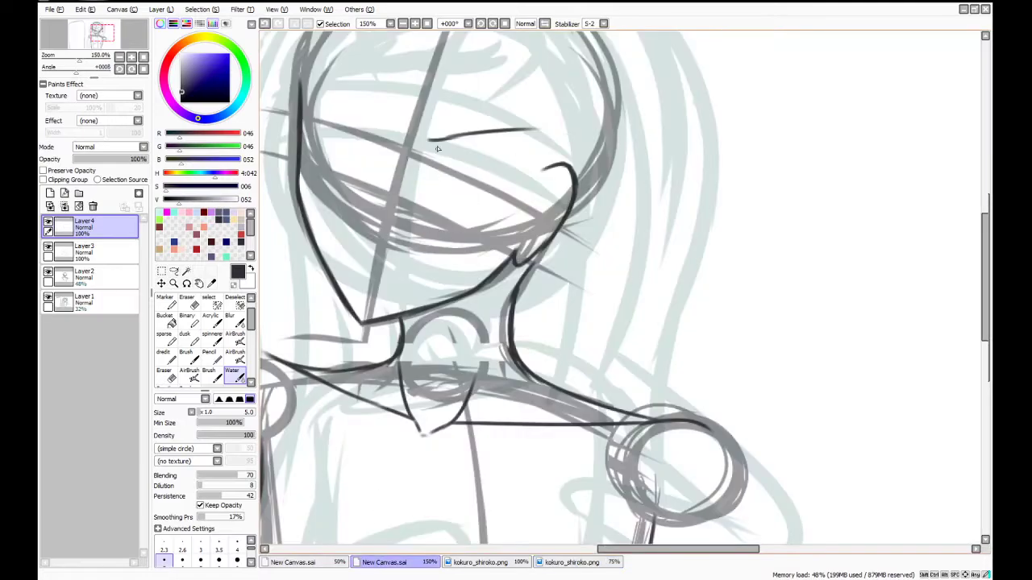
{"action": "left_click_drag", "start_coordinate": [431, 140], "coordinate": [462, 137]}
Draw the left eyebrow as a line slanting down toward the face's centre line, redoing it until the angle fits
{"action": "left_click_drag", "start_coordinate": [387, 131], "coordinate": [362, 102]}
{"action": "key", "text": "ctrl+z"}
{"action": "left_click_drag", "start_coordinate": [393, 133], "coordinate": [359, 85]}
{"action": "key", "text": "ctrl+z"}
{"action": "left_click_drag", "start_coordinate": [392, 132], "coordinate": [351, 86]}
{"action": "key", "text": "ctrl+z"}
{"action": "left_click_drag", "start_coordinate": [392, 132], "coordinate": [345, 83]}
{"action": "key", "text": "ctrl+z"}
{"action": "left_click_drag", "start_coordinate": [379, 118], "coordinate": [327, 71]}
{"action": "key", "text": "ctrl+z"}
{"action": "left_click_drag", "start_coordinate": [370, 107], "coordinate": [328, 71]}
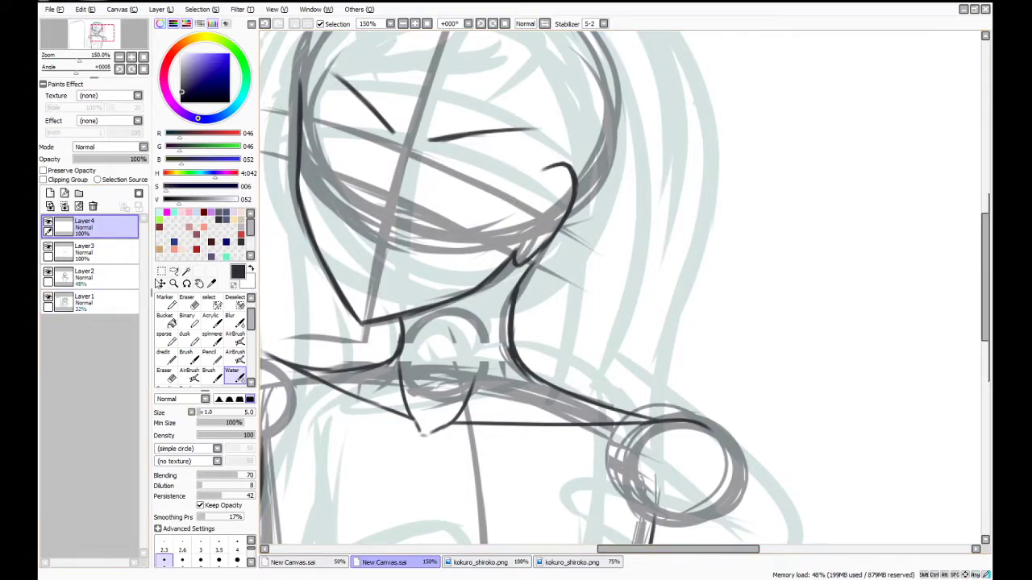
Select the left eyebrow with a rectangular selection, move it slightly up and deselect it
{"action": "left_click", "coordinate": [162, 271]}
{"action": "mouse_move", "coordinate": [323, 54]}
{"action": "left_mouse_down"}
{"action": "mouse_move", "coordinate": [403, 152]}
{"action": "mouse_move", "coordinate": [392, 125]}
{"action": "mouse_move", "coordinate": [394, 139]}
{"action": "left_mouse_up"}
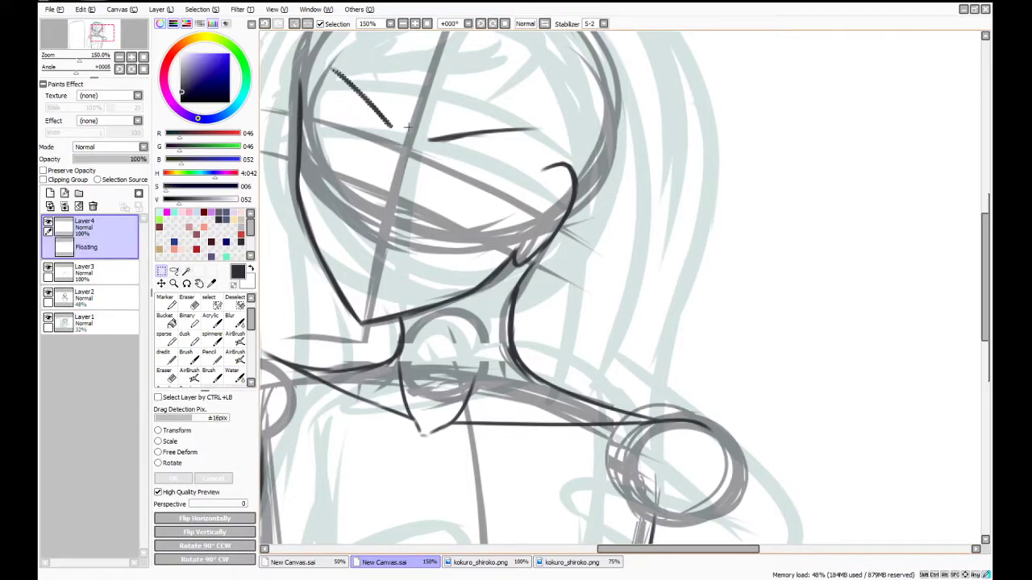
{"action": "key", "text": "ctrl+d"}
Thicken the inner end of the right eyebrow with the Water brush at size 4
{"action": "left_click", "coordinate": [233, 376]}
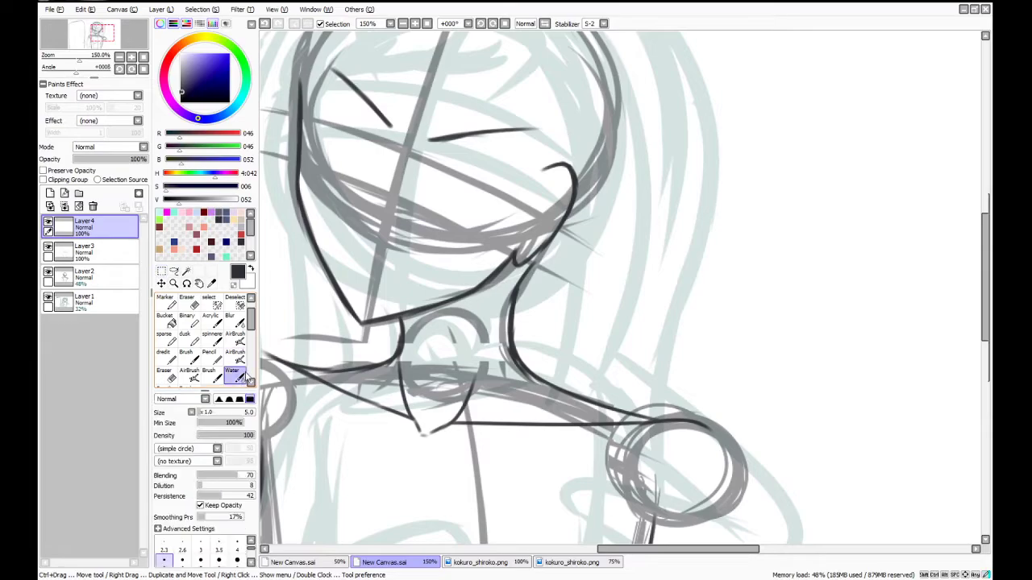
{"action": "scroll", "coordinate": [426, 141], "scroll_direction": "up", "scroll_amount": 2}
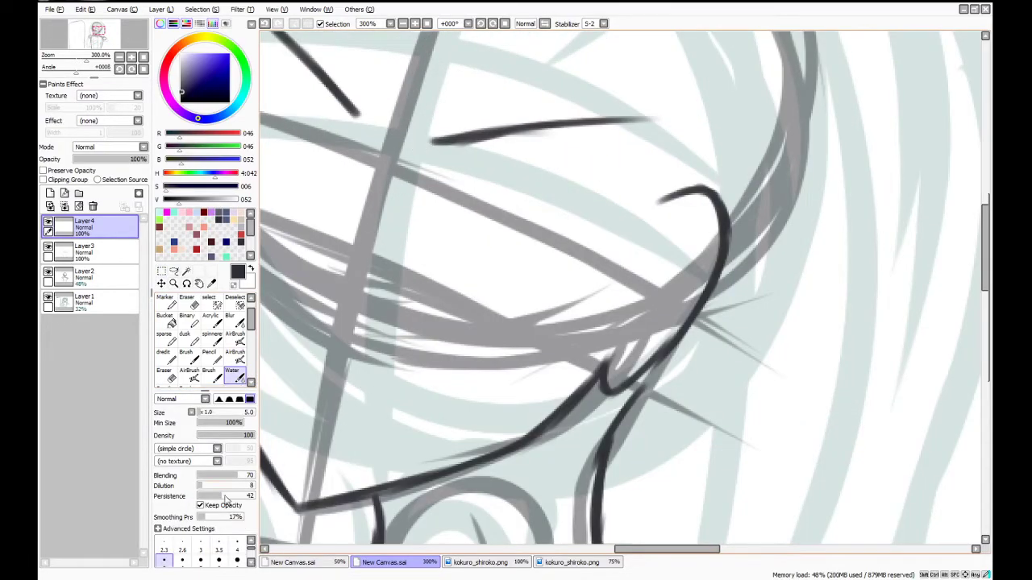
{"action": "left_click", "coordinate": [237, 549]}
{"action": "left_click_drag", "start_coordinate": [652, 550], "coordinate": [630, 550]}
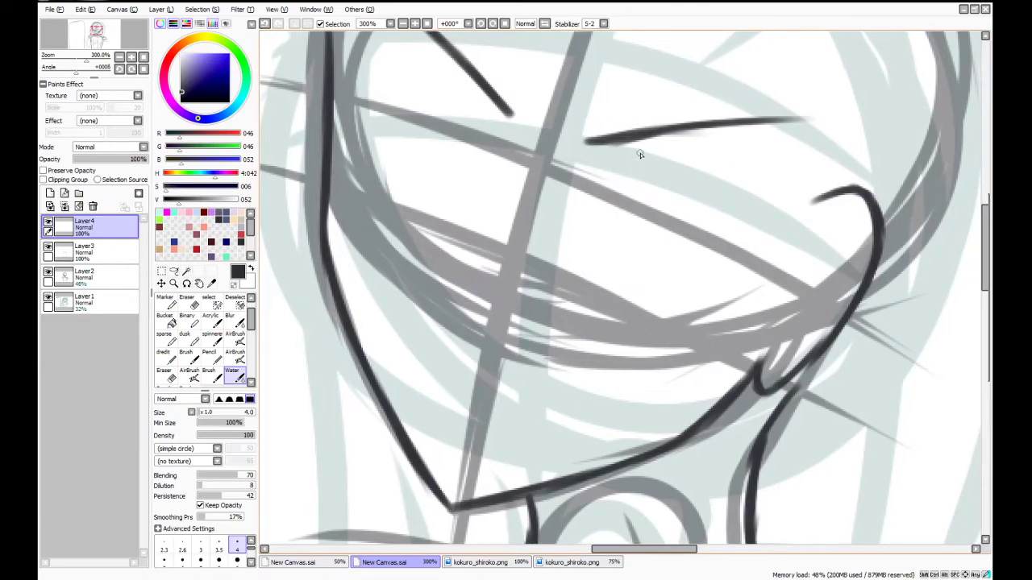
{"action": "left_click_drag", "start_coordinate": [603, 143], "coordinate": [637, 145]}
Sketch the arched upper lash line of the right eye below the eyebrow with the Water brush at size 2
{"action": "left_click", "coordinate": [164, 556]}
{"action": "left_click", "coordinate": [251, 541]}
{"action": "left_click", "coordinate": [238, 547]}
{"action": "mouse_move", "coordinate": [574, 223]}
{"action": "left_mouse_down"}
{"action": "mouse_move", "coordinate": [627, 222]}
{"action": "mouse_move", "coordinate": [690, 258]}
{"action": "left_mouse_up"}
{"action": "mouse_move", "coordinate": [635, 234]}
{"action": "left_mouse_down"}
{"action": "mouse_move", "coordinate": [701, 268]}
{"action": "mouse_move", "coordinate": [681, 257]}
{"action": "left_mouse_up"}
{"action": "left_click_drag", "start_coordinate": [579, 222], "coordinate": [636, 226]}
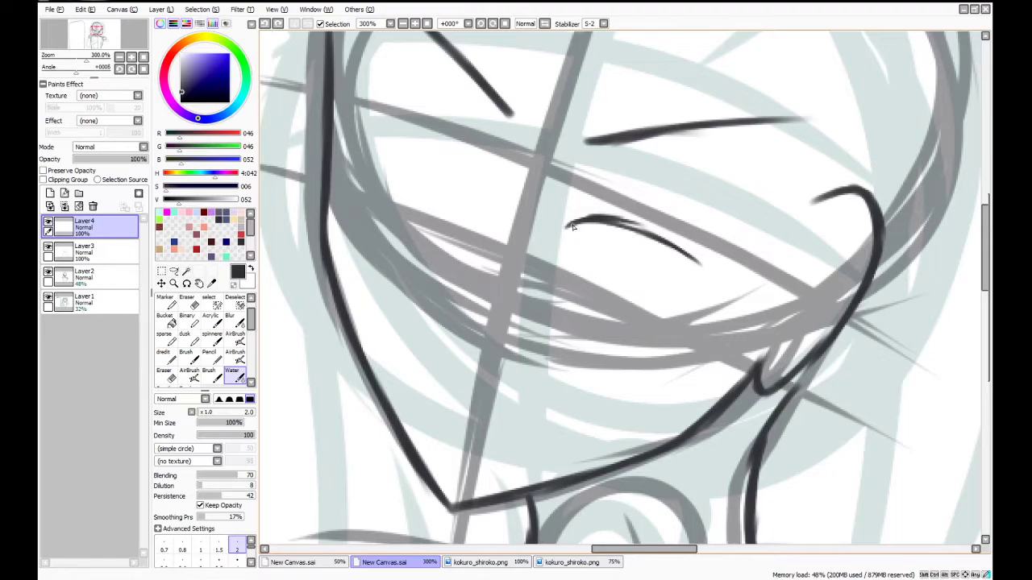
{"action": "mouse_move", "coordinate": [572, 225]}
{"action": "left_mouse_down"}
{"action": "mouse_move", "coordinate": [655, 230]}
{"action": "mouse_move", "coordinate": [600, 220]}
{"action": "mouse_move", "coordinate": [680, 247]}
{"action": "left_mouse_up"}
{"action": "mouse_move", "coordinate": [606, 220]}
{"action": "left_mouse_down"}
{"action": "mouse_move", "coordinate": [677, 240]}
{"action": "mouse_move", "coordinate": [628, 220]}
{"action": "mouse_move", "coordinate": [700, 268]}
{"action": "left_mouse_up"}
Thicken the right eye's upper lash line with the Water brush at size 4 and extend its outer corner into a pointed flick
{"action": "left_click", "coordinate": [186, 302]}
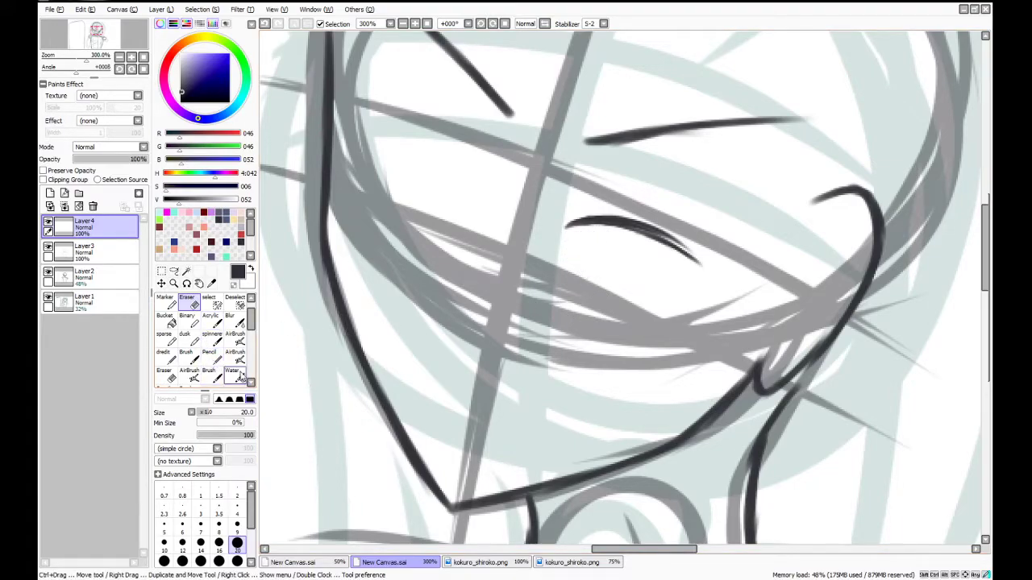
{"action": "left_click", "coordinate": [232, 375]}
{"action": "left_click", "coordinate": [238, 558]}
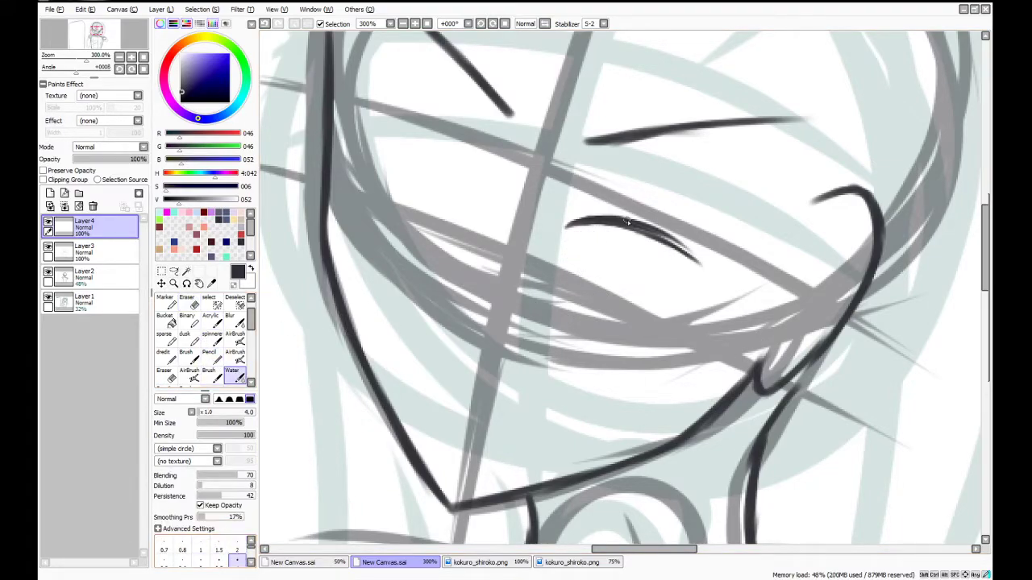
{"action": "left_click_drag", "start_coordinate": [590, 222], "coordinate": [694, 260]}
{"action": "mouse_move", "coordinate": [637, 231]}
{"action": "left_mouse_down"}
{"action": "mouse_move", "coordinate": [666, 245]}
{"action": "mouse_move", "coordinate": [655, 239]}
{"action": "mouse_move", "coordinate": [702, 287]}
{"action": "mouse_move", "coordinate": [738, 278]}
{"action": "left_mouse_up"}
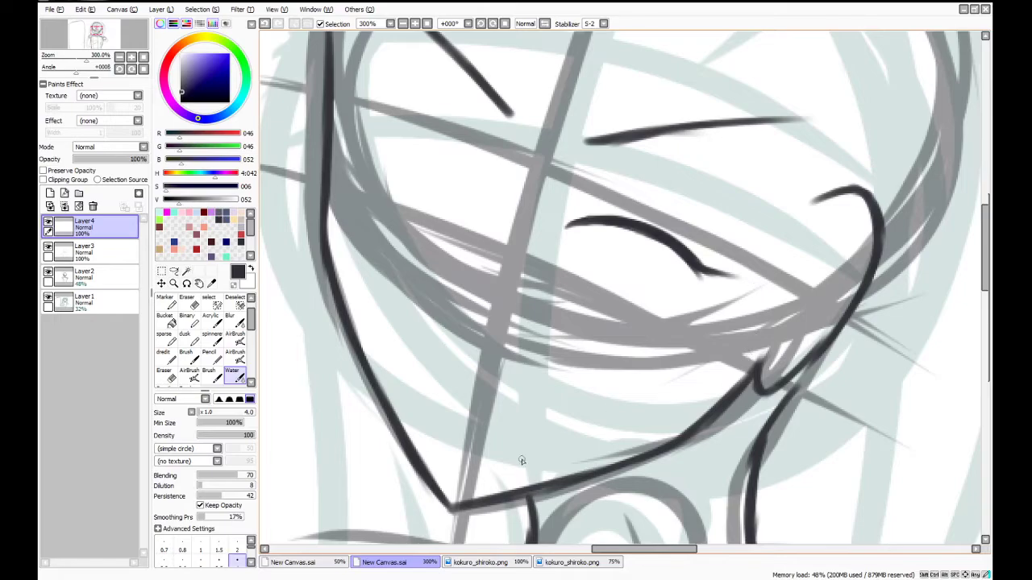
Check the reference characters' eyes, then draw the right eye's curved lower lid from the outer corner inward with the Water brush at size 4
{"action": "left_click", "coordinate": [481, 562]}
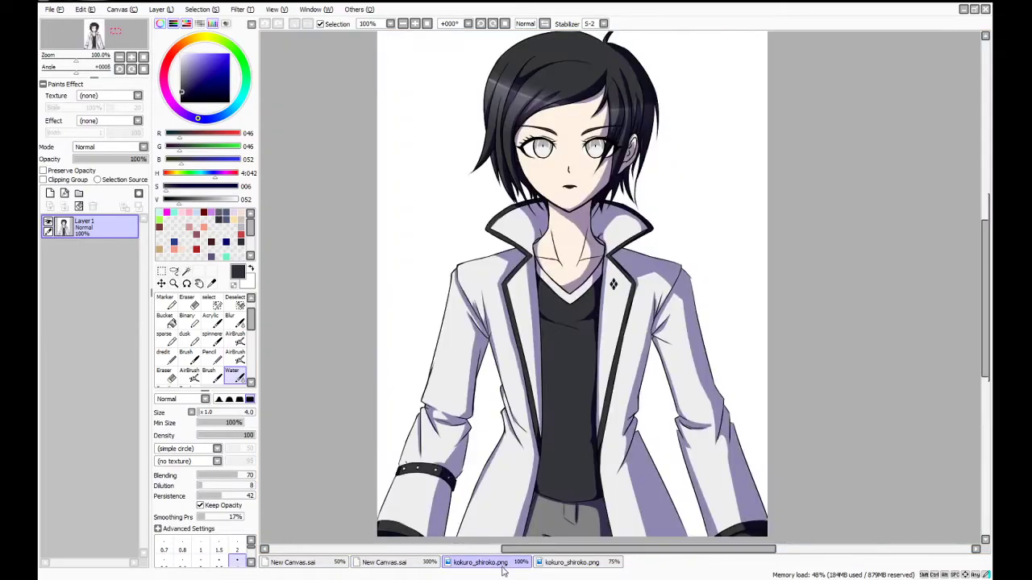
{"action": "left_click", "coordinate": [570, 563]}
{"action": "left_click", "coordinate": [385, 563]}
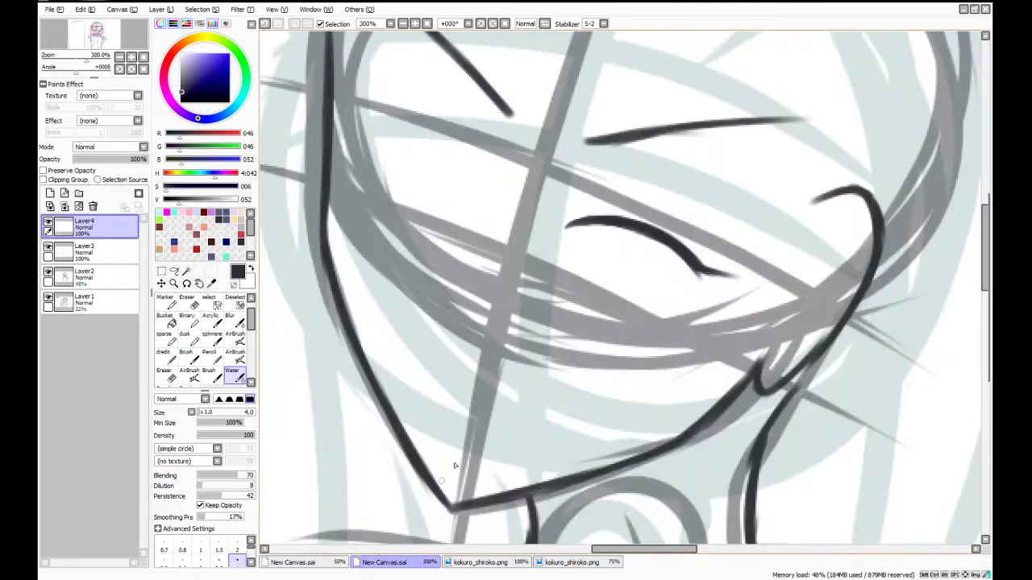
{"action": "mouse_move", "coordinate": [692, 270]}
{"action": "left_mouse_down"}
{"action": "mouse_move", "coordinate": [745, 280]}
{"action": "mouse_move", "coordinate": [638, 295]}
{"action": "left_mouse_up"}
{"action": "key", "text": "ctrl+z"}
{"action": "key", "text": "ctrl+z"}
{"action": "key", "text": "ctrl+z"}
{"action": "left_click_drag", "start_coordinate": [702, 272], "coordinate": [644, 291]}
{"action": "mouse_move", "coordinate": [697, 272]}
{"action": "left_mouse_down"}
{"action": "mouse_move", "coordinate": [632, 294]}
{"action": "mouse_move", "coordinate": [672, 285]}
{"action": "mouse_move", "coordinate": [624, 301]}
{"action": "left_mouse_up"}
{"action": "key", "text": "ctrl+z"}
{"action": "mouse_move", "coordinate": [683, 283]}
{"action": "left_mouse_down"}
{"action": "mouse_move", "coordinate": [615, 288]}
{"action": "mouse_move", "coordinate": [640, 294]}
{"action": "mouse_move", "coordinate": [654, 294]}
{"action": "mouse_move", "coordinate": [604, 284]}
{"action": "mouse_move", "coordinate": [611, 296]}
{"action": "mouse_move", "coordinate": [652, 289]}
{"action": "mouse_move", "coordinate": [595, 279]}
{"action": "left_mouse_up"}
{"action": "key", "text": "ctrl+z"}
{"action": "mouse_move", "coordinate": [631, 292]}
{"action": "left_mouse_down"}
{"action": "mouse_move", "coordinate": [576, 262]}
{"action": "mouse_move", "coordinate": [598, 282]}
{"action": "mouse_move", "coordinate": [566, 253]}
{"action": "left_mouse_up"}
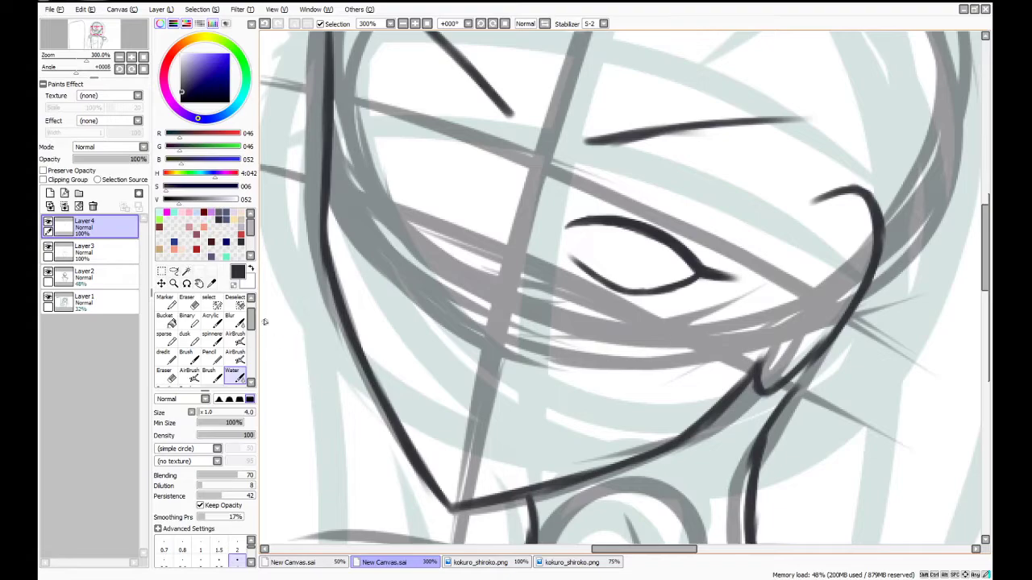
Thin the inner part of the right eye's lower lid with the Eraser at size 2 and restore its lowest curve with the Water brush
{"action": "key", "text": "e"}
{"action": "left_click", "coordinate": [238, 490]}
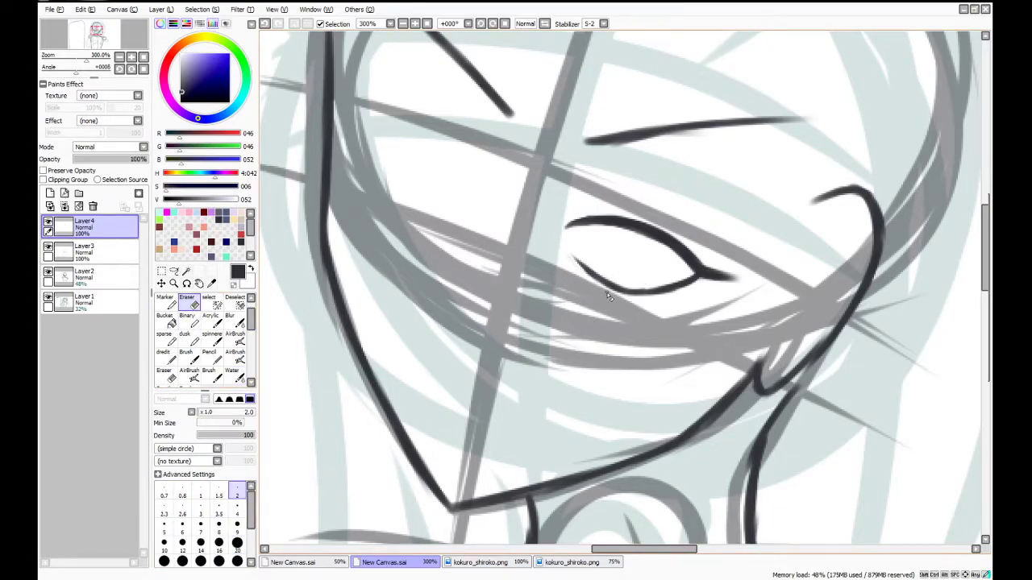
{"action": "left_click_drag", "start_coordinate": [573, 260], "coordinate": [623, 294]}
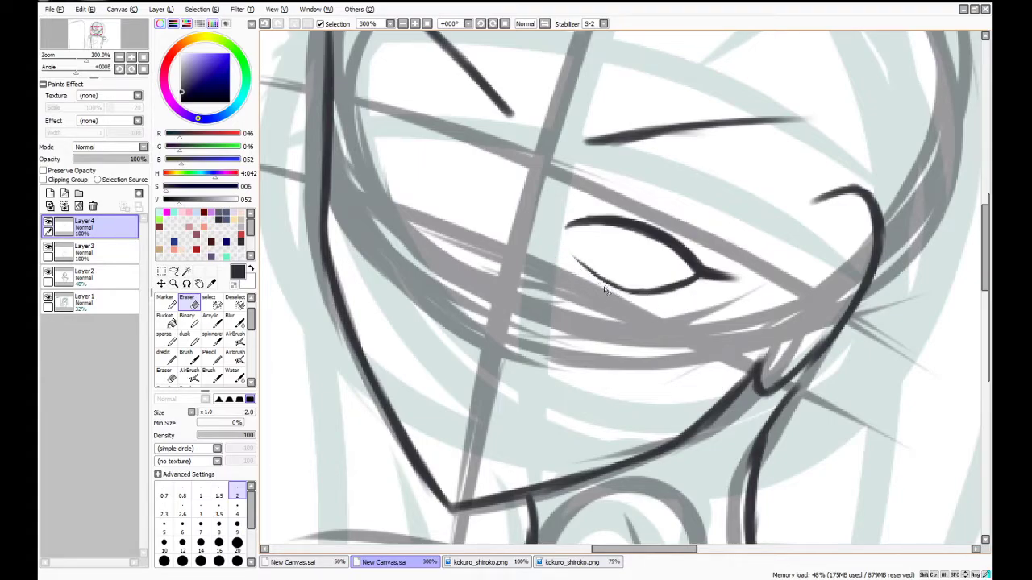
{"action": "left_click", "coordinate": [233, 376]}
{"action": "key", "text": "ctrl+z"}
{"action": "mouse_move", "coordinate": [652, 292]}
{"action": "left_mouse_down"}
{"action": "mouse_move", "coordinate": [593, 274]}
{"action": "mouse_move", "coordinate": [618, 288]}
{"action": "left_mouse_up"}
{"action": "key", "text": "ctrl+z"}
{"action": "key", "text": "ctrl+z"}
{"action": "key", "text": "ctrl+z"}
{"action": "key", "text": "ctrl+z"}
{"action": "key", "text": "ctrl+z"}
{"action": "left_click_drag", "start_coordinate": [609, 282], "coordinate": [637, 291]}
{"action": "left_click_drag", "start_coordinate": [614, 286], "coordinate": [651, 291]}
{"action": "left_click_drag", "start_coordinate": [629, 290], "coordinate": [659, 289]}
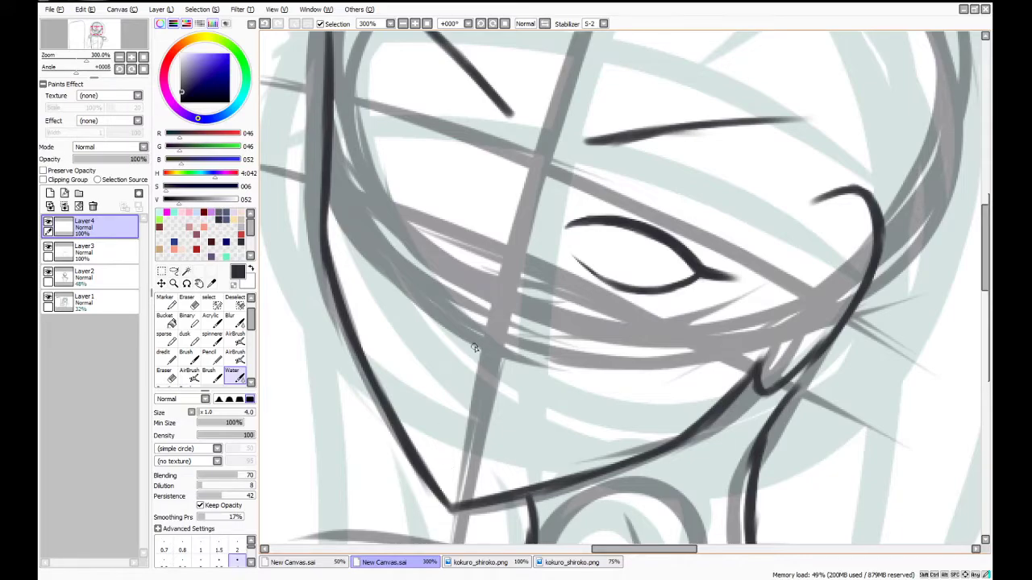
Check the twin-tailed reference character's eyes, then draw an eyelid crease above the right eye's upper lash line
{"action": "left_click", "coordinate": [562, 567]}
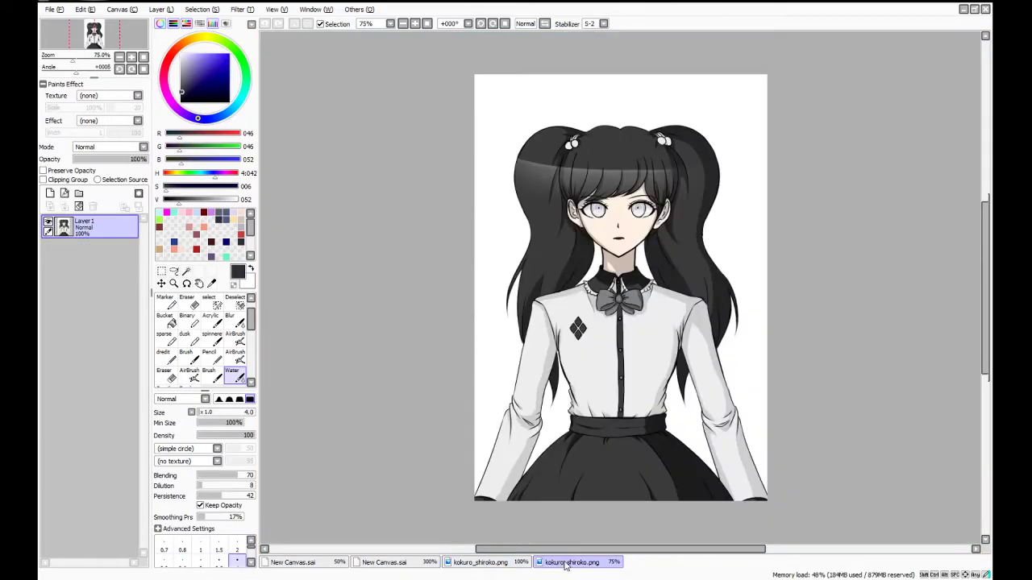
{"action": "left_click", "coordinate": [367, 566]}
{"action": "left_click_drag", "start_coordinate": [581, 211], "coordinate": [599, 205]}
{"action": "left_click_drag", "start_coordinate": [599, 207], "coordinate": [667, 214]}
{"action": "key", "text": "ctrl+z"}
{"action": "left_click_drag", "start_coordinate": [577, 203], "coordinate": [646, 211]}
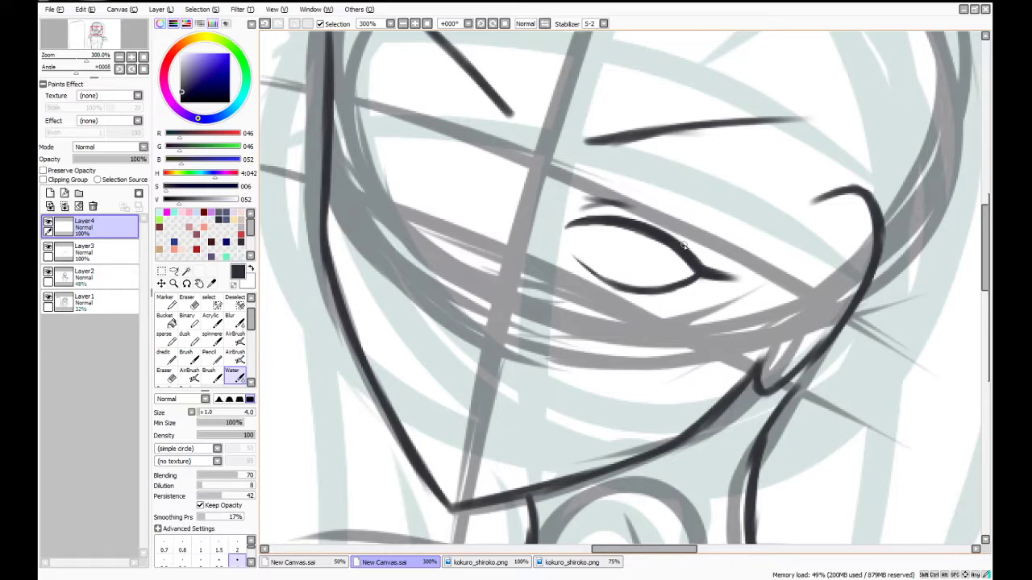
{"action": "mouse_move", "coordinate": [603, 204]}
{"action": "left_mouse_down"}
{"action": "mouse_move", "coordinate": [662, 216]}
{"action": "mouse_move", "coordinate": [714, 253]}
{"action": "left_mouse_up"}
{"action": "left_click_drag", "start_coordinate": [605, 209], "coordinate": [582, 209]}
{"action": "key", "text": "ctrl+z"}
{"action": "mouse_move", "coordinate": [611, 202]}
{"action": "left_mouse_down"}
{"action": "mouse_move", "coordinate": [575, 195]}
{"action": "mouse_move", "coordinate": [676, 222]}
{"action": "left_mouse_up"}
{"action": "key", "text": "ctrl+z"}
{"action": "key", "text": "ctrl+z"}
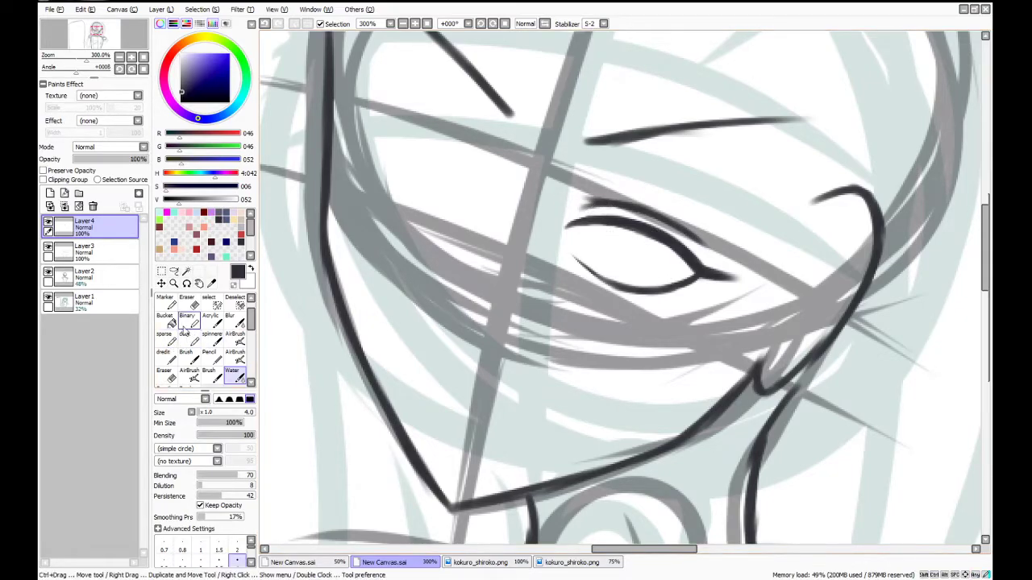
Thin the right eyelid crease with the Eraser and redraw it down toward the outer lashes with the Water brush
{"action": "key", "text": "e"}
{"action": "mouse_move", "coordinate": [610, 201]}
{"action": "left_mouse_down"}
{"action": "mouse_move", "coordinate": [668, 221]}
{"action": "mouse_move", "coordinate": [694, 242]}
{"action": "mouse_move", "coordinate": [654, 218]}
{"action": "mouse_move", "coordinate": [680, 227]}
{"action": "left_mouse_up"}
{"action": "left_click_drag", "start_coordinate": [626, 201], "coordinate": [728, 259]}
{"action": "key", "text": "e"}
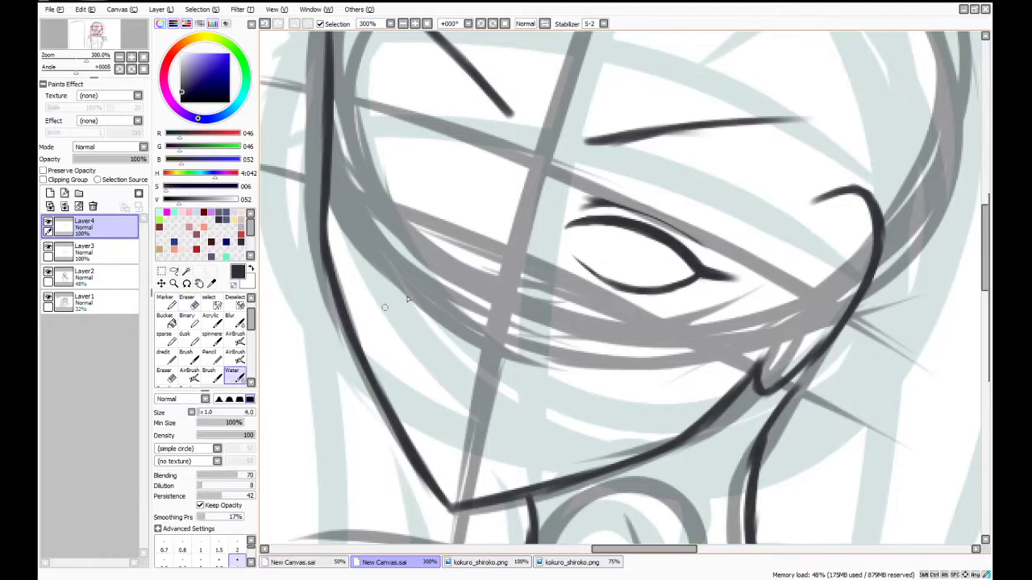
{"action": "mouse_move", "coordinate": [598, 203]}
{"action": "left_mouse_down"}
{"action": "mouse_move", "coordinate": [700, 244]}
{"action": "mouse_move", "coordinate": [719, 268]}
{"action": "left_mouse_up"}
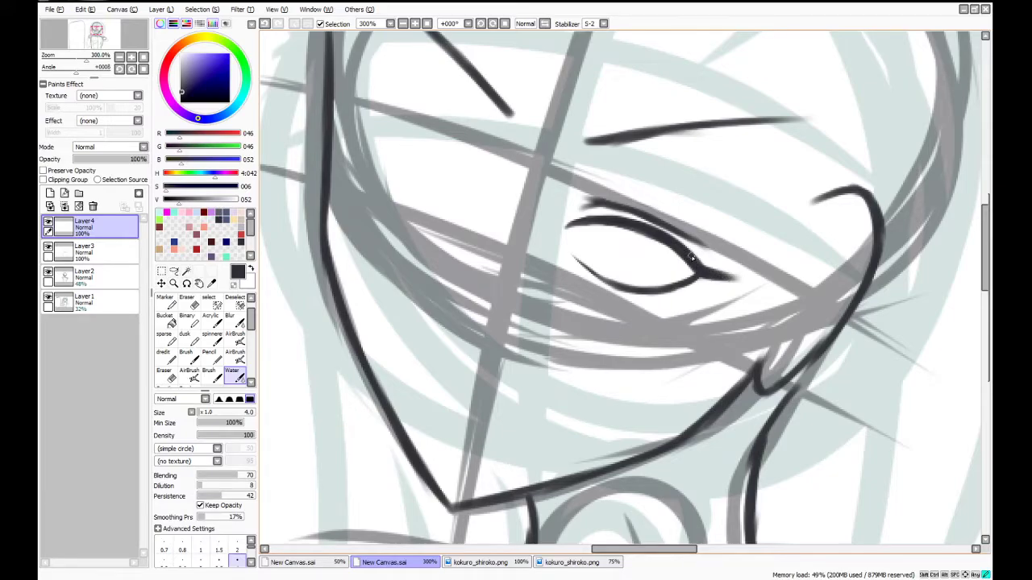
Add pointed eyelashes to the outer and inner ends of the right eye's upper lash line, checking the twin-tailed reference character
{"action": "left_click_drag", "start_coordinate": [688, 256], "coordinate": [725, 260]}
{"action": "mouse_move", "coordinate": [667, 241]}
{"action": "left_mouse_down"}
{"action": "mouse_move", "coordinate": [713, 247]}
{"action": "mouse_move", "coordinate": [720, 238]}
{"action": "mouse_move", "coordinate": [647, 234]}
{"action": "mouse_move", "coordinate": [695, 228]}
{"action": "left_mouse_up"}
{"action": "left_click_drag", "start_coordinate": [597, 219], "coordinate": [579, 207]}
{"action": "left_click", "coordinate": [585, 562]}
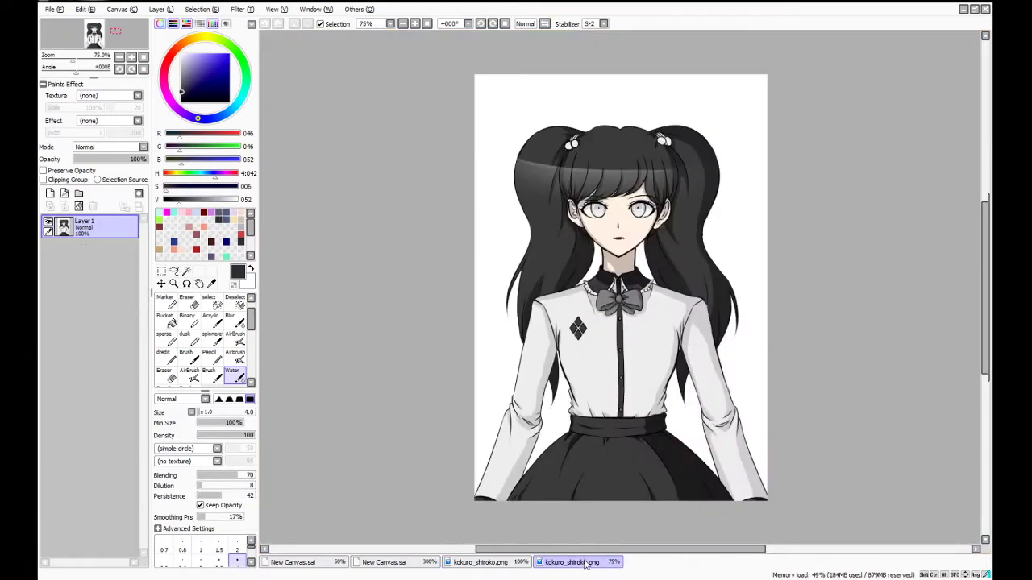
{"action": "left_click", "coordinate": [394, 564]}
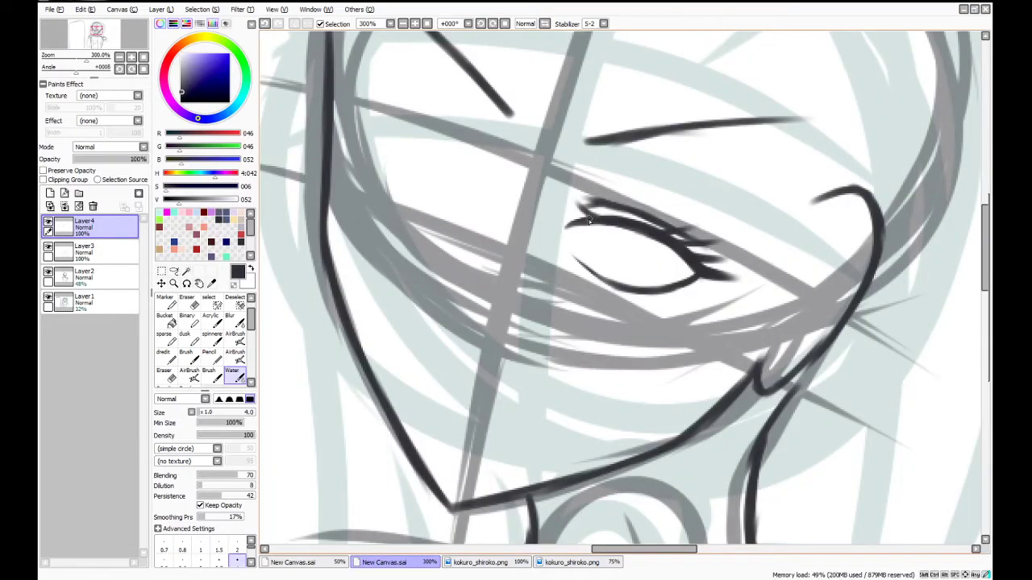
{"action": "key", "text": "ctrl+z"}
{"action": "left_click_drag", "start_coordinate": [600, 217], "coordinate": [575, 210]}
Draw the right eye's round iris between the upper lashes and the lower lid
{"action": "left_click_drag", "start_coordinate": [604, 279], "coordinate": [633, 243]}
{"action": "key", "text": "ctrl+z"}
{"action": "left_click_drag", "start_coordinate": [603, 279], "coordinate": [635, 240]}
{"action": "key", "text": "ctrl+z"}
{"action": "mouse_move", "coordinate": [603, 279]}
{"action": "left_mouse_down"}
{"action": "mouse_move", "coordinate": [643, 242]}
{"action": "mouse_move", "coordinate": [674, 254]}
{"action": "mouse_move", "coordinate": [689, 279]}
{"action": "left_mouse_up"}
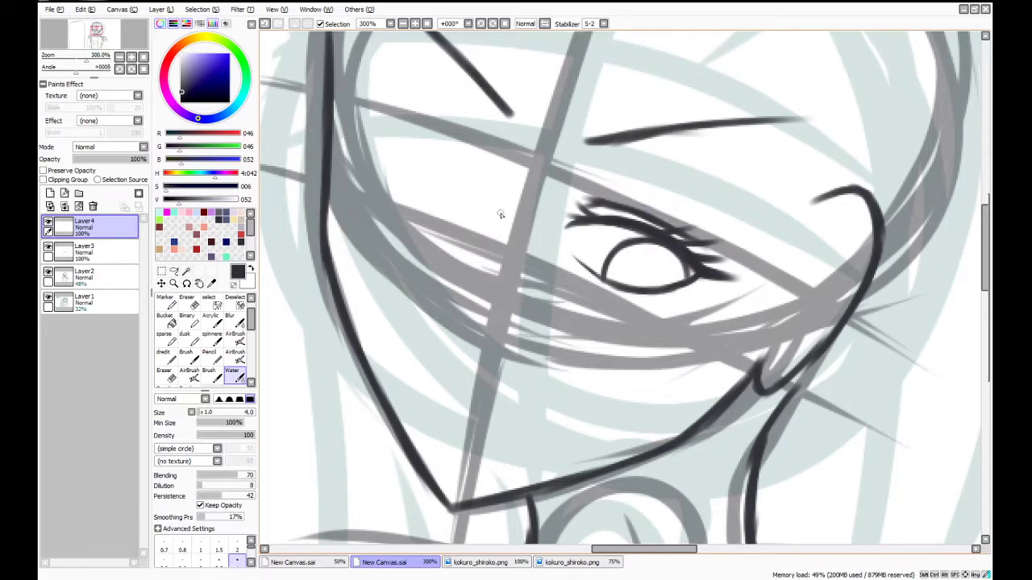
Draw the left eye's thick arched upper lash line below the left eyebrow, sloping down to the inner corner
{"action": "left_click_drag", "start_coordinate": [460, 187], "coordinate": [438, 155]}
{"action": "mouse_move", "coordinate": [458, 184]}
{"action": "left_mouse_down"}
{"action": "mouse_move", "coordinate": [395, 146]}
{"action": "mouse_move", "coordinate": [438, 156]}
{"action": "mouse_move", "coordinate": [448, 167]}
{"action": "mouse_move", "coordinate": [405, 145]}
{"action": "mouse_move", "coordinate": [359, 144]}
{"action": "mouse_move", "coordinate": [432, 161]}
{"action": "left_mouse_up"}
{"action": "left_click_drag", "start_coordinate": [361, 145], "coordinate": [463, 187]}
{"action": "key", "text": "e"}
{"action": "mouse_move", "coordinate": [405, 142]}
{"action": "left_mouse_down"}
{"action": "mouse_move", "coordinate": [459, 180]}
{"action": "mouse_move", "coordinate": [453, 166]}
{"action": "mouse_move", "coordinate": [461, 183]}
{"action": "left_mouse_up"}
{"action": "key", "text": "ctrl+z"}
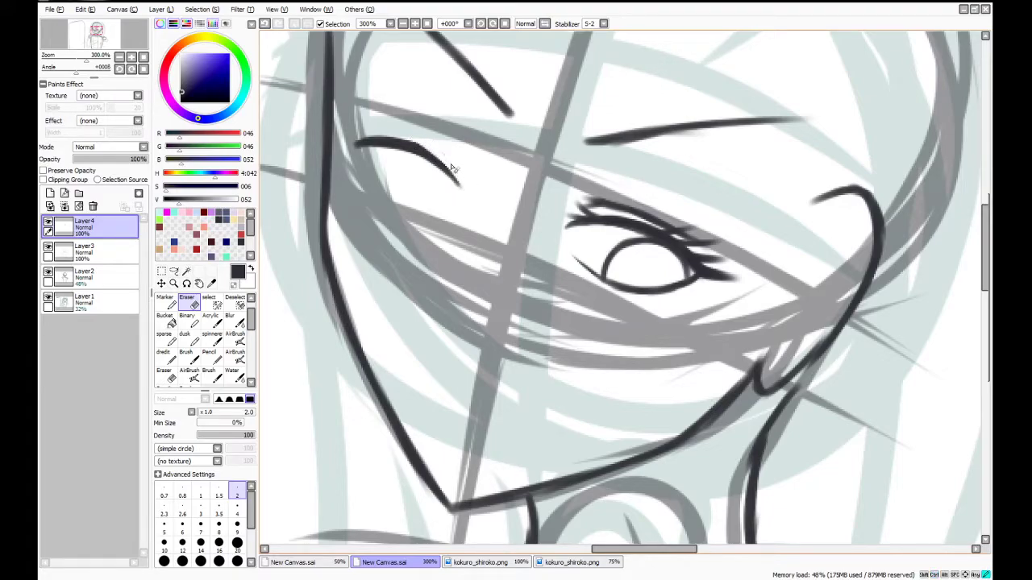
{"action": "left_click", "coordinate": [234, 376]}
{"action": "left_click_drag", "start_coordinate": [413, 146], "coordinate": [447, 174]}
{"action": "key", "text": "ctrl+z"}
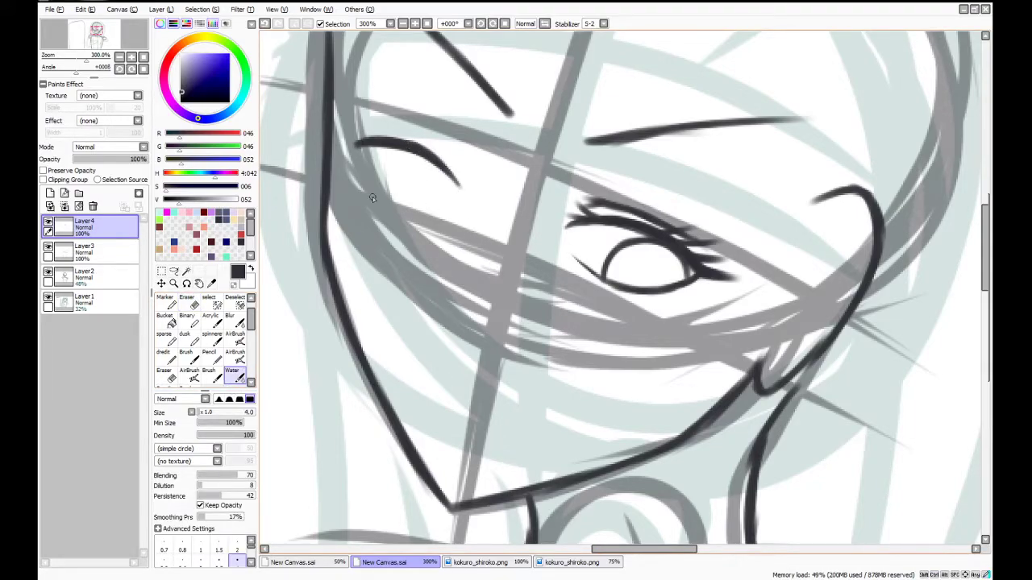
Extend the outer corner of the left eye's upper lash line into a pointed flick near the face contour
{"action": "left_click_drag", "start_coordinate": [371, 144], "coordinate": [345, 138]}
{"action": "left_click_drag", "start_coordinate": [356, 140], "coordinate": [340, 135]}
{"action": "key", "text": "ctrl+z"}
{"action": "key", "text": "e"}
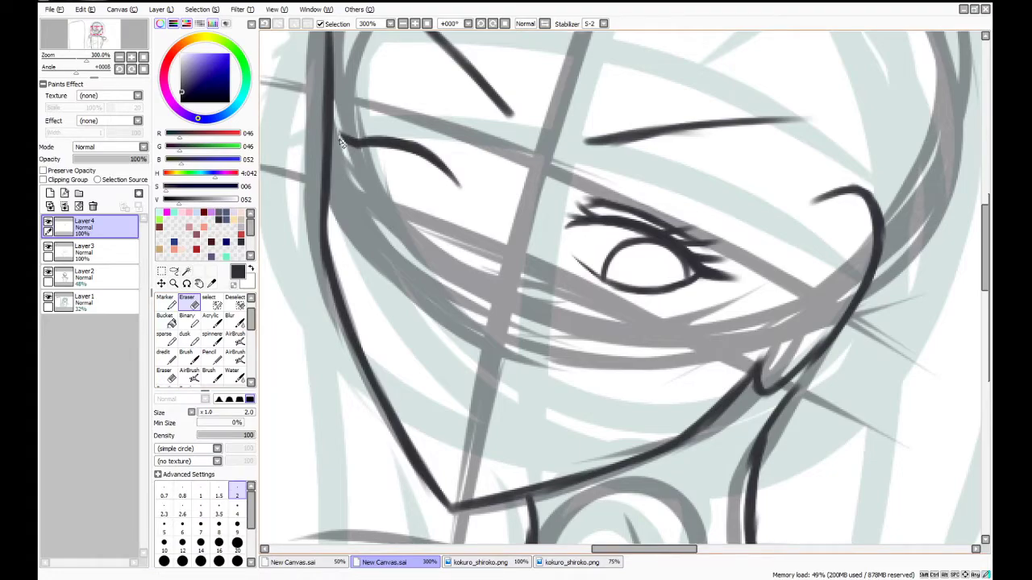
{"action": "key", "text": "e"}
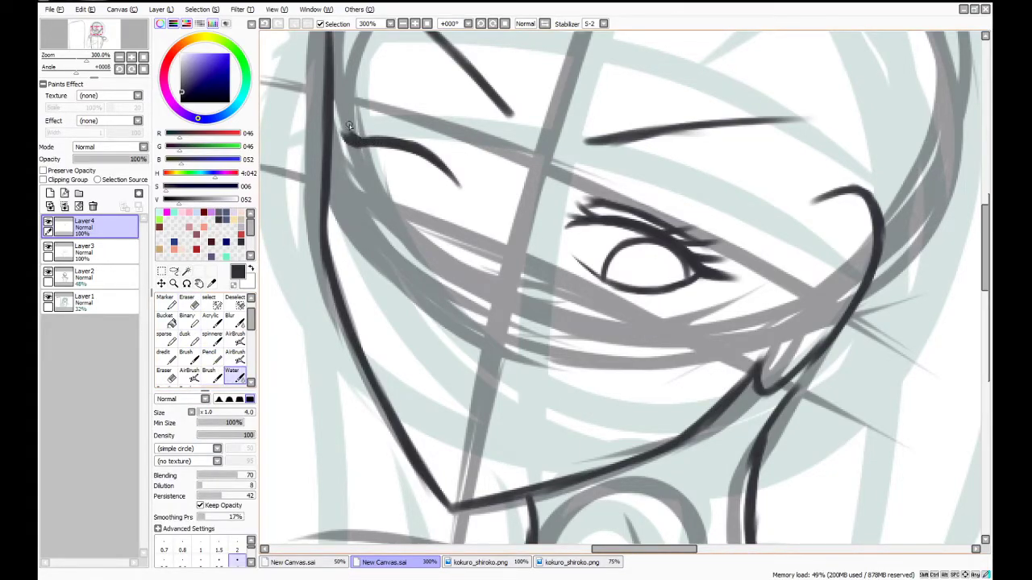
{"action": "key", "text": "ctrl+z"}
Draw the left eye's eyelid crease and add pointed lashes along its upper lash line
{"action": "mouse_move", "coordinate": [353, 129]}
{"action": "left_mouse_down"}
{"action": "mouse_move", "coordinate": [370, 138]}
{"action": "mouse_move", "coordinate": [381, 116]}
{"action": "mouse_move", "coordinate": [390, 121]}
{"action": "left_mouse_up"}
{"action": "mouse_move", "coordinate": [436, 162]}
{"action": "left_mouse_down"}
{"action": "mouse_move", "coordinate": [471, 165]}
{"action": "mouse_move", "coordinate": [456, 173]}
{"action": "mouse_move", "coordinate": [464, 187]}
{"action": "mouse_move", "coordinate": [442, 143]}
{"action": "mouse_move", "coordinate": [461, 172]}
{"action": "mouse_move", "coordinate": [445, 148]}
{"action": "mouse_move", "coordinate": [473, 173]}
{"action": "mouse_move", "coordinate": [410, 135]}
{"action": "mouse_move", "coordinate": [437, 146]}
{"action": "mouse_move", "coordinate": [377, 140]}
{"action": "mouse_move", "coordinate": [398, 131]}
{"action": "mouse_move", "coordinate": [364, 123]}
{"action": "left_mouse_up"}
{"action": "key", "text": "ctrl+z"}
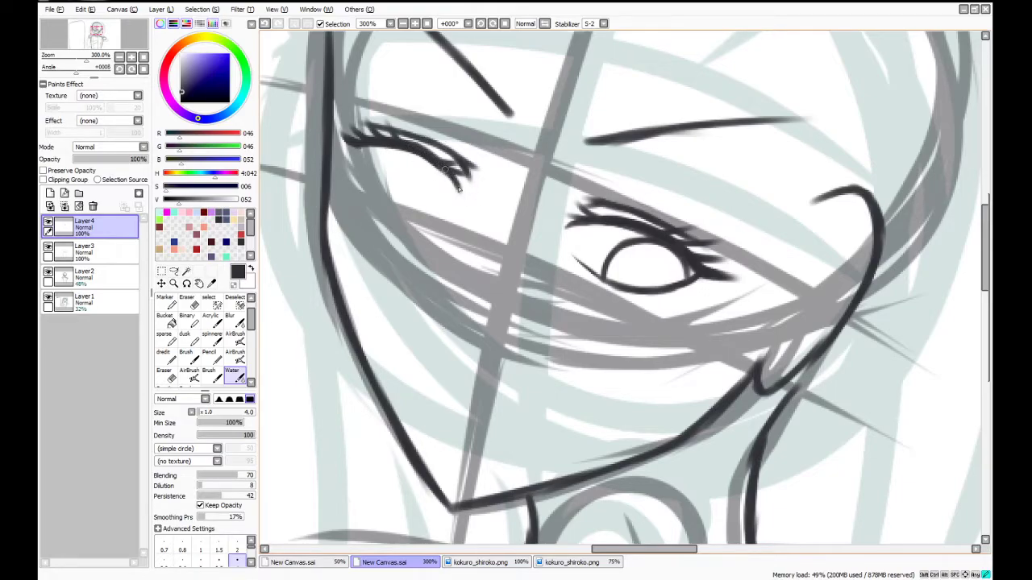
{"action": "key", "text": "e"}
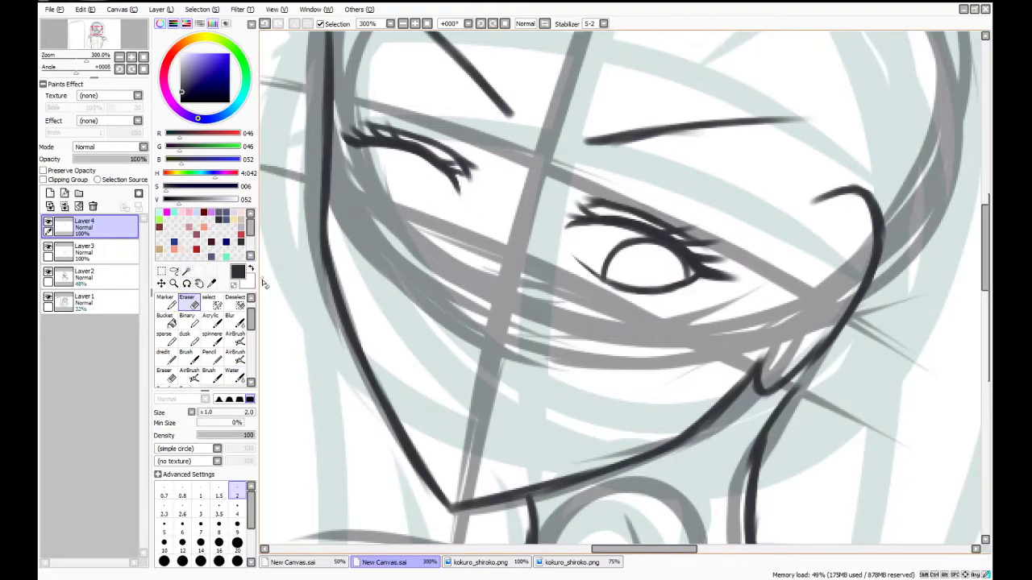
{"action": "left_click", "coordinate": [233, 375]}
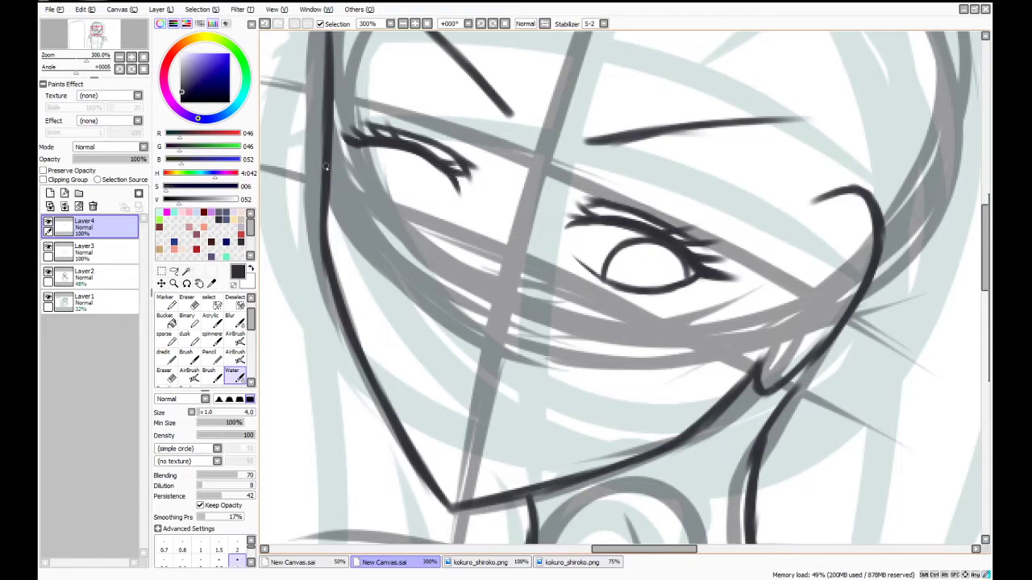
{"action": "left_click_drag", "start_coordinate": [361, 144], "coordinate": [363, 184]}
{"action": "key", "text": "ctrl+z"}
{"action": "left_click_drag", "start_coordinate": [360, 145], "coordinate": [372, 184]}
{"action": "key", "text": "ctrl+z"}
{"action": "left_click_drag", "start_coordinate": [360, 146], "coordinate": [374, 184]}
{"action": "key", "text": "ctrl+z"}
{"action": "left_click_drag", "start_coordinate": [360, 150], "coordinate": [376, 183]}
{"action": "key", "text": "ctrl+z"}
Draw the left eye's curved lower lid from the outer corner toward the nose with the Water brush at size 2.6
{"action": "left_click", "coordinate": [183, 562]}
{"action": "mouse_move", "coordinate": [369, 169]}
{"action": "left_mouse_down"}
{"action": "mouse_move", "coordinate": [361, 141]}
{"action": "mouse_move", "coordinate": [372, 182]}
{"action": "mouse_move", "coordinate": [356, 142]}
{"action": "mouse_move", "coordinate": [376, 188]}
{"action": "left_mouse_up"}
{"action": "key", "text": "ctrl+z"}
{"action": "mouse_move", "coordinate": [360, 144]}
{"action": "left_mouse_down"}
{"action": "mouse_move", "coordinate": [390, 204]}
{"action": "mouse_move", "coordinate": [365, 161]}
{"action": "mouse_move", "coordinate": [391, 200]}
{"action": "mouse_move", "coordinate": [374, 183]}
{"action": "mouse_move", "coordinate": [380, 192]}
{"action": "mouse_move", "coordinate": [368, 169]}
{"action": "mouse_move", "coordinate": [414, 208]}
{"action": "mouse_move", "coordinate": [376, 187]}
{"action": "mouse_move", "coordinate": [434, 212]}
{"action": "left_mouse_up"}
{"action": "key", "text": "ctrl+z"}
{"action": "key", "text": "ctrl+z"}
{"action": "key", "text": "ctrl+z"}
{"action": "key", "text": "ctrl+z"}
{"action": "left_click_drag", "start_coordinate": [377, 186], "coordinate": [435, 213]}
{"action": "key", "text": "ctrl+z"}
{"action": "key", "text": "ctrl+z"}
{"action": "key", "text": "ctrl+z"}
{"action": "left_click_drag", "start_coordinate": [378, 184], "coordinate": [439, 210]}
{"action": "key", "text": "ctrl+z"}
{"action": "key", "text": "ctrl+z"}
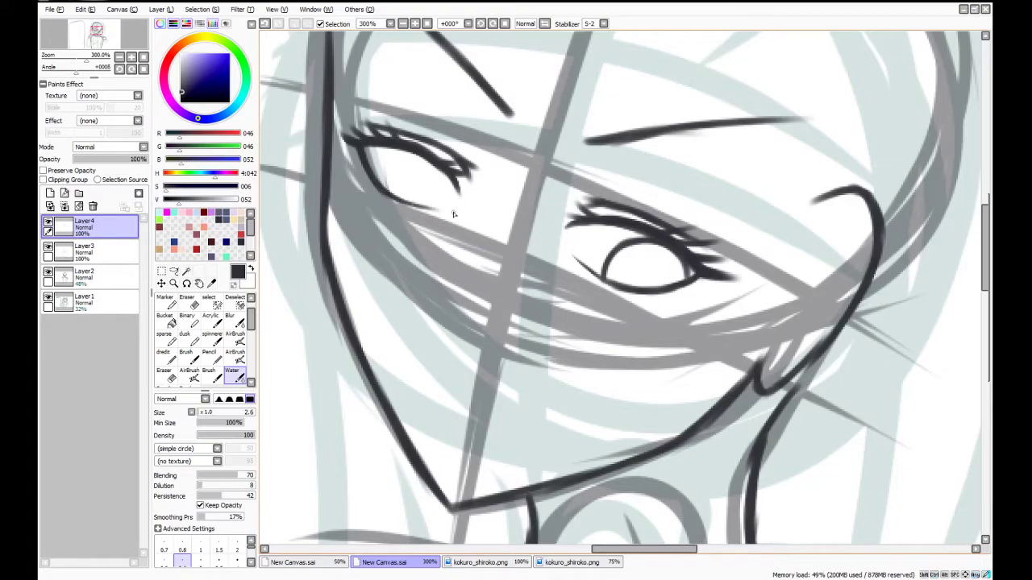
{"action": "key", "text": "ctrl+z"}
Thicken the outer end of the left eye's lower lid with the Water brush at size 4
{"action": "left_click_drag", "start_coordinate": [402, 199], "coordinate": [413, 176]}
{"action": "key", "text": "ctrl+z"}
{"action": "left_click", "coordinate": [237, 560]}
{"action": "left_click_drag", "start_coordinate": [358, 145], "coordinate": [365, 164]}
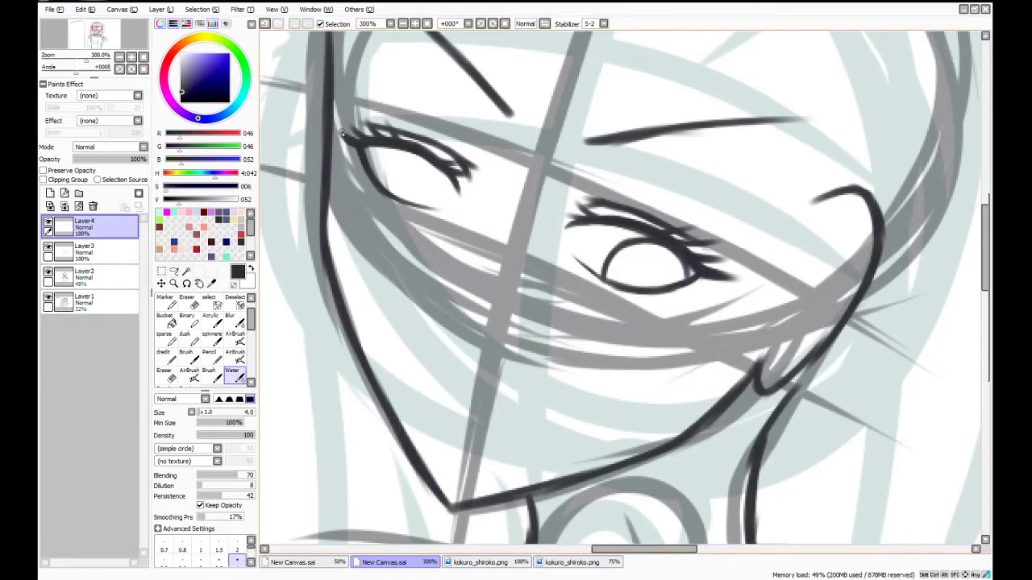
Check the twin-tailed reference character, then draw the left eye's rounded iris and a small pupil in each eye
{"action": "left_click", "coordinate": [586, 562]}
{"action": "left_click", "coordinate": [373, 563]}
{"action": "mouse_move", "coordinate": [401, 199]}
{"action": "left_mouse_down"}
{"action": "mouse_move", "coordinate": [444, 176]}
{"action": "mouse_move", "coordinate": [427, 174]}
{"action": "mouse_move", "coordinate": [450, 181]}
{"action": "mouse_move", "coordinate": [417, 177]}
{"action": "left_mouse_up"}
{"action": "key", "text": "ctrl+z"}
{"action": "left_click_drag", "start_coordinate": [650, 276], "coordinate": [649, 281]}
{"action": "left_click_drag", "start_coordinate": [440, 198], "coordinate": [440, 205]}
Select the left eyebrow with a rectangular selection, move it down closer to the left eye and deselect it
{"action": "left_click_drag", "start_coordinate": [984, 285], "coordinate": [982, 259]}
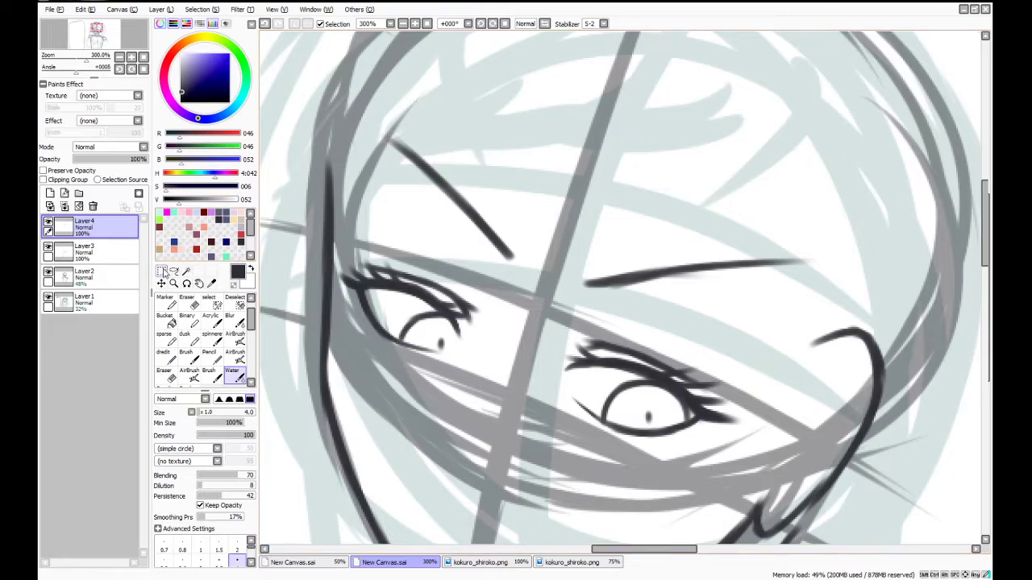
{"action": "left_click", "coordinate": [161, 271]}
{"action": "left_click_drag", "start_coordinate": [364, 121], "coordinate": [523, 263]}
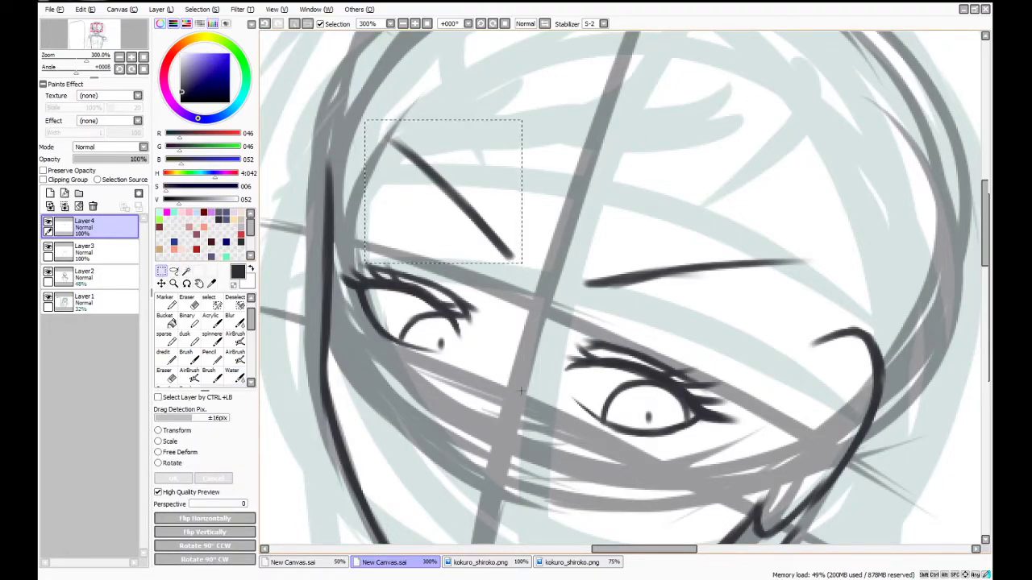
{"action": "left_click", "coordinate": [235, 302]}
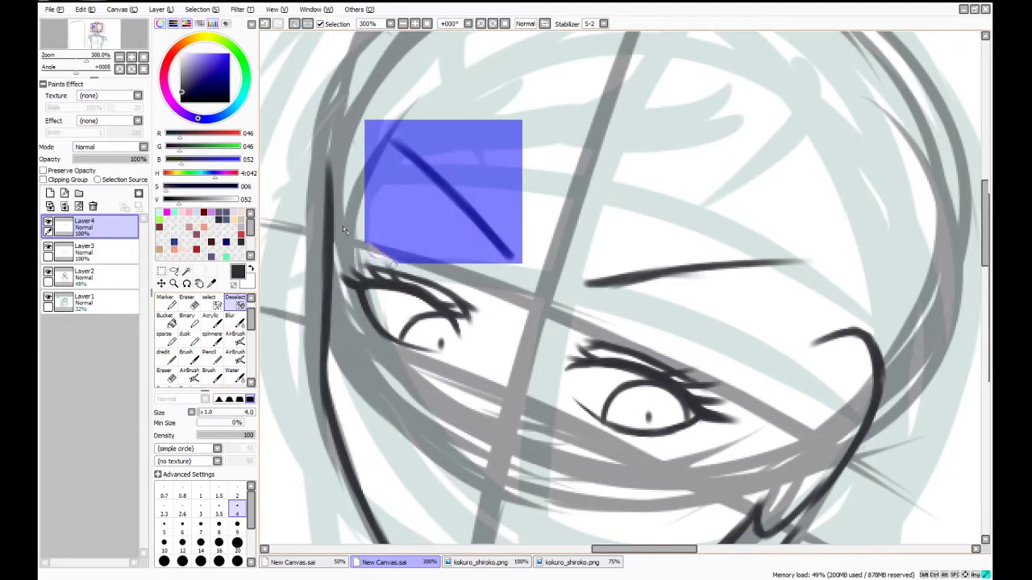
{"action": "mouse_move", "coordinate": [355, 244]}
{"action": "left_mouse_down"}
{"action": "mouse_move", "coordinate": [411, 278]}
{"action": "mouse_move", "coordinate": [350, 218]}
{"action": "mouse_move", "coordinate": [401, 229]}
{"action": "mouse_move", "coordinate": [396, 245]}
{"action": "left_mouse_up"}
{"action": "left_click", "coordinate": [161, 272]}
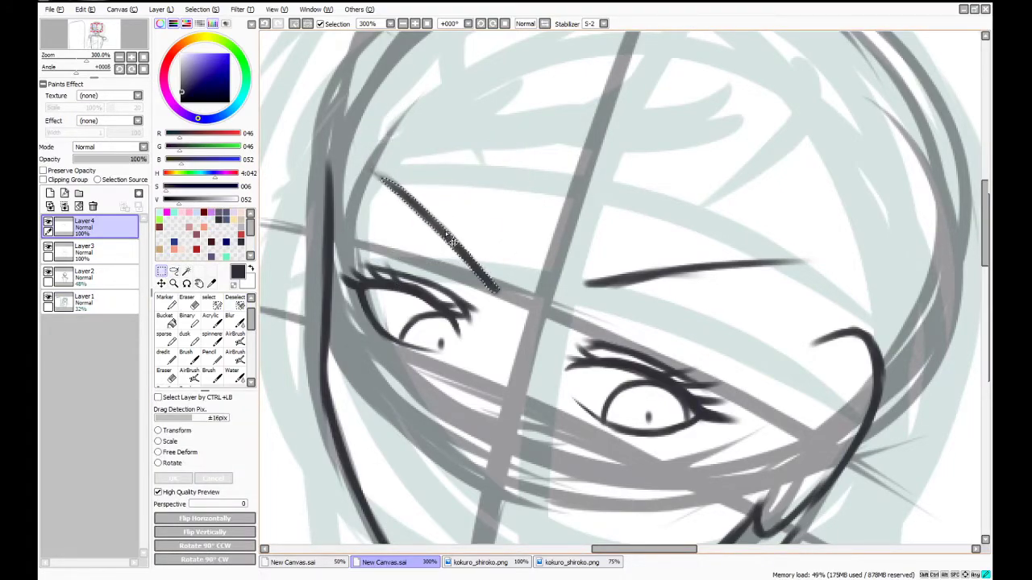
{"action": "key", "text": "ctrl+d"}
Select the right eyebrow with a rectangular selection, move it down and toward the nose, and deselect it
{"action": "left_click_drag", "start_coordinate": [556, 169], "coordinate": [833, 301]}
{"action": "left_click_drag", "start_coordinate": [724, 239], "coordinate": [701, 265]}
{"action": "key", "text": "ctrl+d"}
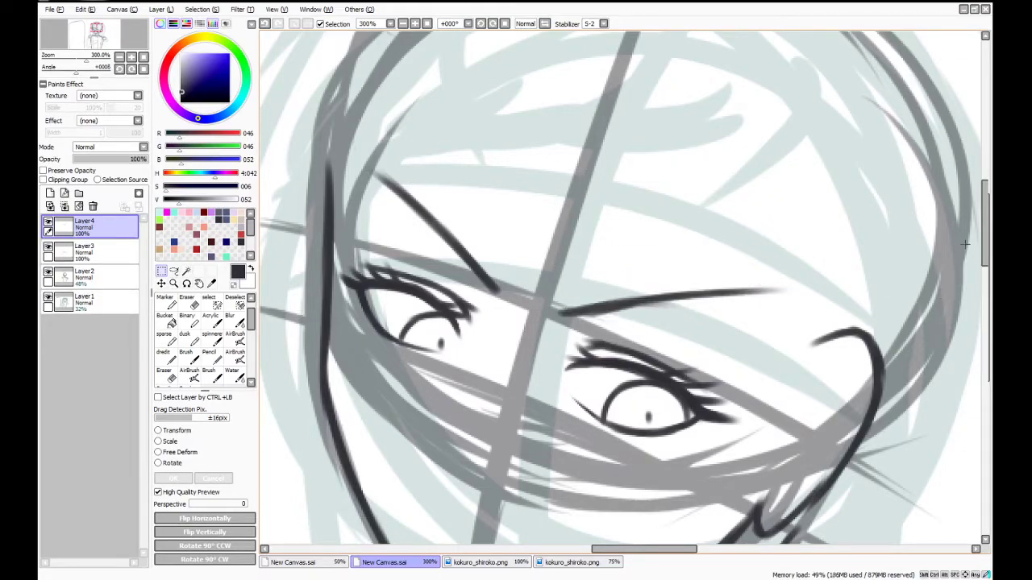
Draw the small angular nose on the face's centre guide line with the Water brush at size 4, checking the twin-tailed reference character
{"action": "scroll", "coordinate": [963, 244], "scroll_direction": "down", "scroll_amount": 5}
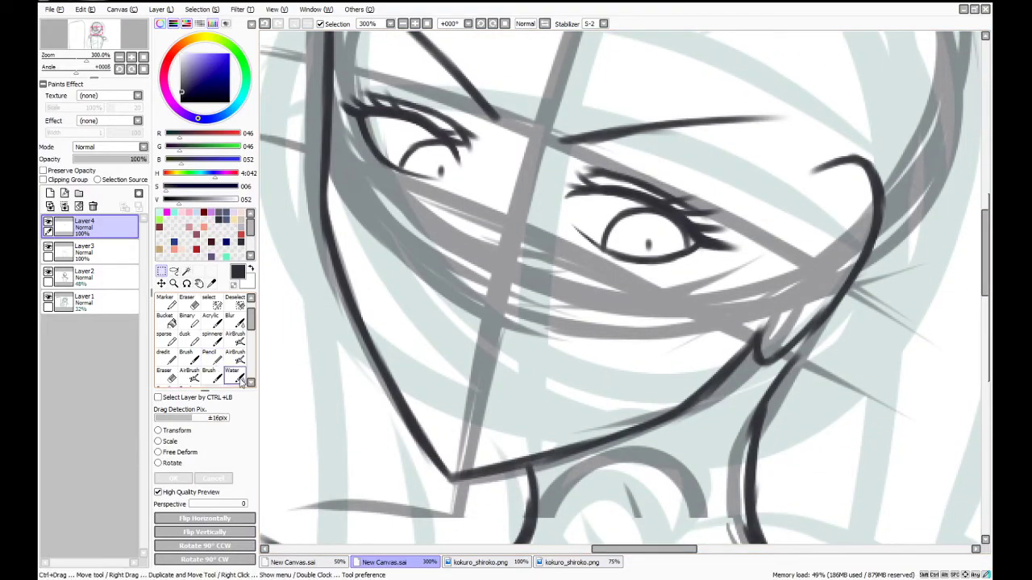
{"action": "left_click", "coordinate": [234, 377]}
{"action": "left_click_drag", "start_coordinate": [469, 281], "coordinate": [479, 297]}
{"action": "left_click", "coordinate": [562, 570]}
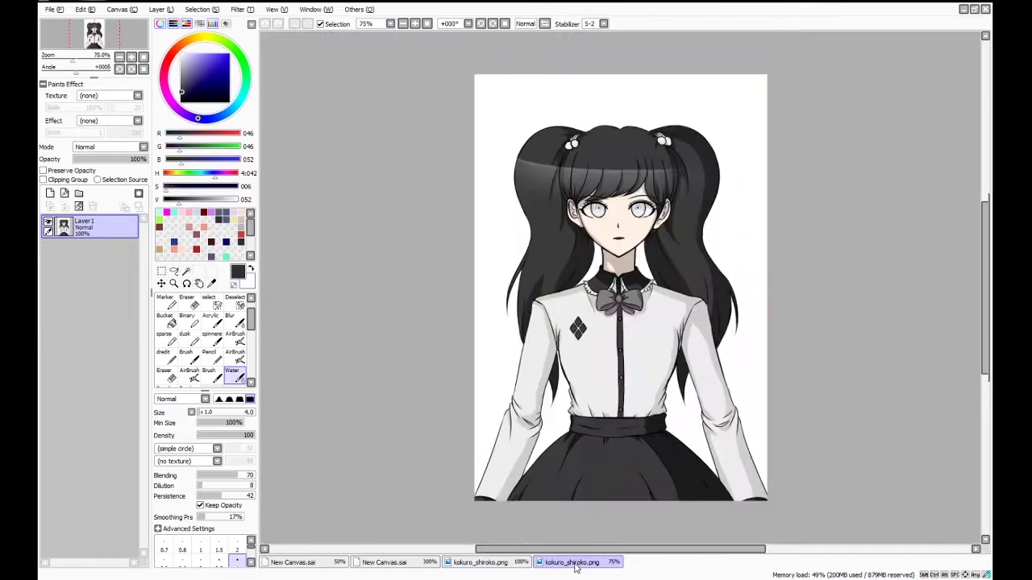
{"action": "left_click", "coordinate": [370, 565]}
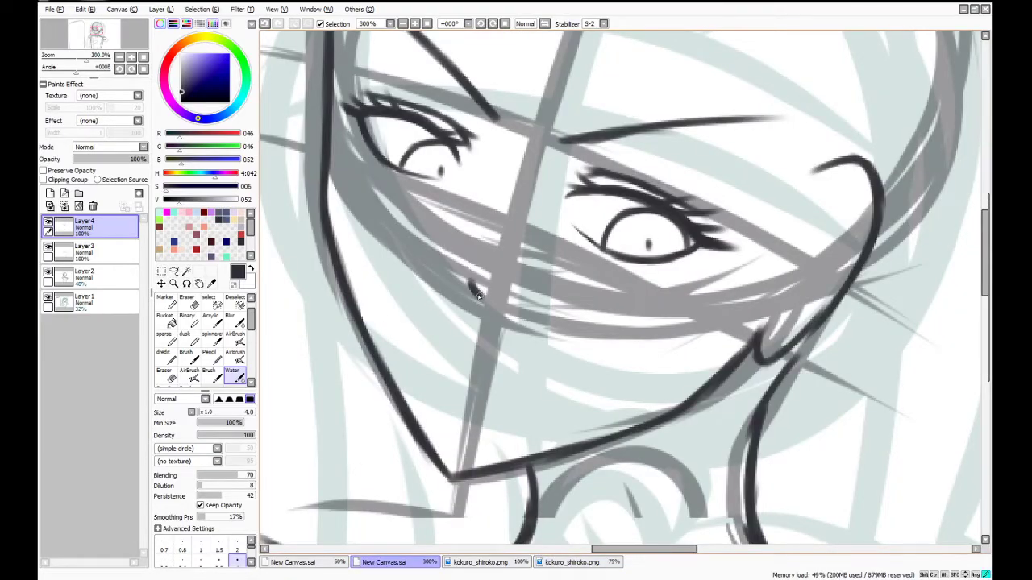
{"action": "left_click_drag", "start_coordinate": [470, 286], "coordinate": [492, 255]}
{"action": "key", "text": "e"}
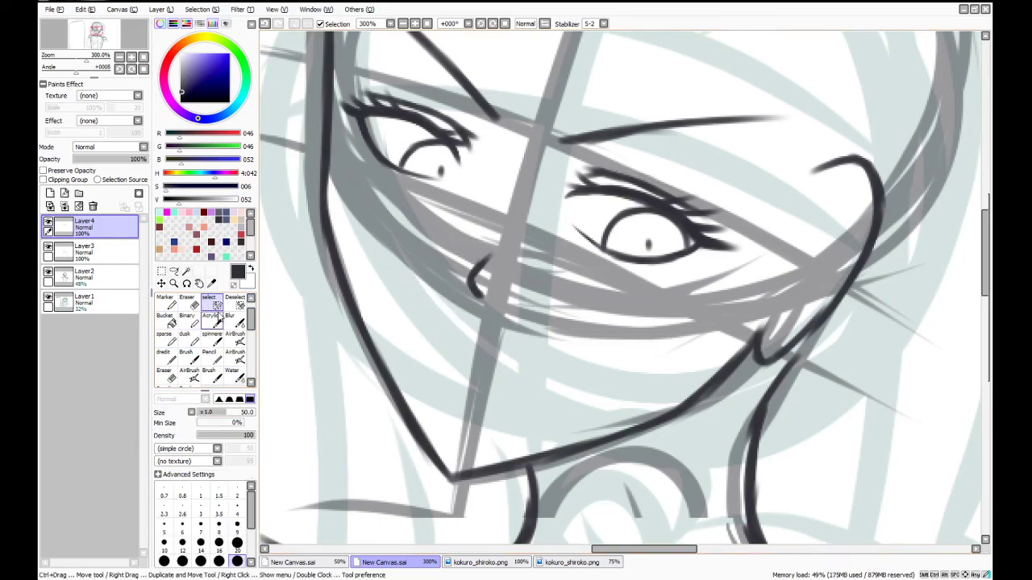
Refine the nose tip, and paint a short, thick closed mouth below it with the Water brush
{"action": "left_click_drag", "start_coordinate": [473, 264], "coordinate": [487, 255]}
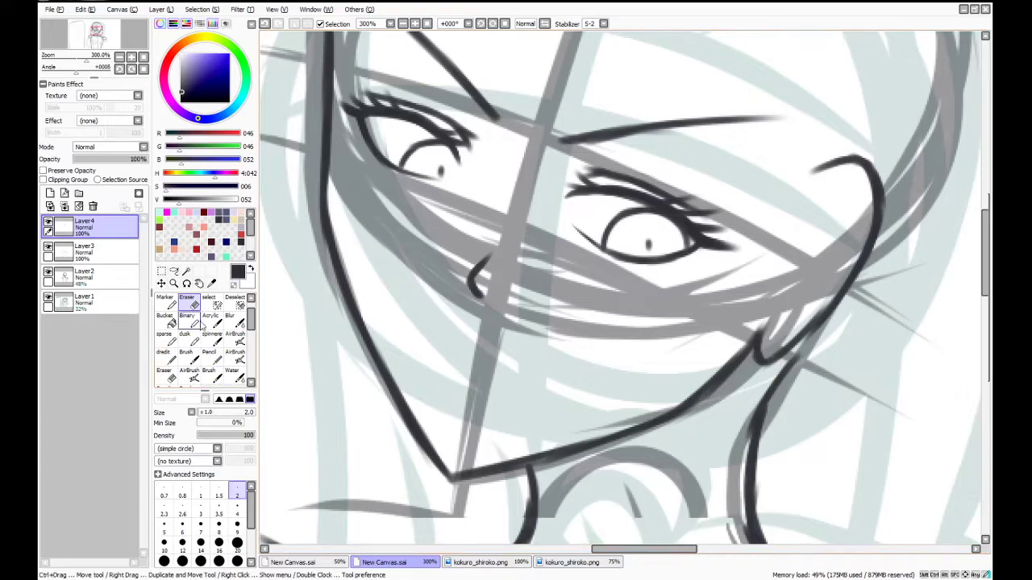
{"action": "left_click", "coordinate": [233, 372]}
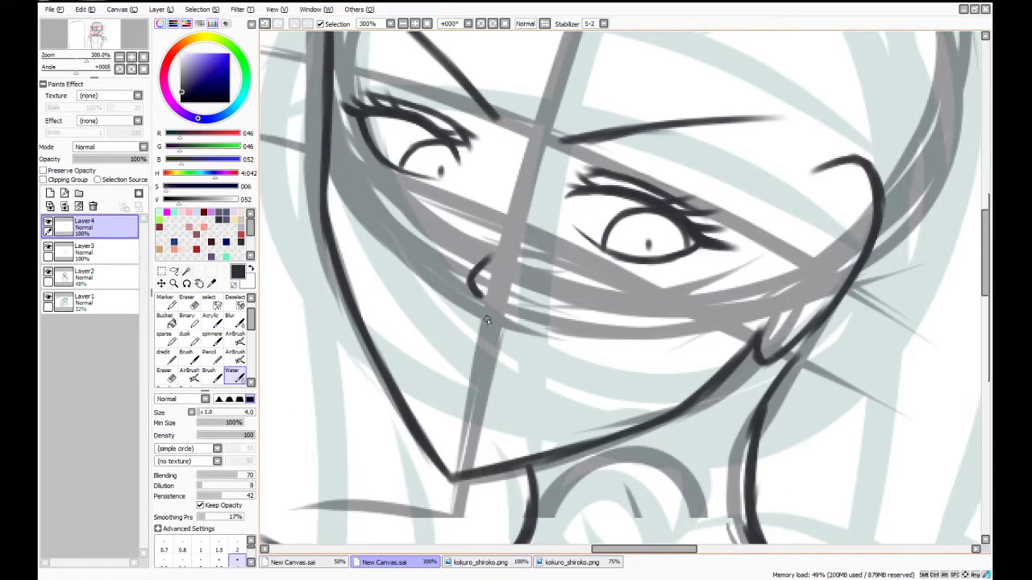
{"action": "mouse_move", "coordinate": [449, 360]}
{"action": "left_mouse_down"}
{"action": "mouse_move", "coordinate": [463, 353]}
{"action": "mouse_move", "coordinate": [493, 364]}
{"action": "left_mouse_up"}
{"action": "left_click_drag", "start_coordinate": [454, 363], "coordinate": [488, 362]}
{"action": "mouse_move", "coordinate": [487, 362]}
{"action": "left_mouse_down"}
{"action": "mouse_move", "coordinate": [449, 359]}
{"action": "mouse_move", "coordinate": [489, 365]}
{"action": "left_mouse_up"}
{"action": "key", "text": "e"}
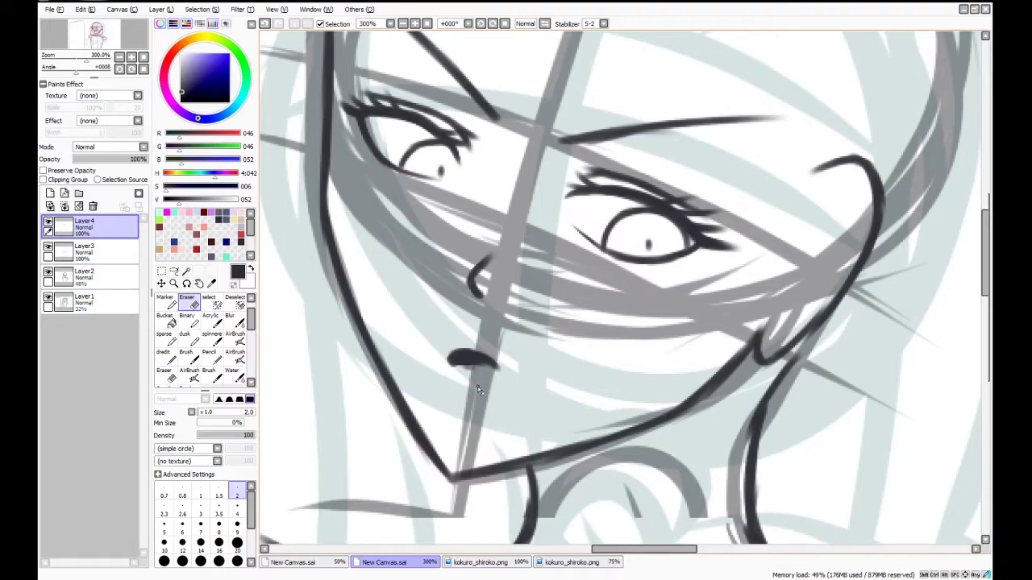
{"action": "key", "text": "Home"}
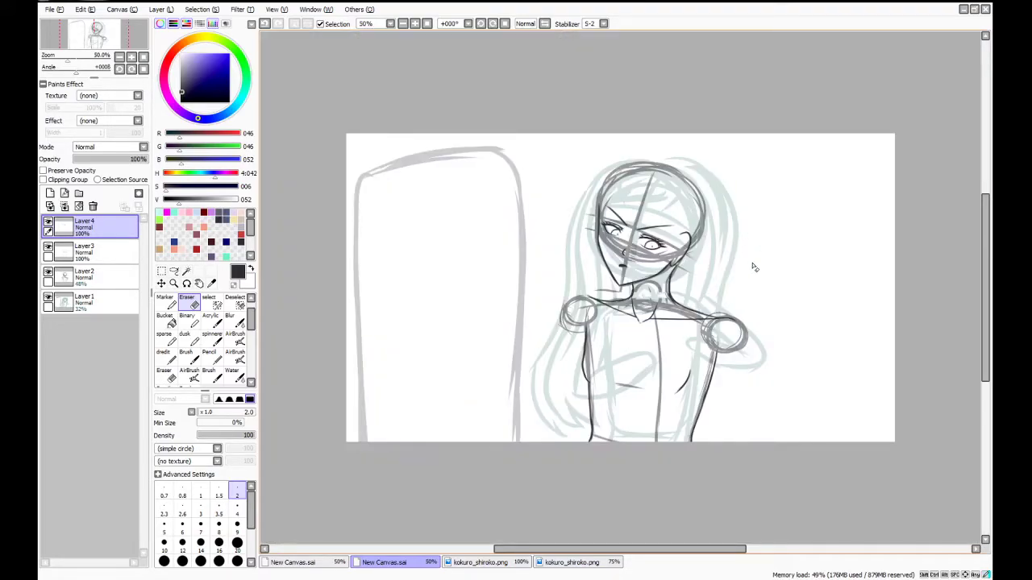
Add a new layer above the face lines for the hair, and check the short-haired figure in kokuro_shiroko.png as reference
{"action": "scroll", "coordinate": [758, 270], "scroll_direction": "up", "scroll_amount": 2}
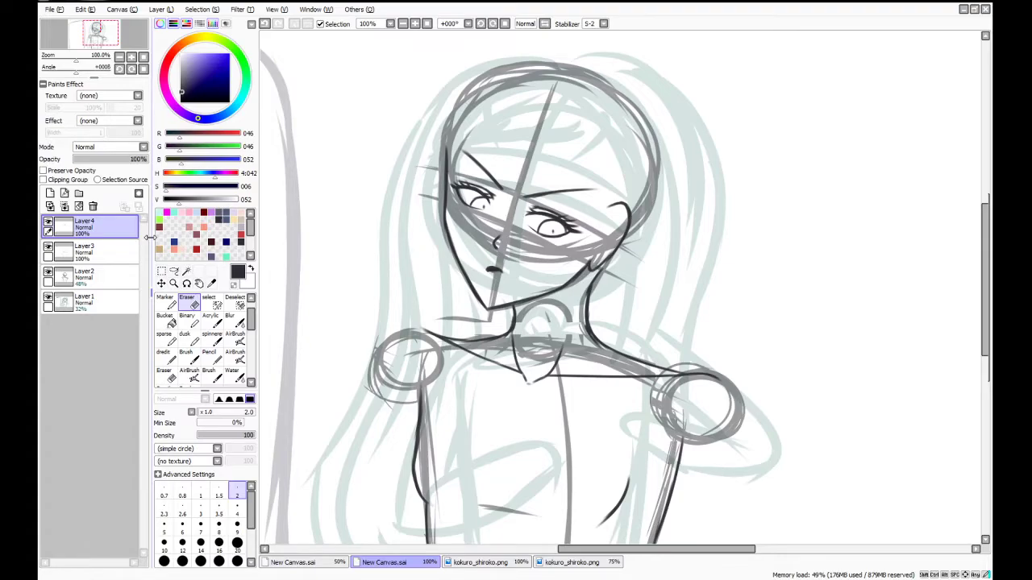
{"action": "left_click", "coordinate": [50, 193]}
{"action": "left_click", "coordinate": [234, 376]}
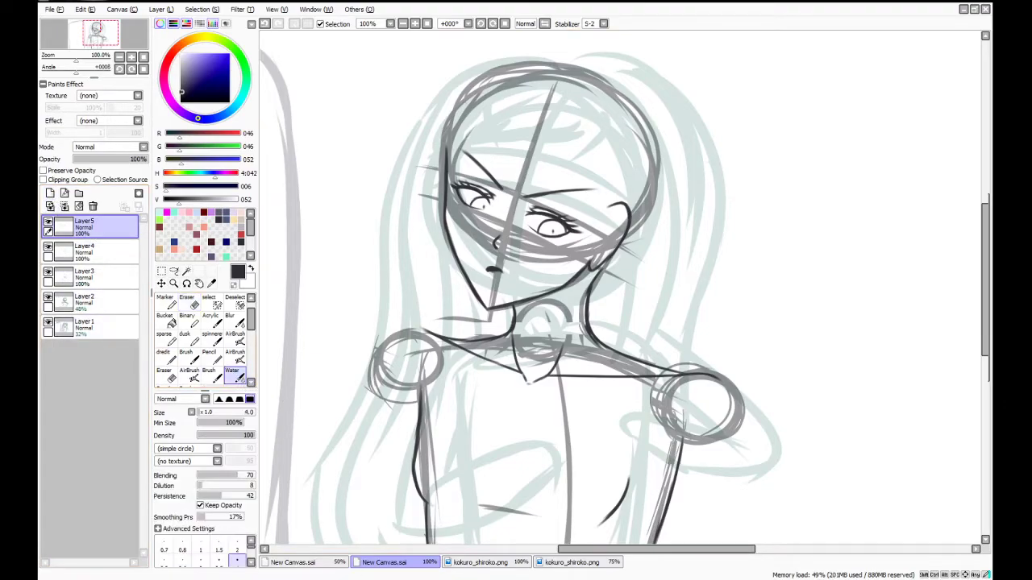
{"action": "left_click", "coordinate": [484, 563]}
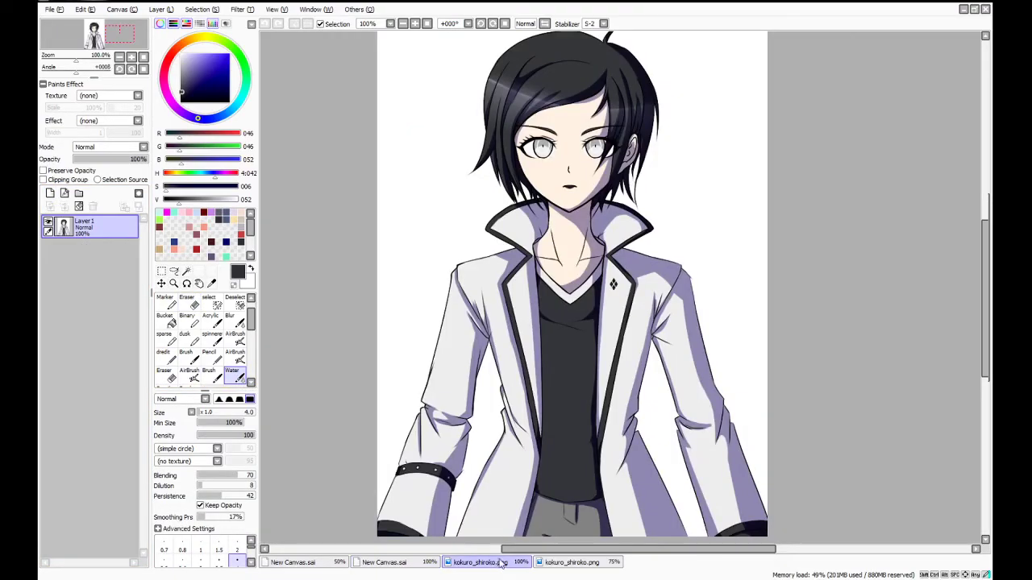
{"action": "left_click", "coordinate": [384, 563]}
{"action": "scroll", "coordinate": [603, 162], "scroll_direction": "up", "scroll_amount": 2}
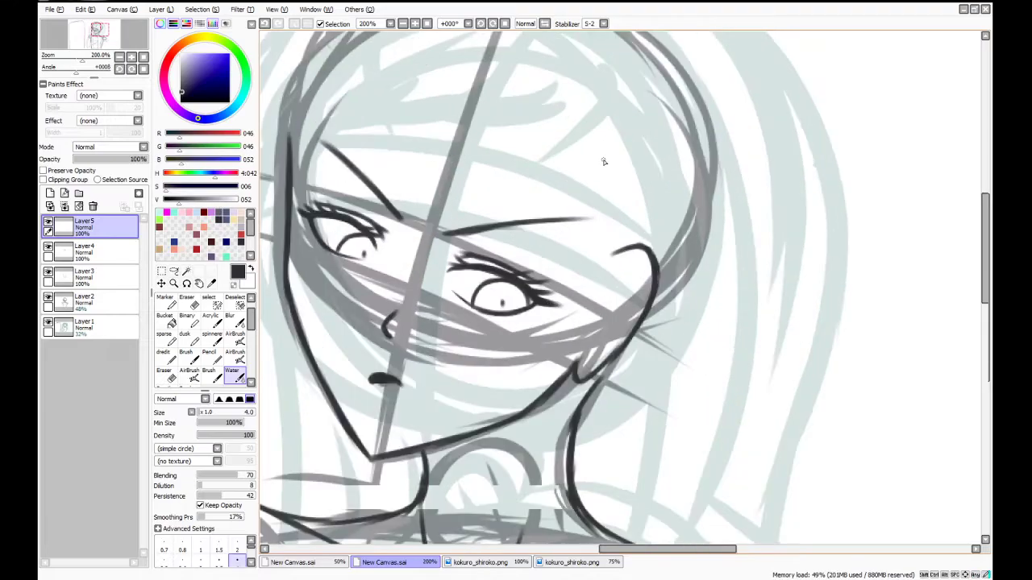
{"action": "left_click_drag", "start_coordinate": [621, 549], "coordinate": [601, 405]}
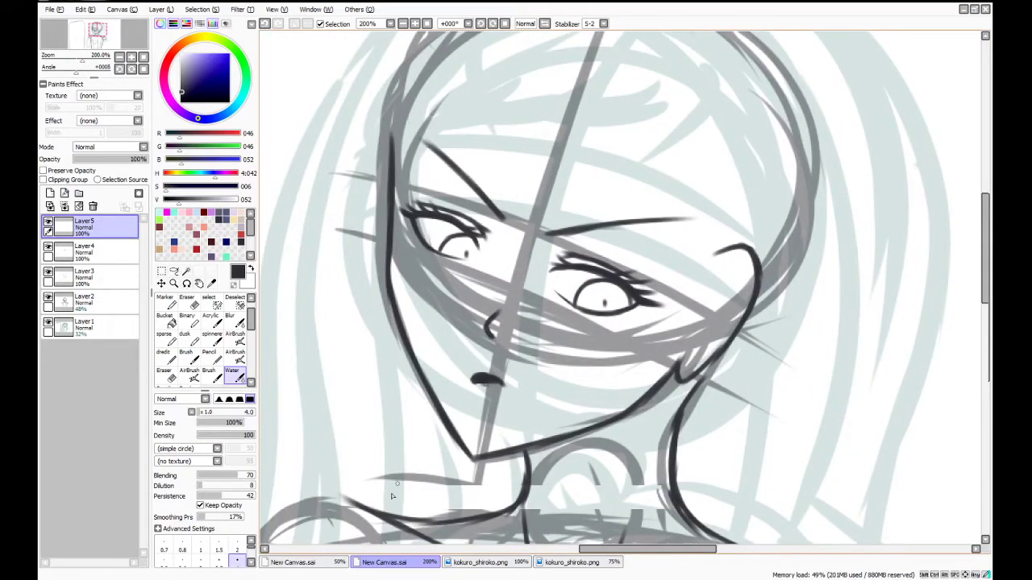
{"action": "left_click", "coordinate": [480, 563]}
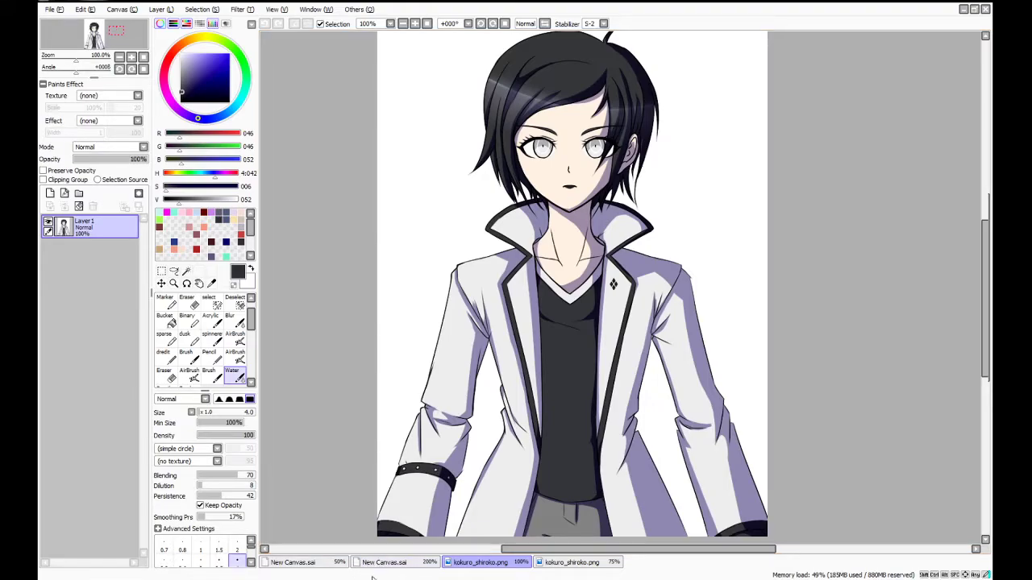
{"action": "left_click", "coordinate": [381, 565]}
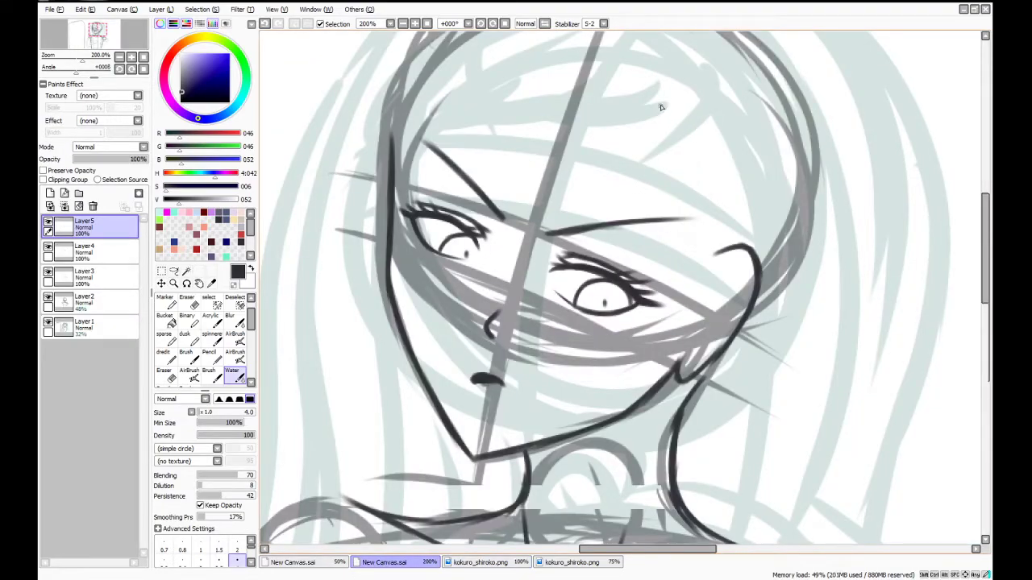
{"action": "mouse_move", "coordinate": [698, 119]}
{"action": "left_mouse_down"}
{"action": "mouse_move", "coordinate": [658, 164]}
{"action": "mouse_move", "coordinate": [663, 148]}
{"action": "mouse_move", "coordinate": [504, 179]}
{"action": "left_mouse_up"}
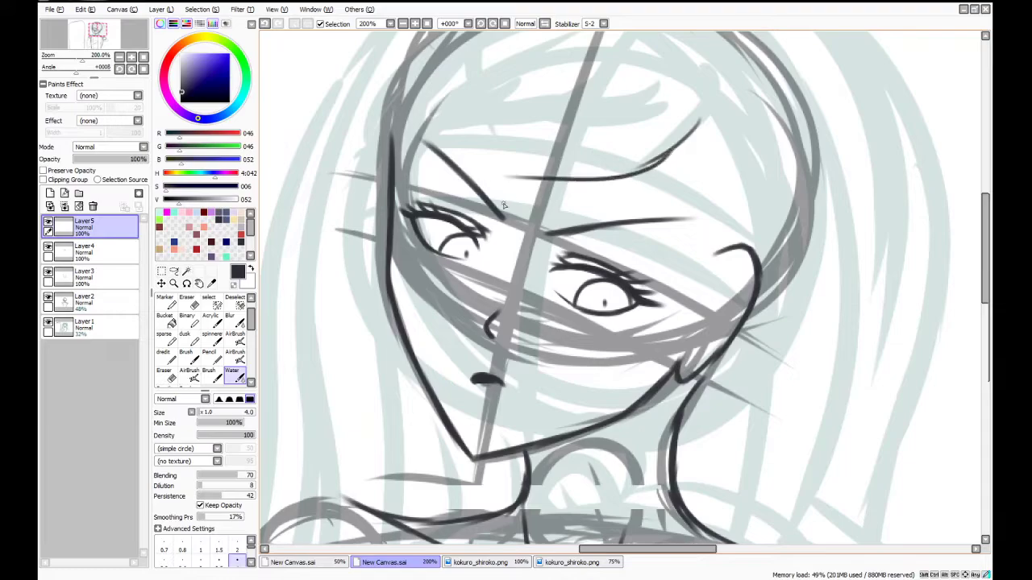
{"action": "key", "text": "ctrl+z"}
{"action": "left_click_drag", "start_coordinate": [708, 99], "coordinate": [576, 143]}
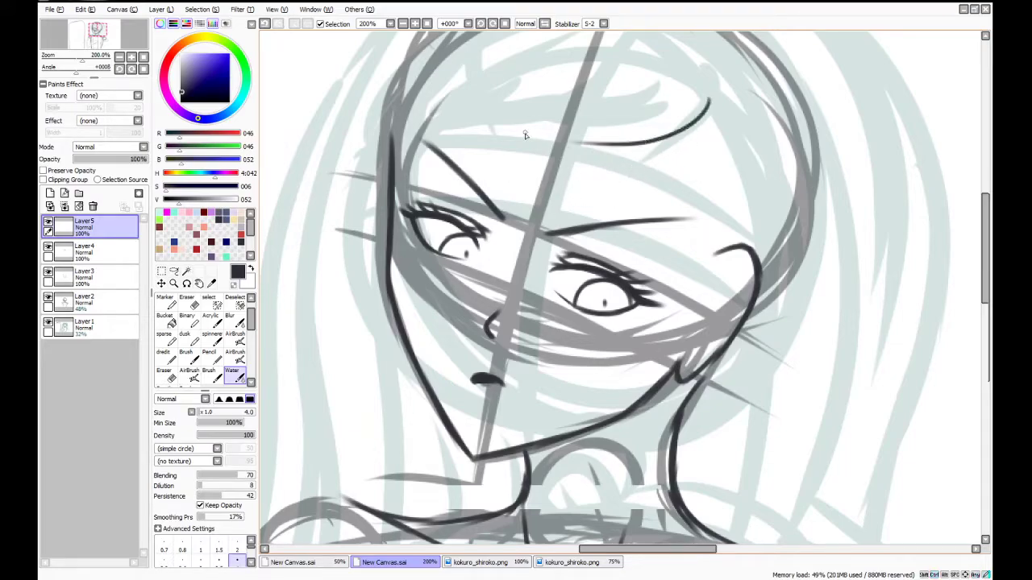
{"action": "key", "text": "ctrl+z"}
Draw the fringe's lower edge sweeping across the forehead to the far temple, with two short strand lines branching above it
{"action": "mouse_move", "coordinate": [707, 98]}
{"action": "left_mouse_down"}
{"action": "mouse_move", "coordinate": [620, 139]}
{"action": "mouse_move", "coordinate": [540, 131]}
{"action": "mouse_move", "coordinate": [452, 161]}
{"action": "mouse_move", "coordinate": [391, 216]}
{"action": "mouse_move", "coordinate": [402, 189]}
{"action": "left_mouse_up"}
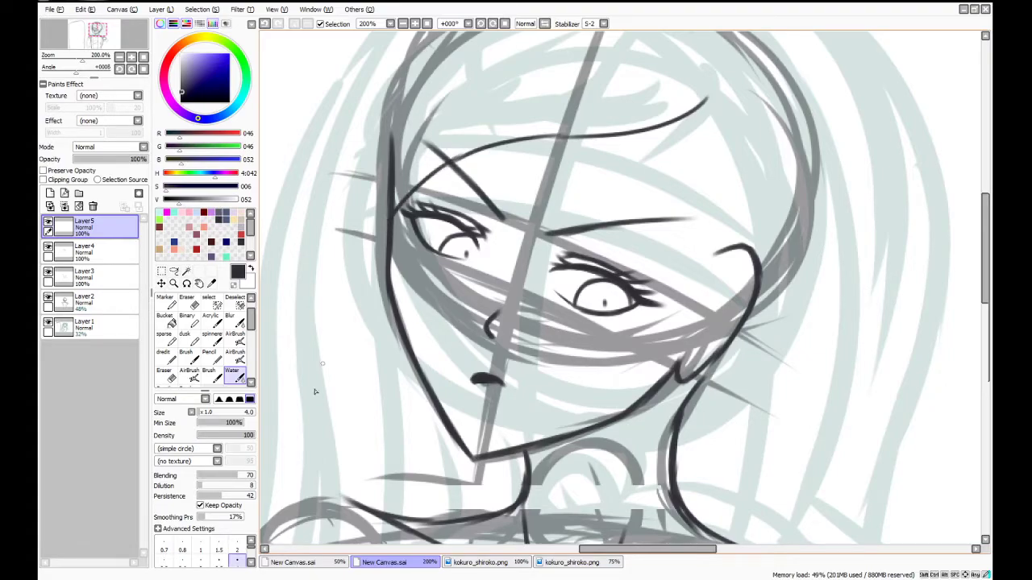
{"action": "left_click", "coordinate": [476, 563]}
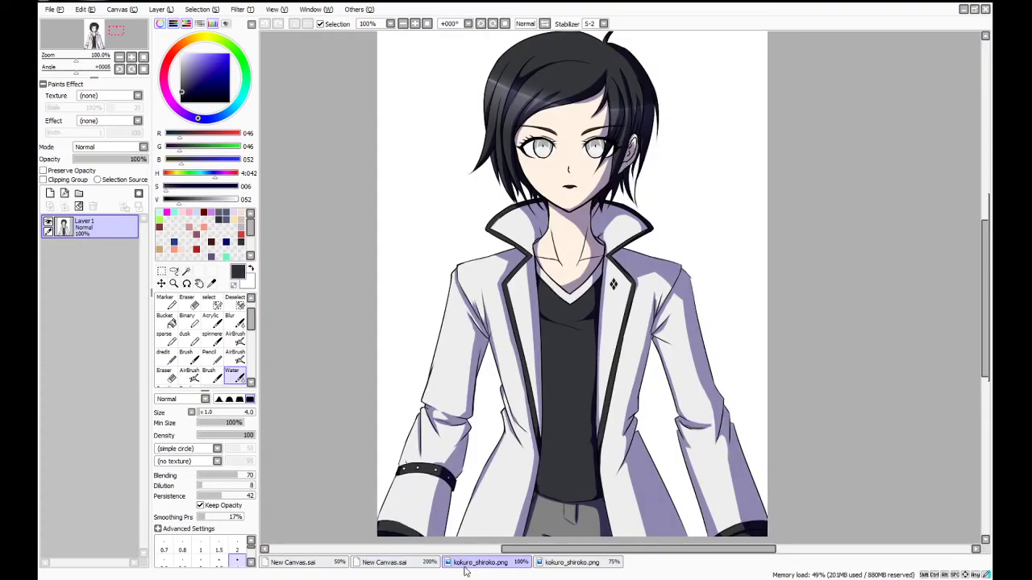
{"action": "left_click", "coordinate": [359, 562]}
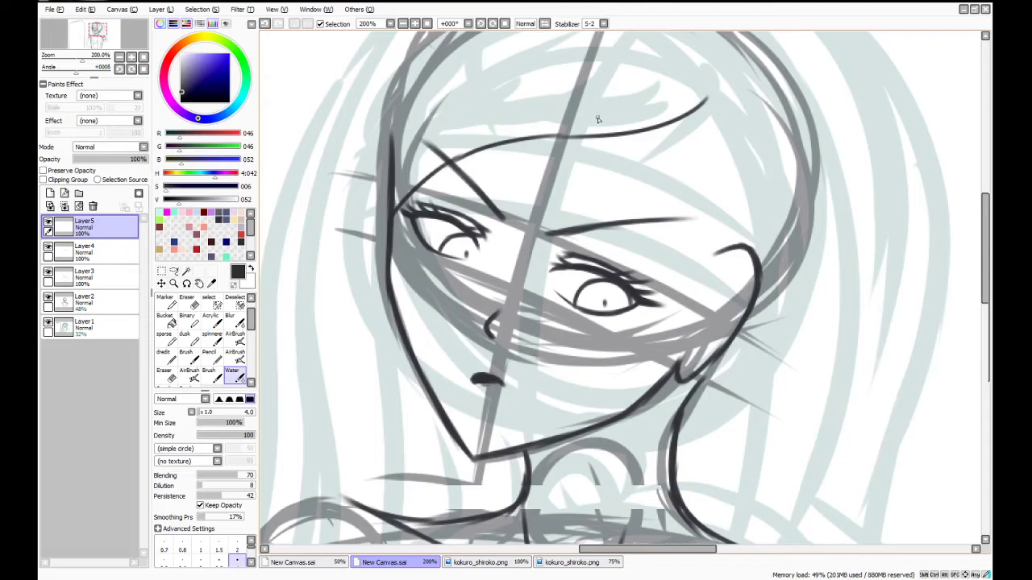
{"action": "left_click_drag", "start_coordinate": [450, 164], "coordinate": [618, 78]}
{"action": "key", "text": "ctrl+z"}
{"action": "left_click_drag", "start_coordinate": [449, 164], "coordinate": [610, 82]}
{"action": "left_click_drag", "start_coordinate": [516, 141], "coordinate": [654, 105]}
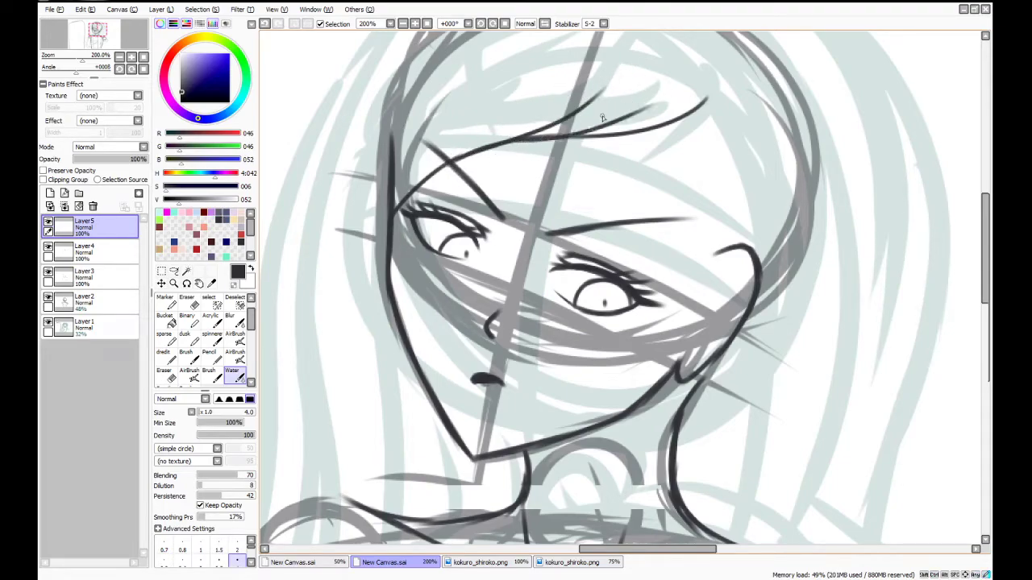
Check the fringe in the short-haired reference, and draw a curved strand from the fringe's ear-side end down to the near eyebrow
{"action": "left_click", "coordinate": [474, 563]}
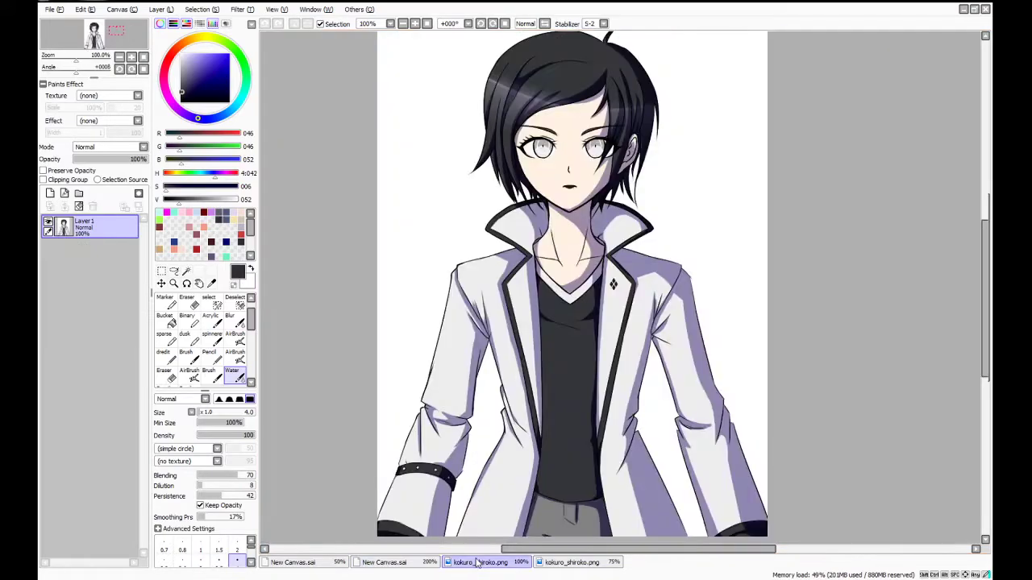
{"action": "left_click", "coordinate": [354, 563]}
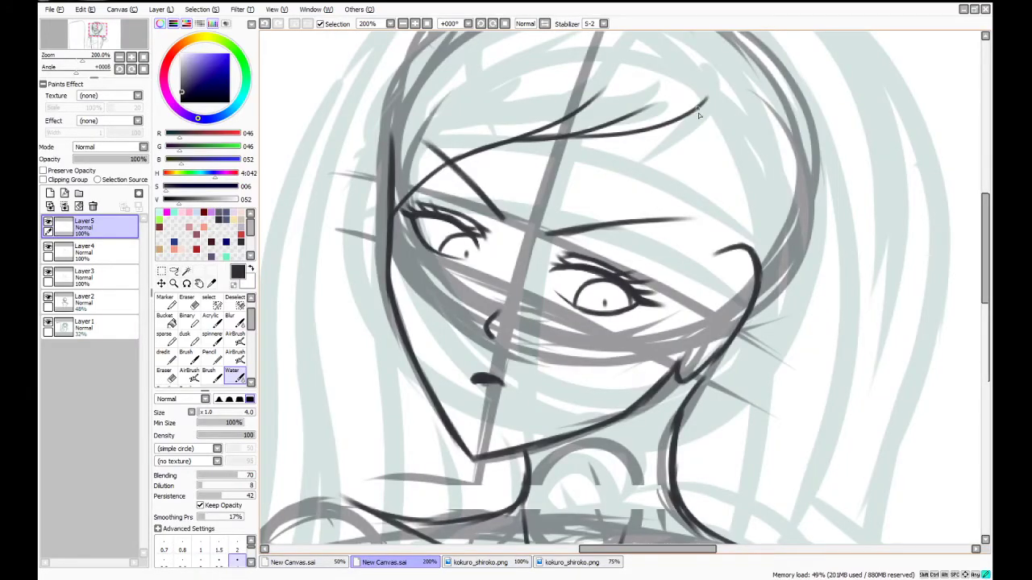
{"action": "left_click_drag", "start_coordinate": [700, 107], "coordinate": [630, 243]}
{"action": "left_click_drag", "start_coordinate": [715, 131], "coordinate": [645, 243]}
{"action": "key", "text": "ctrl+z"}
{"action": "mouse_move", "coordinate": [716, 134]}
{"action": "left_mouse_down"}
{"action": "mouse_move", "coordinate": [714, 173]}
{"action": "mouse_move", "coordinate": [627, 243]}
{"action": "left_mouse_up"}
{"action": "key", "text": "ctrl+z"}
{"action": "left_click_drag", "start_coordinate": [716, 136], "coordinate": [634, 239]}
{"action": "key", "text": "ctrl+z"}
{"action": "left_click_drag", "start_coordinate": [716, 119], "coordinate": [647, 239]}
{"action": "key", "text": "ctrl+z"}
{"action": "left_click_drag", "start_coordinate": [716, 115], "coordinate": [645, 240]}
{"action": "key", "text": "ctrl+z"}
Draw a second curved strand edge beside the first, meeting it near the eyebrow, and compare with the short-haired reference
{"action": "mouse_move", "coordinate": [716, 119]}
{"action": "left_mouse_down"}
{"action": "mouse_move", "coordinate": [703, 185]}
{"action": "mouse_move", "coordinate": [634, 244]}
{"action": "left_mouse_up"}
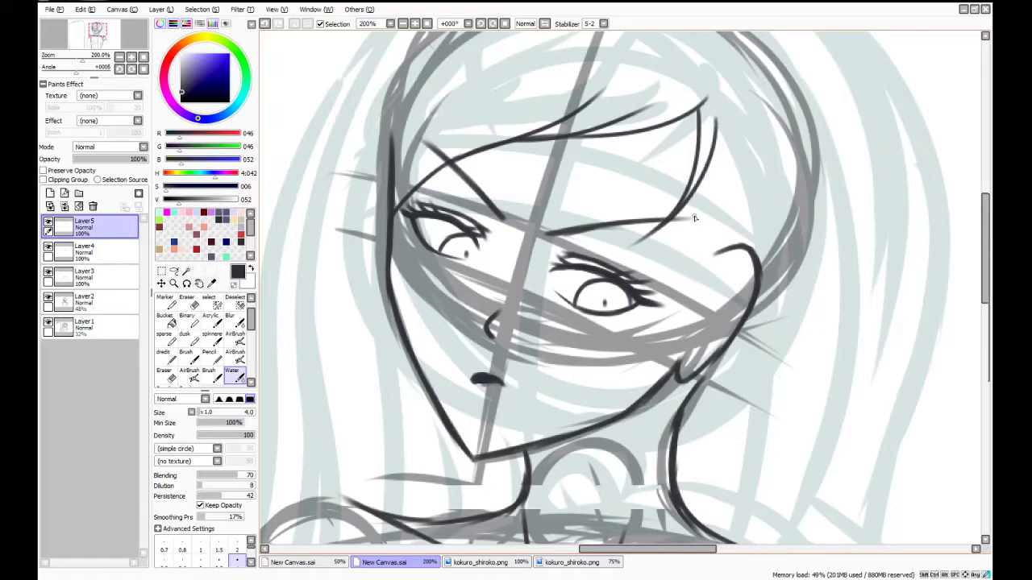
{"action": "left_click", "coordinate": [465, 566]}
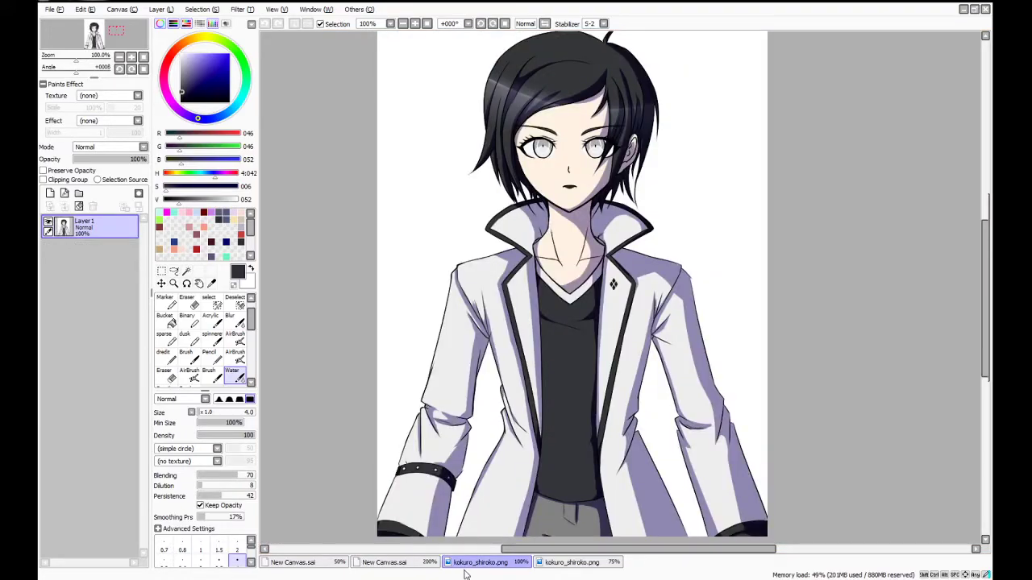
{"action": "left_click", "coordinate": [400, 564]}
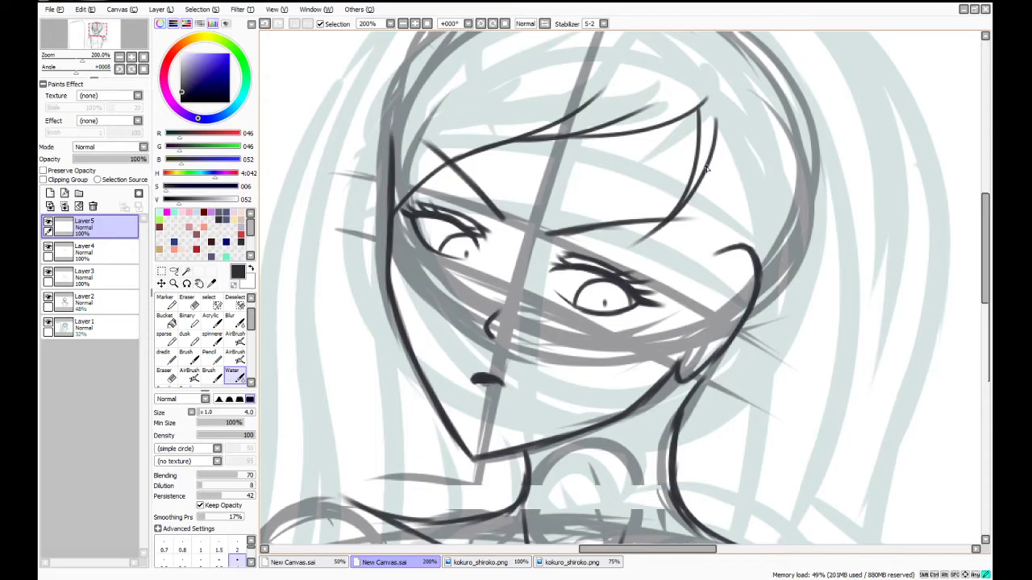
{"action": "left_click_drag", "start_coordinate": [708, 168], "coordinate": [593, 378]}
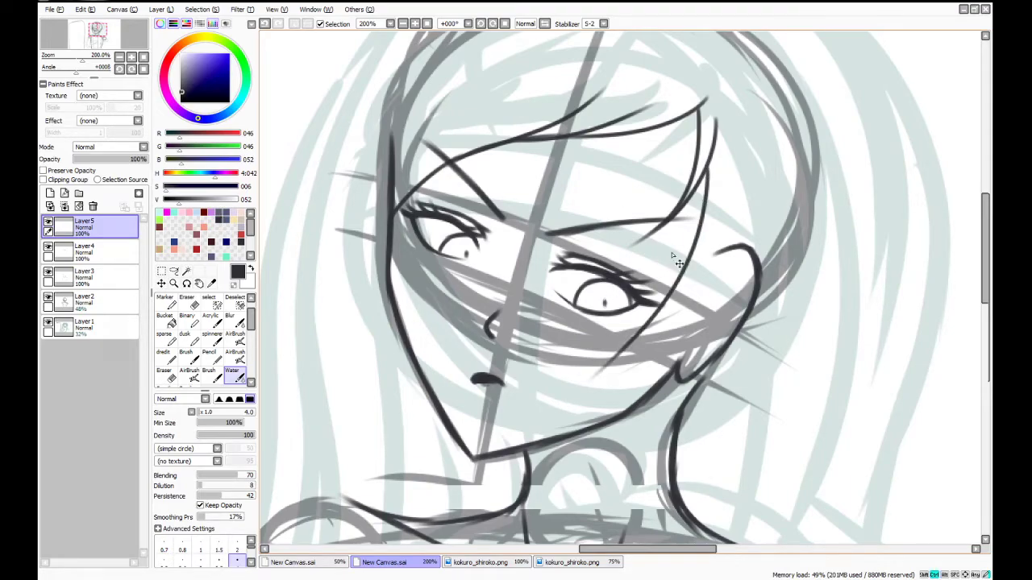
{"action": "key", "text": "ctrl+z"}
{"action": "mouse_move", "coordinate": [708, 171]}
{"action": "left_mouse_down"}
{"action": "mouse_move", "coordinate": [687, 243]}
{"action": "mouse_move", "coordinate": [564, 383]}
{"action": "left_mouse_up"}
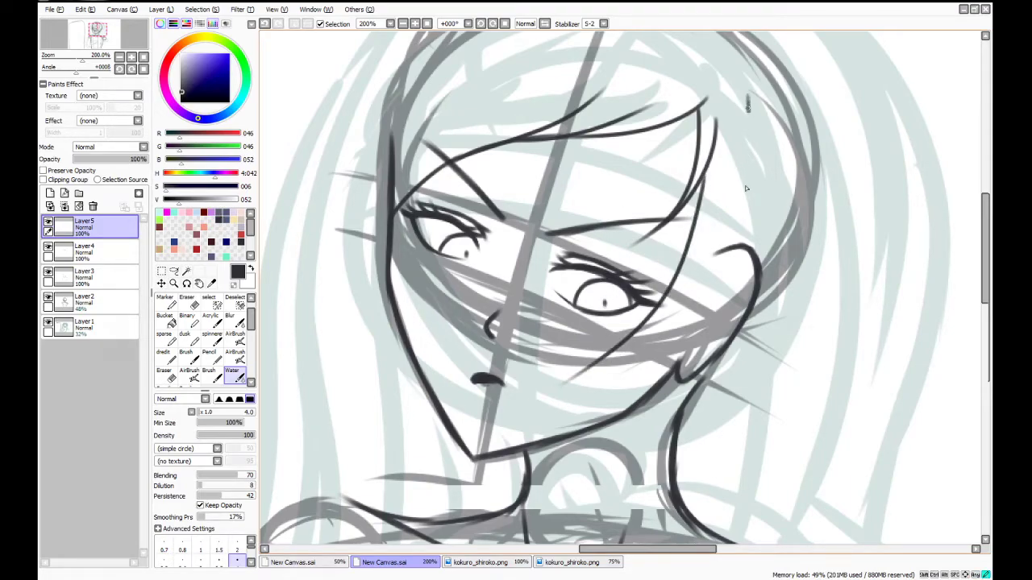
{"action": "left_click_drag", "start_coordinate": [747, 96], "coordinate": [566, 379]}
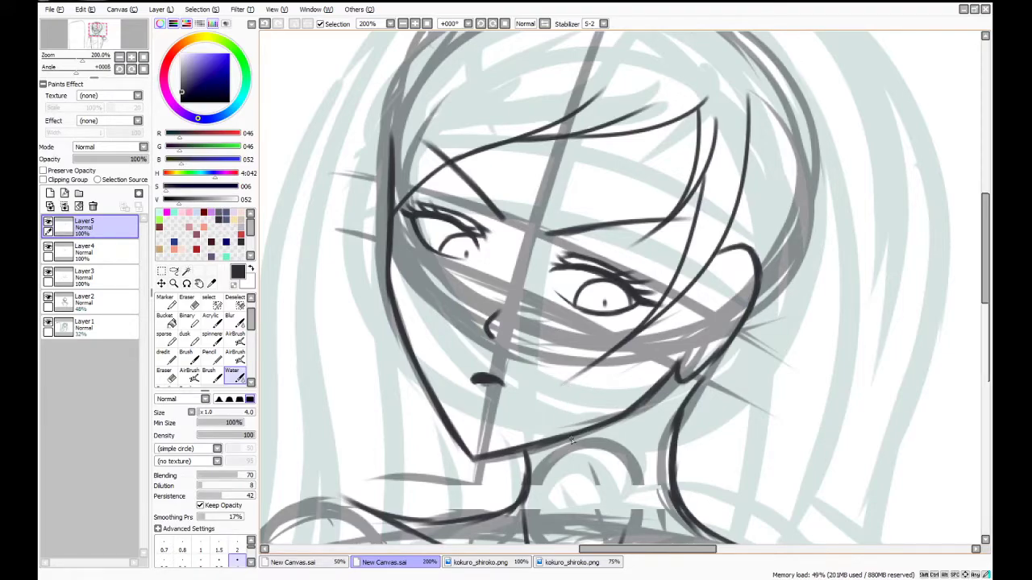
{"action": "key", "text": "ctrl+z"}
{"action": "mouse_move", "coordinate": [702, 183]}
{"action": "left_mouse_down"}
{"action": "mouse_move", "coordinate": [583, 381]}
{"action": "mouse_move", "coordinate": [530, 404]}
{"action": "left_mouse_up"}
{"action": "key", "text": "ctrl+z"}
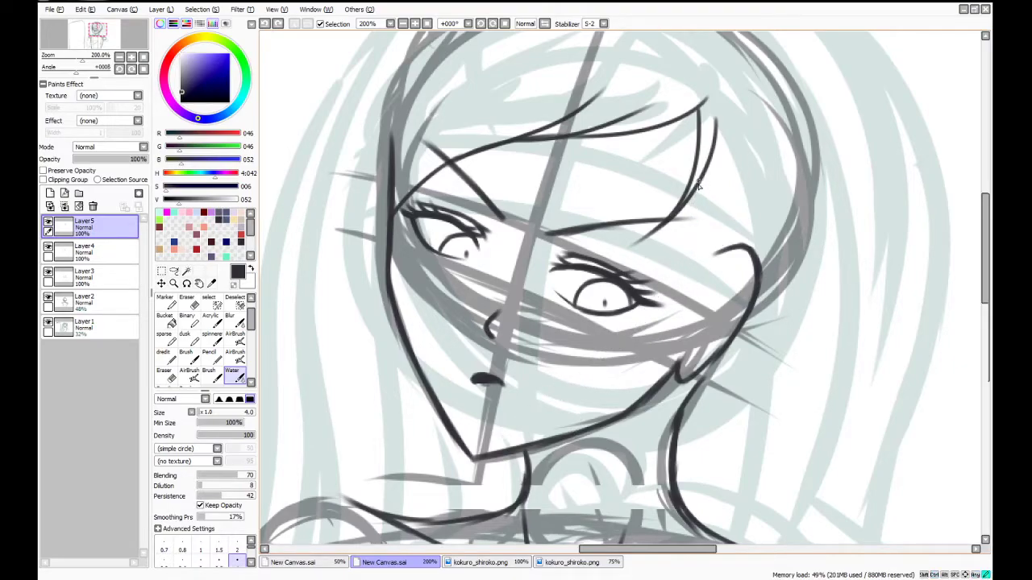
Draw a long pointed lock in front of the ear, with two curved edges converging at the jawline
{"action": "mouse_move", "coordinate": [698, 184]}
{"action": "left_mouse_down"}
{"action": "mouse_move", "coordinate": [599, 399]}
{"action": "mouse_move", "coordinate": [550, 445]}
{"action": "left_mouse_up"}
{"action": "left_click_drag", "start_coordinate": [736, 94], "coordinate": [582, 429]}
{"action": "key", "text": "ctrl+z"}
{"action": "mouse_move", "coordinate": [736, 89]}
{"action": "left_mouse_down"}
{"action": "mouse_move", "coordinate": [703, 318]}
{"action": "mouse_move", "coordinate": [551, 442]}
{"action": "left_mouse_up"}
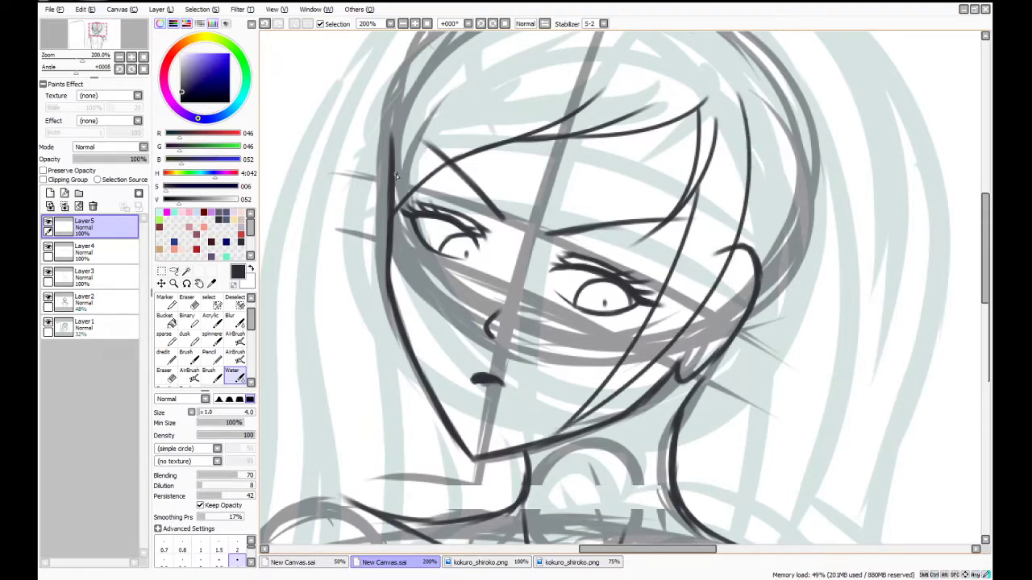
Draw a fringe strand up from the far temple and a long hair line along the outside of the far cheek
{"action": "left_click", "coordinate": [465, 567]}
{"action": "left_click", "coordinate": [370, 565]}
{"action": "key", "text": "ctrl+z"}
{"action": "left_click_drag", "start_coordinate": [503, 55], "coordinate": [385, 246]}
{"action": "mouse_move", "coordinate": [400, 54]}
{"action": "left_mouse_down"}
{"action": "mouse_move", "coordinate": [348, 179]}
{"action": "mouse_move", "coordinate": [359, 436]}
{"action": "left_mouse_up"}
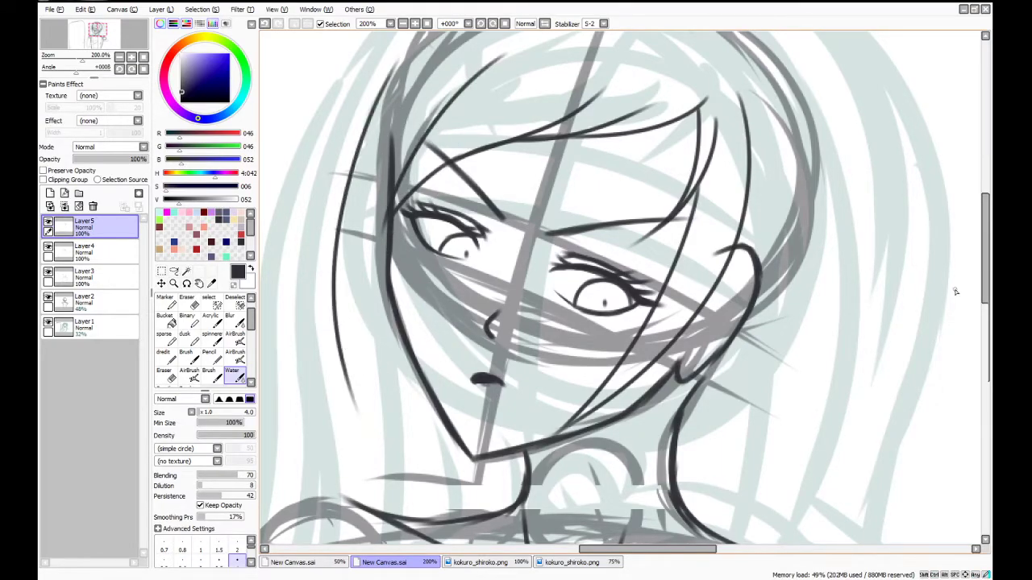
Check the twin-tailed reference image, and extend the far-side hair line down over the shoulder and along the chest
{"action": "scroll", "coordinate": [954, 290], "scroll_direction": "down", "scroll_amount": 2}
{"action": "left_click_drag", "start_coordinate": [613, 555], "coordinate": [652, 555]}
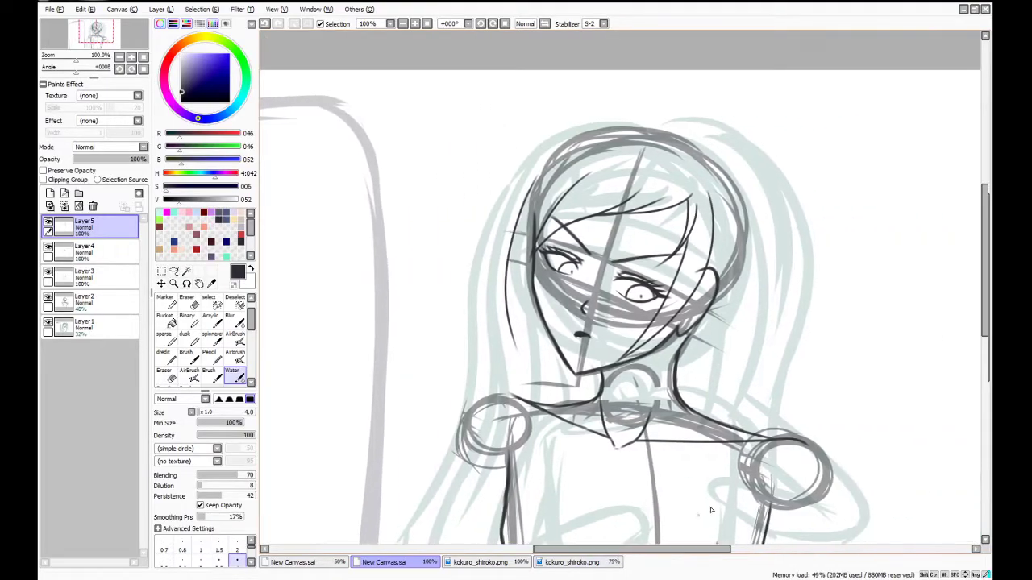
{"action": "scroll", "coordinate": [684, 506], "scroll_direction": "down", "scroll_amount": 3}
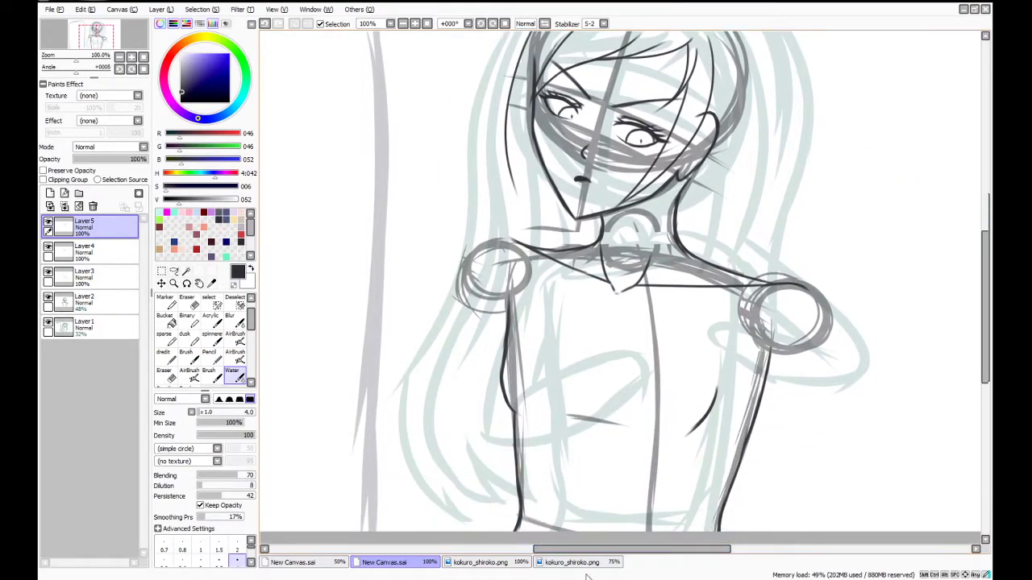
{"action": "left_click", "coordinate": [617, 563]}
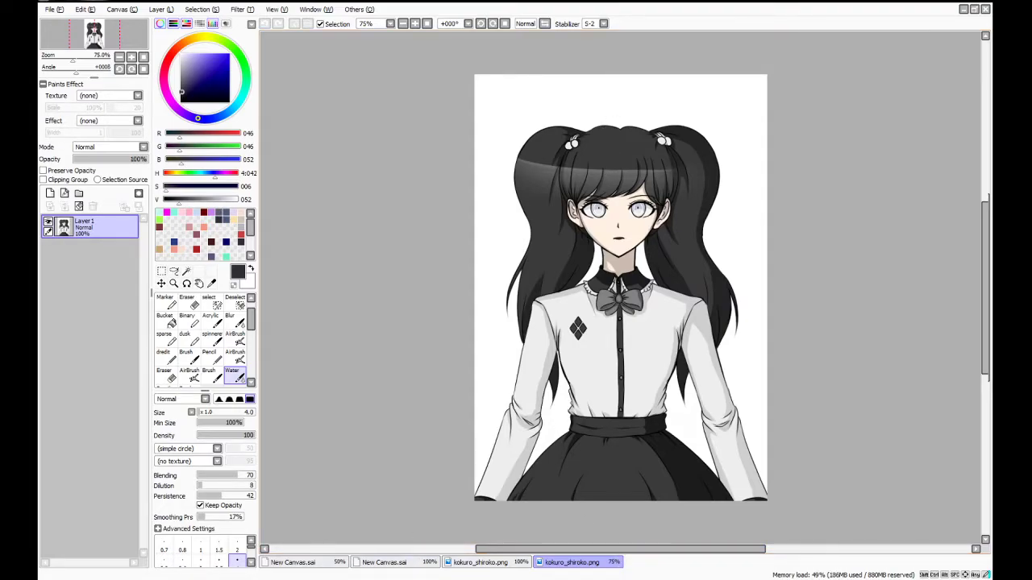
{"action": "left_click", "coordinate": [381, 563]}
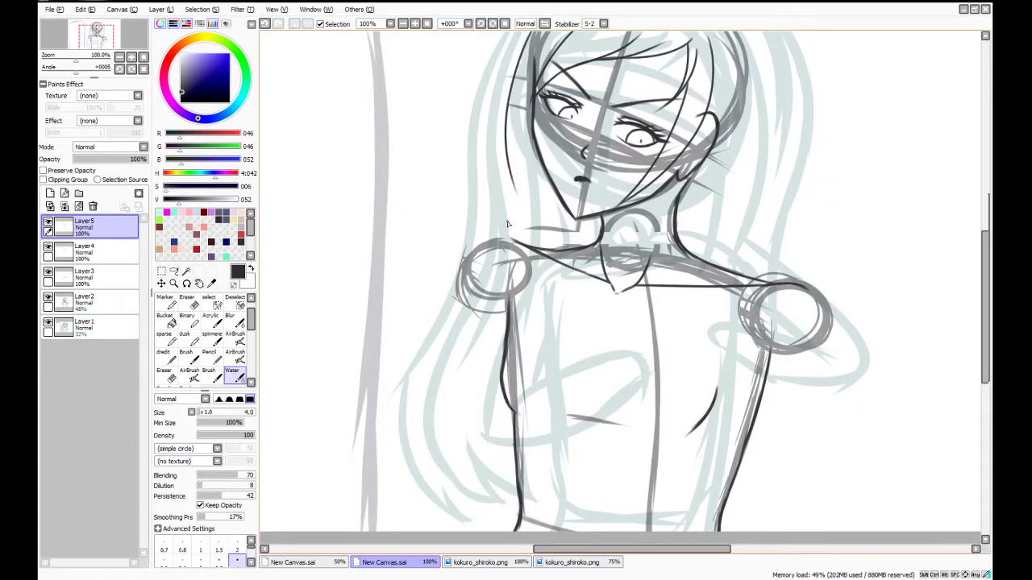
{"action": "mouse_move", "coordinate": [512, 185]}
{"action": "left_mouse_down"}
{"action": "mouse_move", "coordinate": [527, 223]}
{"action": "mouse_move", "coordinate": [521, 304]}
{"action": "left_mouse_up"}
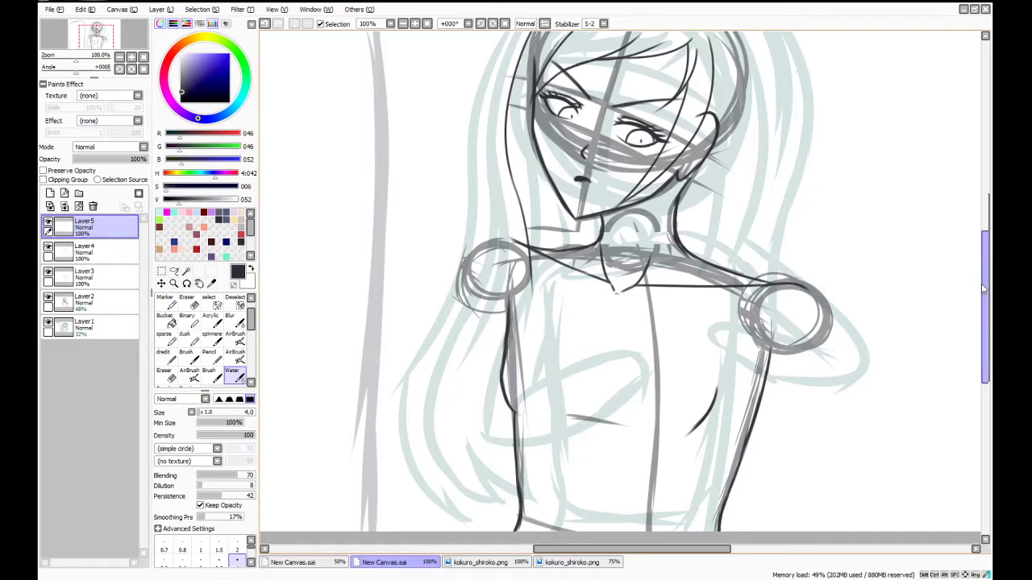
{"action": "scroll", "coordinate": [982, 285], "scroll_direction": "down", "scroll_amount": 1}
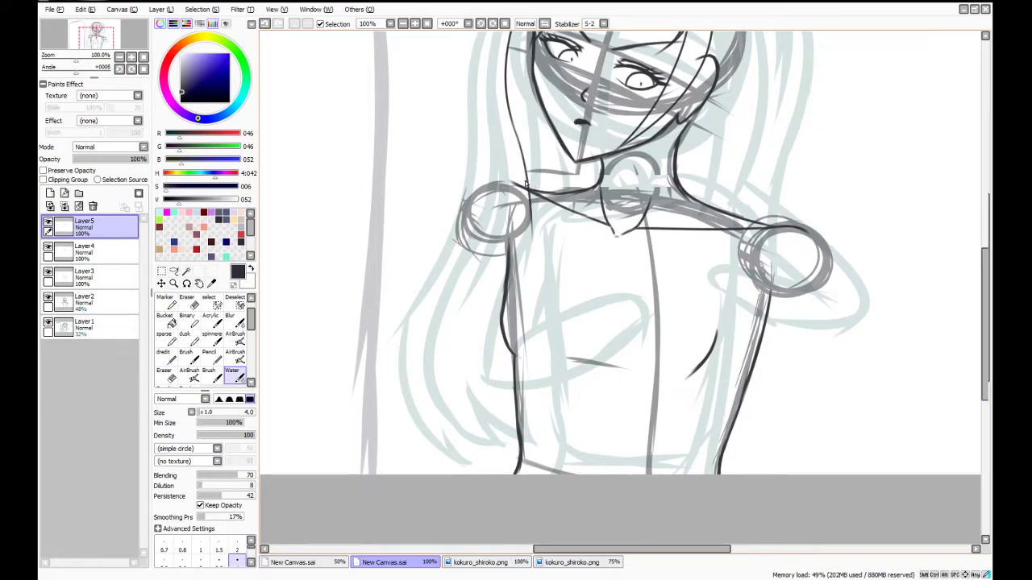
{"action": "left_click_drag", "start_coordinate": [526, 185], "coordinate": [518, 365]}
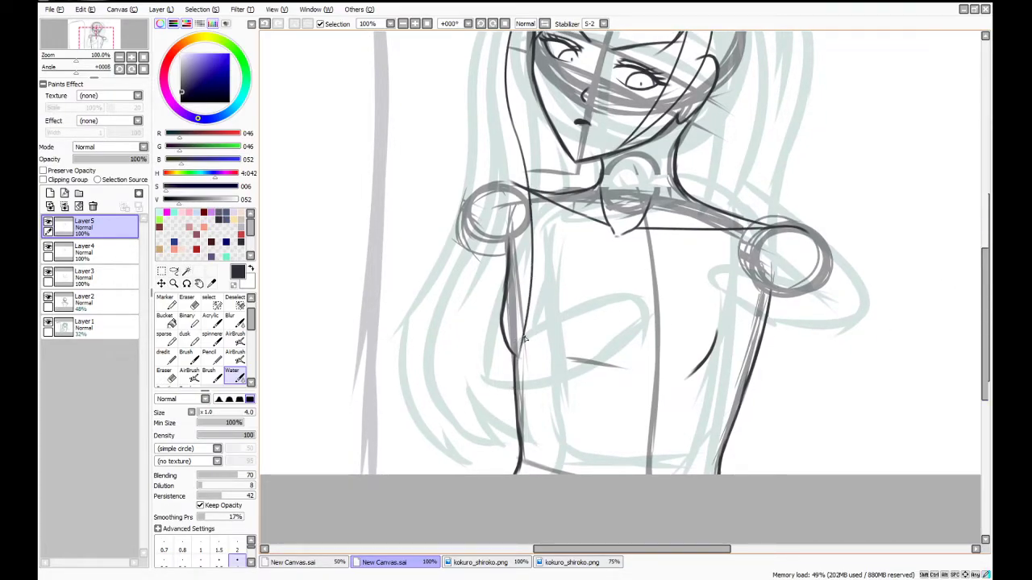
Extend the far-side hair line from the arm down to the canvas's lower edge, and check the twin-tailed reference
{"action": "left_click_drag", "start_coordinate": [525, 328], "coordinate": [482, 474]}
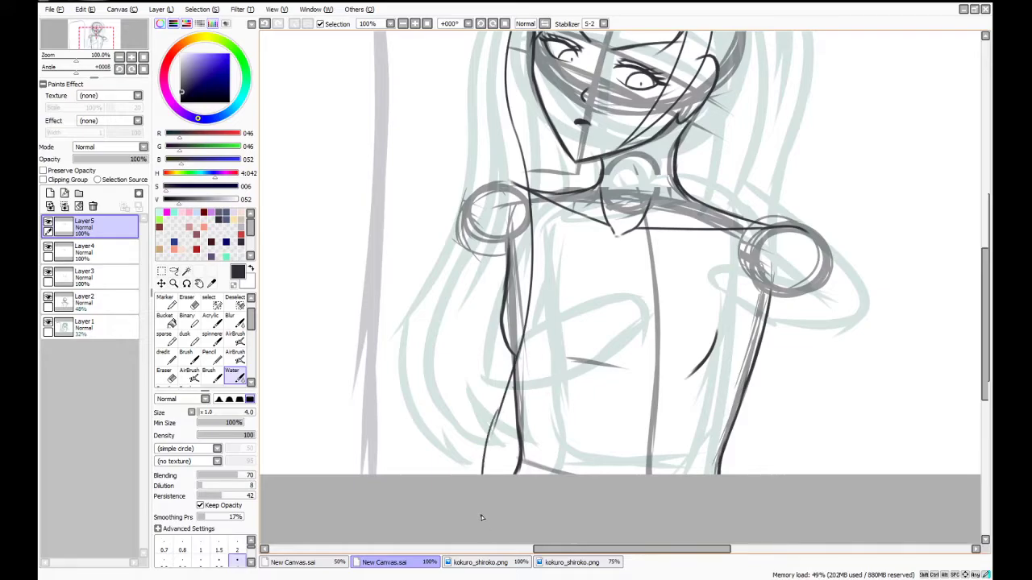
{"action": "key", "text": "ctrl+z"}
{"action": "left_click_drag", "start_coordinate": [498, 416], "coordinate": [496, 504]}
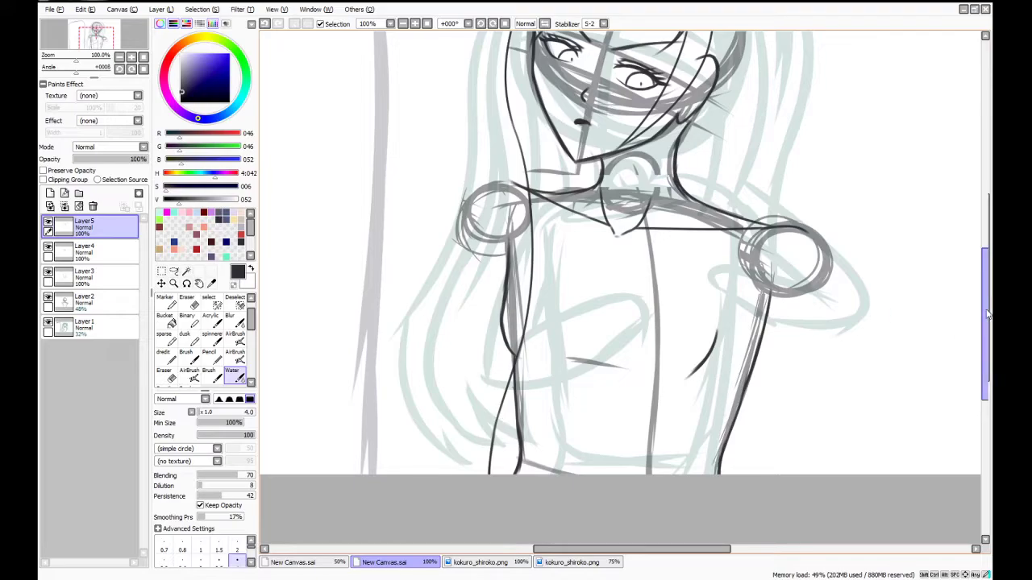
{"action": "scroll", "coordinate": [980, 314], "scroll_direction": "up", "scroll_amount": 3}
{"action": "left_click_drag", "start_coordinate": [534, 114], "coordinate": [538, 206]}
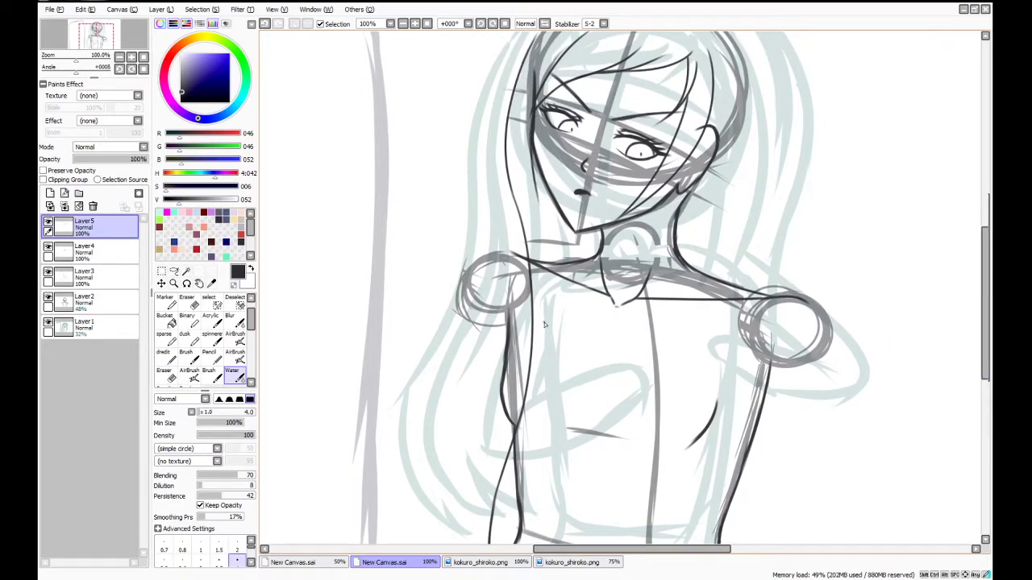
{"action": "left_click", "coordinate": [571, 562]}
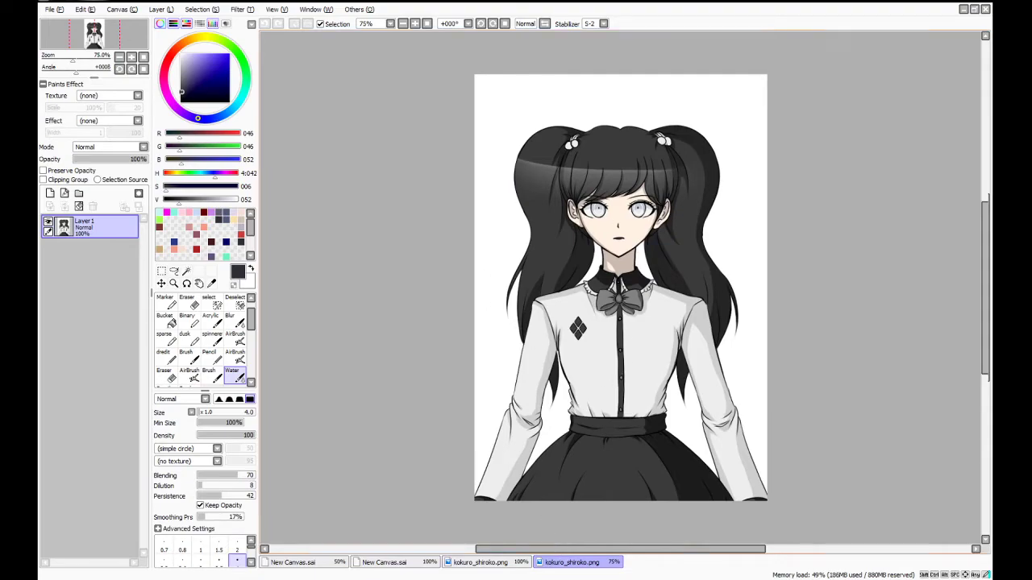
{"action": "left_click", "coordinate": [386, 563]}
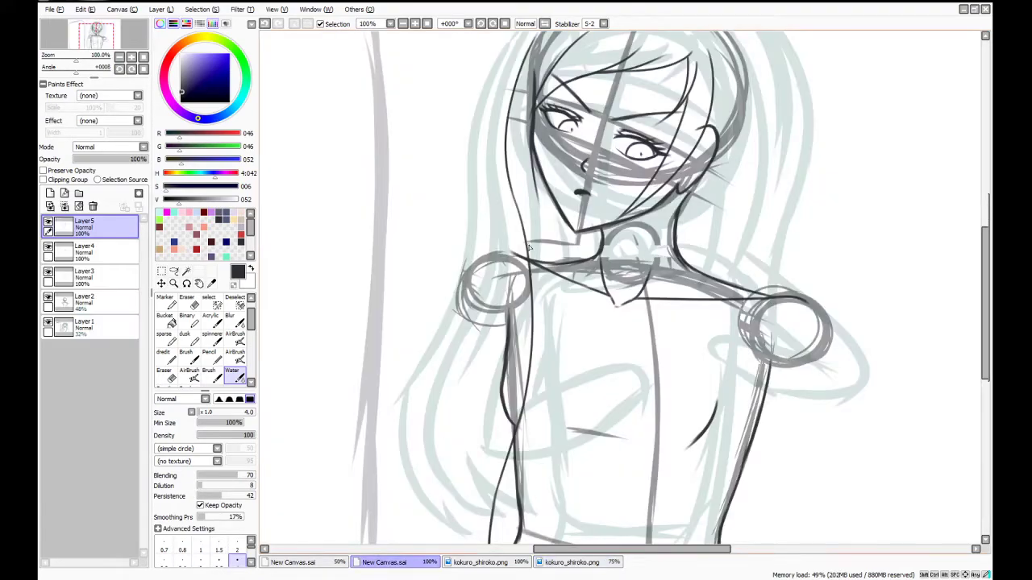
Draw the inner edge of the far-side lock from beside the cheek over the chest, tapering it toward the waist
{"action": "left_click_drag", "start_coordinate": [535, 184], "coordinate": [555, 295]}
{"action": "left_click_drag", "start_coordinate": [549, 246], "coordinate": [556, 343]}
{"action": "scroll", "coordinate": [548, 306], "scroll_direction": "down", "scroll_amount": 3}
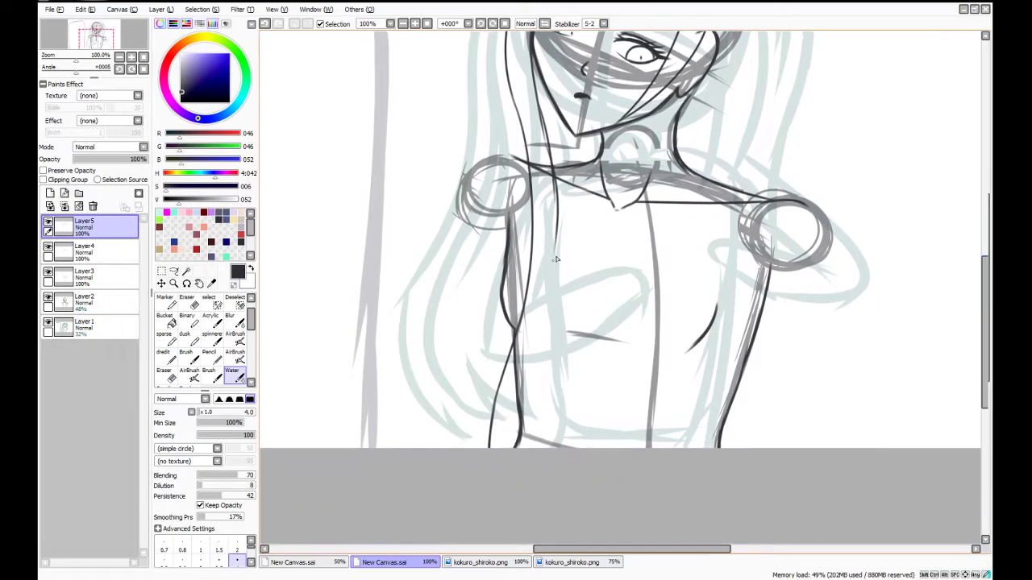
{"action": "left_click_drag", "start_coordinate": [557, 240], "coordinate": [545, 333]}
{"action": "key", "text": "ctrl+z"}
{"action": "mouse_move", "coordinate": [556, 223]}
{"action": "left_mouse_down"}
{"action": "mouse_move", "coordinate": [558, 273]}
{"action": "mouse_move", "coordinate": [531, 342]}
{"action": "left_mouse_up"}
{"action": "key", "text": "ctrl+z"}
{"action": "mouse_move", "coordinate": [558, 224]}
{"action": "left_mouse_down"}
{"action": "mouse_move", "coordinate": [494, 434]}
{"action": "mouse_move", "coordinate": [521, 374]}
{"action": "mouse_move", "coordinate": [507, 457]}
{"action": "mouse_move", "coordinate": [518, 474]}
{"action": "mouse_move", "coordinate": [525, 376]}
{"action": "left_mouse_up"}
{"action": "left_click_drag", "start_coordinate": [513, 422], "coordinate": [532, 343]}
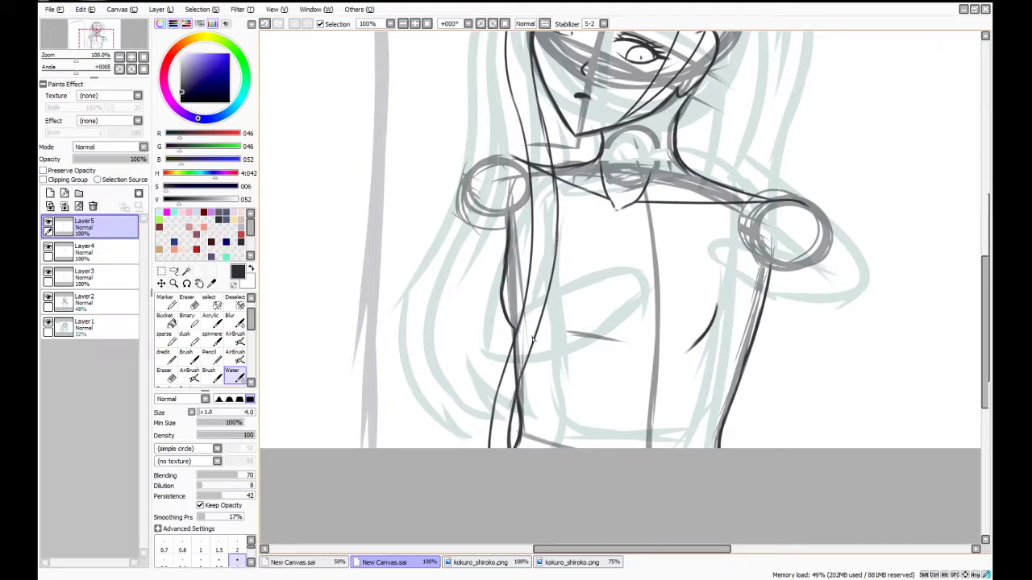
Draw two long near-side hair lines, one from the ear lobe and one from the upper head, down past the collarbone
{"action": "left_click_drag", "start_coordinate": [986, 292], "coordinate": [986, 252]}
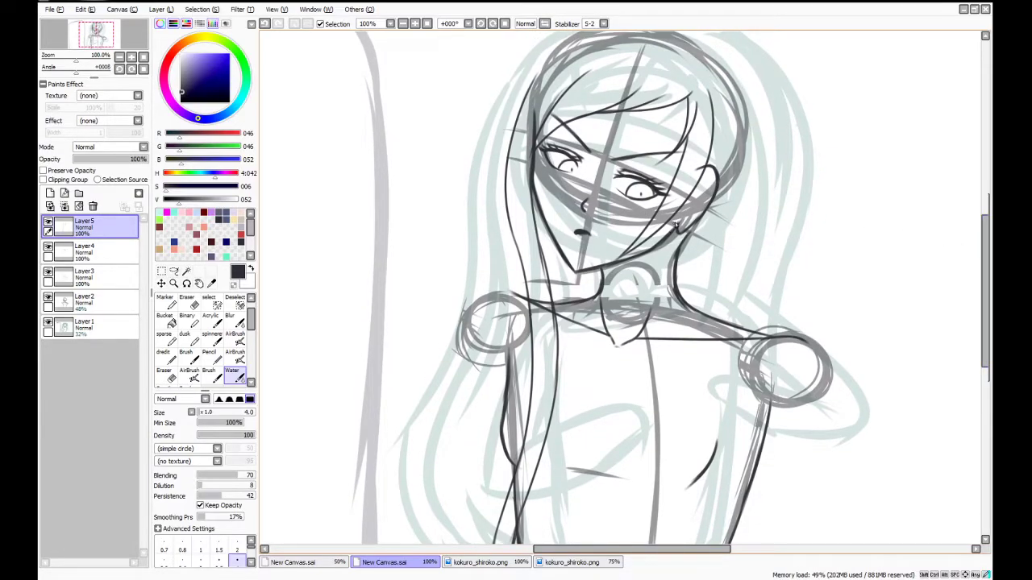
{"action": "left_click_drag", "start_coordinate": [663, 241], "coordinate": [655, 388]}
{"action": "mouse_move", "coordinate": [725, 94]}
{"action": "left_mouse_down"}
{"action": "mouse_move", "coordinate": [724, 168]}
{"action": "mouse_move", "coordinate": [685, 337]}
{"action": "mouse_move", "coordinate": [684, 396]}
{"action": "left_mouse_up"}
{"action": "key", "text": "ctrl+z"}
{"action": "key", "text": "ctrl+z"}
{"action": "key", "text": "ctrl+z"}
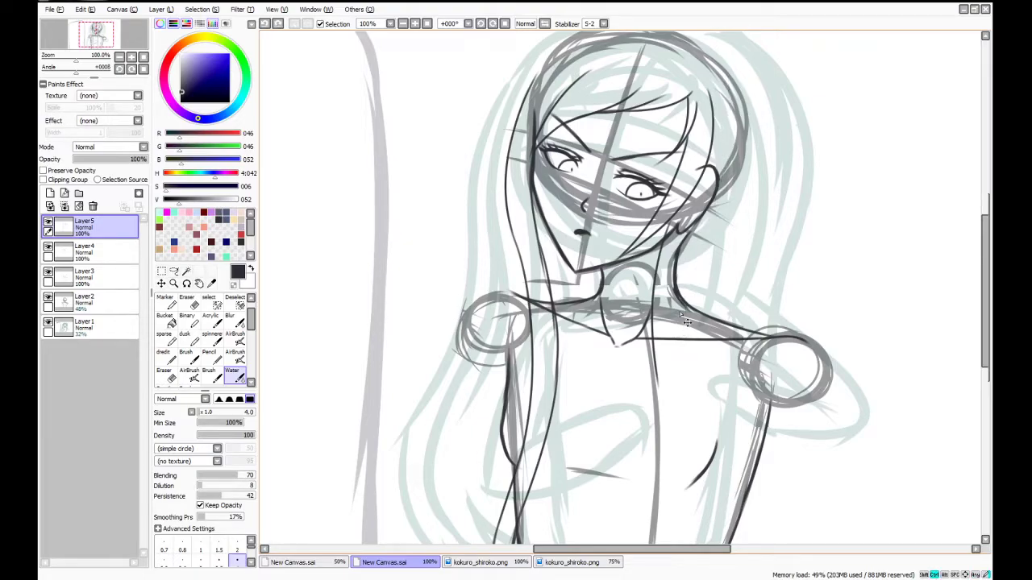
{"action": "left_click_drag", "start_coordinate": [673, 214], "coordinate": [673, 394]}
{"action": "left_click_drag", "start_coordinate": [719, 72], "coordinate": [691, 387]}
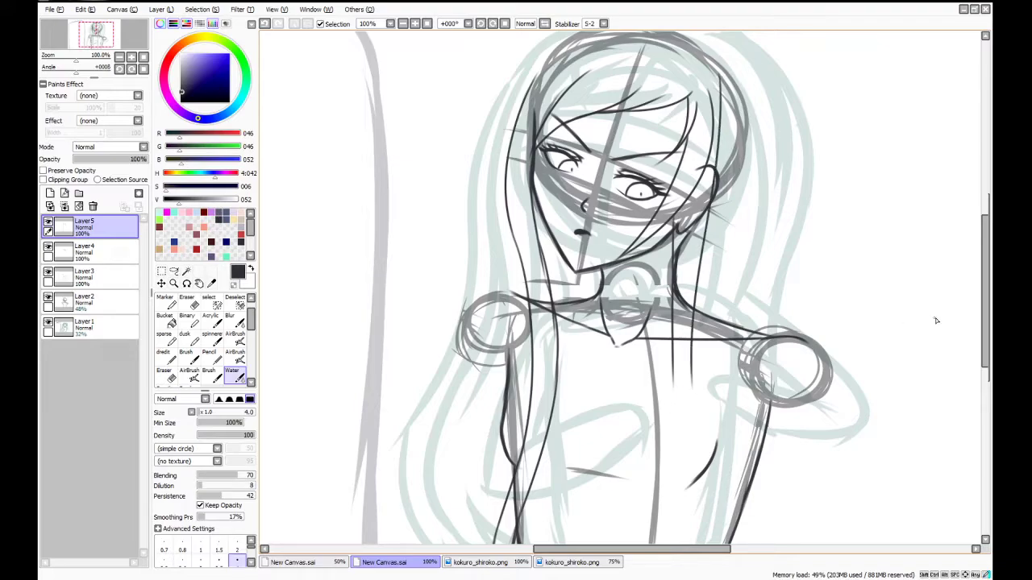
Draw wavy strands for the lower part of the near-side lock, and add a thin line at the far-side lock's lower end
{"action": "left_click_drag", "start_coordinate": [973, 300], "coordinate": [975, 353]}
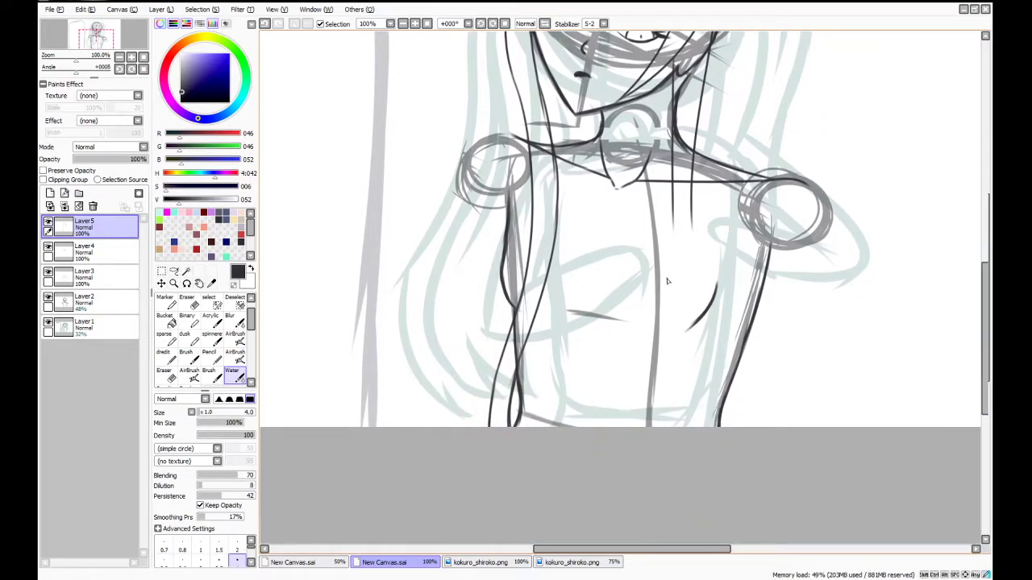
{"action": "mouse_move", "coordinate": [666, 296]}
{"action": "left_mouse_down"}
{"action": "mouse_move", "coordinate": [659, 361]}
{"action": "mouse_move", "coordinate": [685, 426]}
{"action": "left_mouse_up"}
{"action": "mouse_move", "coordinate": [691, 300]}
{"action": "left_mouse_down"}
{"action": "mouse_move", "coordinate": [678, 346]}
{"action": "mouse_move", "coordinate": [720, 426]}
{"action": "left_mouse_up"}
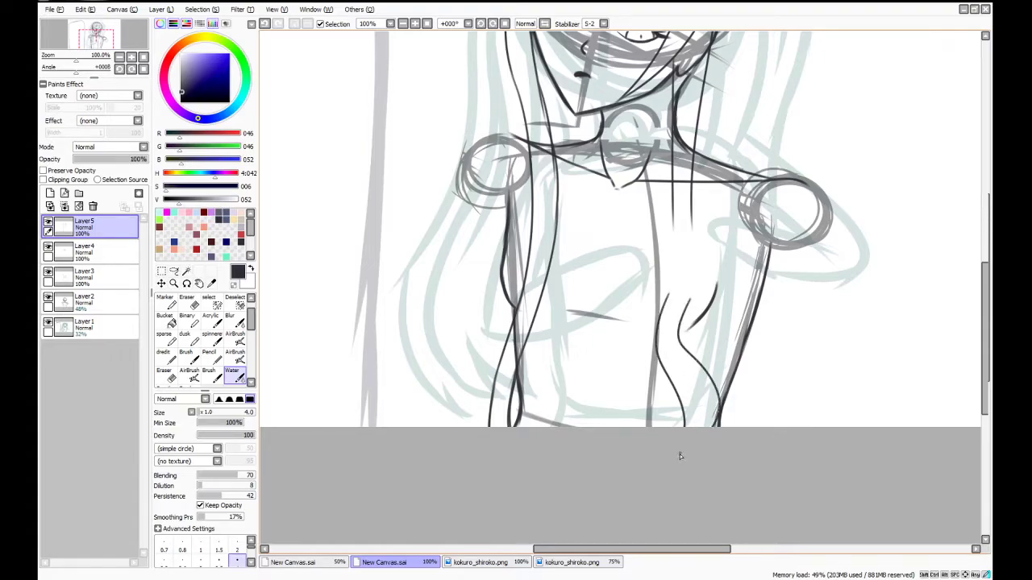
{"action": "left_click_drag", "start_coordinate": [690, 376], "coordinate": [708, 422]}
{"action": "left_click_drag", "start_coordinate": [689, 376], "coordinate": [705, 427]}
{"action": "left_click_drag", "start_coordinate": [668, 316], "coordinate": [671, 378]}
{"action": "left_click_drag", "start_coordinate": [491, 426], "coordinate": [497, 379]}
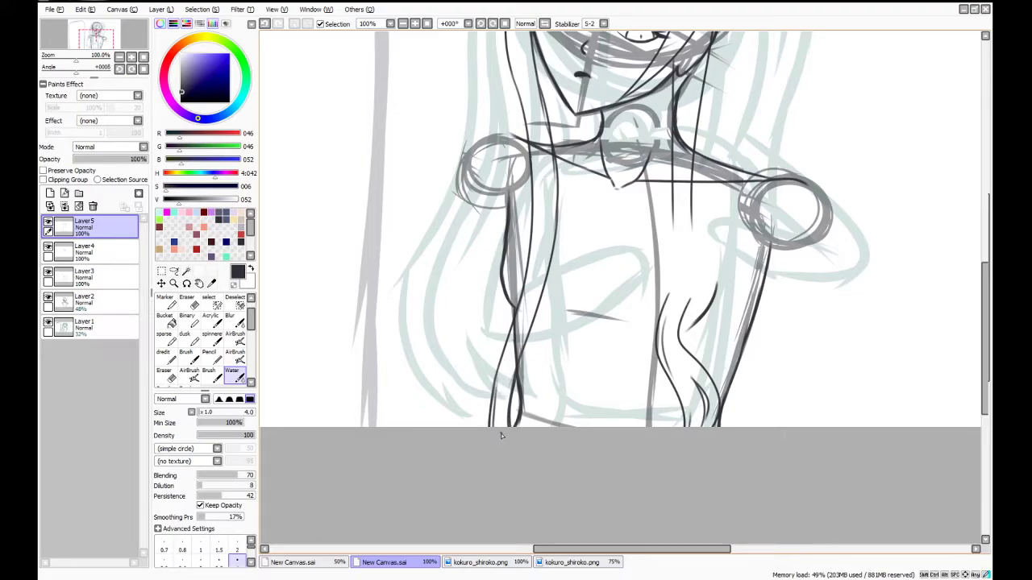
{"action": "left_click_drag", "start_coordinate": [552, 154], "coordinate": [521, 288]}
{"action": "key", "text": "ctrl+z"}
{"action": "mouse_move", "coordinate": [537, 87]}
{"action": "left_mouse_down"}
{"action": "mouse_move", "coordinate": [553, 206]}
{"action": "mouse_move", "coordinate": [554, 160]}
{"action": "mouse_move", "coordinate": [529, 299]}
{"action": "mouse_move", "coordinate": [539, 323]}
{"action": "mouse_move", "coordinate": [516, 369]}
{"action": "mouse_move", "coordinate": [503, 426]}
{"action": "left_mouse_up"}
{"action": "key", "text": "ctrl+z"}
Draw the hair outline from the crown around the far side of the head and down to the shoulder
{"action": "left_click_drag", "start_coordinate": [988, 287], "coordinate": [988, 227]}
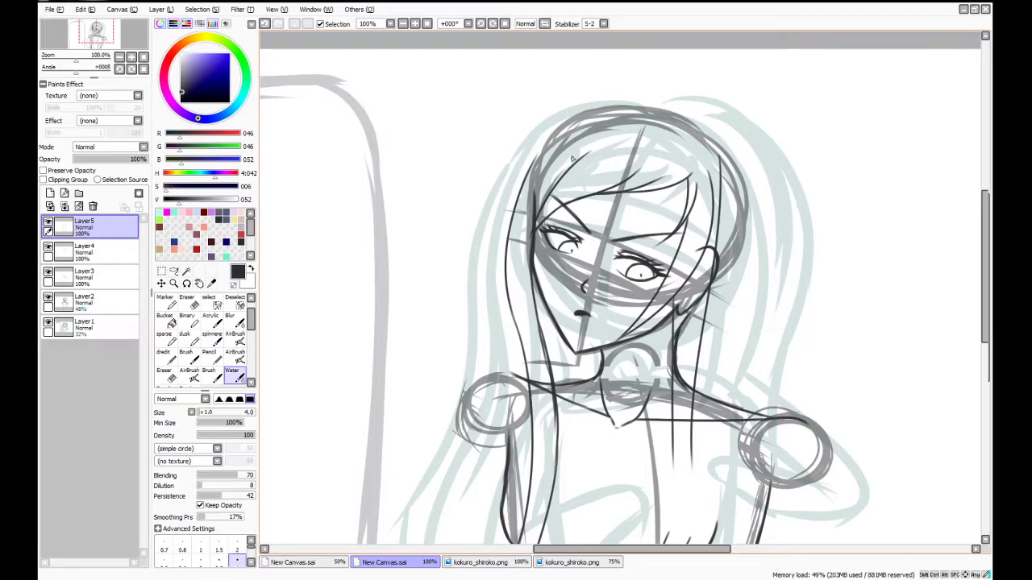
{"action": "mouse_move", "coordinate": [655, 103]}
{"action": "left_mouse_down"}
{"action": "mouse_move", "coordinate": [591, 95]}
{"action": "mouse_move", "coordinate": [615, 90]}
{"action": "mouse_move", "coordinate": [551, 115]}
{"action": "mouse_move", "coordinate": [523, 153]}
{"action": "mouse_move", "coordinate": [540, 128]}
{"action": "mouse_move", "coordinate": [529, 137]}
{"action": "mouse_move", "coordinate": [474, 262]}
{"action": "left_mouse_up"}
{"action": "left_click_drag", "start_coordinate": [482, 222], "coordinate": [479, 316]}
{"action": "mouse_move", "coordinate": [475, 257]}
{"action": "left_mouse_down"}
{"action": "mouse_move", "coordinate": [495, 342]}
{"action": "mouse_move", "coordinate": [494, 370]}
{"action": "left_mouse_up"}
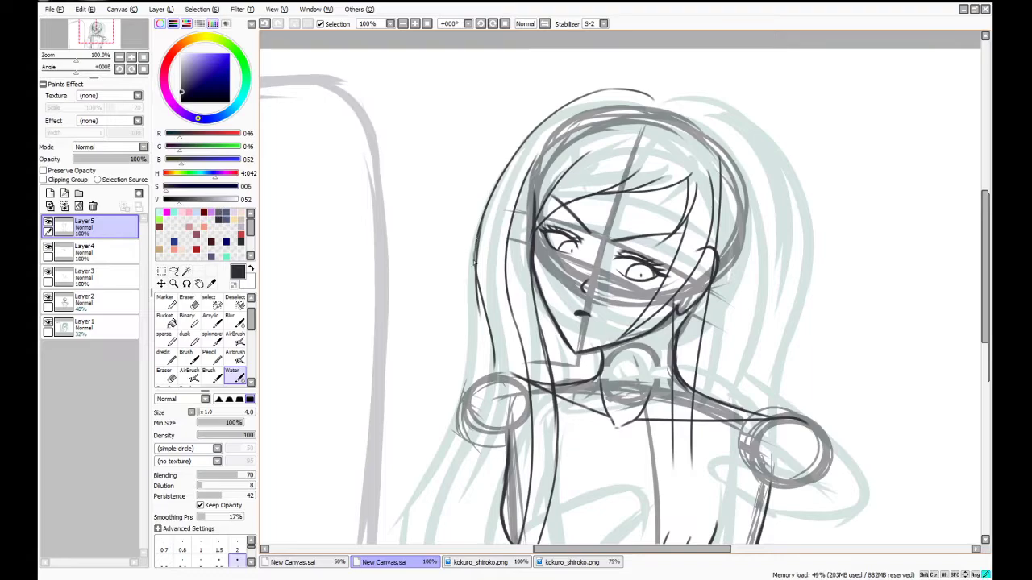
Clean up the outer edge of the far-side hair outline beside the face with a size 20 eraser
{"action": "left_click", "coordinate": [193, 303]}
{"action": "left_click_drag", "start_coordinate": [476, 239], "coordinate": [483, 331]}
{"action": "left_click", "coordinate": [236, 544]}
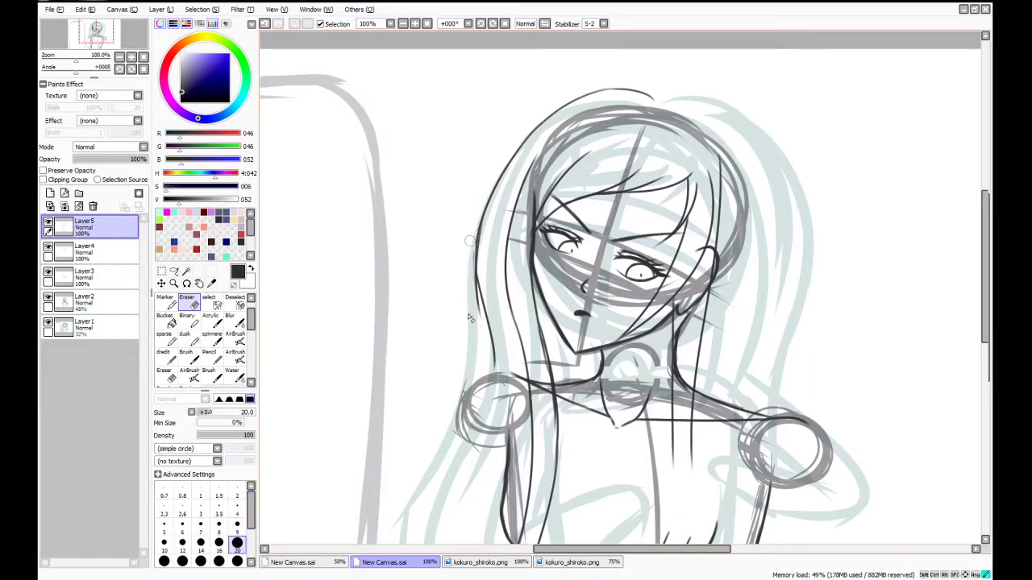
{"action": "left_click_drag", "start_coordinate": [468, 242], "coordinate": [483, 346]}
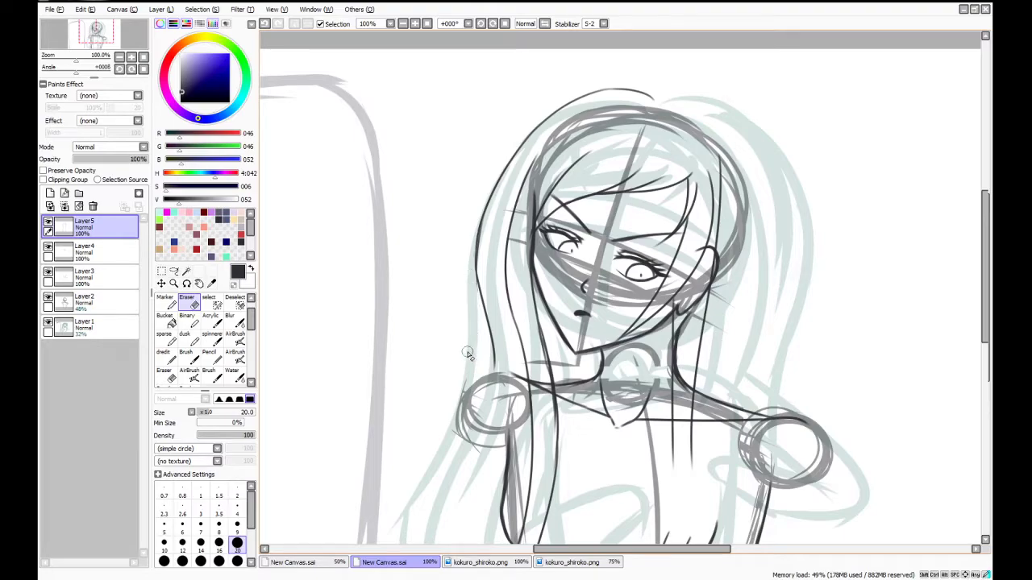
{"action": "left_click", "coordinate": [233, 372]}
{"action": "key", "text": "ctrl+z"}
{"action": "mouse_move", "coordinate": [483, 223]}
{"action": "left_mouse_down"}
{"action": "mouse_move", "coordinate": [480, 312]}
{"action": "mouse_move", "coordinate": [475, 266]}
{"action": "mouse_move", "coordinate": [482, 227]}
{"action": "mouse_move", "coordinate": [482, 310]}
{"action": "left_mouse_up"}
{"action": "key", "text": "ctrl+z"}
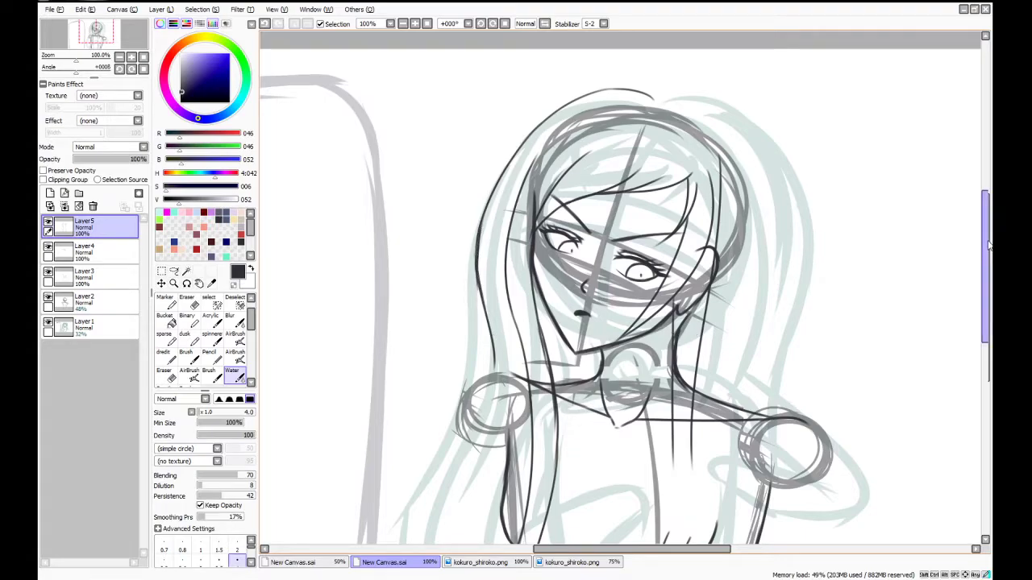
Extend the far-side hair outline to the shoulder and continue it in a wide curve outside the arm to the canvas's lower edge
{"action": "scroll", "coordinate": [477, 146], "scroll_direction": "down", "scroll_amount": 5}
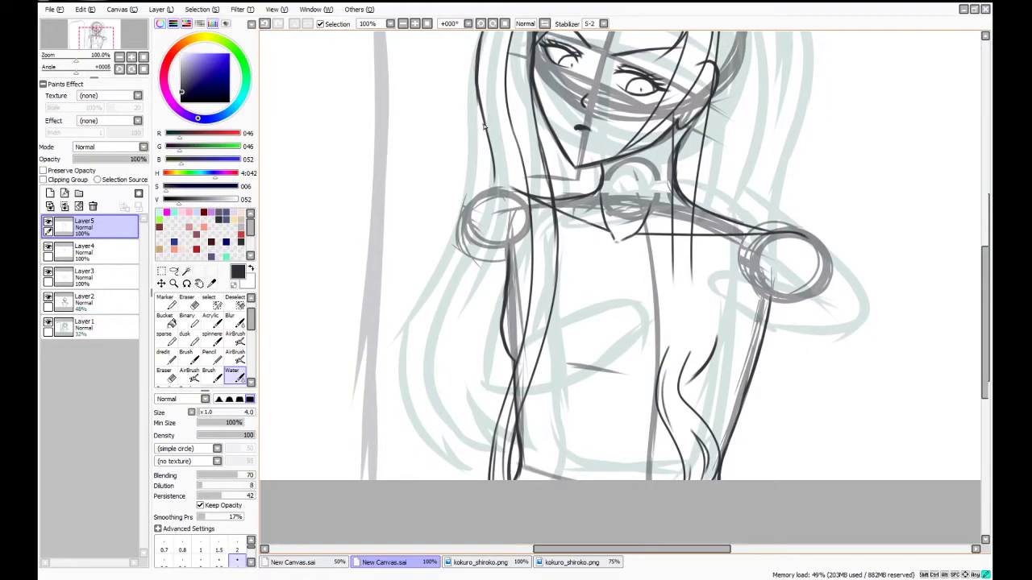
{"action": "left_click_drag", "start_coordinate": [485, 131], "coordinate": [478, 204]}
{"action": "key", "text": "ctrl+z"}
{"action": "left_click_drag", "start_coordinate": [482, 106], "coordinate": [475, 203]}
{"action": "mouse_move", "coordinate": [457, 238]}
{"action": "left_mouse_down"}
{"action": "mouse_move", "coordinate": [408, 326]}
{"action": "mouse_move", "coordinate": [424, 470]}
{"action": "left_mouse_up"}
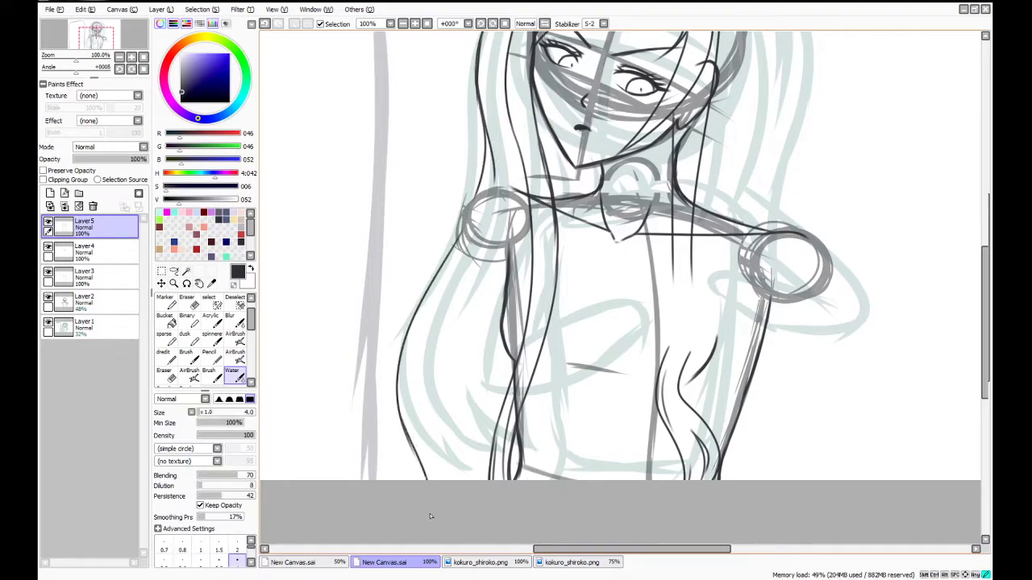
Draw the inner edge of the back hair, curving out from the far arm and down to the canvas's lower edge
{"action": "left_click_drag", "start_coordinate": [490, 268], "coordinate": [445, 422]}
{"action": "key", "text": "ctrl+z"}
{"action": "left_click_drag", "start_coordinate": [461, 296], "coordinate": [451, 488]}
{"action": "mouse_move", "coordinate": [453, 364]}
{"action": "left_mouse_down"}
{"action": "mouse_move", "coordinate": [499, 269]}
{"action": "mouse_move", "coordinate": [475, 300]}
{"action": "left_mouse_up"}
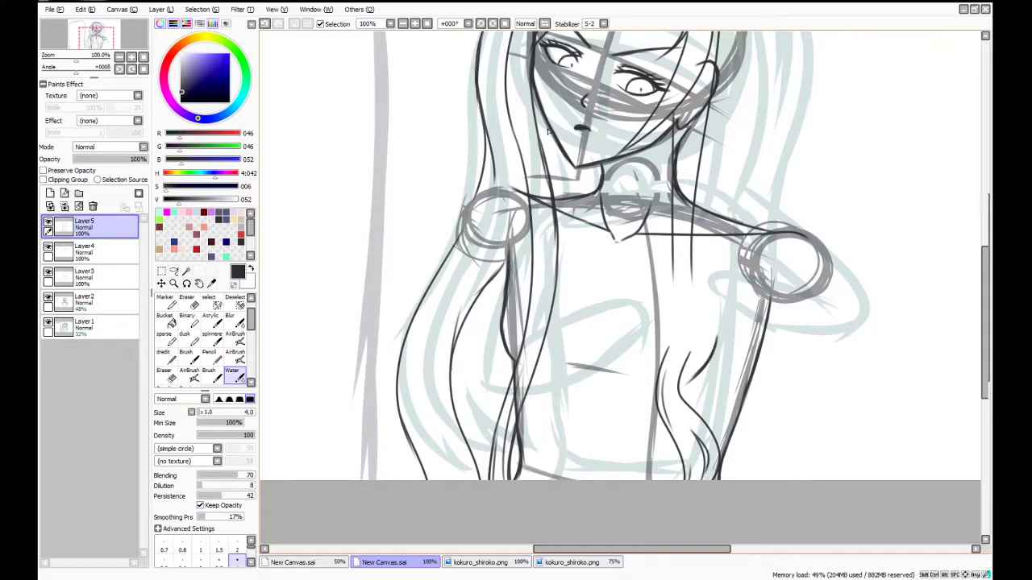
Add thin strand lines to the far-side hair above the shoulder and to the back hair beside the arm
{"action": "left_click_drag", "start_coordinate": [514, 185], "coordinate": [499, 127]}
{"action": "left_click_drag", "start_coordinate": [518, 170], "coordinate": [517, 191]}
{"action": "left_click_drag", "start_coordinate": [468, 320], "coordinate": [479, 492]}
{"action": "left_click_drag", "start_coordinate": [484, 442], "coordinate": [488, 510]}
{"action": "left_click_drag", "start_coordinate": [506, 268], "coordinate": [515, 396]}
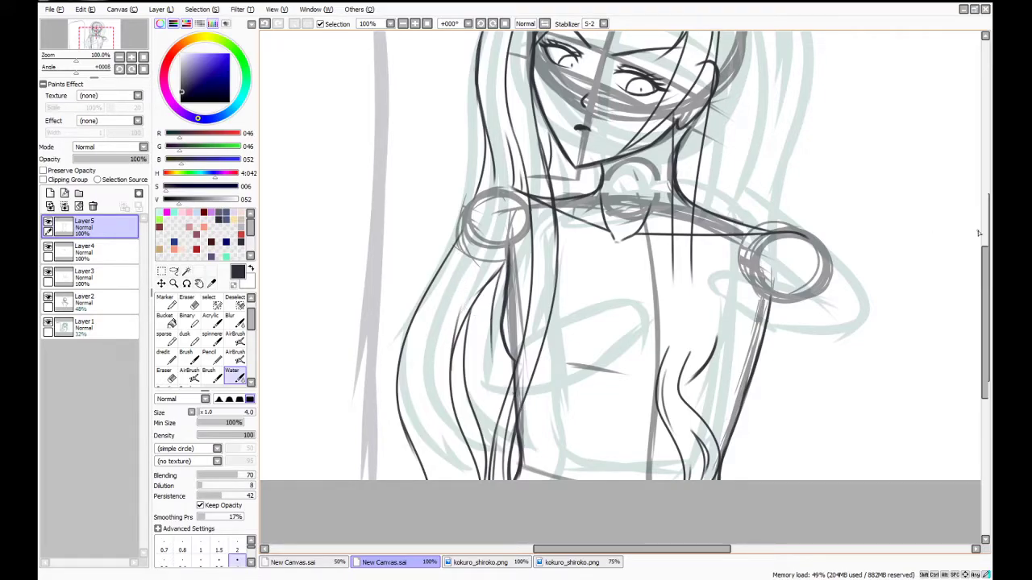
Add thin strand lines inside the near-side lock, running from below the ear over the collarbone
{"action": "left_click_drag", "start_coordinate": [986, 261], "coordinate": [986, 236]}
{"action": "mouse_move", "coordinate": [672, 320]}
{"action": "left_mouse_down"}
{"action": "mouse_move", "coordinate": [678, 369]}
{"action": "mouse_move", "coordinate": [683, 297]}
{"action": "left_mouse_up"}
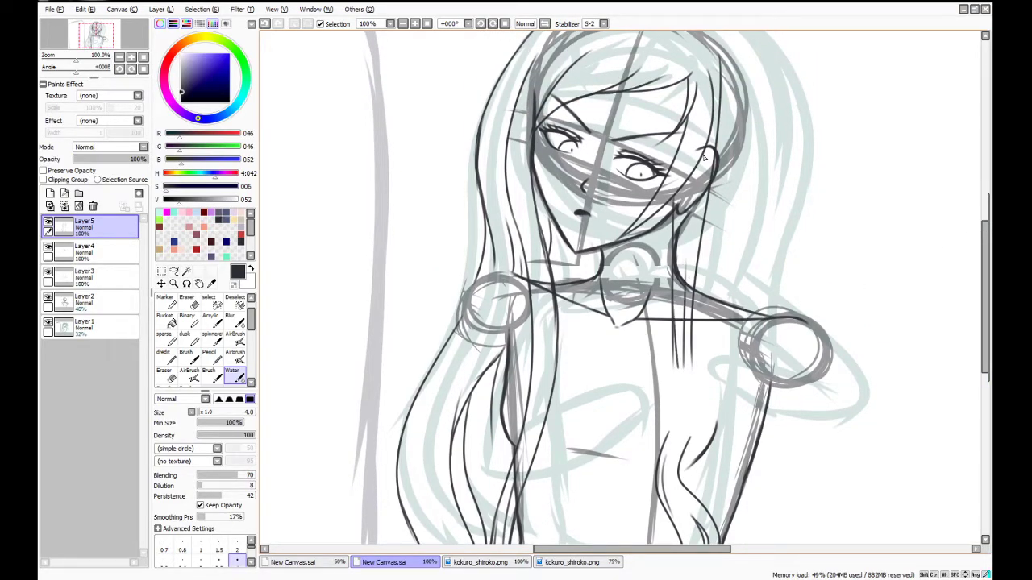
{"action": "mouse_move", "coordinate": [714, 75]}
{"action": "left_mouse_down"}
{"action": "mouse_move", "coordinate": [694, 265]}
{"action": "mouse_move", "coordinate": [691, 177]}
{"action": "mouse_move", "coordinate": [689, 247]}
{"action": "left_mouse_up"}
{"action": "key", "text": "ctrl+z"}
{"action": "left_click_drag", "start_coordinate": [687, 180], "coordinate": [685, 277]}
Redraw the far-side hair outline closer to the head down to the shoulder, and add a line to the hair below it
{"action": "left_click_drag", "start_coordinate": [568, 550], "coordinate": [603, 551]}
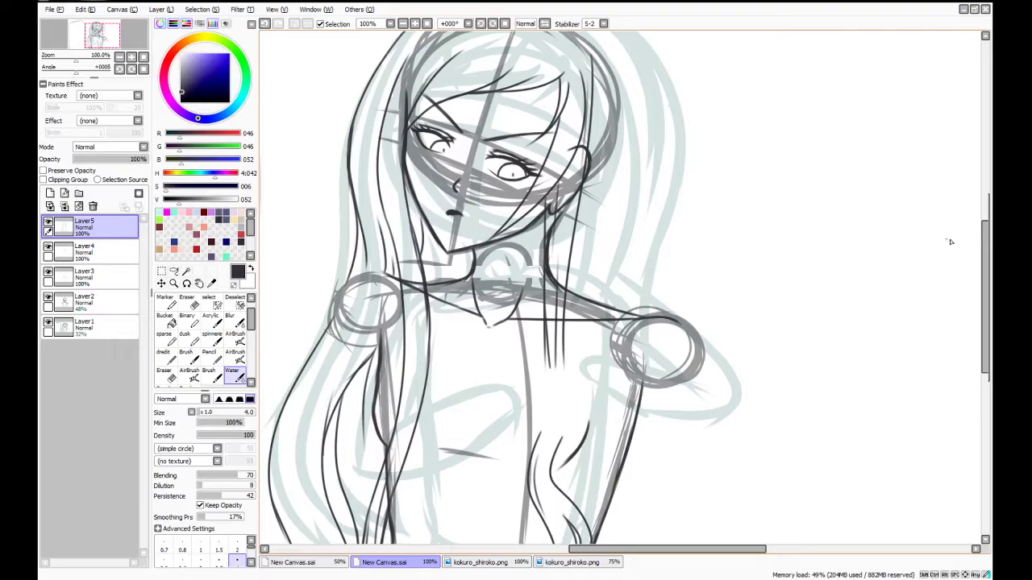
{"action": "left_click_drag", "start_coordinate": [985, 262], "coordinate": [985, 231]}
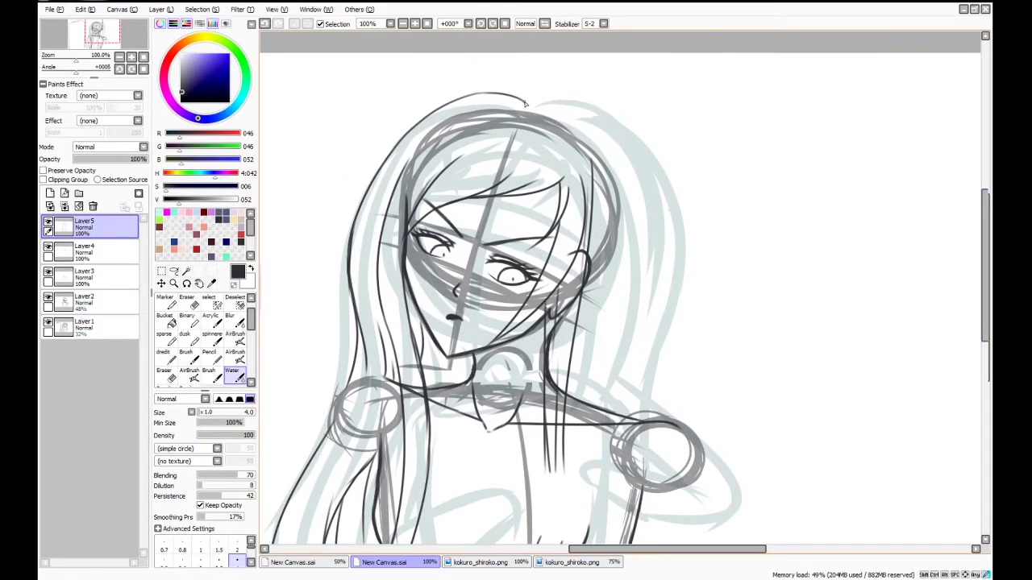
{"action": "mouse_move", "coordinate": [530, 106]}
{"action": "left_mouse_down"}
{"action": "mouse_move", "coordinate": [482, 72]}
{"action": "mouse_move", "coordinate": [502, 77]}
{"action": "mouse_move", "coordinate": [491, 72]}
{"action": "mouse_move", "coordinate": [529, 102]}
{"action": "left_mouse_up"}
{"action": "key", "text": "ctrl+z"}
{"action": "key", "text": "ctrl+z"}
{"action": "mouse_move", "coordinate": [388, 158]}
{"action": "left_mouse_down"}
{"action": "mouse_move", "coordinate": [372, 208]}
{"action": "mouse_move", "coordinate": [367, 305]}
{"action": "left_mouse_up"}
{"action": "key", "text": "ctrl+z"}
{"action": "mouse_move", "coordinate": [401, 144]}
{"action": "left_mouse_down"}
{"action": "mouse_move", "coordinate": [359, 308]}
{"action": "mouse_move", "coordinate": [362, 289]}
{"action": "mouse_move", "coordinate": [368, 377]}
{"action": "left_mouse_up"}
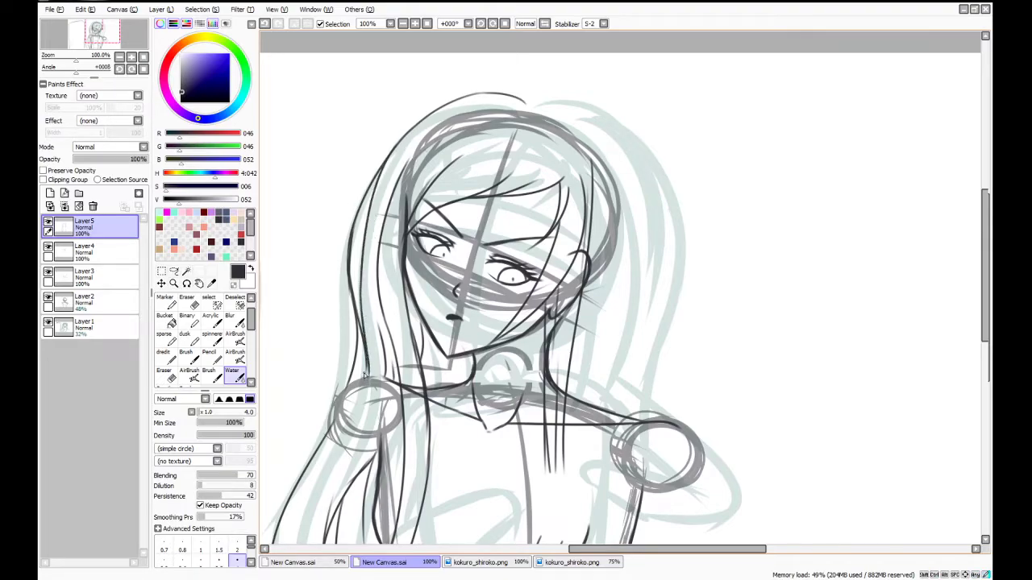
{"action": "mouse_move", "coordinate": [334, 434]}
{"action": "left_mouse_down"}
{"action": "mouse_move", "coordinate": [307, 462]}
{"action": "mouse_move", "coordinate": [321, 449]}
{"action": "mouse_move", "coordinate": [295, 506]}
{"action": "left_mouse_up"}
Erase the old outer far-side hair outline and touch up the new line beside the cheek
{"action": "left_click", "coordinate": [194, 304]}
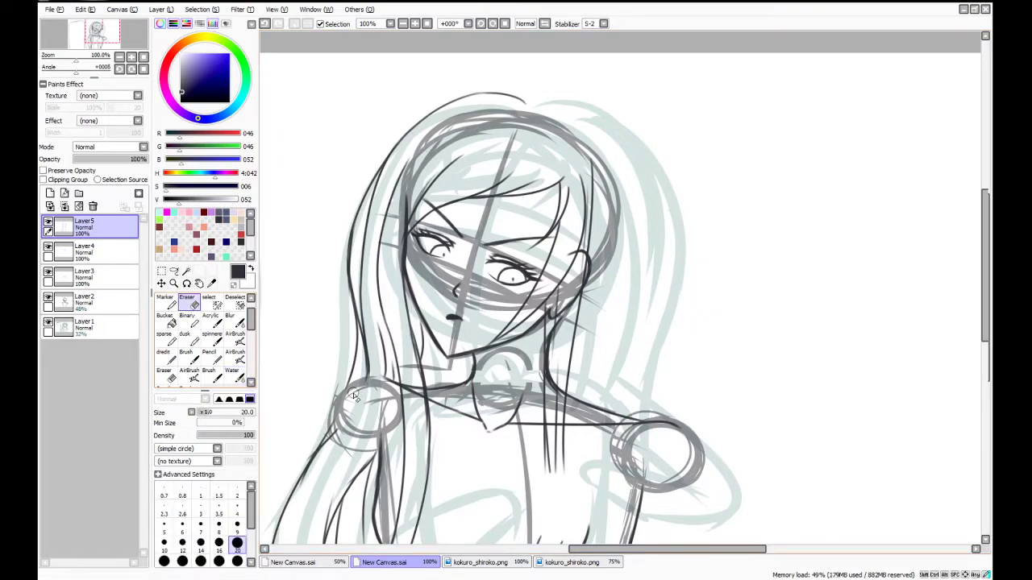
{"action": "left_click_drag", "start_coordinate": [376, 165], "coordinate": [351, 279]}
{"action": "mouse_move", "coordinate": [353, 199]}
{"action": "left_mouse_down"}
{"action": "mouse_move", "coordinate": [348, 310]}
{"action": "mouse_move", "coordinate": [350, 213]}
{"action": "mouse_move", "coordinate": [358, 347]}
{"action": "mouse_move", "coordinate": [352, 308]}
{"action": "left_mouse_up"}
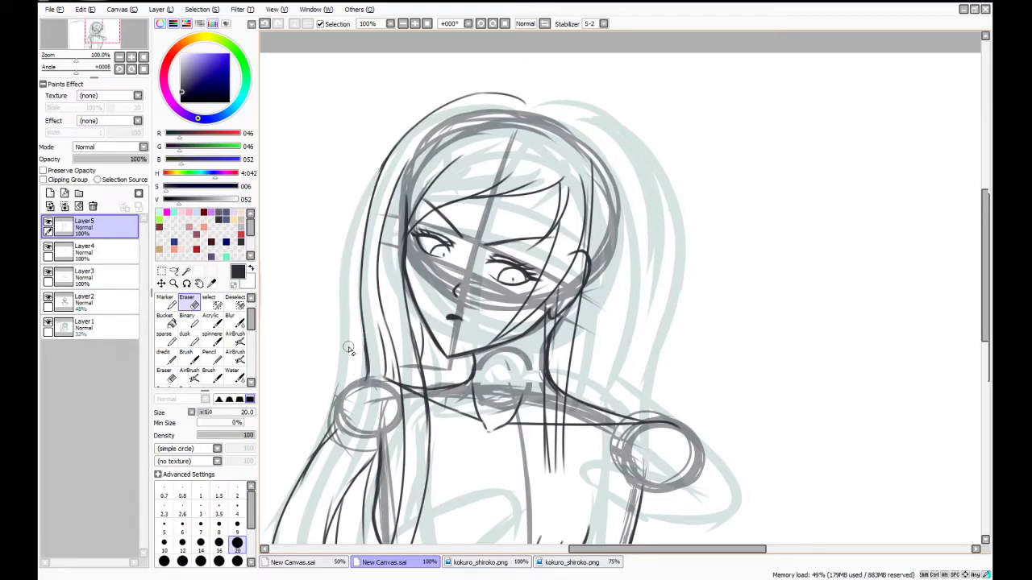
{"action": "left_click", "coordinate": [232, 377]}
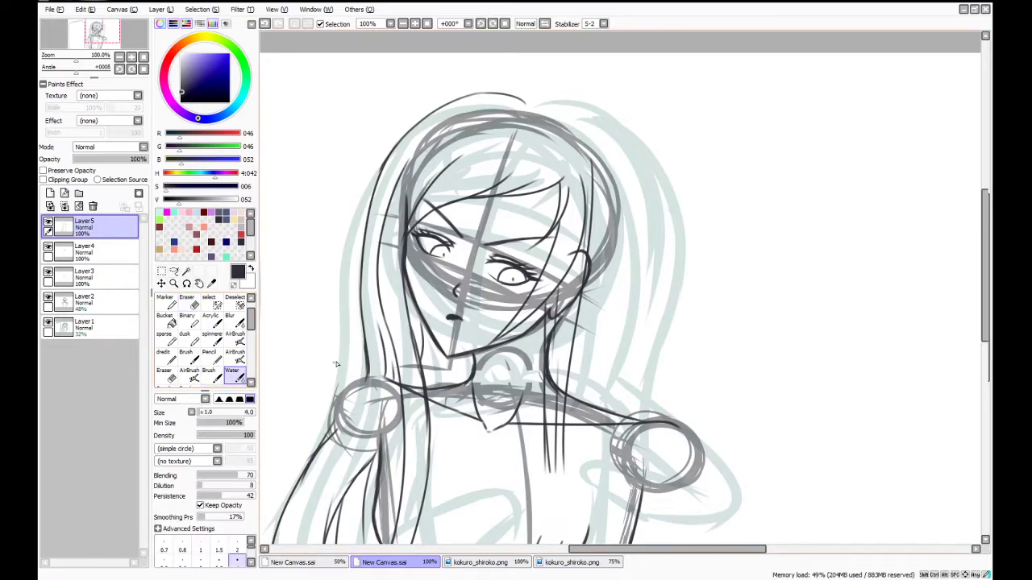
{"action": "left_click_drag", "start_coordinate": [364, 329], "coordinate": [362, 300]}
Draw a small curled tuft at the crown, and try a wide near-side hair outline curving down from it
{"action": "mouse_move", "coordinate": [513, 82]}
{"action": "left_mouse_down"}
{"action": "mouse_move", "coordinate": [538, 83]}
{"action": "mouse_move", "coordinate": [521, 104]}
{"action": "mouse_move", "coordinate": [604, 122]}
{"action": "left_mouse_up"}
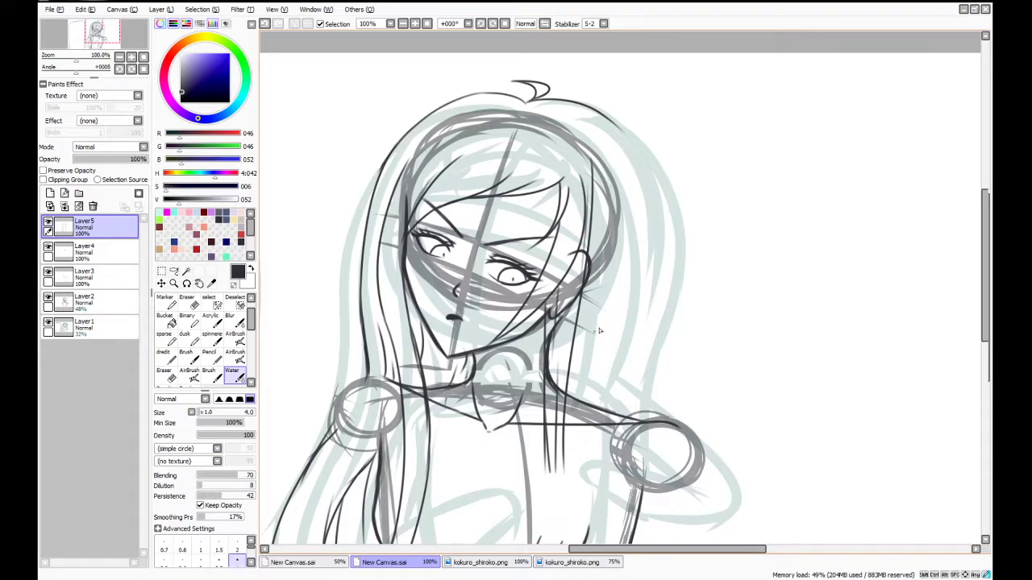
{"action": "left_click_drag", "start_coordinate": [621, 128], "coordinate": [667, 282]}
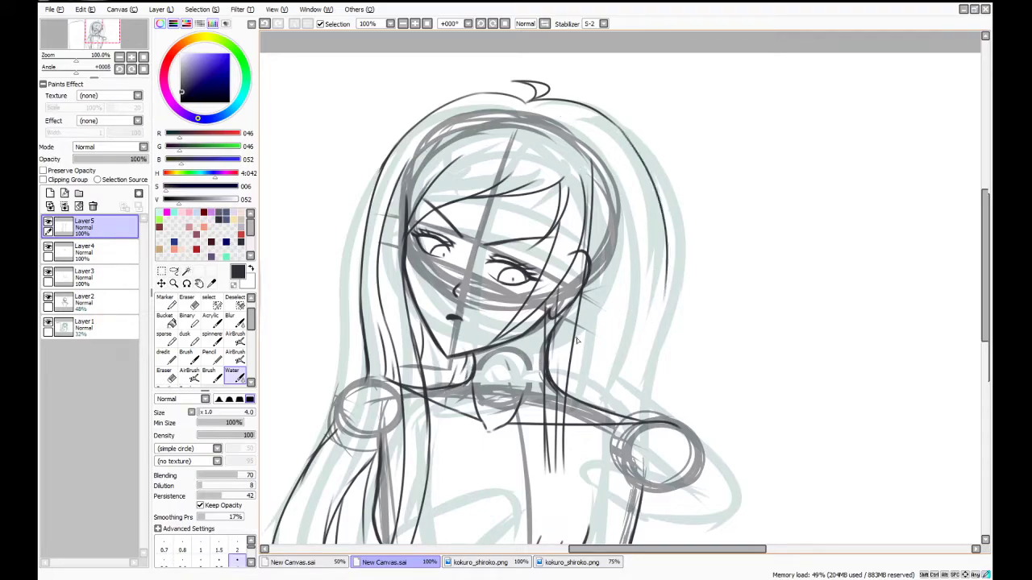
{"action": "key", "text": "ctrl+z"}
{"action": "mouse_move", "coordinate": [613, 125]}
{"action": "left_mouse_down"}
{"action": "mouse_move", "coordinate": [624, 268]}
{"action": "mouse_move", "coordinate": [589, 326]}
{"action": "left_mouse_up"}
{"action": "key", "text": "ctrl+z"}
{"action": "mouse_move", "coordinate": [609, 120]}
{"action": "left_mouse_down"}
{"action": "mouse_move", "coordinate": [643, 175]}
{"action": "mouse_move", "coordinate": [644, 295]}
{"action": "left_mouse_up"}
{"action": "key", "text": "ctrl+z"}
{"action": "key", "text": "ctrl+z"}
{"action": "key", "text": "ctrl+z"}
{"action": "key", "text": "ctrl+z"}
Draw the near-side hair outline from the crown past the ear to a tapered end, with a strand continuing to the shoulder
{"action": "mouse_move", "coordinate": [527, 103]}
{"action": "left_mouse_down"}
{"action": "mouse_move", "coordinate": [592, 133]}
{"action": "mouse_move", "coordinate": [561, 113]}
{"action": "mouse_move", "coordinate": [611, 152]}
{"action": "mouse_move", "coordinate": [618, 178]}
{"action": "left_mouse_up"}
{"action": "key", "text": "ctrl+z"}
{"action": "left_click_drag", "start_coordinate": [573, 111], "coordinate": [626, 203]}
{"action": "mouse_move", "coordinate": [595, 132]}
{"action": "left_mouse_down"}
{"action": "mouse_move", "coordinate": [634, 209]}
{"action": "mouse_move", "coordinate": [624, 282]}
{"action": "left_mouse_up"}
{"action": "left_click_drag", "start_coordinate": [633, 248], "coordinate": [587, 364]}
{"action": "mouse_move", "coordinate": [619, 305]}
{"action": "left_mouse_down"}
{"action": "mouse_move", "coordinate": [603, 363]}
{"action": "mouse_move", "coordinate": [624, 417]}
{"action": "left_mouse_up"}
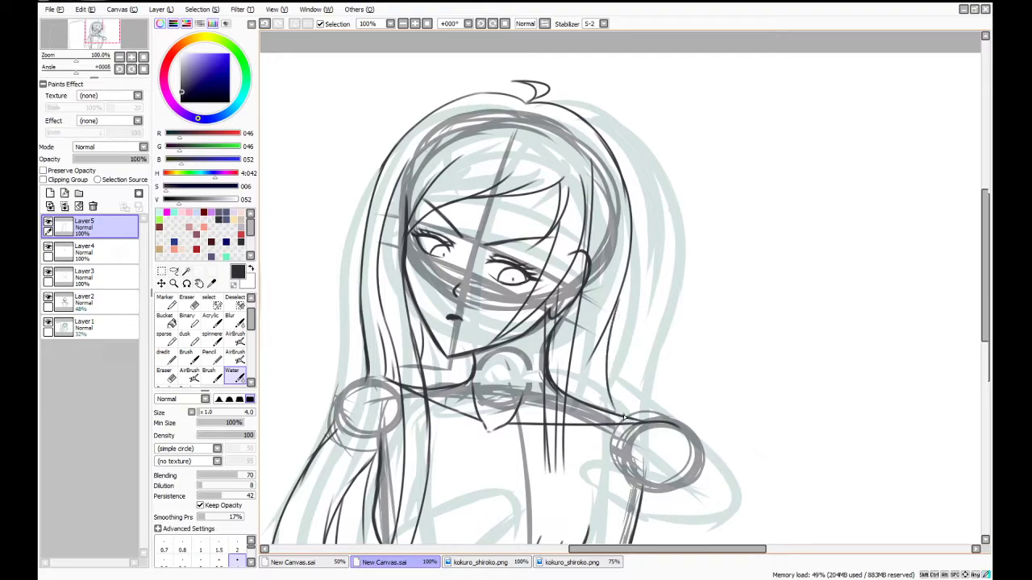
{"action": "key", "text": "ctrl+z"}
{"action": "mouse_move", "coordinate": [615, 295]}
{"action": "left_mouse_down"}
{"action": "mouse_move", "coordinate": [609, 395]}
{"action": "mouse_move", "coordinate": [626, 417]}
{"action": "left_mouse_up"}
Add thin strand lines above and behind the near ear, inside the near-side hair outline
{"action": "left_click_drag", "start_coordinate": [610, 230], "coordinate": [582, 342]}
{"action": "left_click_drag", "start_coordinate": [589, 264], "coordinate": [589, 197]}
{"action": "left_click_drag", "start_coordinate": [590, 259], "coordinate": [594, 232]}
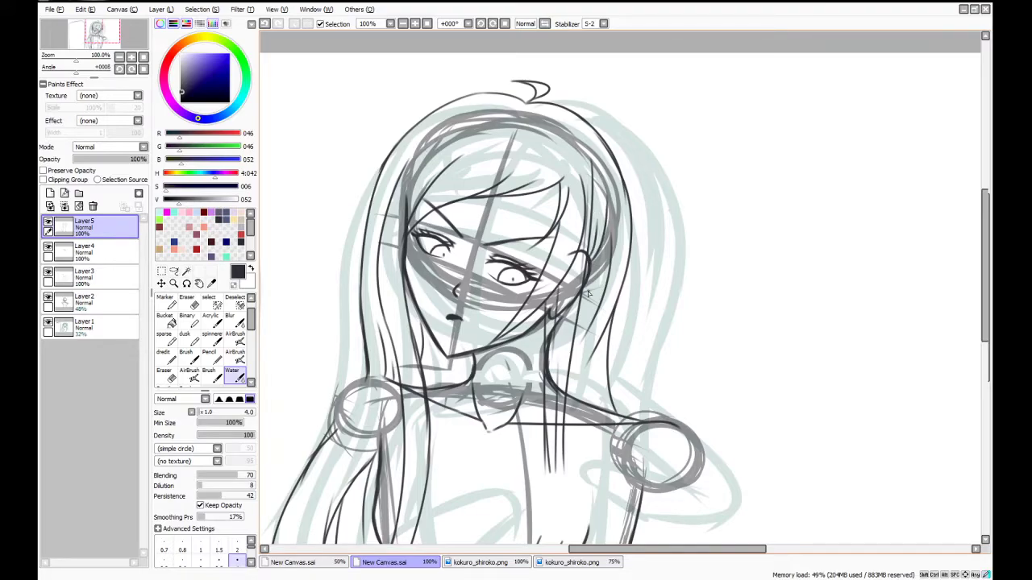
{"action": "left_click_drag", "start_coordinate": [586, 292], "coordinate": [614, 234]}
{"action": "key", "text": "ctrl+z"}
{"action": "left_click_drag", "start_coordinate": [585, 292], "coordinate": [601, 254]}
Draw two curved edges of a back-hair lock sweeping out from behind the near arm to the canvas's lower edge
{"action": "left_click_drag", "start_coordinate": [984, 232], "coordinate": [984, 314]}
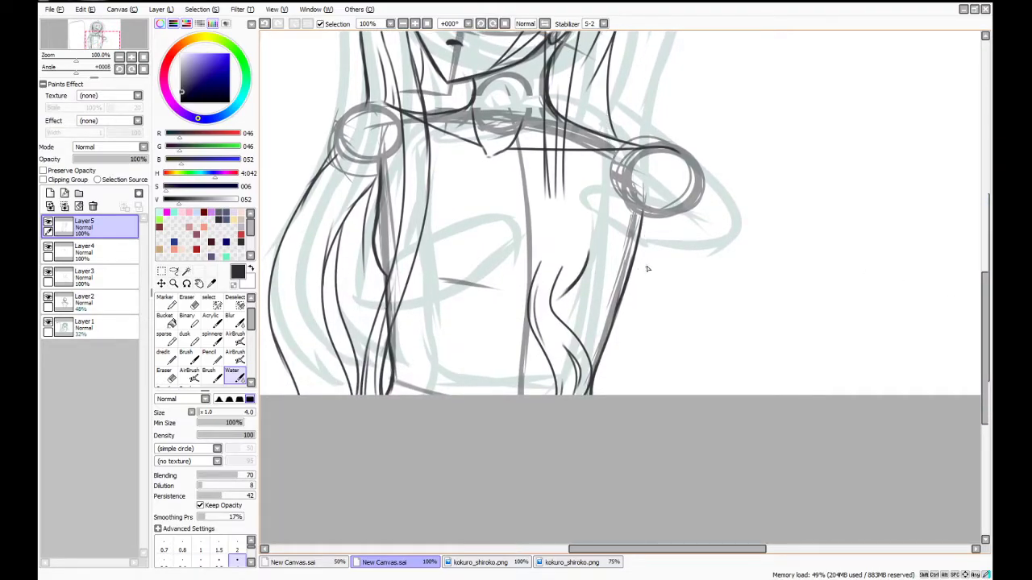
{"action": "mouse_move", "coordinate": [639, 216]}
{"action": "left_mouse_down"}
{"action": "mouse_move", "coordinate": [693, 299]}
{"action": "mouse_move", "coordinate": [730, 395]}
{"action": "left_mouse_up"}
{"action": "left_click_drag", "start_coordinate": [637, 252], "coordinate": [731, 396]}
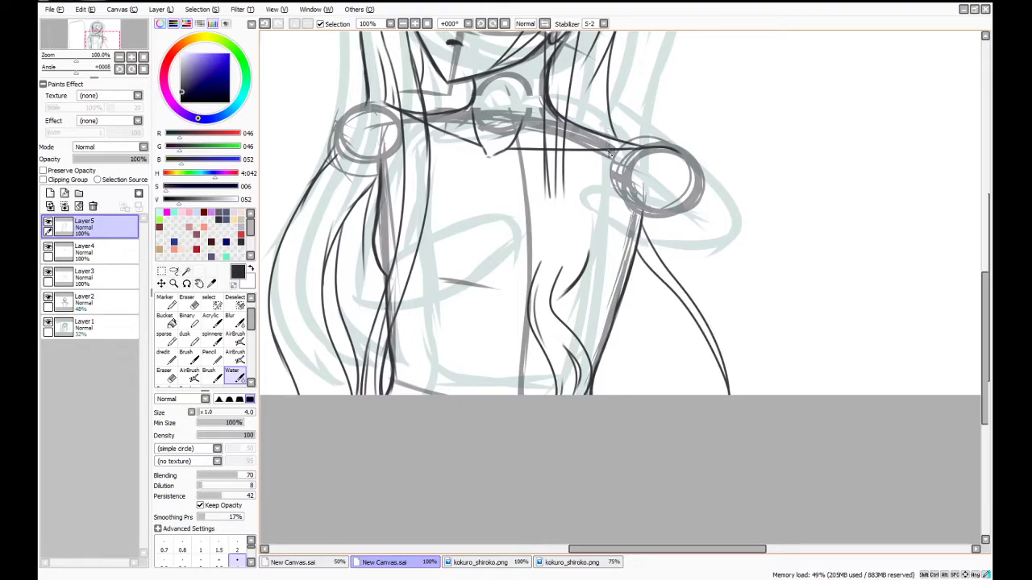
Undo the back-hair lock edges behind the near arm and redraw a narrower lock with inner strands reaching the canvas's lower edge
{"action": "key", "text": "ctrl+z"}
{"action": "key", "text": "ctrl+z"}
{"action": "mouse_move", "coordinate": [641, 211]}
{"action": "left_mouse_down"}
{"action": "mouse_move", "coordinate": [693, 345]}
{"action": "mouse_move", "coordinate": [693, 395]}
{"action": "left_mouse_up"}
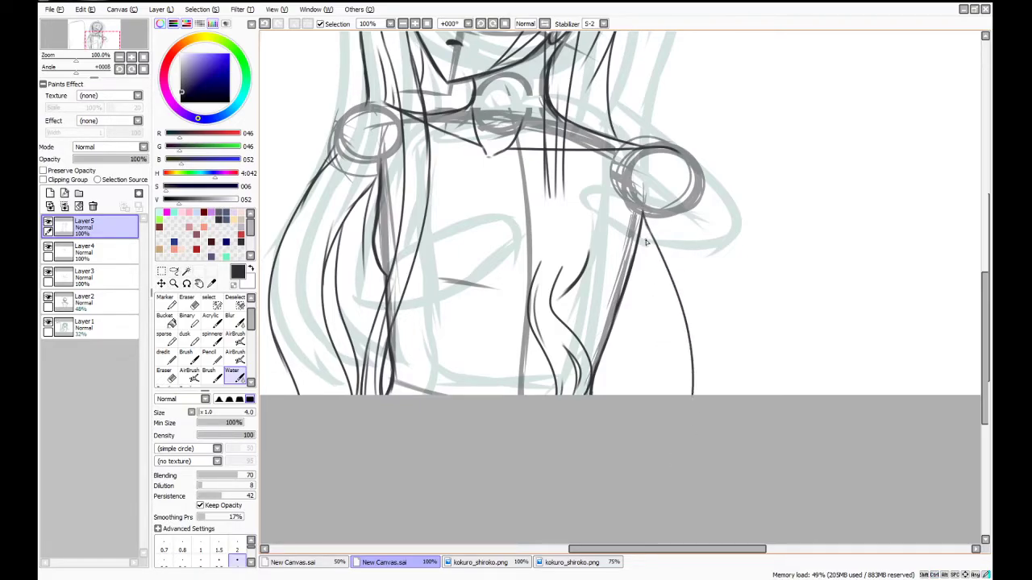
{"action": "left_click_drag", "start_coordinate": [659, 306], "coordinate": [662, 395]}
{"action": "left_click_drag", "start_coordinate": [640, 234], "coordinate": [656, 301]}
{"action": "key", "text": "ctrl+z"}
{"action": "mouse_move", "coordinate": [642, 225]}
{"action": "left_mouse_down"}
{"action": "mouse_move", "coordinate": [665, 288]}
{"action": "mouse_move", "coordinate": [669, 374]}
{"action": "mouse_move", "coordinate": [604, 306]}
{"action": "mouse_move", "coordinate": [635, 312]}
{"action": "mouse_move", "coordinate": [633, 256]}
{"action": "mouse_move", "coordinate": [629, 351]}
{"action": "left_mouse_up"}
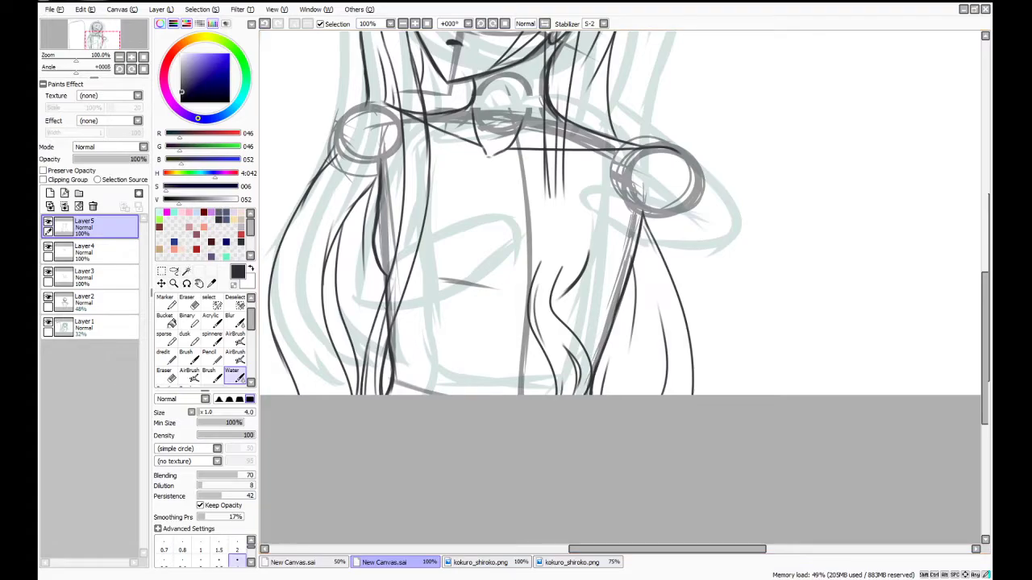
Check what Layer3 and Layer4 contain by toggling their visibility, and draw the near shoulder's outer curve on Layer3
{"action": "left_click", "coordinate": [91, 254]}
{"action": "left_click", "coordinate": [49, 272]}
{"action": "left_click", "coordinate": [48, 274]}
{"action": "left_click", "coordinate": [49, 274]}
{"action": "left_click", "coordinate": [48, 274]}
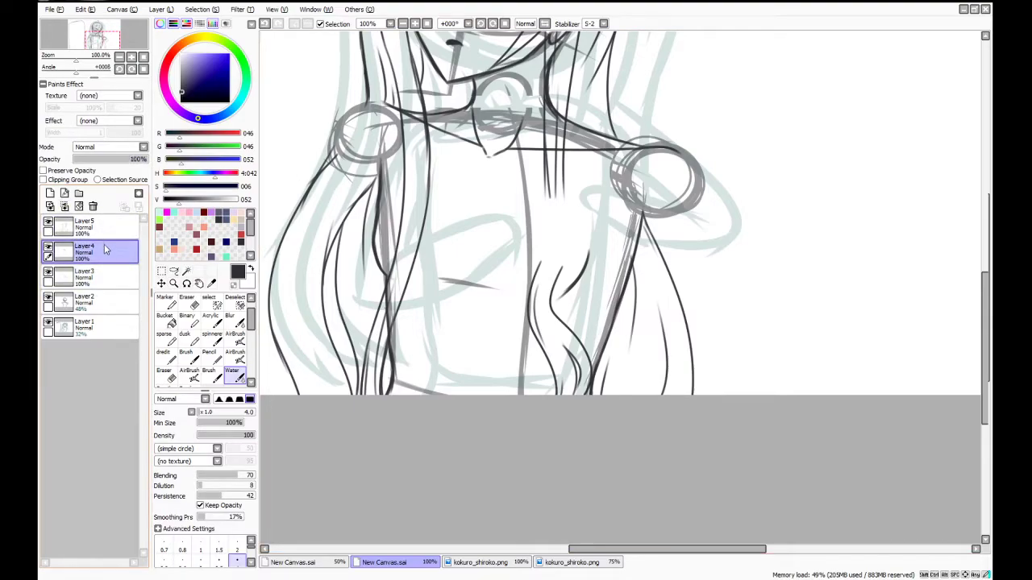
{"action": "left_click", "coordinate": [48, 249]}
{"action": "left_click", "coordinate": [49, 249]}
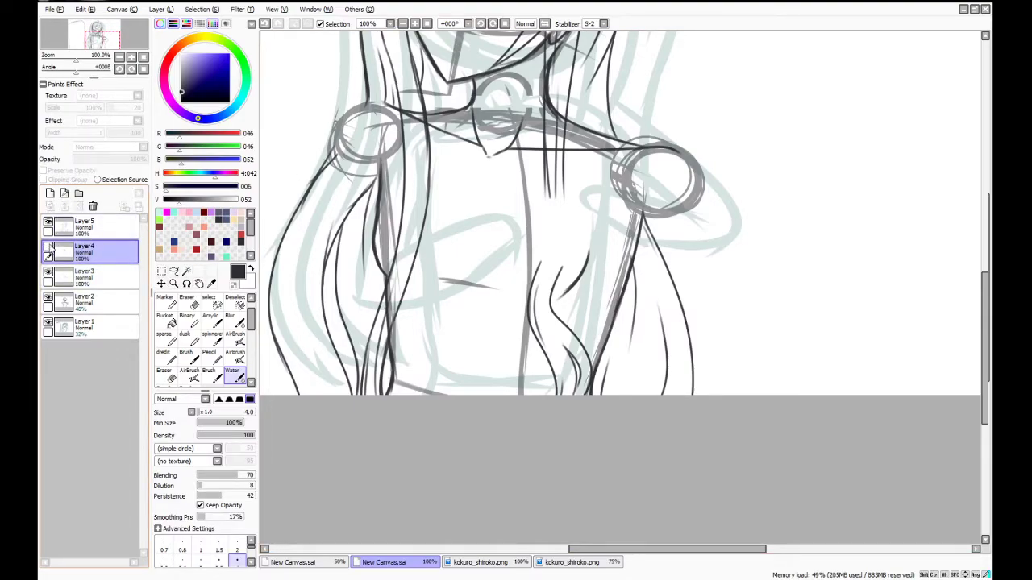
{"action": "left_click", "coordinate": [89, 278]}
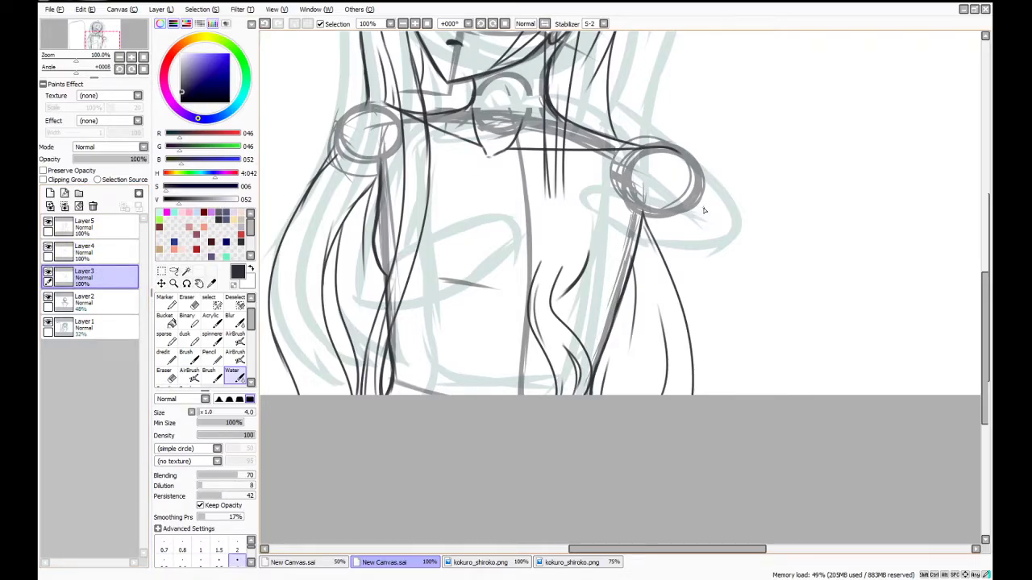
{"action": "left_click_drag", "start_coordinate": [675, 150], "coordinate": [701, 178]}
Add a layer above Layer2 and sketch a palm block with wrist ovals beside the near arm, using a blue size 9 Brush
{"action": "left_click", "coordinate": [85, 302]}
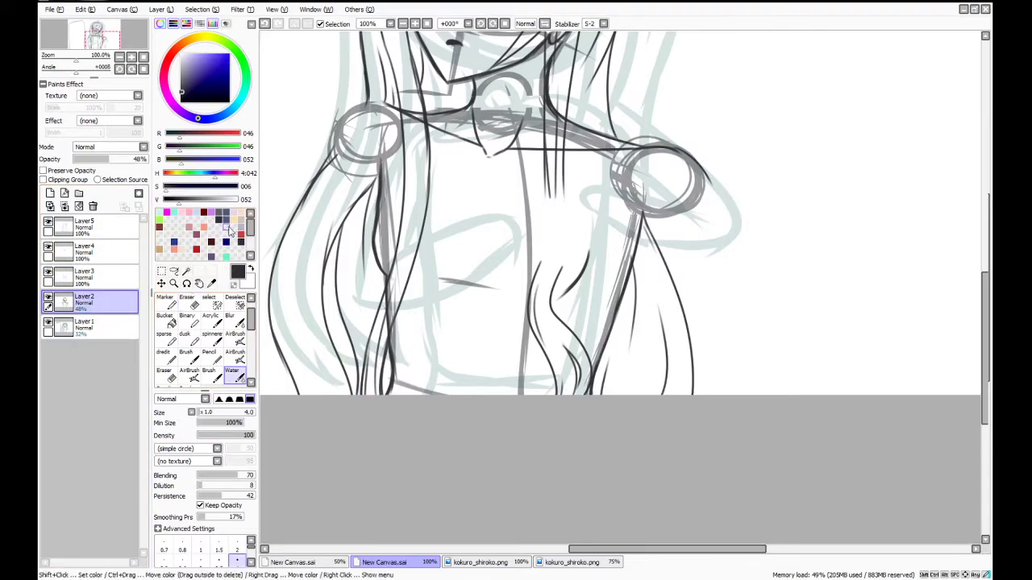
{"action": "left_click", "coordinate": [220, 215]}
{"action": "mouse_move", "coordinate": [195, 201]}
{"action": "left_mouse_down"}
{"action": "mouse_move", "coordinate": [212, 201]}
{"action": "mouse_move", "coordinate": [215, 187]}
{"action": "left_mouse_up"}
{"action": "left_click", "coordinate": [186, 354]}
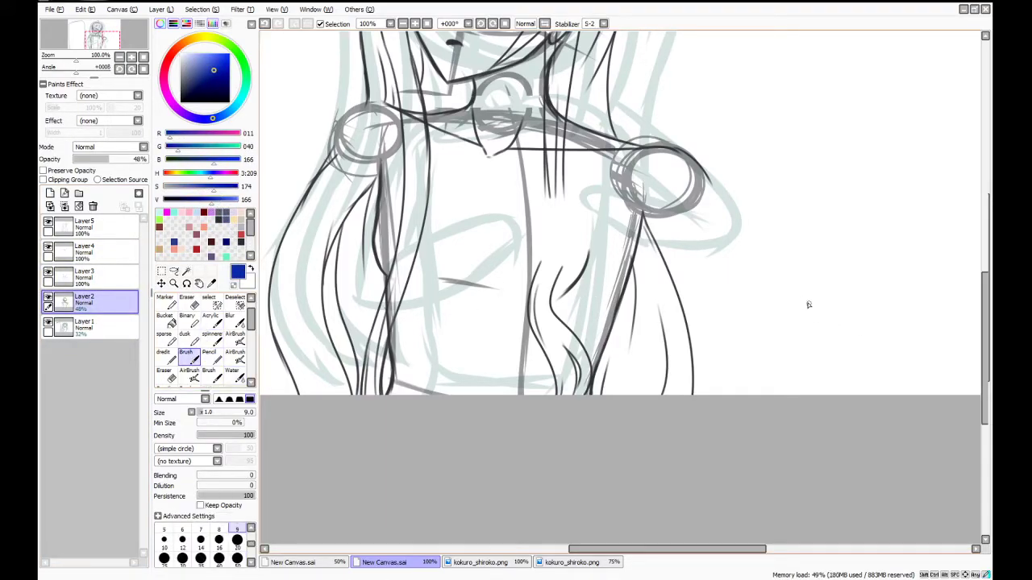
{"action": "mouse_move", "coordinate": [586, 262]}
{"action": "left_mouse_down"}
{"action": "mouse_move", "coordinate": [606, 239]}
{"action": "mouse_move", "coordinate": [576, 282]}
{"action": "mouse_move", "coordinate": [603, 220]}
{"action": "mouse_move", "coordinate": [579, 294]}
{"action": "mouse_move", "coordinate": [595, 274]}
{"action": "mouse_move", "coordinate": [580, 285]}
{"action": "mouse_move", "coordinate": [593, 230]}
{"action": "mouse_move", "coordinate": [587, 237]}
{"action": "mouse_move", "coordinate": [626, 233]}
{"action": "mouse_move", "coordinate": [601, 299]}
{"action": "left_mouse_up"}
{"action": "key", "text": "ctrl+z"}
{"action": "key", "text": "ctrl+z"}
{"action": "left_click", "coordinate": [50, 193]}
{"action": "mouse_move", "coordinate": [613, 307]}
{"action": "left_mouse_down"}
{"action": "mouse_move", "coordinate": [627, 233]}
{"action": "mouse_move", "coordinate": [613, 317]}
{"action": "mouse_move", "coordinate": [624, 236]}
{"action": "mouse_move", "coordinate": [641, 263]}
{"action": "mouse_move", "coordinate": [621, 315]}
{"action": "mouse_move", "coordinate": [595, 258]}
{"action": "mouse_move", "coordinate": [619, 228]}
{"action": "mouse_move", "coordinate": [623, 240]}
{"action": "mouse_move", "coordinate": [553, 214]}
{"action": "mouse_move", "coordinate": [538, 227]}
{"action": "mouse_move", "coordinate": [547, 274]}
{"action": "mouse_move", "coordinate": [598, 295]}
{"action": "left_mouse_up"}
{"action": "mouse_move", "coordinate": [986, 273]}
{"action": "left_mouse_down"}
{"action": "mouse_move", "coordinate": [988, 258]}
{"action": "mouse_move", "coordinate": [988, 269]}
{"action": "left_mouse_up"}
{"action": "mouse_move", "coordinate": [597, 318]}
{"action": "left_mouse_down"}
{"action": "mouse_move", "coordinate": [633, 291]}
{"action": "mouse_move", "coordinate": [618, 265]}
{"action": "mouse_move", "coordinate": [636, 286]}
{"action": "mouse_move", "coordinate": [631, 276]}
{"action": "mouse_move", "coordinate": [644, 270]}
{"action": "mouse_move", "coordinate": [641, 322]}
{"action": "left_mouse_up"}
{"action": "mouse_move", "coordinate": [646, 270]}
{"action": "left_mouse_down"}
{"action": "mouse_move", "coordinate": [637, 327]}
{"action": "mouse_move", "coordinate": [619, 322]}
{"action": "left_mouse_up"}
Erase the parts of the wrist oval that overlap the inside of the blue palm block
{"action": "key", "text": "e"}
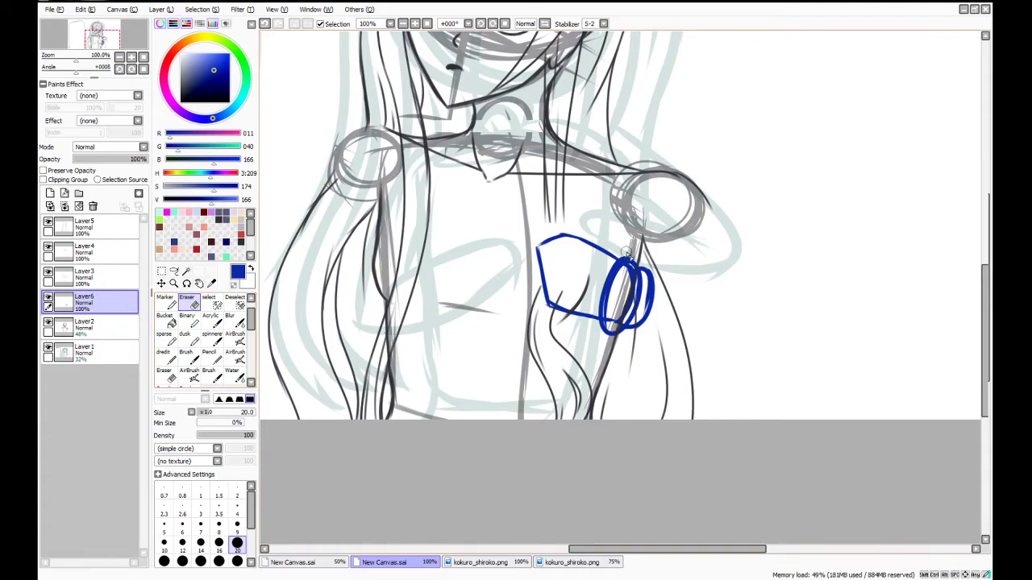
{"action": "left_click_drag", "start_coordinate": [636, 262], "coordinate": [622, 263]}
{"action": "mouse_move", "coordinate": [599, 330]}
{"action": "left_mouse_down"}
{"action": "mouse_move", "coordinate": [619, 335]}
{"action": "mouse_move", "coordinate": [608, 313]}
{"action": "mouse_move", "coordinate": [616, 272]}
{"action": "left_mouse_up"}
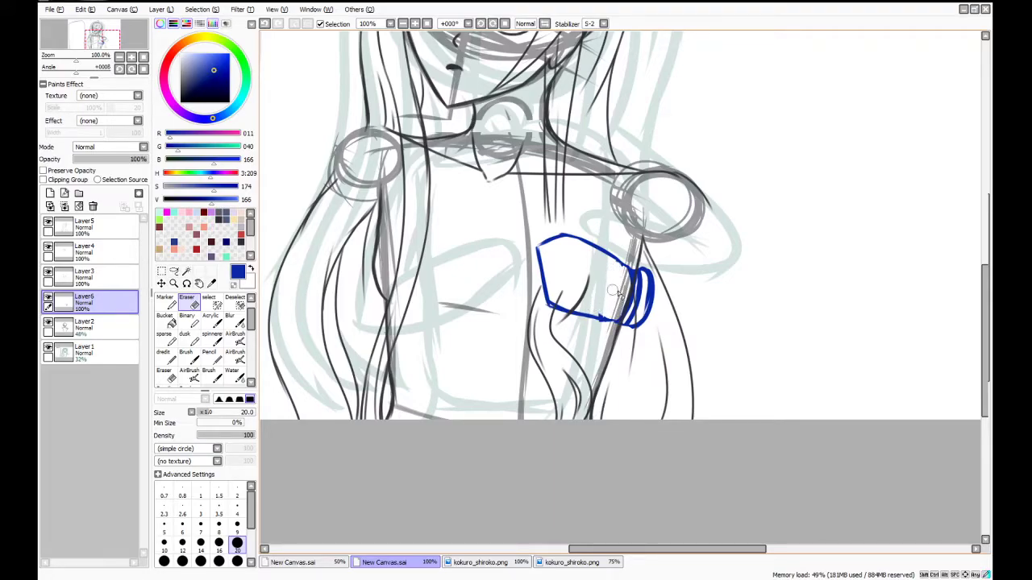
Move the blue hand sketch slightly up and outward, and shift its cuff closer to the palm
{"action": "left_click", "coordinate": [161, 283]}
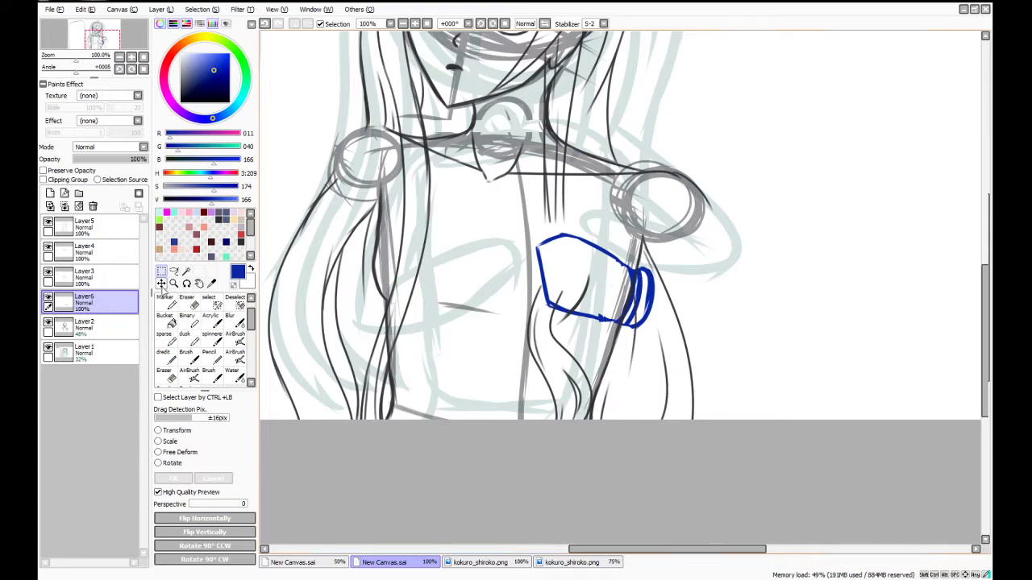
{"action": "mouse_move", "coordinate": [642, 333]}
{"action": "left_mouse_down"}
{"action": "mouse_move", "coordinate": [636, 320]}
{"action": "mouse_move", "coordinate": [653, 324]}
{"action": "left_mouse_up"}
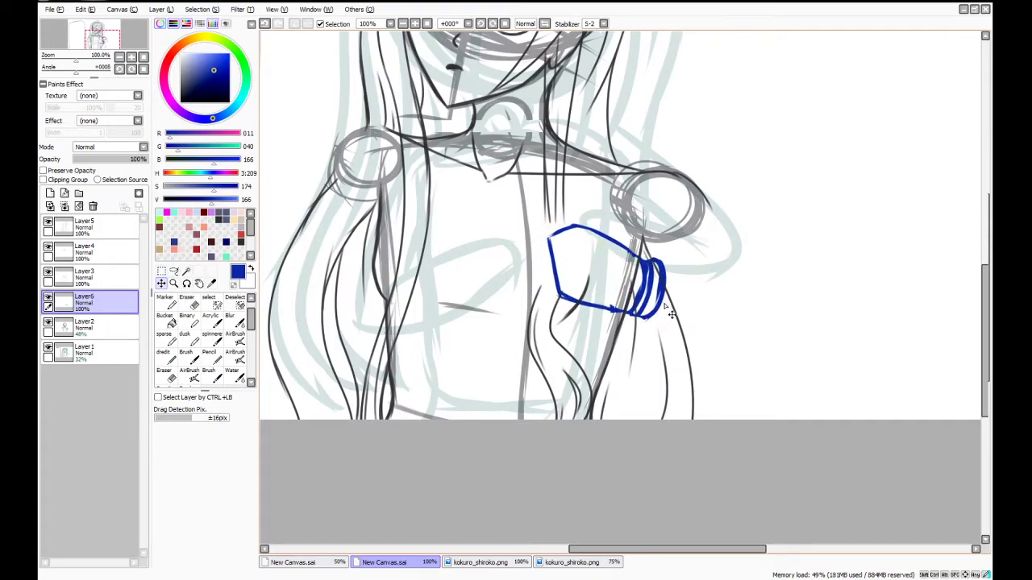
{"action": "key", "text": "ctrl+t"}
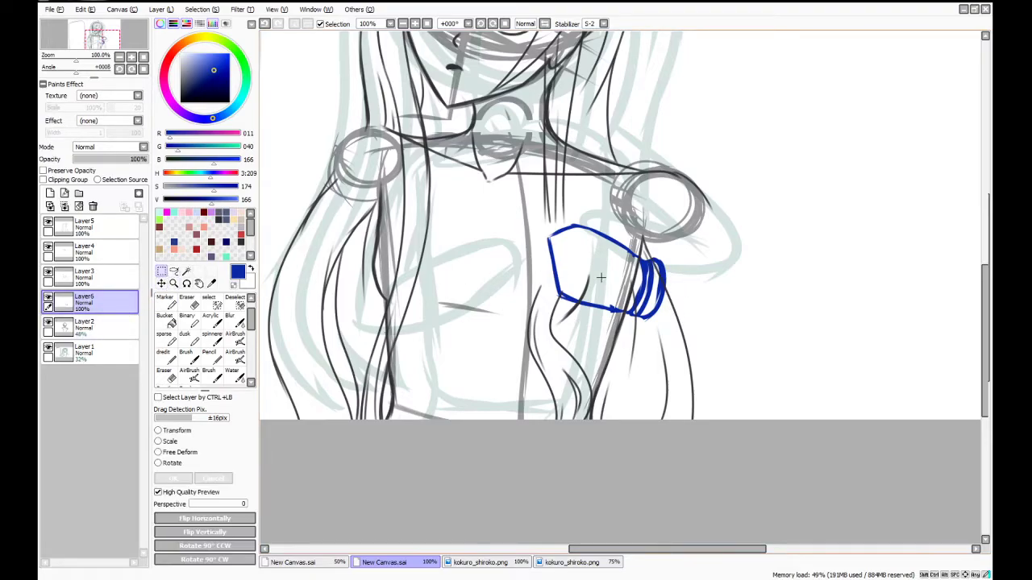
{"action": "left_click_drag", "start_coordinate": [669, 292], "coordinate": [662, 294]}
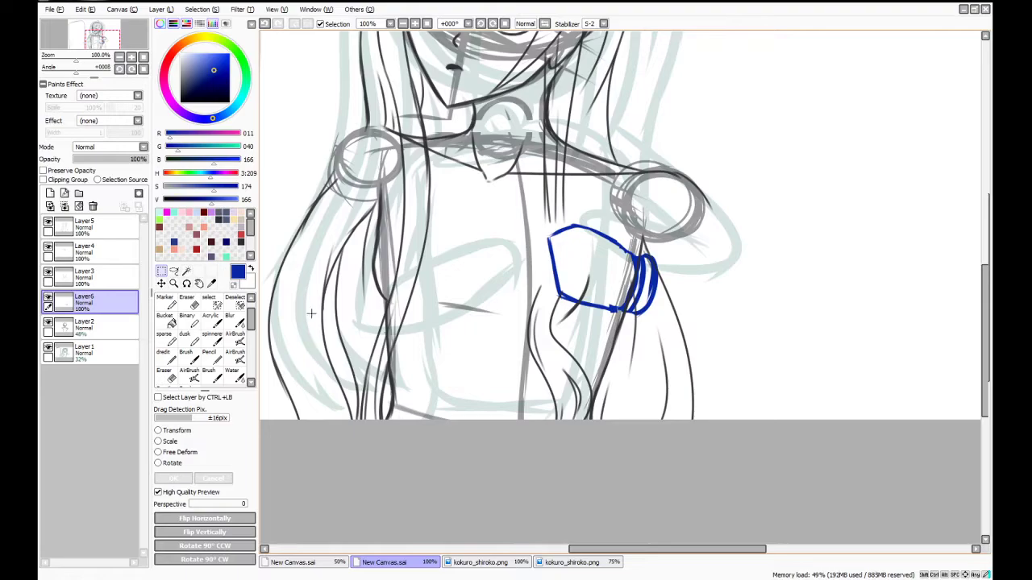
Sketch the thumb side, the wrist-to-knuckle contour and the curled fingers of the blue fist with the Brush
{"action": "left_click", "coordinate": [234, 374]}
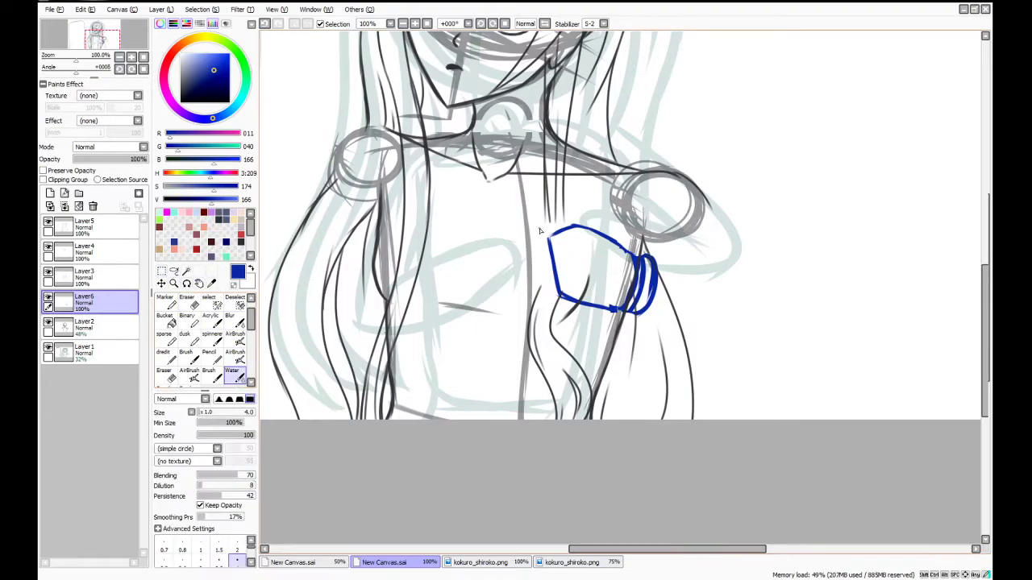
{"action": "key", "text": "ctrl+z"}
{"action": "key", "text": "b"}
{"action": "mouse_move", "coordinate": [556, 238]}
{"action": "left_mouse_down"}
{"action": "mouse_move", "coordinate": [540, 223]}
{"action": "mouse_move", "coordinate": [578, 221]}
{"action": "mouse_move", "coordinate": [533, 211]}
{"action": "mouse_move", "coordinate": [551, 217]}
{"action": "left_mouse_up"}
{"action": "key", "text": "ctrl+z"}
{"action": "key", "text": "ctrl+z"}
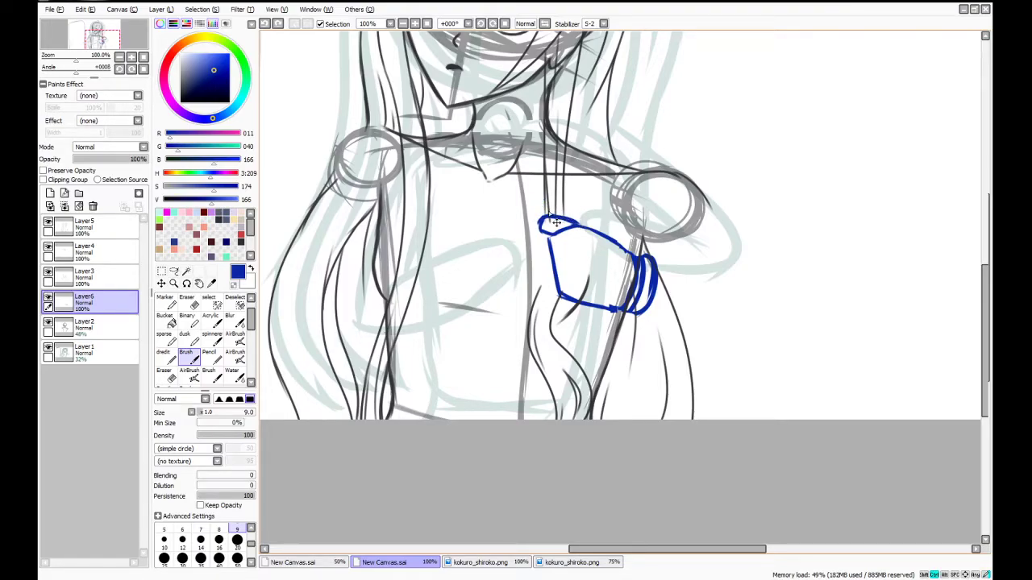
{"action": "mouse_move", "coordinate": [632, 255]}
{"action": "left_mouse_down"}
{"action": "mouse_move", "coordinate": [593, 210]}
{"action": "mouse_move", "coordinate": [533, 209]}
{"action": "mouse_move", "coordinate": [601, 217]}
{"action": "left_mouse_up"}
{"action": "mouse_move", "coordinate": [538, 231]}
{"action": "left_mouse_down"}
{"action": "mouse_move", "coordinate": [530, 250]}
{"action": "mouse_move", "coordinate": [553, 261]}
{"action": "mouse_move", "coordinate": [539, 278]}
{"action": "left_mouse_up"}
{"action": "mouse_move", "coordinate": [537, 275]}
{"action": "left_mouse_down"}
{"action": "mouse_move", "coordinate": [557, 283]}
{"action": "mouse_move", "coordinate": [542, 292]}
{"action": "mouse_move", "coordinate": [556, 295]}
{"action": "left_mouse_up"}
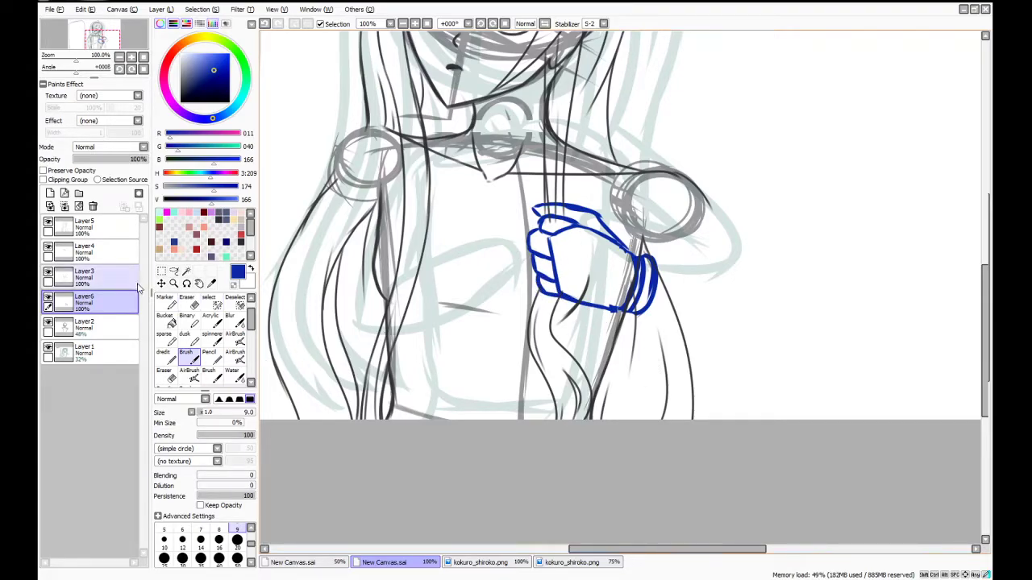
Move the blue fist sketch slightly down and in toward the chest
{"action": "left_click", "coordinate": [162, 284]}
{"action": "left_click_drag", "start_coordinate": [637, 298], "coordinate": [636, 305]}
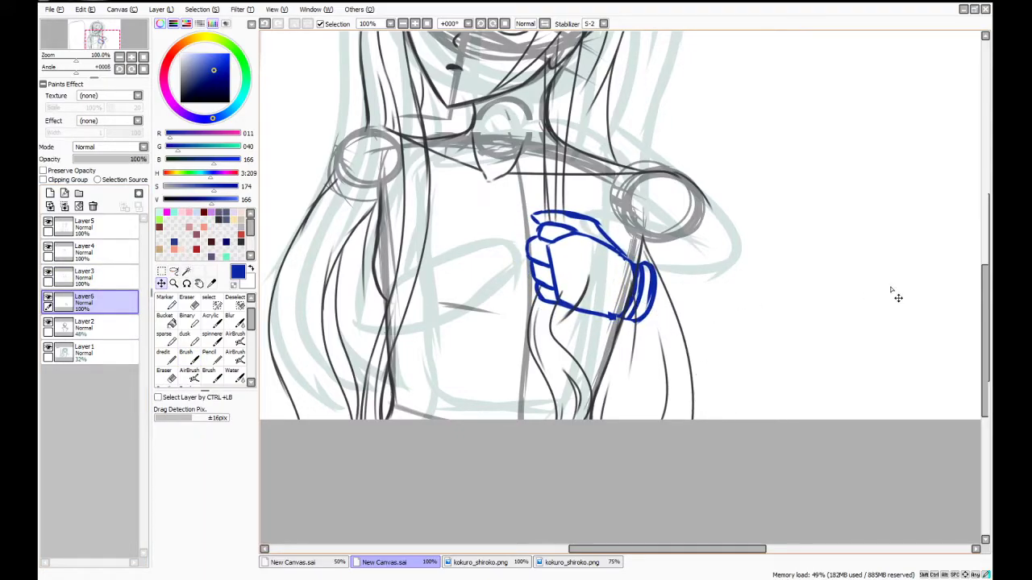
{"action": "scroll", "coordinate": [870, 295], "scroll_direction": "up", "scroll_amount": 3}
{"action": "left_click_drag", "start_coordinate": [593, 322], "coordinate": [584, 320]}
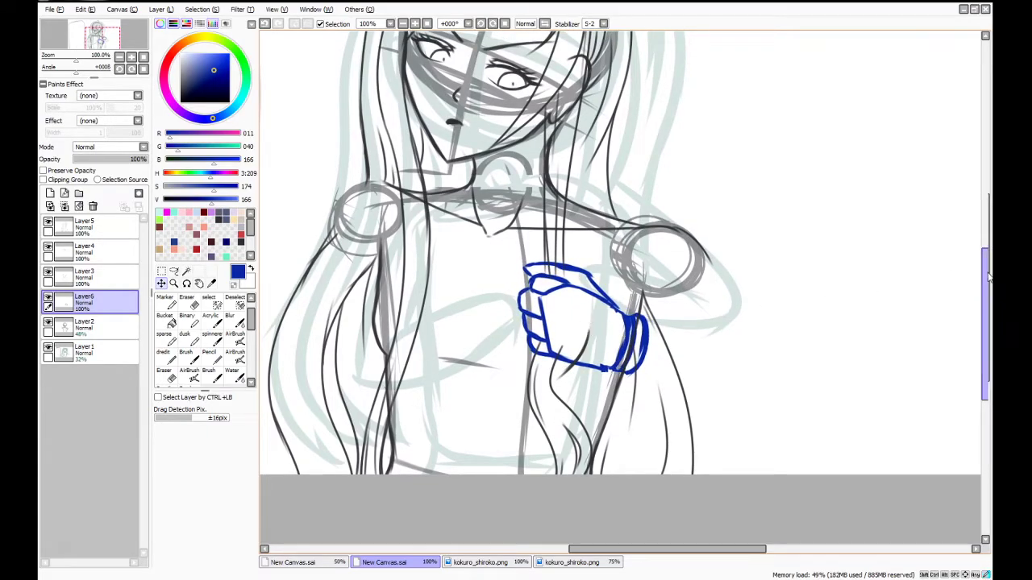
Lower the fist layer's opacity to 49% and merge it down into Layer2
{"action": "scroll", "coordinate": [989, 248], "scroll_direction": "up", "scroll_amount": 5}
{"action": "mouse_move", "coordinate": [988, 248]}
{"action": "left_mouse_down"}
{"action": "mouse_move", "coordinate": [988, 266]}
{"action": "mouse_move", "coordinate": [989, 250]}
{"action": "left_mouse_up"}
{"action": "left_click_drag", "start_coordinate": [653, 553], "coordinate": [716, 553]}
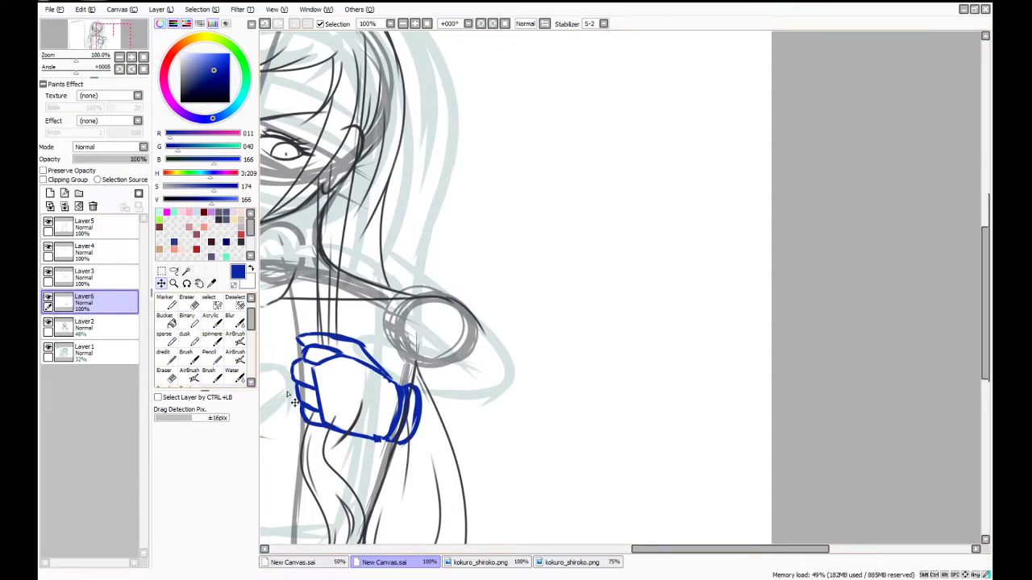
{"action": "left_click", "coordinate": [210, 358]}
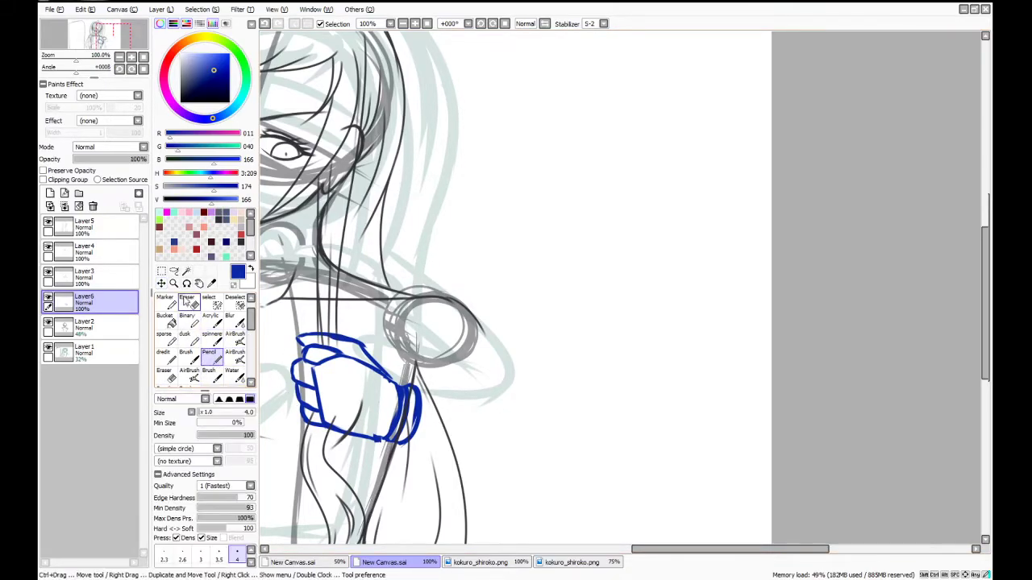
{"action": "left_click", "coordinate": [192, 357]}
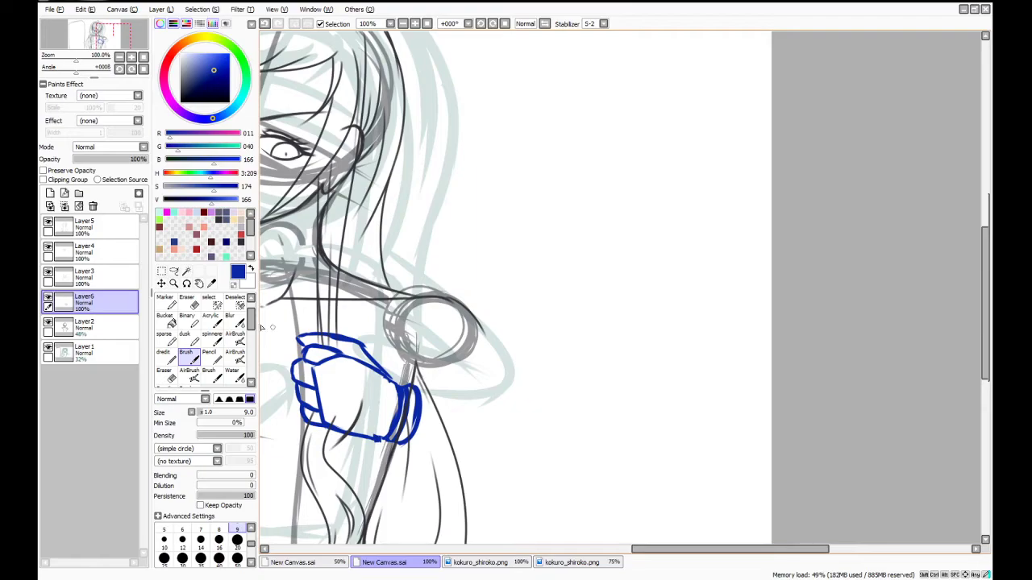
{"action": "mouse_move", "coordinate": [139, 159]}
{"action": "left_mouse_down"}
{"action": "mouse_move", "coordinate": [110, 163]}
{"action": "mouse_move", "coordinate": [117, 172]}
{"action": "left_mouse_up"}
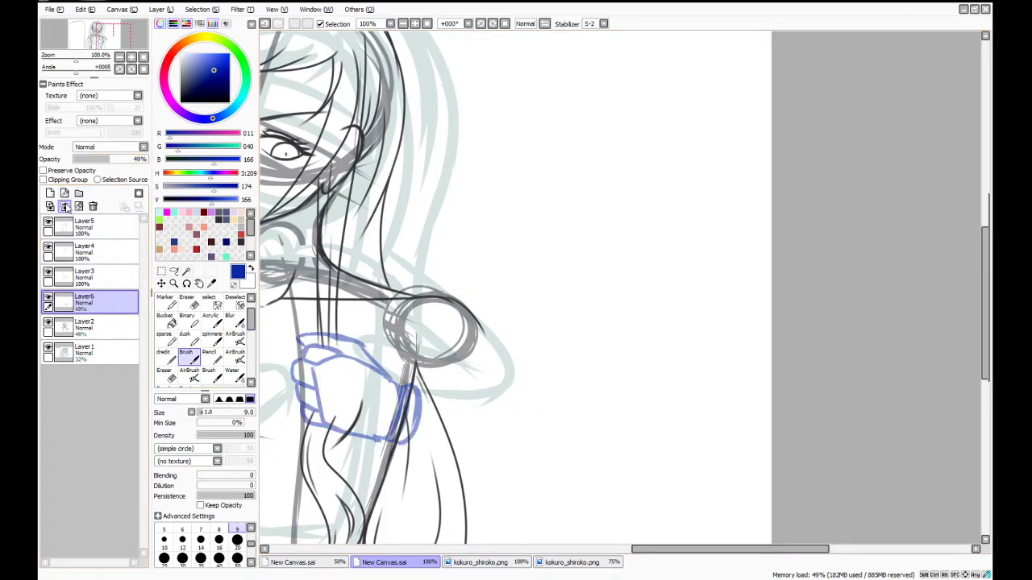
{"action": "left_click", "coordinate": [65, 207]}
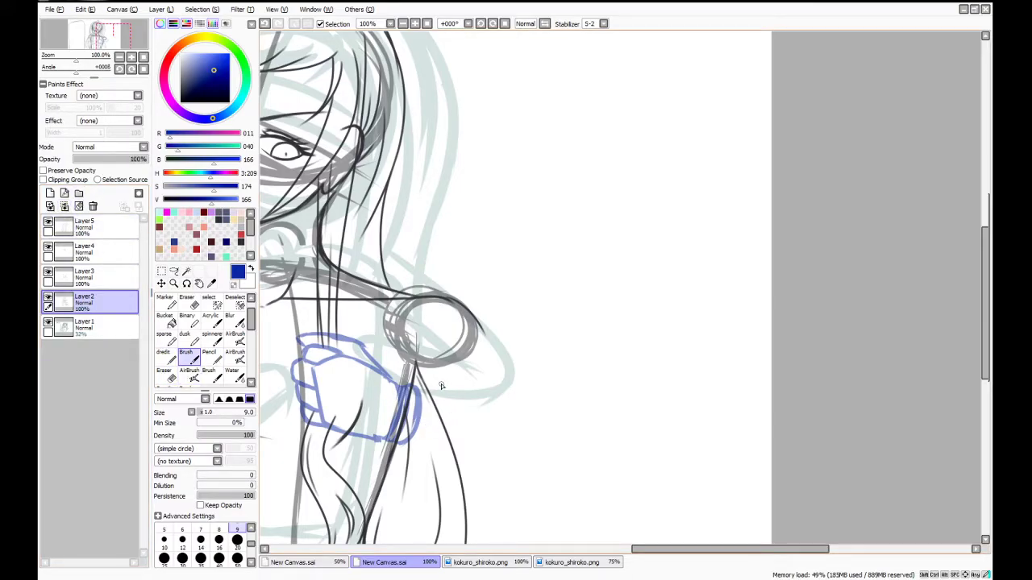
{"action": "left_click_drag", "start_coordinate": [423, 345], "coordinate": [415, 395]}
{"action": "key", "text": "ctrl+z"}
{"action": "key", "text": "ctrl+z"}
Add a new layer above Layer2 and set its opacity to 49%
{"action": "left_click", "coordinate": [50, 194]}
{"action": "left_click", "coordinate": [114, 160]}
{"action": "left_click_drag", "start_coordinate": [111, 162], "coordinate": [111, 161]}
{"action": "left_click_drag", "start_coordinate": [420, 394], "coordinate": [434, 358]}
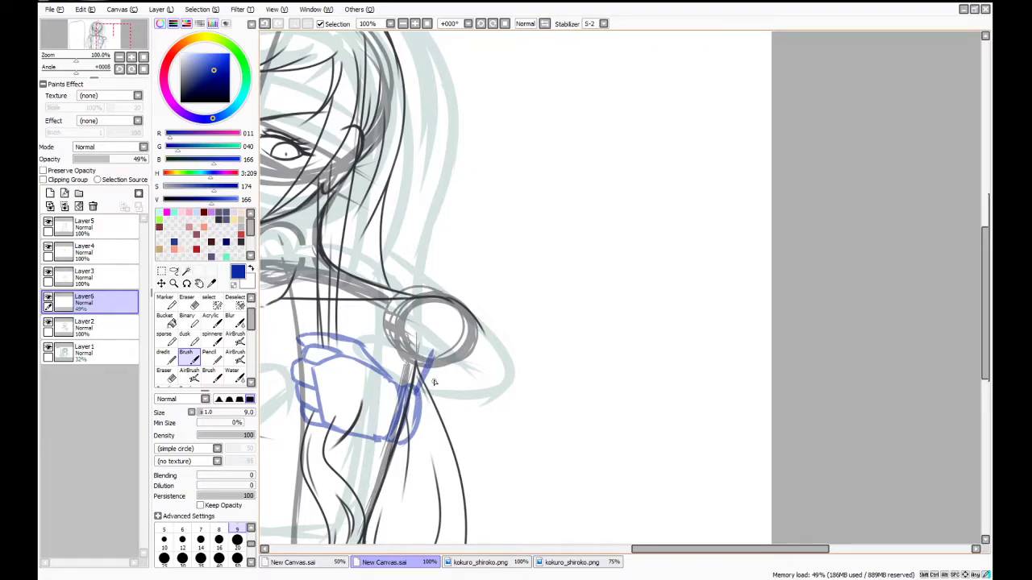
{"action": "left_click", "coordinate": [658, 453], "text": "shift"}
{"action": "mouse_move", "coordinate": [651, 471]}
{"action": "left_mouse_down"}
{"action": "mouse_move", "coordinate": [626, 458]}
{"action": "mouse_move", "coordinate": [702, 438]}
{"action": "mouse_move", "coordinate": [629, 430]}
{"action": "mouse_move", "coordinate": [693, 463]}
{"action": "left_mouse_up"}
{"action": "key", "text": "ctrl+z"}
{"action": "key", "text": "ctrl+z"}
{"action": "key", "text": "ctrl+z"}
Sketch a blue forearm guide line running outward from above the fist's wrist, ending in a circle for the elbow
{"action": "mouse_move", "coordinate": [417, 389]}
{"action": "left_mouse_down"}
{"action": "mouse_move", "coordinate": [430, 332]}
{"action": "mouse_move", "coordinate": [421, 384]}
{"action": "mouse_move", "coordinate": [424, 363]}
{"action": "mouse_move", "coordinate": [555, 385]}
{"action": "left_mouse_up"}
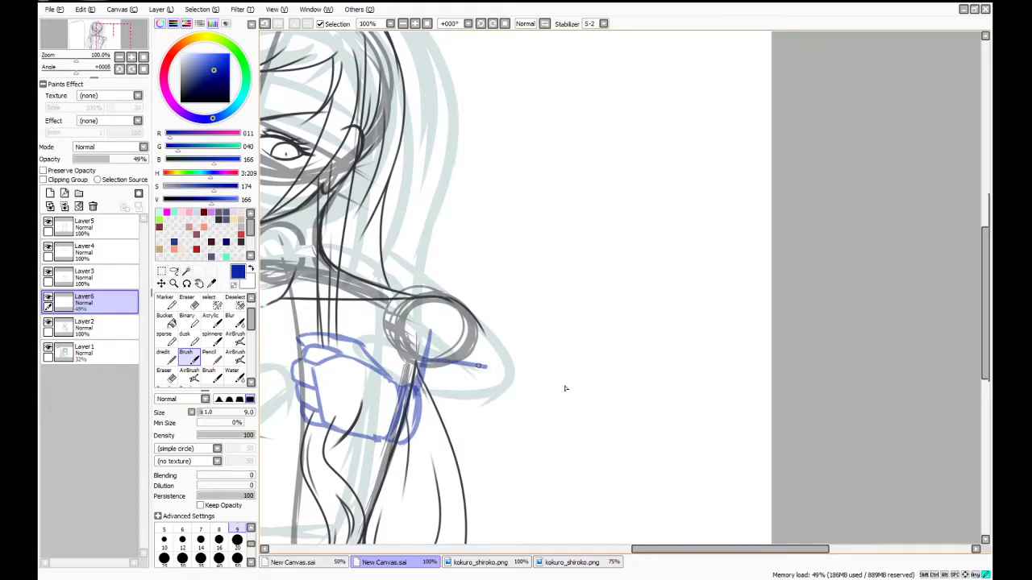
{"action": "left_click_drag", "start_coordinate": [425, 362], "coordinate": [635, 401]}
{"action": "mouse_move", "coordinate": [543, 384]}
{"action": "left_mouse_down"}
{"action": "mouse_move", "coordinate": [672, 419]}
{"action": "mouse_move", "coordinate": [697, 378]}
{"action": "mouse_move", "coordinate": [676, 432]}
{"action": "left_mouse_up"}
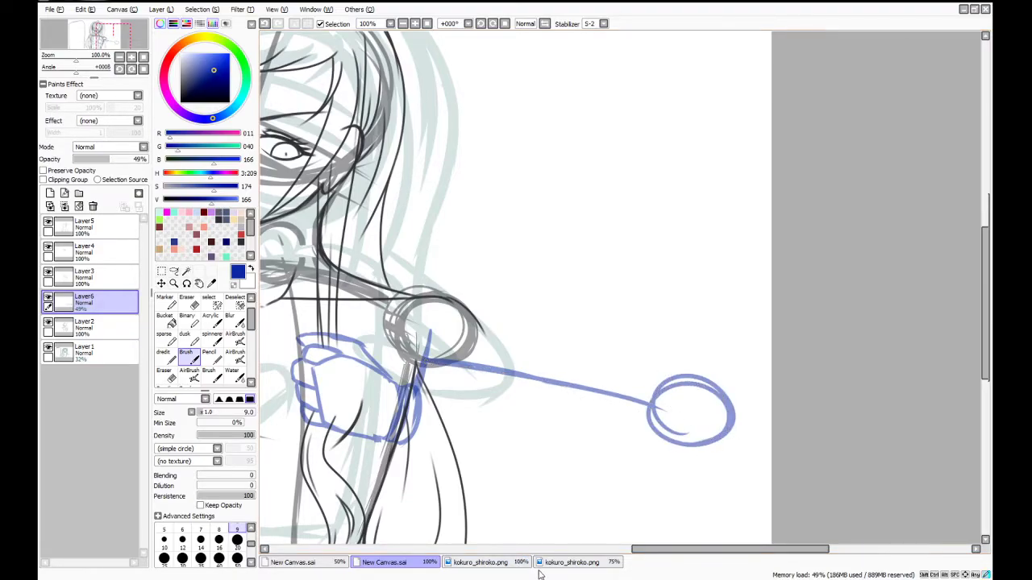
Check the arm guide layer's visibility and brush a selection over the forearm line and elbow circle
{"action": "left_click_drag", "start_coordinate": [662, 551], "coordinate": [618, 555]}
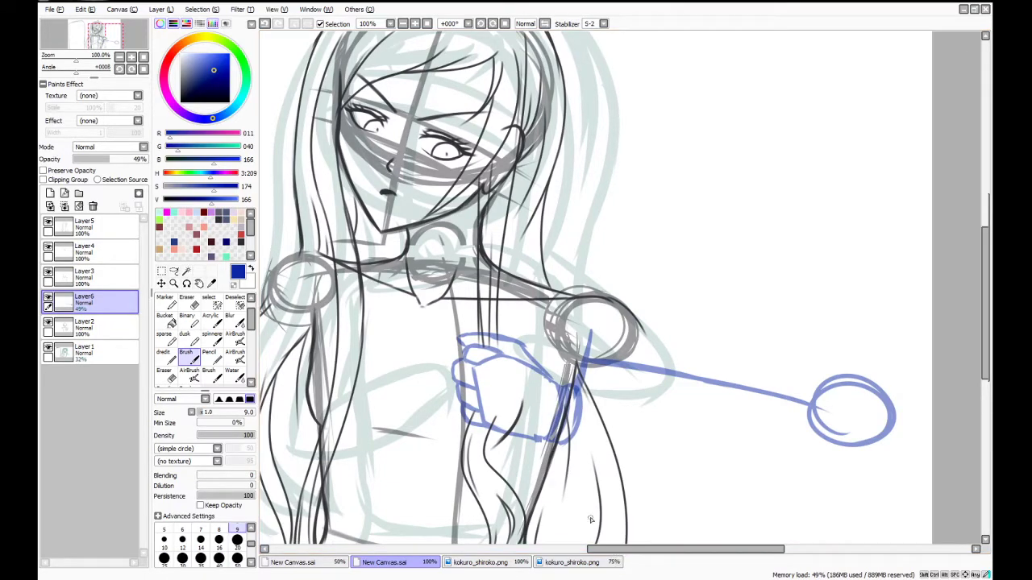
{"action": "scroll", "coordinate": [934, 333], "scroll_direction": "down", "scroll_amount": 3}
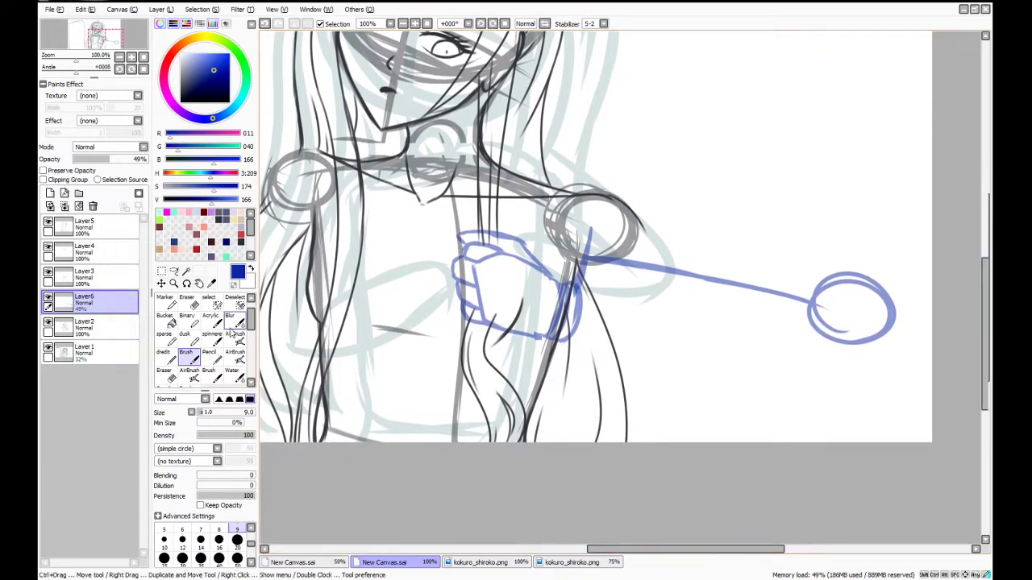
{"action": "left_click", "coordinate": [186, 304]}
{"action": "left_click", "coordinate": [49, 298]}
{"action": "left_click", "coordinate": [48, 298]}
{"action": "left_click", "coordinate": [209, 301]}
{"action": "mouse_move", "coordinate": [611, 274]}
{"action": "left_mouse_down"}
{"action": "mouse_move", "coordinate": [778, 303]}
{"action": "mouse_move", "coordinate": [716, 270]}
{"action": "mouse_move", "coordinate": [754, 314]}
{"action": "mouse_move", "coordinate": [882, 344]}
{"action": "mouse_move", "coordinate": [892, 332]}
{"action": "mouse_move", "coordinate": [873, 263]}
{"action": "mouse_move", "coordinate": [833, 280]}
{"action": "mouse_move", "coordinate": [845, 313]}
{"action": "mouse_move", "coordinate": [832, 284]}
{"action": "mouse_move", "coordinate": [806, 299]}
{"action": "left_mouse_up"}
Rotate and reposition the selected arm guide so it slopes down from the near shoulder, apply the transform, deselect, and activate Layer5
{"action": "left_click", "coordinate": [161, 283]}
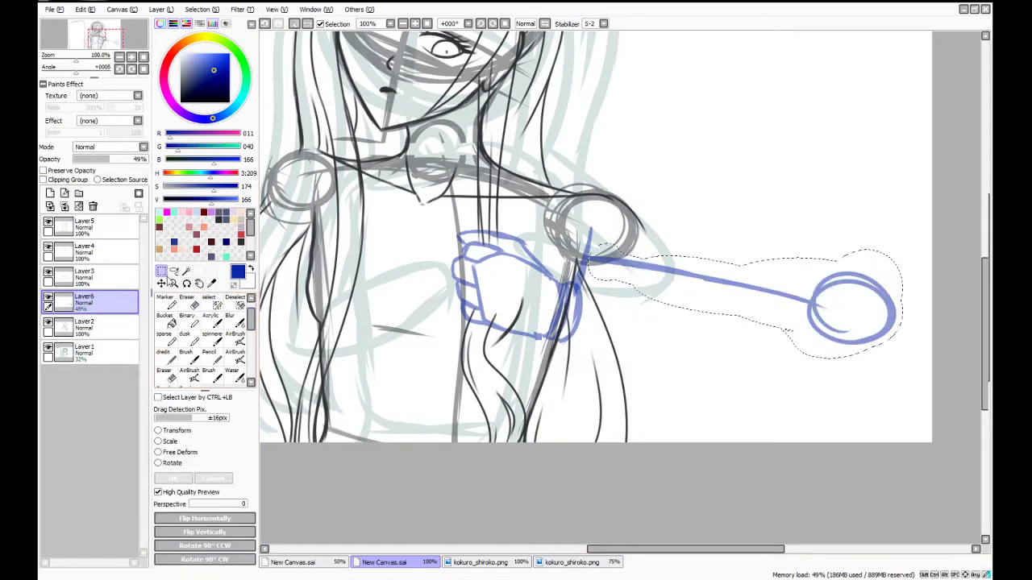
{"action": "left_click", "coordinate": [231, 519]}
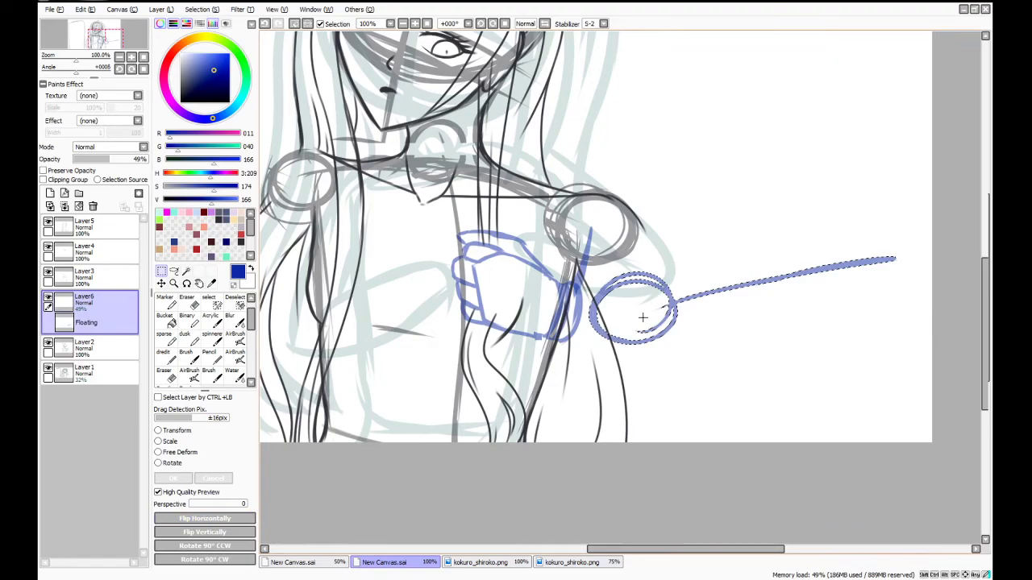
{"action": "left_click", "coordinate": [204, 518]}
{"action": "left_click", "coordinate": [170, 464]}
{"action": "mouse_move", "coordinate": [653, 369]}
{"action": "left_mouse_down"}
{"action": "mouse_move", "coordinate": [641, 362]}
{"action": "mouse_move", "coordinate": [657, 334]}
{"action": "mouse_move", "coordinate": [651, 361]}
{"action": "mouse_move", "coordinate": [642, 353]}
{"action": "mouse_move", "coordinate": [662, 350]}
{"action": "left_mouse_up"}
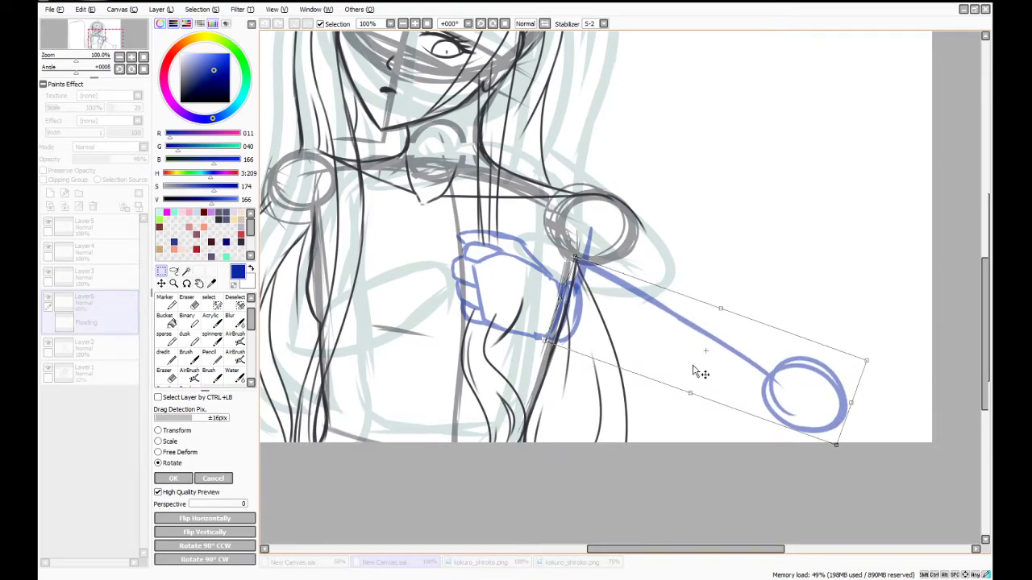
{"action": "left_click_drag", "start_coordinate": [704, 256], "coordinate": [686, 358]}
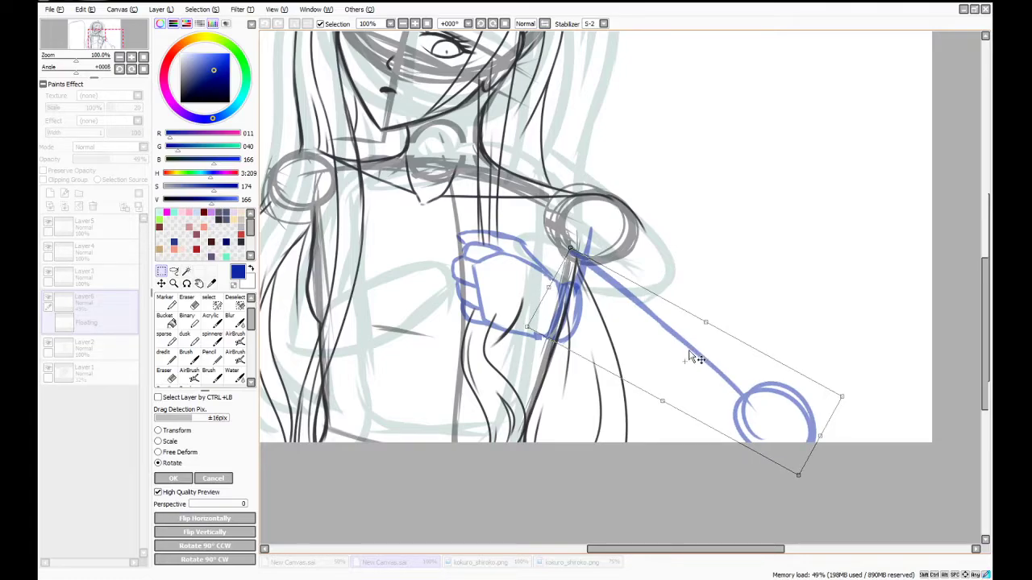
{"action": "left_click_drag", "start_coordinate": [708, 298], "coordinate": [699, 350]}
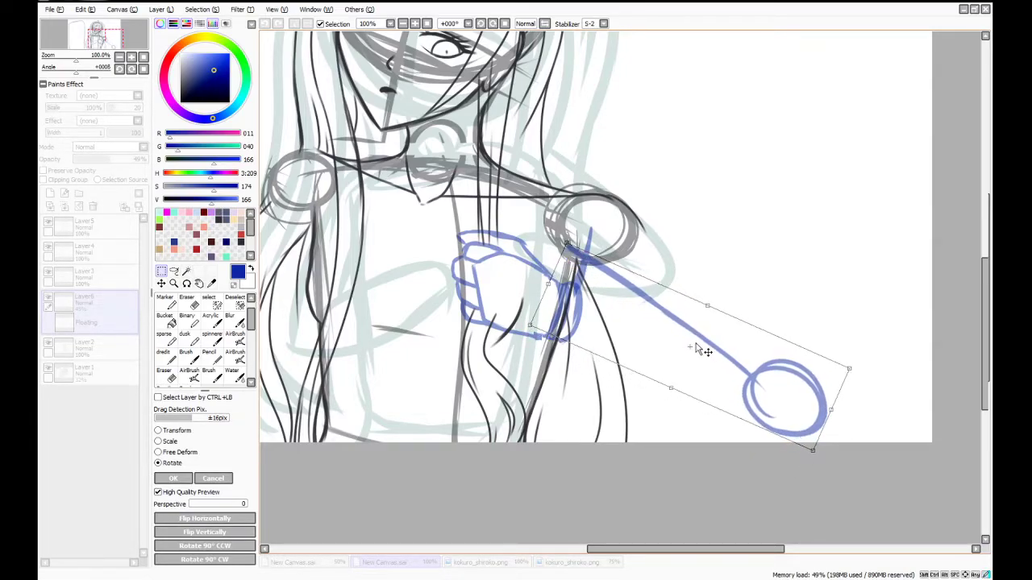
{"action": "left_click", "coordinate": [172, 479]}
{"action": "key", "text": "ctrl+d"}
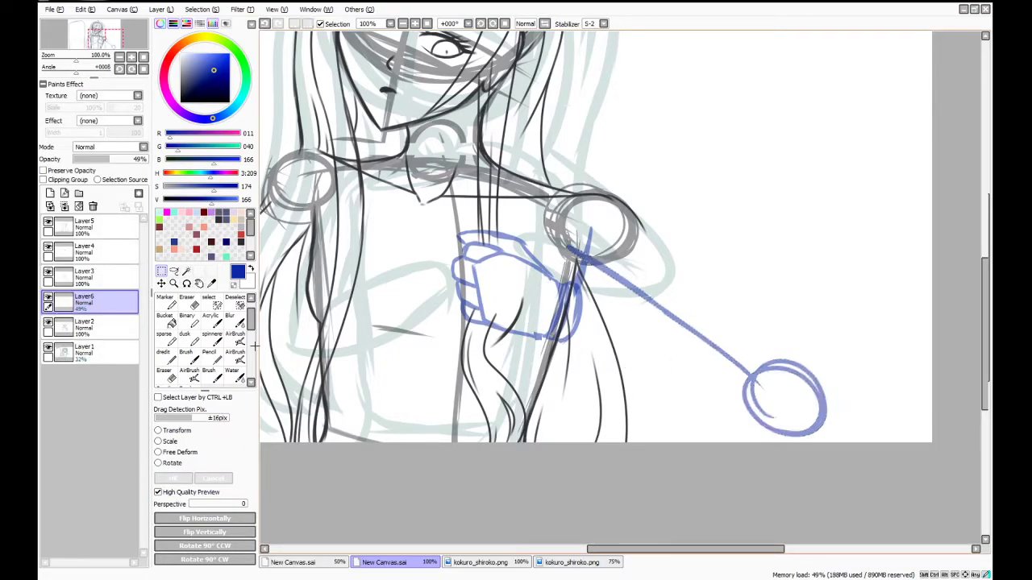
{"action": "left_click", "coordinate": [113, 229]}
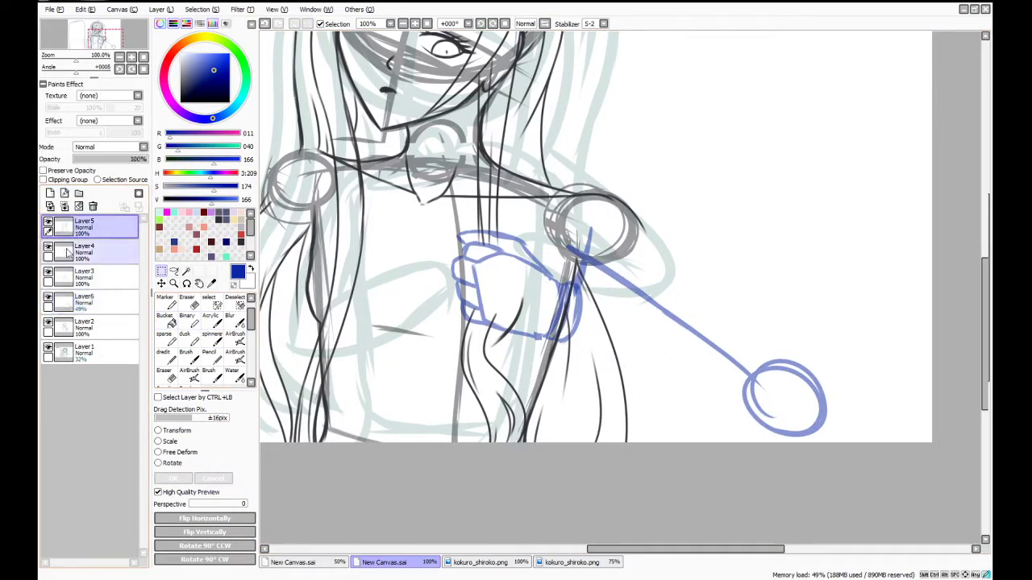
On Layer3, draw a black line with the Water brush from the near shoulder circle down the outer upper arm
{"action": "left_click", "coordinate": [77, 276]}
{"action": "left_click", "coordinate": [192, 210]}
{"action": "left_click", "coordinate": [239, 374]}
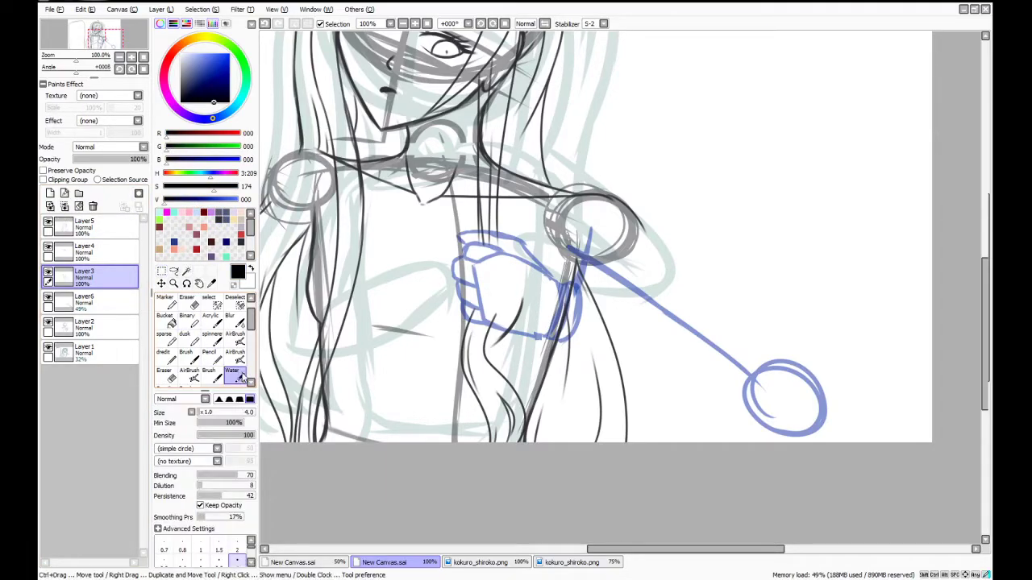
{"action": "left_click_drag", "start_coordinate": [634, 215], "coordinate": [690, 282]}
{"action": "left_click_drag", "start_coordinate": [651, 237], "coordinate": [718, 302]}
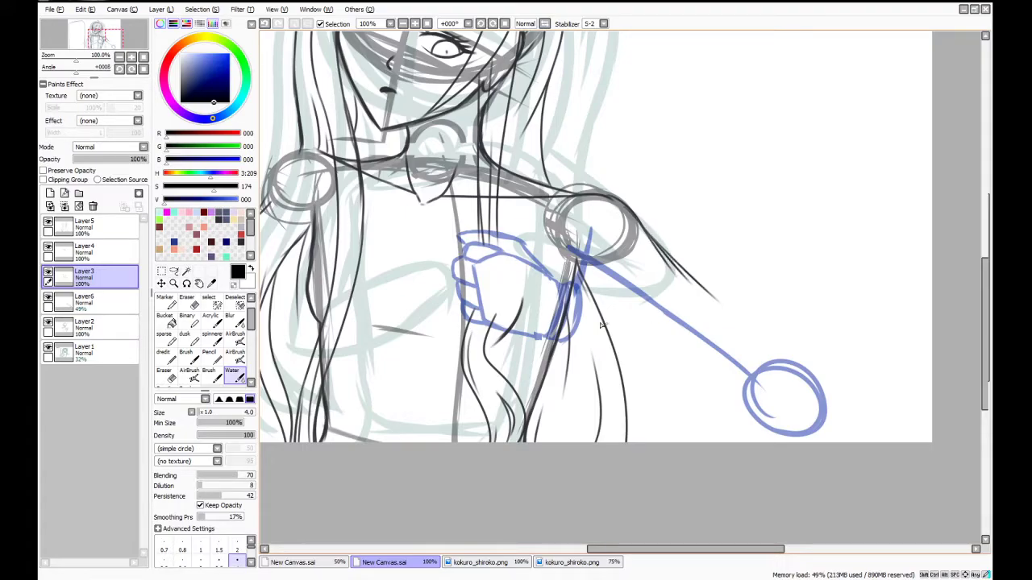
Draw the forearm's upper edge from the fist's wrist outward over the top of the elbow circle
{"action": "left_click_drag", "start_coordinate": [557, 254], "coordinate": [584, 261]}
{"action": "key", "text": "ctrl+z"}
{"action": "left_click_drag", "start_coordinate": [551, 279], "coordinate": [569, 289]}
{"action": "key", "text": "ctrl+z"}
{"action": "mouse_move", "coordinate": [536, 255]}
{"action": "left_mouse_down"}
{"action": "mouse_move", "coordinate": [618, 311]}
{"action": "mouse_move", "coordinate": [801, 366]}
{"action": "left_mouse_up"}
{"action": "key", "text": "ctrl+z"}
{"action": "mouse_move", "coordinate": [711, 340]}
{"action": "left_mouse_down"}
{"action": "mouse_move", "coordinate": [801, 373]}
{"action": "mouse_move", "coordinate": [787, 360]}
{"action": "mouse_move", "coordinate": [795, 383]}
{"action": "mouse_move", "coordinate": [822, 407]}
{"action": "left_mouse_up"}
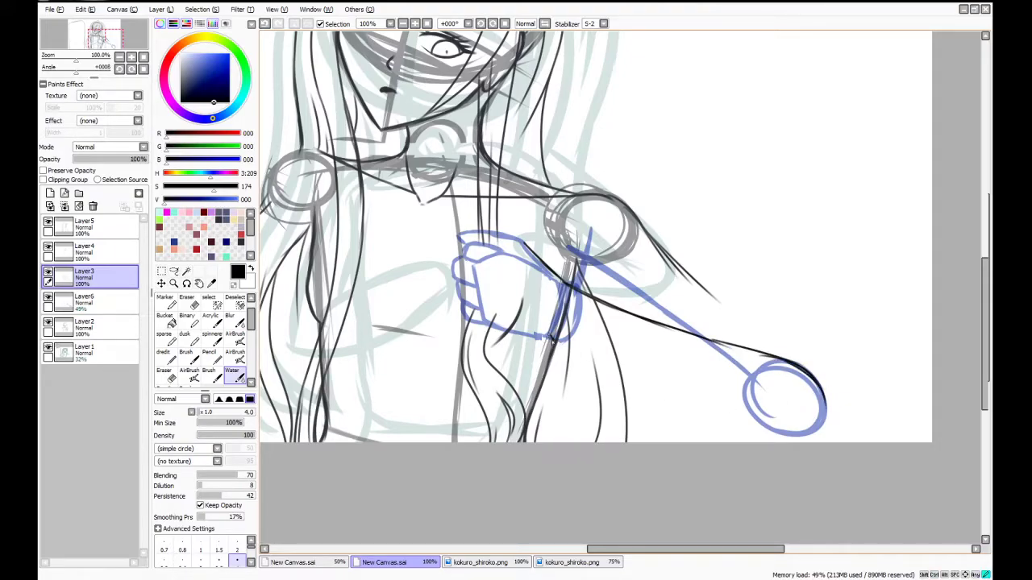
Draw the forearm's lower edge from the bottom of the wrist outward and around the underside of the elbow circle
{"action": "mouse_move", "coordinate": [566, 343]}
{"action": "left_mouse_down"}
{"action": "mouse_move", "coordinate": [661, 386]}
{"action": "mouse_move", "coordinate": [649, 394]}
{"action": "mouse_move", "coordinate": [701, 420]}
{"action": "mouse_move", "coordinate": [773, 439]}
{"action": "left_mouse_up"}
{"action": "key", "text": "ctrl+z"}
{"action": "key", "text": "ctrl+z"}
{"action": "left_click_drag", "start_coordinate": [685, 400], "coordinate": [786, 442]}
{"action": "left_click_drag", "start_coordinate": [738, 425], "coordinate": [821, 449]}
{"action": "key", "text": "ctrl+z"}
{"action": "key", "text": "ctrl+z"}
{"action": "left_click_drag", "start_coordinate": [691, 405], "coordinate": [808, 436]}
{"action": "key", "text": "ctrl+z"}
{"action": "left_click_drag", "start_coordinate": [692, 406], "coordinate": [806, 435]}
{"action": "key", "text": "ctrl+z"}
{"action": "mouse_move", "coordinate": [690, 404]}
{"action": "left_mouse_down"}
{"action": "mouse_move", "coordinate": [806, 442]}
{"action": "mouse_move", "coordinate": [774, 436]}
{"action": "mouse_move", "coordinate": [818, 436]}
{"action": "mouse_move", "coordinate": [803, 439]}
{"action": "mouse_move", "coordinate": [838, 416]}
{"action": "left_mouse_up"}
Extend the outer upper arm line down to the elbow tip, close the corner, and erase the overshooting stroke end
{"action": "mouse_move", "coordinate": [675, 266]}
{"action": "left_mouse_down"}
{"action": "mouse_move", "coordinate": [830, 375]}
{"action": "mouse_move", "coordinate": [827, 401]}
{"action": "left_mouse_up"}
{"action": "key", "text": "ctrl+z"}
{"action": "key", "text": "ctrl+z"}
{"action": "left_click_drag", "start_coordinate": [805, 355], "coordinate": [835, 409]}
{"action": "key", "text": "e"}
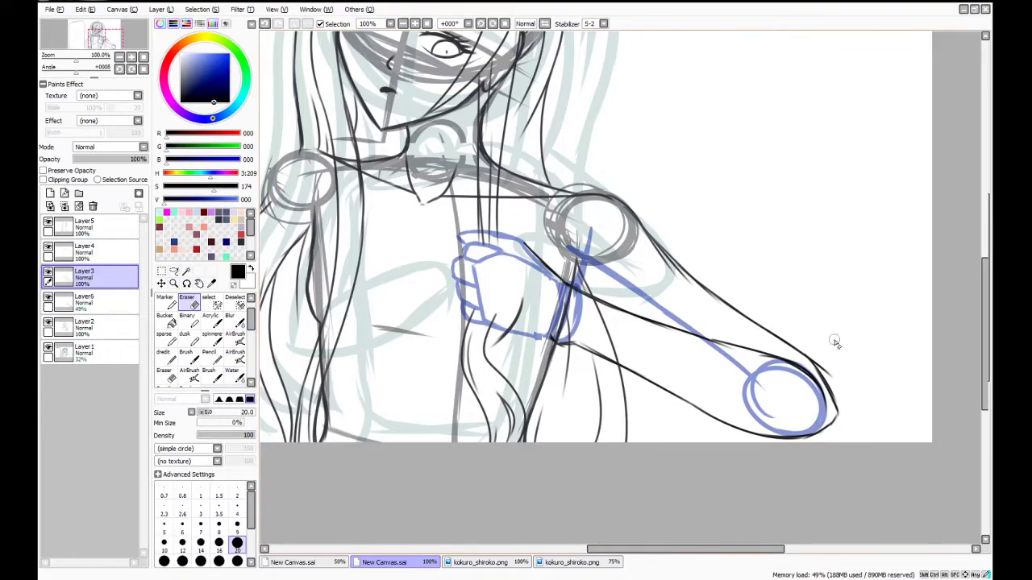
{"action": "left_click_drag", "start_coordinate": [821, 362], "coordinate": [829, 373]}
Draw a short curved crease at the top of the near wrist running into the forearm and clean up its edge
{"action": "left_click", "coordinate": [233, 376]}
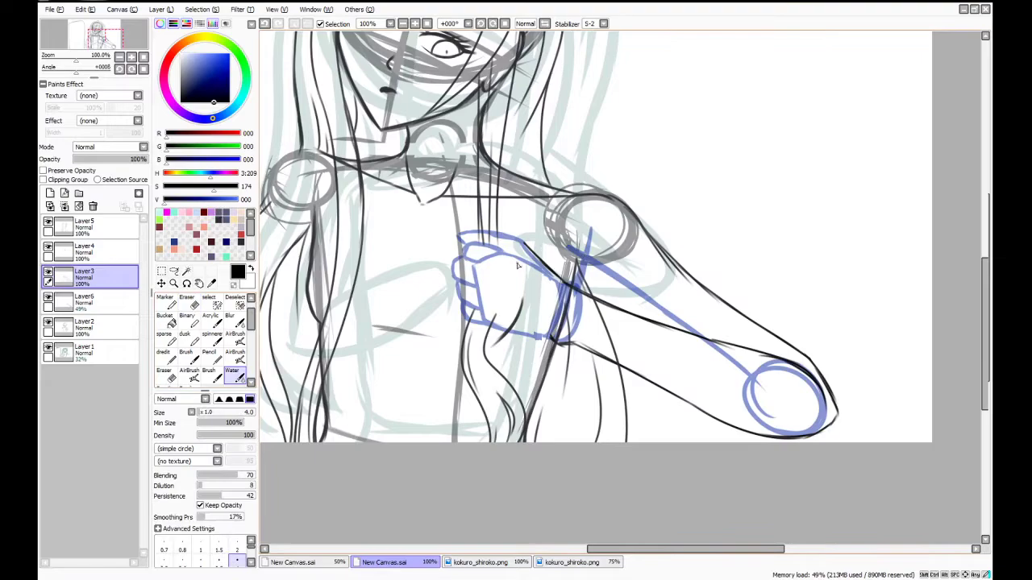
{"action": "left_click_drag", "start_coordinate": [547, 259], "coordinate": [562, 264]}
{"action": "key", "text": "ctrl+z"}
{"action": "left_click_drag", "start_coordinate": [546, 267], "coordinate": [626, 310]}
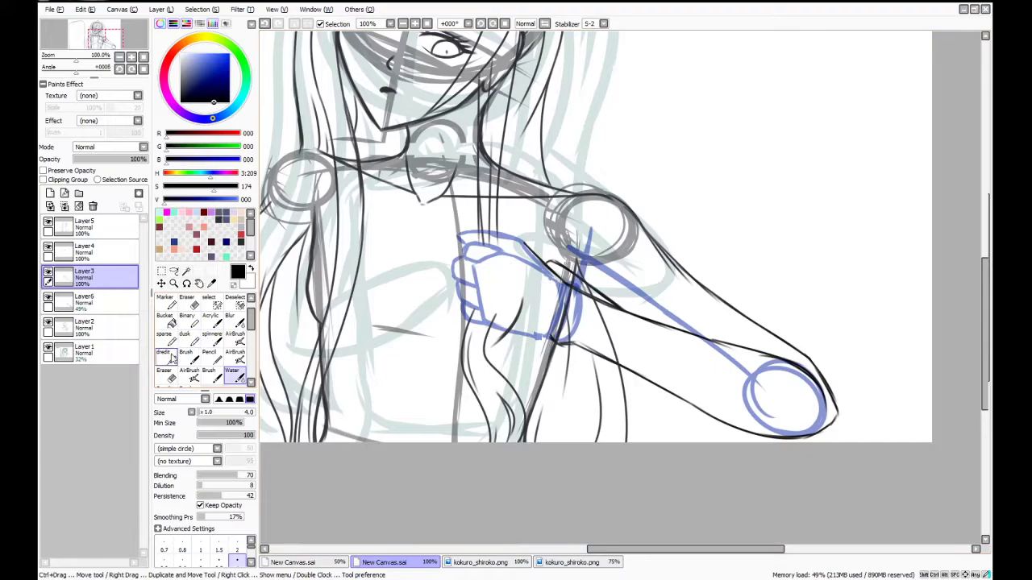
{"action": "key", "text": "e"}
{"action": "left_click_drag", "start_coordinate": [571, 265], "coordinate": [581, 273]}
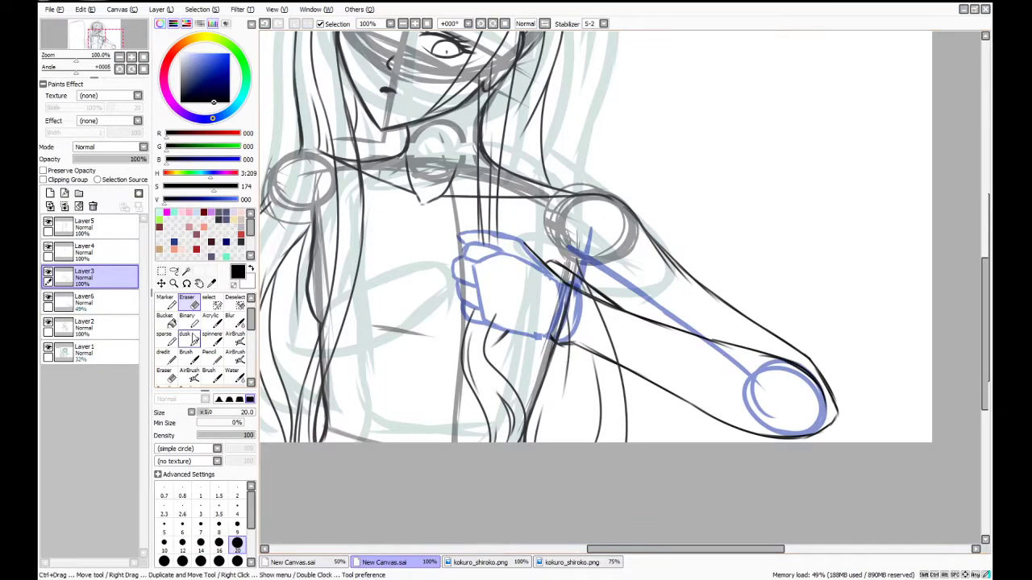
Ink the near fist's thumb side, curled fingers and lower edge in black over the blue sketch
{"action": "left_click", "coordinate": [232, 374]}
{"action": "left_click_drag", "start_coordinate": [459, 237], "coordinate": [516, 238]}
{"action": "key", "text": "ctrl+z"}
{"action": "key", "text": "ctrl+z"}
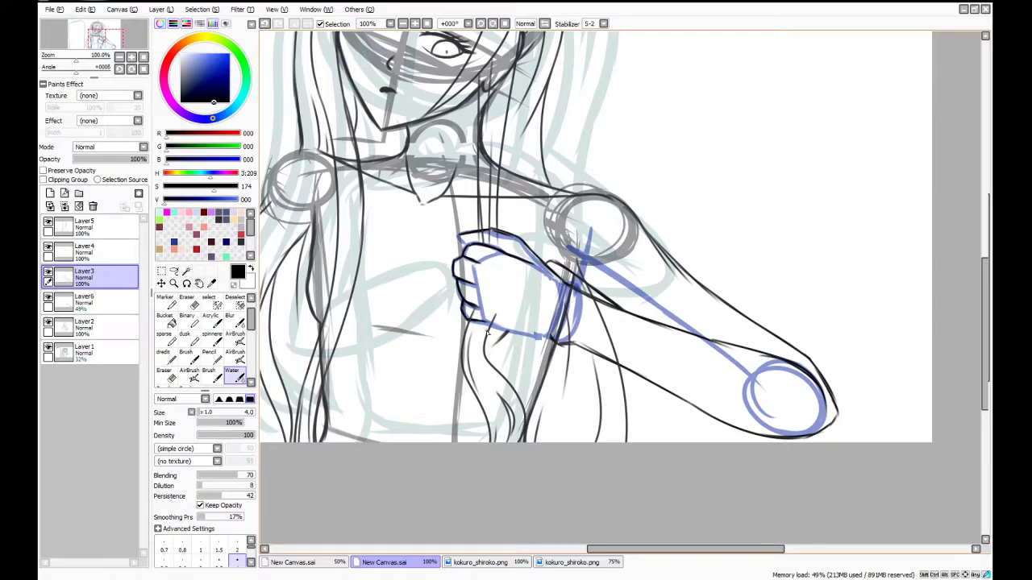
{"action": "key", "text": "ctrl+z"}
{"action": "mouse_move", "coordinate": [477, 324]}
{"action": "left_mouse_down"}
{"action": "mouse_move", "coordinate": [541, 338]}
{"action": "mouse_move", "coordinate": [517, 338]}
{"action": "left_mouse_up"}
{"action": "key", "text": "ctrl+z"}
{"action": "key", "text": "ctrl+z"}
{"action": "key", "text": "ctrl+z"}
{"action": "left_click_drag", "start_coordinate": [601, 549], "coordinate": [565, 549]}
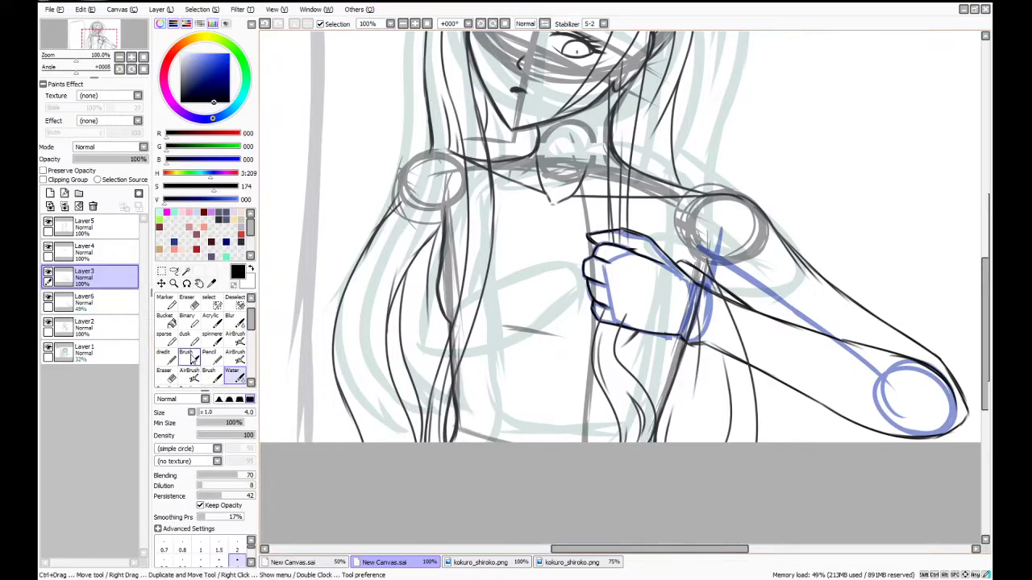
Activate Layer6 and set up the Brush with a dark blue colour
{"action": "left_click", "coordinate": [123, 304]}
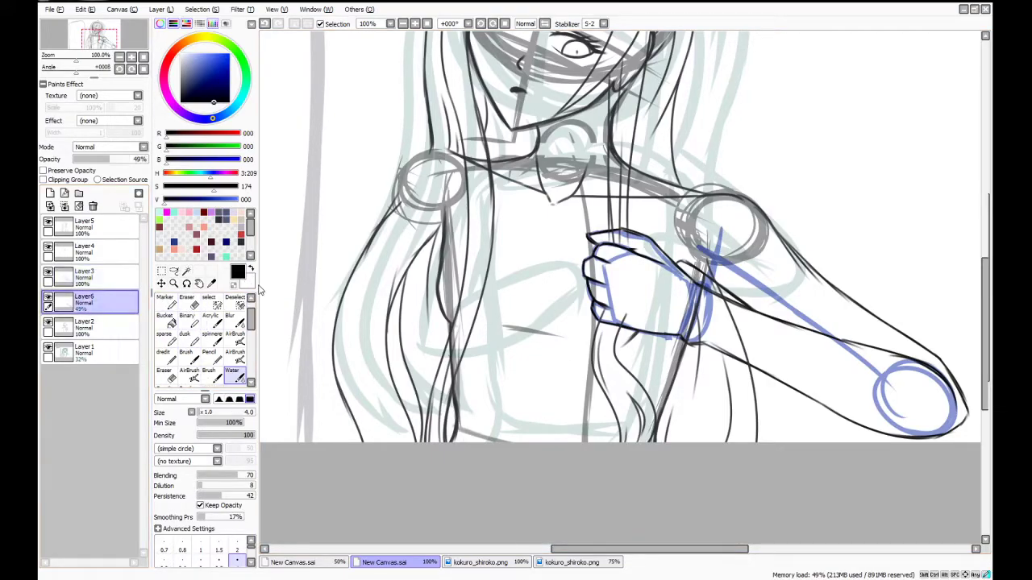
{"action": "left_click", "coordinate": [225, 242]}
{"action": "mouse_move", "coordinate": [623, 552]}
{"action": "left_mouse_down"}
{"action": "mouse_move", "coordinate": [574, 551]}
{"action": "mouse_move", "coordinate": [637, 549]}
{"action": "left_mouse_up"}
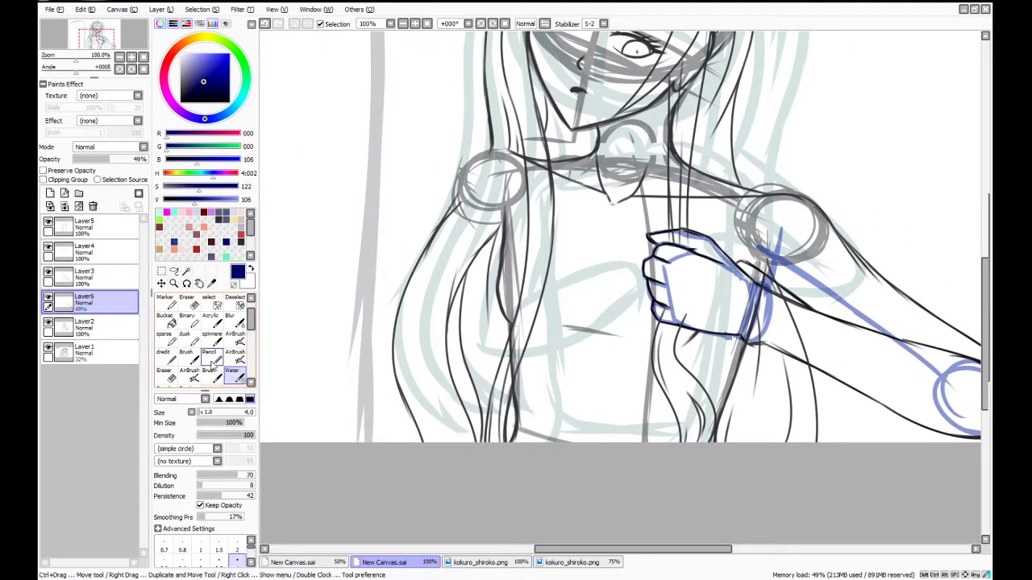
{"action": "key", "text": "b"}
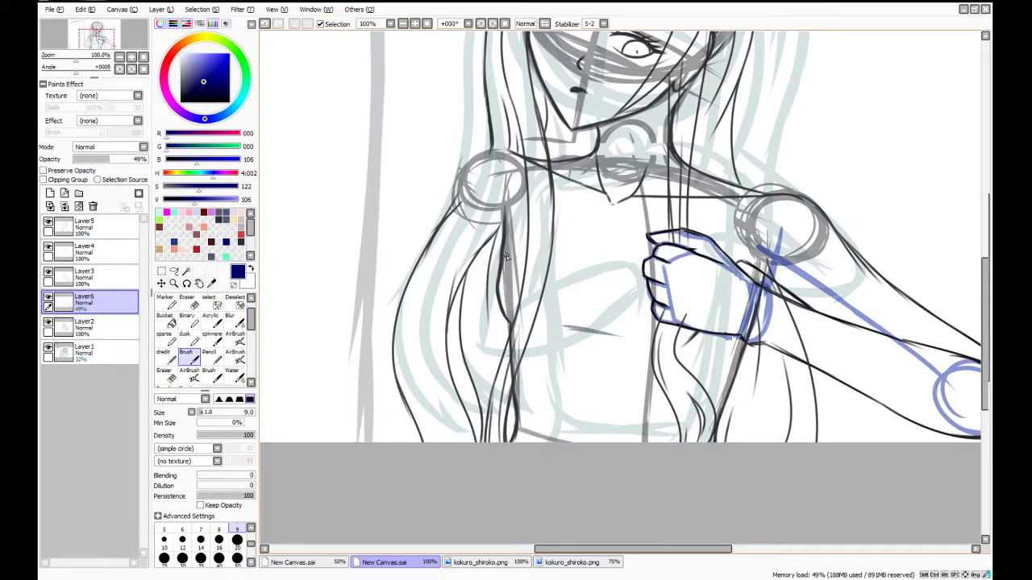
{"action": "left_click", "coordinate": [162, 271]}
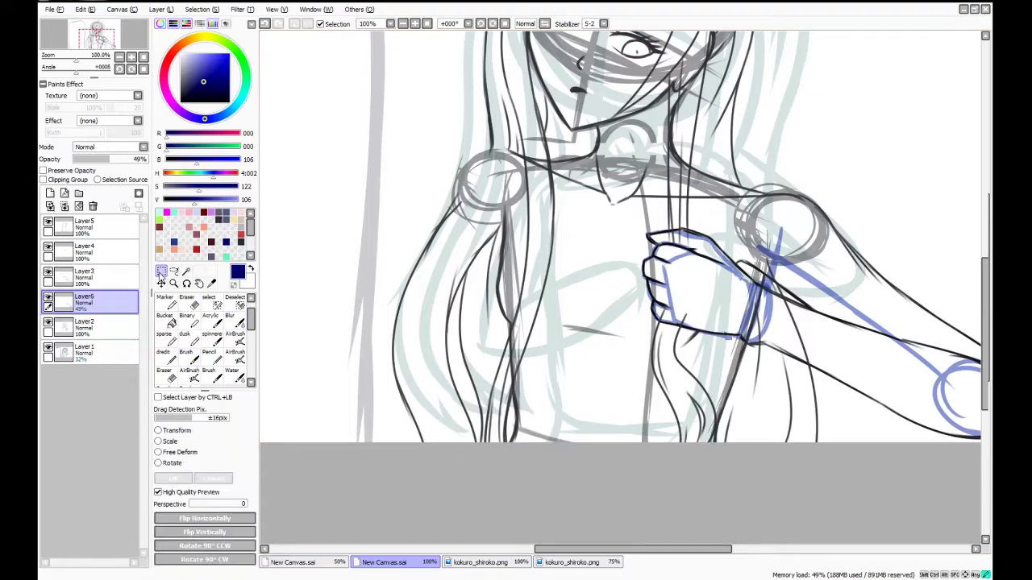
{"action": "left_click_drag", "start_coordinate": [619, 218], "coordinate": [756, 346]}
{"action": "left_click", "coordinate": [676, 190]}
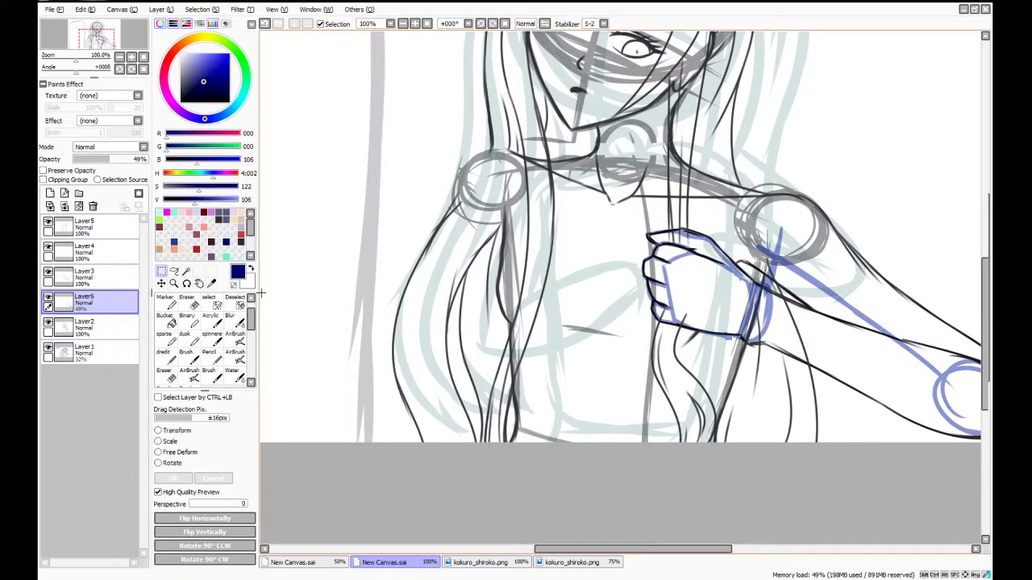
Brush a selection over the blue palm and wrist sketch on Layer6 and paste a copy onto a new layer above Layer2
{"action": "left_click", "coordinate": [211, 304]}
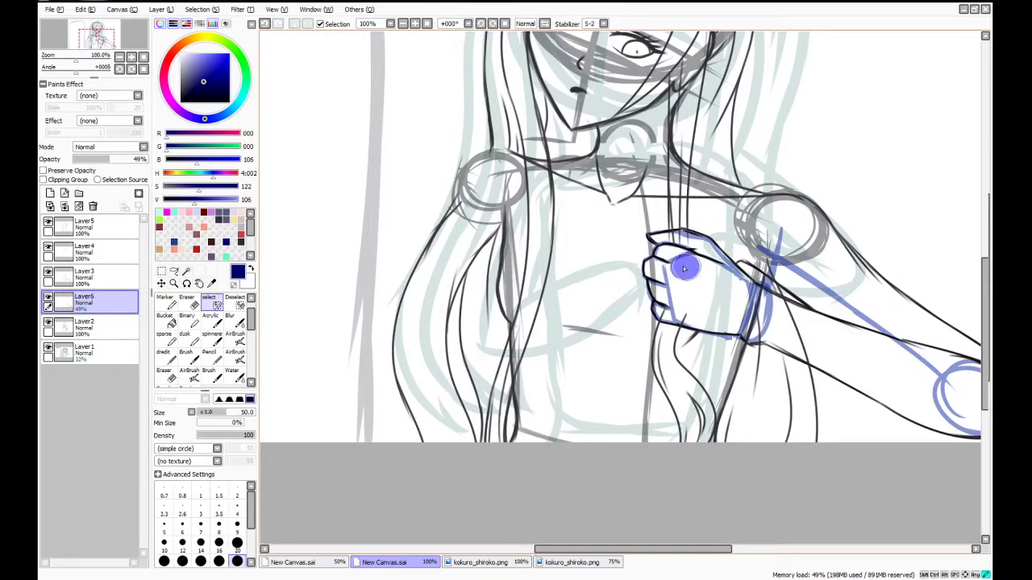
{"action": "mouse_move", "coordinate": [699, 269]}
{"action": "left_mouse_down"}
{"action": "mouse_move", "coordinate": [756, 297]}
{"action": "mouse_move", "coordinate": [753, 334]}
{"action": "mouse_move", "coordinate": [685, 315]}
{"action": "mouse_move", "coordinate": [683, 278]}
{"action": "mouse_move", "coordinate": [673, 276]}
{"action": "mouse_move", "coordinate": [726, 351]}
{"action": "mouse_move", "coordinate": [726, 307]}
{"action": "mouse_move", "coordinate": [744, 319]}
{"action": "mouse_move", "coordinate": [696, 279]}
{"action": "mouse_move", "coordinate": [747, 326]}
{"action": "mouse_move", "coordinate": [704, 341]}
{"action": "left_mouse_up"}
{"action": "key", "text": "ctrl+v"}
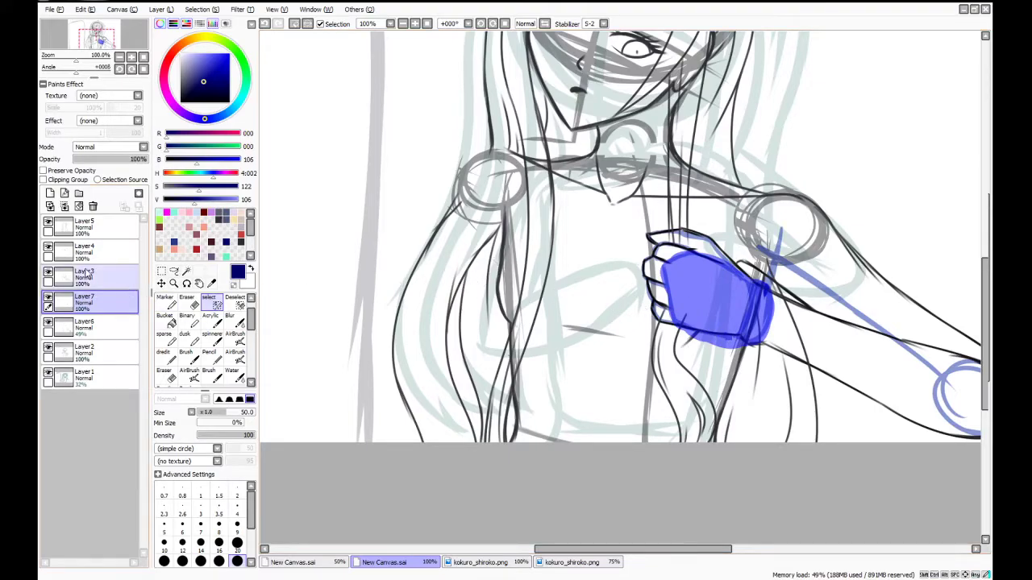
{"action": "left_click", "coordinate": [164, 269]}
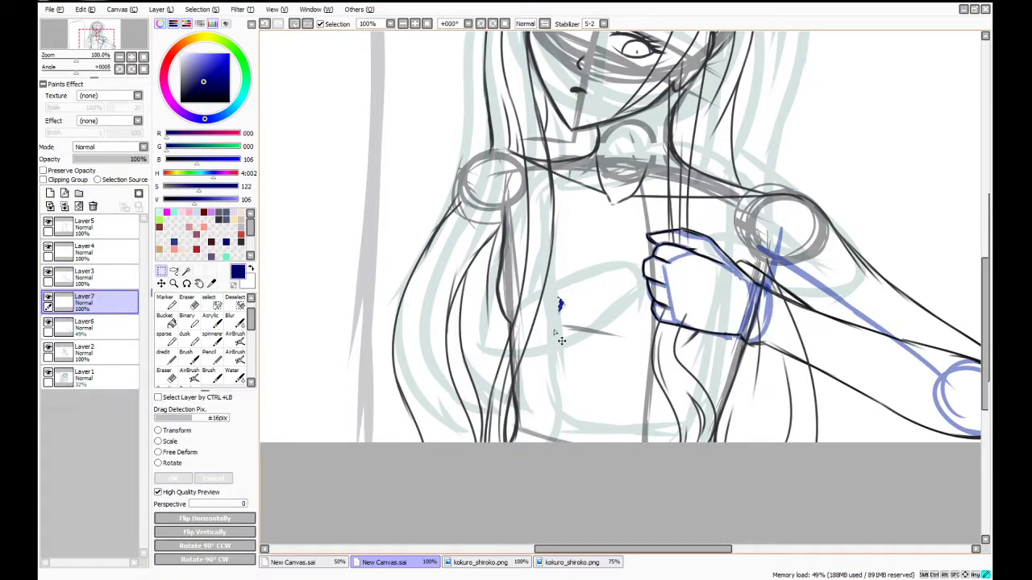
{"action": "key", "text": "ctrl+z"}
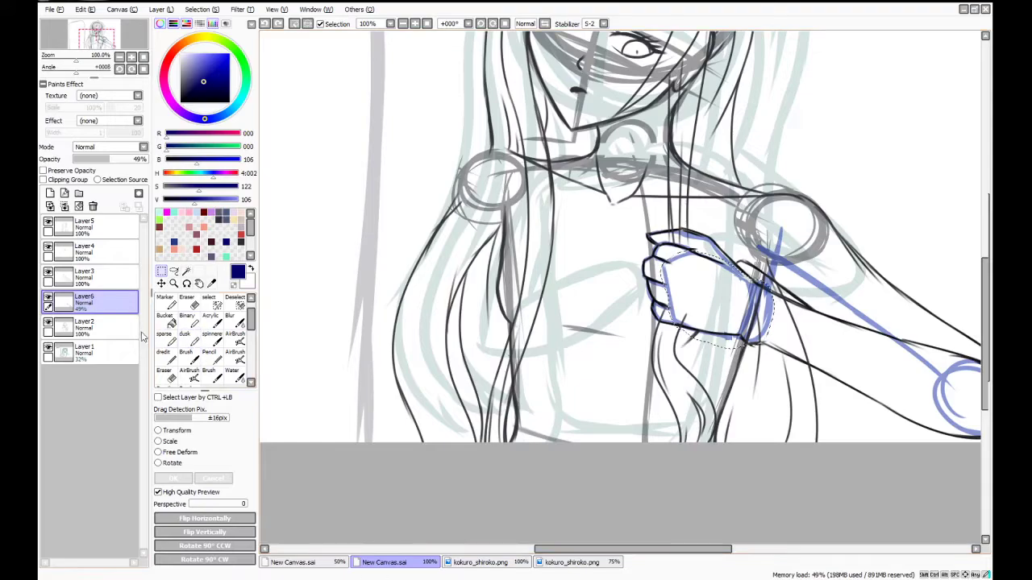
{"action": "left_click", "coordinate": [104, 327]}
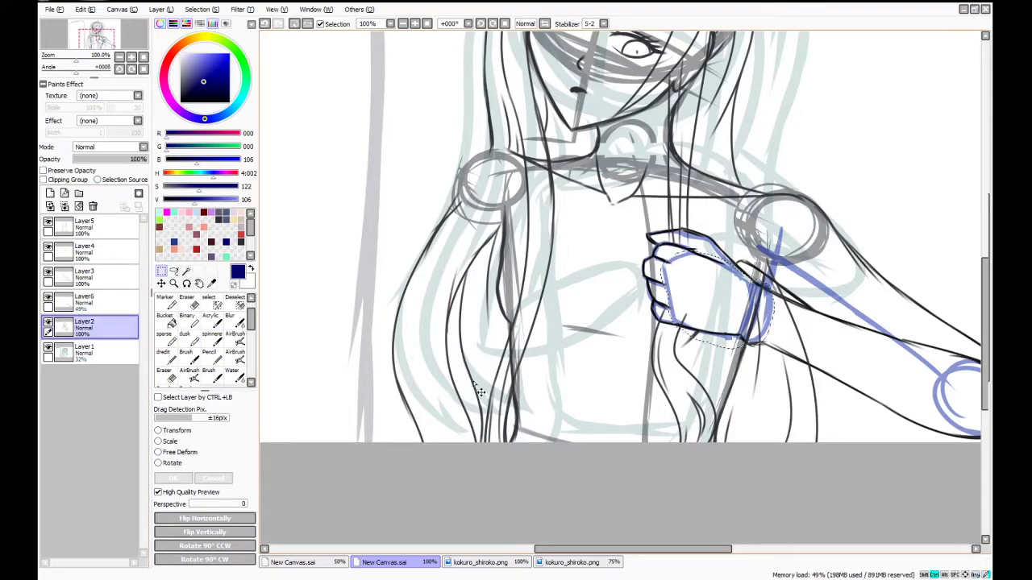
{"action": "key", "text": "ctrl+v"}
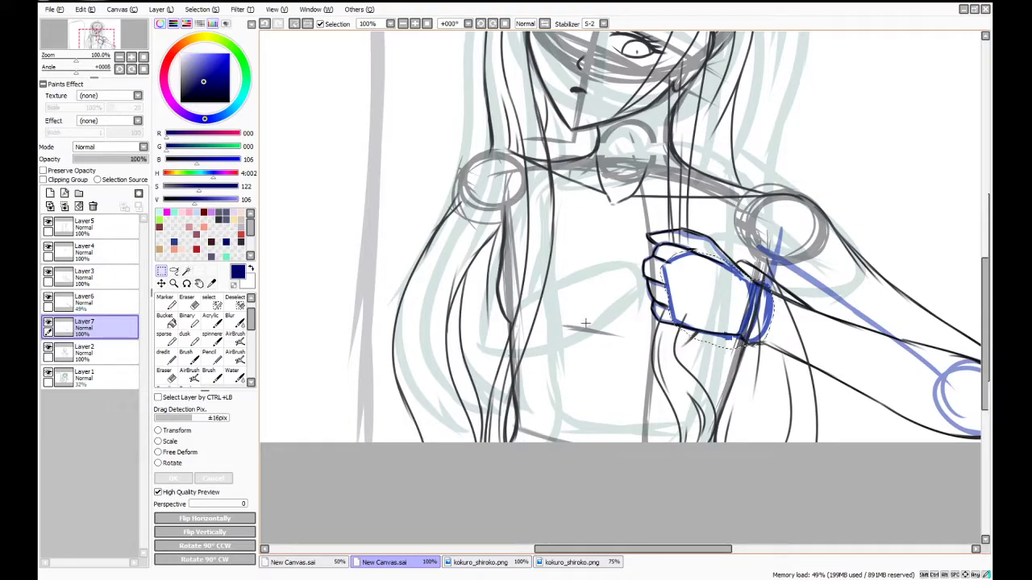
Flip the pasted palm sketch horizontally, rotate and position it just below the far shoulder, and apply the transform
{"action": "left_click_drag", "start_coordinate": [765, 335], "coordinate": [477, 332]}
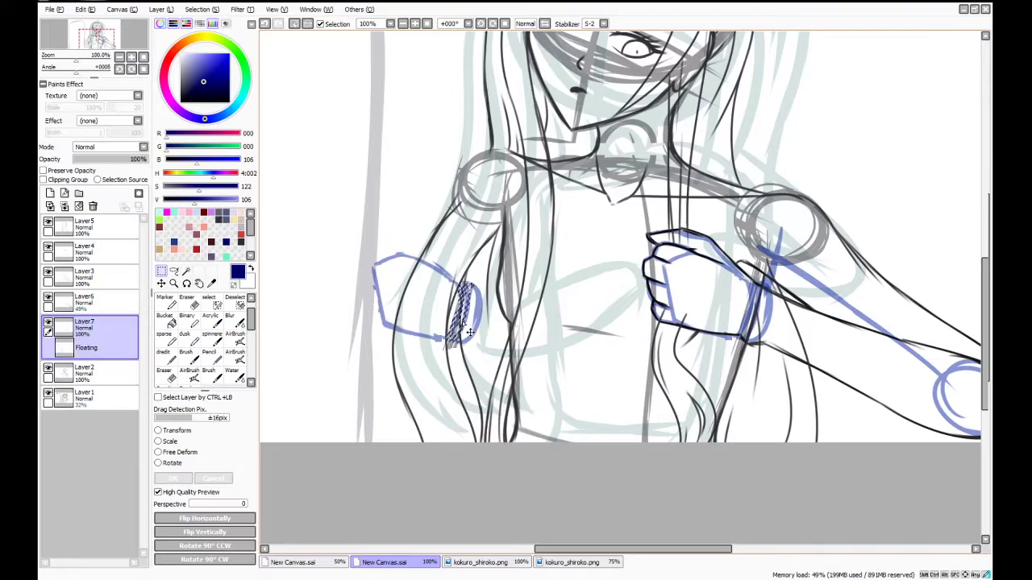
{"action": "left_click", "coordinate": [216, 520]}
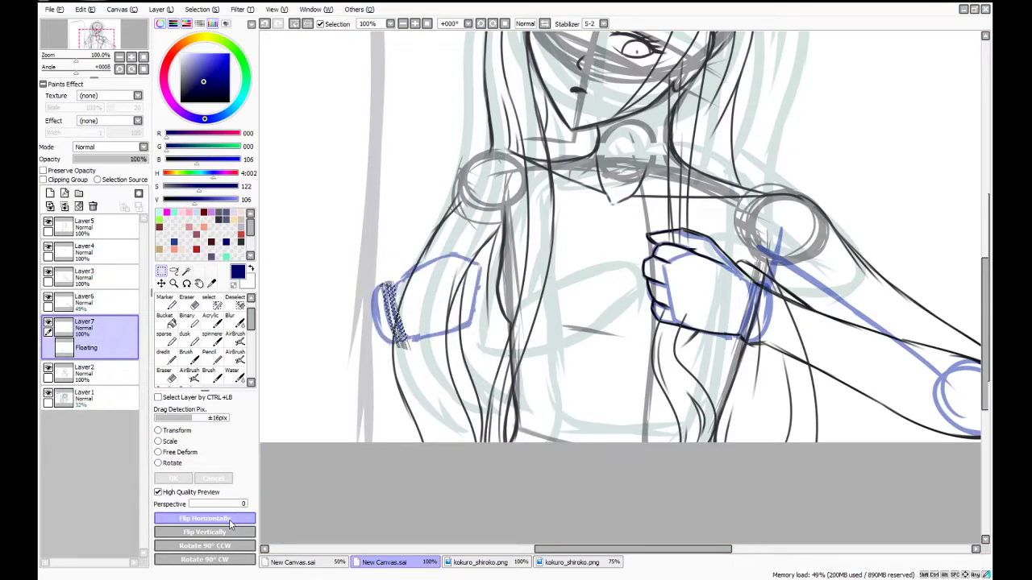
{"action": "mouse_move", "coordinate": [398, 304]}
{"action": "left_mouse_down"}
{"action": "mouse_move", "coordinate": [491, 284]}
{"action": "mouse_move", "coordinate": [443, 277]}
{"action": "left_mouse_up"}
{"action": "left_click", "coordinate": [172, 463]}
{"action": "mouse_move", "coordinate": [404, 332]}
{"action": "left_mouse_down"}
{"action": "mouse_move", "coordinate": [402, 321]}
{"action": "mouse_move", "coordinate": [436, 287]}
{"action": "mouse_move", "coordinate": [480, 268]}
{"action": "mouse_move", "coordinate": [501, 292]}
{"action": "left_mouse_up"}
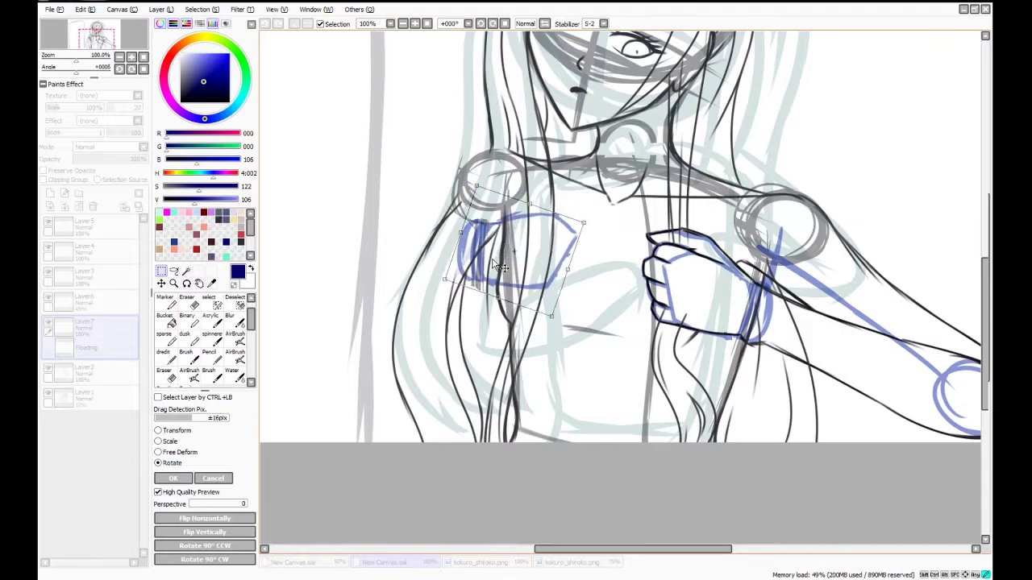
{"action": "mouse_move", "coordinate": [598, 555]}
{"action": "left_mouse_down"}
{"action": "mouse_move", "coordinate": [571, 551]}
{"action": "mouse_move", "coordinate": [607, 538]}
{"action": "left_mouse_up"}
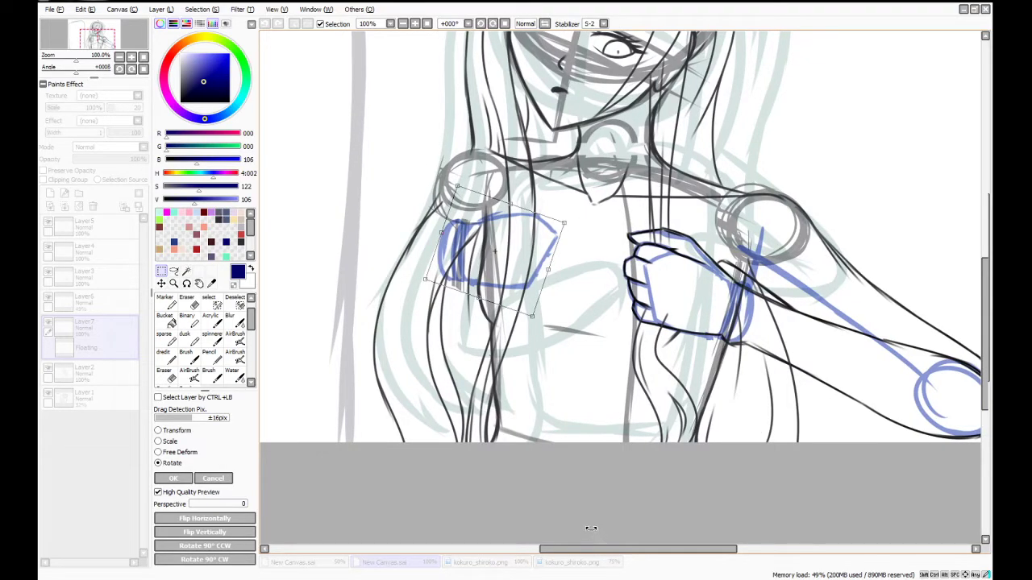
{"action": "left_click", "coordinate": [172, 478]}
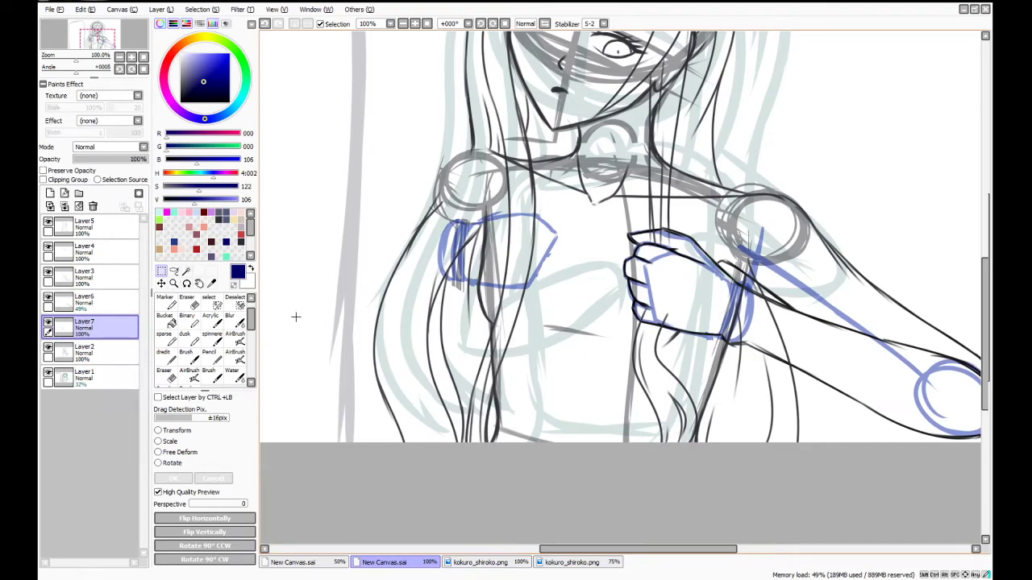
On Layer6, sketch the far arm's dark blue guide with a thick stroke at the wrist and a line running down and outward
{"action": "left_click_drag", "start_coordinate": [564, 549], "coordinate": [542, 549]}
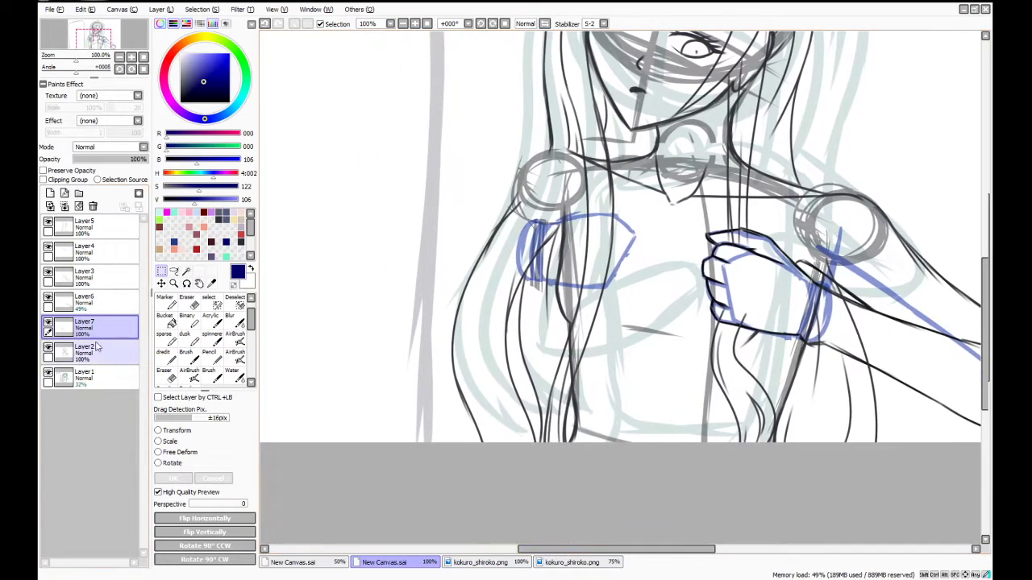
{"action": "left_click", "coordinate": [97, 302]}
{"action": "left_click", "coordinate": [233, 375]}
{"action": "left_click_drag", "start_coordinate": [548, 190], "coordinate": [532, 241]}
{"action": "left_click", "coordinate": [190, 358]}
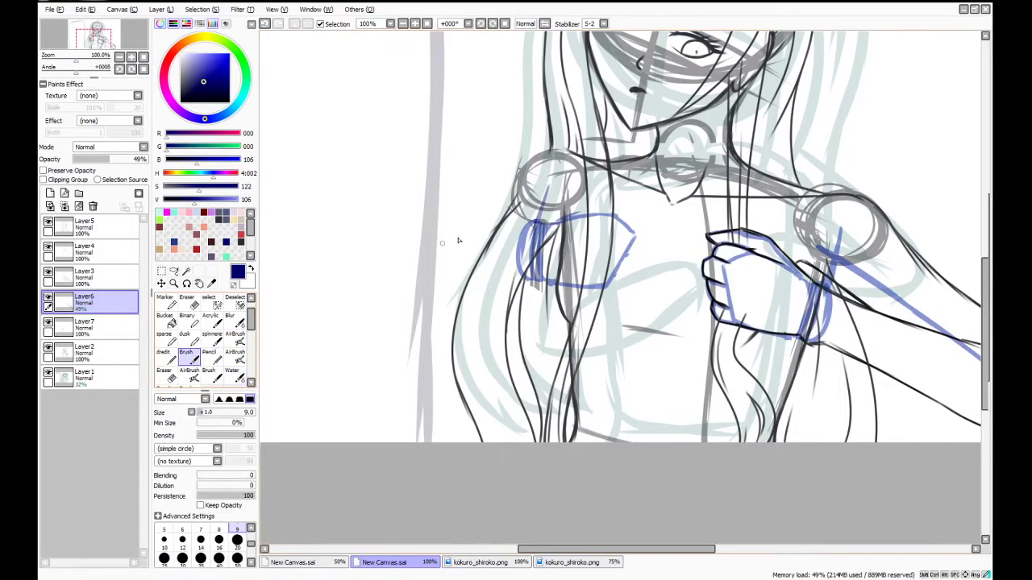
{"action": "left_click_drag", "start_coordinate": [548, 183], "coordinate": [529, 246]}
{"action": "left_click_drag", "start_coordinate": [548, 184], "coordinate": [527, 244]}
{"action": "left_click_drag", "start_coordinate": [551, 185], "coordinate": [525, 254]}
{"action": "mouse_move", "coordinate": [538, 205]}
{"action": "left_mouse_down"}
{"action": "mouse_move", "coordinate": [386, 378]}
{"action": "mouse_move", "coordinate": [348, 383]}
{"action": "mouse_move", "coordinate": [403, 415]}
{"action": "mouse_move", "coordinate": [362, 403]}
{"action": "mouse_move", "coordinate": [417, 412]}
{"action": "mouse_move", "coordinate": [407, 362]}
{"action": "left_mouse_up"}
{"action": "key", "text": "ctrl+z"}
{"action": "key", "text": "ctrl+z"}
Draw a dark blue circle for the elbow at the outer end of the far arm's guide line
{"action": "mouse_move", "coordinate": [390, 407]}
{"action": "left_mouse_down"}
{"action": "mouse_move", "coordinate": [347, 370]}
{"action": "mouse_move", "coordinate": [422, 398]}
{"action": "mouse_move", "coordinate": [399, 335]}
{"action": "mouse_move", "coordinate": [348, 380]}
{"action": "mouse_move", "coordinate": [421, 402]}
{"action": "mouse_move", "coordinate": [412, 365]}
{"action": "left_mouse_up"}
{"action": "mouse_move", "coordinate": [397, 403]}
{"action": "left_mouse_down"}
{"action": "mouse_move", "coordinate": [427, 380]}
{"action": "mouse_move", "coordinate": [381, 348]}
{"action": "mouse_move", "coordinate": [362, 386]}
{"action": "mouse_move", "coordinate": [357, 349]}
{"action": "mouse_move", "coordinate": [351, 379]}
{"action": "mouse_move", "coordinate": [347, 368]}
{"action": "mouse_move", "coordinate": [379, 408]}
{"action": "mouse_move", "coordinate": [434, 394]}
{"action": "left_mouse_up"}
{"action": "left_click", "coordinate": [186, 301]}
{"action": "mouse_move", "coordinate": [541, 549]}
{"action": "left_mouse_down"}
{"action": "mouse_move", "coordinate": [576, 546]}
{"action": "mouse_move", "coordinate": [541, 548]}
{"action": "left_mouse_up"}
Switch to the Water brush in black and reorder the layers so Layer2 sits above Layer7 and Layer6 below it
{"action": "left_click", "coordinate": [233, 375]}
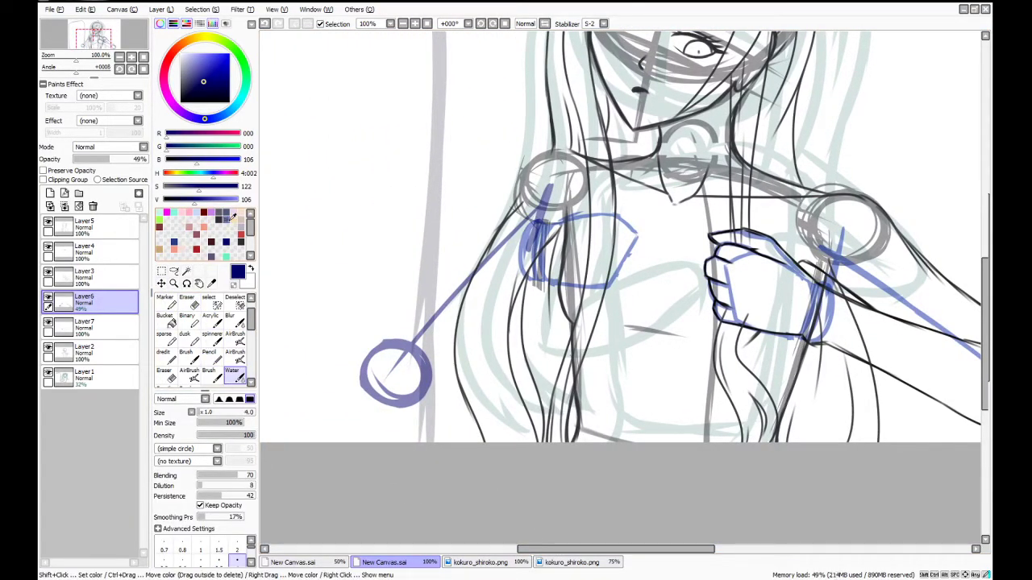
{"action": "left_click", "coordinate": [190, 212]}
{"action": "left_click", "coordinate": [165, 200]}
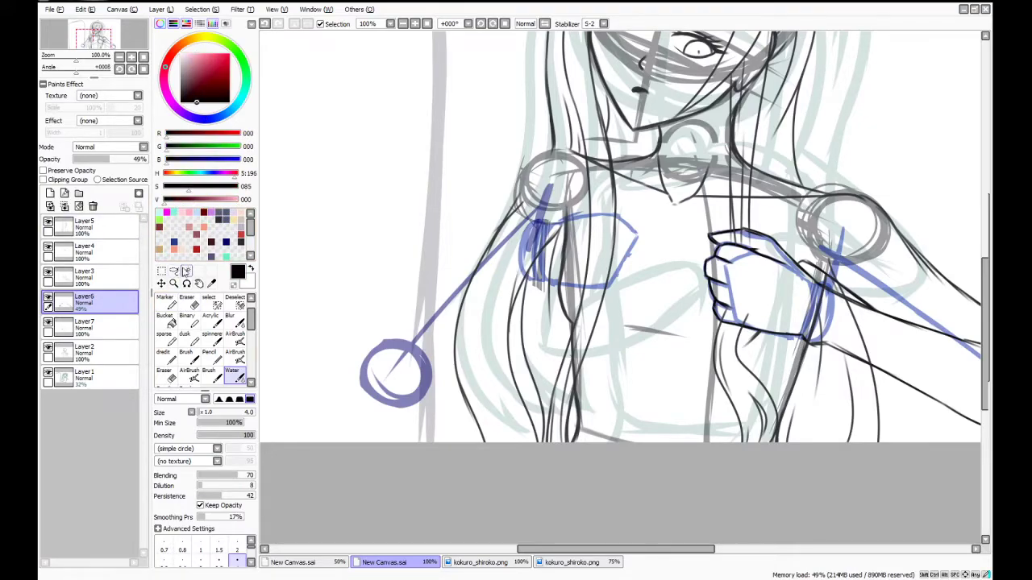
{"action": "left_click", "coordinate": [89, 352]}
{"action": "left_click", "coordinate": [101, 302], "text": "ctrl"}
{"action": "left_click_drag", "start_coordinate": [107, 316], "coordinate": [122, 345]}
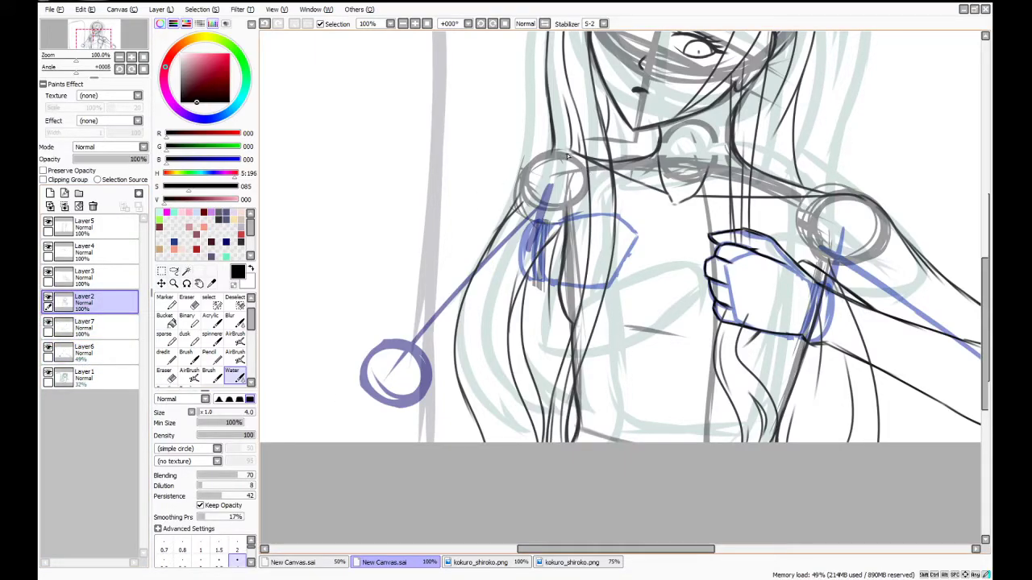
Outline the top of the far shoulder on Layer2 and try strokes for the far forearm's upper edge
{"action": "left_click_drag", "start_coordinate": [546, 151], "coordinate": [509, 184]}
{"action": "left_click_drag", "start_coordinate": [366, 364], "coordinate": [438, 291]}
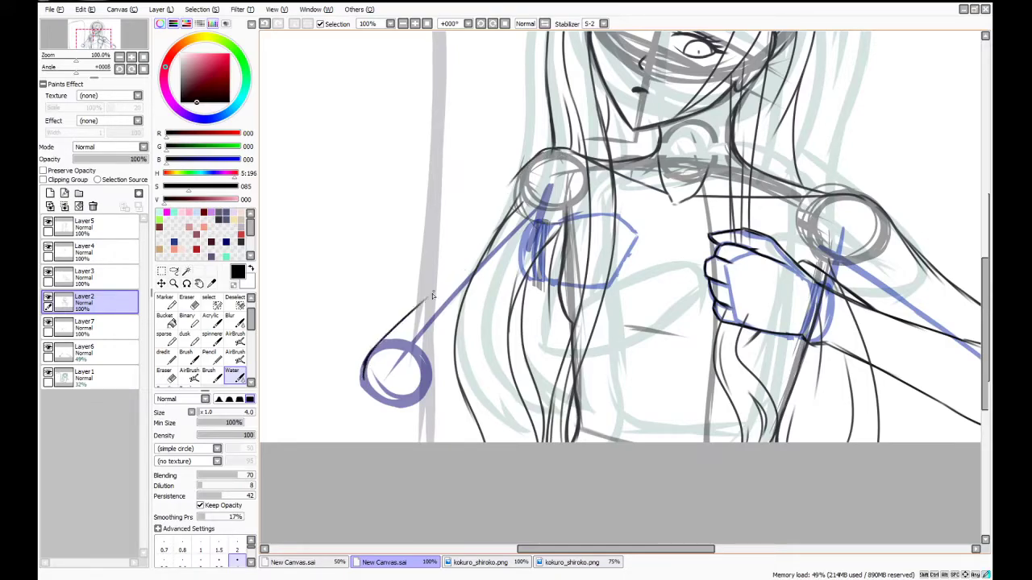
{"action": "left_click_drag", "start_coordinate": [377, 345], "coordinate": [489, 263]}
{"action": "key", "text": "ctrl+z"}
{"action": "key", "text": "ctrl+z"}
{"action": "mouse_move", "coordinate": [546, 222]}
{"action": "left_mouse_down"}
{"action": "mouse_move", "coordinate": [504, 235]}
{"action": "mouse_move", "coordinate": [463, 269]}
{"action": "left_mouse_up"}
{"action": "key", "text": "ctrl+z"}
{"action": "key", "text": "ctrl+z"}
{"action": "key", "text": "ctrl+z"}
{"action": "left_click_drag", "start_coordinate": [524, 225], "coordinate": [401, 332]}
{"action": "key", "text": "ctrl+z"}
Draw the far forearm's upper edge from the elbow circle up to the wrist and erase the stray overlapping line
{"action": "left_click_drag", "start_coordinate": [369, 362], "coordinate": [433, 288]}
{"action": "left_click_drag", "start_coordinate": [392, 334], "coordinate": [480, 252]}
{"action": "left_click_drag", "start_coordinate": [427, 297], "coordinate": [518, 229]}
{"action": "left_click", "coordinate": [192, 324]}
{"action": "left_click", "coordinate": [191, 306]}
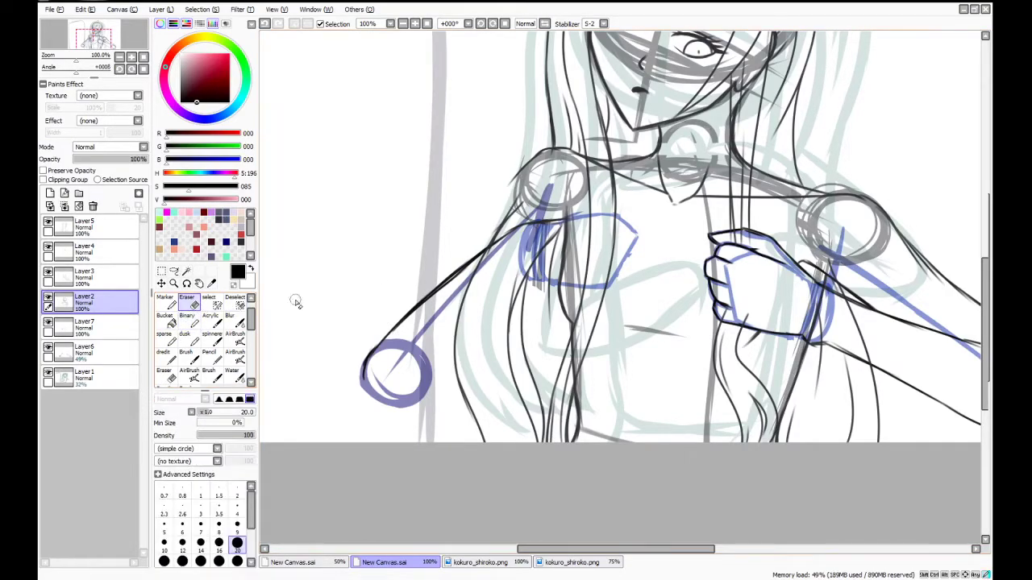
{"action": "left_click_drag", "start_coordinate": [481, 265], "coordinate": [415, 320]}
Draw the far forearm's lower edge from the wrist down to the elbow circle with the Water brush
{"action": "left_click", "coordinate": [232, 376]}
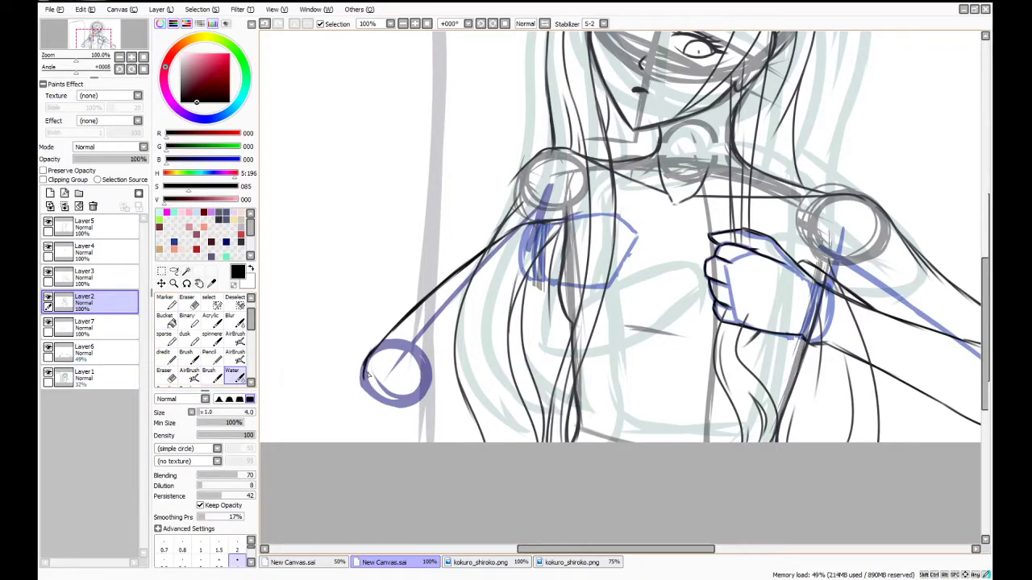
{"action": "left_click_drag", "start_coordinate": [395, 325], "coordinate": [362, 379]}
{"action": "left_click_drag", "start_coordinate": [525, 282], "coordinate": [472, 346]}
{"action": "key", "text": "ctrl+z"}
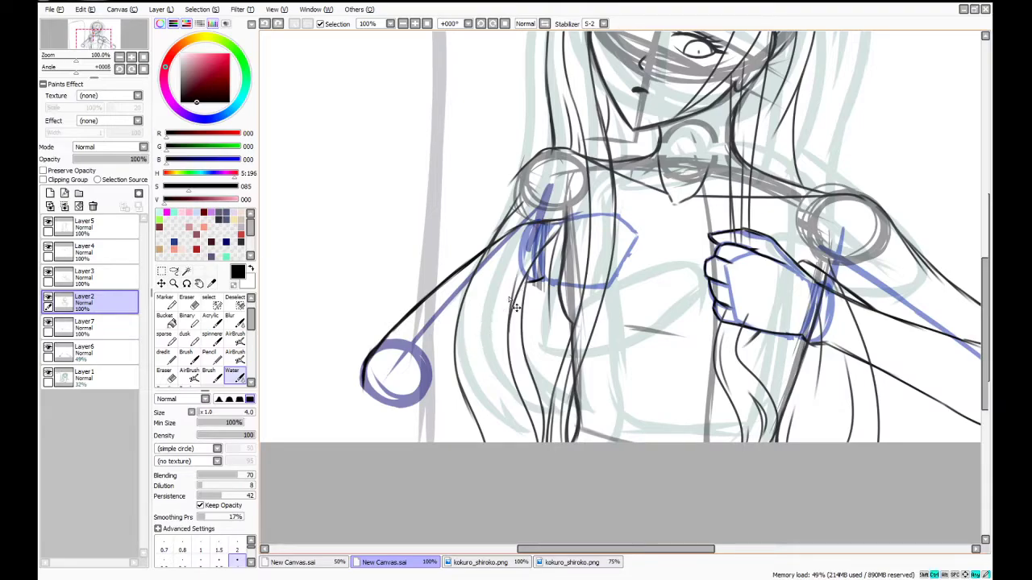
{"action": "mouse_move", "coordinate": [523, 286]}
{"action": "left_mouse_down"}
{"action": "mouse_move", "coordinate": [478, 332]}
{"action": "mouse_move", "coordinate": [490, 321]}
{"action": "mouse_move", "coordinate": [435, 399]}
{"action": "mouse_move", "coordinate": [449, 382]}
{"action": "mouse_move", "coordinate": [394, 423]}
{"action": "mouse_move", "coordinate": [359, 425]}
{"action": "left_mouse_up"}
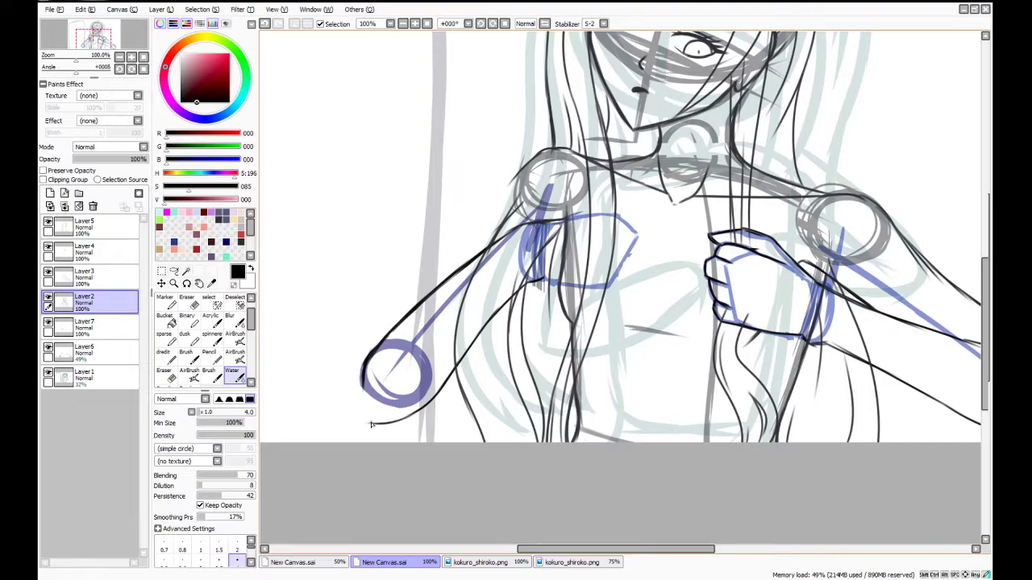
{"action": "key", "text": "ctrl+z"}
{"action": "key", "text": "ctrl+z"}
{"action": "left_click_drag", "start_coordinate": [493, 326], "coordinate": [382, 415]}
Draw the far upper arm's outer edge from the shoulder down past the elbow circle
{"action": "mouse_move", "coordinate": [509, 189]}
{"action": "left_mouse_down"}
{"action": "mouse_move", "coordinate": [361, 352]}
{"action": "mouse_move", "coordinate": [369, 336]}
{"action": "mouse_move", "coordinate": [359, 383]}
{"action": "left_mouse_up"}
{"action": "key", "text": "ctrl+z"}
{"action": "mouse_move", "coordinate": [371, 332]}
{"action": "left_mouse_down"}
{"action": "mouse_move", "coordinate": [342, 377]}
{"action": "mouse_move", "coordinate": [367, 400]}
{"action": "left_mouse_up"}
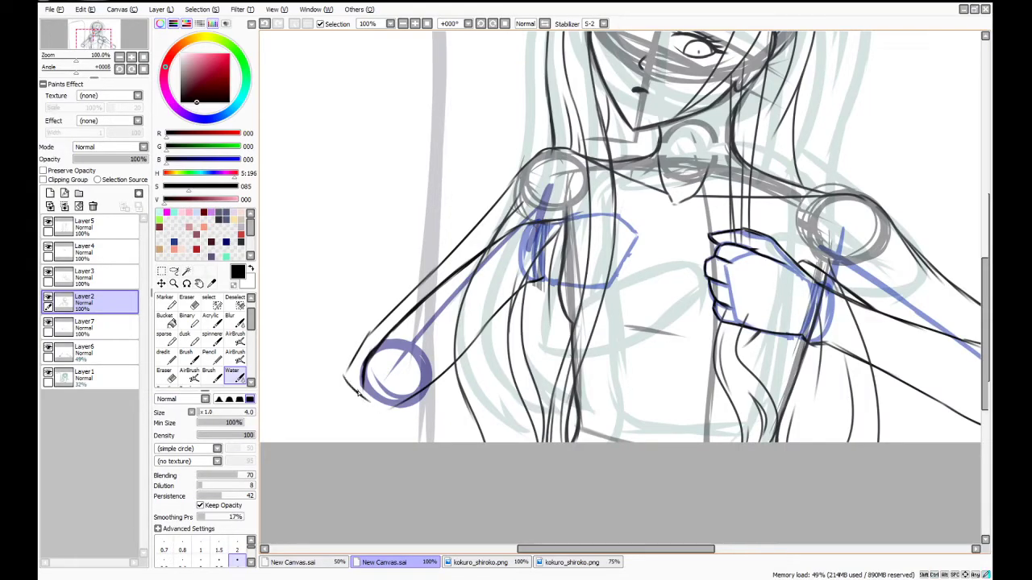
{"action": "key", "text": "ctrl+z"}
{"action": "key", "text": "ctrl+z"}
Outline the pointed far elbow around its circle, closing it against the forearm's lower edge
{"action": "left_click_drag", "start_coordinate": [347, 392], "coordinate": [346, 401]}
{"action": "mouse_move", "coordinate": [356, 366]}
{"action": "left_mouse_down"}
{"action": "mouse_move", "coordinate": [352, 391]}
{"action": "mouse_move", "coordinate": [360, 357]}
{"action": "mouse_move", "coordinate": [351, 404]}
{"action": "mouse_move", "coordinate": [416, 407]}
{"action": "left_mouse_up"}
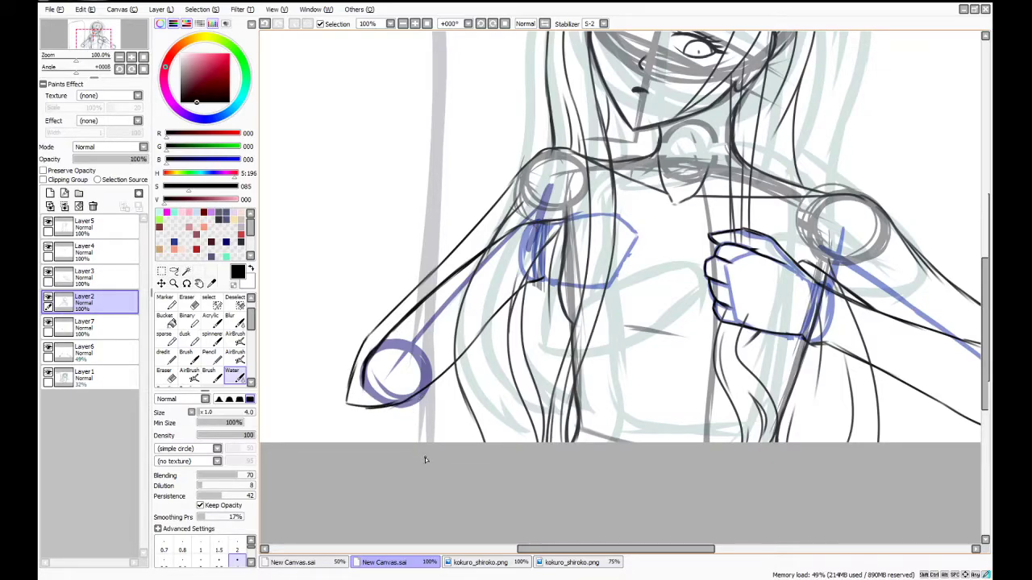
{"action": "mouse_move", "coordinate": [348, 387]}
{"action": "left_mouse_down"}
{"action": "mouse_move", "coordinate": [344, 399]}
{"action": "mouse_move", "coordinate": [407, 404]}
{"action": "left_mouse_up"}
{"action": "key", "text": "ctrl+z"}
{"action": "key", "text": "ctrl+z"}
{"action": "left_click", "coordinate": [189, 302]}
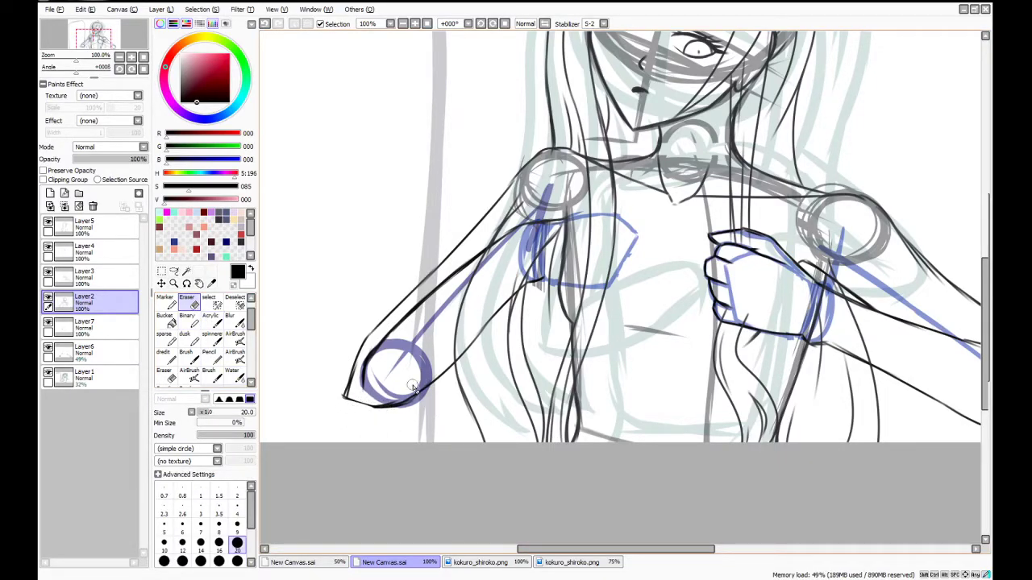
{"action": "left_click", "coordinate": [233, 375]}
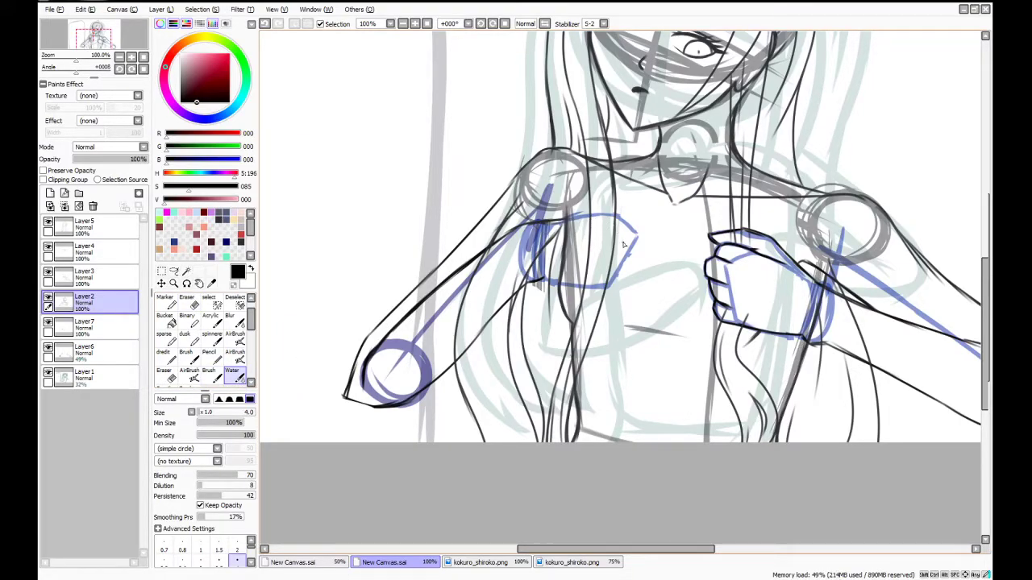
Set up the size 9 Brush on Layer7 and pick a dark crimson (162, 26, 58) after trying blue and pink strokes
{"action": "left_click", "coordinate": [95, 327]}
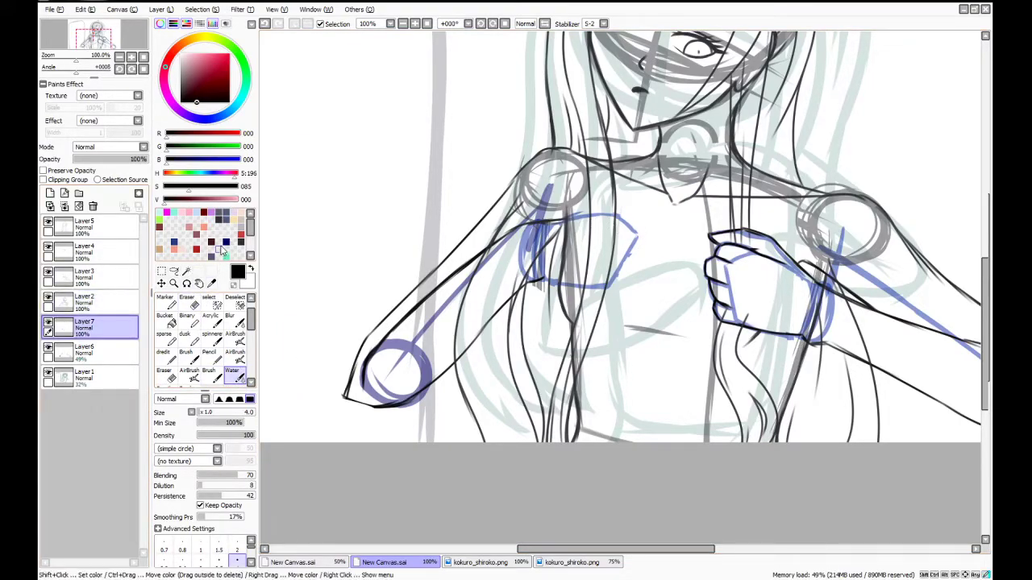
{"action": "left_click", "coordinate": [227, 241]}
{"action": "left_click_drag", "start_coordinate": [619, 549], "coordinate": [649, 550]}
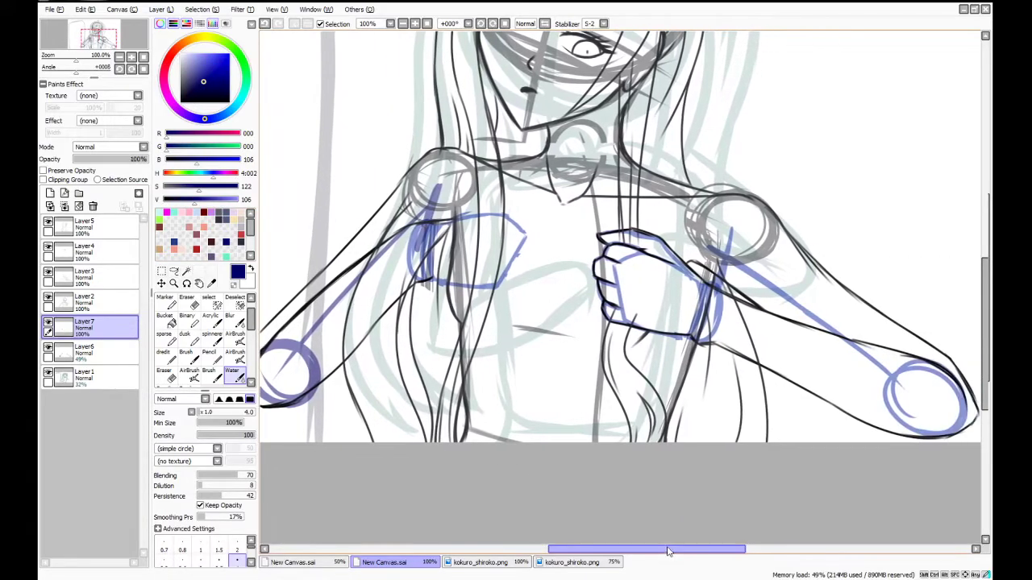
{"action": "left_click", "coordinate": [187, 355]}
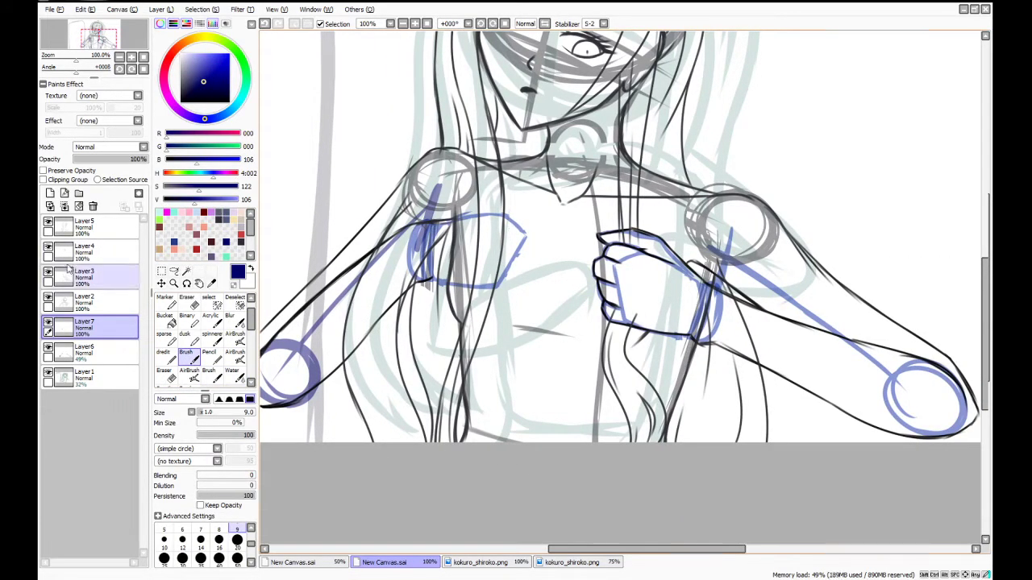
{"action": "mouse_move", "coordinate": [510, 216]}
{"action": "left_mouse_down"}
{"action": "mouse_move", "coordinate": [529, 232]}
{"action": "mouse_move", "coordinate": [511, 218]}
{"action": "left_mouse_up"}
{"action": "key", "text": "ctrl+z"}
{"action": "left_click", "coordinate": [182, 214]}
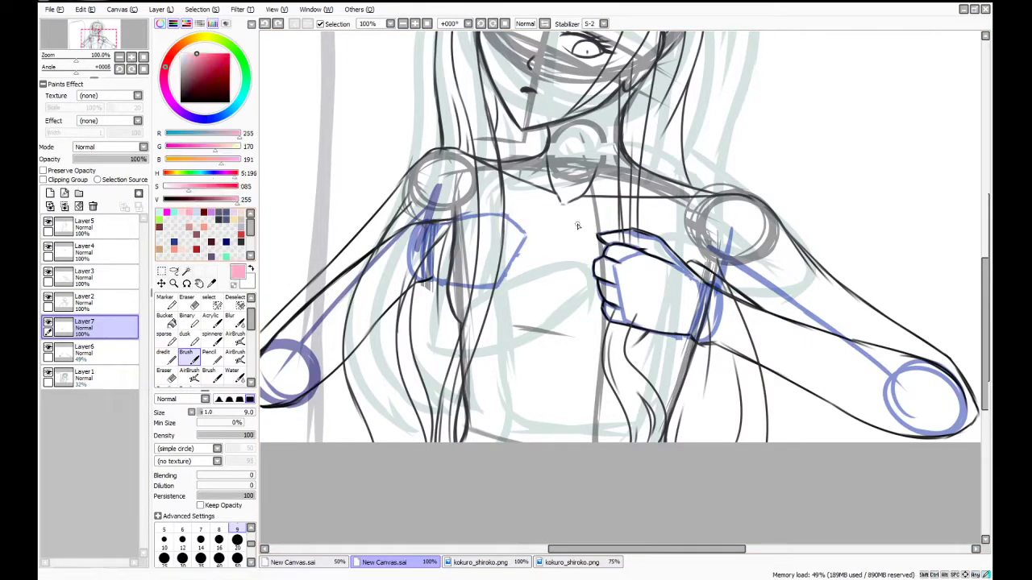
{"action": "left_click_drag", "start_coordinate": [518, 252], "coordinate": [535, 245]}
{"action": "key", "text": "ctrl+z"}
{"action": "left_click", "coordinate": [175, 214]}
{"action": "left_click", "coordinate": [187, 214]}
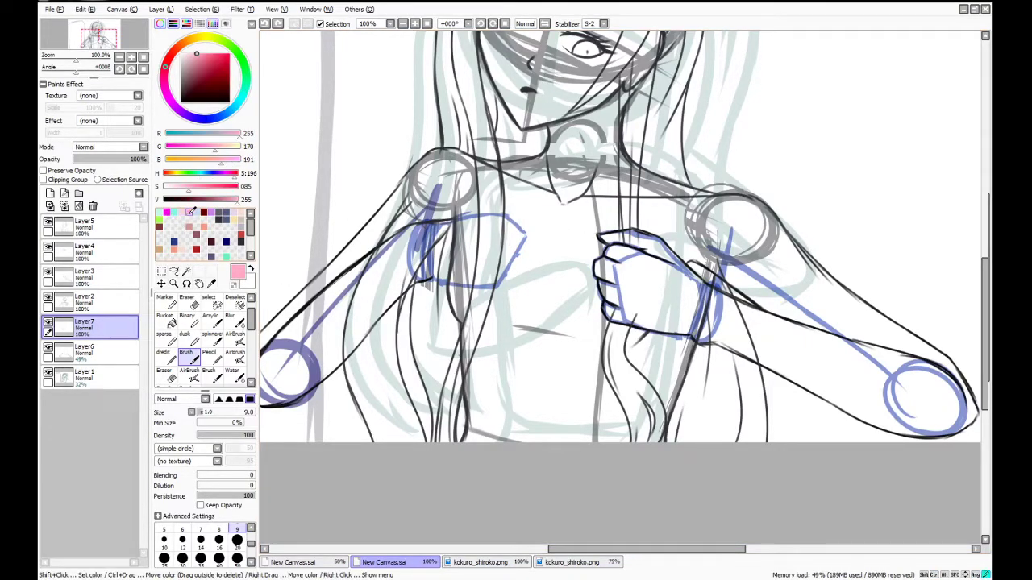
{"action": "left_click", "coordinate": [207, 189]}
{"action": "mouse_move", "coordinate": [508, 247]}
{"action": "left_mouse_down"}
{"action": "mouse_move", "coordinate": [545, 242]}
{"action": "mouse_move", "coordinate": [539, 248]}
{"action": "left_mouse_up"}
{"action": "key", "text": "ctrl+z"}
{"action": "left_click", "coordinate": [212, 199]}
{"action": "mouse_move", "coordinate": [525, 212]}
{"action": "left_mouse_down"}
{"action": "mouse_move", "coordinate": [516, 234]}
{"action": "mouse_move", "coordinate": [526, 240]}
{"action": "left_mouse_up"}
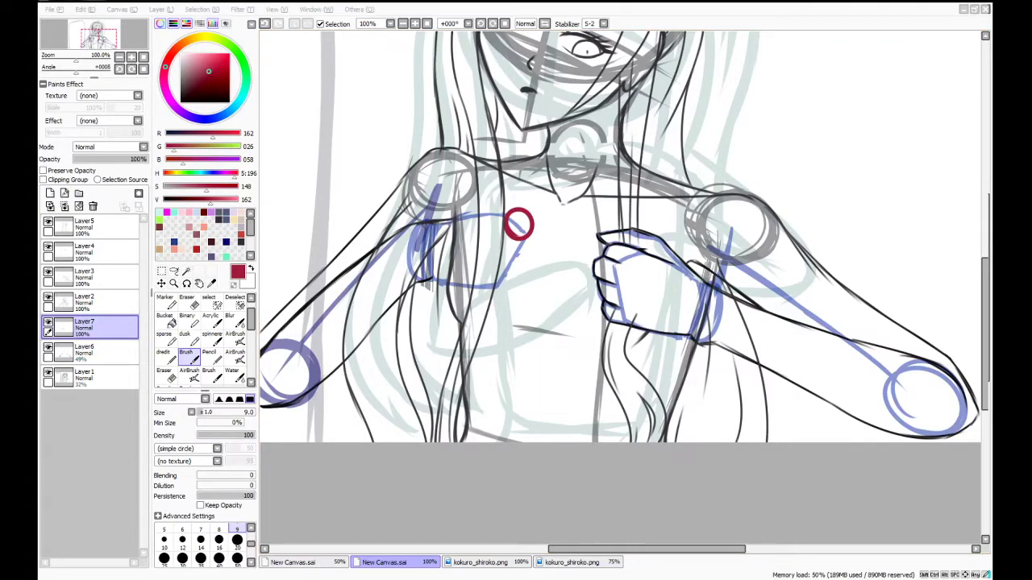
{"action": "left_click", "coordinate": [190, 358]}
{"action": "left_click_drag", "start_coordinate": [511, 299], "coordinate": [629, 208]}
{"action": "mouse_move", "coordinate": [531, 230]}
{"action": "left_mouse_down"}
{"action": "mouse_move", "coordinate": [628, 266]}
{"action": "mouse_move", "coordinate": [657, 274]}
{"action": "left_mouse_up"}
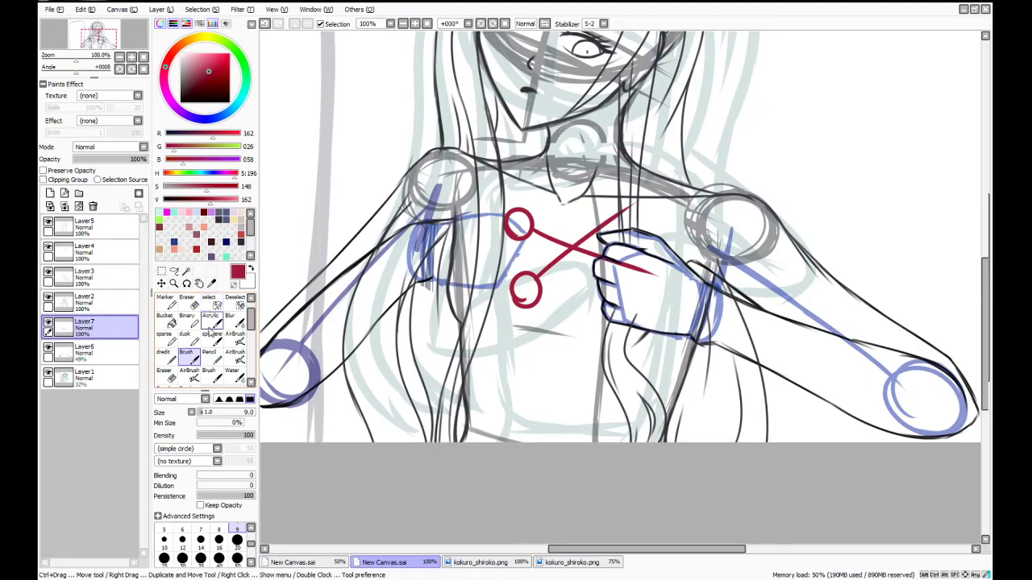
{"action": "key", "text": "ctrl+z"}
{"action": "key", "text": "ctrl+z"}
{"action": "key", "text": "ctrl+z"}
{"action": "key", "text": "ctrl+z"}
{"action": "key", "text": "ctrl+z"}
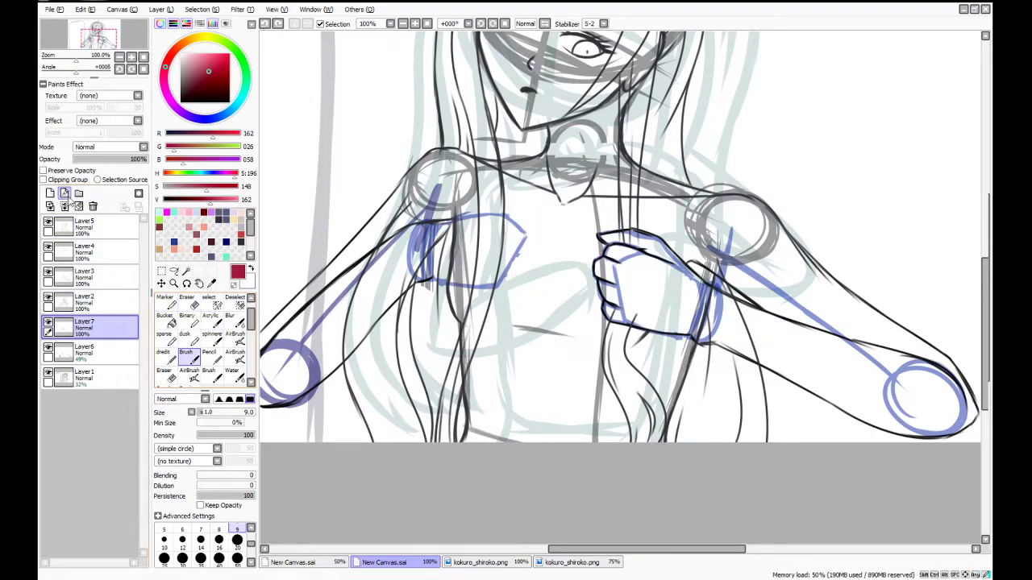
Add a new layer above Layer7 and sketch open crimson scissors between the fists, with two round handles and crossed blades
{"action": "left_click", "coordinate": [50, 193]}
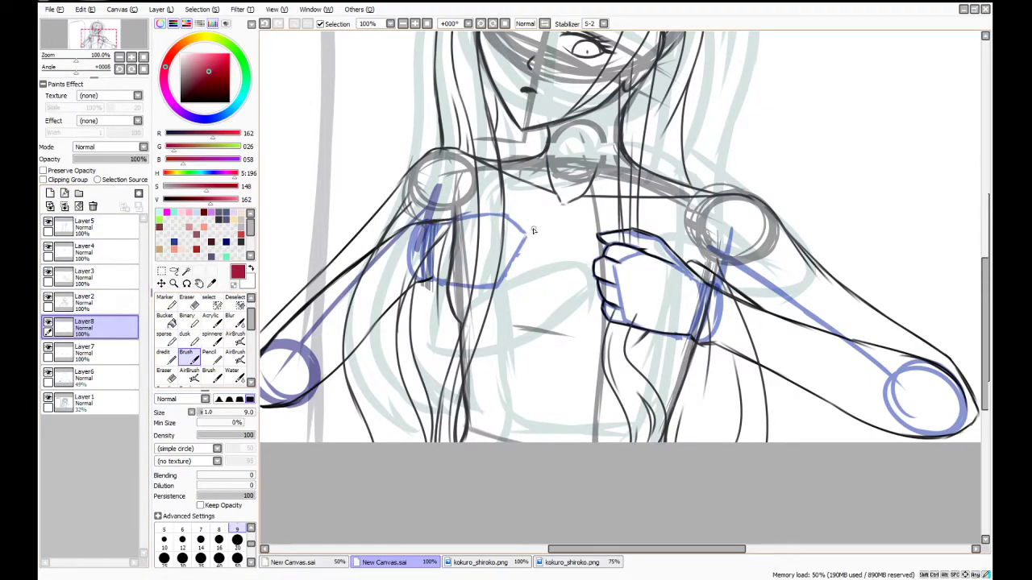
{"action": "mouse_move", "coordinate": [541, 231]}
{"action": "left_mouse_down"}
{"action": "mouse_move", "coordinate": [530, 193]}
{"action": "mouse_move", "coordinate": [536, 227]}
{"action": "left_mouse_up"}
{"action": "key", "text": "ctrl+z"}
{"action": "mouse_move", "coordinate": [538, 285]}
{"action": "left_mouse_down"}
{"action": "mouse_move", "coordinate": [531, 263]}
{"action": "mouse_move", "coordinate": [539, 288]}
{"action": "mouse_move", "coordinate": [522, 285]}
{"action": "mouse_move", "coordinate": [538, 292]}
{"action": "mouse_move", "coordinate": [633, 211]}
{"action": "left_mouse_up"}
{"action": "key", "text": "ctrl+z"}
{"action": "left_click_drag", "start_coordinate": [549, 230], "coordinate": [628, 272]}
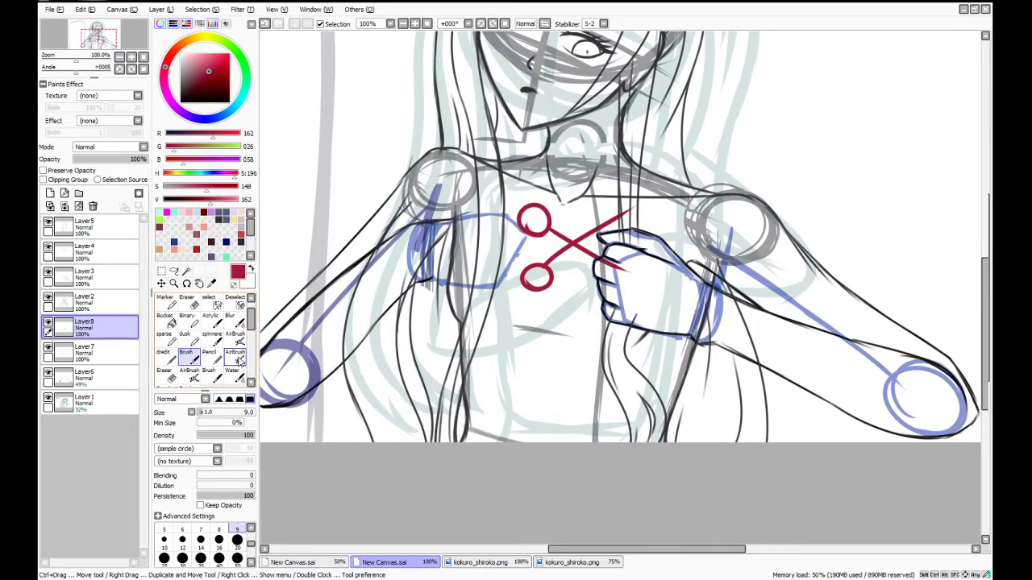
Select the crimson scissors with the selection brush and try flipping them horizontally
{"action": "key", "text": "ctrl"}
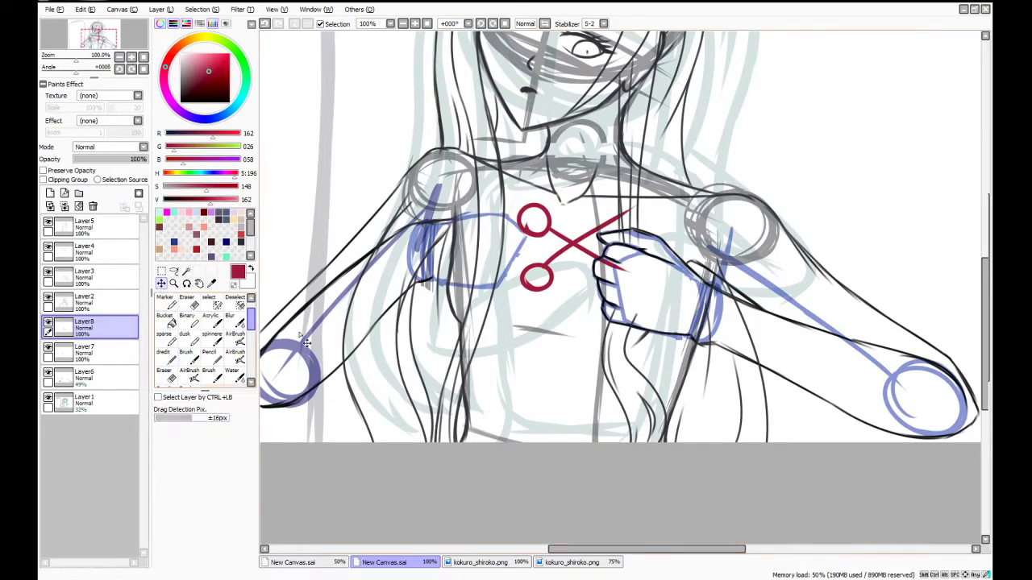
{"action": "left_click", "coordinate": [217, 305]}
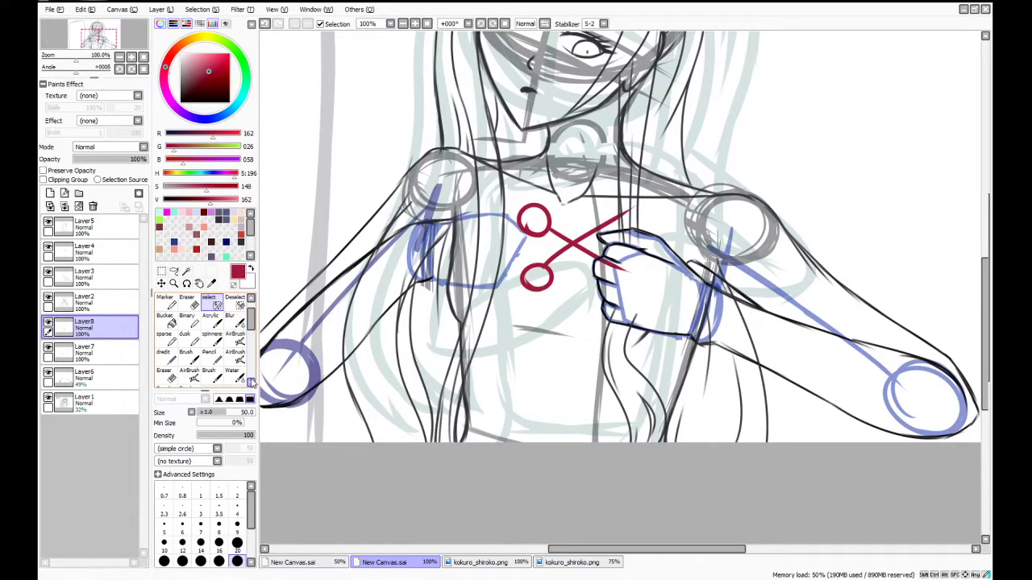
{"action": "mouse_move", "coordinate": [509, 226]}
{"action": "left_mouse_down"}
{"action": "mouse_move", "coordinate": [566, 257]}
{"action": "mouse_move", "coordinate": [637, 234]}
{"action": "mouse_move", "coordinate": [586, 246]}
{"action": "mouse_move", "coordinate": [531, 279]}
{"action": "left_mouse_up"}
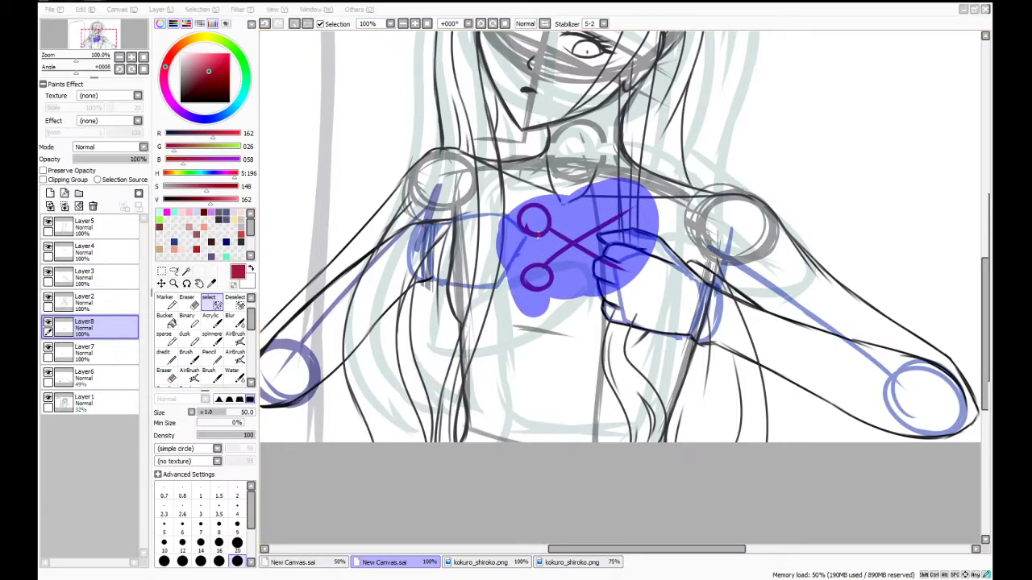
{"action": "left_click", "coordinate": [113, 511]}
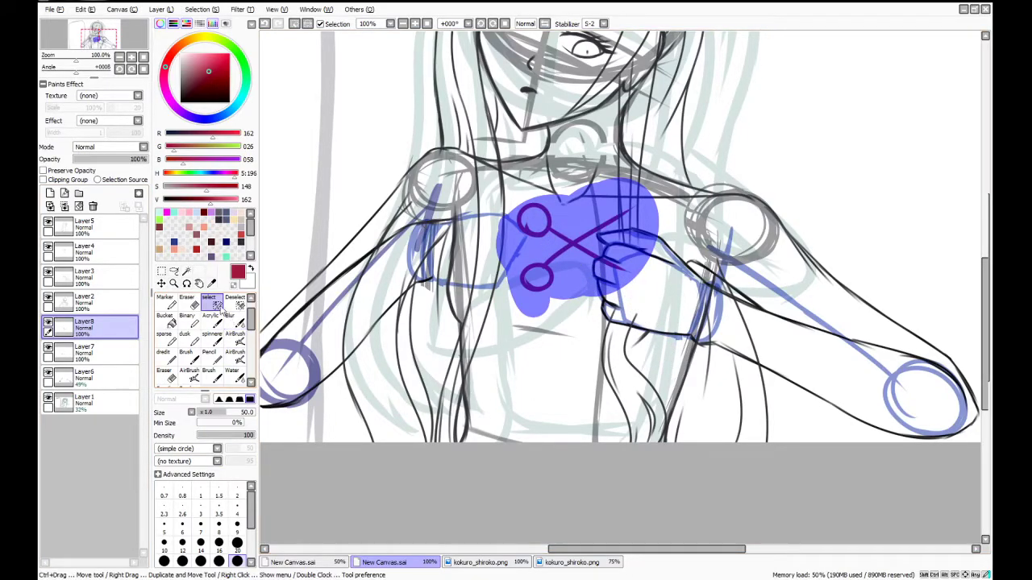
{"action": "left_click", "coordinate": [162, 272]}
{"action": "left_click", "coordinate": [207, 517]}
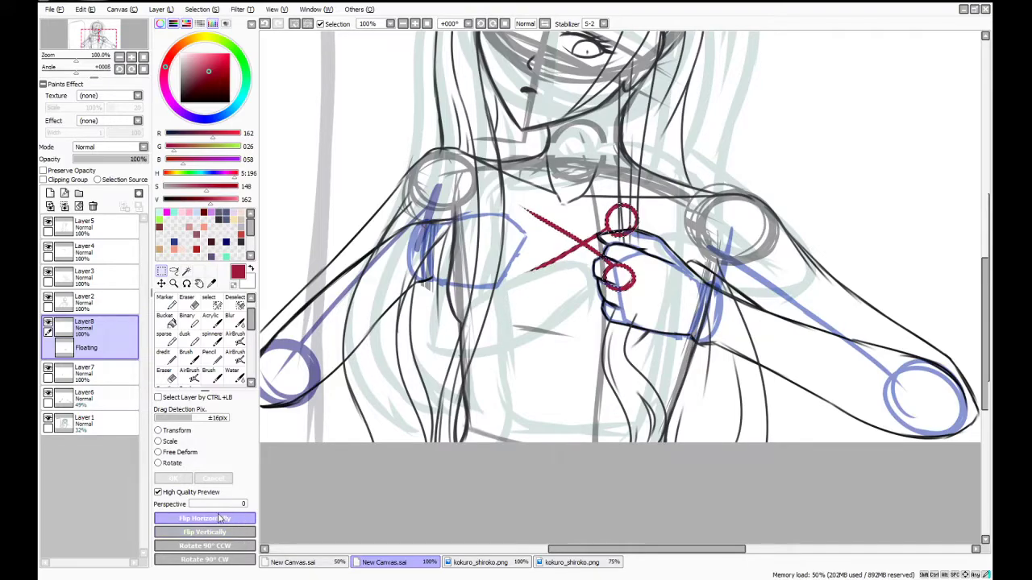
{"action": "left_click", "coordinate": [217, 518]}
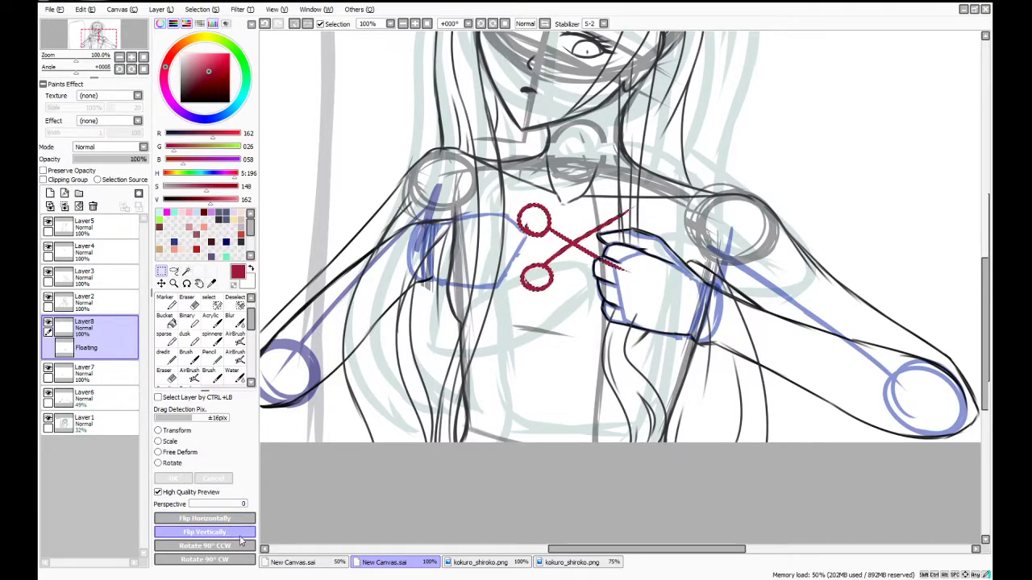
Free-deform the scissors into a flatter, longer shape with the handles at the far fist and blades over the near fist
{"action": "left_click", "coordinate": [179, 453]}
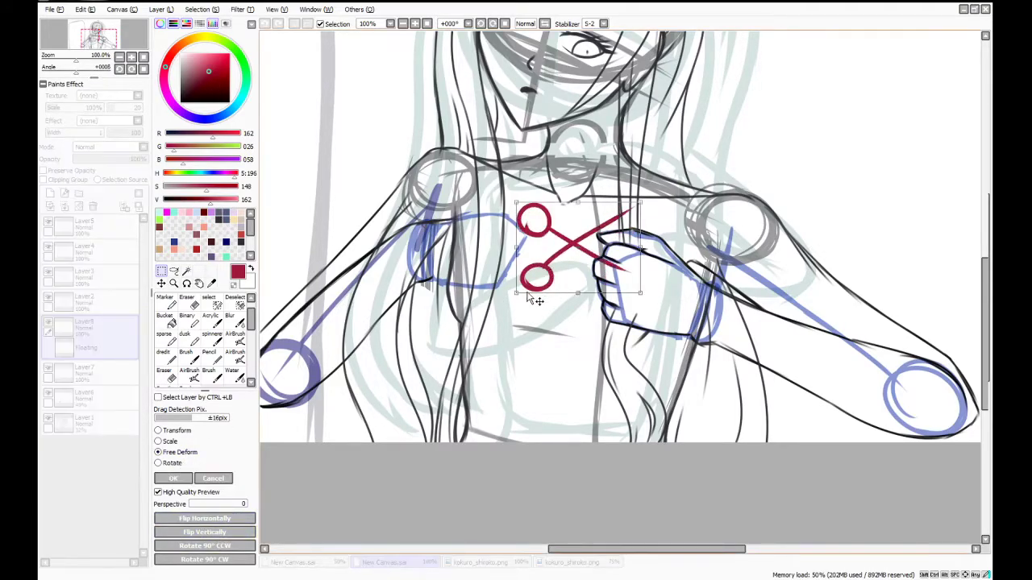
{"action": "left_click_drag", "start_coordinate": [521, 300], "coordinate": [484, 280]}
{"action": "left_click_drag", "start_coordinate": [645, 297], "coordinate": [607, 249]}
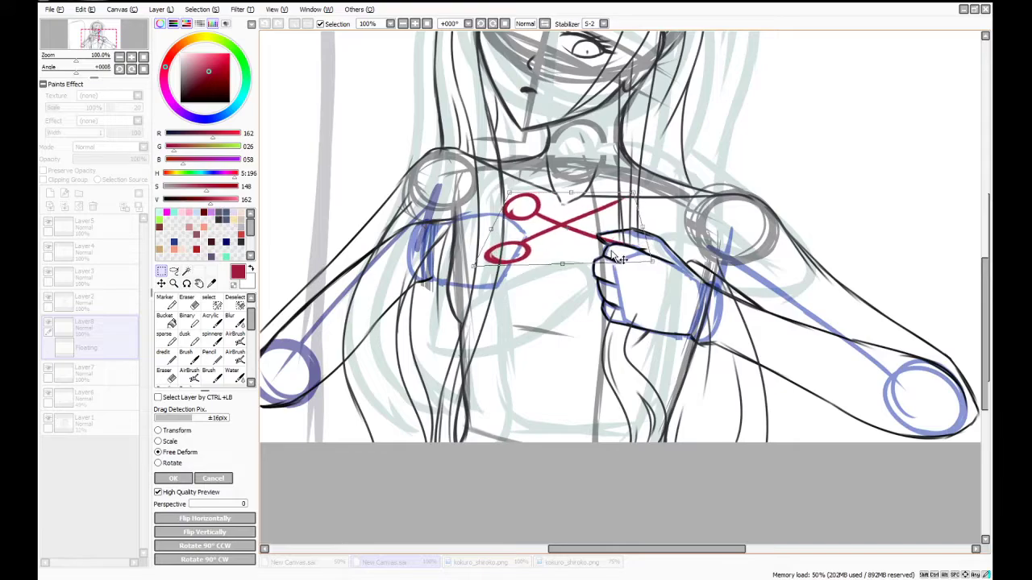
{"action": "left_click_drag", "start_coordinate": [543, 221], "coordinate": [550, 219]}
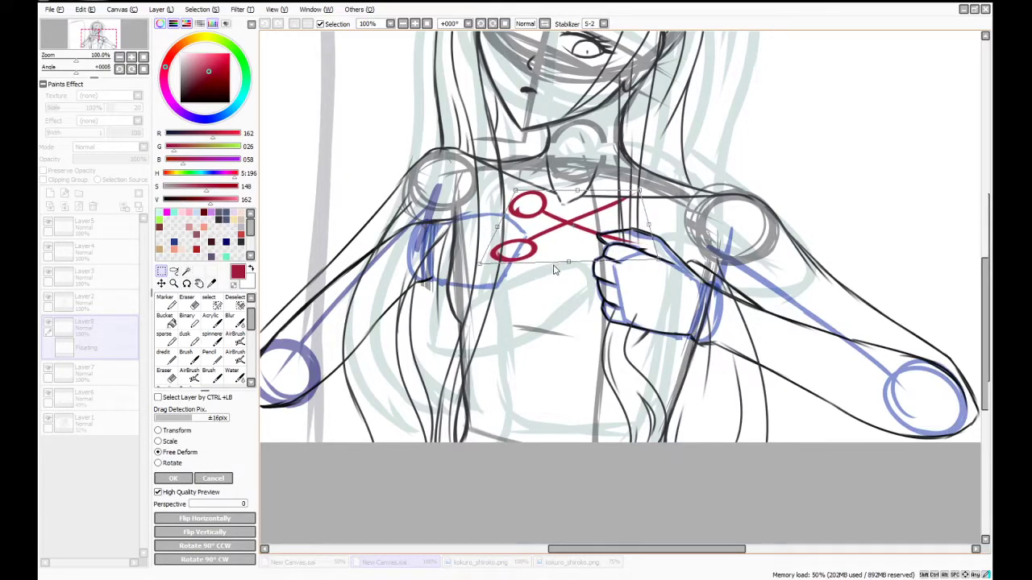
{"action": "left_click_drag", "start_coordinate": [570, 262], "coordinate": [570, 239]}
{"action": "left_click_drag", "start_coordinate": [495, 226], "coordinate": [488, 227]}
{"action": "left_click_drag", "start_coordinate": [645, 225], "coordinate": [640, 252]}
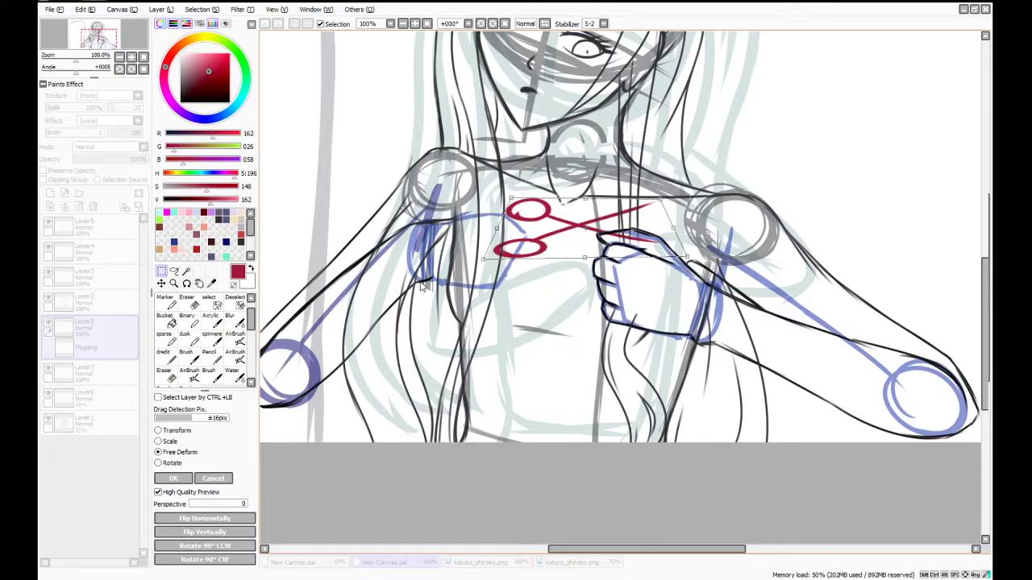
{"action": "left_click_drag", "start_coordinate": [569, 239], "coordinate": [571, 234]}
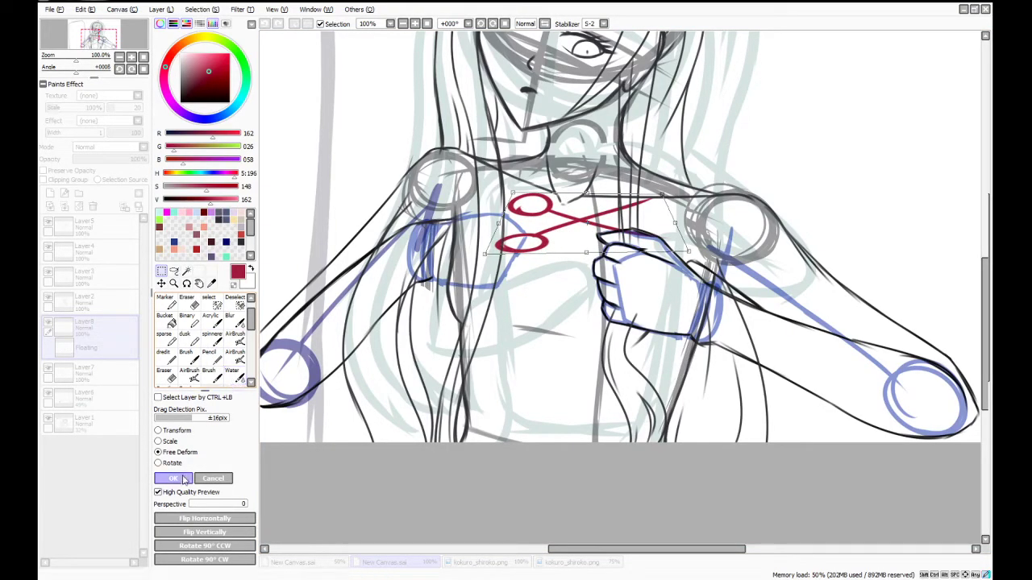
{"action": "key", "text": "Return"}
Deselect the scissors and switch to the Water brush in dark grey on Layer2
{"action": "left_click", "coordinate": [234, 376]}
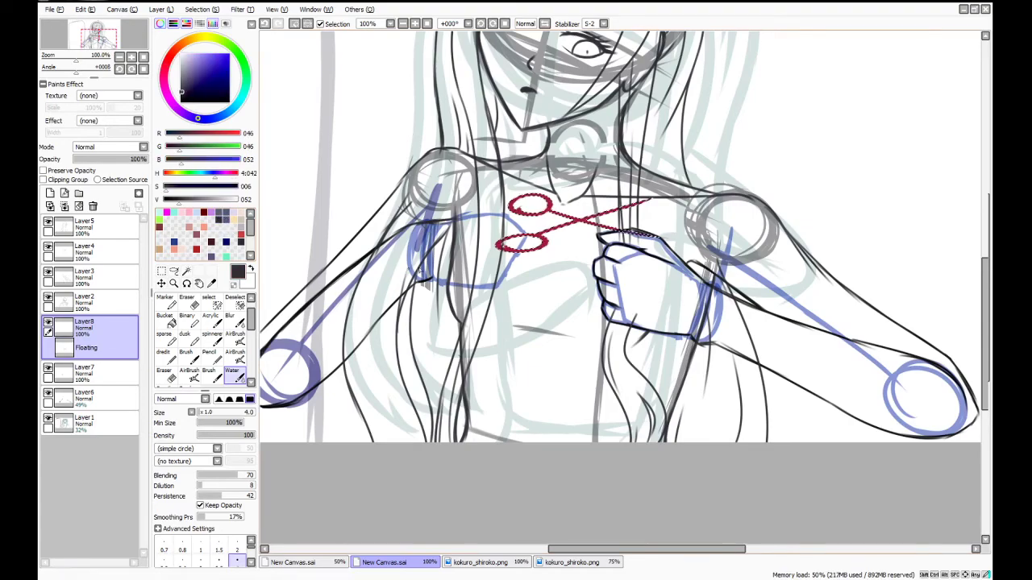
{"action": "left_click", "coordinate": [101, 302]}
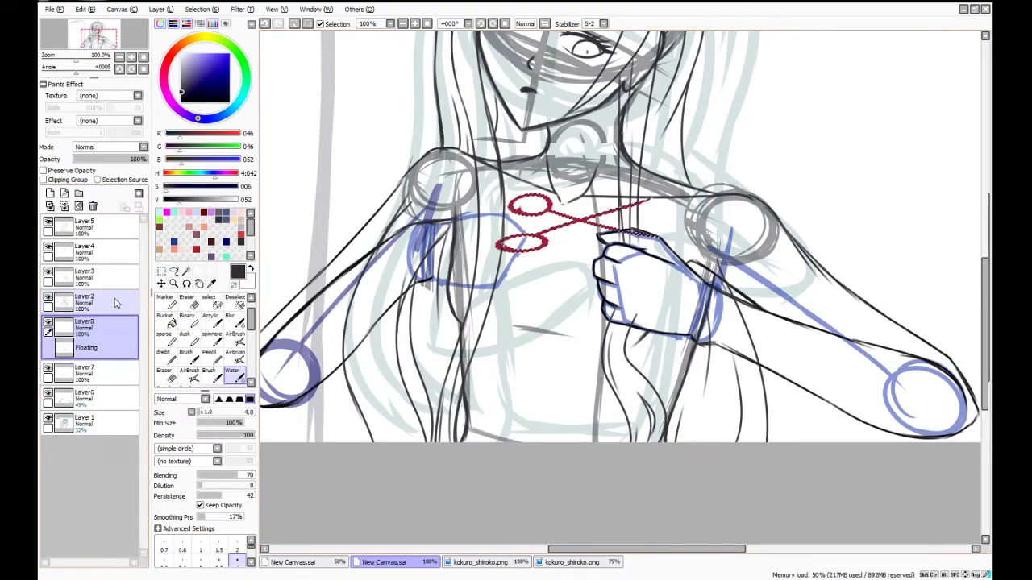
{"action": "left_click", "coordinate": [161, 271]}
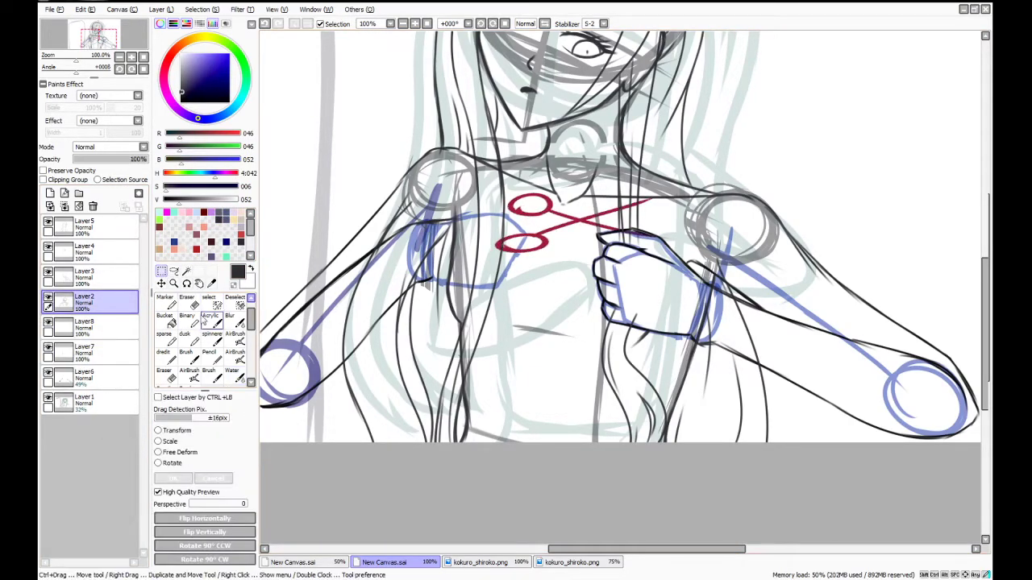
{"action": "left_click", "coordinate": [234, 377]}
{"action": "scroll", "coordinate": [568, 192], "scroll_direction": "up", "scroll_amount": 2}
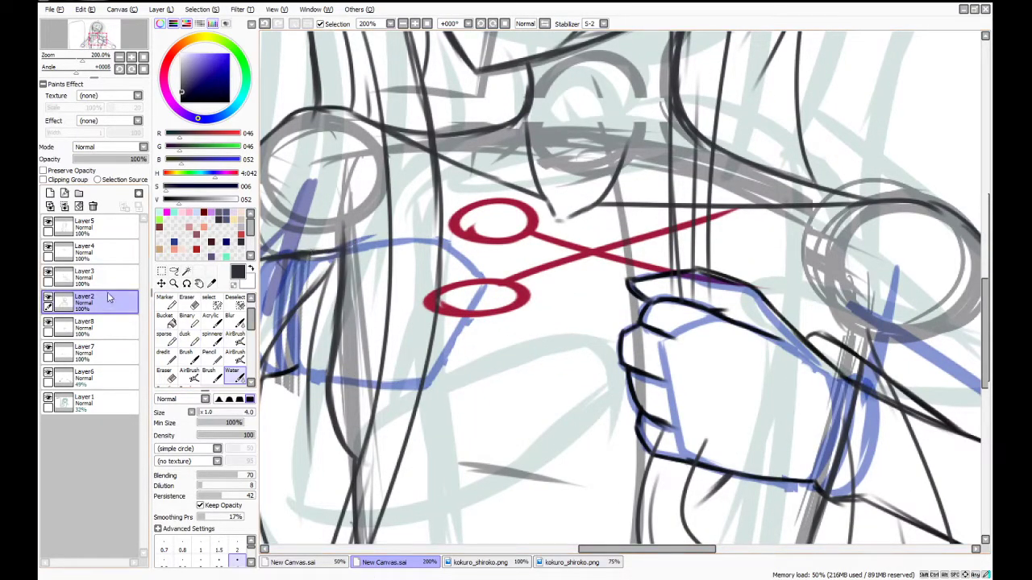
Hide the hair line art on Layer5 and toggle Layer2's visibility to check which lines it holds
{"action": "left_click", "coordinate": [48, 226]}
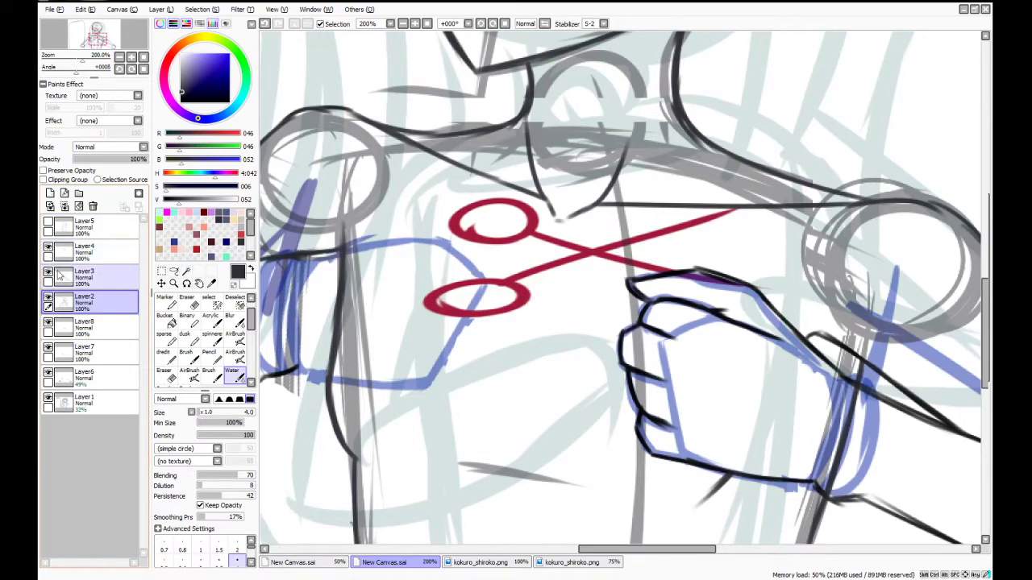
{"action": "left_click", "coordinate": [49, 300]}
{"action": "left_click", "coordinate": [48, 300]}
{"action": "left_click", "coordinate": [48, 300]}
{"action": "left_click", "coordinate": [49, 300]}
{"action": "left_click", "coordinate": [48, 300]}
{"action": "left_click", "coordinate": [48, 300]}
{"action": "left_click", "coordinate": [49, 300]}
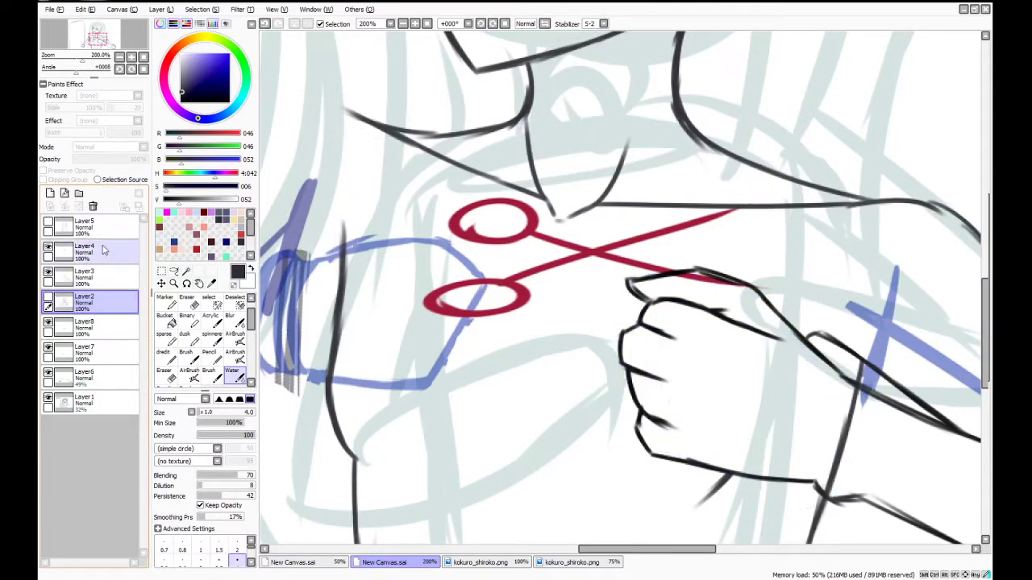
{"action": "left_click", "coordinate": [49, 300]}
Lower Layer2's opacity to 23% and make Layer3 active for work around the far fist
{"action": "left_click_drag", "start_coordinate": [106, 160], "coordinate": [94, 161]}
{"action": "left_click", "coordinate": [96, 278]}
{"action": "left_click_drag", "start_coordinate": [609, 551], "coordinate": [545, 537]}
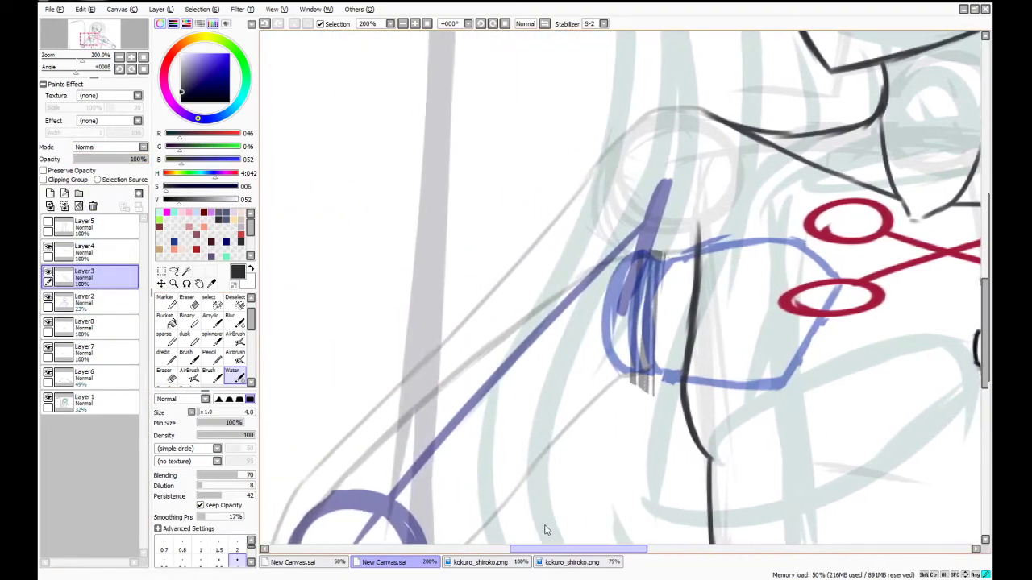
Ink the far shoulder's curve and the start of the outer upper arm in dark grey on Layer3
{"action": "mouse_move", "coordinate": [709, 117]}
{"action": "left_mouse_down"}
{"action": "mouse_move", "coordinate": [654, 113]}
{"action": "mouse_move", "coordinate": [707, 117]}
{"action": "mouse_move", "coordinate": [656, 112]}
{"action": "mouse_move", "coordinate": [671, 106]}
{"action": "mouse_move", "coordinate": [615, 137]}
{"action": "left_mouse_up"}
{"action": "key", "text": "ctrl+z"}
{"action": "key", "text": "ctrl+z"}
{"action": "mouse_move", "coordinate": [686, 107]}
{"action": "left_mouse_down"}
{"action": "mouse_move", "coordinate": [628, 115]}
{"action": "mouse_move", "coordinate": [560, 211]}
{"action": "left_mouse_up"}
{"action": "key", "text": "ctrl+z"}
{"action": "left_click_drag", "start_coordinate": [591, 172], "coordinate": [519, 266]}
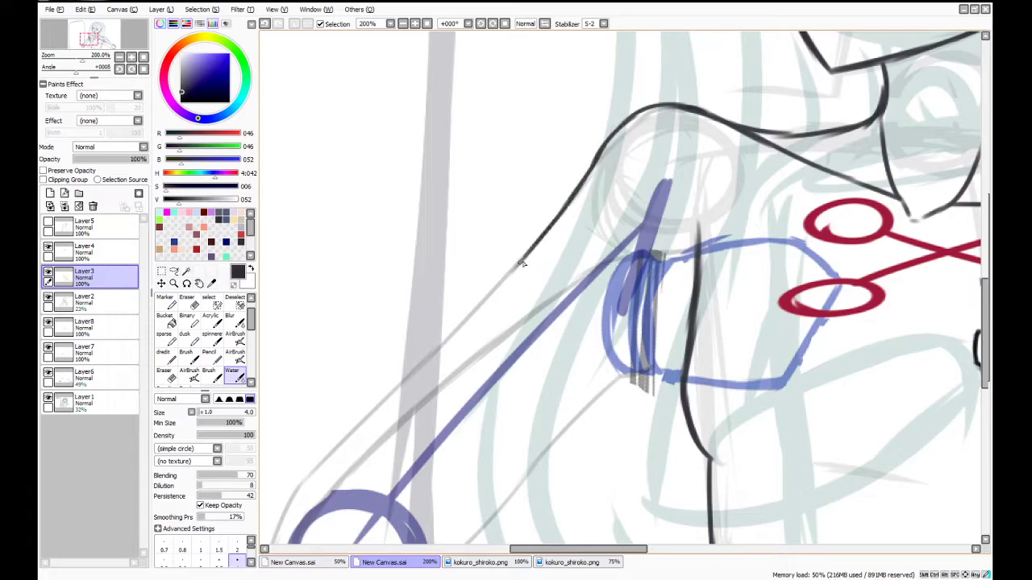
Extend the outer upper-arm line from below the shoulder down towards the far elbow
{"action": "left_click_drag", "start_coordinate": [986, 290], "coordinate": [985, 307]}
{"action": "left_click_drag", "start_coordinate": [529, 183], "coordinate": [432, 287]}
{"action": "key", "text": "ctrl+z"}
{"action": "left_click_drag", "start_coordinate": [532, 173], "coordinate": [337, 385]}
{"action": "left_click_drag", "start_coordinate": [985, 316], "coordinate": [979, 337]}
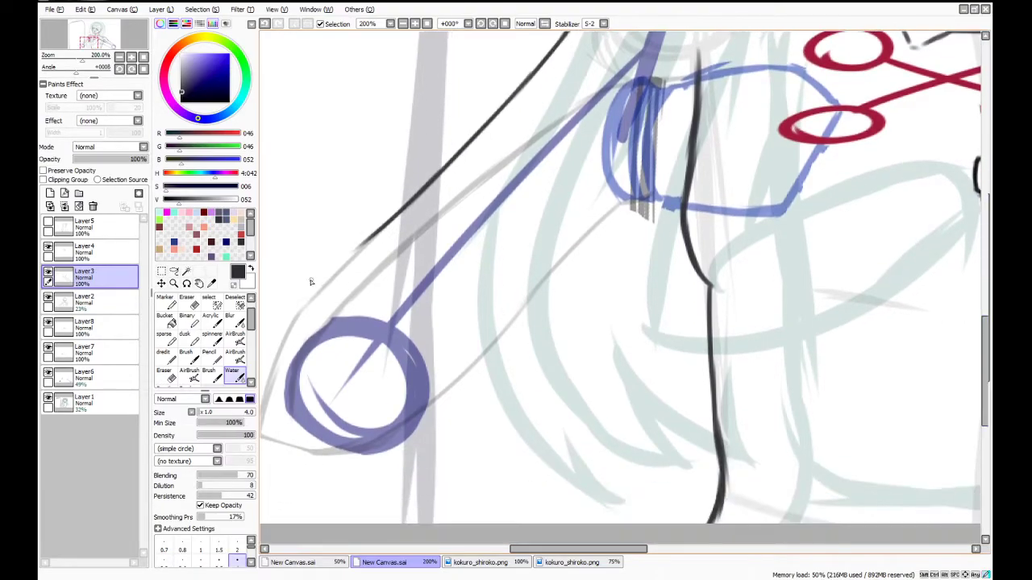
Outline the far elbow around the outer side and underside of the blue joint circle
{"action": "left_click_drag", "start_coordinate": [365, 240], "coordinate": [302, 321]}
{"action": "key", "text": "ctrl+z"}
{"action": "mouse_move", "coordinate": [369, 236]}
{"action": "left_mouse_down"}
{"action": "mouse_move", "coordinate": [270, 359]}
{"action": "mouse_move", "coordinate": [296, 314]}
{"action": "mouse_move", "coordinate": [275, 426]}
{"action": "mouse_move", "coordinate": [279, 362]}
{"action": "mouse_move", "coordinate": [279, 437]}
{"action": "mouse_move", "coordinate": [391, 449]}
{"action": "left_mouse_up"}
{"action": "key", "text": "ctrl+z"}
{"action": "mouse_move", "coordinate": [274, 427]}
{"action": "left_mouse_down"}
{"action": "mouse_move", "coordinate": [358, 455]}
{"action": "mouse_move", "coordinate": [315, 445]}
{"action": "mouse_move", "coordinate": [407, 441]}
{"action": "mouse_move", "coordinate": [381, 455]}
{"action": "mouse_move", "coordinate": [539, 300]}
{"action": "left_mouse_up"}
{"action": "key", "text": "ctrl+z"}
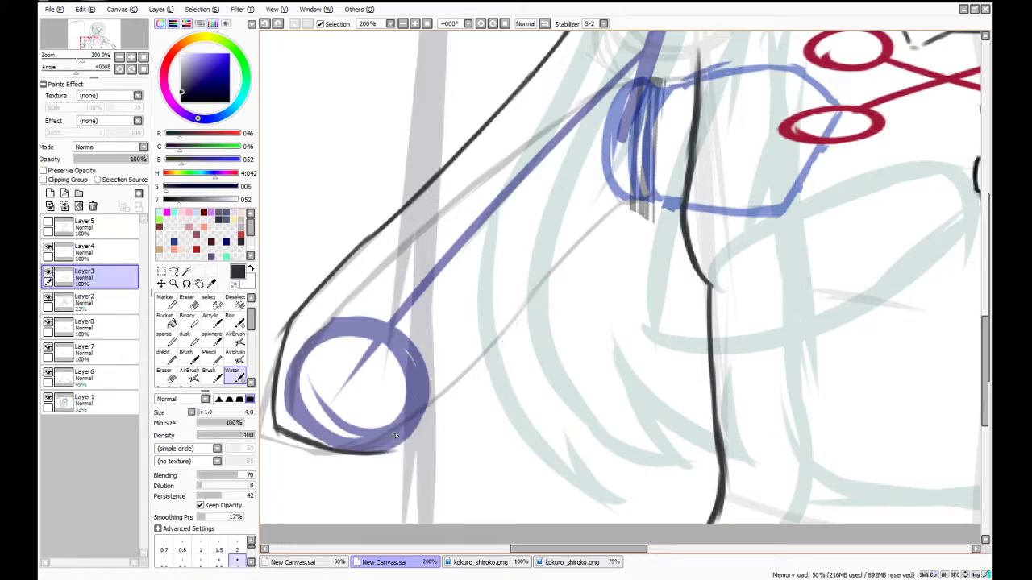
Ink the underside of the far forearm from the elbow up to the wrist
{"action": "left_click_drag", "start_coordinate": [399, 452], "coordinate": [611, 211]}
{"action": "left_click_drag", "start_coordinate": [568, 265], "coordinate": [634, 200]}
{"action": "key", "text": "ctrl+z"}
{"action": "mouse_move", "coordinate": [565, 263]}
{"action": "left_mouse_down"}
{"action": "mouse_move", "coordinate": [624, 208]}
{"action": "mouse_move", "coordinate": [680, 202]}
{"action": "left_mouse_up"}
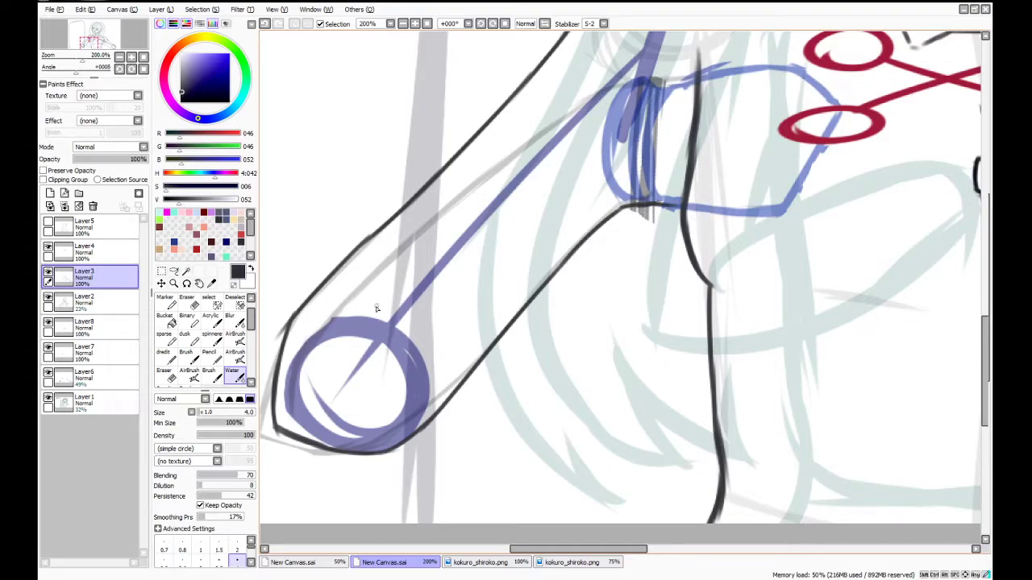
Ink the upper edge of the far forearm from inside the elbow to the wrist
{"action": "mouse_move", "coordinate": [292, 405]}
{"action": "left_mouse_down"}
{"action": "mouse_move", "coordinate": [303, 345]}
{"action": "mouse_move", "coordinate": [296, 359]}
{"action": "mouse_move", "coordinate": [389, 247]}
{"action": "mouse_move", "coordinate": [326, 309]}
{"action": "mouse_move", "coordinate": [461, 201]}
{"action": "mouse_move", "coordinate": [448, 201]}
{"action": "mouse_move", "coordinate": [542, 149]}
{"action": "left_mouse_up"}
{"action": "left_click_drag", "start_coordinate": [484, 183], "coordinate": [644, 85]}
{"action": "key", "text": "ctrl+z"}
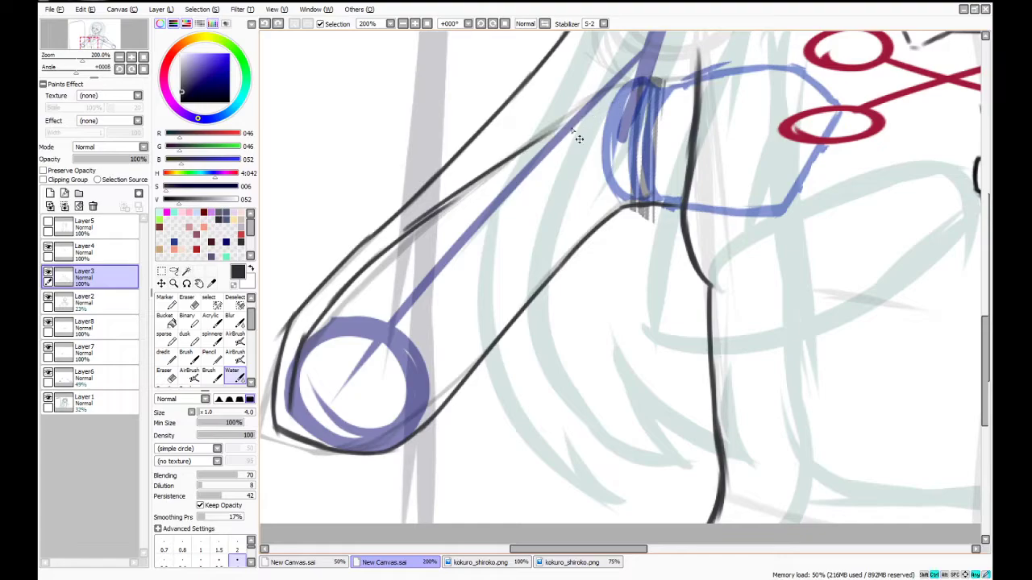
{"action": "mouse_move", "coordinate": [515, 158]}
{"action": "left_mouse_down"}
{"action": "mouse_move", "coordinate": [646, 75]}
{"action": "mouse_move", "coordinate": [597, 102]}
{"action": "mouse_move", "coordinate": [664, 83]}
{"action": "mouse_move", "coordinate": [615, 91]}
{"action": "mouse_move", "coordinate": [698, 75]}
{"action": "left_mouse_up"}
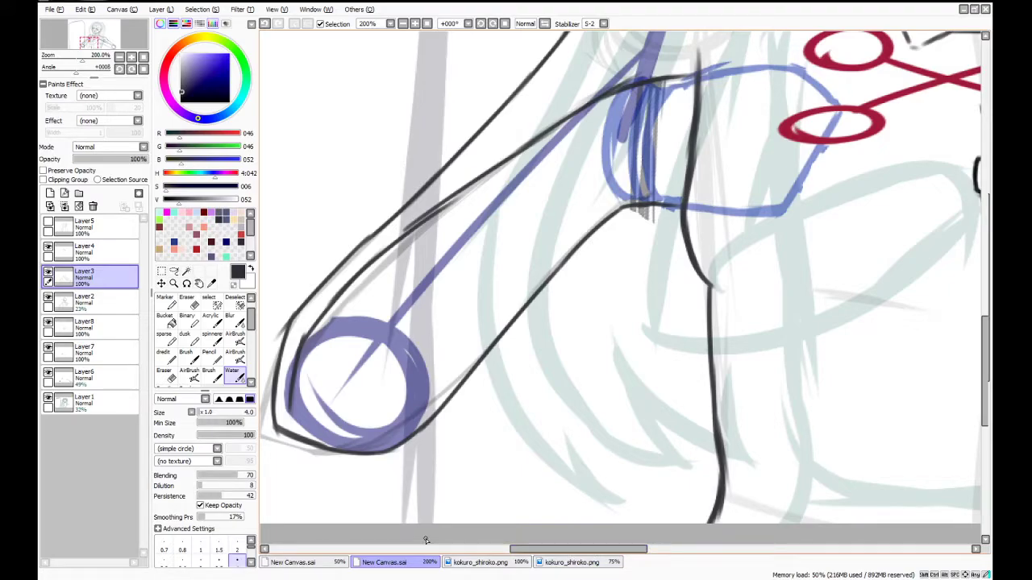
Check the arms in the kokuro_shiroko.png reference, and ink the far fist's lower edge from the wrist across the blue guide
{"action": "left_click", "coordinate": [571, 562]}
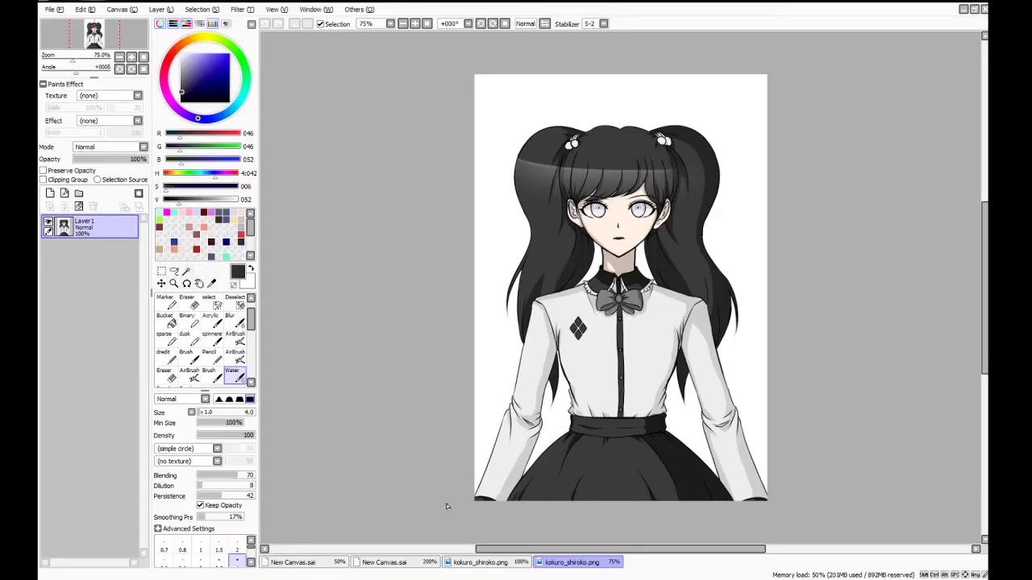
{"action": "left_click", "coordinate": [403, 562]}
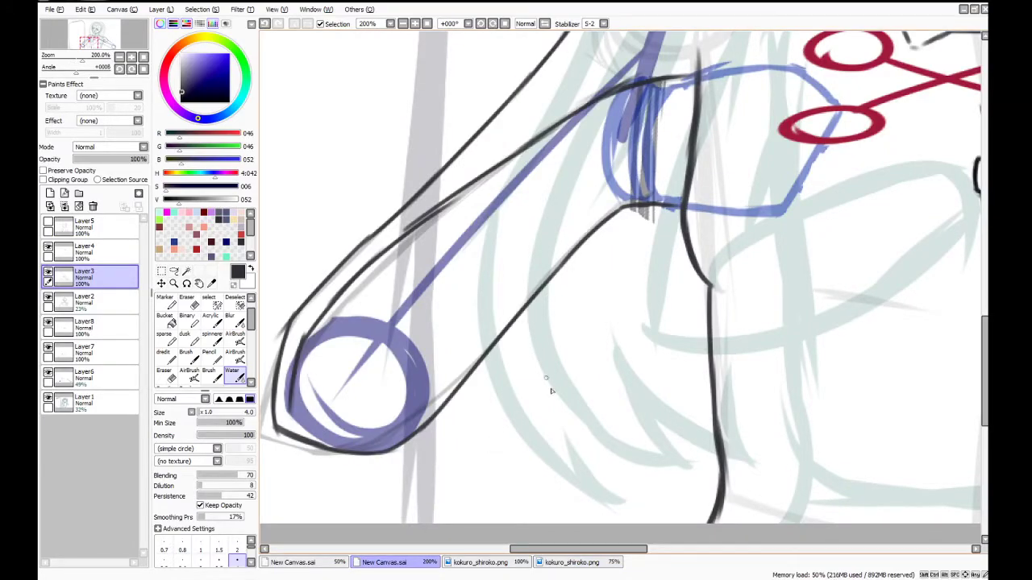
{"action": "left_click_drag", "start_coordinate": [637, 550], "coordinate": [677, 550]}
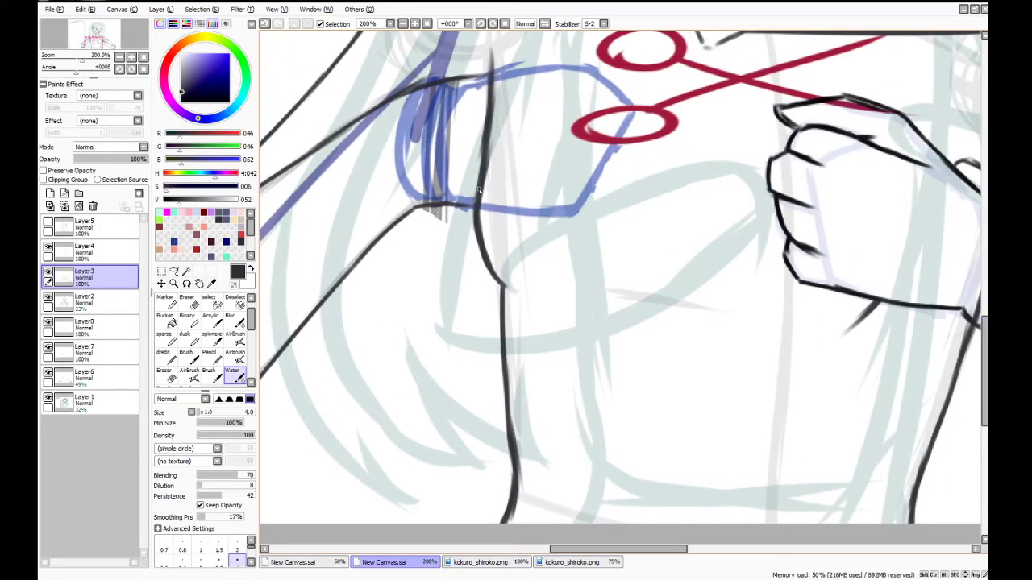
{"action": "mouse_move", "coordinate": [442, 207]}
{"action": "left_mouse_down"}
{"action": "mouse_move", "coordinate": [539, 218]}
{"action": "mouse_move", "coordinate": [516, 211]}
{"action": "mouse_move", "coordinate": [578, 211]}
{"action": "left_mouse_up"}
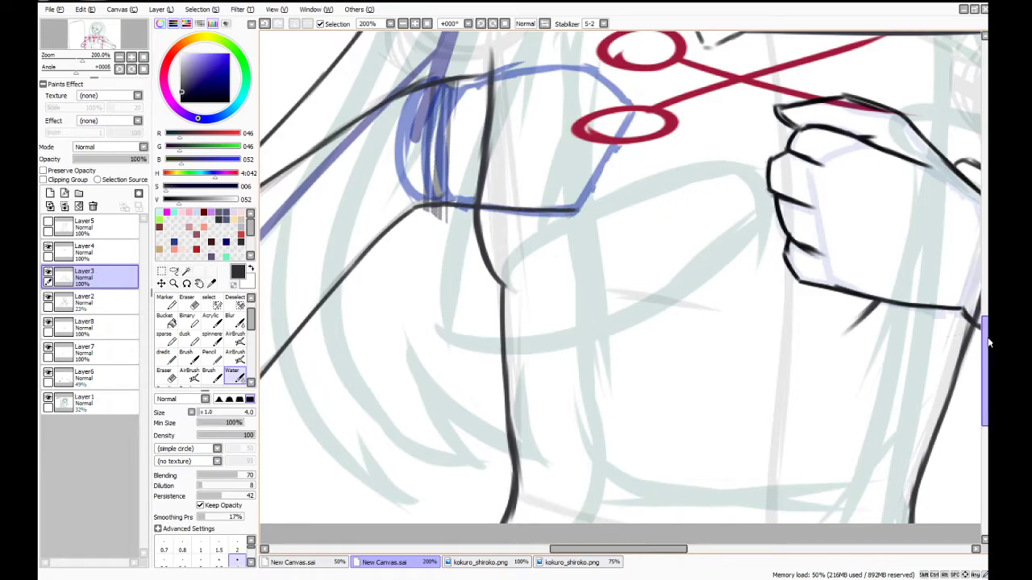
Try an outline of the far hand's top edge and extended thumb across the upper scissors handle on Layer3
{"action": "left_click_drag", "start_coordinate": [986, 322], "coordinate": [986, 292]}
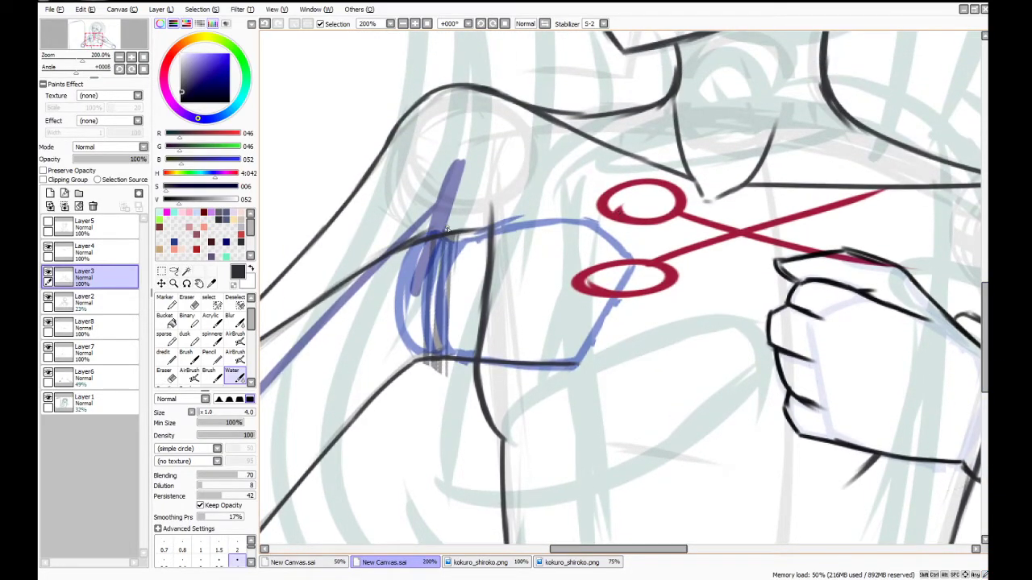
{"action": "mouse_move", "coordinate": [449, 235]}
{"action": "left_mouse_down"}
{"action": "mouse_move", "coordinate": [573, 188]}
{"action": "mouse_move", "coordinate": [560, 187]}
{"action": "mouse_move", "coordinate": [650, 207]}
{"action": "mouse_move", "coordinate": [643, 199]}
{"action": "mouse_move", "coordinate": [692, 234]}
{"action": "mouse_move", "coordinate": [659, 234]}
{"action": "left_mouse_up"}
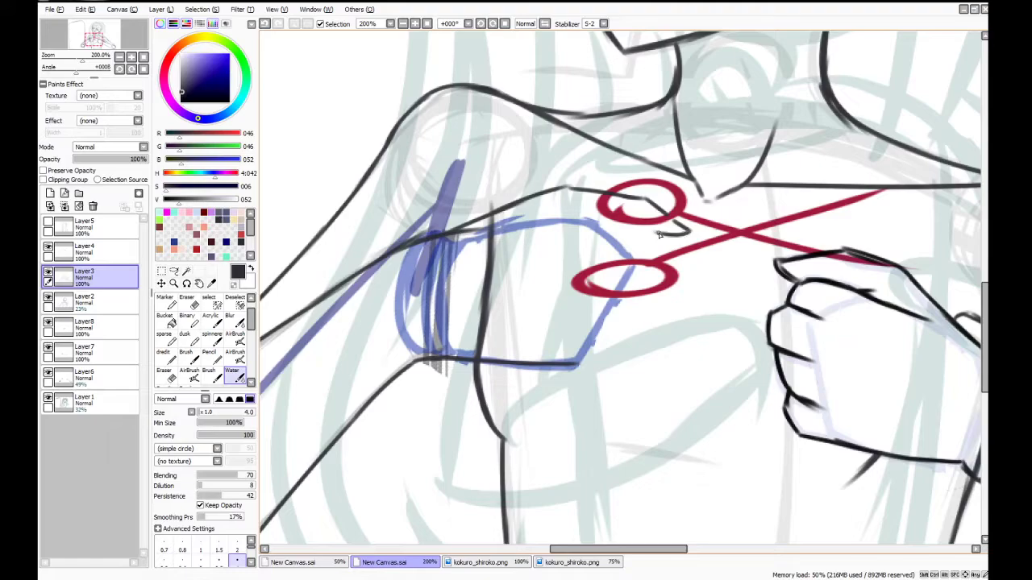
{"action": "key", "text": "ctrl+z"}
{"action": "mouse_move", "coordinate": [678, 224]}
{"action": "left_mouse_down"}
{"action": "mouse_move", "coordinate": [669, 239]}
{"action": "mouse_move", "coordinate": [618, 227]}
{"action": "left_mouse_up"}
{"action": "left_click_drag", "start_coordinate": [594, 213], "coordinate": [572, 215]}
{"action": "key", "text": "ctrl+z"}
Remove the trial thumb lines and erase the hand and torso lines crossing the far fist on Layer3, using the size 20 Eraser
{"action": "left_click", "coordinate": [163, 273]}
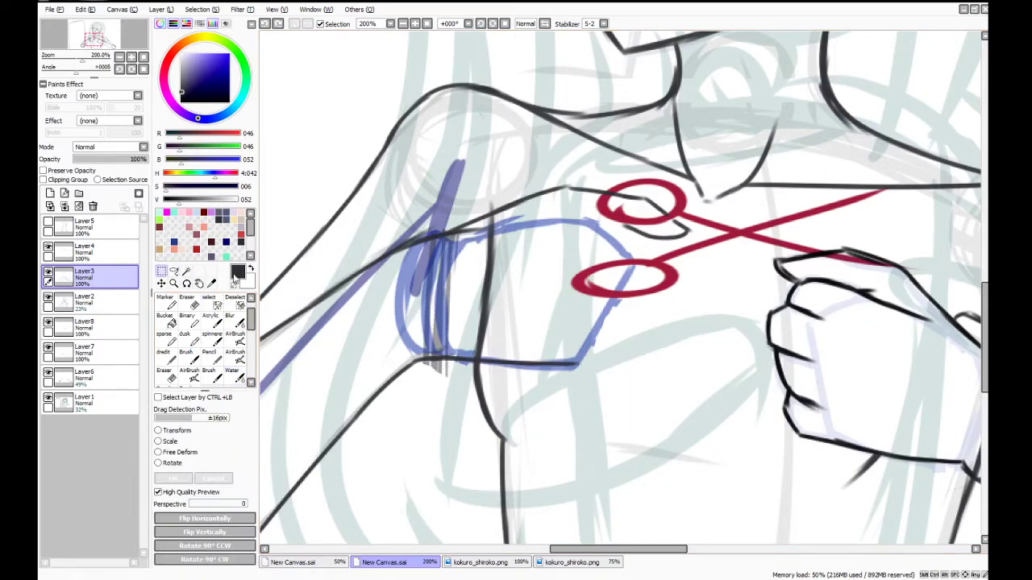
{"action": "left_click_drag", "start_coordinate": [569, 182], "coordinate": [689, 248]}
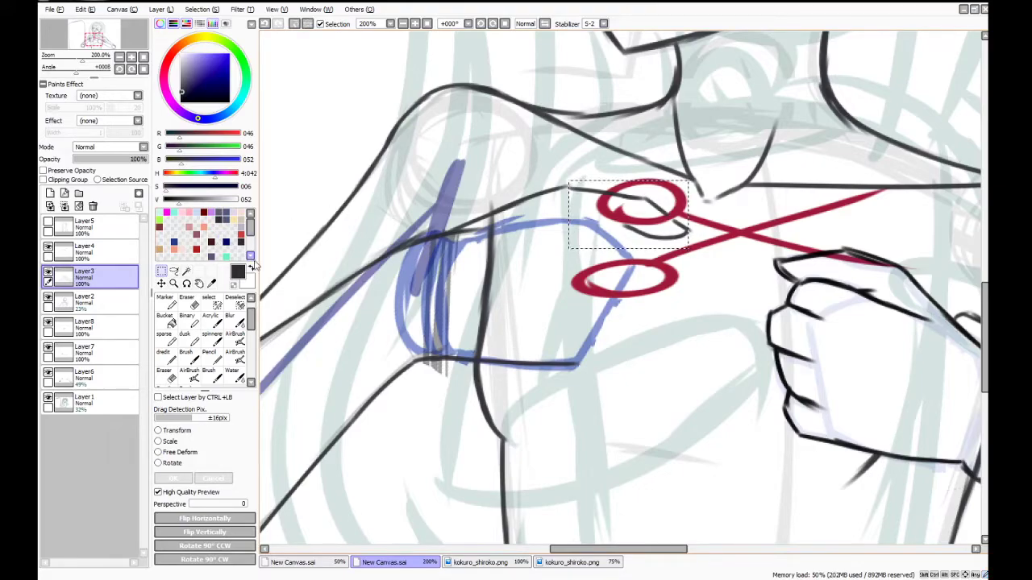
{"action": "left_click", "coordinate": [236, 303]}
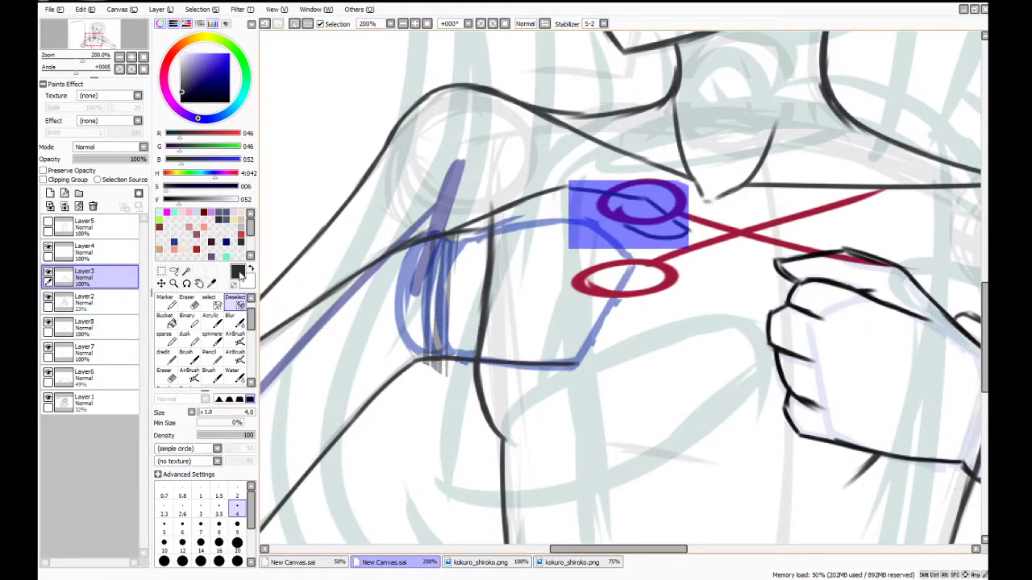
{"action": "left_click", "coordinate": [212, 302]}
{"action": "left_click_drag", "start_coordinate": [676, 238], "coordinate": [659, 209]}
{"action": "left_click", "coordinate": [161, 272]}
{"action": "left_click", "coordinate": [187, 303]}
{"action": "mouse_move", "coordinate": [589, 171]}
{"action": "left_mouse_down"}
{"action": "mouse_move", "coordinate": [557, 172]}
{"action": "mouse_move", "coordinate": [674, 222]}
{"action": "mouse_move", "coordinate": [625, 211]}
{"action": "left_mouse_up"}
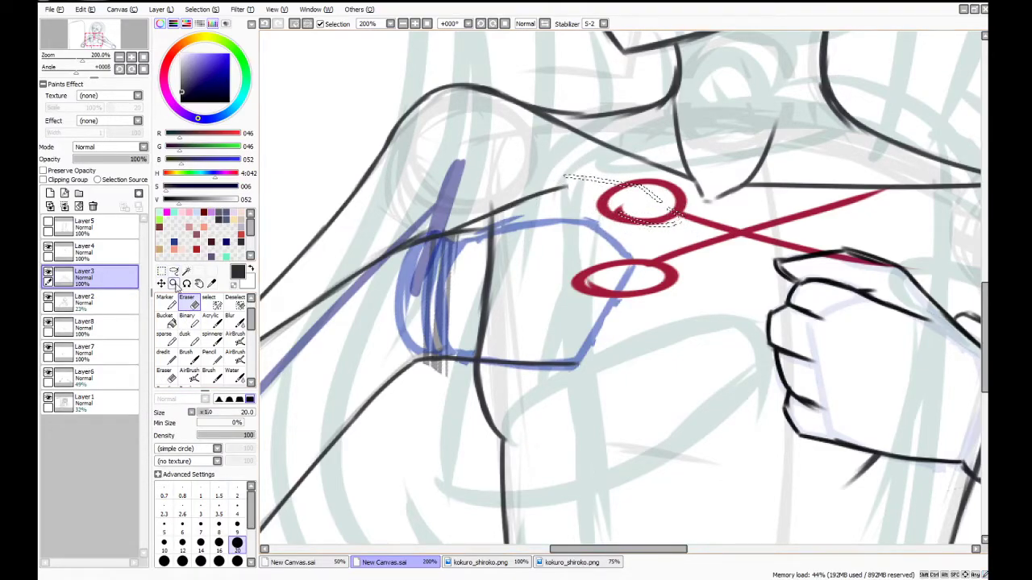
{"action": "left_click", "coordinate": [163, 272]}
{"action": "left_click", "coordinate": [511, 173]}
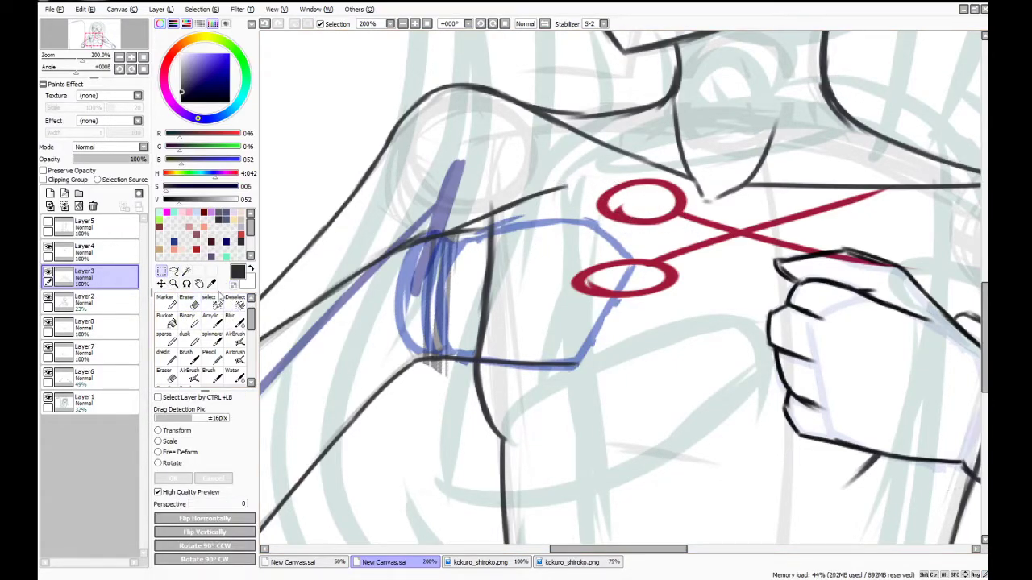
{"action": "left_click", "coordinate": [187, 300]}
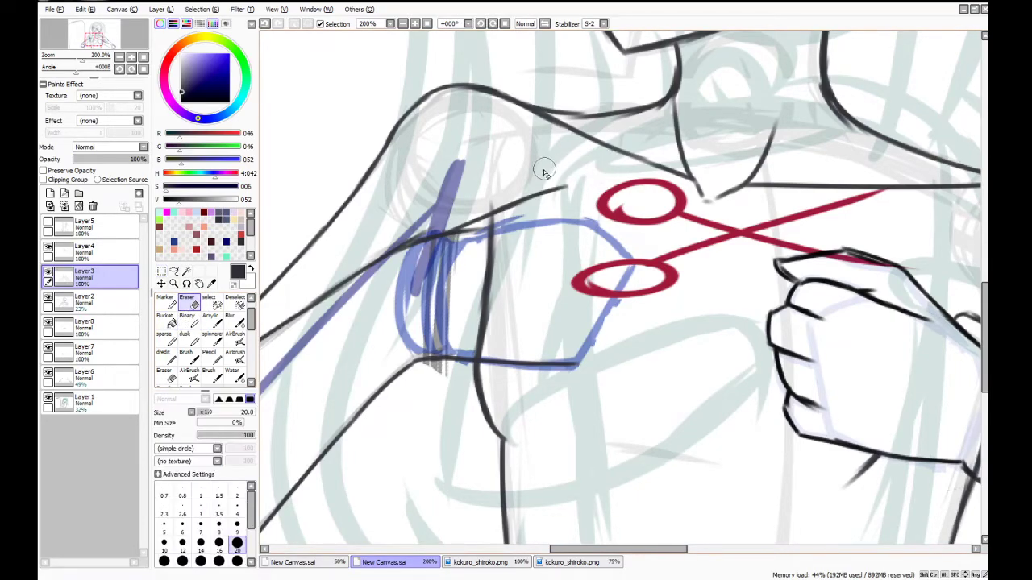
{"action": "mouse_move", "coordinate": [574, 184]}
{"action": "left_mouse_down"}
{"action": "mouse_move", "coordinate": [522, 206]}
{"action": "mouse_move", "coordinate": [506, 312]}
{"action": "mouse_move", "coordinate": [473, 341]}
{"action": "mouse_move", "coordinate": [474, 358]}
{"action": "left_mouse_up"}
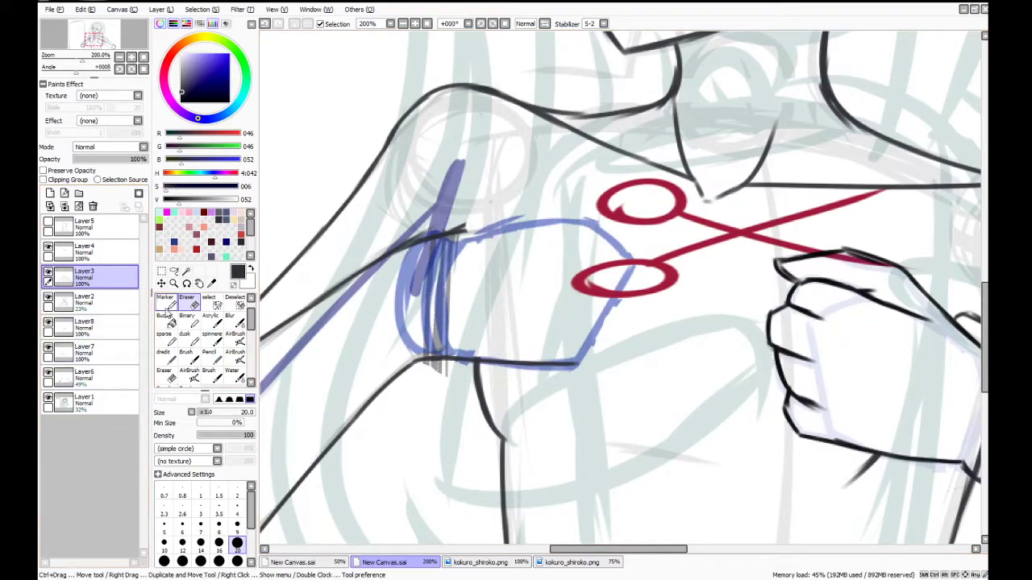
Switch to the Water brush in dark blue (RGB 0, 0, 106) and try a finger curve on Layer2, then undo it
{"action": "left_click", "coordinate": [89, 300]}
{"action": "left_click", "coordinate": [225, 242]}
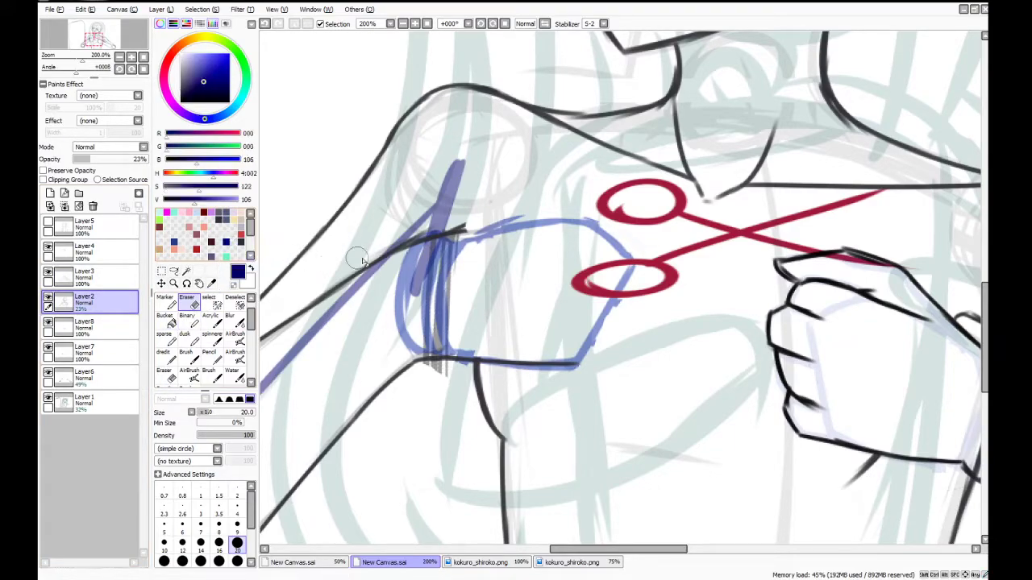
{"action": "left_click", "coordinate": [232, 375]}
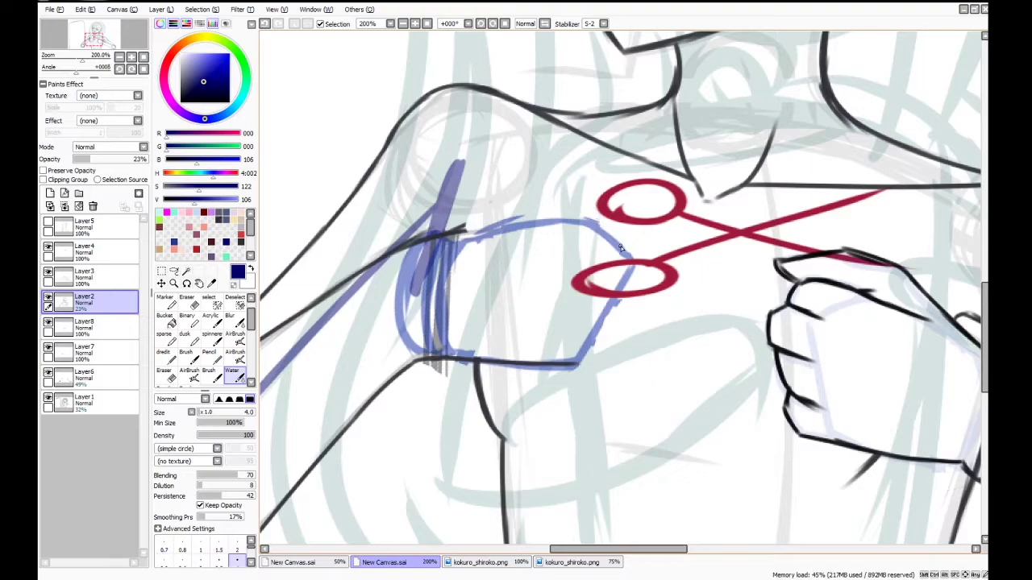
{"action": "mouse_move", "coordinate": [620, 257]}
{"action": "left_mouse_down"}
{"action": "mouse_move", "coordinate": [647, 263]}
{"action": "mouse_move", "coordinate": [626, 254]}
{"action": "mouse_move", "coordinate": [659, 280]}
{"action": "mouse_move", "coordinate": [661, 269]}
{"action": "mouse_move", "coordinate": [624, 285]}
{"action": "left_mouse_up"}
{"action": "key", "text": "ctrl+z"}
{"action": "key", "text": "ctrl+z"}
{"action": "key", "text": "ctrl+z"}
{"action": "key", "text": "ctrl+z"}
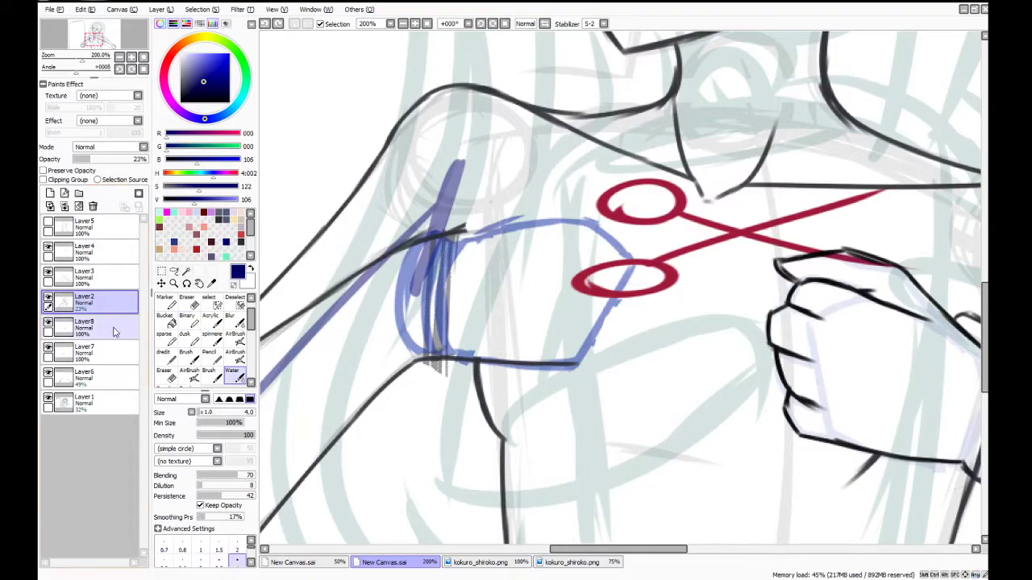
Sketch a curled finger through the lower scissors handle in dark blue on Layer7
{"action": "left_click", "coordinate": [115, 333]}
{"action": "left_click", "coordinate": [93, 351]}
{"action": "mouse_move", "coordinate": [621, 256]}
{"action": "left_mouse_down"}
{"action": "mouse_move", "coordinate": [650, 261]}
{"action": "mouse_move", "coordinate": [651, 284]}
{"action": "mouse_move", "coordinate": [641, 289]}
{"action": "left_mouse_up"}
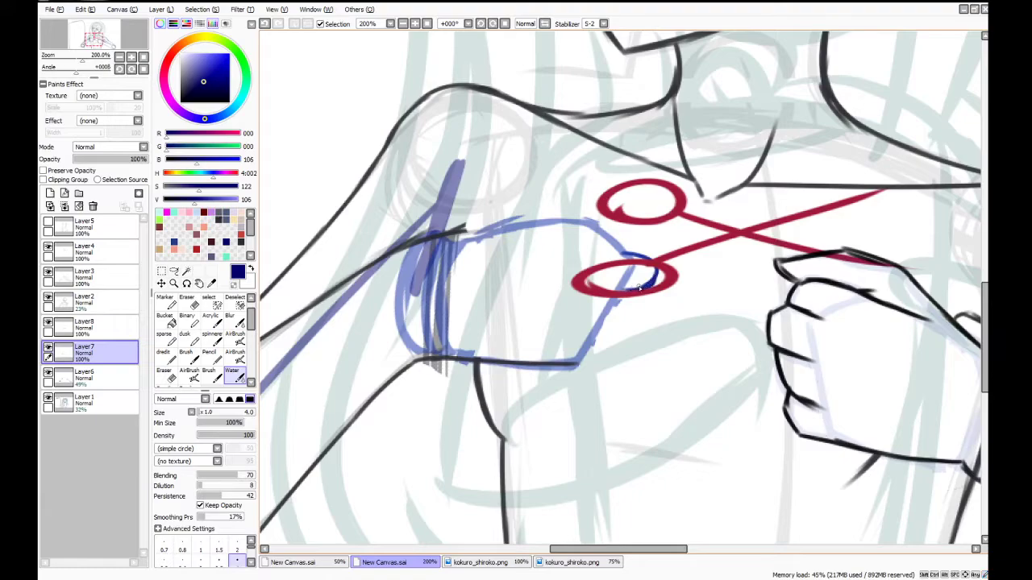
{"action": "mouse_move", "coordinate": [621, 253]}
{"action": "left_mouse_down"}
{"action": "mouse_move", "coordinate": [660, 261]}
{"action": "mouse_move", "coordinate": [633, 261]}
{"action": "mouse_move", "coordinate": [618, 251]}
{"action": "mouse_move", "coordinate": [662, 258]}
{"action": "mouse_move", "coordinate": [652, 252]}
{"action": "mouse_move", "coordinate": [661, 287]}
{"action": "mouse_move", "coordinate": [614, 289]}
{"action": "left_mouse_up"}
{"action": "key", "text": "ctrl+z"}
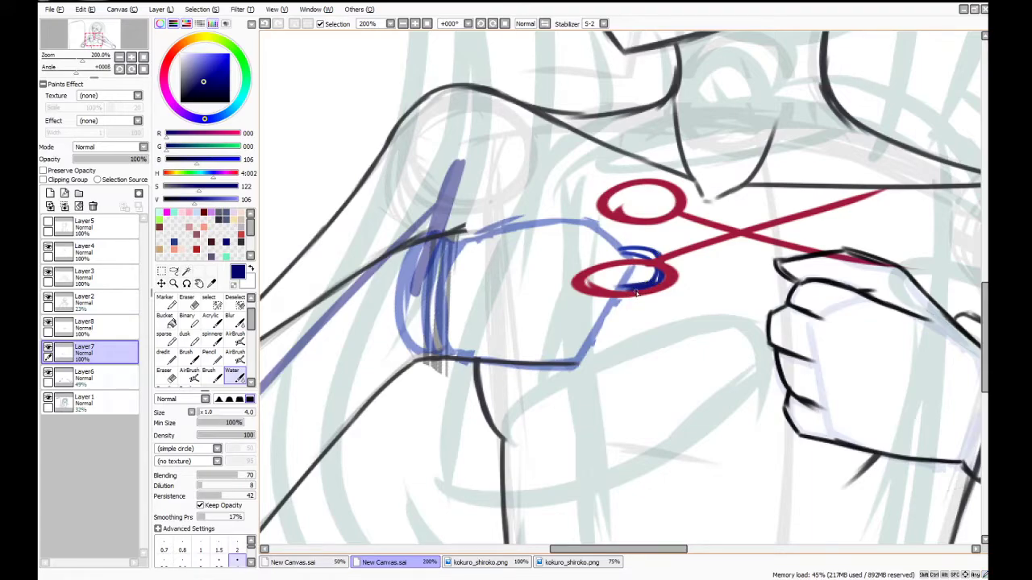
{"action": "left_click_drag", "start_coordinate": [618, 254], "coordinate": [661, 252]}
Sketch the far hand's top edge and the thumb reaching through the upper scissors handle in dark blue
{"action": "mouse_move", "coordinate": [458, 234]}
{"action": "left_mouse_down"}
{"action": "mouse_move", "coordinate": [586, 188]}
{"action": "mouse_move", "coordinate": [666, 194]}
{"action": "left_mouse_up"}
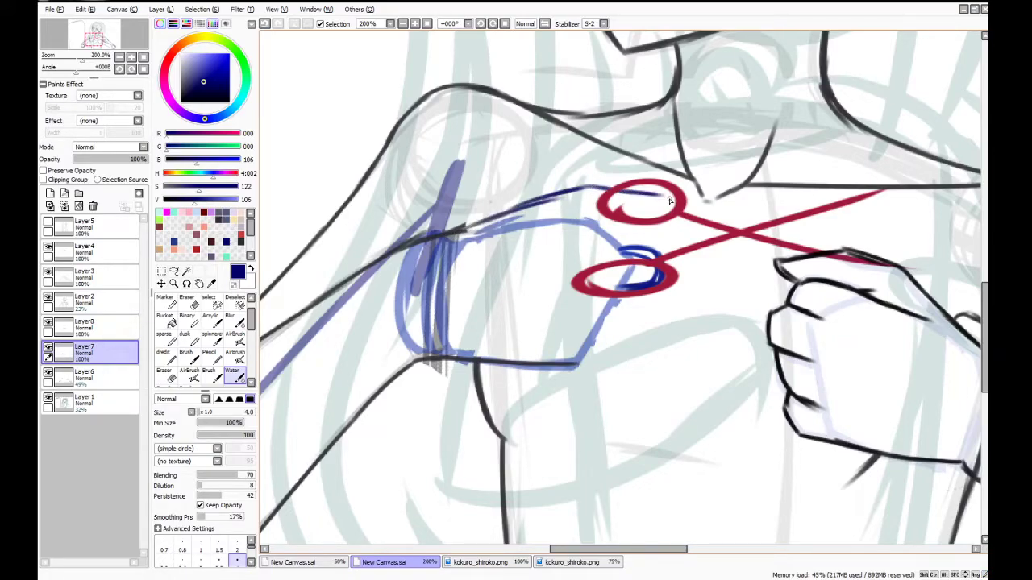
{"action": "key", "text": "ctrl+z"}
{"action": "key", "text": "ctrl+z"}
{"action": "mouse_move", "coordinate": [579, 189]}
{"action": "left_mouse_down"}
{"action": "mouse_move", "coordinate": [651, 197]}
{"action": "mouse_move", "coordinate": [687, 242]}
{"action": "left_mouse_up"}
{"action": "key", "text": "ctrl+z"}
{"action": "left_click_drag", "start_coordinate": [663, 198], "coordinate": [676, 216]}
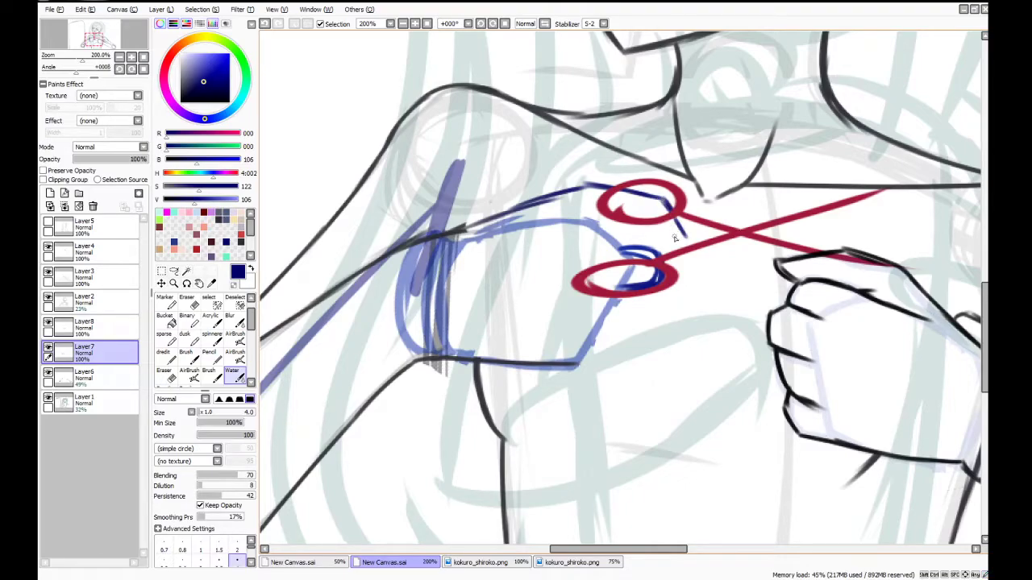
{"action": "left_click_drag", "start_coordinate": [610, 210], "coordinate": [641, 216]}
{"action": "key", "text": "ctrl+z"}
{"action": "left_click_drag", "start_coordinate": [575, 220], "coordinate": [642, 218]}
Sketch the far fist's upper edge below the thumb and the first curled finger between the two scissors handles
{"action": "key", "text": "e"}
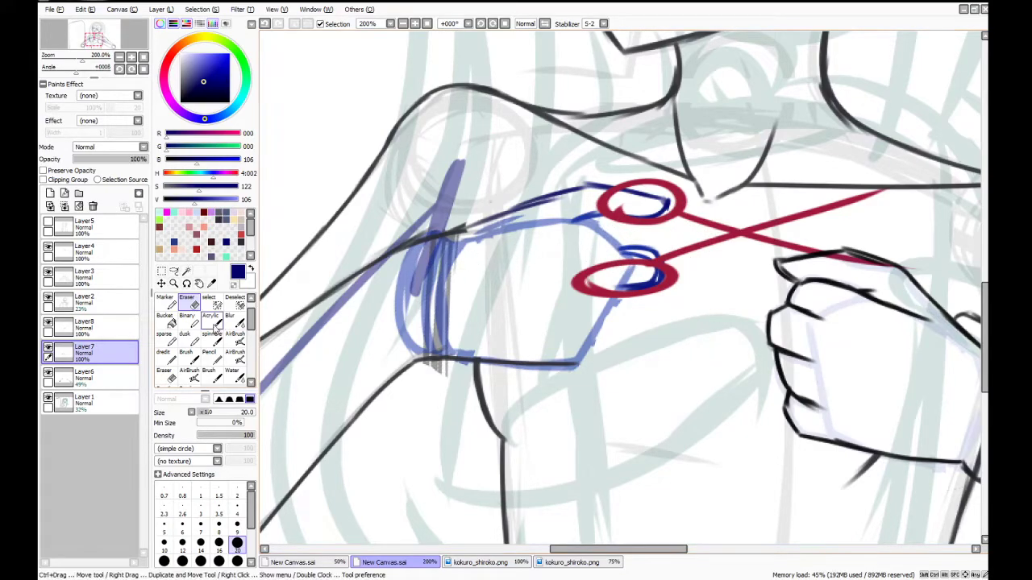
{"action": "key", "text": "e"}
{"action": "left_click_drag", "start_coordinate": [574, 220], "coordinate": [606, 228]}
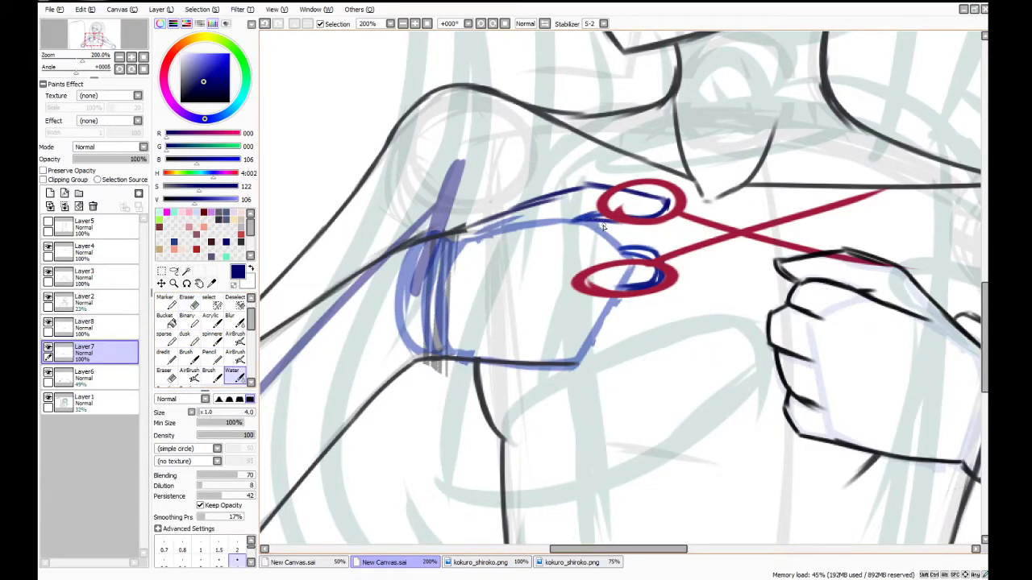
{"action": "key", "text": "ctrl+z"}
{"action": "mouse_move", "coordinate": [526, 222]}
{"action": "left_mouse_down"}
{"action": "mouse_move", "coordinate": [586, 218]}
{"action": "mouse_move", "coordinate": [536, 228]}
{"action": "mouse_move", "coordinate": [596, 218]}
{"action": "mouse_move", "coordinate": [633, 249]}
{"action": "left_mouse_up"}
Sketch the two lower curled fingers of the far fist and thicken the fingers' outer contours
{"action": "mouse_move", "coordinate": [648, 297]}
{"action": "left_mouse_down"}
{"action": "mouse_move", "coordinate": [622, 338]}
{"action": "mouse_move", "coordinate": [588, 362]}
{"action": "left_mouse_up"}
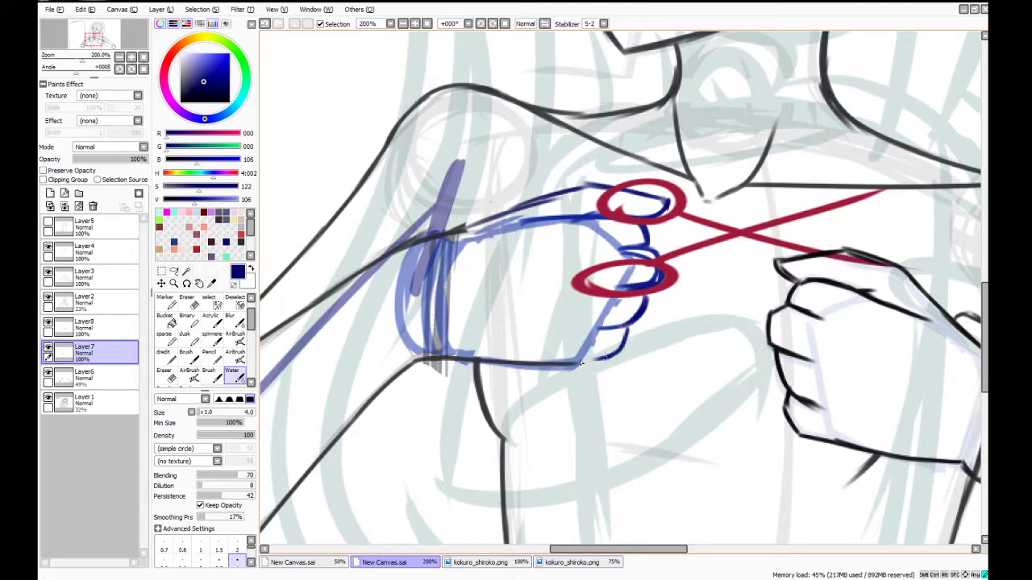
{"action": "mouse_move", "coordinate": [630, 323]}
{"action": "left_mouse_down"}
{"action": "mouse_move", "coordinate": [613, 362]}
{"action": "mouse_move", "coordinate": [592, 362]}
{"action": "mouse_move", "coordinate": [615, 362]}
{"action": "mouse_move", "coordinate": [570, 366]}
{"action": "mouse_move", "coordinate": [621, 361]}
{"action": "mouse_move", "coordinate": [634, 327]}
{"action": "mouse_move", "coordinate": [620, 358]}
{"action": "left_mouse_up"}
{"action": "left_click_drag", "start_coordinate": [643, 316], "coordinate": [633, 329]}
{"action": "left_click_drag", "start_coordinate": [650, 295], "coordinate": [633, 329]}
{"action": "left_click_drag", "start_coordinate": [635, 249], "coordinate": [663, 269]}
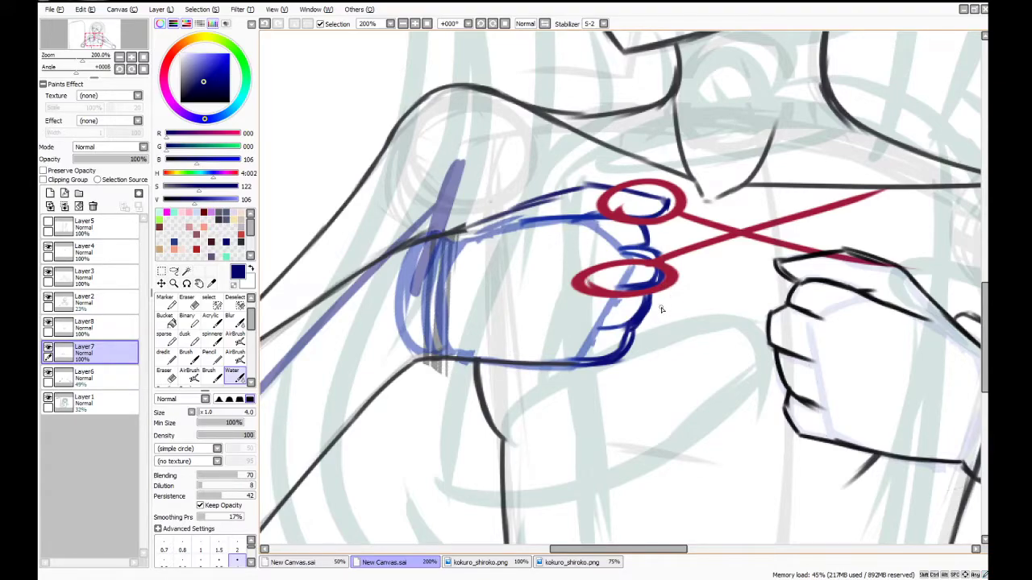
Erase the parts of both red scissors handles covered by the far fist on Layer8 with the size 20 Eraser
{"action": "scroll", "coordinate": [649, 319], "scroll_direction": "down", "scroll_amount": 4}
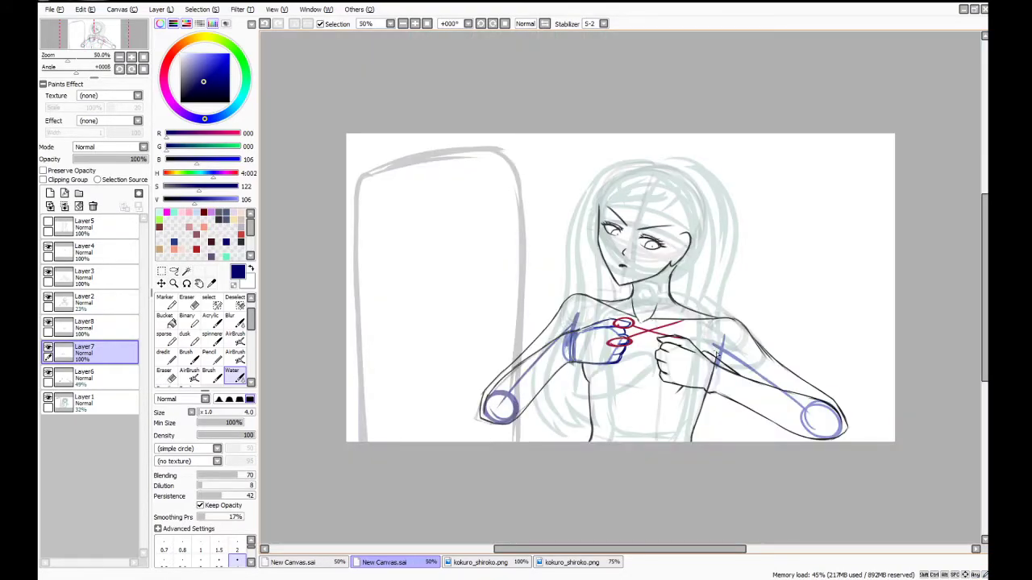
{"action": "scroll", "coordinate": [677, 376], "scroll_direction": "up", "scroll_amount": 4}
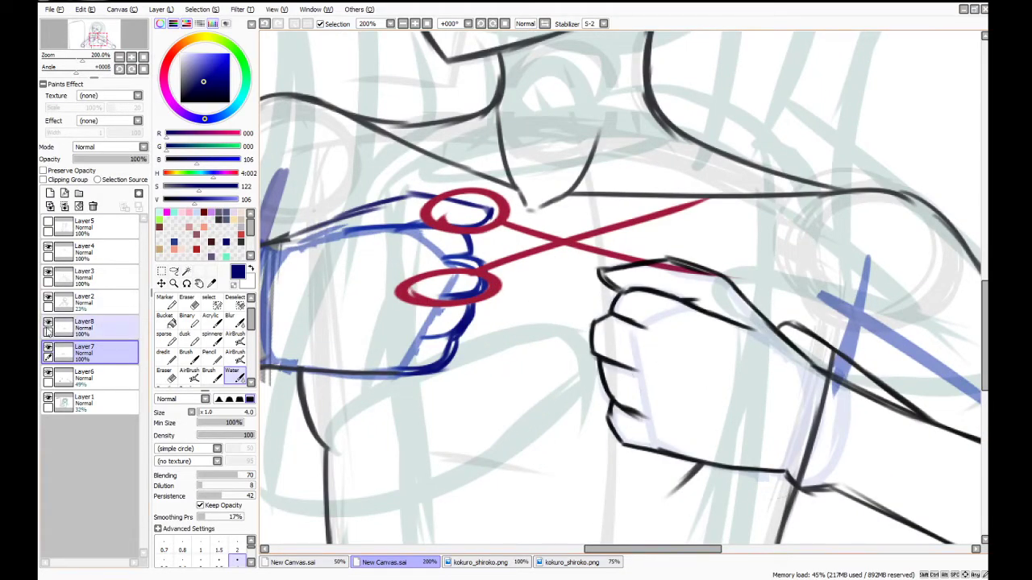
{"action": "left_click", "coordinate": [187, 299]}
{"action": "left_click", "coordinate": [113, 327]}
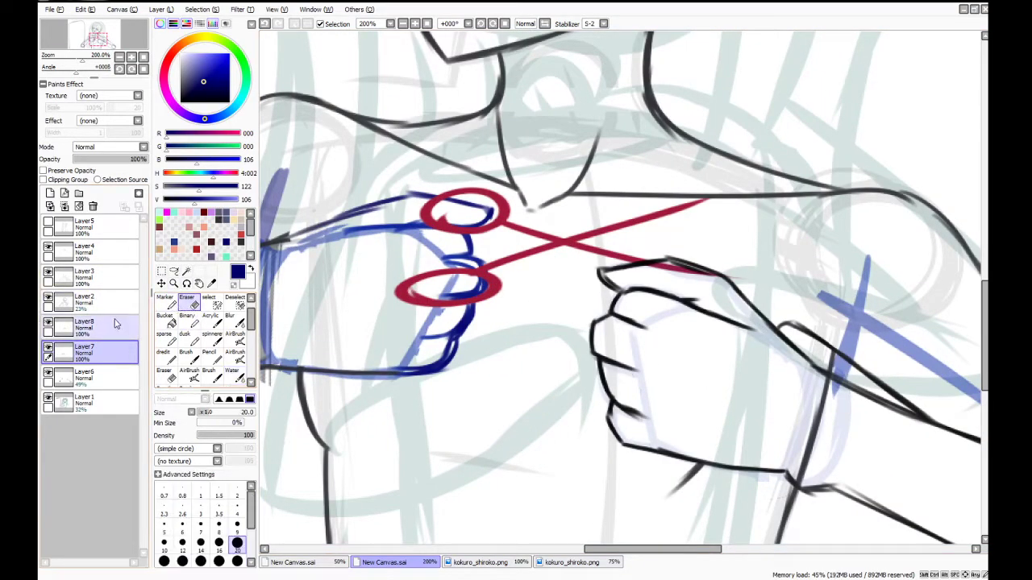
{"action": "mouse_move", "coordinate": [397, 288]}
{"action": "left_mouse_down"}
{"action": "mouse_move", "coordinate": [415, 294]}
{"action": "mouse_move", "coordinate": [436, 274]}
{"action": "mouse_move", "coordinate": [460, 276]}
{"action": "mouse_move", "coordinate": [450, 303]}
{"action": "mouse_move", "coordinate": [418, 306]}
{"action": "left_mouse_up"}
{"action": "left_click_drag", "start_coordinate": [461, 272], "coordinate": [469, 274]}
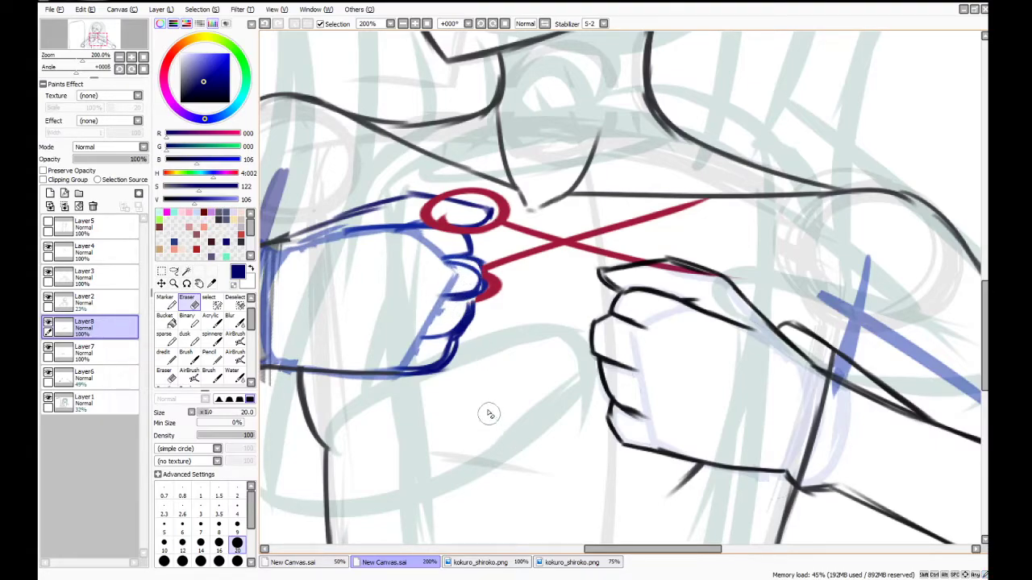
{"action": "mouse_move", "coordinate": [446, 234]}
{"action": "left_mouse_down"}
{"action": "mouse_move", "coordinate": [416, 211]}
{"action": "mouse_move", "coordinate": [433, 208]}
{"action": "mouse_move", "coordinate": [440, 219]}
{"action": "mouse_move", "coordinate": [426, 232]}
{"action": "mouse_move", "coordinate": [428, 204]}
{"action": "left_mouse_up"}
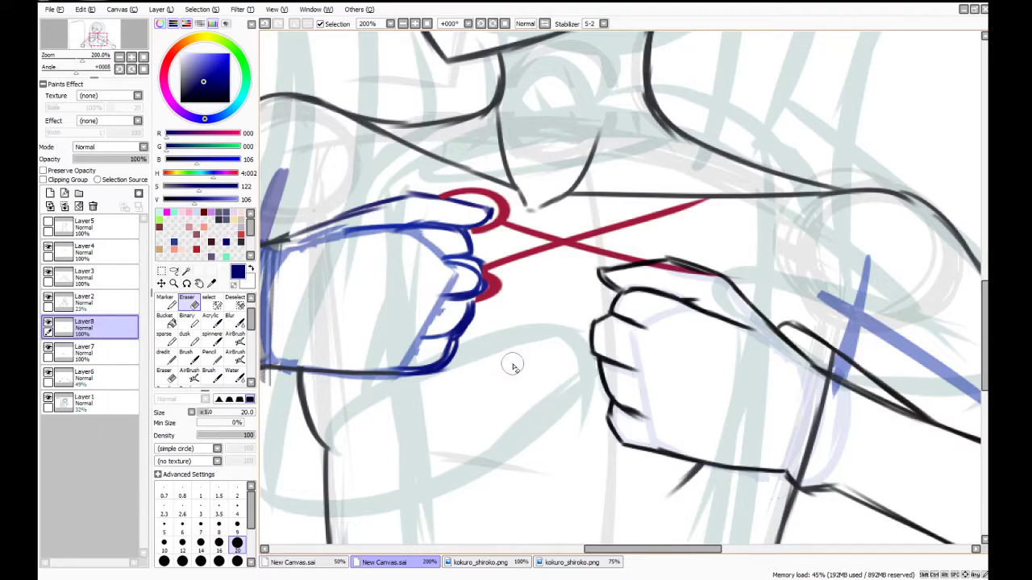
Undo the last erasing on the upper red scissors handle around the far thumb
{"action": "key", "text": "End"}
{"action": "key", "text": "Home"}
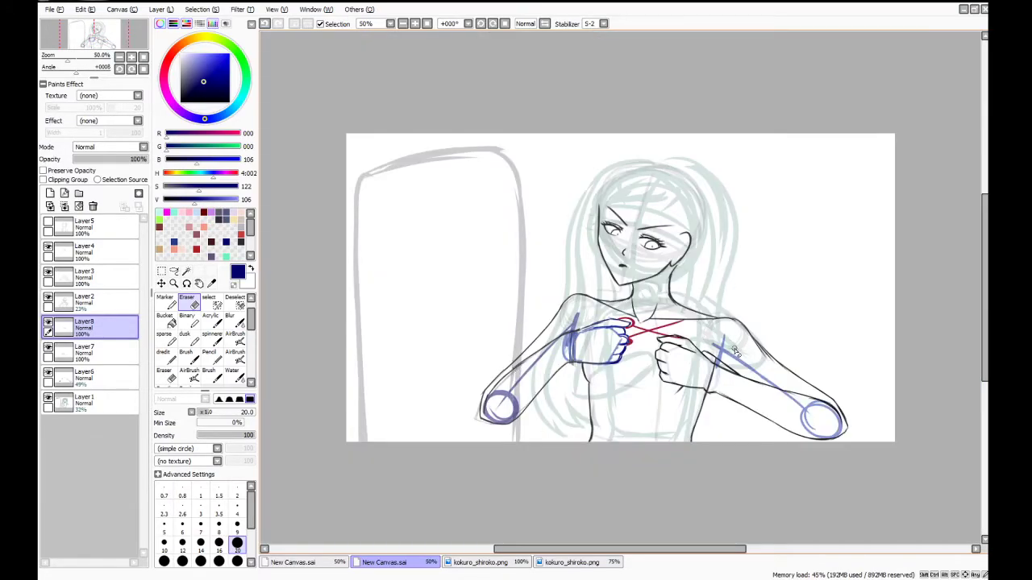
{"action": "key", "text": "ctrl+z"}
{"action": "scroll", "coordinate": [716, 372], "scroll_direction": "up", "scroll_amount": 2}
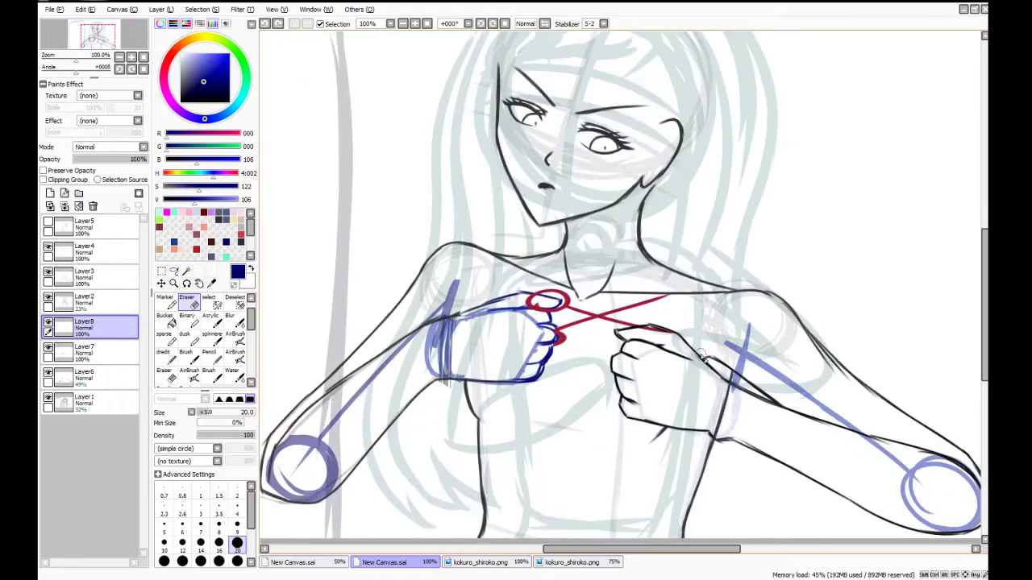
Choose black and the Water brush for inking, and fade the blue fist sketch on Layer7 to 48% opacity
{"action": "left_click", "coordinate": [222, 213]}
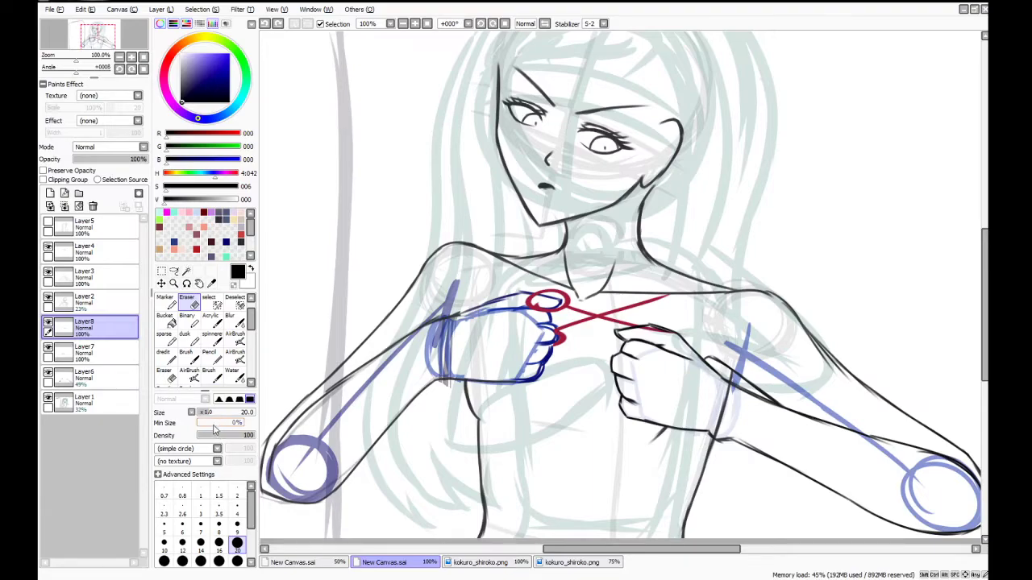
{"action": "left_click", "coordinate": [89, 301]}
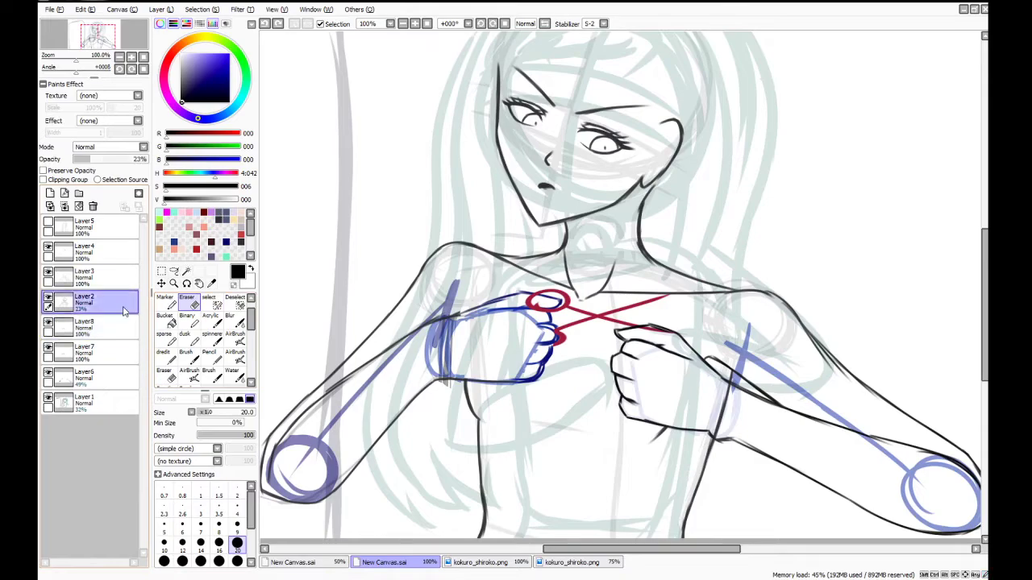
{"action": "left_click", "coordinate": [89, 277]}
{"action": "left_click", "coordinate": [232, 375]}
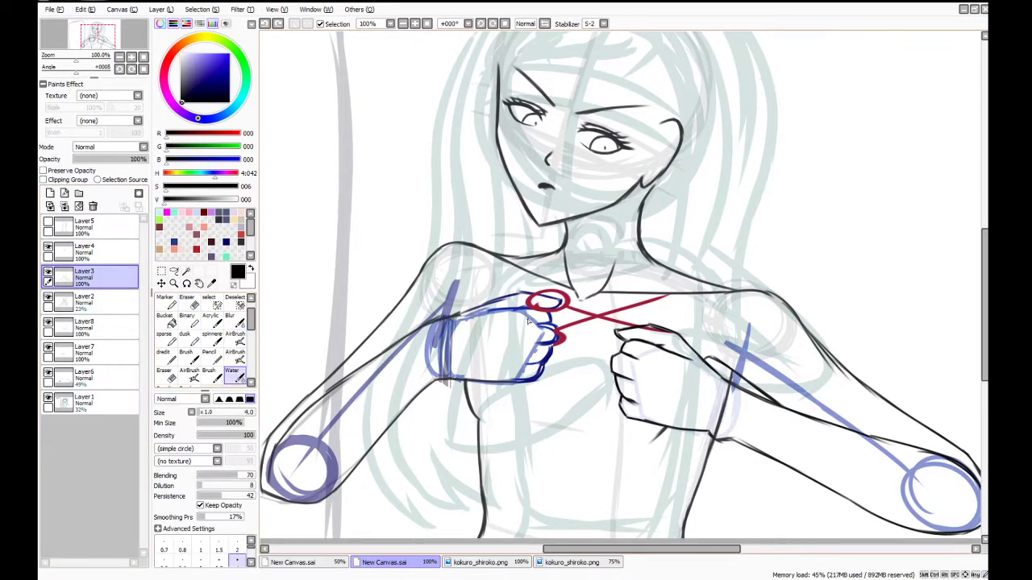
{"action": "scroll", "coordinate": [430, 349], "scroll_direction": "up", "scroll_amount": 5}
{"action": "left_click", "coordinate": [98, 330]}
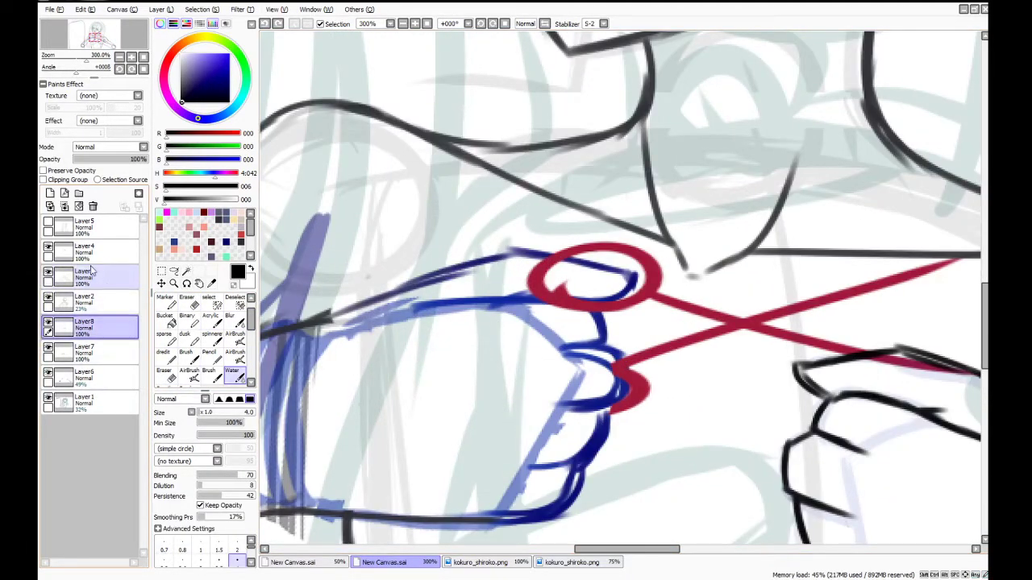
{"action": "left_click", "coordinate": [89, 352]}
{"action": "mouse_move", "coordinate": [121, 159]}
{"action": "left_mouse_down"}
{"action": "mouse_move", "coordinate": [97, 159]}
{"action": "mouse_move", "coordinate": [109, 159]}
{"action": "left_mouse_up"}
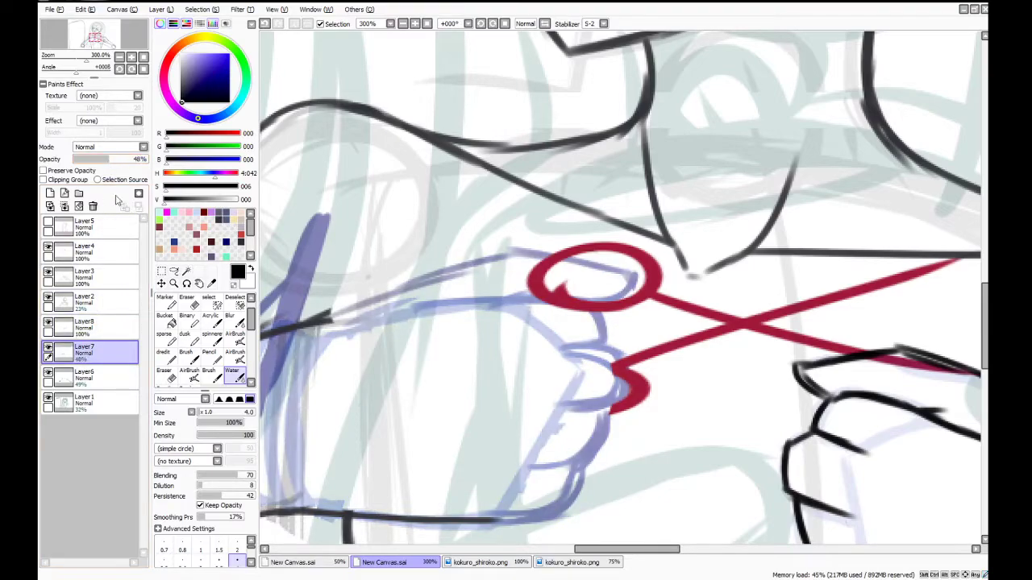
Ink the far hand's top edge, thumb and curled finger contours in black on Layer3 over the faded blue sketch
{"action": "left_click", "coordinate": [113, 274]}
{"action": "mouse_move", "coordinate": [327, 320]}
{"action": "left_mouse_down"}
{"action": "mouse_move", "coordinate": [357, 322]}
{"action": "mouse_move", "coordinate": [392, 286]}
{"action": "left_mouse_up"}
{"action": "key", "text": "ctrl+z"}
{"action": "key", "text": "ctrl+z"}
{"action": "mouse_move", "coordinate": [309, 324]}
{"action": "left_mouse_down"}
{"action": "mouse_move", "coordinate": [500, 255]}
{"action": "mouse_move", "coordinate": [526, 263]}
{"action": "mouse_move", "coordinate": [460, 273]}
{"action": "mouse_move", "coordinate": [527, 247]}
{"action": "mouse_move", "coordinate": [499, 248]}
{"action": "mouse_move", "coordinate": [483, 254]}
{"action": "mouse_move", "coordinate": [637, 273]}
{"action": "mouse_move", "coordinate": [603, 298]}
{"action": "left_mouse_up"}
{"action": "key", "text": "ctrl+z"}
{"action": "mouse_move", "coordinate": [413, 315]}
{"action": "left_mouse_down"}
{"action": "mouse_move", "coordinate": [597, 297]}
{"action": "mouse_move", "coordinate": [606, 357]}
{"action": "mouse_move", "coordinate": [605, 322]}
{"action": "mouse_move", "coordinate": [609, 348]}
{"action": "mouse_move", "coordinate": [572, 348]}
{"action": "mouse_move", "coordinate": [620, 355]}
{"action": "mouse_move", "coordinate": [626, 397]}
{"action": "mouse_move", "coordinate": [622, 384]}
{"action": "mouse_move", "coordinate": [591, 411]}
{"action": "mouse_move", "coordinate": [553, 413]}
{"action": "mouse_move", "coordinate": [586, 447]}
{"action": "mouse_move", "coordinate": [516, 472]}
{"action": "mouse_move", "coordinate": [550, 517]}
{"action": "mouse_move", "coordinate": [566, 518]}
{"action": "mouse_move", "coordinate": [498, 520]}
{"action": "mouse_move", "coordinate": [569, 520]}
{"action": "left_mouse_up"}
{"action": "key", "text": "ctrl+z"}
{"action": "key", "text": "ctrl+z"}
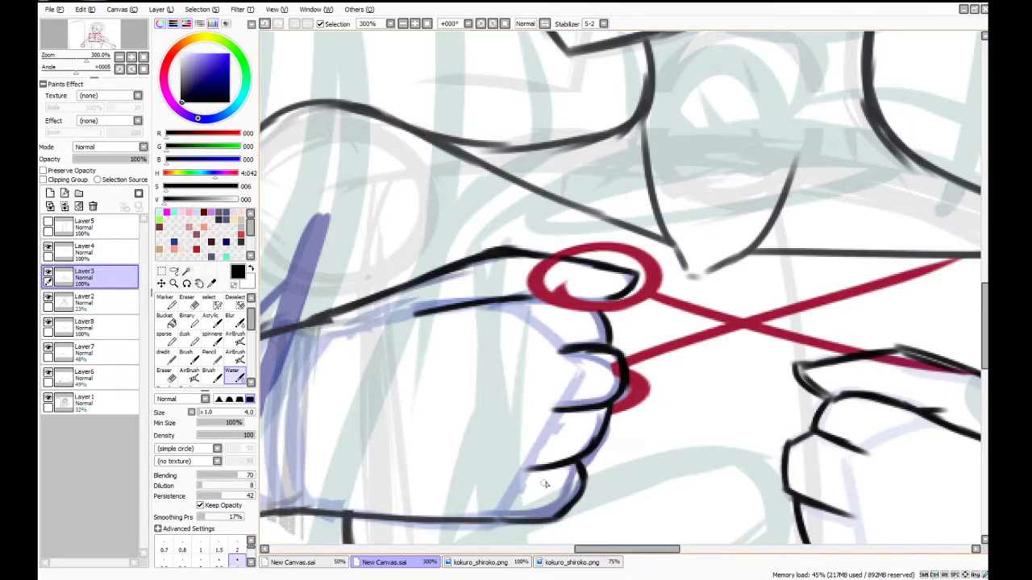
Add short black crease strokes at the inner ends of the lines between the far fist's fingers
{"action": "left_click_drag", "start_coordinate": [549, 340], "coordinate": [563, 350]}
{"action": "left_click_drag", "start_coordinate": [555, 408], "coordinate": [545, 417]}
{"action": "left_click_drag", "start_coordinate": [532, 467], "coordinate": [524, 479]}
{"action": "scroll", "coordinate": [572, 472], "scroll_direction": "down", "scroll_amount": 1}
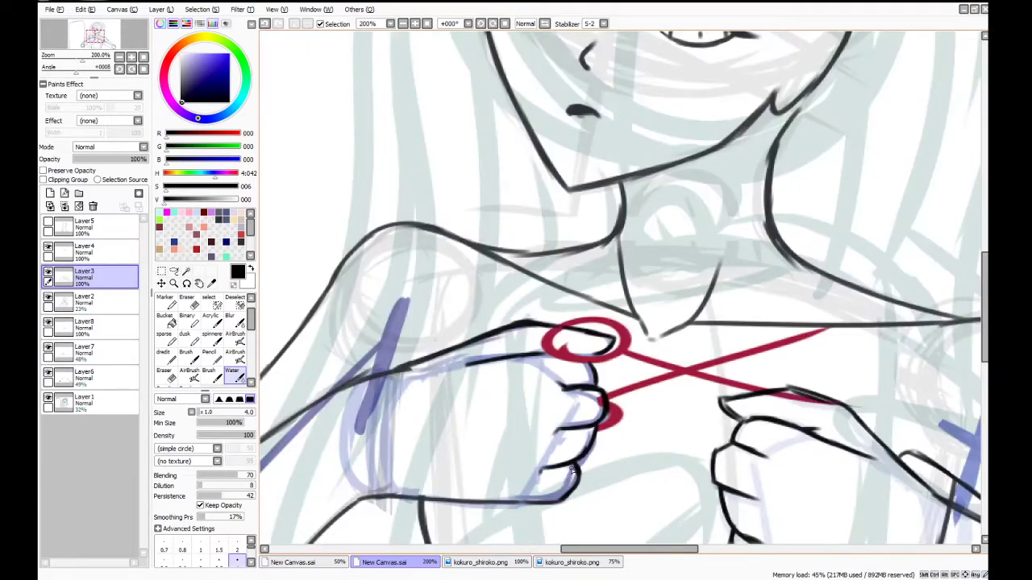
{"action": "scroll", "coordinate": [572, 471], "scroll_direction": "down", "scroll_amount": 1}
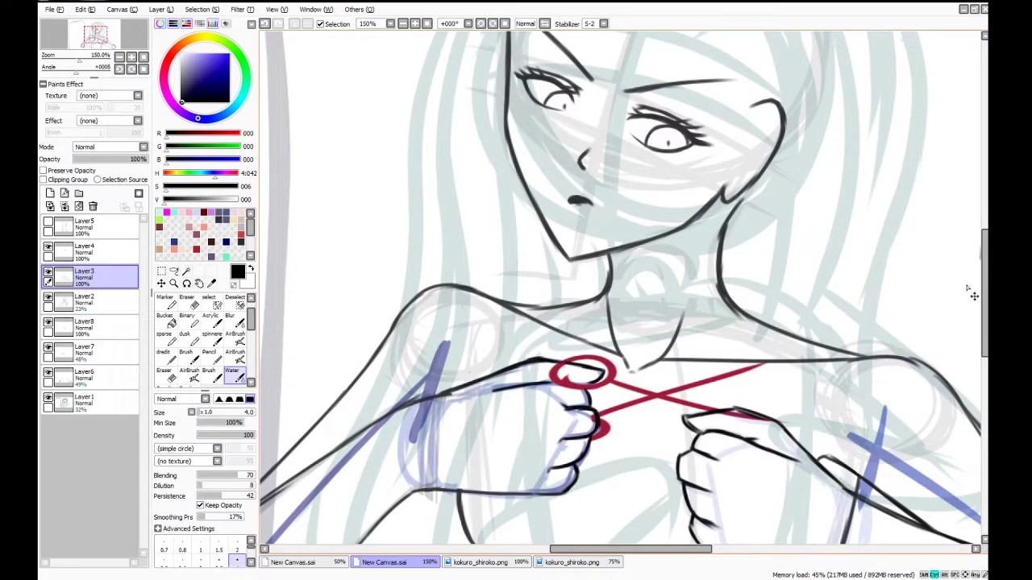
{"action": "scroll", "coordinate": [972, 281], "scroll_direction": "down", "scroll_amount": 3}
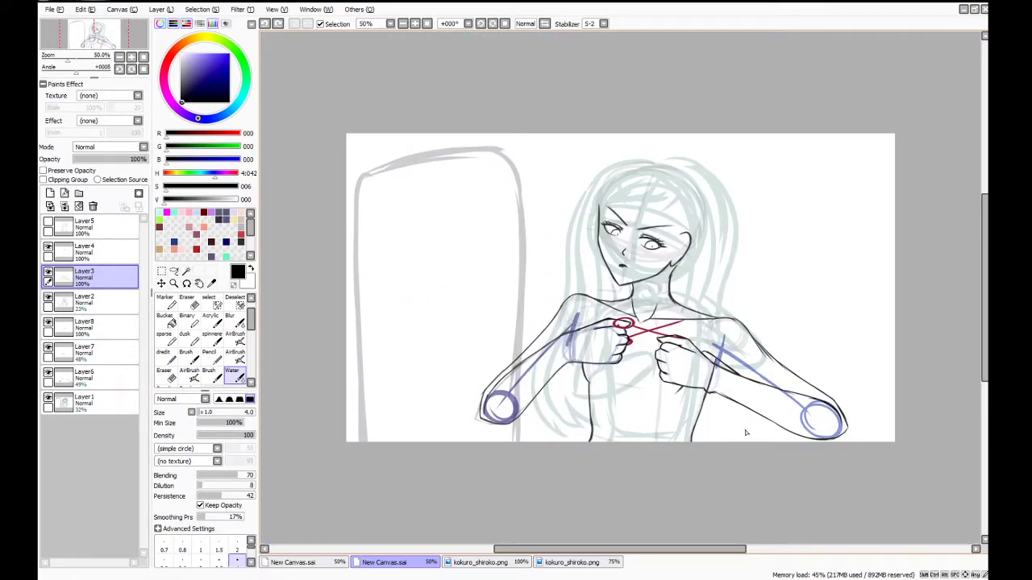
Check the pose together with the hair lines on Layer5, ending with that layer hidden
{"action": "scroll", "coordinate": [637, 420], "scroll_direction": "up", "scroll_amount": 2}
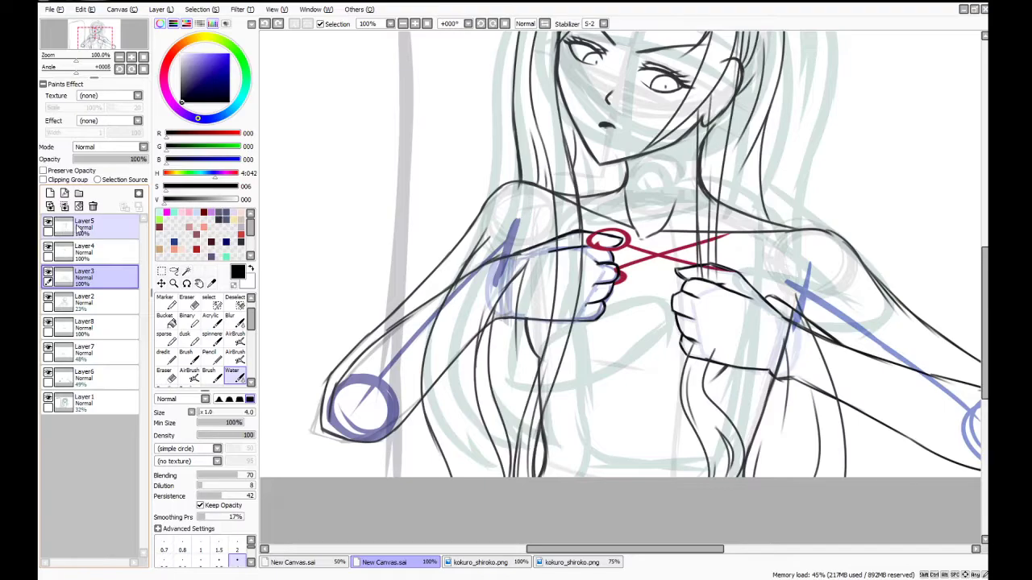
{"action": "key", "text": "Page_Down"}
{"action": "key", "text": "Page_Down"}
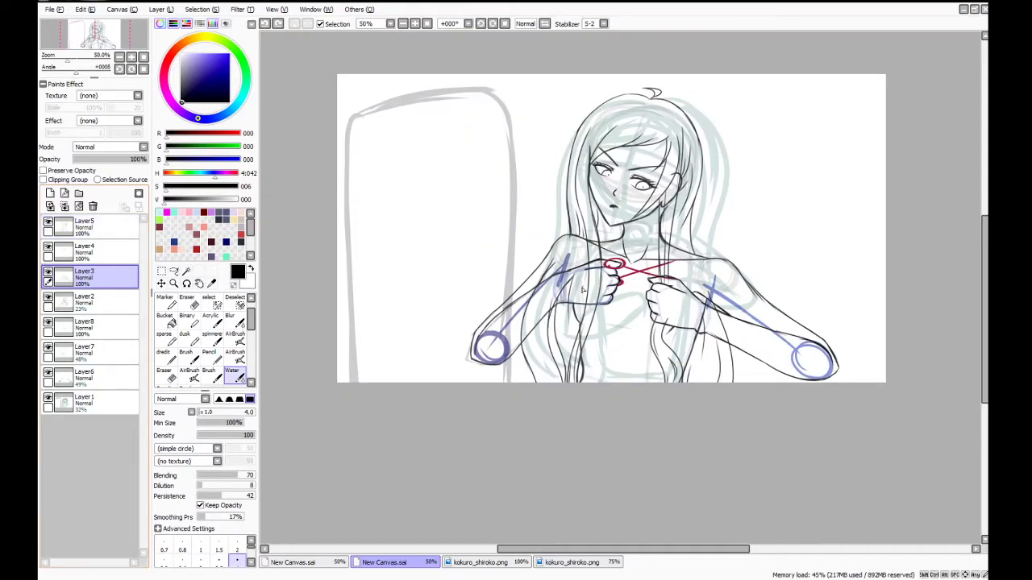
{"action": "left_click", "coordinate": [48, 223]}
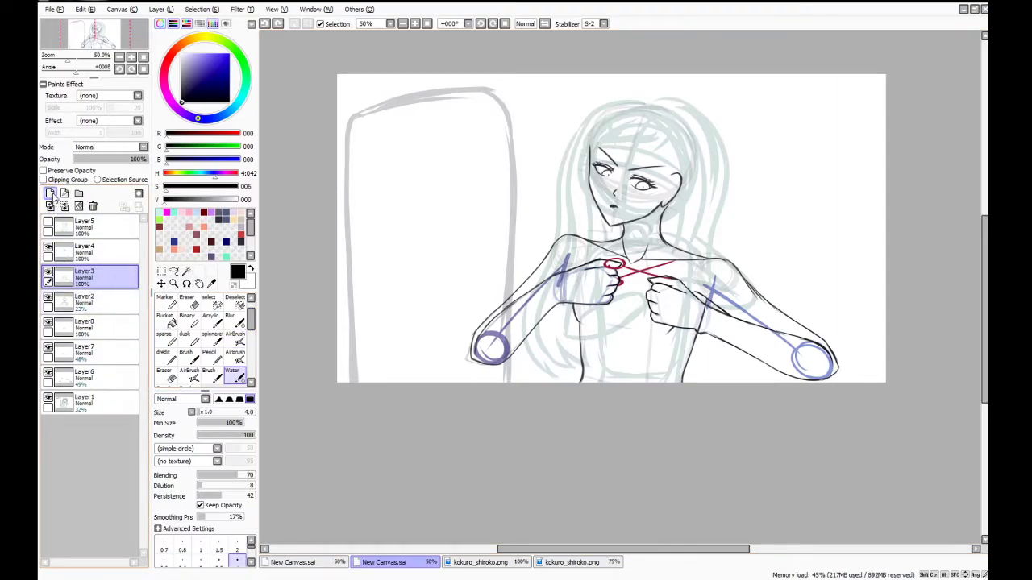
Add a new layer directly above Layer3 and try a first collar stroke beside the neck
{"action": "left_click", "coordinate": [50, 193]}
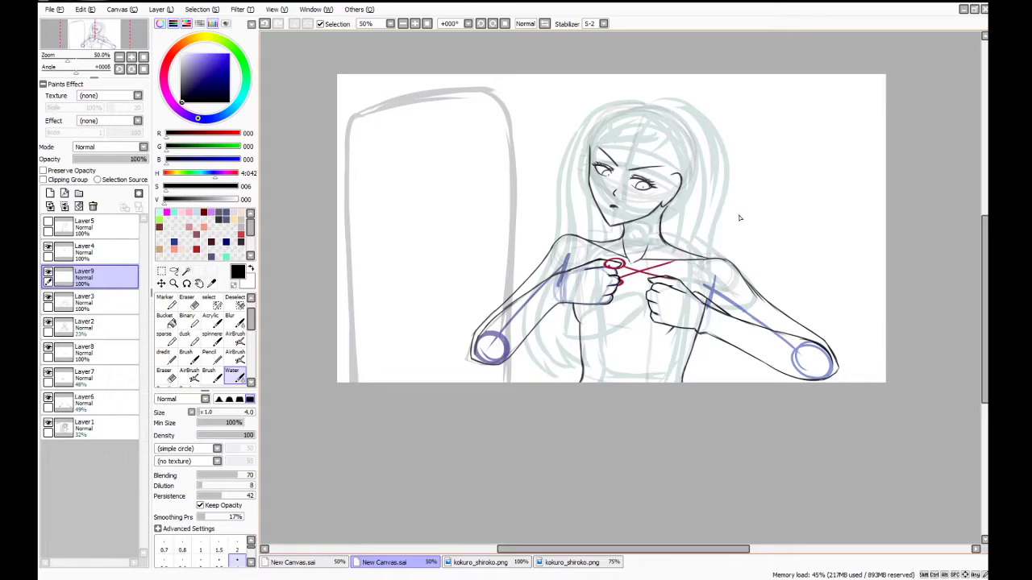
{"action": "scroll", "coordinate": [740, 218], "scroll_direction": "up", "scroll_amount": 2}
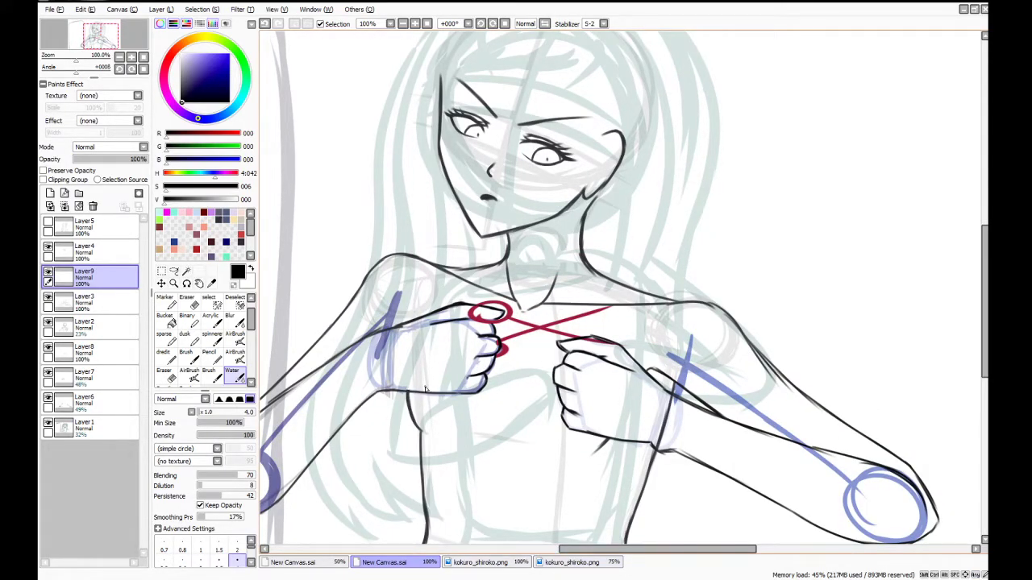
{"action": "scroll", "coordinate": [426, 391], "scroll_direction": "up", "scroll_amount": 1}
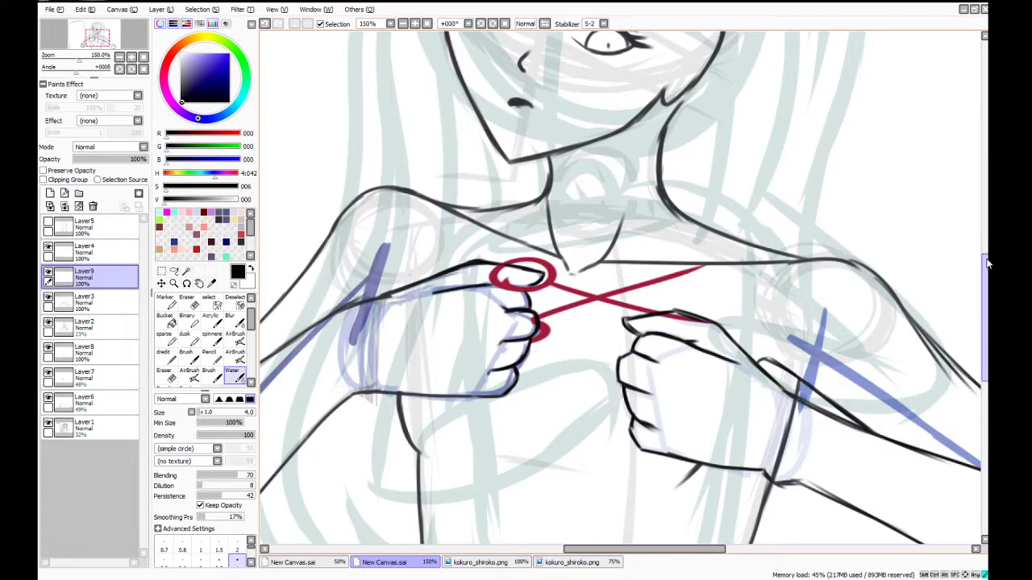
{"action": "left_click_drag", "start_coordinate": [985, 260], "coordinate": [985, 242]}
{"action": "mouse_move", "coordinate": [437, 175]}
{"action": "left_mouse_down"}
{"action": "mouse_move", "coordinate": [472, 295]}
{"action": "mouse_move", "coordinate": [470, 263]}
{"action": "mouse_move", "coordinate": [489, 316]}
{"action": "left_mouse_up"}
{"action": "key", "text": "ctrl+z"}
{"action": "key", "text": "ctrl+z"}
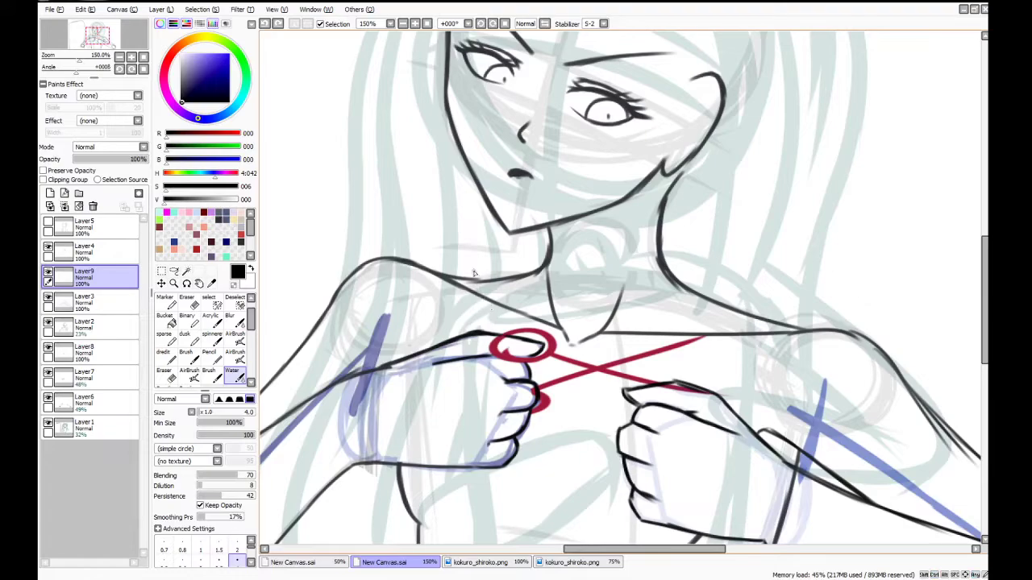
Consult the kokuro_shiroko.png reference with the white coat and draw the collar's inner edge on the far side of the neck
{"action": "left_click", "coordinate": [555, 564]}
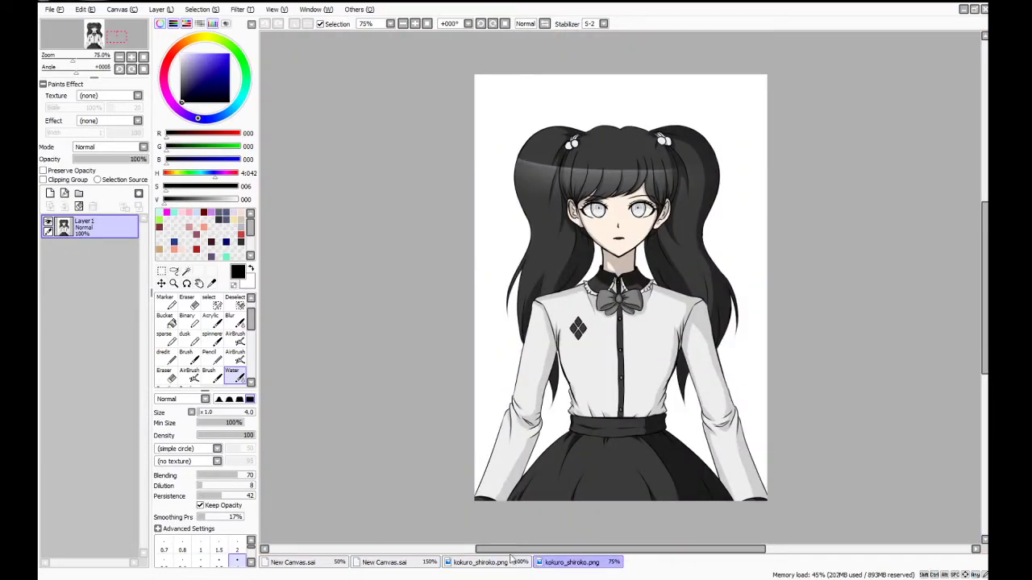
{"action": "left_click", "coordinate": [524, 568]}
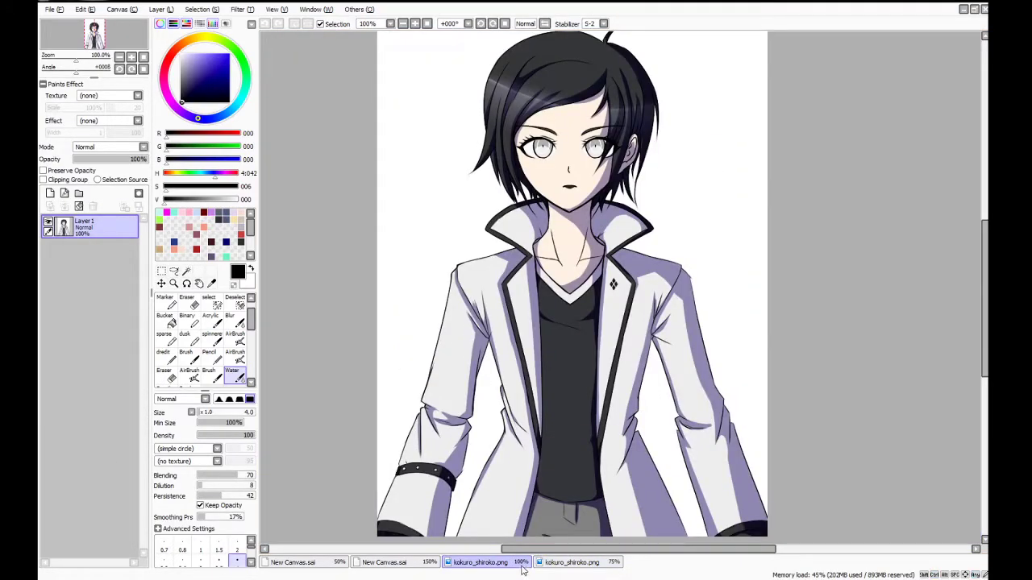
{"action": "left_click", "coordinate": [386, 564]}
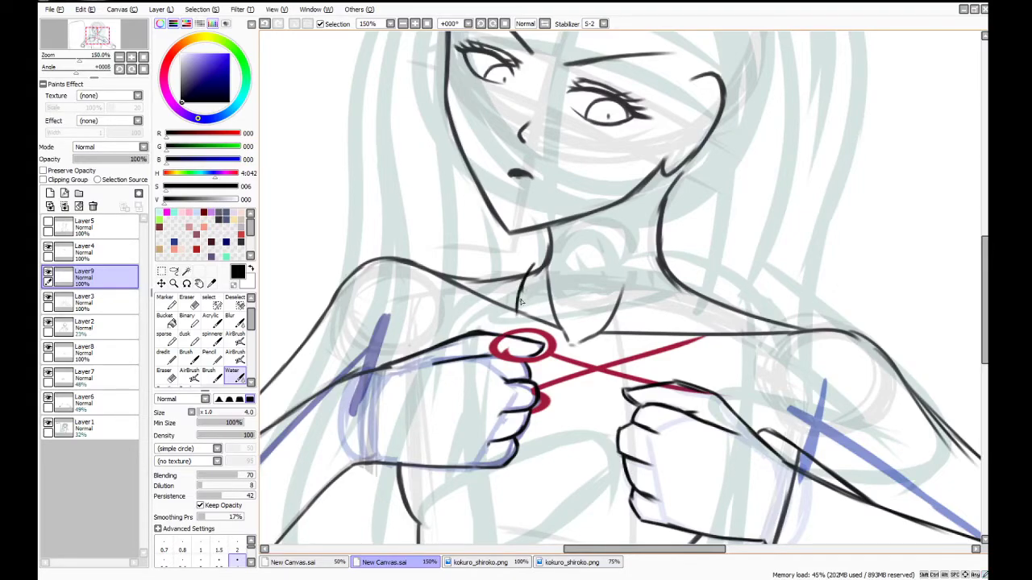
{"action": "left_click", "coordinate": [465, 564]}
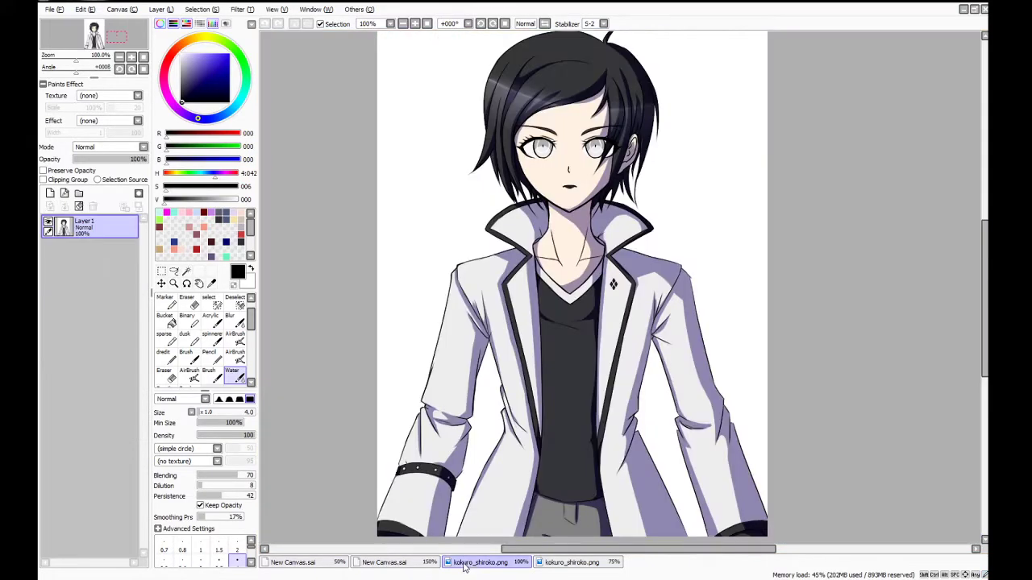
{"action": "left_click", "coordinate": [387, 563]}
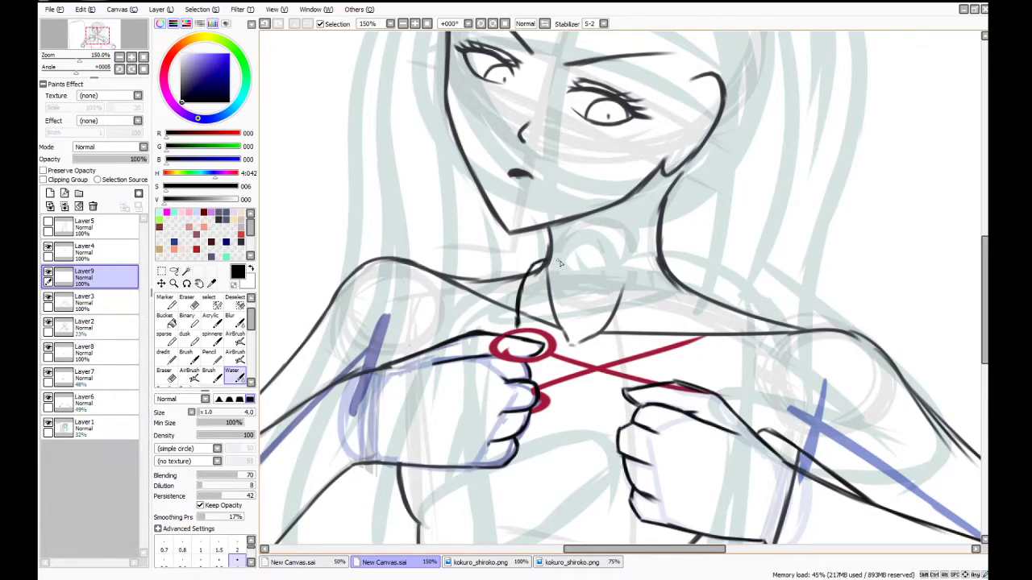
{"action": "mouse_move", "coordinate": [667, 267]}
{"action": "left_mouse_down"}
{"action": "mouse_move", "coordinate": [694, 289]}
{"action": "mouse_move", "coordinate": [695, 312]}
{"action": "left_mouse_up"}
{"action": "key", "text": "ctrl+z"}
{"action": "key", "text": "ctrl+z"}
{"action": "key", "text": "ctrl+z"}
{"action": "key", "text": "ctrl+y"}
{"action": "left_click_drag", "start_coordinate": [679, 278], "coordinate": [687, 310]}
{"action": "mouse_move", "coordinate": [687, 294]}
{"action": "left_mouse_down"}
{"action": "mouse_move", "coordinate": [643, 372]}
{"action": "mouse_move", "coordinate": [686, 309]}
{"action": "mouse_move", "coordinate": [684, 288]}
{"action": "mouse_move", "coordinate": [674, 337]}
{"action": "mouse_move", "coordinate": [649, 350]}
{"action": "left_mouse_up"}
{"action": "key", "text": "ctrl+z"}
{"action": "key", "text": "ctrl+z"}
{"action": "key", "text": "ctrl+z"}
{"action": "key", "text": "ctrl+z"}
Draw the collar's inner edge on the near side of the neck, curving down toward the near fist
{"action": "left_click_drag", "start_coordinate": [665, 263], "coordinate": [684, 287]}
{"action": "left_click_drag", "start_coordinate": [674, 268], "coordinate": [655, 355]}
{"action": "left_click_drag", "start_coordinate": [676, 314], "coordinate": [637, 372]}
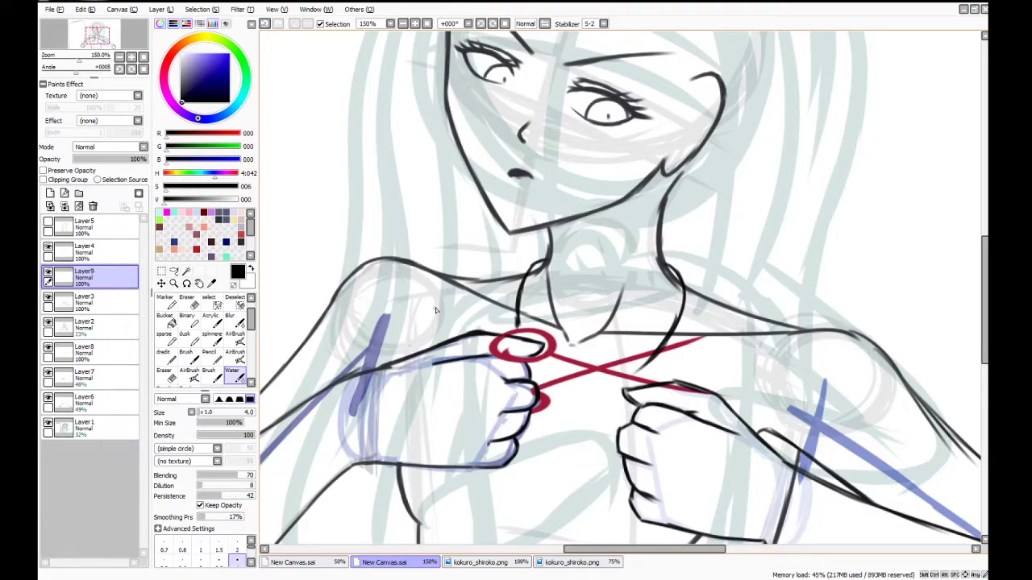
Recheck the white coat reference and draw the far collar flap from the jaw out to a point and down to the far hand
{"action": "left_click", "coordinate": [557, 562]}
{"action": "left_click", "coordinate": [478, 563]}
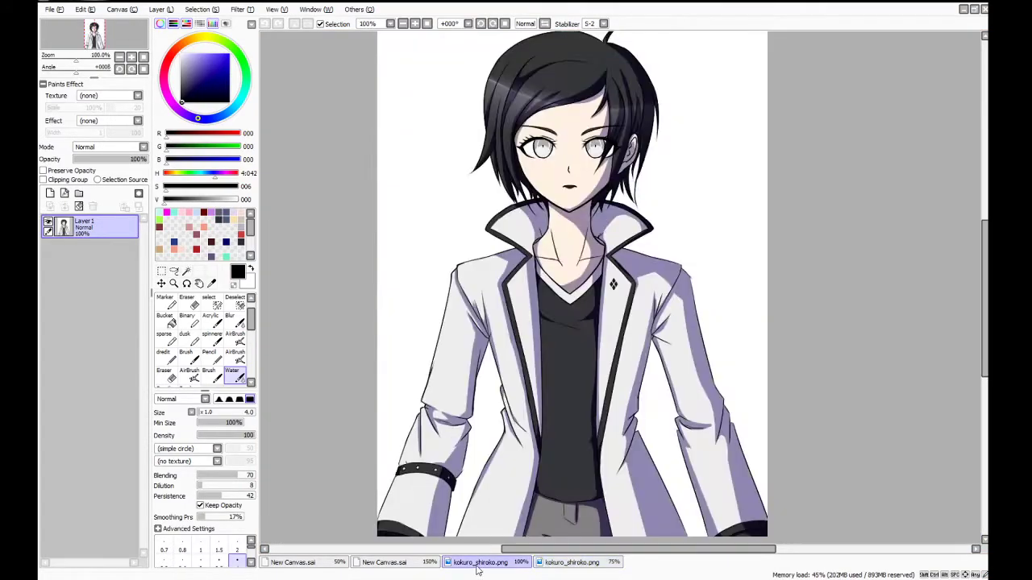
{"action": "left_click", "coordinate": [394, 562]}
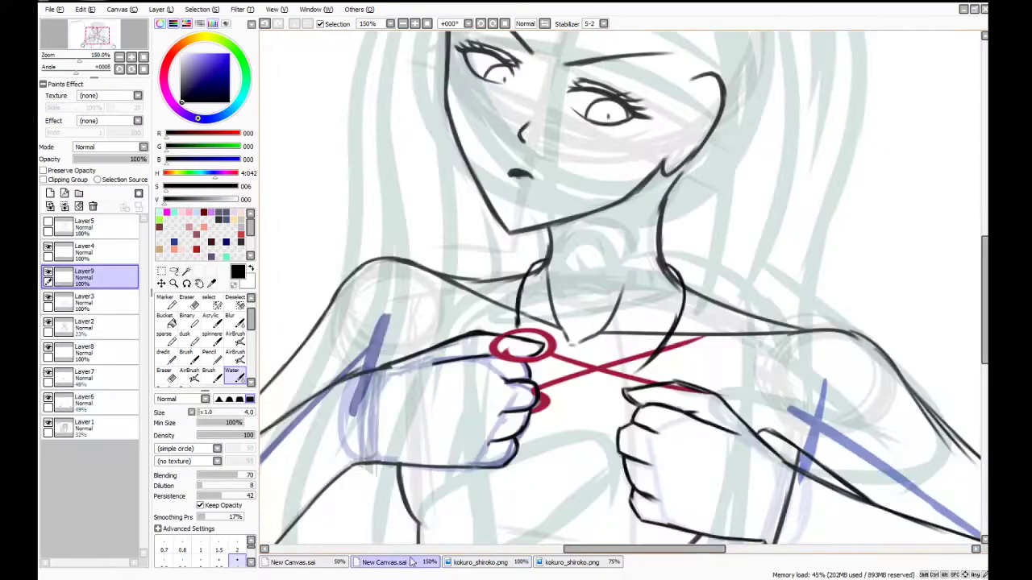
{"action": "mouse_move", "coordinate": [475, 187]}
{"action": "left_mouse_down"}
{"action": "mouse_move", "coordinate": [389, 248]}
{"action": "mouse_move", "coordinate": [395, 232]}
{"action": "mouse_move", "coordinate": [459, 304]}
{"action": "left_mouse_up"}
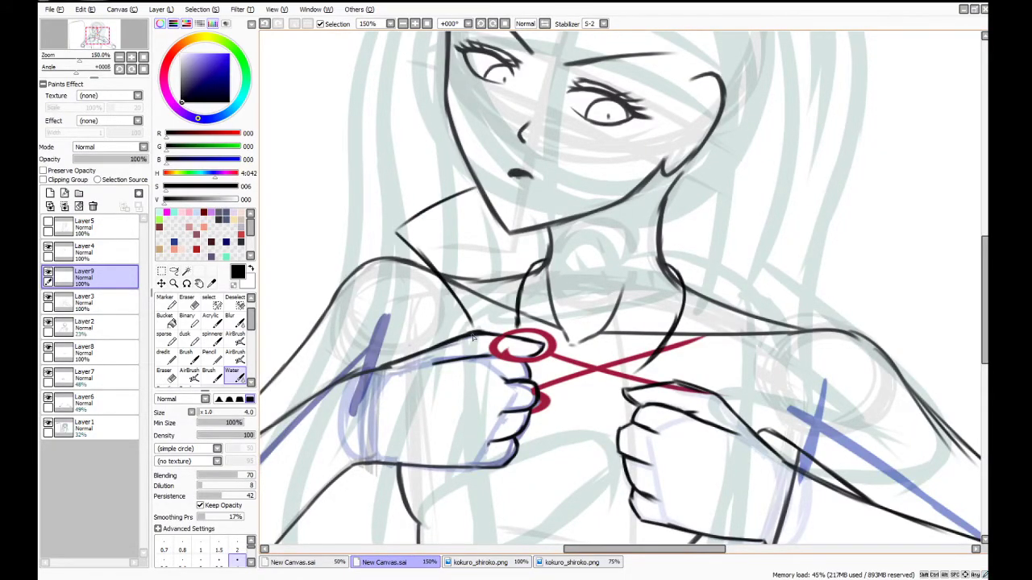
{"action": "left_click", "coordinate": [503, 560]}
{"action": "left_click", "coordinate": [384, 562]}
{"action": "mouse_move", "coordinate": [677, 185]}
{"action": "left_mouse_down"}
{"action": "mouse_move", "coordinate": [753, 224]}
{"action": "mouse_move", "coordinate": [803, 267]}
{"action": "left_mouse_up"}
{"action": "key", "text": "ctrl+z"}
{"action": "key", "text": "ctrl+z"}
{"action": "key", "text": "ctrl+z"}
{"action": "left_click_drag", "start_coordinate": [680, 181], "coordinate": [774, 256]}
{"action": "key", "text": "ctrl+z"}
Draw the near collar flap from below the ear out to a point above the shoulder and back toward the near fist
{"action": "mouse_move", "coordinate": [676, 177]}
{"action": "left_mouse_down"}
{"action": "mouse_move", "coordinate": [779, 257]}
{"action": "mouse_move", "coordinate": [727, 216]}
{"action": "mouse_move", "coordinate": [773, 243]}
{"action": "mouse_move", "coordinate": [786, 278]}
{"action": "mouse_move", "coordinate": [698, 347]}
{"action": "left_mouse_up"}
{"action": "key", "text": "ctrl+z"}
{"action": "left_click_drag", "start_coordinate": [798, 275], "coordinate": [668, 374]}
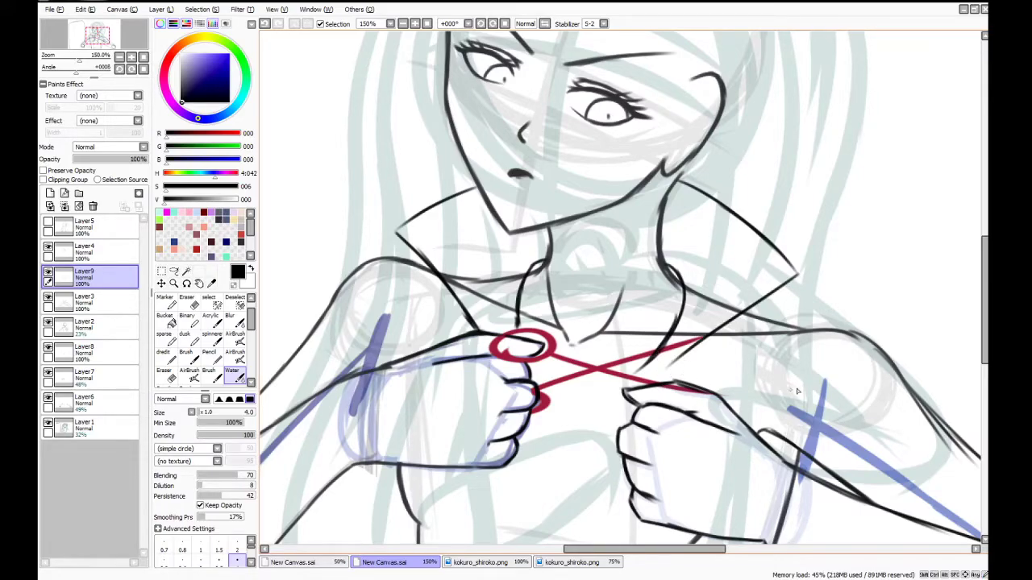
Check the coat reference and extend the near collar's inner edge down to the tip of the near fist's thumb
{"action": "left_click_drag", "start_coordinate": [979, 317], "coordinate": [975, 362]}
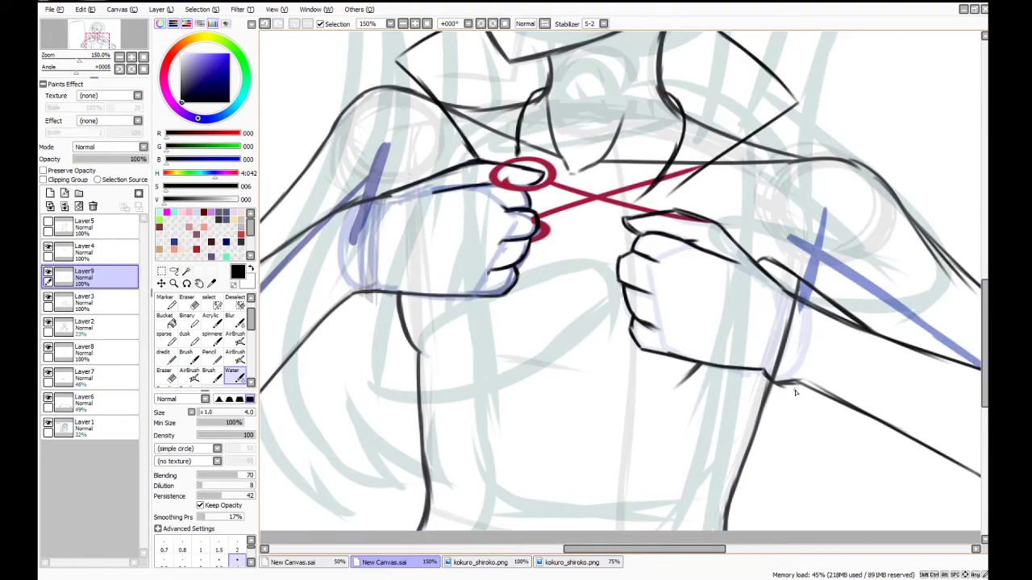
{"action": "left_click", "coordinate": [499, 566]}
{"action": "left_click", "coordinate": [388, 566]}
{"action": "mouse_move", "coordinate": [653, 187]}
{"action": "left_mouse_down"}
{"action": "mouse_move", "coordinate": [626, 221]}
{"action": "mouse_move", "coordinate": [633, 232]}
{"action": "mouse_move", "coordinate": [579, 412]}
{"action": "left_mouse_up"}
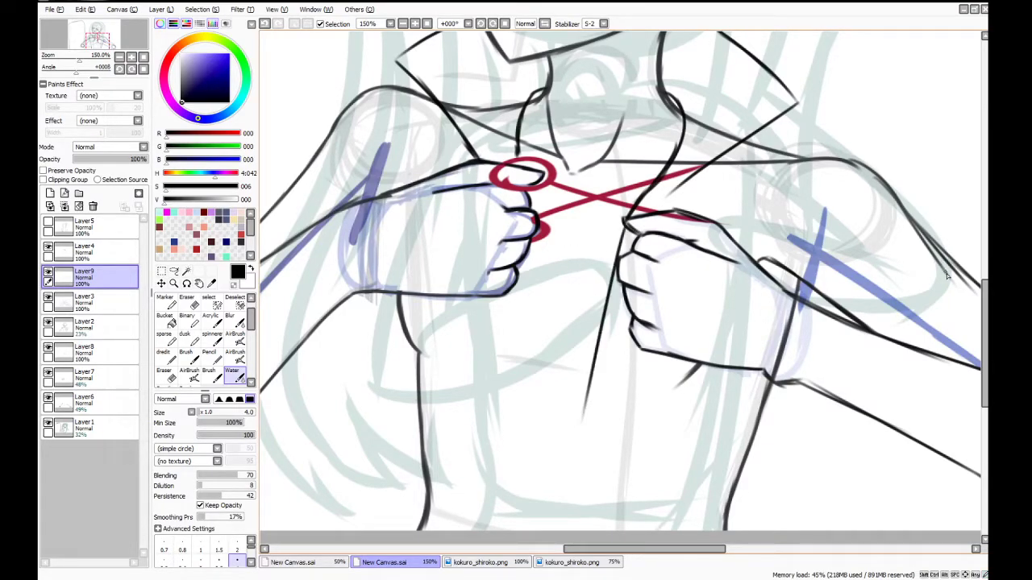
{"action": "scroll", "coordinate": [766, 325], "scroll_direction": "down", "scroll_amount": 3}
{"action": "key", "text": "ctrl+z"}
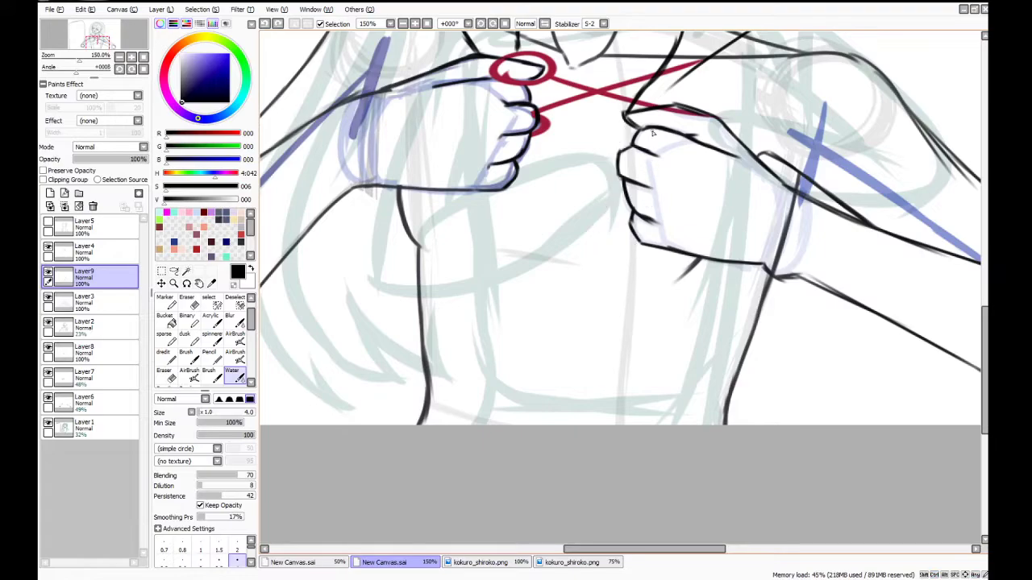
Draw the coat's near front opening edge from beside the near fist down to the canvas's bottom edge
{"action": "left_click_drag", "start_coordinate": [624, 122], "coordinate": [599, 239]}
{"action": "left_click_drag", "start_coordinate": [604, 199], "coordinate": [587, 403]}
{"action": "key", "text": "ctrl+z"}
{"action": "left_click_drag", "start_coordinate": [606, 206], "coordinate": [589, 498]}
{"action": "left_click_drag", "start_coordinate": [600, 235], "coordinate": [589, 465]}
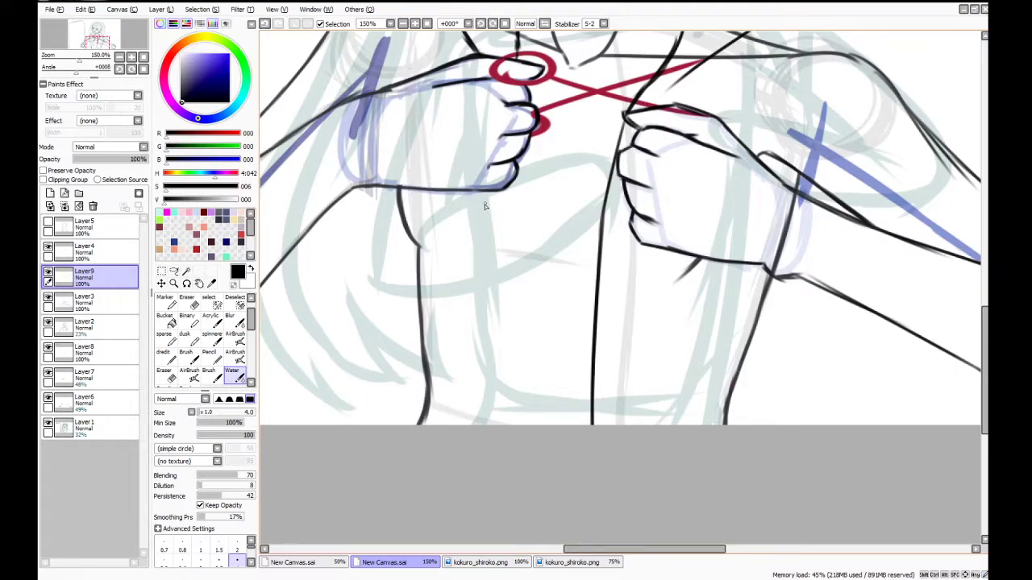
Draw the coat's far front opening edge from under the far fist down to the canvas's bottom edge
{"action": "mouse_move", "coordinate": [487, 194]}
{"action": "left_mouse_down"}
{"action": "mouse_move", "coordinate": [485, 252]}
{"action": "mouse_move", "coordinate": [479, 229]}
{"action": "mouse_move", "coordinate": [493, 309]}
{"action": "left_mouse_up"}
{"action": "key", "text": "ctrl+z"}
{"action": "key", "text": "ctrl+z"}
{"action": "left_click_drag", "start_coordinate": [482, 229], "coordinate": [484, 376]}
{"action": "left_click_drag", "start_coordinate": [480, 239], "coordinate": [485, 411]}
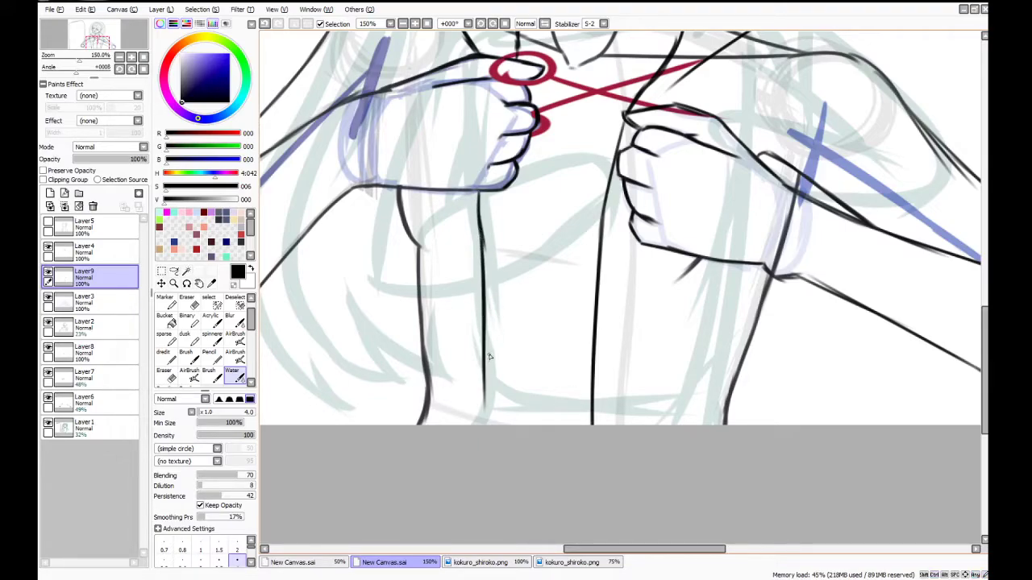
{"action": "left_click_drag", "start_coordinate": [484, 360], "coordinate": [478, 434]}
Extend the near collar flap's point slightly and add a parallel trim line along its lower edge toward the near fist
{"action": "left_click_drag", "start_coordinate": [986, 344], "coordinate": [986, 309]}
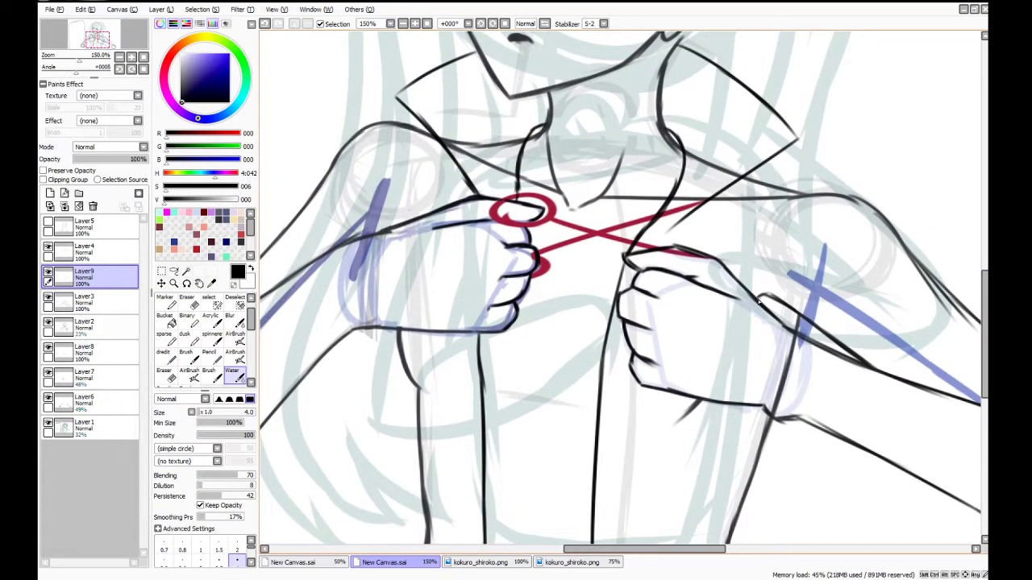
{"action": "left_click_drag", "start_coordinate": [795, 135], "coordinate": [808, 148]}
{"action": "left_click_drag", "start_coordinate": [649, 252], "coordinate": [756, 187]}
{"action": "left_click_drag", "start_coordinate": [804, 151], "coordinate": [728, 213]}
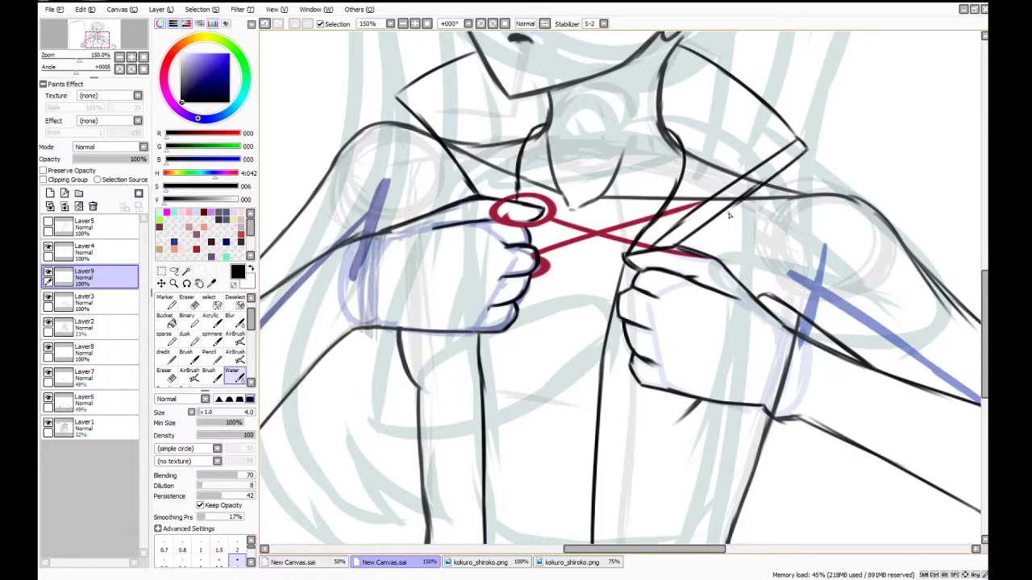
Clean up the near collar flap's tip, check the coat reference, and add parallel trim lines along the near flap's upper edge and the far flap's edges
{"action": "key", "text": "e"}
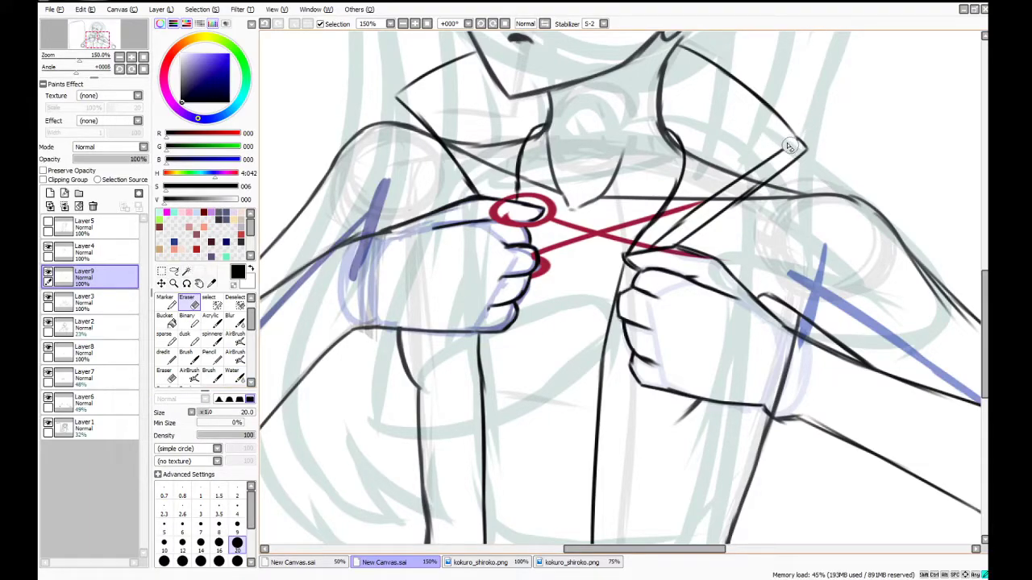
{"action": "left_click", "coordinate": [235, 375]}
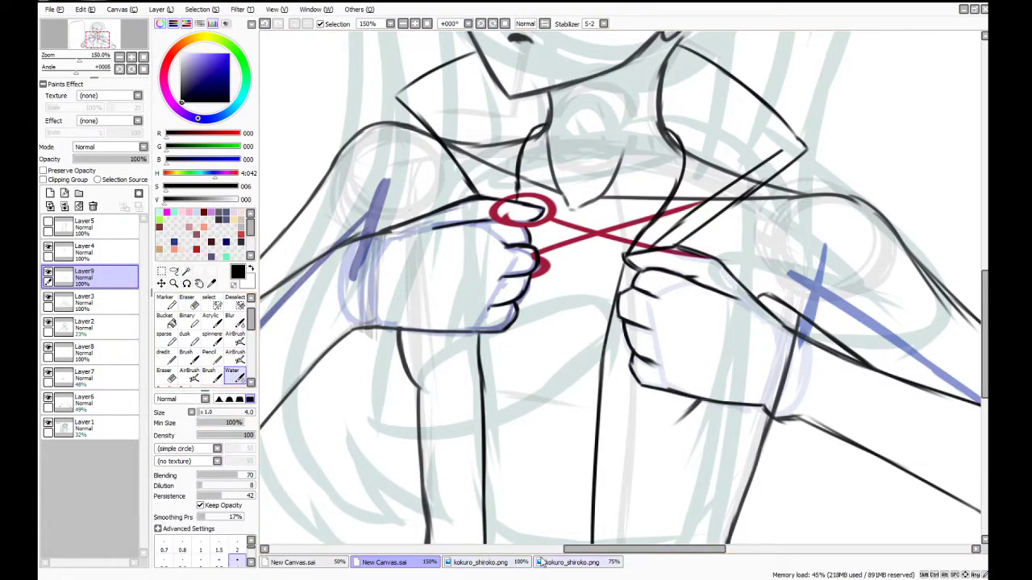
{"action": "left_click", "coordinate": [569, 562]}
{"action": "left_click", "coordinate": [521, 564]}
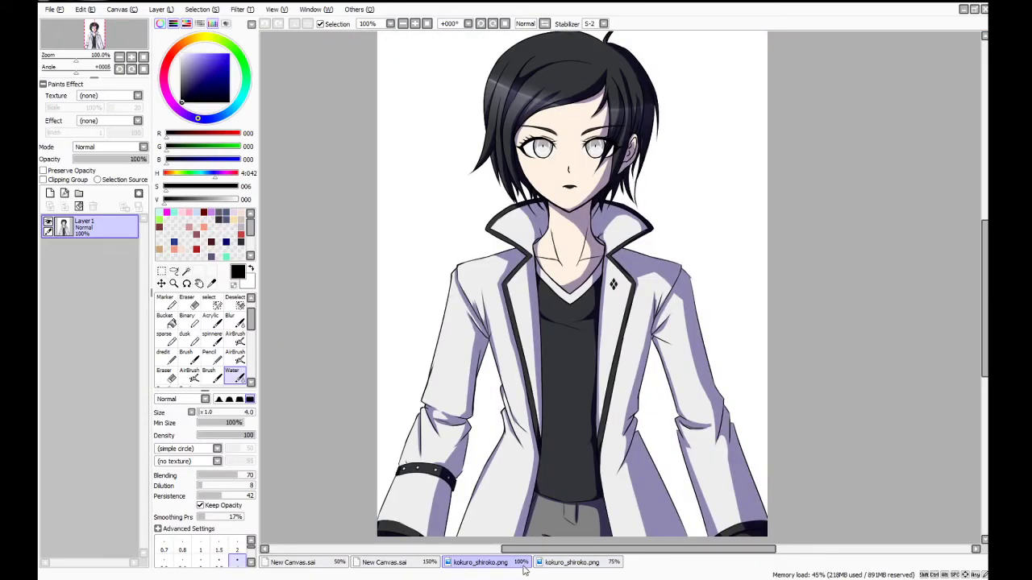
{"action": "left_click", "coordinate": [417, 567]}
{"action": "mouse_move", "coordinate": [673, 55]}
{"action": "left_mouse_down"}
{"action": "mouse_move", "coordinate": [727, 100]}
{"action": "mouse_move", "coordinate": [704, 79]}
{"action": "mouse_move", "coordinate": [705, 87]}
{"action": "mouse_move", "coordinate": [712, 76]}
{"action": "mouse_move", "coordinate": [701, 73]}
{"action": "mouse_move", "coordinate": [789, 158]}
{"action": "mouse_move", "coordinate": [711, 73]}
{"action": "mouse_move", "coordinate": [699, 67]}
{"action": "mouse_move", "coordinate": [783, 152]}
{"action": "left_mouse_up"}
{"action": "key", "text": "ctrl+z"}
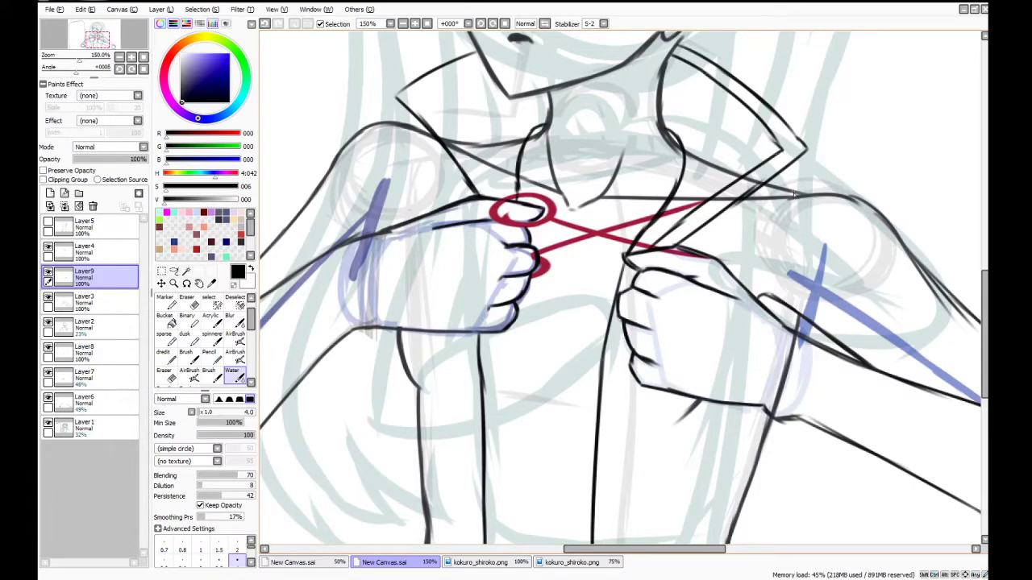
{"action": "mouse_move", "coordinate": [481, 63]}
{"action": "left_mouse_down"}
{"action": "mouse_move", "coordinate": [420, 101]}
{"action": "mouse_move", "coordinate": [467, 153]}
{"action": "left_mouse_up"}
{"action": "left_click_drag", "start_coordinate": [423, 97], "coordinate": [493, 207]}
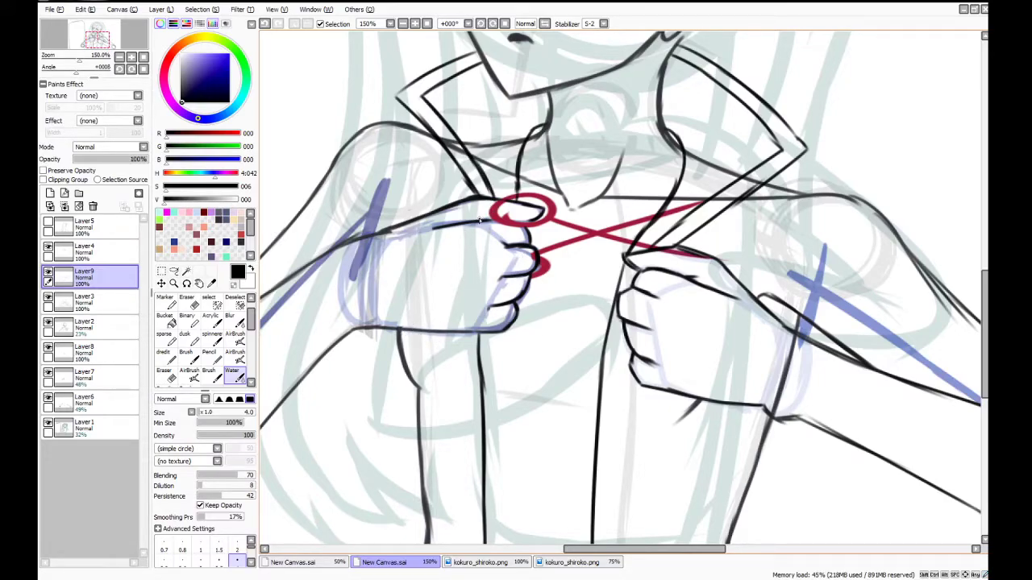
Draw a slanted trim line from under the far fist down to the canvas's bottom edge, converging with the coat's far front opening edge
{"action": "left_click_drag", "start_coordinate": [429, 331], "coordinate": [440, 364]}
{"action": "scroll", "coordinate": [435, 241], "scroll_direction": "down", "scroll_amount": 3}
{"action": "left_click_drag", "start_coordinate": [423, 182], "coordinate": [449, 303]}
{"action": "left_click_drag", "start_coordinate": [431, 239], "coordinate": [460, 370]}
{"action": "key", "text": "ctrl+z"}
{"action": "left_click_drag", "start_coordinate": [436, 247], "coordinate": [474, 414]}
{"action": "left_click_drag", "start_coordinate": [462, 357], "coordinate": [475, 416]}
{"action": "key", "text": "ctrl+z"}
{"action": "left_click_drag", "start_coordinate": [466, 375], "coordinate": [476, 414]}
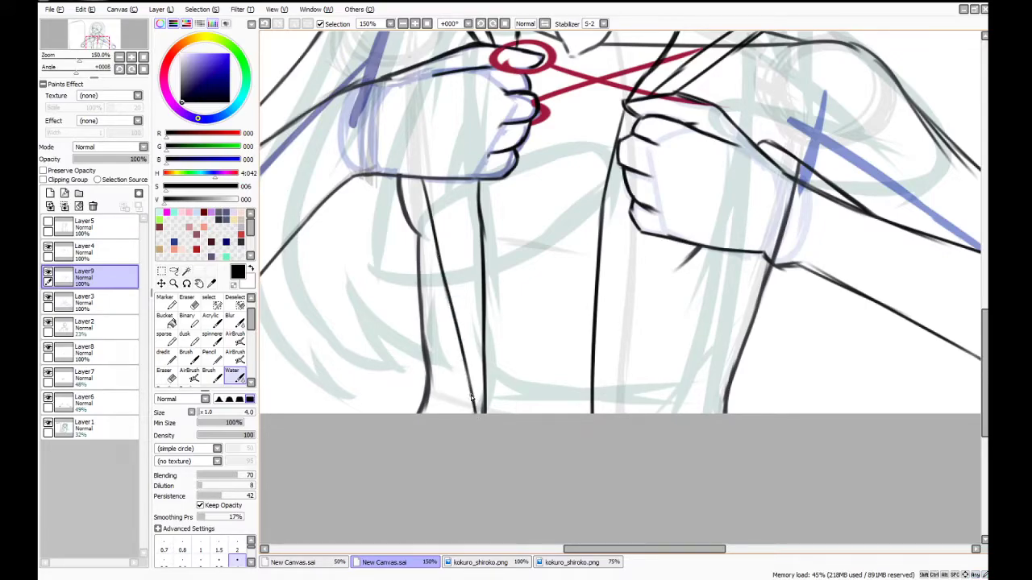
Check the coat reference and add a second line parallel to the slanted trim line under the far fist, forming a narrow trim band
{"action": "left_click", "coordinate": [463, 564]}
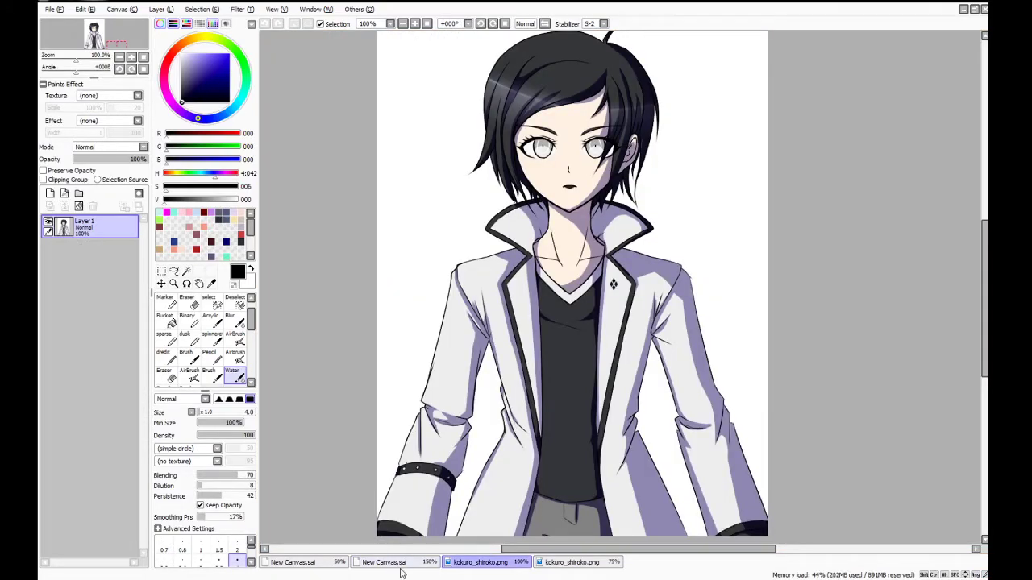
{"action": "left_click", "coordinate": [411, 562]}
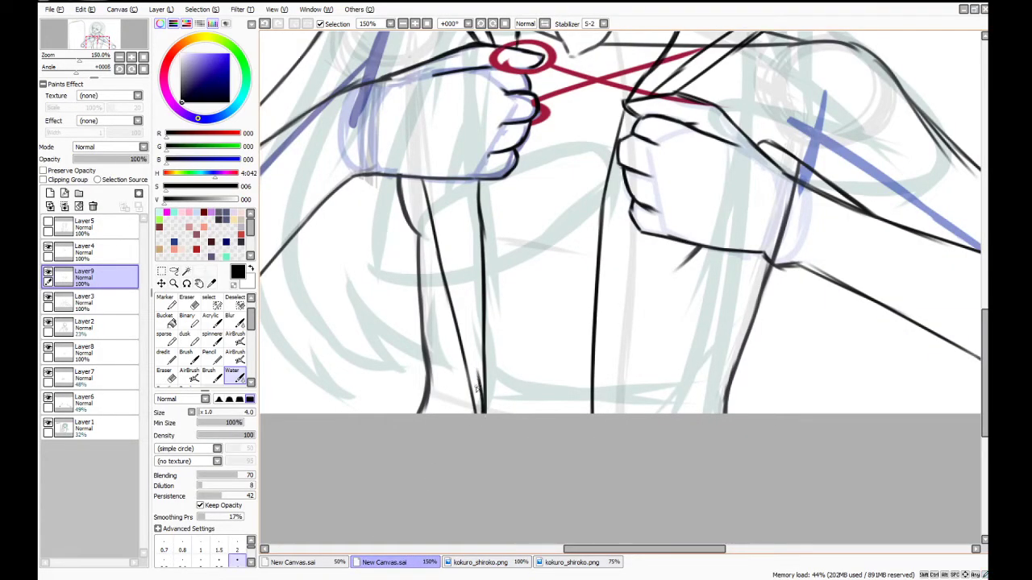
{"action": "left_click_drag", "start_coordinate": [473, 335], "coordinate": [471, 331]}
{"action": "left_click_drag", "start_coordinate": [479, 379], "coordinate": [459, 279]}
{"action": "key", "text": "ctrl+z"}
{"action": "key", "text": "ctrl+z"}
{"action": "key", "text": "ctrl+y"}
{"action": "key", "text": "ctrl+z"}
{"action": "key", "text": "ctrl+y"}
{"action": "key", "text": "ctrl+z"}
{"action": "left_click_drag", "start_coordinate": [433, 181], "coordinate": [486, 393]}
{"action": "key", "text": "ctrl+z"}
{"action": "key", "text": "ctrl+y"}
{"action": "key", "text": "ctrl+z"}
{"action": "key", "text": "ctrl+y"}
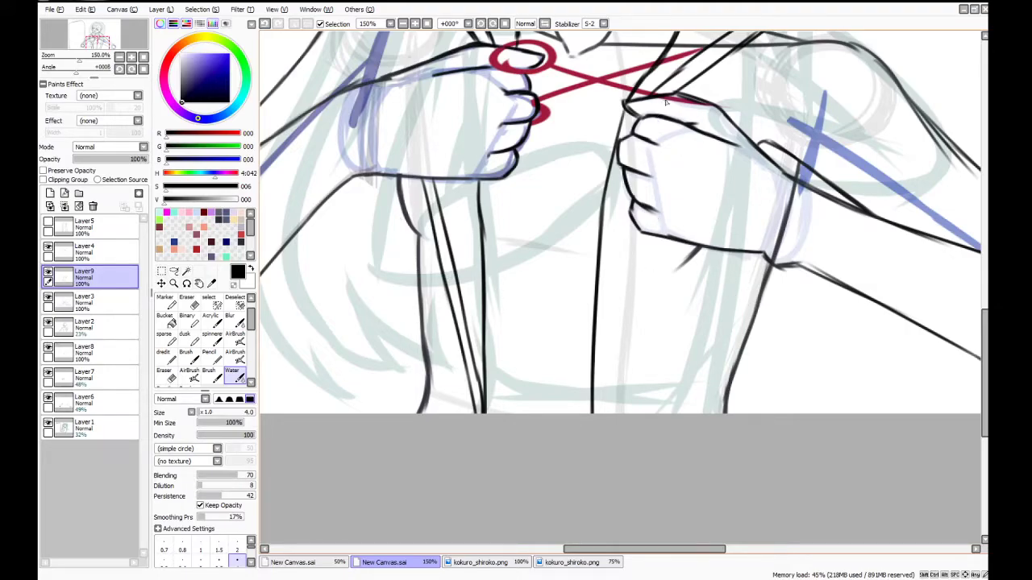
Rework the near collar's lower trim lines where they converge toward the near fist's thumb
{"action": "scroll", "coordinate": [976, 332], "scroll_direction": "up", "scroll_amount": 5}
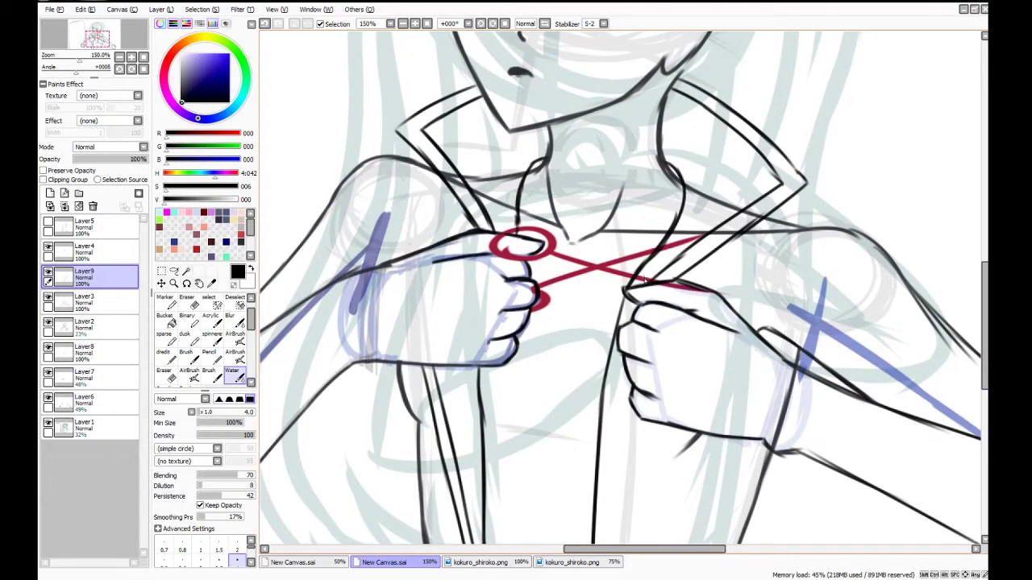
{"action": "left_click_drag", "start_coordinate": [646, 279], "coordinate": [703, 244]}
{"action": "left_click_drag", "start_coordinate": [656, 283], "coordinate": [745, 233]}
{"action": "left_click", "coordinate": [187, 302]}
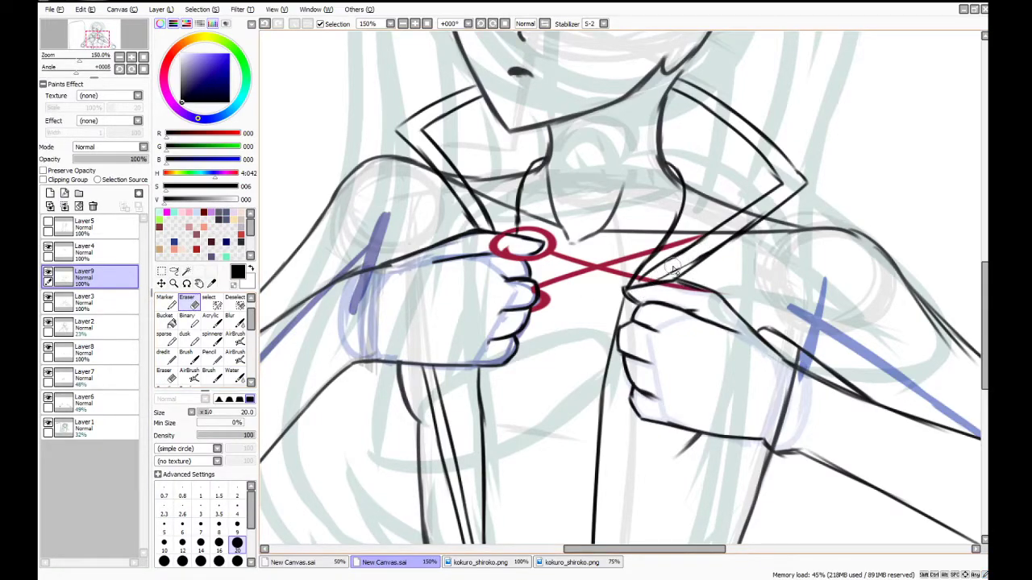
{"action": "left_click", "coordinate": [232, 372]}
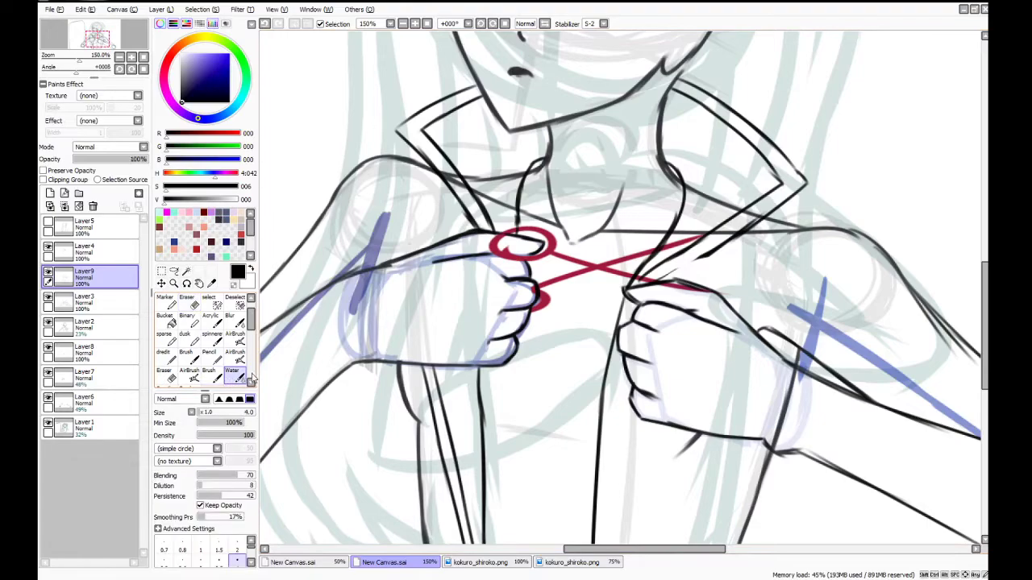
{"action": "mouse_move", "coordinate": [665, 274]}
{"action": "left_mouse_down"}
{"action": "mouse_move", "coordinate": [699, 258]}
{"action": "mouse_move", "coordinate": [661, 281]}
{"action": "left_mouse_up"}
{"action": "key", "text": "ctrl+z"}
{"action": "left_click_drag", "start_coordinate": [711, 253], "coordinate": [632, 288]}
{"action": "key", "text": "ctrl+z"}
{"action": "key", "text": "ctrl+z"}
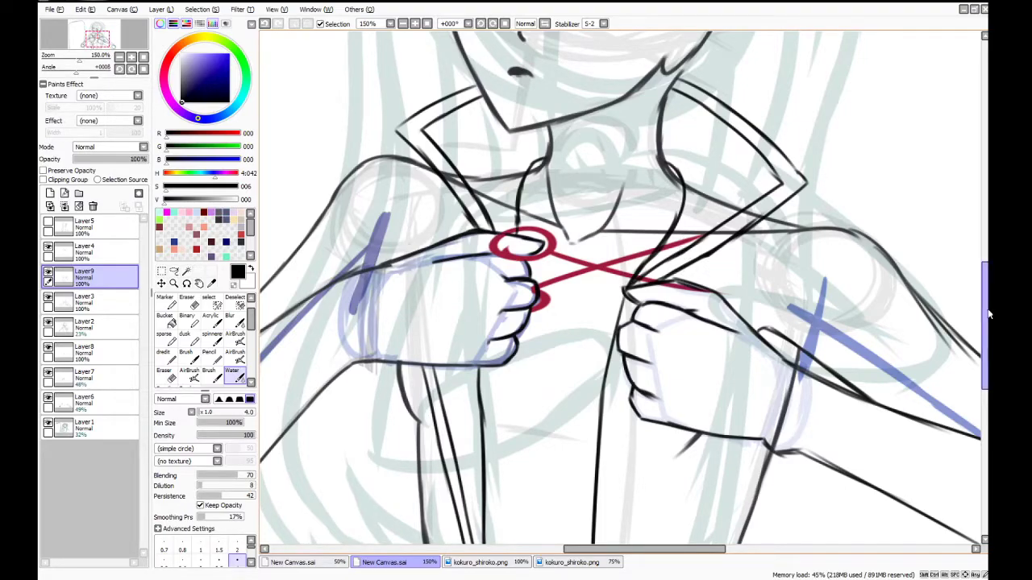
Draw two parallel slanted trim lines from under the near fist down to the canvas's bottom edge beside the near front opening
{"action": "left_click_drag", "start_coordinate": [986, 315], "coordinate": [986, 338]}
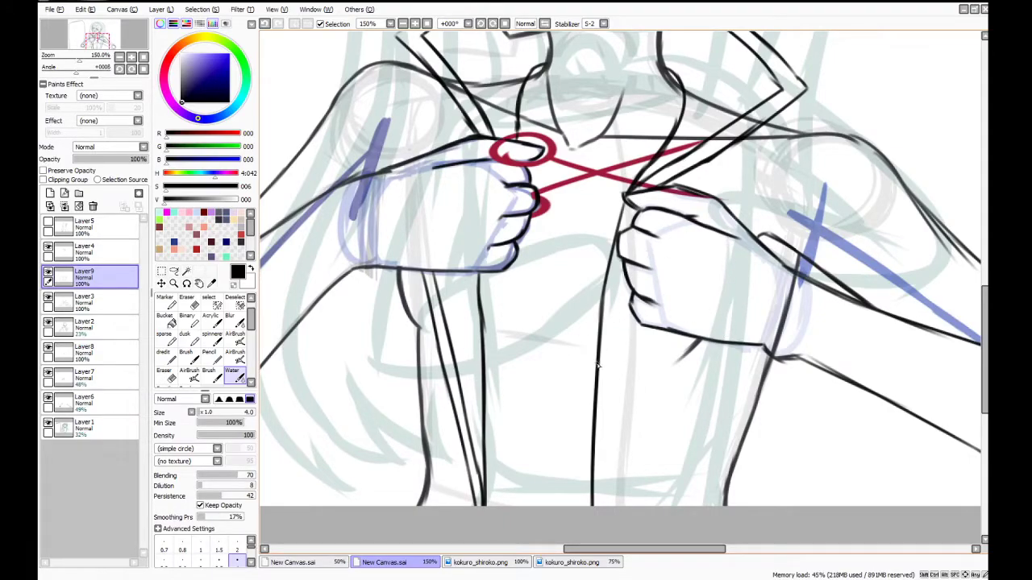
{"action": "left_click_drag", "start_coordinate": [671, 331], "coordinate": [603, 505]}
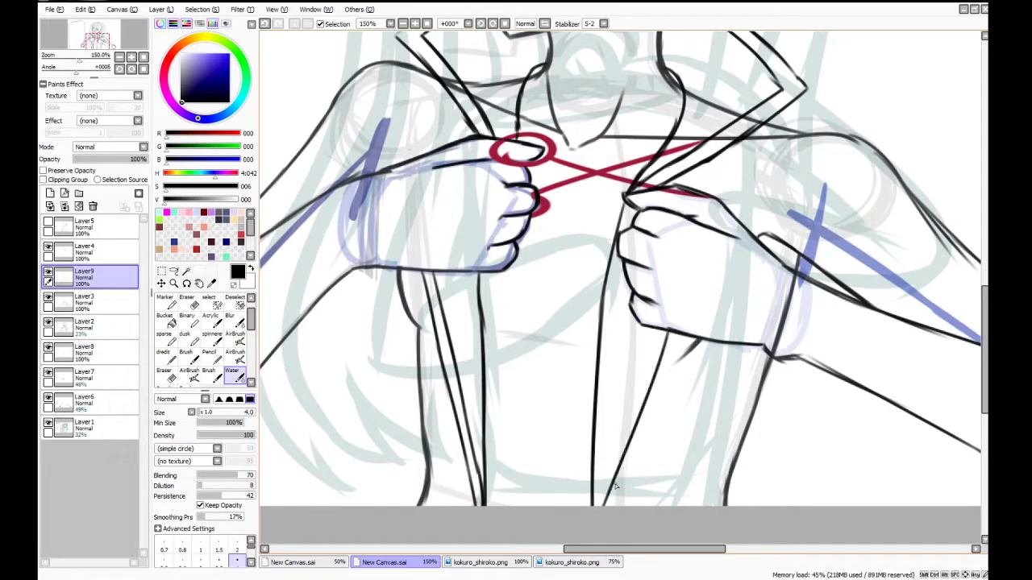
{"action": "key", "text": "ctrl+z"}
{"action": "left_click_drag", "start_coordinate": [677, 331], "coordinate": [611, 506]}
{"action": "left_click_drag", "start_coordinate": [651, 331], "coordinate": [647, 353]}
{"action": "left_click_drag", "start_coordinate": [625, 423], "coordinate": [603, 484]}
{"action": "key", "text": "ctrl+z"}
{"action": "left_click_drag", "start_coordinate": [662, 331], "coordinate": [592, 533]}
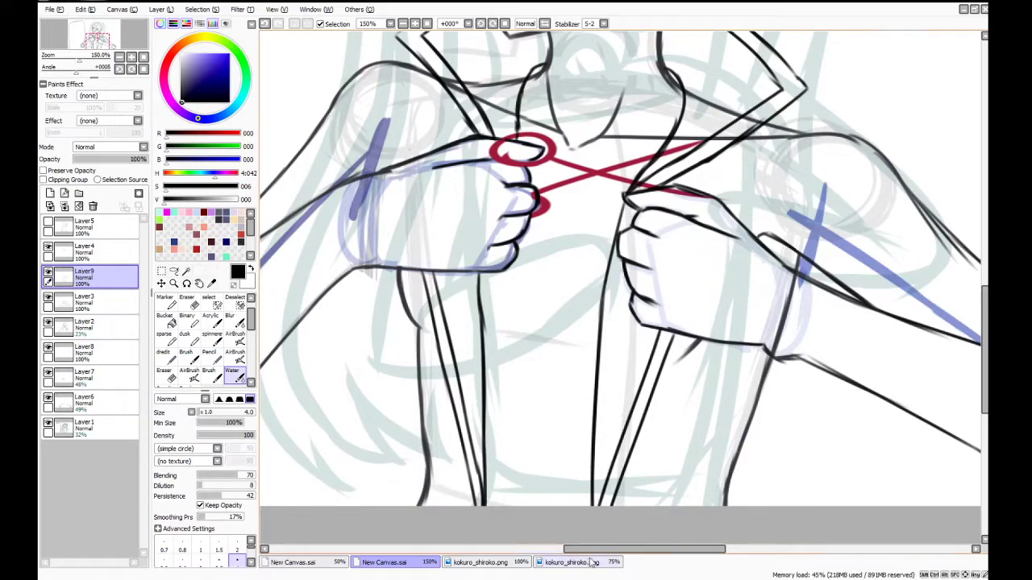
Check the coat reference and draw angular shoulder edges and armhole seams for the coat on both shoulders
{"action": "left_click", "coordinate": [517, 564]}
{"action": "left_click", "coordinate": [420, 564]}
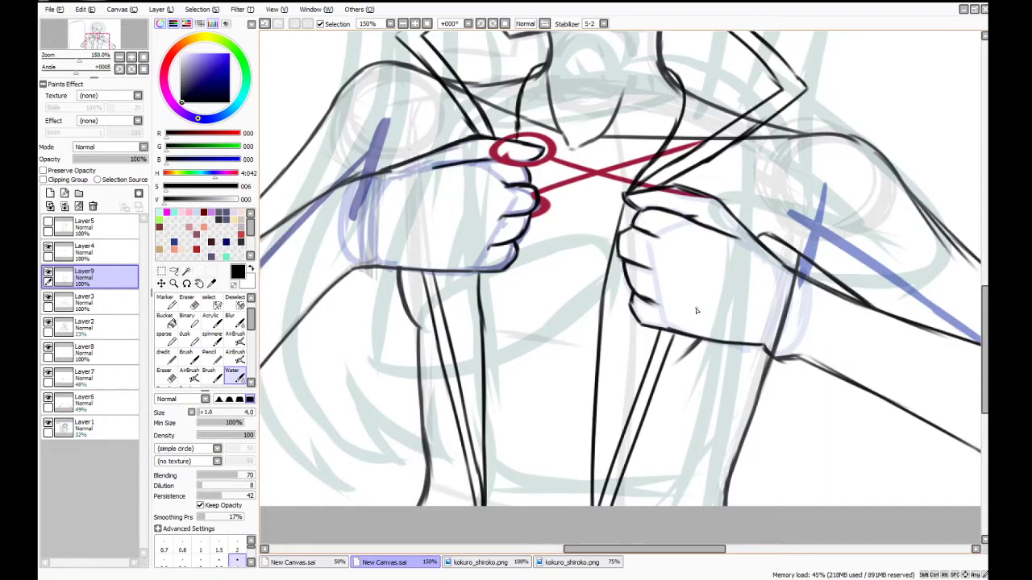
{"action": "scroll", "coordinate": [408, 493], "scroll_direction": "down", "scroll_amount": 3}
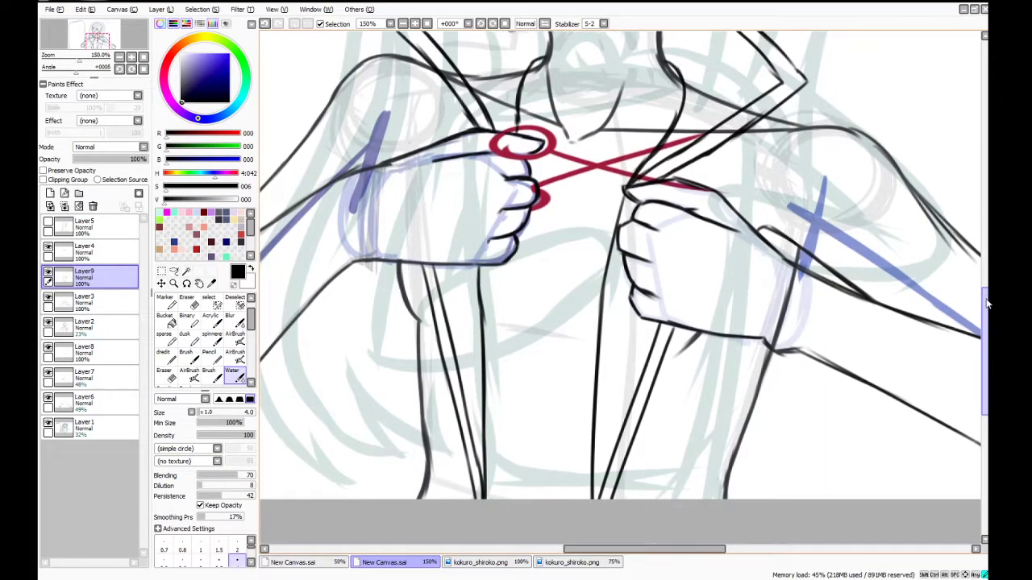
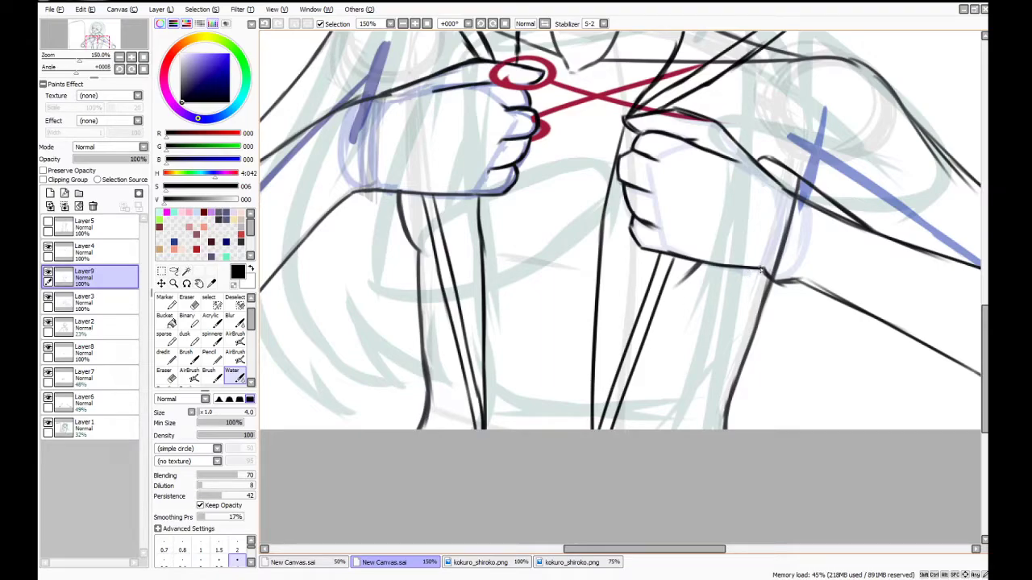
{"action": "left_click_drag", "start_coordinate": [985, 332], "coordinate": [984, 284]}
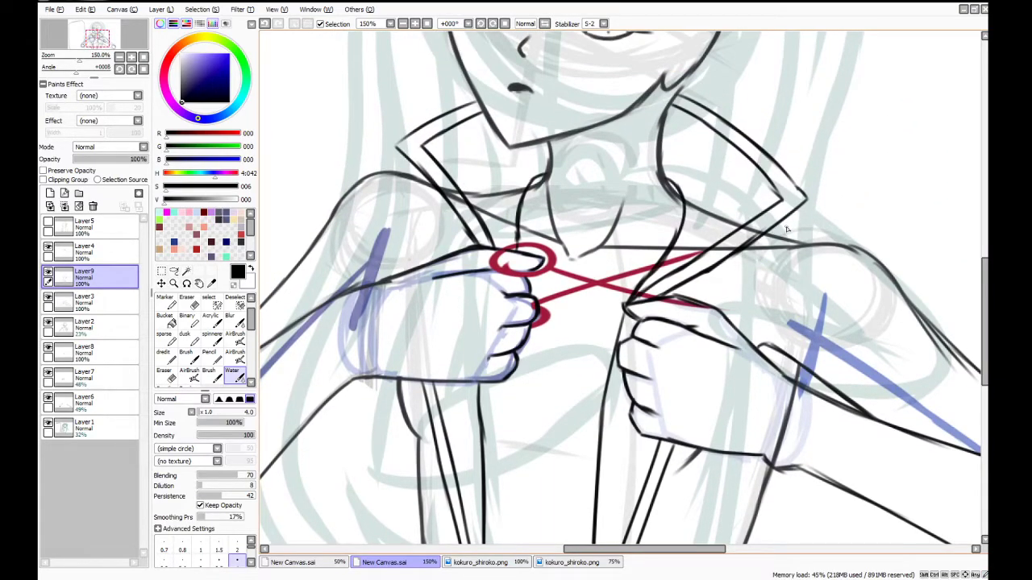
{"action": "mouse_move", "coordinate": [772, 230]}
{"action": "left_mouse_down"}
{"action": "mouse_move", "coordinate": [886, 254]}
{"action": "mouse_move", "coordinate": [808, 266]}
{"action": "mouse_move", "coordinate": [783, 357]}
{"action": "mouse_move", "coordinate": [792, 362]}
{"action": "mouse_move", "coordinate": [764, 334]}
{"action": "left_mouse_up"}
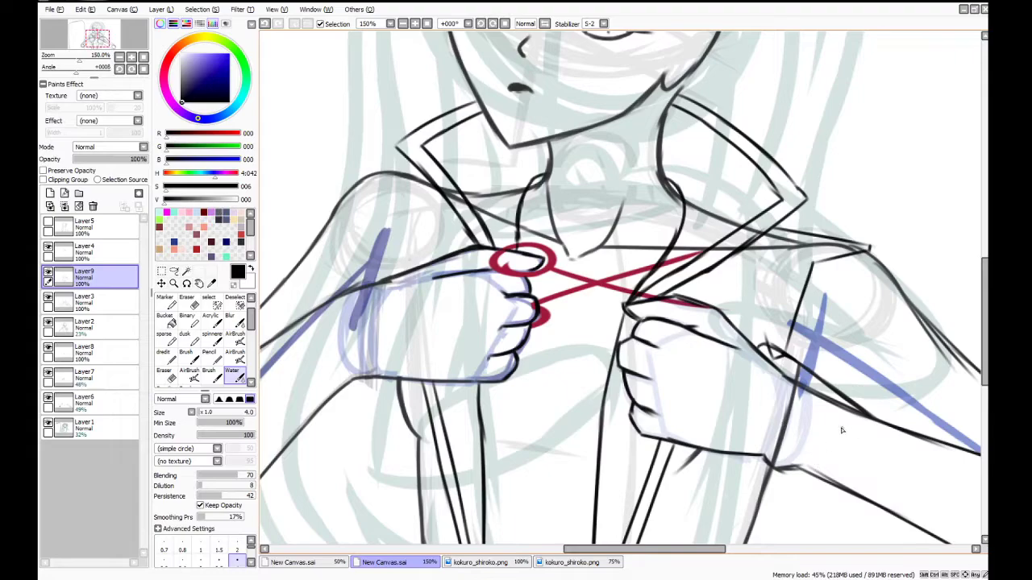
{"action": "mouse_move", "coordinate": [369, 175]}
{"action": "left_mouse_down"}
{"action": "mouse_move", "coordinate": [375, 159]}
{"action": "mouse_move", "coordinate": [427, 178]}
{"action": "left_mouse_up"}
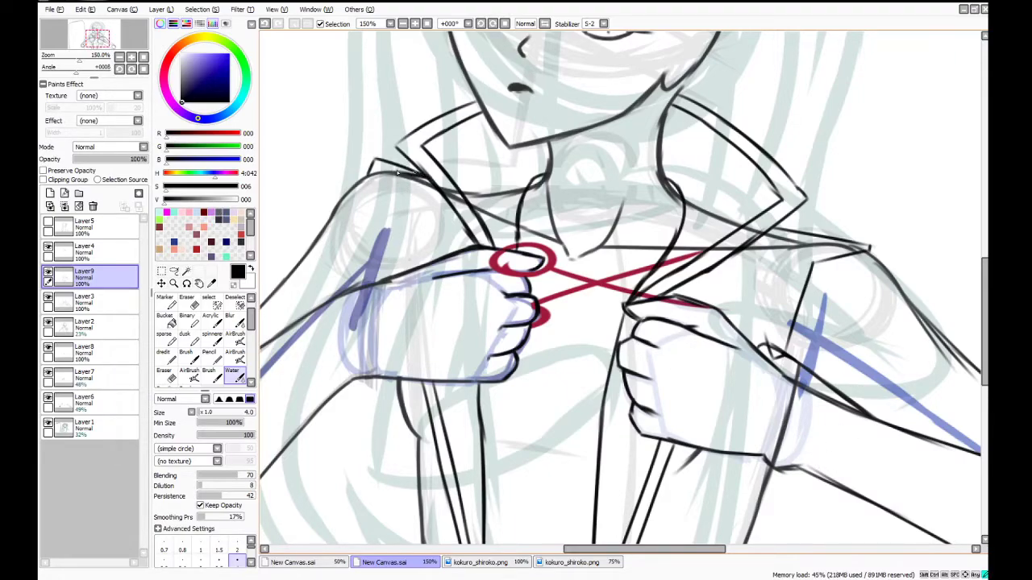
{"action": "mouse_move", "coordinate": [368, 172]}
{"action": "left_mouse_down"}
{"action": "mouse_move", "coordinate": [344, 175]}
{"action": "mouse_move", "coordinate": [311, 243]}
{"action": "left_mouse_up"}
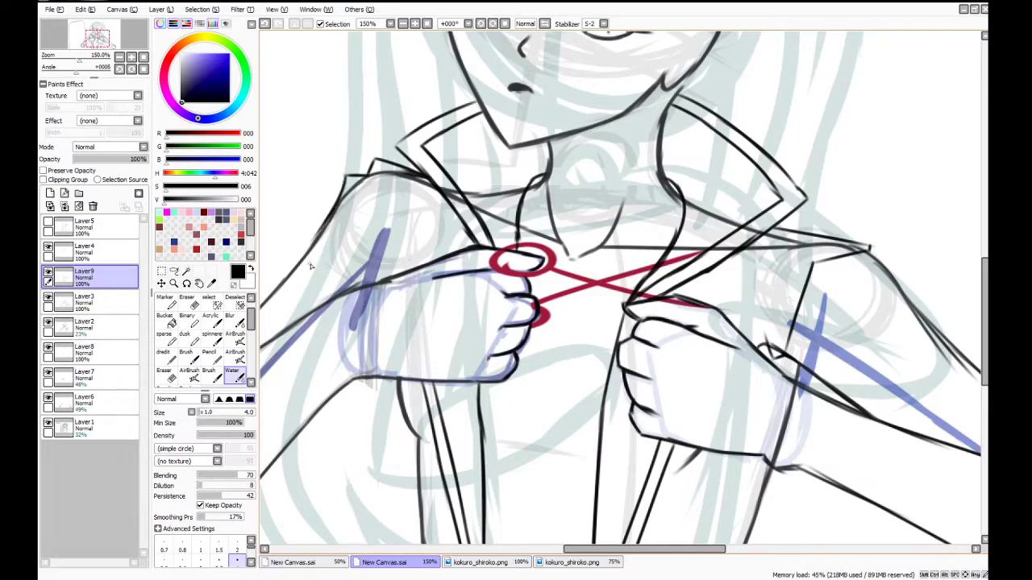
{"action": "mouse_move", "coordinate": [371, 179]}
{"action": "left_mouse_down"}
{"action": "mouse_move", "coordinate": [397, 219]}
{"action": "mouse_move", "coordinate": [389, 289]}
{"action": "left_mouse_up"}
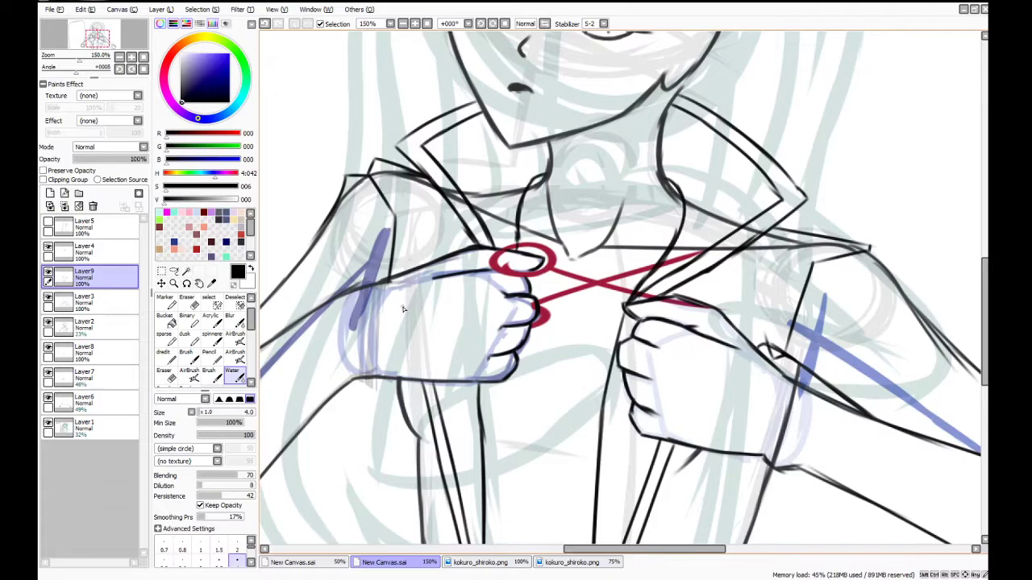
Draw a crease across the near sleeve from the armpit and a short sleeve line down from the near shoulder's tip
{"action": "scroll", "coordinate": [750, 246], "scroll_direction": "down", "scroll_amount": 4}
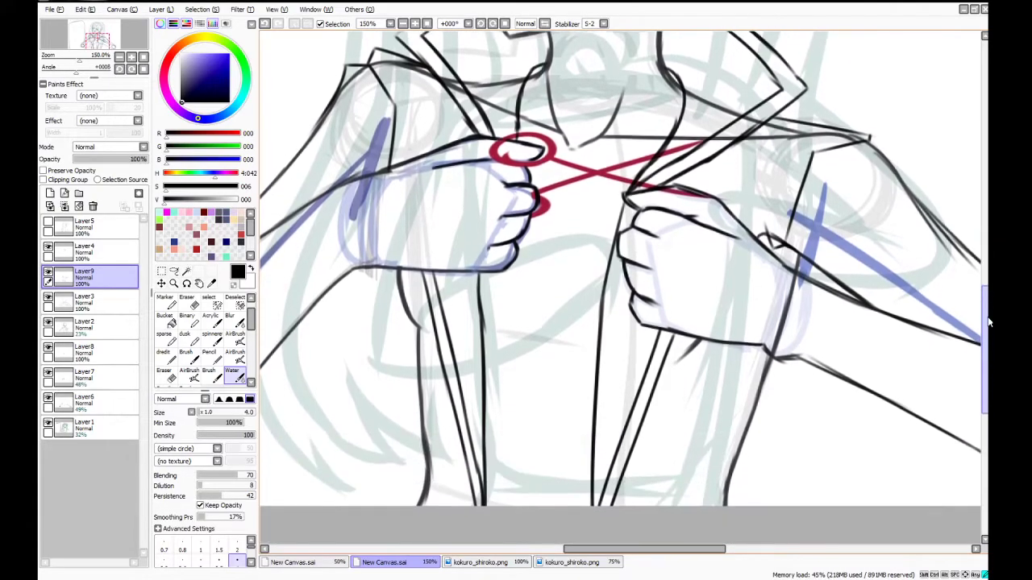
{"action": "left_click_drag", "start_coordinate": [786, 258], "coordinate": [890, 231]}
{"action": "mouse_move", "coordinate": [870, 145]}
{"action": "left_mouse_down"}
{"action": "mouse_move", "coordinate": [882, 146]}
{"action": "mouse_move", "coordinate": [916, 248]}
{"action": "left_mouse_up"}
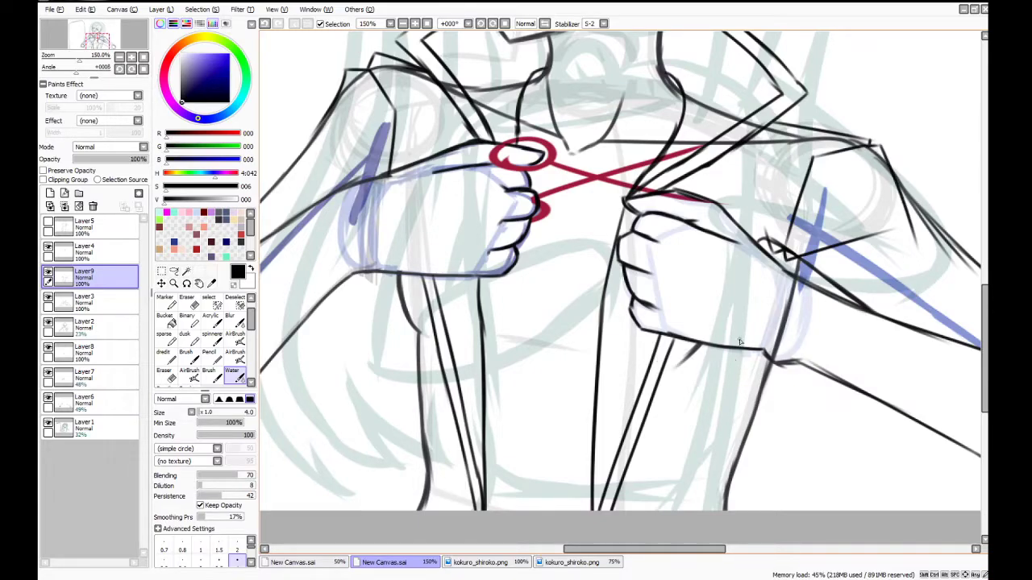
Check the coat reference and draw the near cuff's slanted opening edge and short bottom edge below the near fist's wrist
{"action": "left_click", "coordinate": [449, 571]}
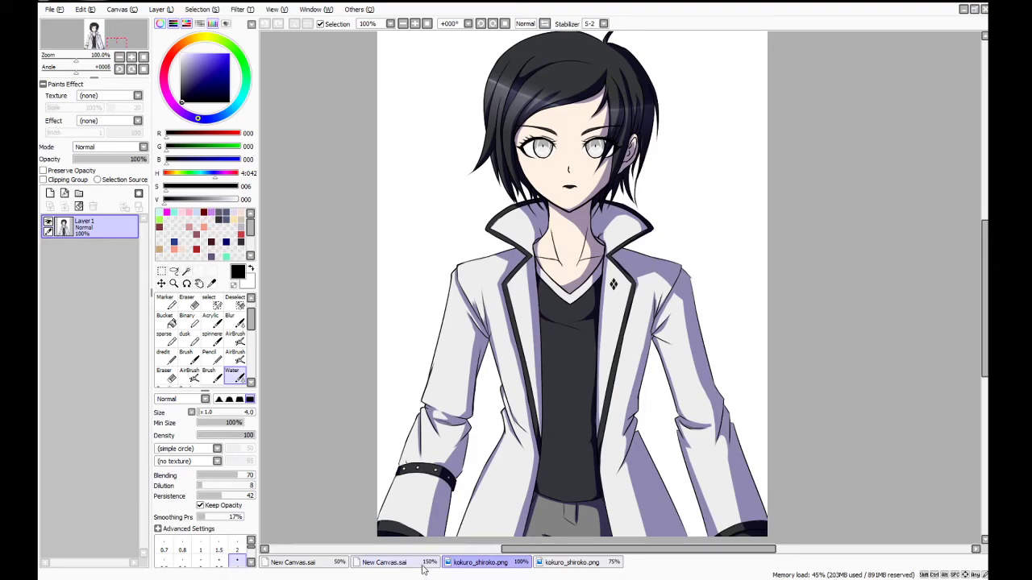
{"action": "left_click", "coordinate": [431, 569]}
{"action": "left_click_drag", "start_coordinate": [571, 551], "coordinate": [614, 551]}
{"action": "left_click_drag", "start_coordinate": [593, 264], "coordinate": [566, 389]}
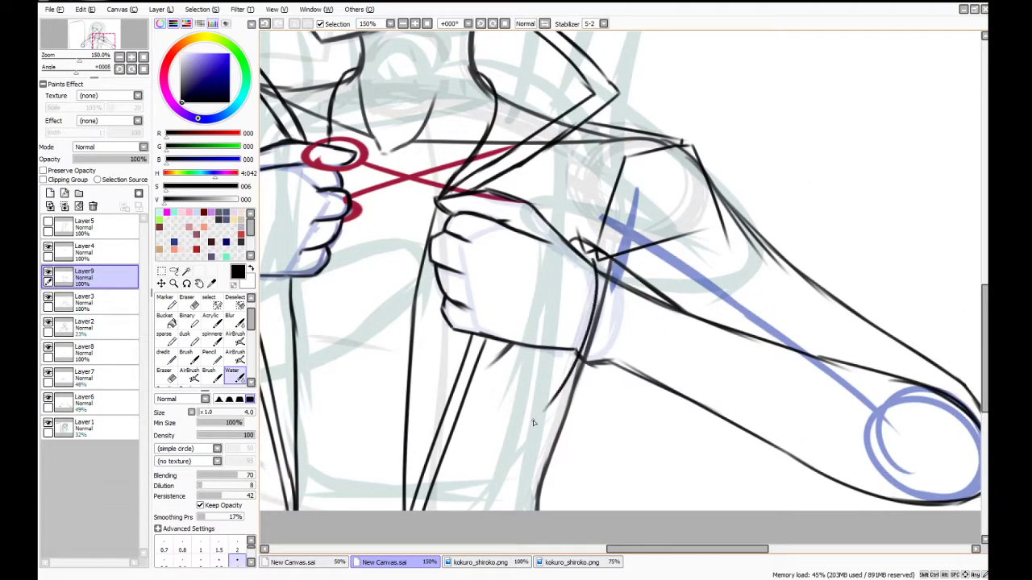
{"action": "mouse_move", "coordinate": [569, 349]}
{"action": "left_mouse_down"}
{"action": "mouse_move", "coordinate": [543, 406]}
{"action": "mouse_move", "coordinate": [593, 424]}
{"action": "left_mouse_up"}
{"action": "left_click", "coordinate": [451, 566]}
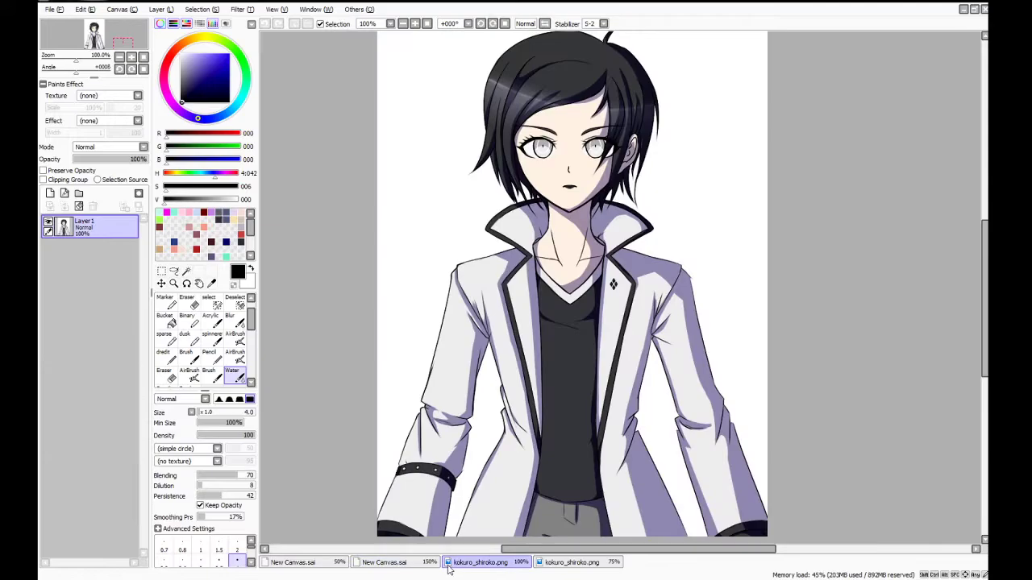
{"action": "left_click", "coordinate": [417, 569]}
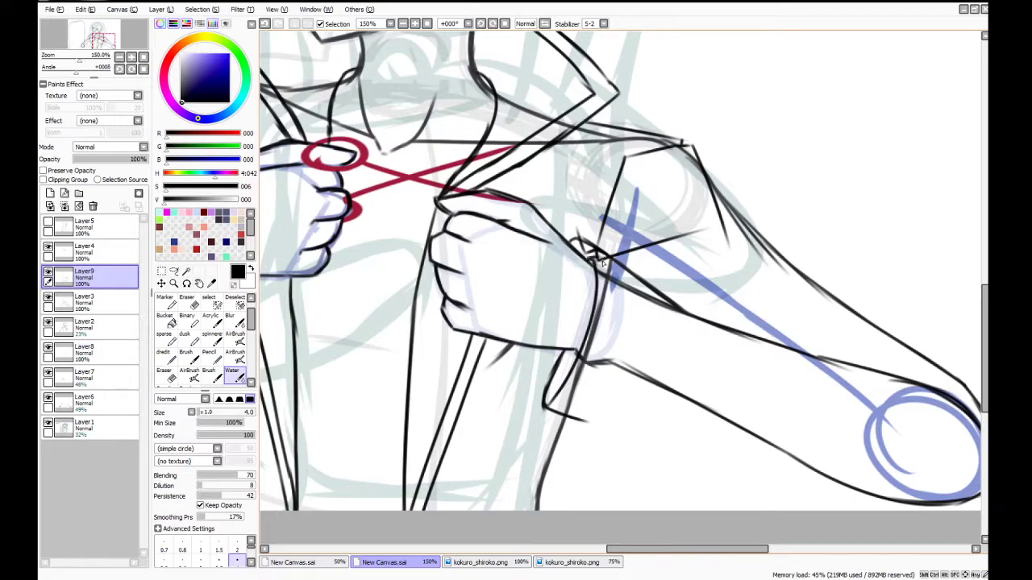
Draw the near cuff's top edge and curved back edge around the wrist down to its bottom corner
{"action": "mouse_move", "coordinate": [593, 258]}
{"action": "left_mouse_down"}
{"action": "mouse_move", "coordinate": [650, 279]}
{"action": "mouse_move", "coordinate": [598, 414]}
{"action": "left_mouse_up"}
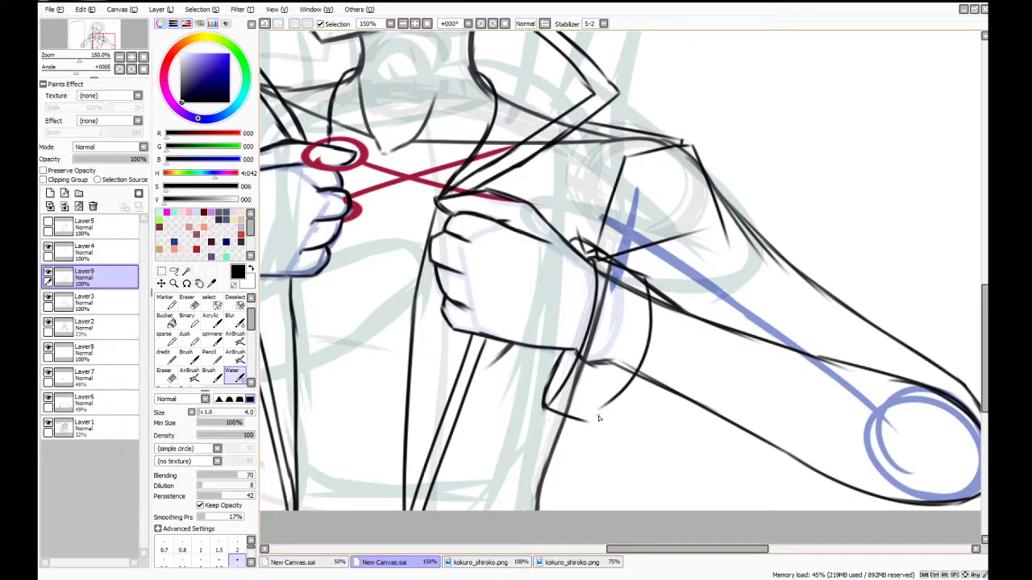
{"action": "key", "text": "ctrl+z"}
{"action": "mouse_move", "coordinate": [650, 277]}
{"action": "left_mouse_down"}
{"action": "mouse_move", "coordinate": [655, 352]}
{"action": "mouse_move", "coordinate": [594, 437]}
{"action": "mouse_move", "coordinate": [643, 300]}
{"action": "mouse_move", "coordinate": [637, 373]}
{"action": "left_mouse_up"}
{"action": "key", "text": "ctrl+z"}
{"action": "key", "text": "ctrl+z"}
{"action": "mouse_move", "coordinate": [644, 276]}
{"action": "left_mouse_down"}
{"action": "mouse_move", "coordinate": [647, 329]}
{"action": "mouse_move", "coordinate": [634, 370]}
{"action": "left_mouse_up"}
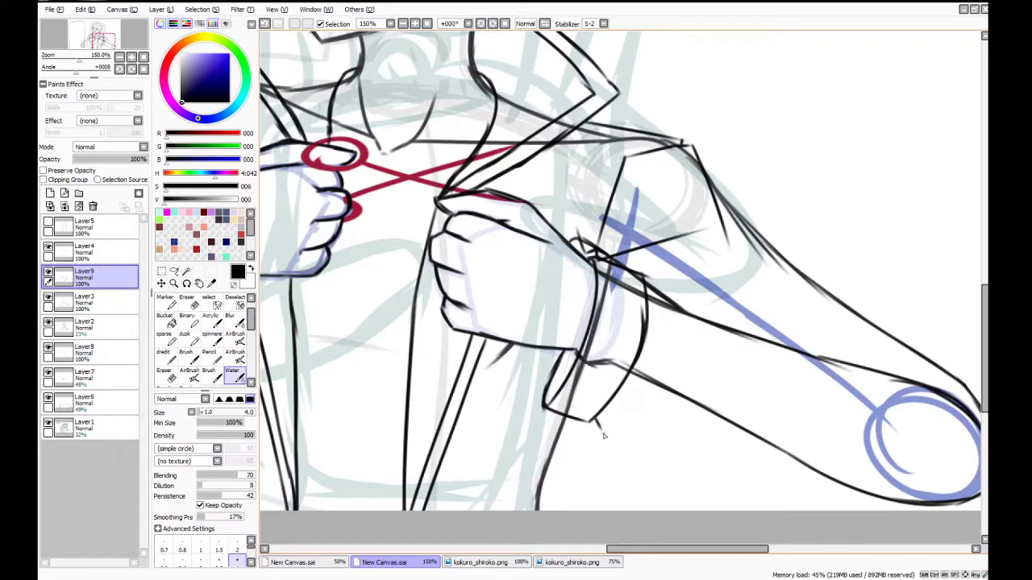
Draw the near forearm's sleeve lines from the cuff toward the elbow, with a pointed fold along the forearm's upper edge
{"action": "left_click_drag", "start_coordinate": [601, 425], "coordinate": [730, 466]}
{"action": "mouse_move", "coordinate": [657, 283]}
{"action": "left_mouse_down"}
{"action": "mouse_move", "coordinate": [803, 345]}
{"action": "mouse_move", "coordinate": [784, 338]}
{"action": "mouse_move", "coordinate": [794, 349]}
{"action": "mouse_move", "coordinate": [777, 332]}
{"action": "mouse_move", "coordinate": [874, 385]}
{"action": "left_mouse_up"}
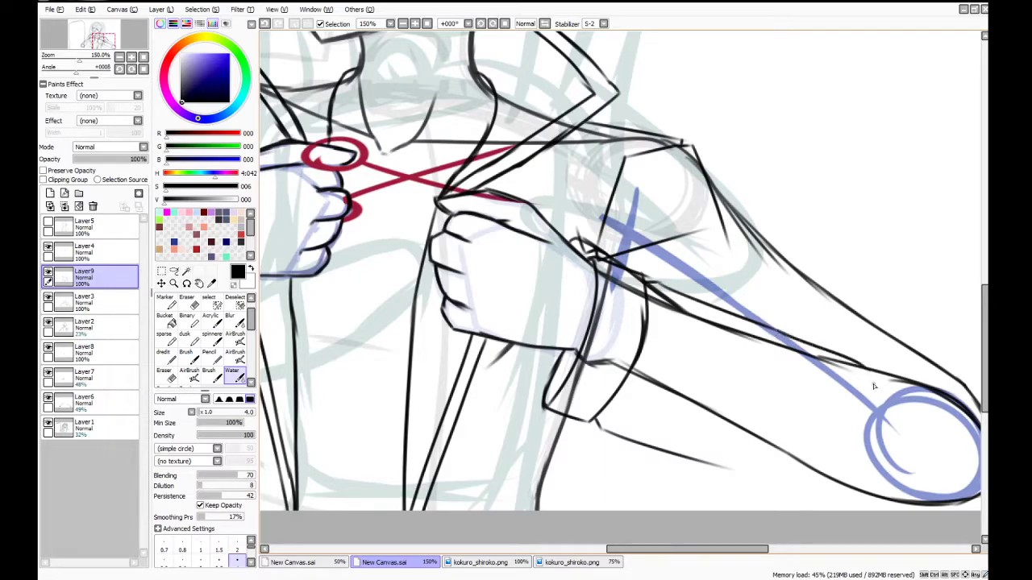
{"action": "left_click_drag", "start_coordinate": [637, 549], "coordinate": [665, 550]}
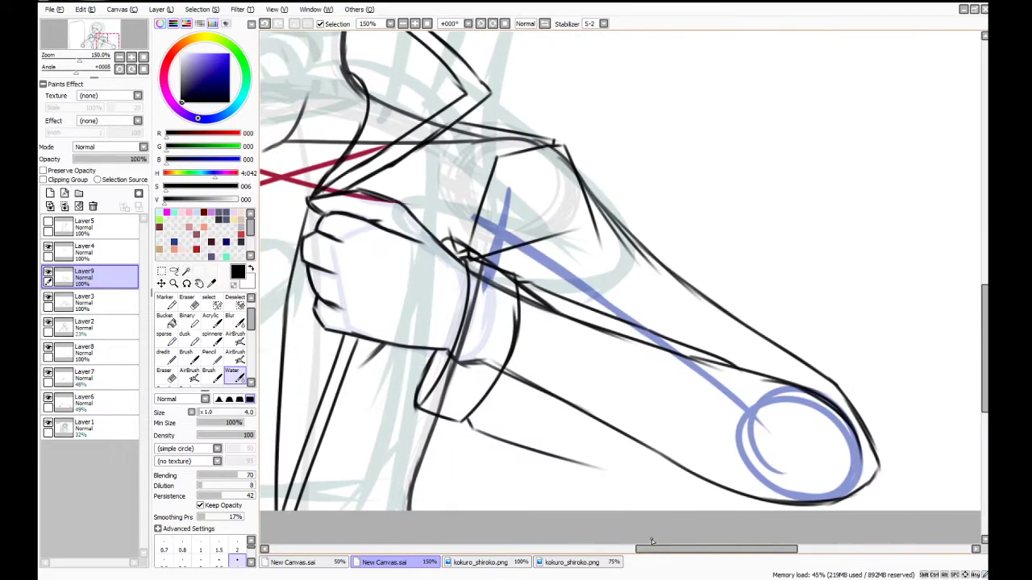
{"action": "mouse_move", "coordinate": [726, 369]}
{"action": "left_mouse_down"}
{"action": "mouse_move", "coordinate": [821, 394]}
{"action": "mouse_move", "coordinate": [793, 380]}
{"action": "mouse_move", "coordinate": [857, 457]}
{"action": "left_mouse_up"}
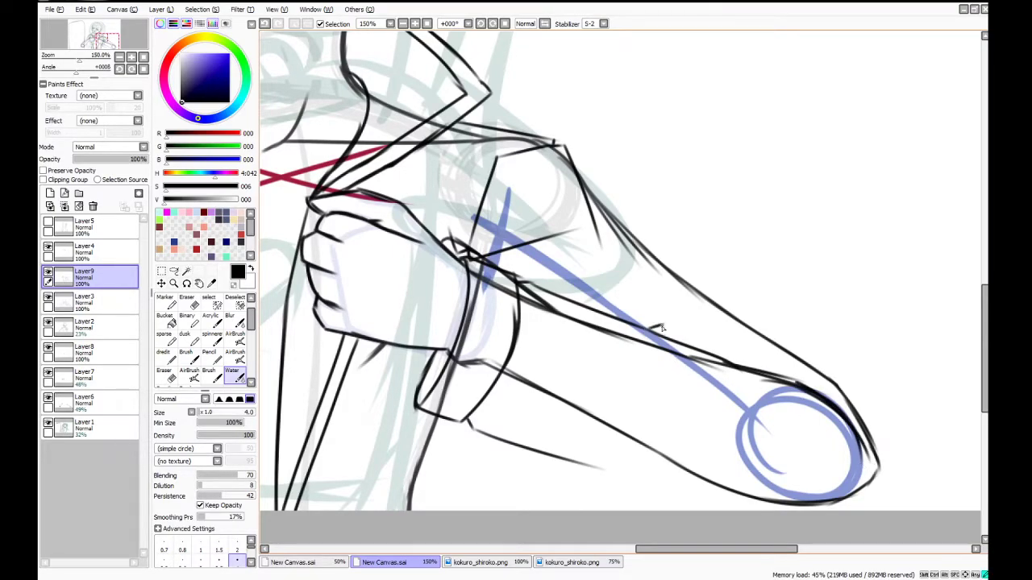
{"action": "left_click_drag", "start_coordinate": [660, 326], "coordinate": [859, 406]}
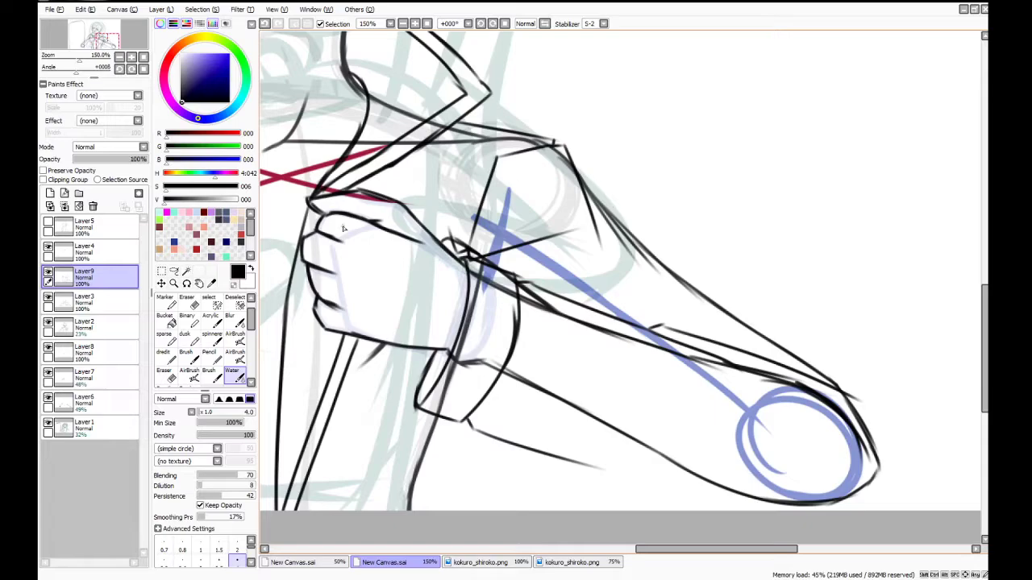
Lower Layer3's opacity to 23% and make Layer9 the active layer again
{"action": "left_click", "coordinate": [85, 302]}
{"action": "left_click", "coordinate": [49, 303]}
{"action": "left_click", "coordinate": [49, 302]}
{"action": "left_click_drag", "start_coordinate": [139, 159], "coordinate": [91, 163]}
{"action": "left_click", "coordinate": [85, 278]}
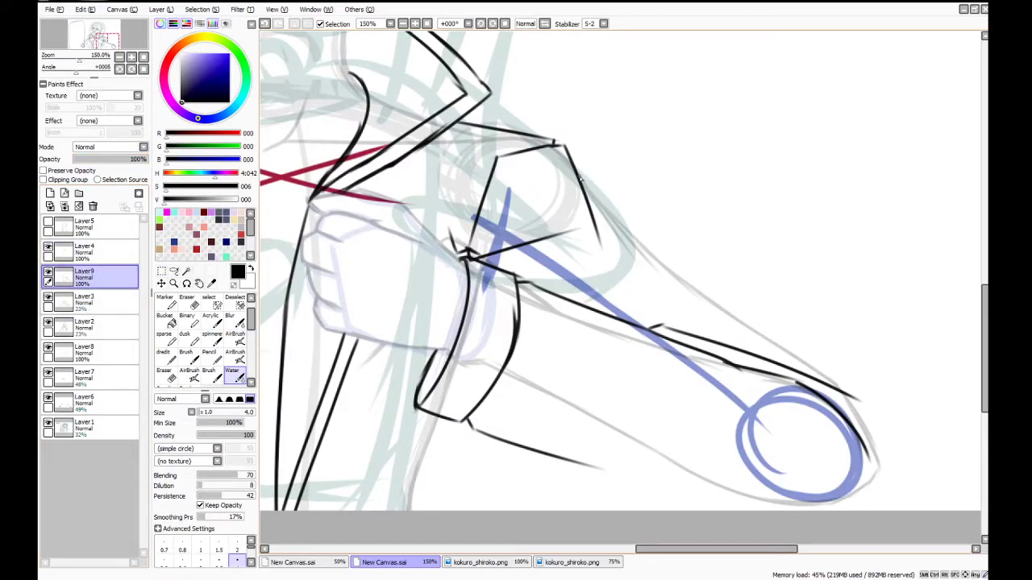
Draw the near sleeve's outer edge from the shoulder around the elbow, plus a forearm crease and the sleeve's lower edge
{"action": "mouse_move", "coordinate": [590, 176]}
{"action": "left_mouse_down"}
{"action": "mouse_move", "coordinate": [697, 284]}
{"action": "mouse_move", "coordinate": [716, 277]}
{"action": "mouse_move", "coordinate": [703, 288]}
{"action": "mouse_move", "coordinate": [685, 269]}
{"action": "mouse_move", "coordinate": [792, 357]}
{"action": "left_mouse_up"}
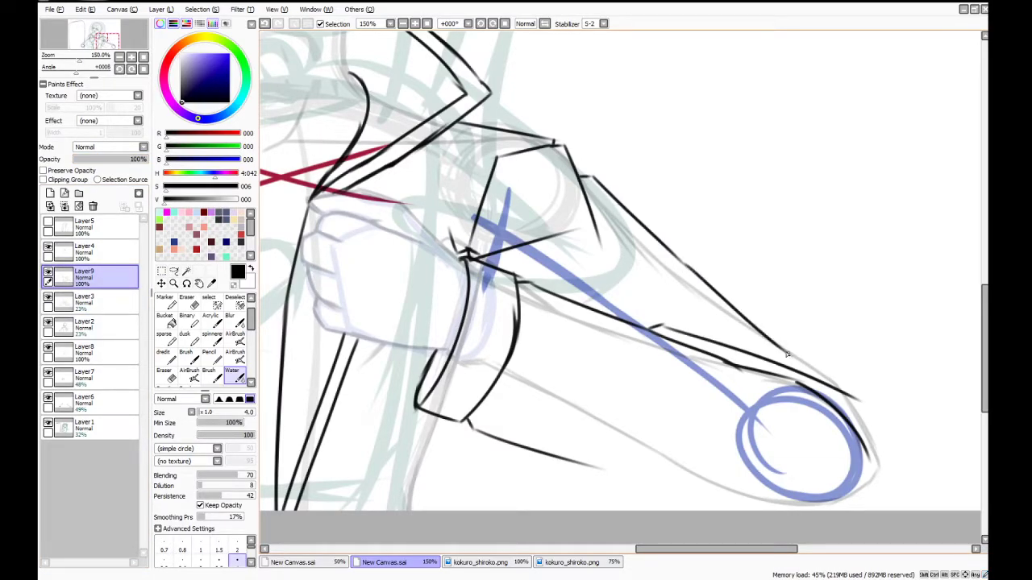
{"action": "mouse_move", "coordinate": [750, 323]}
{"action": "left_mouse_down"}
{"action": "mouse_move", "coordinate": [845, 395]}
{"action": "mouse_move", "coordinate": [884, 468]}
{"action": "mouse_move", "coordinate": [861, 486]}
{"action": "left_mouse_up"}
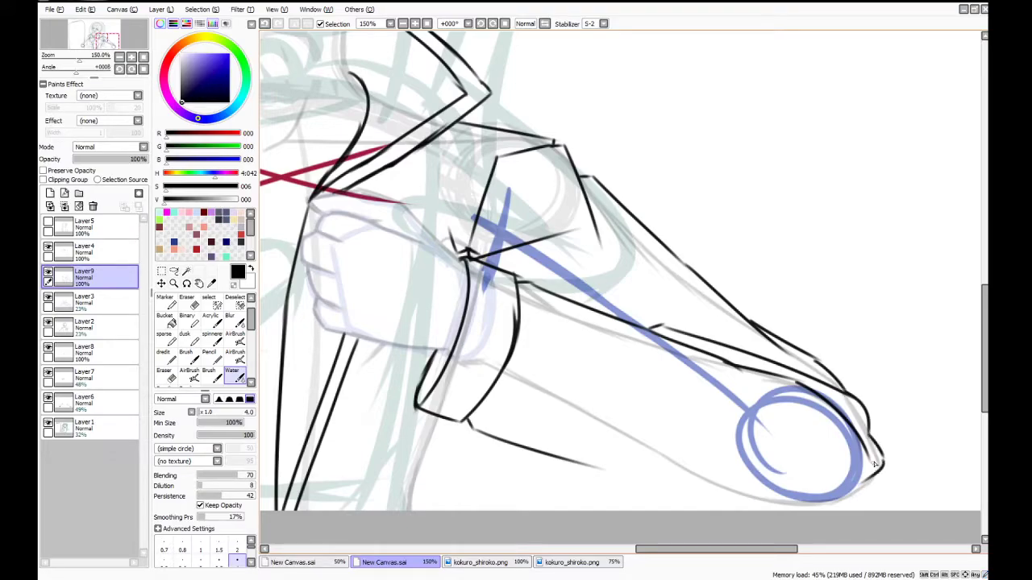
{"action": "mouse_move", "coordinate": [831, 395]}
{"action": "left_mouse_down"}
{"action": "mouse_move", "coordinate": [883, 458]}
{"action": "mouse_move", "coordinate": [881, 496]}
{"action": "mouse_move", "coordinate": [880, 472]}
{"action": "mouse_move", "coordinate": [861, 495]}
{"action": "left_mouse_up"}
{"action": "left_click_drag", "start_coordinate": [508, 363], "coordinate": [664, 439]}
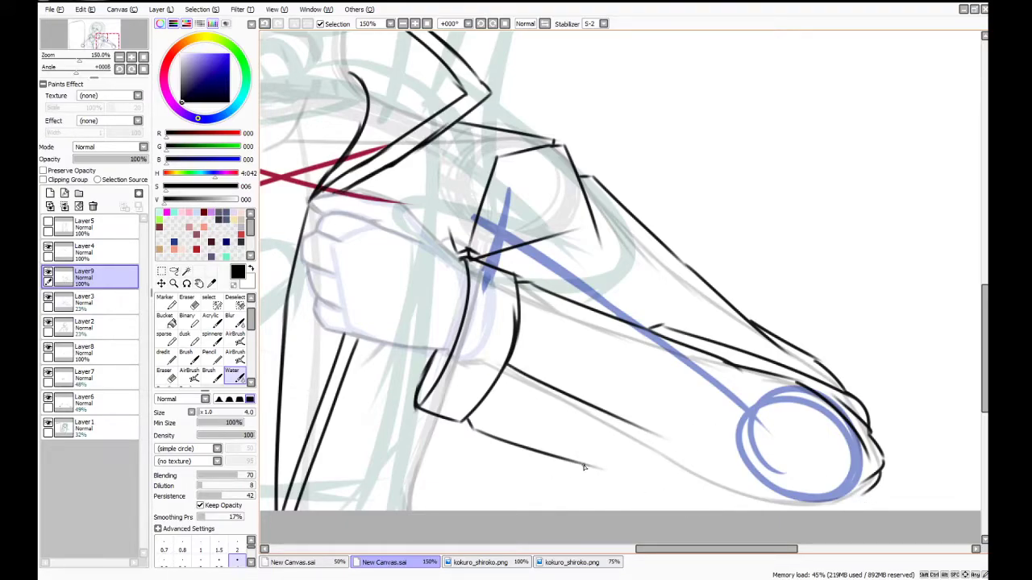
{"action": "mouse_move", "coordinate": [586, 466]}
{"action": "left_mouse_down"}
{"action": "mouse_move", "coordinate": [771, 524]}
{"action": "mouse_move", "coordinate": [745, 507]}
{"action": "mouse_move", "coordinate": [847, 511]}
{"action": "left_mouse_up"}
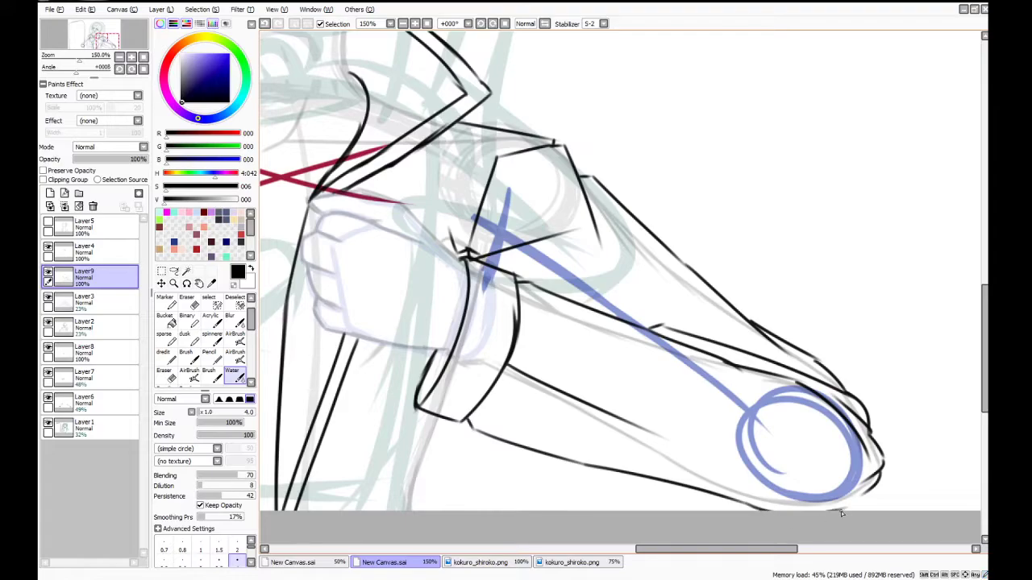
Draw the far sleeve's inner elbow fold and the angular lower edge of its elbow
{"action": "mouse_move", "coordinate": [694, 550]}
{"action": "left_mouse_down"}
{"action": "mouse_move", "coordinate": [598, 565]}
{"action": "mouse_move", "coordinate": [506, 552]}
{"action": "left_mouse_up"}
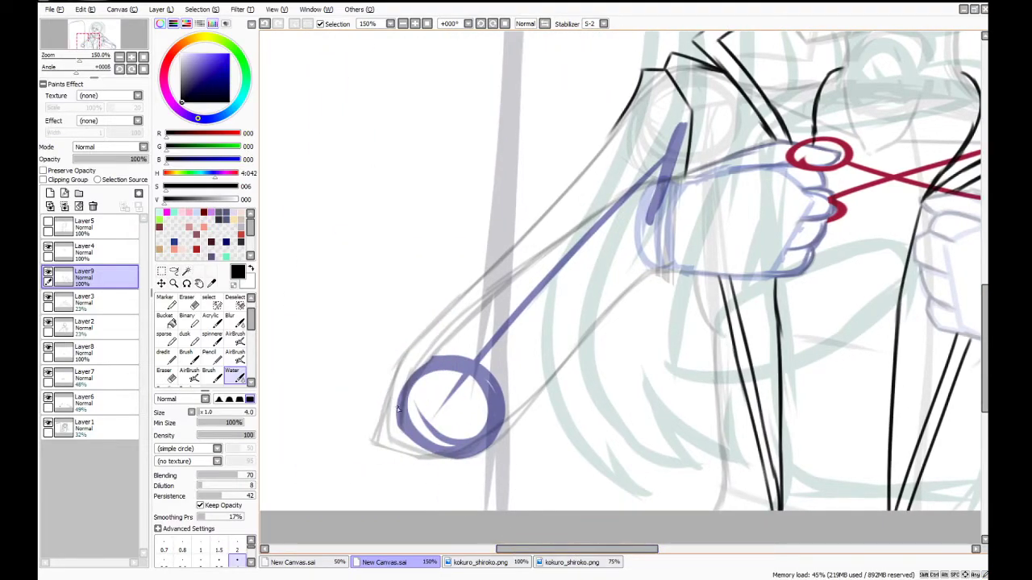
{"action": "mouse_move", "coordinate": [396, 430]}
{"action": "left_mouse_down"}
{"action": "mouse_move", "coordinate": [412, 387]}
{"action": "mouse_move", "coordinate": [483, 309]}
{"action": "mouse_move", "coordinate": [441, 322]}
{"action": "mouse_move", "coordinate": [395, 407]}
{"action": "left_mouse_up"}
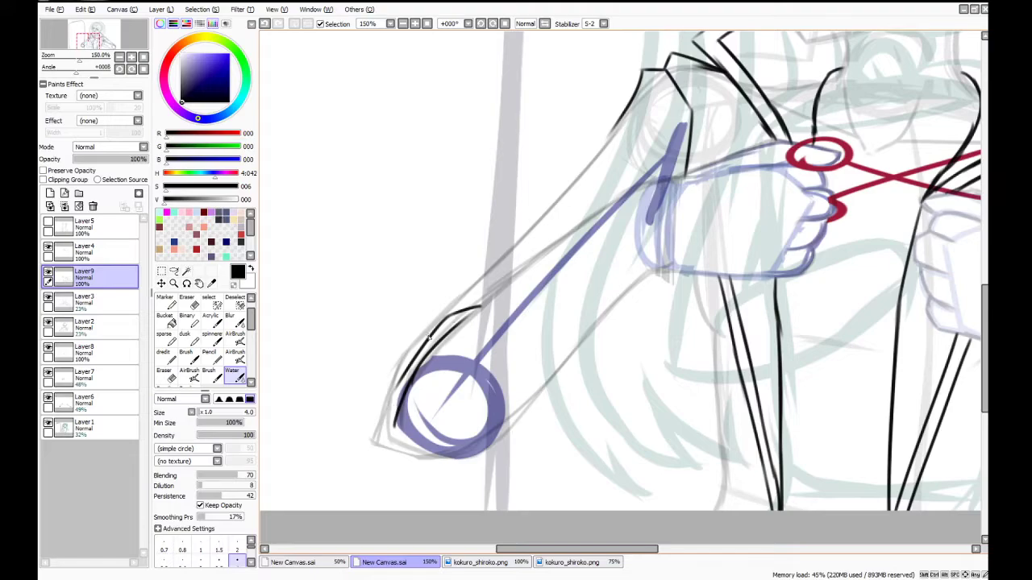
{"action": "mouse_move", "coordinate": [375, 445]}
{"action": "left_mouse_down"}
{"action": "mouse_move", "coordinate": [429, 468]}
{"action": "mouse_move", "coordinate": [418, 463]}
{"action": "mouse_move", "coordinate": [505, 434]}
{"action": "left_mouse_up"}
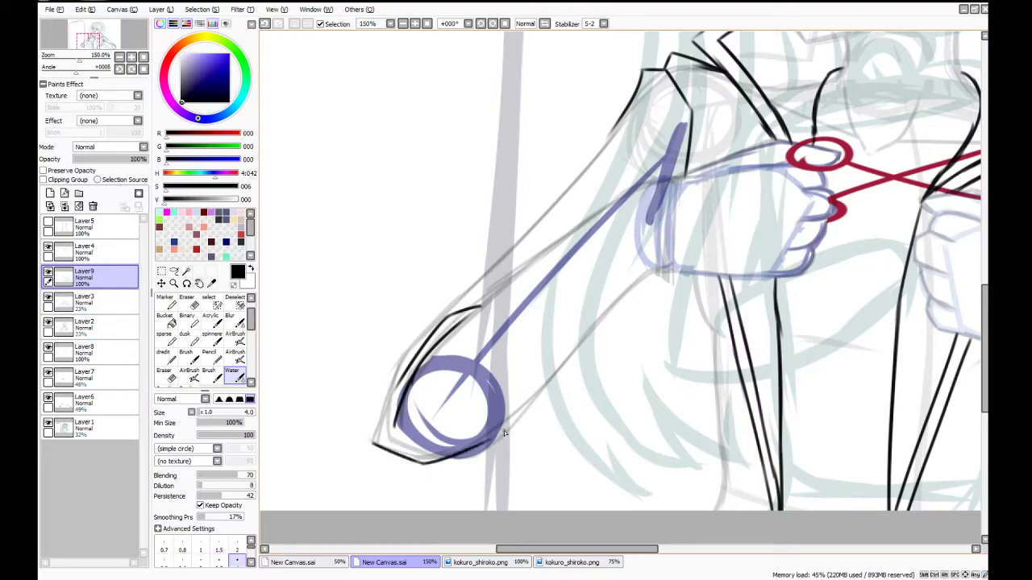
Check the coat reference and draw the far wrist's cuff and a curved band with round studs across the far forearm
{"action": "mouse_move", "coordinate": [679, 171]}
{"action": "left_mouse_down"}
{"action": "mouse_move", "coordinate": [693, 284]}
{"action": "mouse_move", "coordinate": [677, 309]}
{"action": "mouse_move", "coordinate": [688, 307]}
{"action": "mouse_move", "coordinate": [649, 312]}
{"action": "mouse_move", "coordinate": [679, 323]}
{"action": "mouse_move", "coordinate": [670, 327]}
{"action": "mouse_move", "coordinate": [682, 317]}
{"action": "mouse_move", "coordinate": [639, 325]}
{"action": "mouse_move", "coordinate": [624, 259]}
{"action": "mouse_move", "coordinate": [625, 246]}
{"action": "mouse_move", "coordinate": [626, 279]}
{"action": "mouse_move", "coordinate": [642, 181]}
{"action": "mouse_move", "coordinate": [632, 200]}
{"action": "mouse_move", "coordinate": [679, 168]}
{"action": "mouse_move", "coordinate": [647, 183]}
{"action": "mouse_move", "coordinate": [670, 170]}
{"action": "left_mouse_up"}
{"action": "key", "text": "ctrl+z"}
{"action": "left_click", "coordinate": [476, 562]}
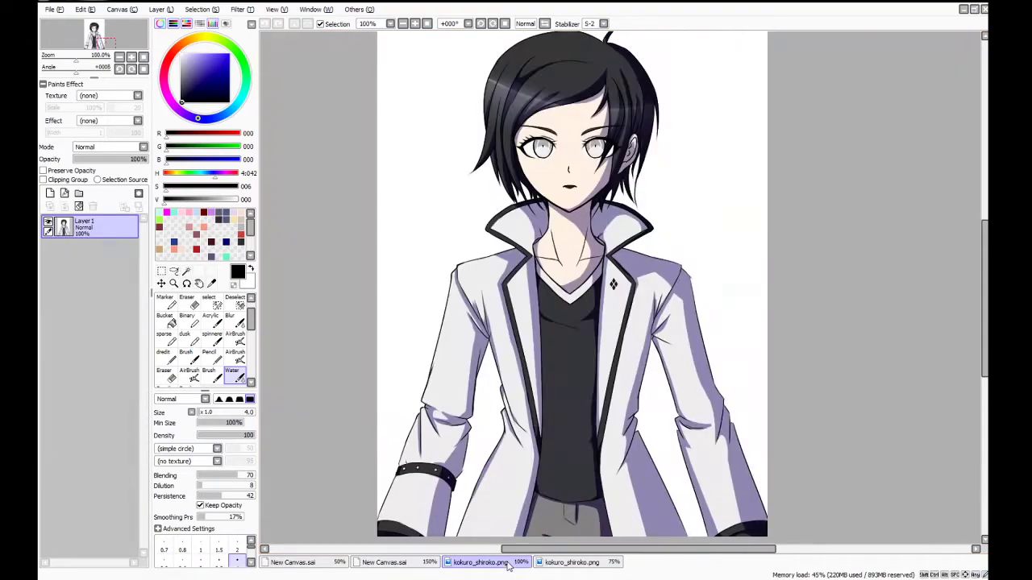
{"action": "left_click", "coordinate": [392, 562]}
{"action": "mouse_move", "coordinate": [558, 237]}
{"action": "left_mouse_down"}
{"action": "mouse_move", "coordinate": [570, 327]}
{"action": "mouse_move", "coordinate": [595, 346]}
{"action": "mouse_move", "coordinate": [563, 384]}
{"action": "mouse_move", "coordinate": [535, 275]}
{"action": "mouse_move", "coordinate": [534, 287]}
{"action": "mouse_move", "coordinate": [549, 235]}
{"action": "mouse_move", "coordinate": [552, 248]}
{"action": "mouse_move", "coordinate": [559, 238]}
{"action": "mouse_move", "coordinate": [535, 248]}
{"action": "mouse_move", "coordinate": [534, 307]}
{"action": "mouse_move", "coordinate": [569, 352]}
{"action": "left_mouse_up"}
{"action": "key", "text": "ctrl+z"}
{"action": "left_click_drag", "start_coordinate": [550, 307], "coordinate": [550, 307]}
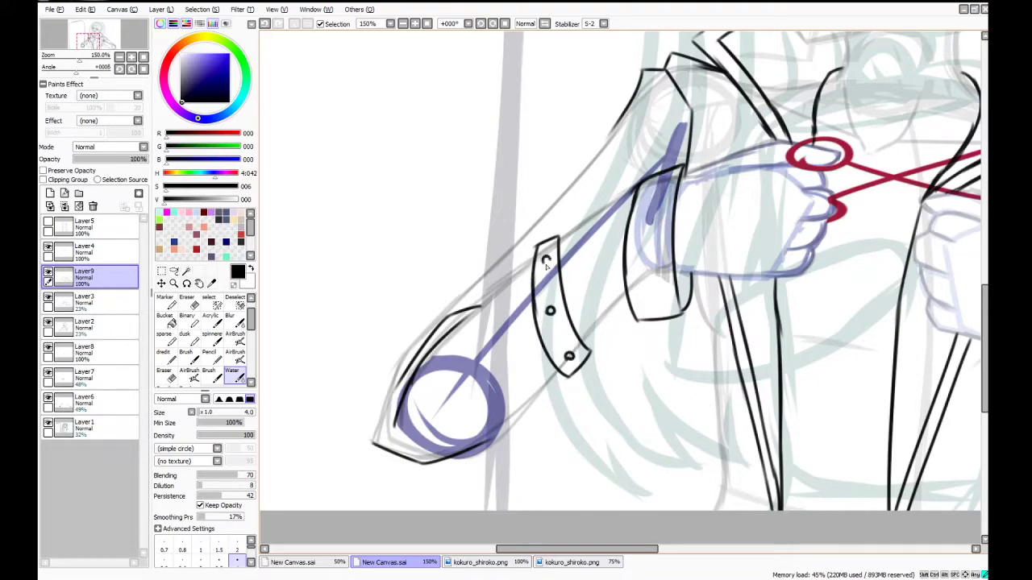
Recheck the coat reference and respace the studs on the far forearm's band, making four in total
{"action": "left_click", "coordinate": [481, 563]}
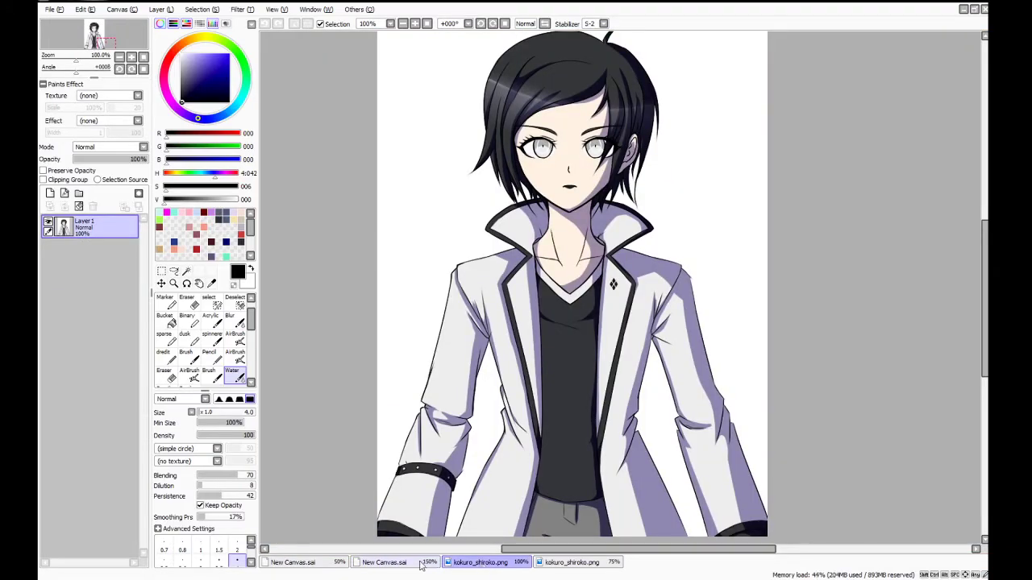
{"action": "left_click", "coordinate": [385, 563]}
{"action": "left_click_drag", "start_coordinate": [553, 323], "coordinate": [554, 327]}
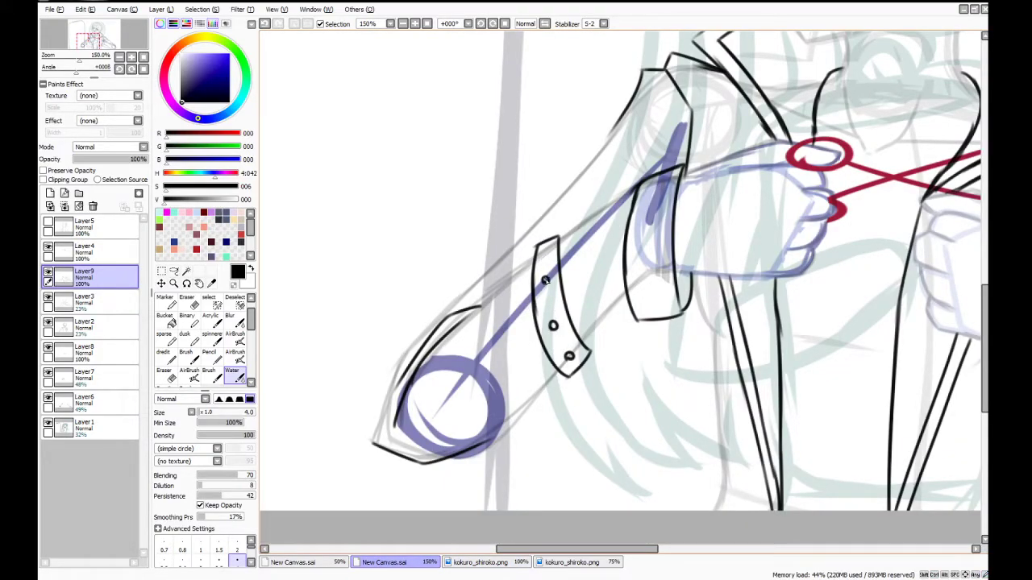
{"action": "left_click_drag", "start_coordinate": [546, 286], "coordinate": [545, 287]}
{"action": "left_click_drag", "start_coordinate": [546, 249], "coordinate": [548, 254]}
Draw the far forearm's creased sleeve edges between band and cuff, and the lower edge from the band to the elbow
{"action": "mouse_move", "coordinate": [588, 348]}
{"action": "left_mouse_down"}
{"action": "mouse_move", "coordinate": [637, 328]}
{"action": "mouse_move", "coordinate": [575, 303]}
{"action": "mouse_move", "coordinate": [633, 330]}
{"action": "mouse_move", "coordinate": [594, 308]}
{"action": "left_mouse_up"}
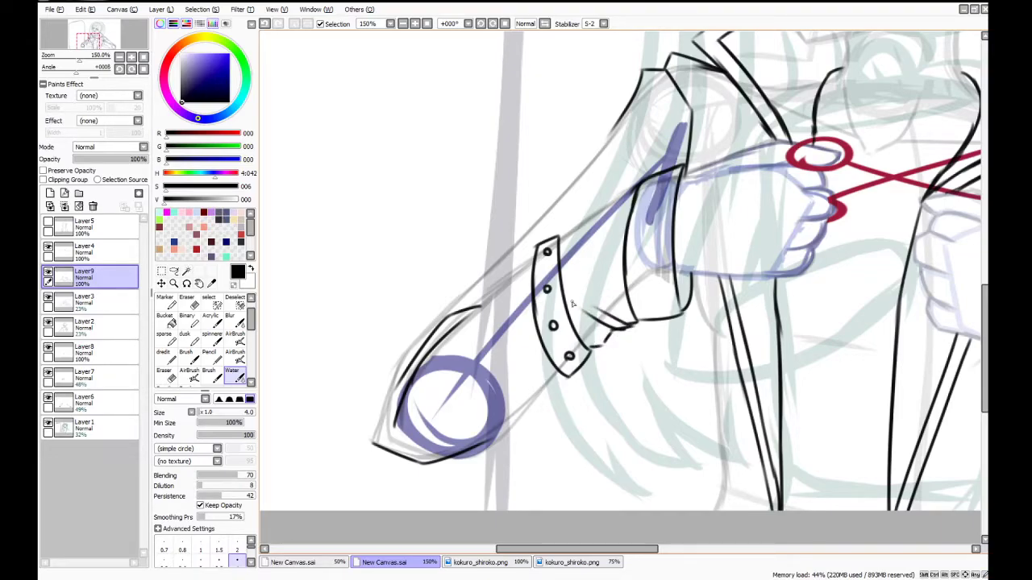
{"action": "mouse_move", "coordinate": [559, 242]}
{"action": "left_mouse_down"}
{"action": "mouse_move", "coordinate": [632, 195]}
{"action": "mouse_move", "coordinate": [583, 257]}
{"action": "left_mouse_up"}
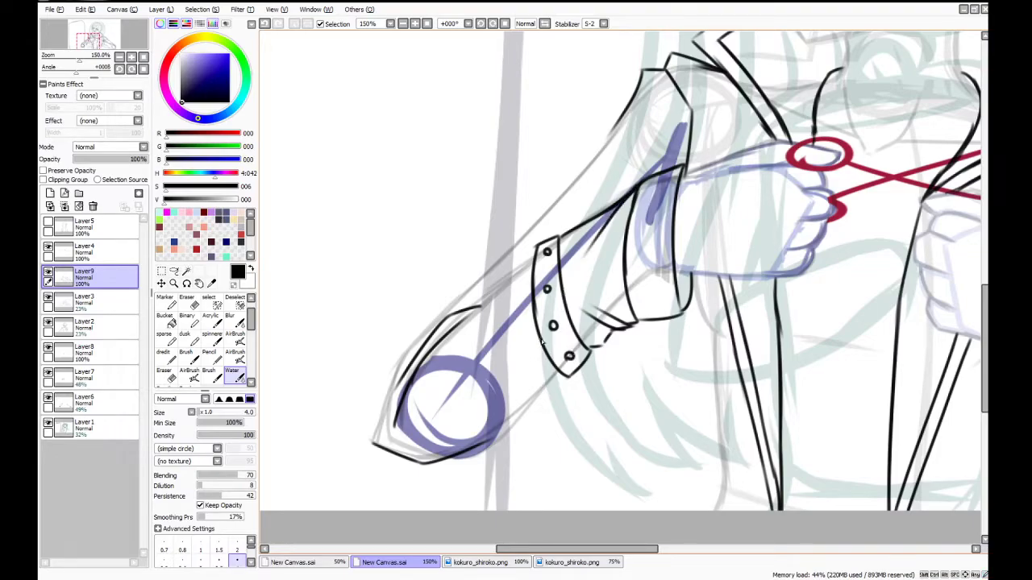
{"action": "left_click_drag", "start_coordinate": [569, 373], "coordinate": [481, 450]}
Draw the far sleeve's outer edge from the elbow tip up to the shoulder, with overlapping folds at the elbow
{"action": "left_click_drag", "start_coordinate": [368, 437], "coordinate": [403, 394]}
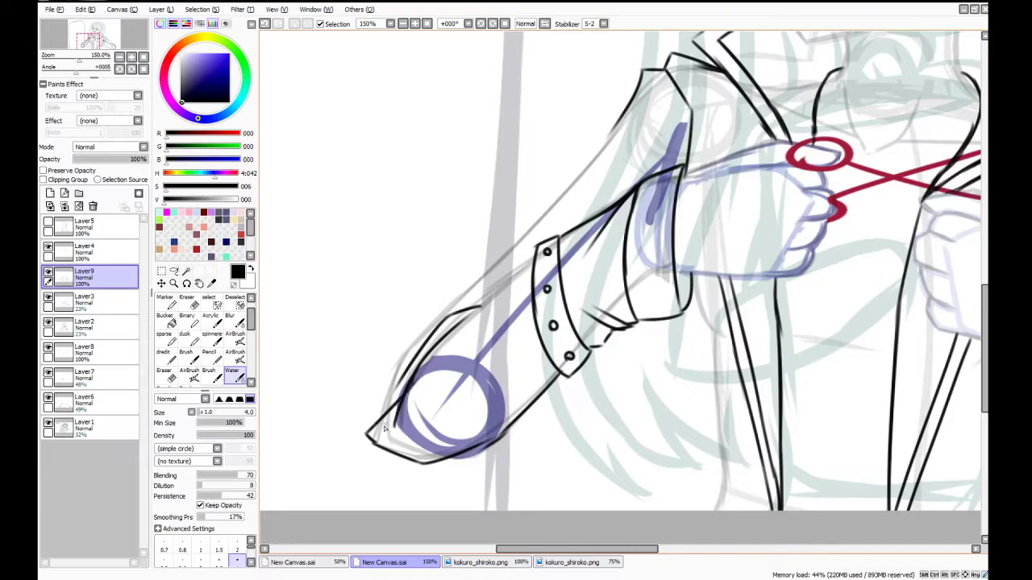
{"action": "key", "text": "ctrl+z"}
{"action": "mouse_move", "coordinate": [368, 439]}
{"action": "left_mouse_down"}
{"action": "mouse_move", "coordinate": [382, 378]}
{"action": "mouse_move", "coordinate": [379, 392]}
{"action": "mouse_move", "coordinate": [429, 331]}
{"action": "mouse_move", "coordinate": [393, 362]}
{"action": "mouse_move", "coordinate": [501, 241]}
{"action": "left_mouse_up"}
{"action": "key", "text": "ctrl+z"}
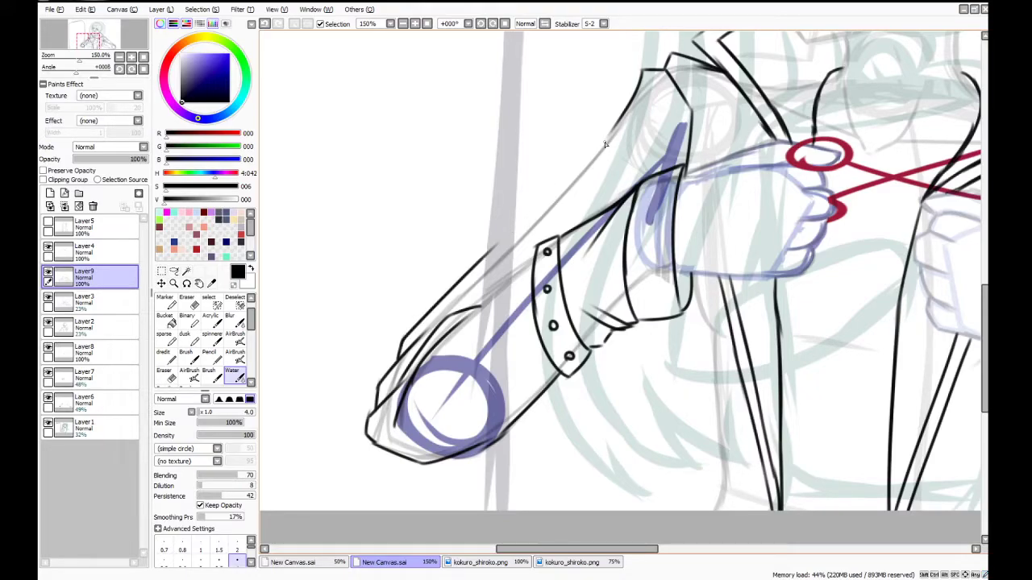
{"action": "left_click_drag", "start_coordinate": [621, 120], "coordinate": [484, 259]}
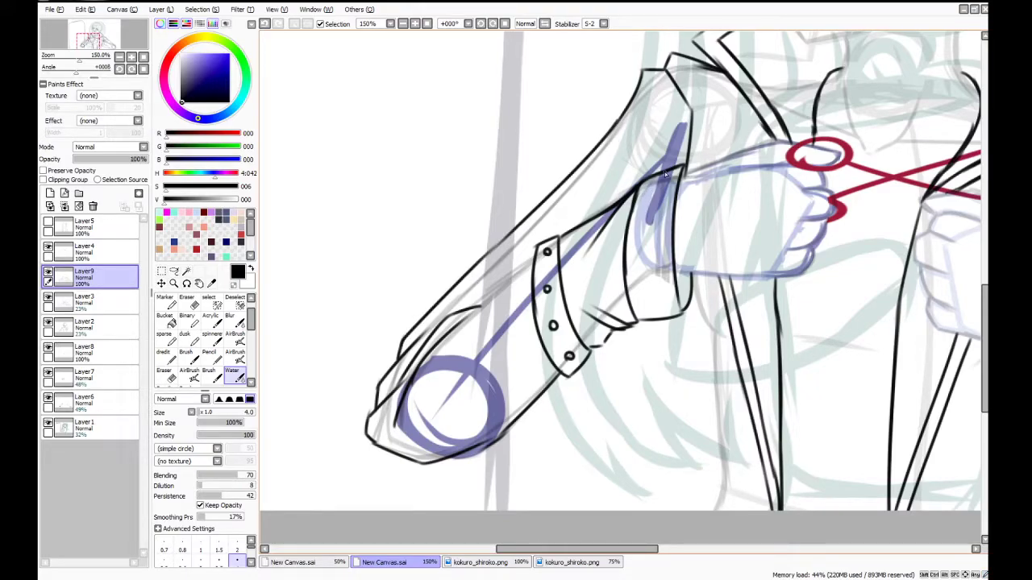
Draw a short crease at the far armpit and the coat's side edge below the far cuff, with a waist fold
{"action": "left_click_drag", "start_coordinate": [674, 167], "coordinate": [669, 139]}
{"action": "left_click_drag", "start_coordinate": [691, 288], "coordinate": [709, 352]}
{"action": "left_click_drag", "start_coordinate": [699, 316], "coordinate": [724, 416]}
{"action": "key", "text": "ctrl+z"}
{"action": "key", "text": "ctrl+z"}
{"action": "left_click_drag", "start_coordinate": [691, 294], "coordinate": [730, 483]}
{"action": "key", "text": "ctrl+z"}
{"action": "left_click_drag", "start_coordinate": [690, 294], "coordinate": [731, 479]}
{"action": "key", "text": "ctrl+z"}
{"action": "left_click_drag", "start_coordinate": [690, 298], "coordinate": [731, 497]}
{"action": "mouse_move", "coordinate": [722, 448]}
{"action": "left_mouse_down"}
{"action": "mouse_move", "coordinate": [731, 493]}
{"action": "mouse_move", "coordinate": [755, 500]}
{"action": "left_mouse_up"}
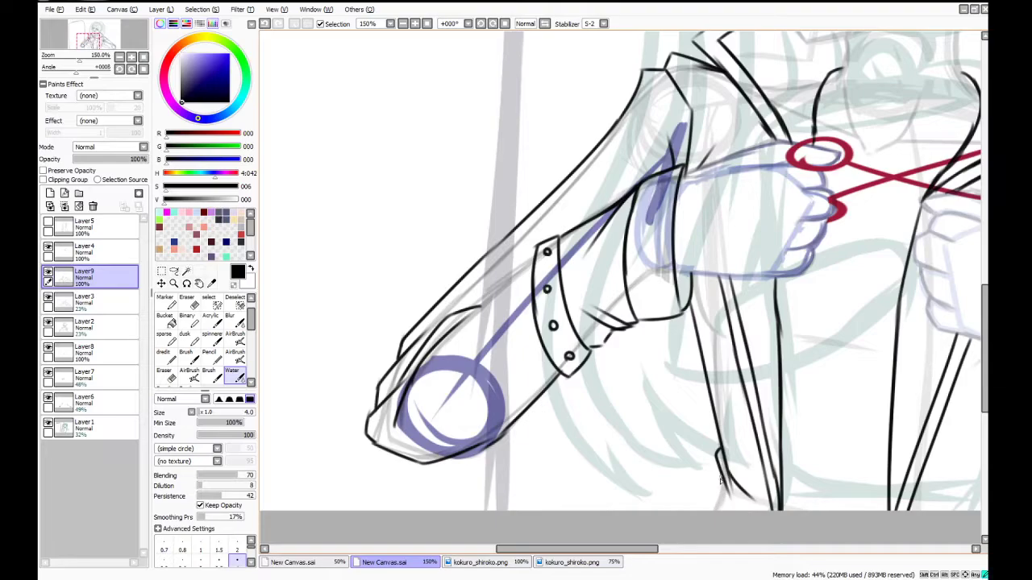
Add a crease at the near armpit and draw the coat's side edge below the near cuff with small waist folds
{"action": "left_click_drag", "start_coordinate": [645, 549], "coordinate": [712, 549]}
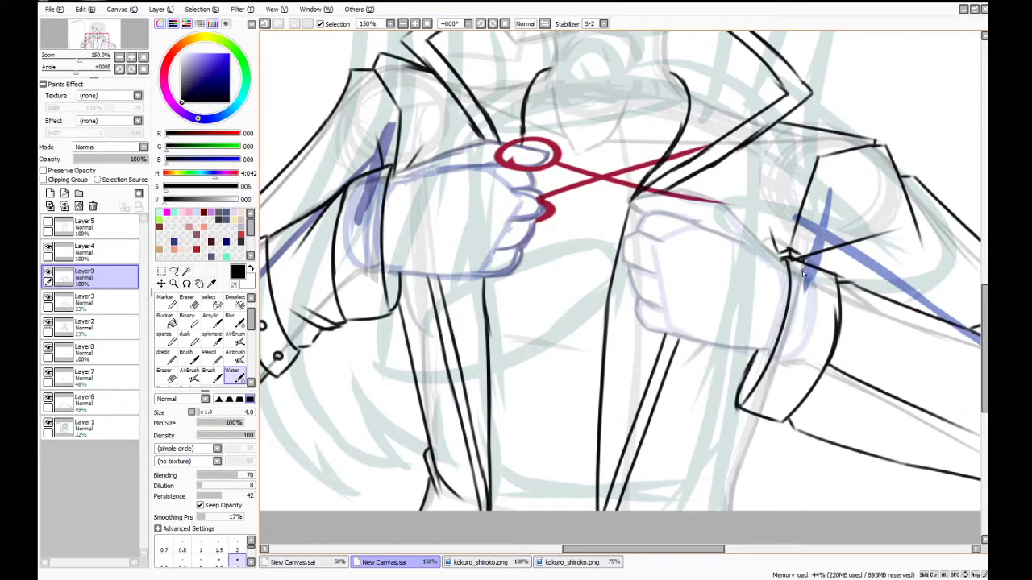
{"action": "left_click_drag", "start_coordinate": [787, 254], "coordinate": [781, 208]}
{"action": "left_click_drag", "start_coordinate": [763, 421], "coordinate": [690, 498]}
{"action": "left_click_drag", "start_coordinate": [761, 443], "coordinate": [742, 487]}
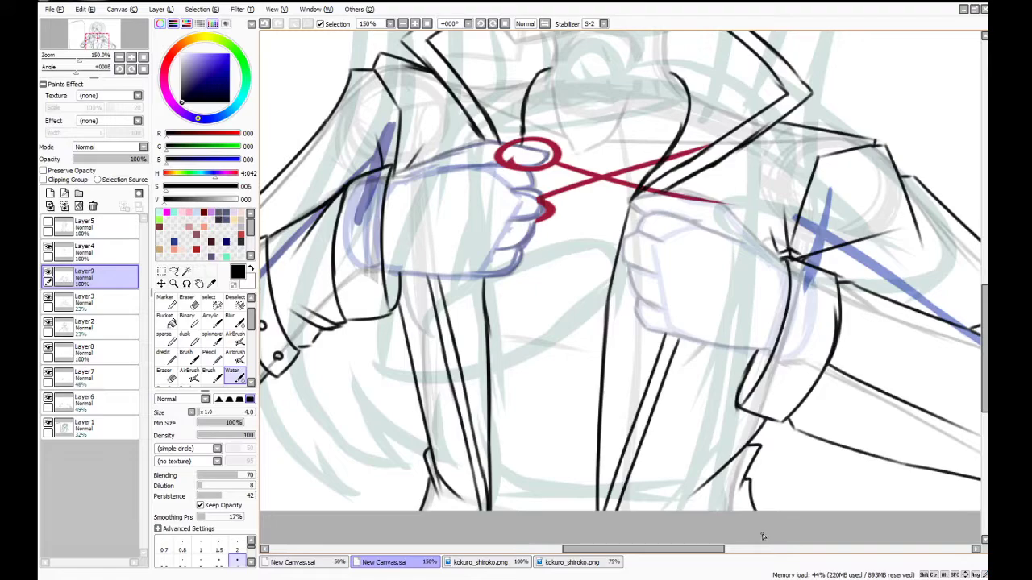
{"action": "key", "text": "ctrl+z"}
{"action": "key", "text": "ctrl+z"}
{"action": "key", "text": "ctrl+z"}
{"action": "mouse_move", "coordinate": [763, 420]}
{"action": "left_mouse_down"}
{"action": "mouse_move", "coordinate": [754, 446]}
{"action": "mouse_move", "coordinate": [691, 492]}
{"action": "left_mouse_up"}
{"action": "mouse_move", "coordinate": [745, 458]}
{"action": "left_mouse_down"}
{"action": "mouse_move", "coordinate": [746, 486]}
{"action": "mouse_move", "coordinate": [749, 508]}
{"action": "left_mouse_up"}
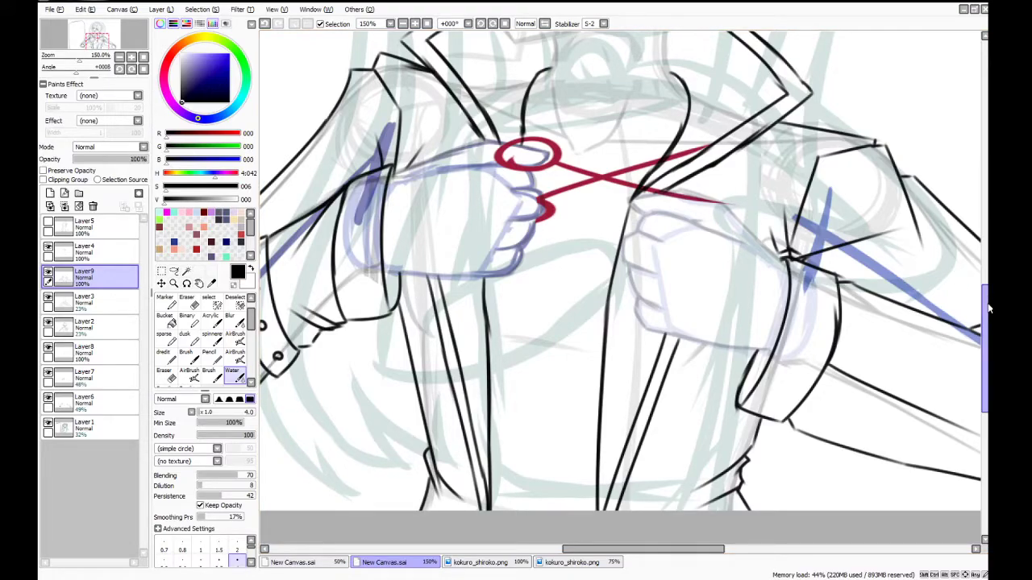
Check the character references and draw the shirt's V-neck as a double-lined collar behind the scissors
{"action": "scroll", "coordinate": [973, 268], "scroll_direction": "up", "scroll_amount": 5}
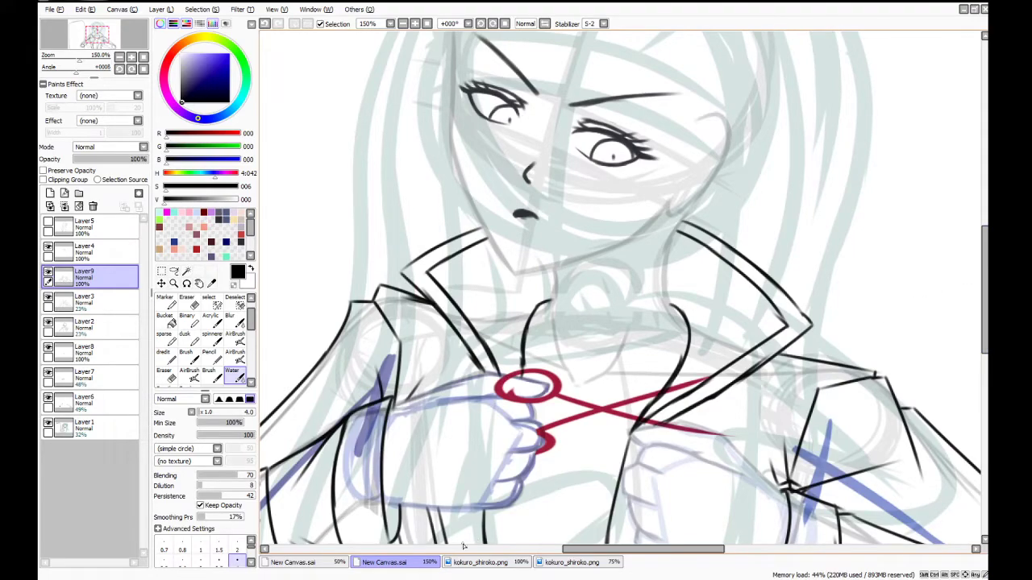
{"action": "left_click", "coordinate": [571, 562]}
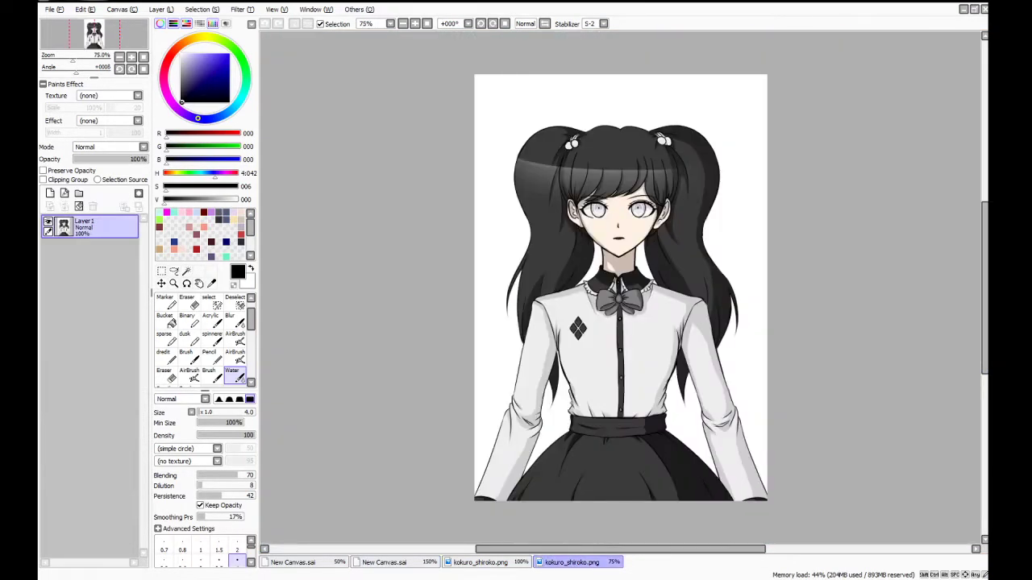
{"action": "left_click", "coordinate": [484, 562]}
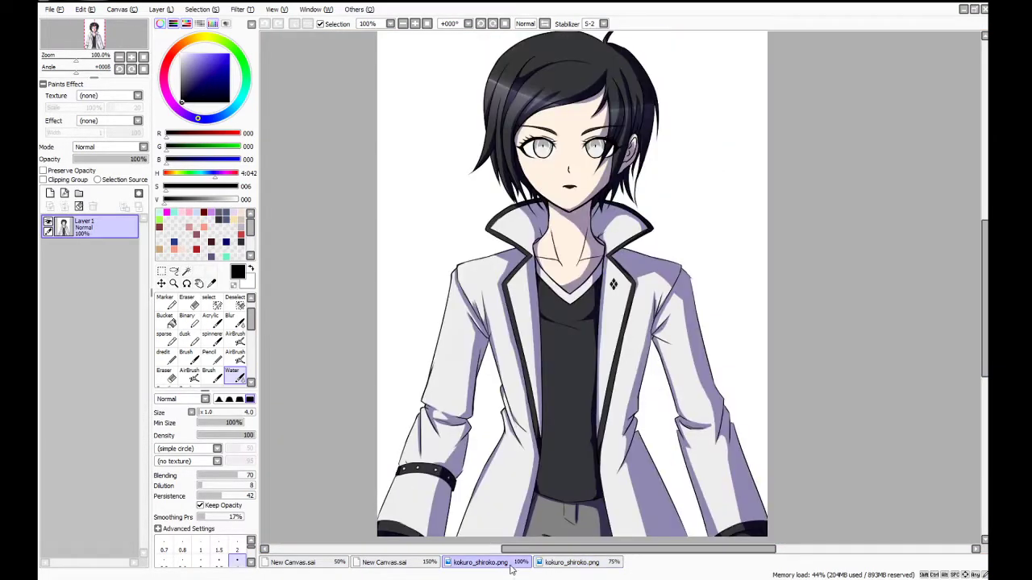
{"action": "left_click", "coordinate": [384, 562]}
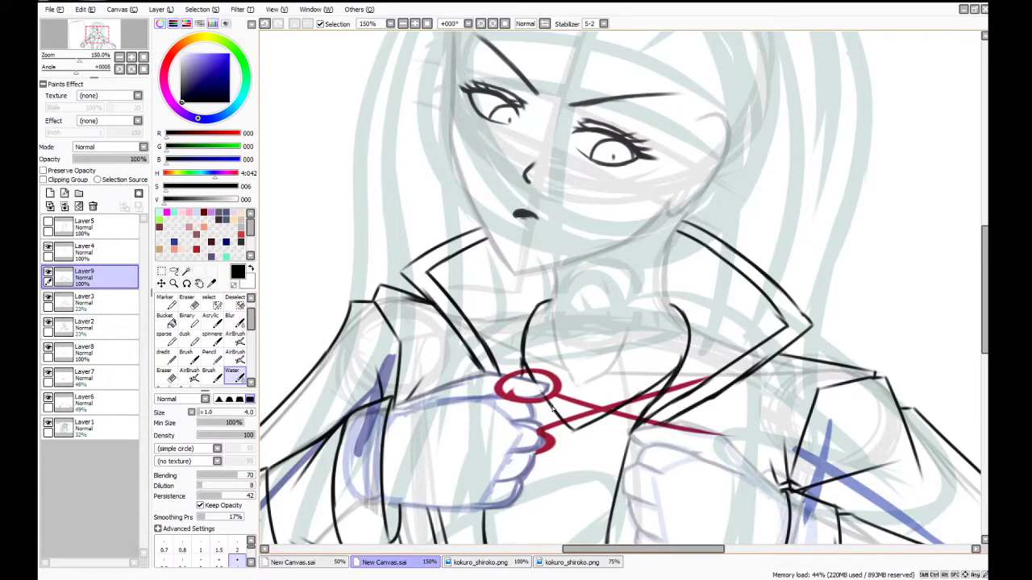
{"action": "mouse_move", "coordinate": [531, 409]}
{"action": "left_mouse_down"}
{"action": "mouse_move", "coordinate": [572, 464]}
{"action": "mouse_move", "coordinate": [564, 455]}
{"action": "mouse_move", "coordinate": [635, 421]}
{"action": "left_mouse_up"}
{"action": "left_click_drag", "start_coordinate": [585, 448], "coordinate": [637, 419]}
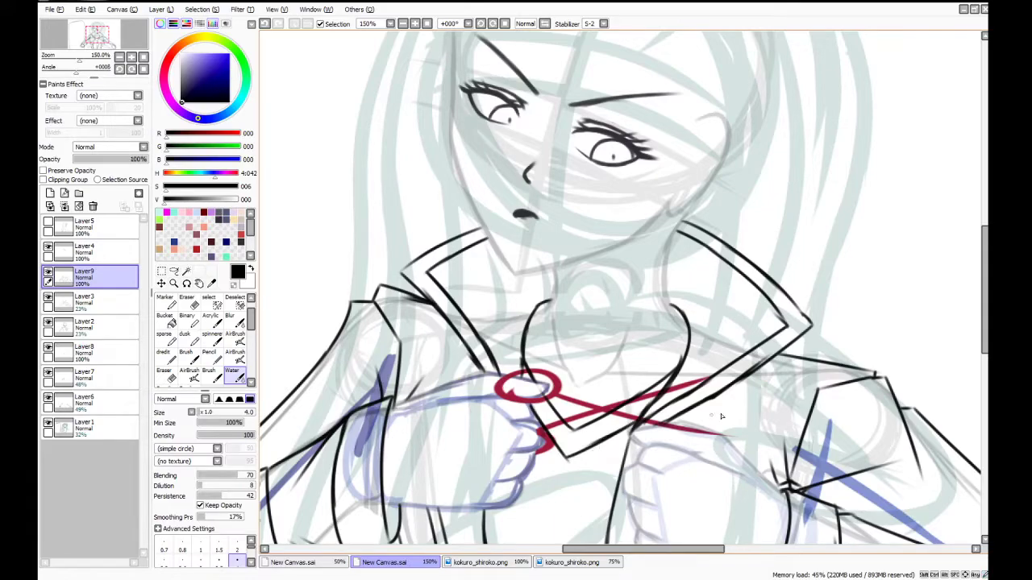
Draw short curved creases across the shirt's chest between the two fists
{"action": "scroll", "coordinate": [990, 321], "scroll_direction": "down", "scroll_amount": 5}
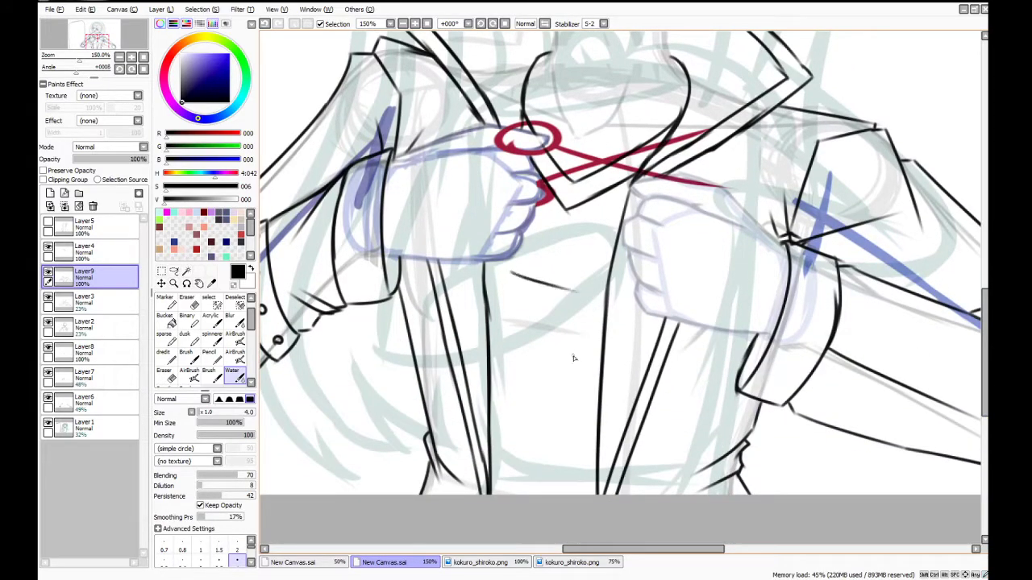
{"action": "left_click_drag", "start_coordinate": [511, 323], "coordinate": [580, 349]}
{"action": "key", "text": "ctrl+z"}
{"action": "key", "text": "ctrl+z"}
{"action": "left_click_drag", "start_coordinate": [506, 328], "coordinate": [578, 347]}
{"action": "left_click_drag", "start_coordinate": [525, 268], "coordinate": [576, 263]}
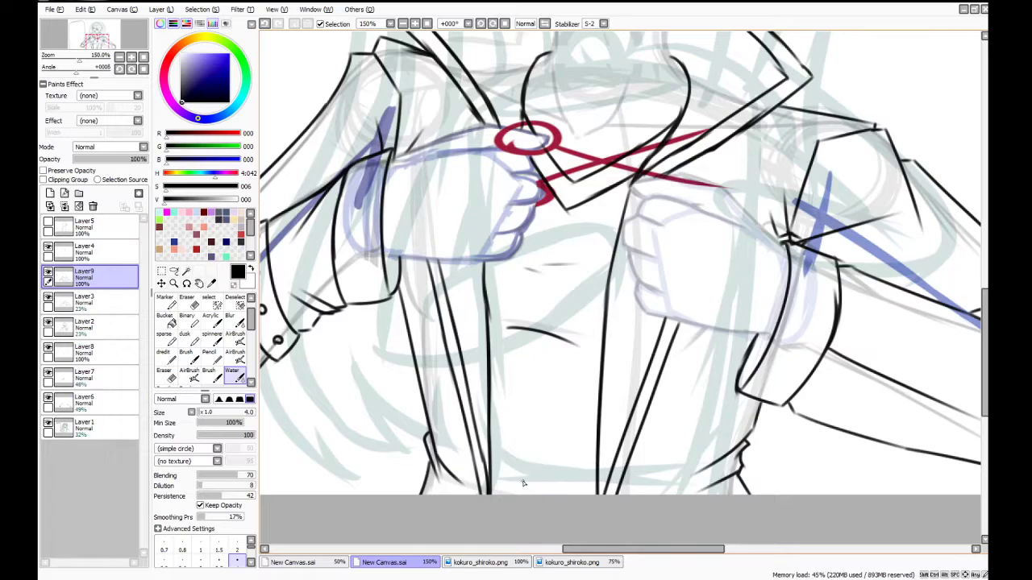
Add short crease strokes around the folds at both sleeve elbows
{"action": "scroll", "coordinate": [509, 446], "scroll_direction": "down", "scroll_amount": 3}
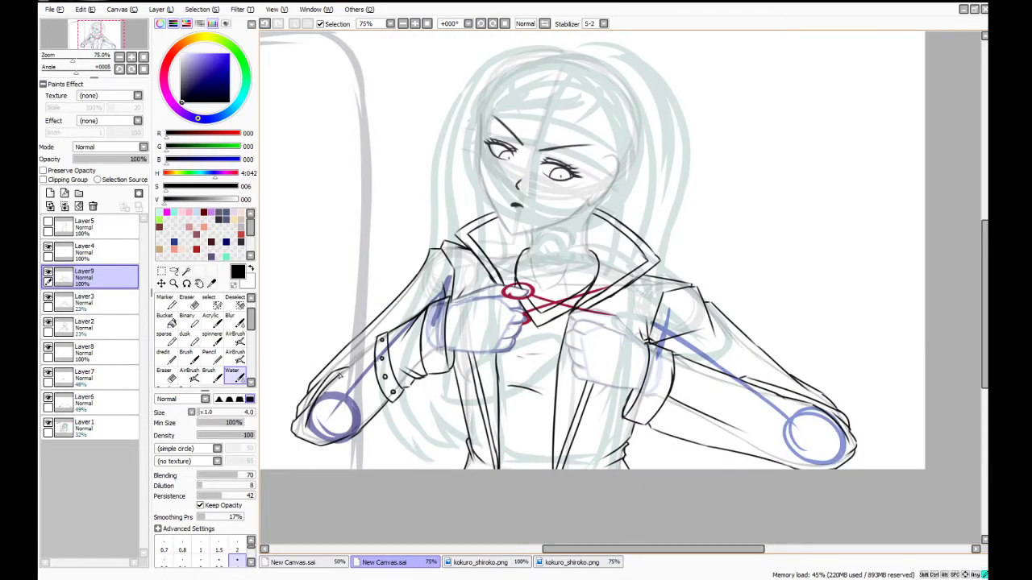
{"action": "mouse_move", "coordinate": [342, 379]}
{"action": "left_mouse_down"}
{"action": "mouse_move", "coordinate": [376, 340]}
{"action": "mouse_move", "coordinate": [313, 410]}
{"action": "mouse_move", "coordinate": [318, 396]}
{"action": "mouse_move", "coordinate": [314, 433]}
{"action": "left_mouse_up"}
{"action": "key", "text": "ctrl+z"}
{"action": "left_click_drag", "start_coordinate": [308, 414], "coordinate": [307, 430]}
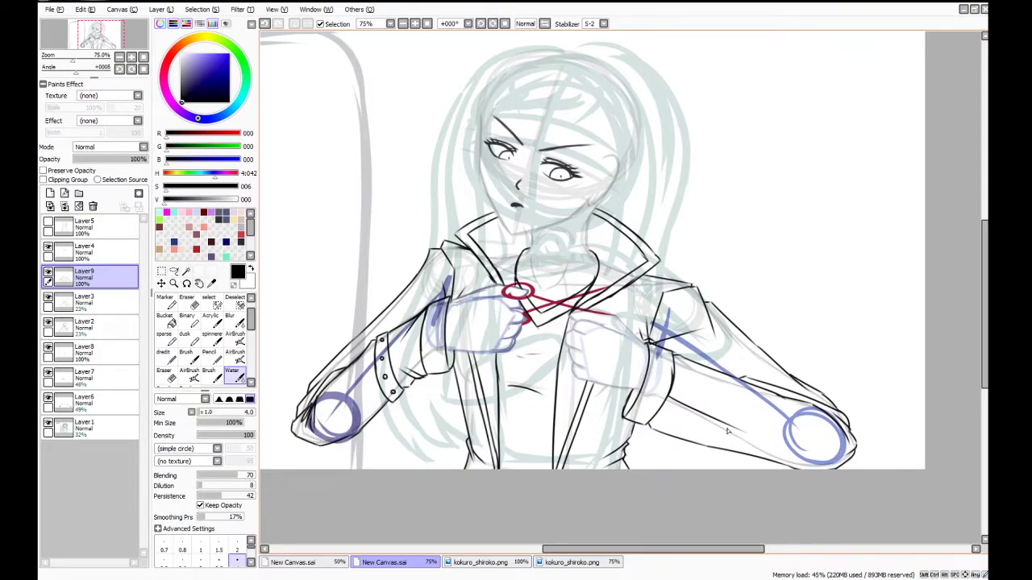
{"action": "left_click_drag", "start_coordinate": [790, 386], "coordinate": [827, 397]}
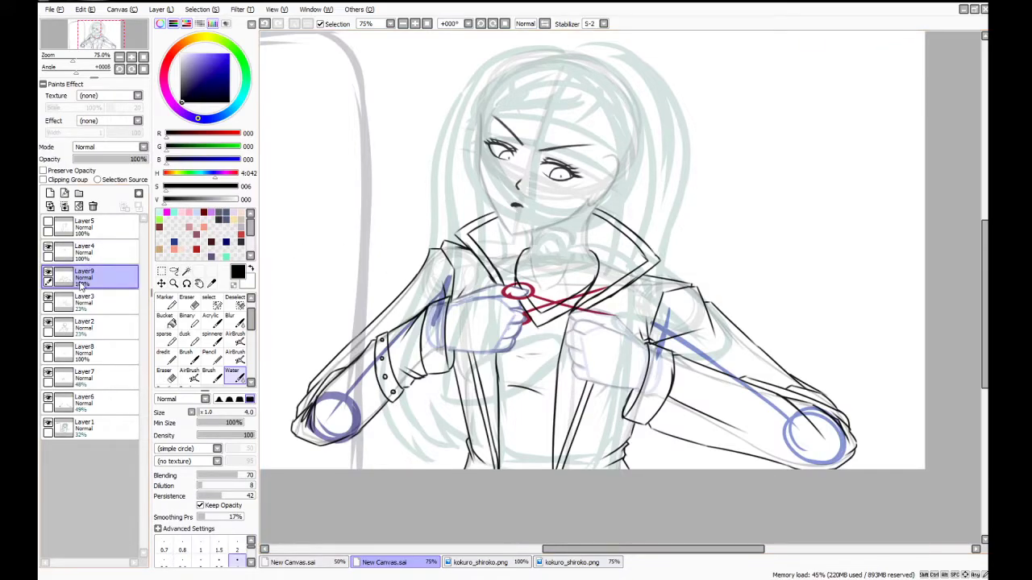
Show the hair line art on Layer5 and raise Layer3's opacity to 100%
{"action": "left_click", "coordinate": [55, 224]}
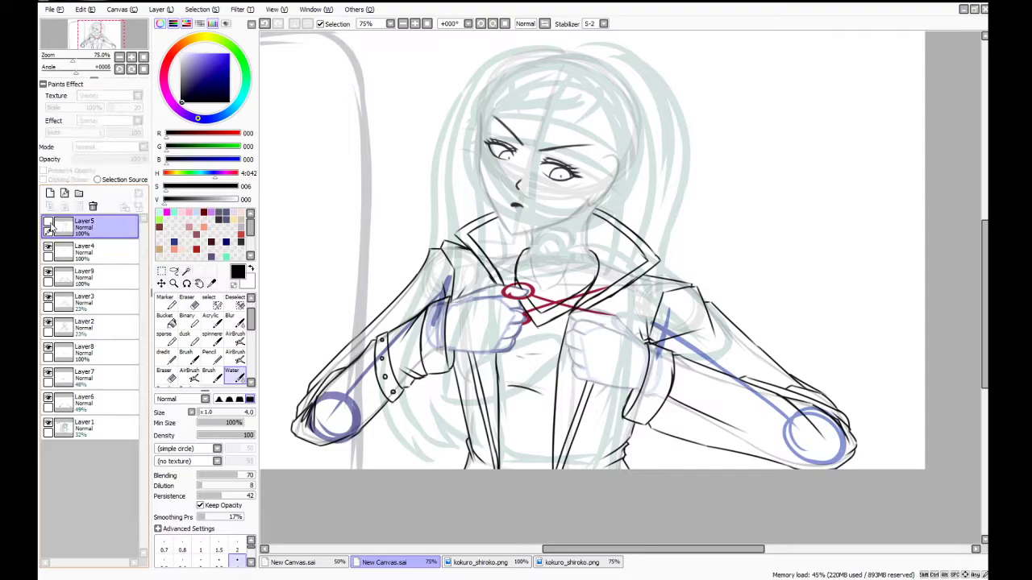
{"action": "left_click", "coordinate": [49, 225]}
{"action": "left_click", "coordinate": [105, 299]}
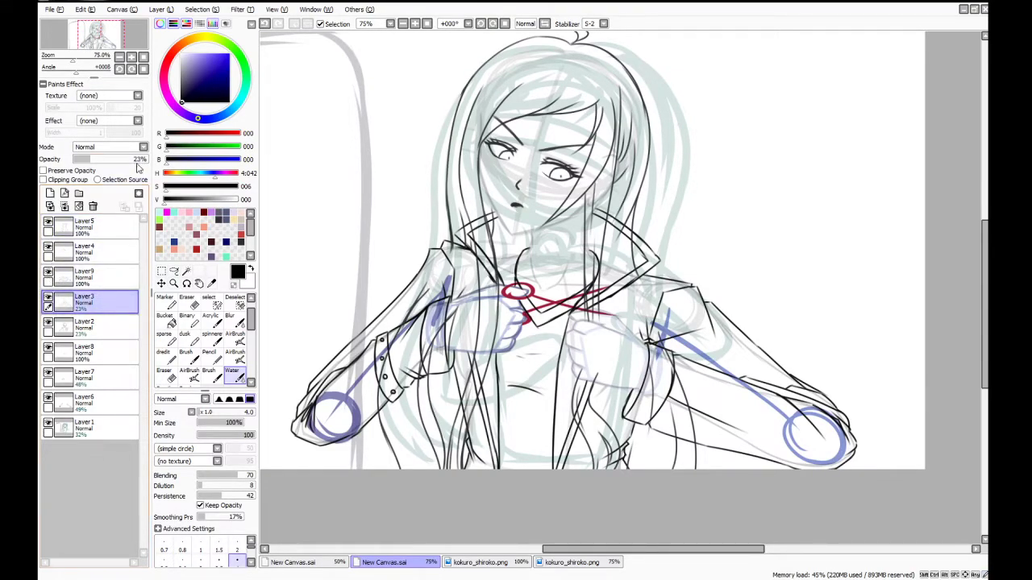
{"action": "left_click_drag", "start_coordinate": [141, 159], "coordinate": [150, 159]}
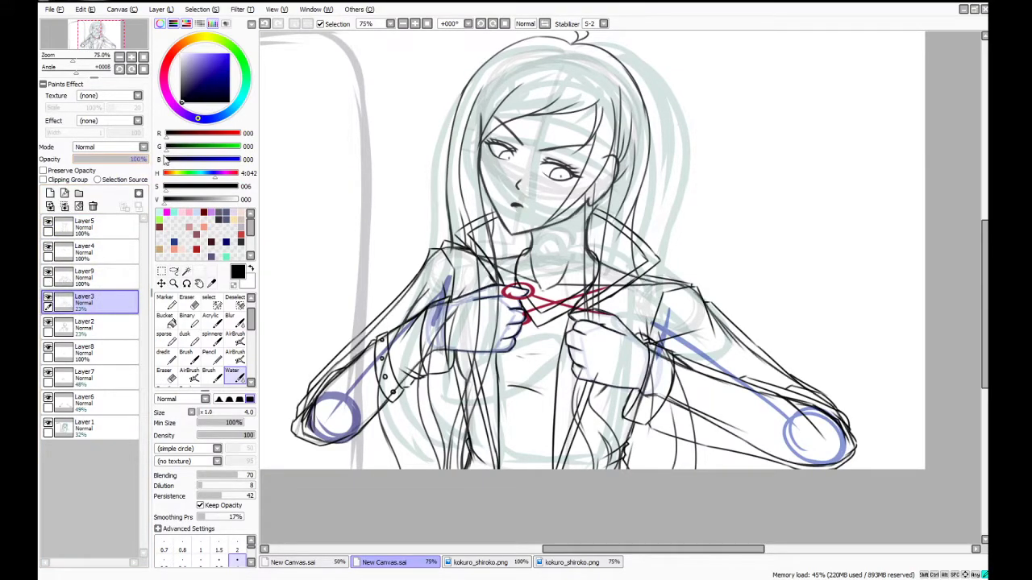
Try to shift the facial features on Layer4 slightly lower on the face
{"action": "left_click", "coordinate": [109, 251]}
{"action": "left_click", "coordinate": [161, 284]}
{"action": "left_click_drag", "start_coordinate": [539, 158], "coordinate": [541, 163]}
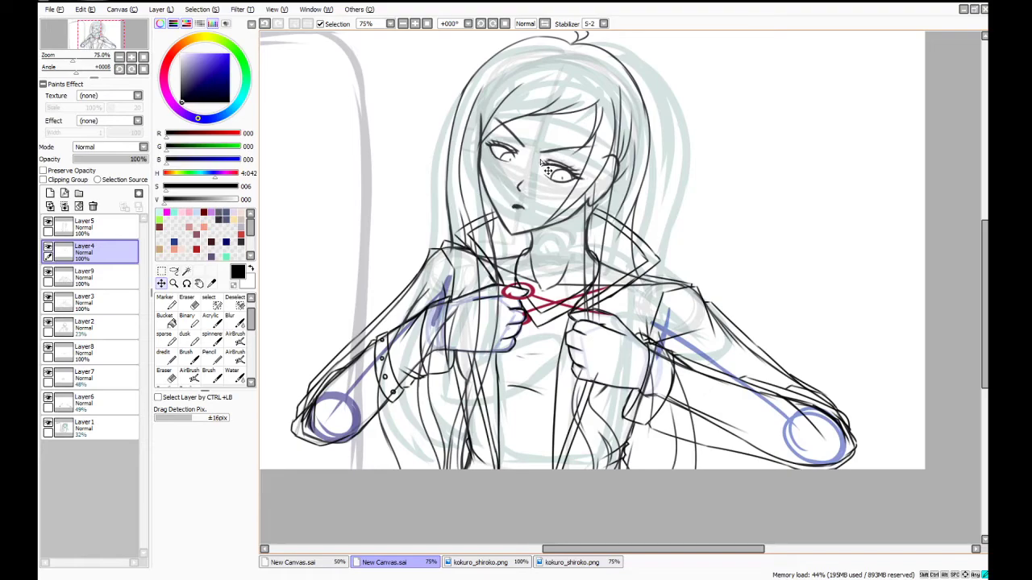
{"action": "key", "text": "ctrl+z"}
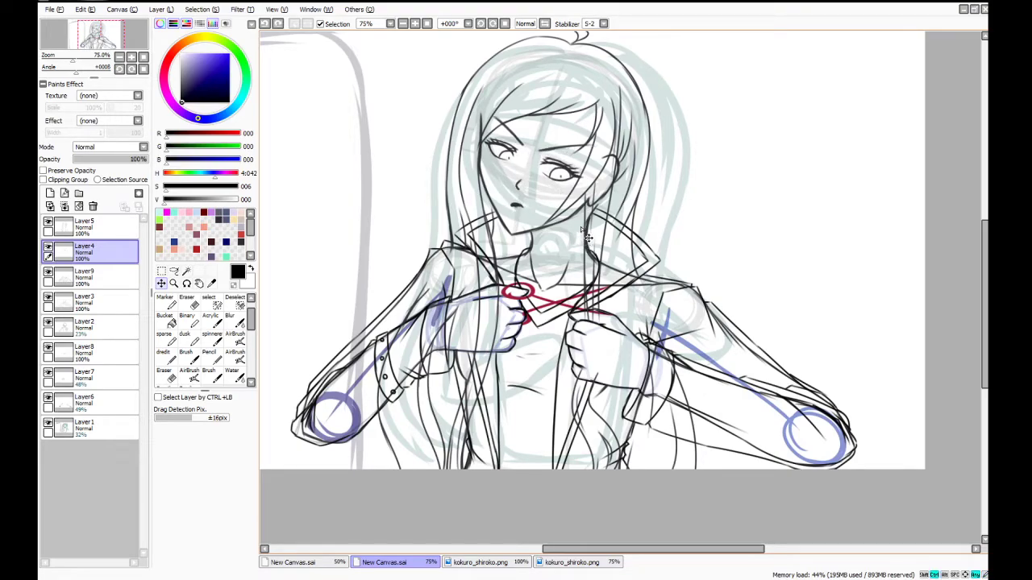
{"action": "left_click_drag", "start_coordinate": [537, 176], "coordinate": [538, 183]}
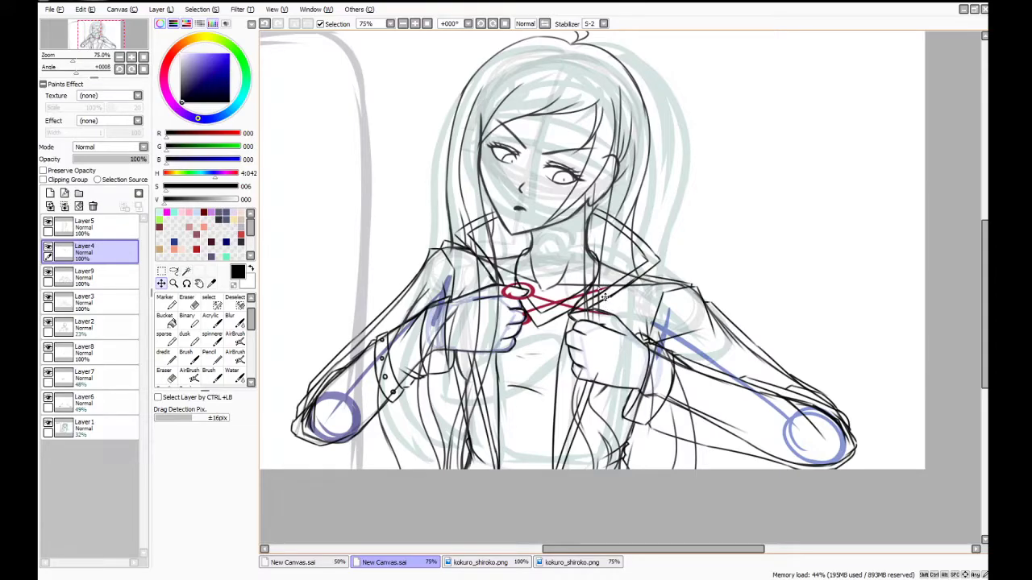
{"action": "key", "text": "ctrl+z"}
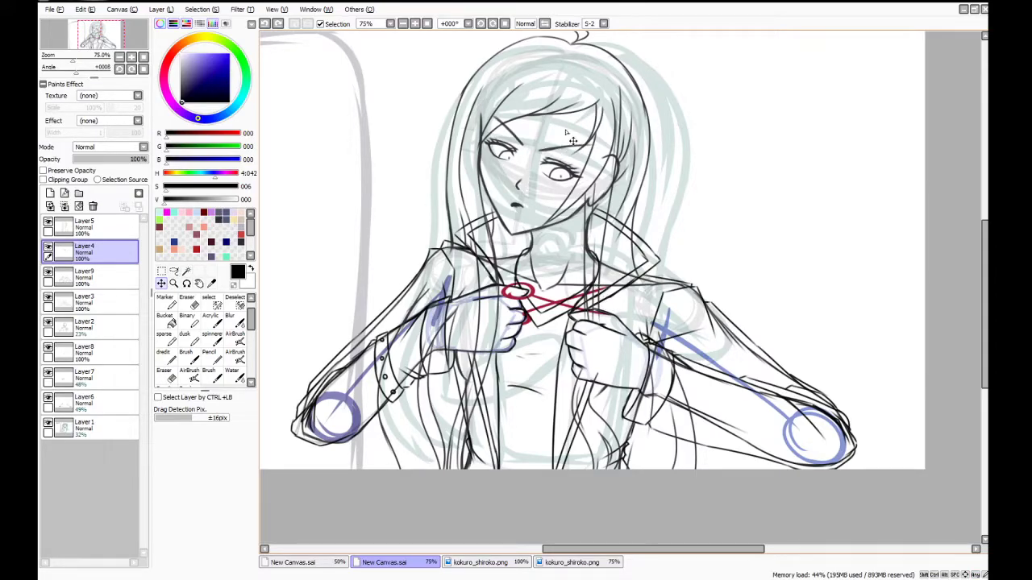
Hide the rough sketch layers Layer2, Layer8, Layer7, Layer6 and Layer1 to leave only the line art
{"action": "left_click", "coordinate": [187, 305]}
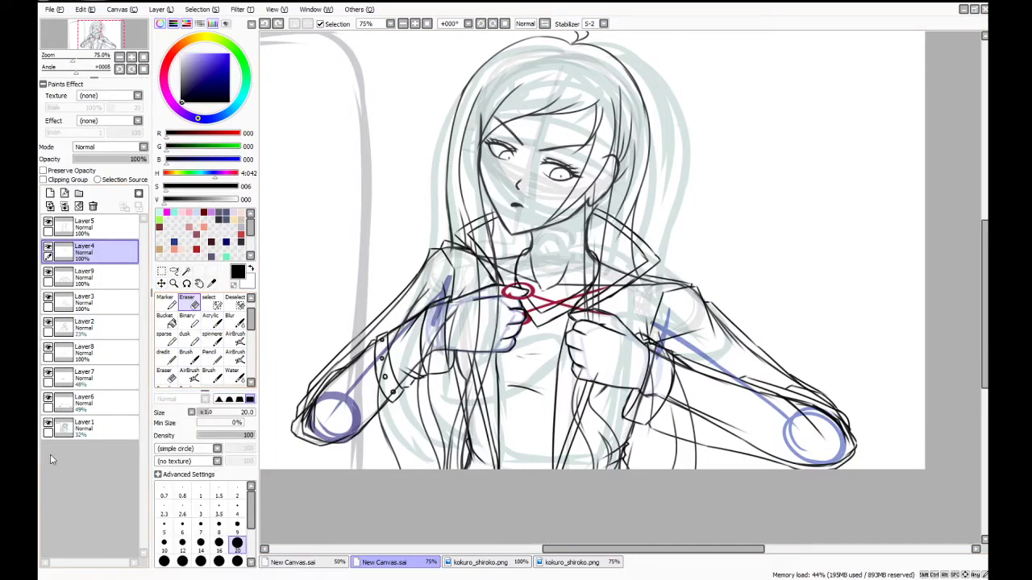
{"action": "left_click", "coordinate": [96, 303]}
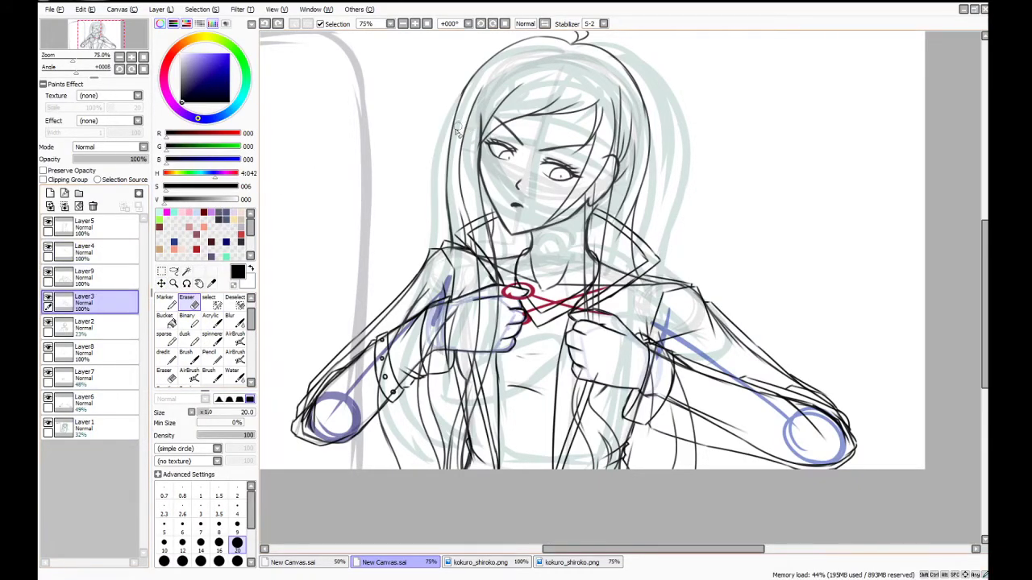
{"action": "left_click", "coordinate": [48, 323]}
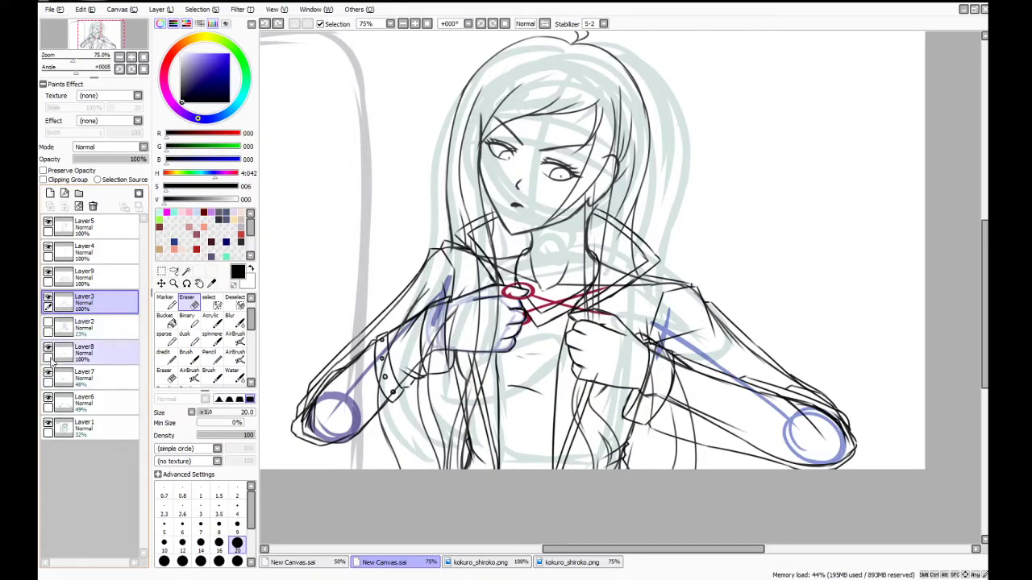
{"action": "left_click", "coordinate": [48, 347]}
{"action": "left_click", "coordinate": [48, 374]}
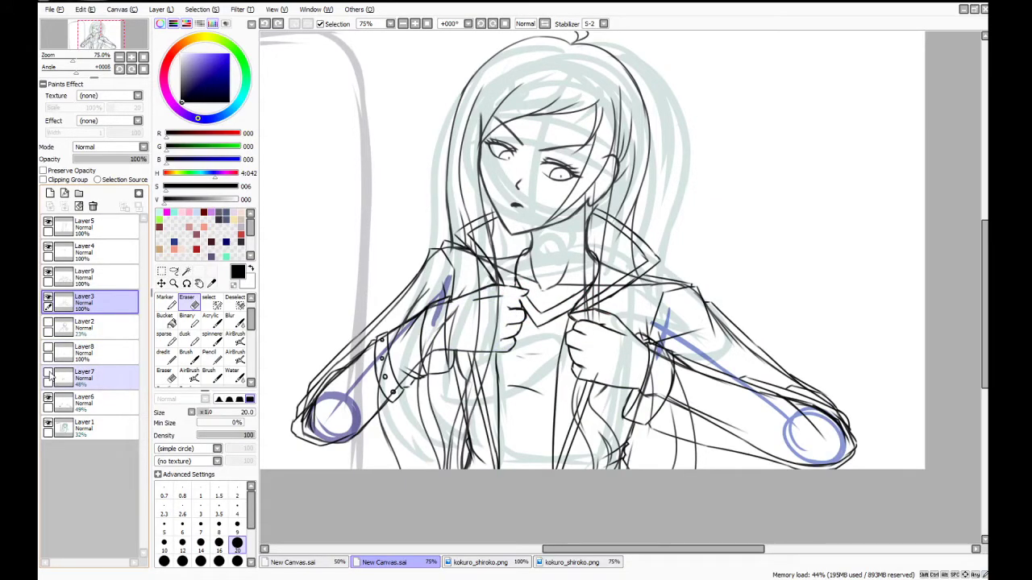
{"action": "left_click", "coordinate": [48, 398]}
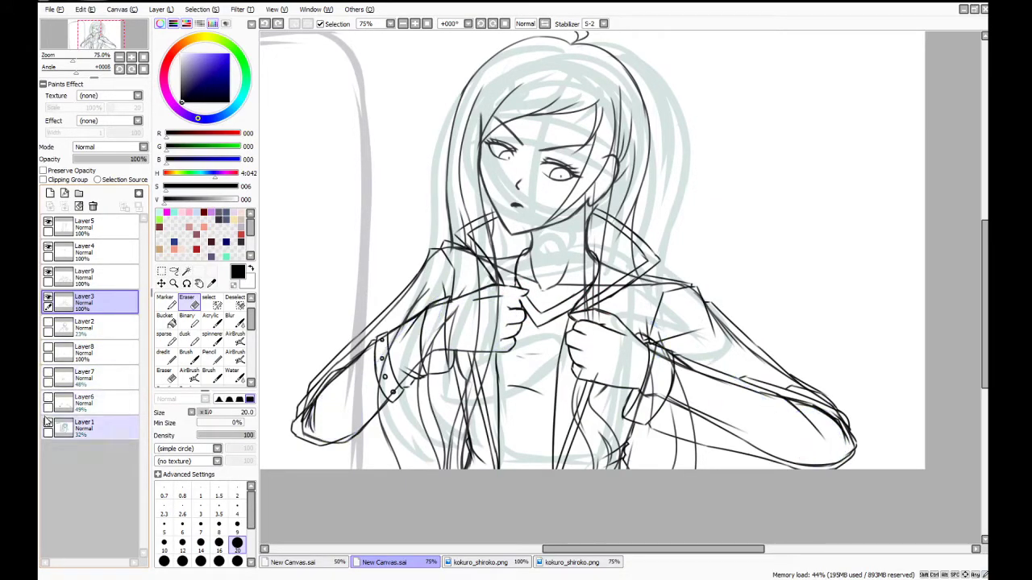
{"action": "left_click", "coordinate": [48, 424]}
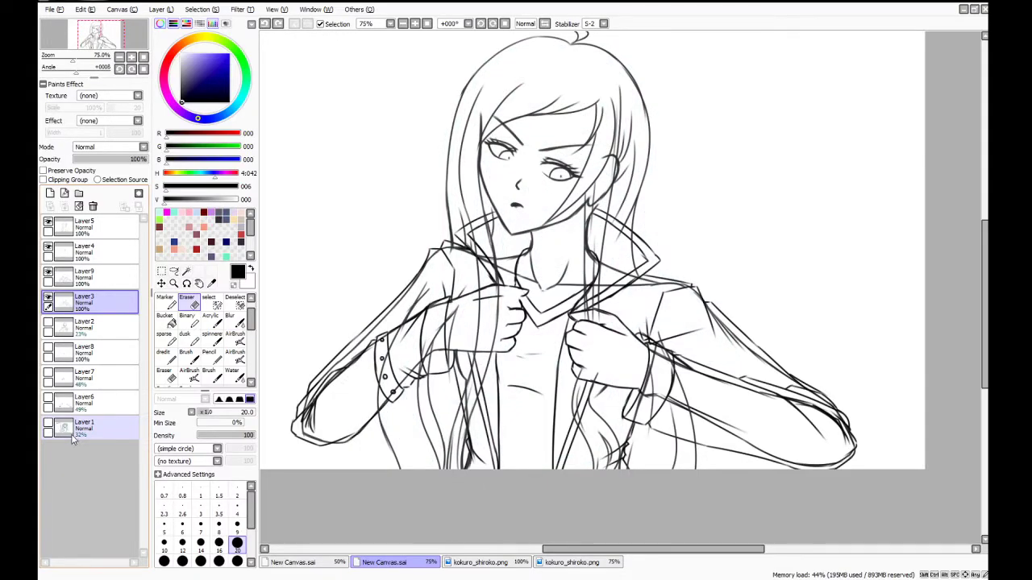
Check Layer6 and Layer7 briefly, show the red scissors sketch on Layer8 and lower its opacity to 63%
{"action": "left_click", "coordinate": [49, 399]}
{"action": "left_click", "coordinate": [49, 398]}
{"action": "left_click", "coordinate": [50, 373]}
{"action": "left_click", "coordinate": [49, 373]}
{"action": "left_click", "coordinate": [48, 347]}
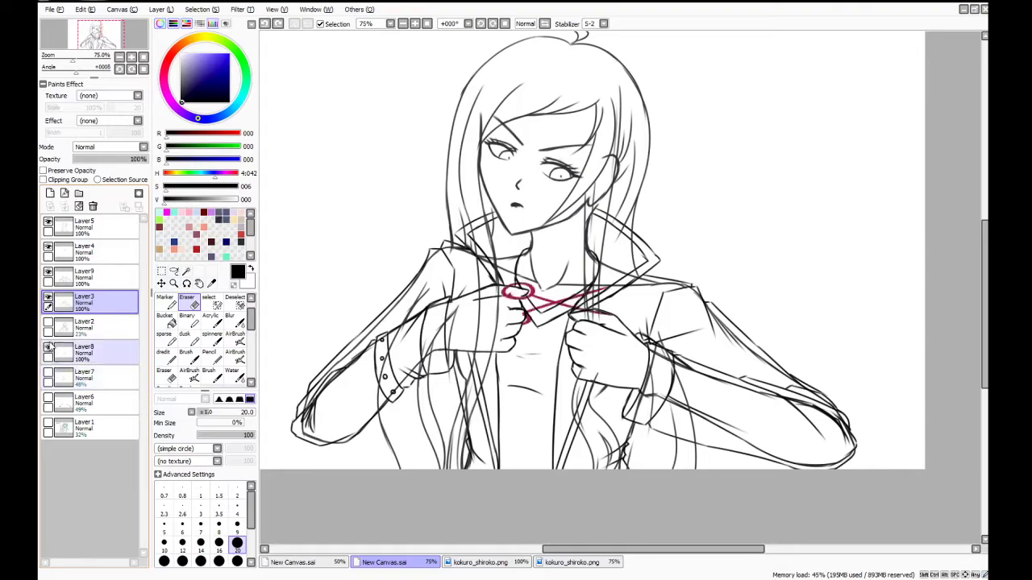
{"action": "left_click", "coordinate": [80, 352]}
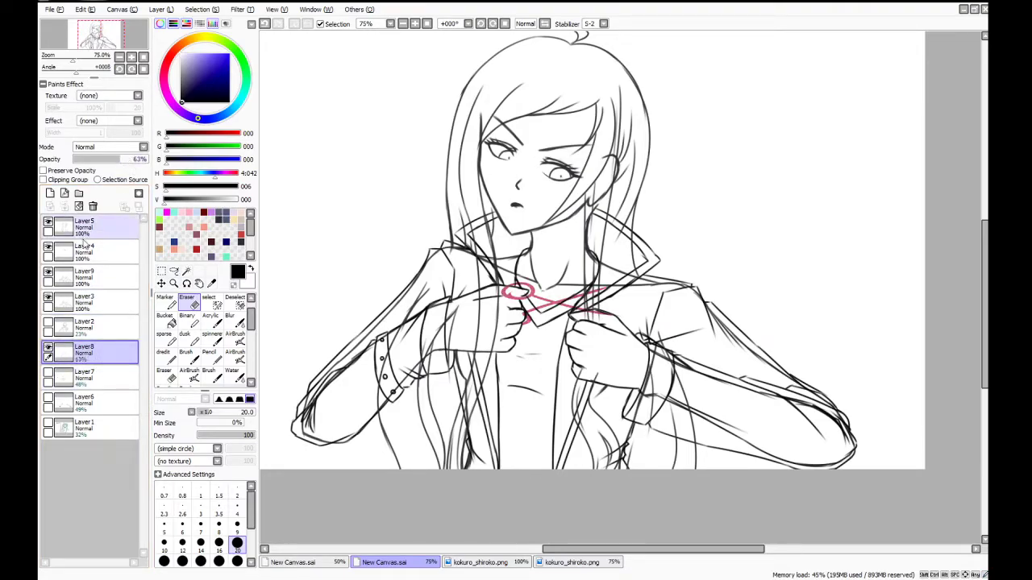
Ink the scissors' upper finger ring on Layer4 with outer and inner ovals and a small curled finger rest, using the size 4 Water brush
{"action": "left_click", "coordinate": [81, 303]}
{"action": "left_click", "coordinate": [68, 257]}
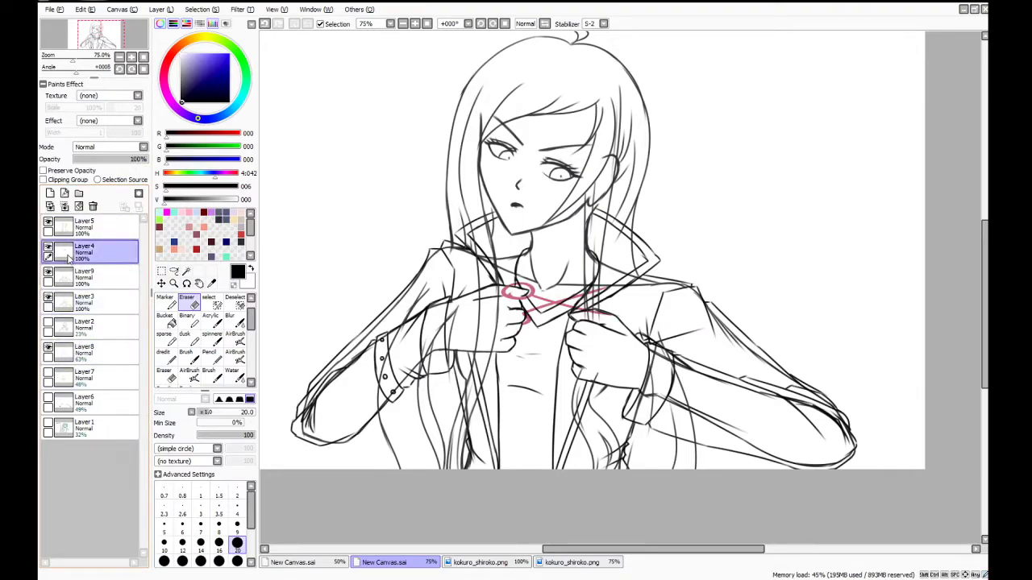
{"action": "scroll", "coordinate": [574, 306], "scroll_direction": "up", "scroll_amount": 4}
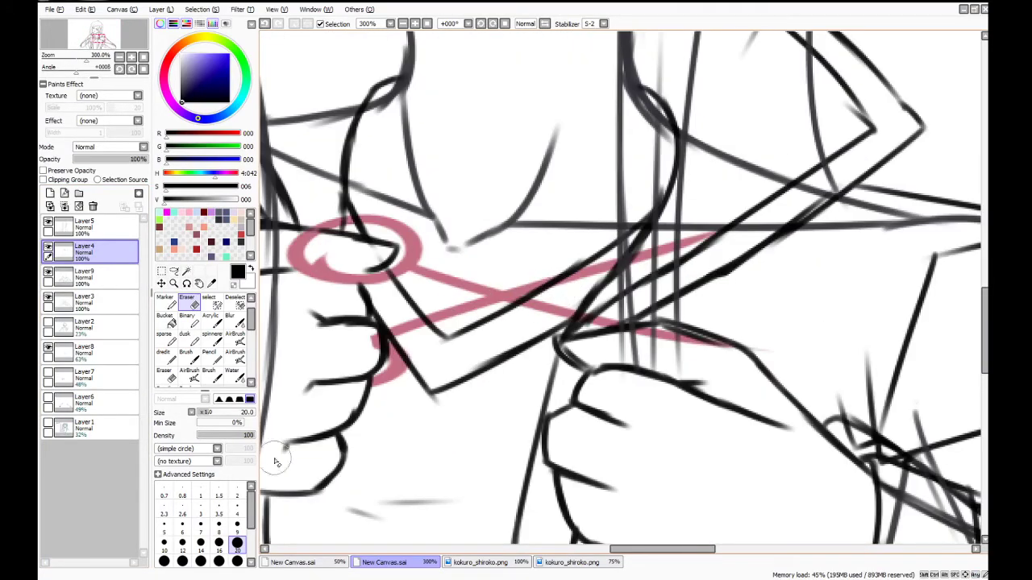
{"action": "left_click_drag", "start_coordinate": [623, 550], "coordinate": [593, 550]}
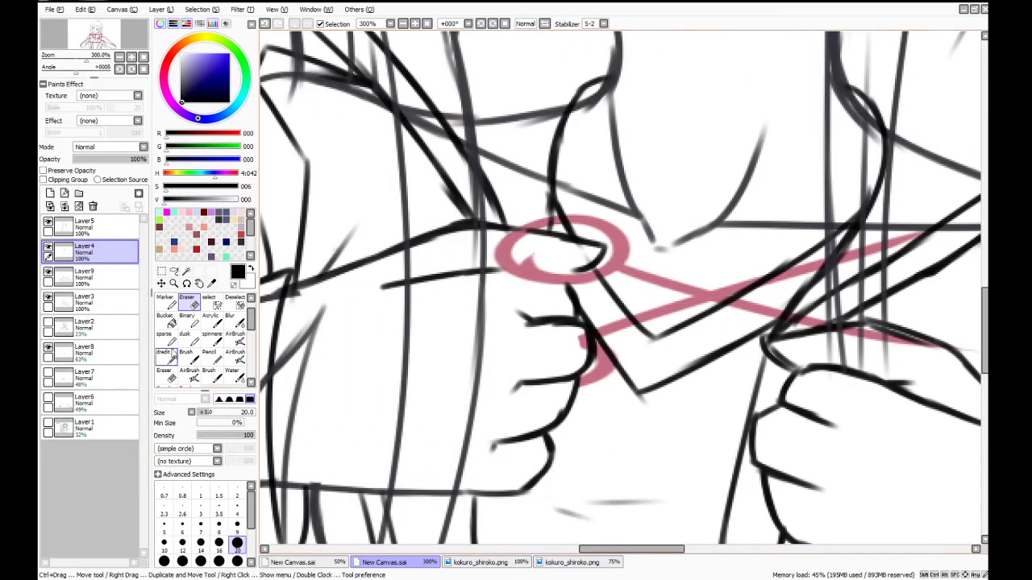
{"action": "left_click", "coordinate": [231, 376]}
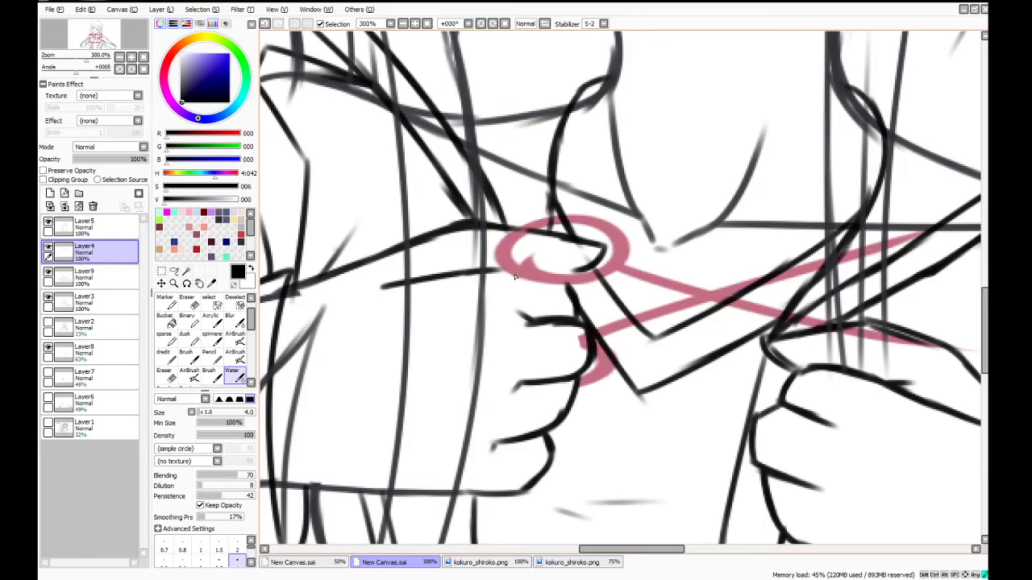
{"action": "mouse_move", "coordinate": [505, 261]}
{"action": "left_mouse_down"}
{"action": "mouse_move", "coordinate": [503, 230]}
{"action": "mouse_move", "coordinate": [502, 252]}
{"action": "mouse_move", "coordinate": [514, 224]}
{"action": "mouse_move", "coordinate": [511, 240]}
{"action": "mouse_move", "coordinate": [550, 219]}
{"action": "mouse_move", "coordinate": [523, 231]}
{"action": "mouse_move", "coordinate": [584, 218]}
{"action": "mouse_move", "coordinate": [539, 222]}
{"action": "mouse_move", "coordinate": [619, 232]}
{"action": "mouse_move", "coordinate": [600, 220]}
{"action": "mouse_move", "coordinate": [633, 254]}
{"action": "left_mouse_up"}
{"action": "mouse_move", "coordinate": [529, 219]}
{"action": "left_mouse_down"}
{"action": "mouse_move", "coordinate": [507, 197]}
{"action": "mouse_move", "coordinate": [522, 191]}
{"action": "mouse_move", "coordinate": [536, 216]}
{"action": "left_mouse_up"}
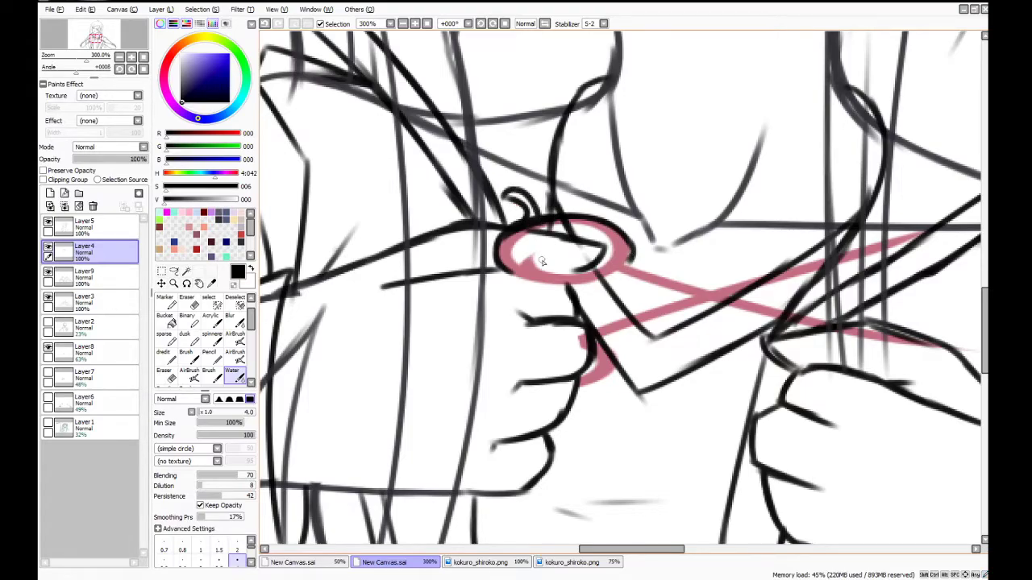
{"action": "mouse_move", "coordinate": [514, 259]}
{"action": "left_mouse_down"}
{"action": "mouse_move", "coordinate": [592, 269]}
{"action": "mouse_move", "coordinate": [571, 272]}
{"action": "mouse_move", "coordinate": [604, 253]}
{"action": "left_mouse_up"}
{"action": "mouse_move", "coordinate": [519, 239]}
{"action": "left_mouse_down"}
{"action": "mouse_move", "coordinate": [546, 230]}
{"action": "mouse_move", "coordinate": [524, 240]}
{"action": "mouse_move", "coordinate": [542, 229]}
{"action": "mouse_move", "coordinate": [537, 237]}
{"action": "mouse_move", "coordinate": [590, 231]}
{"action": "mouse_move", "coordinate": [541, 239]}
{"action": "mouse_move", "coordinate": [609, 241]}
{"action": "mouse_move", "coordinate": [577, 229]}
{"action": "mouse_move", "coordinate": [610, 260]}
{"action": "mouse_move", "coordinate": [574, 272]}
{"action": "mouse_move", "coordinate": [496, 257]}
{"action": "mouse_move", "coordinate": [563, 284]}
{"action": "mouse_move", "coordinate": [524, 278]}
{"action": "mouse_move", "coordinate": [589, 285]}
{"action": "mouse_move", "coordinate": [563, 285]}
{"action": "mouse_move", "coordinate": [622, 275]}
{"action": "mouse_move", "coordinate": [634, 251]}
{"action": "left_mouse_up"}
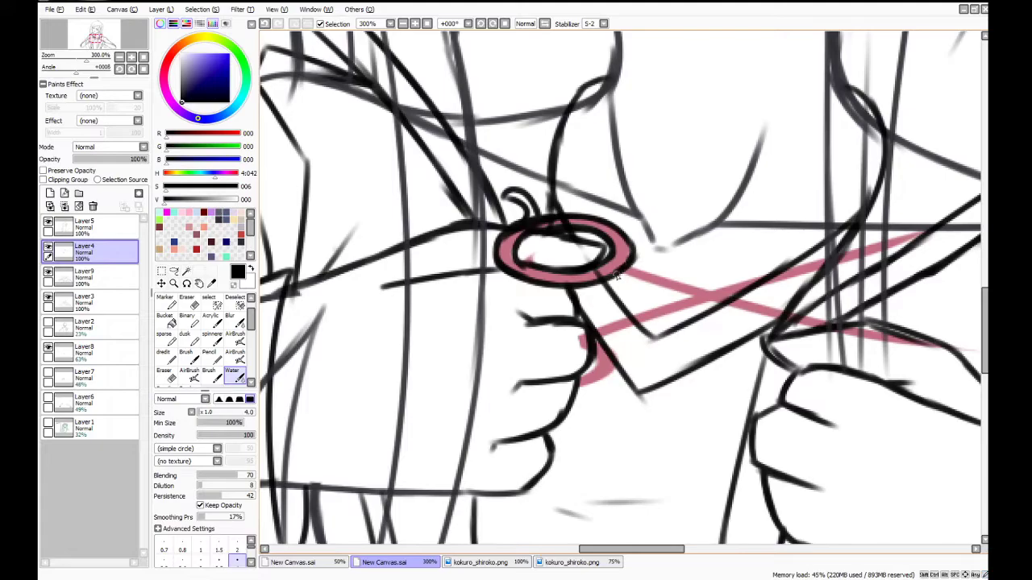
Ink the visible part of the scissors' lower finger loop, the small oval pivot and both double-lined handle shanks
{"action": "mouse_move", "coordinate": [580, 387]}
{"action": "left_mouse_down"}
{"action": "mouse_move", "coordinate": [617, 369]}
{"action": "mouse_move", "coordinate": [592, 384]}
{"action": "mouse_move", "coordinate": [591, 356]}
{"action": "mouse_move", "coordinate": [599, 373]}
{"action": "mouse_move", "coordinate": [580, 375]}
{"action": "mouse_move", "coordinate": [593, 372]}
{"action": "mouse_move", "coordinate": [589, 339]}
{"action": "mouse_move", "coordinate": [558, 322]}
{"action": "mouse_move", "coordinate": [581, 316]}
{"action": "mouse_move", "coordinate": [569, 319]}
{"action": "mouse_move", "coordinate": [605, 331]}
{"action": "mouse_move", "coordinate": [615, 347]}
{"action": "mouse_move", "coordinate": [608, 337]}
{"action": "mouse_move", "coordinate": [610, 378]}
{"action": "mouse_move", "coordinate": [578, 382]}
{"action": "mouse_move", "coordinate": [617, 353]}
{"action": "left_mouse_up"}
{"action": "key", "text": "ctrl+z"}
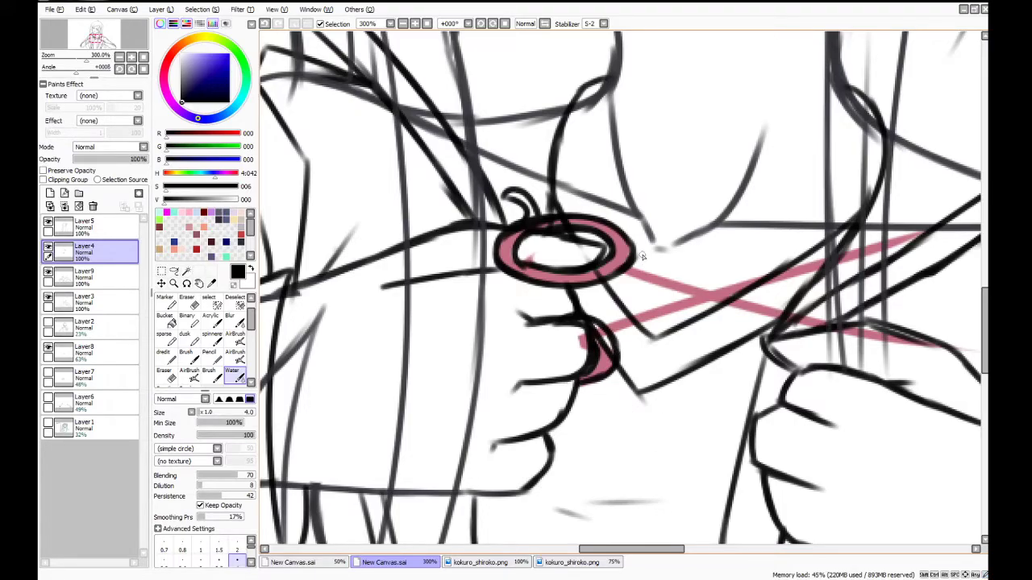
{"action": "mouse_move", "coordinate": [700, 295]}
{"action": "left_mouse_down"}
{"action": "mouse_move", "coordinate": [716, 290]}
{"action": "mouse_move", "coordinate": [698, 295]}
{"action": "left_mouse_up"}
{"action": "left_click_drag", "start_coordinate": [634, 256], "coordinate": [709, 288]}
{"action": "left_click_drag", "start_coordinate": [610, 279], "coordinate": [708, 301]}
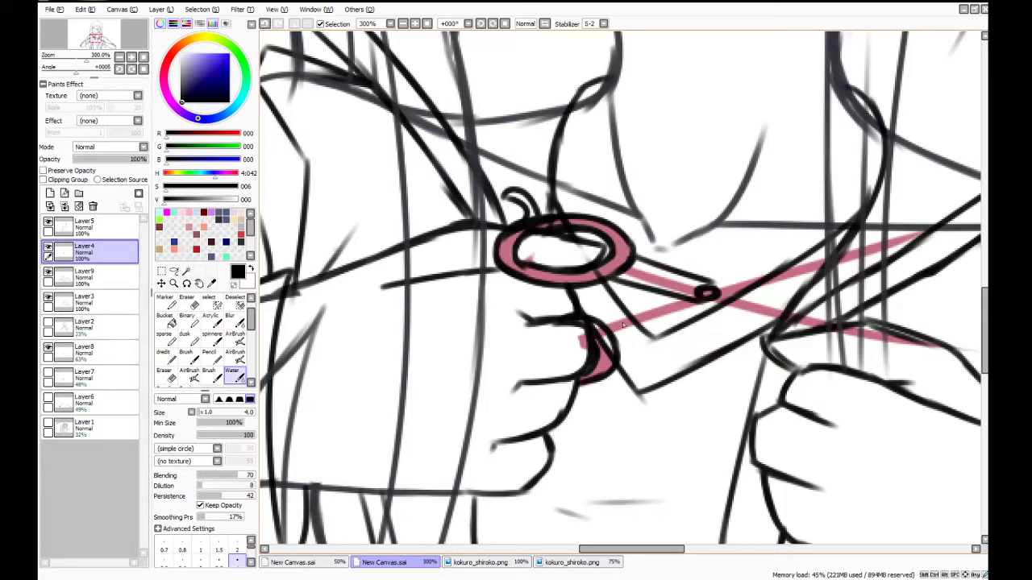
{"action": "left_click_drag", "start_coordinate": [596, 319], "coordinate": [692, 299]}
{"action": "mouse_move", "coordinate": [616, 347]}
{"action": "left_mouse_down"}
{"action": "mouse_move", "coordinate": [715, 304]}
{"action": "mouse_move", "coordinate": [784, 326]}
{"action": "left_mouse_up"}
Ink the scissors' lower blade from the pivot to its pointed tip above the far fist
{"action": "left_click_drag", "start_coordinate": [610, 549], "coordinate": [662, 549]}
{"action": "left_click_drag", "start_coordinate": [350, 306], "coordinate": [413, 322]}
{"action": "key", "text": "ctrl+z"}
{"action": "key", "text": "ctrl+z"}
{"action": "mouse_move", "coordinate": [322, 297]}
{"action": "left_mouse_down"}
{"action": "mouse_move", "coordinate": [445, 337]}
{"action": "mouse_move", "coordinate": [400, 318]}
{"action": "mouse_move", "coordinate": [569, 345]}
{"action": "left_mouse_up"}
{"action": "key", "text": "ctrl+z"}
{"action": "mouse_move", "coordinate": [351, 289]}
{"action": "left_mouse_down"}
{"action": "mouse_move", "coordinate": [551, 342]}
{"action": "mouse_move", "coordinate": [446, 320]}
{"action": "mouse_move", "coordinate": [591, 348]}
{"action": "left_mouse_up"}
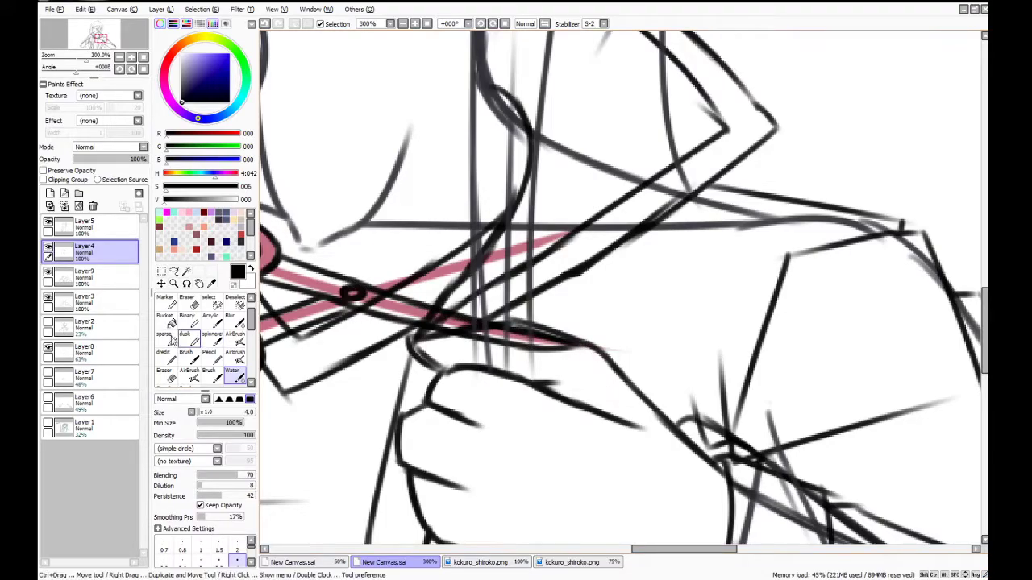
Hide Layer3, Layer9 and Layer5 to isolate the scissors' line art over its red sketch
{"action": "left_click", "coordinate": [49, 298]}
{"action": "left_click", "coordinate": [48, 274]}
{"action": "left_click", "coordinate": [48, 224]}
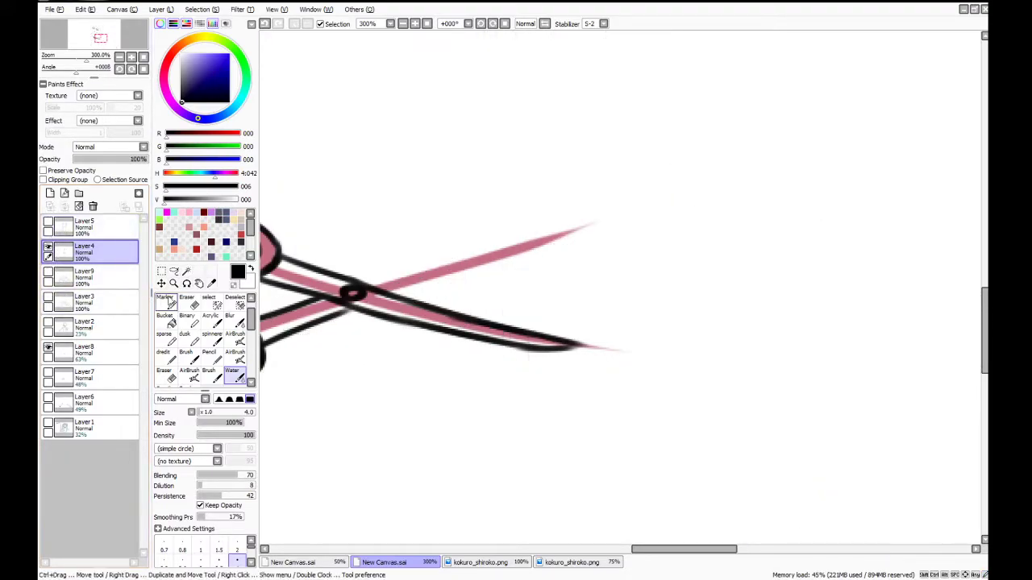
{"action": "mouse_move", "coordinate": [646, 543]}
{"action": "left_mouse_down"}
{"action": "mouse_move", "coordinate": [625, 532]}
{"action": "mouse_move", "coordinate": [657, 553]}
{"action": "mouse_move", "coordinate": [624, 553]}
{"action": "left_mouse_up"}
{"action": "key", "text": "ctrl+z"}
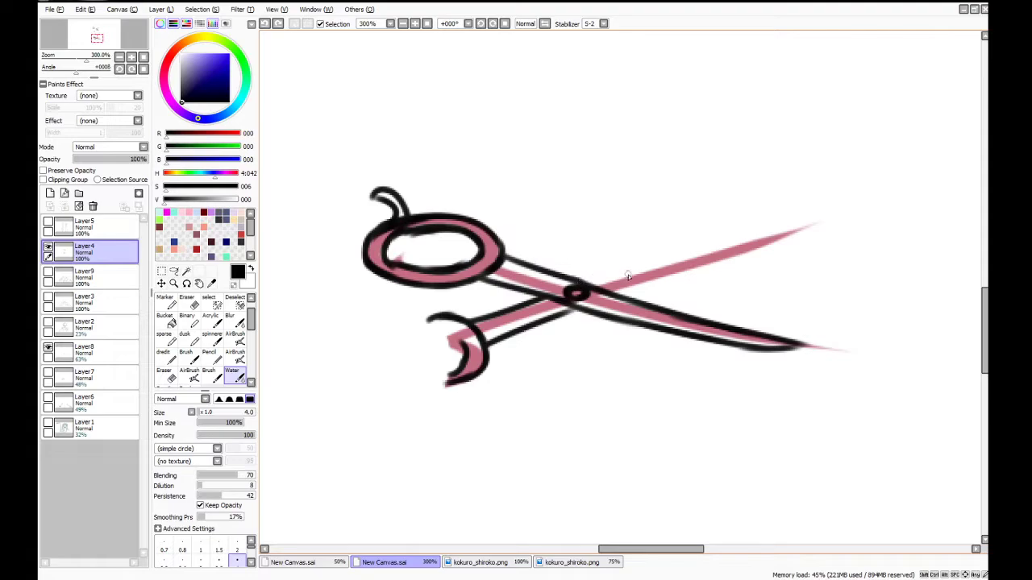
Ink the scissors' upper blade with two edges tapering to a pointed tip, and show the hair on Layer5 again
{"action": "left_click_drag", "start_coordinate": [578, 283], "coordinate": [786, 232]}
{"action": "key", "text": "ctrl+z"}
{"action": "left_click_drag", "start_coordinate": [579, 284], "coordinate": [807, 213]}
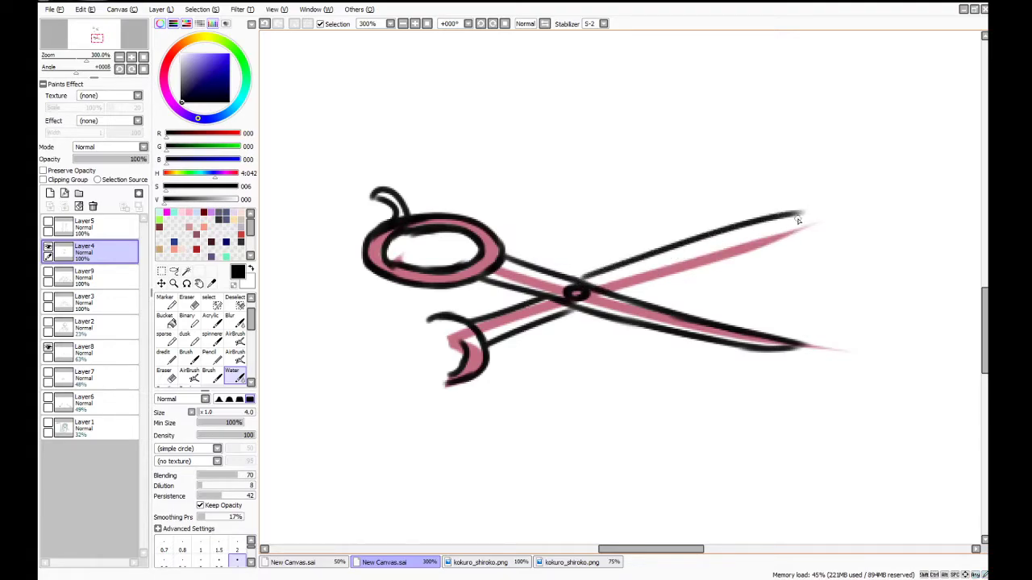
{"action": "key", "text": "ctrl+z"}
{"action": "left_click_drag", "start_coordinate": [586, 284], "coordinate": [823, 223]}
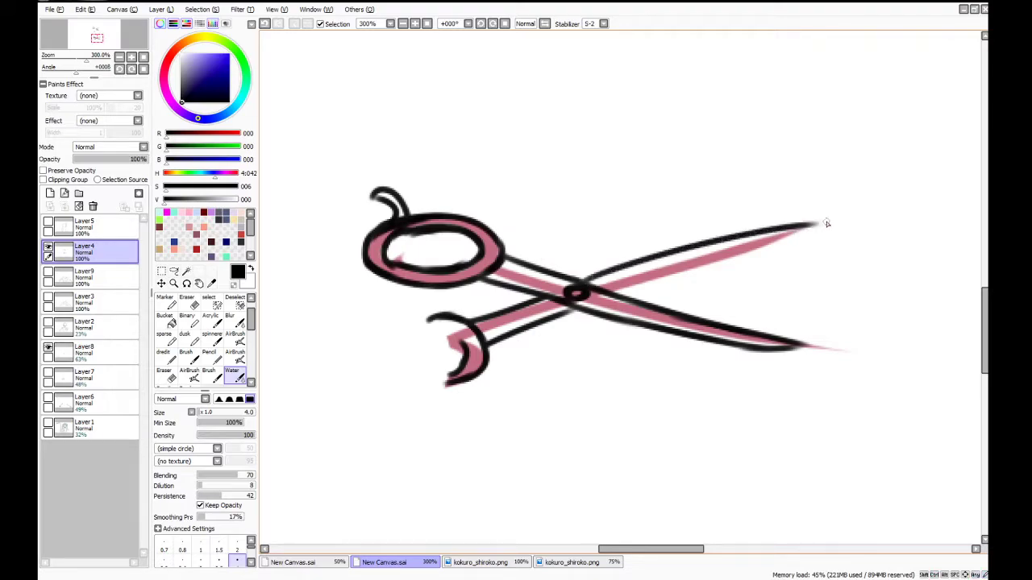
{"action": "left_click_drag", "start_coordinate": [610, 292], "coordinate": [823, 229]}
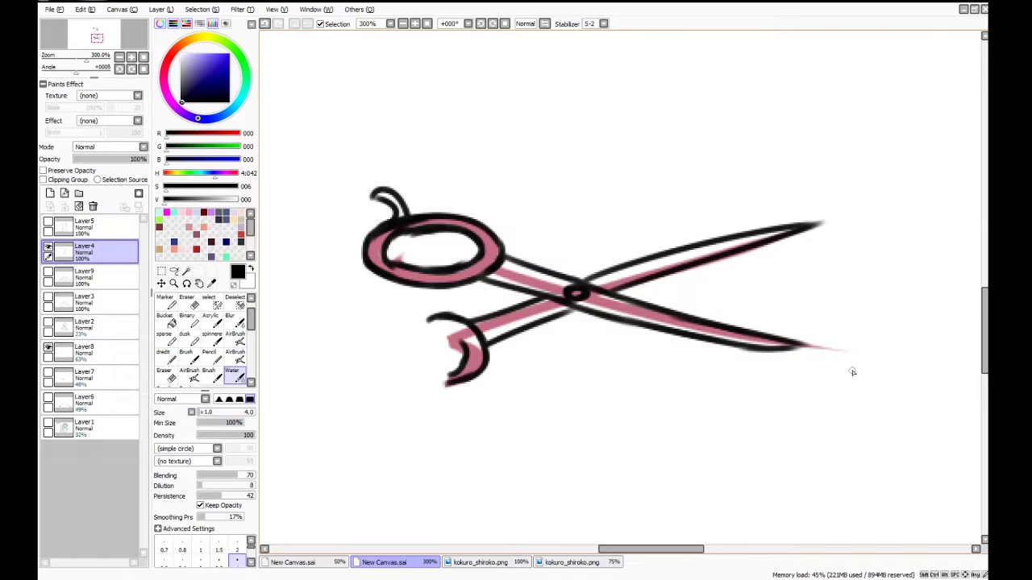
{"action": "left_click", "coordinate": [48, 224]}
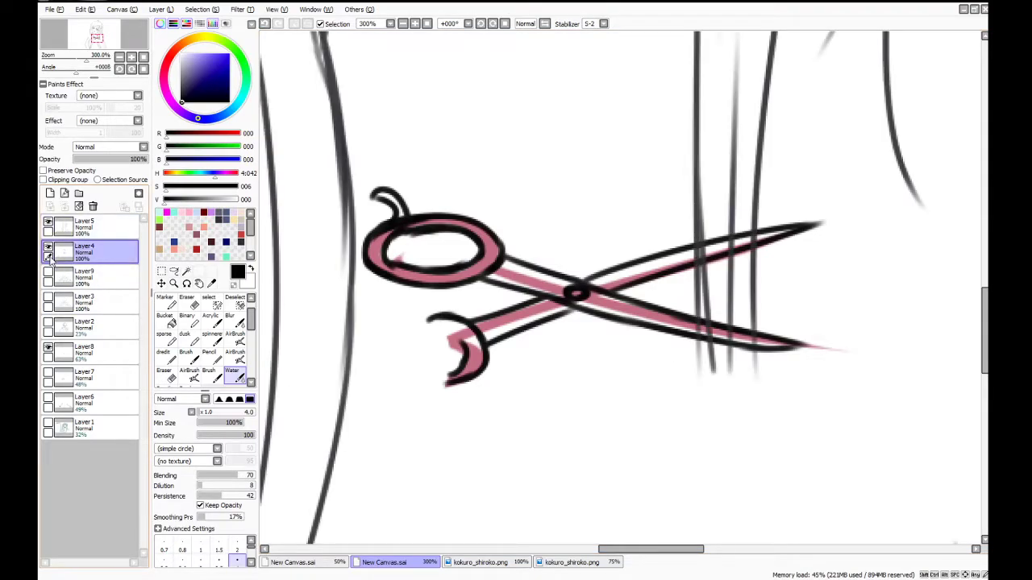
Show Layer9, Layer3 and the rough sketch on Layer1, and make Layer3 the active layer
{"action": "left_click", "coordinate": [48, 274]}
{"action": "left_click", "coordinate": [48, 299]}
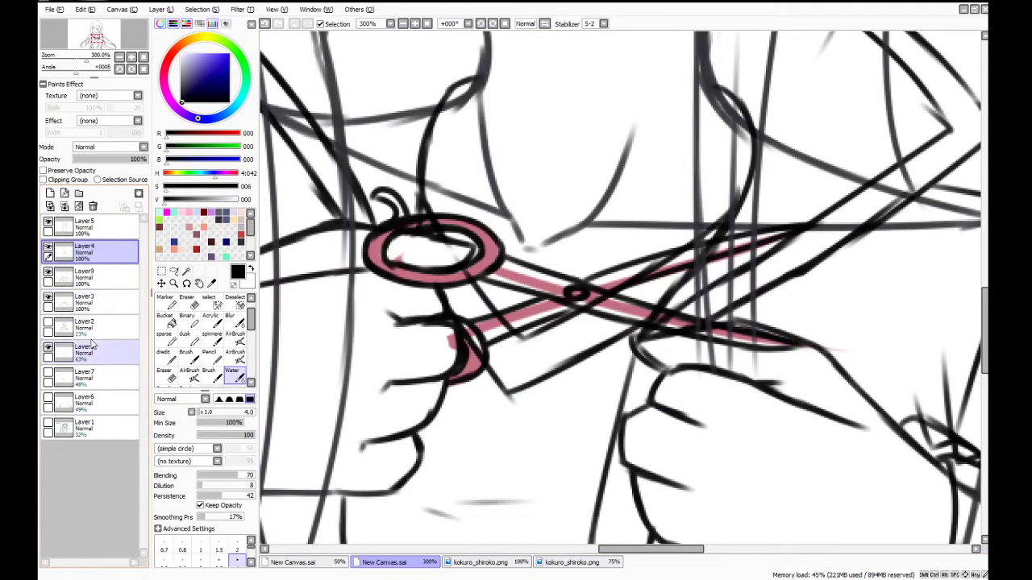
{"action": "key", "text": "ctrl+0"}
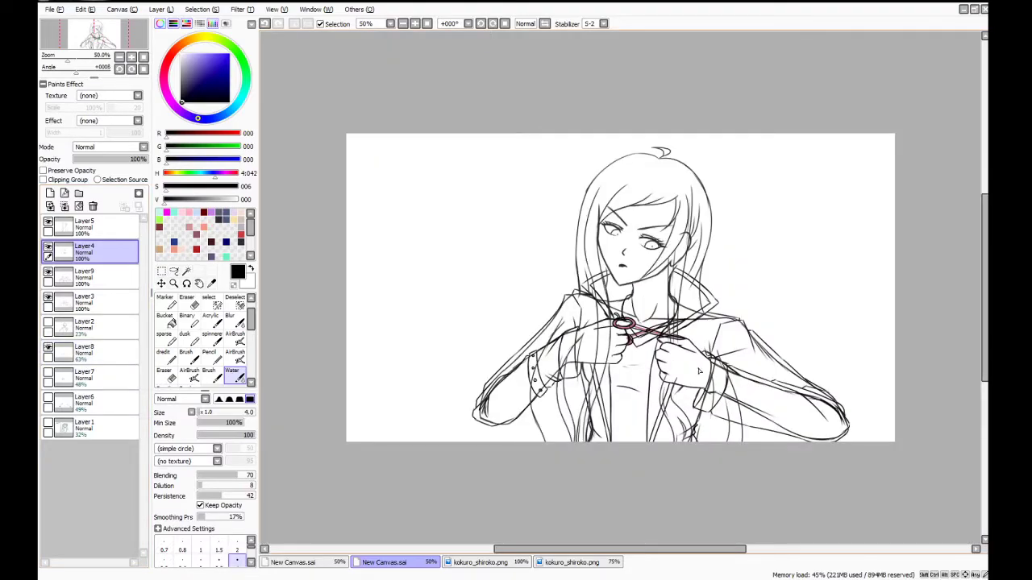
{"action": "left_click", "coordinate": [52, 426]}
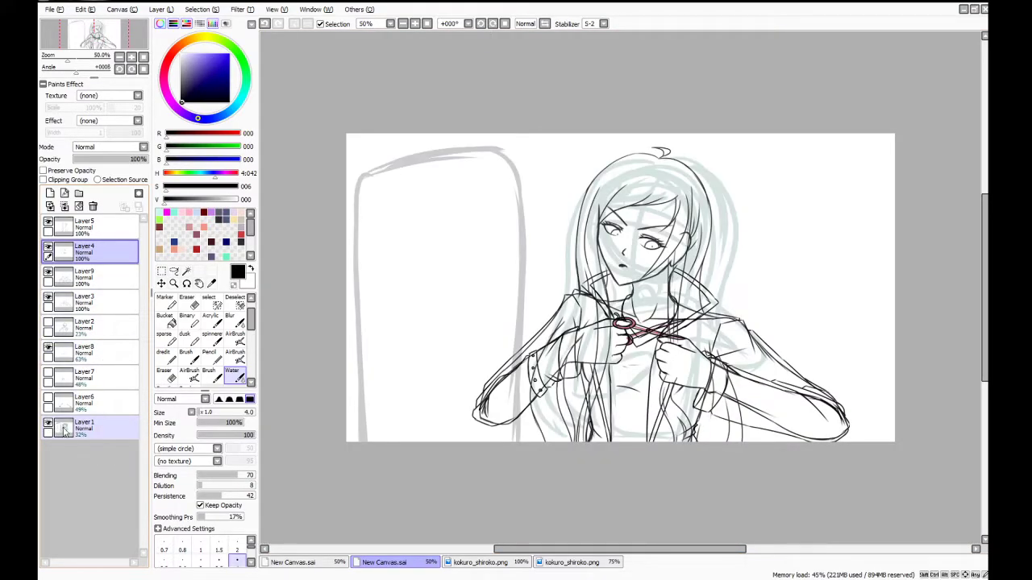
{"action": "left_click", "coordinate": [95, 303]}
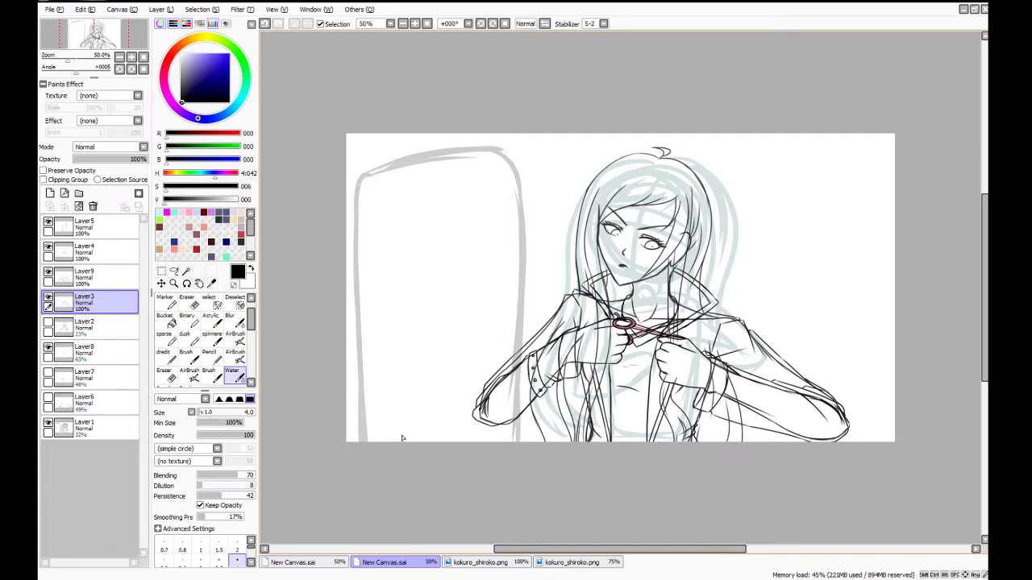
Sketch a thin top edge and rounded corner for the large background shape, just outside the grey guide
{"action": "mouse_move", "coordinate": [329, 166]}
{"action": "left_mouse_down"}
{"action": "mouse_move", "coordinate": [440, 150]}
{"action": "mouse_move", "coordinate": [392, 148]}
{"action": "mouse_move", "coordinate": [483, 145]}
{"action": "mouse_move", "coordinate": [510, 170]}
{"action": "mouse_move", "coordinate": [499, 150]}
{"action": "mouse_move", "coordinate": [510, 186]}
{"action": "left_mouse_up"}
{"action": "left_click_drag", "start_coordinate": [503, 150], "coordinate": [524, 219]}
{"action": "left_click_drag", "start_coordinate": [521, 174], "coordinate": [524, 204]}
Set the brush size to 9 and thicken the background shape's top edge and rounded corner
{"action": "scroll", "coordinate": [242, 555], "scroll_direction": "down", "scroll_amount": 3}
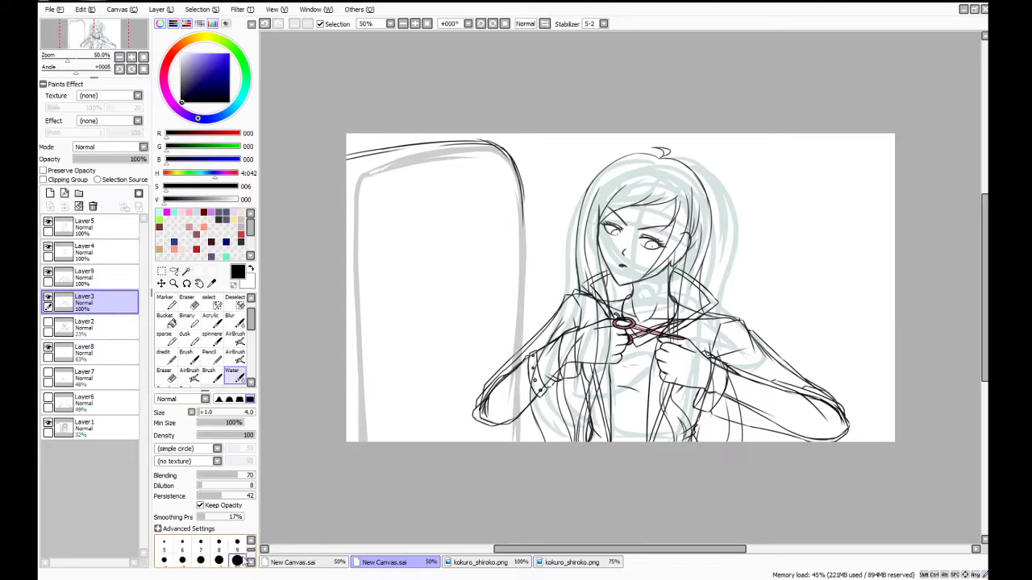
{"action": "left_click", "coordinate": [237, 543]}
{"action": "left_click", "coordinate": [251, 541]}
{"action": "left_click_drag", "start_coordinate": [341, 159], "coordinate": [395, 146]}
{"action": "left_click_drag", "start_coordinate": [343, 158], "coordinate": [420, 145]}
{"action": "left_click_drag", "start_coordinate": [374, 150], "coordinate": [429, 144]}
{"action": "mouse_move", "coordinate": [342, 156]}
{"action": "left_mouse_down"}
{"action": "mouse_move", "coordinate": [487, 145]}
{"action": "mouse_move", "coordinate": [502, 150]}
{"action": "mouse_move", "coordinate": [516, 184]}
{"action": "left_mouse_up"}
{"action": "left_click_drag", "start_coordinate": [493, 143], "coordinate": [522, 198]}
{"action": "key", "text": "ctrl+z"}
Draw the background shape's long side in bold strokes from the rounded corner down to the canvas's lower edge
{"action": "mouse_move", "coordinate": [510, 161]}
{"action": "left_mouse_down"}
{"action": "mouse_move", "coordinate": [525, 228]}
{"action": "mouse_move", "coordinate": [523, 294]}
{"action": "left_mouse_up"}
{"action": "left_click_drag", "start_coordinate": [518, 206], "coordinate": [520, 298]}
{"action": "left_click_drag", "start_coordinate": [520, 255], "coordinate": [521, 376]}
{"action": "left_click_drag", "start_coordinate": [520, 286], "coordinate": [521, 399]}
{"action": "left_click_drag", "start_coordinate": [520, 316], "coordinate": [518, 425]}
{"action": "key", "text": "ctrl+z"}
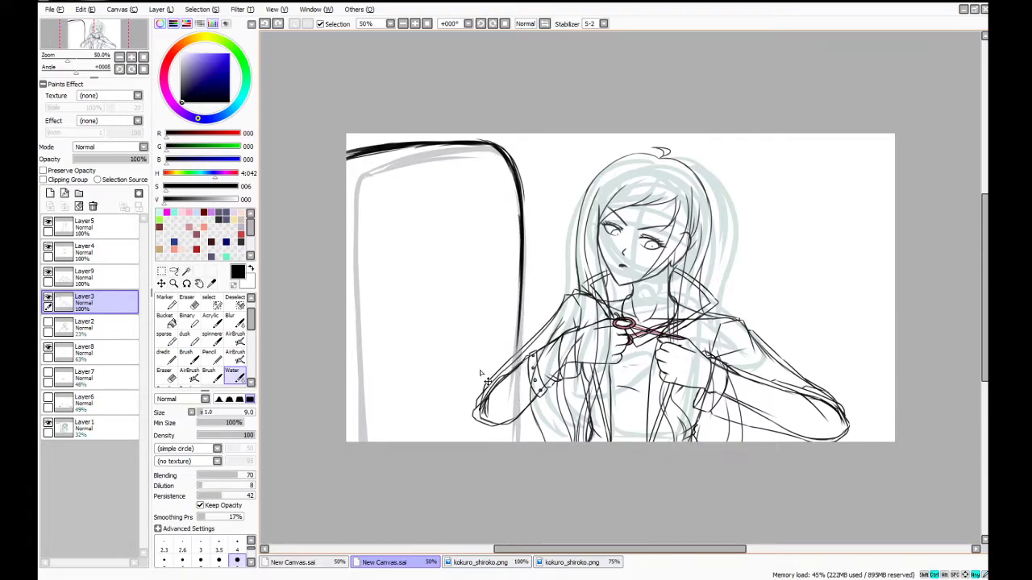
{"action": "left_click_drag", "start_coordinate": [521, 278], "coordinate": [519, 379]}
{"action": "left_click_drag", "start_coordinate": [520, 320], "coordinate": [517, 435]}
{"action": "left_click_drag", "start_coordinate": [520, 361], "coordinate": [514, 452]}
{"action": "left_click_drag", "start_coordinate": [519, 403], "coordinate": [516, 466]}
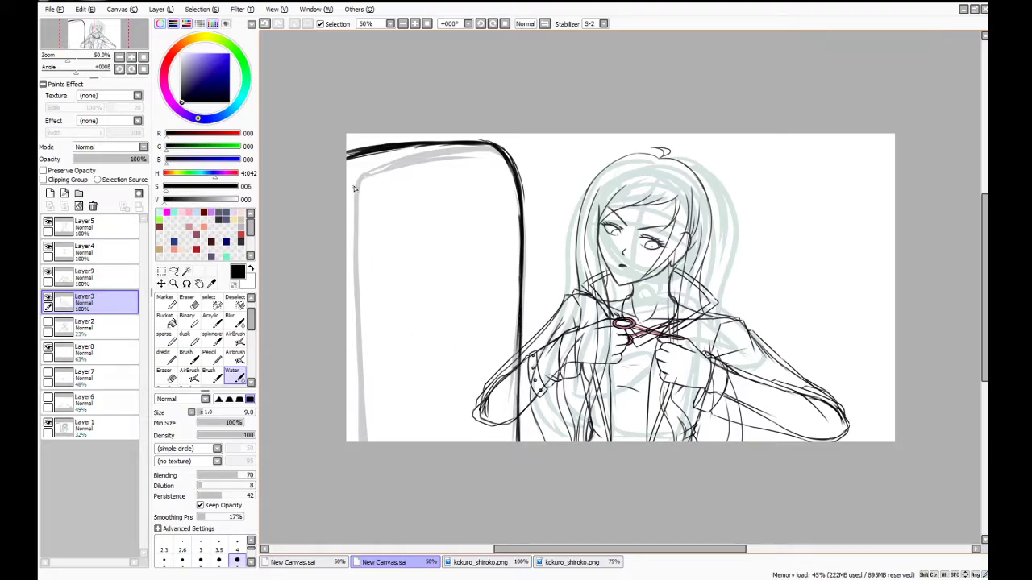
{"action": "mouse_move", "coordinate": [338, 299]}
{"action": "left_mouse_down"}
{"action": "mouse_move", "coordinate": [433, 298]}
{"action": "mouse_move", "coordinate": [439, 367]}
{"action": "left_mouse_up"}
{"action": "left_click_drag", "start_coordinate": [434, 299], "coordinate": [439, 475]}
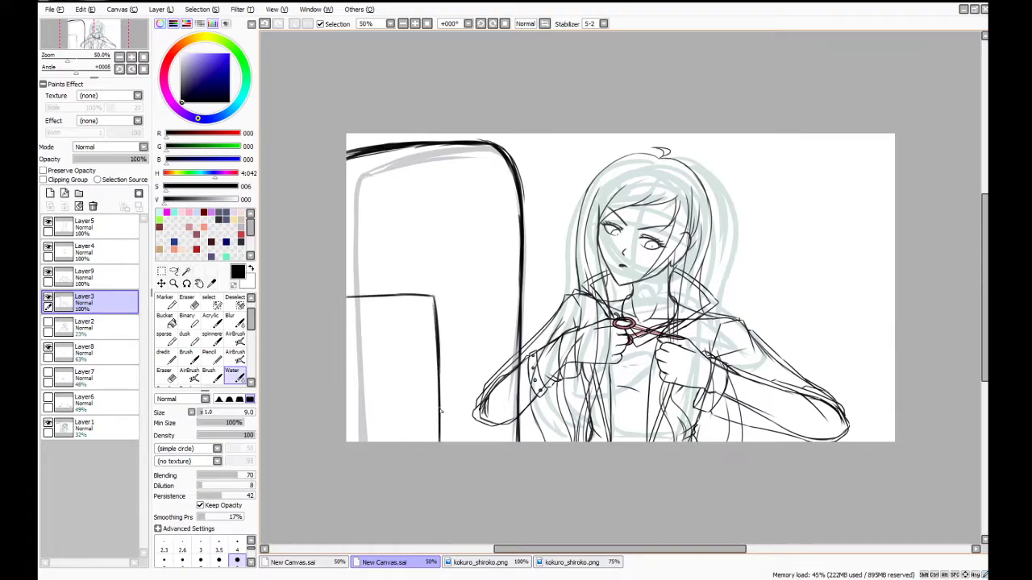
{"action": "key", "text": "ctrl+z"}
{"action": "key", "text": "ctrl+z"}
{"action": "key", "text": "ctrl+z"}
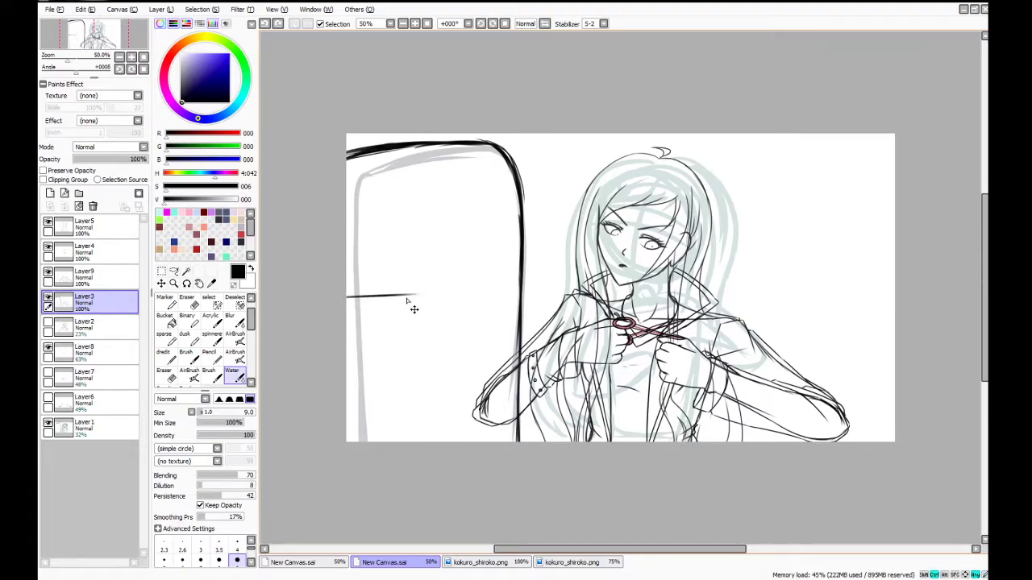
{"action": "left_click_drag", "start_coordinate": [369, 288], "coordinate": [441, 277]}
{"action": "key", "text": "ctrl+z"}
Draw a tall rectangular panel inside the background shape, with its two sides running down to the canvas's lower edge
{"action": "mouse_move", "coordinate": [368, 305]}
{"action": "left_mouse_down"}
{"action": "mouse_move", "coordinate": [467, 302]}
{"action": "mouse_move", "coordinate": [469, 375]}
{"action": "left_mouse_up"}
{"action": "left_click_drag", "start_coordinate": [466, 308], "coordinate": [471, 448]}
{"action": "left_click_drag", "start_coordinate": [371, 315], "coordinate": [367, 475]}
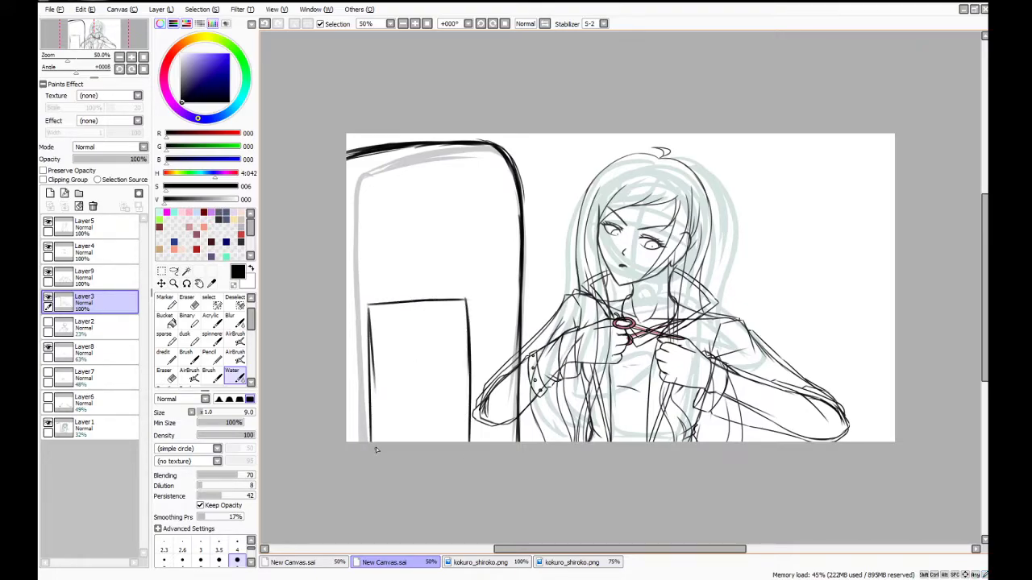
{"action": "key", "text": "ctrl+z"}
{"action": "key", "text": "ctrl+z"}
{"action": "left_click_drag", "start_coordinate": [368, 301], "coordinate": [367, 484]}
Draw a small circle near each corner of the rectangular panel and a small square at its centre
{"action": "left_click_drag", "start_coordinate": [377, 332], "coordinate": [377, 330]}
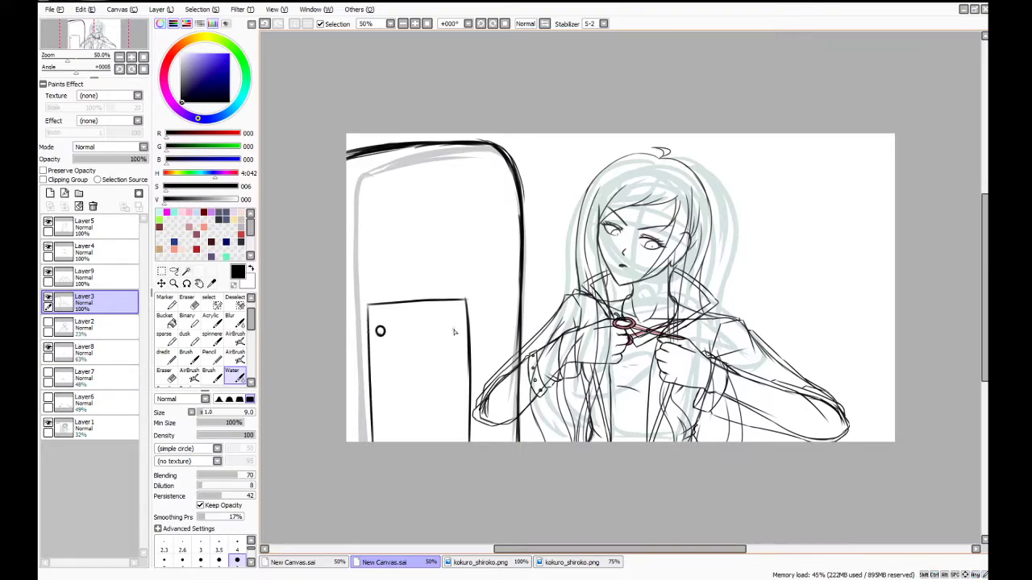
{"action": "left_click_drag", "start_coordinate": [452, 334], "coordinate": [455, 332]}
{"action": "left_click_drag", "start_coordinate": [455, 438], "coordinate": [457, 431]}
{"action": "left_click_drag", "start_coordinate": [387, 437], "coordinate": [385, 430]}
{"action": "mouse_move", "coordinate": [405, 363]}
{"action": "left_mouse_down"}
{"action": "mouse_move", "coordinate": [435, 363]}
{"action": "mouse_move", "coordinate": [430, 394]}
{"action": "mouse_move", "coordinate": [405, 365]}
{"action": "mouse_move", "coordinate": [406, 384]}
{"action": "mouse_move", "coordinate": [430, 388]}
{"action": "mouse_move", "coordinate": [405, 386]}
{"action": "left_mouse_up"}
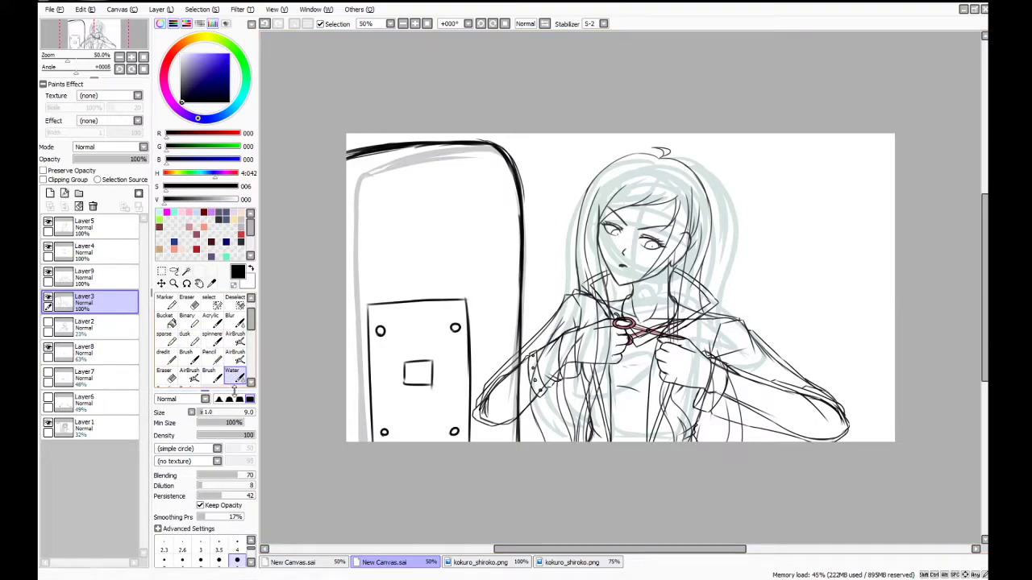
Duplicate Layer5 and merge the copy down to darken the hair and face lines
{"action": "scroll", "coordinate": [760, 121], "scroll_direction": "up", "scroll_amount": 2}
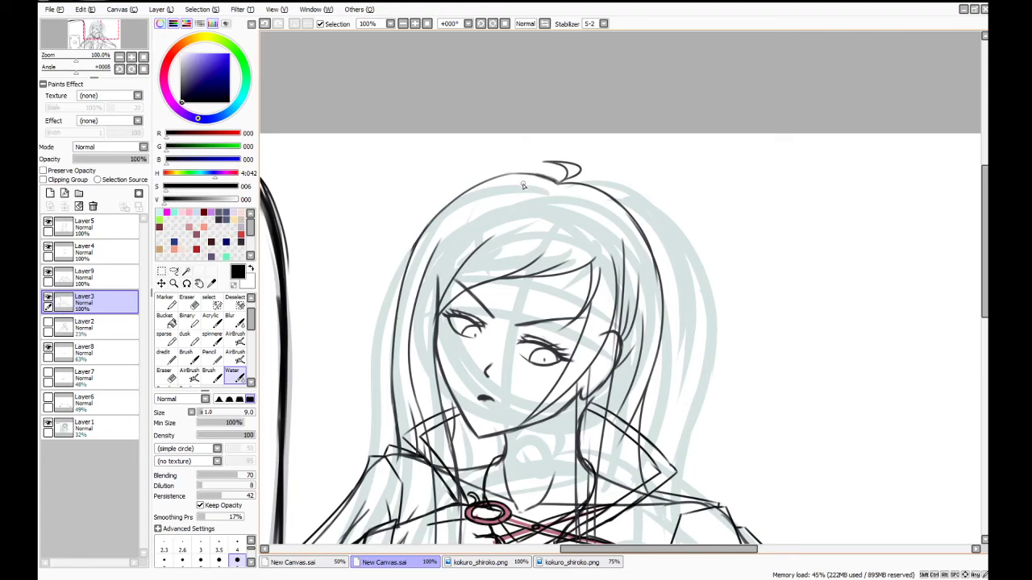
{"action": "left_click", "coordinate": [125, 228]}
{"action": "key", "text": "ctrl+j"}
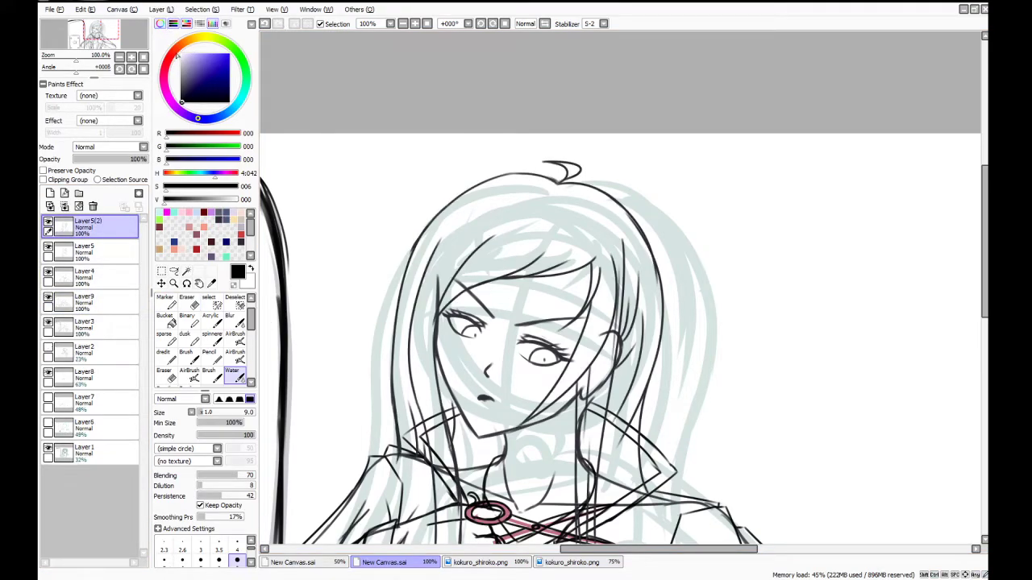
{"action": "left_click", "coordinate": [64, 206]}
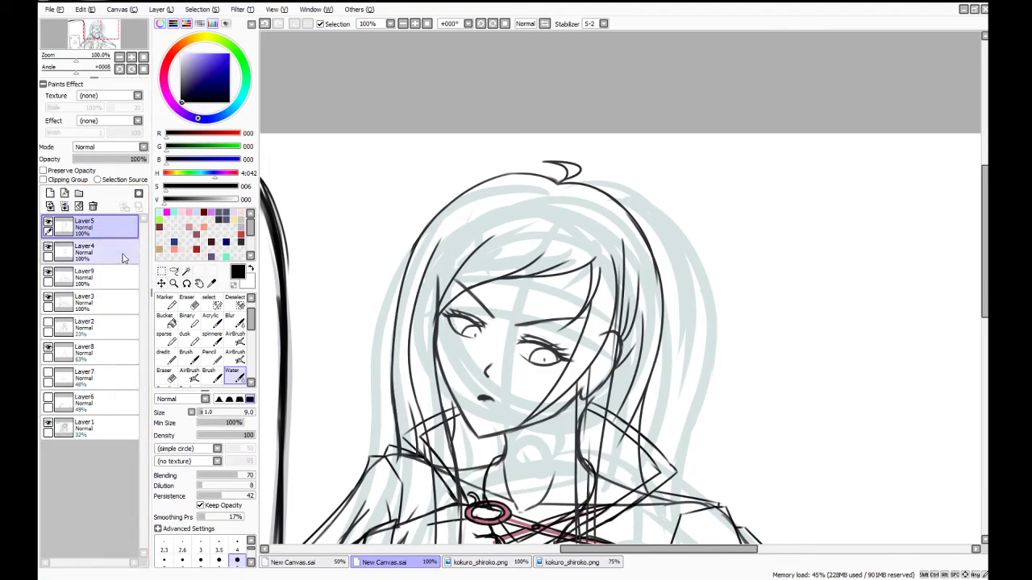
{"action": "left_click", "coordinate": [122, 282]}
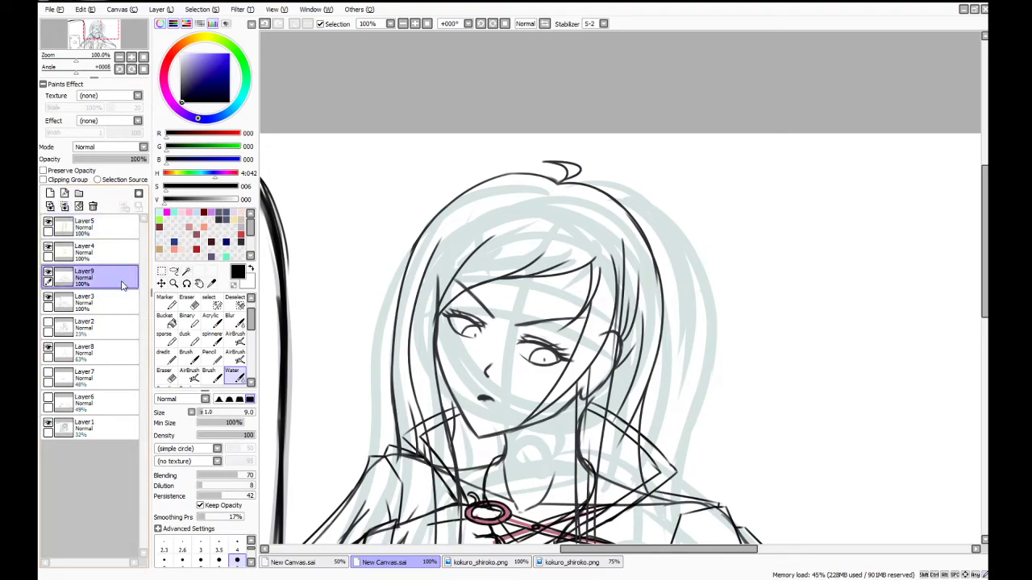
{"action": "left_click_drag", "start_coordinate": [986, 200], "coordinate": [978, 264]}
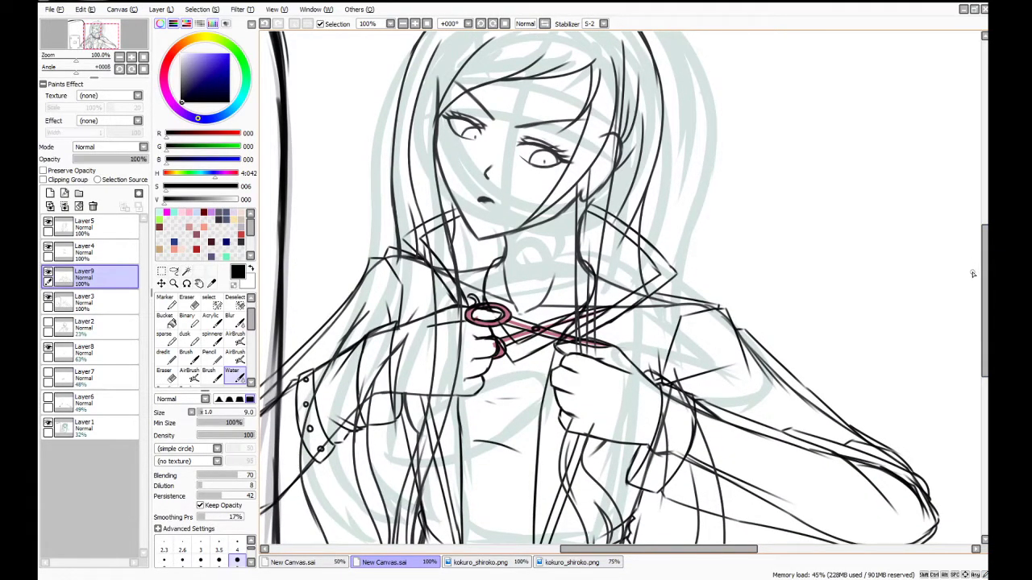
{"action": "left_click", "coordinate": [97, 326]}
{"action": "left_click", "coordinate": [54, 299], "text": "ctrl"}
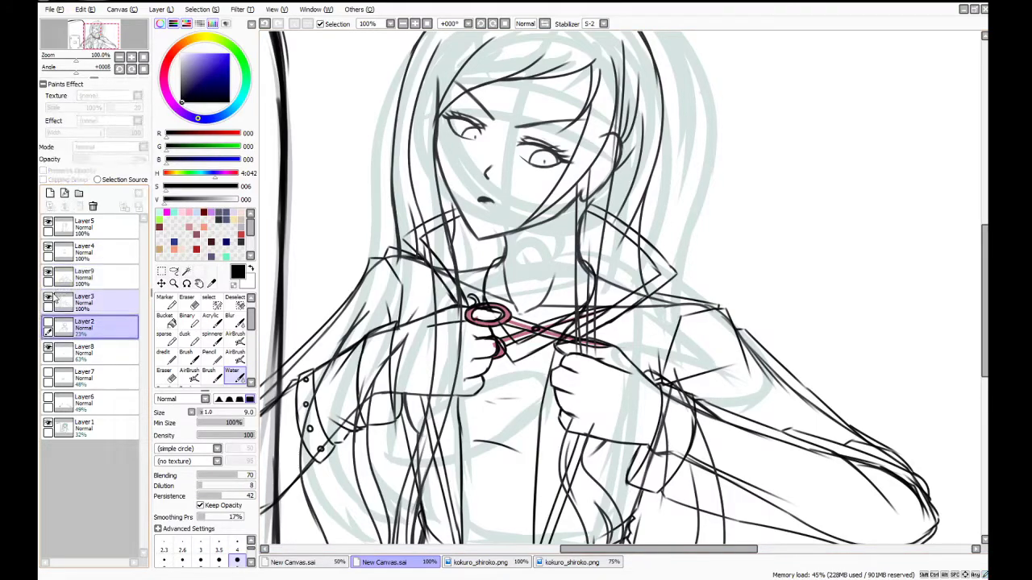
{"action": "left_click", "coordinate": [55, 298], "text": "ctrl"}
Erase the hair lines overlapping the collar on Layer5, using the Eraser at size 9
{"action": "key", "text": "e"}
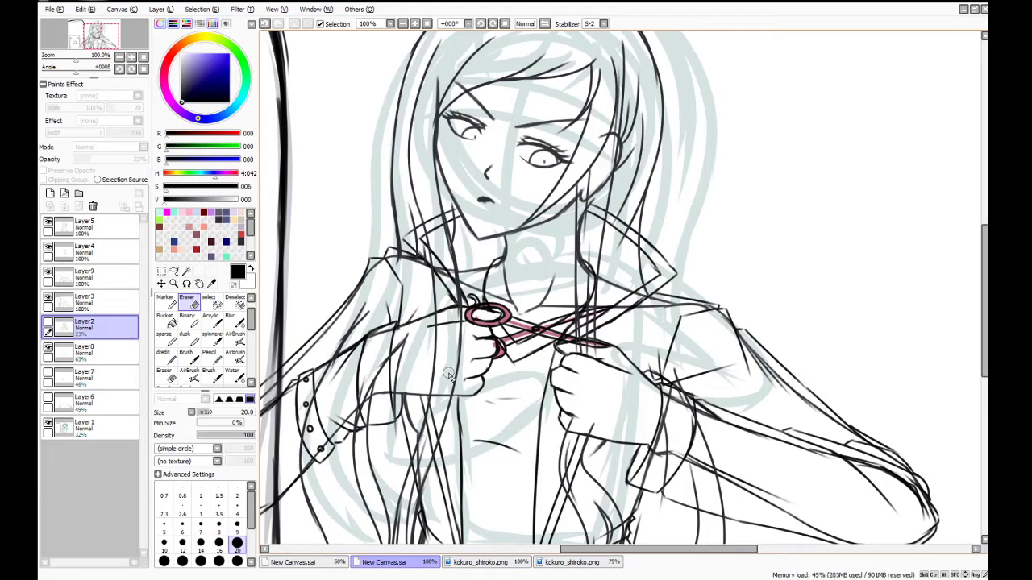
{"action": "left_click", "coordinate": [104, 233]}
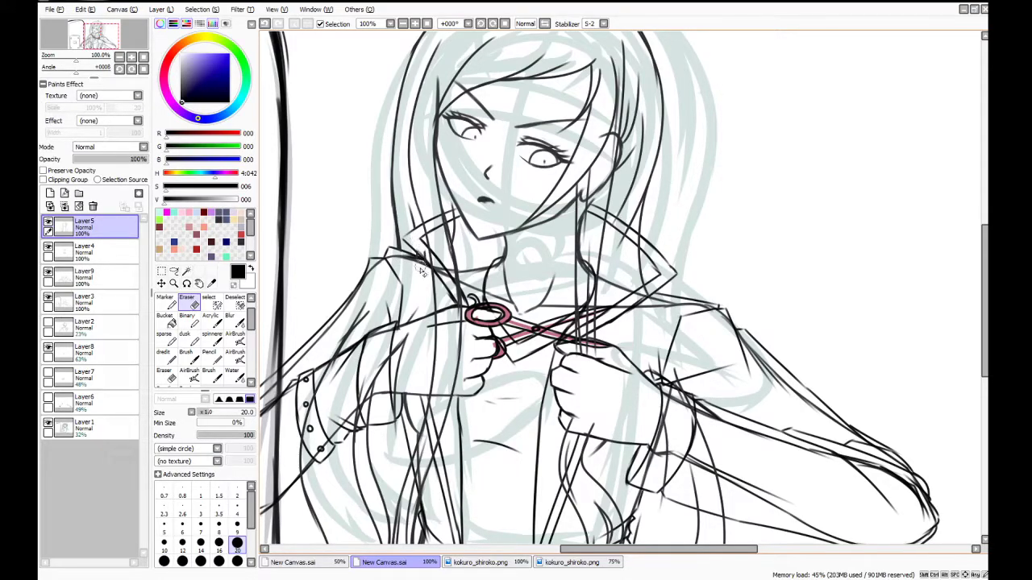
{"action": "left_click", "coordinate": [237, 527]}
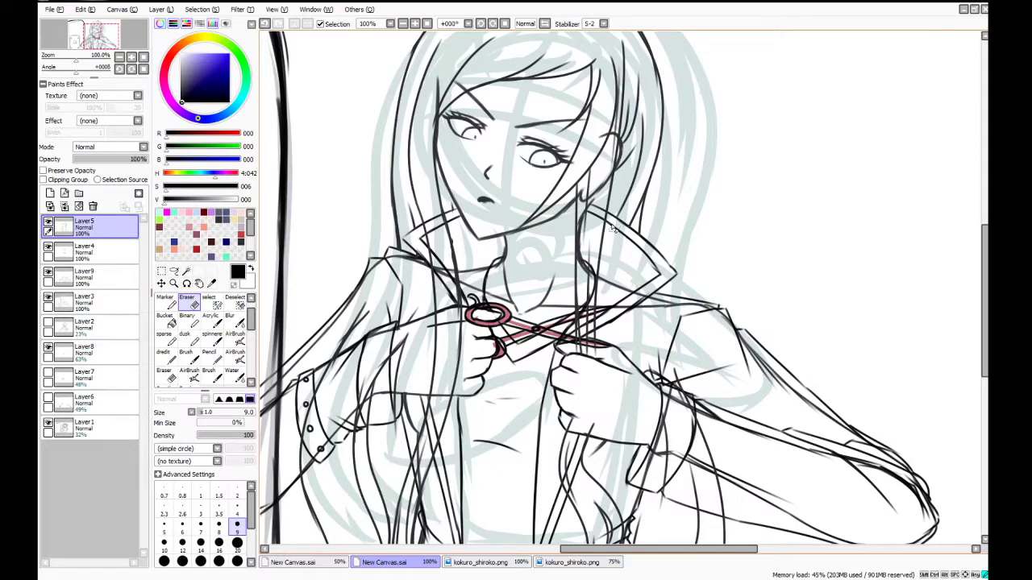
Add a layer clipped to Layer5, fill it with black, and merge it down to make the line art solid black
{"action": "mouse_move", "coordinate": [980, 270]}
{"action": "left_mouse_down"}
{"action": "mouse_move", "coordinate": [982, 247]}
{"action": "mouse_move", "coordinate": [982, 294]}
{"action": "mouse_move", "coordinate": [845, 305]}
{"action": "left_mouse_up"}
{"action": "scroll", "coordinate": [676, 300], "scroll_direction": "up", "scroll_amount": 3}
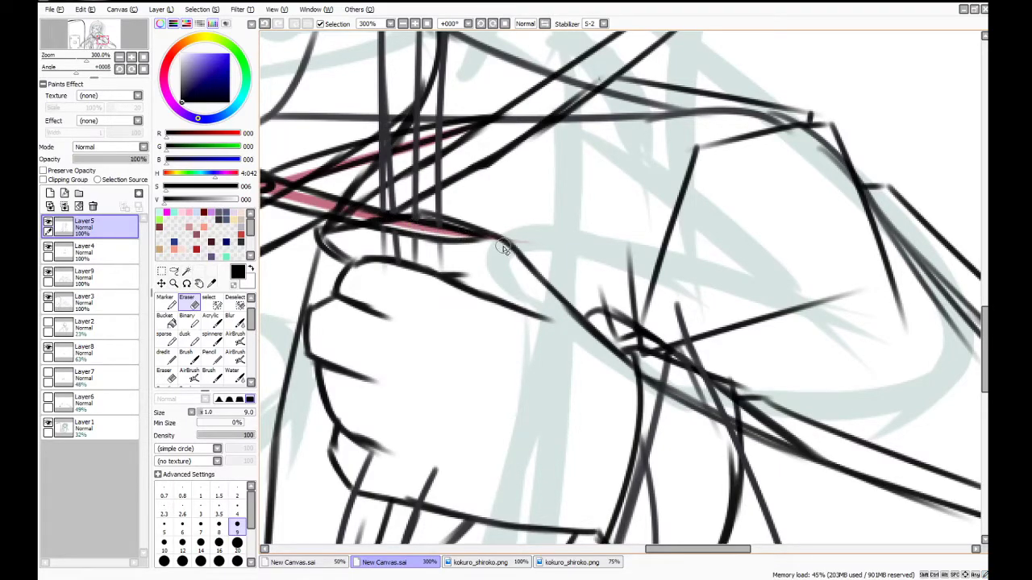
{"action": "left_click", "coordinate": [50, 193]}
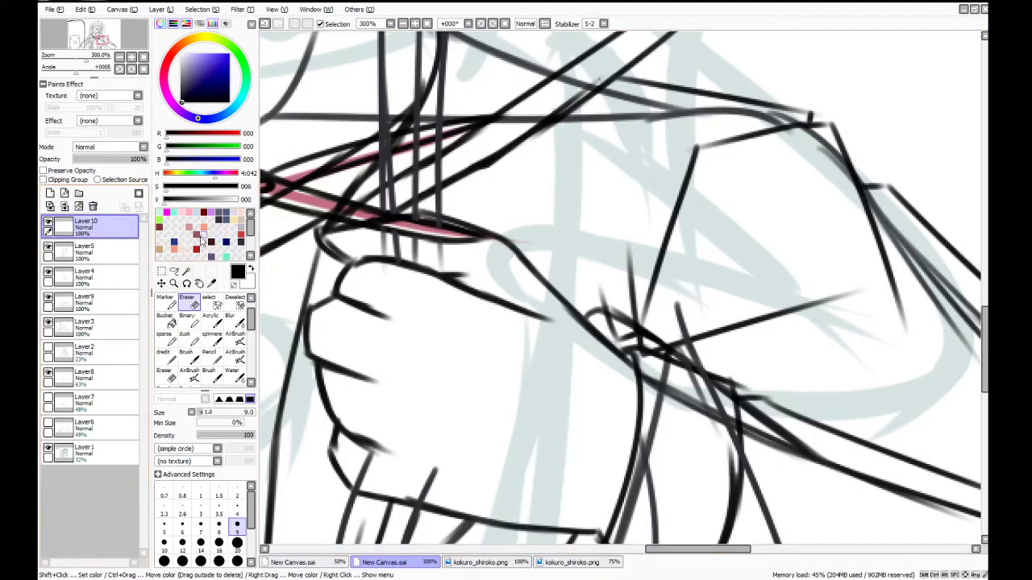
{"action": "left_click", "coordinate": [44, 179]}
{"action": "left_click", "coordinate": [166, 321]}
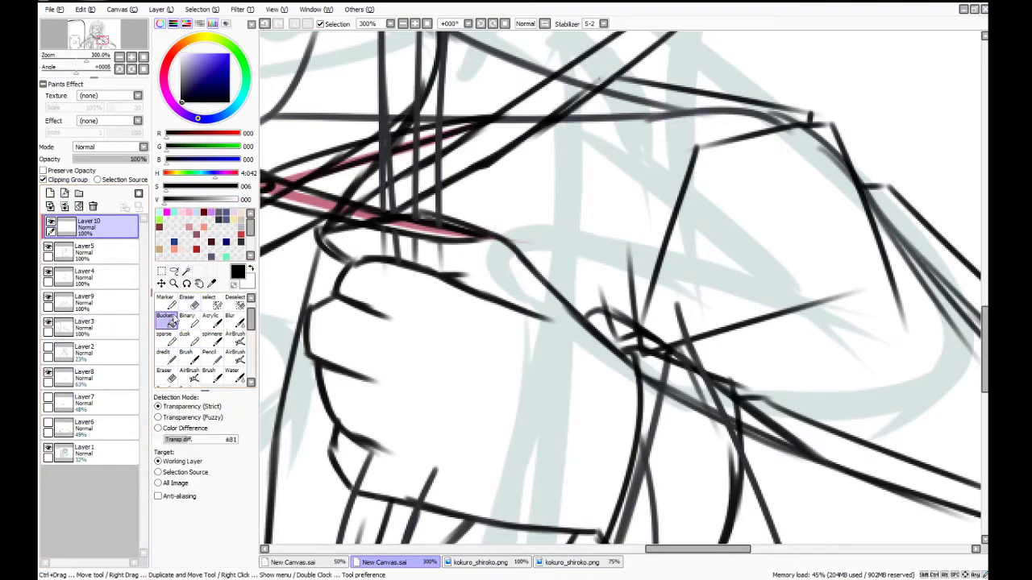
{"action": "left_click", "coordinate": [490, 179]}
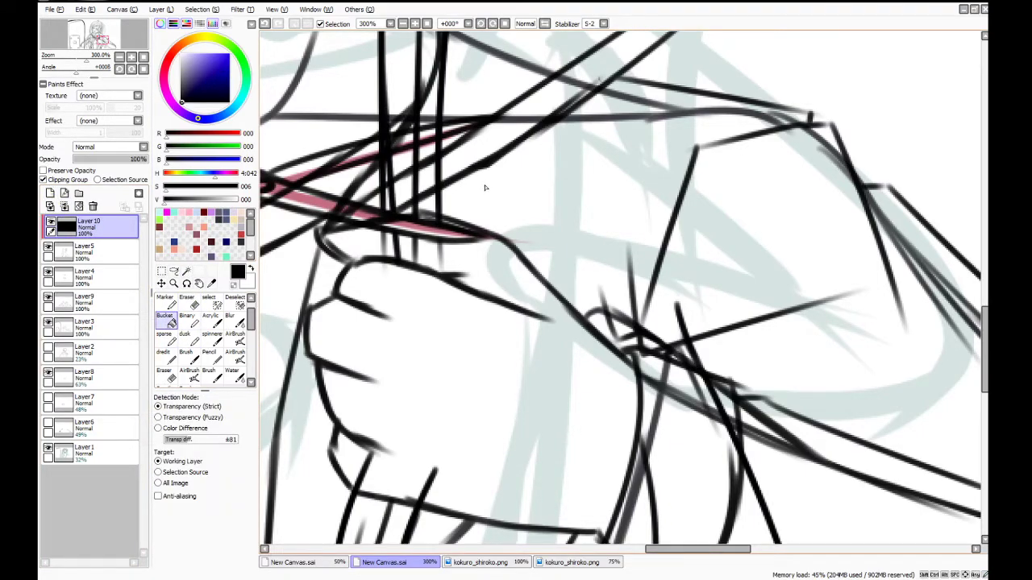
{"action": "left_click", "coordinate": [64, 206]}
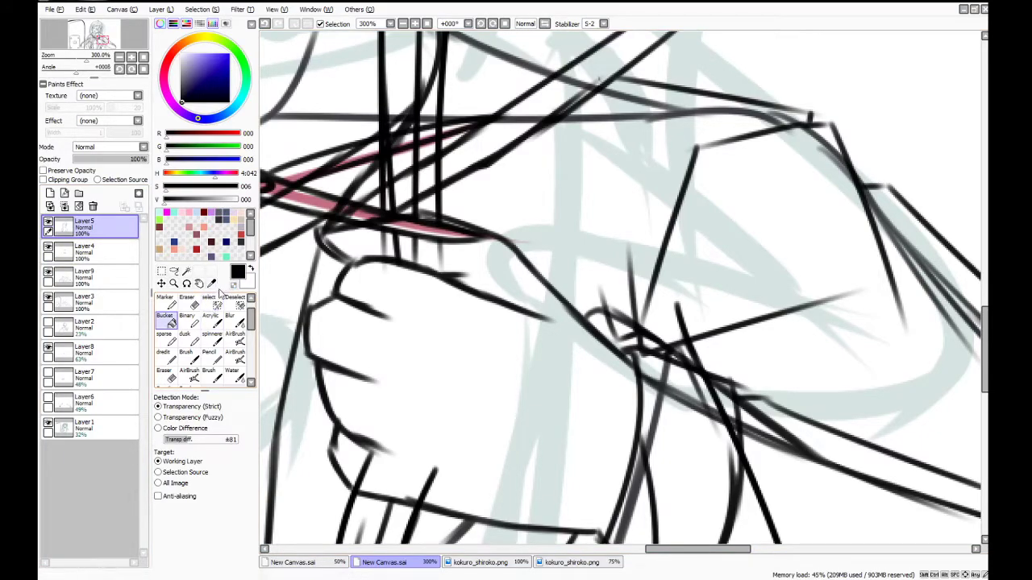
Erase the hair lines crossing the sleeve and cuff of the arm farthest from the background shape, undoing the last stray stroke
{"action": "key", "text": "Page_Down"}
{"action": "key", "text": "Page_Down"}
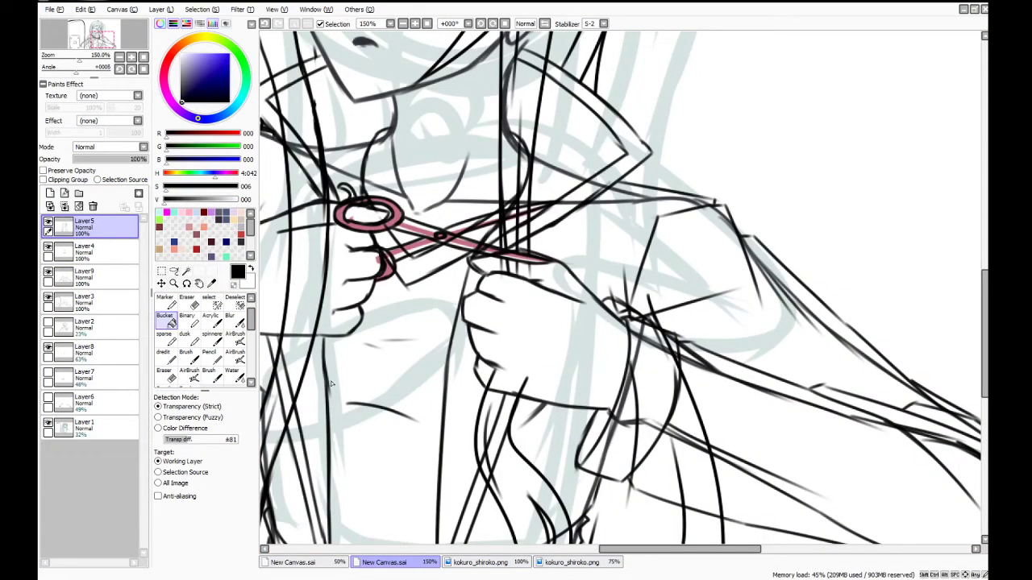
{"action": "left_click", "coordinate": [186, 302]}
{"action": "mouse_move", "coordinate": [643, 291]}
{"action": "left_mouse_down"}
{"action": "mouse_move", "coordinate": [698, 414]}
{"action": "mouse_move", "coordinate": [725, 514]}
{"action": "mouse_move", "coordinate": [708, 510]}
{"action": "mouse_move", "coordinate": [722, 505]}
{"action": "mouse_move", "coordinate": [693, 507]}
{"action": "mouse_move", "coordinate": [671, 438]}
{"action": "left_mouse_up"}
{"action": "mouse_move", "coordinate": [637, 482]}
{"action": "left_mouse_down"}
{"action": "mouse_move", "coordinate": [634, 367]}
{"action": "mouse_move", "coordinate": [622, 343]}
{"action": "left_mouse_up"}
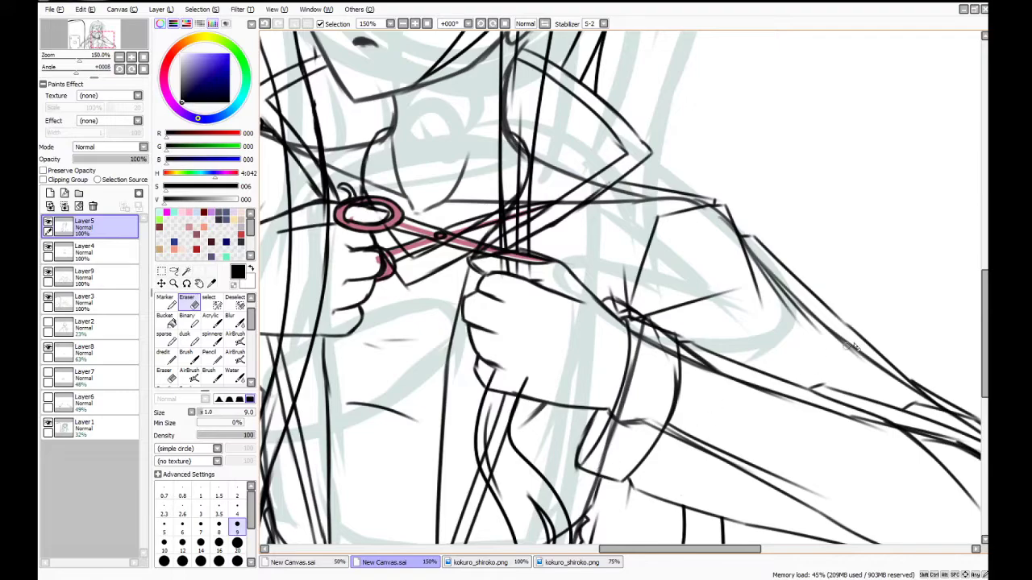
{"action": "scroll", "coordinate": [637, 363], "scroll_direction": "down", "scroll_amount": 5}
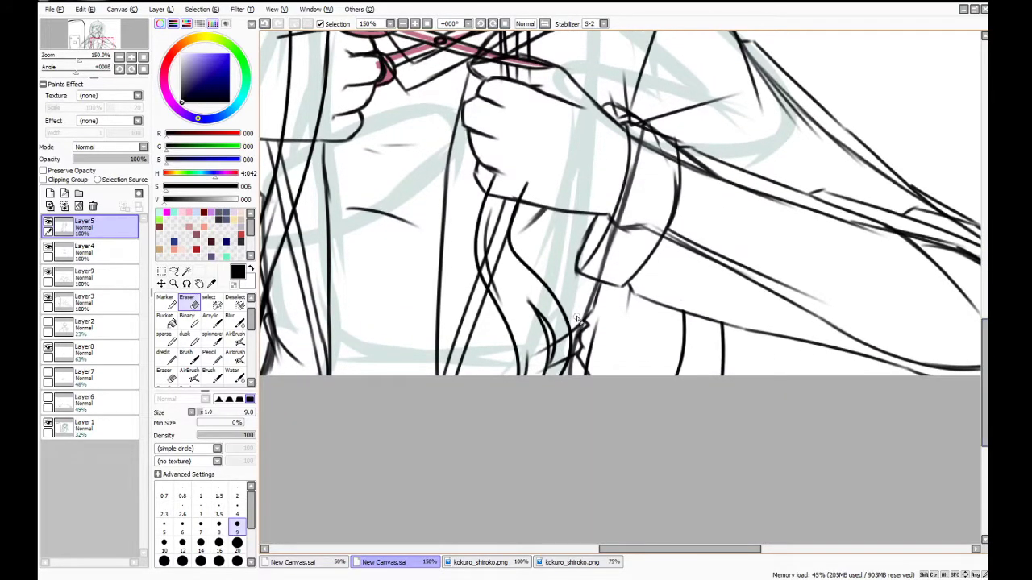
{"action": "key", "text": "ctrl+z"}
{"action": "key", "text": "ctrl+y"}
{"action": "key", "text": "ctrl+z"}
Erase the hair lines overlapping the sleeve and buttoned cuff of the arm nearest the background shape
{"action": "scroll", "coordinate": [587, 386], "scroll_direction": "down", "scroll_amount": 2}
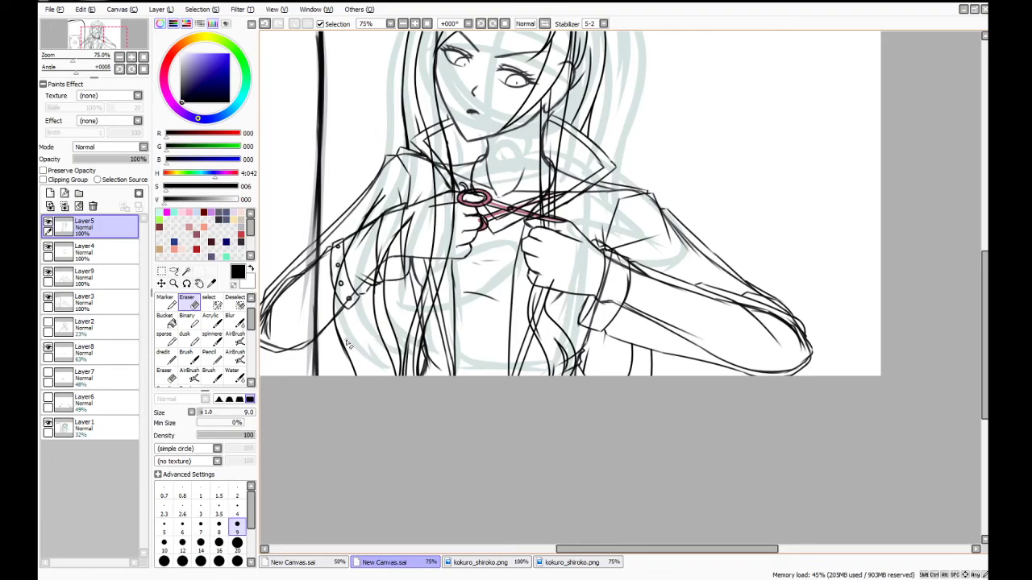
{"action": "scroll", "coordinate": [348, 344], "scroll_direction": "up", "scroll_amount": 1}
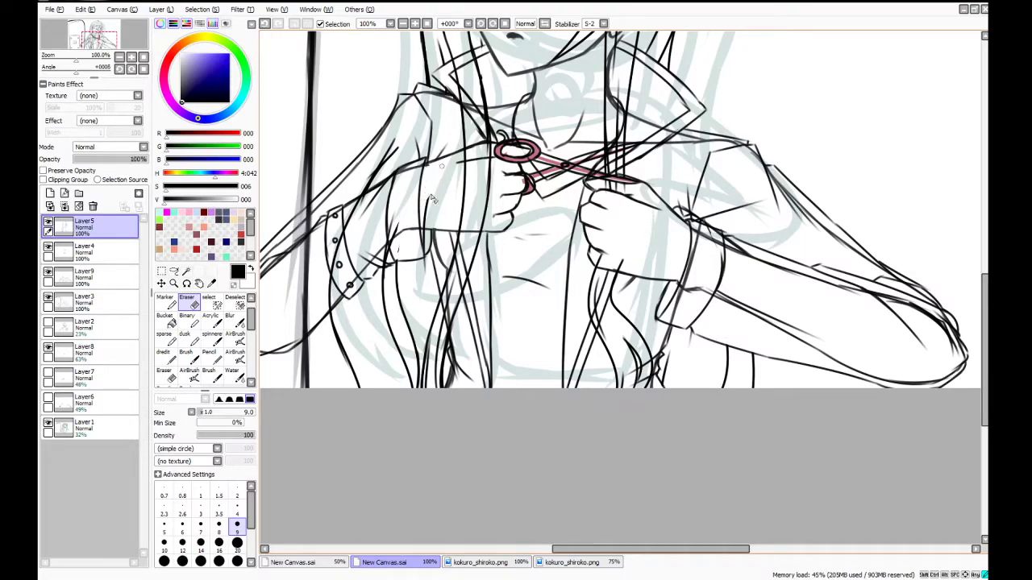
{"action": "left_click_drag", "start_coordinate": [427, 225], "coordinate": [423, 266]}
{"action": "mouse_move", "coordinate": [402, 250]}
{"action": "left_mouse_down"}
{"action": "mouse_move", "coordinate": [396, 228]}
{"action": "mouse_move", "coordinate": [387, 269]}
{"action": "left_mouse_up"}
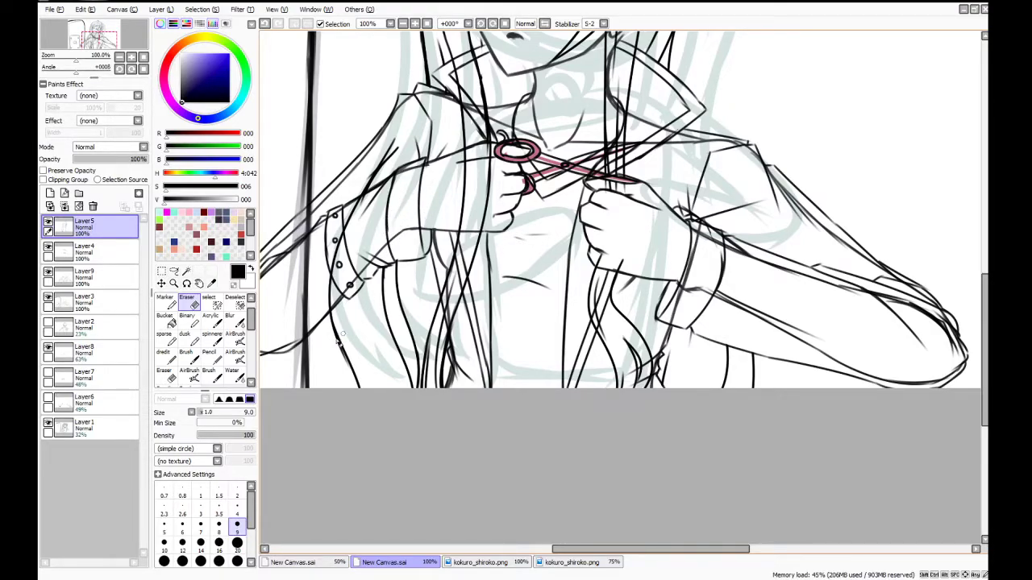
{"action": "left_click", "coordinate": [364, 239]}
{"action": "left_click_drag", "start_coordinate": [353, 216], "coordinate": [394, 147]}
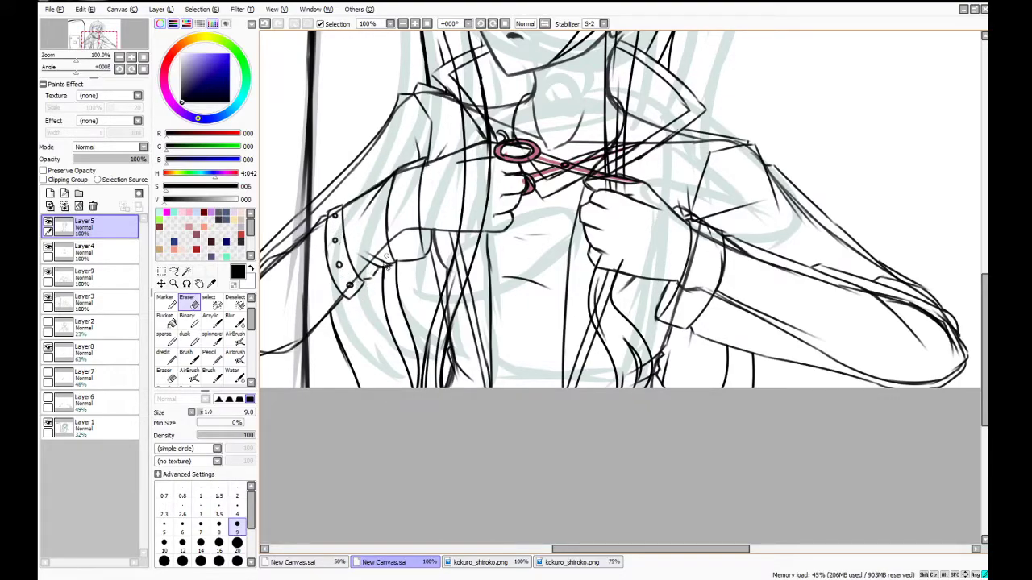
{"action": "mouse_move", "coordinate": [690, 539]}
{"action": "left_mouse_down"}
{"action": "mouse_move", "coordinate": [711, 541]}
{"action": "mouse_move", "coordinate": [692, 542]}
{"action": "left_mouse_up"}
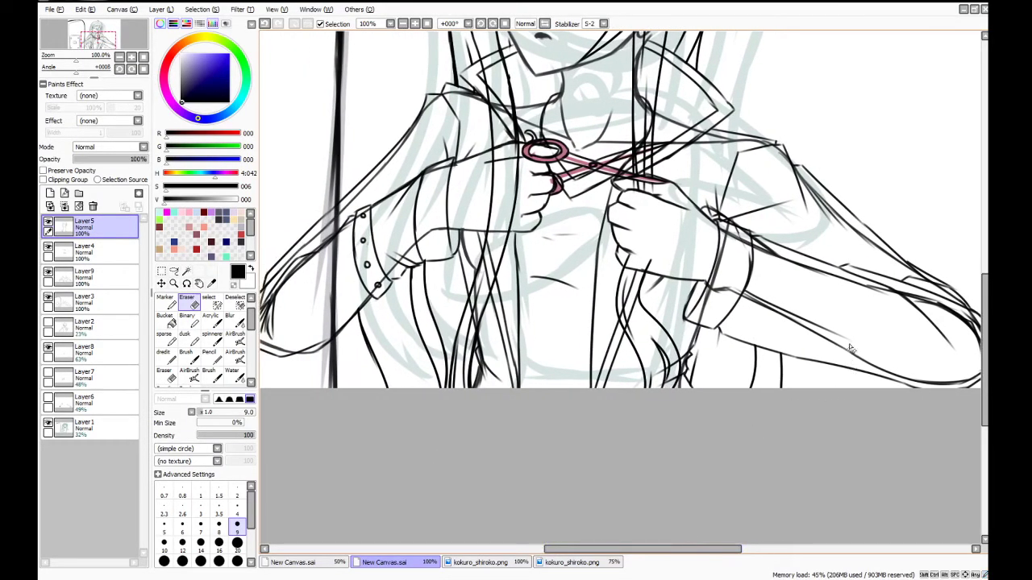
{"action": "mouse_move", "coordinate": [976, 297]}
{"action": "left_mouse_down"}
{"action": "mouse_move", "coordinate": [972, 246]}
{"action": "mouse_move", "coordinate": [979, 282]}
{"action": "left_mouse_up"}
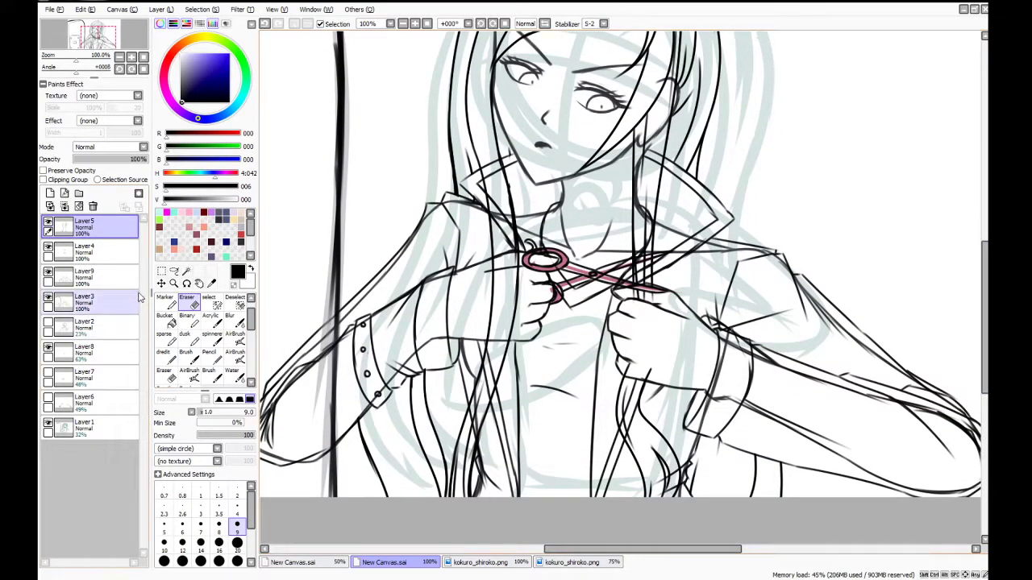
On Layer3, erase the extra lines inside the sleeve and elbow nearest the background shape with the Eraser at size 20, undoing the first strokes
{"action": "left_click", "coordinate": [89, 302]}
{"action": "left_click", "coordinate": [237, 542]}
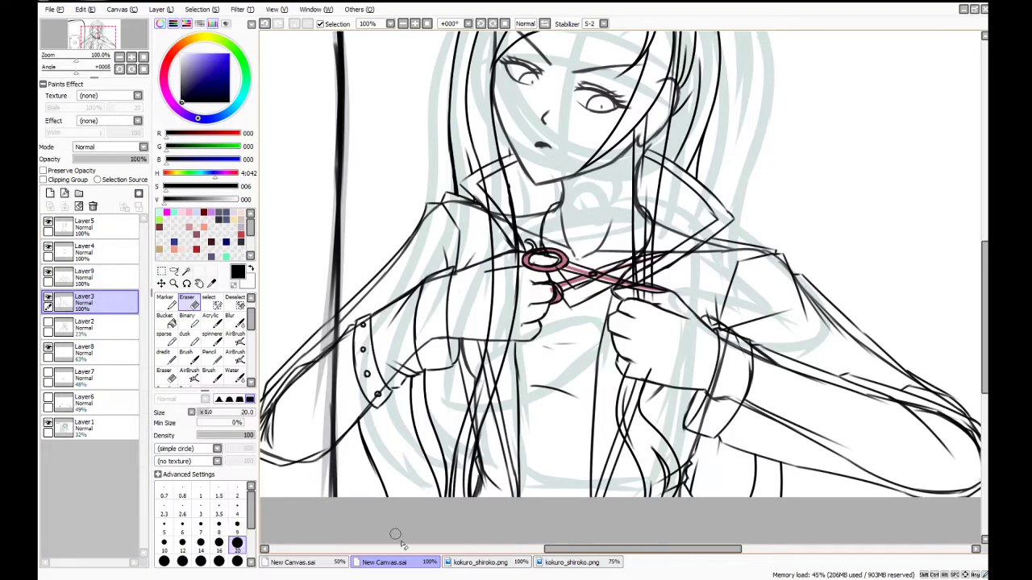
{"action": "left_click_drag", "start_coordinate": [571, 549], "coordinate": [548, 550]}
{"action": "mouse_move", "coordinate": [349, 403]}
{"action": "left_mouse_down"}
{"action": "mouse_move", "coordinate": [342, 464]}
{"action": "mouse_move", "coordinate": [382, 337]}
{"action": "mouse_move", "coordinate": [375, 385]}
{"action": "mouse_move", "coordinate": [397, 340]}
{"action": "mouse_move", "coordinate": [389, 353]}
{"action": "mouse_move", "coordinate": [423, 317]}
{"action": "mouse_move", "coordinate": [425, 344]}
{"action": "left_mouse_up"}
{"action": "key", "text": "ctrl+z"}
{"action": "key", "text": "ctrl+z"}
{"action": "key", "text": "ctrl+z"}
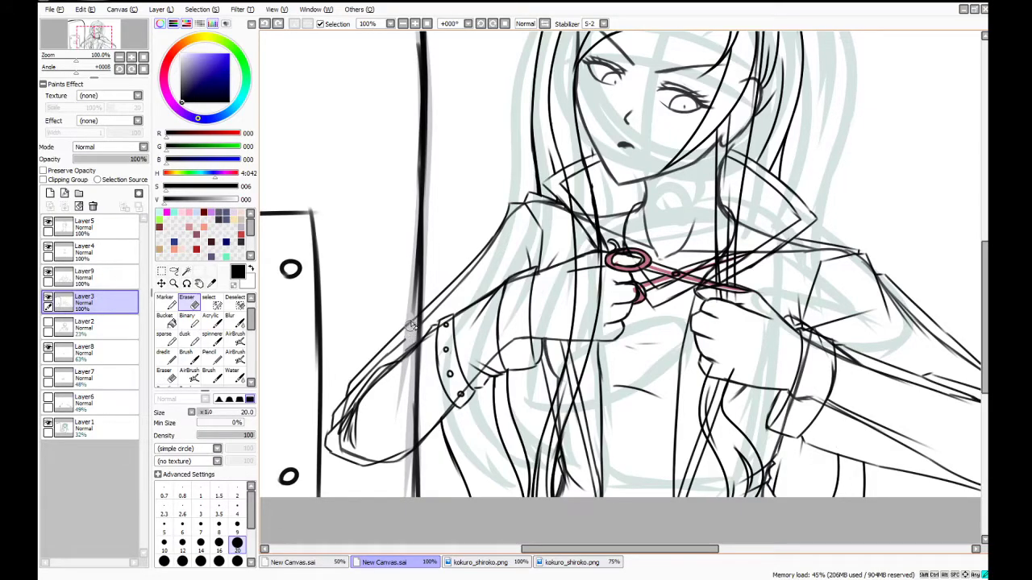
{"action": "mouse_move", "coordinate": [411, 329]}
{"action": "left_mouse_down"}
{"action": "mouse_move", "coordinate": [402, 358]}
{"action": "mouse_move", "coordinate": [408, 338]}
{"action": "mouse_move", "coordinate": [362, 396]}
{"action": "left_mouse_up"}
{"action": "mouse_move", "coordinate": [387, 351]}
{"action": "left_mouse_down"}
{"action": "mouse_move", "coordinate": [346, 435]}
{"action": "mouse_move", "coordinate": [348, 414]}
{"action": "mouse_move", "coordinate": [349, 463]}
{"action": "mouse_move", "coordinate": [345, 445]}
{"action": "mouse_move", "coordinate": [391, 467]}
{"action": "mouse_move", "coordinate": [408, 447]}
{"action": "mouse_move", "coordinate": [374, 452]}
{"action": "left_mouse_up"}
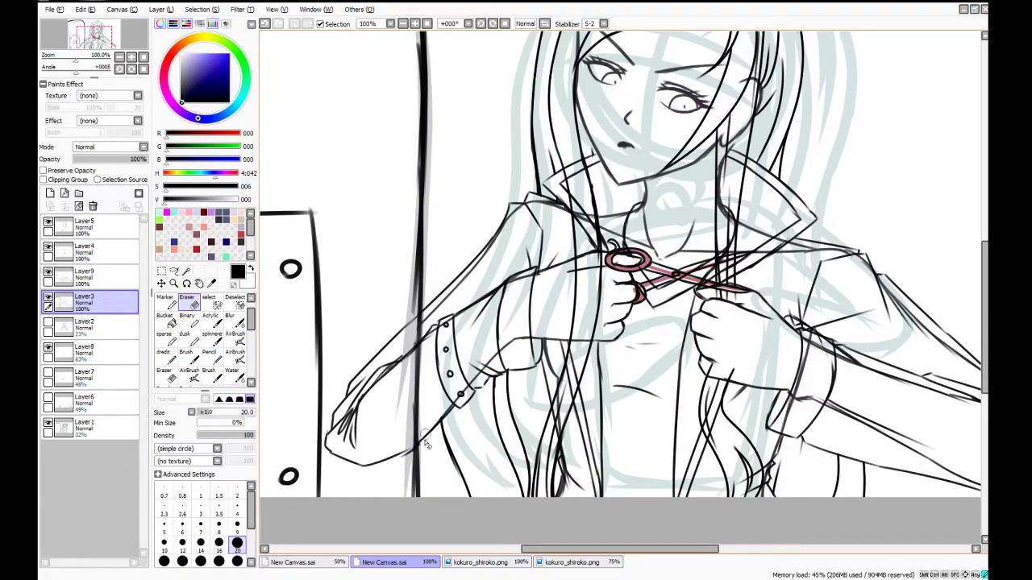
Erase the overlapping sketch lines running through the buttoned cuff and up to the shoulder of the same arm
{"action": "left_click_drag", "start_coordinate": [425, 429], "coordinate": [517, 342]}
{"action": "mouse_move", "coordinate": [529, 273]}
{"action": "left_mouse_down"}
{"action": "mouse_move", "coordinate": [454, 314]}
{"action": "mouse_move", "coordinate": [436, 337]}
{"action": "left_mouse_up"}
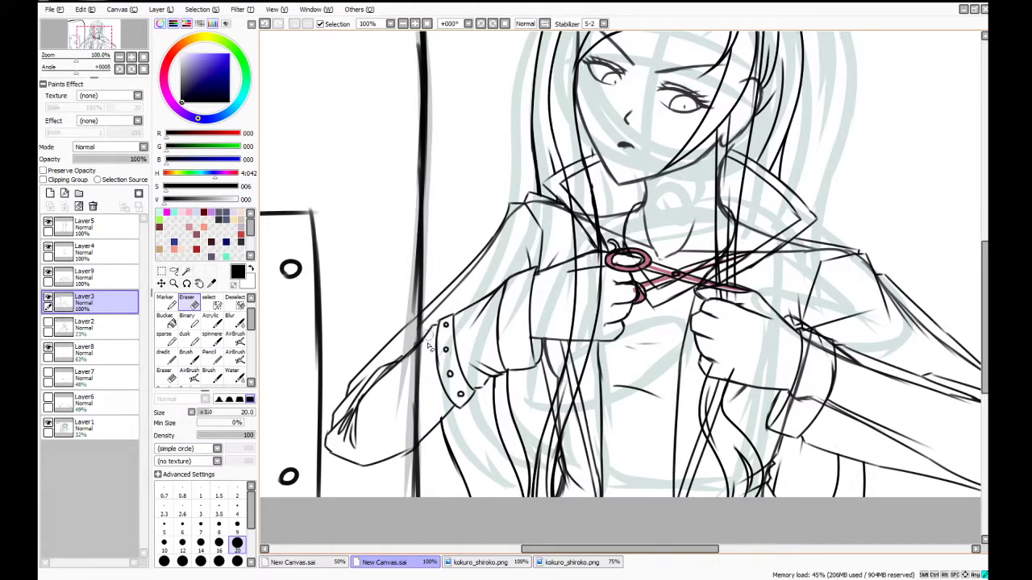
{"action": "mouse_move", "coordinate": [439, 306]}
{"action": "left_mouse_down"}
{"action": "mouse_move", "coordinate": [508, 225]}
{"action": "mouse_move", "coordinate": [545, 205]}
{"action": "mouse_move", "coordinate": [572, 218]}
{"action": "left_mouse_up"}
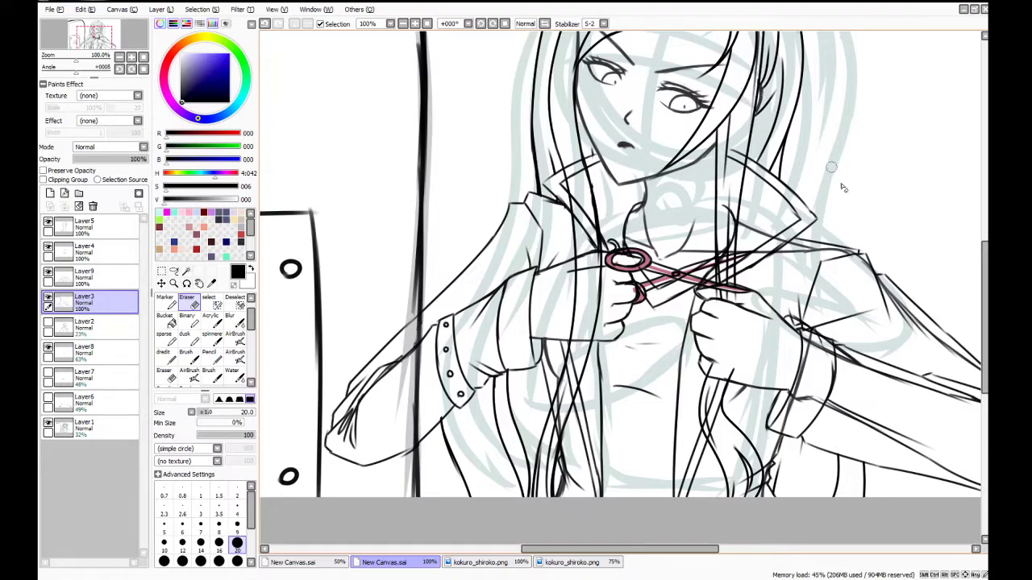
Erase the clothing lines showing through the collar and the doubled shoulder line of the arm farthest from the background shape
{"action": "left_click_drag", "start_coordinate": [983, 282], "coordinate": [984, 245]}
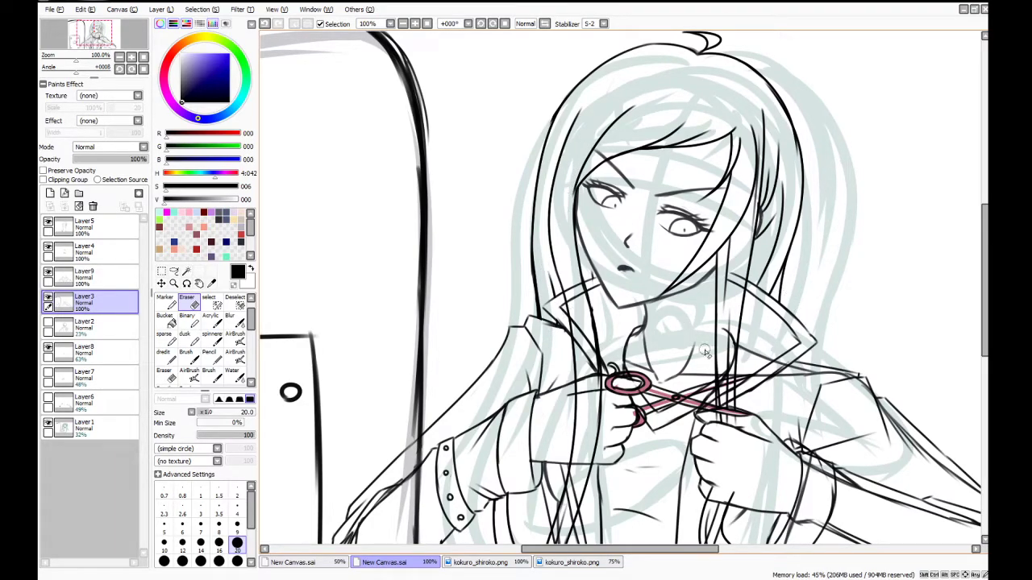
{"action": "left_click_drag", "start_coordinate": [983, 310], "coordinate": [984, 348]}
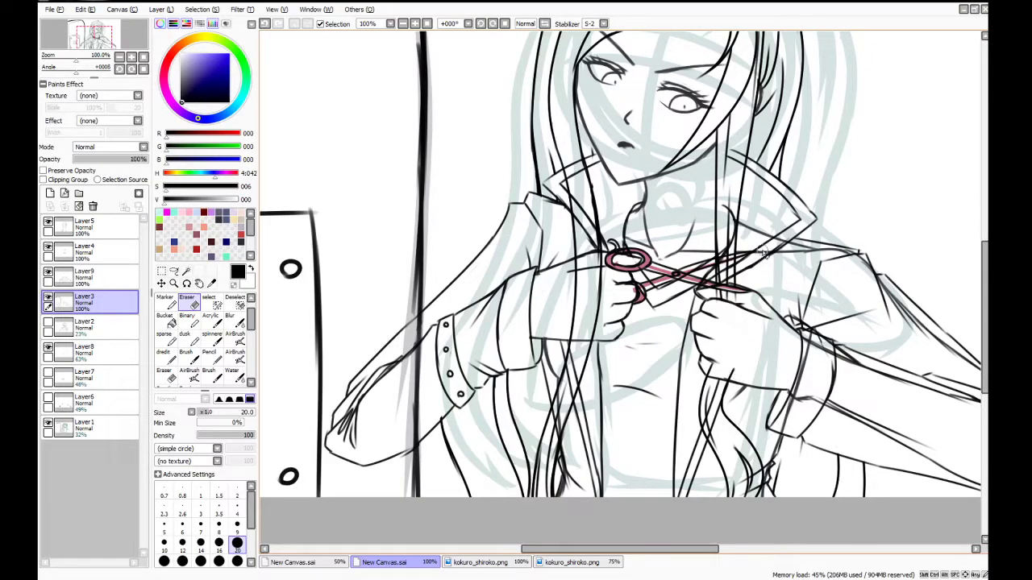
{"action": "mouse_move", "coordinate": [756, 252]}
{"action": "left_mouse_down"}
{"action": "mouse_move", "coordinate": [856, 254]}
{"action": "mouse_move", "coordinate": [754, 233]}
{"action": "mouse_move", "coordinate": [736, 216]}
{"action": "left_mouse_up"}
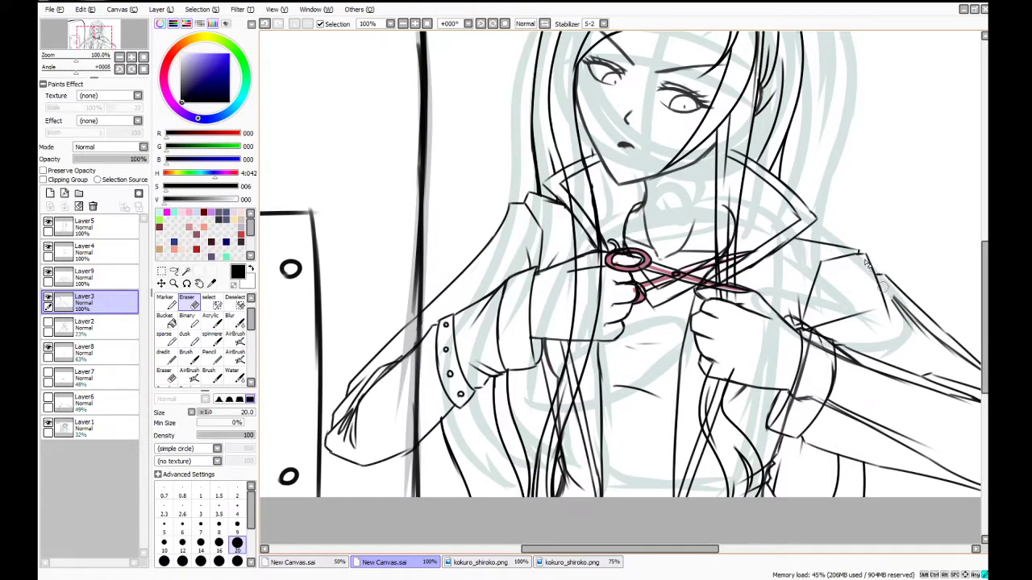
Erase the stray lines around the cuff of the arm farthest from the background shape and behind the hair below the scissors hand
{"action": "left_click_drag", "start_coordinate": [791, 316], "coordinate": [809, 322]}
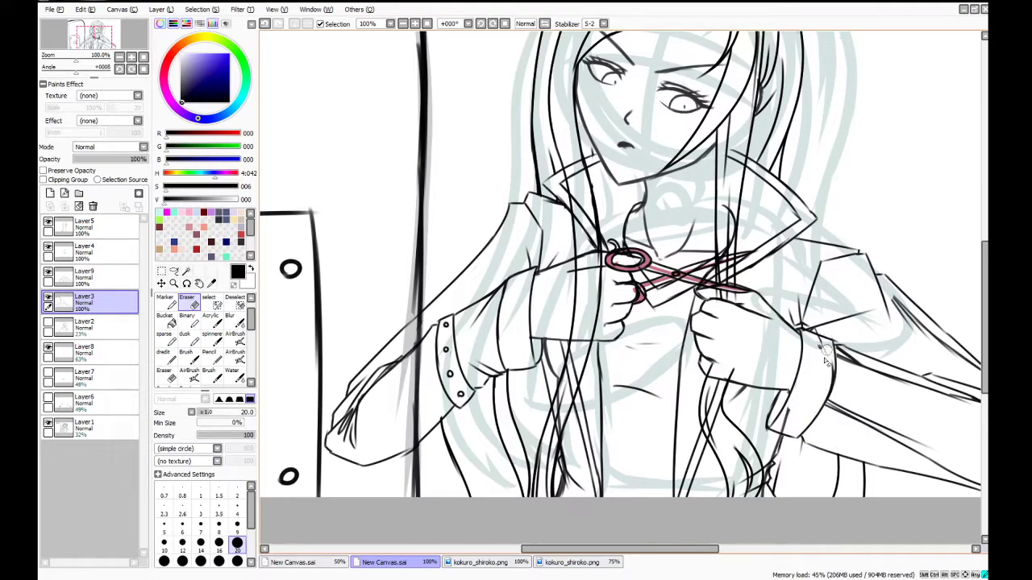
{"action": "left_click_drag", "start_coordinate": [838, 381], "coordinate": [874, 379]}
{"action": "left_click_drag", "start_coordinate": [796, 404], "coordinate": [761, 502]}
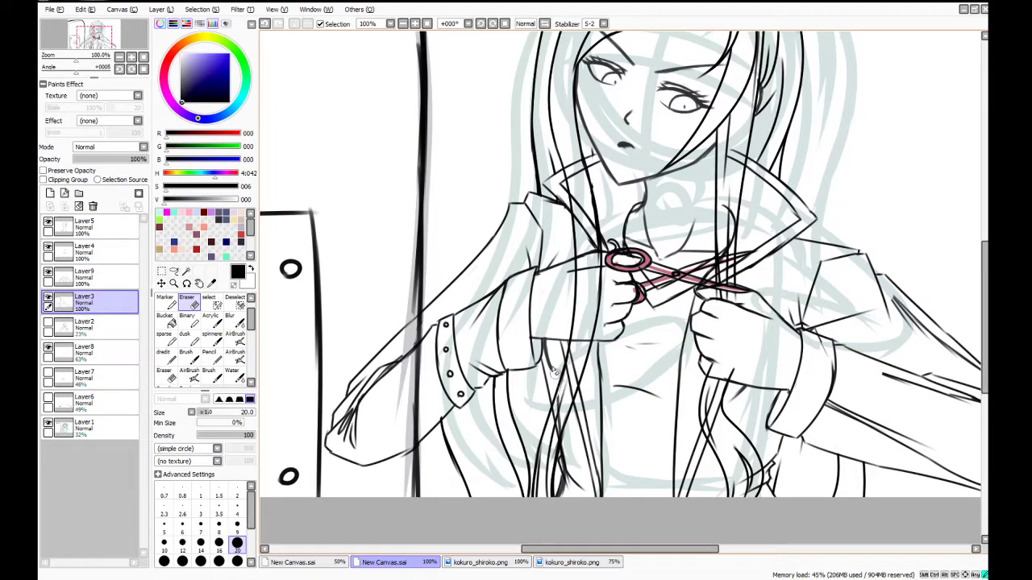
{"action": "left_click_drag", "start_coordinate": [556, 394], "coordinate": [566, 493]}
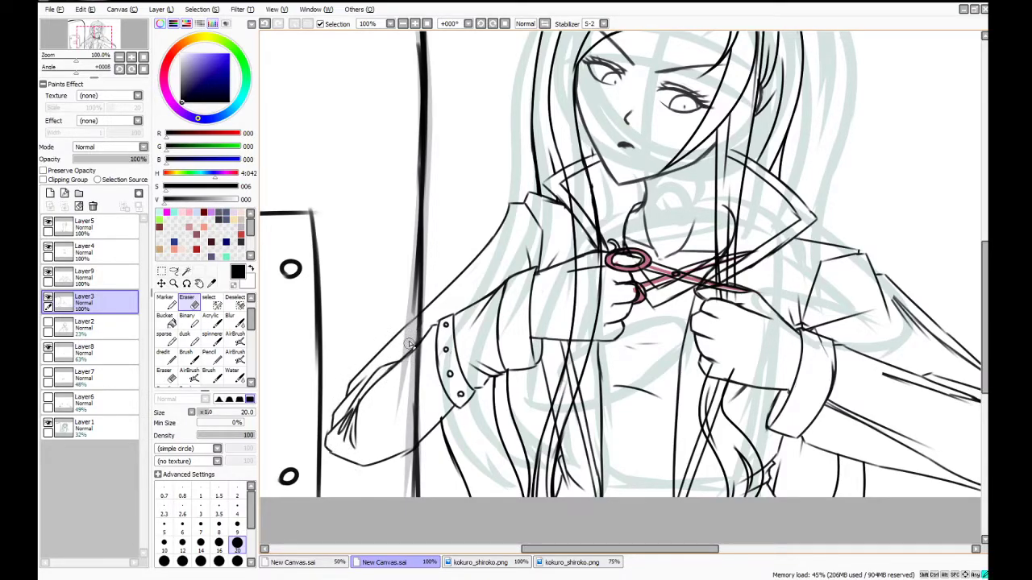
Erase the doubled lines along the forearm and elbow farthest from the background shape and touch up under its fist, undoing the first stroke there
{"action": "left_click_drag", "start_coordinate": [599, 558], "coordinate": [664, 558]}
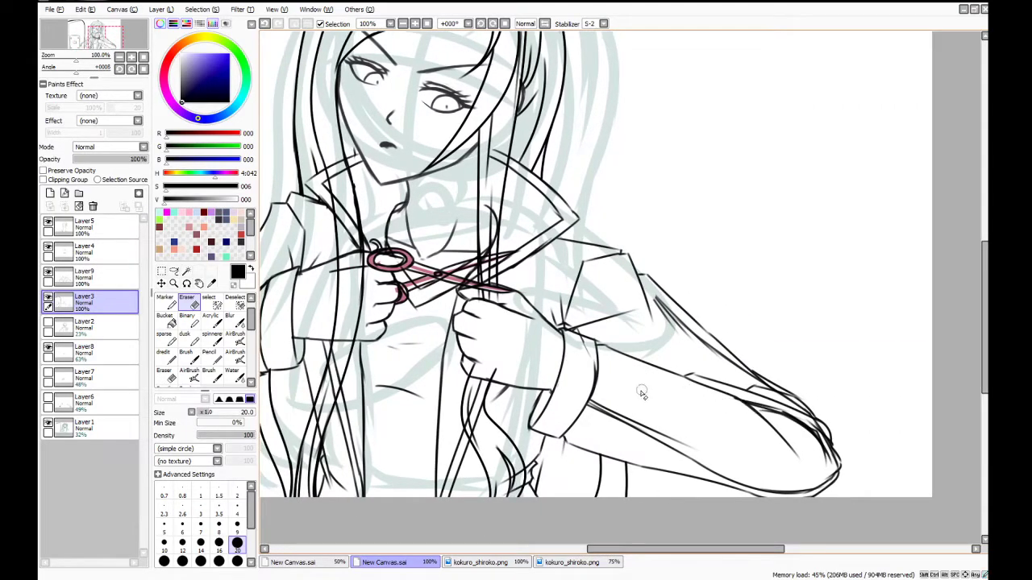
{"action": "mouse_move", "coordinate": [823, 500]}
{"action": "left_mouse_down"}
{"action": "mouse_move", "coordinate": [847, 462]}
{"action": "mouse_move", "coordinate": [819, 489]}
{"action": "mouse_move", "coordinate": [841, 444]}
{"action": "mouse_move", "coordinate": [837, 478]}
{"action": "mouse_move", "coordinate": [791, 397]}
{"action": "mouse_move", "coordinate": [764, 373]}
{"action": "mouse_move", "coordinate": [728, 365]}
{"action": "mouse_move", "coordinate": [775, 387]}
{"action": "mouse_move", "coordinate": [716, 373]}
{"action": "mouse_move", "coordinate": [666, 315]}
{"action": "mouse_move", "coordinate": [685, 342]}
{"action": "mouse_move", "coordinate": [648, 310]}
{"action": "mouse_move", "coordinate": [686, 343]}
{"action": "mouse_move", "coordinate": [645, 292]}
{"action": "mouse_move", "coordinate": [783, 409]}
{"action": "mouse_move", "coordinate": [772, 386]}
{"action": "mouse_move", "coordinate": [715, 385]}
{"action": "mouse_move", "coordinate": [770, 411]}
{"action": "left_mouse_up"}
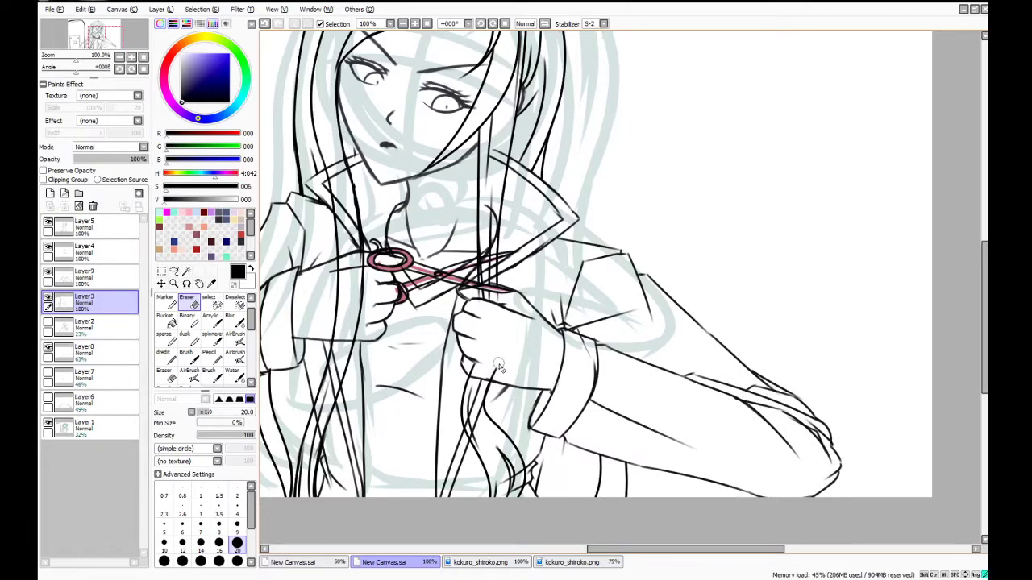
{"action": "left_click_drag", "start_coordinate": [509, 384], "coordinate": [492, 402]}
{"action": "key", "text": "ctrl+z"}
{"action": "left_click_drag", "start_coordinate": [502, 393], "coordinate": [508, 397]}
On Layer5, erase the hair lines crossing the hand that holds the scissors
{"action": "left_click", "coordinate": [106, 326]}
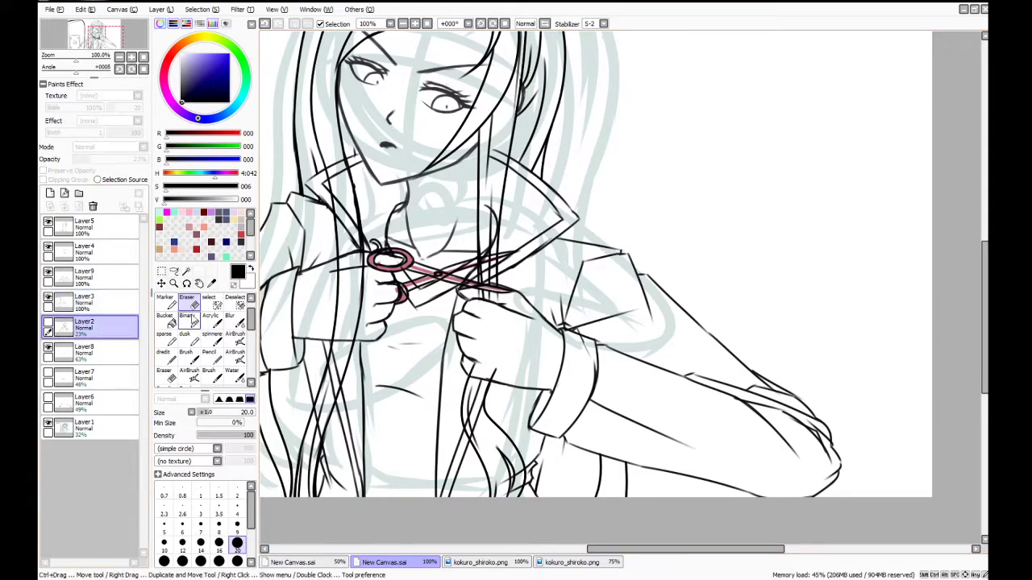
{"action": "left_click", "coordinate": [113, 229]}
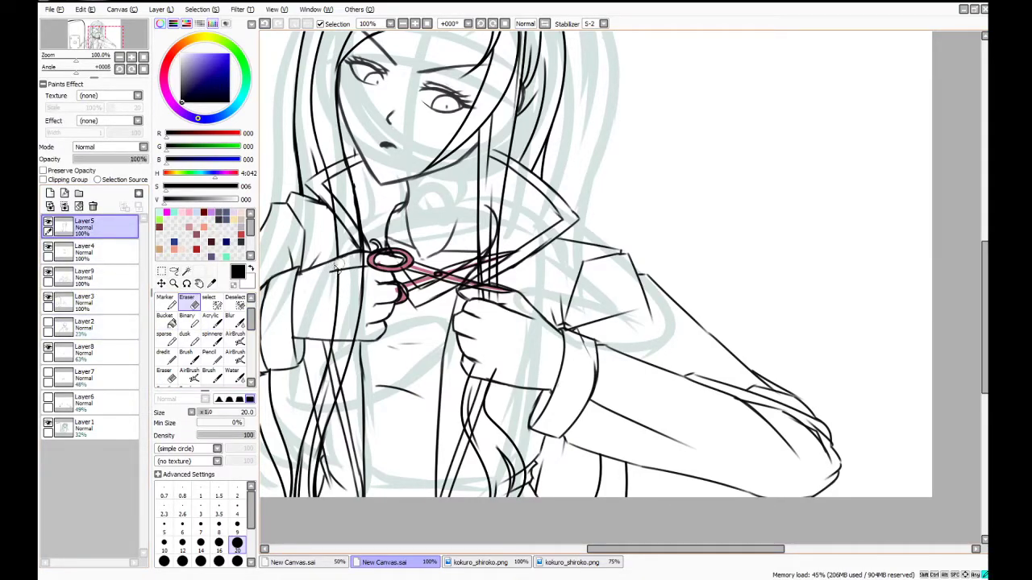
{"action": "mouse_move", "coordinate": [361, 301]}
{"action": "left_mouse_down"}
{"action": "mouse_move", "coordinate": [354, 333]}
{"action": "mouse_move", "coordinate": [328, 333]}
{"action": "mouse_move", "coordinate": [357, 336]}
{"action": "mouse_move", "coordinate": [333, 329]}
{"action": "mouse_move", "coordinate": [338, 274]}
{"action": "mouse_move", "coordinate": [333, 318]}
{"action": "left_mouse_up"}
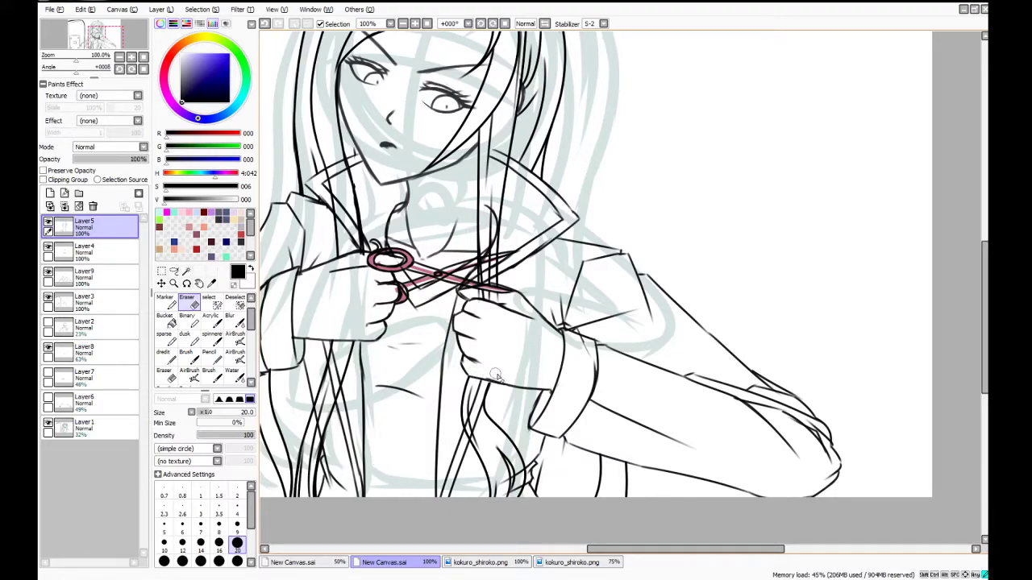
{"action": "key", "text": "ctrl+z"}
{"action": "key", "text": "ctrl+y"}
On Layer9, erase the collar lines that run through the hair strands held in the fist
{"action": "scroll", "coordinate": [489, 270], "scroll_direction": "up", "scroll_amount": 2}
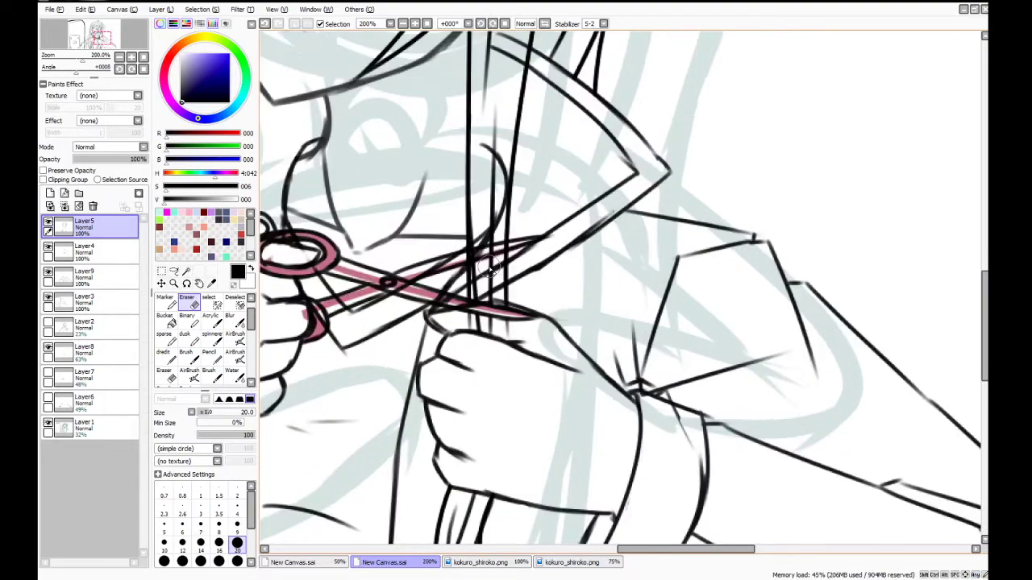
{"action": "left_click", "coordinate": [97, 277]}
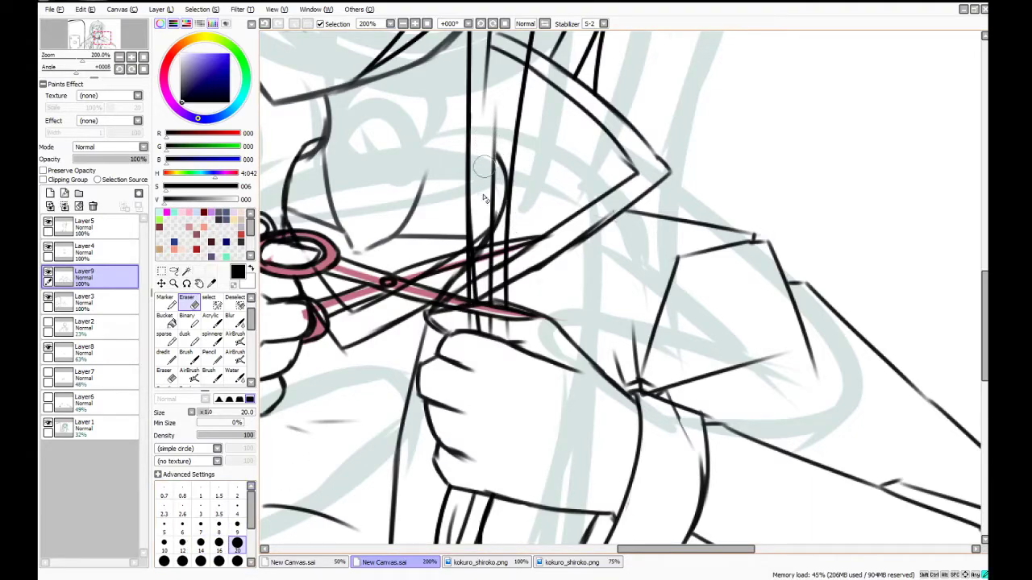
{"action": "left_click_drag", "start_coordinate": [501, 39], "coordinate": [519, 45]}
{"action": "left_click_drag", "start_coordinate": [489, 211], "coordinate": [488, 286]}
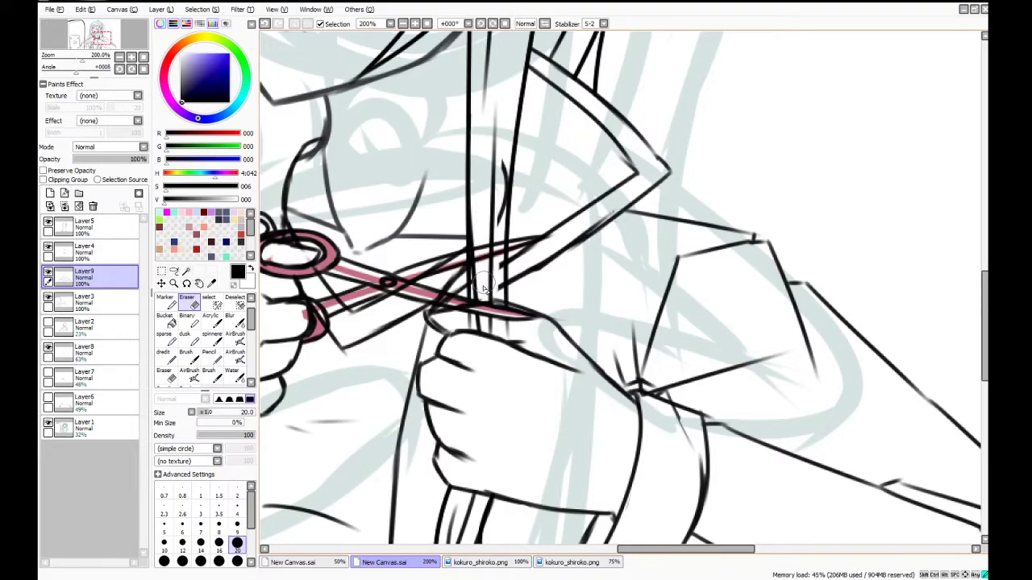
{"action": "left_click_drag", "start_coordinate": [493, 215], "coordinate": [495, 292]}
{"action": "left_click_drag", "start_coordinate": [492, 252], "coordinate": [490, 264]}
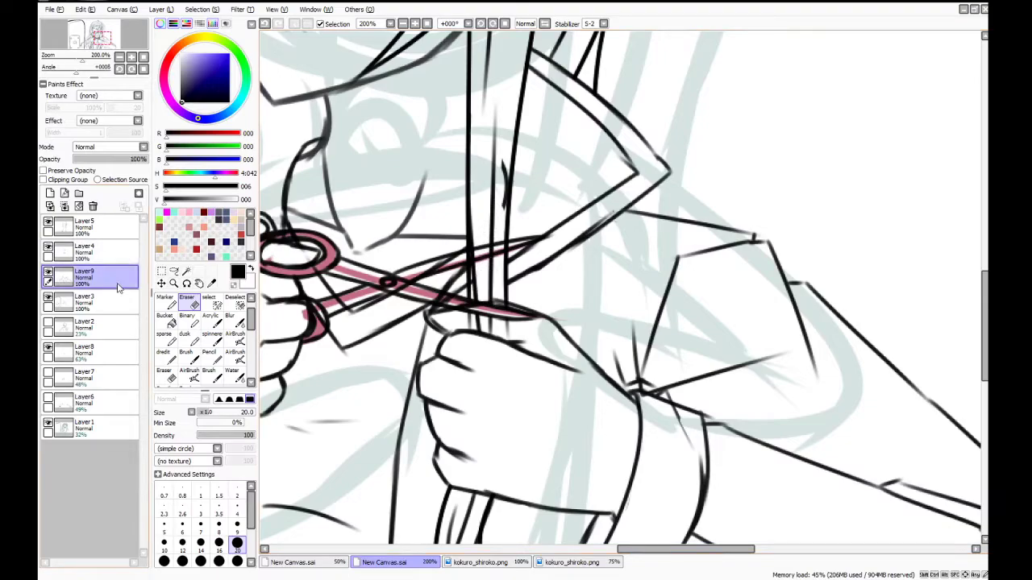
On Layer4, erase the scissor blade outlines crossing the held hair strands, using the Eraser at size 4
{"action": "left_click", "coordinate": [113, 353]}
{"action": "left_click", "coordinate": [48, 350]}
{"action": "left_click", "coordinate": [48, 350]}
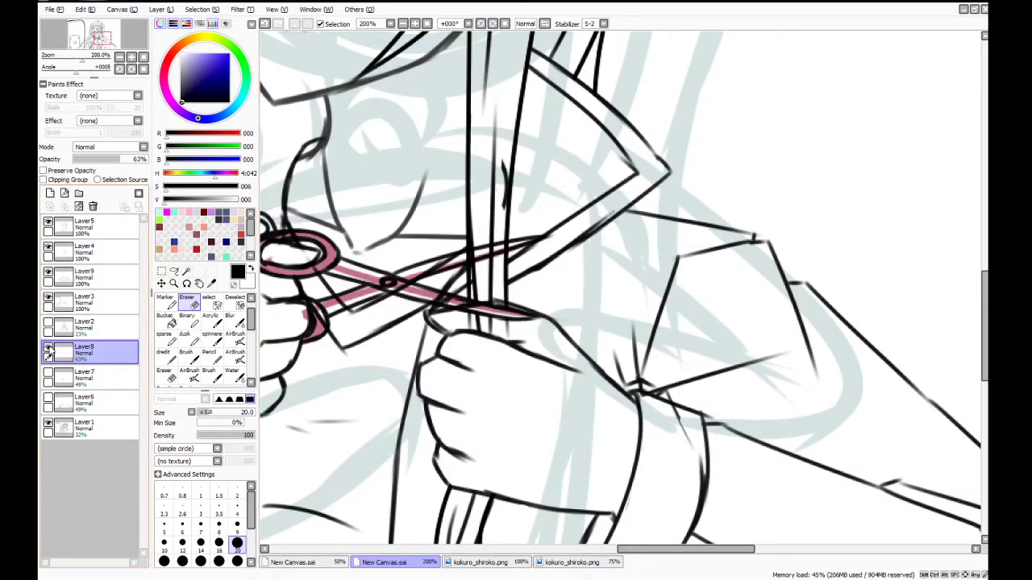
{"action": "left_click", "coordinate": [88, 251]}
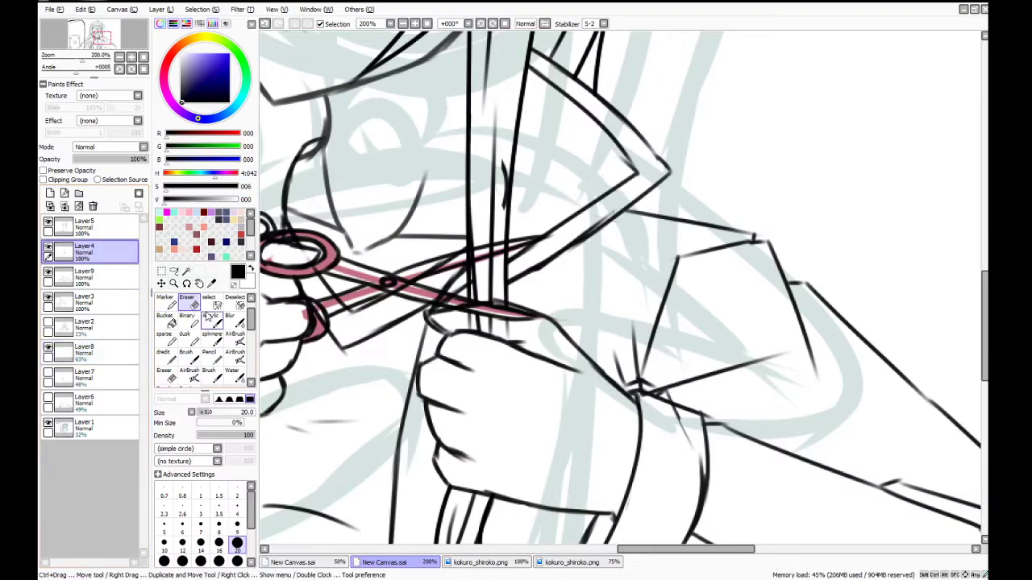
{"action": "left_click", "coordinate": [237, 507]}
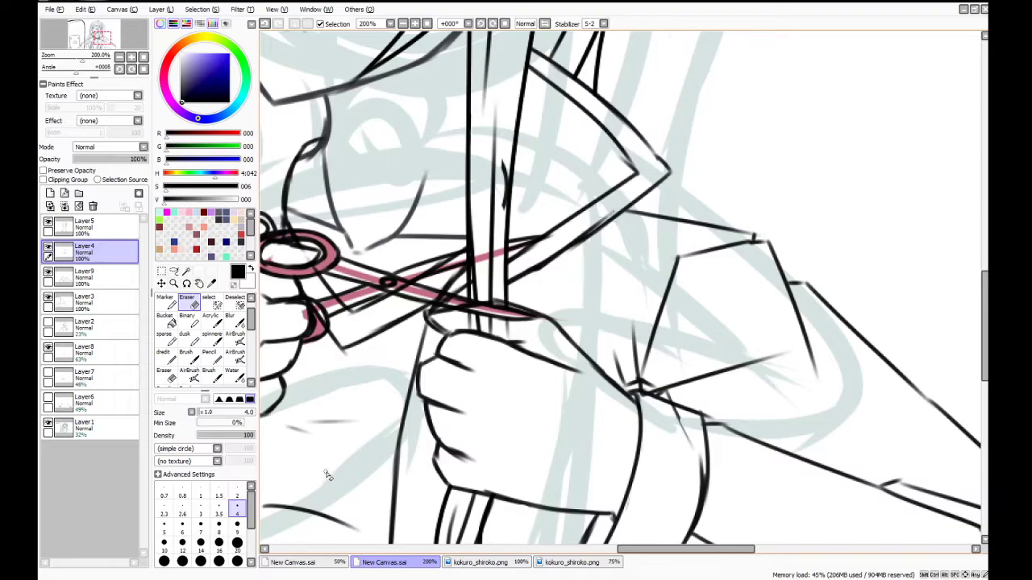
Erase the collar and clothing lines overlapping the scissor blades and held hair, working on Layer9 and Layer3
{"action": "left_click", "coordinate": [101, 276]}
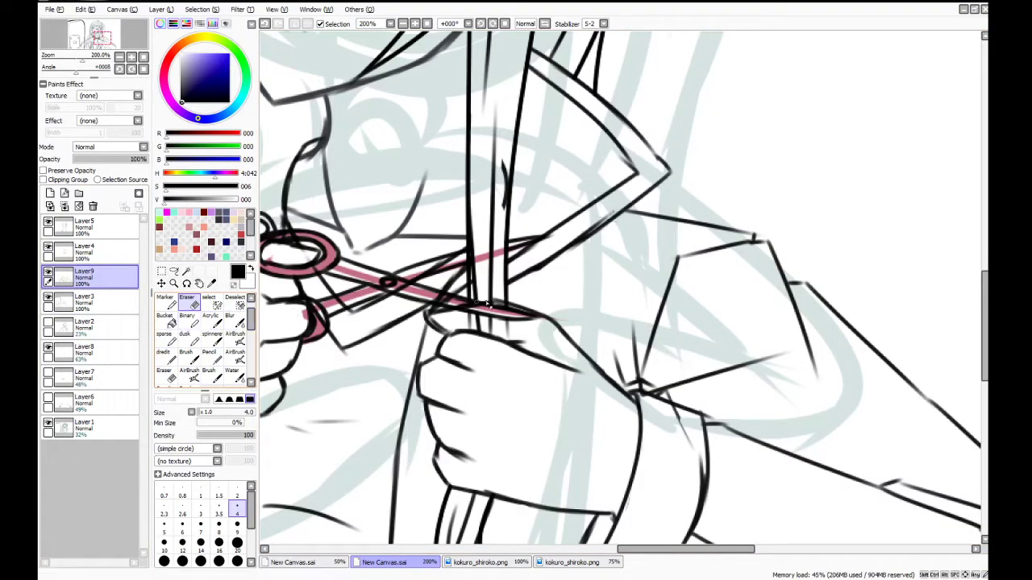
{"action": "left_click", "coordinate": [101, 301]}
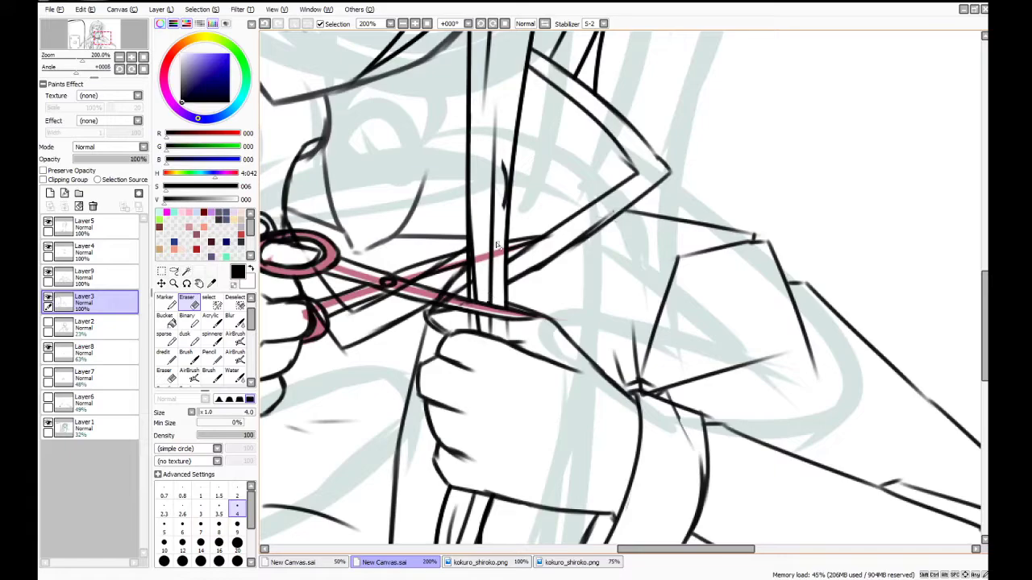
{"action": "left_click", "coordinate": [88, 277]}
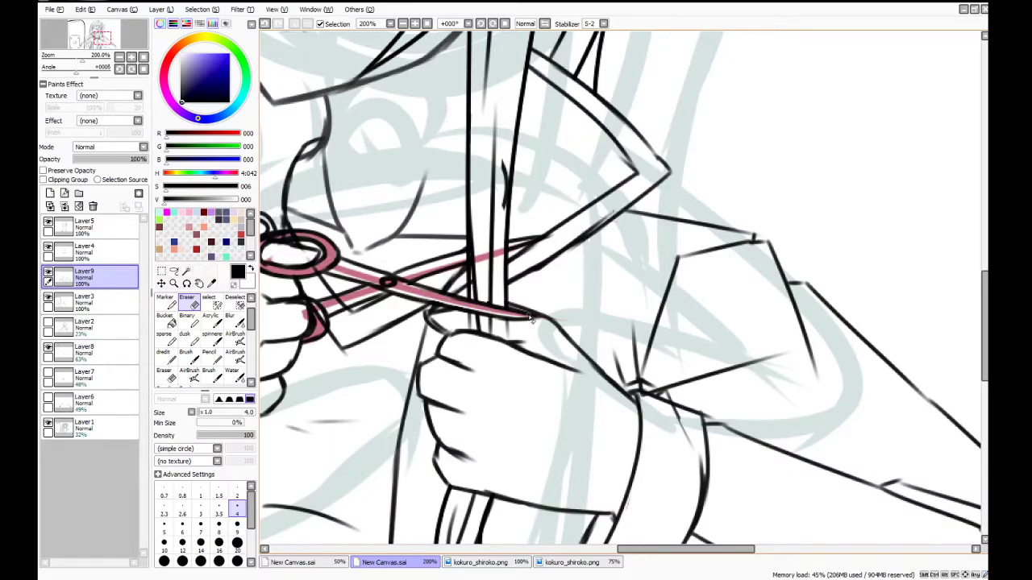
{"action": "left_click_drag", "start_coordinate": [636, 551], "coordinate": [623, 551]}
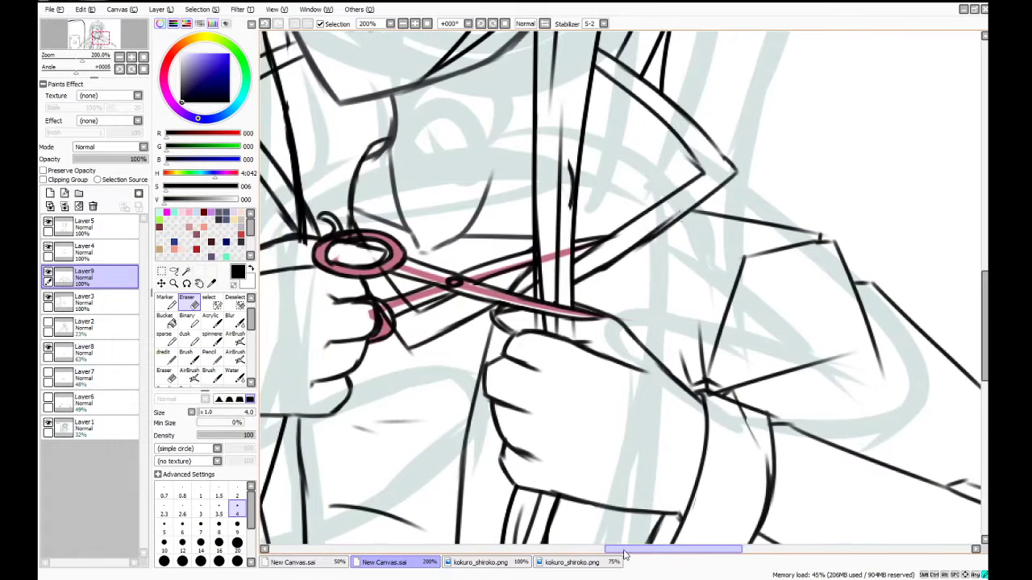
Set the Eraser to size 20 and erase the stray line inside the cuff behind the fist on Layer5
{"action": "left_click", "coordinate": [93, 302]}
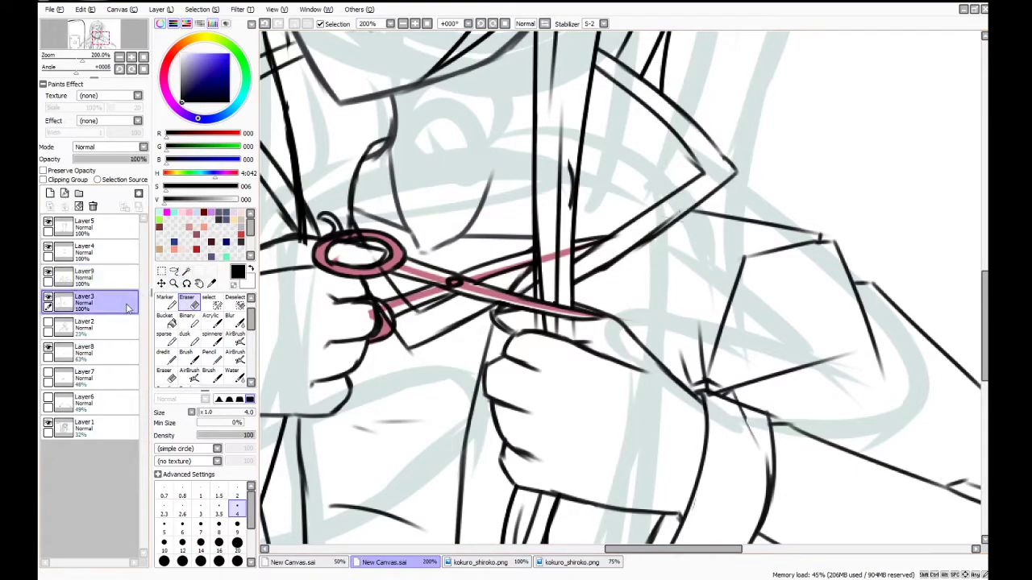
{"action": "left_click", "coordinate": [237, 543]}
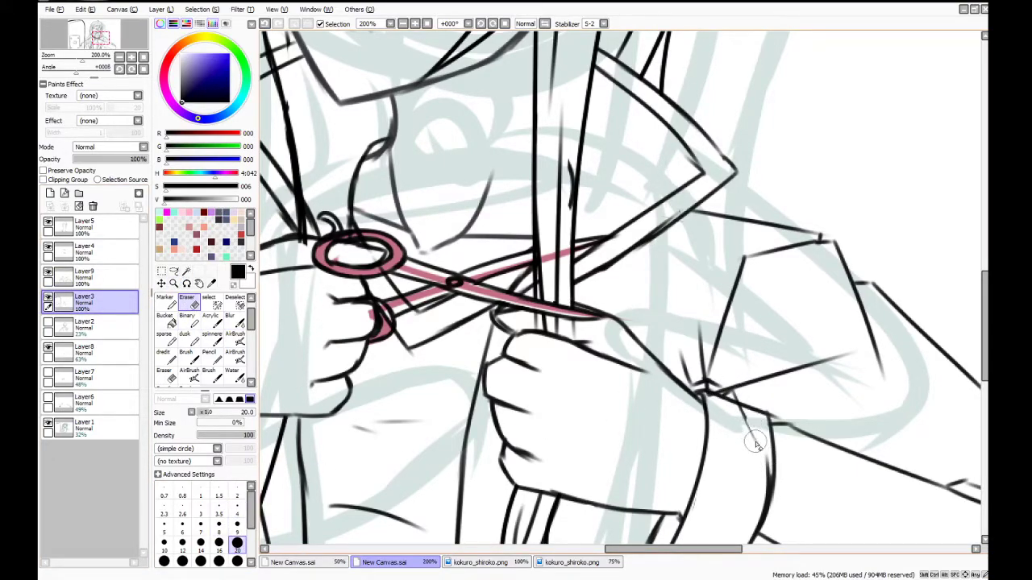
{"action": "left_click", "coordinate": [125, 277]}
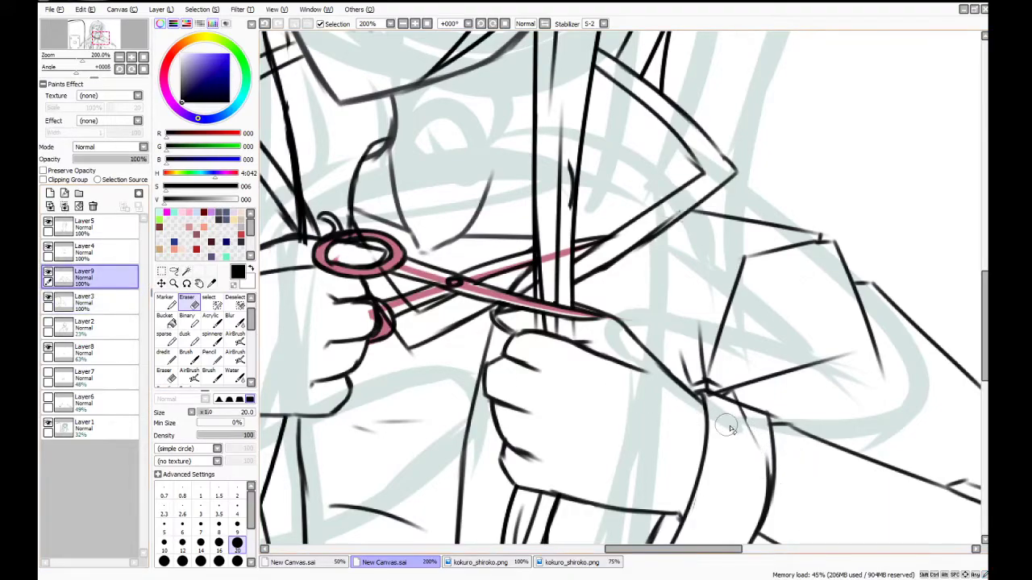
{"action": "left_click", "coordinate": [86, 244]}
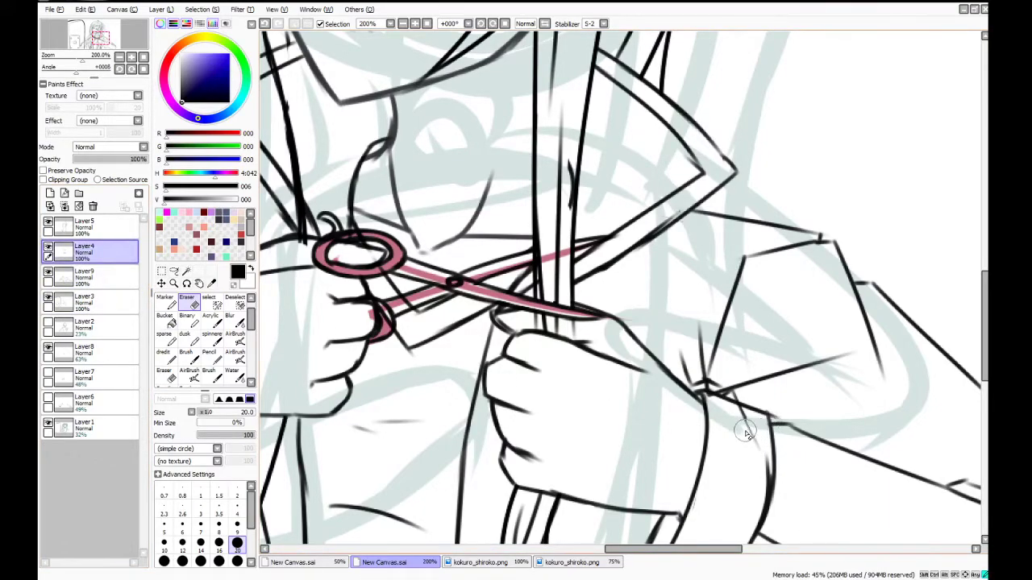
{"action": "left_click", "coordinate": [97, 229]}
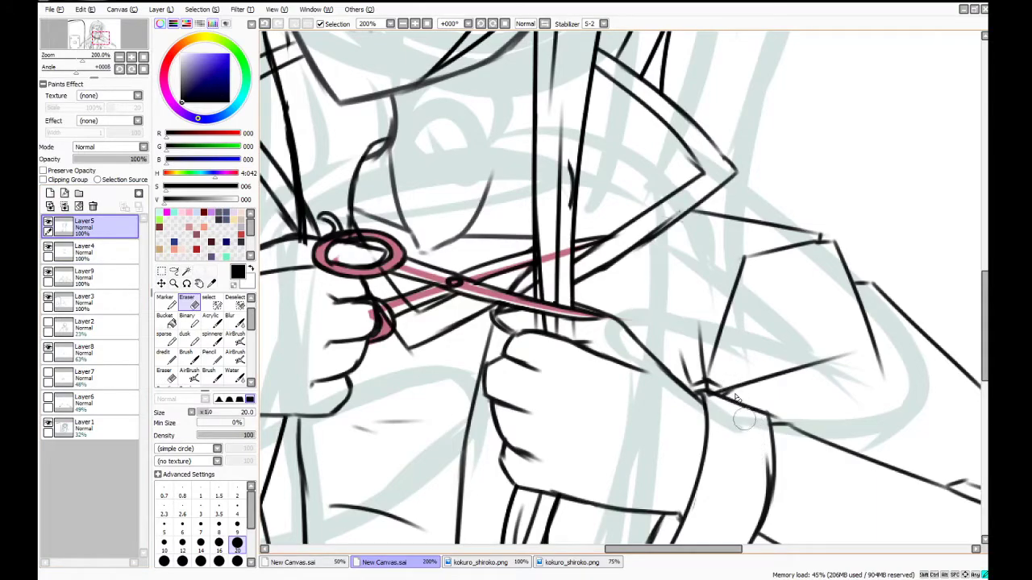
On Layer9, erase the collar lines behind the hair beside the face and the clothing lines overlapping the lower hair strands
{"action": "scroll", "coordinate": [720, 393], "scroll_direction": "down", "scroll_amount": 2}
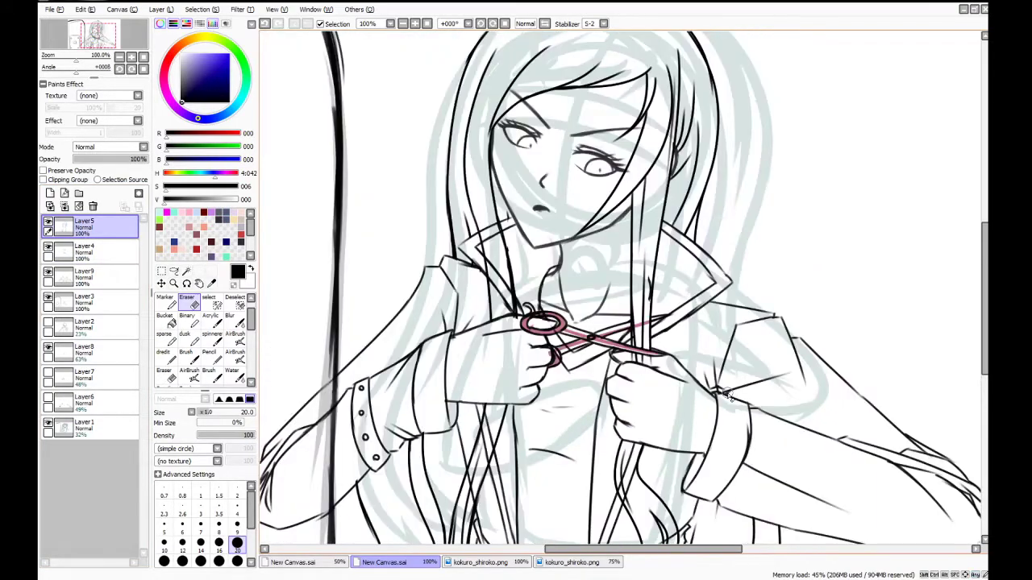
{"action": "mouse_move", "coordinate": [989, 302]}
{"action": "left_mouse_down"}
{"action": "mouse_move", "coordinate": [988, 331]}
{"action": "mouse_move", "coordinate": [984, 308]}
{"action": "left_mouse_up"}
{"action": "left_click", "coordinate": [97, 277]}
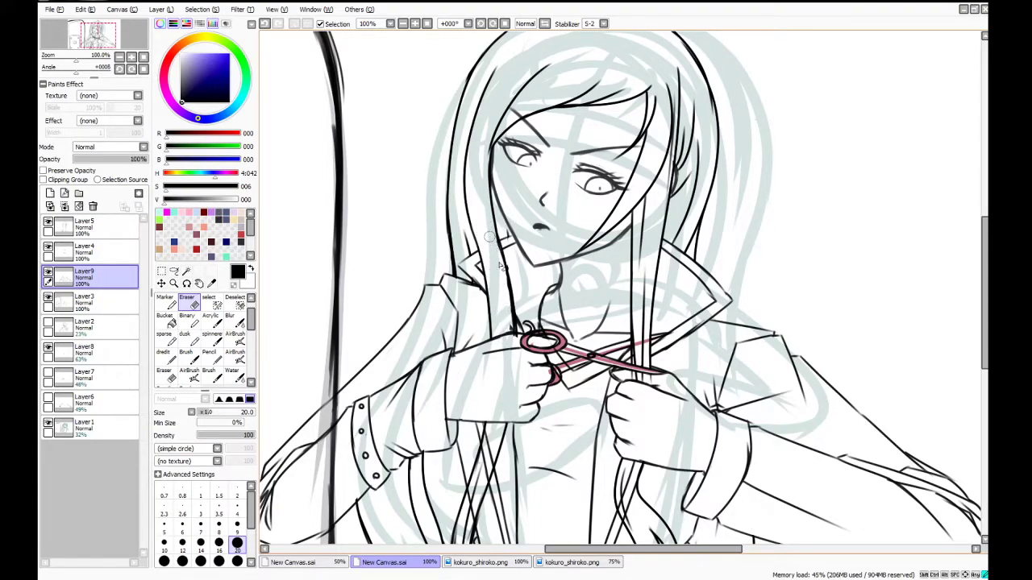
{"action": "left_click_drag", "start_coordinate": [980, 282], "coordinate": [983, 348]}
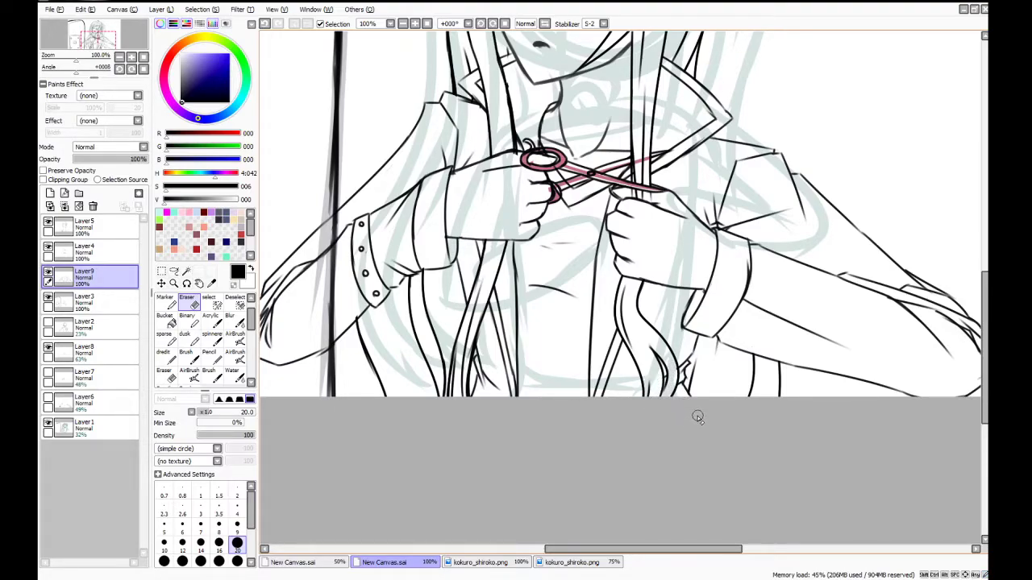
Hide Layer1 with the underlying rough sketch and Layer8 with the pink scissors colour
{"action": "left_click", "coordinate": [112, 232]}
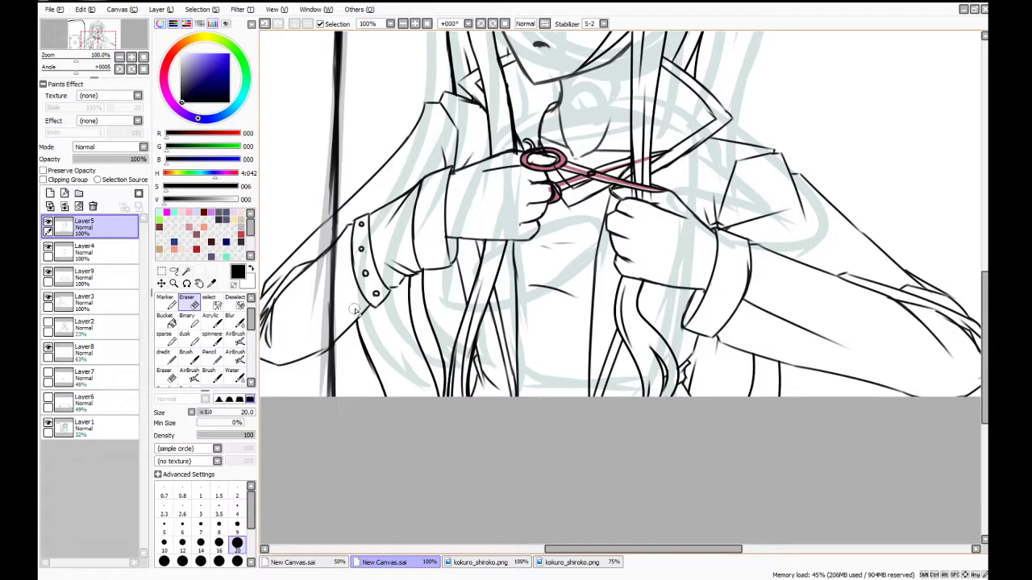
{"action": "key", "text": "Home"}
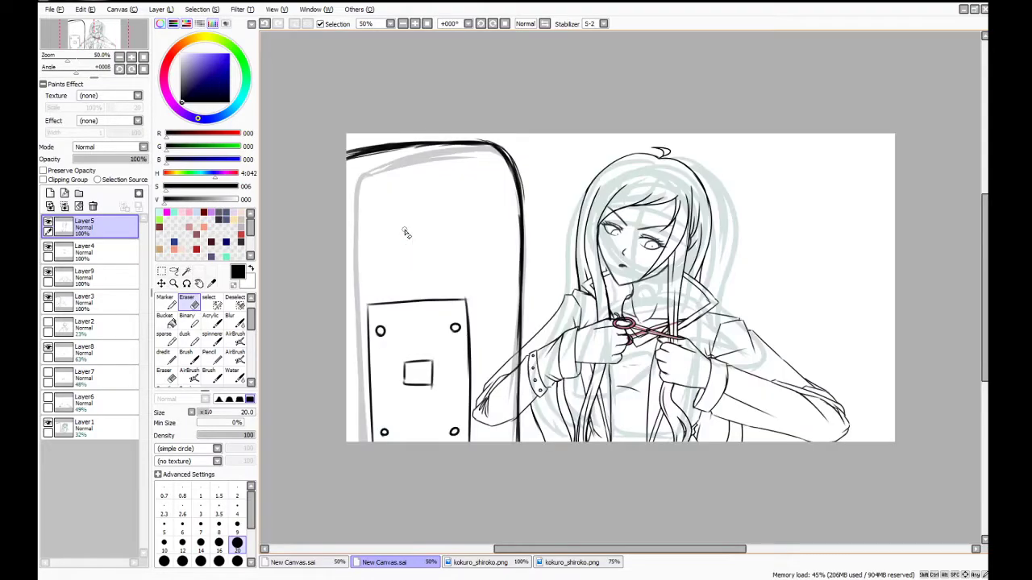
{"action": "left_click", "coordinate": [48, 428]}
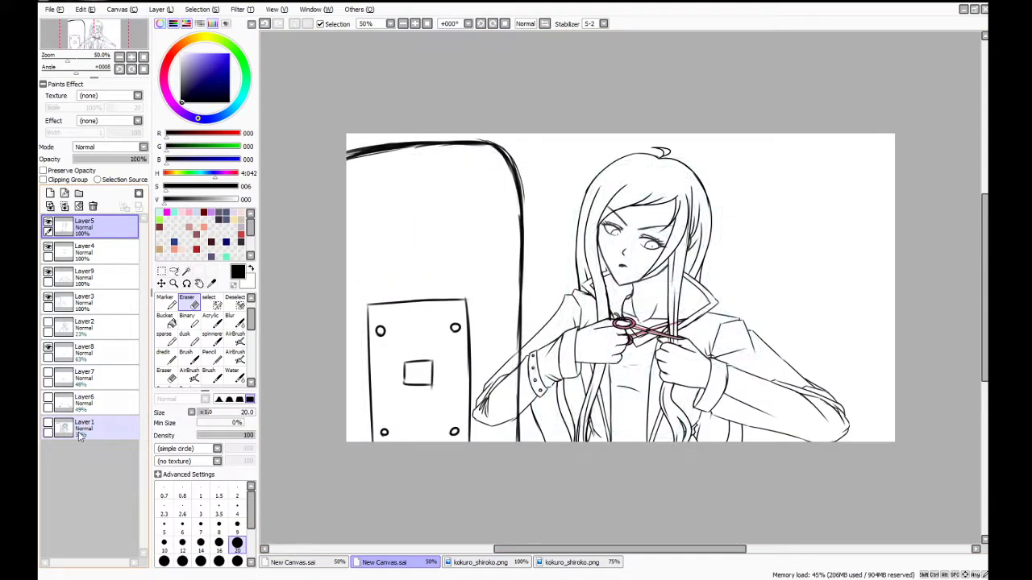
{"action": "left_click", "coordinate": [48, 348]}
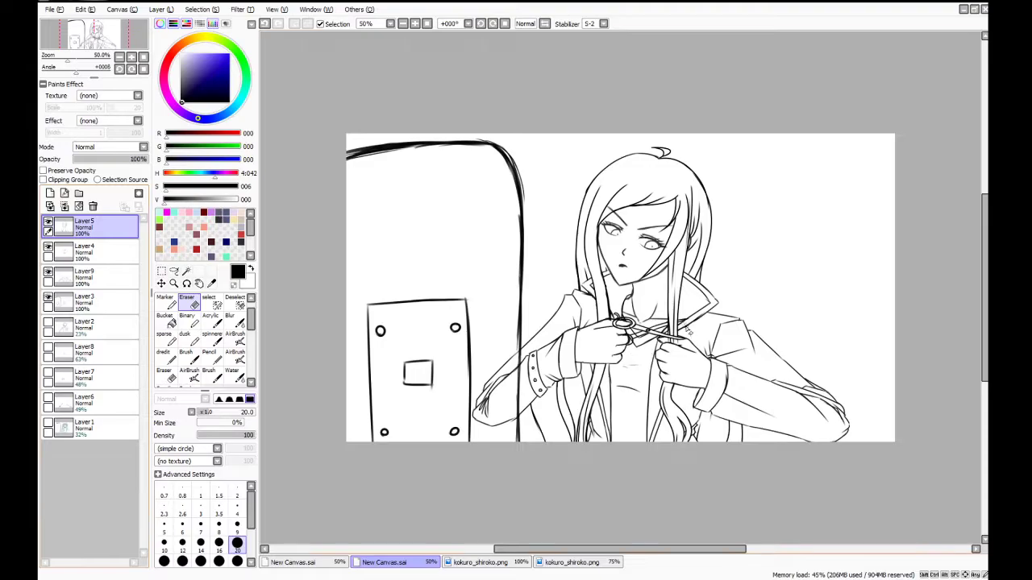
On Layer9, erase the clothing lines overlapping the scissor finger rings and fist, using the Eraser at size 9
{"action": "scroll", "coordinate": [675, 355], "scroll_direction": "up", "scroll_amount": 3}
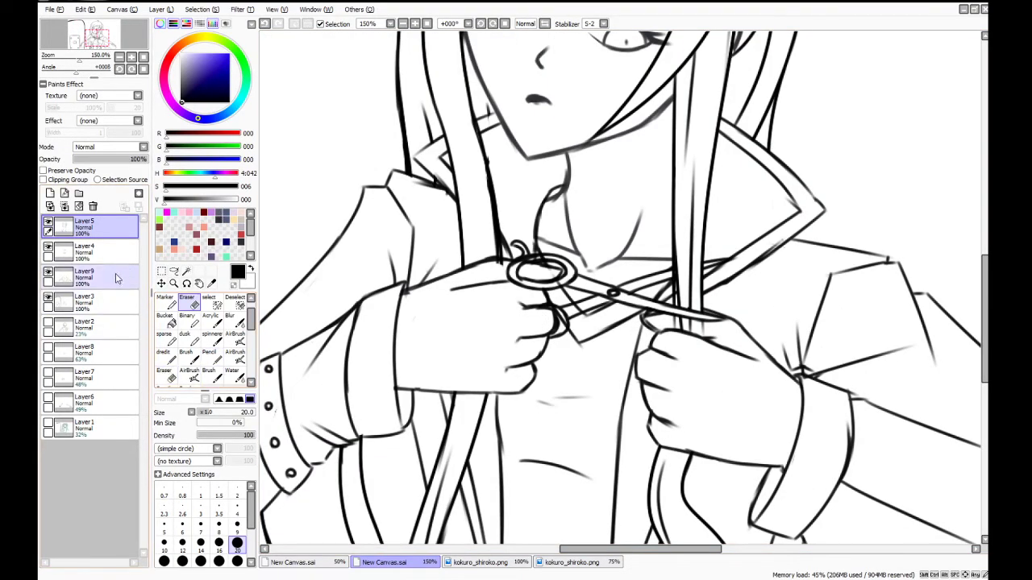
{"action": "left_click", "coordinate": [89, 279]}
{"action": "left_click", "coordinate": [235, 524]}
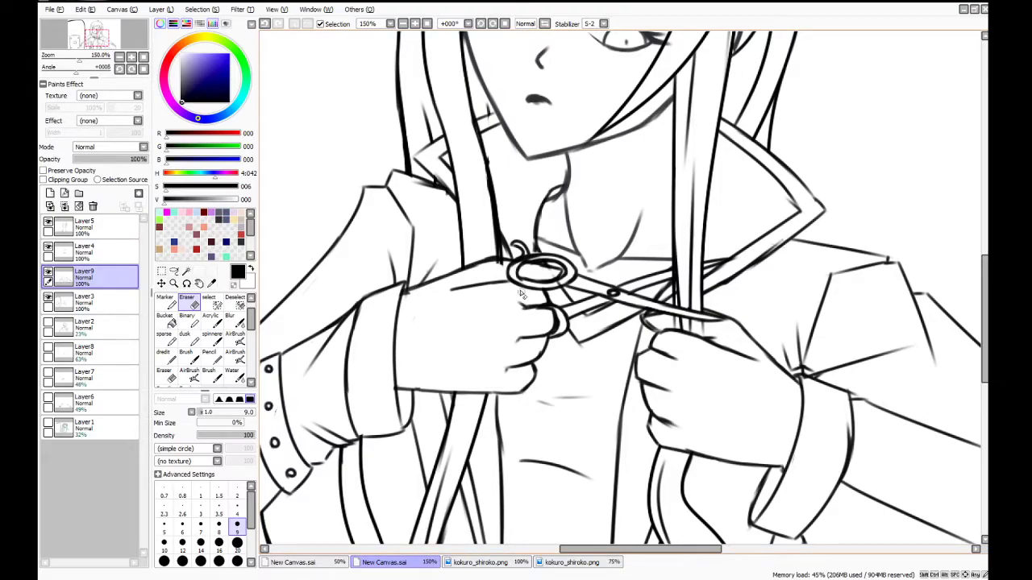
{"action": "left_click", "coordinate": [99, 228]}
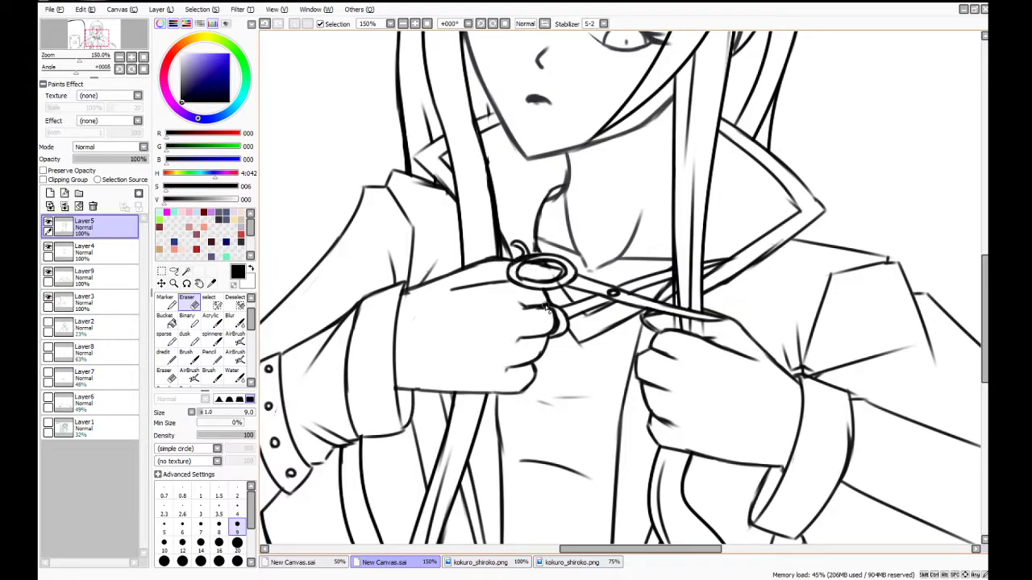
On Layer4, retouch the outline of the scissors' upper finger ring with the Water brush at size 4
{"action": "left_click", "coordinate": [93, 252]}
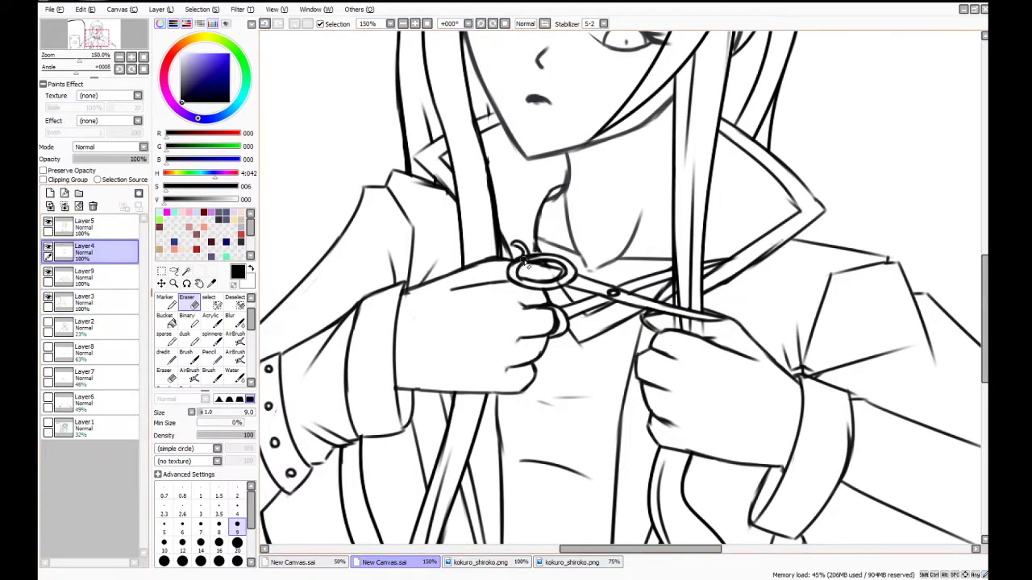
{"action": "left_click_drag", "start_coordinate": [513, 267], "coordinate": [511, 276]}
{"action": "key", "text": "ctrl+z"}
{"action": "key", "text": "ctrl+z"}
{"action": "left_click", "coordinate": [233, 376]}
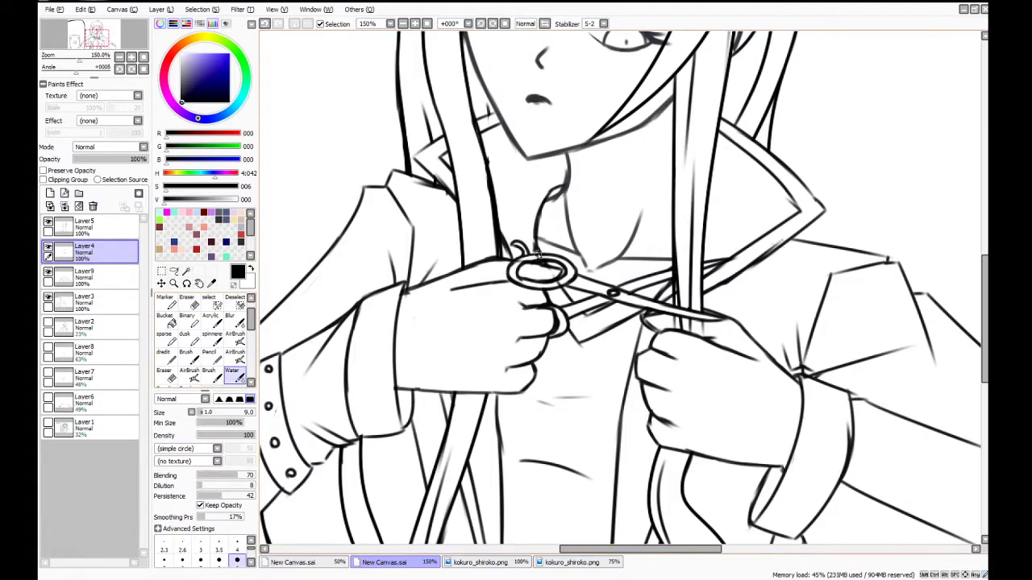
{"action": "scroll", "coordinate": [239, 558], "scroll_direction": "up", "scroll_amount": 1}
{"action": "left_click", "coordinate": [239, 558]}
{"action": "mouse_move", "coordinate": [530, 258]}
{"action": "left_mouse_down"}
{"action": "mouse_move", "coordinate": [515, 277]}
{"action": "mouse_move", "coordinate": [535, 274]}
{"action": "mouse_move", "coordinate": [519, 275]}
{"action": "left_mouse_up"}
{"action": "key", "text": "ctrl+z"}
Clean up the remaining stray lines around the scissors and chest on Layer9 and Layer3 with the Eraser
{"action": "key", "text": "e"}
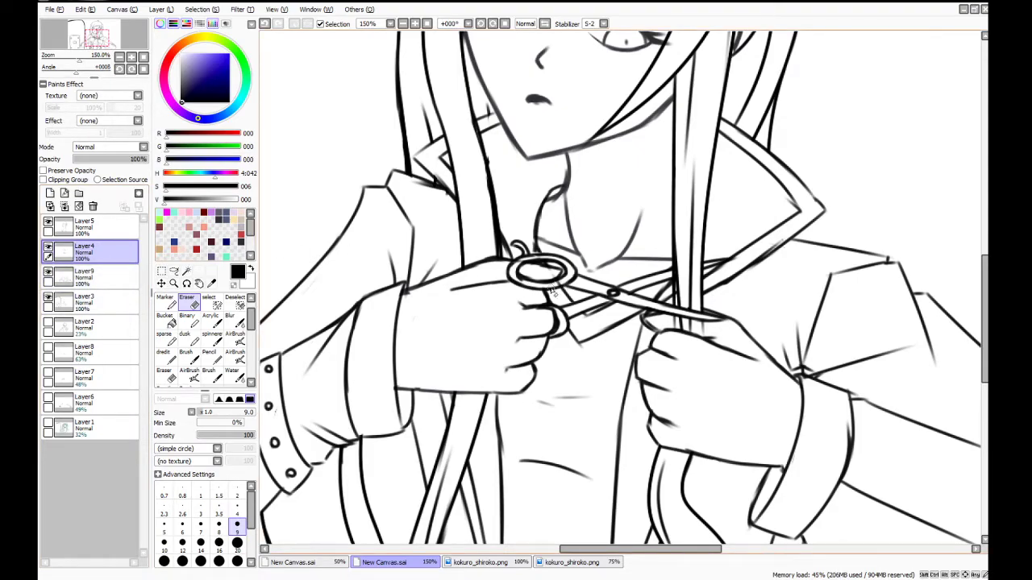
{"action": "left_click", "coordinate": [110, 278]}
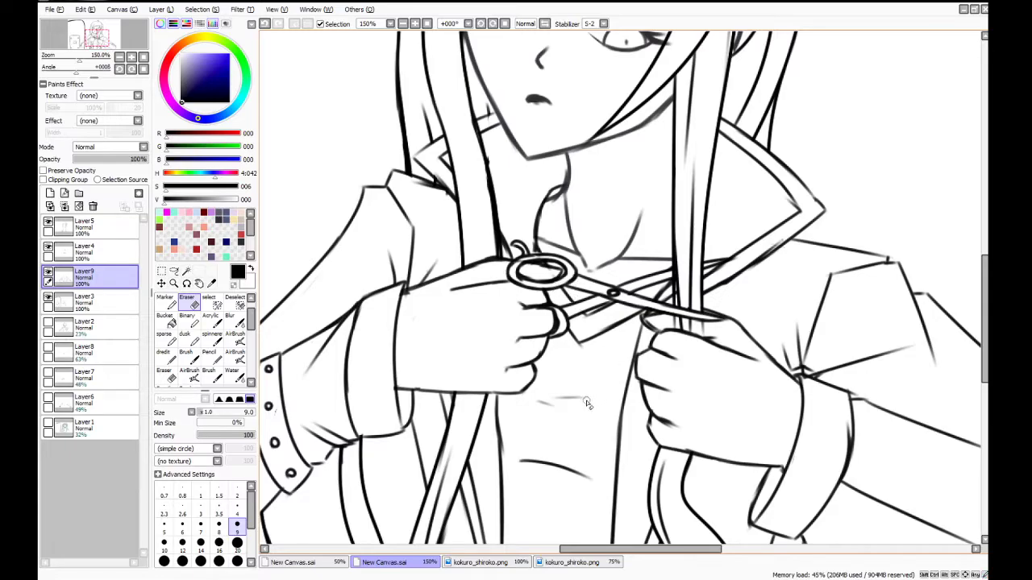
{"action": "left_click", "coordinate": [95, 301]}
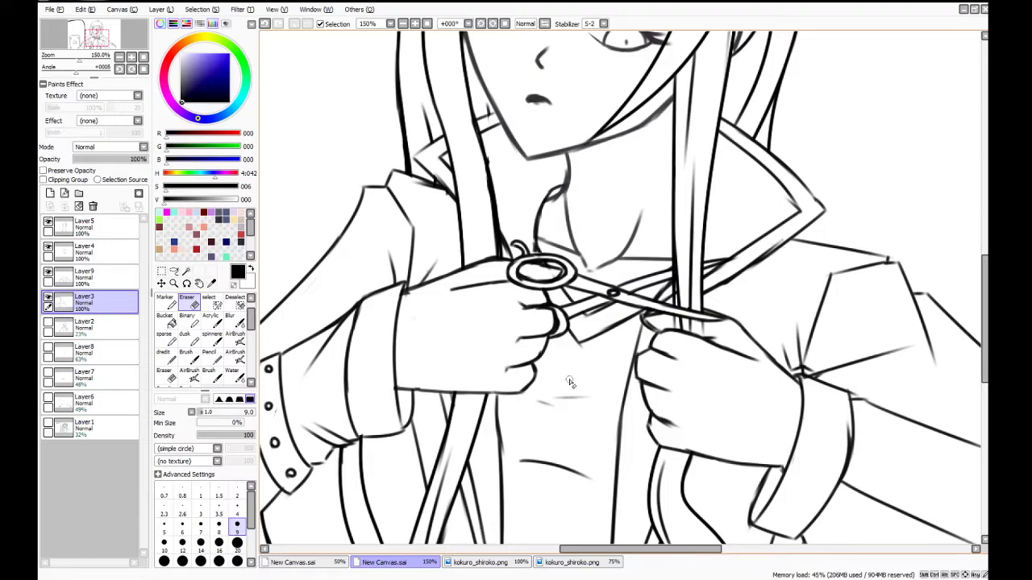
Add a new layer clipped to Layer4, fill it with black and merge it down to darken the scissor lines
{"action": "scroll", "coordinate": [570, 382], "scroll_direction": "down", "scroll_amount": 2}
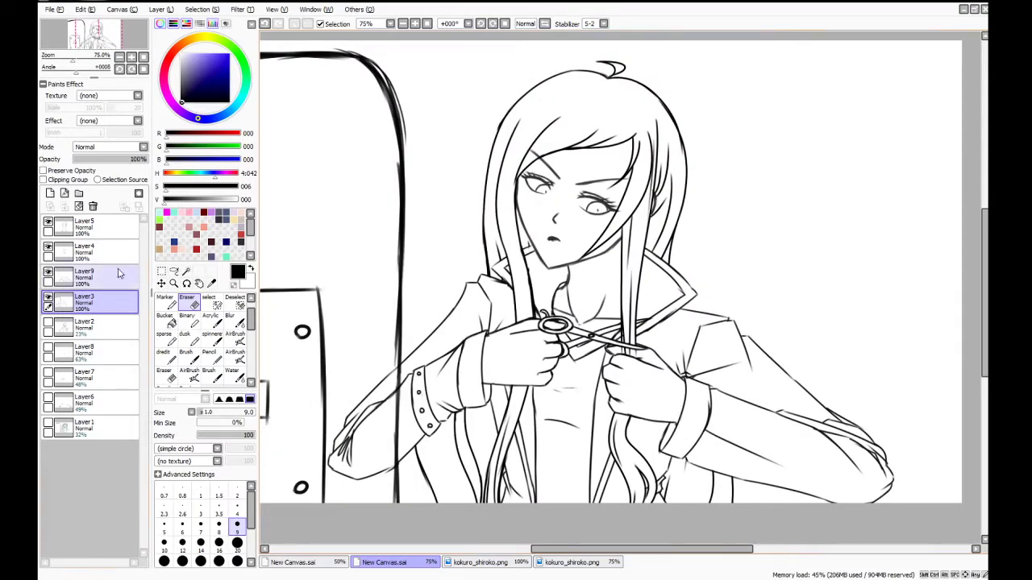
{"action": "left_click", "coordinate": [97, 251]}
{"action": "left_click", "coordinate": [49, 194]}
{"action": "left_click", "coordinate": [44, 180]}
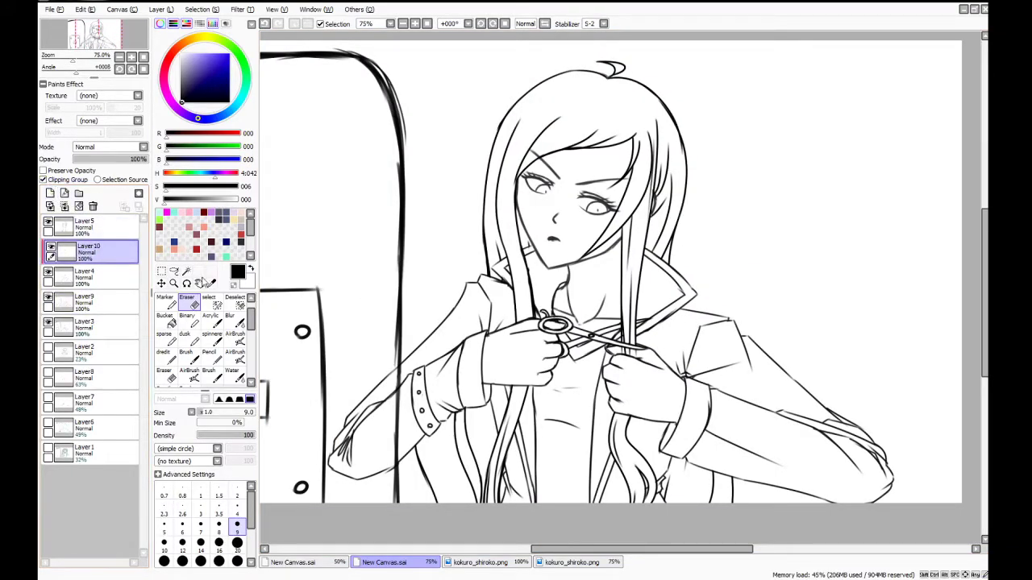
{"action": "left_click", "coordinate": [165, 317]}
{"action": "left_click", "coordinate": [580, 166]}
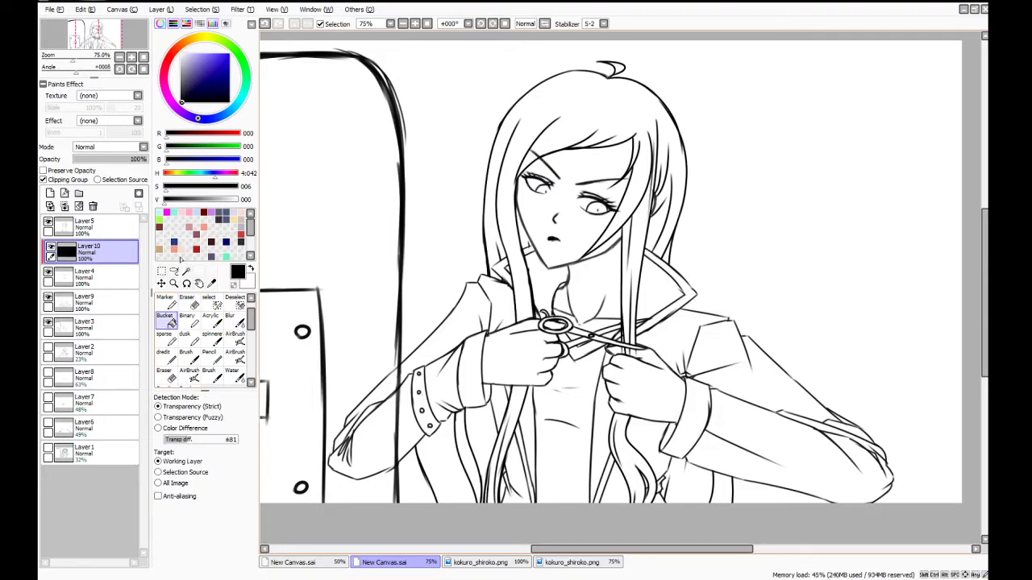
{"action": "left_click", "coordinate": [65, 206]}
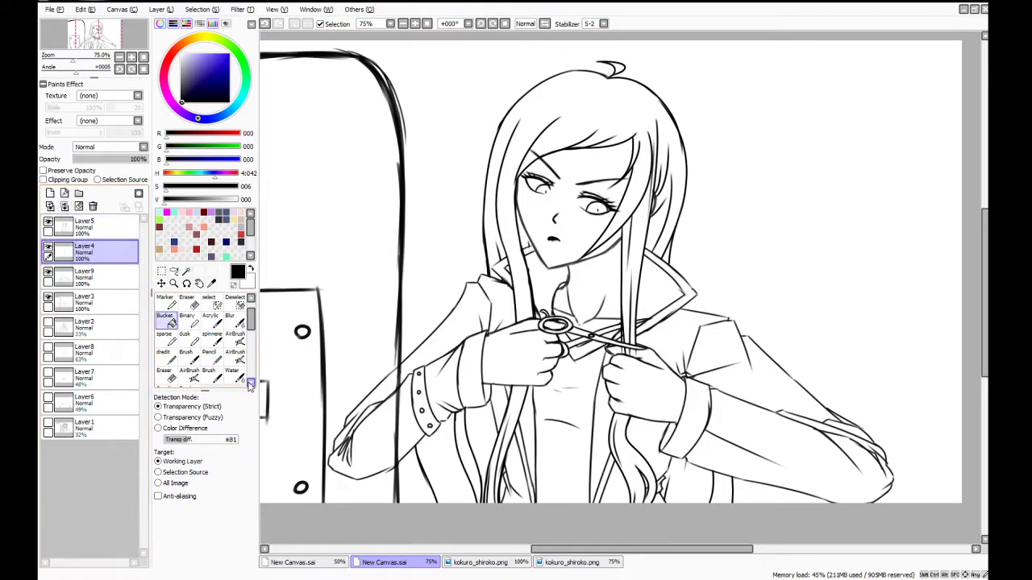
Add a new layer clipped to Layer3, fill it with black and merge it down into Layer3
{"action": "left_click", "coordinate": [113, 307]}
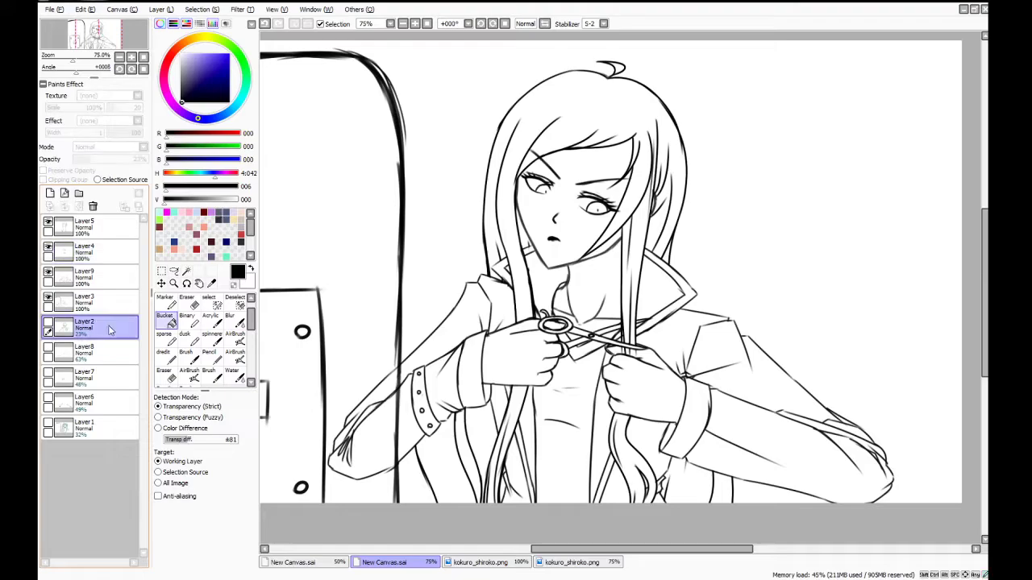
{"action": "left_click", "coordinate": [50, 194]}
{"action": "left_click", "coordinate": [43, 179]}
{"action": "left_click", "coordinate": [463, 201]}
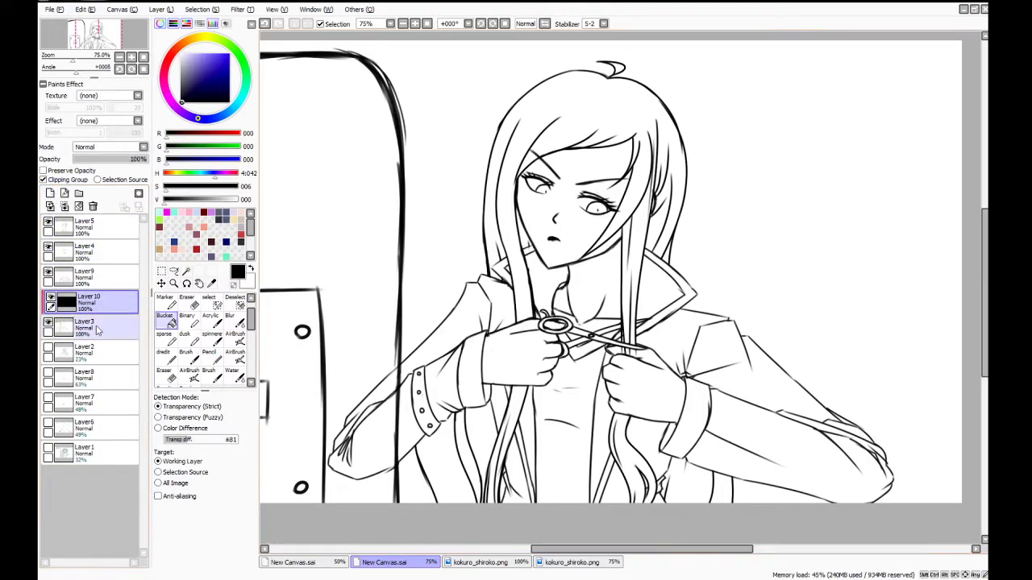
{"action": "left_click", "coordinate": [65, 206]}
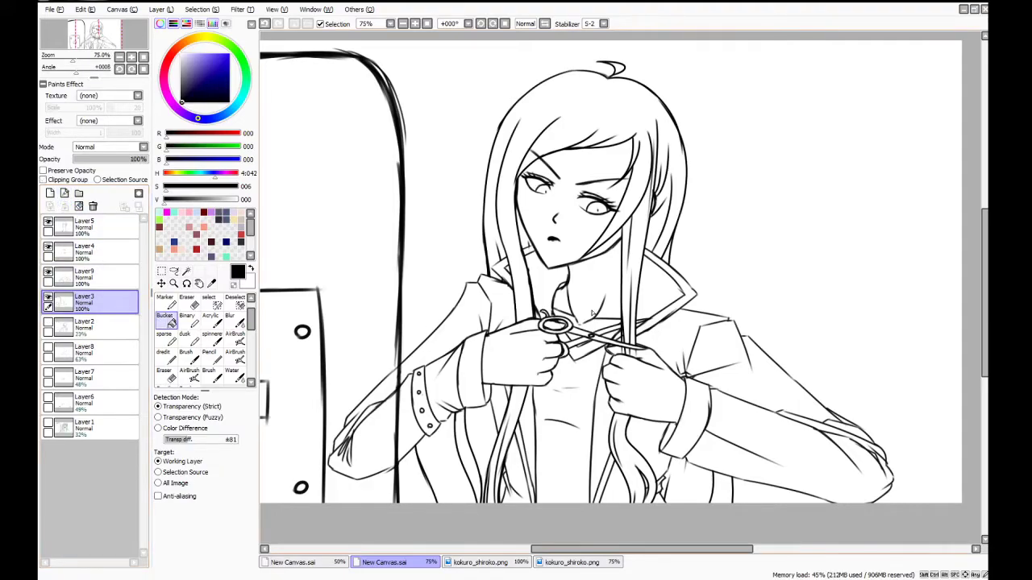
On Layer3, thicken the short hair line beside the neck and the edge of the adjacent strand with the size 4 Water brush
{"action": "scroll", "coordinate": [591, 311], "scroll_direction": "up", "scroll_amount": 3}
{"action": "left_click", "coordinate": [232, 375]}
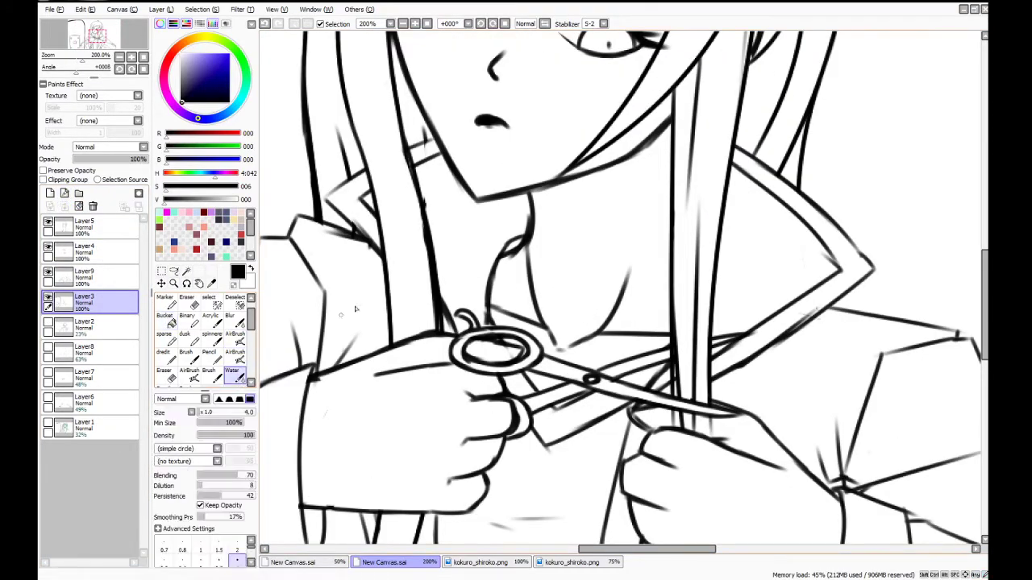
{"action": "mouse_move", "coordinate": [526, 203]}
{"action": "left_mouse_down"}
{"action": "mouse_move", "coordinate": [533, 229]}
{"action": "mouse_move", "coordinate": [506, 260]}
{"action": "mouse_move", "coordinate": [531, 237]}
{"action": "mouse_move", "coordinate": [491, 262]}
{"action": "mouse_move", "coordinate": [524, 247]}
{"action": "mouse_move", "coordinate": [502, 258]}
{"action": "left_mouse_up"}
{"action": "mouse_move", "coordinate": [530, 232]}
{"action": "left_mouse_down"}
{"action": "mouse_move", "coordinate": [499, 257]}
{"action": "mouse_move", "coordinate": [488, 321]}
{"action": "left_mouse_up"}
{"action": "left_click_drag", "start_coordinate": [488, 298], "coordinate": [487, 322]}
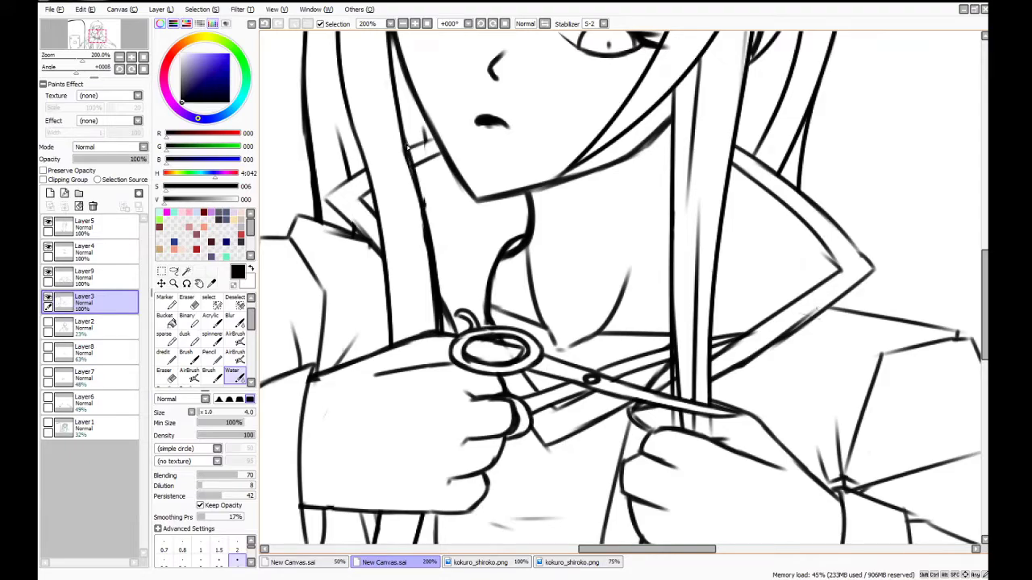
{"action": "left_click_drag", "start_coordinate": [415, 169], "coordinate": [425, 240]}
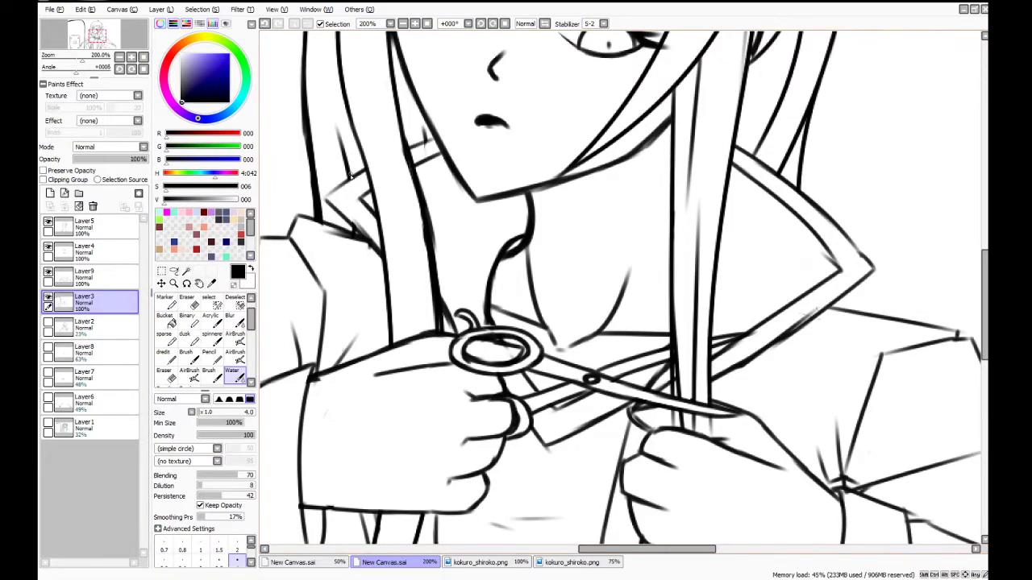
{"action": "scroll", "coordinate": [691, 192], "scroll_direction": "down", "scroll_amount": 4}
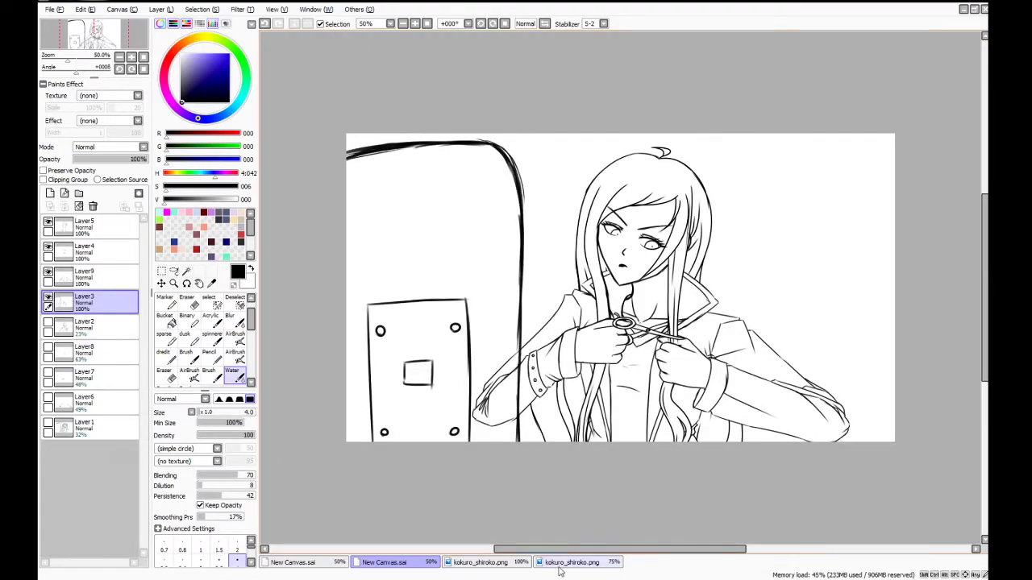
{"action": "left_click", "coordinate": [436, 579]}
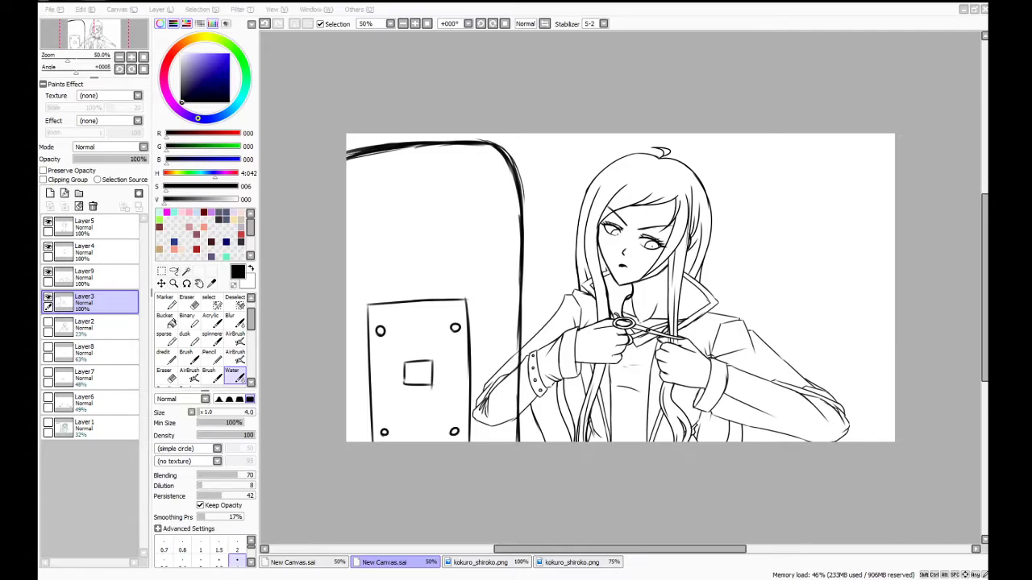
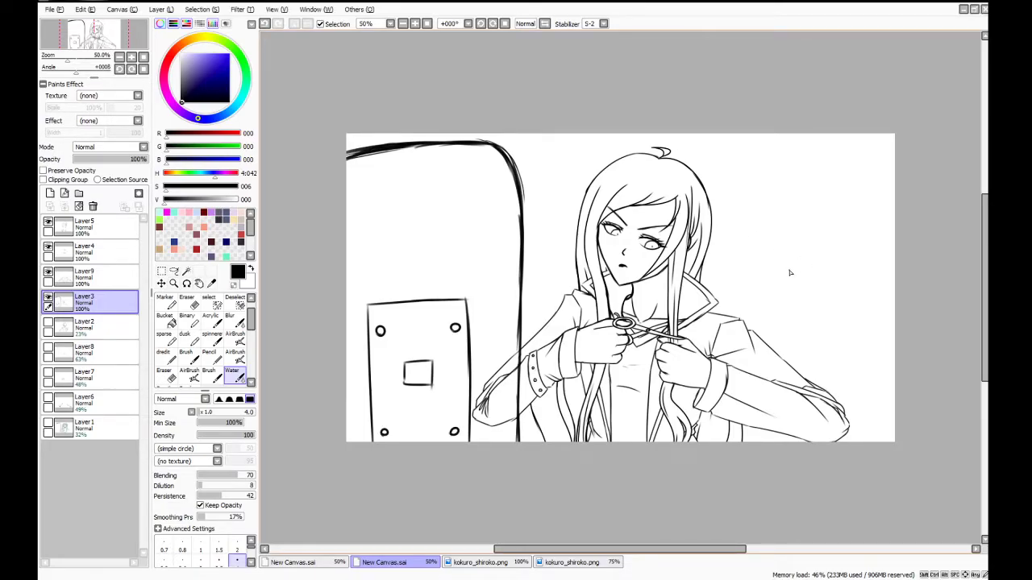
On Layer5, draw a curved strand line on the crown, rising from the side hair toward the top of the head
{"action": "scroll", "coordinate": [790, 272], "scroll_direction": "up", "scroll_amount": 2}
{"action": "left_click", "coordinate": [81, 228]}
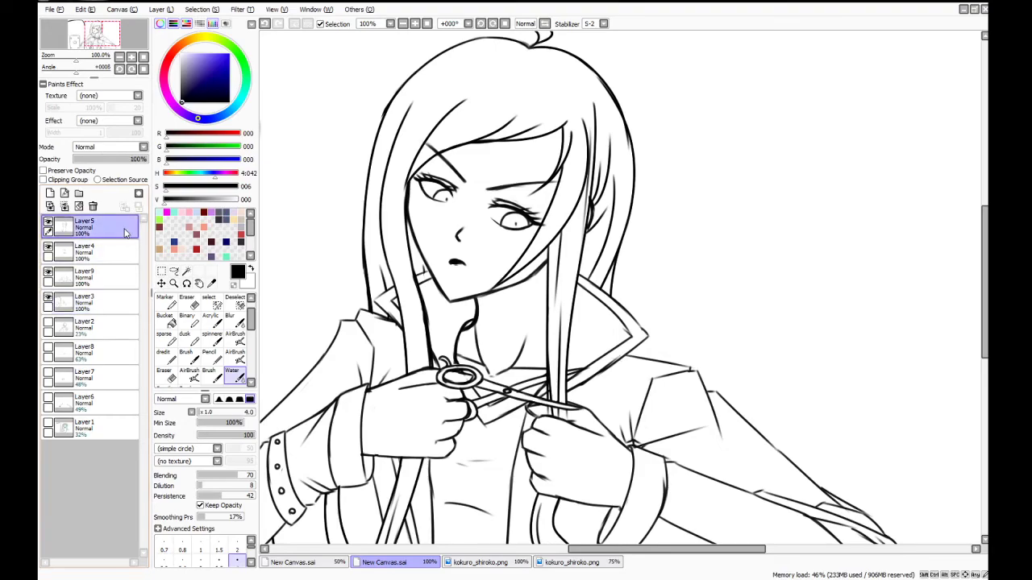
{"action": "left_click_drag", "start_coordinate": [414, 103], "coordinate": [466, 70]}
{"action": "left_click_drag", "start_coordinate": [410, 108], "coordinate": [500, 77]}
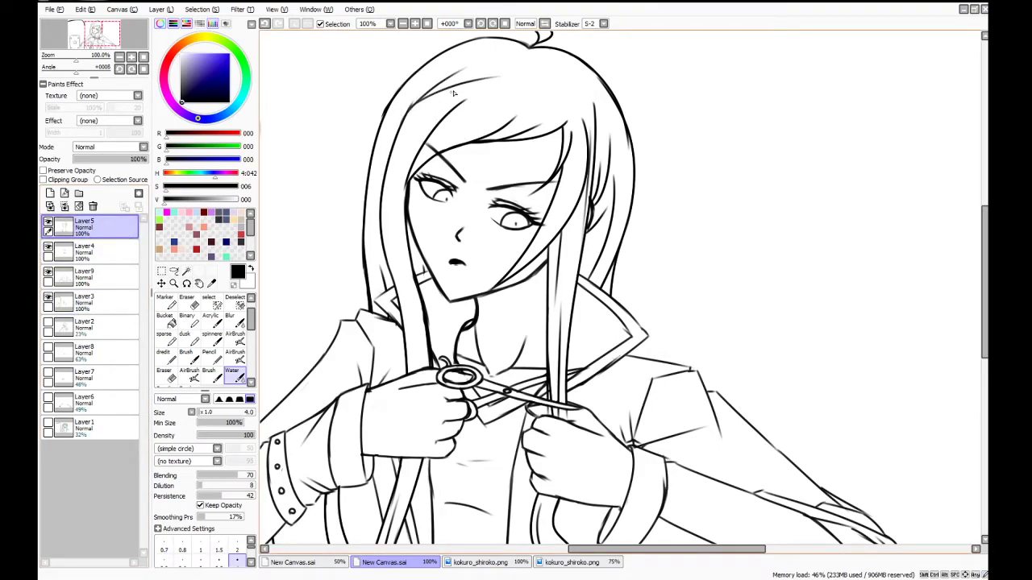
{"action": "key", "text": "ctrl+z"}
{"action": "key", "text": "ctrl+z"}
{"action": "left_click_drag", "start_coordinate": [409, 112], "coordinate": [462, 71]}
{"action": "key", "text": "ctrl+z"}
{"action": "left_click_drag", "start_coordinate": [409, 111], "coordinate": [465, 64]}
{"action": "left_click_drag", "start_coordinate": [407, 112], "coordinate": [438, 72]}
{"action": "key", "text": "ctrl+z"}
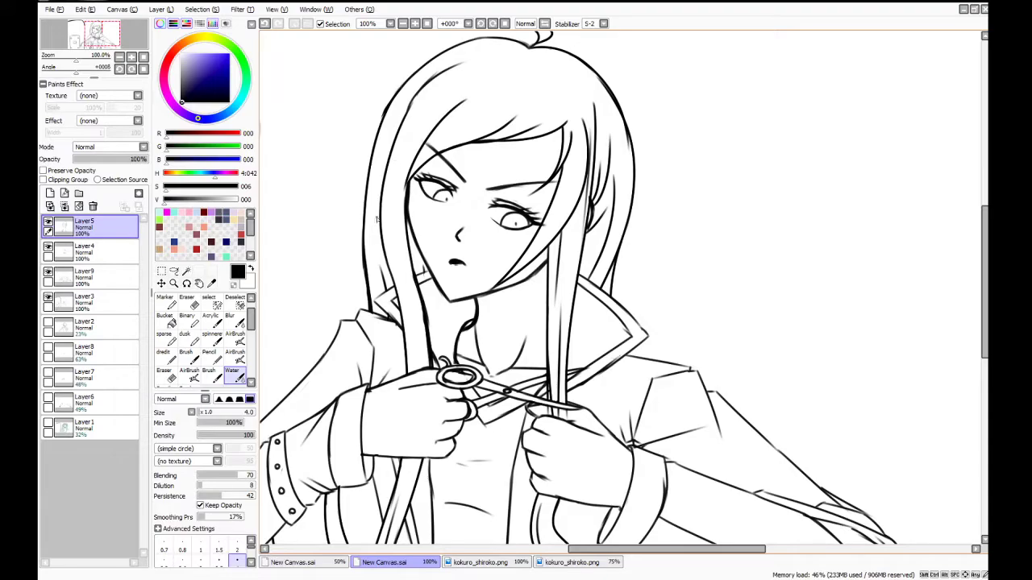
Try to draw a strand line up through the side hair toward the crown on Layer5
{"action": "left_click_drag", "start_coordinate": [387, 168], "coordinate": [407, 107]}
{"action": "key", "text": "ctrl+z"}
{"action": "left_click_drag", "start_coordinate": [387, 170], "coordinate": [397, 133]}
{"action": "key", "text": "ctrl+z"}
{"action": "left_click_drag", "start_coordinate": [386, 171], "coordinate": [405, 100]}
{"action": "key", "text": "ctrl+z"}
{"action": "left_click_drag", "start_coordinate": [386, 172], "coordinate": [399, 121]}
{"action": "key", "text": "ctrl+z"}
{"action": "left_click_drag", "start_coordinate": [384, 178], "coordinate": [398, 123]}
{"action": "key", "text": "ctrl+z"}
Reinforce the hair line beside the face and add a second curved strand line on the crown
{"action": "left_click_drag", "start_coordinate": [406, 182], "coordinate": [407, 213]}
{"action": "left_click_drag", "start_coordinate": [408, 216], "coordinate": [419, 275]}
{"action": "key", "text": "ctrl+z"}
{"action": "left_click_drag", "start_coordinate": [588, 233], "coordinate": [587, 287]}
{"action": "key", "text": "ctrl+z"}
{"action": "left_click_drag", "start_coordinate": [404, 122], "coordinate": [468, 69]}
Try to add more strand lines across the fringe and beside the ear on Layer5
{"action": "left_click_drag", "start_coordinate": [437, 126], "coordinate": [502, 94]}
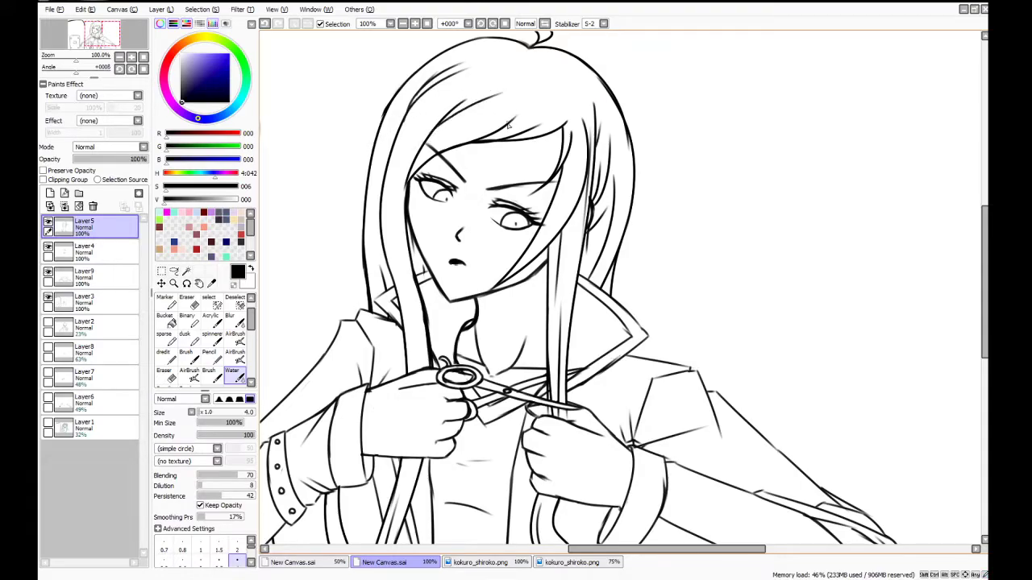
{"action": "key", "text": "ctrl+z"}
{"action": "left_click_drag", "start_coordinate": [409, 183], "coordinate": [451, 135]}
{"action": "key", "text": "ctrl+z"}
{"action": "left_click_drag", "start_coordinate": [406, 192], "coordinate": [483, 134]}
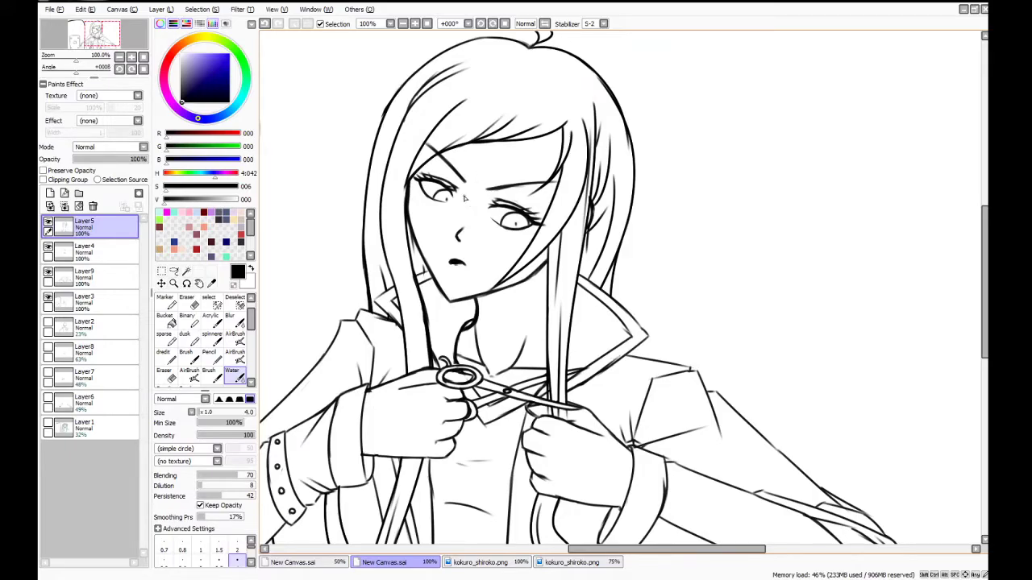
{"action": "key", "text": "ctrl+z"}
{"action": "left_click_drag", "start_coordinate": [593, 219], "coordinate": [612, 205]}
{"action": "mouse_move", "coordinate": [409, 181]}
{"action": "left_mouse_down"}
{"action": "mouse_move", "coordinate": [460, 126]}
{"action": "mouse_move", "coordinate": [558, 121]}
{"action": "left_mouse_up"}
{"action": "key", "text": "ctrl+z"}
{"action": "key", "text": "ctrl+z"}
Set the Eraser to size 50 and erase the sleeve and elbow lines extending past the thick vertical line on Layer9
{"action": "left_click_drag", "start_coordinate": [978, 230], "coordinate": [979, 266]}
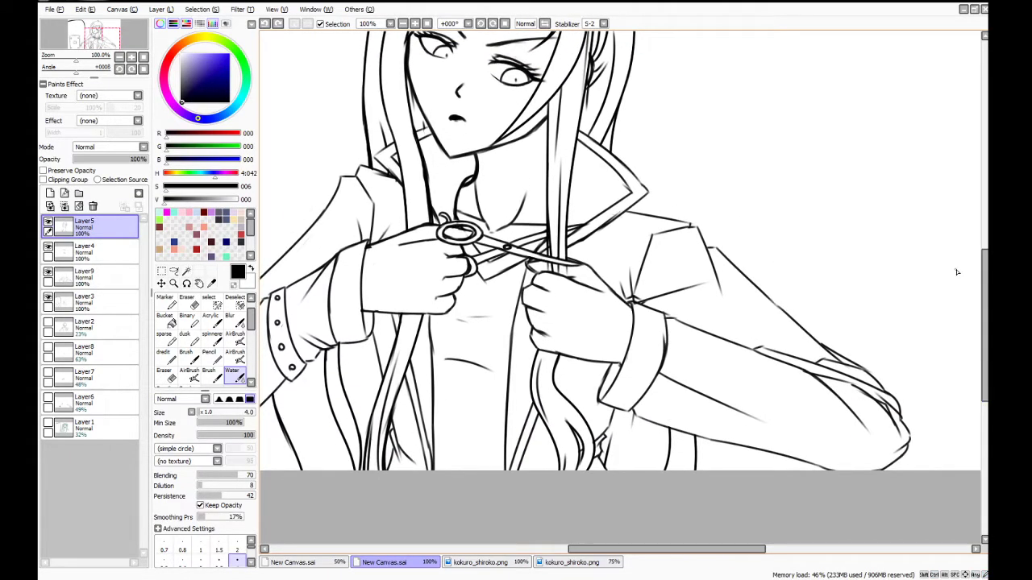
{"action": "left_click_drag", "start_coordinate": [369, 341], "coordinate": [369, 320]}
{"action": "left_click_drag", "start_coordinate": [622, 550], "coordinate": [601, 550]}
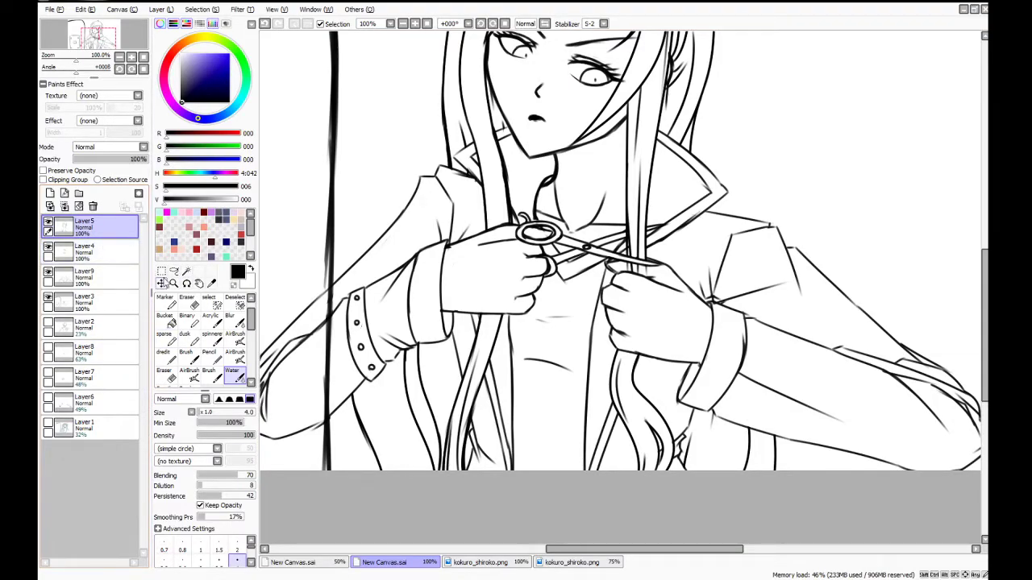
{"action": "left_click", "coordinate": [187, 303]}
{"action": "left_click_drag", "start_coordinate": [573, 551], "coordinate": [531, 555]}
{"action": "left_click", "coordinate": [84, 302]}
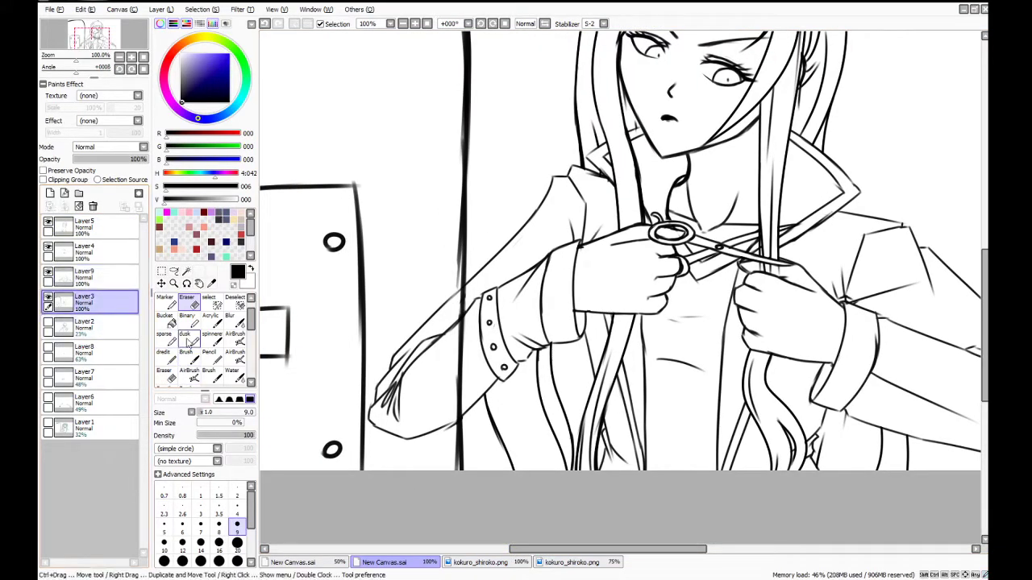
{"action": "left_click", "coordinate": [236, 561]}
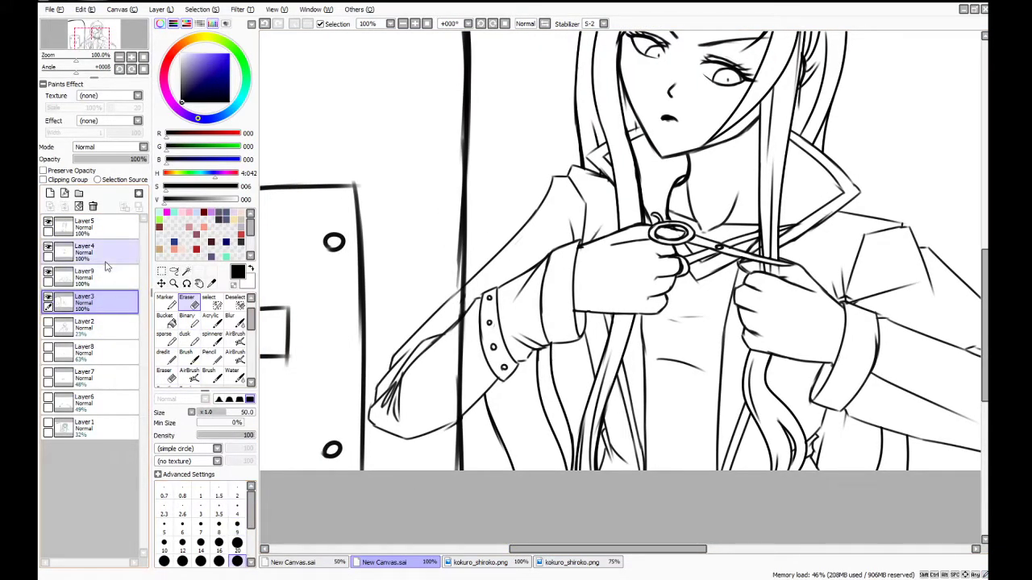
{"action": "left_click", "coordinate": [85, 277]}
{"action": "mouse_move", "coordinate": [403, 375]}
{"action": "left_mouse_down"}
{"action": "mouse_move", "coordinate": [379, 424]}
{"action": "mouse_move", "coordinate": [381, 369]}
{"action": "mouse_move", "coordinate": [403, 345]}
{"action": "mouse_move", "coordinate": [414, 365]}
{"action": "mouse_move", "coordinate": [423, 312]}
{"action": "mouse_move", "coordinate": [429, 356]}
{"action": "mouse_move", "coordinate": [450, 262]}
{"action": "mouse_move", "coordinate": [432, 457]}
{"action": "mouse_move", "coordinate": [446, 412]}
{"action": "mouse_move", "coordinate": [400, 383]}
{"action": "mouse_move", "coordinate": [445, 269]}
{"action": "left_mouse_up"}
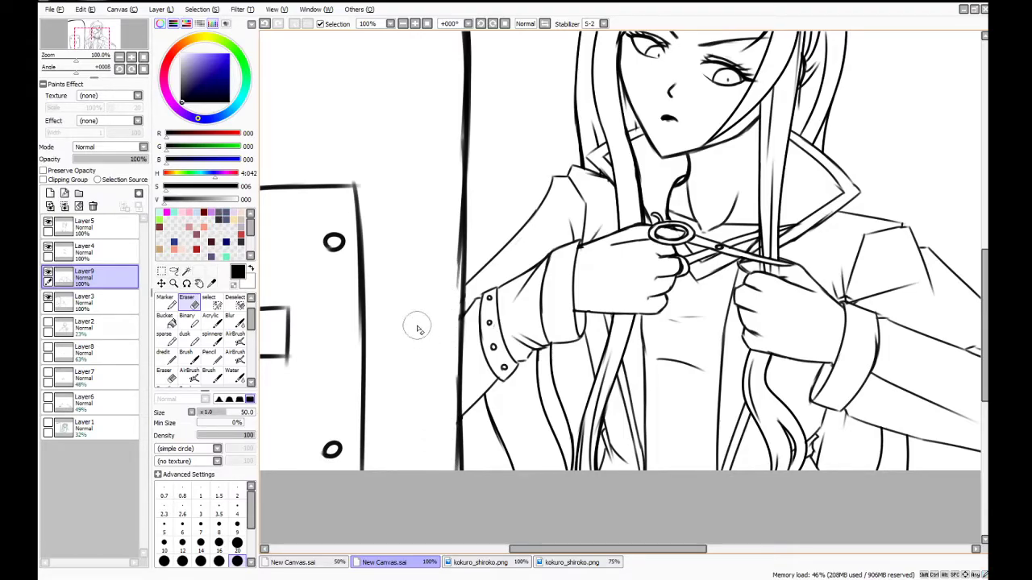
Draw a strand line from the jaw up along the side-swept hair beside the eye on Layer9 with the Water brush at size 4
{"action": "key", "text": "Home"}
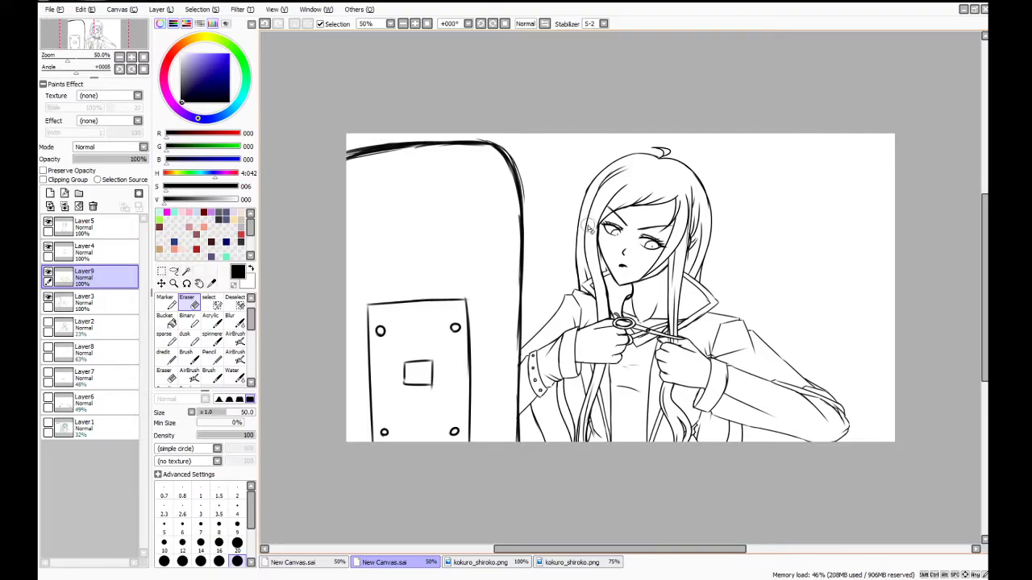
{"action": "left_click", "coordinate": [235, 376]}
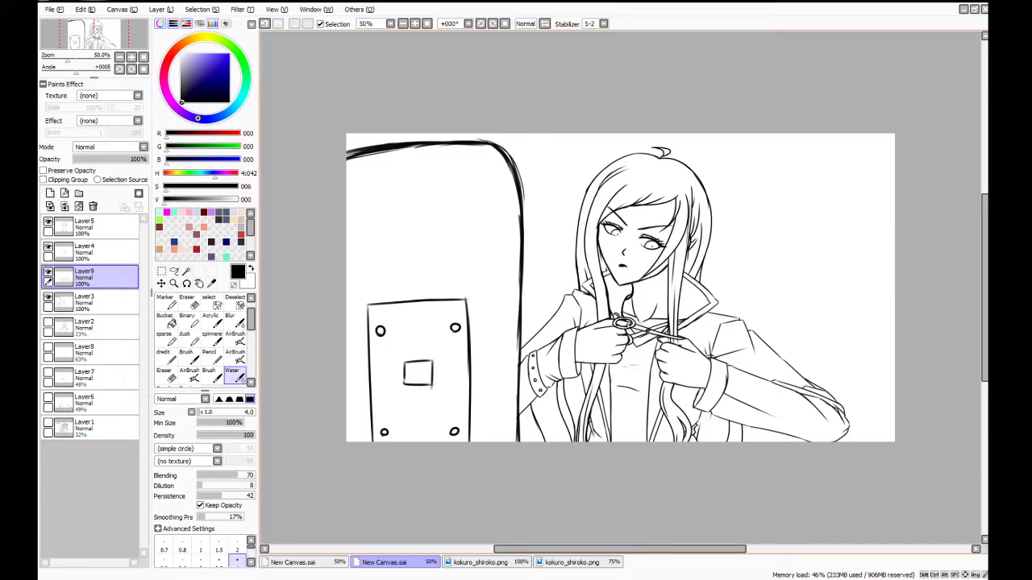
{"action": "scroll", "coordinate": [552, 389], "scroll_direction": "up", "scroll_amount": 3}
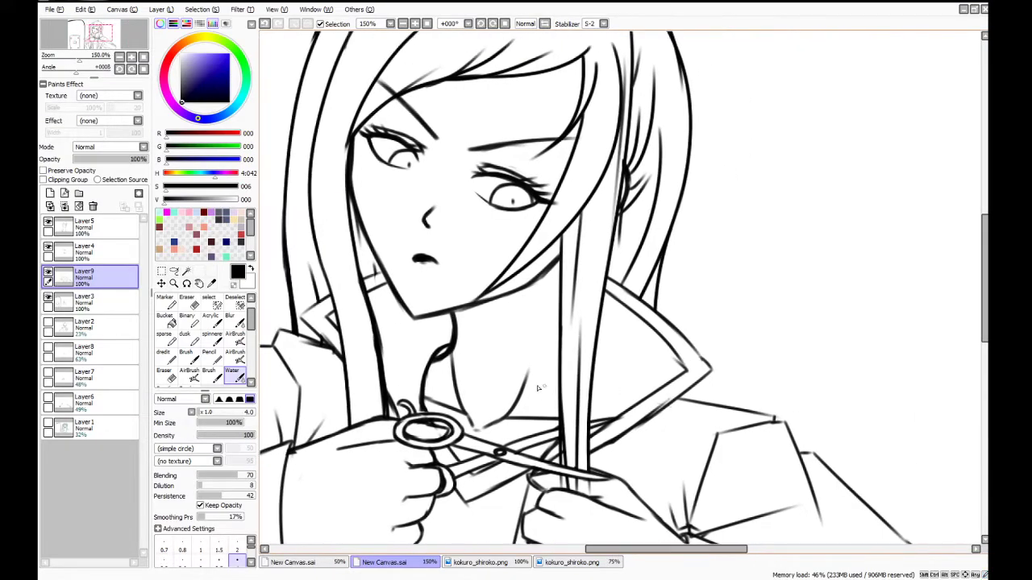
{"action": "left_click_drag", "start_coordinate": [483, 295], "coordinate": [564, 184]}
{"action": "key", "text": "ctrl+z"}
{"action": "left_click_drag", "start_coordinate": [486, 296], "coordinate": [571, 184]}
{"action": "scroll", "coordinate": [551, 266], "scroll_direction": "down", "scroll_amount": 2}
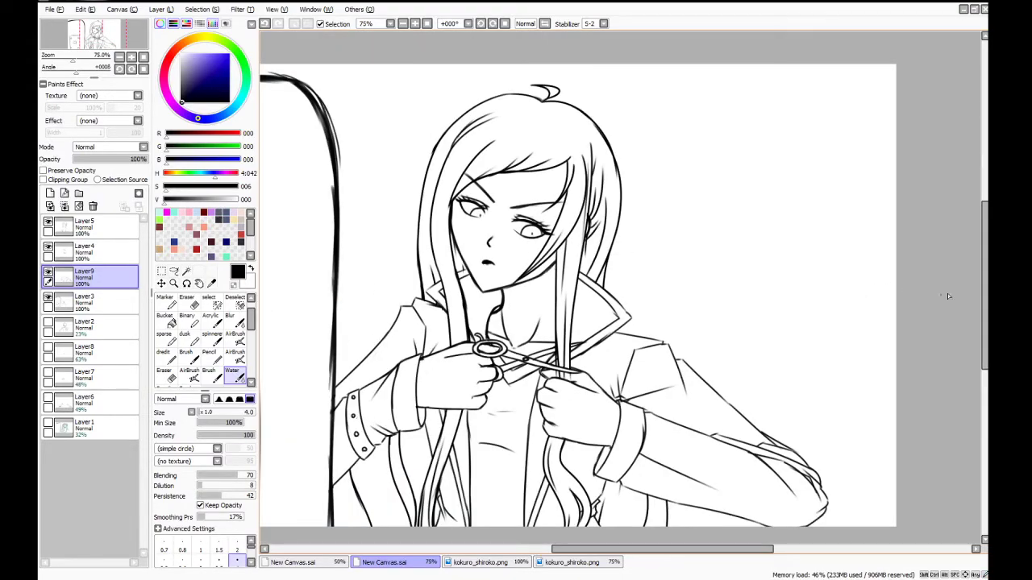
{"action": "left_click_drag", "start_coordinate": [989, 250], "coordinate": [974, 315]}
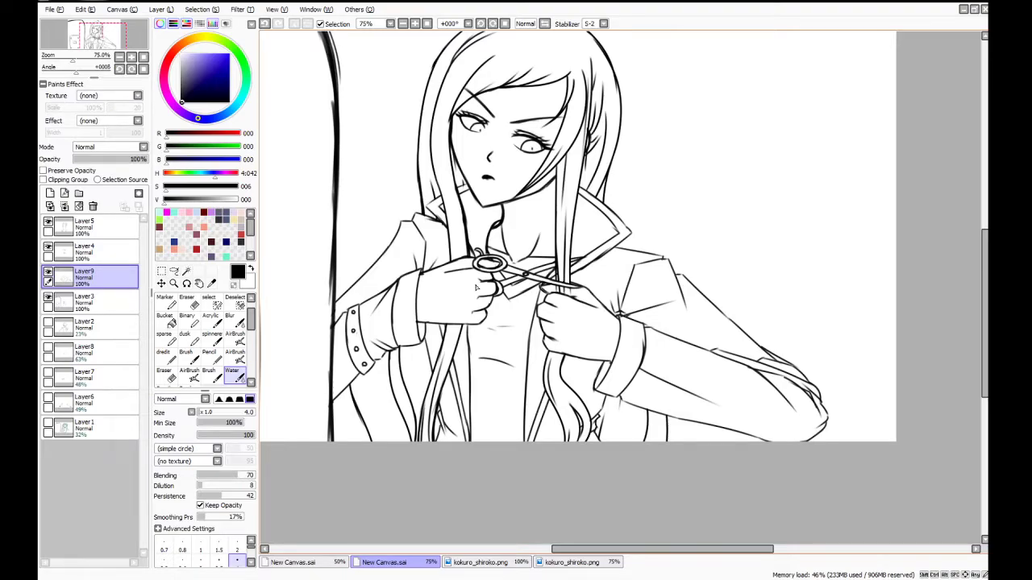
Add a strand line inside the long hair lock just below the hand holding the scissors on Layer5
{"action": "scroll", "coordinate": [476, 287], "scroll_direction": "up", "scroll_amount": 2}
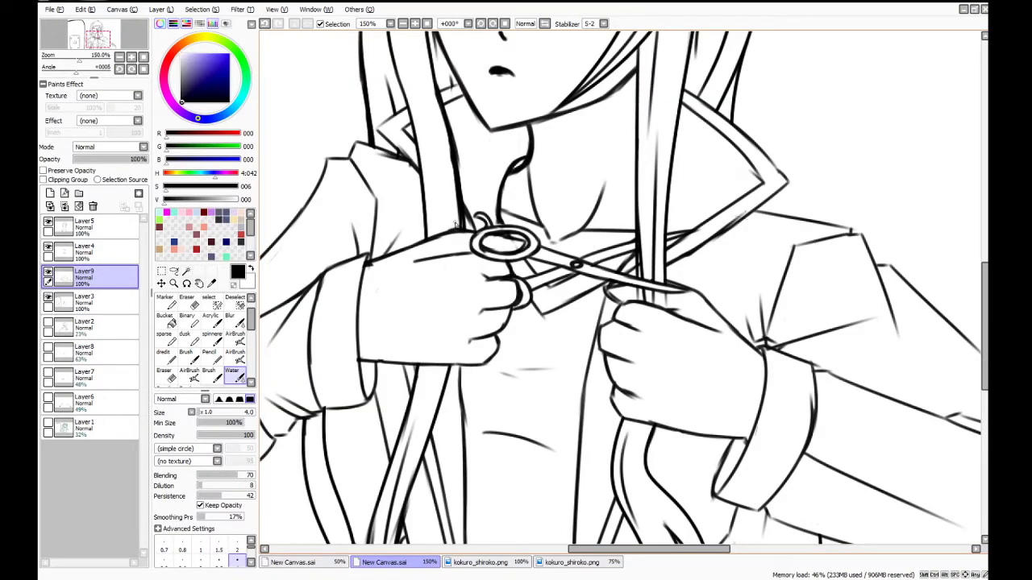
{"action": "left_click", "coordinate": [89, 227]}
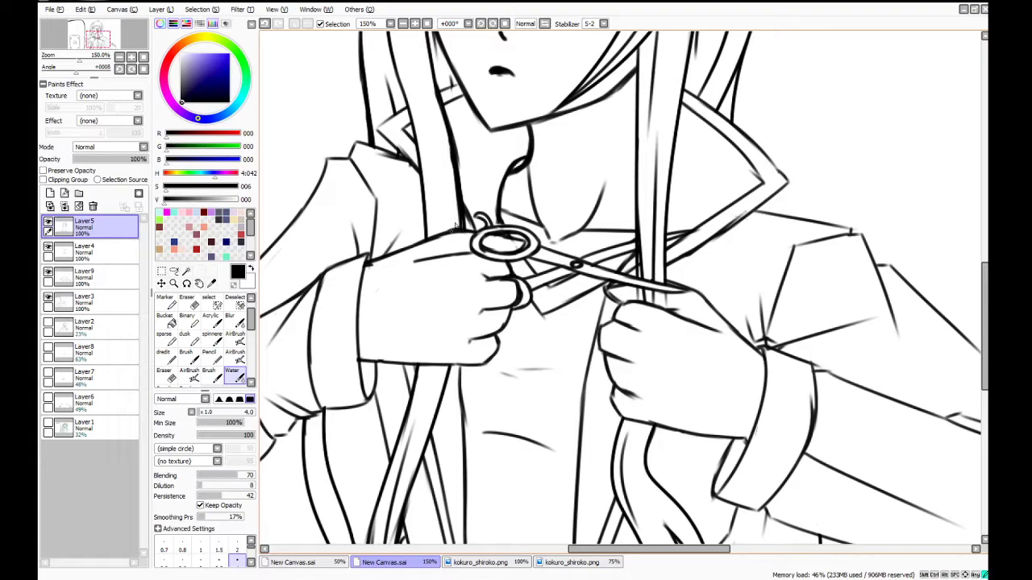
{"action": "left_click_drag", "start_coordinate": [441, 368], "coordinate": [417, 440]}
{"action": "scroll", "coordinate": [289, 318], "scroll_direction": "down", "scroll_amount": 1}
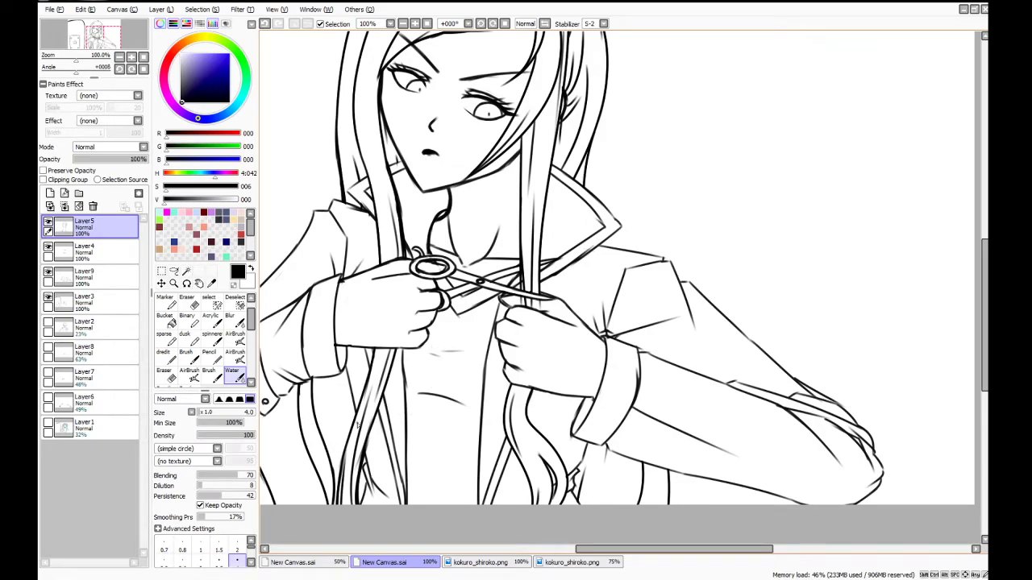
Draw a short line beneath the cuff of the scissor-holding arm, running down to the hair lock, on Layer9
{"action": "scroll", "coordinate": [357, 425], "scroll_direction": "up", "scroll_amount": 2}
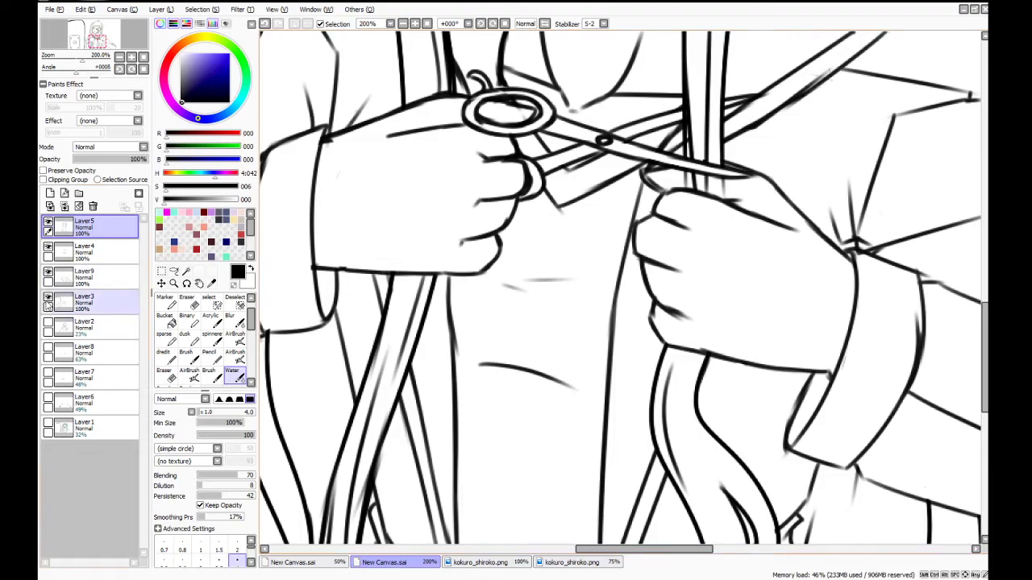
{"action": "left_click", "coordinate": [89, 277]}
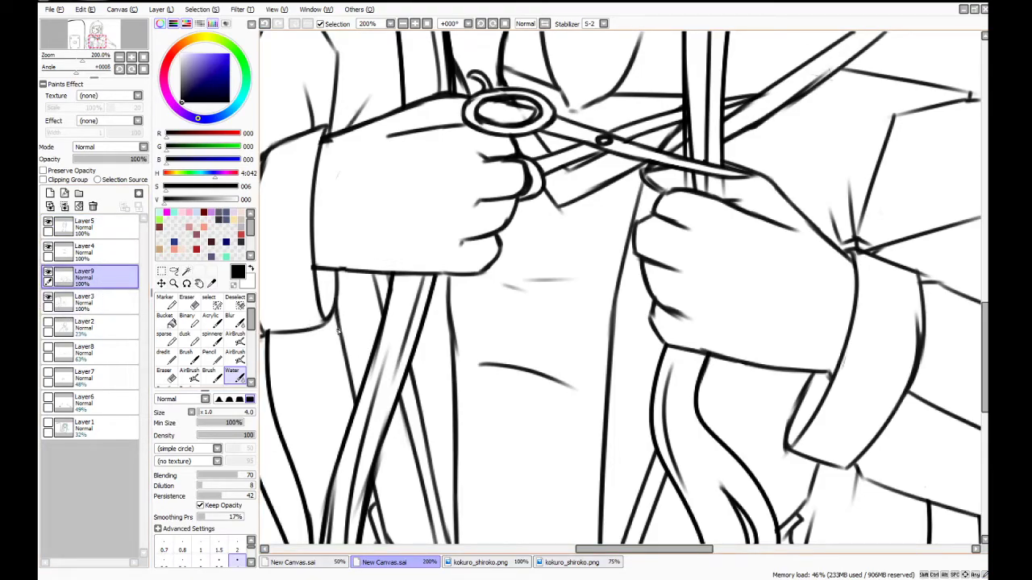
{"action": "left_click_drag", "start_coordinate": [340, 330], "coordinate": [354, 374]}
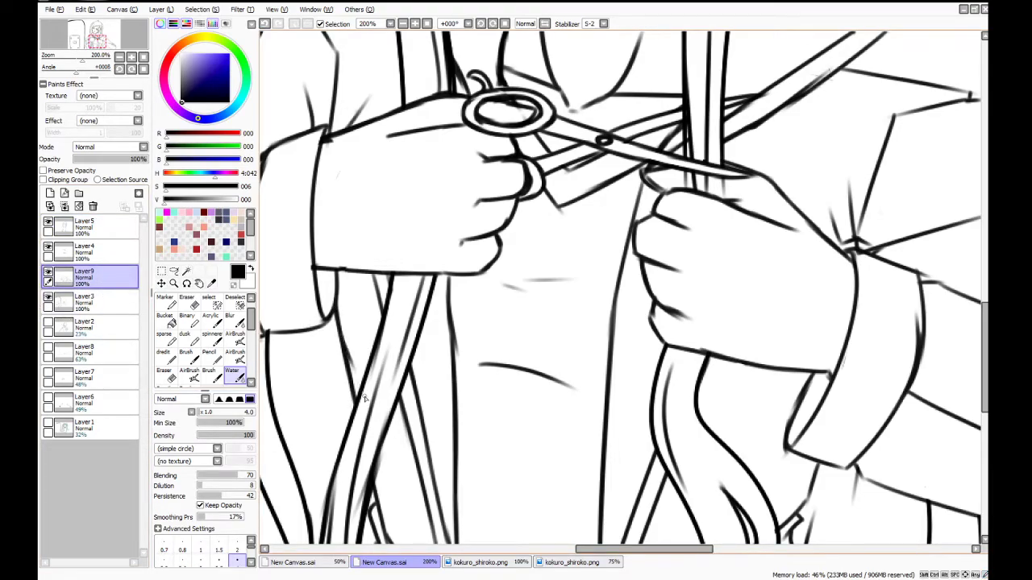
{"action": "scroll", "coordinate": [385, 427], "scroll_direction": "down", "scroll_amount": 3}
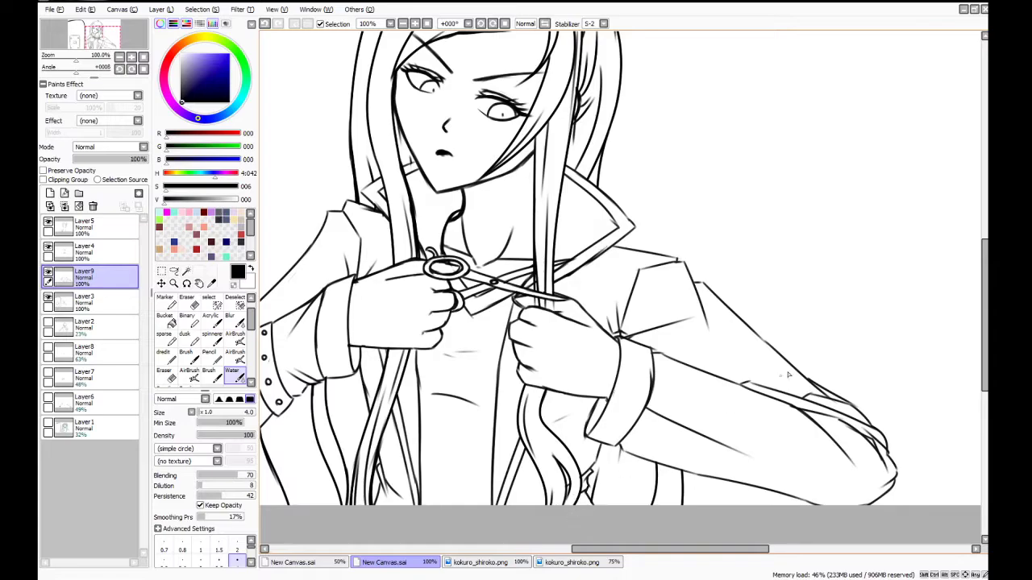
Undo the last stroke and redraw the strand line curving between the crown and the temple on Layer5
{"action": "left_click_drag", "start_coordinate": [990, 257], "coordinate": [989, 216]}
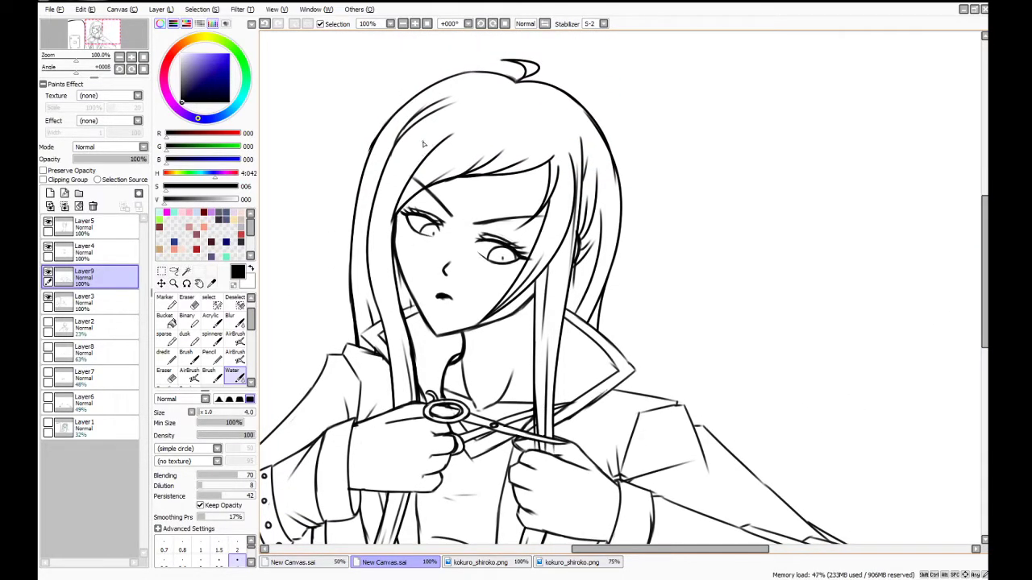
{"action": "left_click", "coordinate": [93, 227]}
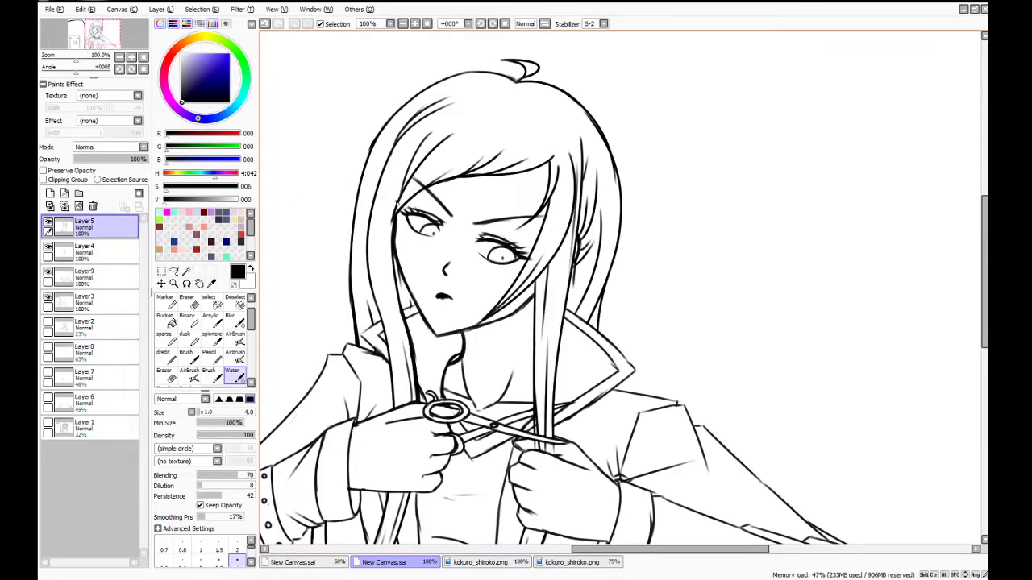
{"action": "key", "text": "ctrl+z"}
{"action": "left_click_drag", "start_coordinate": [422, 138], "coordinate": [394, 210]}
Erase the short strands above the fringe edge and redraw two strand lines rising from it with the Water brush
{"action": "key", "text": "e"}
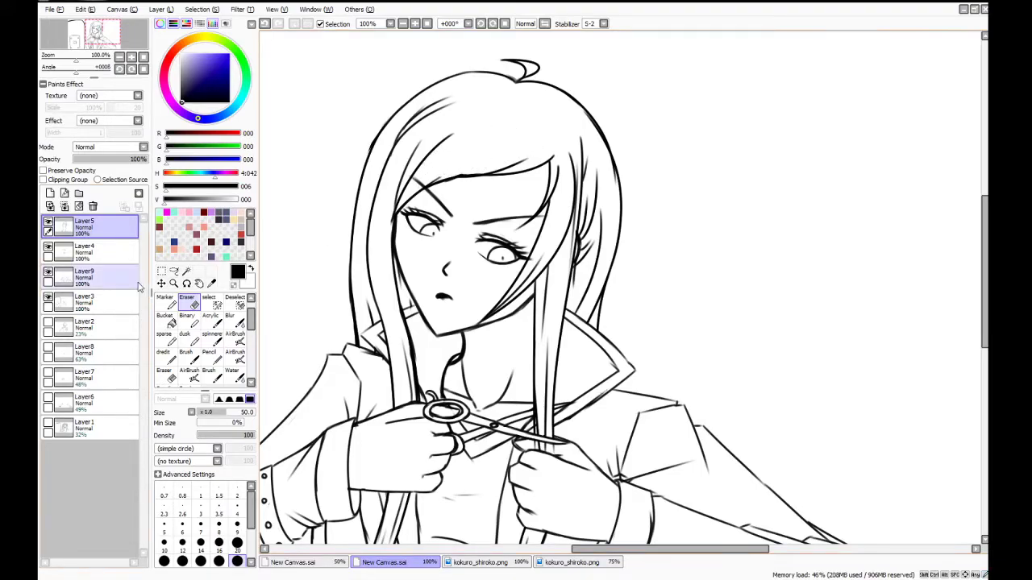
{"action": "left_click", "coordinate": [232, 375]}
{"action": "left_click_drag", "start_coordinate": [461, 174], "coordinate": [520, 133]}
{"action": "key", "text": "ctrl+z"}
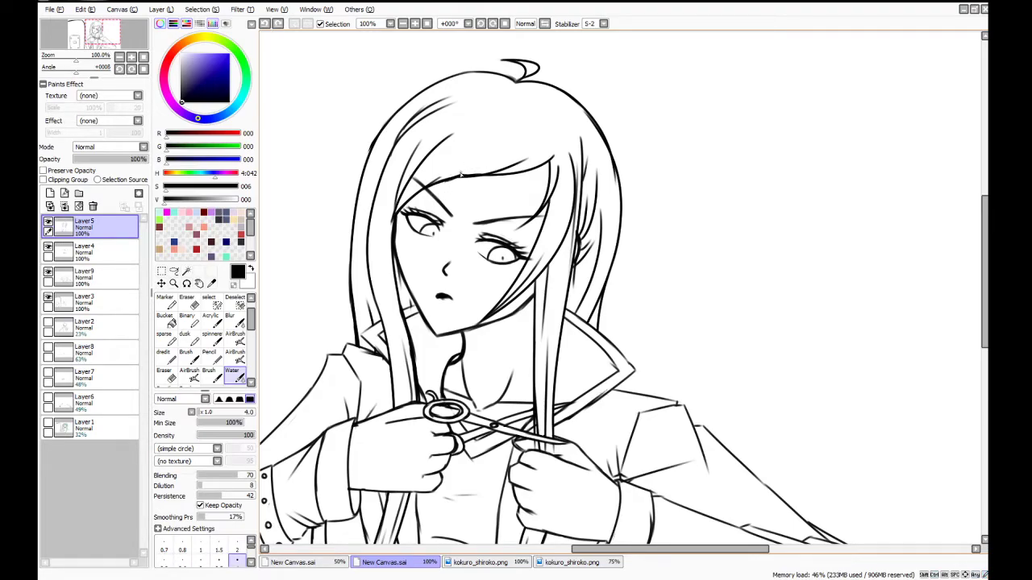
{"action": "left_click_drag", "start_coordinate": [463, 175], "coordinate": [521, 139]}
{"action": "left_click_drag", "start_coordinate": [429, 192], "coordinate": [463, 156]}
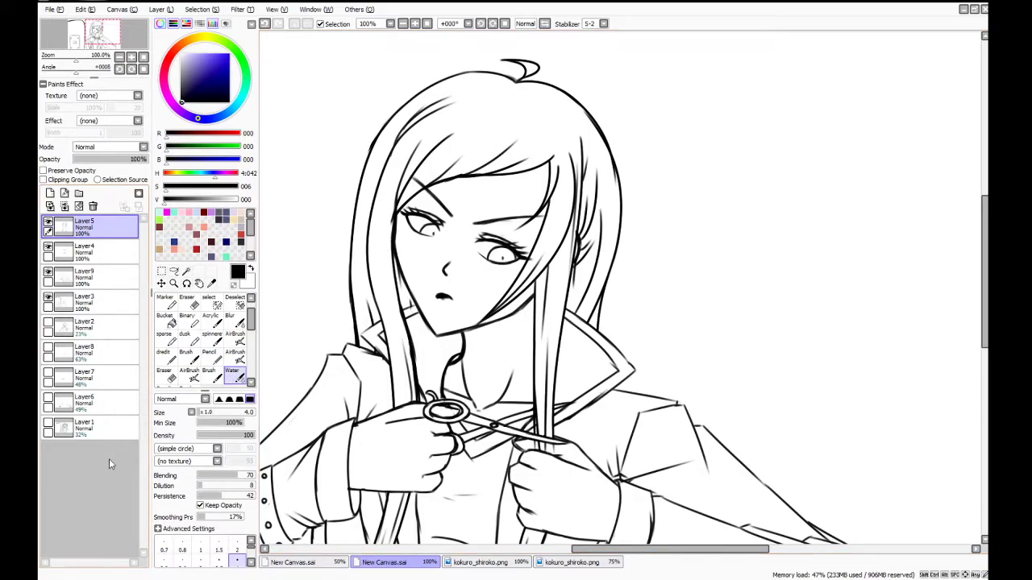
Set the Eraser to size 9, thin the thick hair line beside the neck on Layer5 and touch it up with the Water brush
{"action": "key", "text": "e"}
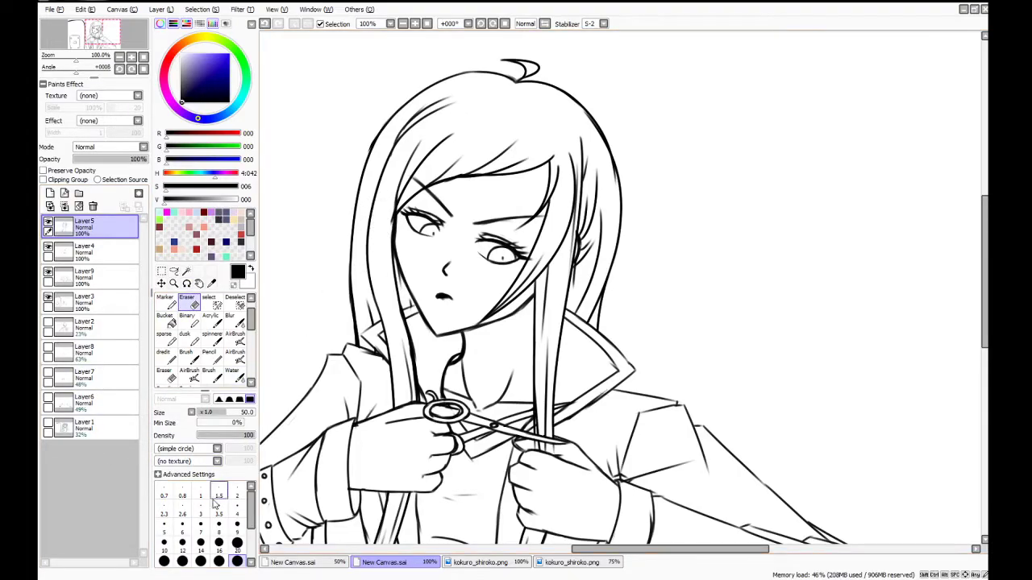
{"action": "left_click", "coordinate": [237, 525]}
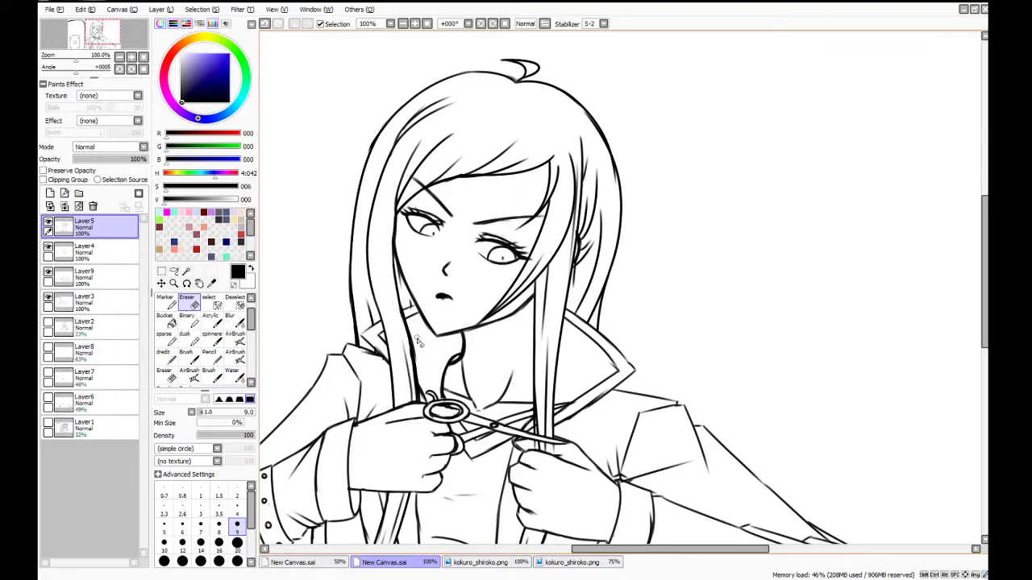
{"action": "left_click", "coordinate": [232, 378]}
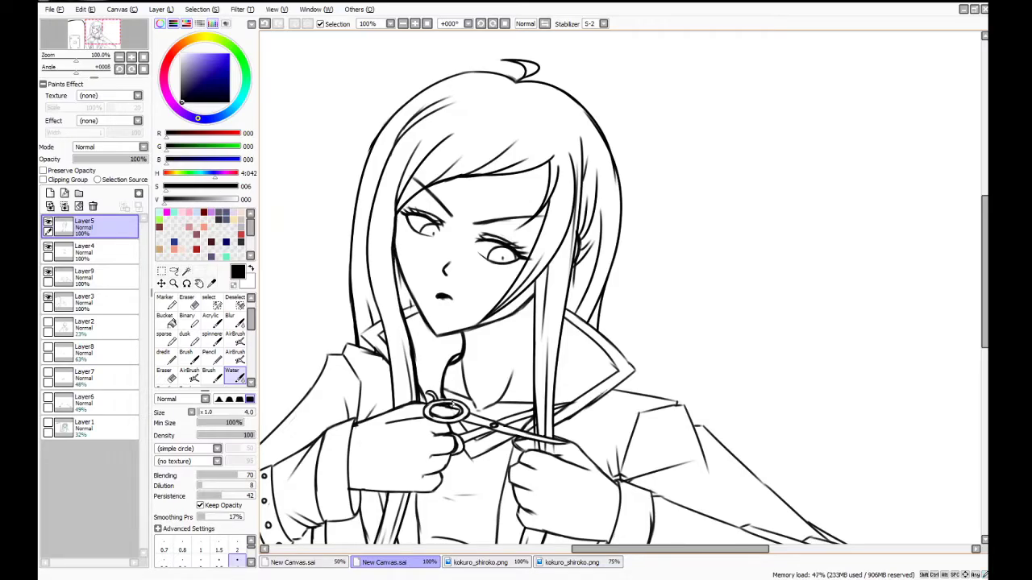
{"action": "left_click", "coordinate": [187, 303]}
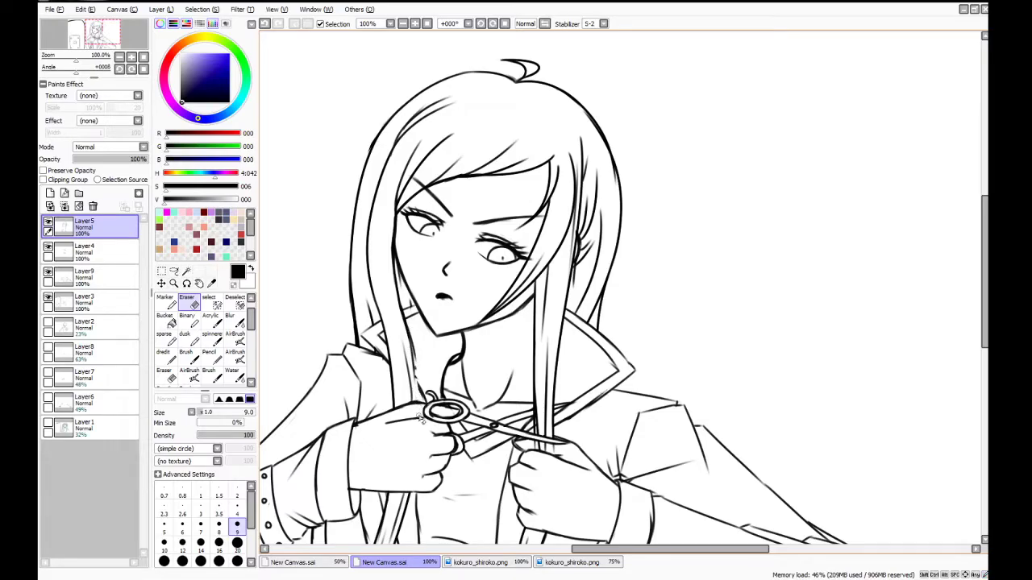
{"action": "left_click", "coordinate": [234, 376]}
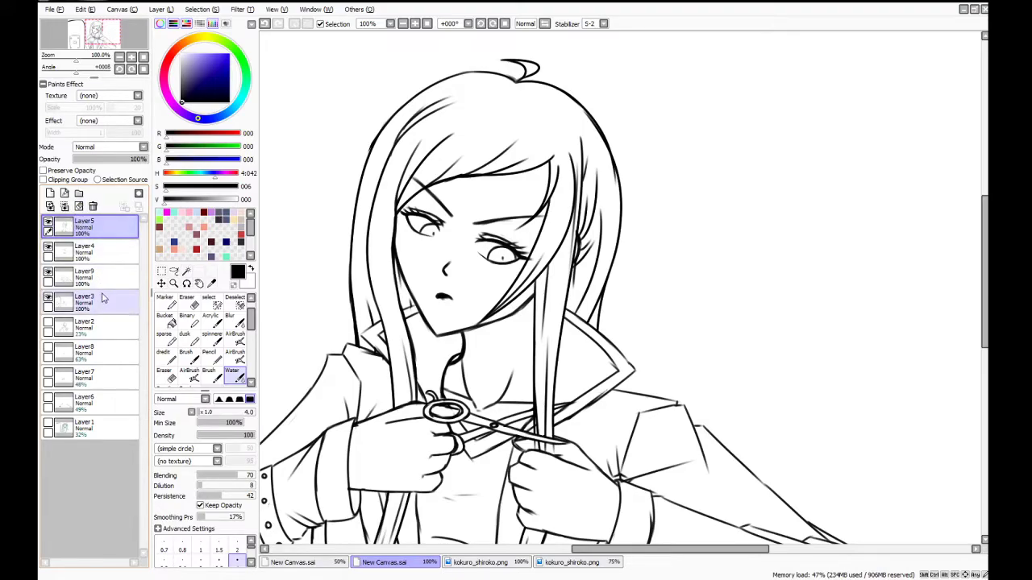
Merge Layer5, Layer4 and Layer9 down into Layer3
{"action": "left_click", "coordinate": [67, 208]}
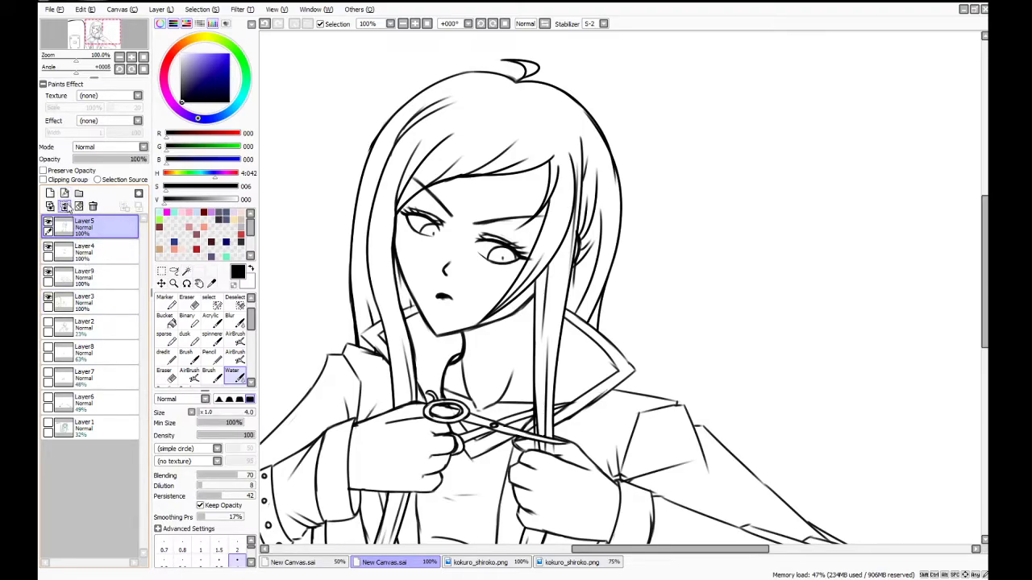
{"action": "left_click", "coordinate": [67, 208]}
{"action": "left_click", "coordinate": [67, 208]}
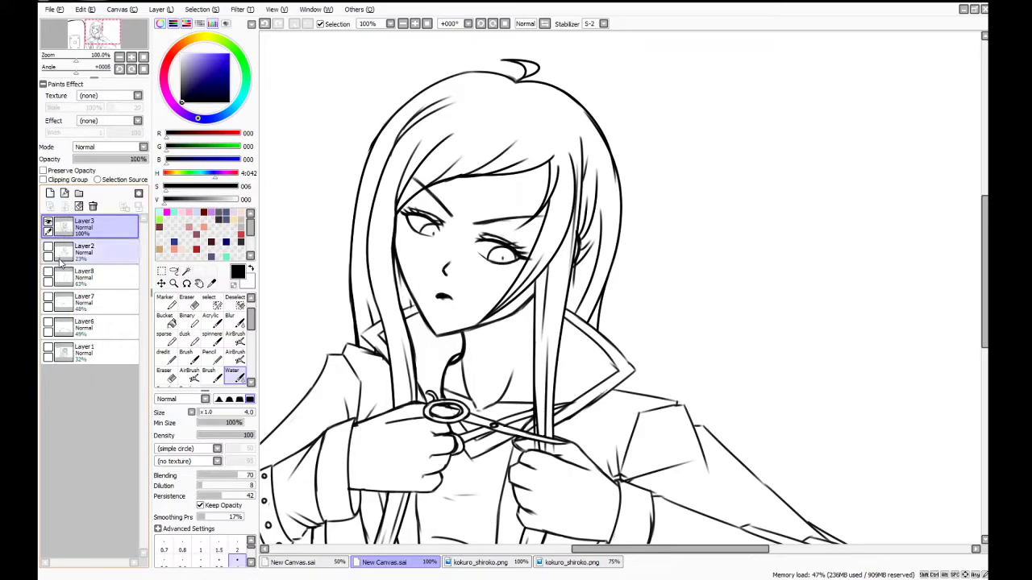
Delete Layer2, Layer8, Layer7, Layer6 and Layer1, and rename the remaining layer linework
{"action": "left_click", "coordinate": [107, 254]}
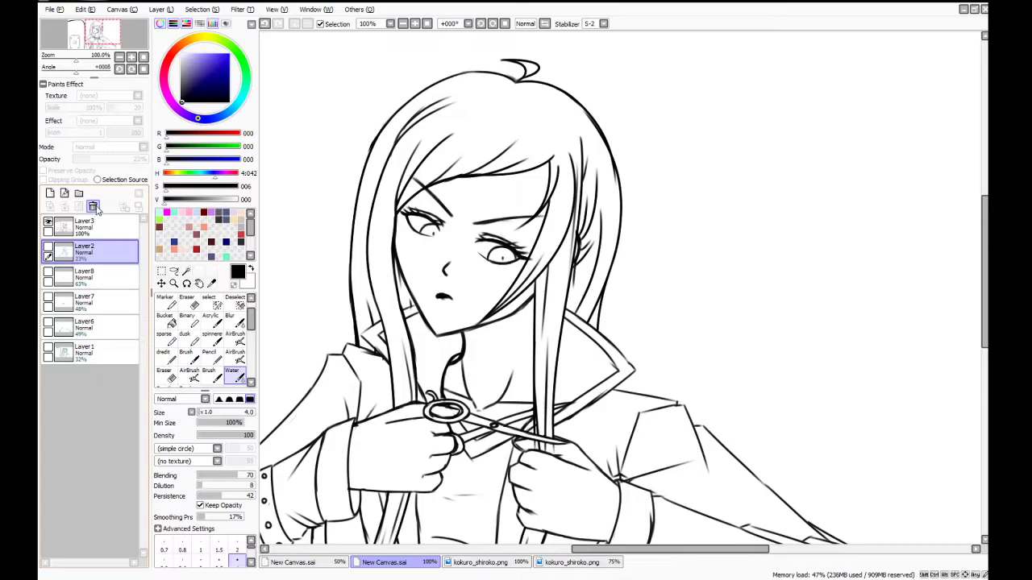
{"action": "left_click", "coordinate": [93, 208]}
{"action": "left_click", "coordinate": [94, 208]}
{"action": "left_click", "coordinate": [93, 208]}
{"action": "left_click", "coordinate": [93, 208]}
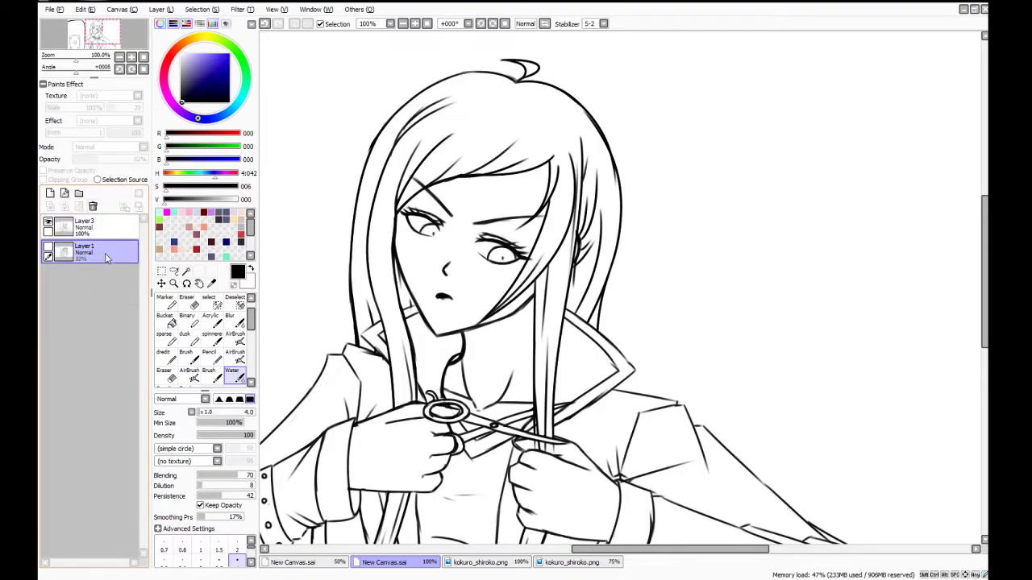
{"action": "left_click", "coordinate": [93, 207]}
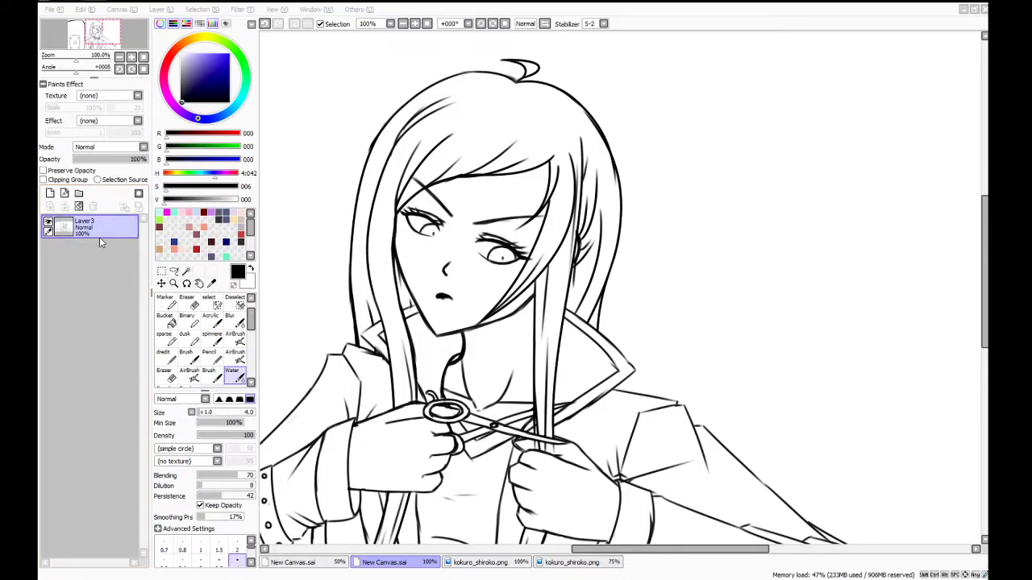
{"action": "key", "text": "Return"}
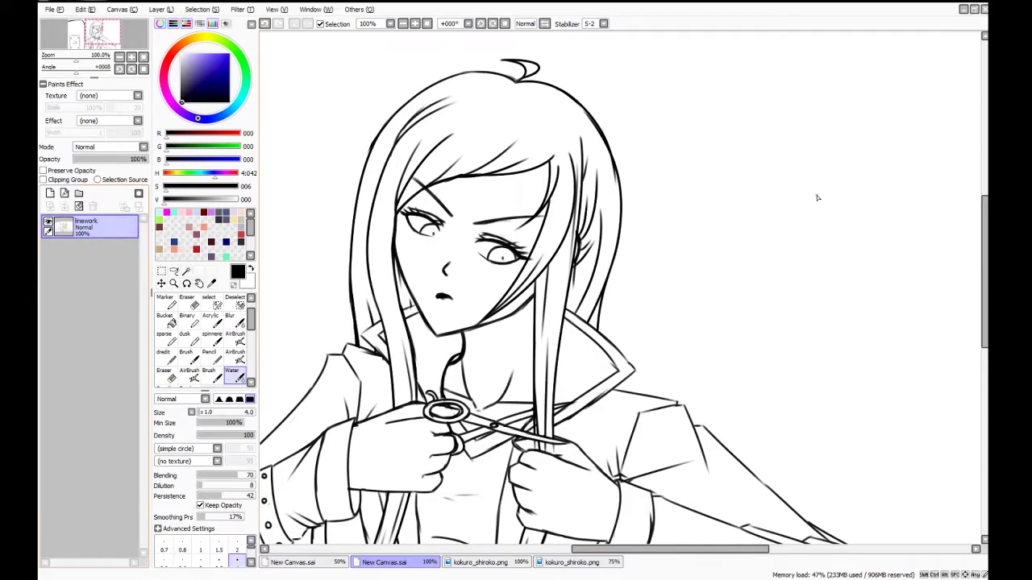
Clean the line overlaps around the scissor blade and the gripping thumb on the linework layer with the Eraser at size 2
{"action": "scroll", "coordinate": [817, 197], "scroll_direction": "down", "scroll_amount": 1}
{"action": "left_click_drag", "start_coordinate": [986, 226], "coordinate": [989, 259]}
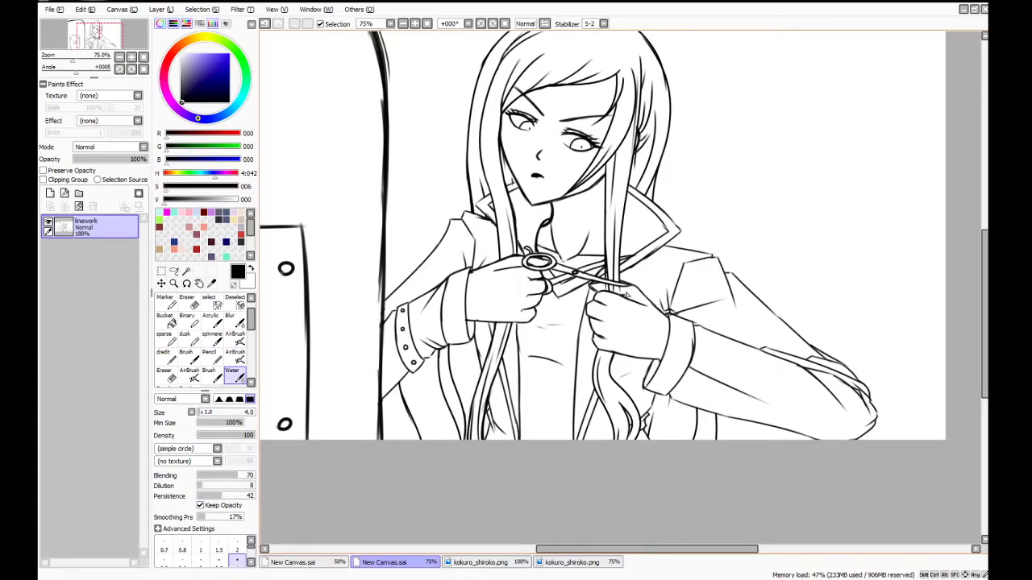
{"action": "scroll", "coordinate": [627, 295], "scroll_direction": "up", "scroll_amount": 4}
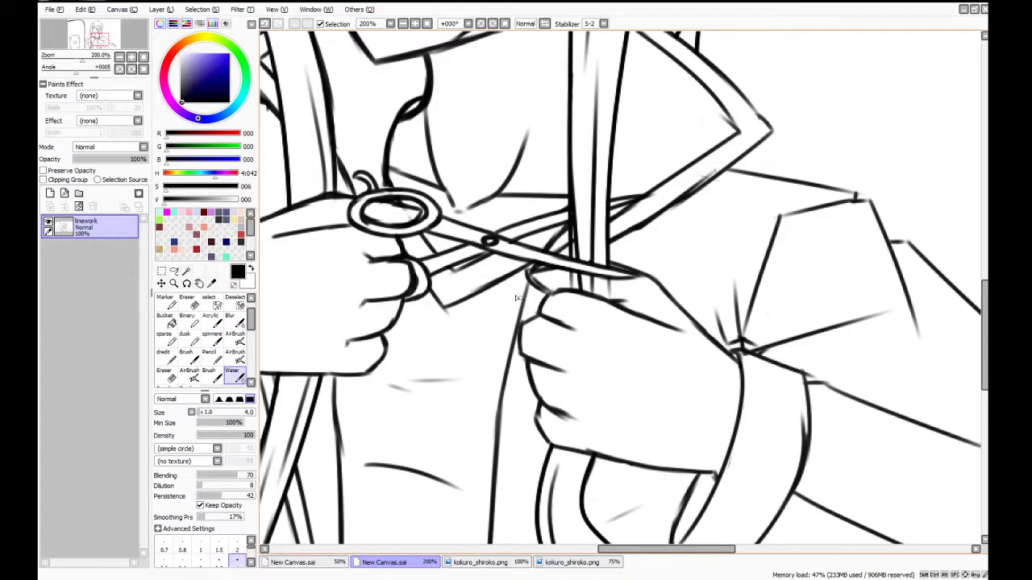
{"action": "key", "text": "e"}
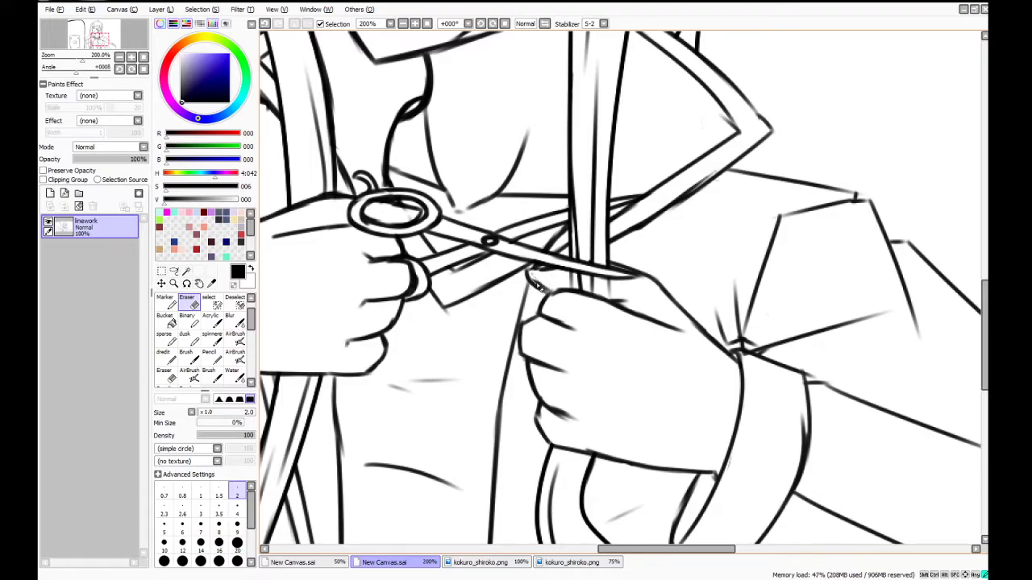
{"action": "left_click", "coordinate": [232, 375]}
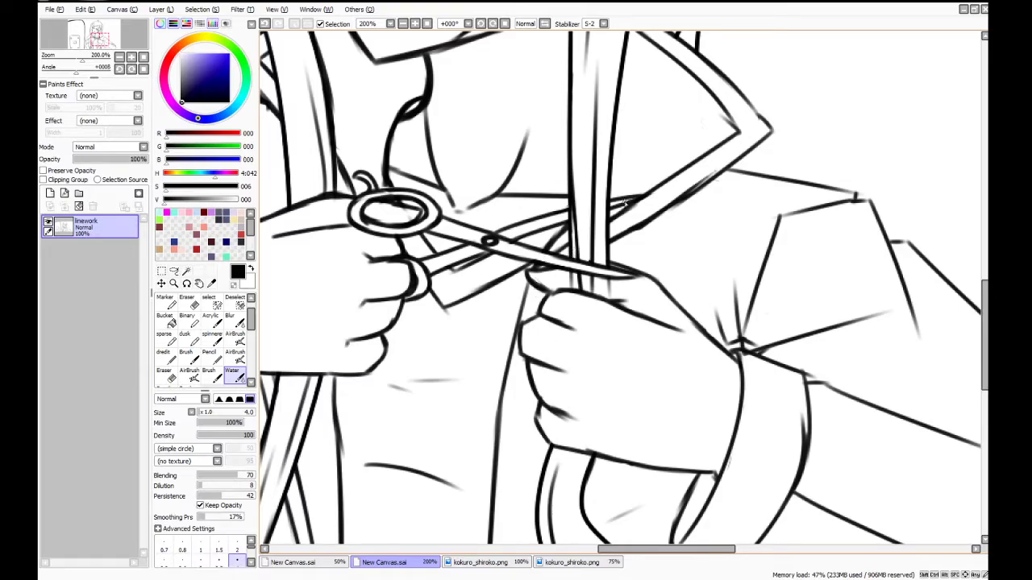
Erase the stray collar line between the scissor blade and the held hair strand, and redraw the blade edge with the Water brush
{"action": "left_click", "coordinate": [187, 303]}
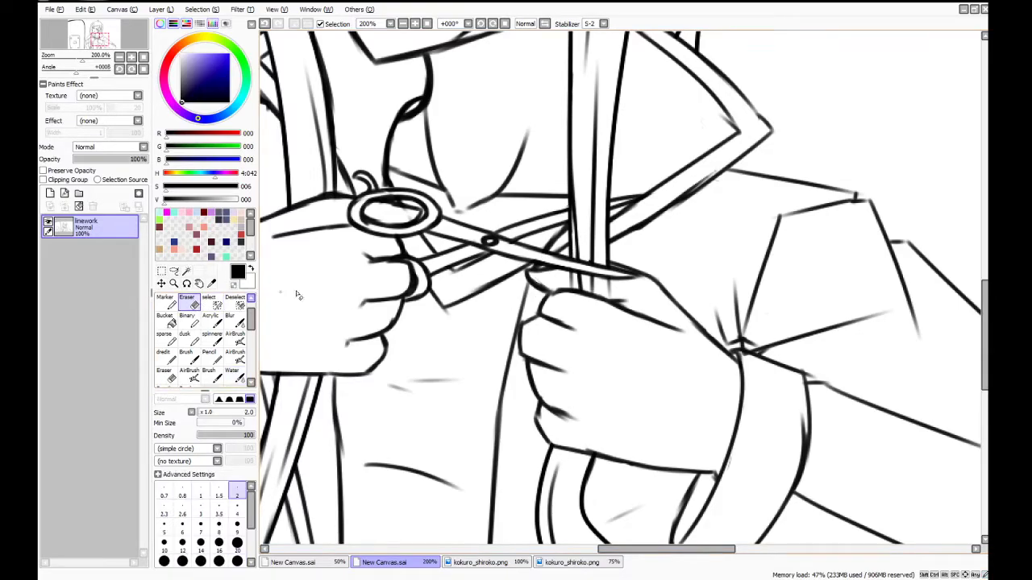
{"action": "left_click_drag", "start_coordinate": [559, 255], "coordinate": [566, 246]}
{"action": "left_click", "coordinate": [233, 374]}
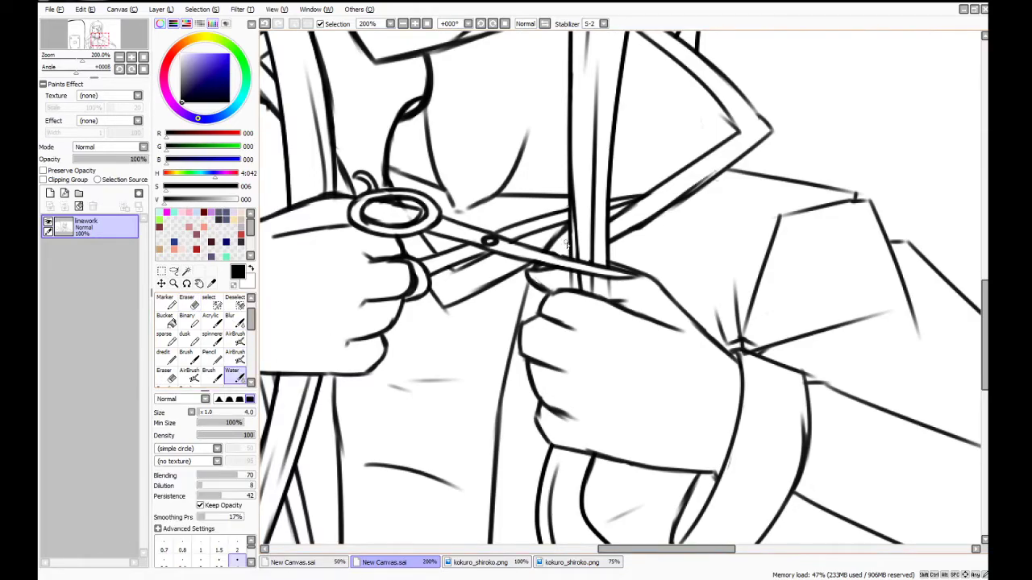
{"action": "mouse_move", "coordinate": [570, 256]}
{"action": "left_mouse_down"}
{"action": "mouse_move", "coordinate": [567, 203]}
{"action": "mouse_move", "coordinate": [549, 251]}
{"action": "left_mouse_up"}
{"action": "scroll", "coordinate": [634, 281], "scroll_direction": "down", "scroll_amount": 4}
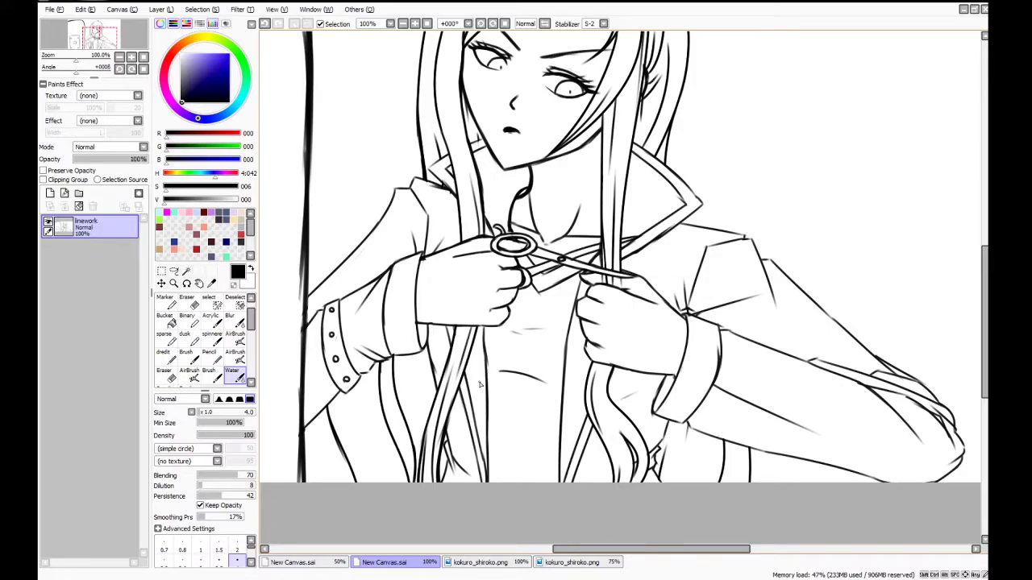
Draw extra hair strand lines with the Water brush at size 4 in the long hair below the sleeve cuffs
{"action": "left_click_drag", "start_coordinate": [364, 483], "coordinate": [341, 438]}
{"action": "left_click_drag", "start_coordinate": [369, 368], "coordinate": [375, 419]}
{"action": "left_click_drag", "start_coordinate": [365, 376], "coordinate": [363, 401]}
{"action": "left_click_drag", "start_coordinate": [419, 355], "coordinate": [425, 387]}
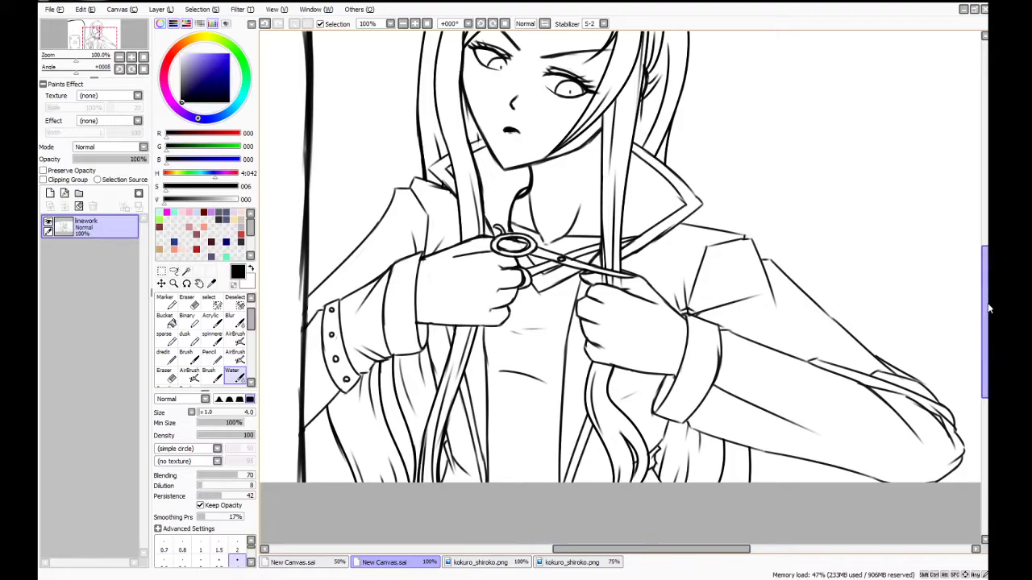
Add a new layer beneath linework and sample the skin tone from the short-haired character in the 100% kokuro_shiroko.png reference
{"action": "scroll", "coordinate": [990, 300], "scroll_direction": "up", "scroll_amount": 3}
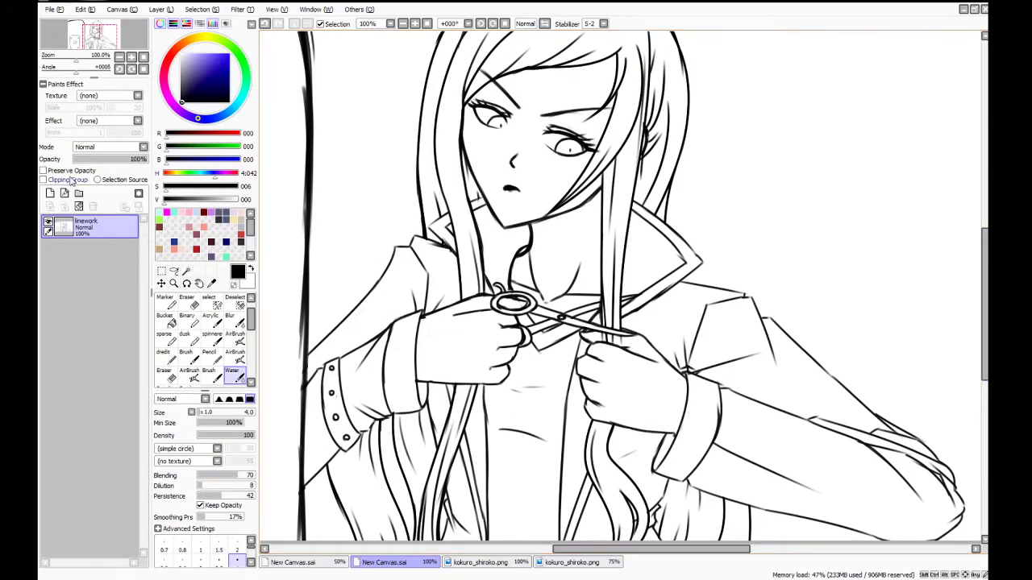
{"action": "left_click", "coordinate": [49, 193]}
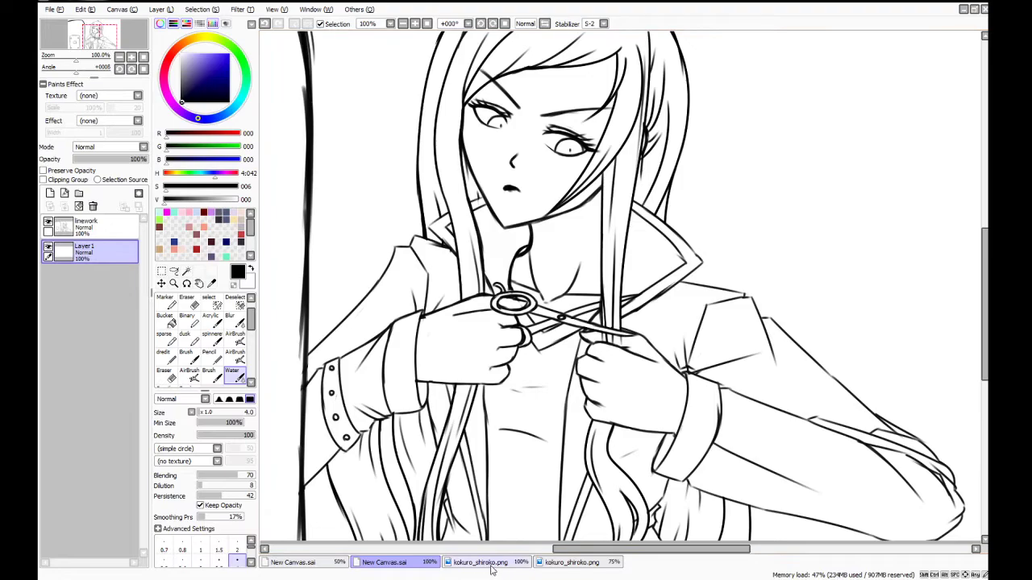
{"action": "left_click", "coordinate": [494, 564]}
{"action": "left_click", "coordinate": [211, 283]}
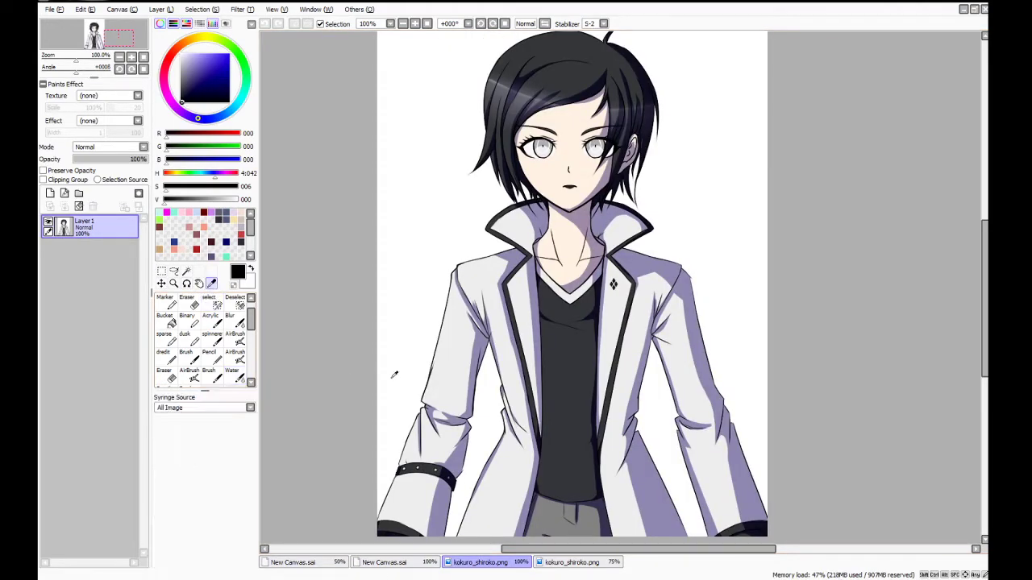
{"action": "left_click", "coordinate": [573, 136]}
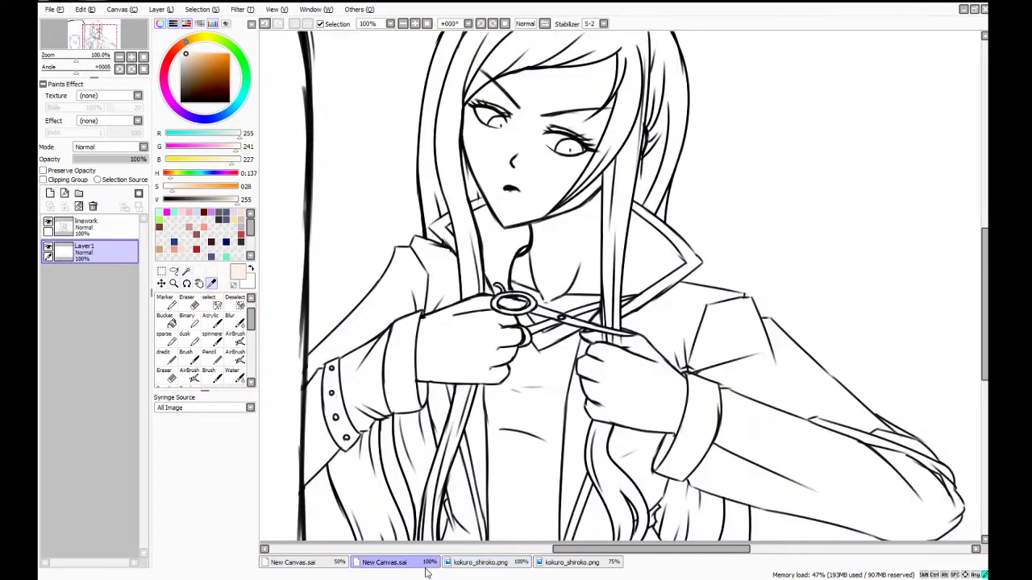
{"action": "left_click", "coordinate": [428, 565]}
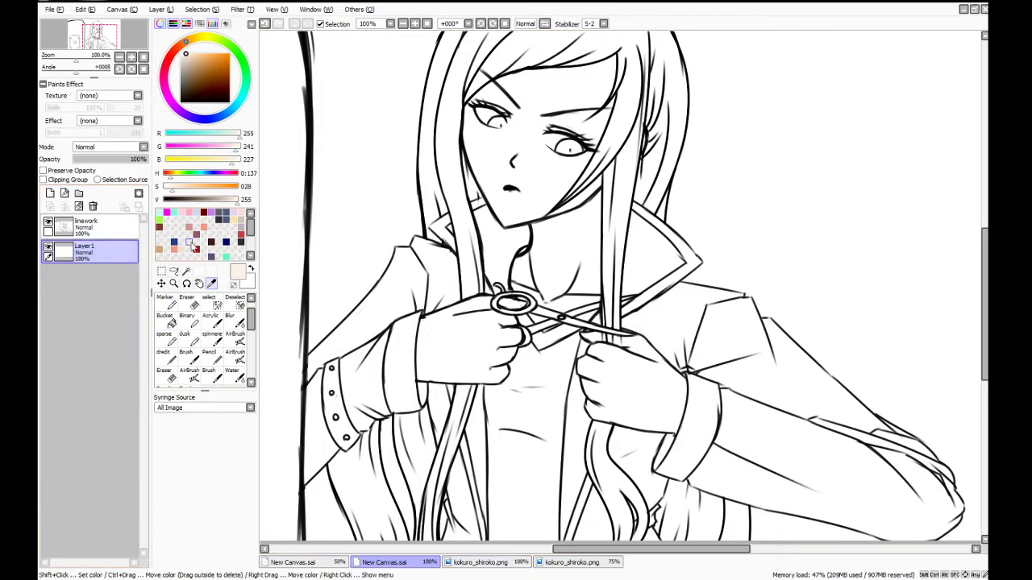
{"action": "left_click", "coordinate": [212, 212]}
{"action": "left_click", "coordinate": [182, 187]}
{"action": "left_click", "coordinate": [220, 200]}
{"action": "left_click", "coordinate": [198, 187]}
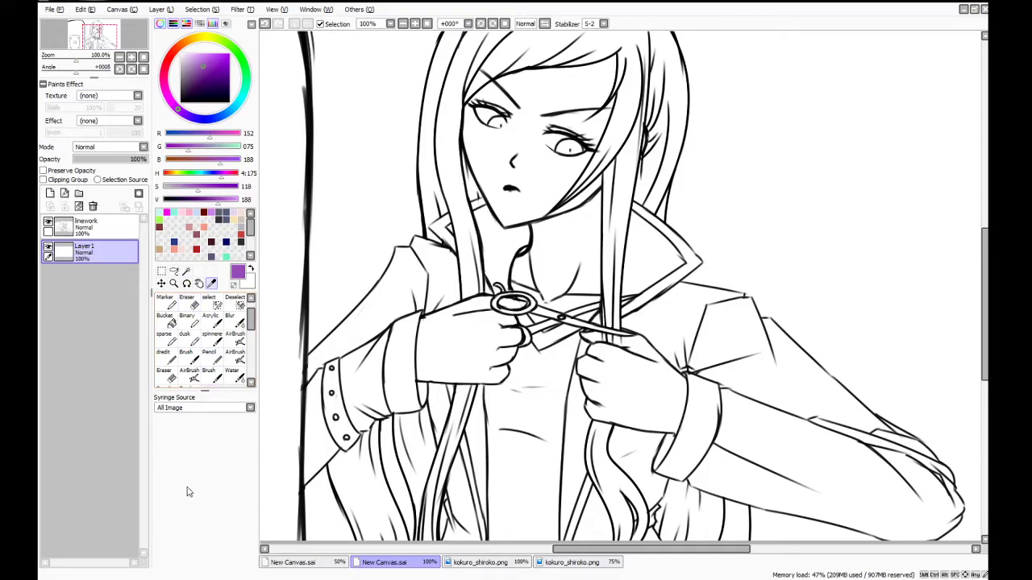
Fill the new layer beneath linework with a muted green (RGB 102, 136, 70) using the Bucket
{"action": "left_click", "coordinate": [165, 356]}
{"action": "left_click", "coordinate": [165, 319]}
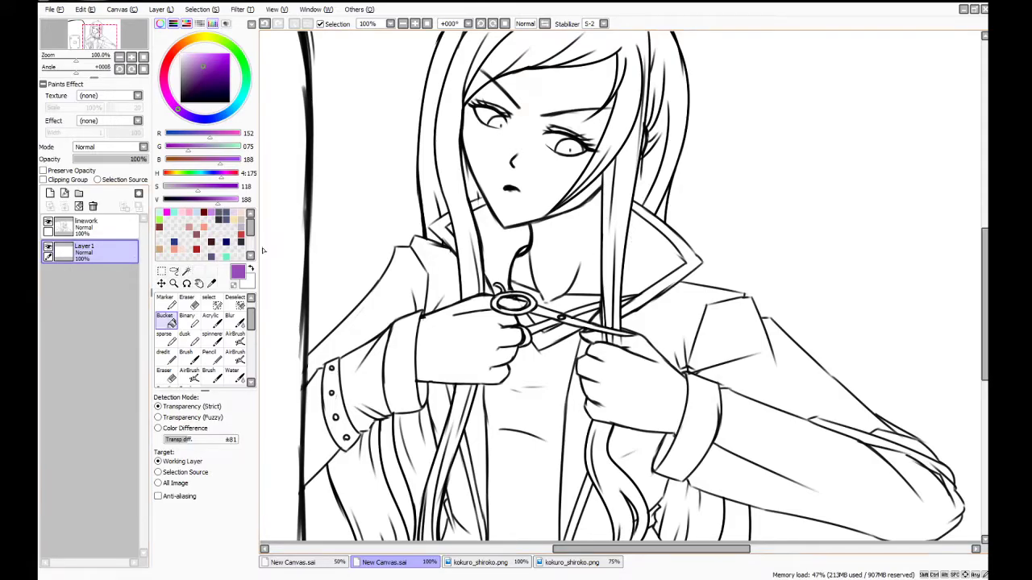
{"action": "left_click", "coordinate": [504, 565]}
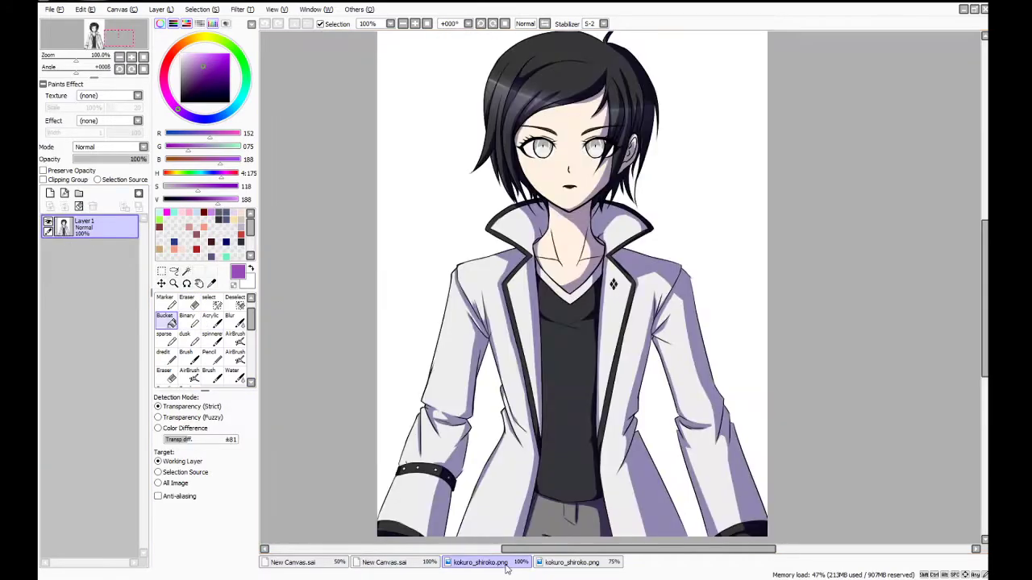
{"action": "left_click", "coordinate": [575, 566]}
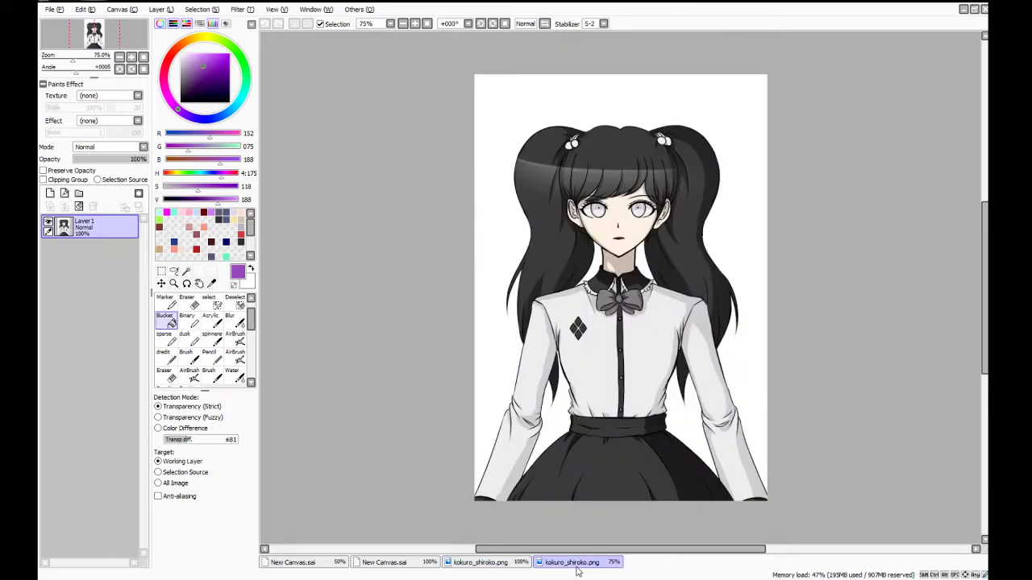
{"action": "left_click", "coordinate": [492, 564]}
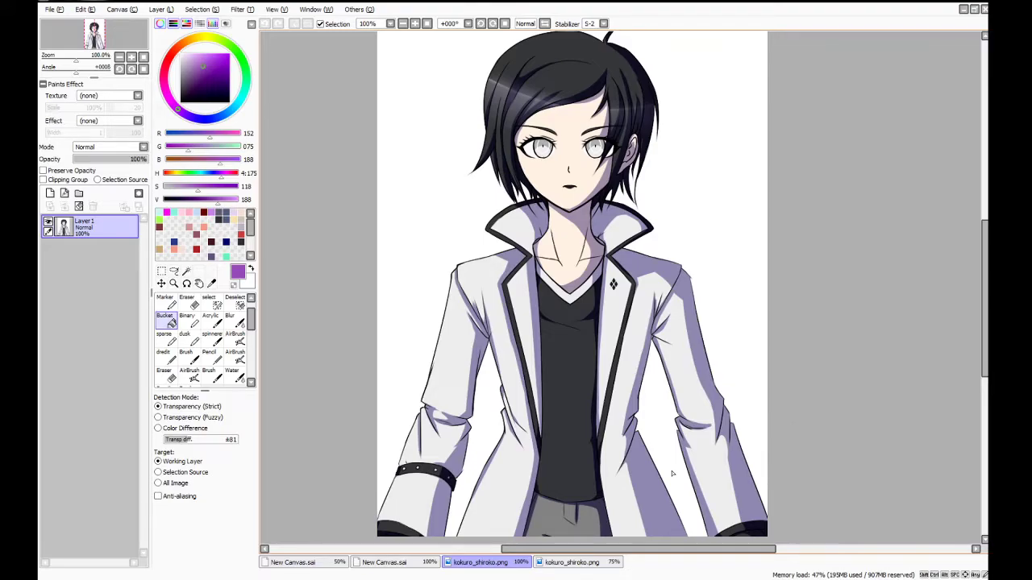
{"action": "left_click", "coordinate": [422, 565]}
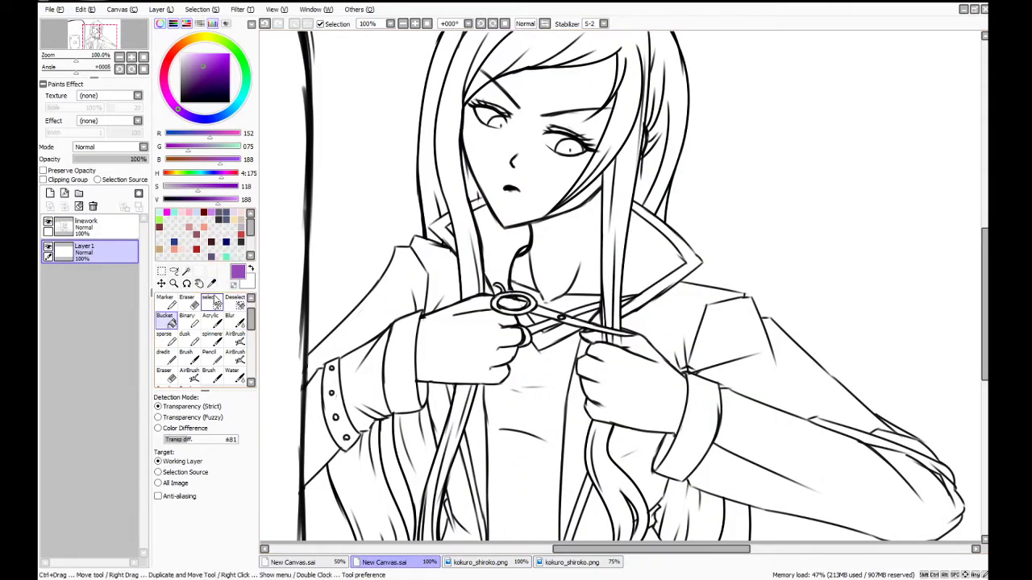
{"action": "left_click", "coordinate": [213, 255]}
{"action": "left_click", "coordinate": [165, 219]}
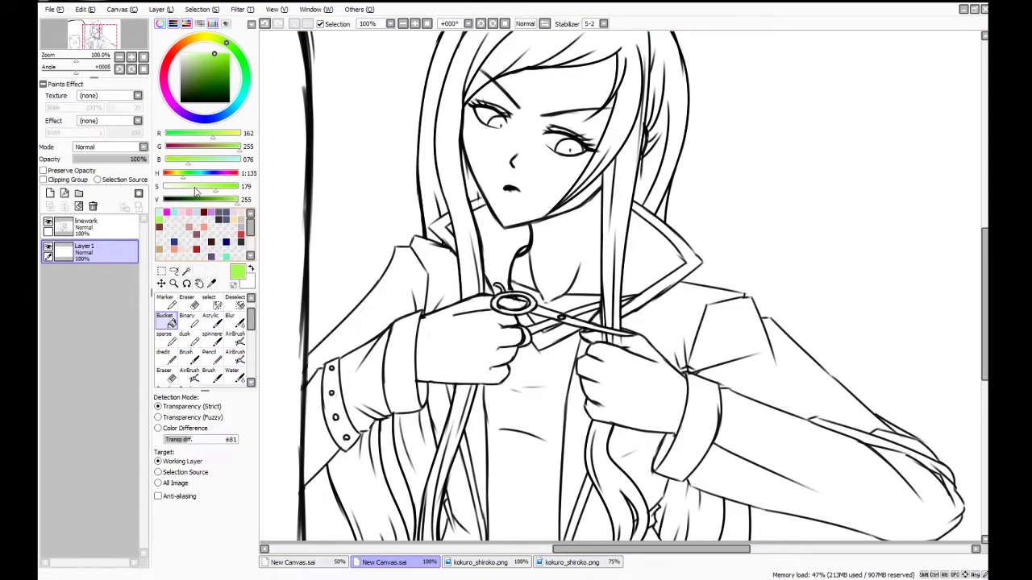
{"action": "mouse_move", "coordinate": [188, 187]}
{"action": "left_mouse_down"}
{"action": "mouse_move", "coordinate": [202, 187]}
{"action": "mouse_move", "coordinate": [178, 196]}
{"action": "left_mouse_up"}
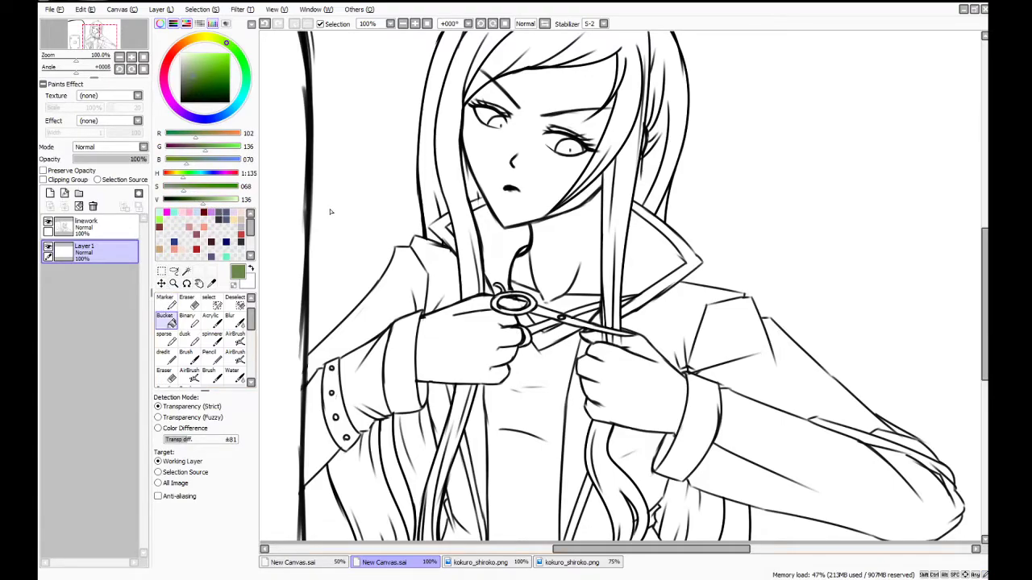
{"action": "left_click", "coordinate": [355, 222]}
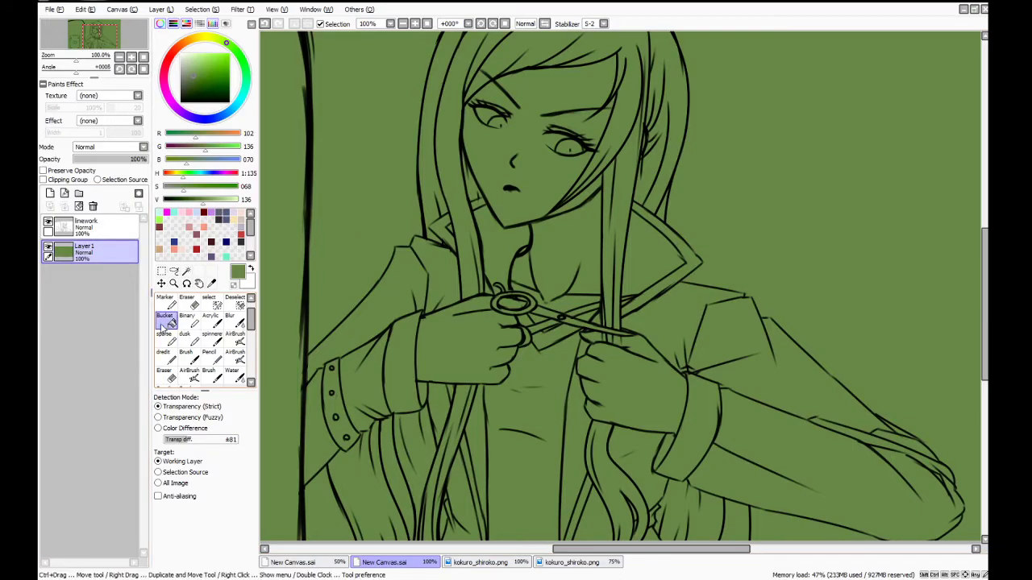
Add a layer between linework and the green fill, and sample the reference character's forehead skin tone (RGB 255, 241, 227)
{"action": "left_click", "coordinate": [50, 194]}
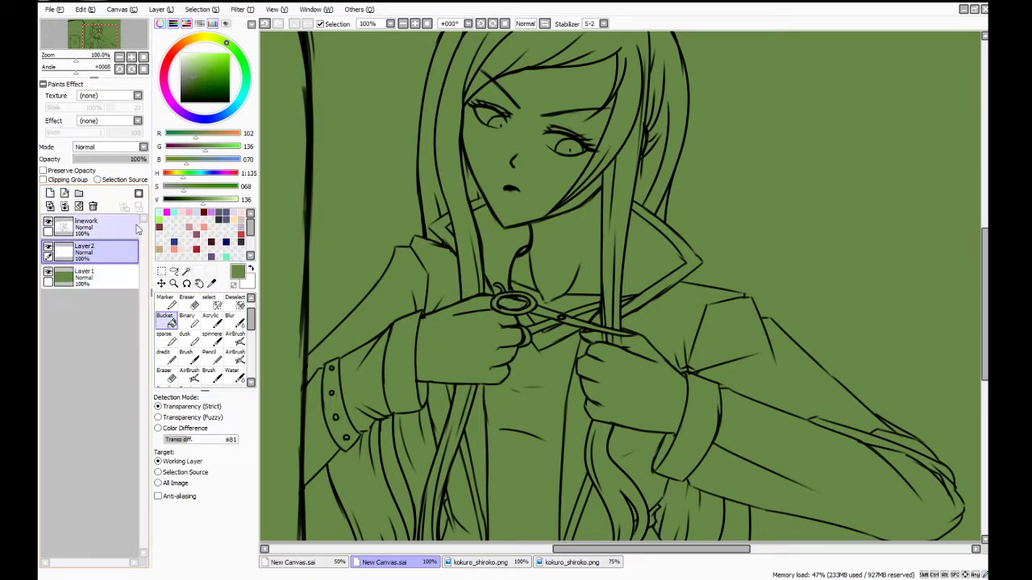
{"action": "left_click", "coordinate": [211, 283]}
{"action": "left_click", "coordinate": [499, 565]}
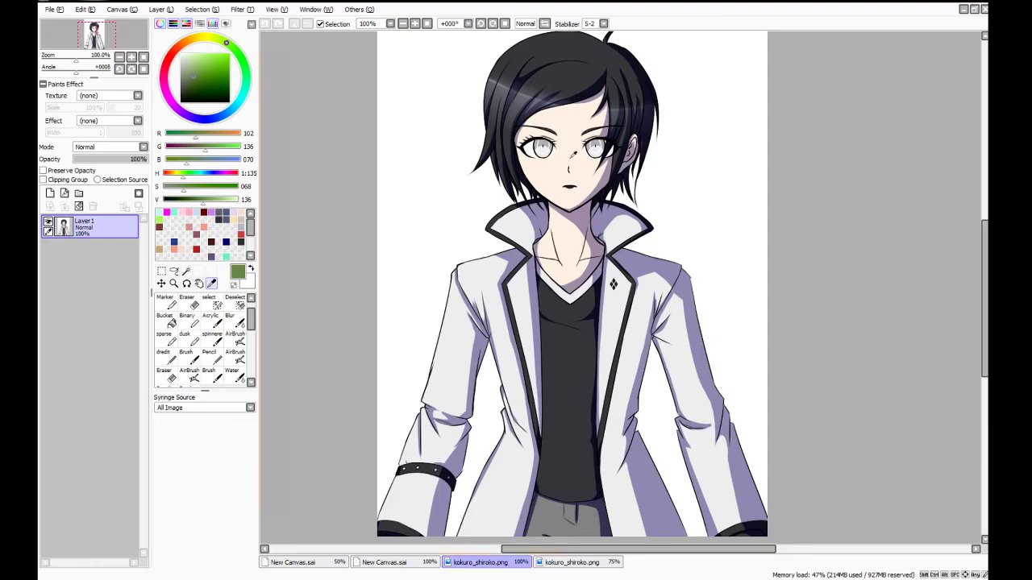
{"action": "left_click", "coordinate": [568, 123]}
{"action": "left_click", "coordinate": [379, 562]}
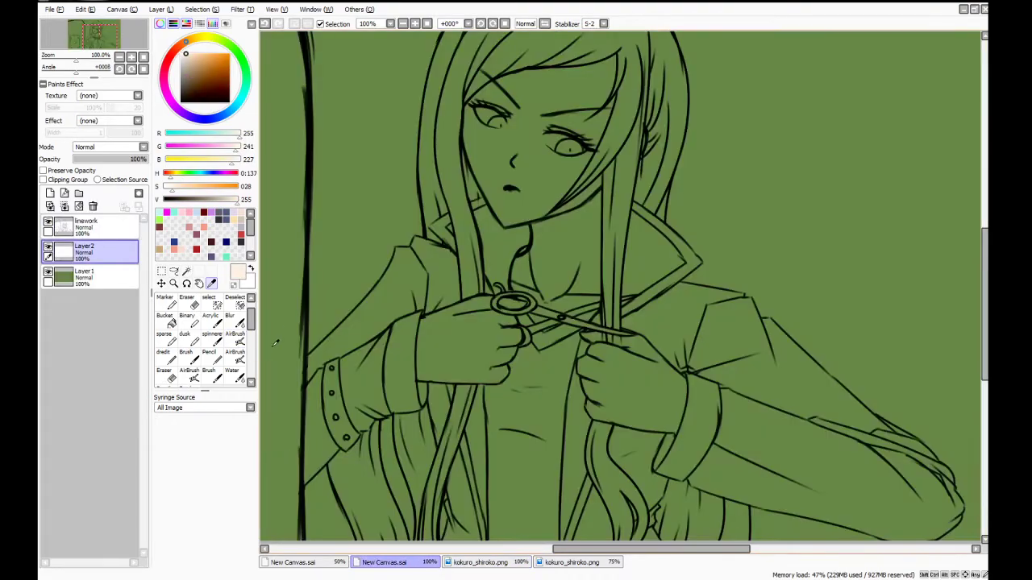
Paint a skin-coloured border inside the forehead, cheek and jaw lines with the Brush at size 20
{"action": "left_click", "coordinate": [187, 356]}
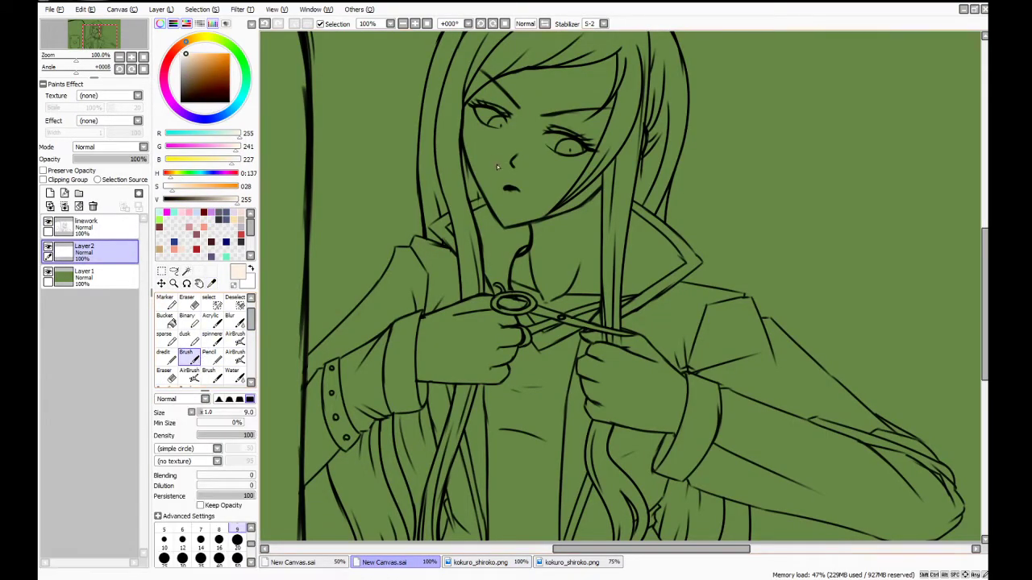
{"action": "scroll", "coordinate": [501, 166], "scroll_direction": "up", "scroll_amount": 2}
{"action": "left_click", "coordinate": [237, 540]}
{"action": "left_click_drag", "start_coordinate": [990, 307], "coordinate": [990, 273]}
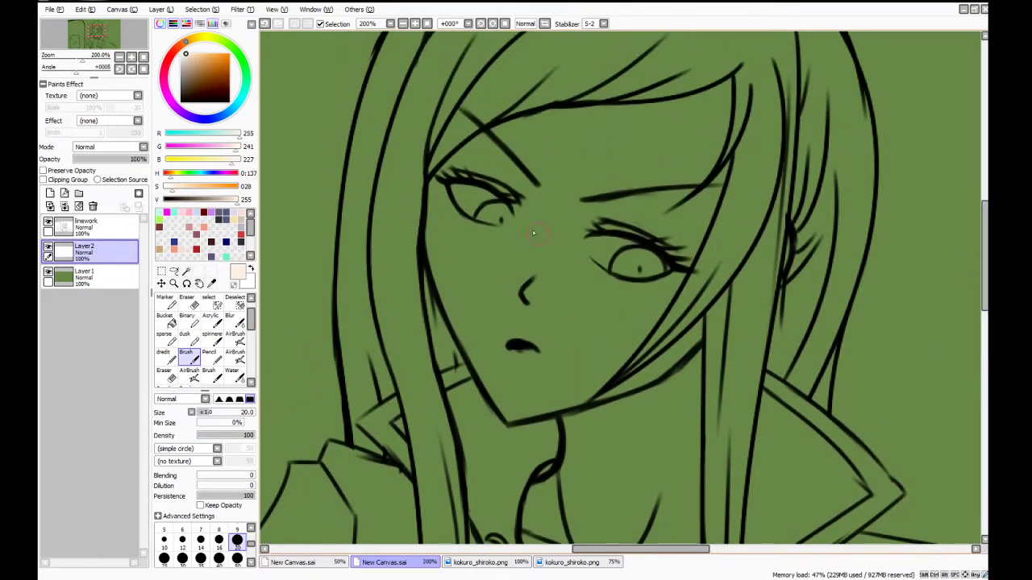
{"action": "mouse_move", "coordinate": [435, 171]}
{"action": "left_mouse_down"}
{"action": "mouse_move", "coordinate": [493, 165]}
{"action": "mouse_move", "coordinate": [454, 168]}
{"action": "mouse_move", "coordinate": [515, 186]}
{"action": "mouse_move", "coordinate": [457, 161]}
{"action": "mouse_move", "coordinate": [549, 115]}
{"action": "mouse_move", "coordinate": [477, 145]}
{"action": "mouse_move", "coordinate": [590, 129]}
{"action": "mouse_move", "coordinate": [601, 102]}
{"action": "mouse_move", "coordinate": [516, 146]}
{"action": "mouse_move", "coordinate": [695, 112]}
{"action": "mouse_move", "coordinate": [658, 111]}
{"action": "mouse_move", "coordinate": [608, 121]}
{"action": "mouse_move", "coordinate": [682, 111]}
{"action": "mouse_move", "coordinate": [722, 122]}
{"action": "mouse_move", "coordinate": [727, 111]}
{"action": "mouse_move", "coordinate": [729, 160]}
{"action": "mouse_move", "coordinate": [731, 122]}
{"action": "mouse_move", "coordinate": [685, 256]}
{"action": "mouse_move", "coordinate": [695, 250]}
{"action": "mouse_move", "coordinate": [670, 291]}
{"action": "mouse_move", "coordinate": [696, 323]}
{"action": "mouse_move", "coordinate": [662, 369]}
{"action": "mouse_move", "coordinate": [568, 414]}
{"action": "mouse_move", "coordinate": [509, 413]}
{"action": "mouse_move", "coordinate": [468, 334]}
{"action": "mouse_move", "coordinate": [481, 412]}
{"action": "mouse_move", "coordinate": [508, 413]}
{"action": "mouse_move", "coordinate": [423, 229]}
{"action": "left_mouse_up"}
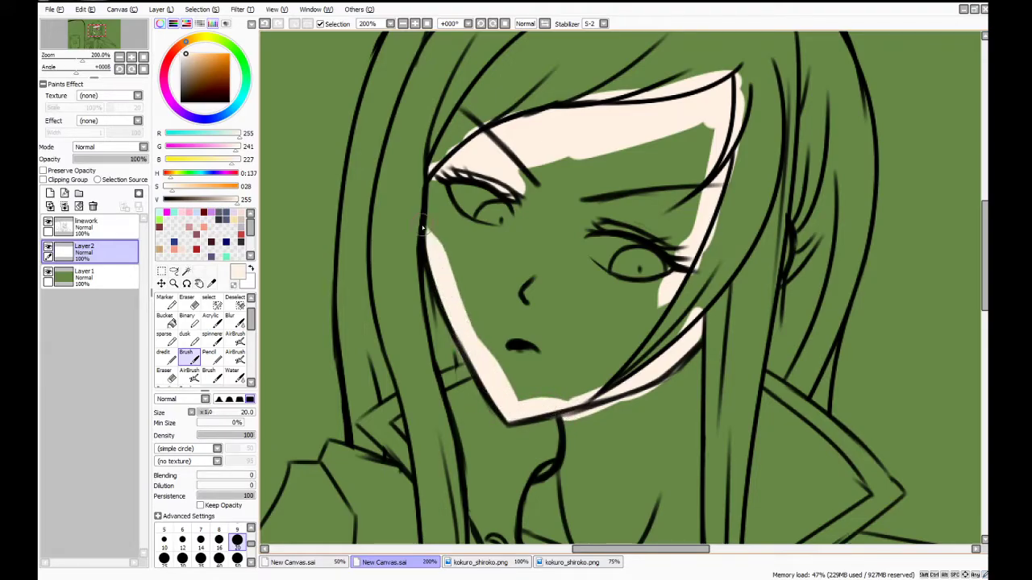
{"action": "left_click_drag", "start_coordinate": [433, 184], "coordinate": [444, 286]}
{"action": "left_click_drag", "start_coordinate": [433, 187], "coordinate": [462, 317]}
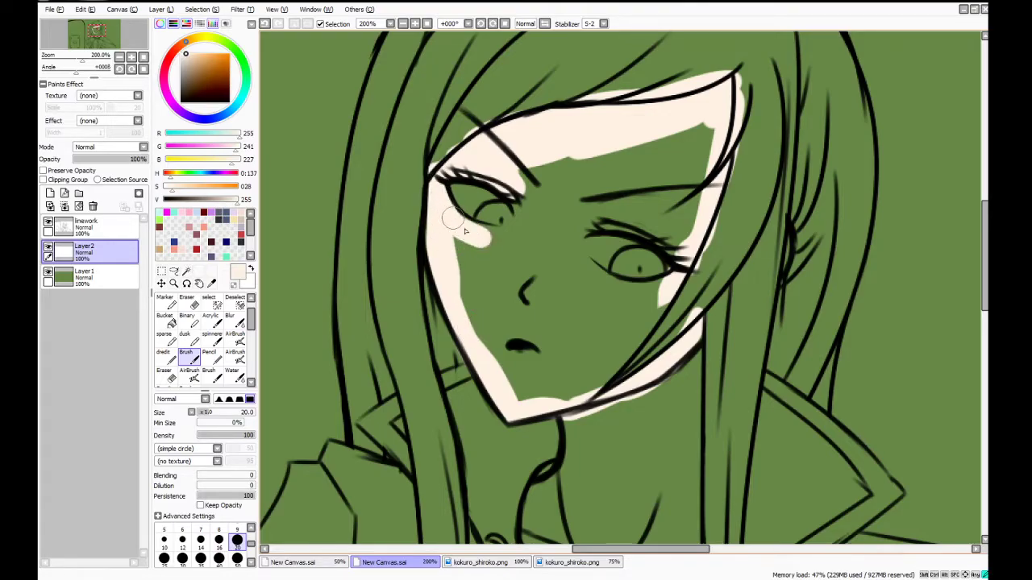
Paint the skin tone around both eyes, across the nose bridge, along the hair-side cheek and on the ear
{"action": "mouse_move", "coordinate": [499, 239]}
{"action": "left_mouse_down"}
{"action": "mouse_move", "coordinate": [522, 183]}
{"action": "mouse_move", "coordinate": [530, 231]}
{"action": "mouse_move", "coordinate": [524, 207]}
{"action": "mouse_move", "coordinate": [495, 243]}
{"action": "mouse_move", "coordinate": [523, 212]}
{"action": "mouse_move", "coordinate": [483, 240]}
{"action": "mouse_move", "coordinate": [525, 229]}
{"action": "mouse_move", "coordinate": [522, 191]}
{"action": "mouse_move", "coordinate": [540, 256]}
{"action": "mouse_move", "coordinate": [607, 283]}
{"action": "mouse_move", "coordinate": [550, 231]}
{"action": "mouse_move", "coordinate": [624, 222]}
{"action": "mouse_move", "coordinate": [563, 247]}
{"action": "mouse_move", "coordinate": [572, 230]}
{"action": "mouse_move", "coordinate": [580, 264]}
{"action": "mouse_move", "coordinate": [615, 295]}
{"action": "mouse_move", "coordinate": [580, 265]}
{"action": "mouse_move", "coordinate": [621, 291]}
{"action": "mouse_move", "coordinate": [613, 284]}
{"action": "mouse_move", "coordinate": [671, 286]}
{"action": "mouse_move", "coordinate": [622, 325]}
{"action": "left_mouse_up"}
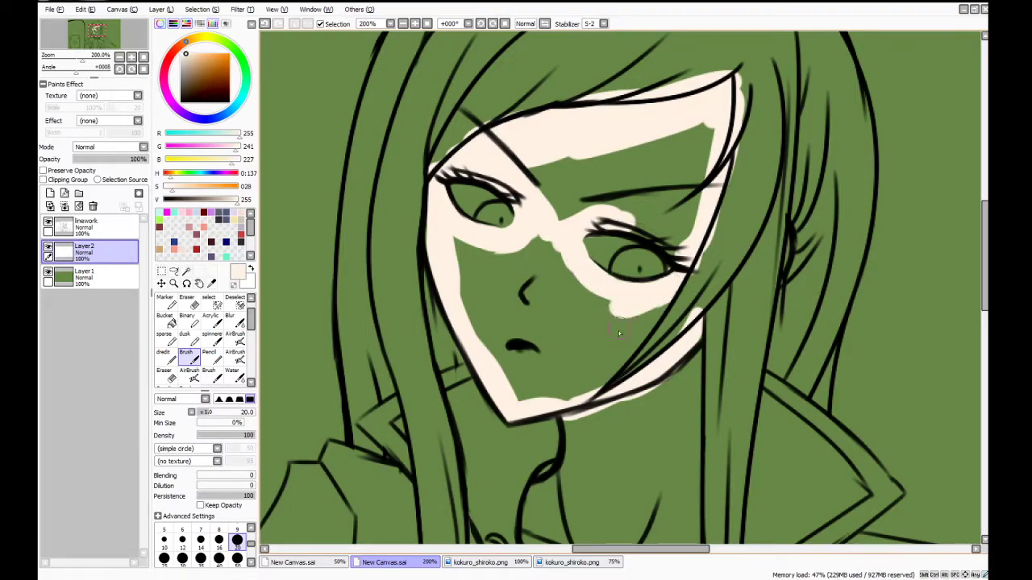
{"action": "mouse_move", "coordinate": [666, 299]}
{"action": "left_mouse_down"}
{"action": "mouse_move", "coordinate": [633, 357]}
{"action": "mouse_move", "coordinate": [585, 393]}
{"action": "mouse_move", "coordinate": [624, 388]}
{"action": "mouse_move", "coordinate": [644, 334]}
{"action": "left_mouse_up"}
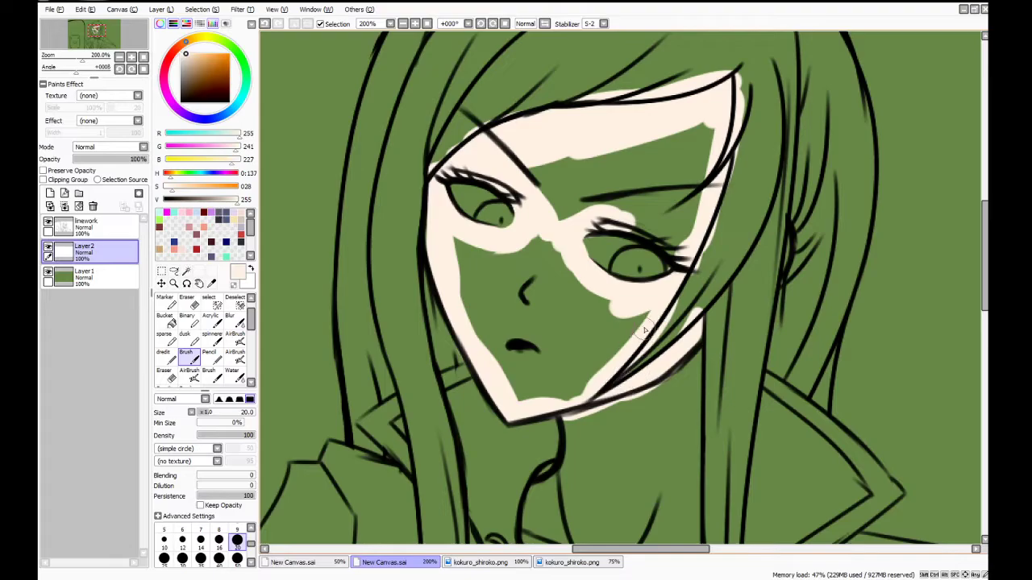
{"action": "left_click_drag", "start_coordinate": [782, 242], "coordinate": [770, 286]}
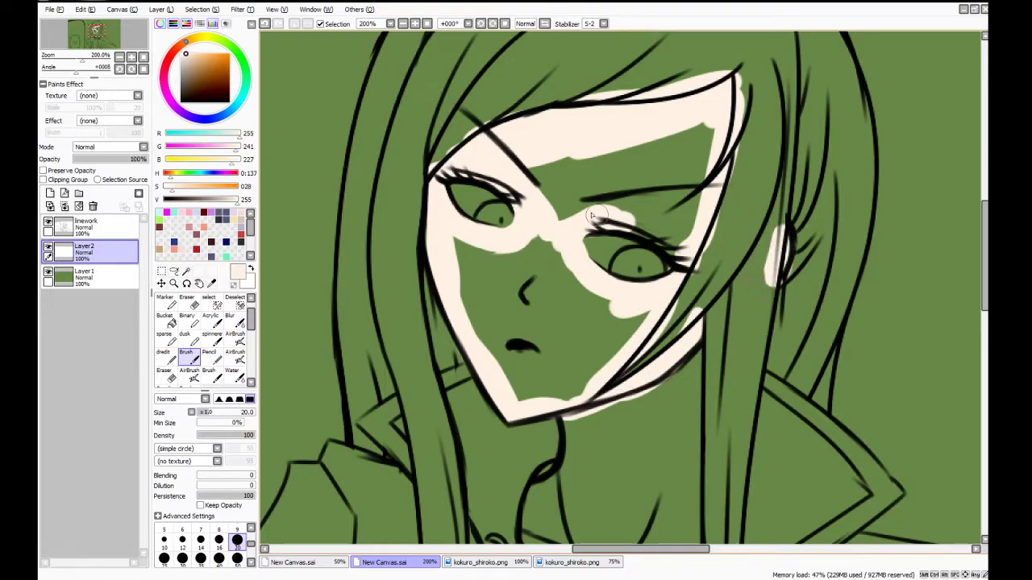
Fill the enclosed forehead area with the skin tone using the Bucket, and touch up the gap beside the eye with the Brush
{"action": "left_click", "coordinate": [166, 319]}
{"action": "left_click", "coordinate": [209, 355]}
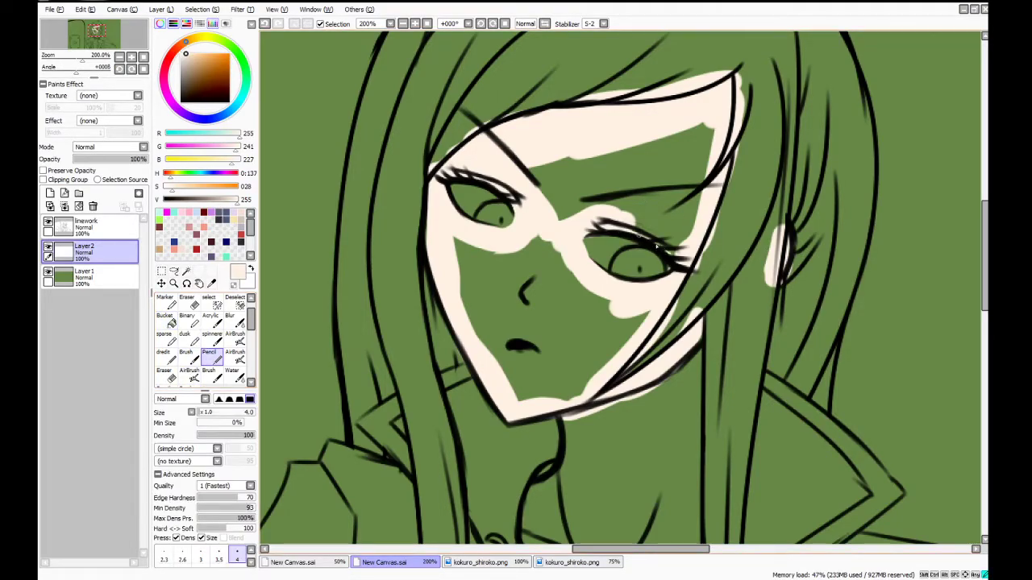
{"action": "left_click", "coordinate": [166, 319]}
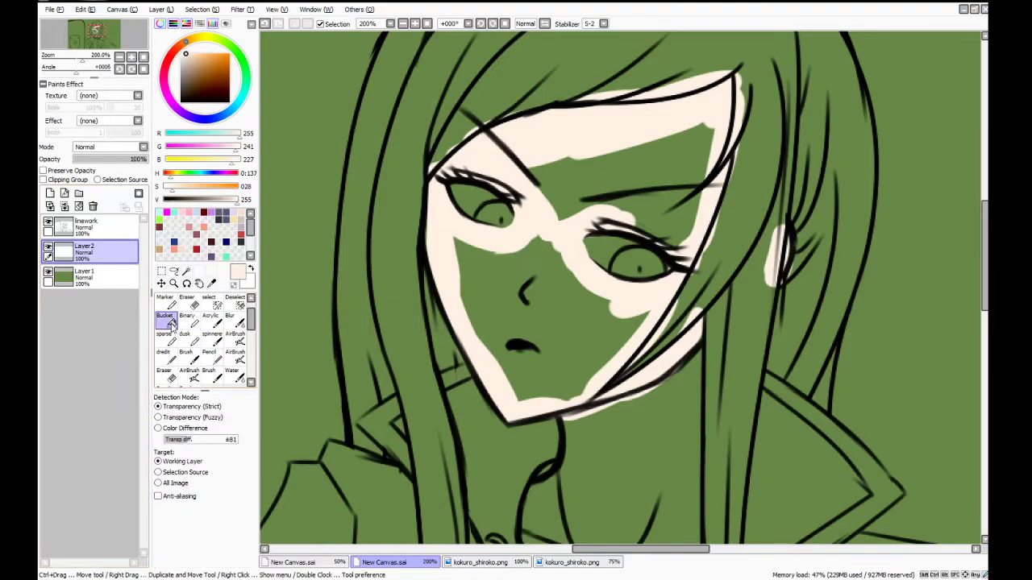
{"action": "left_click", "coordinate": [644, 163]}
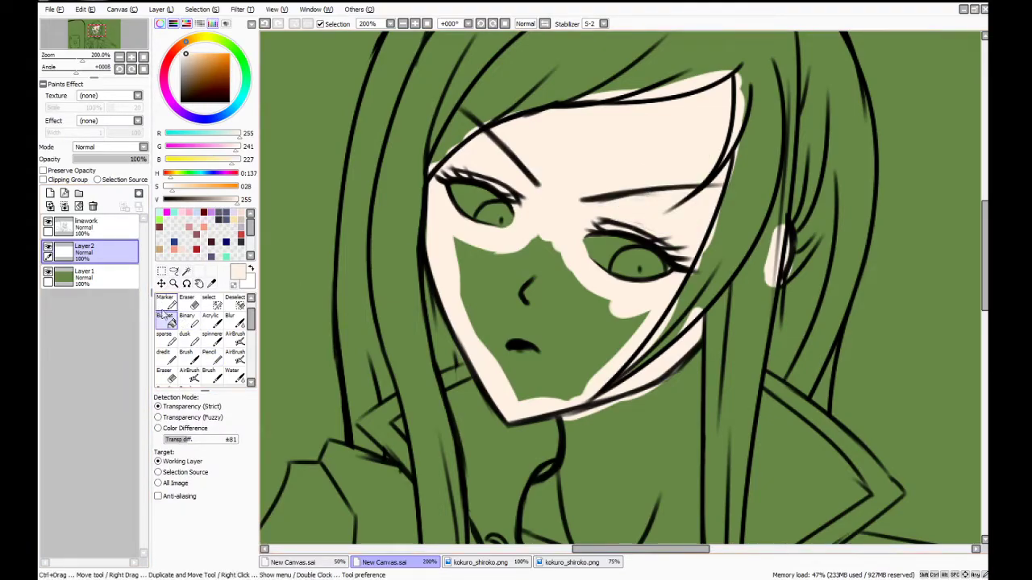
{"action": "left_click", "coordinate": [187, 356]}
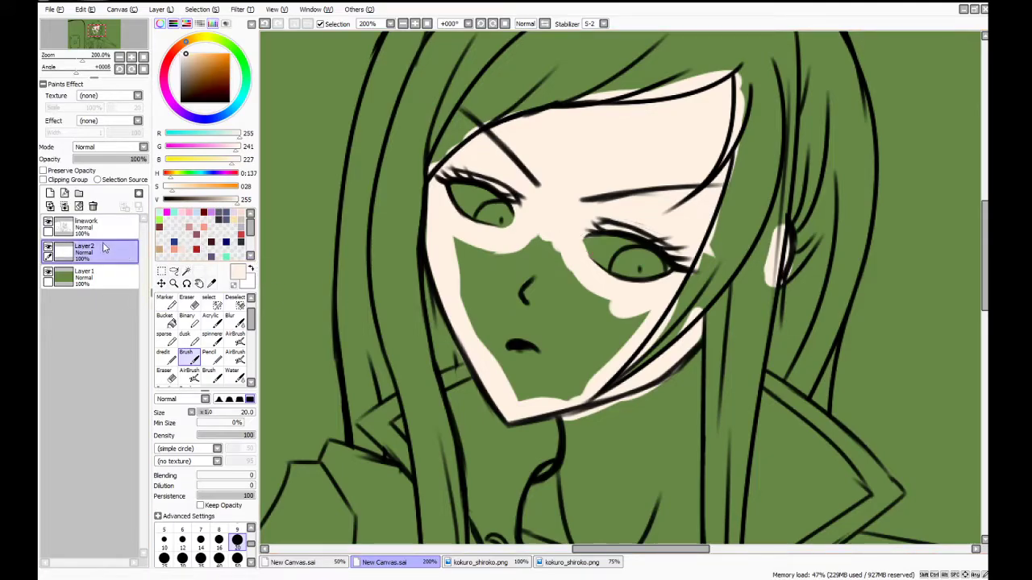
Fill the enclosed lower face around the nose and mouth with the skin tone on Layer2
{"action": "left_click", "coordinate": [87, 226]}
{"action": "left_click", "coordinate": [187, 302]}
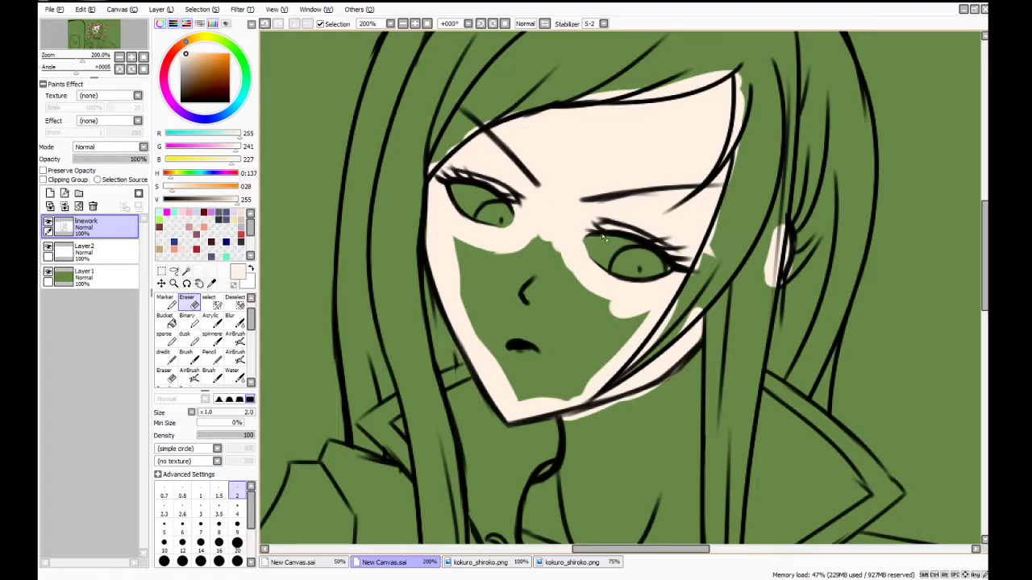
{"action": "left_click", "coordinate": [165, 317]}
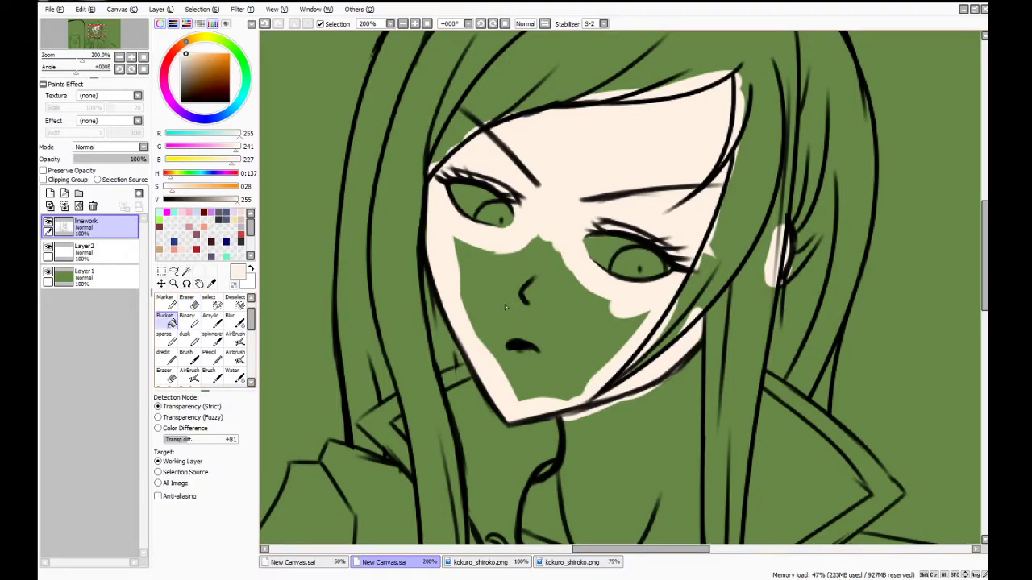
{"action": "left_click", "coordinate": [86, 251]}
{"action": "left_click", "coordinate": [544, 326]}
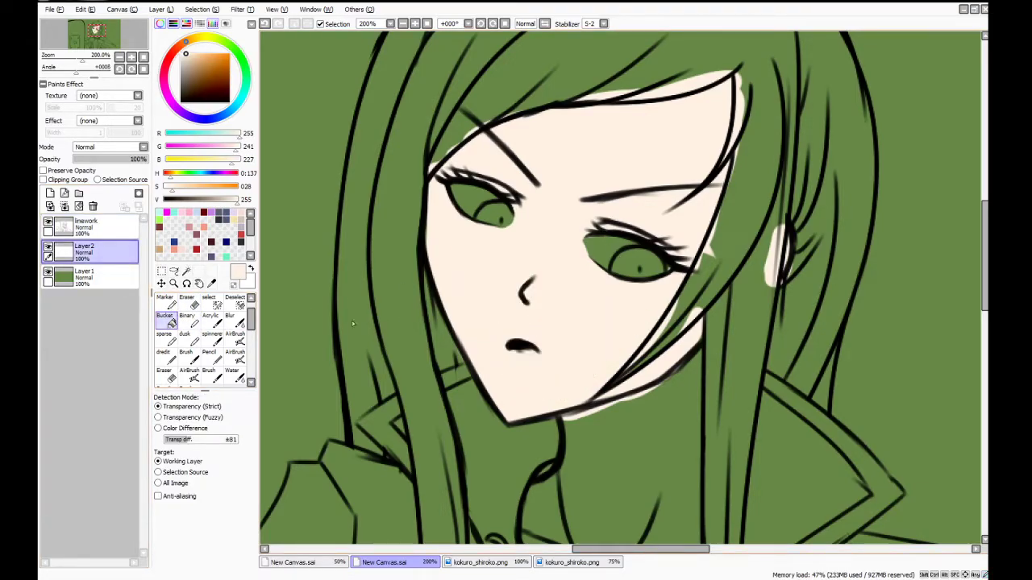
Outline the neck and open collar area in the skin tone with the size 20 Brush, covering the opening inside the scissor ring
{"action": "left_click", "coordinate": [186, 355]}
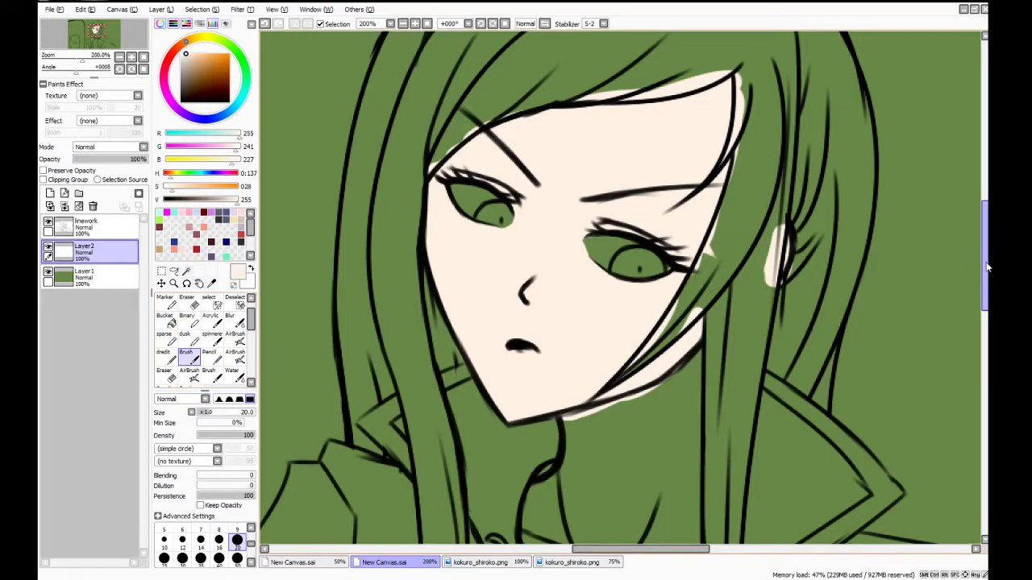
{"action": "left_click_drag", "start_coordinate": [987, 266], "coordinate": [982, 313]}
{"action": "mouse_move", "coordinate": [564, 190]}
{"action": "left_mouse_down"}
{"action": "mouse_move", "coordinate": [573, 255]}
{"action": "mouse_move", "coordinate": [577, 219]}
{"action": "mouse_move", "coordinate": [556, 267]}
{"action": "mouse_move", "coordinate": [575, 239]}
{"action": "mouse_move", "coordinate": [541, 264]}
{"action": "mouse_move", "coordinate": [534, 320]}
{"action": "mouse_move", "coordinate": [531, 311]}
{"action": "mouse_move", "coordinate": [550, 349]}
{"action": "mouse_move", "coordinate": [507, 348]}
{"action": "mouse_move", "coordinate": [534, 343]}
{"action": "left_mouse_up"}
{"action": "mouse_move", "coordinate": [540, 309]}
{"action": "left_mouse_down"}
{"action": "mouse_move", "coordinate": [612, 355]}
{"action": "mouse_move", "coordinate": [695, 343]}
{"action": "mouse_move", "coordinate": [687, 258]}
{"action": "left_mouse_up"}
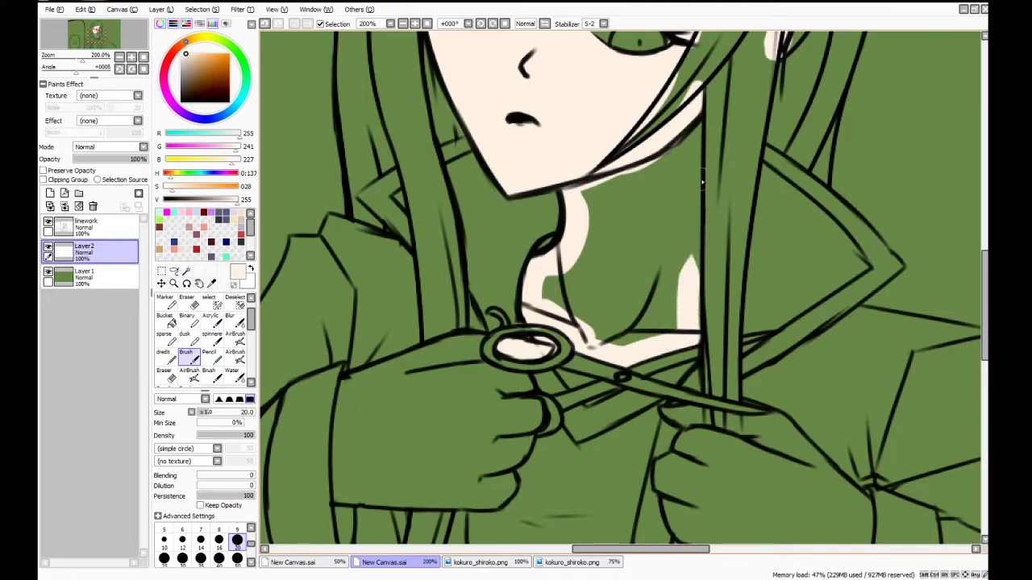
{"action": "left_click_drag", "start_coordinate": [692, 101], "coordinate": [694, 287]}
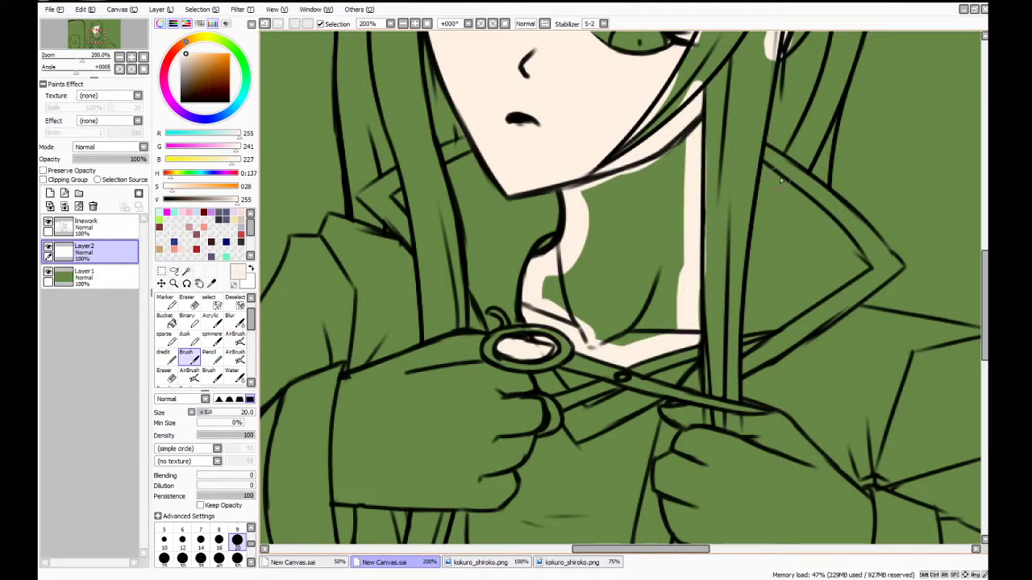
Fill the enclosed neck area with the skin tone, and outline and fill the hand at the scissor rings in the same colour
{"action": "left_click", "coordinate": [167, 319]}
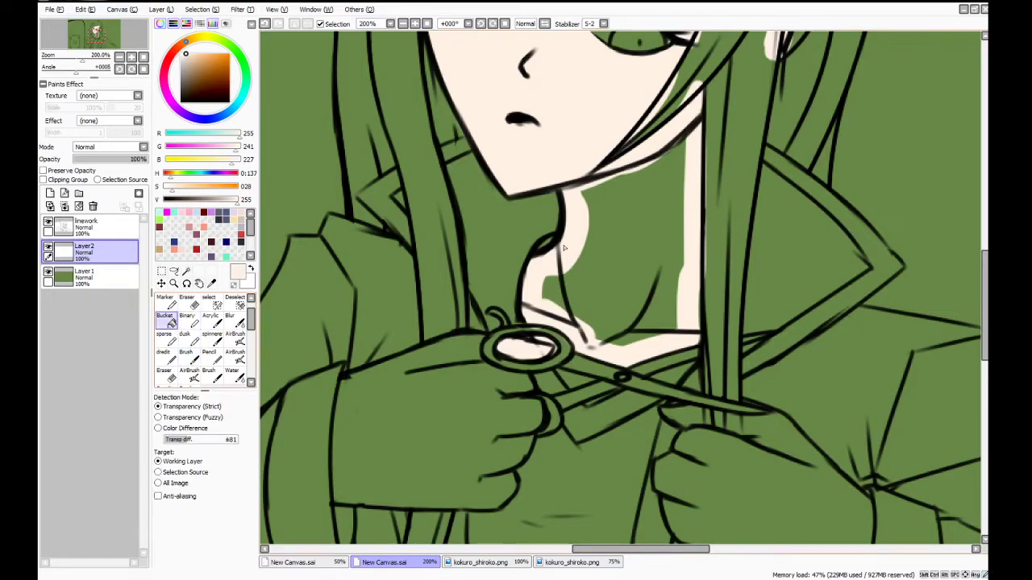
{"action": "left_click", "coordinate": [665, 279]}
{"action": "key", "text": "b"}
{"action": "key", "text": "b"}
{"action": "mouse_move", "coordinate": [348, 388]}
{"action": "left_mouse_down"}
{"action": "mouse_move", "coordinate": [481, 340]}
{"action": "mouse_move", "coordinate": [471, 346]}
{"action": "mouse_move", "coordinate": [485, 414]}
{"action": "mouse_move", "coordinate": [474, 351]}
{"action": "mouse_move", "coordinate": [489, 389]}
{"action": "mouse_move", "coordinate": [469, 355]}
{"action": "mouse_move", "coordinate": [488, 380]}
{"action": "mouse_move", "coordinate": [526, 392]}
{"action": "mouse_move", "coordinate": [534, 420]}
{"action": "mouse_move", "coordinate": [494, 493]}
{"action": "mouse_move", "coordinate": [466, 493]}
{"action": "left_mouse_up"}
{"action": "mouse_move", "coordinate": [348, 392]}
{"action": "left_mouse_down"}
{"action": "mouse_move", "coordinate": [334, 493]}
{"action": "mouse_move", "coordinate": [488, 493]}
{"action": "mouse_move", "coordinate": [451, 496]}
{"action": "mouse_move", "coordinate": [416, 471]}
{"action": "left_mouse_up"}
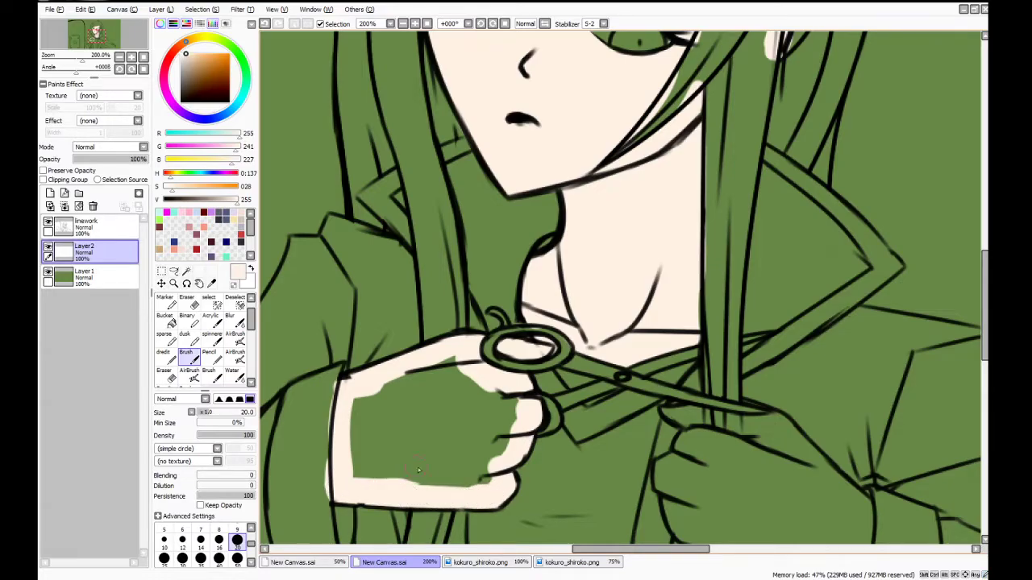
{"action": "left_click", "coordinate": [165, 320]}
{"action": "left_click", "coordinate": [446, 445]}
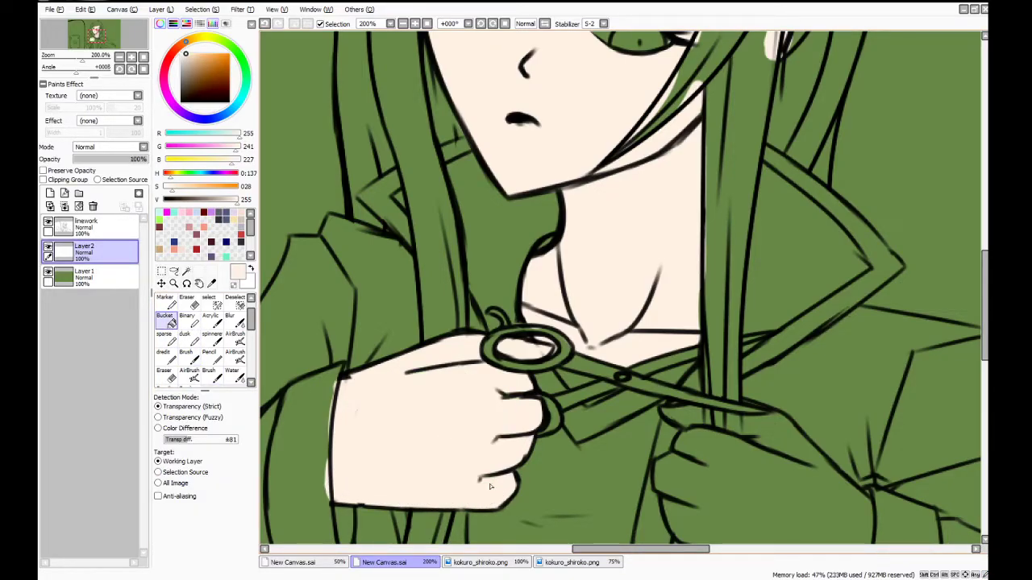
Outline the fingers, thumb and wrist edge of the hand at the scissor blades in the skin tone with the size 4 Pencil
{"action": "left_click_drag", "start_coordinate": [989, 268], "coordinate": [964, 326]}
{"action": "left_click_drag", "start_coordinate": [598, 549], "coordinate": [650, 549]}
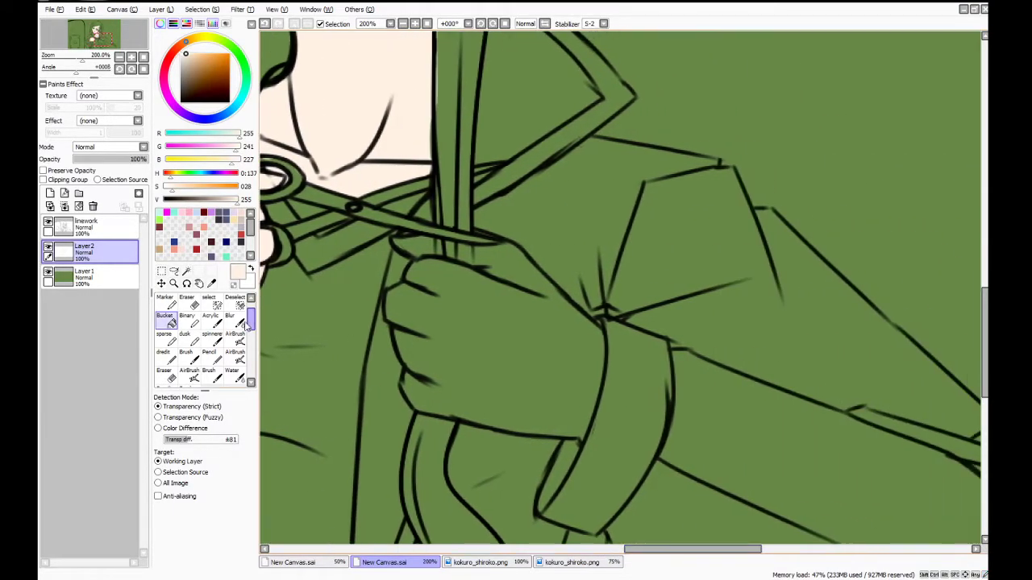
{"action": "left_click", "coordinate": [233, 376]}
{"action": "left_click", "coordinate": [209, 355]}
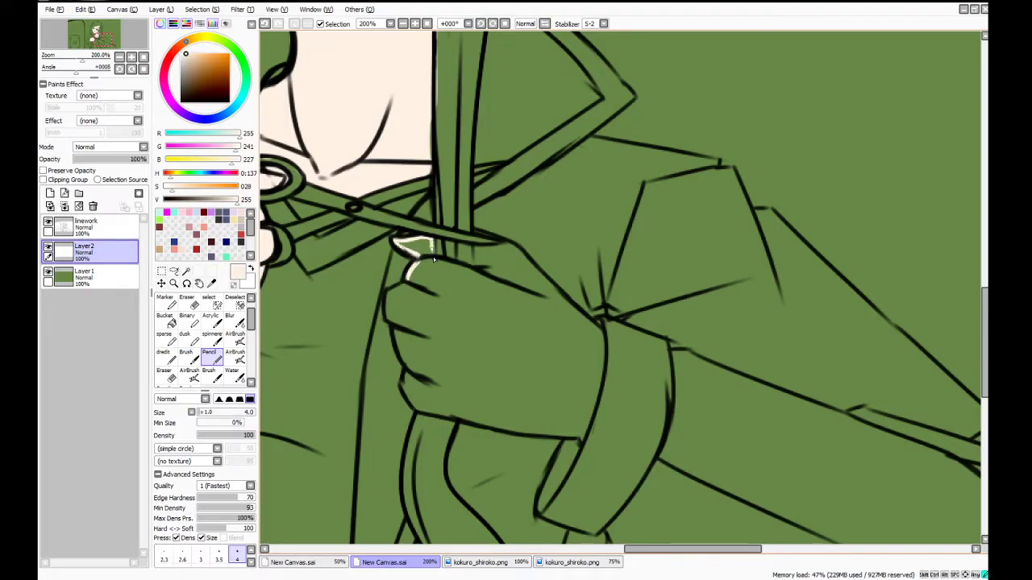
{"action": "left_click_drag", "start_coordinate": [434, 259], "coordinate": [482, 277]}
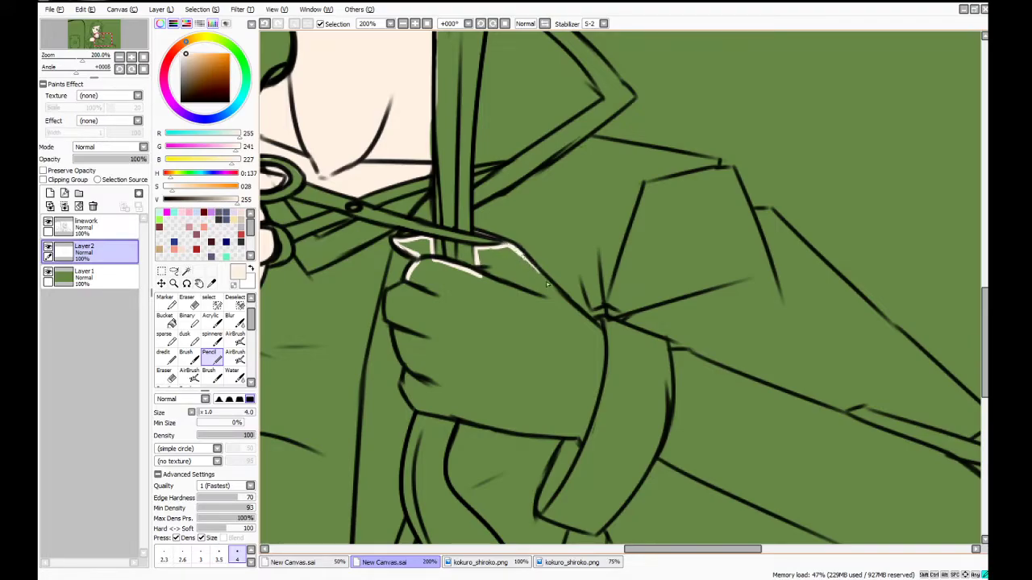
{"action": "left_click_drag", "start_coordinate": [556, 293], "coordinate": [586, 319]}
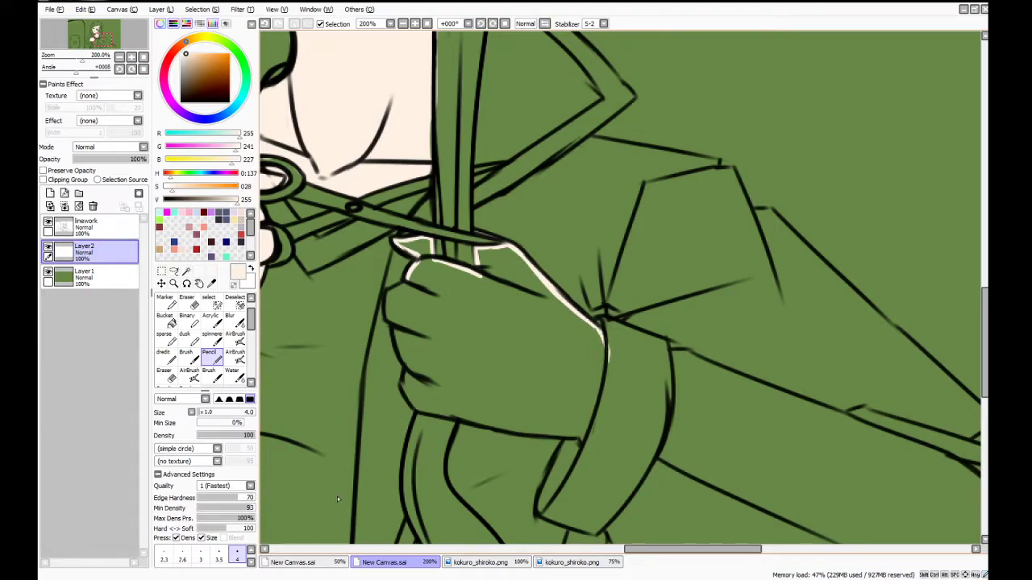
{"action": "mouse_move", "coordinate": [591, 414]}
{"action": "left_mouse_down"}
{"action": "mouse_move", "coordinate": [585, 421]}
{"action": "mouse_move", "coordinate": [601, 337]}
{"action": "mouse_move", "coordinate": [598, 379]}
{"action": "left_mouse_up"}
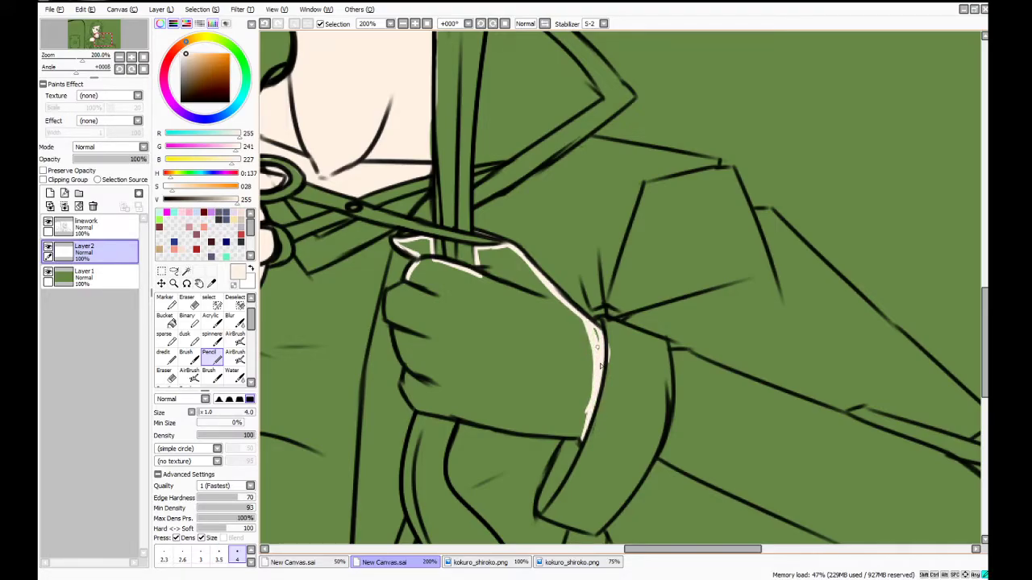
{"action": "left_click_drag", "start_coordinate": [580, 428], "coordinate": [566, 442]}
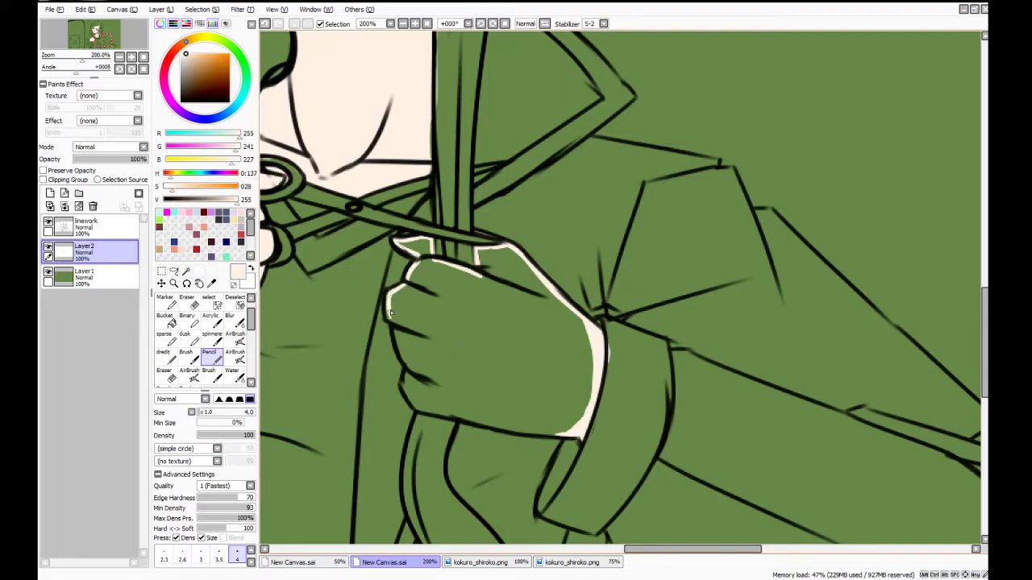
{"action": "left_click_drag", "start_coordinate": [396, 332], "coordinate": [401, 351]}
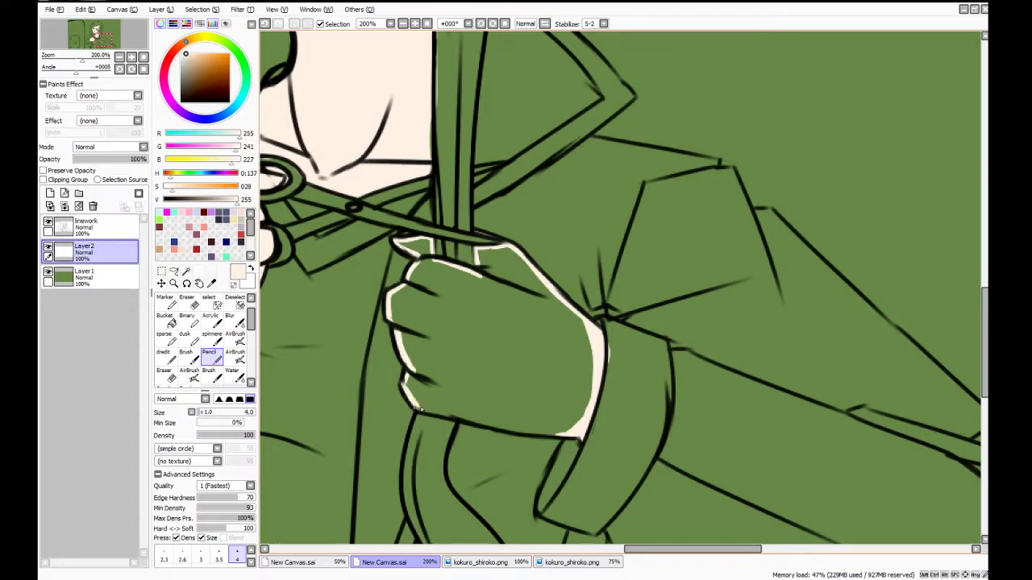
{"action": "left_click_drag", "start_coordinate": [405, 390], "coordinate": [417, 409]}
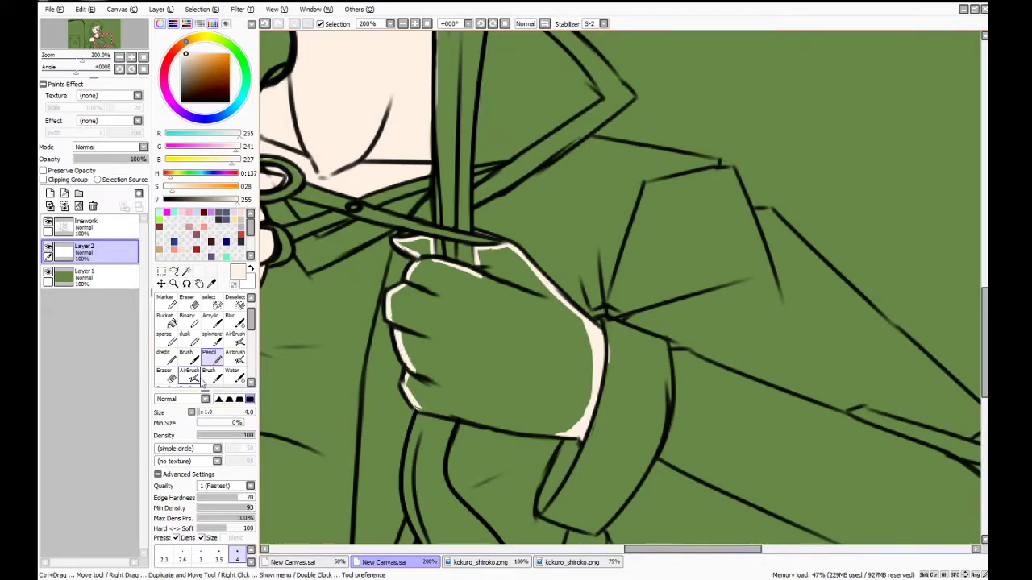
Close the lower edge of that hand with the size 20 Brush and fill its enclosed interior with the skin tone using the Bucket
{"action": "left_click", "coordinate": [210, 374]}
{"action": "left_click", "coordinate": [186, 355]}
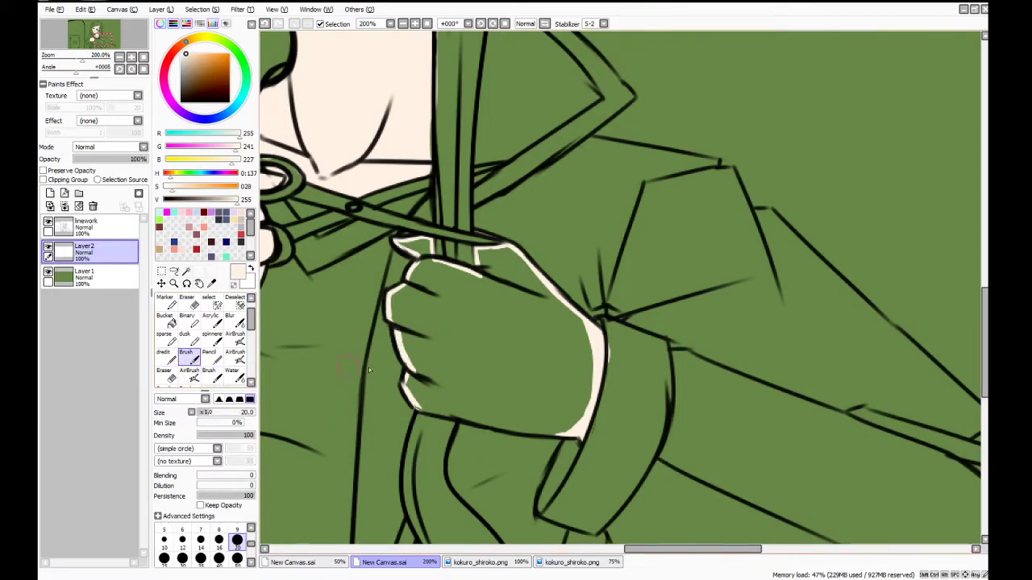
{"action": "mouse_move", "coordinate": [421, 402]}
{"action": "left_mouse_down"}
{"action": "mouse_move", "coordinate": [411, 379]}
{"action": "mouse_move", "coordinate": [464, 409]}
{"action": "mouse_move", "coordinate": [577, 428]}
{"action": "left_mouse_up"}
{"action": "mouse_move", "coordinate": [458, 408]}
{"action": "left_mouse_down"}
{"action": "mouse_move", "coordinate": [499, 416]}
{"action": "mouse_move", "coordinate": [435, 395]}
{"action": "left_mouse_up"}
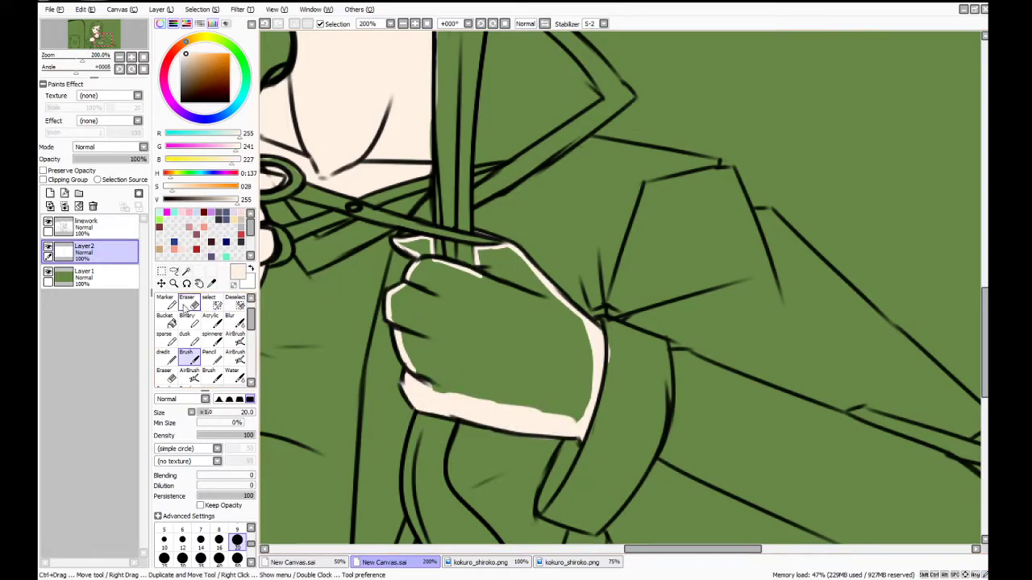
{"action": "key", "text": "e"}
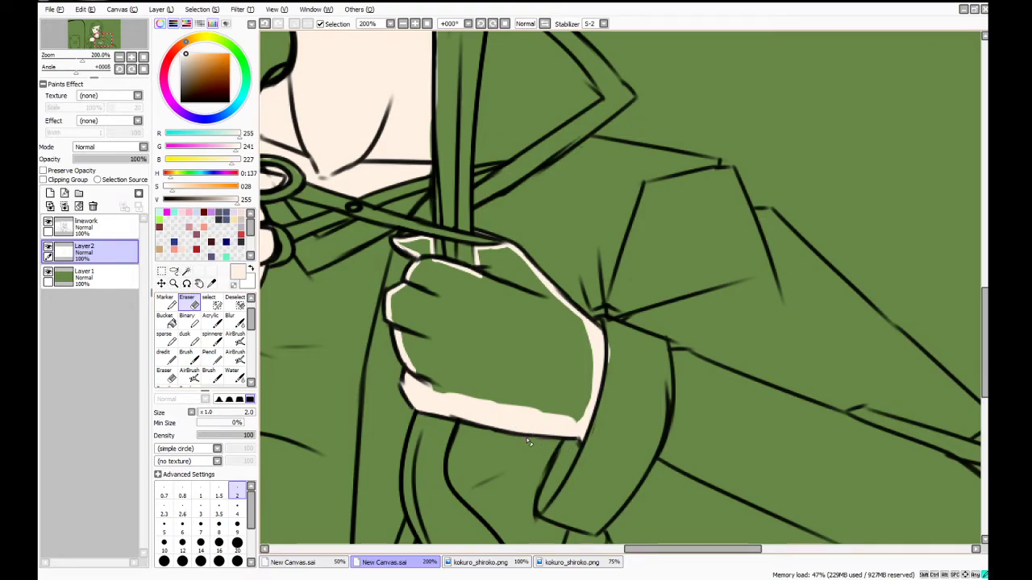
{"action": "key", "text": "n"}
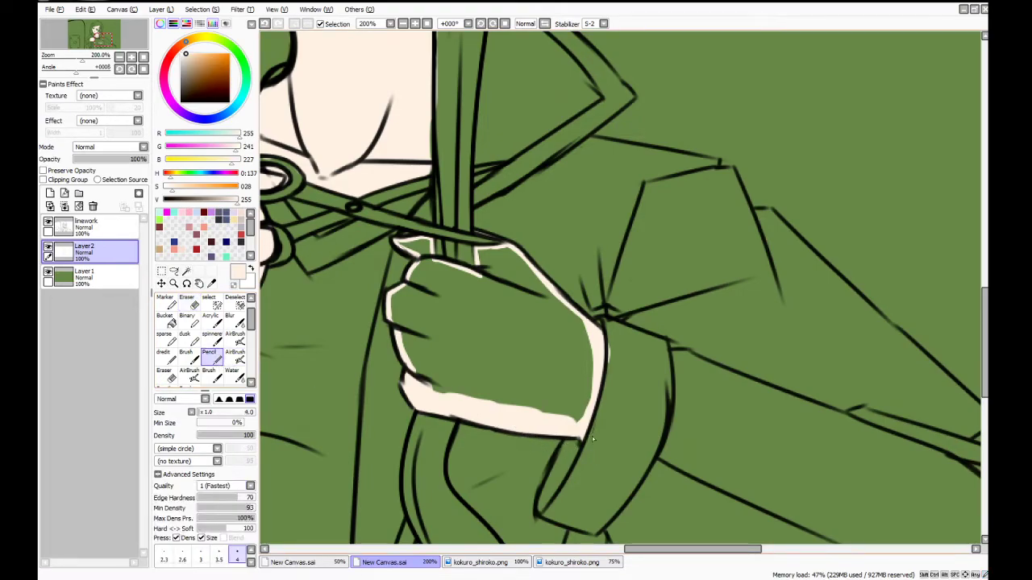
{"action": "left_click", "coordinate": [165, 321]}
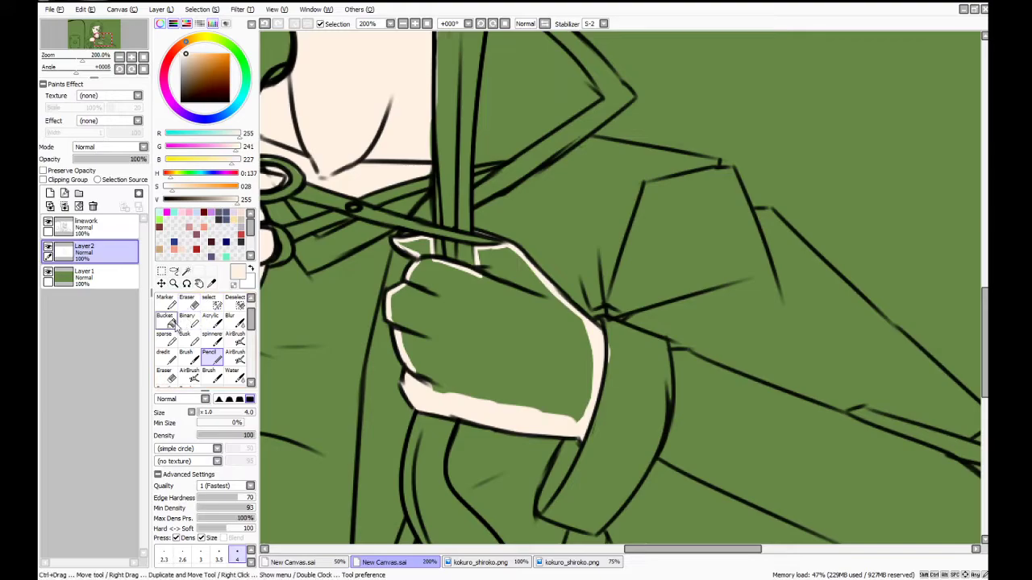
{"action": "left_click", "coordinate": [477, 340]}
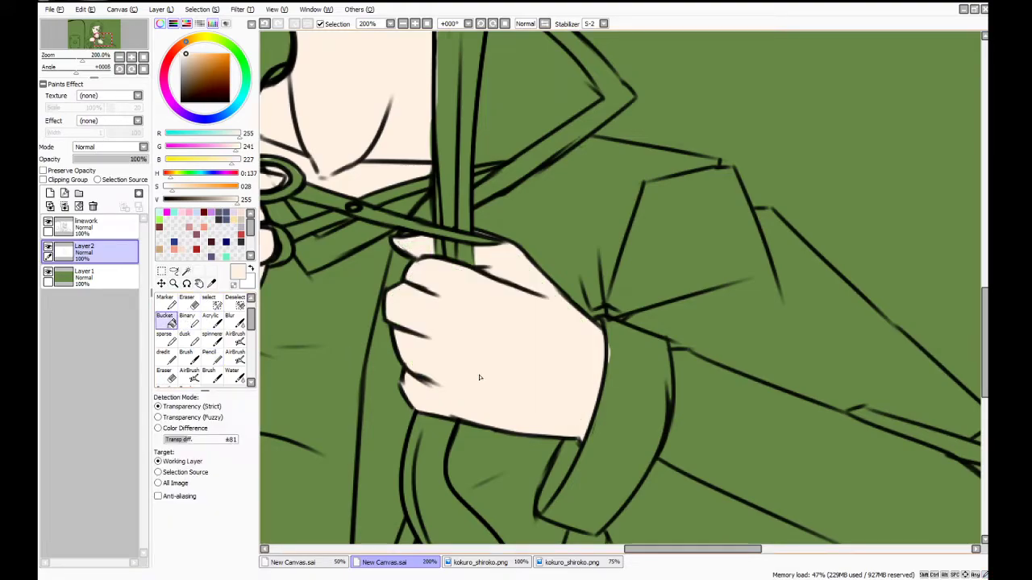
{"action": "left_click", "coordinate": [209, 355]}
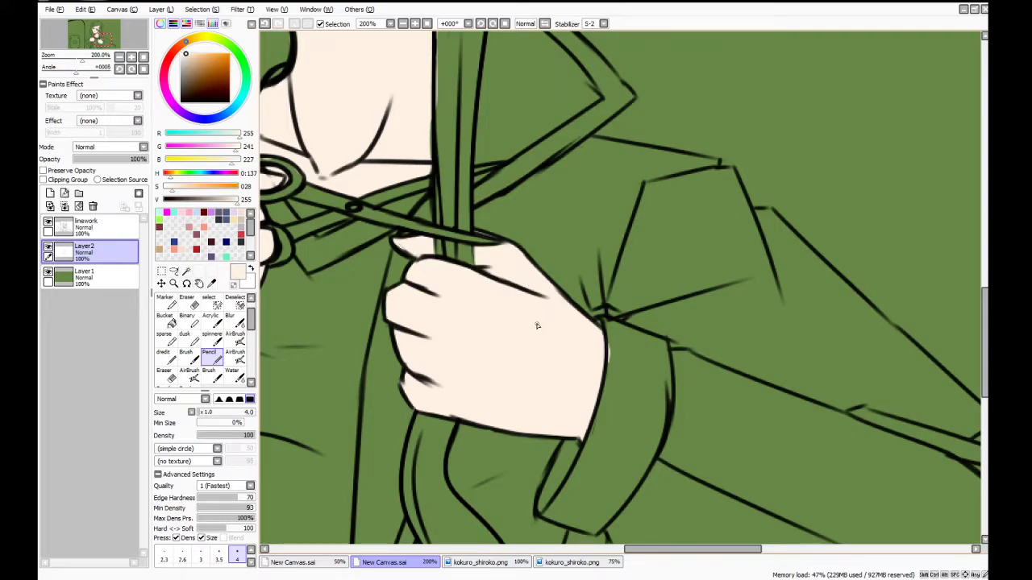
{"action": "left_click", "coordinate": [186, 302]}
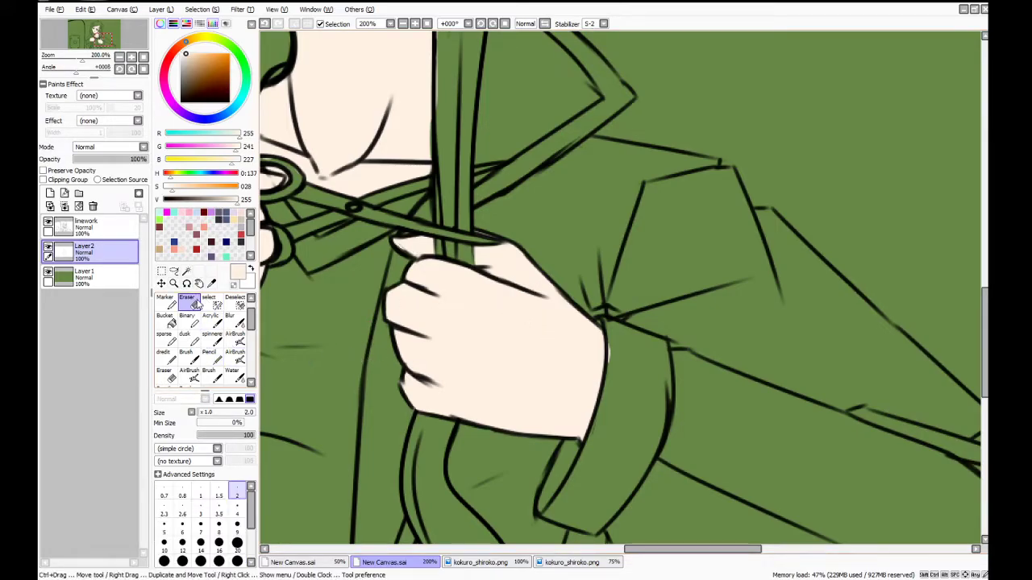
{"action": "left_click", "coordinate": [89, 225]}
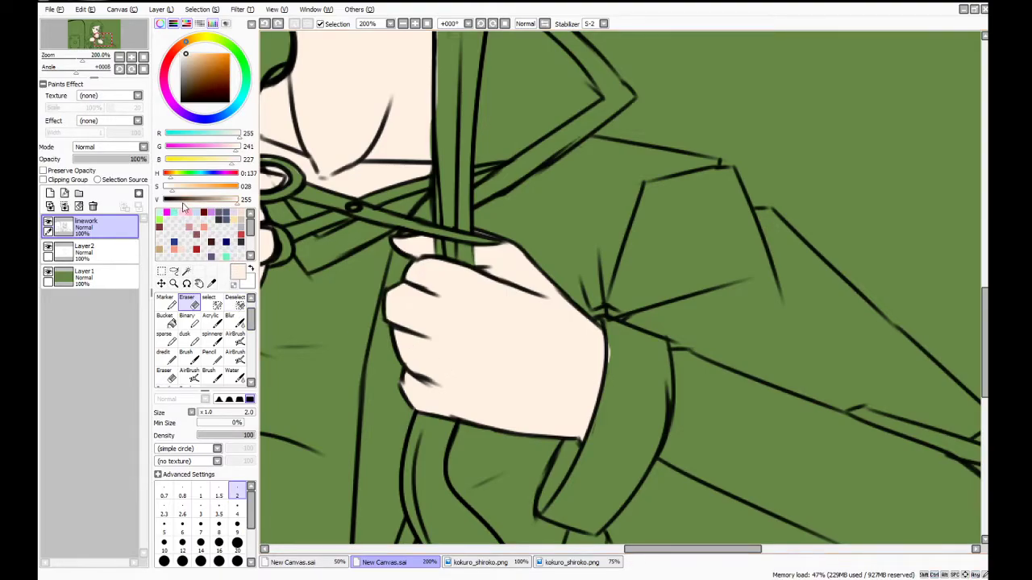
{"action": "key", "text": "x"}
{"action": "left_click", "coordinate": [234, 376]}
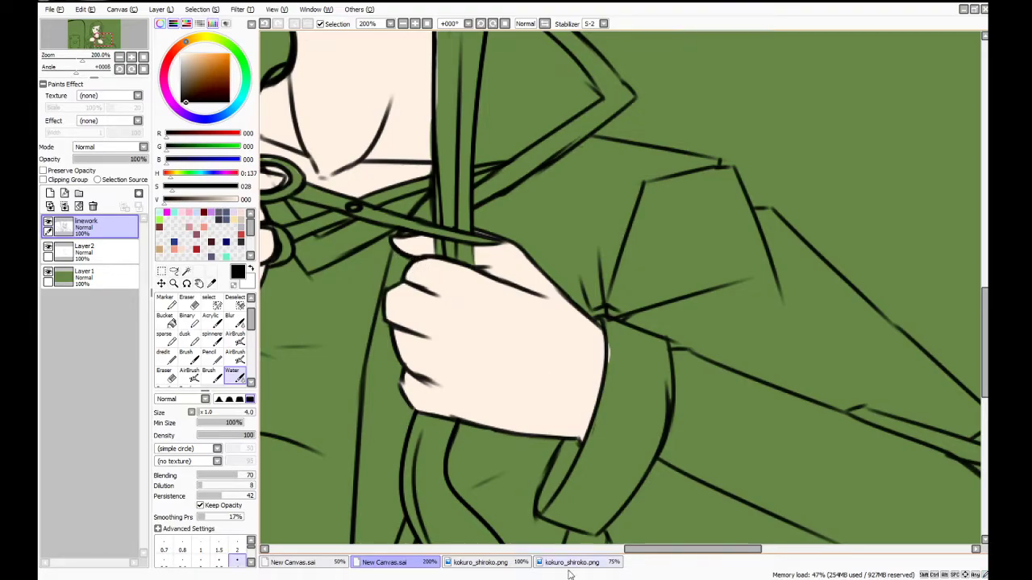
Paint both eyes light grey (RGB 230) with the size 20 Brush on a new layer between Layer1 and Layer2
{"action": "left_click_drag", "start_coordinate": [654, 550], "coordinate": [576, 554]}
{"action": "key", "text": "Home"}
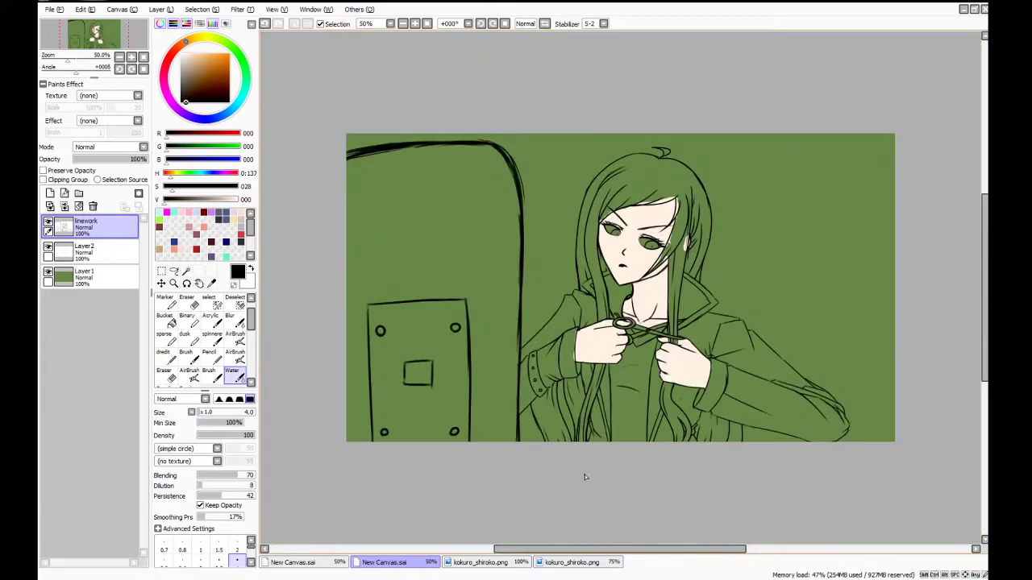
{"action": "scroll", "coordinate": [729, 283], "scroll_direction": "up", "scroll_amount": 2}
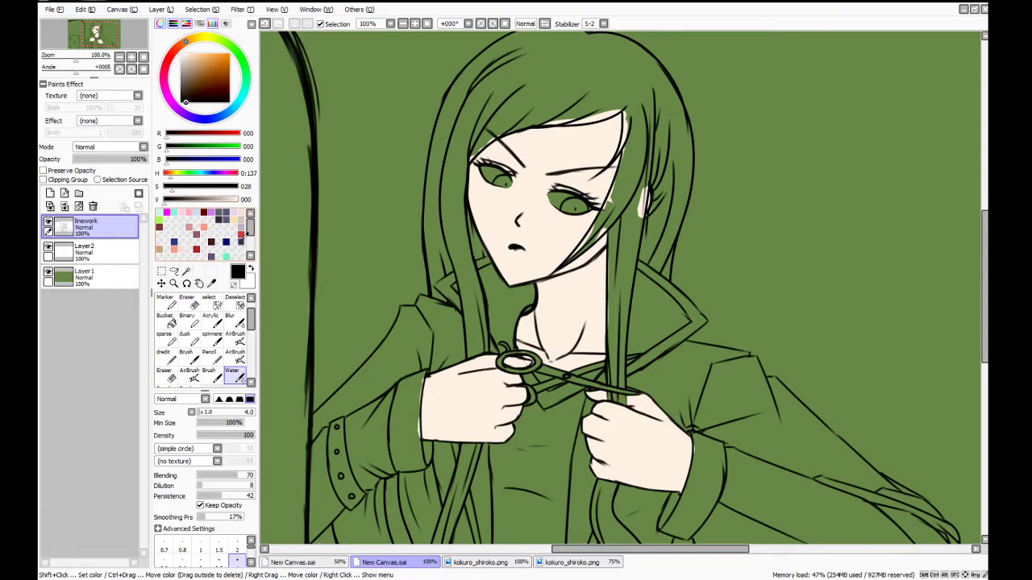
{"action": "left_click", "coordinate": [234, 229]}
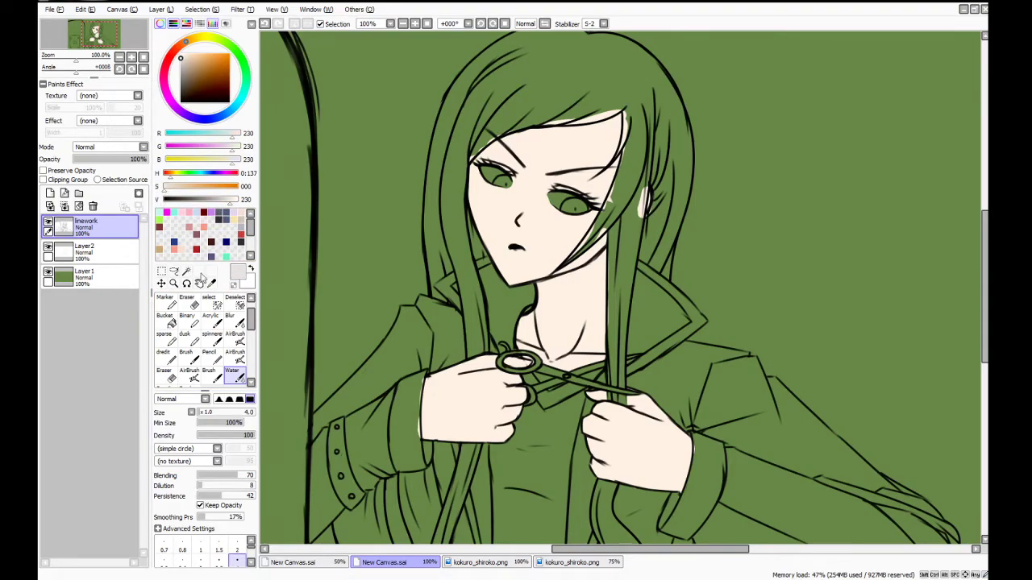
{"action": "left_click", "coordinate": [186, 355]}
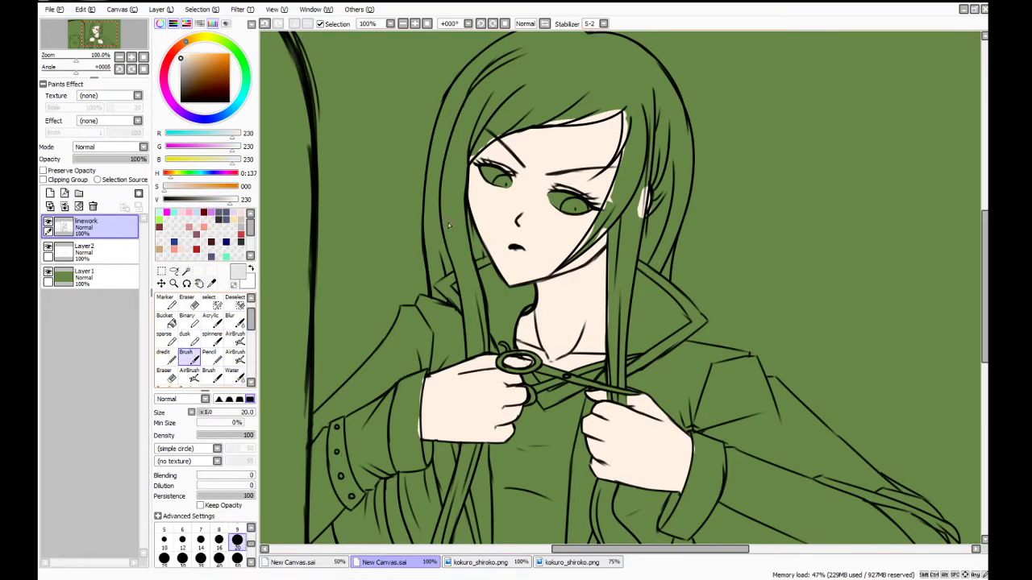
{"action": "left_click_drag", "start_coordinate": [482, 167], "coordinate": [493, 182]}
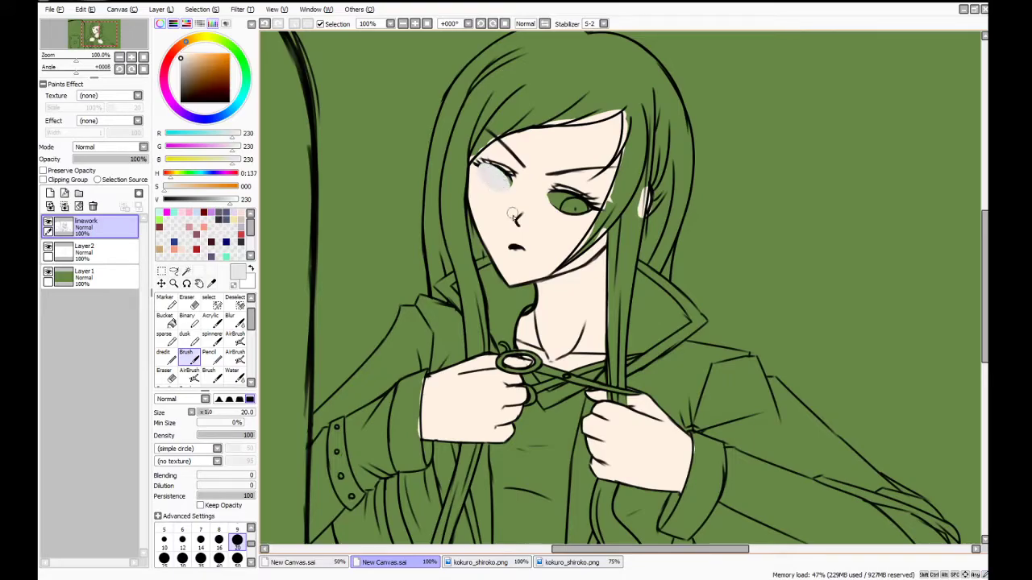
{"action": "key", "text": "ctrl+z"}
{"action": "left_click", "coordinate": [113, 255]}
{"action": "left_click", "coordinate": [118, 275]}
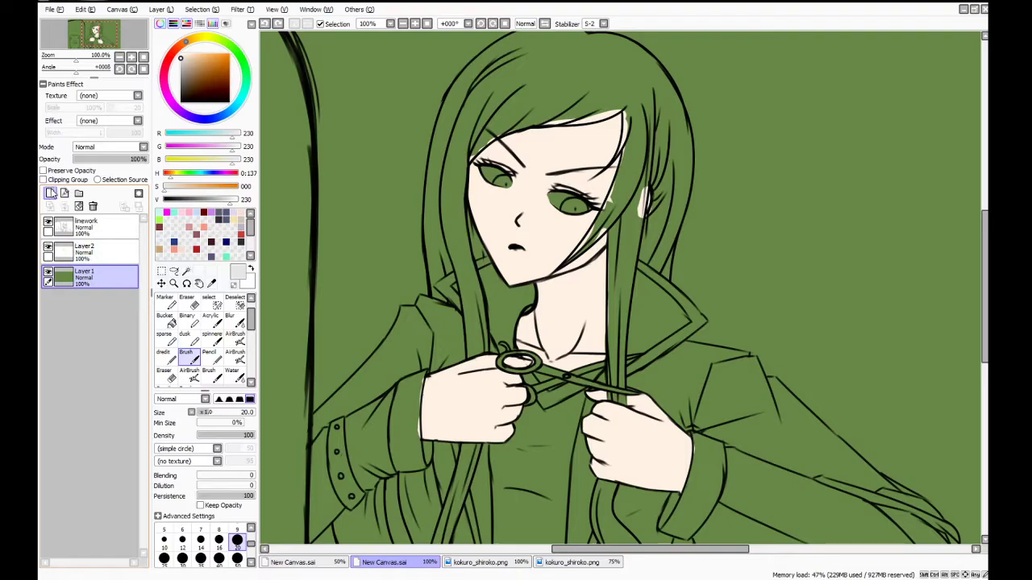
{"action": "left_click", "coordinate": [51, 193]}
{"action": "mouse_move", "coordinate": [485, 169]}
{"action": "left_mouse_down"}
{"action": "mouse_move", "coordinate": [507, 187]}
{"action": "mouse_move", "coordinate": [495, 160]}
{"action": "mouse_move", "coordinate": [545, 188]}
{"action": "mouse_move", "coordinate": [554, 208]}
{"action": "mouse_move", "coordinate": [543, 206]}
{"action": "mouse_move", "coordinate": [570, 220]}
{"action": "mouse_move", "coordinate": [603, 215]}
{"action": "left_mouse_up"}
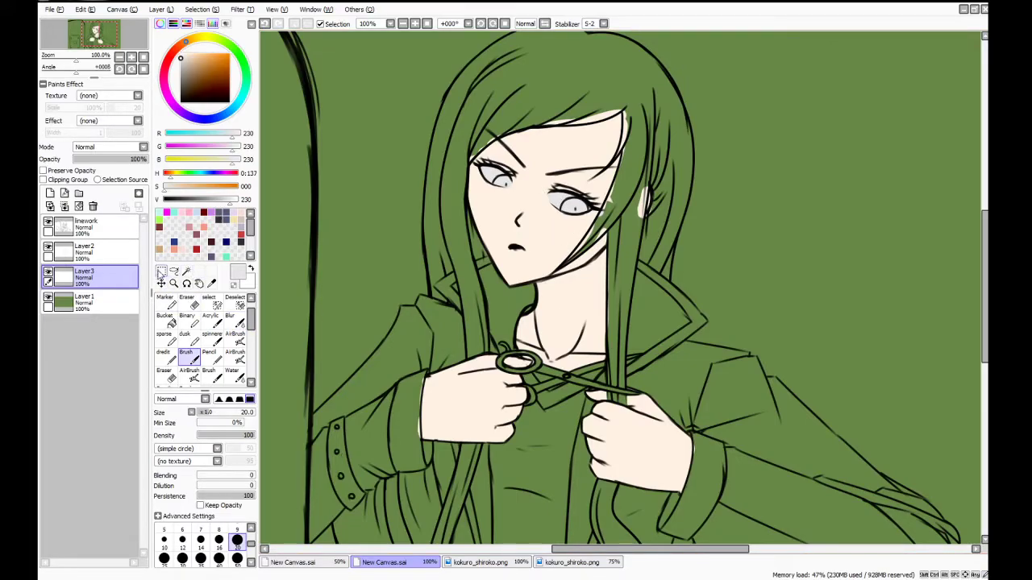
Brighten the colour to near-white (RGB 248) and refill the eyes with it on Layer3 using the Bucket
{"action": "left_click", "coordinate": [234, 200]}
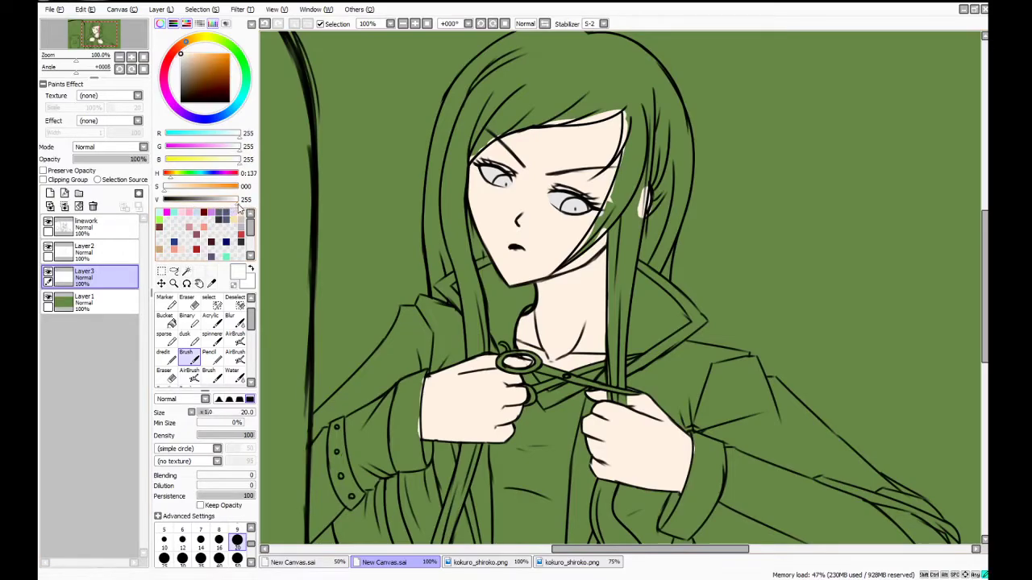
{"action": "left_click", "coordinate": [168, 319]}
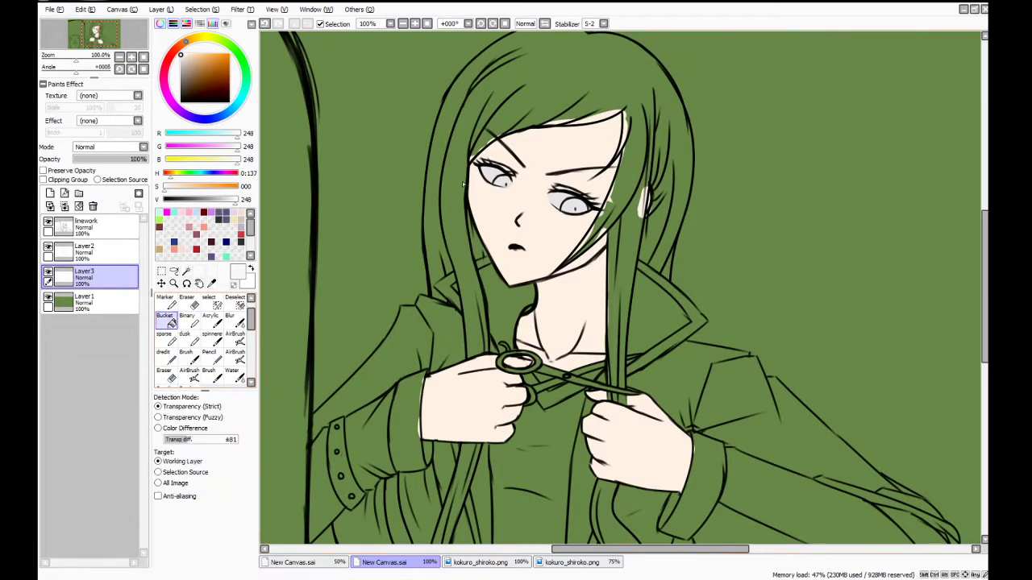
{"action": "left_click", "coordinate": [500, 174]}
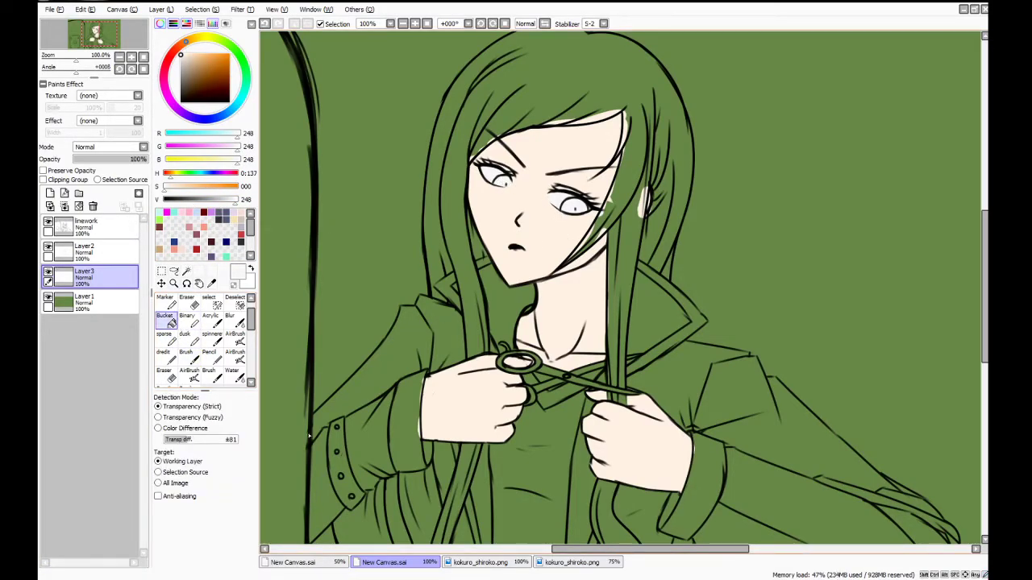
Sample the light grey iris colour (RGB 238) from the kokuro_shiroko.png reference and return to the scissors drawing
{"action": "left_click", "coordinate": [500, 563]}
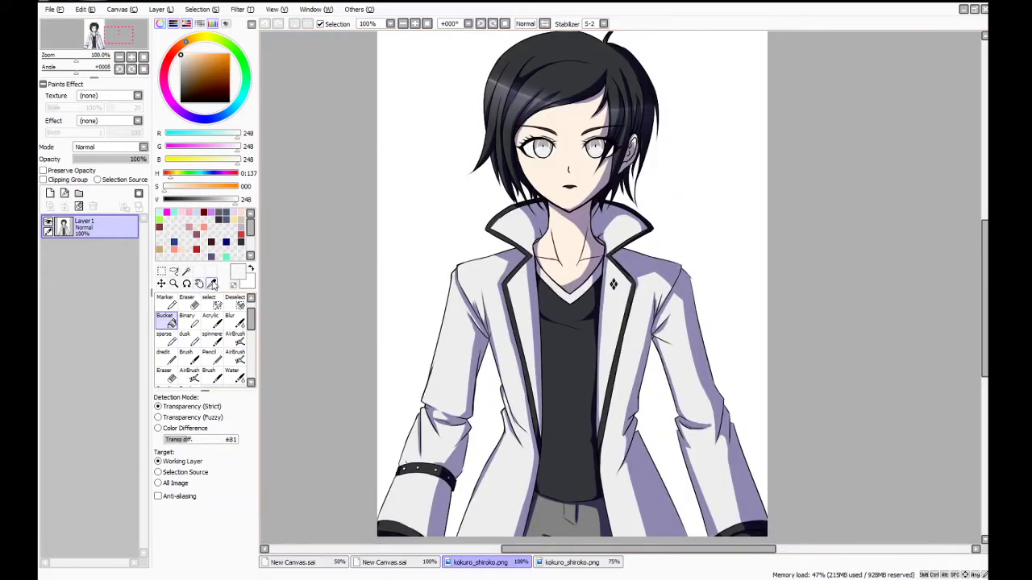
{"action": "key", "text": "alt"}
{"action": "left_click", "coordinate": [545, 146]}
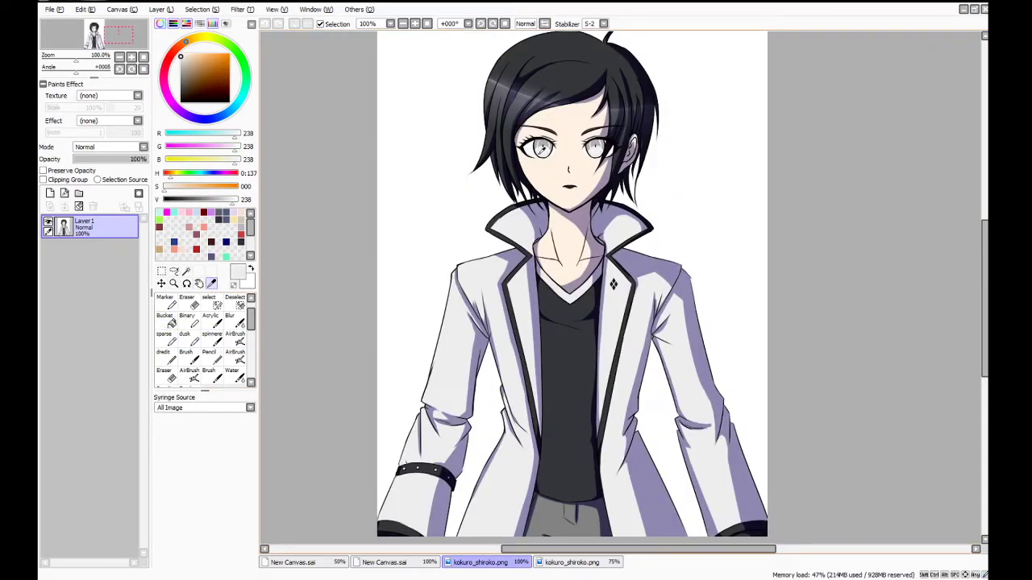
{"action": "left_click", "coordinate": [391, 562]}
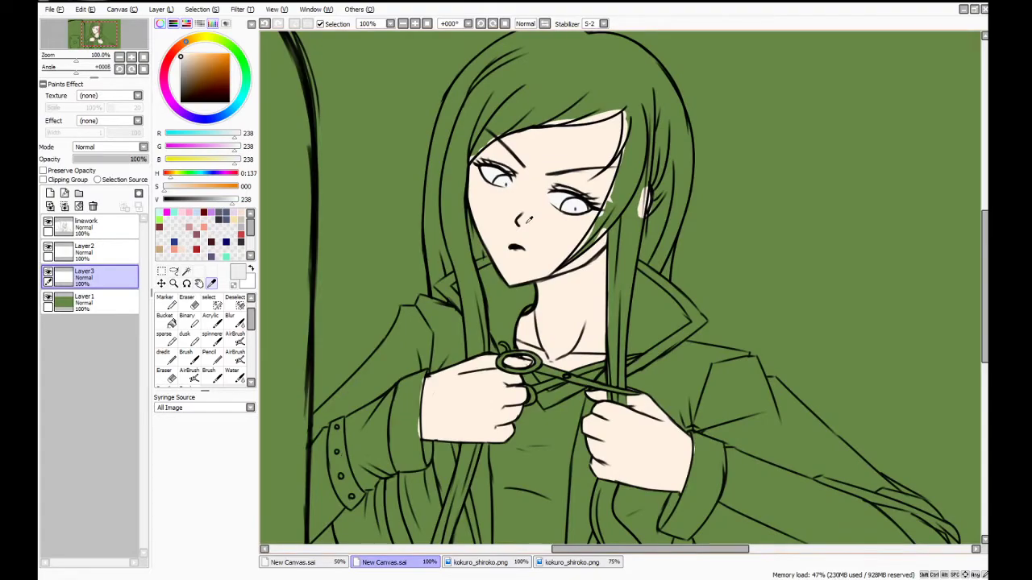
Paint both irises light grey on a new layer above Layer3 with the size 20 Pencil
{"action": "scroll", "coordinate": [529, 219], "scroll_direction": "up", "scroll_amount": 2}
{"action": "left_click", "coordinate": [211, 358]}
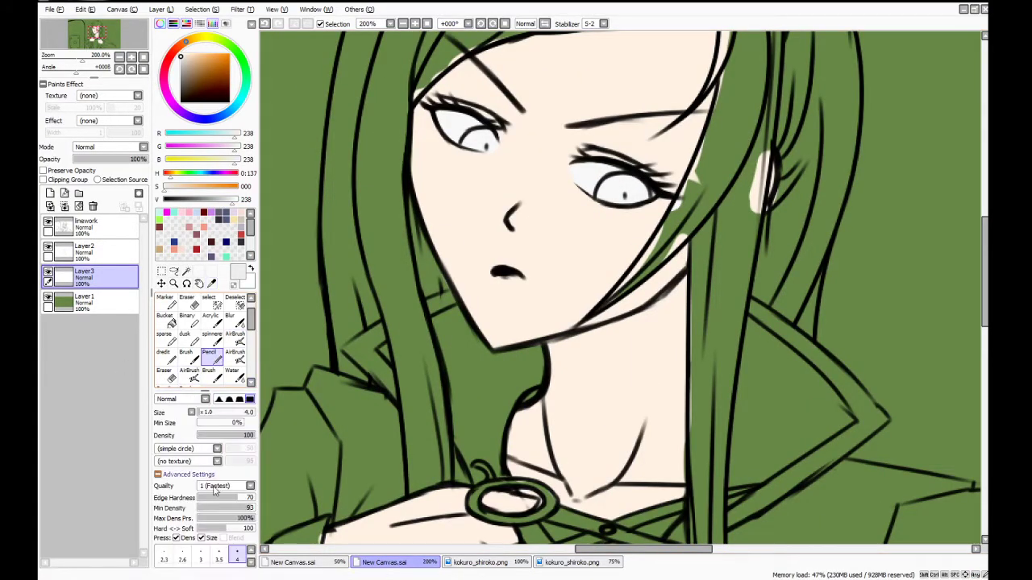
{"action": "left_click", "coordinate": [239, 566]}
{"action": "mouse_move", "coordinate": [491, 140]}
{"action": "left_mouse_down"}
{"action": "mouse_move", "coordinate": [474, 141]}
{"action": "mouse_move", "coordinate": [490, 145]}
{"action": "left_mouse_up"}
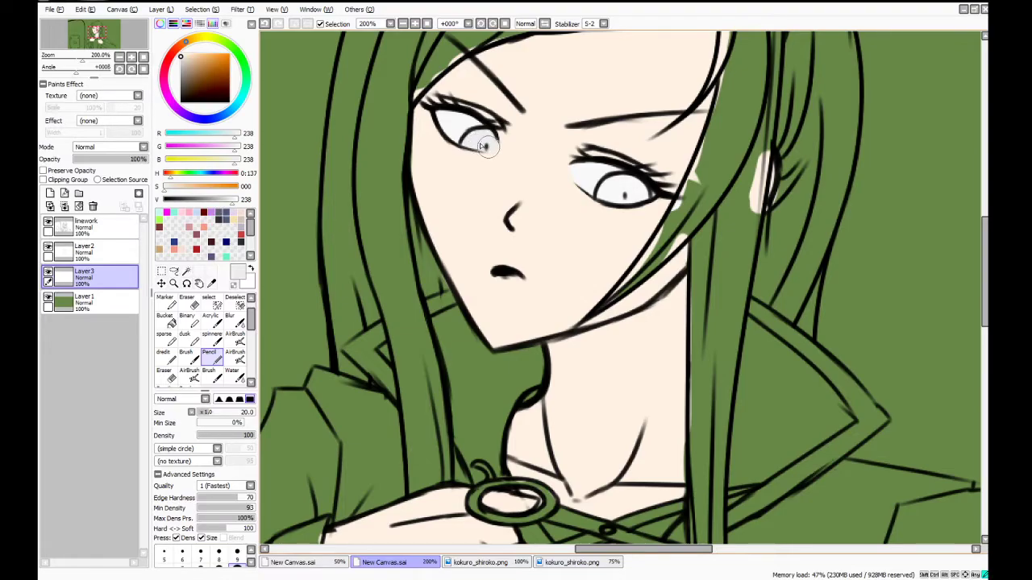
{"action": "left_click_drag", "start_coordinate": [604, 199], "coordinate": [636, 195]}
{"action": "left_click", "coordinate": [50, 193]}
{"action": "mouse_move", "coordinate": [489, 153]}
{"action": "left_mouse_down"}
{"action": "mouse_move", "coordinate": [475, 142]}
{"action": "mouse_move", "coordinate": [499, 147]}
{"action": "left_mouse_up"}
{"action": "mouse_move", "coordinate": [616, 185]}
{"action": "left_mouse_down"}
{"action": "mouse_move", "coordinate": [621, 197]}
{"action": "mouse_move", "coordinate": [613, 194]}
{"action": "mouse_move", "coordinate": [637, 190]}
{"action": "mouse_move", "coordinate": [625, 201]}
{"action": "left_mouse_up"}
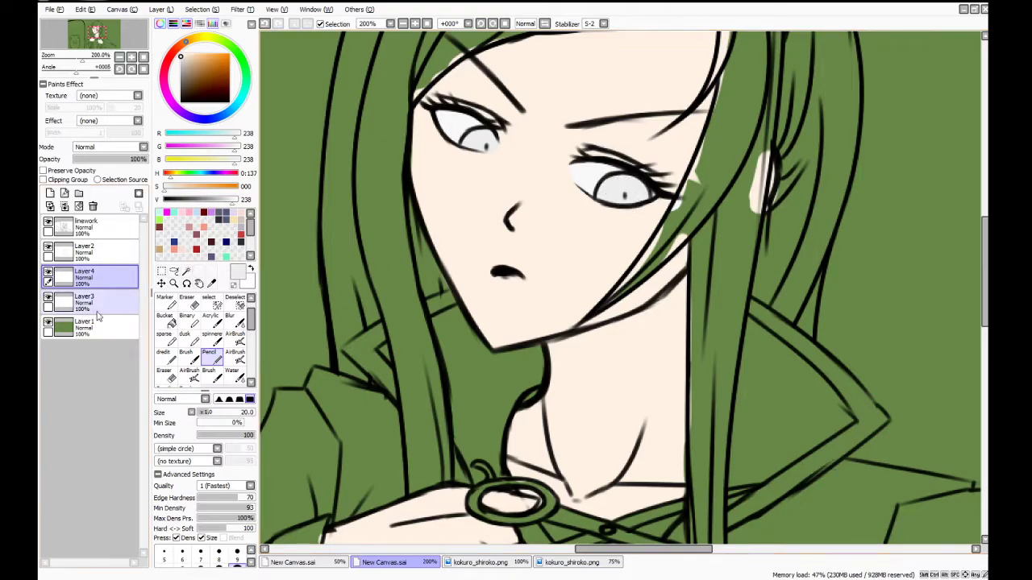
Hide Layer3, clean up the iris paint on Layer4 with the size 2 Eraser, and show Layer3 again
{"action": "left_click", "coordinate": [47, 298]}
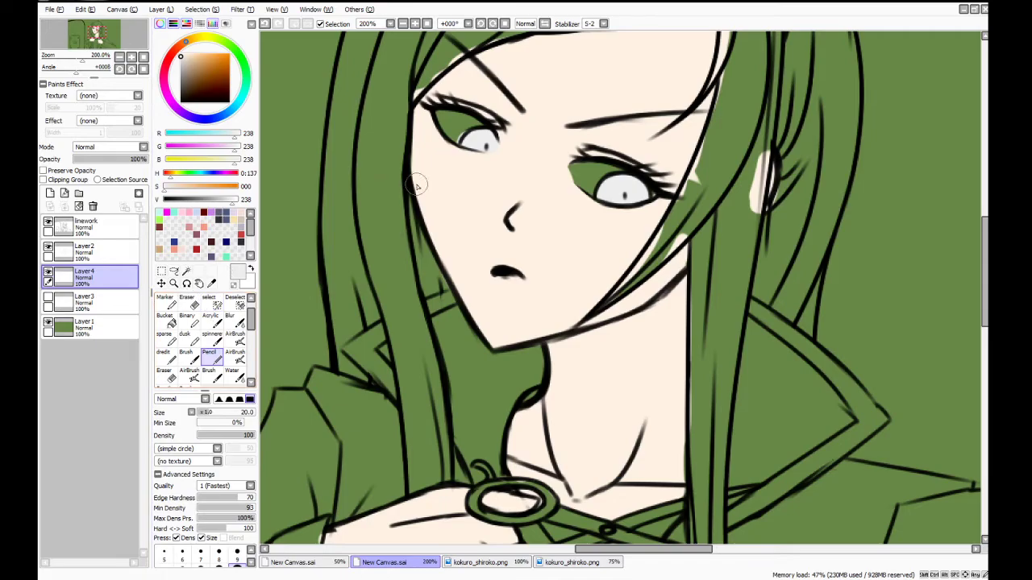
{"action": "left_click", "coordinate": [188, 301]}
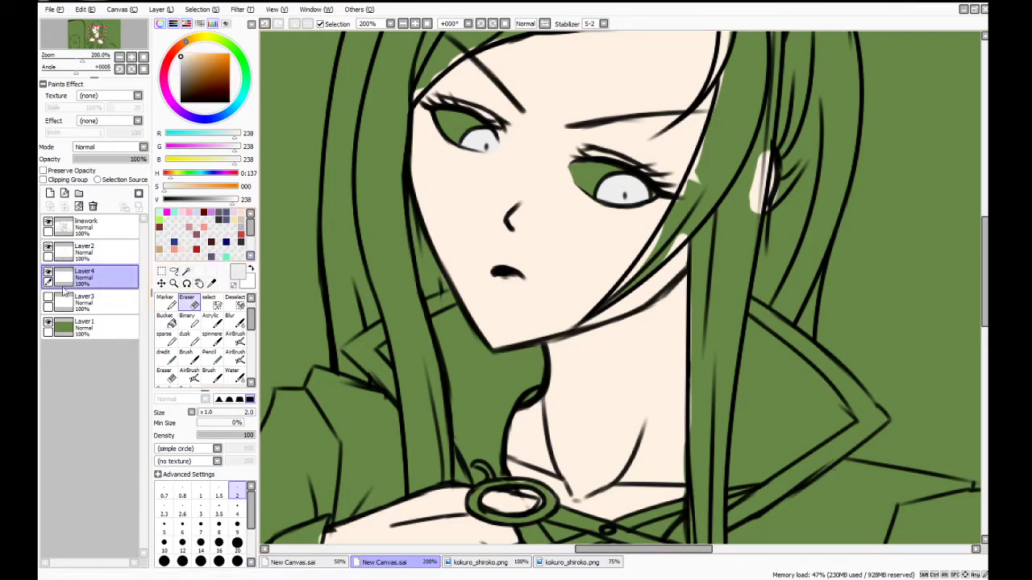
{"action": "left_click", "coordinate": [48, 296]}
Sample the dark hair colour (RGB 54, 55, 58) from the kokuro_shiroko.png reference and add a new layer above Layer2 in the drawing
{"action": "key", "text": "Page_Down"}
{"action": "key", "text": "Page_Down"}
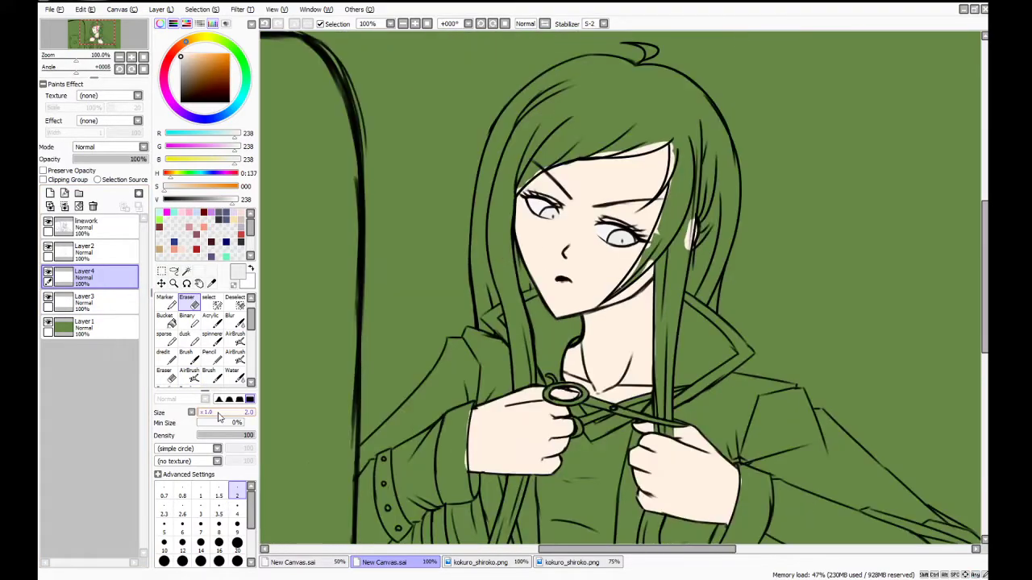
{"action": "left_click", "coordinate": [211, 284]}
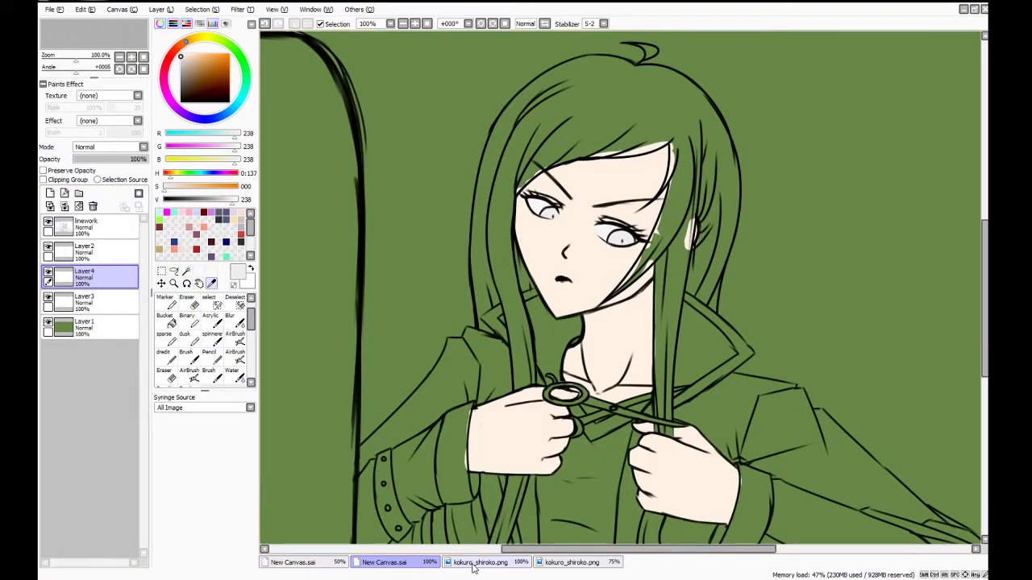
{"action": "left_click", "coordinate": [478, 562]}
{"action": "left_click", "coordinate": [544, 64]}
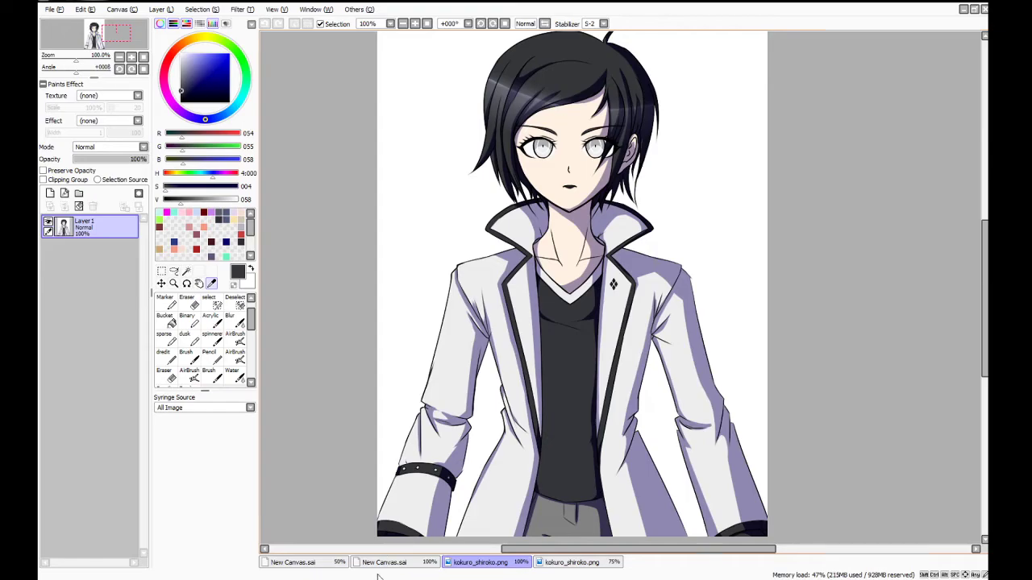
{"action": "left_click", "coordinate": [384, 562]}
{"action": "left_click", "coordinate": [89, 252]}
{"action": "left_click", "coordinate": [50, 194]}
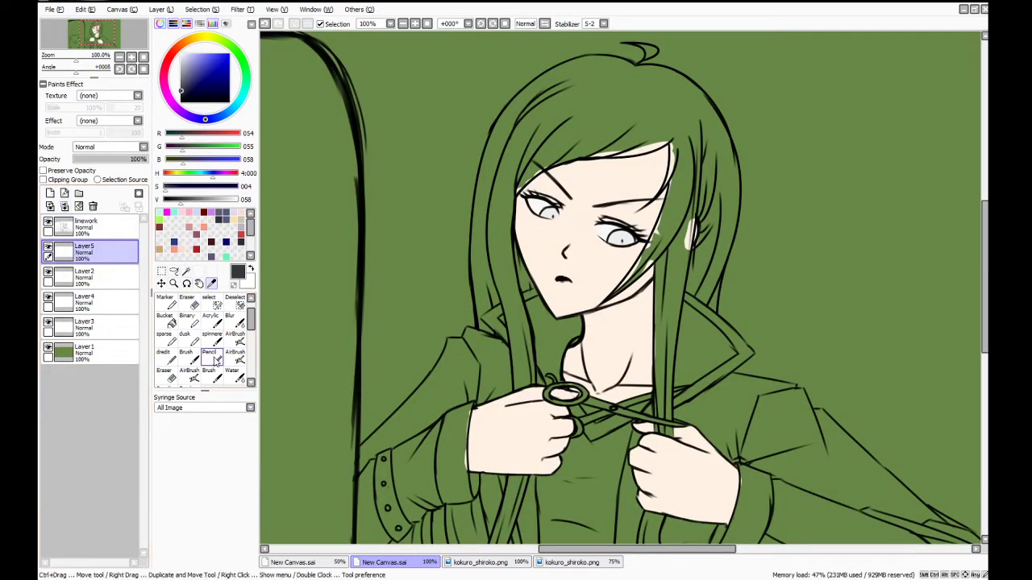
Paint the lower edge of the fringe along the forehead in the dark hair colour with the size 20 Brush
{"action": "left_click", "coordinate": [186, 355]}
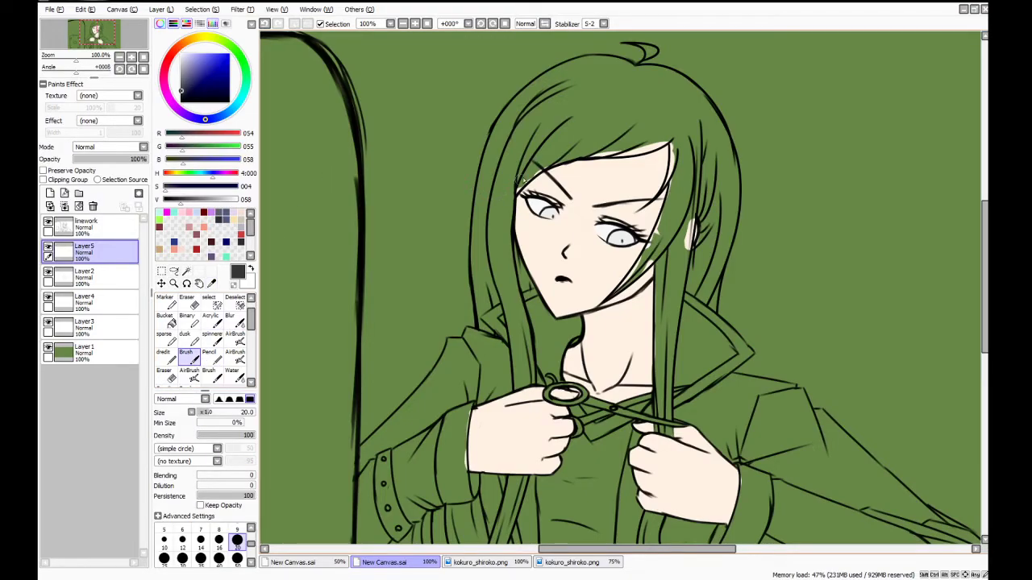
{"action": "mouse_move", "coordinate": [505, 203]}
{"action": "left_mouse_down"}
{"action": "mouse_move", "coordinate": [525, 175]}
{"action": "mouse_move", "coordinate": [512, 193]}
{"action": "mouse_move", "coordinate": [566, 154]}
{"action": "mouse_move", "coordinate": [598, 152]}
{"action": "mouse_move", "coordinate": [553, 161]}
{"action": "mouse_move", "coordinate": [602, 162]}
{"action": "mouse_move", "coordinate": [671, 146]}
{"action": "mouse_move", "coordinate": [676, 134]}
{"action": "left_mouse_up"}
{"action": "key", "text": "ctrl+z"}
{"action": "key", "text": "ctrl+z"}
{"action": "mouse_move", "coordinate": [617, 150]}
{"action": "left_mouse_down"}
{"action": "mouse_move", "coordinate": [666, 143]}
{"action": "mouse_move", "coordinate": [638, 149]}
{"action": "mouse_move", "coordinate": [675, 130]}
{"action": "left_mouse_up"}
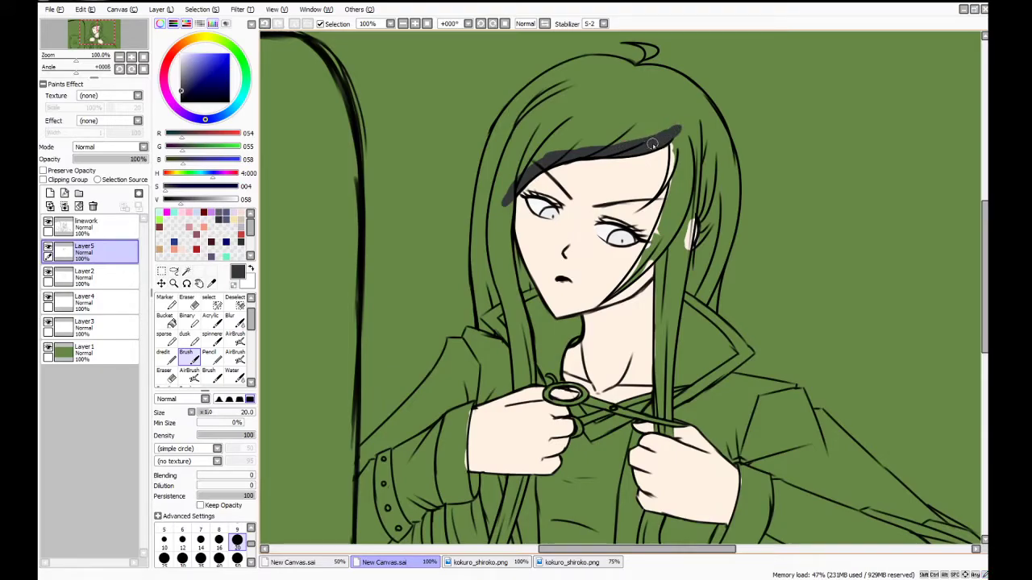
{"action": "key", "text": "ctrl+z"}
{"action": "key", "text": "ctrl+z"}
{"action": "left_click_drag", "start_coordinate": [661, 142], "coordinate": [669, 137]}
Paint the strand end above the hand at the scissor handle and trim its overlap on the hand with the size 20 Eraser
{"action": "mouse_move", "coordinate": [517, 369]}
{"action": "left_mouse_down"}
{"action": "mouse_move", "coordinate": [517, 385]}
{"action": "mouse_move", "coordinate": [531, 391]}
{"action": "left_mouse_up"}
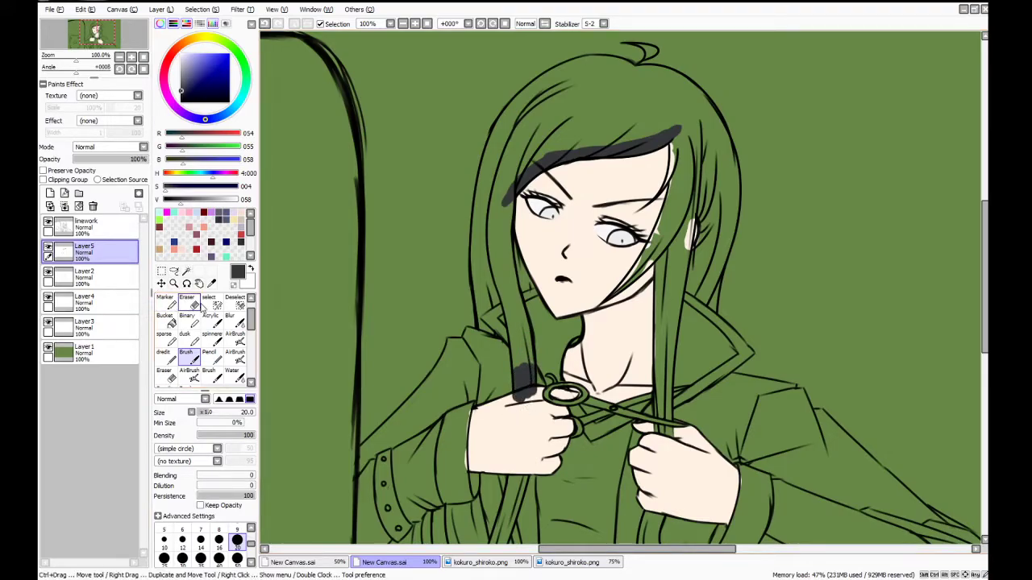
{"action": "key", "text": "e"}
{"action": "mouse_move", "coordinate": [531, 391]}
{"action": "left_mouse_down"}
{"action": "mouse_move", "coordinate": [520, 395]}
{"action": "mouse_move", "coordinate": [533, 396]}
{"action": "left_mouse_up"}
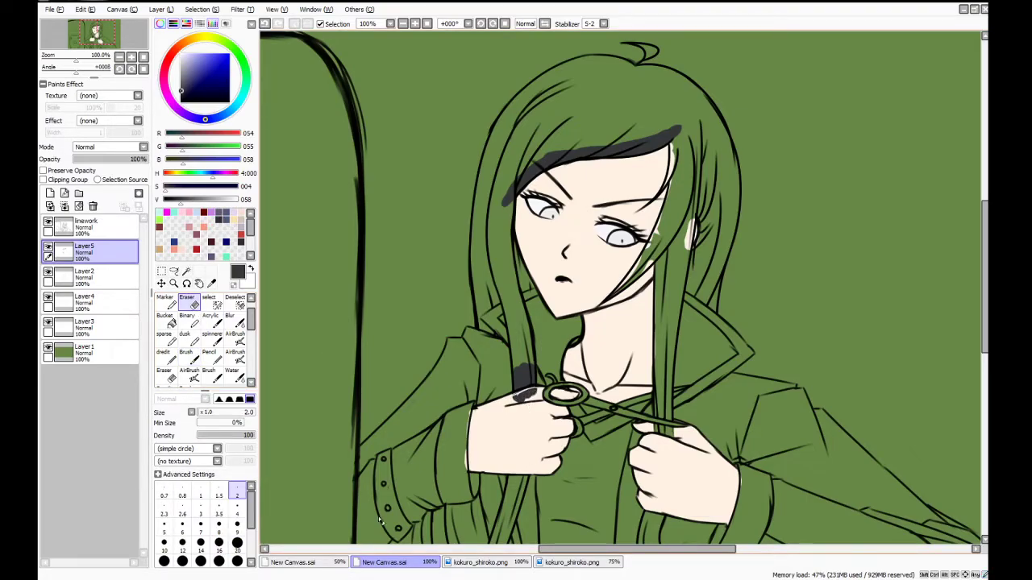
{"action": "left_click", "coordinate": [237, 543]}
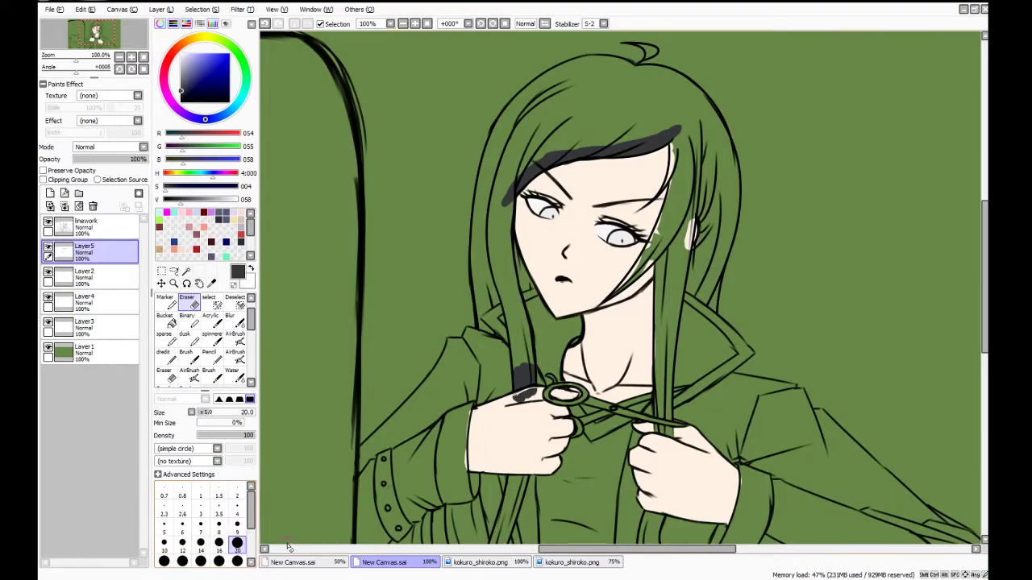
{"action": "mouse_move", "coordinate": [536, 402]}
{"action": "left_mouse_down"}
{"action": "mouse_move", "coordinate": [516, 399]}
{"action": "mouse_move", "coordinate": [525, 393]}
{"action": "left_mouse_up"}
Paint the front hair strand from that hand up to the cheek with the size 20 Brush and tidy its edge at the face
{"action": "left_click", "coordinate": [187, 355]}
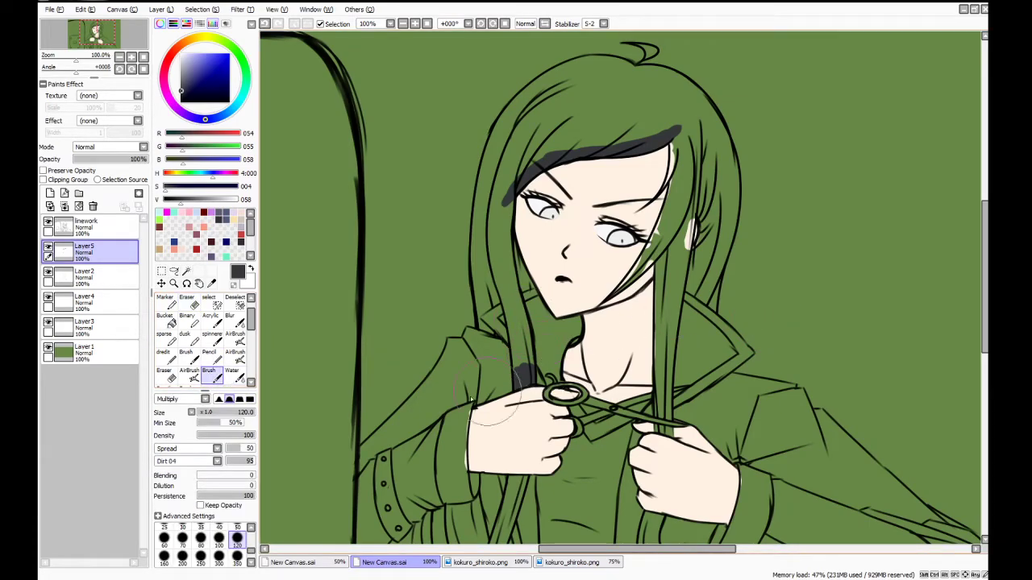
{"action": "mouse_move", "coordinate": [516, 375]}
{"action": "left_mouse_down"}
{"action": "mouse_move", "coordinate": [512, 332]}
{"action": "mouse_move", "coordinate": [518, 366]}
{"action": "left_mouse_up"}
{"action": "left_click_drag", "start_coordinate": [505, 303], "coordinate": [499, 293]}
{"action": "mouse_move", "coordinate": [528, 373]}
{"action": "left_mouse_down"}
{"action": "mouse_move", "coordinate": [525, 325]}
{"action": "mouse_move", "coordinate": [522, 383]}
{"action": "mouse_move", "coordinate": [531, 352]}
{"action": "mouse_move", "coordinate": [531, 361]}
{"action": "mouse_move", "coordinate": [516, 286]}
{"action": "left_mouse_up"}
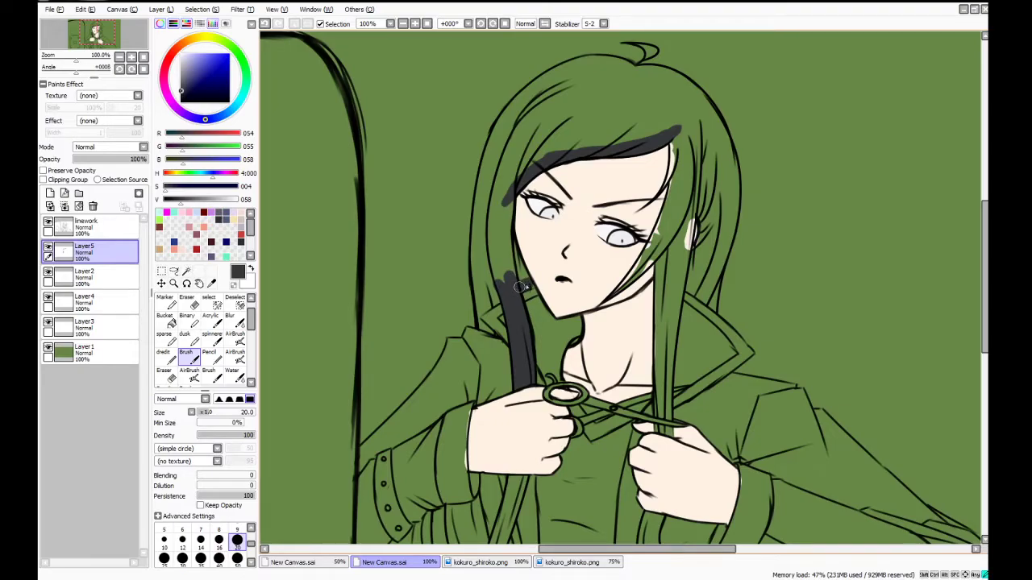
{"action": "mouse_move", "coordinate": [524, 281]}
{"action": "left_mouse_down"}
{"action": "mouse_move", "coordinate": [508, 228]}
{"action": "mouse_move", "coordinate": [519, 276]}
{"action": "left_mouse_up"}
{"action": "key", "text": "e"}
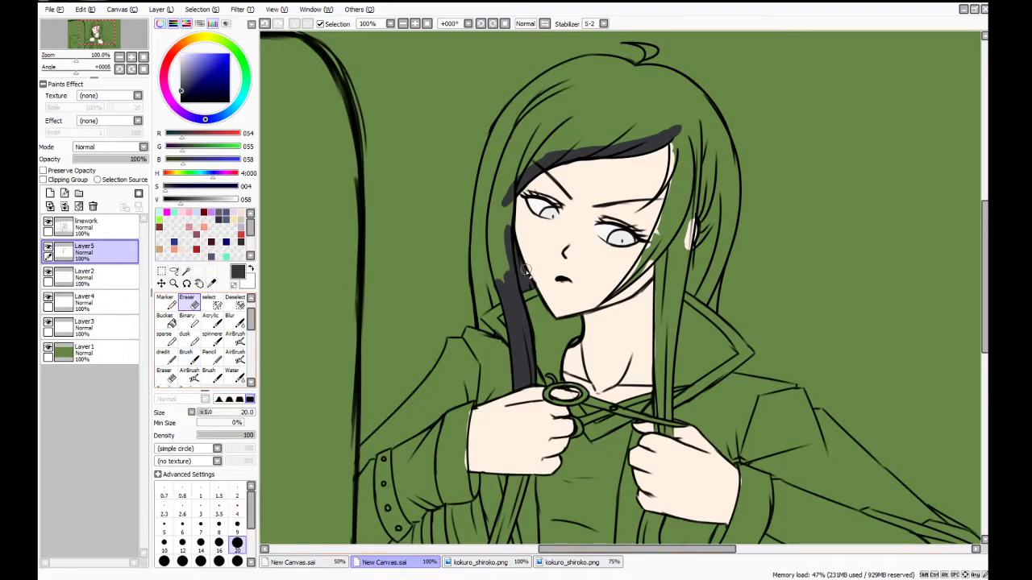
Paint the outer hair edge from the collar up to the crown with the size 20 Brush and erase the spill outside the outline
{"action": "key", "text": "b"}
{"action": "left_click_drag", "start_coordinate": [494, 298], "coordinate": [481, 309]}
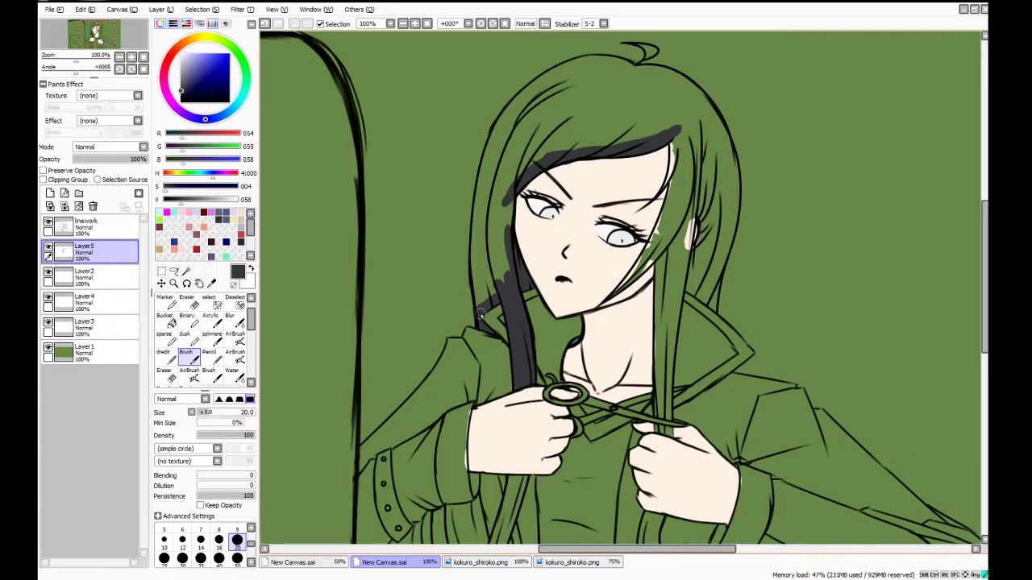
{"action": "left_click_drag", "start_coordinate": [481, 316], "coordinate": [486, 259]}
{"action": "mouse_move", "coordinate": [486, 298]}
{"action": "left_mouse_down"}
{"action": "mouse_move", "coordinate": [488, 195]}
{"action": "mouse_move", "coordinate": [475, 250]}
{"action": "mouse_move", "coordinate": [476, 195]}
{"action": "mouse_move", "coordinate": [472, 261]}
{"action": "mouse_move", "coordinate": [490, 142]}
{"action": "mouse_move", "coordinate": [485, 174]}
{"action": "mouse_move", "coordinate": [504, 127]}
{"action": "mouse_move", "coordinate": [498, 130]}
{"action": "mouse_move", "coordinate": [561, 86]}
{"action": "mouse_move", "coordinate": [526, 92]}
{"action": "mouse_move", "coordinate": [561, 77]}
{"action": "mouse_move", "coordinate": [521, 102]}
{"action": "mouse_move", "coordinate": [573, 68]}
{"action": "mouse_move", "coordinate": [551, 76]}
{"action": "mouse_move", "coordinate": [612, 84]}
{"action": "mouse_move", "coordinate": [635, 71]}
{"action": "mouse_move", "coordinate": [576, 71]}
{"action": "mouse_move", "coordinate": [629, 71]}
{"action": "mouse_move", "coordinate": [586, 58]}
{"action": "mouse_move", "coordinate": [547, 87]}
{"action": "mouse_move", "coordinate": [607, 80]}
{"action": "mouse_move", "coordinate": [570, 75]}
{"action": "left_mouse_up"}
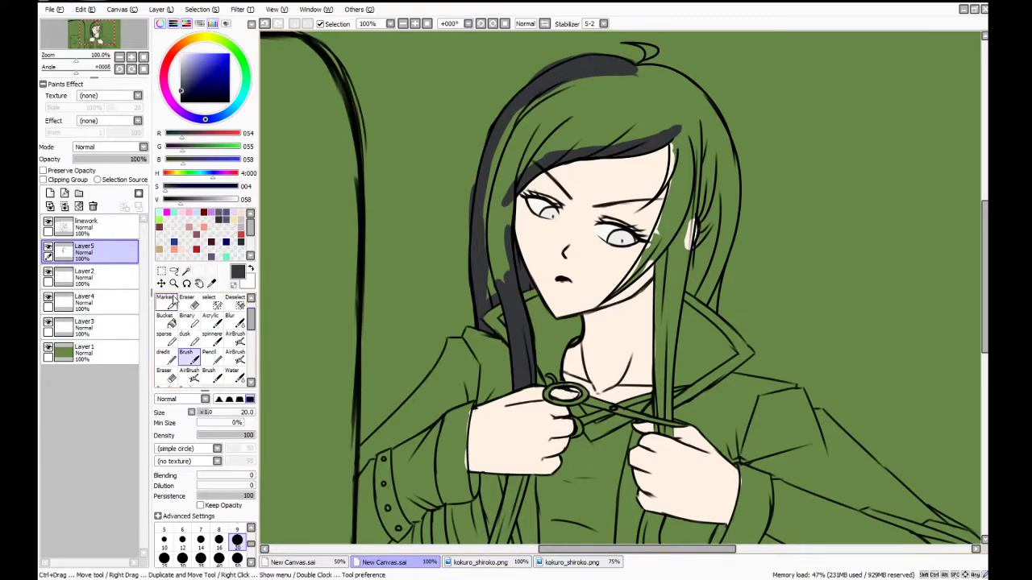
{"action": "key", "text": "e"}
{"action": "left_click_drag", "start_coordinate": [591, 52], "coordinate": [531, 78]}
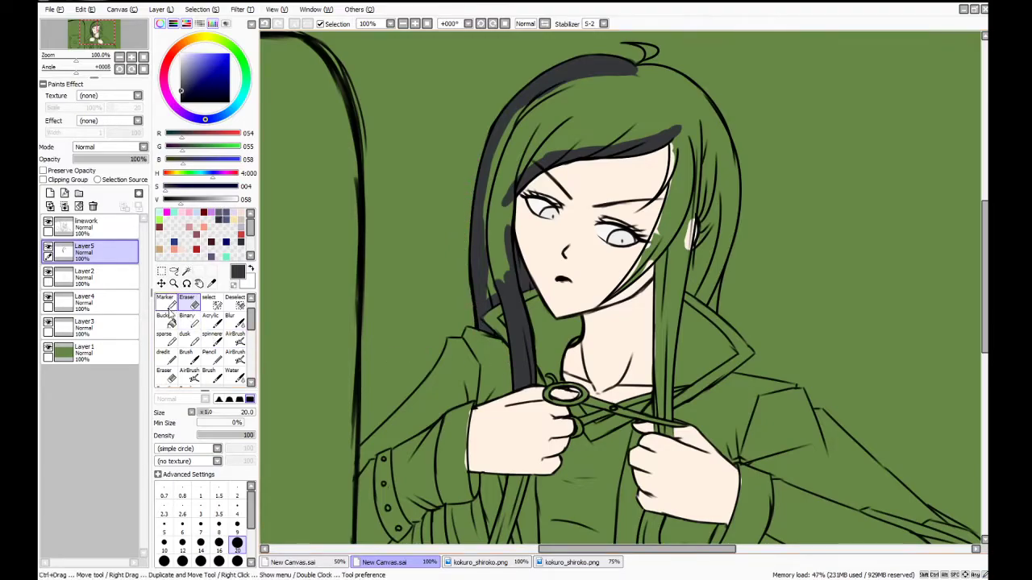
Widen the dark hair paint between the outer edge and the face with the size 20 Brush and tidy its end at the crown
{"action": "left_click", "coordinate": [211, 376]}
{"action": "left_click", "coordinate": [186, 356]}
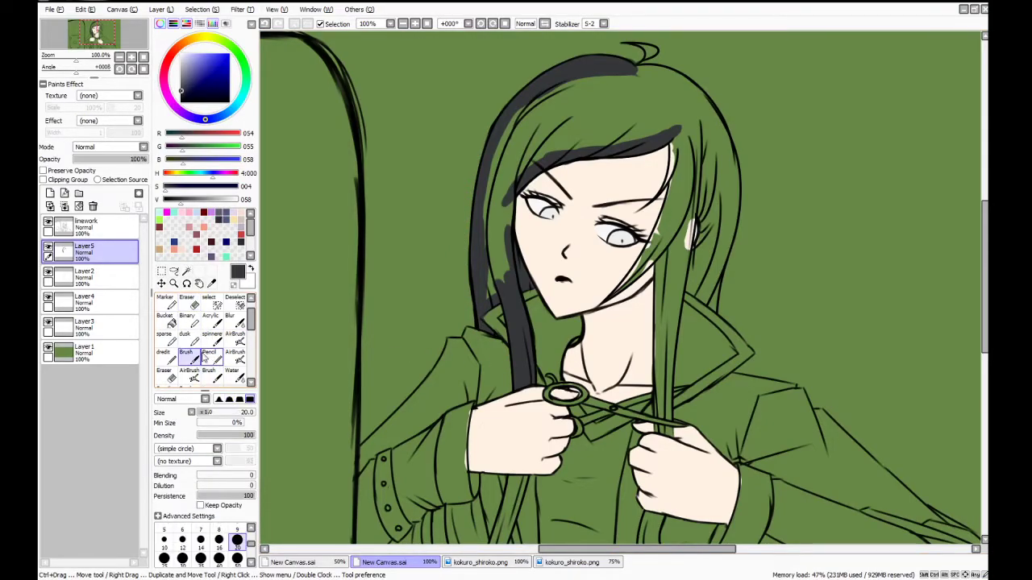
{"action": "mouse_move", "coordinate": [510, 196]}
{"action": "left_mouse_down"}
{"action": "mouse_move", "coordinate": [512, 276]}
{"action": "mouse_move", "coordinate": [509, 248]}
{"action": "mouse_move", "coordinate": [521, 284]}
{"action": "mouse_move", "coordinate": [489, 301]}
{"action": "mouse_move", "coordinate": [483, 271]}
{"action": "mouse_move", "coordinate": [495, 300]}
{"action": "mouse_move", "coordinate": [506, 258]}
{"action": "mouse_move", "coordinate": [492, 266]}
{"action": "mouse_move", "coordinate": [482, 249]}
{"action": "mouse_move", "coordinate": [486, 197]}
{"action": "mouse_move", "coordinate": [485, 251]}
{"action": "mouse_move", "coordinate": [524, 107]}
{"action": "mouse_move", "coordinate": [493, 178]}
{"action": "mouse_move", "coordinate": [489, 167]}
{"action": "mouse_move", "coordinate": [529, 105]}
{"action": "left_mouse_up"}
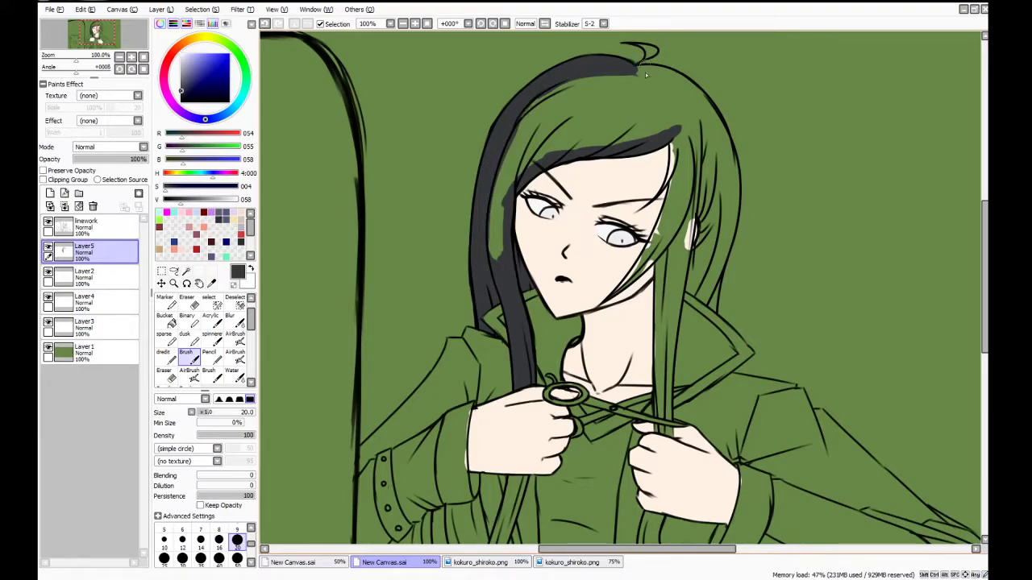
{"action": "key", "text": "e"}
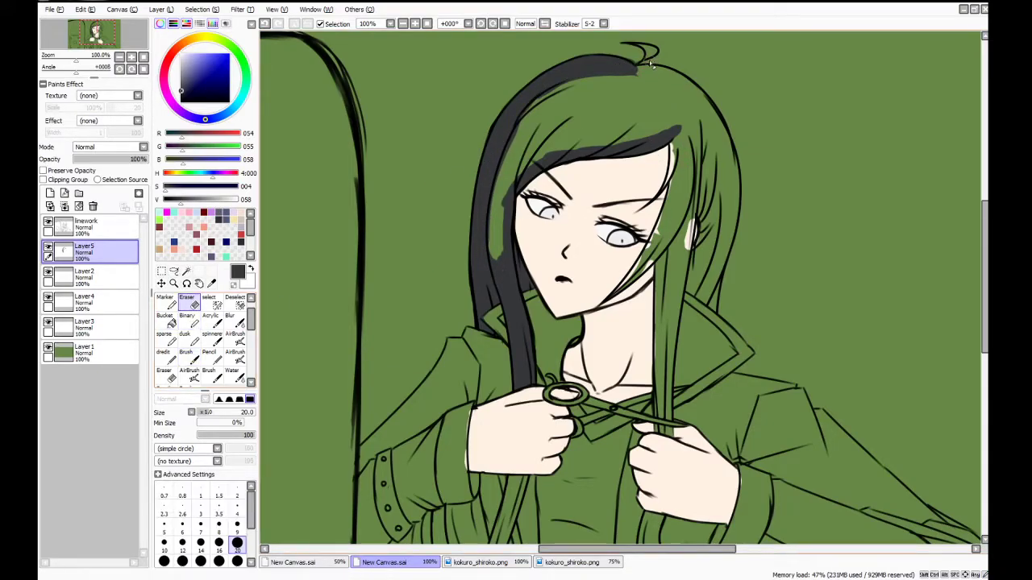
{"action": "left_click_drag", "start_coordinate": [639, 63], "coordinate": [634, 58]}
Paint the side bangs from the parting past the eye to their tip at the jaw with the size 20 Brush and clean up the edge
{"action": "left_click", "coordinate": [210, 375]}
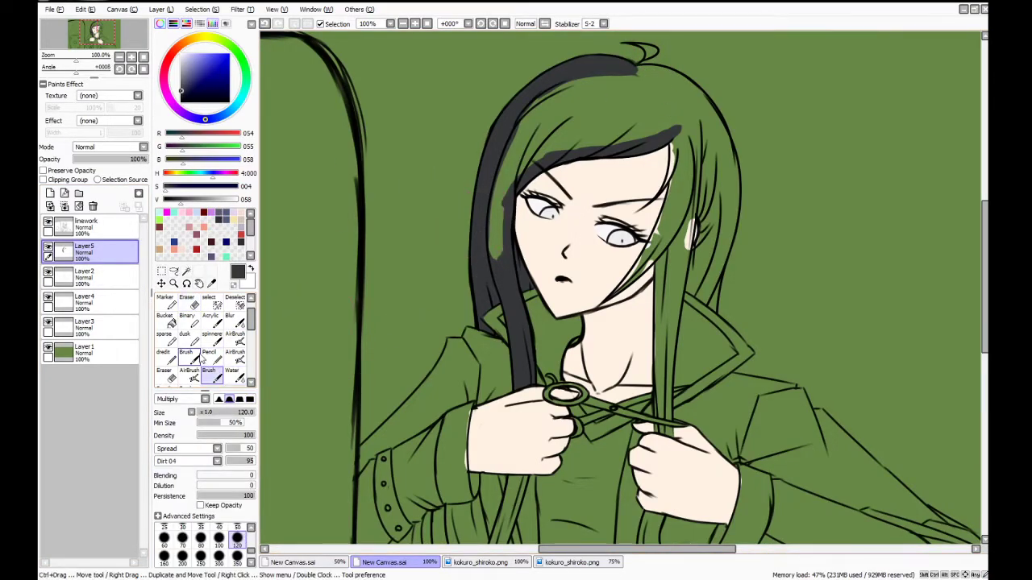
{"action": "left_click", "coordinate": [187, 357]}
{"action": "left_click_drag", "start_coordinate": [676, 134], "coordinate": [674, 150]}
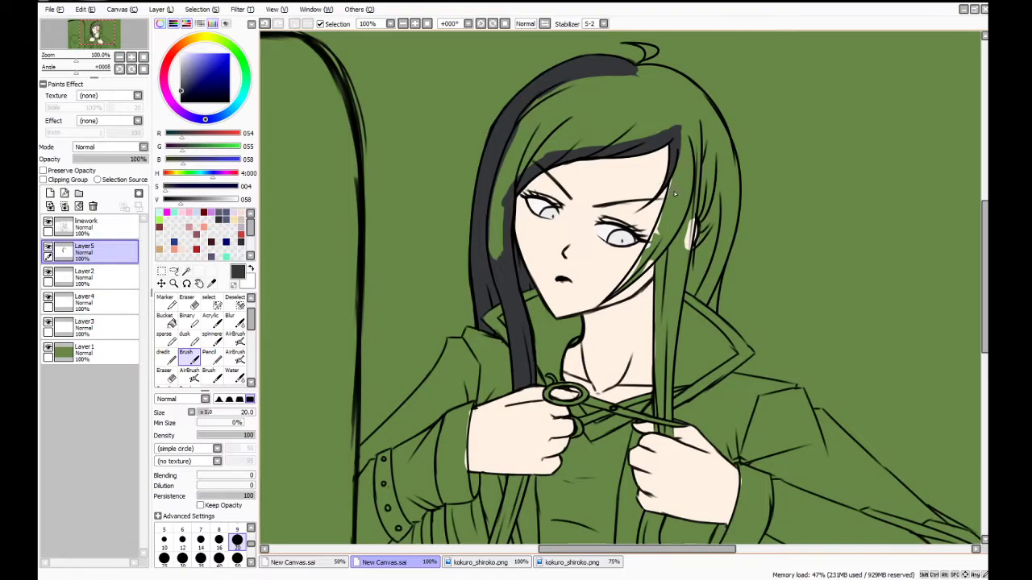
{"action": "left_click_drag", "start_coordinate": [676, 164], "coordinate": [649, 256]}
{"action": "left_click_drag", "start_coordinate": [672, 190], "coordinate": [642, 263]}
{"action": "mouse_move", "coordinate": [665, 216]}
{"action": "left_mouse_down"}
{"action": "mouse_move", "coordinate": [628, 284]}
{"action": "mouse_move", "coordinate": [650, 247]}
{"action": "mouse_move", "coordinate": [632, 267]}
{"action": "mouse_move", "coordinate": [647, 280]}
{"action": "mouse_move", "coordinate": [649, 248]}
{"action": "mouse_move", "coordinate": [621, 286]}
{"action": "left_mouse_up"}
{"action": "key", "text": "ctrl+z"}
{"action": "key", "text": "ctrl+z"}
{"action": "left_click_drag", "start_coordinate": [648, 252], "coordinate": [612, 297]}
{"action": "left_click_drag", "start_coordinate": [642, 262], "coordinate": [616, 289]}
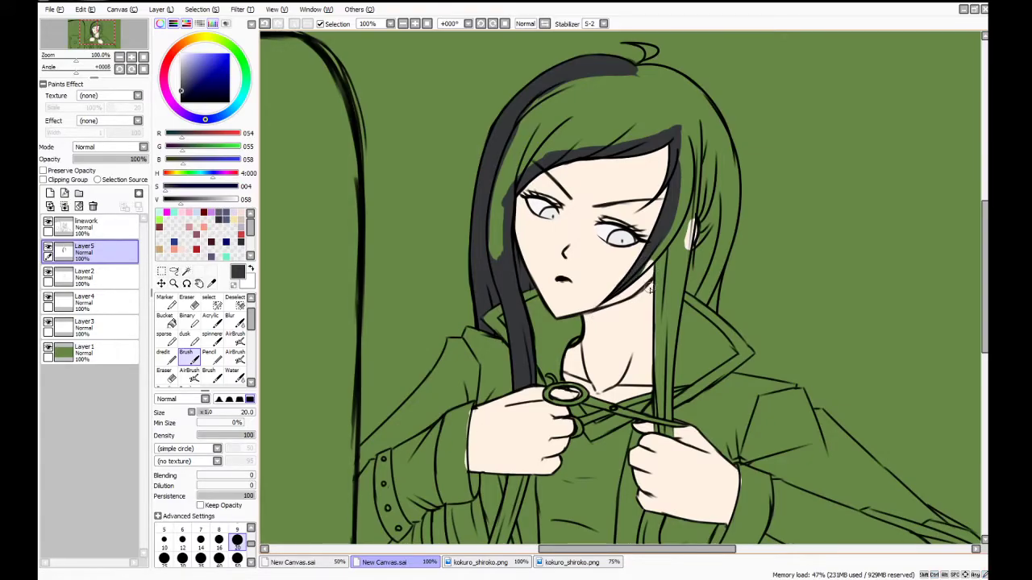
{"action": "left_click", "coordinate": [187, 305]}
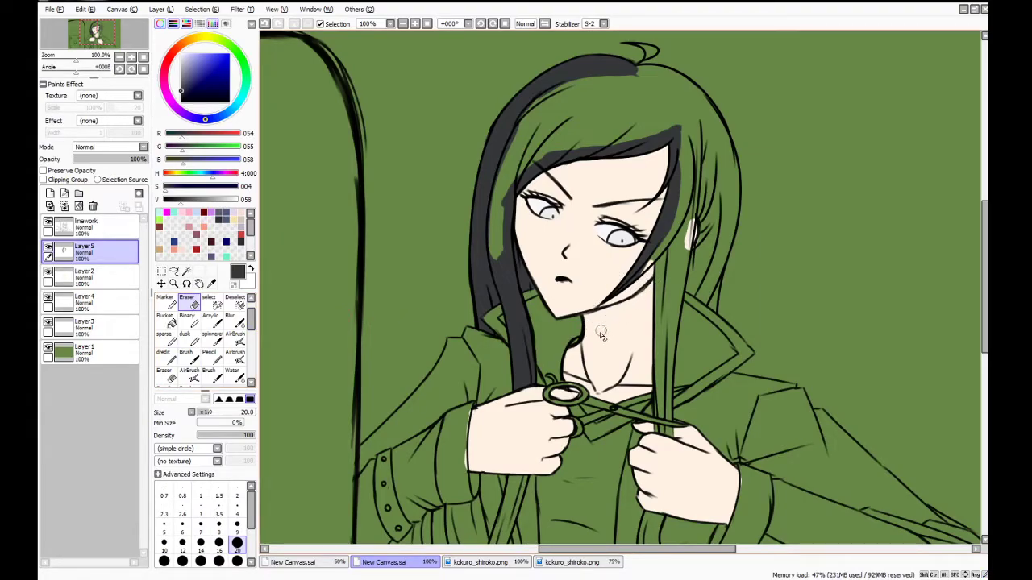
Paint the long strand from beside the ear down to the hand at the scissor blades with the size 20 Pencil
{"action": "left_click", "coordinate": [213, 376]}
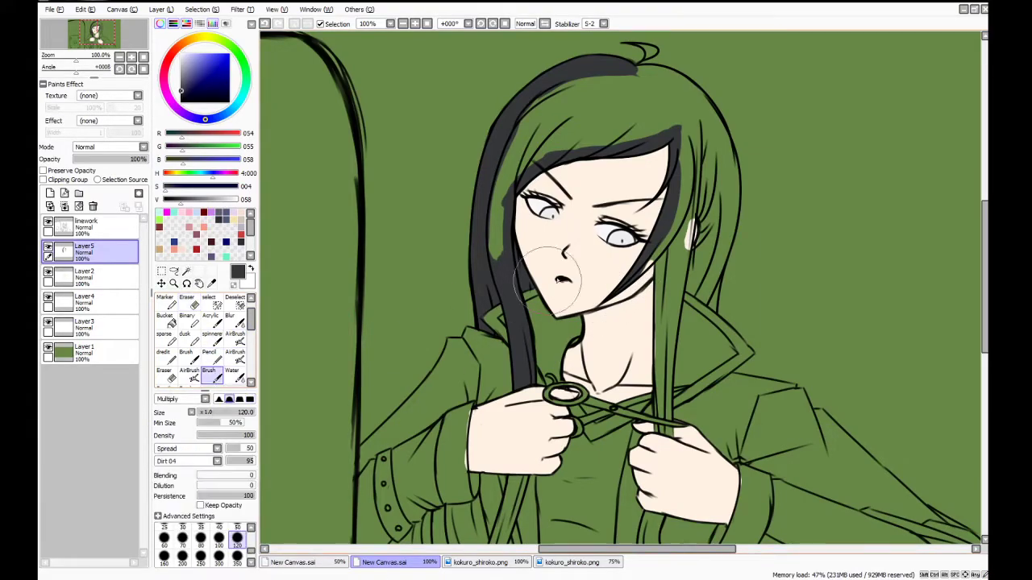
{"action": "left_click", "coordinate": [209, 356]}
{"action": "mouse_move", "coordinate": [636, 277]}
{"action": "left_mouse_down"}
{"action": "mouse_move", "coordinate": [682, 215]}
{"action": "mouse_move", "coordinate": [665, 245]}
{"action": "mouse_move", "coordinate": [682, 205]}
{"action": "left_mouse_up"}
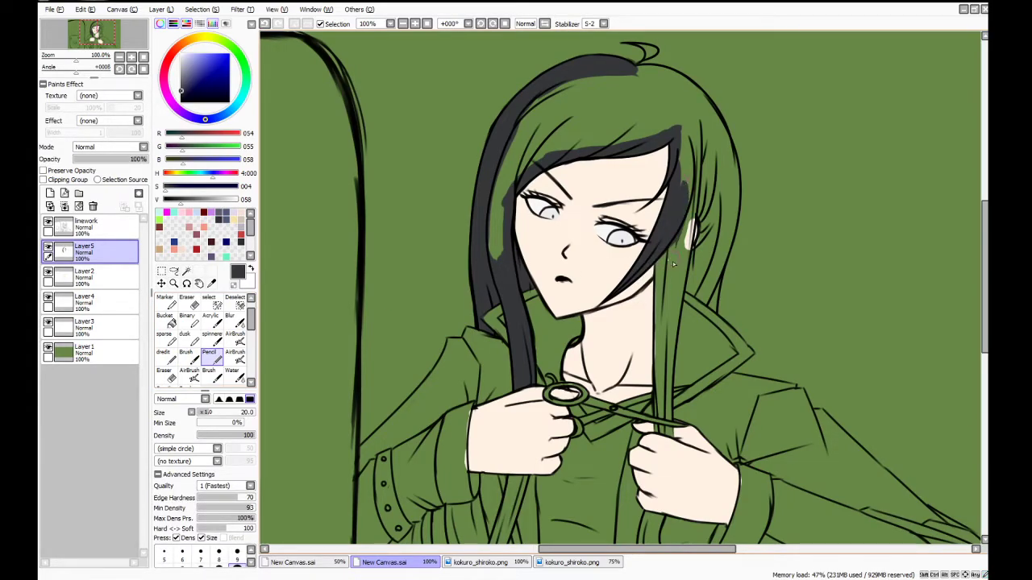
{"action": "left_click_drag", "start_coordinate": [687, 249], "coordinate": [691, 205]}
{"action": "mouse_move", "coordinate": [672, 242]}
{"action": "left_mouse_down"}
{"action": "mouse_move", "coordinate": [665, 292]}
{"action": "mouse_move", "coordinate": [661, 253]}
{"action": "mouse_move", "coordinate": [665, 339]}
{"action": "left_mouse_up"}
{"action": "mouse_move", "coordinate": [661, 281]}
{"action": "left_mouse_down"}
{"action": "mouse_move", "coordinate": [659, 352]}
{"action": "mouse_move", "coordinate": [652, 327]}
{"action": "mouse_move", "coordinate": [615, 395]}
{"action": "mouse_move", "coordinate": [621, 370]}
{"action": "mouse_move", "coordinate": [658, 355]}
{"action": "mouse_move", "coordinate": [661, 314]}
{"action": "mouse_move", "coordinate": [661, 387]}
{"action": "left_mouse_up"}
{"action": "left_click_drag", "start_coordinate": [659, 337], "coordinate": [659, 395]}
{"action": "mouse_move", "coordinate": [659, 355]}
{"action": "left_mouse_down"}
{"action": "mouse_move", "coordinate": [659, 437]}
{"action": "mouse_move", "coordinate": [671, 440]}
{"action": "left_mouse_up"}
{"action": "mouse_move", "coordinate": [667, 392]}
{"action": "left_mouse_down"}
{"action": "mouse_move", "coordinate": [670, 430]}
{"action": "mouse_move", "coordinate": [678, 278]}
{"action": "left_mouse_up"}
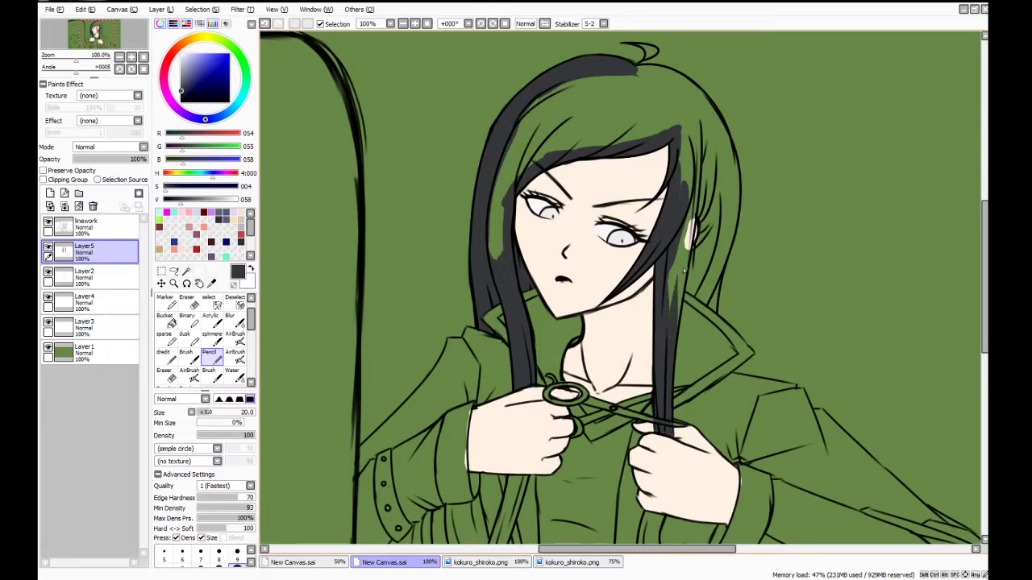
Paint the hair around the ear and behind the long strand with the size 20 Pencil
{"action": "left_click_drag", "start_coordinate": [674, 330], "coordinate": [689, 245]}
{"action": "key", "text": "ctrl+z"}
{"action": "mouse_move", "coordinate": [671, 336]}
{"action": "left_mouse_down"}
{"action": "mouse_move", "coordinate": [677, 284]}
{"action": "mouse_move", "coordinate": [670, 334]}
{"action": "mouse_move", "coordinate": [690, 190]}
{"action": "left_mouse_up"}
{"action": "left_click_drag", "start_coordinate": [690, 230], "coordinate": [692, 142]}
{"action": "left_click_drag", "start_coordinate": [684, 222], "coordinate": [673, 310]}
{"action": "mouse_move", "coordinate": [685, 185]}
{"action": "left_mouse_down"}
{"action": "mouse_move", "coordinate": [689, 147]}
{"action": "mouse_move", "coordinate": [683, 196]}
{"action": "left_mouse_up"}
{"action": "mouse_move", "coordinate": [683, 197]}
{"action": "left_mouse_down"}
{"action": "mouse_move", "coordinate": [682, 129]}
{"action": "mouse_move", "coordinate": [686, 171]}
{"action": "mouse_move", "coordinate": [696, 142]}
{"action": "mouse_move", "coordinate": [689, 219]}
{"action": "mouse_move", "coordinate": [691, 202]}
{"action": "mouse_move", "coordinate": [706, 229]}
{"action": "mouse_move", "coordinate": [697, 278]}
{"action": "mouse_move", "coordinate": [697, 262]}
{"action": "mouse_move", "coordinate": [685, 282]}
{"action": "mouse_move", "coordinate": [715, 312]}
{"action": "mouse_move", "coordinate": [729, 229]}
{"action": "left_mouse_up"}
Close the outer hair edge from the crown down to the collar with the size 20 Pencil and fill the enclosed hair using the Bucket
{"action": "mouse_move", "coordinate": [626, 79]}
{"action": "left_mouse_down"}
{"action": "mouse_move", "coordinate": [663, 71]}
{"action": "mouse_move", "coordinate": [637, 77]}
{"action": "mouse_move", "coordinate": [690, 89]}
{"action": "mouse_move", "coordinate": [725, 159]}
{"action": "left_mouse_up"}
{"action": "mouse_move", "coordinate": [699, 101]}
{"action": "left_mouse_down"}
{"action": "mouse_move", "coordinate": [737, 186]}
{"action": "mouse_move", "coordinate": [729, 191]}
{"action": "left_mouse_up"}
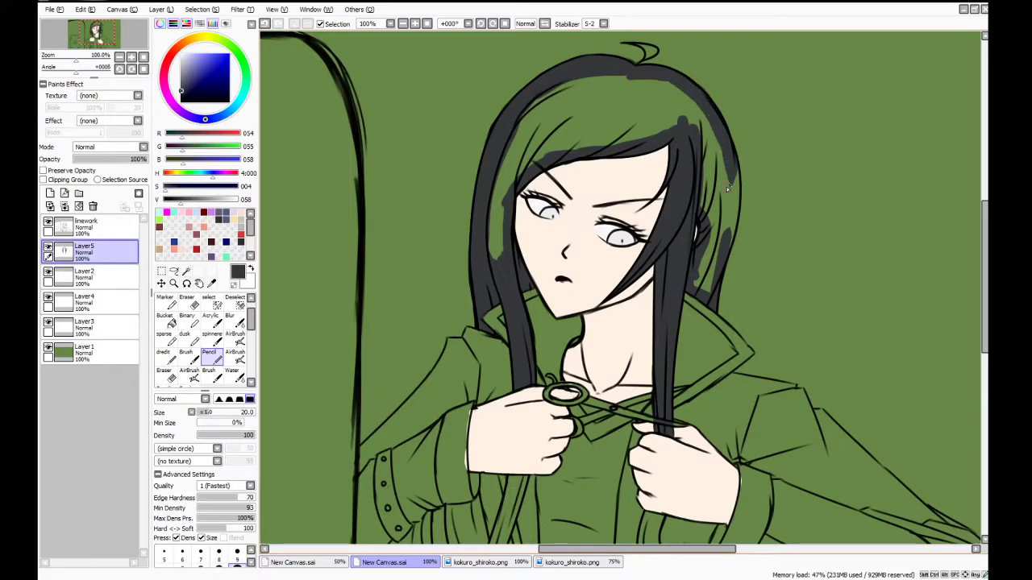
{"action": "left_click_drag", "start_coordinate": [724, 139], "coordinate": [729, 232]}
{"action": "left_click_drag", "start_coordinate": [726, 175], "coordinate": [726, 241]}
{"action": "left_click_drag", "start_coordinate": [734, 200], "coordinate": [706, 299]}
{"action": "mouse_move", "coordinate": [731, 244]}
{"action": "left_mouse_down"}
{"action": "mouse_move", "coordinate": [705, 305]}
{"action": "mouse_move", "coordinate": [711, 290]}
{"action": "left_mouse_up"}
{"action": "key", "text": "ctrl+z"}
{"action": "left_click", "coordinate": [169, 321]}
{"action": "left_click", "coordinate": [553, 160]}
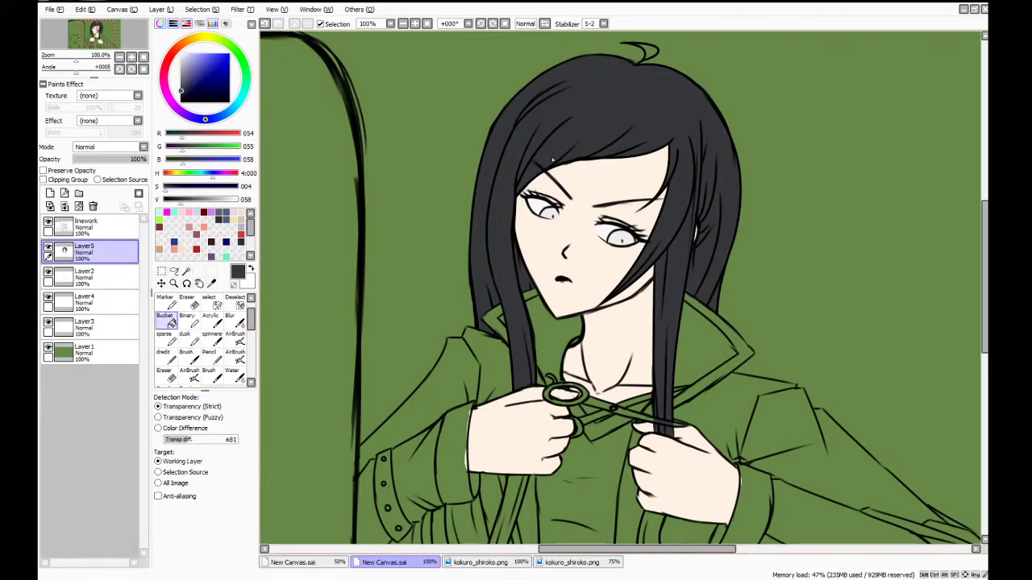
Paint the small curled tuft on top of the head in the dark hair colour with the size 20 Brush
{"action": "key", "text": "e"}
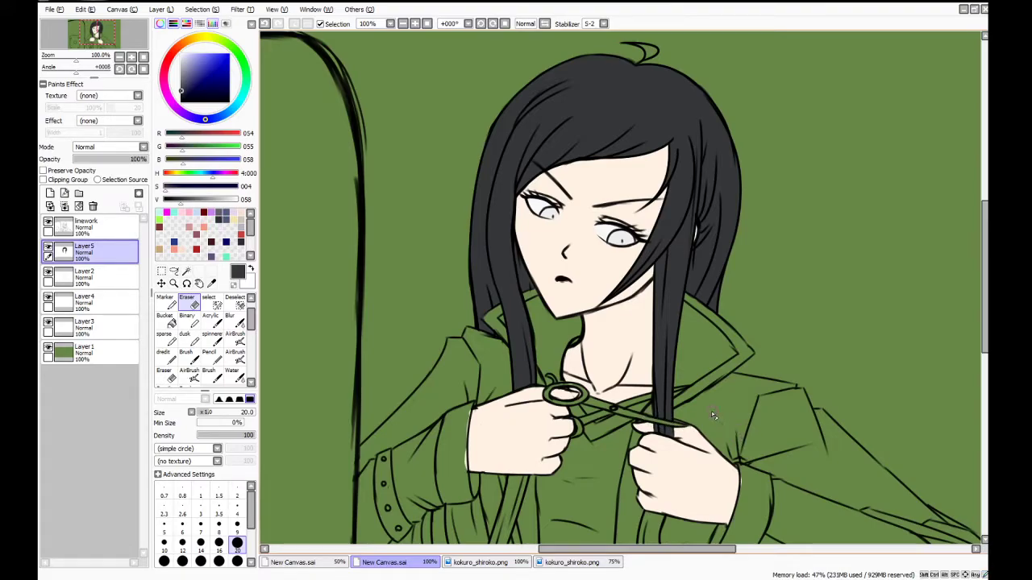
{"action": "left_click", "coordinate": [185, 359]}
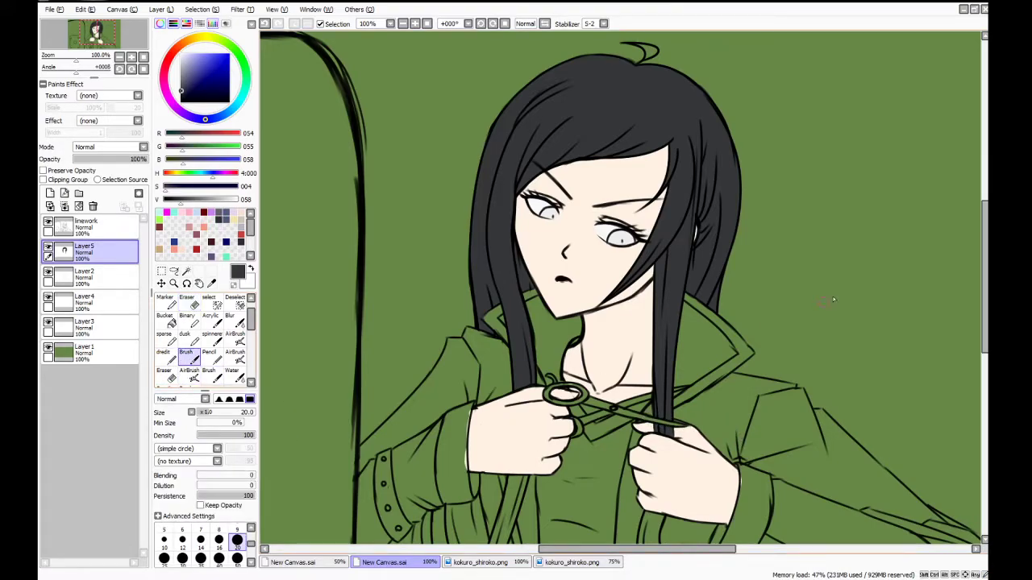
{"action": "left_click_drag", "start_coordinate": [975, 213], "coordinate": [974, 208]}
{"action": "key", "text": "n"}
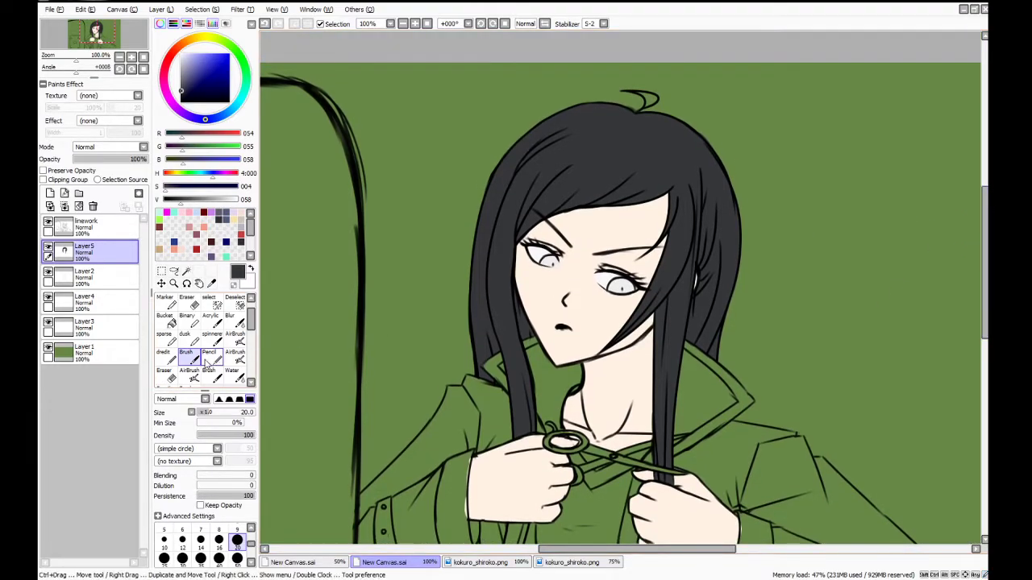
{"action": "mouse_move", "coordinate": [655, 98]}
{"action": "left_mouse_down"}
{"action": "mouse_move", "coordinate": [633, 103]}
{"action": "mouse_move", "coordinate": [660, 113]}
{"action": "left_mouse_up"}
{"action": "key", "text": "e"}
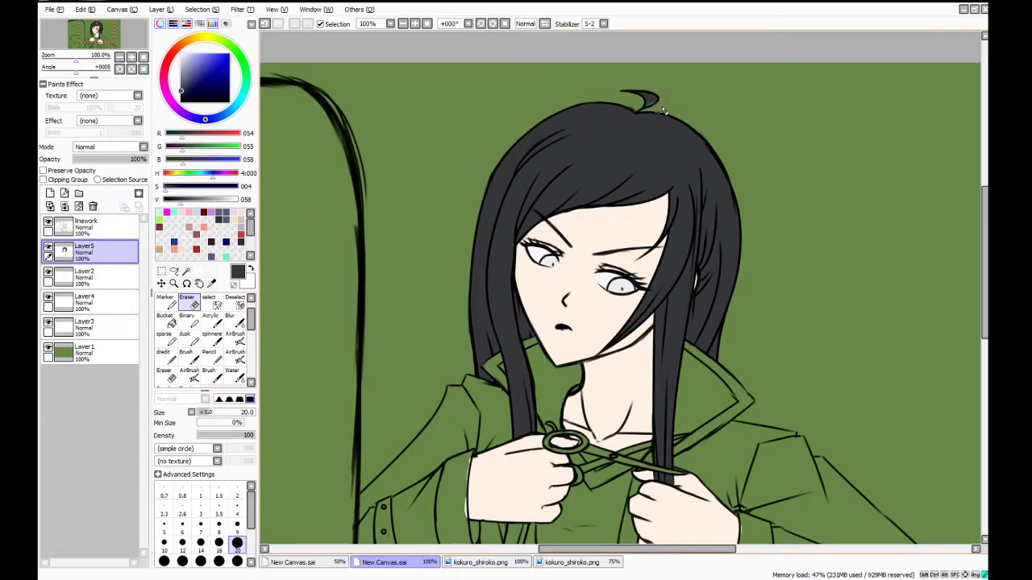
Paint the strand hanging below the scissor-holding fist down to the canvas edge with the size 20 Pencil
{"action": "left_click", "coordinate": [209, 359]}
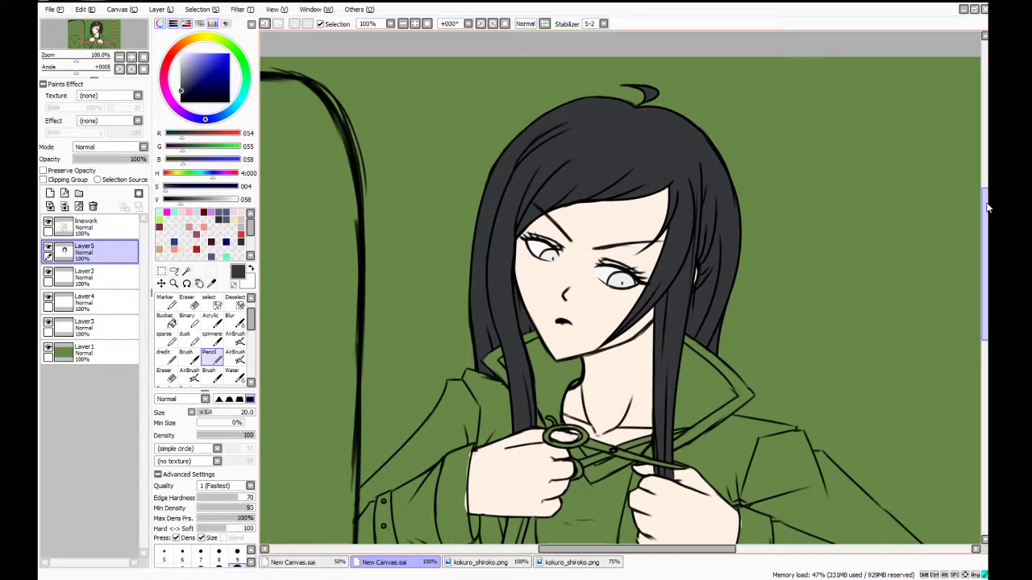
{"action": "scroll", "coordinate": [924, 290], "scroll_direction": "down", "scroll_amount": 5}
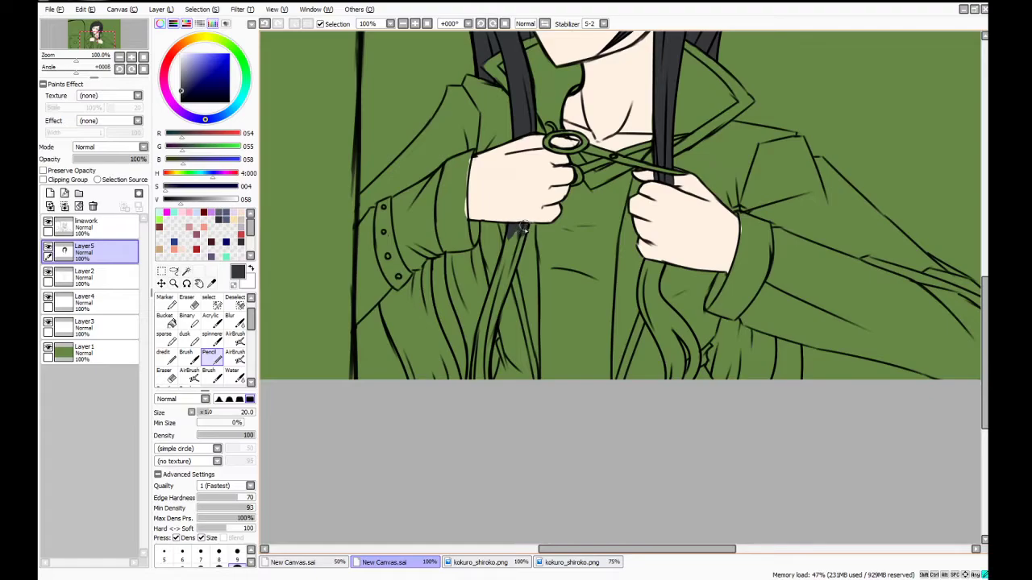
{"action": "key", "text": "e"}
{"action": "left_click_drag", "start_coordinate": [528, 230], "coordinate": [500, 223]}
{"action": "left_click", "coordinate": [209, 354]}
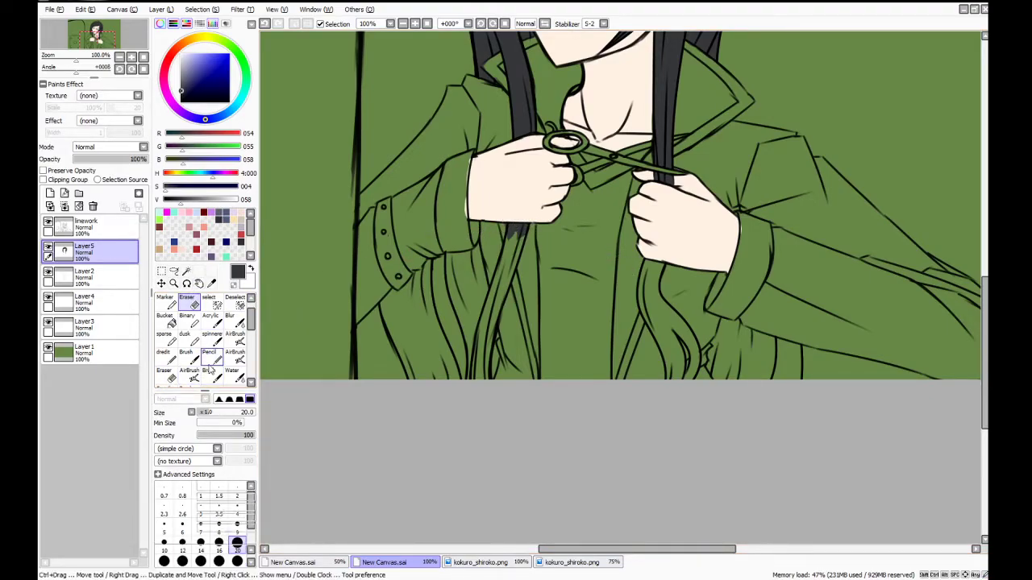
{"action": "left_click_drag", "start_coordinate": [519, 231], "coordinate": [513, 271]}
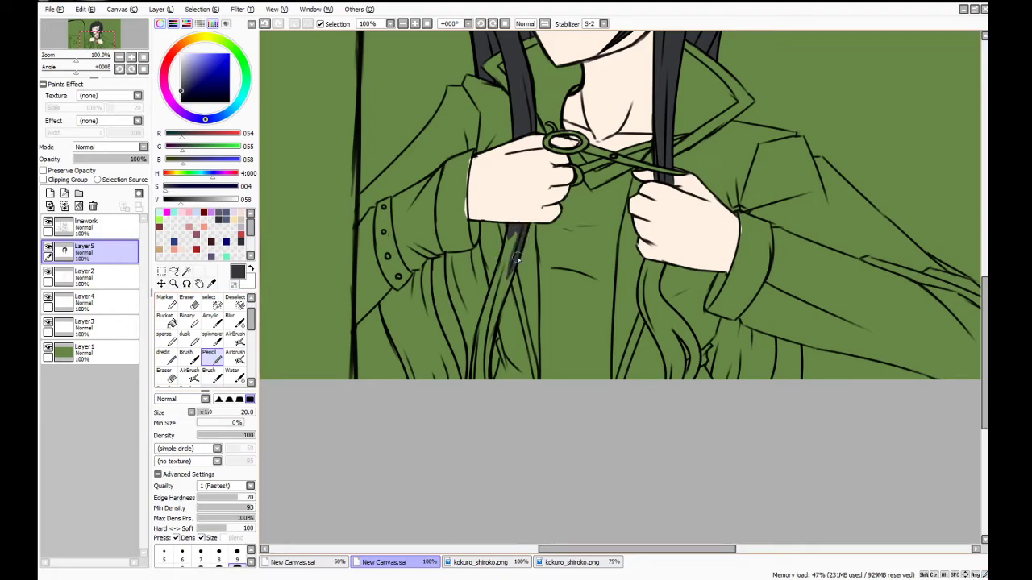
{"action": "left_click_drag", "start_coordinate": [520, 231], "coordinate": [484, 316]}
{"action": "left_click_drag", "start_coordinate": [509, 237], "coordinate": [479, 390]}
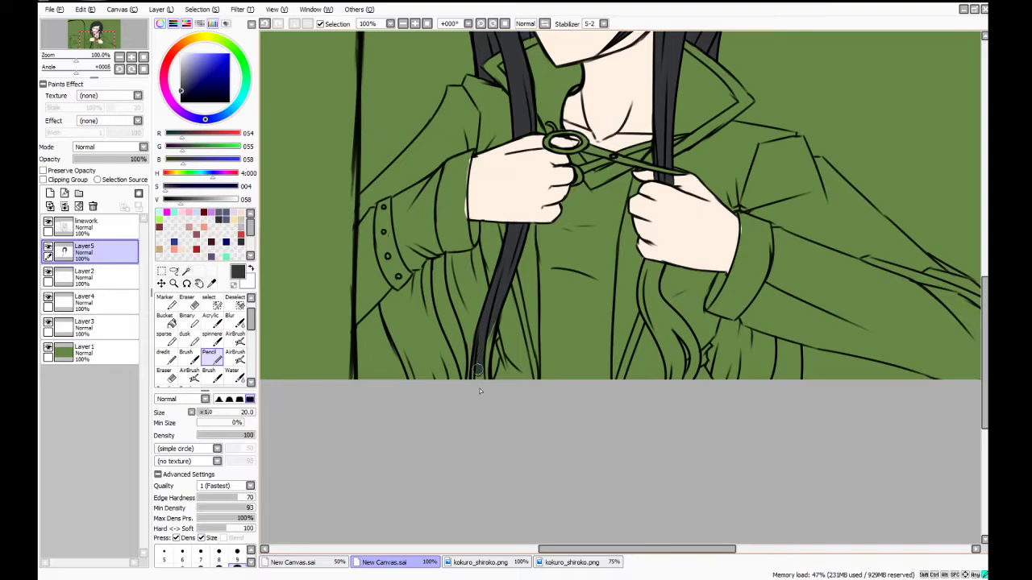
{"action": "mouse_move", "coordinate": [483, 344]}
{"action": "left_mouse_down"}
{"action": "mouse_move", "coordinate": [475, 392]}
{"action": "mouse_move", "coordinate": [488, 335]}
{"action": "left_mouse_up"}
Paint the hair section between the coat edge under the sleeve and the hanging strand with the size 20 Pencil
{"action": "left_click_drag", "start_coordinate": [450, 263], "coordinate": [475, 331]}
{"action": "left_click_drag", "start_coordinate": [455, 293], "coordinate": [474, 381]}
{"action": "left_click_drag", "start_coordinate": [468, 340], "coordinate": [471, 376]}
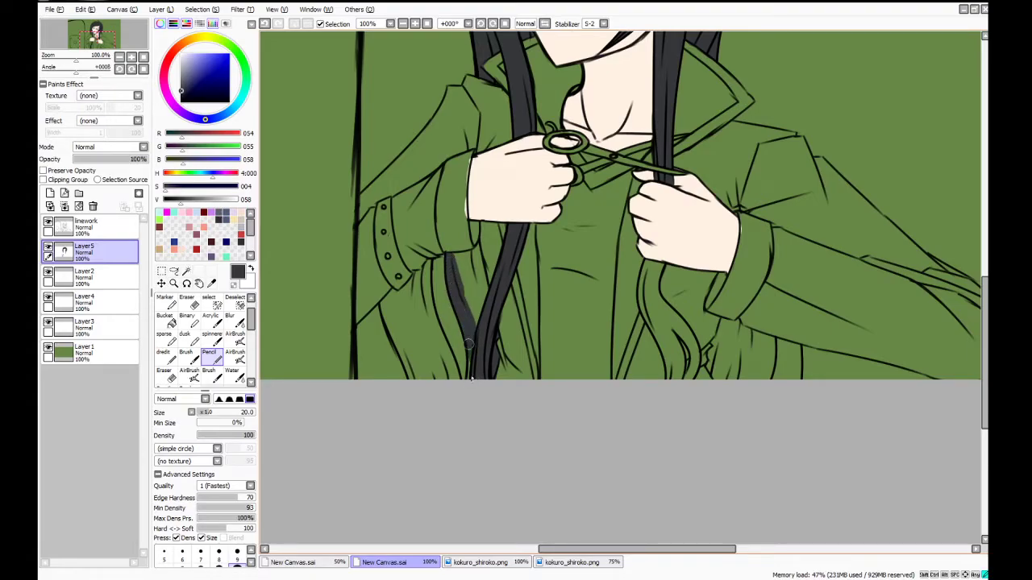
{"action": "mouse_move", "coordinate": [454, 259]}
{"action": "left_mouse_down"}
{"action": "mouse_move", "coordinate": [478, 245]}
{"action": "mouse_move", "coordinate": [485, 291]}
{"action": "mouse_move", "coordinate": [477, 254]}
{"action": "mouse_move", "coordinate": [460, 288]}
{"action": "left_mouse_up"}
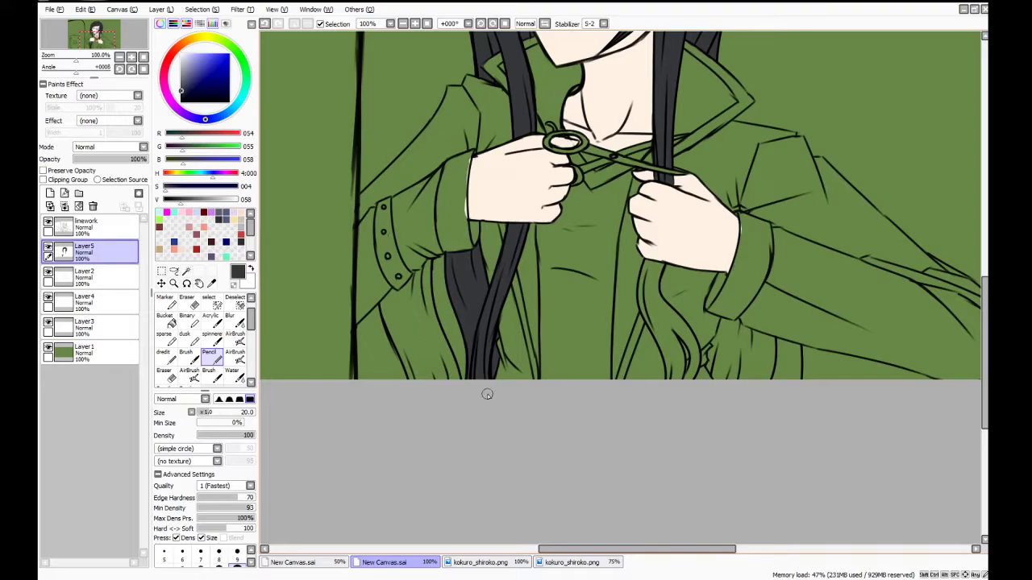
Paint the outer hair lock below the studded cuff with the size 20 Pencil and cover its remaining gaps using the Brush
{"action": "mouse_move", "coordinate": [388, 319]}
{"action": "left_mouse_down"}
{"action": "mouse_move", "coordinate": [384, 306]}
{"action": "mouse_move", "coordinate": [393, 327]}
{"action": "left_mouse_up"}
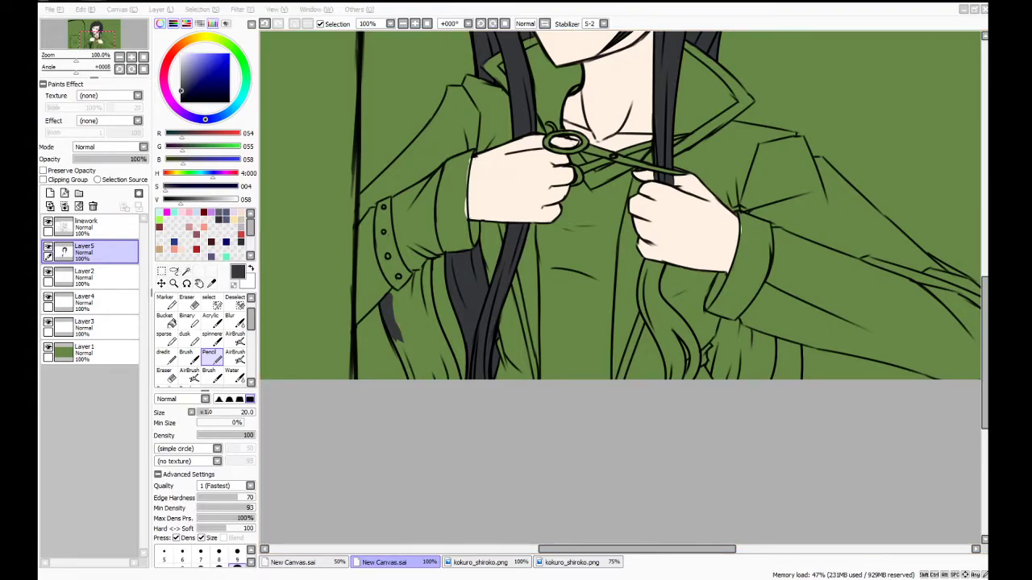
{"action": "mouse_move", "coordinate": [394, 295]}
{"action": "left_mouse_down"}
{"action": "mouse_move", "coordinate": [416, 361]}
{"action": "mouse_move", "coordinate": [393, 316]}
{"action": "mouse_move", "coordinate": [403, 346]}
{"action": "mouse_move", "coordinate": [388, 323]}
{"action": "mouse_move", "coordinate": [417, 401]}
{"action": "mouse_move", "coordinate": [405, 346]}
{"action": "mouse_move", "coordinate": [426, 392]}
{"action": "mouse_move", "coordinate": [407, 331]}
{"action": "mouse_move", "coordinate": [443, 386]}
{"action": "mouse_move", "coordinate": [415, 326]}
{"action": "mouse_move", "coordinate": [433, 380]}
{"action": "left_mouse_up"}
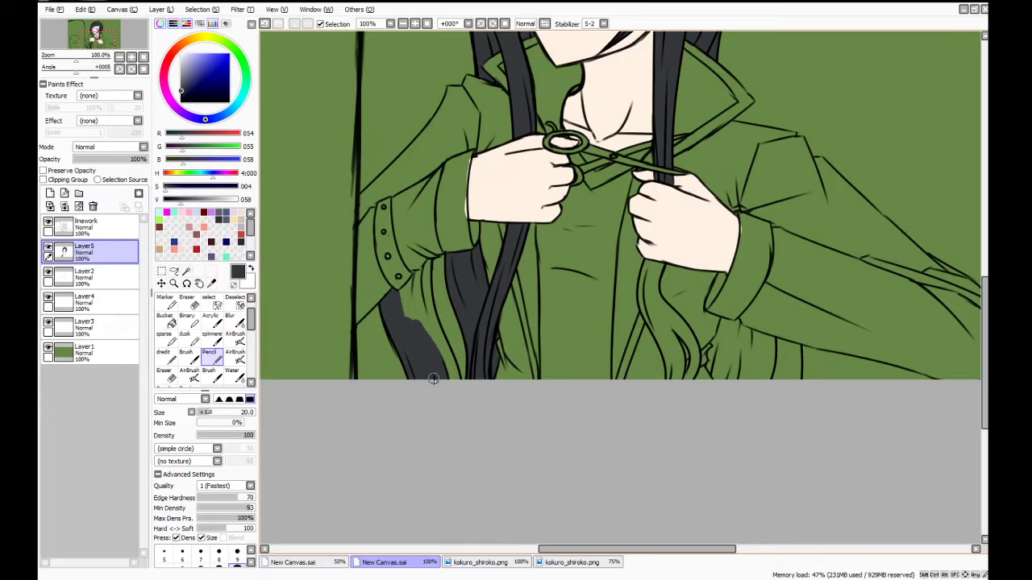
{"action": "mouse_move", "coordinate": [403, 288]}
{"action": "left_mouse_down"}
{"action": "mouse_move", "coordinate": [422, 271]}
{"action": "mouse_move", "coordinate": [398, 302]}
{"action": "mouse_move", "coordinate": [429, 256]}
{"action": "left_mouse_up"}
{"action": "left_click_drag", "start_coordinate": [436, 314], "coordinate": [465, 370]}
{"action": "left_click_drag", "start_coordinate": [432, 326], "coordinate": [447, 423]}
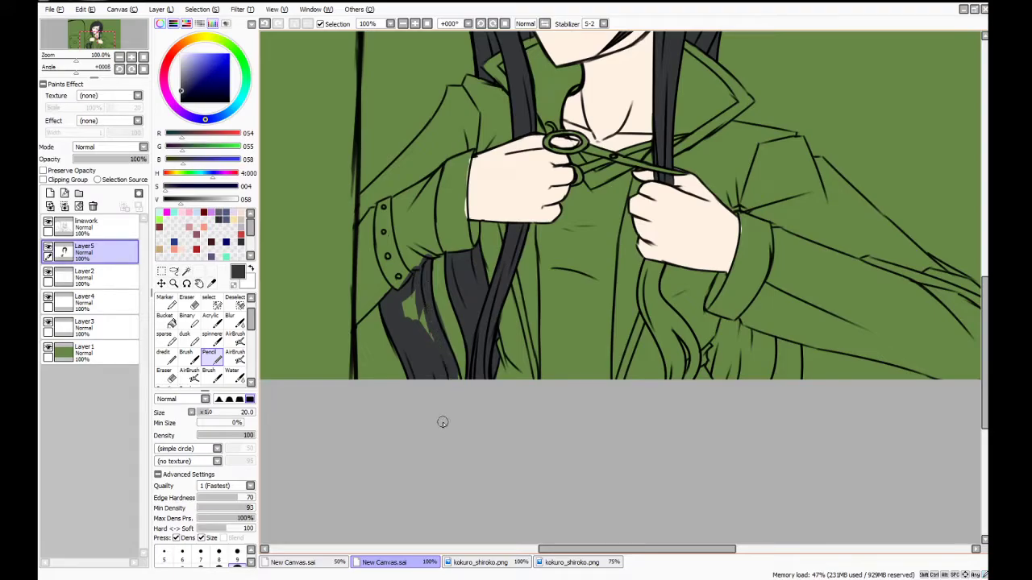
{"action": "left_click", "coordinate": [187, 303]}
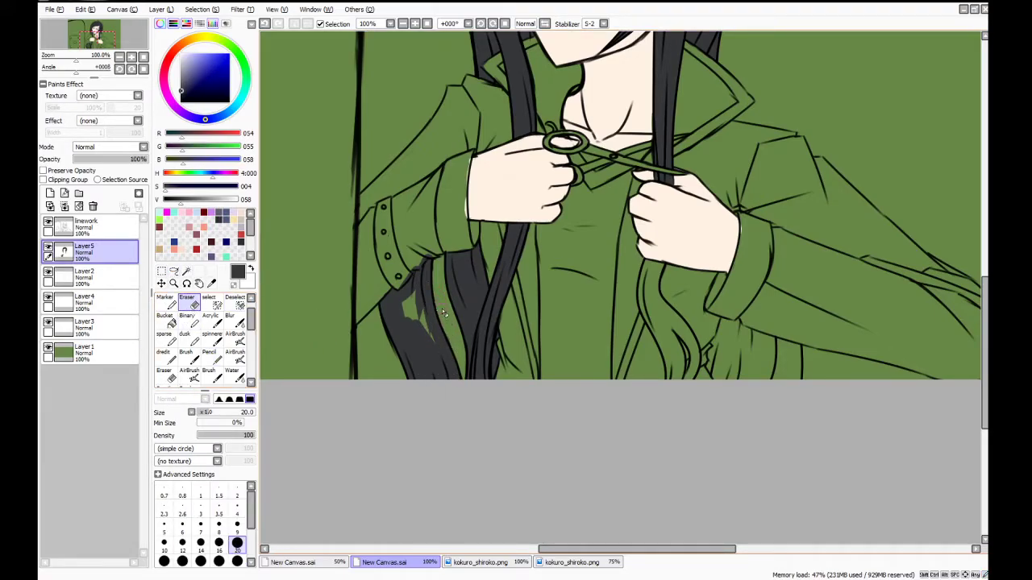
{"action": "left_click", "coordinate": [186, 352]}
{"action": "mouse_move", "coordinate": [403, 308]}
{"action": "left_mouse_down"}
{"action": "mouse_move", "coordinate": [416, 294]}
{"action": "mouse_move", "coordinate": [428, 338]}
{"action": "mouse_move", "coordinate": [411, 311]}
{"action": "left_mouse_up"}
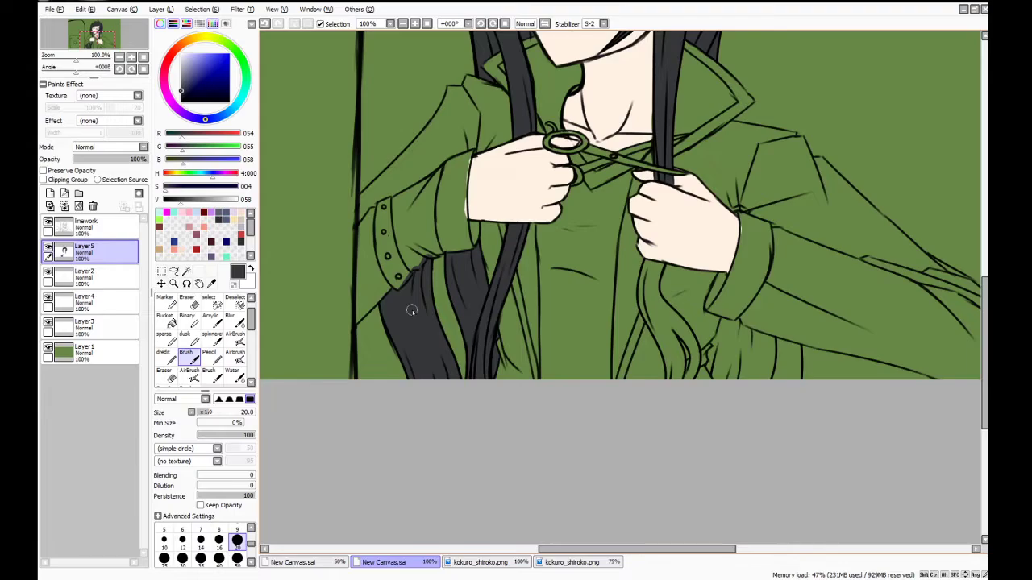
Paint the wavy strand below the fist gripping the hair down to the canvas edge with the size 20 Brush
{"action": "left_click_drag", "start_coordinate": [569, 549], "coordinate": [604, 549]}
{"action": "mouse_move", "coordinate": [517, 266]}
{"action": "left_mouse_down"}
{"action": "mouse_move", "coordinate": [530, 267]}
{"action": "mouse_move", "coordinate": [523, 300]}
{"action": "mouse_move", "coordinate": [522, 273]}
{"action": "mouse_move", "coordinate": [532, 346]}
{"action": "mouse_move", "coordinate": [519, 308]}
{"action": "mouse_move", "coordinate": [550, 393]}
{"action": "mouse_move", "coordinate": [523, 300]}
{"action": "mouse_move", "coordinate": [553, 394]}
{"action": "left_mouse_up"}
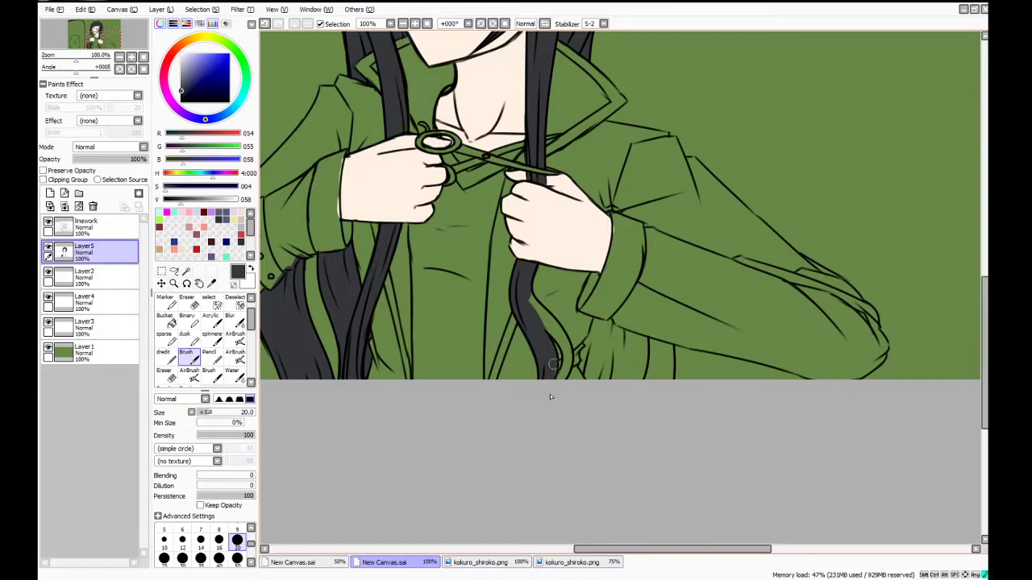
{"action": "left_click_drag", "start_coordinate": [528, 294], "coordinate": [562, 337]}
{"action": "left_click_drag", "start_coordinate": [530, 301], "coordinate": [567, 368]}
{"action": "mouse_move", "coordinate": [533, 315]}
{"action": "left_mouse_down"}
{"action": "mouse_move", "coordinate": [559, 335]}
{"action": "mouse_move", "coordinate": [566, 360]}
{"action": "left_mouse_up"}
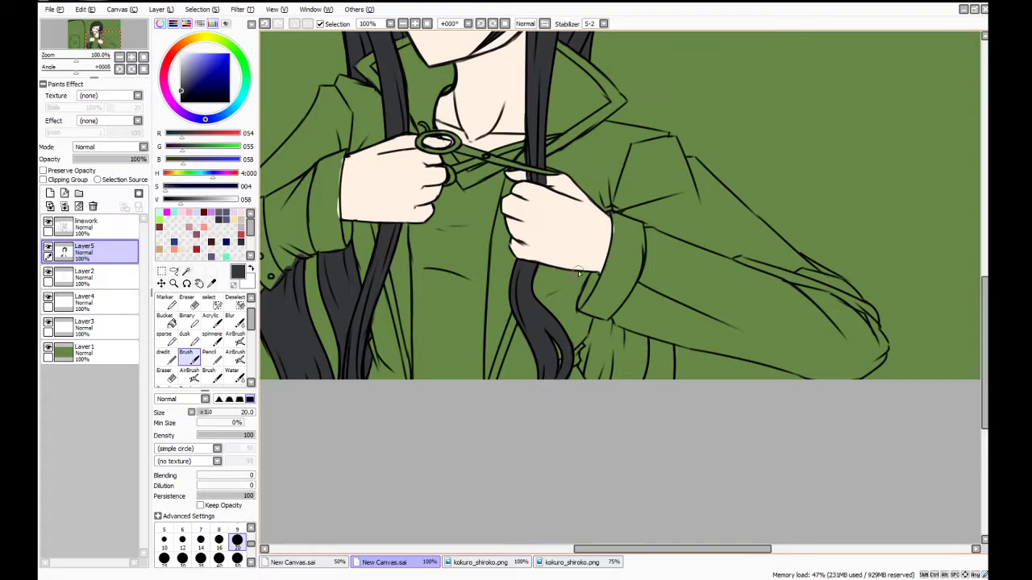
{"action": "key", "text": "e"}
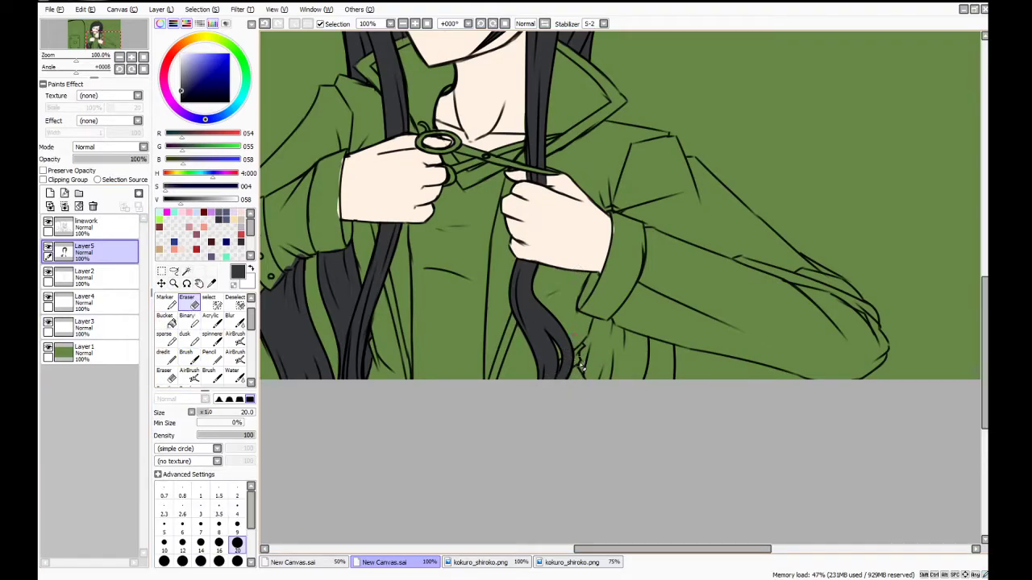
Outline the hair area beneath the bent arm's sleeve with the size 20 Brush and fill it using the Bucket
{"action": "left_click", "coordinate": [187, 355]}
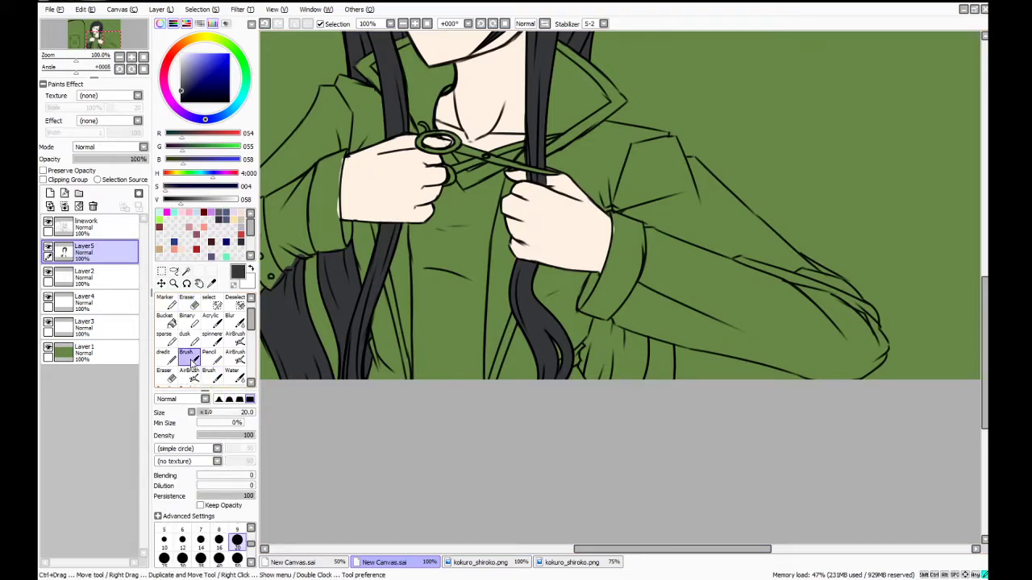
{"action": "left_click_drag", "start_coordinate": [588, 375], "coordinate": [592, 345]}
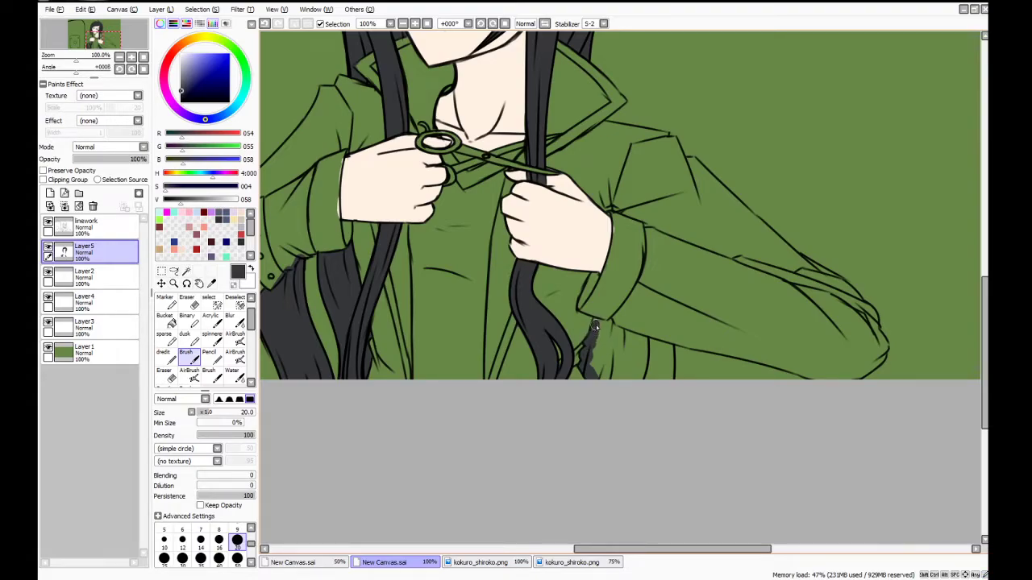
{"action": "mouse_move", "coordinate": [600, 326]}
{"action": "left_mouse_down"}
{"action": "mouse_move", "coordinate": [635, 345]}
{"action": "mouse_move", "coordinate": [615, 332]}
{"action": "mouse_move", "coordinate": [669, 348]}
{"action": "mouse_move", "coordinate": [671, 376]}
{"action": "left_mouse_up"}
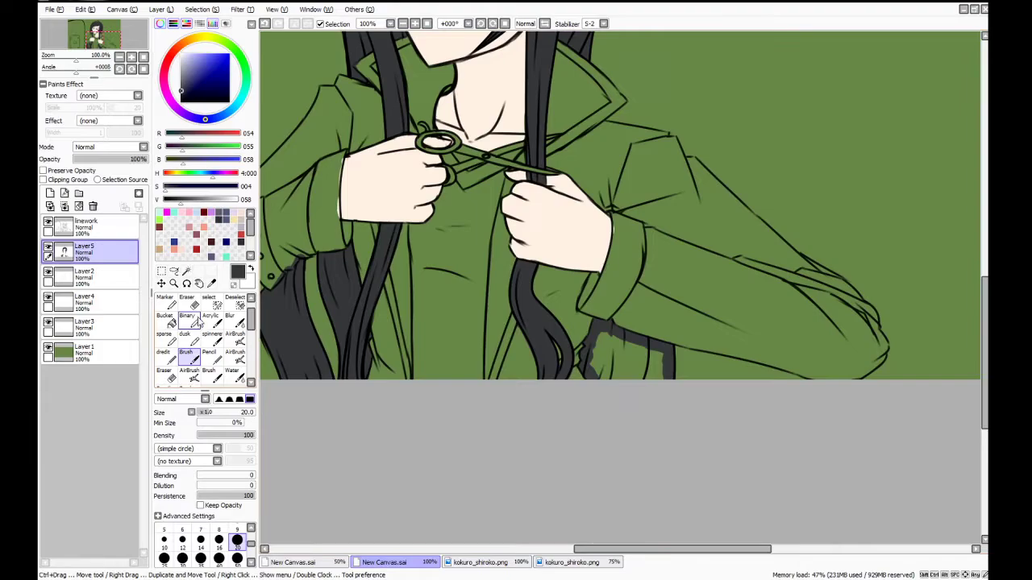
{"action": "left_click", "coordinate": [168, 316]}
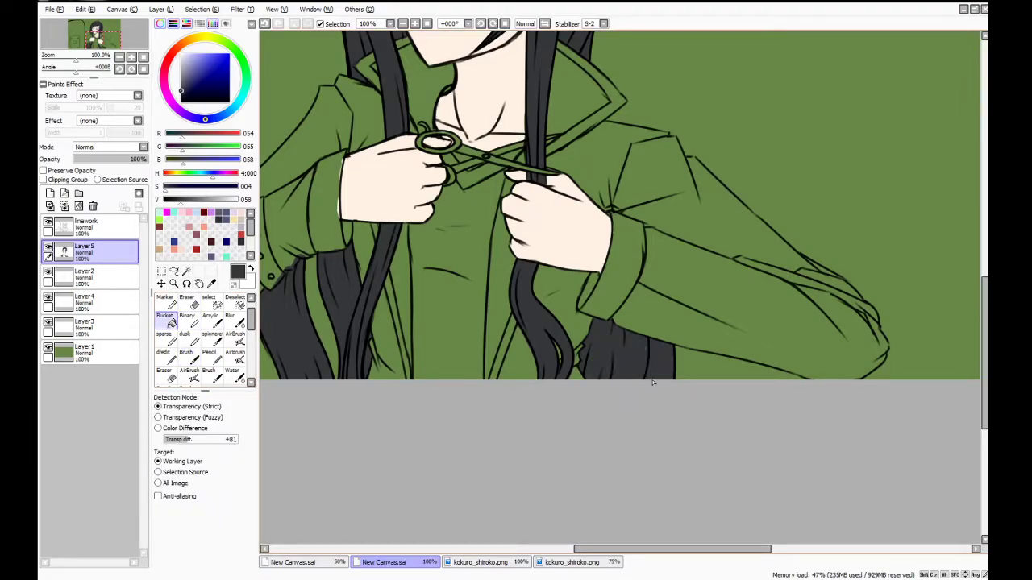
Sample the light grey coat colour from the kokuro_shiroko.png reference and return to the character drawing
{"action": "left_click_drag", "start_coordinate": [985, 296], "coordinate": [979, 258]}
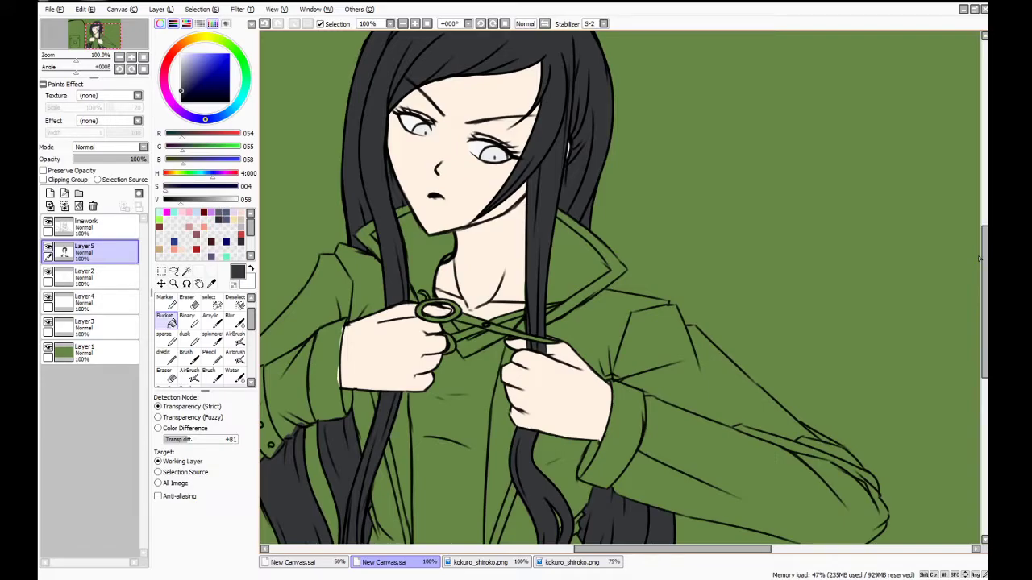
{"action": "left_click", "coordinate": [488, 562]}
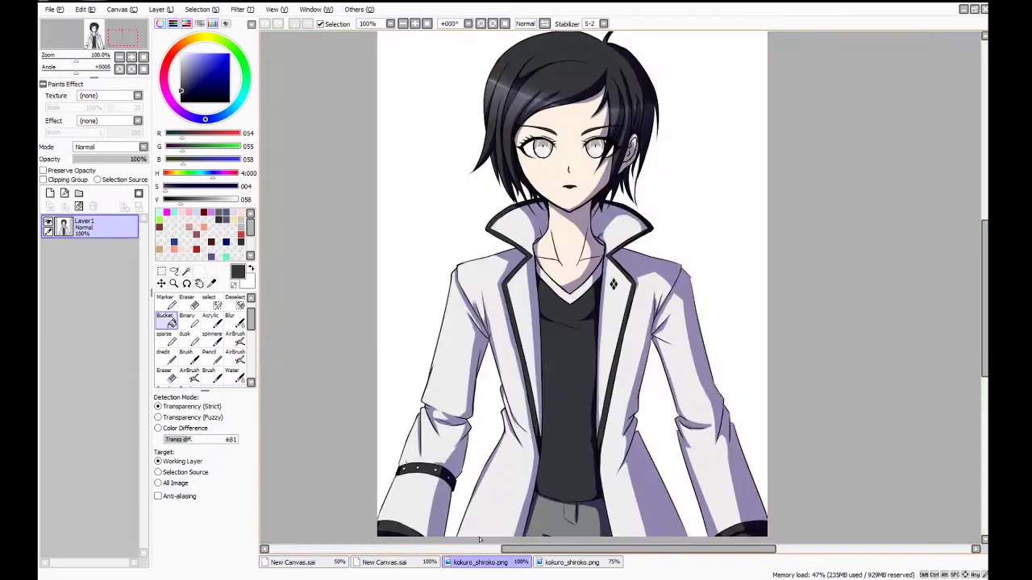
{"action": "left_click", "coordinate": [212, 283]}
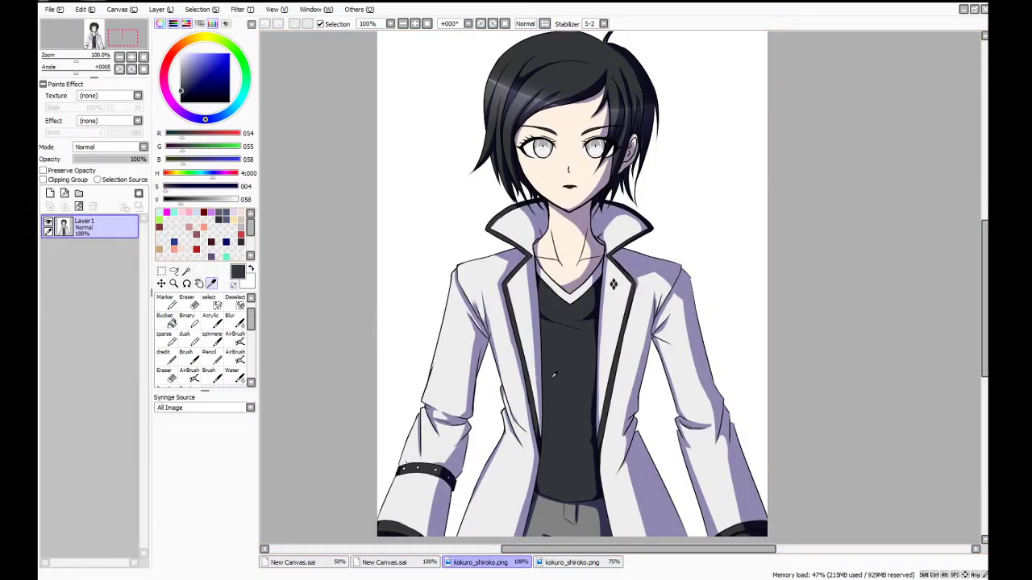
{"action": "left_click", "coordinate": [569, 391]}
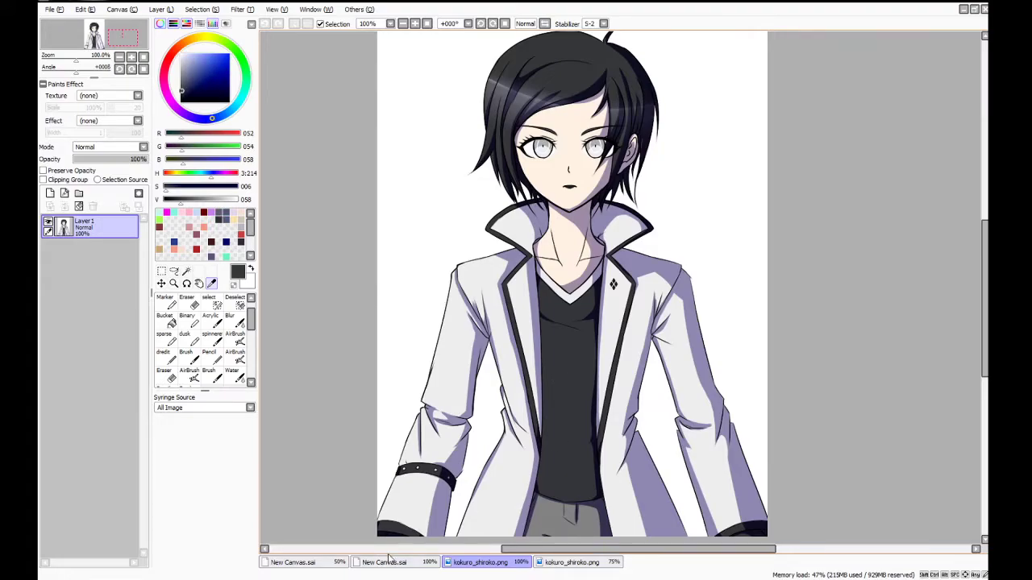
{"action": "left_click", "coordinate": [453, 384]}
{"action": "left_click", "coordinate": [388, 564]}
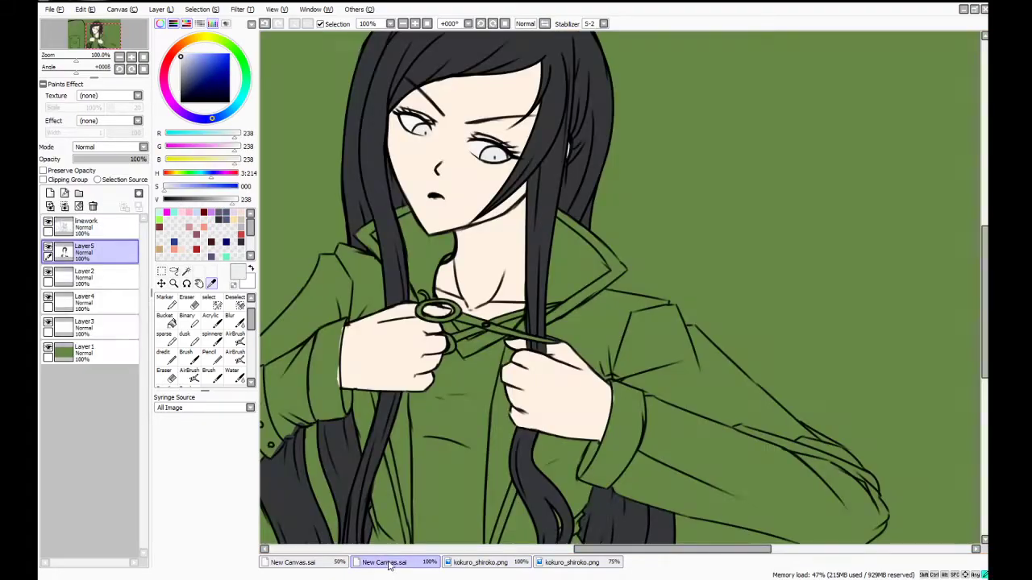
Add a new layer directly beneath the hair layer and choose the Pencil for painting the coat collar
{"action": "left_click_drag", "start_coordinate": [612, 550], "coordinate": [592, 554]}
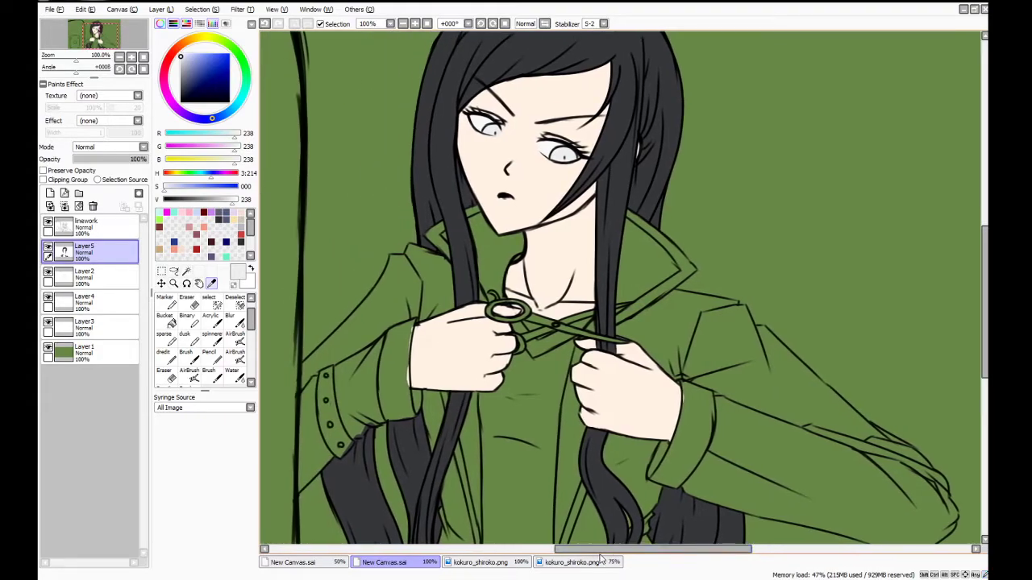
{"action": "left_click", "coordinate": [50, 207]}
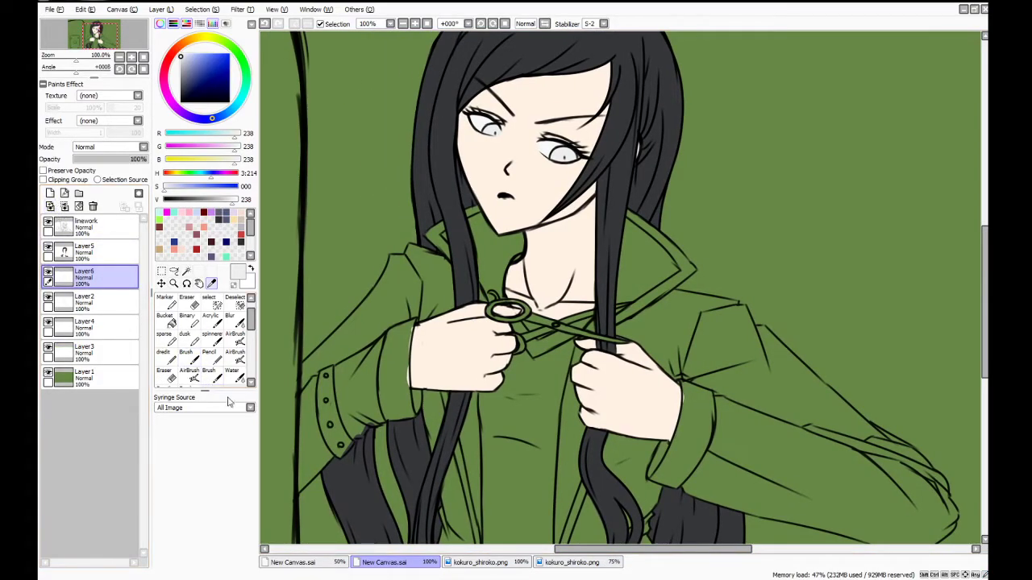
{"action": "left_click", "coordinate": [214, 373]}
{"action": "left_click", "coordinate": [212, 359]}
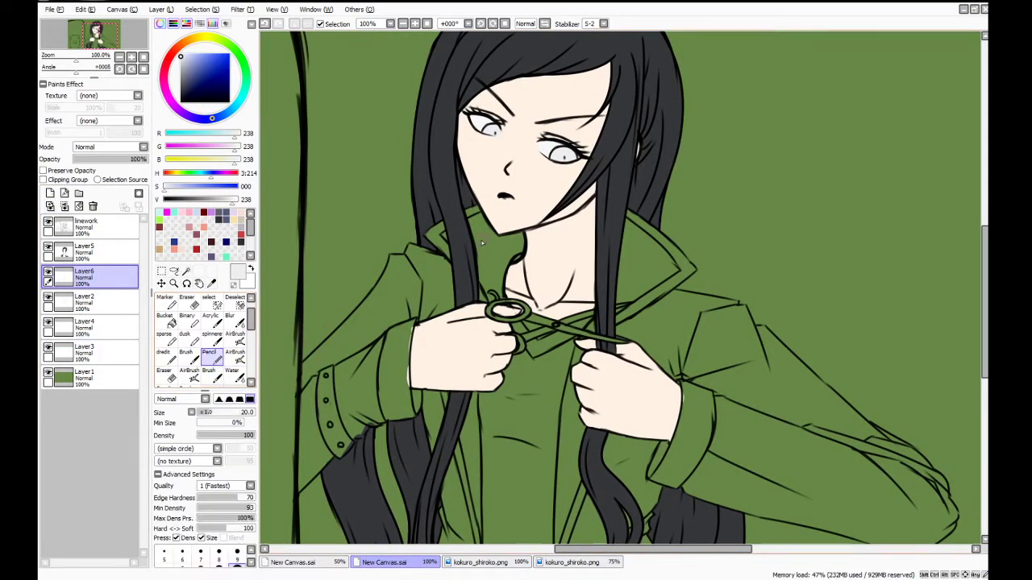
{"action": "scroll", "coordinate": [446, 238], "scroll_direction": "up", "scroll_amount": 2}
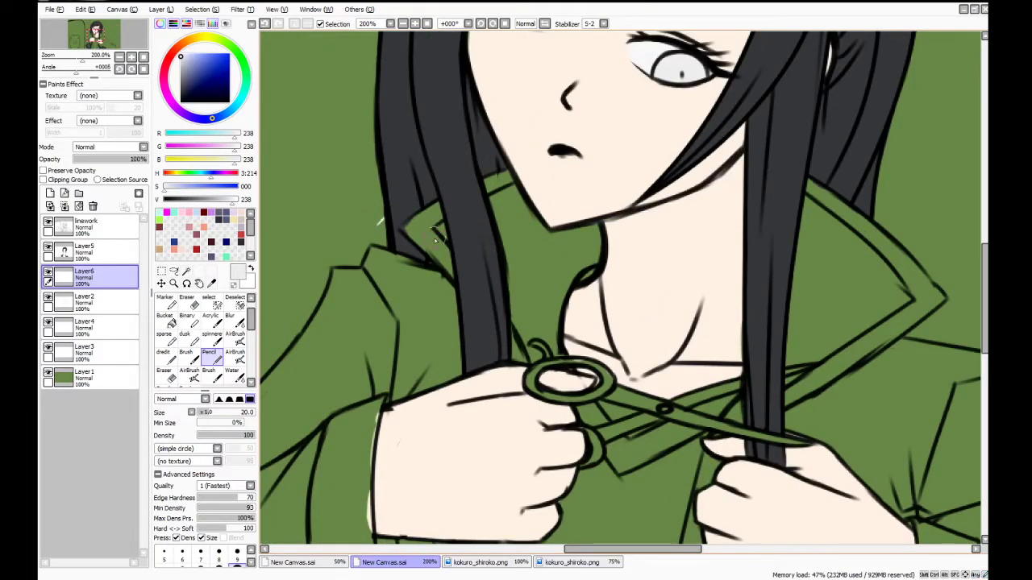
{"action": "key", "text": "ctrl+z"}
{"action": "left_click_drag", "start_coordinate": [438, 227], "coordinate": [454, 236]}
{"action": "key", "text": "ctrl+z"}
{"action": "mouse_move", "coordinate": [515, 187]}
{"action": "left_mouse_down"}
{"action": "mouse_move", "coordinate": [485, 202]}
{"action": "mouse_move", "coordinate": [515, 190]}
{"action": "mouse_move", "coordinate": [536, 235]}
{"action": "left_mouse_up"}
{"action": "key", "text": "ctrl+z"}
{"action": "key", "text": "ctrl+z"}
Outline the collar's inner area between the hair strand and the neck in light grey with the size 9 Pencil
{"action": "left_click_drag", "start_coordinate": [514, 190], "coordinate": [535, 237]}
{"action": "left_click", "coordinate": [236, 552]}
{"action": "mouse_move", "coordinate": [518, 207]}
{"action": "left_mouse_down"}
{"action": "mouse_move", "coordinate": [566, 236]}
{"action": "mouse_move", "coordinate": [545, 236]}
{"action": "mouse_move", "coordinate": [590, 227]}
{"action": "mouse_move", "coordinate": [566, 235]}
{"action": "mouse_move", "coordinate": [597, 240]}
{"action": "mouse_move", "coordinate": [598, 227]}
{"action": "mouse_move", "coordinate": [589, 271]}
{"action": "mouse_move", "coordinate": [595, 255]}
{"action": "mouse_move", "coordinate": [560, 293]}
{"action": "mouse_move", "coordinate": [586, 273]}
{"action": "mouse_move", "coordinate": [556, 316]}
{"action": "mouse_move", "coordinate": [562, 292]}
{"action": "mouse_move", "coordinate": [553, 336]}
{"action": "left_mouse_up"}
{"action": "mouse_move", "coordinate": [564, 298]}
{"action": "left_mouse_down"}
{"action": "mouse_move", "coordinate": [558, 354]}
{"action": "mouse_move", "coordinate": [512, 316]}
{"action": "mouse_move", "coordinate": [490, 217]}
{"action": "mouse_move", "coordinate": [505, 268]}
{"action": "mouse_move", "coordinate": [497, 208]}
{"action": "mouse_move", "coordinate": [574, 242]}
{"action": "mouse_move", "coordinate": [598, 230]}
{"action": "mouse_move", "coordinate": [569, 242]}
{"action": "left_mouse_up"}
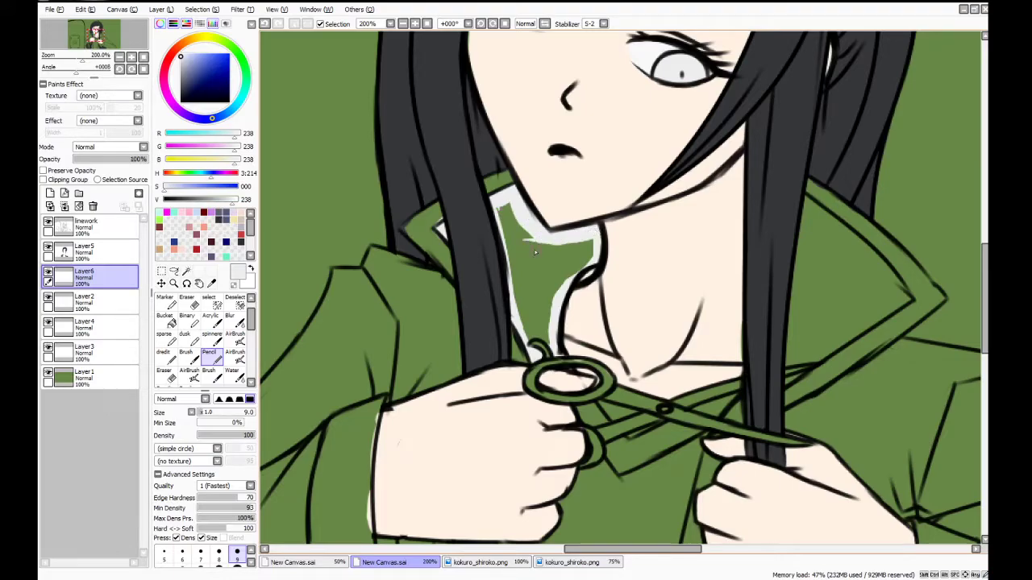
Close the gaps in the grey outline above the scissors handle with the Pencil and fill the inner collar using the Bucket
{"action": "left_click", "coordinate": [166, 318]}
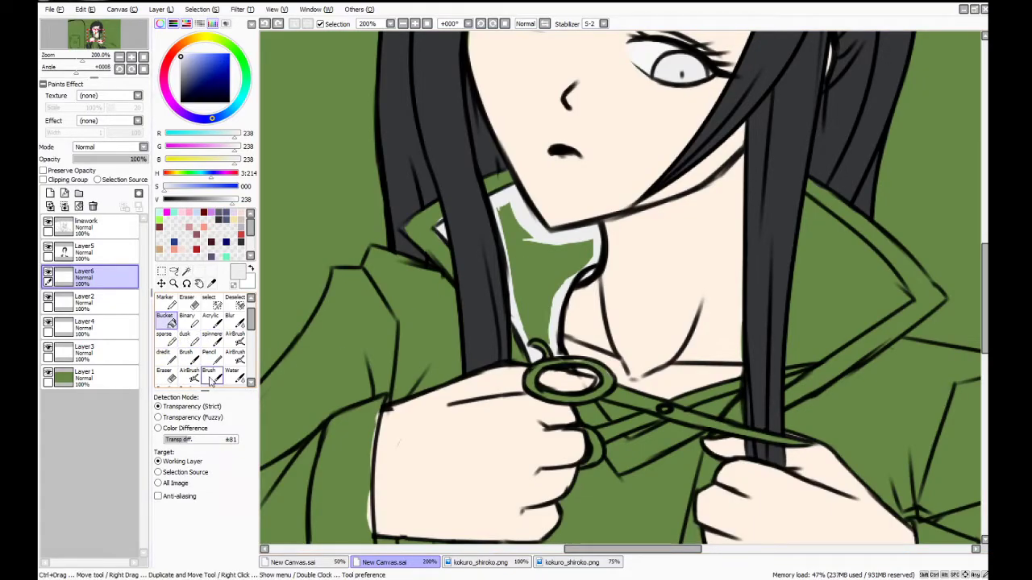
{"action": "left_click", "coordinate": [234, 376]}
{"action": "left_click", "coordinate": [209, 353]}
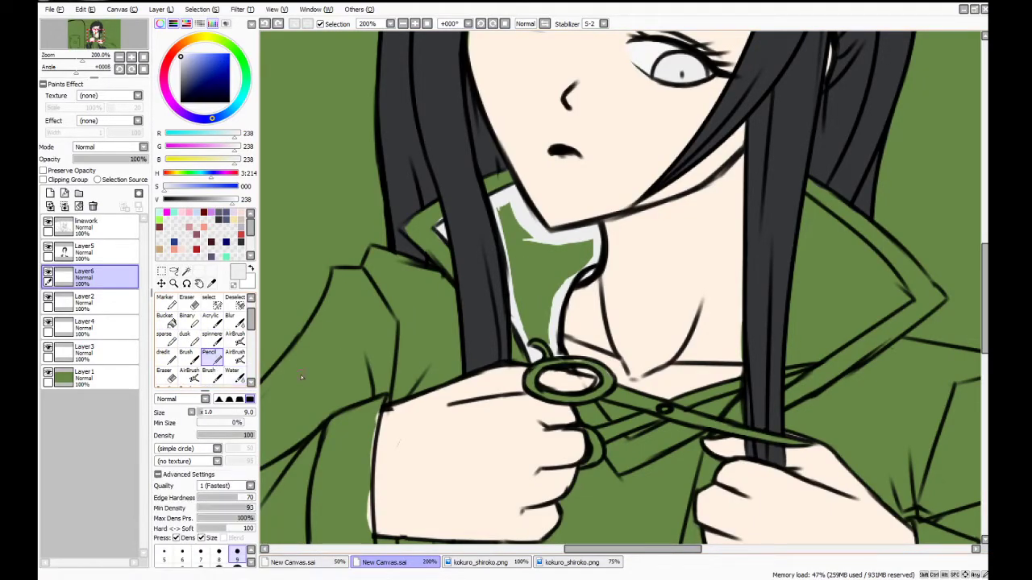
{"action": "mouse_move", "coordinate": [537, 348]}
{"action": "left_mouse_down"}
{"action": "mouse_move", "coordinate": [510, 300]}
{"action": "mouse_move", "coordinate": [516, 194]}
{"action": "left_mouse_up"}
{"action": "mouse_move", "coordinate": [556, 235]}
{"action": "left_mouse_down"}
{"action": "mouse_move", "coordinate": [588, 240]}
{"action": "mouse_move", "coordinate": [587, 260]}
{"action": "mouse_move", "coordinate": [559, 293]}
{"action": "mouse_move", "coordinate": [539, 359]}
{"action": "left_mouse_up"}
{"action": "key", "text": "e"}
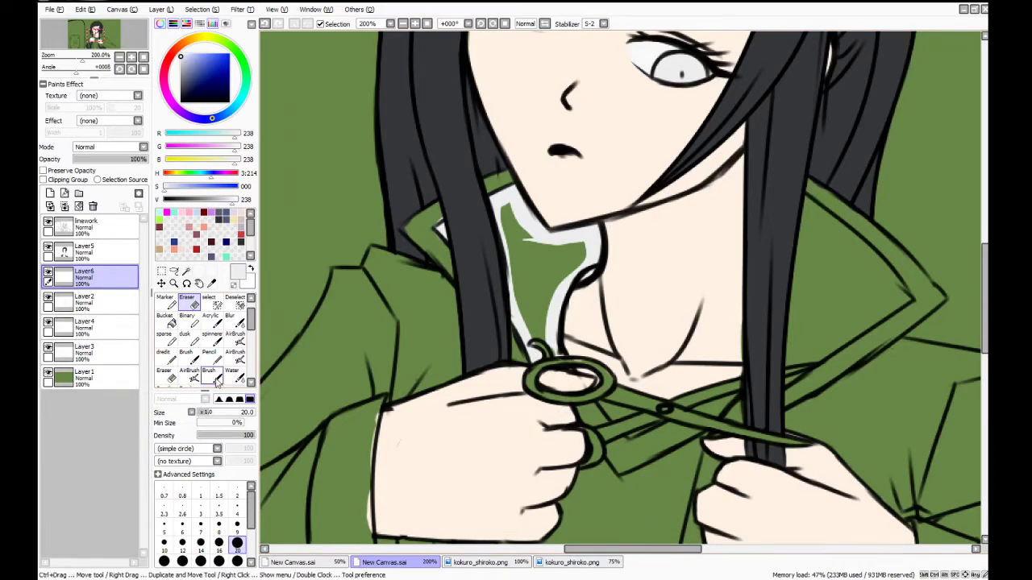
{"action": "key", "text": "n"}
{"action": "mouse_move", "coordinate": [559, 356]}
{"action": "left_mouse_down"}
{"action": "mouse_move", "coordinate": [555, 343]}
{"action": "mouse_move", "coordinate": [532, 335]}
{"action": "mouse_move", "coordinate": [548, 343]}
{"action": "left_mouse_up"}
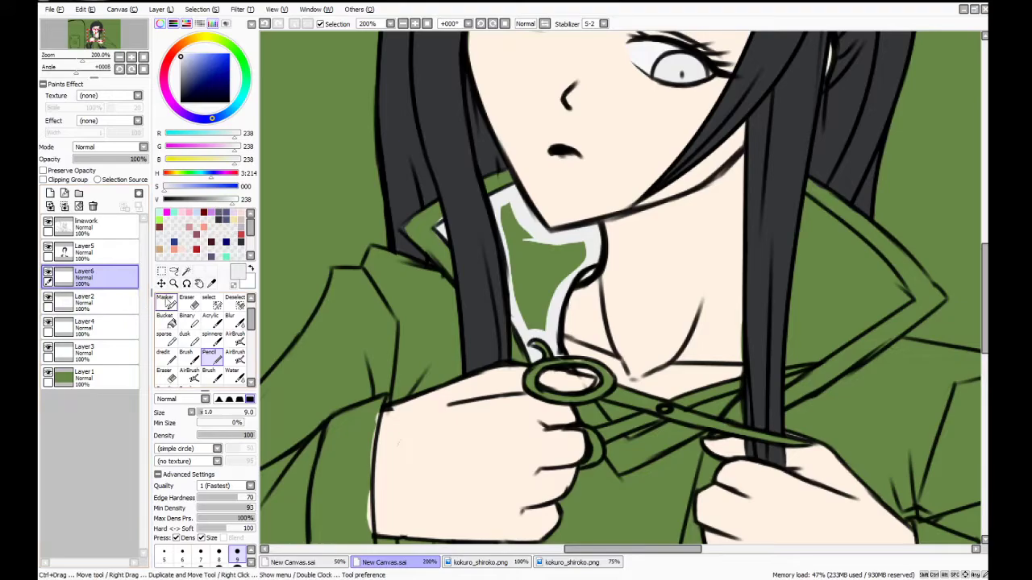
{"action": "left_click", "coordinate": [165, 316]}
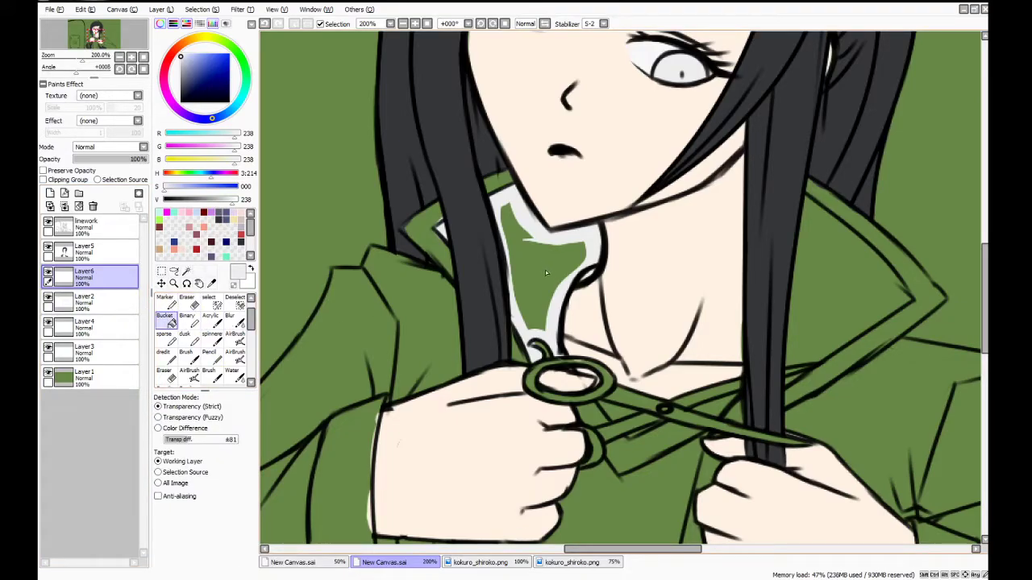
{"action": "left_click", "coordinate": [550, 278]}
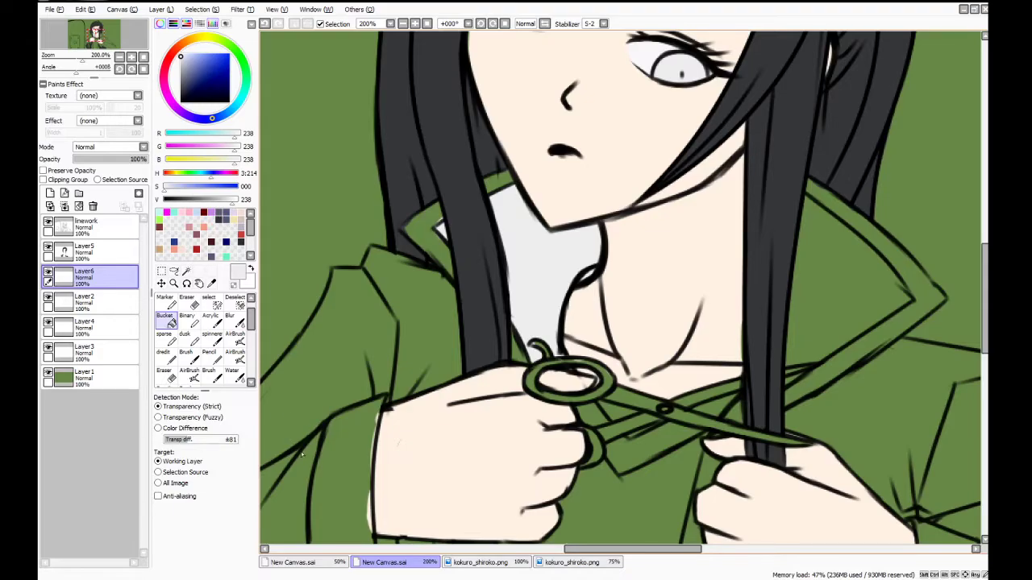
Sample the skin colour from the neck and paint the missed chest gap beneath the scissors on Layer2 with the Pencil
{"action": "left_click", "coordinate": [212, 284]}
{"action": "left_click", "coordinate": [668, 246]}
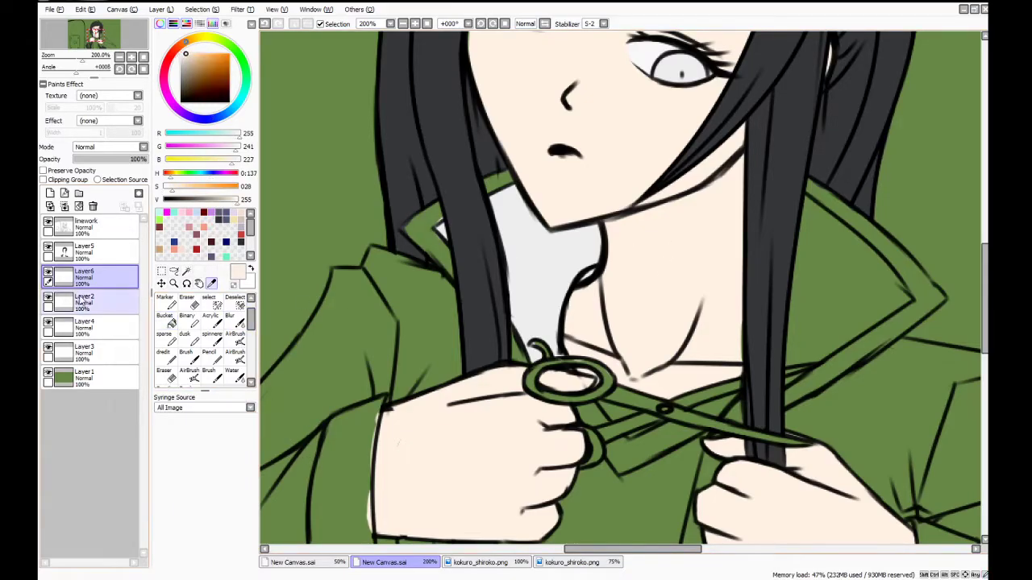
{"action": "left_click", "coordinate": [82, 301]}
{"action": "left_click", "coordinate": [209, 354]}
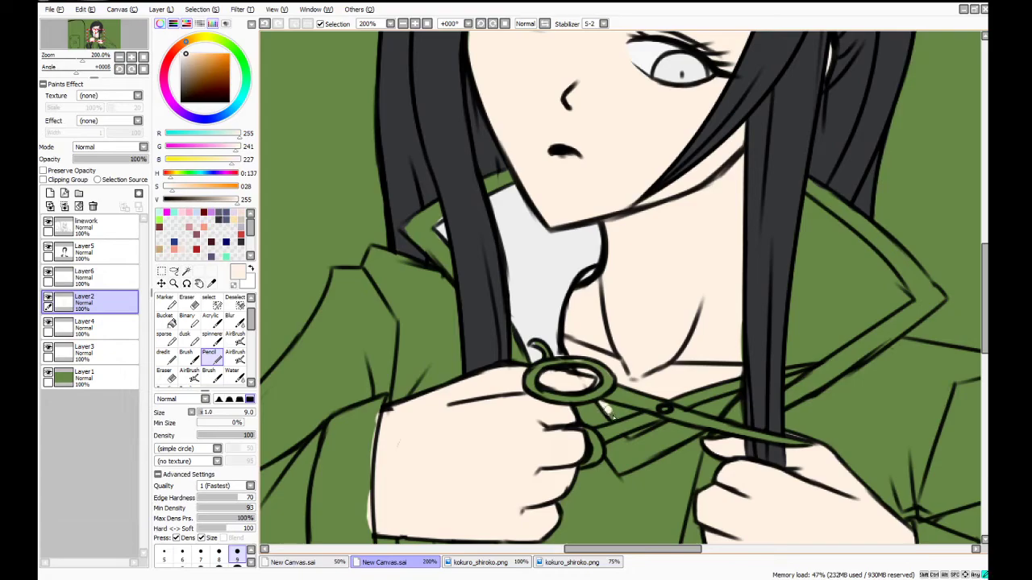
{"action": "left_click_drag", "start_coordinate": [636, 414], "coordinate": [654, 423]}
Sample the light grey again, outline the inner collar on the other side of the neck on Layer6, and fill it using the Bucket
{"action": "left_click", "coordinate": [211, 283]}
{"action": "left_click", "coordinate": [534, 264]}
{"action": "left_click", "coordinate": [132, 284]}
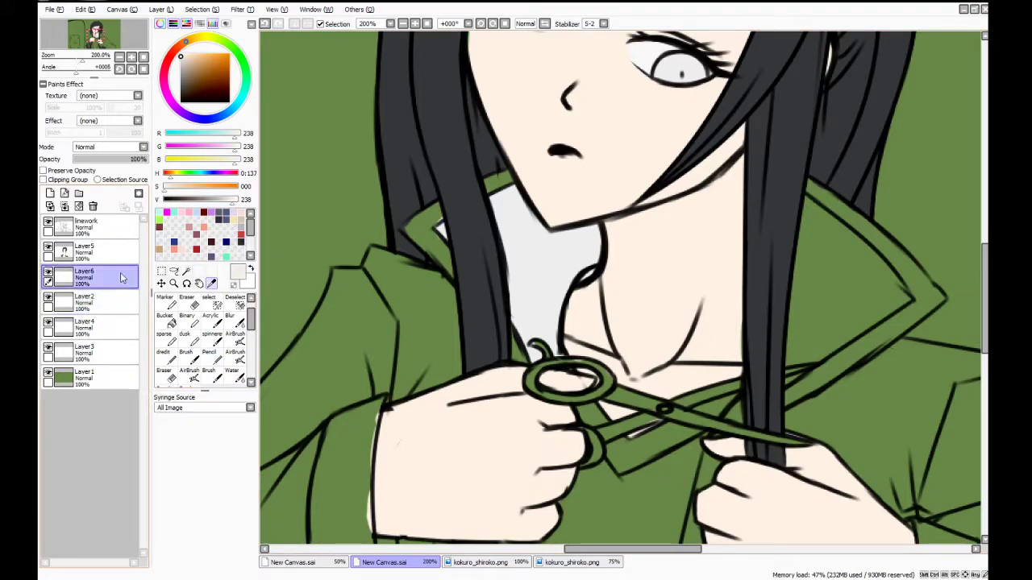
{"action": "left_click", "coordinate": [209, 352]}
{"action": "left_click_drag", "start_coordinate": [600, 550], "coordinate": [636, 555]}
{"action": "mouse_move", "coordinate": [614, 202]}
{"action": "left_mouse_down"}
{"action": "mouse_move", "coordinate": [595, 361]}
{"action": "mouse_move", "coordinate": [667, 335]}
{"action": "mouse_move", "coordinate": [631, 355]}
{"action": "mouse_move", "coordinate": [716, 296]}
{"action": "mouse_move", "coordinate": [698, 314]}
{"action": "left_mouse_up"}
{"action": "mouse_move", "coordinate": [626, 202]}
{"action": "left_mouse_down"}
{"action": "mouse_move", "coordinate": [687, 257]}
{"action": "mouse_move", "coordinate": [627, 213]}
{"action": "mouse_move", "coordinate": [705, 289]}
{"action": "mouse_move", "coordinate": [648, 221]}
{"action": "mouse_move", "coordinate": [715, 298]}
{"action": "mouse_move", "coordinate": [687, 264]}
{"action": "left_mouse_up"}
{"action": "left_click_drag", "start_coordinate": [650, 232], "coordinate": [709, 299]}
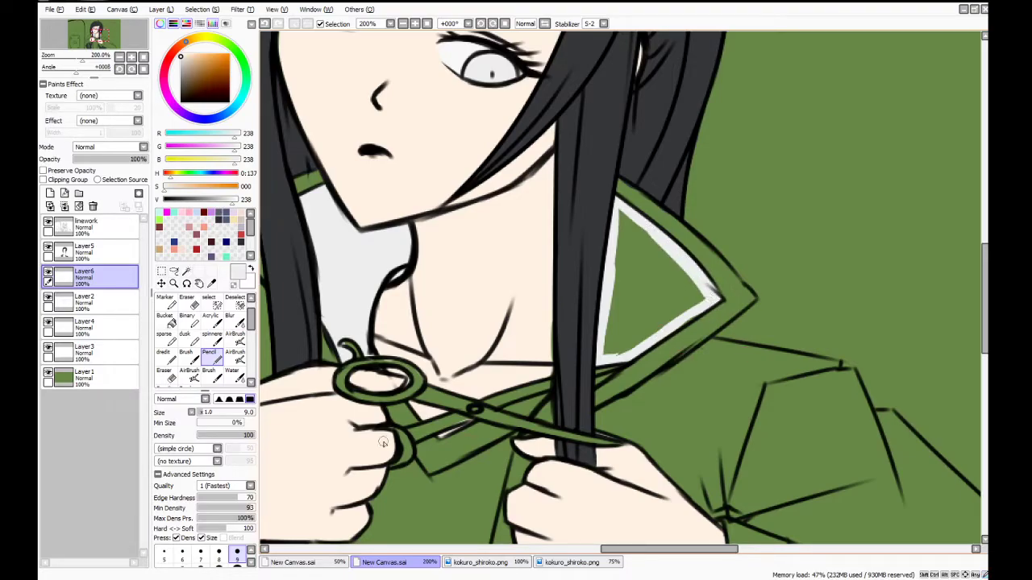
{"action": "left_click", "coordinate": [168, 319]}
{"action": "left_click", "coordinate": [650, 326]}
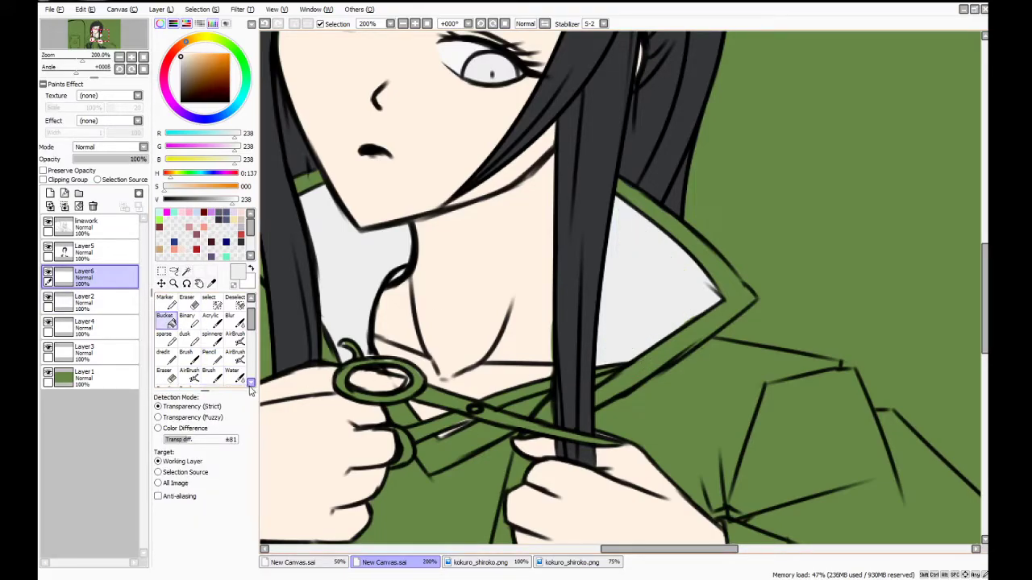
Paint the small light grey gap between the cut hair strand and the scissors blade with the size 9 Pencil
{"action": "left_click", "coordinate": [209, 355]}
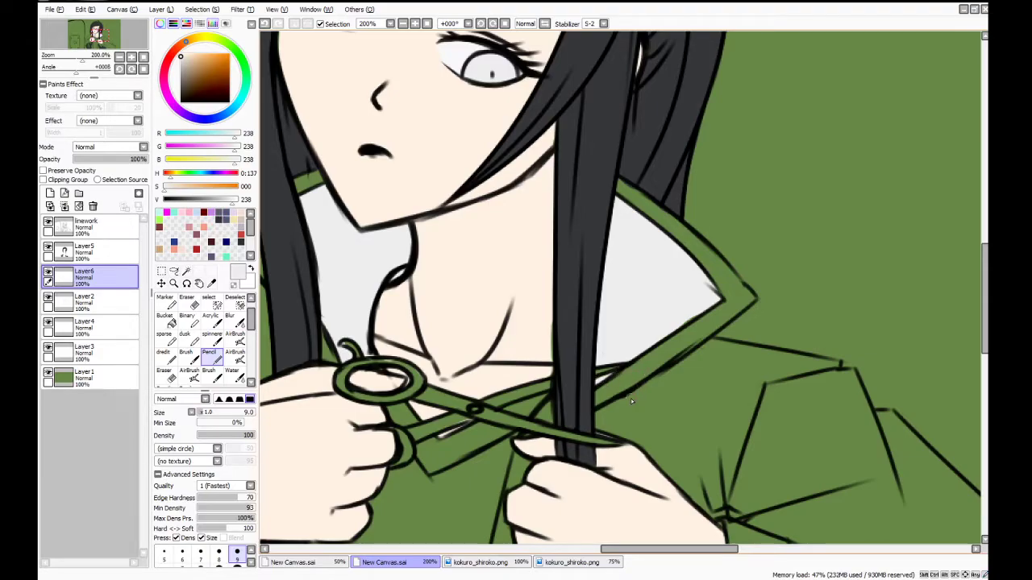
{"action": "scroll", "coordinate": [631, 399], "scroll_direction": "down", "scroll_amount": 1}
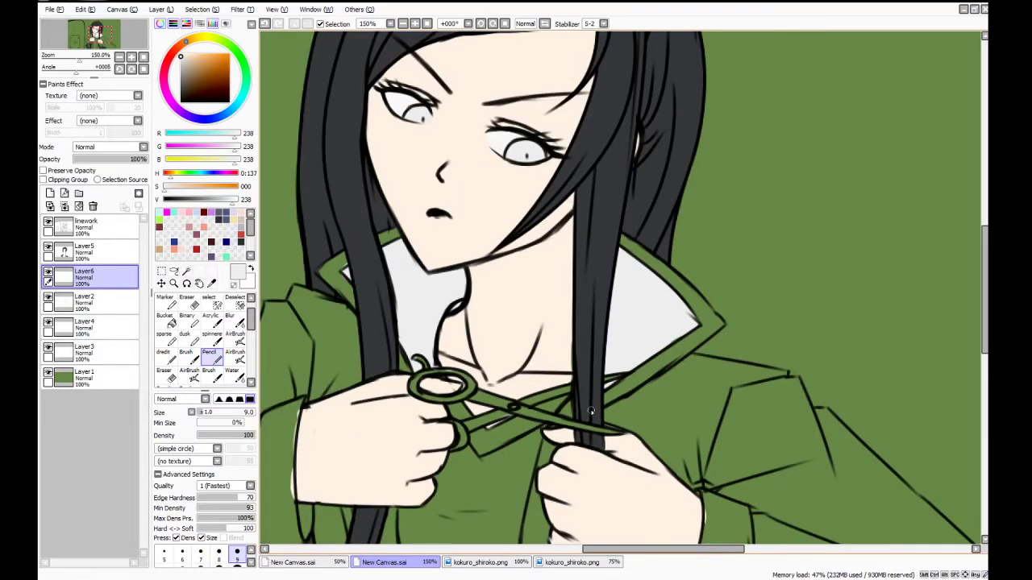
{"action": "scroll", "coordinate": [587, 408], "scroll_direction": "up", "scroll_amount": 2}
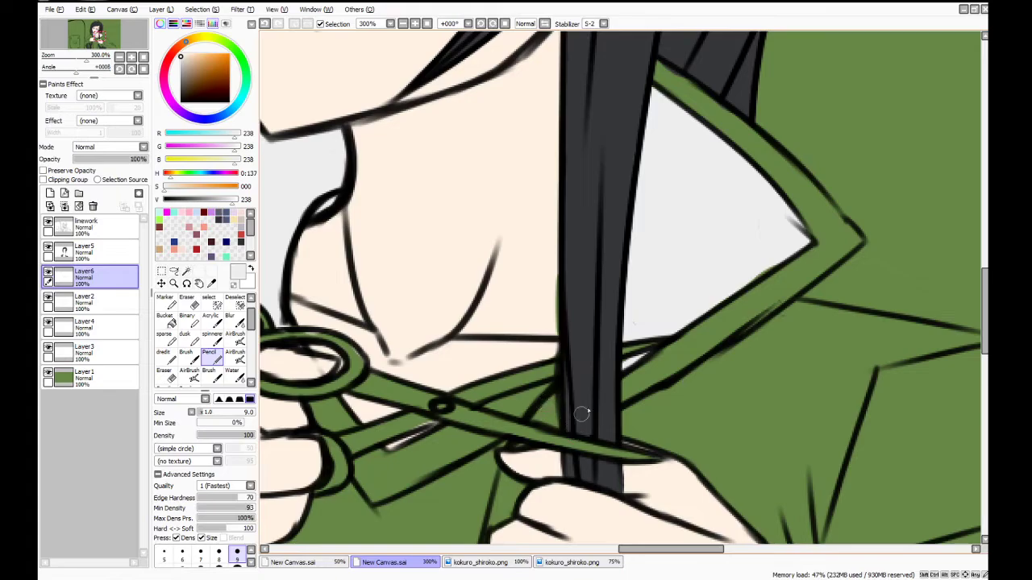
{"action": "mouse_move", "coordinate": [553, 399]}
{"action": "left_mouse_down"}
{"action": "mouse_move", "coordinate": [540, 416]}
{"action": "mouse_move", "coordinate": [558, 423]}
{"action": "left_mouse_up"}
Outline the narrow coat strip beside the hair-gripping fist down to the canvas edge in light grey and fill it using the Bucket
{"action": "scroll", "coordinate": [978, 304], "scroll_direction": "down", "scroll_amount": 5}
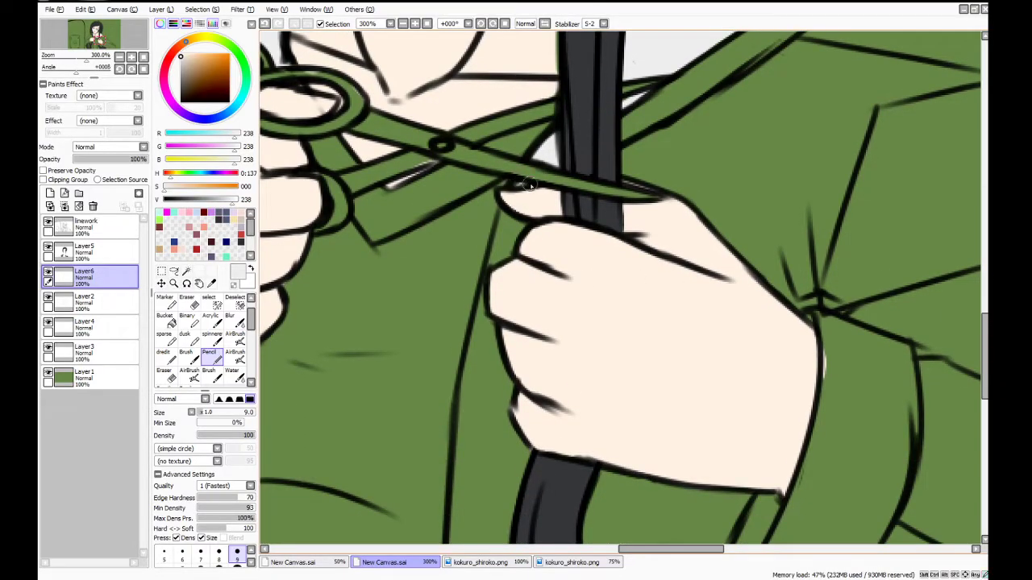
{"action": "mouse_move", "coordinate": [506, 218]}
{"action": "left_mouse_down"}
{"action": "mouse_move", "coordinate": [494, 261]}
{"action": "mouse_move", "coordinate": [520, 224]}
{"action": "mouse_move", "coordinate": [481, 284]}
{"action": "mouse_move", "coordinate": [481, 350]}
{"action": "mouse_move", "coordinate": [482, 300]}
{"action": "mouse_move", "coordinate": [509, 389]}
{"action": "mouse_move", "coordinate": [508, 374]}
{"action": "mouse_move", "coordinate": [501, 417]}
{"action": "mouse_move", "coordinate": [511, 445]}
{"action": "mouse_move", "coordinate": [505, 429]}
{"action": "mouse_move", "coordinate": [526, 455]}
{"action": "left_mouse_up"}
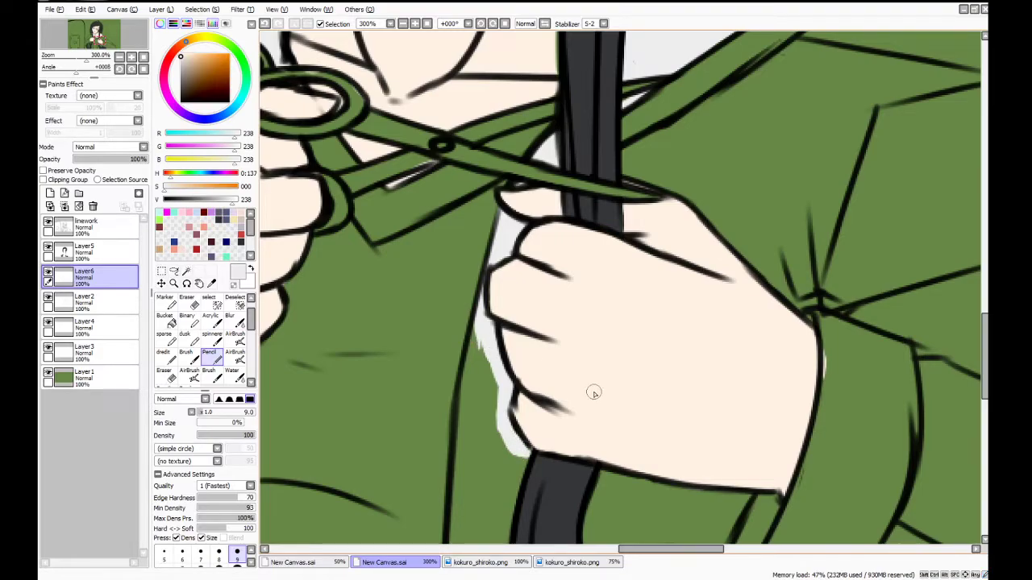
{"action": "scroll", "coordinate": [593, 392], "scroll_direction": "down", "scroll_amount": 2}
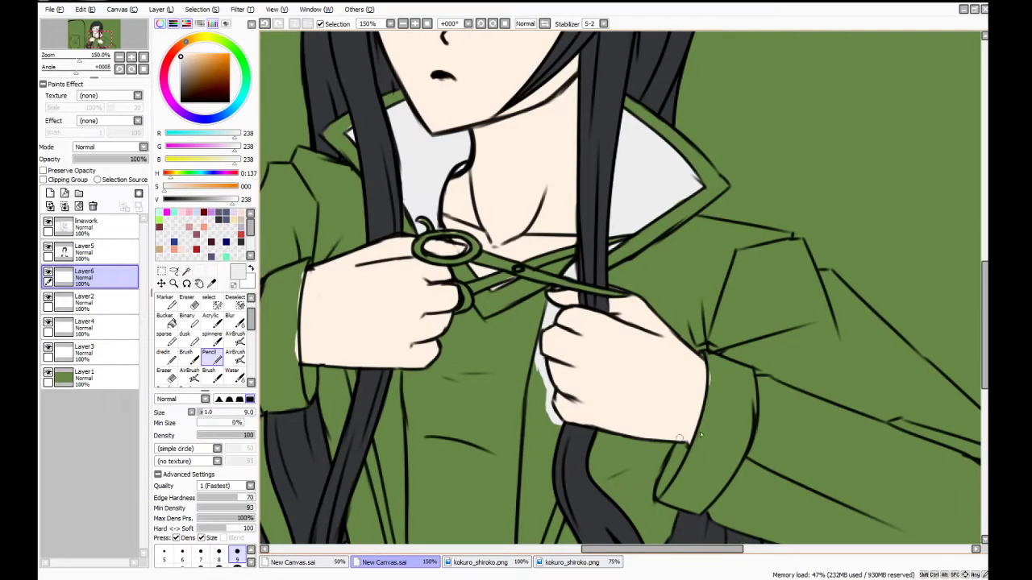
{"action": "scroll", "coordinate": [525, 258], "scroll_direction": "down", "scroll_amount": 3}
{"action": "mouse_move", "coordinate": [535, 232]}
{"action": "left_mouse_down"}
{"action": "mouse_move", "coordinate": [554, 305]}
{"action": "mouse_move", "coordinate": [550, 296]}
{"action": "mouse_move", "coordinate": [560, 299]}
{"action": "mouse_move", "coordinate": [556, 327]}
{"action": "mouse_move", "coordinate": [561, 305]}
{"action": "mouse_move", "coordinate": [554, 386]}
{"action": "mouse_move", "coordinate": [516, 499]}
{"action": "mouse_move", "coordinate": [528, 333]}
{"action": "left_mouse_up"}
{"action": "left_click_drag", "start_coordinate": [533, 242], "coordinate": [526, 401]}
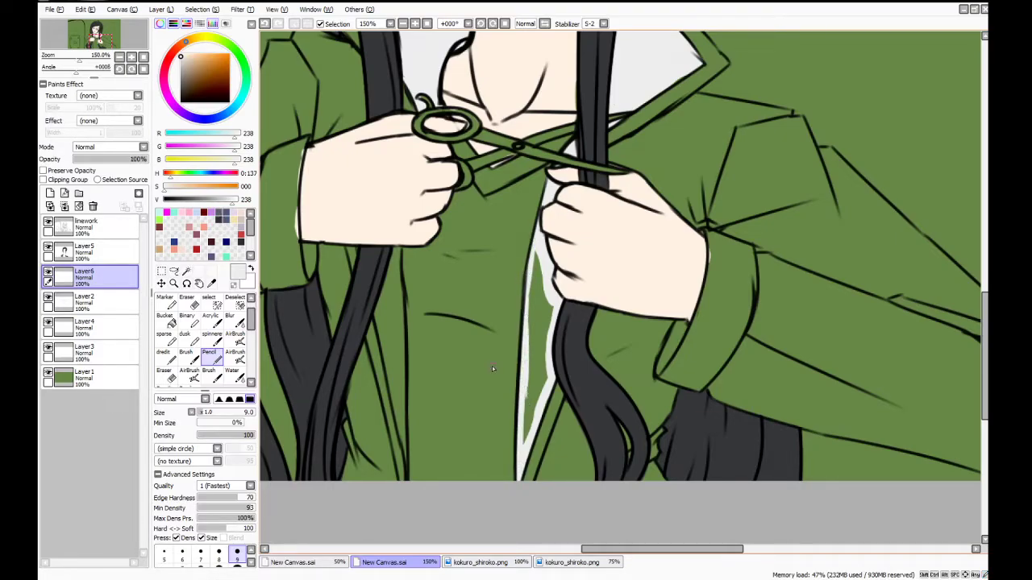
{"action": "left_click", "coordinate": [166, 320]}
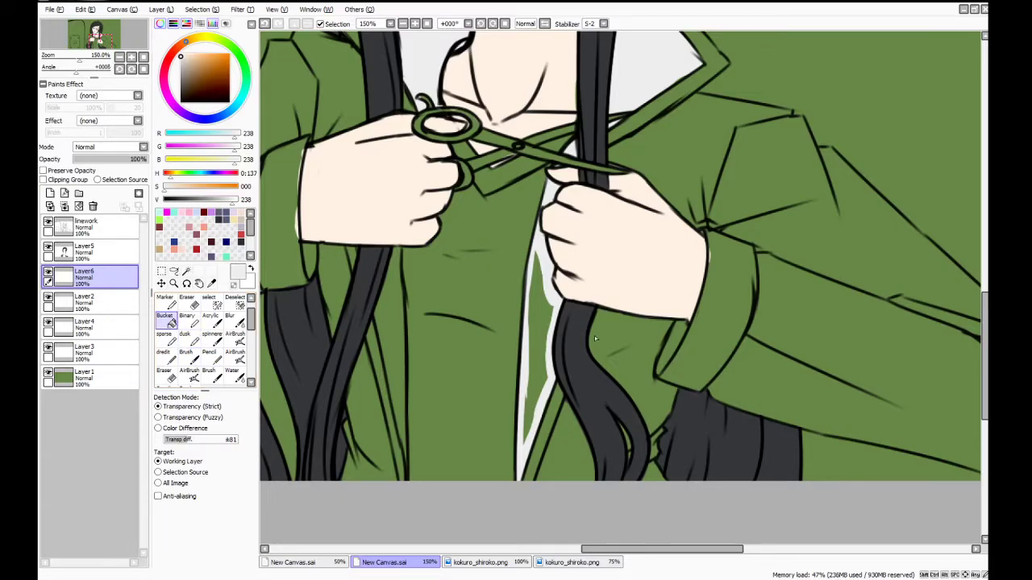
{"action": "left_click", "coordinate": [544, 321]}
Outline the triangular coat area beside the wavy strand at the canvas edge and paint the gap inside the strand with the Pencil
{"action": "left_click", "coordinate": [186, 355]}
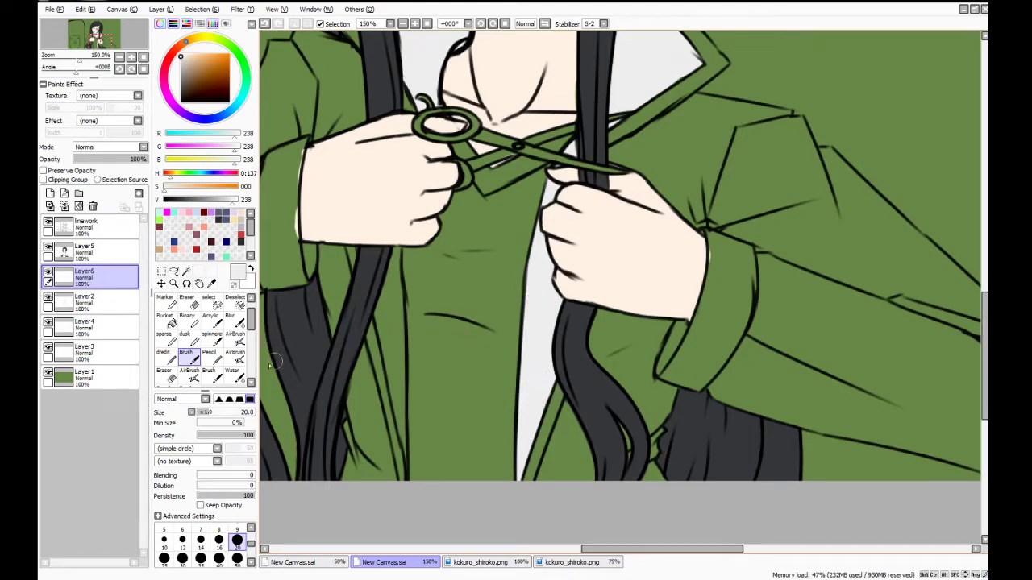
{"action": "left_click", "coordinate": [214, 357]}
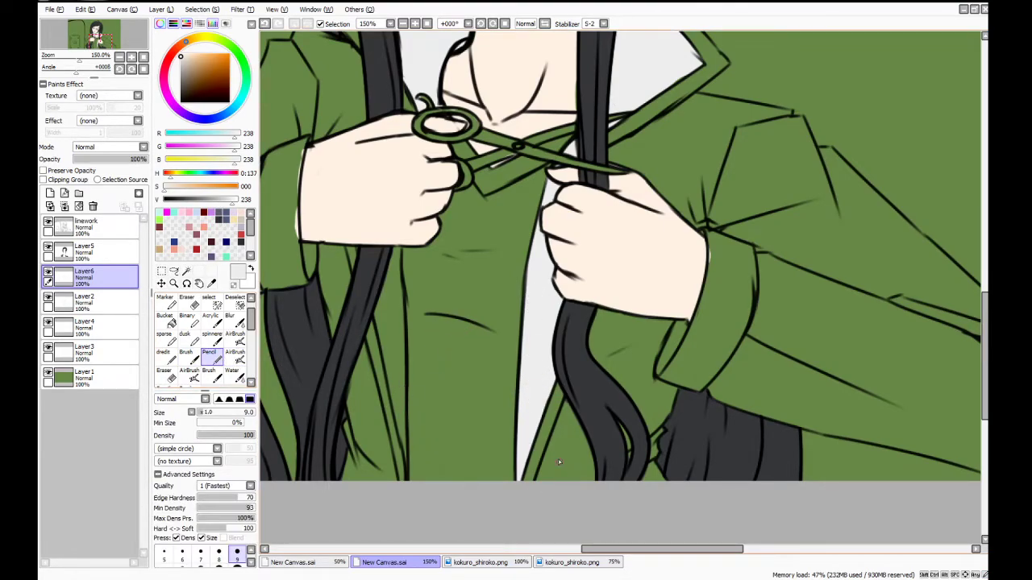
{"action": "left_click_drag", "start_coordinate": [567, 399], "coordinate": [542, 483]}
{"action": "key", "text": "ctrl+z"}
{"action": "mouse_move", "coordinate": [554, 444]}
{"action": "left_mouse_down"}
{"action": "mouse_move", "coordinate": [537, 493]}
{"action": "mouse_move", "coordinate": [564, 423]}
{"action": "mouse_move", "coordinate": [537, 502]}
{"action": "left_mouse_up"}
{"action": "left_click_drag", "start_coordinate": [568, 408], "coordinate": [561, 461]}
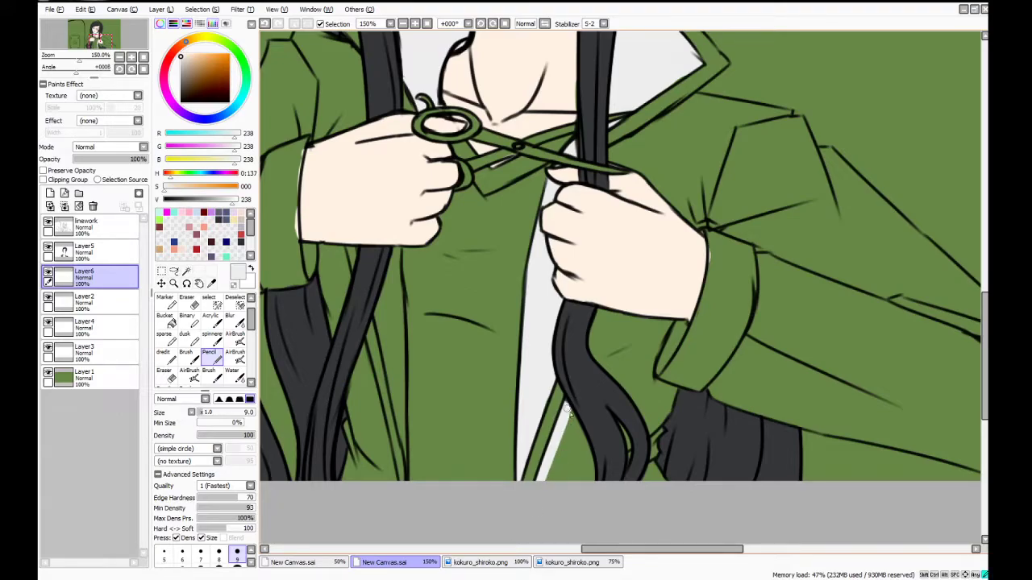
{"action": "mouse_move", "coordinate": [567, 412]}
{"action": "left_mouse_down"}
{"action": "mouse_move", "coordinate": [584, 498]}
{"action": "mouse_move", "coordinate": [588, 457]}
{"action": "mouse_move", "coordinate": [580, 501]}
{"action": "left_mouse_up"}
{"action": "left_click_drag", "start_coordinate": [619, 424], "coordinate": [630, 450]}
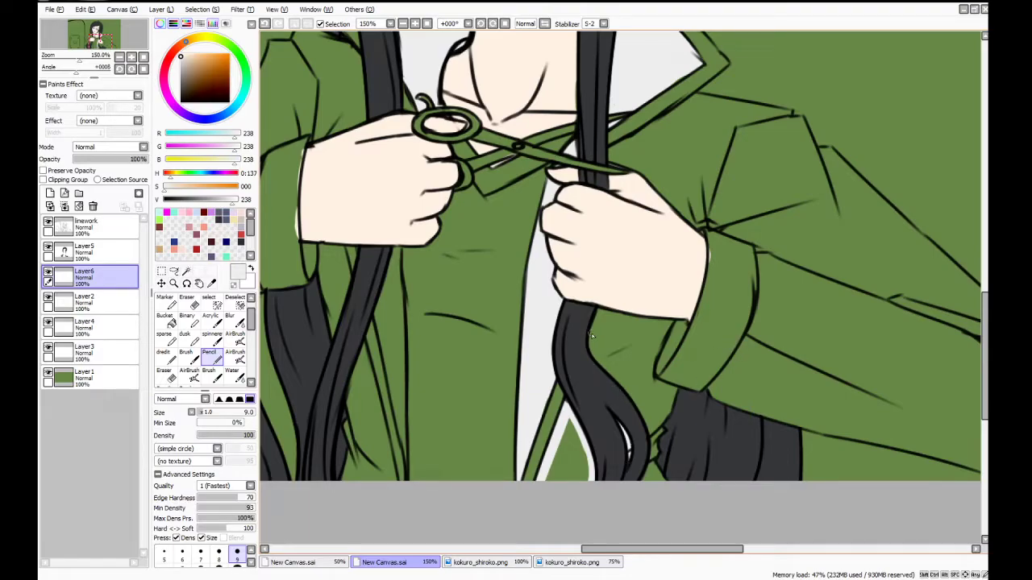
Outline the coat area between the wavy strand and the sleeve cuff, and fill it and the triangular area using the Bucket
{"action": "mouse_move", "coordinate": [602, 314]}
{"action": "left_mouse_down"}
{"action": "mouse_move", "coordinate": [671, 322]}
{"action": "mouse_move", "coordinate": [653, 365]}
{"action": "mouse_move", "coordinate": [659, 372]}
{"action": "mouse_move", "coordinate": [659, 342]}
{"action": "mouse_move", "coordinate": [657, 396]}
{"action": "mouse_move", "coordinate": [650, 369]}
{"action": "mouse_move", "coordinate": [674, 392]}
{"action": "mouse_move", "coordinate": [655, 386]}
{"action": "mouse_move", "coordinate": [674, 387]}
{"action": "mouse_move", "coordinate": [664, 424]}
{"action": "mouse_move", "coordinate": [670, 397]}
{"action": "mouse_move", "coordinate": [648, 382]}
{"action": "mouse_move", "coordinate": [673, 395]}
{"action": "mouse_move", "coordinate": [648, 387]}
{"action": "mouse_move", "coordinate": [661, 336]}
{"action": "left_mouse_up"}
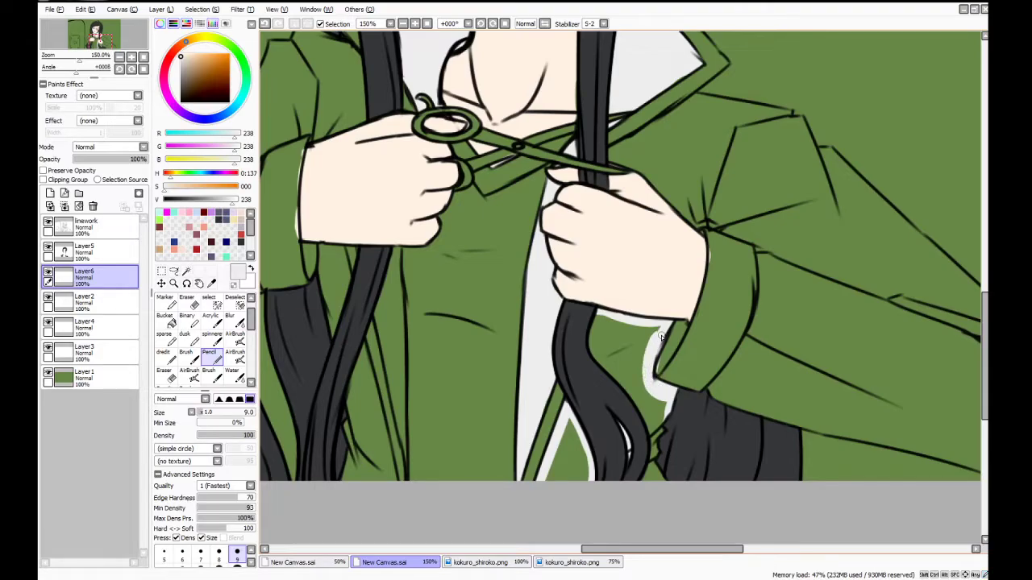
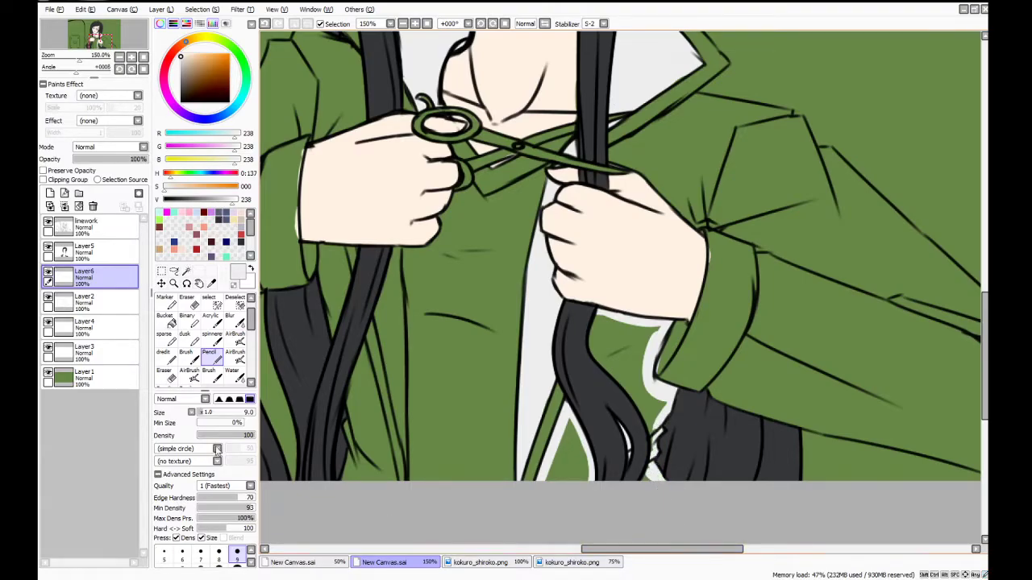
{"action": "left_click", "coordinate": [166, 320]}
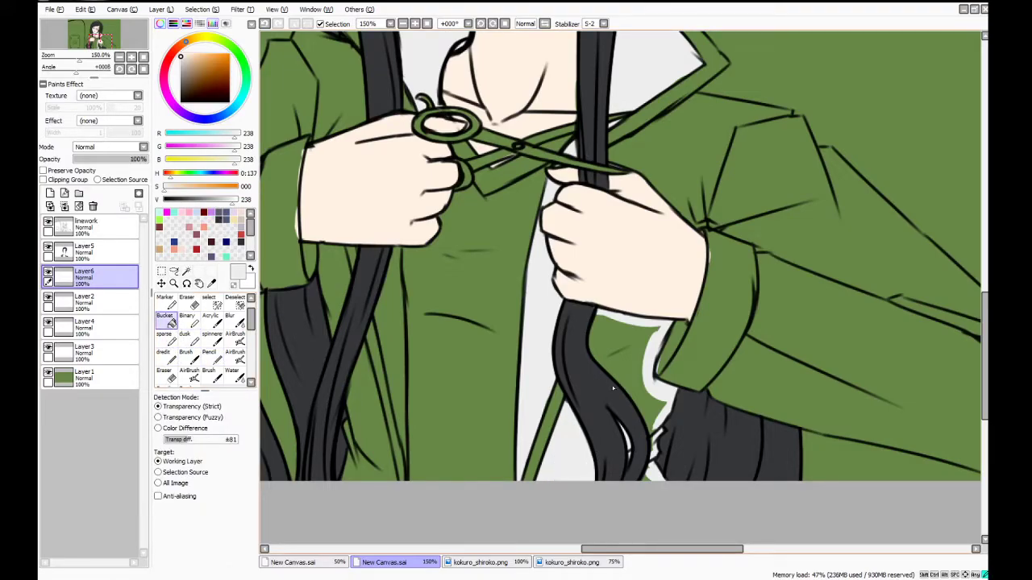
{"action": "left_click", "coordinate": [630, 364]}
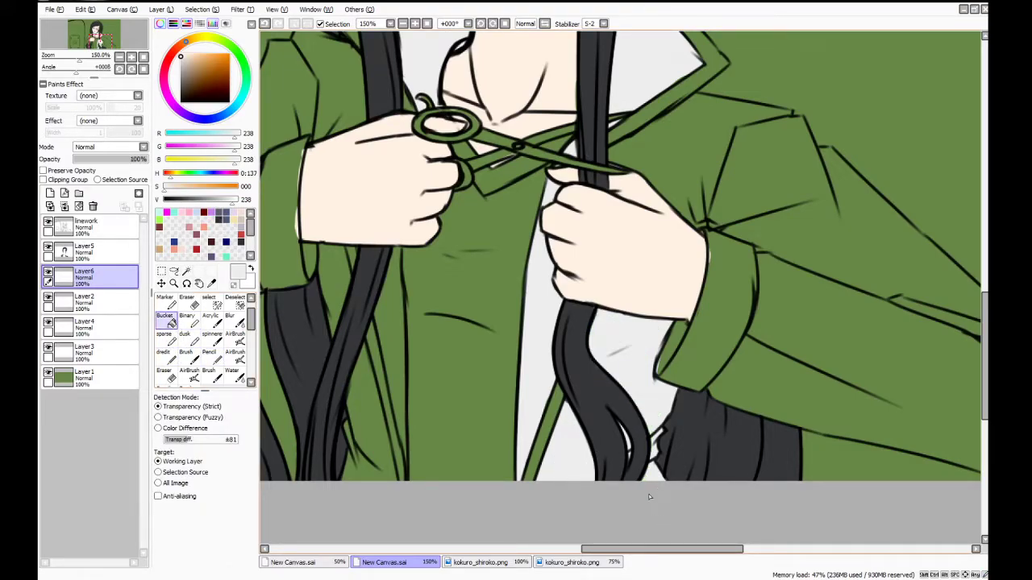
Outline the bent arm's sleeve along the cuff, the collar and shoulder line, and above the fist with the size 20 Brush
{"action": "left_click", "coordinate": [186, 355]}
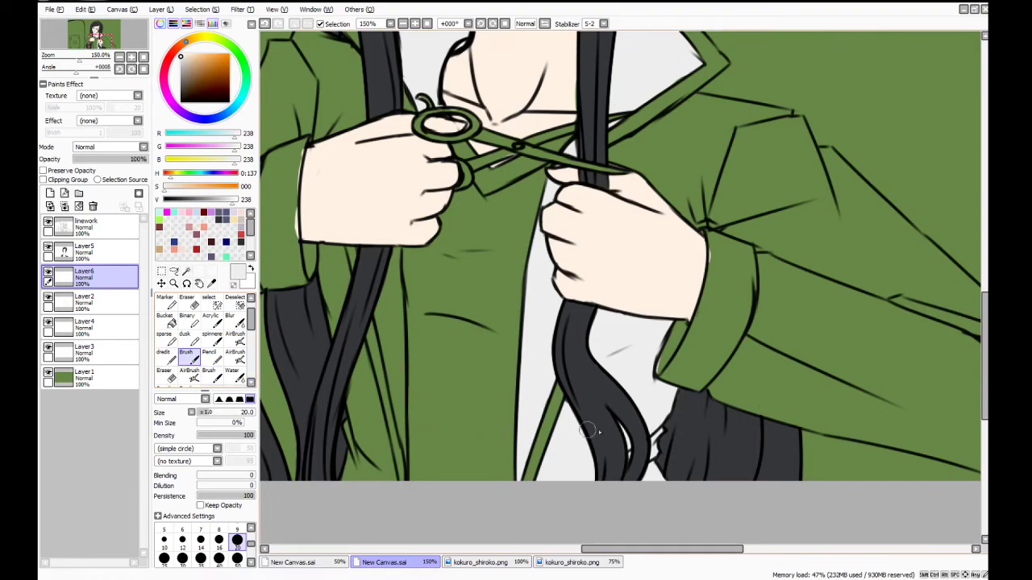
{"action": "left_click_drag", "start_coordinate": [608, 551], "coordinate": [651, 551]}
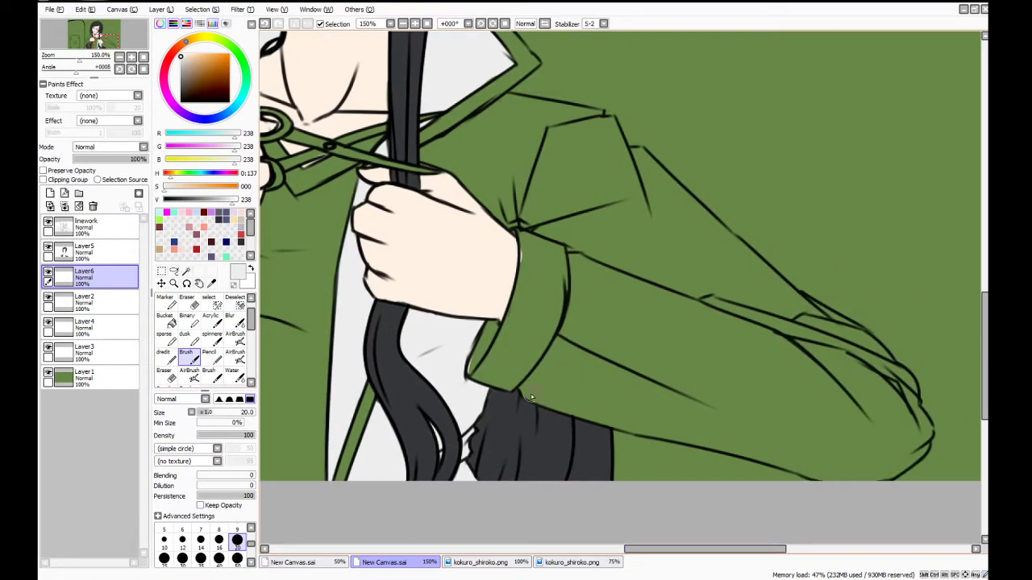
{"action": "mouse_move", "coordinate": [553, 367]}
{"action": "left_mouse_down"}
{"action": "mouse_move", "coordinate": [523, 392]}
{"action": "mouse_move", "coordinate": [567, 323]}
{"action": "mouse_move", "coordinate": [559, 348]}
{"action": "mouse_move", "coordinate": [570, 245]}
{"action": "mouse_move", "coordinate": [564, 358]}
{"action": "mouse_move", "coordinate": [579, 277]}
{"action": "mouse_move", "coordinate": [549, 390]}
{"action": "left_mouse_up"}
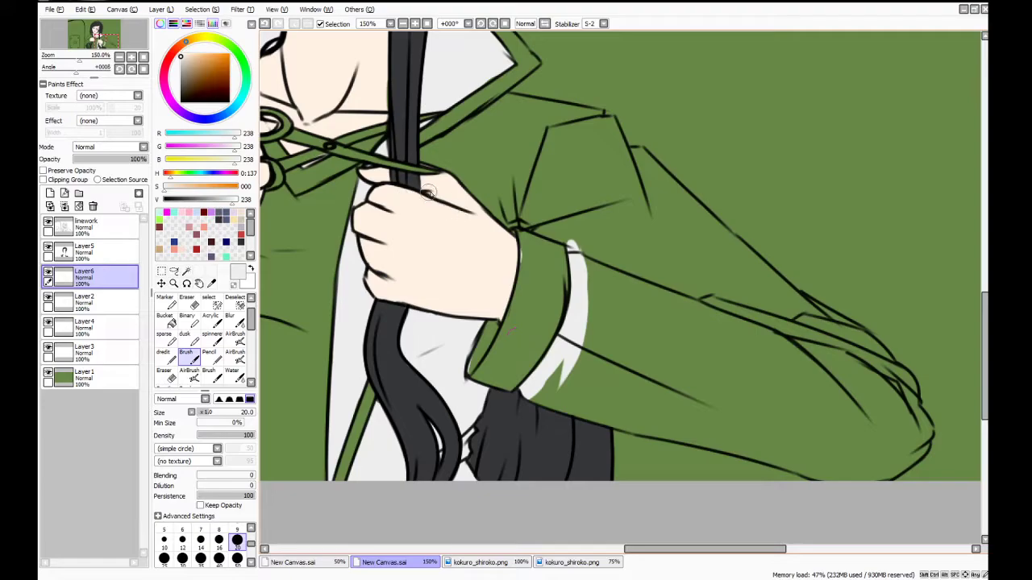
{"action": "mouse_move", "coordinate": [423, 144]}
{"action": "left_mouse_down"}
{"action": "mouse_move", "coordinate": [494, 121]}
{"action": "mouse_move", "coordinate": [422, 155]}
{"action": "mouse_move", "coordinate": [509, 109]}
{"action": "mouse_move", "coordinate": [503, 102]}
{"action": "mouse_move", "coordinate": [539, 118]}
{"action": "mouse_move", "coordinate": [501, 98]}
{"action": "mouse_move", "coordinate": [590, 114]}
{"action": "mouse_move", "coordinate": [546, 117]}
{"action": "mouse_move", "coordinate": [577, 118]}
{"action": "left_mouse_up"}
{"action": "key", "text": "ctrl+z"}
{"action": "left_click_drag", "start_coordinate": [501, 102], "coordinate": [602, 115]}
{"action": "key", "text": "ctrl+z"}
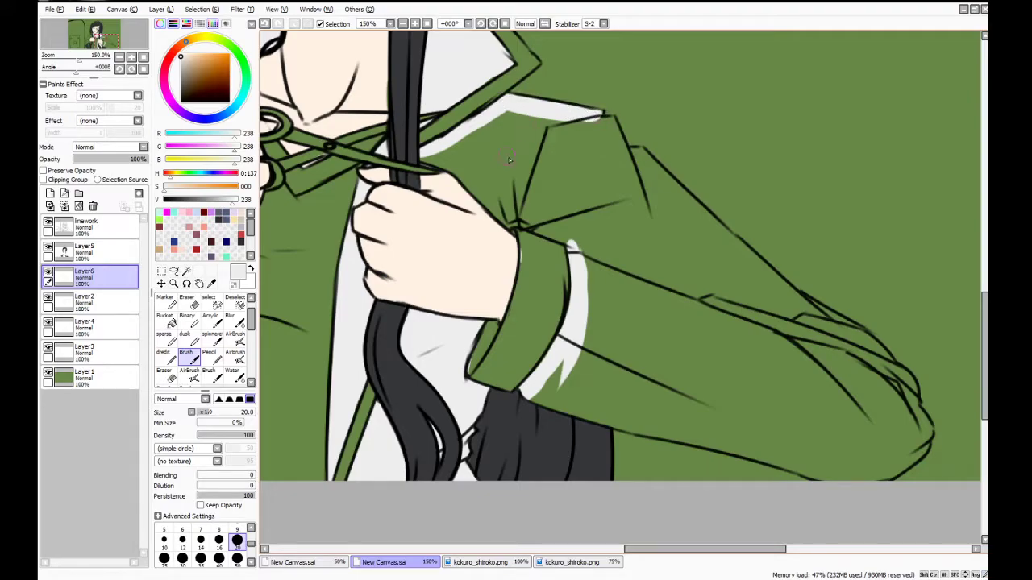
{"action": "mouse_move", "coordinate": [412, 158]}
{"action": "left_mouse_down"}
{"action": "mouse_move", "coordinate": [468, 171]}
{"action": "mouse_move", "coordinate": [452, 163]}
{"action": "mouse_move", "coordinate": [511, 222]}
{"action": "mouse_move", "coordinate": [486, 196]}
{"action": "mouse_move", "coordinate": [572, 242]}
{"action": "left_mouse_up"}
{"action": "mouse_move", "coordinate": [520, 218]}
{"action": "left_mouse_down"}
{"action": "mouse_move", "coordinate": [604, 253]}
{"action": "mouse_move", "coordinate": [532, 226]}
{"action": "mouse_move", "coordinate": [595, 248]}
{"action": "mouse_move", "coordinate": [546, 233]}
{"action": "left_mouse_up"}
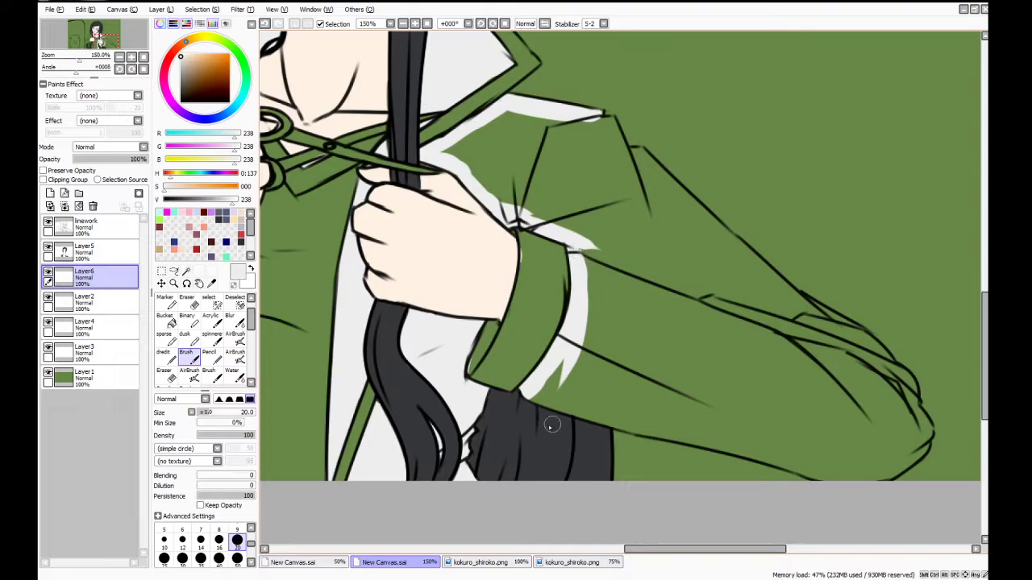
Outline the rest of the bent arm's sleeve along its underside, elbow and upper edge in light grey, and fill it using the Bucket
{"action": "mouse_move", "coordinate": [543, 386]}
{"action": "left_mouse_down"}
{"action": "mouse_move", "coordinate": [595, 407]}
{"action": "mouse_move", "coordinate": [538, 391]}
{"action": "mouse_move", "coordinate": [547, 380]}
{"action": "mouse_move", "coordinate": [571, 411]}
{"action": "mouse_move", "coordinate": [565, 404]}
{"action": "mouse_move", "coordinate": [635, 424]}
{"action": "mouse_move", "coordinate": [550, 406]}
{"action": "mouse_move", "coordinate": [726, 451]}
{"action": "mouse_move", "coordinate": [756, 471]}
{"action": "mouse_move", "coordinate": [686, 453]}
{"action": "mouse_move", "coordinate": [680, 431]}
{"action": "mouse_move", "coordinate": [664, 429]}
{"action": "mouse_move", "coordinate": [733, 431]}
{"action": "mouse_move", "coordinate": [683, 436]}
{"action": "mouse_move", "coordinate": [757, 452]}
{"action": "mouse_move", "coordinate": [706, 442]}
{"action": "mouse_move", "coordinate": [712, 450]}
{"action": "mouse_move", "coordinate": [693, 435]}
{"action": "mouse_move", "coordinate": [775, 448]}
{"action": "mouse_move", "coordinate": [692, 438]}
{"action": "mouse_move", "coordinate": [855, 484]}
{"action": "mouse_move", "coordinate": [817, 475]}
{"action": "mouse_move", "coordinate": [900, 472]}
{"action": "mouse_move", "coordinate": [858, 485]}
{"action": "mouse_move", "coordinate": [925, 446]}
{"action": "left_mouse_up"}
{"action": "mouse_move", "coordinate": [873, 476]}
{"action": "left_mouse_down"}
{"action": "mouse_move", "coordinate": [922, 452]}
{"action": "mouse_move", "coordinate": [883, 456]}
{"action": "mouse_move", "coordinate": [917, 426]}
{"action": "mouse_move", "coordinate": [921, 442]}
{"action": "mouse_move", "coordinate": [904, 406]}
{"action": "mouse_move", "coordinate": [915, 413]}
{"action": "mouse_move", "coordinate": [912, 436]}
{"action": "mouse_move", "coordinate": [926, 427]}
{"action": "mouse_move", "coordinate": [917, 435]}
{"action": "mouse_move", "coordinate": [903, 382]}
{"action": "mouse_move", "coordinate": [881, 374]}
{"action": "mouse_move", "coordinate": [857, 339]}
{"action": "mouse_move", "coordinate": [878, 352]}
{"action": "mouse_move", "coordinate": [821, 327]}
{"action": "mouse_move", "coordinate": [860, 336]}
{"action": "mouse_move", "coordinate": [795, 298]}
{"action": "mouse_move", "coordinate": [837, 333]}
{"action": "left_mouse_up"}
{"action": "mouse_move", "coordinate": [592, 120]}
{"action": "left_mouse_down"}
{"action": "mouse_move", "coordinate": [617, 138]}
{"action": "mouse_move", "coordinate": [639, 198]}
{"action": "mouse_move", "coordinate": [629, 153]}
{"action": "mouse_move", "coordinate": [713, 234]}
{"action": "mouse_move", "coordinate": [788, 286]}
{"action": "left_mouse_up"}
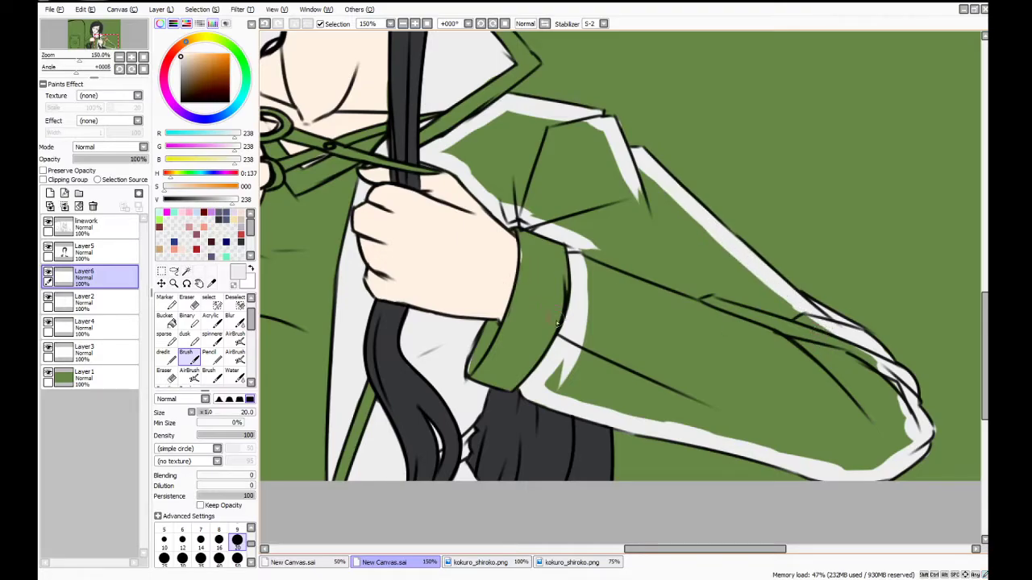
{"action": "left_click", "coordinate": [165, 319]}
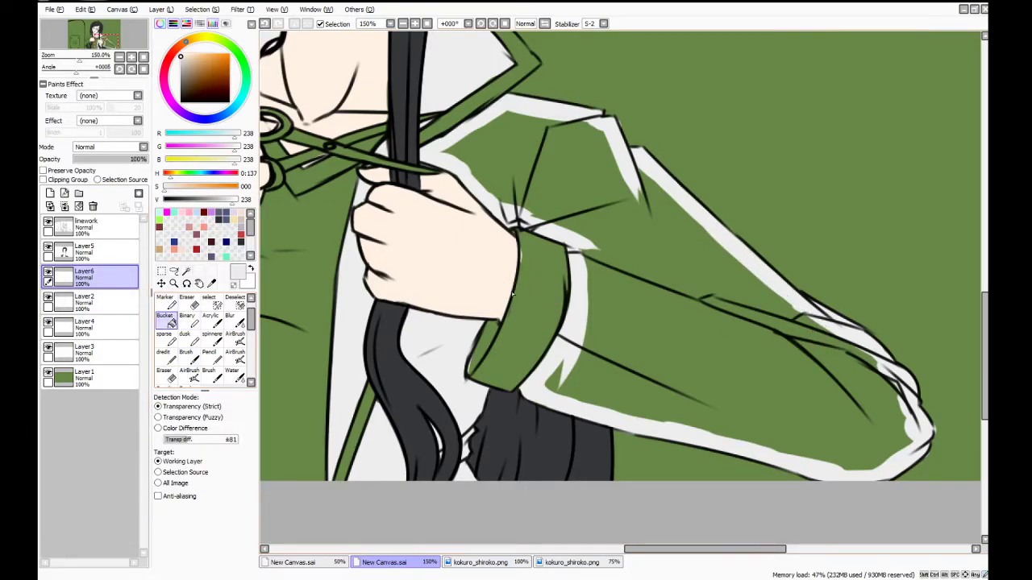
{"action": "left_click", "coordinate": [609, 229]}
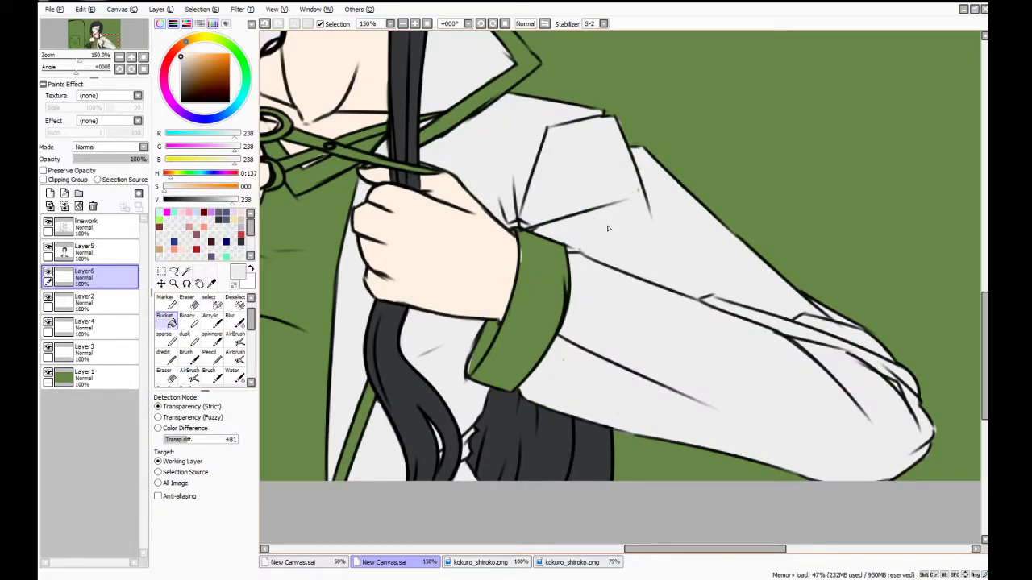
Paint the coat areas below the scissor-holding fist, on both sides of the straight strand, in light grey with the size 20 Brush
{"action": "left_click", "coordinate": [186, 355]}
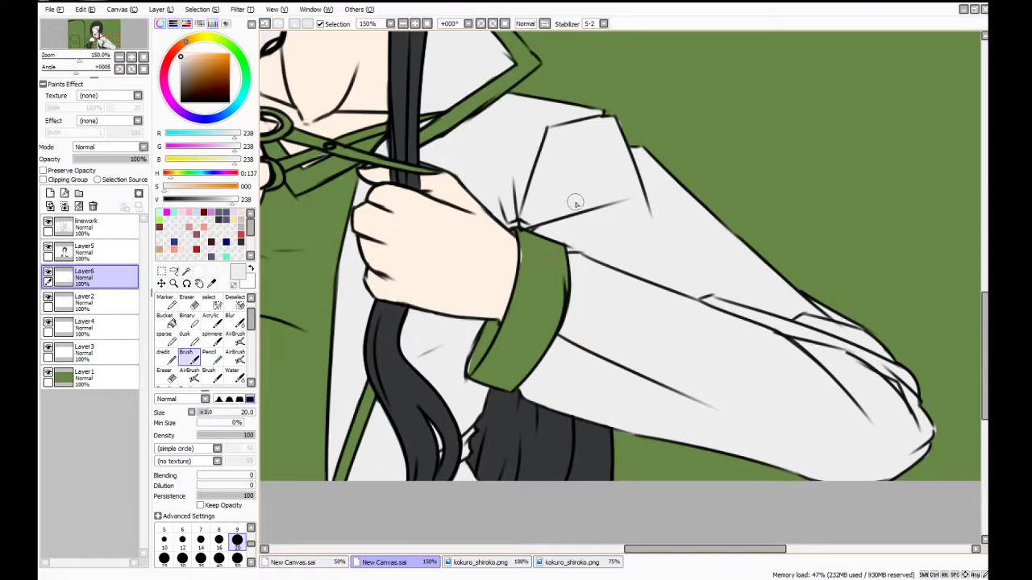
{"action": "left_click_drag", "start_coordinate": [711, 549], "coordinate": [639, 549]}
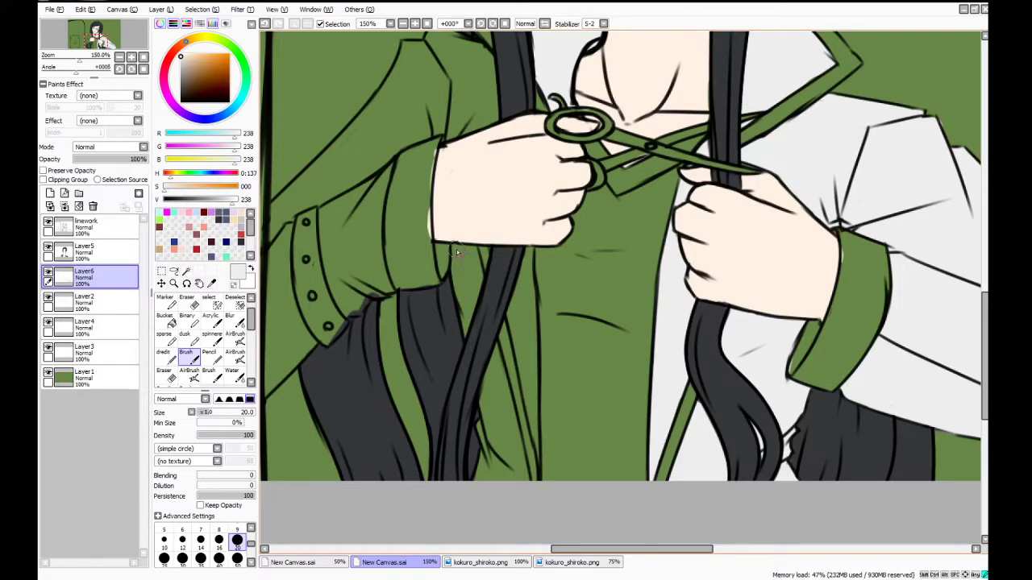
{"action": "left_click_drag", "start_coordinate": [456, 249], "coordinate": [442, 298]}
{"action": "key", "text": "alt+space"}
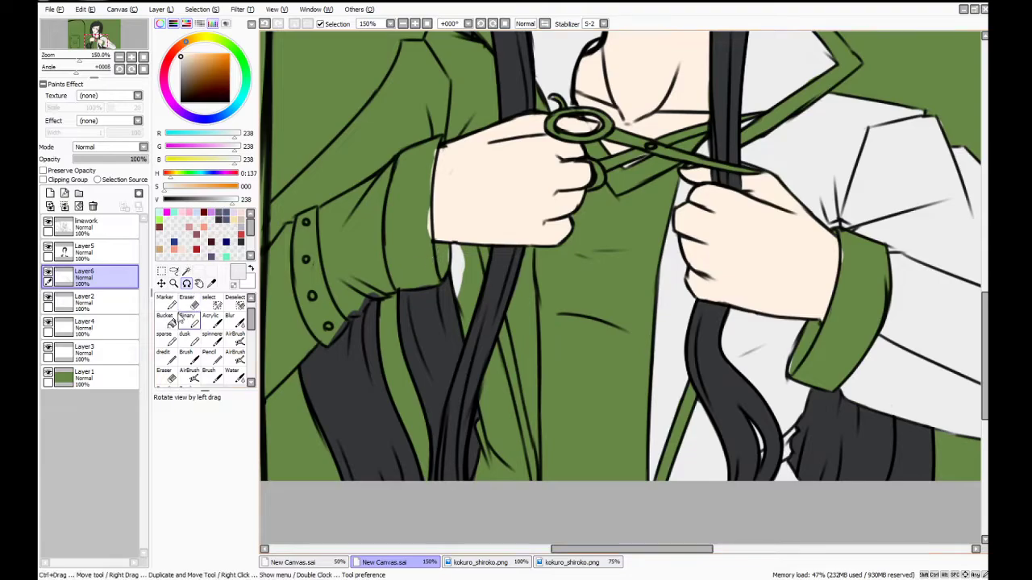
{"action": "key", "text": "e"}
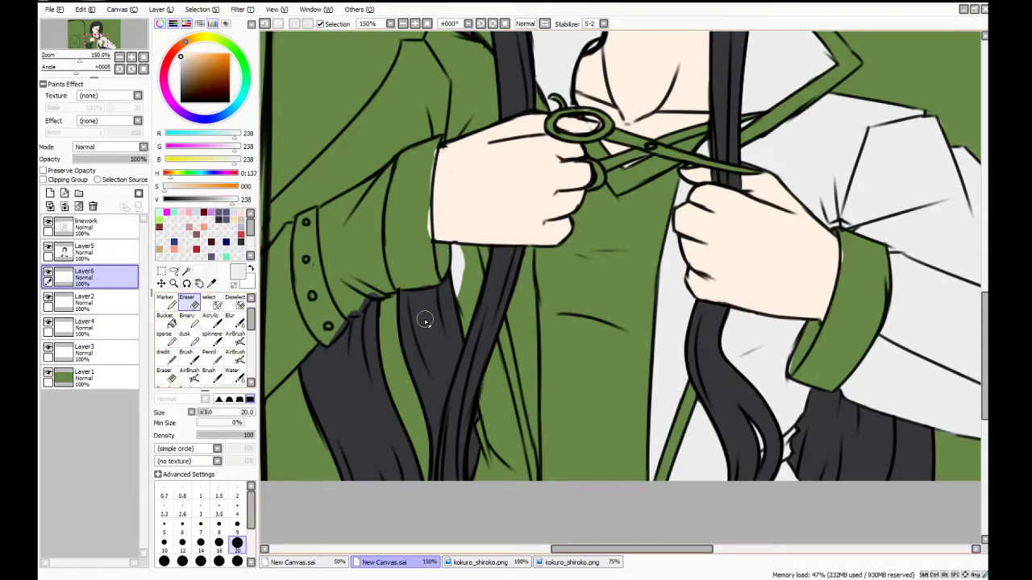
{"action": "key", "text": "b"}
{"action": "mouse_move", "coordinate": [458, 252]}
{"action": "left_mouse_down"}
{"action": "mouse_move", "coordinate": [466, 307]}
{"action": "mouse_move", "coordinate": [466, 287]}
{"action": "mouse_move", "coordinate": [478, 316]}
{"action": "mouse_move", "coordinate": [470, 243]}
{"action": "mouse_move", "coordinate": [487, 373]}
{"action": "mouse_move", "coordinate": [487, 340]}
{"action": "mouse_move", "coordinate": [521, 484]}
{"action": "mouse_move", "coordinate": [498, 391]}
{"action": "mouse_move", "coordinate": [510, 468]}
{"action": "mouse_move", "coordinate": [488, 391]}
{"action": "mouse_move", "coordinate": [475, 397]}
{"action": "mouse_move", "coordinate": [482, 483]}
{"action": "mouse_move", "coordinate": [469, 481]}
{"action": "mouse_move", "coordinate": [482, 501]}
{"action": "left_mouse_up"}
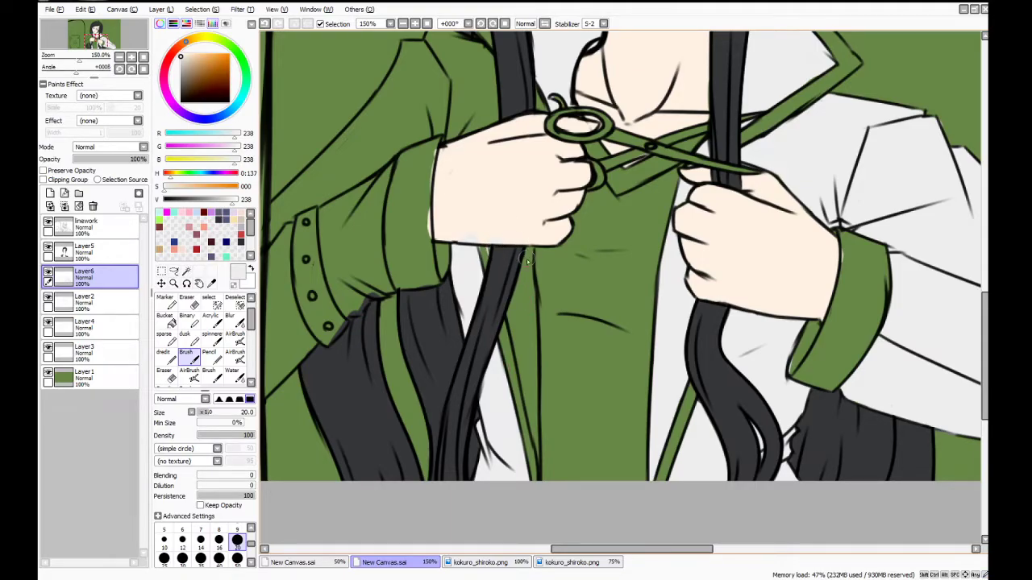
Hide the skin colours on Layer2 and try light grey Pencil strokes at size 9 beneath the scissor-holding fist and along the coat edge
{"action": "left_click", "coordinate": [187, 297]}
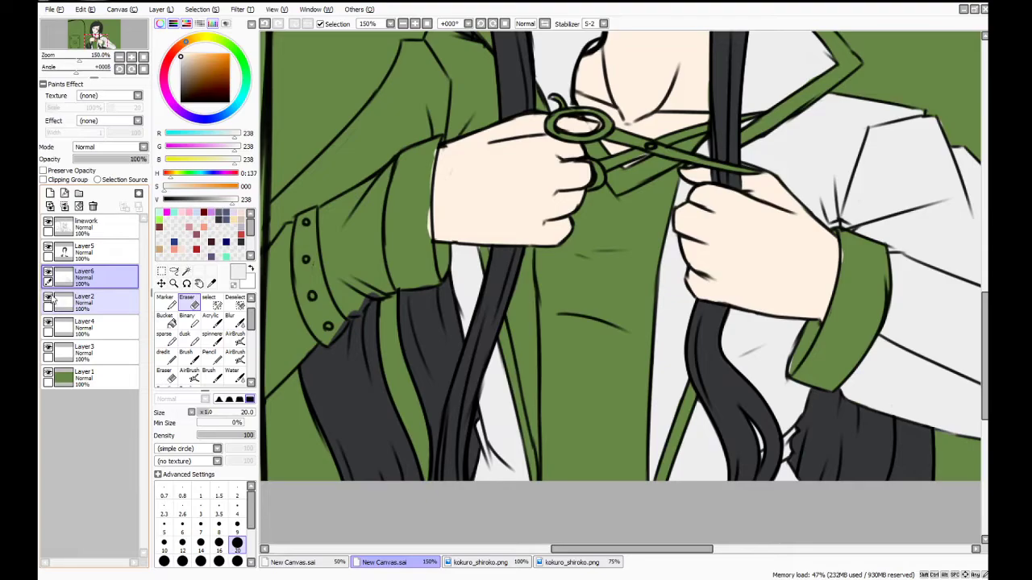
{"action": "left_click", "coordinate": [48, 298]}
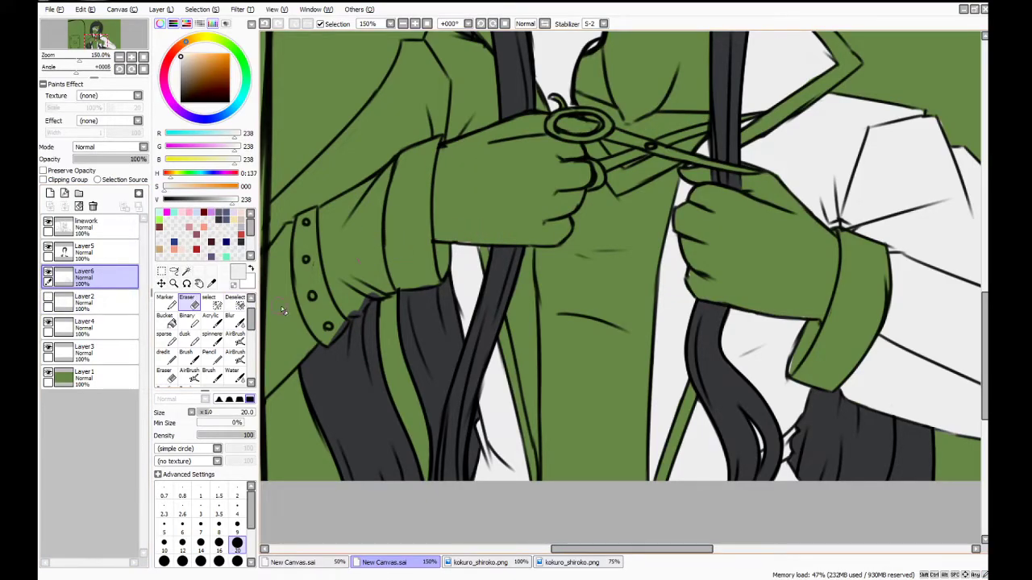
{"action": "left_click", "coordinate": [212, 376]}
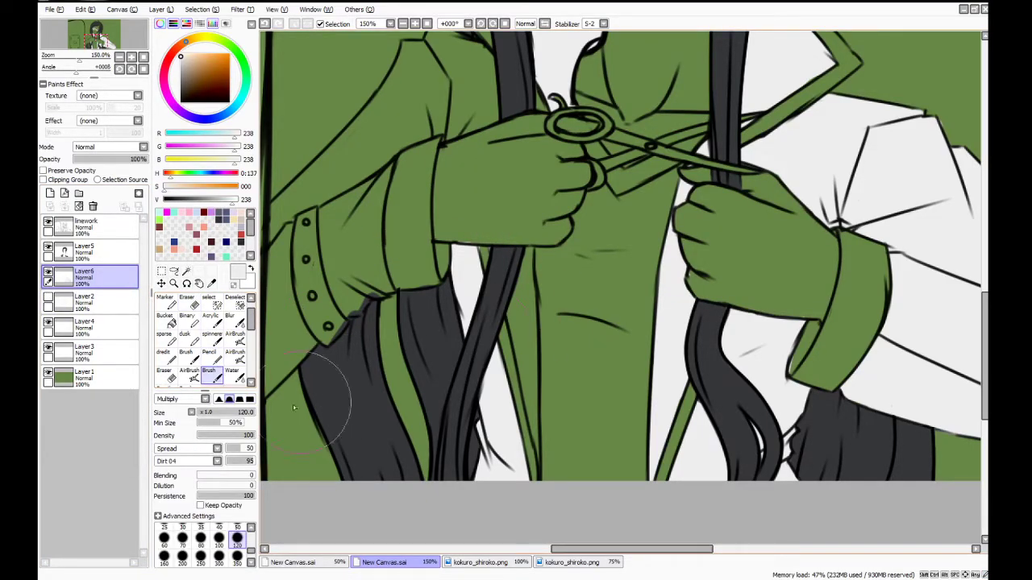
{"action": "left_click", "coordinate": [209, 352]}
{"action": "left_click_drag", "start_coordinate": [488, 239], "coordinate": [495, 257]}
{"action": "key", "text": "ctrl+z"}
{"action": "mouse_move", "coordinate": [510, 302]}
{"action": "left_mouse_down"}
{"action": "mouse_move", "coordinate": [522, 417]}
{"action": "mouse_move", "coordinate": [503, 377]}
{"action": "mouse_move", "coordinate": [515, 450]}
{"action": "mouse_move", "coordinate": [520, 375]}
{"action": "mouse_move", "coordinate": [539, 467]}
{"action": "mouse_move", "coordinate": [537, 354]}
{"action": "left_mouse_up"}
{"action": "key", "text": "ctrl+z"}
Outline the narrow coat strip between the lapel trim and the bare torso with the Pencil and fill it using the Bucket
{"action": "mouse_move", "coordinate": [536, 441]}
{"action": "left_mouse_down"}
{"action": "mouse_move", "coordinate": [530, 282]}
{"action": "mouse_move", "coordinate": [532, 321]}
{"action": "left_mouse_up"}
{"action": "left_click_drag", "start_coordinate": [530, 282], "coordinate": [535, 368]}
{"action": "left_click_drag", "start_coordinate": [527, 245], "coordinate": [517, 285]}
{"action": "key", "text": "ctrl+z"}
{"action": "left_click_drag", "start_coordinate": [528, 249], "coordinate": [516, 301]}
{"action": "left_click", "coordinate": [167, 317]}
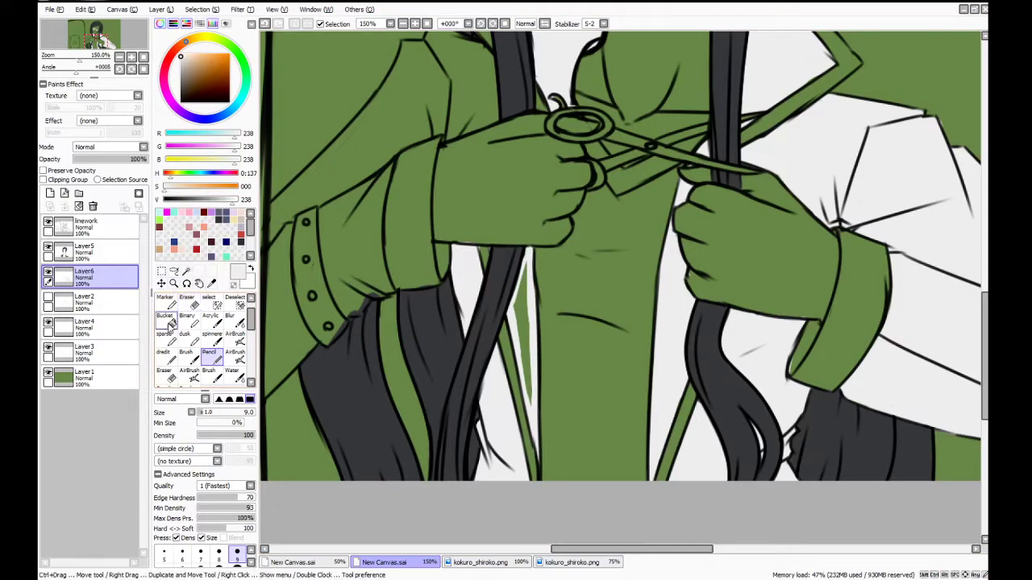
{"action": "left_click", "coordinate": [525, 324]}
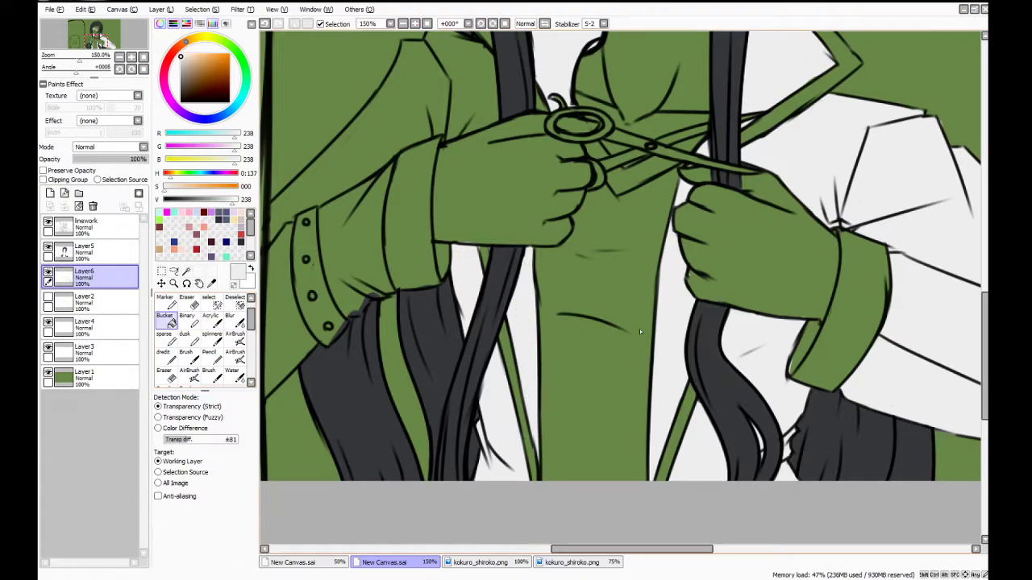
Outline the scissor arm's shoulder area above the fist, along the hair strand and below the collar, with the light grey Pencil
{"action": "scroll", "coordinate": [989, 282], "scroll_direction": "up", "scroll_amount": 3}
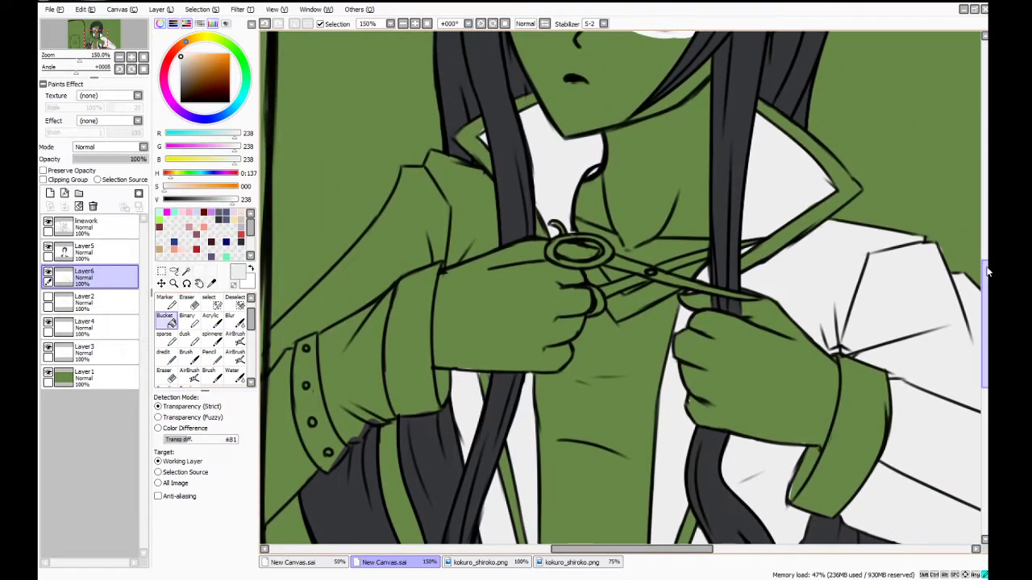
{"action": "left_click", "coordinate": [209, 355]}
{"action": "left_click_drag", "start_coordinate": [439, 264], "coordinate": [495, 244]}
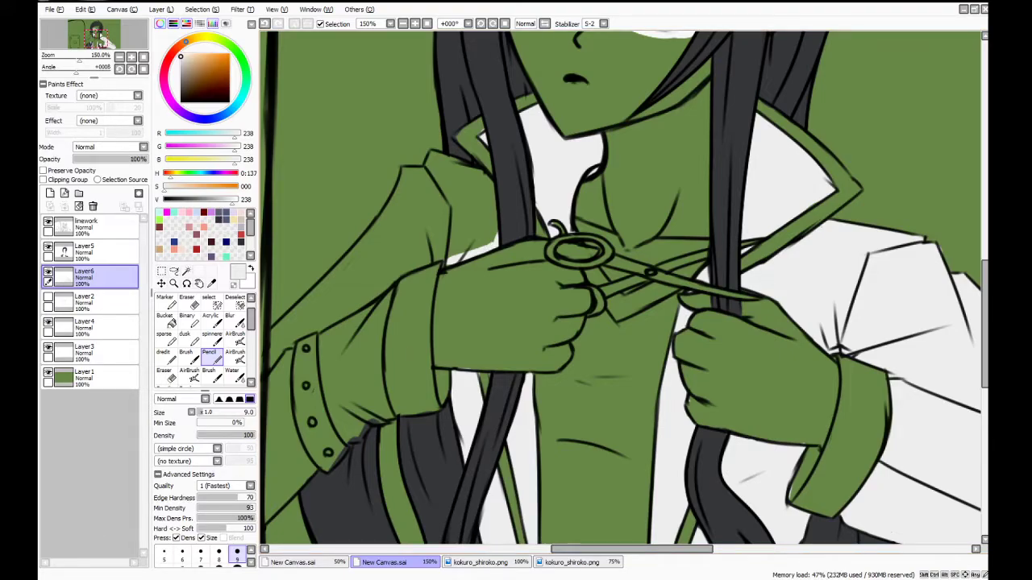
{"action": "mouse_move", "coordinate": [500, 246]}
{"action": "left_mouse_down"}
{"action": "mouse_move", "coordinate": [493, 187]}
{"action": "mouse_move", "coordinate": [475, 169]}
{"action": "mouse_move", "coordinate": [498, 195]}
{"action": "mouse_move", "coordinate": [482, 174]}
{"action": "mouse_move", "coordinate": [495, 241]}
{"action": "left_mouse_up"}
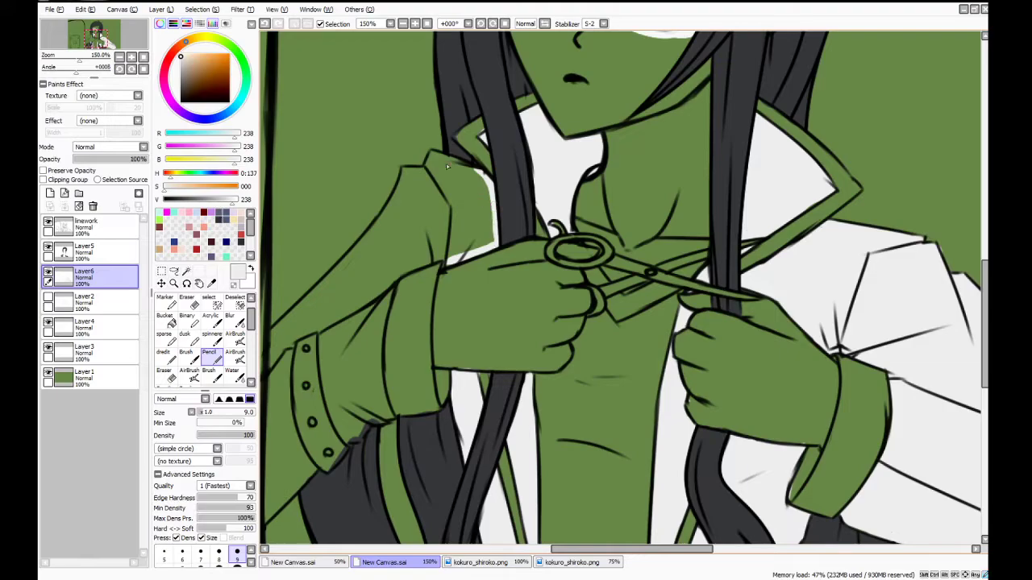
{"action": "mouse_move", "coordinate": [478, 174]}
{"action": "left_mouse_down"}
{"action": "mouse_move", "coordinate": [435, 155]}
{"action": "mouse_move", "coordinate": [425, 172]}
{"action": "mouse_move", "coordinate": [426, 168]}
{"action": "left_mouse_up"}
Outline the scissor arm's sleeve down its outer edge, along the inner side of the studded armband, and around the cuff
{"action": "left_click_drag", "start_coordinate": [610, 550], "coordinate": [596, 550]}
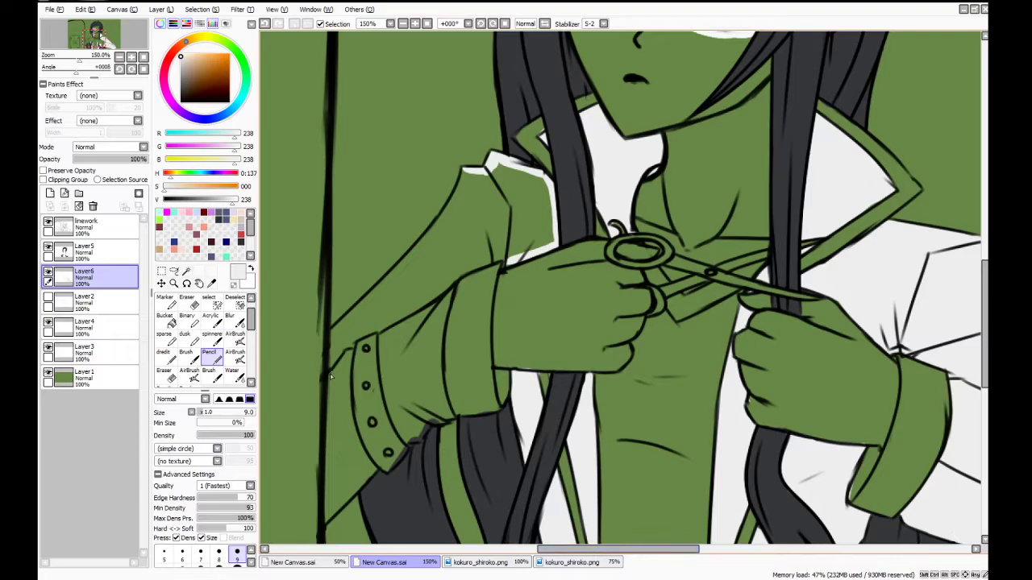
{"action": "left_click_drag", "start_coordinate": [329, 370], "coordinate": [343, 348]}
{"action": "key", "text": "ctrl+z"}
{"action": "mouse_move", "coordinate": [463, 169]}
{"action": "left_mouse_down"}
{"action": "mouse_move", "coordinate": [415, 256]}
{"action": "mouse_move", "coordinate": [425, 242]}
{"action": "mouse_move", "coordinate": [329, 334]}
{"action": "mouse_move", "coordinate": [330, 377]}
{"action": "mouse_move", "coordinate": [334, 337]}
{"action": "mouse_move", "coordinate": [349, 357]}
{"action": "mouse_move", "coordinate": [379, 328]}
{"action": "mouse_move", "coordinate": [382, 343]}
{"action": "mouse_move", "coordinate": [381, 329]}
{"action": "mouse_move", "coordinate": [387, 390]}
{"action": "left_mouse_up"}
{"action": "mouse_move", "coordinate": [382, 339]}
{"action": "left_mouse_down"}
{"action": "mouse_move", "coordinate": [387, 395]}
{"action": "mouse_move", "coordinate": [418, 463]}
{"action": "left_mouse_up"}
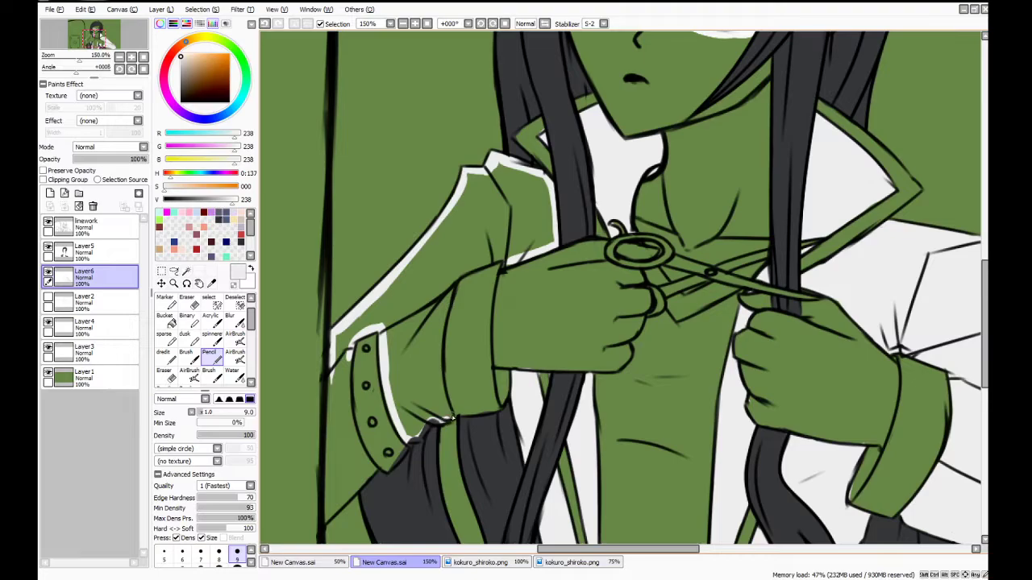
{"action": "mouse_move", "coordinate": [448, 418]}
{"action": "left_mouse_down"}
{"action": "mouse_move", "coordinate": [442, 374]}
{"action": "mouse_move", "coordinate": [440, 396]}
{"action": "mouse_move", "coordinate": [451, 293]}
{"action": "mouse_move", "coordinate": [438, 388]}
{"action": "mouse_move", "coordinate": [450, 296]}
{"action": "mouse_move", "coordinate": [442, 371]}
{"action": "left_mouse_up"}
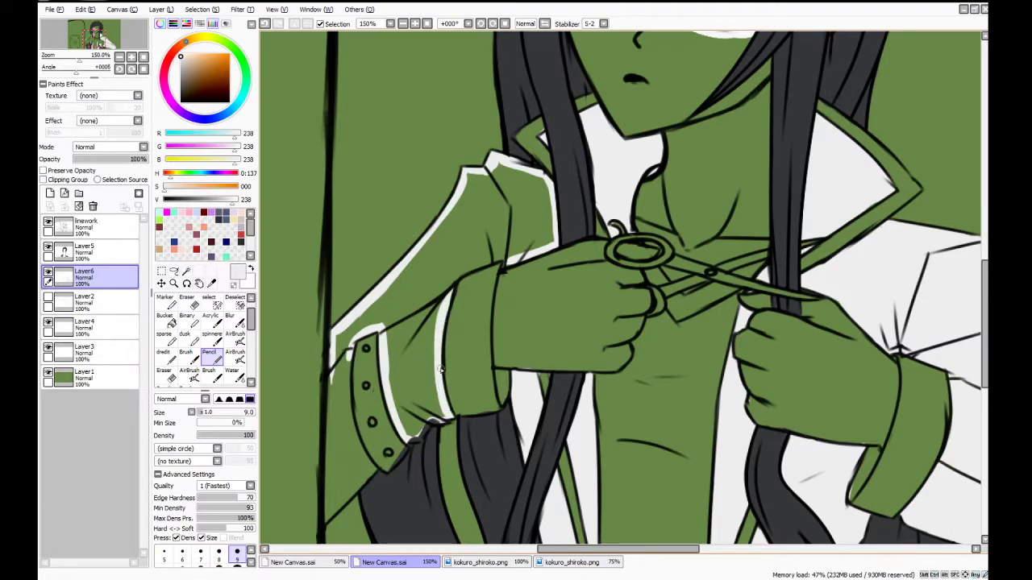
{"action": "mouse_move", "coordinate": [456, 282]}
{"action": "left_mouse_down"}
{"action": "mouse_move", "coordinate": [521, 255]}
{"action": "mouse_move", "coordinate": [501, 268]}
{"action": "left_mouse_up"}
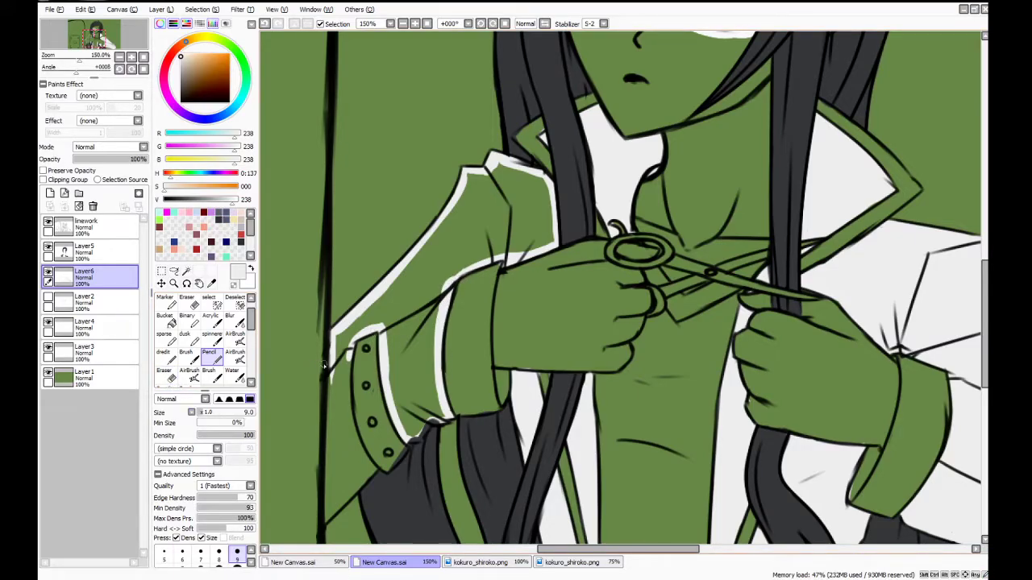
Outline the sleeve area on the outer side of the studded armband and fill the scissor arm's whole sleeve in light grey using the Bucket
{"action": "left_click_drag", "start_coordinate": [346, 357], "coordinate": [357, 431]}
{"action": "left_click_drag", "start_coordinate": [347, 384], "coordinate": [371, 465]}
{"action": "mouse_move", "coordinate": [344, 387]}
{"action": "left_mouse_down"}
{"action": "mouse_move", "coordinate": [372, 458]}
{"action": "mouse_move", "coordinate": [351, 428]}
{"action": "mouse_move", "coordinate": [354, 437]}
{"action": "mouse_move", "coordinate": [381, 471]}
{"action": "left_mouse_up"}
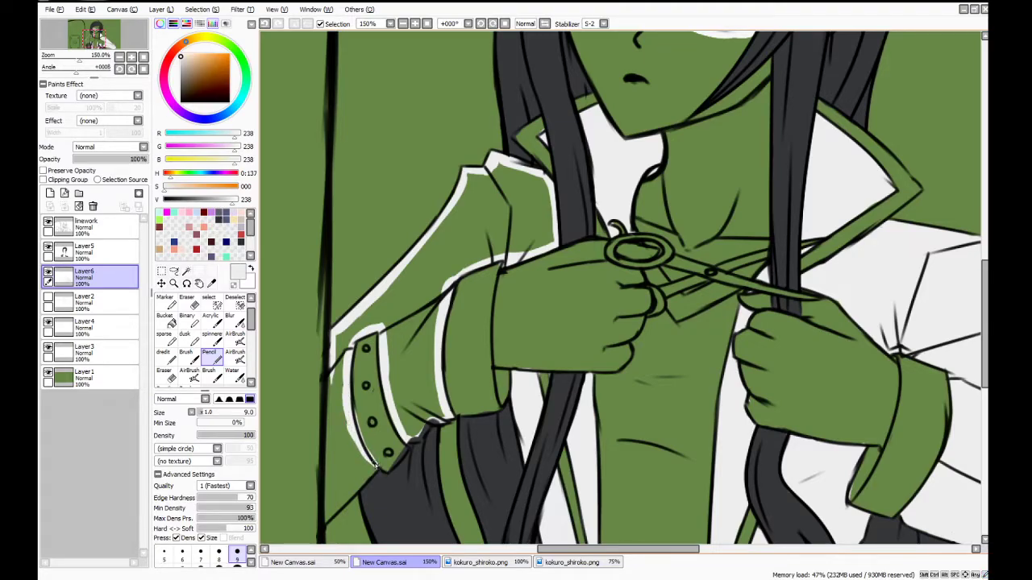
{"action": "left_click_drag", "start_coordinate": [347, 372], "coordinate": [362, 447]}
{"action": "left_click_drag", "start_coordinate": [349, 410], "coordinate": [372, 467]}
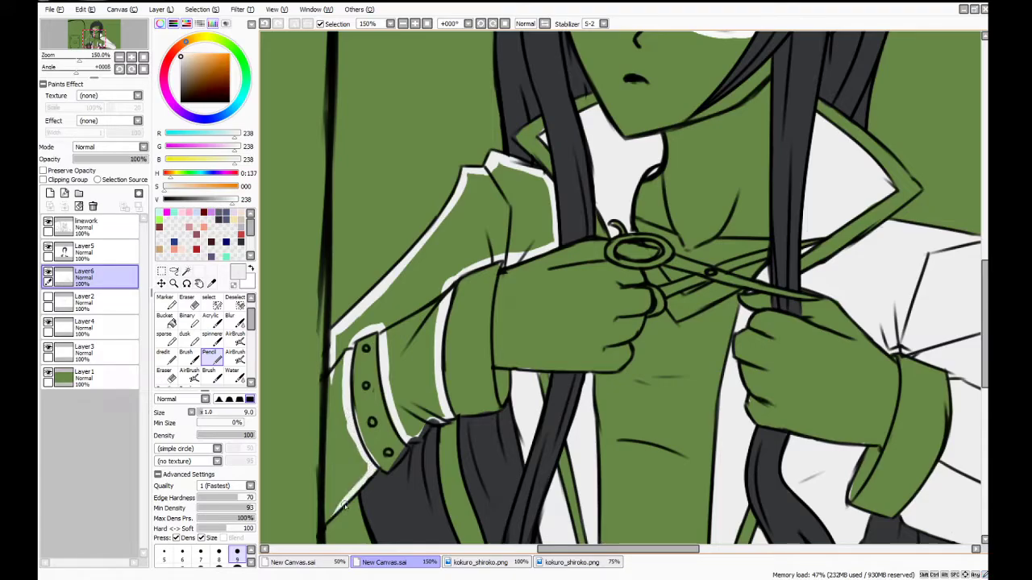
{"action": "left_click_drag", "start_coordinate": [323, 524], "coordinate": [332, 432]}
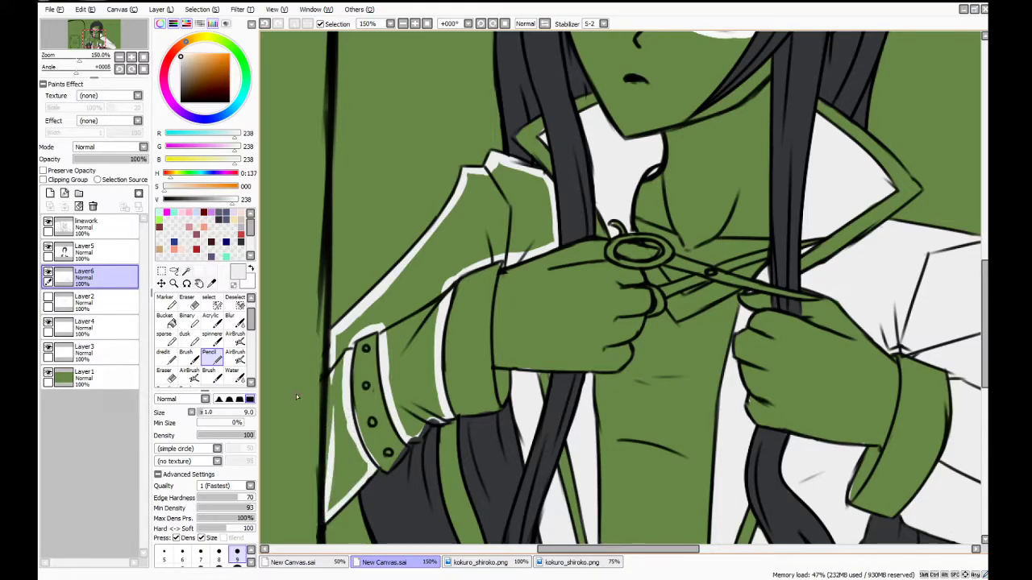
{"action": "key", "text": "ctrl+z"}
{"action": "left_click_drag", "start_coordinate": [324, 374], "coordinate": [334, 505]}
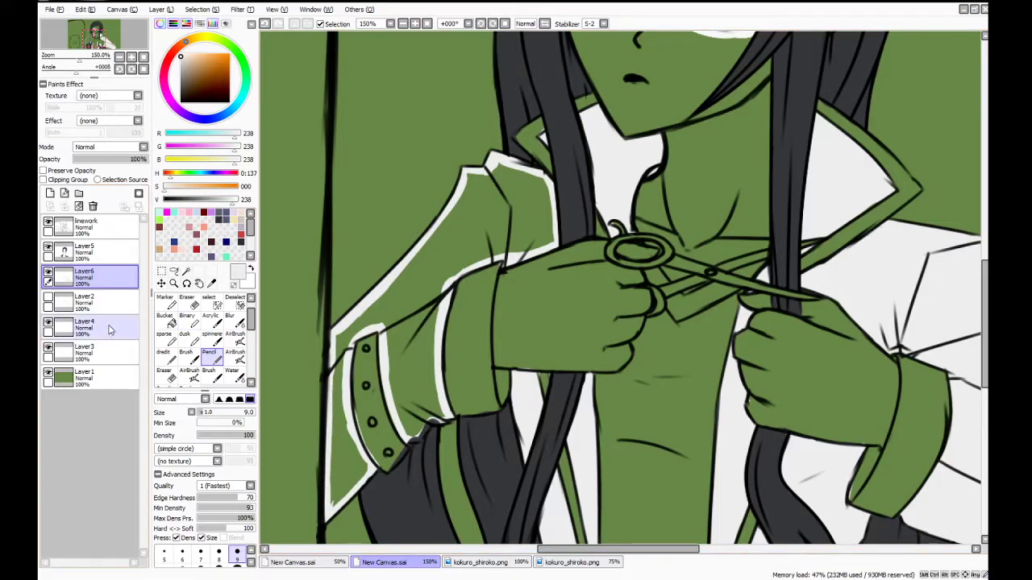
{"action": "left_click", "coordinate": [166, 320]}
{"action": "left_click", "coordinate": [387, 342]}
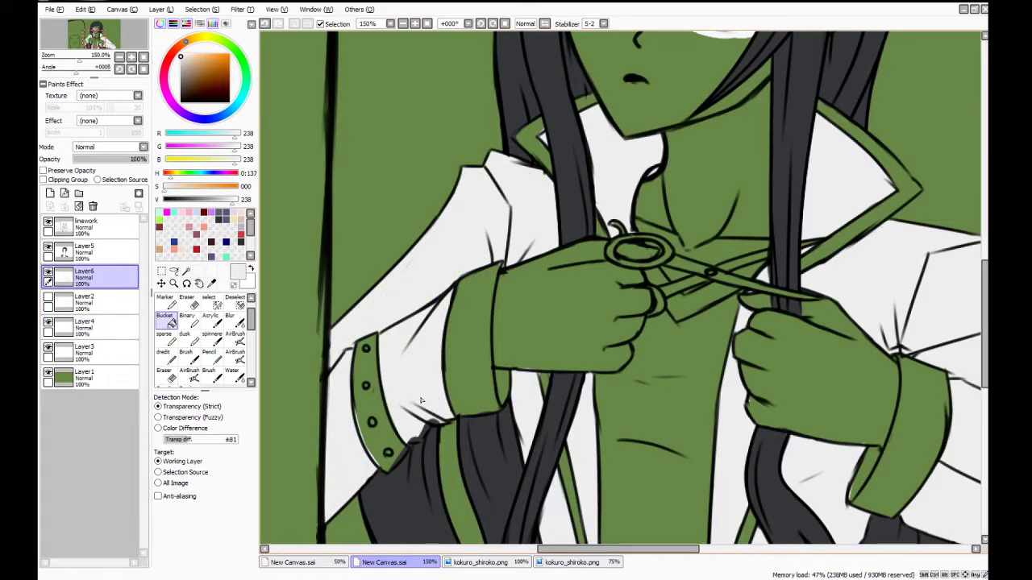
Erase the stray dark hair colour on Layer5 along the sleeve and armband edge with the size 20 Eraser
{"action": "left_click", "coordinate": [187, 303]}
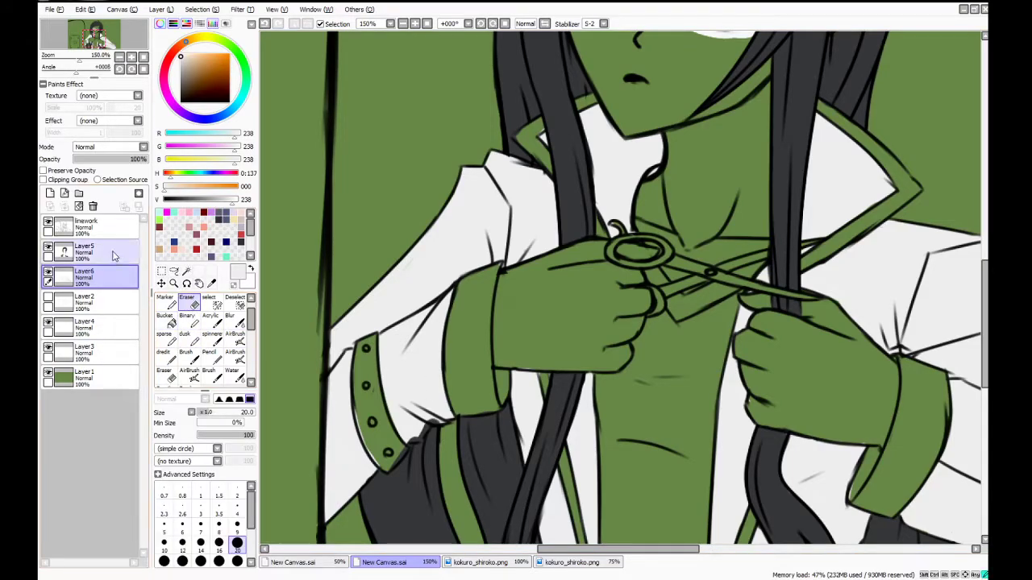
{"action": "left_click", "coordinate": [113, 254]}
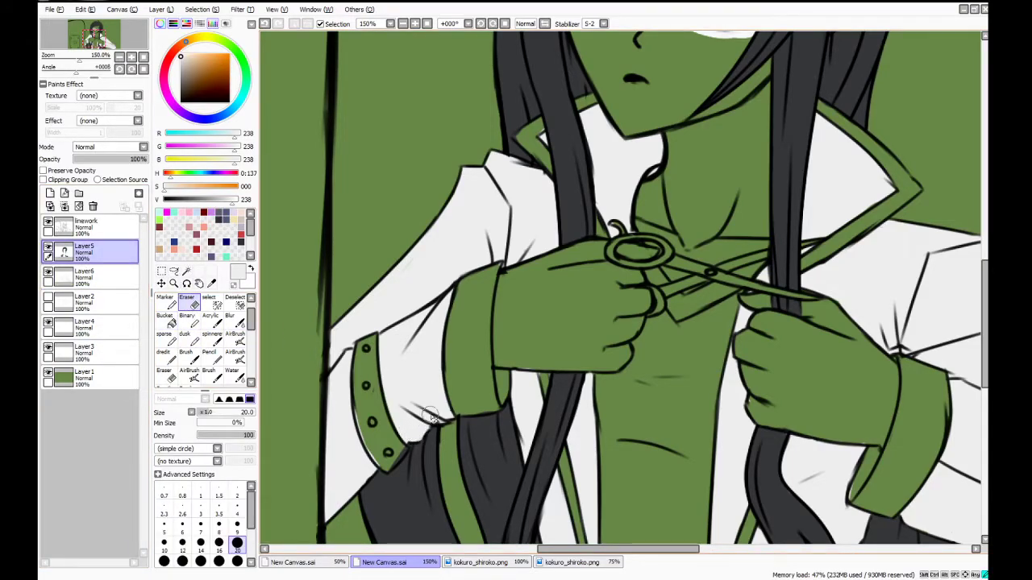
{"action": "left_click_drag", "start_coordinate": [406, 446], "coordinate": [388, 462]}
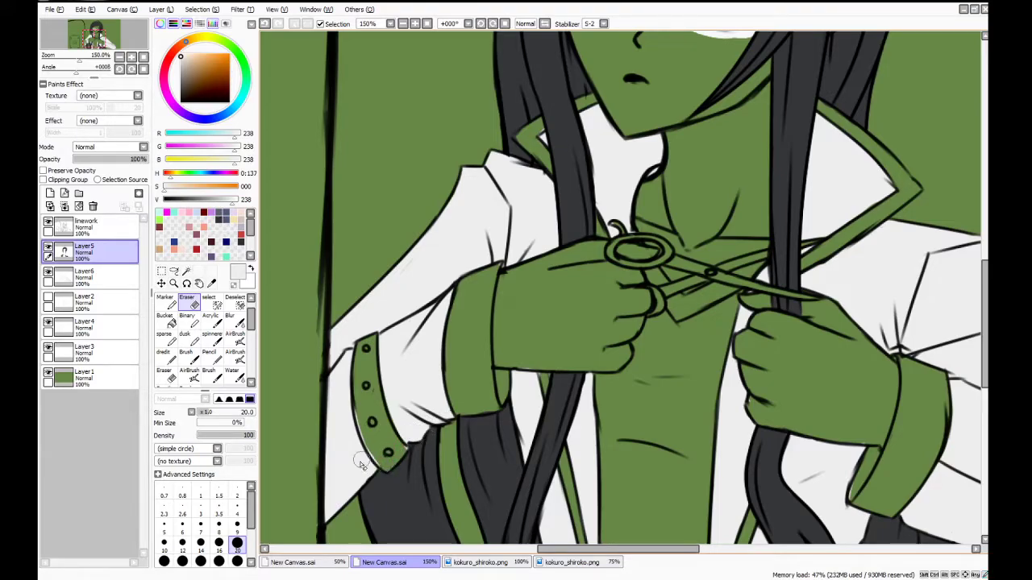
Dot the armband's studs in light grey on Layer6 with the size 9 Pencil
{"action": "left_click", "coordinate": [90, 277]}
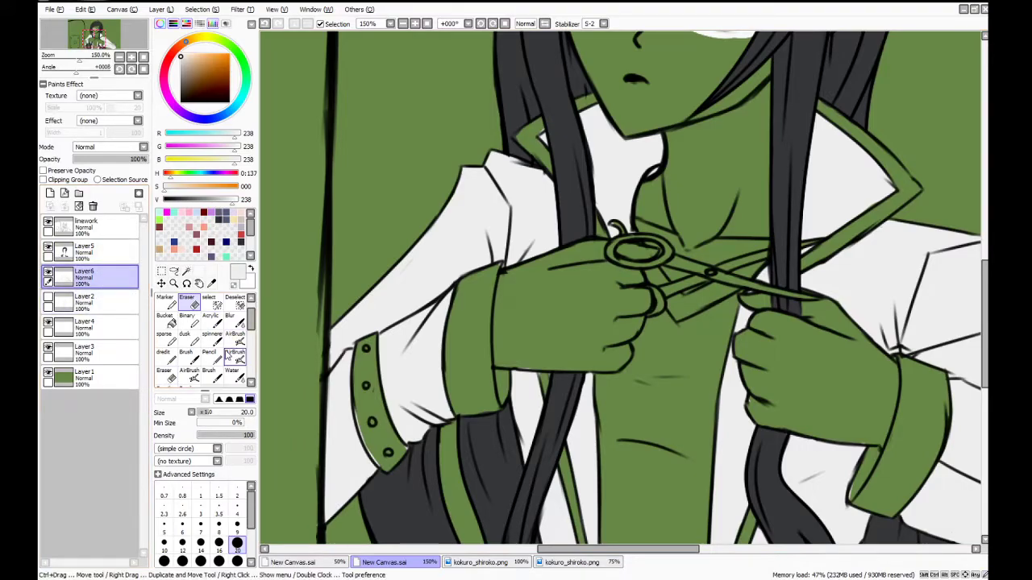
{"action": "left_click", "coordinate": [215, 357]}
{"action": "left_click", "coordinate": [366, 349]}
{"action": "left_click", "coordinate": [366, 386]}
{"action": "left_click", "coordinate": [372, 422]}
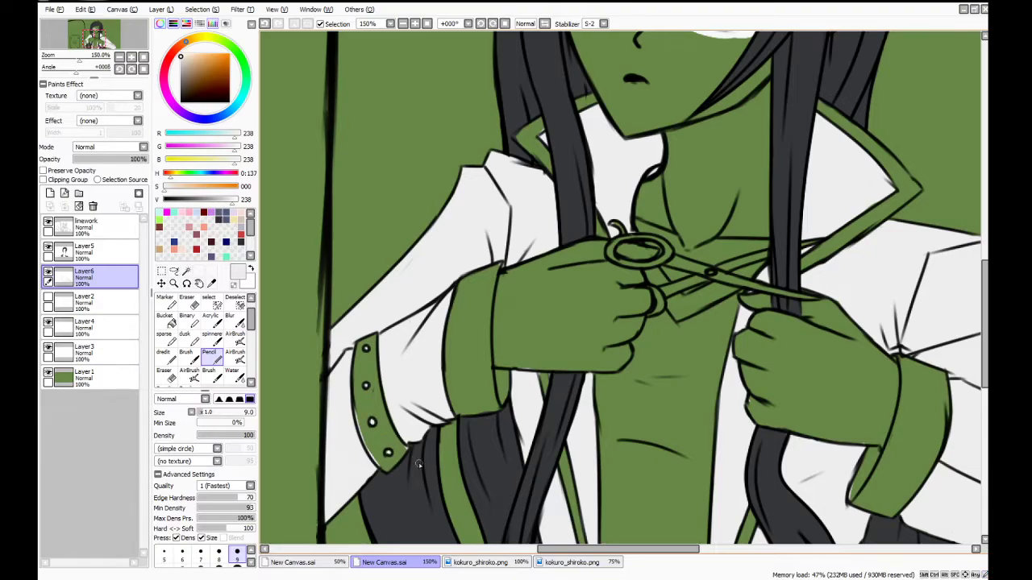
Sample the dark shirt colour from the reference kokuro_shiroko.png with the eyedropper and return to the drawing
{"action": "scroll", "coordinate": [398, 461], "scroll_direction": "down", "scroll_amount": 2}
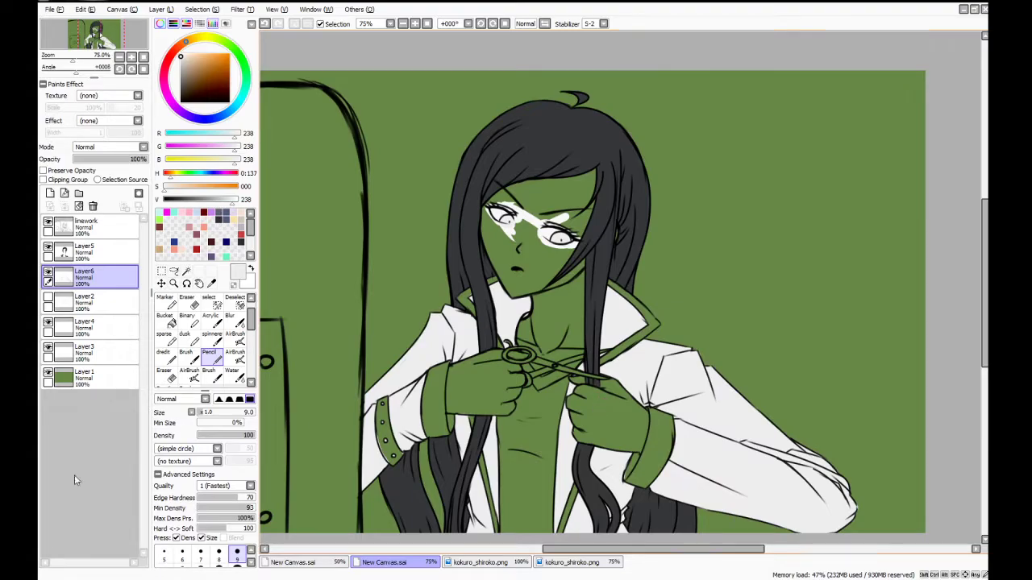
{"action": "left_click", "coordinate": [211, 283]}
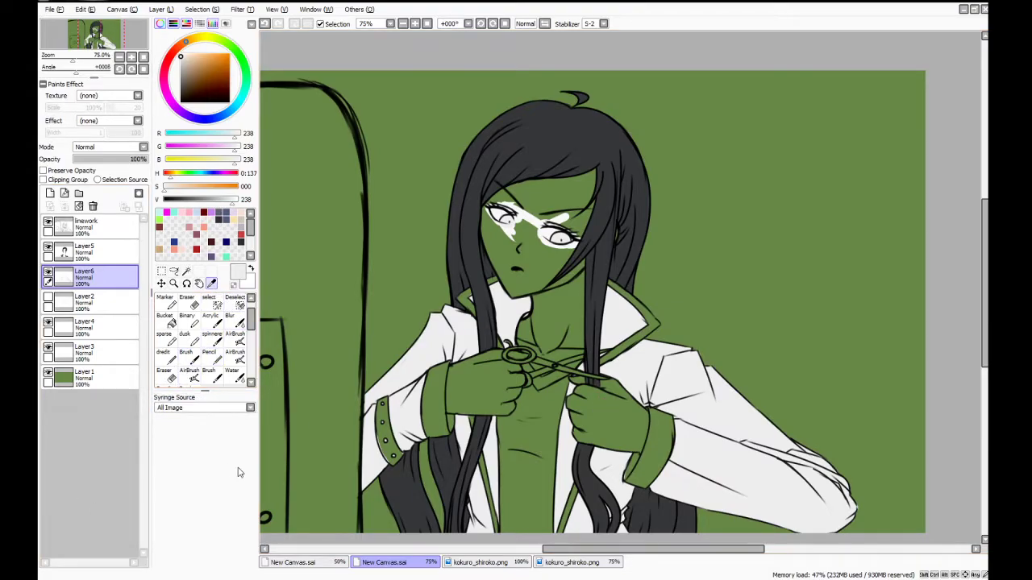
{"action": "left_click", "coordinate": [520, 562]}
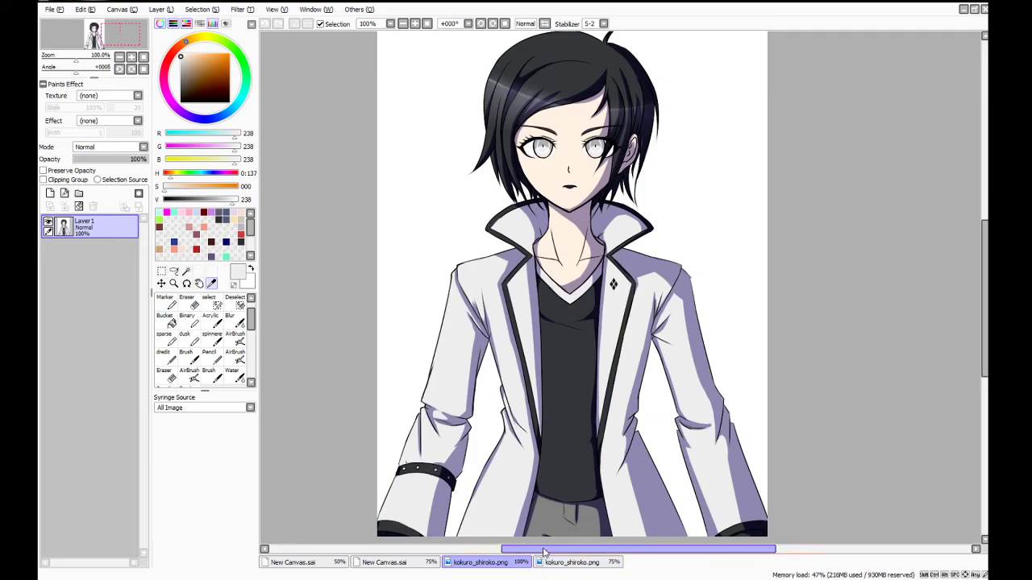
{"action": "left_click", "coordinate": [571, 403]}
{"action": "left_click", "coordinate": [395, 563]}
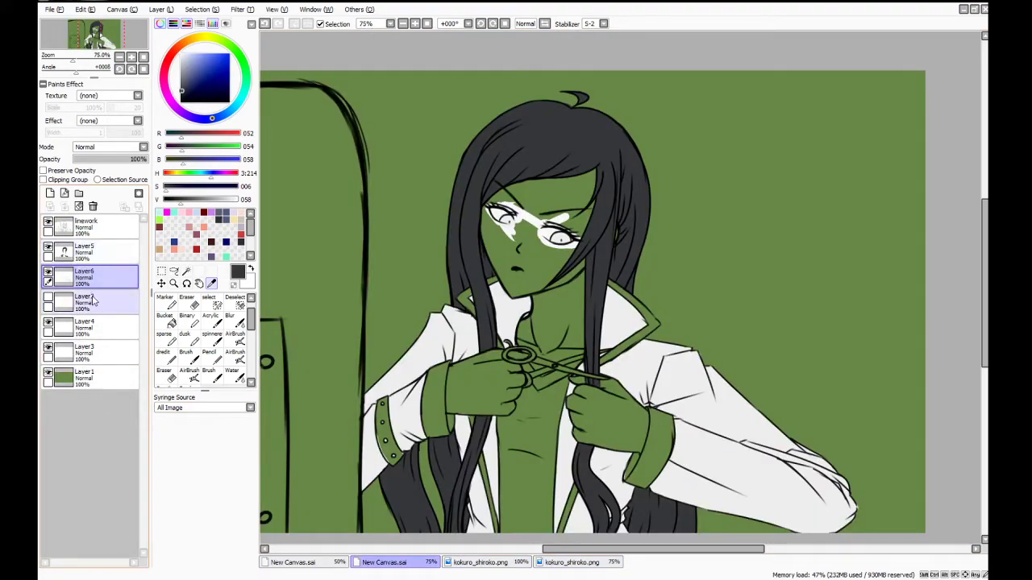
Create a new layer above Layer6 and consult the kokuro_shiroko.png reference before returning to the drawing
{"action": "left_click", "coordinate": [50, 194]}
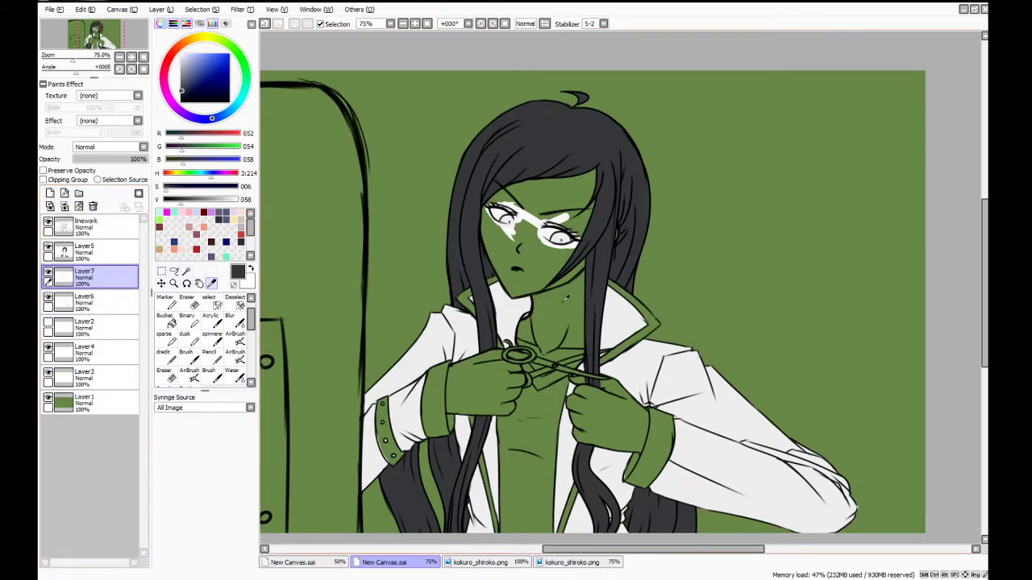
{"action": "scroll", "coordinate": [586, 378], "scroll_direction": "up", "scroll_amount": 2}
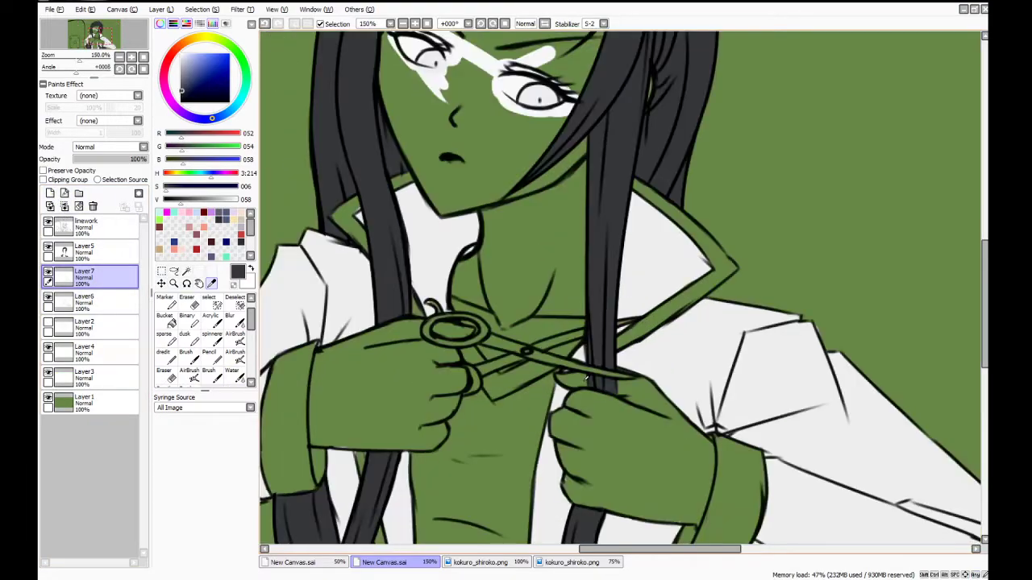
{"action": "left_click", "coordinate": [483, 563]}
{"action": "left_click", "coordinate": [386, 563]}
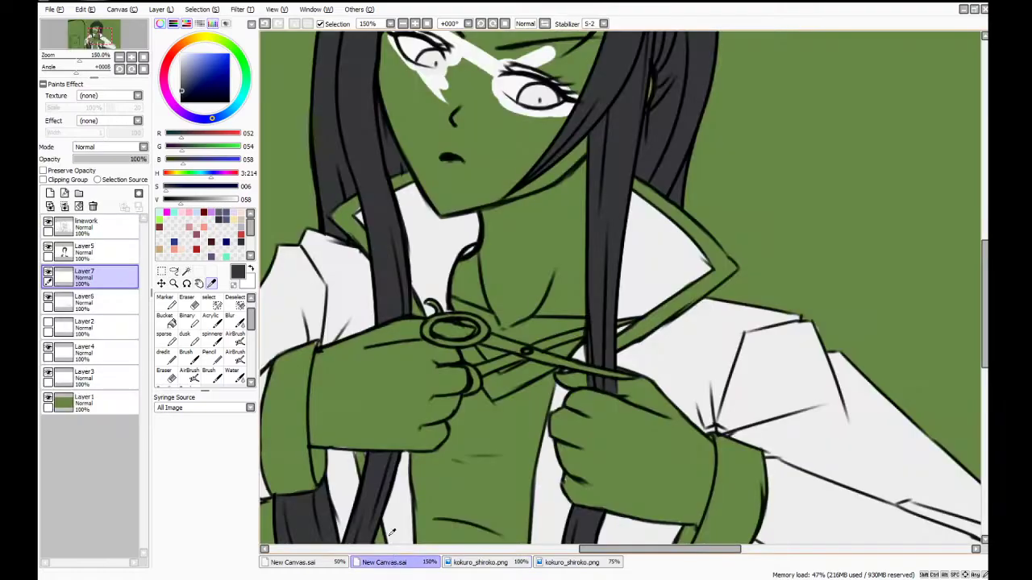
{"action": "left_click_drag", "start_coordinate": [604, 549], "coordinate": [593, 550]}
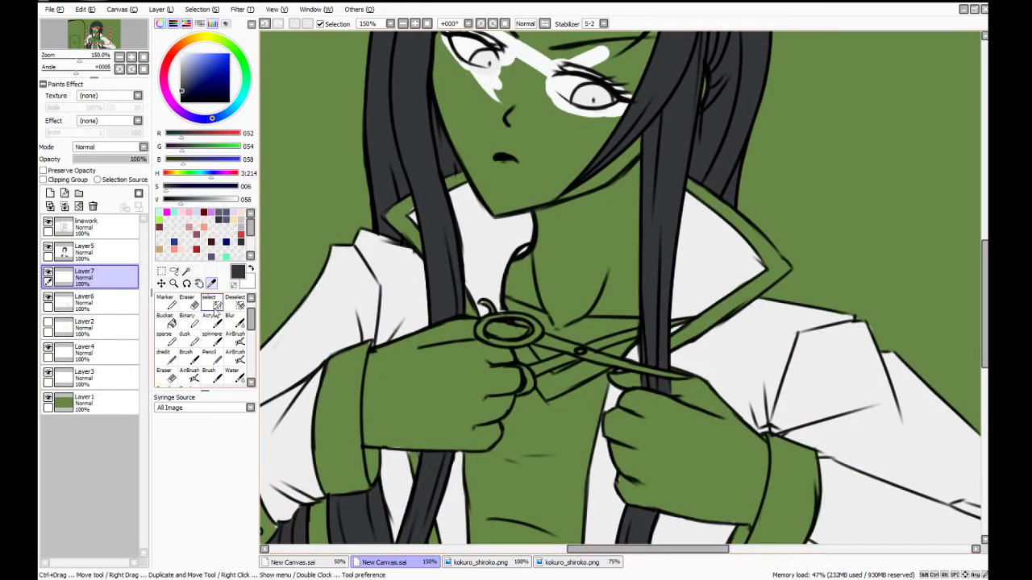
Paint the trim on both sides of the coat collar dark grey with the size 20 Brush and clean up its edges
{"action": "left_click", "coordinate": [186, 355]}
{"action": "mouse_move", "coordinate": [386, 216]}
{"action": "left_mouse_down"}
{"action": "mouse_move", "coordinate": [419, 195]}
{"action": "mouse_move", "coordinate": [387, 217]}
{"action": "mouse_move", "coordinate": [407, 196]}
{"action": "mouse_move", "coordinate": [415, 200]}
{"action": "mouse_move", "coordinate": [400, 210]}
{"action": "mouse_move", "coordinate": [425, 190]}
{"action": "mouse_move", "coordinate": [400, 209]}
{"action": "mouse_move", "coordinate": [460, 177]}
{"action": "mouse_move", "coordinate": [389, 220]}
{"action": "mouse_move", "coordinate": [421, 246]}
{"action": "mouse_move", "coordinate": [398, 214]}
{"action": "left_mouse_up"}
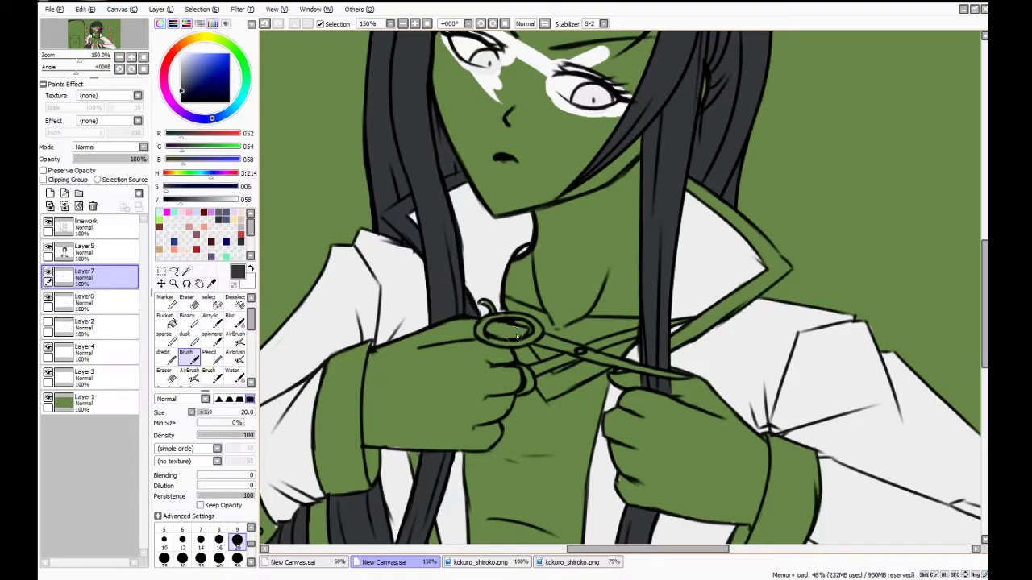
{"action": "left_click_drag", "start_coordinate": [691, 186], "coordinate": [754, 247]}
{"action": "mouse_move", "coordinate": [719, 213]}
{"action": "left_mouse_down"}
{"action": "mouse_move", "coordinate": [781, 267]}
{"action": "mouse_move", "coordinate": [762, 280]}
{"action": "mouse_move", "coordinate": [768, 290]}
{"action": "mouse_move", "coordinate": [780, 269]}
{"action": "mouse_move", "coordinate": [671, 347]}
{"action": "mouse_move", "coordinate": [701, 326]}
{"action": "left_mouse_up"}
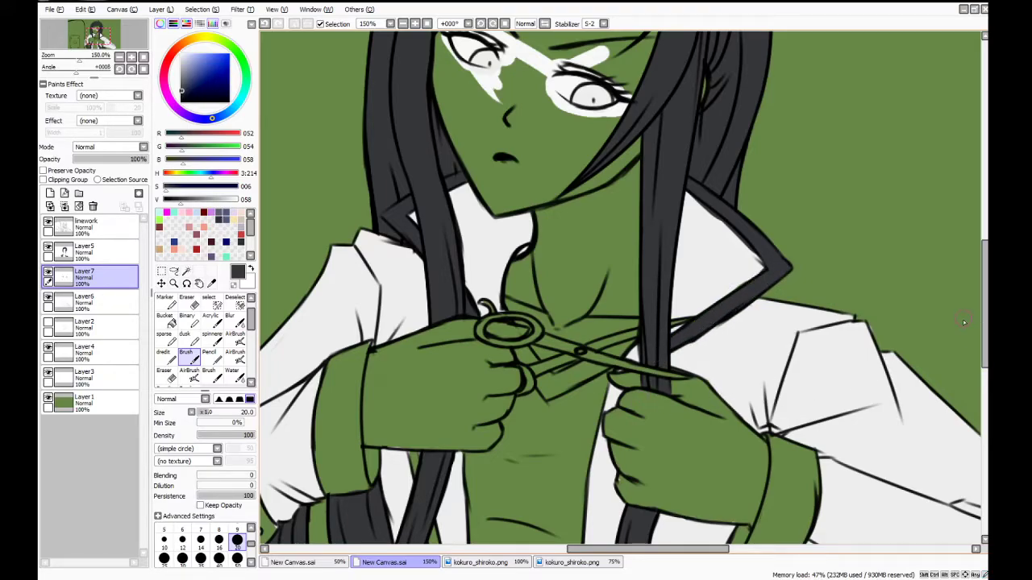
{"action": "left_click", "coordinate": [187, 300]}
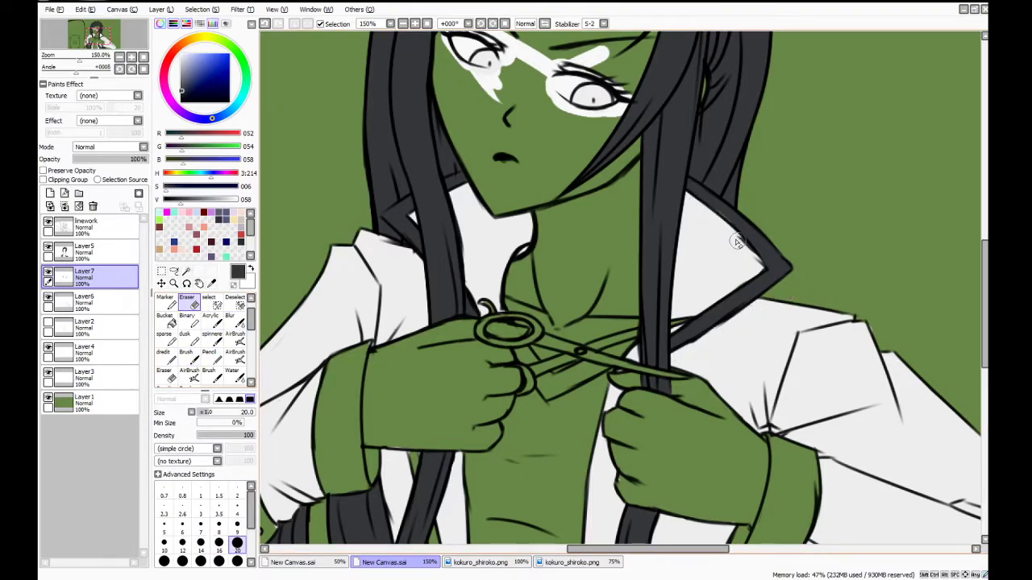
{"action": "left_click", "coordinate": [209, 353]}
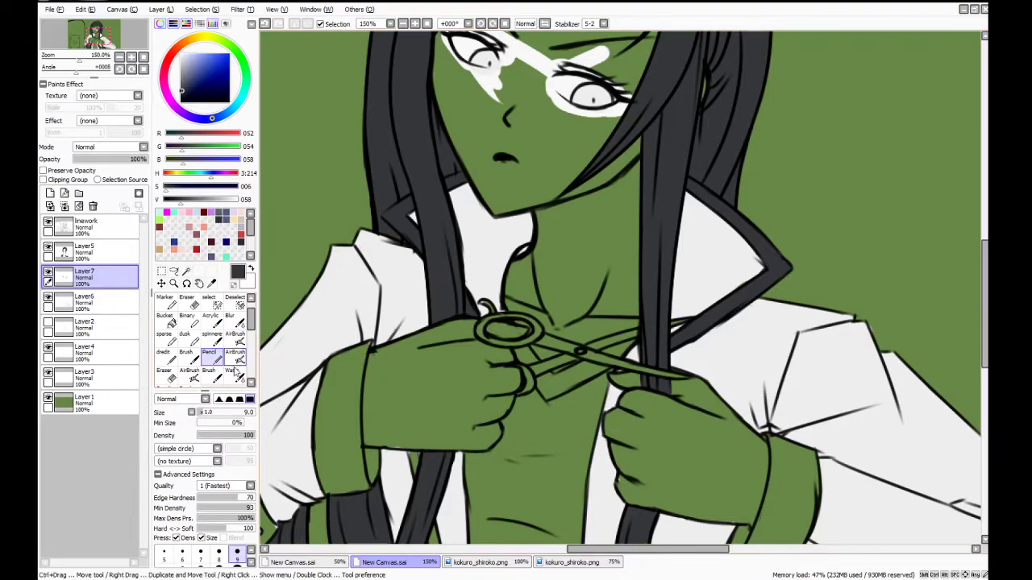
Block in the outer side of the cuff on the scissors-handle hand in dark grey, and erase the overspill onto the sleeve
{"action": "left_click", "coordinate": [187, 357]}
{"action": "left_click_drag", "start_coordinate": [982, 271], "coordinate": [989, 283]}
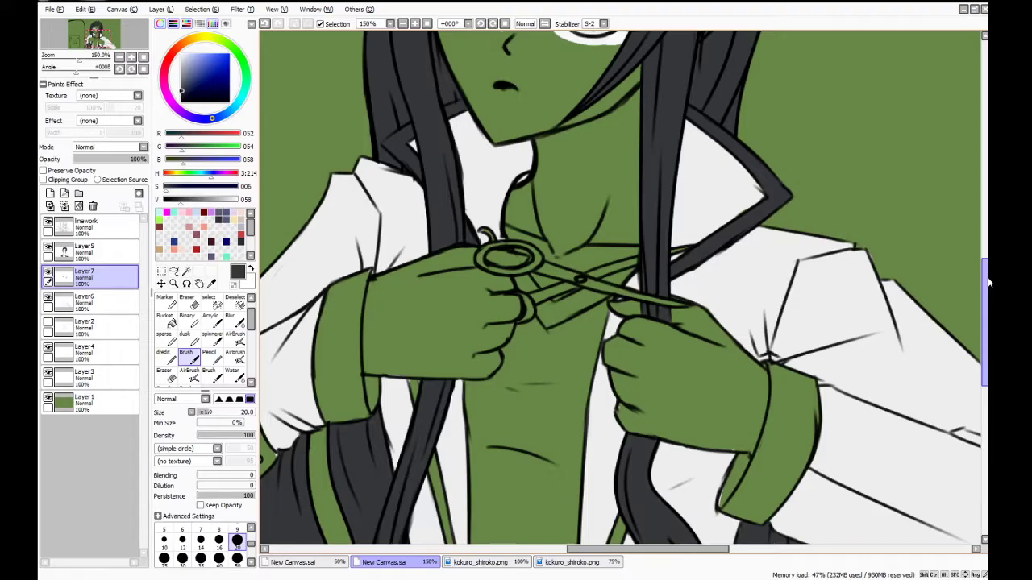
{"action": "mouse_move", "coordinate": [342, 275]}
{"action": "left_mouse_down"}
{"action": "mouse_move", "coordinate": [325, 349]}
{"action": "mouse_move", "coordinate": [355, 271]}
{"action": "mouse_move", "coordinate": [333, 316]}
{"action": "mouse_move", "coordinate": [369, 273]}
{"action": "left_mouse_up"}
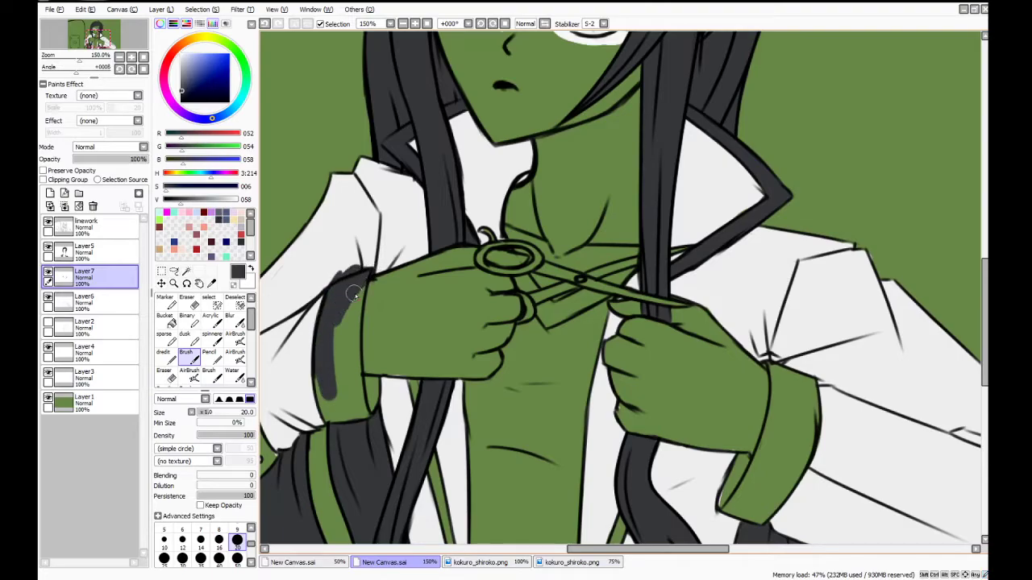
{"action": "left_click", "coordinate": [186, 301]}
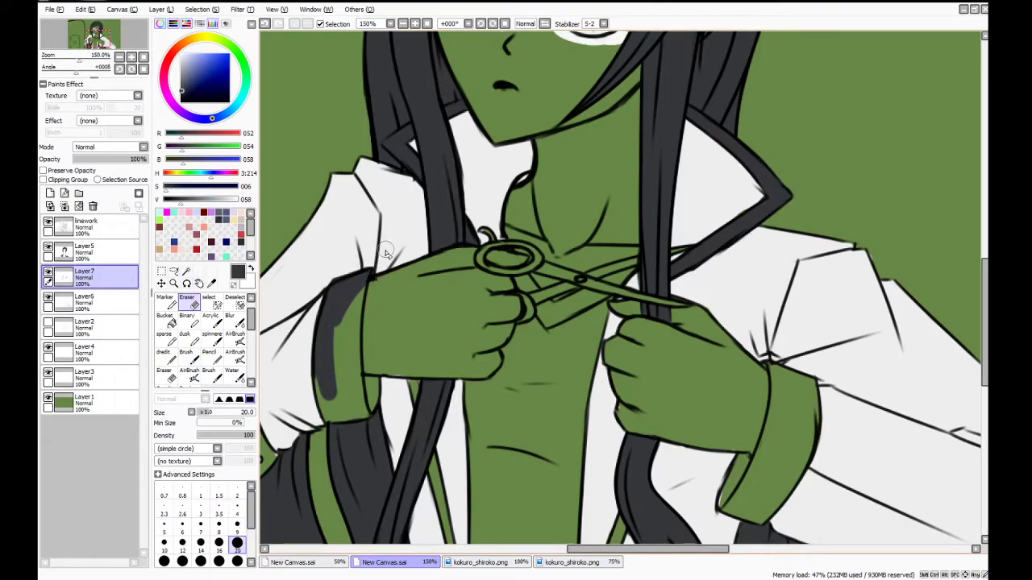
Outline the rest of that cuff with the size 9 Pencil and fill its interior dark grey with the Bucket
{"action": "left_click", "coordinate": [209, 355]}
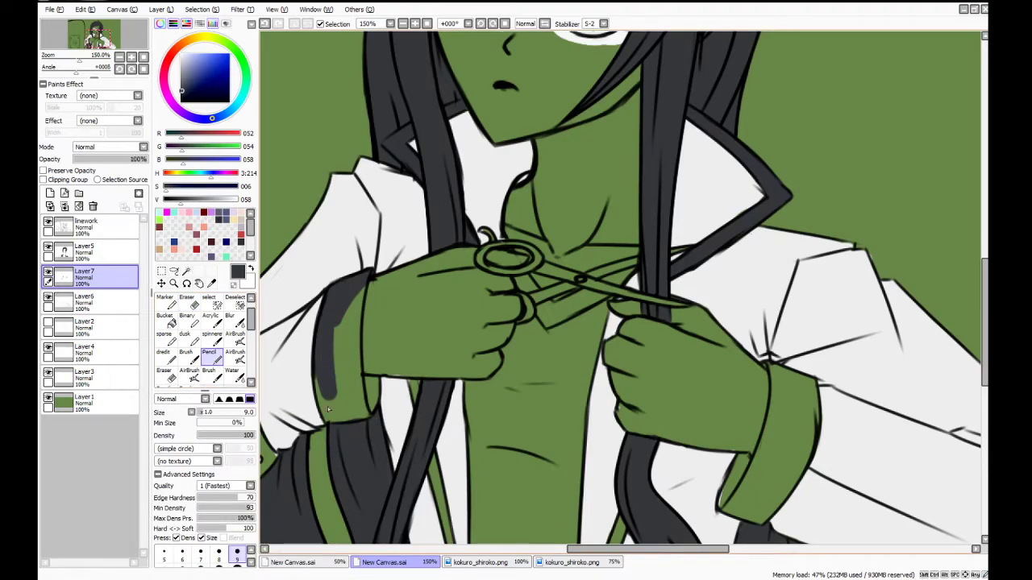
{"action": "mouse_move", "coordinate": [317, 376]}
{"action": "left_mouse_down"}
{"action": "mouse_move", "coordinate": [323, 416]}
{"action": "mouse_move", "coordinate": [337, 421]}
{"action": "mouse_move", "coordinate": [324, 420]}
{"action": "mouse_move", "coordinate": [368, 414]}
{"action": "mouse_move", "coordinate": [375, 381]}
{"action": "mouse_move", "coordinate": [373, 411]}
{"action": "mouse_move", "coordinate": [376, 382]}
{"action": "mouse_move", "coordinate": [360, 378]}
{"action": "mouse_move", "coordinate": [358, 362]}
{"action": "mouse_move", "coordinate": [356, 375]}
{"action": "mouse_move", "coordinate": [359, 313]}
{"action": "mouse_move", "coordinate": [342, 338]}
{"action": "mouse_move", "coordinate": [363, 291]}
{"action": "mouse_move", "coordinate": [355, 359]}
{"action": "left_mouse_up"}
{"action": "left_click_drag", "start_coordinate": [360, 305], "coordinate": [361, 353]}
{"action": "key", "text": "ctrl+z"}
{"action": "left_click_drag", "start_coordinate": [359, 295], "coordinate": [357, 339]}
{"action": "left_click_drag", "start_coordinate": [361, 374], "coordinate": [357, 342]}
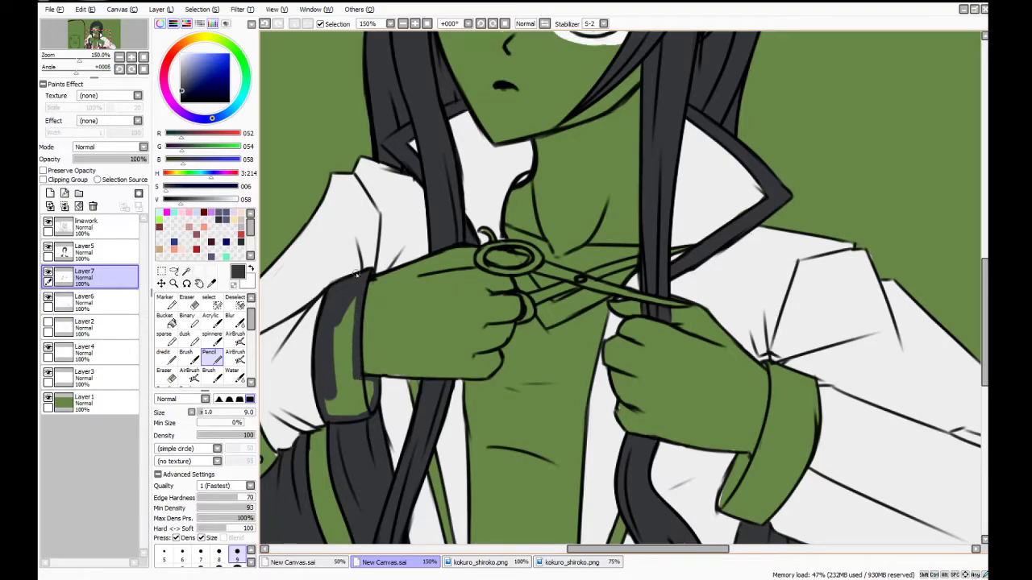
{"action": "left_click", "coordinate": [166, 318]}
{"action": "left_click", "coordinate": [345, 379]}
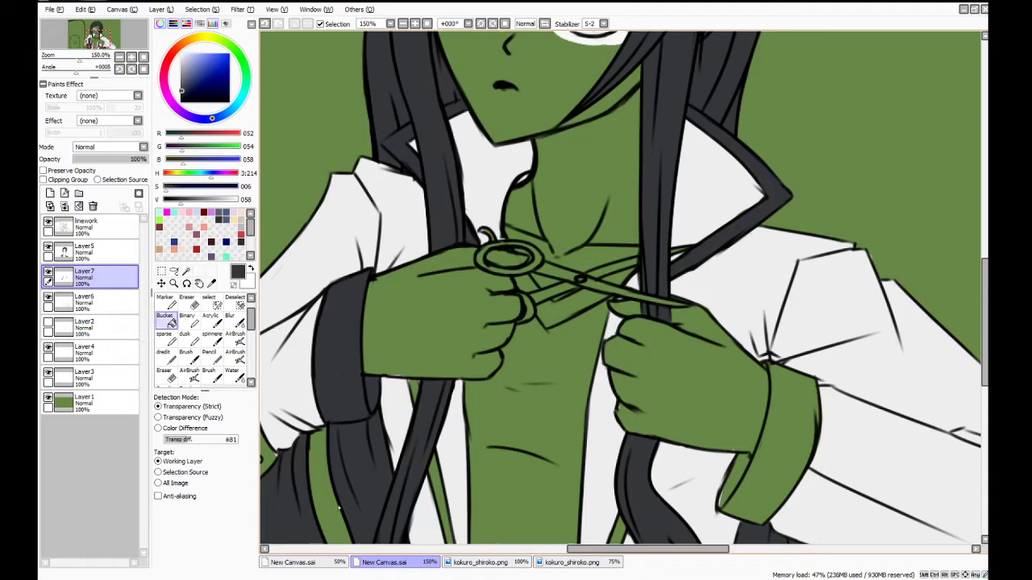
Outline the studded band on the sleeve in dark grey with the size 9 Pencil, undoing stray strokes
{"action": "left_click_drag", "start_coordinate": [652, 550], "coordinate": [614, 549]}
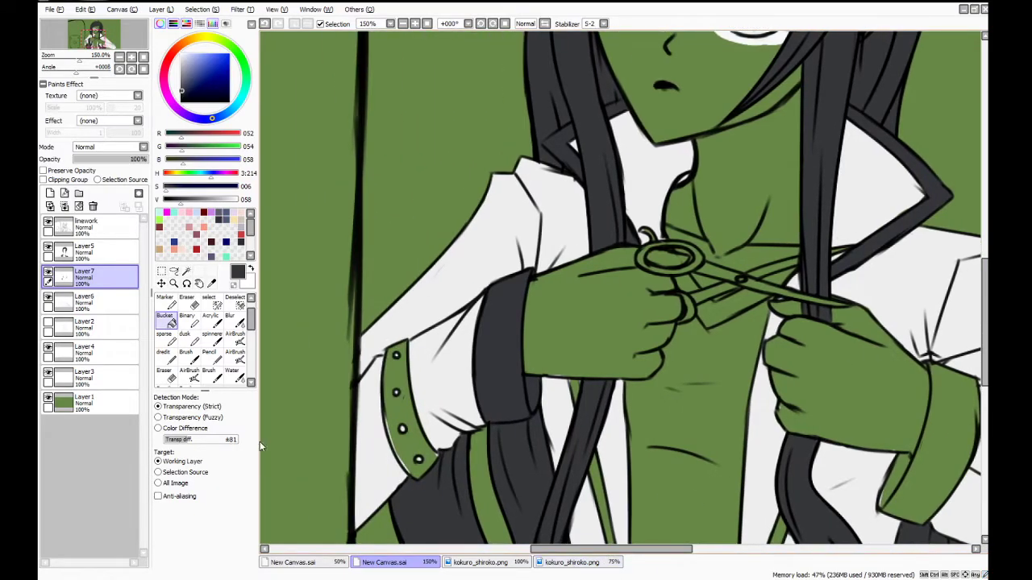
{"action": "left_click", "coordinate": [209, 356]}
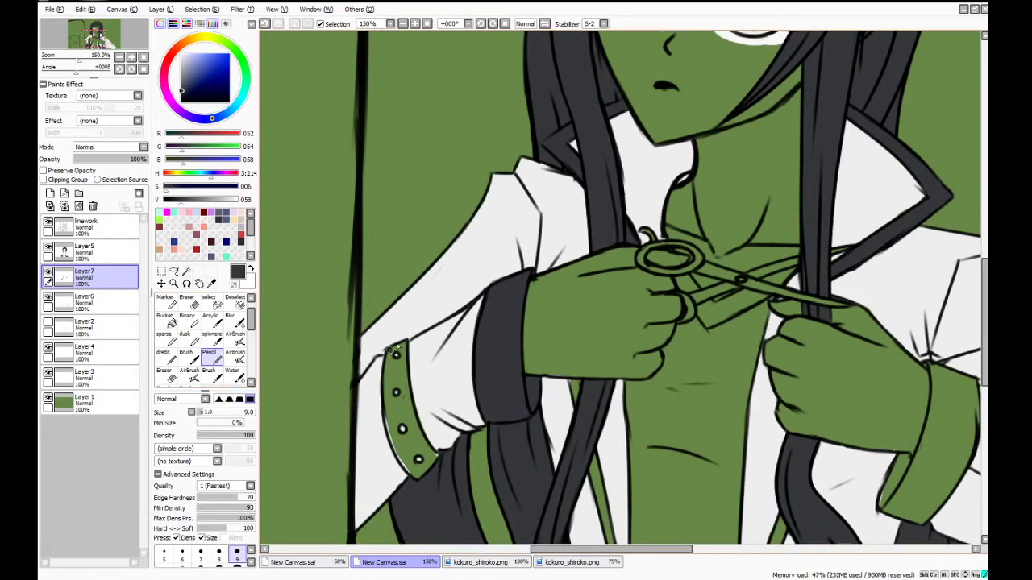
{"action": "mouse_move", "coordinate": [391, 362]}
{"action": "left_mouse_down"}
{"action": "mouse_move", "coordinate": [407, 361]}
{"action": "mouse_move", "coordinate": [405, 347]}
{"action": "mouse_move", "coordinate": [411, 417]}
{"action": "mouse_move", "coordinate": [425, 448]}
{"action": "left_mouse_up"}
{"action": "left_click_drag", "start_coordinate": [405, 388], "coordinate": [429, 456]}
{"action": "key", "text": "ctrl+z"}
{"action": "mouse_move", "coordinate": [403, 384]}
{"action": "left_mouse_down"}
{"action": "mouse_move", "coordinate": [437, 460]}
{"action": "mouse_move", "coordinate": [429, 449]}
{"action": "mouse_move", "coordinate": [420, 471]}
{"action": "mouse_move", "coordinate": [432, 460]}
{"action": "mouse_move", "coordinate": [440, 473]}
{"action": "mouse_move", "coordinate": [435, 453]}
{"action": "mouse_move", "coordinate": [400, 457]}
{"action": "left_mouse_up"}
{"action": "key", "text": "ctrl+z"}
{"action": "mouse_move", "coordinate": [388, 421]}
{"action": "left_mouse_down"}
{"action": "mouse_move", "coordinate": [395, 444]}
{"action": "mouse_move", "coordinate": [387, 394]}
{"action": "mouse_move", "coordinate": [394, 441]}
{"action": "left_mouse_up"}
{"action": "key", "text": "ctrl+z"}
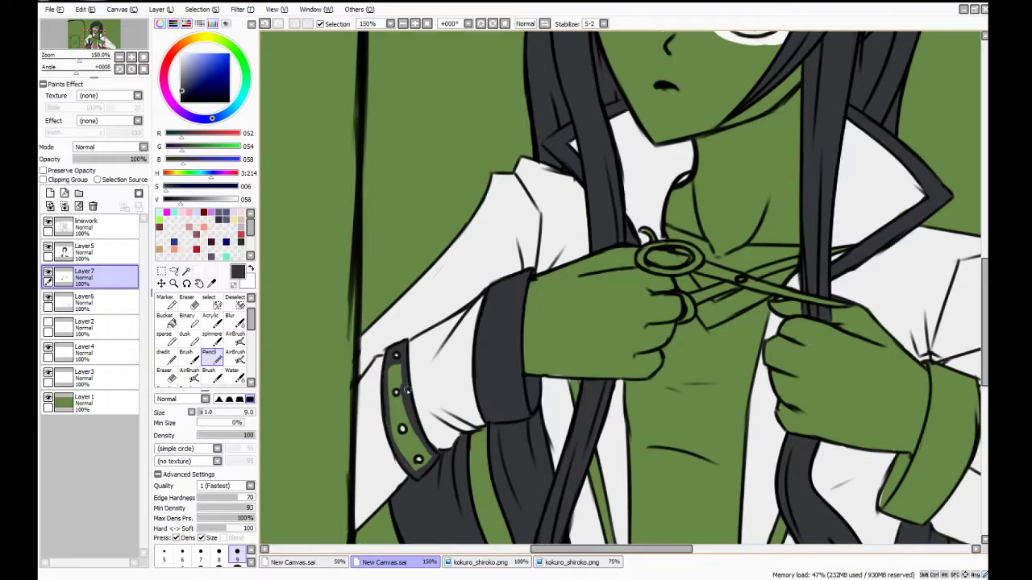
Fill the inside of the studded sleeve band dark grey, painting around the light studs
{"action": "left_click_drag", "start_coordinate": [389, 400], "coordinate": [396, 446]}
{"action": "mouse_move", "coordinate": [394, 387]}
{"action": "left_mouse_down"}
{"action": "mouse_move", "coordinate": [395, 403]}
{"action": "mouse_move", "coordinate": [385, 381]}
{"action": "mouse_move", "coordinate": [397, 379]}
{"action": "left_mouse_up"}
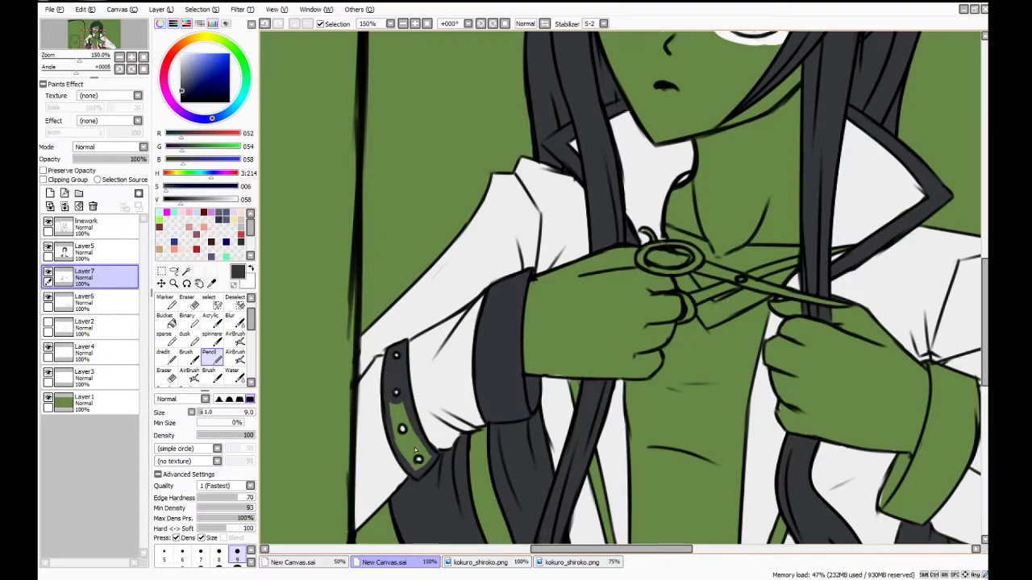
{"action": "mouse_move", "coordinate": [395, 433]}
{"action": "left_mouse_down"}
{"action": "mouse_move", "coordinate": [410, 437]}
{"action": "mouse_move", "coordinate": [394, 427]}
{"action": "mouse_move", "coordinate": [406, 433]}
{"action": "mouse_move", "coordinate": [408, 421]}
{"action": "left_mouse_up"}
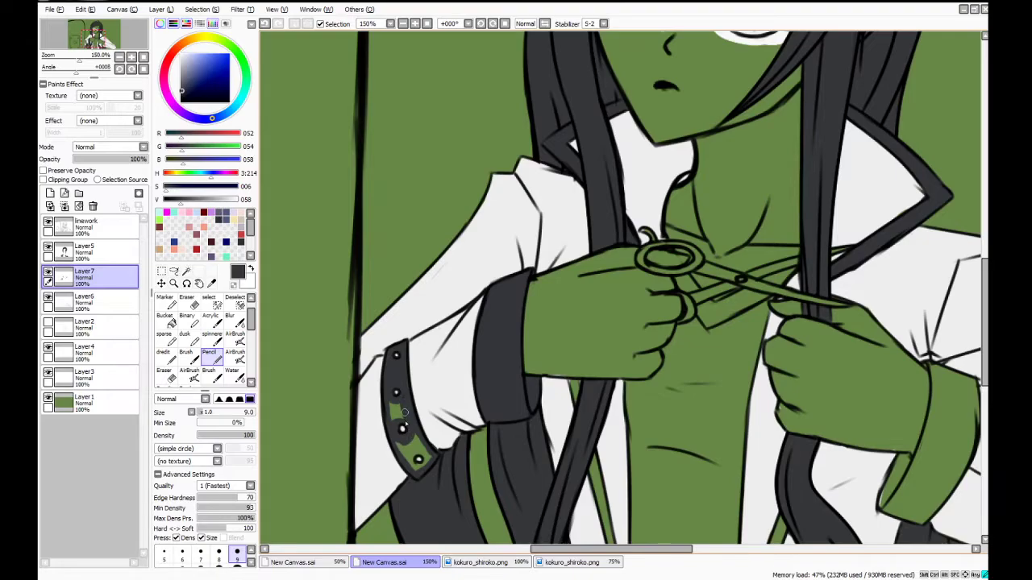
{"action": "mouse_move", "coordinate": [399, 445]}
{"action": "left_mouse_down"}
{"action": "mouse_move", "coordinate": [420, 460]}
{"action": "mouse_move", "coordinate": [416, 469]}
{"action": "mouse_move", "coordinate": [420, 449]}
{"action": "mouse_move", "coordinate": [430, 458]}
{"action": "mouse_move", "coordinate": [411, 463]}
{"action": "mouse_move", "coordinate": [414, 432]}
{"action": "mouse_move", "coordinate": [424, 447]}
{"action": "mouse_move", "coordinate": [385, 413]}
{"action": "left_mouse_up"}
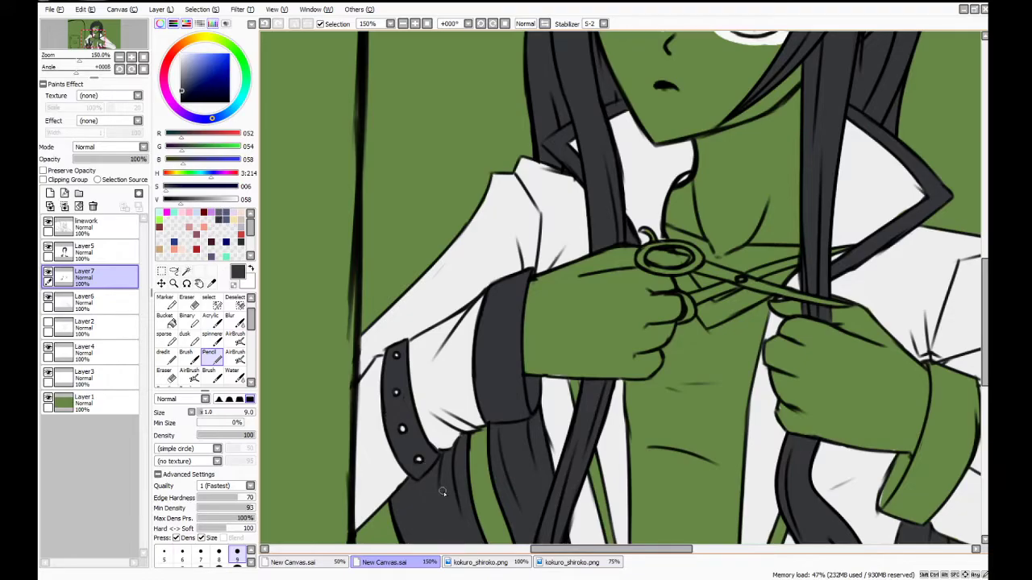
Outline the cuff on the other hand with the Pencil and fill it dark grey with the Bucket
{"action": "scroll", "coordinate": [404, 388], "scroll_direction": "down", "scroll_amount": 2}
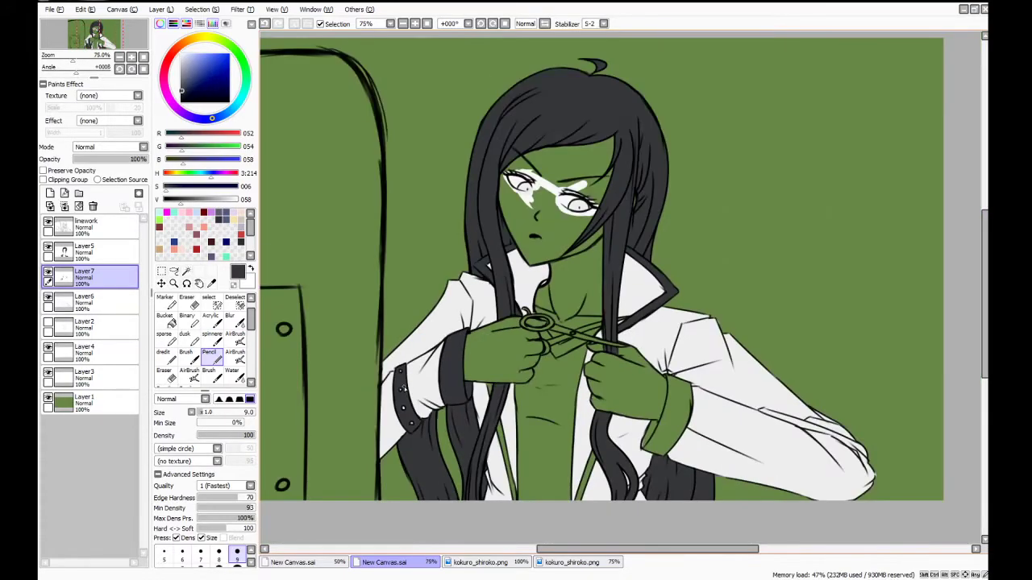
{"action": "scroll", "coordinate": [658, 436], "scroll_direction": "up", "scroll_amount": 2}
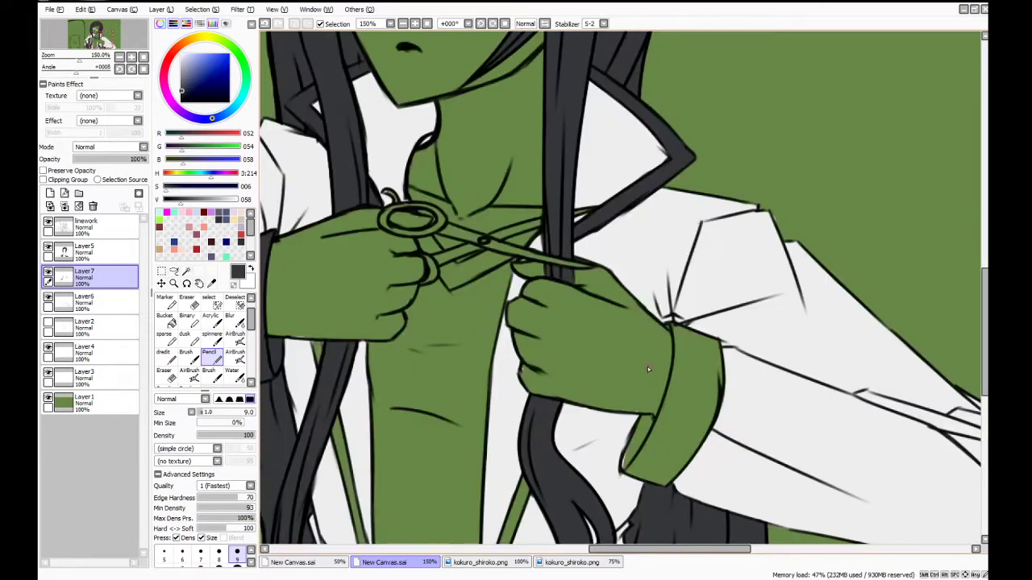
{"action": "left_click_drag", "start_coordinate": [669, 324], "coordinate": [673, 372]}
{"action": "left_click_drag", "start_coordinate": [674, 328], "coordinate": [667, 406]}
{"action": "mouse_move", "coordinate": [676, 342]}
{"action": "left_mouse_down"}
{"action": "mouse_move", "coordinate": [667, 404]}
{"action": "mouse_move", "coordinate": [670, 388]}
{"action": "mouse_move", "coordinate": [658, 424]}
{"action": "mouse_move", "coordinate": [665, 406]}
{"action": "mouse_move", "coordinate": [643, 423]}
{"action": "mouse_move", "coordinate": [656, 453]}
{"action": "mouse_move", "coordinate": [636, 470]}
{"action": "mouse_move", "coordinate": [645, 418]}
{"action": "mouse_move", "coordinate": [624, 466]}
{"action": "mouse_move", "coordinate": [640, 472]}
{"action": "mouse_move", "coordinate": [623, 466]}
{"action": "mouse_move", "coordinate": [647, 477]}
{"action": "mouse_move", "coordinate": [624, 470]}
{"action": "mouse_move", "coordinate": [660, 484]}
{"action": "mouse_move", "coordinate": [625, 470]}
{"action": "mouse_move", "coordinate": [673, 477]}
{"action": "mouse_move", "coordinate": [670, 486]}
{"action": "mouse_move", "coordinate": [695, 460]}
{"action": "mouse_move", "coordinate": [683, 468]}
{"action": "mouse_move", "coordinate": [710, 407]}
{"action": "left_mouse_up"}
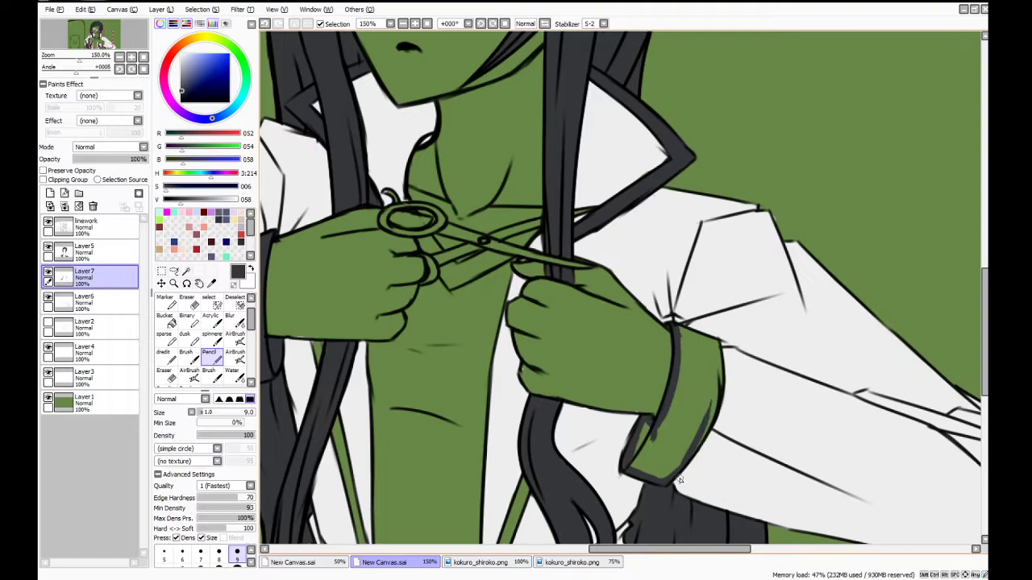
{"action": "key", "text": "ctrl+z"}
{"action": "mouse_move", "coordinate": [669, 479]}
{"action": "left_mouse_down"}
{"action": "mouse_move", "coordinate": [718, 399]}
{"action": "mouse_move", "coordinate": [714, 363]}
{"action": "mouse_move", "coordinate": [670, 328]}
{"action": "mouse_move", "coordinate": [719, 345]}
{"action": "mouse_move", "coordinate": [717, 364]}
{"action": "left_mouse_up"}
{"action": "key", "text": "ctrl+z"}
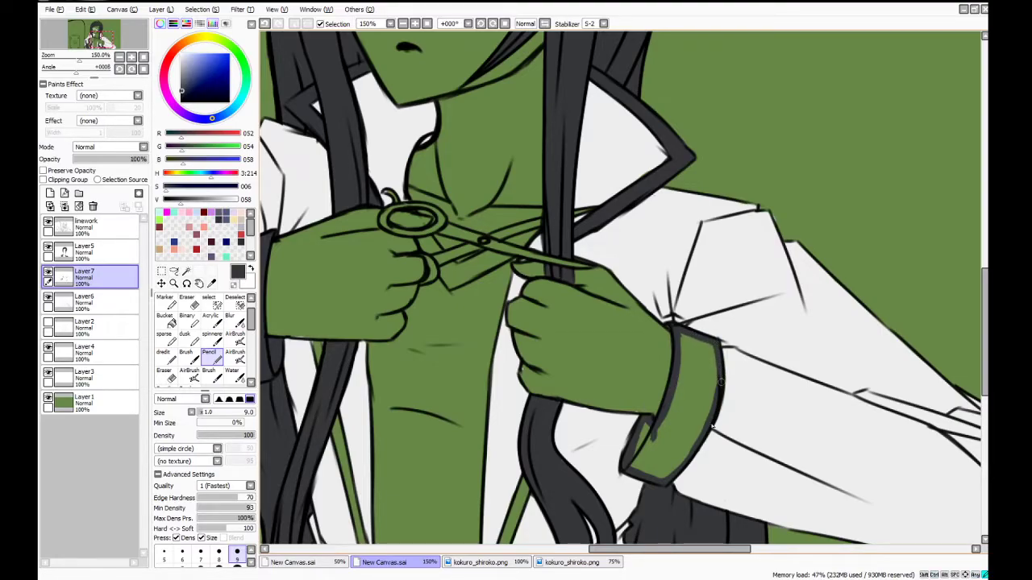
{"action": "left_click", "coordinate": [170, 321]}
{"action": "left_click", "coordinate": [668, 457]}
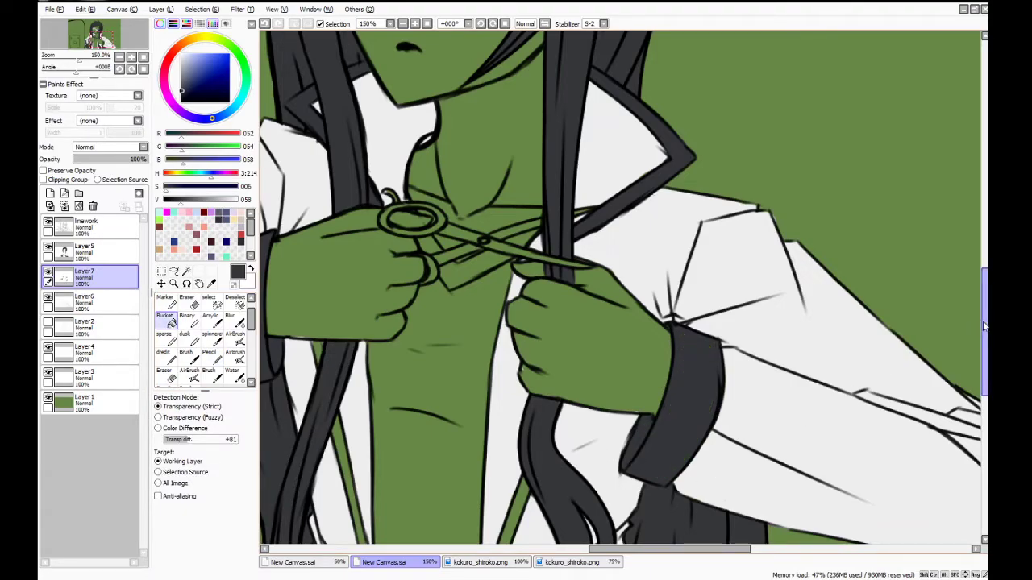
Paint the thin coat-edge strips on both sides of the torso dark grey and erase the overspill
{"action": "left_click_drag", "start_coordinate": [982, 324], "coordinate": [971, 367]}
{"action": "left_click", "coordinate": [208, 354]}
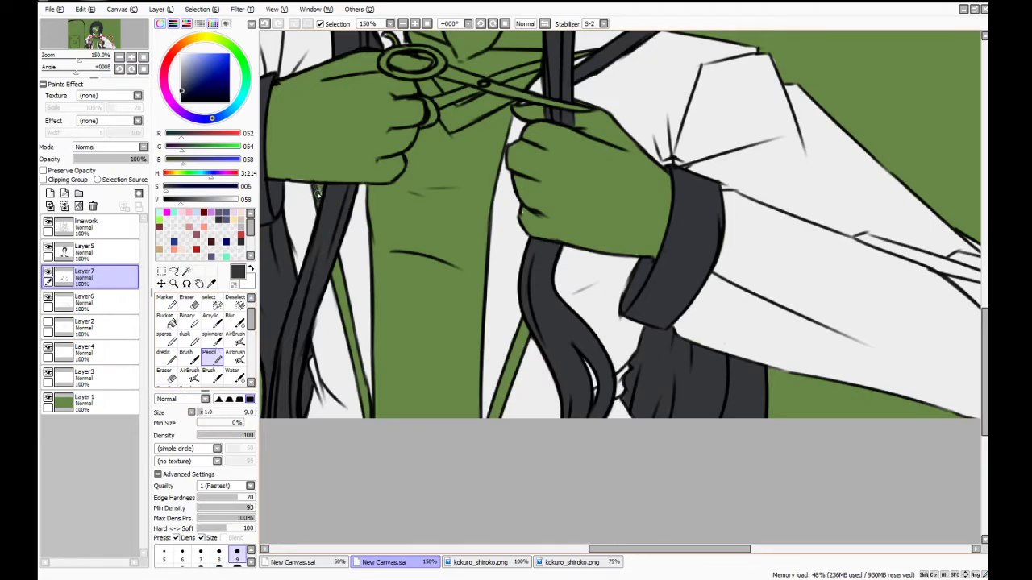
{"action": "key", "text": "e"}
{"action": "left_click", "coordinate": [209, 353]}
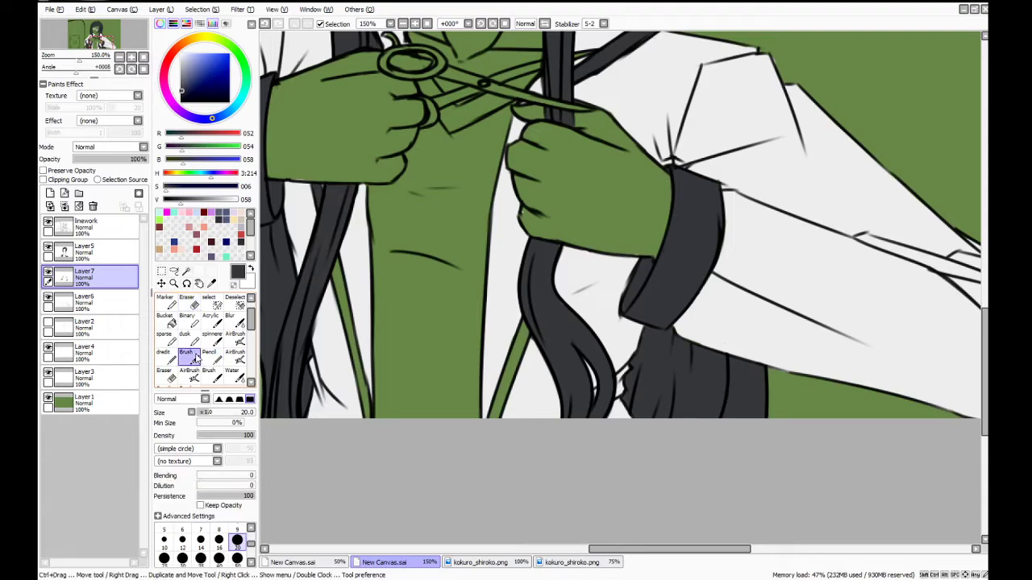
{"action": "left_click_drag", "start_coordinate": [333, 262], "coordinate": [355, 361]}
{"action": "left_click_drag", "start_coordinate": [345, 302], "coordinate": [363, 403]}
{"action": "left_click_drag", "start_coordinate": [356, 365], "coordinate": [367, 413]}
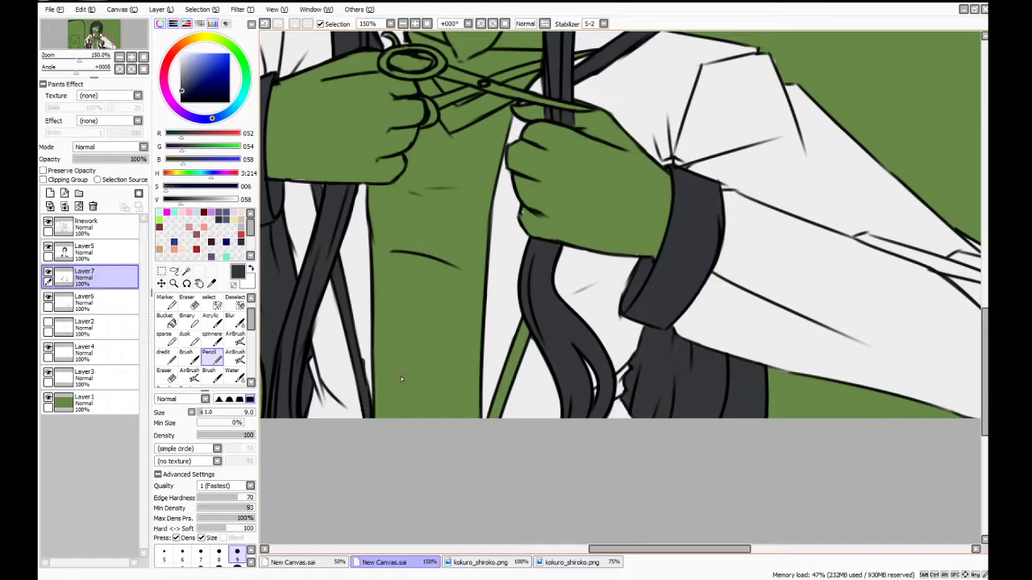
{"action": "left_click", "coordinate": [187, 303]}
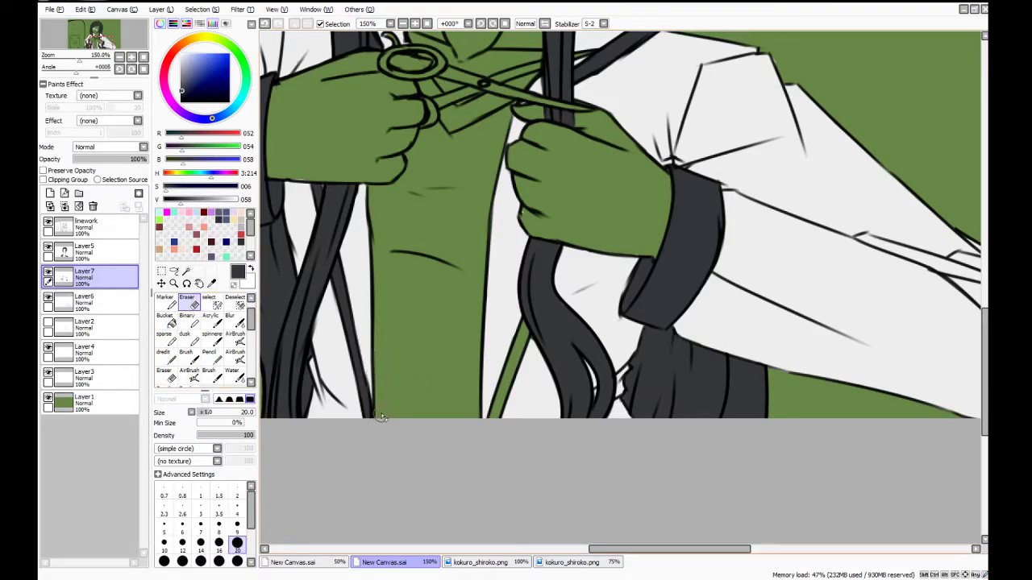
{"action": "left_click", "coordinate": [209, 352]}
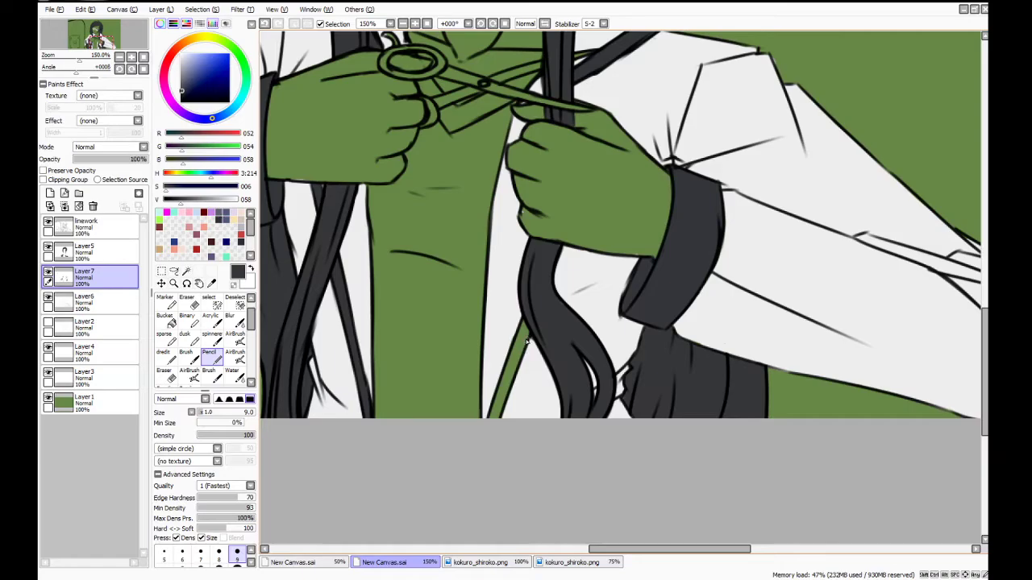
{"action": "mouse_move", "coordinate": [503, 394]}
{"action": "left_mouse_down"}
{"action": "mouse_move", "coordinate": [524, 321]}
{"action": "mouse_move", "coordinate": [490, 421]}
{"action": "left_mouse_up"}
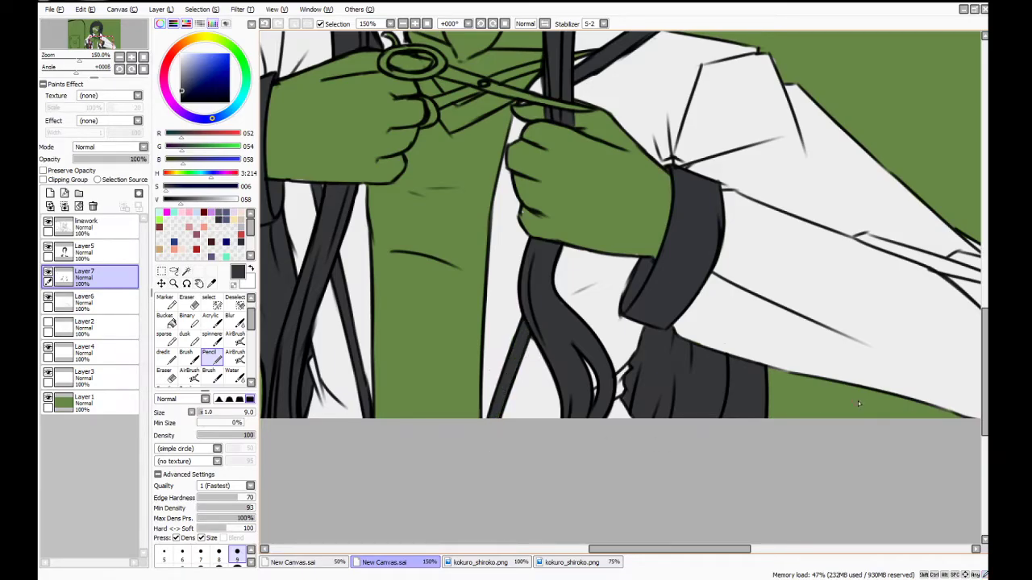
Pick the coat's light grey (238, 238, 238) and paint the shirt collar parts behind the scissors on Layer6 with the Pencil
{"action": "left_click_drag", "start_coordinate": [647, 549], "coordinate": [624, 549]}
{"action": "left_click_drag", "start_coordinate": [985, 335], "coordinate": [985, 283]}
{"action": "left_click", "coordinate": [212, 282]}
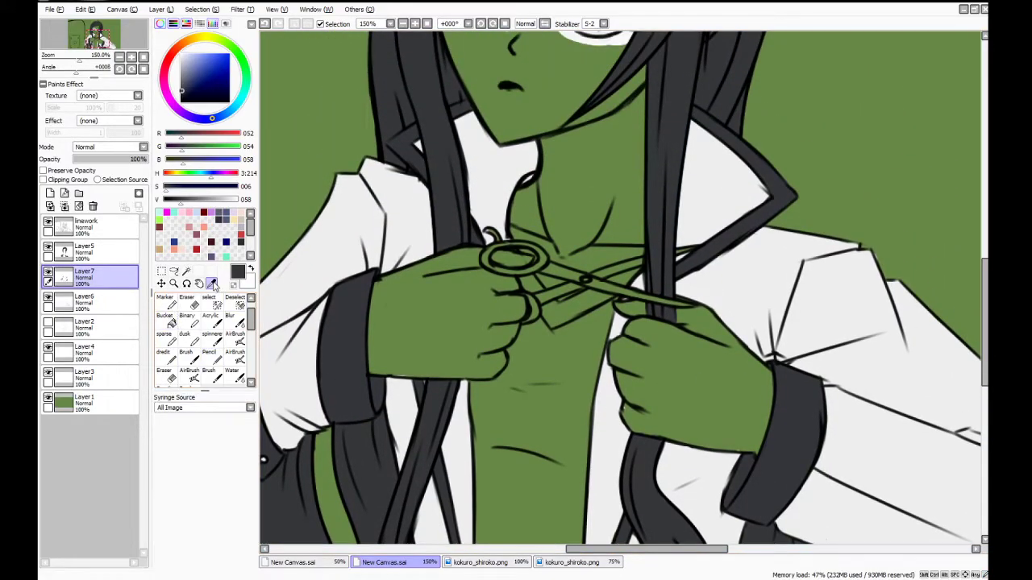
{"action": "left_click", "coordinate": [431, 211]}
{"action": "left_click", "coordinate": [90, 303]}
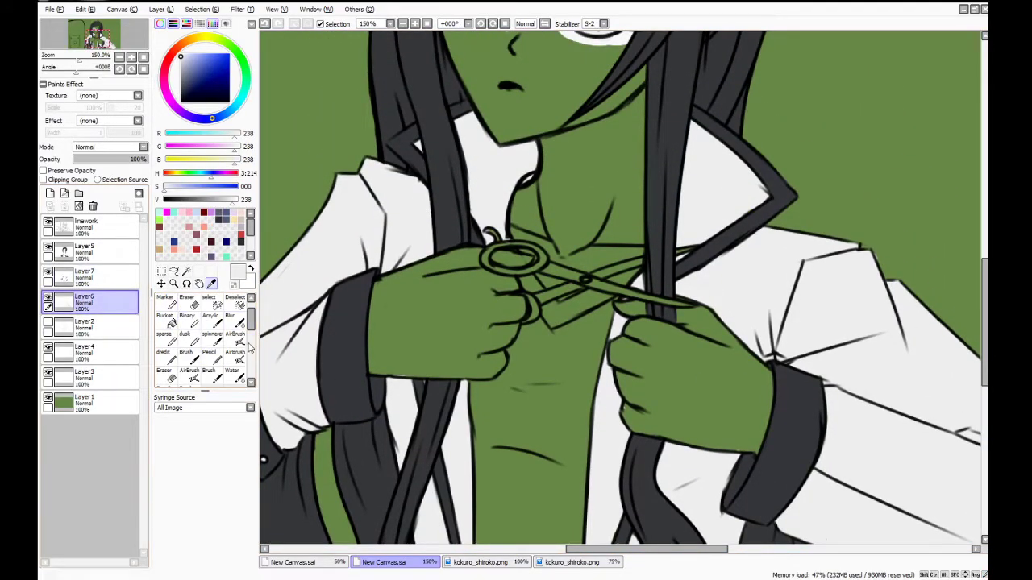
{"action": "left_click", "coordinate": [209, 352]}
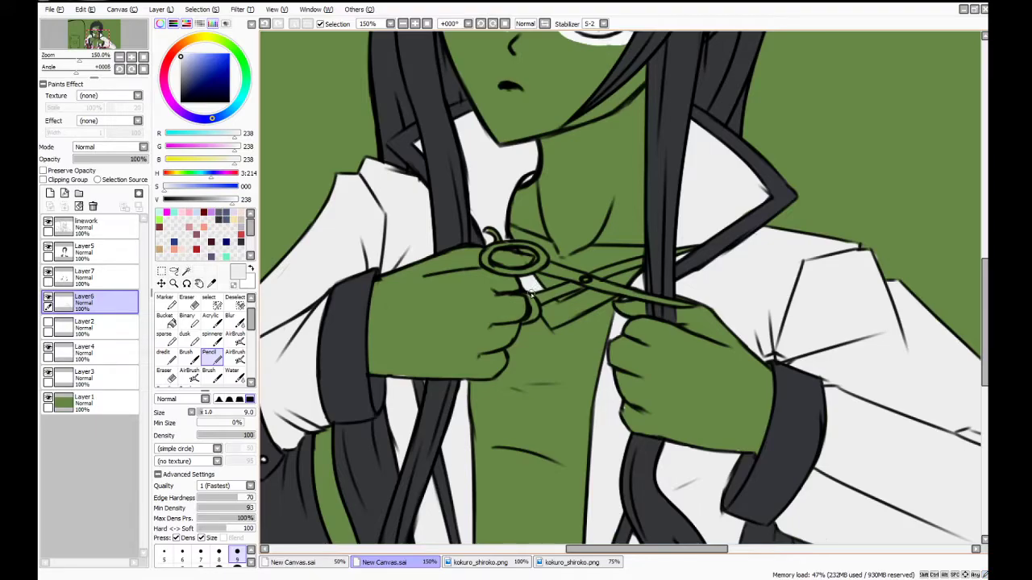
{"action": "mouse_move", "coordinate": [556, 302]}
{"action": "left_mouse_down"}
{"action": "mouse_move", "coordinate": [552, 328]}
{"action": "mouse_move", "coordinate": [555, 303]}
{"action": "mouse_move", "coordinate": [564, 309]}
{"action": "mouse_move", "coordinate": [595, 295]}
{"action": "left_mouse_up"}
{"action": "mouse_move", "coordinate": [587, 291]}
{"action": "left_mouse_down"}
{"action": "mouse_move", "coordinate": [558, 333]}
{"action": "mouse_move", "coordinate": [568, 323]}
{"action": "mouse_move", "coordinate": [551, 326]}
{"action": "mouse_move", "coordinate": [549, 313]}
{"action": "mouse_move", "coordinate": [559, 323]}
{"action": "mouse_move", "coordinate": [555, 307]}
{"action": "mouse_move", "coordinate": [581, 303]}
{"action": "left_mouse_up"}
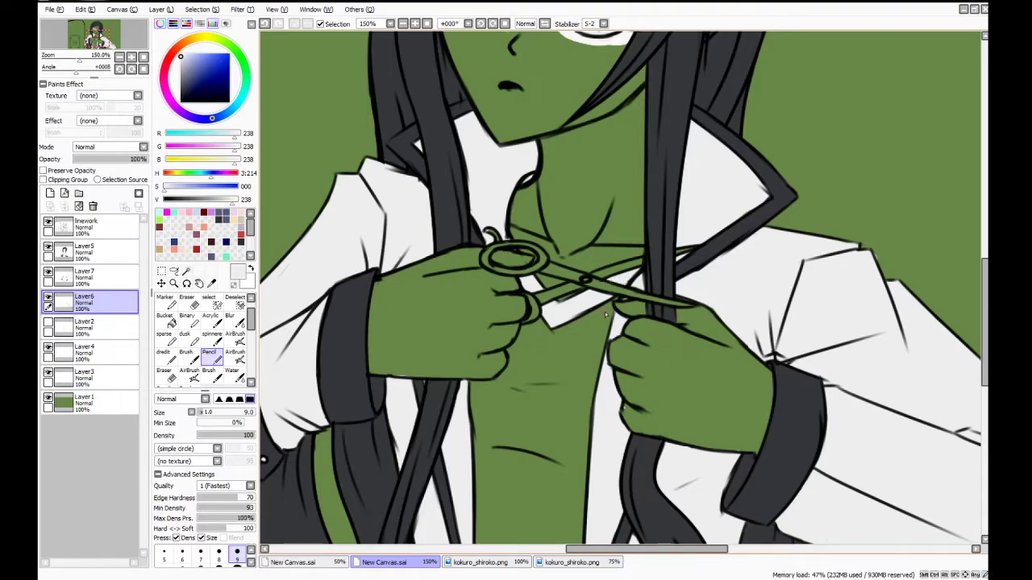
Pick the cuff's dark grey (52, 54, 58) and paint a strip down the torso's edge below the scissors hand on Layer7 with the Brush
{"action": "left_click_drag", "start_coordinate": [984, 278], "coordinate": [961, 305]}
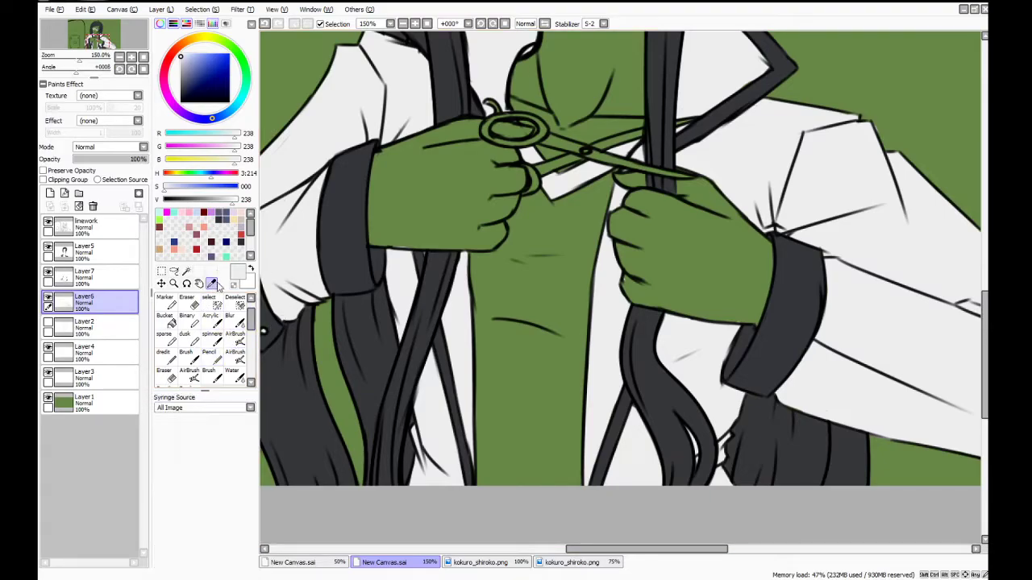
{"action": "left_click", "coordinate": [345, 221], "text": "alt"}
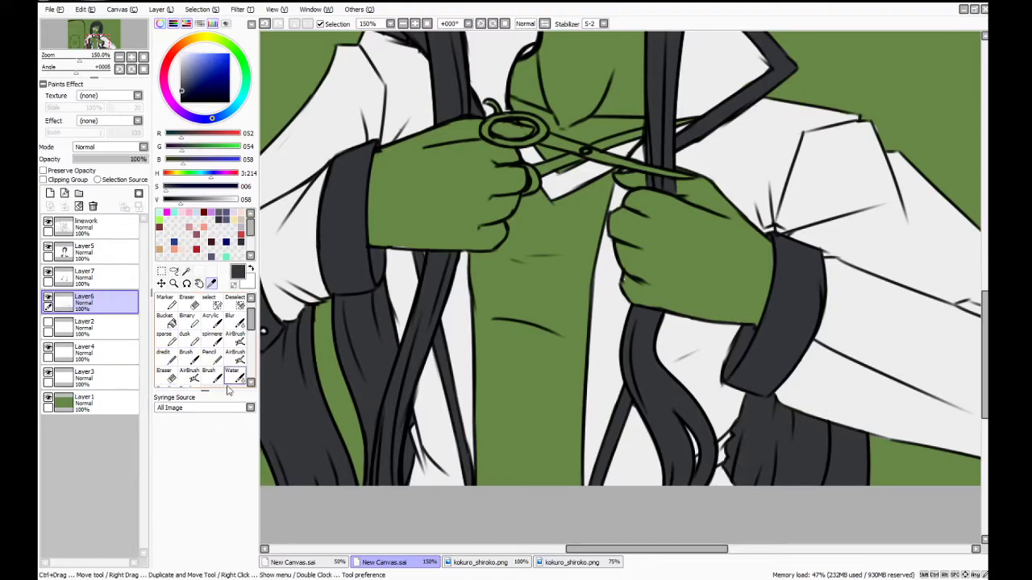
{"action": "left_click", "coordinate": [186, 355]}
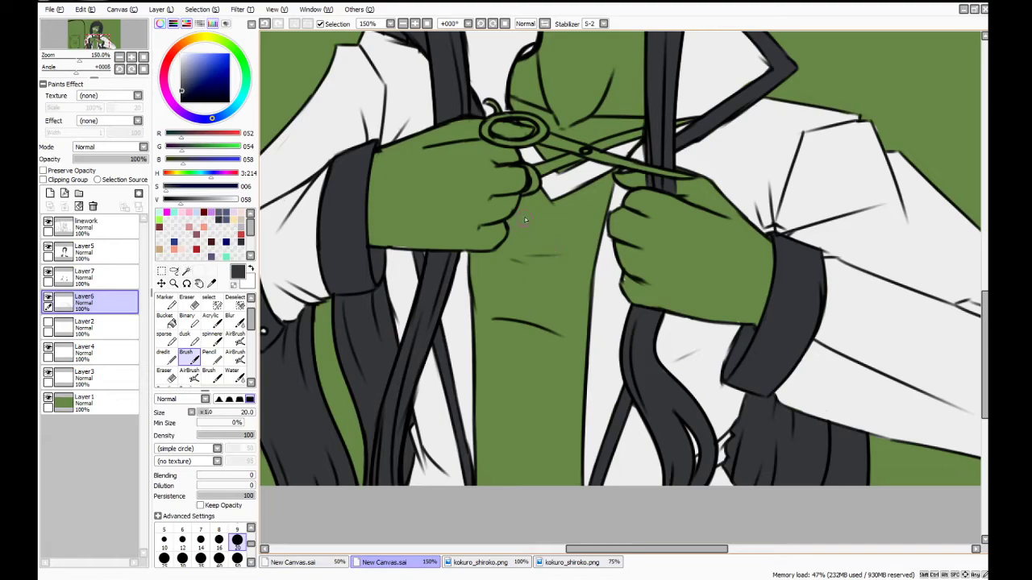
{"action": "left_click", "coordinate": [80, 275]}
{"action": "mouse_move", "coordinate": [498, 475]}
{"action": "left_mouse_down"}
{"action": "mouse_move", "coordinate": [491, 436]}
{"action": "mouse_move", "coordinate": [482, 491]}
{"action": "left_mouse_up"}
{"action": "mouse_move", "coordinate": [484, 454]}
{"action": "left_mouse_down"}
{"action": "mouse_move", "coordinate": [476, 257]}
{"action": "mouse_move", "coordinate": [484, 278]}
{"action": "left_mouse_up"}
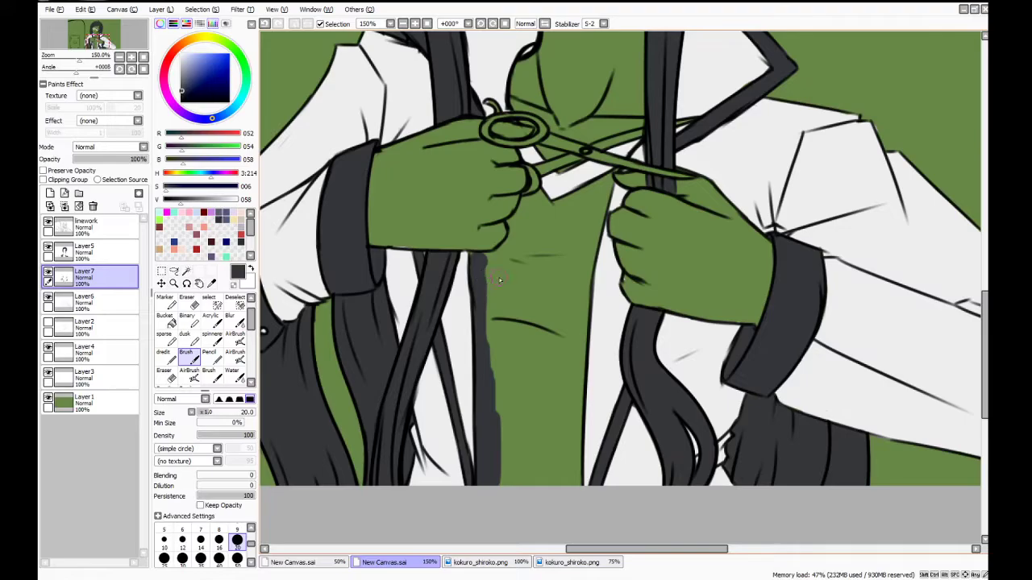
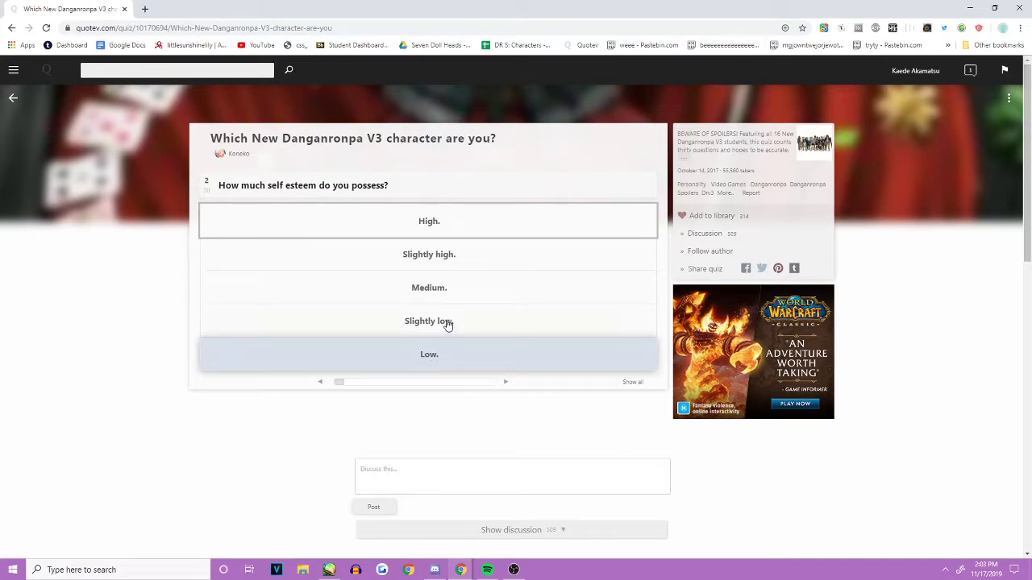
In the Quotev quiz in the browser, answer questions 2 to 6 with Medium; No, but I want to be; Optimist; Follower; No
{"action": "left_click", "coordinate": [457, 288]}
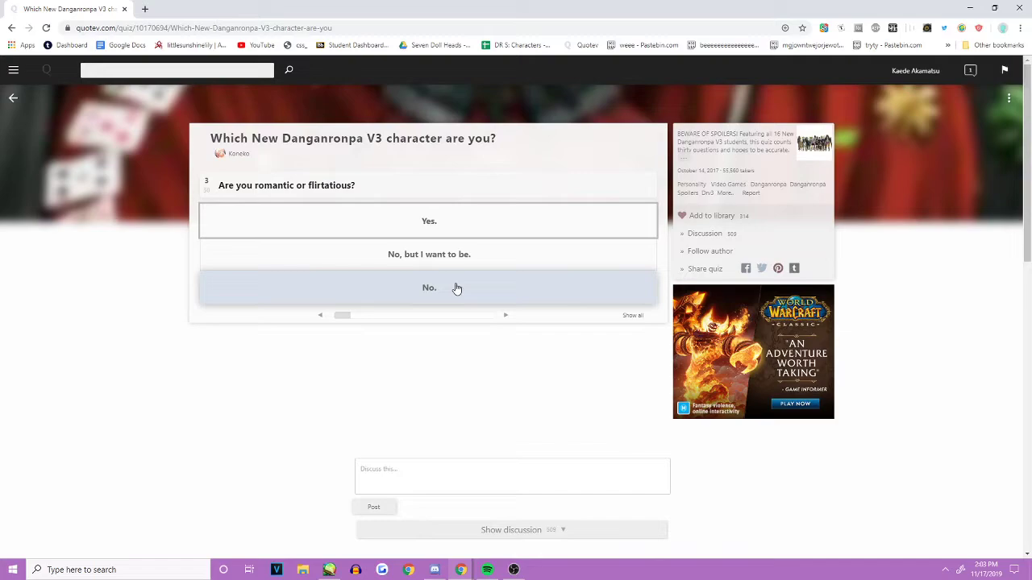
{"action": "left_click", "coordinate": [479, 253]}
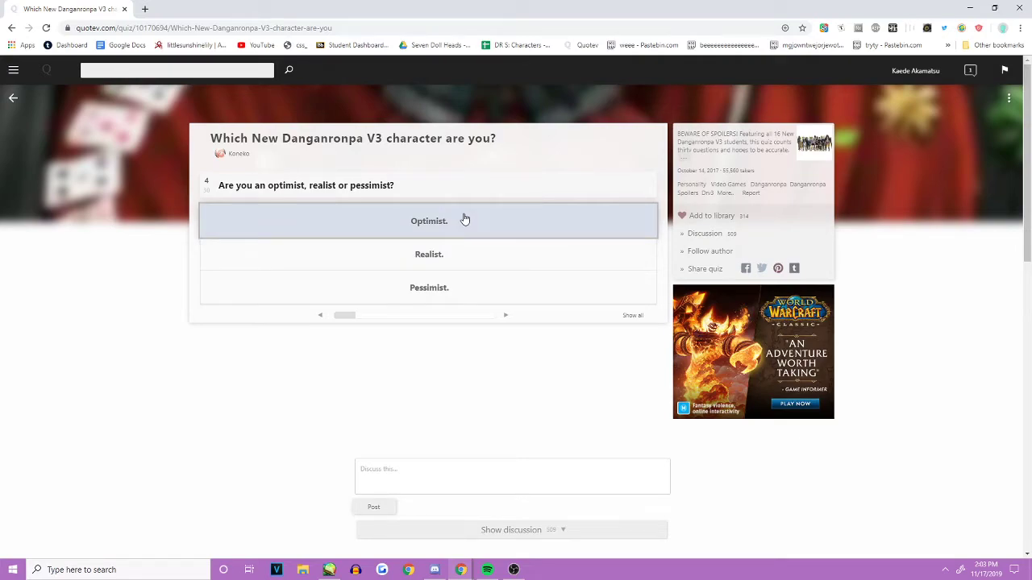
{"action": "left_click", "coordinate": [465, 220]}
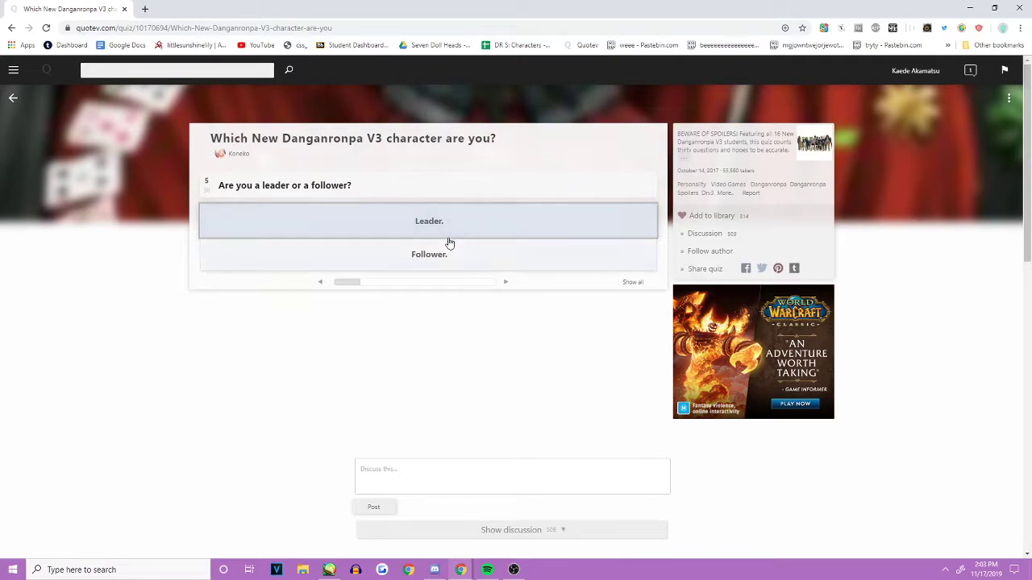
{"action": "left_click", "coordinate": [447, 254]}
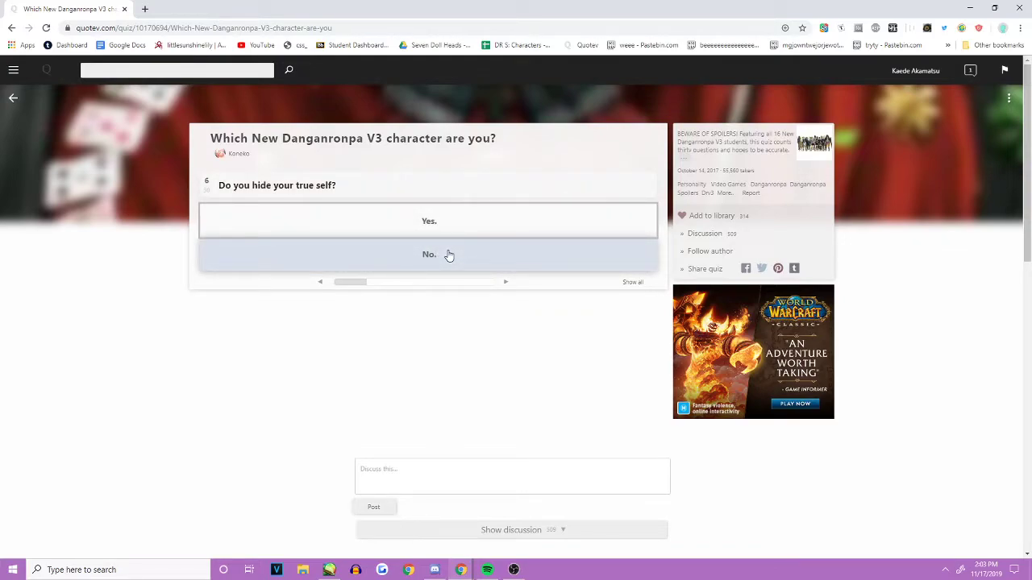
{"action": "left_click", "coordinate": [449, 255]}
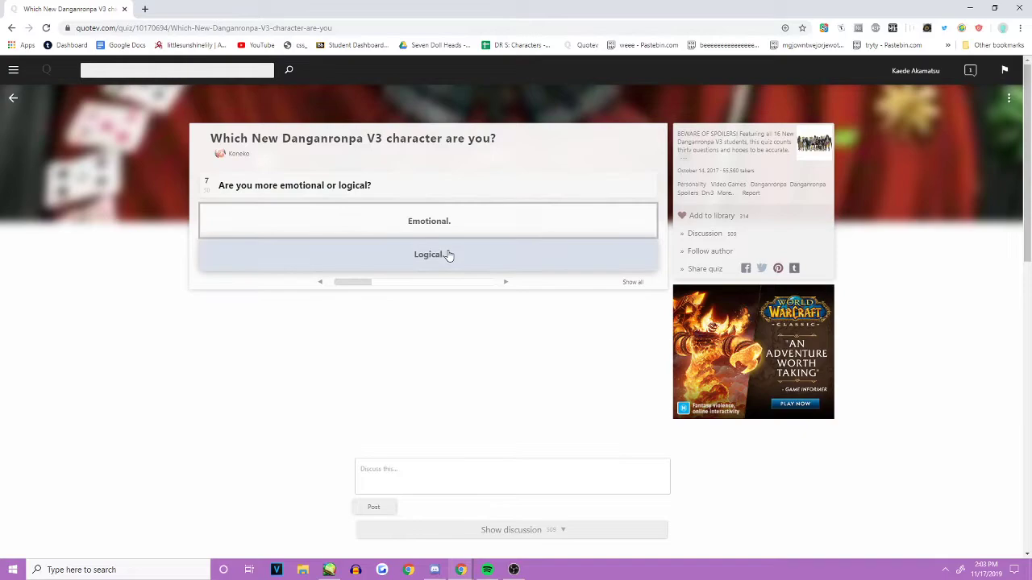
Answer quiz questions 7 to 11 with Emotional; Depends on the person; Yes; To do the right thing; Yes
{"action": "left_click", "coordinate": [475, 226]}
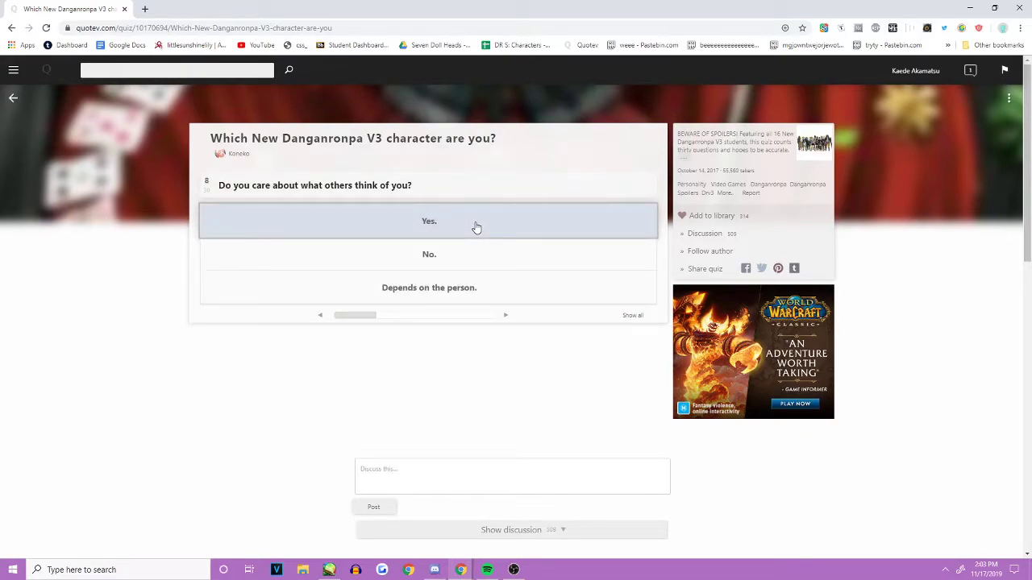
{"action": "left_click", "coordinate": [484, 291]}
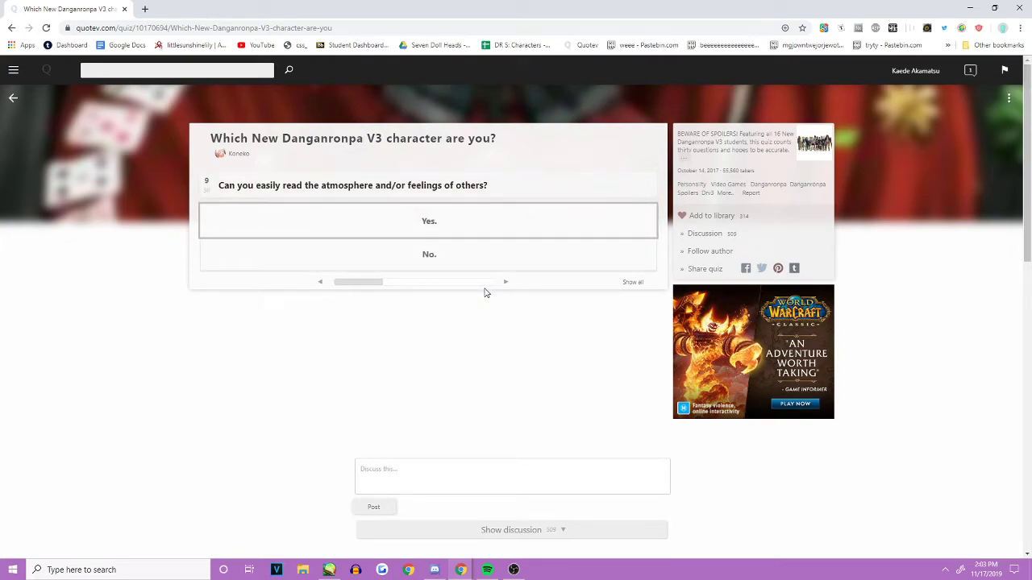
{"action": "left_click", "coordinate": [464, 216]}
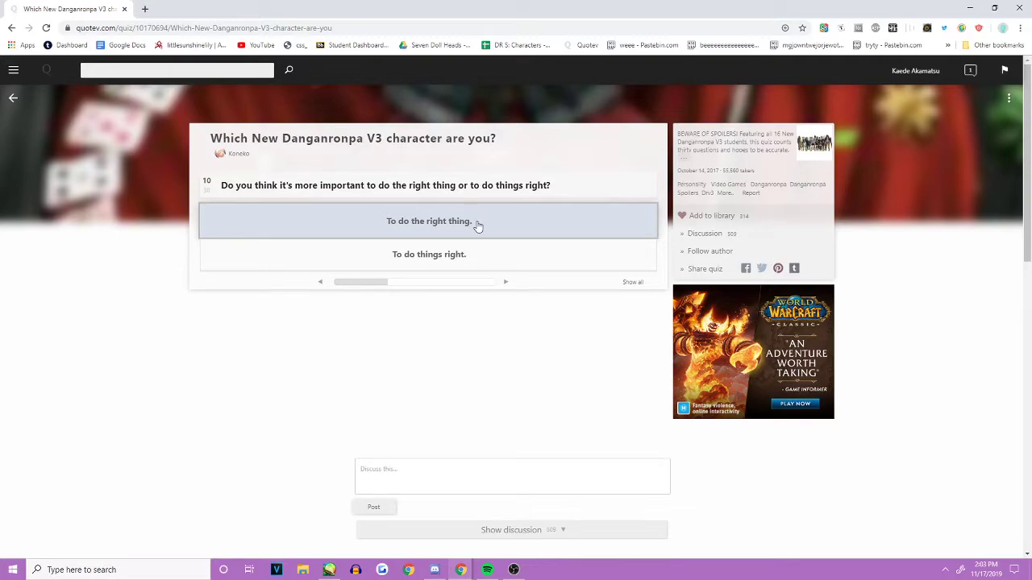
{"action": "left_click", "coordinate": [479, 223]}
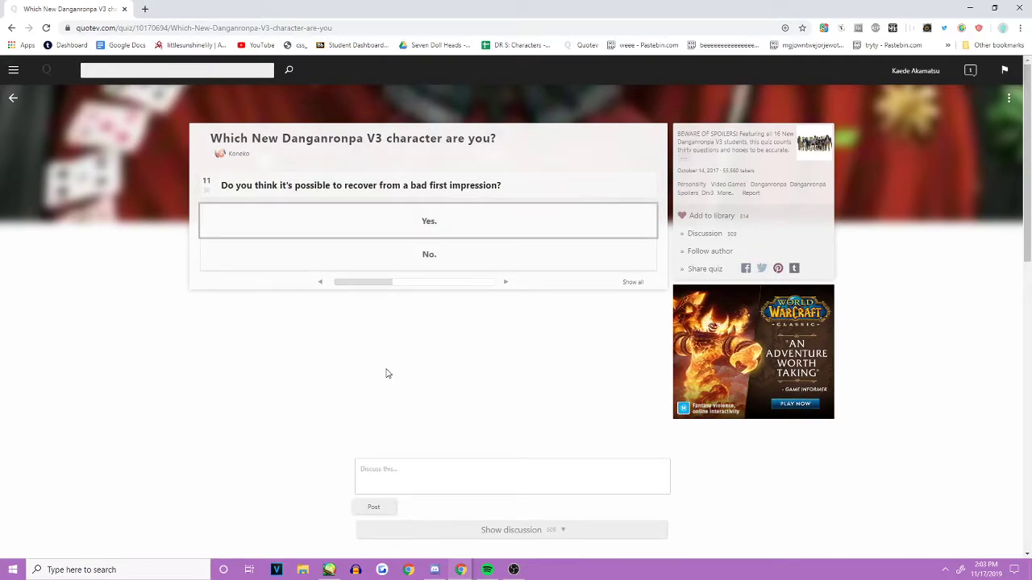
{"action": "left_click", "coordinate": [428, 221]}
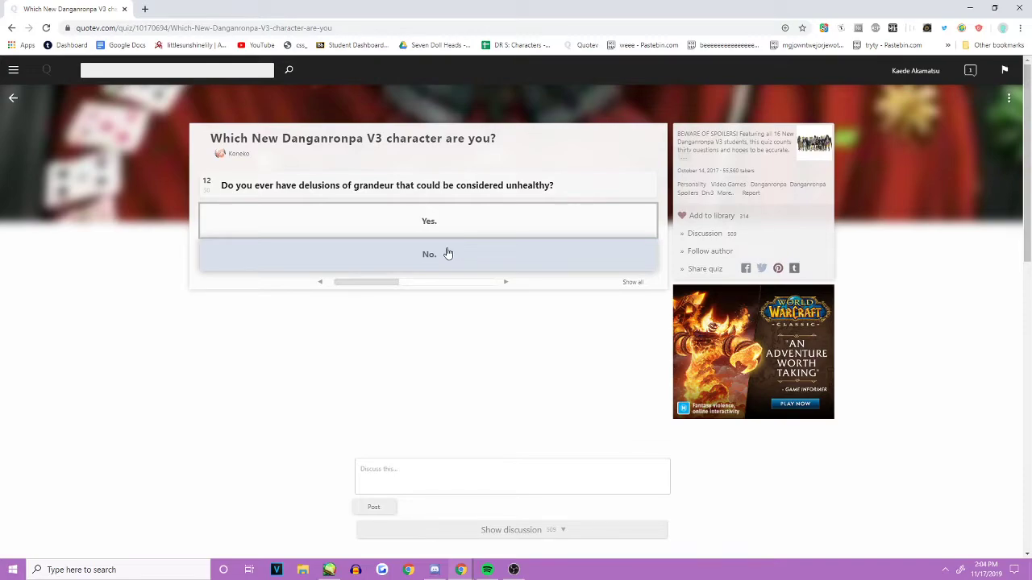
Answer quiz questions 12 to 16 with No; The future; Chaotic; No; Hate them
{"action": "left_click", "coordinate": [448, 254]}
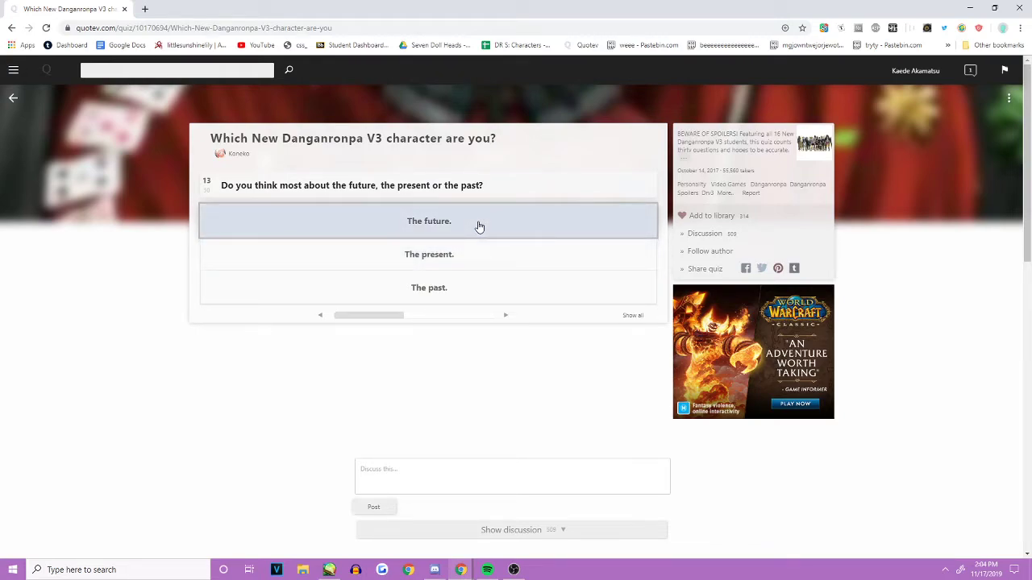
{"action": "left_click", "coordinate": [479, 227]}
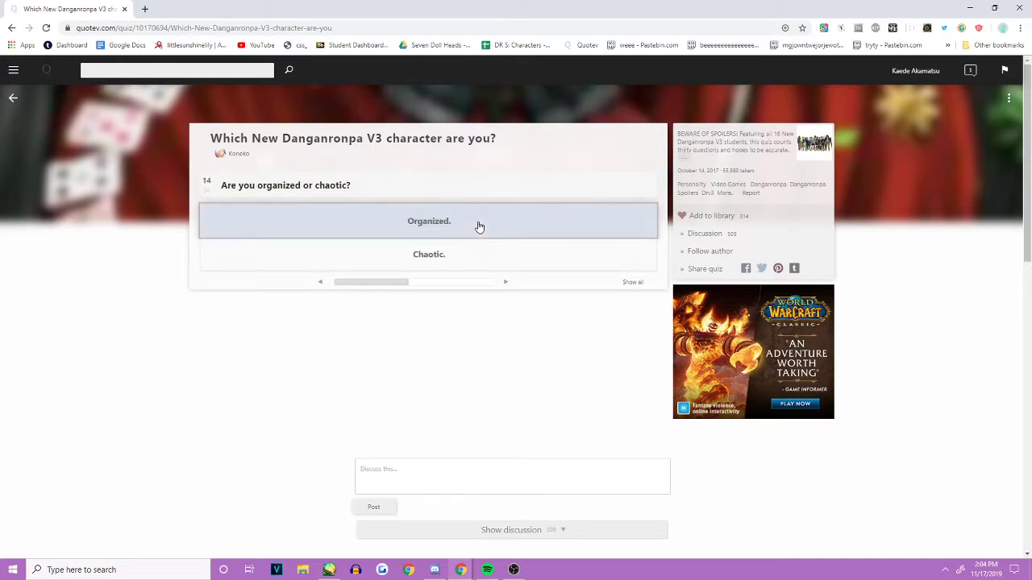
{"action": "left_click", "coordinate": [464, 267]}
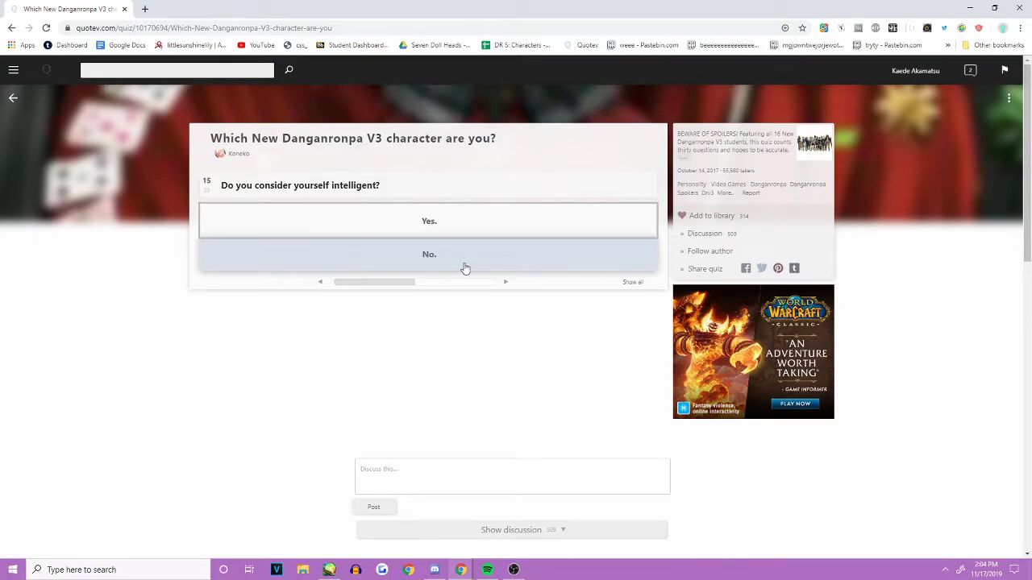
{"action": "left_click", "coordinate": [466, 268]}
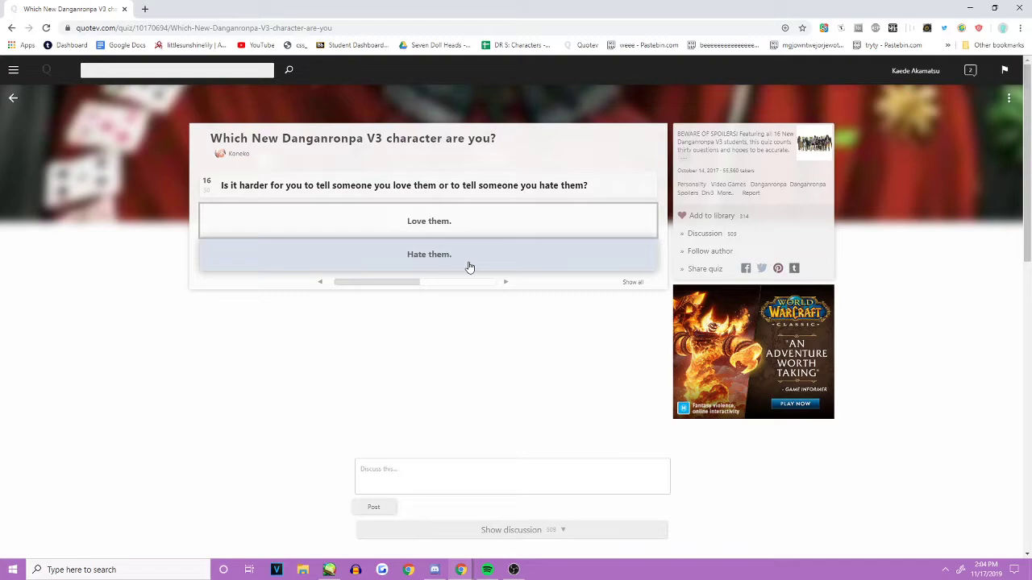
{"action": "left_click", "coordinate": [469, 267]}
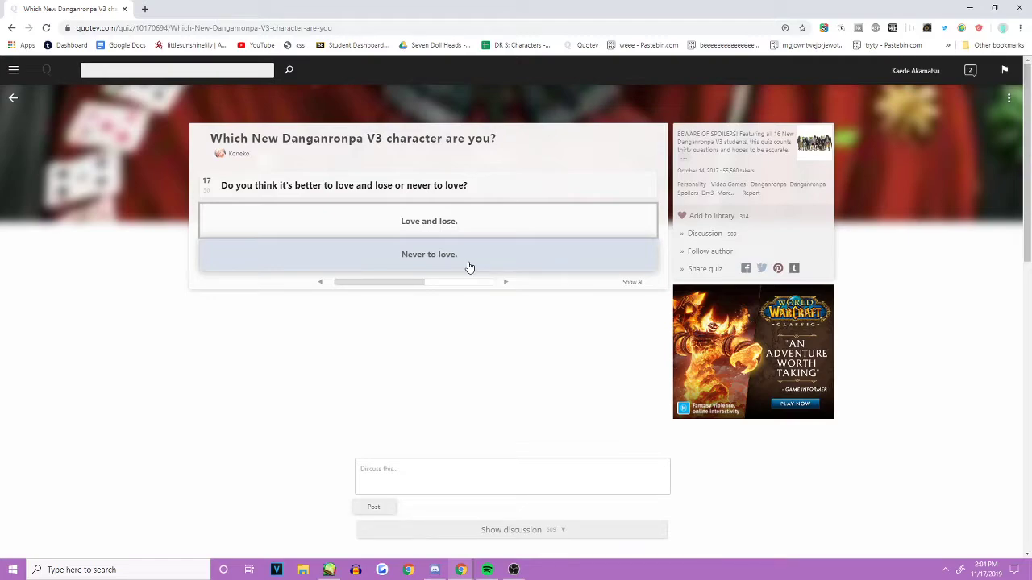
Answer quiz questions 17 to 21 with Love and lose; To love; Liked; Trusting; Most of the time
{"action": "left_click", "coordinate": [473, 223]}
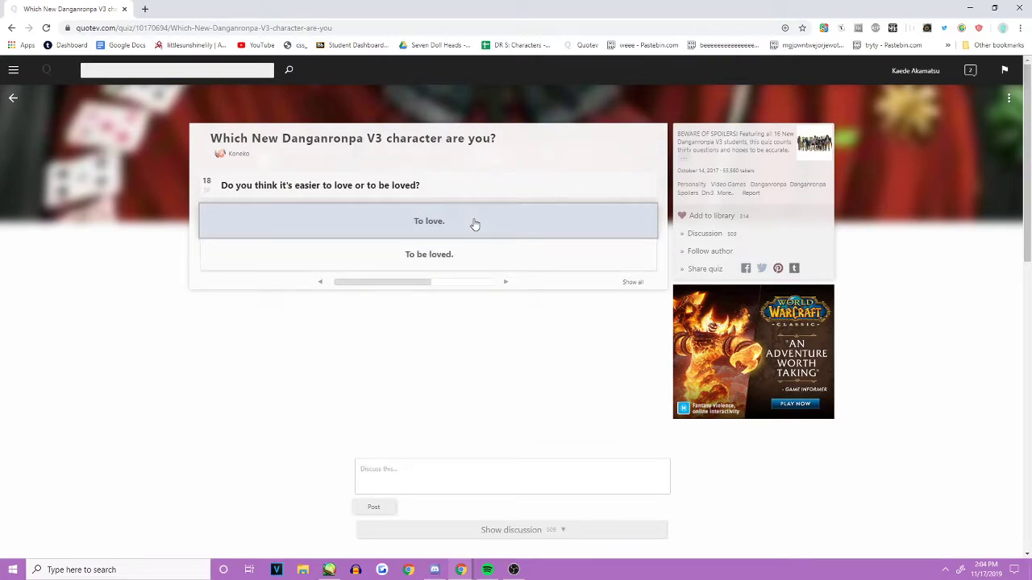
{"action": "left_click", "coordinate": [403, 218]}
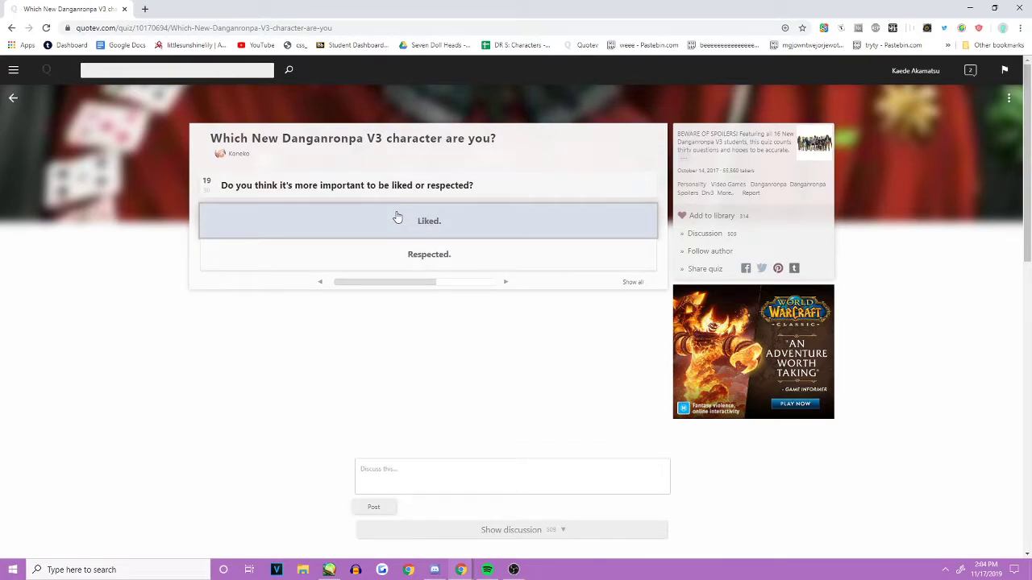
{"action": "left_click", "coordinate": [477, 224]}
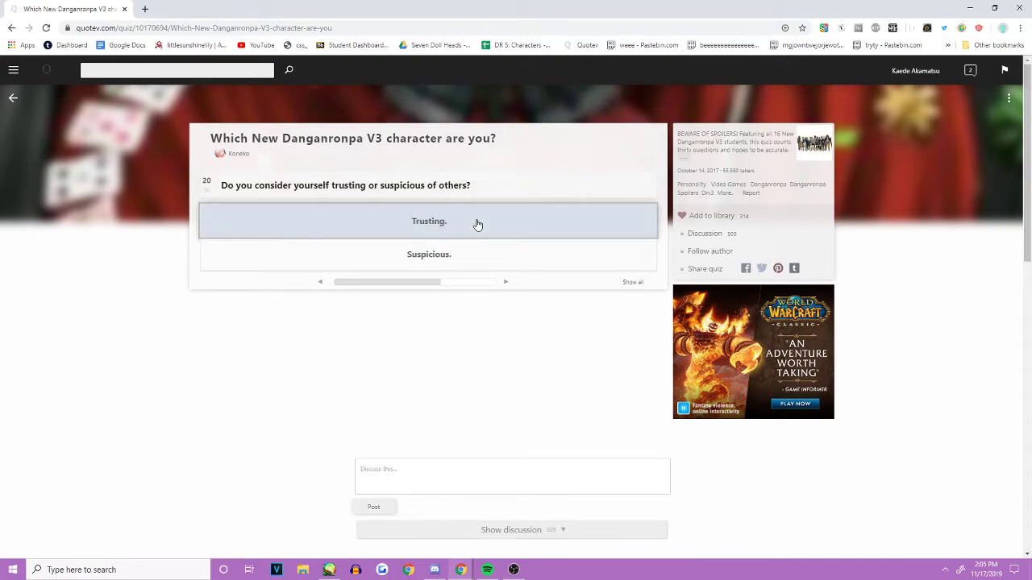
{"action": "left_click", "coordinate": [350, 215]}
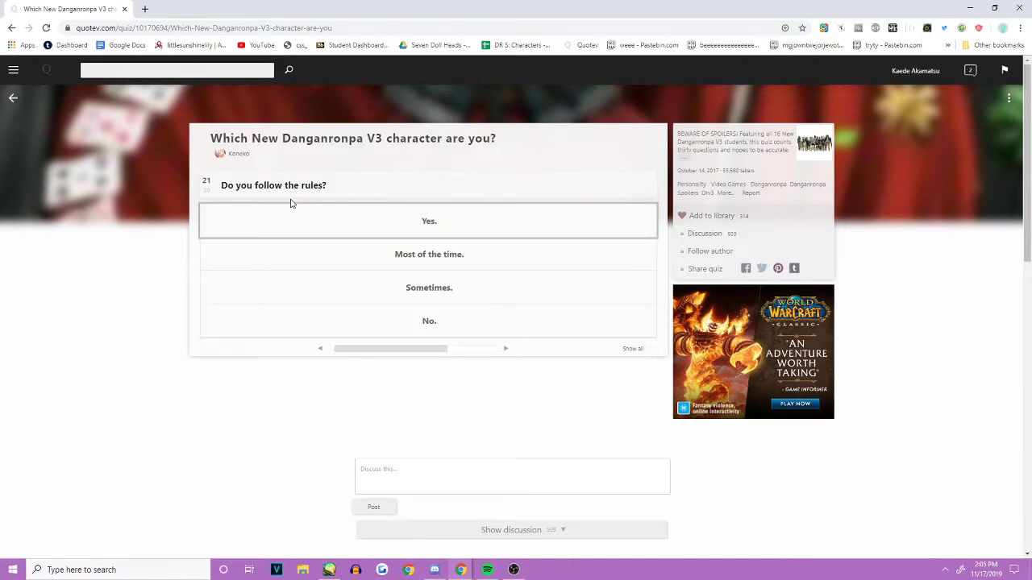
{"action": "left_click", "coordinate": [417, 254]}
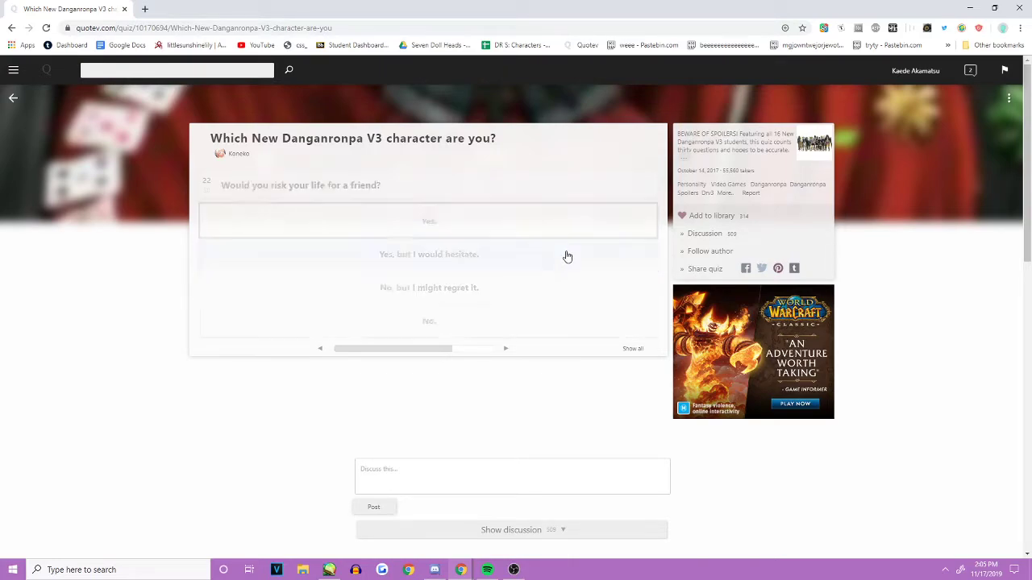
Answer quiz questions 22 to 26 with Yes; I prefer to keep my options open; To trust others; Others; It's worse to never try
{"action": "left_click", "coordinate": [549, 224]}
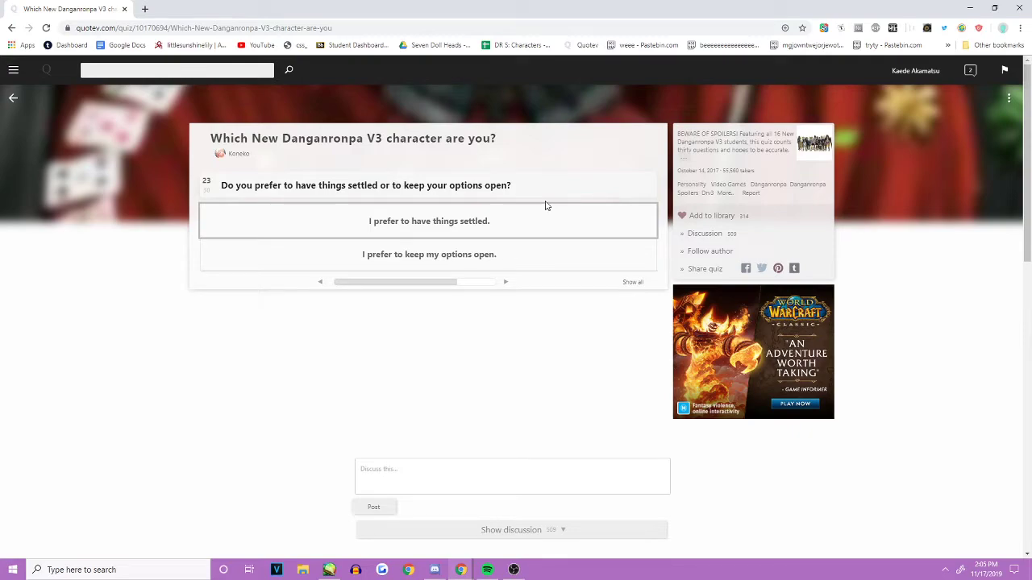
{"action": "left_click", "coordinate": [500, 264]}
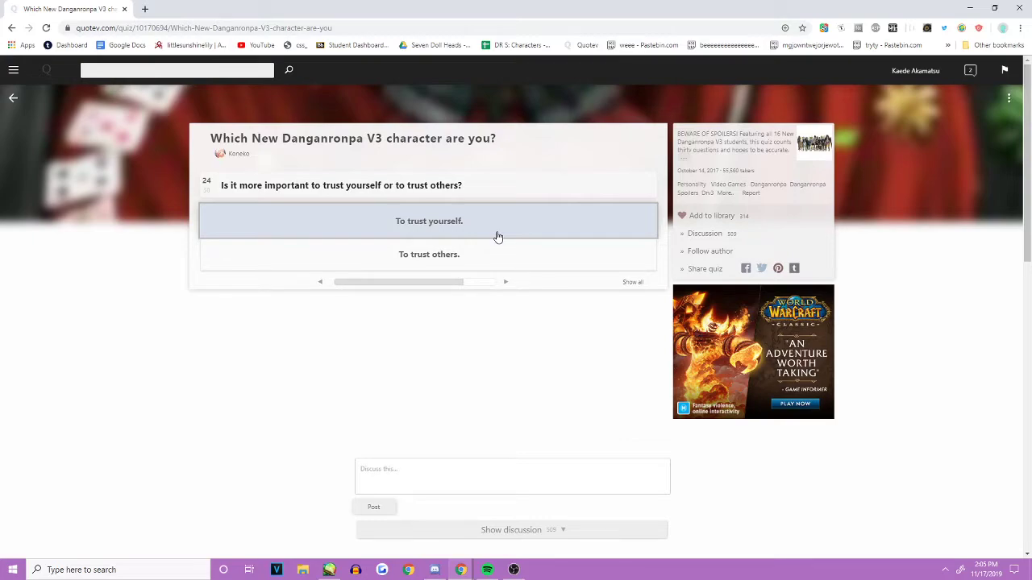
{"action": "left_click", "coordinate": [489, 263]}
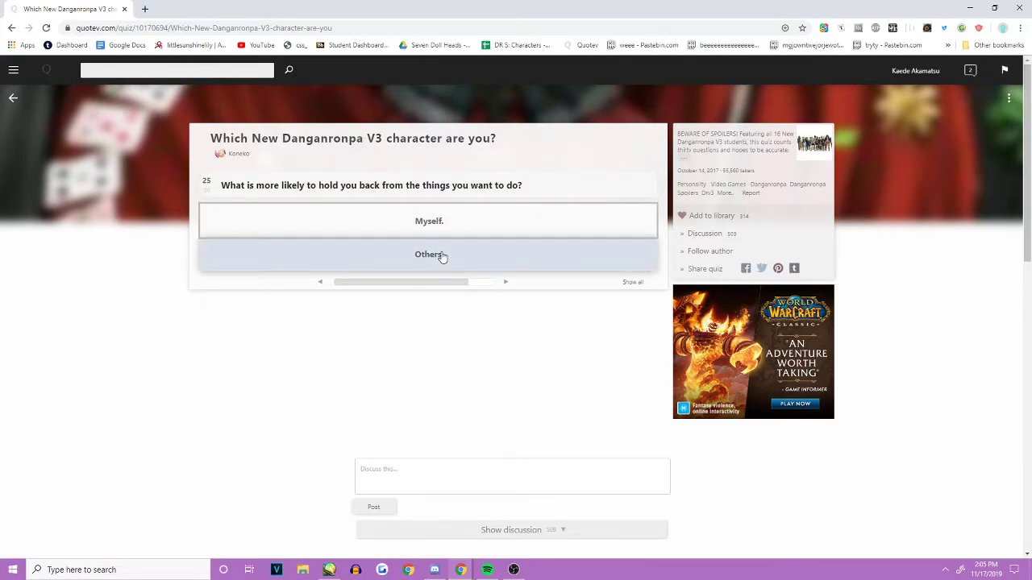
{"action": "left_click", "coordinate": [491, 265]}
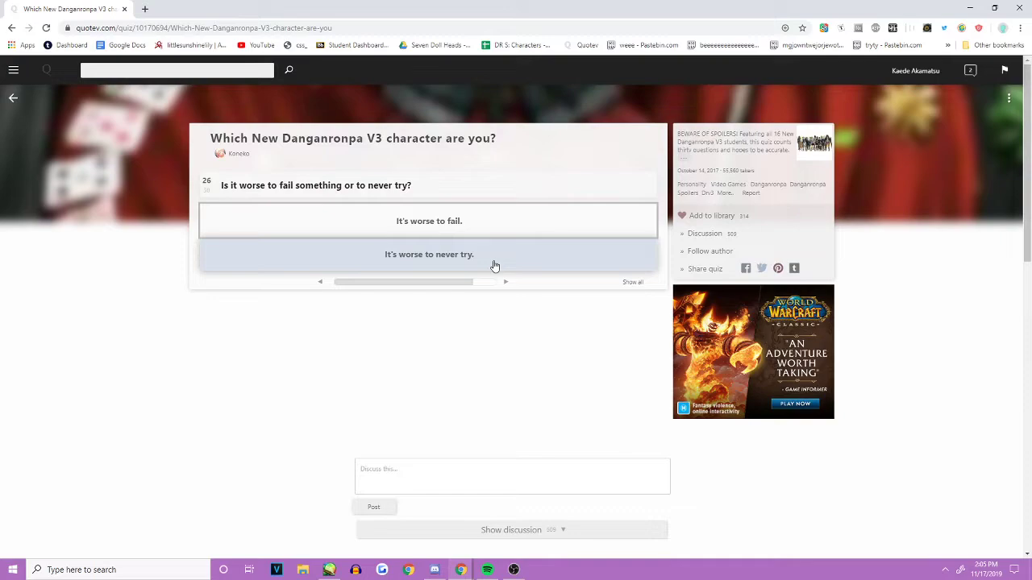
{"action": "left_click", "coordinate": [511, 262]}
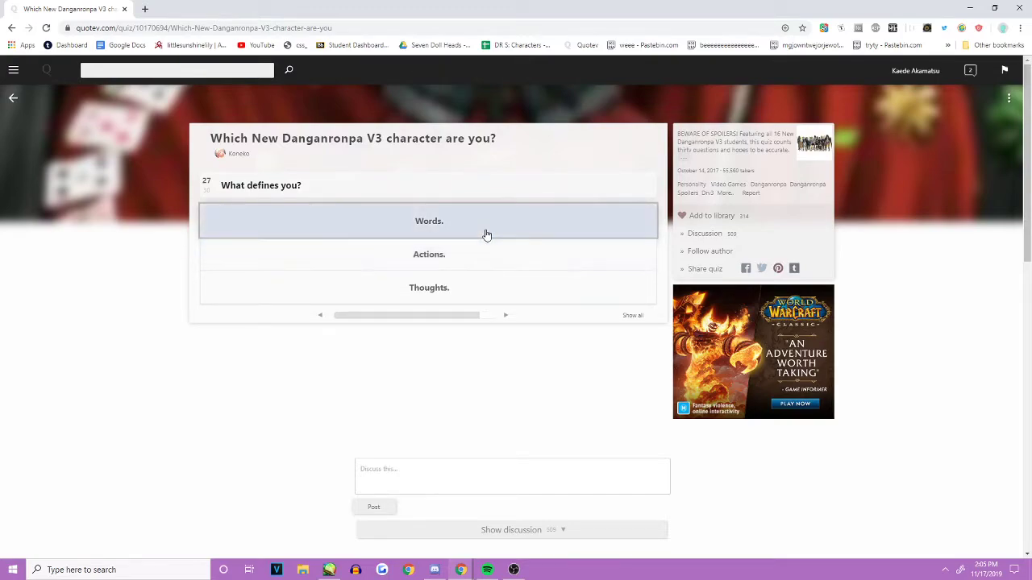
Answer quiz questions 27 to 30 with Actions; Midpoint; No; No, and read the character result
{"action": "left_click", "coordinate": [484, 253]}
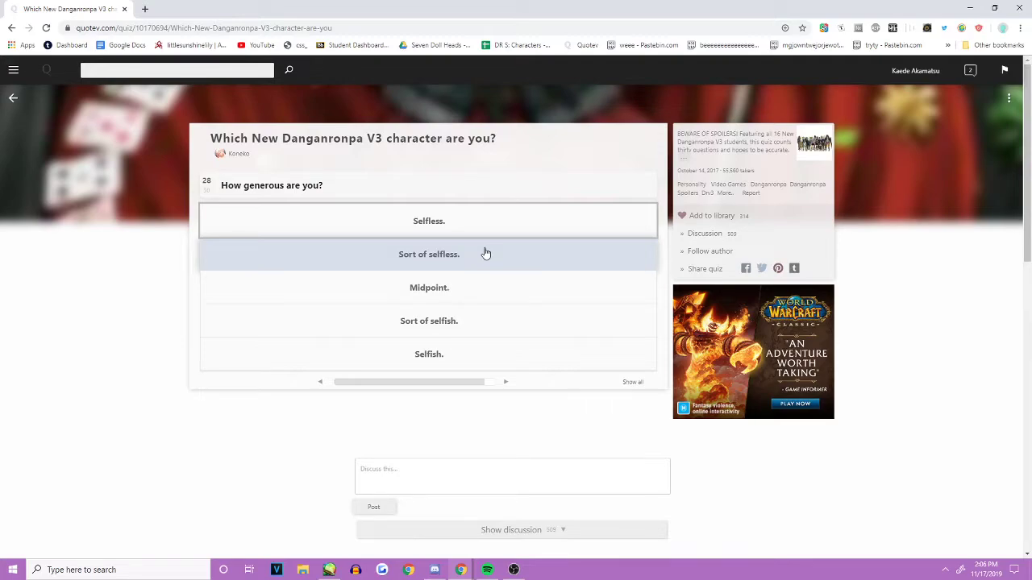
{"action": "left_click", "coordinate": [477, 287]}
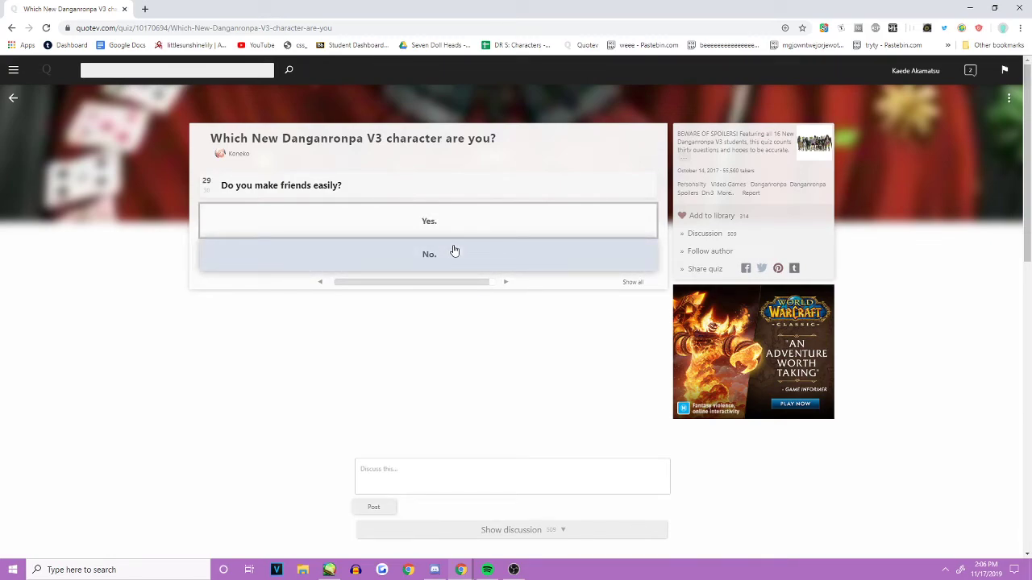
{"action": "left_click", "coordinate": [454, 251]}
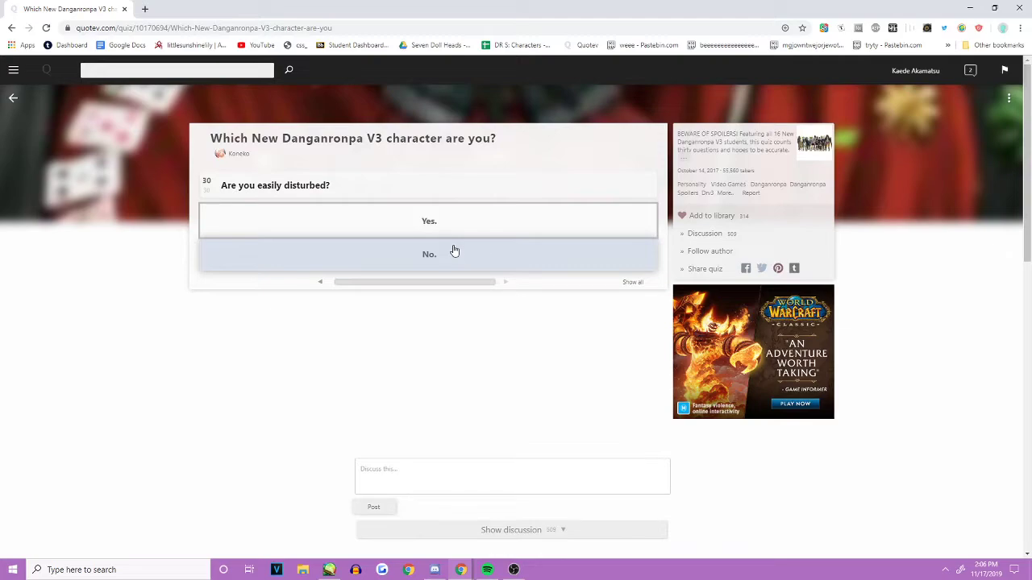
{"action": "left_click", "coordinate": [454, 252]}
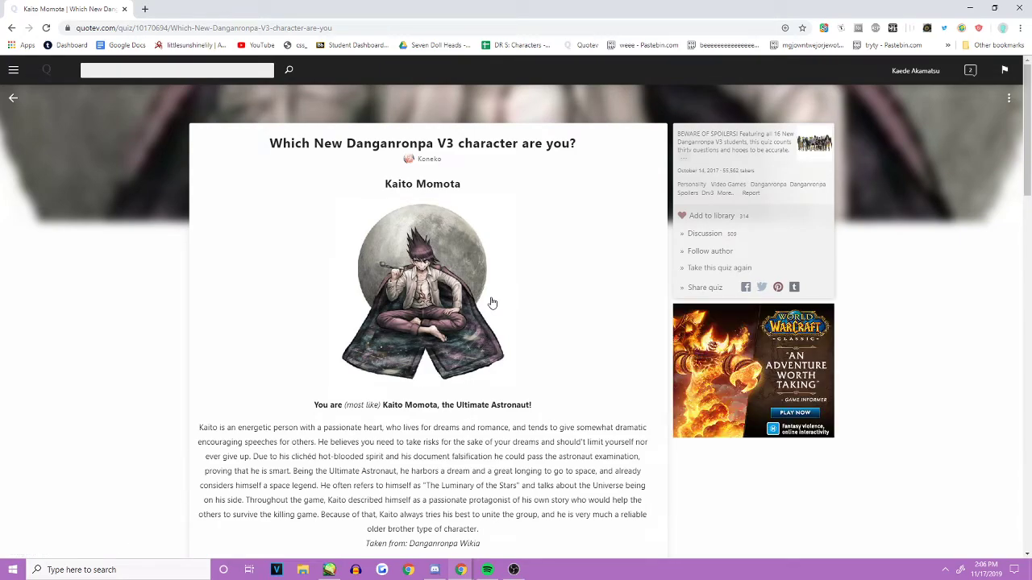
{"action": "scroll", "coordinate": [492, 302], "scroll_direction": "down", "scroll_amount": 1}
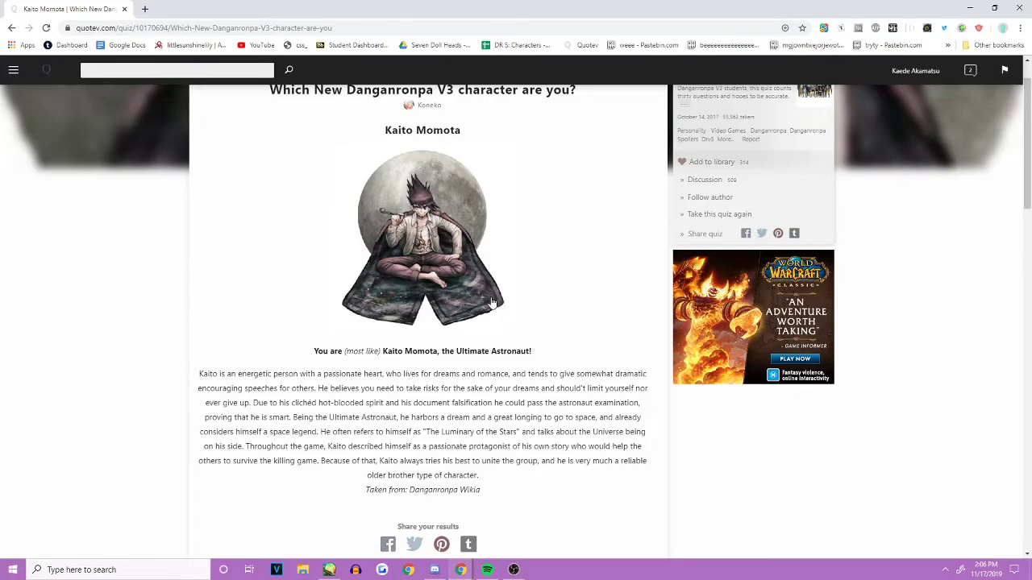
Review the quiz result's character description, the per-character answer scores and the overall result totals
{"action": "scroll", "coordinate": [492, 302], "scroll_direction": "down", "scroll_amount": 3}
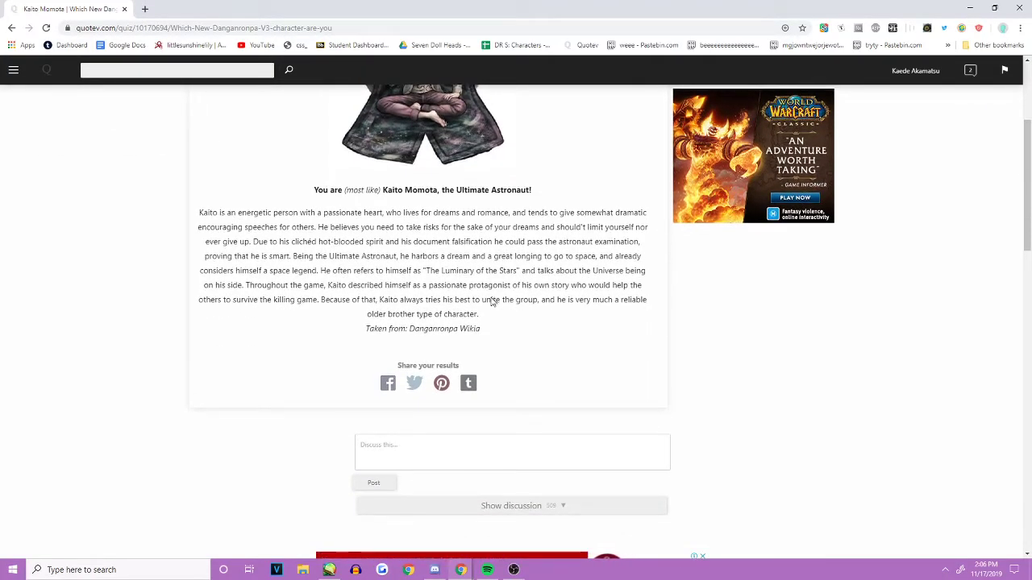
{"action": "scroll", "coordinate": [492, 302], "scroll_direction": "down", "scroll_amount": 2}
{"action": "scroll", "coordinate": [491, 302], "scroll_direction": "down", "scroll_amount": 3}
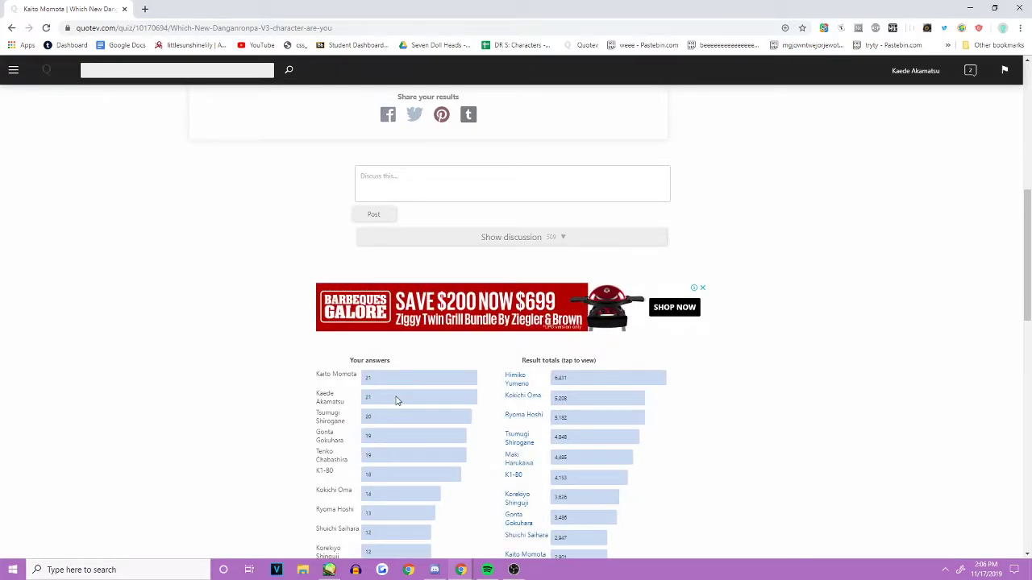
{"action": "scroll", "coordinate": [396, 400], "scroll_direction": "down", "scroll_amount": 2}
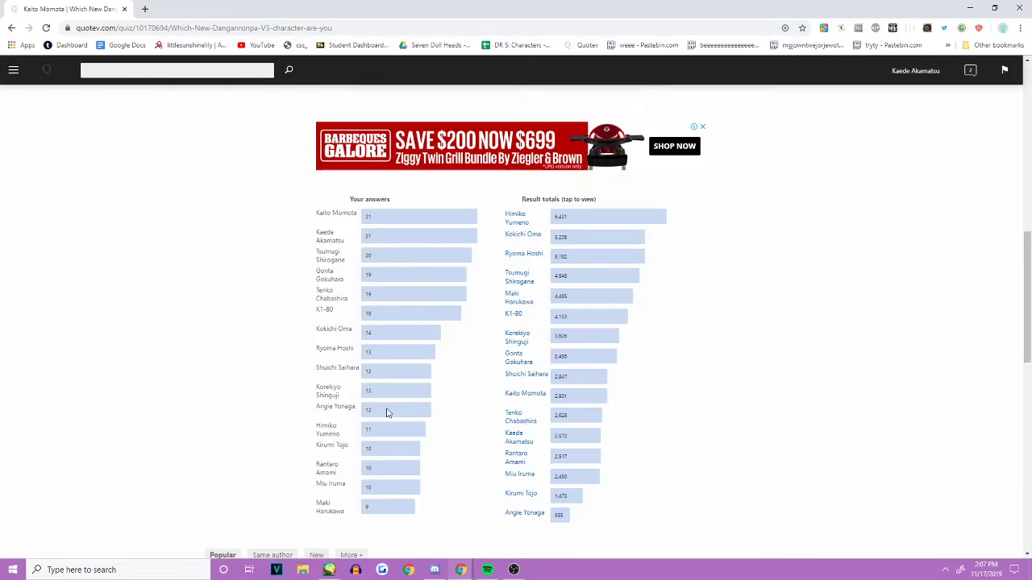
{"action": "scroll", "coordinate": [386, 413], "scroll_direction": "up", "scroll_amount": 6}
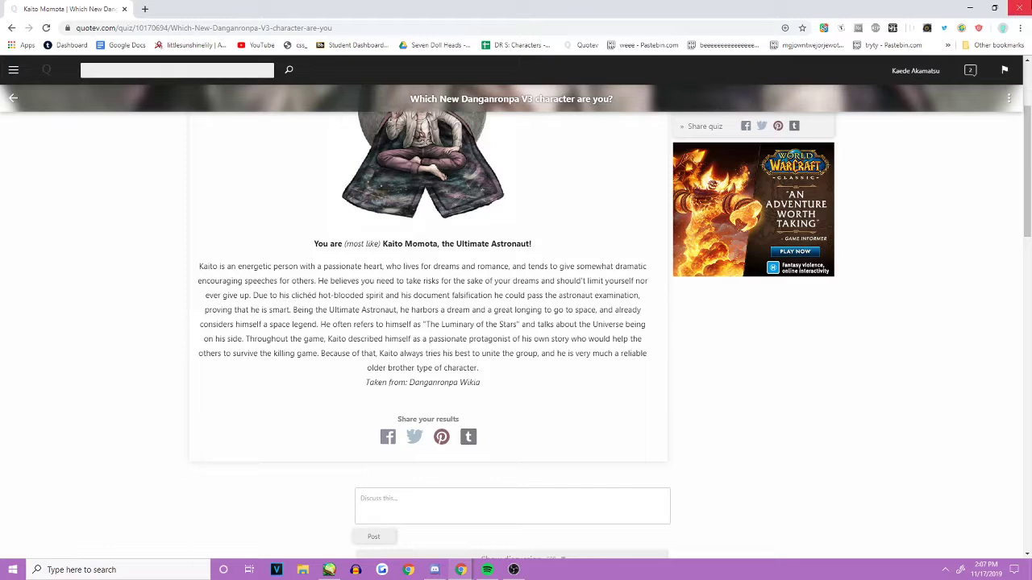
Close the quiz and return to the PaintTool SAI drawing to outline the shirt around the scissor-gripping hand and collar in dark grey on Layer7
{"action": "left_click", "coordinate": [1021, 6]}
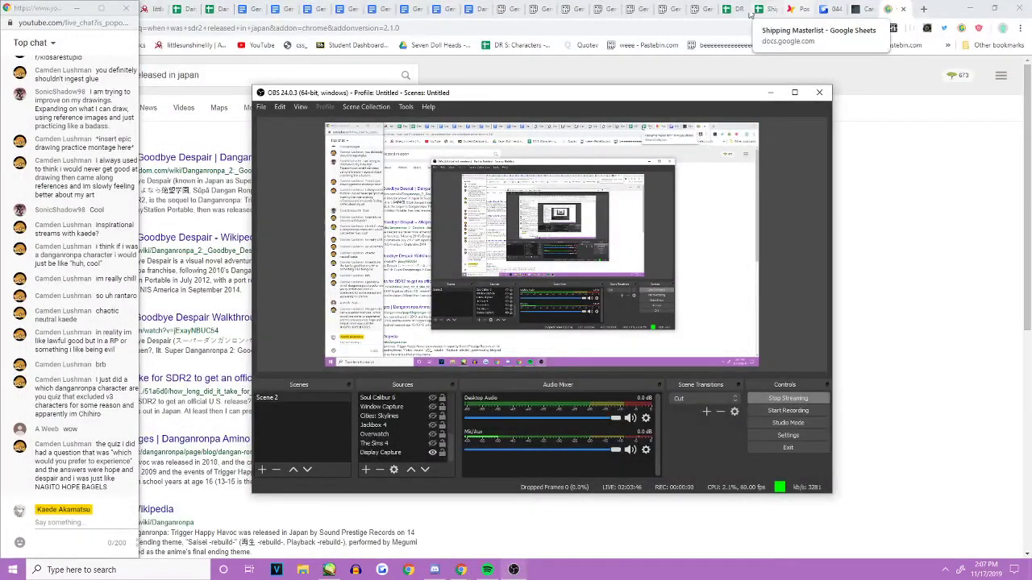
{"action": "left_click", "coordinate": [965, 6]}
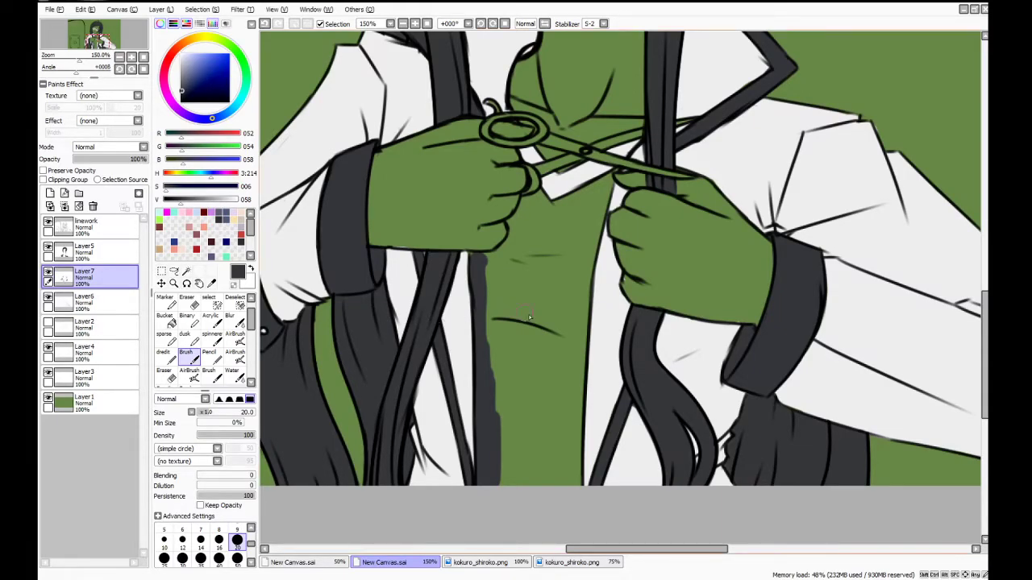
{"action": "key", "text": "n"}
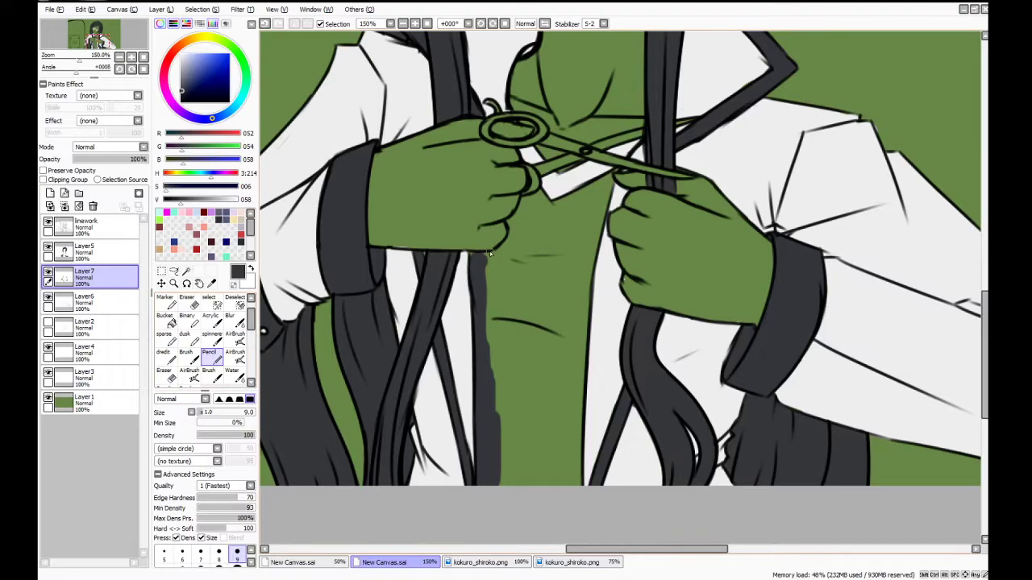
{"action": "left_click_drag", "start_coordinate": [474, 256], "coordinate": [500, 251]}
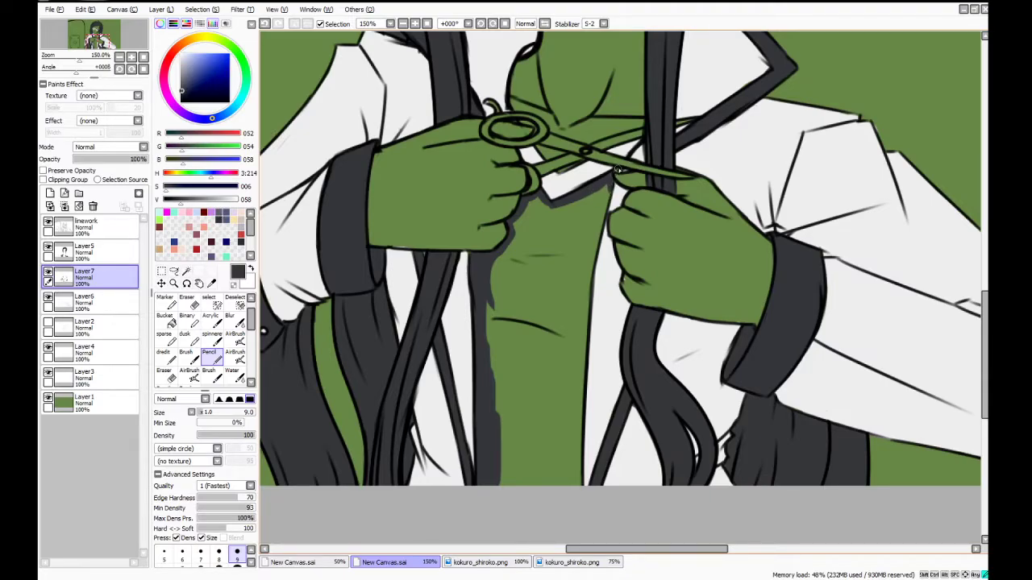
Outline the shirt's remaining side edge from the collar down to the canvas border with the size 9 dark grey Pencil
{"action": "left_click_drag", "start_coordinate": [602, 186], "coordinate": [602, 243]}
{"action": "key", "text": "ctrl+z"}
{"action": "left_click_drag", "start_coordinate": [610, 188], "coordinate": [584, 331]}
{"action": "left_click_drag", "start_coordinate": [593, 286], "coordinate": [580, 390]}
{"action": "left_click_drag", "start_coordinate": [584, 297], "coordinate": [582, 355]}
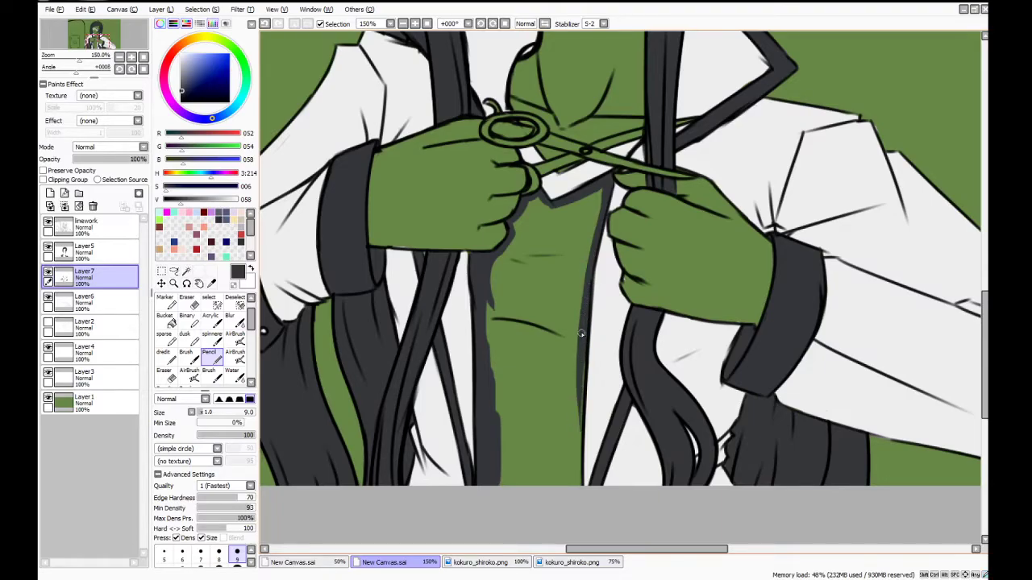
{"action": "left_click_drag", "start_coordinate": [586, 307], "coordinate": [582, 426]}
{"action": "left_click_drag", "start_coordinate": [581, 355], "coordinate": [583, 453]}
{"action": "key", "text": "ctrl+z"}
{"action": "mouse_move", "coordinate": [580, 385]}
{"action": "left_mouse_down"}
{"action": "mouse_move", "coordinate": [582, 518]}
{"action": "mouse_move", "coordinate": [580, 394]}
{"action": "mouse_move", "coordinate": [576, 498]}
{"action": "left_mouse_up"}
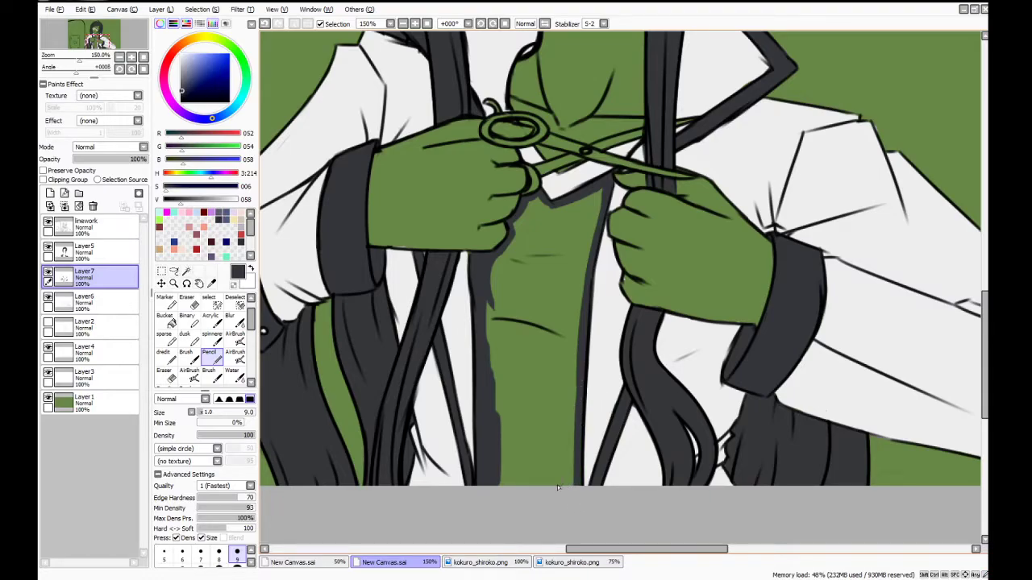
Bucket-fill the shirt's interior with dark grey and make the skin colour layer, Layer2, visible
{"action": "left_click", "coordinate": [167, 320]}
{"action": "left_click", "coordinate": [527, 358]}
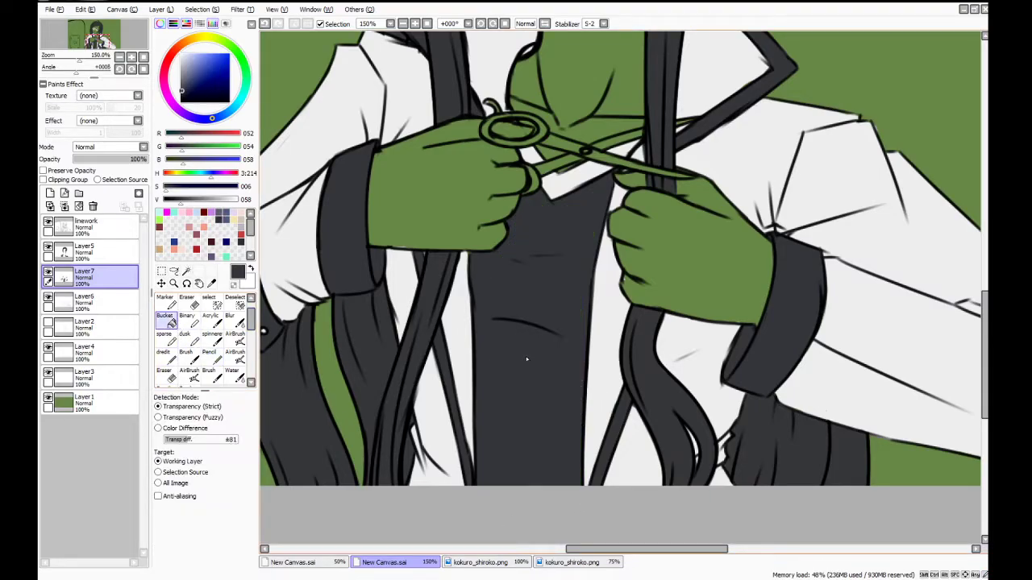
{"action": "left_click_drag", "start_coordinate": [984, 338], "coordinate": [953, 340]}
{"action": "scroll", "coordinate": [936, 313], "scroll_direction": "down", "scroll_amount": 3}
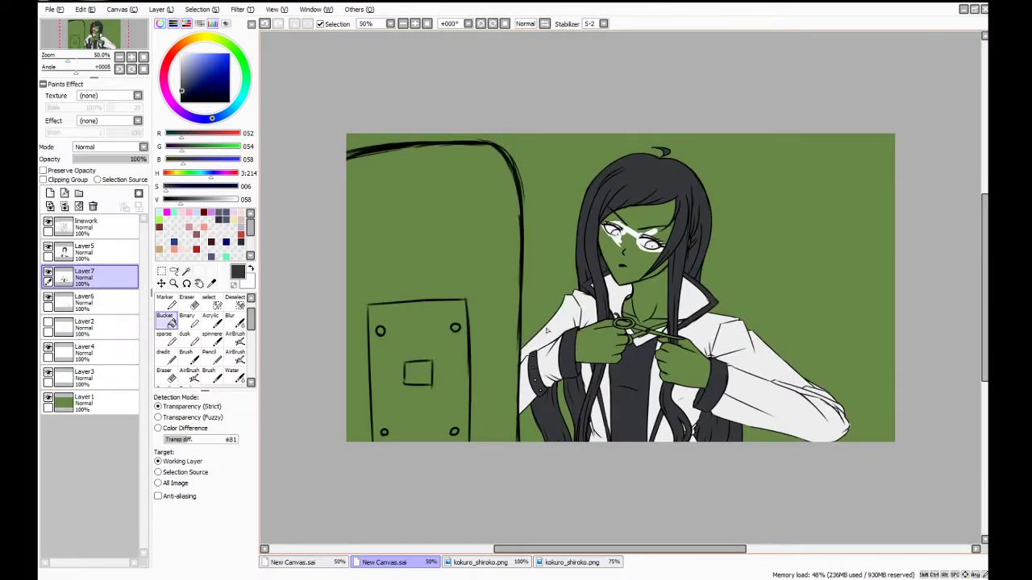
{"action": "left_click", "coordinate": [49, 295]}
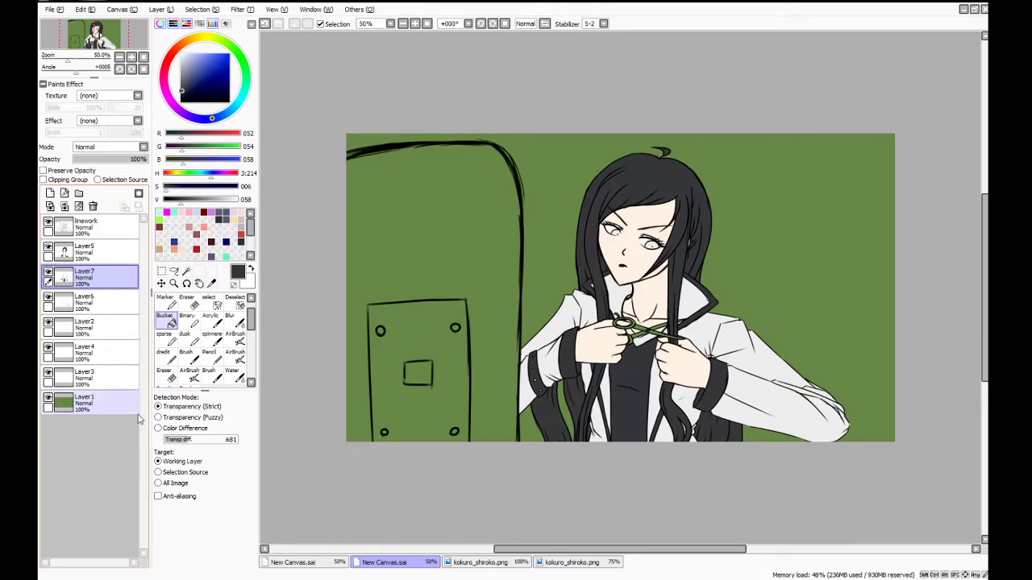
Add a new layer directly above Layer7 for the scissors and set the Pencil to purplish grey, RGB 188, 180, 194
{"action": "scroll", "coordinate": [735, 245], "scroll_direction": "up", "scroll_amount": 1}
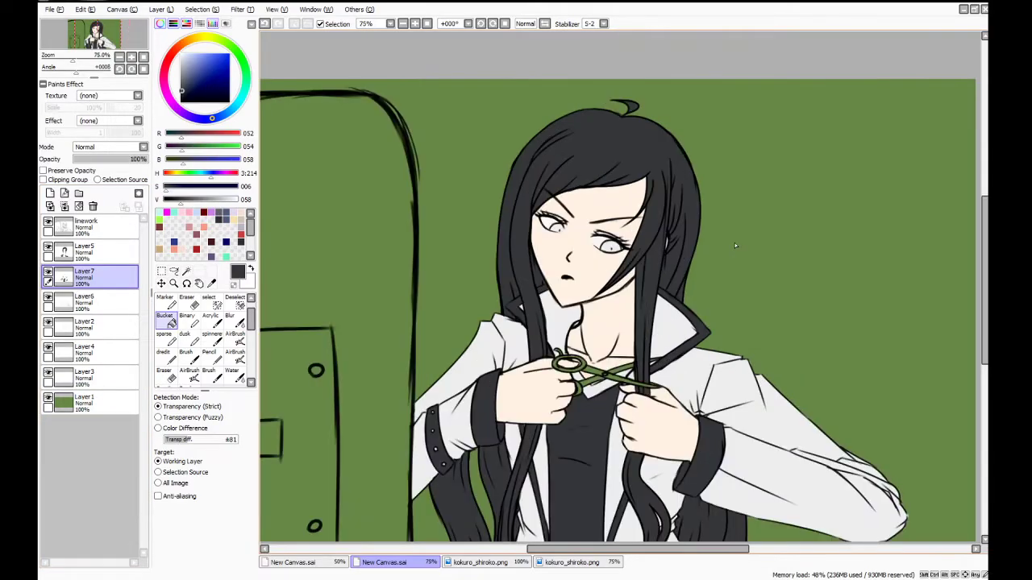
{"action": "left_click_drag", "start_coordinate": [985, 224], "coordinate": [987, 258]}
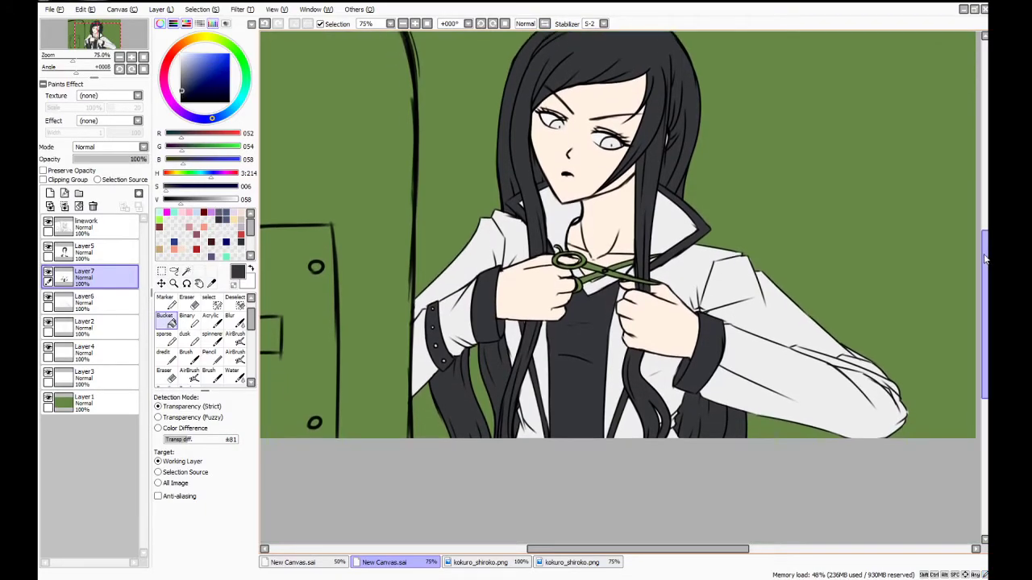
{"action": "scroll", "coordinate": [827, 248], "scroll_direction": "up", "scroll_amount": 2}
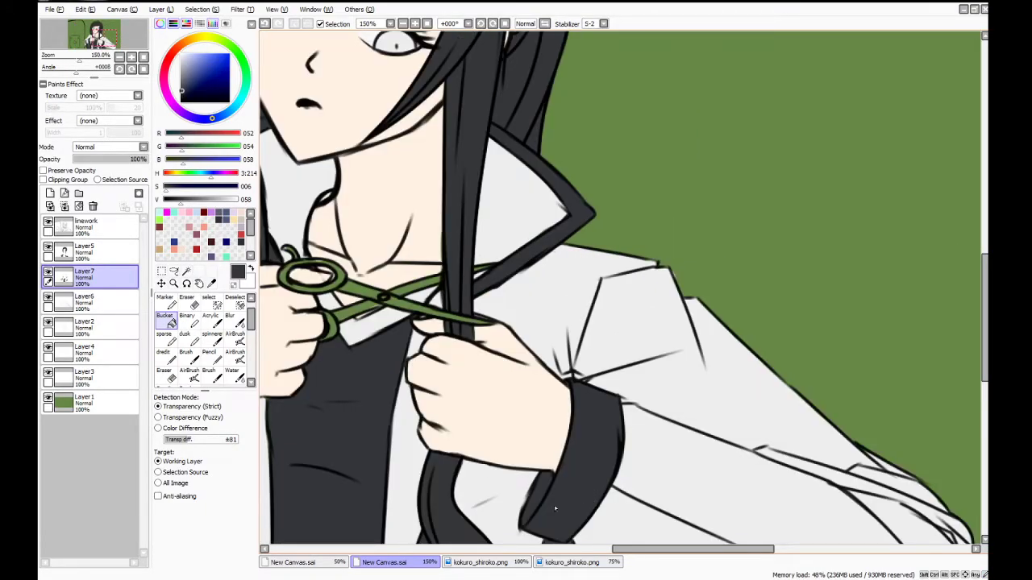
{"action": "left_click_drag", "start_coordinate": [641, 549], "coordinate": [612, 549]}
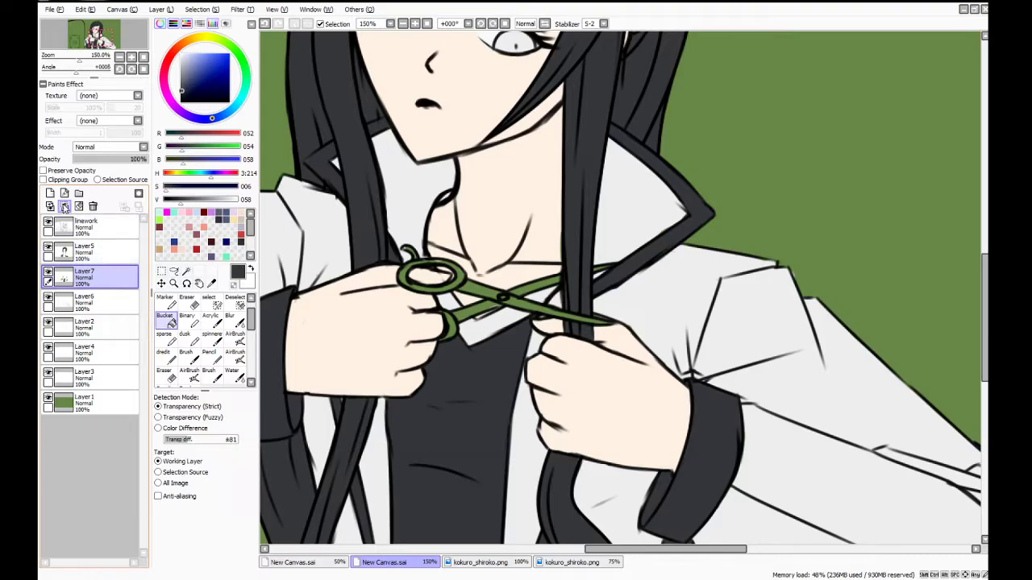
{"action": "left_click", "coordinate": [64, 206]}
{"action": "left_click", "coordinate": [209, 352]}
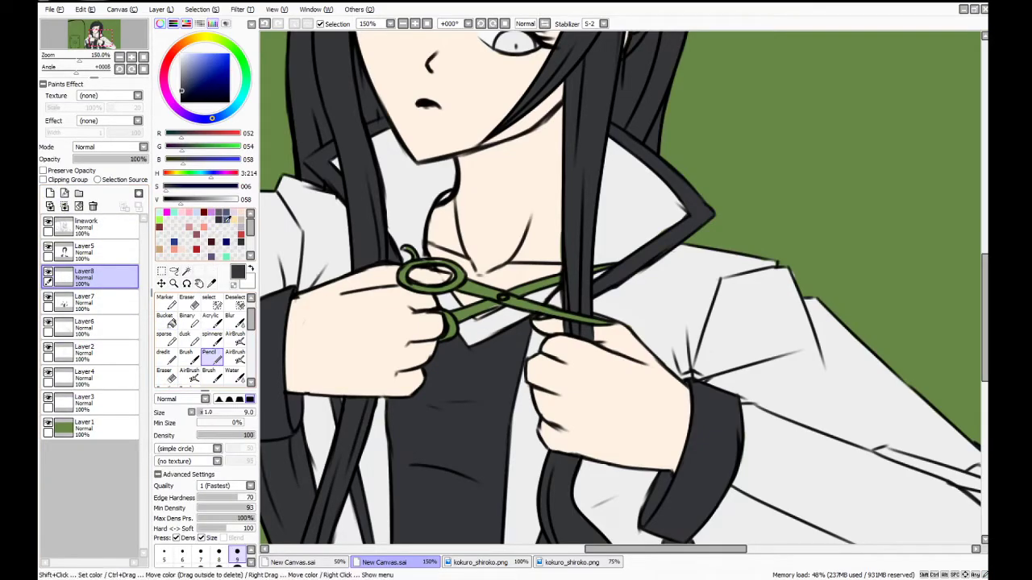
{"action": "left_click", "coordinate": [240, 257]}
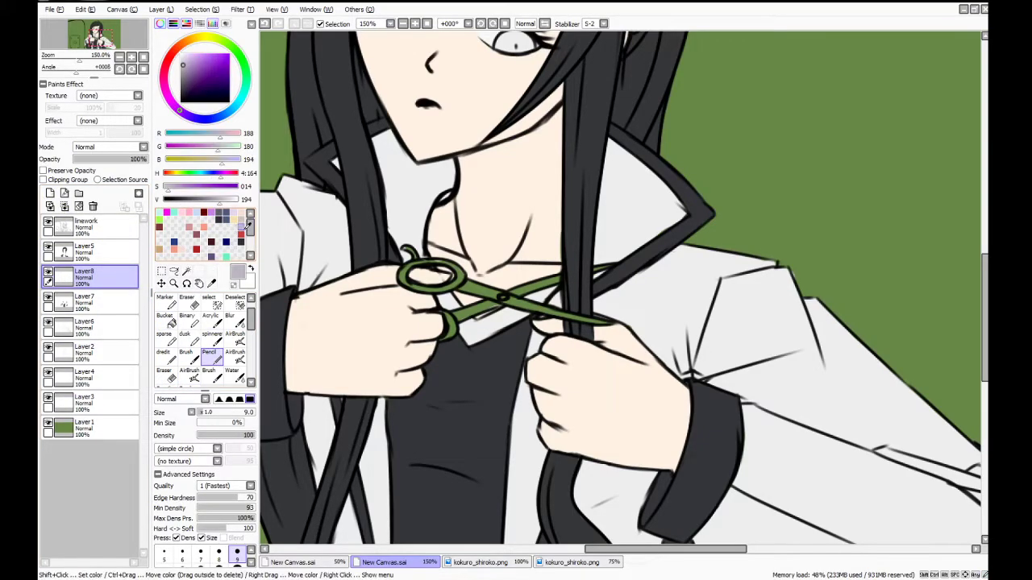
{"action": "scroll", "coordinate": [422, 274], "scroll_direction": "up", "scroll_amount": 2}
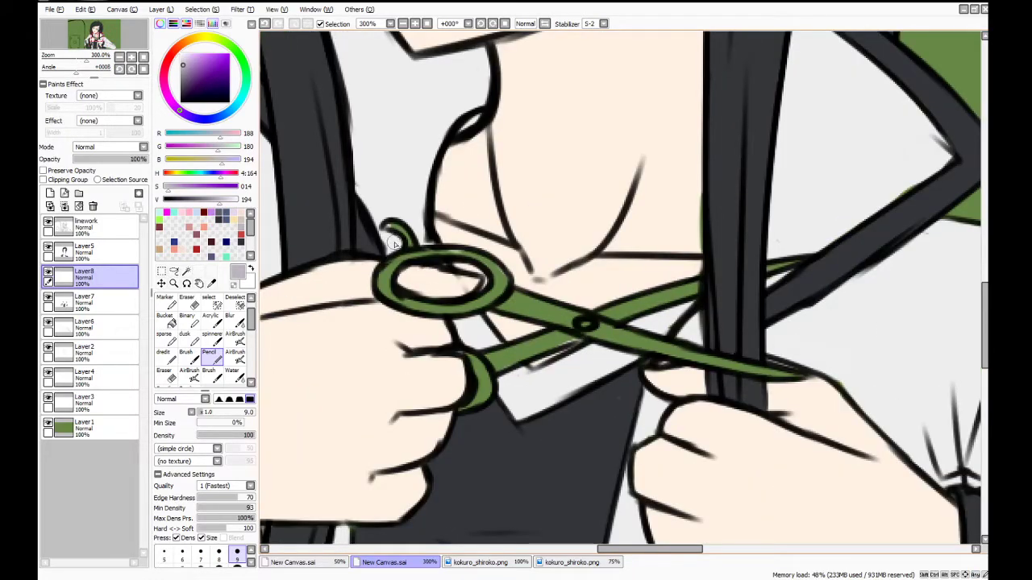
Test the colour on the scissors' finger hook and adjust it to a light grey, RGB 200, 201, 204
{"action": "left_click_drag", "start_coordinate": [398, 233], "coordinate": [408, 252]}
{"action": "left_click", "coordinate": [223, 209]}
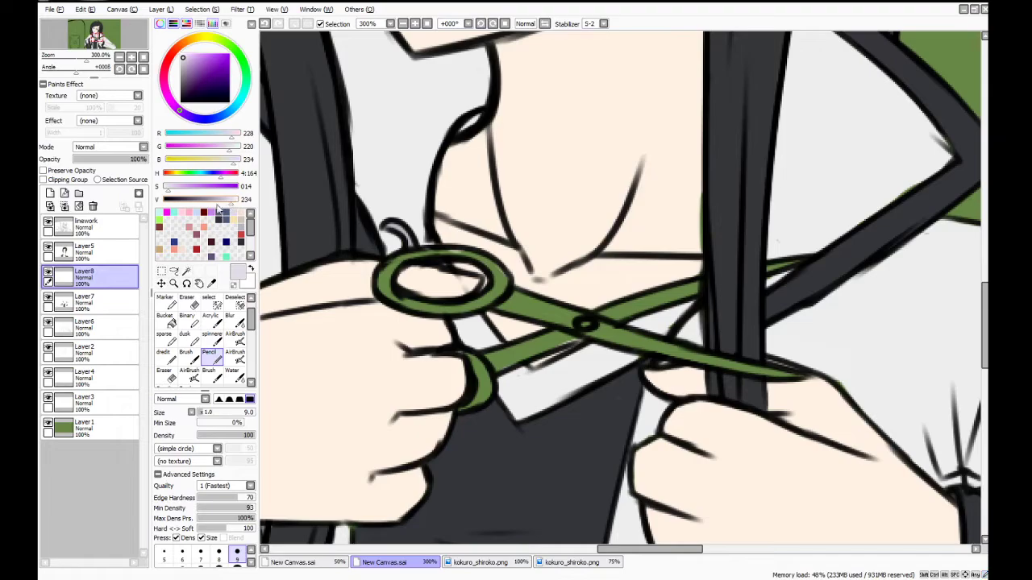
{"action": "left_click", "coordinate": [166, 186]}
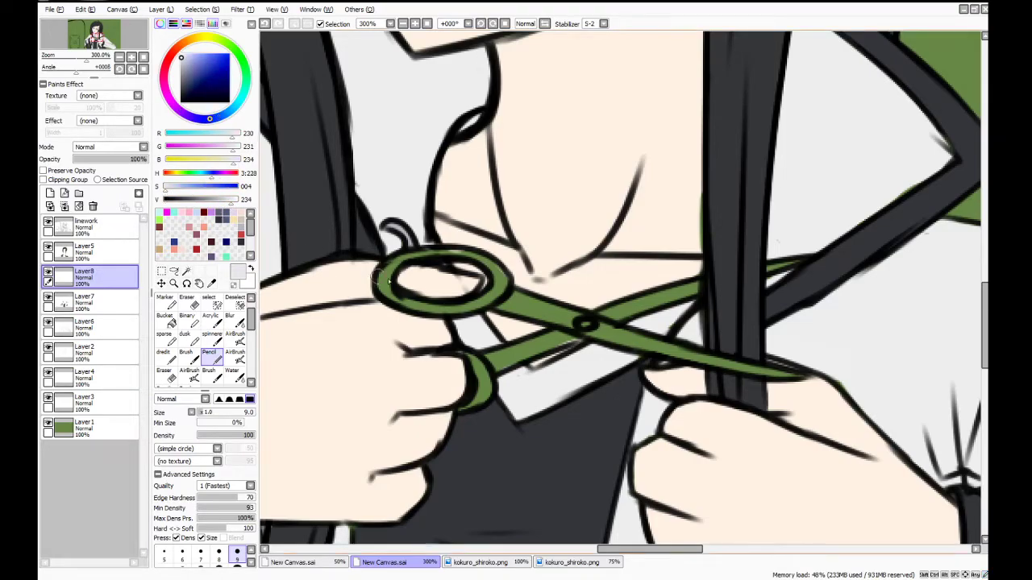
{"action": "mouse_move", "coordinate": [389, 265]}
{"action": "left_mouse_down"}
{"action": "mouse_move", "coordinate": [410, 255]}
{"action": "mouse_move", "coordinate": [405, 238]}
{"action": "left_mouse_up"}
{"action": "left_click", "coordinate": [223, 199]}
Paint the scissors' finger rings, hook and both blades in light grey, including the blade tip behind the hair strand
{"action": "mouse_move", "coordinate": [383, 289]}
{"action": "left_mouse_down"}
{"action": "mouse_move", "coordinate": [466, 254]}
{"action": "mouse_move", "coordinate": [503, 283]}
{"action": "mouse_move", "coordinate": [497, 271]}
{"action": "mouse_move", "coordinate": [486, 304]}
{"action": "mouse_move", "coordinate": [499, 281]}
{"action": "mouse_move", "coordinate": [470, 306]}
{"action": "mouse_move", "coordinate": [484, 302]}
{"action": "mouse_move", "coordinate": [436, 308]}
{"action": "mouse_move", "coordinate": [452, 310]}
{"action": "mouse_move", "coordinate": [382, 282]}
{"action": "mouse_move", "coordinate": [402, 303]}
{"action": "mouse_move", "coordinate": [386, 291]}
{"action": "mouse_move", "coordinate": [436, 302]}
{"action": "mouse_move", "coordinate": [406, 305]}
{"action": "mouse_move", "coordinate": [484, 317]}
{"action": "left_mouse_up"}
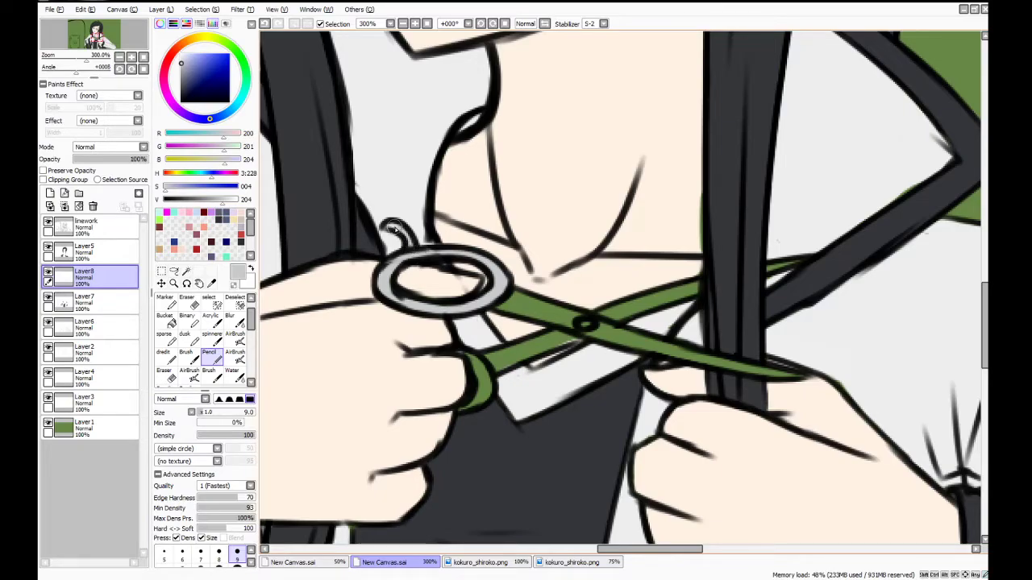
{"action": "left_click_drag", "start_coordinate": [385, 233], "coordinate": [424, 244]}
{"action": "mouse_move", "coordinate": [495, 299]}
{"action": "left_mouse_down"}
{"action": "mouse_move", "coordinate": [681, 350]}
{"action": "mouse_move", "coordinate": [637, 342]}
{"action": "mouse_move", "coordinate": [598, 317]}
{"action": "mouse_move", "coordinate": [590, 324]}
{"action": "mouse_move", "coordinate": [637, 341]}
{"action": "left_mouse_up"}
{"action": "mouse_move", "coordinate": [702, 363]}
{"action": "left_mouse_down"}
{"action": "mouse_move", "coordinate": [793, 378]}
{"action": "mouse_move", "coordinate": [759, 371]}
{"action": "left_mouse_up"}
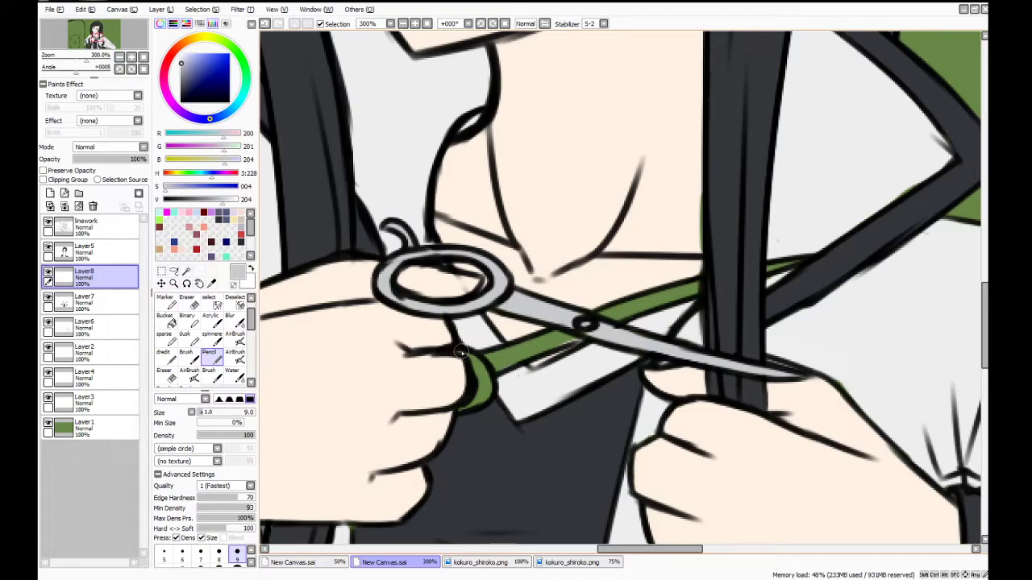
{"action": "mouse_move", "coordinate": [478, 367]}
{"action": "left_mouse_down"}
{"action": "mouse_move", "coordinate": [479, 404]}
{"action": "mouse_move", "coordinate": [481, 371]}
{"action": "mouse_move", "coordinate": [516, 351]}
{"action": "mouse_move", "coordinate": [477, 370]}
{"action": "mouse_move", "coordinate": [586, 321]}
{"action": "mouse_move", "coordinate": [721, 282]}
{"action": "left_mouse_up"}
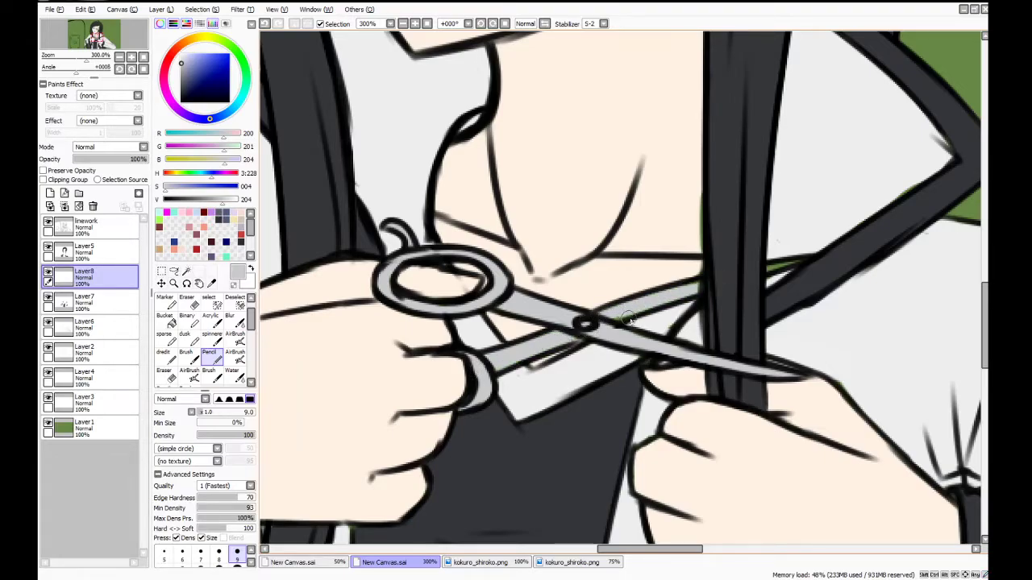
{"action": "mouse_move", "coordinate": [778, 263]}
{"action": "left_mouse_down"}
{"action": "mouse_move", "coordinate": [766, 270]}
{"action": "mouse_move", "coordinate": [800, 263]}
{"action": "left_mouse_up"}
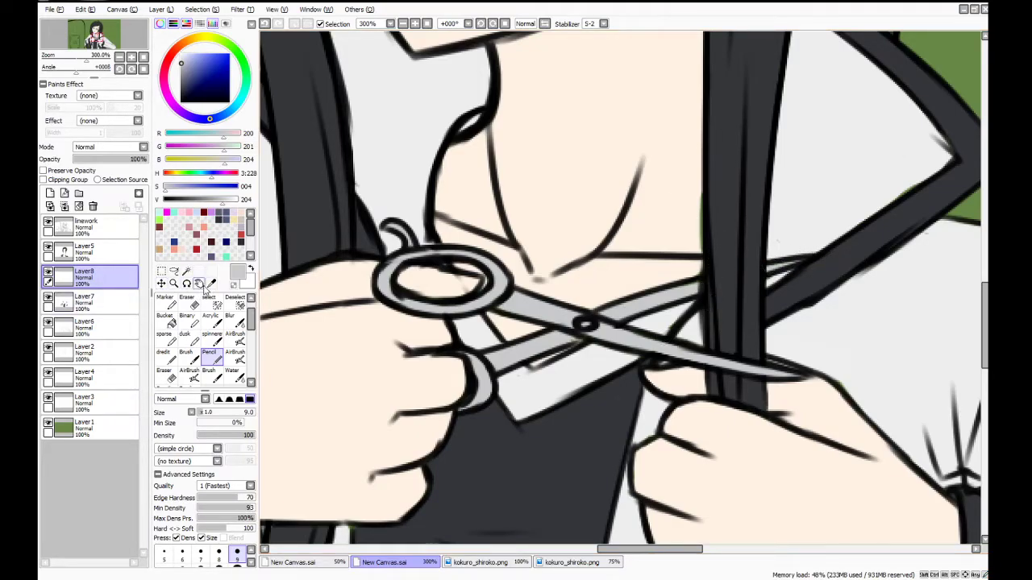
Sample the skin colour and brush it on Layer2 over the gap between the neck and the hair strand above the scissors
{"action": "left_click", "coordinate": [48, 298]}
{"action": "left_click", "coordinate": [48, 298]}
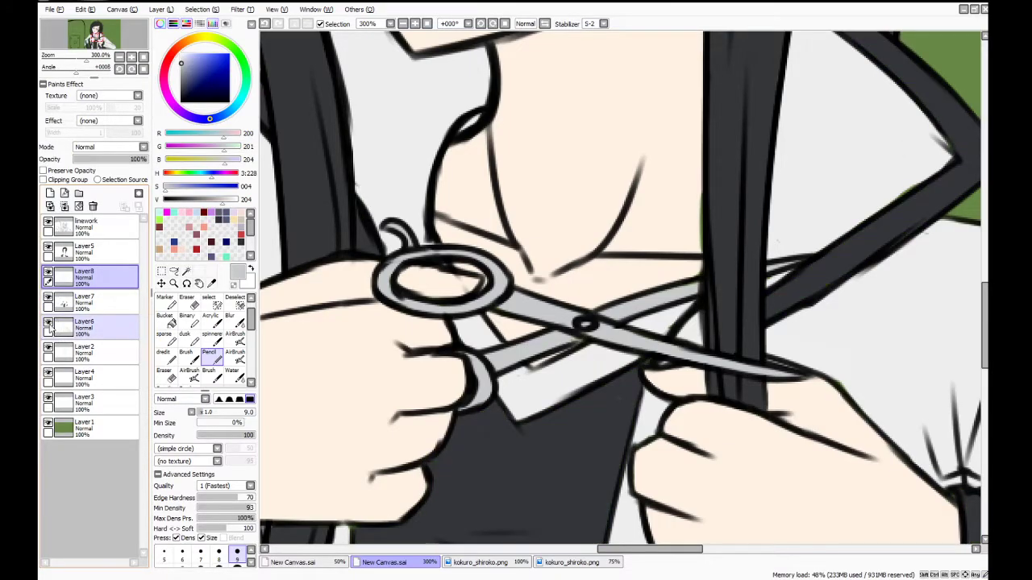
{"action": "left_click", "coordinate": [48, 324]}
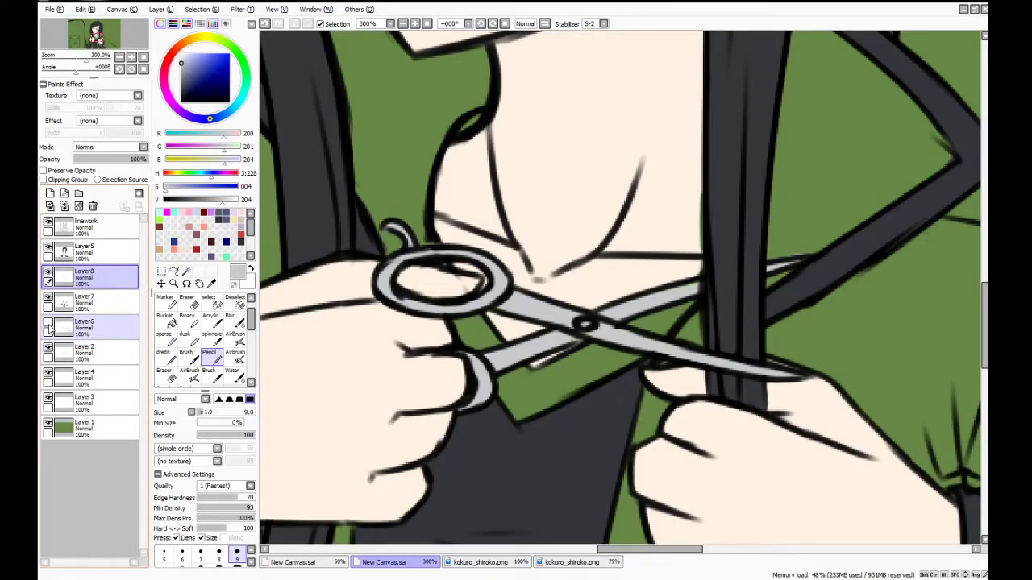
{"action": "left_click", "coordinate": [49, 324]}
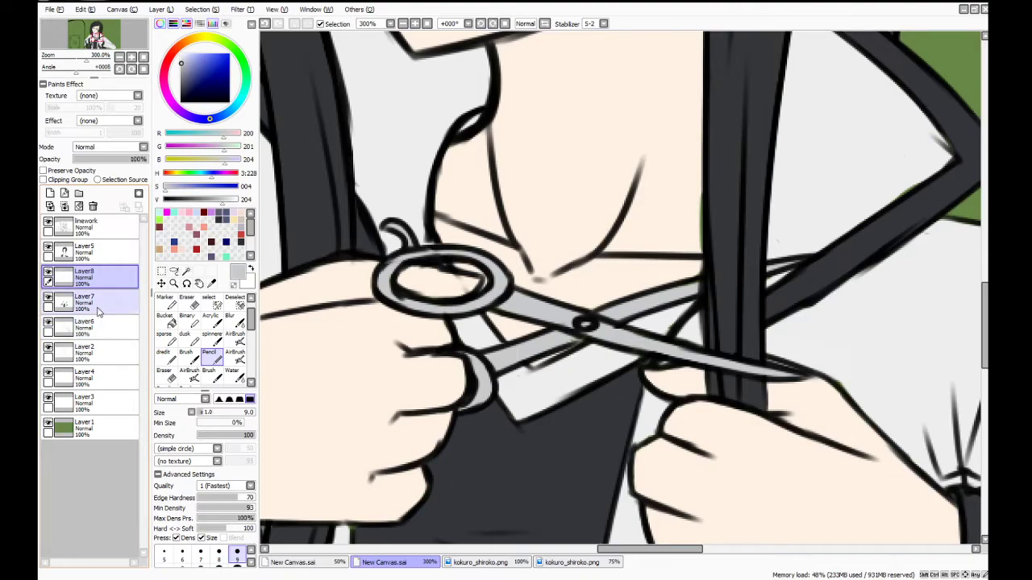
{"action": "left_click", "coordinate": [211, 282]}
{"action": "left_click", "coordinate": [547, 168]}
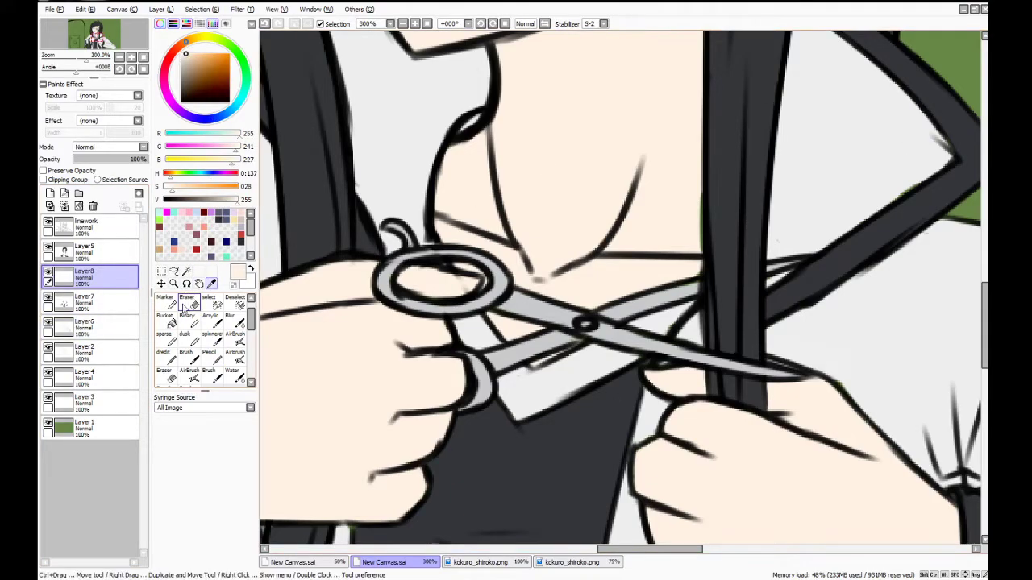
{"action": "left_click", "coordinate": [186, 352]}
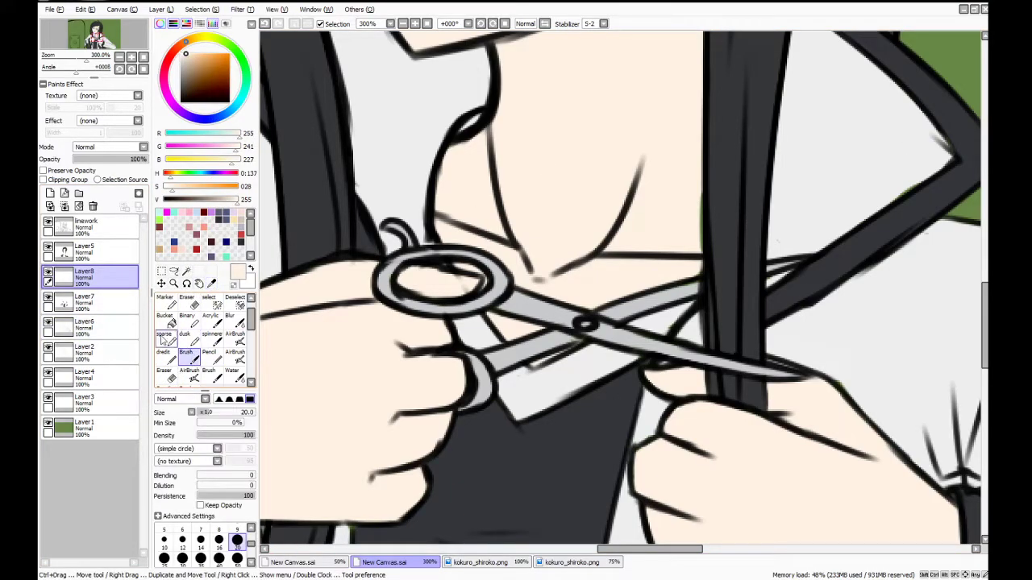
{"action": "left_click", "coordinate": [84, 348]}
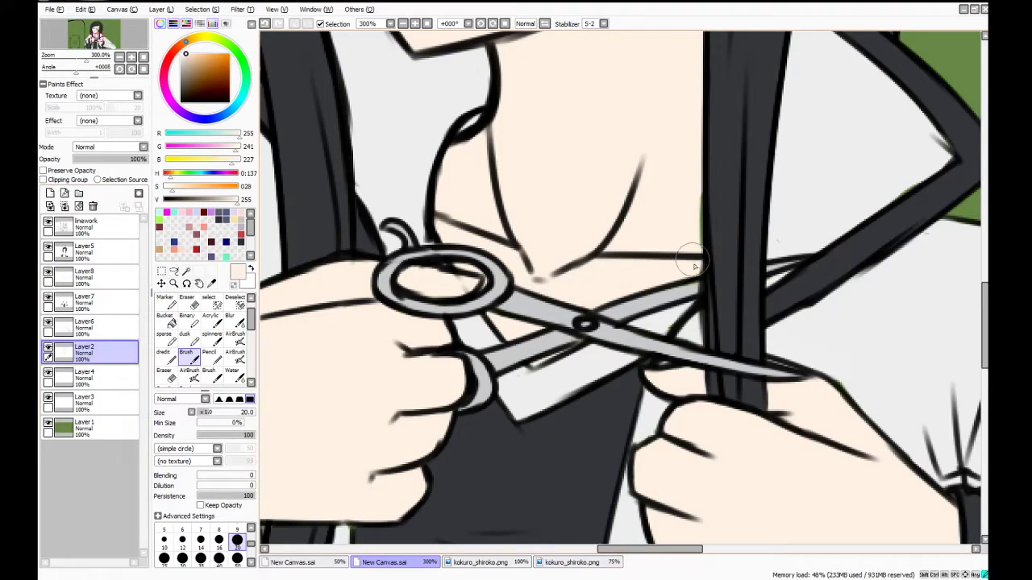
{"action": "left_click_drag", "start_coordinate": [698, 266], "coordinate": [701, 178]}
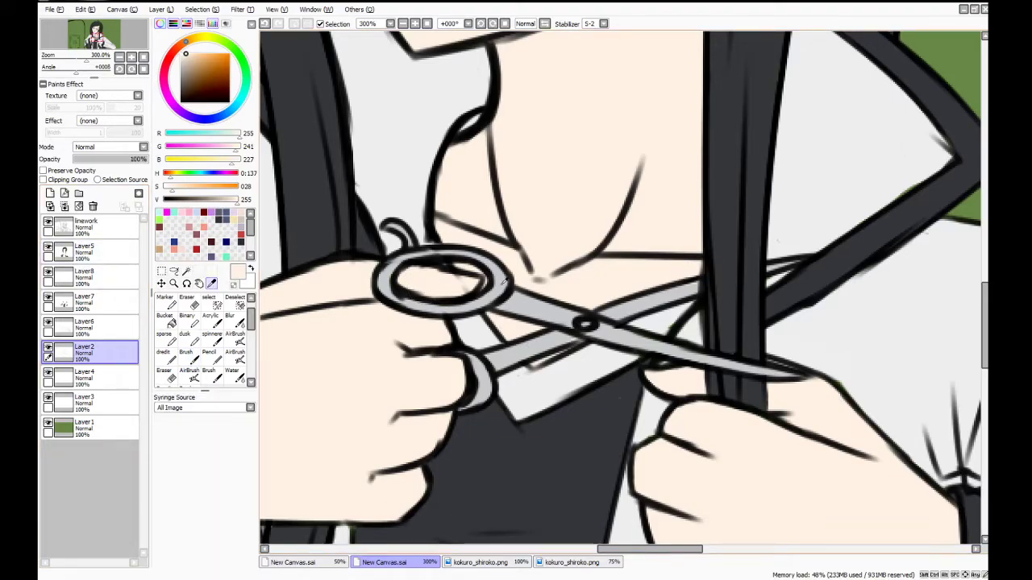
Clean up the inner outline of the scissors' upper finger ring on the linework layer with a size 4 Eraser and black Water brush
{"action": "left_click", "coordinate": [187, 300]}
{"action": "left_click", "coordinate": [123, 228]}
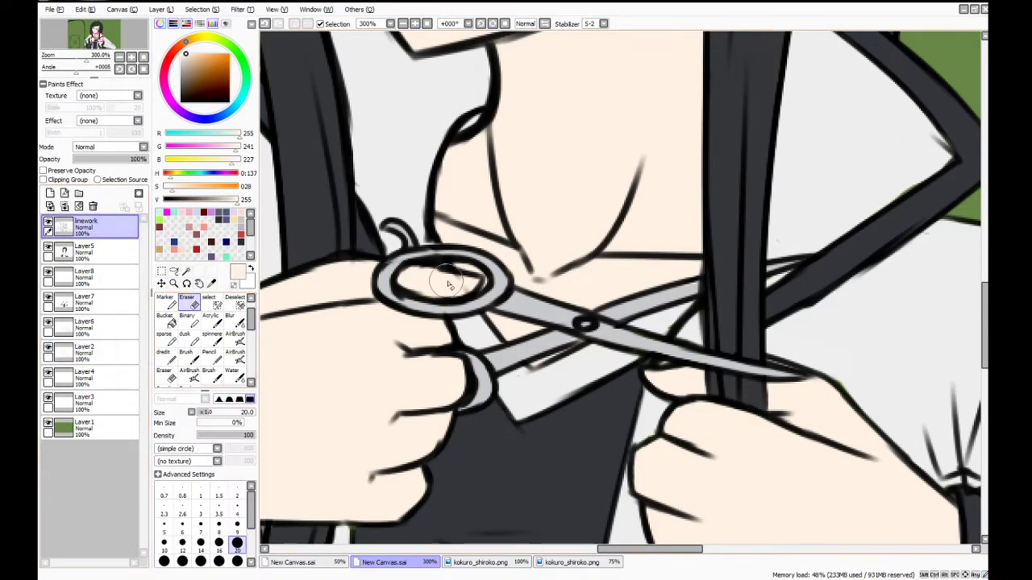
{"action": "left_click", "coordinate": [237, 508]}
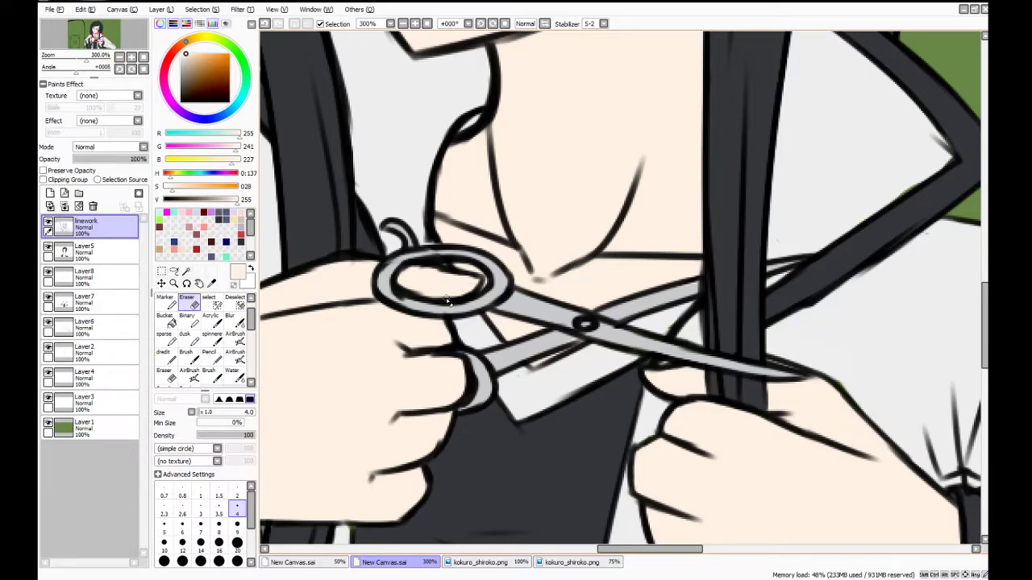
{"action": "left_click", "coordinate": [233, 374]}
{"action": "left_click", "coordinate": [180, 199]}
{"action": "left_click_drag", "start_coordinate": [180, 199], "coordinate": [163, 199]}
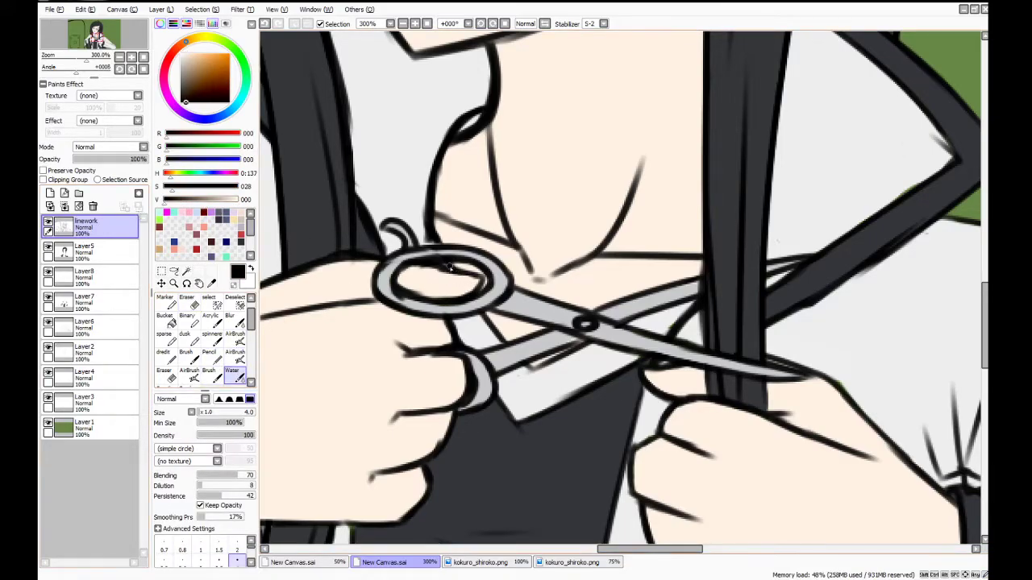
{"action": "mouse_move", "coordinate": [434, 268]}
{"action": "left_mouse_down"}
{"action": "mouse_move", "coordinate": [483, 283]}
{"action": "mouse_move", "coordinate": [448, 303]}
{"action": "left_mouse_up"}
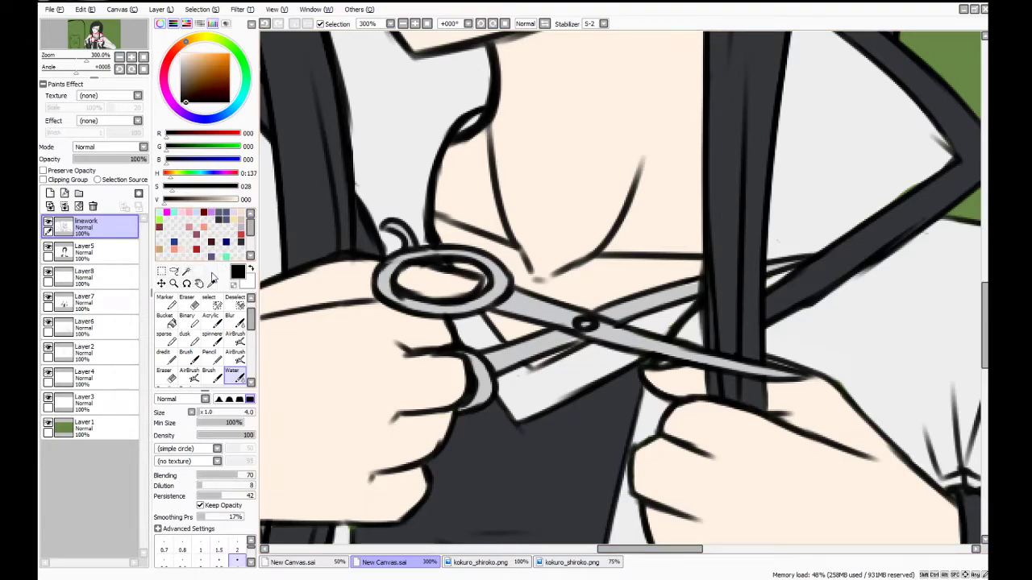
Sample the jacket's light grey, RGB 238, 238, 238, and brush it on Layer6 over the gaps around the scissors' hook and blades
{"action": "left_click", "coordinate": [212, 283]}
{"action": "left_click", "coordinate": [415, 157]}
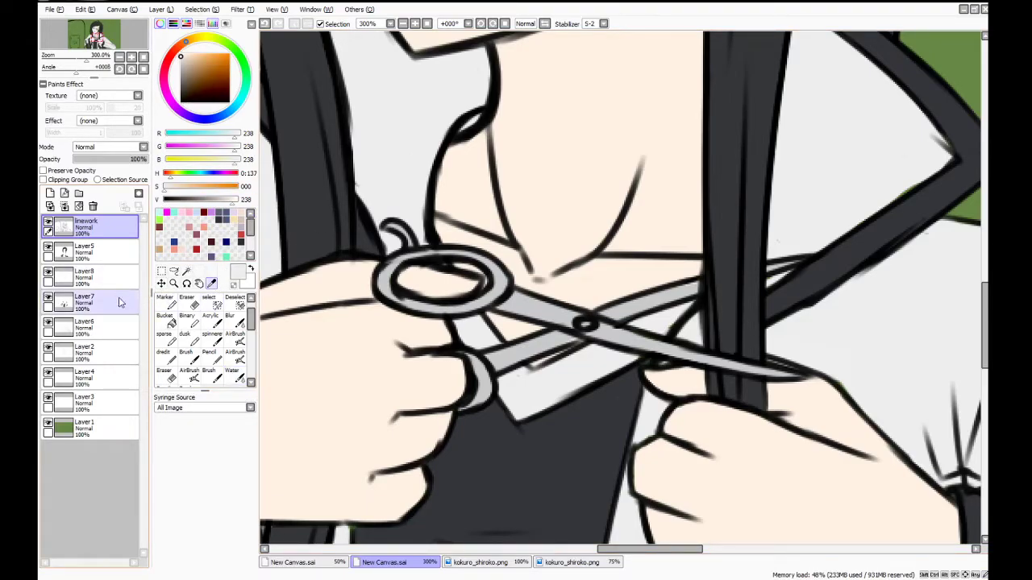
{"action": "left_click", "coordinate": [89, 326]}
{"action": "left_click", "coordinate": [185, 353]}
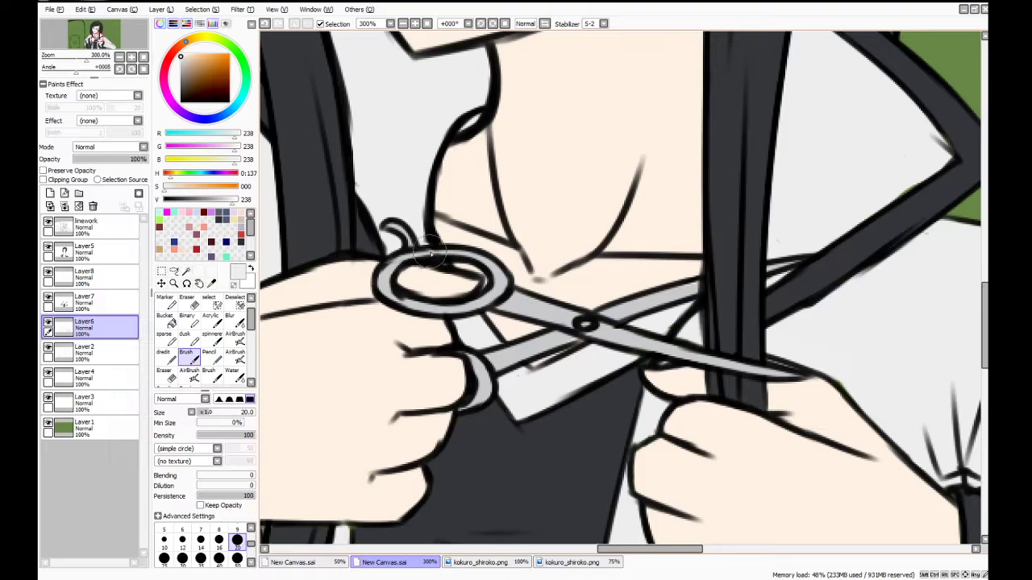
{"action": "mouse_move", "coordinate": [399, 239]}
{"action": "left_mouse_down"}
{"action": "mouse_move", "coordinate": [400, 230]}
{"action": "mouse_move", "coordinate": [390, 248]}
{"action": "mouse_move", "coordinate": [396, 240]}
{"action": "left_mouse_up"}
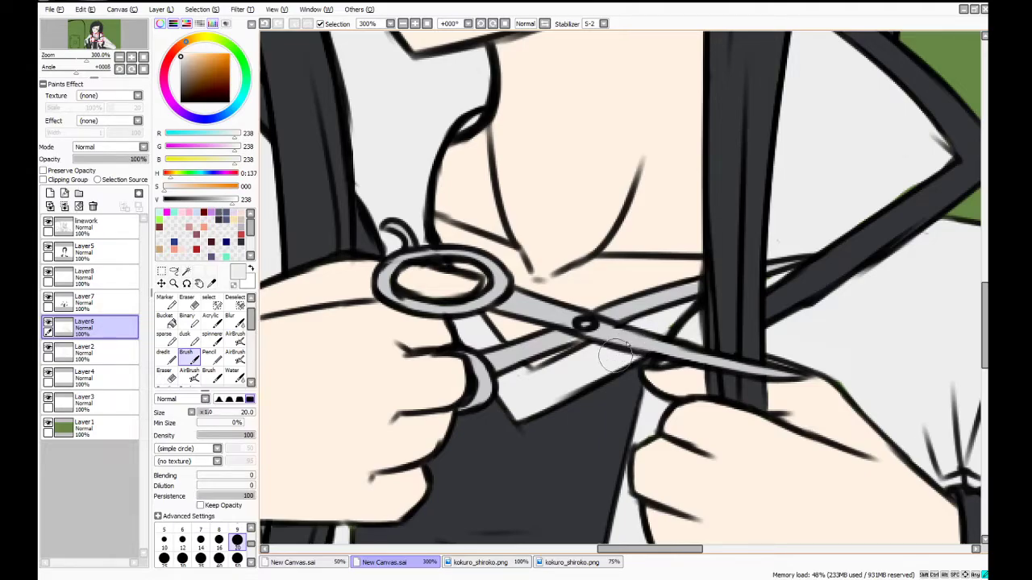
{"action": "left_click_drag", "start_coordinate": [673, 312], "coordinate": [682, 302]}
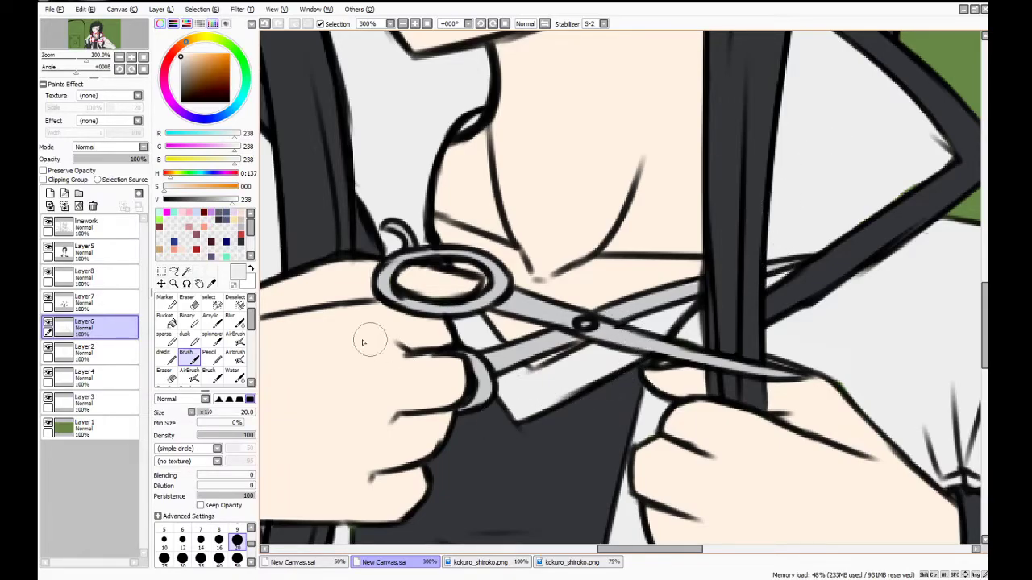
Test-fill the background on Layer1 with magenta, RGB 255, 0, 238, and undo the fill
{"action": "left_click", "coordinate": [89, 427]}
{"action": "left_click", "coordinate": [167, 213]}
{"action": "double_click", "coordinate": [203, 287]}
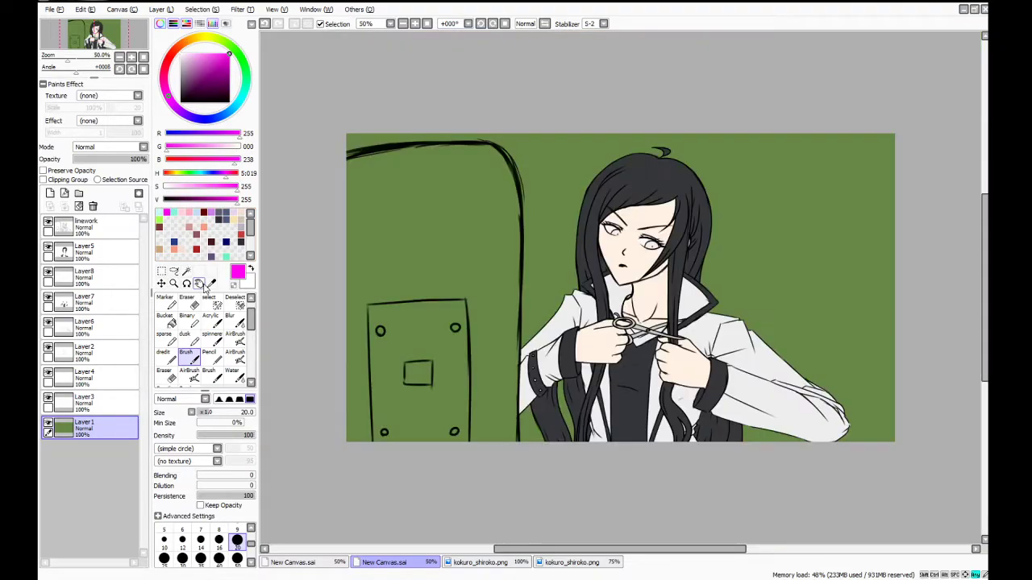
{"action": "left_click", "coordinate": [171, 324]}
{"action": "left_click", "coordinate": [453, 236]}
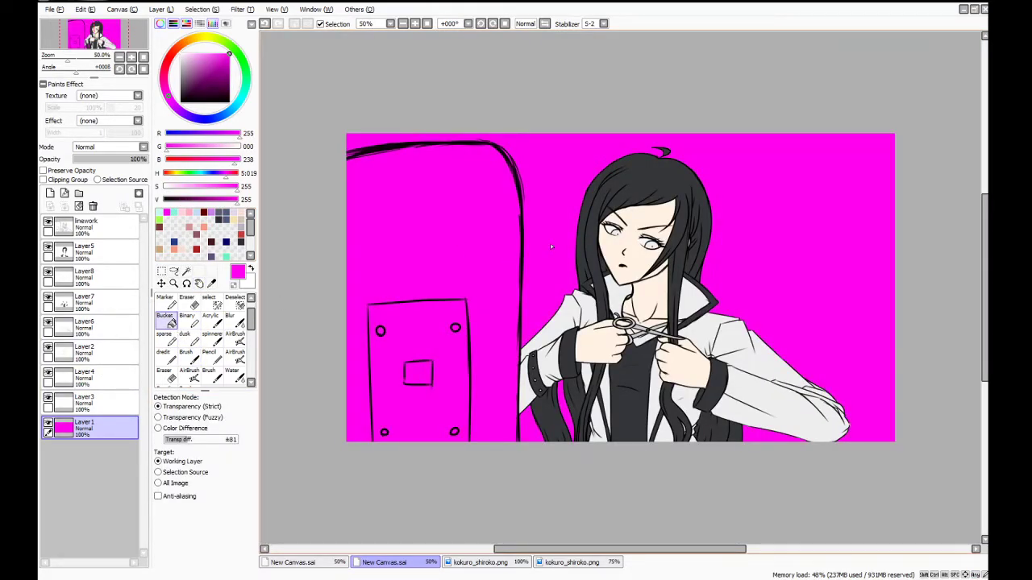
{"action": "key", "text": "ctrl+z"}
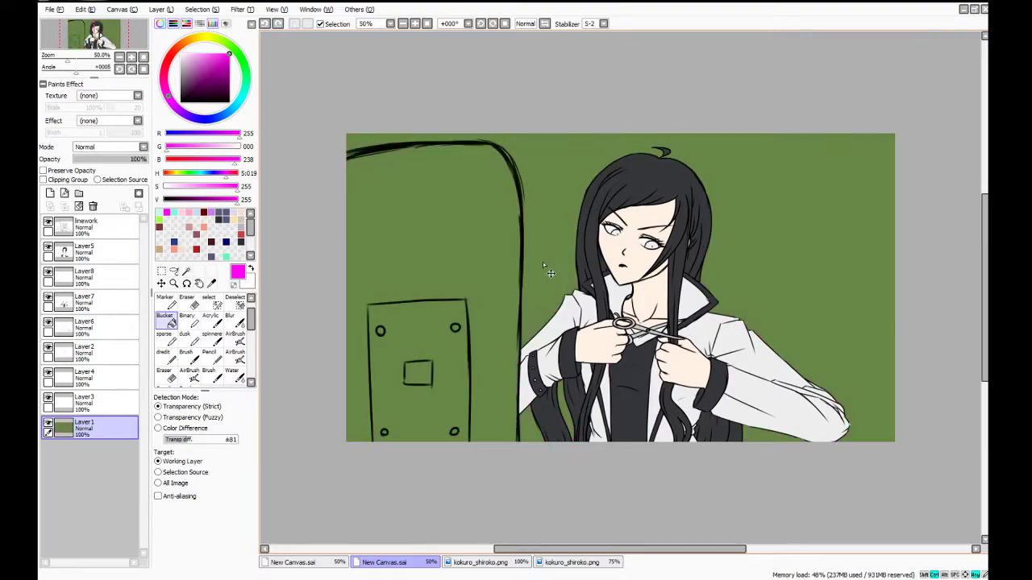
Select the background around the character on the linework layer with the Magic Wand, including the gaps between hair and sleeves
{"action": "scroll", "coordinate": [766, 284], "scroll_direction": "up", "scroll_amount": 4}
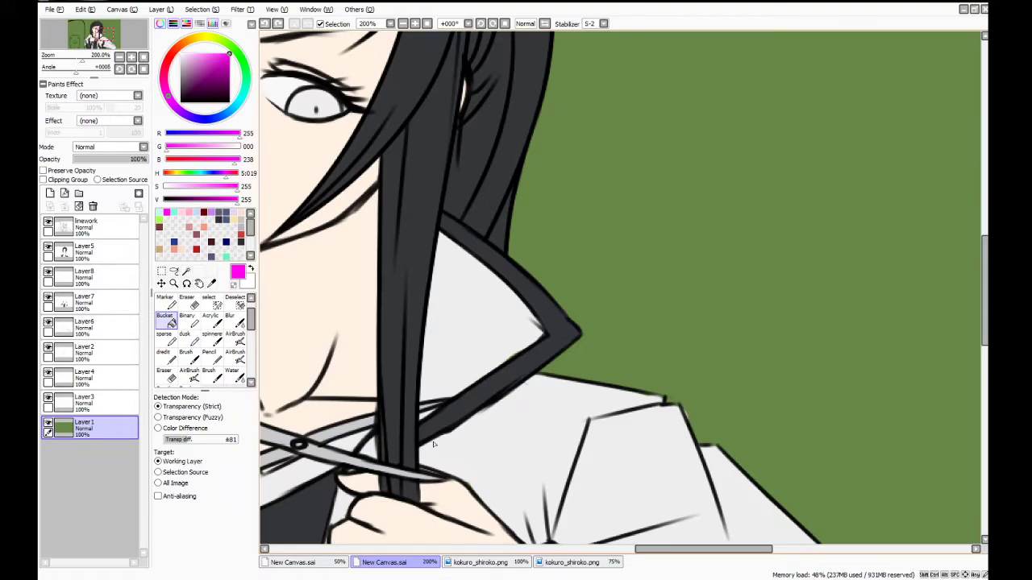
{"action": "scroll", "coordinate": [433, 443], "scroll_direction": "down", "scroll_amount": 4}
{"action": "left_click", "coordinate": [186, 273]}
{"action": "left_click", "coordinate": [86, 227]}
{"action": "left_click", "coordinate": [560, 201]}
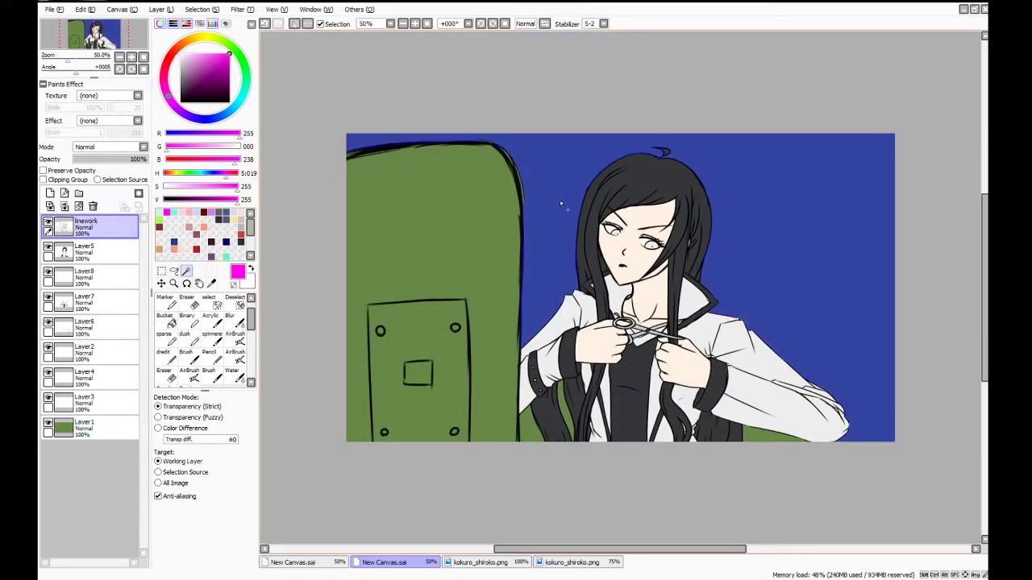
{"action": "left_click", "coordinate": [536, 423]}
{"action": "left_click", "coordinate": [566, 413]}
{"action": "left_click", "coordinate": [760, 440]}
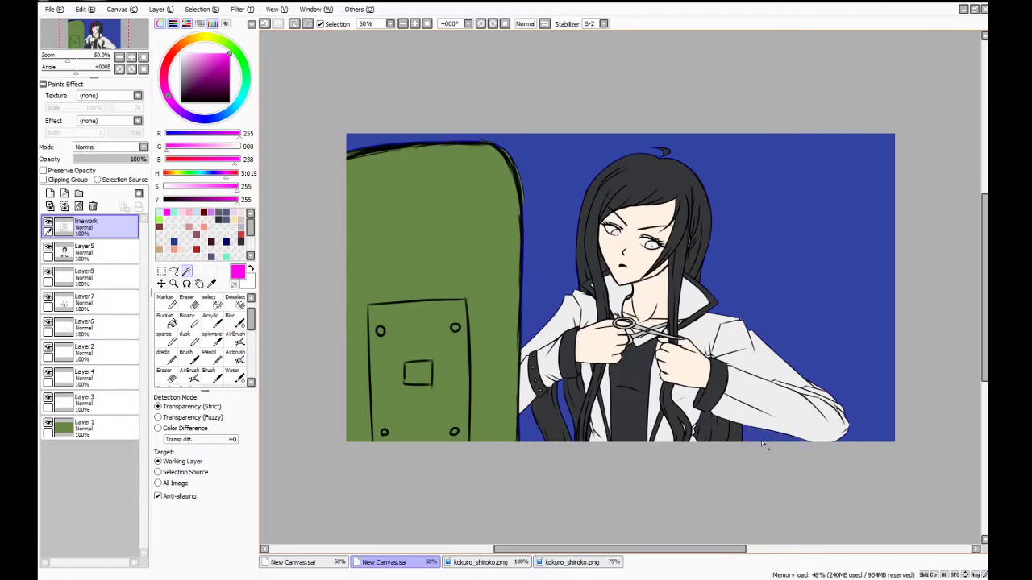
Add the large rounded object beside the character to the selection, including its rectangular plate, square and corner bolts
{"action": "left_click", "coordinate": [478, 381]}
{"action": "left_click", "coordinate": [390, 353]}
{"action": "left_click", "coordinate": [381, 332]}
{"action": "left_click", "coordinate": [427, 364]}
{"action": "left_click", "coordinate": [454, 433]}
{"action": "left_click", "coordinate": [382, 431]}
Paint the rounded object's remaining outlines into the selection at size 50 and invert the selection onto the character
{"action": "left_click", "coordinate": [215, 305]}
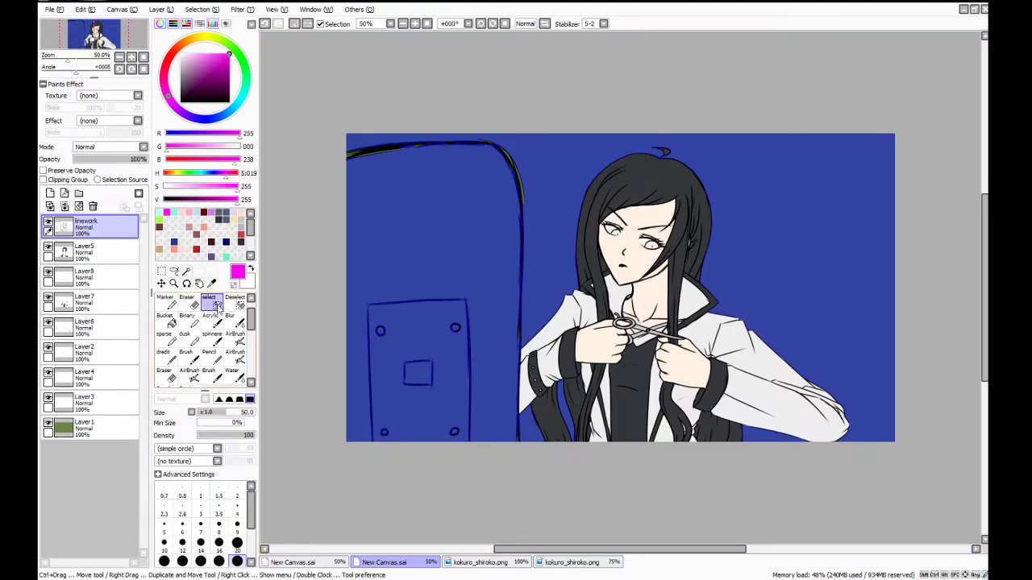
{"action": "left_click_drag", "start_coordinate": [508, 154], "coordinate": [525, 231]}
{"action": "left_click_drag", "start_coordinate": [521, 306], "coordinate": [520, 327]}
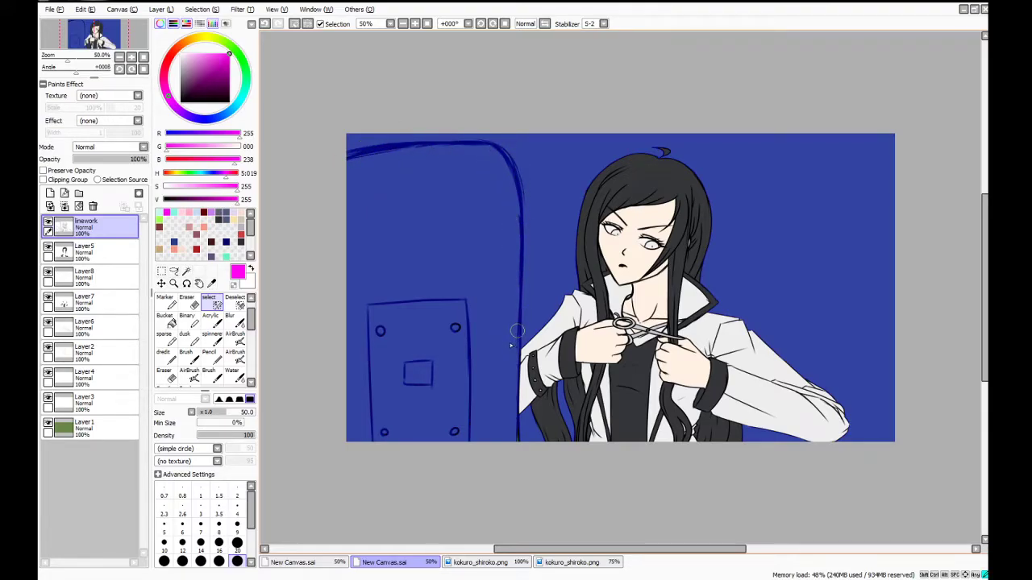
{"action": "left_click", "coordinate": [204, 34]}
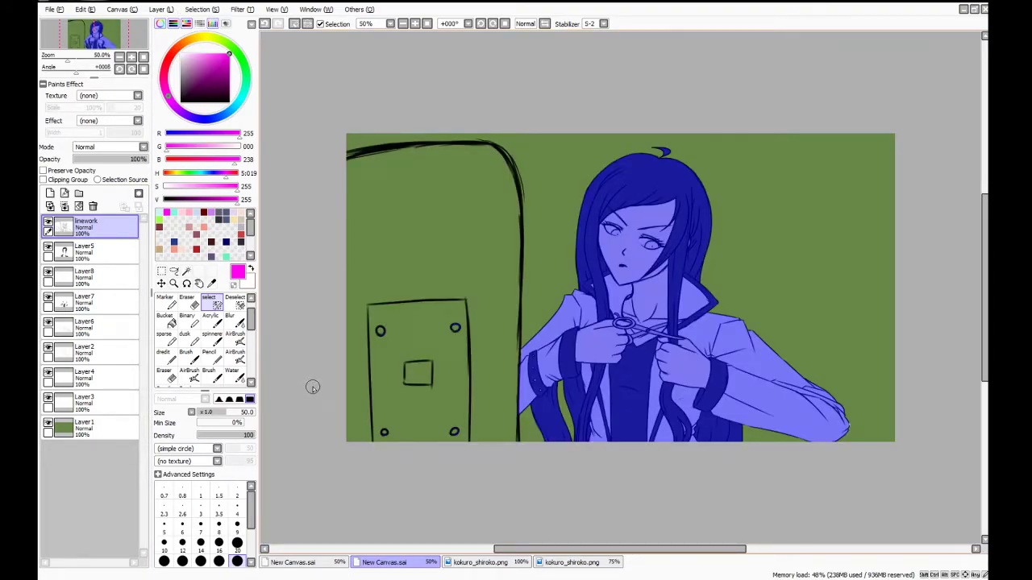
Add a new layer directly above Layer1, fill the character selection with dark grey, RGB 46, 46, 52, and deselect
{"action": "left_click", "coordinate": [102, 437]}
{"action": "left_click", "coordinate": [50, 194]}
{"action": "left_click", "coordinate": [166, 321]}
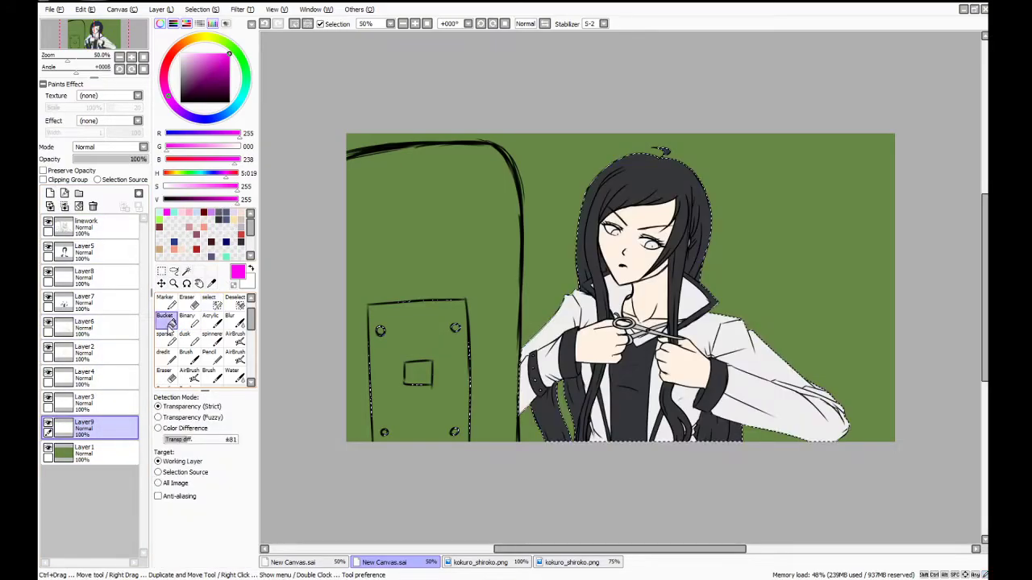
{"action": "left_click", "coordinate": [226, 219]}
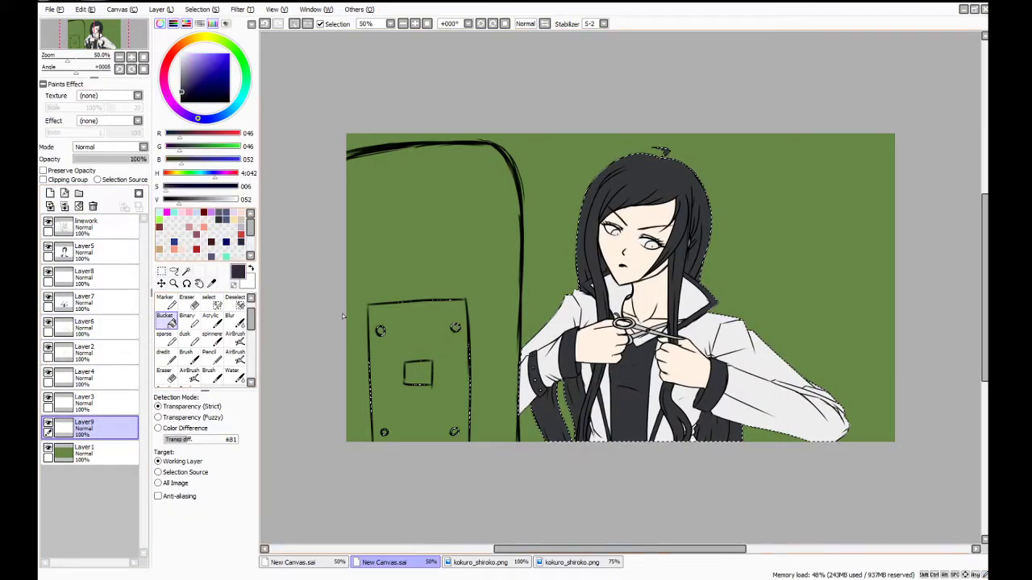
{"action": "left_click", "coordinate": [385, 403]}
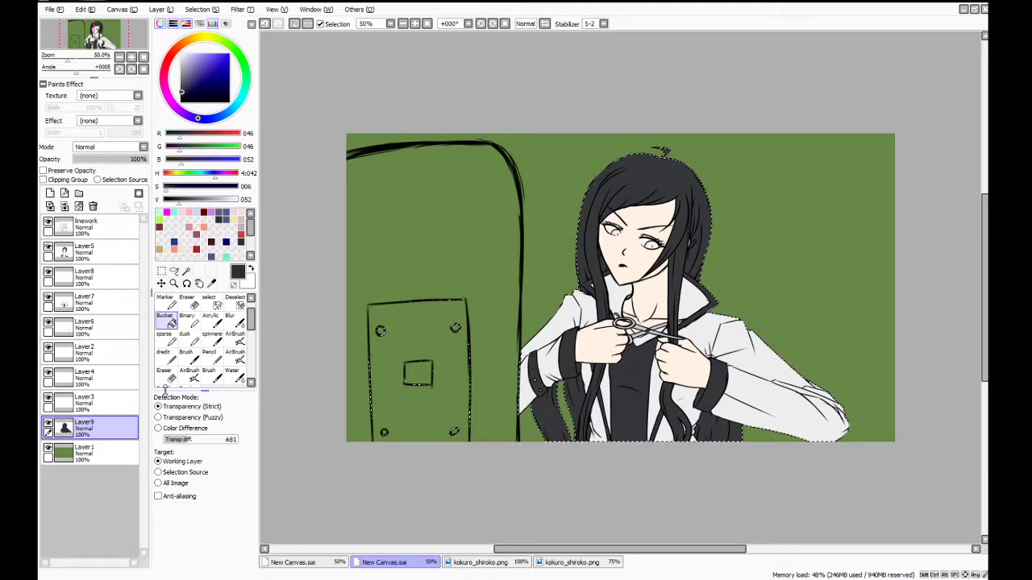
{"action": "key", "text": "ctrl+d"}
{"action": "left_click", "coordinate": [161, 271]}
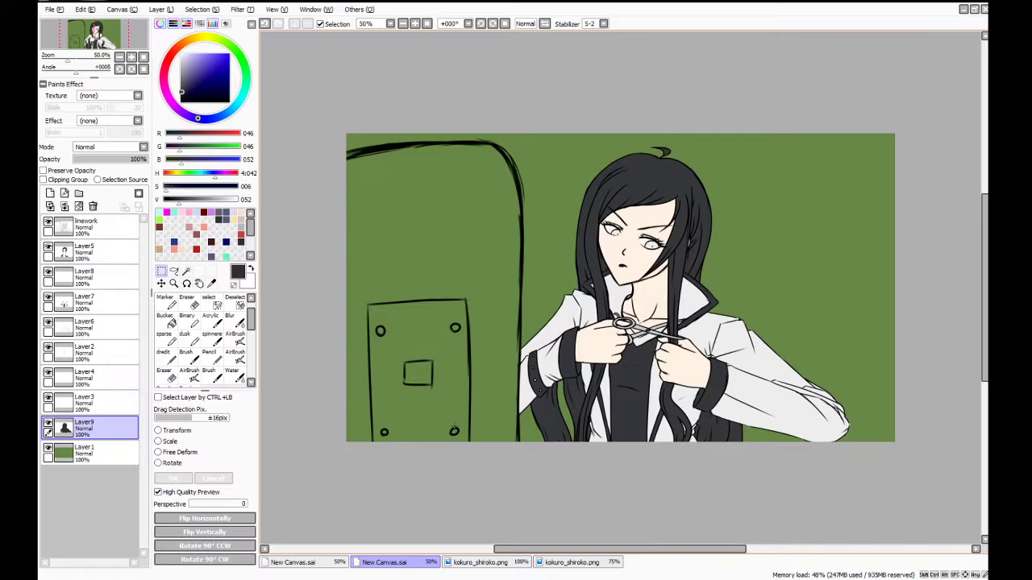
{"action": "left_click", "coordinate": [103, 256]}
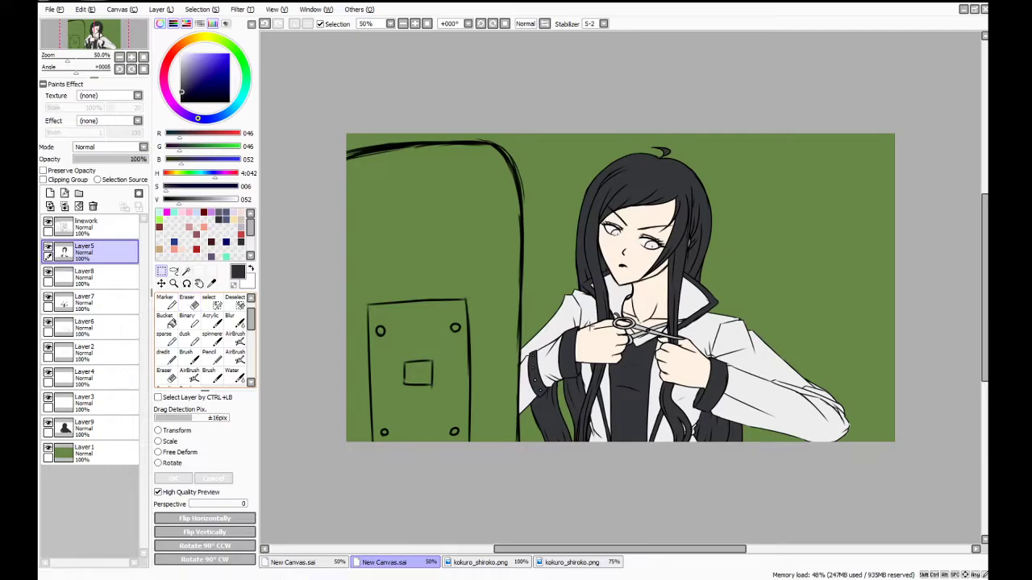
{"action": "left_click", "coordinate": [216, 305]}
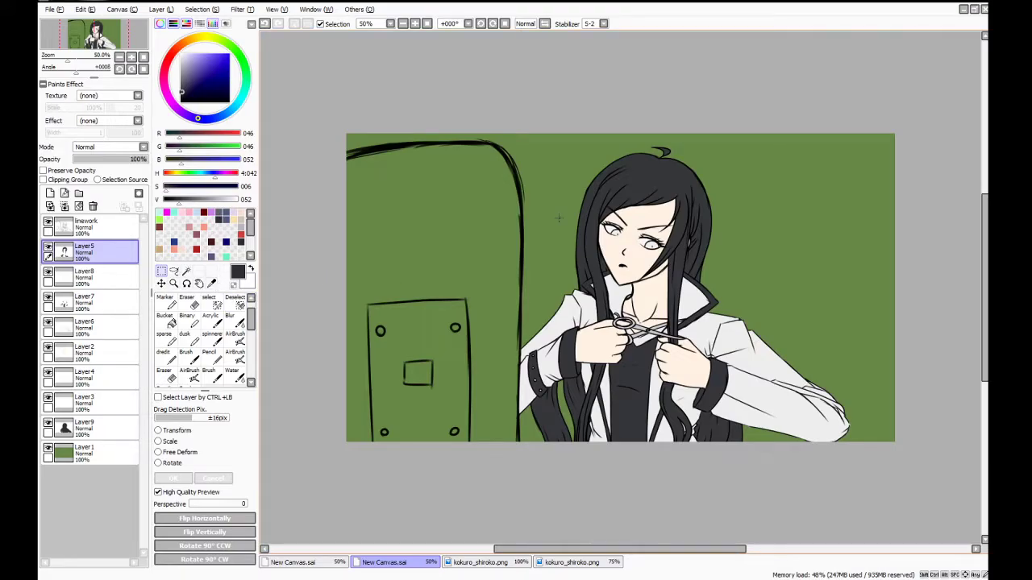
{"action": "scroll", "coordinate": [558, 218], "scroll_direction": "up", "scroll_amount": 1}
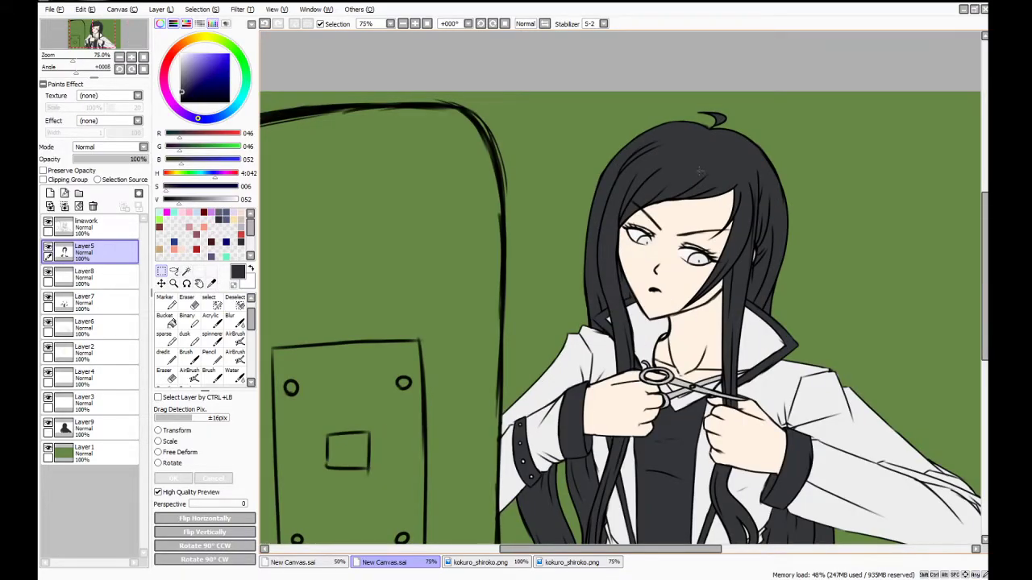
{"action": "left_click_drag", "start_coordinate": [989, 220], "coordinate": [990, 230]}
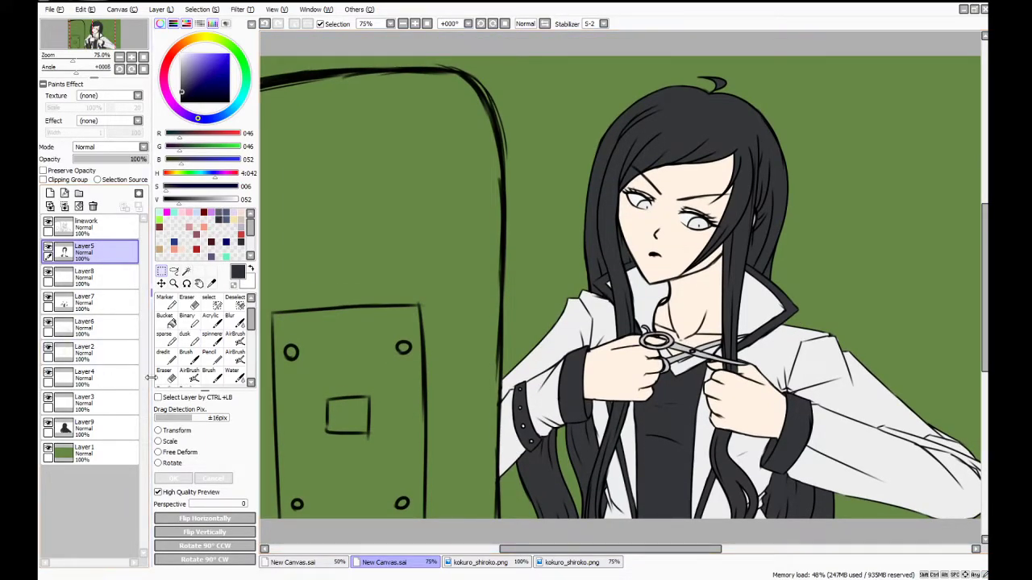
Sample the purplish shadow colour, RGB 158, 139, 165, from the shaded side of the face in kokuro_shiroko.png
{"action": "left_click", "coordinate": [471, 562]}
{"action": "left_click", "coordinate": [211, 283]}
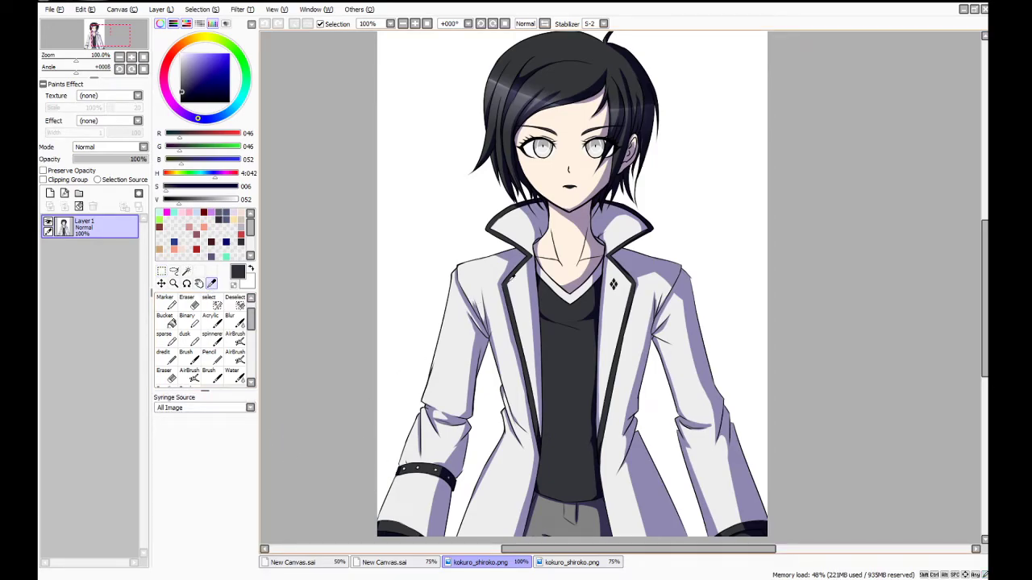
{"action": "left_click", "coordinate": [507, 278]}
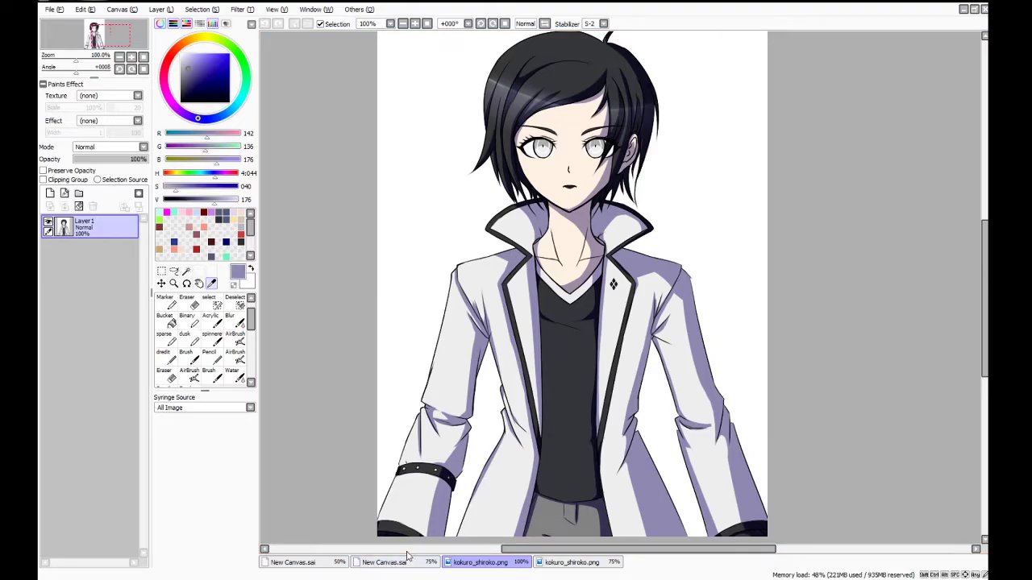
{"action": "left_click", "coordinate": [610, 176]}
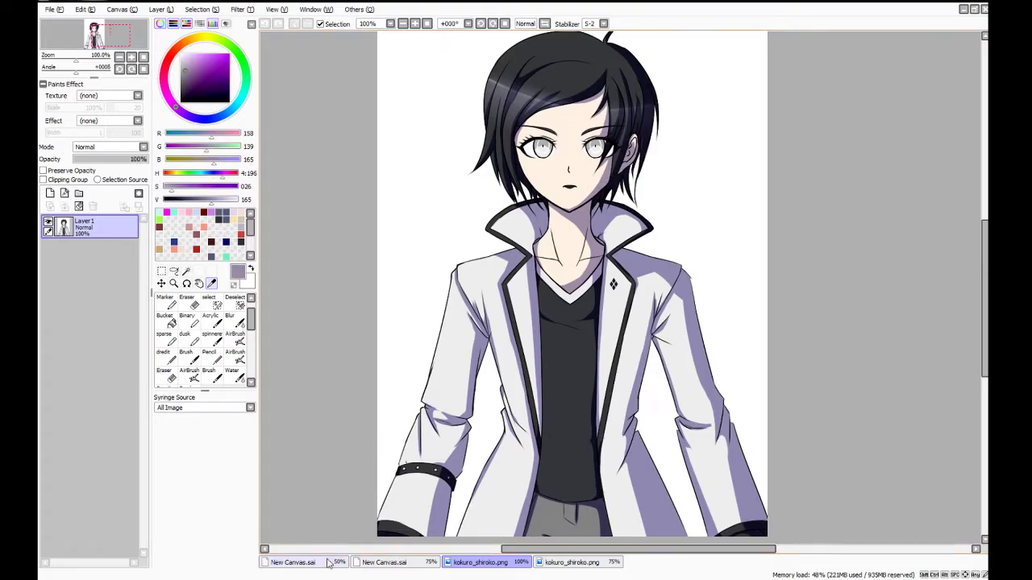
Return to the scissors character drawing and add a new layer directly above Layer2 for the skin shadows
{"action": "left_click", "coordinate": [382, 562]}
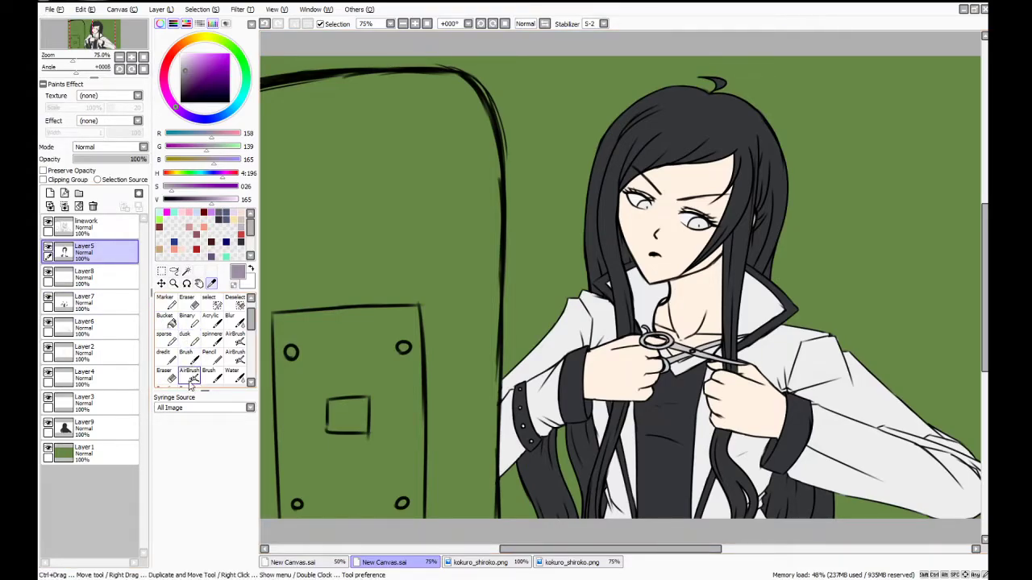
{"action": "left_click", "coordinate": [61, 351]}
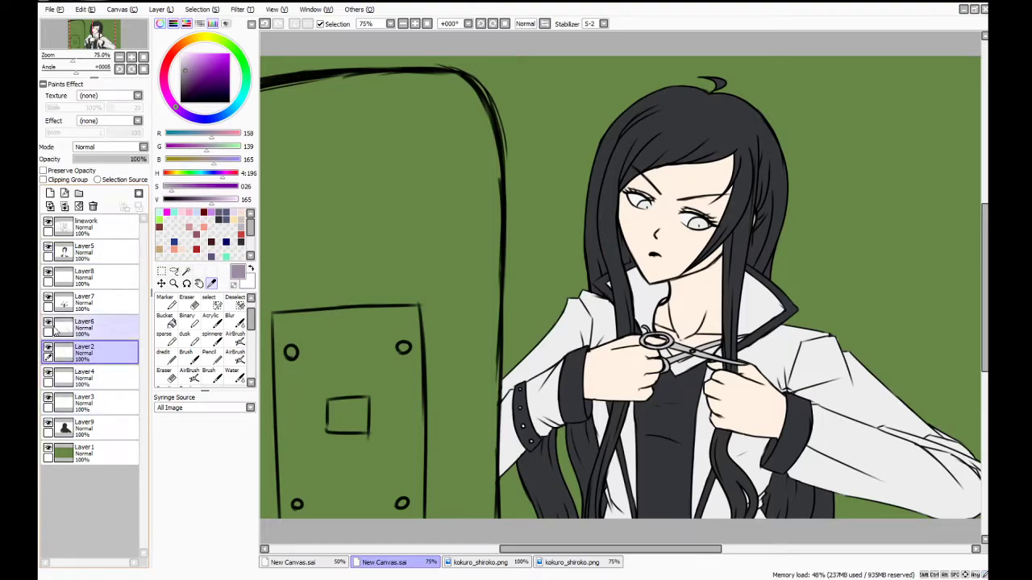
{"action": "left_click", "coordinate": [50, 193]}
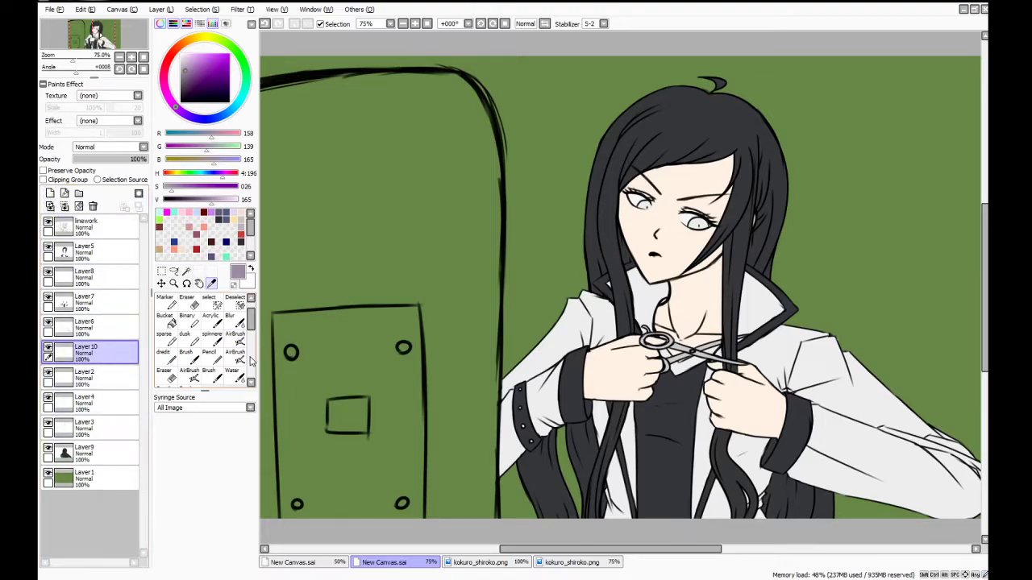
Try shading the neck under the jaw in the purplish colour with the Water brush at size 20
{"action": "left_click", "coordinate": [208, 373]}
{"action": "left_click", "coordinate": [234, 375]}
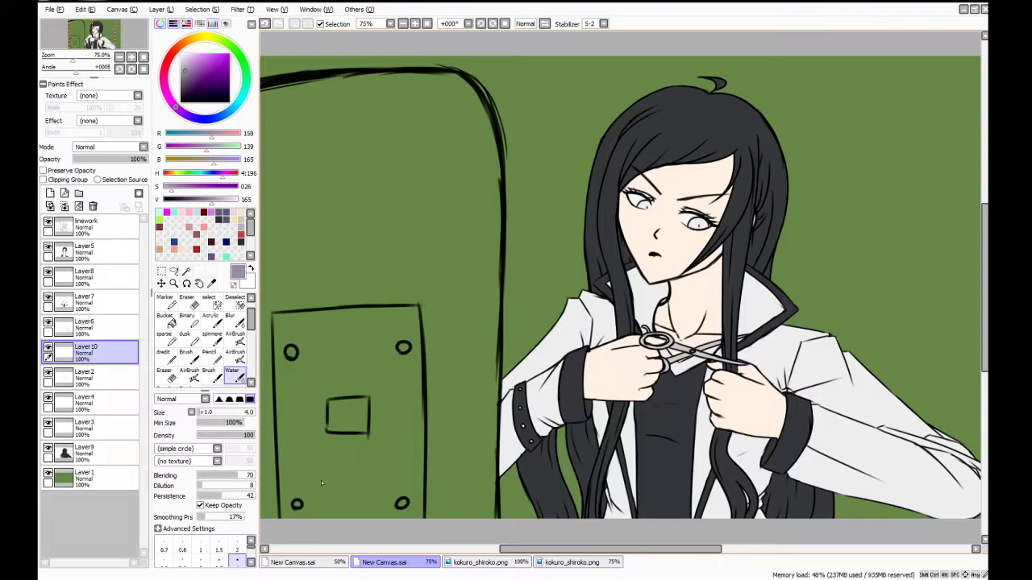
{"action": "left_click", "coordinate": [250, 563]}
{"action": "left_click", "coordinate": [251, 563]}
{"action": "left_click", "coordinate": [237, 561]}
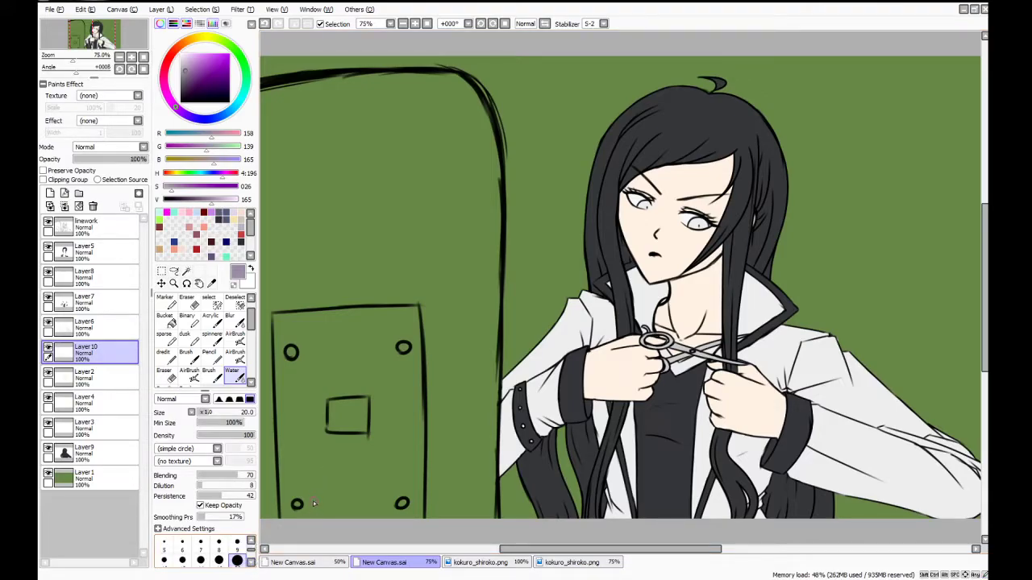
{"action": "scroll", "coordinate": [754, 250], "scroll_direction": "up", "scroll_amount": 3}
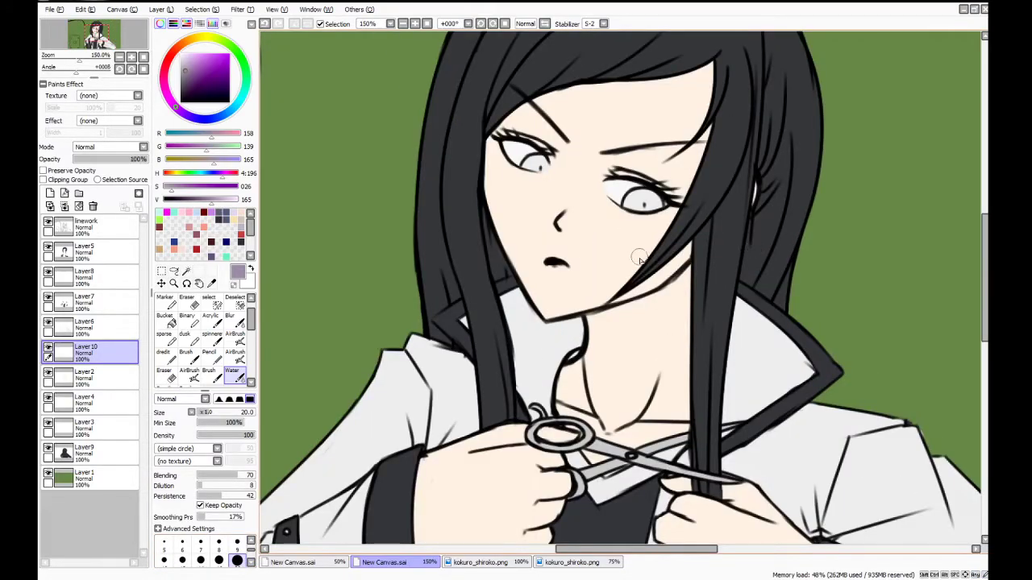
{"action": "mouse_move", "coordinate": [695, 269]}
{"action": "left_mouse_down"}
{"action": "mouse_move", "coordinate": [620, 314]}
{"action": "mouse_move", "coordinate": [686, 307]}
{"action": "mouse_move", "coordinate": [694, 275]}
{"action": "mouse_move", "coordinate": [679, 306]}
{"action": "mouse_move", "coordinate": [696, 296]}
{"action": "mouse_move", "coordinate": [659, 329]}
{"action": "left_mouse_up"}
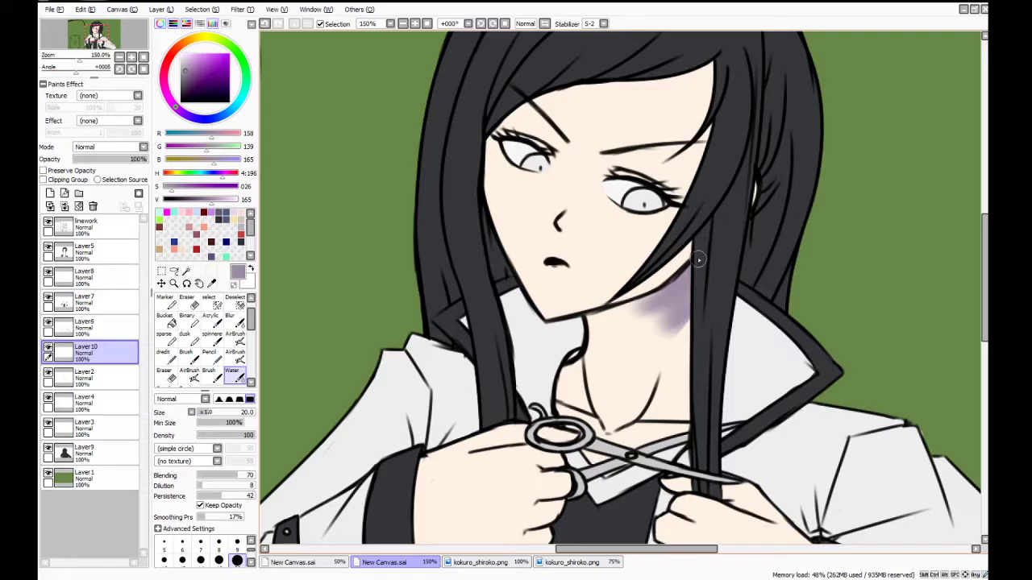
{"action": "key", "text": "ctrl+z"}
{"action": "key", "text": "ctrl+z"}
{"action": "key", "text": "ctrl+z"}
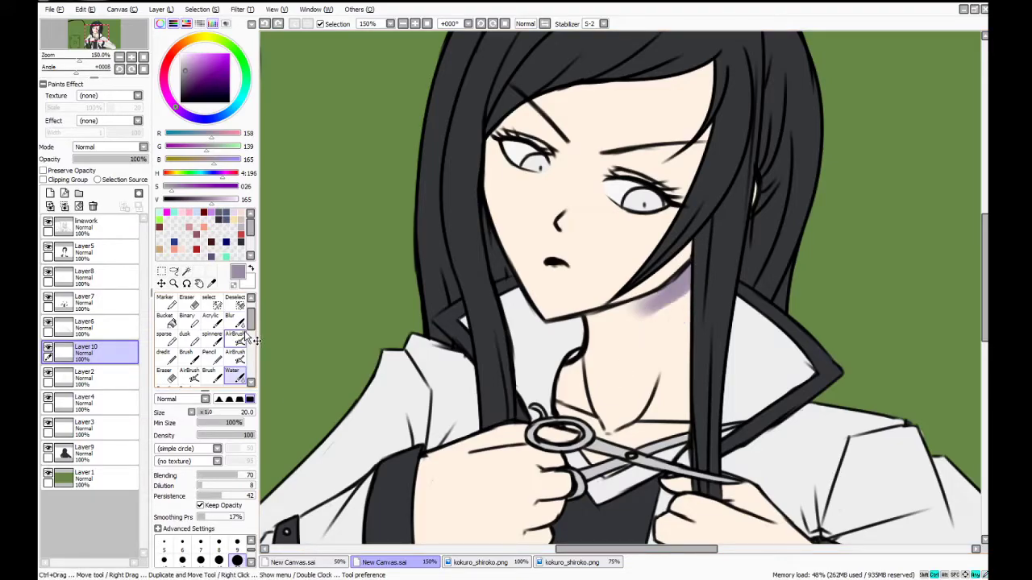
{"action": "key", "text": "ctrl+z"}
{"action": "key", "text": "ctrl+z"}
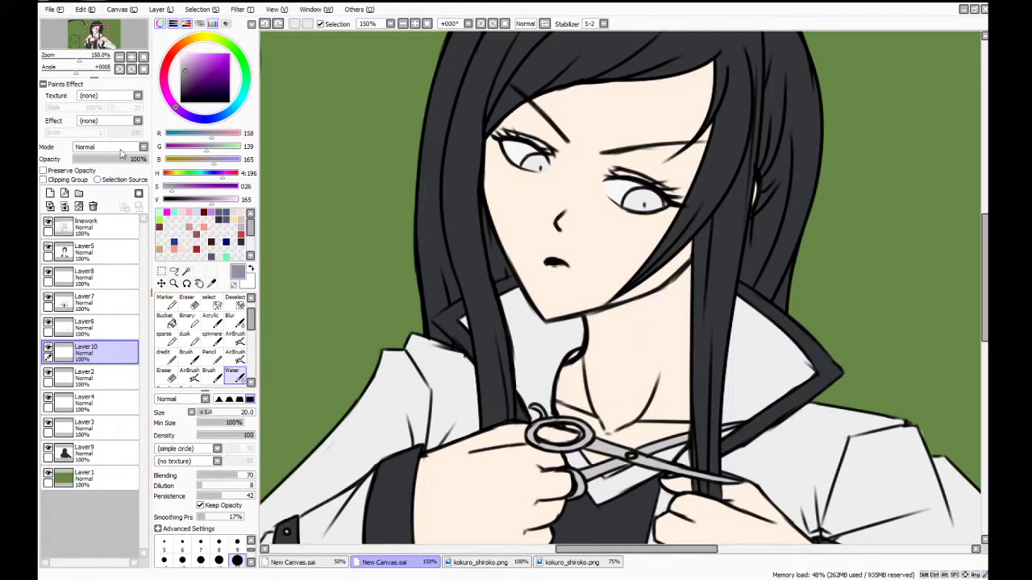
Try the neck shadow with Layer10 in Overlay and Multiply mode, using the Water brush at size 50, and undo the strokes
{"action": "left_click", "coordinate": [102, 190]}
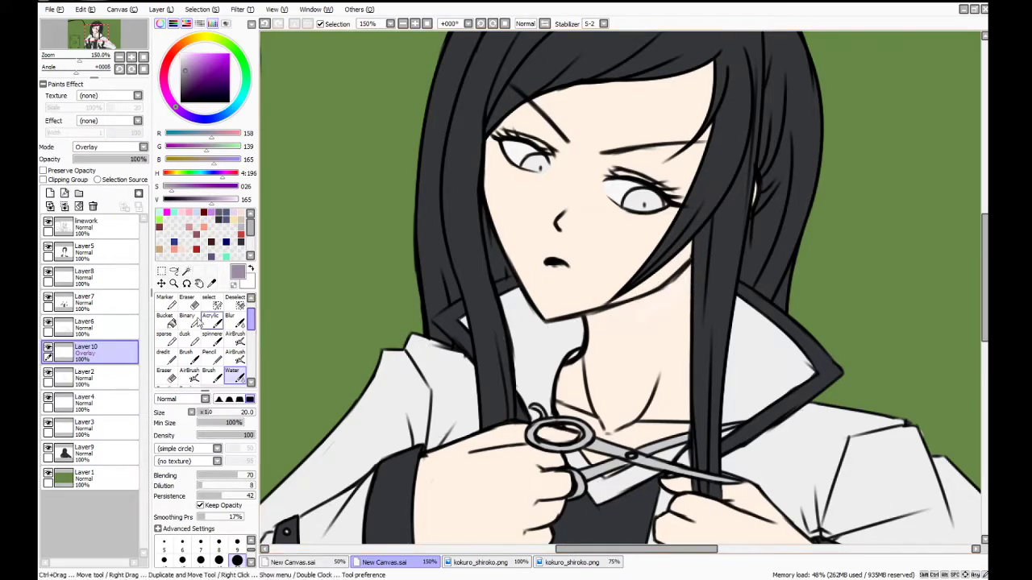
{"action": "left_click", "coordinate": [112, 171]}
{"action": "mouse_move", "coordinate": [682, 262]}
{"action": "left_mouse_down"}
{"action": "mouse_move", "coordinate": [685, 273]}
{"action": "mouse_move", "coordinate": [666, 282]}
{"action": "mouse_move", "coordinate": [685, 411]}
{"action": "mouse_move", "coordinate": [641, 314]}
{"action": "mouse_move", "coordinate": [694, 313]}
{"action": "mouse_move", "coordinate": [680, 315]}
{"action": "mouse_move", "coordinate": [678, 399]}
{"action": "mouse_move", "coordinate": [618, 330]}
{"action": "mouse_move", "coordinate": [565, 337]}
{"action": "mouse_move", "coordinate": [694, 319]}
{"action": "mouse_move", "coordinate": [645, 326]}
{"action": "mouse_move", "coordinate": [637, 362]}
{"action": "mouse_move", "coordinate": [645, 405]}
{"action": "mouse_move", "coordinate": [675, 435]}
{"action": "mouse_move", "coordinate": [603, 334]}
{"action": "mouse_move", "coordinate": [652, 379]}
{"action": "mouse_move", "coordinate": [661, 420]}
{"action": "left_mouse_up"}
{"action": "left_click", "coordinate": [251, 564]}
{"action": "left_click", "coordinate": [237, 561]}
{"action": "key", "text": "ctrl+z"}
{"action": "key", "text": "ctrl+z"}
{"action": "key", "text": "ctrl+z"}
{"action": "key", "text": "ctrl+z"}
{"action": "key", "text": "ctrl+z"}
{"action": "key", "text": "ctrl+z"}
{"action": "key", "text": "ctrl+z"}
{"action": "key", "text": "ctrl+z"}
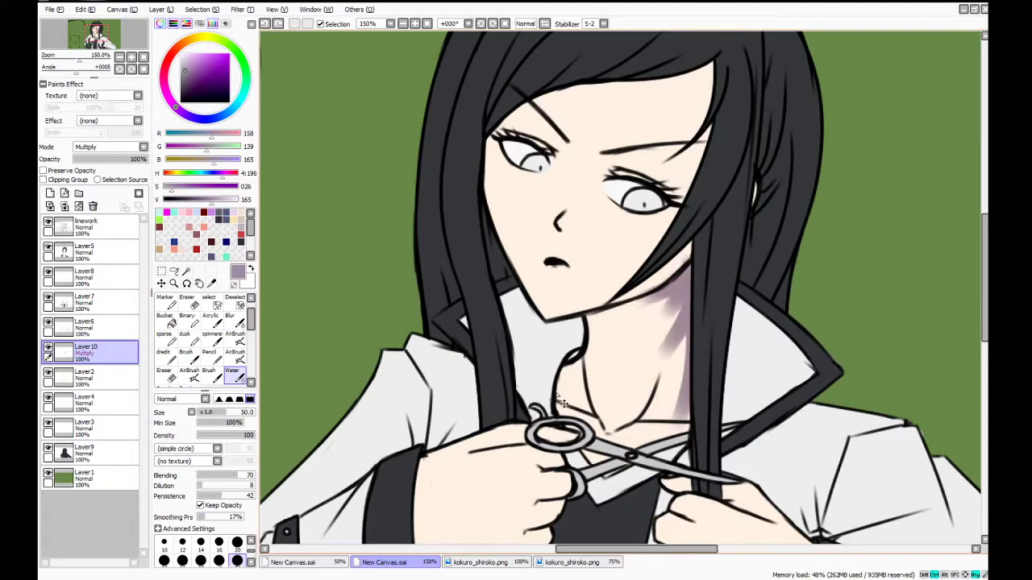
{"action": "key", "text": "ctrl+z"}
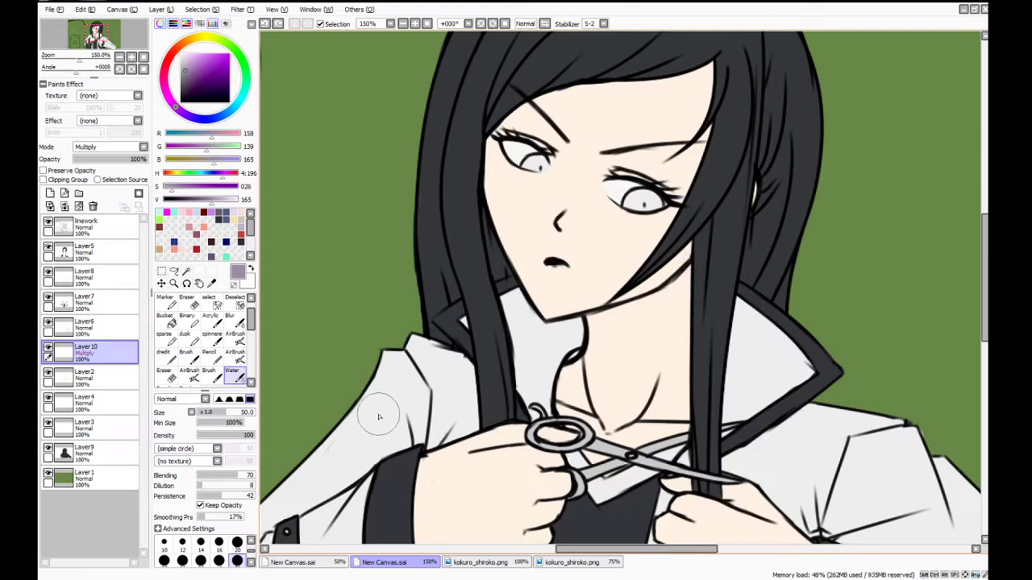
Pick a reddish-brown skin shadow colour, RGB 190, 149, 137, using kokuro_shiroko.png as reference, and return to the scissors character drawing
{"action": "left_click", "coordinate": [212, 284]}
{"action": "left_click", "coordinate": [603, 563]}
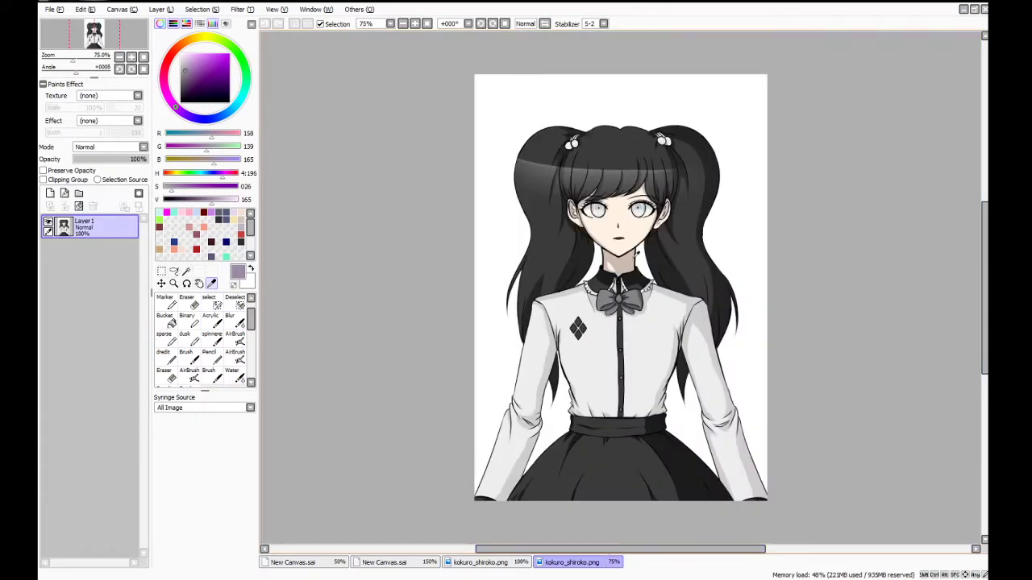
{"action": "mouse_move", "coordinate": [173, 192]}
{"action": "left_mouse_down"}
{"action": "mouse_move", "coordinate": [182, 193]}
{"action": "mouse_move", "coordinate": [167, 183]}
{"action": "left_mouse_up"}
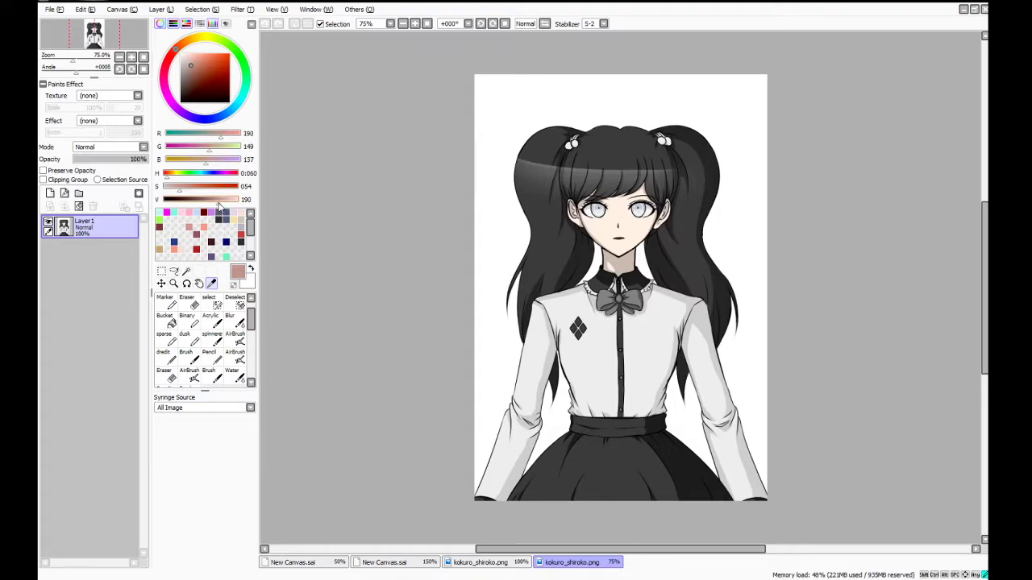
{"action": "left_click", "coordinate": [414, 563]}
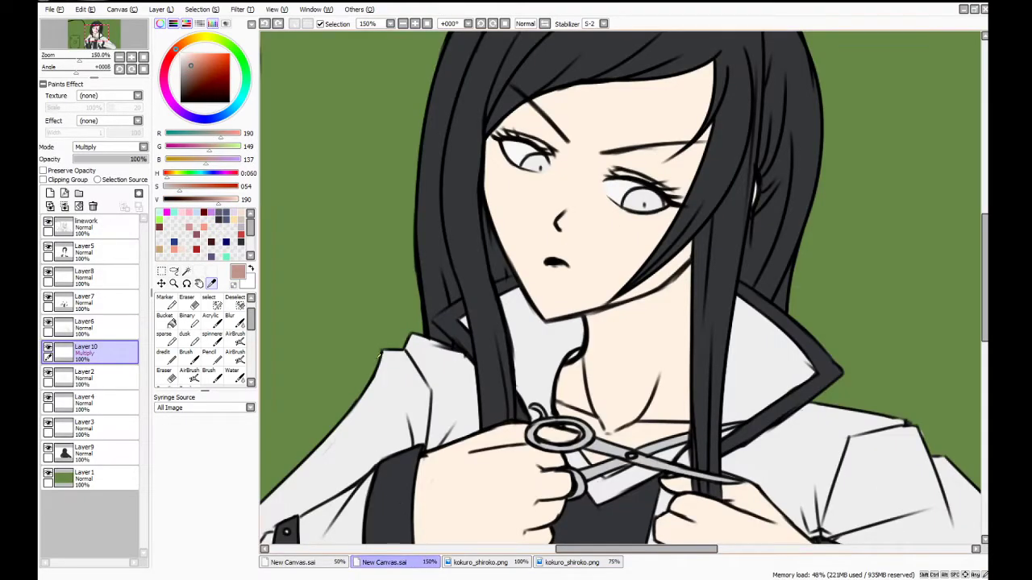
Set Layer10's blending mode to Normal and start the shadow under the jaw with the Water brush at size 20
{"action": "left_click", "coordinate": [232, 375]}
{"action": "left_click", "coordinate": [236, 548]}
{"action": "mouse_move", "coordinate": [653, 298]}
{"action": "left_mouse_down"}
{"action": "mouse_move", "coordinate": [693, 271]}
{"action": "mouse_move", "coordinate": [595, 314]}
{"action": "mouse_move", "coordinate": [622, 317]}
{"action": "left_mouse_up"}
{"action": "left_click", "coordinate": [104, 160]}
{"action": "left_click", "coordinate": [127, 147]}
{"action": "left_click", "coordinate": [106, 186]}
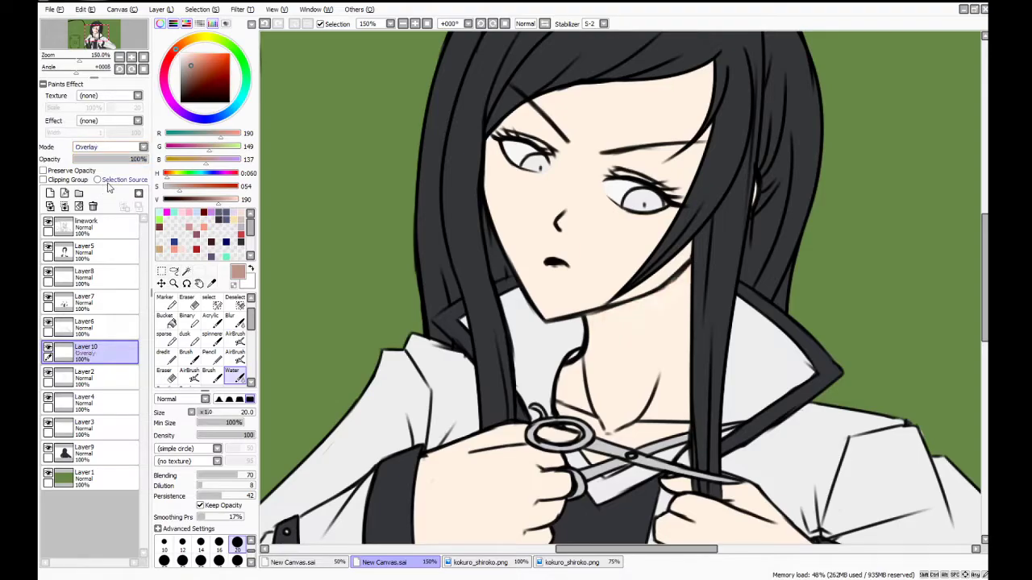
{"action": "key", "text": "ctrl+z"}
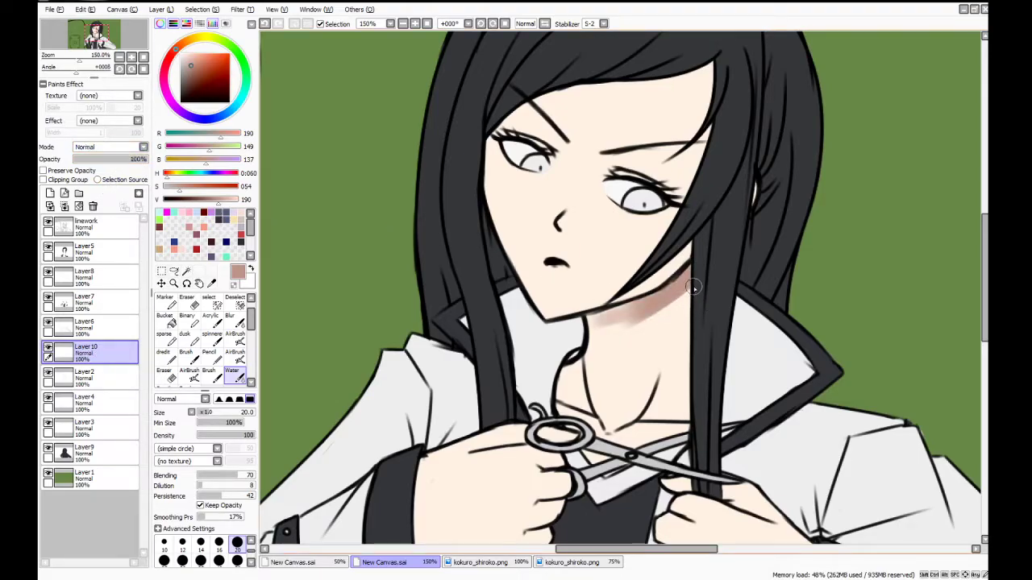
Paint shadows on the neck below the jaw and on the forehead beside the hair, and set Layer10's opacity to 80%
{"action": "left_click_drag", "start_coordinate": [696, 267], "coordinate": [672, 291]}
{"action": "mouse_move", "coordinate": [712, 68]}
{"action": "left_mouse_down"}
{"action": "mouse_move", "coordinate": [671, 154]}
{"action": "mouse_move", "coordinate": [710, 55]}
{"action": "mouse_move", "coordinate": [701, 101]}
{"action": "mouse_move", "coordinate": [694, 79]}
{"action": "mouse_move", "coordinate": [713, 62]}
{"action": "mouse_move", "coordinate": [659, 66]}
{"action": "mouse_move", "coordinate": [681, 79]}
{"action": "mouse_move", "coordinate": [611, 84]}
{"action": "mouse_move", "coordinate": [702, 69]}
{"action": "mouse_move", "coordinate": [616, 75]}
{"action": "mouse_move", "coordinate": [703, 84]}
{"action": "mouse_move", "coordinate": [699, 66]}
{"action": "mouse_move", "coordinate": [700, 85]}
{"action": "mouse_move", "coordinate": [715, 55]}
{"action": "mouse_move", "coordinate": [671, 76]}
{"action": "left_mouse_up"}
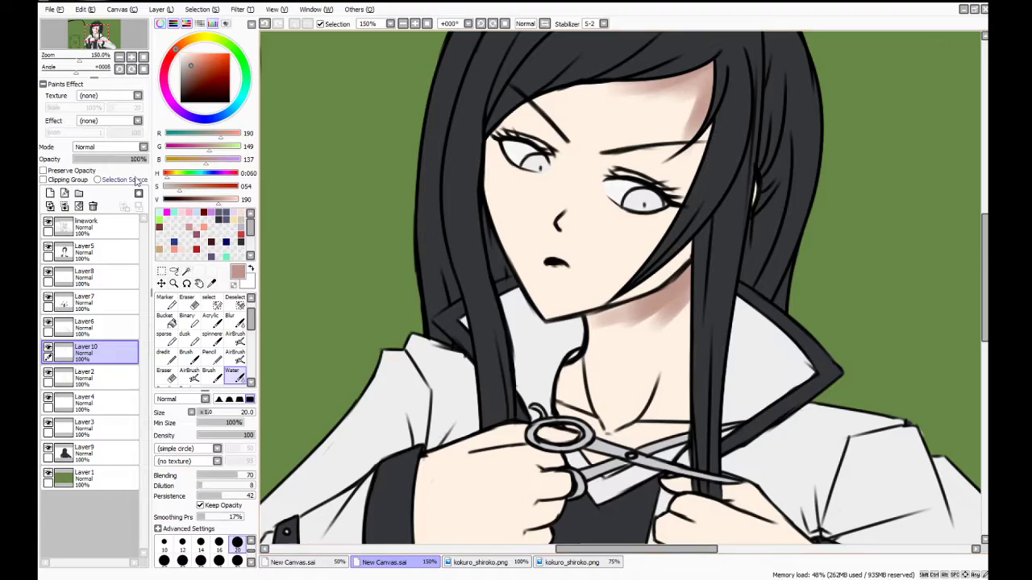
{"action": "left_click_drag", "start_coordinate": [145, 159], "coordinate": [135, 159]}
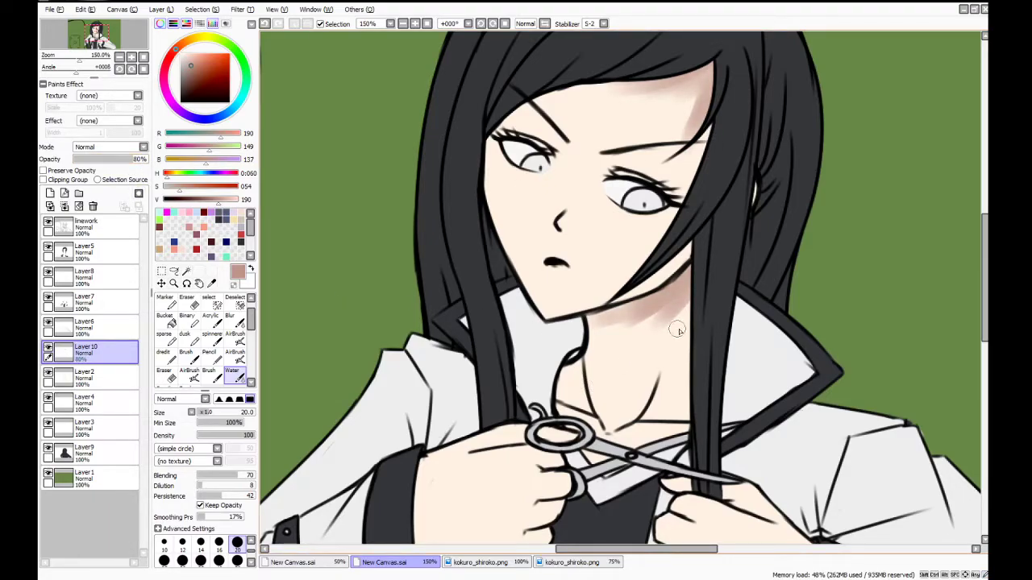
Shade the neck along the open collar's edge and widen the shadow below the jaw towards the hair strand
{"action": "mouse_move", "coordinate": [593, 314]}
{"action": "left_mouse_down"}
{"action": "mouse_move", "coordinate": [548, 371]}
{"action": "mouse_move", "coordinate": [571, 354]}
{"action": "mouse_move", "coordinate": [559, 398]}
{"action": "mouse_move", "coordinate": [564, 366]}
{"action": "mouse_move", "coordinate": [579, 376]}
{"action": "mouse_move", "coordinate": [580, 359]}
{"action": "mouse_move", "coordinate": [605, 442]}
{"action": "mouse_move", "coordinate": [572, 375]}
{"action": "mouse_move", "coordinate": [557, 381]}
{"action": "mouse_move", "coordinate": [571, 424]}
{"action": "left_mouse_up"}
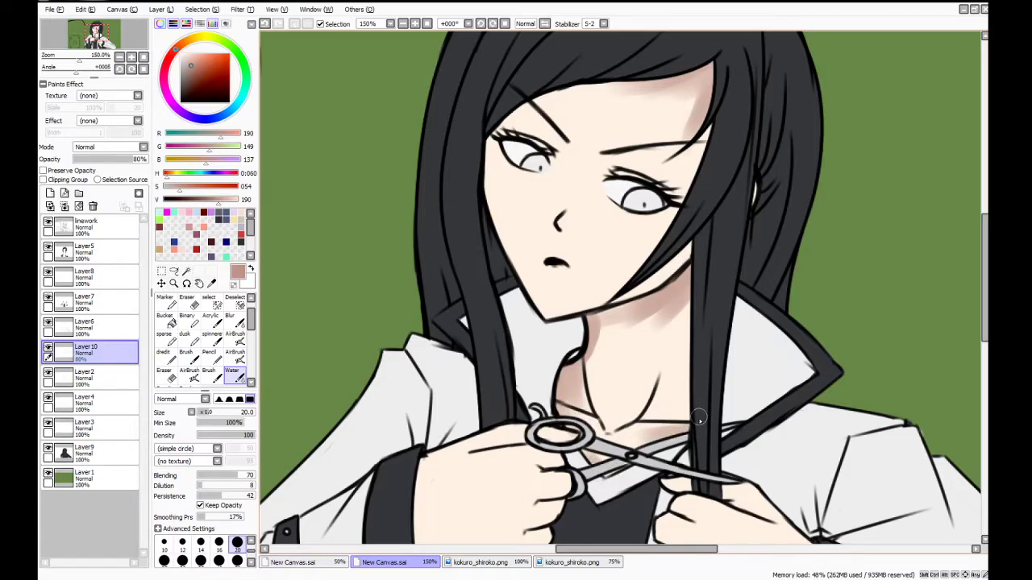
{"action": "left_click_drag", "start_coordinate": [689, 288], "coordinate": [662, 340]}
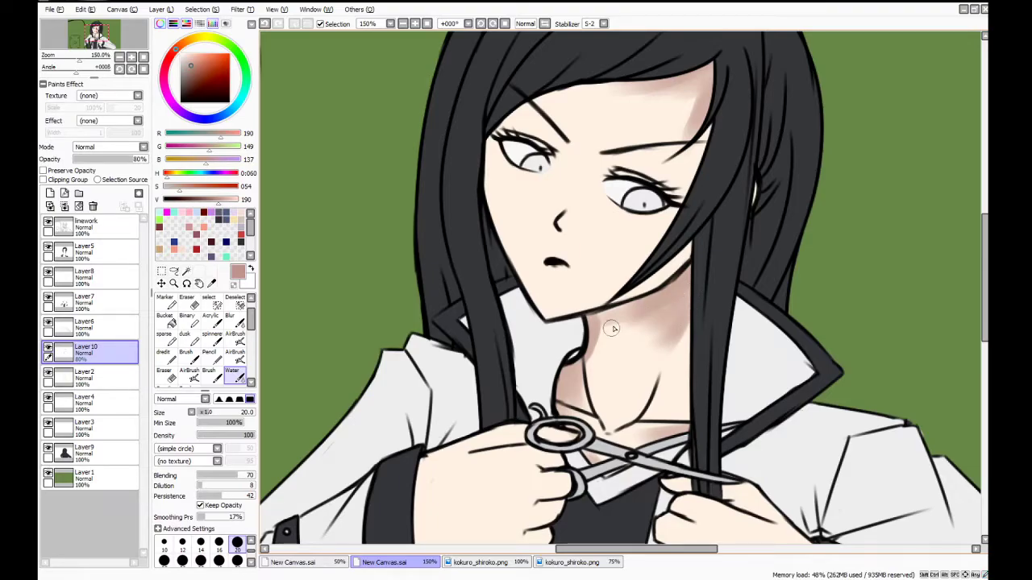
{"action": "mouse_move", "coordinate": [605, 318]}
{"action": "left_mouse_down"}
{"action": "mouse_move", "coordinate": [673, 295]}
{"action": "mouse_move", "coordinate": [597, 323]}
{"action": "mouse_move", "coordinate": [577, 338]}
{"action": "mouse_move", "coordinate": [642, 324]}
{"action": "mouse_move", "coordinate": [583, 338]}
{"action": "mouse_move", "coordinate": [578, 359]}
{"action": "mouse_move", "coordinate": [603, 359]}
{"action": "mouse_move", "coordinate": [633, 325]}
{"action": "mouse_move", "coordinate": [592, 334]}
{"action": "mouse_move", "coordinate": [695, 299]}
{"action": "mouse_move", "coordinate": [683, 361]}
{"action": "left_mouse_up"}
{"action": "left_click_drag", "start_coordinate": [692, 305], "coordinate": [669, 367]}
{"action": "mouse_move", "coordinate": [690, 330]}
{"action": "left_mouse_down"}
{"action": "mouse_move", "coordinate": [671, 346]}
{"action": "mouse_move", "coordinate": [699, 327]}
{"action": "mouse_move", "coordinate": [636, 357]}
{"action": "mouse_move", "coordinate": [671, 362]}
{"action": "mouse_move", "coordinate": [690, 326]}
{"action": "mouse_move", "coordinate": [637, 333]}
{"action": "left_mouse_up"}
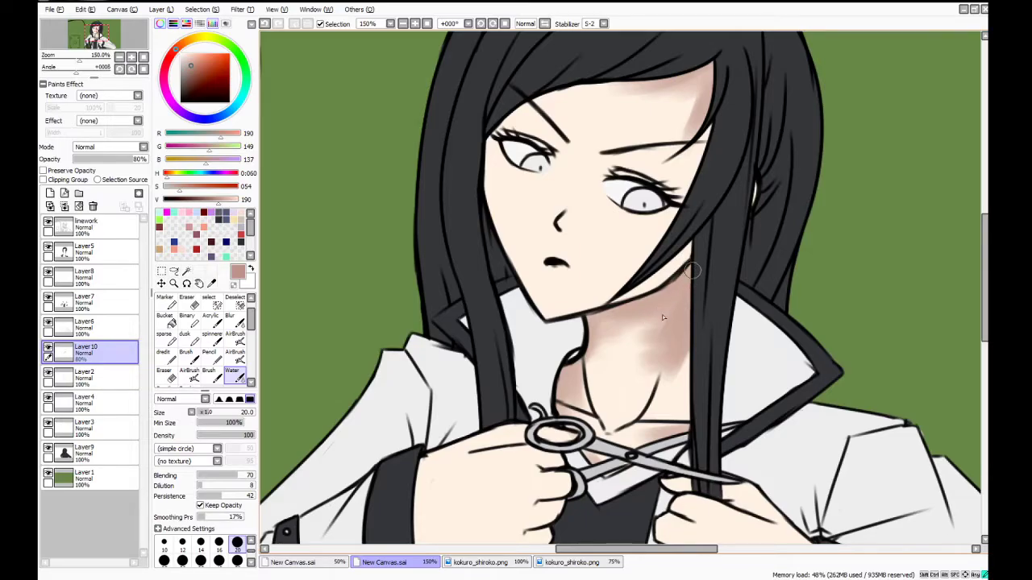
Extend the neck shadow down beside the hair strand to the collarbone and blend it across under the chin
{"action": "mouse_move", "coordinate": [698, 274]}
{"action": "left_mouse_down"}
{"action": "mouse_move", "coordinate": [674, 321]}
{"action": "mouse_move", "coordinate": [699, 347]}
{"action": "mouse_move", "coordinate": [674, 383]}
{"action": "mouse_move", "coordinate": [700, 344]}
{"action": "mouse_move", "coordinate": [677, 366]}
{"action": "left_mouse_up"}
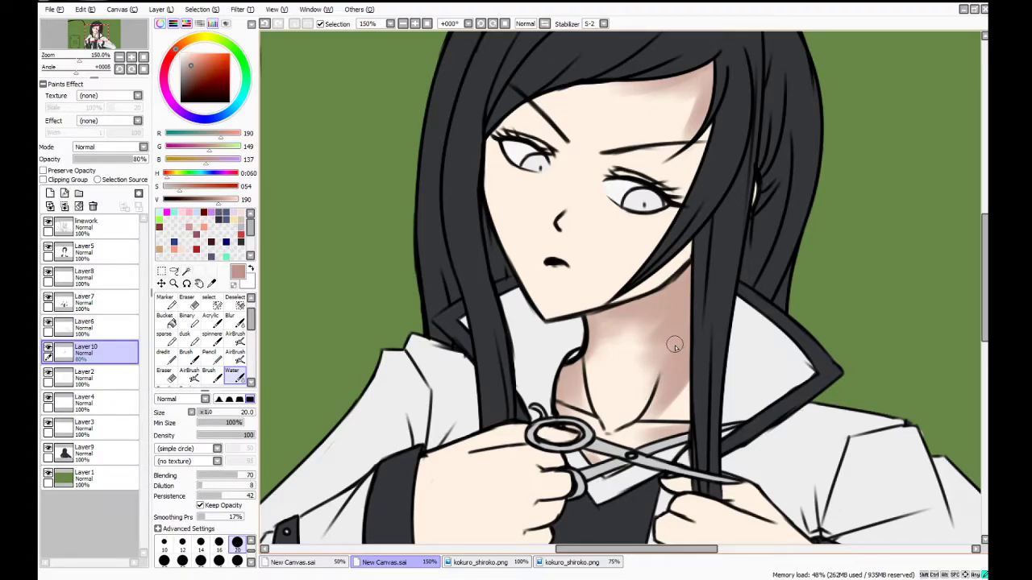
{"action": "mouse_move", "coordinate": [687, 365]}
{"action": "left_mouse_down"}
{"action": "mouse_move", "coordinate": [625, 425]}
{"action": "mouse_move", "coordinate": [634, 420]}
{"action": "left_mouse_up"}
{"action": "mouse_move", "coordinate": [676, 392]}
{"action": "left_mouse_down"}
{"action": "mouse_move", "coordinate": [651, 428]}
{"action": "mouse_move", "coordinate": [697, 403]}
{"action": "mouse_move", "coordinate": [642, 440]}
{"action": "mouse_move", "coordinate": [693, 421]}
{"action": "mouse_move", "coordinate": [611, 453]}
{"action": "left_mouse_up"}
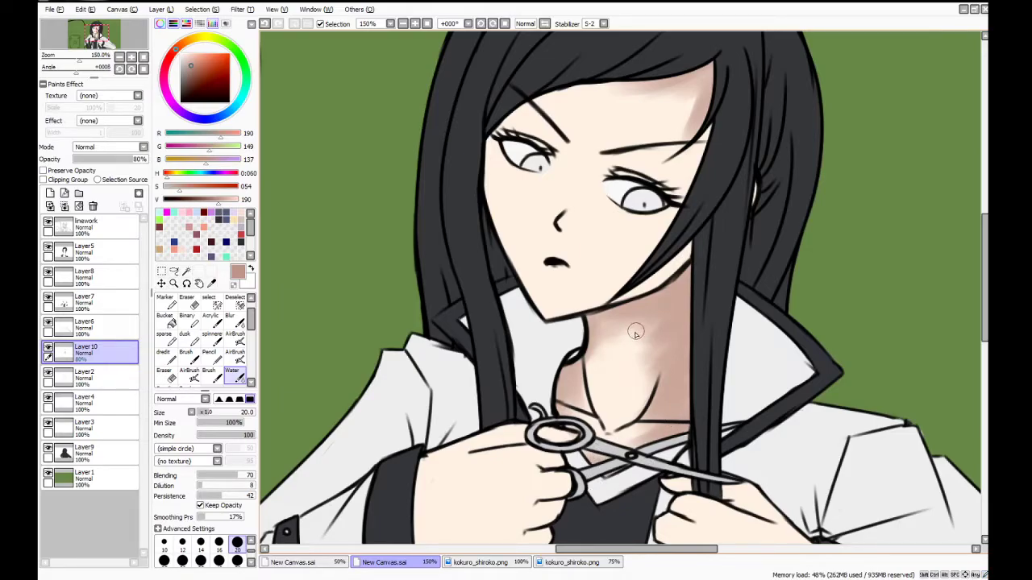
{"action": "mouse_move", "coordinate": [676, 290]}
{"action": "left_mouse_down"}
{"action": "mouse_move", "coordinate": [582, 322]}
{"action": "mouse_move", "coordinate": [660, 290]}
{"action": "mouse_move", "coordinate": [588, 321]}
{"action": "mouse_move", "coordinate": [675, 302]}
{"action": "mouse_move", "coordinate": [571, 340]}
{"action": "left_mouse_up"}
{"action": "left_click_drag", "start_coordinate": [676, 320], "coordinate": [591, 340]}
{"action": "left_click_drag", "start_coordinate": [660, 342], "coordinate": [581, 347]}
Shade the temple around the outer end of the eyebrow and the forehead corner next to the long hair strand
{"action": "left_click_drag", "start_coordinate": [708, 68], "coordinate": [645, 166]}
{"action": "left_click_drag", "start_coordinate": [707, 143], "coordinate": [659, 182]}
{"action": "left_click_drag", "start_coordinate": [710, 126], "coordinate": [633, 184]}
{"action": "left_click_drag", "start_coordinate": [679, 148], "coordinate": [661, 172]}
{"action": "left_click_drag", "start_coordinate": [702, 71], "coordinate": [676, 139]}
{"action": "left_click_drag", "start_coordinate": [705, 70], "coordinate": [625, 107]}
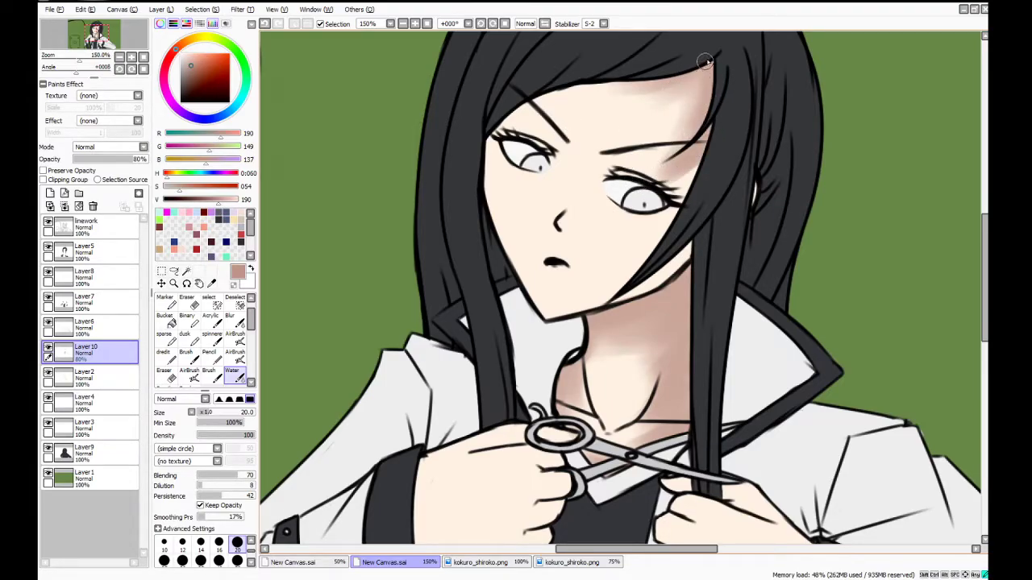
Shade the face edge along the hair strand to the jaw, the opposite temple and the forehead under the fringe
{"action": "mouse_move", "coordinate": [713, 56]}
{"action": "left_mouse_down"}
{"action": "mouse_move", "coordinate": [676, 93]}
{"action": "mouse_move", "coordinate": [695, 181]}
{"action": "left_mouse_up"}
{"action": "mouse_move", "coordinate": [706, 145]}
{"action": "left_mouse_down"}
{"action": "mouse_move", "coordinate": [677, 212]}
{"action": "mouse_move", "coordinate": [616, 285]}
{"action": "left_mouse_up"}
{"action": "left_click_drag", "start_coordinate": [705, 227], "coordinate": [579, 331]}
{"action": "left_click_drag", "start_coordinate": [482, 212], "coordinate": [514, 100]}
{"action": "mouse_move", "coordinate": [481, 181]}
{"action": "left_mouse_down"}
{"action": "mouse_move", "coordinate": [510, 121]}
{"action": "mouse_move", "coordinate": [552, 95]}
{"action": "left_mouse_up"}
{"action": "mouse_move", "coordinate": [488, 158]}
{"action": "left_mouse_down"}
{"action": "mouse_move", "coordinate": [518, 113]}
{"action": "mouse_move", "coordinate": [560, 92]}
{"action": "mouse_move", "coordinate": [512, 117]}
{"action": "left_mouse_up"}
{"action": "left_click_drag", "start_coordinate": [634, 86], "coordinate": [556, 98]}
Clip Layer10 to the skin layer below and deepen the shadow along the forehead's hairline
{"action": "left_click", "coordinate": [45, 179]}
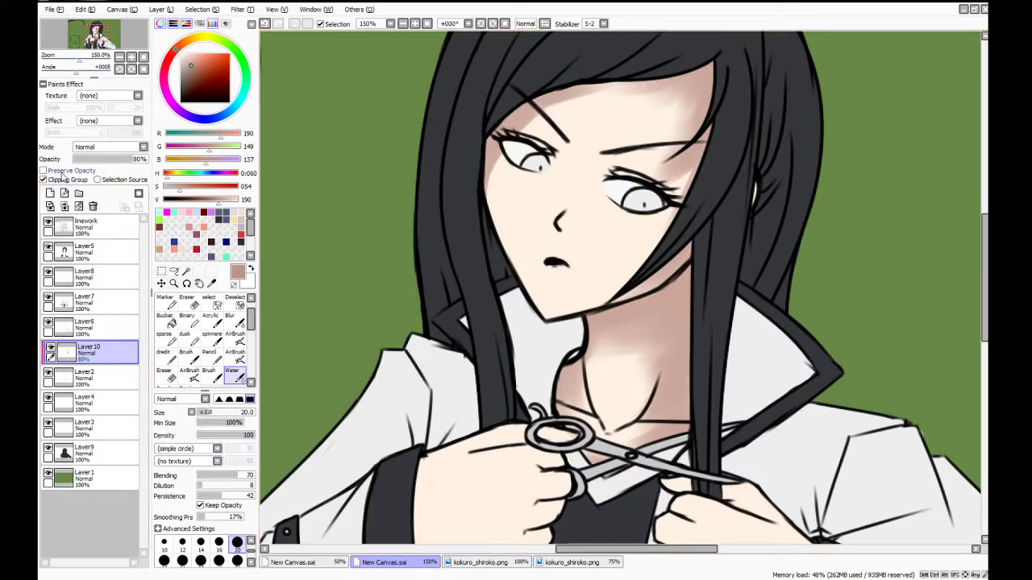
{"action": "left_click_drag", "start_coordinate": [536, 123], "coordinate": [645, 99]}
{"action": "left_click_drag", "start_coordinate": [578, 80], "coordinate": [661, 81]}
{"action": "mouse_move", "coordinate": [571, 86]}
{"action": "left_mouse_down"}
{"action": "mouse_move", "coordinate": [642, 88]}
{"action": "mouse_move", "coordinate": [718, 63]}
{"action": "left_mouse_up"}
{"action": "left_click_drag", "start_coordinate": [661, 95], "coordinate": [534, 102]}
{"action": "mouse_move", "coordinate": [625, 99]}
{"action": "left_mouse_down"}
{"action": "mouse_move", "coordinate": [543, 106]}
{"action": "mouse_move", "coordinate": [532, 133]}
{"action": "mouse_move", "coordinate": [553, 150]}
{"action": "mouse_move", "coordinate": [507, 110]}
{"action": "left_mouse_up"}
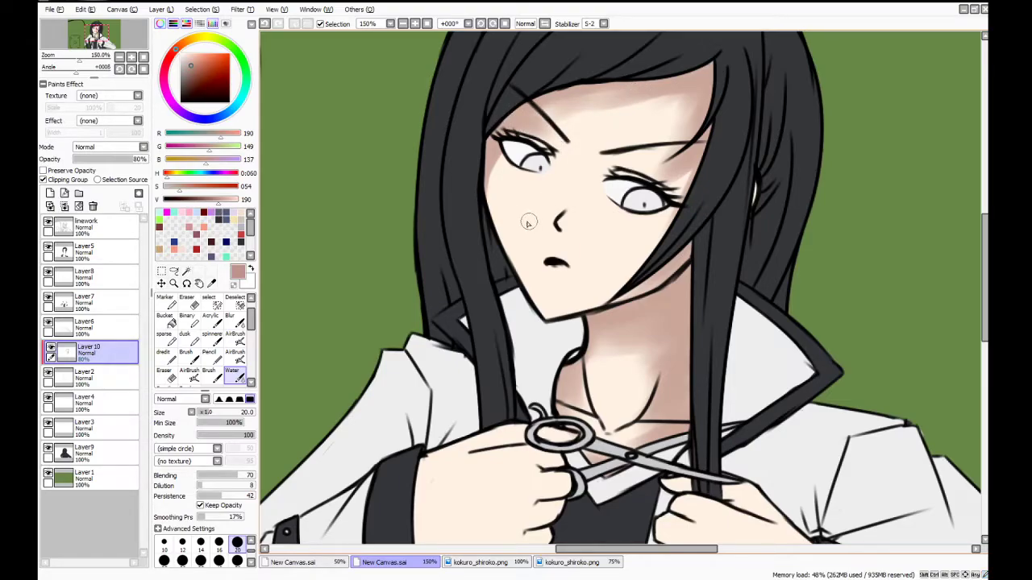
Shade the outer cheek beside the hair, the chin and the jawline up to the opposite eye
{"action": "mouse_move", "coordinate": [495, 175]}
{"action": "left_mouse_down"}
{"action": "mouse_move", "coordinate": [501, 236]}
{"action": "mouse_move", "coordinate": [506, 148]}
{"action": "mouse_move", "coordinate": [517, 262]}
{"action": "mouse_move", "coordinate": [495, 186]}
{"action": "mouse_move", "coordinate": [492, 219]}
{"action": "mouse_move", "coordinate": [493, 178]}
{"action": "mouse_move", "coordinate": [527, 282]}
{"action": "mouse_move", "coordinate": [569, 346]}
{"action": "mouse_move", "coordinate": [488, 209]}
{"action": "mouse_move", "coordinate": [549, 307]}
{"action": "mouse_move", "coordinate": [531, 274]}
{"action": "mouse_move", "coordinate": [510, 160]}
{"action": "mouse_move", "coordinate": [516, 239]}
{"action": "mouse_move", "coordinate": [506, 148]}
{"action": "mouse_move", "coordinate": [539, 296]}
{"action": "mouse_move", "coordinate": [485, 170]}
{"action": "mouse_move", "coordinate": [500, 143]}
{"action": "mouse_move", "coordinate": [524, 190]}
{"action": "left_mouse_up"}
{"action": "key", "text": "ctrl+z"}
{"action": "left_click_drag", "start_coordinate": [489, 136], "coordinate": [520, 280]}
{"action": "left_click_drag", "start_coordinate": [484, 170], "coordinate": [516, 274]}
{"action": "mouse_move", "coordinate": [534, 308]}
{"action": "left_mouse_down"}
{"action": "mouse_move", "coordinate": [567, 319]}
{"action": "mouse_move", "coordinate": [550, 313]}
{"action": "mouse_move", "coordinate": [609, 286]}
{"action": "left_mouse_up"}
{"action": "left_click_drag", "start_coordinate": [567, 312], "coordinate": [687, 221]}
{"action": "mouse_move", "coordinate": [624, 279]}
{"action": "left_mouse_down"}
{"action": "mouse_move", "coordinate": [698, 174]}
{"action": "mouse_move", "coordinate": [619, 164]}
{"action": "left_mouse_up"}
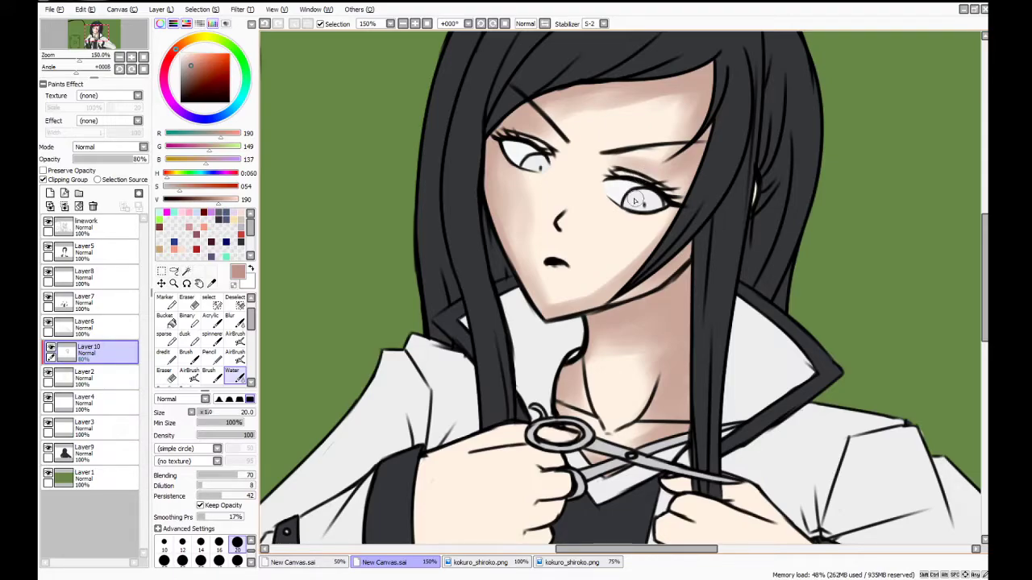
Darken the eyelid beside the long hair strand and build up the shadows across the forehead
{"action": "mouse_move", "coordinate": [642, 169]}
{"action": "left_mouse_down"}
{"action": "mouse_move", "coordinate": [720, 177]}
{"action": "mouse_move", "coordinate": [677, 172]}
{"action": "mouse_move", "coordinate": [685, 193]}
{"action": "mouse_move", "coordinate": [686, 181]}
{"action": "left_mouse_up"}
{"action": "left_click_drag", "start_coordinate": [704, 63], "coordinate": [679, 142]}
{"action": "left_click_drag", "start_coordinate": [686, 86], "coordinate": [671, 145]}
{"action": "left_click_drag", "start_coordinate": [681, 73], "coordinate": [671, 142]}
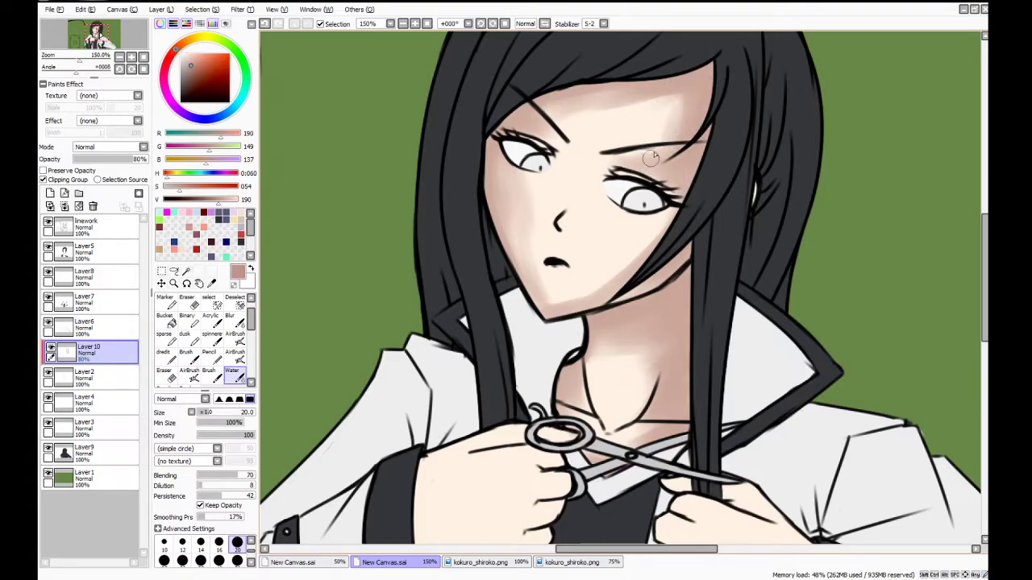
{"action": "mouse_move", "coordinate": [667, 97]}
{"action": "left_mouse_down"}
{"action": "mouse_move", "coordinate": [643, 145]}
{"action": "mouse_move", "coordinate": [645, 93]}
{"action": "left_mouse_up"}
{"action": "mouse_move", "coordinate": [547, 117]}
{"action": "left_mouse_down"}
{"action": "mouse_move", "coordinate": [656, 98]}
{"action": "mouse_move", "coordinate": [559, 121]}
{"action": "left_mouse_up"}
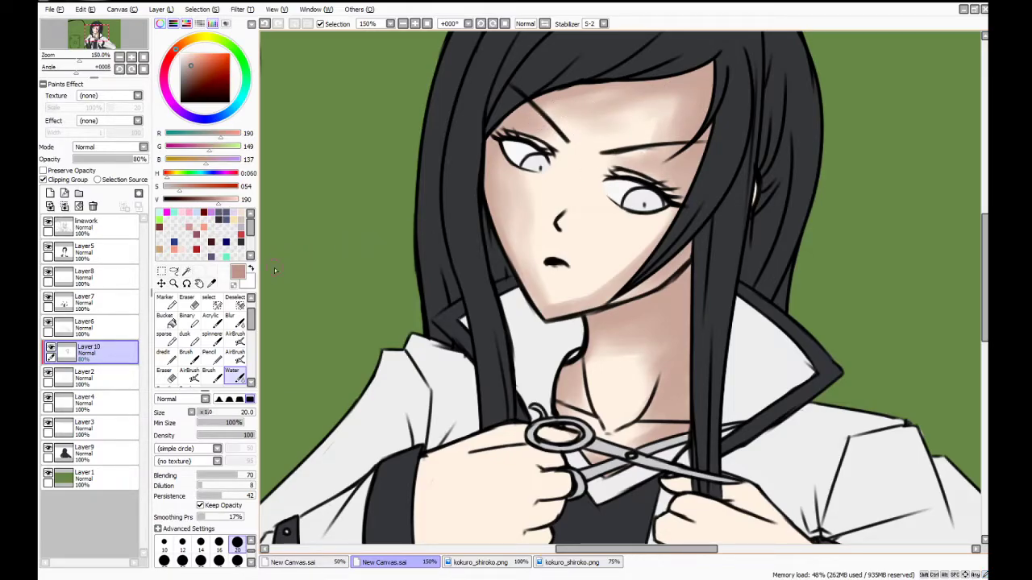
Soften the shading on the forehead, cheek and chin with the Blur brush
{"action": "left_click", "coordinate": [234, 320]}
{"action": "left_click", "coordinate": [237, 562]}
{"action": "mouse_move", "coordinate": [656, 100]}
{"action": "left_mouse_down"}
{"action": "mouse_move", "coordinate": [651, 139]}
{"action": "mouse_move", "coordinate": [627, 153]}
{"action": "mouse_move", "coordinate": [681, 154]}
{"action": "mouse_move", "coordinate": [669, 176]}
{"action": "mouse_move", "coordinate": [620, 169]}
{"action": "left_mouse_up"}
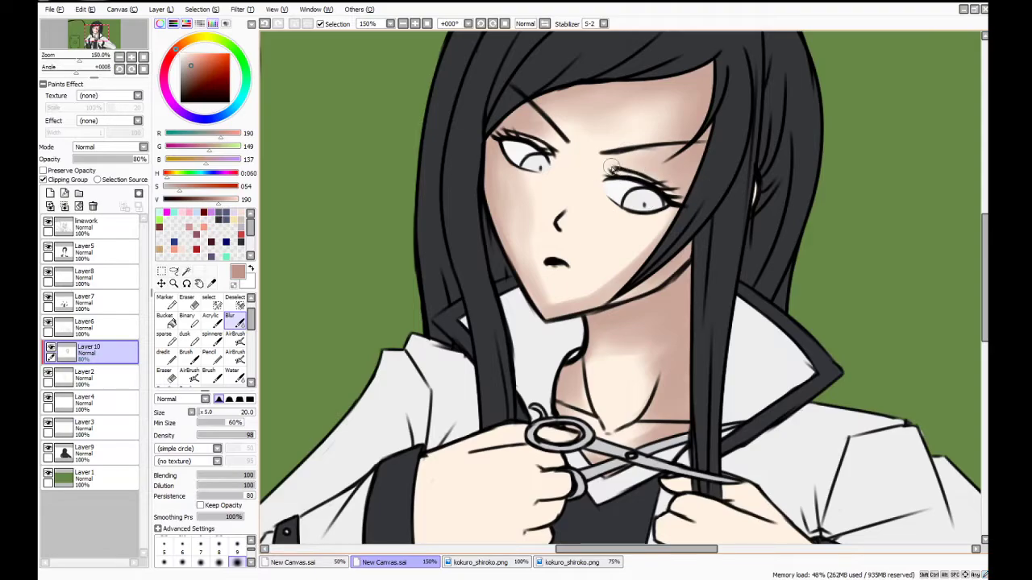
{"action": "mouse_move", "coordinate": [528, 169]}
{"action": "left_mouse_down"}
{"action": "mouse_move", "coordinate": [531, 258]}
{"action": "mouse_move", "coordinate": [532, 191]}
{"action": "mouse_move", "coordinate": [545, 307]}
{"action": "mouse_move", "coordinate": [558, 304]}
{"action": "left_mouse_up"}
{"action": "left_click_drag", "start_coordinate": [595, 269], "coordinate": [580, 284]}
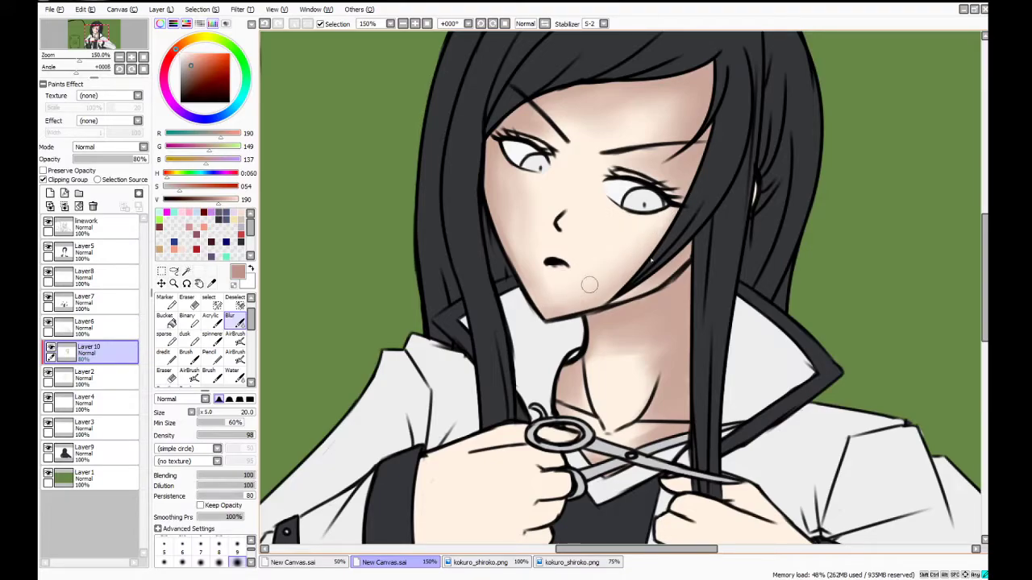
Add Water brush shadows along the jaw, under the eye beside the hair strand, and around the nose and mouth
{"action": "left_click", "coordinate": [233, 375]}
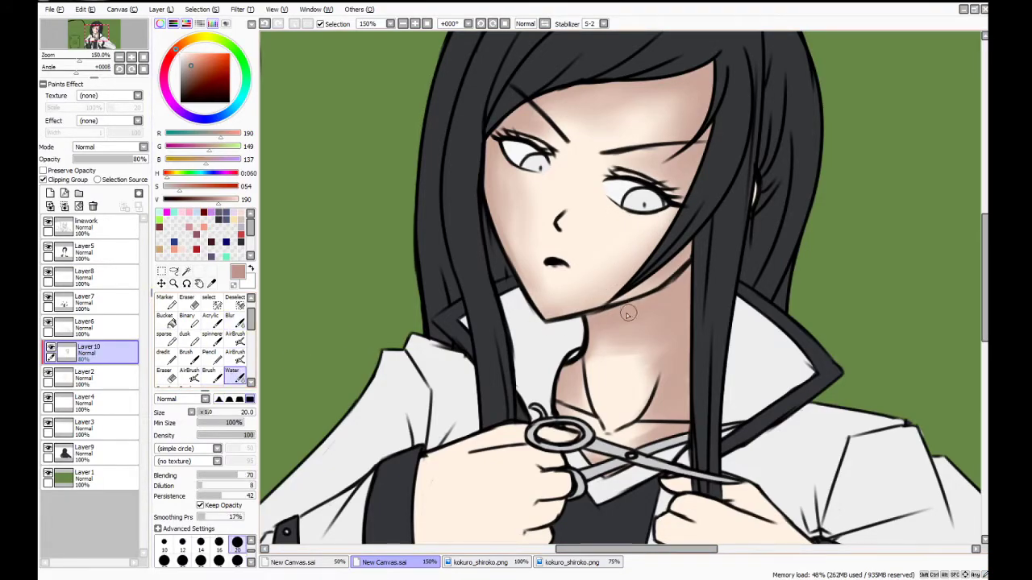
{"action": "left_click_drag", "start_coordinate": [684, 197], "coordinate": [566, 314]}
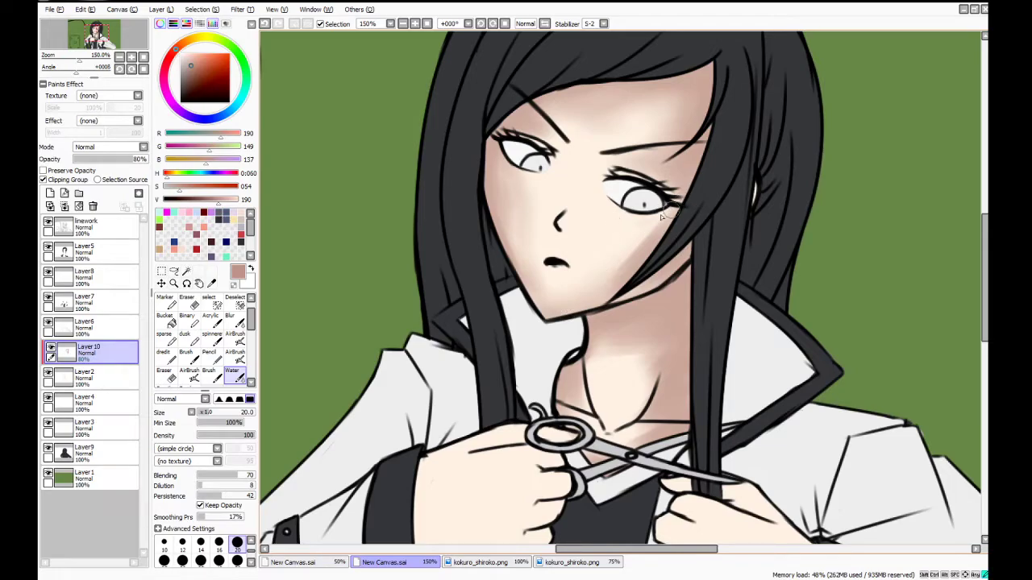
{"action": "left_click_drag", "start_coordinate": [677, 204], "coordinate": [637, 230]}
{"action": "mouse_move", "coordinate": [549, 217]}
{"action": "left_mouse_down"}
{"action": "mouse_move", "coordinate": [557, 213]}
{"action": "mouse_move", "coordinate": [549, 223]}
{"action": "left_mouse_up"}
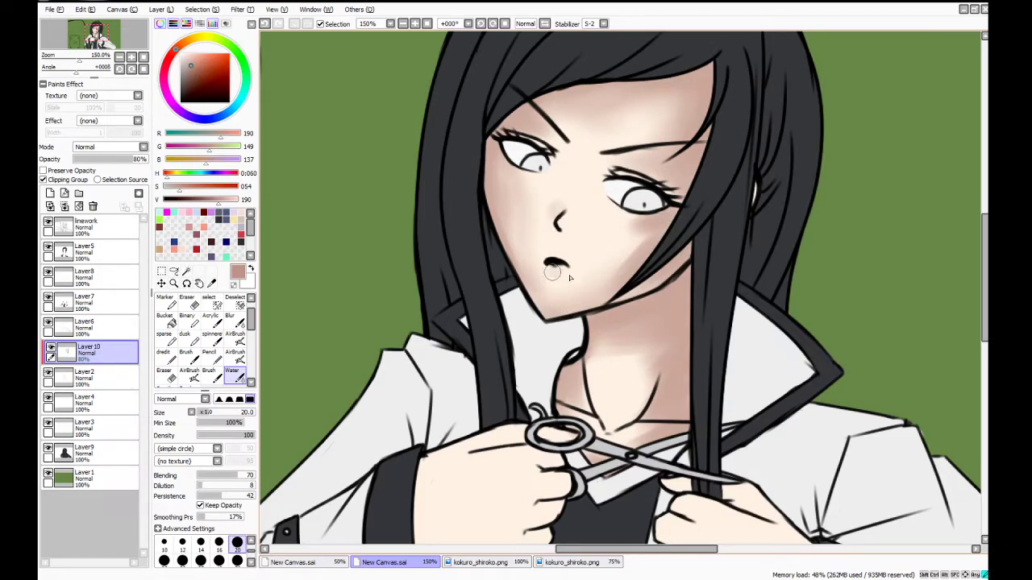
Darken the middle of the neck and erase a large rounded highlight out of its shading
{"action": "mouse_move", "coordinate": [664, 349]}
{"action": "left_mouse_down"}
{"action": "mouse_move", "coordinate": [632, 376]}
{"action": "mouse_move", "coordinate": [634, 356]}
{"action": "left_mouse_up"}
{"action": "key", "text": "e"}
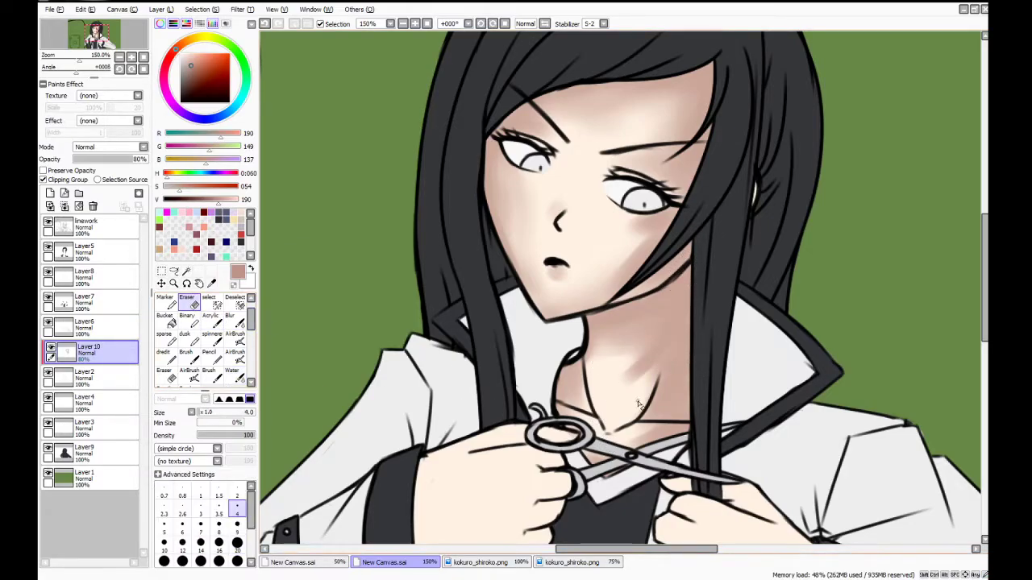
{"action": "left_click", "coordinate": [237, 562]}
{"action": "mouse_move", "coordinate": [616, 353]}
{"action": "left_mouse_down"}
{"action": "mouse_move", "coordinate": [642, 342]}
{"action": "mouse_move", "coordinate": [655, 363]}
{"action": "left_mouse_up"}
Repaint and blend the edges of the neck's erased highlight with the Water brush at size 20
{"action": "left_click", "coordinate": [232, 375]}
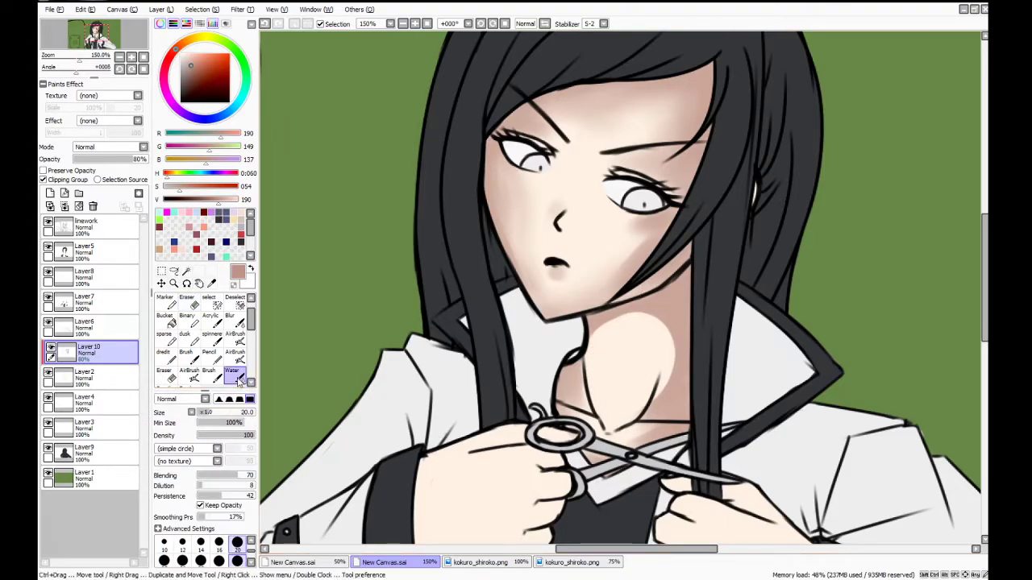
{"action": "mouse_move", "coordinate": [659, 316]}
{"action": "left_mouse_down"}
{"action": "mouse_move", "coordinate": [675, 355]}
{"action": "mouse_move", "coordinate": [665, 389]}
{"action": "mouse_move", "coordinate": [672, 359]}
{"action": "mouse_move", "coordinate": [640, 393]}
{"action": "left_mouse_up"}
{"action": "left_click_drag", "start_coordinate": [578, 333], "coordinate": [642, 322]}
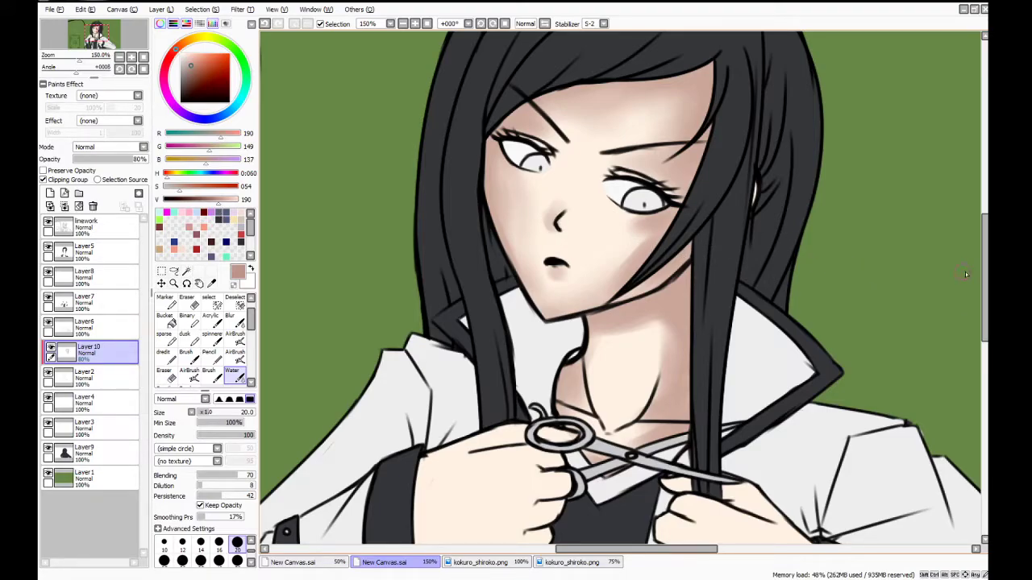
Paint Water brush shadows at the wrist and along the lower edge and fingers of the hand gripping the scissors' ring handle
{"action": "scroll", "coordinate": [957, 275], "scroll_direction": "up", "scroll_amount": 3}
{"action": "scroll", "coordinate": [718, 311], "scroll_direction": "down", "scroll_amount": 8}
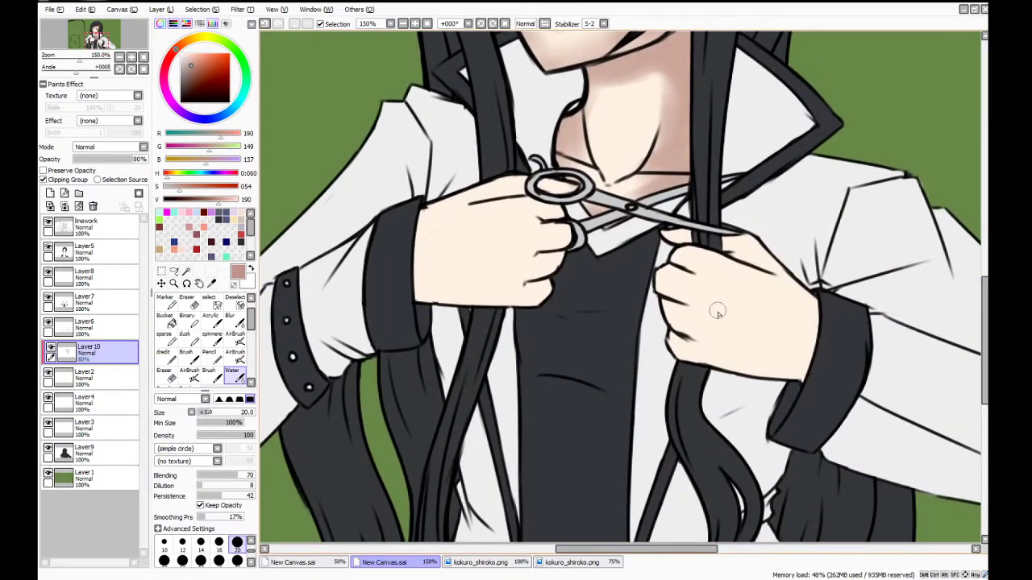
{"action": "mouse_move", "coordinate": [414, 215]}
{"action": "left_mouse_down"}
{"action": "mouse_move", "coordinate": [466, 311]}
{"action": "mouse_move", "coordinate": [417, 229]}
{"action": "mouse_move", "coordinate": [427, 297]}
{"action": "left_mouse_up"}
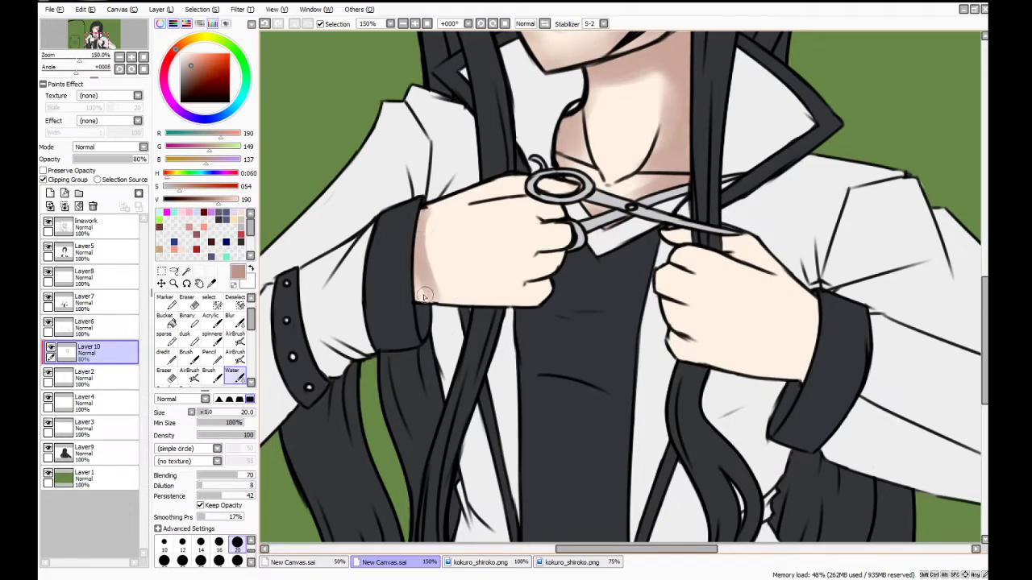
{"action": "mouse_move", "coordinate": [433, 201]}
{"action": "left_mouse_down"}
{"action": "mouse_move", "coordinate": [499, 300]}
{"action": "mouse_move", "coordinate": [439, 209]}
{"action": "mouse_move", "coordinate": [464, 320]}
{"action": "mouse_move", "coordinate": [428, 269]}
{"action": "mouse_move", "coordinate": [507, 311]}
{"action": "left_mouse_up"}
{"action": "left_click_drag", "start_coordinate": [414, 283], "coordinate": [558, 299]}
{"action": "mouse_move", "coordinate": [444, 308]}
{"action": "left_mouse_down"}
{"action": "mouse_move", "coordinate": [552, 292]}
{"action": "mouse_move", "coordinate": [570, 262]}
{"action": "mouse_move", "coordinate": [468, 303]}
{"action": "mouse_move", "coordinate": [426, 291]}
{"action": "mouse_move", "coordinate": [437, 275]}
{"action": "mouse_move", "coordinate": [538, 300]}
{"action": "mouse_move", "coordinate": [557, 240]}
{"action": "left_mouse_up"}
{"action": "left_click", "coordinate": [237, 560]}
{"action": "left_click", "coordinate": [237, 542]}
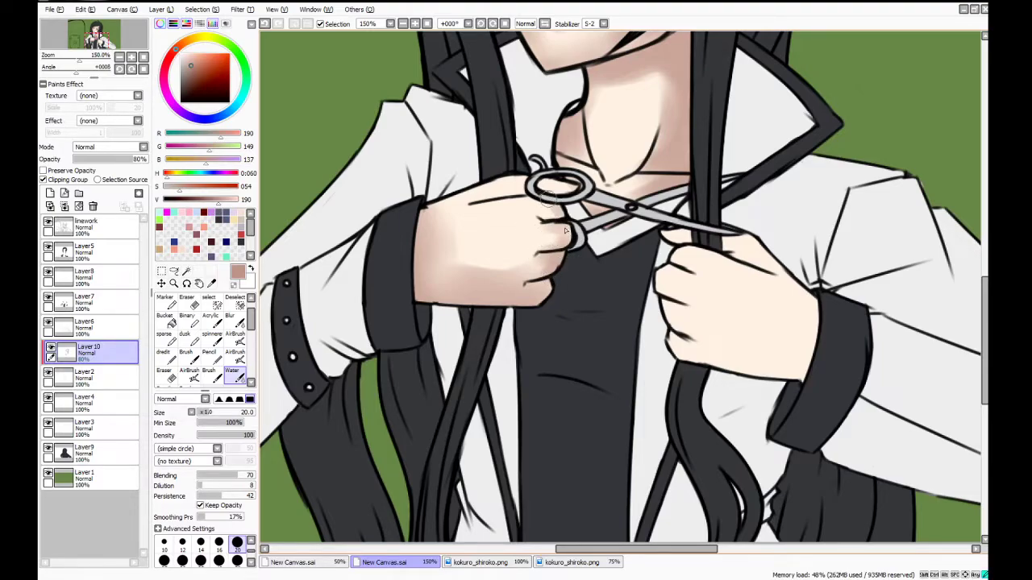
Shade the knuckles around the scissor ring and blend the shadows over the back of that hand and beside its cuff
{"action": "mouse_move", "coordinate": [483, 198]}
{"action": "left_mouse_down"}
{"action": "mouse_move", "coordinate": [545, 193]}
{"action": "mouse_move", "coordinate": [497, 203]}
{"action": "mouse_move", "coordinate": [572, 208]}
{"action": "mouse_move", "coordinate": [572, 198]}
{"action": "mouse_move", "coordinate": [534, 187]}
{"action": "mouse_move", "coordinate": [577, 189]}
{"action": "left_mouse_up"}
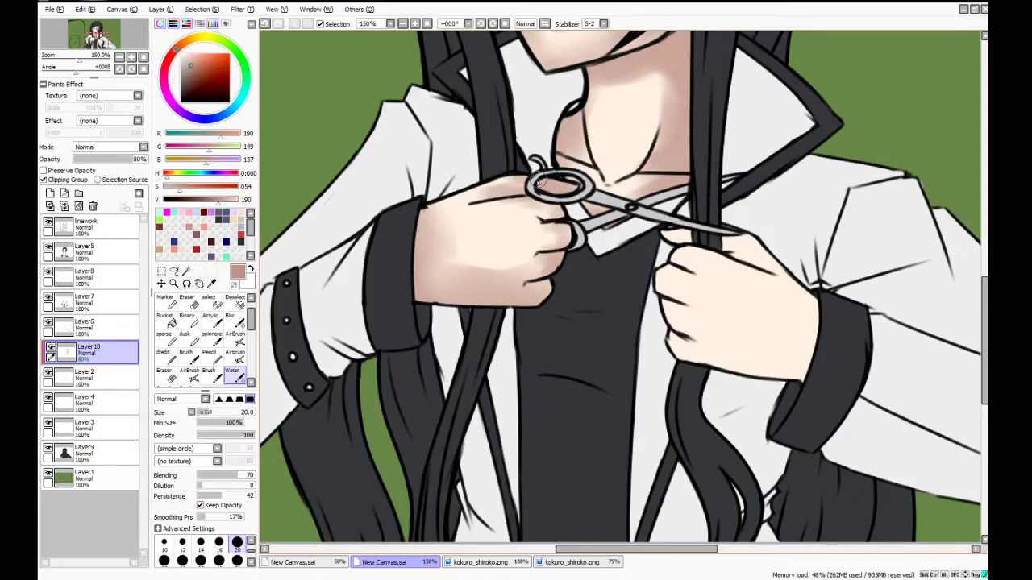
{"action": "mouse_move", "coordinate": [474, 263]}
{"action": "left_mouse_down"}
{"action": "mouse_move", "coordinate": [502, 245]}
{"action": "mouse_move", "coordinate": [441, 245]}
{"action": "mouse_move", "coordinate": [481, 269]}
{"action": "mouse_move", "coordinate": [510, 250]}
{"action": "mouse_move", "coordinate": [437, 248]}
{"action": "mouse_move", "coordinate": [491, 225]}
{"action": "left_mouse_up"}
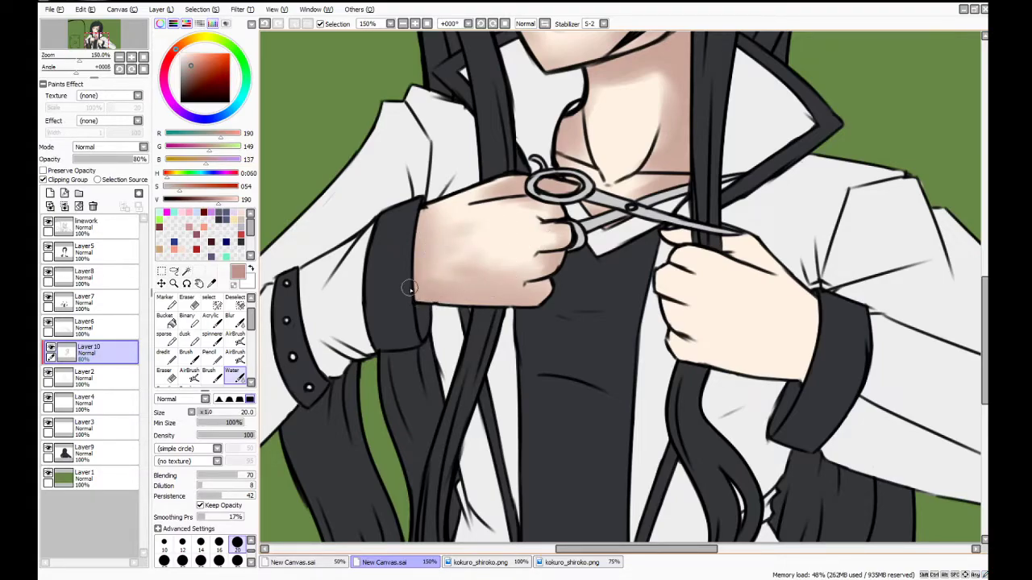
{"action": "mouse_move", "coordinate": [416, 273]}
{"action": "left_mouse_down"}
{"action": "mouse_move", "coordinate": [428, 202]}
{"action": "mouse_move", "coordinate": [441, 316]}
{"action": "left_mouse_up"}
{"action": "left_click_drag", "start_coordinate": [427, 222], "coordinate": [433, 273]}
{"action": "left_click_drag", "start_coordinate": [441, 194], "coordinate": [442, 320]}
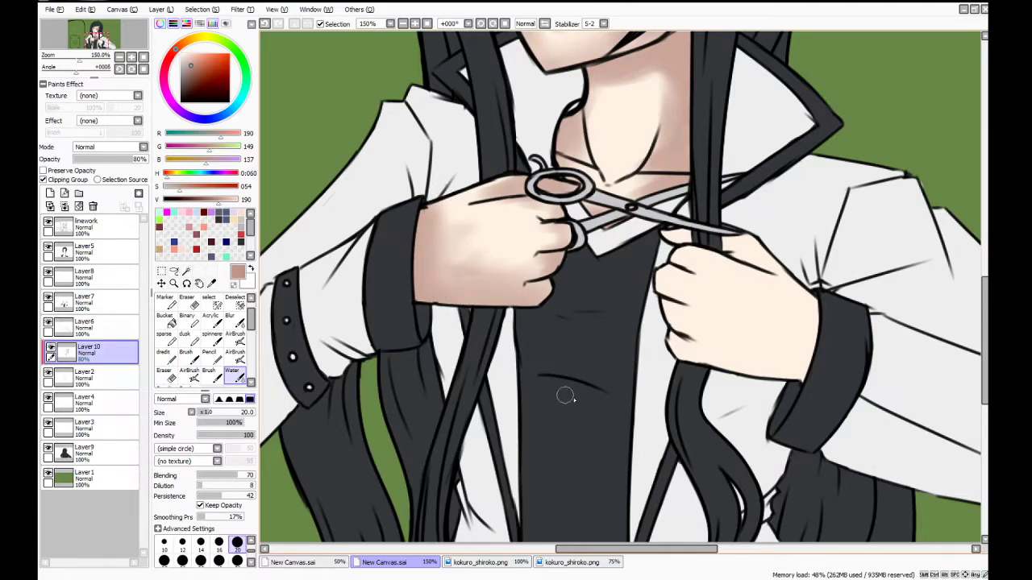
Shade the hair-holding hand with soft shadows beside the cuff, near the thumb and along its lower edge
{"action": "left_click_drag", "start_coordinate": [565, 549], "coordinate": [618, 549]}
{"action": "mouse_move", "coordinate": [518, 234]}
{"action": "left_mouse_down"}
{"action": "mouse_move", "coordinate": [558, 284]}
{"action": "mouse_move", "coordinate": [575, 346]}
{"action": "left_mouse_up"}
{"action": "left_click_drag", "start_coordinate": [561, 275], "coordinate": [567, 379]}
{"action": "mouse_move", "coordinate": [571, 302]}
{"action": "left_mouse_down"}
{"action": "mouse_move", "coordinate": [552, 395]}
{"action": "mouse_move", "coordinate": [556, 294]}
{"action": "left_mouse_up"}
{"action": "left_click_drag", "start_coordinate": [500, 224], "coordinate": [549, 330]}
{"action": "mouse_move", "coordinate": [517, 246]}
{"action": "left_mouse_down"}
{"action": "mouse_move", "coordinate": [550, 360]}
{"action": "mouse_move", "coordinate": [536, 372]}
{"action": "left_mouse_up"}
{"action": "left_click_drag", "start_coordinate": [502, 230], "coordinate": [555, 413]}
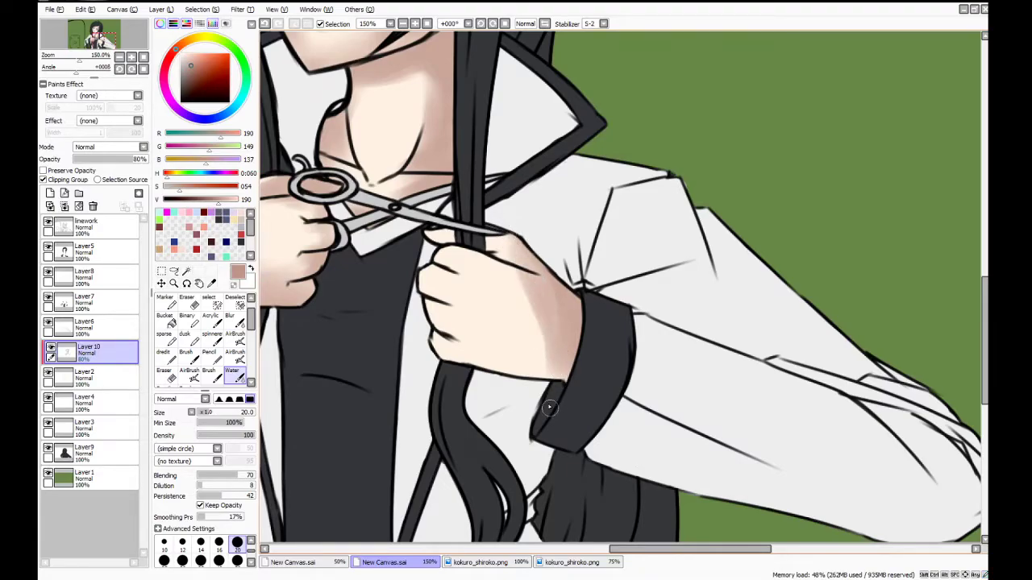
{"action": "left_click_drag", "start_coordinate": [491, 251], "coordinate": [526, 265]}
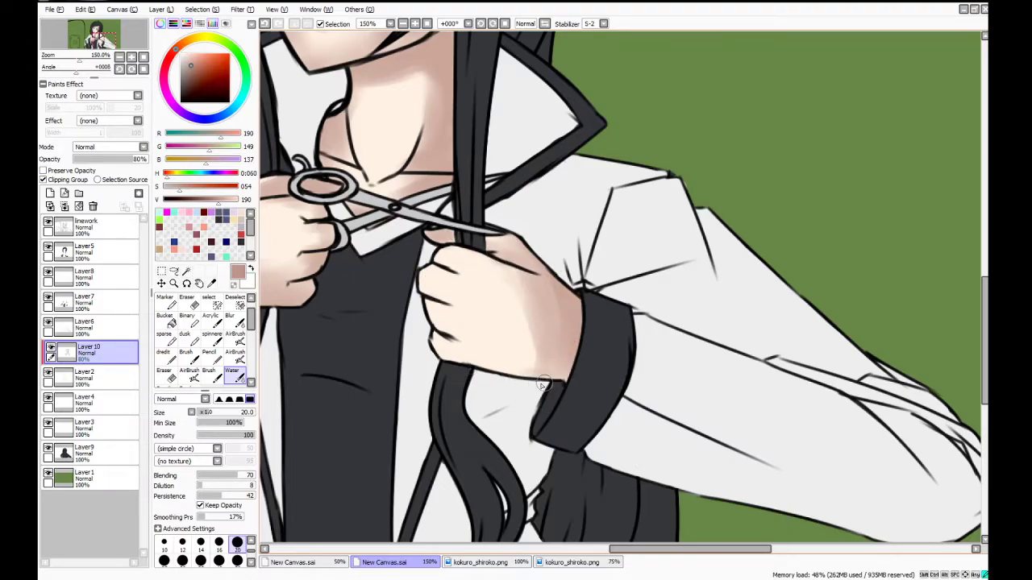
{"action": "left_click_drag", "start_coordinate": [528, 375], "coordinate": [454, 358]}
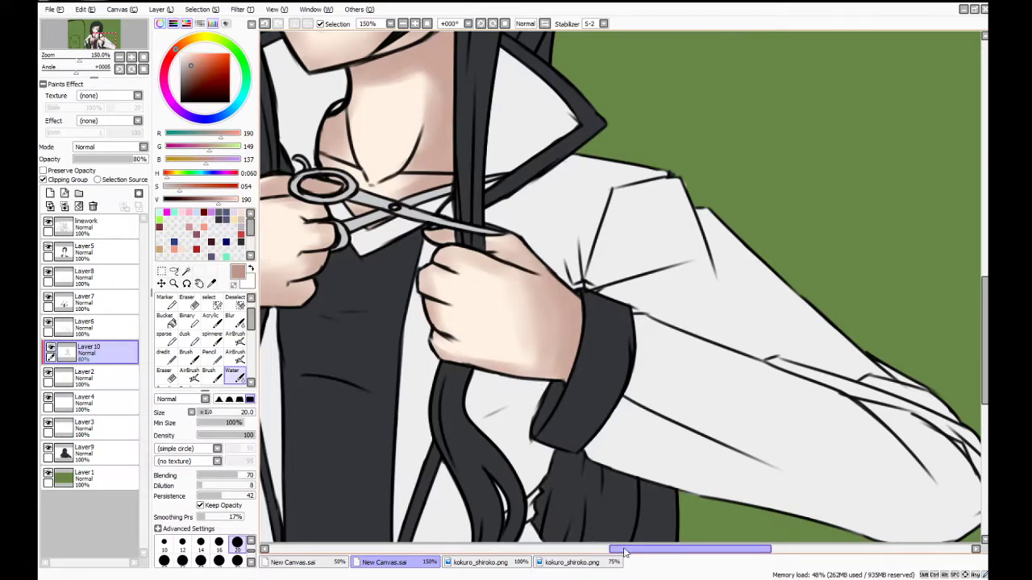
Deepen the skin shadow across the forehead beneath the fringe
{"action": "left_click_drag", "start_coordinate": [650, 549], "coordinate": [603, 548]}
{"action": "left_click_drag", "start_coordinate": [985, 298], "coordinate": [963, 281]}
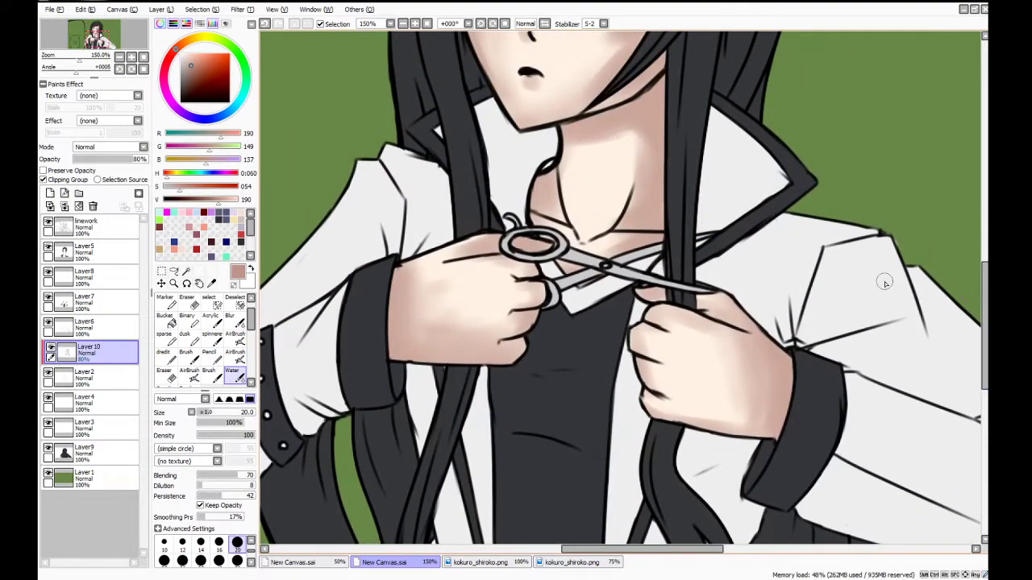
{"action": "scroll", "coordinate": [885, 282], "scroll_direction": "down", "scroll_amount": 1}
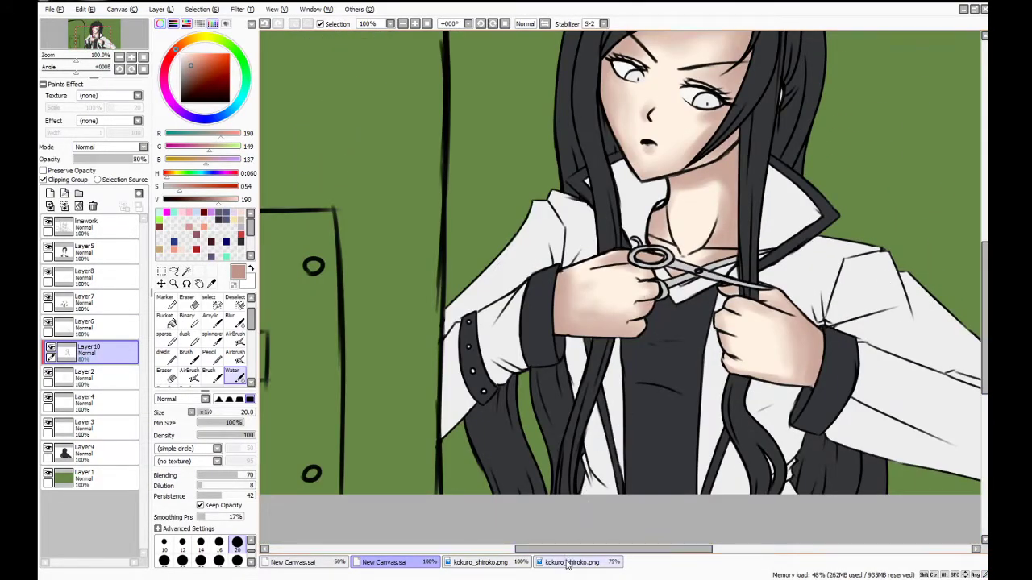
{"action": "left_click_drag", "start_coordinate": [567, 549], "coordinate": [624, 549]}
{"action": "left_click_drag", "start_coordinate": [986, 283], "coordinate": [986, 258]}
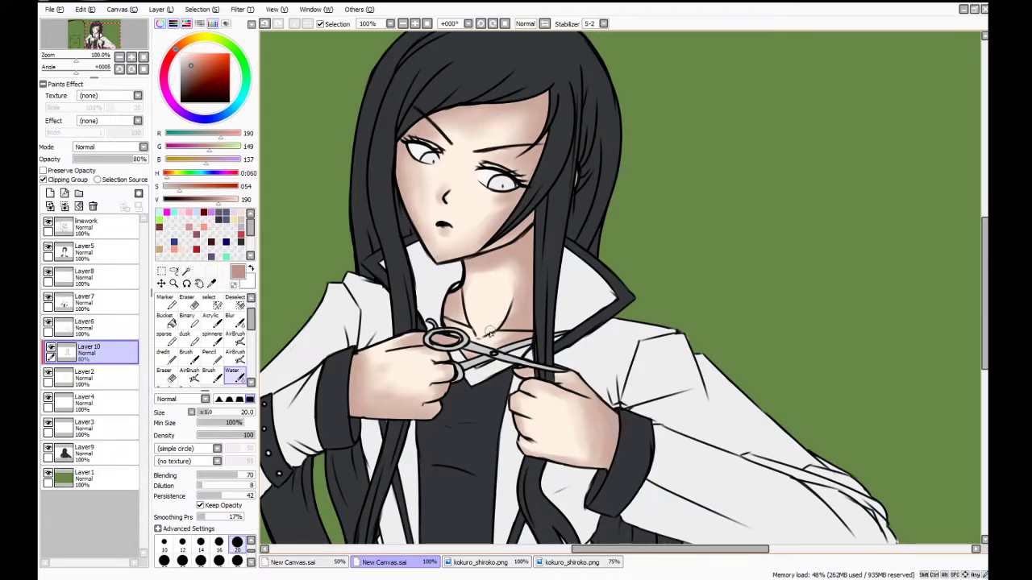
{"action": "mouse_move", "coordinate": [541, 105]}
{"action": "left_mouse_down"}
{"action": "mouse_move", "coordinate": [423, 112]}
{"action": "mouse_move", "coordinate": [488, 108]}
{"action": "mouse_move", "coordinate": [445, 114]}
{"action": "mouse_move", "coordinate": [396, 148]}
{"action": "left_mouse_up"}
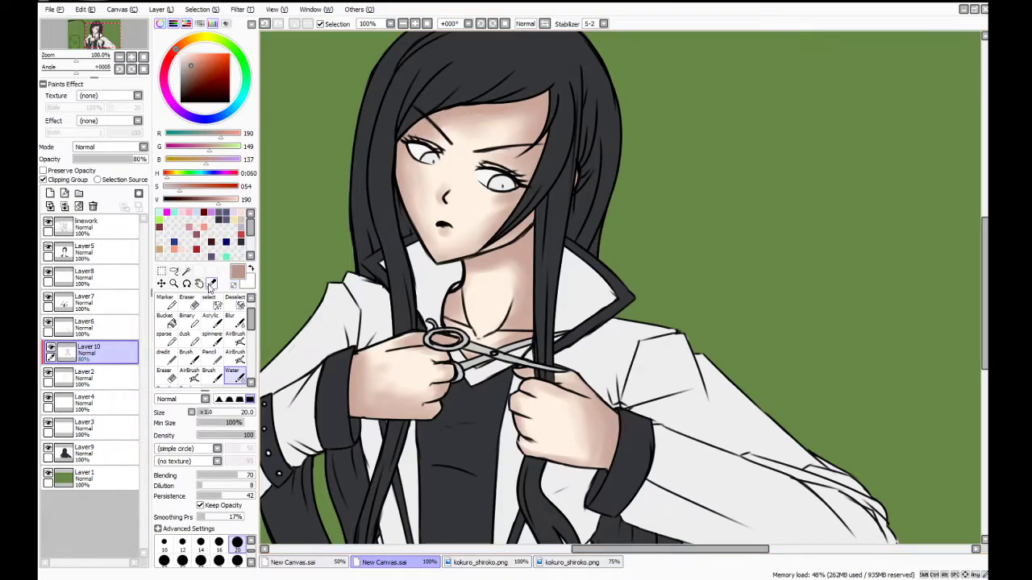
Sample the dark navy hair shadow colour from the kokuro_shiroko.png reference and return to the drawing
{"action": "left_click", "coordinate": [211, 284]}
{"action": "mouse_move", "coordinate": [989, 261]}
{"action": "left_mouse_down"}
{"action": "mouse_move", "coordinate": [989, 287]}
{"action": "mouse_move", "coordinate": [988, 271]}
{"action": "left_mouse_up"}
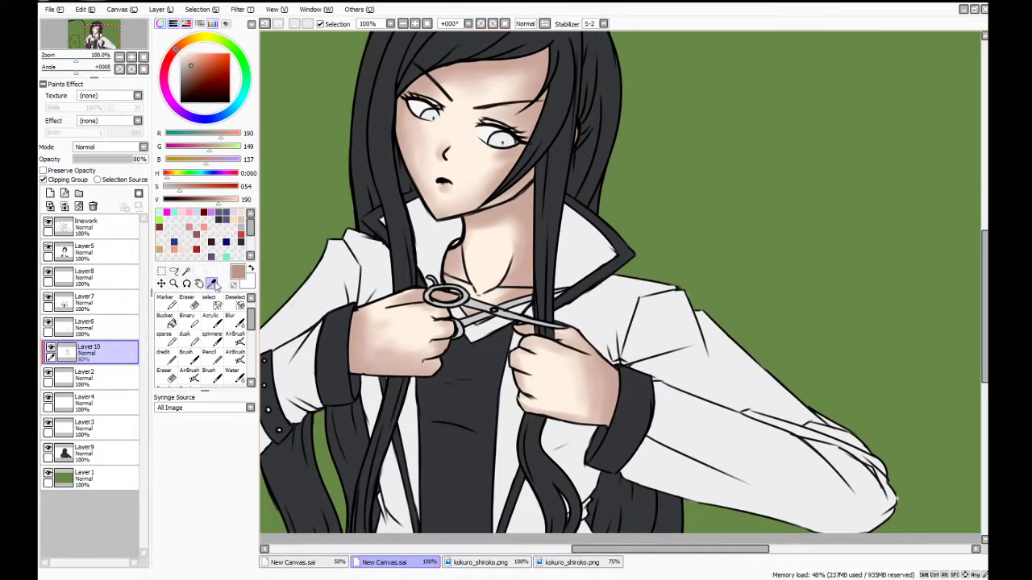
{"action": "left_click", "coordinate": [478, 562]}
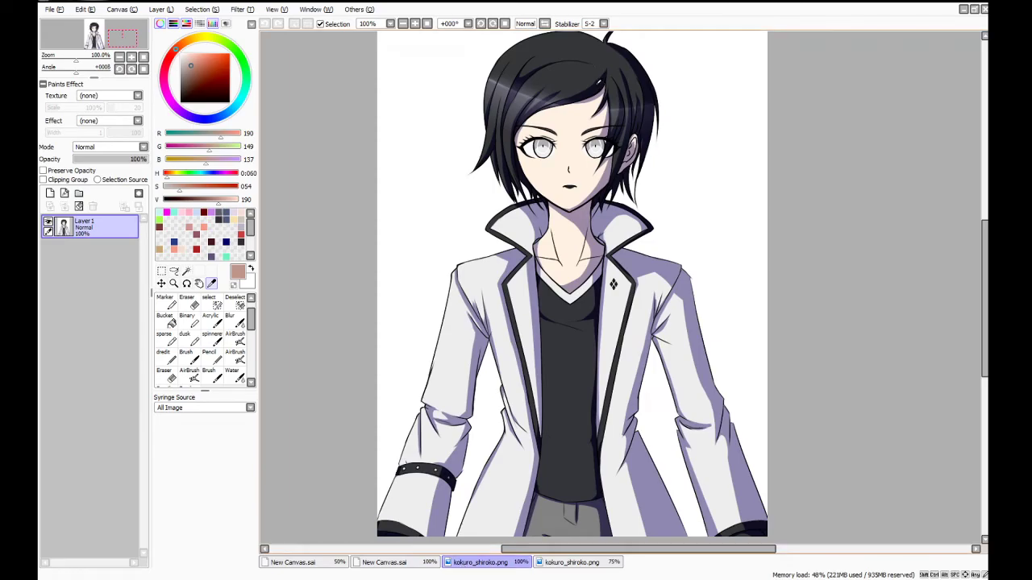
{"action": "left_click", "coordinate": [582, 94]}
{"action": "left_click", "coordinate": [379, 563]}
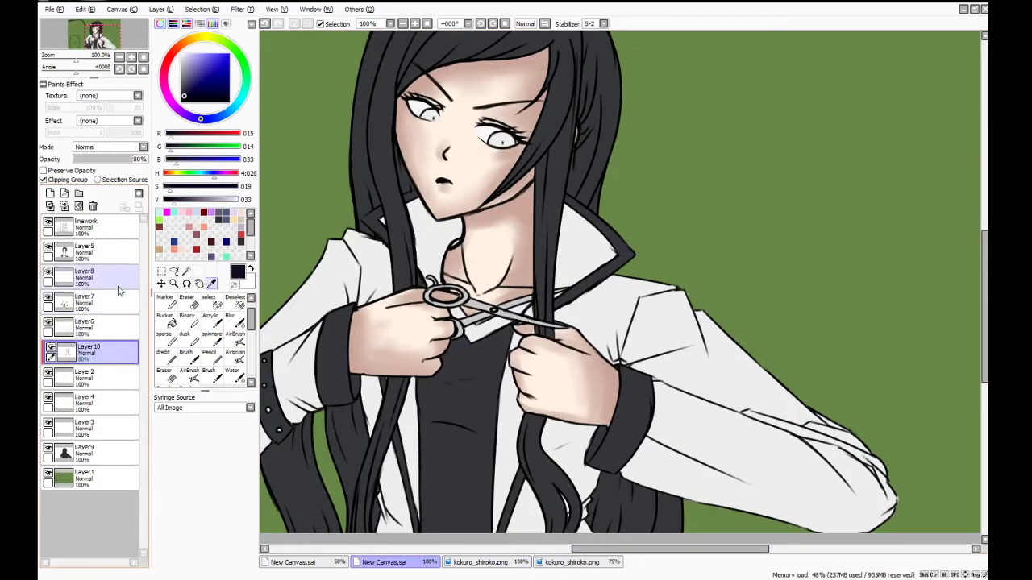
Merge the skin shading layer down into Layer2 and add a new clipping-group layer above the Layer5 hair base
{"action": "left_click", "coordinate": [65, 207]}
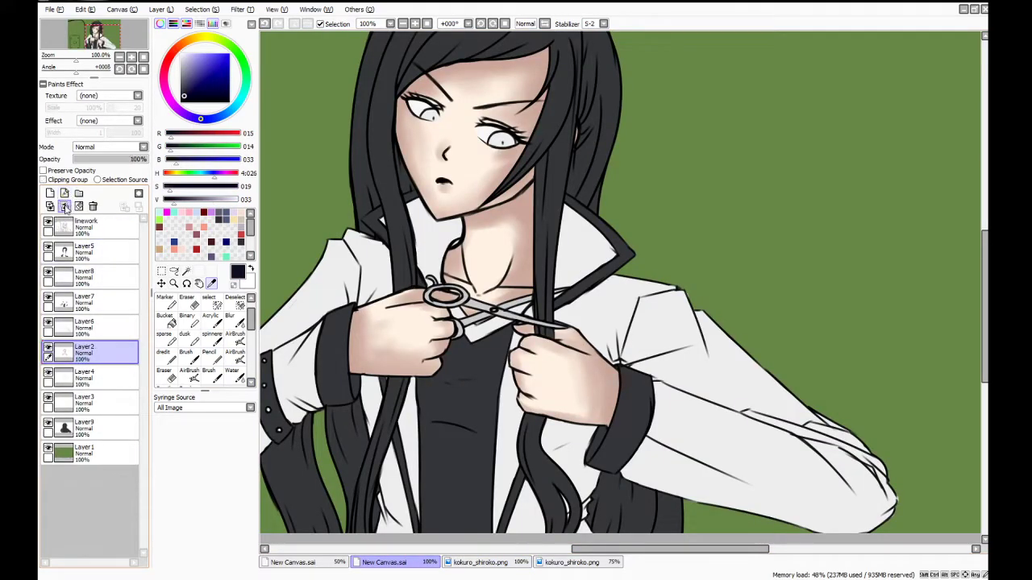
{"action": "left_click", "coordinate": [116, 253]}
{"action": "left_click", "coordinate": [50, 194]}
{"action": "left_click", "coordinate": [44, 179]}
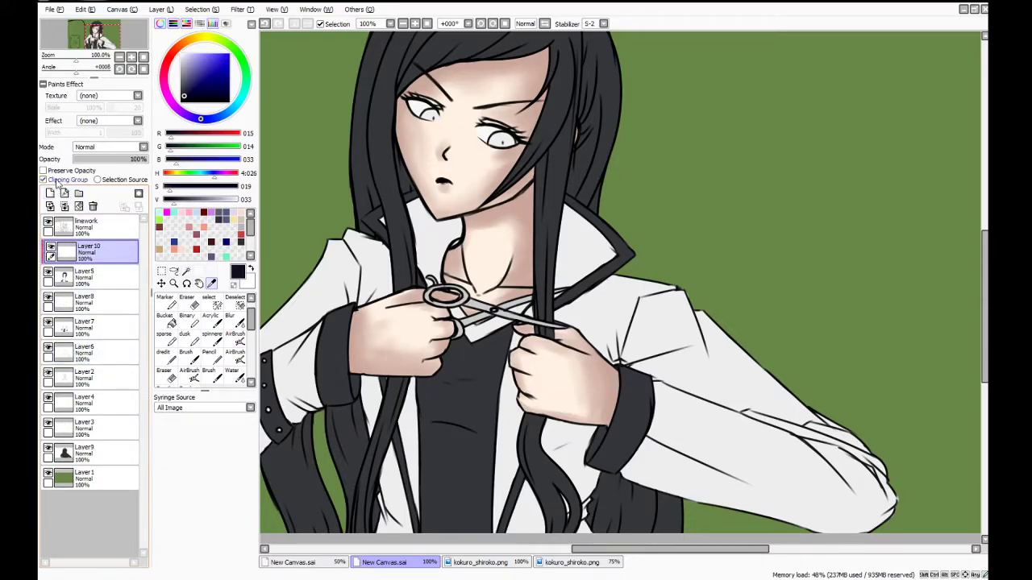
Shade the wavy lock hanging below the hair-holding hand in dark navy with the Water brush at size 20
{"action": "left_click", "coordinate": [234, 374]}
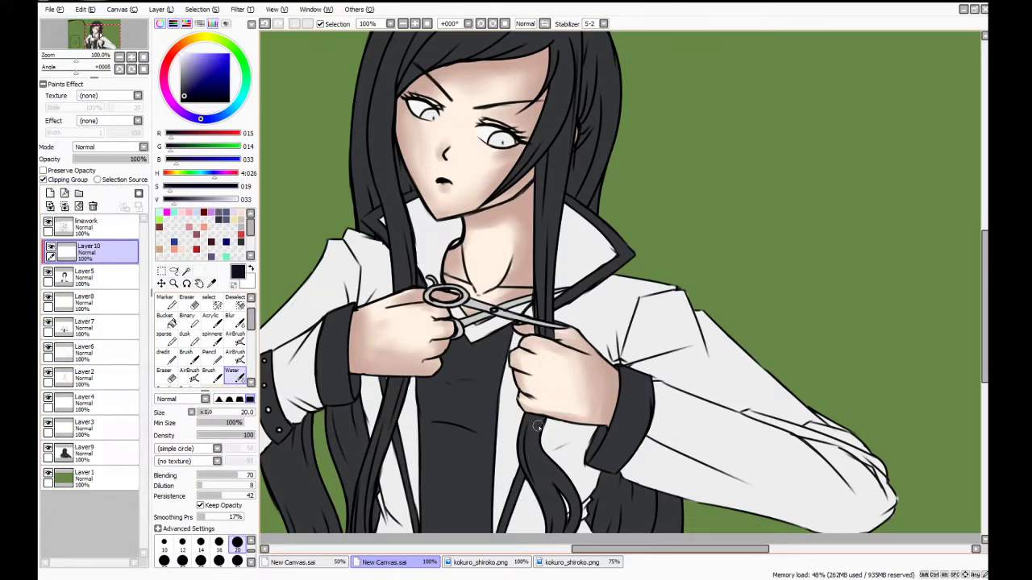
{"action": "mouse_move", "coordinate": [538, 431]}
{"action": "left_mouse_down"}
{"action": "mouse_move", "coordinate": [560, 493]}
{"action": "mouse_move", "coordinate": [536, 539]}
{"action": "left_mouse_up"}
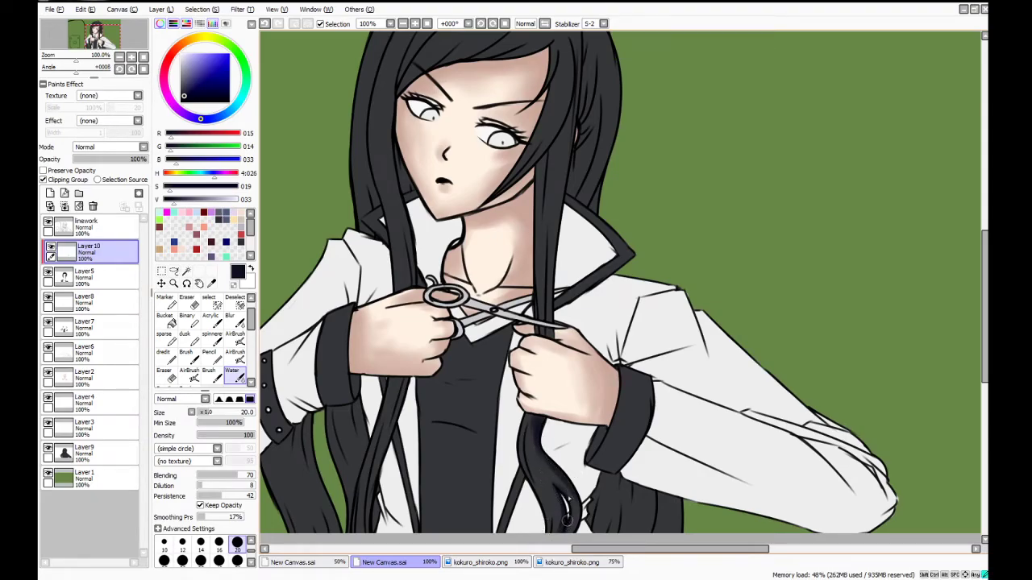
{"action": "mouse_move", "coordinate": [557, 484]}
{"action": "left_mouse_down"}
{"action": "mouse_move", "coordinate": [535, 435]}
{"action": "mouse_move", "coordinate": [564, 496]}
{"action": "mouse_move", "coordinate": [535, 447]}
{"action": "mouse_move", "coordinate": [560, 508]}
{"action": "mouse_move", "coordinate": [556, 522]}
{"action": "mouse_move", "coordinate": [542, 516]}
{"action": "mouse_move", "coordinate": [565, 534]}
{"action": "mouse_move", "coordinate": [544, 459]}
{"action": "mouse_move", "coordinate": [569, 512]}
{"action": "left_mouse_up"}
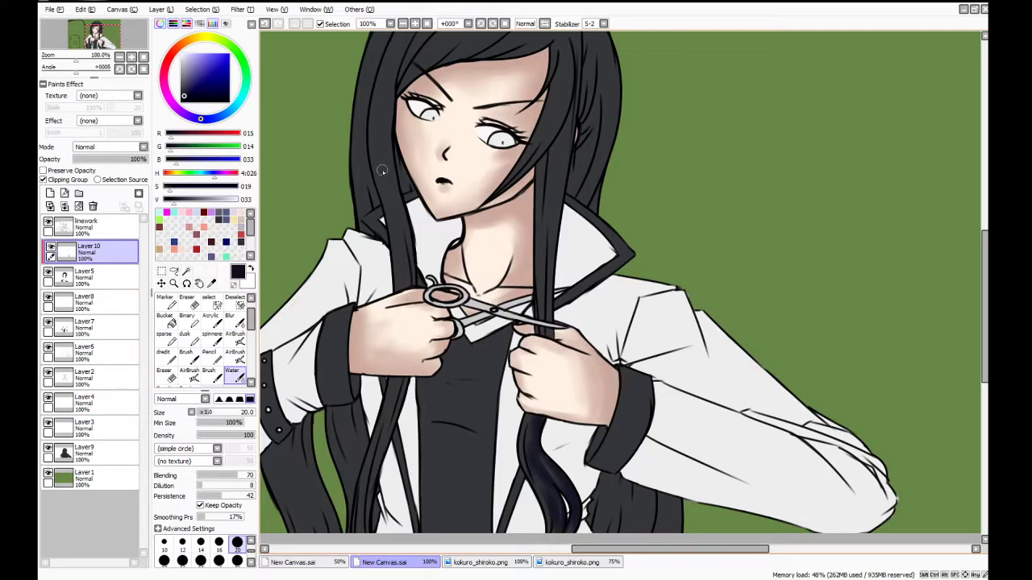
Paint dark navy shadows in the inner hair beside the jaw and in the gathered strands near the ear
{"action": "left_click_drag", "start_coordinate": [402, 141], "coordinate": [408, 192]}
{"action": "mouse_move", "coordinate": [584, 142]}
{"action": "left_mouse_down"}
{"action": "mouse_move", "coordinate": [590, 79]}
{"action": "mouse_move", "coordinate": [584, 87]}
{"action": "left_mouse_up"}
{"action": "left_click_drag", "start_coordinate": [573, 137], "coordinate": [578, 97]}
{"action": "mouse_move", "coordinate": [579, 143]}
{"action": "left_mouse_down"}
{"action": "mouse_move", "coordinate": [593, 106]}
{"action": "mouse_move", "coordinate": [568, 179]}
{"action": "left_mouse_up"}
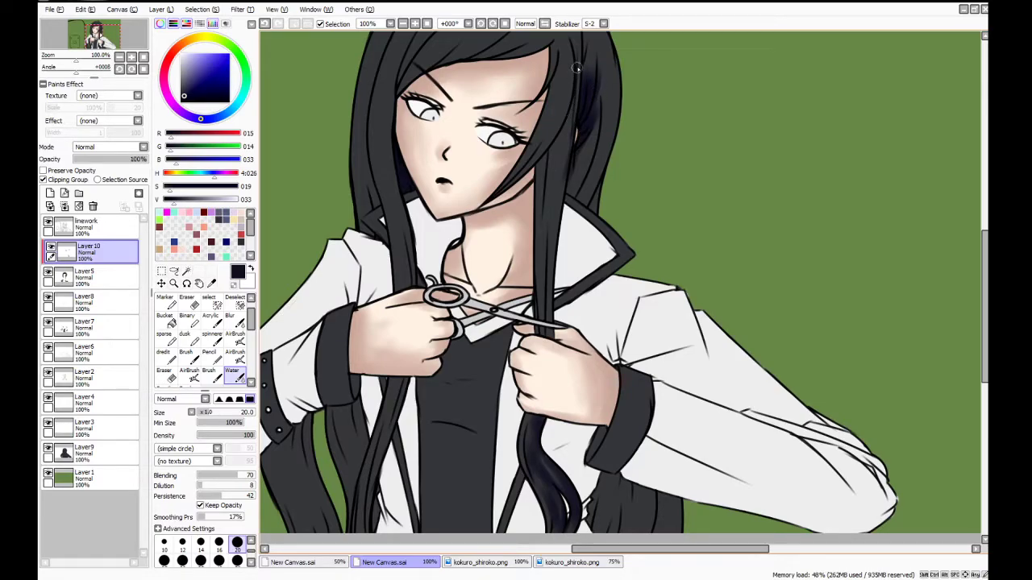
{"action": "mouse_move", "coordinate": [573, 97]}
{"action": "left_mouse_down"}
{"action": "mouse_move", "coordinate": [560, 200]}
{"action": "mouse_move", "coordinate": [569, 137]}
{"action": "mouse_move", "coordinate": [565, 175]}
{"action": "left_mouse_up"}
{"action": "mouse_move", "coordinate": [571, 128]}
{"action": "left_mouse_down"}
{"action": "mouse_move", "coordinate": [579, 71]}
{"action": "mouse_move", "coordinate": [563, 139]}
{"action": "left_mouse_up"}
Darken the long front strand running from beside the cheek down to the scissors with repeated lengthwise strokes
{"action": "left_click_drag", "start_coordinate": [558, 184], "coordinate": [553, 353]}
{"action": "left_click_drag", "start_coordinate": [550, 282], "coordinate": [549, 343]}
{"action": "left_click_drag", "start_coordinate": [552, 245], "coordinate": [545, 332]}
{"action": "left_click_drag", "start_coordinate": [555, 163], "coordinate": [543, 339]}
{"action": "left_click_drag", "start_coordinate": [561, 129], "coordinate": [545, 238]}
{"action": "left_click_drag", "start_coordinate": [564, 166], "coordinate": [554, 263]}
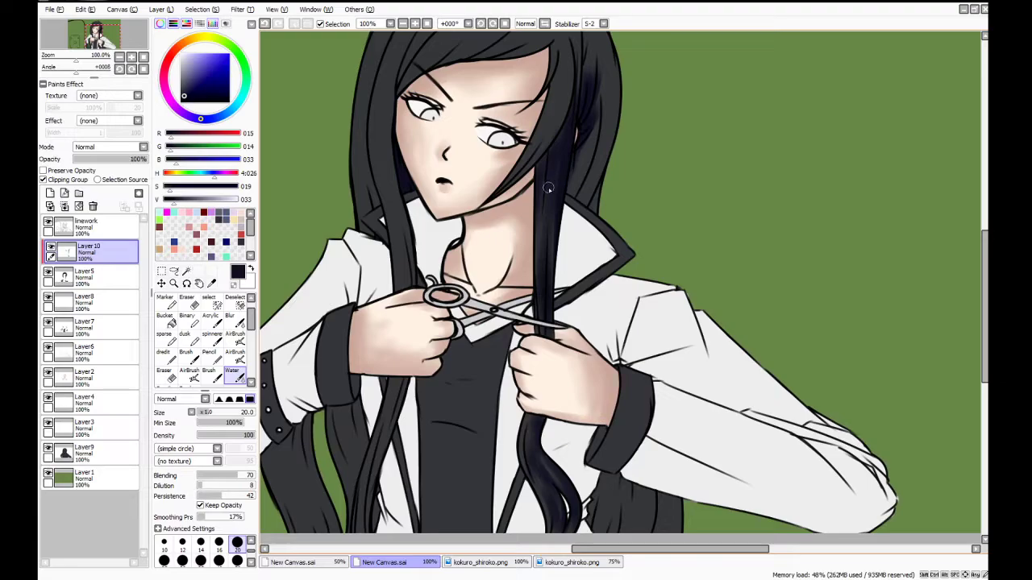
Shade the narrow lock falling below the scissors-gripping hand down to the canvas edge
{"action": "left_click_drag", "start_coordinate": [405, 386], "coordinate": [386, 451]}
{"action": "left_click_drag", "start_coordinate": [374, 493], "coordinate": [368, 519]}
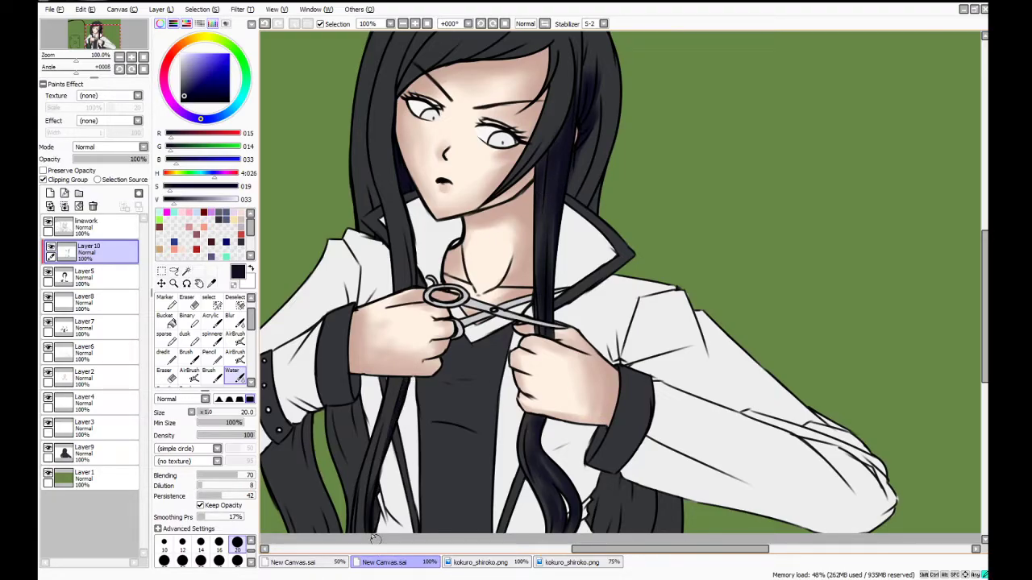
{"action": "left_click", "coordinate": [364, 549]}
{"action": "left_click_drag", "start_coordinate": [401, 551], "coordinate": [552, 525]}
{"action": "scroll", "coordinate": [936, 310], "scroll_direction": "down", "scroll_amount": 3}
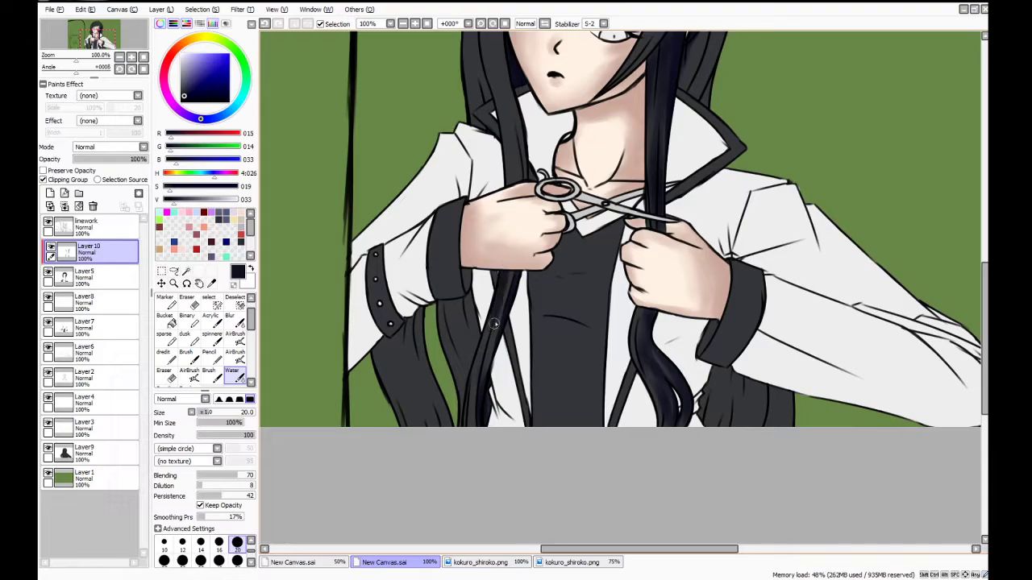
{"action": "left_click_drag", "start_coordinate": [471, 446], "coordinate": [479, 372]}
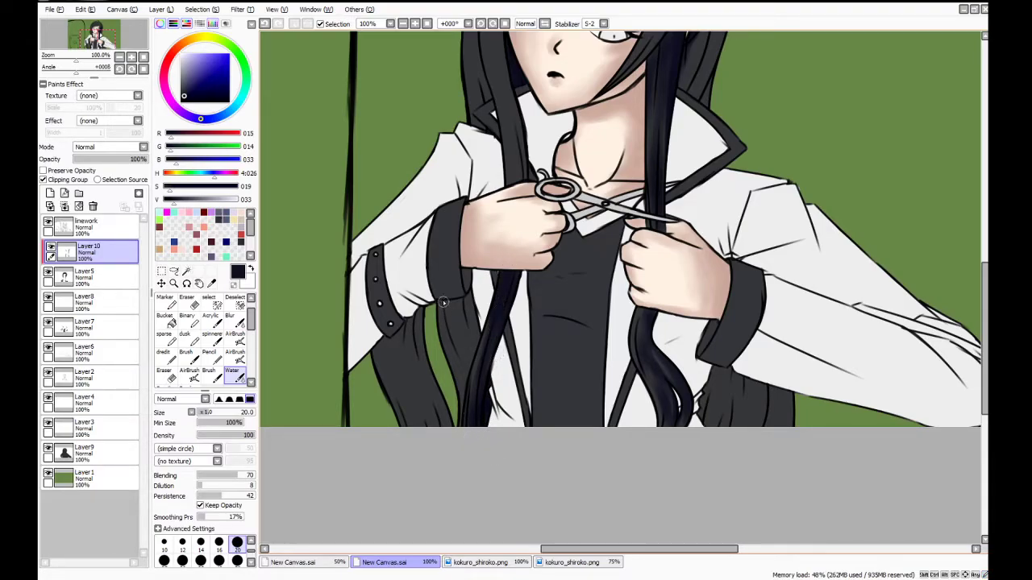
Shade the hair section directly below the dark cuff of the scissors-gripping arm
{"action": "left_click_drag", "start_coordinate": [466, 282], "coordinate": [473, 331]}
{"action": "mouse_move", "coordinate": [456, 428]}
{"action": "left_mouse_down"}
{"action": "mouse_move", "coordinate": [469, 348]}
{"action": "mouse_move", "coordinate": [452, 383]}
{"action": "left_mouse_up"}
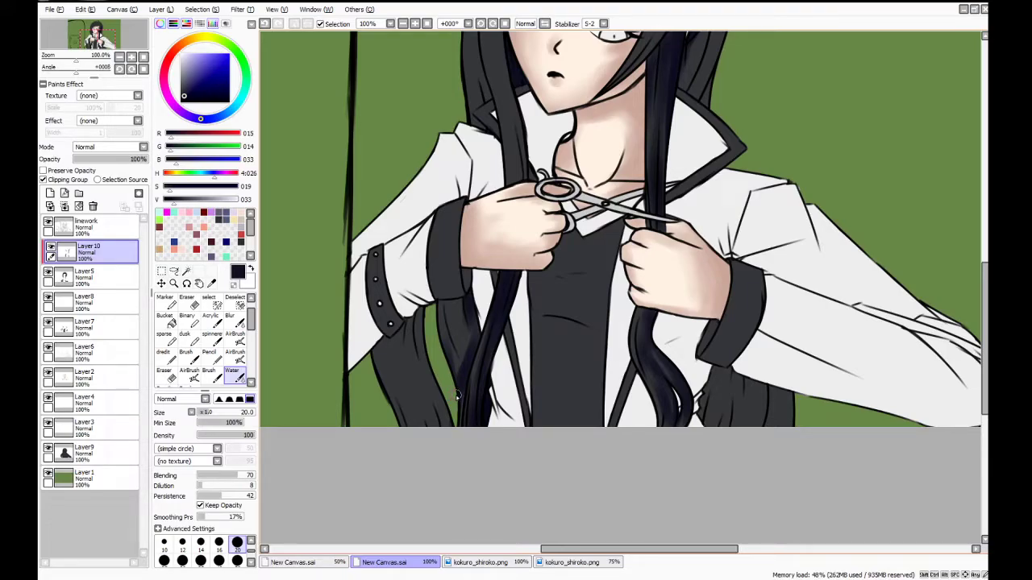
{"action": "left_click_drag", "start_coordinate": [463, 386], "coordinate": [448, 329]}
{"action": "mouse_move", "coordinate": [457, 367]}
{"action": "left_mouse_down"}
{"action": "mouse_move", "coordinate": [441, 300]}
{"action": "mouse_move", "coordinate": [458, 292]}
{"action": "left_mouse_up"}
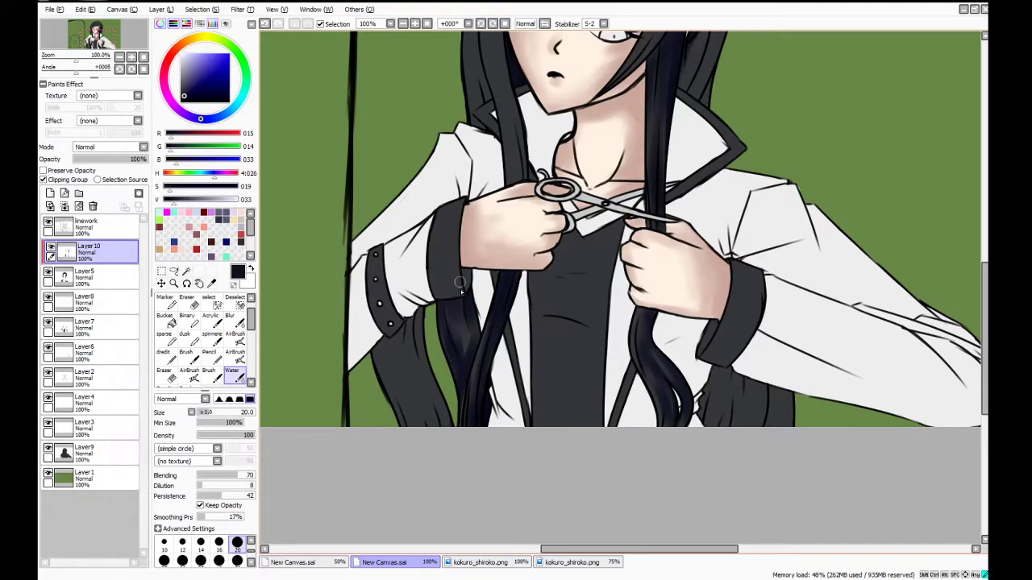
Paint navy shadows over the outermost hair lock beneath the studded sleeve band, leaving softer lighter patches in its middle
{"action": "mouse_move", "coordinate": [462, 365]}
{"action": "left_mouse_down"}
{"action": "mouse_move", "coordinate": [458, 307]}
{"action": "mouse_move", "coordinate": [414, 325]}
{"action": "mouse_move", "coordinate": [419, 380]}
{"action": "left_mouse_up"}
{"action": "left_click_drag", "start_coordinate": [416, 308], "coordinate": [429, 390]}
{"action": "mouse_move", "coordinate": [447, 429]}
{"action": "left_mouse_down"}
{"action": "mouse_move", "coordinate": [412, 372]}
{"action": "mouse_move", "coordinate": [446, 436]}
{"action": "left_mouse_up"}
{"action": "left_click_drag", "start_coordinate": [410, 328], "coordinate": [457, 441]}
{"action": "left_click_drag", "start_coordinate": [409, 308], "coordinate": [422, 372]}
{"action": "left_click_drag", "start_coordinate": [423, 296], "coordinate": [403, 360]}
{"action": "mouse_move", "coordinate": [412, 308]}
{"action": "left_mouse_down"}
{"action": "mouse_move", "coordinate": [420, 382]}
{"action": "mouse_move", "coordinate": [397, 344]}
{"action": "mouse_move", "coordinate": [403, 413]}
{"action": "left_mouse_up"}
{"action": "mouse_move", "coordinate": [375, 347]}
{"action": "left_mouse_down"}
{"action": "mouse_move", "coordinate": [394, 404]}
{"action": "mouse_move", "coordinate": [401, 397]}
{"action": "mouse_move", "coordinate": [407, 410]}
{"action": "left_mouse_up"}
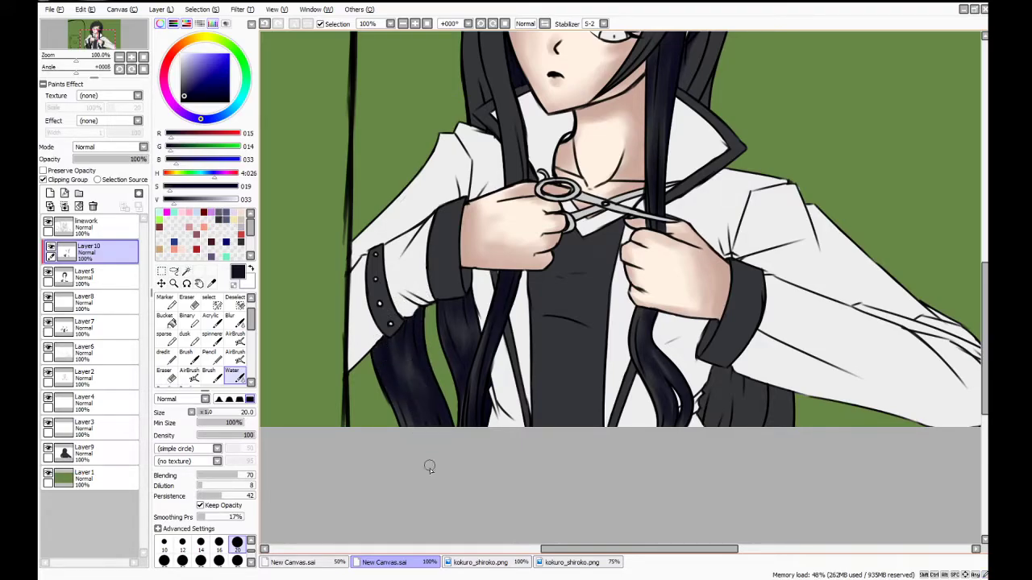
Shade the hair hanging behind the cuff and forearm of the hair-holding arm
{"action": "left_click_drag", "start_coordinate": [538, 550], "coordinate": [579, 468]}
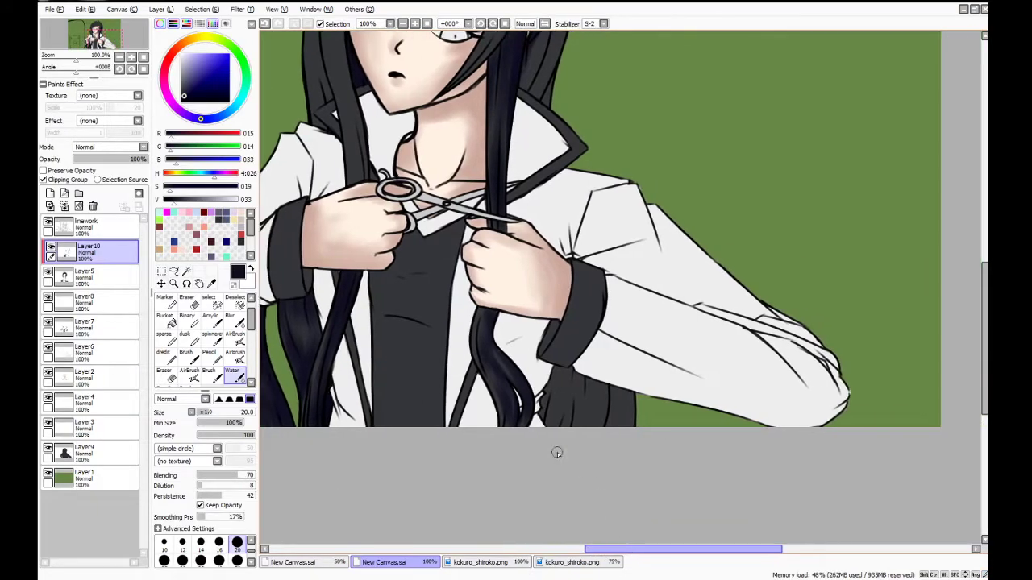
{"action": "mouse_move", "coordinate": [553, 368]}
{"action": "left_mouse_down"}
{"action": "mouse_move", "coordinate": [541, 400]}
{"action": "mouse_move", "coordinate": [548, 414]}
{"action": "mouse_move", "coordinate": [563, 405]}
{"action": "mouse_move", "coordinate": [571, 428]}
{"action": "left_mouse_up"}
{"action": "mouse_move", "coordinate": [561, 389]}
{"action": "left_mouse_down"}
{"action": "mouse_move", "coordinate": [570, 460]}
{"action": "mouse_move", "coordinate": [579, 336]}
{"action": "mouse_move", "coordinate": [582, 436]}
{"action": "mouse_move", "coordinate": [583, 370]}
{"action": "mouse_move", "coordinate": [569, 444]}
{"action": "mouse_move", "coordinate": [580, 448]}
{"action": "mouse_move", "coordinate": [591, 439]}
{"action": "mouse_move", "coordinate": [583, 343]}
{"action": "mouse_move", "coordinate": [594, 383]}
{"action": "left_mouse_up"}
{"action": "mouse_move", "coordinate": [601, 424]}
{"action": "left_mouse_down"}
{"action": "mouse_move", "coordinate": [612, 391]}
{"action": "mouse_move", "coordinate": [600, 392]}
{"action": "mouse_move", "coordinate": [623, 427]}
{"action": "mouse_move", "coordinate": [627, 392]}
{"action": "left_mouse_up"}
Shade the front strand above the scissors-gripping hand and the lower edge of the fringe over the forehead
{"action": "left_click_drag", "start_coordinate": [637, 549], "coordinate": [604, 549]}
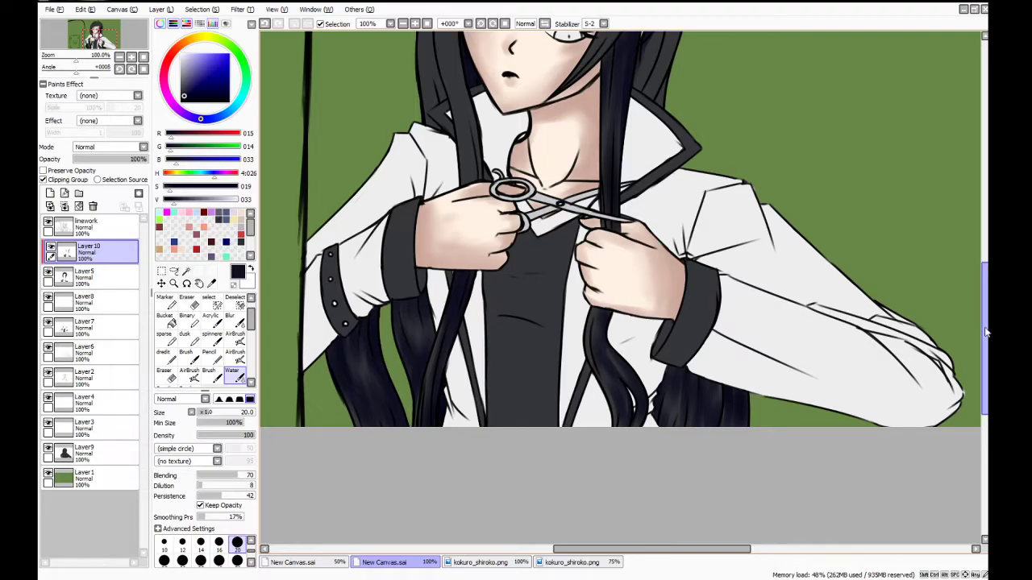
{"action": "mouse_move", "coordinate": [988, 324]}
{"action": "left_mouse_down"}
{"action": "mouse_move", "coordinate": [978, 321]}
{"action": "mouse_move", "coordinate": [977, 281]}
{"action": "left_mouse_up"}
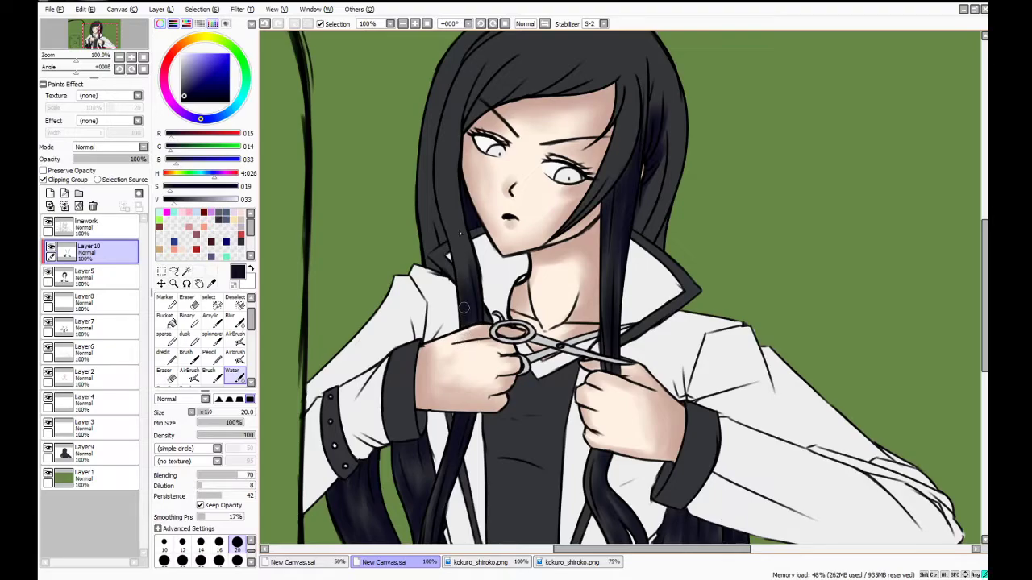
{"action": "mouse_move", "coordinate": [461, 242]}
{"action": "left_mouse_down"}
{"action": "mouse_move", "coordinate": [443, 175]}
{"action": "mouse_move", "coordinate": [455, 115]}
{"action": "mouse_move", "coordinate": [474, 264]}
{"action": "left_mouse_up"}
{"action": "mouse_move", "coordinate": [466, 221]}
{"action": "left_mouse_down"}
{"action": "mouse_move", "coordinate": [457, 157]}
{"action": "mouse_move", "coordinate": [467, 113]}
{"action": "mouse_move", "coordinate": [516, 74]}
{"action": "mouse_move", "coordinate": [512, 102]}
{"action": "mouse_move", "coordinate": [526, 83]}
{"action": "mouse_move", "coordinate": [496, 104]}
{"action": "mouse_move", "coordinate": [522, 80]}
{"action": "mouse_move", "coordinate": [616, 76]}
{"action": "left_mouse_up"}
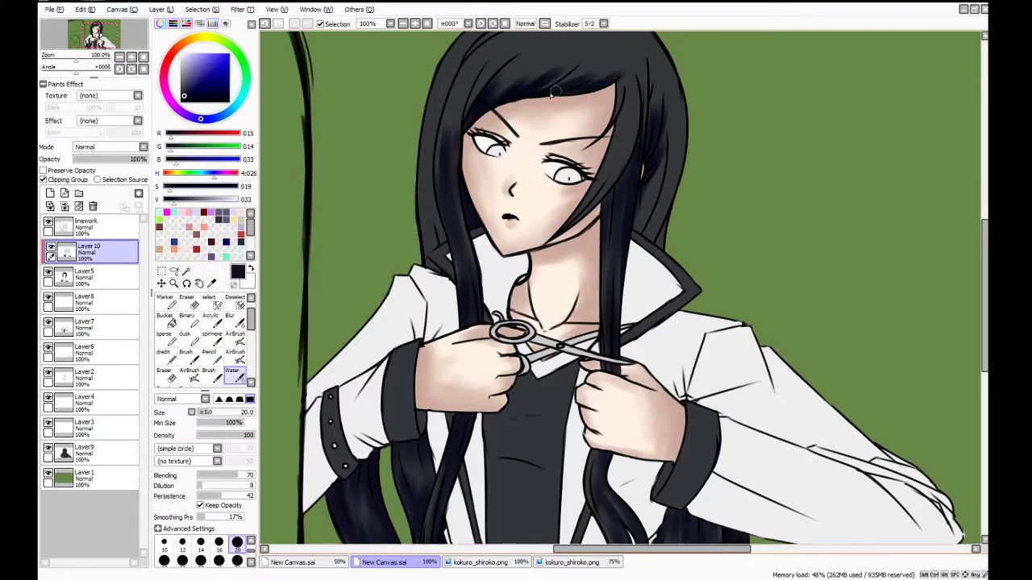
{"action": "left_click_drag", "start_coordinate": [458, 142], "coordinate": [481, 71]}
{"action": "left_click_drag", "start_coordinate": [471, 114], "coordinate": [501, 65]}
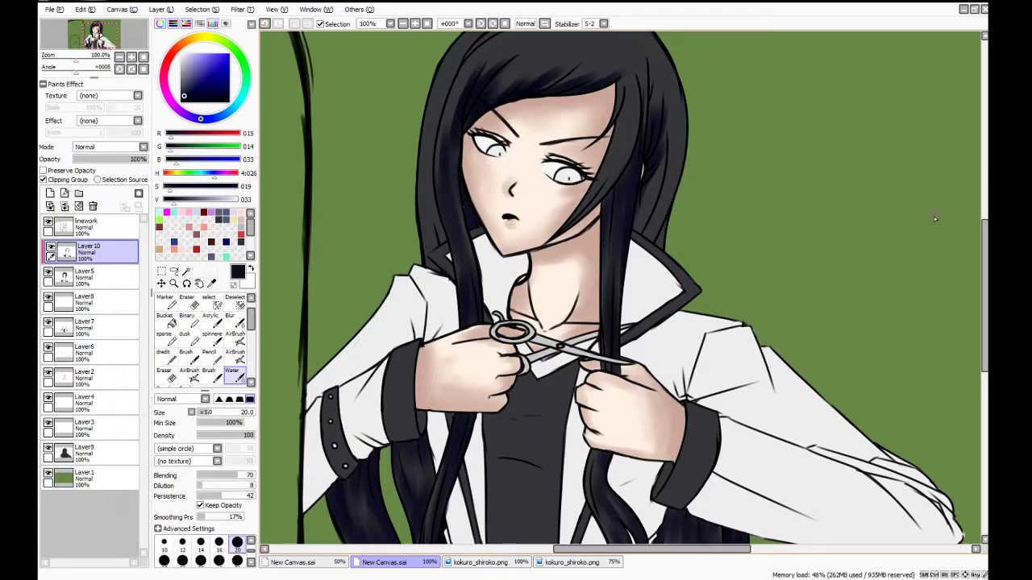
Extend the fringe's navy shadows upward in curved strokes that follow the hair flow
{"action": "left_click_drag", "start_coordinate": [985, 241], "coordinate": [985, 208]}
{"action": "mouse_move", "coordinate": [535, 195]}
{"action": "left_mouse_down"}
{"action": "mouse_move", "coordinate": [589, 149]}
{"action": "mouse_move", "coordinate": [547, 190]}
{"action": "mouse_move", "coordinate": [601, 146]}
{"action": "left_mouse_up"}
{"action": "left_click_drag", "start_coordinate": [462, 216], "coordinate": [536, 151]}
{"action": "mouse_move", "coordinate": [478, 193]}
{"action": "left_mouse_down"}
{"action": "mouse_move", "coordinate": [541, 161]}
{"action": "mouse_move", "coordinate": [538, 143]}
{"action": "left_mouse_up"}
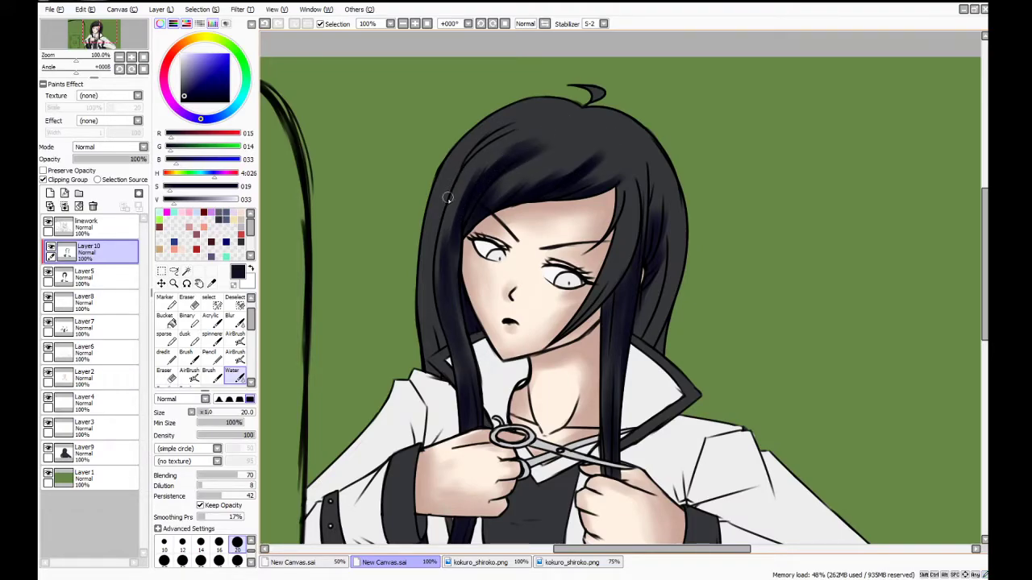
Shade the outer hair on the image's left side in navy, from the collar up along the temple towards the crown
{"action": "left_click_drag", "start_coordinate": [436, 379], "coordinate": [433, 323]}
{"action": "mouse_move", "coordinate": [443, 396]}
{"action": "left_mouse_down"}
{"action": "mouse_move", "coordinate": [427, 327]}
{"action": "mouse_move", "coordinate": [439, 389]}
{"action": "mouse_move", "coordinate": [433, 226]}
{"action": "left_mouse_up"}
{"action": "mouse_move", "coordinate": [436, 330]}
{"action": "left_mouse_down"}
{"action": "mouse_move", "coordinate": [429, 253]}
{"action": "mouse_move", "coordinate": [426, 274]}
{"action": "mouse_move", "coordinate": [451, 184]}
{"action": "mouse_move", "coordinate": [429, 236]}
{"action": "mouse_move", "coordinate": [490, 137]}
{"action": "left_mouse_up"}
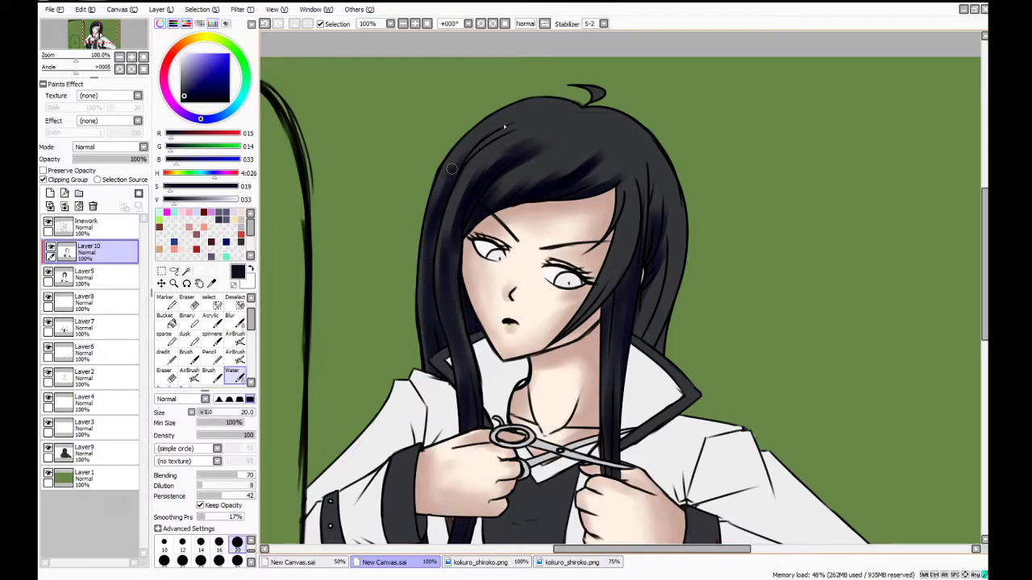
{"action": "left_click_drag", "start_coordinate": [447, 176], "coordinate": [509, 142]}
{"action": "left_click_drag", "start_coordinate": [442, 192], "coordinate": [479, 137]}
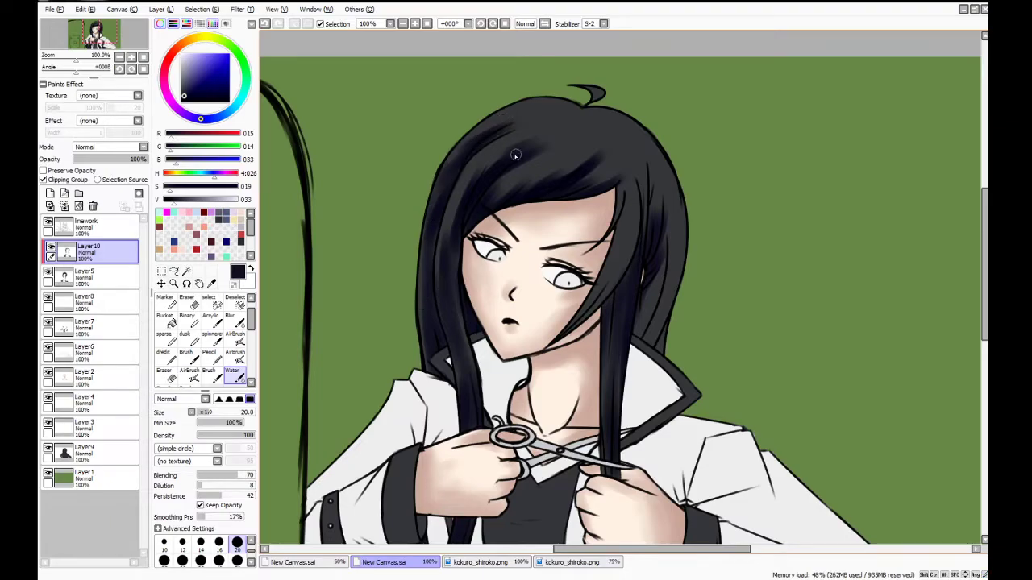
Darken the crown around the parting and the small cowlick, blending navy strokes down into the upper fringe
{"action": "mouse_move", "coordinate": [576, 109]}
{"action": "left_mouse_down"}
{"action": "mouse_move", "coordinate": [484, 130]}
{"action": "mouse_move", "coordinate": [574, 113]}
{"action": "mouse_move", "coordinate": [506, 130]}
{"action": "mouse_move", "coordinate": [561, 109]}
{"action": "mouse_move", "coordinate": [516, 118]}
{"action": "left_mouse_up"}
{"action": "left_click_drag", "start_coordinate": [582, 116], "coordinate": [508, 127]}
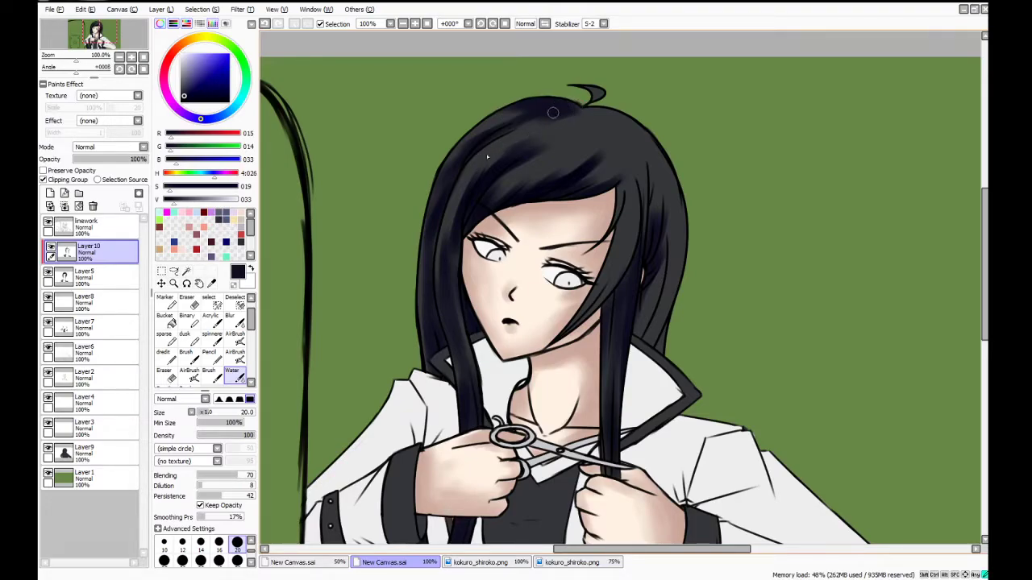
{"action": "mouse_move", "coordinate": [566, 111]}
{"action": "left_mouse_down"}
{"action": "mouse_move", "coordinate": [538, 131]}
{"action": "mouse_move", "coordinate": [567, 139]}
{"action": "mouse_move", "coordinate": [574, 162]}
{"action": "mouse_move", "coordinate": [582, 113]}
{"action": "mouse_move", "coordinate": [625, 131]}
{"action": "mouse_move", "coordinate": [627, 158]}
{"action": "left_mouse_up"}
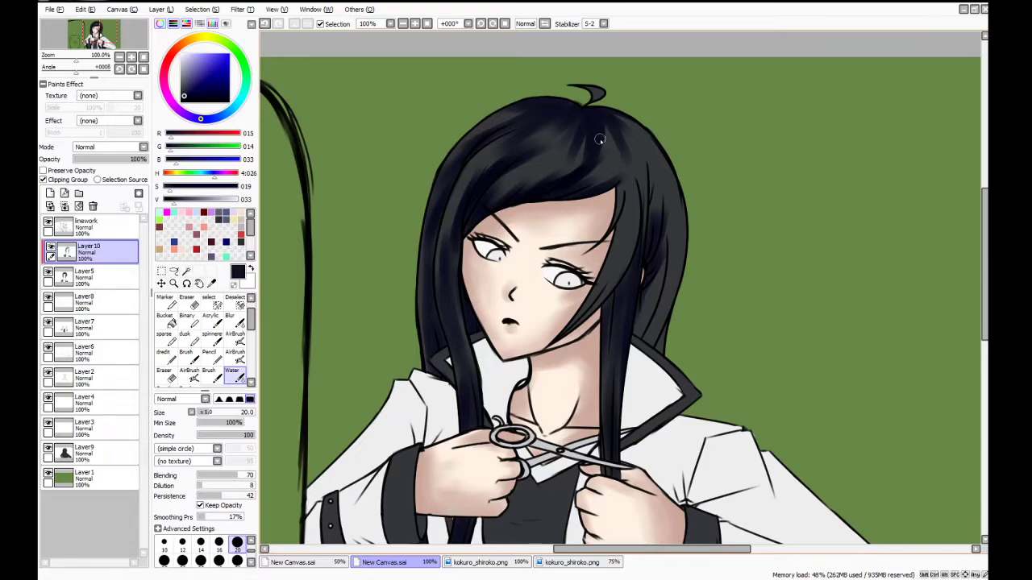
{"action": "left_click_drag", "start_coordinate": [569, 122], "coordinate": [528, 153]}
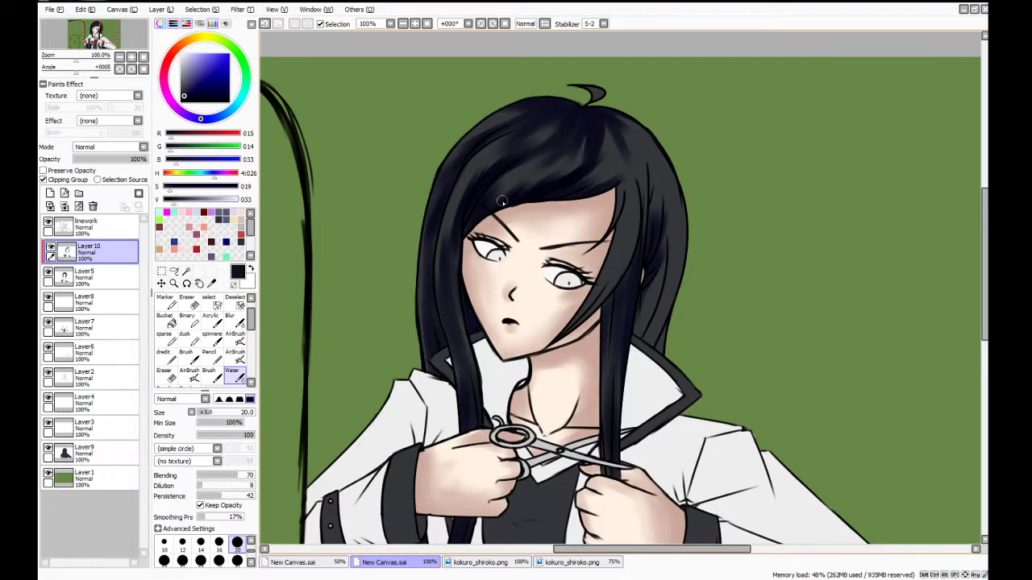
{"action": "left_click_drag", "start_coordinate": [566, 119], "coordinate": [515, 155]}
{"action": "mouse_move", "coordinate": [581, 127]}
{"action": "left_mouse_down"}
{"action": "mouse_move", "coordinate": [558, 159]}
{"action": "mouse_move", "coordinate": [585, 114]}
{"action": "mouse_move", "coordinate": [583, 86]}
{"action": "left_mouse_up"}
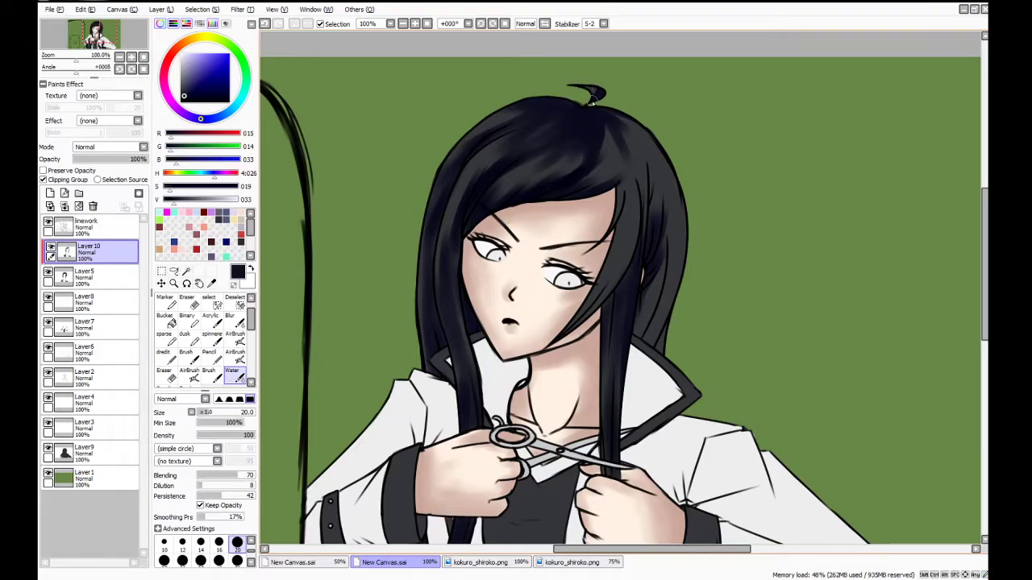
{"action": "mouse_move", "coordinate": [592, 121]}
{"action": "left_mouse_down"}
{"action": "mouse_move", "coordinate": [586, 149]}
{"action": "mouse_move", "coordinate": [595, 122]}
{"action": "mouse_move", "coordinate": [584, 146]}
{"action": "mouse_move", "coordinate": [597, 123]}
{"action": "mouse_move", "coordinate": [596, 152]}
{"action": "mouse_move", "coordinate": [613, 134]}
{"action": "mouse_move", "coordinate": [595, 173]}
{"action": "left_mouse_up"}
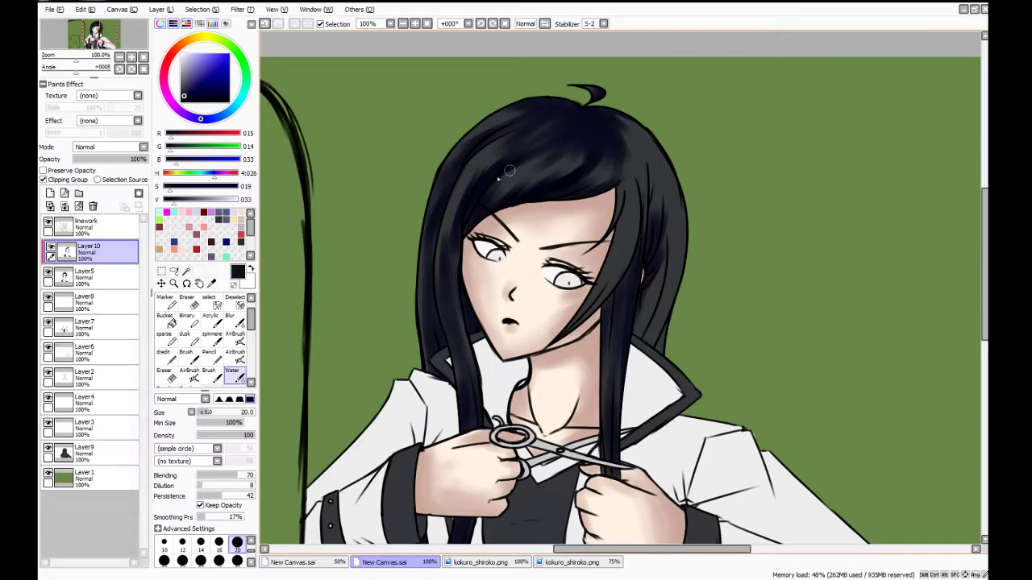
Shade the swept side bang that falls past the eye to the cheek, including its root near the parting
{"action": "left_click_drag", "start_coordinate": [623, 141], "coordinate": [610, 232]}
{"action": "mouse_move", "coordinate": [611, 127]}
{"action": "left_mouse_down"}
{"action": "mouse_move", "coordinate": [610, 272]}
{"action": "mouse_move", "coordinate": [577, 333]}
{"action": "left_mouse_up"}
{"action": "mouse_move", "coordinate": [596, 288]}
{"action": "left_mouse_down"}
{"action": "mouse_move", "coordinate": [568, 330]}
{"action": "mouse_move", "coordinate": [587, 316]}
{"action": "left_mouse_up"}
{"action": "left_click_drag", "start_coordinate": [621, 236], "coordinate": [587, 302]}
{"action": "left_click_drag", "start_coordinate": [623, 217], "coordinate": [604, 279]}
{"action": "mouse_move", "coordinate": [629, 183]}
{"action": "left_mouse_down"}
{"action": "mouse_move", "coordinate": [598, 246]}
{"action": "mouse_move", "coordinate": [607, 223]}
{"action": "left_mouse_up"}
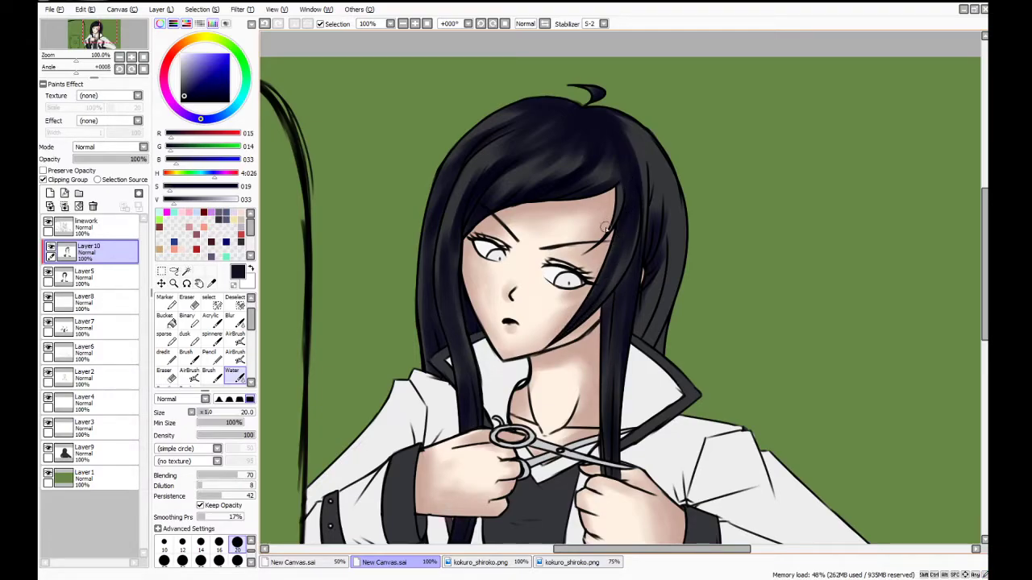
{"action": "left_click_drag", "start_coordinate": [619, 187], "coordinate": [618, 218]}
{"action": "mouse_move", "coordinate": [604, 114]}
{"action": "left_mouse_down"}
{"action": "mouse_move", "coordinate": [637, 133]}
{"action": "mouse_move", "coordinate": [630, 193]}
{"action": "mouse_move", "coordinate": [606, 197]}
{"action": "mouse_move", "coordinate": [628, 211]}
{"action": "left_mouse_up"}
{"action": "mouse_move", "coordinate": [614, 116]}
{"action": "left_mouse_down"}
{"action": "mouse_move", "coordinate": [662, 214]}
{"action": "mouse_move", "coordinate": [669, 199]}
{"action": "mouse_move", "coordinate": [678, 210]}
{"action": "mouse_move", "coordinate": [650, 233]}
{"action": "left_mouse_up"}
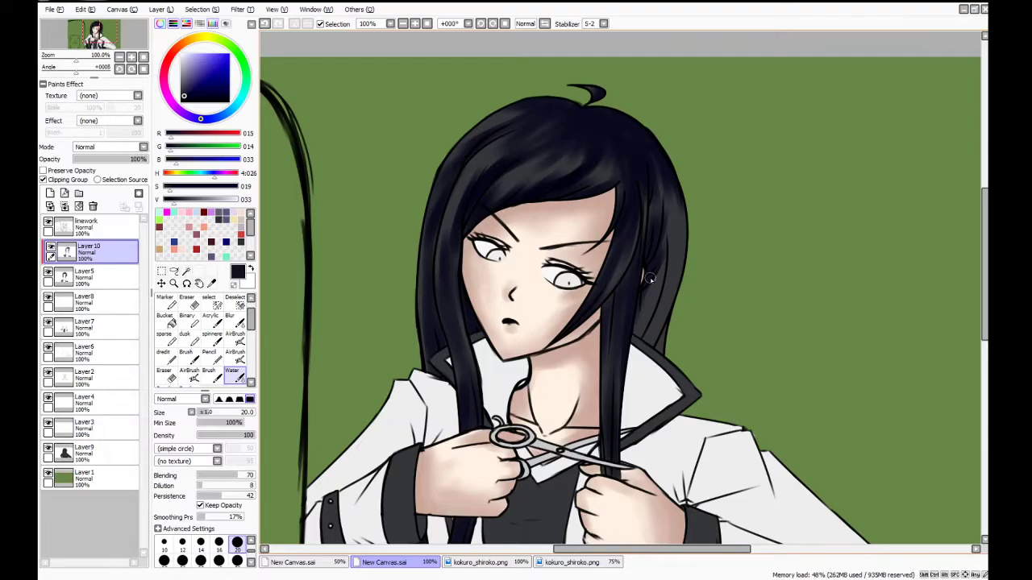
Fill in navy shadows on the back hair above the collar on the image's right side and touch up the crown
{"action": "mouse_move", "coordinate": [640, 347]}
{"action": "left_mouse_down"}
{"action": "mouse_move", "coordinate": [654, 291]}
{"action": "mouse_move", "coordinate": [644, 329]}
{"action": "left_mouse_up"}
{"action": "mouse_move", "coordinate": [656, 267]}
{"action": "left_mouse_down"}
{"action": "mouse_move", "coordinate": [641, 356]}
{"action": "mouse_move", "coordinate": [678, 282]}
{"action": "left_mouse_up"}
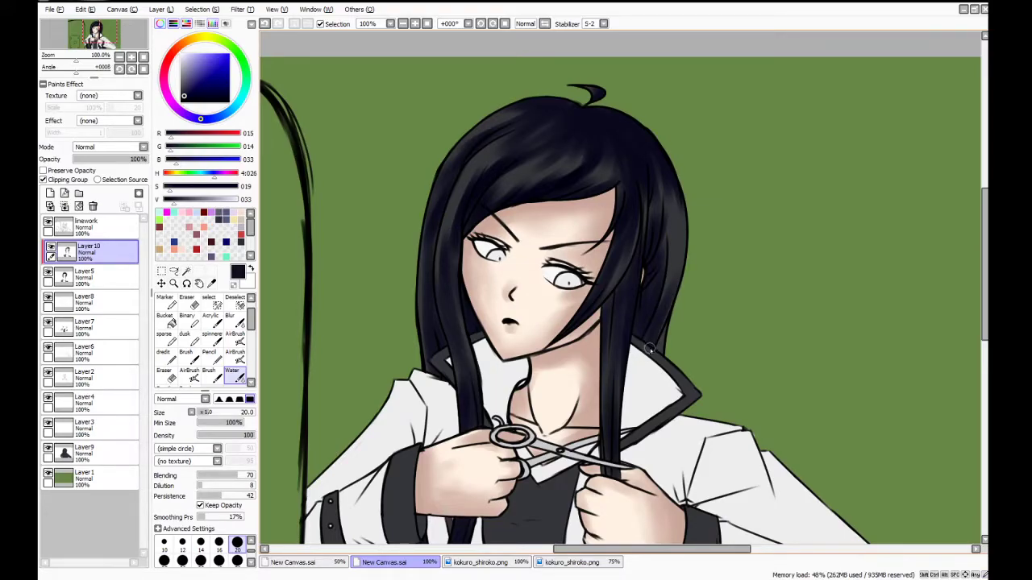
{"action": "mouse_move", "coordinate": [660, 308]}
{"action": "left_mouse_down"}
{"action": "mouse_move", "coordinate": [681, 247]}
{"action": "mouse_move", "coordinate": [668, 269]}
{"action": "mouse_move", "coordinate": [681, 262]}
{"action": "mouse_move", "coordinate": [673, 229]}
{"action": "left_mouse_up"}
{"action": "left_click_drag", "start_coordinate": [667, 270], "coordinate": [665, 219]}
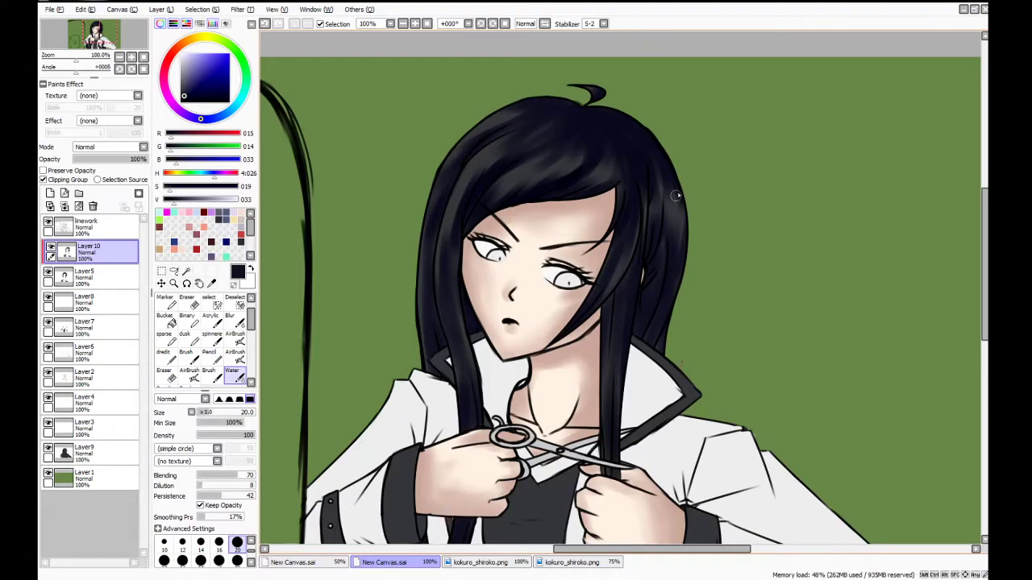
{"action": "left_click_drag", "start_coordinate": [534, 113], "coordinate": [492, 125]}
Add a layer above the hair shadows and sample the grey hair highlight colour from the short-haired reference image
{"action": "left_click", "coordinate": [571, 563]}
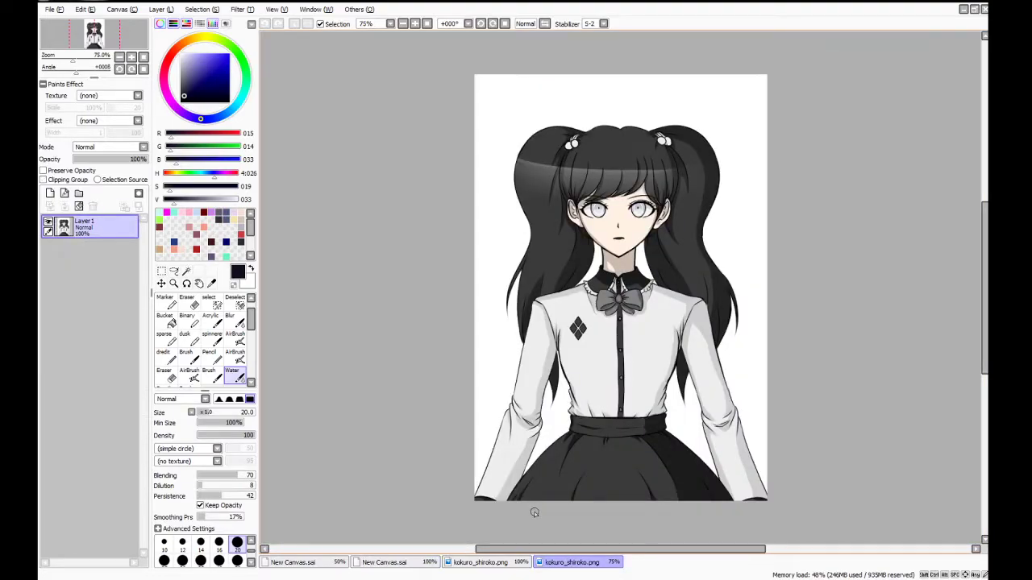
{"action": "left_click", "coordinate": [385, 563]}
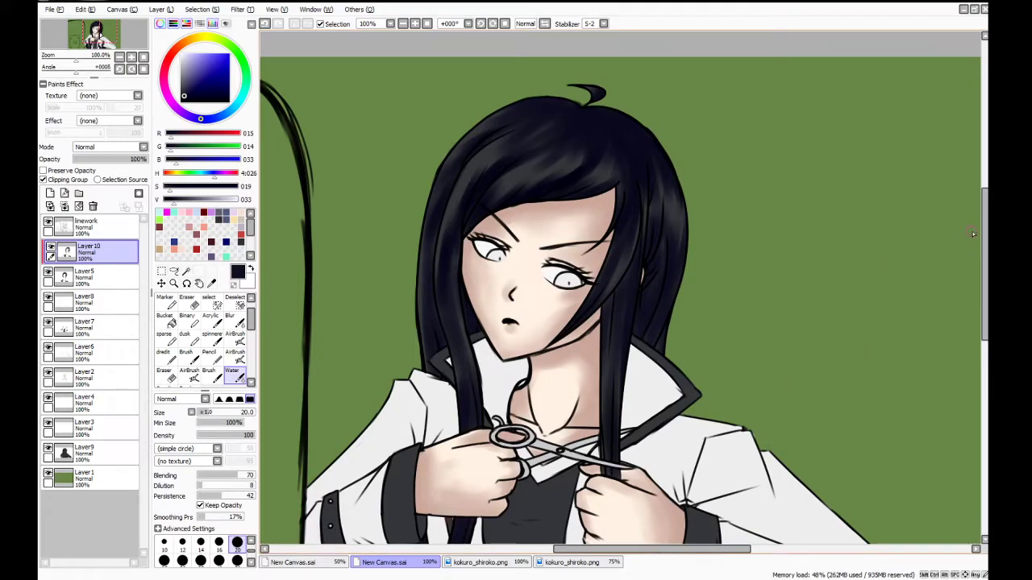
{"action": "mouse_move", "coordinate": [982, 236]}
{"action": "left_mouse_down"}
{"action": "mouse_move", "coordinate": [986, 247]}
{"action": "mouse_move", "coordinate": [961, 280]}
{"action": "left_mouse_up"}
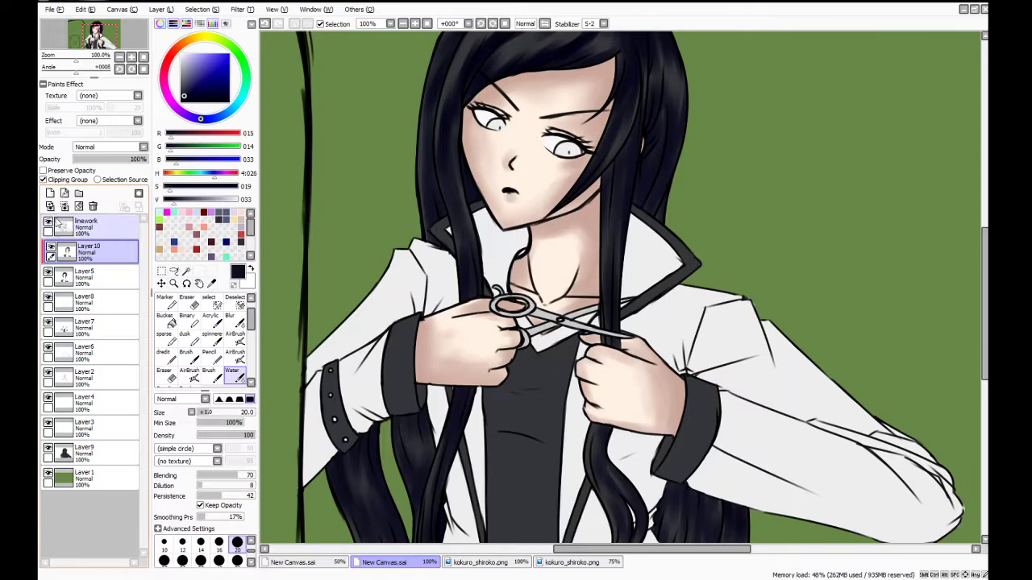
{"action": "left_click", "coordinate": [50, 194]}
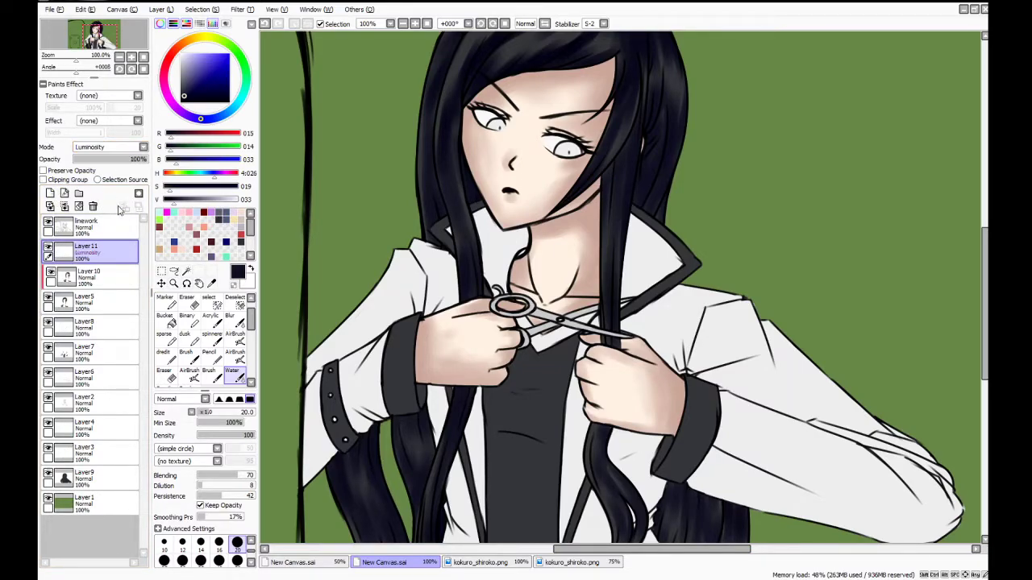
{"action": "left_click", "coordinate": [472, 563]}
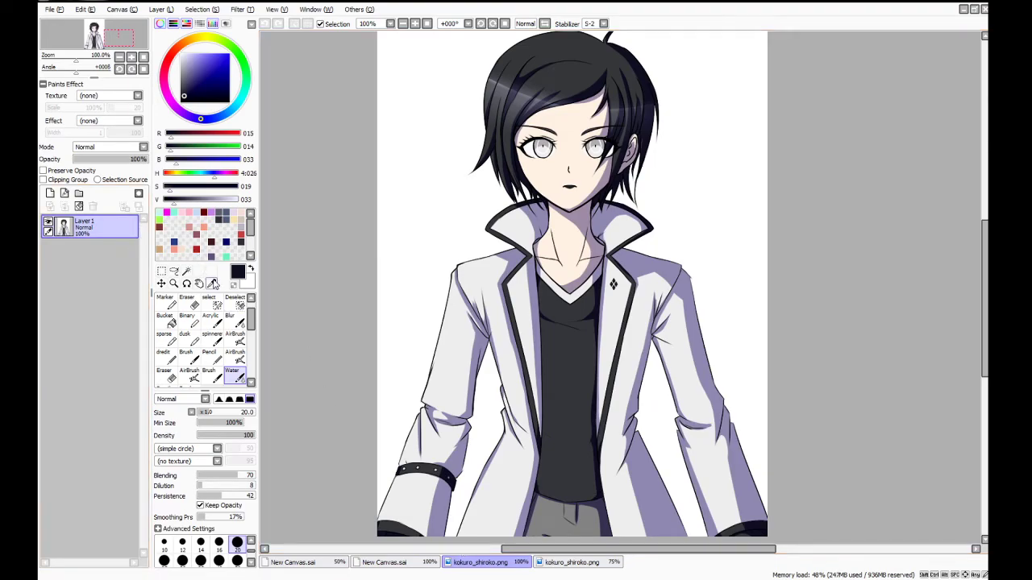
{"action": "left_click", "coordinate": [211, 283]}
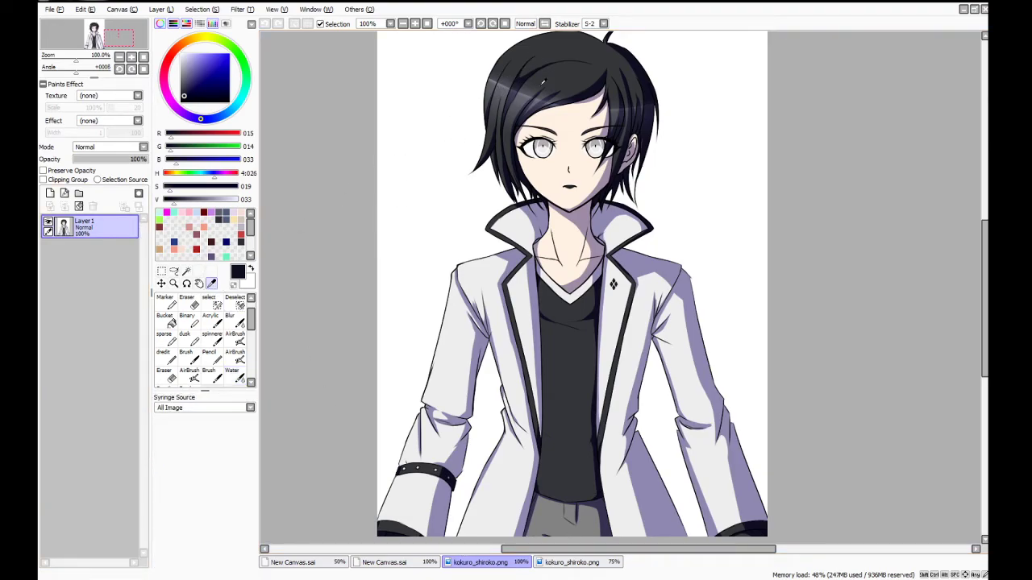
{"action": "left_click", "coordinate": [506, 82]}
{"action": "left_click", "coordinate": [372, 562]}
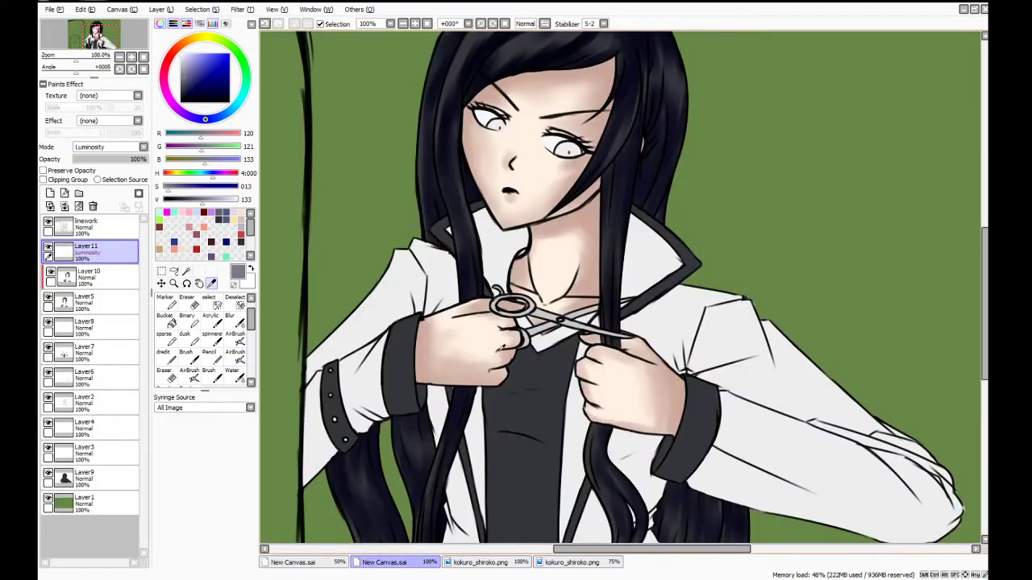
Try painting grey highlights with the Water brush on the hair beside the face, and undo the strokes
{"action": "left_click_drag", "start_coordinate": [978, 234], "coordinate": [979, 201]}
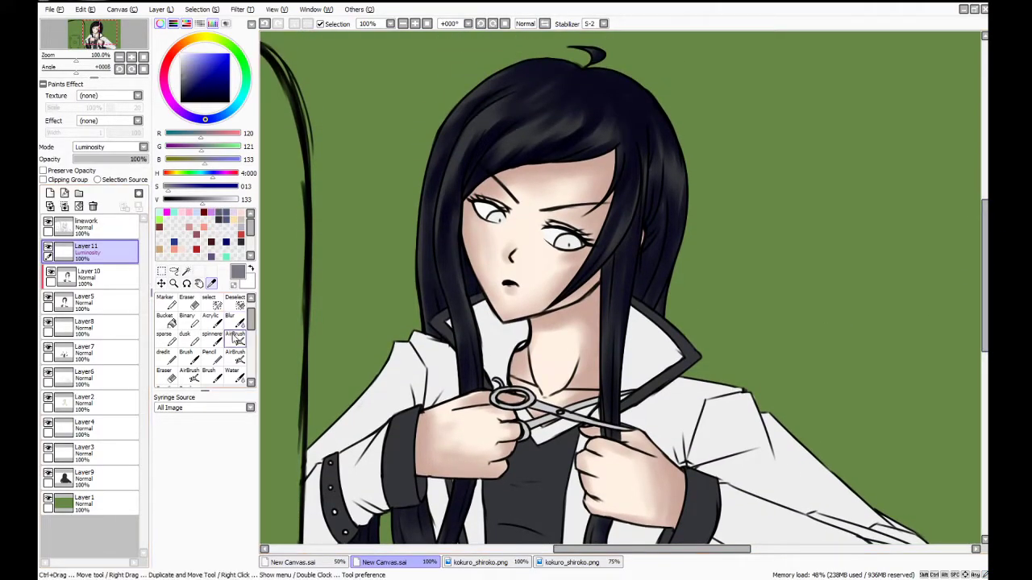
{"action": "left_click", "coordinate": [240, 379]}
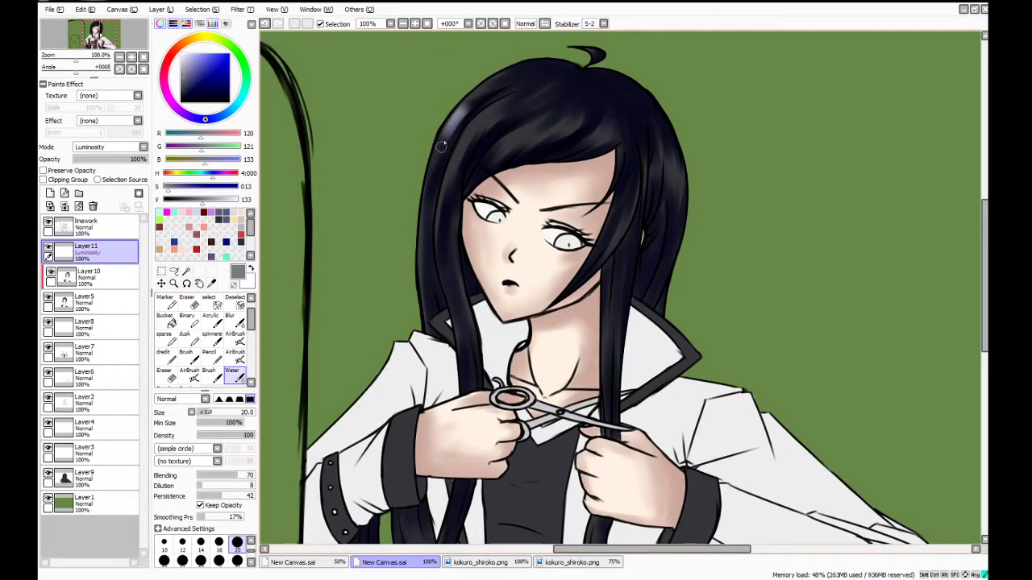
{"action": "mouse_move", "coordinate": [455, 143]}
{"action": "left_mouse_down"}
{"action": "mouse_move", "coordinate": [488, 141]}
{"action": "mouse_move", "coordinate": [448, 203]}
{"action": "mouse_move", "coordinate": [450, 257]}
{"action": "left_mouse_up"}
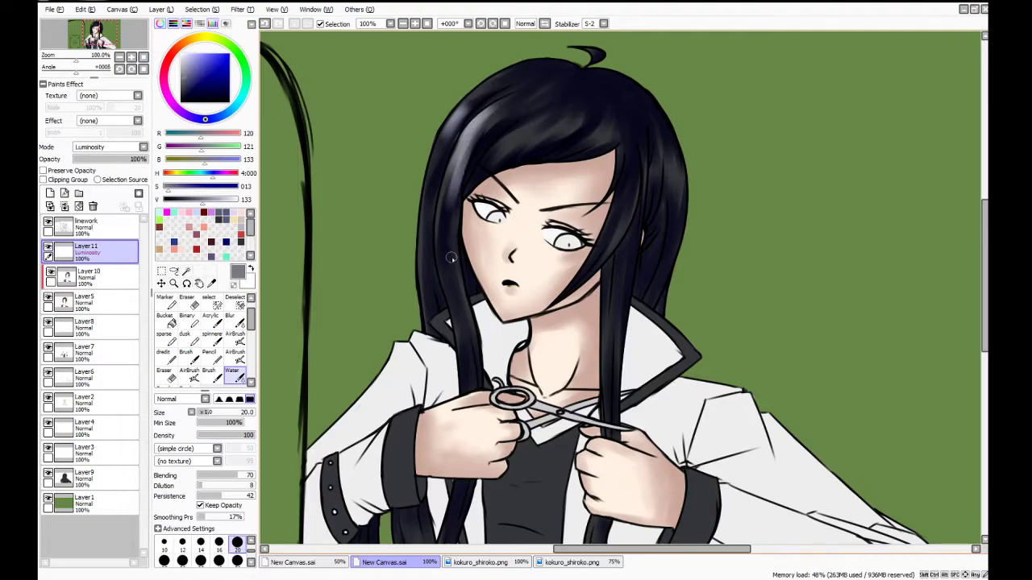
{"action": "key", "text": "ctrl+z"}
{"action": "key", "text": "ctrl+z"}
{"action": "key", "text": "ctrl+z"}
{"action": "key", "text": "ctrl+z"}
{"action": "key", "text": "ctrl+z"}
{"action": "key", "text": "ctrl+z"}
{"action": "key", "text": "ctrl+z"}
{"action": "key", "text": "ctrl+z"}
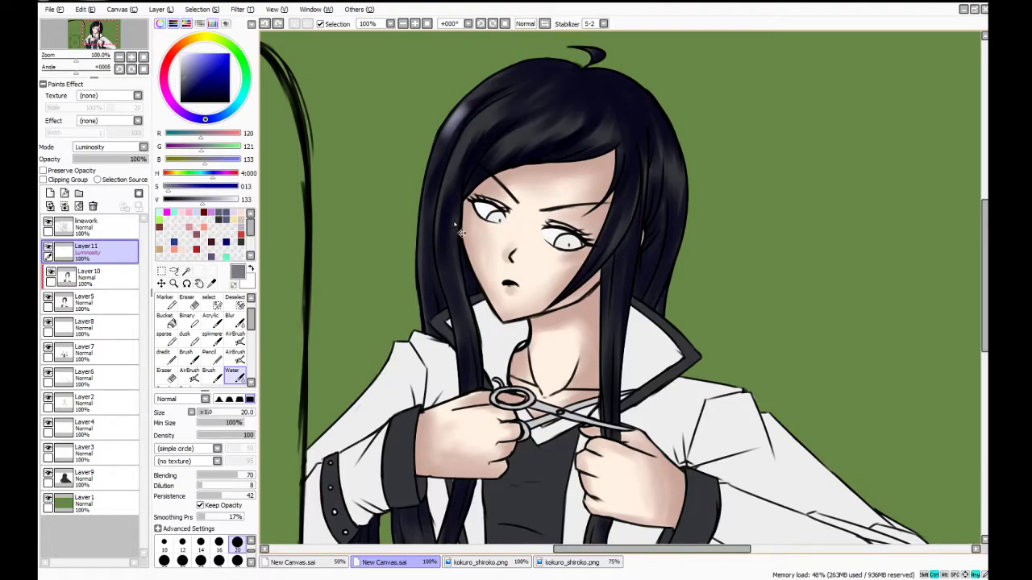
Set the new layer to Overlay, clip it to the hair, and fill it with the sampled grey
{"action": "left_click", "coordinate": [144, 149]}
{"action": "left_click", "coordinate": [109, 164]}
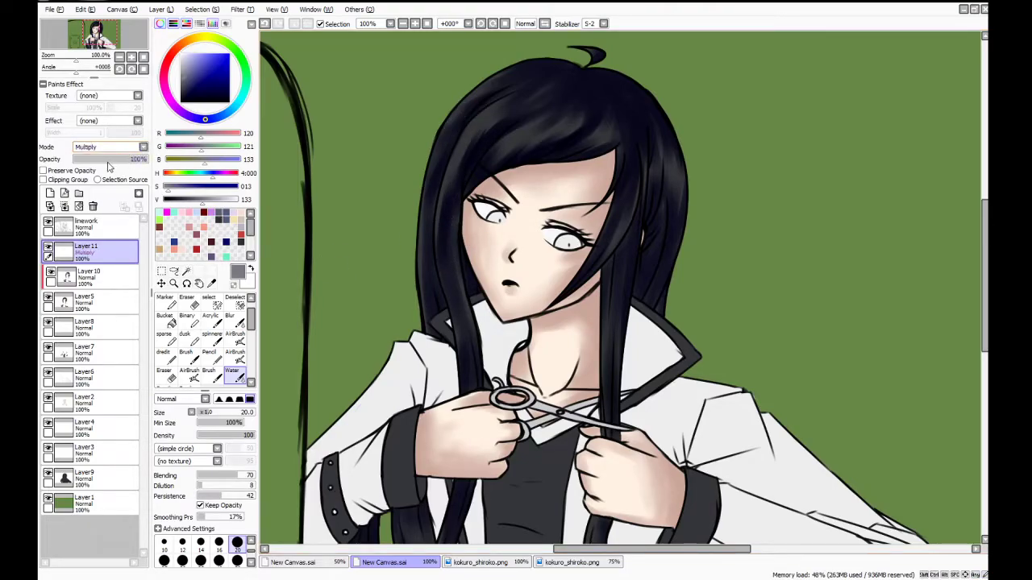
{"action": "left_click", "coordinate": [102, 185]}
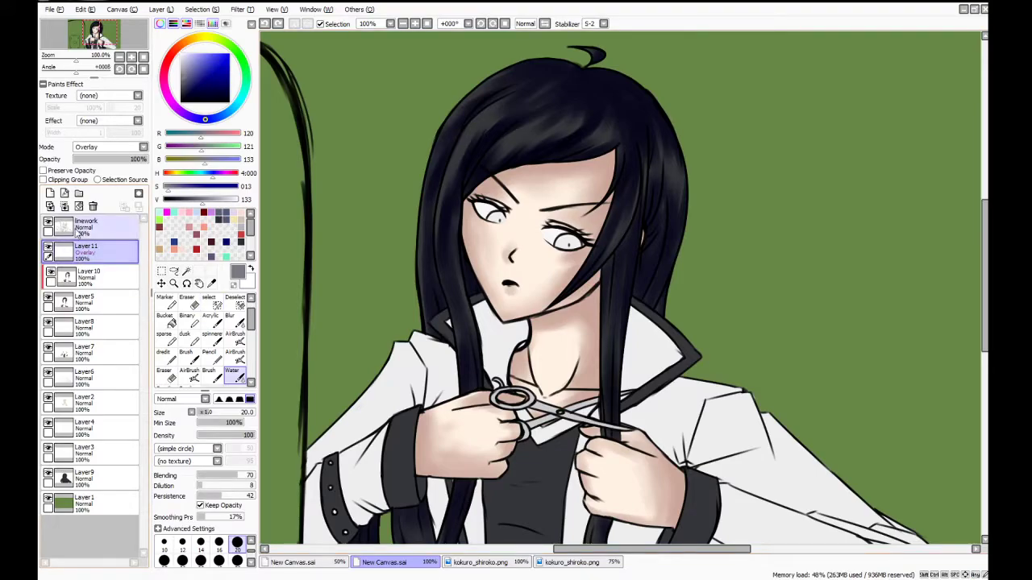
{"action": "left_click", "coordinate": [44, 179]}
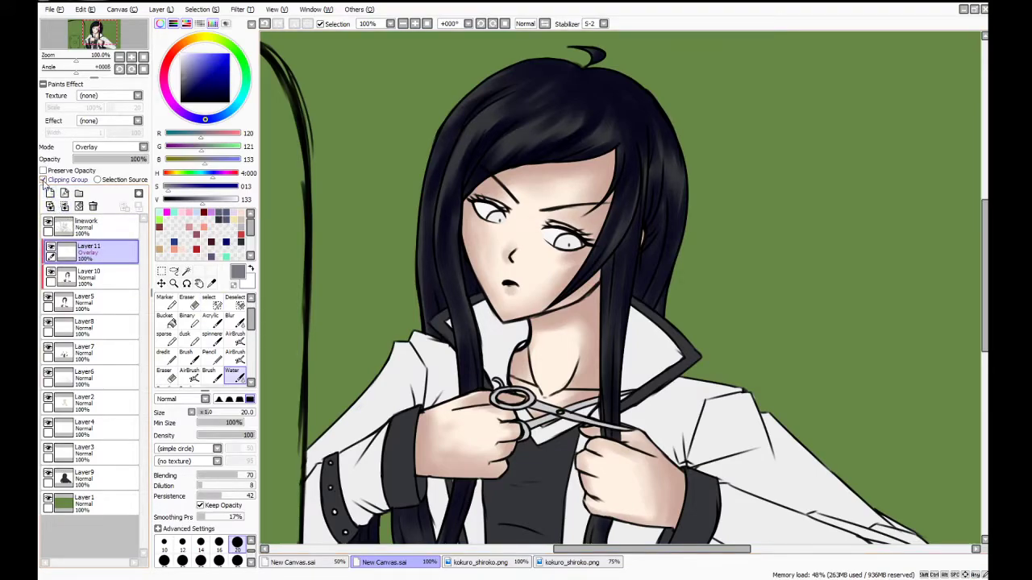
{"action": "left_click", "coordinate": [503, 125]}
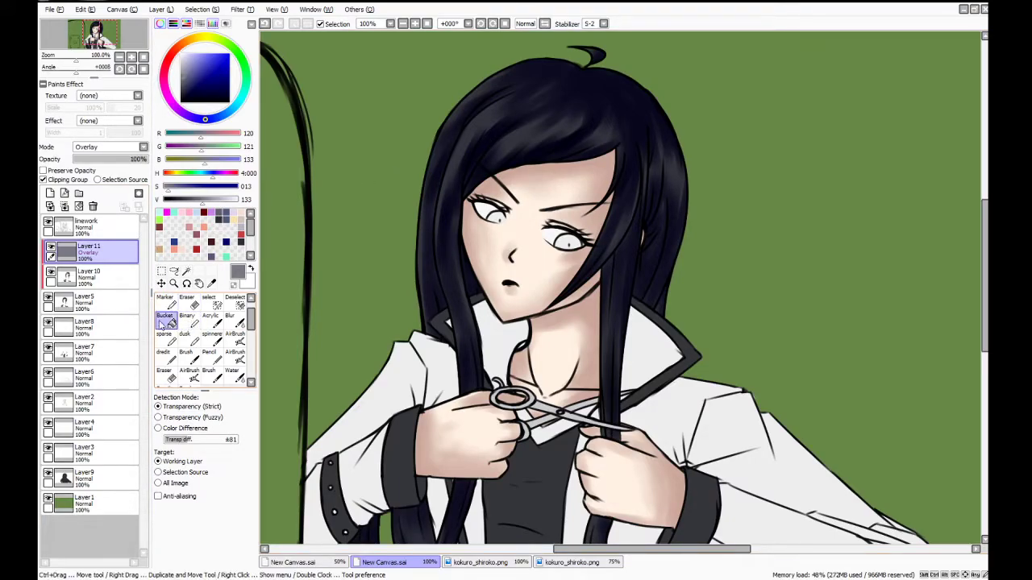
Undo a trial merge of the grey Overlay layer and add a clipped layer between it and the hair shadows
{"action": "left_click", "coordinate": [50, 207]}
{"action": "key", "text": "ctrl+z"}
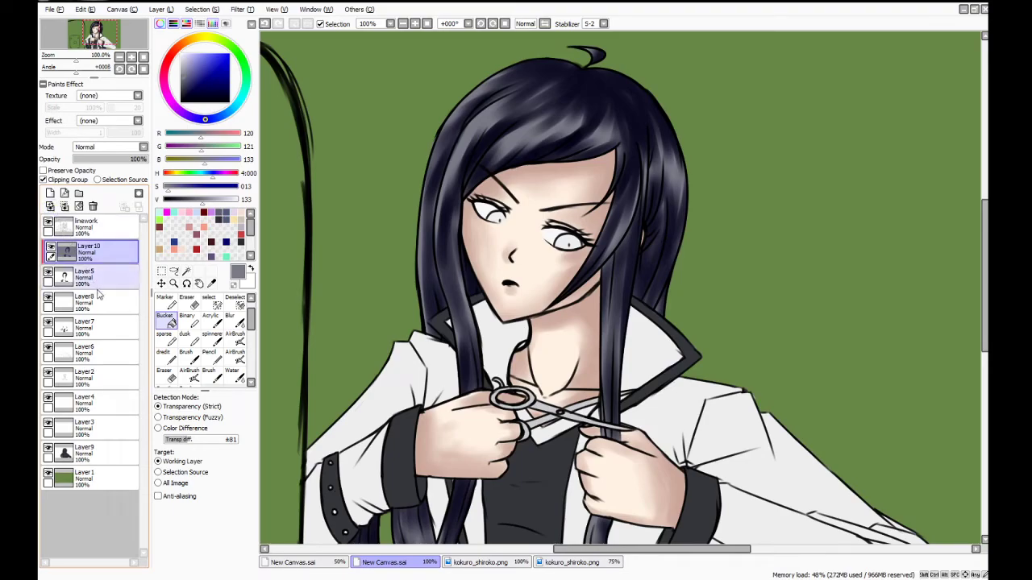
{"action": "left_click", "coordinate": [89, 276]}
{"action": "left_click", "coordinate": [50, 194]}
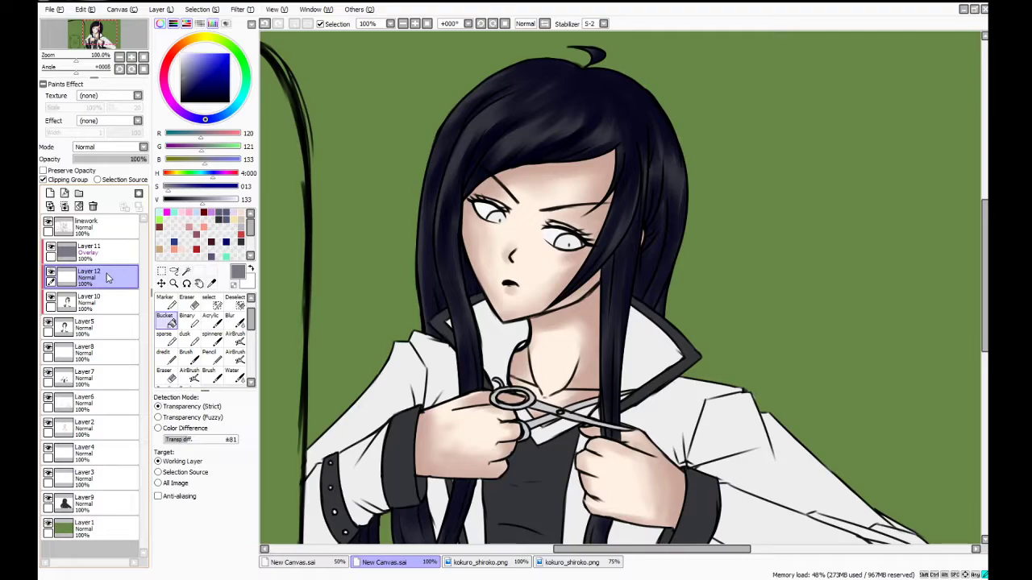
Paint soft grey highlights with the Water brush down the long strands on the image's left side of the face
{"action": "left_click", "coordinate": [234, 375]}
{"action": "left_click_drag", "start_coordinate": [471, 116], "coordinate": [432, 189]}
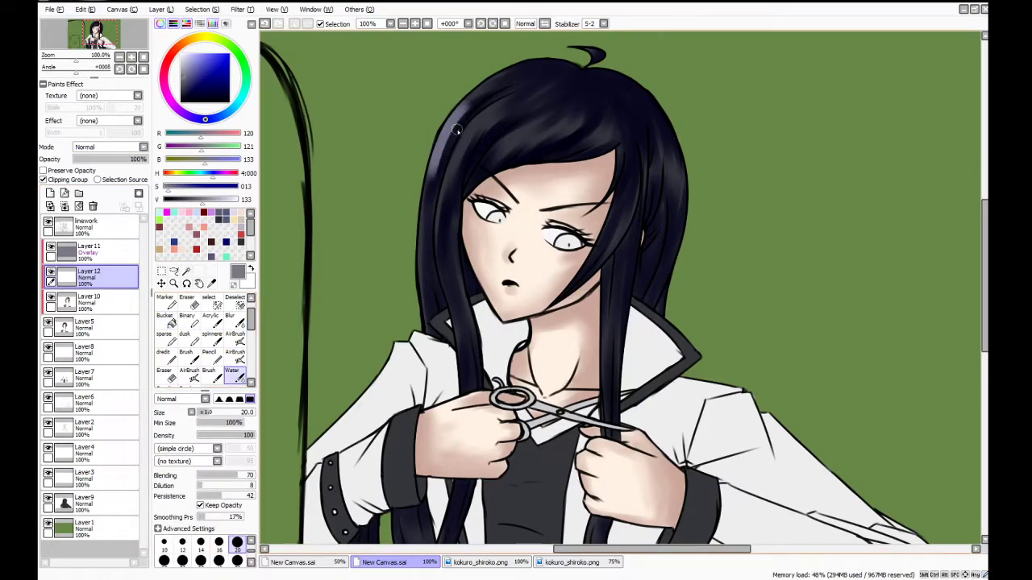
{"action": "key", "text": "ctrl+z"}
{"action": "left_click_drag", "start_coordinate": [468, 107], "coordinate": [431, 187]}
{"action": "mouse_move", "coordinate": [462, 126]}
{"action": "left_mouse_down"}
{"action": "mouse_move", "coordinate": [438, 154]}
{"action": "mouse_move", "coordinate": [426, 271]}
{"action": "left_mouse_up"}
{"action": "left_click_drag", "start_coordinate": [433, 181], "coordinate": [429, 305]}
{"action": "mouse_move", "coordinate": [455, 163]}
{"action": "left_mouse_down"}
{"action": "mouse_move", "coordinate": [503, 130]}
{"action": "mouse_move", "coordinate": [467, 146]}
{"action": "mouse_move", "coordinate": [490, 134]}
{"action": "mouse_move", "coordinate": [452, 233]}
{"action": "mouse_move", "coordinate": [461, 154]}
{"action": "mouse_move", "coordinate": [446, 275]}
{"action": "left_mouse_up"}
{"action": "left_click_drag", "start_coordinate": [444, 202], "coordinate": [462, 303]}
Paint grey highlight streaks across the fringe, following its curve above the forehead
{"action": "left_click_drag", "start_coordinate": [484, 160], "coordinate": [550, 119]}
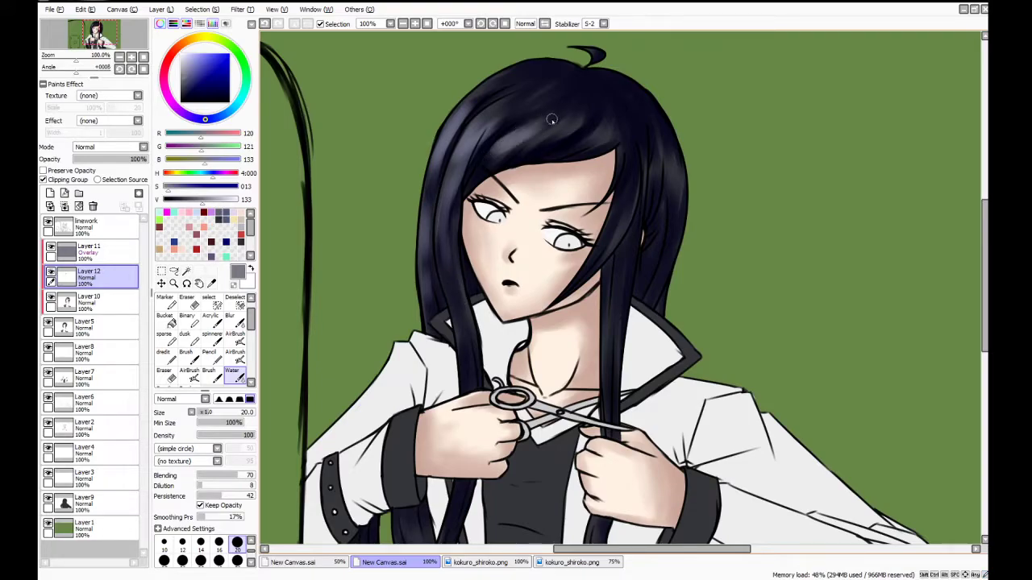
{"action": "left_click_drag", "start_coordinate": [482, 161], "coordinate": [524, 105]}
{"action": "mouse_move", "coordinate": [506, 160]}
{"action": "left_mouse_down"}
{"action": "mouse_move", "coordinate": [596, 114]}
{"action": "mouse_move", "coordinate": [576, 126]}
{"action": "mouse_move", "coordinate": [511, 124]}
{"action": "mouse_move", "coordinate": [574, 126]}
{"action": "mouse_move", "coordinate": [516, 156]}
{"action": "mouse_move", "coordinate": [574, 128]}
{"action": "mouse_move", "coordinate": [521, 143]}
{"action": "mouse_move", "coordinate": [581, 132]}
{"action": "mouse_move", "coordinate": [528, 162]}
{"action": "mouse_move", "coordinate": [594, 134]}
{"action": "mouse_move", "coordinate": [557, 139]}
{"action": "mouse_move", "coordinate": [602, 116]}
{"action": "left_mouse_up"}
{"action": "mouse_move", "coordinate": [568, 153]}
{"action": "left_mouse_down"}
{"action": "mouse_move", "coordinate": [591, 130]}
{"action": "mouse_move", "coordinate": [624, 137]}
{"action": "left_mouse_up"}
{"action": "left_click_drag", "start_coordinate": [489, 151], "coordinate": [518, 120]}
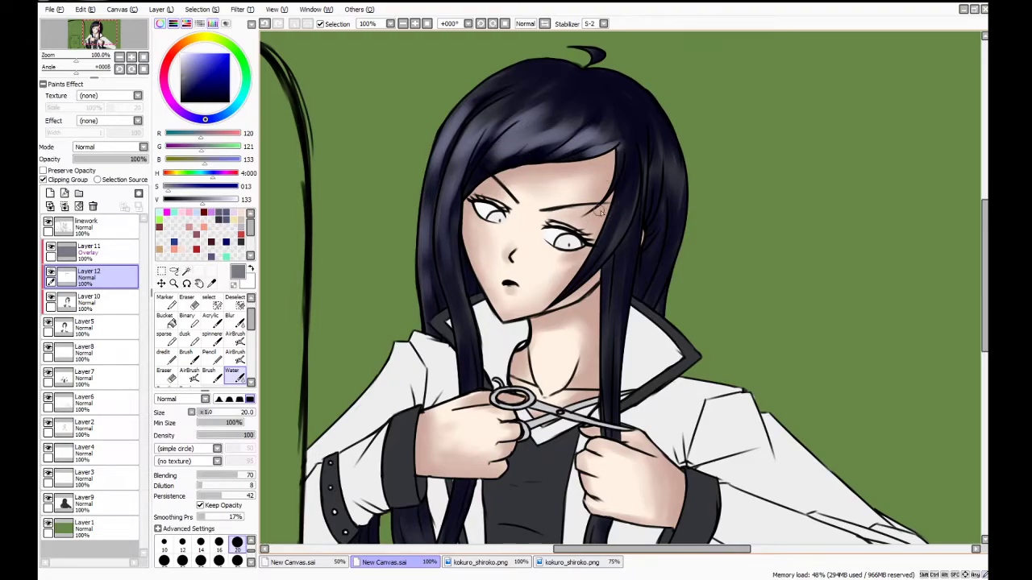
Highlight the side bang from beside the brow down to the cheek, undoing and repainting strokes to refine it
{"action": "mouse_move", "coordinate": [623, 195]}
{"action": "left_mouse_down"}
{"action": "mouse_move", "coordinate": [599, 254]}
{"action": "mouse_move", "coordinate": [601, 242]}
{"action": "left_mouse_up"}
{"action": "left_click_drag", "start_coordinate": [619, 190], "coordinate": [602, 242]}
{"action": "left_click_drag", "start_coordinate": [627, 168], "coordinate": [600, 244]}
{"action": "key", "text": "ctrl+z"}
{"action": "key", "text": "ctrl+z"}
{"action": "left_click_drag", "start_coordinate": [632, 190], "coordinate": [612, 243]}
{"action": "key", "text": "ctrl+z"}
{"action": "left_click_drag", "start_coordinate": [632, 190], "coordinate": [606, 247]}
{"action": "key", "text": "ctrl+z"}
{"action": "mouse_move", "coordinate": [630, 203]}
{"action": "left_mouse_down"}
{"action": "mouse_move", "coordinate": [596, 266]}
{"action": "mouse_move", "coordinate": [635, 167]}
{"action": "mouse_move", "coordinate": [576, 278]}
{"action": "mouse_move", "coordinate": [630, 188]}
{"action": "mouse_move", "coordinate": [620, 230]}
{"action": "mouse_move", "coordinate": [644, 156]}
{"action": "mouse_move", "coordinate": [633, 157]}
{"action": "mouse_move", "coordinate": [584, 275]}
{"action": "left_mouse_up"}
{"action": "left_click_drag", "start_coordinate": [611, 229], "coordinate": [583, 274]}
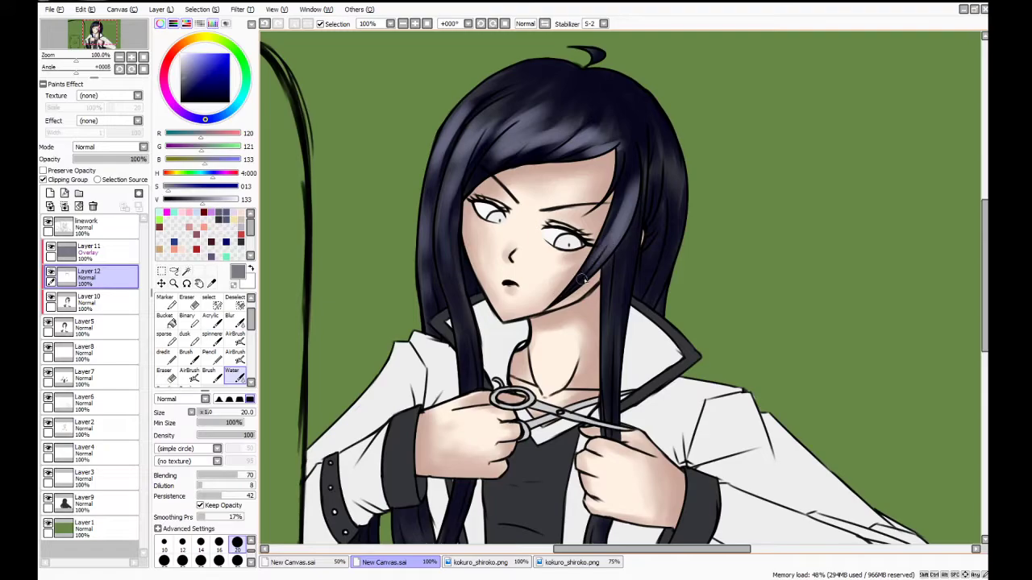
Add short highlight strokes to the upper part of the side bang next to the forehead
{"action": "left_click_drag", "start_coordinate": [632, 164], "coordinate": [619, 212]}
{"action": "left_click_drag", "start_coordinate": [622, 153], "coordinate": [606, 201]}
{"action": "key", "text": "ctrl+z"}
{"action": "left_click_drag", "start_coordinate": [621, 157], "coordinate": [614, 192]}
Trim the highlight on the upper side bang using the Eraser at size 4
{"action": "left_click", "coordinate": [170, 303]}
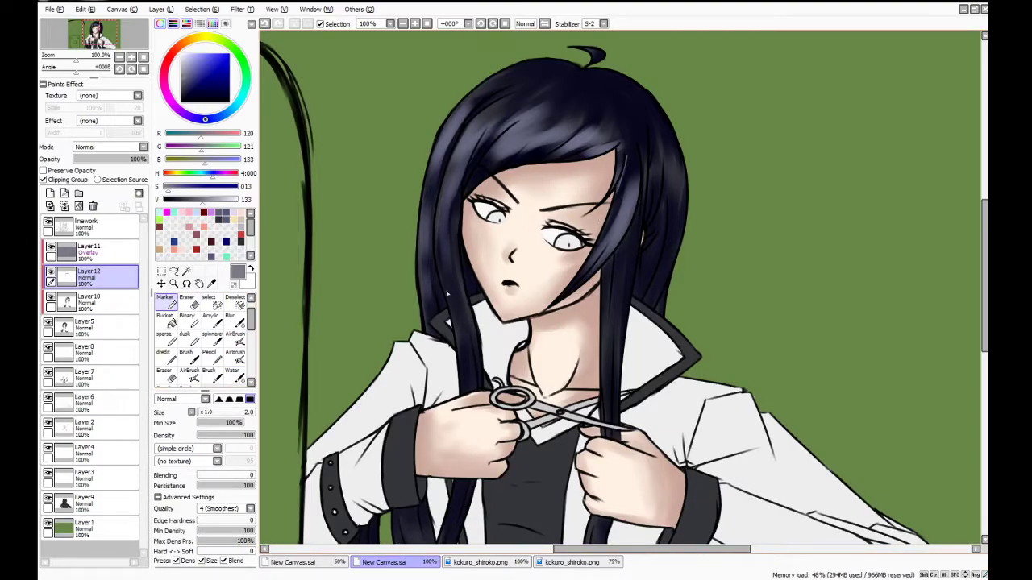
{"action": "left_click", "coordinate": [187, 301]}
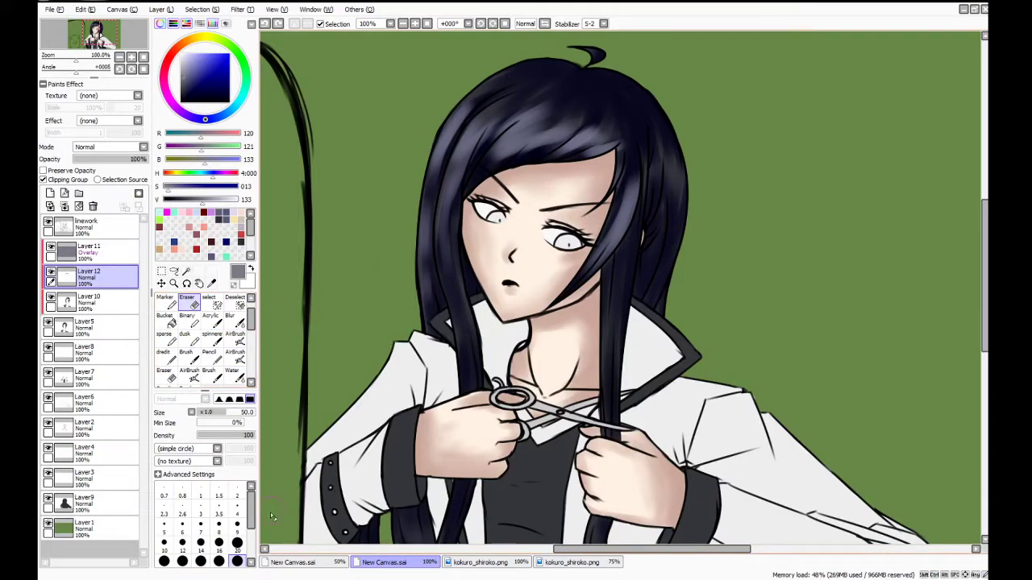
{"action": "left_click", "coordinate": [237, 506]}
{"action": "left_click_drag", "start_coordinate": [628, 154], "coordinate": [601, 204]}
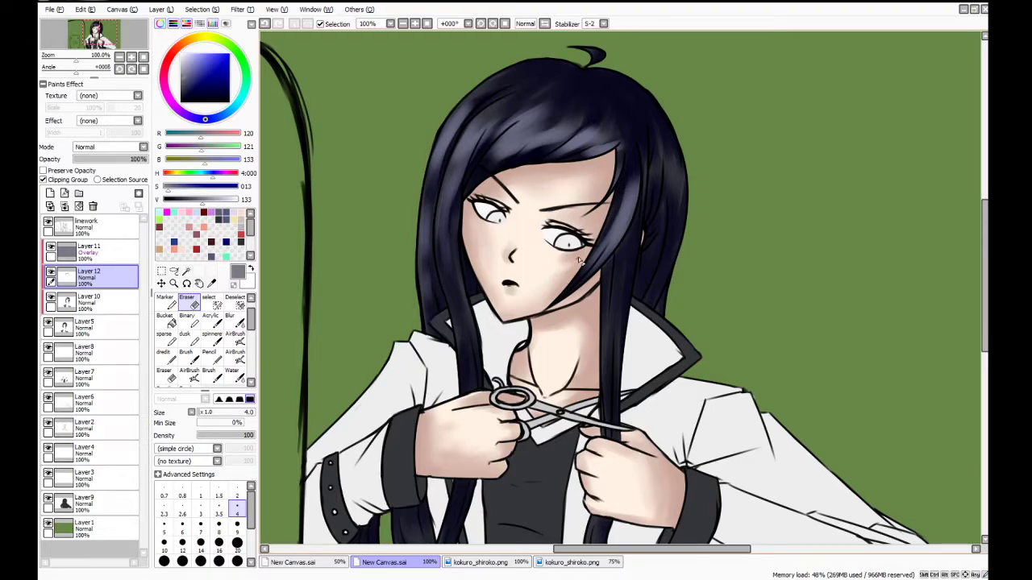
Paint soft grey highlights down the long front locks and the rear hair beside the neck using the Water brush at size 20
{"action": "left_click", "coordinate": [233, 375]}
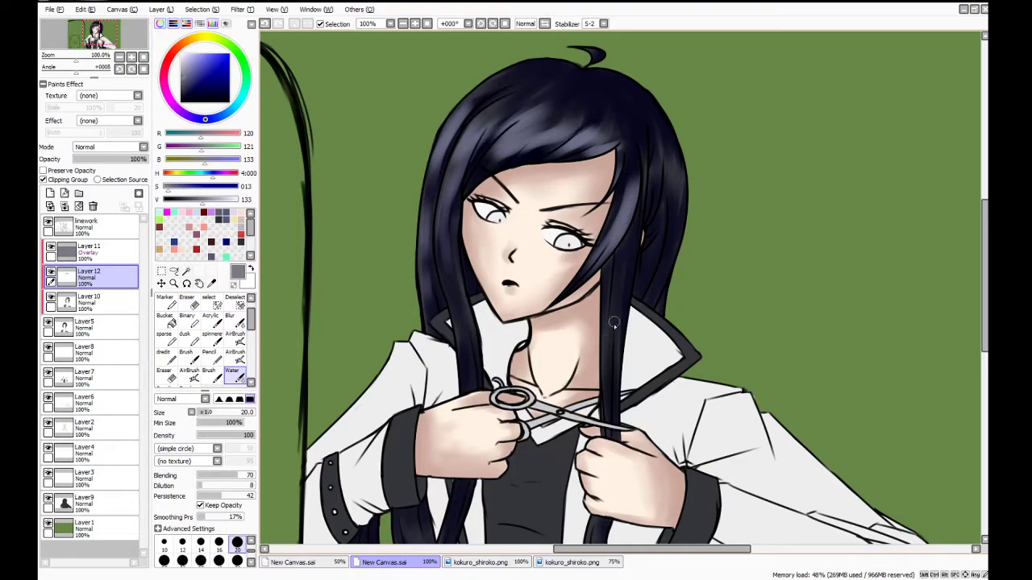
{"action": "left_click_drag", "start_coordinate": [608, 288], "coordinate": [609, 434]}
{"action": "mouse_move", "coordinate": [610, 316]}
{"action": "left_mouse_down"}
{"action": "mouse_move", "coordinate": [610, 433]}
{"action": "mouse_move", "coordinate": [607, 388]}
{"action": "left_mouse_up"}
{"action": "left_click_drag", "start_coordinate": [610, 277], "coordinate": [600, 445]}
{"action": "left_click_drag", "start_coordinate": [448, 277], "coordinate": [464, 417]}
{"action": "left_click_drag", "start_coordinate": [653, 256], "coordinate": [646, 300]}
{"action": "left_click_drag", "start_coordinate": [669, 238], "coordinate": [652, 292]}
Lower the hair highlight layer's opacity to 69%
{"action": "mouse_move", "coordinate": [129, 164]}
{"action": "left_mouse_down"}
{"action": "mouse_move", "coordinate": [107, 165]}
{"action": "mouse_move", "coordinate": [127, 169]}
{"action": "left_mouse_up"}
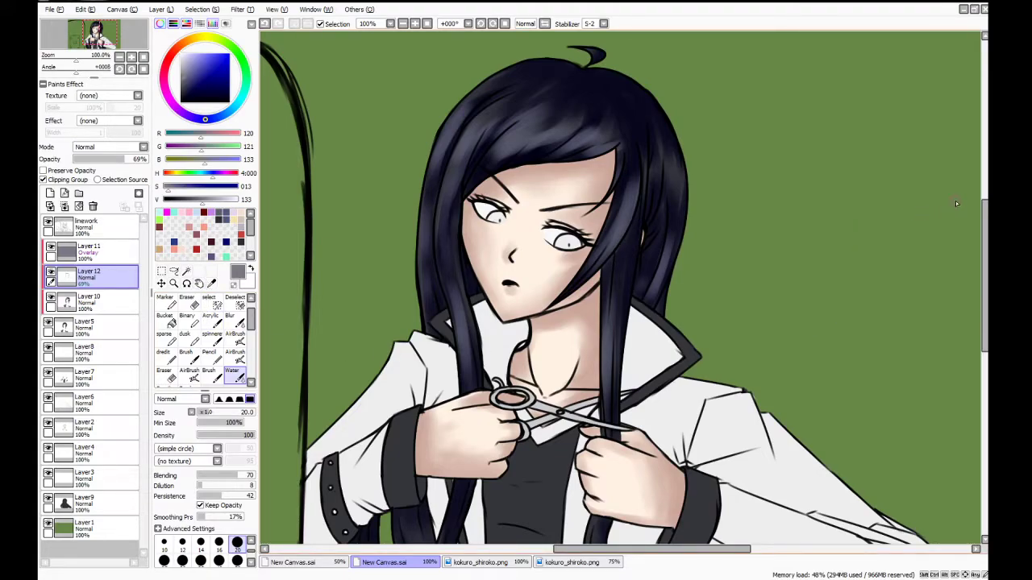
{"action": "mouse_move", "coordinate": [986, 232]}
{"action": "left_mouse_down"}
{"action": "mouse_move", "coordinate": [988, 219]}
{"action": "mouse_move", "coordinate": [987, 252]}
{"action": "left_mouse_up"}
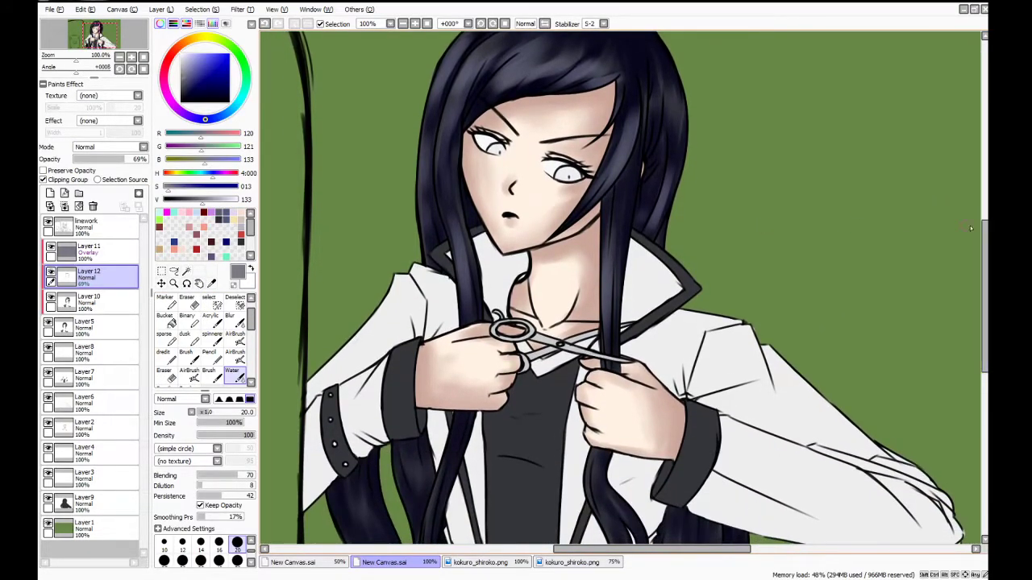
{"action": "scroll", "coordinate": [962, 227], "scroll_direction": "up", "scroll_amount": 2}
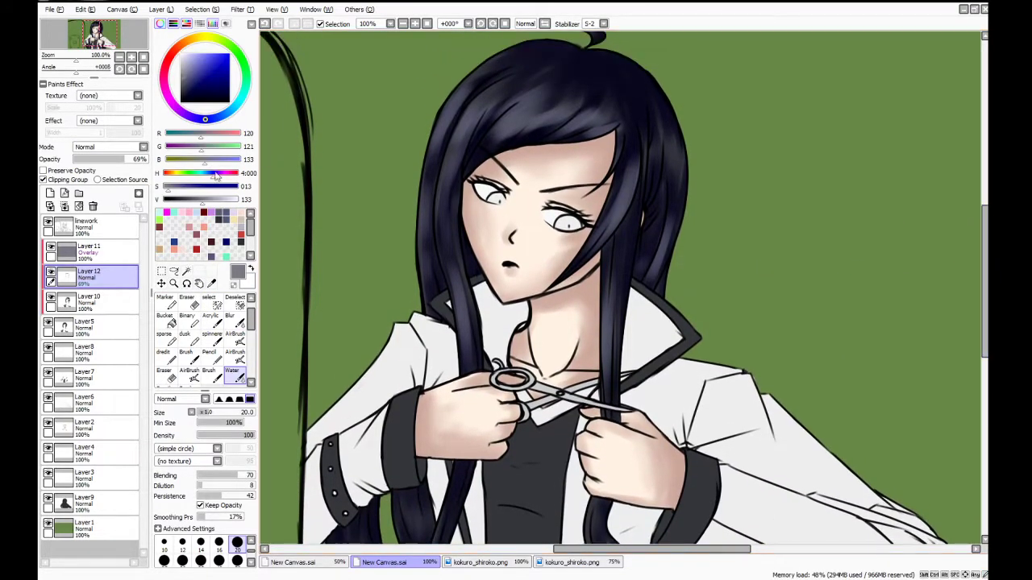
Add a clipped layer in Luminosity mode and paint bright shine spots across the outer hair, fringe and side bang
{"action": "left_click", "coordinate": [51, 194]}
{"action": "left_click", "coordinate": [97, 190]}
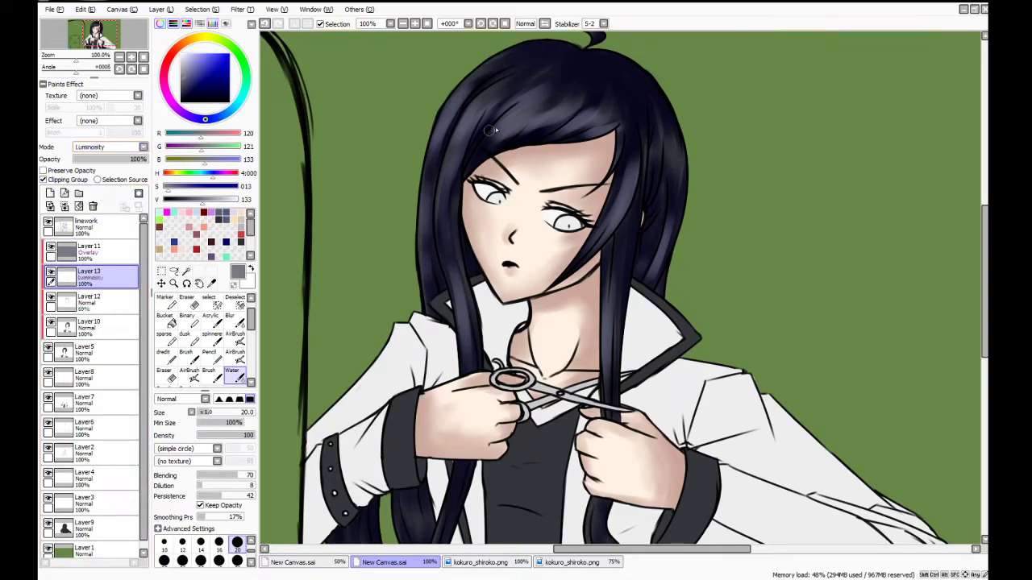
{"action": "left_click_drag", "start_coordinate": [448, 113], "coordinate": [530, 140]}
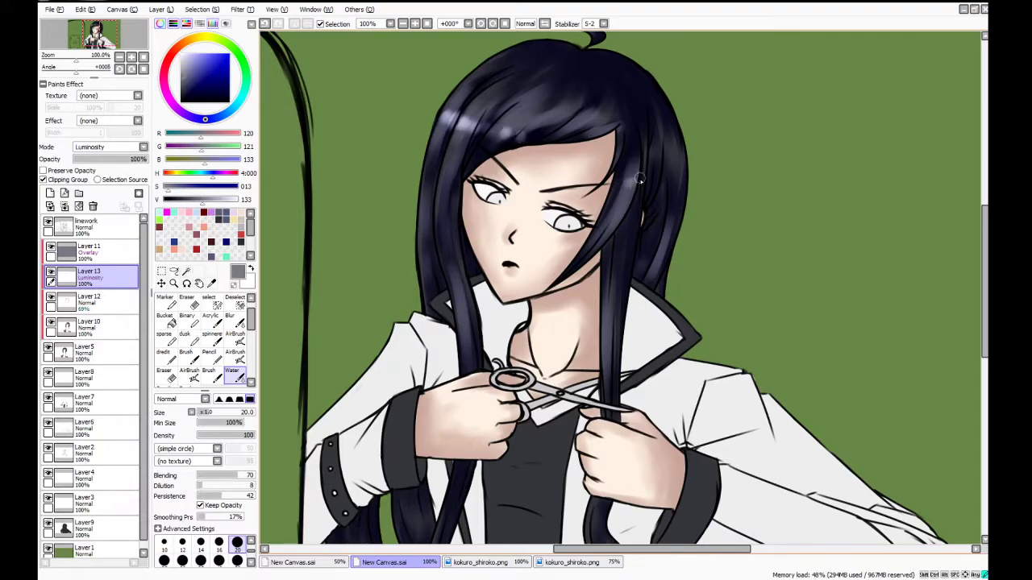
{"action": "left_click_drag", "start_coordinate": [620, 185], "coordinate": [640, 191]}
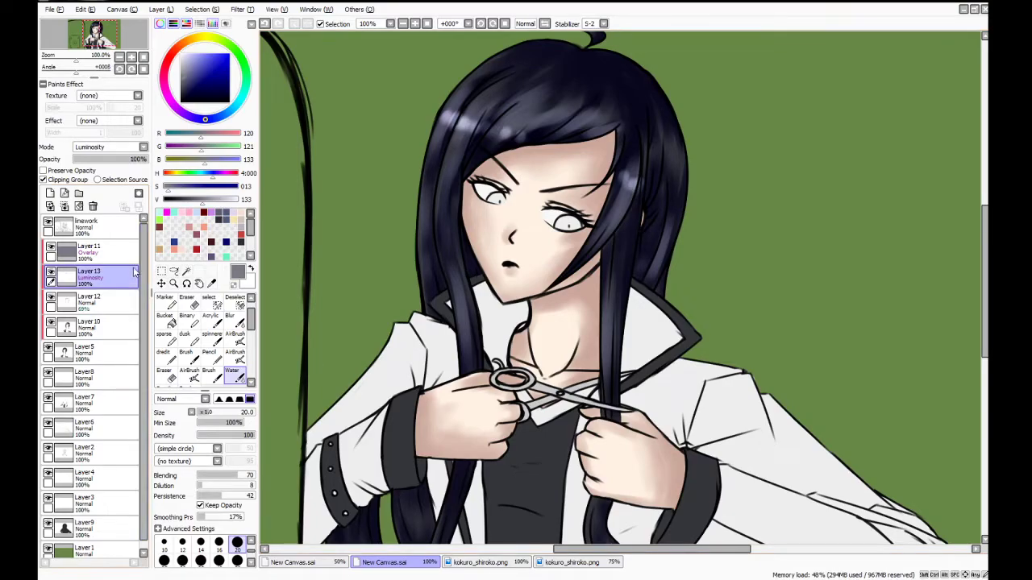
On Layer12, highlight the lower hair strands beneath the scissors hand and its sleeve, undoing and repainting strokes to refine them
{"action": "left_click", "coordinate": [117, 303]}
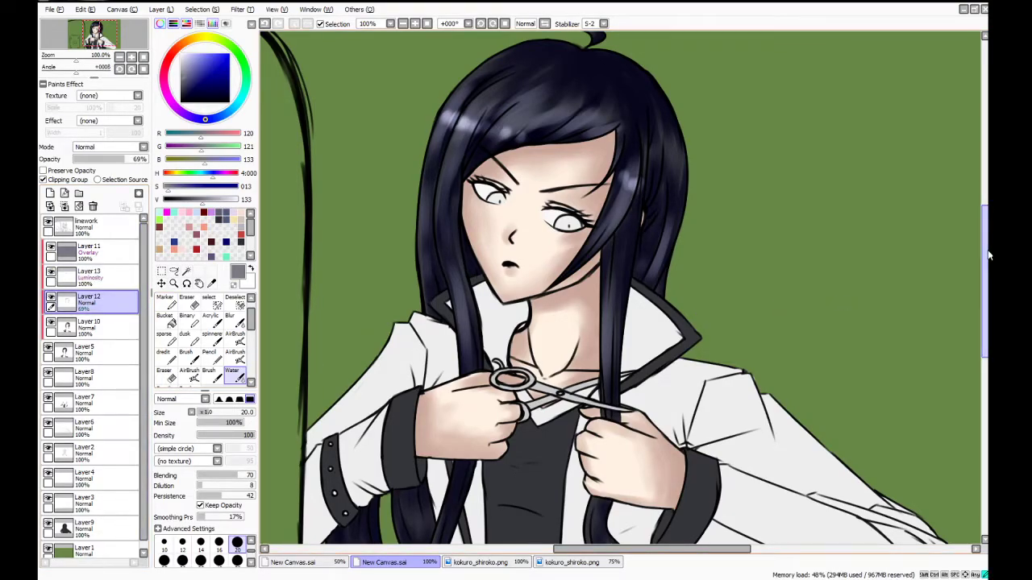
{"action": "left_click_drag", "start_coordinate": [978, 253], "coordinate": [979, 313]}
{"action": "mouse_move", "coordinate": [345, 346]}
{"action": "left_mouse_down"}
{"action": "mouse_move", "coordinate": [381, 413]}
{"action": "mouse_move", "coordinate": [347, 322]}
{"action": "mouse_move", "coordinate": [372, 412]}
{"action": "left_mouse_up"}
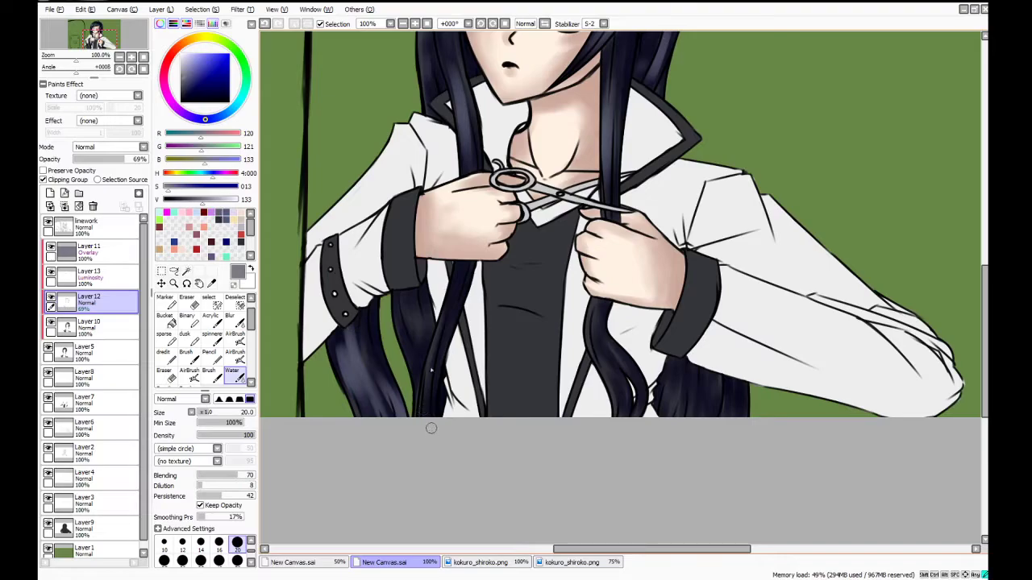
{"action": "key", "text": "ctrl+z"}
{"action": "left_click_drag", "start_coordinate": [424, 403], "coordinate": [442, 315]}
{"action": "key", "text": "ctrl+z"}
{"action": "left_click_drag", "start_coordinate": [425, 418], "coordinate": [445, 315]}
{"action": "left_click_drag", "start_coordinate": [428, 375], "coordinate": [446, 334]}
{"action": "mouse_move", "coordinate": [400, 294]}
{"action": "left_mouse_down"}
{"action": "mouse_move", "coordinate": [425, 374]}
{"action": "mouse_move", "coordinate": [403, 308]}
{"action": "mouse_move", "coordinate": [423, 332]}
{"action": "left_mouse_up"}
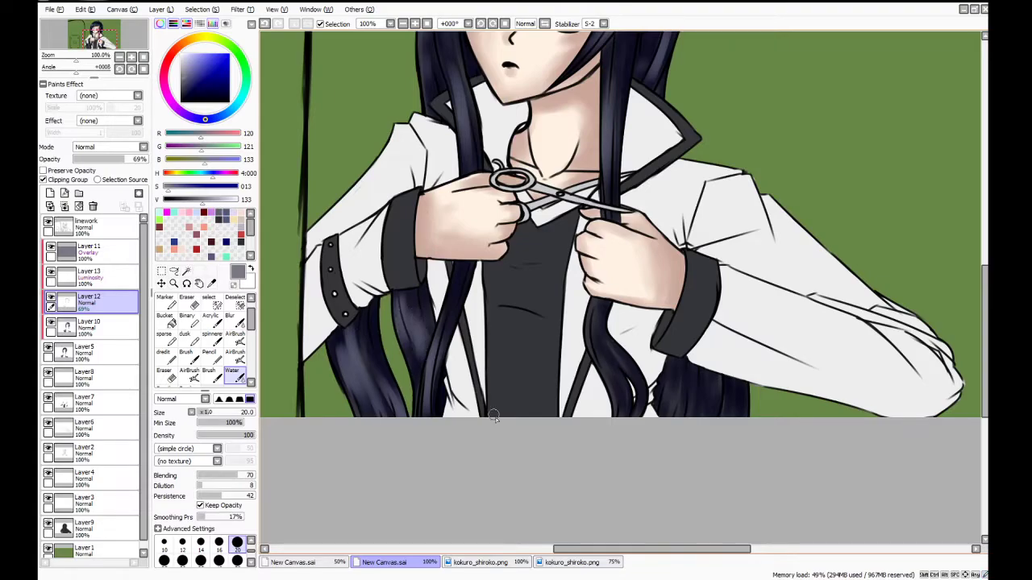
Add grey highlights to the lower lock under the hand gripping the hair and to the hair behind that sleeve
{"action": "mouse_move", "coordinate": [594, 322]}
{"action": "left_mouse_down"}
{"action": "mouse_move", "coordinate": [620, 383]}
{"action": "mouse_move", "coordinate": [589, 320]}
{"action": "mouse_move", "coordinate": [606, 360]}
{"action": "mouse_move", "coordinate": [596, 363]}
{"action": "mouse_move", "coordinate": [589, 340]}
{"action": "left_mouse_up"}
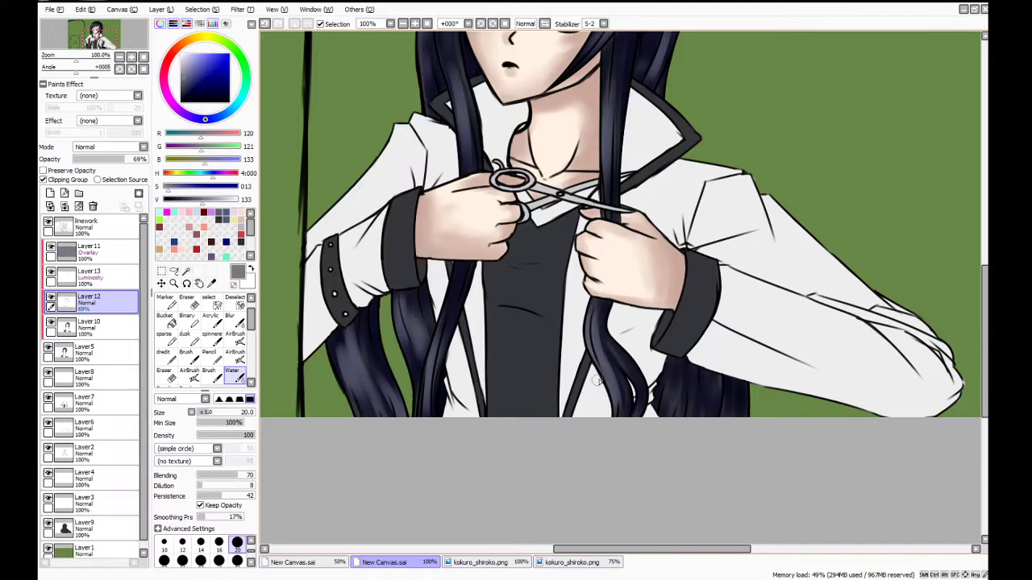
{"action": "mouse_move", "coordinate": [666, 373]}
{"action": "left_mouse_down"}
{"action": "mouse_move", "coordinate": [676, 410]}
{"action": "mouse_move", "coordinate": [690, 411]}
{"action": "mouse_move", "coordinate": [715, 397]}
{"action": "left_mouse_up"}
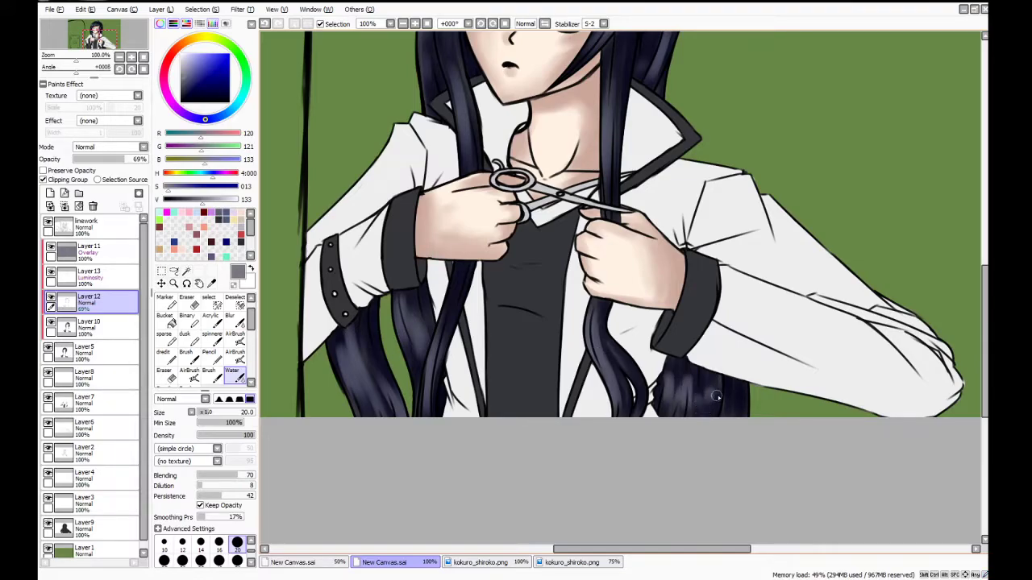
{"action": "scroll", "coordinate": [705, 381], "scroll_direction": "down", "scroll_amount": 3}
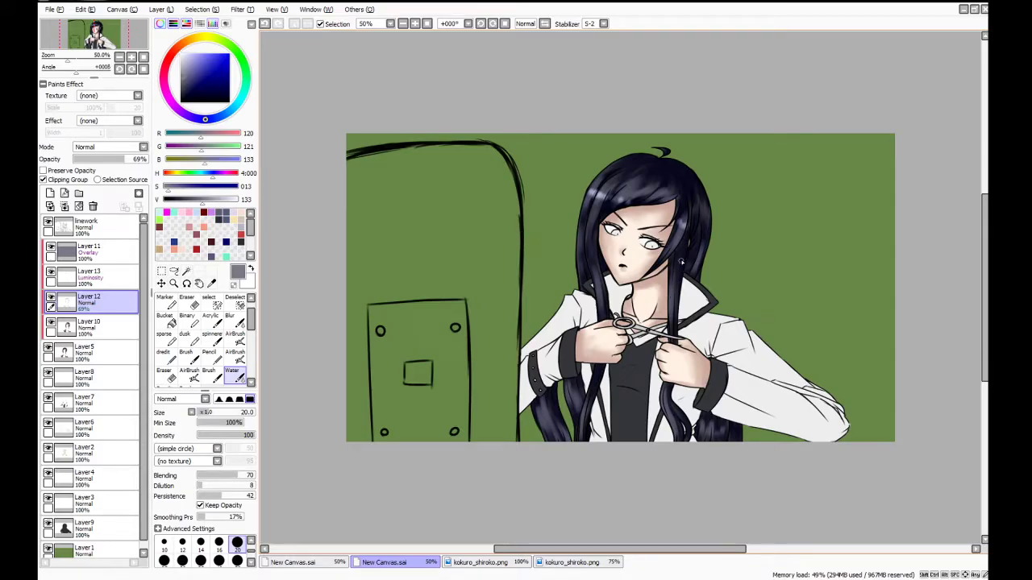
Merge the hair's shadow, highlight, Luminosity and Overlay layers down into Layer5
{"action": "left_click", "coordinate": [118, 322]}
{"action": "left_click", "coordinate": [66, 207]}
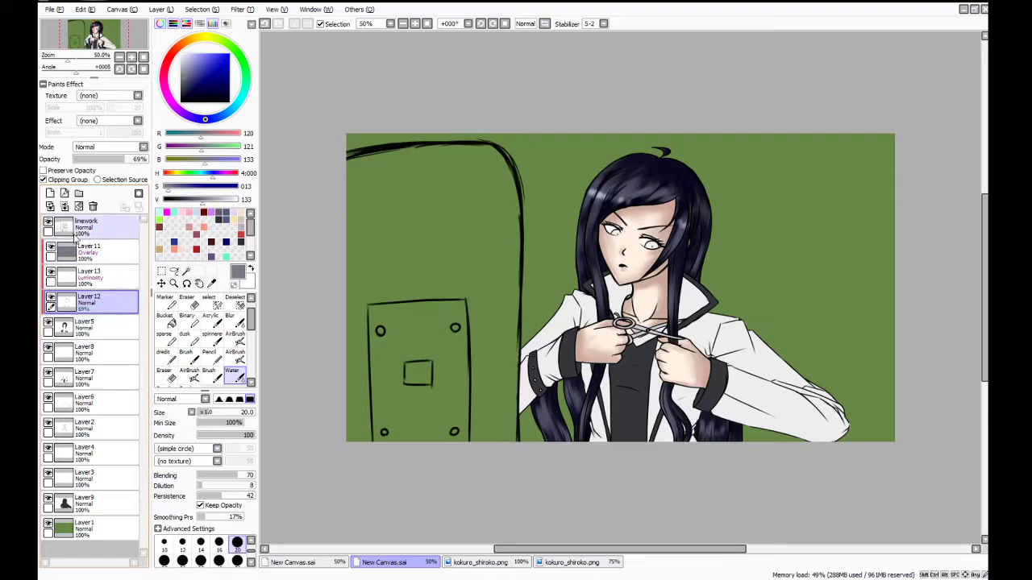
{"action": "left_click", "coordinate": [67, 209]}
{"action": "left_click", "coordinate": [105, 282]}
{"action": "left_click", "coordinate": [65, 207]}
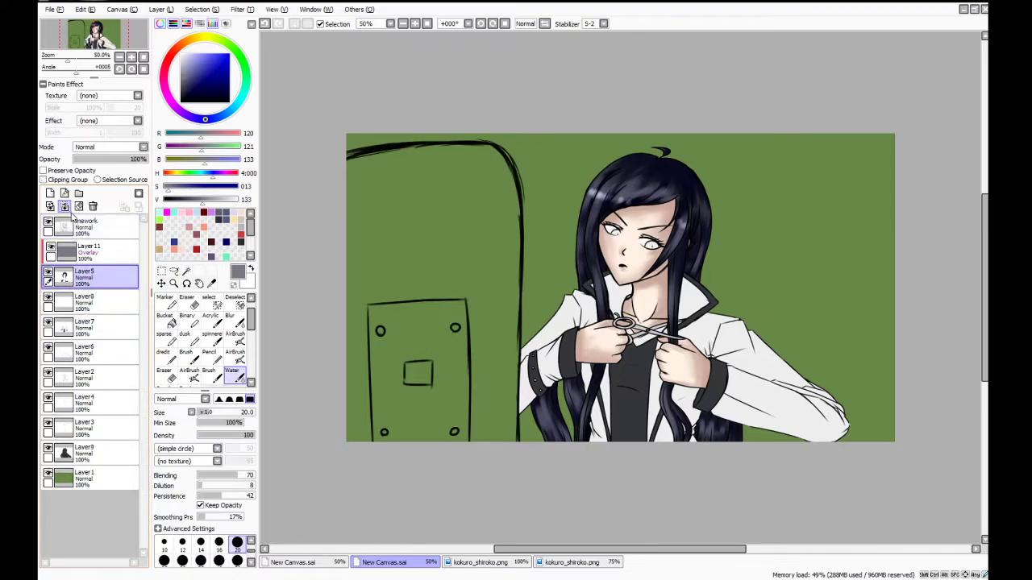
{"action": "left_click", "coordinate": [105, 251]}
{"action": "left_click", "coordinate": [65, 207]}
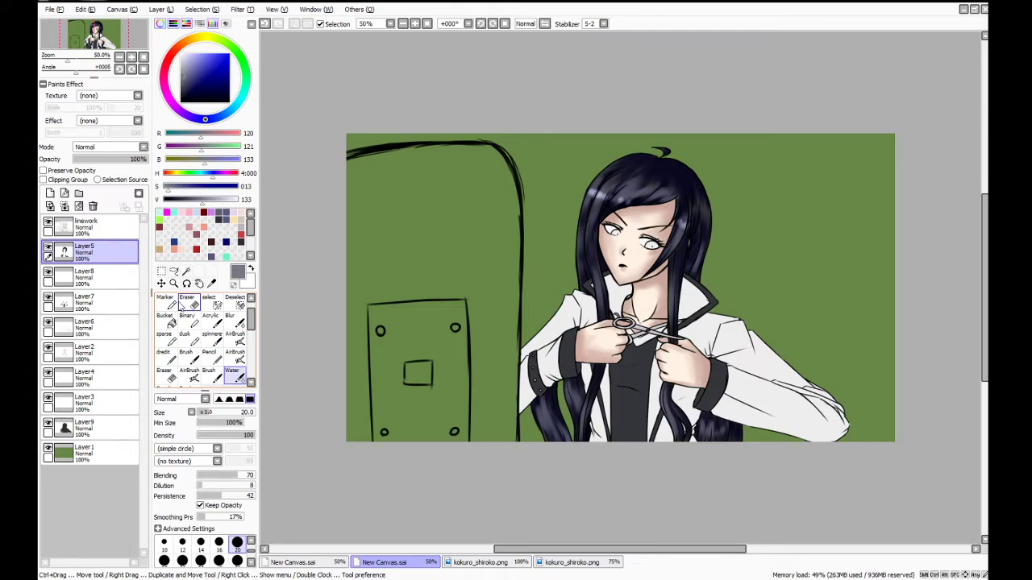
Toggle the visibility of Layer8, Layer4 and Layer3 to check which part of the character each holds
{"action": "left_click", "coordinate": [49, 273]}
{"action": "left_click", "coordinate": [49, 272]}
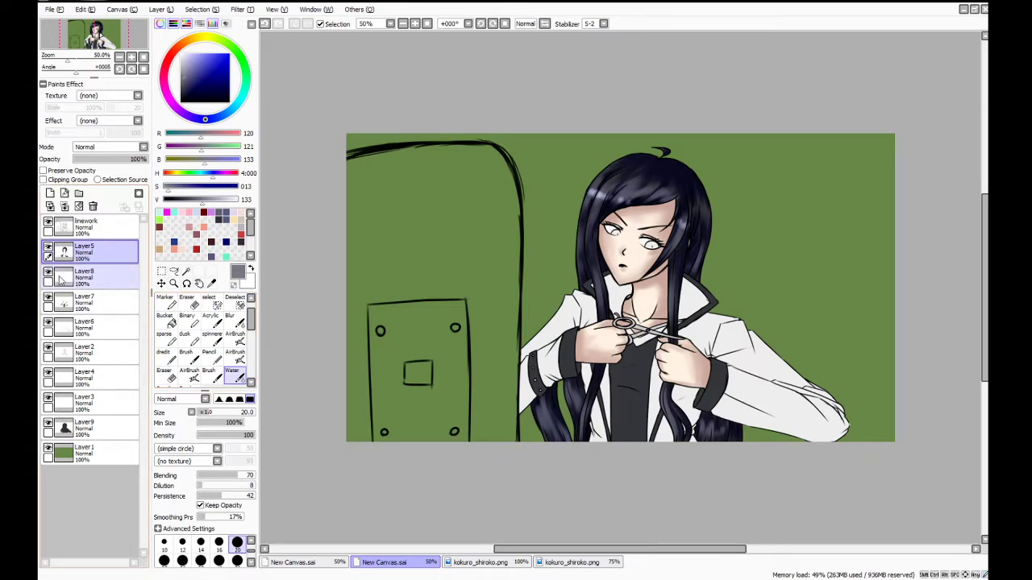
{"action": "left_click", "coordinate": [107, 303]}
{"action": "left_click", "coordinate": [107, 321]}
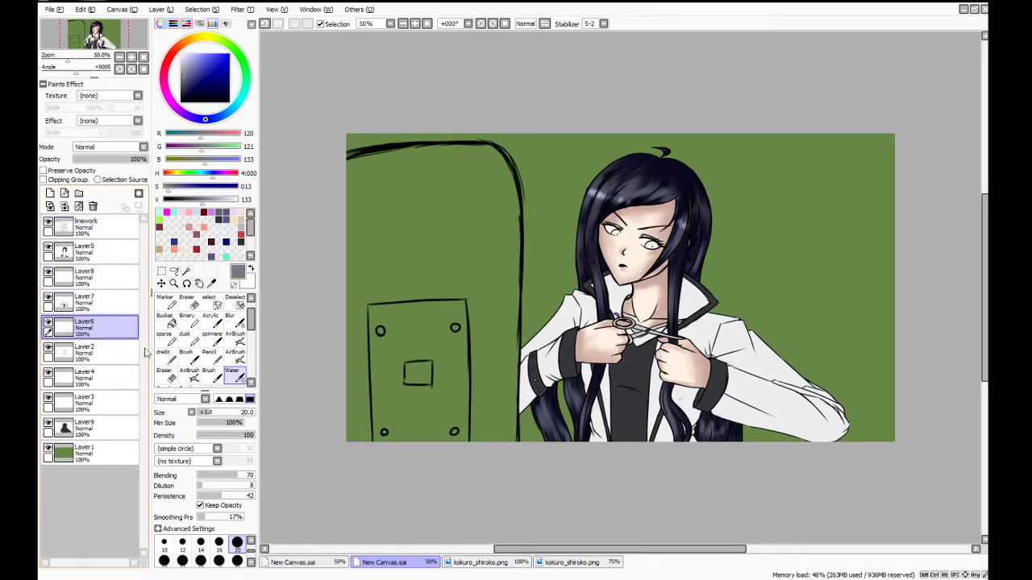
{"action": "left_click", "coordinate": [115, 386]}
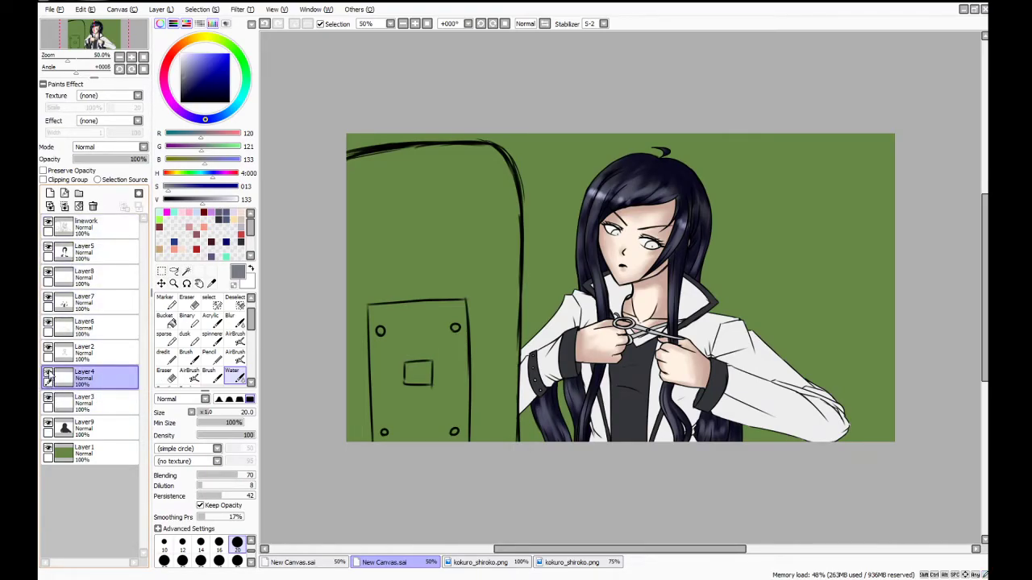
{"action": "left_click", "coordinate": [48, 375]}
{"action": "left_click", "coordinate": [48, 375]}
{"action": "left_click", "coordinate": [48, 375]}
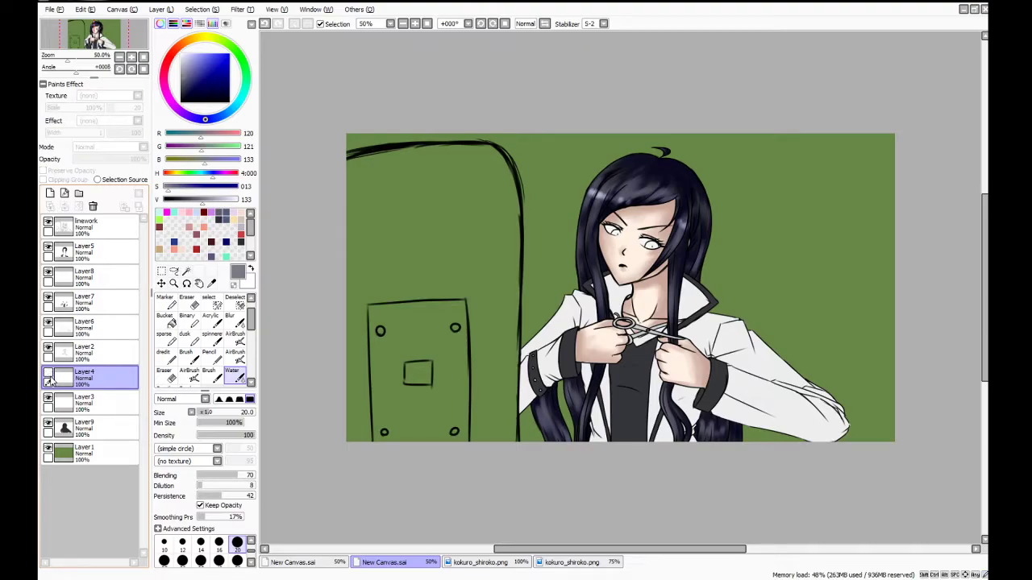
{"action": "left_click", "coordinate": [48, 375]}
{"action": "left_click", "coordinate": [48, 398]}
{"action": "left_click", "coordinate": [49, 398]}
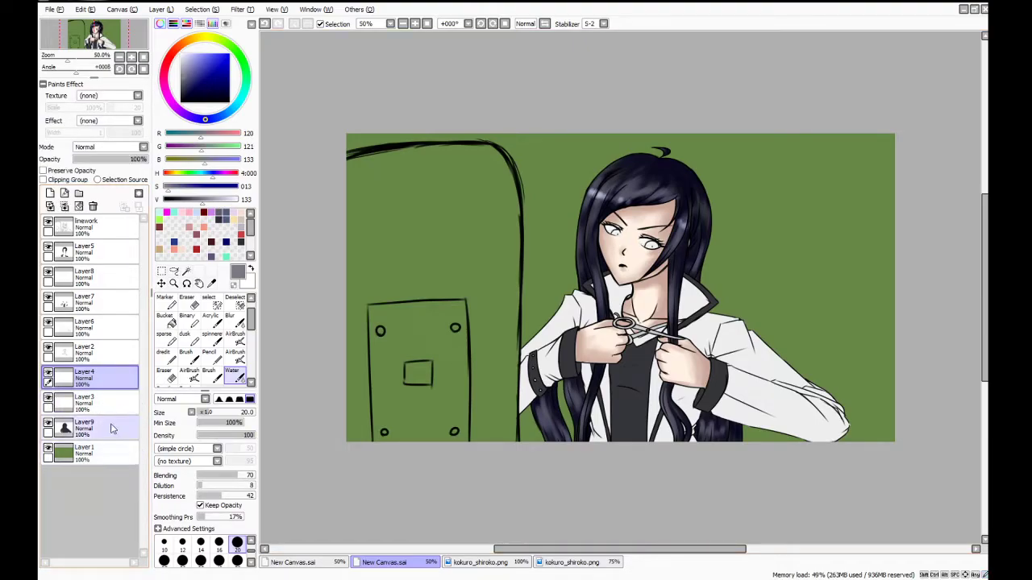
Add a new layer directly above Layer3 and clip it to that layer
{"action": "left_click", "coordinate": [96, 403]}
{"action": "left_click", "coordinate": [50, 193]}
{"action": "left_click", "coordinate": [44, 179]}
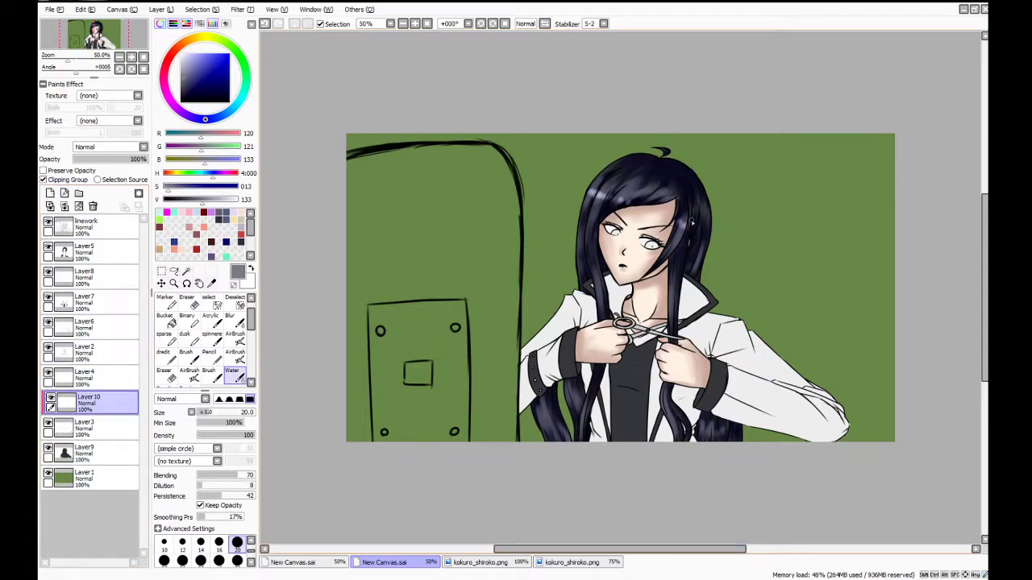
Sample the light grey of the eye white and set the Water brush to size 10
{"action": "scroll", "coordinate": [691, 222], "scroll_direction": "up", "scroll_amount": 4}
{"action": "left_click", "coordinate": [211, 283]}
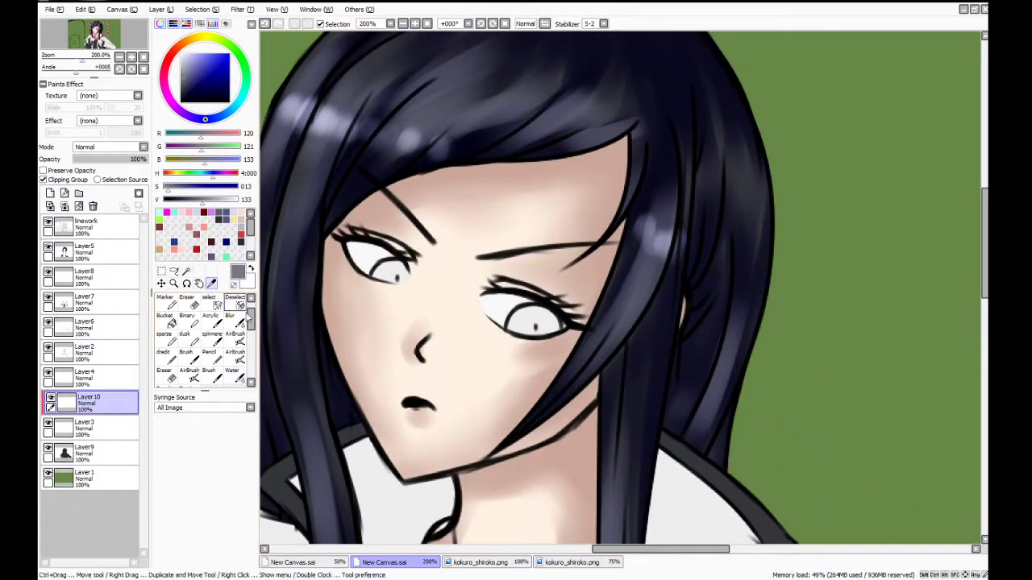
{"action": "left_click", "coordinate": [367, 257]}
{"action": "left_click", "coordinate": [229, 200]}
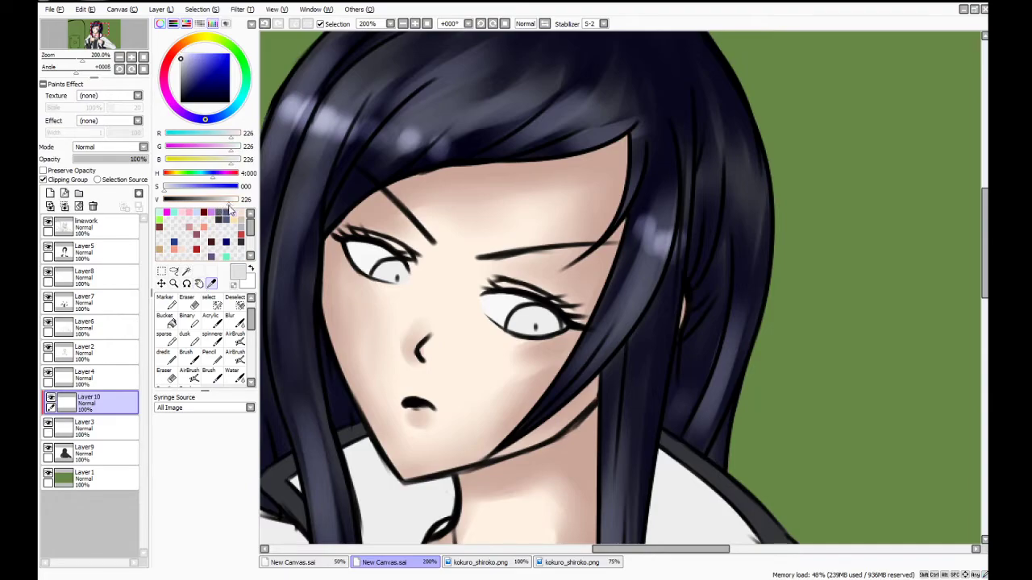
{"action": "left_click", "coordinate": [232, 375]}
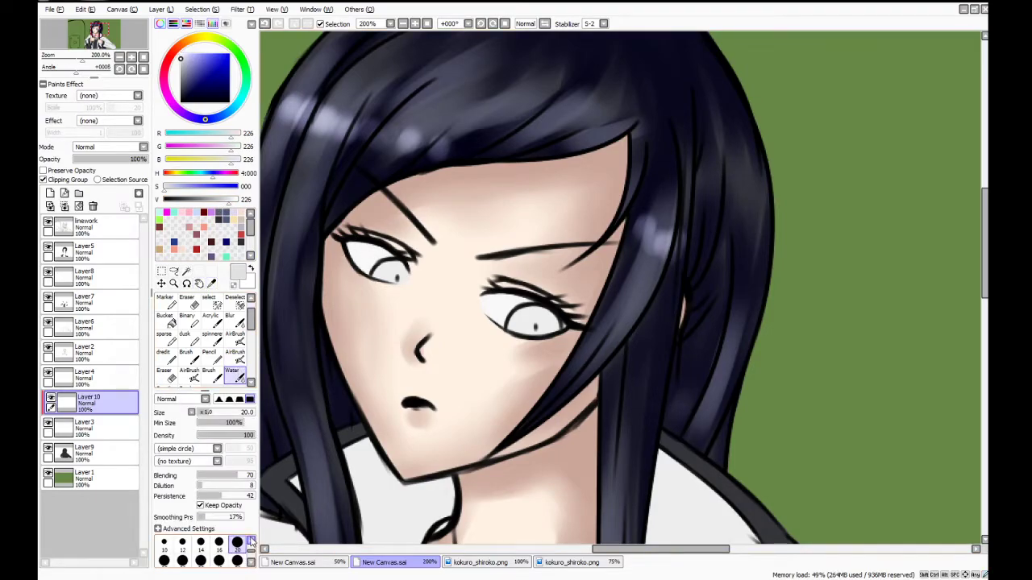
{"action": "left_click", "coordinate": [164, 542]}
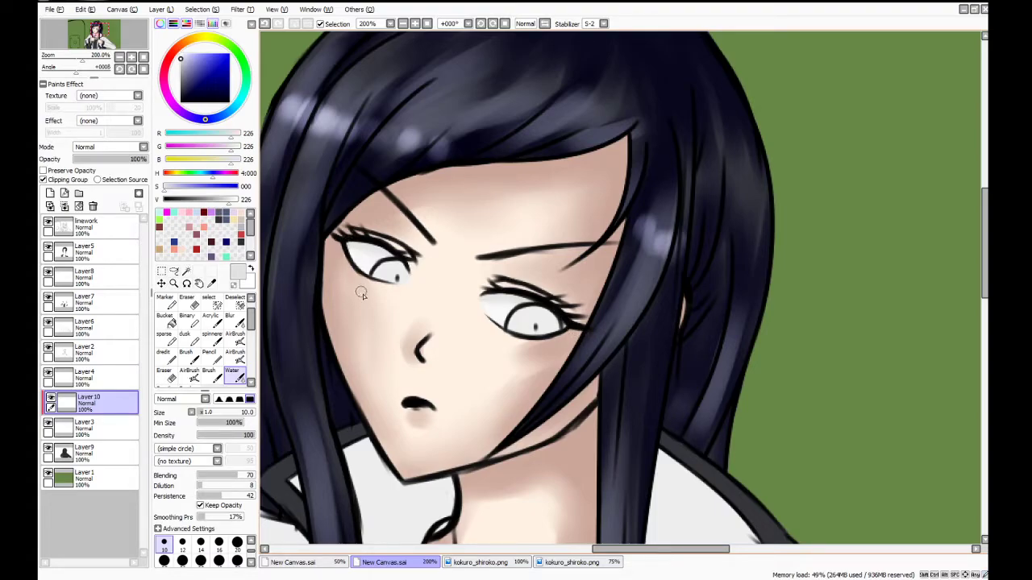
Sample the grey from the iris in the kokuro_shiroko.png reference and return to the character drawing
{"action": "left_click", "coordinate": [464, 565]}
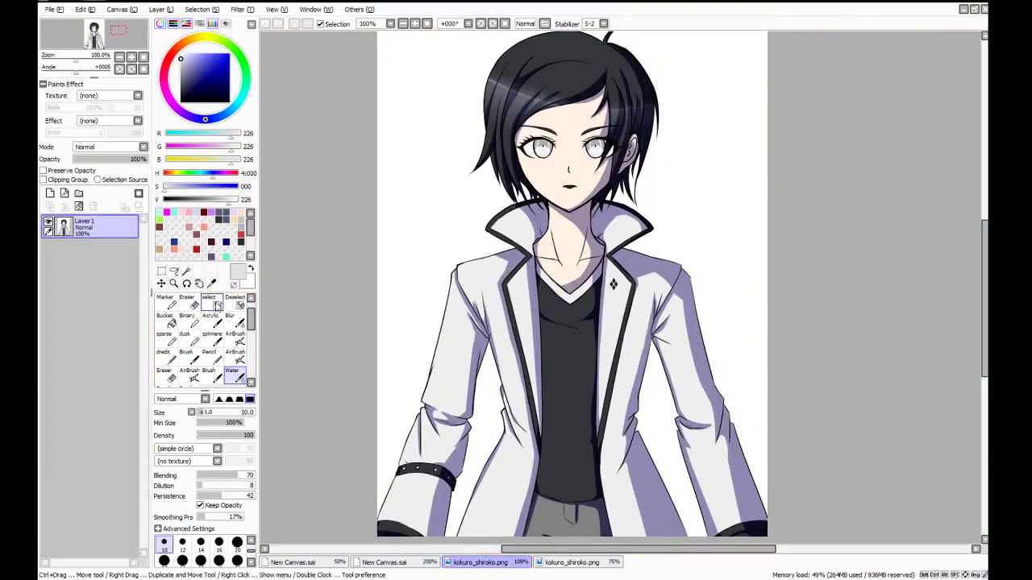
{"action": "left_click", "coordinate": [212, 283]}
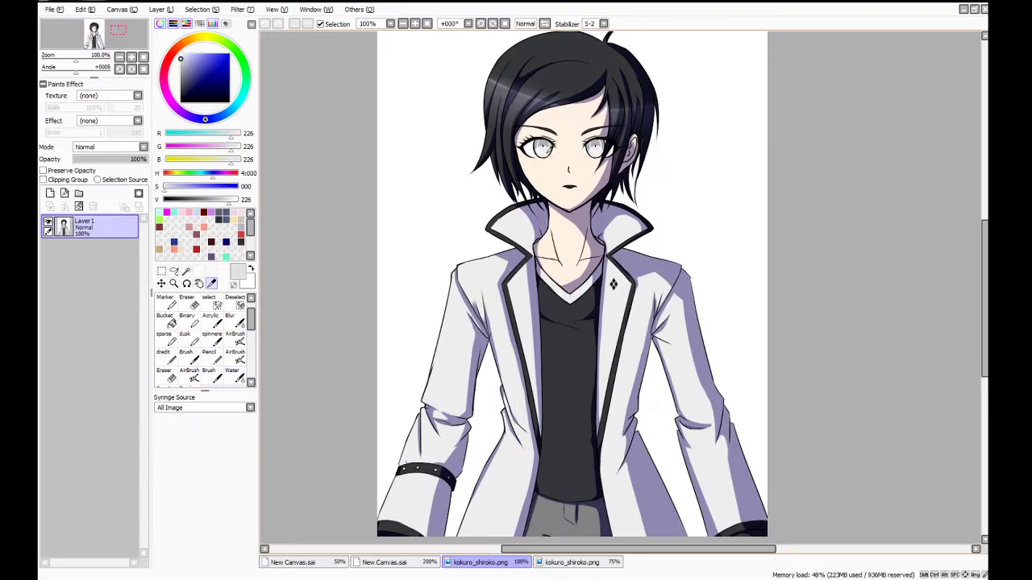
{"action": "left_click", "coordinate": [546, 144]}
{"action": "left_click", "coordinate": [385, 563]}
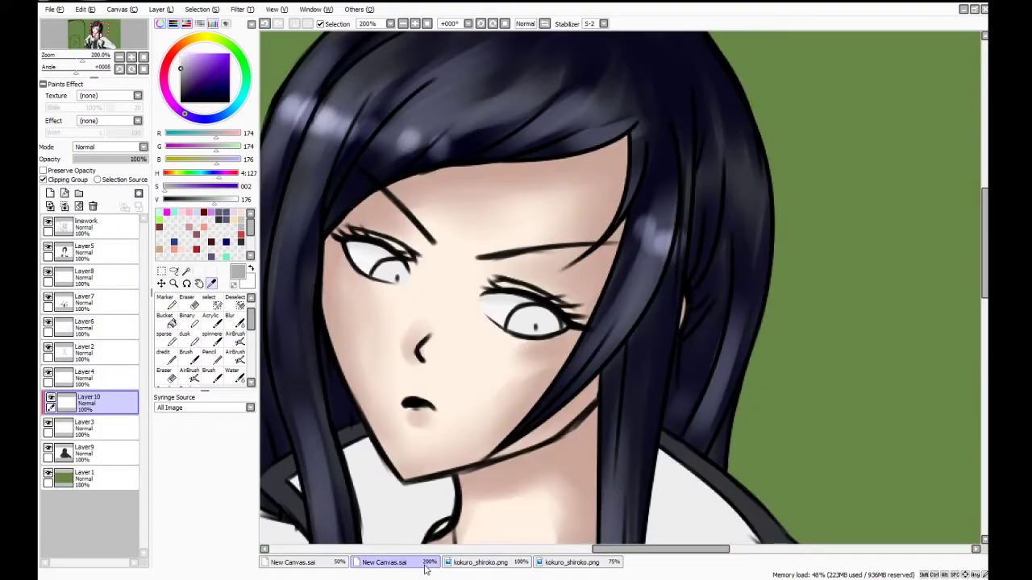
Add a new layer directly above Layer4 and clip it to that layer
{"action": "left_click", "coordinate": [104, 376]}
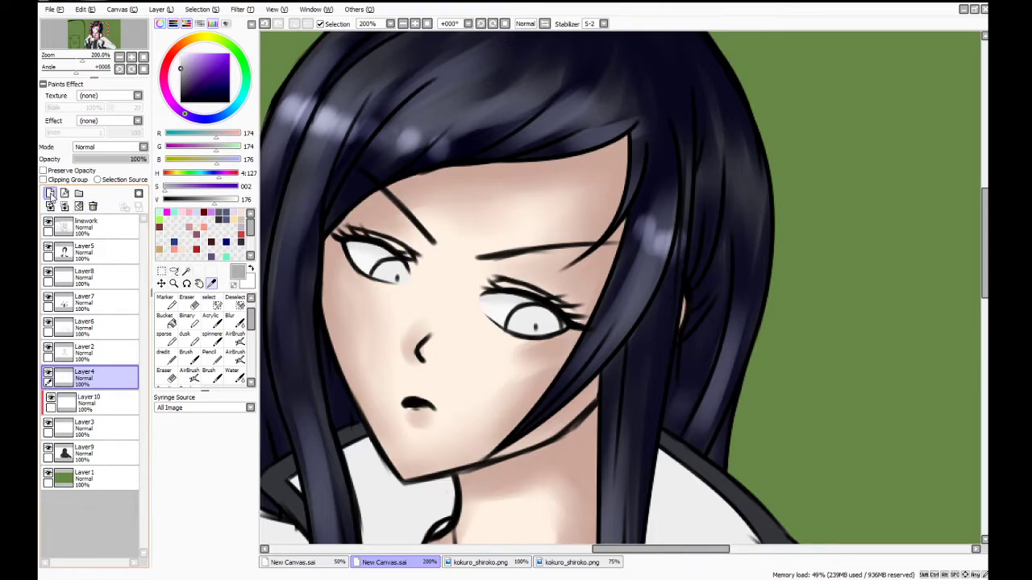
{"action": "left_click", "coordinate": [49, 194]}
{"action": "left_click", "coordinate": [44, 179]}
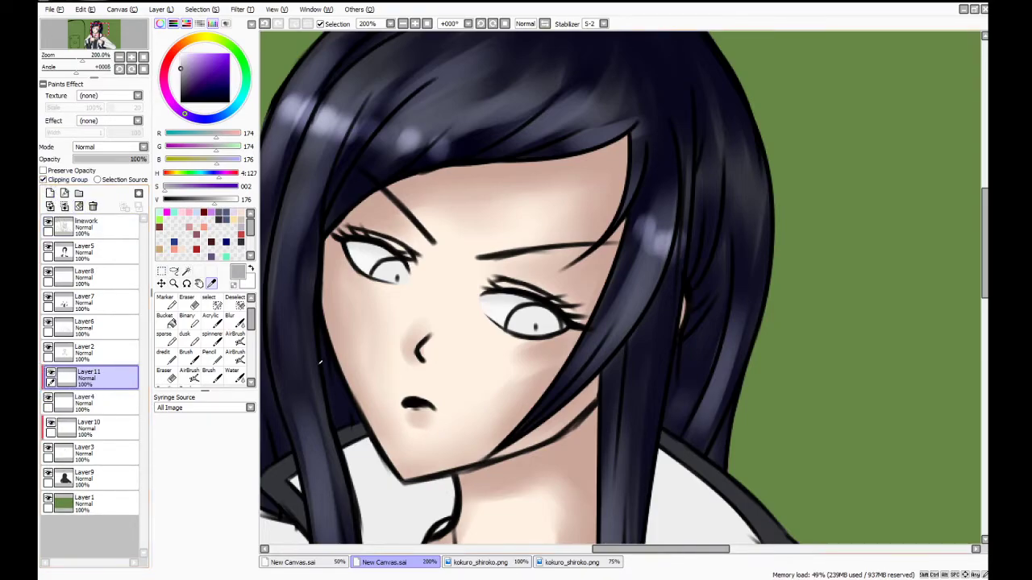
Try shading both irises grey with the Water brush at size 10, and undo the strokes
{"action": "left_click", "coordinate": [234, 373]}
{"action": "mouse_move", "coordinate": [370, 275]}
{"action": "left_mouse_down"}
{"action": "mouse_move", "coordinate": [409, 270]}
{"action": "mouse_move", "coordinate": [372, 266]}
{"action": "mouse_move", "coordinate": [410, 272]}
{"action": "left_mouse_up"}
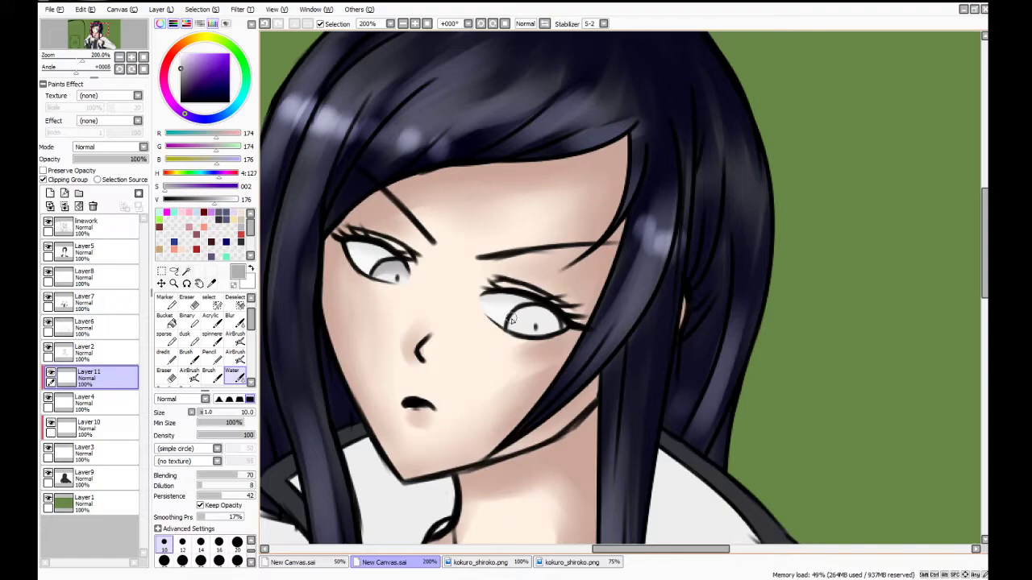
{"action": "mouse_move", "coordinate": [506, 325]}
{"action": "left_mouse_down"}
{"action": "mouse_move", "coordinate": [549, 322]}
{"action": "mouse_move", "coordinate": [520, 316]}
{"action": "mouse_move", "coordinate": [558, 329]}
{"action": "mouse_move", "coordinate": [546, 333]}
{"action": "left_mouse_up"}
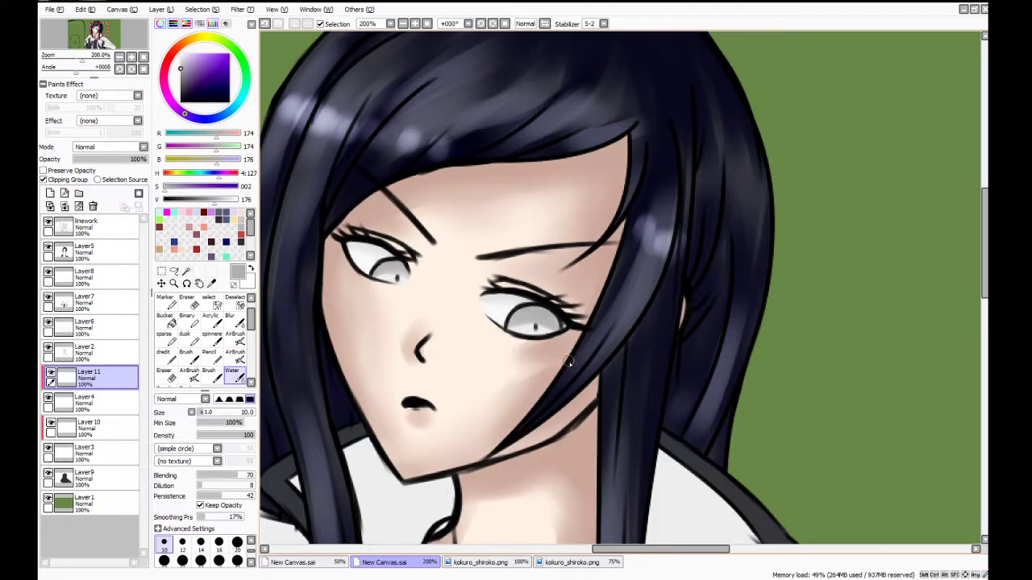
{"action": "key", "text": "ctrl+z"}
{"action": "key", "text": "ctrl+z"}
{"action": "key", "text": "ctrl+z"}
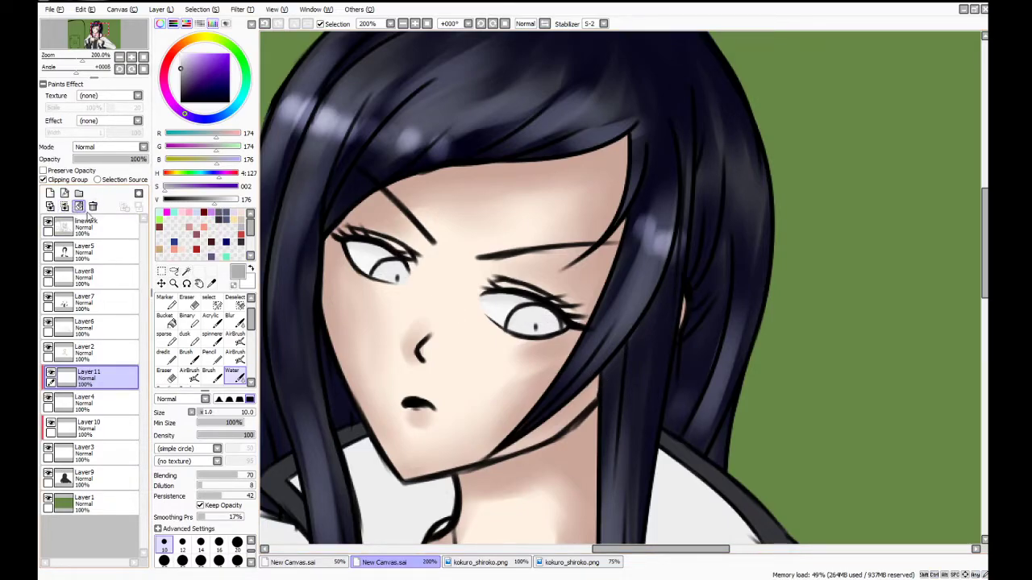
Shade both irises grey on Layer11 with the Water brush at size 9
{"action": "scroll", "coordinate": [237, 545], "scroll_direction": "up", "scroll_amount": 1}
{"action": "left_click", "coordinate": [236, 542]}
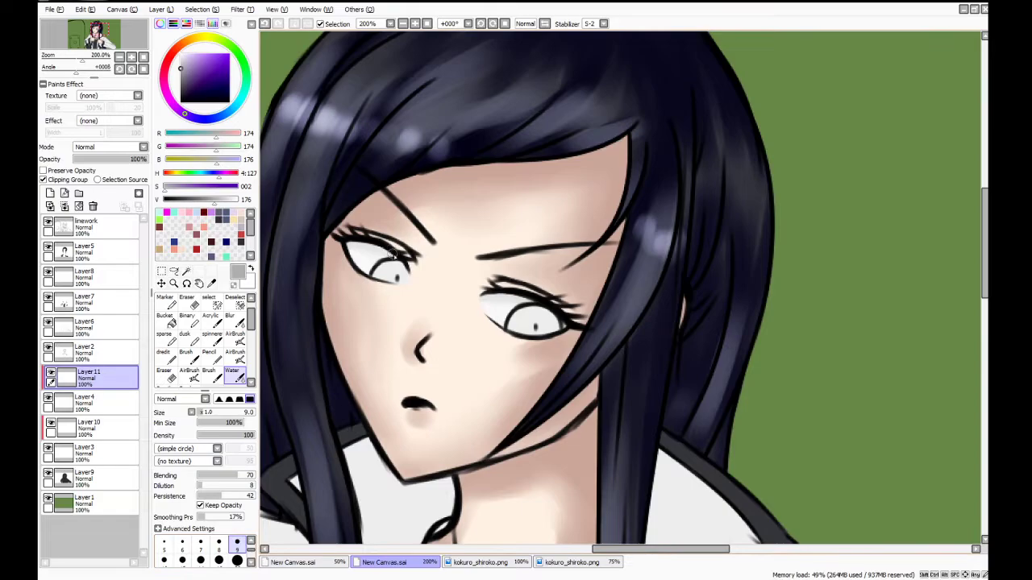
{"action": "mouse_move", "coordinate": [384, 263]}
{"action": "left_mouse_down"}
{"action": "mouse_move", "coordinate": [399, 278]}
{"action": "mouse_move", "coordinate": [373, 279]}
{"action": "left_mouse_up"}
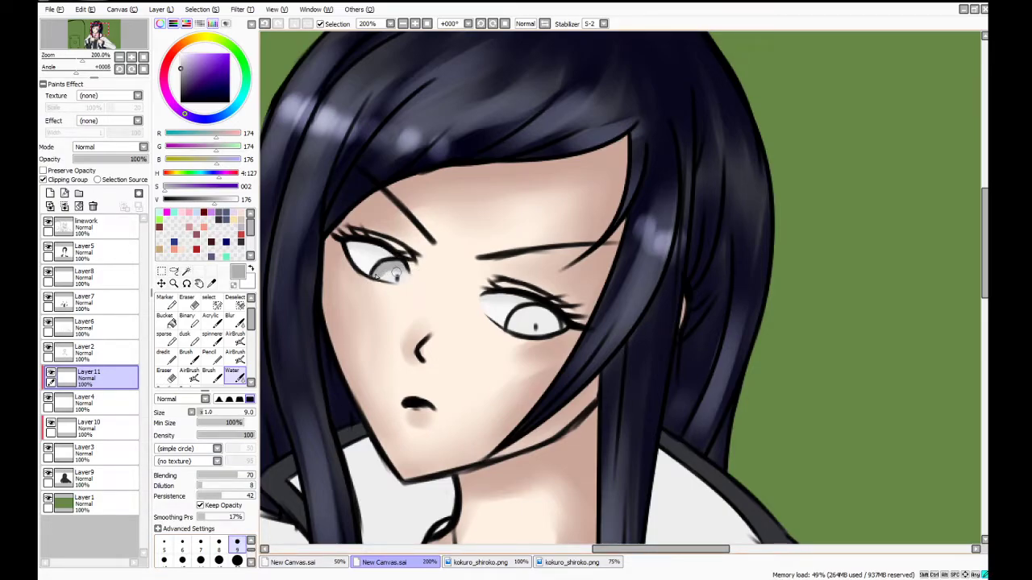
{"action": "mouse_move", "coordinate": [517, 338]}
{"action": "left_mouse_down"}
{"action": "mouse_move", "coordinate": [548, 304]}
{"action": "mouse_move", "coordinate": [512, 321]}
{"action": "mouse_move", "coordinate": [550, 325]}
{"action": "mouse_move", "coordinate": [528, 306]}
{"action": "mouse_move", "coordinate": [545, 326]}
{"action": "mouse_move", "coordinate": [537, 307]}
{"action": "mouse_move", "coordinate": [554, 335]}
{"action": "mouse_move", "coordinate": [540, 315]}
{"action": "left_mouse_up"}
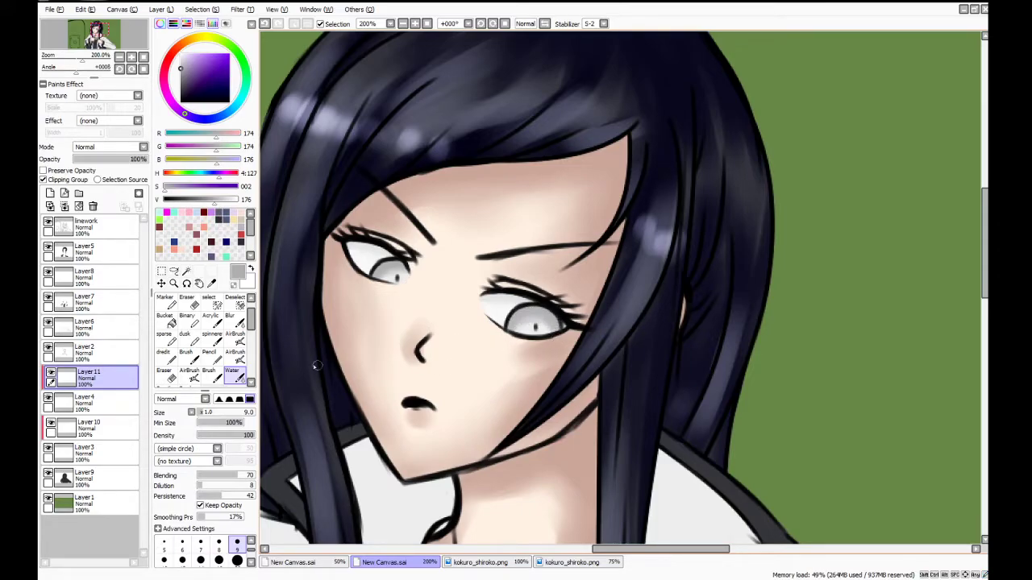
Add a clipped layer above Layer11 and set its blending mode to Luminosity
{"action": "left_click", "coordinate": [50, 193]}
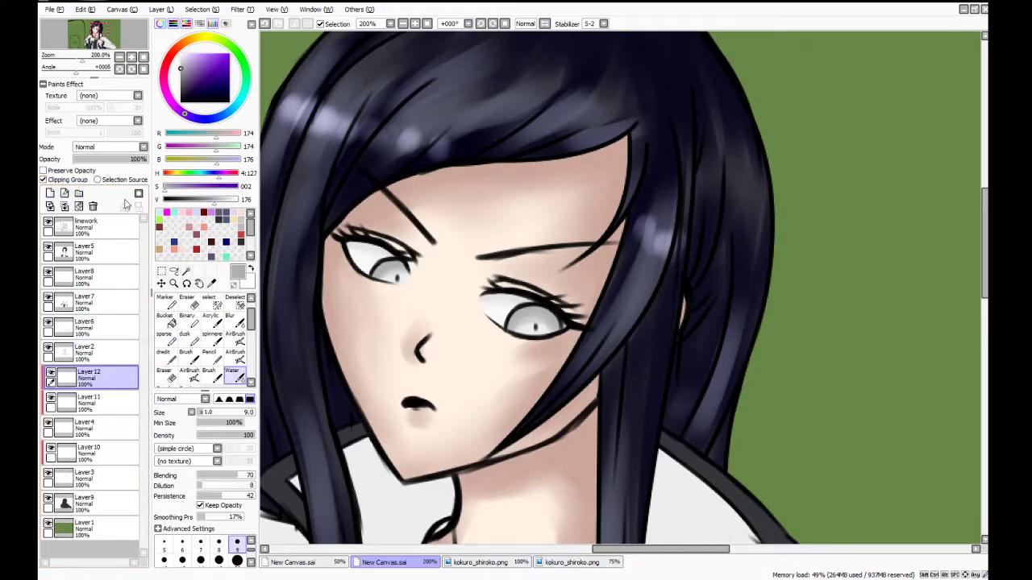
{"action": "left_click", "coordinate": [112, 148]}
{"action": "left_click", "coordinate": [106, 196]}
Brush light highlights into the lower part of both irises on the Luminosity layer, undoing the unwanted strokes
{"action": "left_click_drag", "start_coordinate": [380, 275], "coordinate": [408, 276]}
{"action": "key", "text": "ctrl+z"}
{"action": "key", "text": "ctrl+z"}
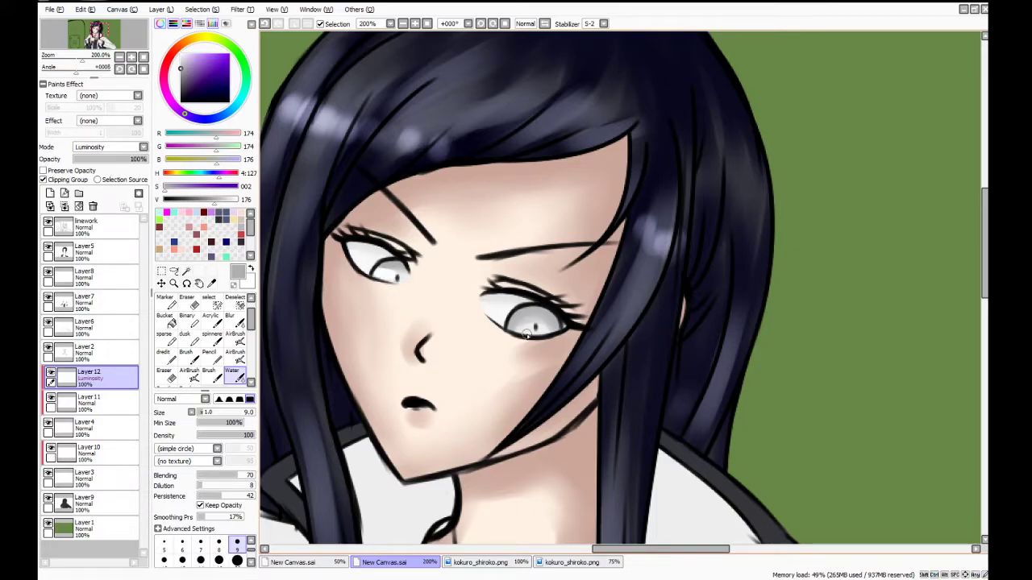
{"action": "left_click_drag", "start_coordinate": [511, 323], "coordinate": [529, 326]}
{"action": "key", "text": "ctrl+z"}
{"action": "key", "text": "ctrl+z"}
{"action": "key", "text": "ctrl+z"}
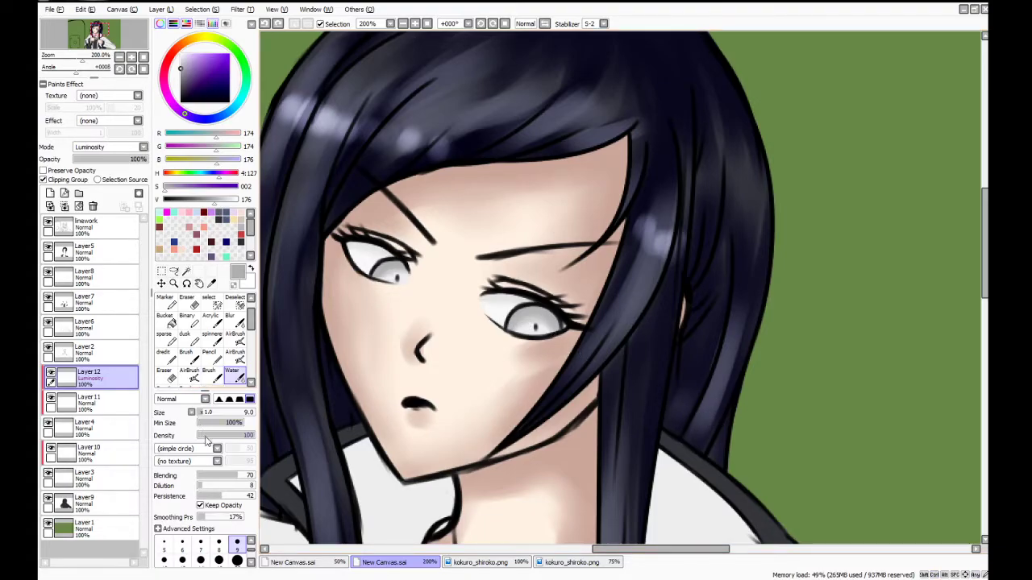
{"action": "left_click_drag", "start_coordinate": [409, 276], "coordinate": [382, 282]}
{"action": "key", "text": "ctrl+z"}
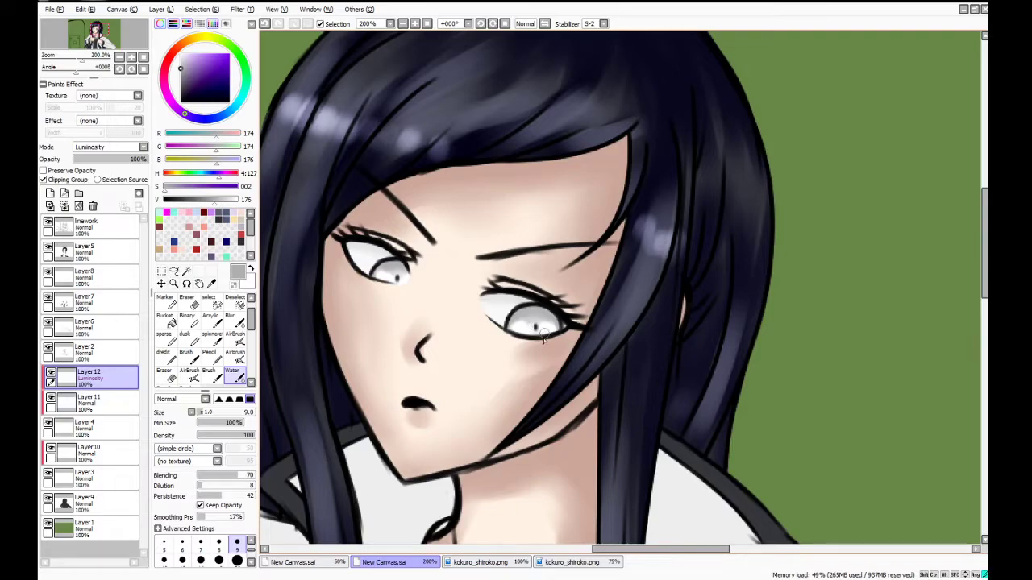
Merge the clipped eye layers Layer11 and Layer12 down into Layer4, and merge Layer10 down into Layer3
{"action": "scroll", "coordinate": [524, 375], "scroll_direction": "down", "scroll_amount": 4}
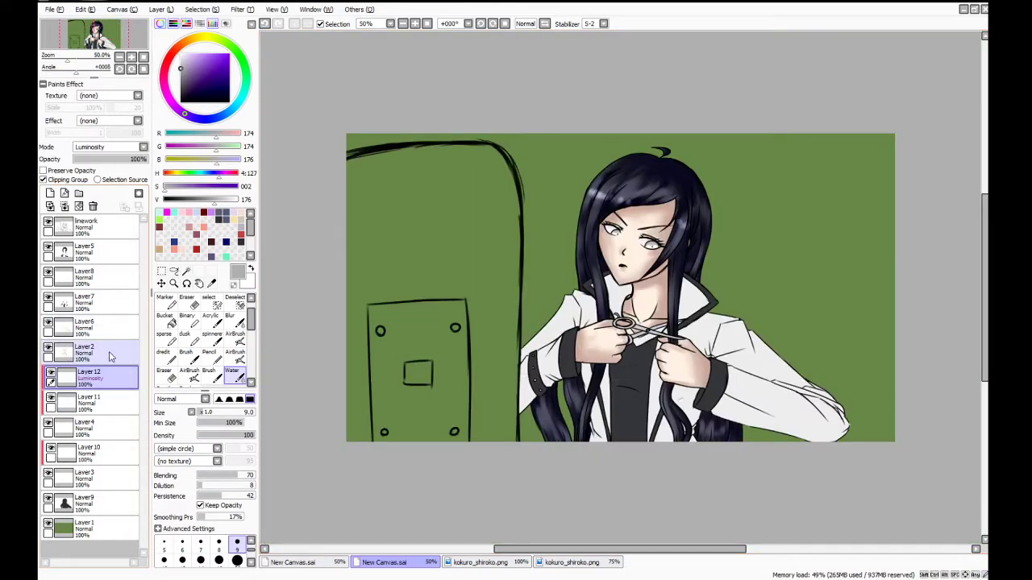
{"action": "left_click", "coordinate": [119, 396]}
{"action": "left_click", "coordinate": [93, 207]}
{"action": "left_click", "coordinate": [104, 381]}
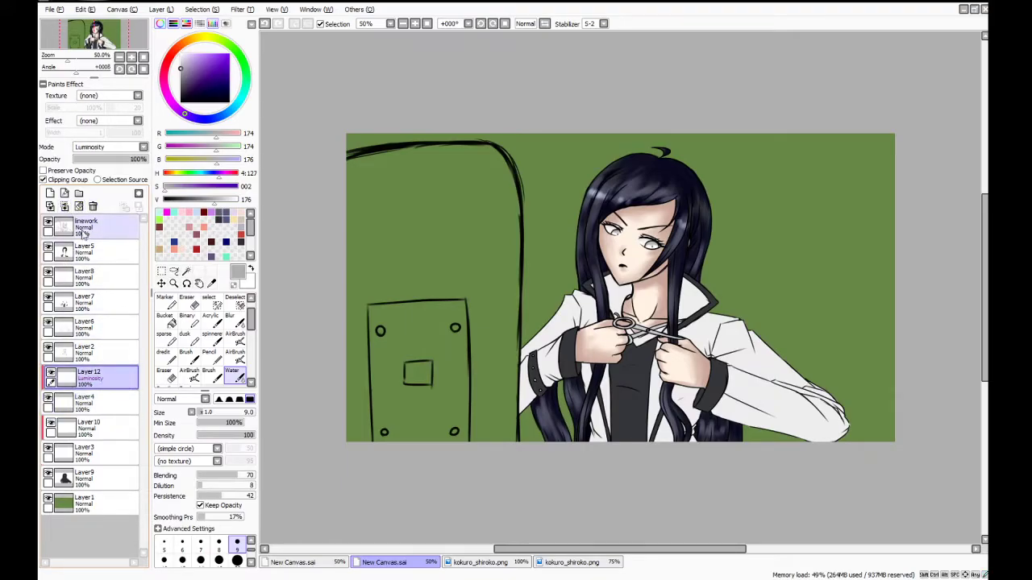
{"action": "left_click", "coordinate": [64, 207]}
{"action": "left_click", "coordinate": [97, 400]}
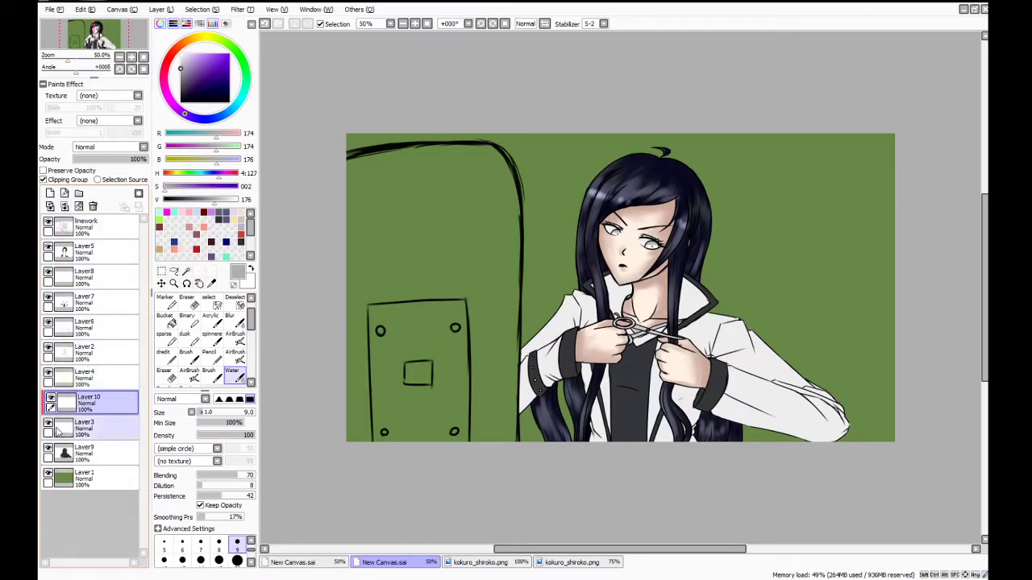
{"action": "left_click", "coordinate": [65, 207]}
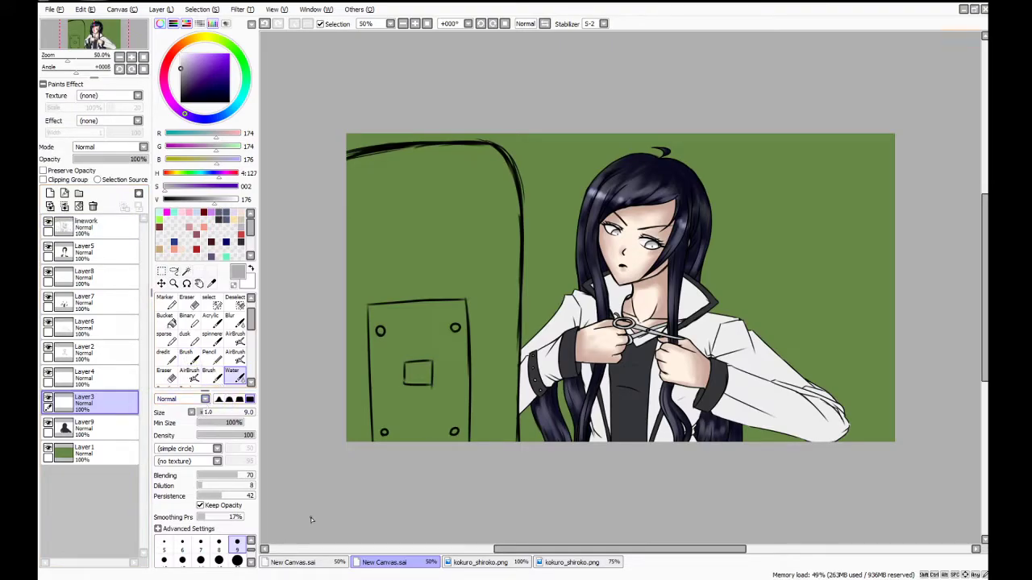
Sample the purplish-grey coat shadow colour from the kokuro_shiroko.png reference and return to the character drawing
{"action": "left_click", "coordinate": [475, 563]}
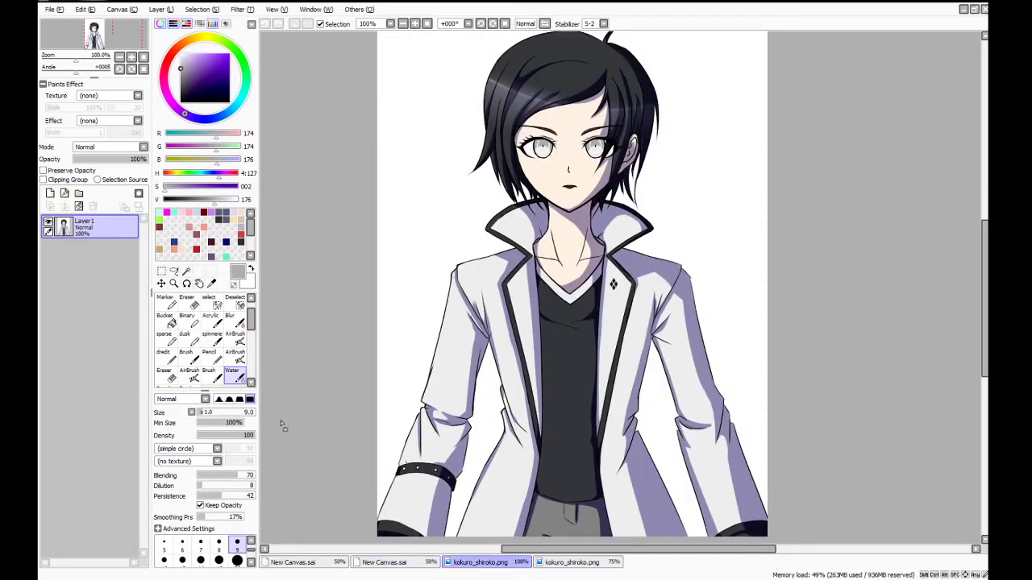
{"action": "key", "text": "alt"}
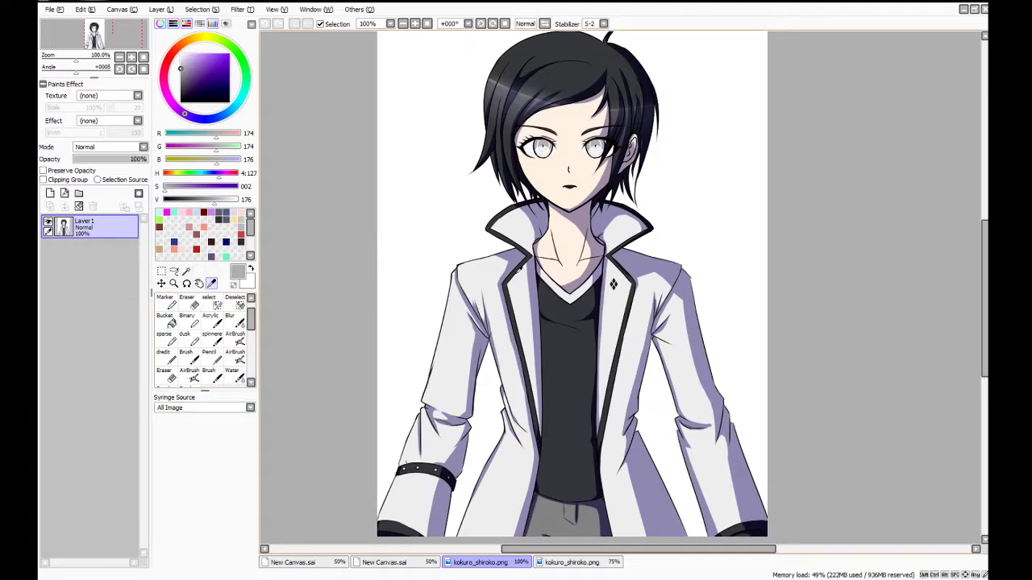
{"action": "left_click", "coordinate": [522, 251]}
{"action": "left_click", "coordinate": [384, 563]}
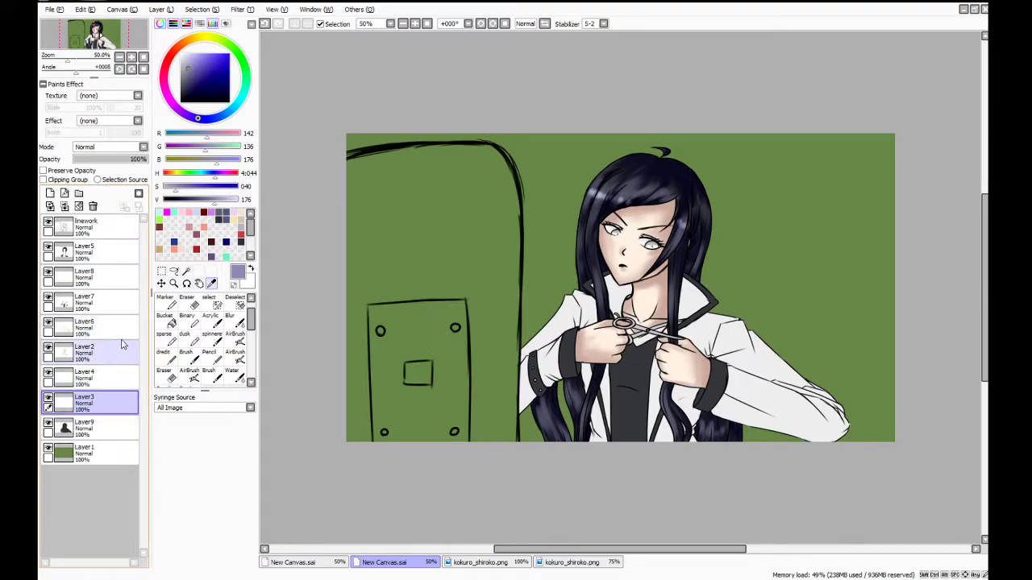
Choose the Water brush and add a new layer directly above Layer6, clipped to it
{"action": "left_click", "coordinate": [234, 376]}
{"action": "left_click", "coordinate": [85, 327]}
{"action": "left_click", "coordinate": [50, 194]}
{"action": "left_click", "coordinate": [43, 180]}
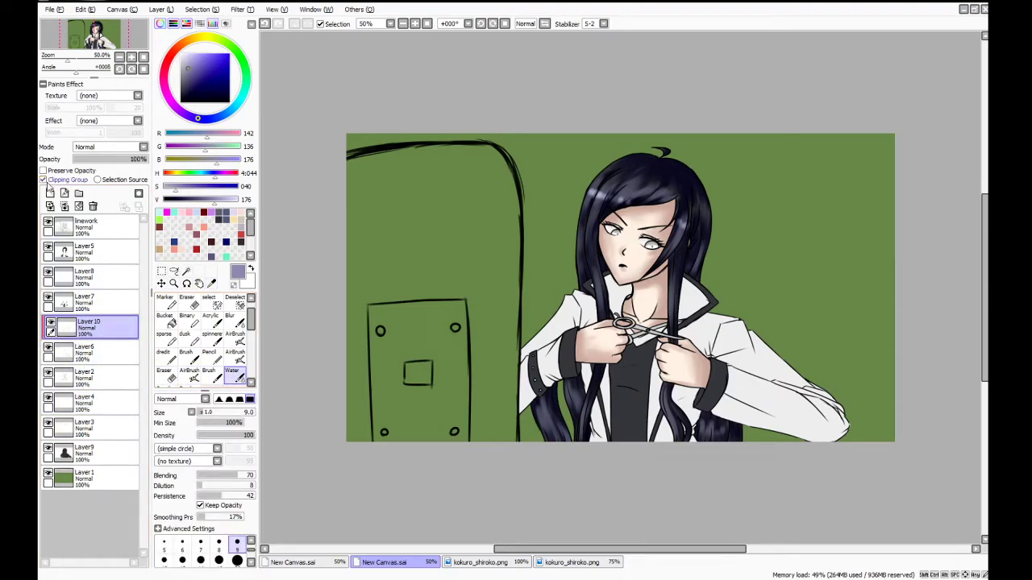
Shade the folds of the coat sleeve with the studded band using the Water brush at size 20, undoing the unwanted strokes
{"action": "scroll", "coordinate": [682, 377], "scroll_direction": "up", "scroll_amount": 1}
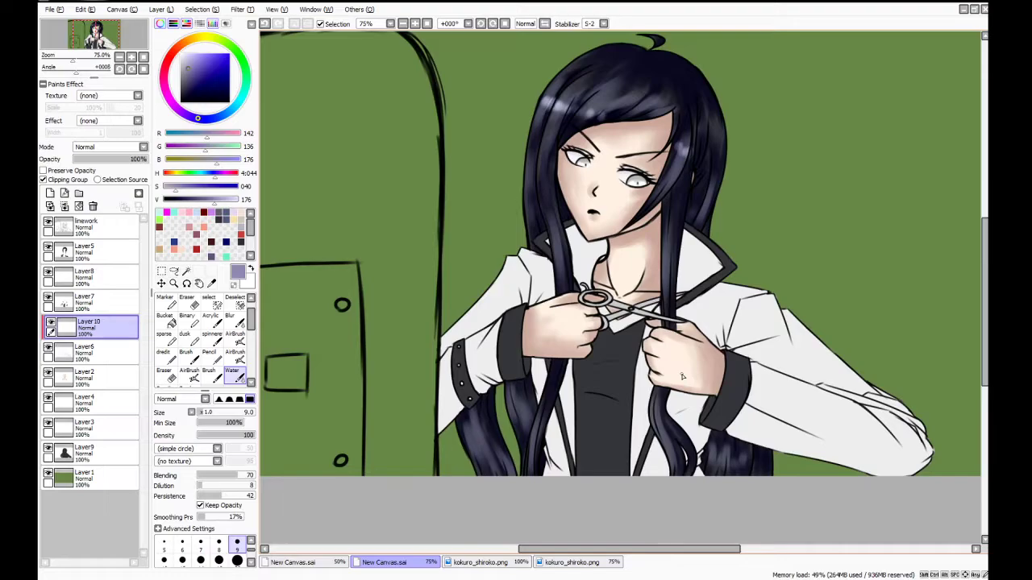
{"action": "scroll", "coordinate": [682, 376], "scroll_direction": "up", "scroll_amount": 1}
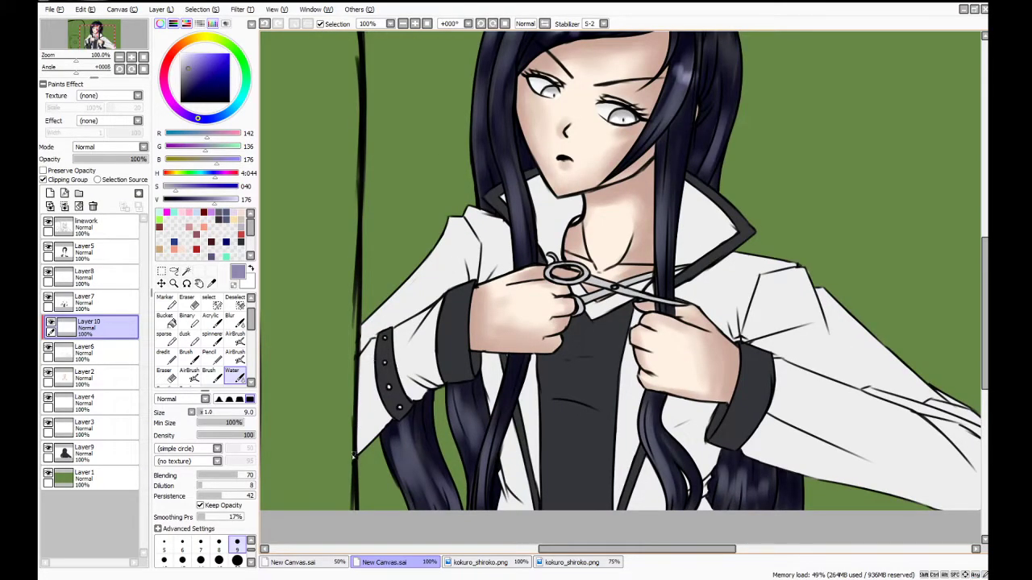
{"action": "left_click", "coordinate": [237, 561]}
{"action": "mouse_move", "coordinate": [376, 422]}
{"action": "left_mouse_down"}
{"action": "mouse_move", "coordinate": [355, 453]}
{"action": "mouse_move", "coordinate": [377, 409]}
{"action": "mouse_move", "coordinate": [367, 443]}
{"action": "mouse_move", "coordinate": [375, 388]}
{"action": "mouse_move", "coordinate": [373, 438]}
{"action": "mouse_move", "coordinate": [379, 371]}
{"action": "mouse_move", "coordinate": [387, 433]}
{"action": "mouse_move", "coordinate": [377, 350]}
{"action": "mouse_move", "coordinate": [383, 422]}
{"action": "mouse_move", "coordinate": [378, 360]}
{"action": "mouse_move", "coordinate": [362, 452]}
{"action": "mouse_move", "coordinate": [374, 364]}
{"action": "left_mouse_up"}
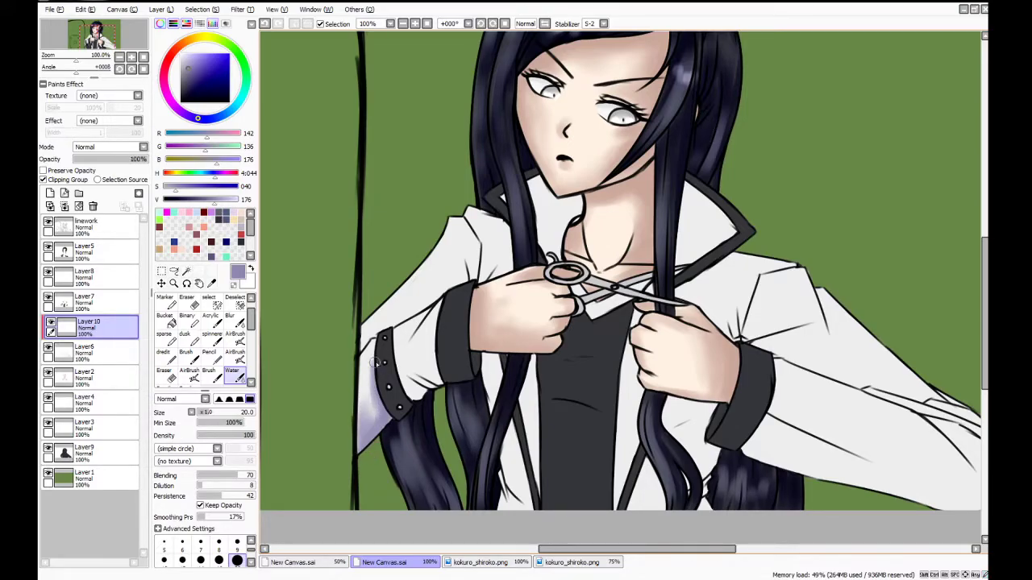
{"action": "mouse_move", "coordinate": [426, 393]}
{"action": "left_mouse_down"}
{"action": "mouse_move", "coordinate": [399, 375]}
{"action": "mouse_move", "coordinate": [414, 416]}
{"action": "mouse_move", "coordinate": [418, 397]}
{"action": "mouse_move", "coordinate": [398, 358]}
{"action": "left_mouse_up"}
{"action": "mouse_move", "coordinate": [426, 391]}
{"action": "left_mouse_down"}
{"action": "mouse_move", "coordinate": [404, 341]}
{"action": "mouse_move", "coordinate": [427, 398]}
{"action": "mouse_move", "coordinate": [395, 353]}
{"action": "mouse_move", "coordinate": [442, 392]}
{"action": "mouse_move", "coordinate": [418, 389]}
{"action": "mouse_move", "coordinate": [445, 389]}
{"action": "mouse_move", "coordinate": [421, 382]}
{"action": "mouse_move", "coordinate": [441, 399]}
{"action": "mouse_move", "coordinate": [413, 366]}
{"action": "mouse_move", "coordinate": [443, 381]}
{"action": "mouse_move", "coordinate": [406, 362]}
{"action": "mouse_move", "coordinate": [430, 379]}
{"action": "mouse_move", "coordinate": [414, 342]}
{"action": "mouse_move", "coordinate": [437, 310]}
{"action": "mouse_move", "coordinate": [431, 299]}
{"action": "mouse_move", "coordinate": [422, 325]}
{"action": "mouse_move", "coordinate": [369, 368]}
{"action": "mouse_move", "coordinate": [391, 339]}
{"action": "mouse_move", "coordinate": [431, 334]}
{"action": "mouse_move", "coordinate": [433, 305]}
{"action": "mouse_move", "coordinate": [408, 345]}
{"action": "mouse_move", "coordinate": [420, 319]}
{"action": "mouse_move", "coordinate": [403, 337]}
{"action": "mouse_move", "coordinate": [417, 324]}
{"action": "mouse_move", "coordinate": [402, 354]}
{"action": "mouse_move", "coordinate": [416, 327]}
{"action": "mouse_move", "coordinate": [407, 349]}
{"action": "mouse_move", "coordinate": [413, 326]}
{"action": "mouse_move", "coordinate": [398, 342]}
{"action": "mouse_move", "coordinate": [401, 328]}
{"action": "mouse_move", "coordinate": [409, 335]}
{"action": "mouse_move", "coordinate": [394, 360]}
{"action": "mouse_move", "coordinate": [389, 344]}
{"action": "mouse_move", "coordinate": [417, 317]}
{"action": "left_mouse_up"}
{"action": "key", "text": "ctrl+z"}
{"action": "mouse_move", "coordinate": [358, 356]}
{"action": "left_mouse_down"}
{"action": "mouse_move", "coordinate": [379, 328]}
{"action": "mouse_move", "coordinate": [372, 333]}
{"action": "mouse_move", "coordinate": [452, 284]}
{"action": "left_mouse_up"}
{"action": "mouse_move", "coordinate": [357, 337]}
{"action": "left_mouse_down"}
{"action": "mouse_move", "coordinate": [469, 272]}
{"action": "mouse_move", "coordinate": [473, 283]}
{"action": "mouse_move", "coordinate": [470, 254]}
{"action": "mouse_move", "coordinate": [473, 278]}
{"action": "mouse_move", "coordinate": [483, 241]}
{"action": "mouse_move", "coordinate": [475, 271]}
{"action": "mouse_move", "coordinate": [457, 225]}
{"action": "mouse_move", "coordinate": [470, 279]}
{"action": "mouse_move", "coordinate": [455, 220]}
{"action": "mouse_move", "coordinate": [481, 290]}
{"action": "mouse_move", "coordinate": [465, 217]}
{"action": "mouse_move", "coordinate": [470, 252]}
{"action": "mouse_move", "coordinate": [455, 222]}
{"action": "left_mouse_up"}
{"action": "key", "text": "ctrl+z"}
{"action": "key", "text": "ctrl+z"}
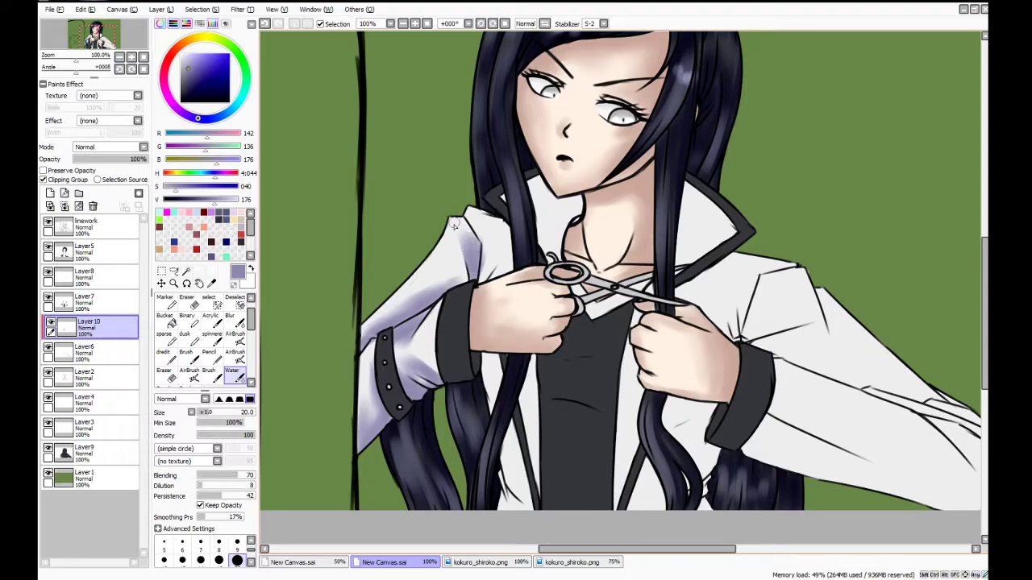
Shade the coat's shoulder folds above the sleeve with the studded band in purplish grey
{"action": "mouse_move", "coordinate": [466, 263]}
{"action": "left_mouse_down"}
{"action": "mouse_move", "coordinate": [471, 288]}
{"action": "mouse_move", "coordinate": [446, 291]}
{"action": "mouse_move", "coordinate": [447, 252]}
{"action": "mouse_move", "coordinate": [444, 288]}
{"action": "left_mouse_up"}
{"action": "left_click_drag", "start_coordinate": [478, 284], "coordinate": [500, 255]}
{"action": "mouse_move", "coordinate": [471, 209]}
{"action": "left_mouse_down"}
{"action": "mouse_move", "coordinate": [525, 224]}
{"action": "mouse_move", "coordinate": [488, 225]}
{"action": "mouse_move", "coordinate": [491, 212]}
{"action": "mouse_move", "coordinate": [507, 236]}
{"action": "mouse_move", "coordinate": [500, 216]}
{"action": "mouse_move", "coordinate": [517, 272]}
{"action": "mouse_move", "coordinate": [491, 246]}
{"action": "mouse_move", "coordinate": [490, 275]}
{"action": "mouse_move", "coordinate": [494, 285]}
{"action": "mouse_move", "coordinate": [507, 274]}
{"action": "mouse_move", "coordinate": [502, 210]}
{"action": "mouse_move", "coordinate": [511, 256]}
{"action": "mouse_move", "coordinate": [493, 280]}
{"action": "mouse_move", "coordinate": [488, 218]}
{"action": "mouse_move", "coordinate": [461, 213]}
{"action": "mouse_move", "coordinate": [485, 258]}
{"action": "mouse_move", "coordinate": [447, 208]}
{"action": "mouse_move", "coordinate": [470, 250]}
{"action": "left_mouse_up"}
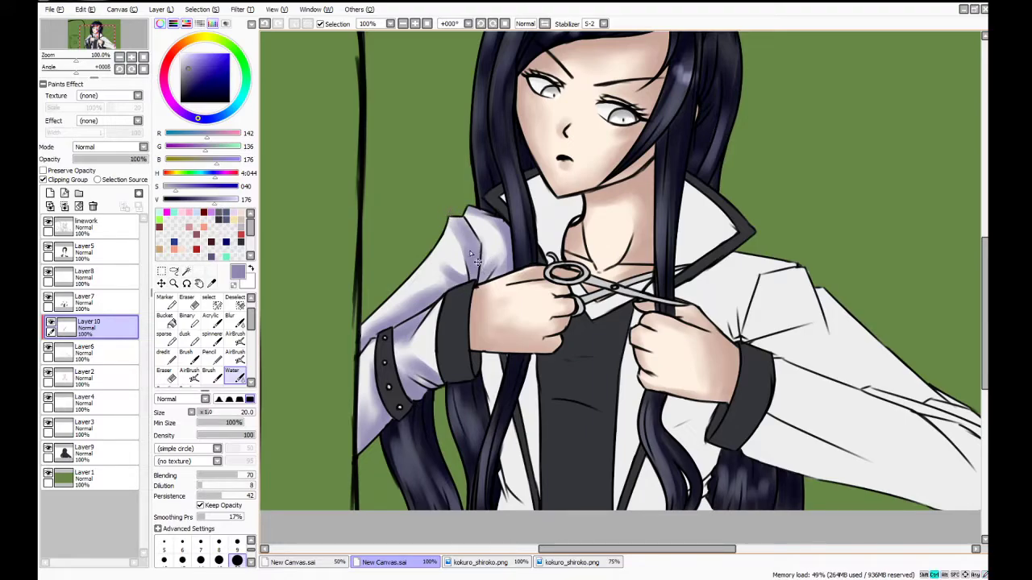
{"action": "left_click_drag", "start_coordinate": [450, 215], "coordinate": [459, 229]}
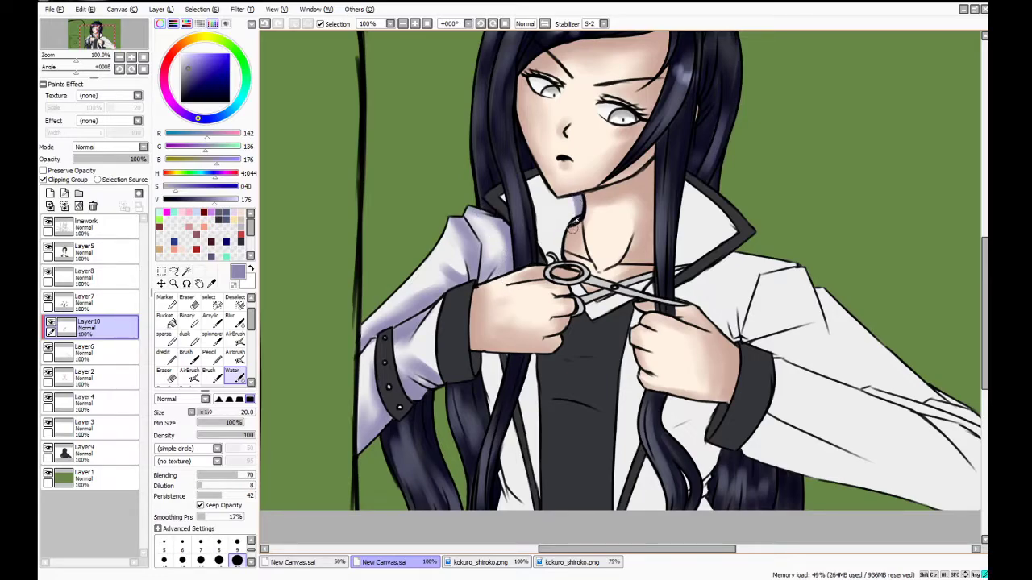
Shade the inner collar below the chin and the coat front beneath it, and deepen the shadows on the banded sleeve
{"action": "left_click_drag", "start_coordinate": [573, 211], "coordinate": [541, 175]}
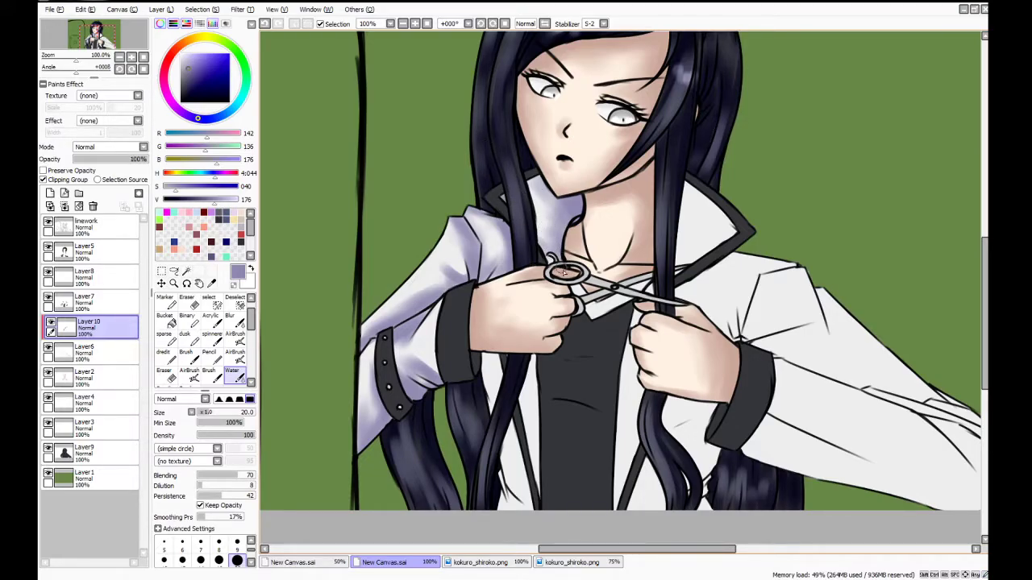
{"action": "left_click_drag", "start_coordinate": [534, 348], "coordinate": [538, 493]}
{"action": "left_click_drag", "start_coordinate": [540, 422], "coordinate": [539, 507]}
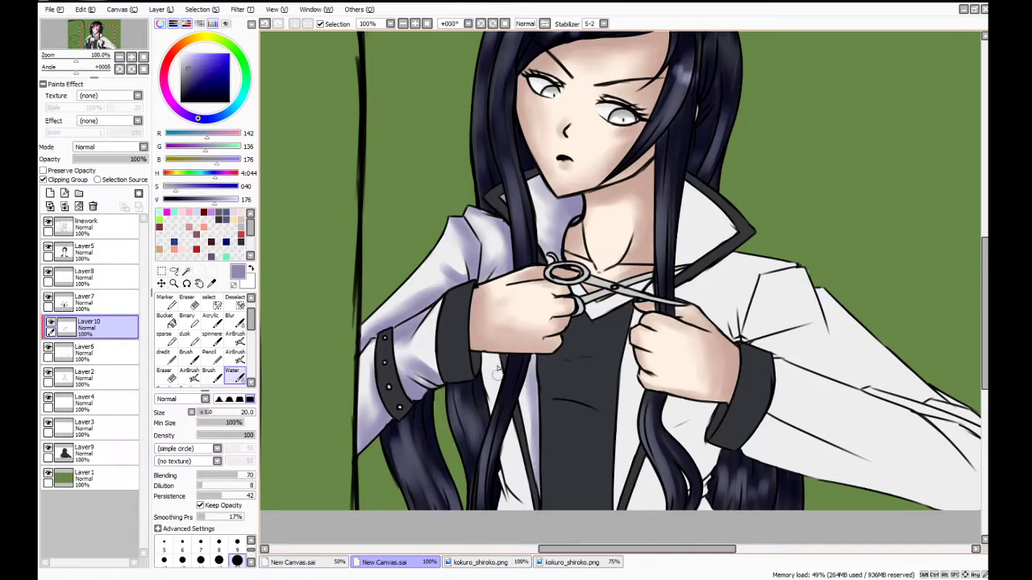
{"action": "mouse_move", "coordinate": [440, 302]}
{"action": "left_mouse_down"}
{"action": "mouse_move", "coordinate": [443, 408]}
{"action": "mouse_move", "coordinate": [437, 310]}
{"action": "mouse_move", "coordinate": [449, 394]}
{"action": "mouse_move", "coordinate": [441, 314]}
{"action": "mouse_move", "coordinate": [450, 392]}
{"action": "mouse_move", "coordinate": [439, 383]}
{"action": "mouse_move", "coordinate": [425, 322]}
{"action": "left_mouse_up"}
{"action": "mouse_move", "coordinate": [373, 344]}
{"action": "left_mouse_down"}
{"action": "mouse_move", "coordinate": [383, 430]}
{"action": "mouse_move", "coordinate": [368, 343]}
{"action": "mouse_move", "coordinate": [365, 393]}
{"action": "left_mouse_up"}
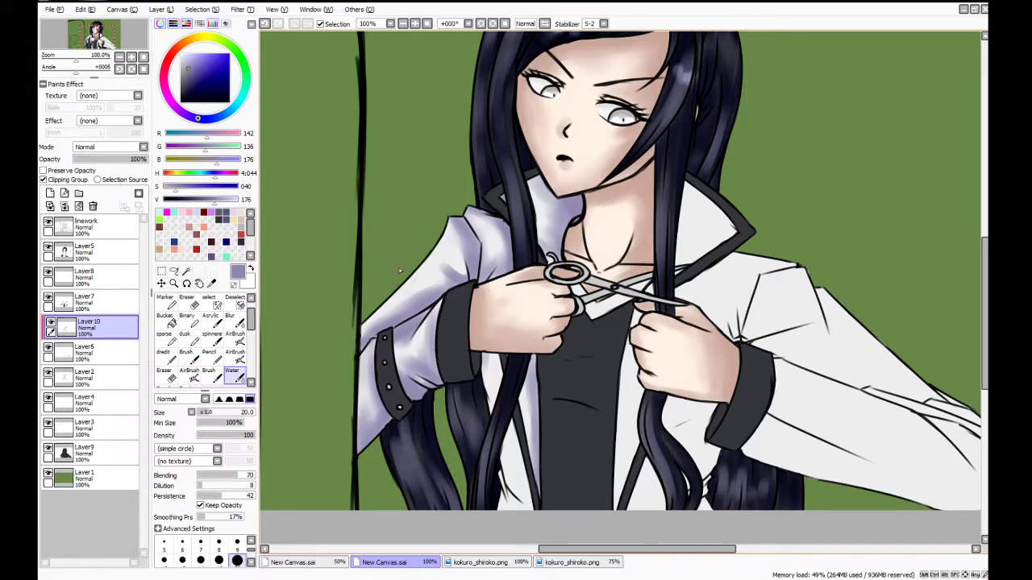
{"action": "mouse_move", "coordinate": [490, 355]}
{"action": "left_mouse_down"}
{"action": "mouse_move", "coordinate": [523, 508]}
{"action": "mouse_move", "coordinate": [517, 451]}
{"action": "left_mouse_up"}
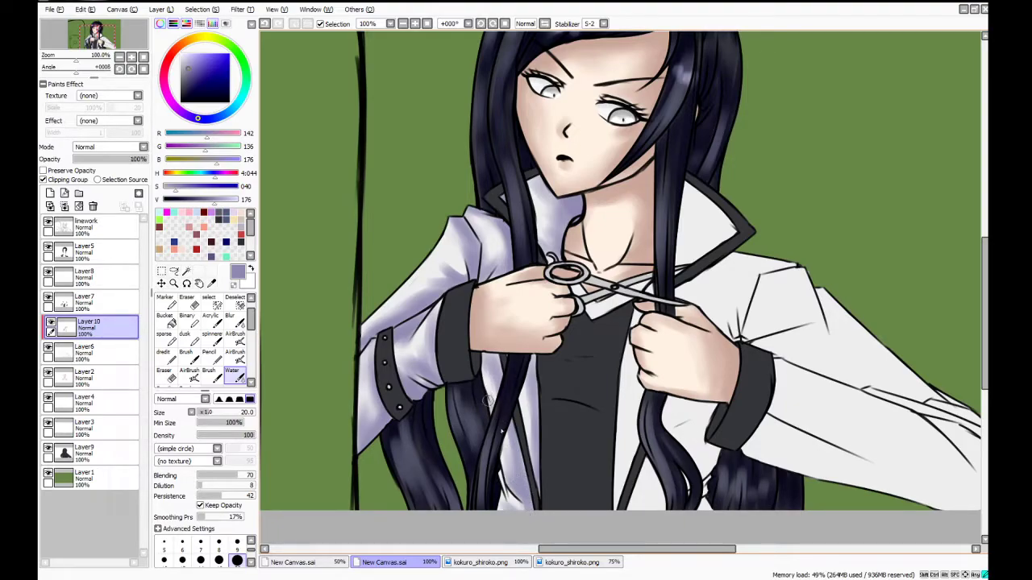
{"action": "mouse_move", "coordinate": [528, 487]}
{"action": "left_mouse_down"}
{"action": "mouse_move", "coordinate": [514, 431]}
{"action": "mouse_move", "coordinate": [517, 464]}
{"action": "left_mouse_up"}
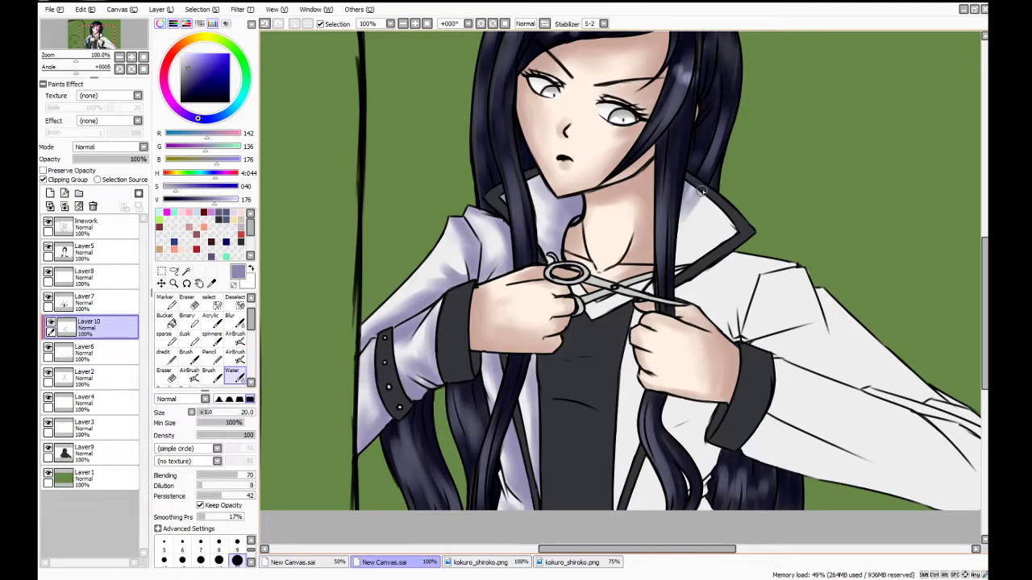
Shade the raised coat collar on the opposite side of the neck, darkening it beside the hair and along its edges
{"action": "mouse_move", "coordinate": [675, 269]}
{"action": "left_mouse_down"}
{"action": "mouse_move", "coordinate": [717, 244]}
{"action": "mouse_move", "coordinate": [702, 250]}
{"action": "mouse_move", "coordinate": [710, 212]}
{"action": "left_mouse_up"}
{"action": "left_click_drag", "start_coordinate": [674, 250], "coordinate": [715, 196]}
{"action": "left_click_drag", "start_coordinate": [703, 242], "coordinate": [739, 210]}
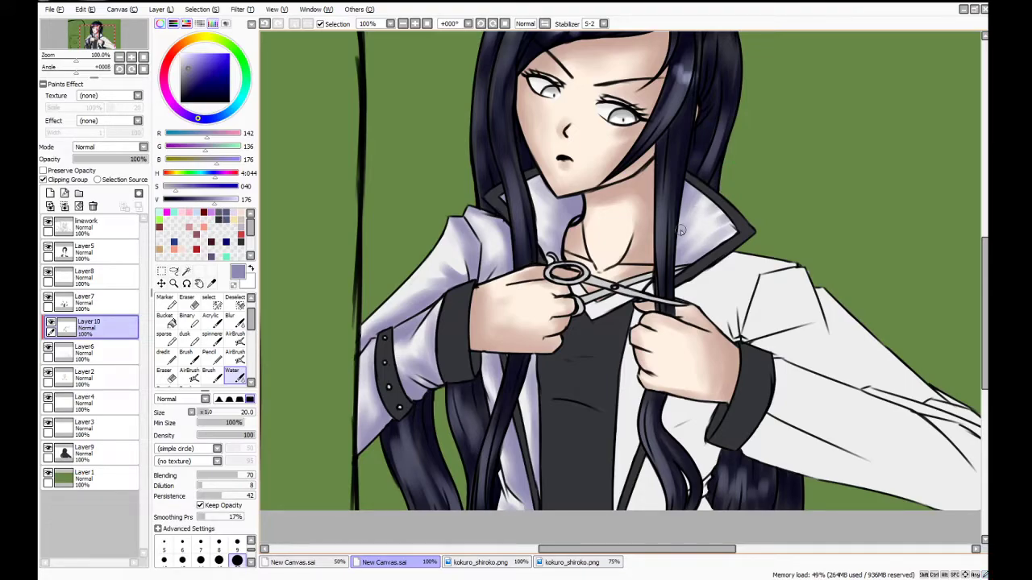
{"action": "left_click_drag", "start_coordinate": [738, 229], "coordinate": [710, 249]}
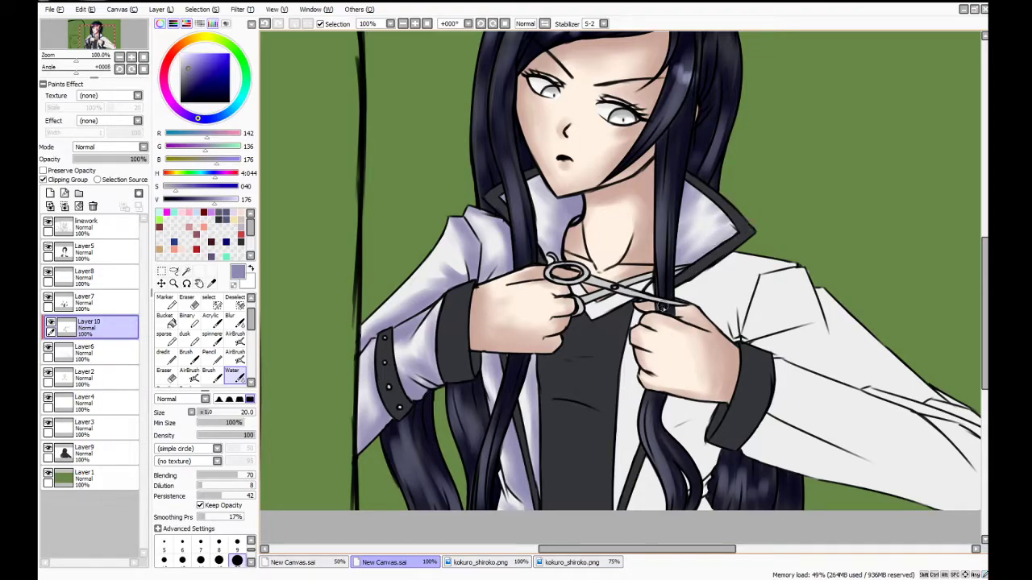
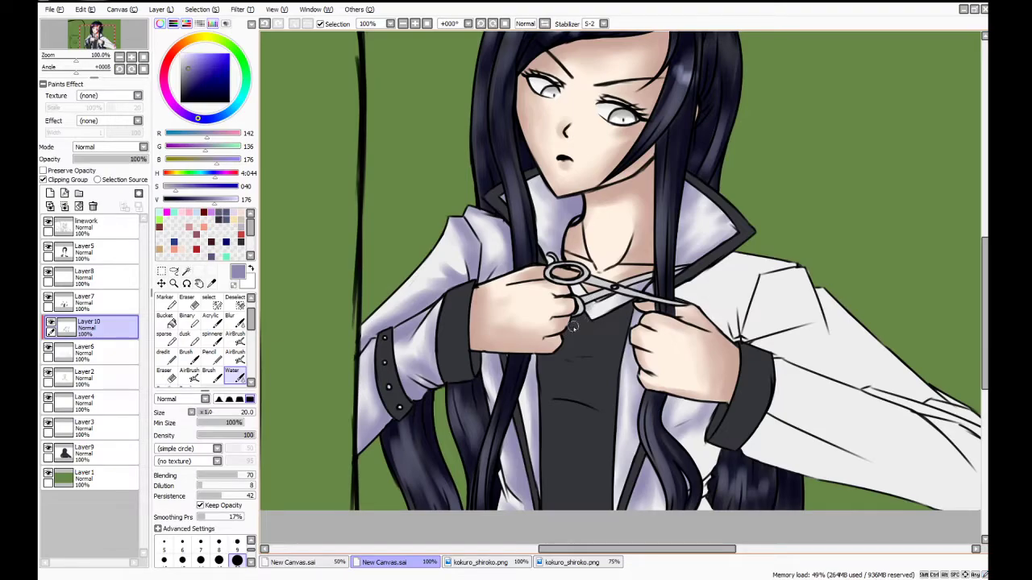
Shade the white shirt collar beneath the scissors and the shoulder folds of the unbanded coat sleeve
{"action": "mouse_move", "coordinate": [584, 317]}
{"action": "left_mouse_down"}
{"action": "mouse_move", "coordinate": [594, 283]}
{"action": "mouse_move", "coordinate": [579, 296]}
{"action": "mouse_move", "coordinate": [595, 297]}
{"action": "left_mouse_up"}
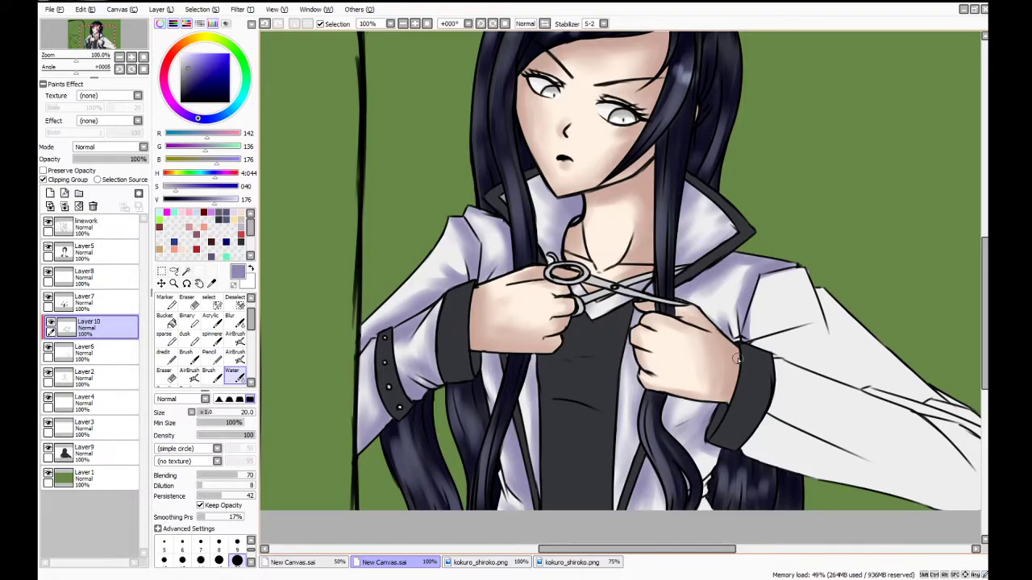
{"action": "mouse_move", "coordinate": [740, 342]}
{"action": "left_mouse_down"}
{"action": "mouse_move", "coordinate": [806, 336]}
{"action": "mouse_move", "coordinate": [730, 346]}
{"action": "mouse_move", "coordinate": [815, 335]}
{"action": "mouse_move", "coordinate": [791, 336]}
{"action": "mouse_move", "coordinate": [810, 333]}
{"action": "mouse_move", "coordinate": [818, 285]}
{"action": "mouse_move", "coordinate": [827, 304]}
{"action": "mouse_move", "coordinate": [807, 258]}
{"action": "mouse_move", "coordinate": [838, 353]}
{"action": "left_mouse_up"}
{"action": "mouse_move", "coordinate": [792, 296]}
{"action": "left_mouse_down"}
{"action": "mouse_move", "coordinate": [773, 320]}
{"action": "mouse_move", "coordinate": [796, 299]}
{"action": "mouse_move", "coordinate": [765, 329]}
{"action": "mouse_move", "coordinate": [787, 304]}
{"action": "left_mouse_up"}
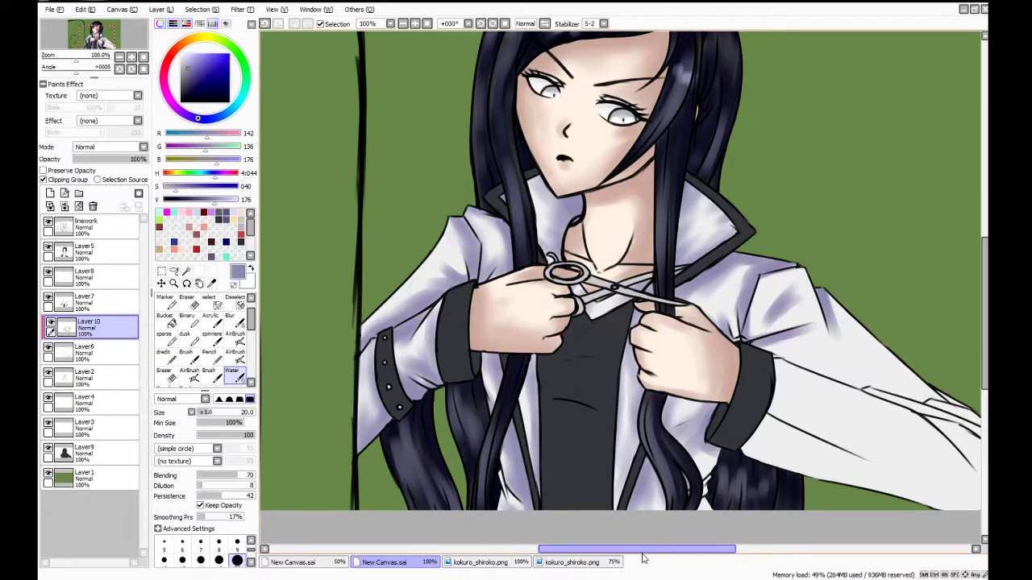
Shade the upper arm of the unbanded sleeve from the dark cuff down towards the elbow
{"action": "left_click_drag", "start_coordinate": [627, 549], "coordinate": [669, 549]}
{"action": "mouse_move", "coordinate": [607, 347]}
{"action": "left_mouse_down"}
{"action": "mouse_move", "coordinate": [712, 389]}
{"action": "mouse_move", "coordinate": [700, 387]}
{"action": "left_mouse_up"}
{"action": "mouse_move", "coordinate": [619, 331]}
{"action": "left_mouse_down"}
{"action": "mouse_move", "coordinate": [696, 372]}
{"action": "mouse_move", "coordinate": [621, 334]}
{"action": "mouse_move", "coordinate": [692, 369]}
{"action": "mouse_move", "coordinate": [667, 345]}
{"action": "mouse_move", "coordinate": [647, 349]}
{"action": "mouse_move", "coordinate": [716, 392]}
{"action": "mouse_move", "coordinate": [697, 386]}
{"action": "mouse_move", "coordinate": [742, 393]}
{"action": "mouse_move", "coordinate": [719, 381]}
{"action": "mouse_move", "coordinate": [792, 413]}
{"action": "mouse_move", "coordinate": [672, 368]}
{"action": "mouse_move", "coordinate": [798, 404]}
{"action": "mouse_move", "coordinate": [764, 386]}
{"action": "mouse_move", "coordinate": [773, 396]}
{"action": "mouse_move", "coordinate": [683, 304]}
{"action": "mouse_move", "coordinate": [742, 366]}
{"action": "mouse_move", "coordinate": [697, 310]}
{"action": "mouse_move", "coordinate": [763, 394]}
{"action": "mouse_move", "coordinate": [720, 362]}
{"action": "mouse_move", "coordinate": [832, 412]}
{"action": "mouse_move", "coordinate": [790, 441]}
{"action": "mouse_move", "coordinate": [845, 428]}
{"action": "mouse_move", "coordinate": [808, 421]}
{"action": "left_mouse_up"}
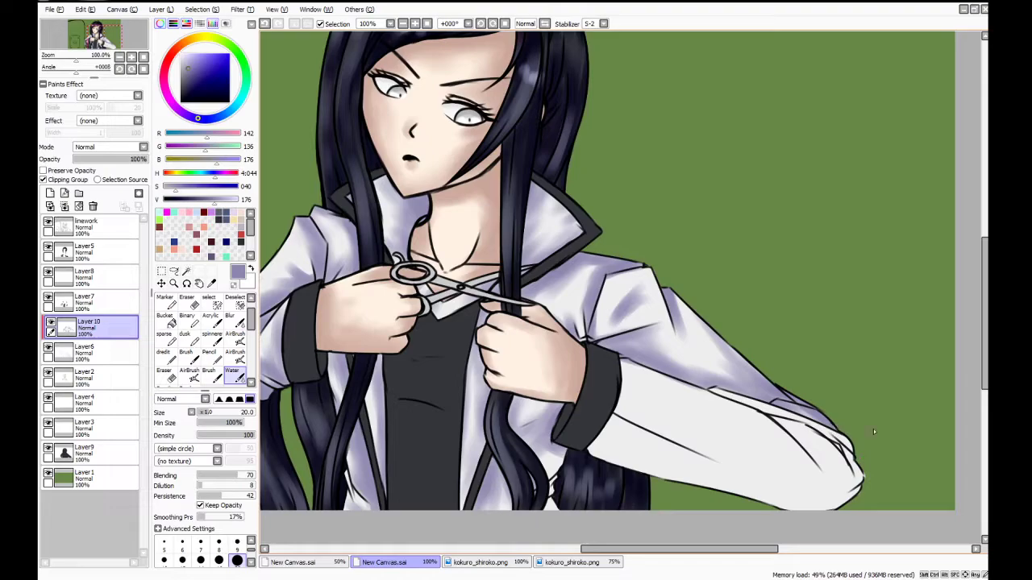
Shade the underside of the unbanded sleeve's forearm from the cuff to the elbow, and the folds around the elbow
{"action": "scroll", "coordinate": [872, 414], "scroll_direction": "down", "scroll_amount": 3}
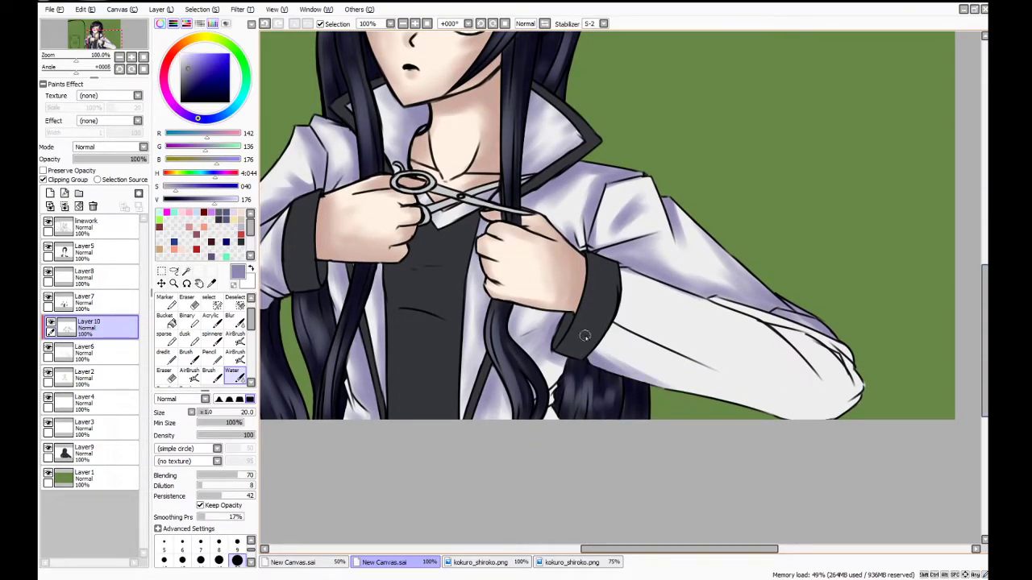
{"action": "left_click_drag", "start_coordinate": [589, 334], "coordinate": [701, 390]}
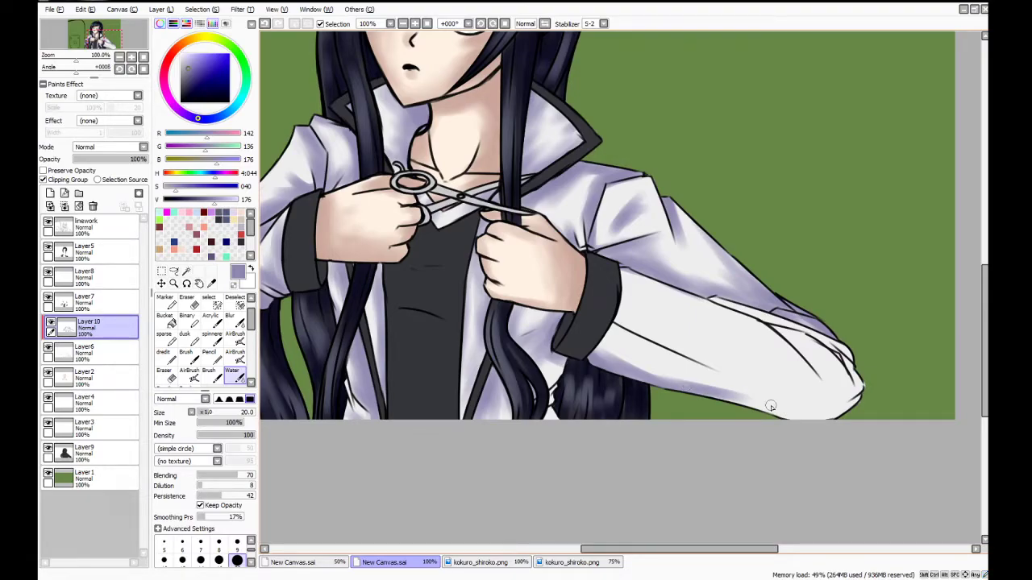
{"action": "left_click_drag", "start_coordinate": [720, 392], "coordinate": [794, 426]}
{"action": "mouse_move", "coordinate": [713, 396]}
{"action": "left_mouse_down"}
{"action": "mouse_move", "coordinate": [804, 431]}
{"action": "mouse_move", "coordinate": [843, 417]}
{"action": "left_mouse_up"}
{"action": "mouse_move", "coordinate": [783, 426]}
{"action": "left_mouse_down"}
{"action": "mouse_move", "coordinate": [862, 390]}
{"action": "mouse_move", "coordinate": [849, 409]}
{"action": "mouse_move", "coordinate": [782, 447]}
{"action": "left_mouse_up"}
{"action": "left_click_drag", "start_coordinate": [864, 387], "coordinate": [834, 347]}
{"action": "left_click_drag", "start_coordinate": [854, 388], "coordinate": [793, 322]}
{"action": "mouse_move", "coordinate": [834, 353]}
{"action": "left_mouse_down"}
{"action": "mouse_move", "coordinate": [751, 328]}
{"action": "mouse_move", "coordinate": [783, 345]}
{"action": "mouse_move", "coordinate": [774, 333]}
{"action": "mouse_move", "coordinate": [831, 397]}
{"action": "left_mouse_up"}
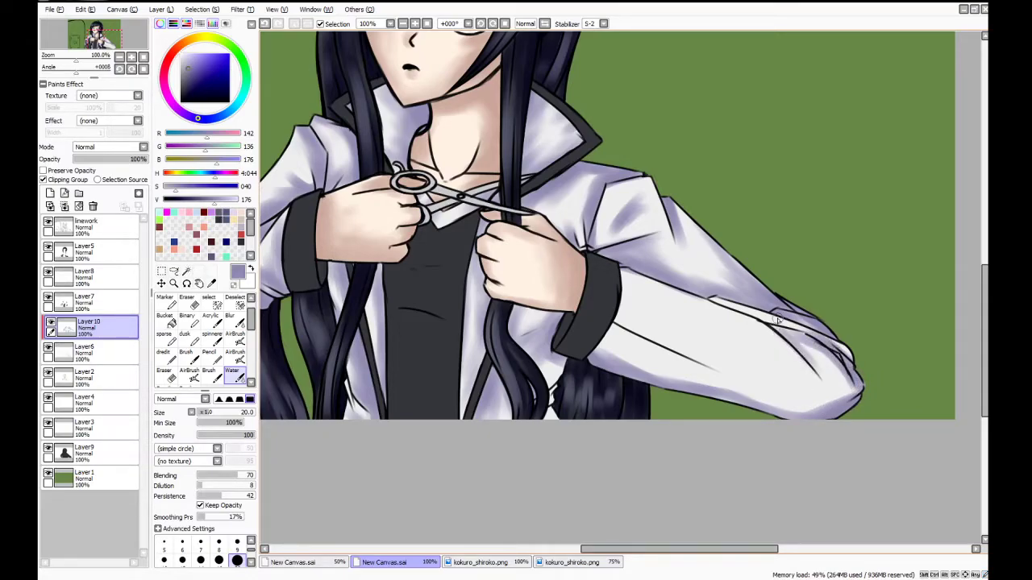
Shade the elbow crease and the lower folds of the unbanded sleeve's forearm, from the cuff towards the elbow
{"action": "mouse_move", "coordinate": [774, 330]}
{"action": "left_mouse_down"}
{"action": "mouse_move", "coordinate": [818, 367]}
{"action": "mouse_move", "coordinate": [824, 357]}
{"action": "mouse_move", "coordinate": [829, 377]}
{"action": "left_mouse_up"}
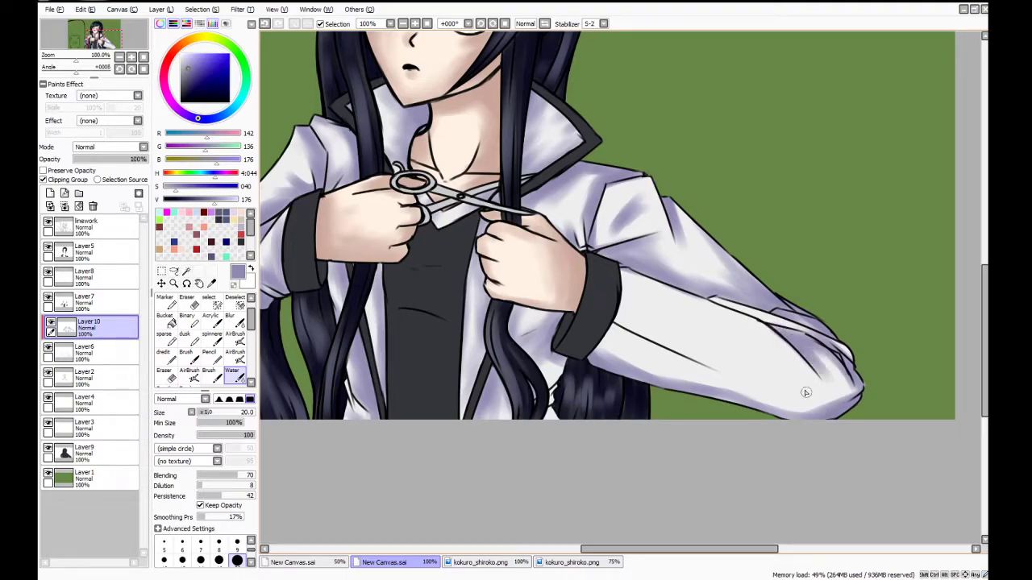
{"action": "left_click_drag", "start_coordinate": [605, 322], "coordinate": [714, 375]}
{"action": "left_click_drag", "start_coordinate": [649, 364], "coordinate": [701, 377]}
{"action": "mouse_move", "coordinate": [589, 332]}
{"action": "left_mouse_down"}
{"action": "mouse_move", "coordinate": [690, 387]}
{"action": "mouse_move", "coordinate": [683, 379]}
{"action": "left_mouse_up"}
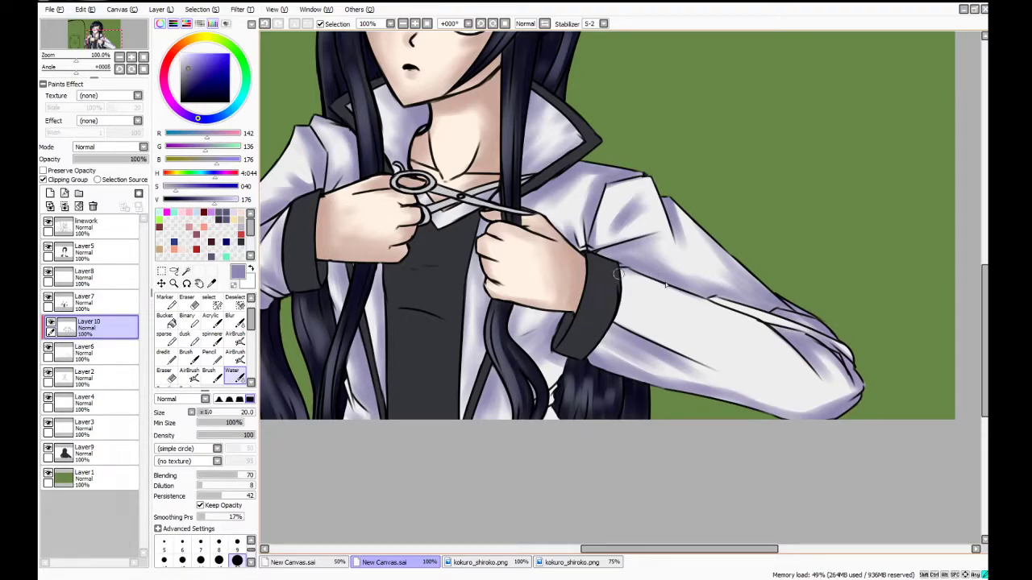
Shade the upper edge of the unbanded forearm from cuff to elbow, touching up the elbow tip and the coat beneath the hand
{"action": "left_click_drag", "start_coordinate": [610, 289], "coordinate": [769, 323]}
{"action": "left_click_drag", "start_coordinate": [682, 290], "coordinate": [795, 332]}
{"action": "left_click_drag", "start_coordinate": [856, 362], "coordinate": [781, 323]}
{"action": "left_click_drag", "start_coordinate": [702, 293], "coordinate": [773, 321]}
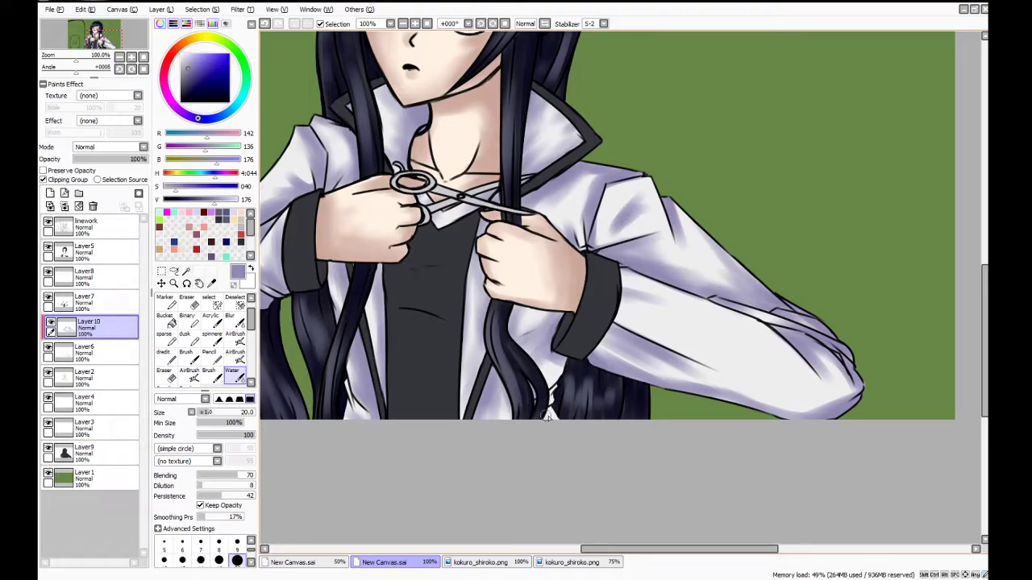
{"action": "left_click_drag", "start_coordinate": [562, 362], "coordinate": [547, 357]}
{"action": "left_click_drag", "start_coordinate": [820, 409], "coordinate": [815, 410]}
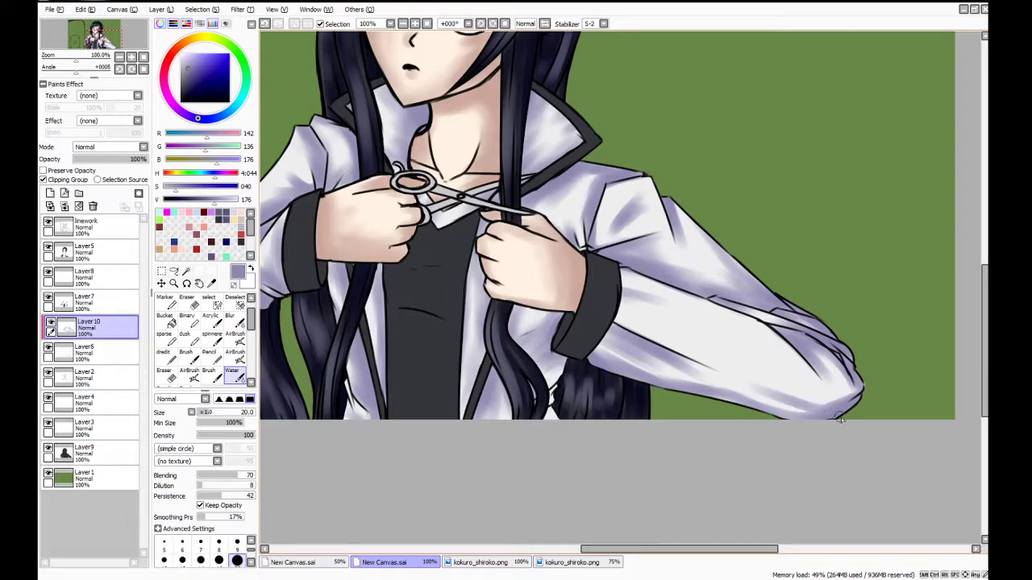
Lower the coat shading layer's opacity to about 80% and merge it into the coat layer
{"action": "key", "text": "End"}
{"action": "key", "text": "Home"}
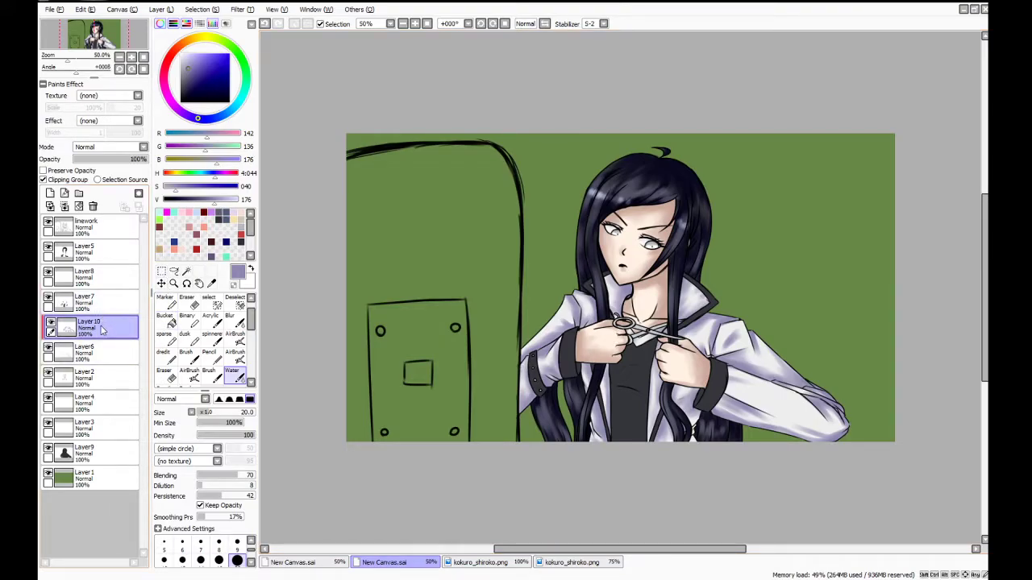
{"action": "left_click", "coordinate": [135, 161]}
{"action": "left_click_drag", "start_coordinate": [135, 161], "coordinate": [134, 161]}
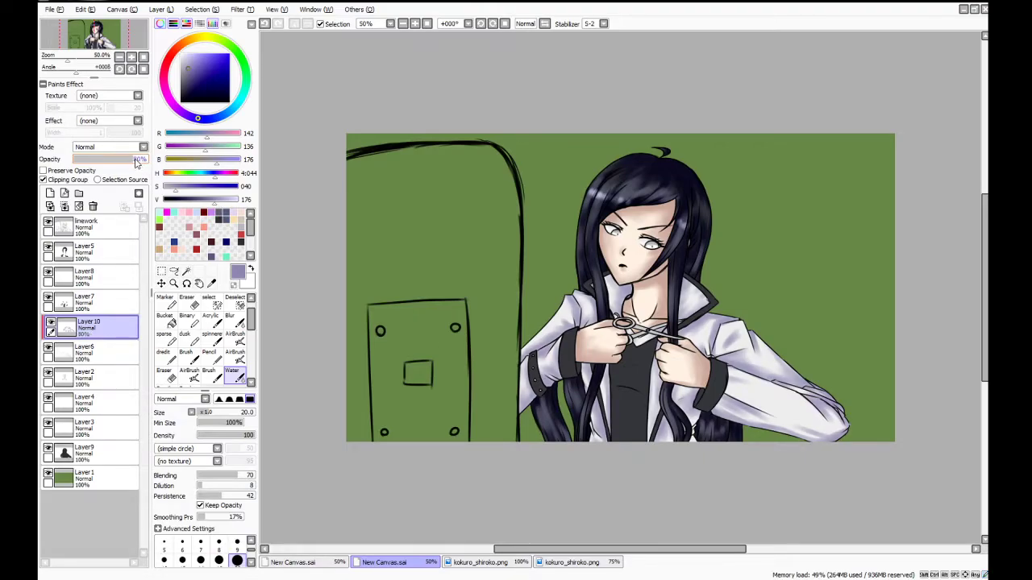
{"action": "left_click", "coordinate": [137, 163]}
{"action": "left_click", "coordinate": [93, 207]}
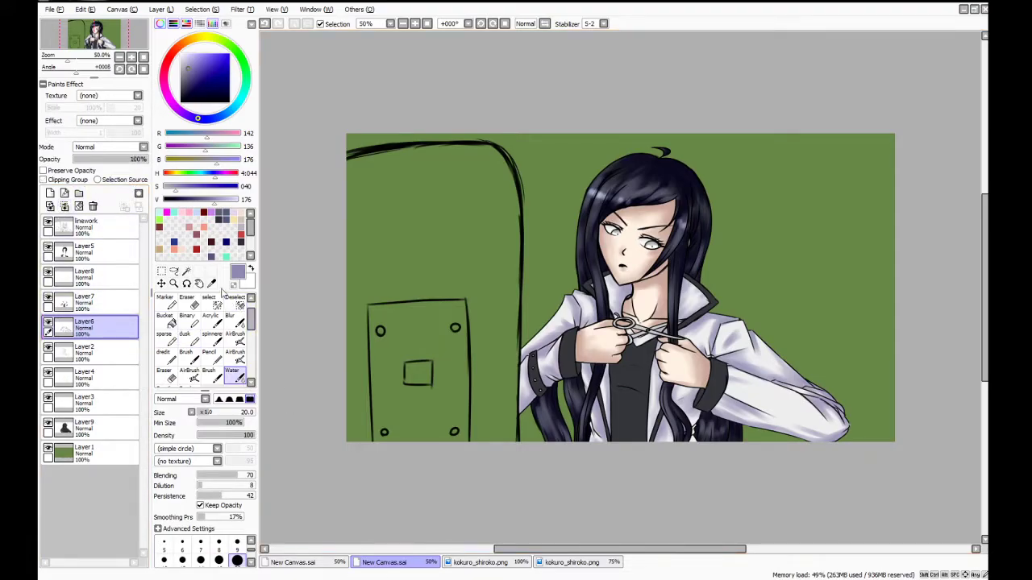
Sample the very dark navy from the clothing in the kokuro_shiroko.png reference, then return to the drawing
{"action": "left_click", "coordinate": [211, 283]}
{"action": "left_click", "coordinate": [481, 562]}
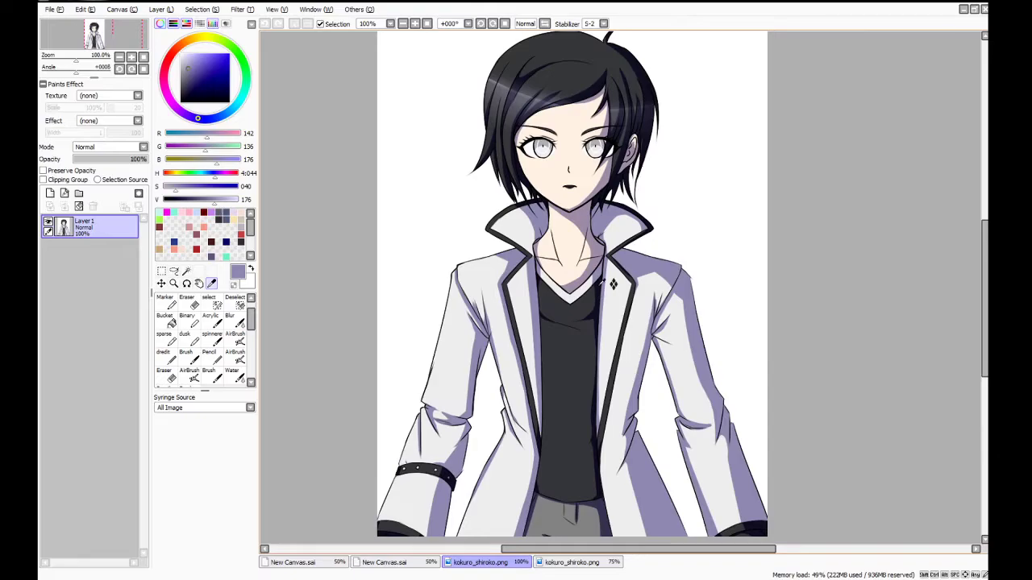
{"action": "left_click", "coordinate": [610, 281]}
{"action": "left_click", "coordinate": [384, 562]}
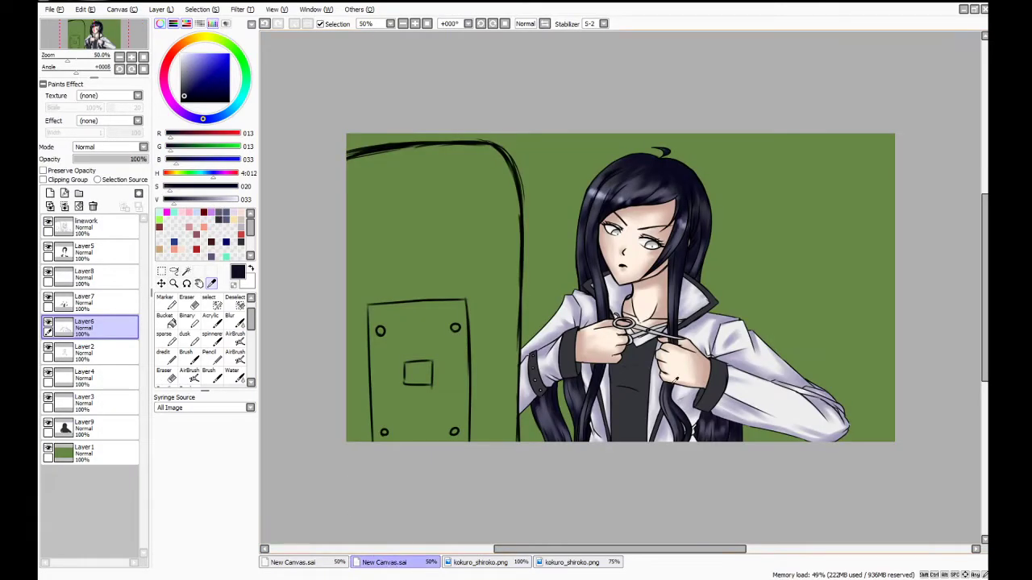
Add a new layer clipped to Layer7 for the dark clothing shadows and select the Water brush
{"action": "scroll", "coordinate": [756, 308], "scroll_direction": "up", "scroll_amount": 2}
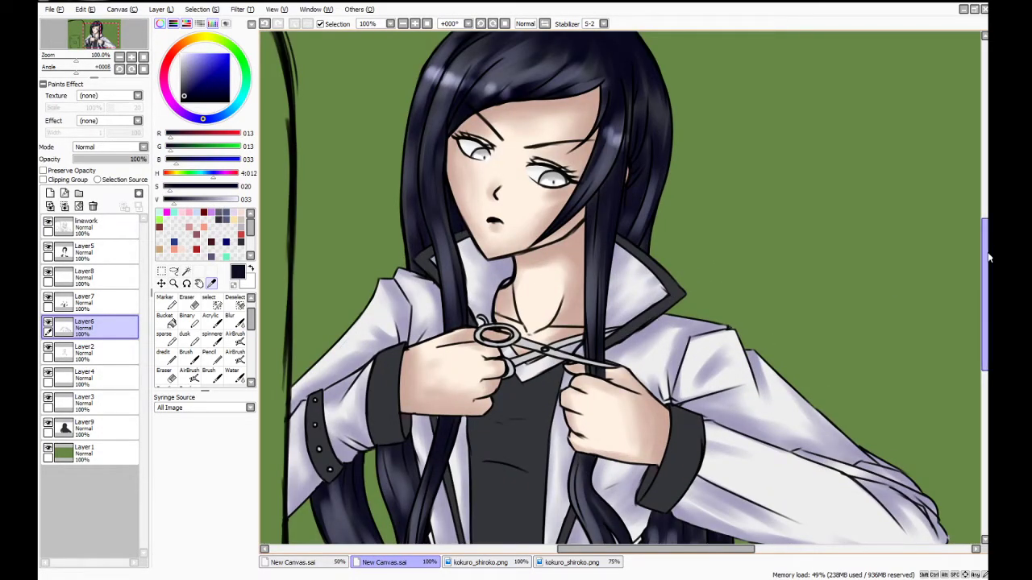
{"action": "scroll", "coordinate": [984, 290], "scroll_direction": "down", "scroll_amount": 2}
{"action": "left_click", "coordinate": [232, 374]}
{"action": "left_click", "coordinate": [50, 193]}
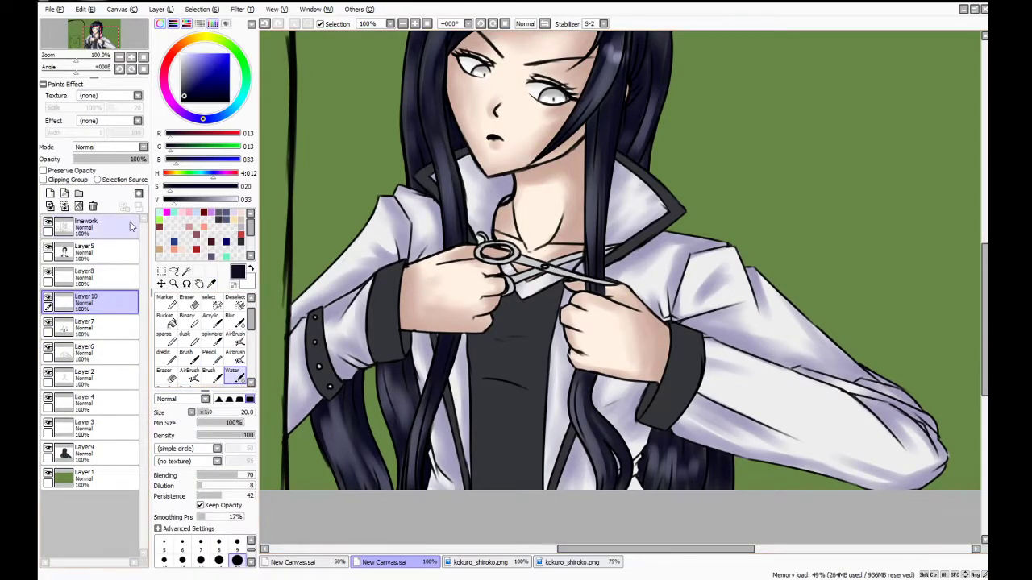
{"action": "left_click", "coordinate": [56, 179]}
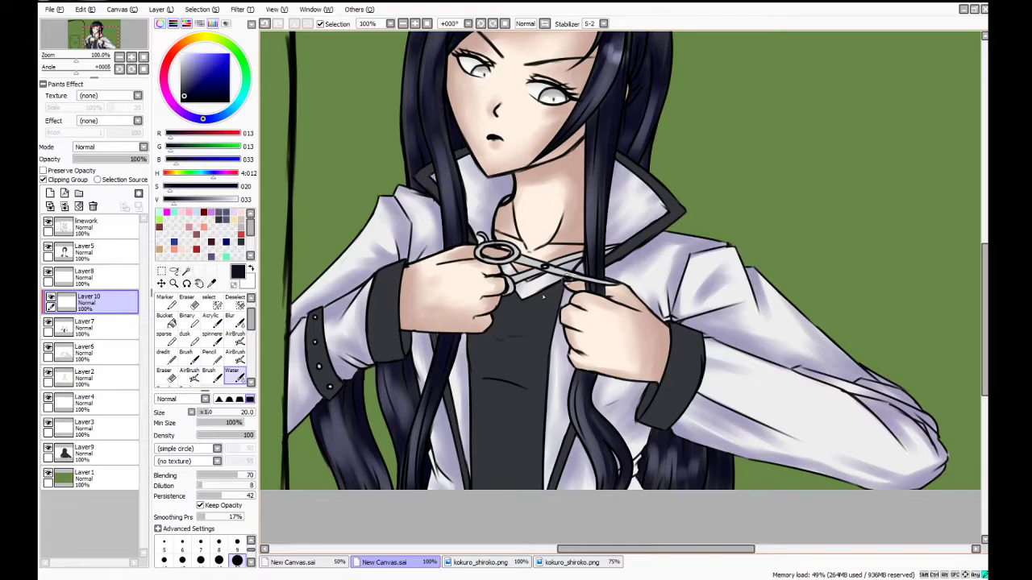
Shade the black shirt below the white collar and hand, and along its chest and waist folds
{"action": "mouse_move", "coordinate": [556, 299]}
{"action": "left_mouse_down"}
{"action": "mouse_move", "coordinate": [528, 335]}
{"action": "mouse_move", "coordinate": [527, 321]}
{"action": "mouse_move", "coordinate": [492, 338]}
{"action": "mouse_move", "coordinate": [536, 331]}
{"action": "mouse_move", "coordinate": [490, 329]}
{"action": "left_mouse_up"}
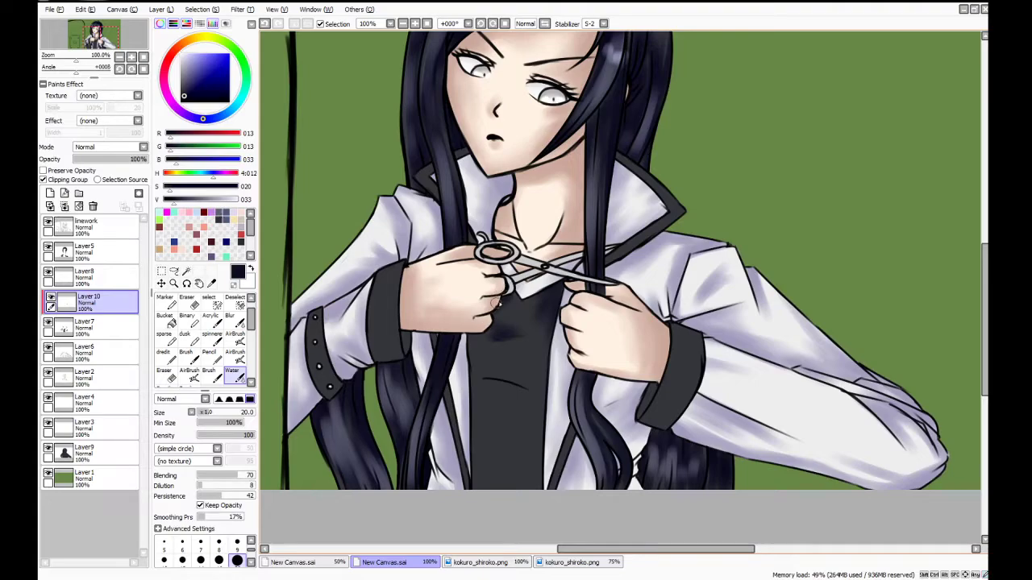
{"action": "left_click_drag", "start_coordinate": [473, 334], "coordinate": [462, 398]}
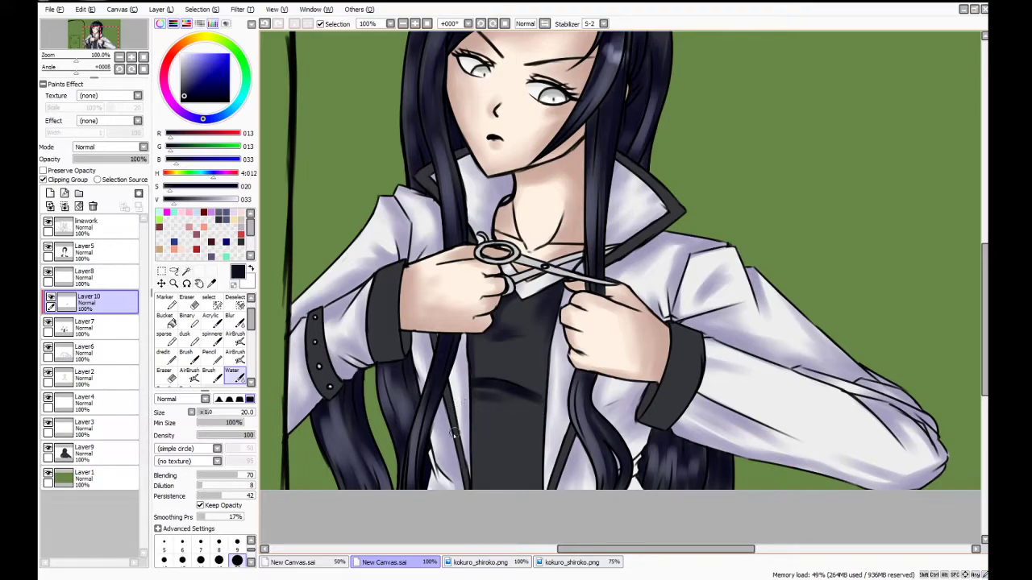
{"action": "mouse_move", "coordinate": [521, 442]}
{"action": "left_mouse_down"}
{"action": "mouse_move", "coordinate": [472, 452]}
{"action": "mouse_move", "coordinate": [466, 436]}
{"action": "left_mouse_up"}
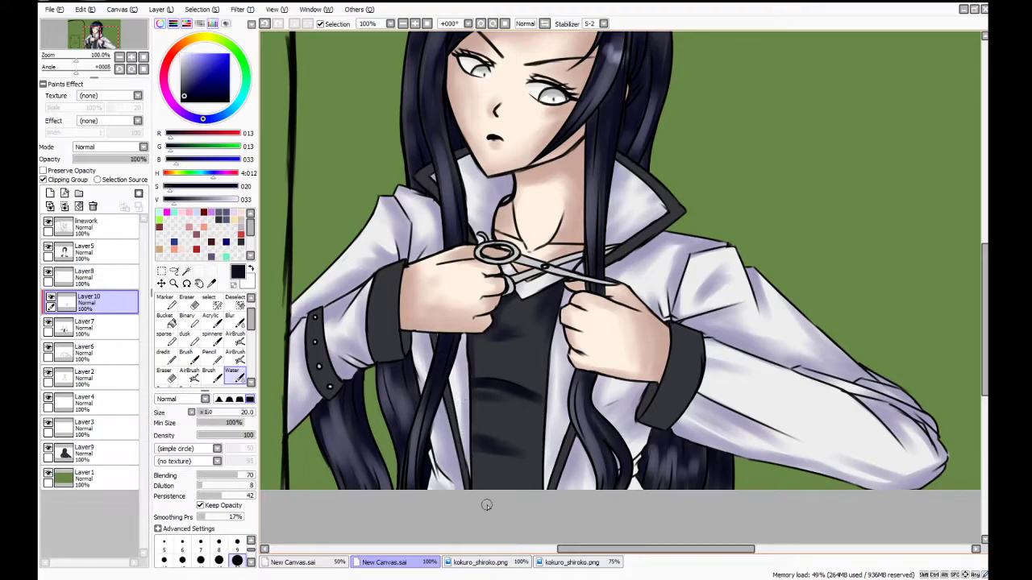
Enlarge the Water brush to 35 and deepen the shirt's shadows under the collar, around the middle fold and down to the waist
{"action": "left_click", "coordinate": [251, 562]}
{"action": "left_click", "coordinate": [201, 560]}
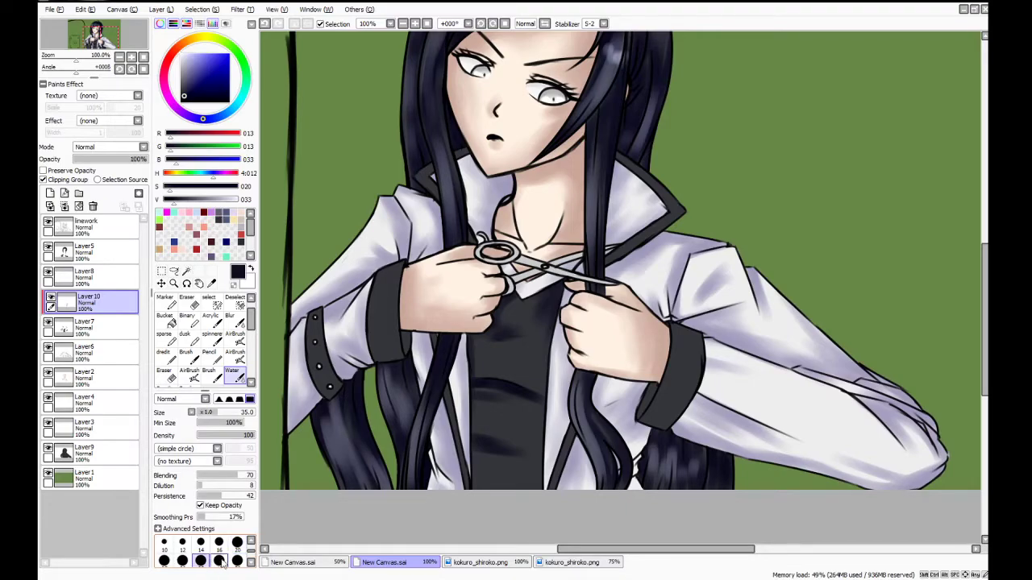
{"action": "mouse_move", "coordinate": [550, 313]}
{"action": "left_mouse_down"}
{"action": "mouse_move", "coordinate": [525, 325]}
{"action": "mouse_move", "coordinate": [544, 325]}
{"action": "left_mouse_up"}
{"action": "key", "text": "ctrl+z"}
{"action": "mouse_move", "coordinate": [558, 289]}
{"action": "left_mouse_down"}
{"action": "mouse_move", "coordinate": [508, 311]}
{"action": "mouse_move", "coordinate": [516, 302]}
{"action": "left_mouse_up"}
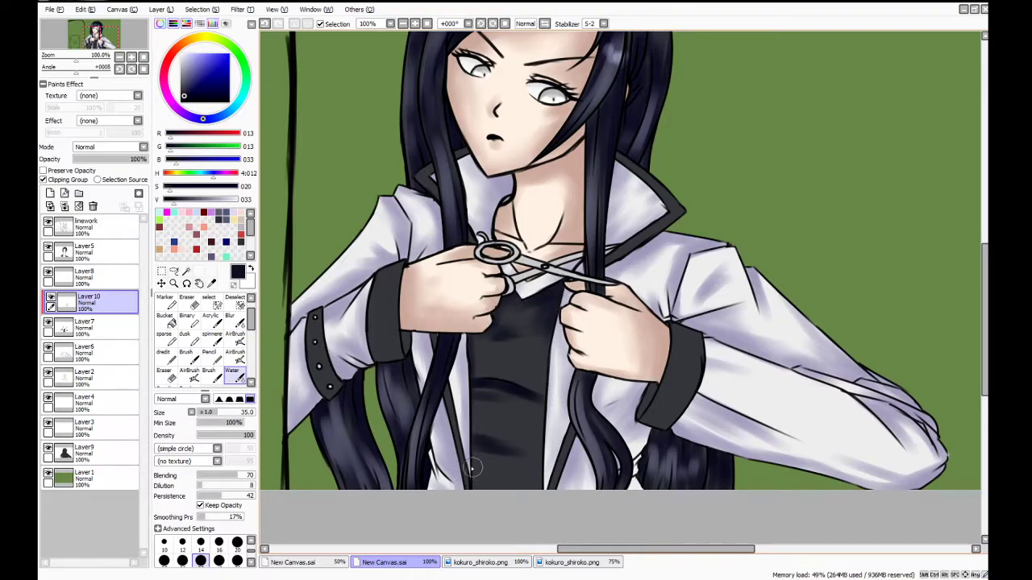
{"action": "left_click_drag", "start_coordinate": [463, 395], "coordinate": [538, 408]}
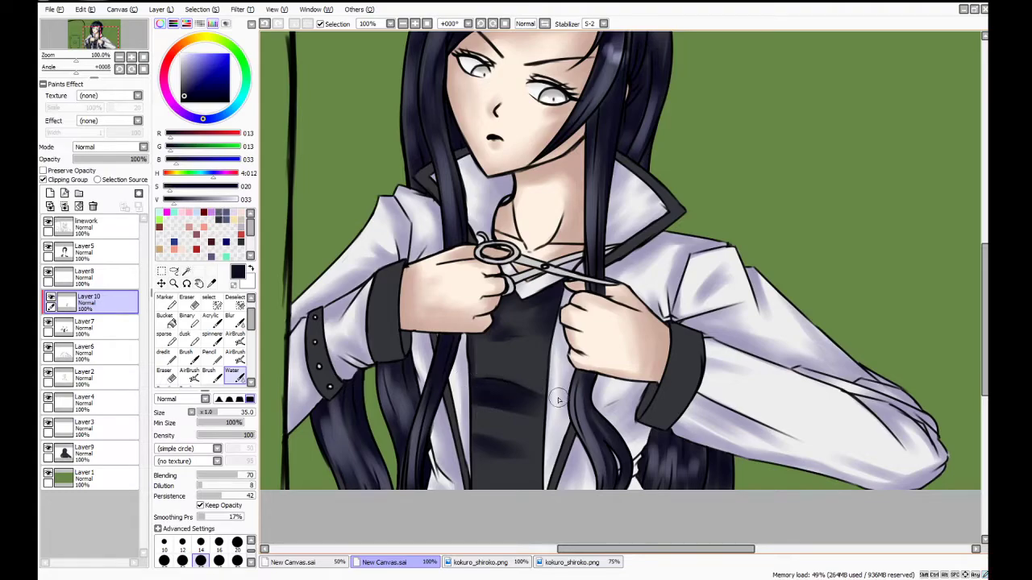
{"action": "left_click_drag", "start_coordinate": [454, 407], "coordinate": [549, 425]}
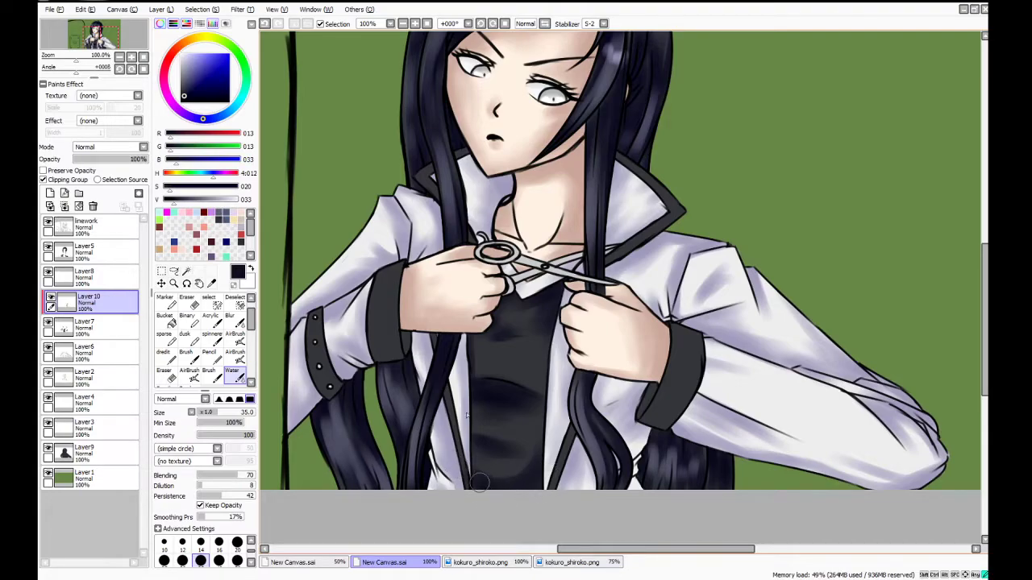
{"action": "left_click_drag", "start_coordinate": [435, 342], "coordinate": [457, 455]}
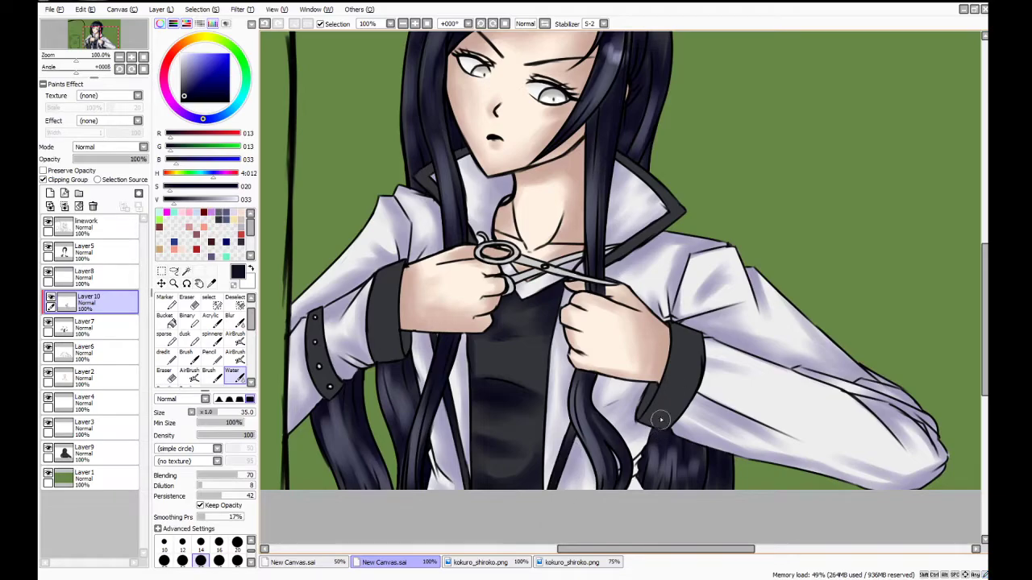
Shade the dark cuff of the unbanded sleeve along its upper, lower and outer edges
{"action": "left_click_drag", "start_coordinate": [649, 386], "coordinate": [630, 412]}
{"action": "mouse_move", "coordinate": [676, 313]}
{"action": "left_mouse_down"}
{"action": "mouse_move", "coordinate": [674, 337]}
{"action": "mouse_move", "coordinate": [696, 324]}
{"action": "mouse_move", "coordinate": [695, 339]}
{"action": "left_mouse_up"}
{"action": "left_click_drag", "start_coordinate": [676, 324], "coordinate": [672, 317]}
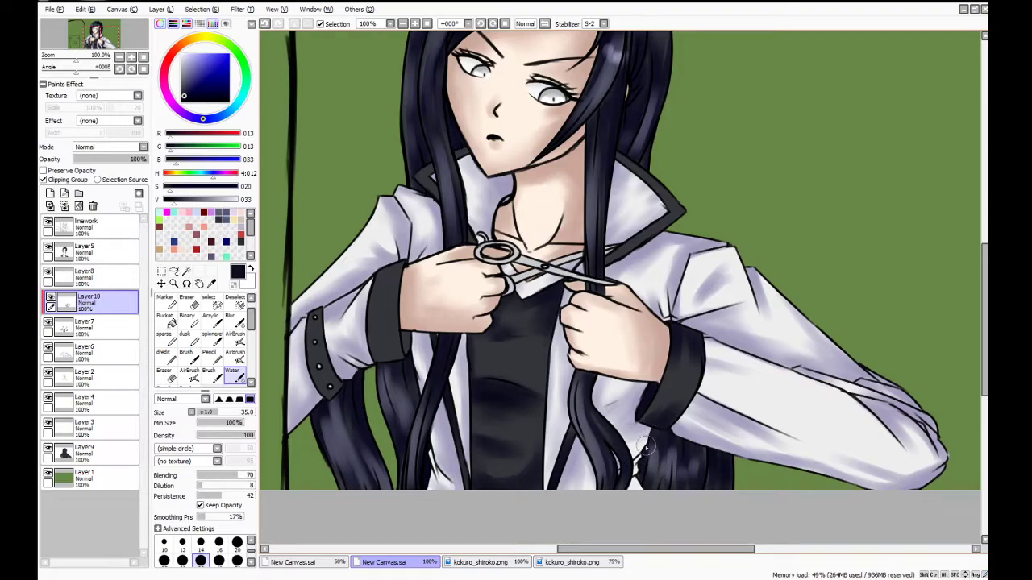
{"action": "left_click_drag", "start_coordinate": [657, 418], "coordinate": [691, 389]}
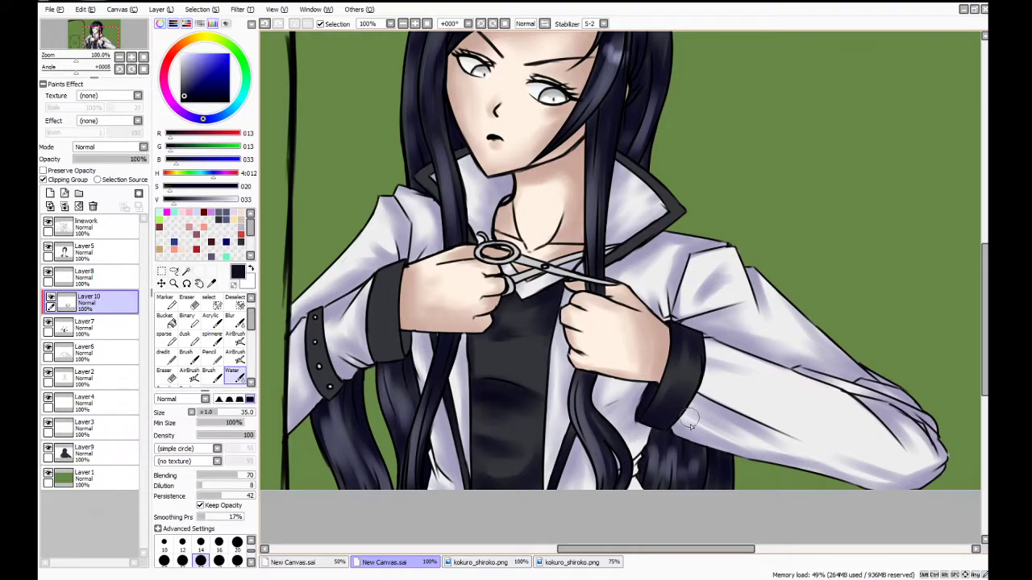
Shade the dark cuff of the banded sleeve and the studded armband beside it
{"action": "mouse_move", "coordinate": [412, 332]}
{"action": "left_mouse_down"}
{"action": "mouse_move", "coordinate": [405, 361]}
{"action": "mouse_move", "coordinate": [393, 361]}
{"action": "mouse_move", "coordinate": [400, 357]}
{"action": "mouse_move", "coordinate": [388, 305]}
{"action": "mouse_move", "coordinate": [388, 370]}
{"action": "mouse_move", "coordinate": [378, 317]}
{"action": "mouse_move", "coordinate": [393, 369]}
{"action": "left_mouse_up"}
{"action": "mouse_move", "coordinate": [404, 259]}
{"action": "left_mouse_down"}
{"action": "mouse_move", "coordinate": [385, 283]}
{"action": "mouse_move", "coordinate": [394, 313]}
{"action": "left_mouse_up"}
{"action": "left_click_drag", "start_coordinate": [389, 272], "coordinate": [379, 319]}
{"action": "left_click_drag", "start_coordinate": [339, 398], "coordinate": [324, 362]}
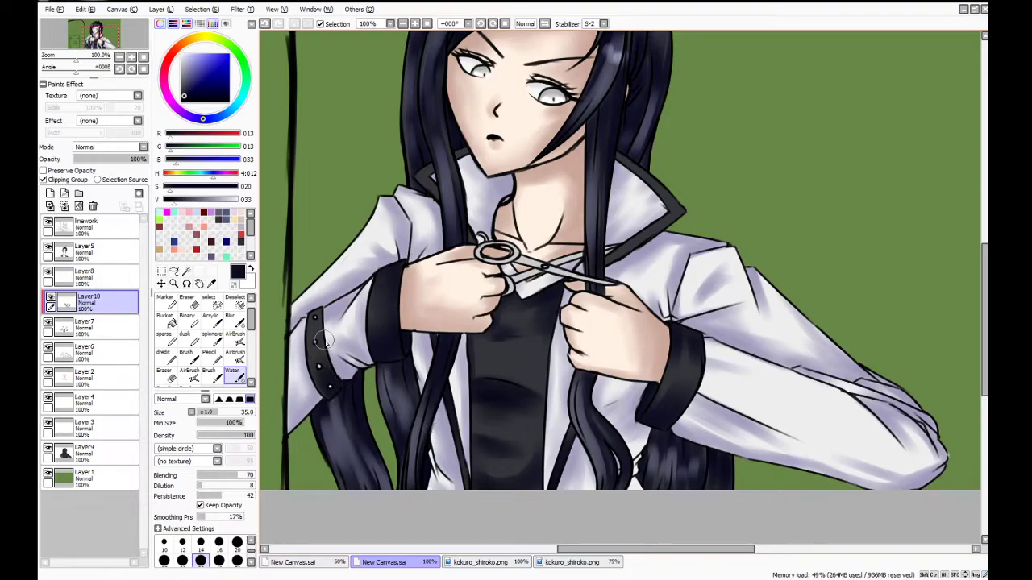
{"action": "left_click_drag", "start_coordinate": [312, 314], "coordinate": [313, 300]}
{"action": "left_click_drag", "start_coordinate": [324, 343], "coordinate": [319, 310]}
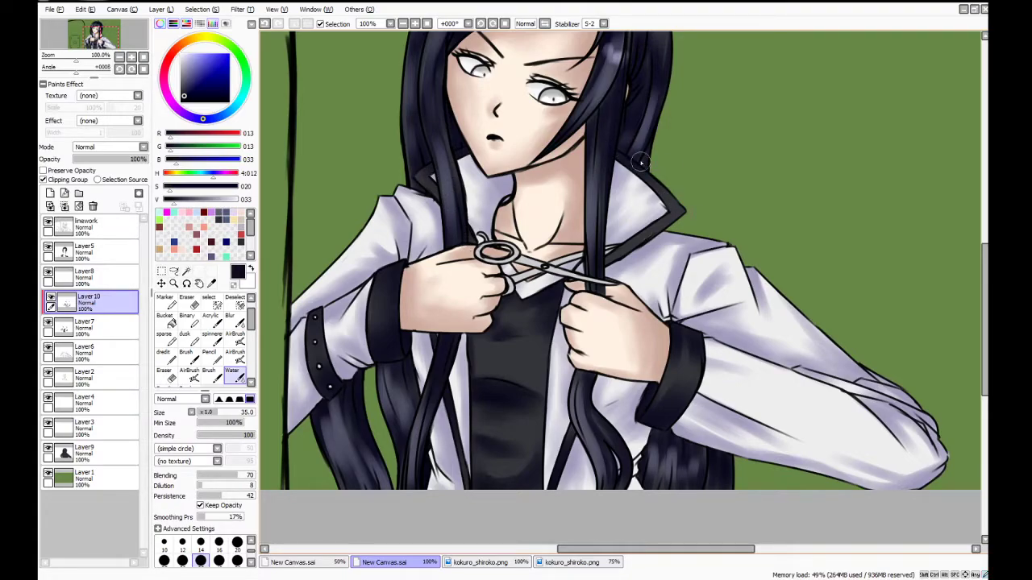
Darken the black trim of the raised coat collar and deepen the shadows across the black shirt
{"action": "left_click_drag", "start_coordinate": [682, 213], "coordinate": [627, 250]}
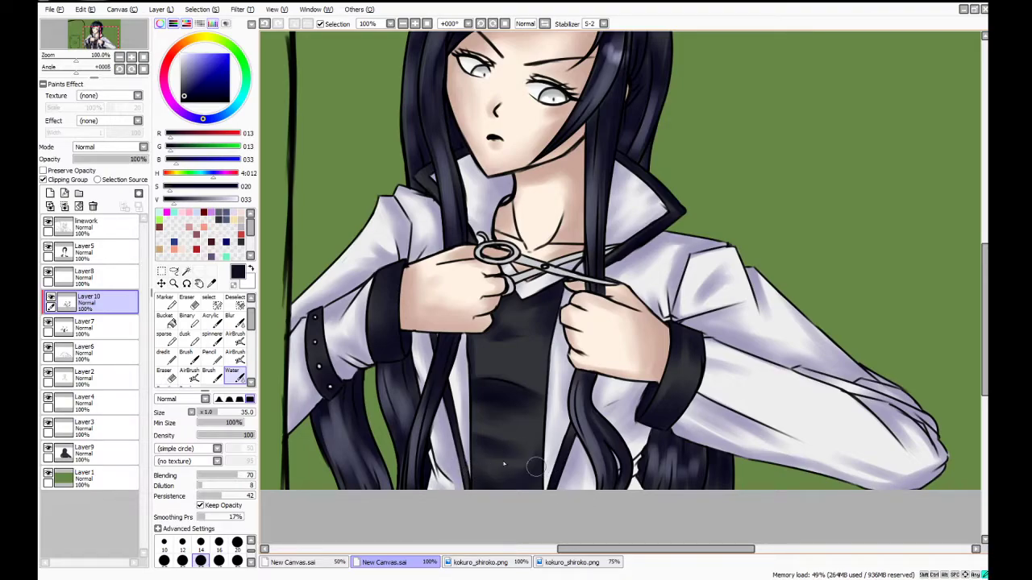
{"action": "mouse_move", "coordinate": [473, 427]}
{"action": "left_mouse_down"}
{"action": "mouse_move", "coordinate": [564, 433]}
{"action": "mouse_move", "coordinate": [564, 452]}
{"action": "mouse_move", "coordinate": [474, 415]}
{"action": "mouse_move", "coordinate": [556, 428]}
{"action": "mouse_move", "coordinate": [483, 363]}
{"action": "mouse_move", "coordinate": [593, 425]}
{"action": "mouse_move", "coordinate": [591, 444]}
{"action": "mouse_move", "coordinate": [633, 448]}
{"action": "mouse_move", "coordinate": [534, 395]}
{"action": "mouse_move", "coordinate": [563, 391]}
{"action": "mouse_move", "coordinate": [512, 386]}
{"action": "mouse_move", "coordinate": [558, 389]}
{"action": "mouse_move", "coordinate": [531, 399]}
{"action": "mouse_move", "coordinate": [559, 372]}
{"action": "left_mouse_up"}
{"action": "mouse_move", "coordinate": [549, 327]}
{"action": "left_mouse_down"}
{"action": "mouse_move", "coordinate": [478, 331]}
{"action": "mouse_move", "coordinate": [476, 340]}
{"action": "mouse_move", "coordinate": [488, 310]}
{"action": "left_mouse_up"}
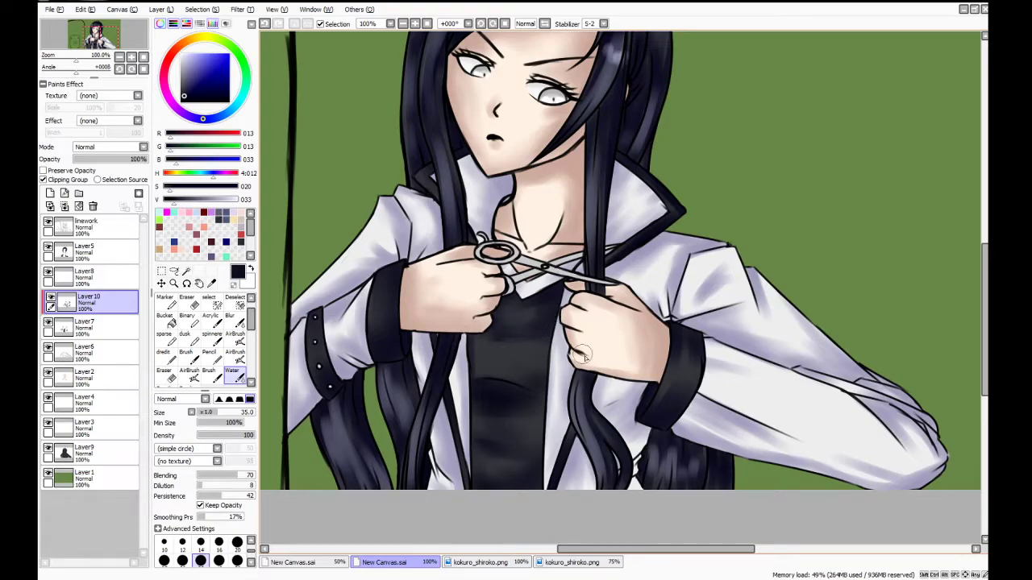
Touch up the unbanded sleeve's dark cuff and merge the shading layer into Layer7
{"action": "left_click_drag", "start_coordinate": [696, 334], "coordinate": [686, 340]}
{"action": "mouse_move", "coordinate": [985, 329]}
{"action": "left_mouse_down"}
{"action": "mouse_move", "coordinate": [985, 265]}
{"action": "mouse_move", "coordinate": [985, 334]}
{"action": "mouse_move", "coordinate": [982, 295]}
{"action": "mouse_move", "coordinate": [971, 278]}
{"action": "mouse_move", "coordinate": [979, 322]}
{"action": "mouse_move", "coordinate": [966, 272]}
{"action": "mouse_move", "coordinate": [964, 298]}
{"action": "left_mouse_up"}
{"action": "key", "text": "ctrl+e"}
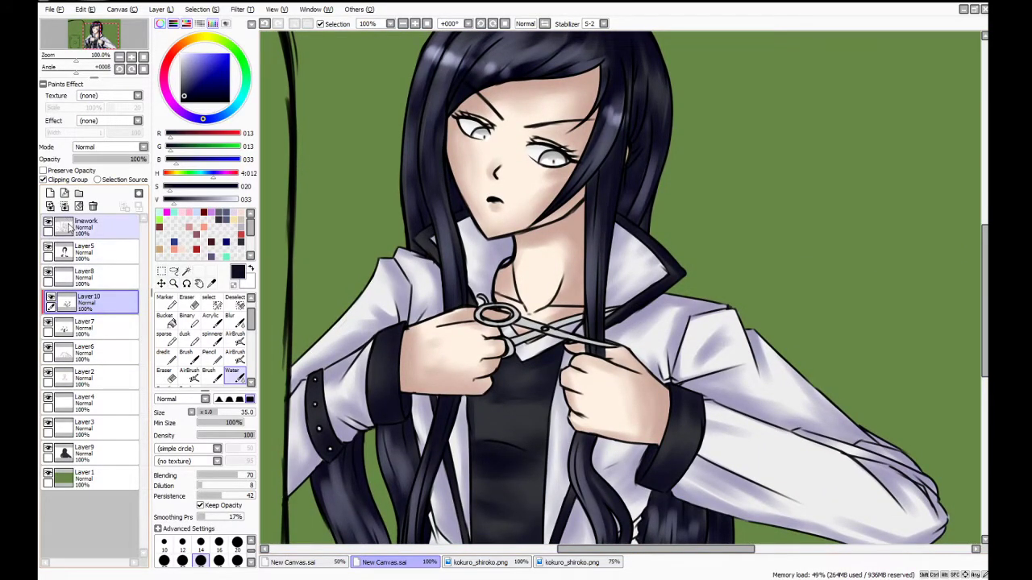
Sample the grey of the scissors and lighten it to a brightness value of about 240
{"action": "left_click", "coordinate": [212, 284]}
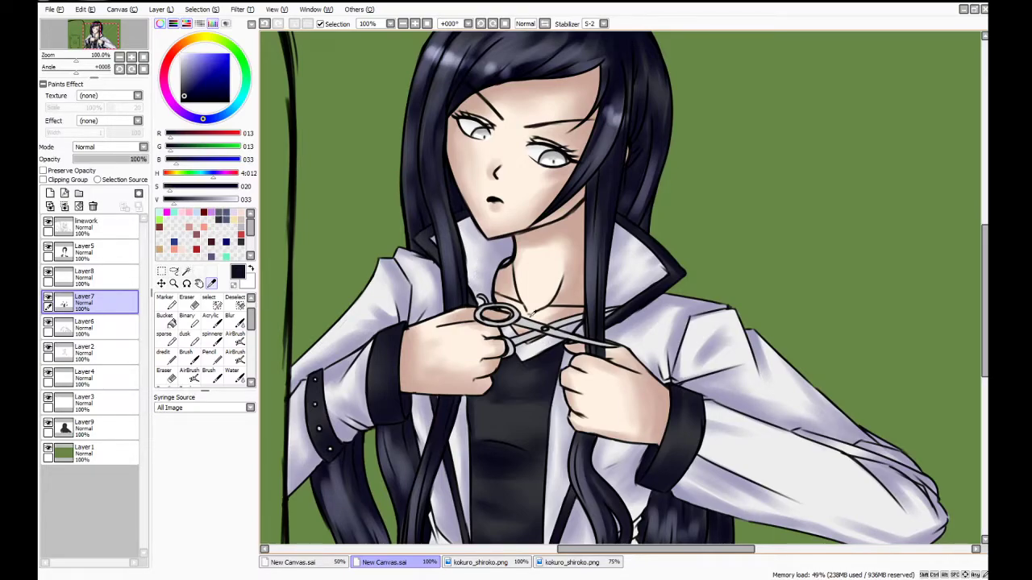
{"action": "left_click", "coordinate": [532, 316]}
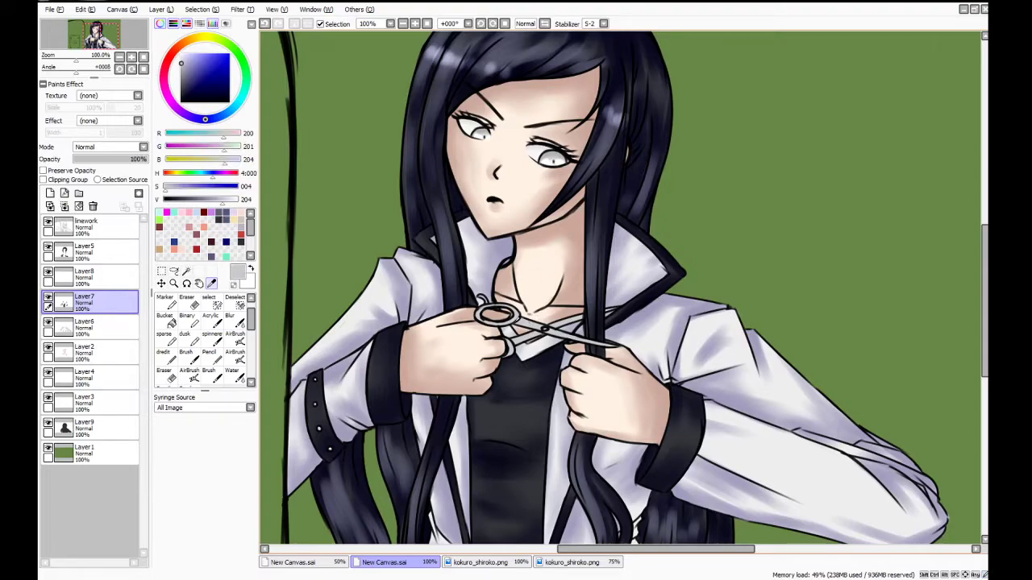
{"action": "scroll", "coordinate": [517, 319], "scroll_direction": "up", "scroll_amount": 5}
{"action": "left_click", "coordinate": [233, 200]}
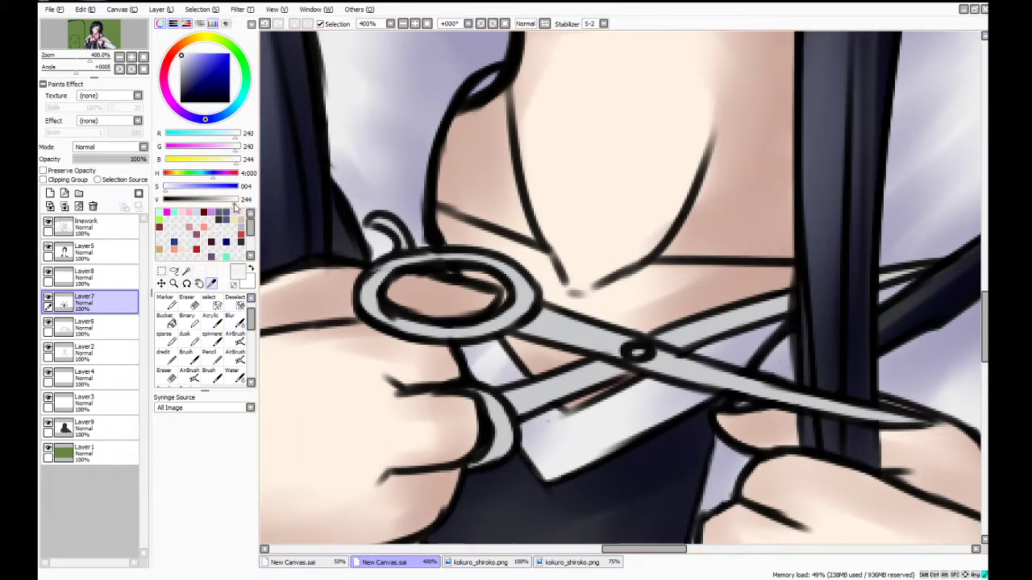
Select the Water brush and add a new layer above Layer8, clipped to it, for the scissors highlights
{"action": "left_click", "coordinate": [234, 375]}
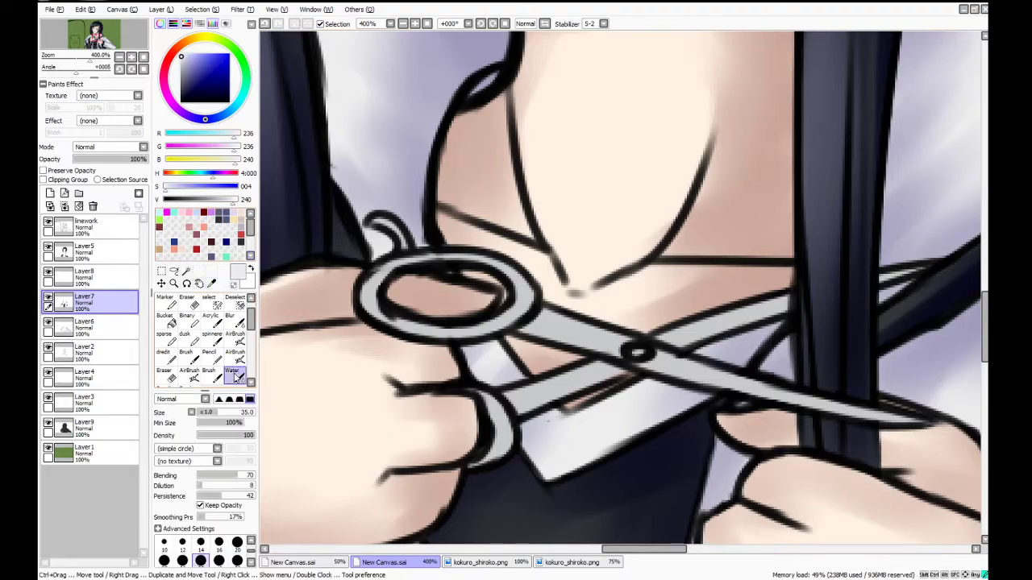
{"action": "left_click", "coordinate": [251, 541]}
{"action": "left_click", "coordinate": [50, 194]}
{"action": "left_click_drag", "start_coordinate": [109, 283], "coordinate": [104, 274]}
{"action": "left_click", "coordinate": [44, 179]}
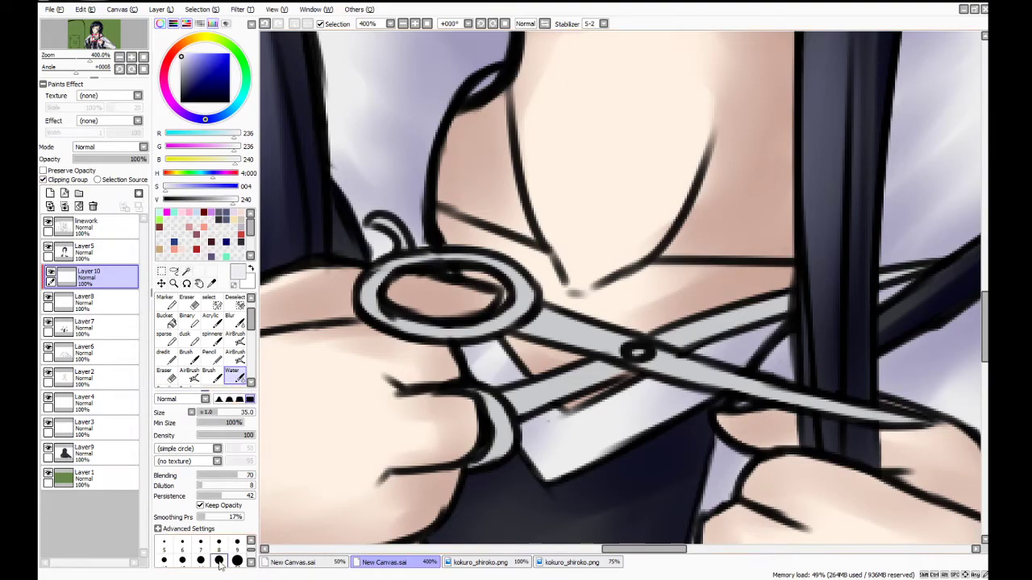
Paint light grey highlights along the scissors' handles and blades with the Water brush at size 9, and merge Layer10 into Layer8
{"action": "left_click", "coordinate": [237, 541]}
{"action": "left_click_drag", "start_coordinate": [387, 317], "coordinate": [588, 349]}
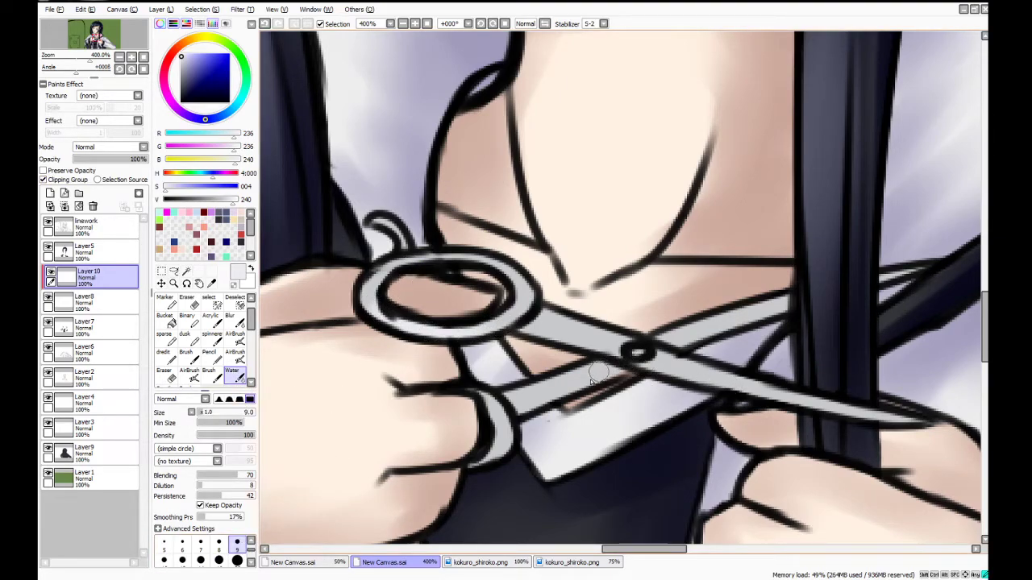
{"action": "left_click_drag", "start_coordinate": [646, 362], "coordinate": [864, 424]}
{"action": "left_click_drag", "start_coordinate": [774, 394], "coordinate": [925, 428]}
{"action": "left_click_drag", "start_coordinate": [474, 336], "coordinate": [621, 355]}
{"action": "left_click_drag", "start_coordinate": [523, 417], "coordinate": [642, 376]}
{"action": "left_click_drag", "start_coordinate": [693, 352], "coordinate": [834, 299]}
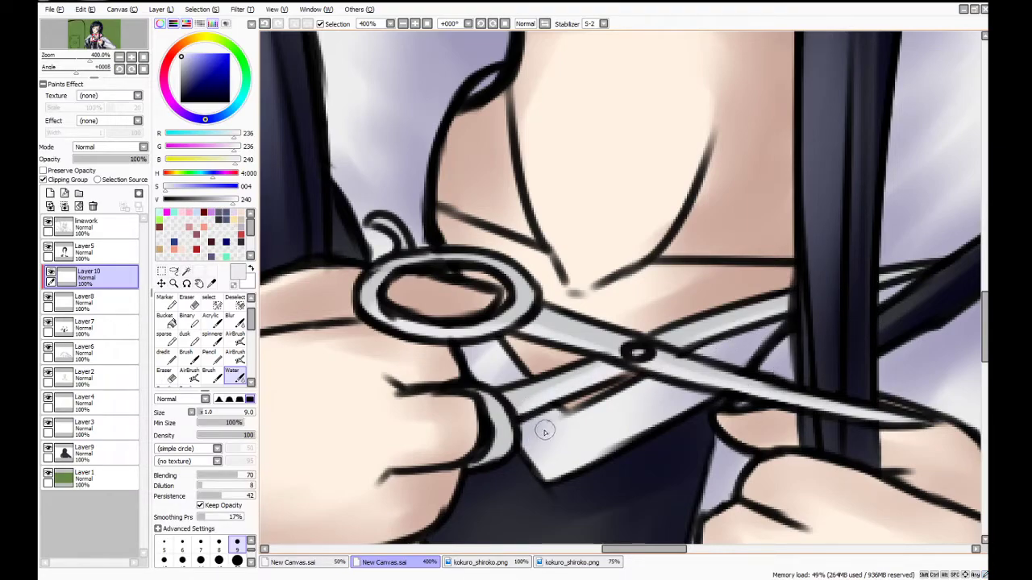
{"action": "mouse_move", "coordinate": [514, 424]}
{"action": "left_mouse_down"}
{"action": "mouse_move", "coordinate": [453, 466]}
{"action": "mouse_move", "coordinate": [487, 393]}
{"action": "left_mouse_up"}
{"action": "left_click_drag", "start_coordinate": [500, 442], "coordinate": [490, 398]}
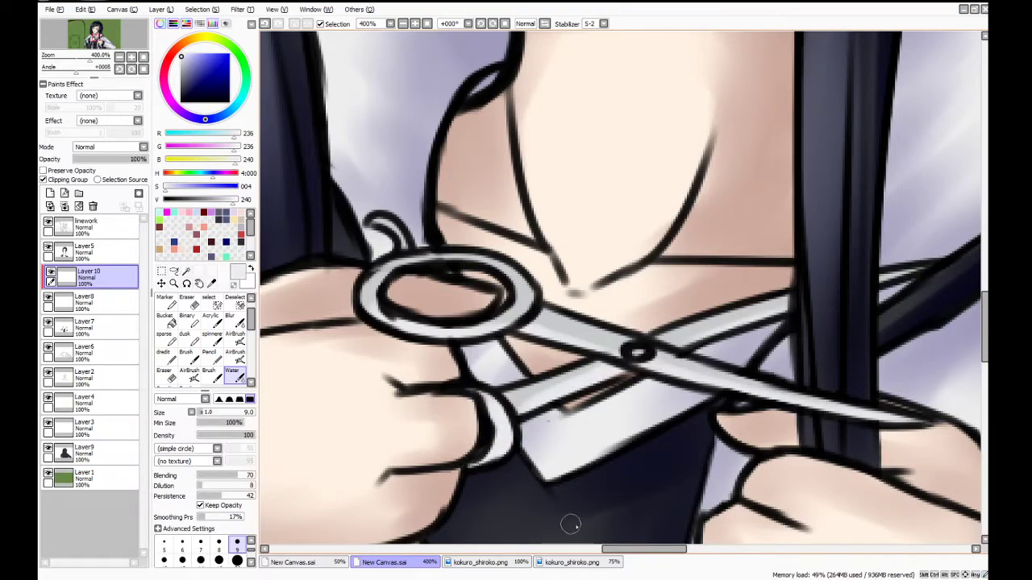
{"action": "key", "text": "Home"}
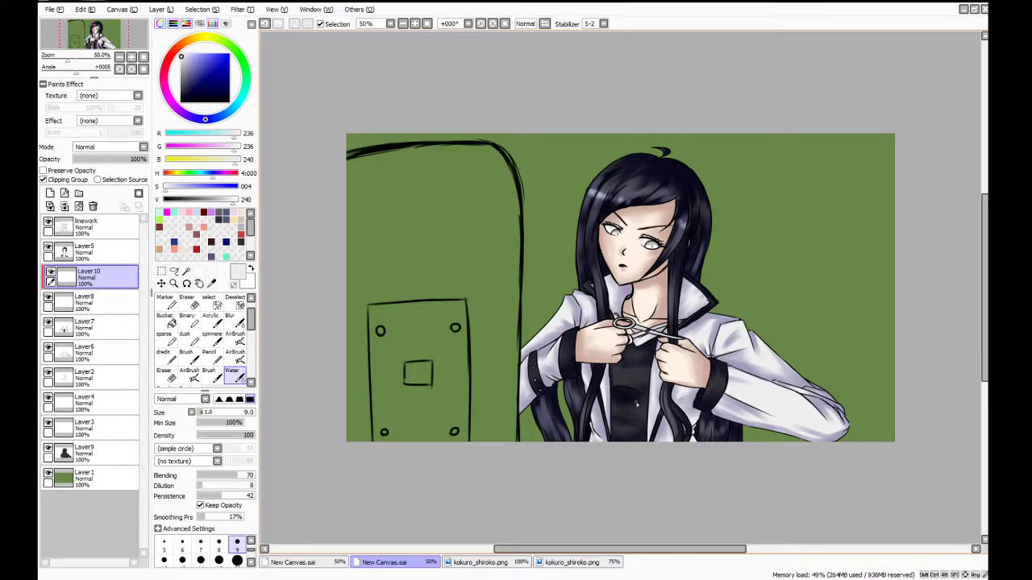
{"action": "left_click", "coordinate": [65, 208]}
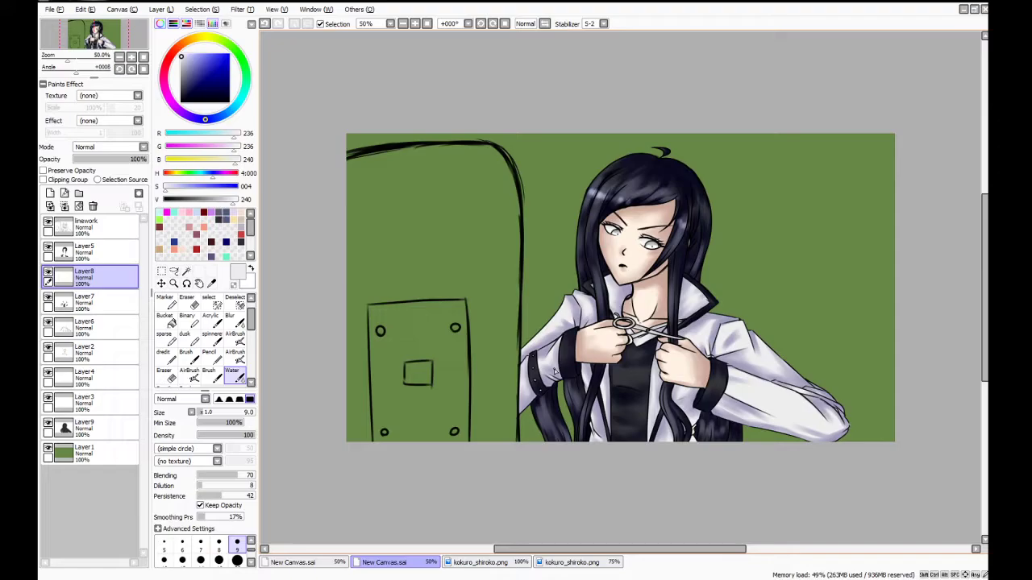
{"action": "scroll", "coordinate": [643, 322], "scroll_direction": "up", "scroll_amount": 5}
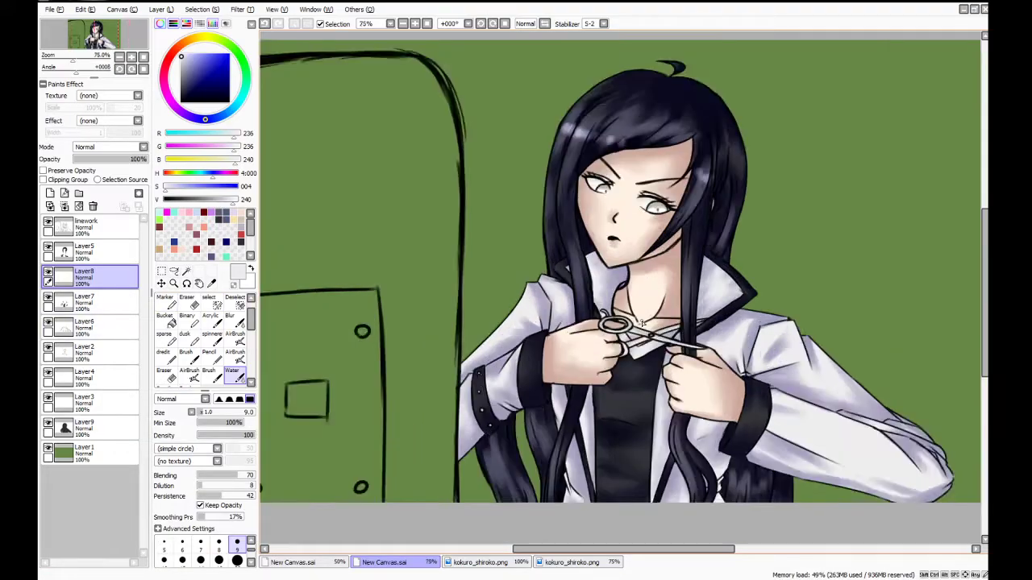
{"action": "key", "text": "alt"}
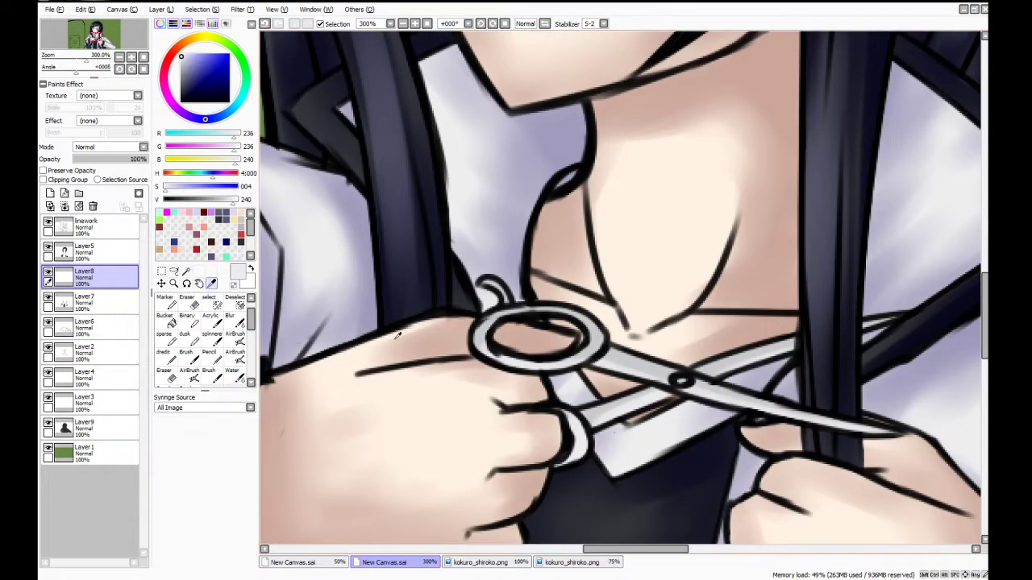
{"action": "left_click", "coordinate": [451, 331]}
{"action": "left_click", "coordinate": [49, 193]}
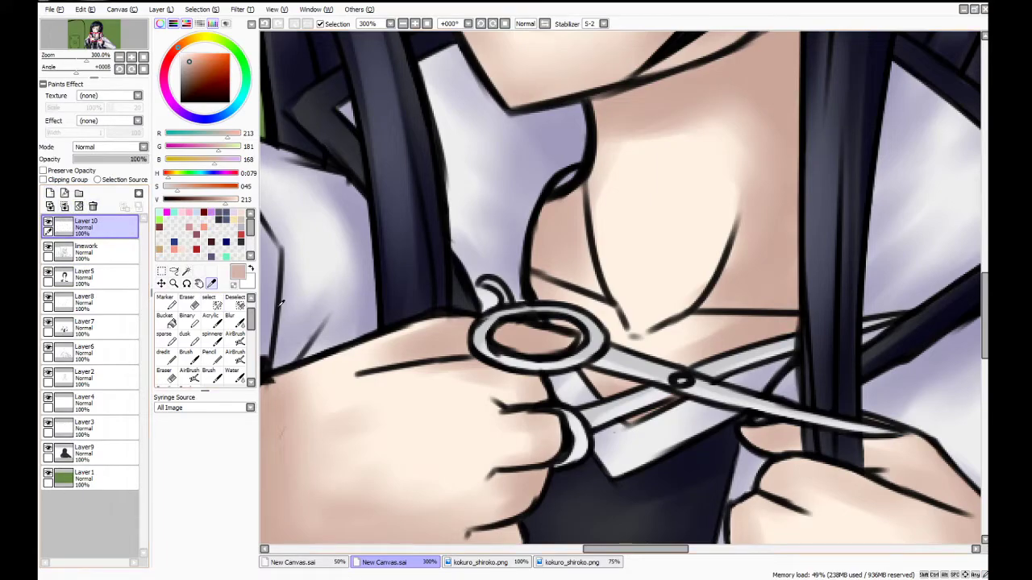
{"action": "left_click", "coordinate": [233, 375]}
{"action": "mouse_move", "coordinate": [506, 338]}
{"action": "left_mouse_down"}
{"action": "mouse_move", "coordinate": [456, 328]}
{"action": "mouse_move", "coordinate": [527, 335]}
{"action": "mouse_move", "coordinate": [458, 326]}
{"action": "mouse_move", "coordinate": [490, 326]}
{"action": "mouse_move", "coordinate": [473, 318]}
{"action": "mouse_move", "coordinate": [486, 351]}
{"action": "mouse_move", "coordinate": [449, 329]}
{"action": "mouse_move", "coordinate": [518, 332]}
{"action": "mouse_move", "coordinate": [523, 346]}
{"action": "mouse_move", "coordinate": [462, 340]}
{"action": "mouse_move", "coordinate": [440, 349]}
{"action": "mouse_move", "coordinate": [544, 349]}
{"action": "left_mouse_up"}
{"action": "key", "text": "ctrl+z"}
{"action": "key", "text": "Home"}
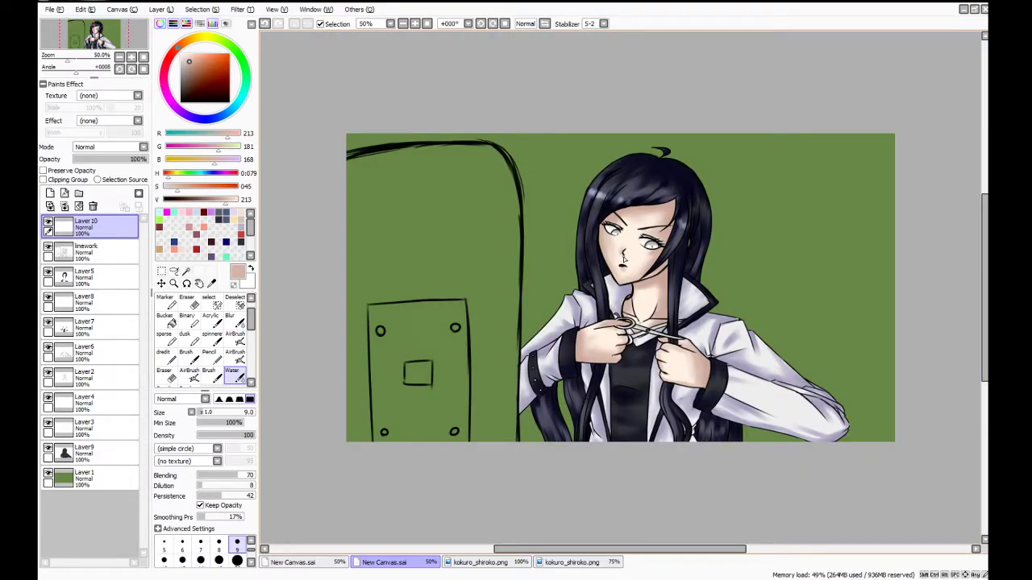
{"action": "key", "text": "ctrl+z"}
{"action": "left_click", "coordinate": [92, 207]}
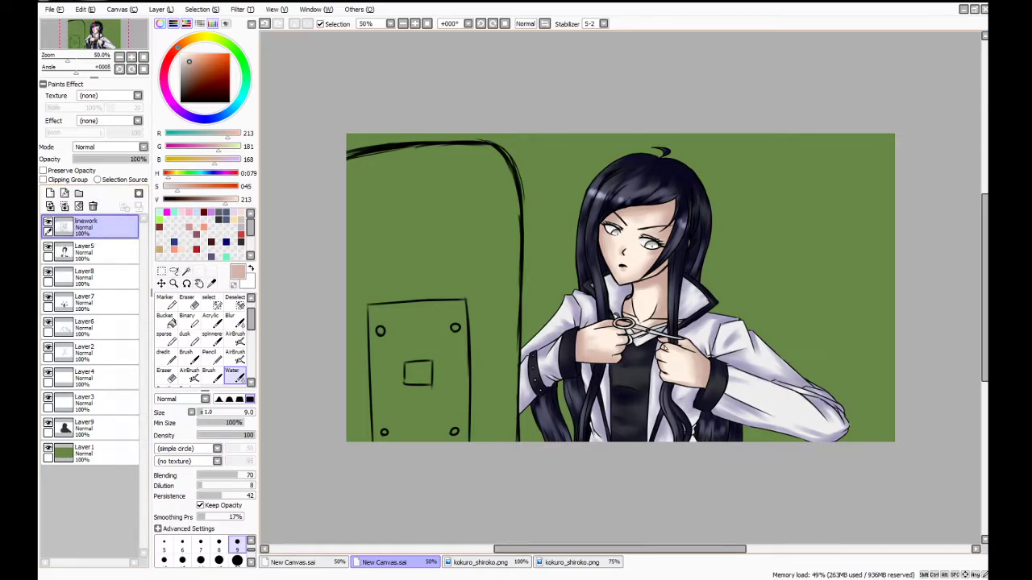
Set the colour to reddish brown (RGB 158, 93, 64) and add a new layer directly above Layer9
{"action": "left_click", "coordinate": [211, 199]}
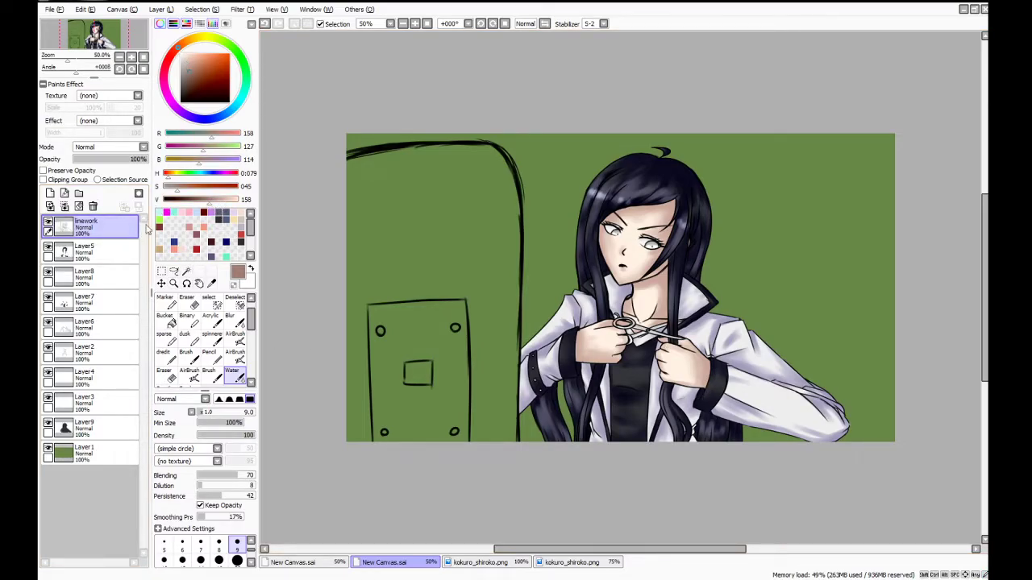
{"action": "left_click", "coordinate": [193, 187]}
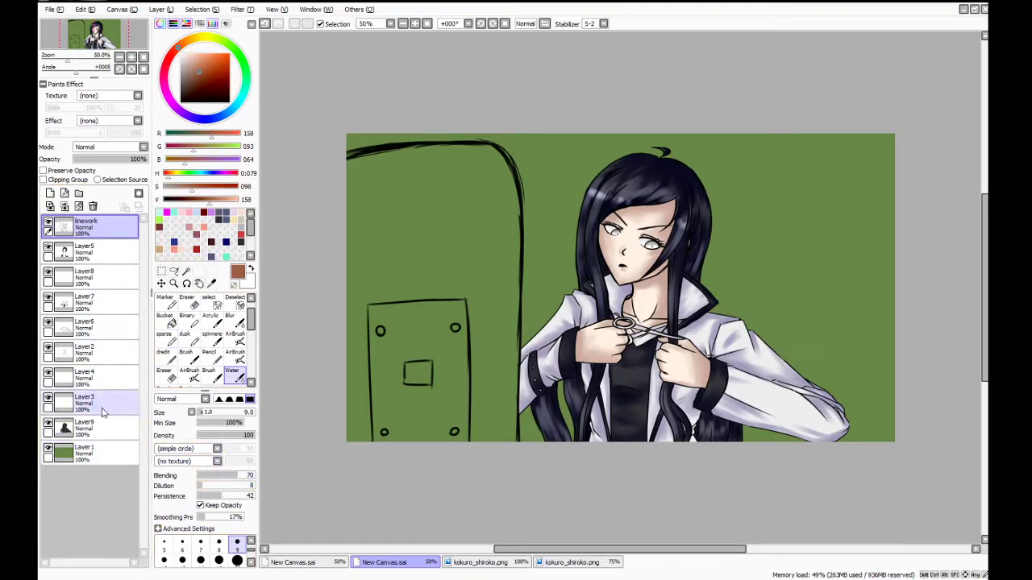
{"action": "left_click", "coordinate": [110, 435]}
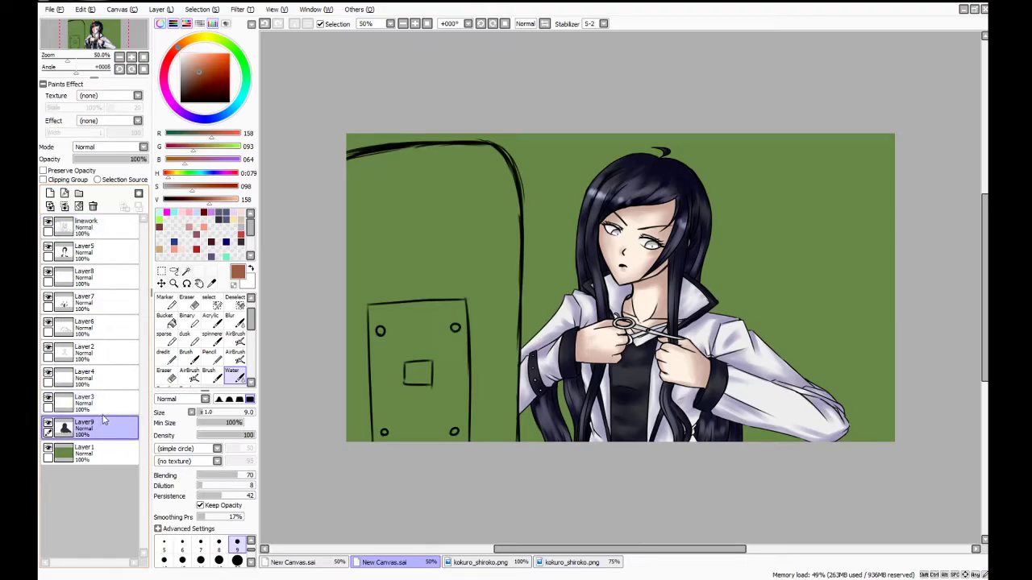
{"action": "left_click", "coordinate": [50, 195]}
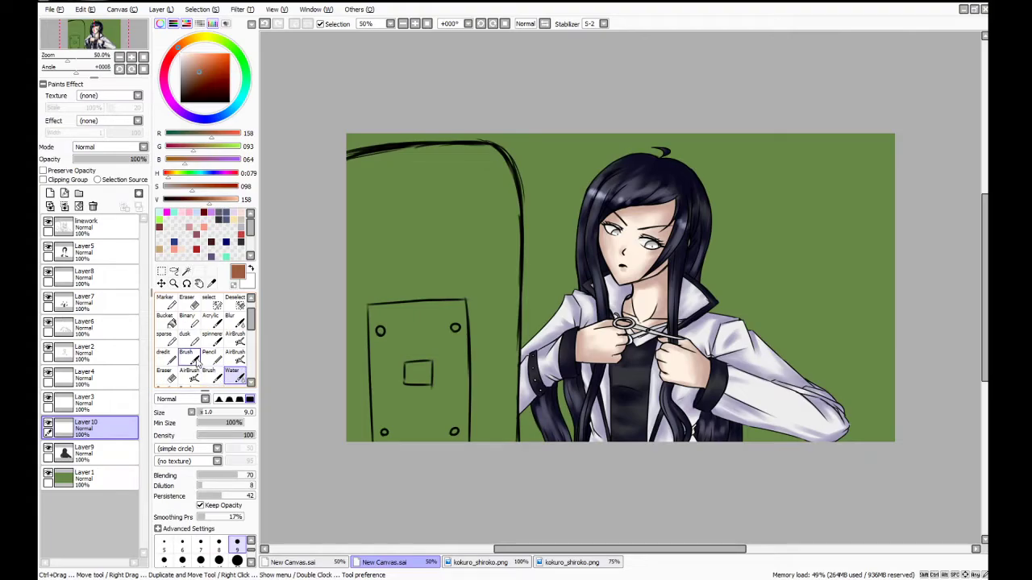
Paint the large rounded shape beside the character solid reddish brown using the Brush at size 350
{"action": "left_click", "coordinate": [186, 354]}
{"action": "scroll", "coordinate": [213, 558], "scroll_direction": "down", "scroll_amount": 3}
{"action": "left_click", "coordinate": [237, 558]}
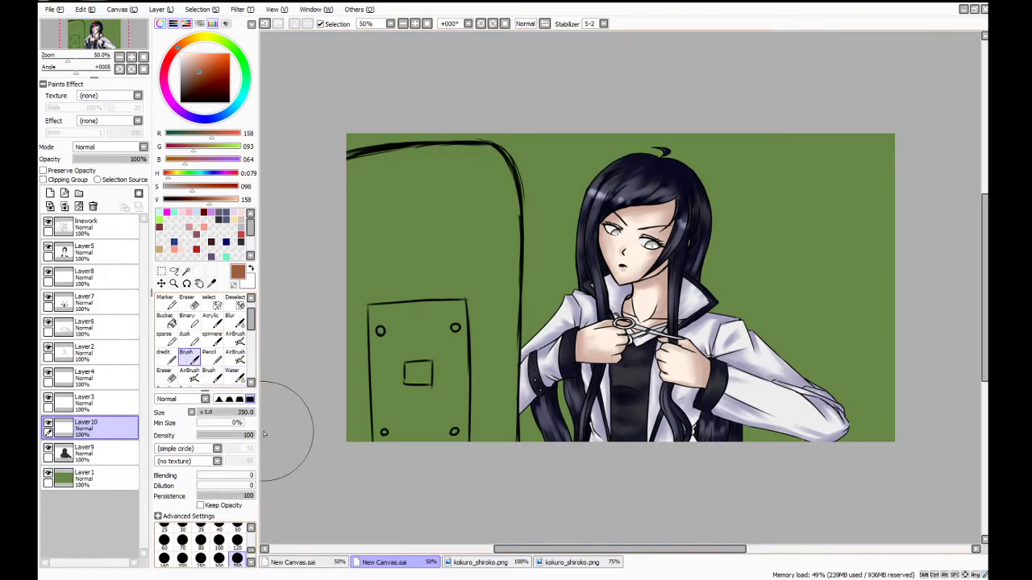
{"action": "left_click_drag", "start_coordinate": [389, 413], "coordinate": [385, 329]}
{"action": "mouse_move", "coordinate": [431, 295]}
{"action": "left_mouse_down"}
{"action": "mouse_move", "coordinate": [388, 245]}
{"action": "mouse_move", "coordinate": [370, 255]}
{"action": "mouse_move", "coordinate": [354, 240]}
{"action": "mouse_move", "coordinate": [374, 198]}
{"action": "mouse_move", "coordinate": [366, 201]}
{"action": "mouse_move", "coordinate": [472, 191]}
{"action": "mouse_move", "coordinate": [469, 297]}
{"action": "mouse_move", "coordinate": [469, 207]}
{"action": "mouse_move", "coordinate": [443, 440]}
{"action": "mouse_move", "coordinate": [468, 296]}
{"action": "mouse_move", "coordinate": [465, 426]}
{"action": "mouse_move", "coordinate": [463, 400]}
{"action": "mouse_move", "coordinate": [467, 425]}
{"action": "mouse_move", "coordinate": [469, 413]}
{"action": "mouse_move", "coordinate": [456, 254]}
{"action": "left_mouse_up"}
{"action": "mouse_move", "coordinate": [467, 295]}
{"action": "left_mouse_down"}
{"action": "mouse_move", "coordinate": [479, 304]}
{"action": "mouse_move", "coordinate": [469, 304]}
{"action": "left_mouse_up"}
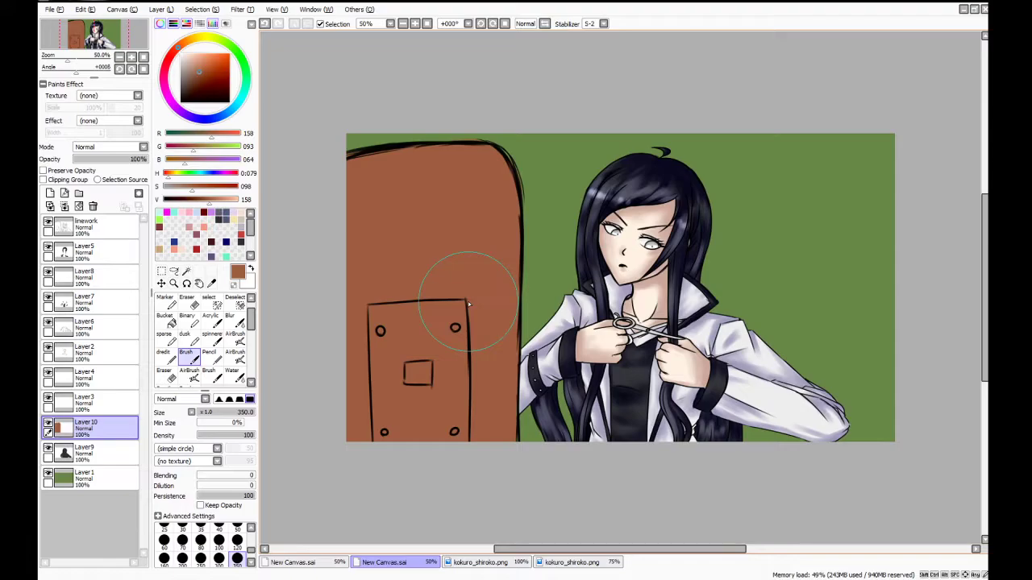
{"action": "left_click", "coordinate": [392, 578]}
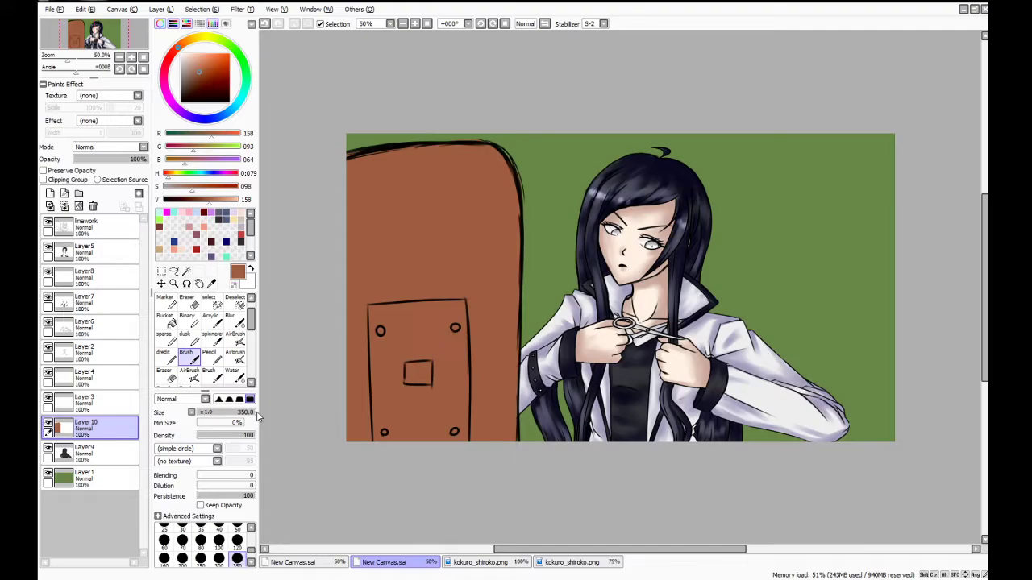
Bucket-fill a new layer with dark brown (RGB 98, 61, 45) and clip it to the reddish-brown shape's layer
{"action": "left_click", "coordinate": [50, 194]}
{"action": "left_click", "coordinate": [192, 201]}
{"action": "left_click_drag", "start_coordinate": [192, 190], "coordinate": [177, 191]}
{"action": "left_click", "coordinate": [179, 190]}
{"action": "left_click", "coordinate": [167, 318]}
{"action": "left_click", "coordinate": [350, 283]}
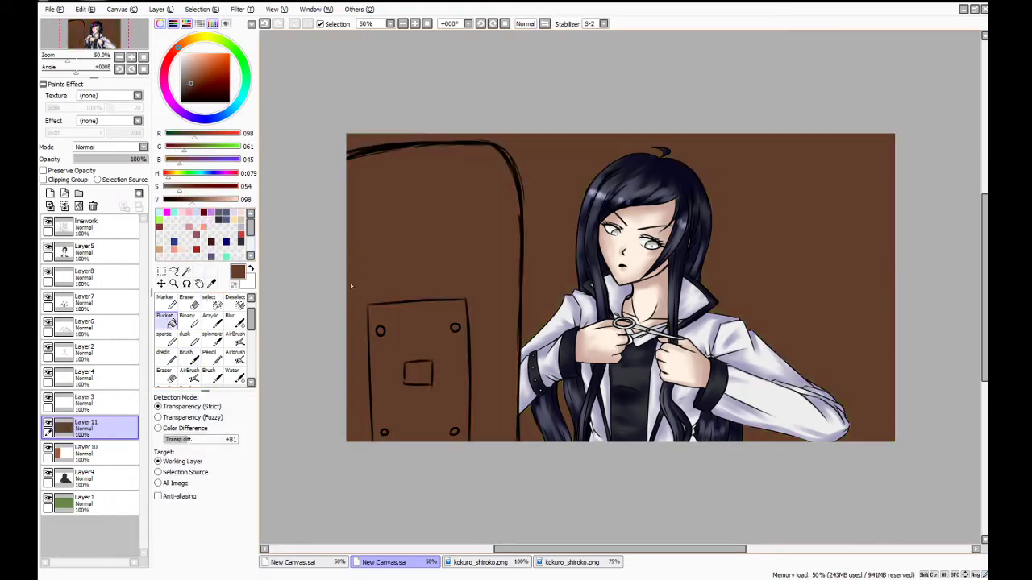
{"action": "left_click", "coordinate": [43, 179]}
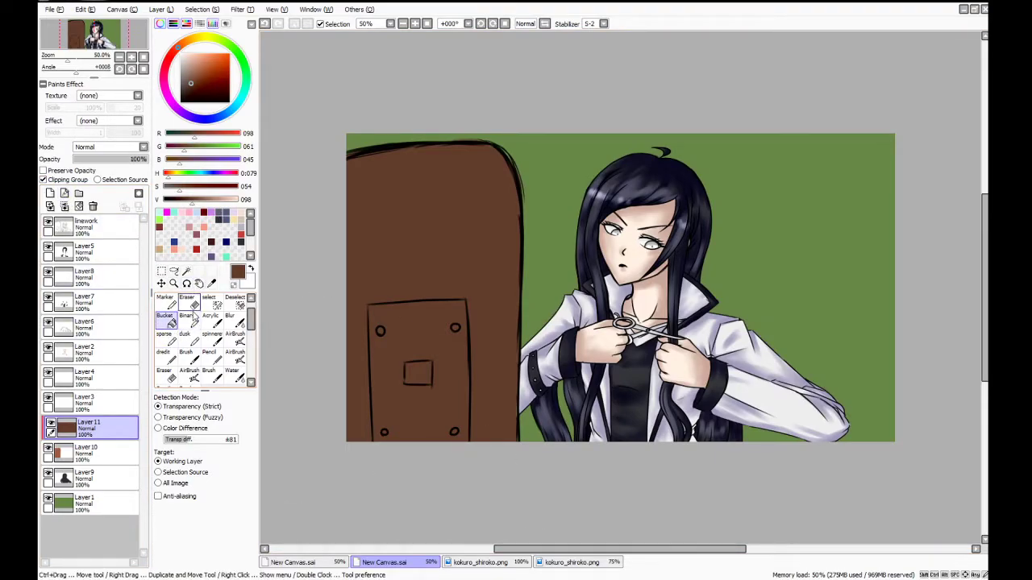
Fill the rectangular plate on the brown shape with grey (RGB 95, 94, 111) inside a rectangular selection, and clear the selection
{"action": "left_click", "coordinate": [230, 212]}
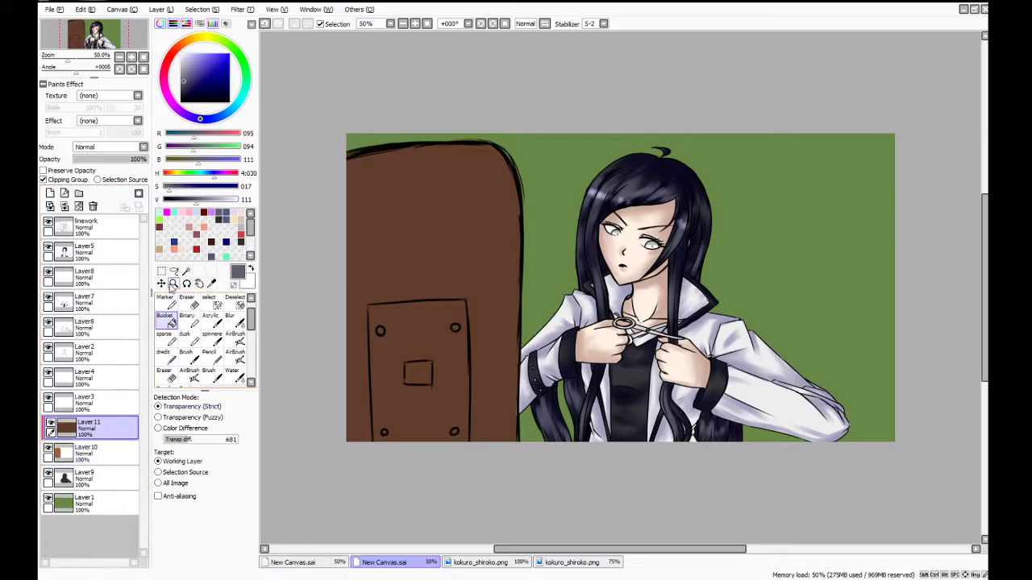
{"action": "left_click", "coordinate": [162, 271]}
{"action": "left_click_drag", "start_coordinate": [368, 304], "coordinate": [469, 453]}
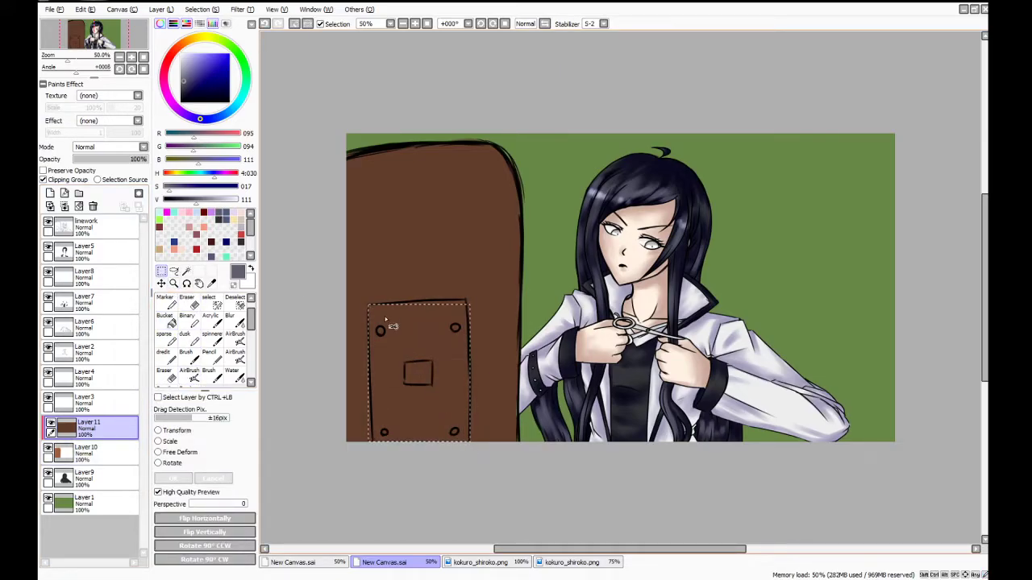
{"action": "mouse_move", "coordinate": [370, 311]}
{"action": "left_mouse_down"}
{"action": "mouse_move", "coordinate": [446, 447]}
{"action": "mouse_move", "coordinate": [371, 304]}
{"action": "left_mouse_up"}
{"action": "left_click", "coordinate": [462, 452]}
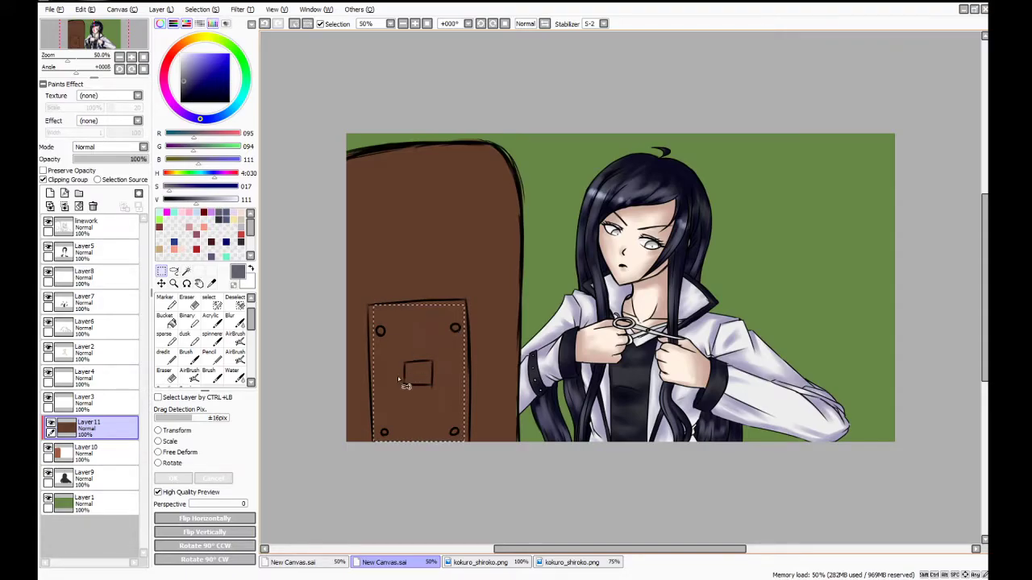
{"action": "left_click", "coordinate": [187, 354]}
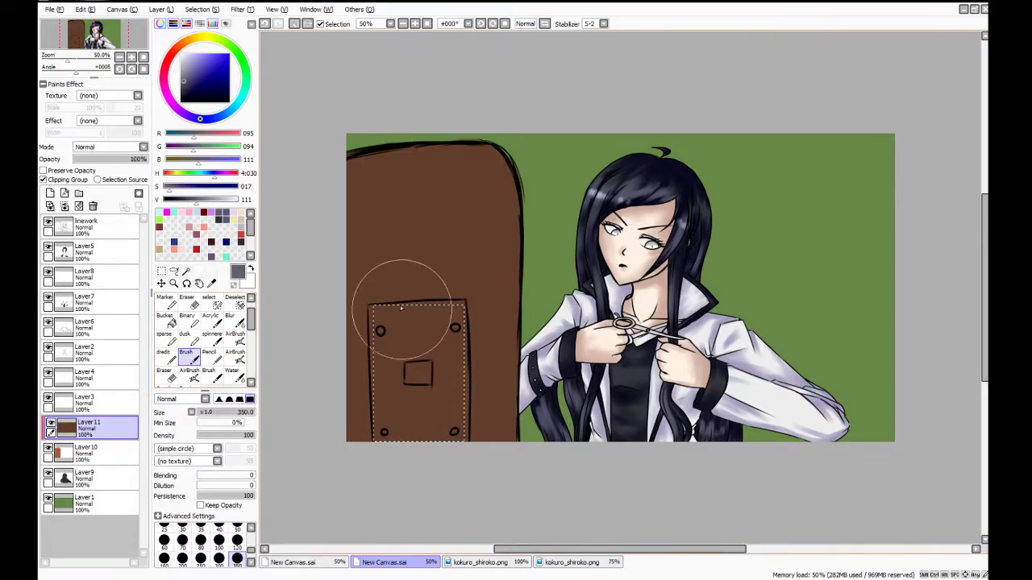
{"action": "left_click", "coordinate": [169, 321]}
{"action": "left_click", "coordinate": [438, 347]}
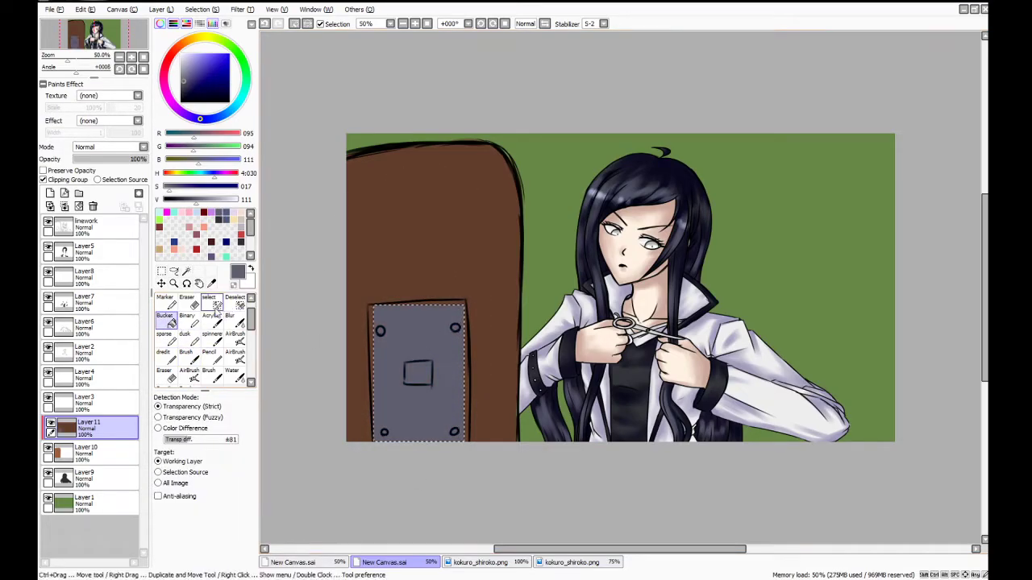
{"action": "left_click", "coordinate": [162, 272]}
{"action": "left_click", "coordinate": [375, 288]}
Try to extend the plate's grey to its left outline with the Water brush at size 20
{"action": "scroll", "coordinate": [407, 336], "scroll_direction": "up", "scroll_amount": 2}
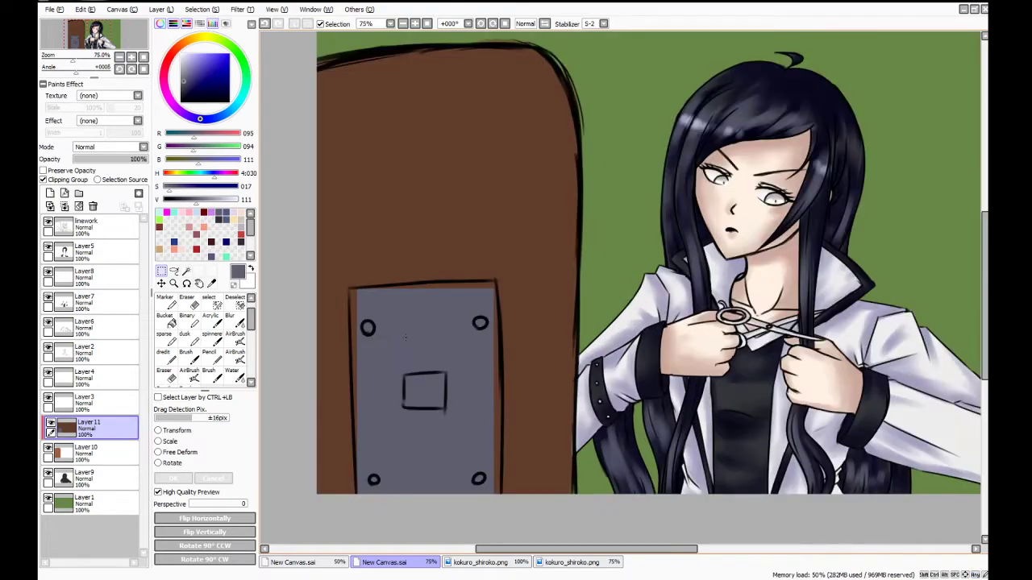
{"action": "left_click", "coordinate": [231, 375]}
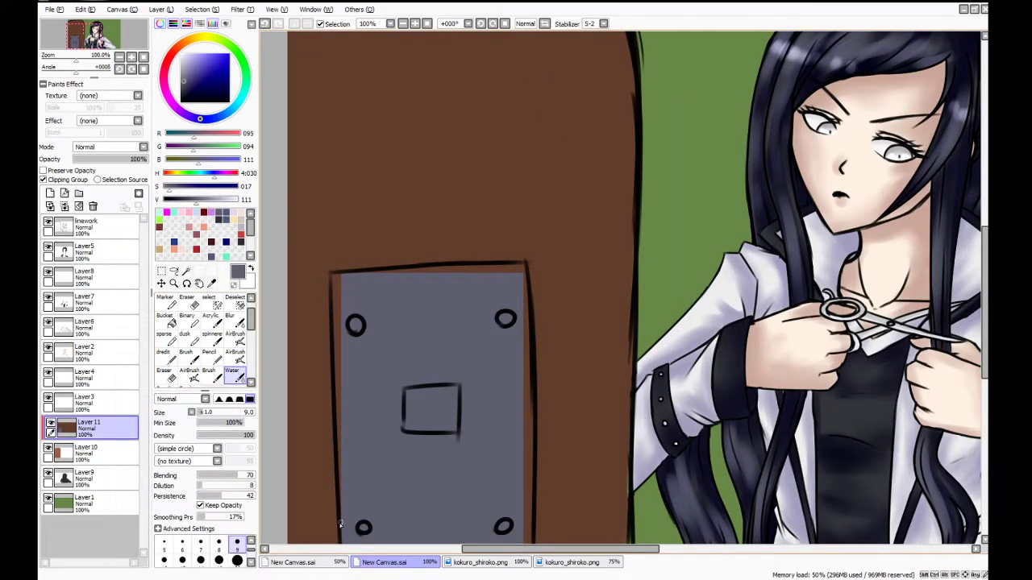
{"action": "left_click", "coordinate": [237, 560]}
{"action": "left_click_drag", "start_coordinate": [347, 524], "coordinate": [348, 387]}
{"action": "left_click_drag", "start_coordinate": [345, 471], "coordinate": [337, 286]}
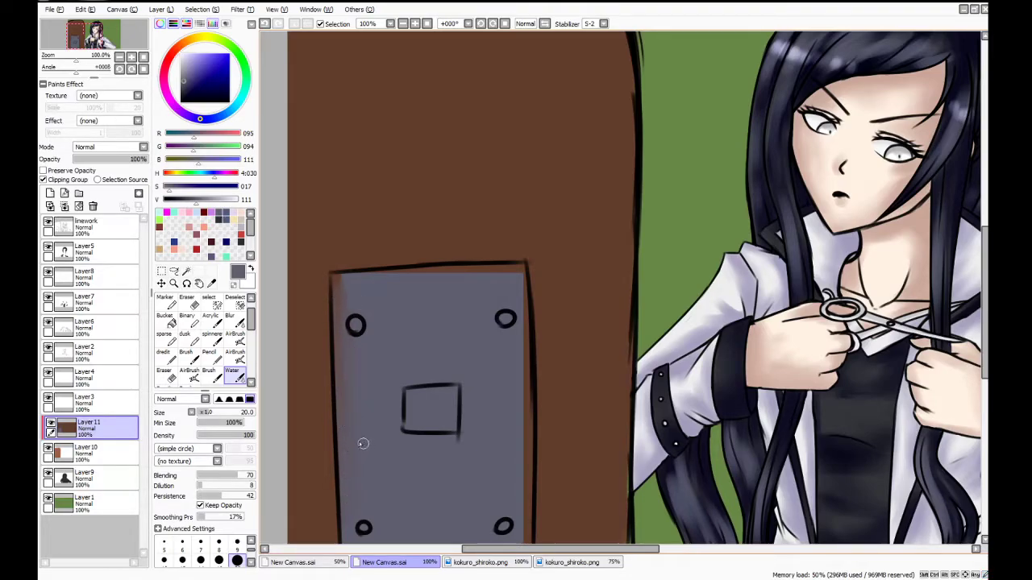
Fill the brown gaps between the plate's grey and its outline using the Pencil at size 20
{"action": "left_click", "coordinate": [209, 354]}
{"action": "left_click", "coordinate": [251, 563]}
{"action": "left_click", "coordinate": [238, 555]}
{"action": "left_click_drag", "start_coordinate": [353, 280], "coordinate": [338, 286]}
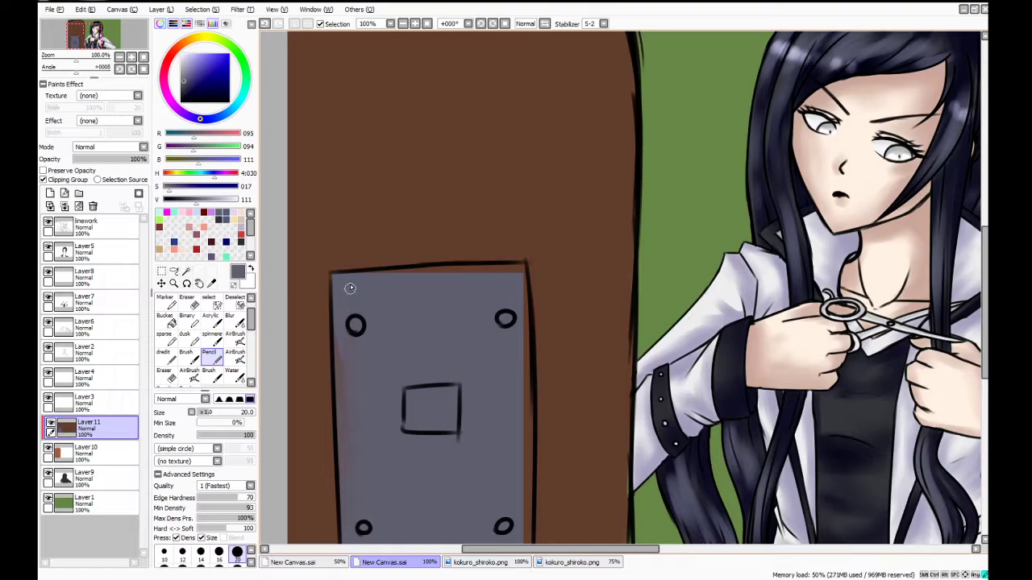
{"action": "left_click_drag", "start_coordinate": [340, 334], "coordinate": [339, 424]}
{"action": "mouse_move", "coordinate": [332, 283]}
{"action": "left_mouse_down"}
{"action": "mouse_move", "coordinate": [514, 268]}
{"action": "mouse_move", "coordinate": [526, 375]}
{"action": "mouse_move", "coordinate": [523, 316]}
{"action": "mouse_move", "coordinate": [520, 505]}
{"action": "left_mouse_up"}
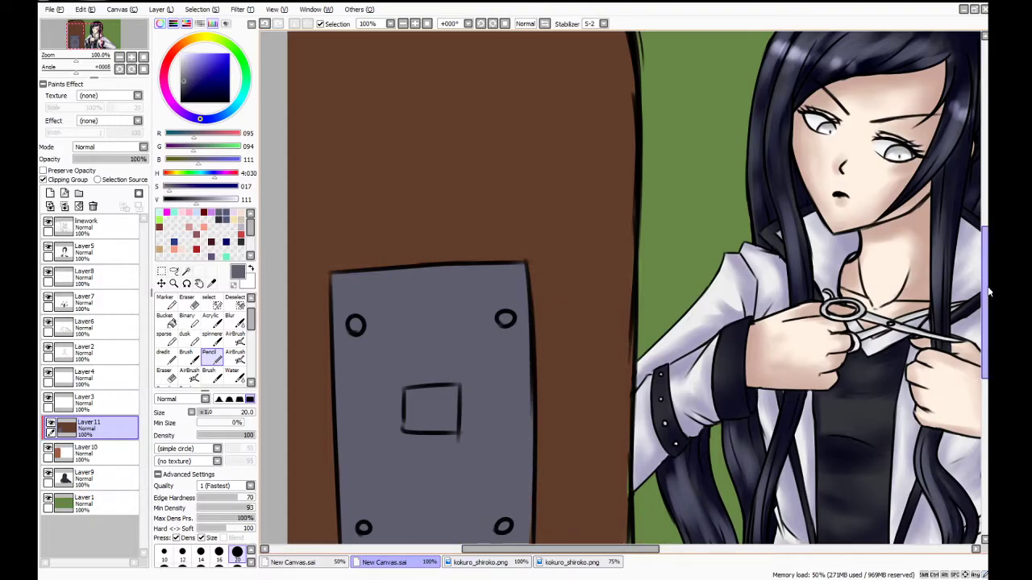
{"action": "scroll", "coordinate": [974, 303], "scroll_direction": "down", "scroll_amount": 2}
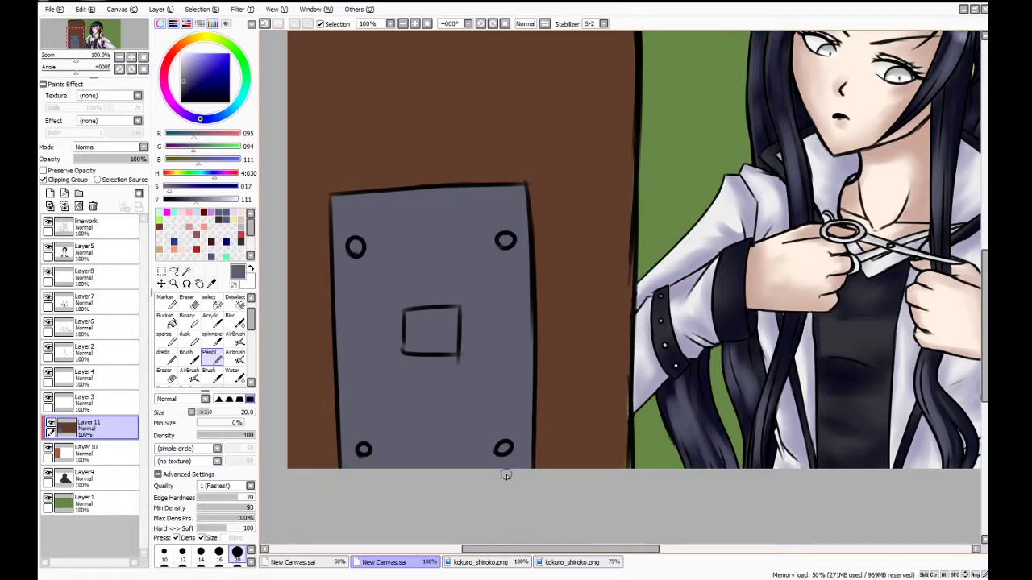
Sample the dark brown and touch up the large shape's edges on Layer10 with the Pencil at size 20
{"action": "left_click", "coordinate": [212, 284]}
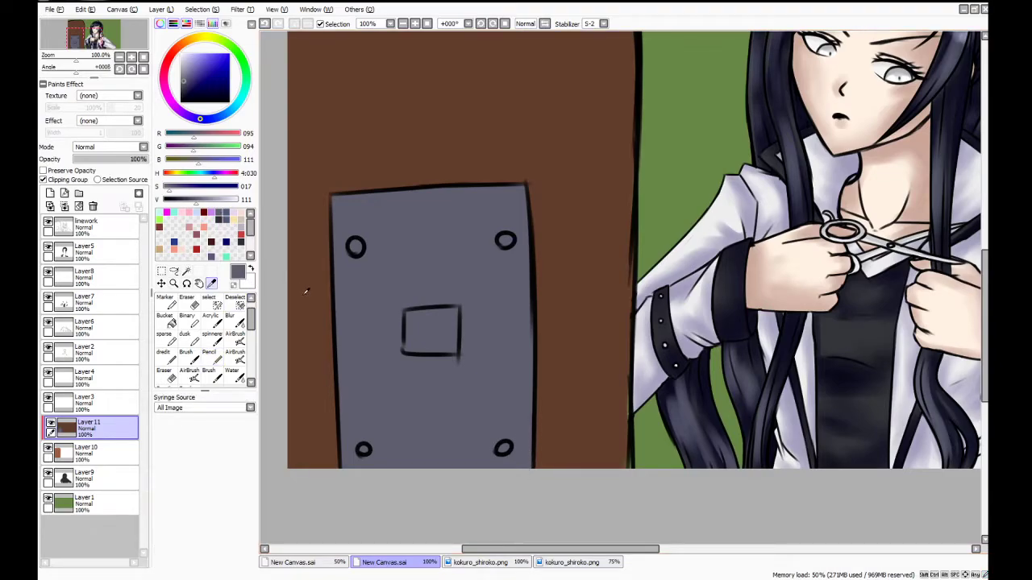
{"action": "left_click", "coordinate": [299, 290]}
{"action": "left_click", "coordinate": [127, 453]}
{"action": "left_click", "coordinate": [209, 353]}
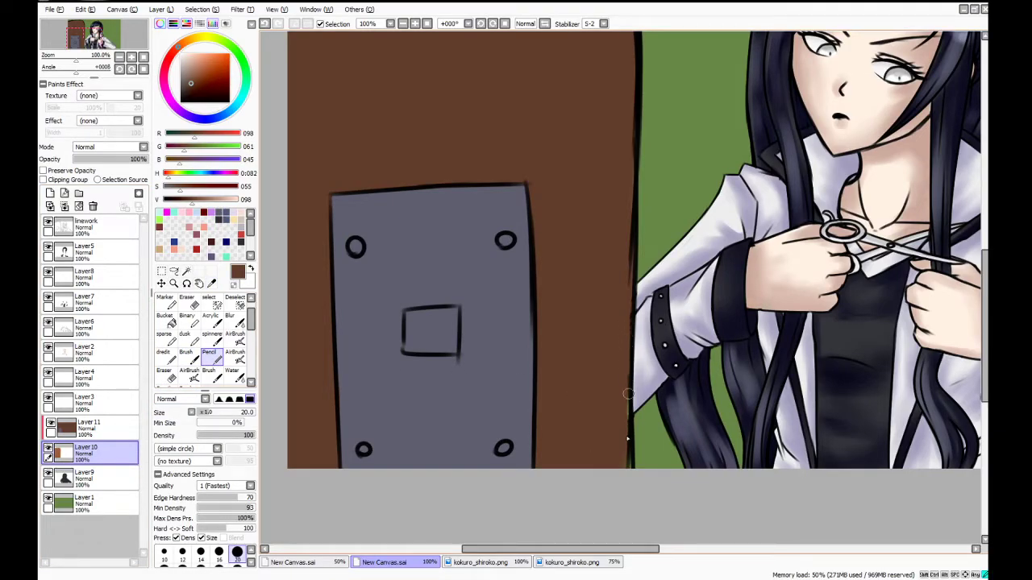
{"action": "scroll", "coordinate": [563, 446], "scroll_direction": "up", "scroll_amount": 4}
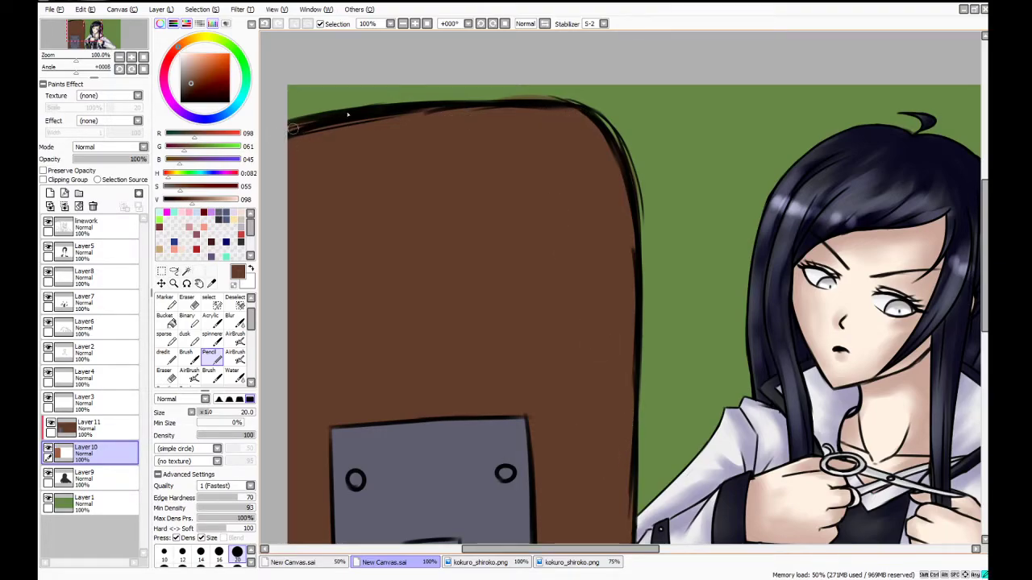
Clean up the paint spilling past the brown shape's top and right outline on Layer10 with the Eraser at size 20
{"action": "key", "text": "e"}
{"action": "left_click_drag", "start_coordinate": [494, 99], "coordinate": [558, 98]}
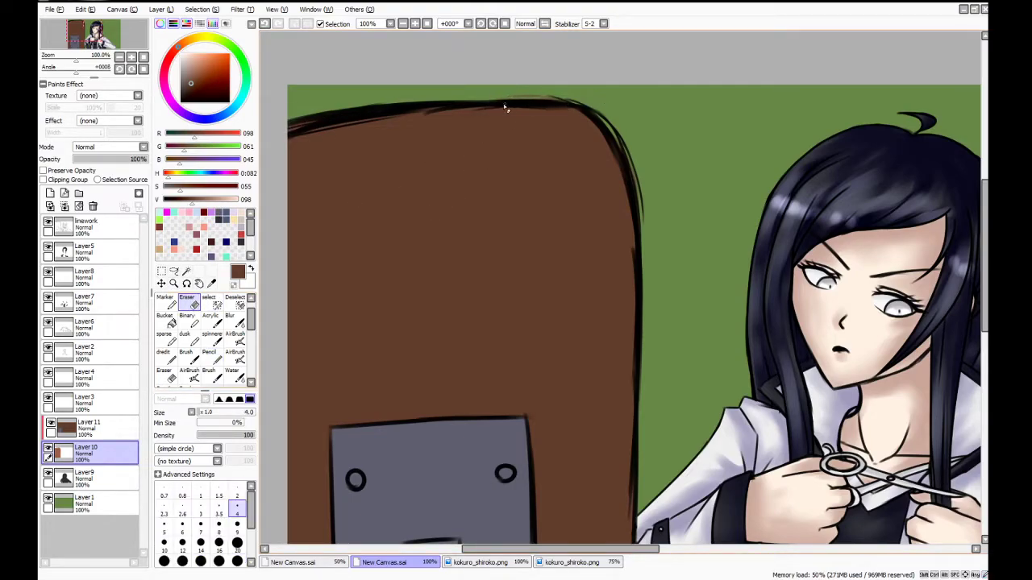
{"action": "left_click", "coordinate": [237, 542]}
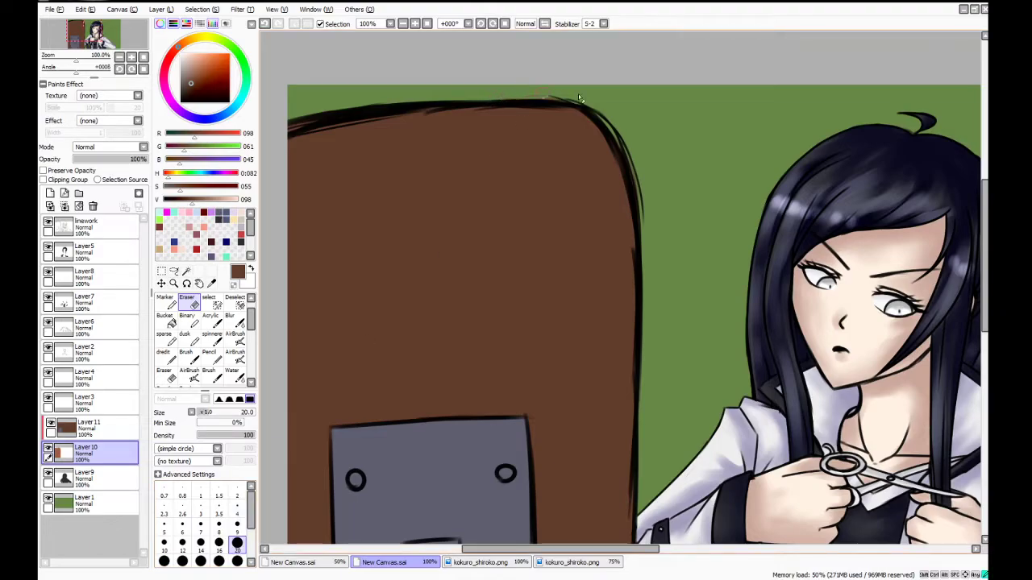
{"action": "mouse_move", "coordinate": [614, 129]}
{"action": "left_mouse_down"}
{"action": "mouse_move", "coordinate": [641, 210]}
{"action": "mouse_move", "coordinate": [643, 258]}
{"action": "left_mouse_up"}
{"action": "key", "text": "ctrl+z"}
{"action": "left_click_drag", "start_coordinate": [617, 129], "coordinate": [643, 244]}
{"action": "key", "text": "Home"}
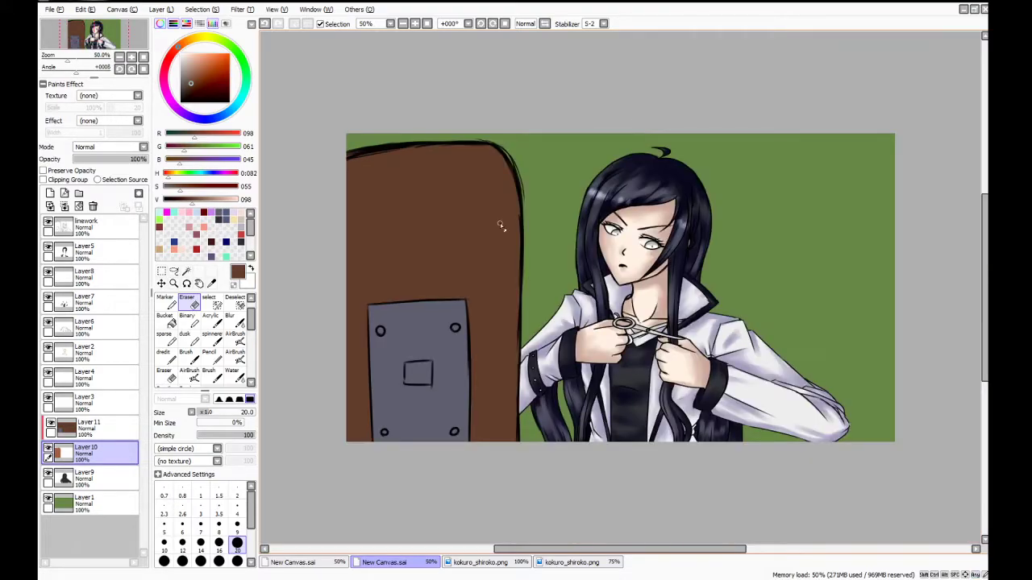
Replace Layer1's green background with a muted plum bucket fill (RGB 88, 63, 74) after trying grey (RGB 87, 86, 96)
{"action": "left_click", "coordinate": [89, 504]}
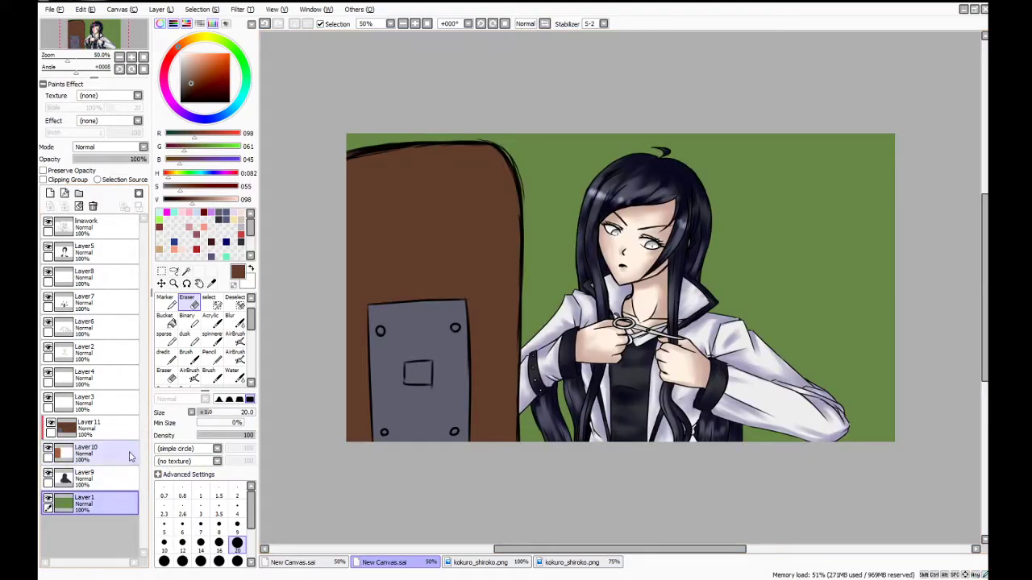
{"action": "left_click", "coordinate": [218, 212]}
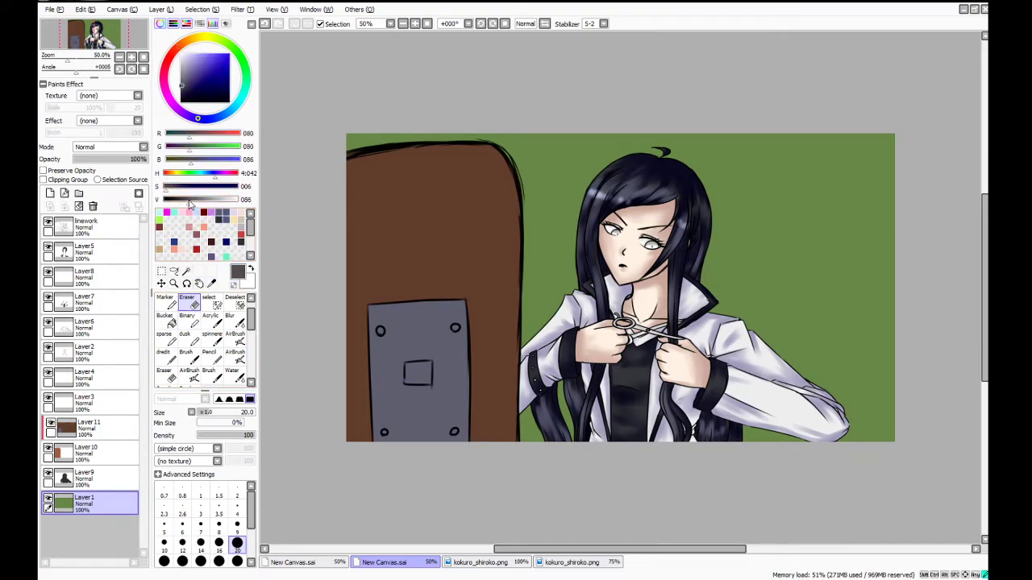
{"action": "left_click", "coordinate": [171, 194]}
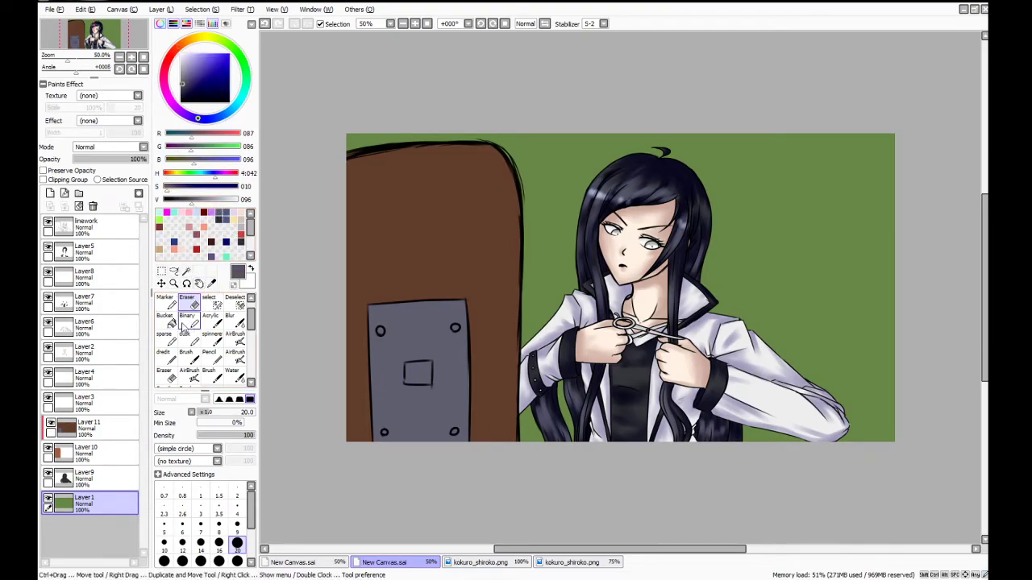
{"action": "left_click", "coordinate": [170, 319]}
{"action": "left_click", "coordinate": [534, 169]}
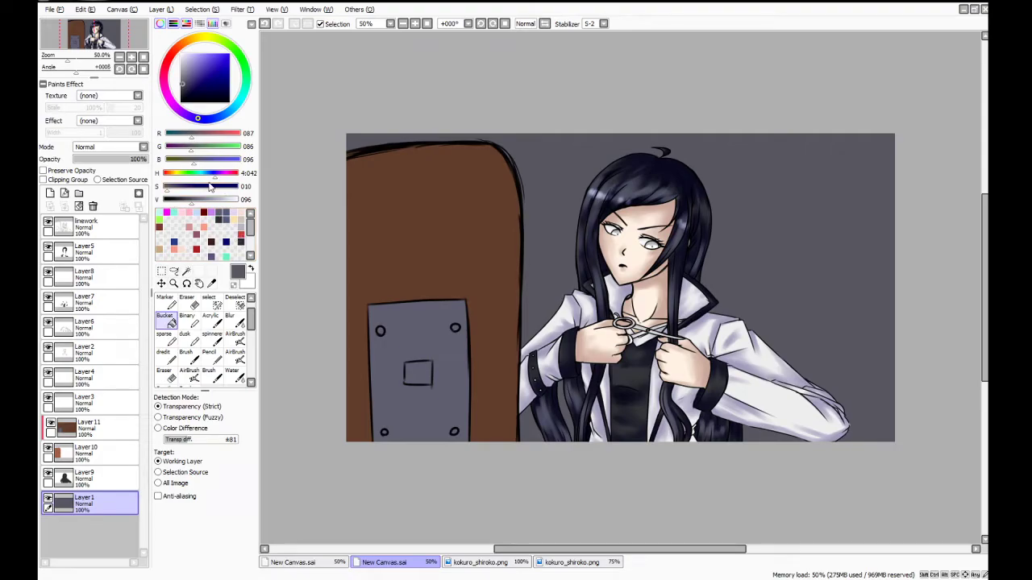
{"action": "mouse_move", "coordinate": [216, 178]}
{"action": "left_mouse_down"}
{"action": "mouse_move", "coordinate": [163, 182]}
{"action": "mouse_move", "coordinate": [186, 203]}
{"action": "mouse_move", "coordinate": [202, 178]}
{"action": "mouse_move", "coordinate": [232, 179]}
{"action": "left_mouse_up"}
{"action": "left_click", "coordinate": [537, 168]}
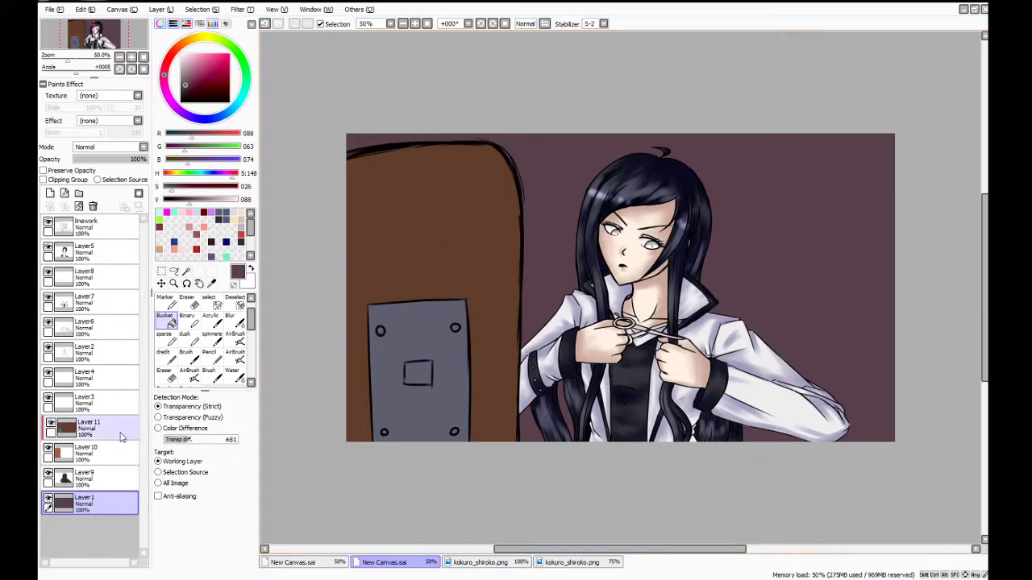
Merge Layer11 down into Layer10 and add a new clipping-group layer above it in Overlay mode
{"action": "left_click", "coordinate": [88, 427]}
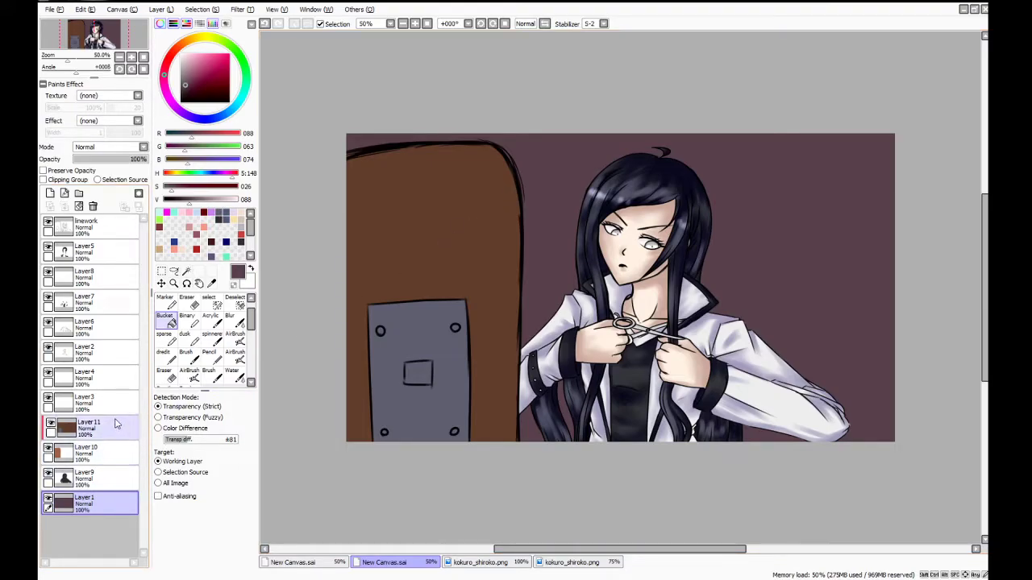
{"action": "left_click", "coordinate": [64, 207]}
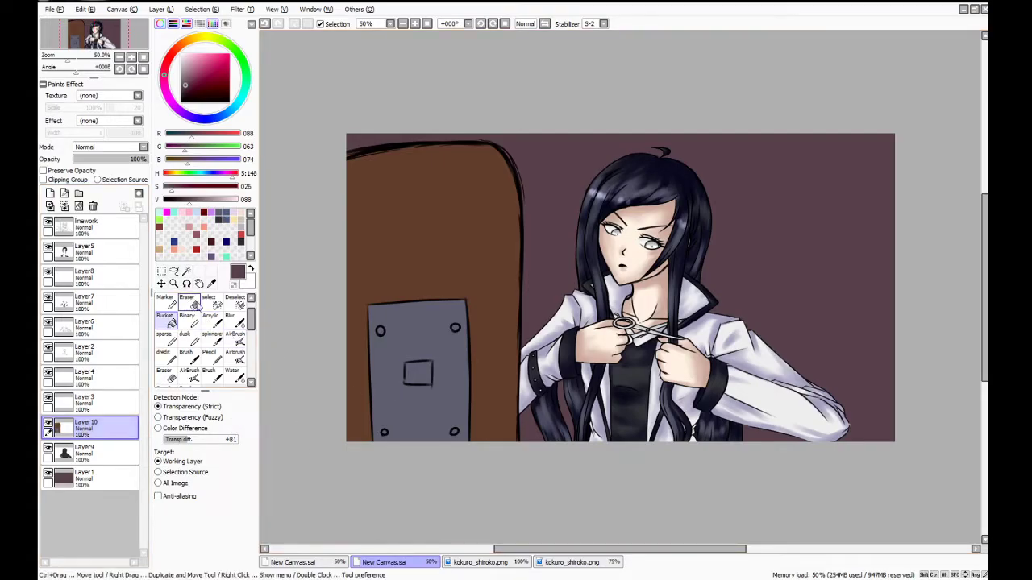
{"action": "left_click", "coordinate": [185, 355]}
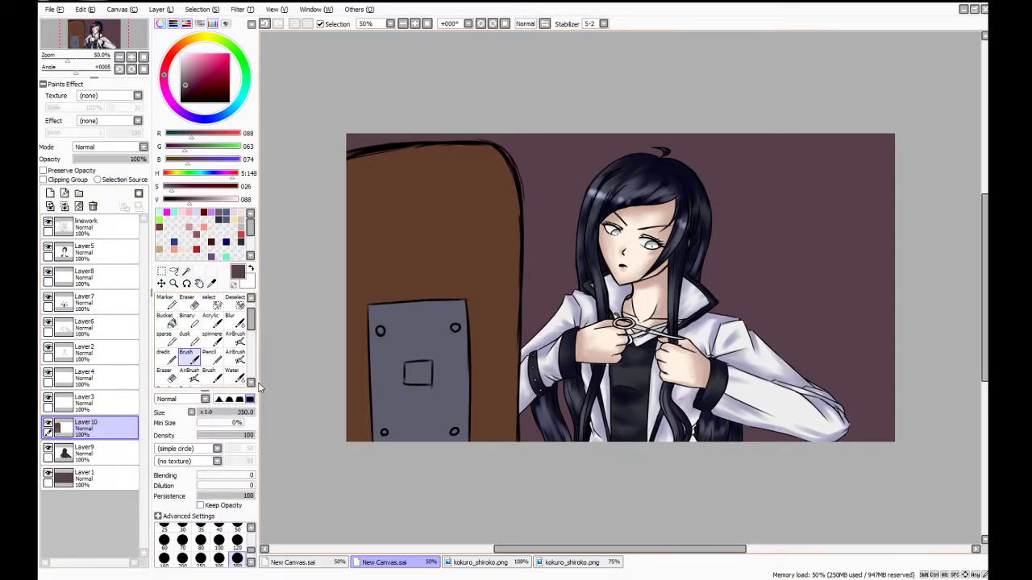
{"action": "left_click", "coordinate": [237, 540]}
{"action": "left_click", "coordinate": [232, 373]}
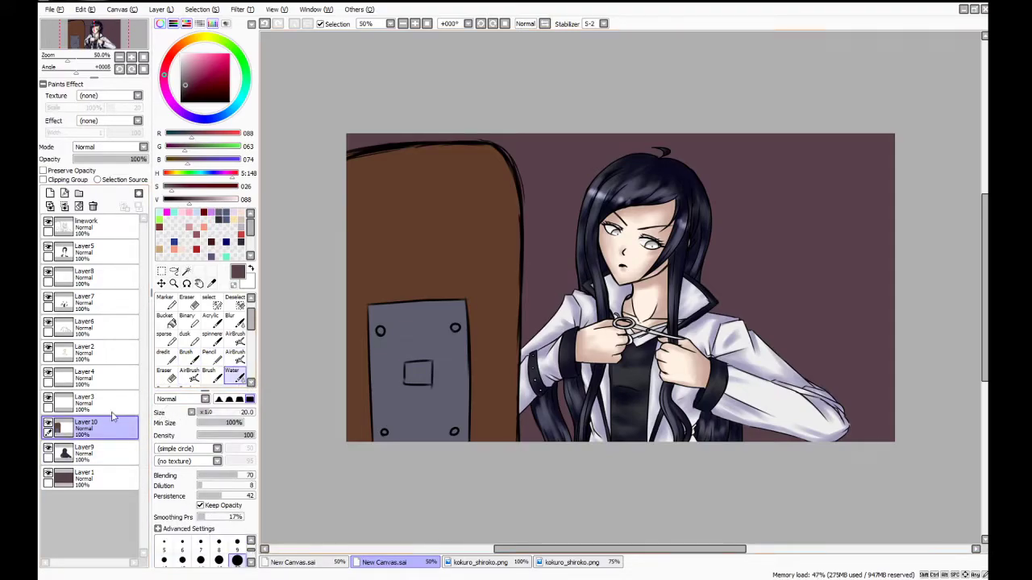
{"action": "left_click", "coordinate": [50, 194]}
{"action": "left_click", "coordinate": [44, 179]}
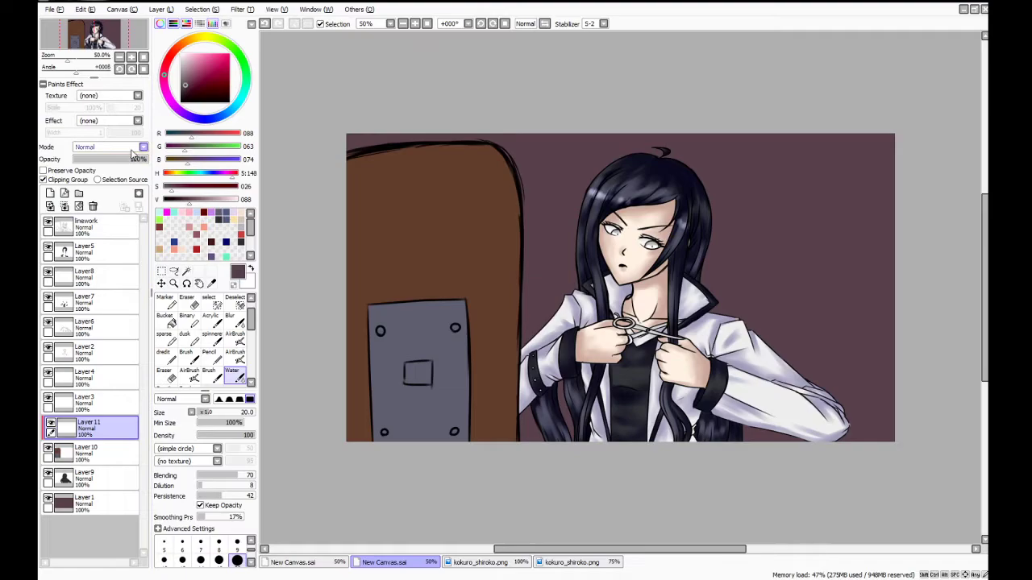
{"action": "left_click", "coordinate": [101, 198]}
{"action": "left_click", "coordinate": [113, 148]}
{"action": "left_click", "coordinate": [102, 187]}
Paint plum shading strokes across the brown shape and grey plate with the Water brush at size 50
{"action": "left_click_drag", "start_coordinate": [362, 237], "coordinate": [472, 208]}
{"action": "key", "text": "ctrl+z"}
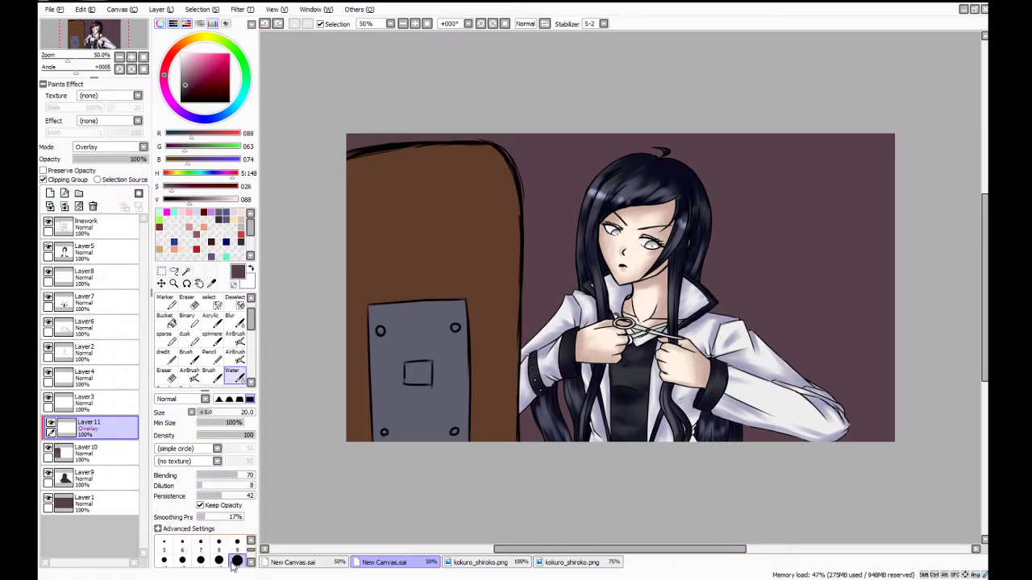
{"action": "scroll", "coordinate": [237, 556], "scroll_direction": "down", "scroll_amount": 2}
{"action": "left_click", "coordinate": [236, 561]}
{"action": "mouse_move", "coordinate": [453, 314]}
{"action": "left_mouse_down"}
{"action": "mouse_move", "coordinate": [460, 435]}
{"action": "mouse_move", "coordinate": [407, 308]}
{"action": "mouse_move", "coordinate": [384, 314]}
{"action": "mouse_move", "coordinate": [463, 310]}
{"action": "mouse_move", "coordinate": [450, 305]}
{"action": "mouse_move", "coordinate": [431, 396]}
{"action": "mouse_move", "coordinate": [408, 392]}
{"action": "mouse_move", "coordinate": [397, 373]}
{"action": "mouse_move", "coordinate": [417, 405]}
{"action": "mouse_move", "coordinate": [384, 358]}
{"action": "mouse_move", "coordinate": [426, 354]}
{"action": "left_mouse_up"}
{"action": "key", "text": "ctrl+z"}
{"action": "mouse_move", "coordinate": [483, 170]}
{"action": "left_mouse_down"}
{"action": "mouse_move", "coordinate": [353, 183]}
{"action": "mouse_move", "coordinate": [437, 187]}
{"action": "mouse_move", "coordinate": [482, 176]}
{"action": "mouse_move", "coordinate": [462, 179]}
{"action": "mouse_move", "coordinate": [480, 190]}
{"action": "mouse_move", "coordinate": [435, 198]}
{"action": "mouse_move", "coordinate": [429, 216]}
{"action": "mouse_move", "coordinate": [475, 232]}
{"action": "mouse_move", "coordinate": [389, 233]}
{"action": "left_mouse_up"}
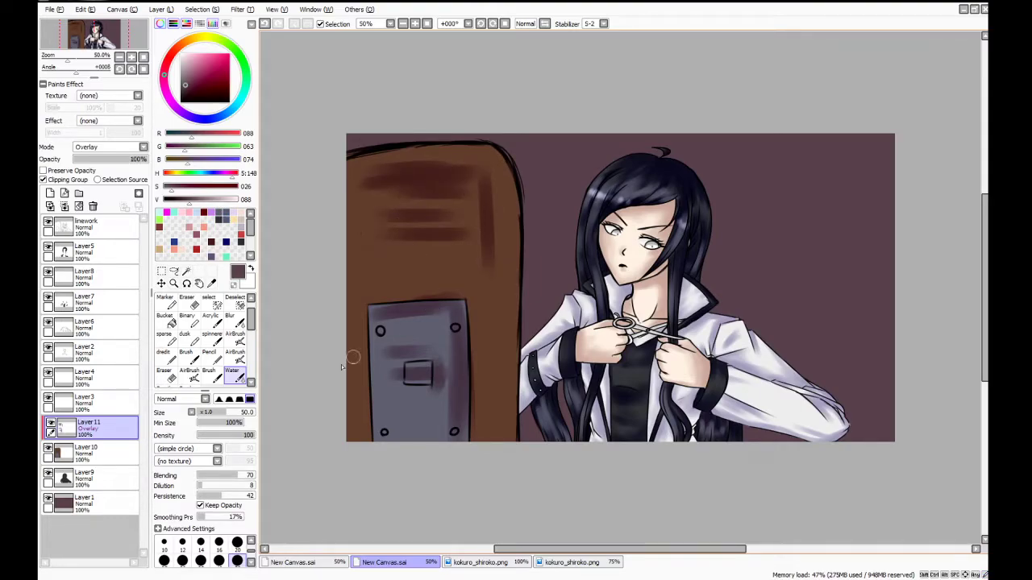
Broaden and blend the overlay shading over the brown shape and plate with the Water brush at size 120
{"action": "scroll", "coordinate": [218, 560], "scroll_direction": "down", "scroll_amount": 2}
{"action": "left_click", "coordinate": [237, 560]}
{"action": "mouse_move", "coordinate": [473, 185]}
{"action": "left_mouse_down"}
{"action": "mouse_move", "coordinate": [433, 192]}
{"action": "mouse_move", "coordinate": [449, 212]}
{"action": "mouse_move", "coordinate": [483, 220]}
{"action": "mouse_move", "coordinate": [467, 244]}
{"action": "mouse_move", "coordinate": [372, 256]}
{"action": "mouse_move", "coordinate": [488, 263]}
{"action": "mouse_move", "coordinate": [362, 270]}
{"action": "mouse_move", "coordinate": [359, 287]}
{"action": "mouse_move", "coordinate": [385, 265]}
{"action": "mouse_move", "coordinate": [363, 271]}
{"action": "mouse_move", "coordinate": [421, 265]}
{"action": "mouse_move", "coordinate": [366, 254]}
{"action": "mouse_move", "coordinate": [376, 266]}
{"action": "mouse_move", "coordinate": [452, 245]}
{"action": "mouse_move", "coordinate": [356, 233]}
{"action": "mouse_move", "coordinate": [387, 195]}
{"action": "mouse_move", "coordinate": [469, 206]}
{"action": "mouse_move", "coordinate": [367, 275]}
{"action": "mouse_move", "coordinate": [496, 289]}
{"action": "mouse_move", "coordinate": [374, 284]}
{"action": "mouse_move", "coordinate": [425, 222]}
{"action": "mouse_move", "coordinate": [370, 255]}
{"action": "mouse_move", "coordinate": [384, 266]}
{"action": "mouse_move", "coordinate": [371, 187]}
{"action": "mouse_move", "coordinate": [425, 182]}
{"action": "mouse_move", "coordinate": [374, 185]}
{"action": "mouse_move", "coordinate": [479, 183]}
{"action": "mouse_move", "coordinate": [399, 181]}
{"action": "mouse_move", "coordinate": [457, 193]}
{"action": "mouse_move", "coordinate": [489, 182]}
{"action": "mouse_move", "coordinate": [477, 181]}
{"action": "mouse_move", "coordinate": [486, 264]}
{"action": "mouse_move", "coordinate": [443, 289]}
{"action": "mouse_move", "coordinate": [482, 305]}
{"action": "mouse_move", "coordinate": [453, 316]}
{"action": "mouse_move", "coordinate": [477, 311]}
{"action": "mouse_move", "coordinate": [472, 282]}
{"action": "mouse_move", "coordinate": [488, 290]}
{"action": "mouse_move", "coordinate": [467, 295]}
{"action": "mouse_move", "coordinate": [474, 318]}
{"action": "mouse_move", "coordinate": [430, 361]}
{"action": "mouse_move", "coordinate": [441, 406]}
{"action": "mouse_move", "coordinate": [470, 386]}
{"action": "mouse_move", "coordinate": [462, 427]}
{"action": "left_mouse_up"}
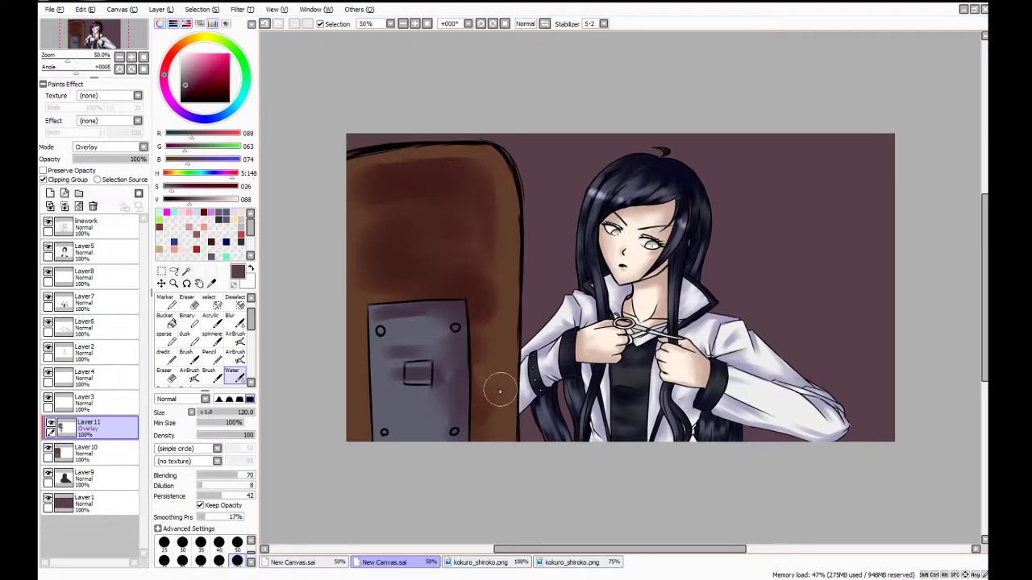
{"action": "mouse_move", "coordinate": [427, 298]}
{"action": "left_mouse_down"}
{"action": "mouse_move", "coordinate": [462, 329]}
{"action": "mouse_move", "coordinate": [359, 388]}
{"action": "mouse_move", "coordinate": [350, 428]}
{"action": "mouse_move", "coordinate": [406, 423]}
{"action": "mouse_move", "coordinate": [331, 403]}
{"action": "mouse_move", "coordinate": [320, 376]}
{"action": "left_mouse_up"}
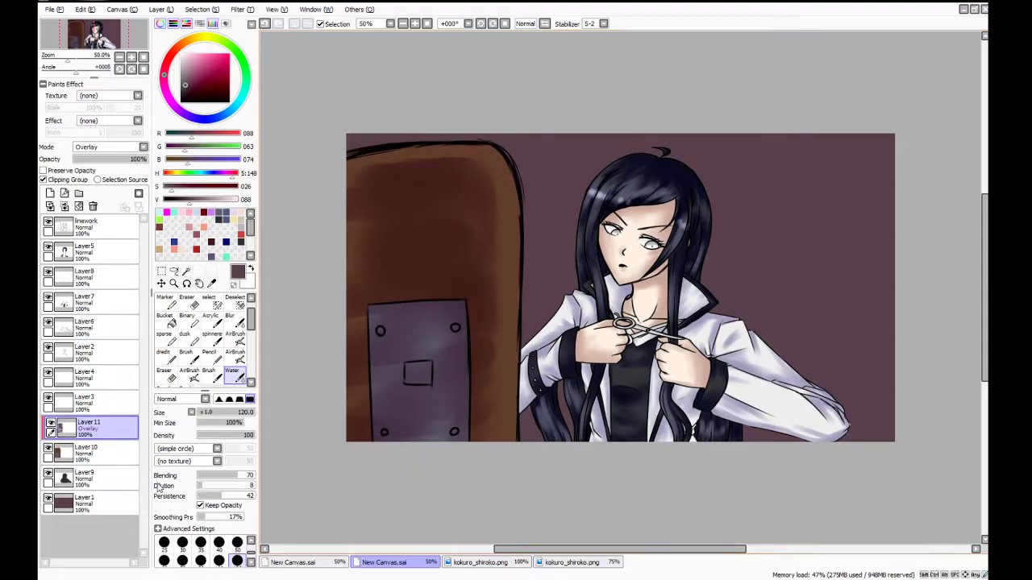
Duplicate the Layer9 silhouette and move the copy directly beneath the linework layer
{"action": "left_click", "coordinate": [89, 478]}
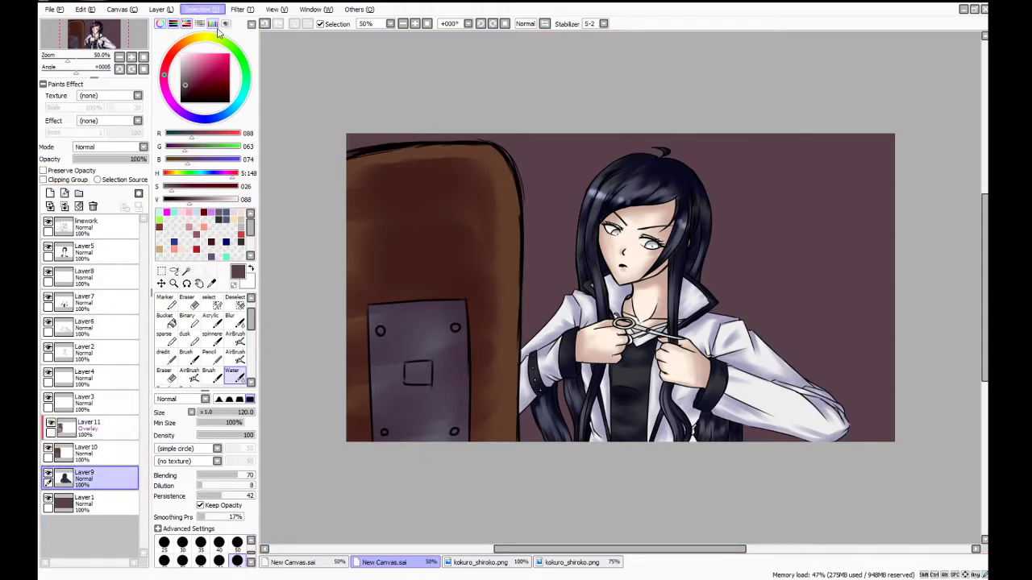
{"action": "left_click", "coordinate": [169, 57]}
{"action": "left_click_drag", "start_coordinate": [100, 474], "coordinate": [105, 235]}
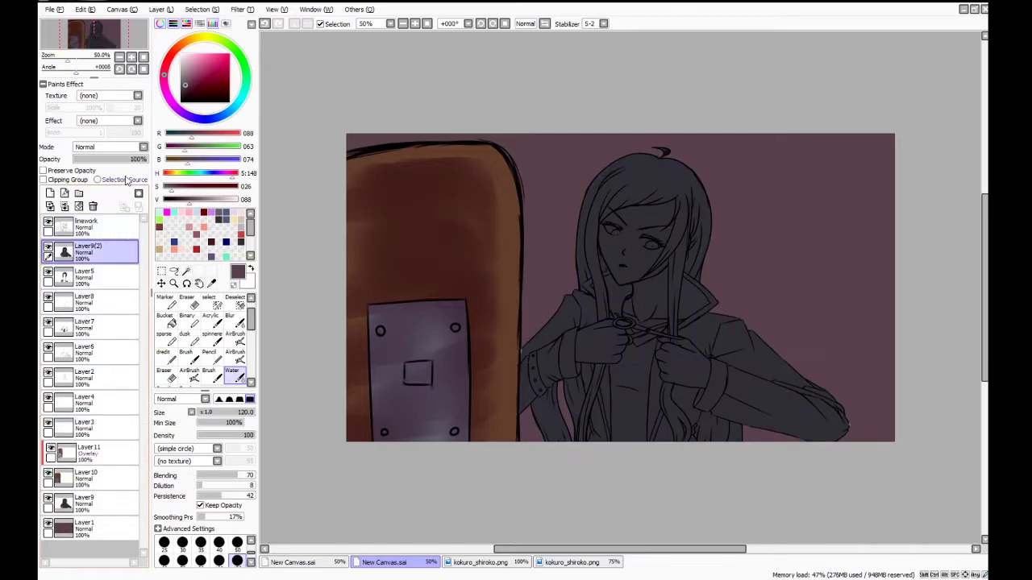
Set the blending mode of the Layer9 copy to Overlay
{"action": "left_click", "coordinate": [139, 147]}
{"action": "left_click", "coordinate": [102, 169]}
{"action": "left_click", "coordinate": [107, 151]}
{"action": "left_click", "coordinate": [101, 173]}
{"action": "left_click", "coordinate": [107, 151]}
{"action": "left_click", "coordinate": [95, 185]}
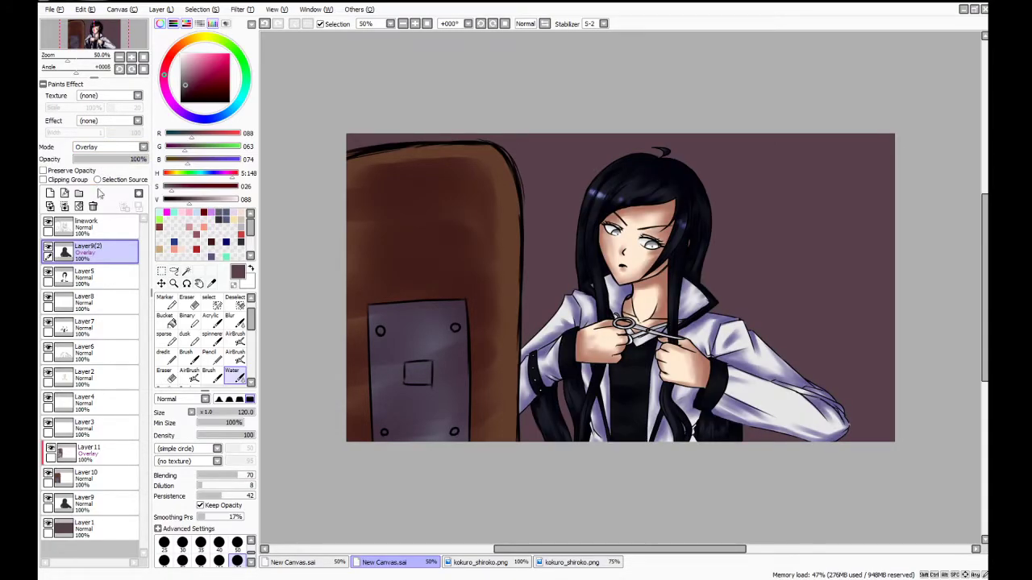
Fill the copied silhouette with blue (RGB 41, 60, 134) and lower the layer's opacity to 50%
{"action": "left_click", "coordinate": [174, 241]}
{"action": "left_click", "coordinate": [166, 316]}
{"action": "left_click", "coordinate": [645, 185]}
{"action": "left_click_drag", "start_coordinate": [137, 159], "coordinate": [113, 161]}
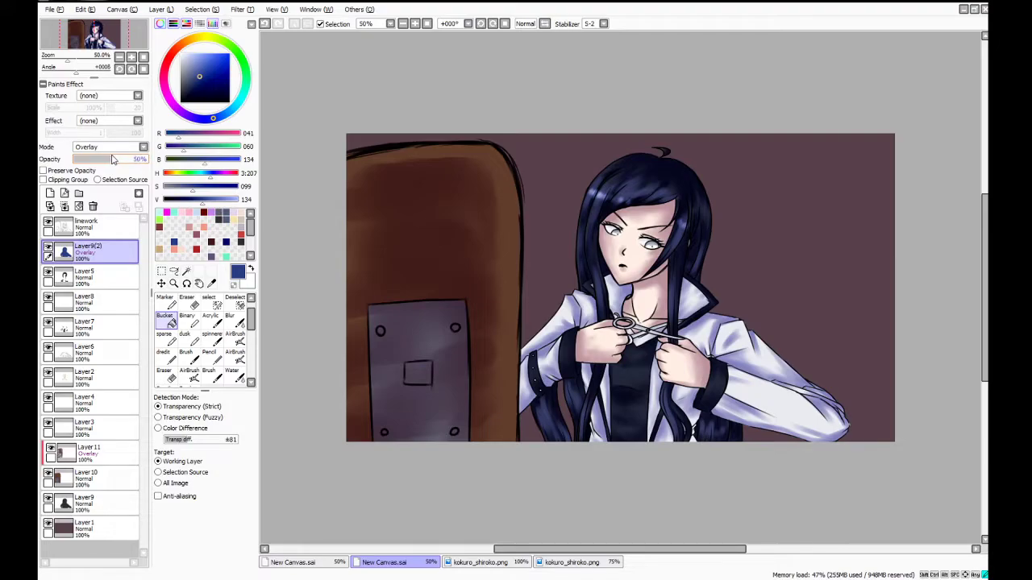
Add a layer above the linework, fill it with red (RGB 202, 61, 61), and set it to Overlay
{"action": "left_click", "coordinate": [87, 234]}
{"action": "left_click", "coordinate": [50, 193]}
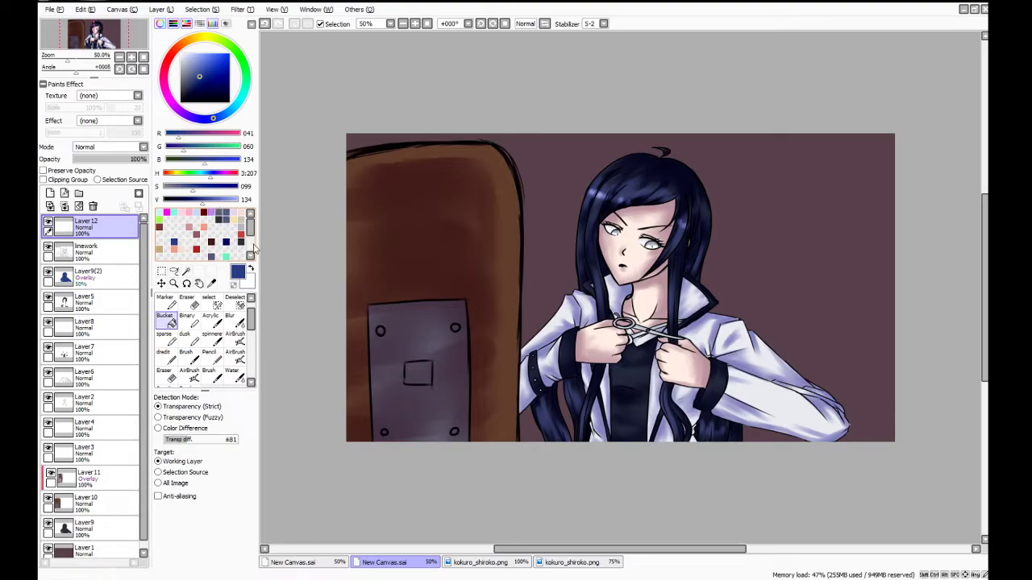
{"action": "left_click", "coordinate": [218, 254]}
{"action": "left_click", "coordinate": [521, 264]}
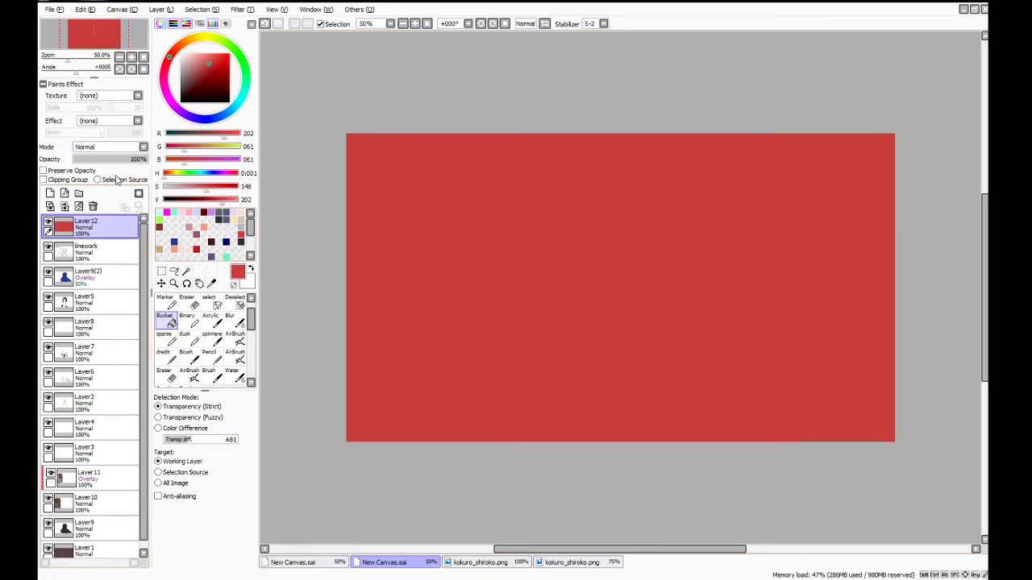
{"action": "left_click", "coordinate": [125, 150]}
{"action": "left_click", "coordinate": [103, 189]}
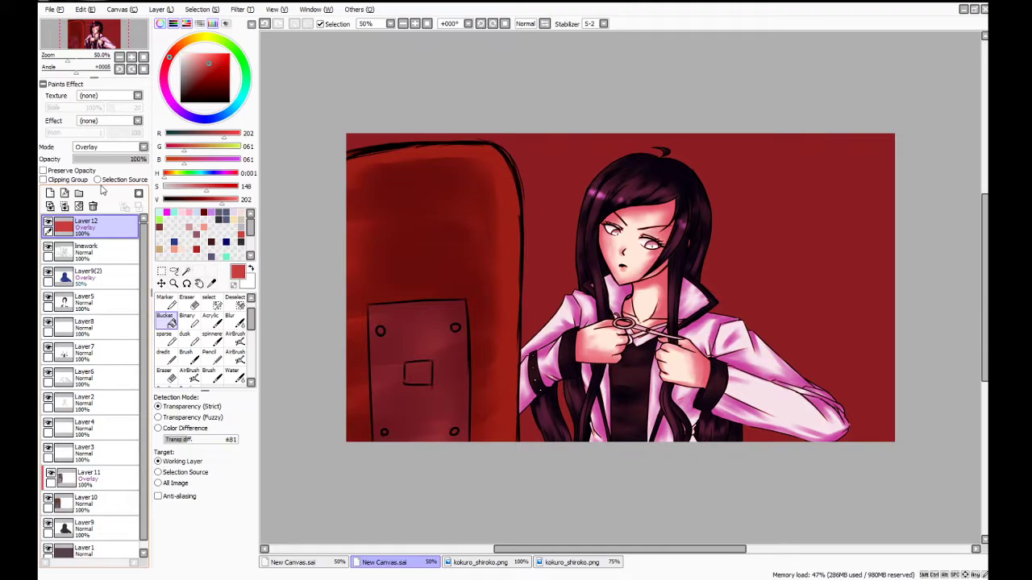
Try the Luminosity, Shade, Lumi & Shade and Screen modes on the red layer and return it to Overlay
{"action": "left_click", "coordinate": [117, 150]}
{"action": "left_click", "coordinate": [101, 200]}
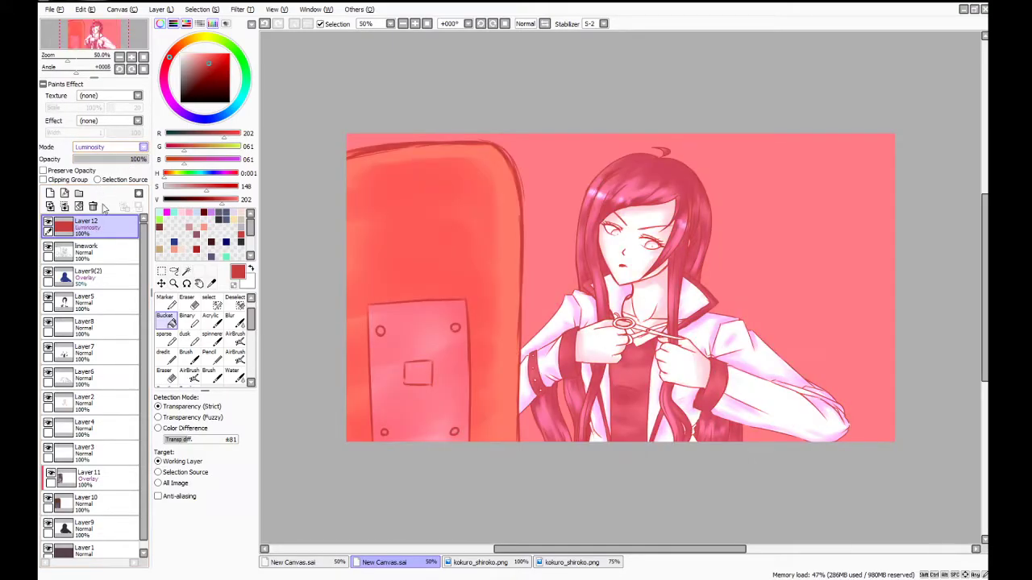
{"action": "left_click", "coordinate": [117, 150]}
{"action": "left_click", "coordinate": [101, 211]}
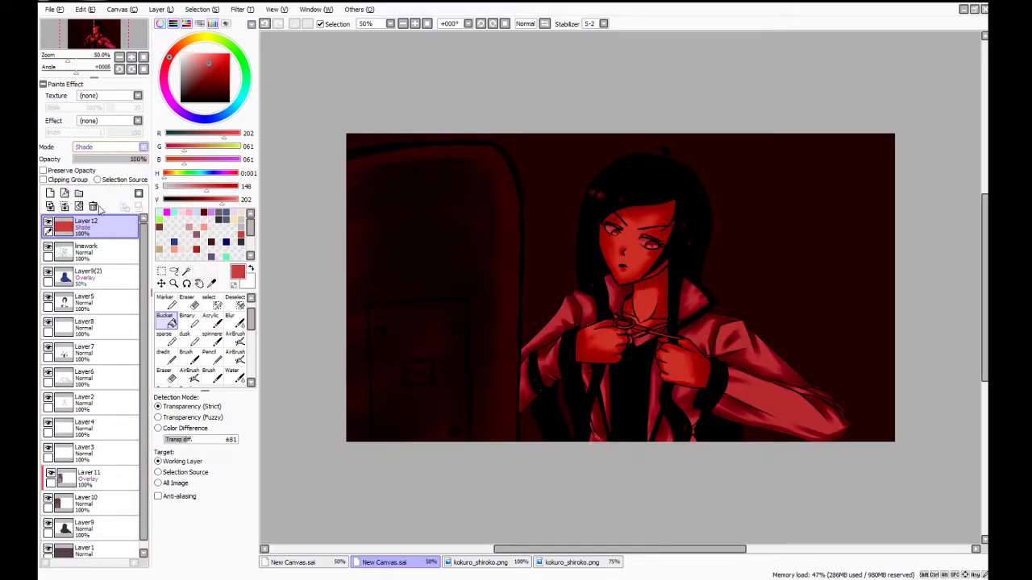
{"action": "left_click", "coordinate": [100, 207]}
{"action": "left_click", "coordinate": [122, 147]}
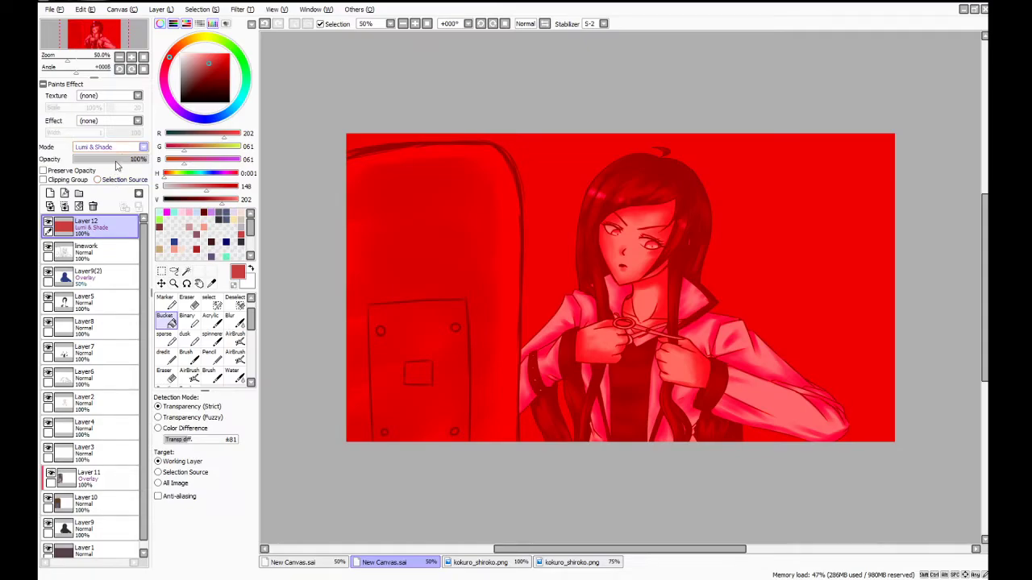
{"action": "left_click", "coordinate": [117, 167]}
{"action": "left_click", "coordinate": [142, 147]}
{"action": "left_click", "coordinate": [103, 179]}
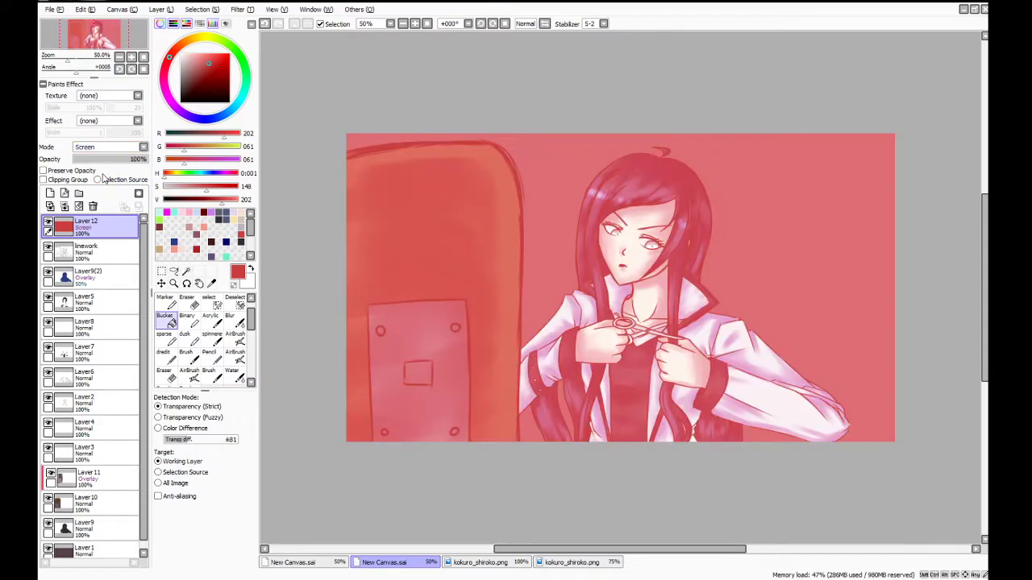
{"action": "left_click", "coordinate": [143, 147]}
{"action": "left_click", "coordinate": [99, 192]}
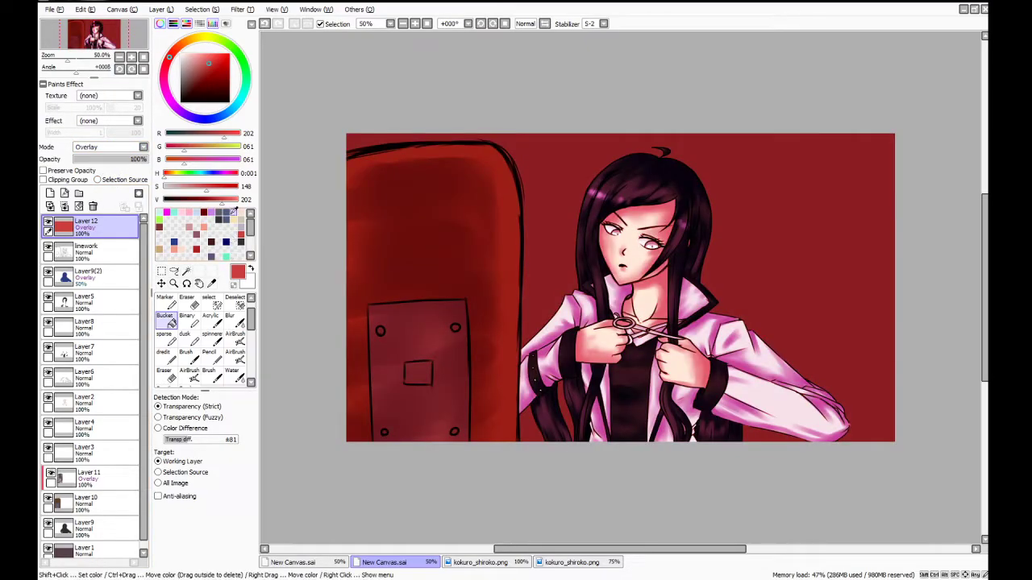
Try muted pink (RGB 202, 127, 127) and olive green (RGB 151, 170, 96) fills on the top overlay layer
{"action": "left_click", "coordinate": [186, 189]}
{"action": "left_click", "coordinate": [602, 211]}
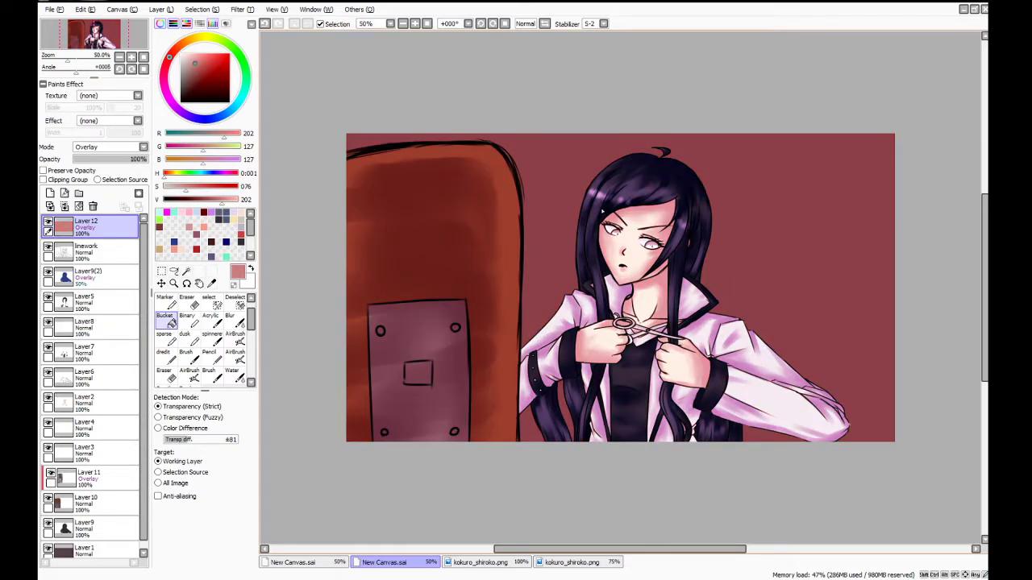
{"action": "left_click", "coordinate": [214, 200]}
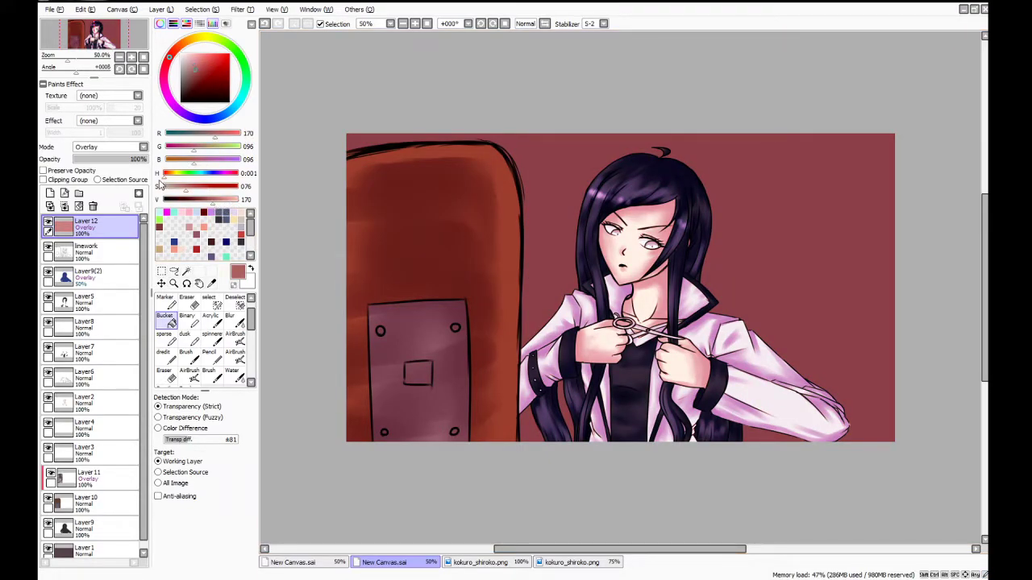
{"action": "left_click_drag", "start_coordinate": [165, 176], "coordinate": [179, 177]}
{"action": "left_click", "coordinate": [451, 211]}
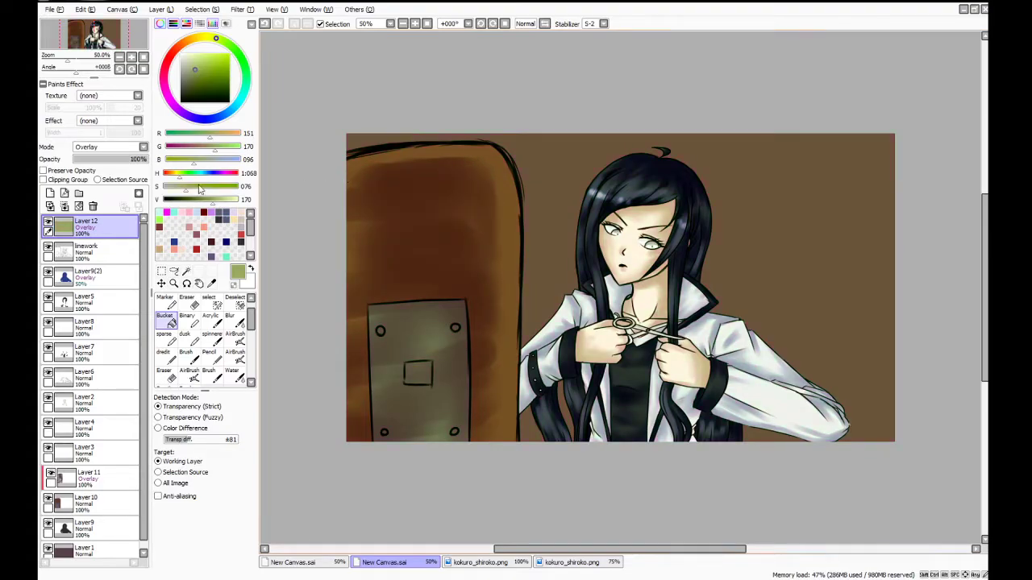
Try purple (RGB 115, 96, 170) and rose (RGB 170, 96, 117) fills on the top overlay layer
{"action": "left_click", "coordinate": [219, 173]}
{"action": "left_click", "coordinate": [444, 182]}
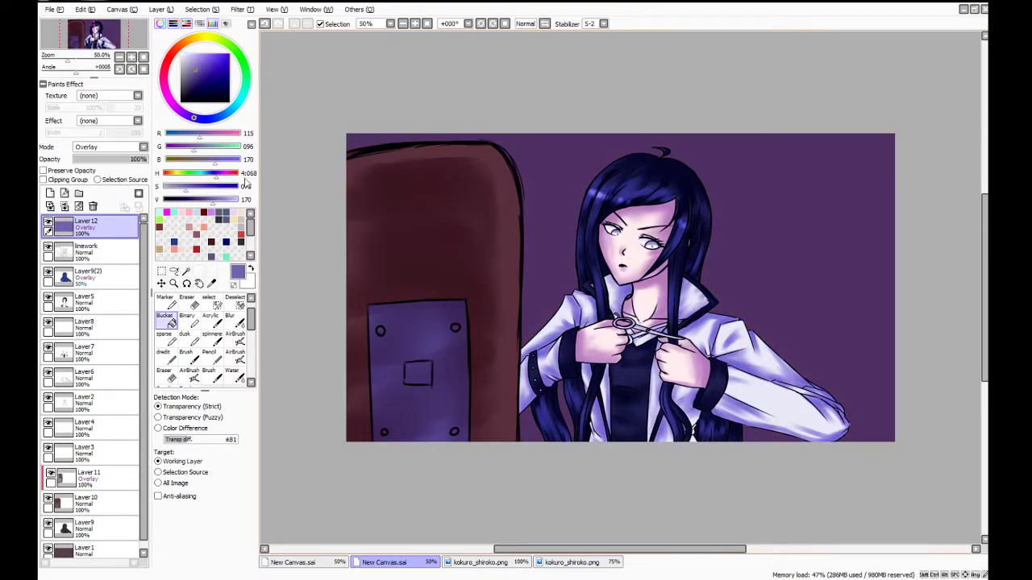
{"action": "left_click", "coordinate": [231, 173]}
{"action": "left_click", "coordinate": [433, 185]}
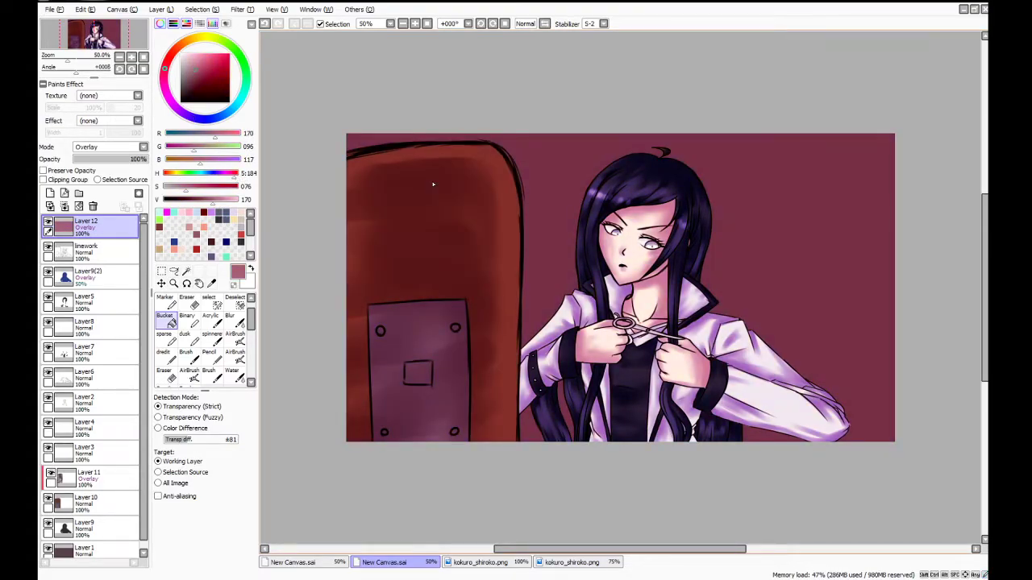
{"action": "left_click", "coordinate": [238, 174]}
{"action": "left_click", "coordinate": [375, 195]}
Refill the top overlay layer with brick red (RGB 170, 83, 74)
{"action": "left_click", "coordinate": [166, 173]}
{"action": "left_click", "coordinate": [193, 192]}
{"action": "left_click", "coordinate": [459, 196]}
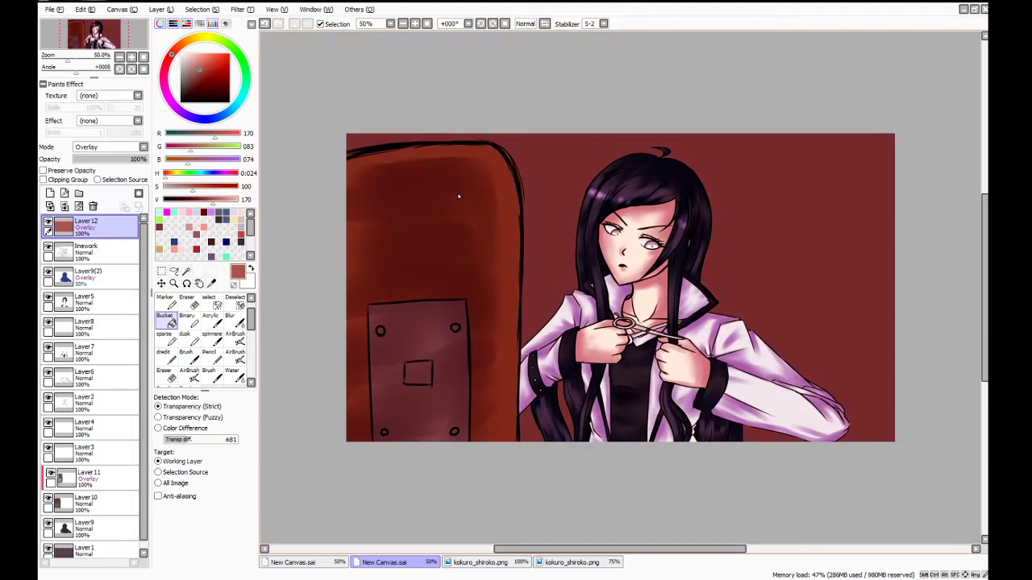
Set the Layer9(2) overlay's opacity to 50% and save the illustration as cg_1.sai
{"action": "left_click", "coordinate": [89, 276]}
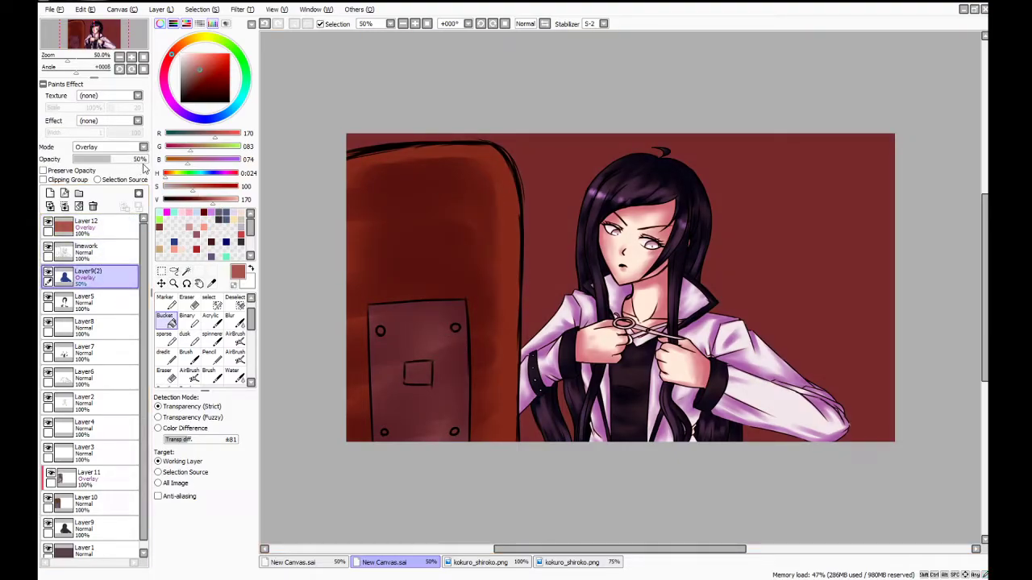
{"action": "left_click_drag", "start_coordinate": [148, 160], "coordinate": [113, 163]}
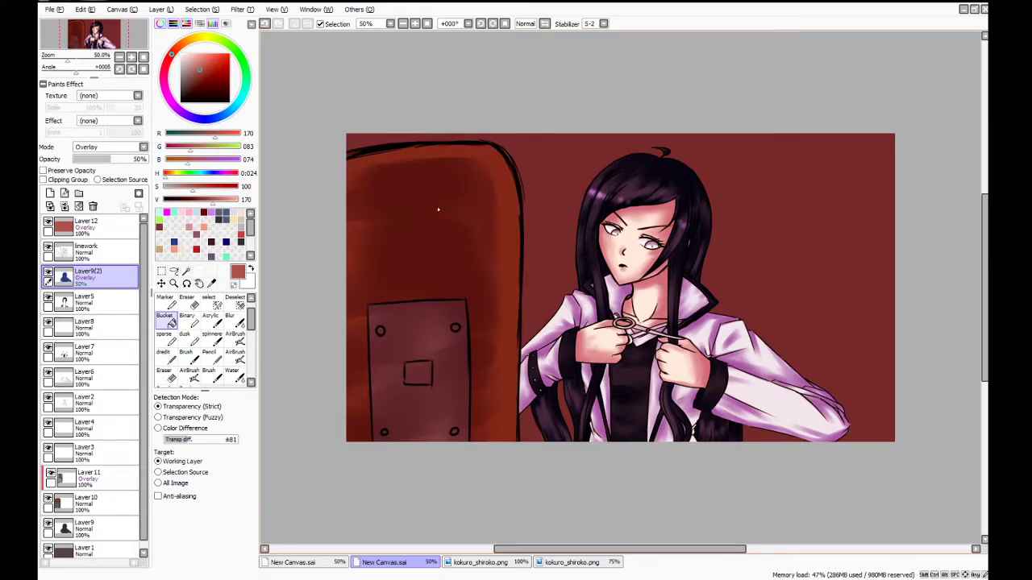
{"action": "left_click", "coordinate": [56, 10]}
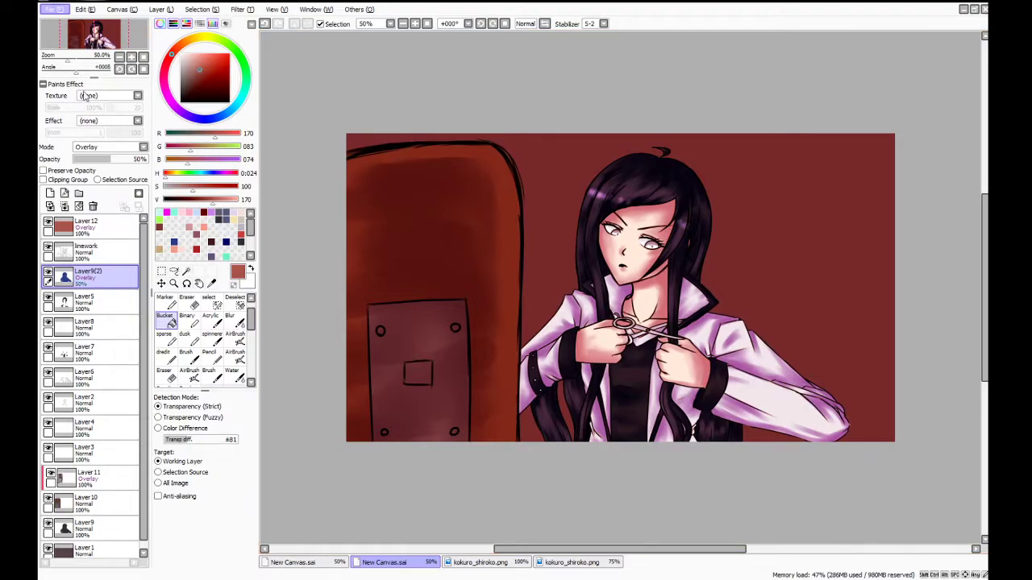
{"action": "left_click", "coordinate": [85, 94]}
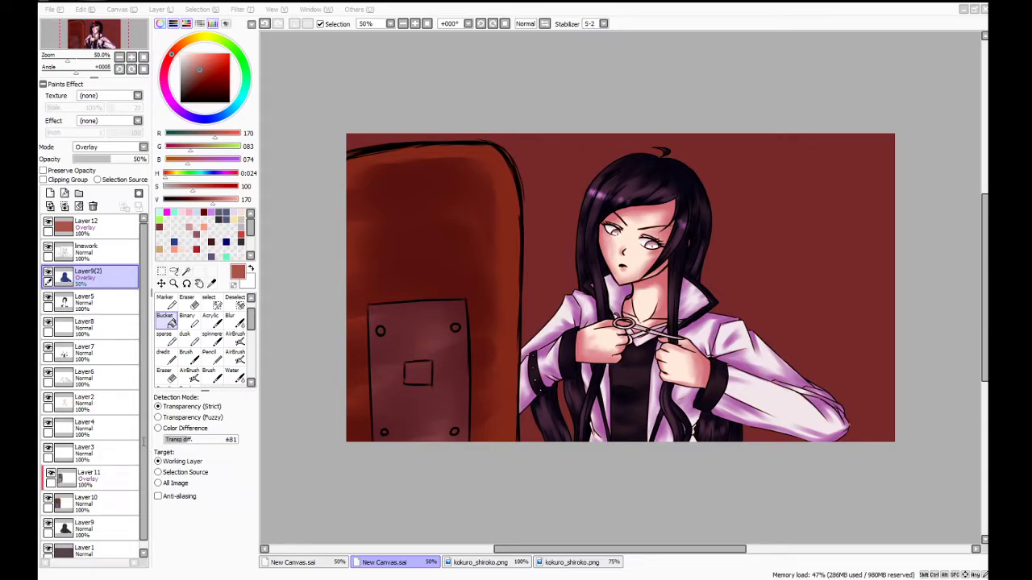
{"action": "key", "text": "Return"}
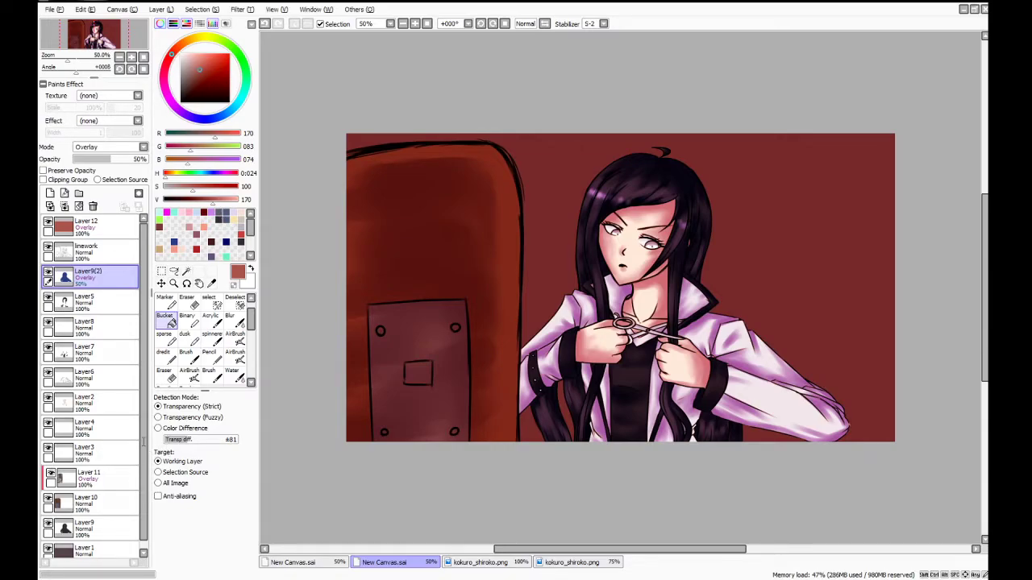
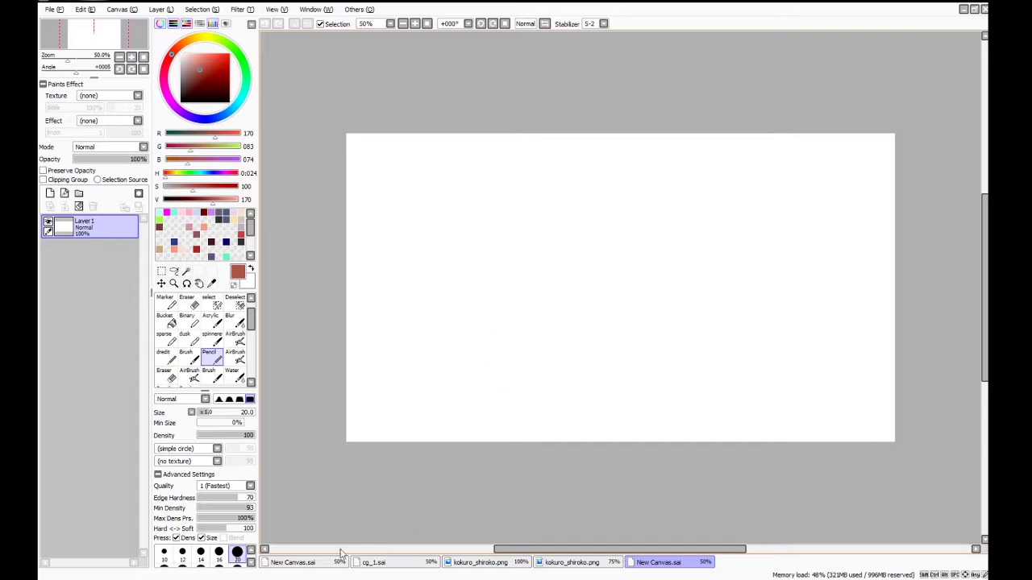
On the blank canvas, sketch two brick-red diagonal lines with the size 9 Pencil, one rising across the upper-left area, one falling across the lower-left
{"action": "scroll", "coordinate": [242, 555], "scroll_direction": "up", "scroll_amount": 2}
{"action": "left_click", "coordinate": [237, 555]}
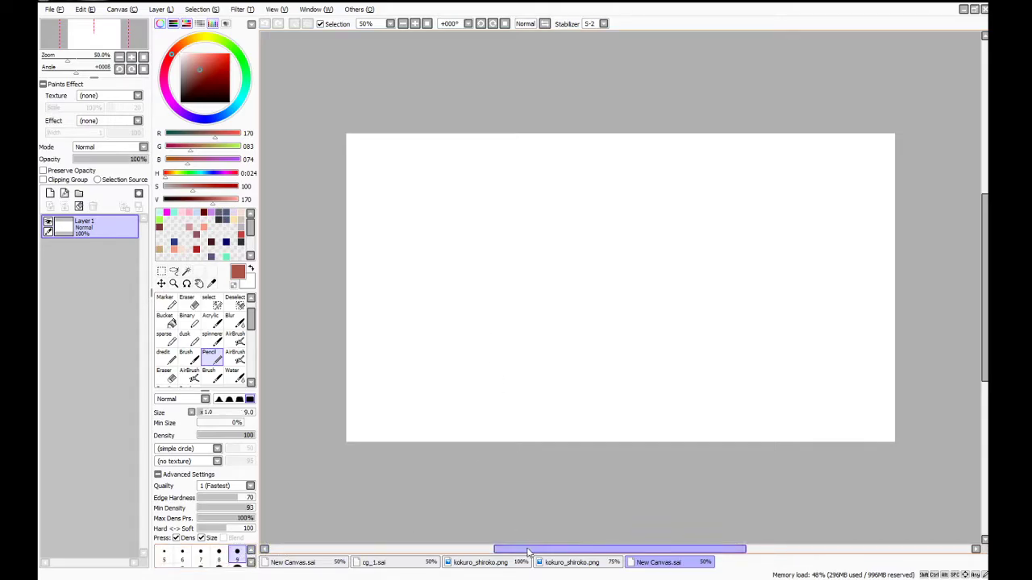
{"action": "left_click_drag", "start_coordinate": [555, 549], "coordinate": [575, 549]}
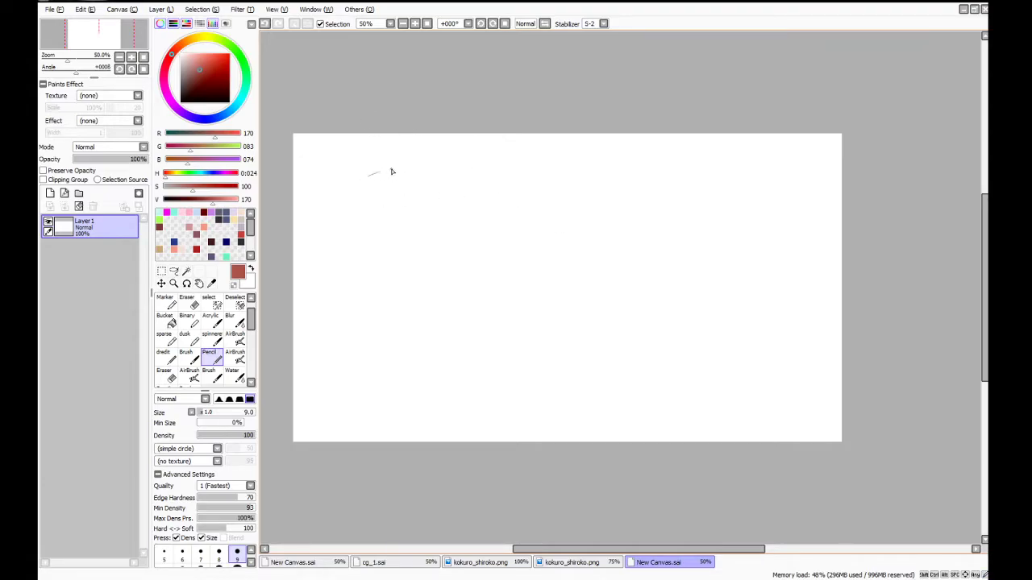
{"action": "left_click_drag", "start_coordinate": [368, 177], "coordinate": [539, 133]}
{"action": "left_click_drag", "start_coordinate": [368, 413], "coordinate": [464, 400]}
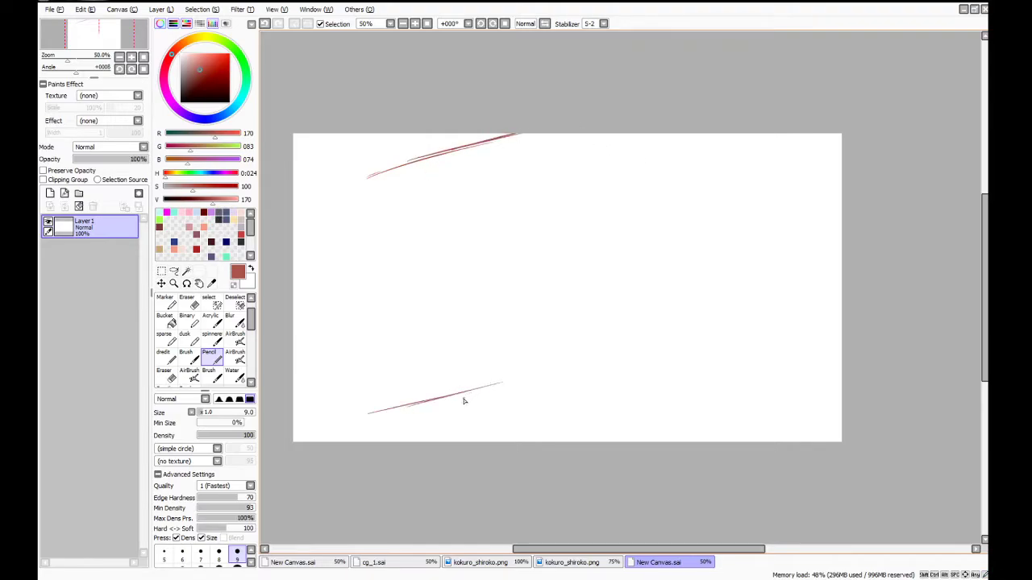
{"action": "key", "text": "ctrl+z"}
{"action": "left_click_drag", "start_coordinate": [366, 406], "coordinate": [477, 437]}
{"action": "mouse_move", "coordinate": [362, 404]}
{"action": "left_mouse_down"}
{"action": "mouse_move", "coordinate": [505, 442]}
{"action": "mouse_move", "coordinate": [493, 442]}
{"action": "left_mouse_up"}
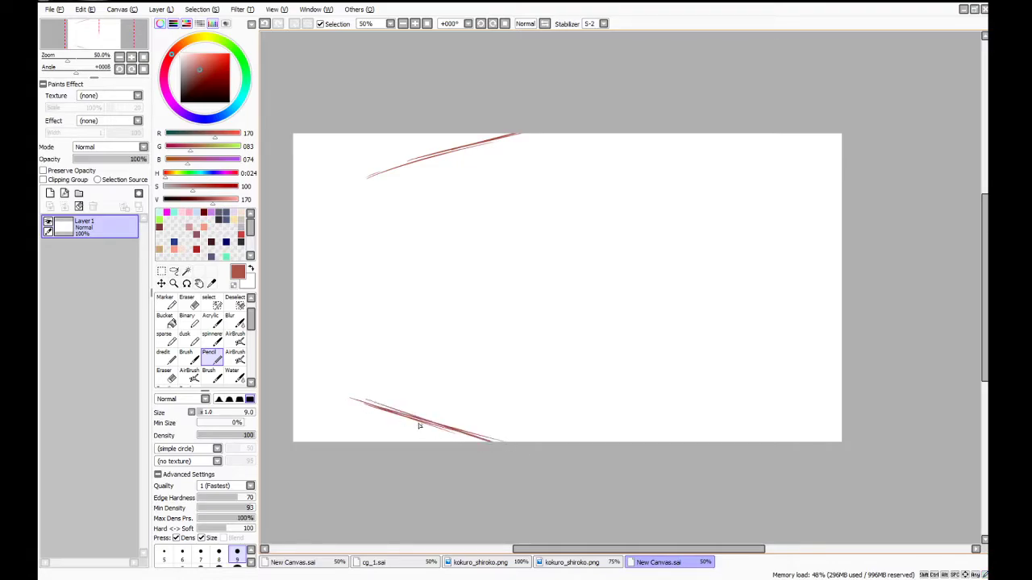
Mirror the two diagonal lines onto the canvas's right half with a horizontally flipped copy and merge it into Layer1
{"action": "left_click", "coordinate": [161, 283]}
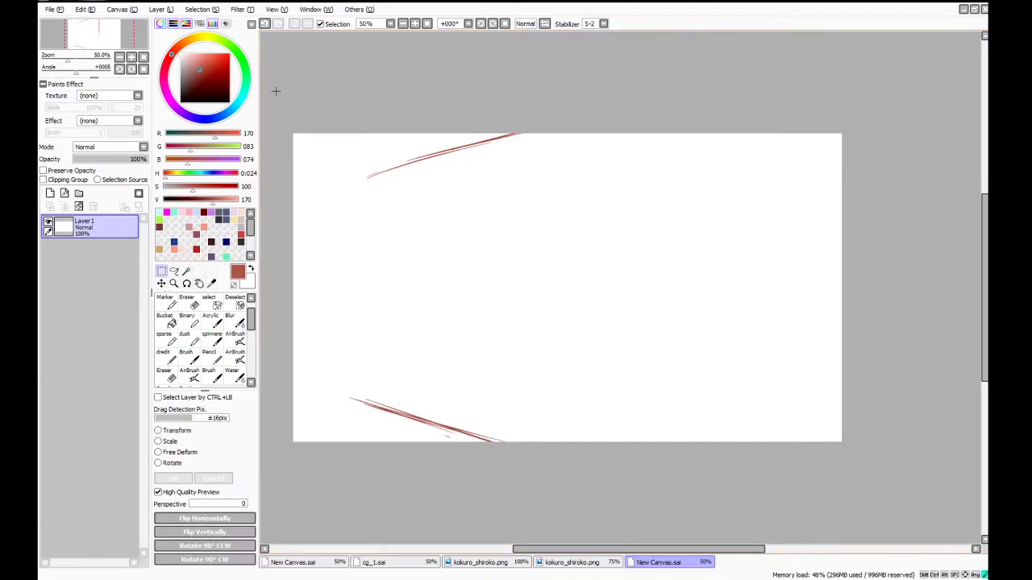
{"action": "key", "text": "ctrl+a"}
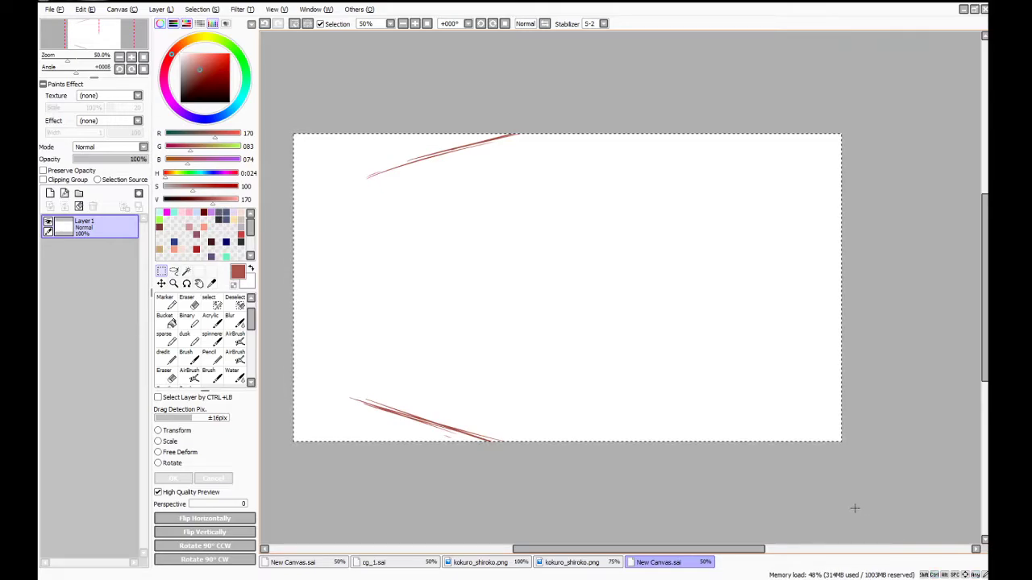
{"action": "key", "text": "ctrl+shift+n"}
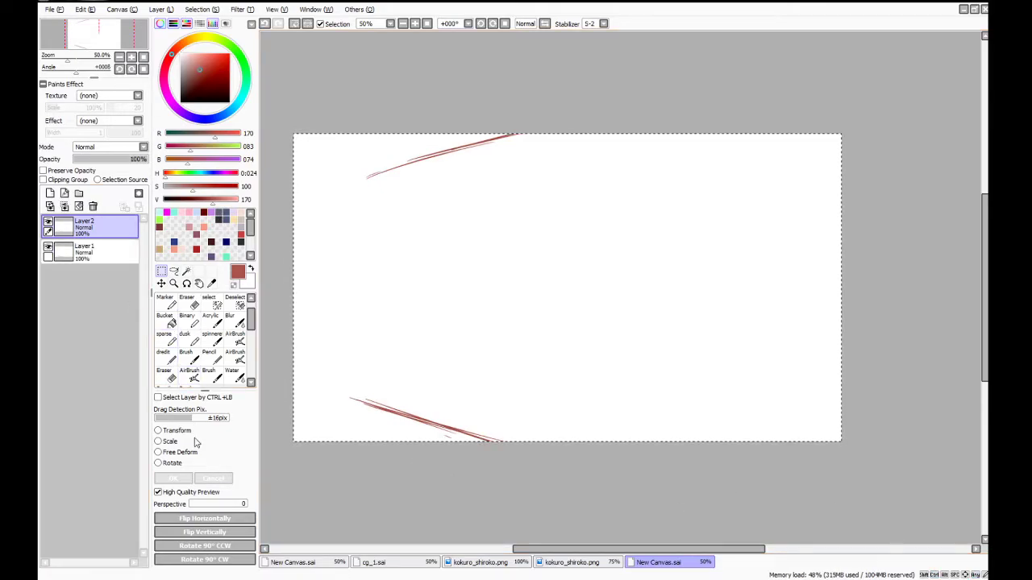
{"action": "left_click", "coordinate": [205, 519]}
{"action": "left_click_drag", "start_coordinate": [481, 425], "coordinate": [760, 425]}
{"action": "key", "text": "ctrl+e"}
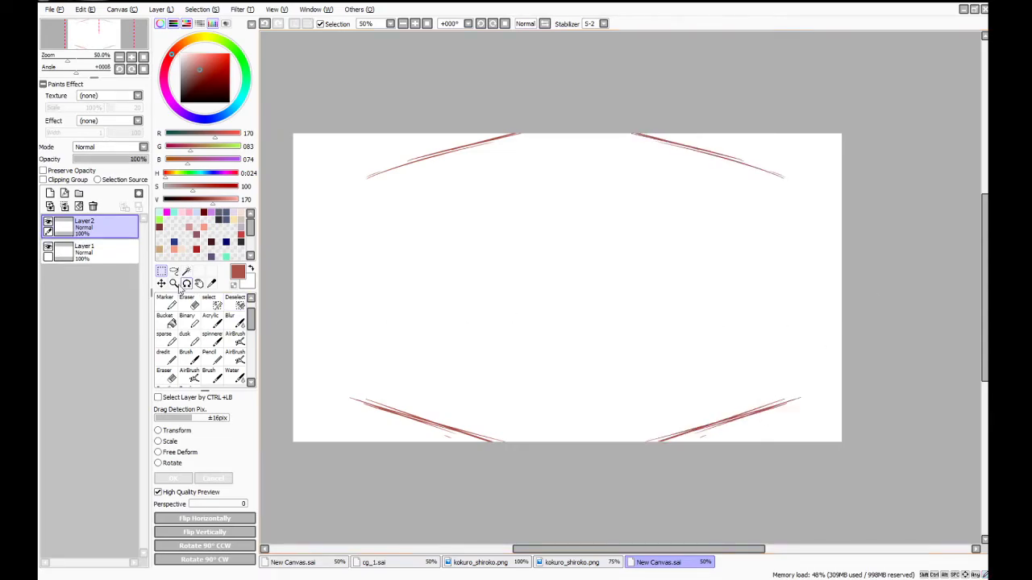
Sketch the left vertical edge with the Pencil, join it to the upper diagonal and run a line from its lower end to the left canvas edge
{"action": "left_click", "coordinate": [234, 357]}
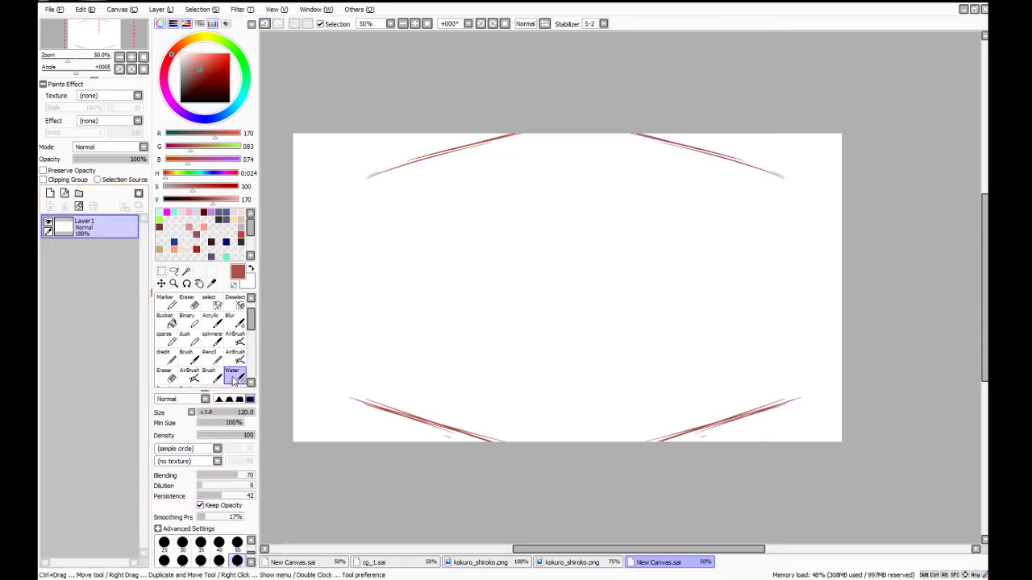
{"action": "left_click", "coordinate": [211, 357]}
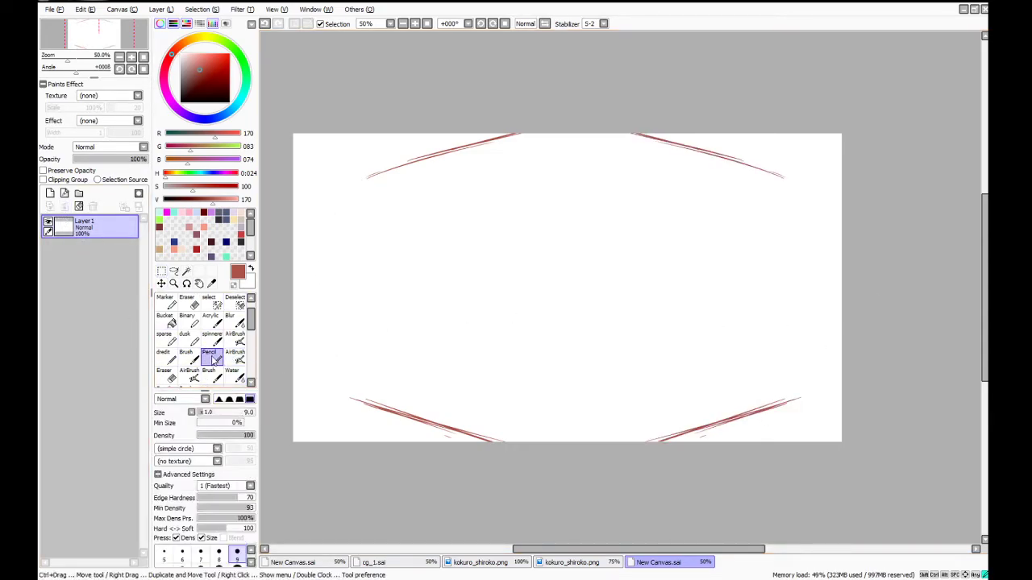
{"action": "left_click_drag", "start_coordinate": [352, 183], "coordinate": [349, 381]}
{"action": "mouse_move", "coordinate": [350, 277]}
{"action": "left_mouse_down"}
{"action": "mouse_move", "coordinate": [351, 391]}
{"action": "mouse_move", "coordinate": [295, 432]}
{"action": "left_mouse_up"}
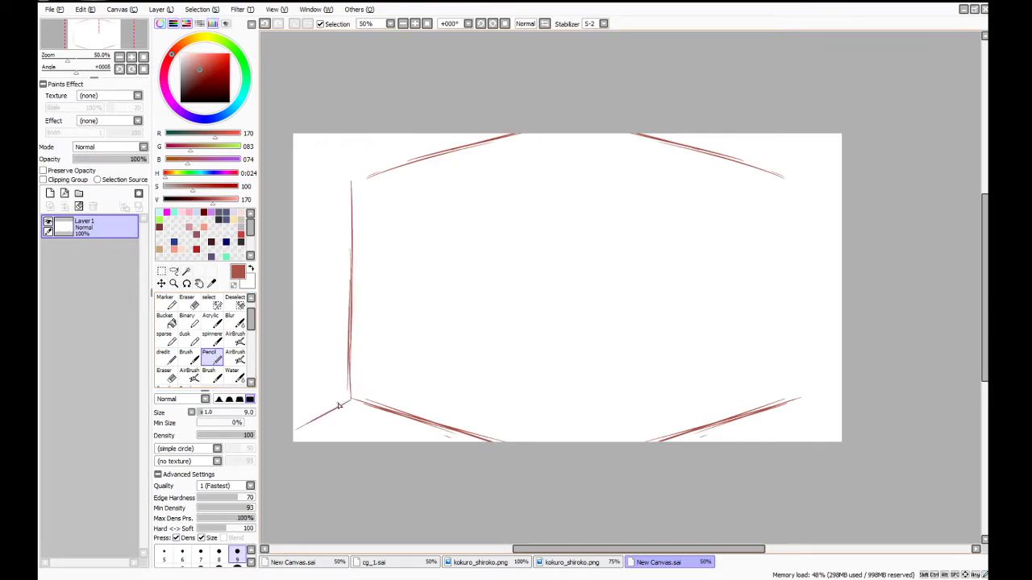
{"action": "key", "text": "ctrl+z"}
{"action": "left_click_drag", "start_coordinate": [347, 403], "coordinate": [295, 422]}
{"action": "left_click_drag", "start_coordinate": [349, 398], "coordinate": [295, 418]}
{"action": "left_click_drag", "start_coordinate": [351, 182], "coordinate": [389, 169]}
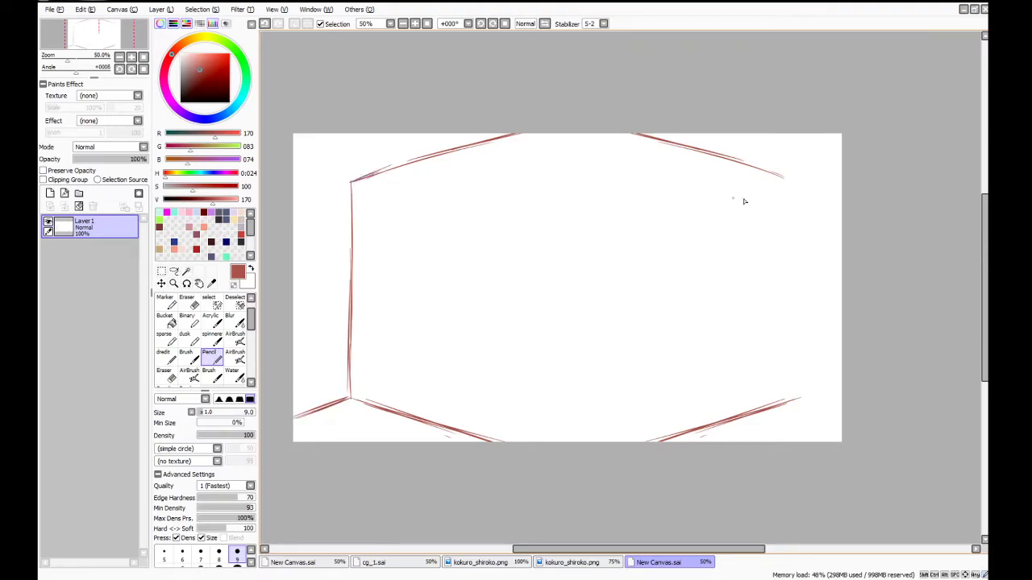
Sketch the right vertical edge with the Pencil between the ends of the right-hand diagonals
{"action": "left_click_drag", "start_coordinate": [783, 178], "coordinate": [789, 330]}
{"action": "key", "text": "ctrl+z"}
{"action": "left_click_drag", "start_coordinate": [783, 179], "coordinate": [785, 298]}
{"action": "mouse_move", "coordinate": [784, 214]}
{"action": "left_mouse_down"}
{"action": "mouse_move", "coordinate": [786, 375]}
{"action": "mouse_move", "coordinate": [797, 266]}
{"action": "left_mouse_up"}
{"action": "key", "text": "ctrl+z"}
{"action": "key", "text": "ctrl+z"}
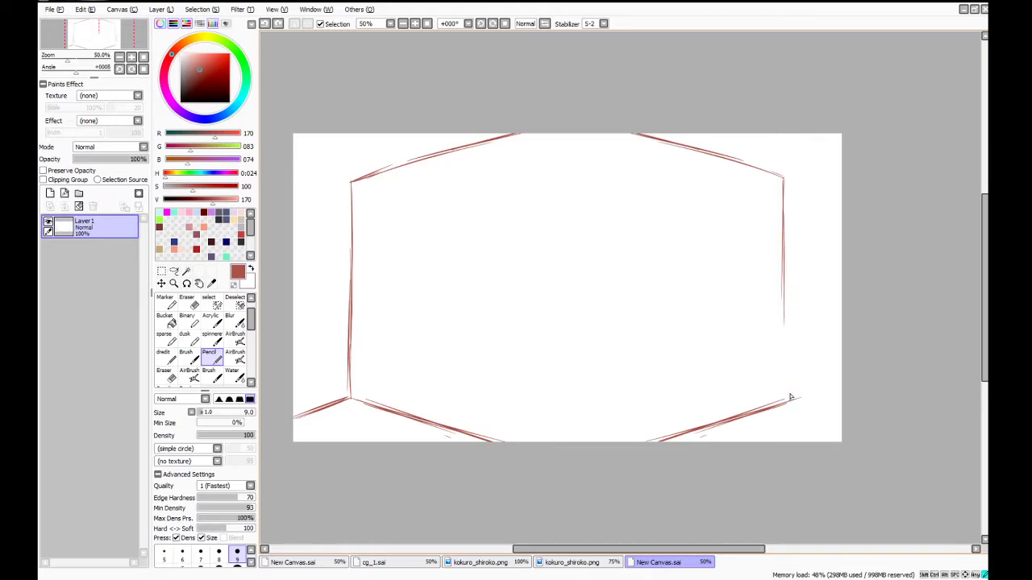
{"action": "left_click_drag", "start_coordinate": [791, 399], "coordinate": [793, 279]}
{"action": "left_click_drag", "start_coordinate": [792, 323], "coordinate": [793, 229]}
{"action": "left_click_drag", "start_coordinate": [791, 287], "coordinate": [792, 195]}
{"action": "left_click_drag", "start_coordinate": [792, 186], "coordinate": [793, 226]}
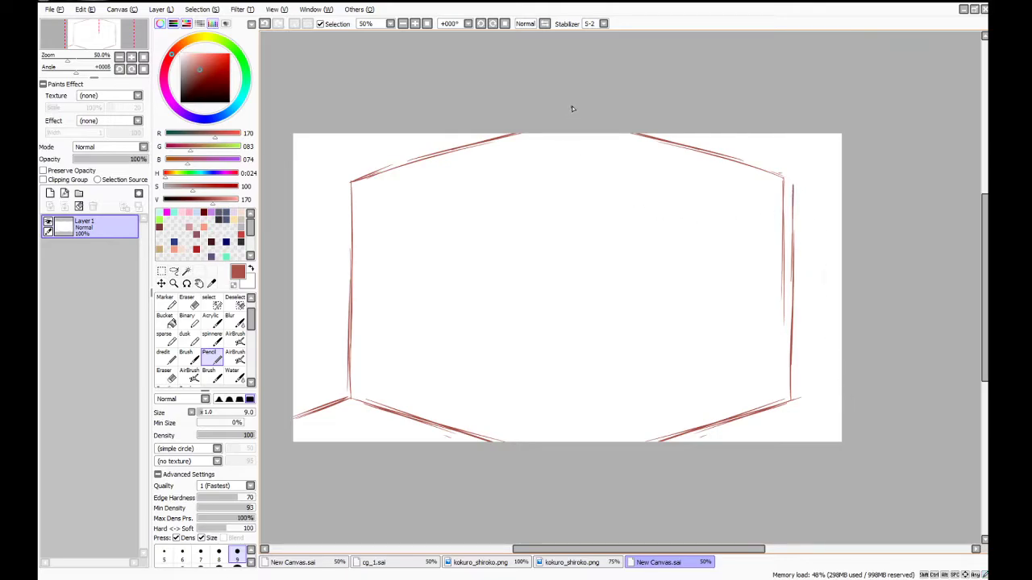
Select a thin full-height strip near the canvas's centre and paint it brick red with the Brush to form a vertical line
{"action": "key", "text": "m"}
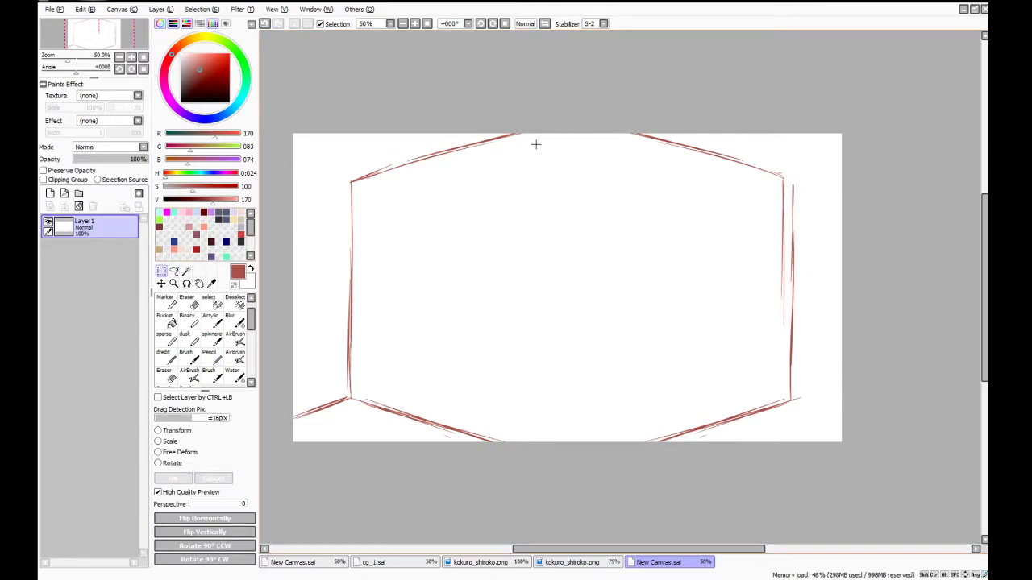
{"action": "left_click_drag", "start_coordinate": [558, 125], "coordinate": [560, 482]}
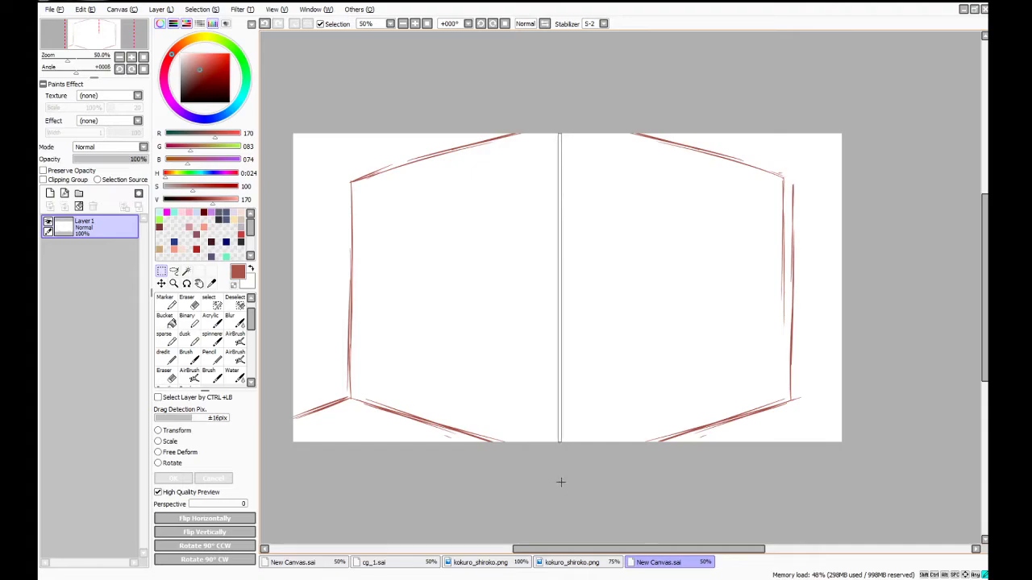
{"action": "left_click", "coordinate": [548, 108]}
{"action": "mouse_move", "coordinate": [576, 117]}
{"action": "left_mouse_down"}
{"action": "mouse_move", "coordinate": [583, 507]}
{"action": "mouse_move", "coordinate": [574, 511]}
{"action": "left_mouse_up"}
{"action": "left_click", "coordinate": [186, 355]}
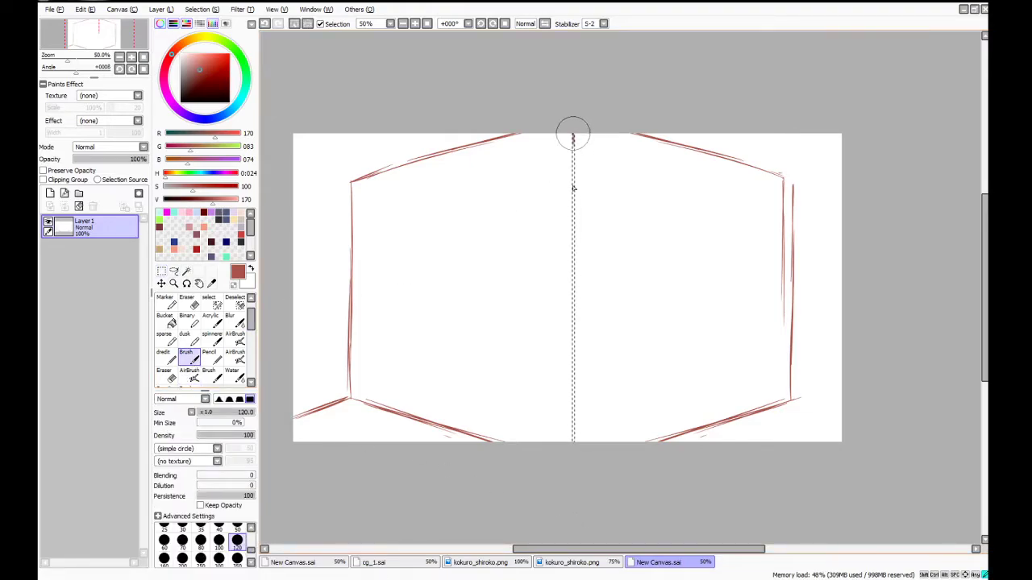
{"action": "left_click_drag", "start_coordinate": [571, 133], "coordinate": [560, 516]}
{"action": "left_click", "coordinate": [161, 272]}
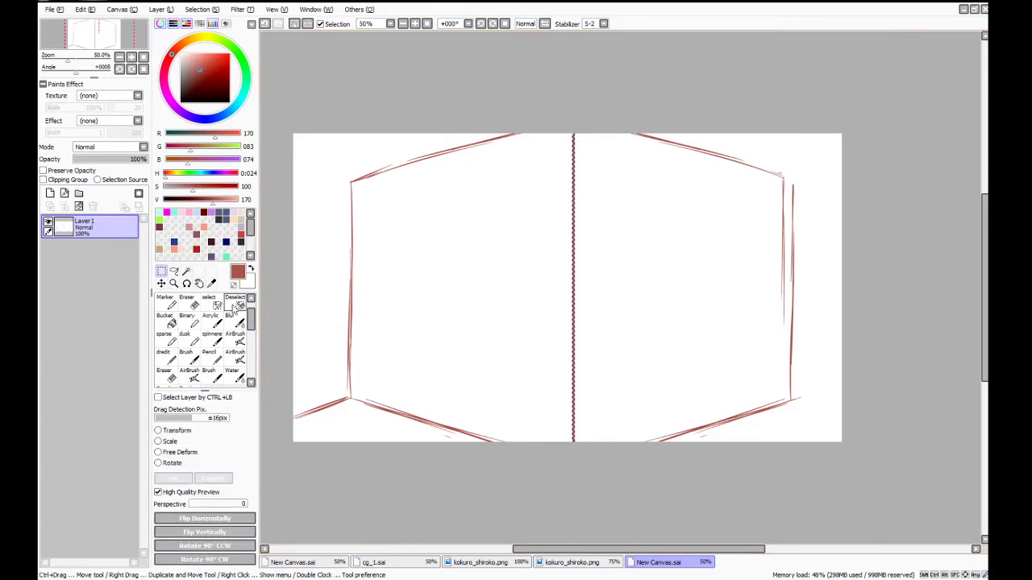
{"action": "left_click", "coordinate": [161, 283]}
{"action": "mouse_move", "coordinate": [579, 272]}
{"action": "left_mouse_down"}
{"action": "mouse_move", "coordinate": [566, 275]}
{"action": "mouse_move", "coordinate": [583, 281]}
{"action": "left_mouse_up"}
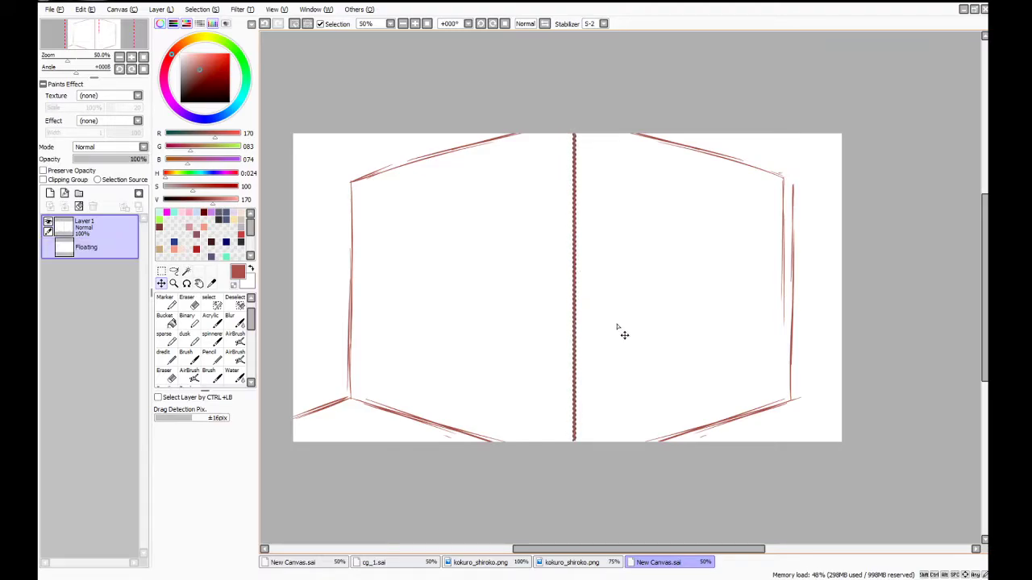
{"action": "key", "text": "ctrl+t"}
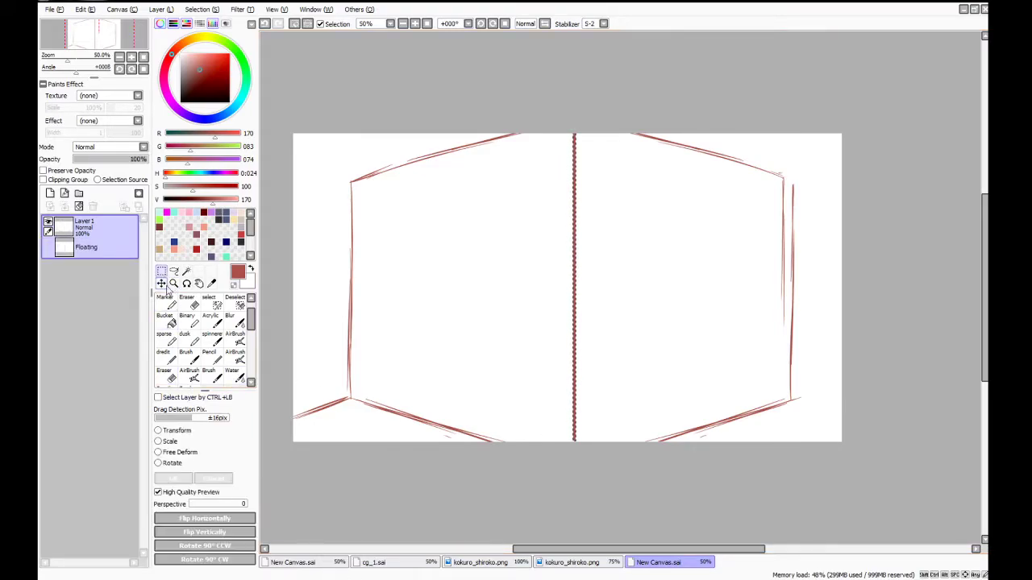
{"action": "left_click", "coordinate": [185, 434]}
{"action": "left_click_drag", "start_coordinate": [574, 134], "coordinate": [574, 35]}
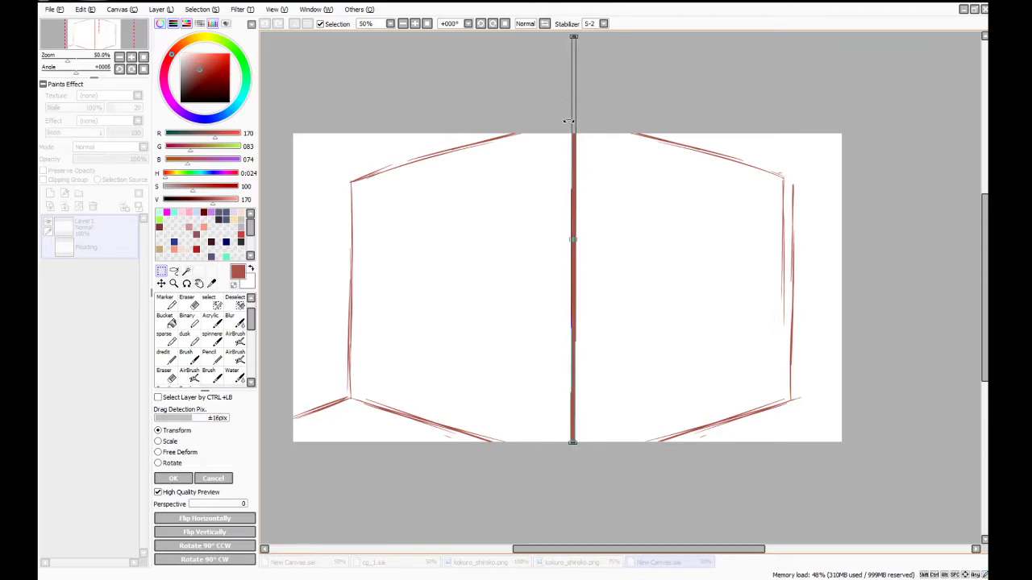
{"action": "left_click", "coordinate": [208, 483]}
Transform the centre line so it extends past the upper and lower canvas edges, shift it slightly left and clear the selection
{"action": "key", "text": "ctrl+t"}
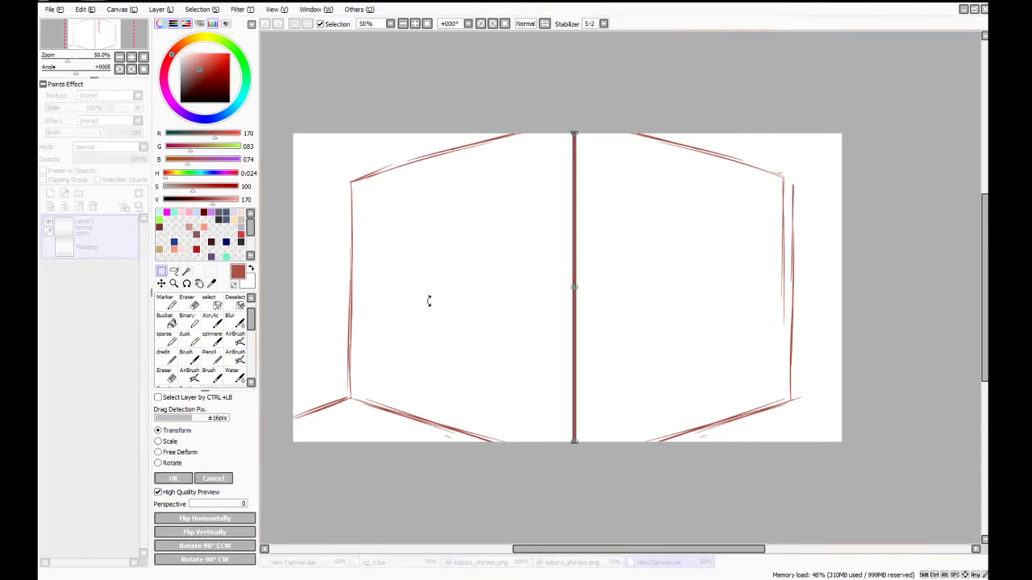
{"action": "left_click_drag", "start_coordinate": [573, 441], "coordinate": [574, 542]}
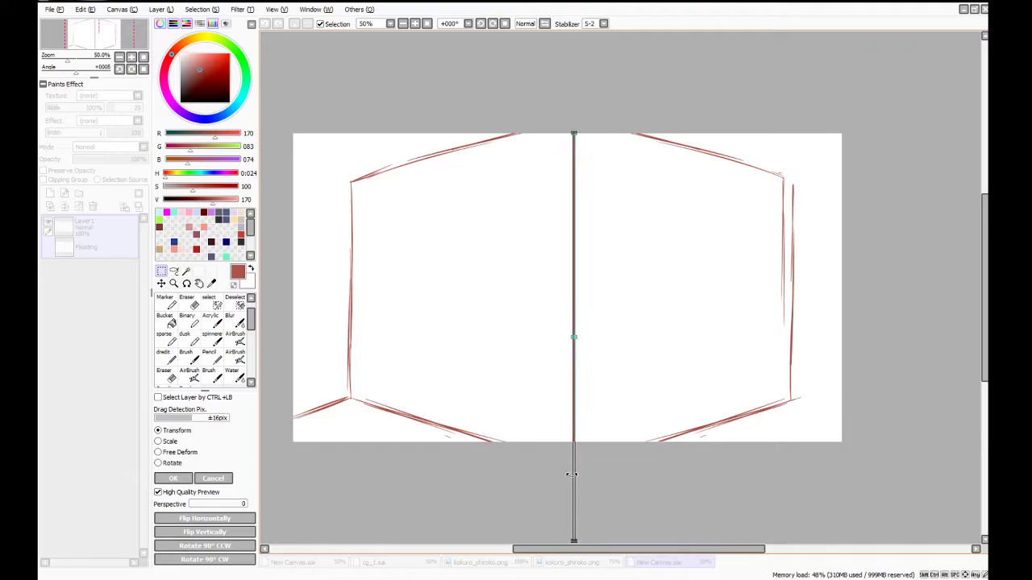
{"action": "left_click_drag", "start_coordinate": [576, 454], "coordinate": [575, 417]}
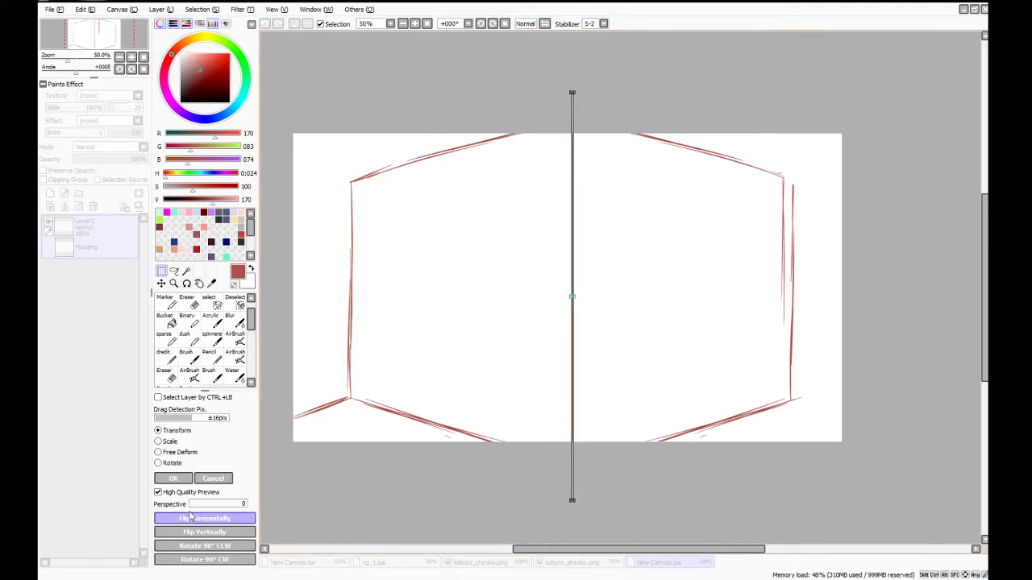
{"action": "left_click", "coordinate": [172, 478]}
{"action": "key", "text": "ctrl+d"}
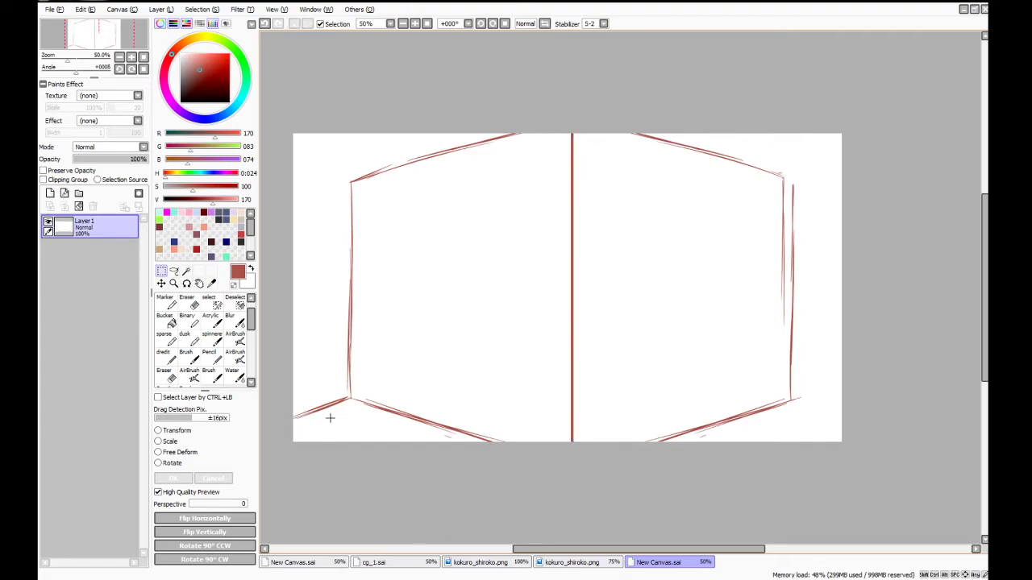
Sketch a line from the lower-right corner to the right canvas edge with the Pencil, and shift the whole sketch slightly up and left
{"action": "left_click", "coordinate": [209, 356]}
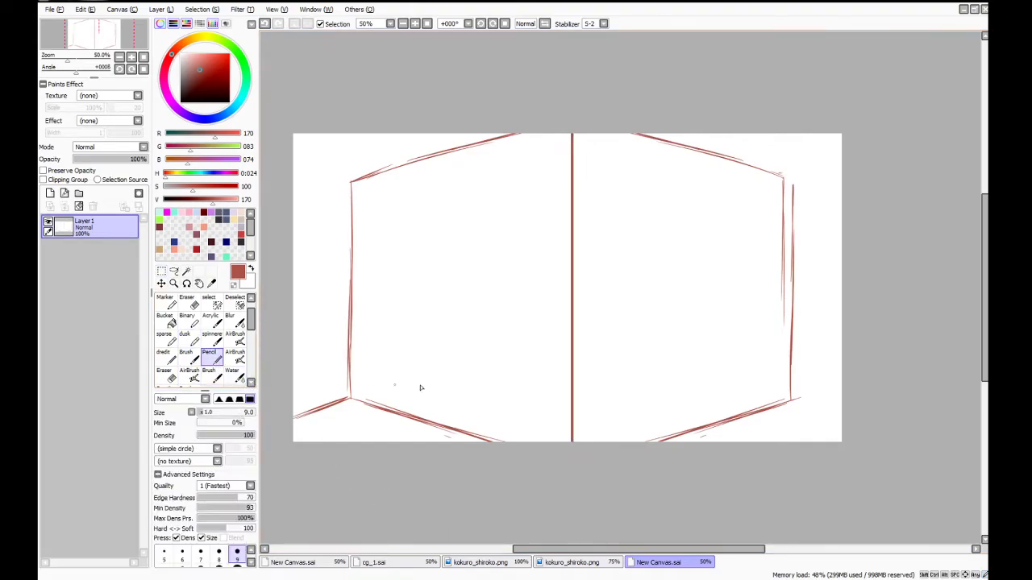
{"action": "left_click_drag", "start_coordinate": [791, 398], "coordinate": [856, 421]}
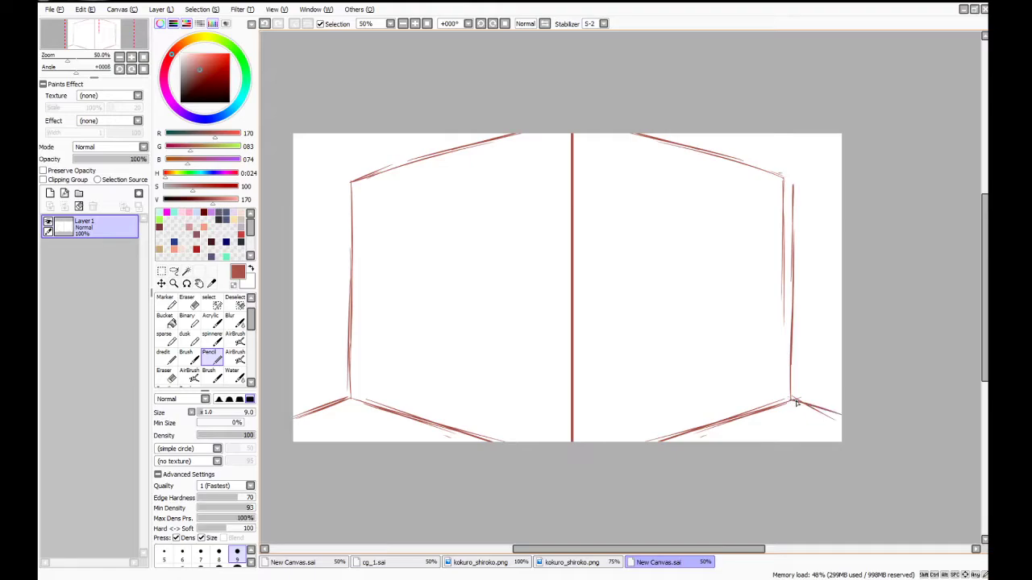
{"action": "left_click_drag", "start_coordinate": [793, 401], "coordinate": [848, 418]}
{"action": "left_click", "coordinate": [161, 283]}
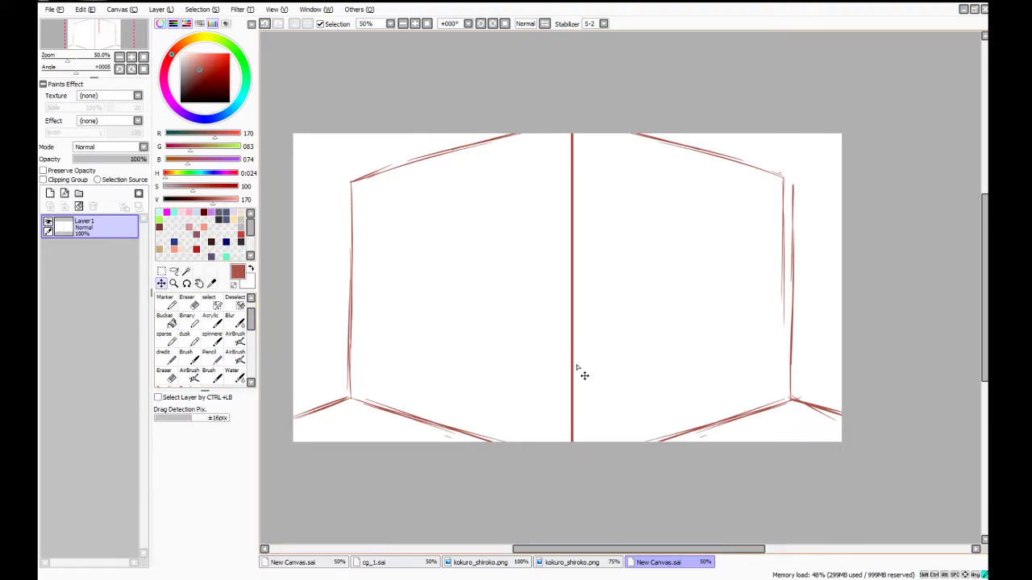
{"action": "mouse_move", "coordinate": [584, 376]}
{"action": "left_mouse_down"}
{"action": "mouse_move", "coordinate": [588, 325]}
{"action": "mouse_move", "coordinate": [595, 352]}
{"action": "mouse_move", "coordinate": [585, 360]}
{"action": "left_mouse_up"}
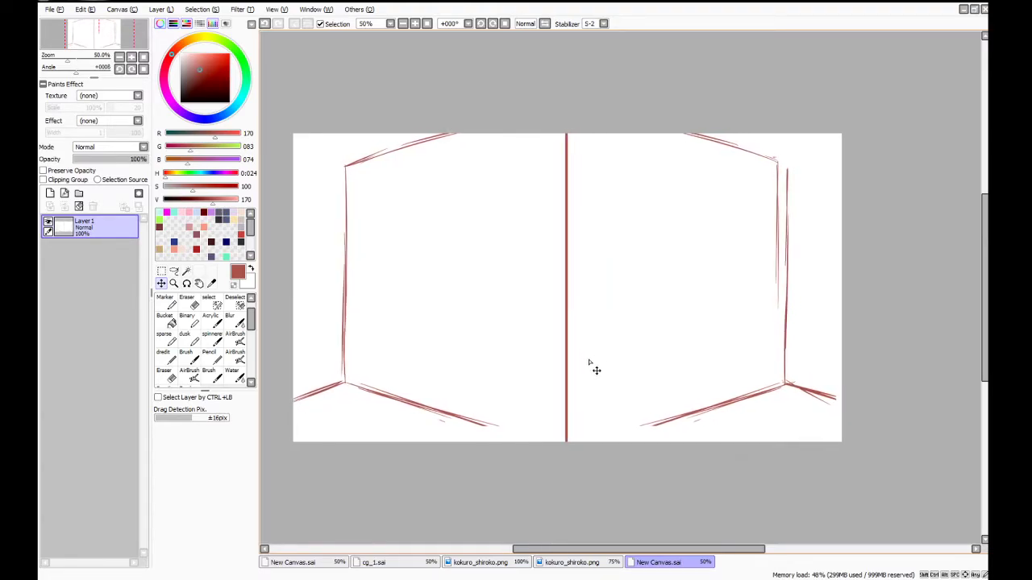
Extend the lower-right line to the canvas's right edge and both vertical edges up to the canvas's top with the Pencil
{"action": "left_click", "coordinate": [235, 375]}
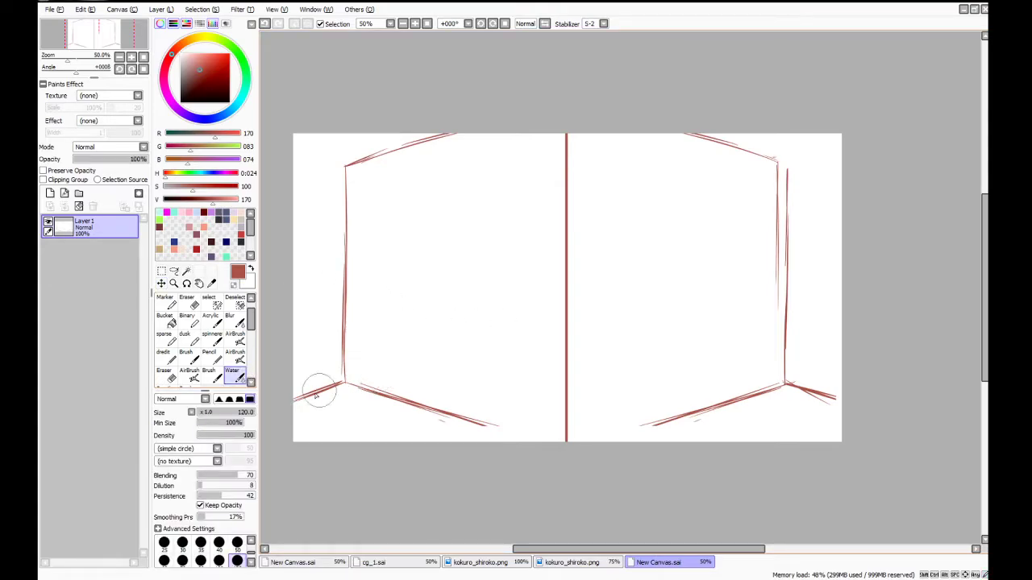
{"action": "left_click", "coordinate": [209, 356]}
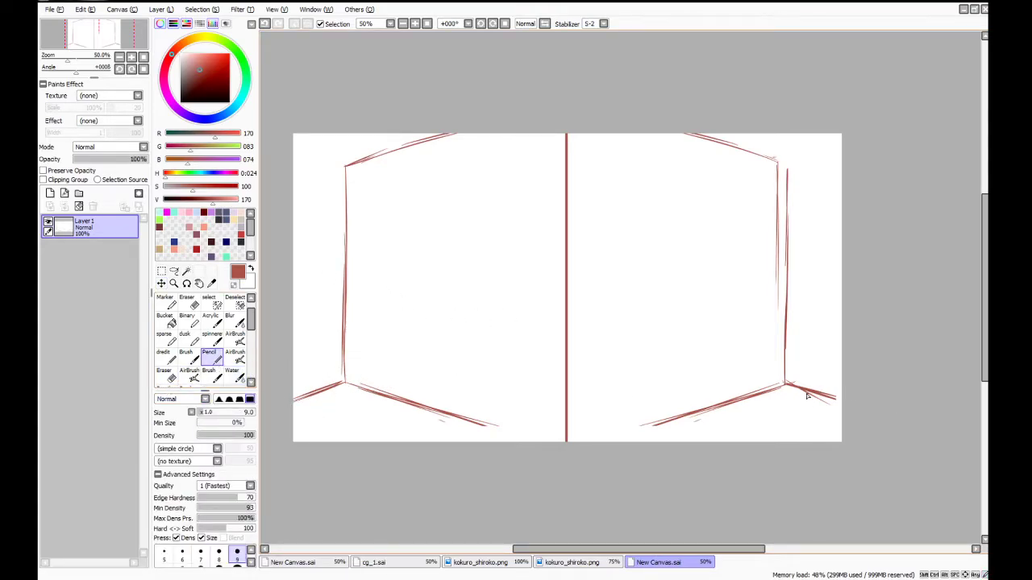
{"action": "left_click_drag", "start_coordinate": [786, 381], "coordinate": [837, 398]}
{"action": "mouse_move", "coordinate": [345, 168]}
{"action": "left_mouse_down"}
{"action": "mouse_move", "coordinate": [346, 99]}
{"action": "mouse_move", "coordinate": [347, 149]}
{"action": "mouse_move", "coordinate": [346, 115]}
{"action": "left_mouse_up"}
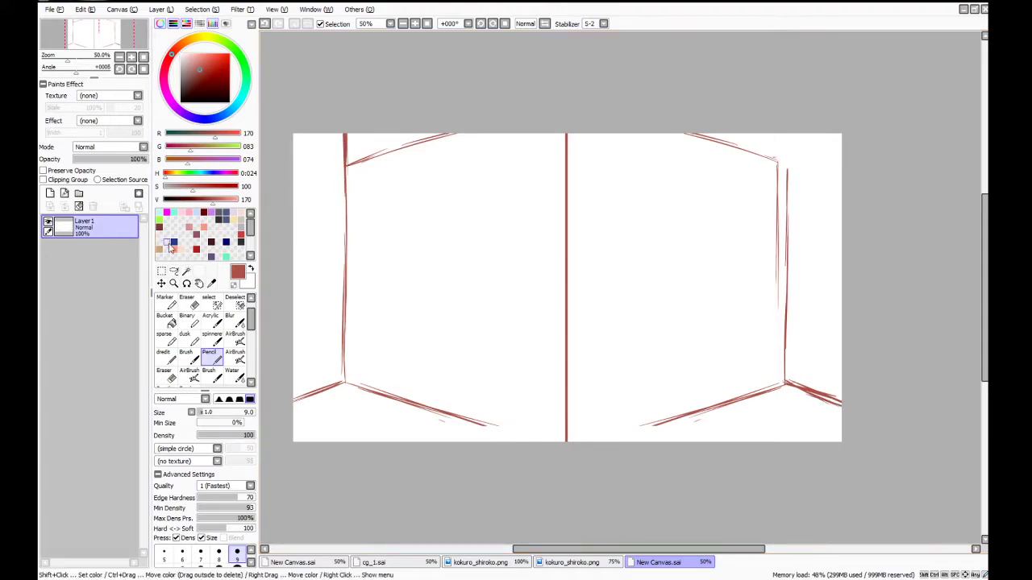
{"action": "key", "text": "e"}
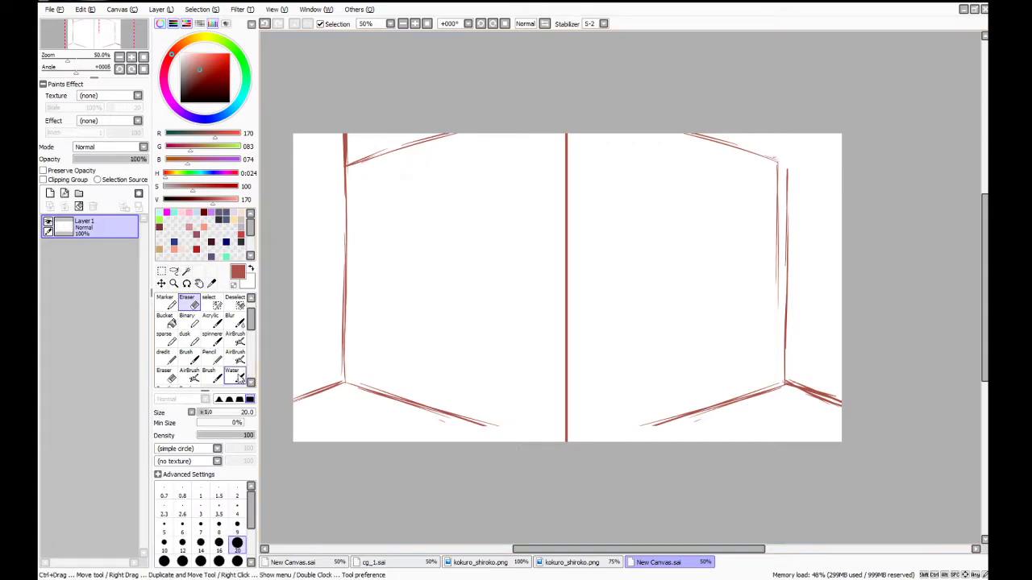
{"action": "left_click", "coordinate": [232, 375]}
{"action": "left_click", "coordinate": [212, 358]}
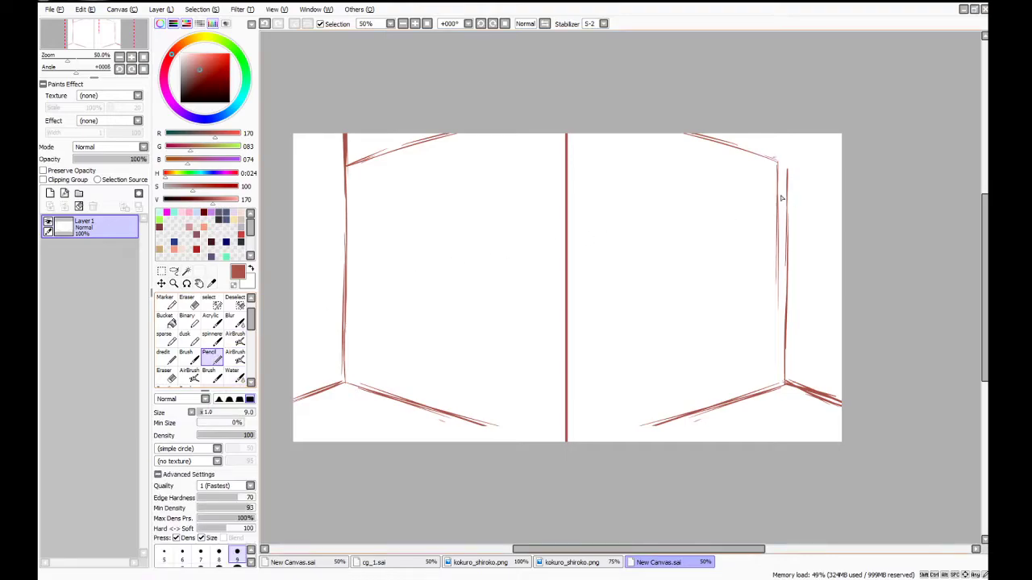
{"action": "mouse_move", "coordinate": [789, 133]}
{"action": "left_mouse_down"}
{"action": "mouse_move", "coordinate": [785, 179]}
{"action": "mouse_move", "coordinate": [768, 159]}
{"action": "left_mouse_up"}
Extend both lower diagonals to the canvas's bottom edge and reinforce the upper diagonals and lower-left corner with the Pencil
{"action": "left_click_drag", "start_coordinate": [458, 416], "coordinate": [534, 442]}
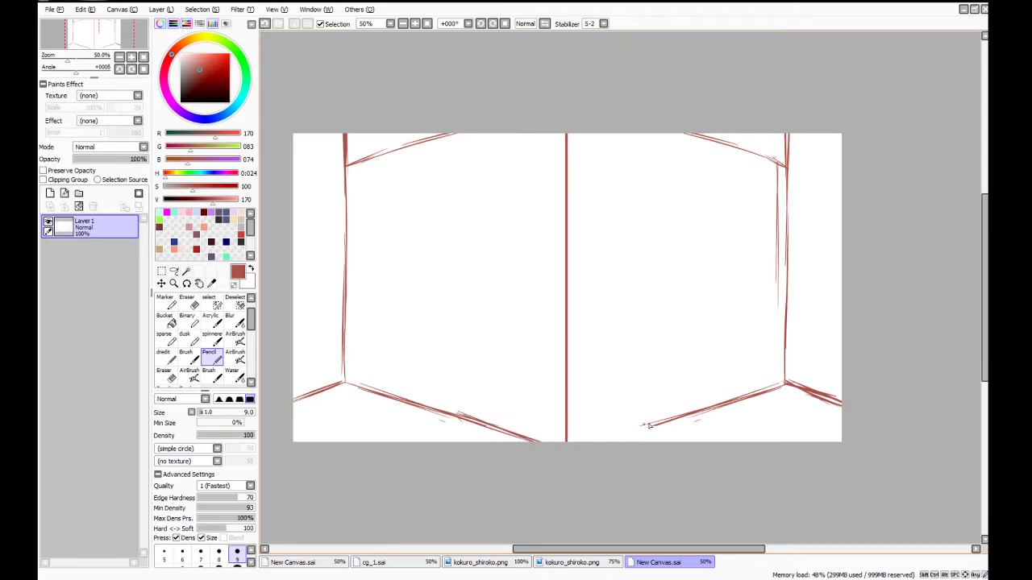
{"action": "left_click_drag", "start_coordinate": [655, 422], "coordinate": [584, 443]}
{"action": "left_click_drag", "start_coordinate": [677, 134], "coordinate": [786, 166]}
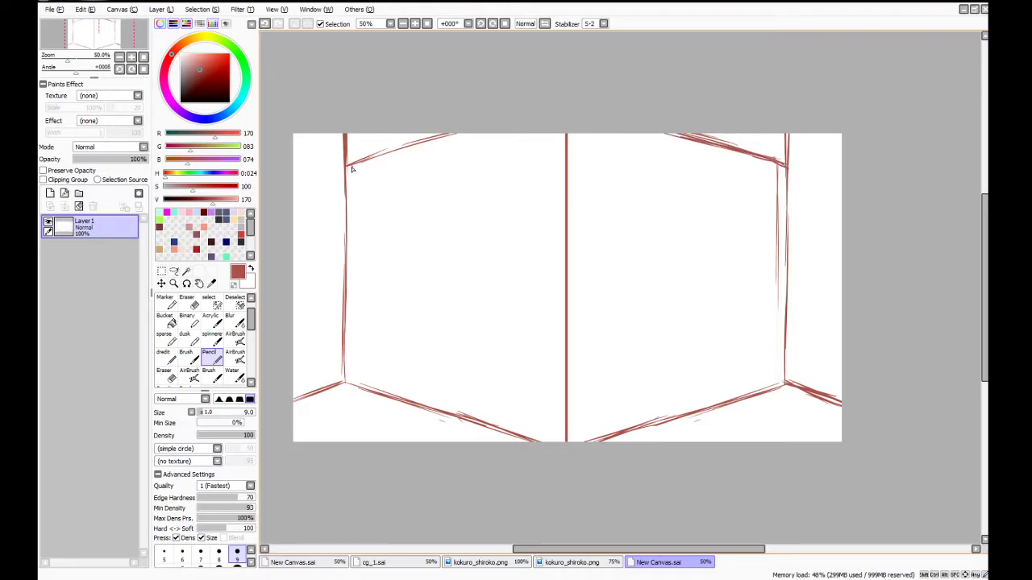
{"action": "mouse_move", "coordinate": [348, 166]}
{"action": "left_mouse_down"}
{"action": "mouse_move", "coordinate": [448, 136]}
{"action": "mouse_move", "coordinate": [359, 151]}
{"action": "mouse_move", "coordinate": [383, 152]}
{"action": "left_mouse_up"}
{"action": "mouse_move", "coordinate": [342, 382]}
{"action": "left_mouse_down"}
{"action": "mouse_move", "coordinate": [395, 396]}
{"action": "mouse_move", "coordinate": [374, 392]}
{"action": "left_mouse_up"}
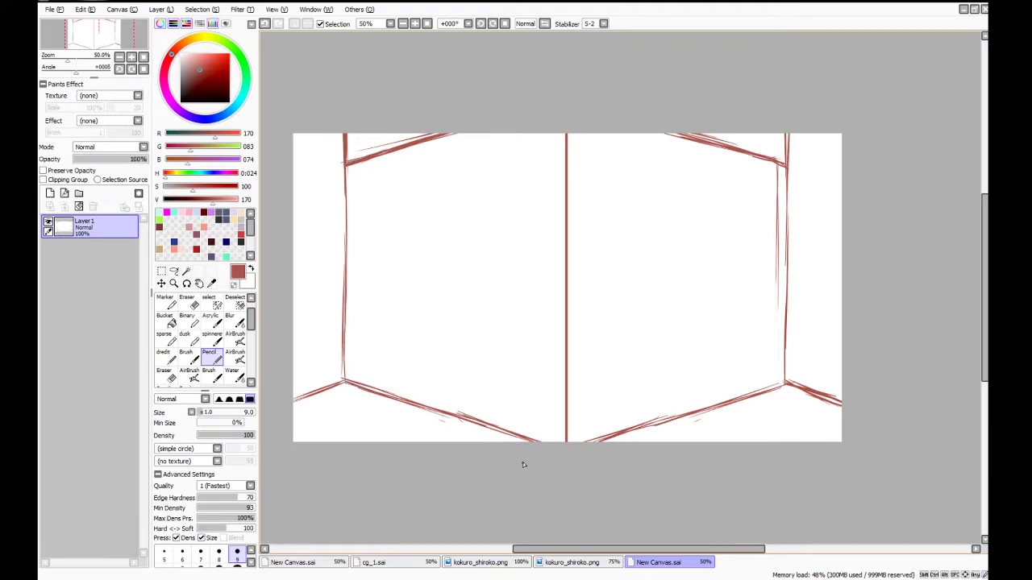
Gauge the width between the canvas's left edge and the centre line with rectangular selections
{"action": "key", "text": "m"}
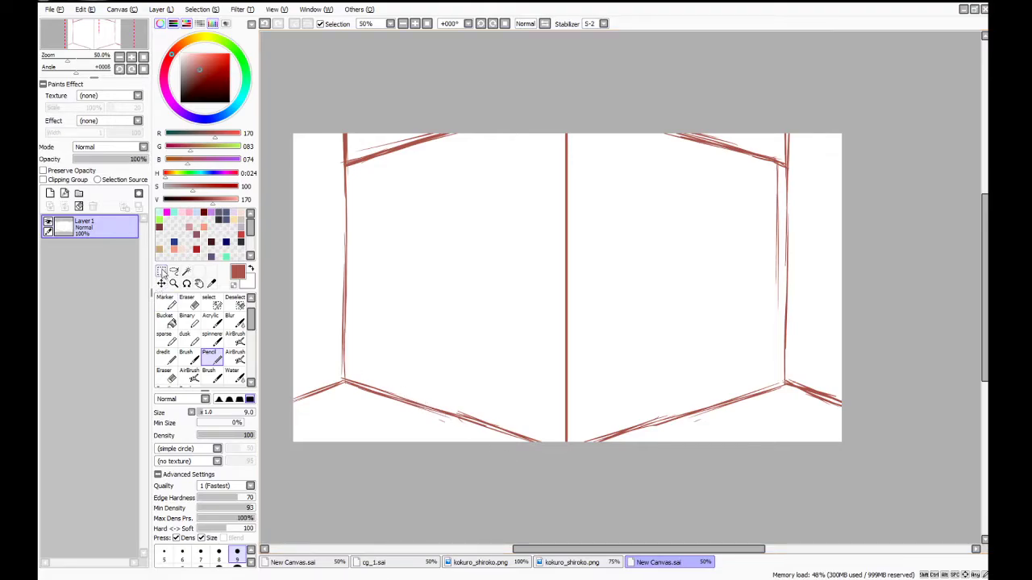
{"action": "mouse_move", "coordinate": [294, 277]}
{"action": "left_mouse_down"}
{"action": "mouse_move", "coordinate": [583, 311]}
{"action": "mouse_move", "coordinate": [562, 321]}
{"action": "left_mouse_up"}
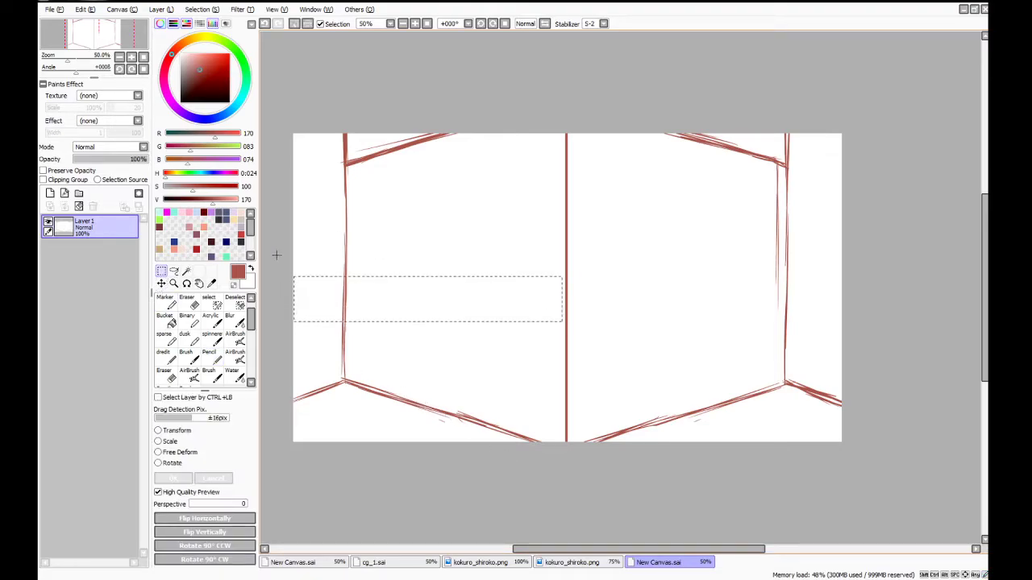
{"action": "left_click_drag", "start_coordinate": [276, 256], "coordinate": [566, 308]}
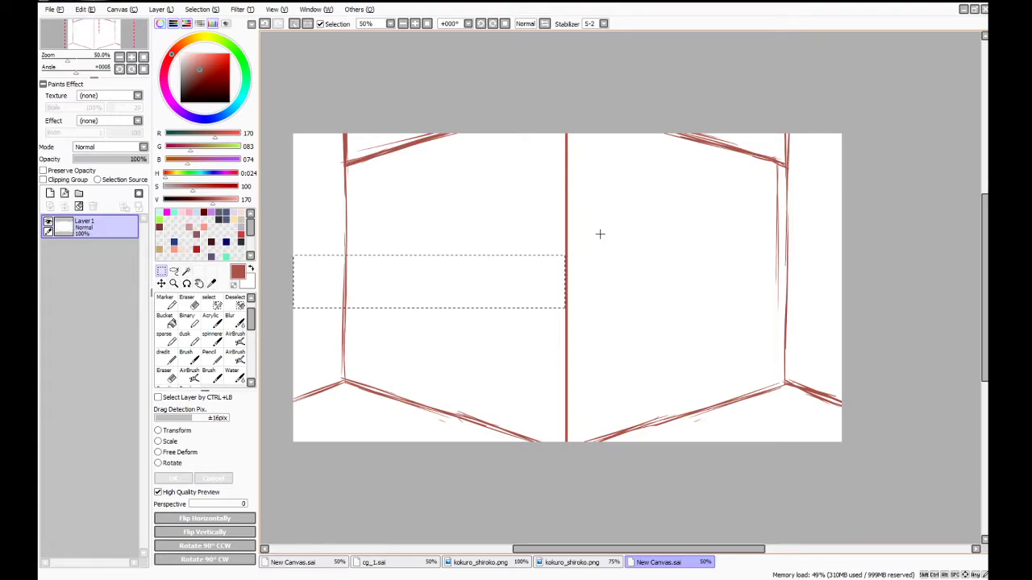
{"action": "left_click_drag", "start_coordinate": [281, 283], "coordinate": [565, 282]}
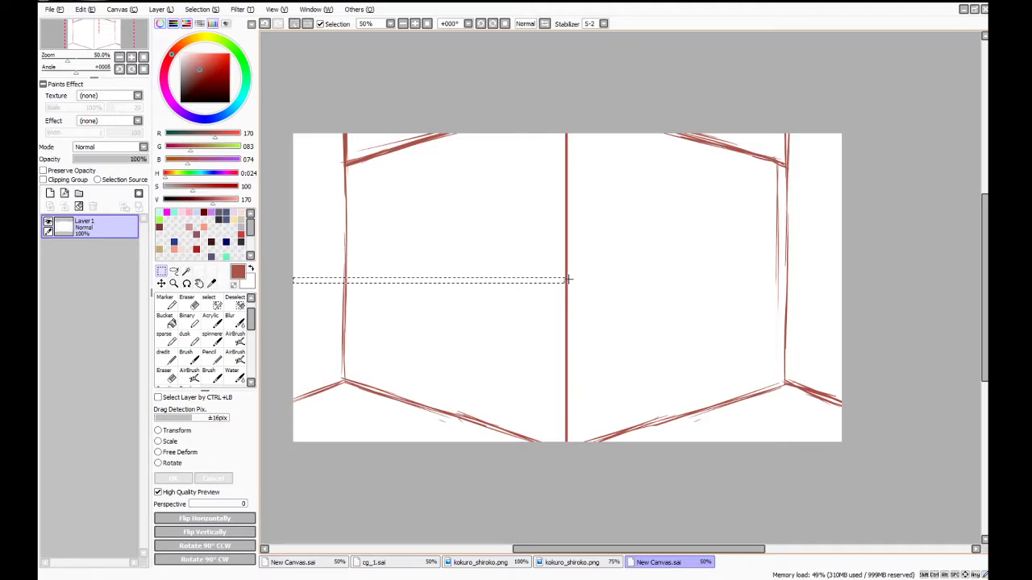
{"action": "left_click", "coordinate": [568, 279]}
Select the vertical centre line, shift it slightly to the left and clear the selection
{"action": "left_click_drag", "start_coordinate": [564, 115], "coordinate": [568, 472]}
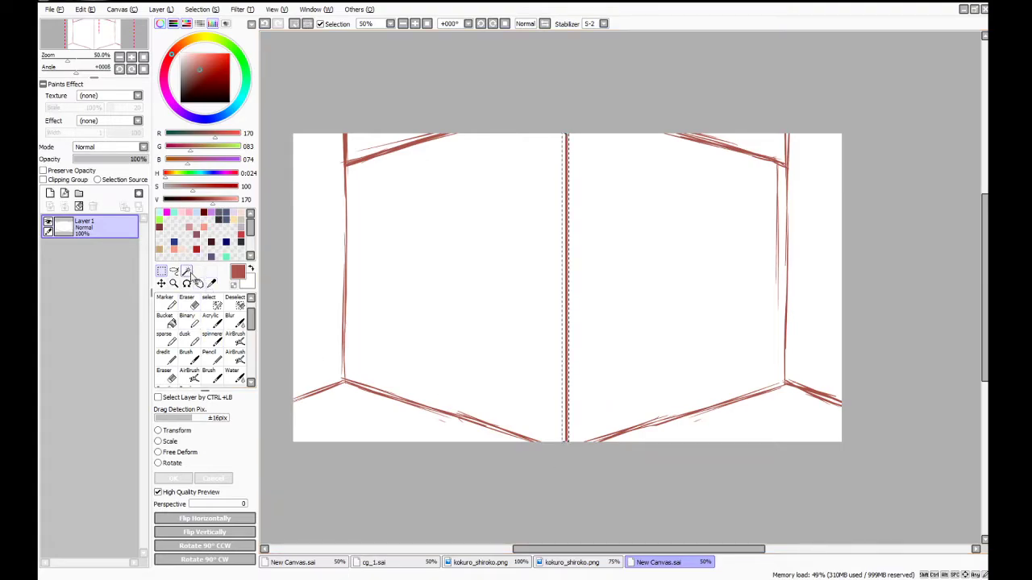
{"action": "mouse_move", "coordinate": [566, 270]}
{"action": "left_mouse_down"}
{"action": "mouse_move", "coordinate": [557, 275]}
{"action": "mouse_move", "coordinate": [570, 274]}
{"action": "left_mouse_up"}
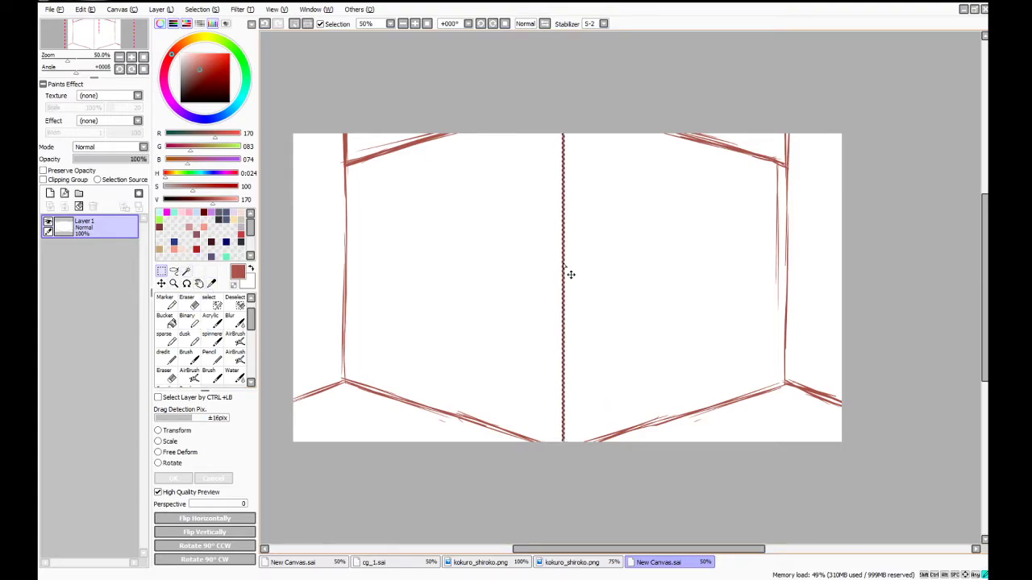
{"action": "key", "text": "ctrl+d"}
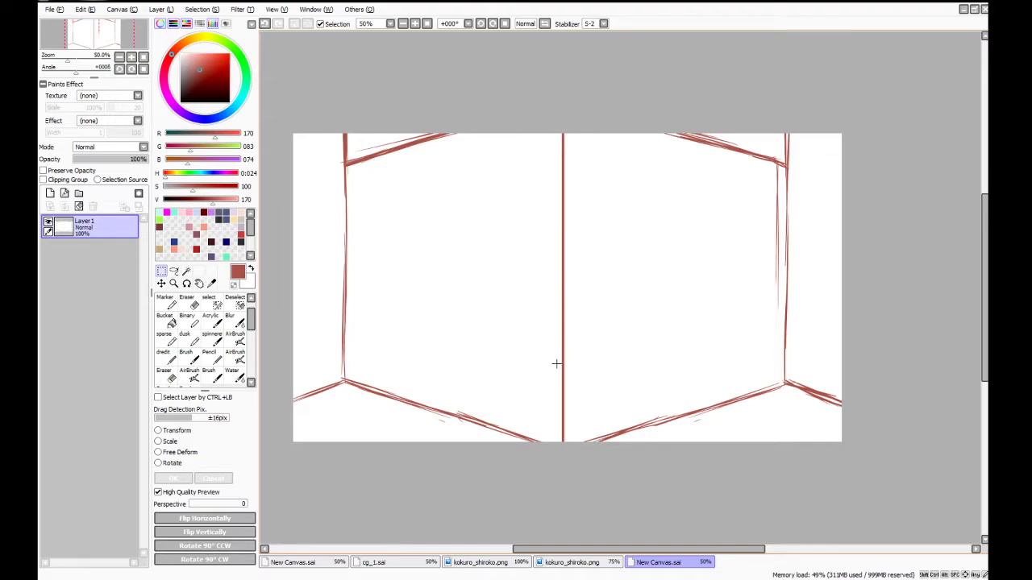
Add a new layer above the sketch and set the Wood 03 textured Brush to size 20
{"action": "left_click", "coordinate": [253, 385]}
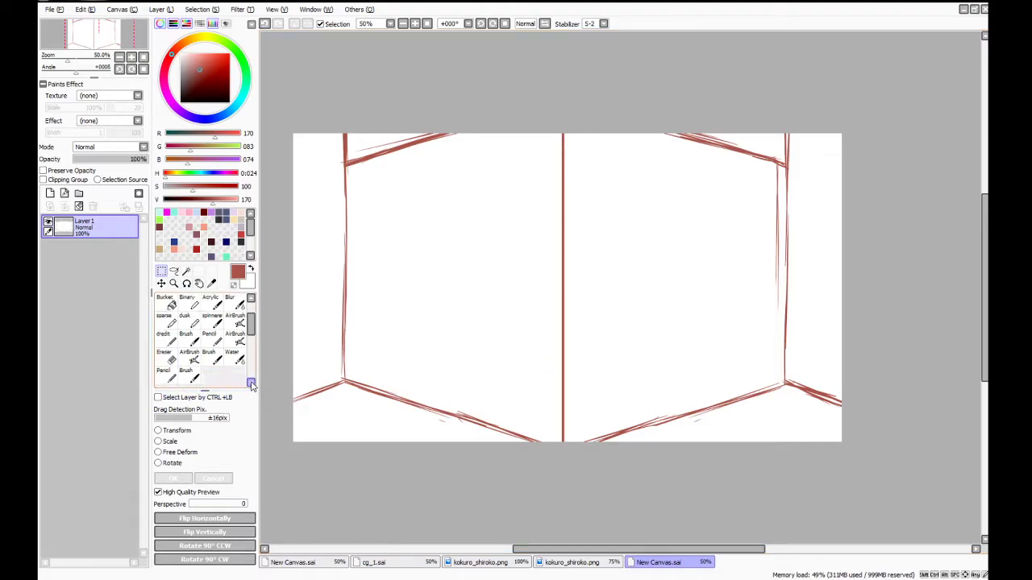
{"action": "left_click", "coordinate": [253, 385]}
{"action": "left_click", "coordinate": [188, 357]}
{"action": "left_click_drag", "start_coordinate": [338, 377], "coordinate": [424, 390]}
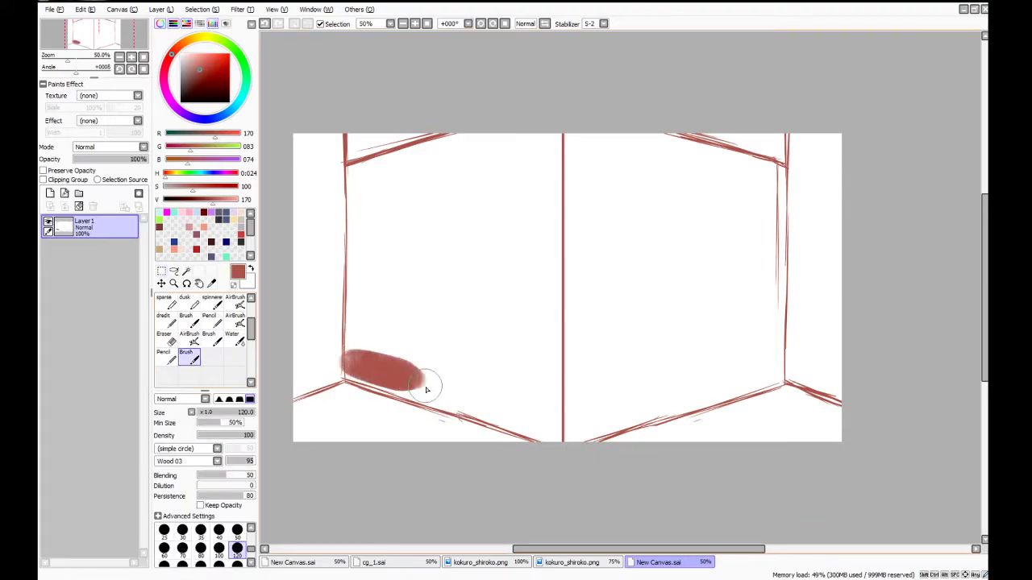
{"action": "key", "text": "ctrl+z"}
{"action": "left_click", "coordinate": [49, 193]}
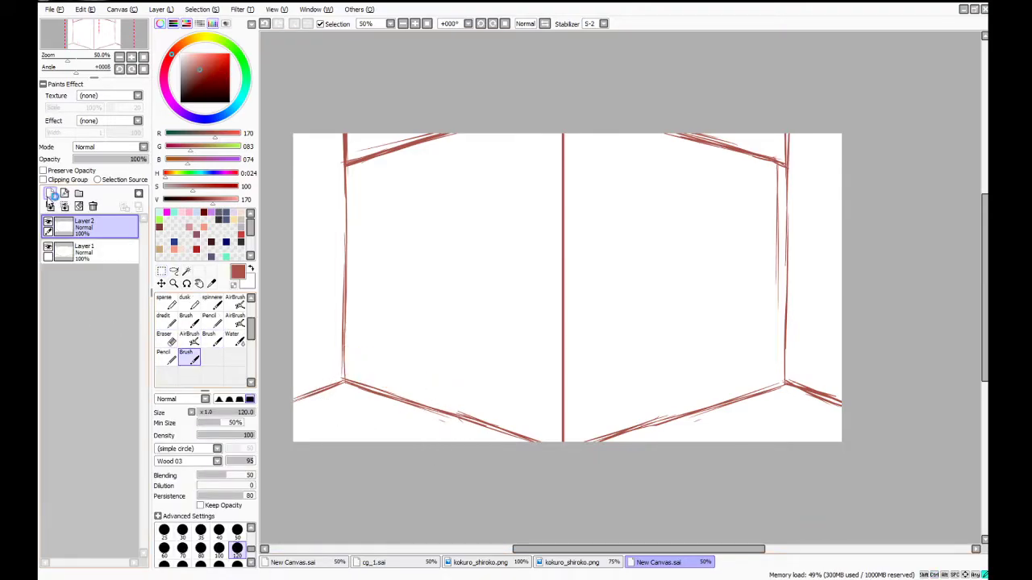
{"action": "scroll", "coordinate": [320, 405], "scroll_direction": "up", "scroll_amount": 2}
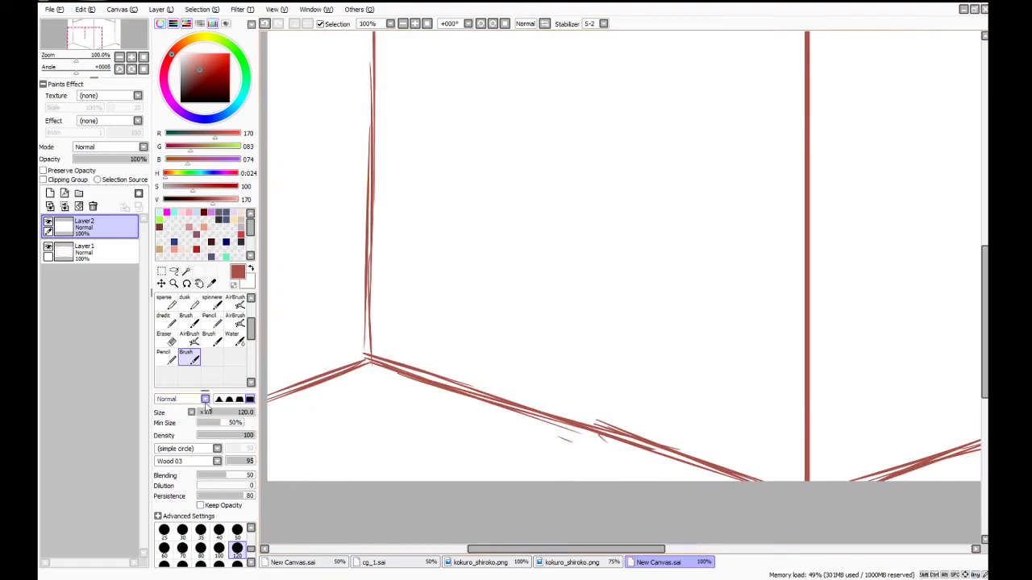
{"action": "left_click", "coordinate": [251, 528]}
{"action": "left_click", "coordinate": [238, 530]}
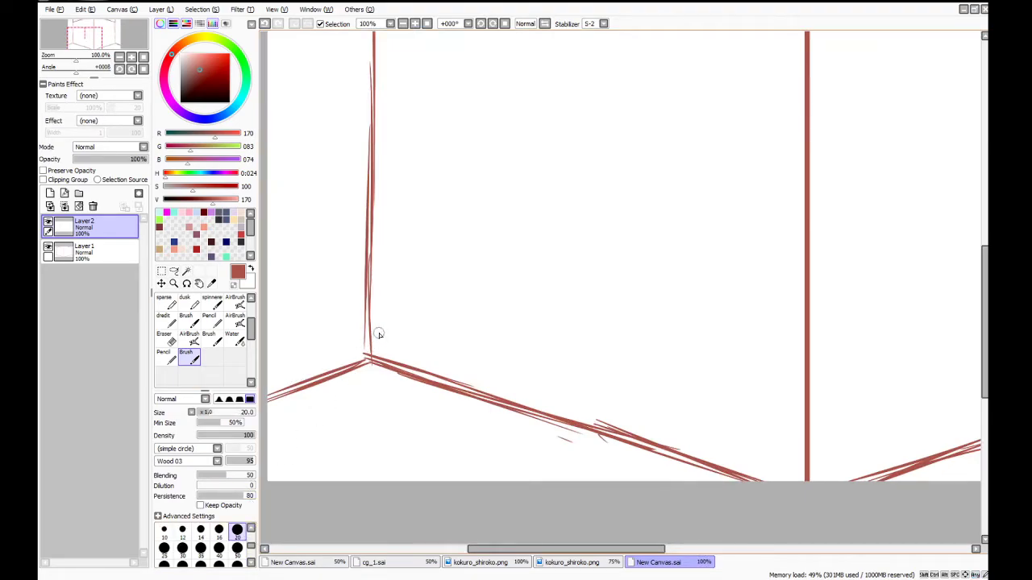
Paint the first two rounded bricks along the lower-left diagonal, starting at the left corner, undoing unsatisfactory strokes
{"action": "mouse_move", "coordinate": [379, 335]}
{"action": "left_mouse_down"}
{"action": "mouse_move", "coordinate": [387, 353]}
{"action": "mouse_move", "coordinate": [395, 334]}
{"action": "mouse_move", "coordinate": [390, 350]}
{"action": "mouse_move", "coordinate": [369, 341]}
{"action": "mouse_move", "coordinate": [385, 354]}
{"action": "mouse_move", "coordinate": [375, 353]}
{"action": "mouse_move", "coordinate": [449, 371]}
{"action": "mouse_move", "coordinate": [429, 367]}
{"action": "mouse_move", "coordinate": [432, 348]}
{"action": "mouse_move", "coordinate": [442, 357]}
{"action": "left_mouse_up"}
{"action": "key", "text": "ctrl+z"}
{"action": "key", "text": "ctrl+z"}
{"action": "key", "text": "ctrl+z"}
{"action": "key", "text": "ctrl+z"}
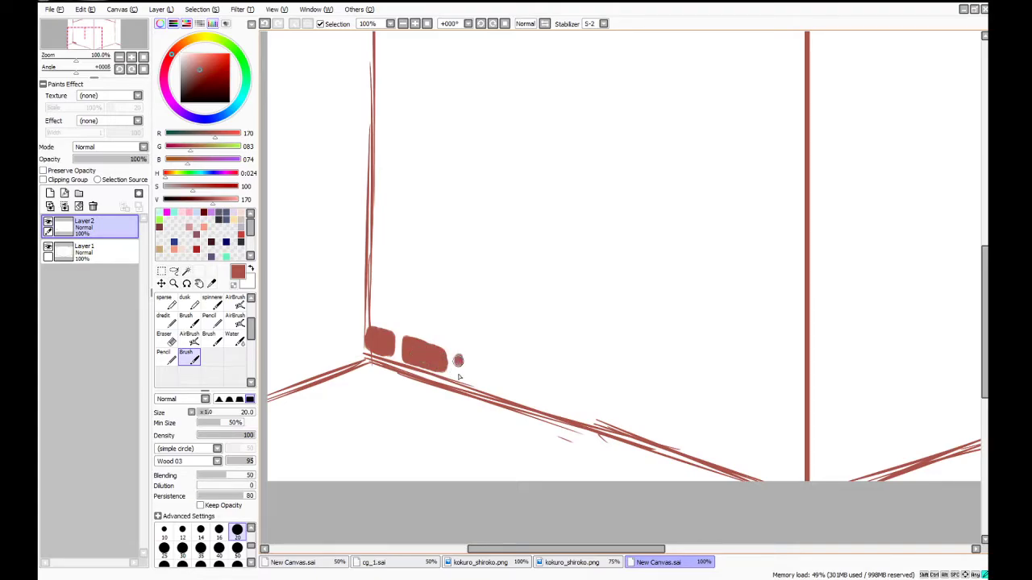
Paint a third rounded brick along the lower-left diagonal and touch up the second brick's edge
{"action": "left_click_drag", "start_coordinate": [456, 359], "coordinate": [473, 368]}
{"action": "mouse_move", "coordinate": [500, 373]}
{"action": "left_mouse_down"}
{"action": "mouse_move", "coordinate": [497, 384]}
{"action": "mouse_move", "coordinate": [457, 370]}
{"action": "mouse_move", "coordinate": [477, 376]}
{"action": "left_mouse_up"}
{"action": "left_click_drag", "start_coordinate": [491, 384], "coordinate": [507, 381]}
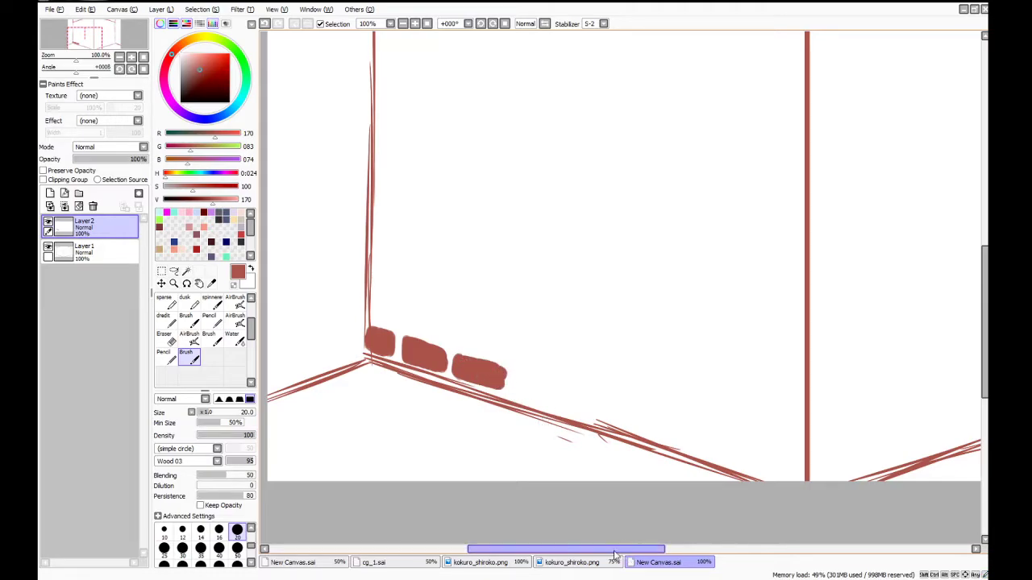
{"action": "left_click_drag", "start_coordinate": [406, 346], "coordinate": [402, 349]}
Select the third brick and skew its top slightly to the left with Free Deform
{"action": "left_click_drag", "start_coordinate": [529, 552], "coordinate": [555, 552]}
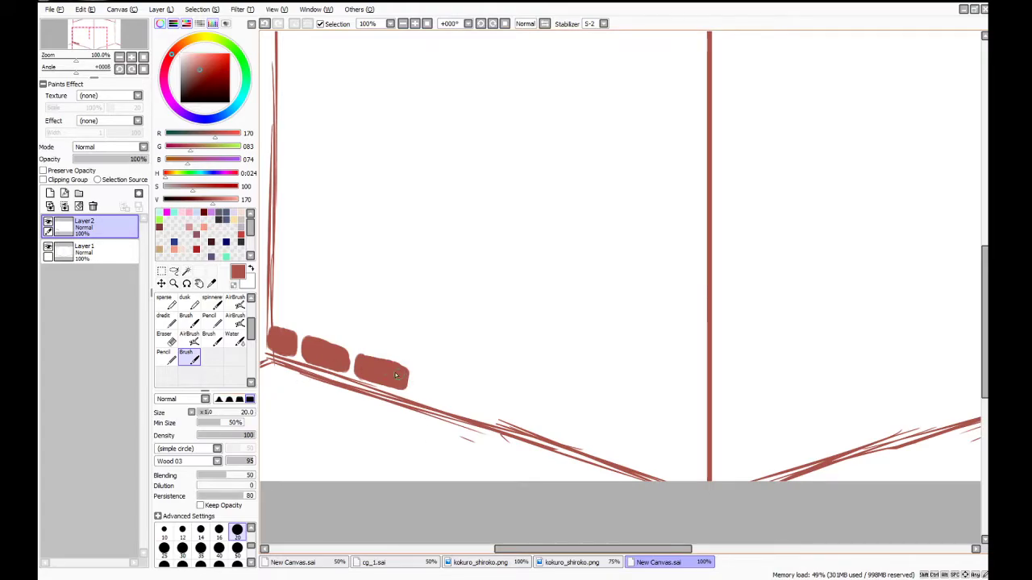
{"action": "key", "text": "ctrl+t"}
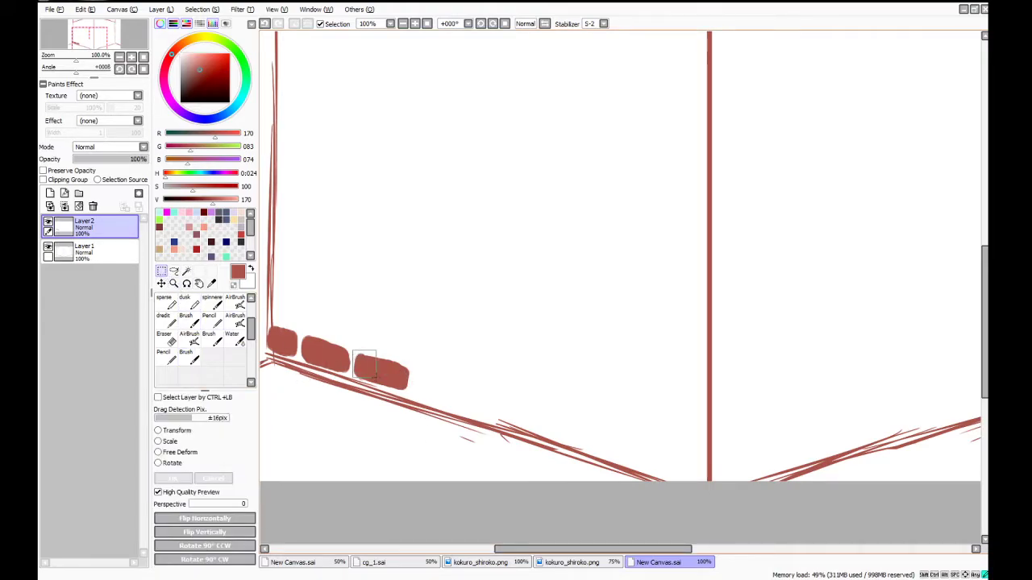
{"action": "left_click_drag", "start_coordinate": [376, 376], "coordinate": [416, 396]}
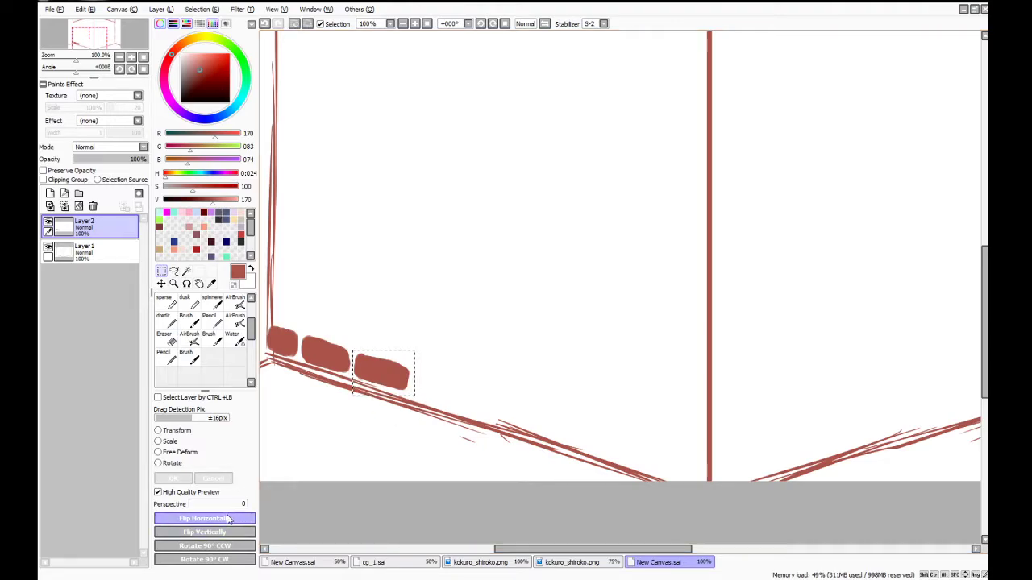
{"action": "left_click", "coordinate": [184, 452]}
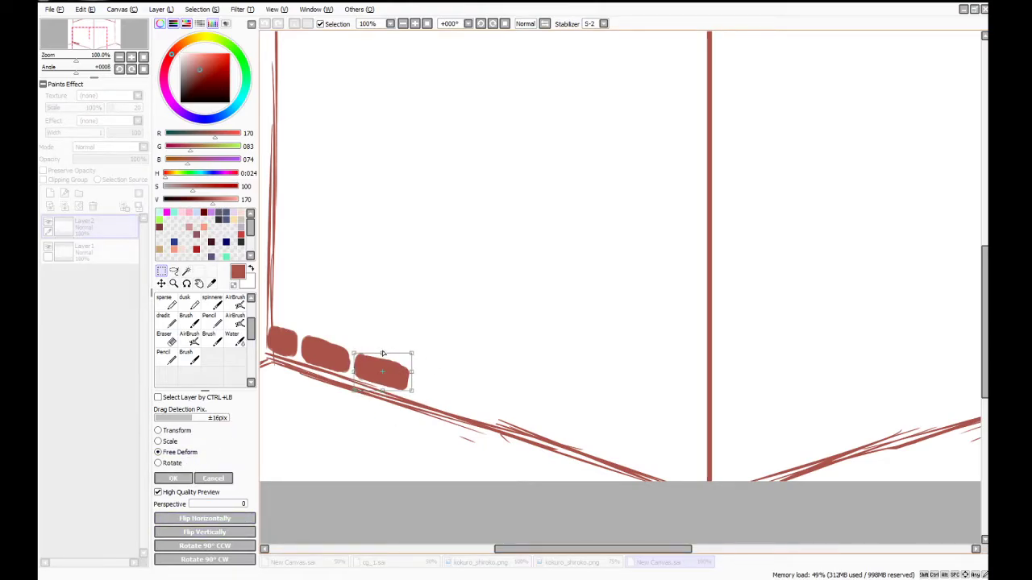
{"action": "left_click_drag", "start_coordinate": [383, 353], "coordinate": [380, 353]}
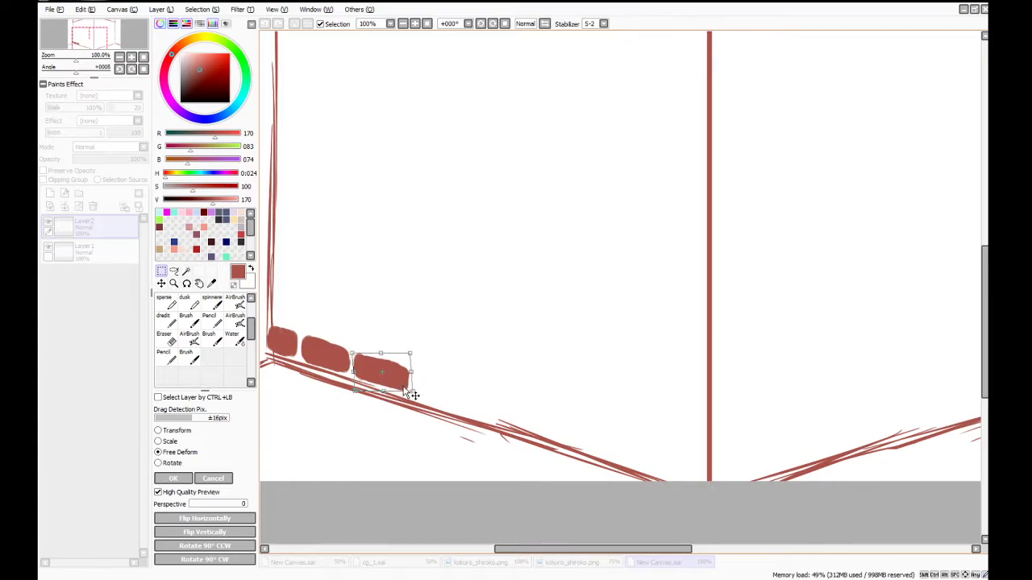
{"action": "key", "text": "Return"}
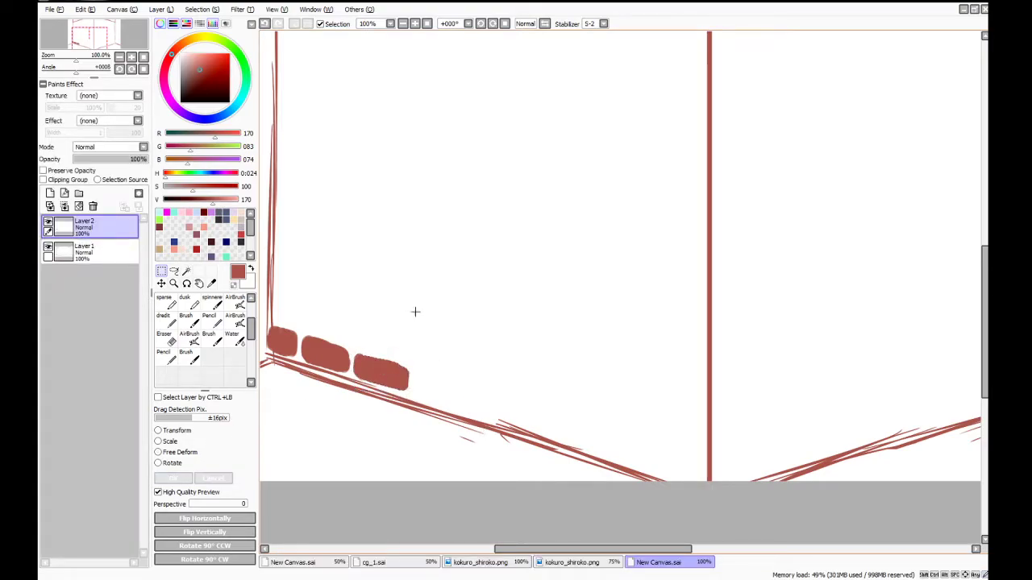
Paint a fourth rounded brick after the third one along the lower-left diagonal with the textured Brush
{"action": "key", "text": "b"}
{"action": "left_click", "coordinate": [193, 359]}
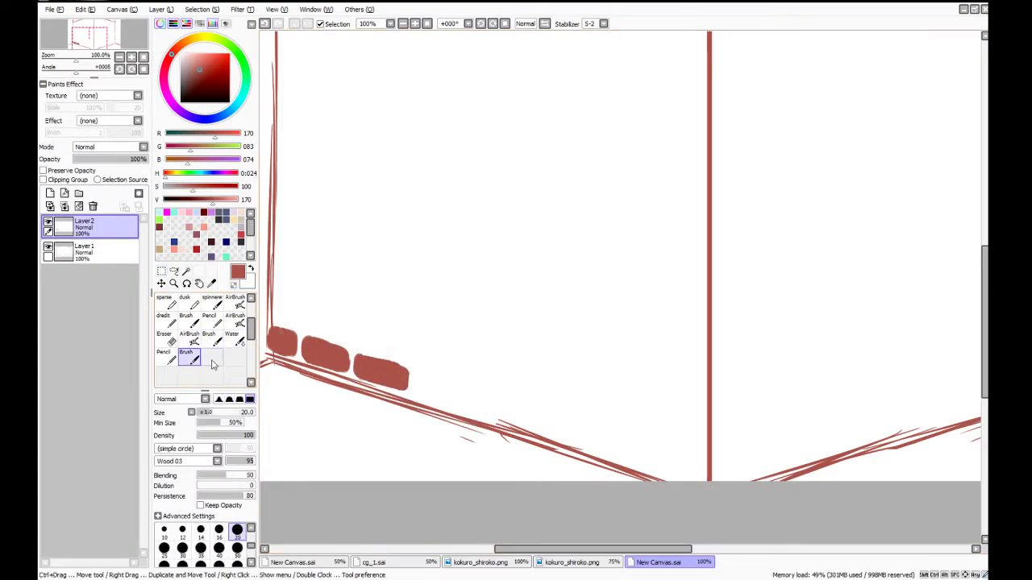
{"action": "mouse_move", "coordinate": [419, 376]}
{"action": "left_mouse_down"}
{"action": "mouse_move", "coordinate": [420, 389]}
{"action": "mouse_move", "coordinate": [453, 389]}
{"action": "mouse_move", "coordinate": [418, 388]}
{"action": "mouse_move", "coordinate": [451, 402]}
{"action": "left_mouse_up"}
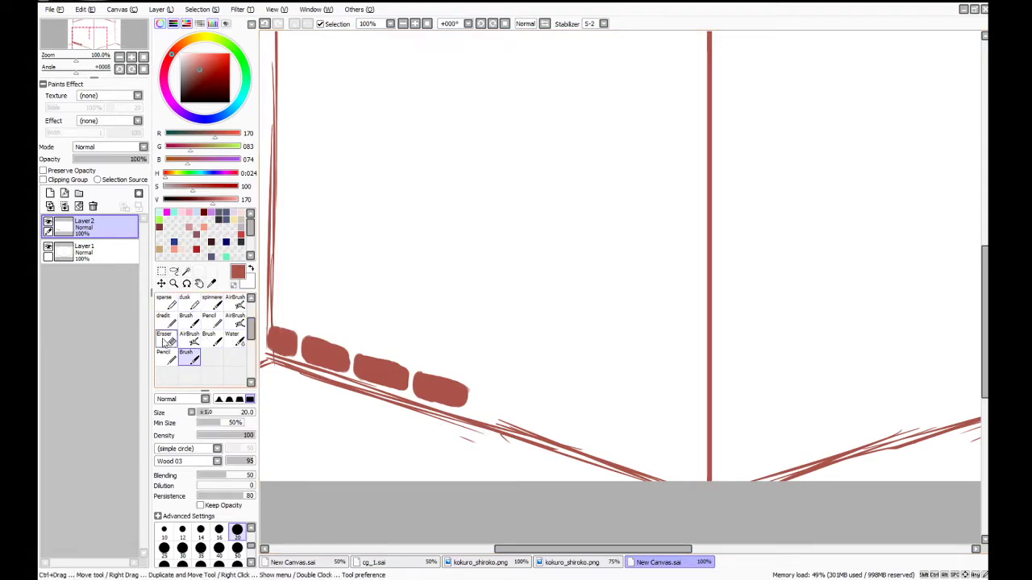
Select the fourth brick, adjust its shape slightly with Free Deform and clear the selection
{"action": "left_click", "coordinate": [161, 271]}
{"action": "left_click_drag", "start_coordinate": [410, 364], "coordinate": [473, 420]}
{"action": "left_click", "coordinate": [187, 453]}
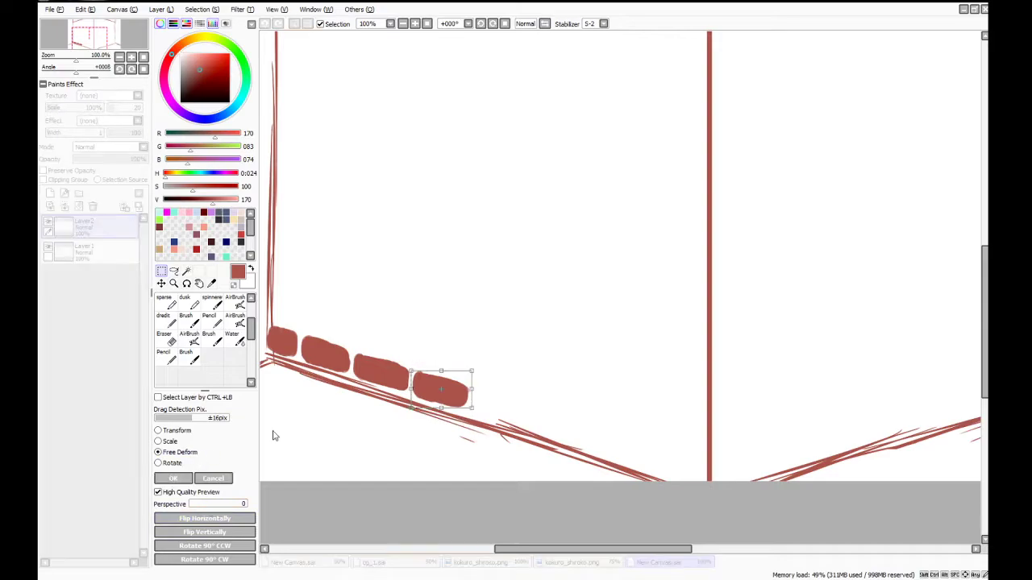
{"action": "left_click_drag", "start_coordinate": [443, 373], "coordinate": [455, 396]}
{"action": "left_click", "coordinate": [187, 478]}
{"action": "key", "text": "ctrl+d"}
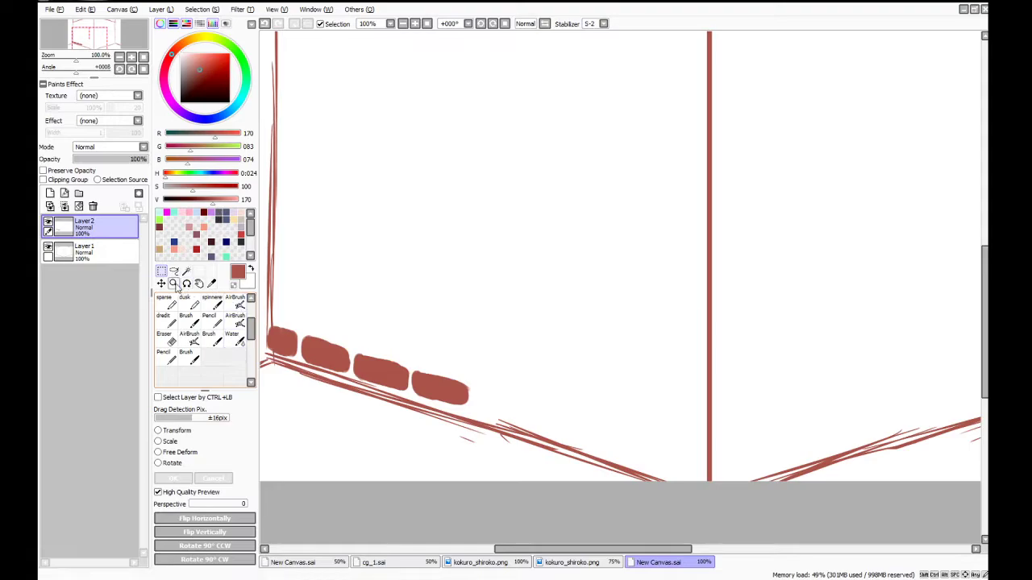
Copy the second to fourth bricks and place the pasted copy after the fourth brick to continue the row down the diagonal
{"action": "left_click_drag", "start_coordinate": [299, 327], "coordinate": [489, 453]}
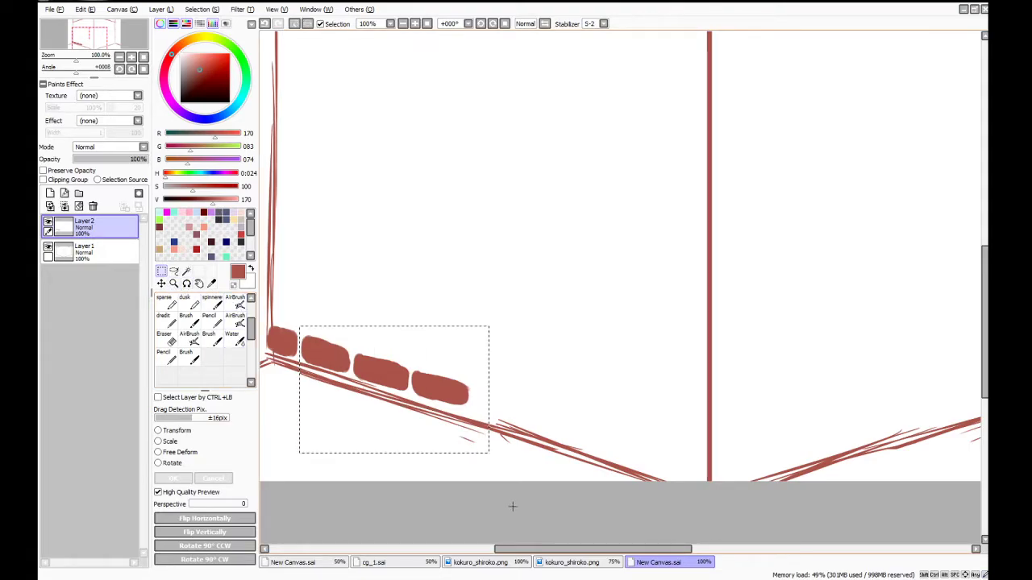
{"action": "key", "text": "ctrl+c"}
{"action": "key", "text": "ctrl+v"}
{"action": "left_click_drag", "start_coordinate": [442, 415], "coordinate": [566, 434]}
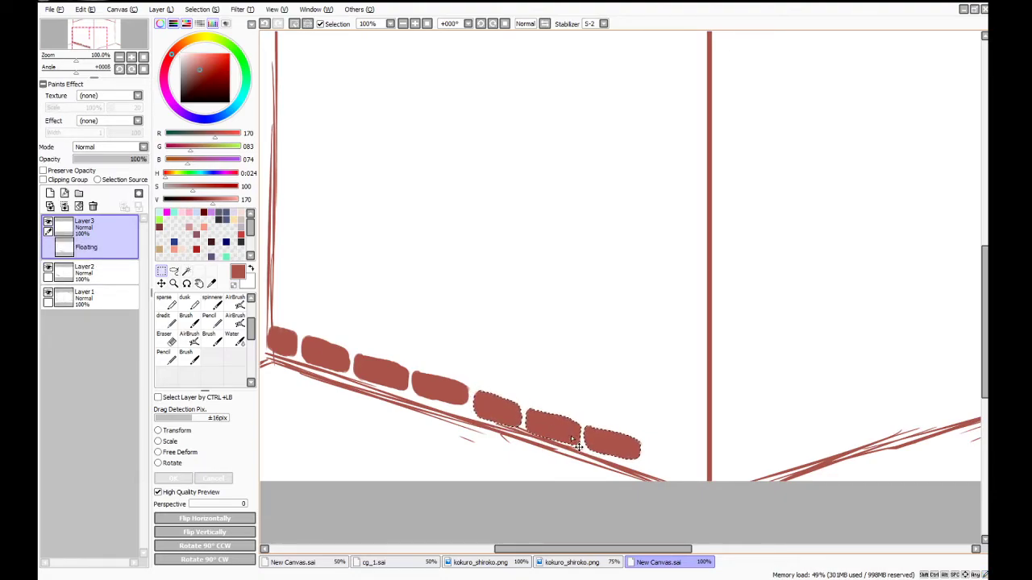
{"action": "key", "text": "ctrl+d"}
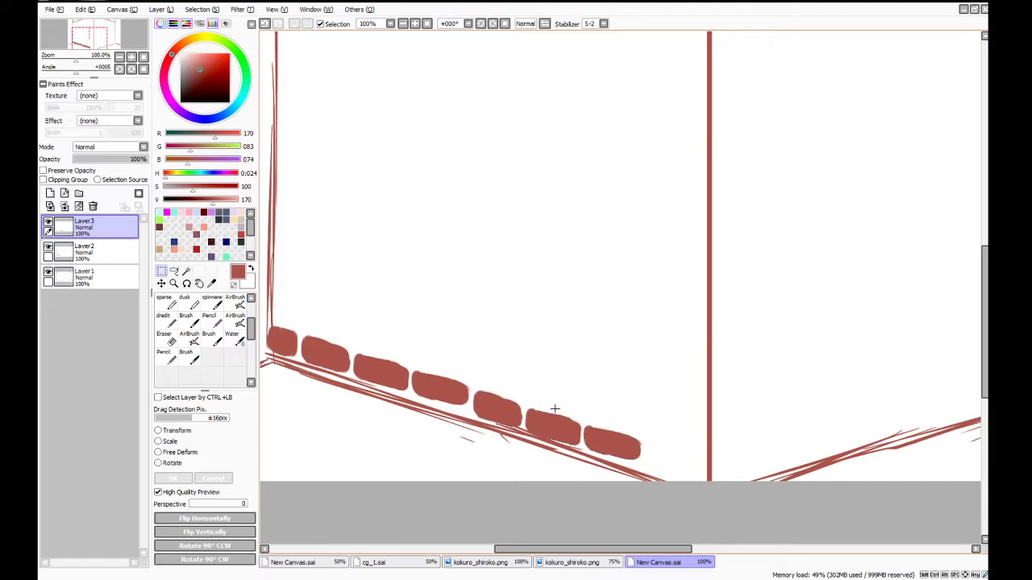
Paste another copy of the three bricks and move it to the end of the left row, reaching the centre line
{"action": "key", "text": "ctrl+shift+n"}
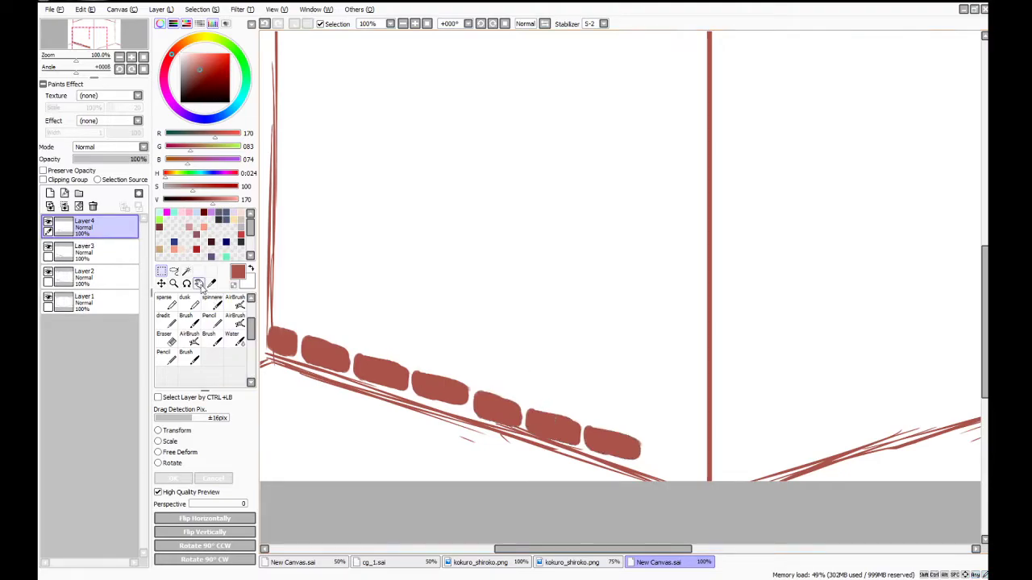
{"action": "left_click", "coordinate": [161, 284]}
{"action": "left_click_drag", "start_coordinate": [422, 371], "coordinate": [772, 487]}
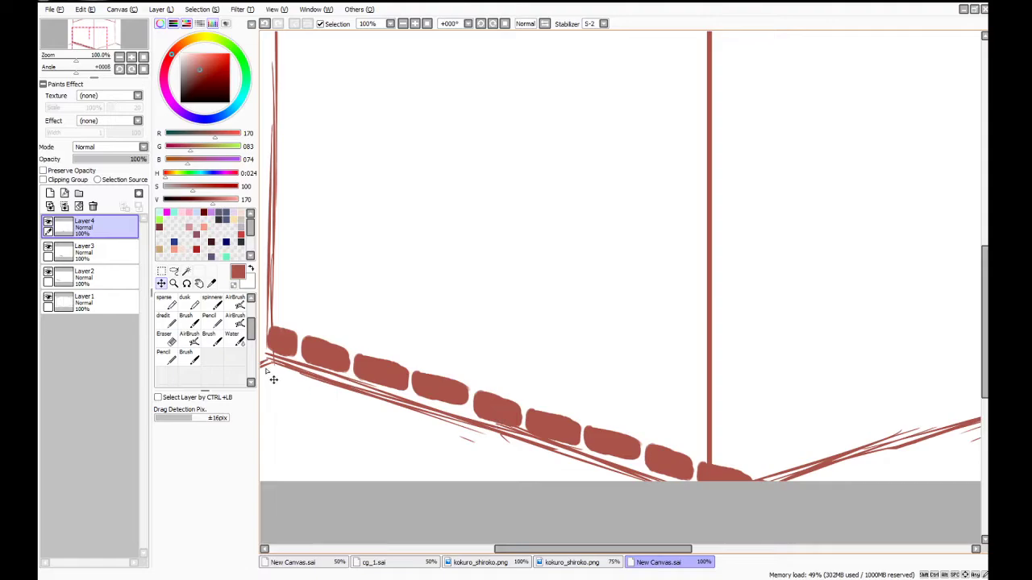
Erase the part of the last brick that crosses the centre line and touch up the remaining piece with the Wood 03 Brush
{"action": "left_click", "coordinate": [172, 344]}
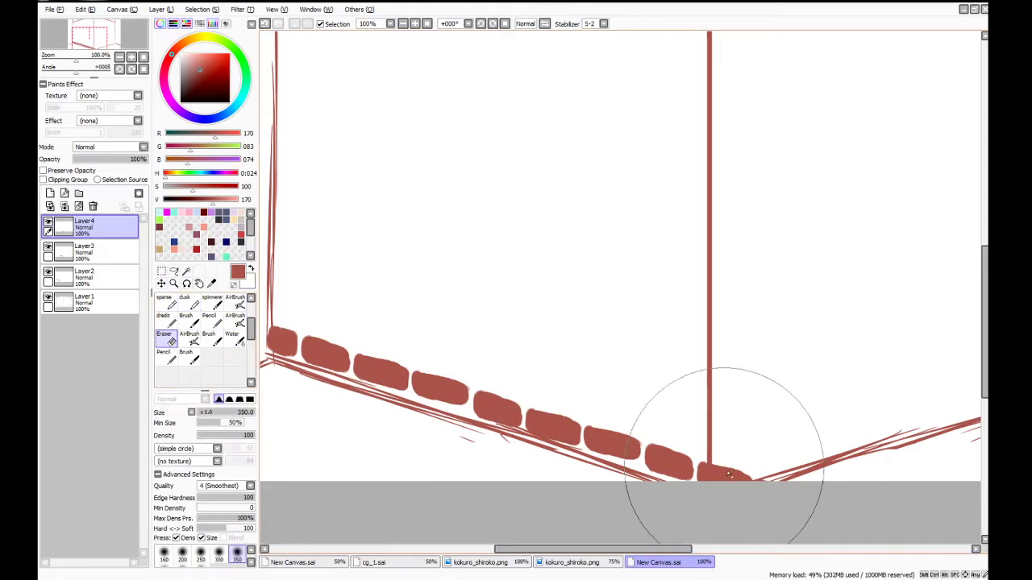
{"action": "mouse_move", "coordinate": [829, 460]}
{"action": "left_mouse_down"}
{"action": "mouse_move", "coordinate": [813, 468]}
{"action": "mouse_move", "coordinate": [829, 498]}
{"action": "left_mouse_up"}
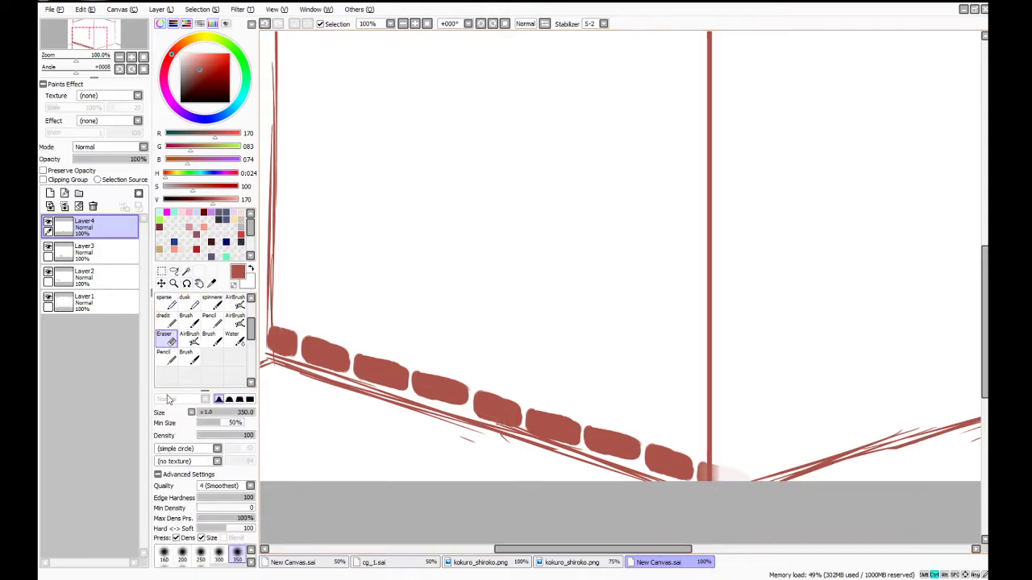
{"action": "scroll", "coordinate": [250, 310], "scroll_direction": "up", "scroll_amount": 3}
{"action": "left_click", "coordinate": [190, 320]}
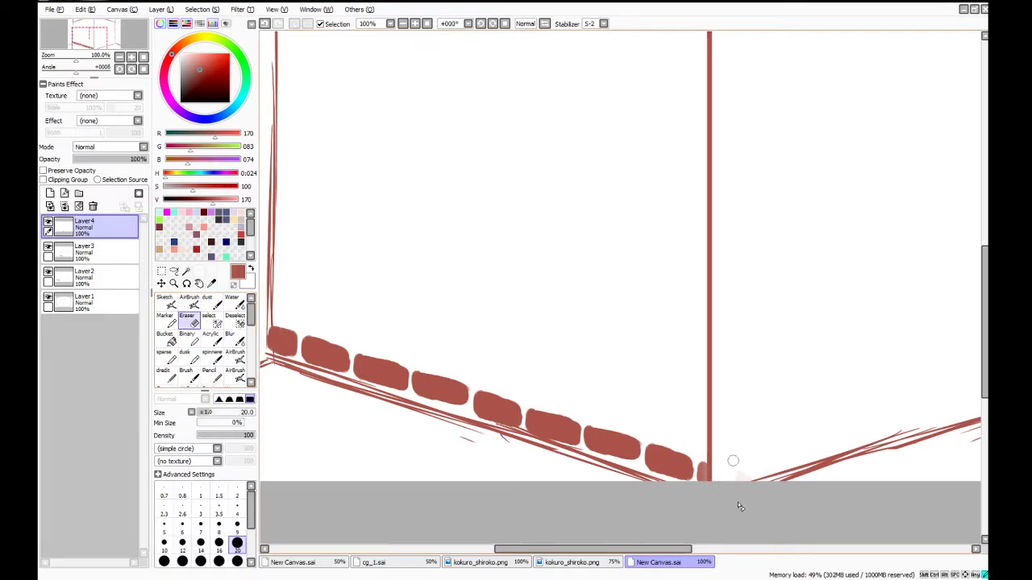
{"action": "left_click", "coordinate": [222, 376]}
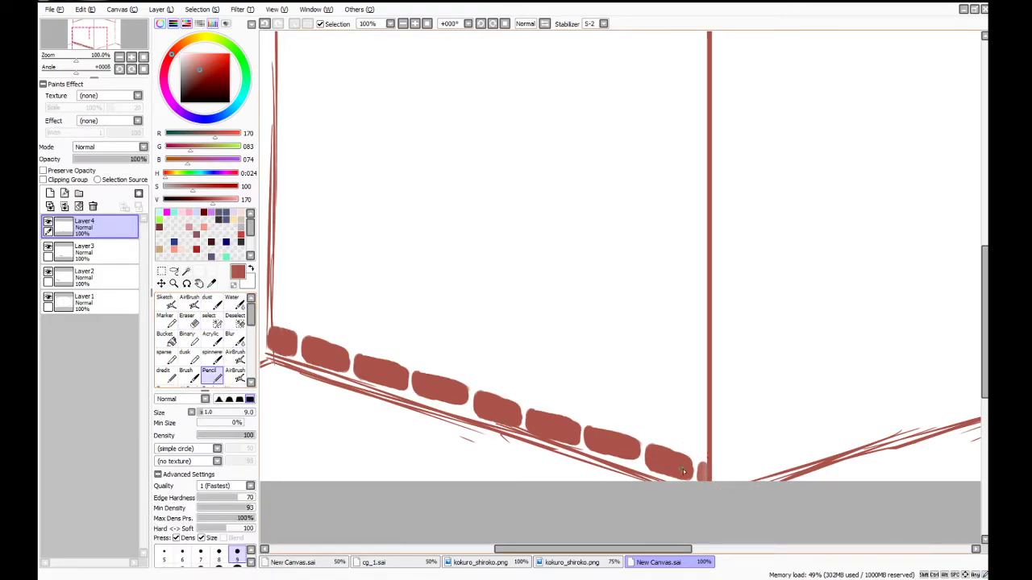
{"action": "left_click", "coordinate": [251, 383]}
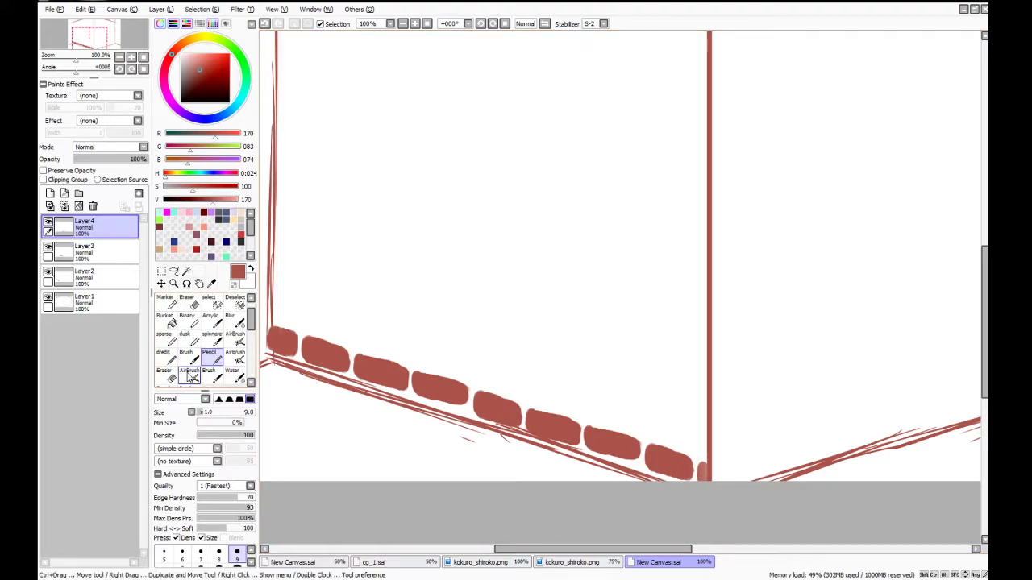
{"action": "left_click", "coordinate": [251, 383]}
{"action": "left_click", "coordinate": [187, 375]}
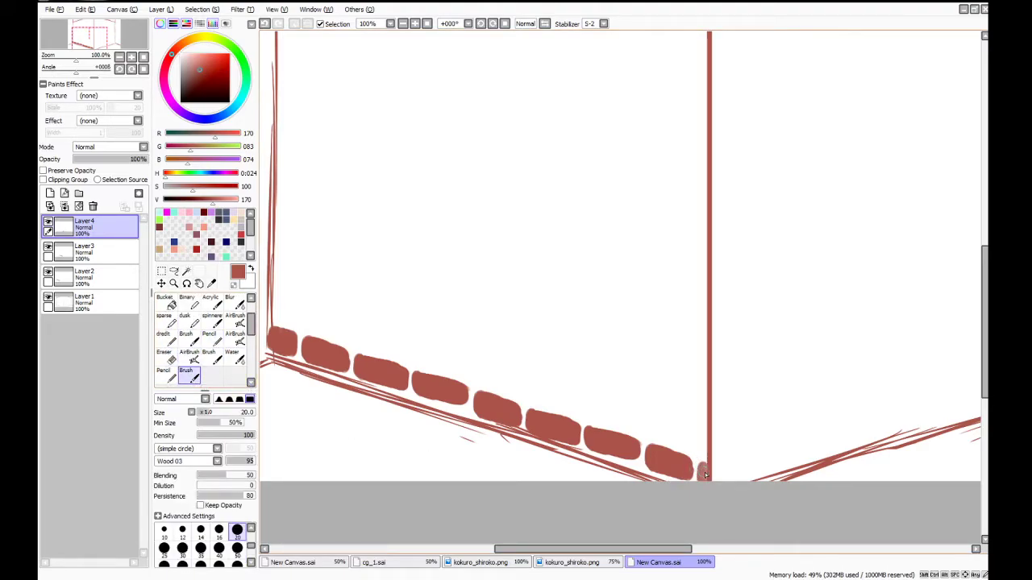
{"action": "left_click_drag", "start_coordinate": [703, 470], "coordinate": [705, 474]}
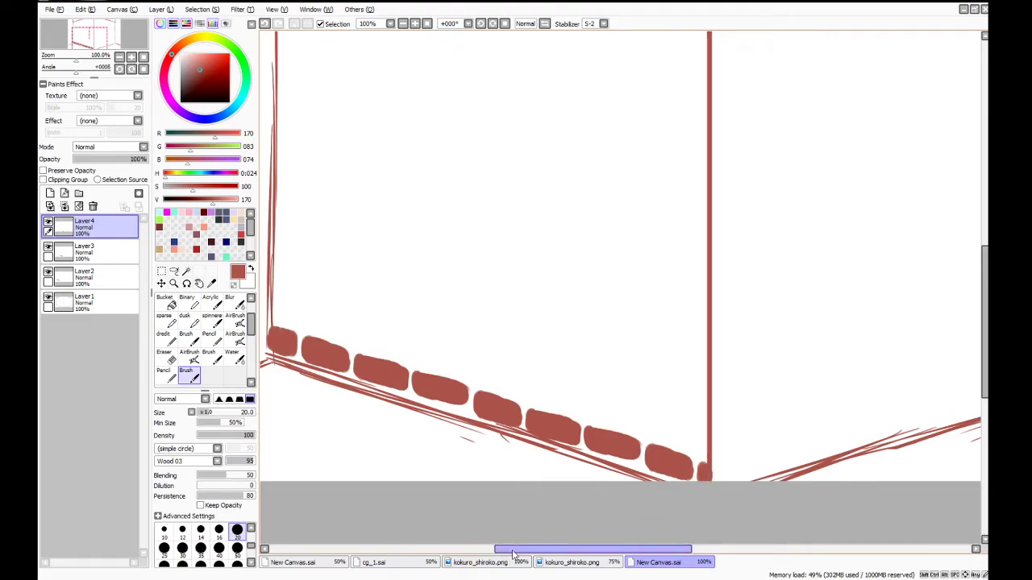
Merge the pasted brick layers down into Layer2, which holds the left row
{"action": "left_click_drag", "start_coordinate": [512, 550], "coordinate": [504, 551]}
{"action": "left_click", "coordinate": [65, 206]}
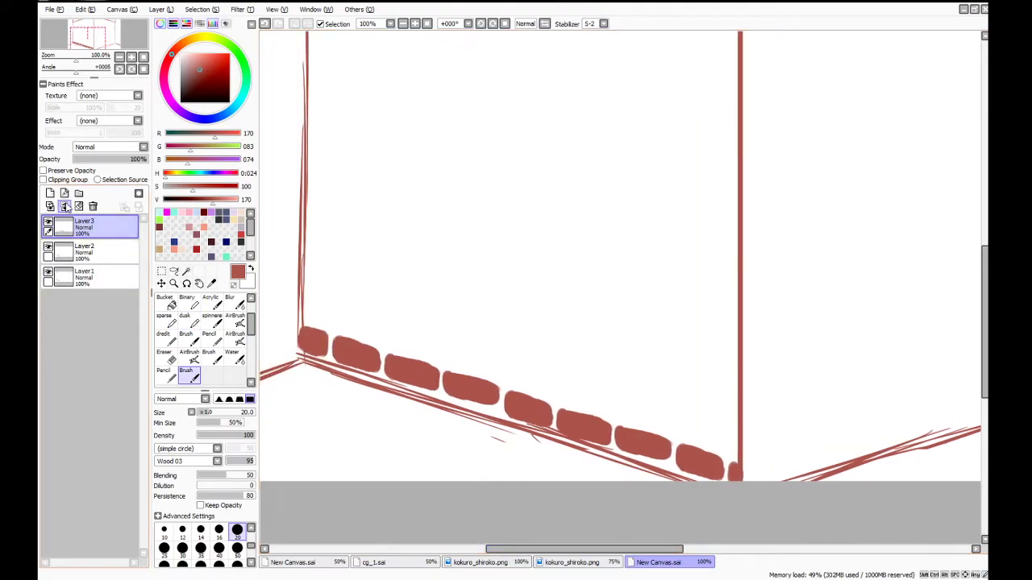
{"action": "left_click", "coordinate": [67, 207]}
Paste the three bricks again, flip them horizontally and place them along the right wall's base, starting at the centre line
{"action": "key", "text": "ctrl+z"}
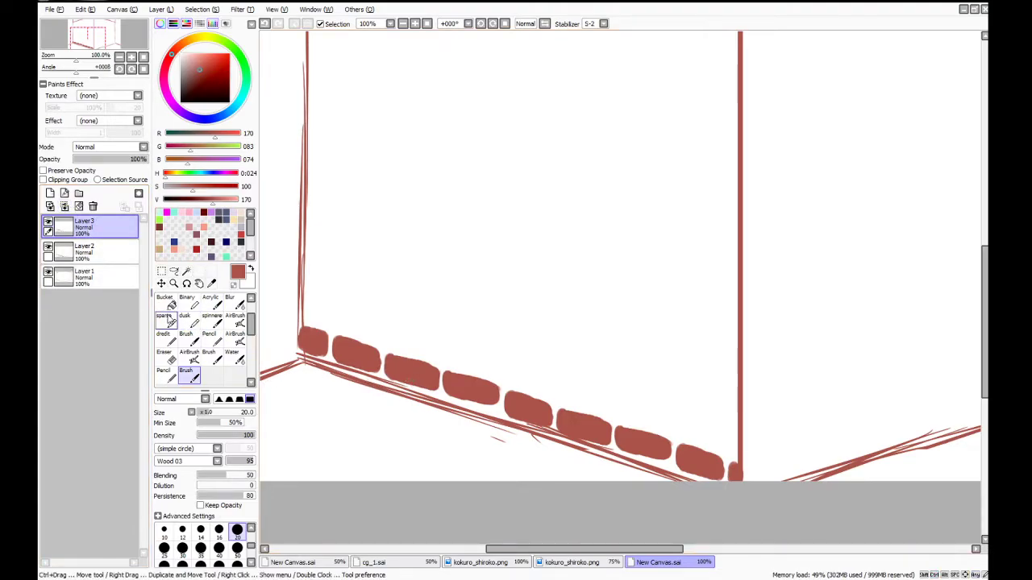
{"action": "left_click", "coordinate": [161, 283]}
{"action": "left_click_drag", "start_coordinate": [374, 361], "coordinate": [802, 441]}
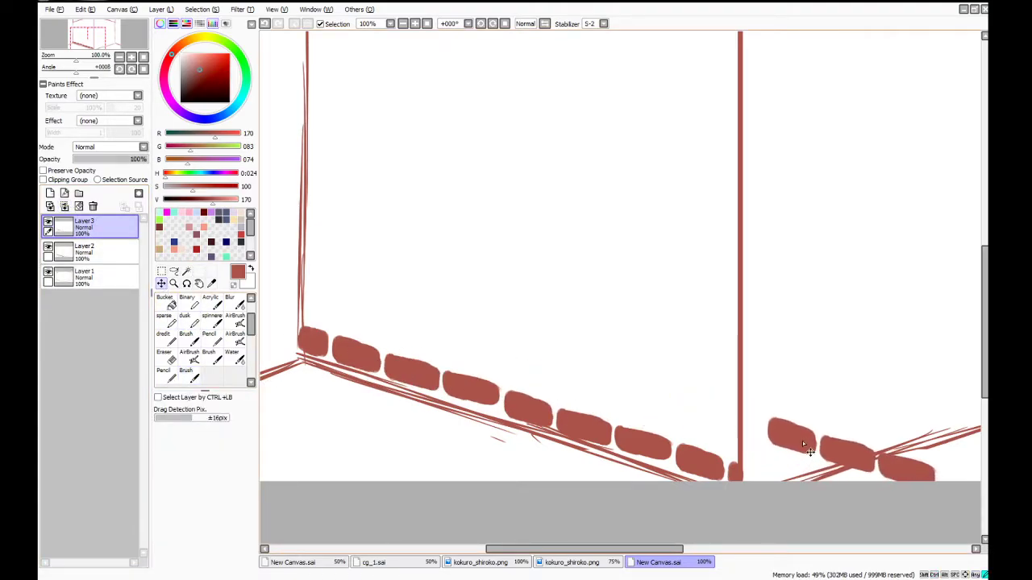
{"action": "key", "text": "ctrl+t"}
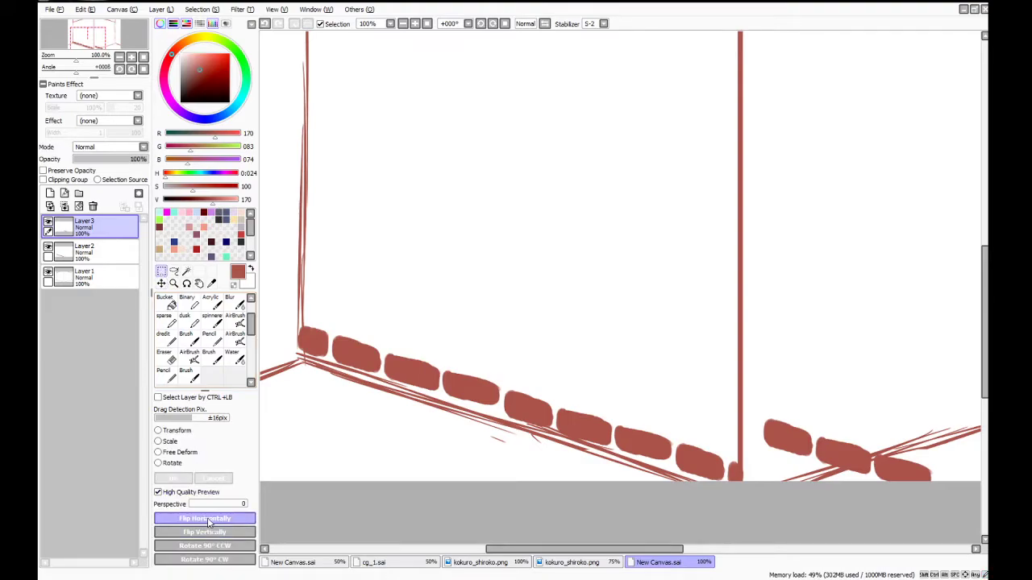
{"action": "left_click_drag", "start_coordinate": [617, 549], "coordinate": [662, 549]}
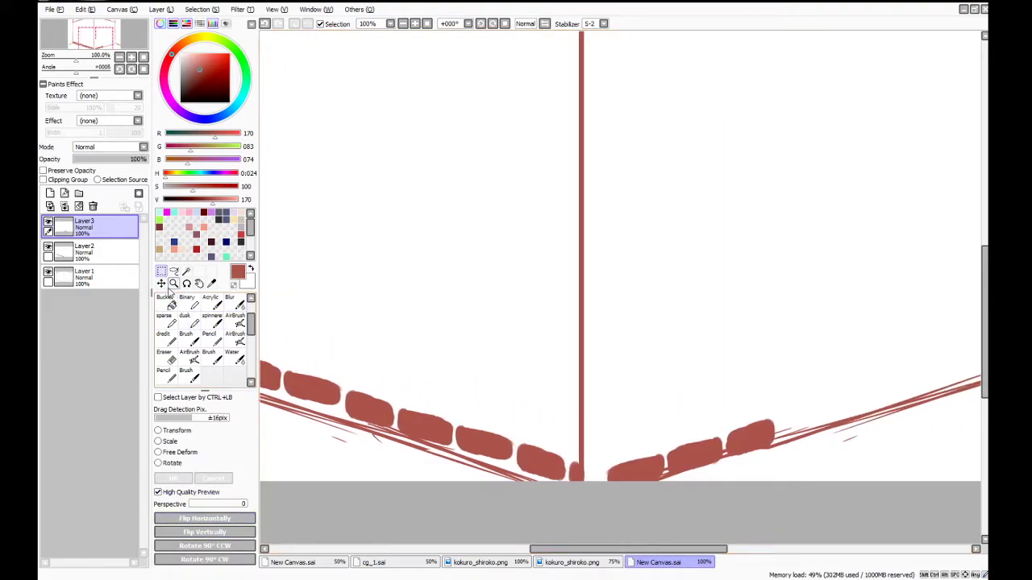
{"action": "key", "text": "Return"}
{"action": "left_click_drag", "start_coordinate": [698, 455], "coordinate": [663, 455]}
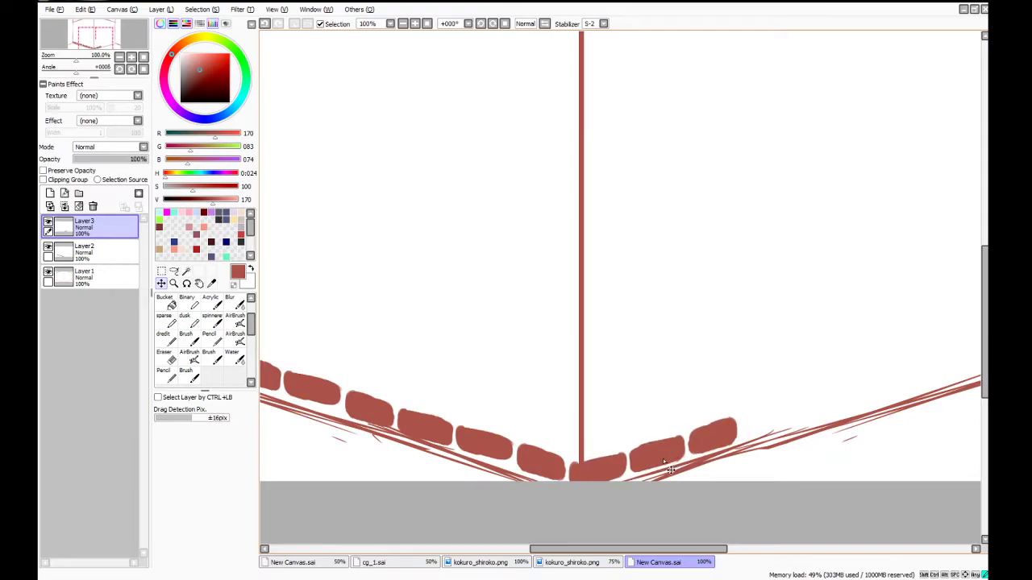
Erase a thin gap with a size 2 Eraser between the two bricks meeting at the centre line
{"action": "left_click", "coordinate": [165, 303]}
{"action": "left_click", "coordinate": [171, 359]}
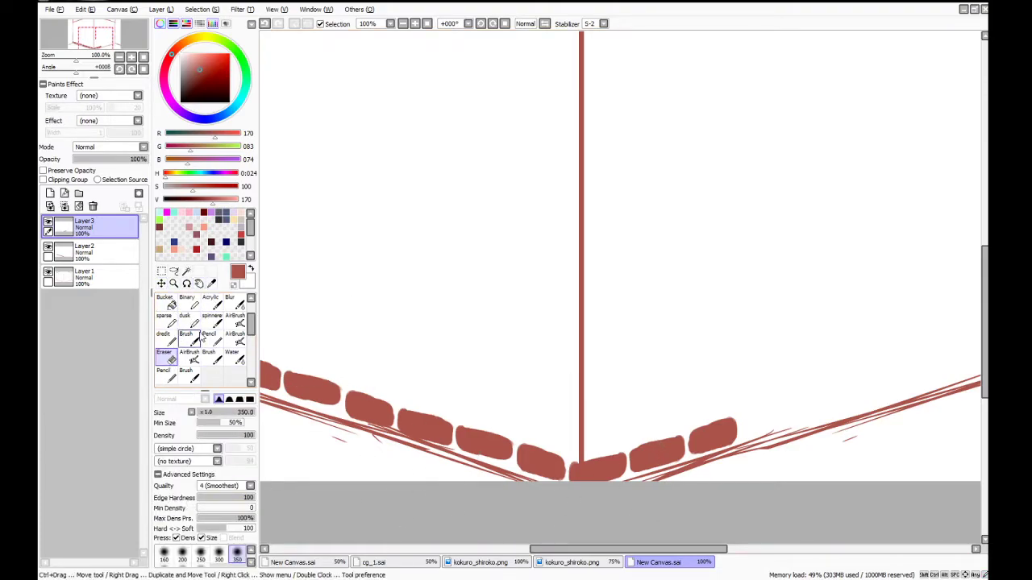
{"action": "scroll", "coordinate": [191, 304], "scroll_direction": "up", "scroll_amount": 1}
{"action": "left_click", "coordinate": [187, 302]}
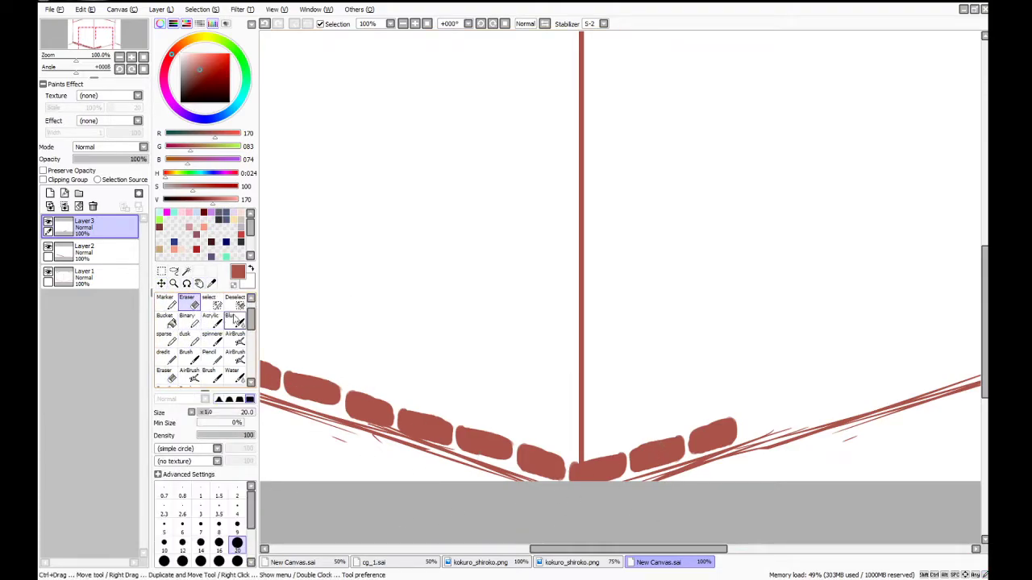
{"action": "left_click", "coordinate": [237, 489]}
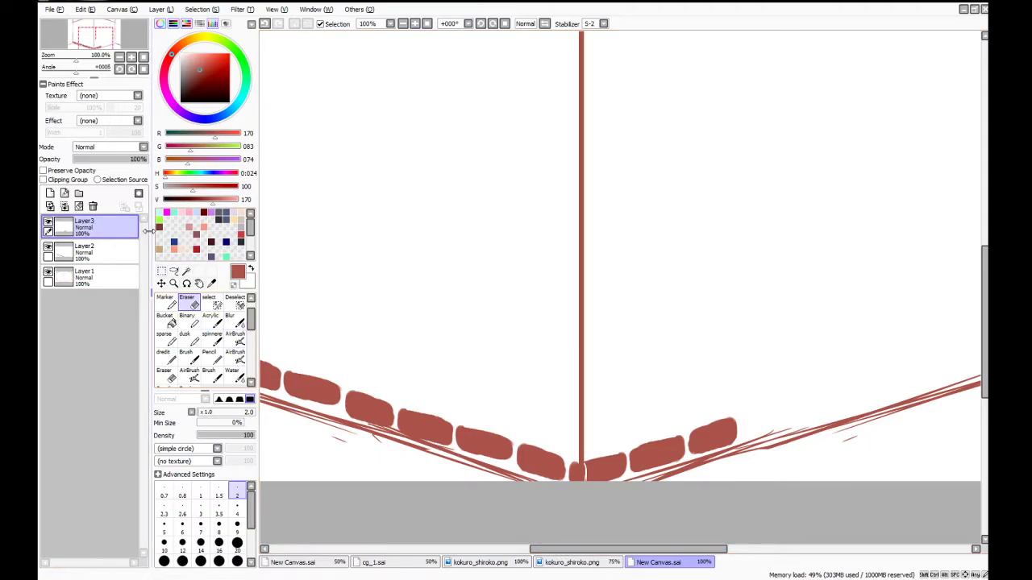
Paste a further three bricks, flip them horizontally and align them after the first three on the right wall
{"action": "key", "text": "Page_Down"}
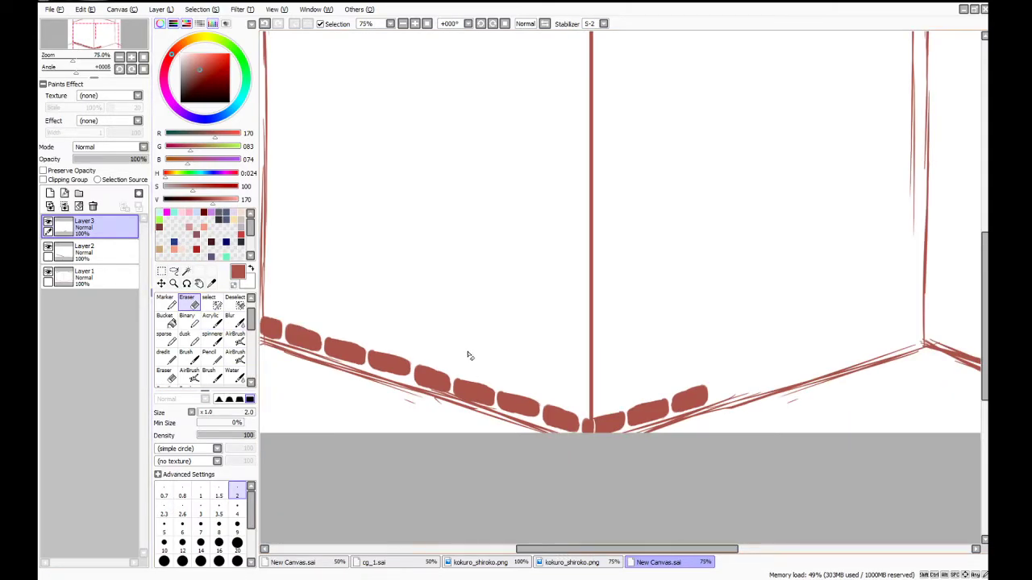
{"action": "key", "text": "ctrl+shift+n"}
{"action": "left_click", "coordinate": [161, 283]}
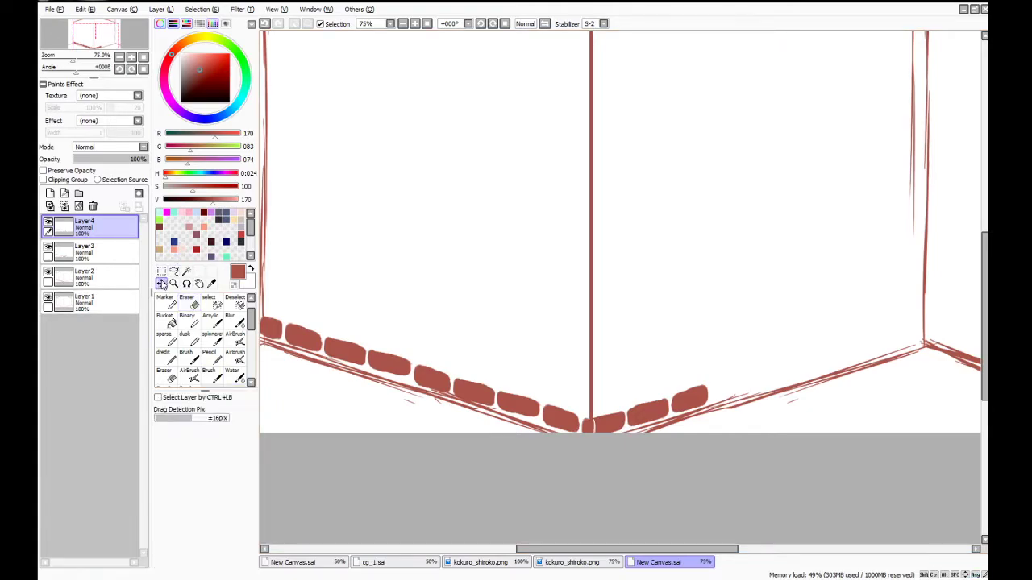
{"action": "left_click_drag", "start_coordinate": [318, 362], "coordinate": [756, 391]}
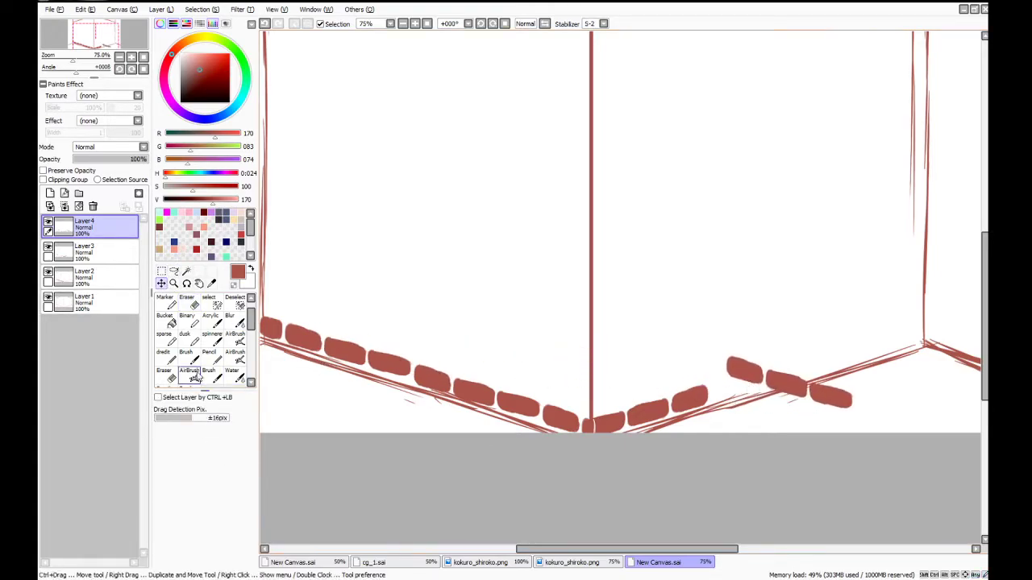
{"action": "left_click", "coordinate": [162, 273]}
{"action": "left_click", "coordinate": [211, 519]}
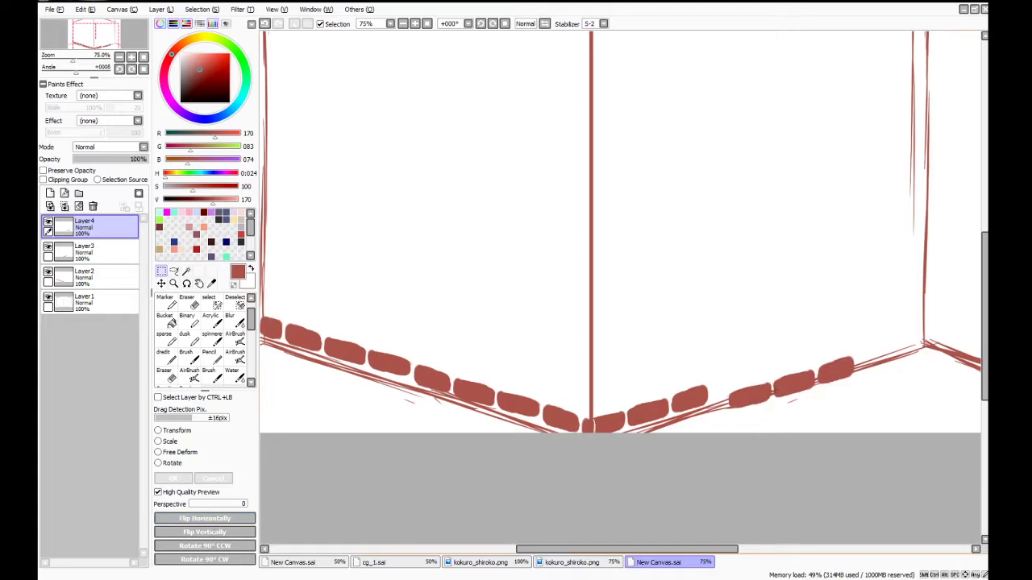
{"action": "left_click", "coordinate": [161, 283]}
{"action": "mouse_move", "coordinate": [822, 417]}
{"action": "left_mouse_down"}
{"action": "mouse_move", "coordinate": [801, 403]}
{"action": "mouse_move", "coordinate": [806, 412]}
{"action": "left_mouse_up"}
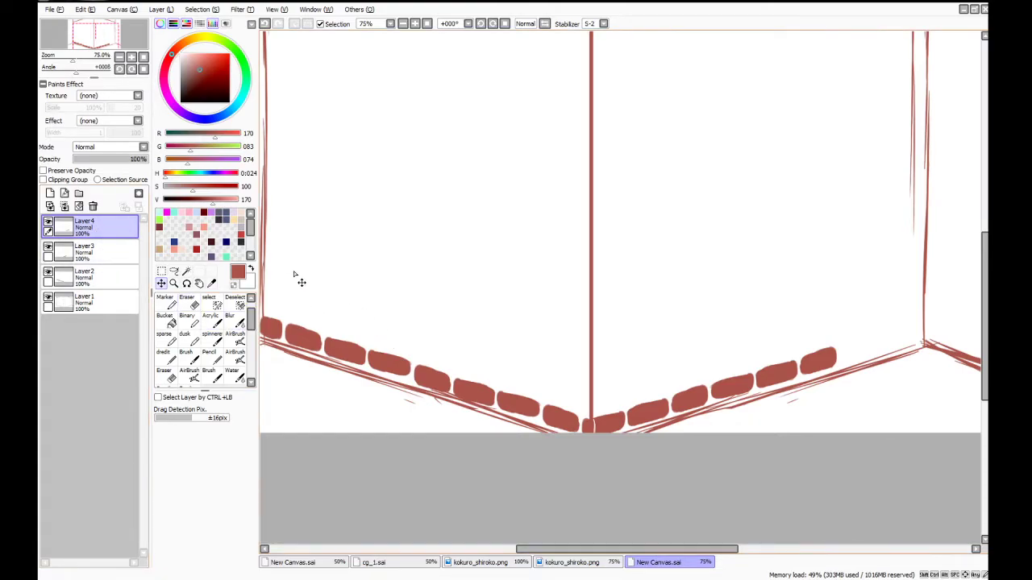
Copy the last three bricks of the right row and place the pasted copy after them, reaching past the right wall edge
{"action": "left_click", "coordinate": [162, 272]}
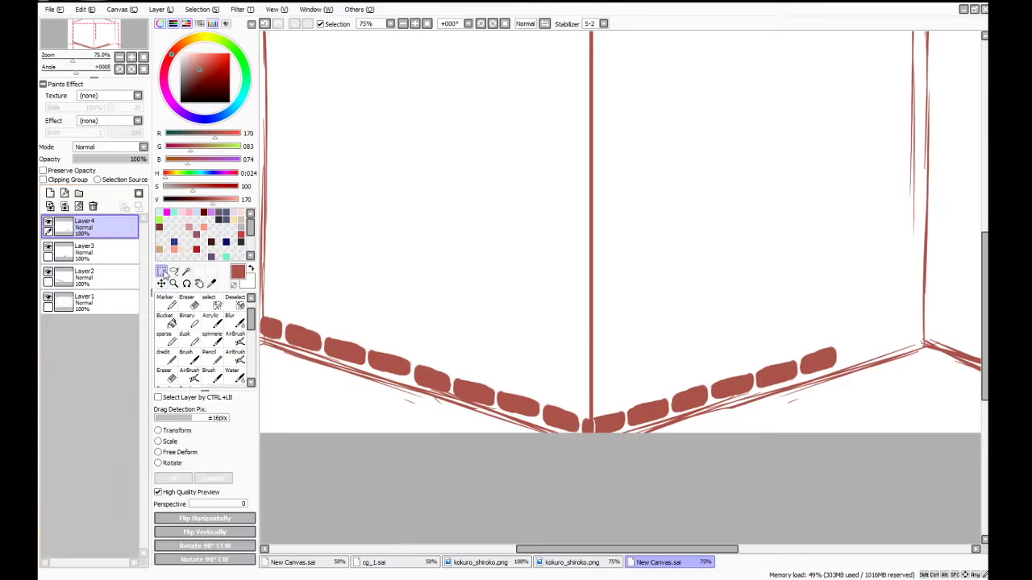
{"action": "left_click_drag", "start_coordinate": [665, 260], "coordinate": [857, 484]}
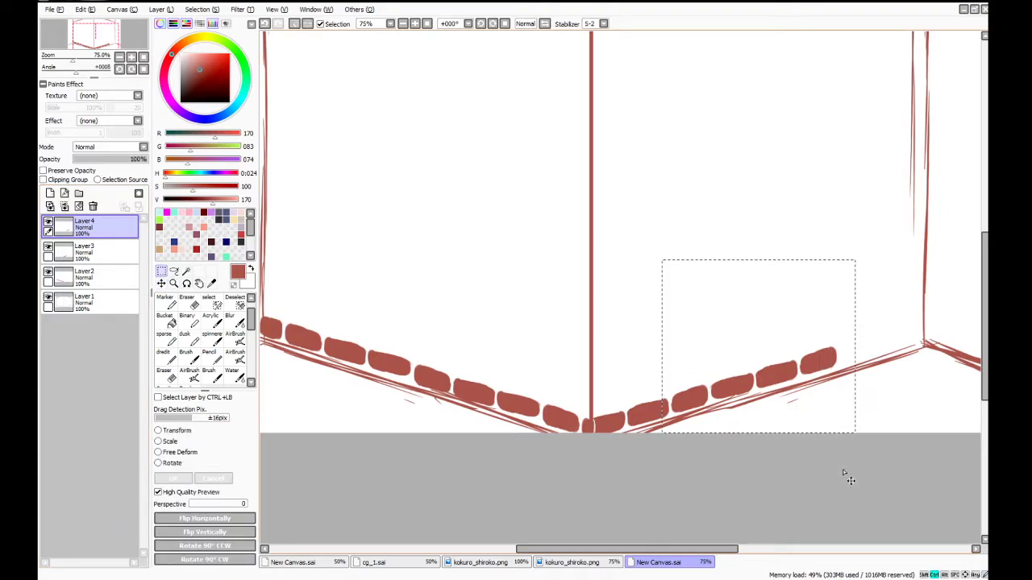
{"action": "key", "text": "ctrl+c"}
{"action": "key", "text": "ctrl+v"}
{"action": "mouse_move", "coordinate": [792, 403]}
{"action": "left_mouse_down"}
{"action": "mouse_move", "coordinate": [825, 408]}
{"action": "mouse_move", "coordinate": [927, 370]}
{"action": "left_mouse_up"}
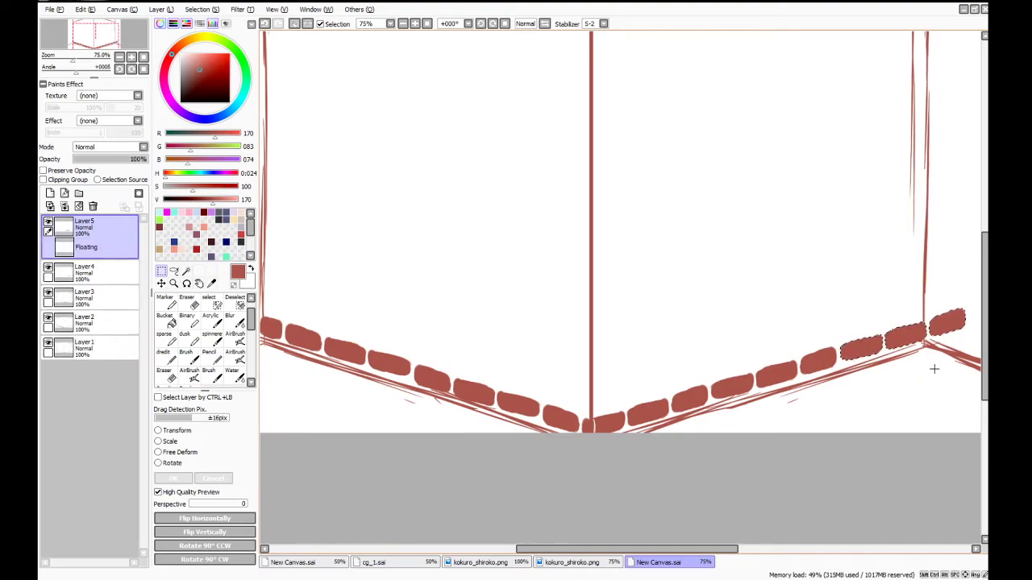
Erase the brick part beyond the right wall edge with a size 20 Eraser and merge the right row's layers into Layer3
{"action": "key", "text": "e"}
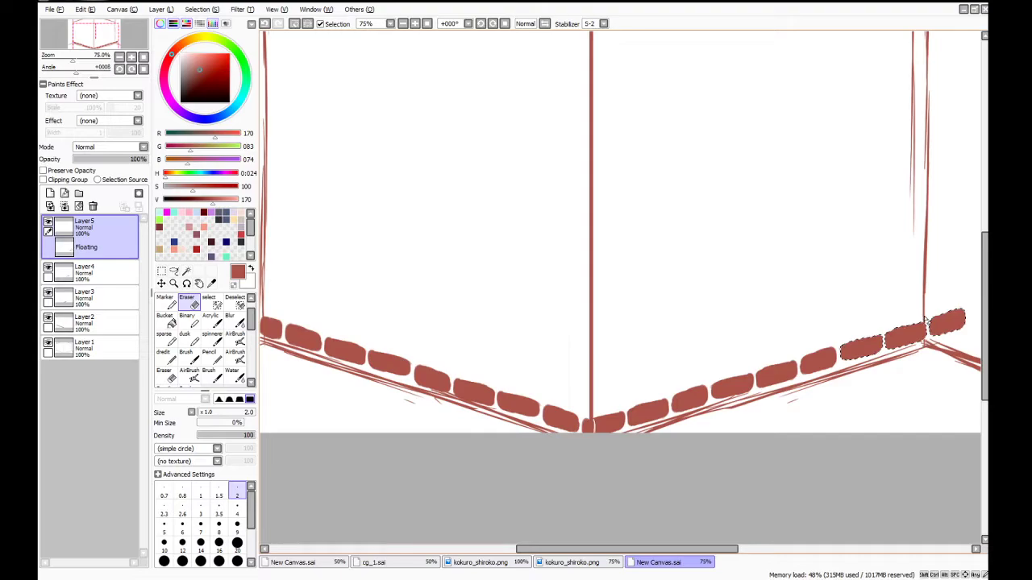
{"action": "left_click", "coordinate": [927, 352]}
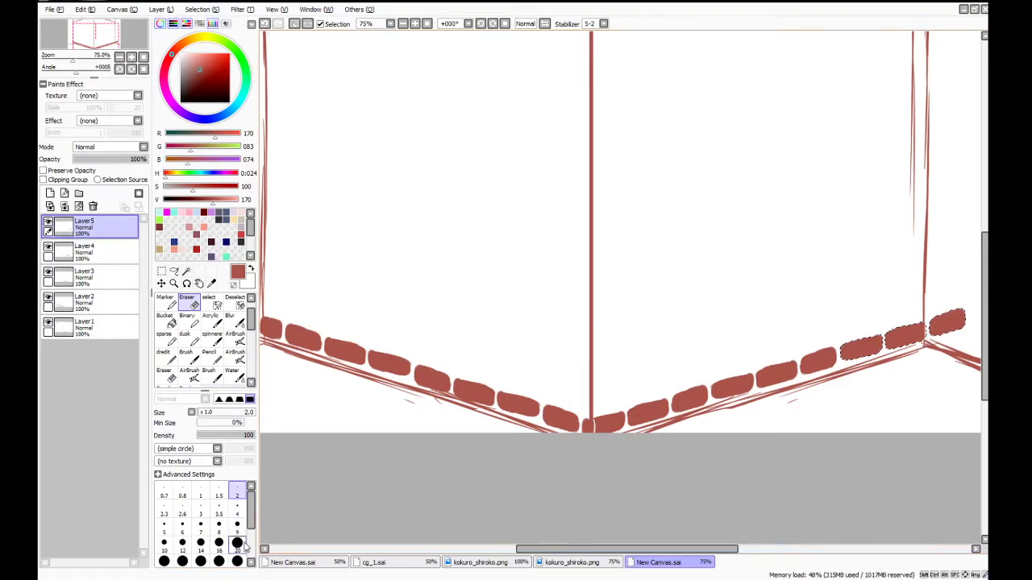
{"action": "left_click", "coordinate": [238, 544]}
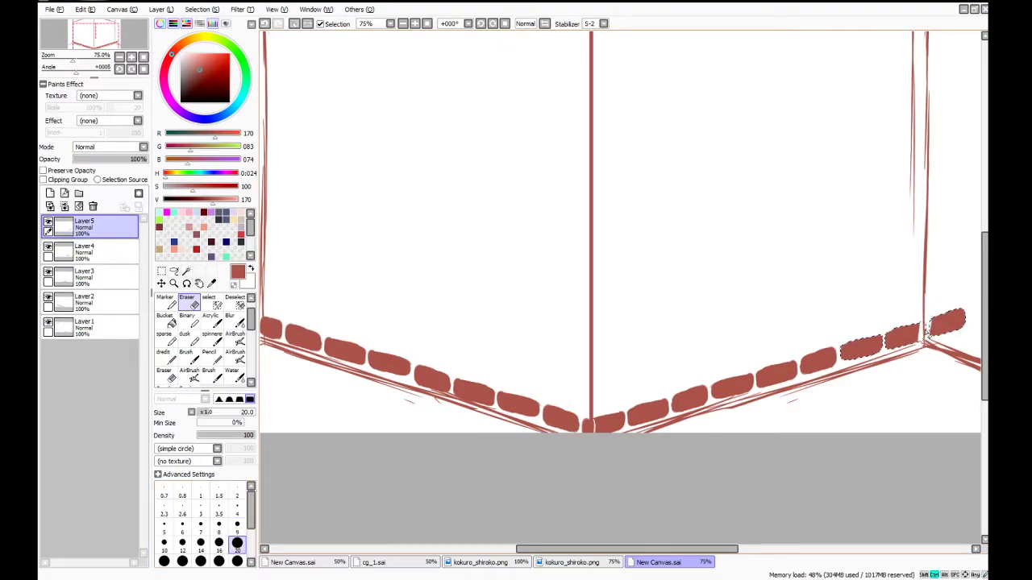
{"action": "left_click_drag", "start_coordinate": [939, 284], "coordinate": [970, 298]}
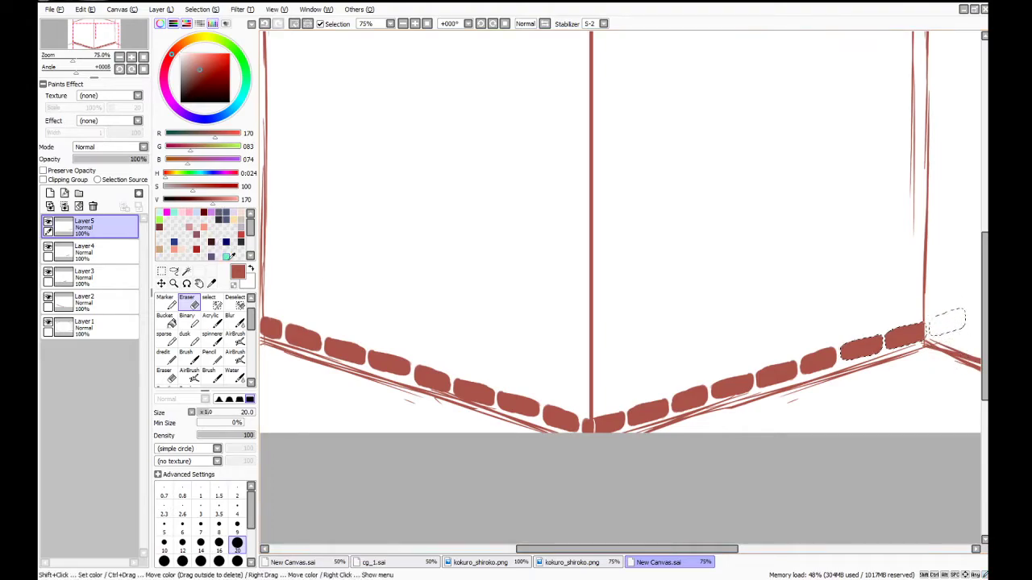
{"action": "left_click", "coordinate": [162, 270]}
{"action": "key", "text": "ctrl+d"}
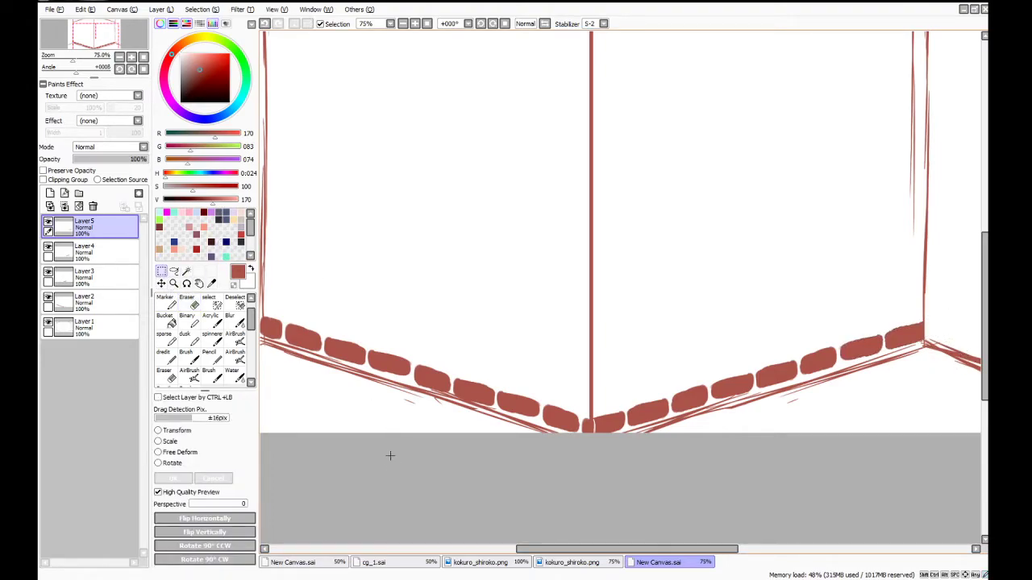
{"action": "left_click", "coordinate": [65, 207]}
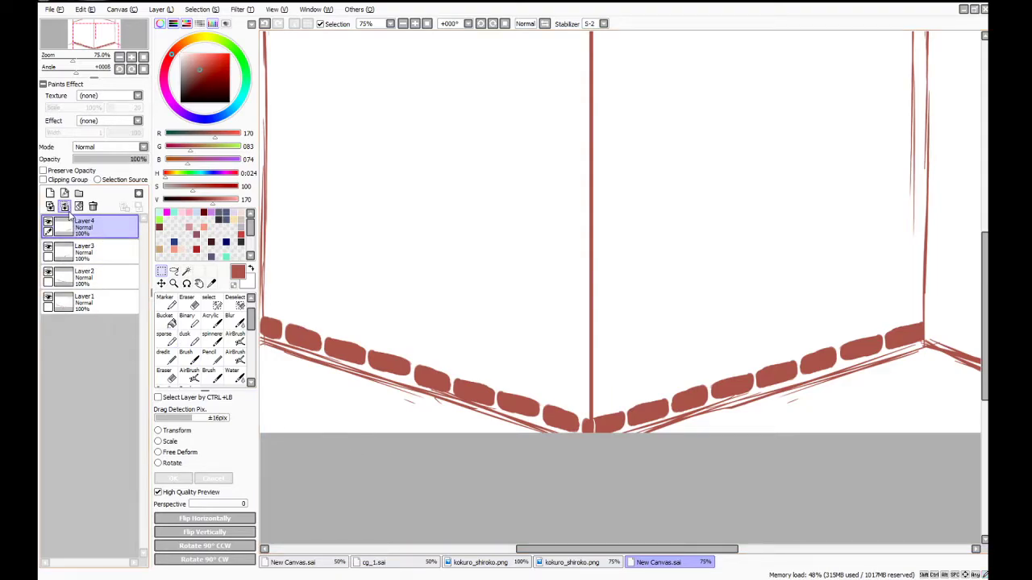
{"action": "left_click", "coordinate": [67, 209]}
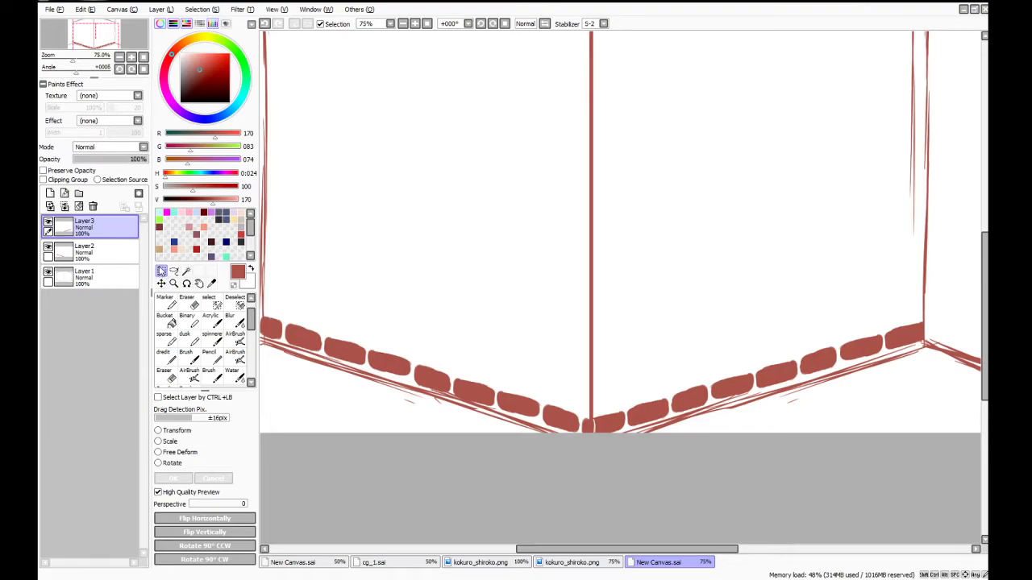
Paste two copies of the three right-wall bricks on new layers and place them above the first row as a staggered second row
{"action": "left_click_drag", "start_coordinate": [566, 549], "coordinate": [553, 550]}
{"action": "left_click_drag", "start_coordinate": [278, 210], "coordinate": [620, 465]}
{"action": "left_click", "coordinate": [632, 302]}
{"action": "key", "text": "ctrl+c"}
{"action": "key", "text": "ctrl+v"}
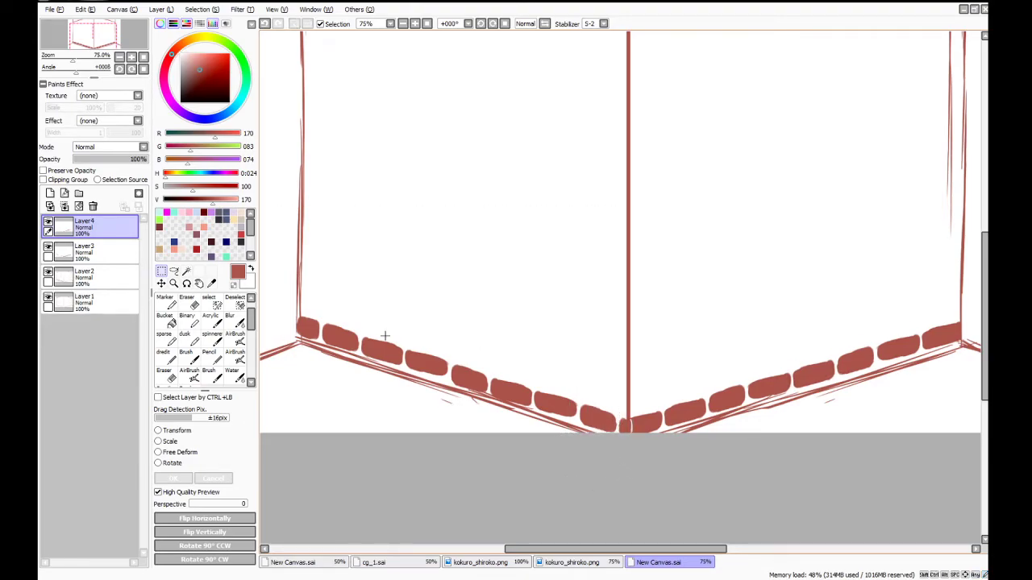
{"action": "left_click", "coordinate": [162, 284]}
{"action": "mouse_move", "coordinate": [836, 397]}
{"action": "left_mouse_down"}
{"action": "mouse_move", "coordinate": [836, 379]}
{"action": "mouse_move", "coordinate": [728, 413]}
{"action": "mouse_move", "coordinate": [866, 392]}
{"action": "mouse_move", "coordinate": [843, 409]}
{"action": "left_mouse_up"}
{"action": "key", "text": "ctrl+shift+n"}
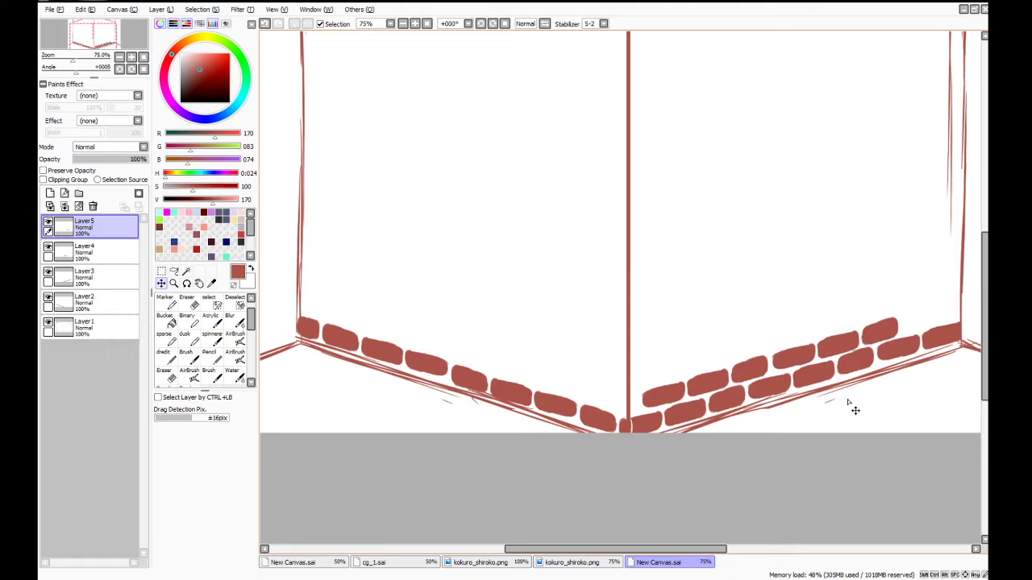
Paste another three bricks at the end of the second right-wall row and erase the part beyond the wall edge with a size 20 Eraser
{"action": "key", "text": "ctrl+v"}
{"action": "left_click_drag", "start_coordinate": [416, 365], "coordinate": [794, 379]}
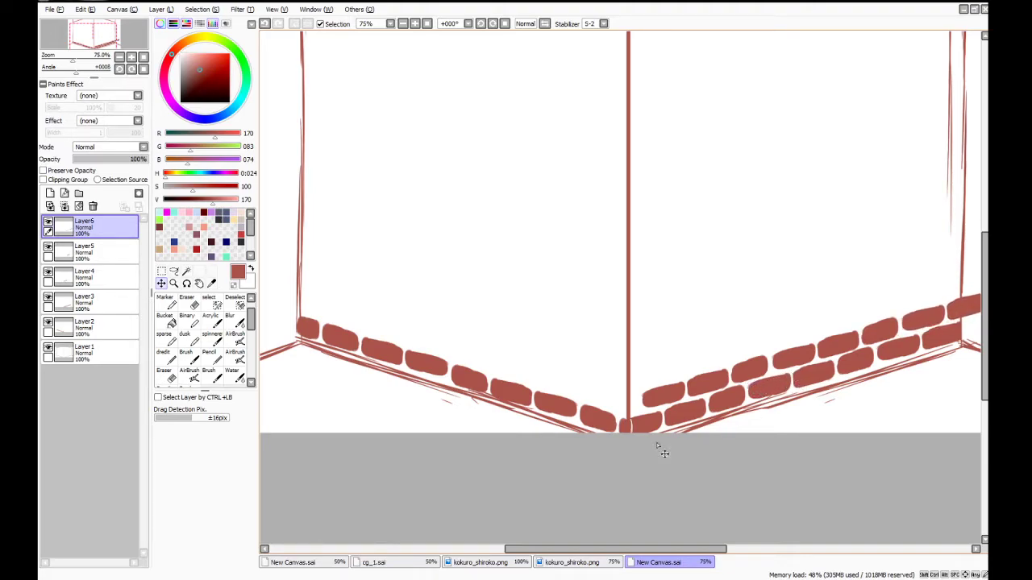
{"action": "left_click", "coordinate": [187, 304]}
{"action": "left_click_drag", "start_coordinate": [591, 550], "coordinate": [638, 513]}
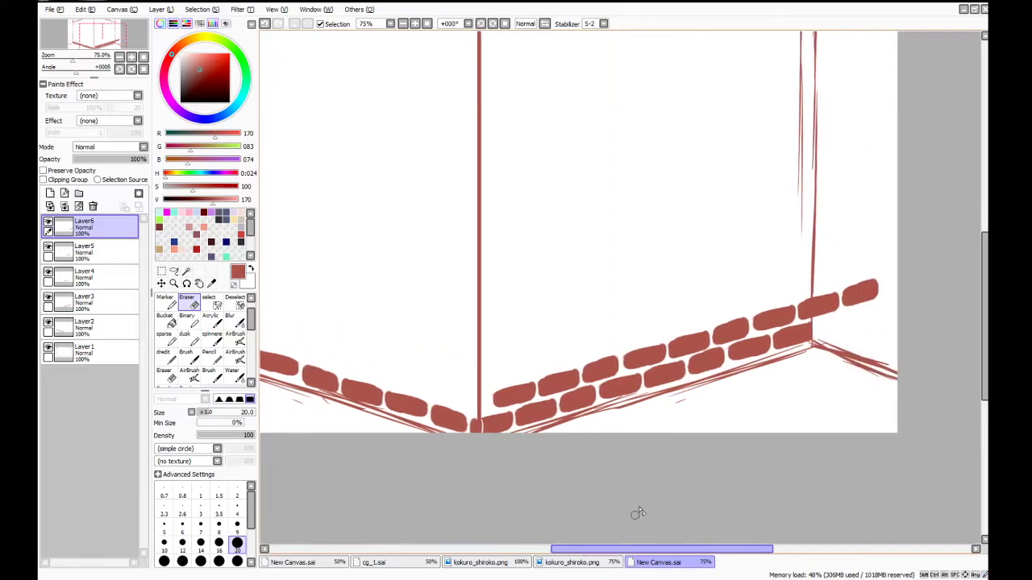
{"action": "mouse_move", "coordinate": [821, 324]}
{"action": "left_mouse_down"}
{"action": "mouse_move", "coordinate": [819, 287]}
{"action": "mouse_move", "coordinate": [819, 336]}
{"action": "mouse_move", "coordinate": [830, 293]}
{"action": "mouse_move", "coordinate": [878, 315]}
{"action": "left_mouse_up"}
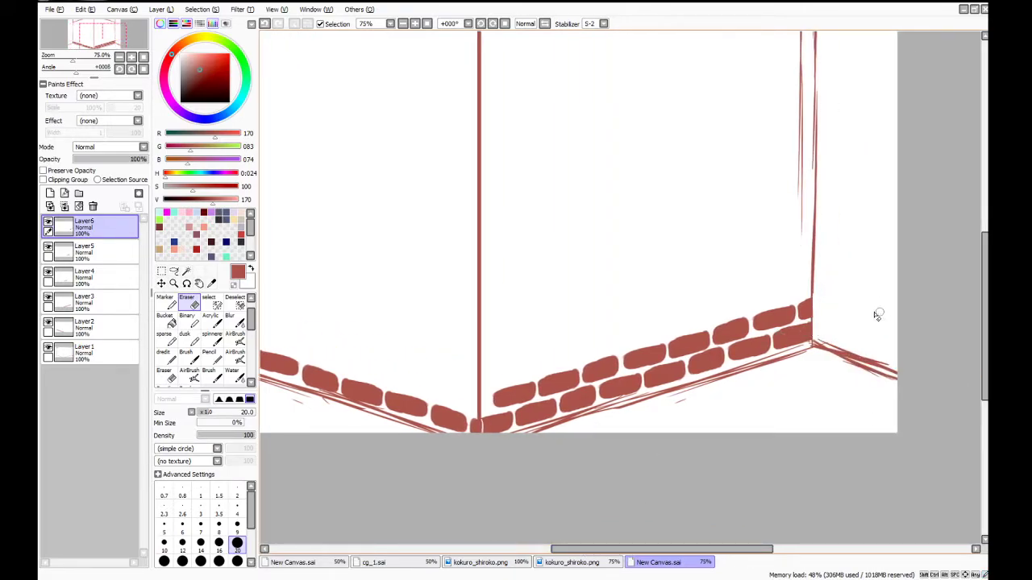
Merge the layers of the second right-wall row down into Layer3
{"action": "left_click_drag", "start_coordinate": [724, 549], "coordinate": [693, 549]}
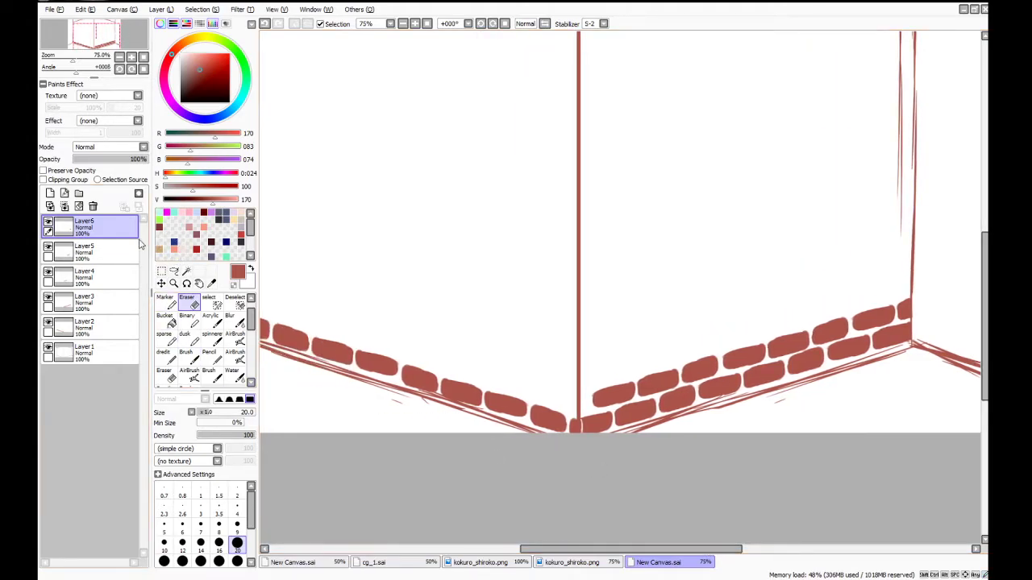
{"action": "left_click", "coordinate": [78, 206]}
{"action": "left_click", "coordinate": [78, 207]}
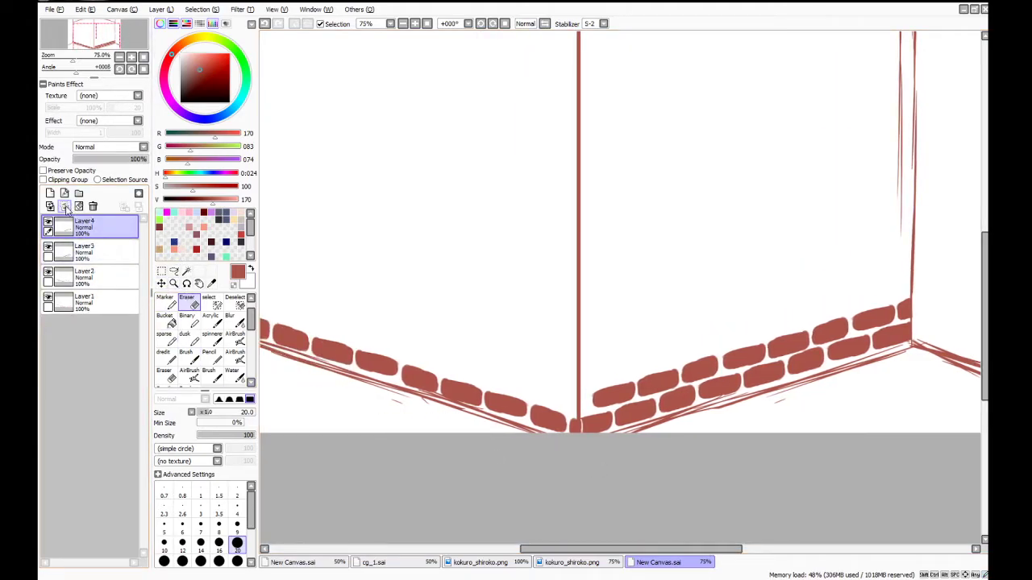
{"action": "left_click", "coordinate": [78, 206]}
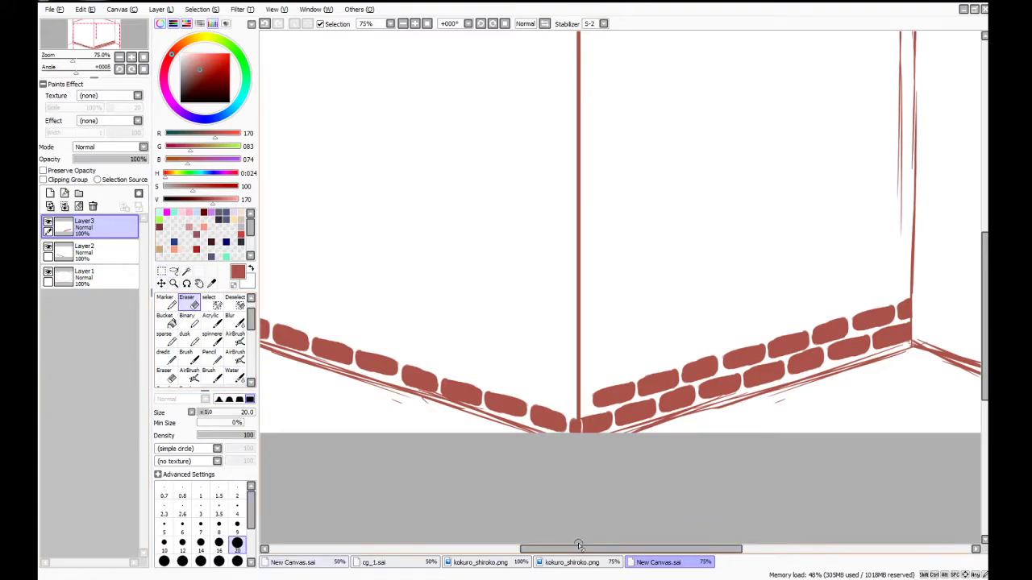
Copy three bricks from the left-wall row on Layer2 and place the pasted copy above its outer end, staggered as a second row
{"action": "left_click_drag", "start_coordinate": [548, 549], "coordinate": [528, 524]}
{"action": "key", "text": "ctrl+t"}
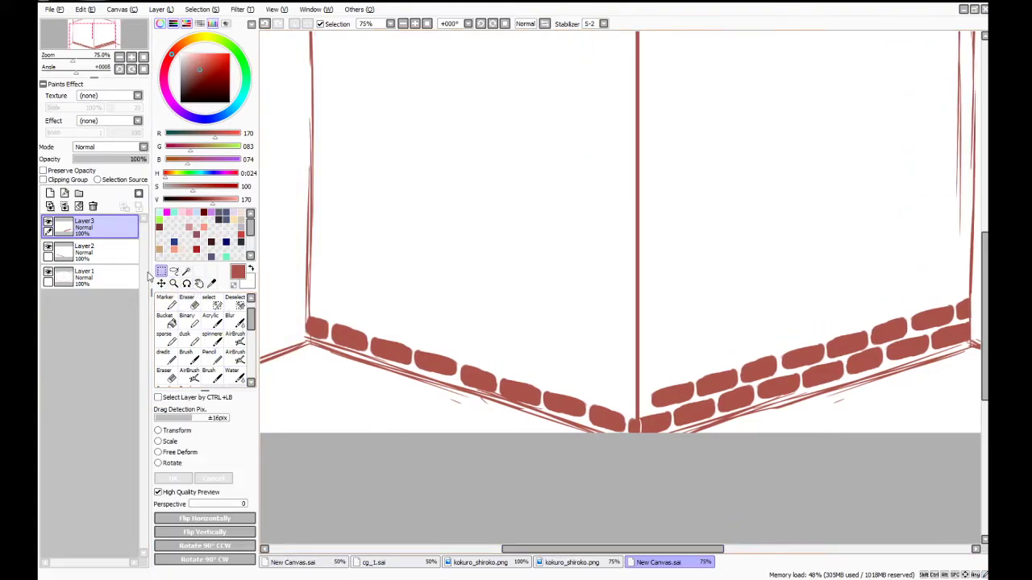
{"action": "left_click", "coordinate": [89, 252]}
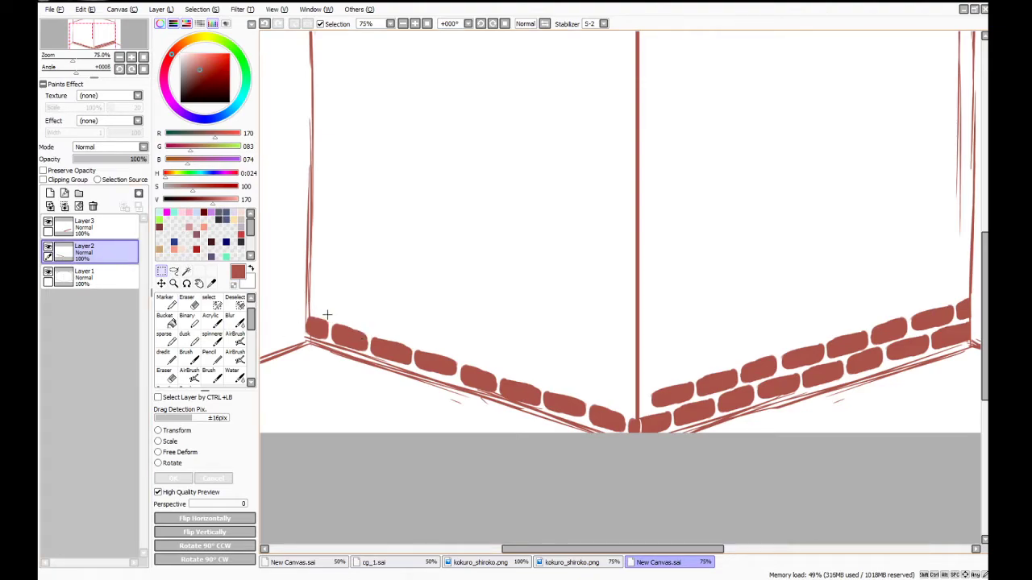
{"action": "left_click_drag", "start_coordinate": [328, 309], "coordinate": [460, 401]}
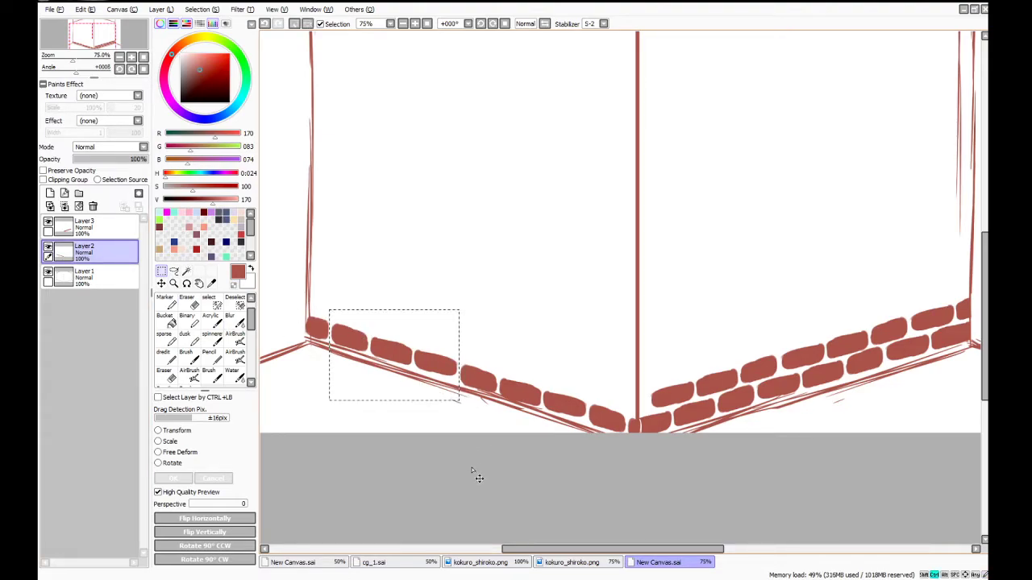
{"action": "key", "text": "ctrl+c"}
{"action": "key", "text": "ctrl+v"}
{"action": "left_click_drag", "start_coordinate": [397, 371], "coordinate": [380, 346]}
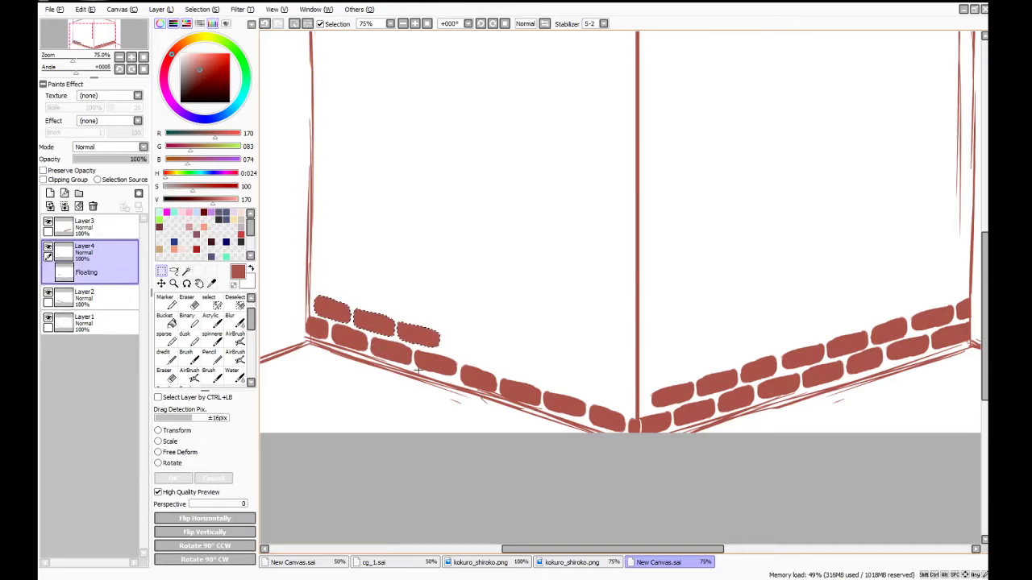
{"action": "key", "text": "ctrl+d"}
Paste two more three-brick copies along the second left-wall row and erase the part past the centre line with a size 20 Eraser
{"action": "key", "text": "ctrl+c"}
{"action": "key", "text": "ctrl+v"}
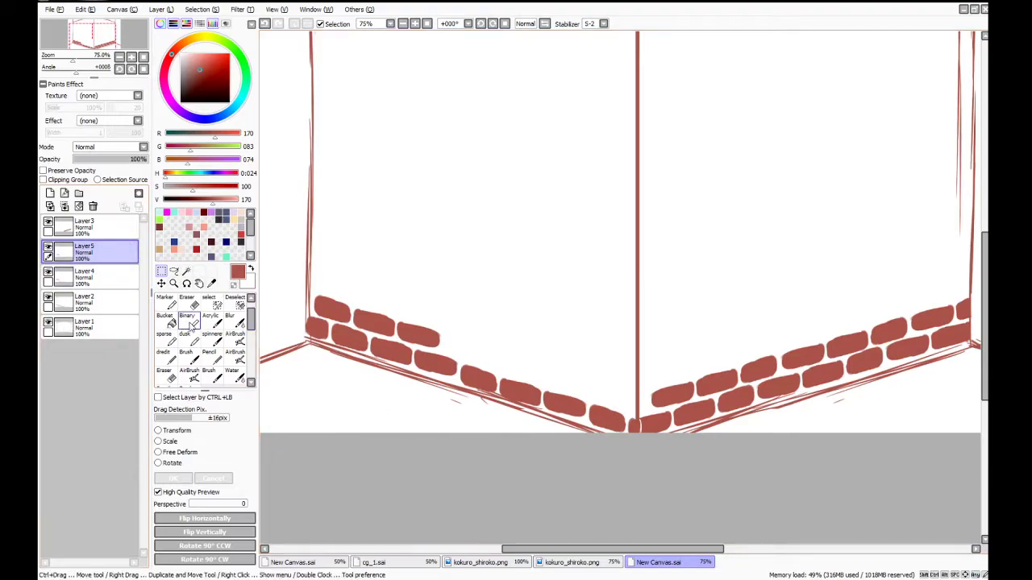
{"action": "left_click", "coordinate": [162, 285]}
{"action": "left_click_drag", "start_coordinate": [438, 340], "coordinate": [567, 370]}
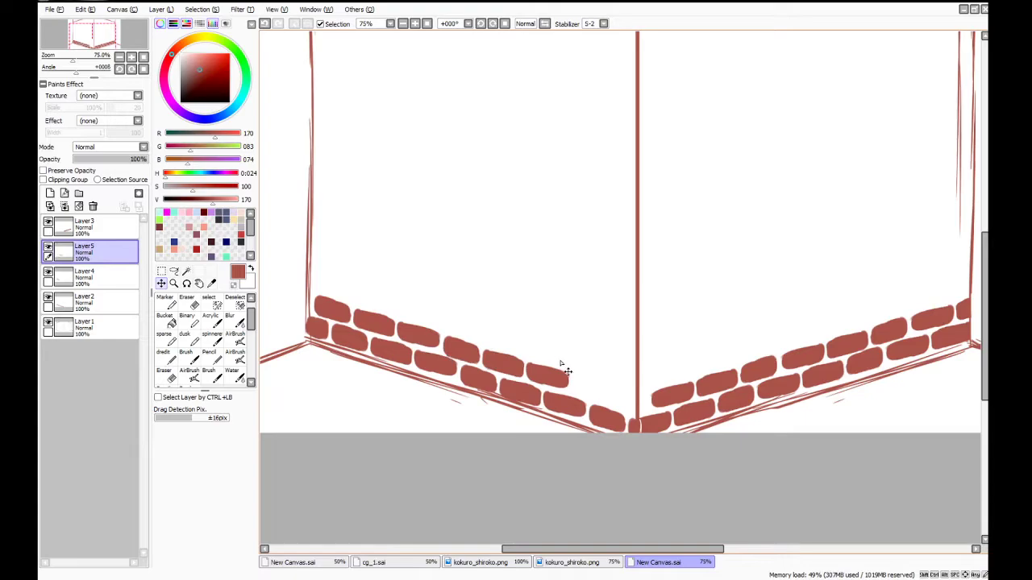
{"action": "key", "text": "ctrl+v"}
{"action": "mouse_move", "coordinate": [345, 348]}
{"action": "left_mouse_down"}
{"action": "mouse_move", "coordinate": [393, 384]}
{"action": "mouse_move", "coordinate": [519, 418]}
{"action": "mouse_move", "coordinate": [592, 396]}
{"action": "mouse_move", "coordinate": [589, 418]}
{"action": "mouse_move", "coordinate": [654, 416]}
{"action": "mouse_move", "coordinate": [643, 408]}
{"action": "mouse_move", "coordinate": [655, 359]}
{"action": "mouse_move", "coordinate": [673, 423]}
{"action": "left_mouse_up"}
{"action": "key", "text": "e"}
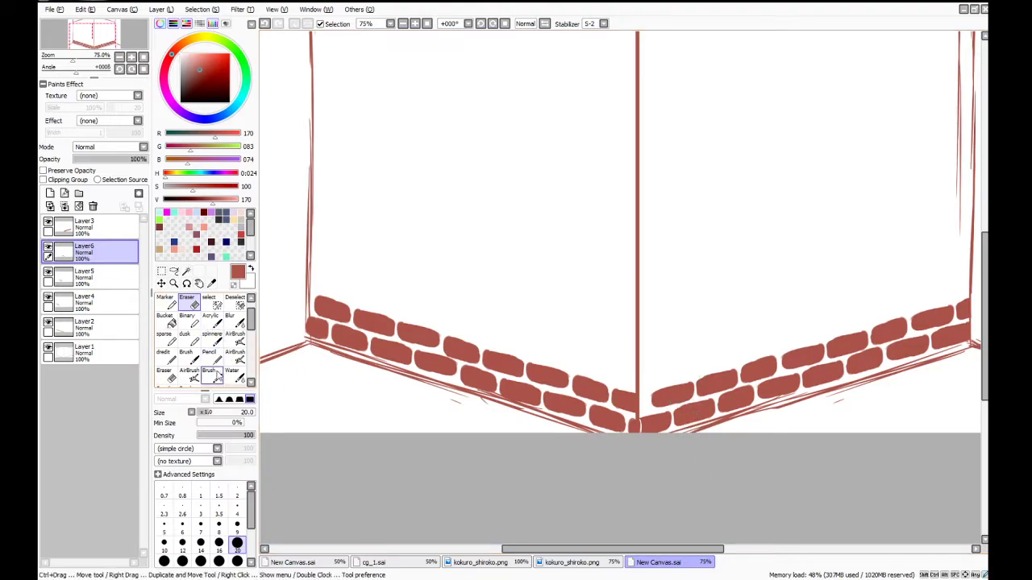
Paint the corner bricks together across the centre line with the size 20 Wood 03 Brush
{"action": "left_click", "coordinate": [186, 354]}
{"action": "scroll", "coordinate": [216, 385], "scroll_direction": "down", "scroll_amount": 2}
{"action": "left_click", "coordinate": [188, 354]}
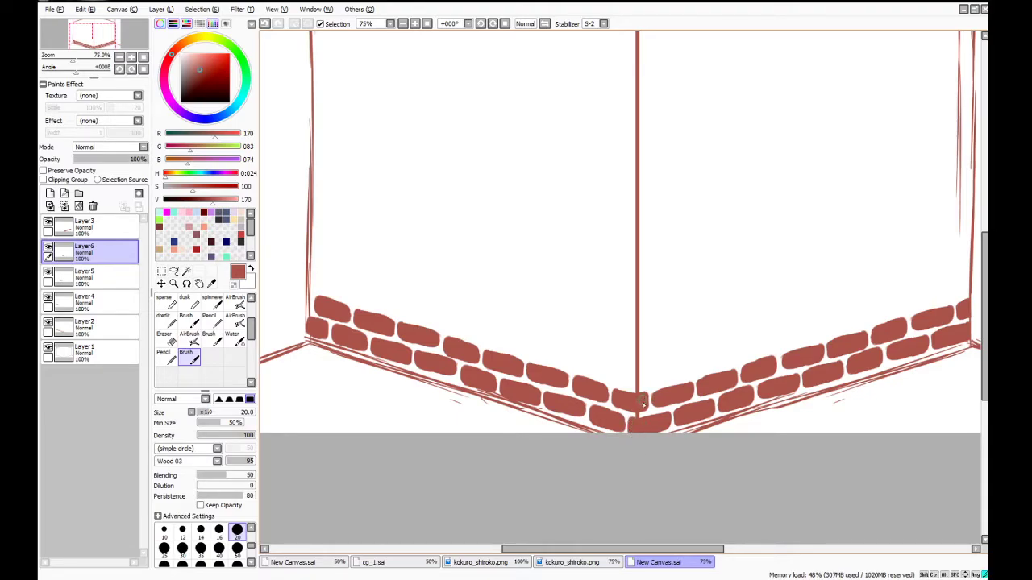
Merge the left-row layers down and combine them with Layer3 so all bricks sit on Layer2
{"action": "scroll", "coordinate": [644, 456], "scroll_direction": "down", "scroll_amount": 2}
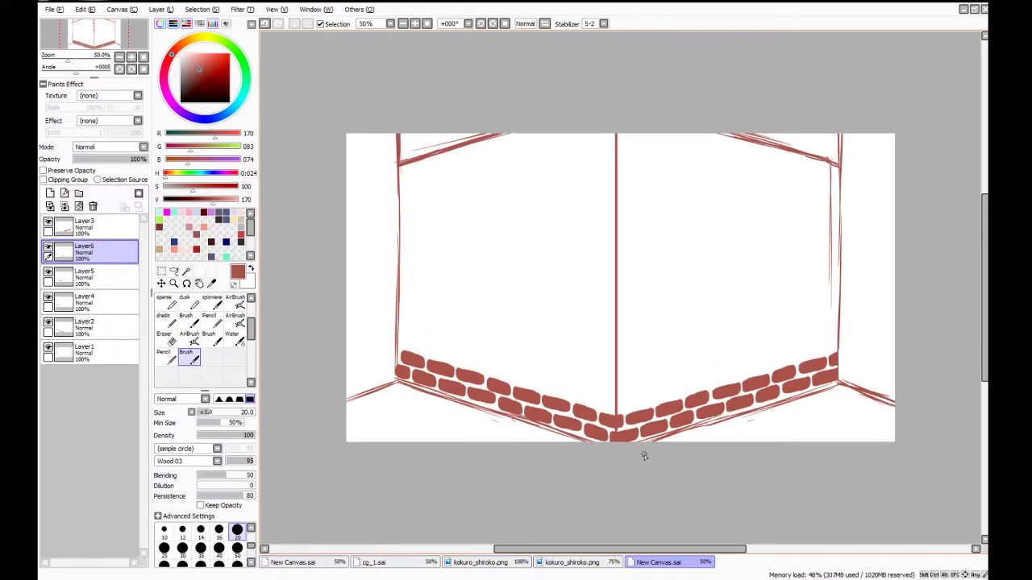
{"action": "left_click", "coordinate": [65, 208]}
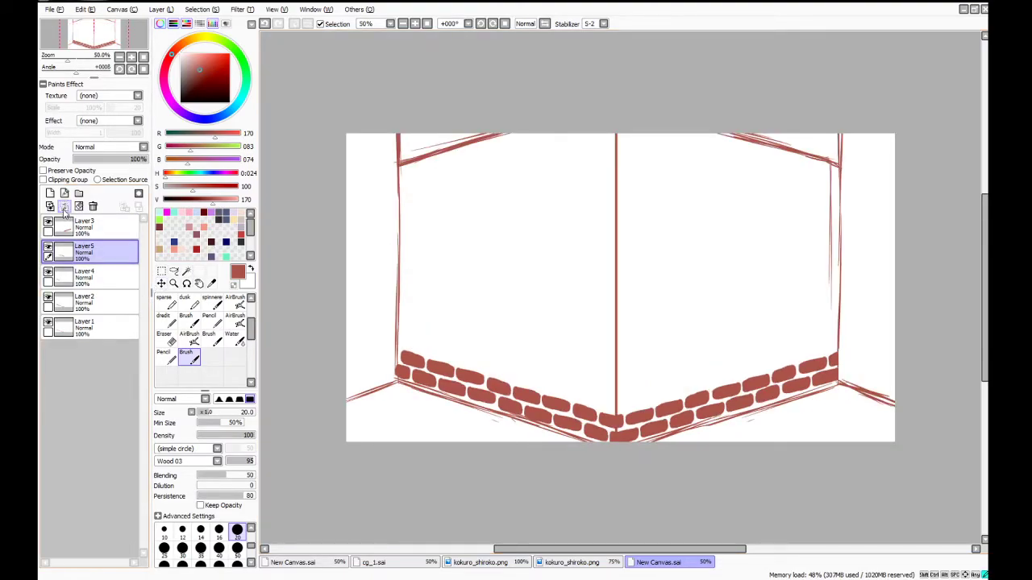
{"action": "left_click", "coordinate": [65, 208]}
{"action": "left_click", "coordinate": [65, 208]}
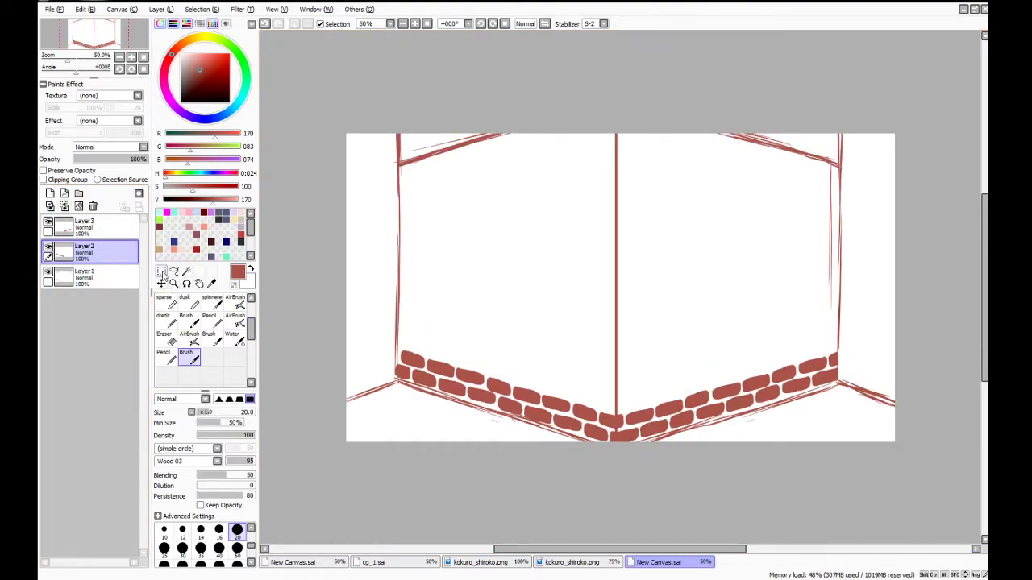
{"action": "left_click", "coordinate": [162, 272]}
{"action": "left_click", "coordinate": [101, 229]}
{"action": "left_click", "coordinate": [66, 208]}
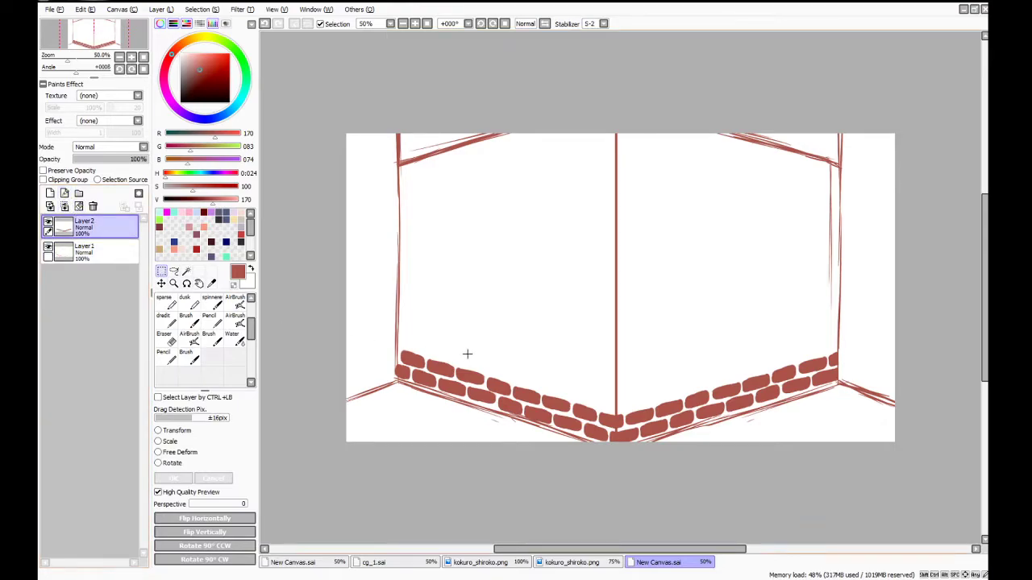
Copy the two brick rows across both walls, paste them on a new layer and move them up as the third and fourth rows
{"action": "left_click_drag", "start_coordinate": [378, 281], "coordinate": [856, 498]}
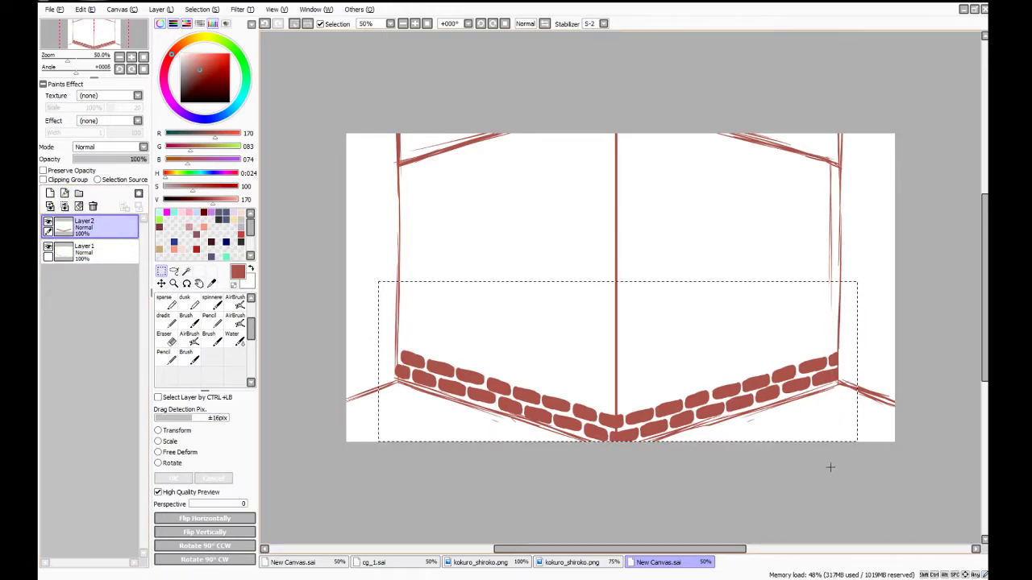
{"action": "key", "text": "ctrl+c"}
{"action": "left_click_drag", "start_coordinate": [731, 443], "coordinate": [730, 403]}
{"action": "key", "text": "ctrl+v"}
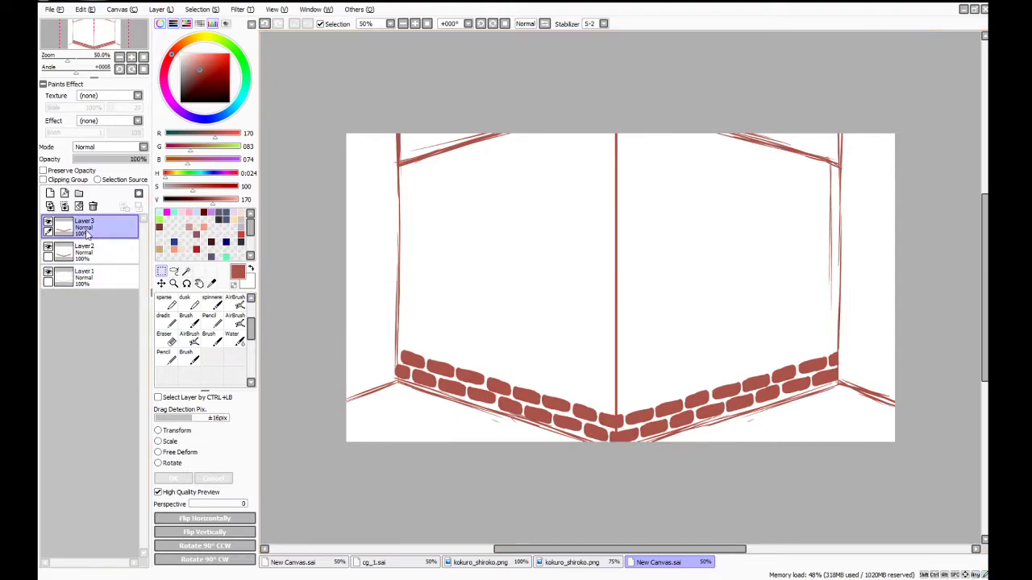
{"action": "left_click", "coordinate": [161, 283]}
{"action": "left_click_drag", "start_coordinate": [649, 427], "coordinate": [650, 401]}
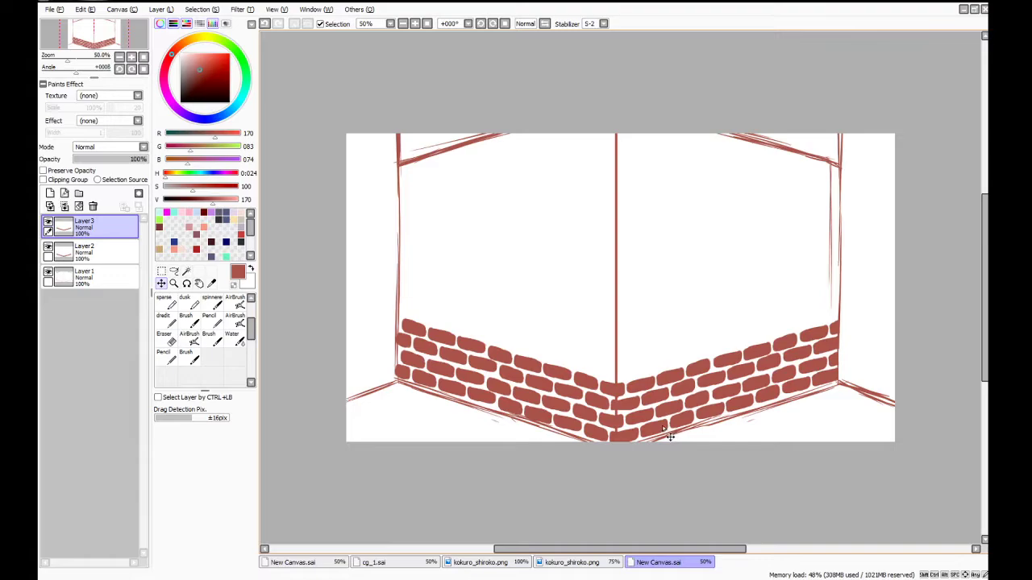
Paste another copy of the two brick rows, flip it vertically and align it with the upper edges of both walls
{"action": "key", "text": "ctrl+v"}
{"action": "mouse_move", "coordinate": [527, 304]}
{"action": "left_mouse_down"}
{"action": "mouse_move", "coordinate": [572, 223]}
{"action": "mouse_move", "coordinate": [574, 160]}
{"action": "left_mouse_up"}
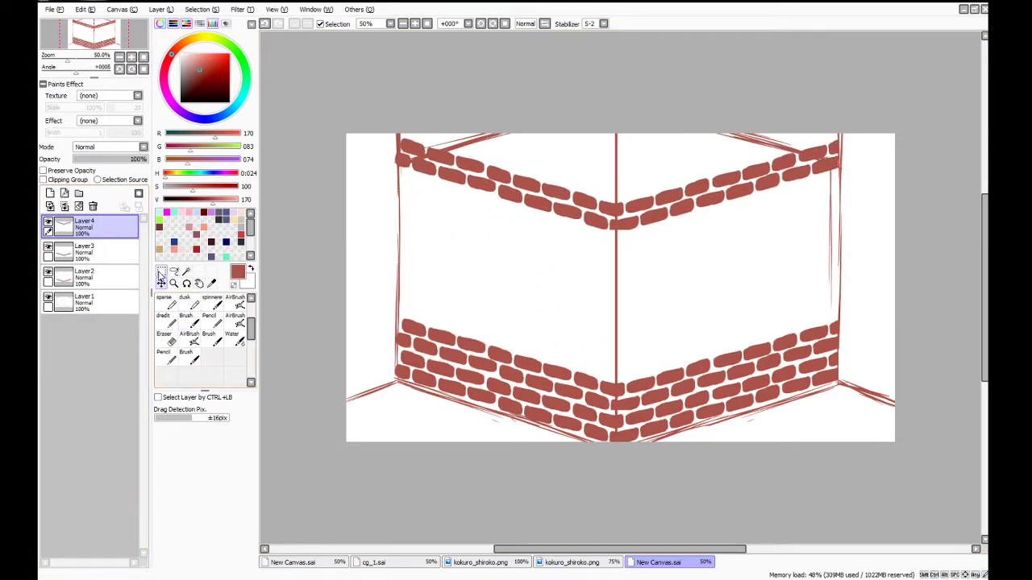
{"action": "key", "text": "ctrl+t"}
{"action": "left_click", "coordinate": [205, 532]}
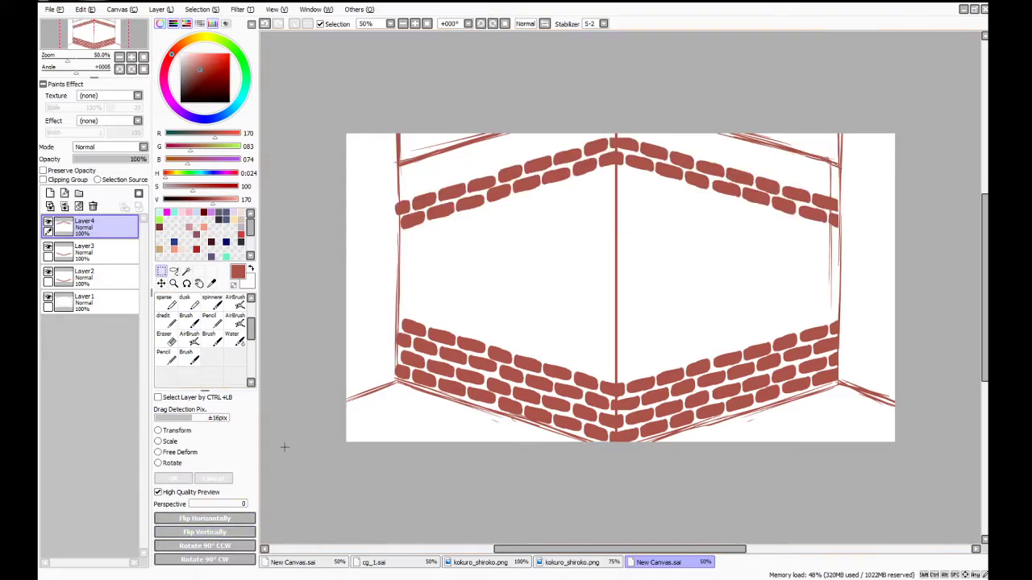
{"action": "left_click", "coordinate": [161, 284]}
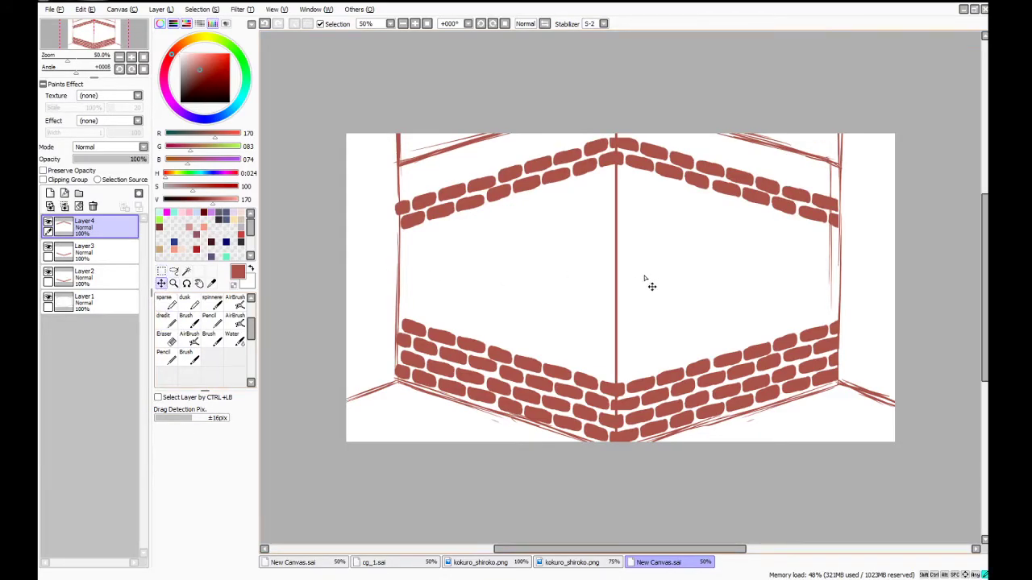
{"action": "mouse_move", "coordinate": [644, 278]}
{"action": "left_mouse_down"}
{"action": "mouse_move", "coordinate": [646, 253]}
{"action": "mouse_move", "coordinate": [653, 262]}
{"action": "left_mouse_up"}
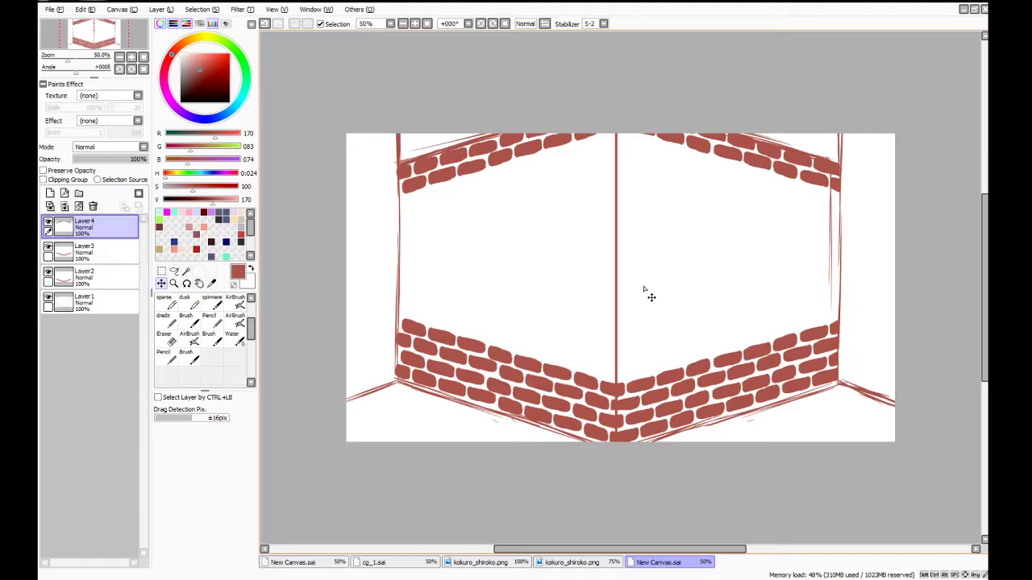
Paste a further copy of the two rows, flip it vertically and fit it directly beneath the upper brick rows
{"action": "key", "text": "ctrl+shift+n"}
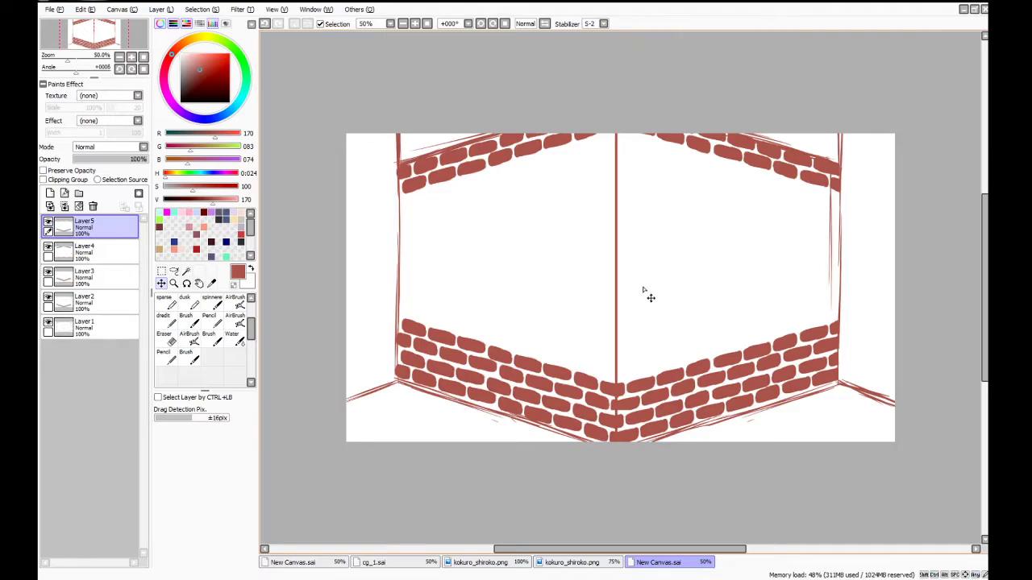
{"action": "key", "text": "ctrl+t"}
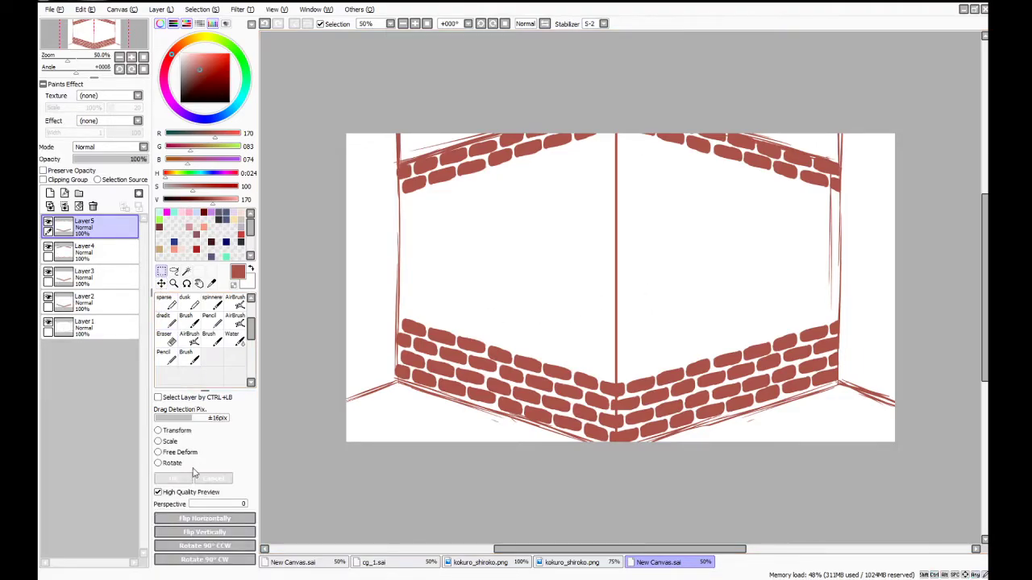
{"action": "left_click", "coordinate": [220, 520]}
{"action": "left_click", "coordinate": [223, 520]}
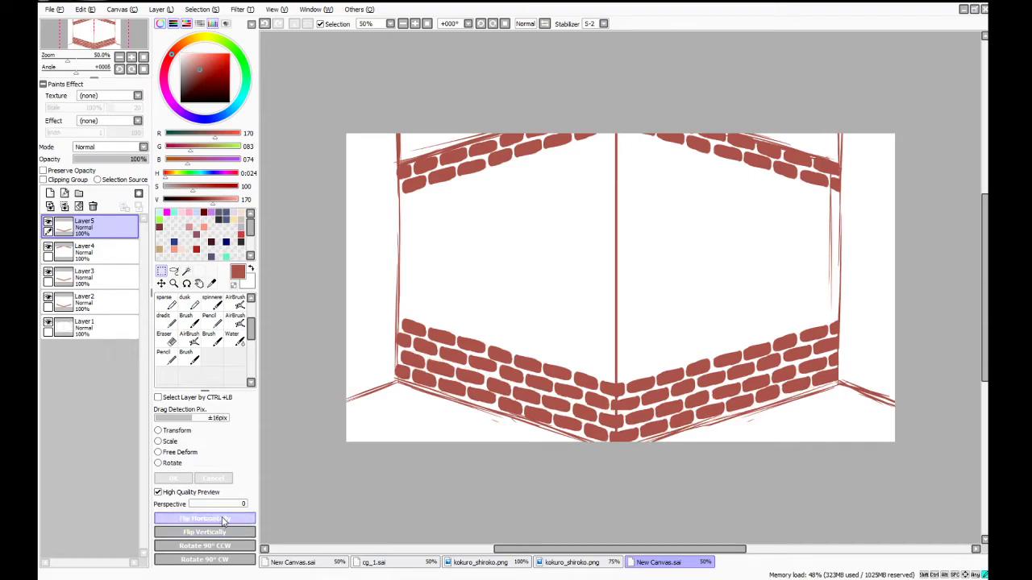
{"action": "left_click", "coordinate": [225, 524]}
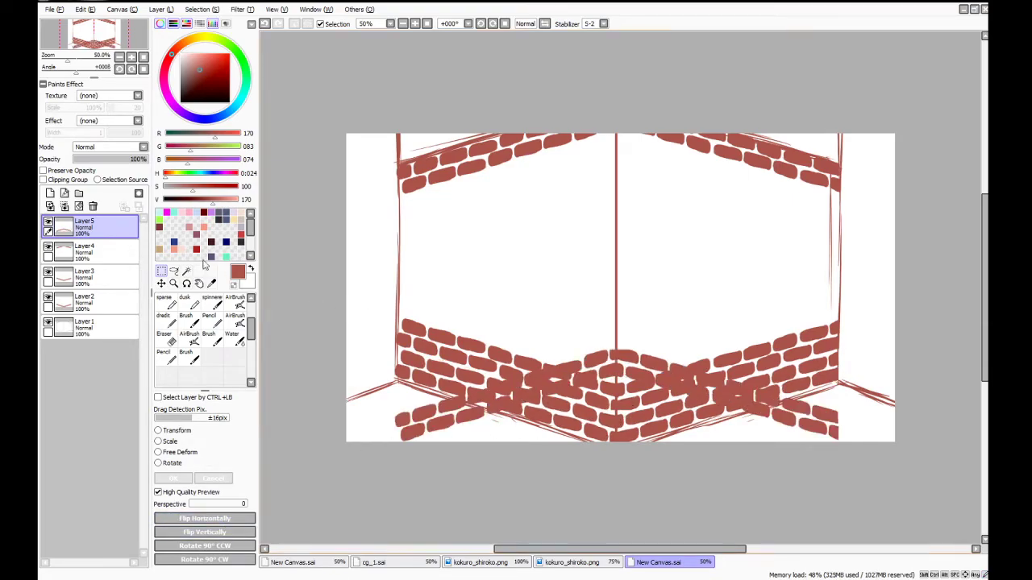
{"action": "key", "text": "Return"}
{"action": "left_click_drag", "start_coordinate": [563, 441], "coordinate": [566, 230]}
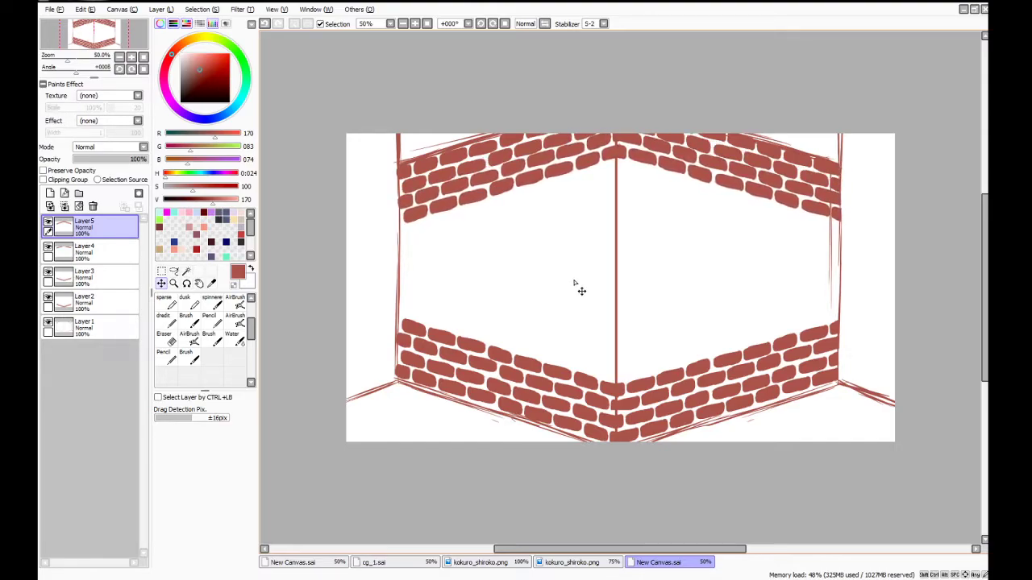
{"action": "left_click_drag", "start_coordinate": [577, 280], "coordinate": [576, 277]}
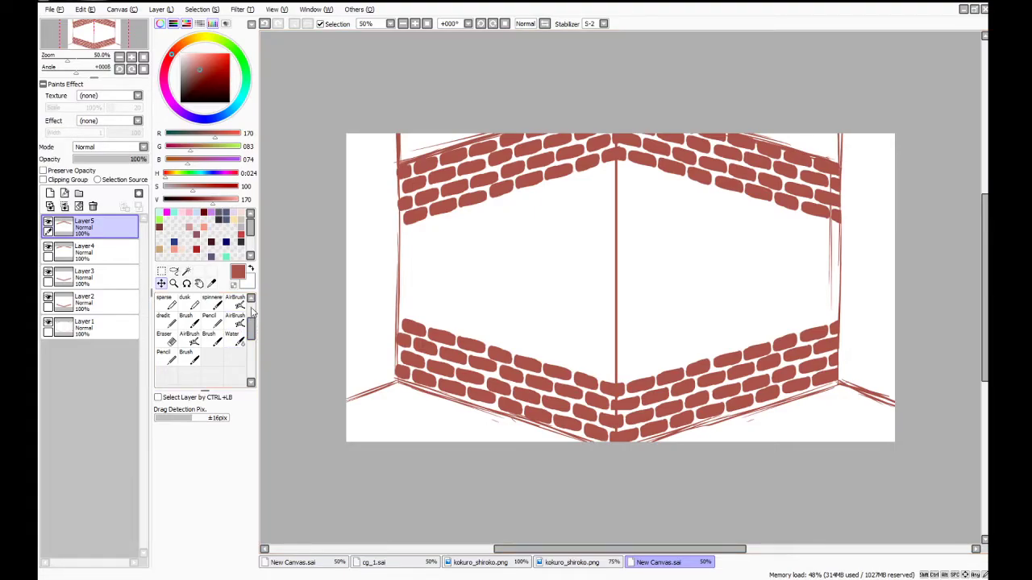
Merge the two upper brick layers into Layer4 and the two lower ones into Layer2
{"action": "key", "text": "ctrl+e"}
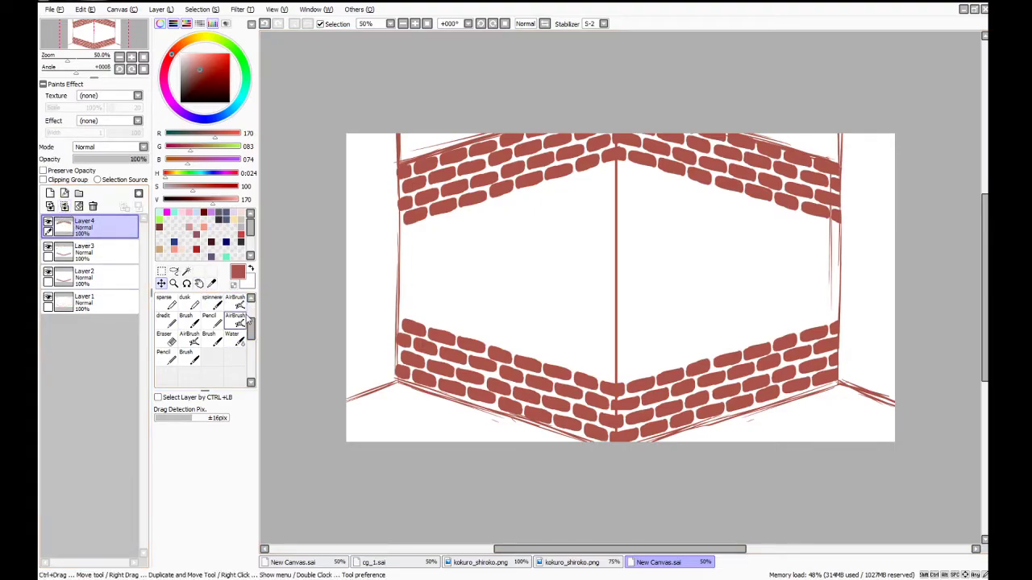
{"action": "left_click", "coordinate": [95, 253]}
{"action": "left_click", "coordinate": [65, 207]}
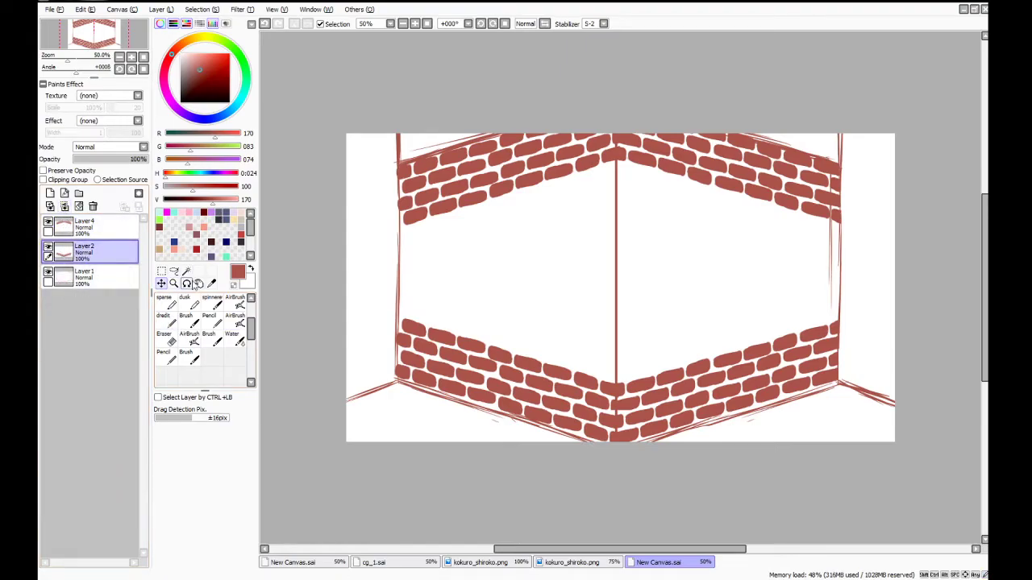
Copy the four lower brick rows from Layer2 and place the pasted copy directly above them
{"action": "left_click", "coordinate": [162, 271]}
{"action": "left_click_drag", "start_coordinate": [374, 292], "coordinate": [880, 460]}
{"action": "key", "text": "ctrl+c"}
{"action": "key", "text": "ctrl+v"}
{"action": "left_click_drag", "start_coordinate": [650, 418], "coordinate": [627, 379]}
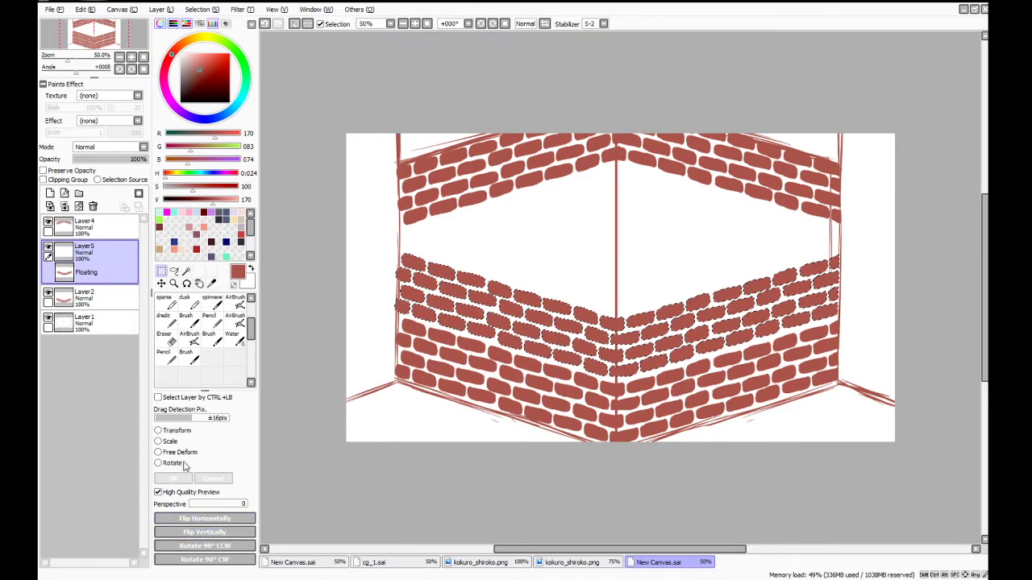
Free-deform the pasted four-row copy, turning it upside down and fitting it beneath the upper brick rows on both walls
{"action": "left_click", "coordinate": [159, 452]}
{"action": "left_click_drag", "start_coordinate": [392, 256], "coordinate": [395, 275]}
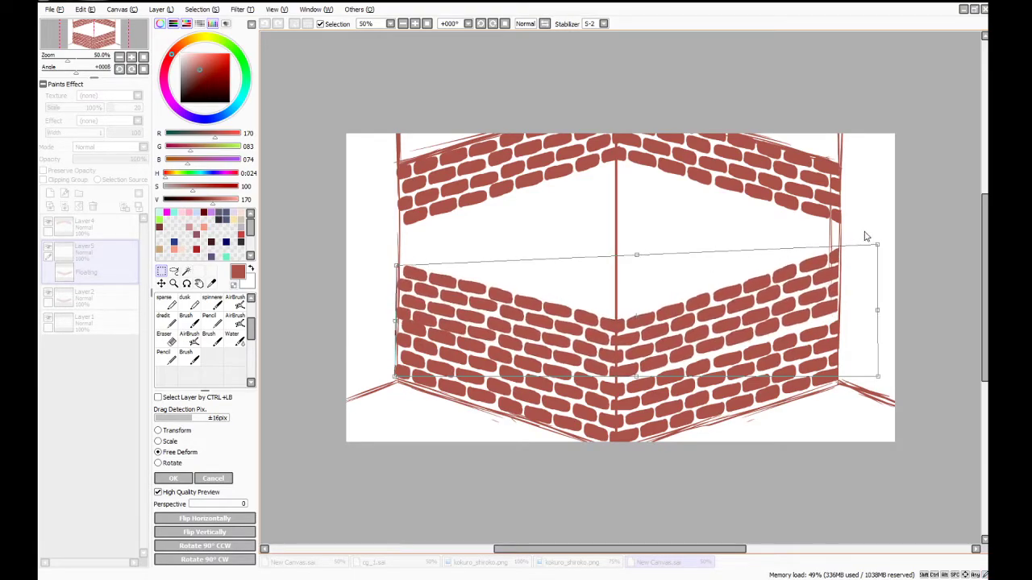
{"action": "left_click_drag", "start_coordinate": [877, 243], "coordinate": [864, 279]}
{"action": "mouse_move", "coordinate": [680, 333]}
{"action": "left_mouse_down"}
{"action": "mouse_move", "coordinate": [683, 304]}
{"action": "mouse_move", "coordinate": [684, 329]}
{"action": "left_mouse_up"}
{"action": "left_click_drag", "start_coordinate": [641, 372], "coordinate": [637, 161]}
{"action": "left_click_drag", "start_coordinate": [629, 235], "coordinate": [638, 254]}
{"action": "left_click_drag", "start_coordinate": [635, 176], "coordinate": [641, 168]}
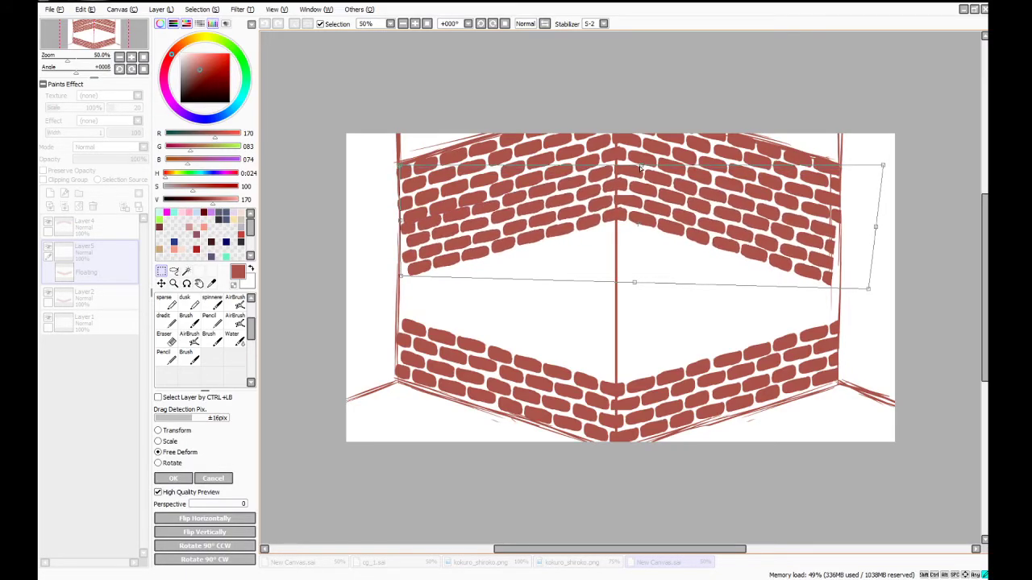
{"action": "left_click", "coordinate": [179, 479]}
Paste another copy of the four brick rows and move it directly above the lower rows
{"action": "key", "text": "ctrl+v"}
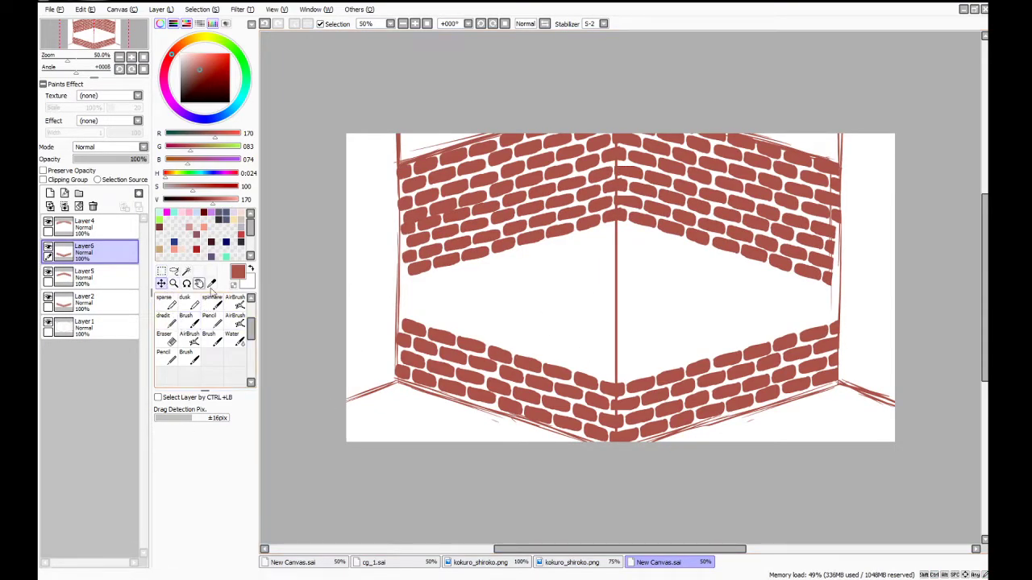
{"action": "left_click_drag", "start_coordinate": [610, 400], "coordinate": [613, 337]}
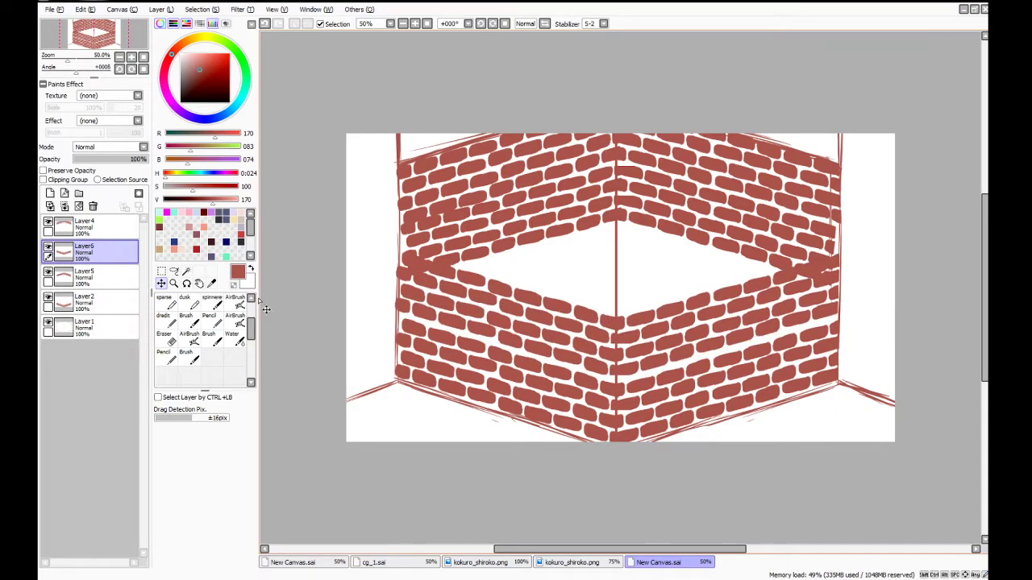
{"action": "key", "text": "ctrl+t"}
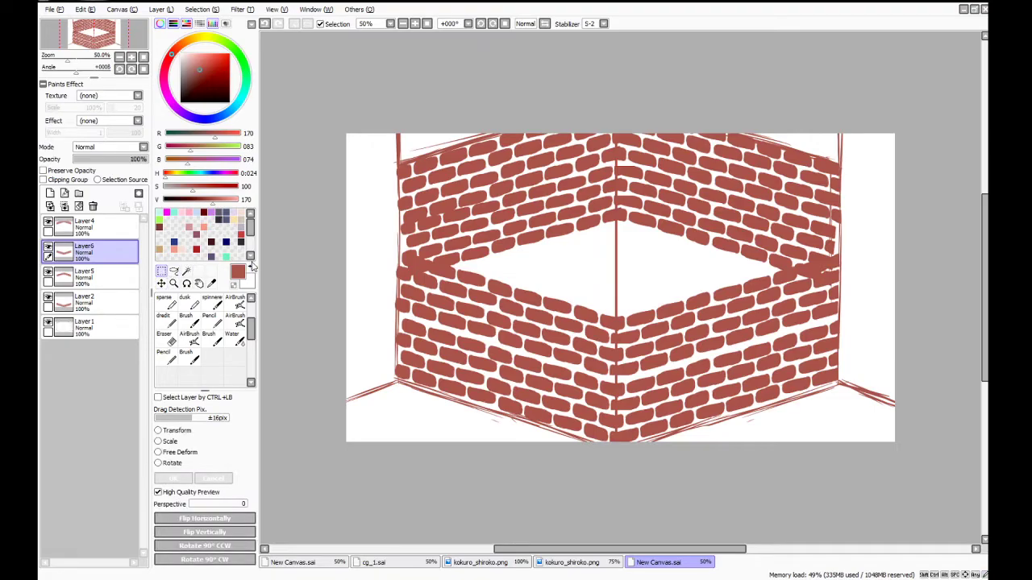
Paste one more copy of the four brick rows and stack it higher, over the middle of both walls
{"action": "key", "text": "ctrl+v"}
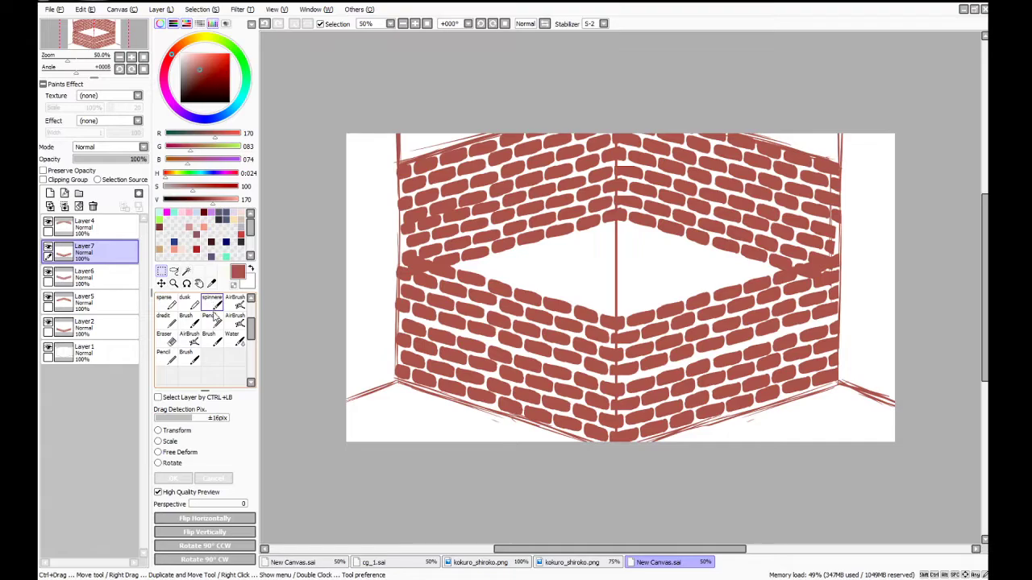
{"action": "left_click", "coordinate": [161, 283]}
{"action": "left_click_drag", "start_coordinate": [626, 322], "coordinate": [643, 274]}
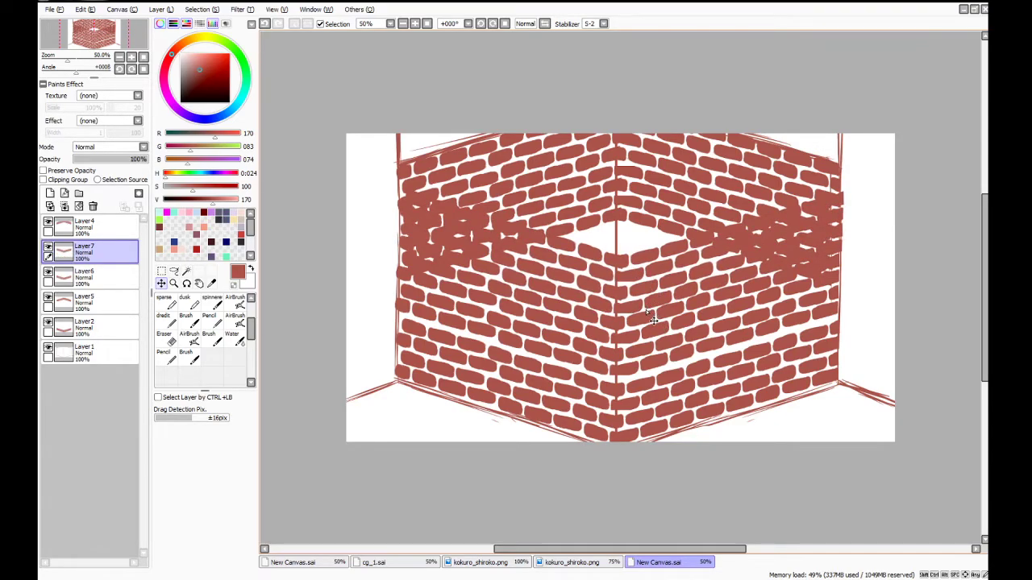
Paint extra bricks by hand with the size 20 Brush in the remaining gap beside the centre line
{"action": "scroll", "coordinate": [656, 239], "scroll_direction": "up", "scroll_amount": 2}
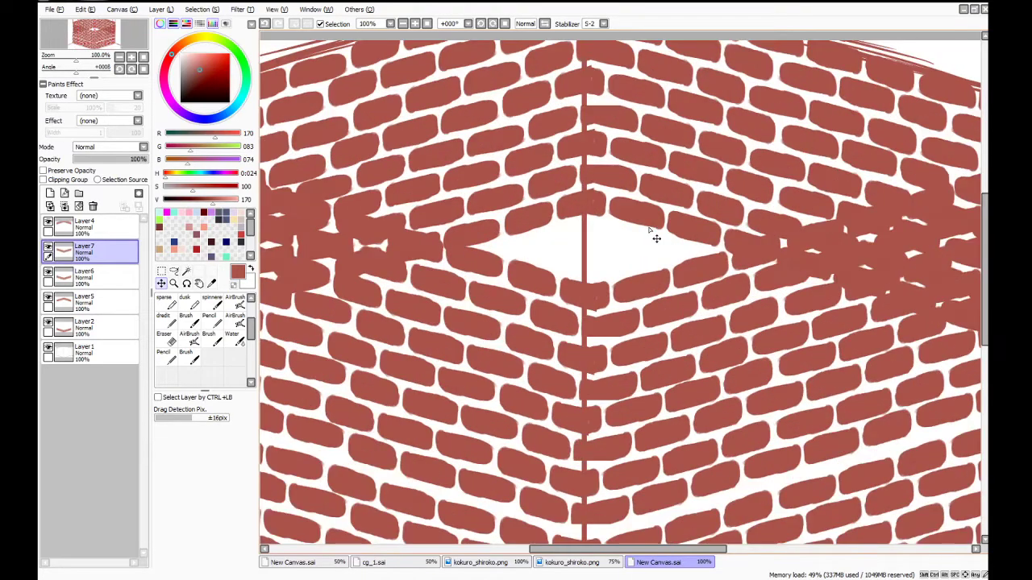
{"action": "left_click", "coordinate": [190, 355]}
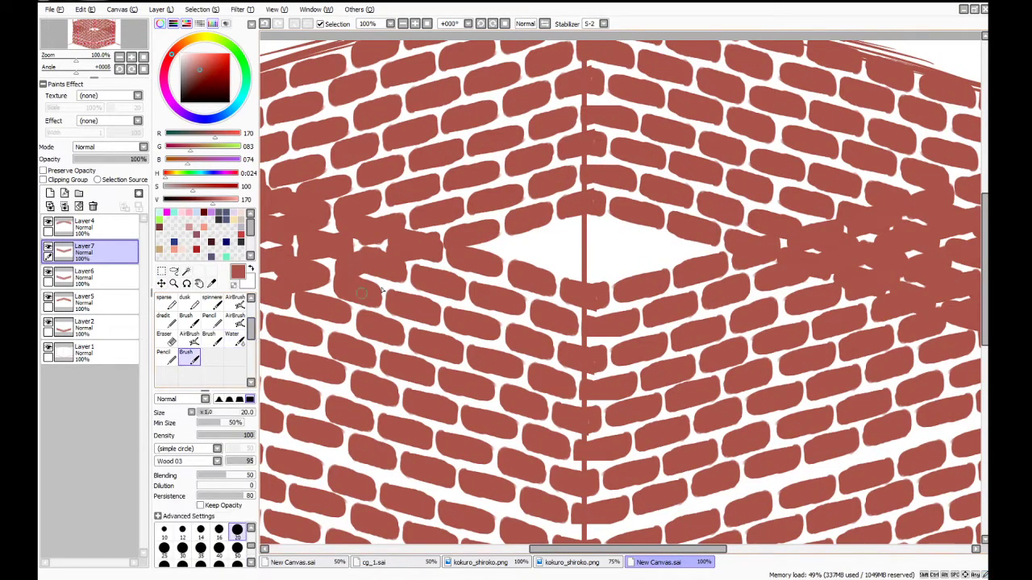
{"action": "mouse_move", "coordinate": [517, 243]}
{"action": "left_mouse_down"}
{"action": "mouse_move", "coordinate": [534, 262]}
{"action": "mouse_move", "coordinate": [518, 255]}
{"action": "mouse_move", "coordinate": [550, 255]}
{"action": "mouse_move", "coordinate": [524, 249]}
{"action": "left_mouse_up"}
{"action": "key", "text": "ctrl+z"}
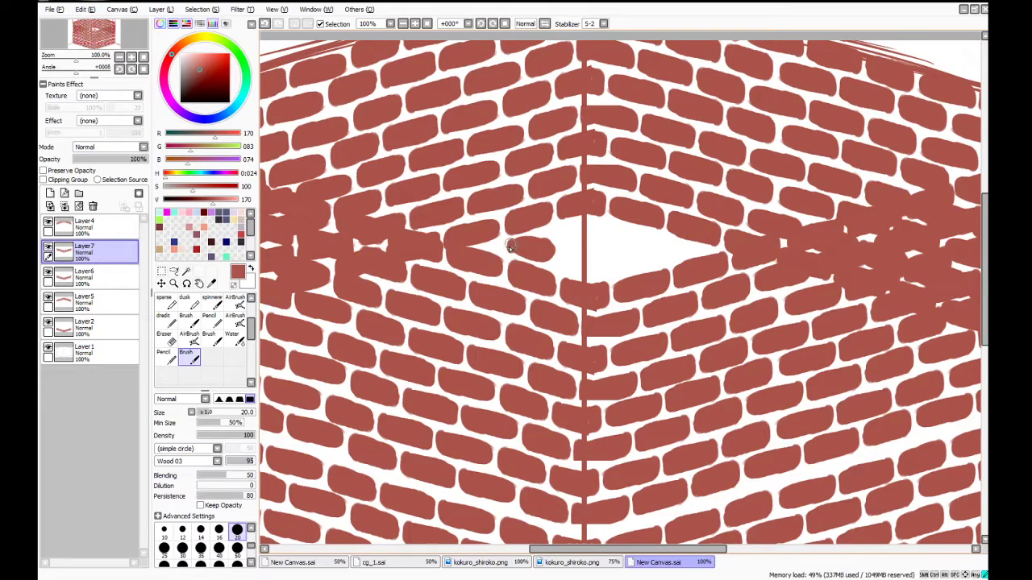
{"action": "mouse_move", "coordinate": [568, 247]}
{"action": "left_mouse_down"}
{"action": "mouse_move", "coordinate": [595, 274]}
{"action": "mouse_move", "coordinate": [599, 252]}
{"action": "mouse_move", "coordinate": [571, 260]}
{"action": "mouse_move", "coordinate": [587, 269]}
{"action": "mouse_move", "coordinate": [599, 256]}
{"action": "mouse_move", "coordinate": [571, 254]}
{"action": "mouse_move", "coordinate": [589, 252]}
{"action": "mouse_move", "coordinate": [571, 243]}
{"action": "mouse_move", "coordinate": [570, 274]}
{"action": "mouse_move", "coordinate": [580, 253]}
{"action": "mouse_move", "coordinate": [601, 270]}
{"action": "left_mouse_up"}
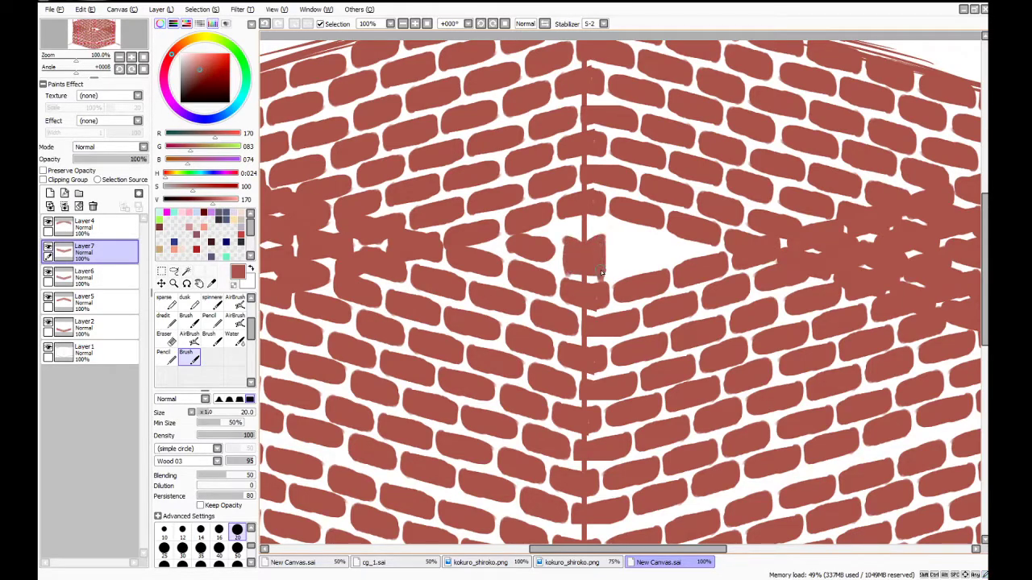
{"action": "scroll", "coordinate": [595, 290], "scroll_direction": "down", "scroll_amount": 3}
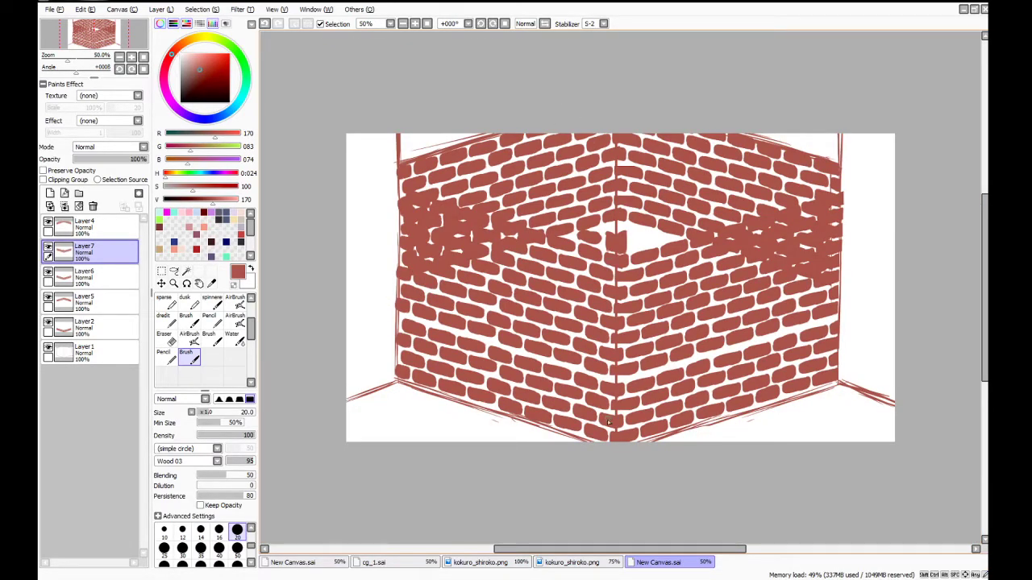
Merge Layer4 into Layer7 and delete the result, then delete Layer5 with the flipped brick rows
{"action": "left_click", "coordinate": [113, 228]}
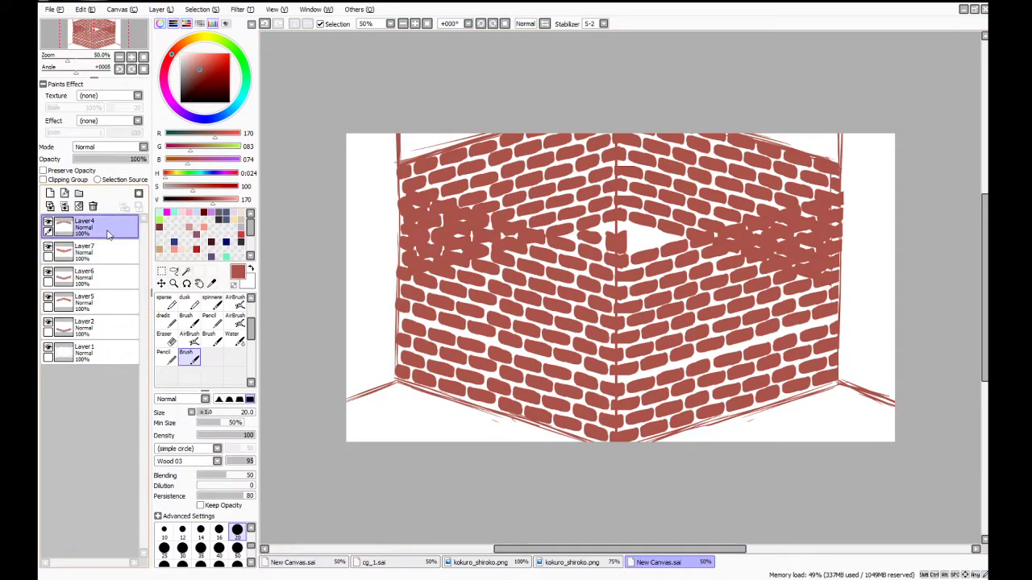
{"action": "left_click", "coordinate": [65, 206]}
{"action": "left_click", "coordinate": [93, 207]}
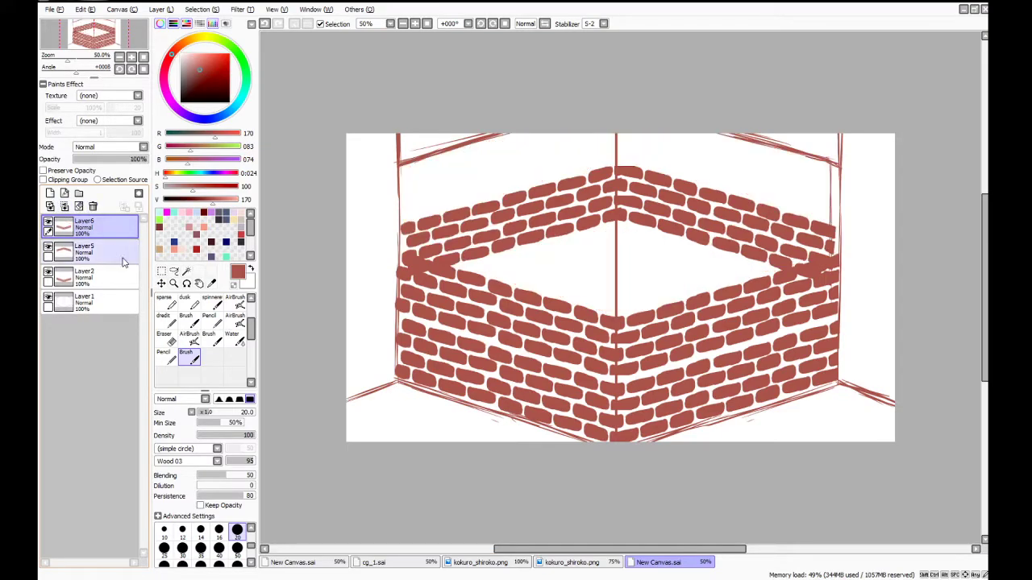
{"action": "left_click", "coordinate": [108, 274]}
{"action": "left_click", "coordinate": [97, 252]}
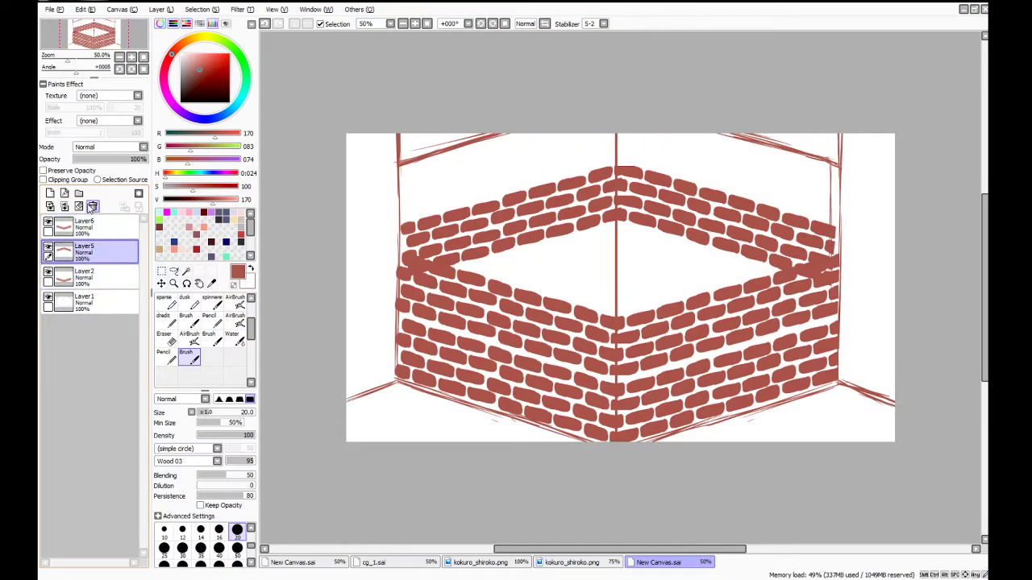
{"action": "left_click", "coordinate": [92, 206]}
Merge Layer6 into Layer2, select all its brick rows across both walls and paste a copy of them
{"action": "left_click", "coordinate": [101, 227]}
{"action": "left_click", "coordinate": [92, 206]}
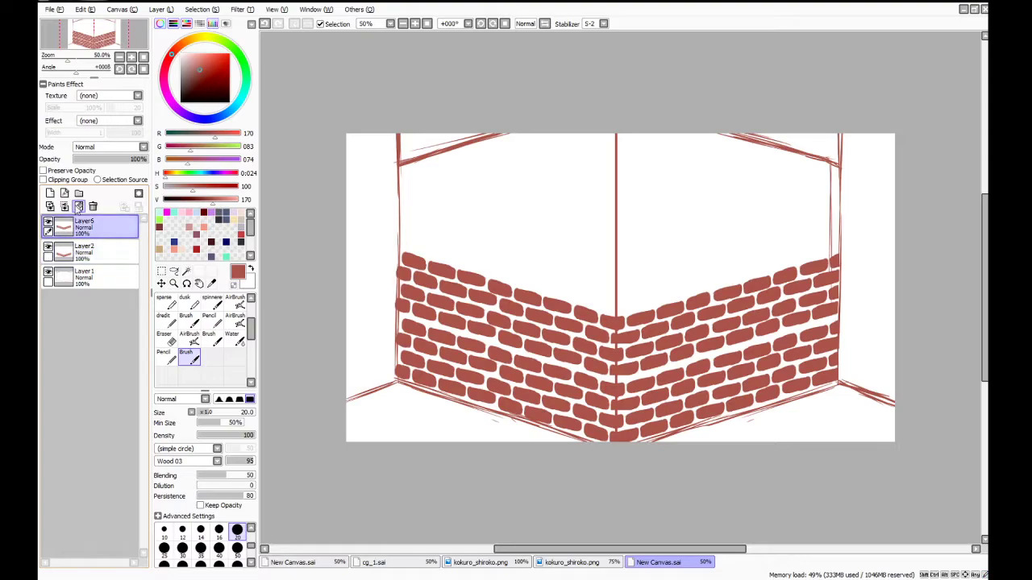
{"action": "key", "text": "m"}
{"action": "mouse_move", "coordinate": [379, 195]}
{"action": "left_mouse_down"}
{"action": "mouse_move", "coordinate": [638, 379]}
{"action": "mouse_move", "coordinate": [846, 459]}
{"action": "mouse_move", "coordinate": [849, 497]}
{"action": "left_mouse_up"}
{"action": "key", "text": "ctrl+c"}
{"action": "key", "text": "ctrl+v"}
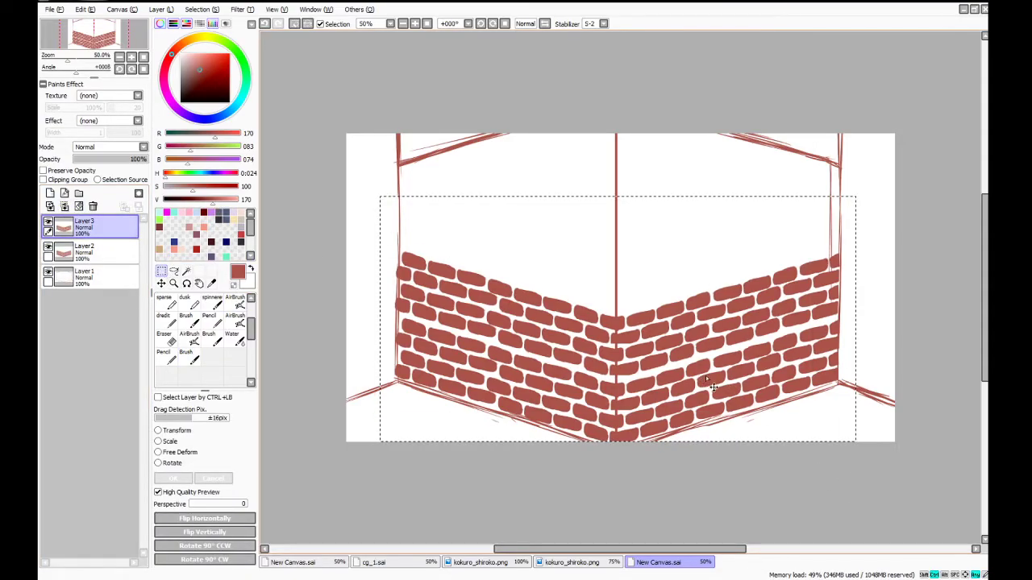
Place the copied brick block above the existing rows and stack a further pasted copy on top to fill both walls
{"action": "left_click_drag", "start_coordinate": [705, 376], "coordinate": [689, 280]}
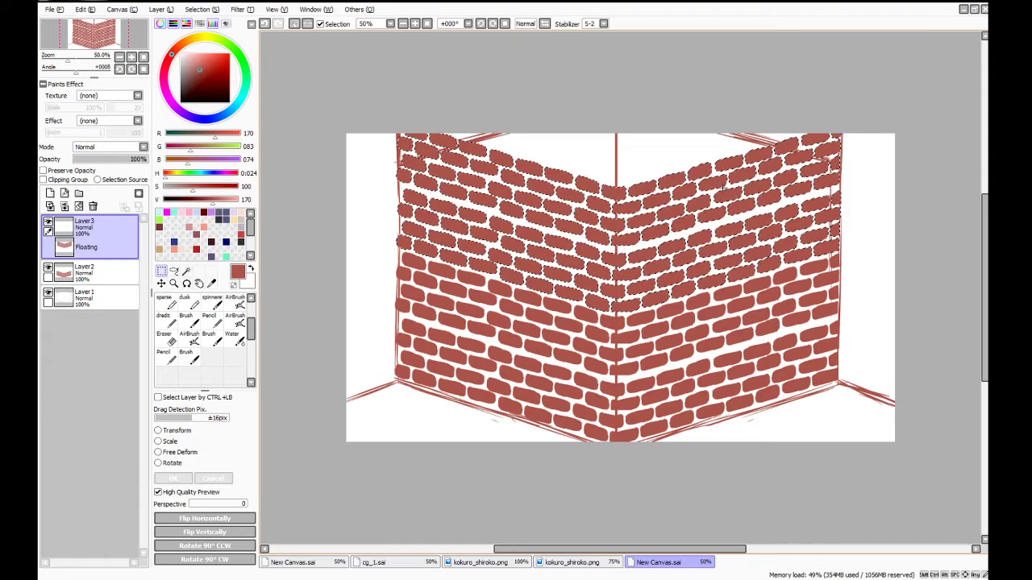
{"action": "key", "text": "ctrl+d"}
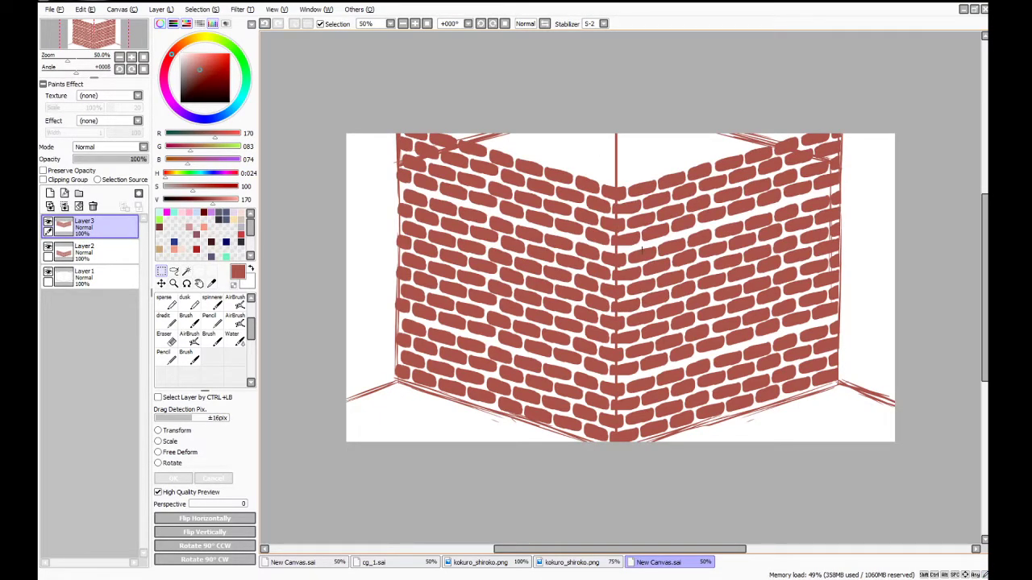
{"action": "key", "text": "ctrl+v"}
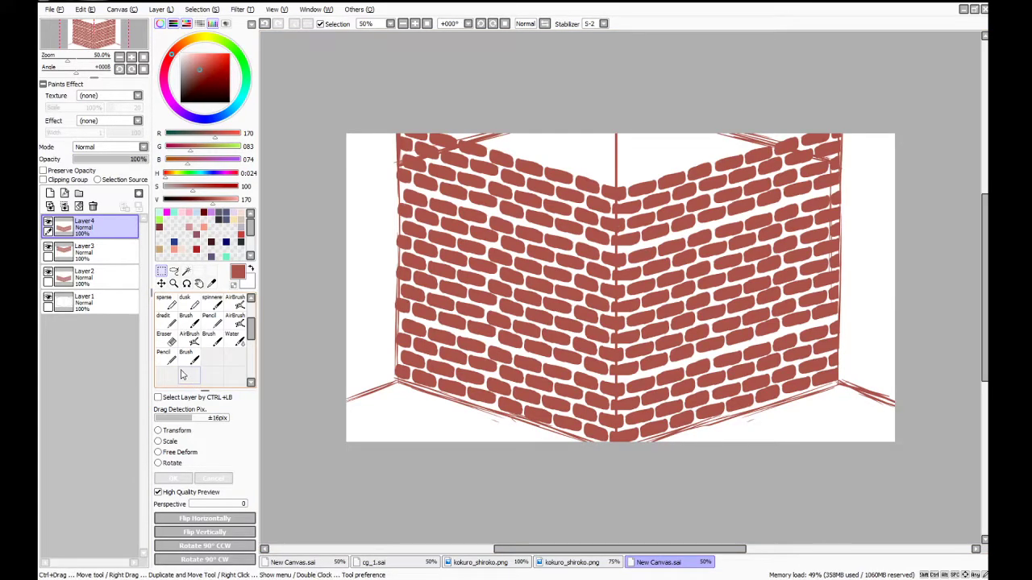
{"action": "left_click", "coordinate": [162, 283]}
{"action": "left_click_drag", "start_coordinate": [649, 215], "coordinate": [676, 219]}
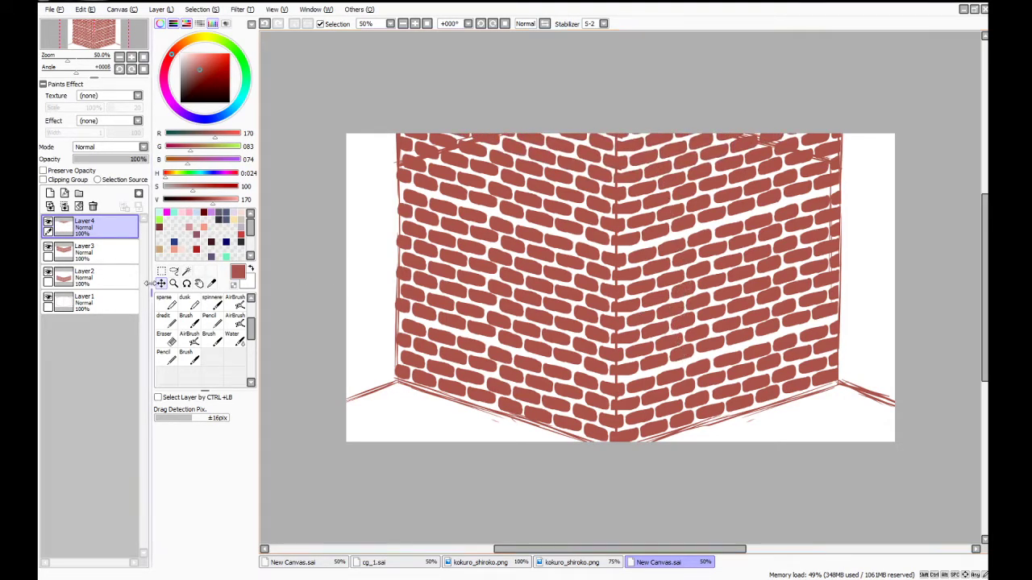
Merge the brick layers Layer4 and Layer3 down into Layer2 and lower its opacity to 50%
{"action": "left_click", "coordinate": [121, 278]}
{"action": "left_click", "coordinate": [101, 258]}
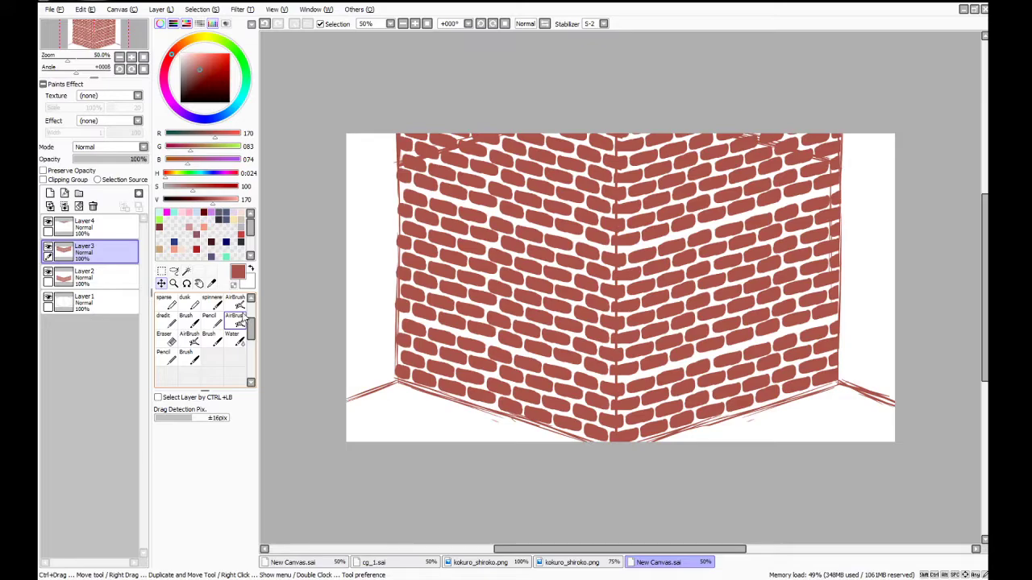
{"action": "left_click", "coordinate": [93, 227]}
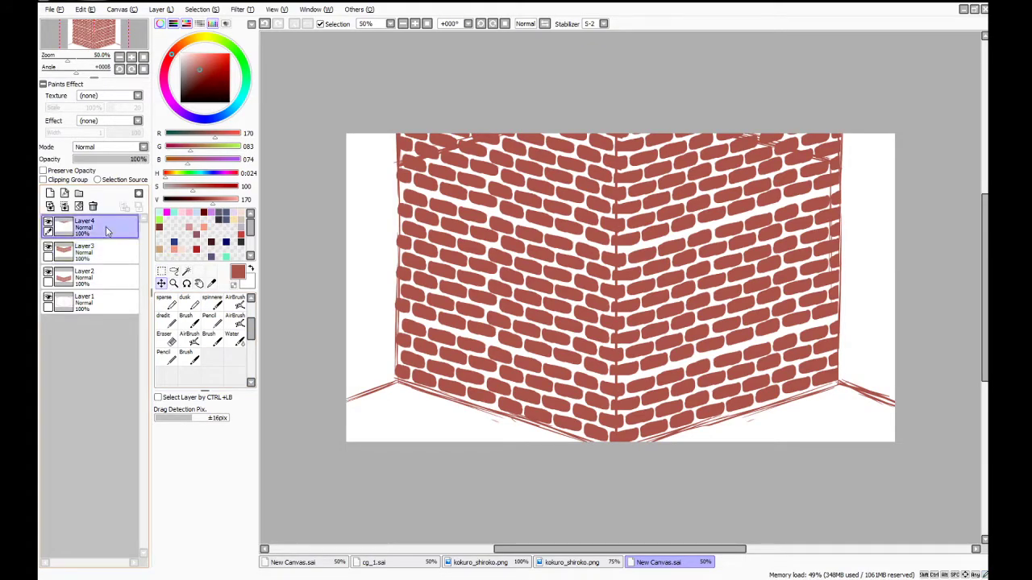
{"action": "left_click", "coordinate": [64, 206]}
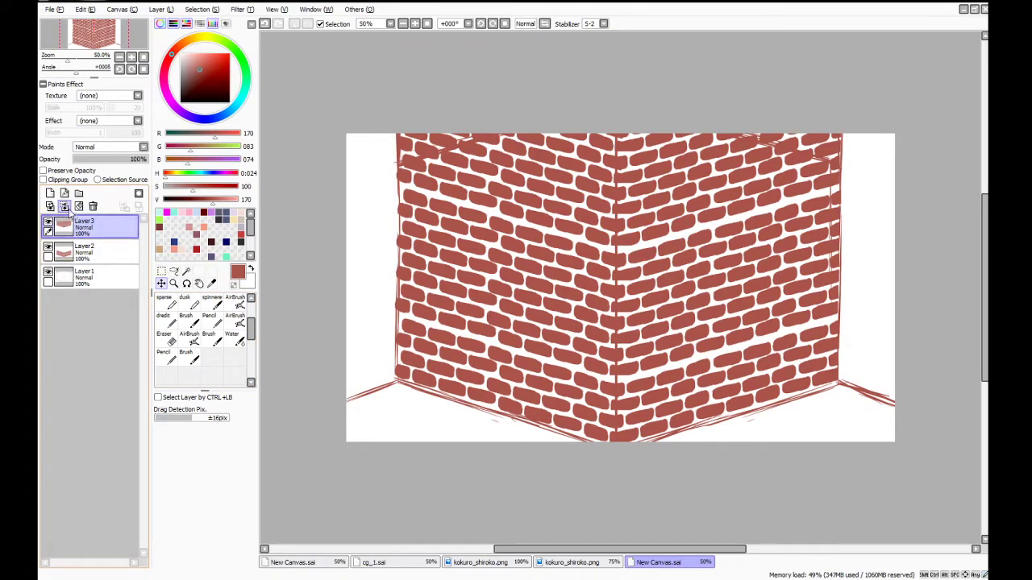
{"action": "left_click", "coordinate": [64, 207]}
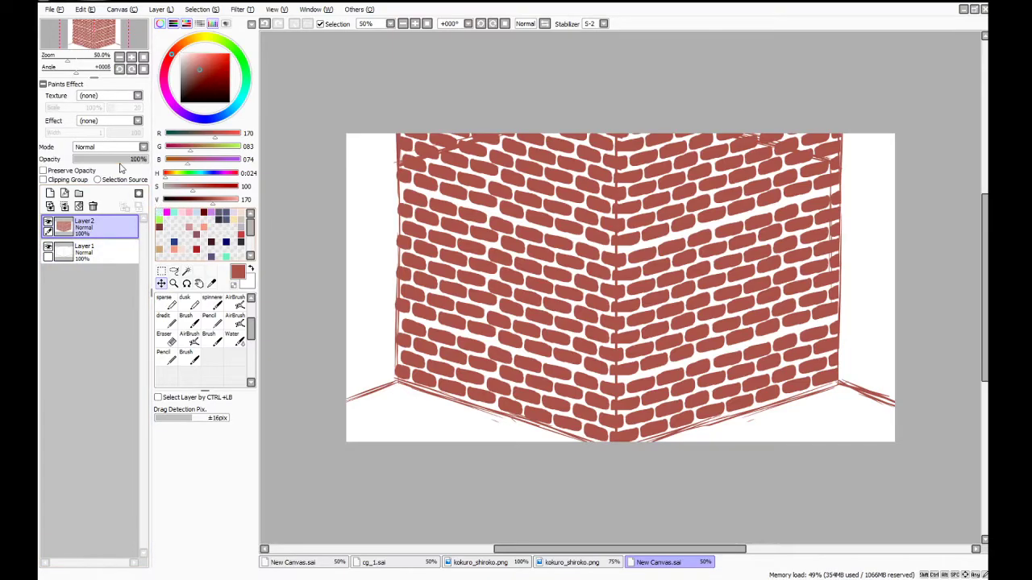
{"action": "left_click_drag", "start_coordinate": [120, 161], "coordinate": [109, 160]}
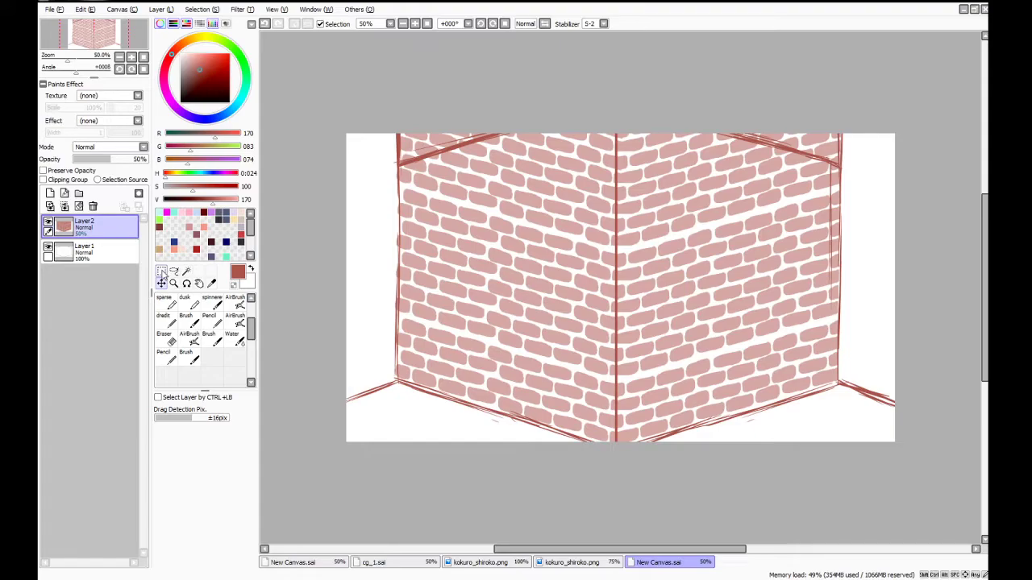
Undo the opacity change, the layer merges and the stacked copies, back to the freshly pasted brick block
{"action": "left_click", "coordinate": [161, 282]}
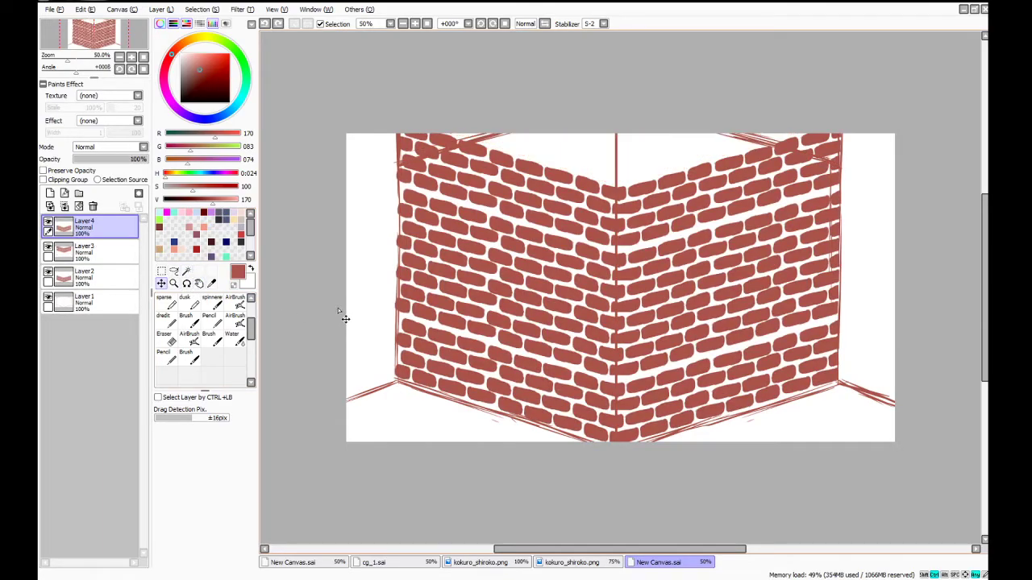
{"action": "key", "text": "ctrl+z"}
{"action": "key", "text": "ctrl+z"}
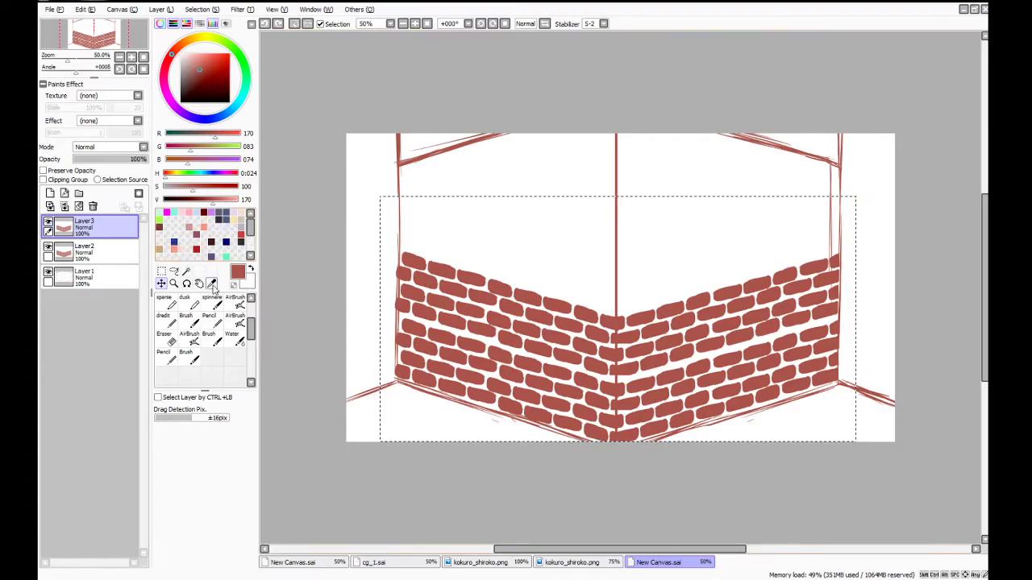
Paste the brick block again, move its left-wall half directly above the existing rows and put that half on its own layer
{"action": "left_click", "coordinate": [161, 271]}
{"action": "left_click", "coordinate": [320, 282]}
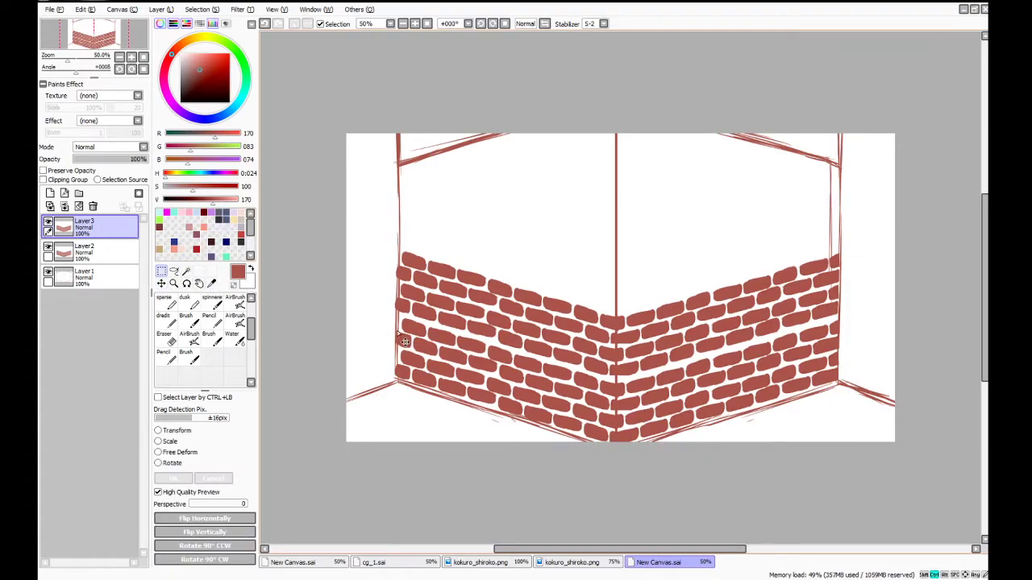
{"action": "key", "text": "ctrl+v"}
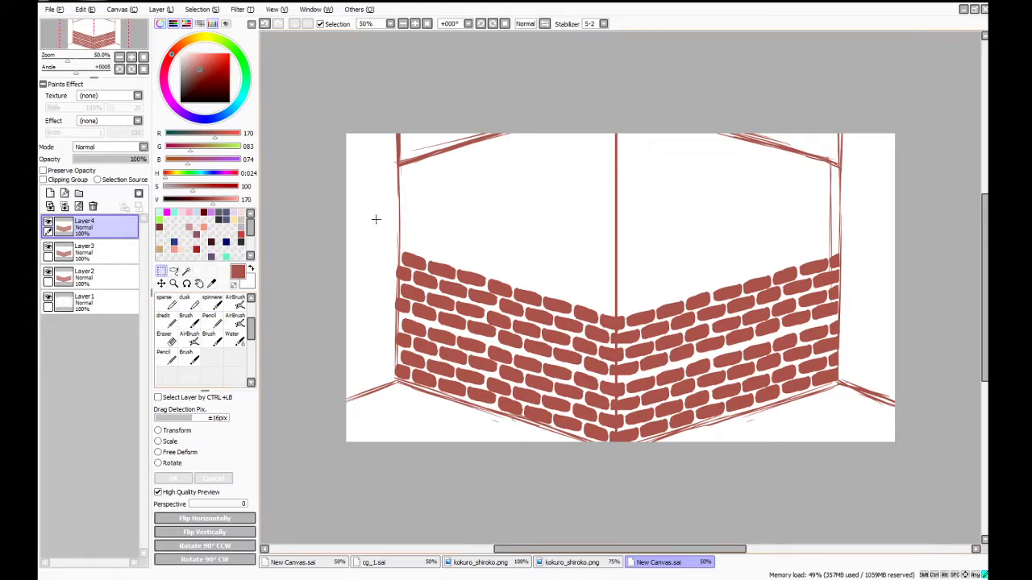
{"action": "left_click_drag", "start_coordinate": [376, 219], "coordinate": [617, 497]}
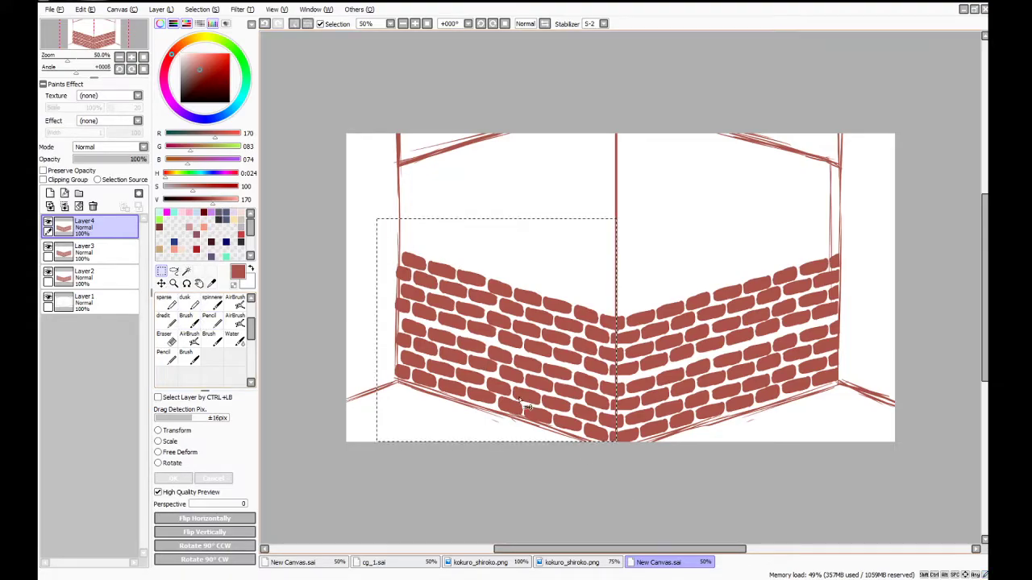
{"action": "left_click_drag", "start_coordinate": [526, 406], "coordinate": [525, 276]}
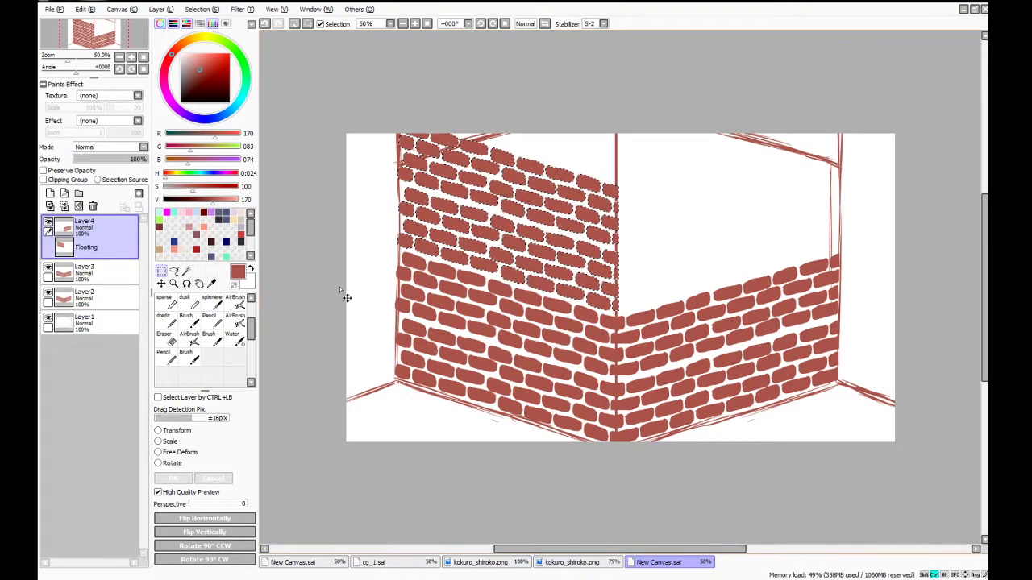
{"action": "key", "text": "ctrl+x"}
{"action": "key", "text": "ctrl+v"}
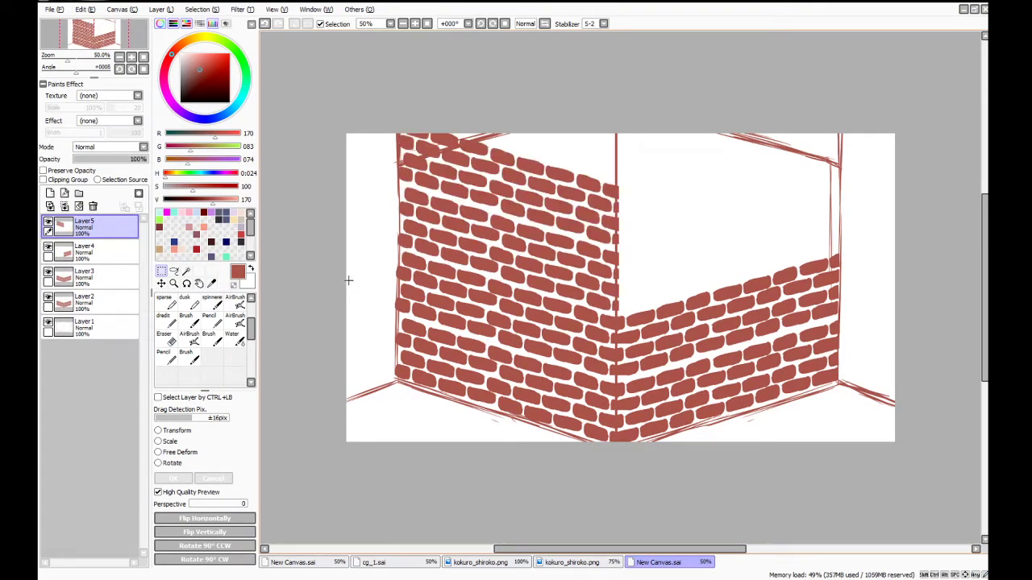
Free-deform the left-wall brick copy on Layer5, reducing the slant of its rows, and lower it onto the existing rows
{"action": "left_click", "coordinate": [159, 453]}
{"action": "left_click_drag", "start_coordinate": [626, 232], "coordinate": [625, 207]}
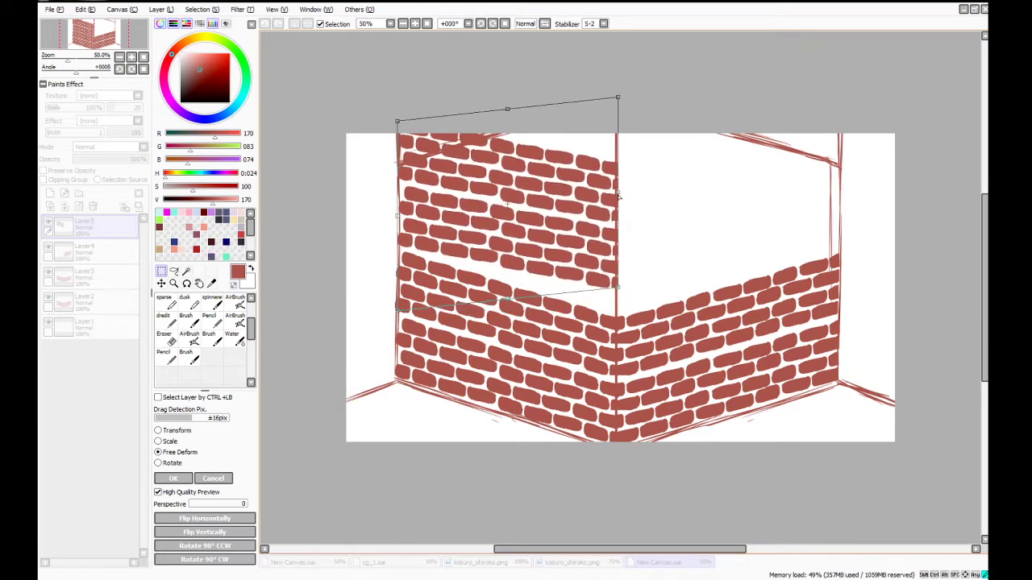
{"action": "left_click_drag", "start_coordinate": [397, 121], "coordinate": [396, 147]}
{"action": "left_click_drag", "start_coordinate": [397, 308], "coordinate": [399, 284]}
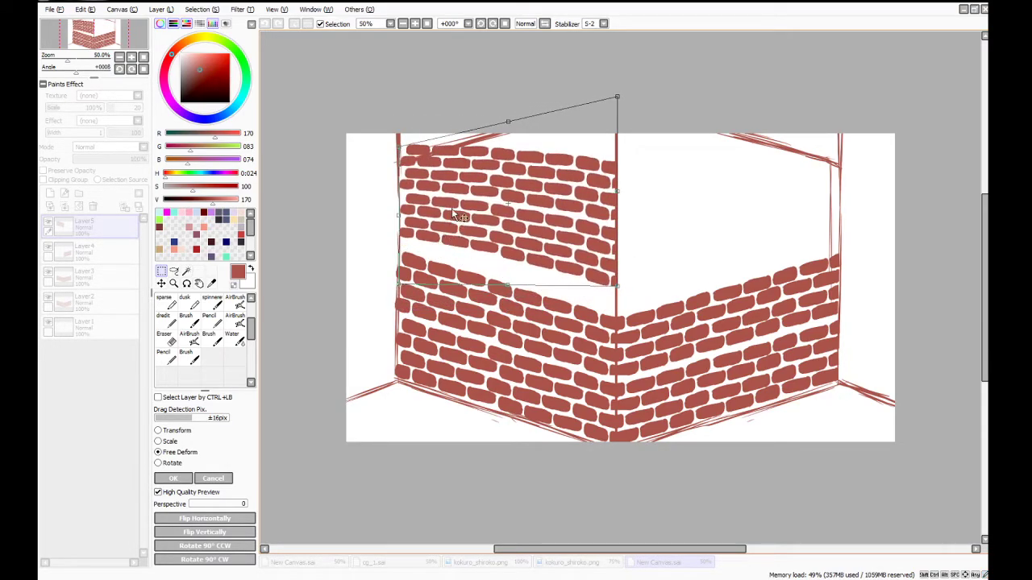
{"action": "left_click_drag", "start_coordinate": [464, 207], "coordinate": [462, 223]}
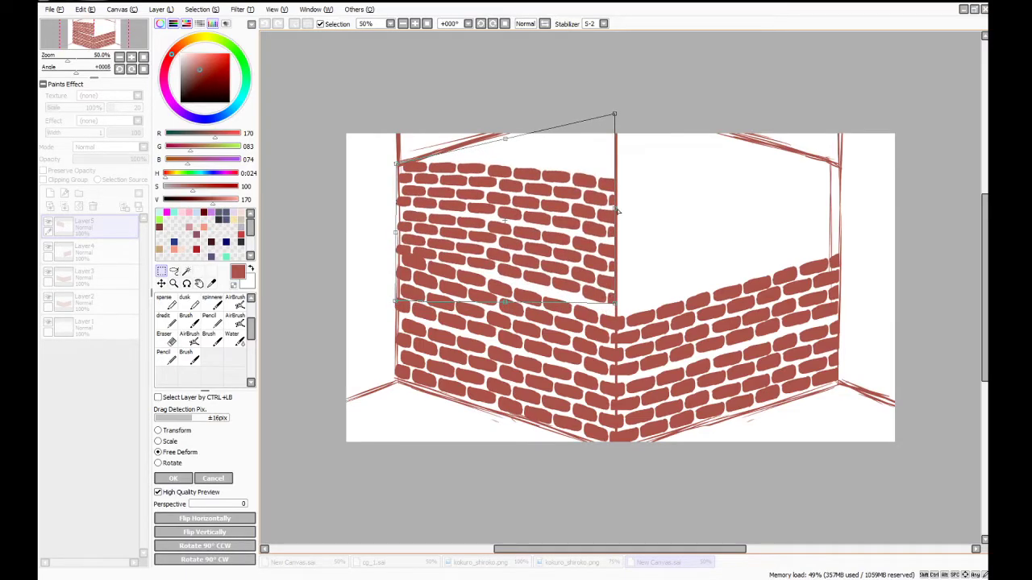
Fine-tune the corners and edges of the left-wall brick copy so its rows meet the centre line and existing bricks, and apply the deformation
{"action": "left_click_drag", "start_coordinate": [617, 211], "coordinate": [617, 219]}
{"action": "mouse_move", "coordinate": [512, 234]}
{"action": "left_mouse_down"}
{"action": "mouse_move", "coordinate": [515, 226]}
{"action": "mouse_move", "coordinate": [512, 237]}
{"action": "left_mouse_up"}
{"action": "left_click_drag", "start_coordinate": [395, 229], "coordinate": [451, 237]}
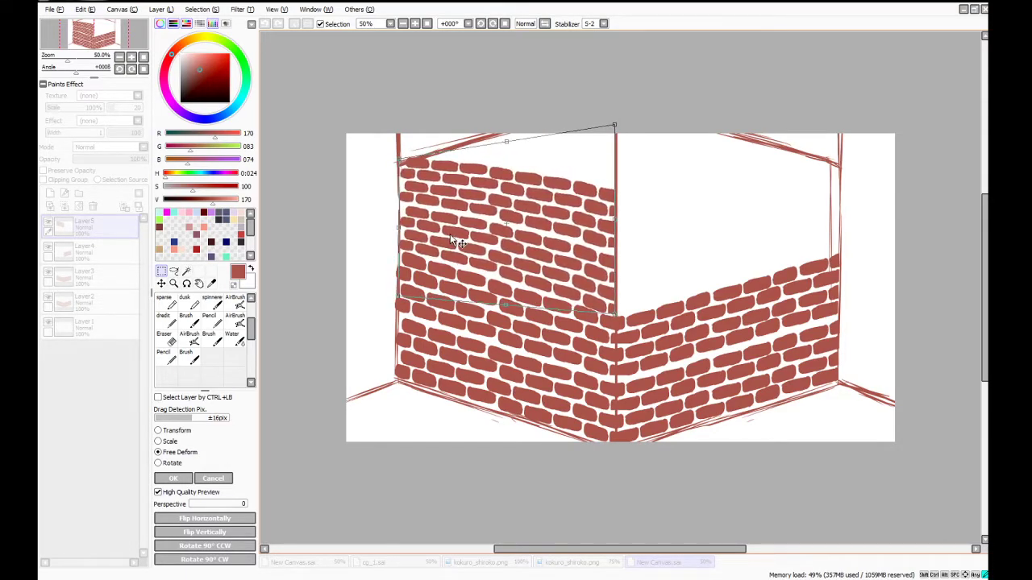
{"action": "left_click_drag", "start_coordinate": [507, 144], "coordinate": [506, 125]}
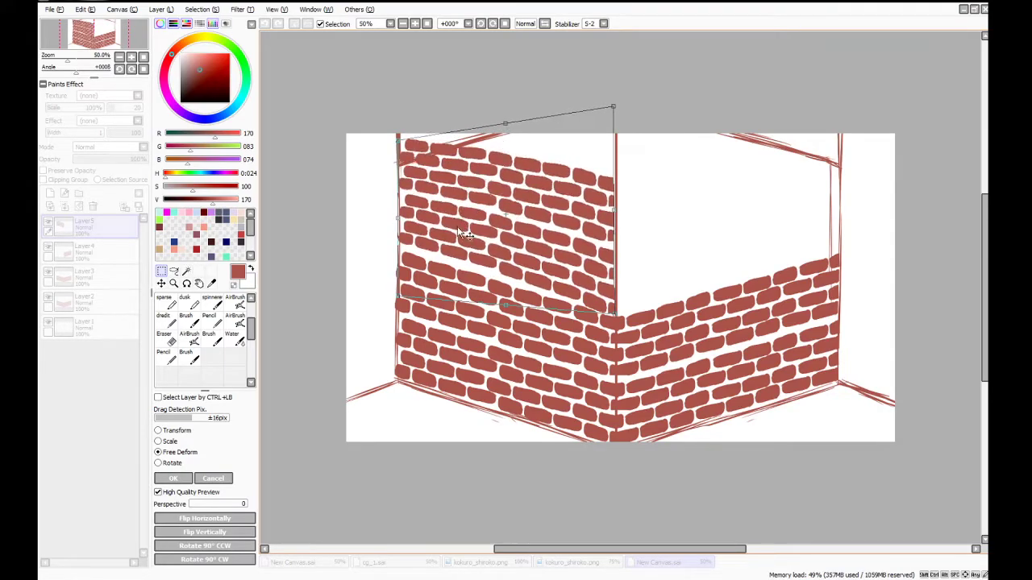
{"action": "left_click_drag", "start_coordinate": [489, 247], "coordinate": [491, 250]}
{"action": "left_click_drag", "start_coordinate": [616, 216], "coordinate": [616, 208]}
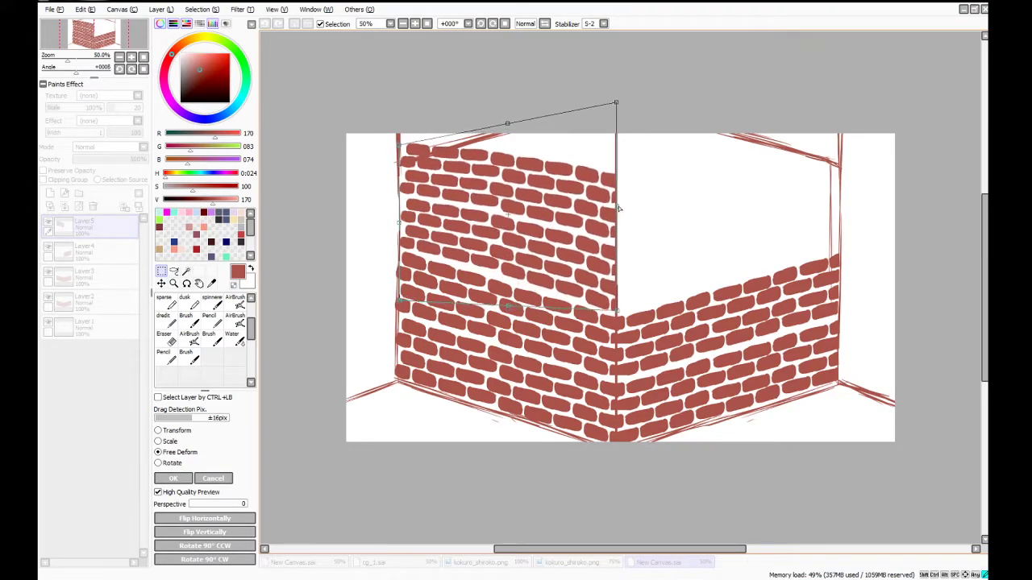
{"action": "left_click_drag", "start_coordinate": [564, 233], "coordinate": [563, 237]}
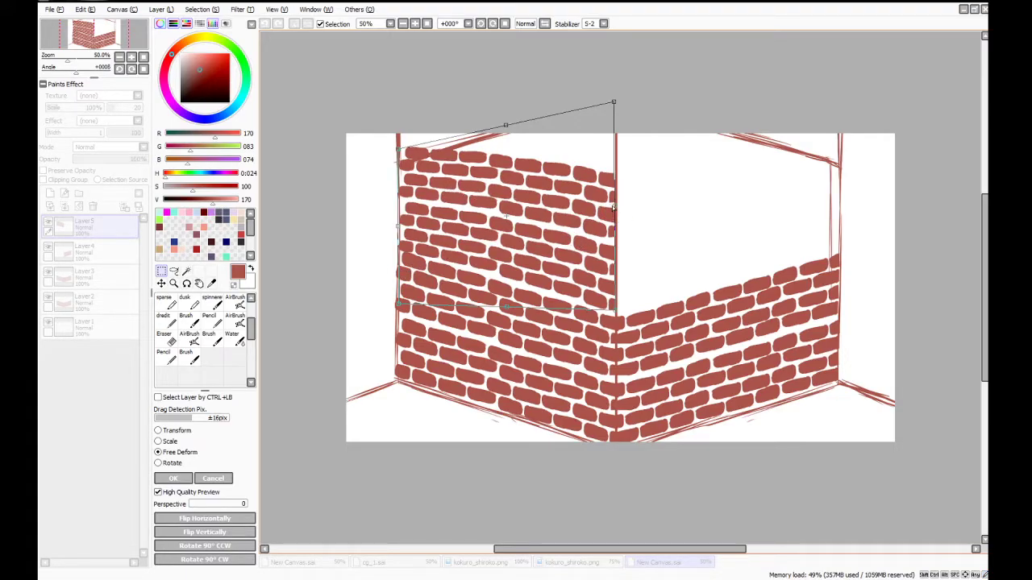
{"action": "left_click_drag", "start_coordinate": [615, 208], "coordinate": [596, 234]}
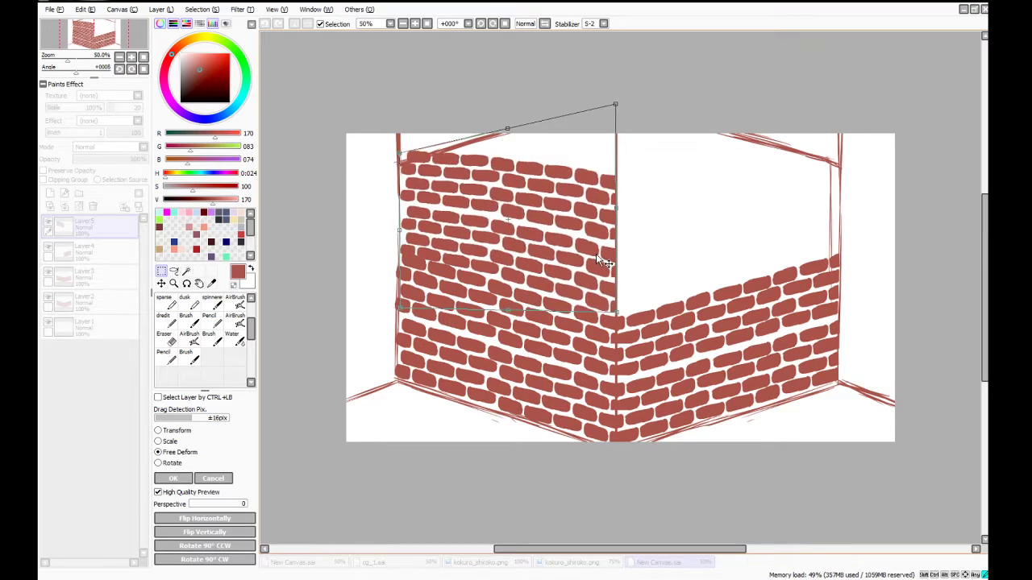
{"action": "left_click_drag", "start_coordinate": [450, 237], "coordinate": [451, 235]}
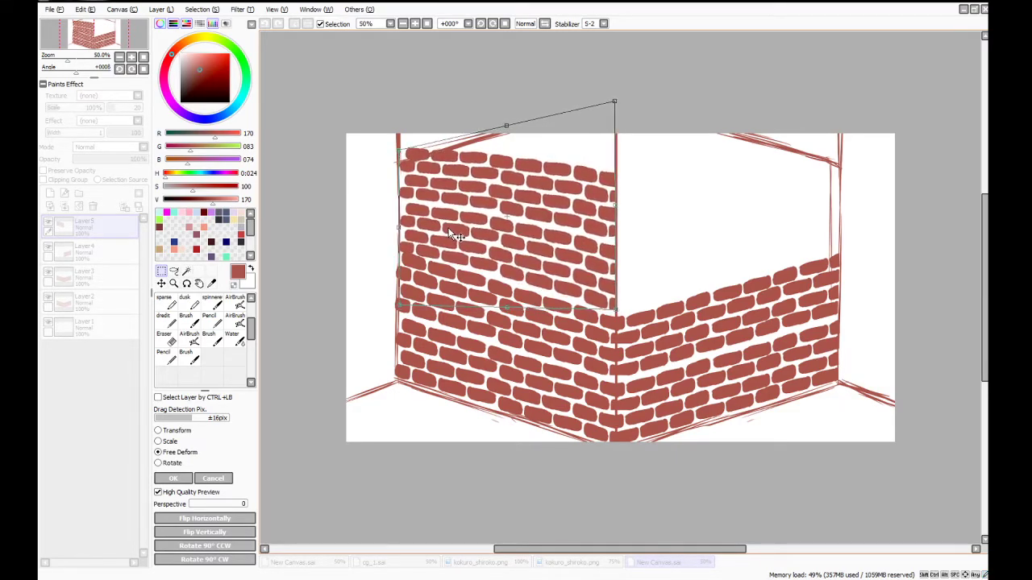
{"action": "left_click", "coordinate": [182, 478]}
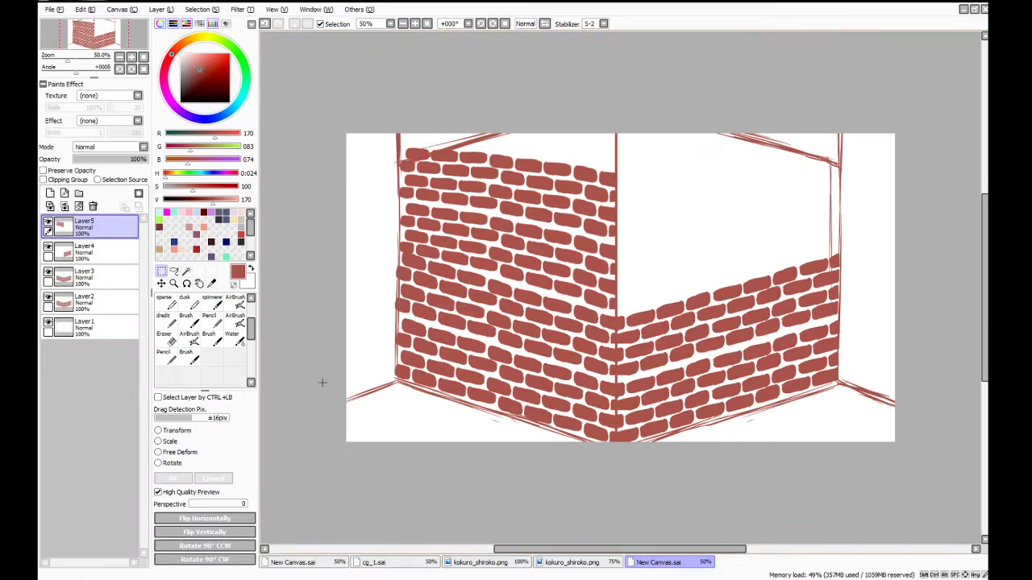
Free-deform the right-wall brick half on Layer4 so it sits above the existing rows in perspective, and apply the deformation
{"action": "left_click", "coordinate": [108, 254]}
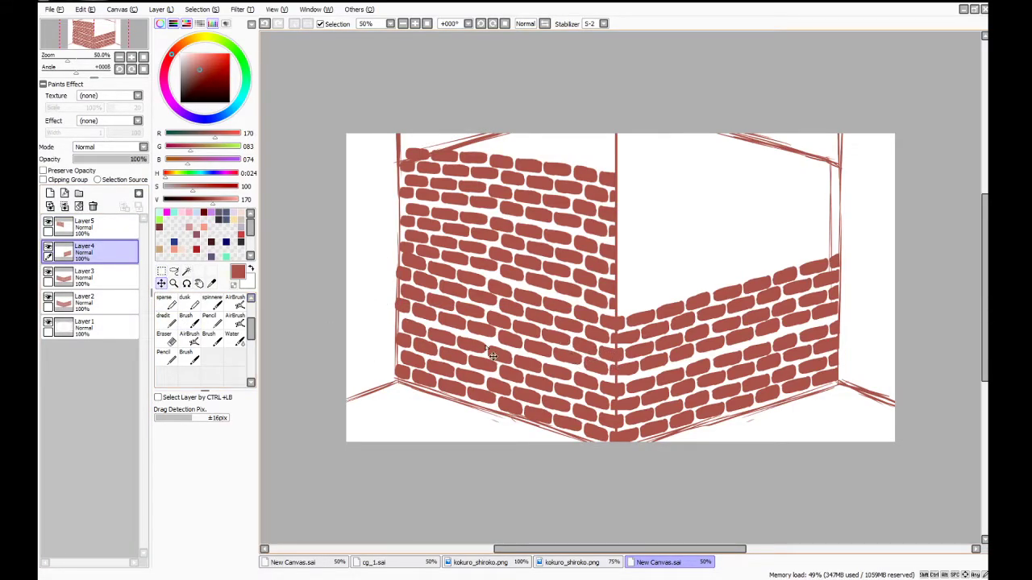
{"action": "key", "text": "ctrl+t"}
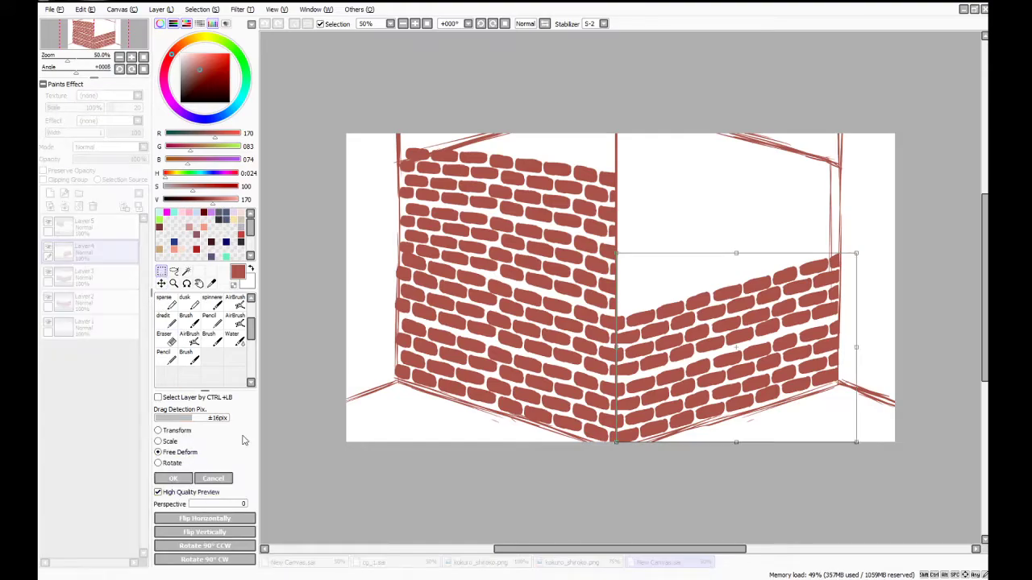
{"action": "left_click_drag", "start_coordinate": [621, 362], "coordinate": [700, 259]}
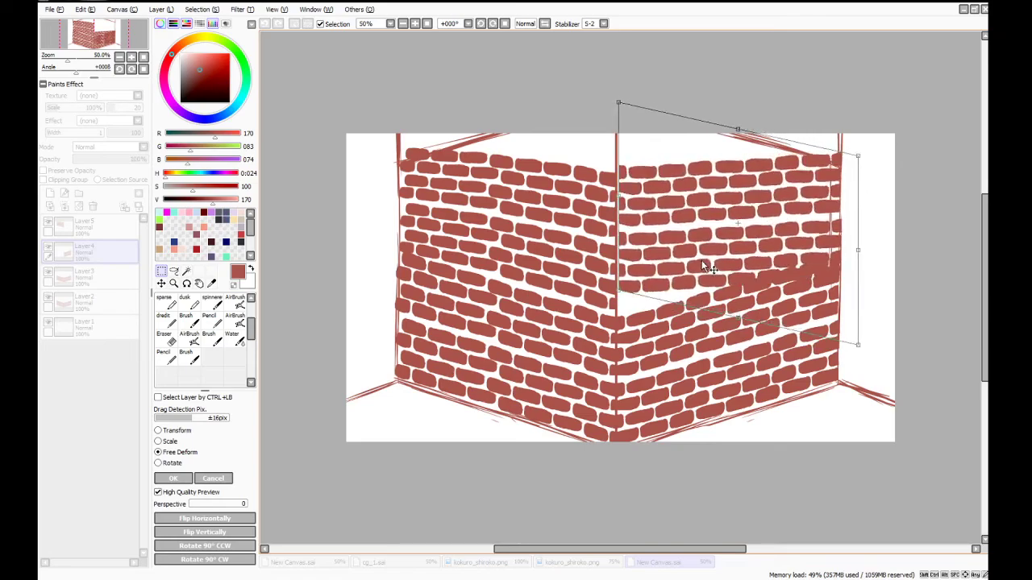
{"action": "left_click_drag", "start_coordinate": [861, 347], "coordinate": [863, 292]}
{"action": "left_click_drag", "start_coordinate": [738, 290], "coordinate": [738, 307]}
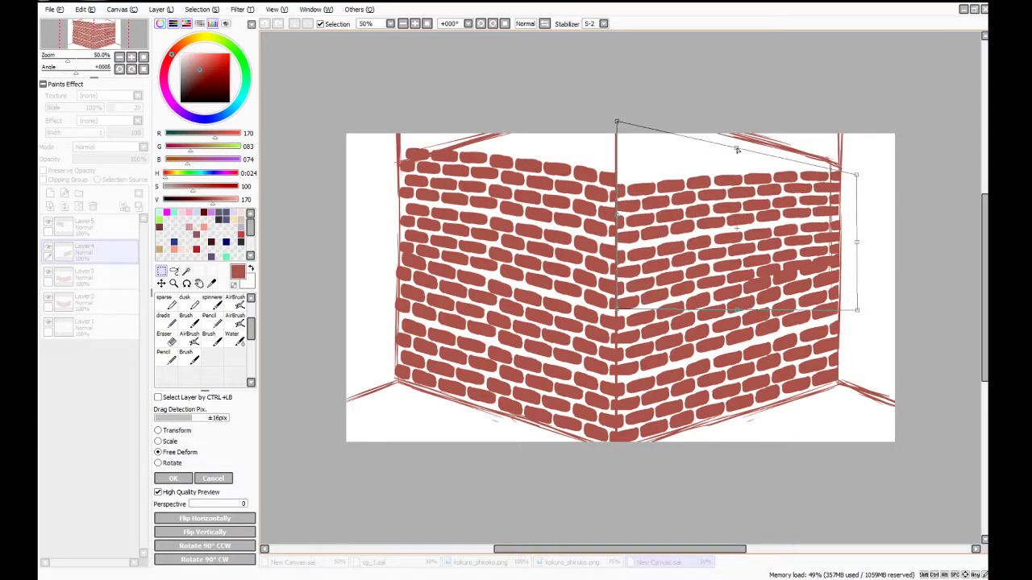
{"action": "left_click_drag", "start_coordinate": [736, 150], "coordinate": [738, 137]}
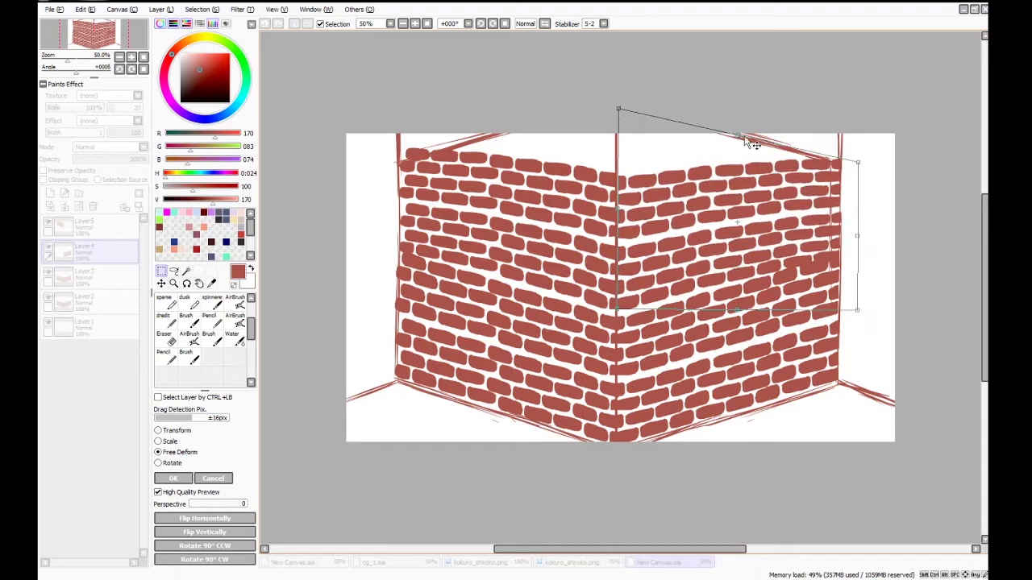
{"action": "left_click_drag", "start_coordinate": [739, 137], "coordinate": [737, 132]}
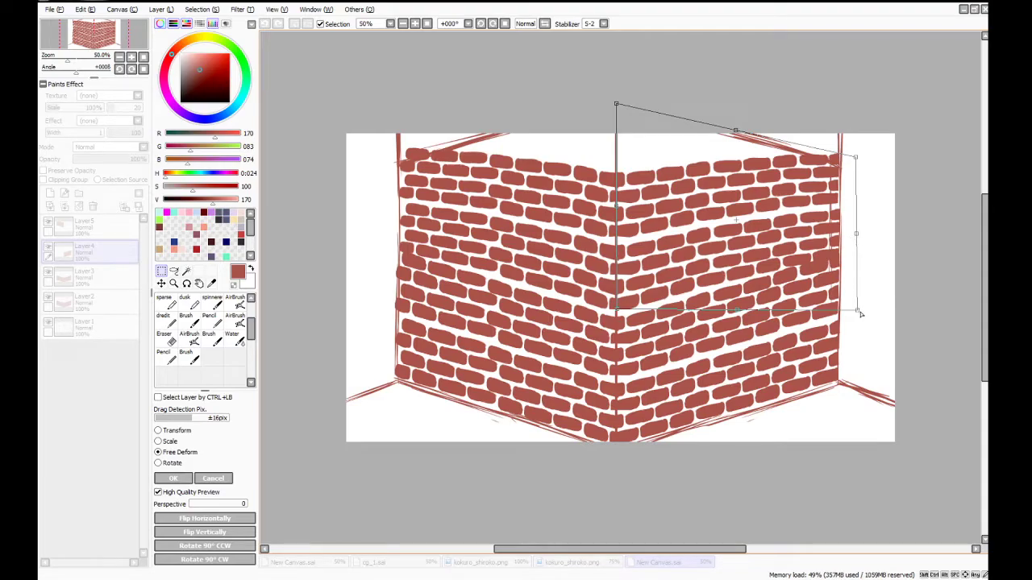
{"action": "left_click_drag", "start_coordinate": [858, 313], "coordinate": [860, 305]}
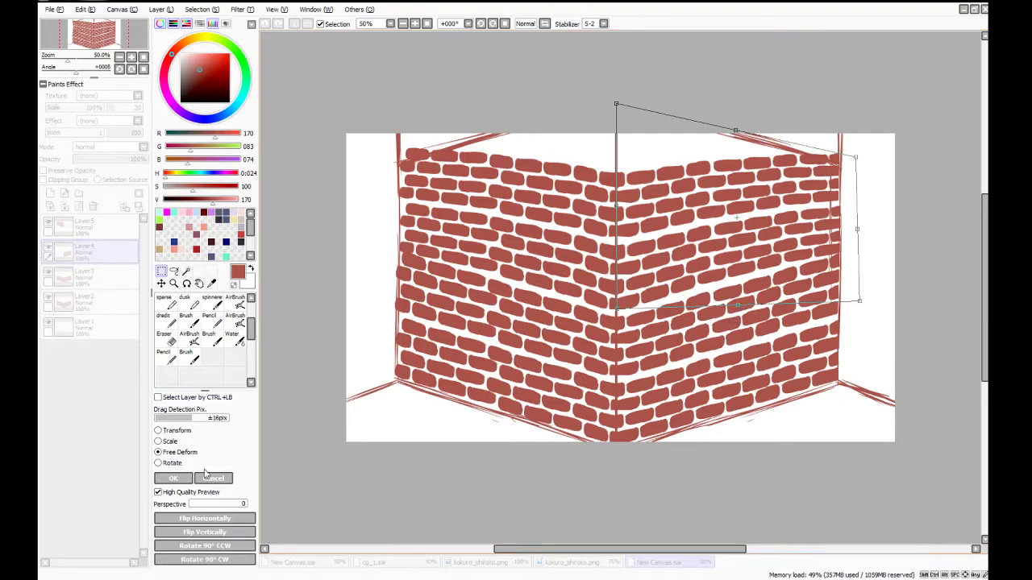
{"action": "left_click", "coordinate": [181, 479]}
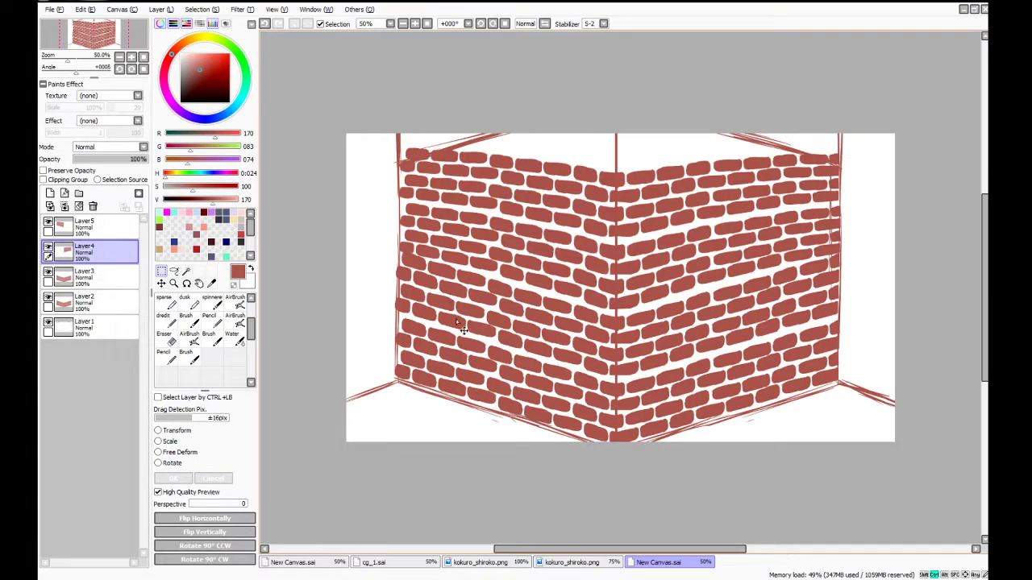
Paste another copy of the brick block and try flipping it horizontally and vertically
{"action": "key", "text": "ctrl+v"}
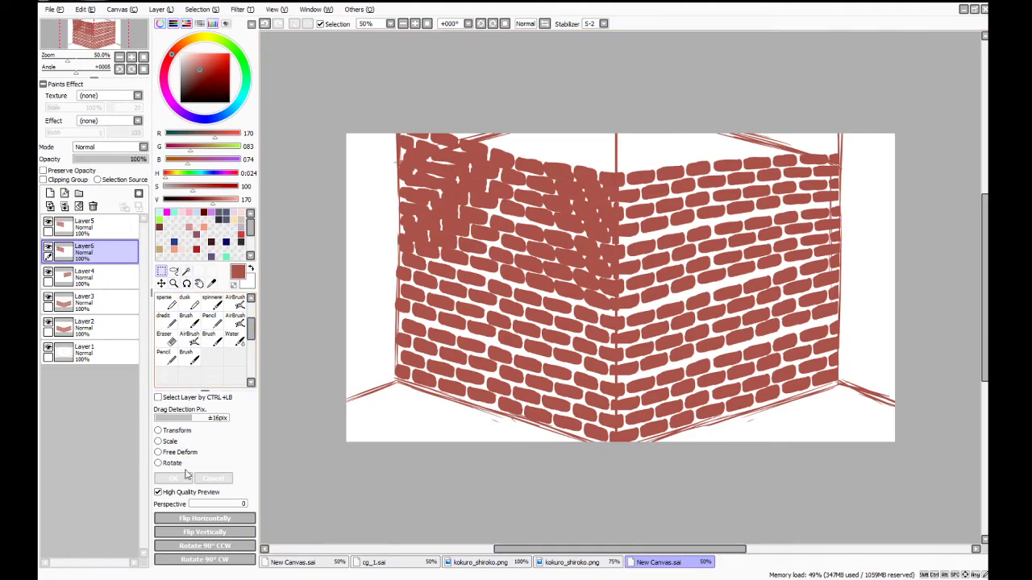
{"action": "left_click", "coordinate": [206, 520]}
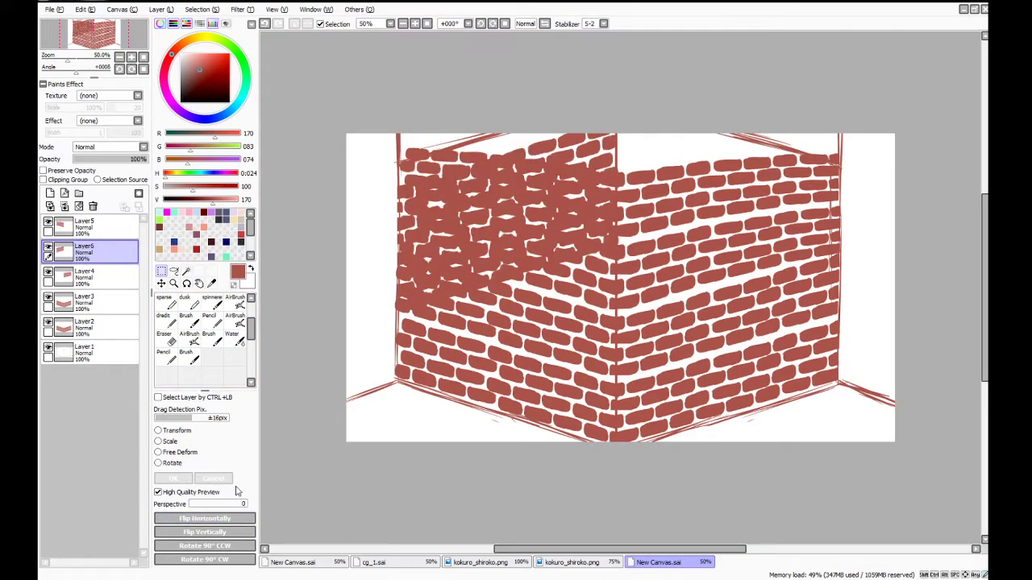
{"action": "left_click", "coordinate": [223, 533]}
{"action": "left_click", "coordinate": [224, 535]}
{"action": "left_click", "coordinate": [225, 534]}
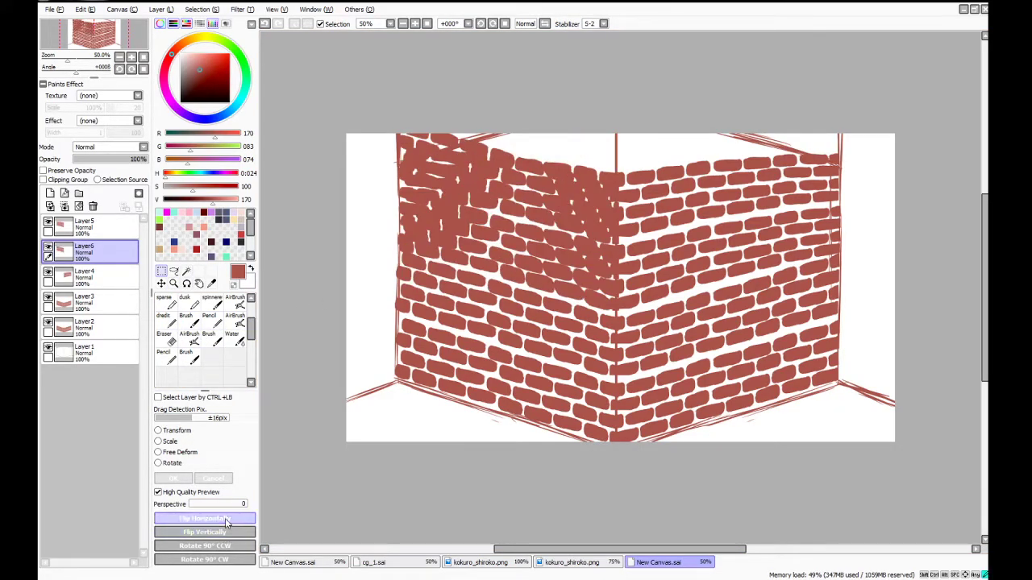
{"action": "left_click", "coordinate": [227, 522]}
{"action": "left_click", "coordinate": [228, 534]}
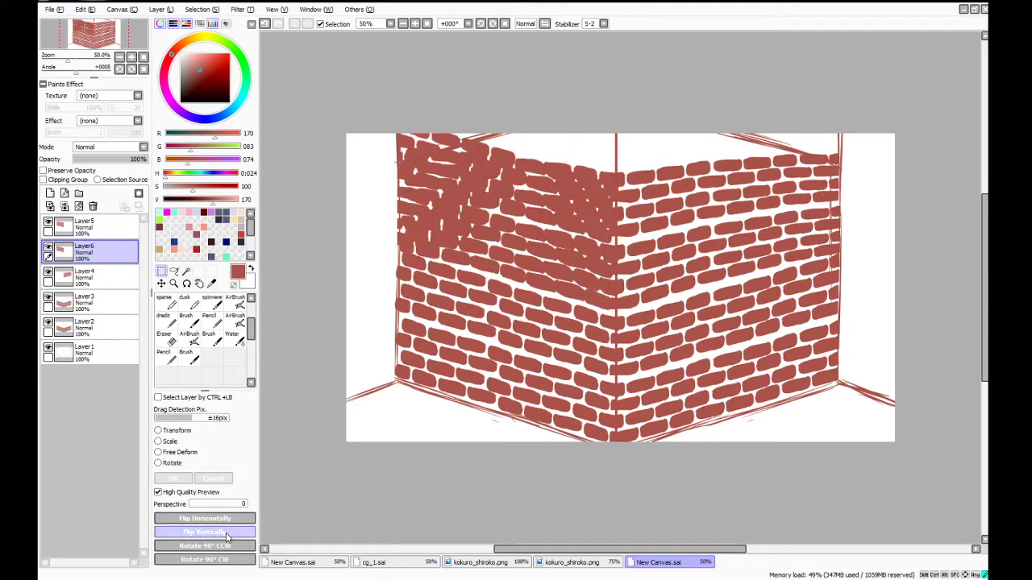
{"action": "left_click", "coordinate": [228, 536]}
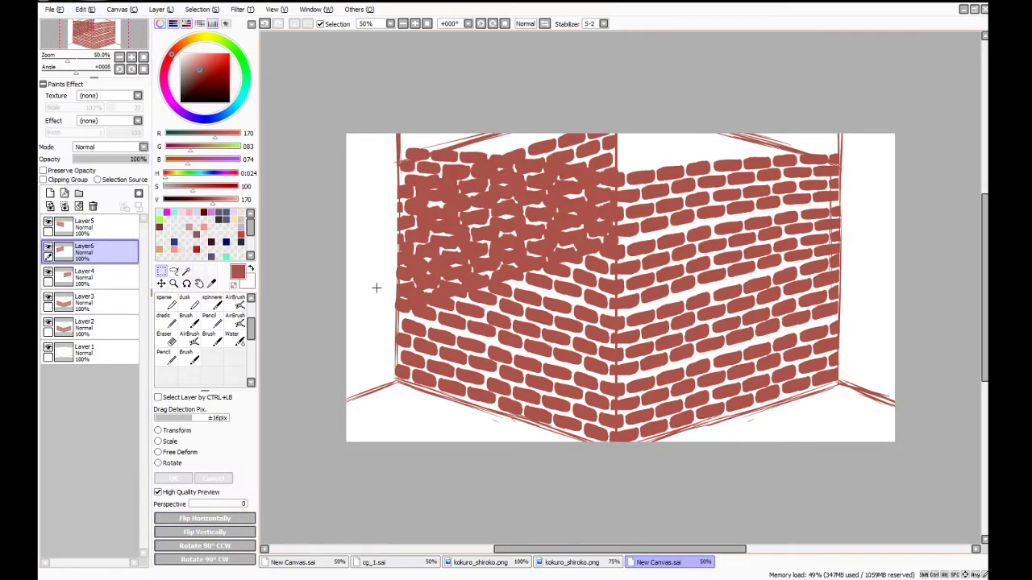
Try to extend the left wall upward by moving the flipped brick copy above it, then rotating and free-deforming it
{"action": "left_click", "coordinate": [162, 284]}
{"action": "left_click_drag", "start_coordinate": [465, 268], "coordinate": [462, 102]}
{"action": "left_click", "coordinate": [161, 272]}
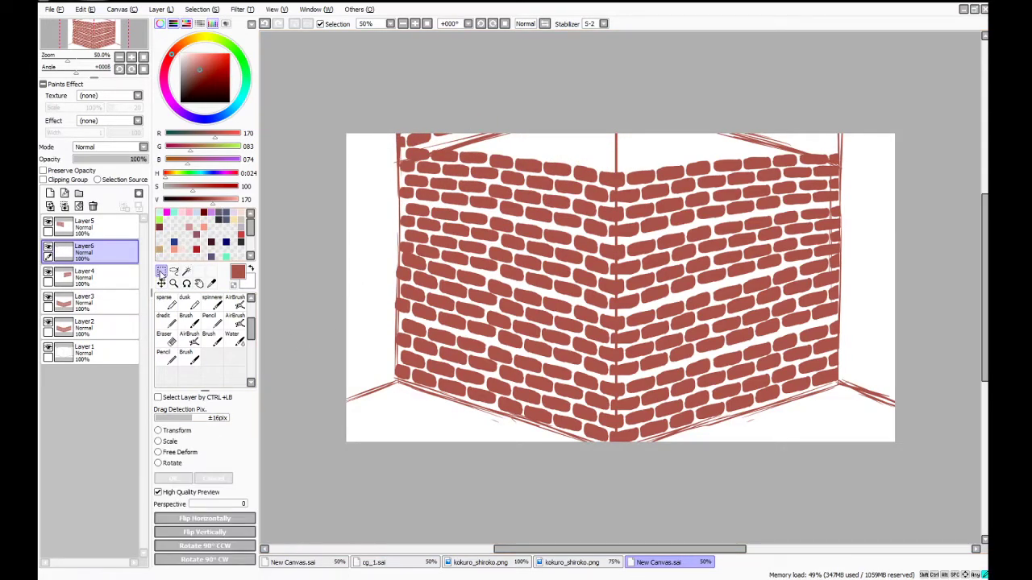
{"action": "left_click", "coordinate": [169, 463]}
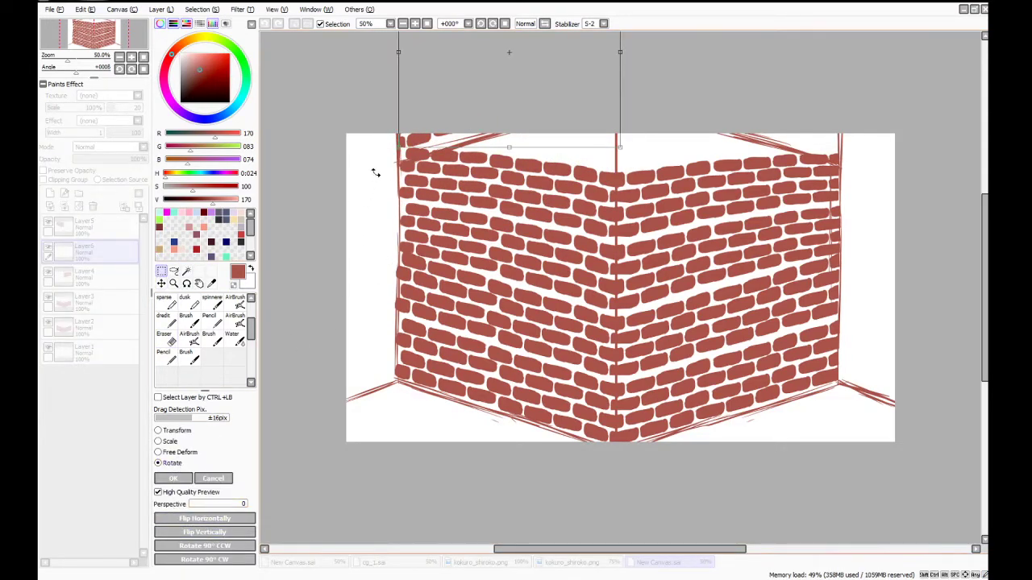
{"action": "left_click_drag", "start_coordinate": [375, 173], "coordinate": [504, 181]}
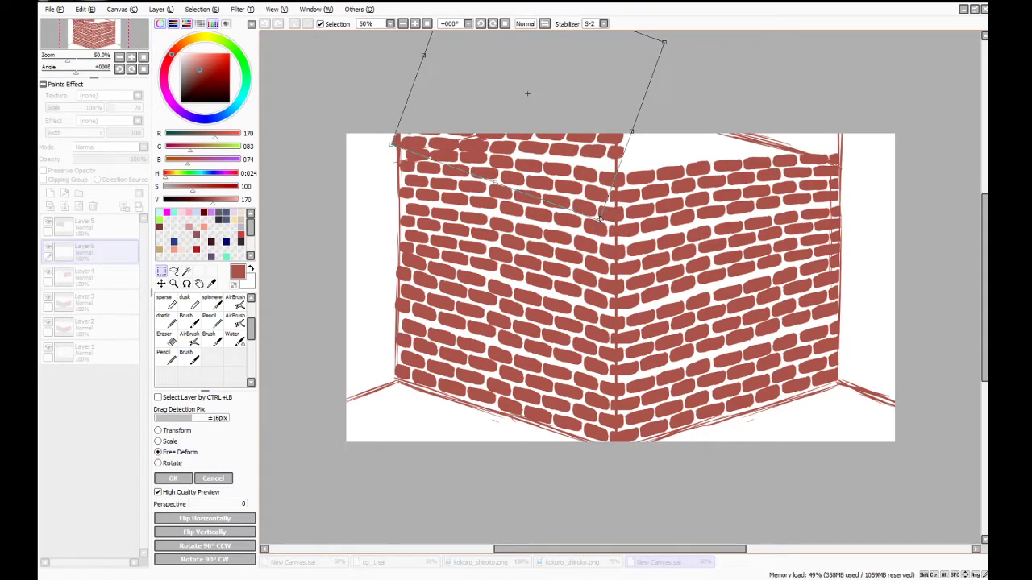
{"action": "left_click_drag", "start_coordinate": [600, 218], "coordinate": [599, 210]}
{"action": "left_click_drag", "start_coordinate": [558, 180], "coordinate": [561, 185]}
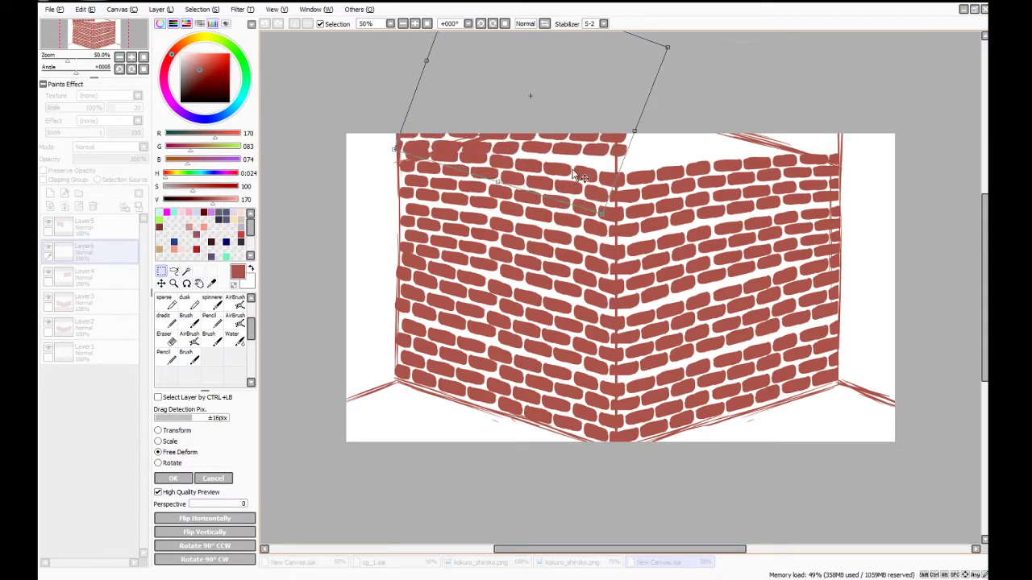
{"action": "mouse_move", "coordinate": [635, 131]}
{"action": "left_mouse_down"}
{"action": "mouse_move", "coordinate": [632, 141]}
{"action": "mouse_move", "coordinate": [625, 133]}
{"action": "left_mouse_up"}
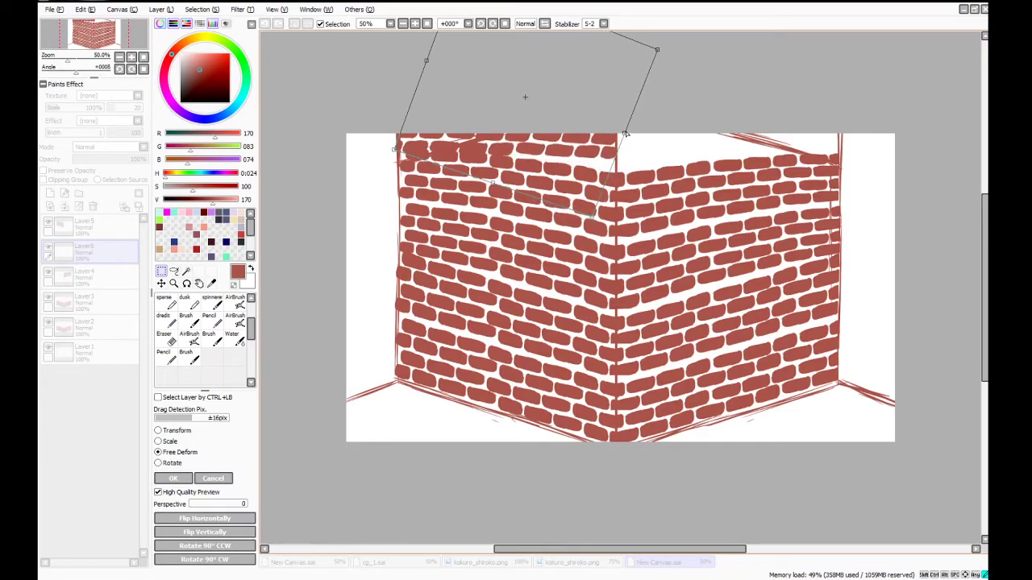
{"action": "left_click_drag", "start_coordinate": [565, 174], "coordinate": [562, 168]}
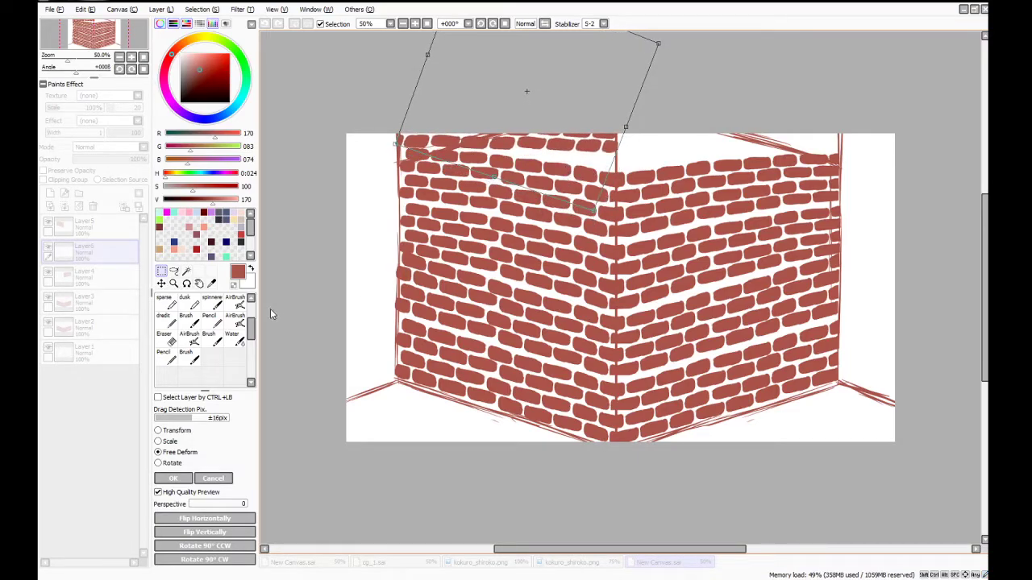
{"action": "left_click", "coordinate": [175, 479]}
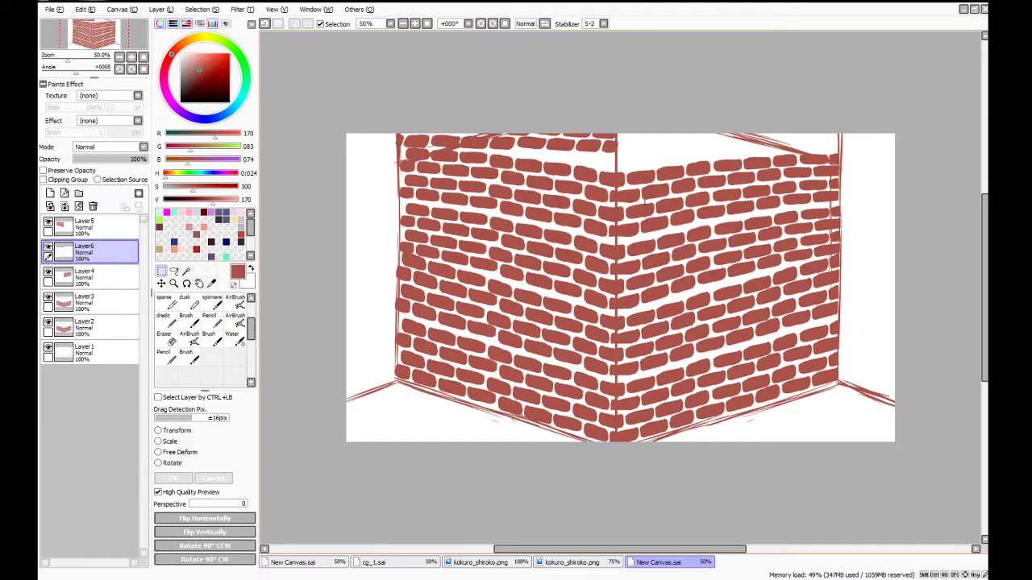
Paste two more brick blocks, delete both layers, and delete the rotated brick copy on Layer6 as well
{"action": "key", "text": "ctrl+v"}
{"action": "key", "text": "ctrl+v"}
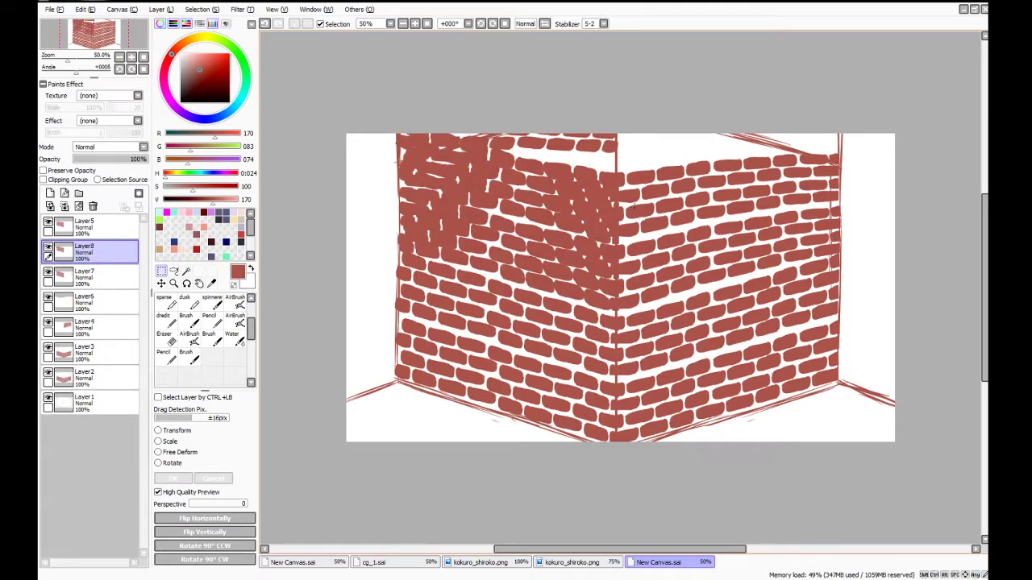
{"action": "left_click", "coordinate": [92, 206]}
{"action": "left_click", "coordinate": [93, 207]}
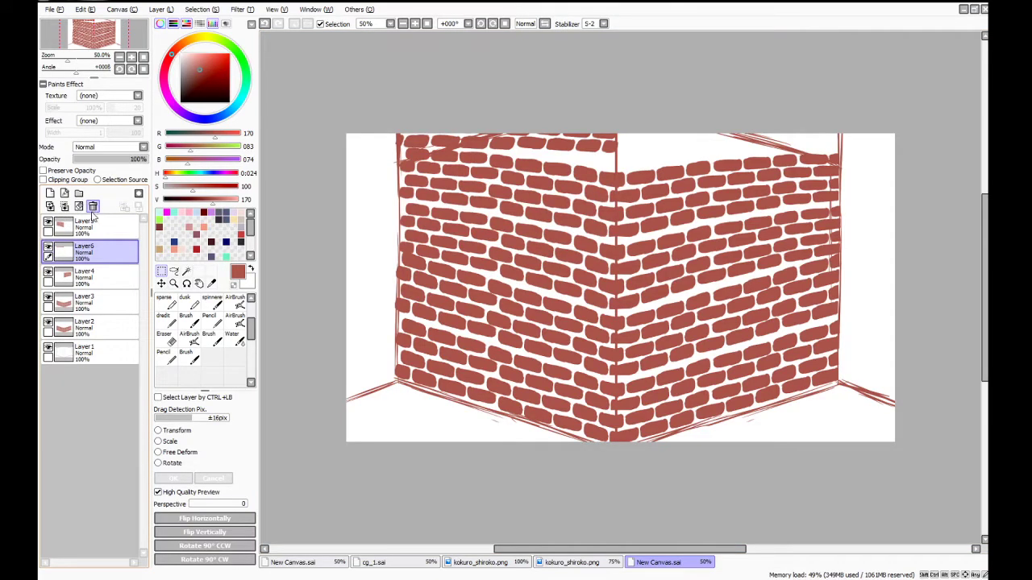
{"action": "left_click", "coordinate": [50, 248]}
{"action": "left_click", "coordinate": [50, 248]}
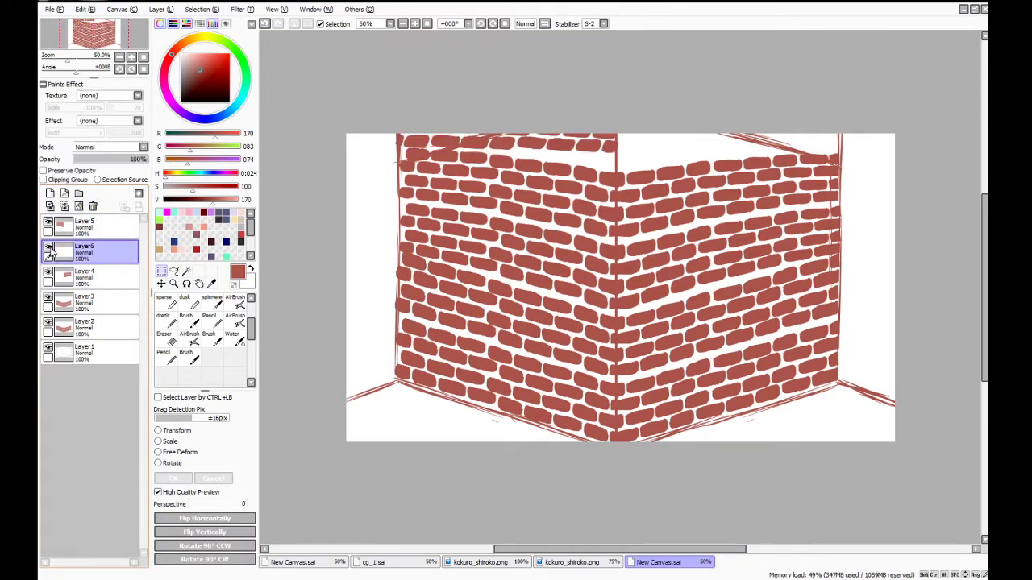
{"action": "left_click", "coordinate": [94, 207]}
Paste a brick block above Layer5 and free-deform it upward so its rows continue the left wall in perspective
{"action": "left_click", "coordinate": [89, 229]}
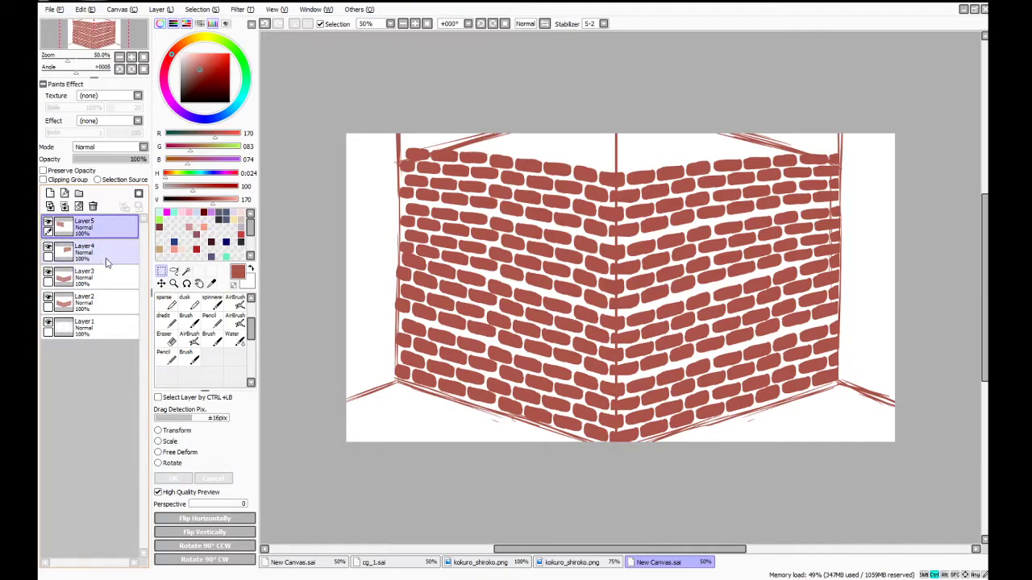
{"action": "key", "text": "ctrl+z"}
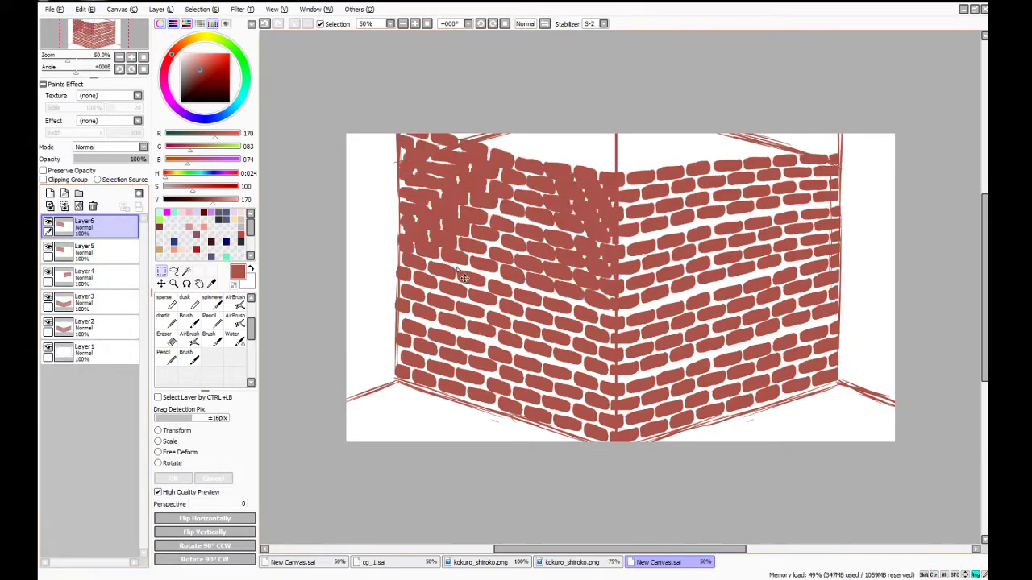
{"action": "left_click", "coordinate": [176, 454]}
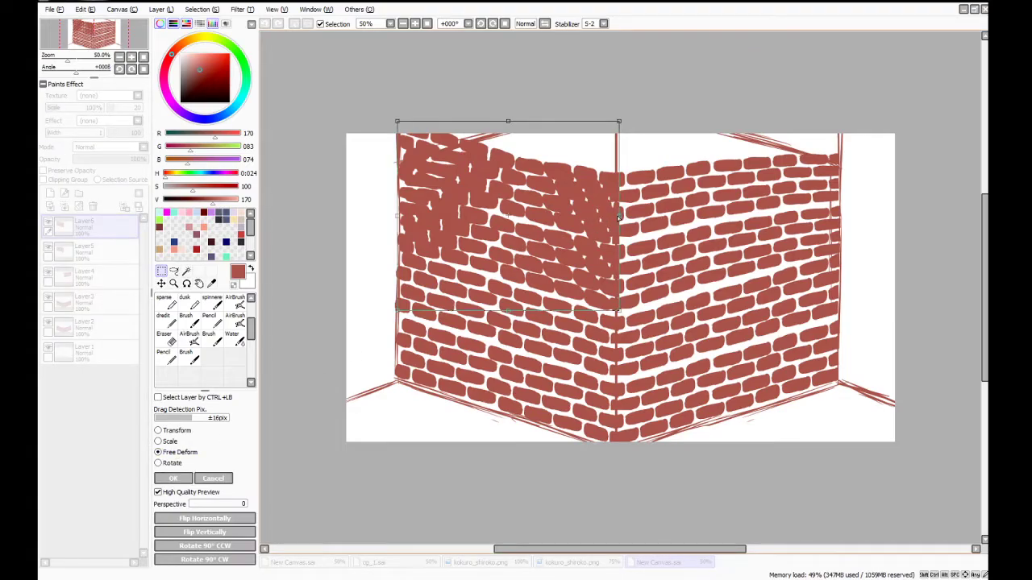
{"action": "left_click_drag", "start_coordinate": [619, 218], "coordinate": [612, 128]}
{"action": "left_click_drag", "start_coordinate": [546, 198], "coordinate": [548, 100]}
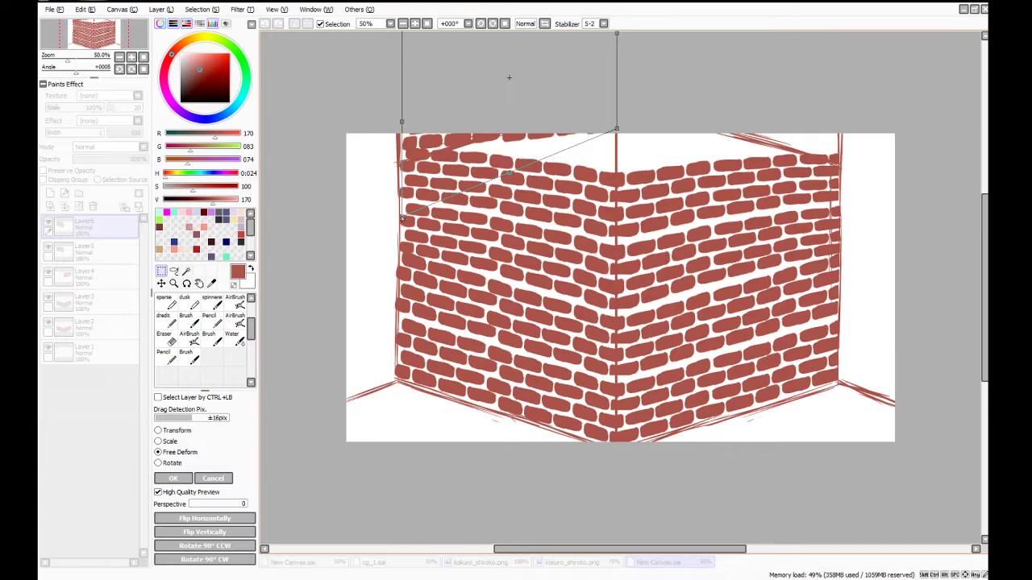
{"action": "left_click_drag", "start_coordinate": [402, 219], "coordinate": [403, 116]}
{"action": "left_click_drag", "start_coordinate": [495, 86], "coordinate": [495, 144]}
{"action": "left_click_drag", "start_coordinate": [619, 91], "coordinate": [617, 73]}
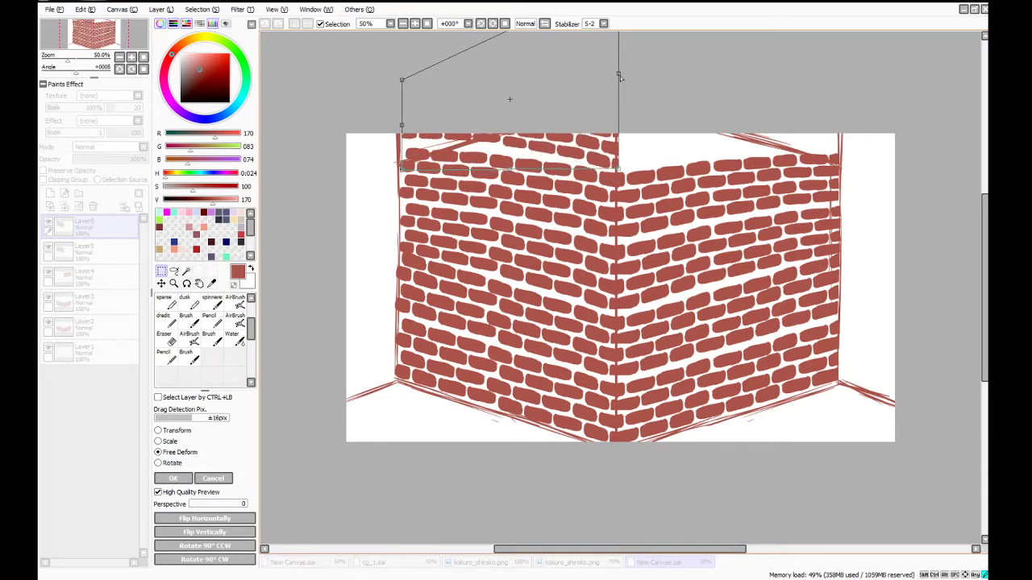
{"action": "left_click_drag", "start_coordinate": [402, 125], "coordinate": [417, 148]}
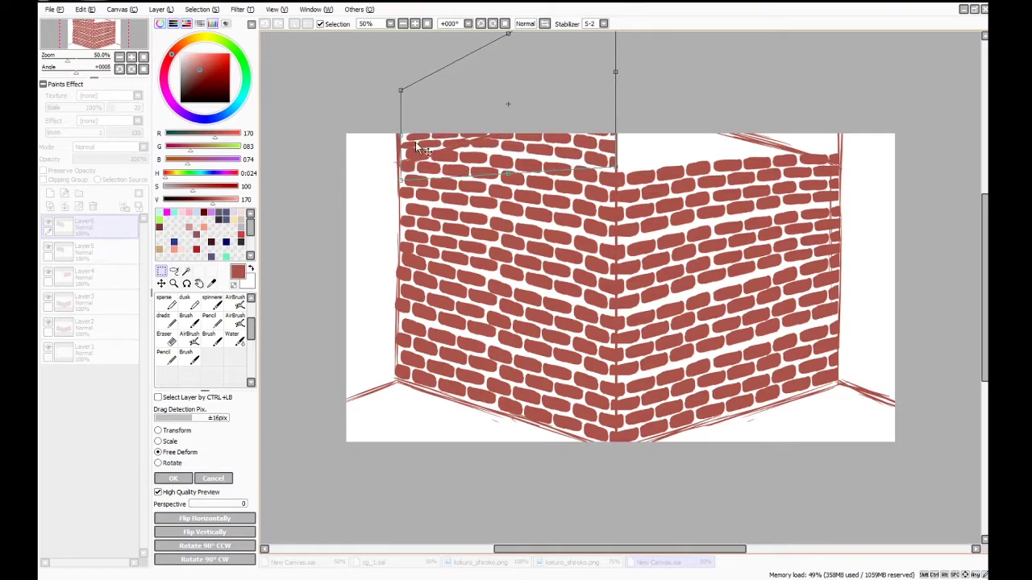
{"action": "left_click_drag", "start_coordinate": [508, 176], "coordinate": [507, 188]}
{"action": "left_click_drag", "start_coordinate": [507, 129], "coordinate": [508, 124]}
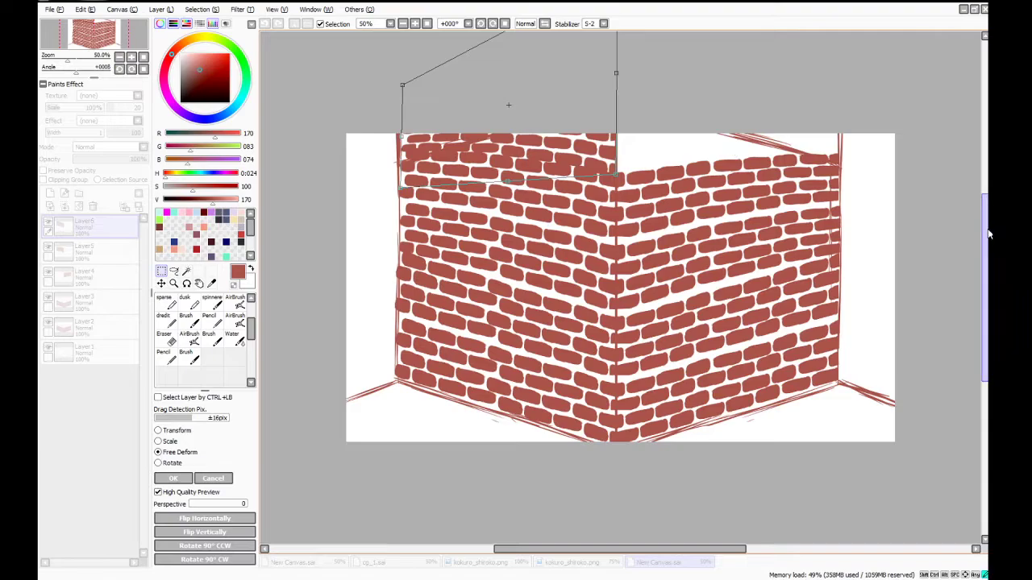
Fine-tune the free deform of the brick block on Layer6 against the left wall's uppermost rows and centre line, and apply it
{"action": "scroll", "coordinate": [612, 145], "scroll_direction": "up", "scroll_amount": 2}
{"action": "left_click_drag", "start_coordinate": [505, 79], "coordinate": [503, 56]}
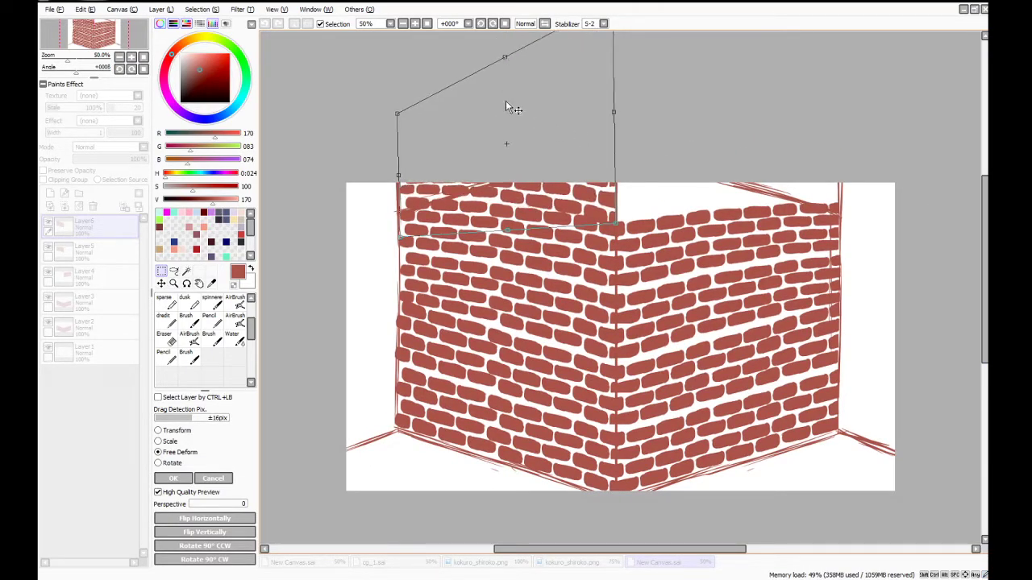
{"action": "left_click_drag", "start_coordinate": [503, 177], "coordinate": [503, 180]}
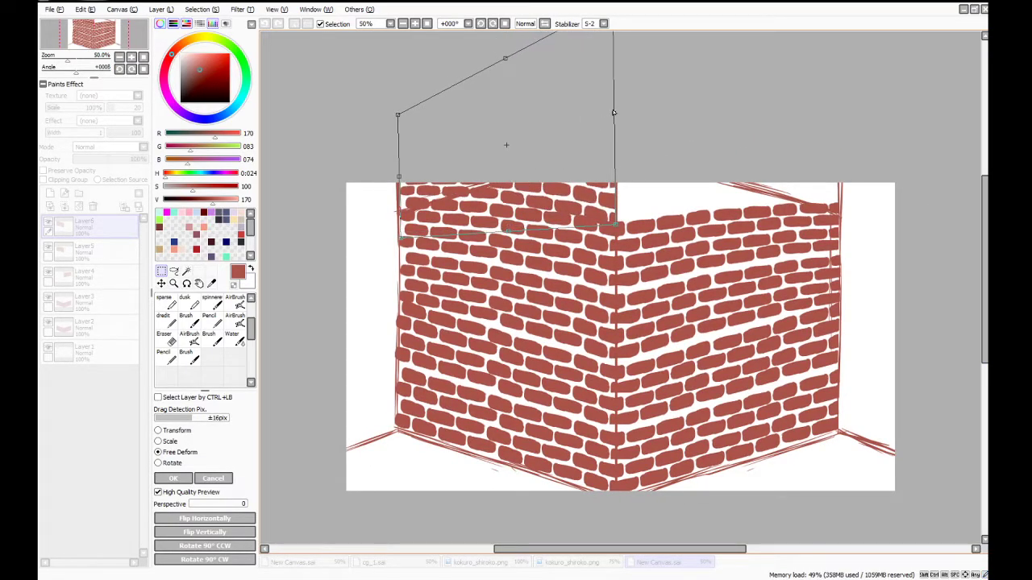
{"action": "left_click_drag", "start_coordinate": [613, 113], "coordinate": [615, 109]}
{"action": "left_click_drag", "start_coordinate": [517, 177], "coordinate": [520, 175]}
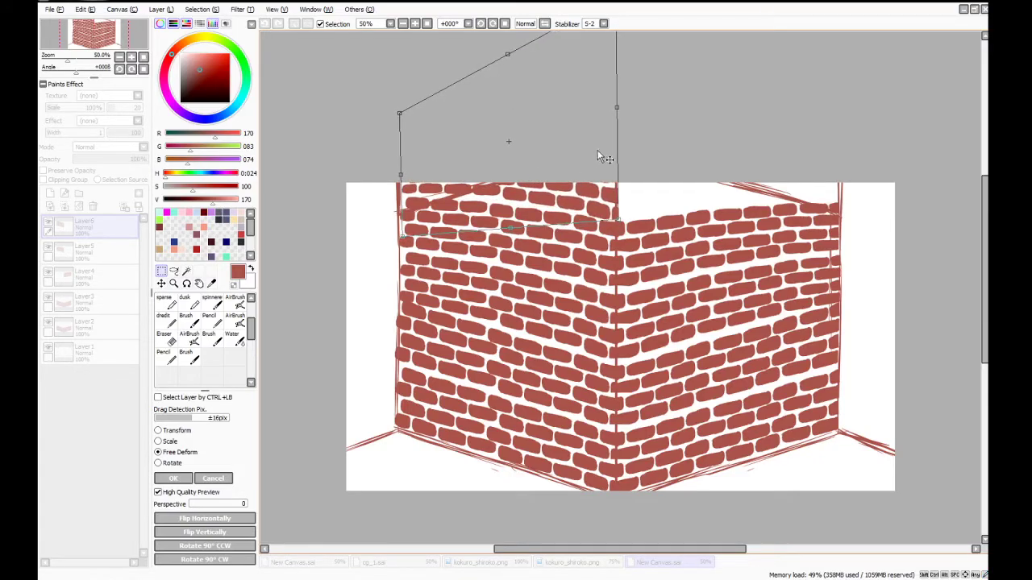
{"action": "left_click_drag", "start_coordinate": [617, 108], "coordinate": [615, 97]}
{"action": "left_click_drag", "start_coordinate": [535, 144], "coordinate": [536, 150]}
{"action": "left_click_drag", "start_coordinate": [402, 246], "coordinate": [402, 235]}
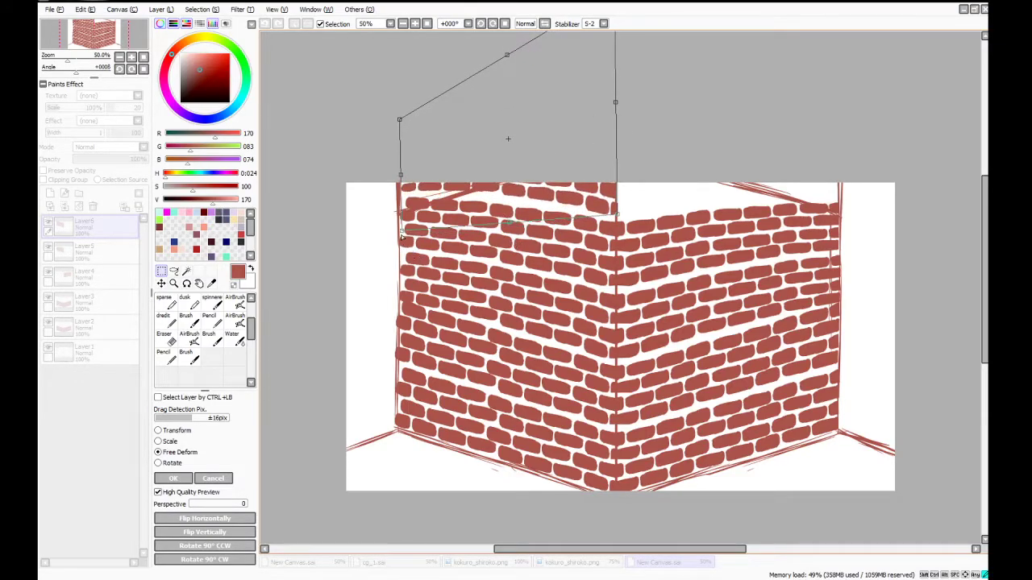
{"action": "left_click_drag", "start_coordinate": [482, 190], "coordinate": [485, 193]}
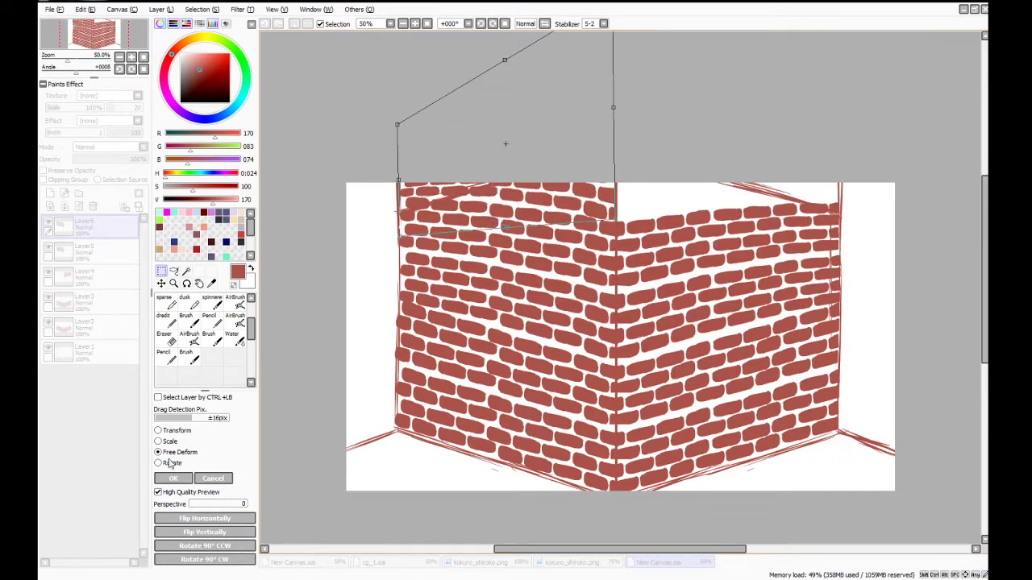
{"action": "left_click", "coordinate": [172, 478]}
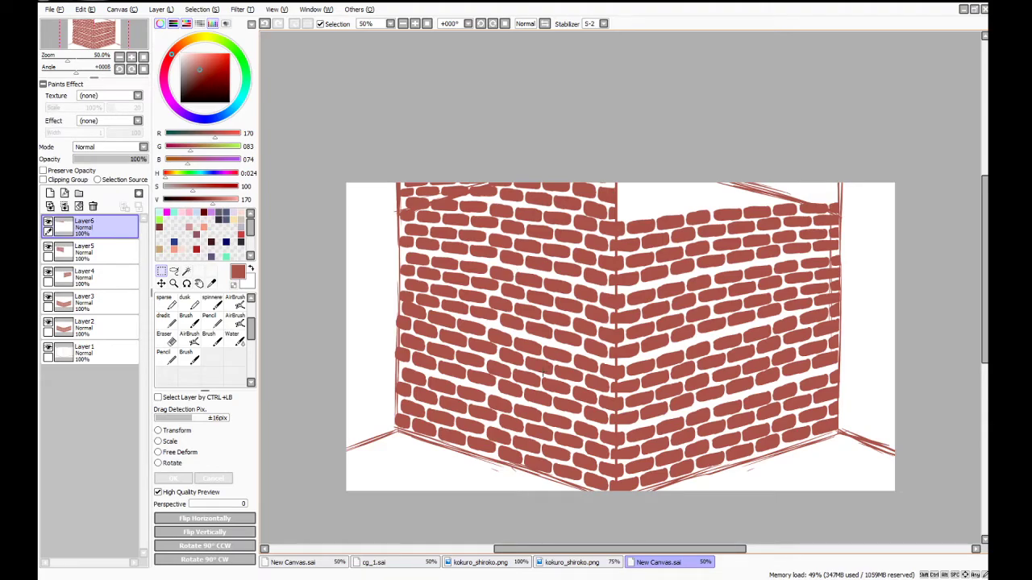
Paste another brick block, flip it horizontally, and move it in Free Deform mode above the right wall's rows
{"action": "key", "text": "ctrl+v"}
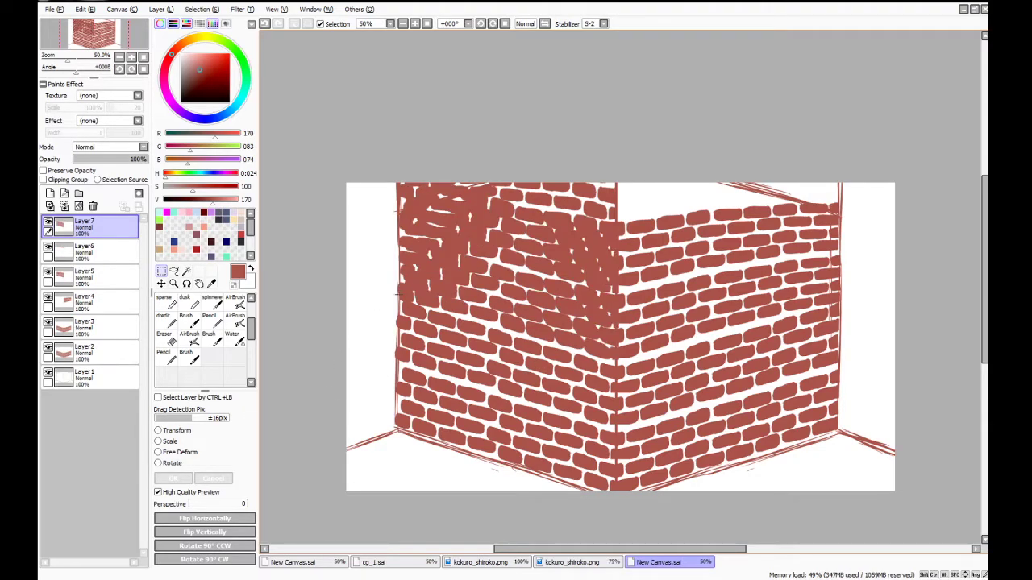
{"action": "left_click", "coordinate": [221, 522]}
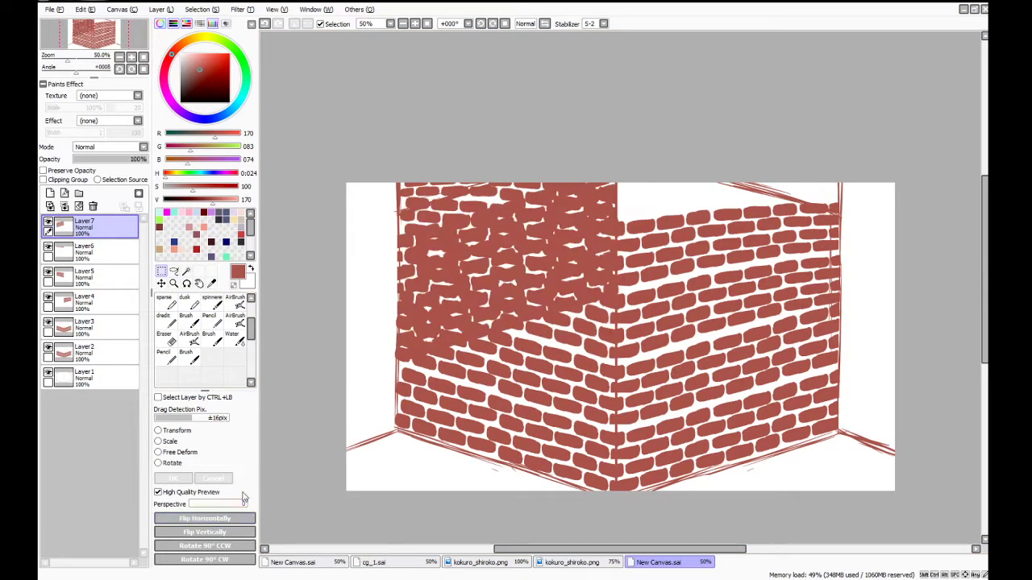
{"action": "left_click", "coordinate": [158, 452]}
{"action": "left_click_drag", "start_coordinate": [467, 279], "coordinate": [686, 139]}
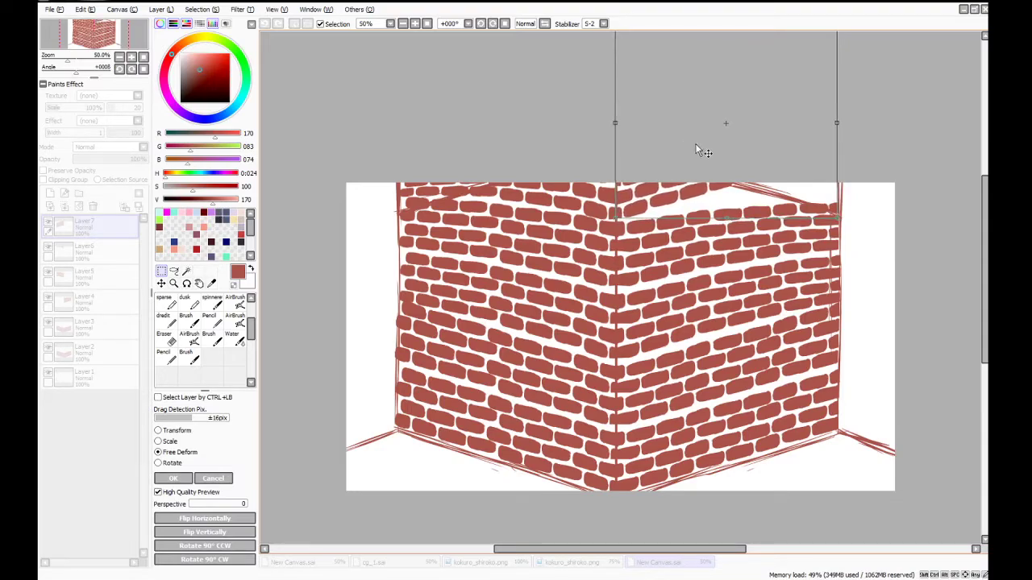
Free-deform the sides and corners of the flipped brick block to approach the right wall's perspective slope
{"action": "left_click_drag", "start_coordinate": [837, 123], "coordinate": [846, 254]}
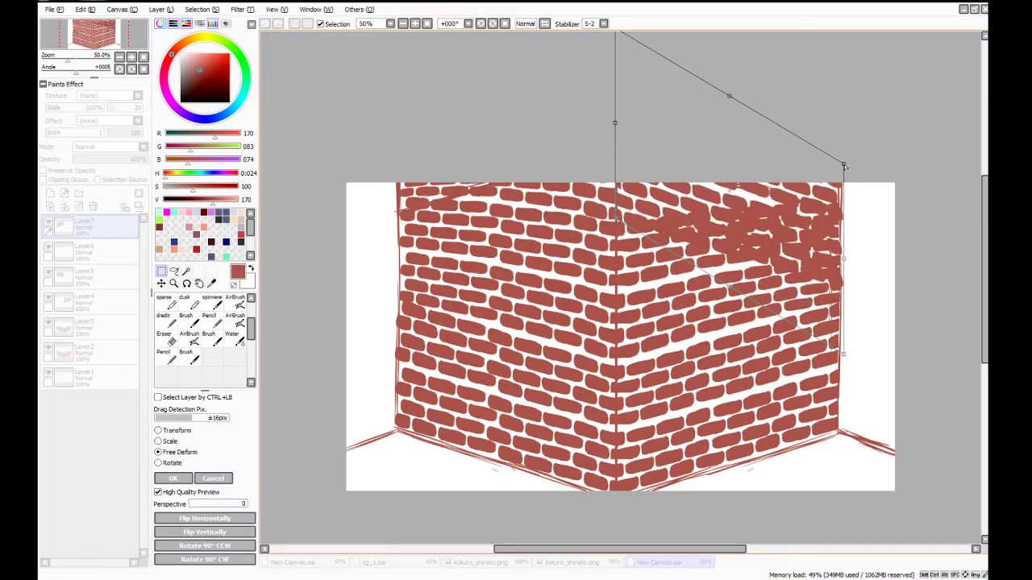
{"action": "left_click_drag", "start_coordinate": [844, 166], "coordinate": [829, 167]}
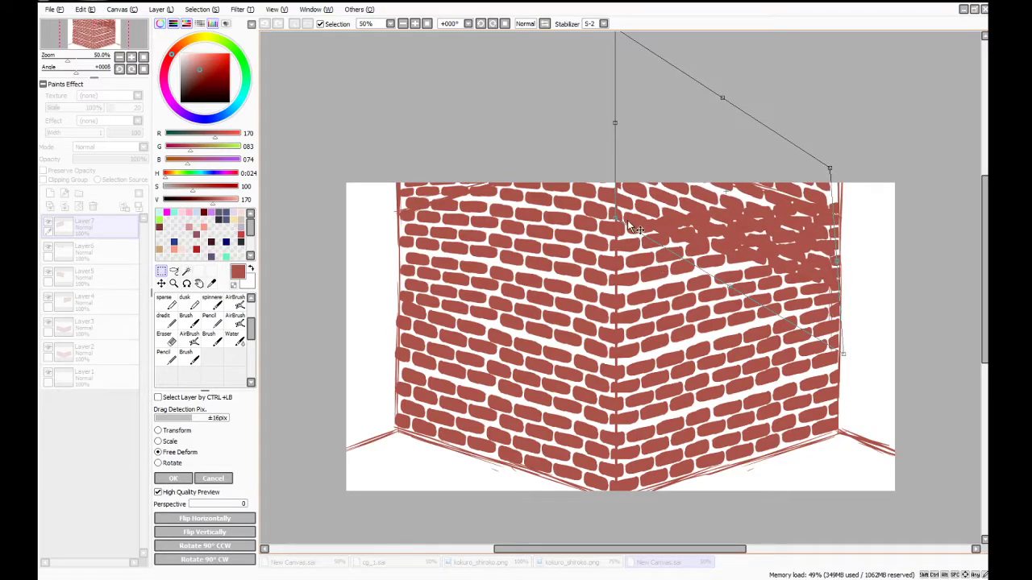
{"action": "left_click_drag", "start_coordinate": [728, 260], "coordinate": [733, 170]}
{"action": "left_click_drag", "start_coordinate": [617, 128], "coordinate": [613, 221]}
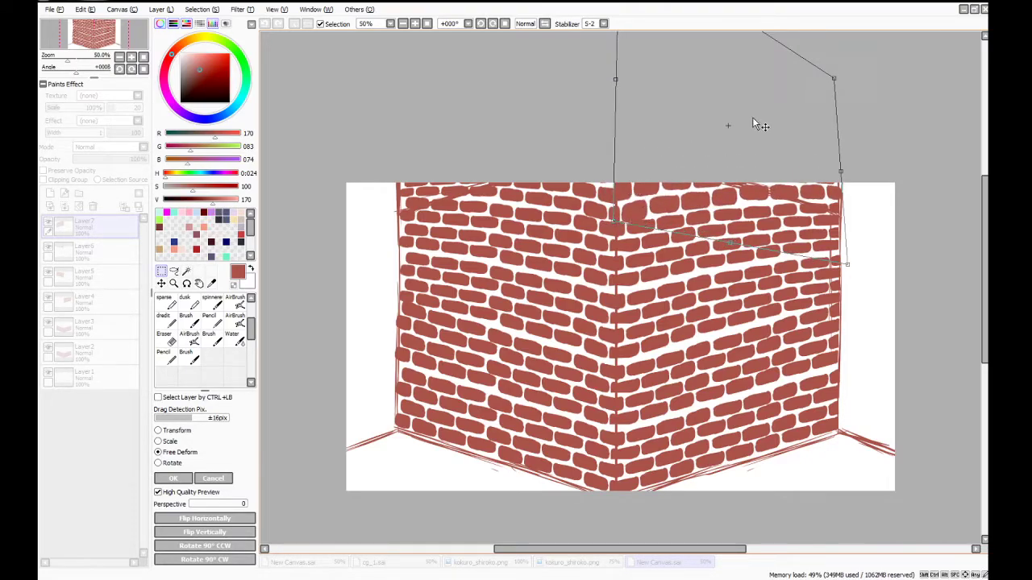
{"action": "left_click_drag", "start_coordinate": [848, 265], "coordinate": [837, 178]}
{"action": "left_click_drag", "start_coordinate": [798, 139], "coordinate": [777, 154]}
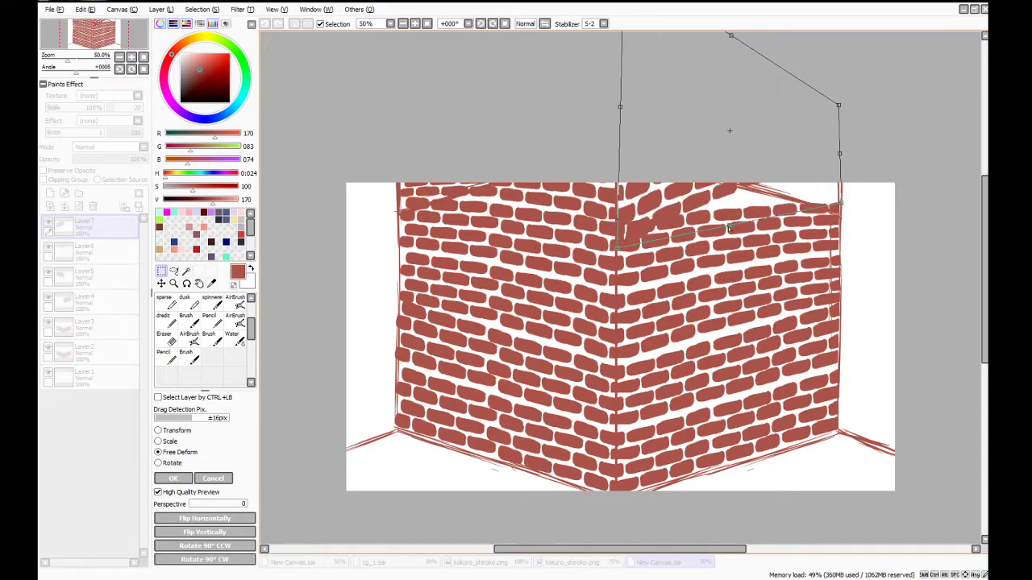
Adjust the deformation so the bricks continue the right wall's rows up to the canvas edge, apply it, and merge the block into Layer6
{"action": "left_click_drag", "start_coordinate": [620, 250], "coordinate": [629, 163]}
{"action": "left_click_drag", "start_coordinate": [687, 142], "coordinate": [682, 193]}
{"action": "left_click_drag", "start_coordinate": [834, 158], "coordinate": [849, 93]}
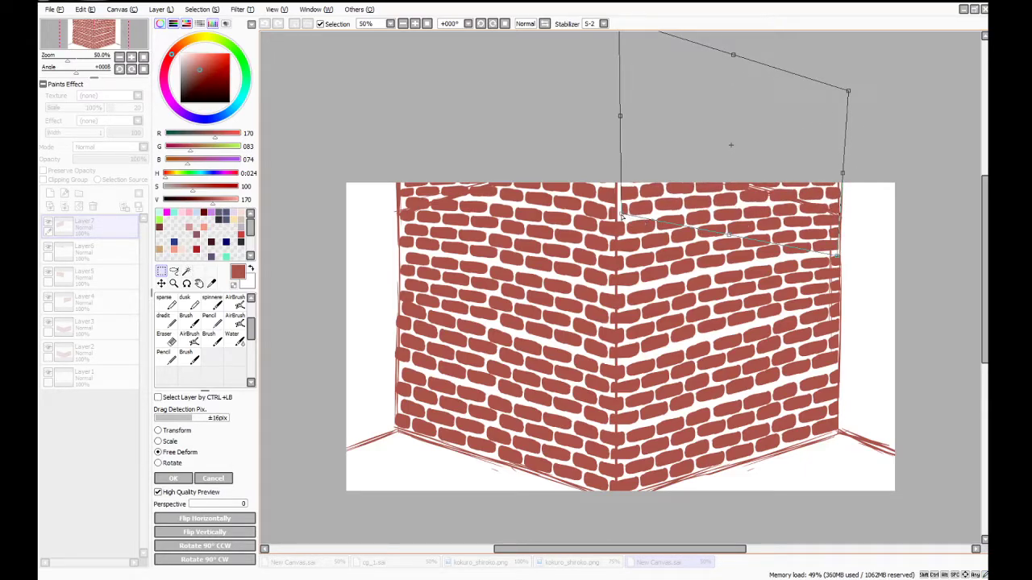
{"action": "left_click_drag", "start_coordinate": [620, 216], "coordinate": [657, 209]}
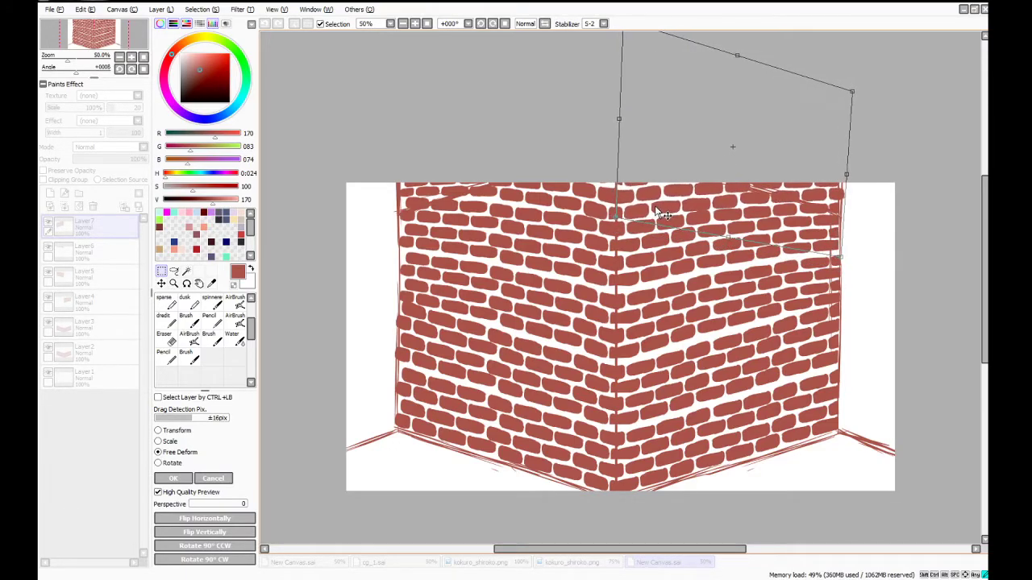
{"action": "left_click_drag", "start_coordinate": [708, 170], "coordinate": [707, 169]}
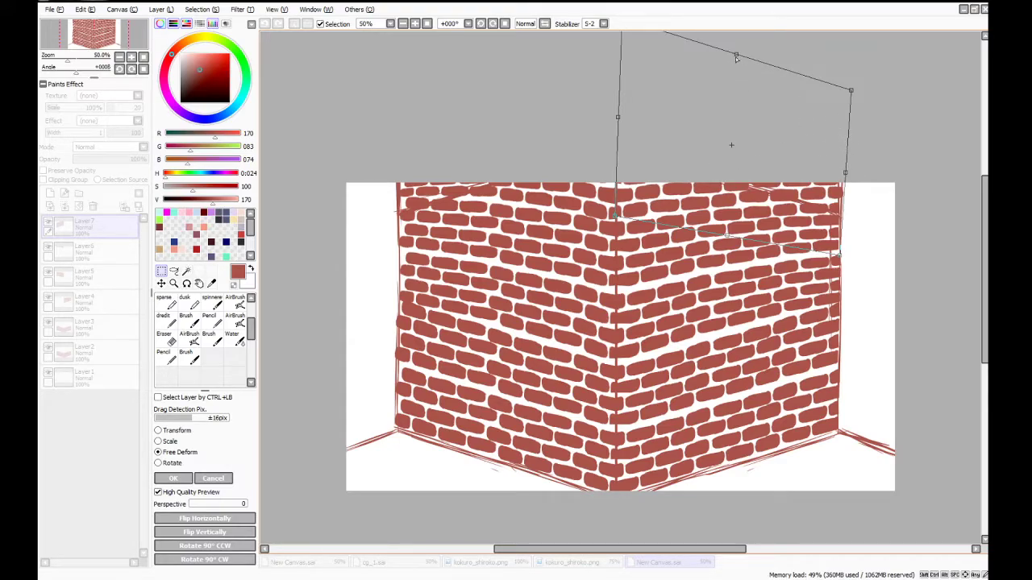
{"action": "left_click_drag", "start_coordinate": [735, 56], "coordinate": [735, 53]}
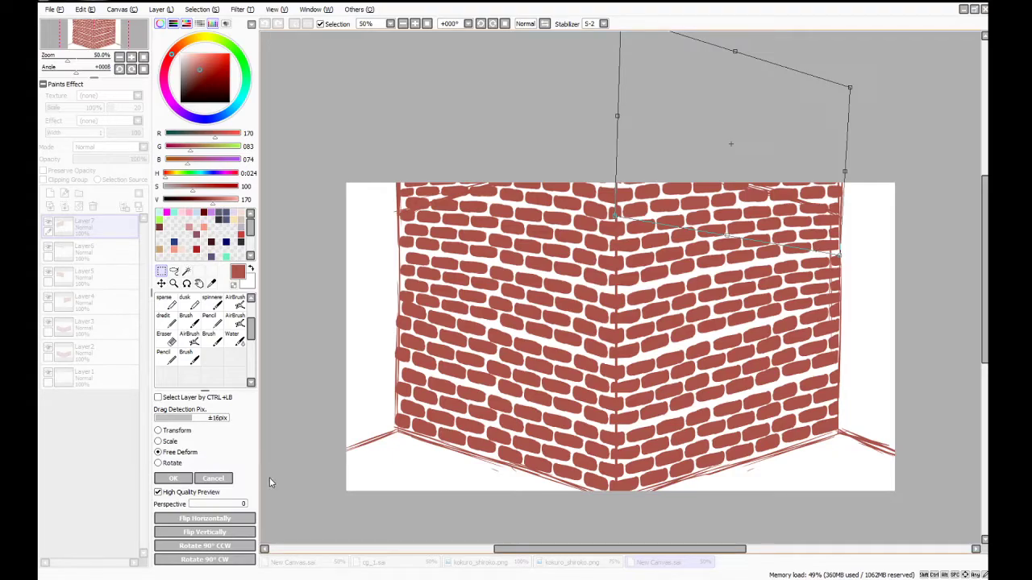
{"action": "left_click", "coordinate": [172, 478]}
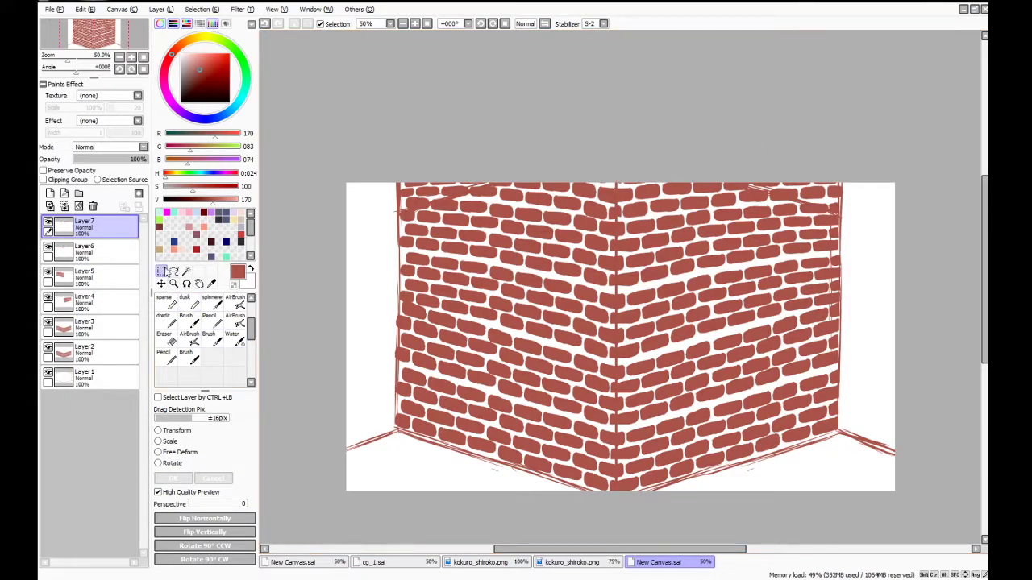
{"action": "left_click", "coordinate": [64, 207]}
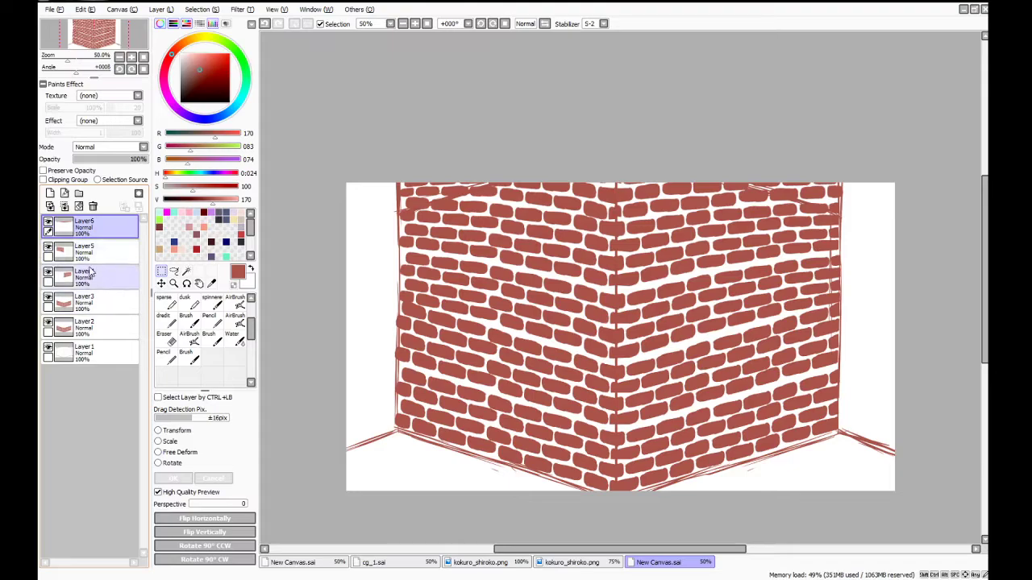
Paste a brick block, flip it vertically, and place it on the far-left side wall with its lowest row along the floor line
{"action": "key", "text": "ctrl+z"}
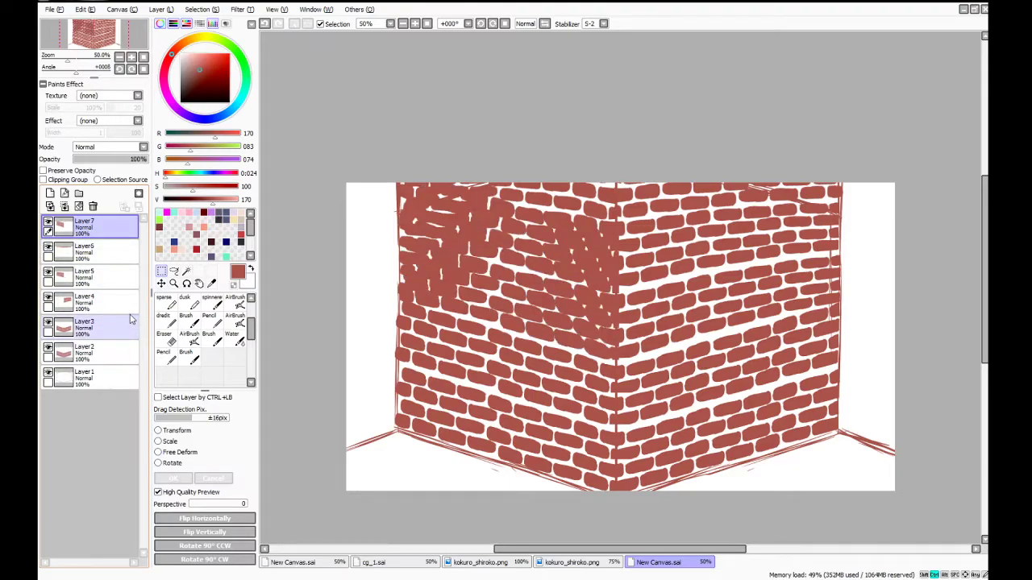
{"action": "left_click", "coordinate": [161, 284]}
{"action": "left_click_drag", "start_coordinate": [487, 267], "coordinate": [267, 339]}
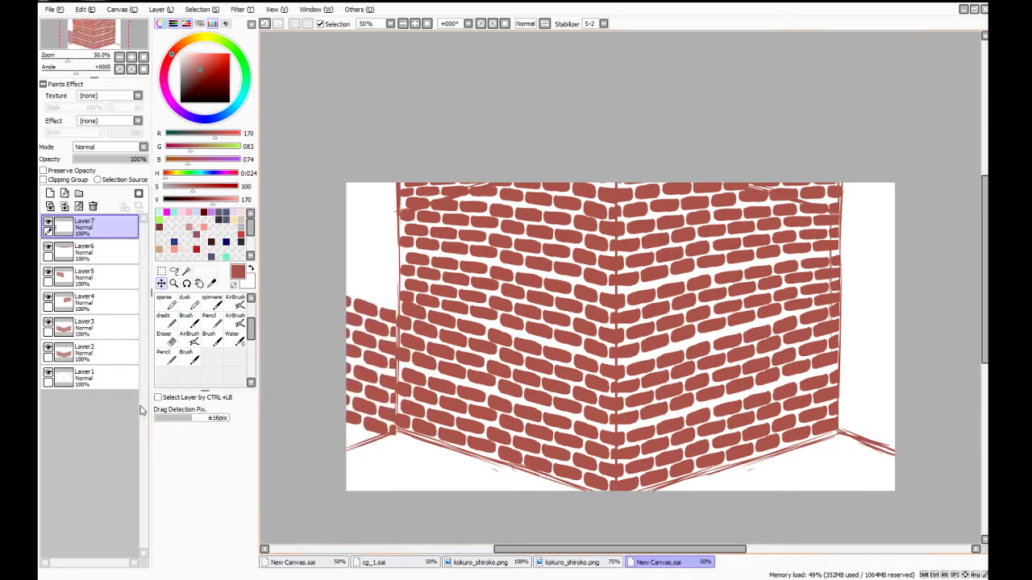
{"action": "key", "text": "ctrl+t"}
{"action": "left_click", "coordinate": [205, 532]}
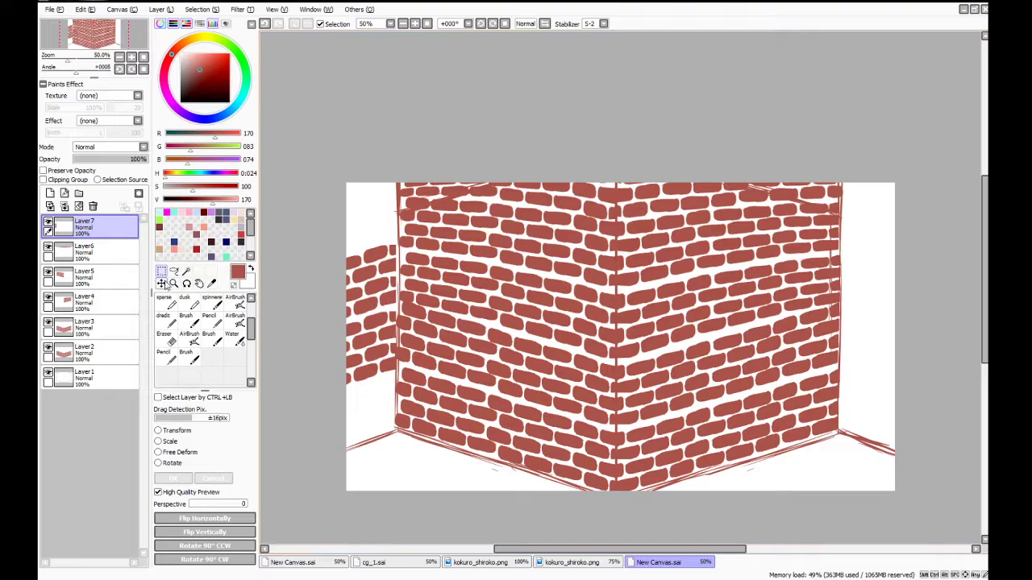
{"action": "left_click", "coordinate": [161, 284]}
{"action": "left_click_drag", "start_coordinate": [369, 287], "coordinate": [371, 350]}
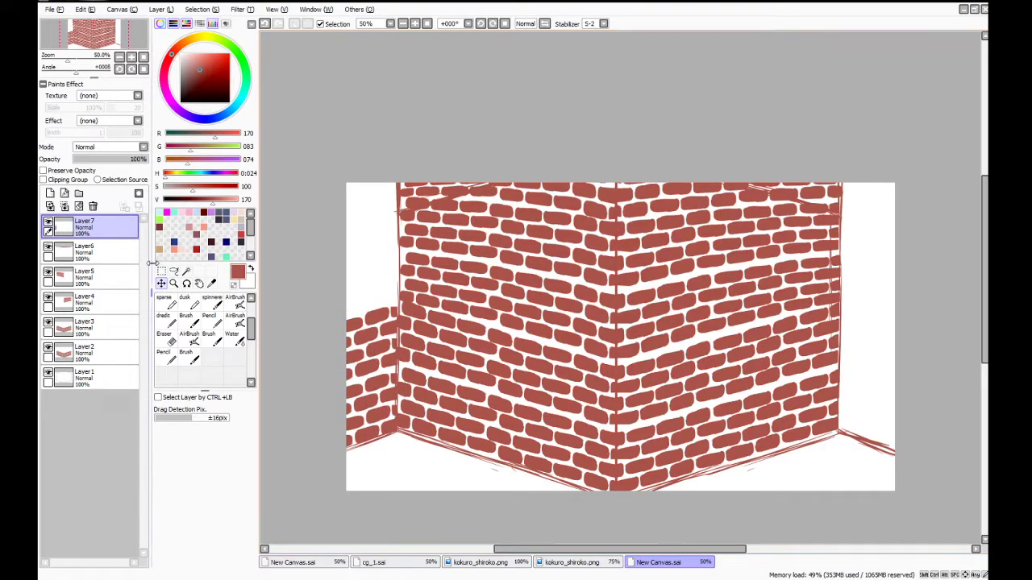
Paste another vertically flipped brick block and stack it on the far-left side wall directly above the lower block
{"action": "key", "text": "ctrl+v"}
{"action": "left_click_drag", "start_coordinate": [473, 274], "coordinate": [314, 318]}
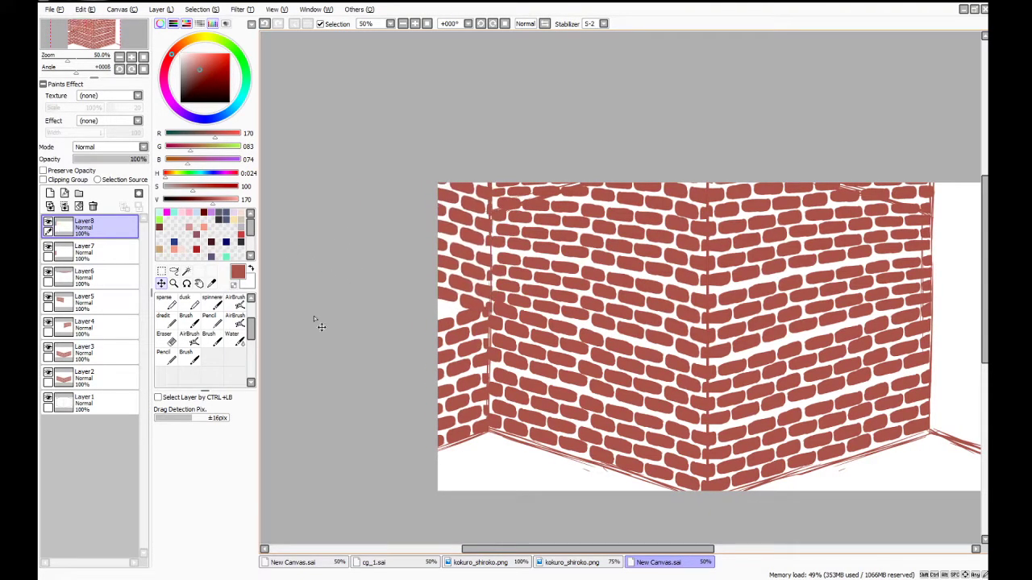
{"action": "key", "text": "ctrl+t"}
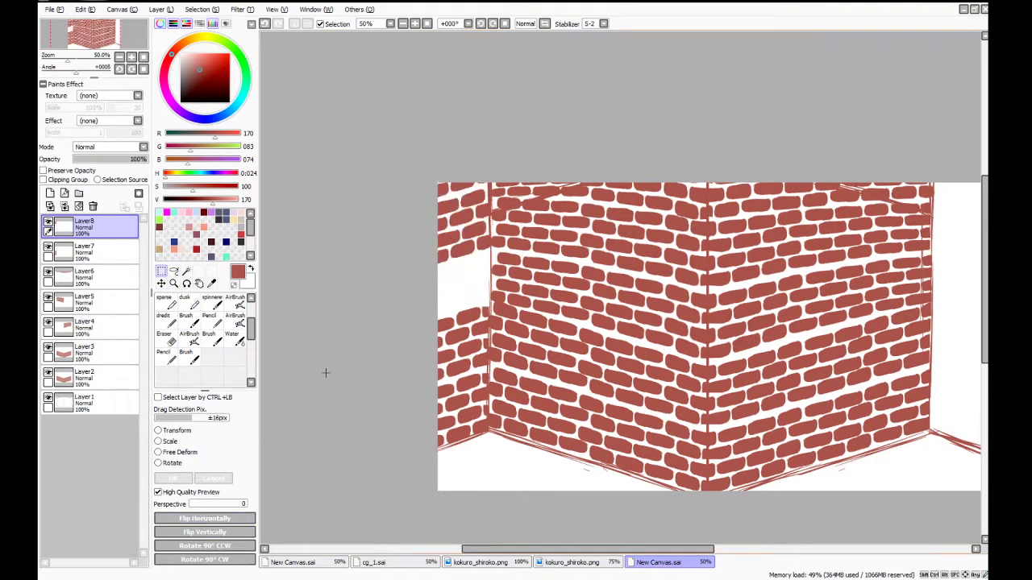
{"action": "left_click", "coordinate": [161, 284]}
{"action": "left_click_drag", "start_coordinate": [450, 217], "coordinate": [447, 266]}
{"action": "left_click_drag", "start_coordinate": [575, 549], "coordinate": [614, 544]}
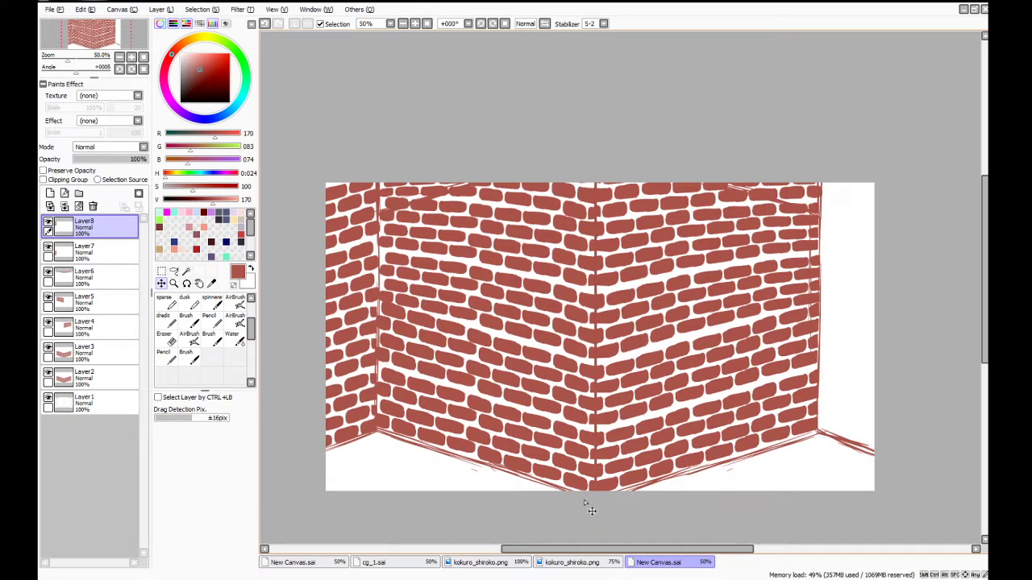
Paste a brick block, flip it horizontally, and move it onto the far-right side wall
{"action": "key", "text": "ctrl+v"}
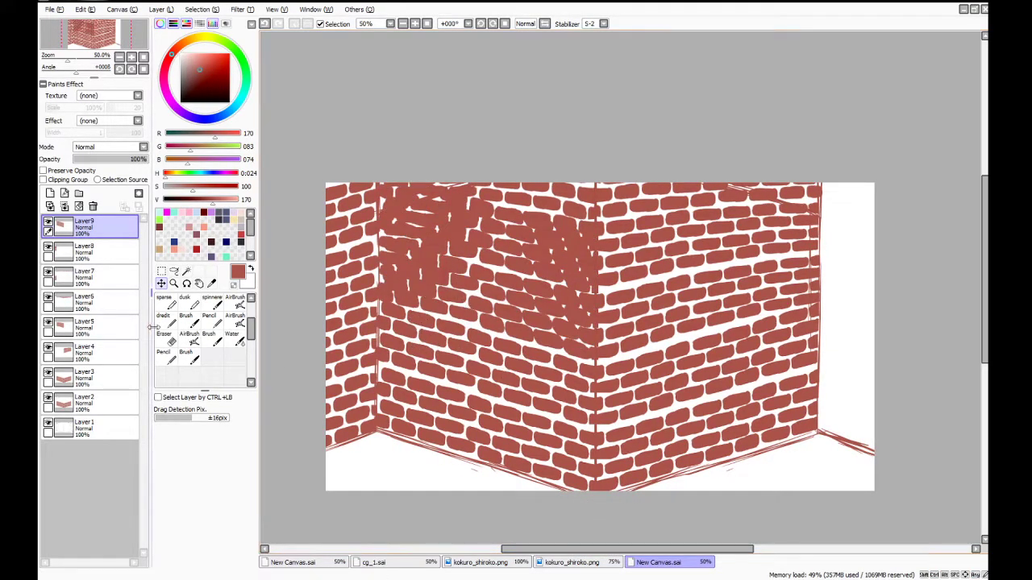
{"action": "left_click_drag", "start_coordinate": [436, 349], "coordinate": [734, 296]}
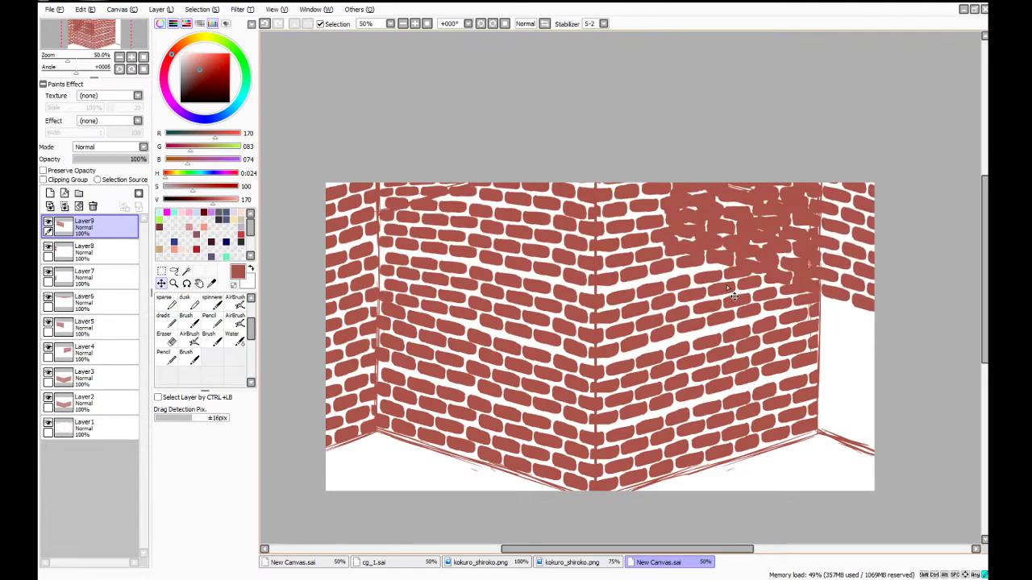
{"action": "key", "text": "ctrl+t"}
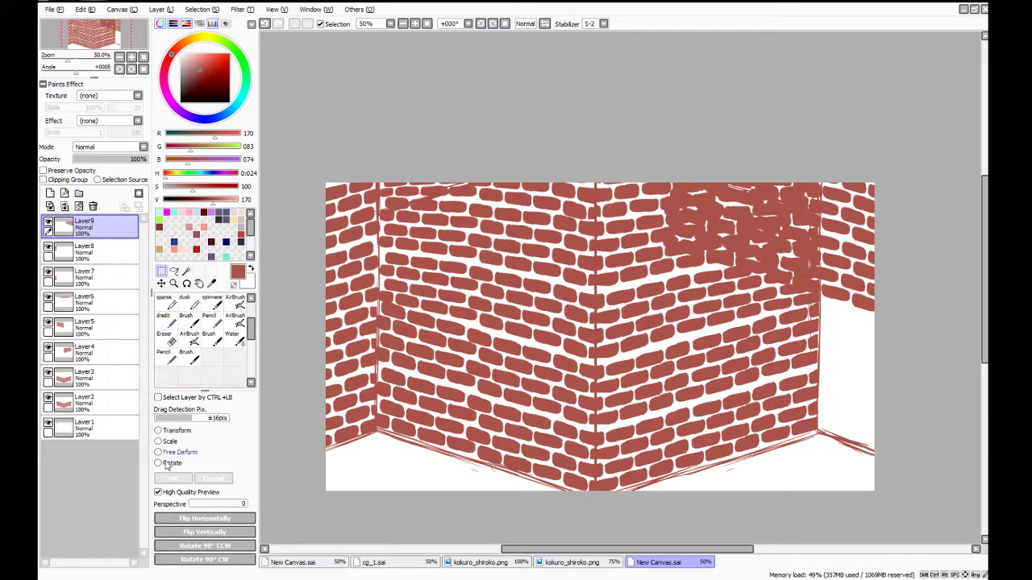
{"action": "left_click", "coordinate": [211, 521]}
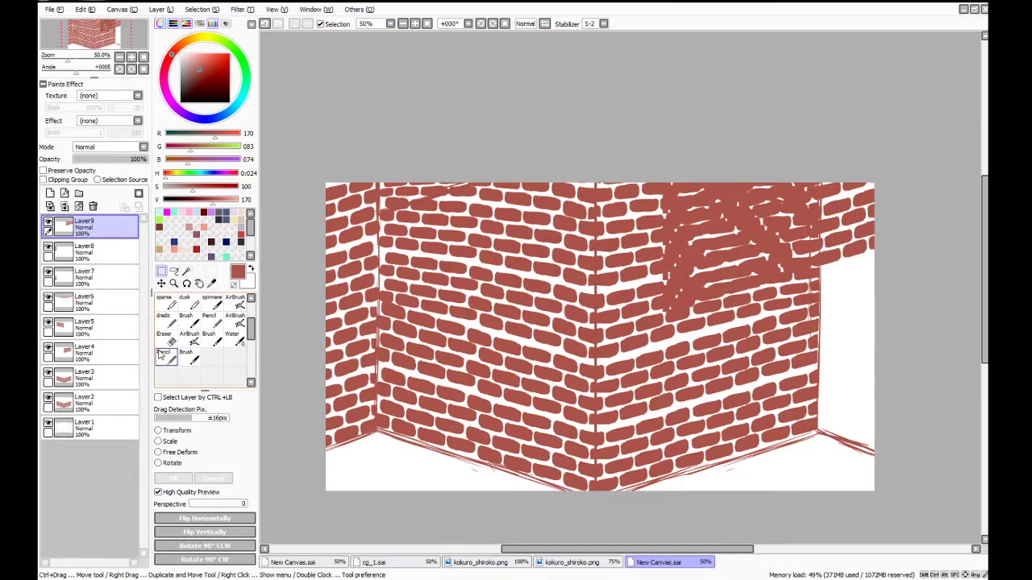
{"action": "left_click", "coordinate": [161, 284]}
{"action": "left_click_drag", "start_coordinate": [790, 257], "coordinate": [937, 373]}
Flip the block horizontally again and place it on the far-right side wall with its lowest row along the floor line
{"action": "key", "text": "ctrl+t"}
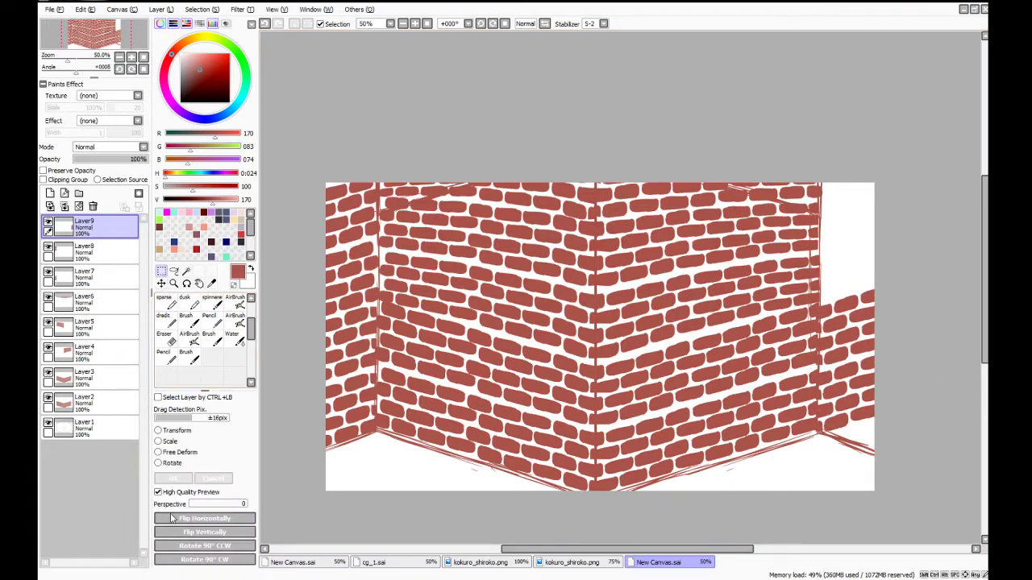
{"action": "left_click", "coordinate": [205, 518]}
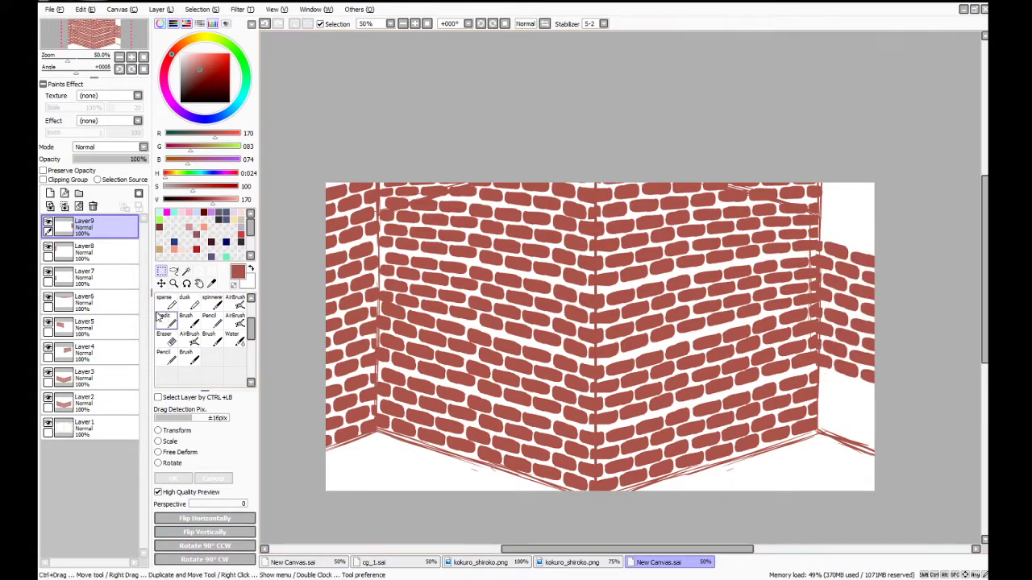
{"action": "key", "text": "Return"}
{"action": "left_click_drag", "start_coordinate": [904, 285], "coordinate": [867, 358]}
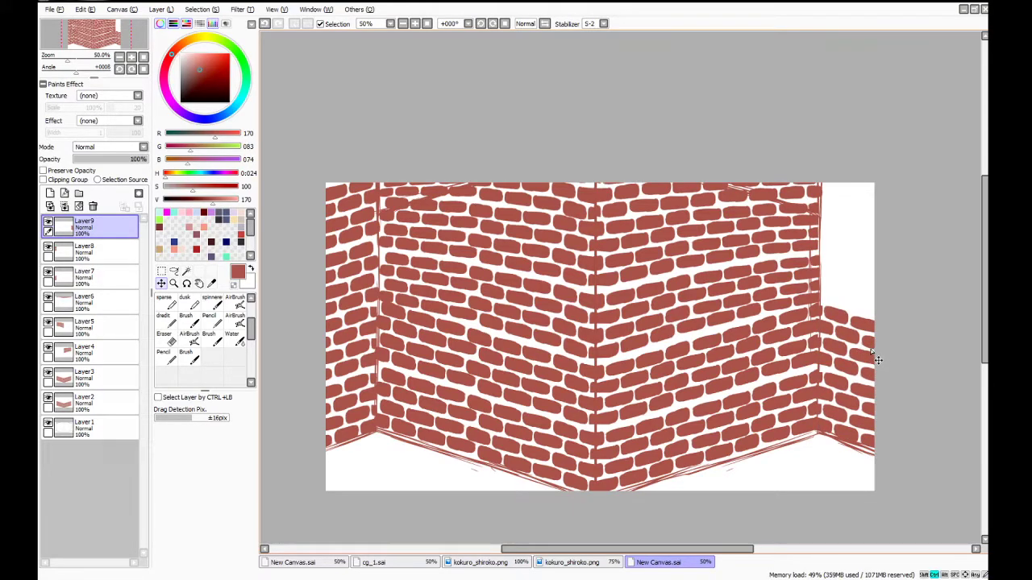
Stack another pasted brick block above the lower one on the far-right side wall and merge all brick layers into Layer2
{"action": "key", "text": "ctrl+v"}
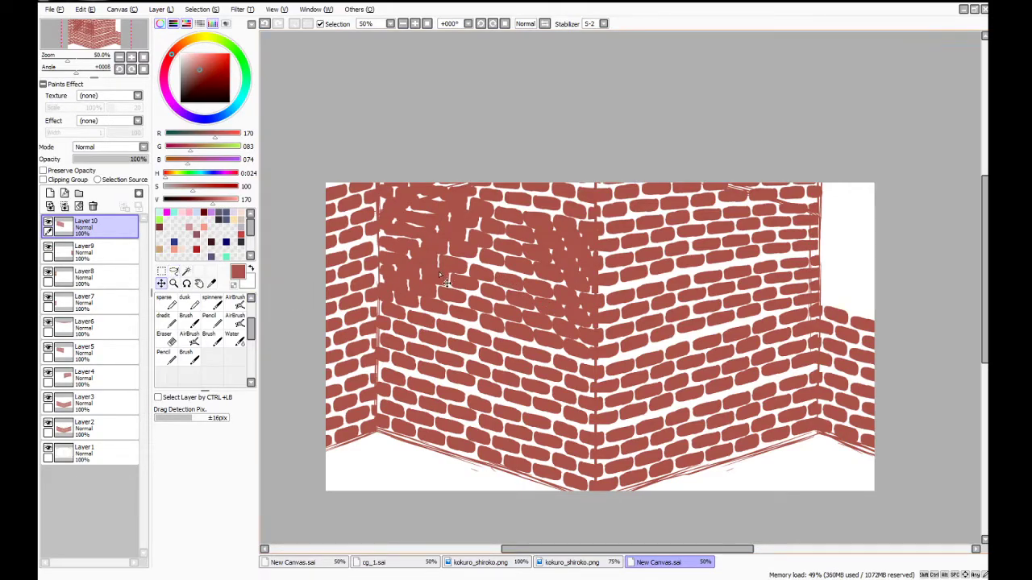
{"action": "left_click_drag", "start_coordinate": [438, 272], "coordinate": [884, 278]}
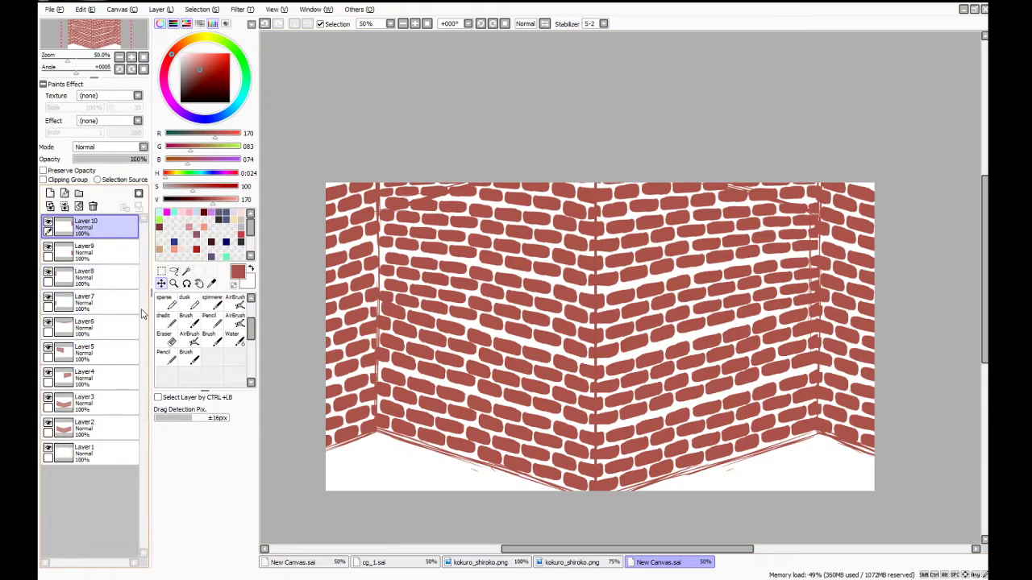
{"action": "left_click", "coordinate": [64, 207]}
{"action": "left_click", "coordinate": [65, 207]}
{"action": "left_click", "coordinate": [65, 207]}
{"action": "left_click", "coordinate": [64, 207]}
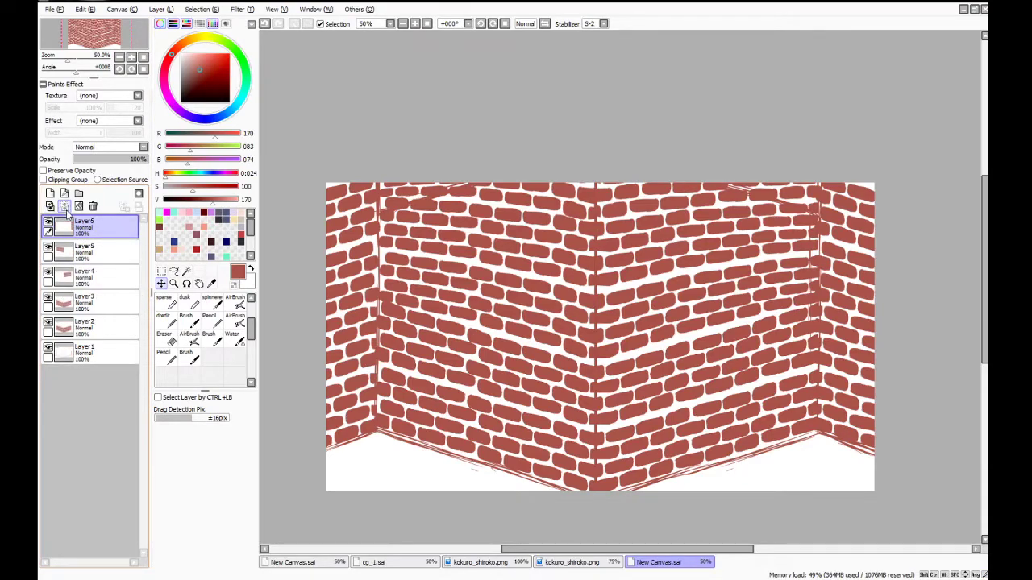
{"action": "left_click", "coordinate": [65, 207]}
{"action": "left_click", "coordinate": [65, 207]}
{"action": "left_click", "coordinate": [65, 207]}
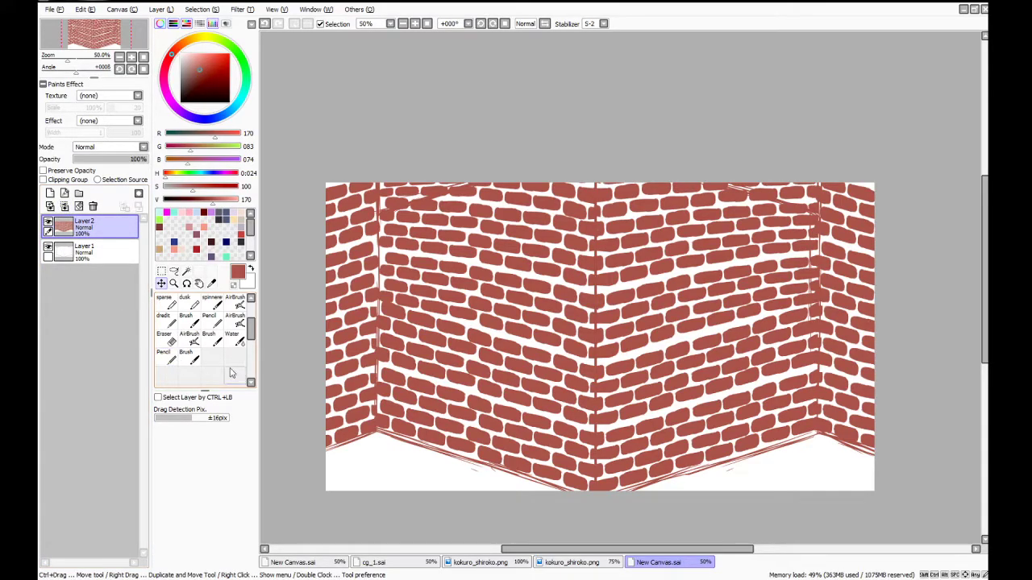
Create a new layer between Layer1 and Layer2 and choose a light bluish grey (RGB 186, 187, 202)
{"action": "left_click", "coordinate": [50, 193]}
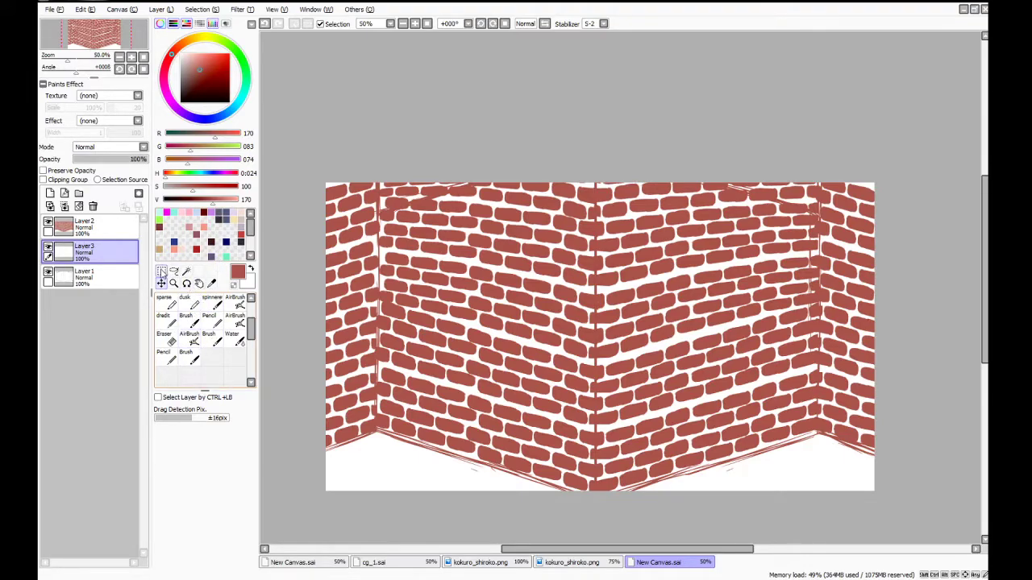
{"action": "left_click", "coordinate": [234, 219]}
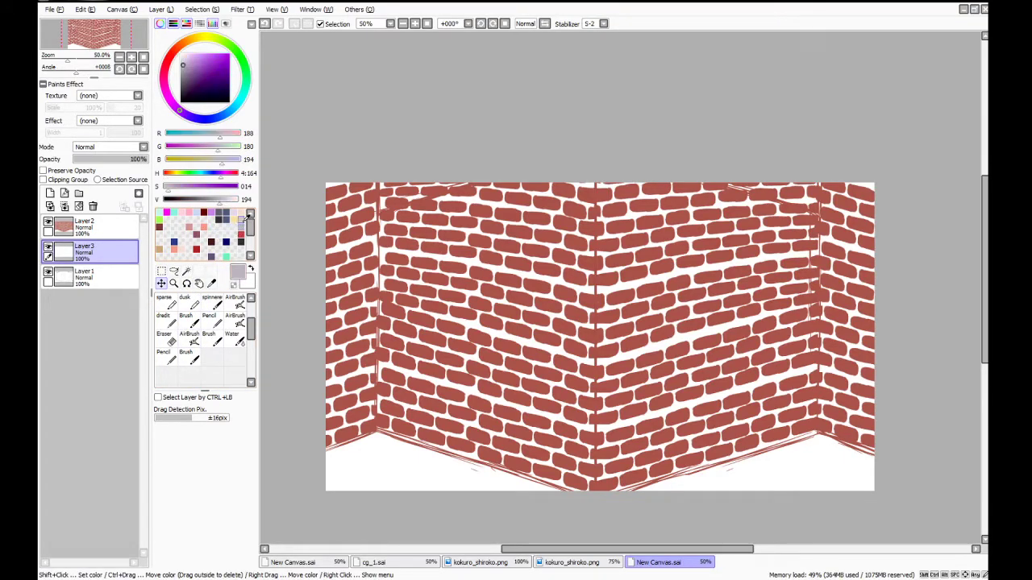
{"action": "left_click", "coordinate": [162, 187]}
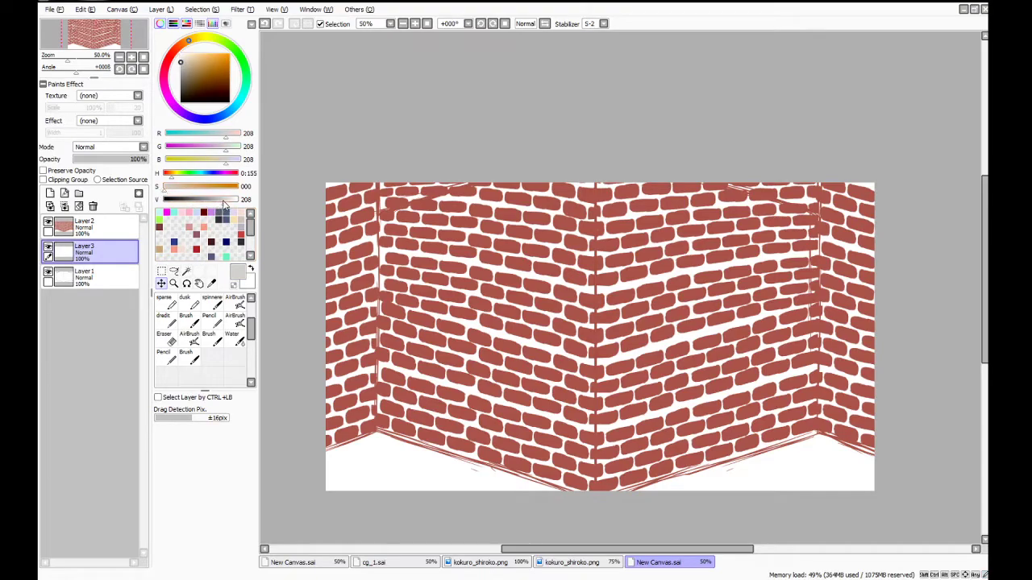
{"action": "left_click", "coordinate": [218, 173]}
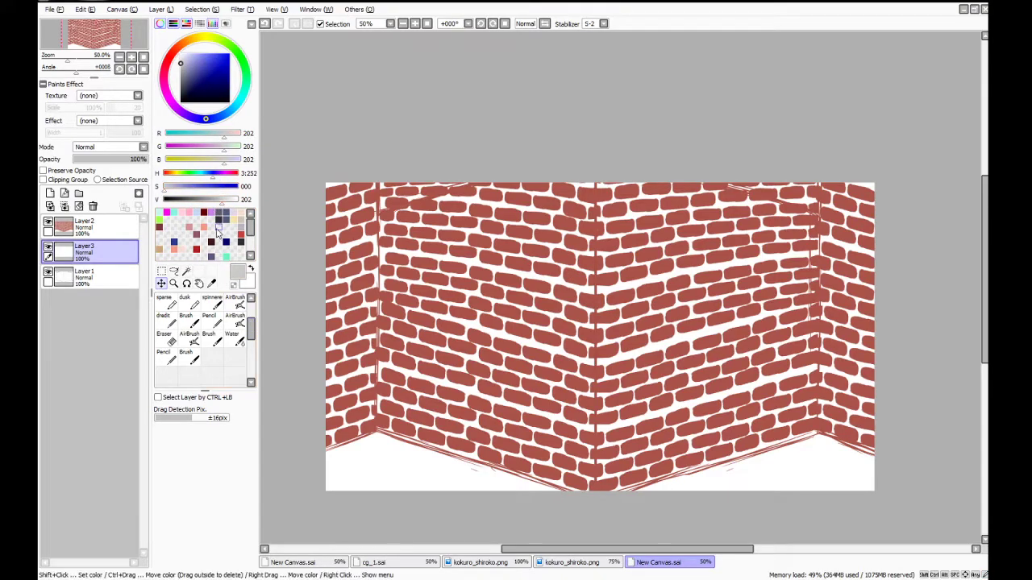
{"action": "left_click", "coordinate": [169, 187]}
Move the new layer beneath Layer1 and paint the floor's boundary along the base of all four walls with the size 20 Brush
{"action": "left_click", "coordinate": [187, 356]}
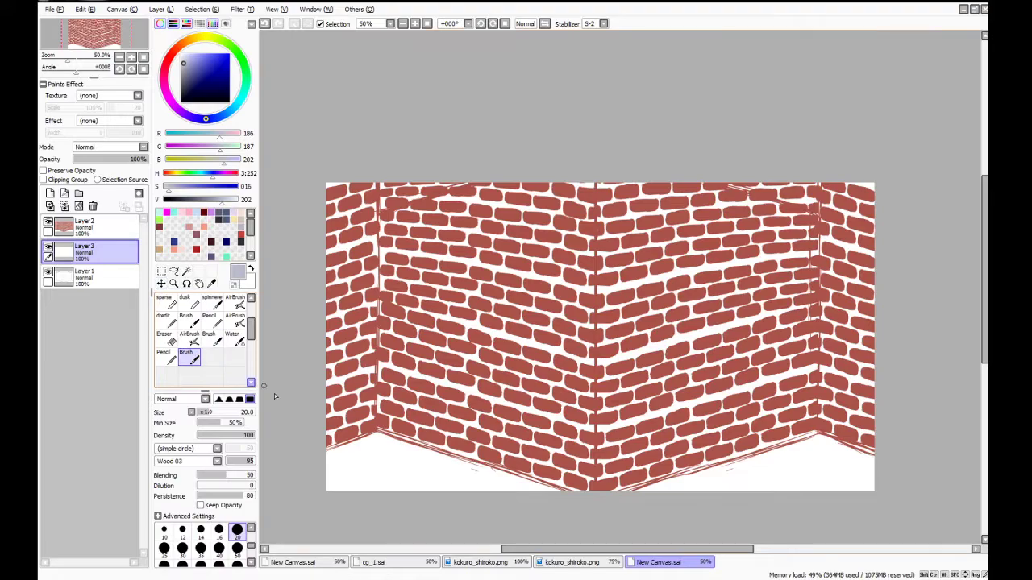
{"action": "left_click_drag", "start_coordinate": [322, 460], "coordinate": [374, 434]}
{"action": "left_click_drag", "start_coordinate": [87, 264], "coordinate": [137, 301]}
{"action": "mouse_move", "coordinate": [344, 451]}
{"action": "left_mouse_down"}
{"action": "mouse_move", "coordinate": [381, 431]}
{"action": "mouse_move", "coordinate": [369, 437]}
{"action": "mouse_move", "coordinate": [581, 506]}
{"action": "left_mouse_up"}
{"action": "left_click_drag", "start_coordinate": [480, 470], "coordinate": [497, 476]}
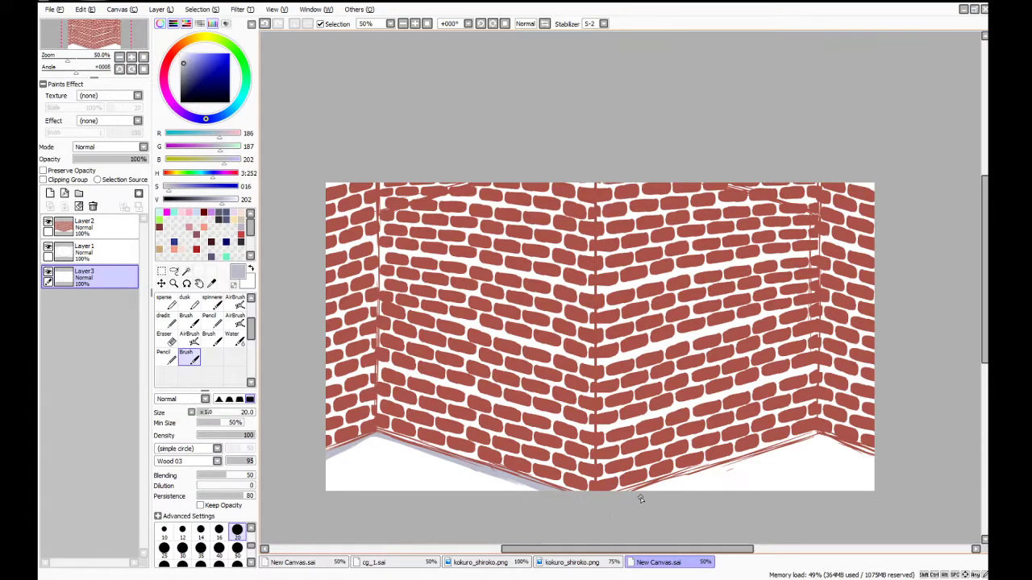
{"action": "left_click_drag", "start_coordinate": [640, 499], "coordinate": [730, 460]}
{"action": "left_click_drag", "start_coordinate": [639, 492], "coordinate": [813, 439]}
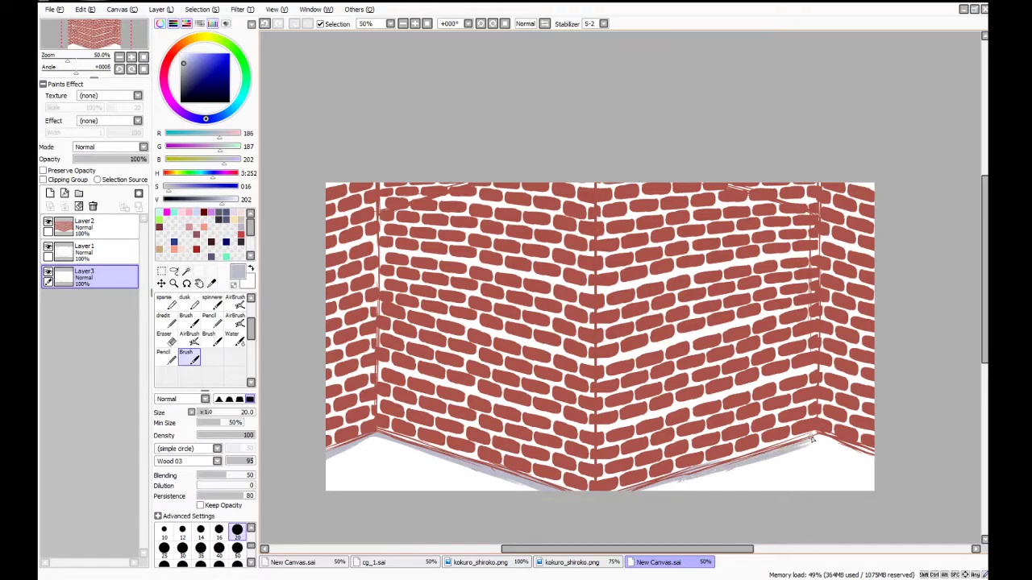
{"action": "mouse_move", "coordinate": [688, 479]}
{"action": "left_mouse_down"}
{"action": "mouse_move", "coordinate": [816, 437]}
{"action": "mouse_move", "coordinate": [798, 453]}
{"action": "mouse_move", "coordinate": [820, 440]}
{"action": "mouse_move", "coordinate": [785, 456]}
{"action": "mouse_move", "coordinate": [816, 436]}
{"action": "mouse_move", "coordinate": [886, 458]}
{"action": "left_mouse_up"}
{"action": "mouse_move", "coordinate": [818, 436]}
{"action": "left_mouse_down"}
{"action": "mouse_move", "coordinate": [903, 473]}
{"action": "mouse_move", "coordinate": [842, 449]}
{"action": "mouse_move", "coordinate": [879, 465]}
{"action": "left_mouse_up"}
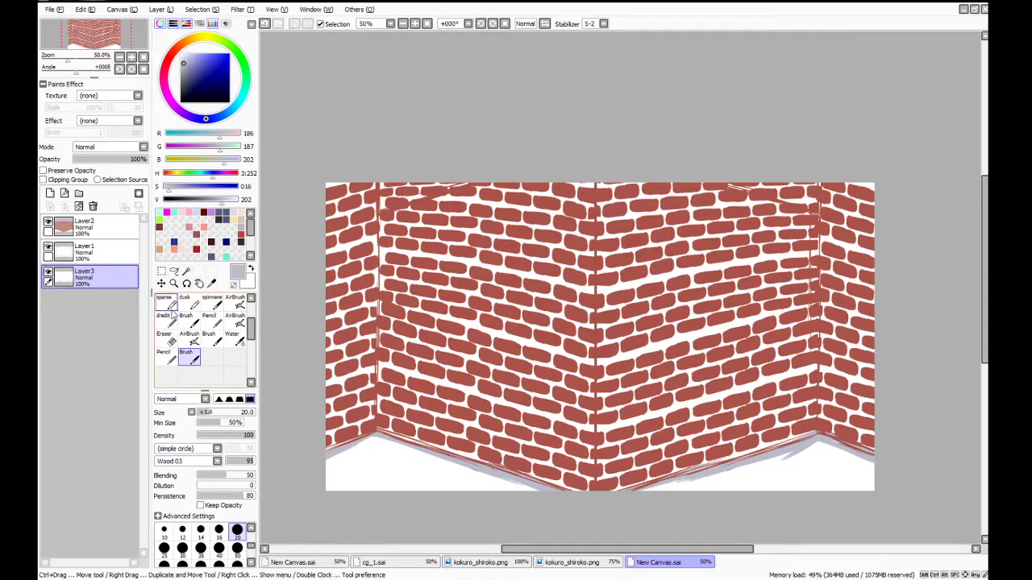
Fill the floor areas beneath both the left and right walls with the bluish grey using the Bucket
{"action": "scroll", "coordinate": [171, 326], "scroll_direction": "up", "scroll_amount": 3}
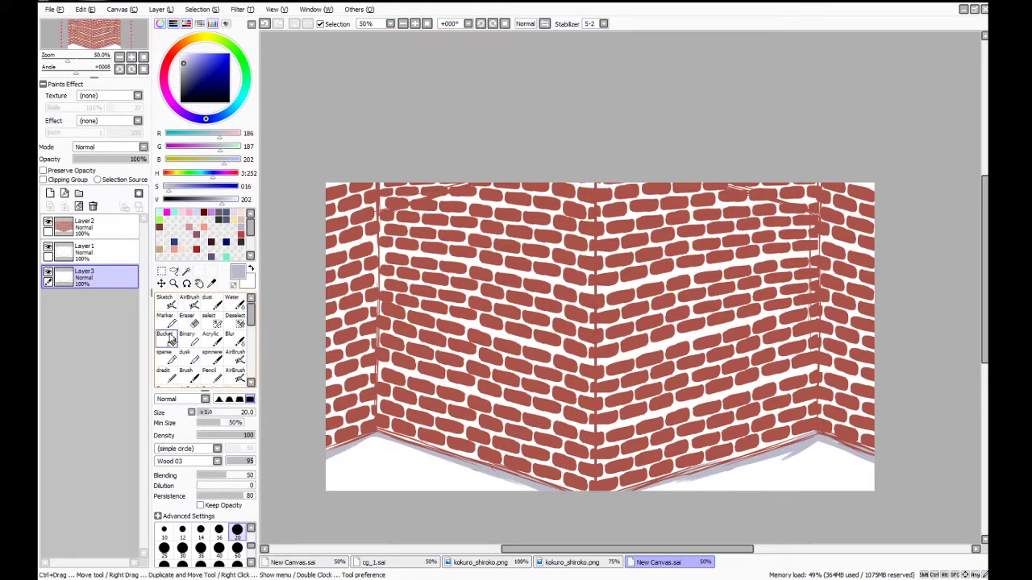
{"action": "left_click", "coordinate": [171, 338]}
{"action": "left_click", "coordinate": [484, 476]}
{"action": "left_click", "coordinate": [759, 488]}
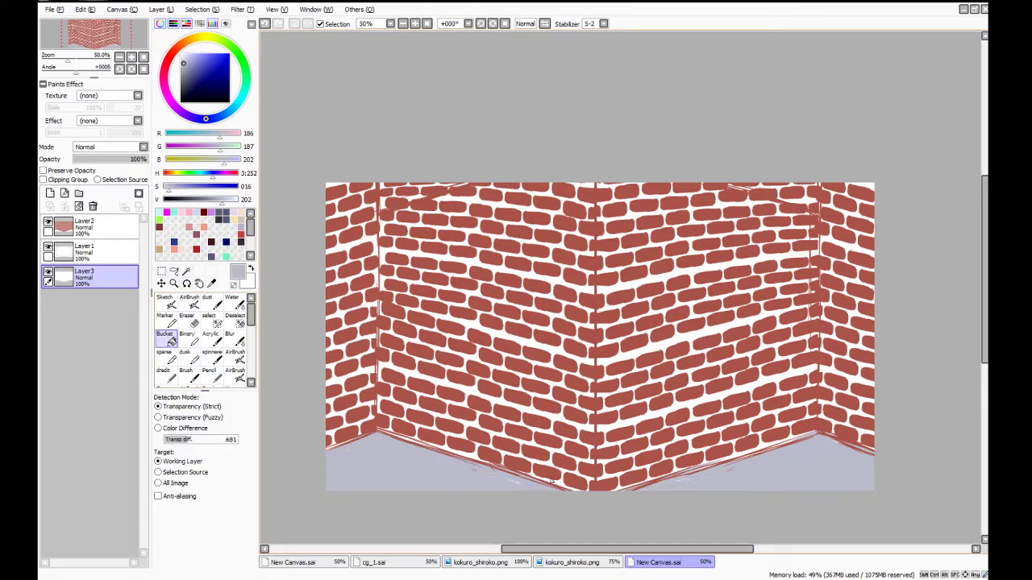
Touch up the floor's edge below the right main wall with the size 50 Brush and erase the excess with the size 20 Eraser
{"action": "left_click", "coordinate": [186, 372]}
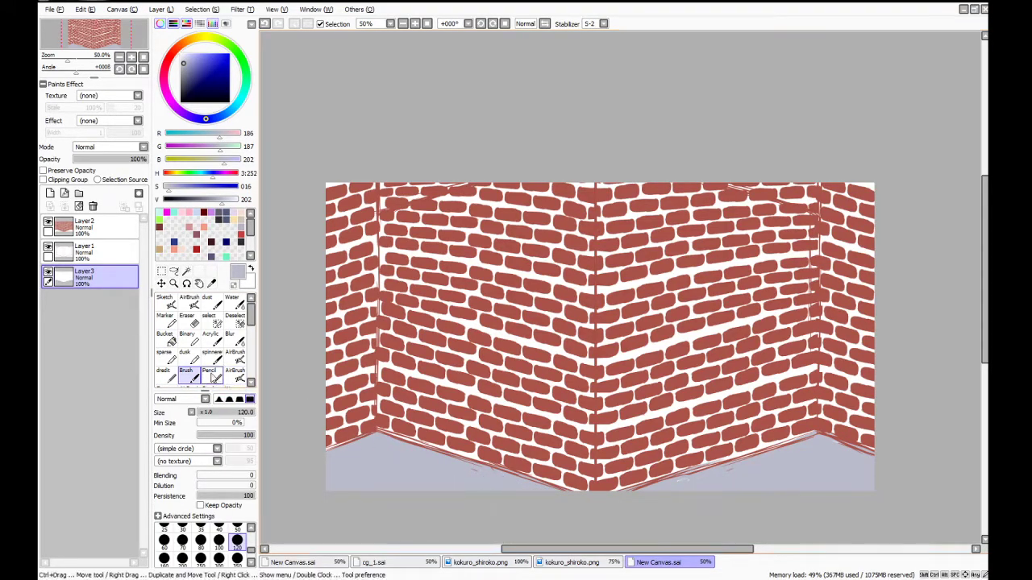
{"action": "left_click", "coordinate": [251, 384]}
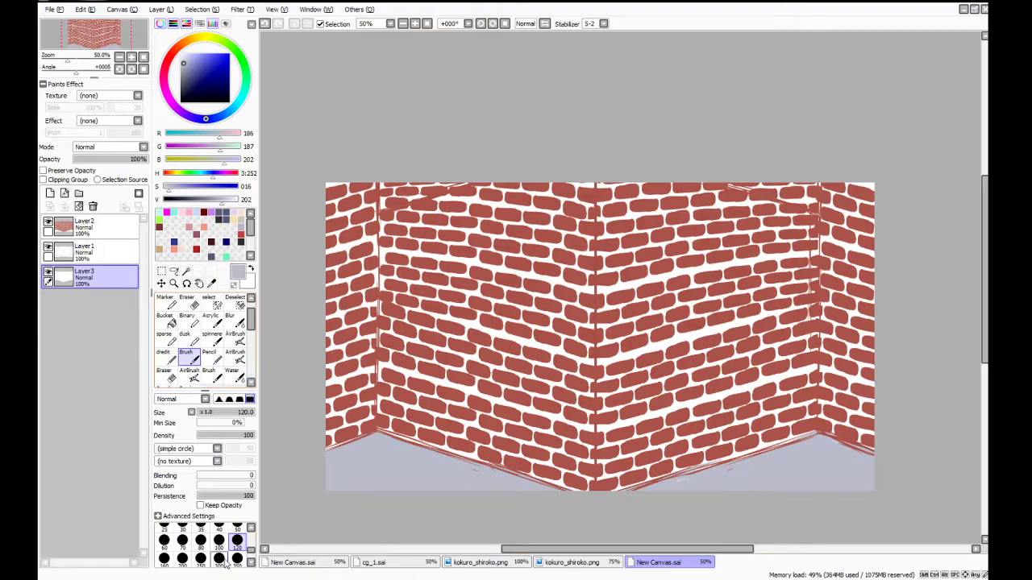
{"action": "left_click", "coordinate": [238, 533]}
{"action": "left_click_drag", "start_coordinate": [691, 473], "coordinate": [776, 442]}
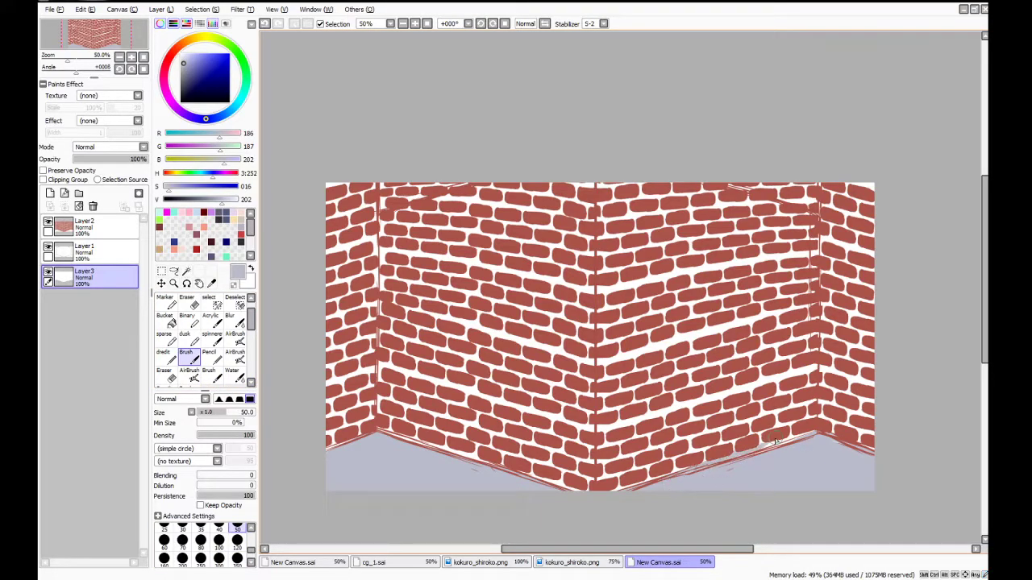
{"action": "left_click", "coordinate": [186, 300]}
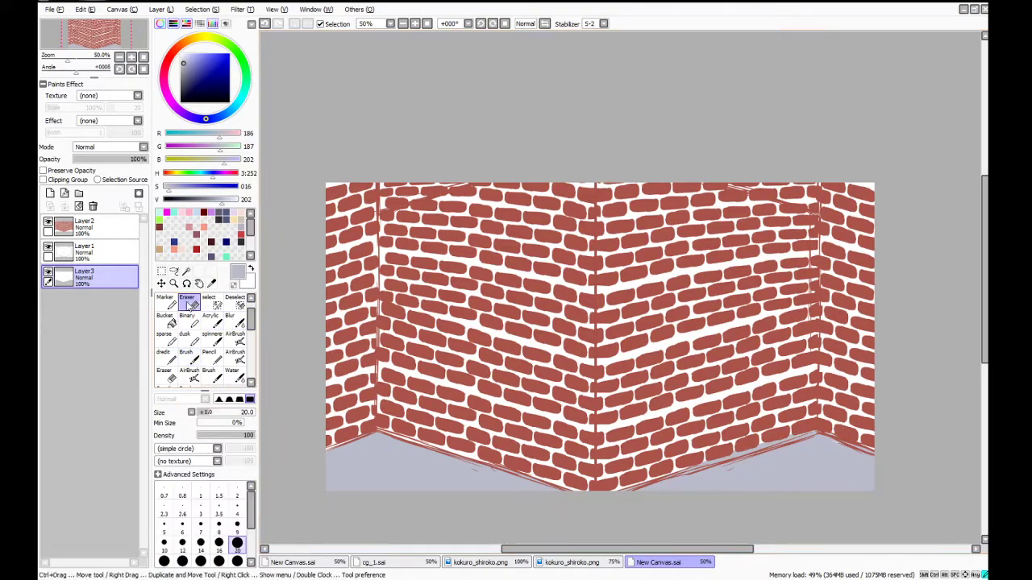
{"action": "left_click_drag", "start_coordinate": [685, 471], "coordinate": [816, 427]}
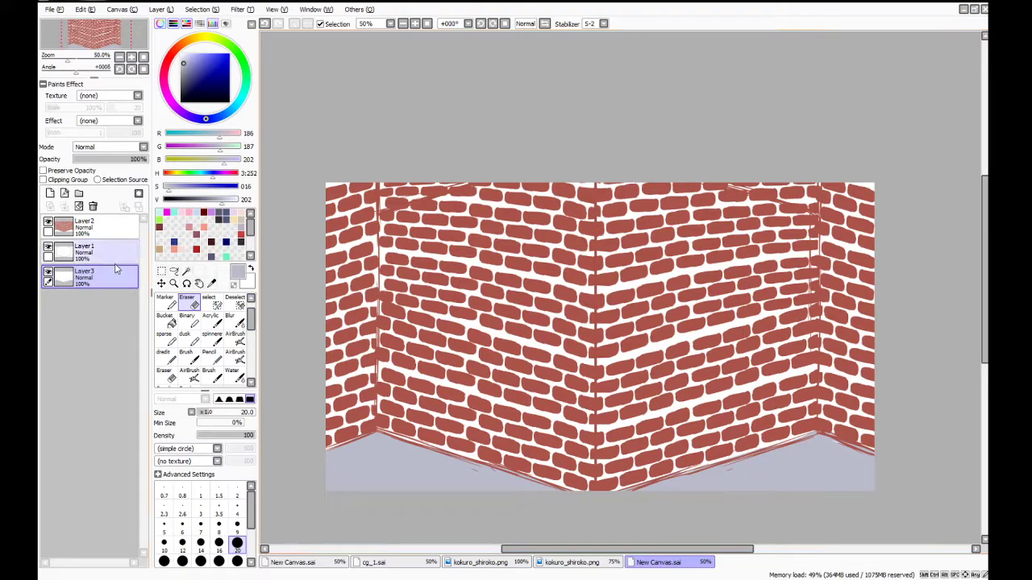
Hide the Layer1 sketch and add a new layer above the brick layer, with dark grey (RGB 46, 46, 52) and the Water tool selected
{"action": "left_click", "coordinate": [49, 247]}
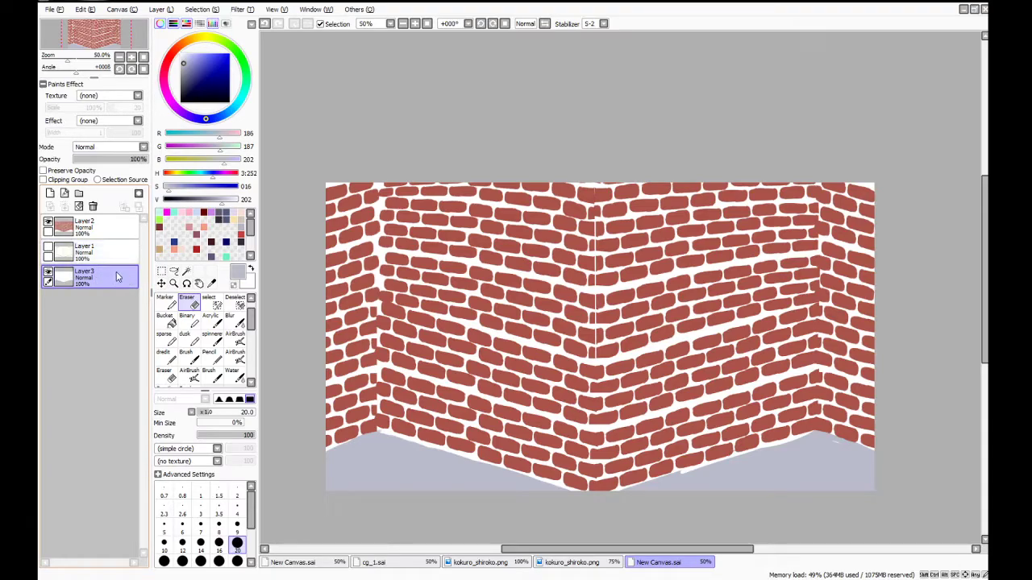
{"action": "left_click", "coordinate": [102, 256]}
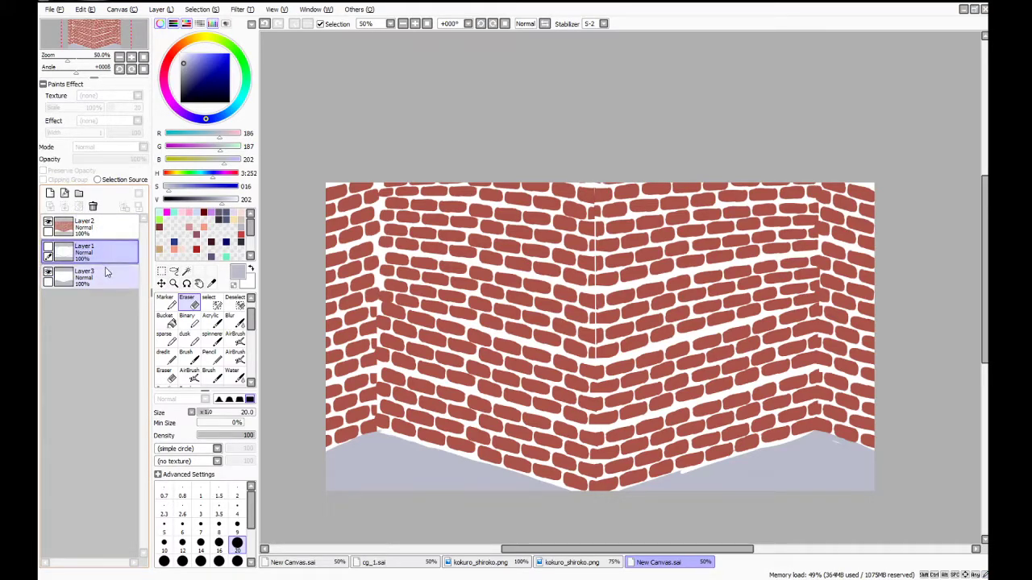
{"action": "left_click", "coordinate": [50, 195]}
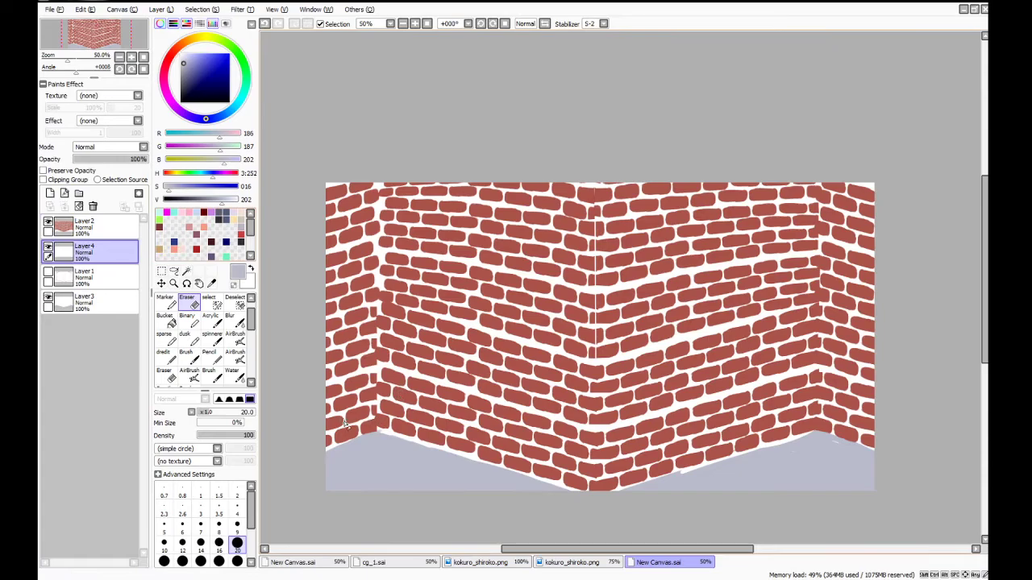
{"action": "left_click", "coordinate": [236, 273]}
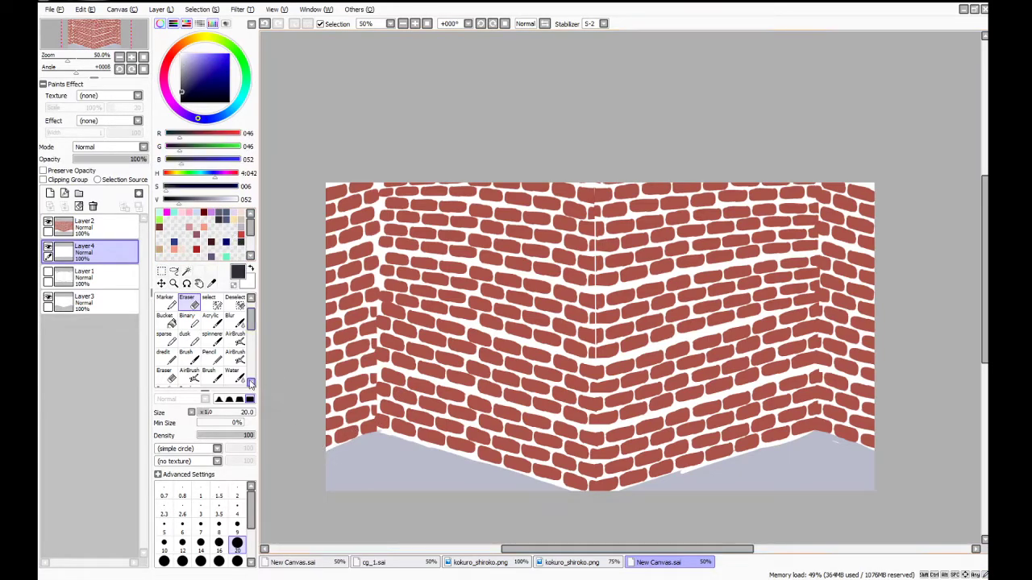
{"action": "left_click", "coordinate": [233, 376]}
{"action": "left_click_drag", "start_coordinate": [106, 256], "coordinate": [100, 223]}
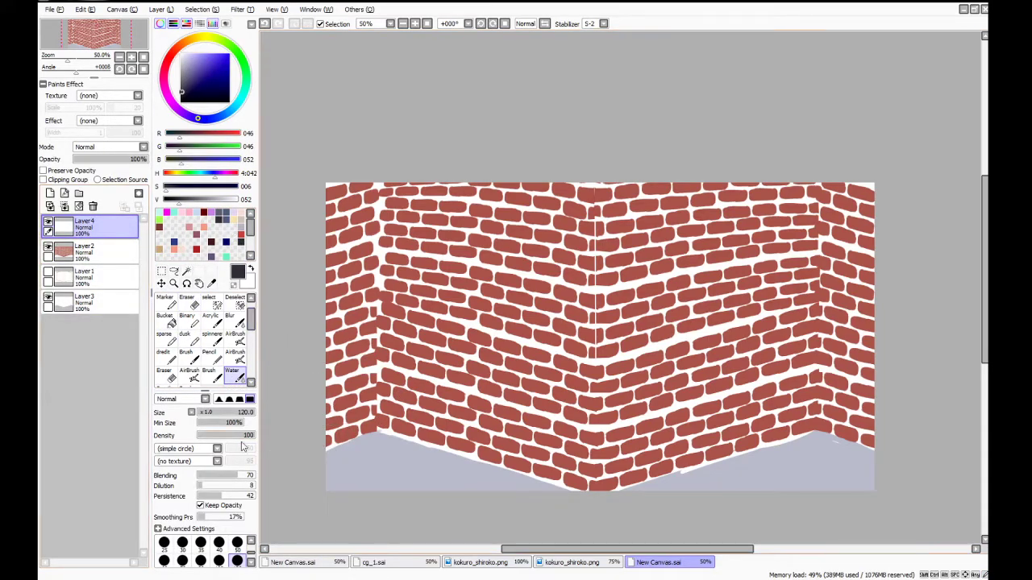
Draw dark floor lines along the base of the far-left side wall and the left main wall with the Water tool at size 9
{"action": "scroll", "coordinate": [249, 551], "scroll_direction": "up", "scroll_amount": 2}
{"action": "left_click", "coordinate": [236, 542]}
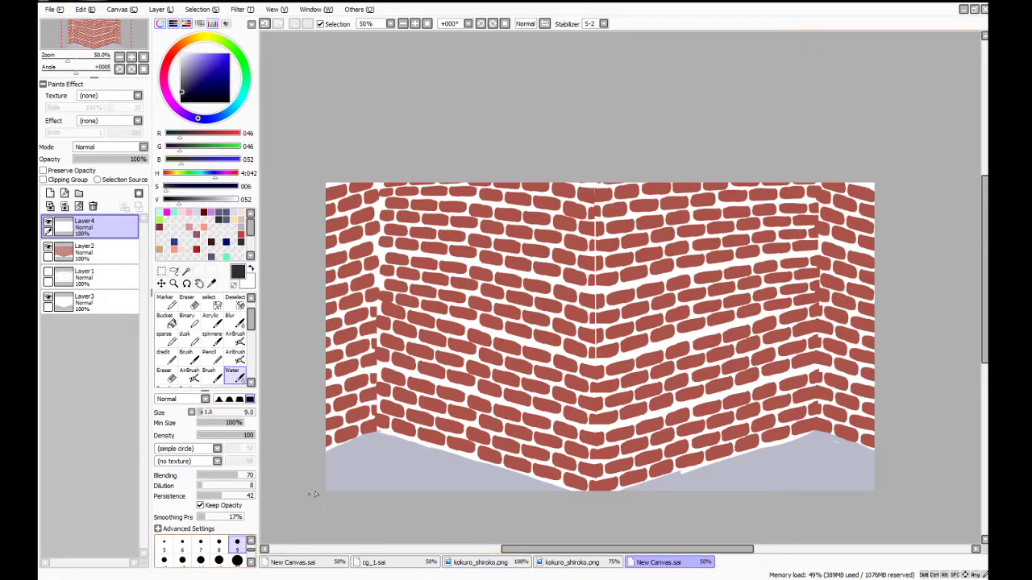
{"action": "left_click_drag", "start_coordinate": [364, 439], "coordinate": [368, 437]}
{"action": "mouse_move", "coordinate": [313, 460]}
{"action": "left_mouse_down"}
{"action": "mouse_move", "coordinate": [376, 430]}
{"action": "mouse_move", "coordinate": [351, 441]}
{"action": "mouse_move", "coordinate": [389, 433]}
{"action": "mouse_move", "coordinate": [462, 445]}
{"action": "mouse_move", "coordinate": [392, 425]}
{"action": "mouse_move", "coordinate": [380, 431]}
{"action": "mouse_move", "coordinate": [584, 490]}
{"action": "left_mouse_up"}
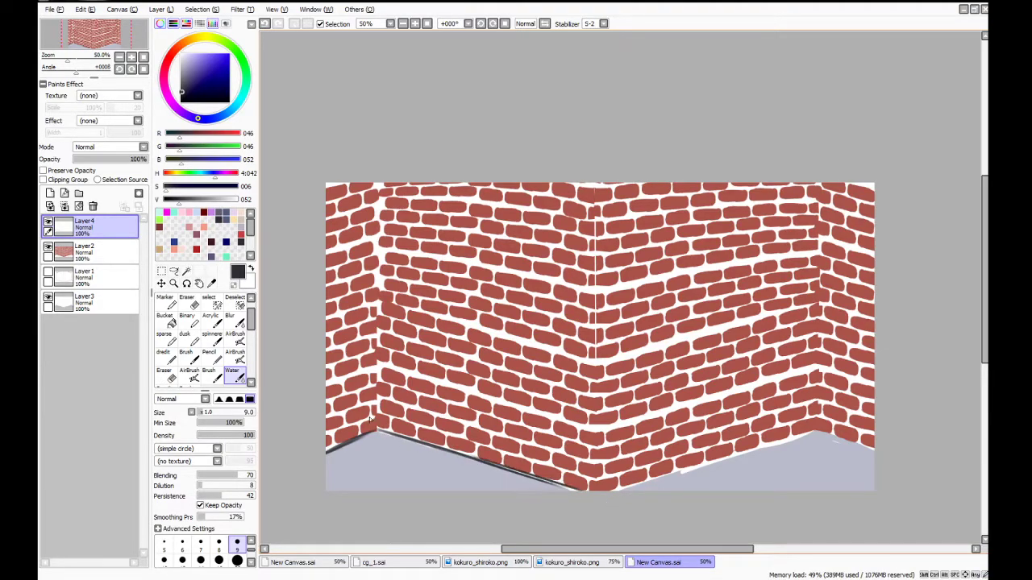
Outline the left inner wall corner with a dark vertical line from the floor edge up to the canvas top
{"action": "left_click_drag", "start_coordinate": [377, 432], "coordinate": [376, 300]}
{"action": "mouse_move", "coordinate": [378, 252]}
{"action": "left_mouse_down"}
{"action": "mouse_move", "coordinate": [378, 211]}
{"action": "mouse_move", "coordinate": [379, 221]}
{"action": "left_mouse_up"}
{"action": "left_click_drag", "start_coordinate": [379, 183], "coordinate": [378, 304]}
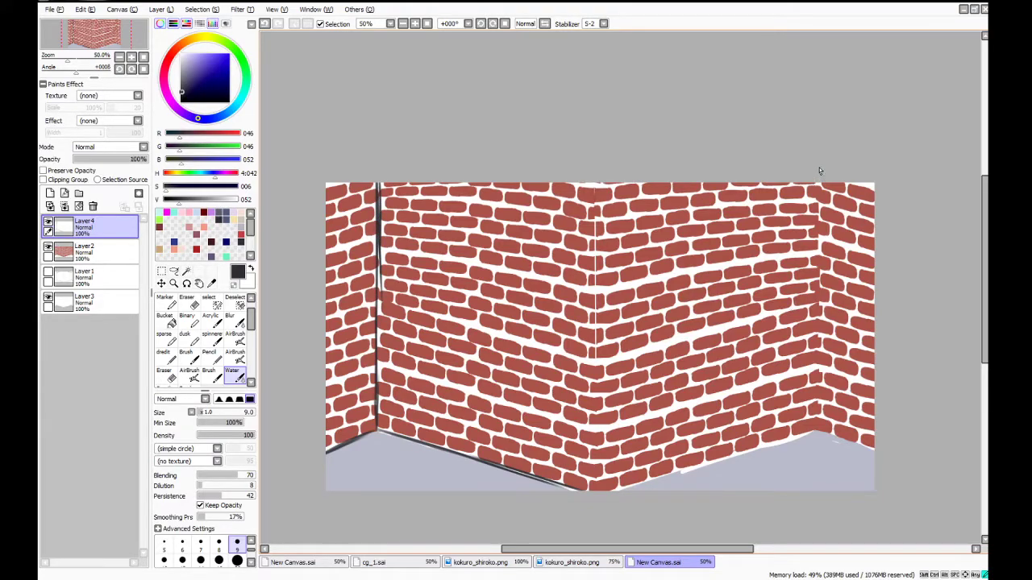
Outline the right inner wall corner with a dark vertical line from the canvas top to the floor, undoing stray strokes
{"action": "left_click_drag", "start_coordinate": [820, 183], "coordinate": [820, 278]}
{"action": "left_click_drag", "start_coordinate": [820, 234], "coordinate": [820, 327]}
{"action": "left_click_drag", "start_coordinate": [821, 267], "coordinate": [820, 419]}
{"action": "mouse_move", "coordinate": [819, 384]}
{"action": "left_mouse_down"}
{"action": "mouse_move", "coordinate": [816, 428]}
{"action": "mouse_move", "coordinate": [838, 454]}
{"action": "mouse_move", "coordinate": [828, 433]}
{"action": "mouse_move", "coordinate": [862, 446]}
{"action": "mouse_move", "coordinate": [817, 428]}
{"action": "mouse_move", "coordinate": [873, 449]}
{"action": "left_mouse_up"}
{"action": "left_click_drag", "start_coordinate": [817, 426], "coordinate": [871, 449]}
{"action": "key", "text": "ctrl+z"}
{"action": "key", "text": "ctrl+z"}
{"action": "key", "text": "ctrl+z"}
{"action": "key", "text": "ctrl+z"}
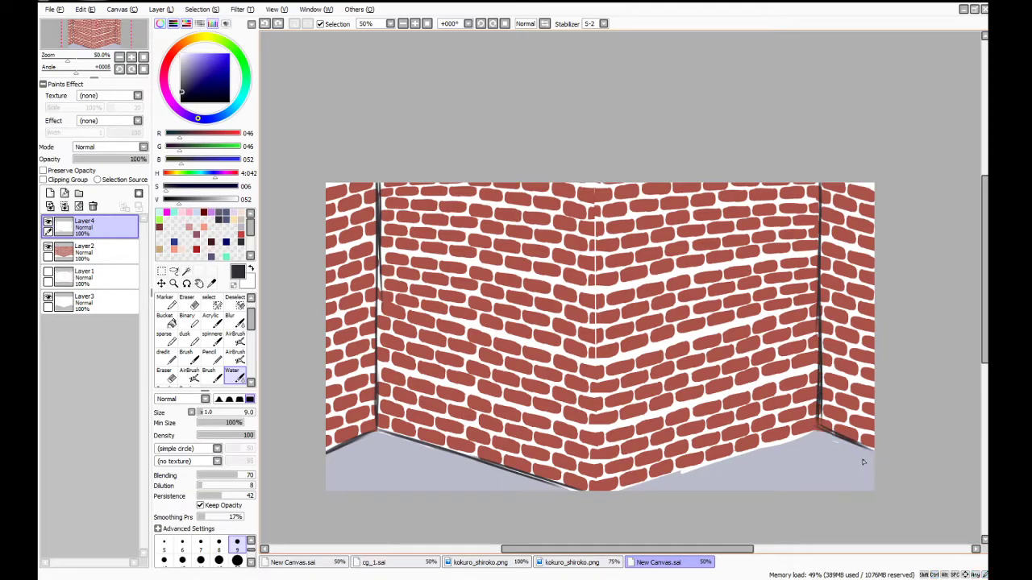
{"action": "mouse_move", "coordinate": [821, 402]}
{"action": "left_mouse_down"}
{"action": "mouse_move", "coordinate": [818, 436]}
{"action": "mouse_move", "coordinate": [820, 365]}
{"action": "mouse_move", "coordinate": [819, 396]}
{"action": "left_mouse_up"}
Draw dark lines along the floor edges on both sides of the right inner corner, redoing uneven strokes
{"action": "left_click_drag", "start_coordinate": [819, 433], "coordinate": [876, 454]}
{"action": "left_click_drag", "start_coordinate": [821, 434], "coordinate": [879, 454]}
{"action": "left_click_drag", "start_coordinate": [816, 435], "coordinate": [650, 483]}
{"action": "key", "text": "ctrl+z"}
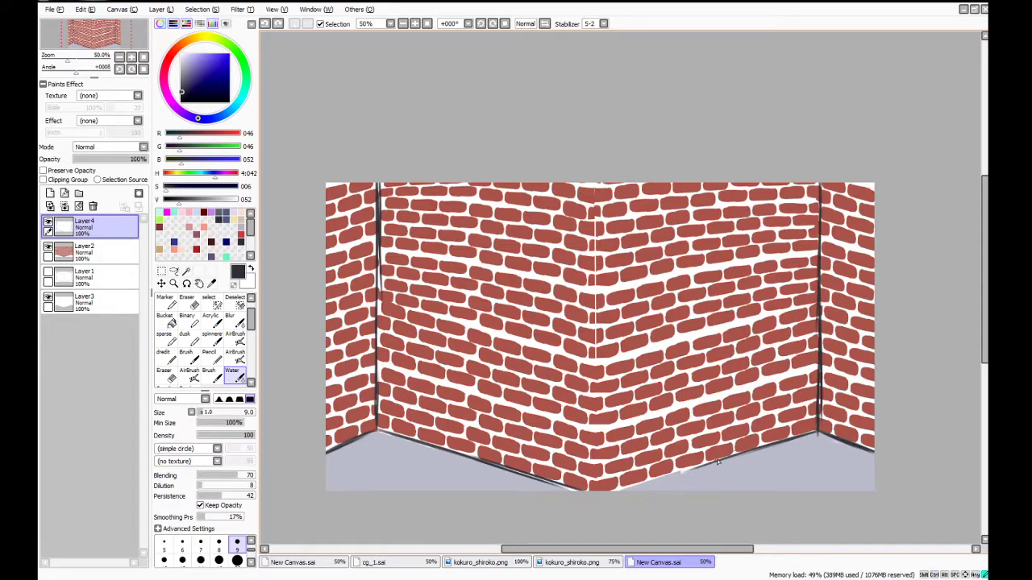
{"action": "key", "text": "ctrl+z"}
{"action": "left_click_drag", "start_coordinate": [716, 462], "coordinate": [616, 489]}
{"action": "mouse_move", "coordinate": [676, 477]}
{"action": "left_mouse_down"}
{"action": "mouse_move", "coordinate": [591, 498]}
{"action": "mouse_move", "coordinate": [583, 514]}
{"action": "left_mouse_up"}
Outline the central protruding wall corner with a dark vertical line from the canvas top to the floor
{"action": "left_click_drag", "start_coordinate": [593, 165], "coordinate": [594, 262]}
{"action": "left_click_drag", "start_coordinate": [595, 186], "coordinate": [595, 268]}
{"action": "left_click_drag", "start_coordinate": [594, 218], "coordinate": [596, 339]}
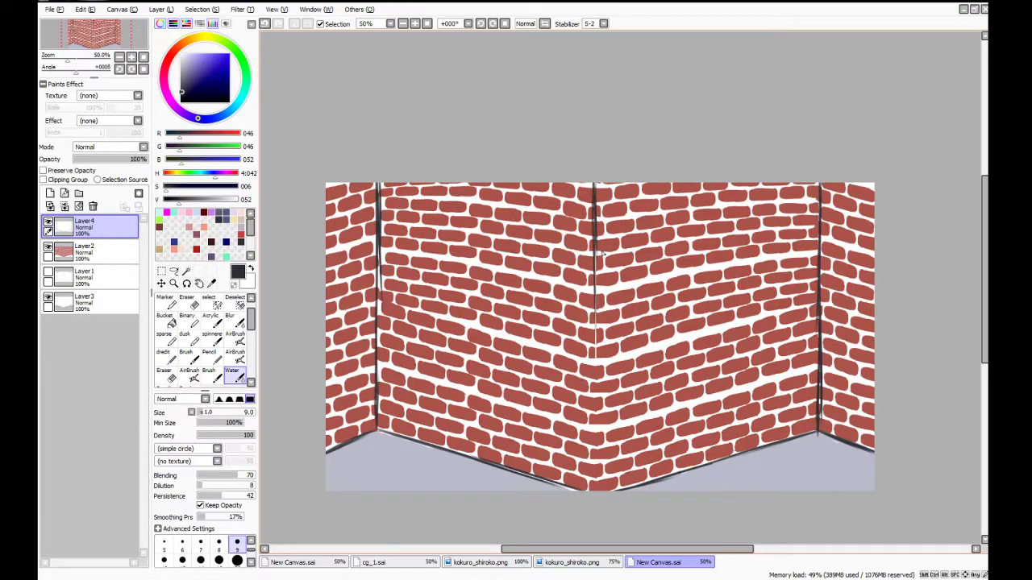
{"action": "left_click_drag", "start_coordinate": [595, 237], "coordinate": [595, 432]}
{"action": "mouse_move", "coordinate": [596, 393]}
{"action": "left_mouse_down"}
{"action": "mouse_move", "coordinate": [596, 495]}
{"action": "mouse_move", "coordinate": [598, 416]}
{"action": "mouse_move", "coordinate": [598, 474]}
{"action": "left_mouse_up"}
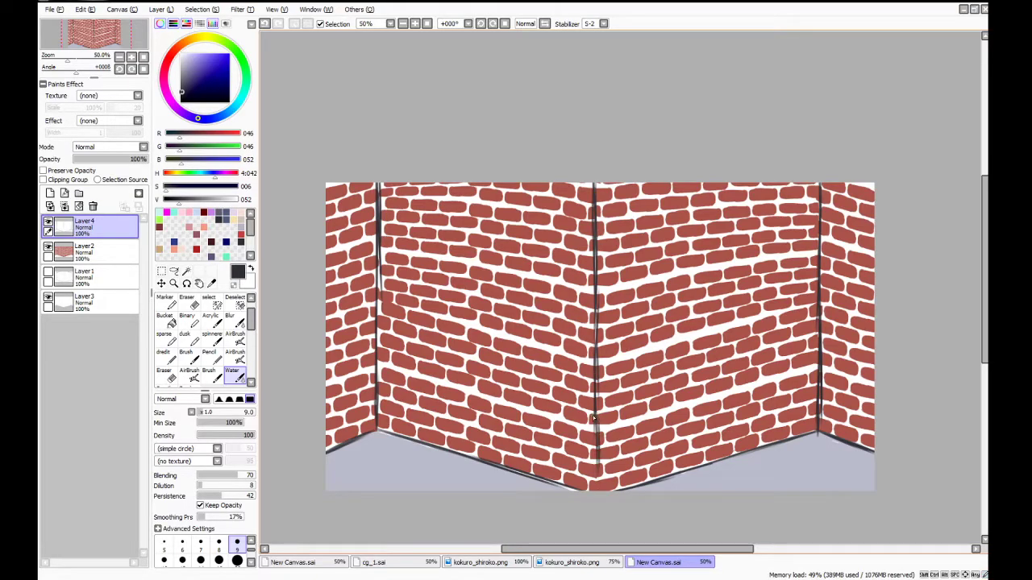
{"action": "left_click_drag", "start_coordinate": [595, 414], "coordinate": [597, 489]}
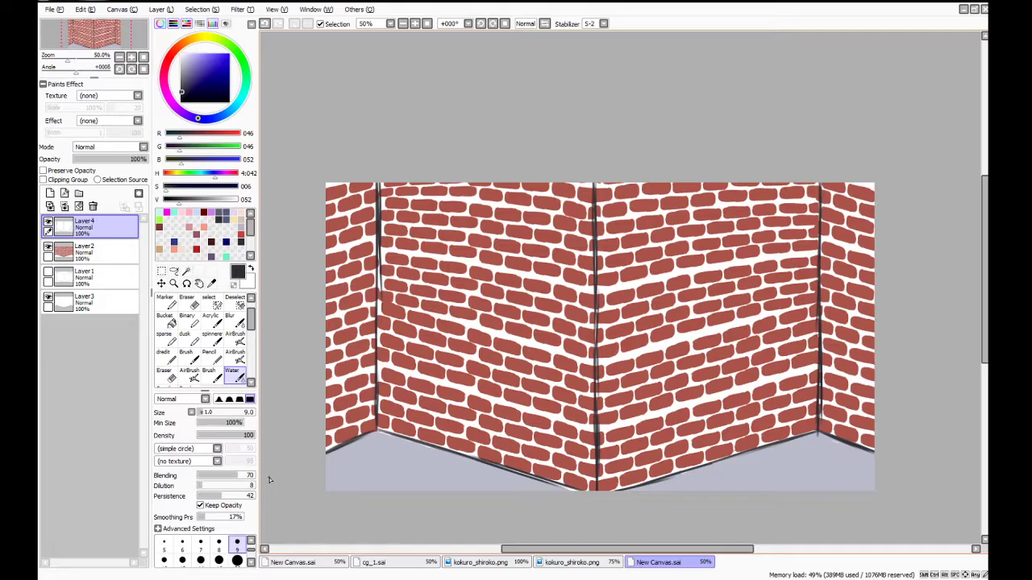
Add a new empty layer directly above the brick layer, Layer2
{"action": "left_click", "coordinate": [84, 252], "text": "ctrl"}
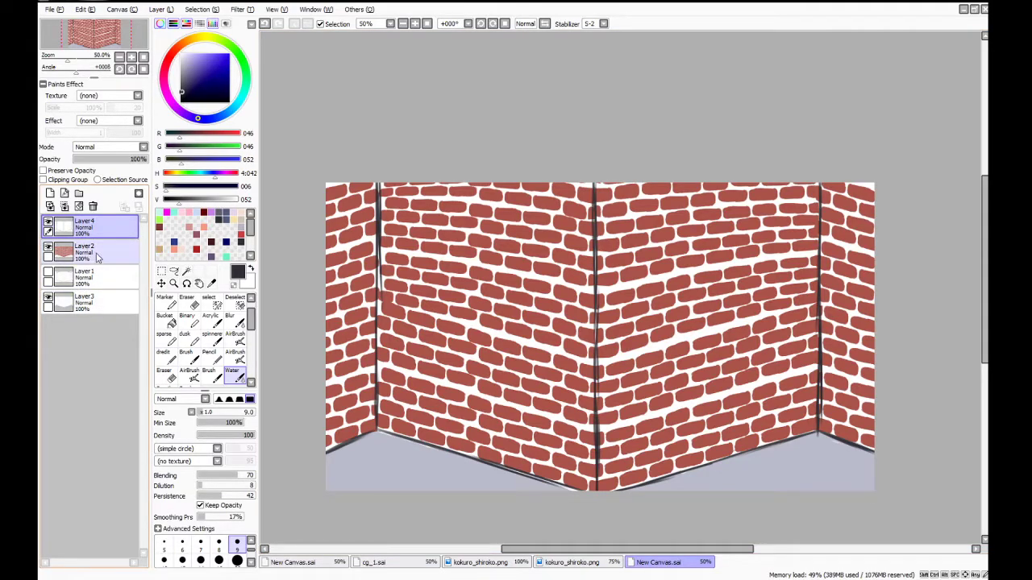
{"action": "left_click", "coordinate": [49, 194]}
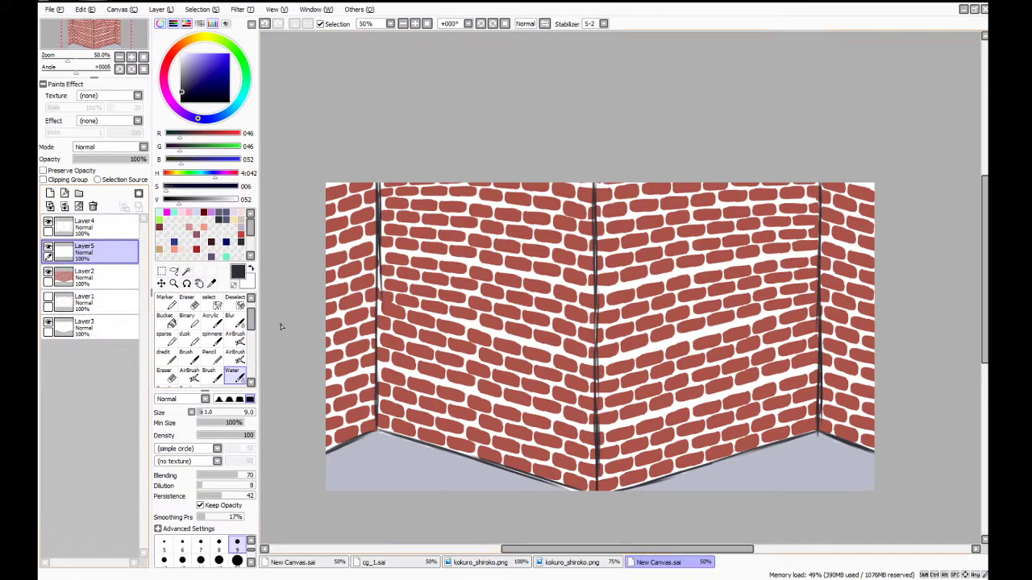
{"action": "scroll", "coordinate": [281, 326], "scroll_direction": "up", "scroll_amount": 1}
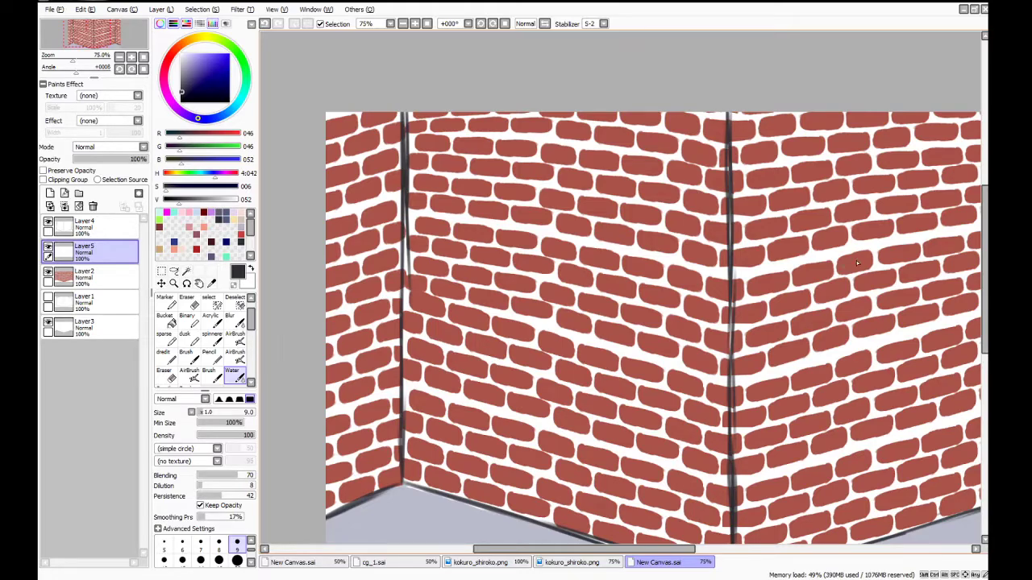
{"action": "left_click_drag", "start_coordinate": [986, 229], "coordinate": [986, 251]}
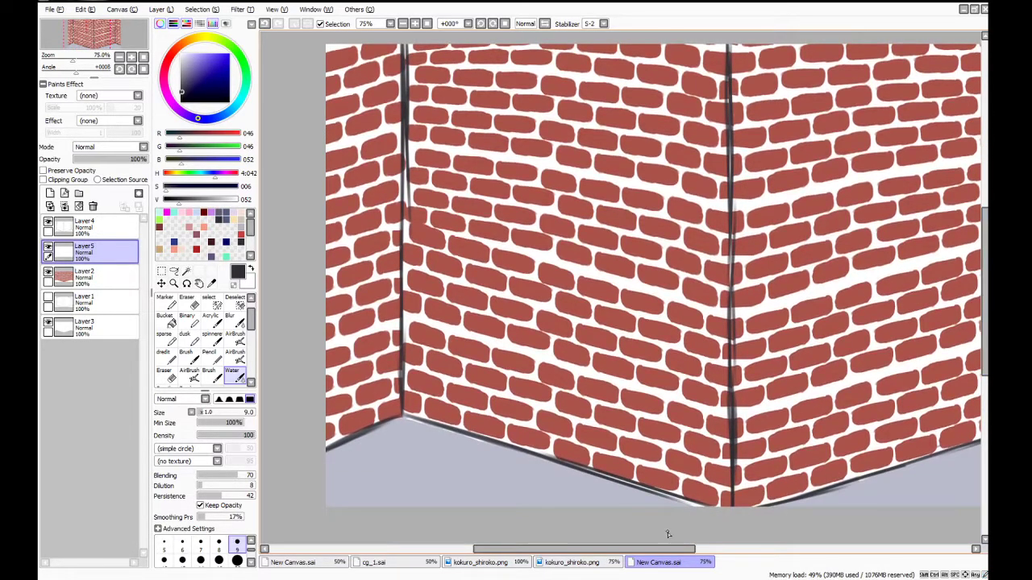
{"action": "left_click_drag", "start_coordinate": [680, 549], "coordinate": [712, 506]}
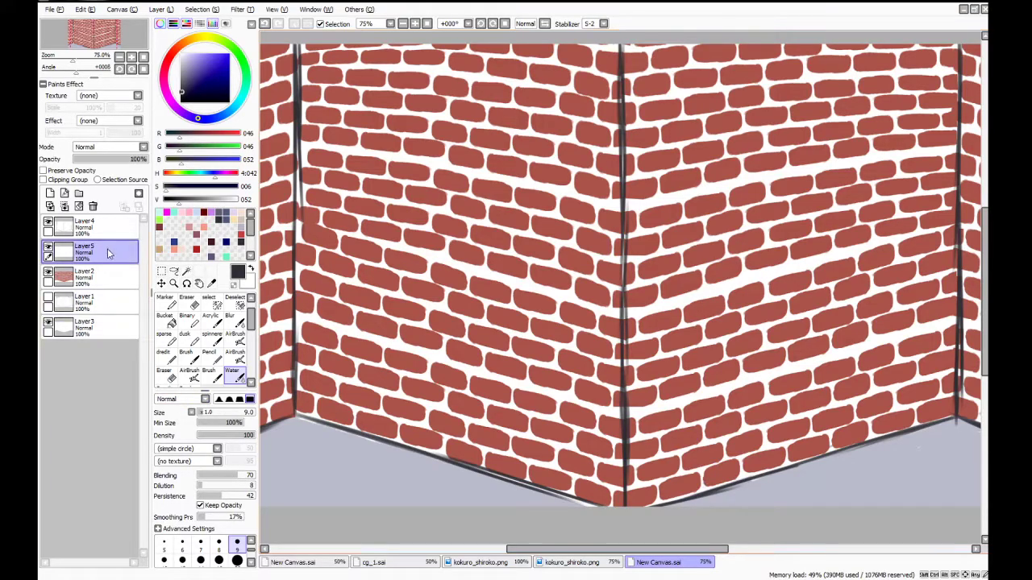
Lower the opacity of the brick layer, Layer2, to 18%
{"action": "left_click", "coordinate": [84, 276]}
{"action": "left_click_drag", "start_coordinate": [133, 159], "coordinate": [87, 172]}
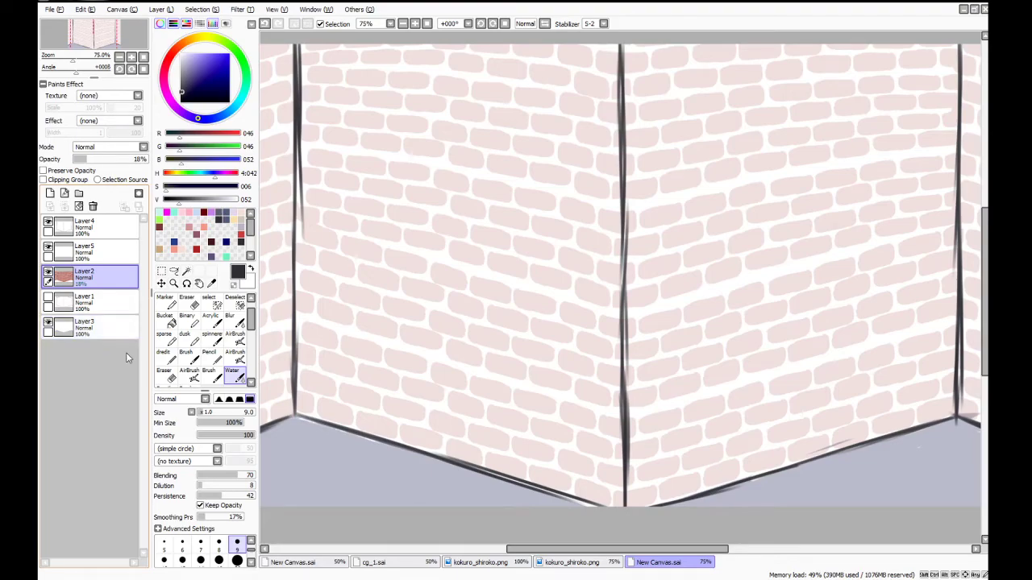
{"action": "scroll", "coordinate": [371, 349], "scroll_direction": "down", "scroll_amount": 1}
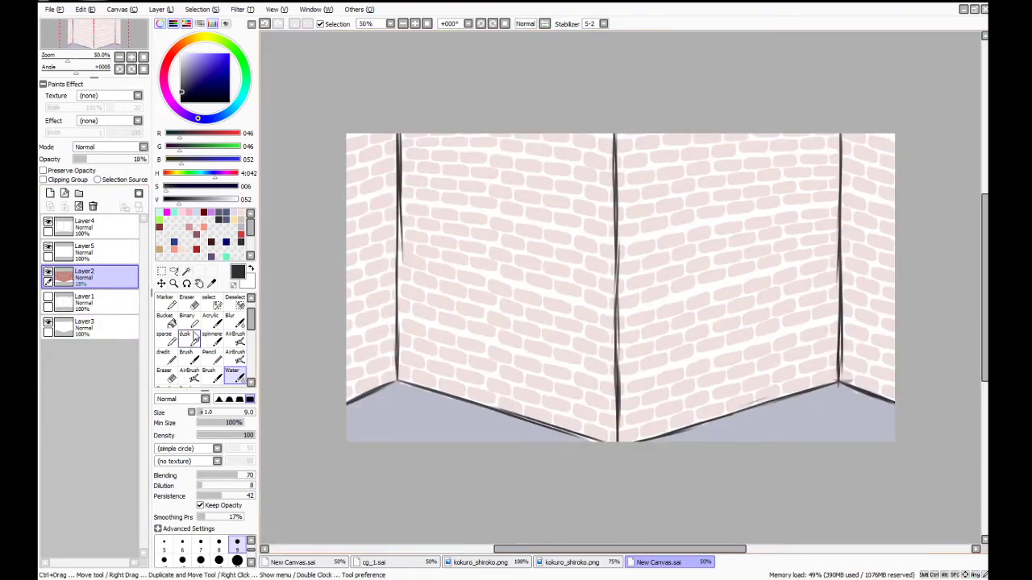
Make Layer5 active and choose the dusk brush with a light turquoise colour
{"action": "left_click", "coordinate": [71, 253]}
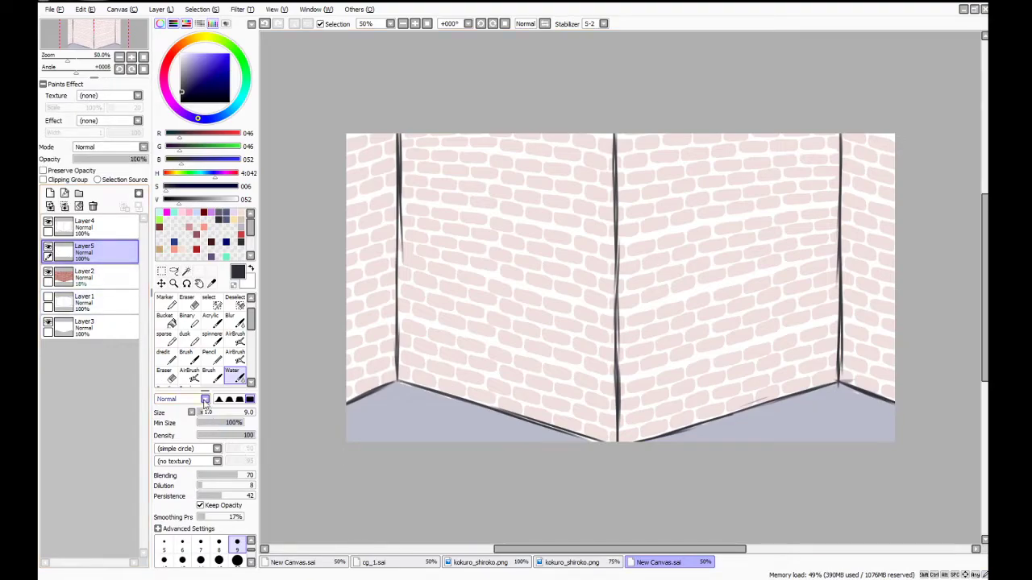
{"action": "left_click", "coordinate": [189, 339]}
{"action": "left_click", "coordinate": [218, 213]}
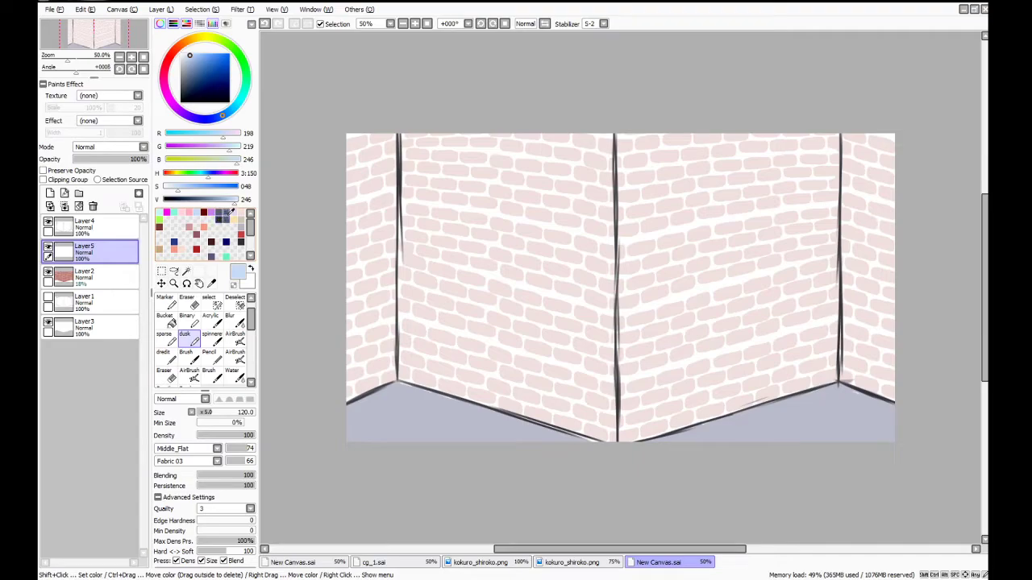
{"action": "left_click", "coordinate": [166, 212]}
{"action": "left_click", "coordinate": [174, 212]}
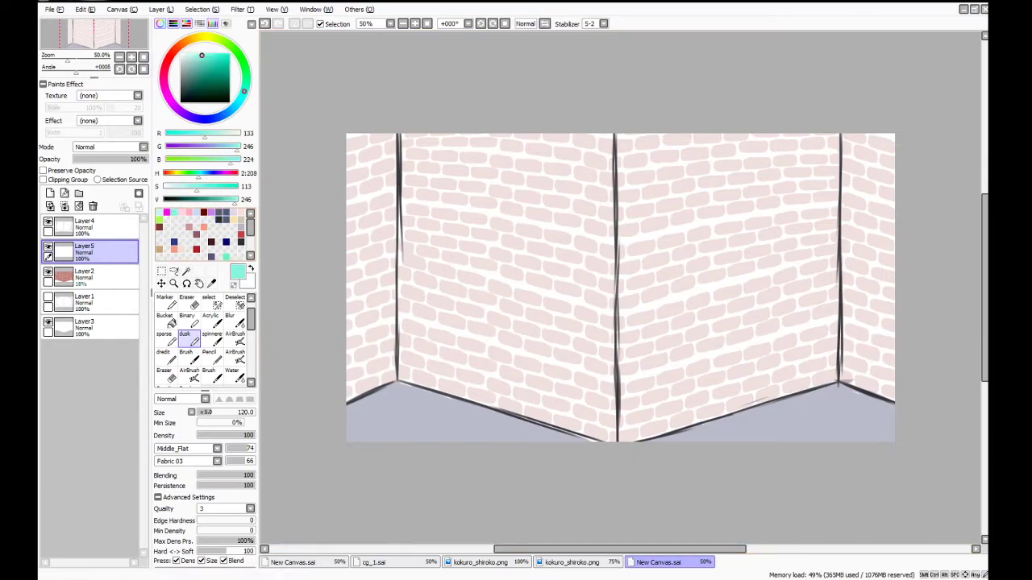
Open the character reference images tsukiyo_aoiro.png and the ShinjiSHSLbikerline file
{"action": "left_click", "coordinate": [58, 11]}
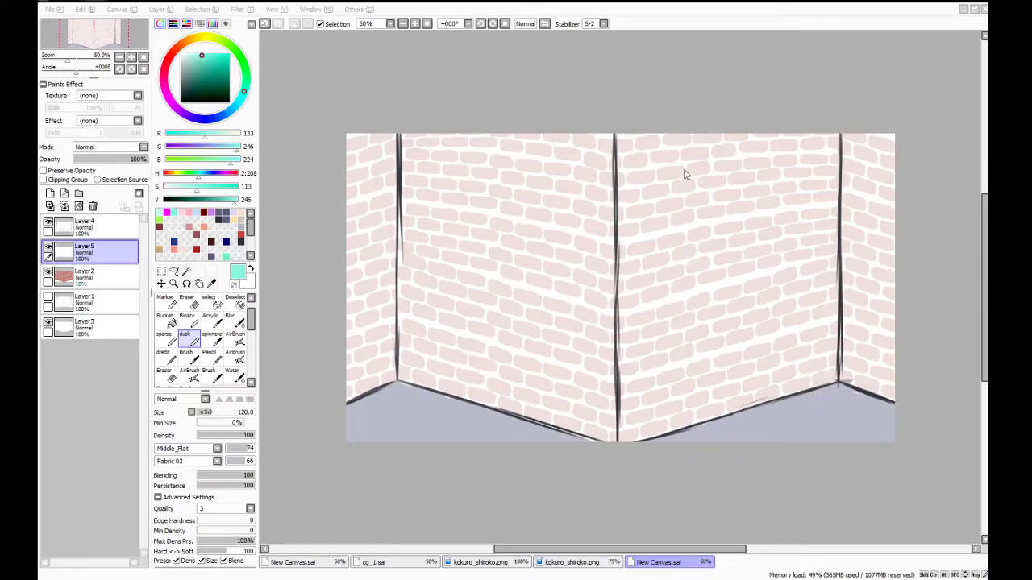
{"action": "double_click", "coordinate": [615, 172]}
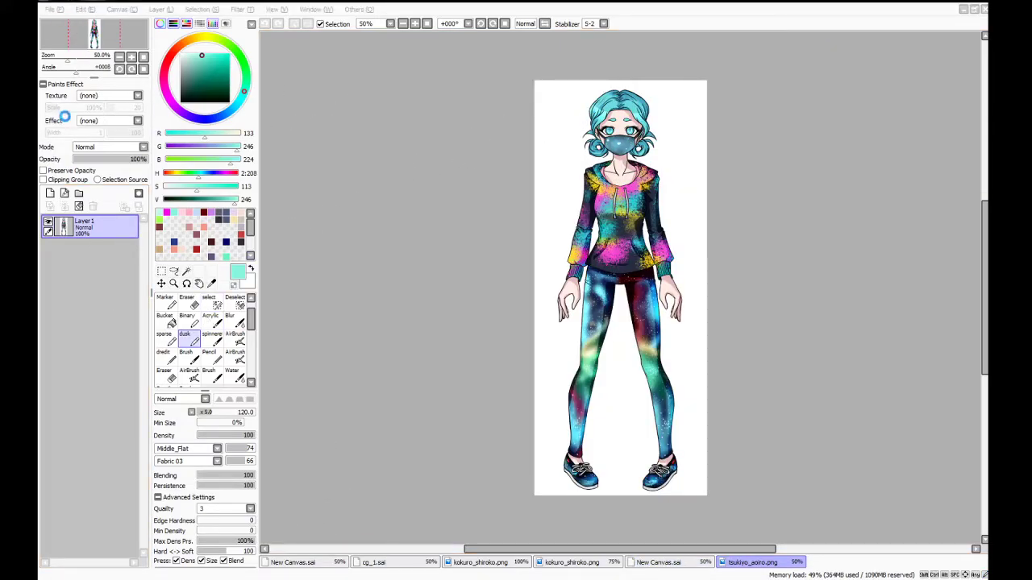
{"action": "double_click", "coordinate": [533, 241]}
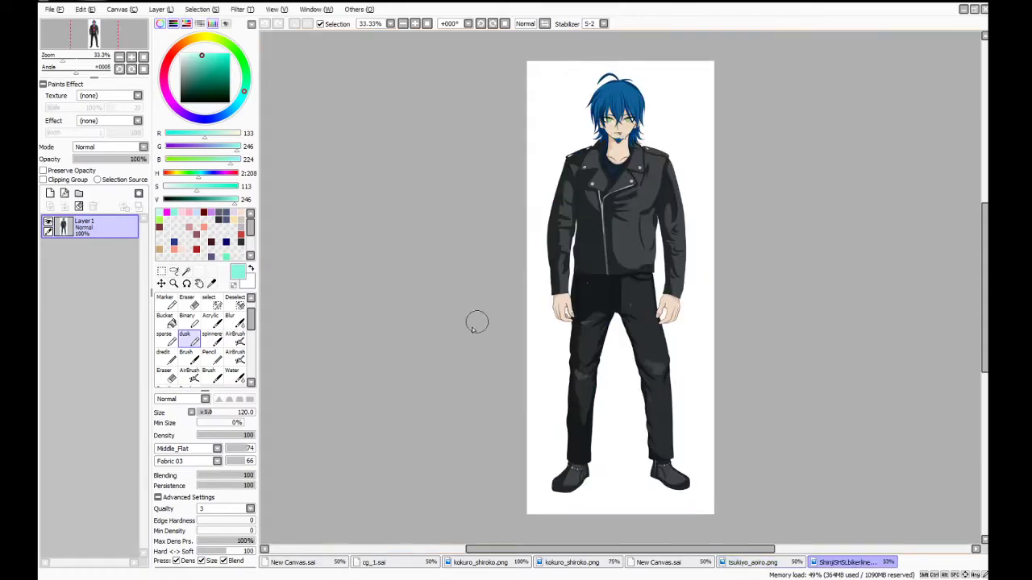
Look through the open canvases and close both kokuro_shiroko.png images
{"action": "left_click", "coordinate": [320, 562]}
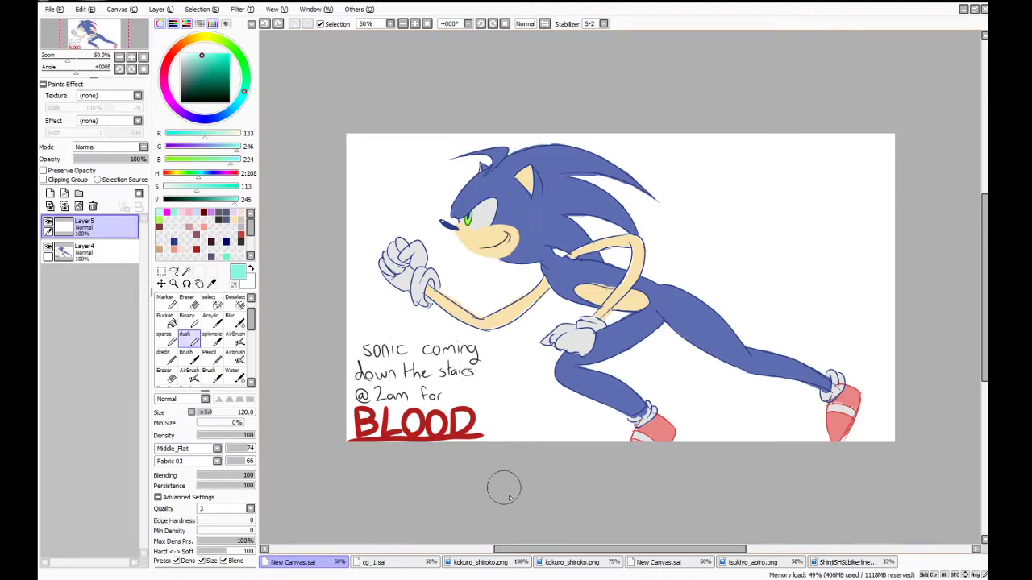
{"action": "left_click", "coordinate": [678, 564]}
{"action": "left_click", "coordinate": [522, 566]}
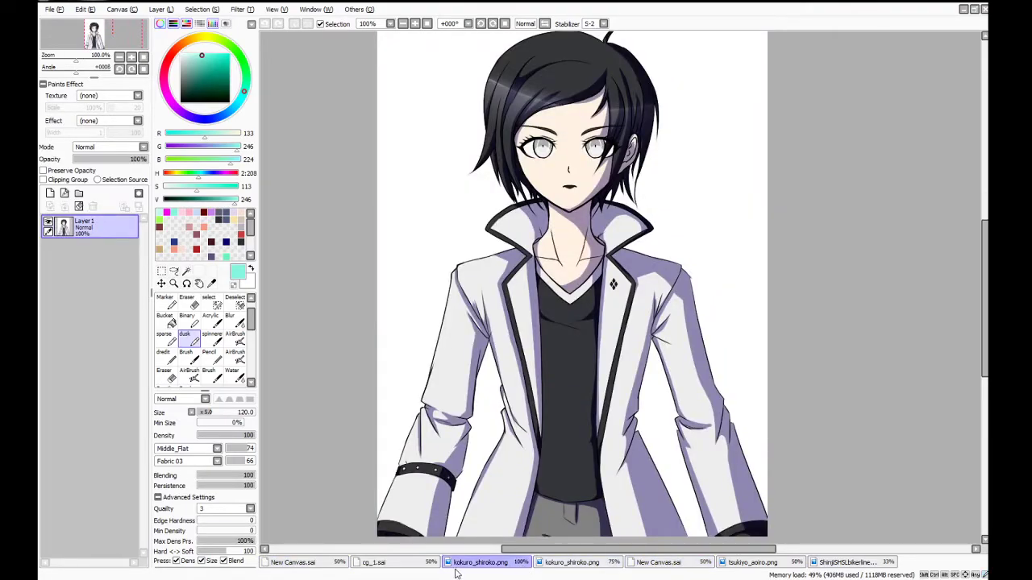
{"action": "left_click", "coordinate": [413, 569]}
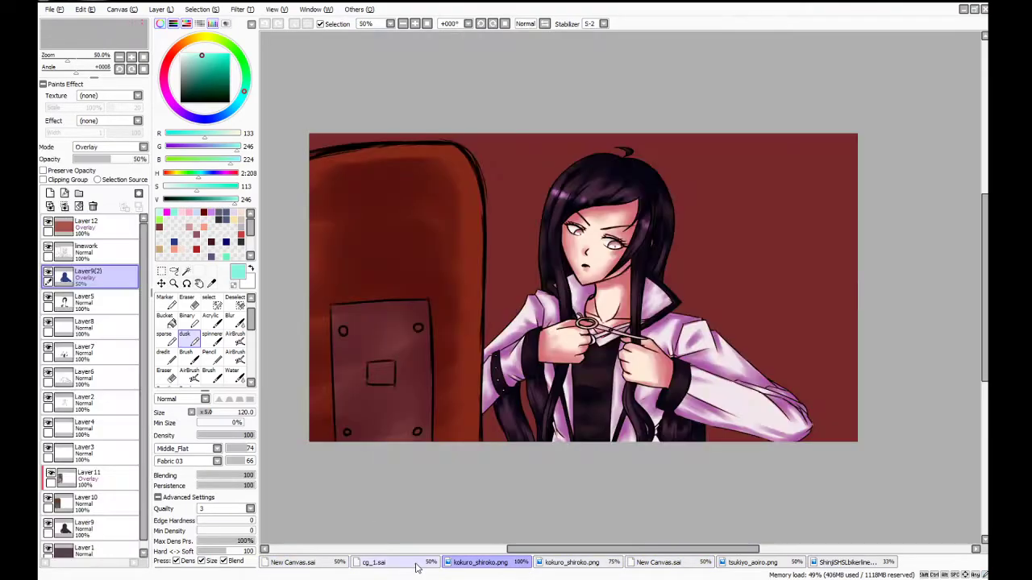
{"action": "left_click", "coordinate": [468, 564]}
{"action": "left_click", "coordinate": [985, 9]}
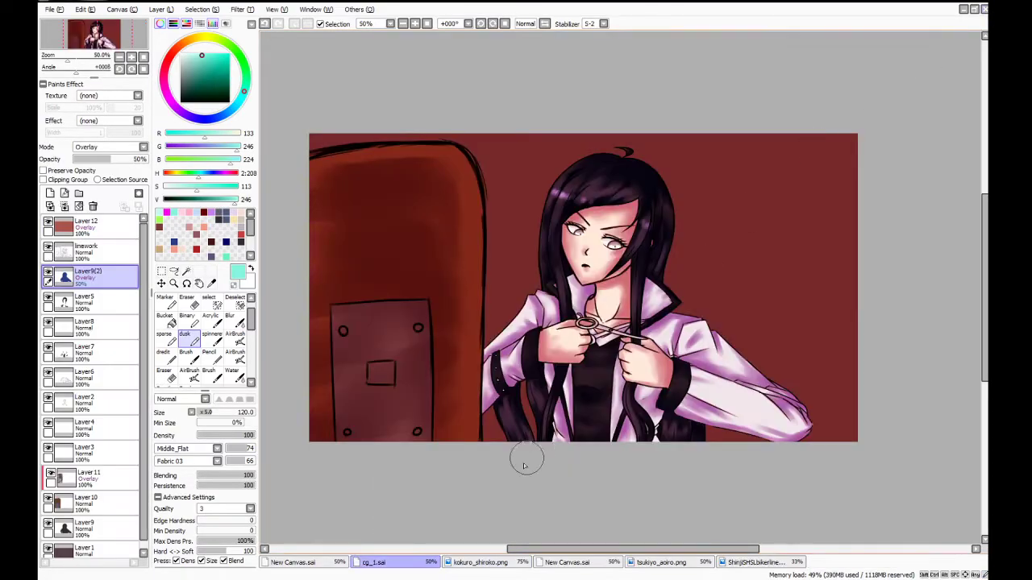
{"action": "left_click", "coordinate": [502, 565]}
{"action": "left_click", "coordinate": [985, 8]}
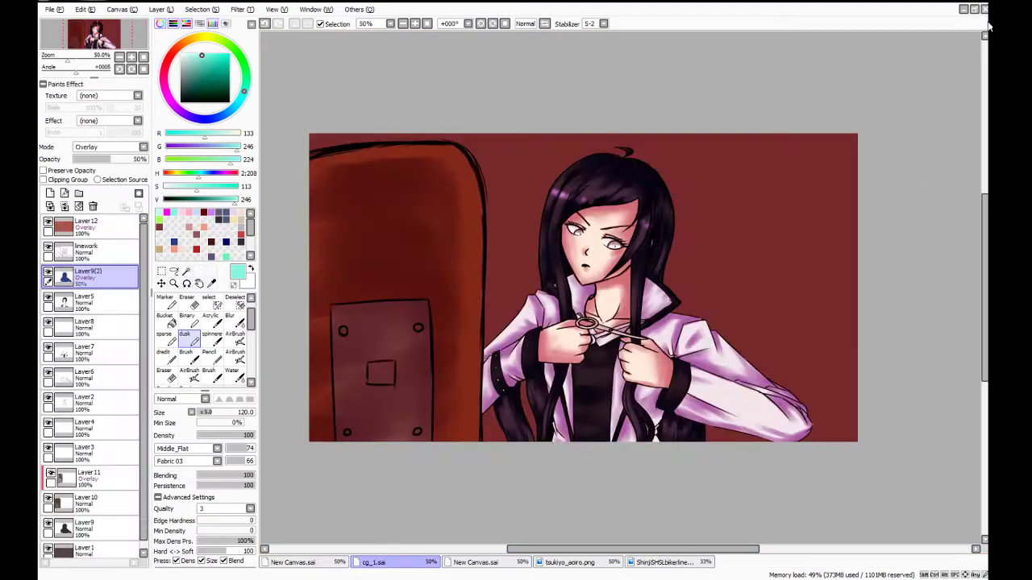
View the two newly opened character references and return to the brick wall canvas
{"action": "left_click", "coordinate": [476, 562]}
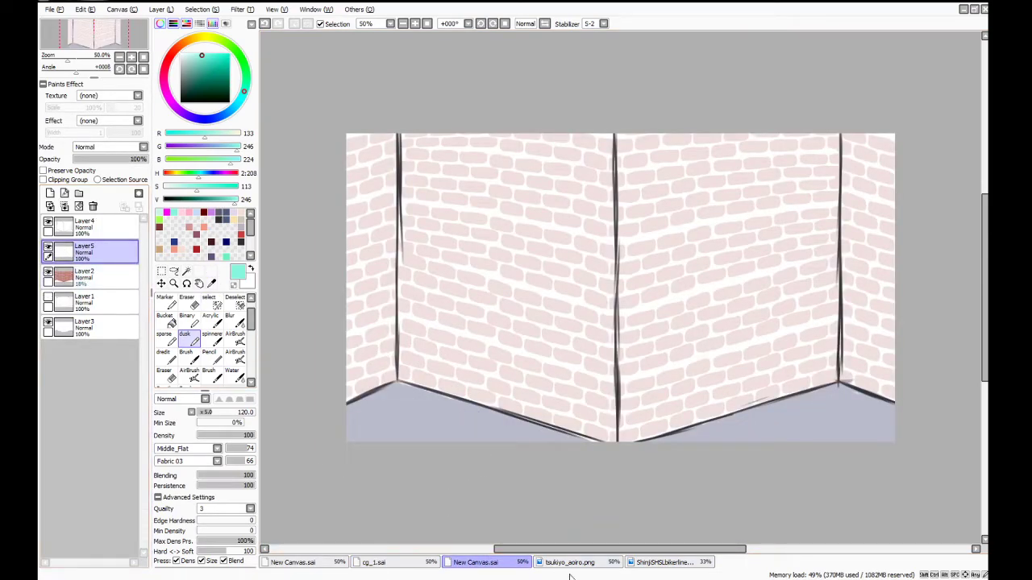
{"action": "left_click", "coordinate": [602, 563]}
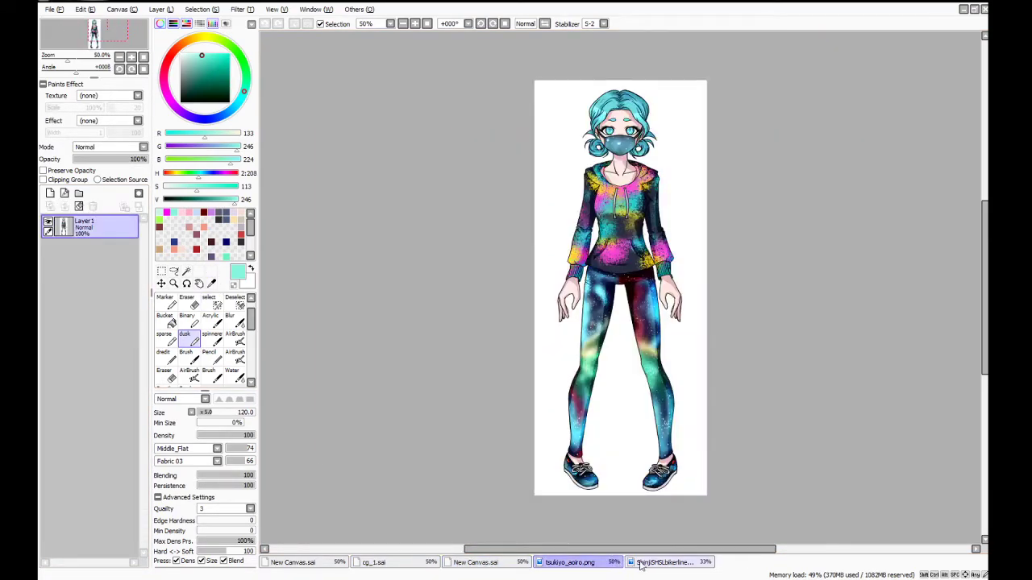
{"action": "left_click", "coordinate": [654, 563]}
{"action": "left_click", "coordinate": [476, 563]}
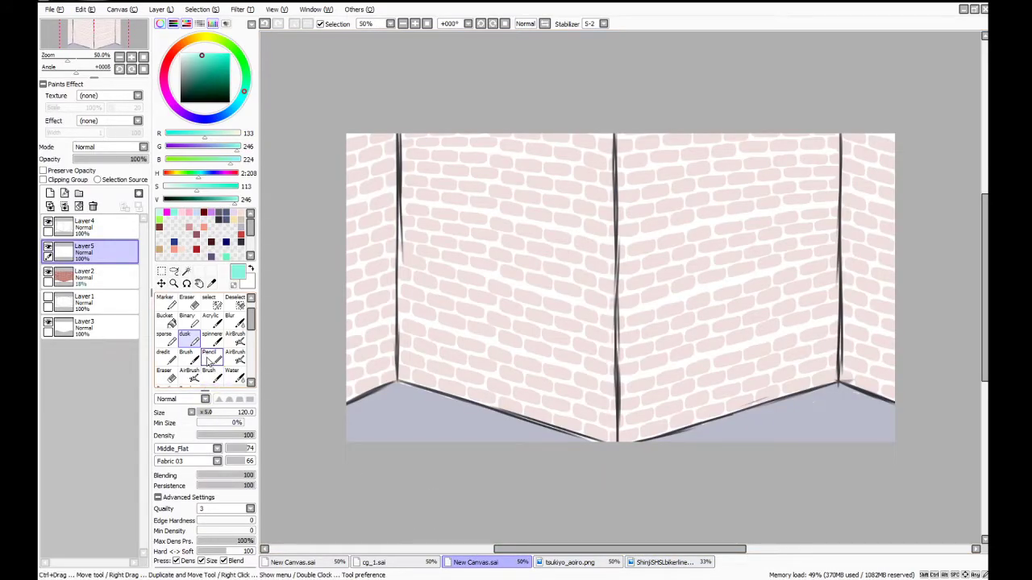
Switch to the plain Brush with a size of 9
{"action": "left_click", "coordinate": [187, 355]}
{"action": "scroll", "coordinate": [242, 542], "scroll_direction": "up", "scroll_amount": 5}
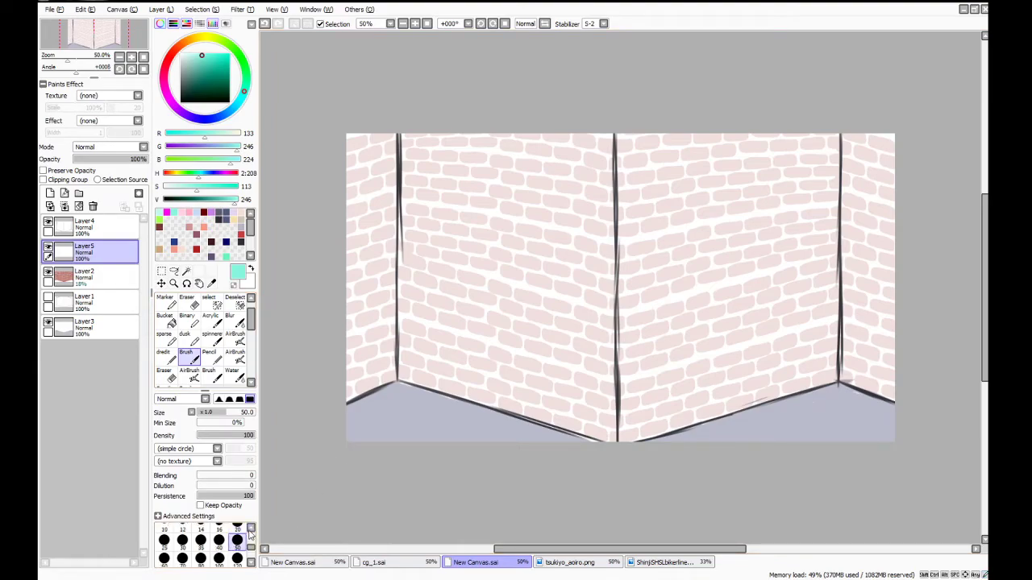
{"action": "left_click", "coordinate": [237, 539]}
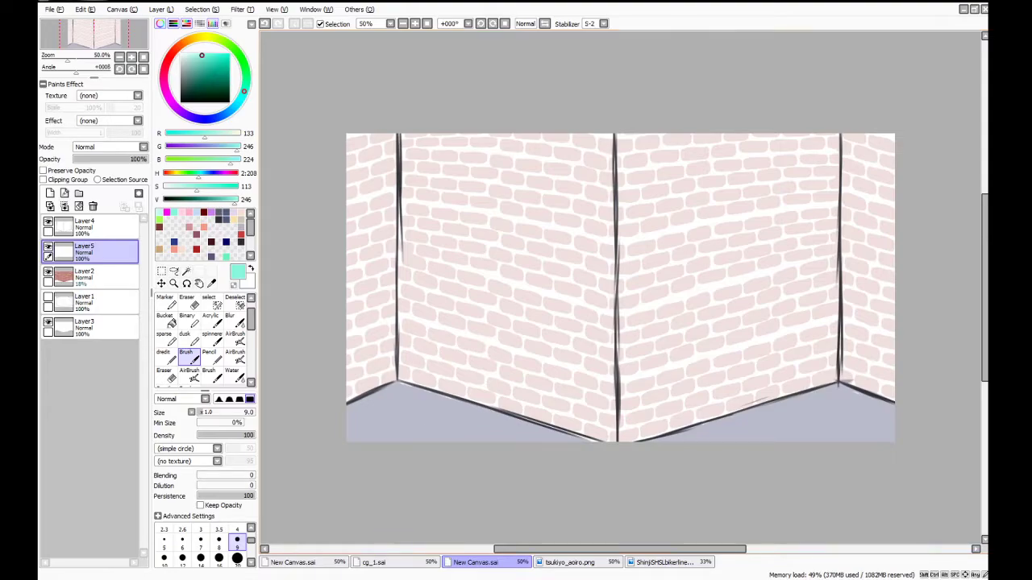
{"action": "left_click", "coordinate": [381, 579]}
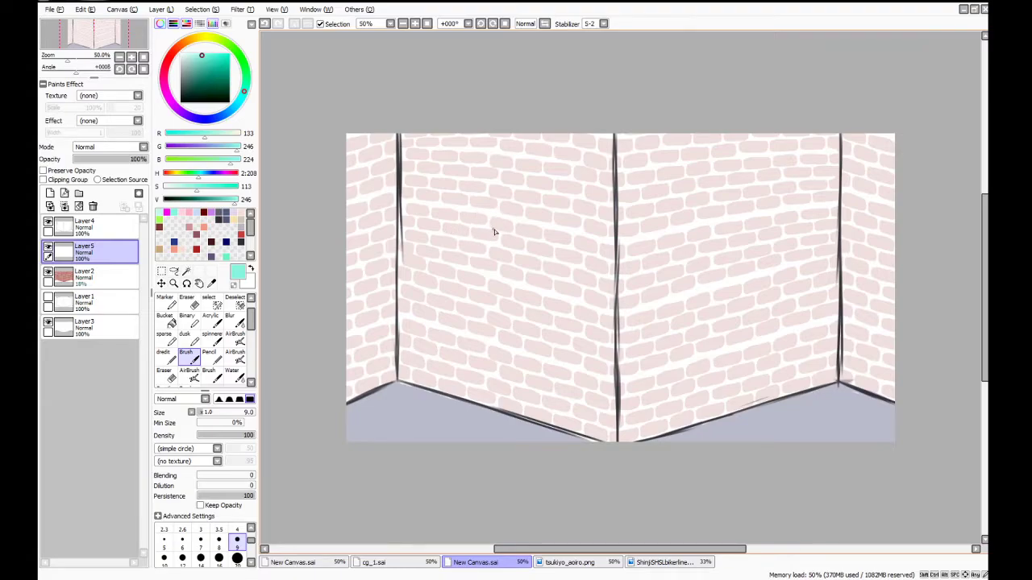
Darken the turquoise to a deep green with value 106 and paint a short mark on the left-centre wall, undoing trial strokes
{"action": "left_click_drag", "start_coordinate": [479, 223], "coordinate": [498, 221]}
{"action": "key", "text": "ctrl+z"}
{"action": "left_click_drag", "start_coordinate": [185, 200], "coordinate": [194, 200]}
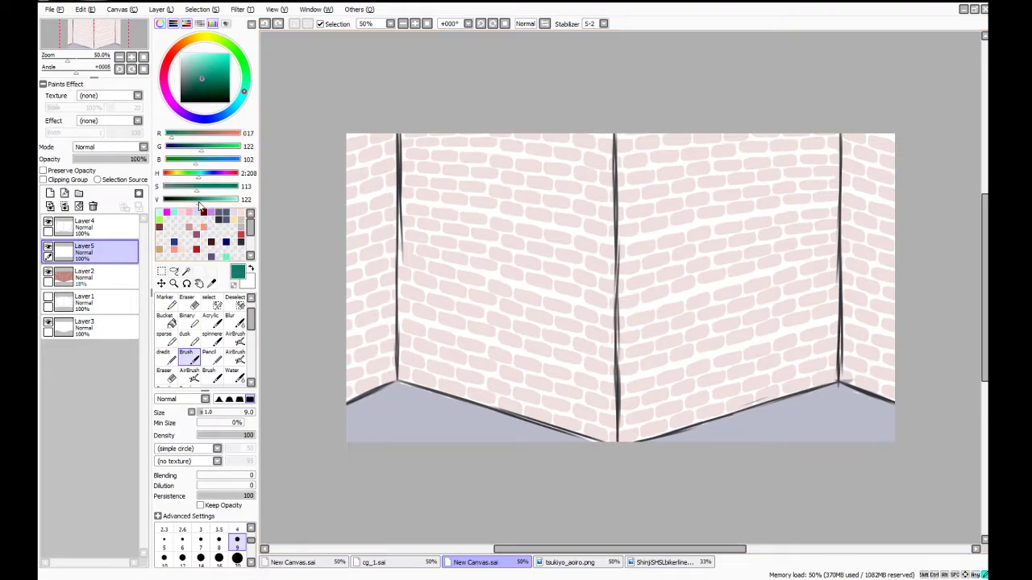
{"action": "left_click_drag", "start_coordinate": [476, 223], "coordinate": [495, 213]}
{"action": "key", "text": "ctrl+z"}
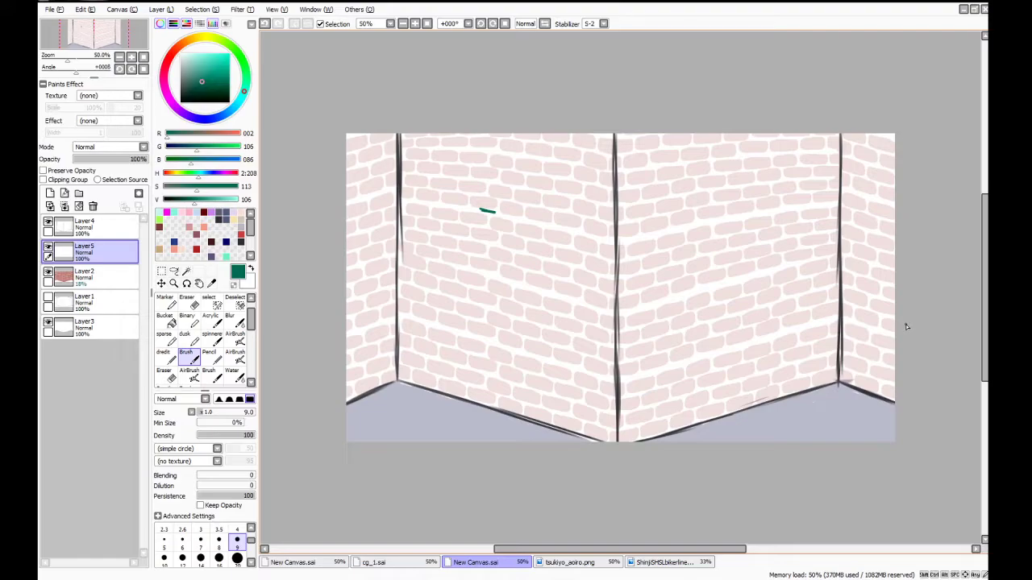
{"action": "left_click", "coordinate": [395, 579]}
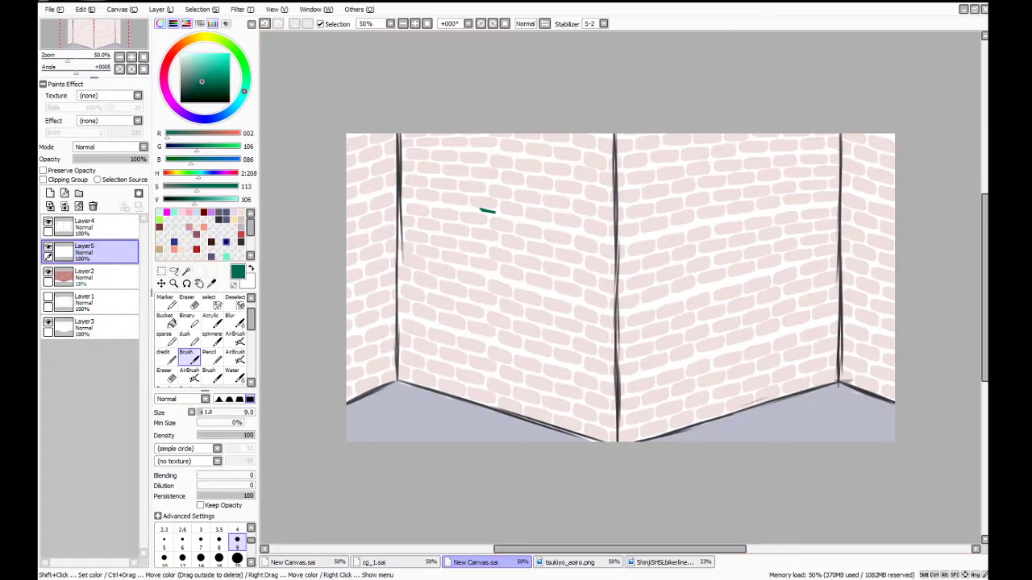
Pick the dark blue swatch and paint a short mark on the upper part of the right-centre brick wall
{"action": "left_click", "coordinate": [225, 241]}
{"action": "left_click", "coordinate": [174, 242]}
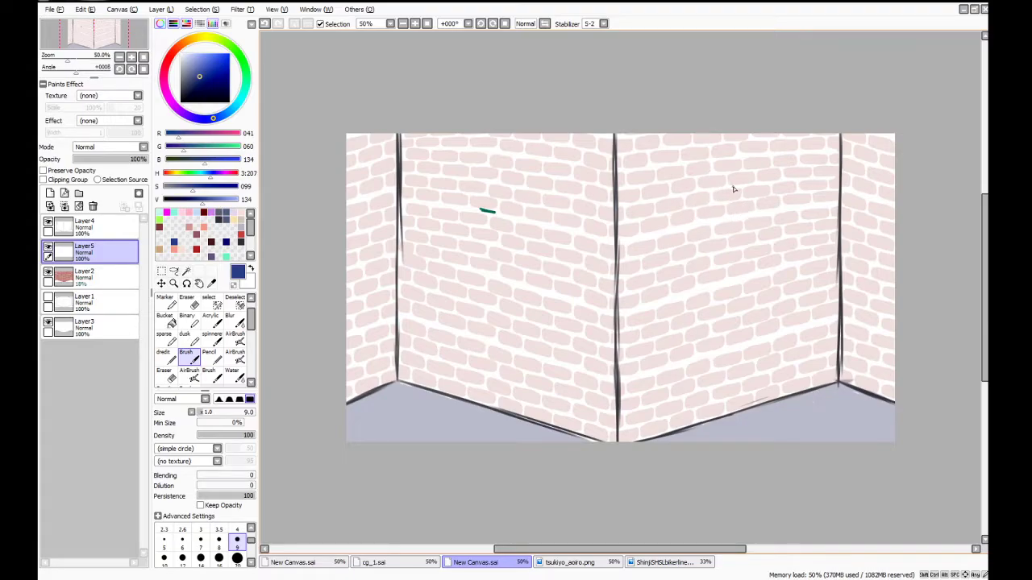
{"action": "mouse_move", "coordinate": [739, 182]}
{"action": "left_mouse_down"}
{"action": "mouse_move", "coordinate": [719, 184]}
{"action": "mouse_move", "coordinate": [729, 183]}
{"action": "left_mouse_up"}
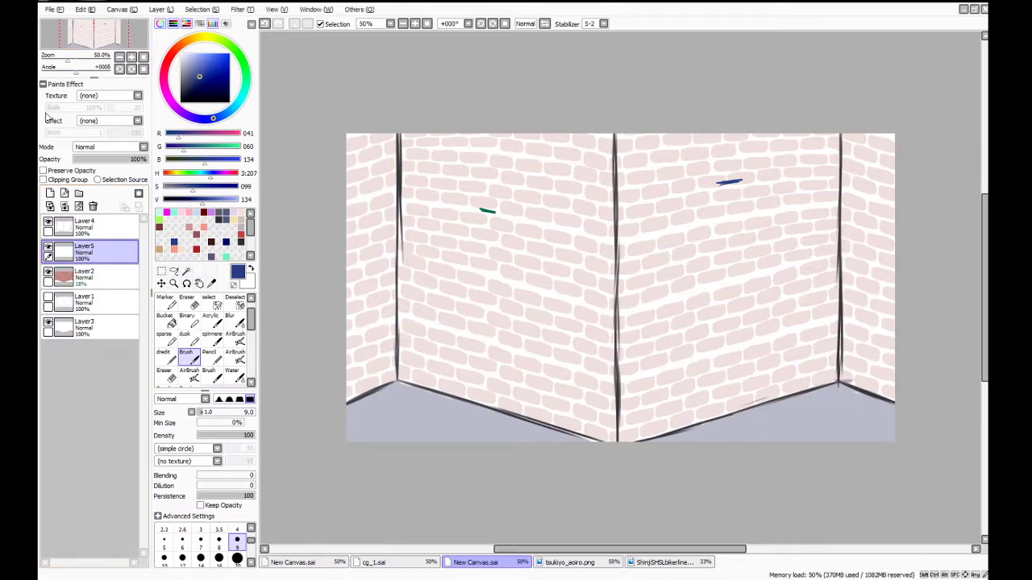
{"action": "left_click_drag", "start_coordinate": [40, 117], "coordinate": [37, 129]}
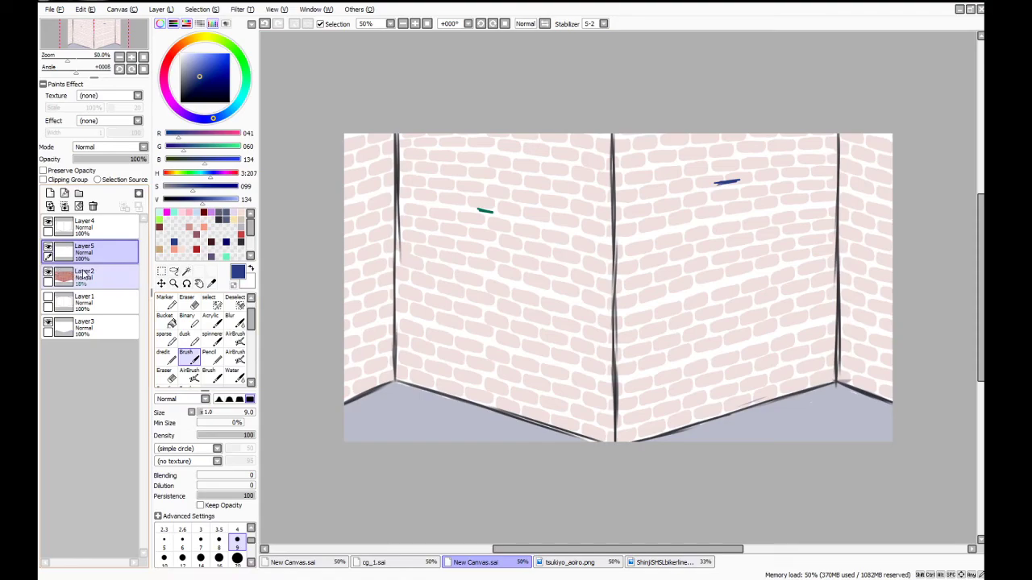
Add a new layer above the height marks, sample the green mark's colour and switch to the Water brush
{"action": "left_click", "coordinate": [49, 194]}
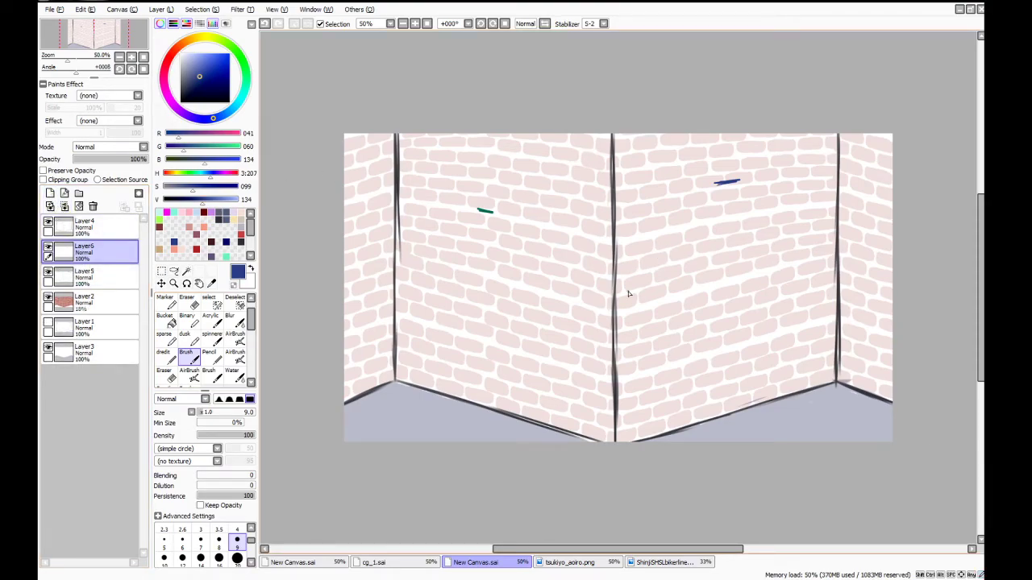
{"action": "scroll", "coordinate": [629, 294], "scroll_direction": "up", "scroll_amount": 1}
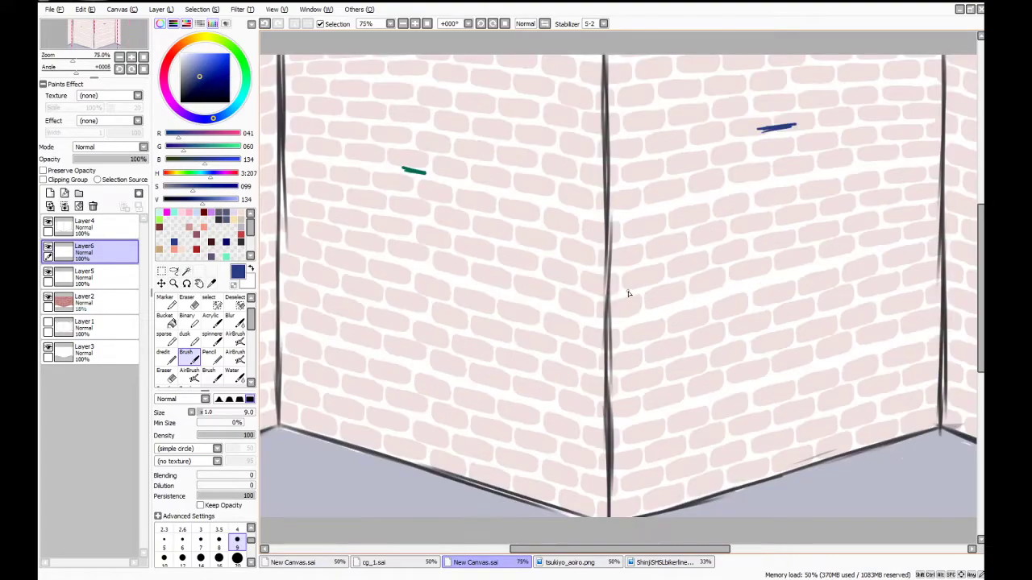
{"action": "left_click", "coordinate": [212, 282]}
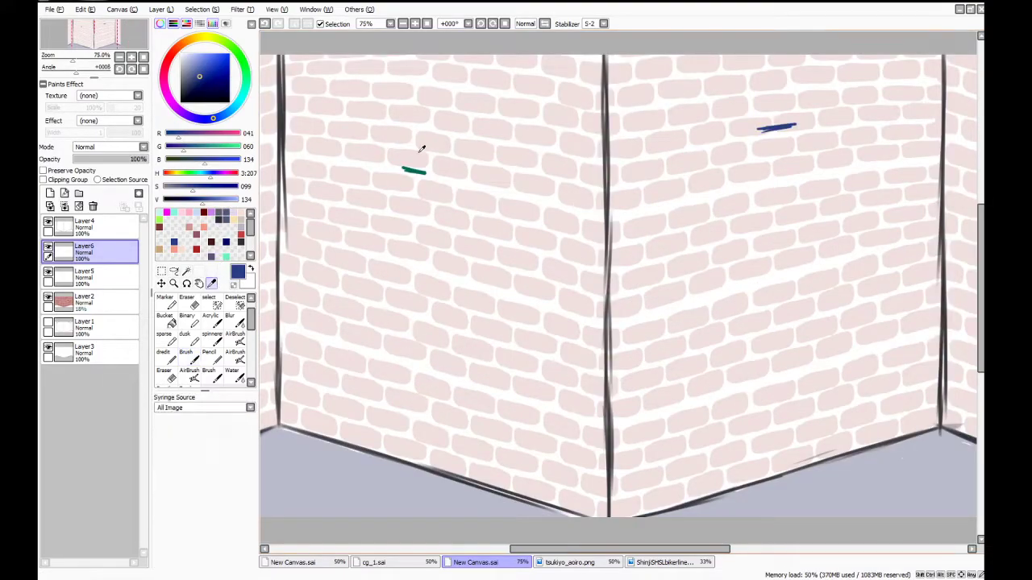
{"action": "left_click", "coordinate": [415, 170]}
{"action": "left_click", "coordinate": [234, 376]}
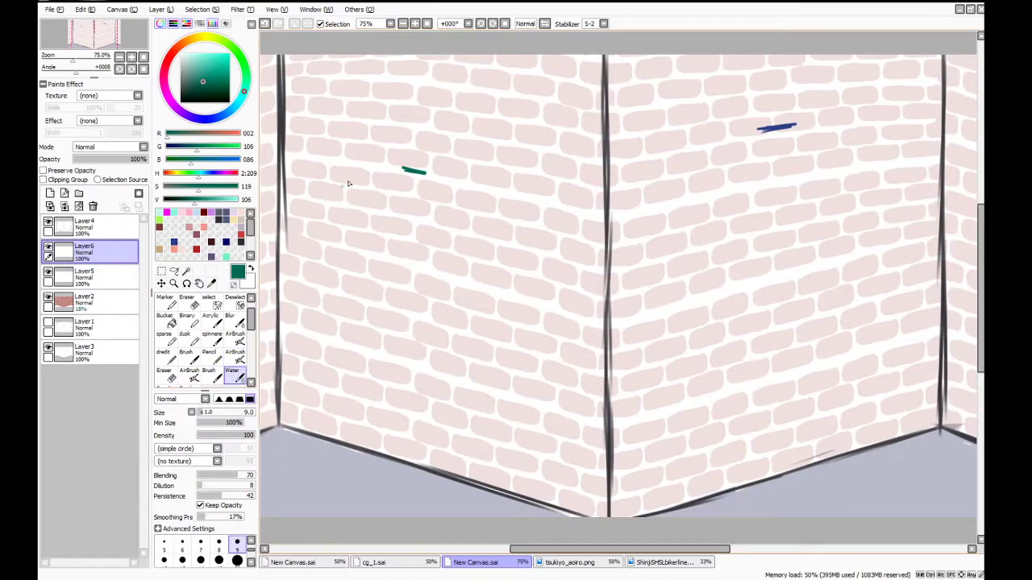
{"action": "left_click_drag", "start_coordinate": [408, 147], "coordinate": [423, 222]}
{"action": "mouse_move", "coordinate": [413, 176]}
{"action": "left_mouse_down"}
{"action": "mouse_move", "coordinate": [420, 241]}
{"action": "mouse_move", "coordinate": [409, 282]}
{"action": "left_mouse_up"}
{"action": "mouse_move", "coordinate": [421, 242]}
{"action": "left_mouse_down"}
{"action": "mouse_move", "coordinate": [382, 355]}
{"action": "mouse_move", "coordinate": [389, 398]}
{"action": "left_mouse_up"}
{"action": "left_click_drag", "start_coordinate": [382, 346], "coordinate": [430, 433]}
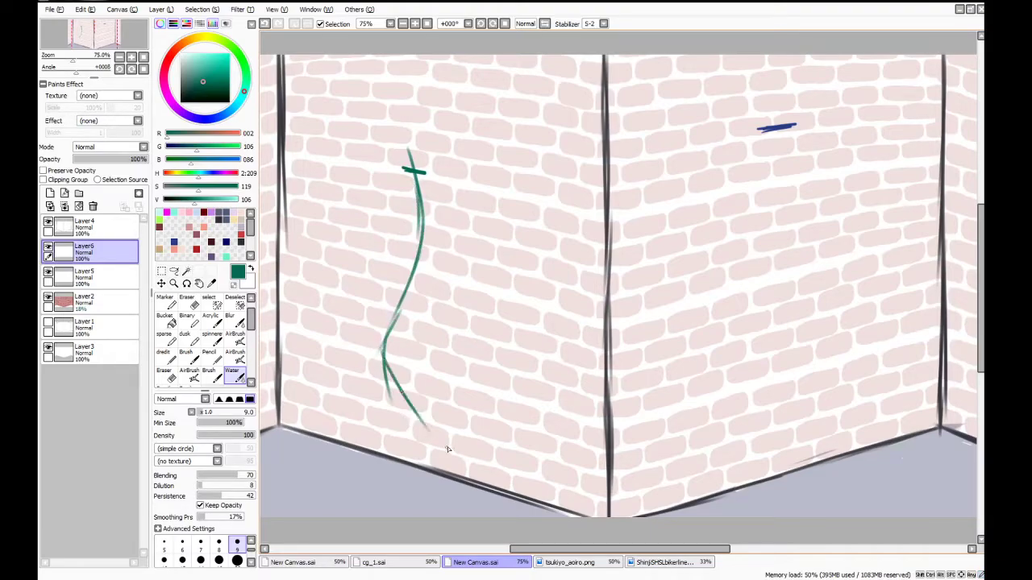
{"action": "left_click_drag", "start_coordinate": [408, 395], "coordinate": [439, 445]}
{"action": "mouse_move", "coordinate": [387, 284]}
{"action": "left_mouse_down"}
{"action": "mouse_move", "coordinate": [433, 304]}
{"action": "mouse_move", "coordinate": [419, 303]}
{"action": "left_mouse_up"}
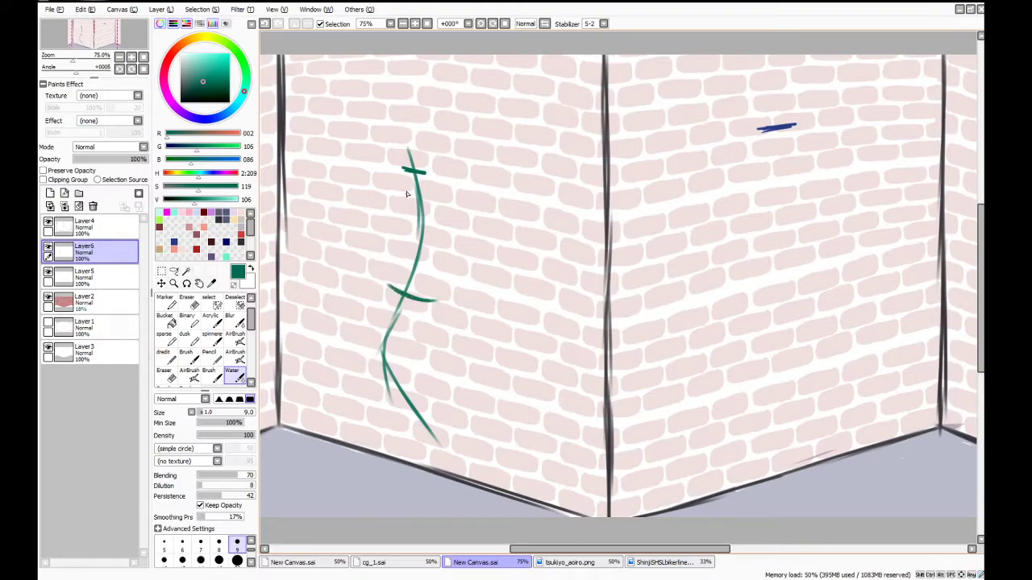
{"action": "key", "text": "ctrl+z"}
{"action": "key", "text": "ctrl+z"}
{"action": "key", "text": "ctrl+z"}
{"action": "key", "text": "ctrl+z"}
{"action": "key", "text": "ctrl+z"}
{"action": "key", "text": "ctrl+z"}
{"action": "key", "text": "ctrl+z"}
{"action": "key", "text": "ctrl+z"}
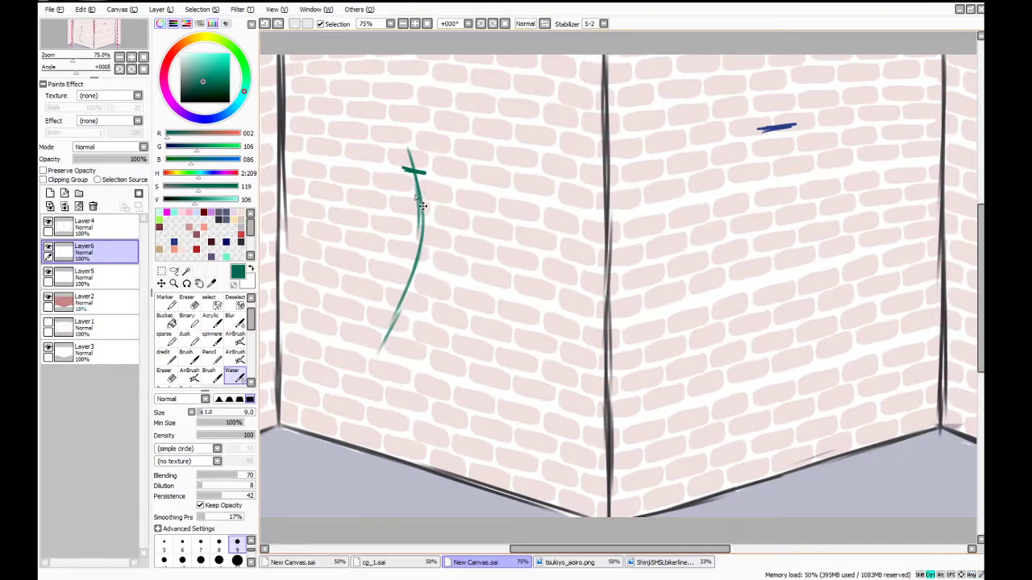
Clear the remaining trial body line and sketch a circular head just below the green mark
{"action": "mouse_move", "coordinate": [412, 196]}
{"action": "left_mouse_down"}
{"action": "mouse_move", "coordinate": [440, 212]}
{"action": "mouse_move", "coordinate": [420, 170]}
{"action": "mouse_move", "coordinate": [391, 206]}
{"action": "mouse_move", "coordinate": [437, 193]}
{"action": "mouse_move", "coordinate": [419, 213]}
{"action": "mouse_move", "coordinate": [400, 176]}
{"action": "mouse_move", "coordinate": [426, 230]}
{"action": "mouse_move", "coordinate": [441, 190]}
{"action": "mouse_move", "coordinate": [429, 175]}
{"action": "mouse_move", "coordinate": [392, 209]}
{"action": "mouse_move", "coordinate": [421, 217]}
{"action": "left_mouse_up"}
{"action": "key", "text": "ctrl+z"}
{"action": "key", "text": "ctrl+z"}
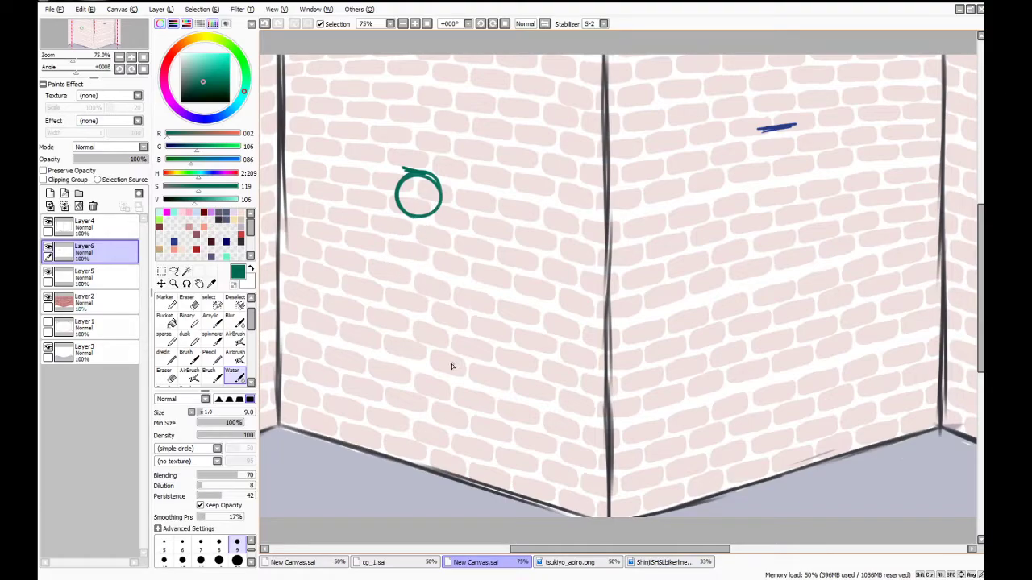
{"action": "left_click_drag", "start_coordinate": [421, 220], "coordinate": [452, 327]}
{"action": "key", "text": "ctrl+z"}
{"action": "mouse_move", "coordinate": [421, 218]}
{"action": "left_mouse_down"}
{"action": "mouse_move", "coordinate": [452, 327]}
{"action": "mouse_move", "coordinate": [382, 466]}
{"action": "left_mouse_up"}
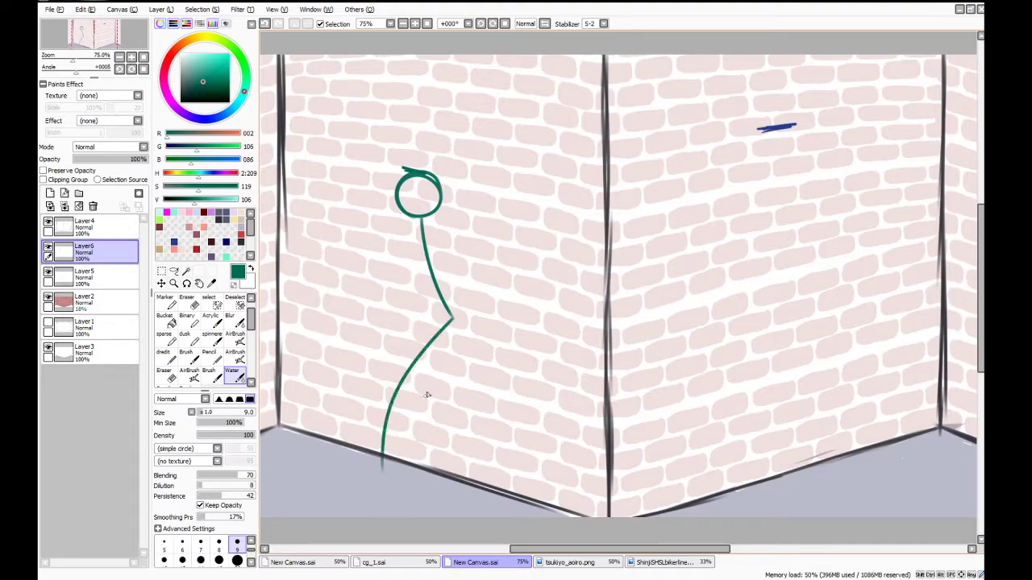
{"action": "key", "text": "ctrl+z"}
{"action": "mouse_move", "coordinate": [450, 321]}
{"action": "left_mouse_down"}
{"action": "mouse_move", "coordinate": [428, 382]}
{"action": "mouse_move", "coordinate": [413, 488]}
{"action": "left_mouse_up"}
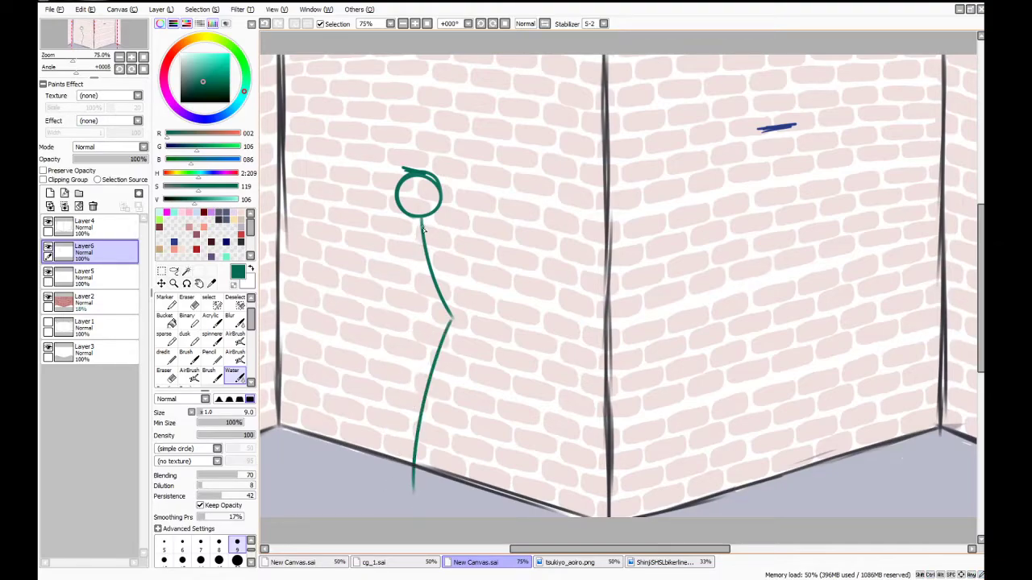
{"action": "mouse_move", "coordinate": [445, 322]}
{"action": "left_mouse_down"}
{"action": "mouse_move", "coordinate": [428, 318]}
{"action": "mouse_move", "coordinate": [448, 328]}
{"action": "mouse_move", "coordinate": [484, 323]}
{"action": "left_mouse_up"}
{"action": "mouse_move", "coordinate": [423, 312]}
{"action": "left_mouse_down"}
{"action": "mouse_move", "coordinate": [477, 321]}
{"action": "mouse_move", "coordinate": [418, 312]}
{"action": "mouse_move", "coordinate": [463, 326]}
{"action": "mouse_move", "coordinate": [469, 311]}
{"action": "mouse_move", "coordinate": [451, 311]}
{"action": "mouse_move", "coordinate": [460, 315]}
{"action": "mouse_move", "coordinate": [454, 334]}
{"action": "mouse_move", "coordinate": [481, 321]}
{"action": "left_mouse_up"}
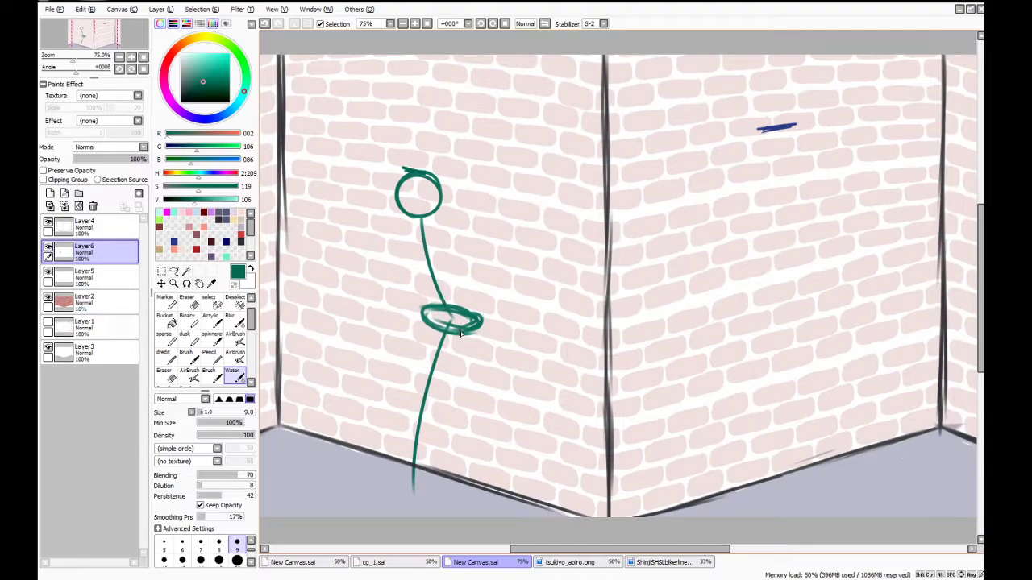
{"action": "mouse_move", "coordinate": [464, 338]}
{"action": "left_mouse_down"}
{"action": "mouse_move", "coordinate": [473, 341]}
{"action": "mouse_move", "coordinate": [425, 297]}
{"action": "left_mouse_up"}
{"action": "key", "text": "ctrl+z"}
{"action": "key", "text": "ctrl+z"}
{"action": "key", "text": "ctrl+z"}
{"action": "key", "text": "ctrl+z"}
{"action": "key", "text": "ctrl+z"}
{"action": "key", "text": "ctrl+z"}
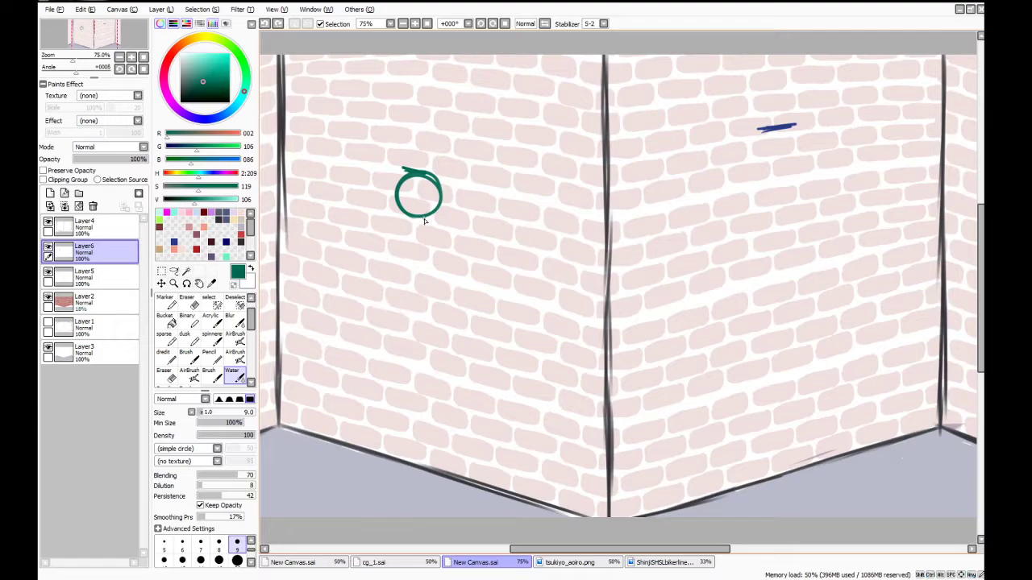
Sketch a curved body line from the head down to the floor and add the face's centre line and chin
{"action": "left_click_drag", "start_coordinate": [426, 216], "coordinate": [419, 412]}
{"action": "left_click_drag", "start_coordinate": [434, 357], "coordinate": [379, 492]}
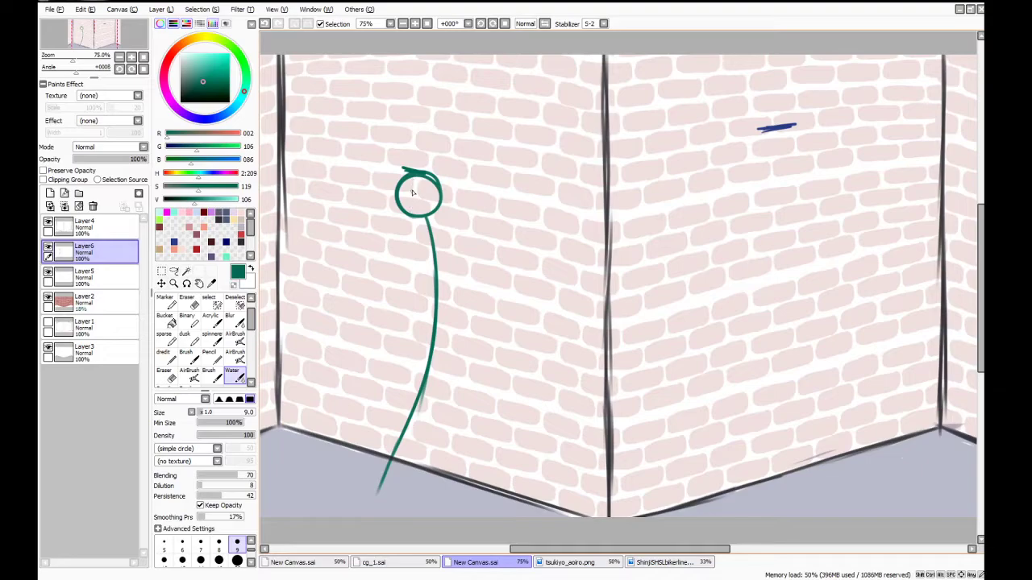
{"action": "left_click_drag", "start_coordinate": [411, 184], "coordinate": [418, 227]}
{"action": "mouse_move", "coordinate": [398, 209]}
{"action": "left_mouse_down"}
{"action": "mouse_move", "coordinate": [421, 233]}
{"action": "mouse_move", "coordinate": [442, 211]}
{"action": "mouse_move", "coordinate": [428, 222]}
{"action": "left_mouse_up"}
Sketch a curved hip line across the green figure's body line, trimming and redrawing its ends
{"action": "mouse_move", "coordinate": [403, 325]}
{"action": "left_mouse_down"}
{"action": "mouse_move", "coordinate": [466, 337]}
{"action": "mouse_move", "coordinate": [418, 332]}
{"action": "mouse_move", "coordinate": [427, 348]}
{"action": "mouse_move", "coordinate": [420, 338]}
{"action": "mouse_move", "coordinate": [452, 341]}
{"action": "mouse_move", "coordinate": [423, 337]}
{"action": "mouse_move", "coordinate": [425, 350]}
{"action": "mouse_move", "coordinate": [418, 335]}
{"action": "mouse_move", "coordinate": [466, 338]}
{"action": "left_mouse_up"}
{"action": "key", "text": "ctrl+z"}
{"action": "key", "text": "ctrl+z"}
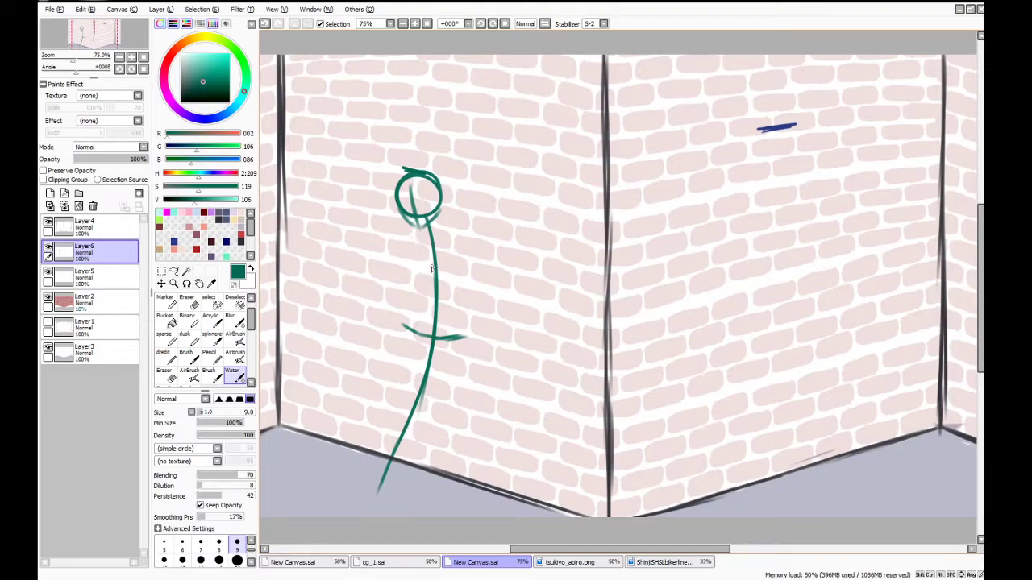
{"action": "key", "text": "e"}
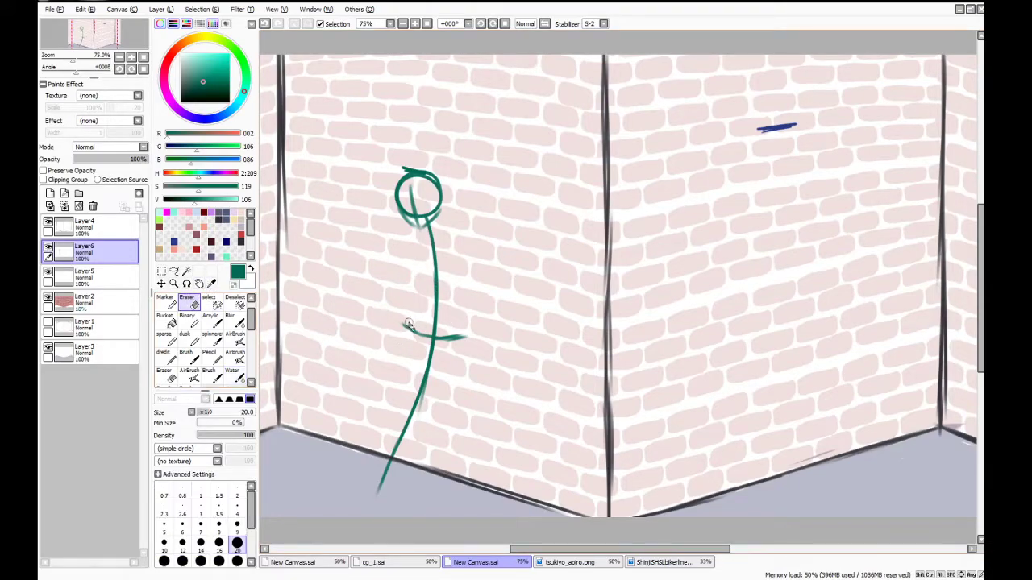
{"action": "left_click_drag", "start_coordinate": [451, 346], "coordinate": [489, 340]}
{"action": "left_click", "coordinate": [233, 375]}
{"action": "mouse_move", "coordinate": [435, 341]}
{"action": "left_mouse_down"}
{"action": "mouse_move", "coordinate": [469, 337]}
{"action": "mouse_move", "coordinate": [412, 332]}
{"action": "mouse_move", "coordinate": [432, 339]}
{"action": "left_mouse_up"}
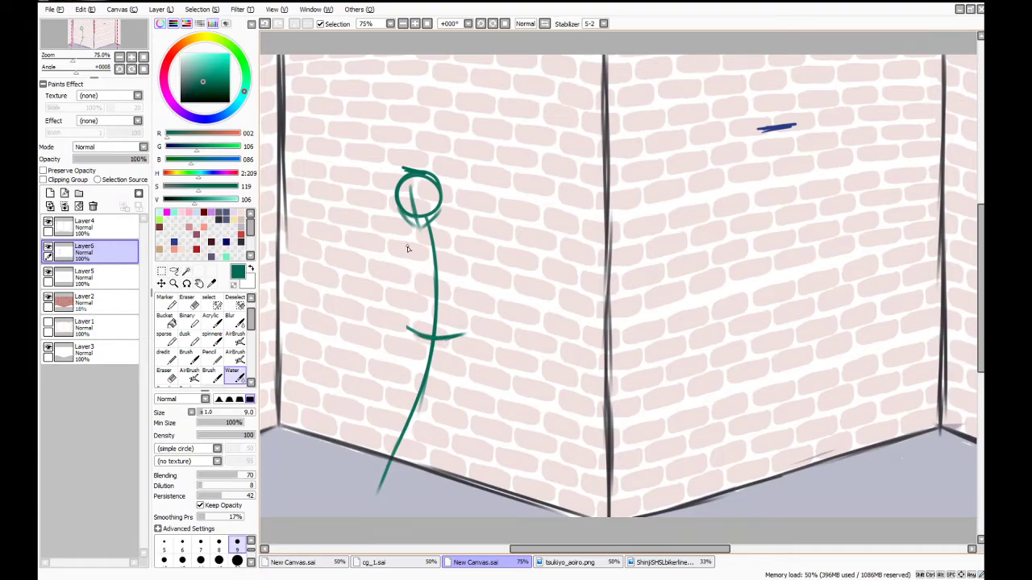
Sketch the green figure's shoulder line, waist line and left torso contour, redoing unsatisfactory strokes
{"action": "mouse_move", "coordinate": [409, 244]}
{"action": "left_mouse_down"}
{"action": "mouse_move", "coordinate": [451, 244]}
{"action": "mouse_move", "coordinate": [437, 233]}
{"action": "mouse_move", "coordinate": [430, 239]}
{"action": "mouse_move", "coordinate": [460, 245]}
{"action": "left_mouse_up"}
{"action": "key", "text": "ctrl+z"}
{"action": "left_click_drag", "start_coordinate": [418, 300], "coordinate": [441, 300]}
{"action": "left_click_drag", "start_coordinate": [417, 244], "coordinate": [418, 286]}
{"action": "key", "text": "ctrl+z"}
{"action": "left_click_drag", "start_coordinate": [411, 242], "coordinate": [422, 296]}
Switch to the running Sonic canvas and pencil fuller dark blue undersides for both thighs on a new layer
{"action": "left_click", "coordinate": [296, 563]}
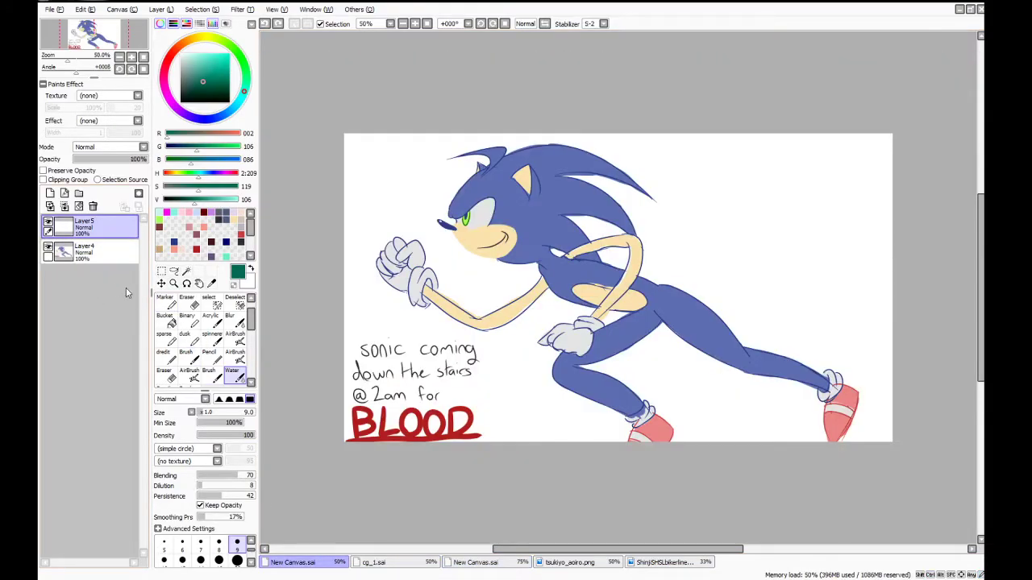
{"action": "left_click", "coordinate": [173, 243]}
{"action": "left_click", "coordinate": [50, 193]}
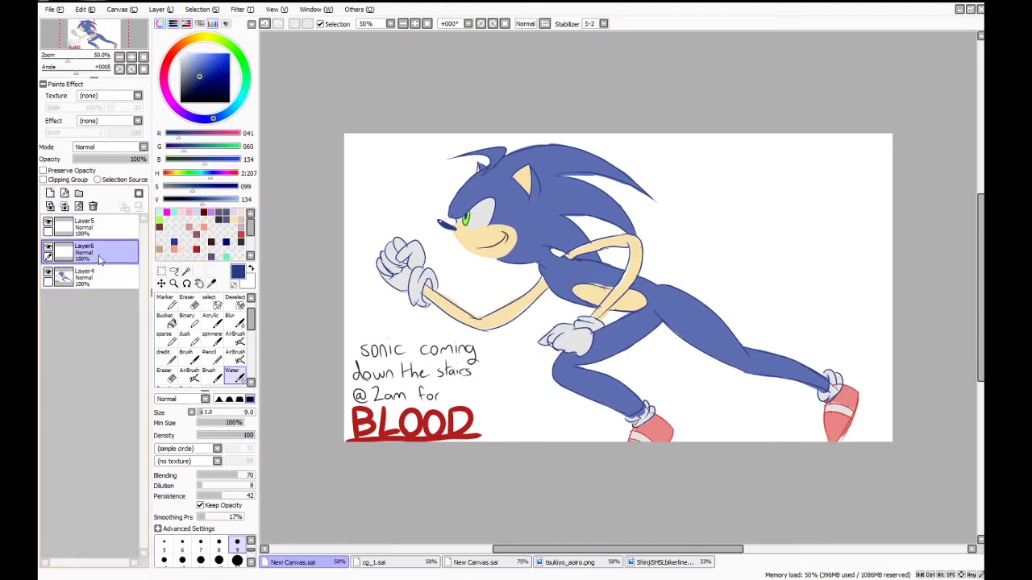
{"action": "left_click", "coordinate": [209, 354]}
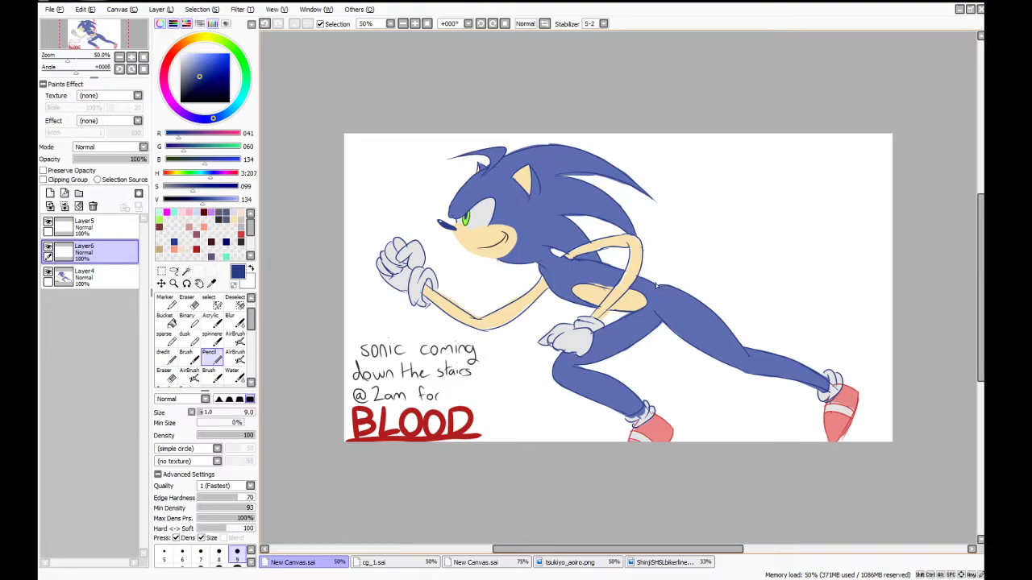
{"action": "left_click_drag", "start_coordinate": [652, 269], "coordinate": [741, 374]}
{"action": "mouse_move", "coordinate": [575, 370]}
{"action": "left_mouse_down"}
{"action": "mouse_move", "coordinate": [655, 350]}
{"action": "mouse_move", "coordinate": [668, 332]}
{"action": "left_mouse_up"}
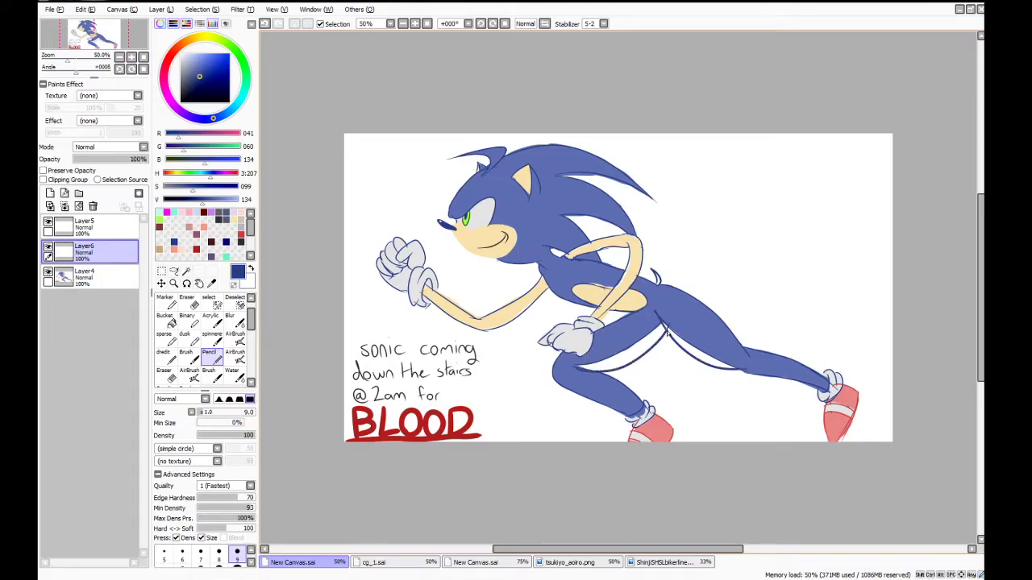
{"action": "key", "text": "ctrl+z"}
{"action": "left_click_drag", "start_coordinate": [578, 371], "coordinate": [665, 333]}
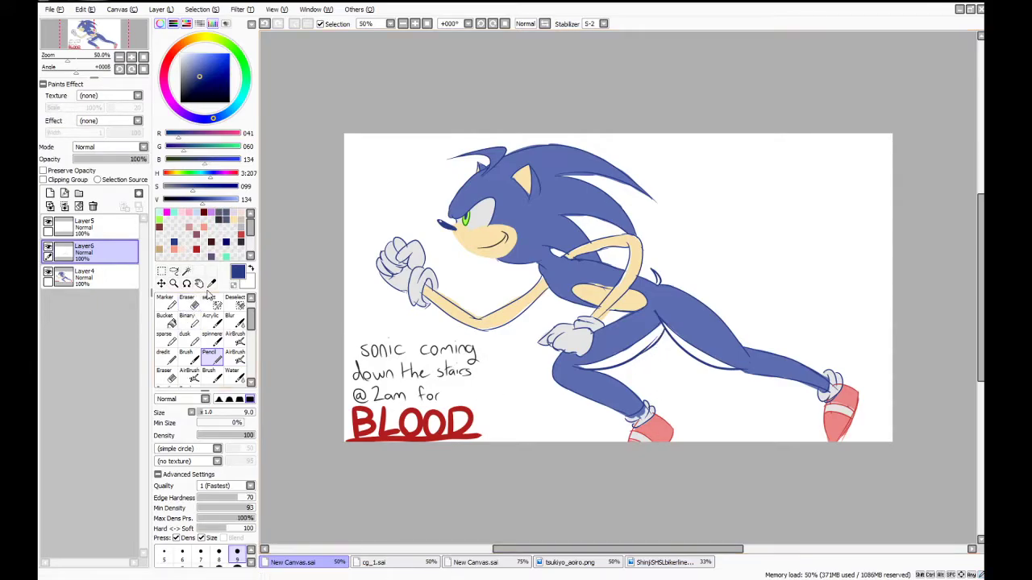
Sample Sonic's body blue and fill the white gaps inside the new thigh outlines on Layer4 with the size 20 Brush
{"action": "left_click", "coordinate": [571, 372], "text": "alt"}
{"action": "left_click", "coordinate": [81, 275]}
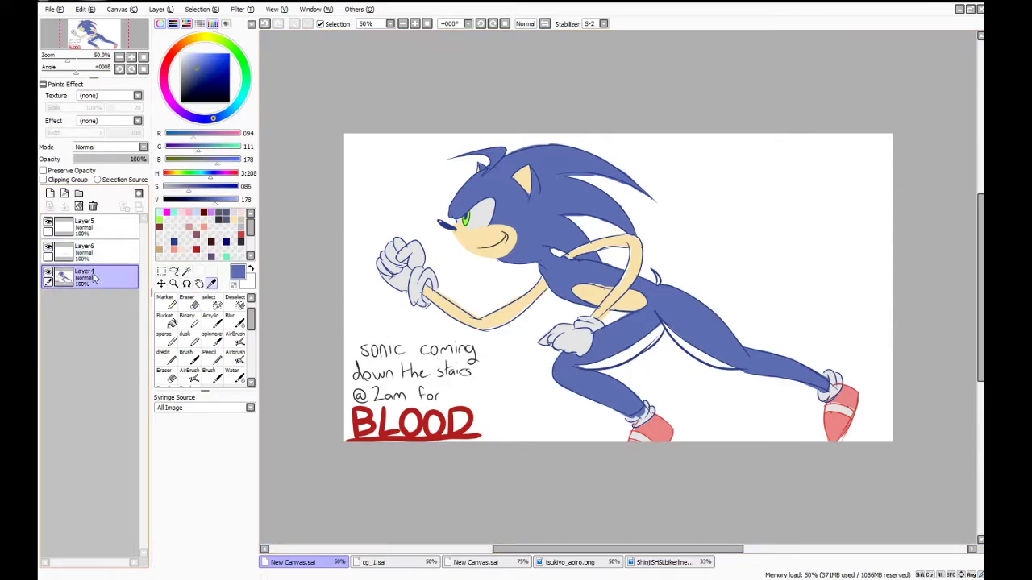
{"action": "left_click", "coordinate": [186, 354]}
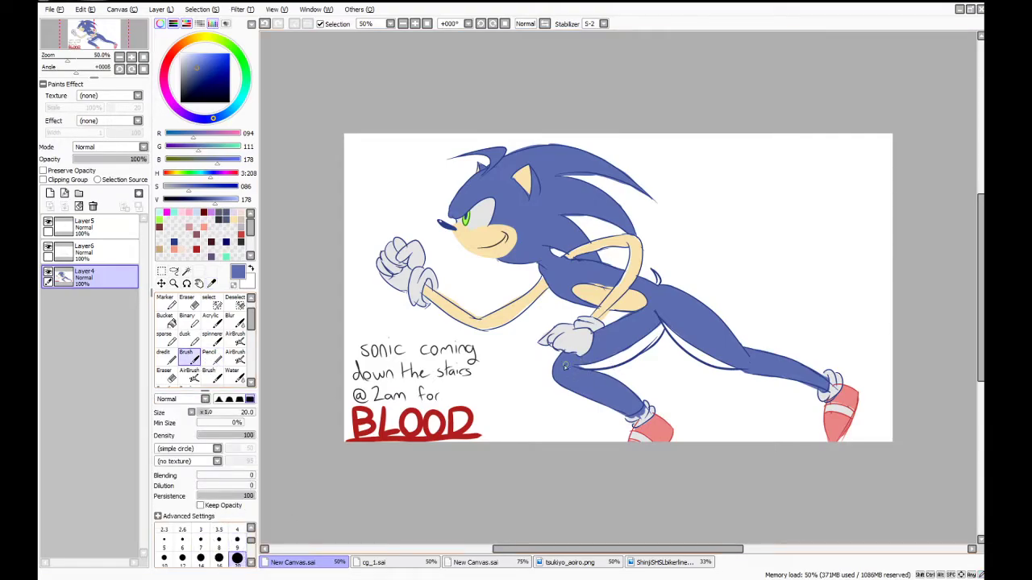
{"action": "mouse_move", "coordinate": [569, 370]}
{"action": "left_mouse_down"}
{"action": "mouse_move", "coordinate": [625, 352]}
{"action": "mouse_move", "coordinate": [570, 370]}
{"action": "mouse_move", "coordinate": [642, 335]}
{"action": "mouse_move", "coordinate": [609, 358]}
{"action": "mouse_move", "coordinate": [670, 314]}
{"action": "mouse_move", "coordinate": [644, 351]}
{"action": "mouse_move", "coordinate": [564, 372]}
{"action": "mouse_move", "coordinate": [648, 335]}
{"action": "mouse_move", "coordinate": [609, 356]}
{"action": "mouse_move", "coordinate": [679, 337]}
{"action": "mouse_move", "coordinate": [664, 319]}
{"action": "mouse_move", "coordinate": [715, 369]}
{"action": "mouse_move", "coordinate": [671, 330]}
{"action": "mouse_move", "coordinate": [739, 365]}
{"action": "left_mouse_up"}
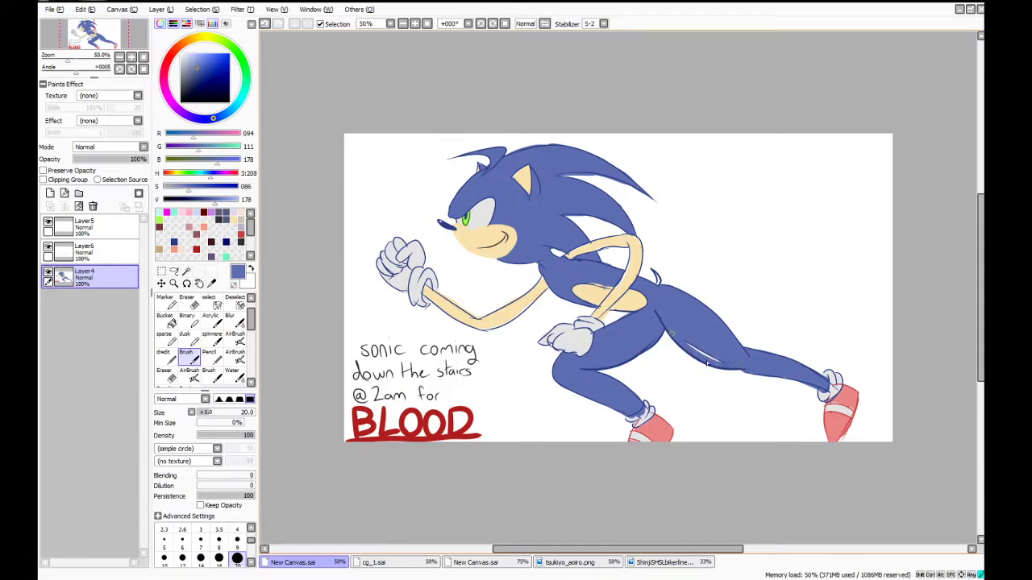
{"action": "left_click_drag", "start_coordinate": [685, 340], "coordinate": [737, 366]}
Pencil a rounded dark blue bulge behind Sonic's hips on Layer6
{"action": "left_click", "coordinate": [214, 359]}
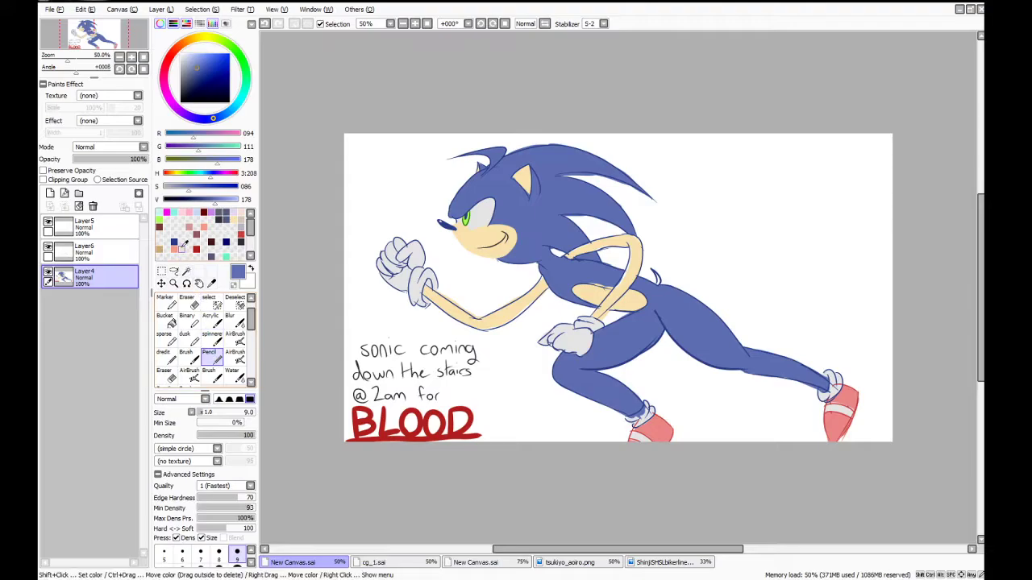
{"action": "left_click", "coordinate": [175, 241]}
{"action": "left_click", "coordinate": [89, 252]}
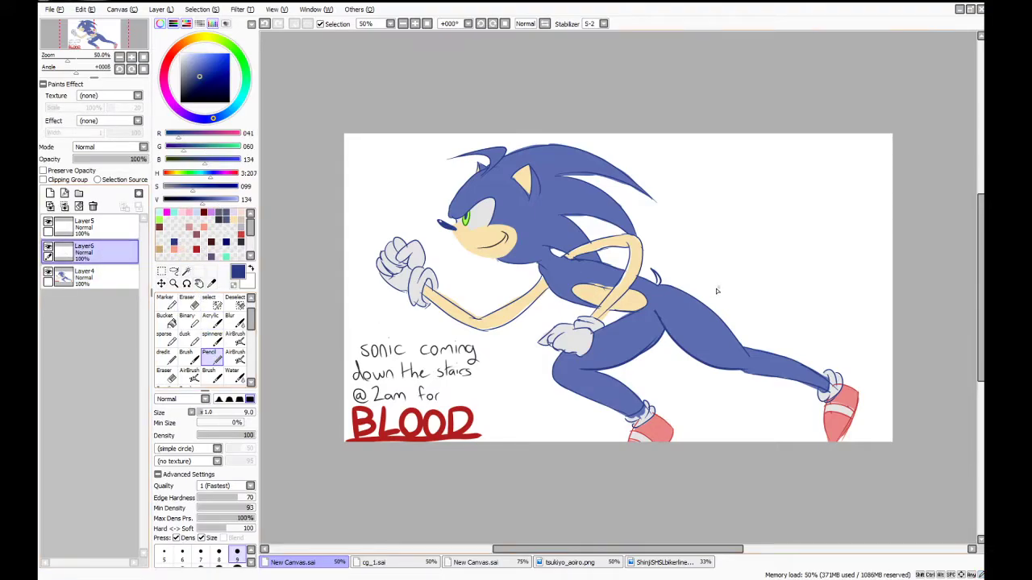
{"action": "left_click_drag", "start_coordinate": [658, 280], "coordinate": [708, 305]}
Fill the new bulge behind Sonic's hips on Layer4 with the sampled body blue, using the Brush
{"action": "left_click", "coordinate": [89, 277]}
{"action": "left_click", "coordinate": [211, 283]}
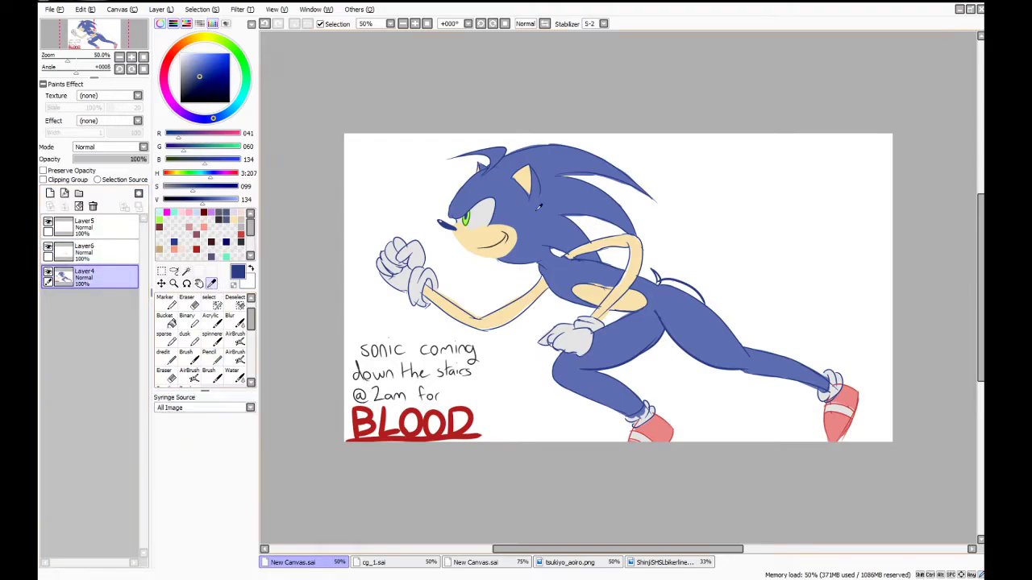
{"action": "left_click", "coordinate": [538, 208]}
{"action": "left_click", "coordinate": [189, 357]}
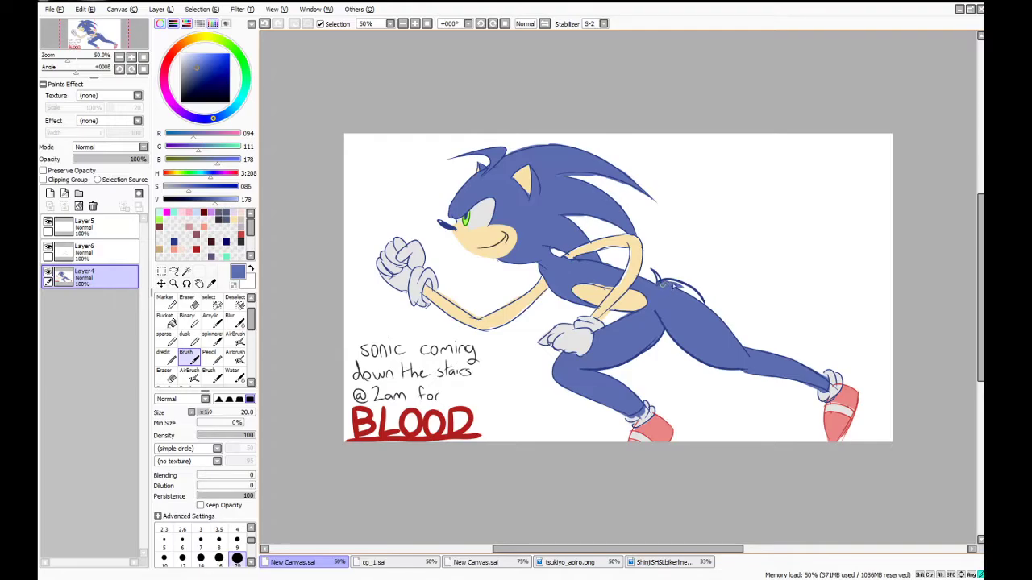
{"action": "left_click_drag", "start_coordinate": [662, 285], "coordinate": [682, 288]}
Return to the brick wall canvas and sketch the green figure's left thigh and round knee with the Water brush in the sampled green
{"action": "left_click", "coordinate": [500, 568]}
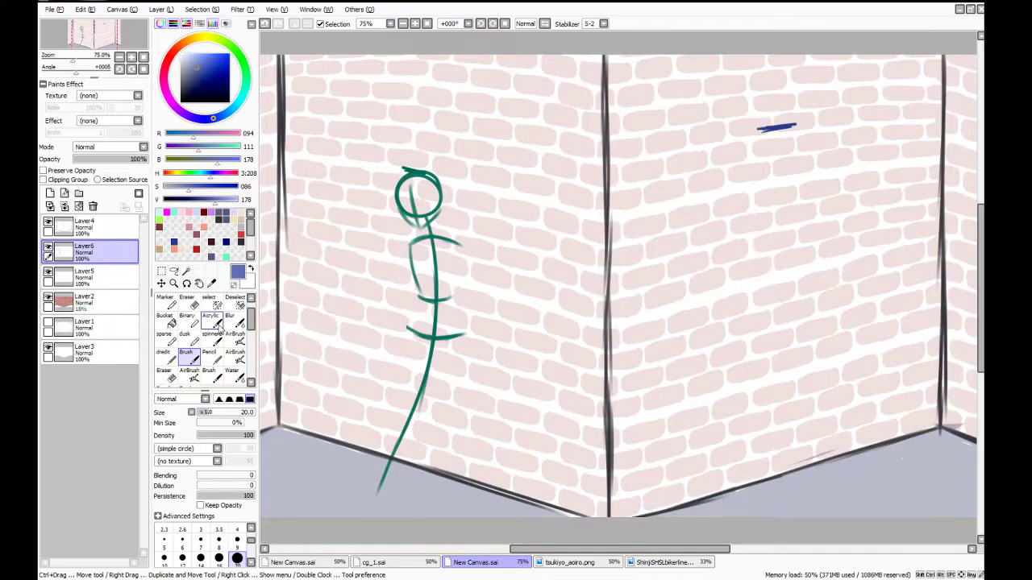
{"action": "key", "text": "alt"}
{"action": "left_click", "coordinate": [420, 168]}
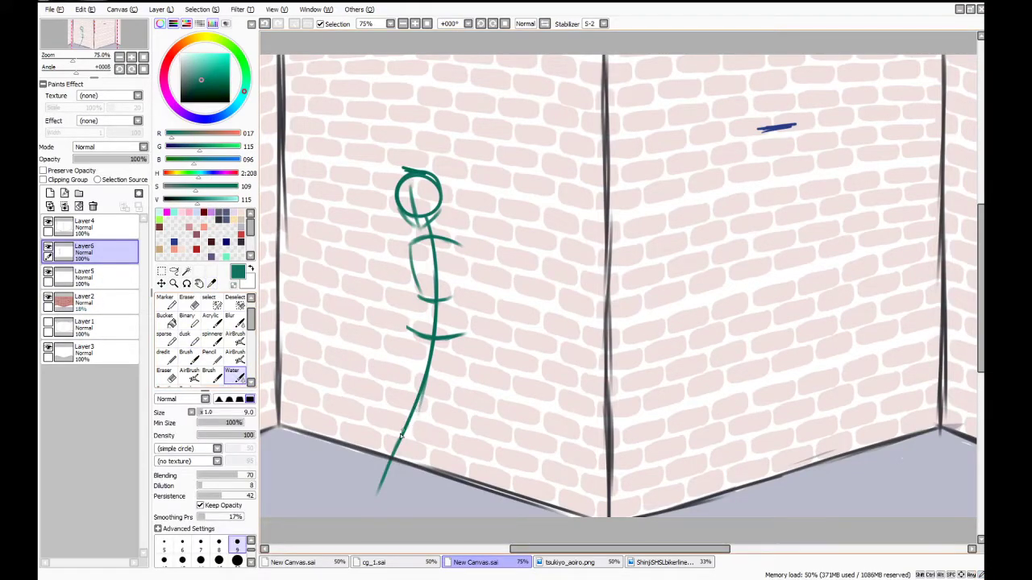
{"action": "mouse_move", "coordinate": [409, 407]}
{"action": "left_mouse_down"}
{"action": "mouse_move", "coordinate": [451, 348]}
{"action": "mouse_move", "coordinate": [406, 394]}
{"action": "mouse_move", "coordinate": [445, 346]}
{"action": "mouse_move", "coordinate": [420, 376]}
{"action": "mouse_move", "coordinate": [436, 340]}
{"action": "mouse_move", "coordinate": [426, 374]}
{"action": "mouse_move", "coordinate": [436, 371]}
{"action": "mouse_move", "coordinate": [437, 342]}
{"action": "mouse_move", "coordinate": [408, 395]}
{"action": "mouse_move", "coordinate": [433, 346]}
{"action": "left_mouse_up"}
{"action": "key", "text": "ctrl+z"}
{"action": "key", "text": "ctrl+z"}
{"action": "key", "text": "ctrl+z"}
{"action": "key", "text": "ctrl+z"}
{"action": "mouse_move", "coordinate": [421, 360]}
{"action": "left_mouse_down"}
{"action": "mouse_move", "coordinate": [435, 343]}
{"action": "mouse_move", "coordinate": [409, 364]}
{"action": "left_mouse_up"}
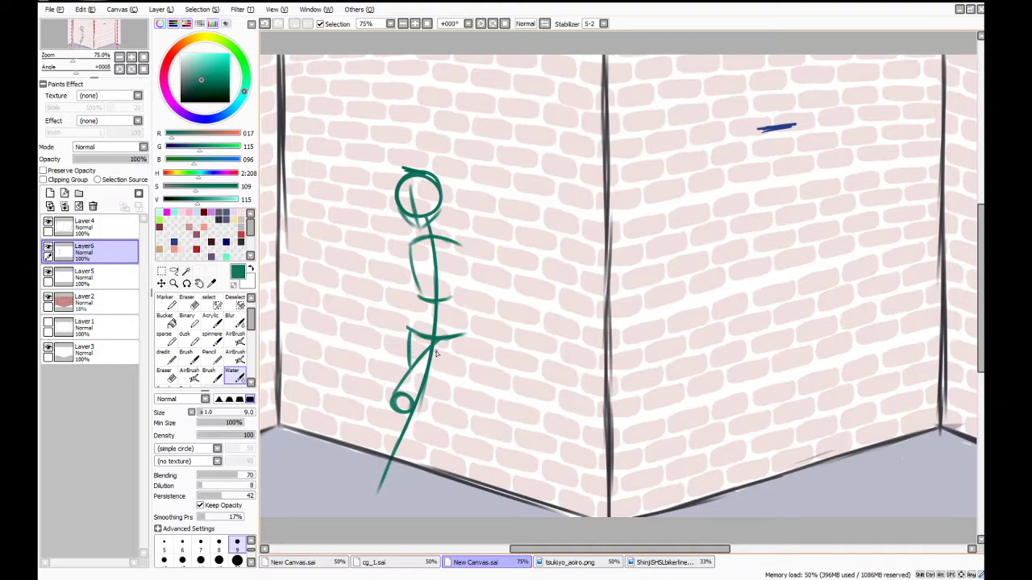
Sketch the green figure's right thigh contour and the left waist-to-hip curve
{"action": "mouse_move", "coordinate": [418, 401]}
{"action": "left_mouse_down"}
{"action": "mouse_move", "coordinate": [459, 355]}
{"action": "mouse_move", "coordinate": [445, 368]}
{"action": "left_mouse_up"}
{"action": "key", "text": "ctrl+z"}
{"action": "left_click_drag", "start_coordinate": [466, 335], "coordinate": [439, 382]}
{"action": "left_click_drag", "start_coordinate": [409, 336], "coordinate": [419, 305]}
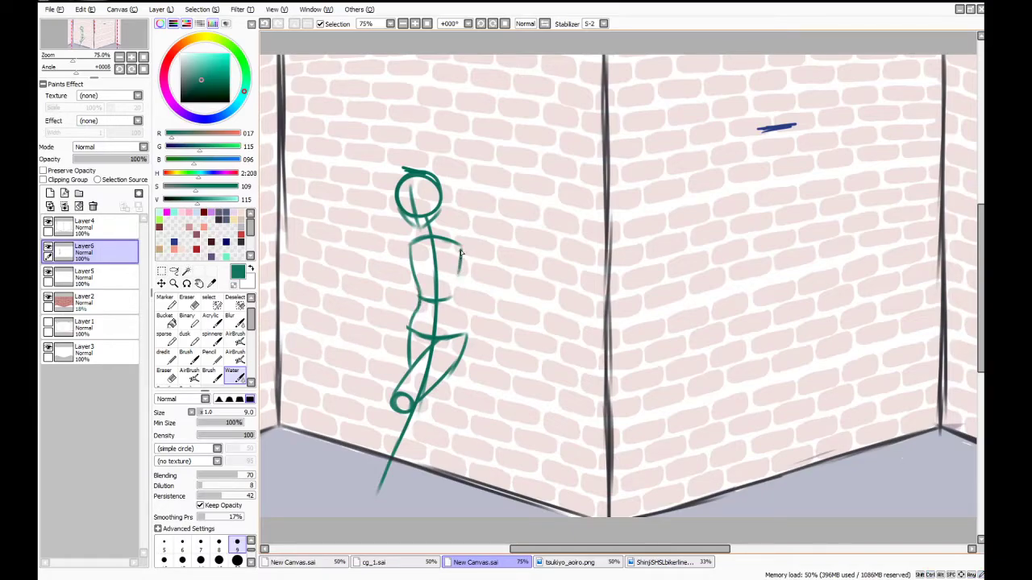
Sketch the green figure's right torso contour from shoulder through a narrowed waist to the hip
{"action": "left_click_drag", "start_coordinate": [457, 246], "coordinate": [453, 284]}
{"action": "left_click_drag", "start_coordinate": [462, 249], "coordinate": [453, 296]}
{"action": "key", "text": "ctrl+z"}
{"action": "mouse_move", "coordinate": [461, 253]}
{"action": "left_mouse_down"}
{"action": "mouse_move", "coordinate": [452, 297]}
{"action": "mouse_move", "coordinate": [467, 337]}
{"action": "left_mouse_up"}
{"action": "key", "text": "ctrl+z"}
{"action": "key", "text": "ctrl+z"}
{"action": "left_click_drag", "start_coordinate": [453, 296], "coordinate": [466, 345]}
Sketch the green figure's raised lower leg with a round ankle and a small hanging foot
{"action": "left_click_drag", "start_coordinate": [456, 413], "coordinate": [457, 439]}
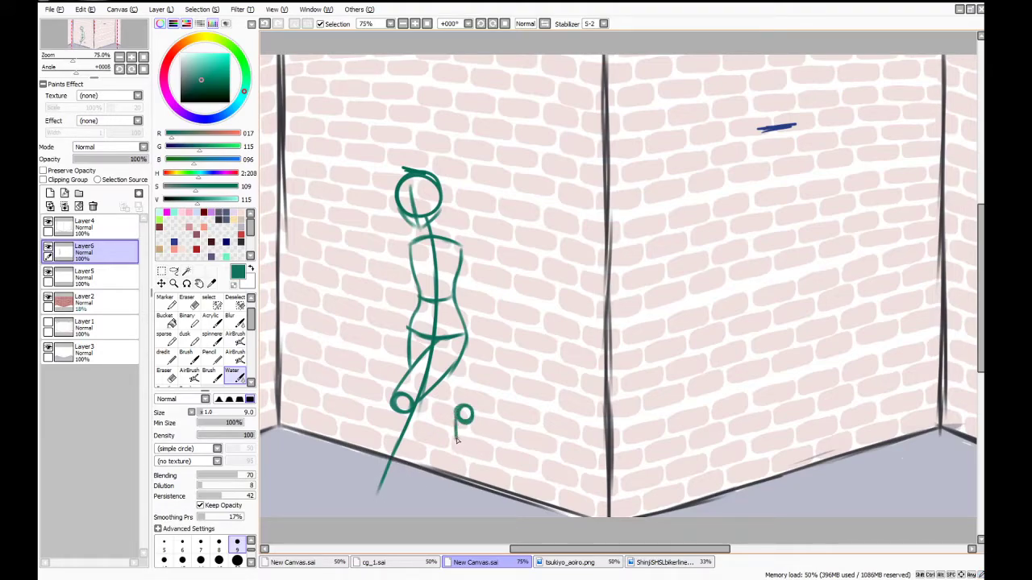
{"action": "key", "text": "ctrl+z"}
{"action": "mouse_move", "coordinate": [456, 421]}
{"action": "left_mouse_down"}
{"action": "mouse_move", "coordinate": [468, 444]}
{"action": "mouse_move", "coordinate": [473, 421]}
{"action": "mouse_move", "coordinate": [453, 446]}
{"action": "mouse_move", "coordinate": [469, 444]}
{"action": "mouse_move", "coordinate": [473, 411]}
{"action": "mouse_move", "coordinate": [448, 401]}
{"action": "mouse_move", "coordinate": [466, 413]}
{"action": "mouse_move", "coordinate": [453, 430]}
{"action": "mouse_move", "coordinate": [439, 414]}
{"action": "mouse_move", "coordinate": [458, 419]}
{"action": "left_mouse_up"}
{"action": "key", "text": "ctrl+z"}
{"action": "key", "text": "ctrl+z"}
{"action": "key", "text": "ctrl+z"}
{"action": "key", "text": "ctrl+z"}
{"action": "key", "text": "ctrl+z"}
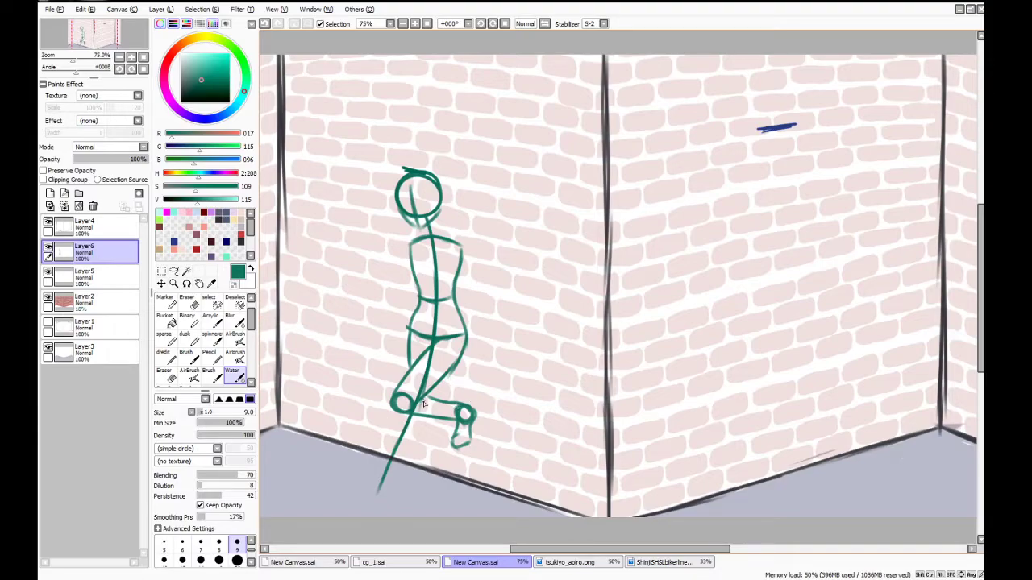
Sketch the green figure's standing leg with a round knee, shin contours, round ankle and foot on the floor
{"action": "mouse_move", "coordinate": [428, 417]}
{"action": "left_mouse_down"}
{"action": "mouse_move", "coordinate": [436, 404]}
{"action": "mouse_move", "coordinate": [423, 419]}
{"action": "left_mouse_up"}
{"action": "left_click_drag", "start_coordinate": [424, 475], "coordinate": [424, 479]}
{"action": "mouse_move", "coordinate": [415, 505]}
{"action": "left_mouse_down"}
{"action": "mouse_move", "coordinate": [426, 500]}
{"action": "mouse_move", "coordinate": [404, 497]}
{"action": "mouse_move", "coordinate": [437, 483]}
{"action": "mouse_move", "coordinate": [419, 470]}
{"action": "left_mouse_up"}
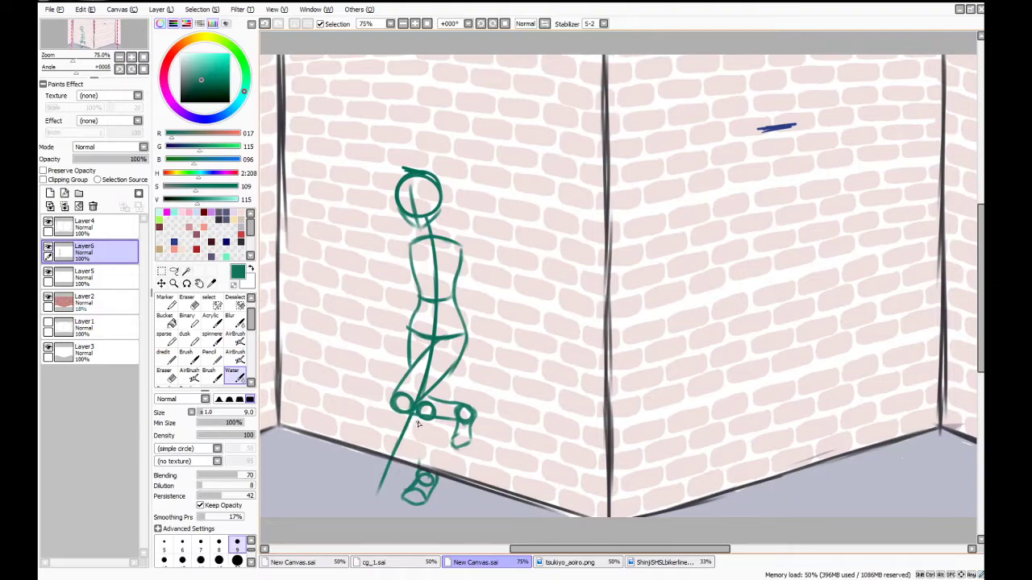
{"action": "left_click_drag", "start_coordinate": [419, 427], "coordinate": [421, 467]}
{"action": "left_click_drag", "start_coordinate": [437, 426], "coordinate": [436, 462]}
{"action": "left_click_drag", "start_coordinate": [438, 402], "coordinate": [439, 390]}
{"action": "mouse_move", "coordinate": [438, 397]}
{"action": "left_mouse_down"}
{"action": "mouse_move", "coordinate": [442, 381]}
{"action": "mouse_move", "coordinate": [436, 388]}
{"action": "left_mouse_up"}
{"action": "key", "text": "ctrl+z"}
Sketch the green figure's two hanging arms, with circles for the joints and short wrist marks
{"action": "mouse_move", "coordinate": [464, 243]}
{"action": "left_mouse_down"}
{"action": "mouse_move", "coordinate": [451, 251]}
{"action": "mouse_move", "coordinate": [466, 250]}
{"action": "mouse_move", "coordinate": [468, 380]}
{"action": "mouse_move", "coordinate": [476, 350]}
{"action": "left_mouse_up"}
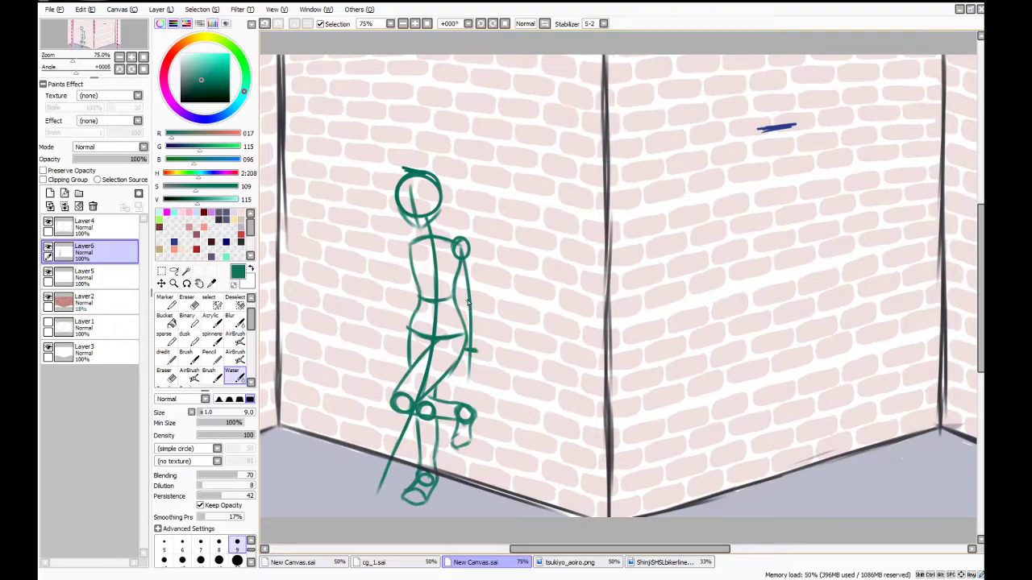
{"action": "left_click_drag", "start_coordinate": [468, 301], "coordinate": [464, 292]}
{"action": "left_click_drag", "start_coordinate": [409, 288], "coordinate": [404, 298]}
{"action": "left_click_drag", "start_coordinate": [414, 239], "coordinate": [410, 258]}
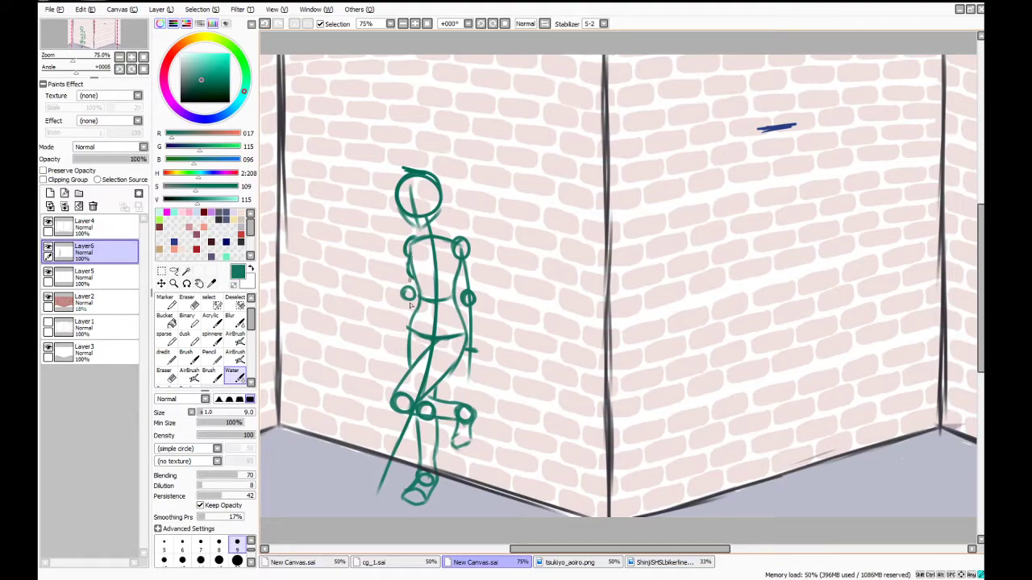
{"action": "left_click_drag", "start_coordinate": [405, 300], "coordinate": [405, 348]}
Select the green figure's raised foot with the selection brush and slant it outward using Free Deform
{"action": "mouse_move", "coordinate": [470, 424]}
{"action": "left_mouse_down"}
{"action": "mouse_move", "coordinate": [455, 450]}
{"action": "mouse_move", "coordinate": [467, 435]}
{"action": "left_mouse_up"}
{"action": "left_click", "coordinate": [208, 301]}
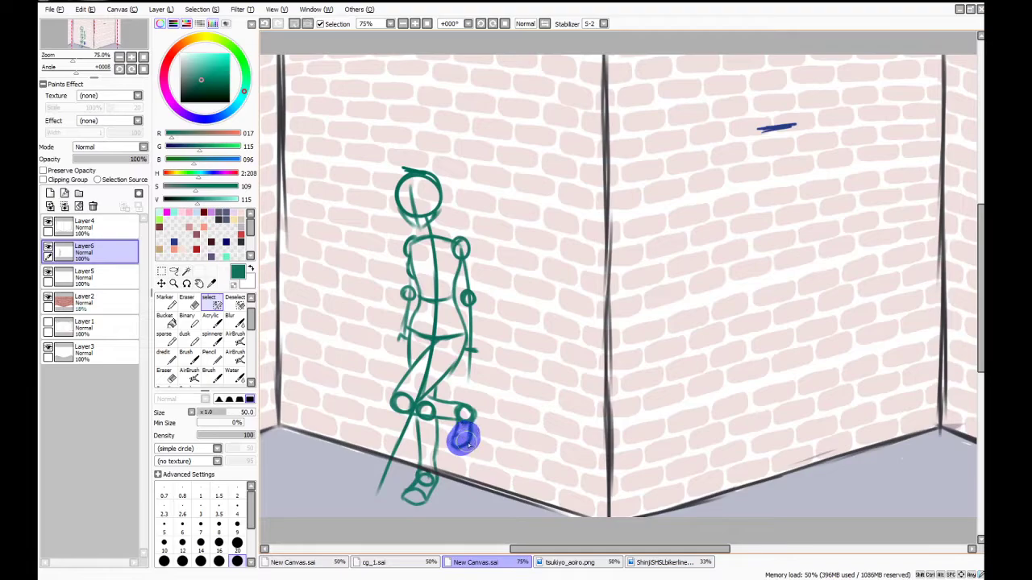
{"action": "left_click", "coordinate": [162, 283]}
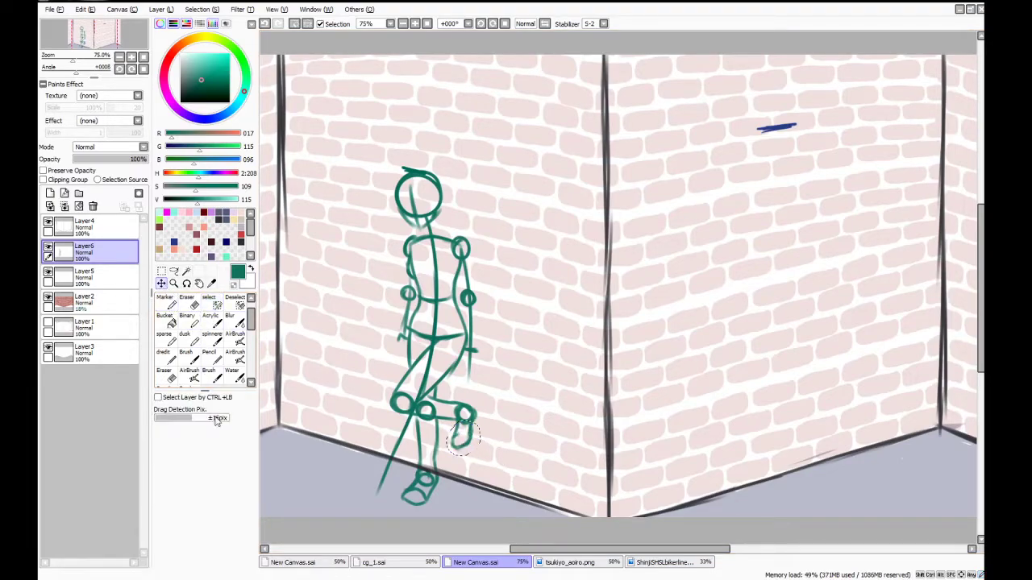
{"action": "left_click", "coordinate": [162, 272]}
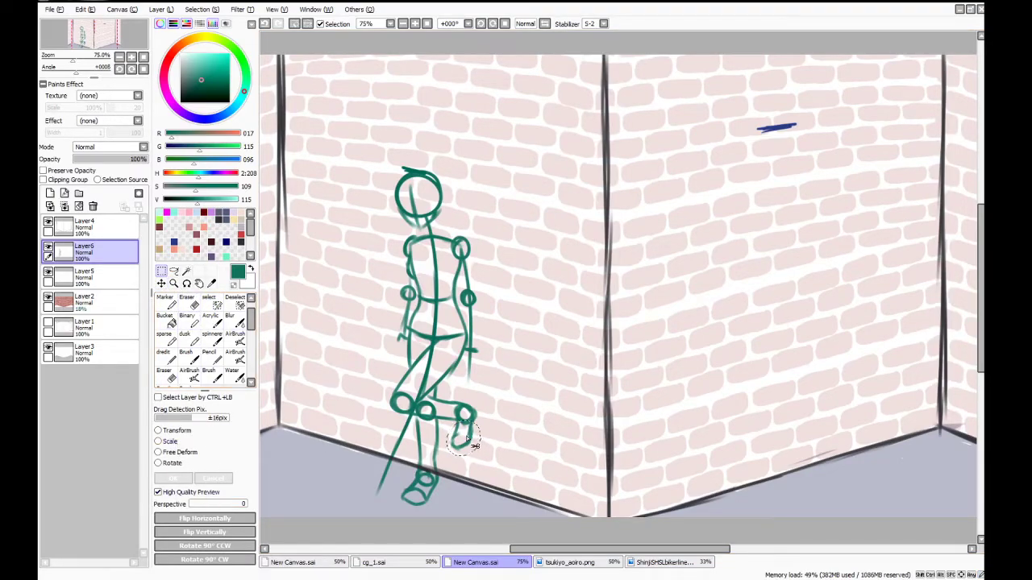
{"action": "left_click", "coordinate": [187, 453]}
{"action": "left_click_drag", "start_coordinate": [462, 453], "coordinate": [472, 444]}
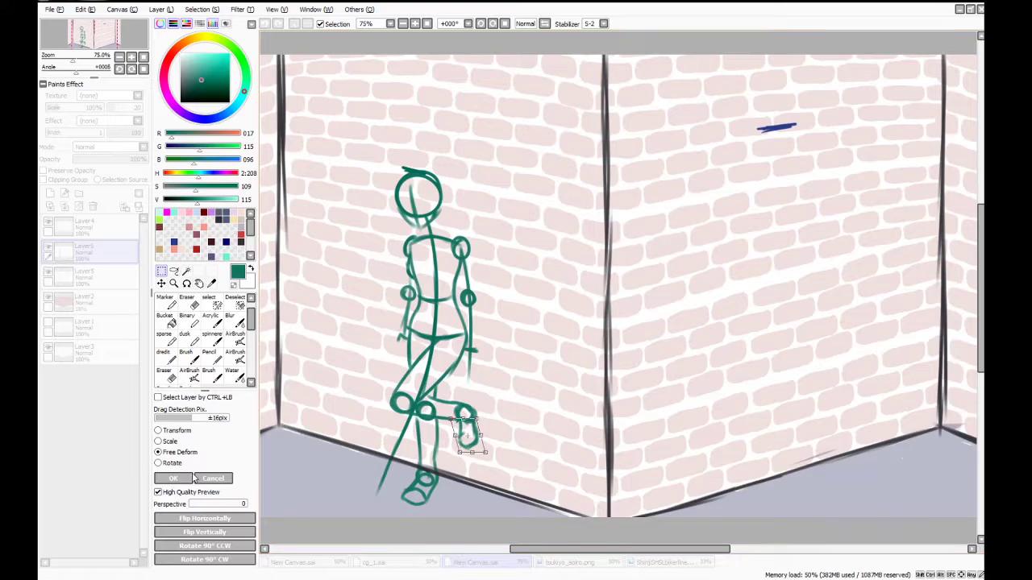
{"action": "key", "text": "Return"}
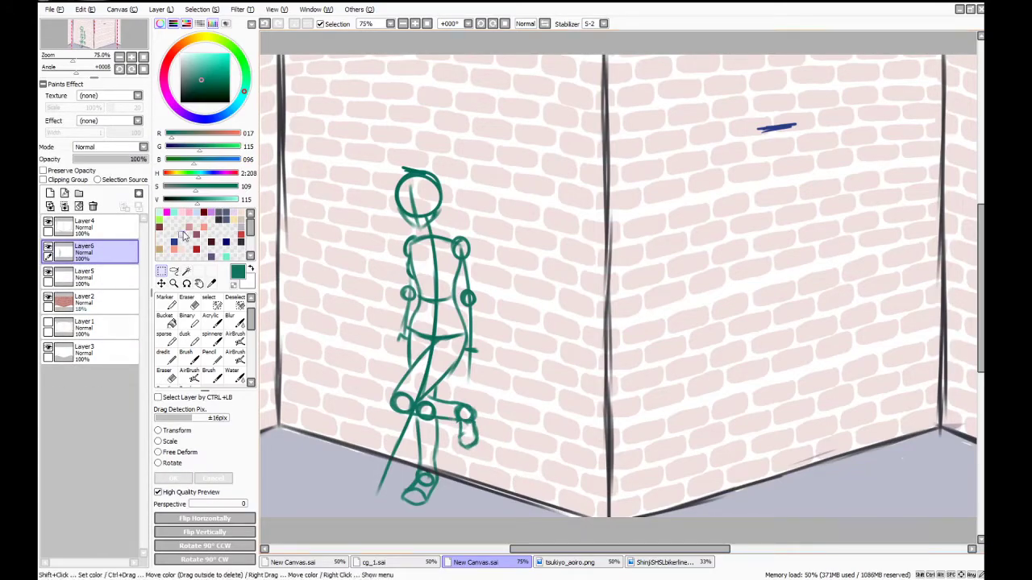
Sample the dark blue of the height mark on the right-hand wall and switch to the Pencil brush
{"action": "left_click", "coordinate": [211, 283]}
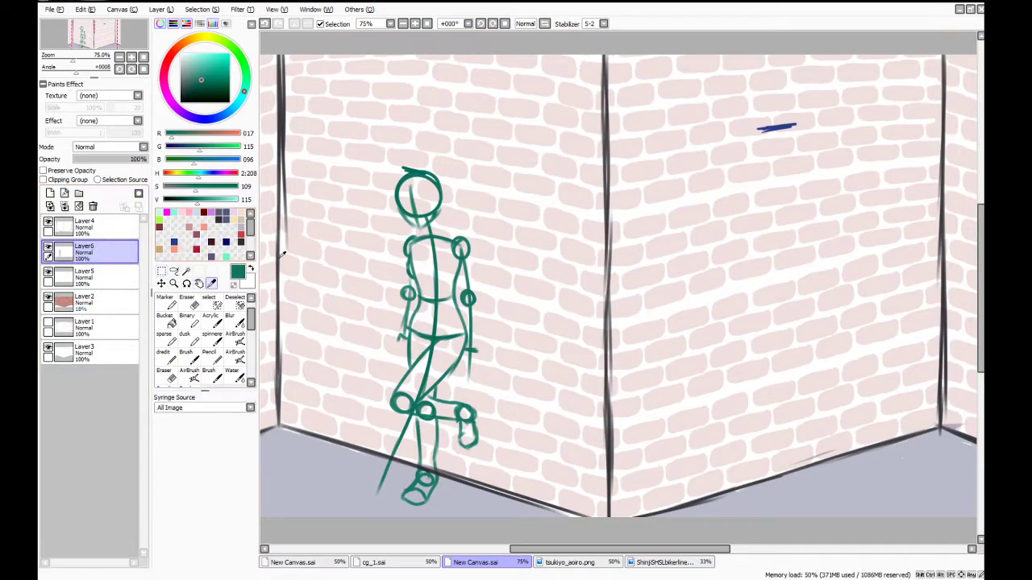
{"action": "left_click", "coordinate": [782, 125]}
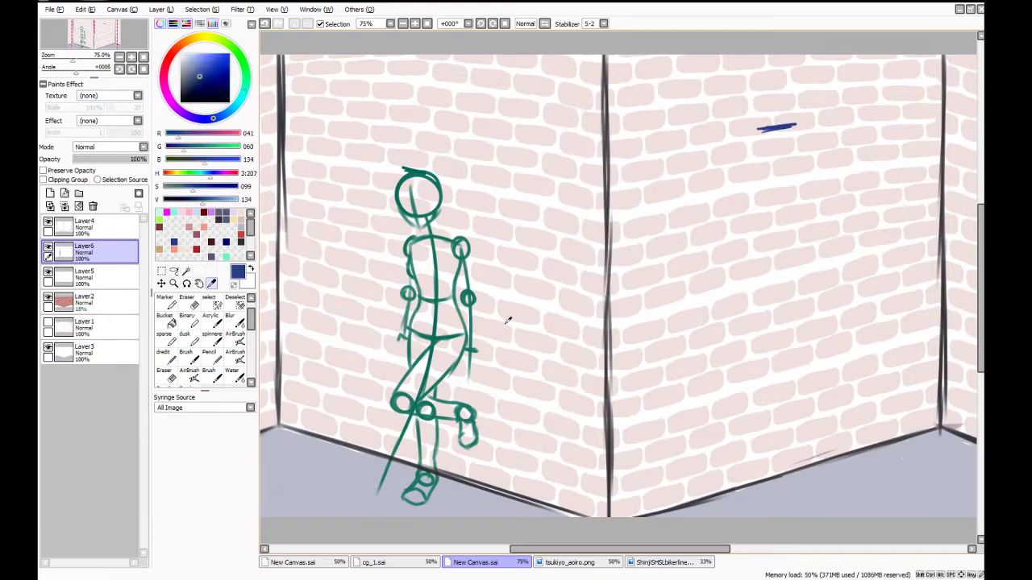
{"action": "mouse_move", "coordinate": [555, 550]}
{"action": "left_mouse_down"}
{"action": "mouse_move", "coordinate": [581, 550]}
{"action": "mouse_move", "coordinate": [571, 550]}
{"action": "left_mouse_up"}
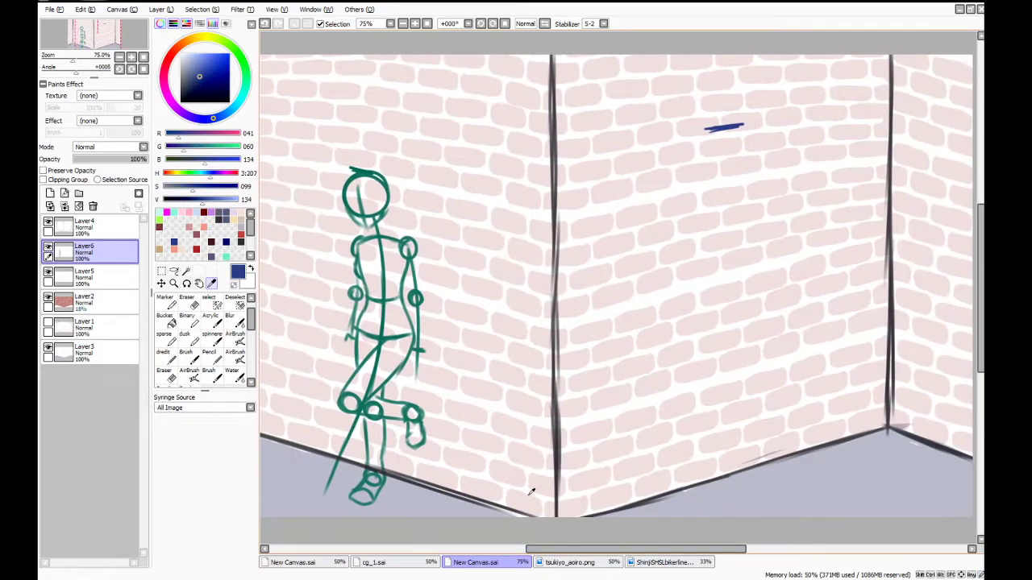
{"action": "left_click", "coordinate": [234, 375]}
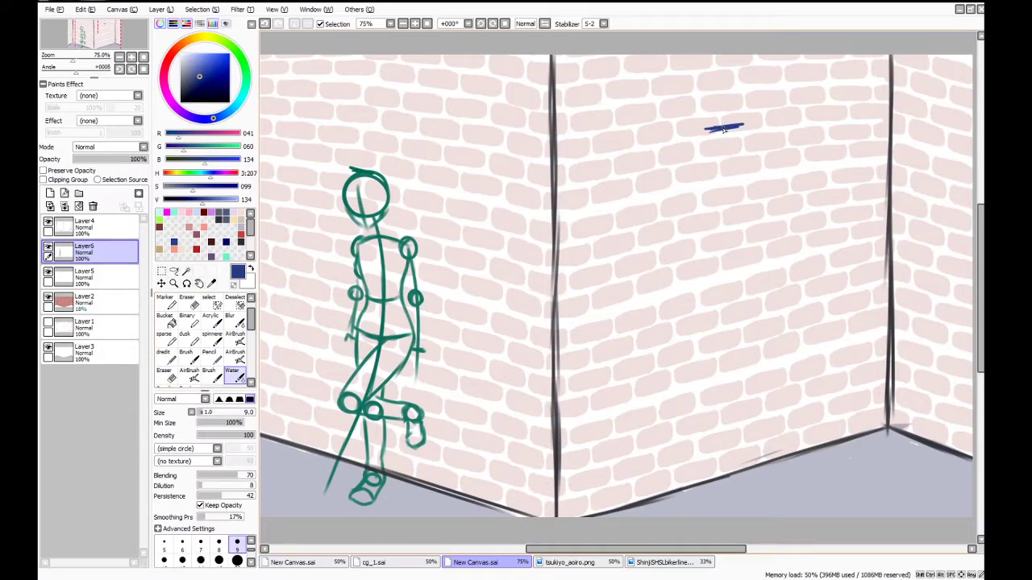
{"action": "left_click", "coordinate": [186, 353]}
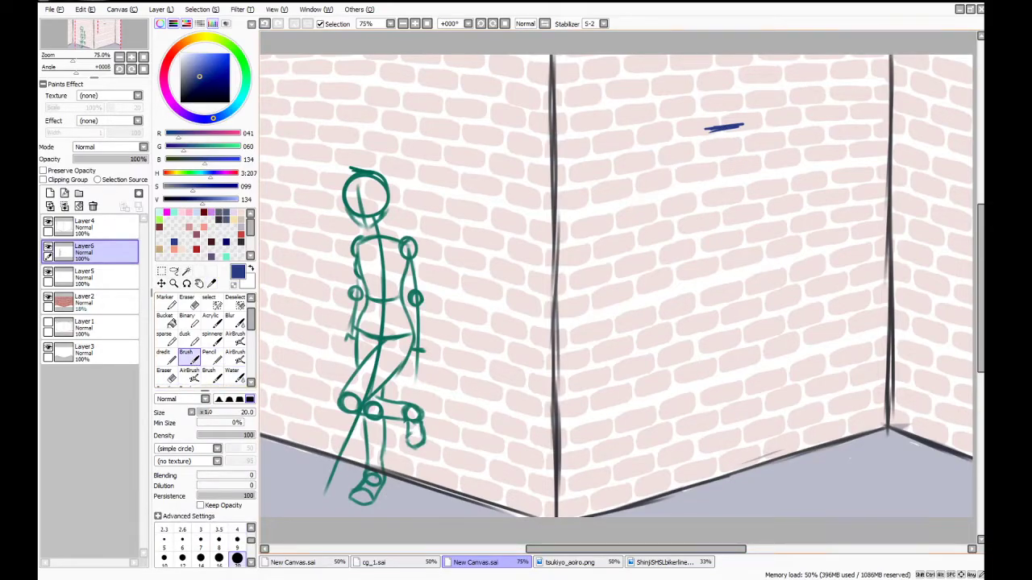
{"action": "left_click_drag", "start_coordinate": [528, 551], "coordinate": [541, 552]}
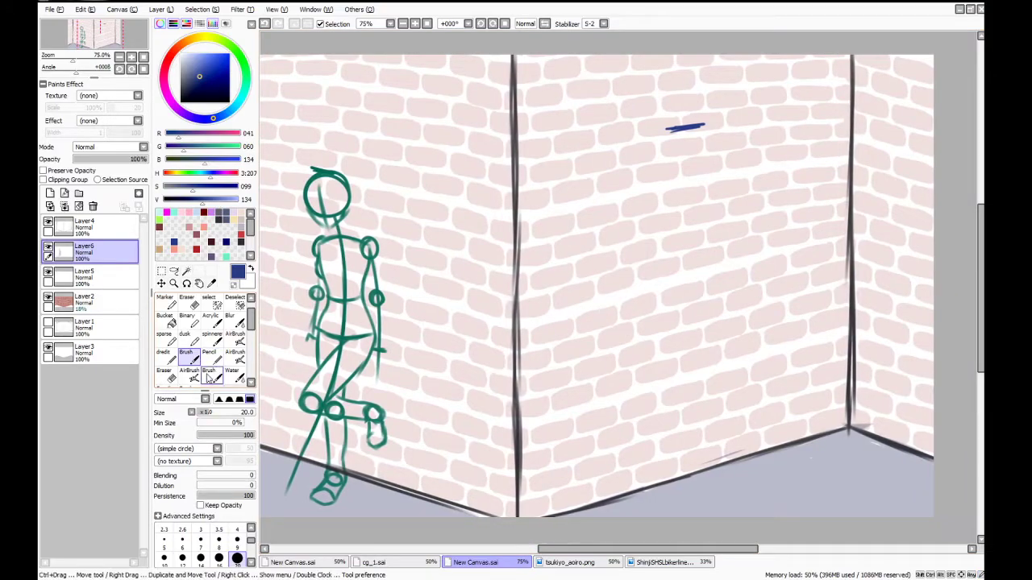
{"action": "left_click", "coordinate": [209, 354]}
{"action": "left_click_drag", "start_coordinate": [685, 127], "coordinate": [689, 190]}
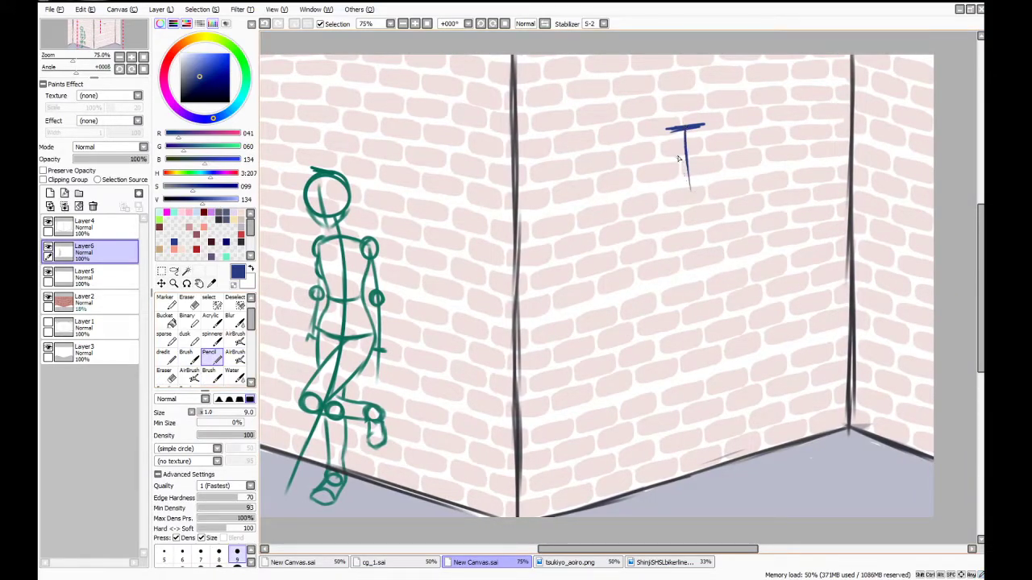
{"action": "key", "text": "ctrl+z"}
{"action": "left_click_drag", "start_coordinate": [684, 129], "coordinate": [699, 292]}
{"action": "key", "text": "ctrl+z"}
{"action": "mouse_move", "coordinate": [683, 129]}
{"action": "left_mouse_down"}
{"action": "mouse_move", "coordinate": [689, 312]}
{"action": "mouse_move", "coordinate": [704, 346]}
{"action": "left_mouse_up"}
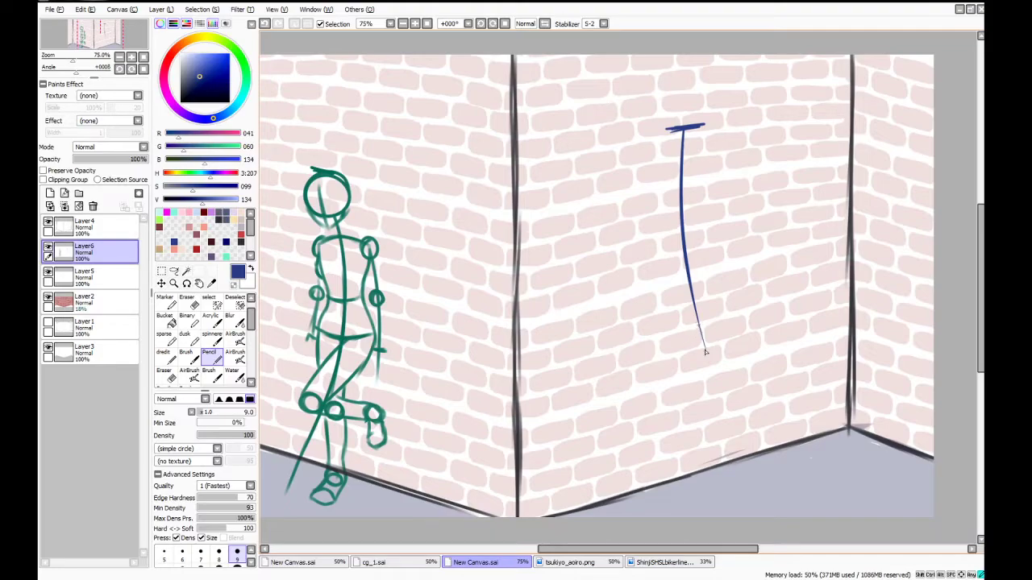
{"action": "left_click_drag", "start_coordinate": [705, 351], "coordinate": [703, 504]}
{"action": "mouse_move", "coordinate": [659, 306]}
{"action": "left_mouse_down"}
{"action": "mouse_move", "coordinate": [701, 306]}
{"action": "mouse_move", "coordinate": [720, 290]}
{"action": "mouse_move", "coordinate": [696, 301]}
{"action": "left_mouse_up"}
{"action": "key", "text": "ctrl+z"}
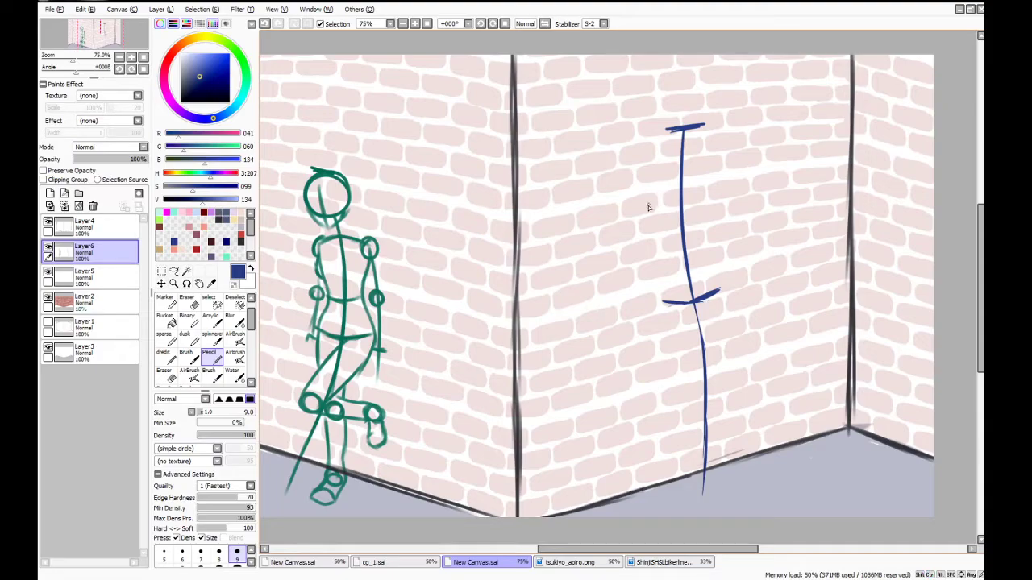
{"action": "mouse_move", "coordinate": [646, 206]}
{"action": "left_mouse_down"}
{"action": "mouse_move", "coordinate": [669, 184]}
{"action": "mouse_move", "coordinate": [712, 185]}
{"action": "left_mouse_up"}
{"action": "key", "text": "ctrl+z"}
{"action": "key", "text": "ctrl+z"}
{"action": "key", "text": "ctrl+z"}
{"action": "key", "text": "ctrl+z"}
{"action": "key", "text": "ctrl+z"}
{"action": "key", "text": "ctrl+z"}
{"action": "key", "text": "ctrl+z"}
{"action": "key", "text": "ctrl+z"}
{"action": "key", "text": "ctrl+z"}
{"action": "key", "text": "ctrl+z"}
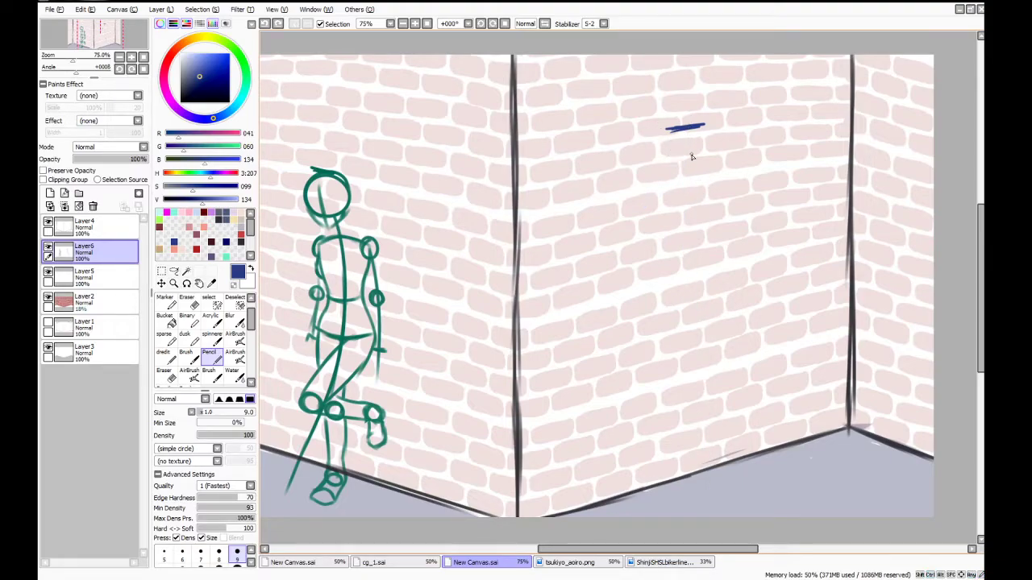
Draw a blue circle for the second figure's head below the blue height mark
{"action": "mouse_move", "coordinate": [690, 163]}
{"action": "left_mouse_down"}
{"action": "mouse_move", "coordinate": [705, 133]}
{"action": "mouse_move", "coordinate": [695, 165]}
{"action": "left_mouse_up"}
{"action": "key", "text": "ctrl+z"}
{"action": "left_click_drag", "start_coordinate": [685, 128], "coordinate": [695, 125]}
{"action": "mouse_move", "coordinate": [665, 170]}
{"action": "left_mouse_down"}
{"action": "mouse_move", "coordinate": [690, 139]}
{"action": "mouse_move", "coordinate": [693, 169]}
{"action": "left_mouse_up"}
{"action": "key", "text": "ctrl+z"}
{"action": "mouse_move", "coordinate": [690, 130]}
{"action": "left_mouse_down"}
{"action": "mouse_move", "coordinate": [681, 169]}
{"action": "mouse_move", "coordinate": [692, 129]}
{"action": "left_mouse_up"}
{"action": "key", "text": "ctrl+z"}
{"action": "mouse_move", "coordinate": [698, 233]}
{"action": "left_mouse_down"}
{"action": "mouse_move", "coordinate": [680, 208]}
{"action": "mouse_move", "coordinate": [699, 228]}
{"action": "mouse_move", "coordinate": [723, 206]}
{"action": "mouse_move", "coordinate": [703, 236]}
{"action": "left_mouse_up"}
{"action": "key", "text": "ctrl+z"}
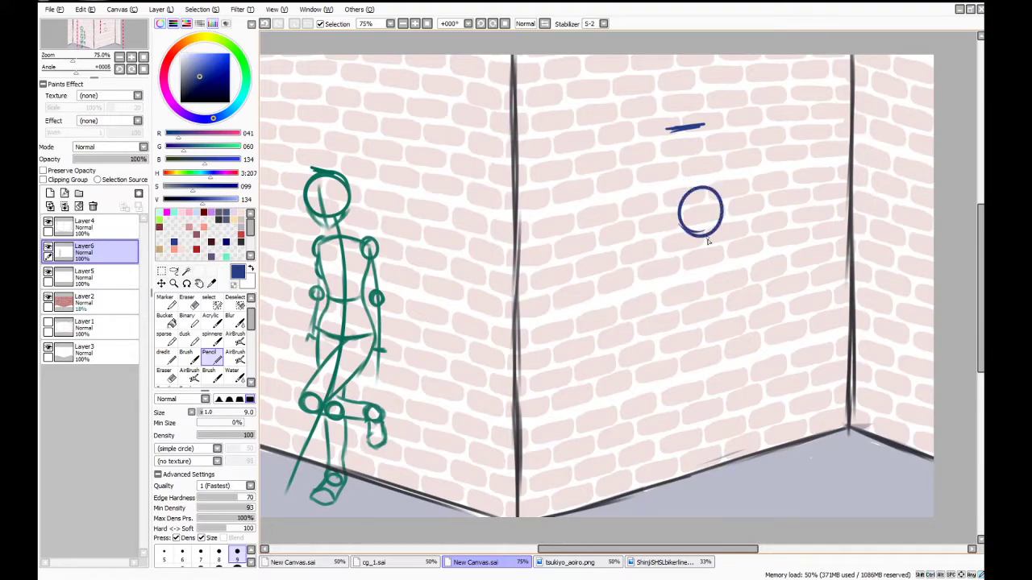
Select the blue head circle, move it up until it touches the height mark, and clear the selection
{"action": "key", "text": "ctrl"}
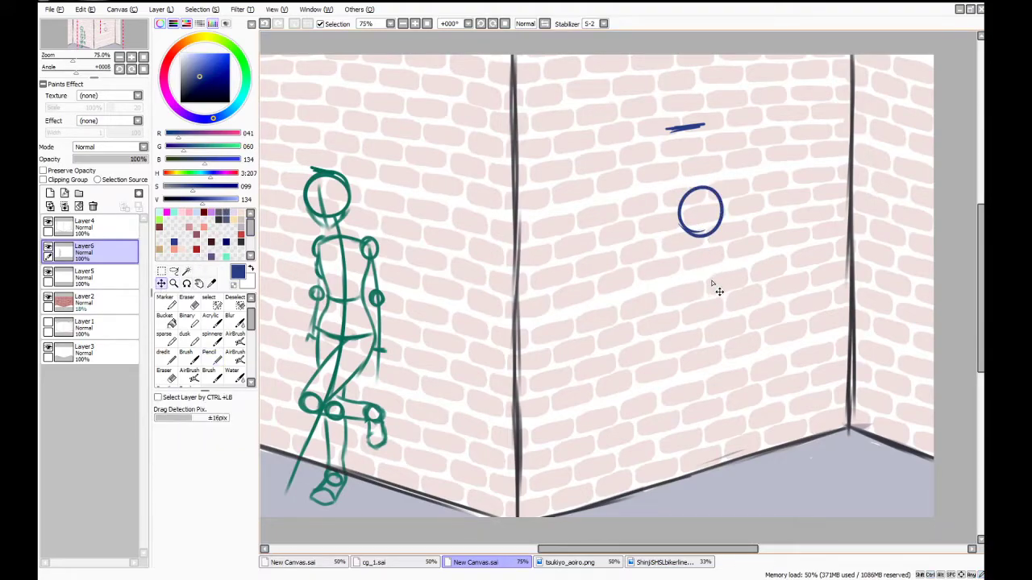
{"action": "key", "text": "ctrl+t"}
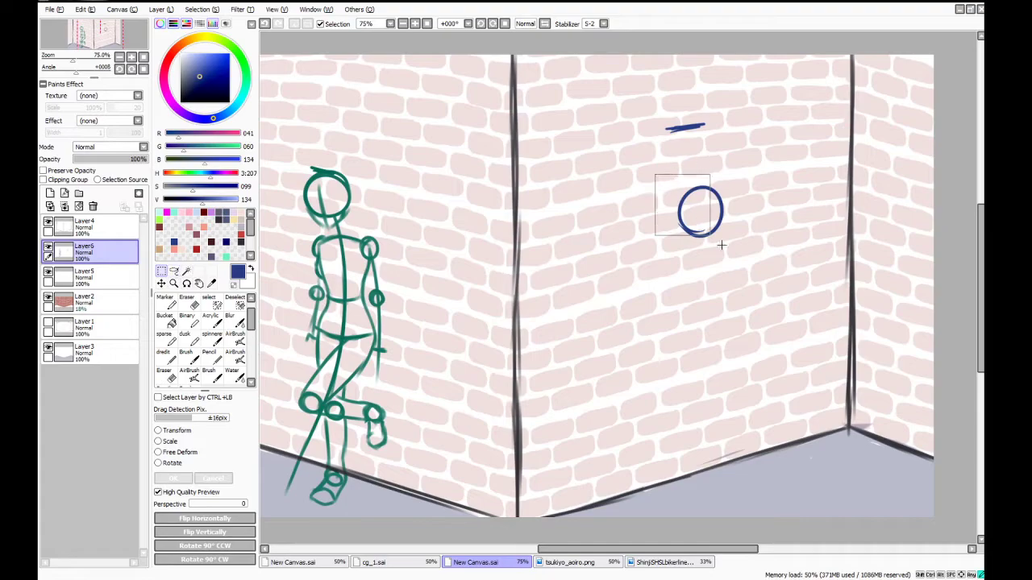
{"action": "mouse_move", "coordinate": [649, 181]}
{"action": "left_mouse_down"}
{"action": "mouse_move", "coordinate": [746, 260]}
{"action": "mouse_move", "coordinate": [712, 235]}
{"action": "mouse_move", "coordinate": [706, 214]}
{"action": "left_mouse_up"}
{"action": "key", "text": "Return"}
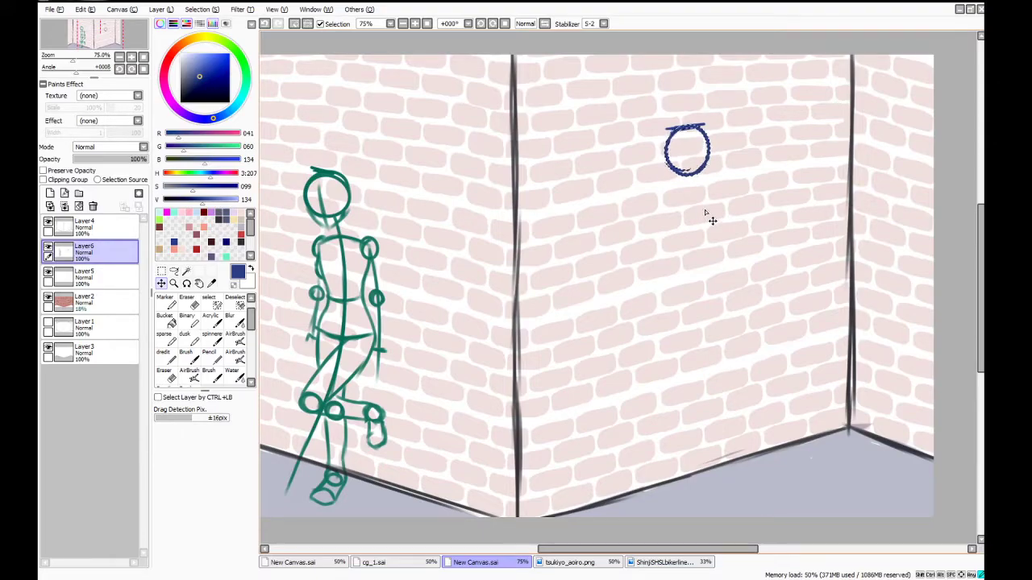
{"action": "left_click_drag", "start_coordinate": [704, 211], "coordinate": [707, 211]}
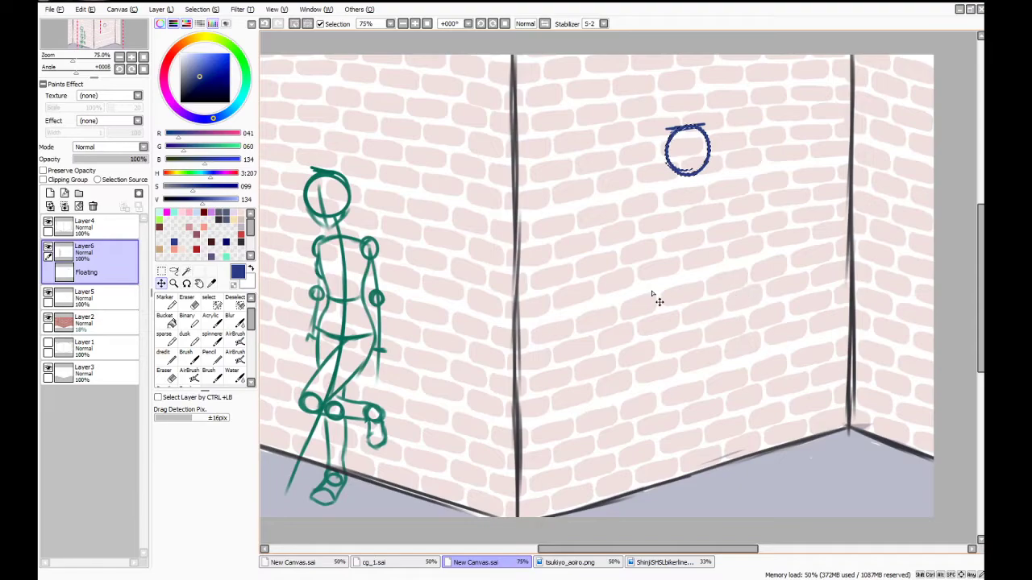
{"action": "left_click", "coordinate": [162, 271]}
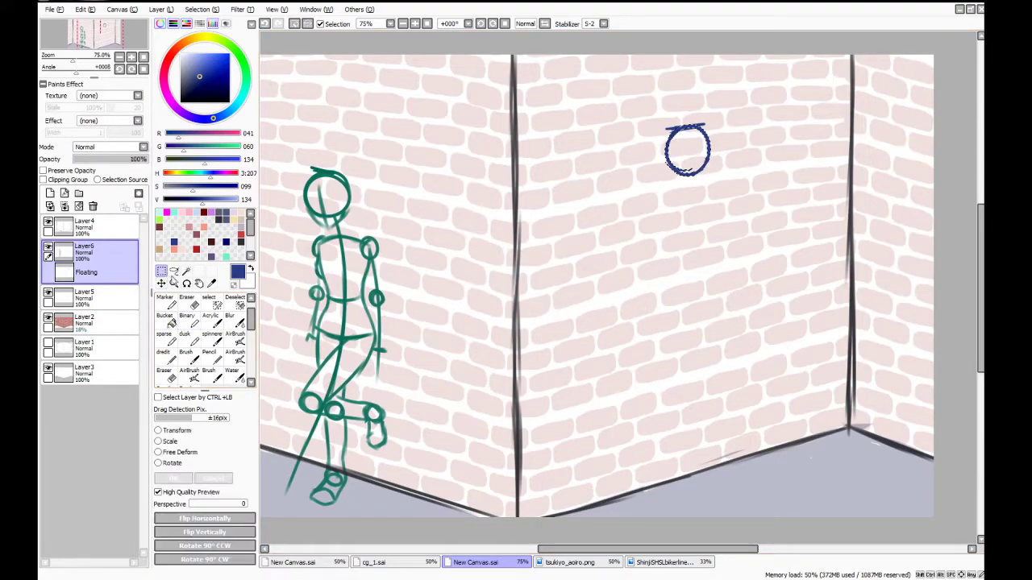
{"action": "left_click", "coordinate": [414, 337]}
Draw the blue figure's curved line of action from the head down to the floor with the Water brush
{"action": "left_click", "coordinate": [239, 378]}
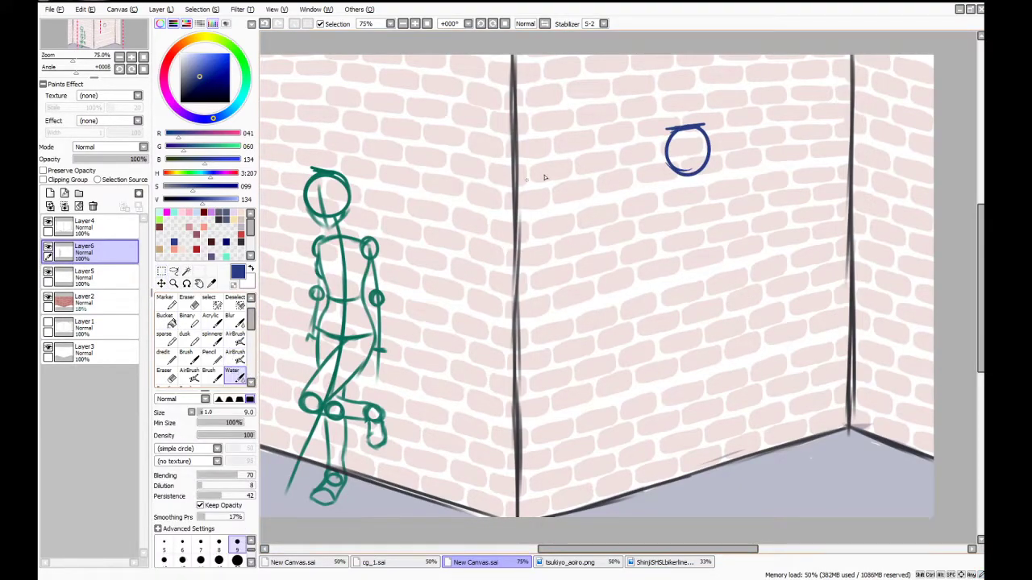
{"action": "mouse_move", "coordinate": [682, 183]}
{"action": "left_mouse_down"}
{"action": "mouse_move", "coordinate": [678, 298]}
{"action": "mouse_move", "coordinate": [693, 379]}
{"action": "mouse_move", "coordinate": [732, 475]}
{"action": "left_mouse_up"}
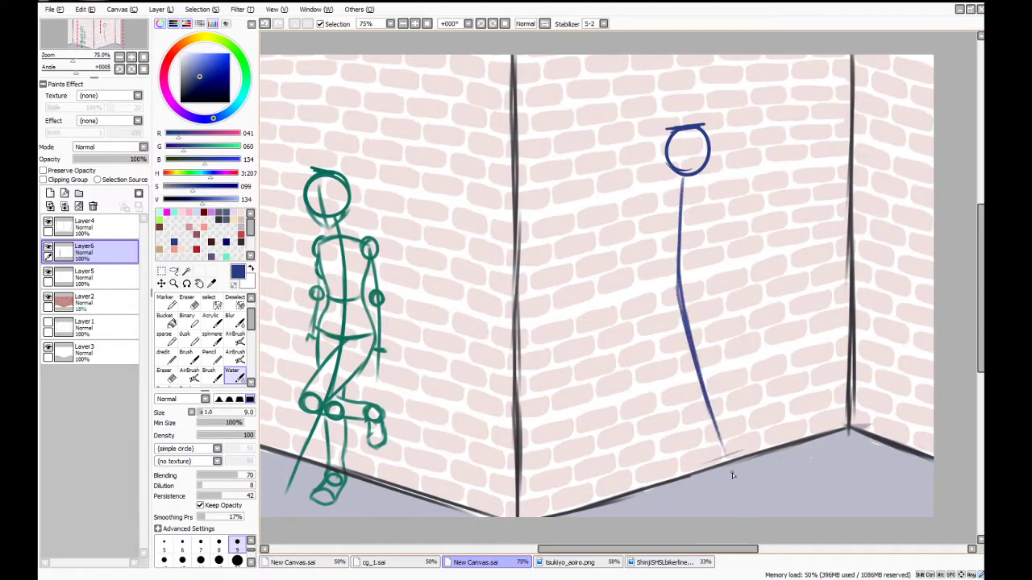
{"action": "left_click_drag", "start_coordinate": [718, 440], "coordinate": [727, 506]}
Mirror the canvas view, then add a pointed jaw and a pencilled vertical face guideline to the blue head
{"action": "key", "text": "h"}
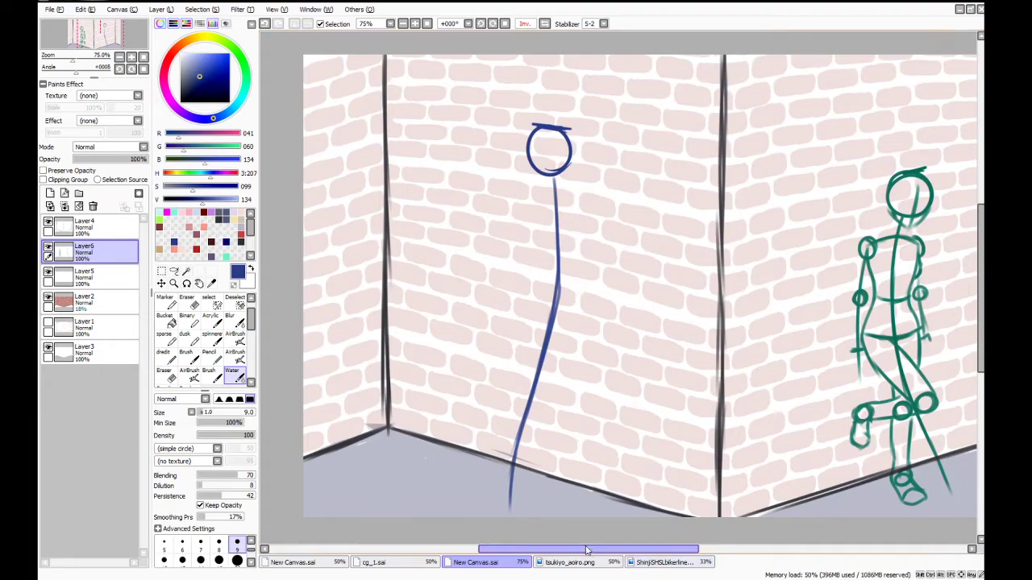
{"action": "left_click_drag", "start_coordinate": [589, 551], "coordinate": [606, 555]}
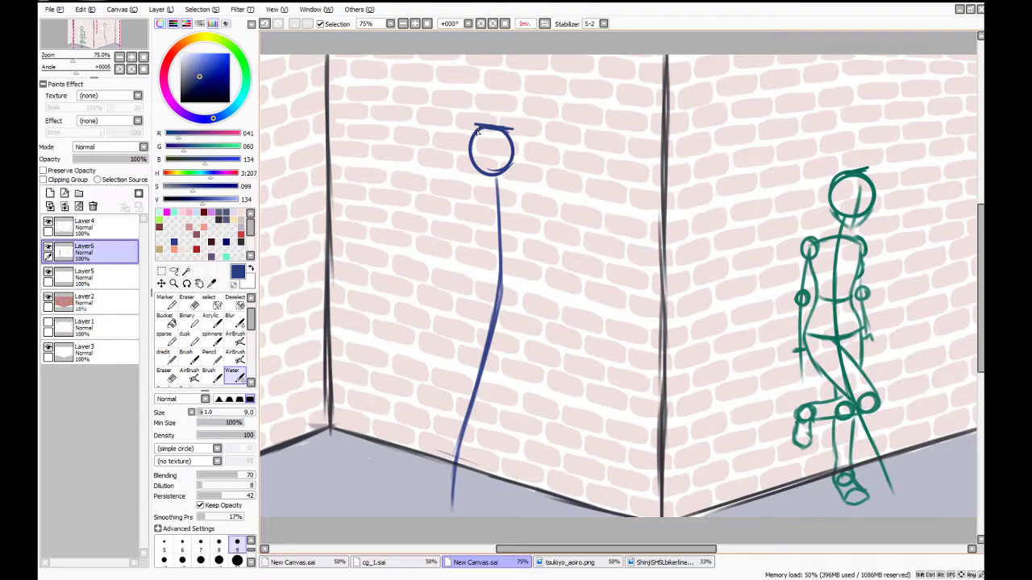
{"action": "mouse_move", "coordinate": [481, 129]}
{"action": "left_mouse_down"}
{"action": "mouse_move", "coordinate": [470, 159]}
{"action": "mouse_move", "coordinate": [473, 144]}
{"action": "mouse_move", "coordinate": [478, 172]}
{"action": "mouse_move", "coordinate": [487, 172]}
{"action": "mouse_move", "coordinate": [467, 141]}
{"action": "mouse_move", "coordinate": [474, 171]}
{"action": "mouse_move", "coordinate": [468, 153]}
{"action": "mouse_move", "coordinate": [494, 185]}
{"action": "left_mouse_up"}
{"action": "left_click", "coordinate": [208, 355]}
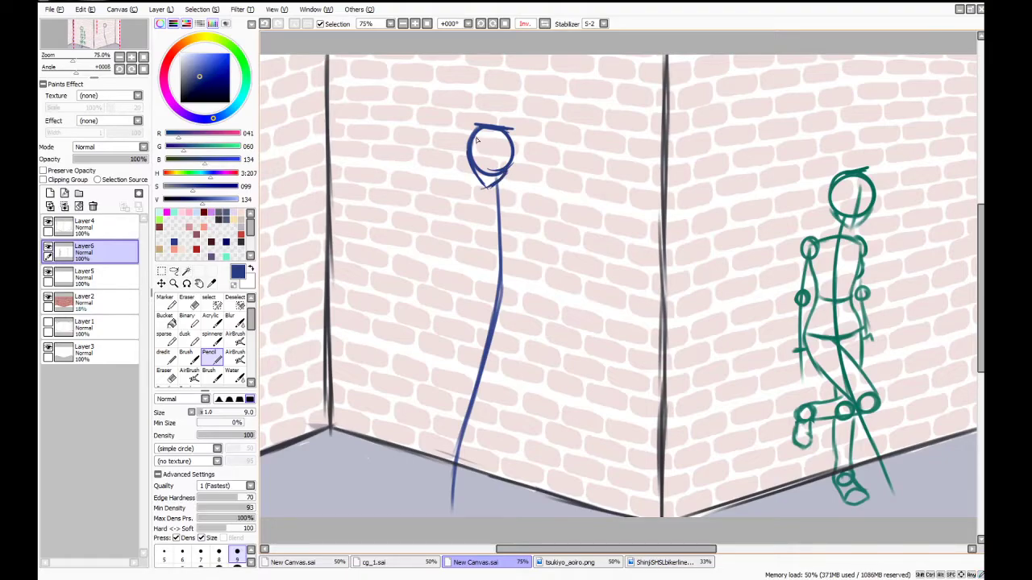
{"action": "left_click_drag", "start_coordinate": [476, 139], "coordinate": [495, 194]}
{"action": "key", "text": "ctrl+z"}
{"action": "left_click_drag", "start_coordinate": [482, 133], "coordinate": [490, 197]}
{"action": "key", "text": "ctrl+z"}
{"action": "left_click_drag", "start_coordinate": [483, 134], "coordinate": [489, 196]}
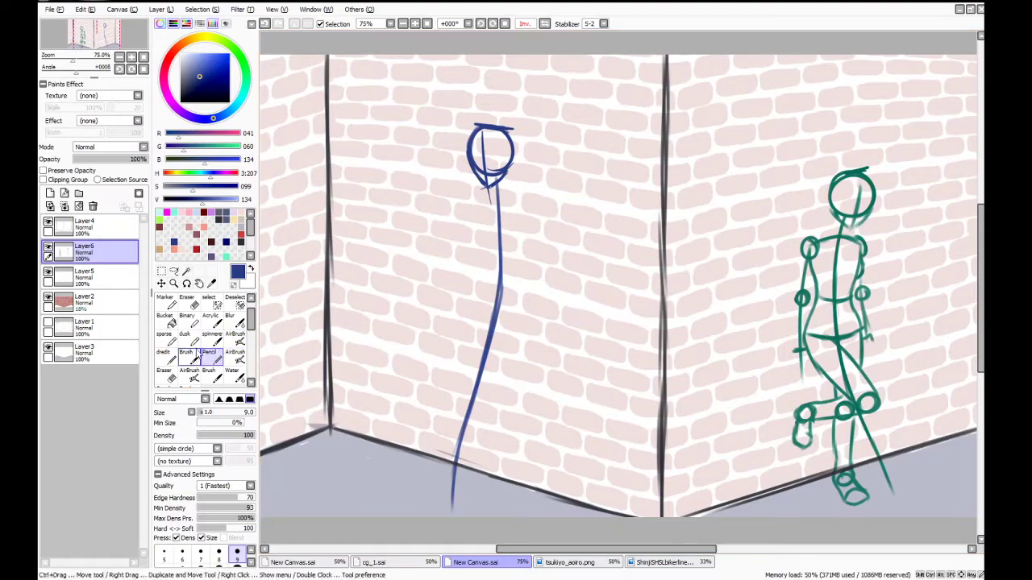
Select the blue figure's head with a rectangular selection and rotate it slightly counterclockwise to tilt it
{"action": "left_click", "coordinate": [186, 355]}
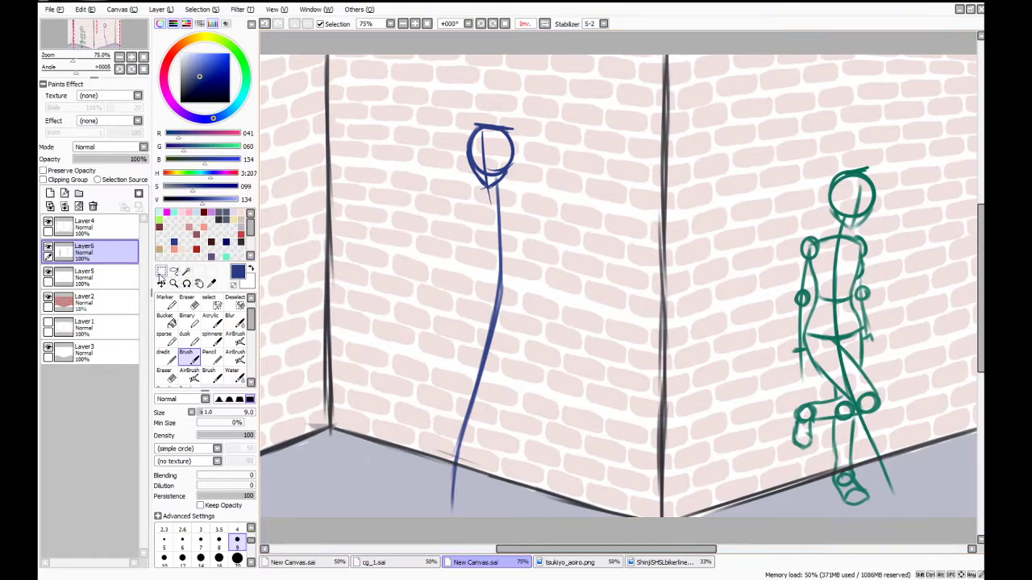
{"action": "left_click", "coordinate": [161, 271]}
{"action": "left_click_drag", "start_coordinate": [437, 111], "coordinate": [536, 193]}
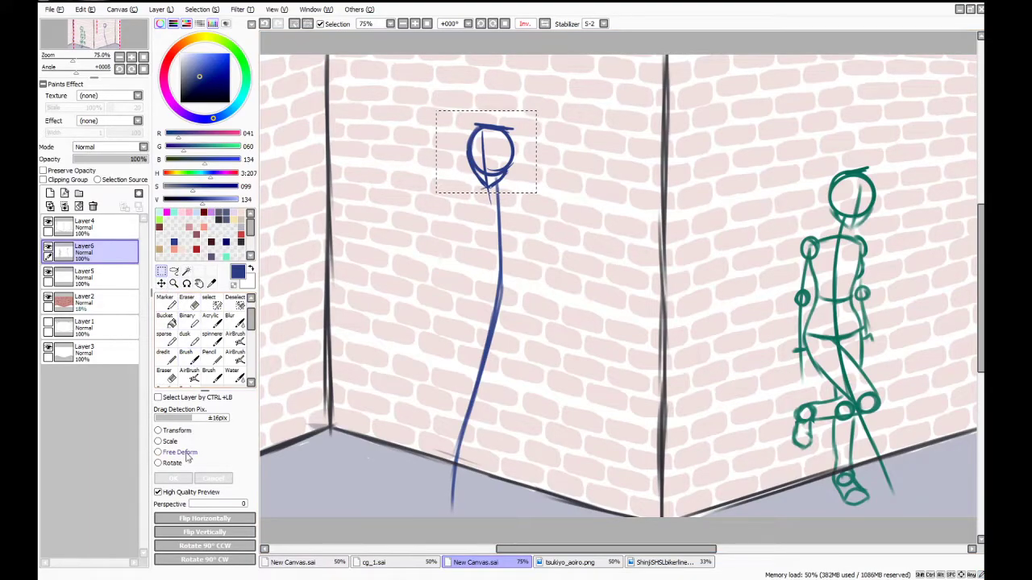
{"action": "left_click", "coordinate": [161, 464]}
{"action": "left_click_drag", "start_coordinate": [401, 155], "coordinate": [489, 148]}
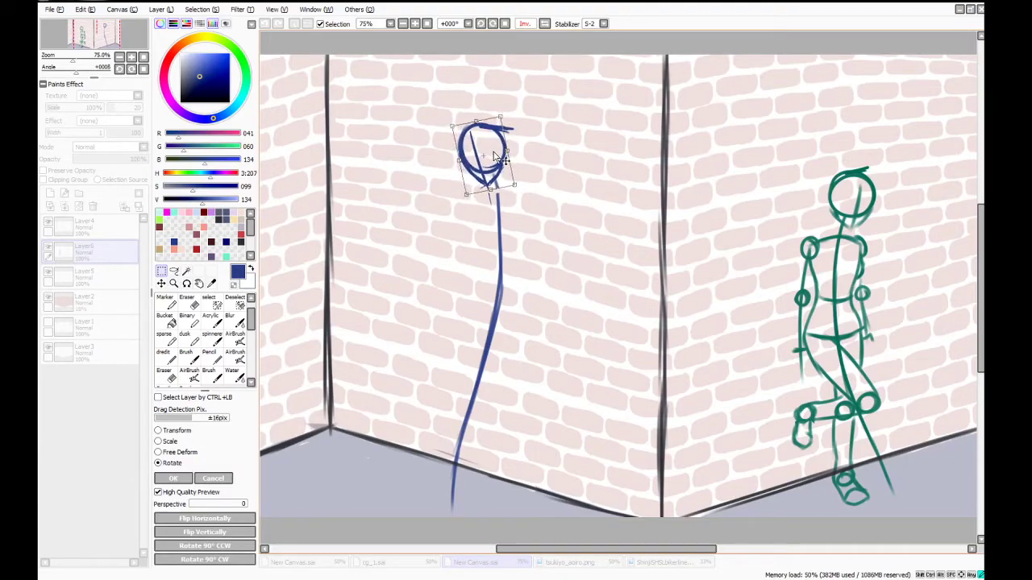
{"action": "left_click", "coordinate": [173, 478]}
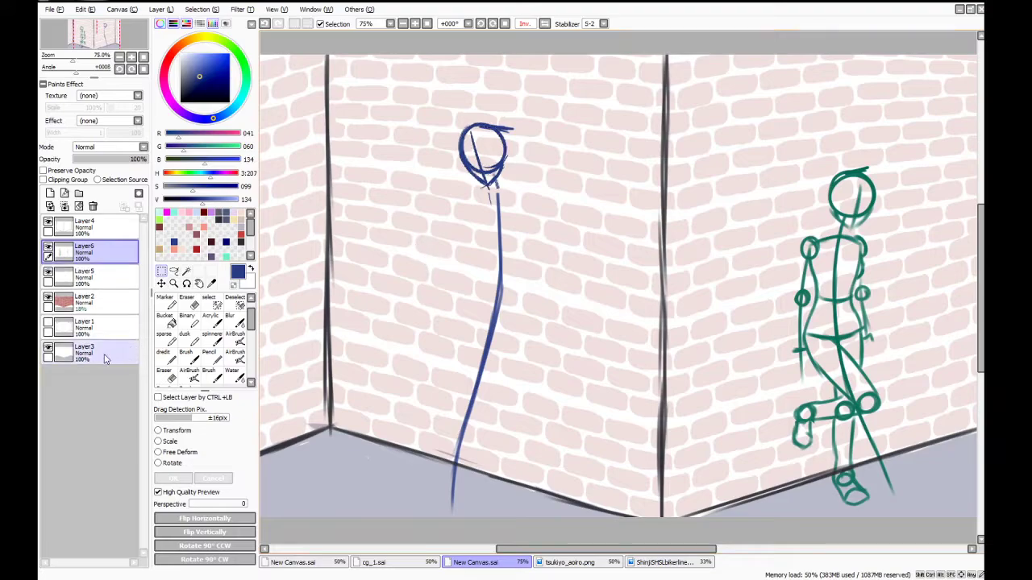
Draw shoulder and hip lines across the blue figure's line of action with the Water brush, consulting the character reference images
{"action": "left_click", "coordinate": [233, 376]}
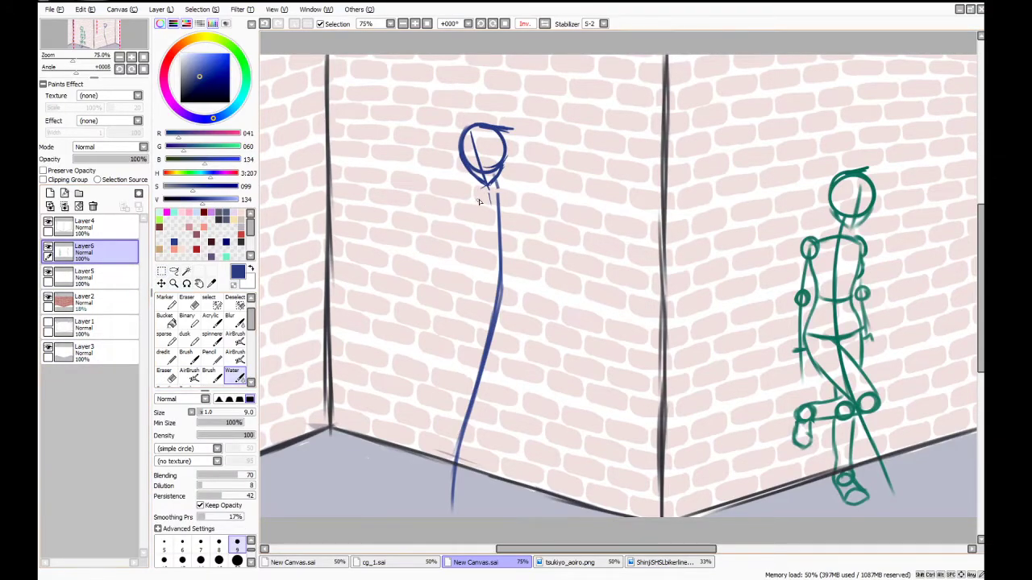
{"action": "mouse_move", "coordinate": [450, 209]}
{"action": "left_mouse_down"}
{"action": "mouse_move", "coordinate": [490, 195]}
{"action": "mouse_move", "coordinate": [455, 202]}
{"action": "mouse_move", "coordinate": [538, 207]}
{"action": "mouse_move", "coordinate": [500, 197]}
{"action": "mouse_move", "coordinate": [552, 214]}
{"action": "mouse_move", "coordinate": [507, 200]}
{"action": "mouse_move", "coordinate": [548, 211]}
{"action": "left_mouse_up"}
{"action": "left_click_drag", "start_coordinate": [477, 306], "coordinate": [516, 308]}
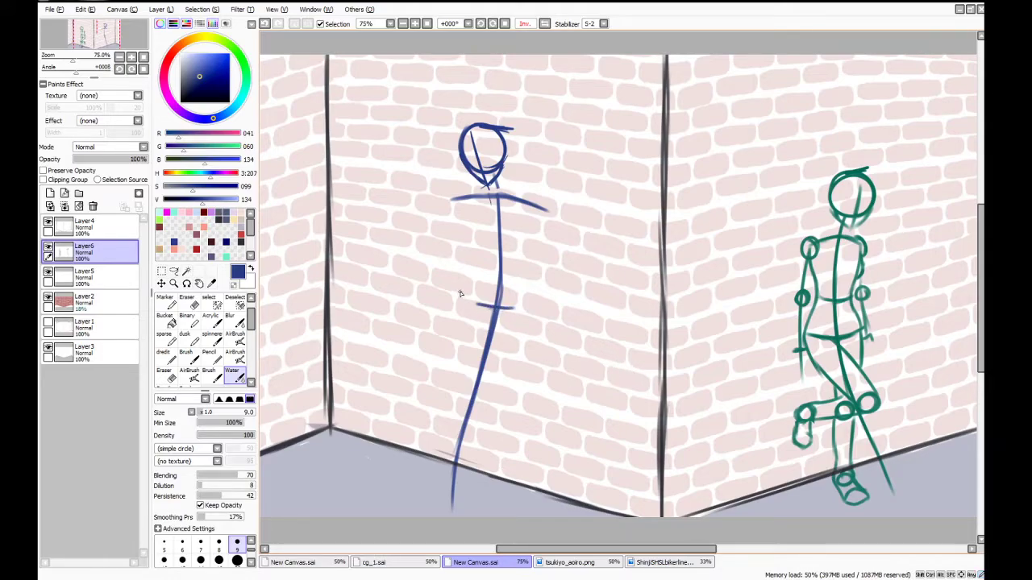
{"action": "left_click", "coordinate": [669, 563]}
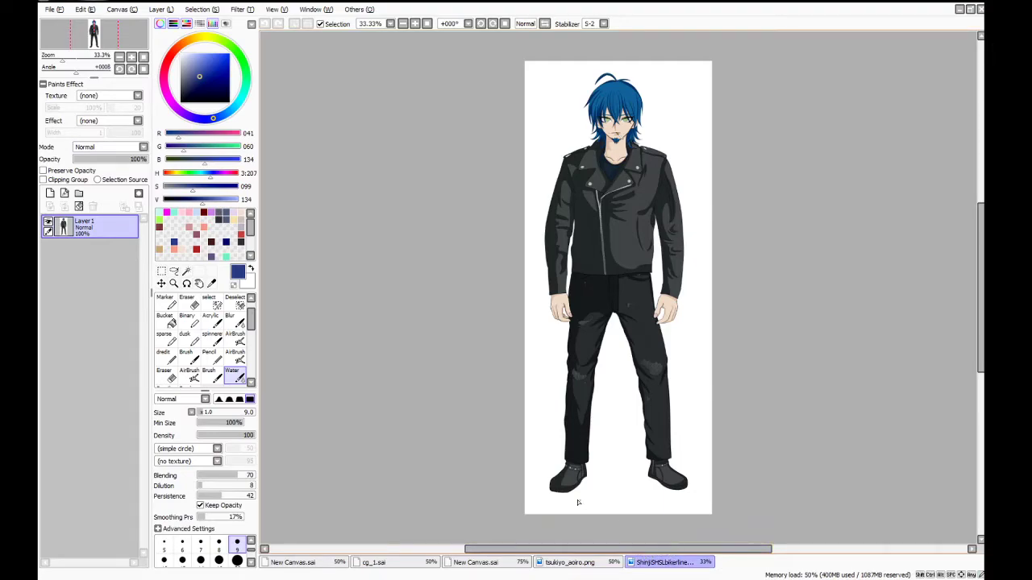
{"action": "left_click", "coordinate": [395, 565]}
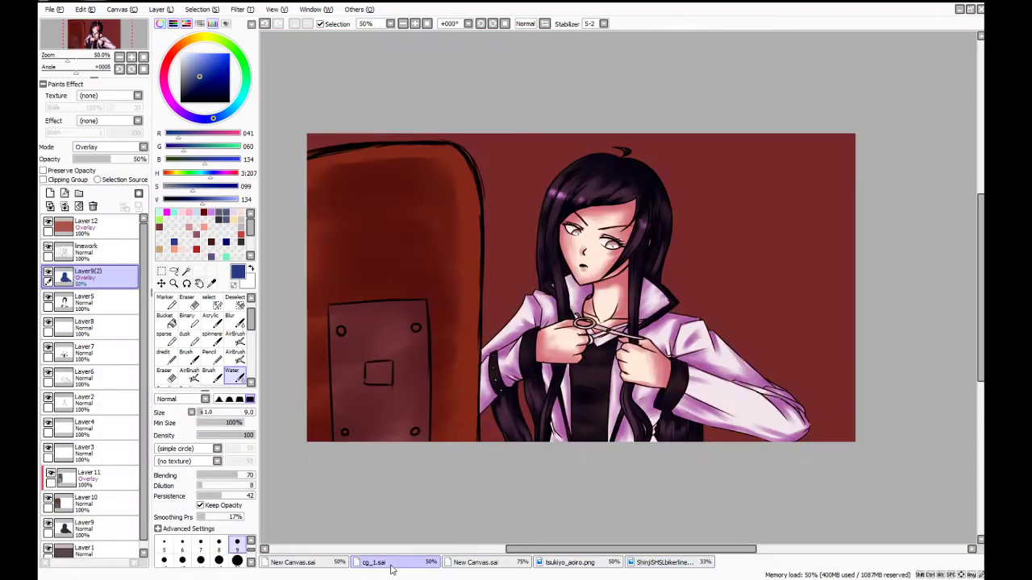
{"action": "left_click", "coordinate": [451, 563]}
{"action": "mouse_move", "coordinate": [481, 306]}
{"action": "left_mouse_down"}
{"action": "mouse_move", "coordinate": [455, 300]}
{"action": "mouse_move", "coordinate": [535, 308]}
{"action": "mouse_move", "coordinate": [495, 310]}
{"action": "mouse_move", "coordinate": [538, 309]}
{"action": "left_mouse_up"}
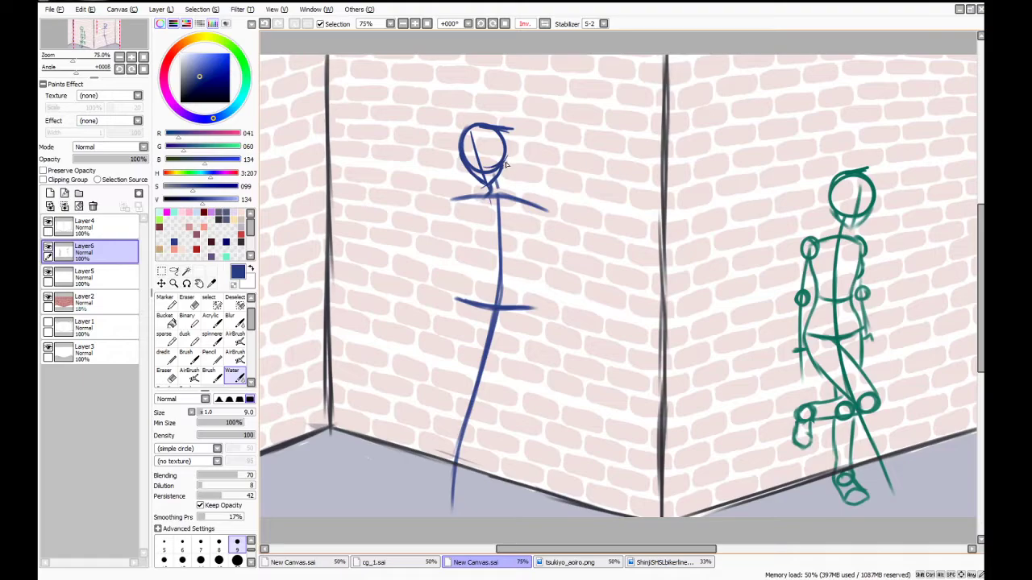
Sketch the blue figure's neck sloping into the shoulder, recheck the reference images and close the cg_1.sai document
{"action": "mouse_move", "coordinate": [505, 163]}
{"action": "left_mouse_down"}
{"action": "mouse_move", "coordinate": [512, 186]}
{"action": "mouse_move", "coordinate": [535, 201]}
{"action": "left_mouse_up"}
{"action": "left_click", "coordinate": [650, 563]}
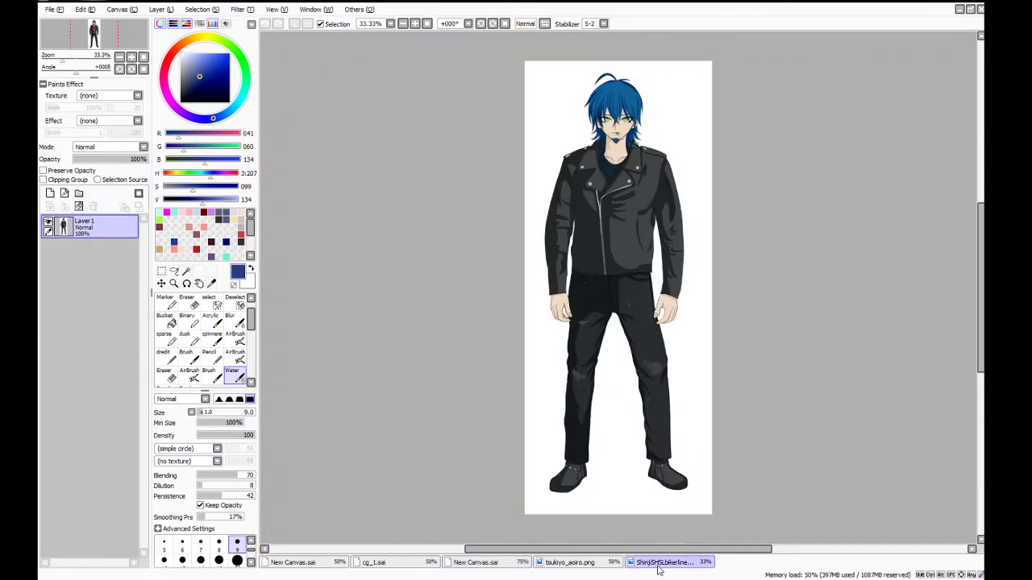
{"action": "left_click", "coordinate": [345, 562]}
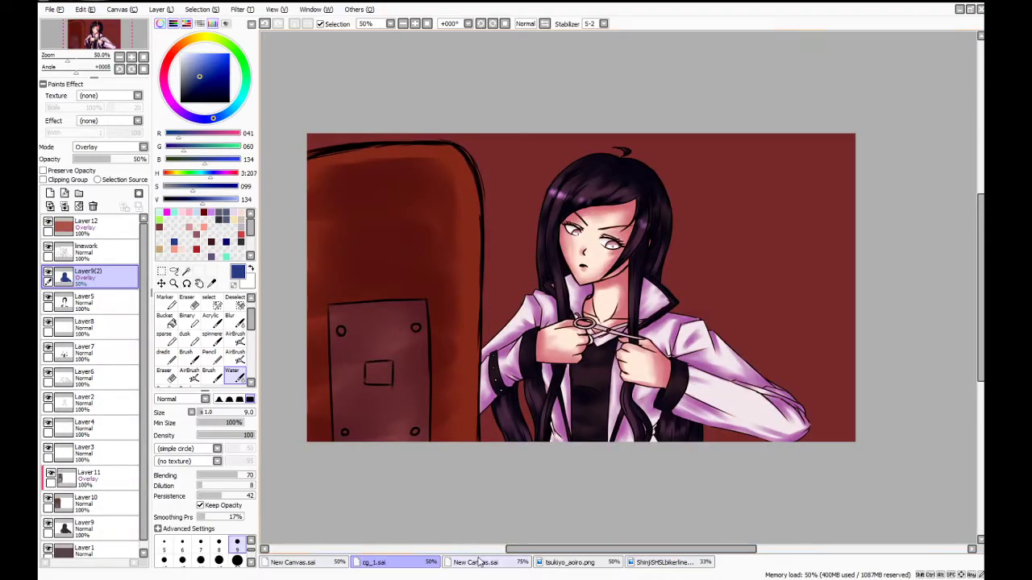
{"action": "left_click", "coordinate": [479, 562]}
{"action": "left_click", "coordinate": [408, 563]}
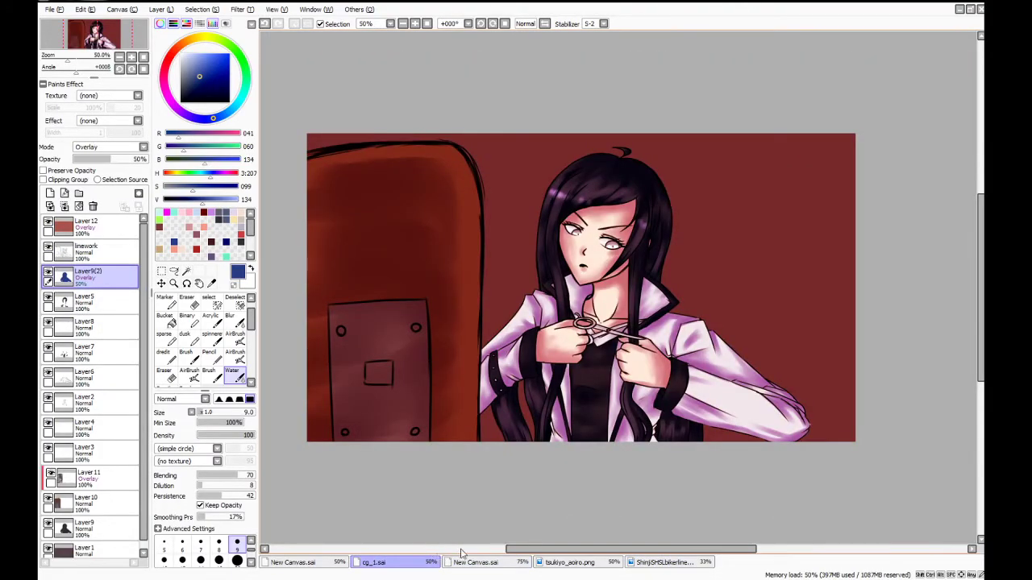
{"action": "left_click", "coordinate": [981, 10]}
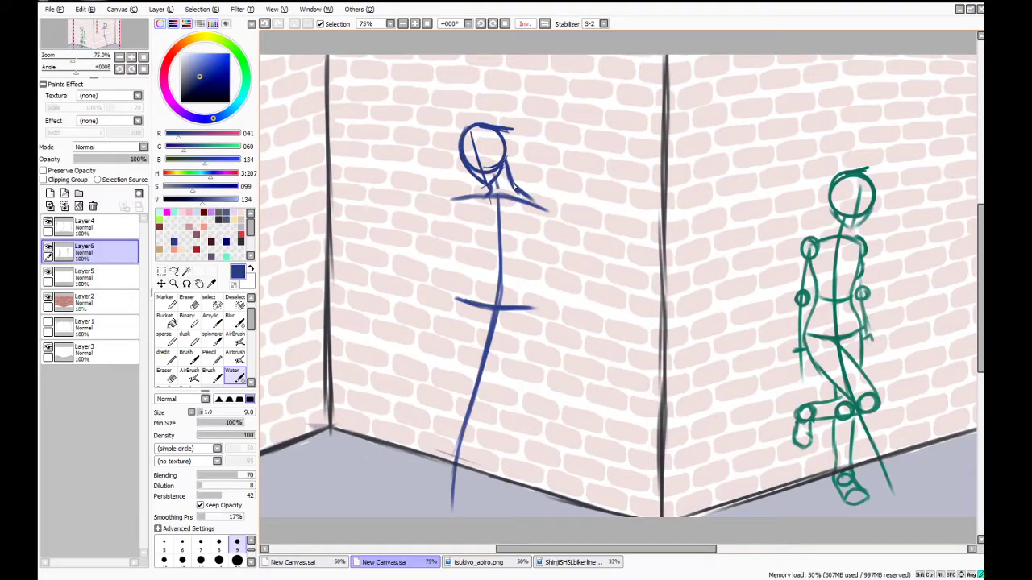
{"action": "left_click_drag", "start_coordinate": [515, 187], "coordinate": [544, 211]}
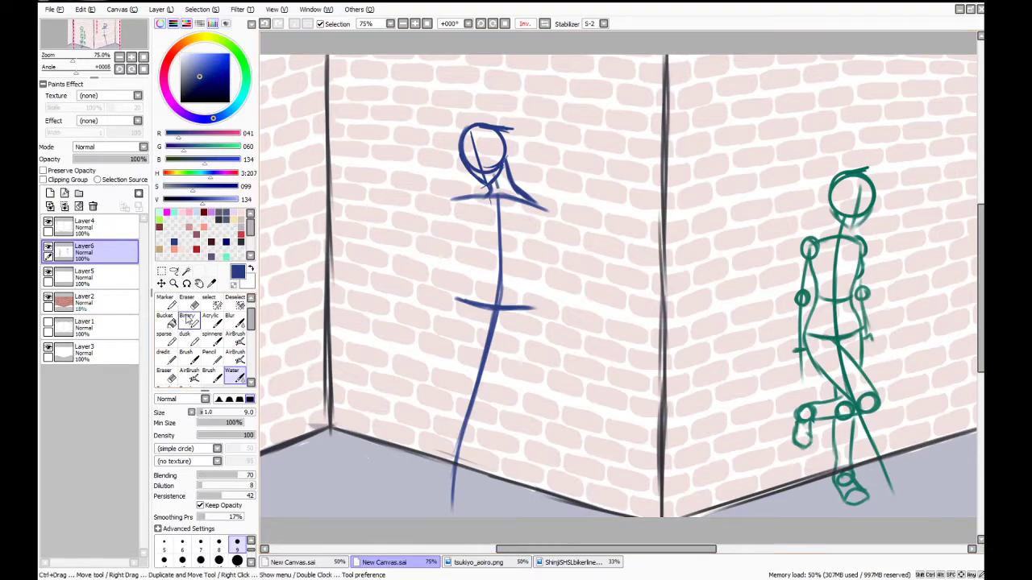
Select the blue head and neck with the selection brush, shift them slightly toward the facing side, and clear the selection
{"action": "left_click", "coordinate": [213, 303]}
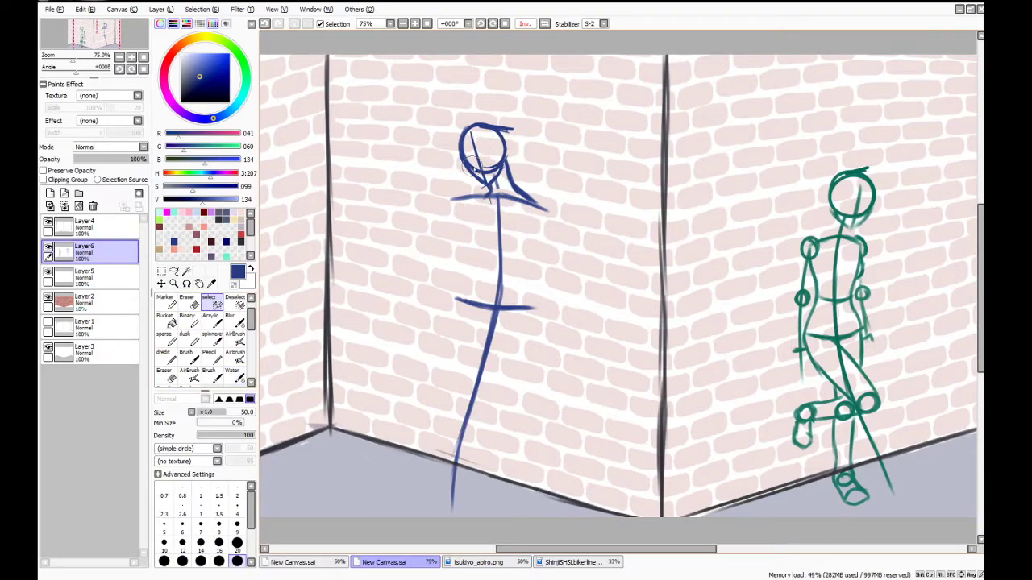
{"action": "mouse_move", "coordinate": [501, 171]}
{"action": "left_mouse_down"}
{"action": "mouse_move", "coordinate": [478, 181]}
{"action": "mouse_move", "coordinate": [495, 173]}
{"action": "mouse_move", "coordinate": [494, 124]}
{"action": "mouse_move", "coordinate": [471, 116]}
{"action": "mouse_move", "coordinate": [471, 145]}
{"action": "mouse_move", "coordinate": [514, 173]}
{"action": "mouse_move", "coordinate": [523, 166]}
{"action": "mouse_move", "coordinate": [519, 182]}
{"action": "mouse_move", "coordinate": [502, 178]}
{"action": "mouse_move", "coordinate": [544, 193]}
{"action": "left_mouse_up"}
{"action": "left_click", "coordinate": [162, 283]}
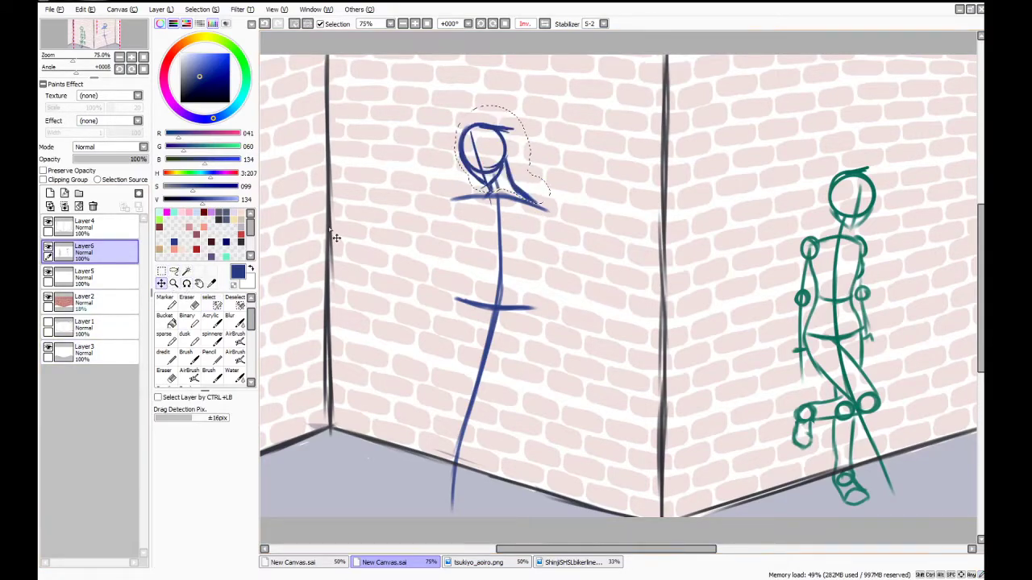
{"action": "left_click_drag", "start_coordinate": [522, 173], "coordinate": [519, 171]}
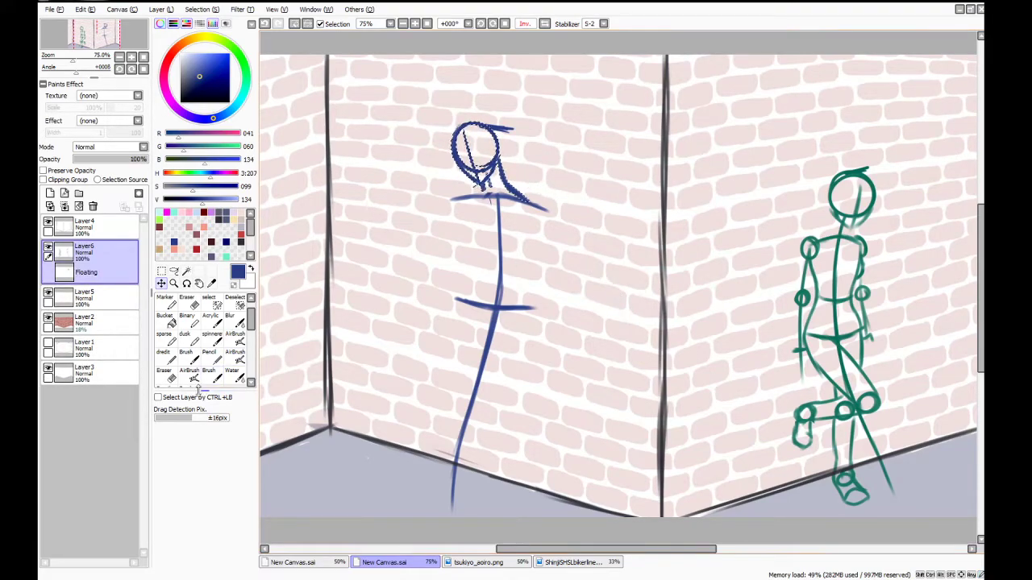
{"action": "left_click", "coordinate": [162, 272]}
{"action": "left_click", "coordinate": [353, 285]}
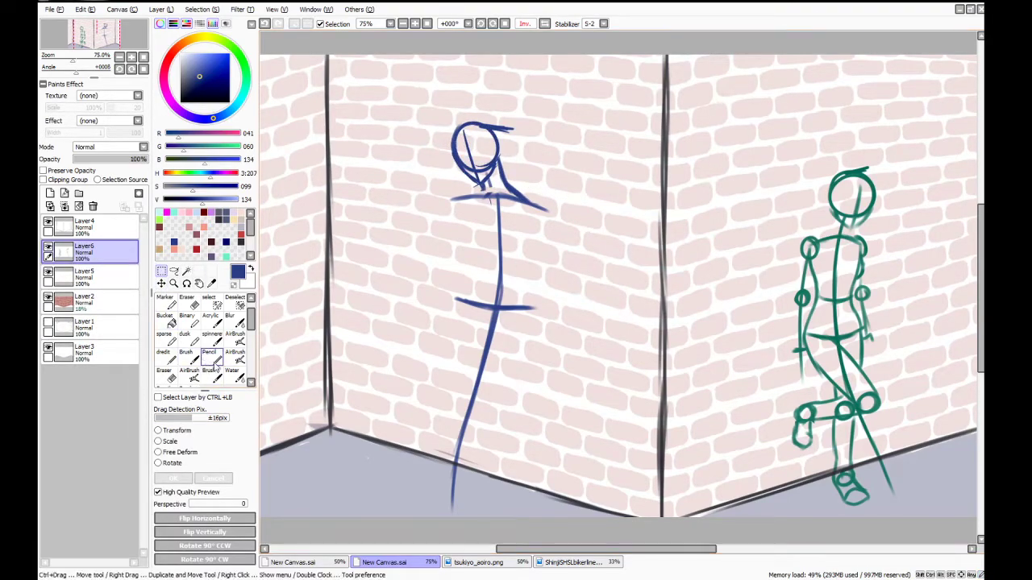
Add a waist line just above the blue figure's hip line and reinforce the shoulder line with the Water brush
{"action": "left_click", "coordinate": [186, 356]}
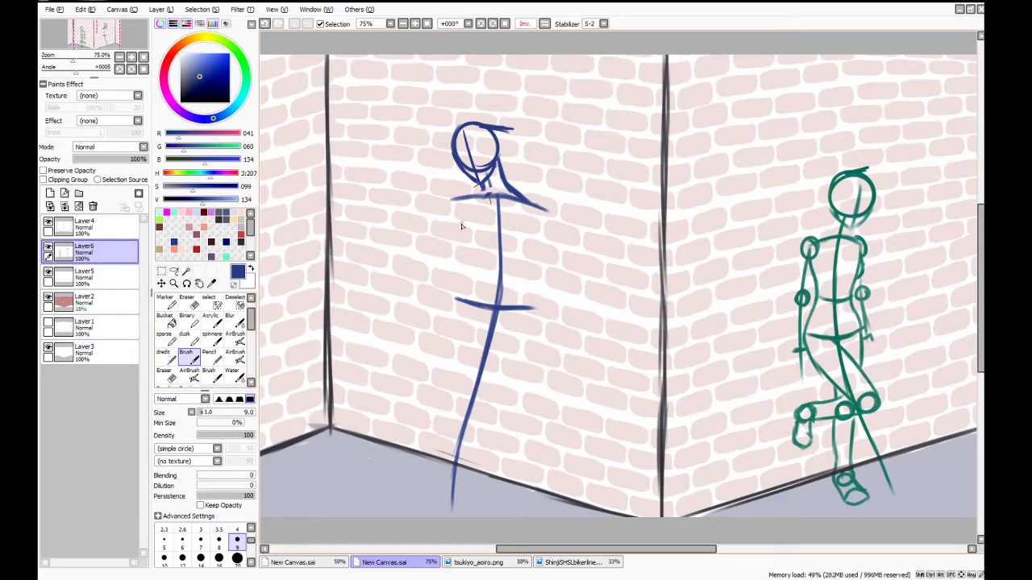
{"action": "left_click_drag", "start_coordinate": [476, 276], "coordinate": [496, 282]}
{"action": "key", "text": "ctrl+z"}
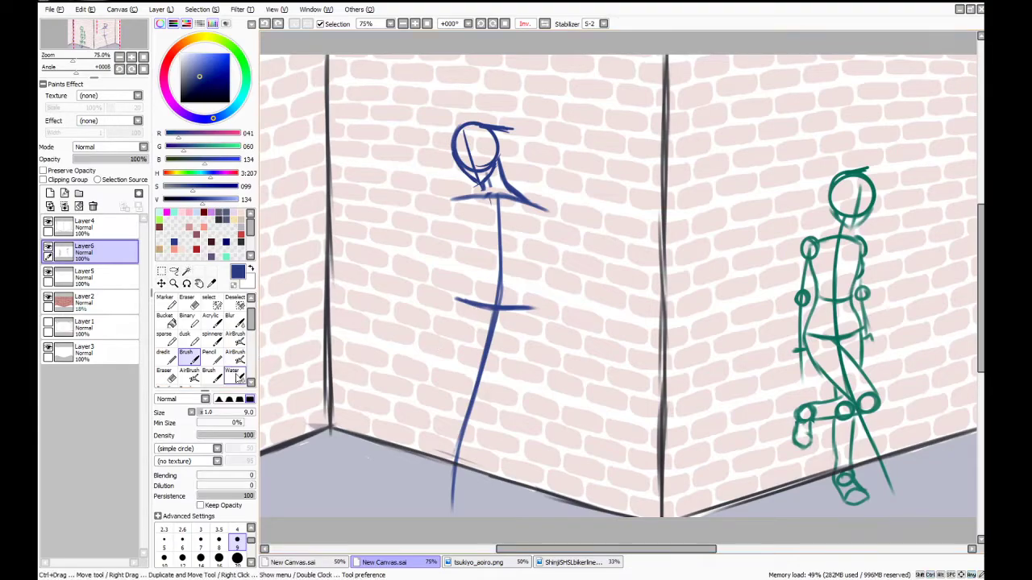
{"action": "left_click", "coordinate": [232, 374]}
{"action": "left_click_drag", "start_coordinate": [466, 278], "coordinate": [532, 283]}
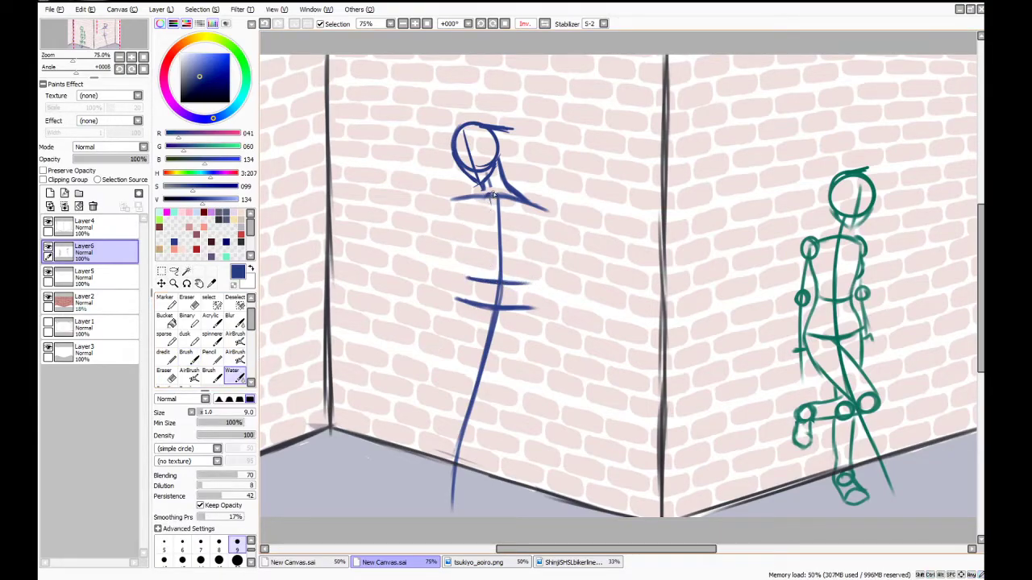
{"action": "mouse_move", "coordinate": [494, 195]}
{"action": "left_mouse_down"}
{"action": "mouse_move", "coordinate": [447, 209]}
{"action": "mouse_move", "coordinate": [498, 193]}
{"action": "mouse_move", "coordinate": [553, 212]}
{"action": "left_mouse_up"}
Erase stray strokes under the blue figure's chin, strengthen the neck slope, and draw the front side of the chest
{"action": "key", "text": "e"}
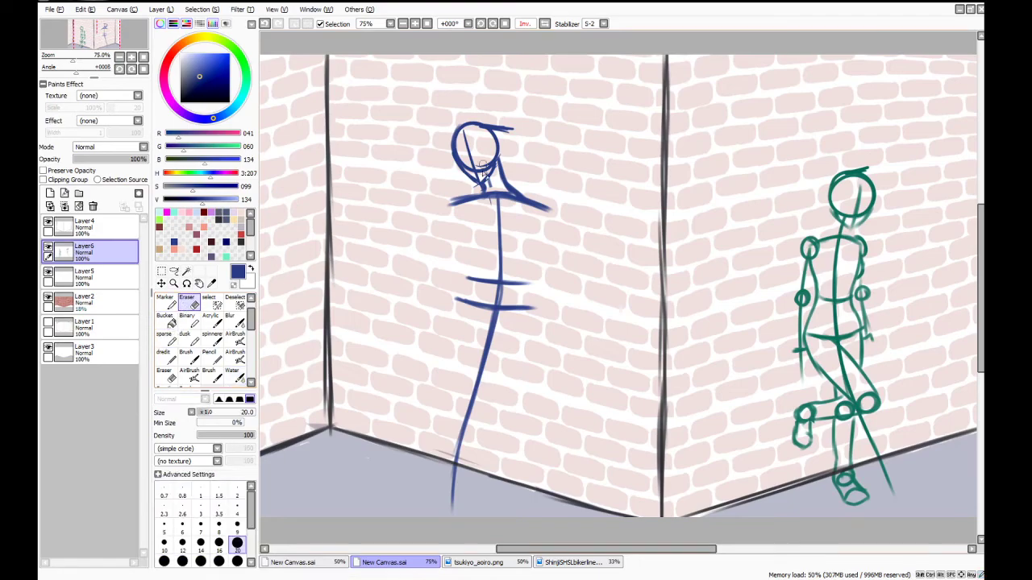
{"action": "left_click", "coordinate": [232, 373]}
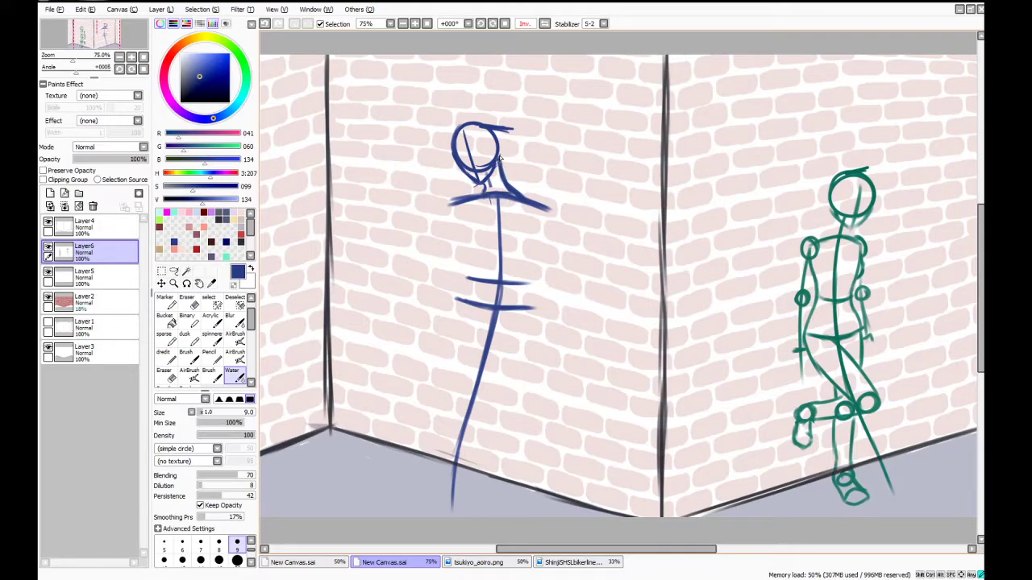
{"action": "left_click_drag", "start_coordinate": [519, 200], "coordinate": [542, 209]}
{"action": "left_click_drag", "start_coordinate": [455, 207], "coordinate": [467, 269]}
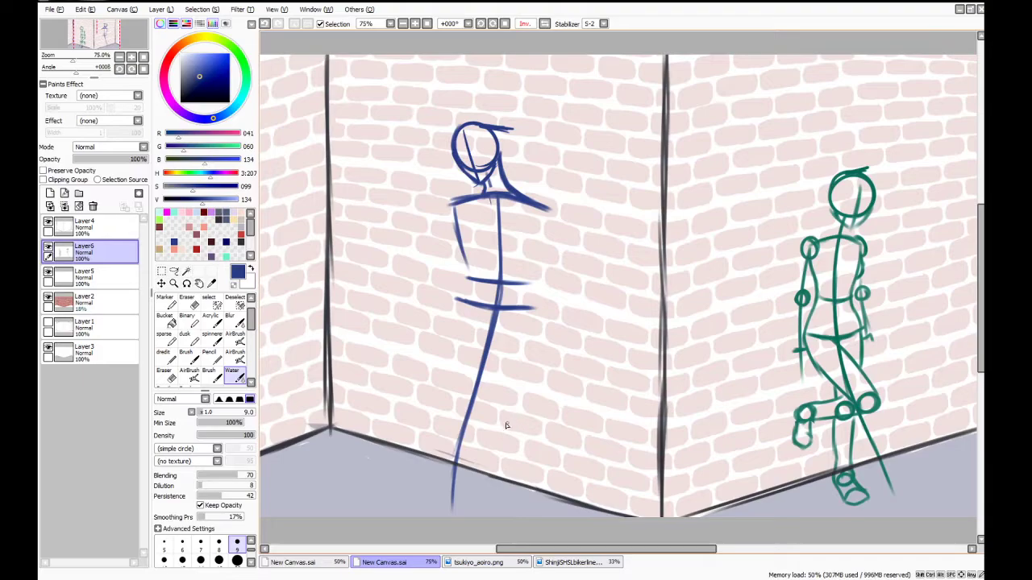
Draw the blue figure's standing knee circle and foot near the floor, and nudge the toe shape closer to the ankle
{"action": "mouse_move", "coordinate": [509, 400]}
{"action": "left_mouse_down"}
{"action": "mouse_move", "coordinate": [495, 408]}
{"action": "mouse_move", "coordinate": [516, 396]}
{"action": "mouse_move", "coordinate": [494, 398]}
{"action": "mouse_move", "coordinate": [520, 402]}
{"action": "left_mouse_up"}
{"action": "mouse_move", "coordinate": [499, 497]}
{"action": "left_mouse_down"}
{"action": "mouse_move", "coordinate": [472, 493]}
{"action": "mouse_move", "coordinate": [450, 504]}
{"action": "mouse_move", "coordinate": [464, 495]}
{"action": "mouse_move", "coordinate": [483, 513]}
{"action": "mouse_move", "coordinate": [470, 497]}
{"action": "mouse_move", "coordinate": [478, 512]}
{"action": "mouse_move", "coordinate": [455, 510]}
{"action": "mouse_move", "coordinate": [476, 508]}
{"action": "mouse_move", "coordinate": [482, 507]}
{"action": "left_mouse_up"}
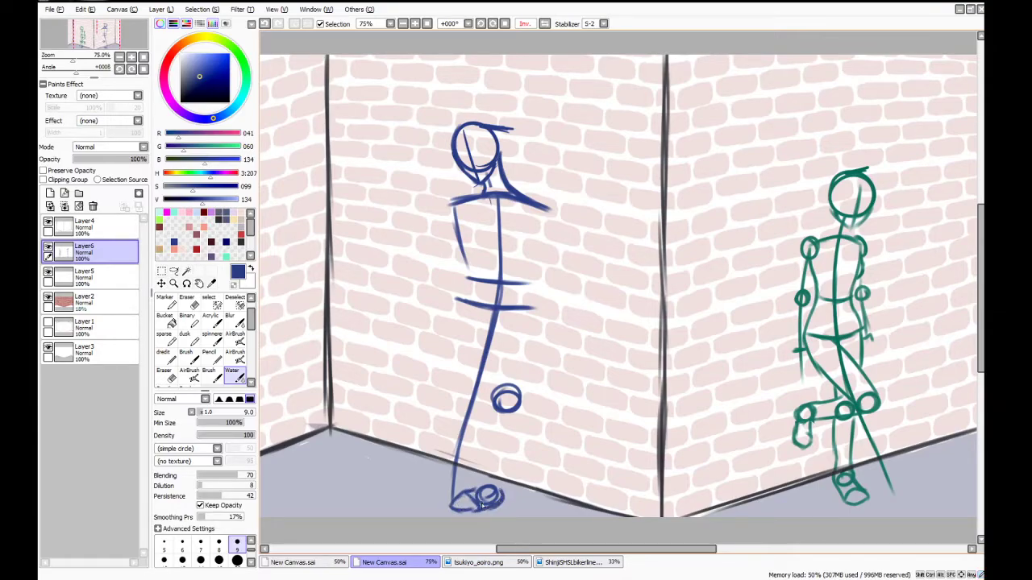
{"action": "left_click", "coordinate": [212, 303]}
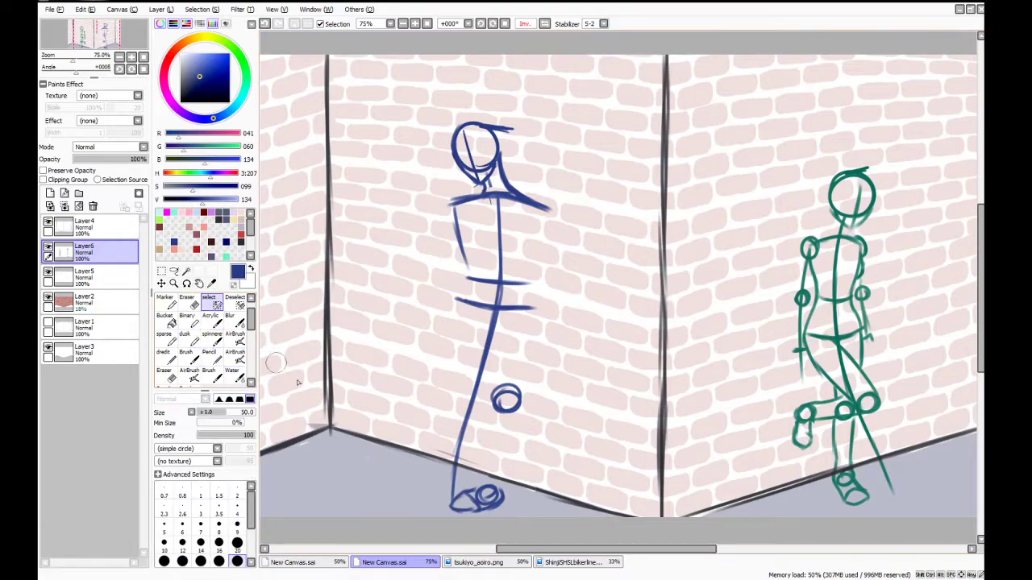
{"action": "mouse_move", "coordinate": [463, 513]}
{"action": "left_mouse_down"}
{"action": "mouse_move", "coordinate": [462, 494]}
{"action": "mouse_move", "coordinate": [476, 524]}
{"action": "left_mouse_up"}
{"action": "left_click", "coordinate": [164, 273]}
{"action": "key", "text": "ctrl+d"}
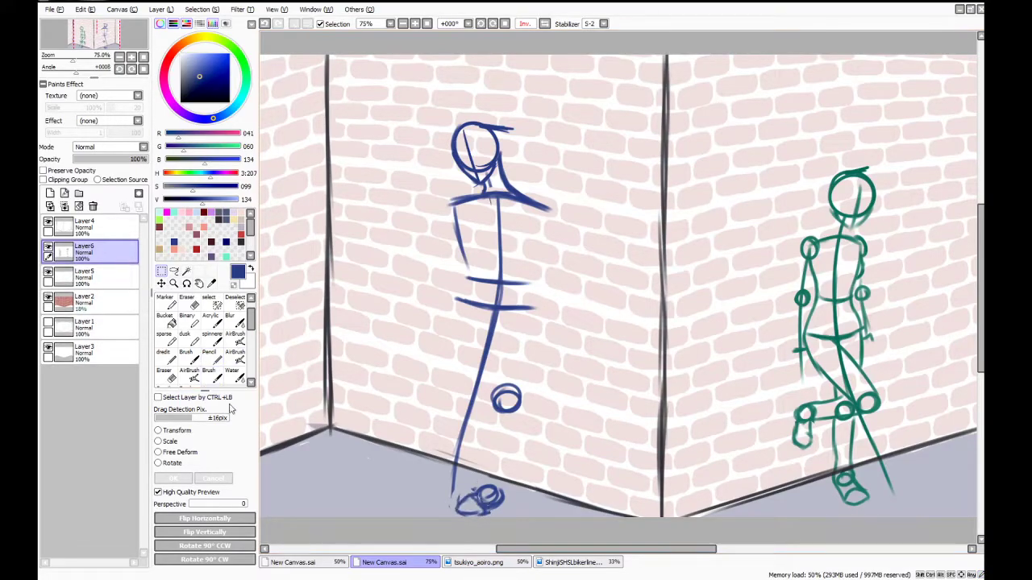
Reinforce the blue figure's standing foot outline and add a short ankle line above it with the Water brush
{"action": "left_click", "coordinate": [233, 375]}
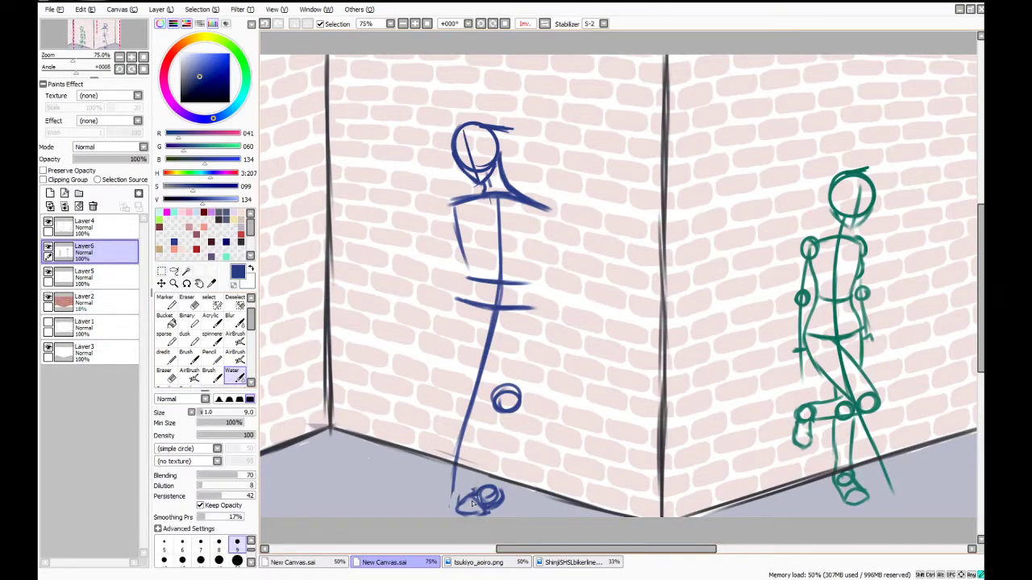
{"action": "left_click_drag", "start_coordinate": [484, 465], "coordinate": [486, 487]}
{"action": "mouse_move", "coordinate": [463, 500]}
{"action": "left_mouse_down"}
{"action": "mouse_move", "coordinate": [477, 508]}
{"action": "mouse_move", "coordinate": [466, 501]}
{"action": "mouse_move", "coordinate": [466, 513]}
{"action": "mouse_move", "coordinate": [487, 512]}
{"action": "left_mouse_up"}
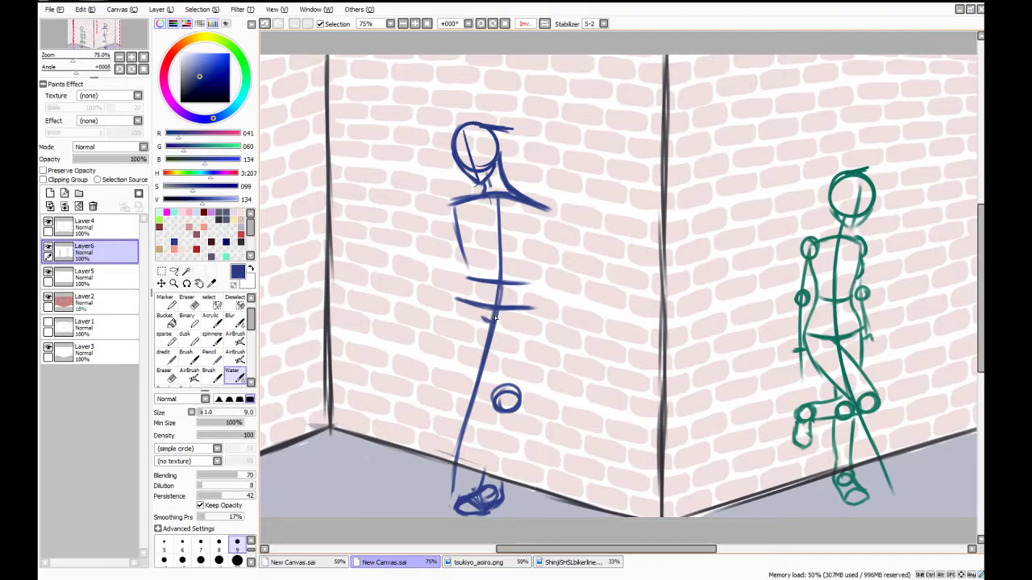
Draw both sides of the blue figure's standing thigh down to the knee and connect the torso contours to the hips
{"action": "left_click_drag", "start_coordinate": [495, 319], "coordinate": [496, 394]}
{"action": "left_click_drag", "start_coordinate": [493, 344], "coordinate": [497, 401]}
{"action": "mouse_move", "coordinate": [539, 314]}
{"action": "left_mouse_down"}
{"action": "mouse_move", "coordinate": [534, 375]}
{"action": "mouse_move", "coordinate": [540, 311]}
{"action": "mouse_move", "coordinate": [535, 324]}
{"action": "mouse_move", "coordinate": [529, 272]}
{"action": "mouse_move", "coordinate": [531, 286]}
{"action": "mouse_move", "coordinate": [537, 249]}
{"action": "left_mouse_up"}
{"action": "left_click_drag", "start_coordinate": [548, 211], "coordinate": [530, 281]}
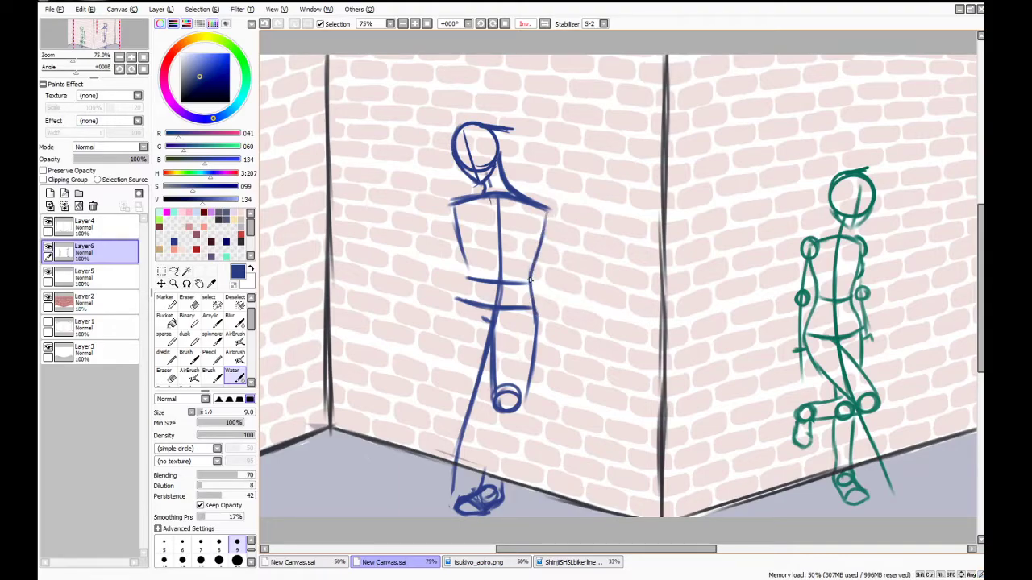
{"action": "left_click_drag", "start_coordinate": [547, 215], "coordinate": [531, 287]}
{"action": "left_click_drag", "start_coordinate": [465, 258], "coordinate": [460, 298]}
Draw both sides of the blue figure's standing lower leg from the knee circle to the ankle
{"action": "left_click_drag", "start_coordinate": [509, 483], "coordinate": [519, 465]}
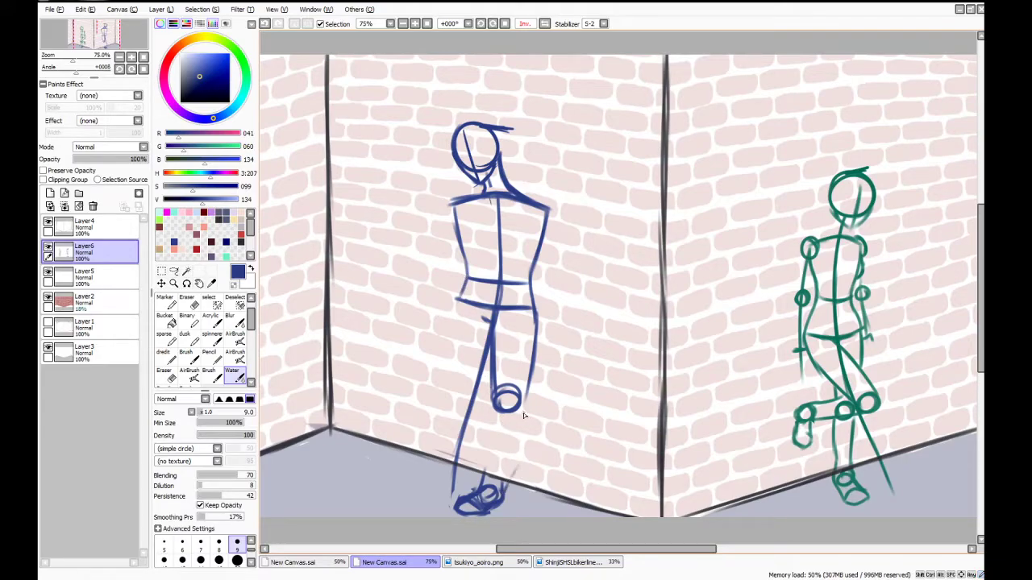
{"action": "mouse_move", "coordinate": [522, 410]}
{"action": "left_mouse_down"}
{"action": "mouse_move", "coordinate": [525, 439]}
{"action": "mouse_move", "coordinate": [504, 490]}
{"action": "mouse_move", "coordinate": [524, 443]}
{"action": "left_mouse_up"}
{"action": "mouse_move", "coordinate": [498, 405]}
{"action": "left_mouse_down"}
{"action": "mouse_move", "coordinate": [486, 476]}
{"action": "mouse_move", "coordinate": [487, 456]}
{"action": "left_mouse_up"}
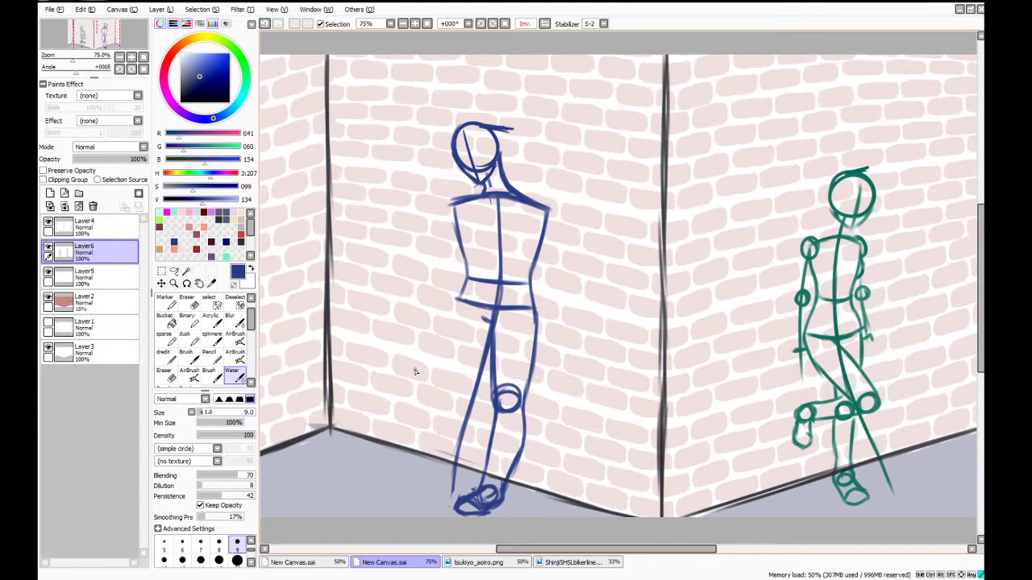
Sketch the blue figure's raised leg bent at the knee, with knee and ankle circles, thigh, calf and hanging foot
{"action": "mouse_move", "coordinate": [419, 350]}
{"action": "left_mouse_down"}
{"action": "mouse_move", "coordinate": [413, 375]}
{"action": "mouse_move", "coordinate": [429, 356]}
{"action": "left_mouse_up"}
{"action": "left_click_drag", "start_coordinate": [487, 324], "coordinate": [430, 372]}
{"action": "left_click_drag", "start_coordinate": [460, 299], "coordinate": [427, 338]}
{"action": "mouse_move", "coordinate": [459, 300]}
{"action": "left_mouse_down"}
{"action": "mouse_move", "coordinate": [418, 349]}
{"action": "mouse_move", "coordinate": [460, 381]}
{"action": "mouse_move", "coordinate": [474, 375]}
{"action": "mouse_move", "coordinate": [452, 390]}
{"action": "mouse_move", "coordinate": [463, 409]}
{"action": "mouse_move", "coordinate": [451, 401]}
{"action": "left_mouse_up"}
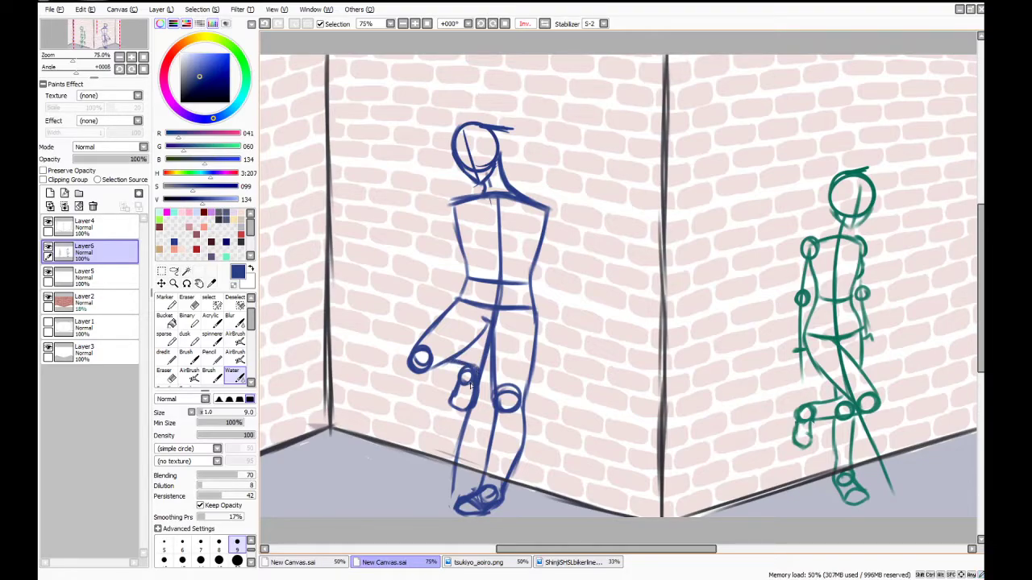
{"action": "mouse_move", "coordinate": [423, 373]}
{"action": "left_mouse_down"}
{"action": "mouse_move", "coordinate": [453, 382]}
{"action": "mouse_move", "coordinate": [406, 365]}
{"action": "mouse_move", "coordinate": [469, 389]}
{"action": "mouse_move", "coordinate": [445, 359]}
{"action": "mouse_move", "coordinate": [470, 368]}
{"action": "left_mouse_up"}
{"action": "left_click_drag", "start_coordinate": [449, 362], "coordinate": [474, 374]}
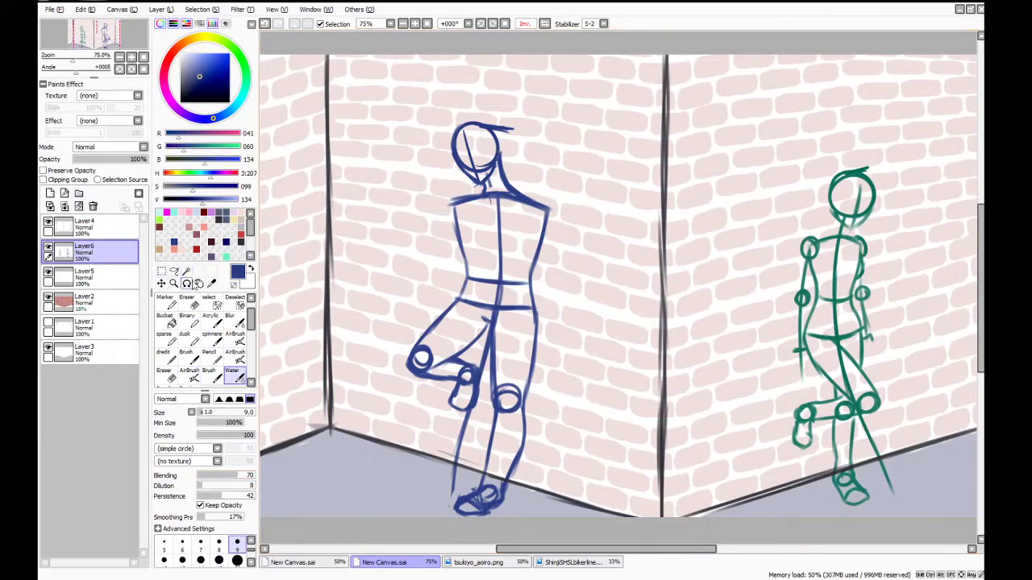
Select the blue figure's head with the selection brush and enlarge it slightly with Free Deform
{"action": "left_click", "coordinate": [209, 300]}
{"action": "mouse_move", "coordinate": [472, 157]}
{"action": "left_mouse_down"}
{"action": "mouse_move", "coordinate": [460, 141]}
{"action": "mouse_move", "coordinate": [482, 153]}
{"action": "mouse_move", "coordinate": [477, 175]}
{"action": "mouse_move", "coordinate": [457, 149]}
{"action": "left_mouse_up"}
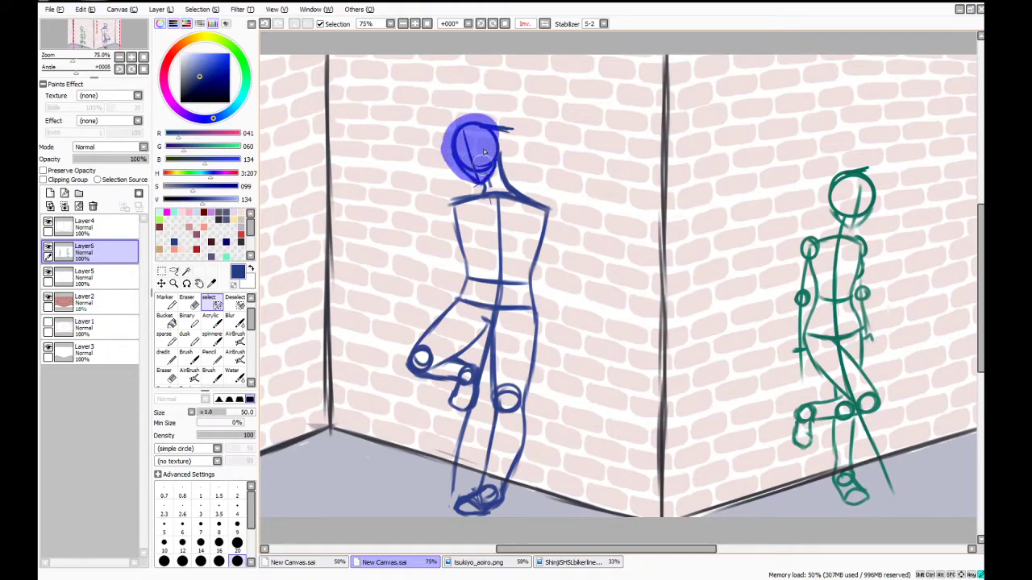
{"action": "left_click", "coordinate": [162, 272]}
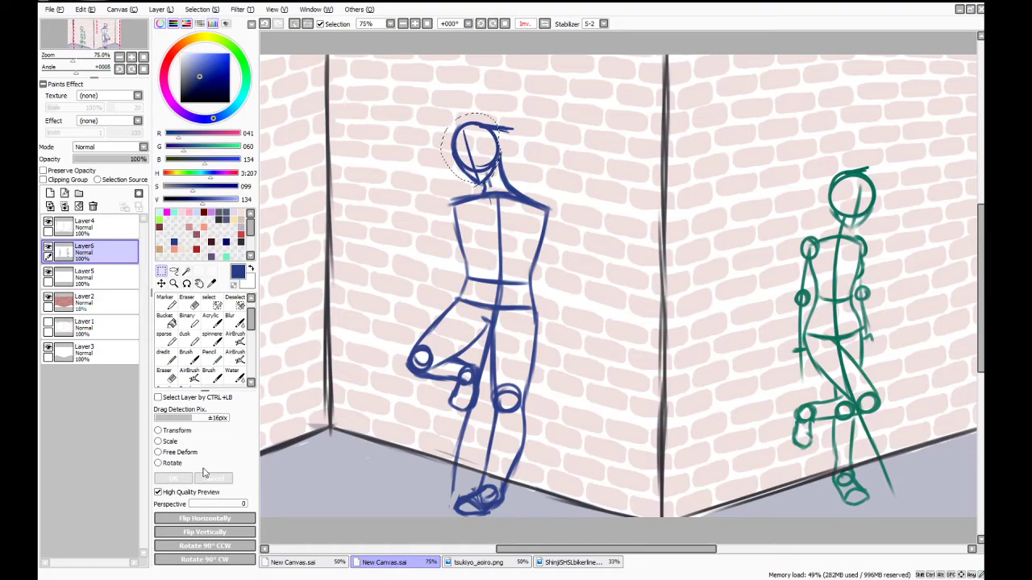
{"action": "left_click", "coordinate": [190, 454]}
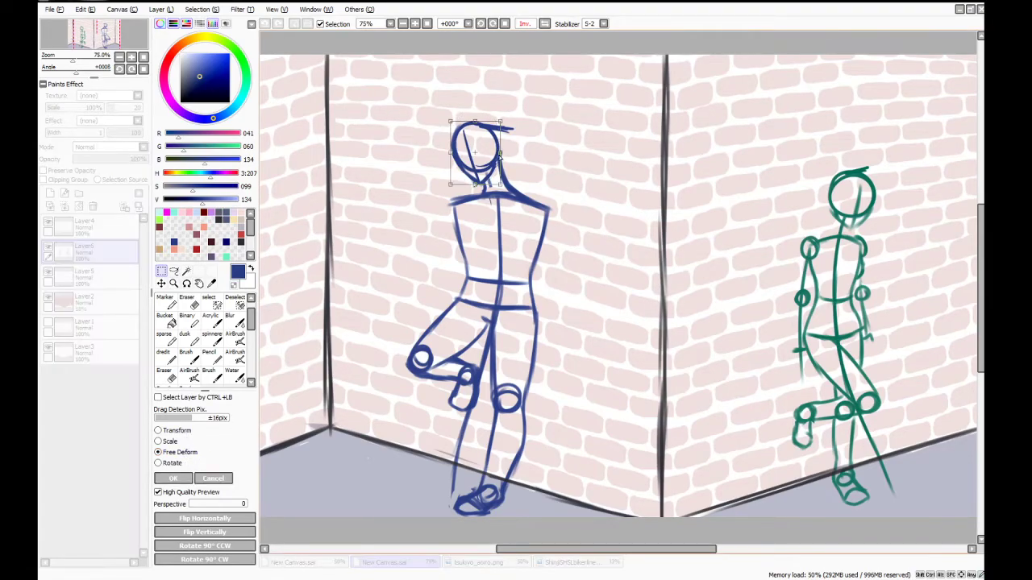
{"action": "left_click_drag", "start_coordinate": [499, 121], "coordinate": [505, 121]}
{"action": "mouse_move", "coordinate": [500, 184]}
{"action": "left_mouse_down"}
{"action": "mouse_move", "coordinate": [503, 175]}
{"action": "mouse_move", "coordinate": [486, 186]}
{"action": "mouse_move", "coordinate": [486, 176]}
{"action": "left_mouse_up"}
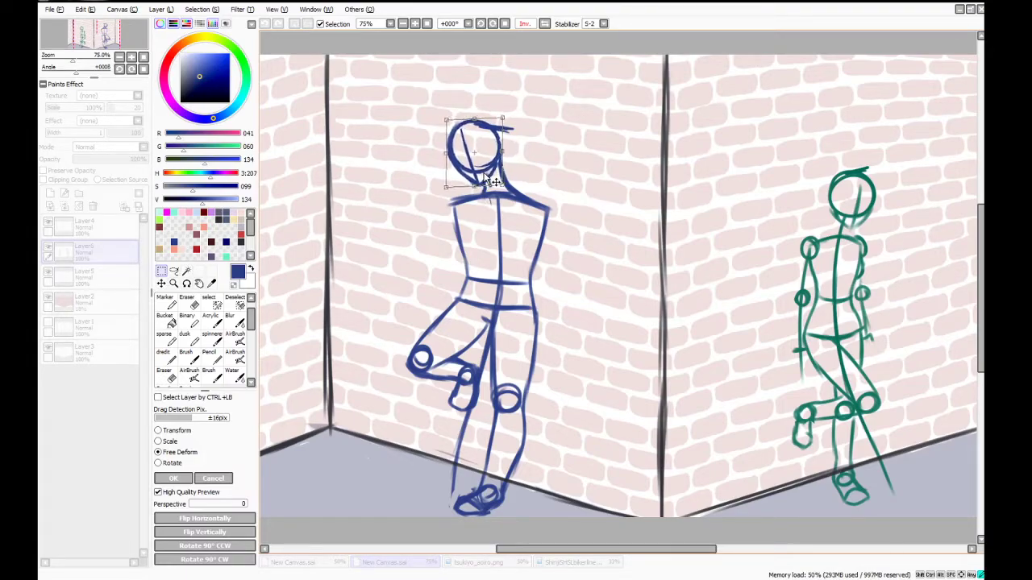
{"action": "left_click", "coordinate": [179, 476]}
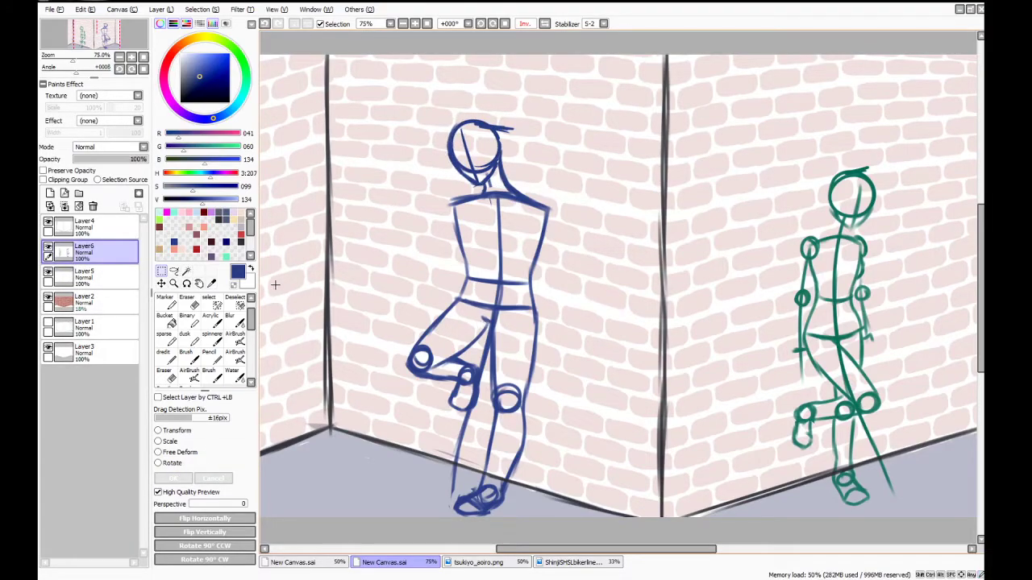
Draw a shoulder circle and a rounded arc on the opposite shoulder of the blue figure with the Brush
{"action": "left_click", "coordinate": [252, 299]}
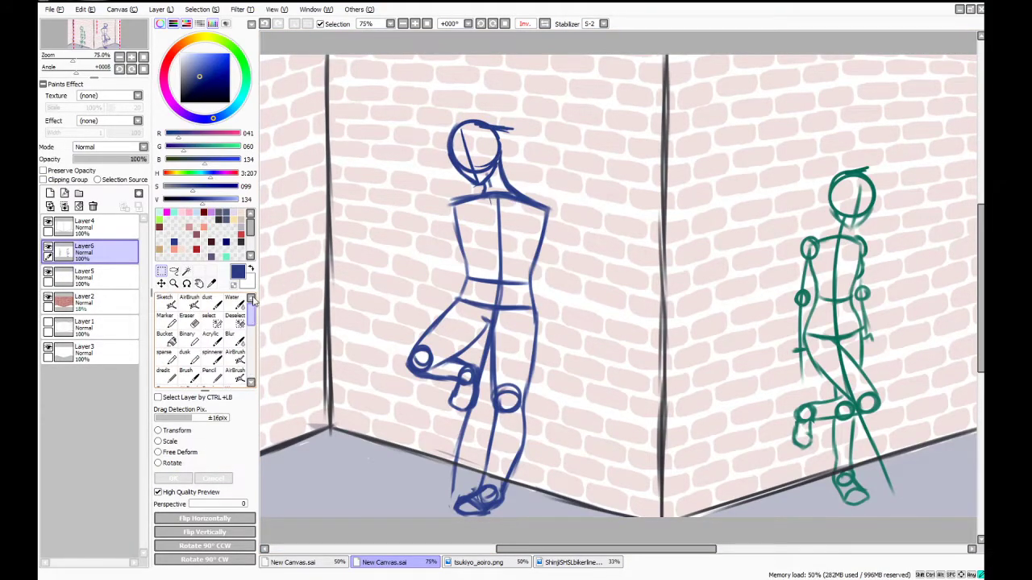
{"action": "left_click", "coordinate": [186, 373]}
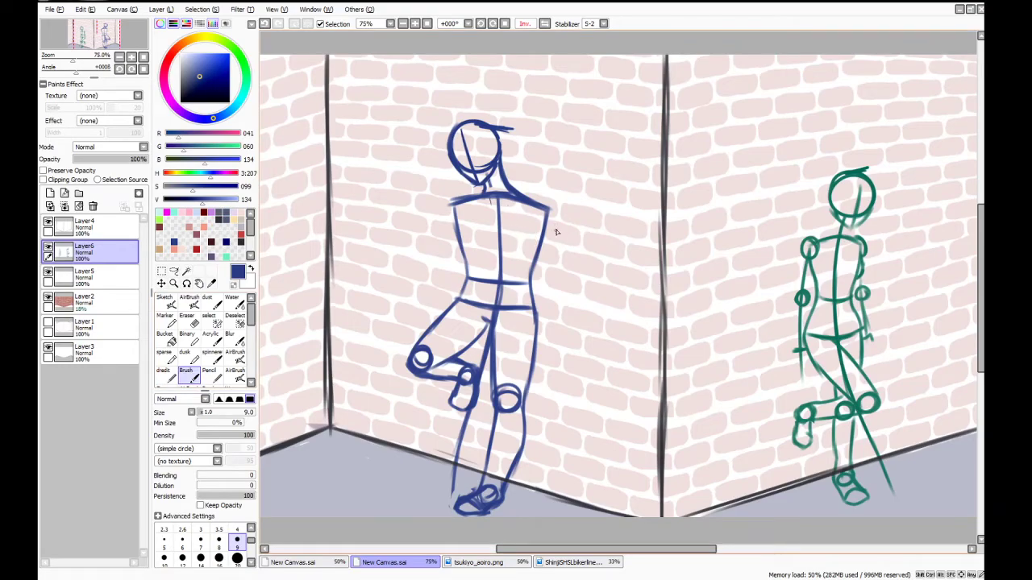
{"action": "mouse_move", "coordinate": [551, 219]}
{"action": "left_mouse_down"}
{"action": "mouse_move", "coordinate": [534, 211]}
{"action": "mouse_move", "coordinate": [568, 211]}
{"action": "mouse_move", "coordinate": [557, 225]}
{"action": "left_mouse_up"}
{"action": "left_click", "coordinate": [601, 562]}
{"action": "left_click", "coordinate": [391, 562]}
{"action": "mouse_move", "coordinate": [541, 207]}
{"action": "left_mouse_down"}
{"action": "mouse_move", "coordinate": [558, 206]}
{"action": "mouse_move", "coordinate": [555, 227]}
{"action": "mouse_move", "coordinate": [532, 218]}
{"action": "mouse_move", "coordinate": [562, 218]}
{"action": "mouse_move", "coordinate": [536, 227]}
{"action": "mouse_move", "coordinate": [532, 210]}
{"action": "left_mouse_up"}
{"action": "key", "text": "ctrl+z"}
{"action": "key", "text": "ctrl+z"}
{"action": "mouse_move", "coordinate": [465, 198]}
{"action": "left_mouse_down"}
{"action": "mouse_move", "coordinate": [451, 220]}
{"action": "mouse_move", "coordinate": [447, 201]}
{"action": "mouse_move", "coordinate": [446, 219]}
{"action": "left_mouse_up"}
{"action": "key", "text": "ctrl+z"}
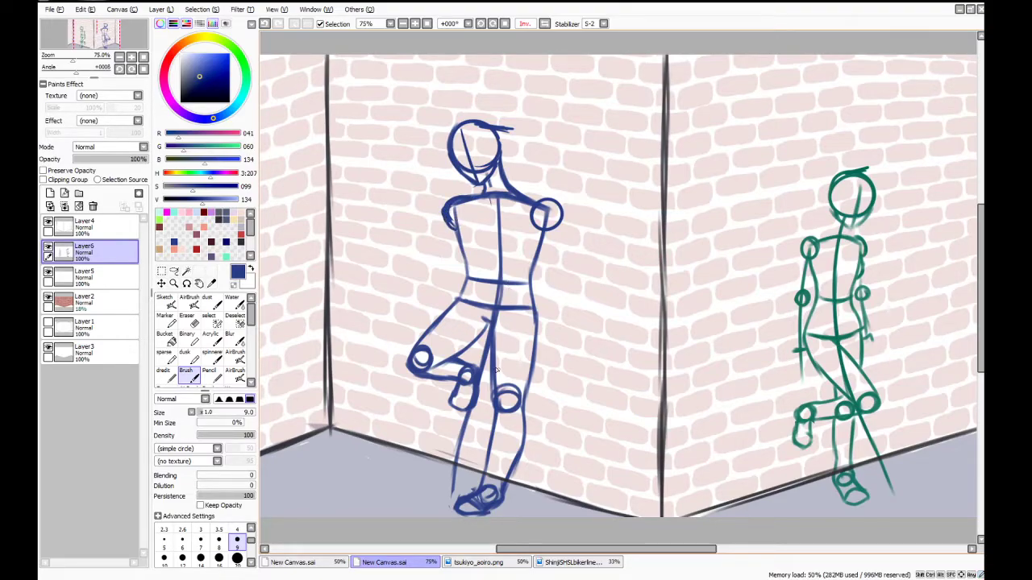
Draw the blue figure's elbow circles and the guide lines for its upper arms and forearms crossed over the waist
{"action": "mouse_move", "coordinate": [506, 281]}
{"action": "left_mouse_down"}
{"action": "mouse_move", "coordinate": [496, 275]}
{"action": "mouse_move", "coordinate": [510, 287]}
{"action": "left_mouse_up"}
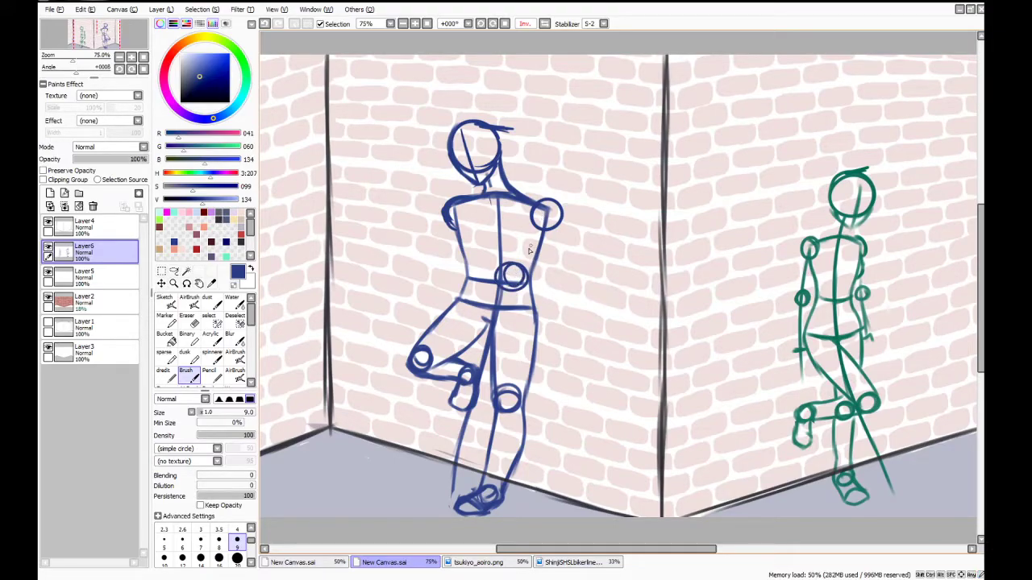
{"action": "left_click_drag", "start_coordinate": [546, 215], "coordinate": [520, 274]}
{"action": "left_click_drag", "start_coordinate": [500, 260], "coordinate": [467, 259]}
{"action": "mouse_move", "coordinate": [442, 220]}
{"action": "left_mouse_down"}
{"action": "mouse_move", "coordinate": [436, 271]}
{"action": "mouse_move", "coordinate": [524, 256]}
{"action": "left_mouse_up"}
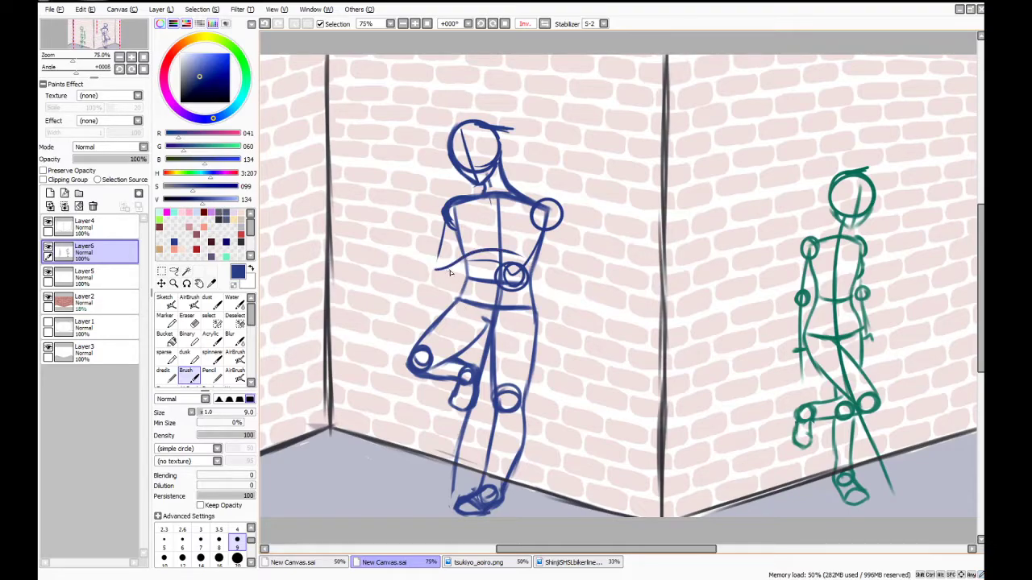
{"action": "left_click_drag", "start_coordinate": [440, 280], "coordinate": [437, 259]}
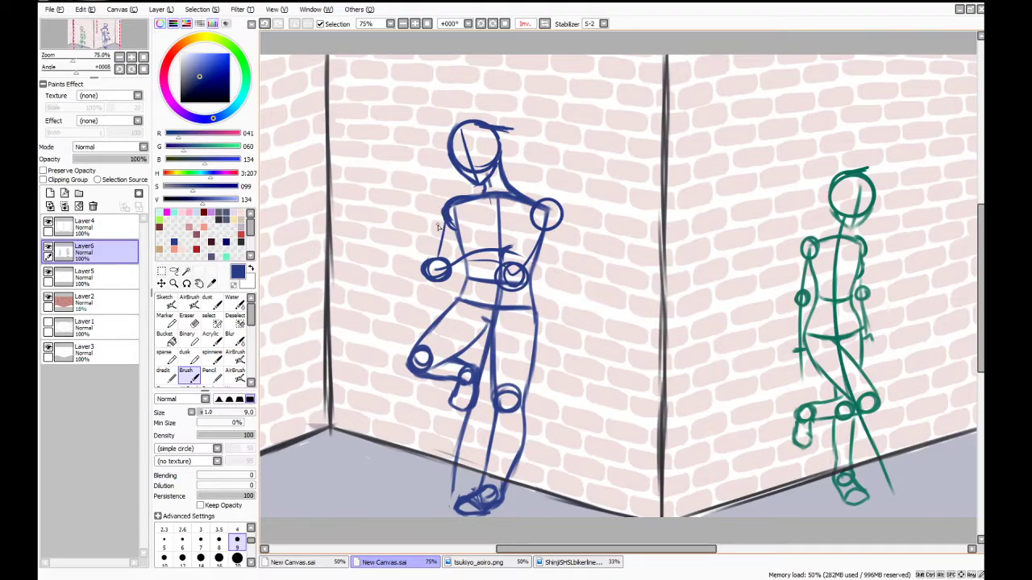
Outline the blue figure's upper arms and crossed forearms, and rough in the hands resting at the arms
{"action": "left_click_drag", "start_coordinate": [449, 208], "coordinate": [427, 278]}
{"action": "mouse_move", "coordinate": [516, 191]}
{"action": "left_mouse_down"}
{"action": "mouse_move", "coordinate": [549, 198]}
{"action": "mouse_move", "coordinate": [566, 219]}
{"action": "mouse_move", "coordinate": [561, 242]}
{"action": "mouse_move", "coordinate": [530, 272]}
{"action": "left_mouse_up"}
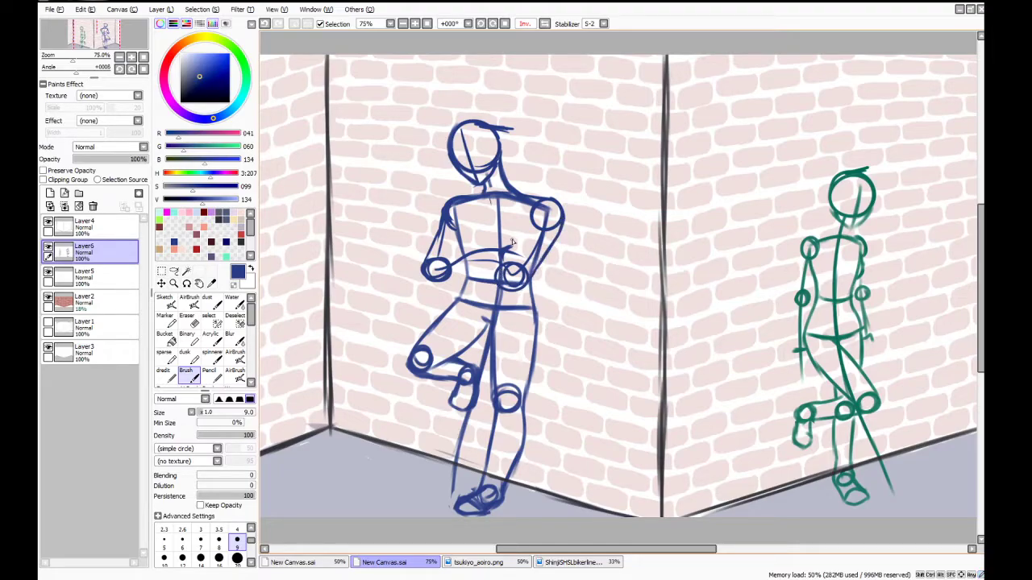
{"action": "left_click_drag", "start_coordinate": [434, 257], "coordinate": [513, 259]}
{"action": "left_click_drag", "start_coordinate": [439, 276], "coordinate": [504, 261]}
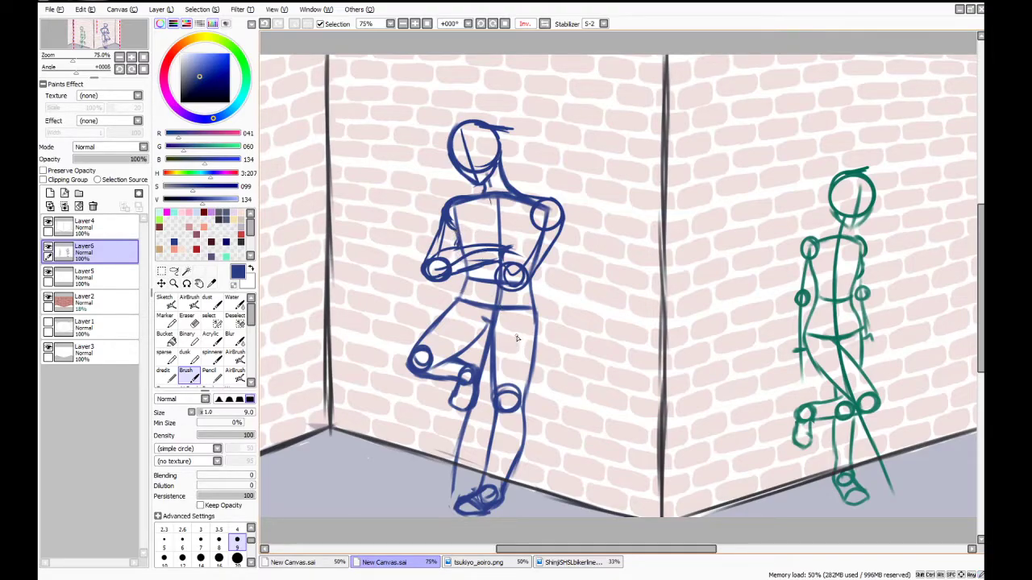
{"action": "left_click_drag", "start_coordinate": [456, 381], "coordinate": [453, 399]}
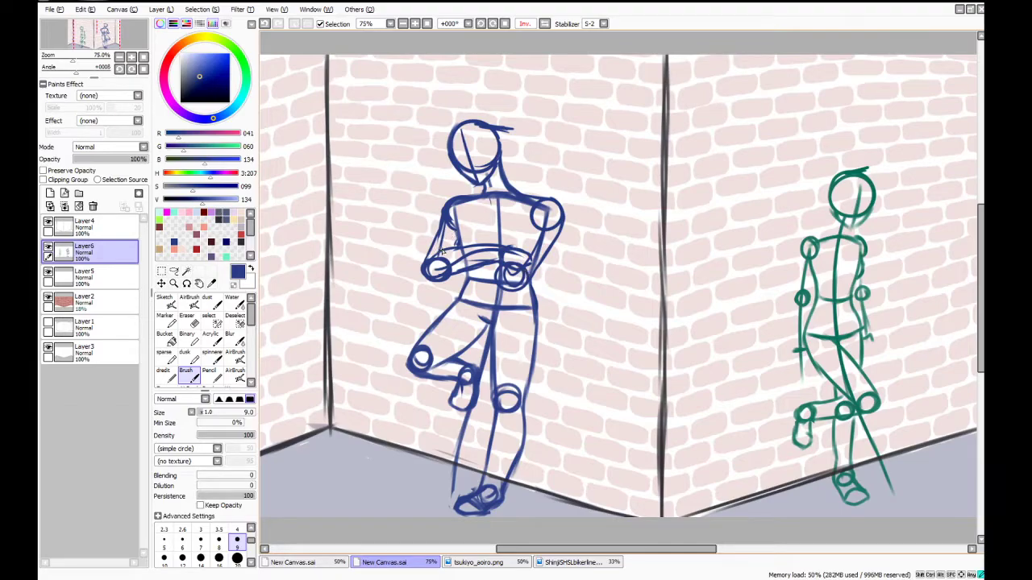
{"action": "mouse_move", "coordinate": [442, 243]}
{"action": "left_mouse_down"}
{"action": "mouse_move", "coordinate": [486, 260]}
{"action": "mouse_move", "coordinate": [538, 250]}
{"action": "mouse_move", "coordinate": [514, 252]}
{"action": "mouse_move", "coordinate": [534, 225]}
{"action": "left_mouse_up"}
Lower the opacity of the figure sketch layer, Layer6, to 51% and add a new layer above it
{"action": "left_click_drag", "start_coordinate": [139, 160], "coordinate": [126, 164]}
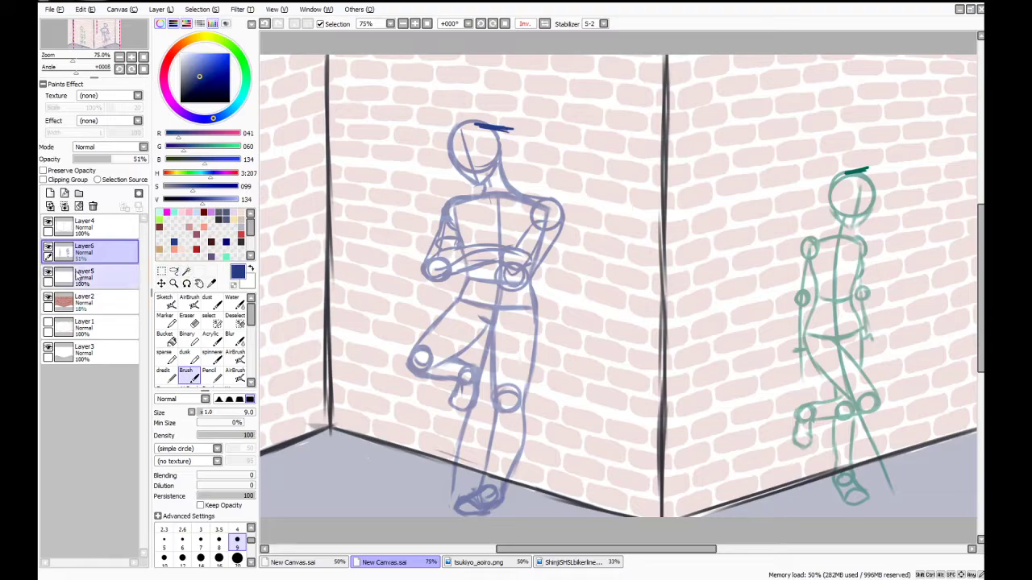
{"action": "left_click", "coordinate": [50, 193]}
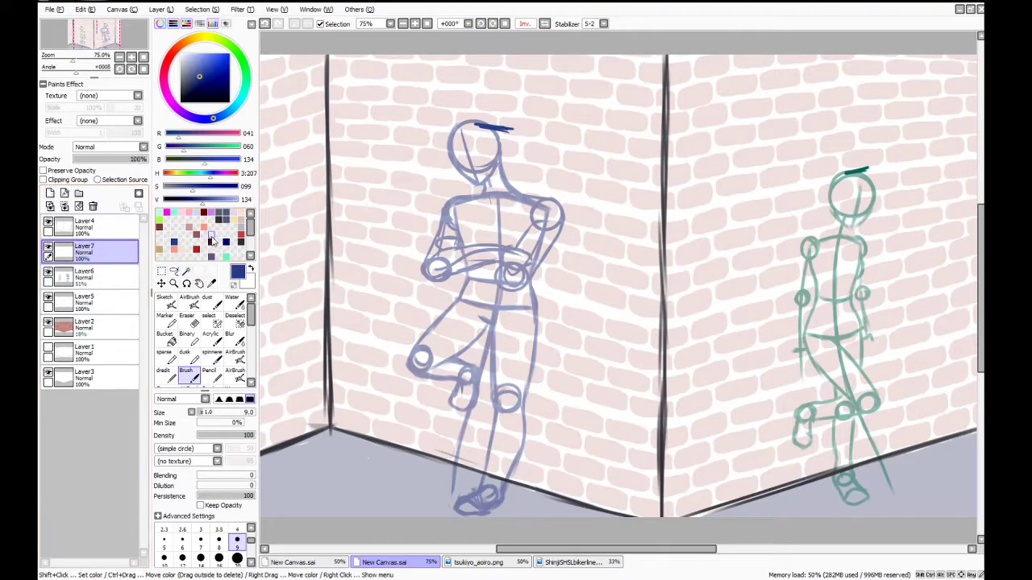
Set the drawing colour to black and the Water brush to size 4
{"action": "left_click", "coordinate": [221, 216]}
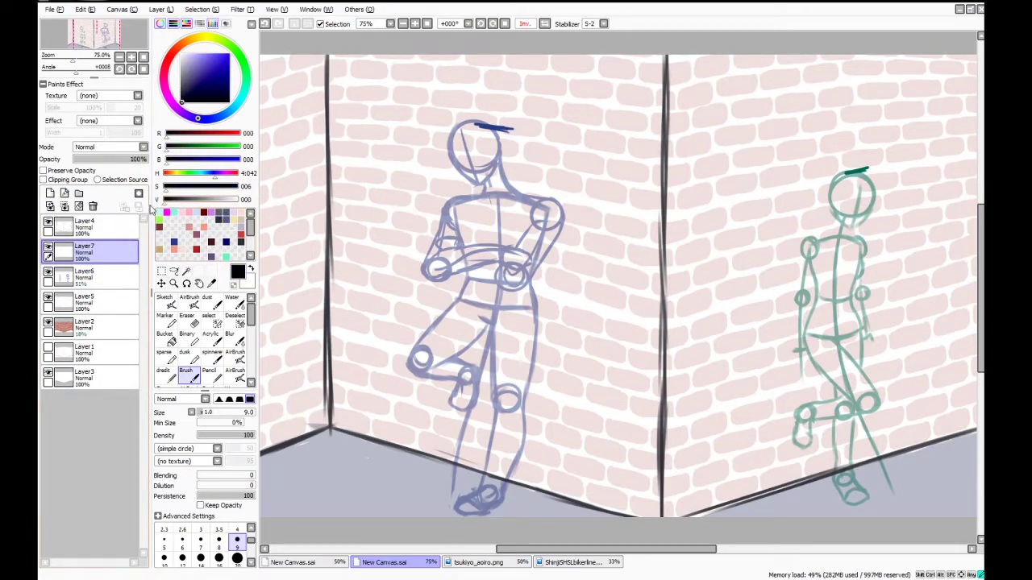
{"action": "left_click", "coordinate": [235, 370]}
{"action": "left_click", "coordinate": [251, 383]}
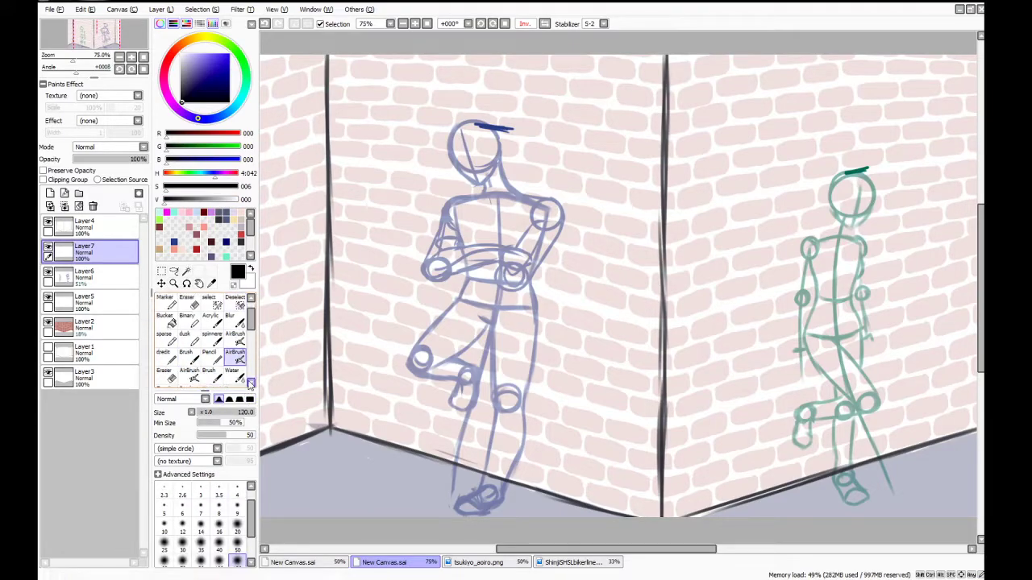
{"action": "left_click", "coordinate": [235, 376]}
{"action": "key", "text": "bracketleft"}
{"action": "key", "text": "bracketleft"}
{"action": "key", "text": "bracketleft"}
{"action": "key", "text": "bracketleft"}
{"action": "key", "text": "bracketleft"}
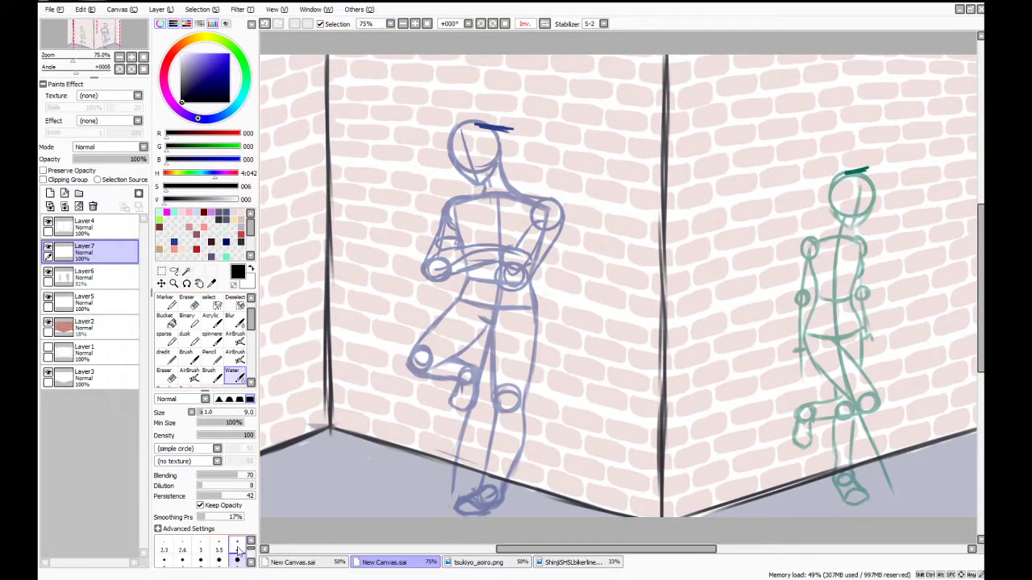
Draw the green figure's jawline and pointed chin in black on Layer5, following the head sketch
{"action": "left_click", "coordinate": [89, 303]}
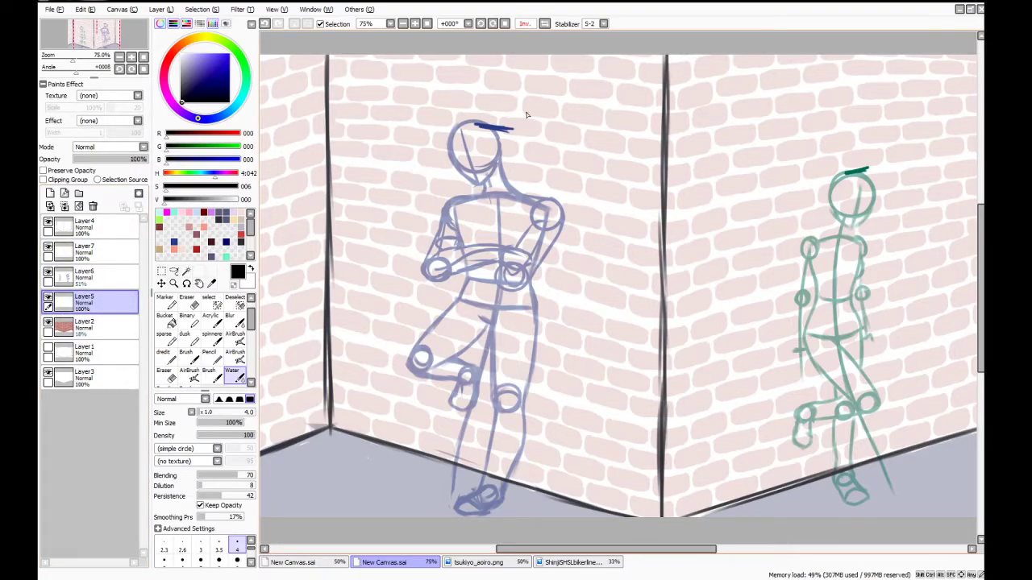
{"action": "scroll", "coordinate": [525, 114], "scroll_direction": "up", "scroll_amount": 4}
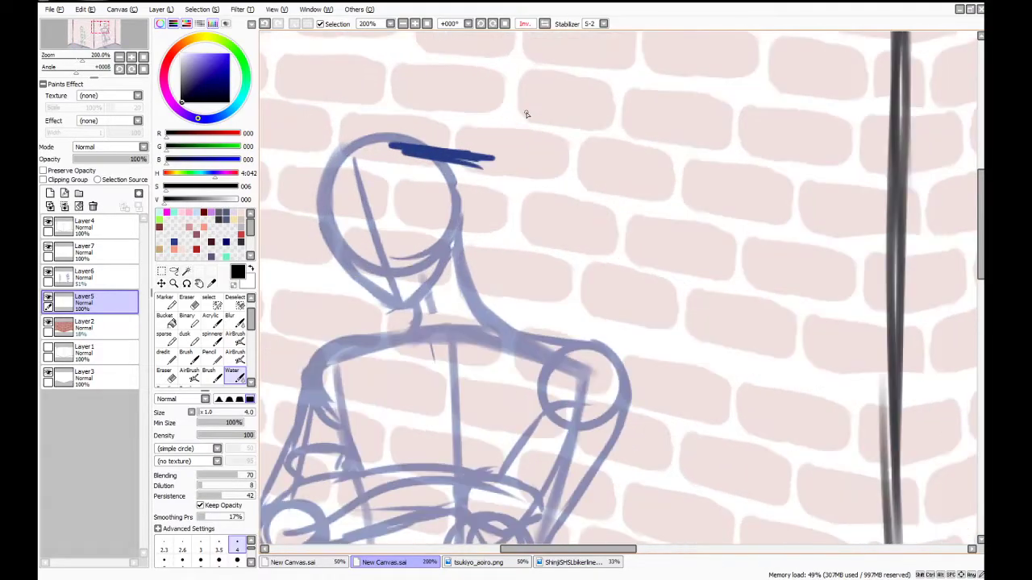
{"action": "scroll", "coordinate": [526, 115], "scroll_direction": "up", "scroll_amount": 1}
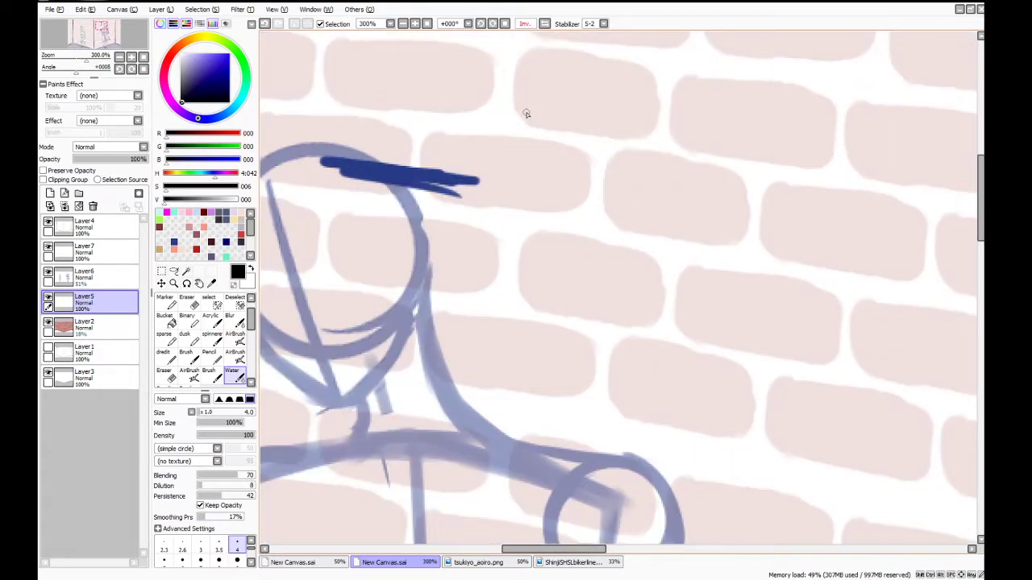
{"action": "scroll", "coordinate": [525, 115], "scroll_direction": "down", "scroll_amount": 5}
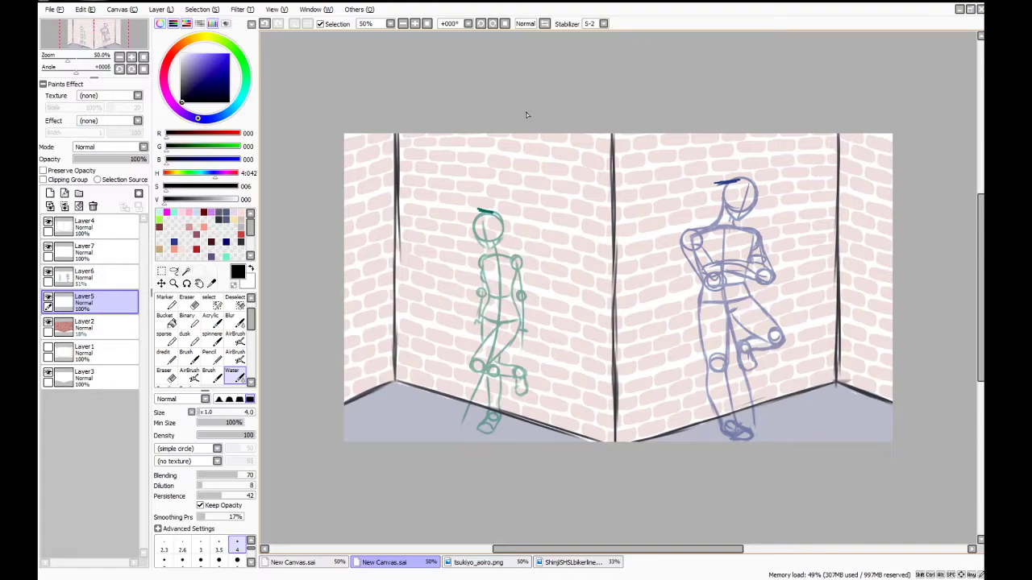
{"action": "scroll", "coordinate": [493, 229], "scroll_direction": "up", "scroll_amount": 6}
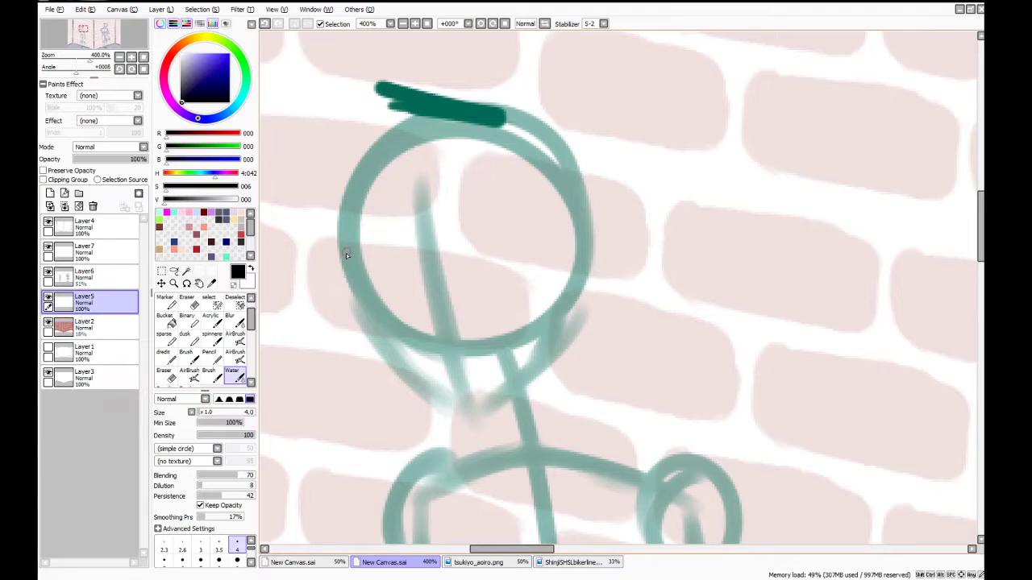
{"action": "mouse_move", "coordinate": [346, 253]}
{"action": "left_mouse_down"}
{"action": "mouse_move", "coordinate": [368, 328]}
{"action": "mouse_move", "coordinate": [458, 418]}
{"action": "mouse_move", "coordinate": [563, 327]}
{"action": "left_mouse_up"}
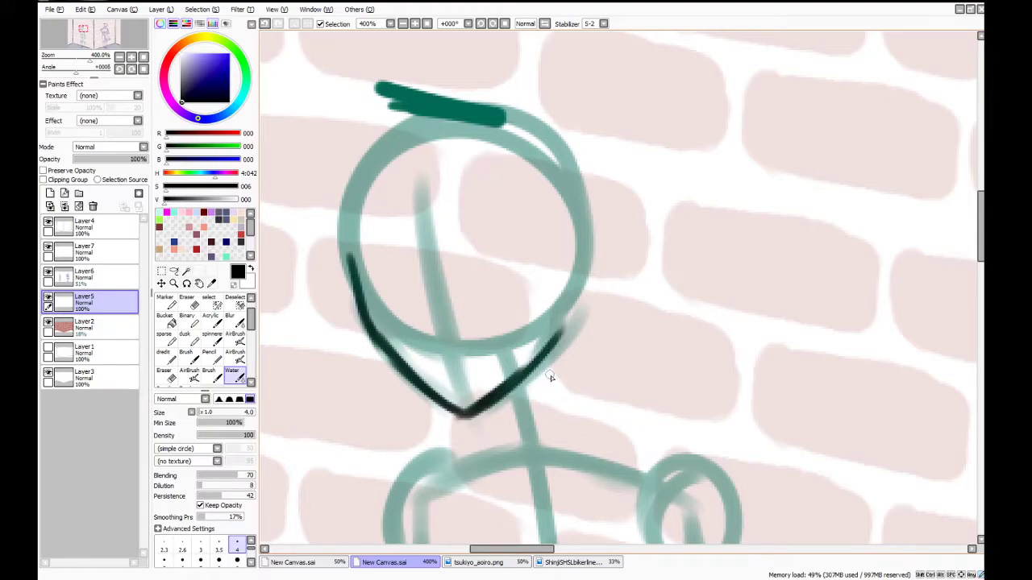
{"action": "key", "text": "ctrl+z"}
{"action": "left_click_drag", "start_coordinate": [462, 415], "coordinate": [530, 364]}
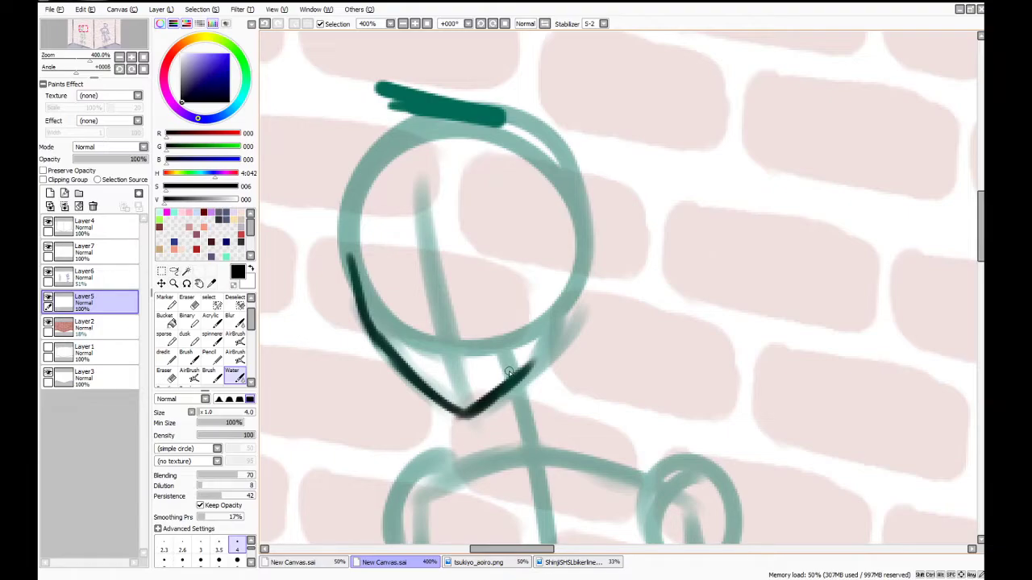
{"action": "mouse_move", "coordinate": [550, 323]}
{"action": "left_mouse_down"}
{"action": "mouse_move", "coordinate": [544, 348]}
{"action": "mouse_move", "coordinate": [510, 383]}
{"action": "left_mouse_up"}
{"action": "left_click_drag", "start_coordinate": [544, 347], "coordinate": [467, 415]}
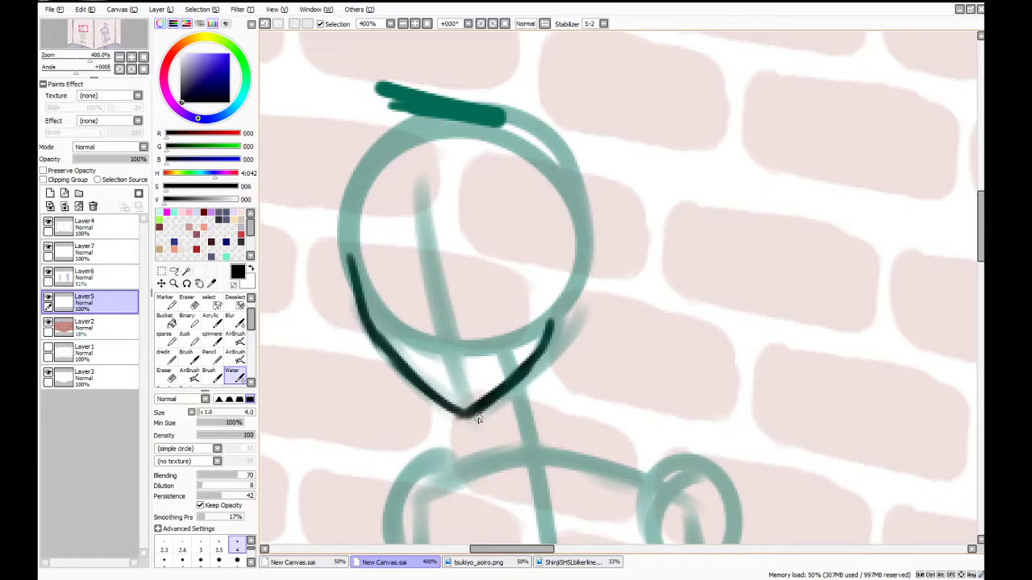
Move Layer5 above the figure sketch layer and toggle the visibility of both layers to check their contents
{"action": "left_click_drag", "start_coordinate": [117, 303], "coordinate": [121, 279]}
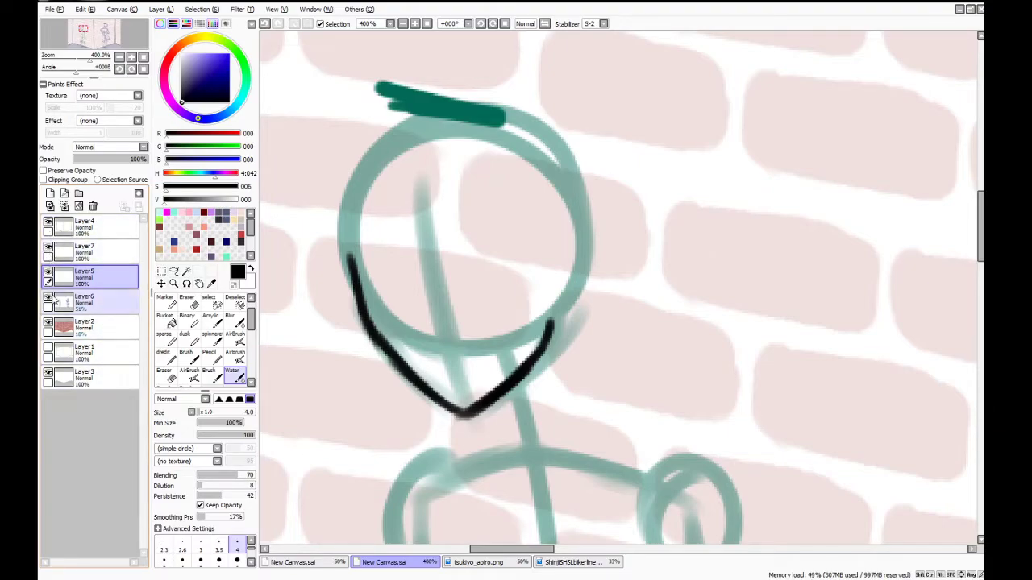
{"action": "left_click", "coordinate": [48, 297]}
{"action": "left_click", "coordinate": [49, 297]}
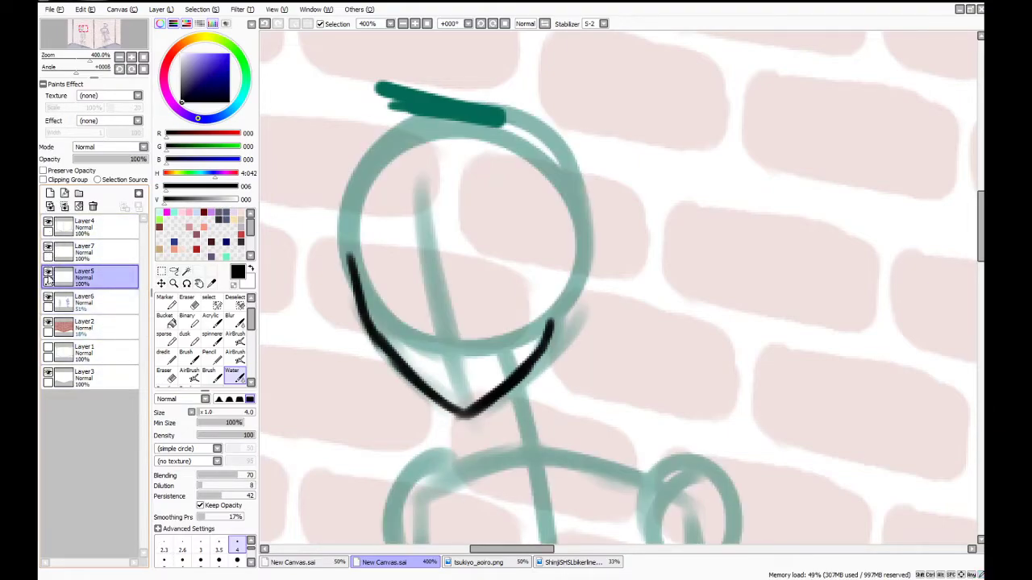
{"action": "left_click", "coordinate": [47, 274]}
{"action": "left_click", "coordinate": [48, 274]}
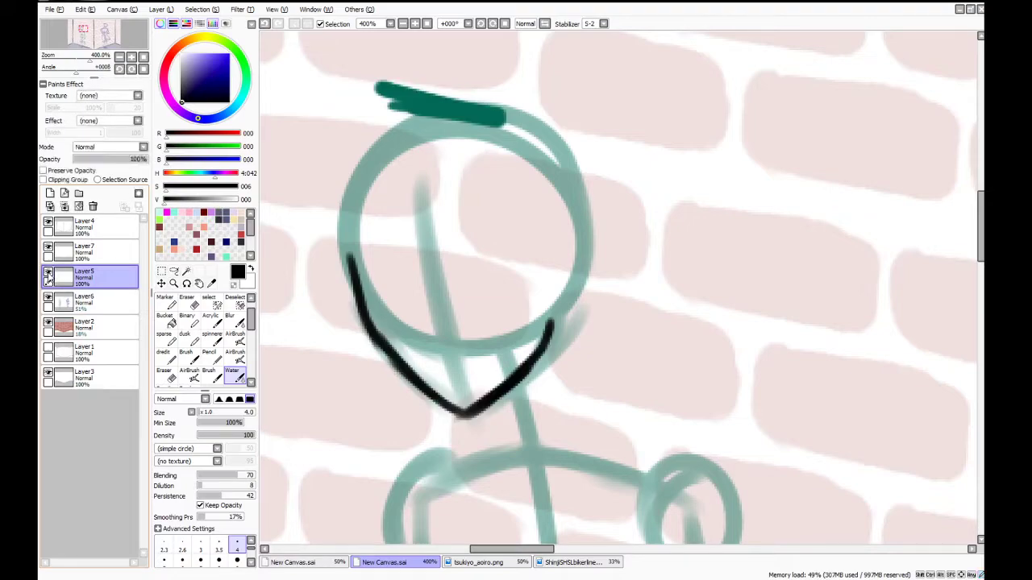
Cut the black jawline out of Layer5 and paste it onto a layer of its own above
{"action": "left_click", "coordinate": [113, 254]}
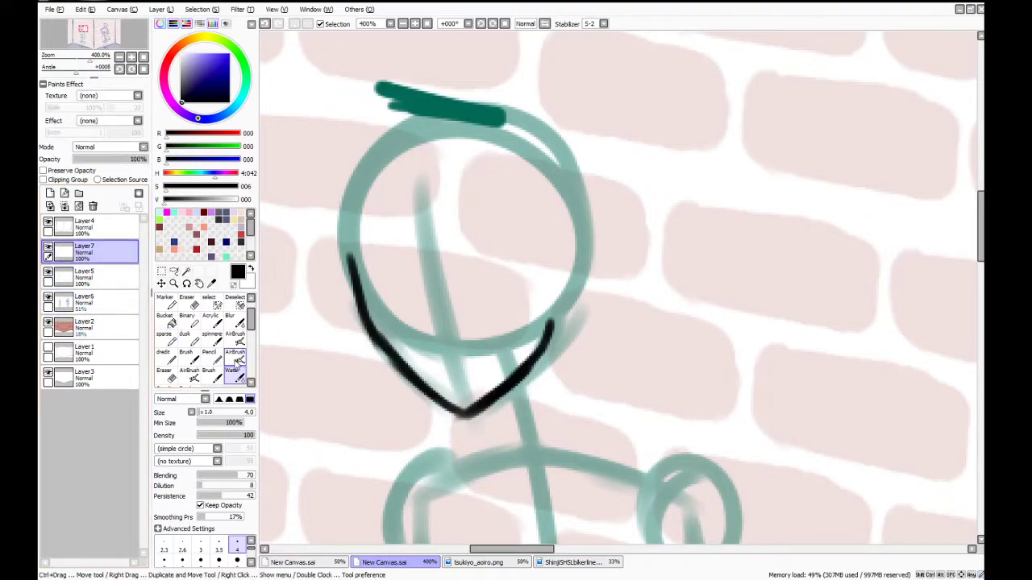
{"action": "left_click", "coordinate": [161, 271]}
{"action": "left_click_drag", "start_coordinate": [333, 223], "coordinate": [610, 475]}
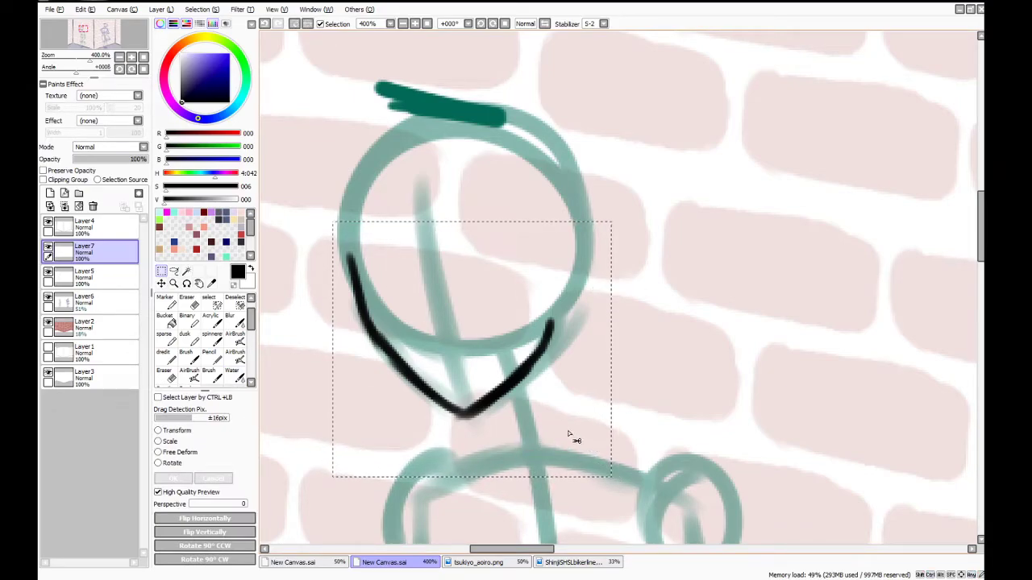
{"action": "left_click", "coordinate": [120, 282]}
{"action": "key", "text": "ctrl+x"}
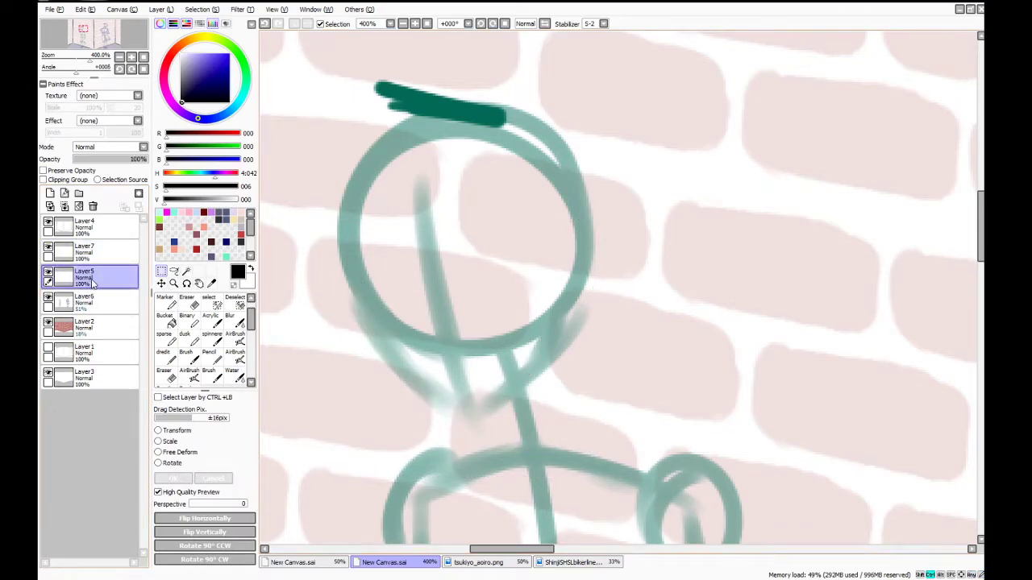
{"action": "key", "text": "ctrl+v"}
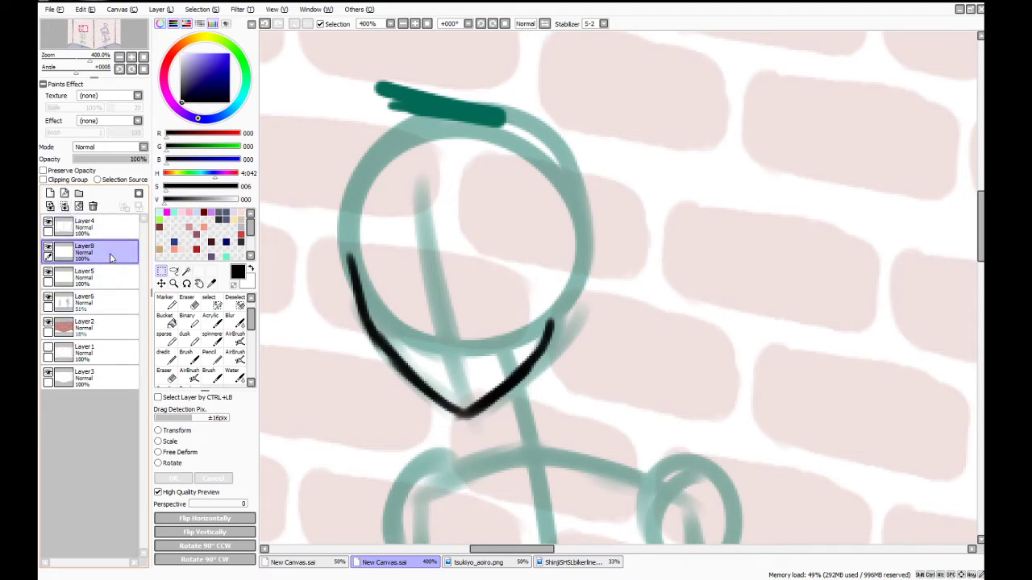
Rename the layer holding the black jawline as "lineart"
{"action": "double_click", "coordinate": [113, 257]}
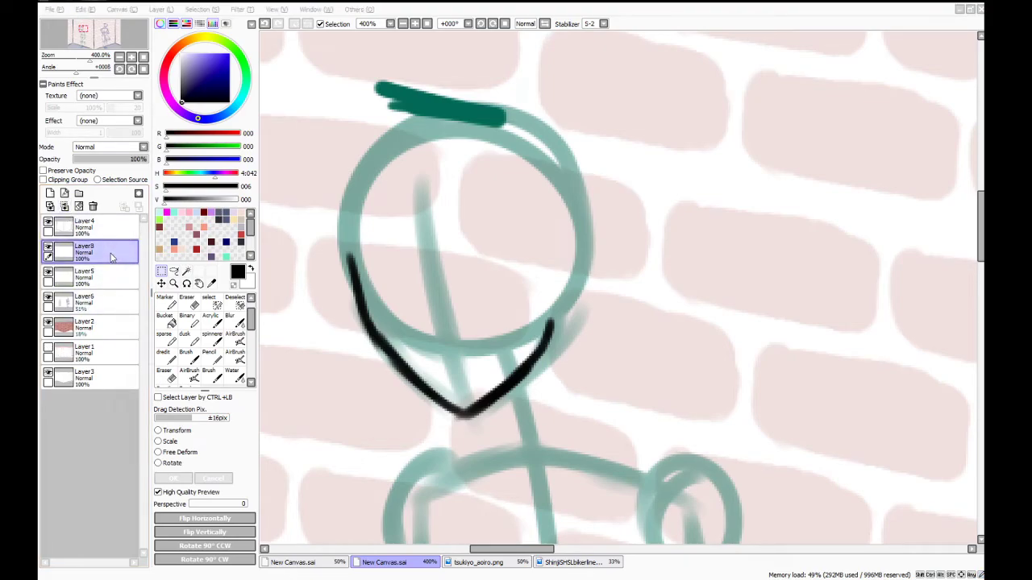
{"action": "type", "text": "lineart"}
{"action": "key", "text": "Return"}
Draw both sides of the green figure's neck and the slope to the right shoulder with the size 4 Water brush
{"action": "left_click", "coordinate": [234, 376]}
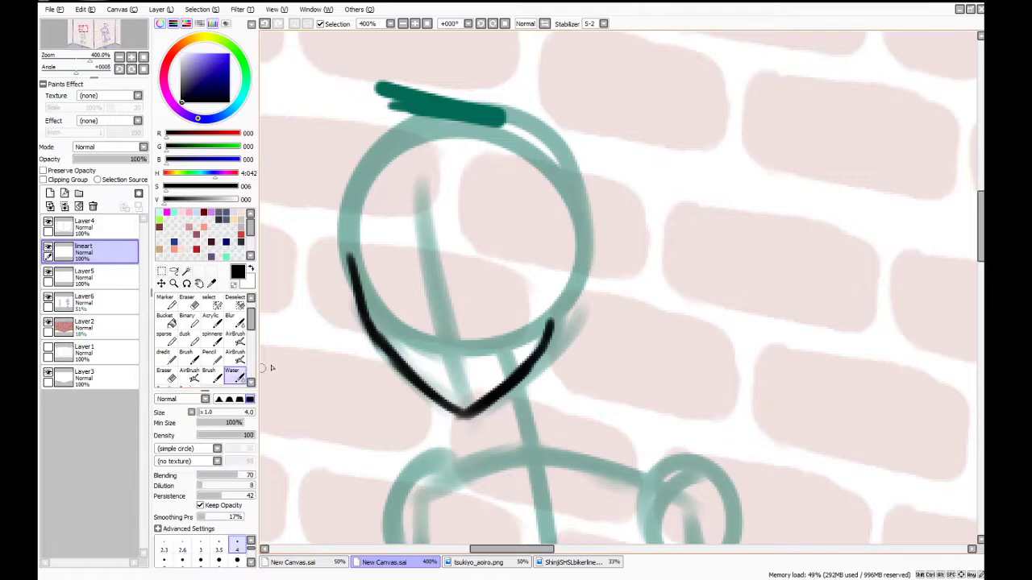
{"action": "mouse_move", "coordinate": [484, 409]}
{"action": "left_mouse_down"}
{"action": "mouse_move", "coordinate": [494, 428]}
{"action": "mouse_move", "coordinate": [485, 453]}
{"action": "left_mouse_up"}
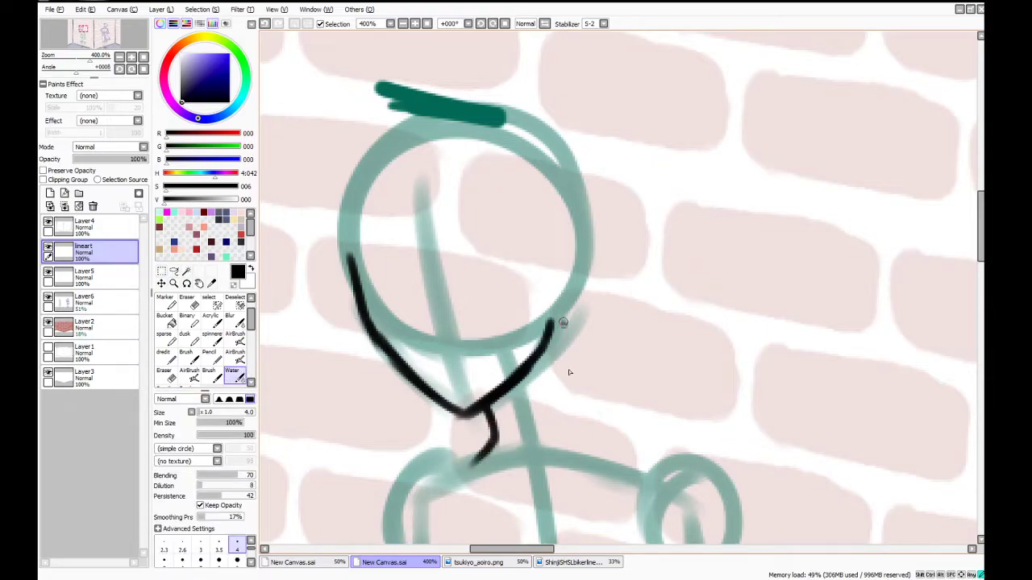
{"action": "left_click_drag", "start_coordinate": [564, 320], "coordinate": [572, 385]}
{"action": "mouse_move", "coordinate": [564, 342]}
{"action": "left_mouse_down"}
{"action": "mouse_move", "coordinate": [594, 443]}
{"action": "mouse_move", "coordinate": [648, 471]}
{"action": "left_mouse_up"}
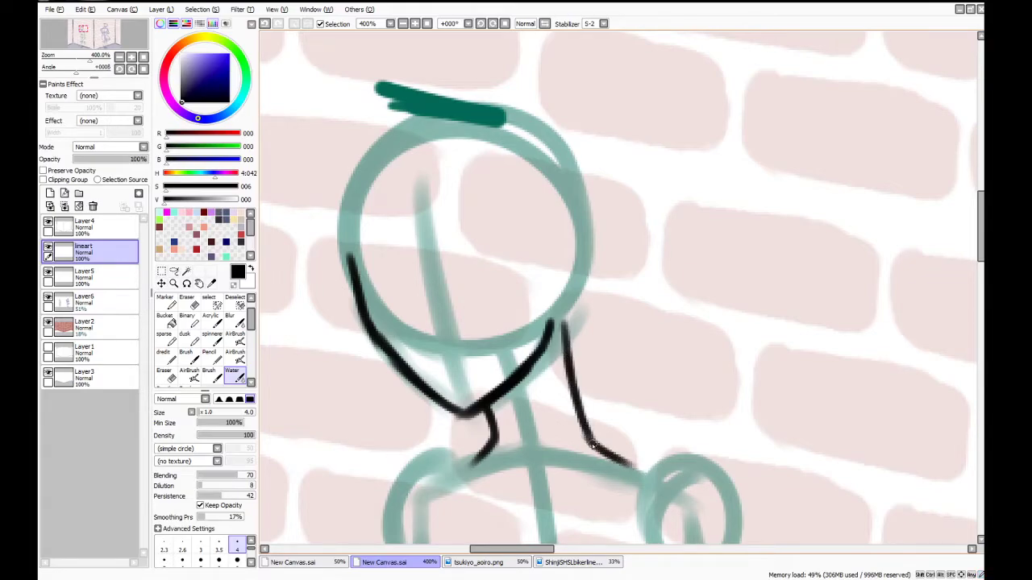
{"action": "key", "text": "ctrl+z"}
{"action": "key", "text": "ctrl+z"}
{"action": "left_click_drag", "start_coordinate": [578, 411], "coordinate": [626, 448]}
{"action": "key", "text": "ctrl+z"}
{"action": "mouse_move", "coordinate": [571, 387]}
{"action": "left_mouse_down"}
{"action": "mouse_move", "coordinate": [581, 420]}
{"action": "mouse_move", "coordinate": [638, 447]}
{"action": "left_mouse_up"}
{"action": "left_click_drag", "start_coordinate": [583, 421], "coordinate": [657, 458]}
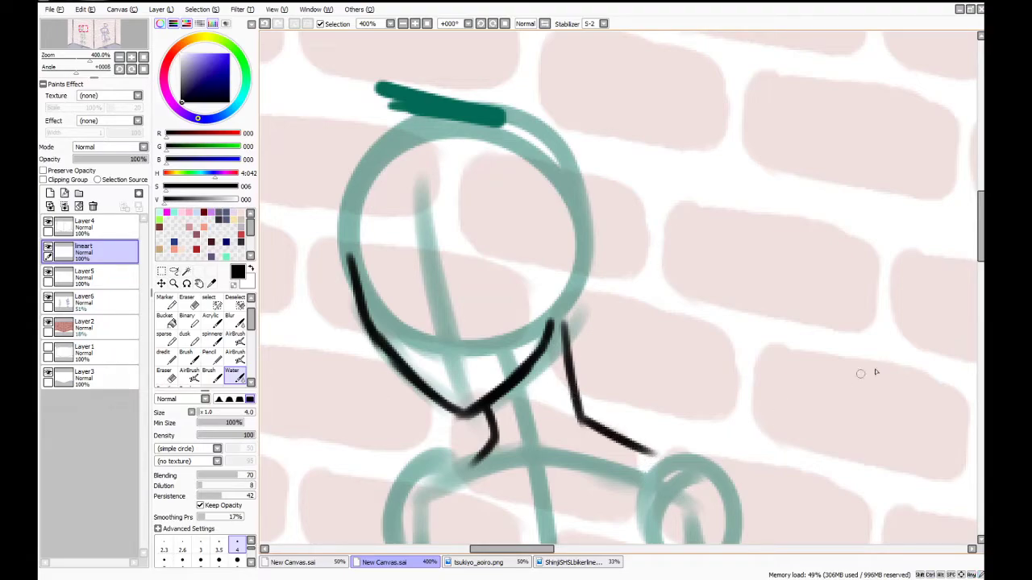
Reduce the Water brush to size 2 and draw the collarbones, the tops of the shoulders and the neck tendons
{"action": "left_click_drag", "start_coordinate": [983, 249], "coordinate": [985, 276]}
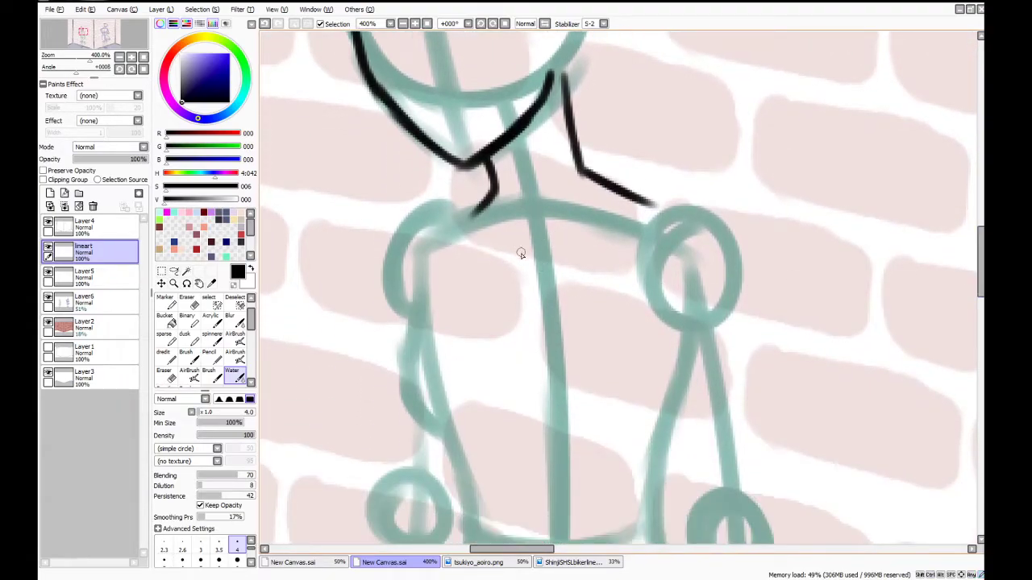
{"action": "scroll", "coordinate": [238, 551], "scroll_direction": "up", "scroll_amount": 1}
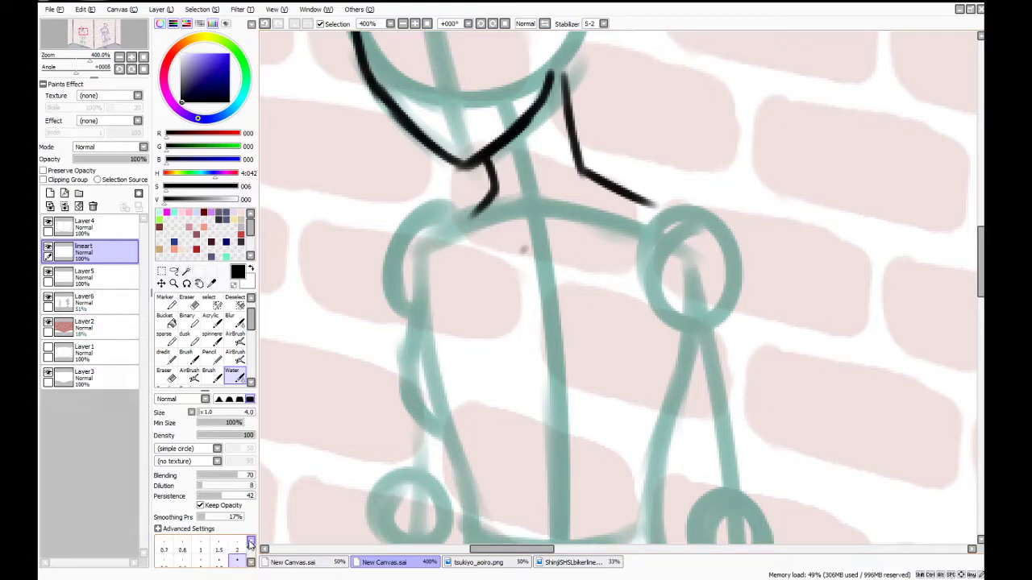
{"action": "left_click", "coordinate": [239, 551]}
{"action": "left_click_drag", "start_coordinate": [523, 255], "coordinate": [687, 205]}
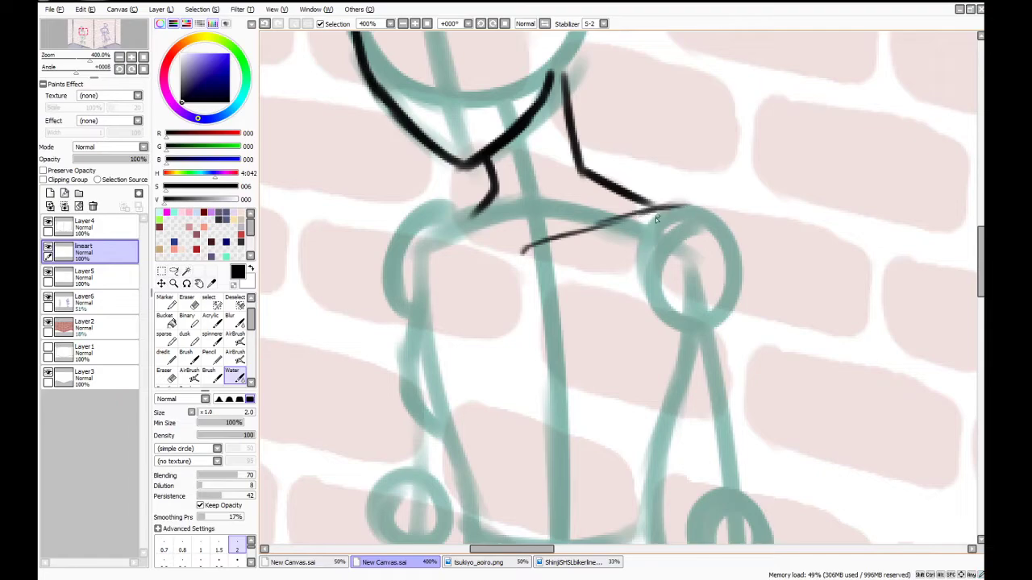
{"action": "mouse_move", "coordinate": [589, 232]}
{"action": "left_mouse_down"}
{"action": "mouse_move", "coordinate": [665, 221]}
{"action": "mouse_move", "coordinate": [722, 234]}
{"action": "left_mouse_up"}
{"action": "left_click_drag", "start_coordinate": [517, 251], "coordinate": [453, 211]}
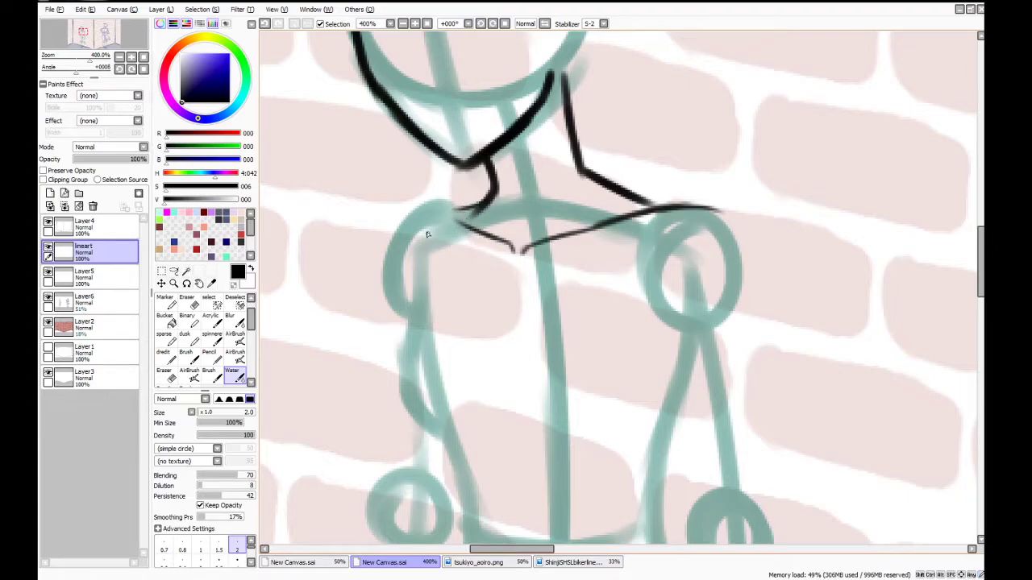
{"action": "left_click_drag", "start_coordinate": [522, 252], "coordinate": [555, 172]}
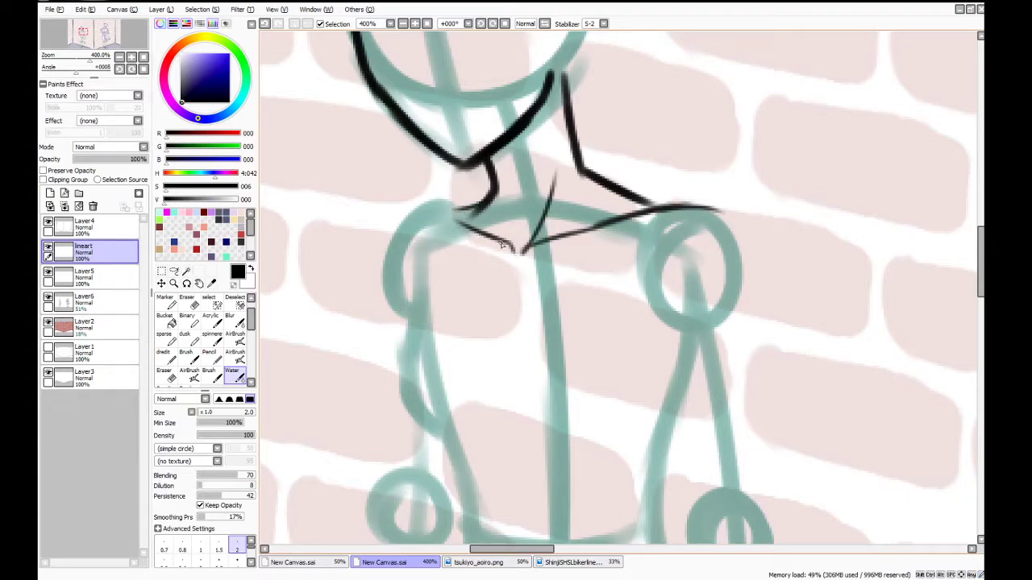
{"action": "left_click_drag", "start_coordinate": [513, 251], "coordinate": [499, 202]}
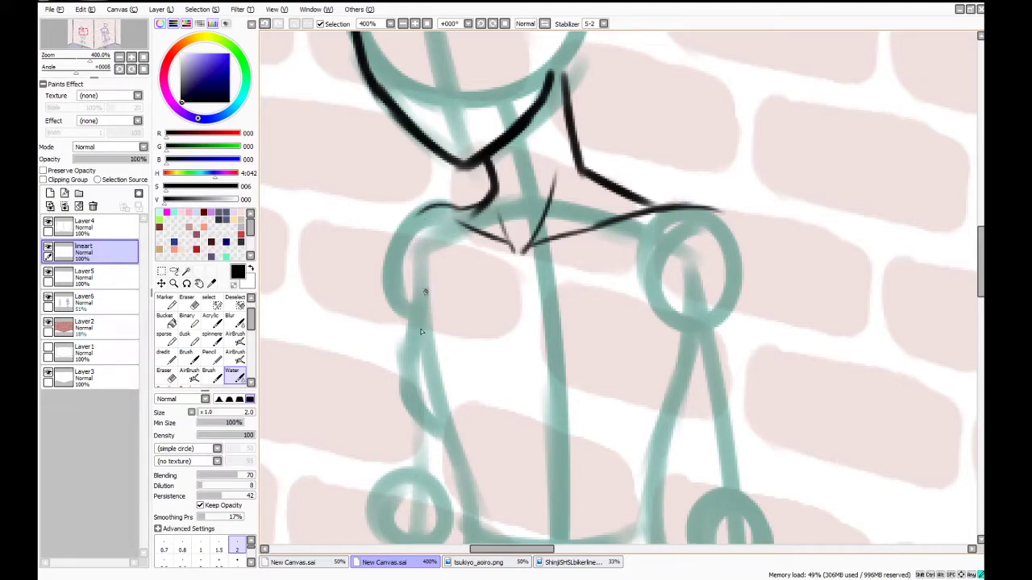
Draw the torso's left contour from the armpit around the chest and waist down to the hip
{"action": "left_click_drag", "start_coordinate": [426, 292], "coordinate": [414, 395]}
{"action": "left_click_drag", "start_coordinate": [452, 461], "coordinate": [468, 507]}
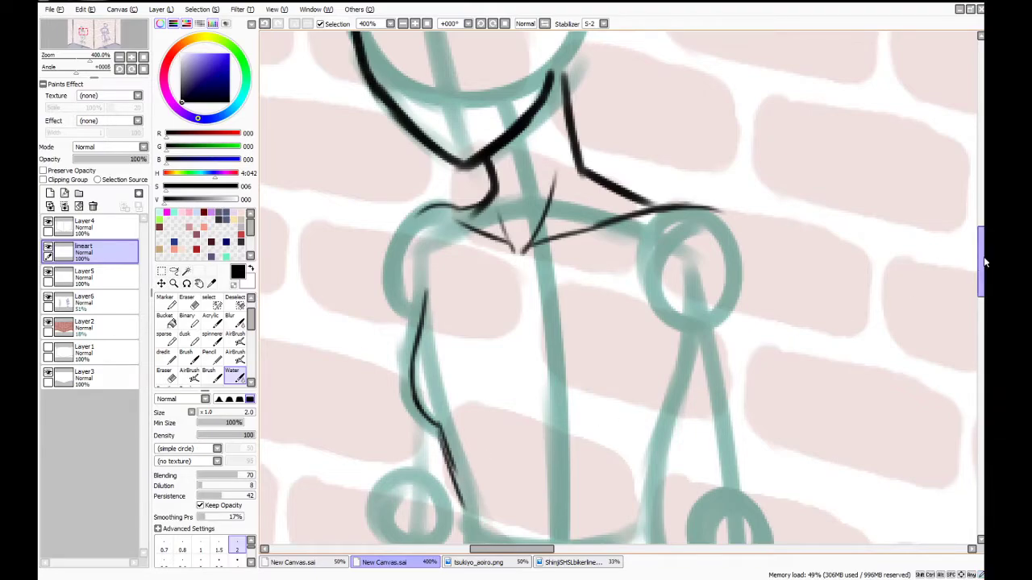
{"action": "scroll", "coordinate": [980, 262], "scroll_direction": "down", "scroll_amount": 3}
{"action": "key", "text": "ctrl+z"}
{"action": "key", "text": "ctrl+z"}
{"action": "mouse_move", "coordinate": [439, 146]}
{"action": "left_mouse_down"}
{"action": "mouse_move", "coordinate": [473, 249]}
{"action": "mouse_move", "coordinate": [459, 208]}
{"action": "mouse_move", "coordinate": [470, 251]}
{"action": "mouse_move", "coordinate": [467, 239]}
{"action": "mouse_move", "coordinate": [459, 288]}
{"action": "mouse_move", "coordinate": [464, 268]}
{"action": "mouse_move", "coordinate": [427, 352]}
{"action": "left_mouse_up"}
{"action": "left_click_drag", "start_coordinate": [448, 315], "coordinate": [414, 403]}
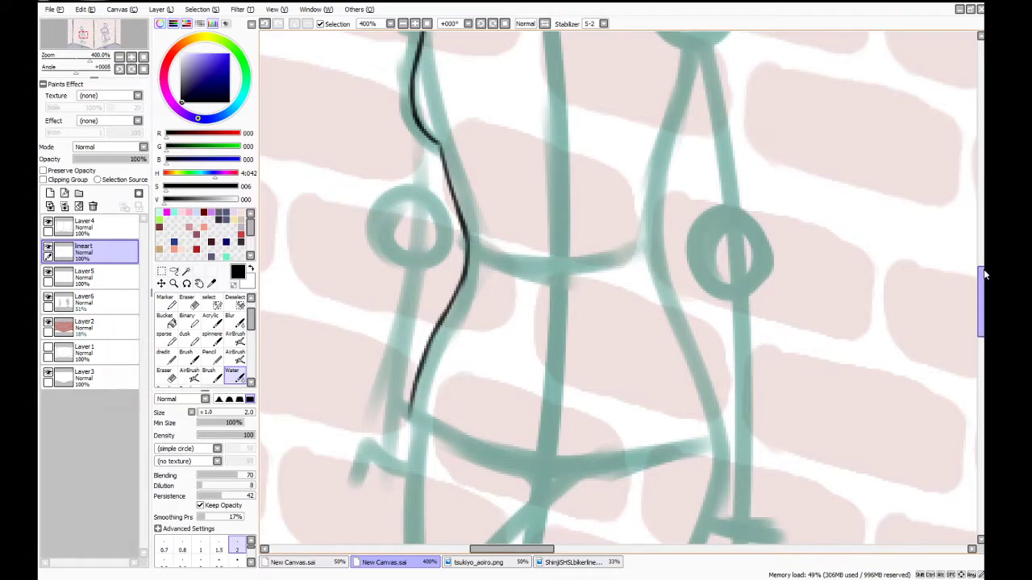
Outline the left shoulder and upper arm down to the elbow, including the short inner line beside the waist
{"action": "scroll", "coordinate": [980, 302], "scroll_direction": "up", "scroll_amount": 3}
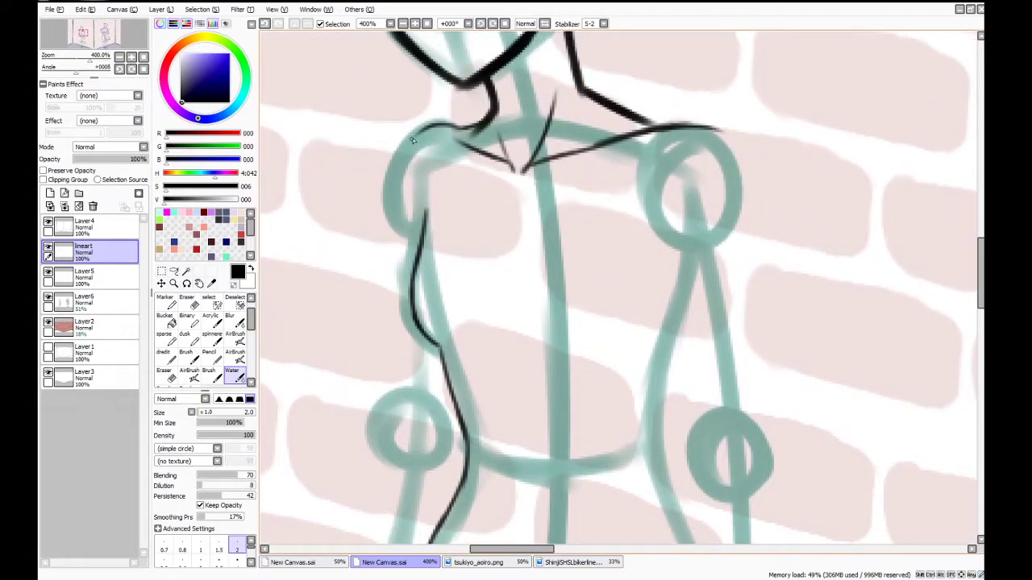
{"action": "left_click_drag", "start_coordinate": [428, 128], "coordinate": [396, 165]}
{"action": "mouse_move", "coordinate": [426, 129]}
{"action": "left_mouse_down"}
{"action": "mouse_move", "coordinate": [388, 179]}
{"action": "mouse_move", "coordinate": [392, 283]}
{"action": "left_mouse_up"}
{"action": "mouse_move", "coordinate": [394, 236]}
{"action": "left_mouse_down"}
{"action": "mouse_move", "coordinate": [396, 270]}
{"action": "mouse_move", "coordinate": [392, 354]}
{"action": "left_mouse_up"}
{"action": "key", "text": "ctrl+z"}
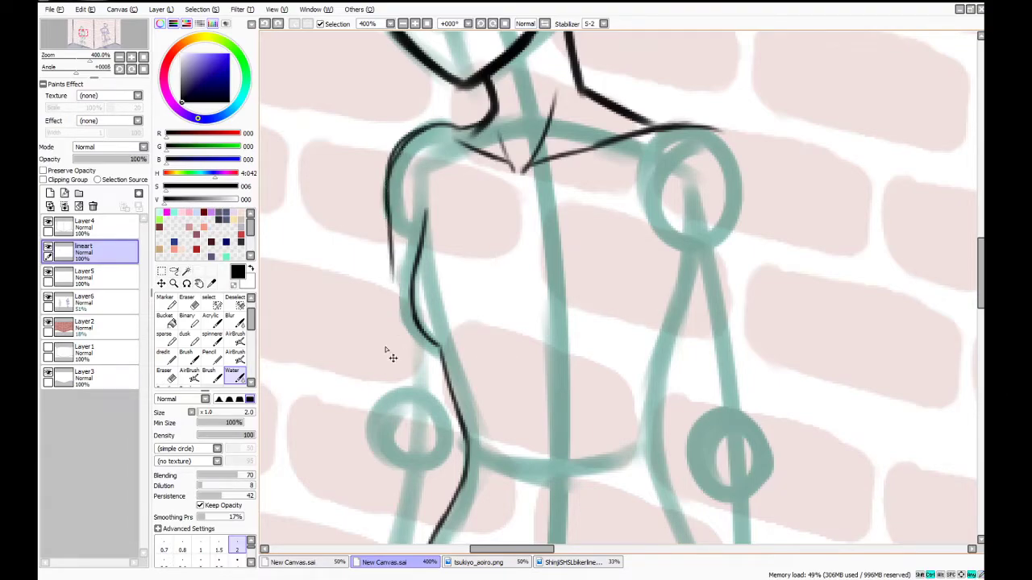
{"action": "left_click_drag", "start_coordinate": [387, 218], "coordinate": [387, 347]}
{"action": "left_click_drag", "start_coordinate": [390, 303], "coordinate": [368, 424]}
{"action": "key", "text": "ctrl+z"}
{"action": "key", "text": "ctrl+z"}
{"action": "left_click_drag", "start_coordinate": [389, 318], "coordinate": [369, 434]}
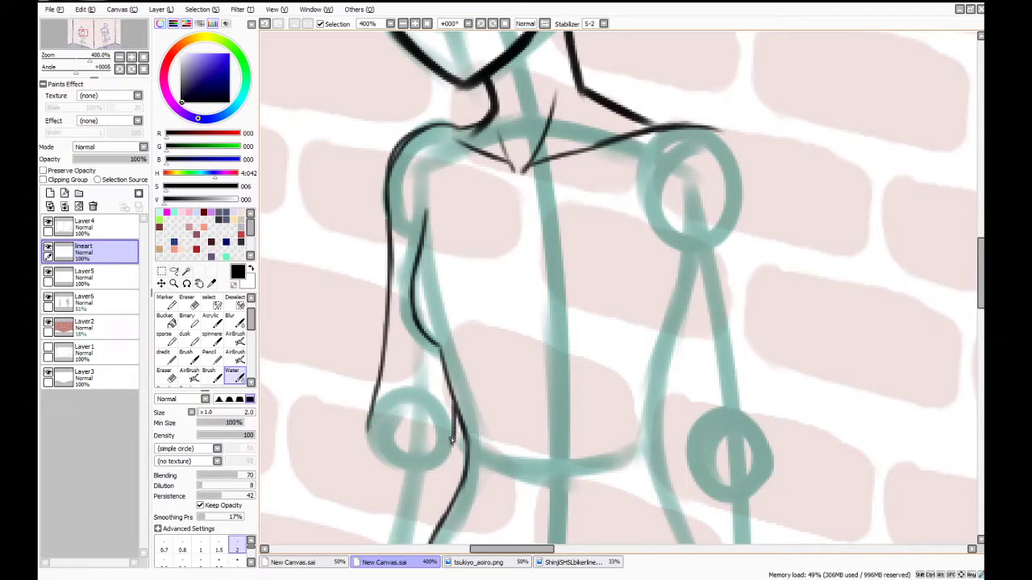
{"action": "left_click_drag", "start_coordinate": [452, 407], "coordinate": [452, 463]}
Draw the left armpit crease, a short curve under the chest, and the right armpit with its inner upper-arm line
{"action": "left_click_drag", "start_coordinate": [425, 212], "coordinate": [411, 205]}
{"action": "left_click_drag", "start_coordinate": [580, 352], "coordinate": [609, 314]}
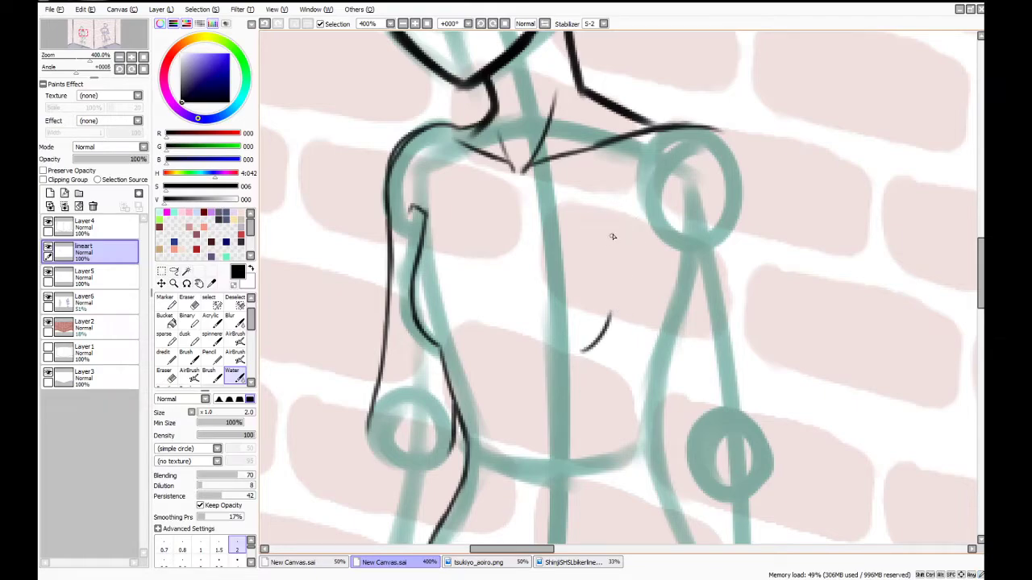
{"action": "mouse_move", "coordinate": [616, 227]}
{"action": "left_mouse_down"}
{"action": "mouse_move", "coordinate": [632, 218]}
{"action": "mouse_move", "coordinate": [653, 239]}
{"action": "mouse_move", "coordinate": [690, 471]}
{"action": "left_mouse_up"}
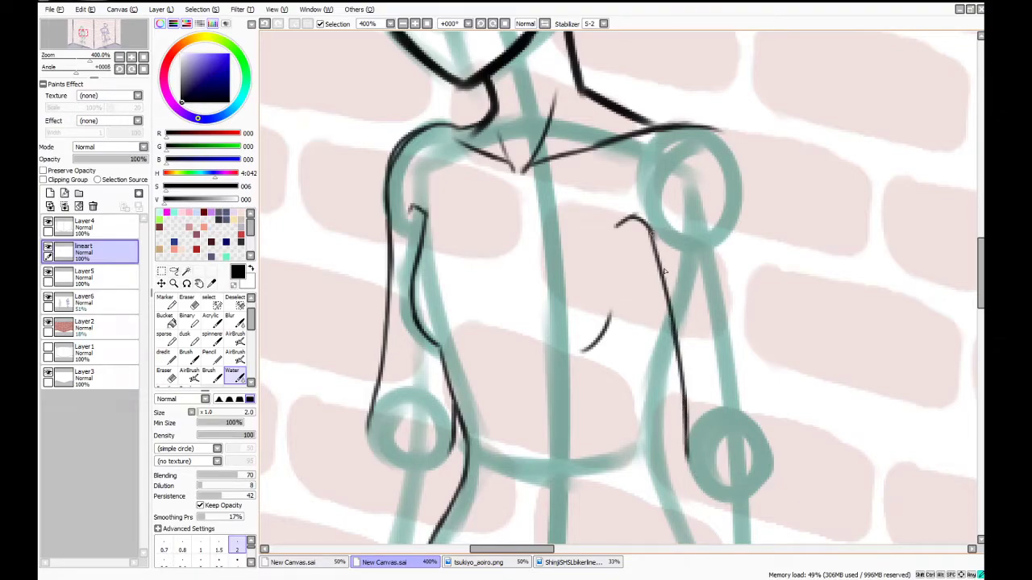
{"action": "left_click_drag", "start_coordinate": [650, 234], "coordinate": [680, 357]}
Thin the right inner upper-arm line with the eraser and retrace it with the size 2 Water brush
{"action": "key", "text": "e"}
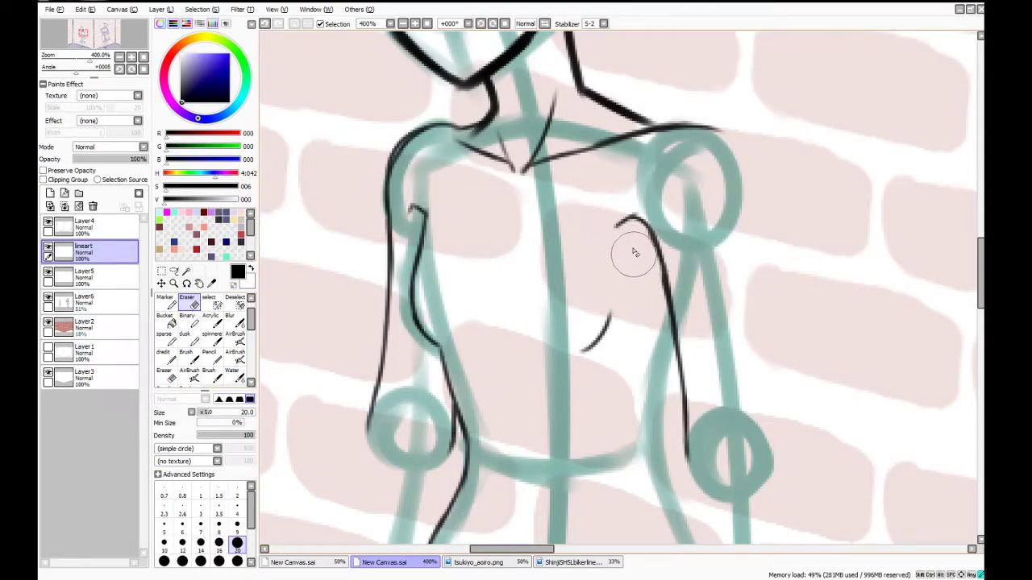
{"action": "left_click_drag", "start_coordinate": [634, 251], "coordinate": [653, 341]}
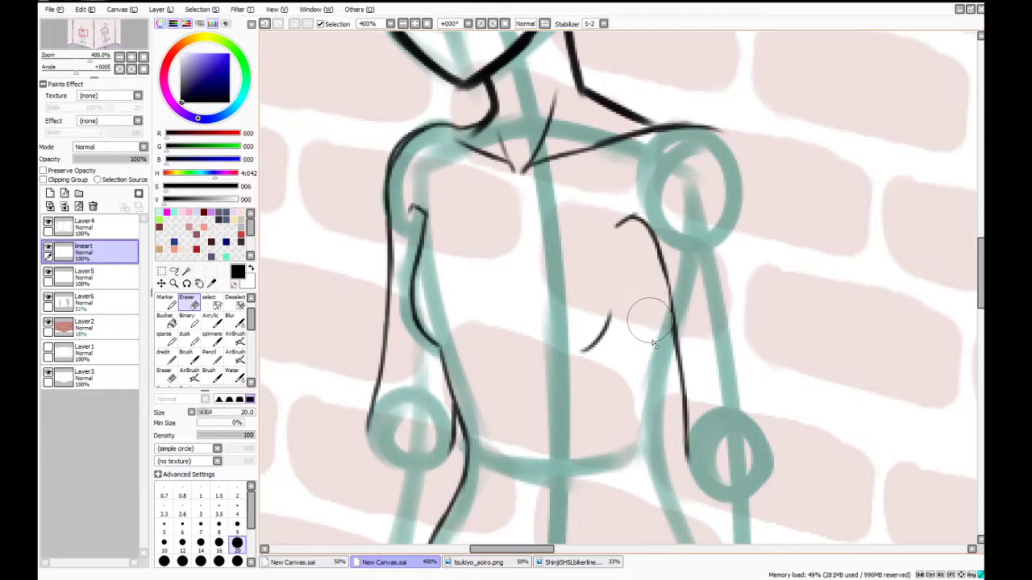
{"action": "left_click", "coordinate": [234, 376]}
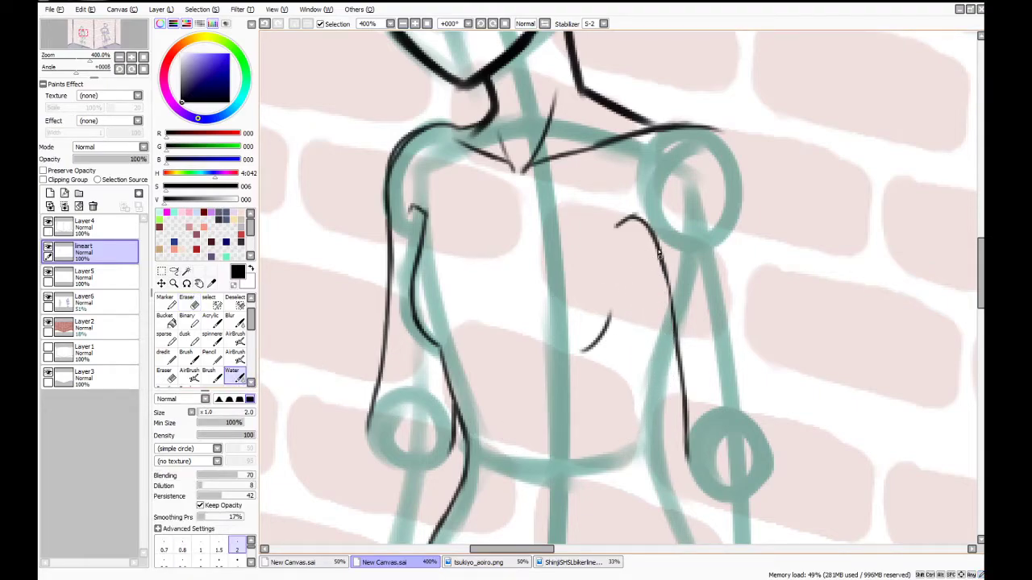
{"action": "left_click_drag", "start_coordinate": [659, 253], "coordinate": [668, 311]}
{"action": "left_click_drag", "start_coordinate": [663, 274], "coordinate": [681, 353]}
{"action": "key", "text": "ctrl+z"}
{"action": "left_click_drag", "start_coordinate": [669, 284], "coordinate": [684, 369]}
{"action": "key", "text": "ctrl+z"}
{"action": "left_click_drag", "start_coordinate": [669, 296], "coordinate": [677, 340]}
Draw the rounded outer edge of the right shoulder, erasing its uneven corner and redrawing it as a smooth curve
{"action": "left_click_drag", "start_coordinate": [713, 126], "coordinate": [748, 192]}
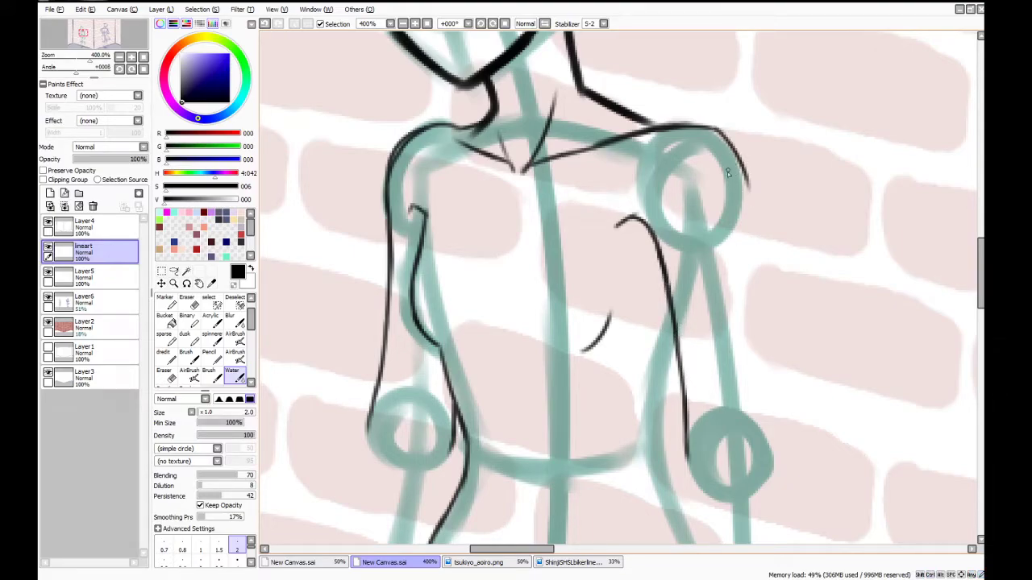
{"action": "left_click", "coordinate": [186, 300]}
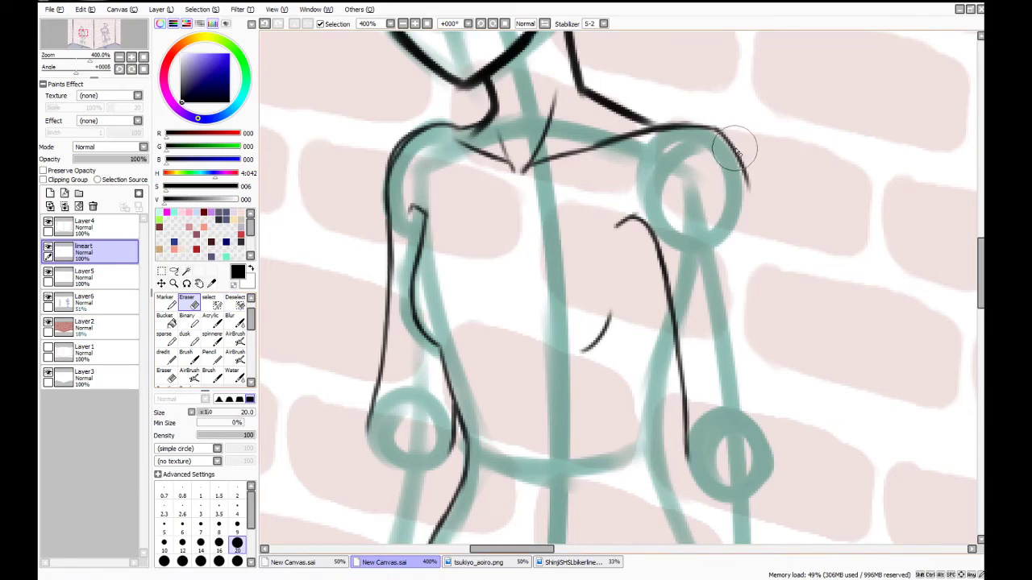
{"action": "left_click", "coordinate": [234, 375]}
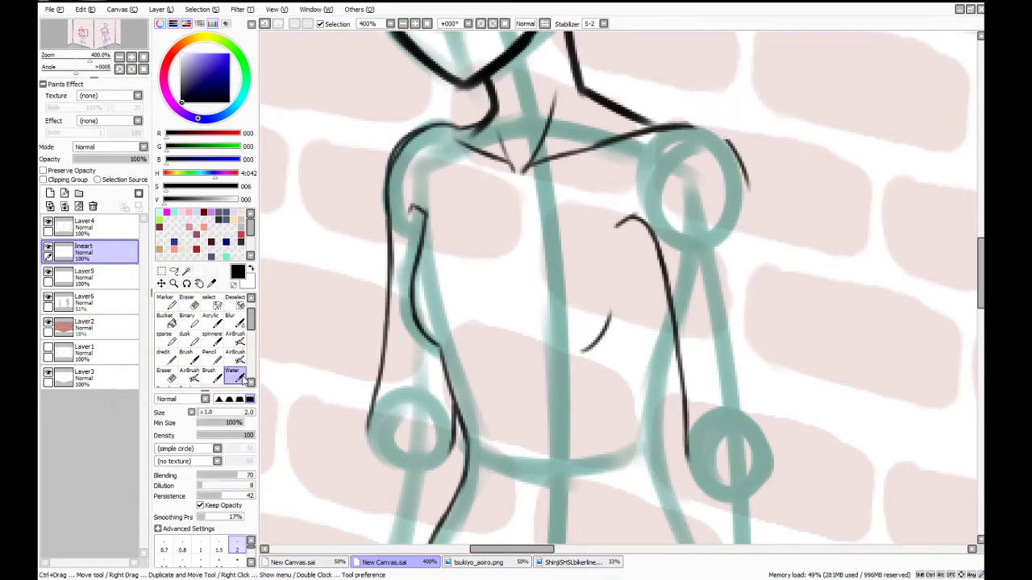
{"action": "left_click_drag", "start_coordinate": [679, 125], "coordinate": [730, 146]}
{"action": "key", "text": "ctrl+z"}
{"action": "key", "text": "ctrl+z"}
{"action": "left_click_drag", "start_coordinate": [691, 126], "coordinate": [739, 157]}
{"action": "left_click_drag", "start_coordinate": [708, 133], "coordinate": [742, 180]}
Extend the right arm's outer line from the shoulder down to the elbow joint
{"action": "scroll", "coordinate": [955, 253], "scroll_direction": "down", "scroll_amount": 3}
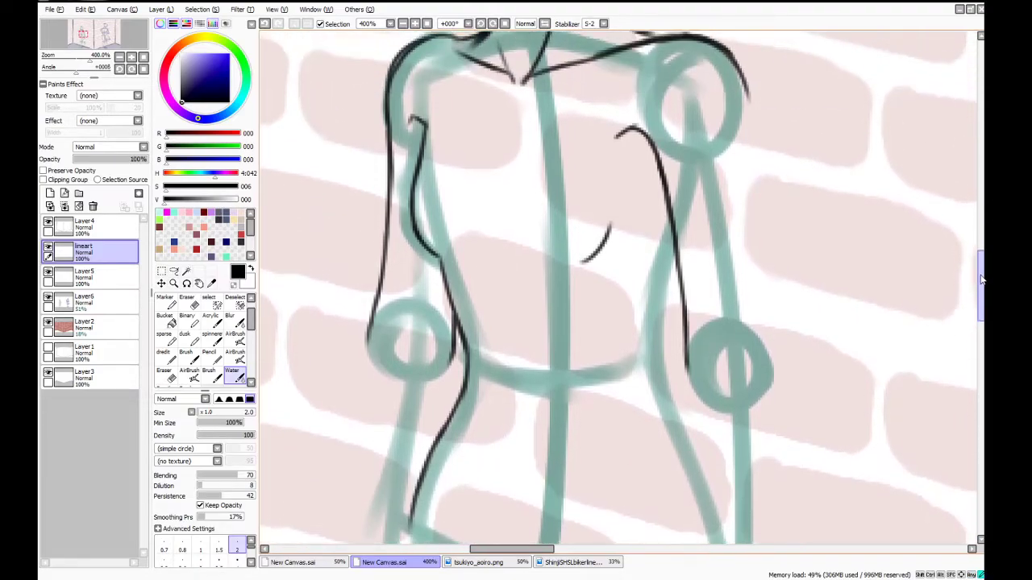
{"action": "left_click_drag", "start_coordinate": [741, 81], "coordinate": [750, 215]}
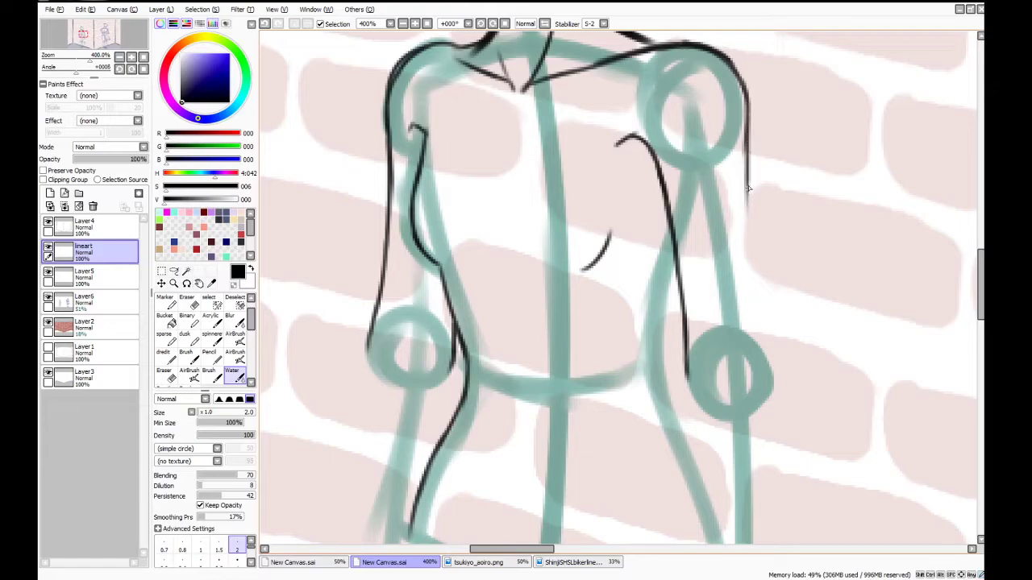
{"action": "left_click_drag", "start_coordinate": [746, 150], "coordinate": [756, 270]}
{"action": "left_click_drag", "start_coordinate": [754, 224], "coordinate": [771, 334]}
{"action": "key", "text": "ctrl+z"}
{"action": "left_click_drag", "start_coordinate": [755, 230], "coordinate": [774, 332]}
{"action": "key", "text": "ctrl+z"}
{"action": "left_click_drag", "start_coordinate": [756, 228], "coordinate": [778, 375]}
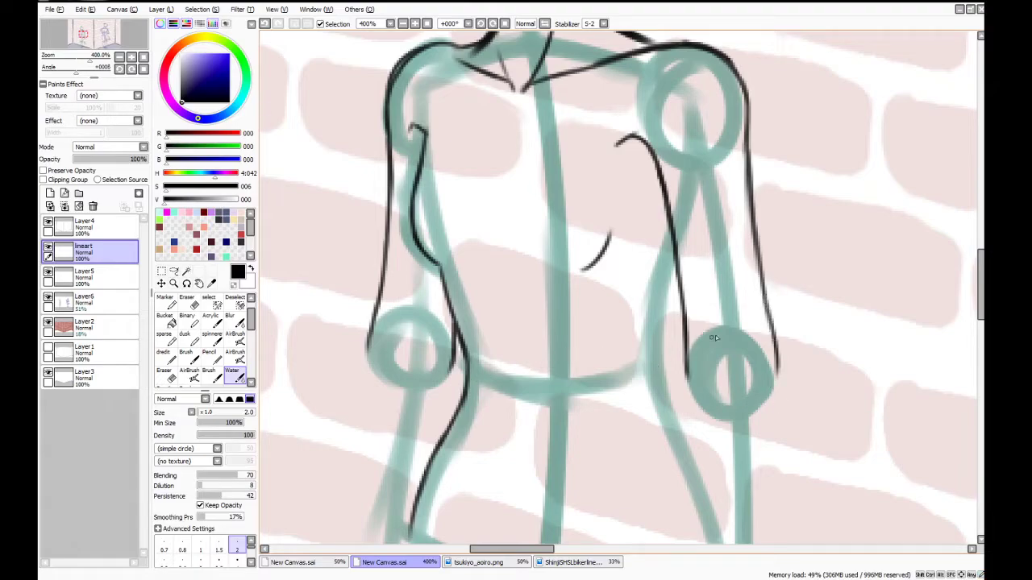
Draw the torso's right contour from below the armpit through the waist to the upper hip
{"action": "left_click_drag", "start_coordinate": [676, 266], "coordinate": [664, 358]}
{"action": "key", "text": "ctrl+z"}
{"action": "mouse_move", "coordinate": [675, 251]}
{"action": "left_mouse_down"}
{"action": "mouse_move", "coordinate": [660, 375]}
{"action": "mouse_move", "coordinate": [664, 355]}
{"action": "mouse_move", "coordinate": [690, 444]}
{"action": "left_mouse_up"}
Draw the inner line of the right forearm from the elbow down to the wrist
{"action": "left_click_drag", "start_coordinate": [987, 292], "coordinate": [985, 313]}
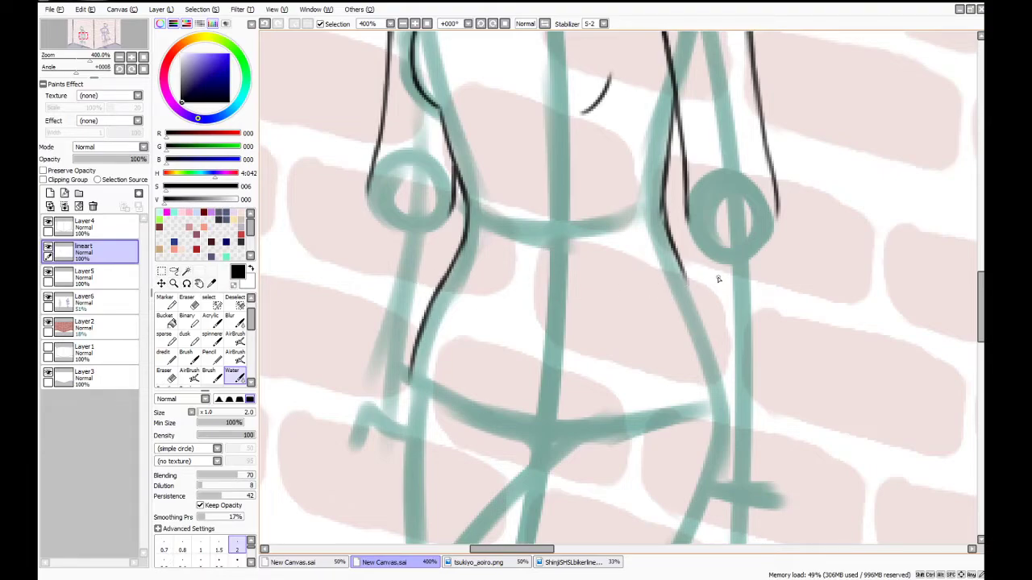
{"action": "left_click_drag", "start_coordinate": [686, 210], "coordinate": [694, 287]}
{"action": "left_click_drag", "start_coordinate": [690, 240], "coordinate": [707, 351]}
{"action": "left_click_drag", "start_coordinate": [698, 284], "coordinate": [717, 407]}
{"action": "key", "text": "ctrl+z"}
{"action": "key", "text": "ctrl+z"}
{"action": "left_click_drag", "start_coordinate": [689, 245], "coordinate": [700, 400]}
{"action": "key", "text": "ctrl+z"}
{"action": "left_click_drag", "start_coordinate": [690, 250], "coordinate": [714, 447]}
{"action": "left_click_drag", "start_coordinate": [710, 394], "coordinate": [714, 462]}
{"action": "key", "text": "ctrl+z"}
{"action": "key", "text": "ctrl+z"}
{"action": "left_click_drag", "start_coordinate": [706, 384], "coordinate": [710, 456]}
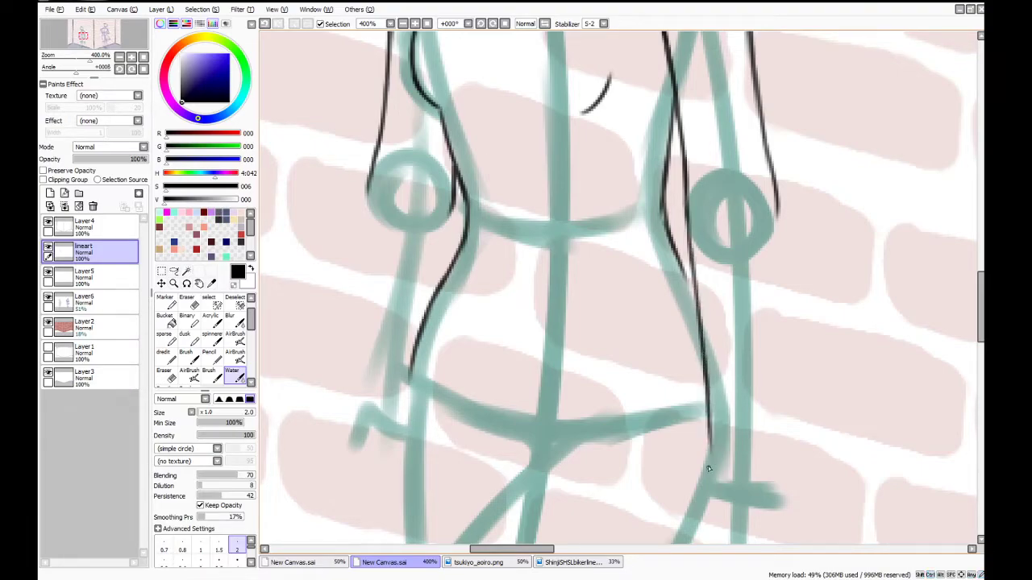
{"action": "left_click_drag", "start_coordinate": [709, 420], "coordinate": [711, 479]}
{"action": "left_click_drag", "start_coordinate": [711, 441], "coordinate": [707, 489]}
Draw the outer line of the right forearm from the elbow to the wrist, ending in a small outward flare
{"action": "left_click_drag", "start_coordinate": [779, 204], "coordinate": [774, 334]}
{"action": "key", "text": "ctrl+z"}
{"action": "key", "text": "ctrl+z"}
{"action": "left_click_drag", "start_coordinate": [779, 207], "coordinate": [775, 370]}
{"action": "key", "text": "ctrl+z"}
{"action": "left_click_drag", "start_coordinate": [775, 329], "coordinate": [774, 460]}
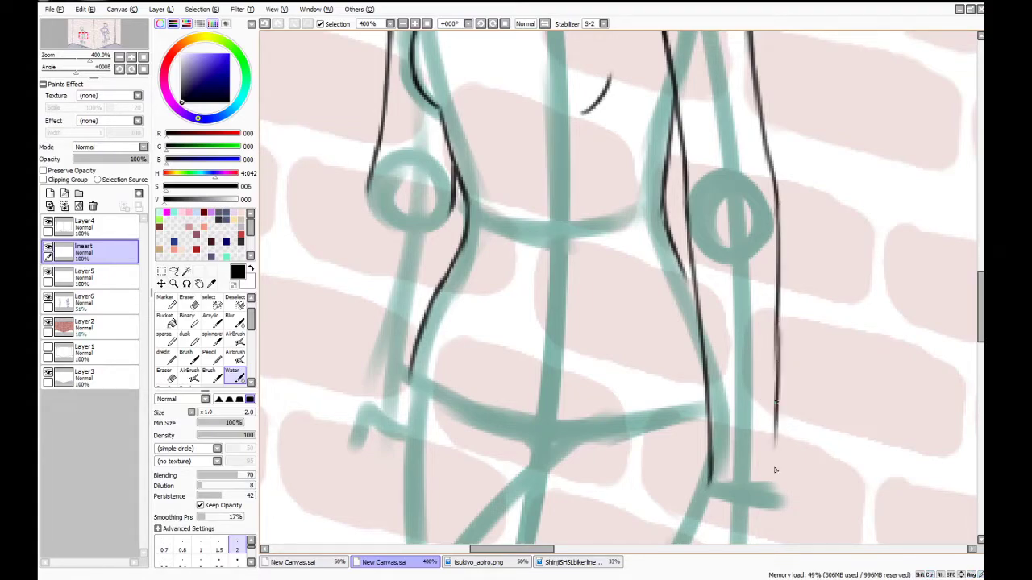
{"action": "left_click_drag", "start_coordinate": [774, 413], "coordinate": [774, 479]}
{"action": "key", "text": "ctrl+z"}
{"action": "key", "text": "ctrl+z"}
{"action": "left_click_drag", "start_coordinate": [776, 335], "coordinate": [779, 468]}
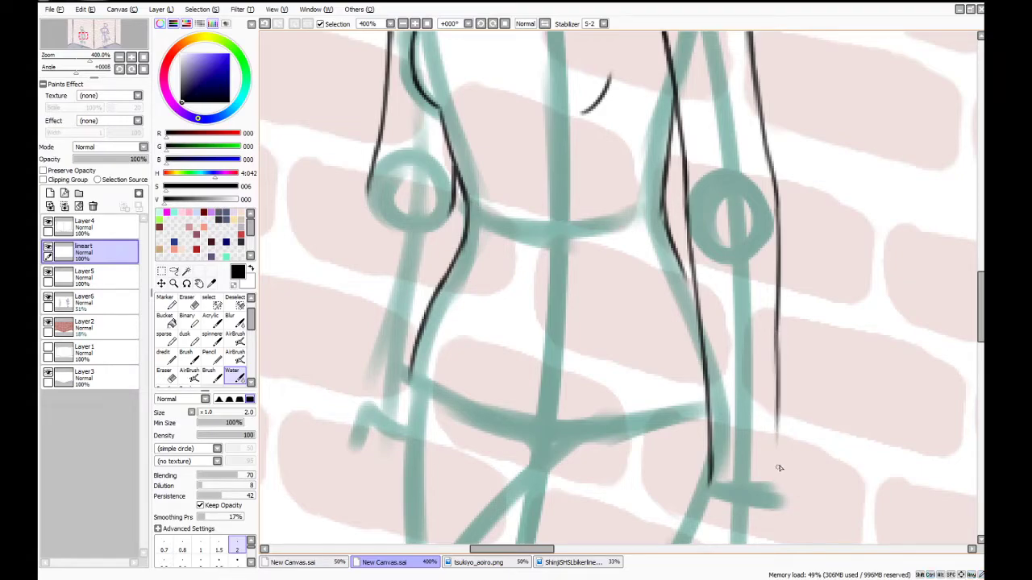
{"action": "key", "text": "ctrl+z"}
{"action": "left_click_drag", "start_coordinate": [775, 326], "coordinate": [781, 506]}
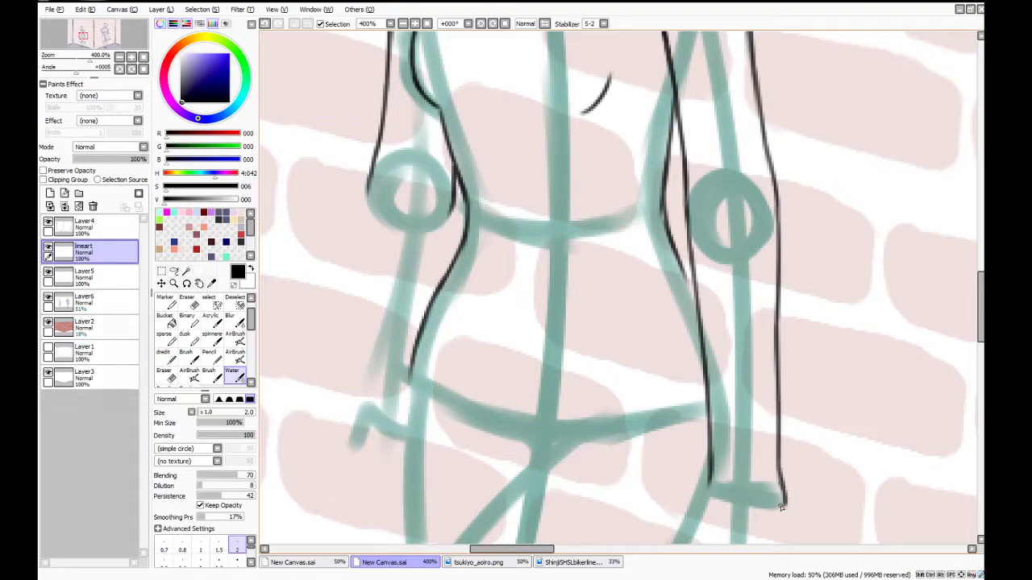
Add short crease marks inside both elbows and a small navel line below the waist guide
{"action": "left_click_drag", "start_coordinate": [712, 183], "coordinate": [716, 198]}
{"action": "left_click_drag", "start_coordinate": [424, 168], "coordinate": [420, 194]}
{"action": "left_click_drag", "start_coordinate": [542, 240], "coordinate": [542, 263]}
{"action": "scroll", "coordinate": [859, 328], "scroll_direction": "up", "scroll_amount": 2}
{"action": "key", "text": "ctrl+z"}
{"action": "left_click_drag", "start_coordinate": [534, 321], "coordinate": [536, 338]}
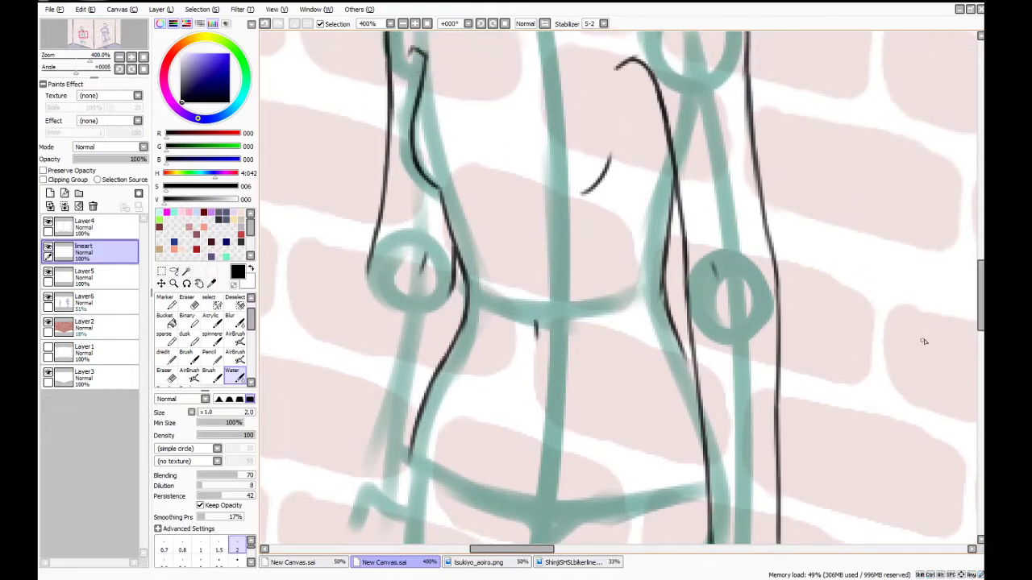
Erase the old jaw and neck lines of the green character's head with a size 9 eraser
{"action": "left_click_drag", "start_coordinate": [983, 305], "coordinate": [883, 246]}
{"action": "key", "text": "e"}
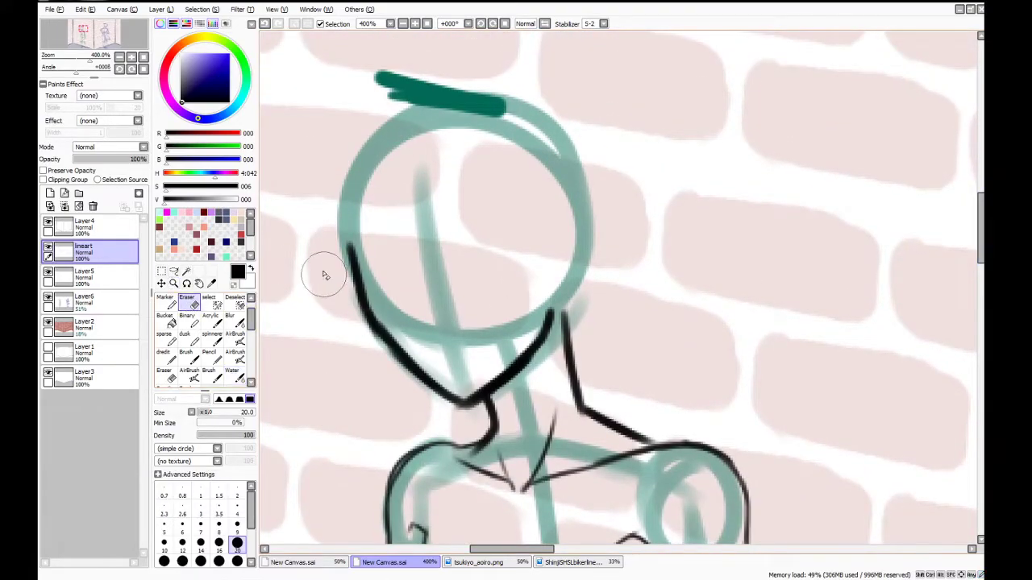
{"action": "left_click", "coordinate": [237, 524]}
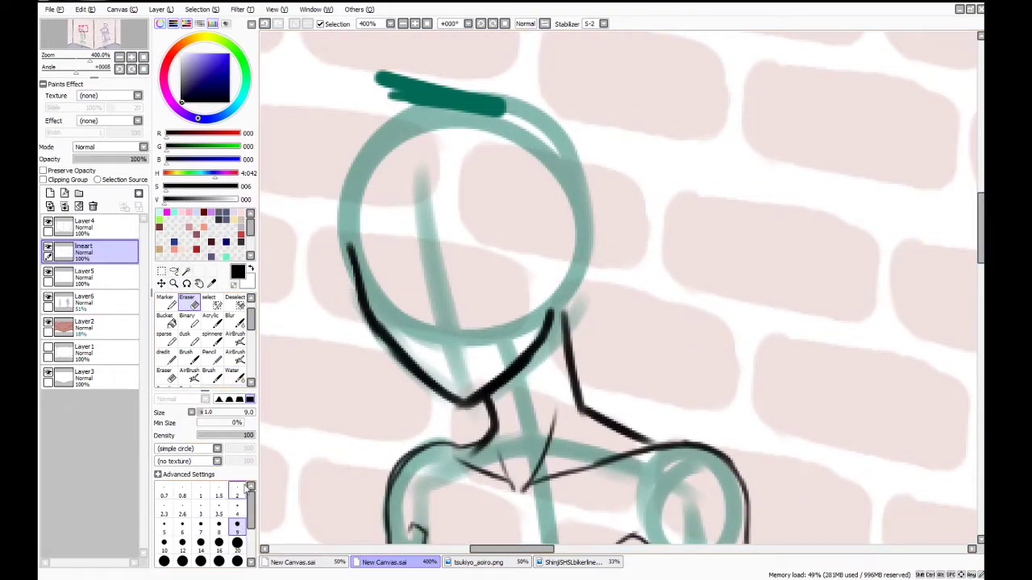
{"action": "mouse_move", "coordinate": [345, 238]}
{"action": "left_mouse_down"}
{"action": "mouse_move", "coordinate": [377, 333]}
{"action": "mouse_move", "coordinate": [411, 383]}
{"action": "mouse_move", "coordinate": [364, 307]}
{"action": "mouse_move", "coordinate": [428, 396]}
{"action": "mouse_move", "coordinate": [456, 405]}
{"action": "mouse_move", "coordinate": [451, 373]}
{"action": "mouse_move", "coordinate": [402, 343]}
{"action": "mouse_move", "coordinate": [453, 399]}
{"action": "mouse_move", "coordinate": [475, 395]}
{"action": "mouse_move", "coordinate": [507, 361]}
{"action": "mouse_move", "coordinate": [493, 390]}
{"action": "mouse_move", "coordinate": [476, 388]}
{"action": "mouse_move", "coordinate": [494, 401]}
{"action": "mouse_move", "coordinate": [494, 430]}
{"action": "mouse_move", "coordinate": [476, 447]}
{"action": "mouse_move", "coordinate": [482, 385]}
{"action": "mouse_move", "coordinate": [496, 409]}
{"action": "mouse_move", "coordinate": [546, 305]}
{"action": "mouse_move", "coordinate": [571, 349]}
{"action": "left_mouse_up"}
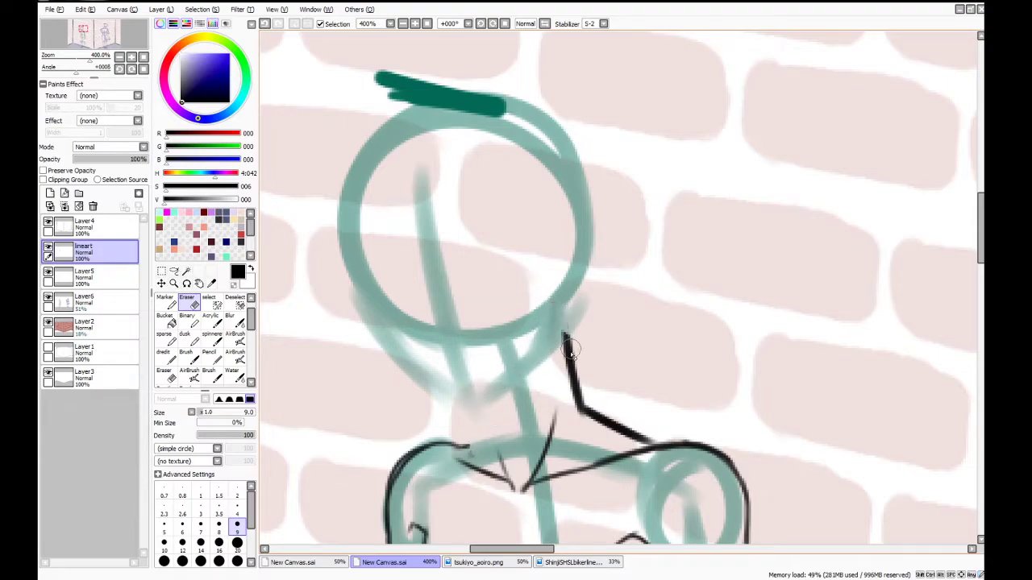
{"action": "mouse_move", "coordinate": [573, 306]}
{"action": "left_mouse_down"}
{"action": "mouse_move", "coordinate": [588, 368]}
{"action": "mouse_move", "coordinate": [559, 358]}
{"action": "mouse_move", "coordinate": [549, 315]}
{"action": "mouse_move", "coordinate": [606, 425]}
{"action": "mouse_move", "coordinate": [622, 418]}
{"action": "mouse_move", "coordinate": [650, 430]}
{"action": "mouse_move", "coordinate": [615, 427]}
{"action": "mouse_move", "coordinate": [645, 435]}
{"action": "left_mouse_up"}
Redraw the neck with the size 2 Water brush: the short throat line, its shoulder junction, and the long curve to the right shoulder
{"action": "left_click", "coordinate": [233, 376]}
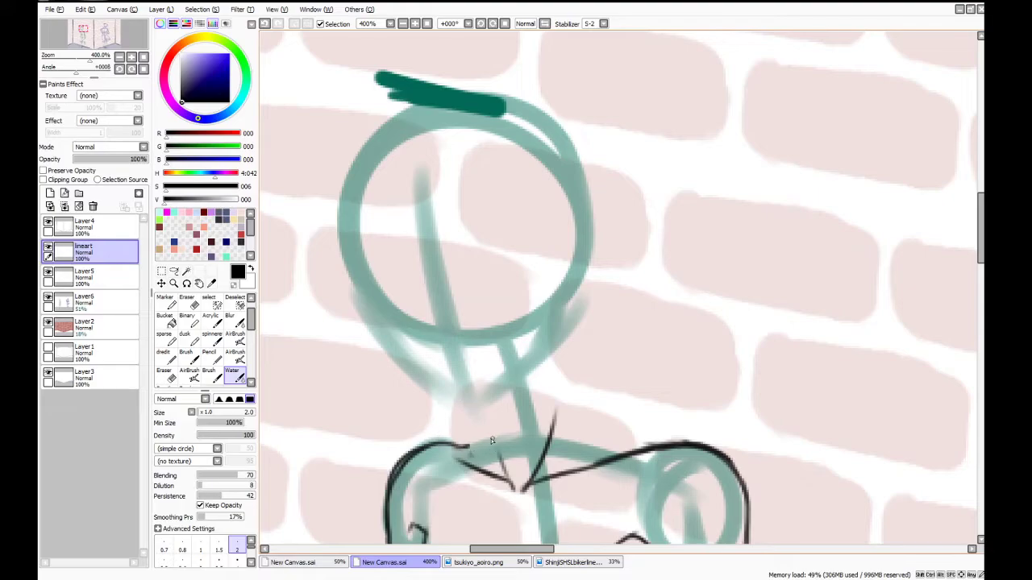
{"action": "left_click_drag", "start_coordinate": [463, 444], "coordinate": [499, 448]}
{"action": "mouse_move", "coordinate": [491, 403]}
{"action": "left_mouse_down"}
{"action": "mouse_move", "coordinate": [500, 436]}
{"action": "mouse_move", "coordinate": [483, 448]}
{"action": "left_mouse_up"}
{"action": "mouse_move", "coordinate": [668, 443]}
{"action": "left_mouse_down"}
{"action": "mouse_move", "coordinate": [618, 436]}
{"action": "mouse_move", "coordinate": [692, 453]}
{"action": "mouse_move", "coordinate": [607, 419]}
{"action": "mouse_move", "coordinate": [576, 376]}
{"action": "mouse_move", "coordinate": [566, 337]}
{"action": "mouse_move", "coordinate": [573, 320]}
{"action": "left_mouse_up"}
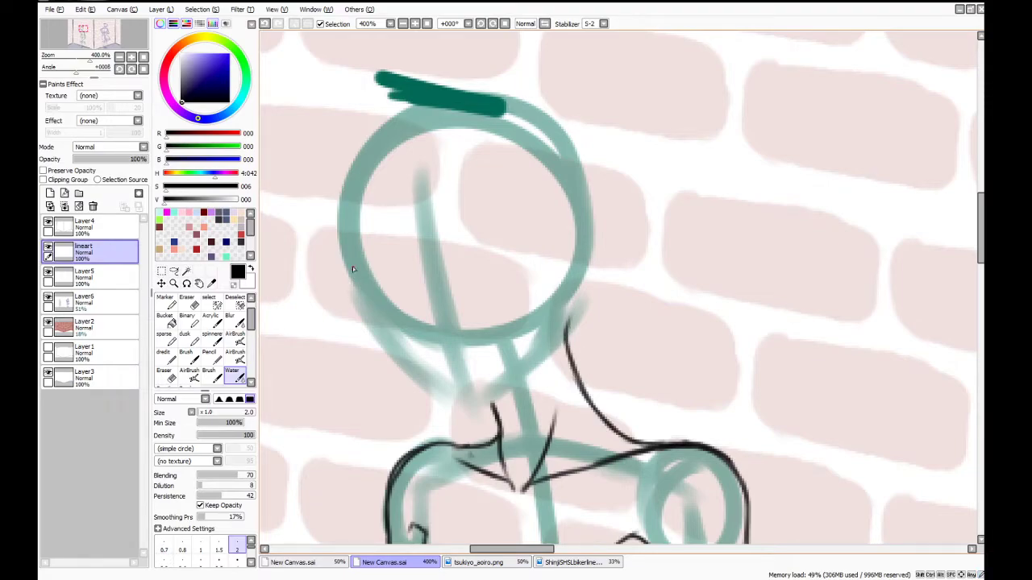
Draw the left jaw line from the side of the head circle down to the pointed chin
{"action": "mouse_move", "coordinate": [345, 250]}
{"action": "left_mouse_down"}
{"action": "mouse_move", "coordinate": [381, 339]}
{"action": "mouse_move", "coordinate": [425, 376]}
{"action": "left_mouse_up"}
{"action": "left_click_drag", "start_coordinate": [381, 329], "coordinate": [460, 402]}
{"action": "left_click_drag", "start_coordinate": [398, 352], "coordinate": [466, 406]}
{"action": "key", "text": "ctrl+z"}
{"action": "key", "text": "ctrl+z"}
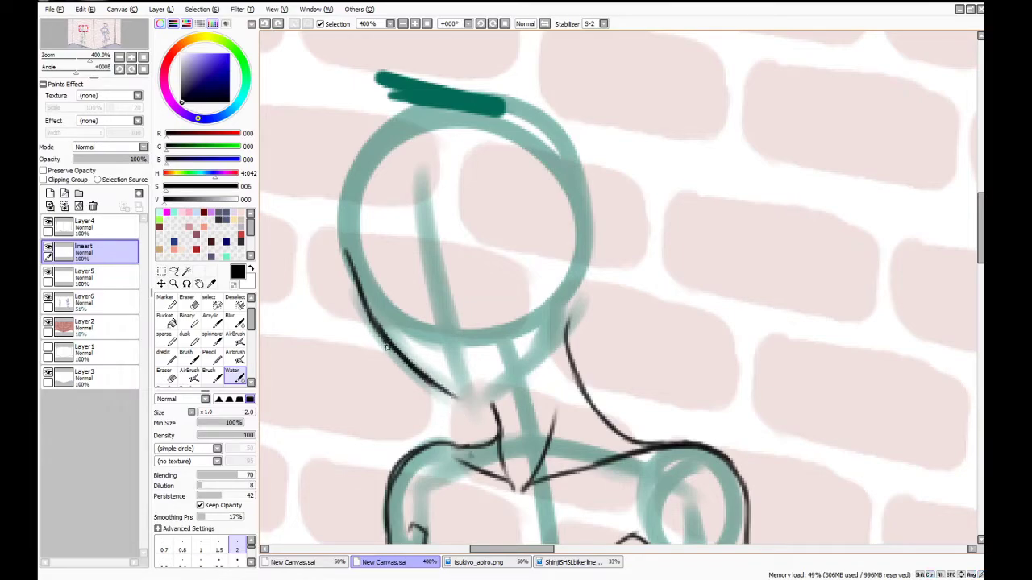
{"action": "left_click_drag", "start_coordinate": [388, 347], "coordinate": [442, 399]}
{"action": "key", "text": "ctrl+z"}
{"action": "left_click_drag", "start_coordinate": [396, 351], "coordinate": [471, 406]}
{"action": "key", "text": "ctrl+z"}
{"action": "key", "text": "ctrl+z"}
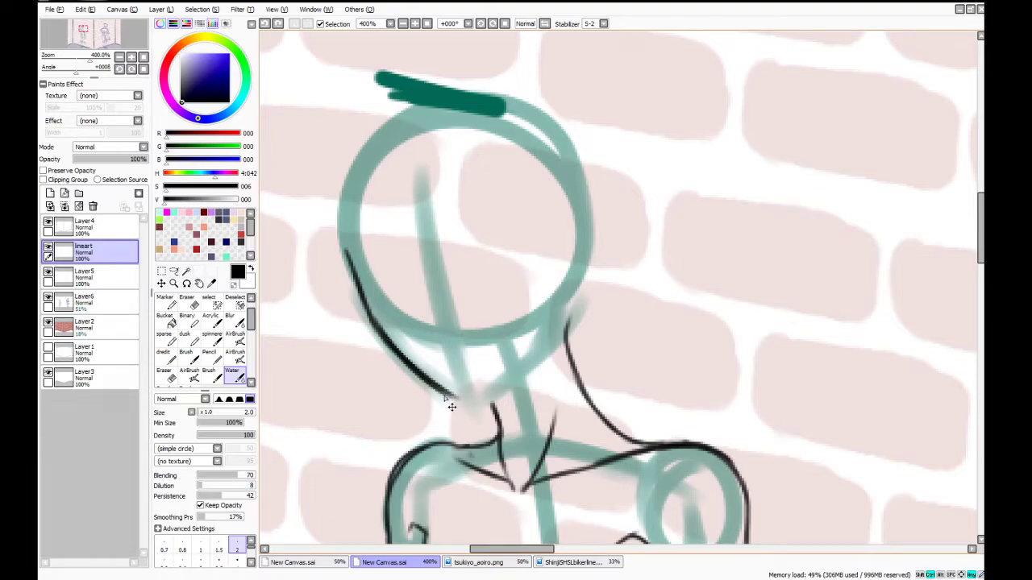
{"action": "left_click_drag", "start_coordinate": [424, 376], "coordinate": [469, 412]}
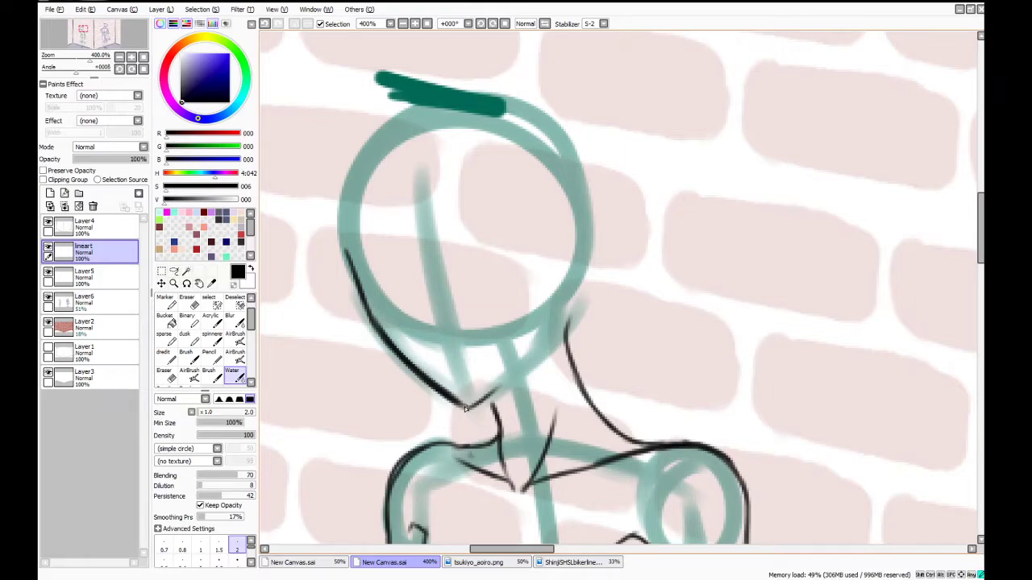
Draw the right jaw line from the chin up to the lower right edge of the head circle
{"action": "left_click_drag", "start_coordinate": [465, 408], "coordinate": [511, 379]}
{"action": "key", "text": "ctrl+z"}
{"action": "left_click_drag", "start_coordinate": [466, 409], "coordinate": [528, 364]}
{"action": "key", "text": "ctrl+z"}
{"action": "key", "text": "ctrl+z"}
{"action": "key", "text": "ctrl+z"}
{"action": "left_click_drag", "start_coordinate": [470, 405], "coordinate": [521, 371]}
{"action": "mouse_move", "coordinate": [475, 405]}
{"action": "left_mouse_down"}
{"action": "mouse_move", "coordinate": [541, 349]}
{"action": "mouse_move", "coordinate": [543, 322]}
{"action": "mouse_move", "coordinate": [534, 358]}
{"action": "left_mouse_up"}
{"action": "key", "text": "ctrl+z"}
{"action": "mouse_move", "coordinate": [552, 315]}
{"action": "left_mouse_down"}
{"action": "mouse_move", "coordinate": [544, 349]}
{"action": "mouse_move", "coordinate": [513, 376]}
{"action": "left_mouse_up"}
{"action": "key", "text": "ctrl+z"}
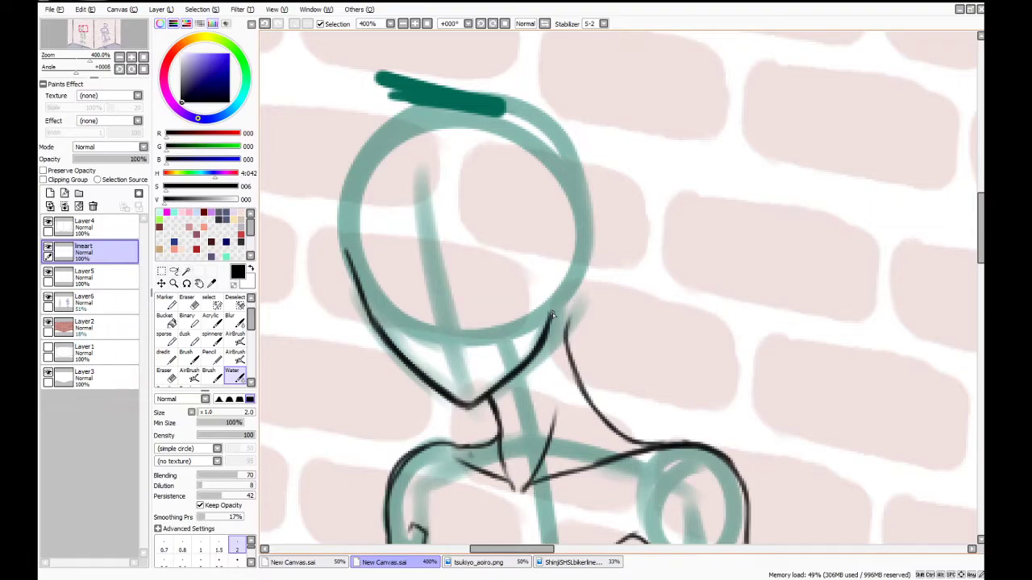
Draw the ear from its curled upper tip down to the lobe and clean up where it meets the jaw
{"action": "left_click_drag", "start_coordinate": [552, 315], "coordinate": [551, 299]}
{"action": "mouse_move", "coordinate": [537, 237]}
{"action": "left_mouse_down"}
{"action": "mouse_move", "coordinate": [542, 223]}
{"action": "mouse_move", "coordinate": [570, 267]}
{"action": "mouse_move", "coordinate": [568, 303]}
{"action": "mouse_move", "coordinate": [551, 304]}
{"action": "left_mouse_up"}
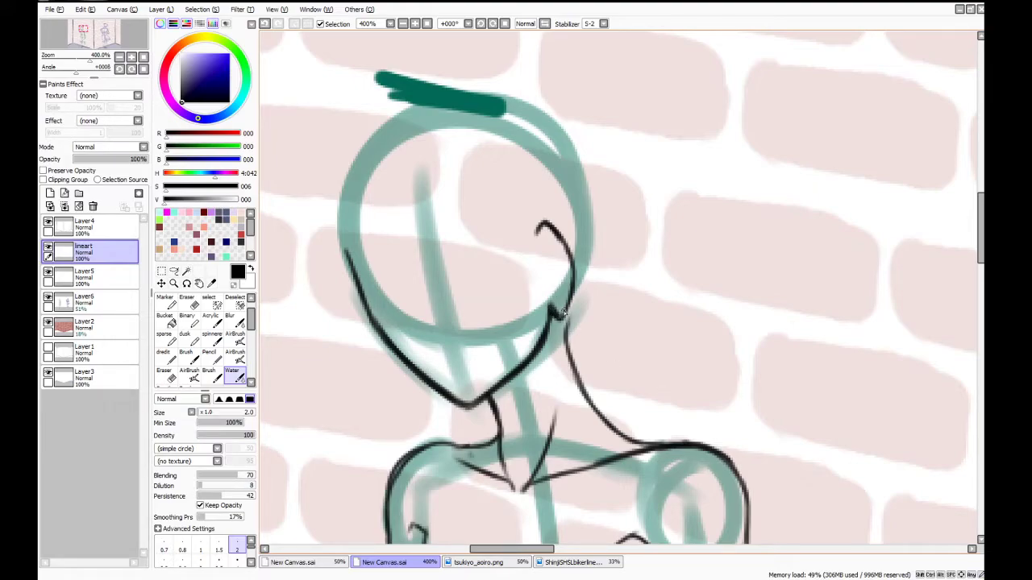
{"action": "left_click", "coordinate": [187, 305]}
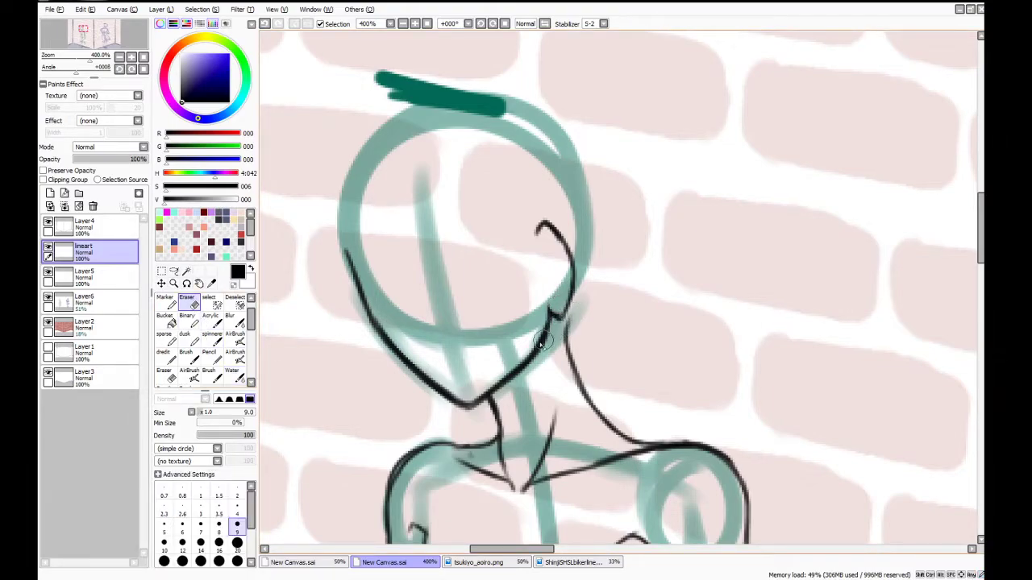
Redraw the upper end of the right neck line below the ear and clean up stray marks around neck and shoulder
{"action": "left_click", "coordinate": [240, 377]}
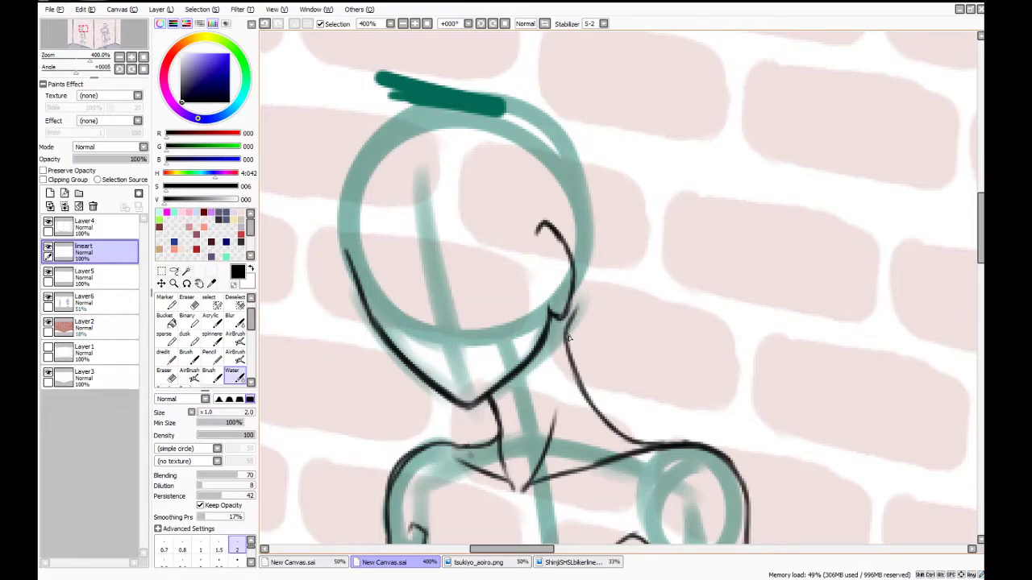
{"action": "left_click_drag", "start_coordinate": [570, 317], "coordinate": [591, 401]}
{"action": "key", "text": "e"}
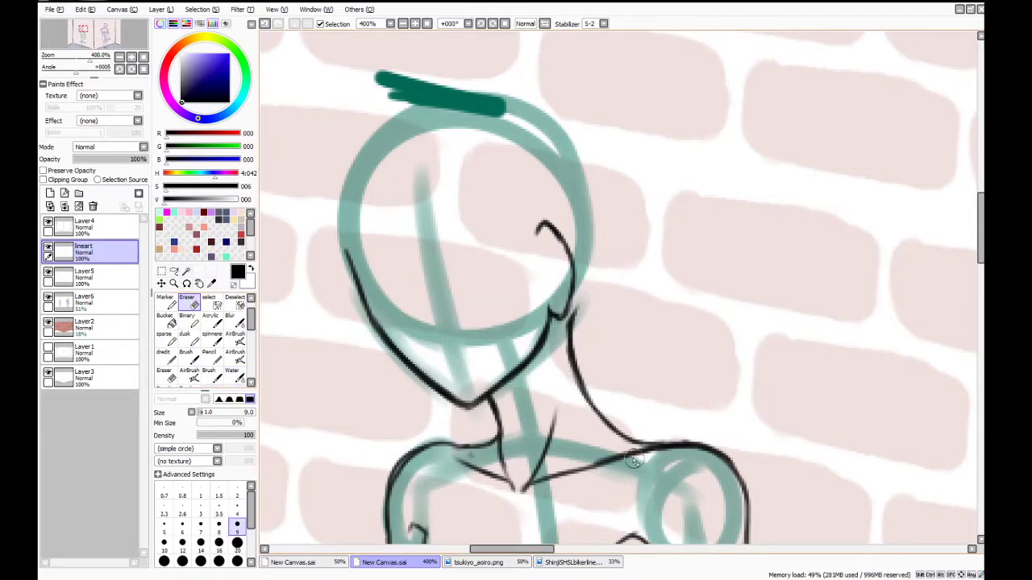
{"action": "left_click", "coordinate": [234, 376]}
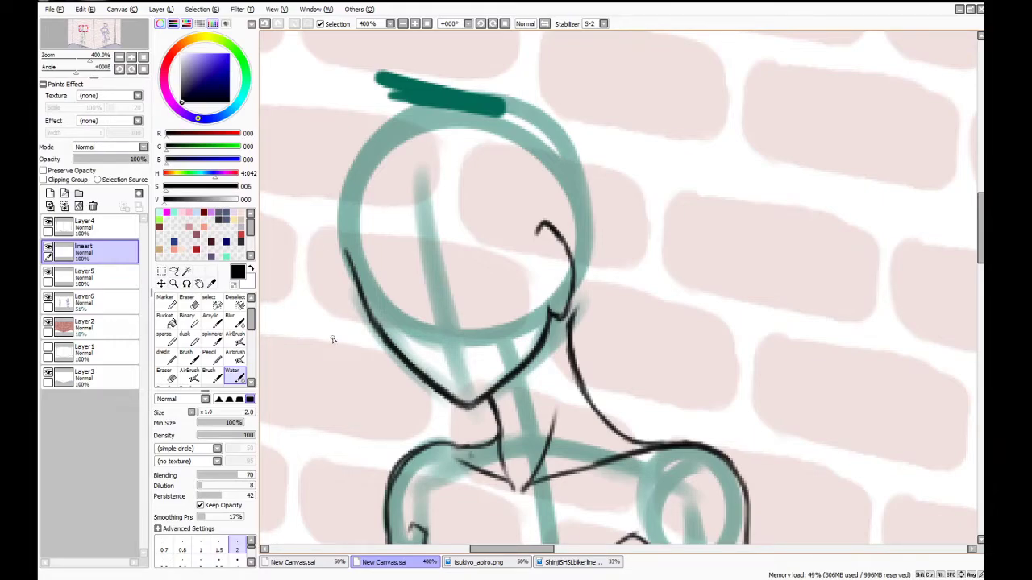
{"action": "left_click", "coordinate": [186, 304]}
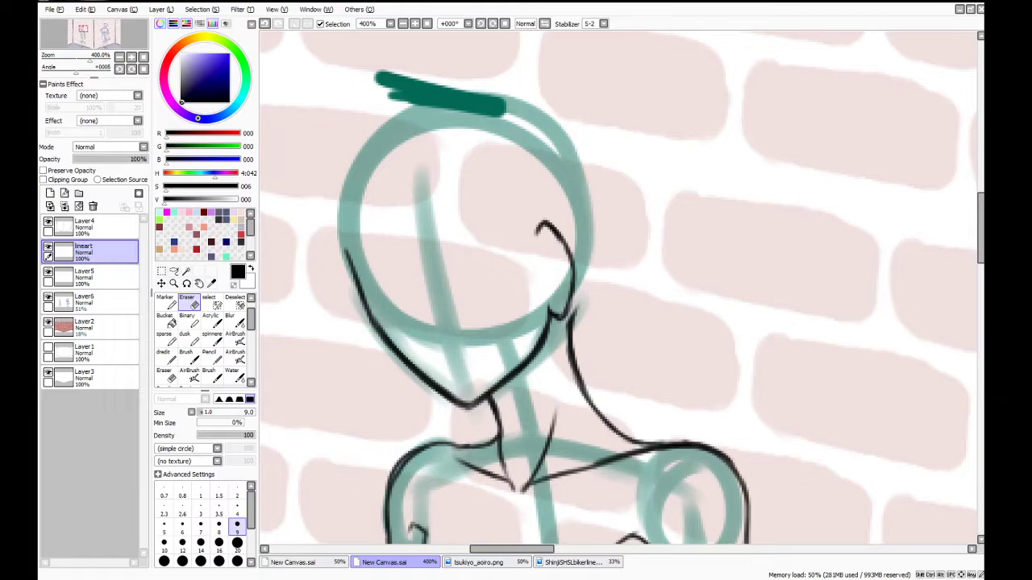
{"action": "left_click", "coordinate": [233, 376]}
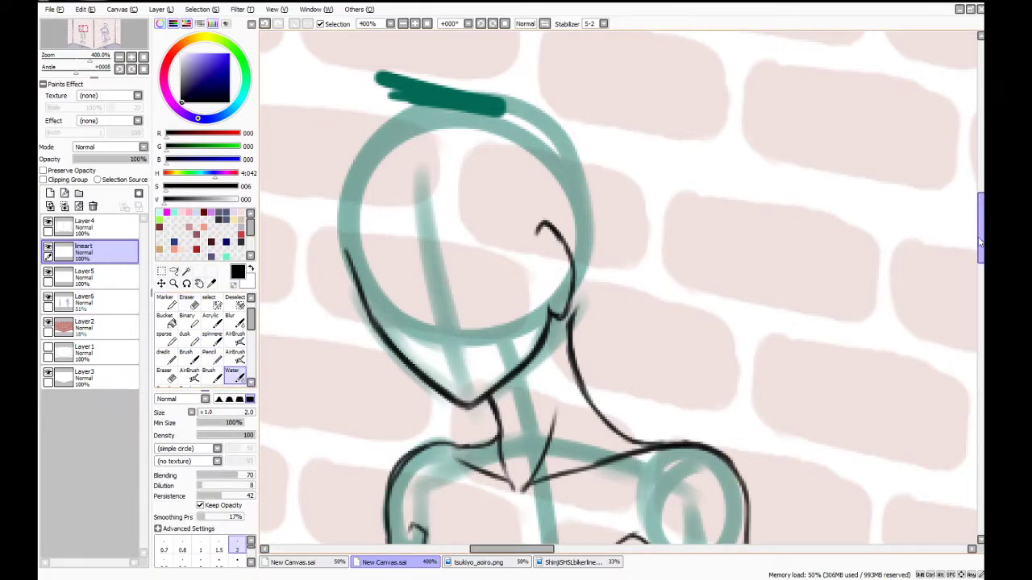
Draw the crossed leg's upper thigh contour from the outside of the left knee circle up to the crotch
{"action": "scroll", "coordinate": [740, 324], "scroll_direction": "down", "scroll_amount": 10}
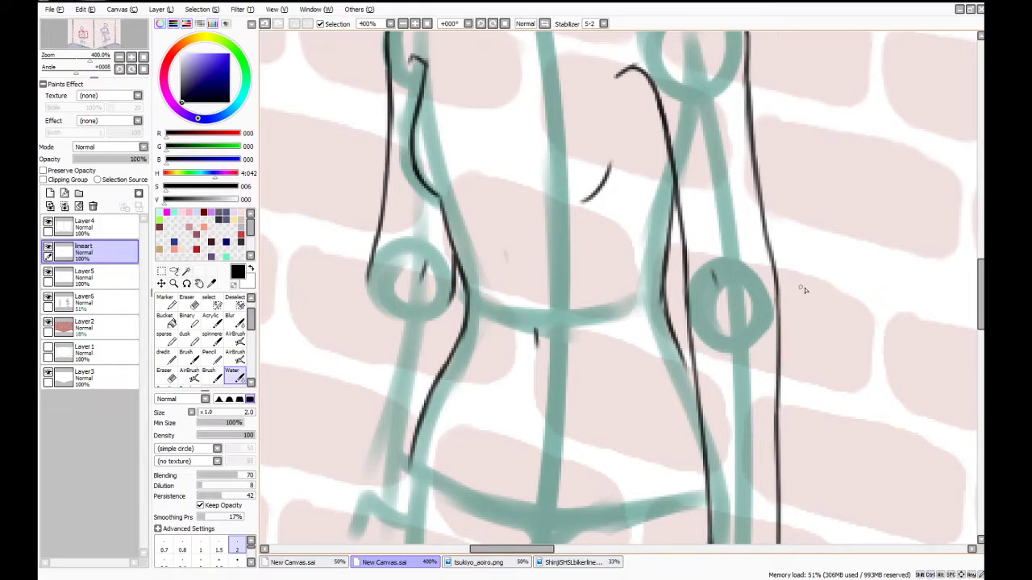
{"action": "key", "text": "ctrl+z"}
{"action": "left_click_drag", "start_coordinate": [977, 310], "coordinate": [977, 363]}
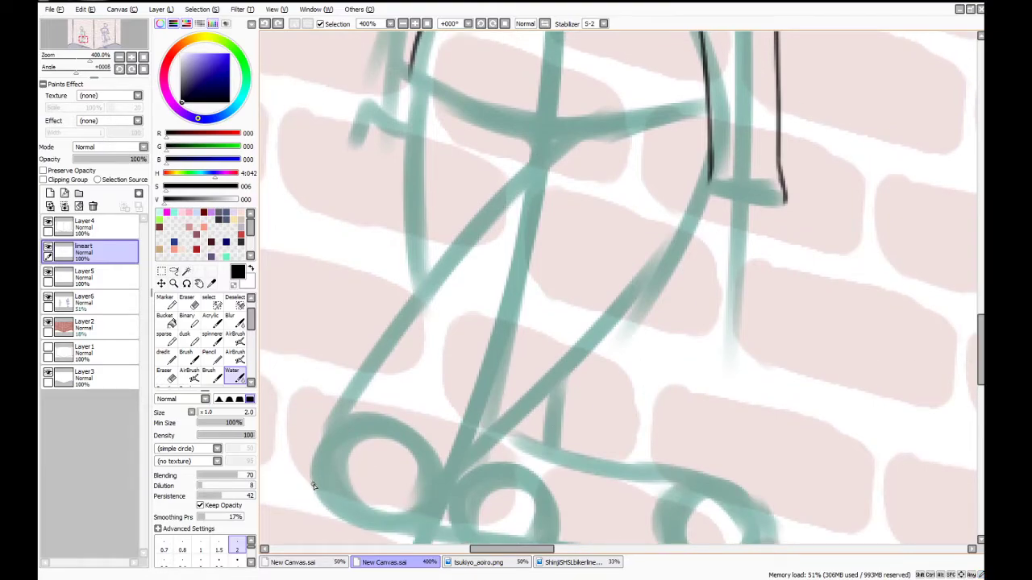
{"action": "mouse_move", "coordinate": [314, 485]}
{"action": "left_mouse_down"}
{"action": "mouse_move", "coordinate": [325, 419]}
{"action": "mouse_move", "coordinate": [316, 474]}
{"action": "mouse_move", "coordinate": [368, 340]}
{"action": "left_mouse_up"}
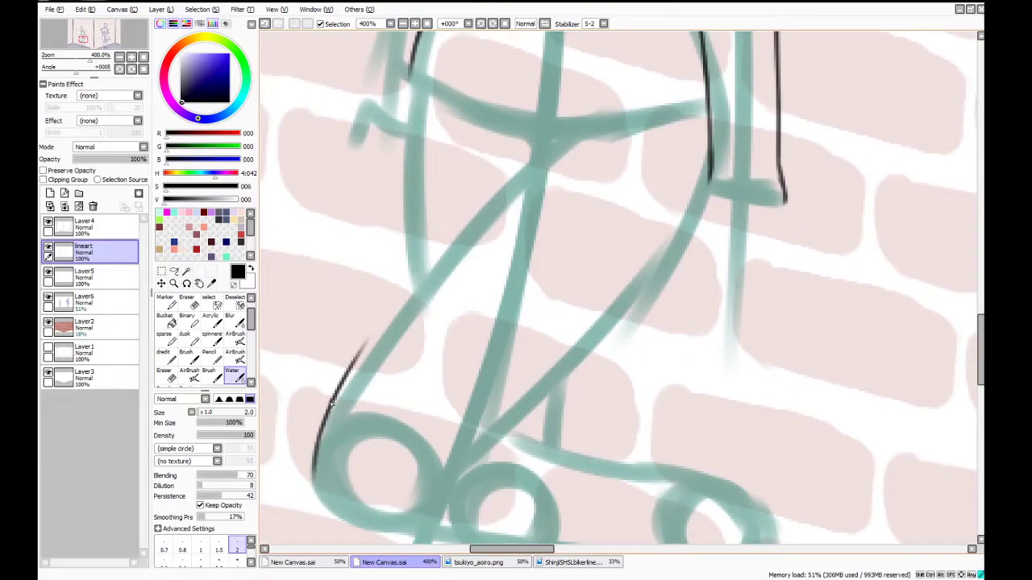
{"action": "left_click_drag", "start_coordinate": [331, 407], "coordinate": [474, 197]}
{"action": "key", "text": "ctrl+z"}
{"action": "left_click_drag", "start_coordinate": [346, 384], "coordinate": [528, 156]}
{"action": "key", "text": "ctrl+z"}
{"action": "mouse_move", "coordinate": [353, 366]}
{"action": "left_mouse_down"}
{"action": "mouse_move", "coordinate": [391, 302]}
{"action": "mouse_move", "coordinate": [529, 164]}
{"action": "left_mouse_up"}
{"action": "left_click_drag", "start_coordinate": [449, 238], "coordinate": [600, 124]}
{"action": "key", "text": "ctrl+z"}
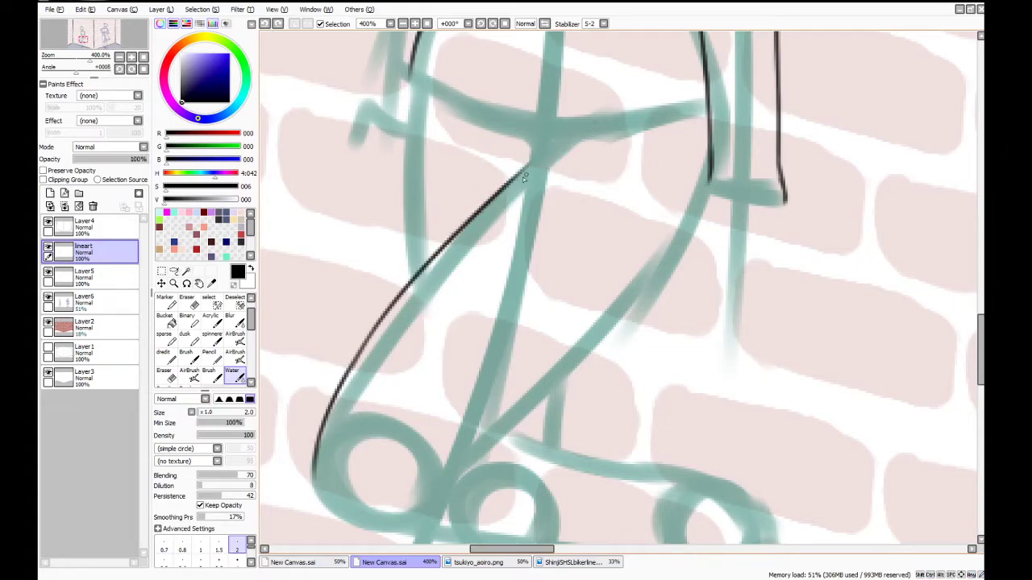
{"action": "key", "text": "ctrl+z"}
{"action": "key", "text": "ctrl+z"}
{"action": "mouse_move", "coordinate": [318, 472]}
{"action": "left_mouse_down"}
{"action": "mouse_move", "coordinate": [320, 442]}
{"action": "mouse_move", "coordinate": [388, 333]}
{"action": "mouse_move", "coordinate": [500, 203]}
{"action": "left_mouse_up"}
{"action": "key", "text": "ctrl+z"}
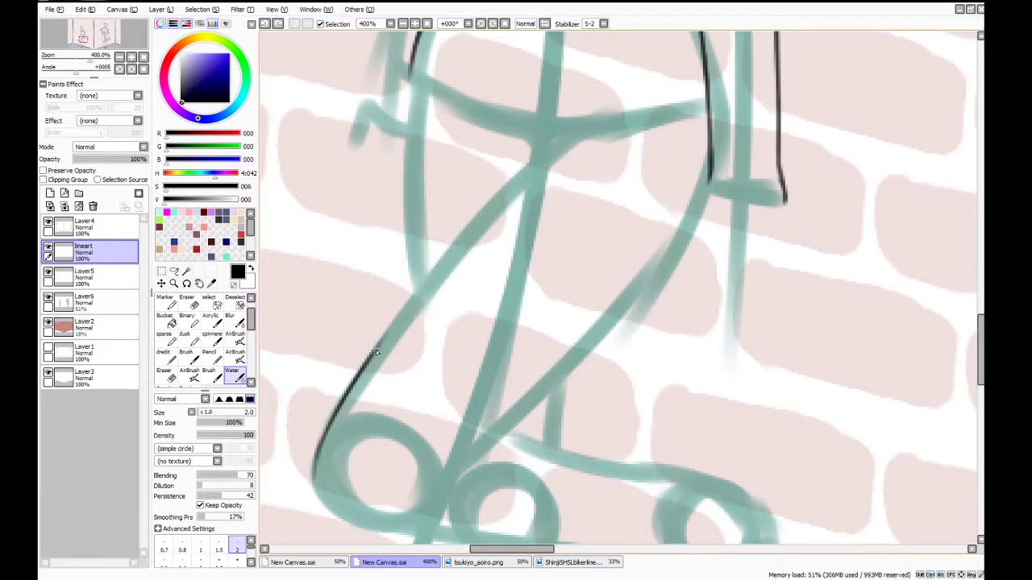
{"action": "left_click_drag", "start_coordinate": [375, 352], "coordinate": [531, 169]}
{"action": "left_click_drag", "start_coordinate": [499, 201], "coordinate": [590, 137]}
{"action": "key", "text": "ctrl+z"}
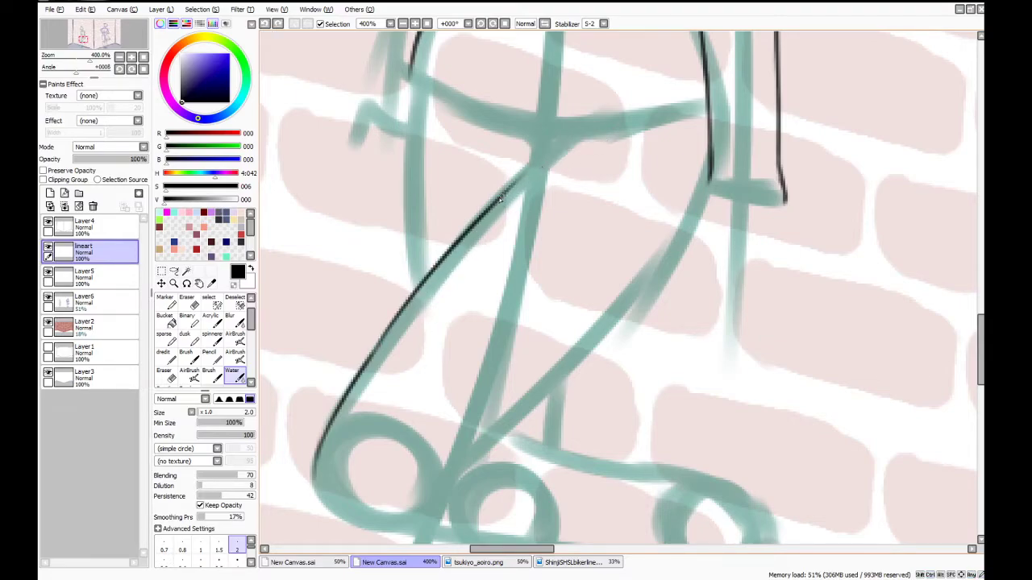
Extend the thigh line into a hip crease toward the right wrist and add the short crotch lines
{"action": "mouse_move", "coordinate": [500, 198]}
{"action": "left_mouse_down"}
{"action": "mouse_move", "coordinate": [559, 138]}
{"action": "mouse_move", "coordinate": [642, 117]}
{"action": "left_mouse_up"}
{"action": "key", "text": "ctrl+z"}
{"action": "left_click_drag", "start_coordinate": [567, 132], "coordinate": [684, 113]}
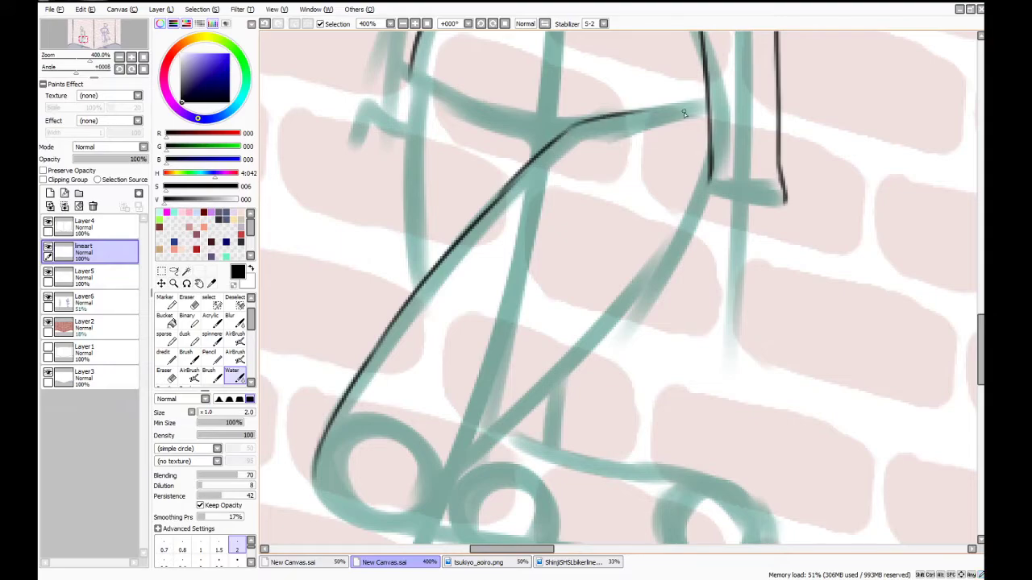
{"action": "mouse_move", "coordinate": [574, 127]}
{"action": "left_mouse_down"}
{"action": "mouse_move", "coordinate": [501, 117]}
{"action": "mouse_move", "coordinate": [534, 159]}
{"action": "mouse_move", "coordinate": [539, 152]}
{"action": "left_mouse_up"}
{"action": "key", "text": "ctrl+z"}
{"action": "key", "text": "ctrl+y"}
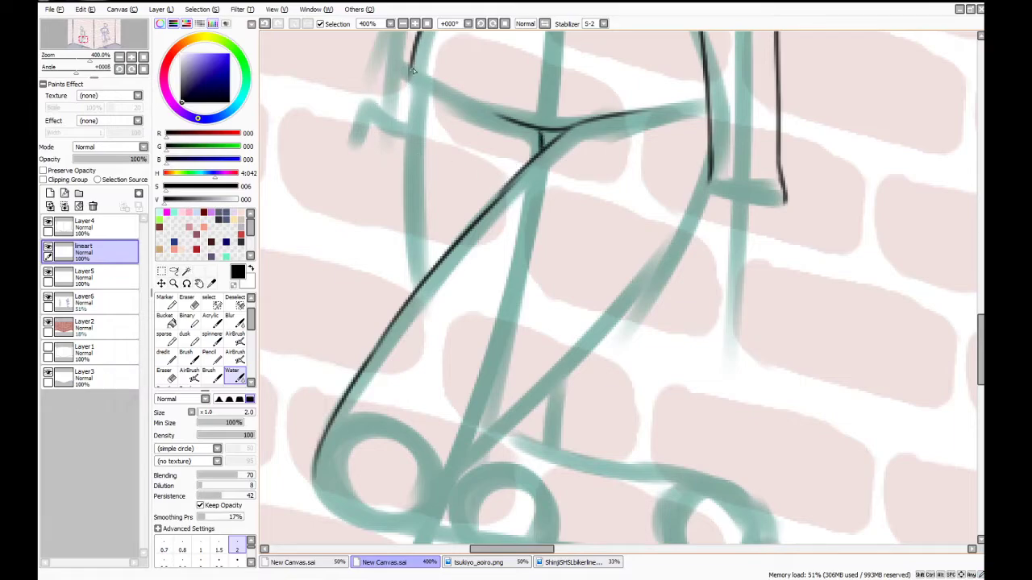
Draw the outer left hip contour from the end of the waist line down to the crossed thigh line
{"action": "left_click_drag", "start_coordinate": [412, 71], "coordinate": [401, 194]}
{"action": "left_click_drag", "start_coordinate": [405, 109], "coordinate": [404, 234]}
{"action": "left_click_drag", "start_coordinate": [400, 158], "coordinate": [410, 275]}
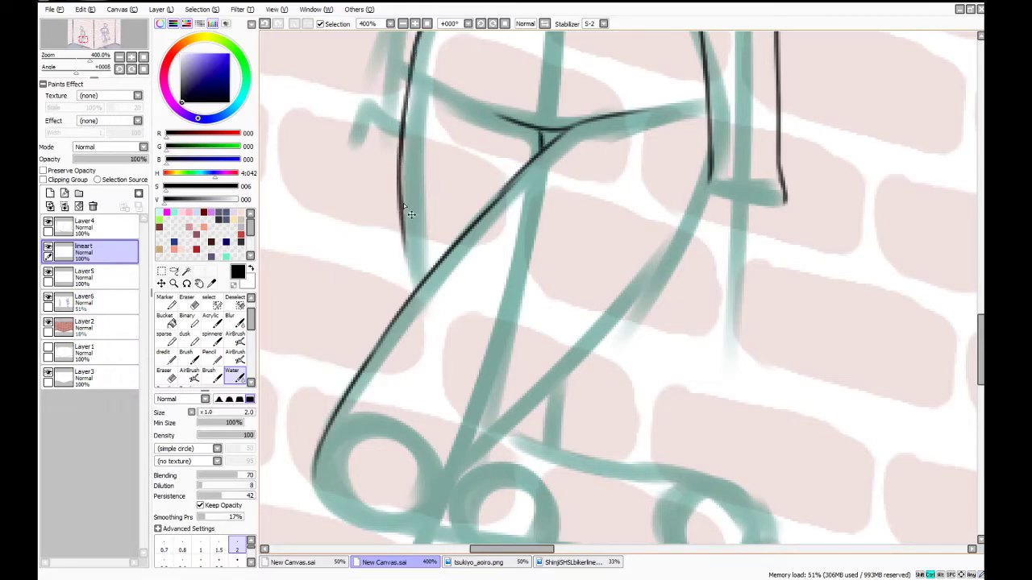
{"action": "key", "text": "ctrl+z"}
{"action": "key", "text": "ctrl+z"}
{"action": "left_click_drag", "start_coordinate": [410, 84], "coordinate": [415, 281]}
{"action": "left_click_drag", "start_coordinate": [404, 209], "coordinate": [413, 287]}
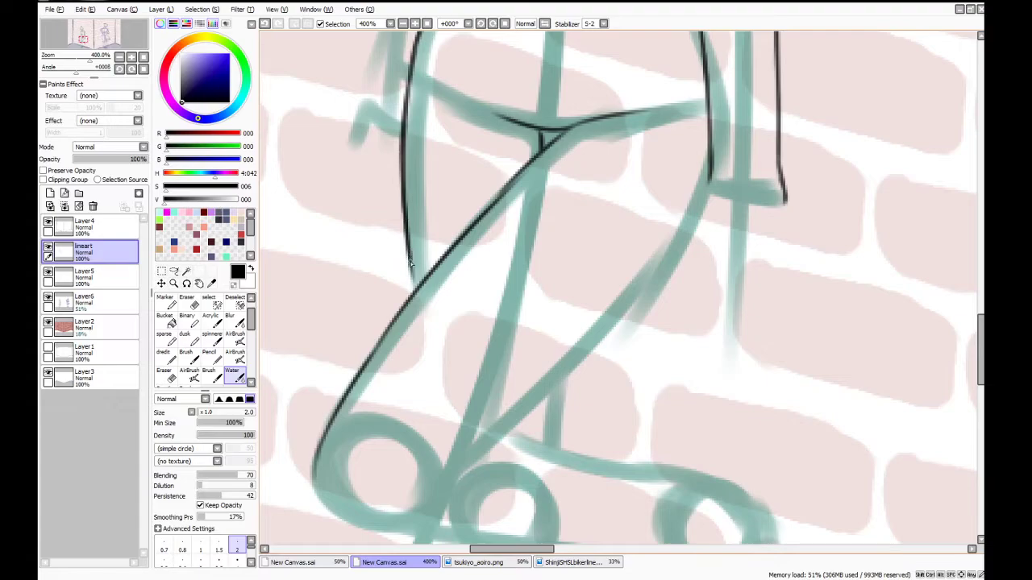
{"action": "key", "text": "ctrl+z"}
{"action": "left_click_drag", "start_coordinate": [404, 218], "coordinate": [412, 289]}
Sample the dark green of the head sketch and select Layer6 for sketching with the Water brush
{"action": "left_click", "coordinate": [212, 282]}
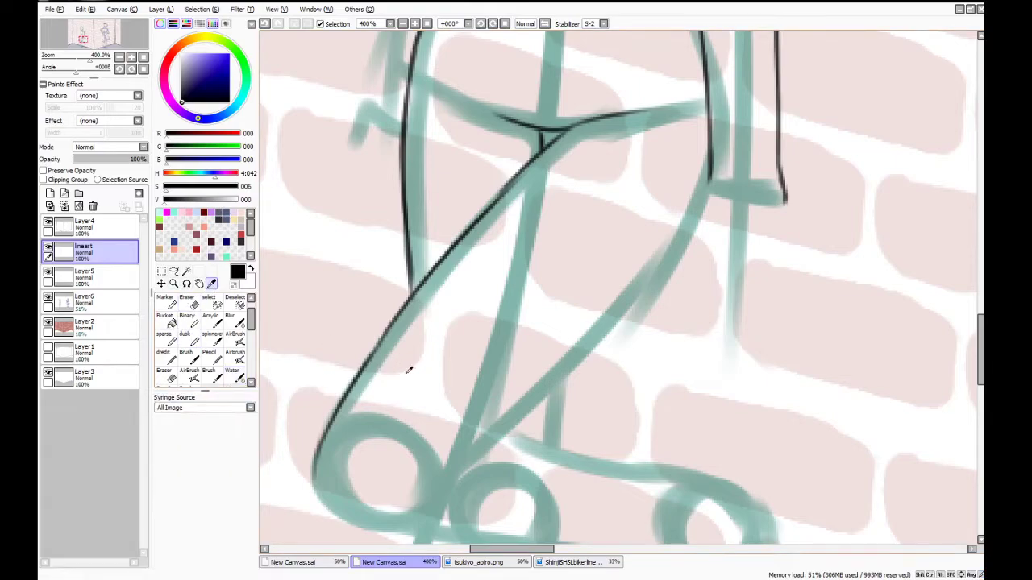
{"action": "left_click_drag", "start_coordinate": [980, 350], "coordinate": [976, 223]}
{"action": "left_click", "coordinate": [415, 165]}
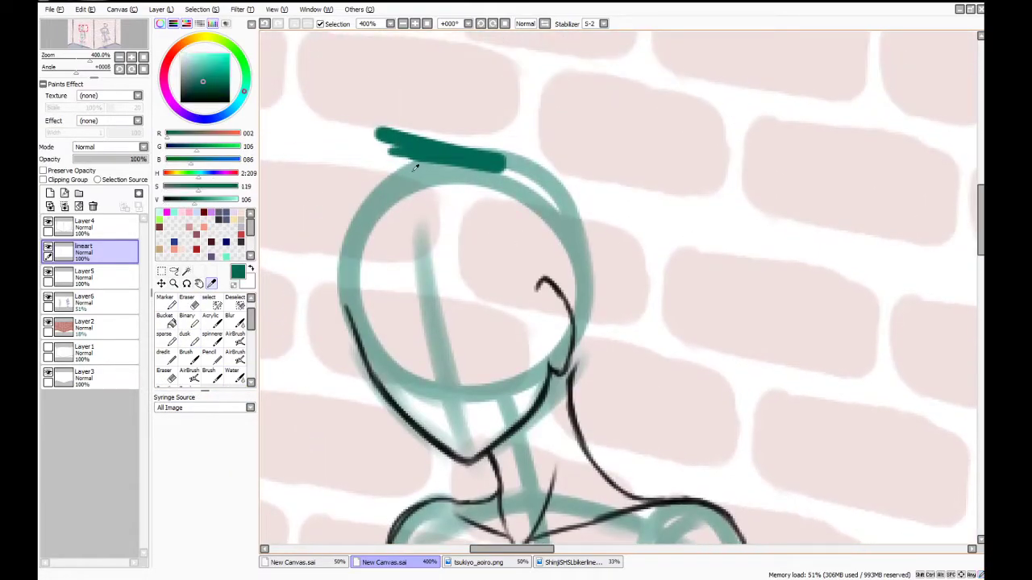
{"action": "left_click", "coordinate": [103, 310]}
{"action": "left_click", "coordinate": [234, 375]}
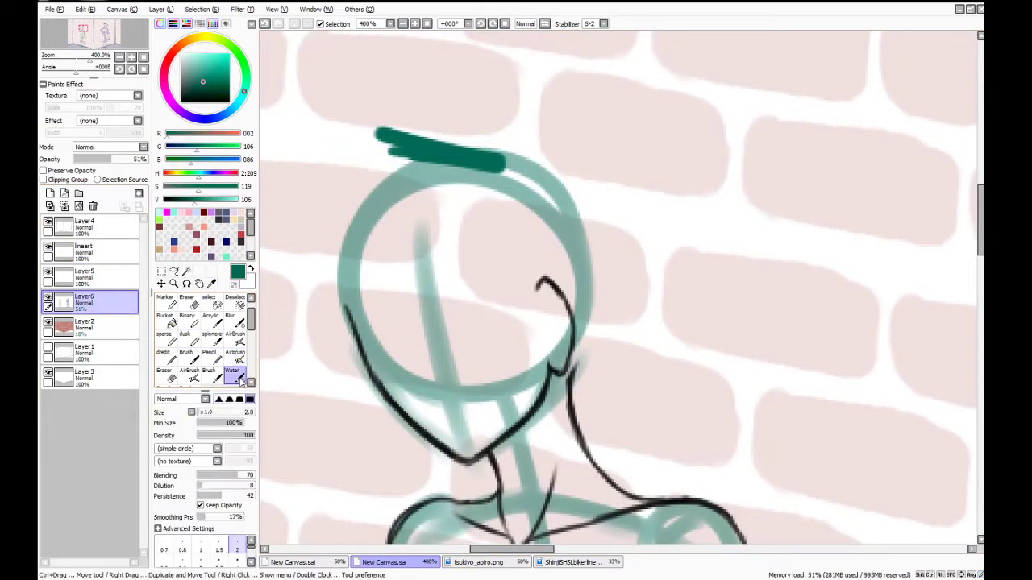
Sketch a tapered, pointed hand shape hanging below the right wrist
{"action": "left_click_drag", "start_coordinate": [982, 242], "coordinate": [982, 375]}
{"action": "left_click_drag", "start_coordinate": [709, 179], "coordinate": [689, 273]}
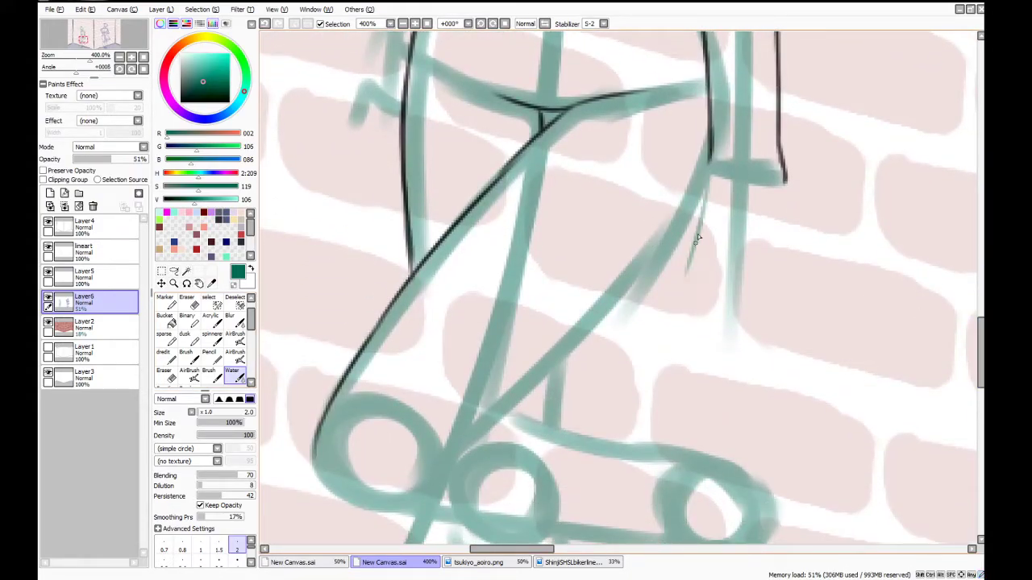
{"action": "mouse_move", "coordinate": [709, 176]}
{"action": "left_mouse_down"}
{"action": "mouse_move", "coordinate": [690, 287]}
{"action": "mouse_move", "coordinate": [719, 311]}
{"action": "mouse_move", "coordinate": [779, 284]}
{"action": "left_mouse_up"}
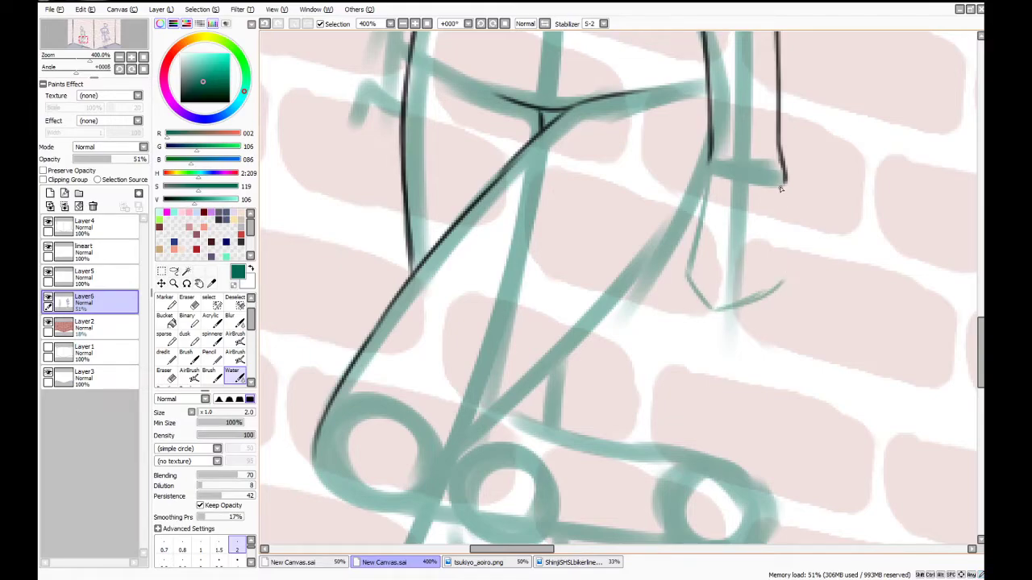
{"action": "mouse_move", "coordinate": [779, 180]}
{"action": "left_mouse_down"}
{"action": "mouse_move", "coordinate": [786, 284]}
{"action": "mouse_move", "coordinate": [778, 294]}
{"action": "left_mouse_up"}
Sketch the outer edge and lower tip of the left hand beside the hip
{"action": "scroll", "coordinate": [951, 335], "scroll_direction": "up", "scroll_amount": 5}
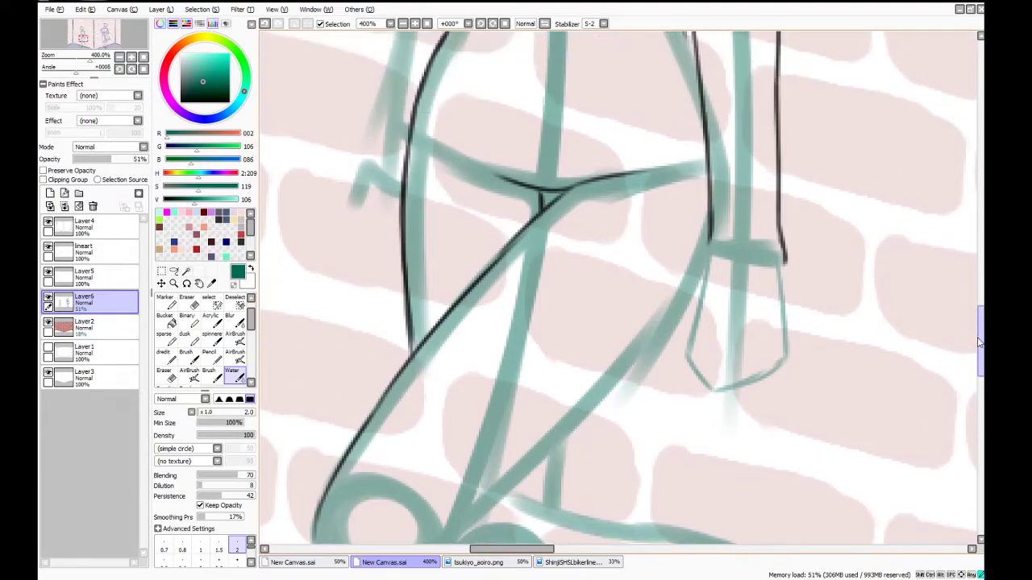
{"action": "left_click_drag", "start_coordinate": [360, 321], "coordinate": [355, 395]}
{"action": "left_click_drag", "start_coordinate": [355, 395], "coordinate": [397, 436]}
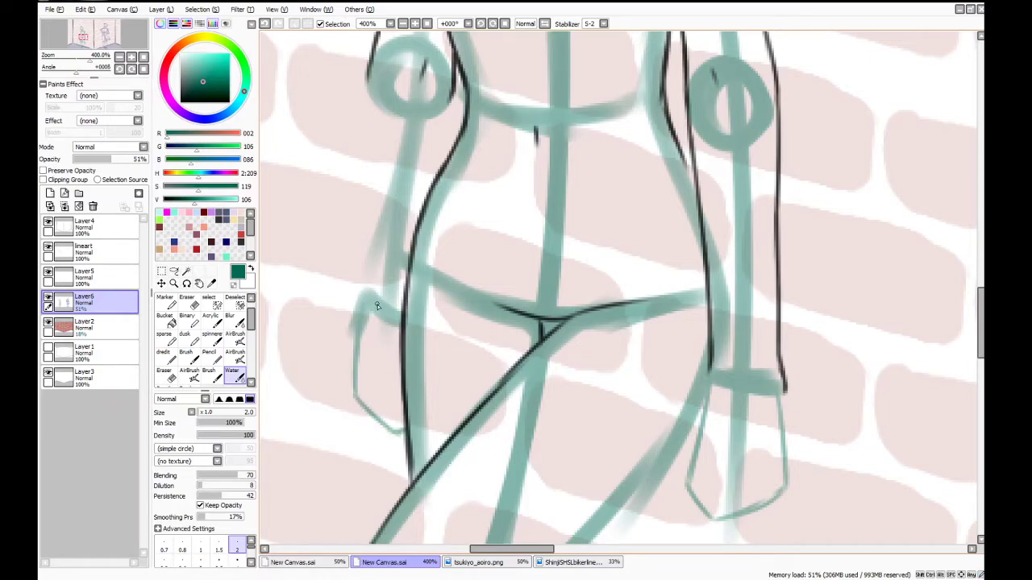
Try to sketch a narrow tapered finger hanging from the inner edge of the right hand with the Water brush
{"action": "left_click_drag", "start_coordinate": [979, 317], "coordinate": [978, 369]}
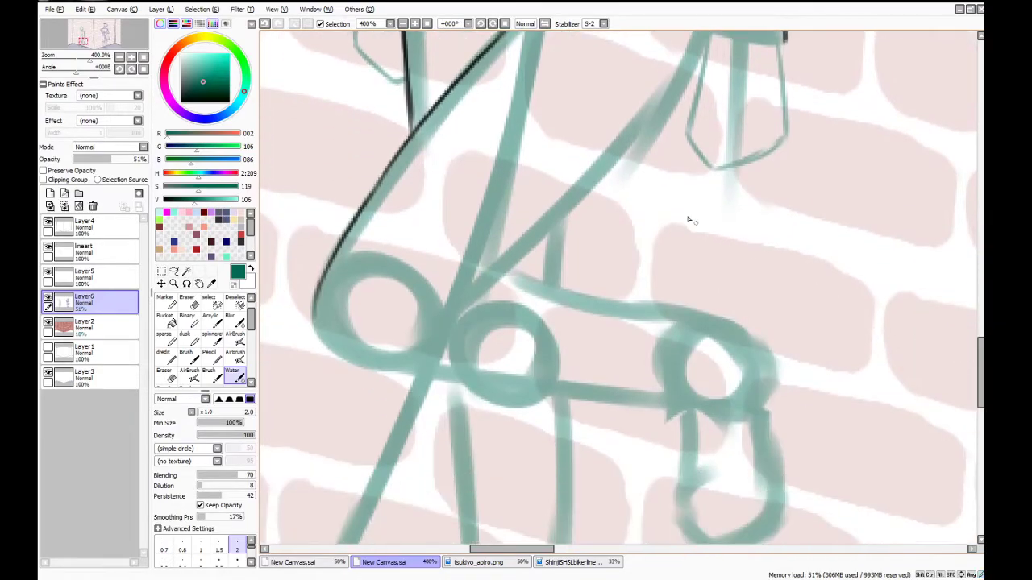
{"action": "left_click_drag", "start_coordinate": [686, 125], "coordinate": [663, 246]}
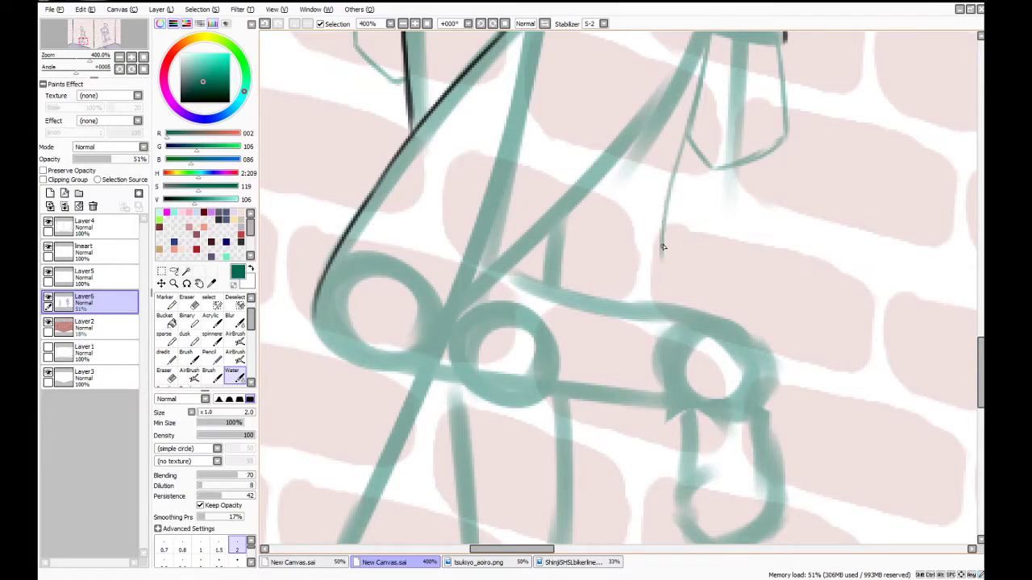
{"action": "mouse_move", "coordinate": [702, 161]}
{"action": "left_mouse_down"}
{"action": "mouse_move", "coordinate": [669, 264]}
{"action": "mouse_move", "coordinate": [662, 226]}
{"action": "left_mouse_up"}
{"action": "key", "text": "e"}
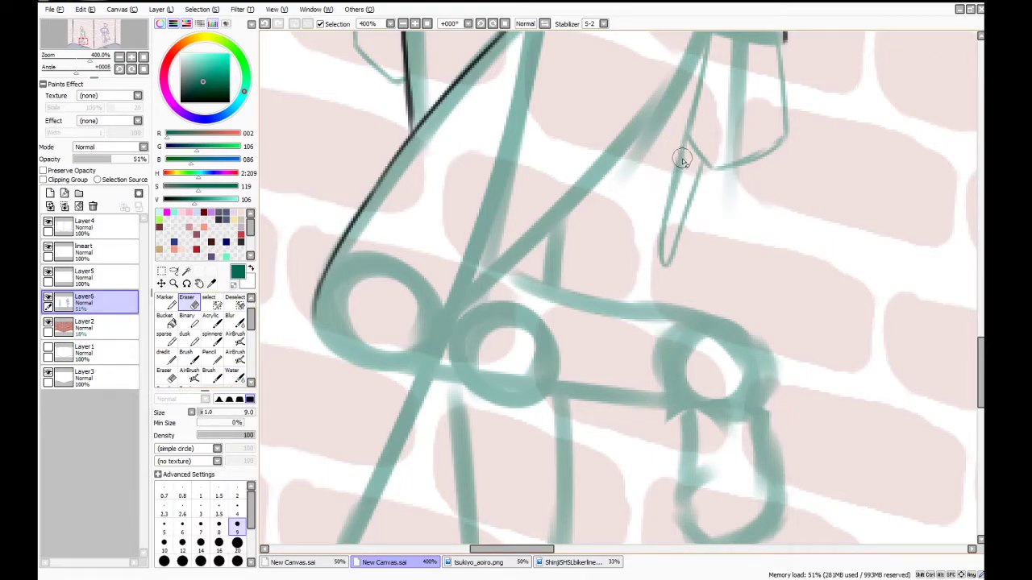
{"action": "scroll", "coordinate": [235, 377], "scroll_direction": "down", "scroll_amount": 1}
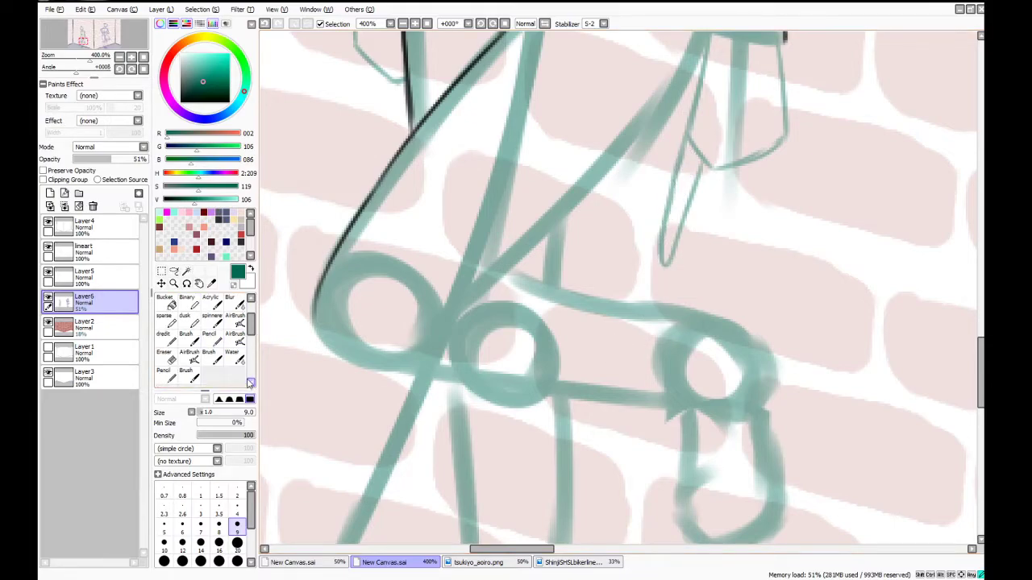
{"action": "left_click", "coordinate": [235, 360]}
{"action": "left_click", "coordinate": [251, 299]}
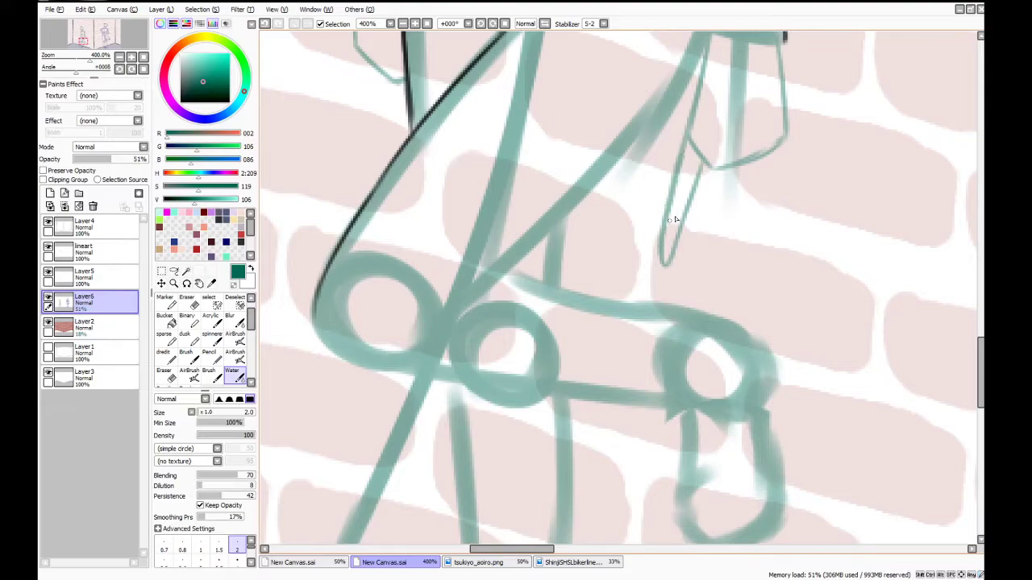
Try a second finger line below the right hand's tip and undo all the sketched finger strokes
{"action": "mouse_move", "coordinate": [704, 164]}
{"action": "left_mouse_down"}
{"action": "mouse_move", "coordinate": [715, 303]}
{"action": "mouse_move", "coordinate": [711, 280]}
{"action": "mouse_move", "coordinate": [728, 305]}
{"action": "mouse_move", "coordinate": [728, 202]}
{"action": "left_mouse_up"}
{"action": "key", "text": "ctrl+z"}
{"action": "key", "text": "ctrl+z"}
{"action": "key", "text": "ctrl+z"}
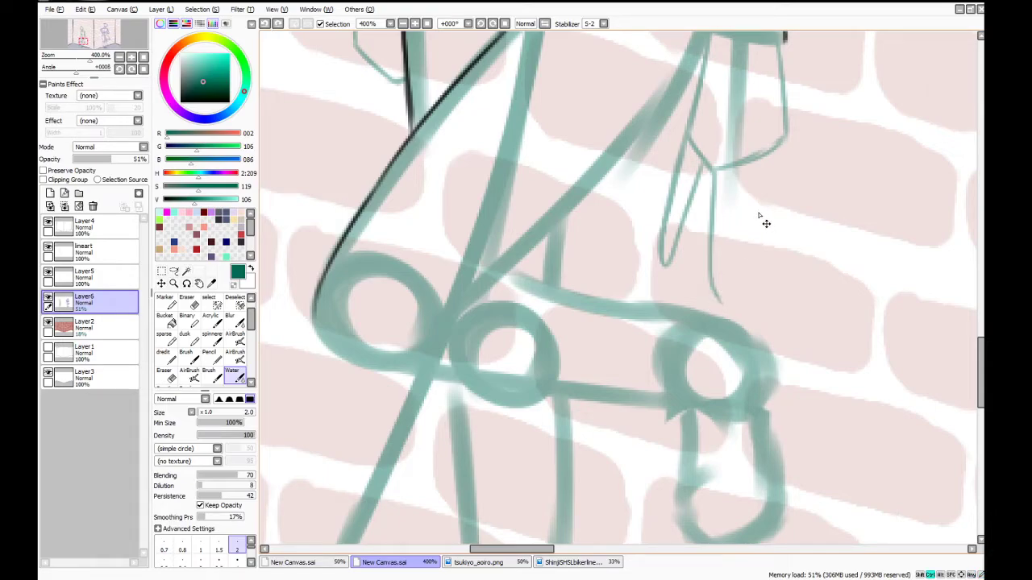
{"action": "key", "text": "ctrl+z"}
{"action": "key", "text": "ctrl+z"}
{"action": "key", "text": "ctrl+z"}
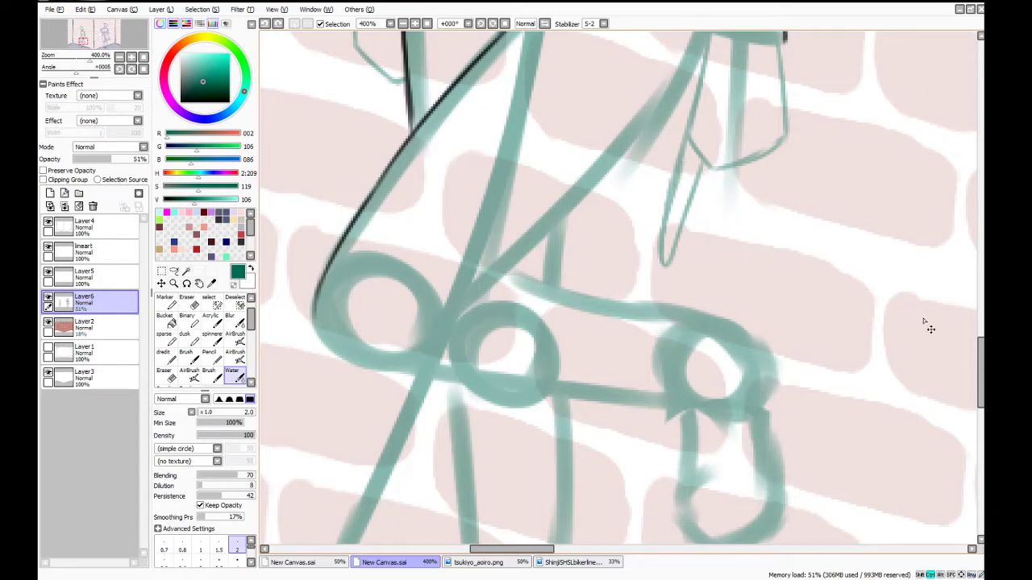
{"action": "key", "text": "ctrl+z"}
{"action": "key", "text": "ctrl+z"}
{"action": "key", "text": "ctrl+z"}
{"action": "key", "text": "ctrl+z"}
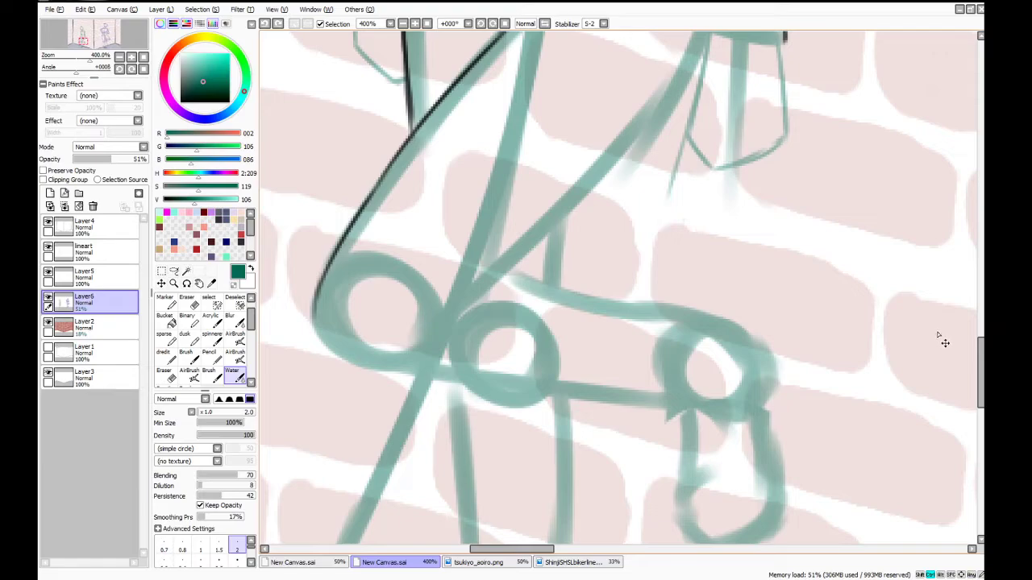
Paint a selection over the right hand sketch below the wrist, refining it with the select brush at size 20
{"action": "left_click_drag", "start_coordinate": [982, 359], "coordinate": [982, 331]}
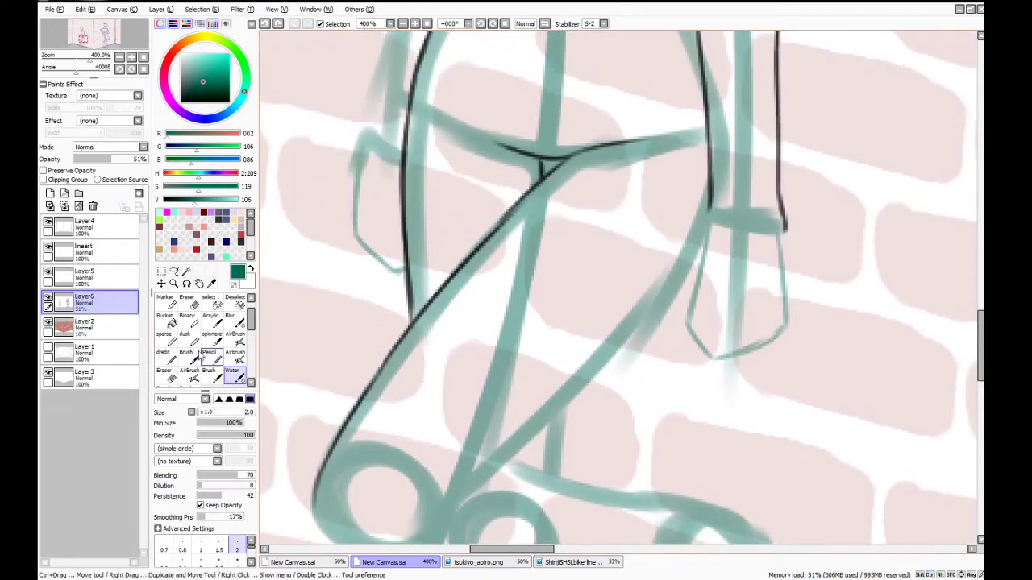
{"action": "left_click", "coordinate": [208, 300]}
{"action": "mouse_move", "coordinate": [731, 295]}
{"action": "left_mouse_down"}
{"action": "mouse_move", "coordinate": [720, 334]}
{"action": "mouse_move", "coordinate": [738, 324]}
{"action": "left_mouse_up"}
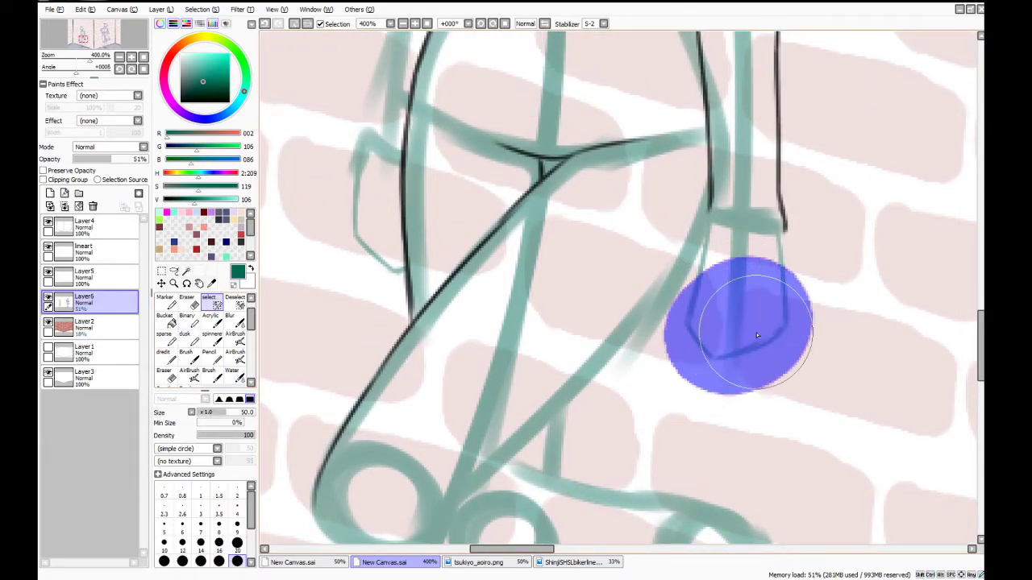
{"action": "left_click", "coordinate": [237, 541]}
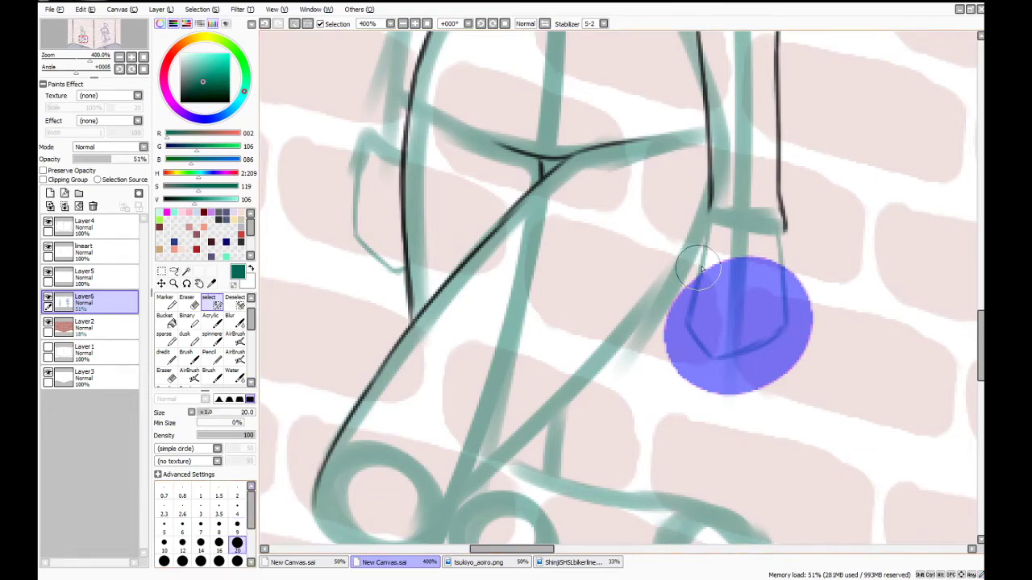
{"action": "mouse_move", "coordinate": [714, 253]}
{"action": "left_mouse_down"}
{"action": "mouse_move", "coordinate": [696, 281]}
{"action": "mouse_move", "coordinate": [708, 228]}
{"action": "mouse_move", "coordinate": [706, 286]}
{"action": "mouse_move", "coordinate": [745, 257]}
{"action": "mouse_move", "coordinate": [733, 252]}
{"action": "mouse_move", "coordinate": [787, 262]}
{"action": "mouse_move", "coordinate": [736, 256]}
{"action": "mouse_move", "coordinate": [769, 335]}
{"action": "mouse_move", "coordinate": [683, 307]}
{"action": "mouse_move", "coordinate": [712, 305]}
{"action": "mouse_move", "coordinate": [716, 259]}
{"action": "mouse_move", "coordinate": [701, 303]}
{"action": "mouse_move", "coordinate": [723, 254]}
{"action": "mouse_move", "coordinate": [736, 291]}
{"action": "mouse_move", "coordinate": [714, 359]}
{"action": "left_mouse_up"}
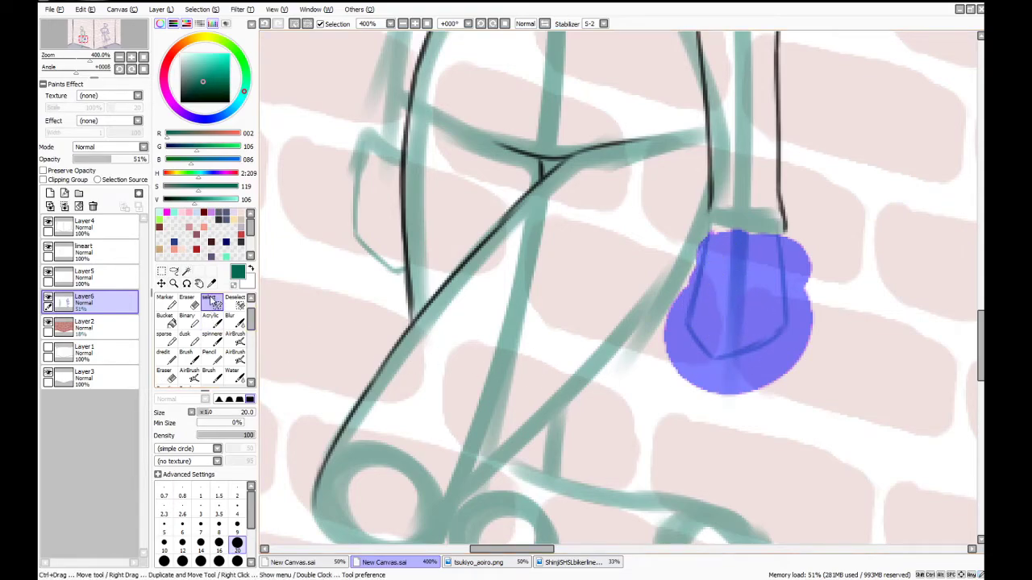
{"action": "left_click", "coordinate": [235, 301]}
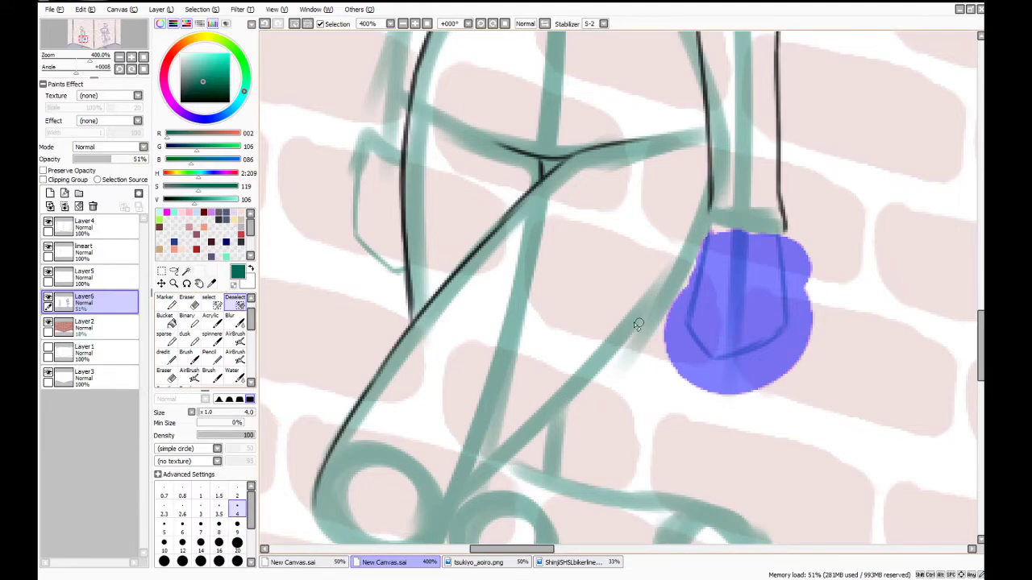
Move and free-deform the selected right hand sketch, shifting its corners so the lower part narrows, and apply it
{"action": "left_click", "coordinate": [163, 272]}
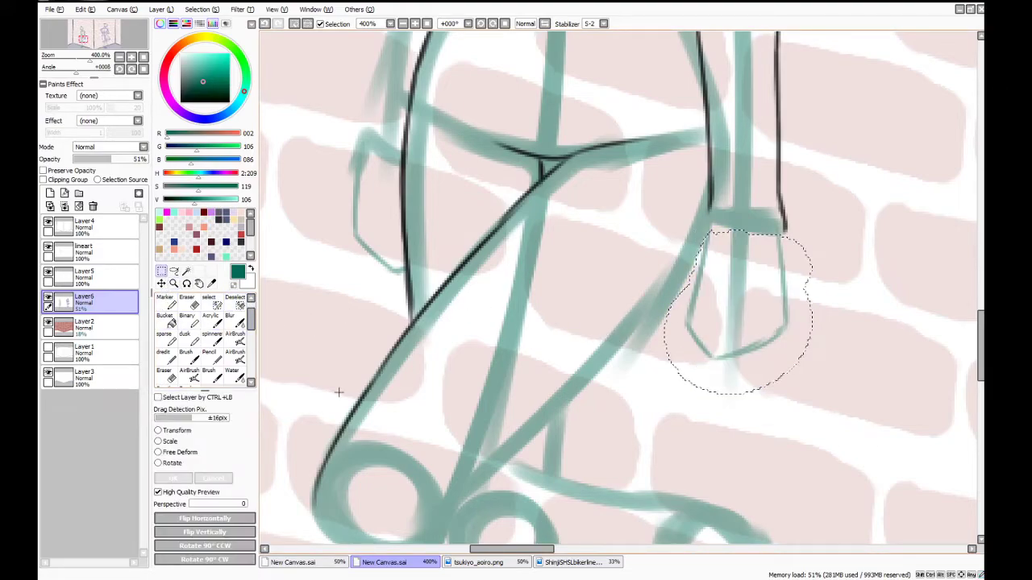
{"action": "key", "text": "ctrl+t"}
{"action": "left_click_drag", "start_coordinate": [756, 322], "coordinate": [746, 311]}
{"action": "mouse_move", "coordinate": [728, 382]}
{"action": "left_mouse_down"}
{"action": "mouse_move", "coordinate": [710, 371]}
{"action": "mouse_move", "coordinate": [728, 370]}
{"action": "mouse_move", "coordinate": [728, 389]}
{"action": "left_mouse_up"}
{"action": "left_click", "coordinate": [182, 453]}
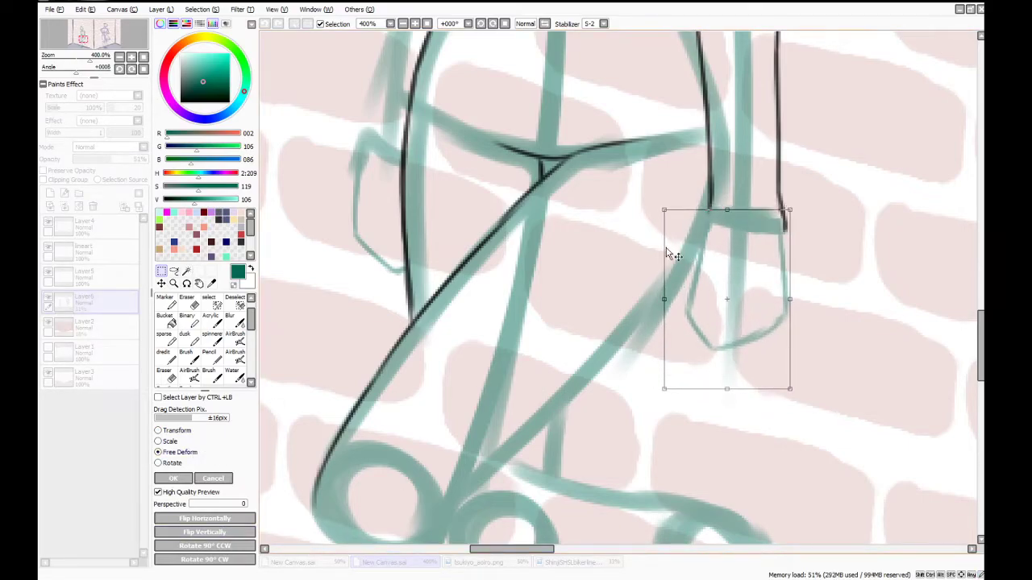
{"action": "left_click_drag", "start_coordinate": [665, 212], "coordinate": [652, 198]}
{"action": "left_click_drag", "start_coordinate": [706, 294], "coordinate": [707, 306]}
{"action": "left_click_drag", "start_coordinate": [790, 400], "coordinate": [776, 403]}
{"action": "left_click_drag", "start_coordinate": [732, 341], "coordinate": [737, 365]}
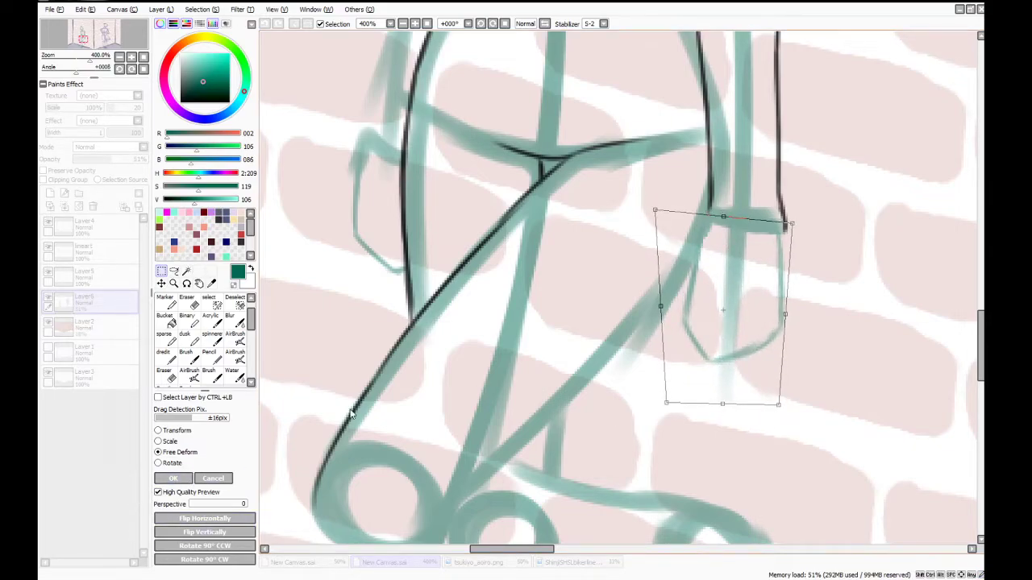
{"action": "left_click", "coordinate": [181, 479]}
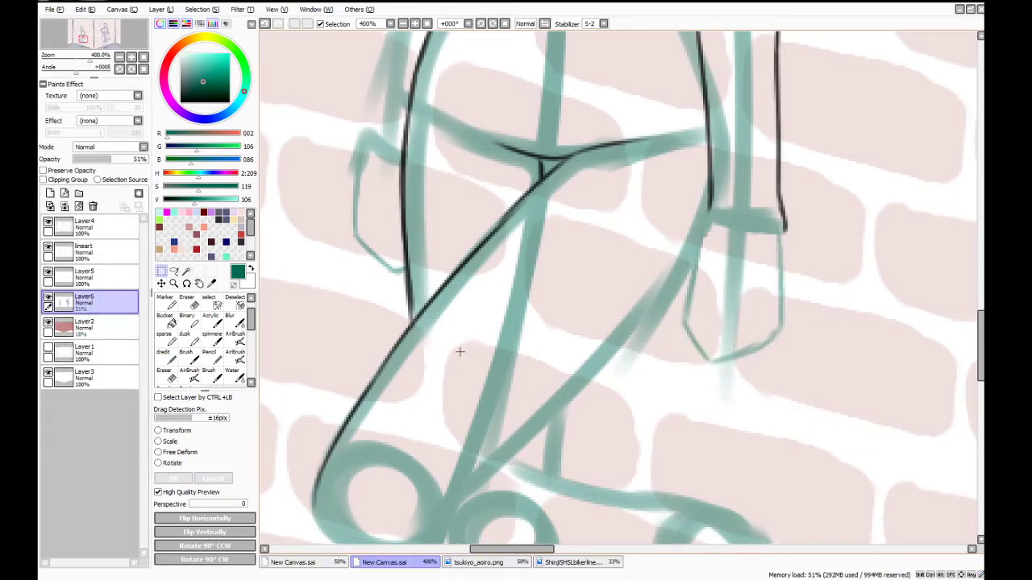
Sketch a wider outer edge for the right hand with the size 2 Water brush, curving from the wrist to the palm's base
{"action": "left_click", "coordinate": [233, 375]}
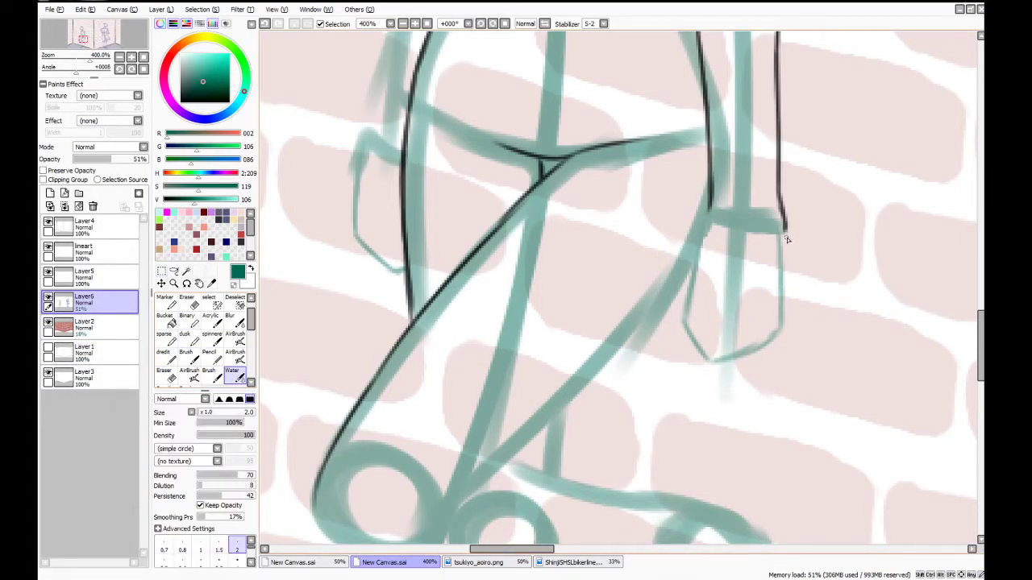
{"action": "mouse_move", "coordinate": [786, 239]}
{"action": "left_mouse_down"}
{"action": "mouse_move", "coordinate": [795, 302]}
{"action": "mouse_move", "coordinate": [780, 241]}
{"action": "mouse_move", "coordinate": [795, 270]}
{"action": "mouse_move", "coordinate": [767, 393]}
{"action": "left_mouse_up"}
{"action": "left_click_drag", "start_coordinate": [780, 330], "coordinate": [776, 389]}
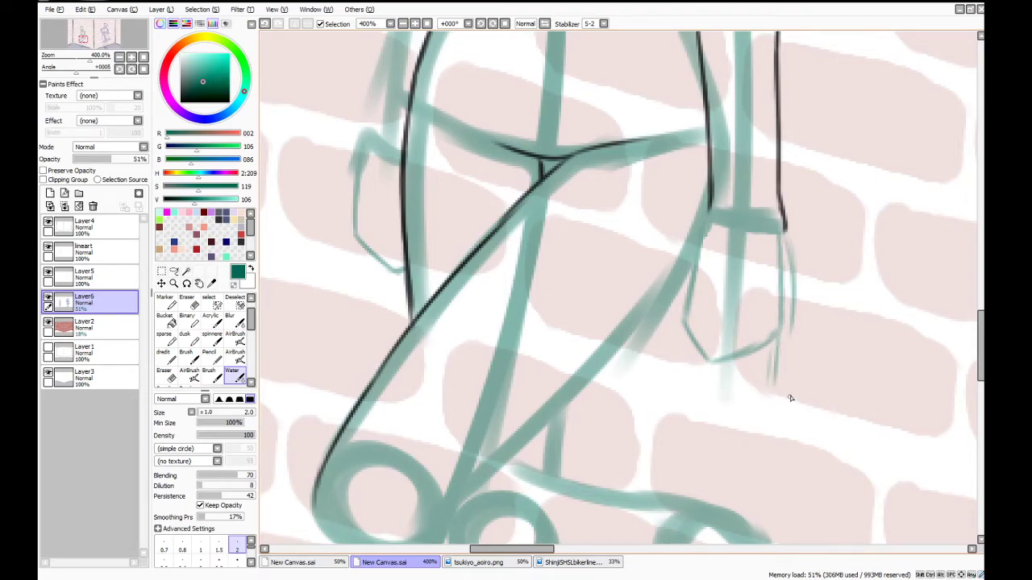
{"action": "key", "text": "ctrl+z"}
{"action": "key", "text": "ctrl+z"}
{"action": "mouse_move", "coordinate": [710, 362]}
{"action": "left_mouse_down"}
{"action": "mouse_move", "coordinate": [784, 345]}
{"action": "mouse_move", "coordinate": [767, 357]}
{"action": "left_mouse_up"}
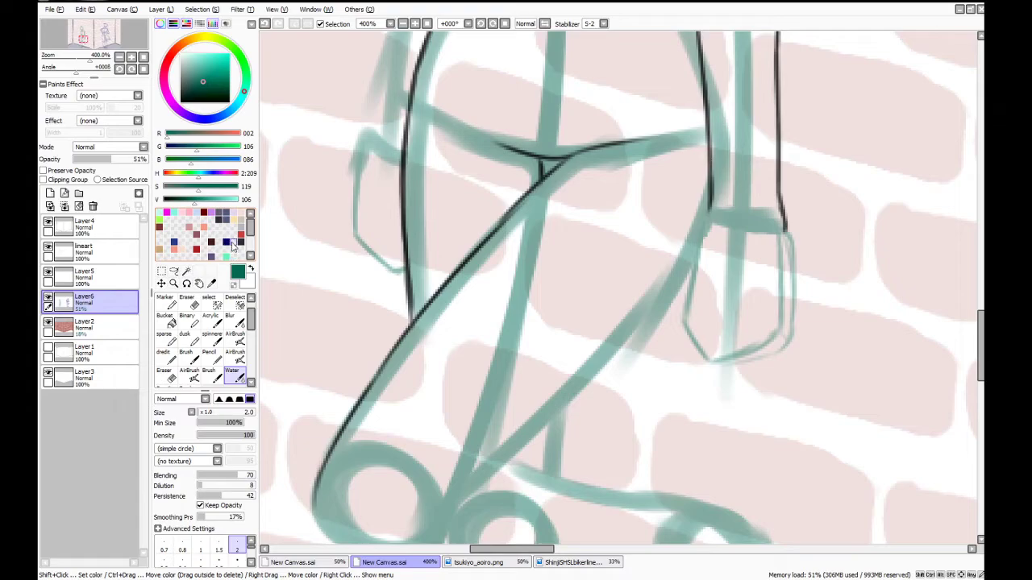
Select black and the lineart layer for inking the right hand
{"action": "left_click", "coordinate": [211, 220]}
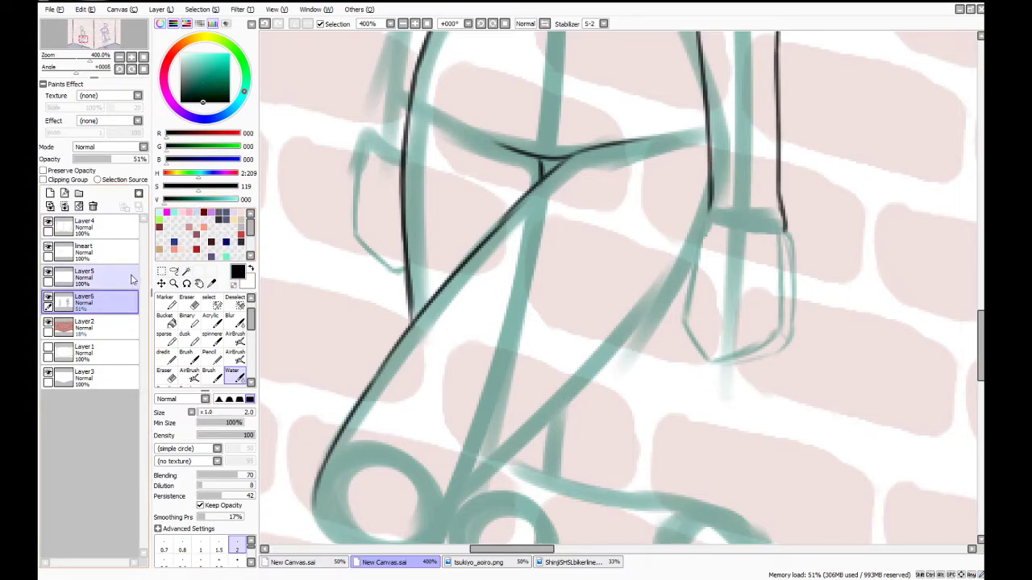
{"action": "left_click", "coordinate": [105, 252]}
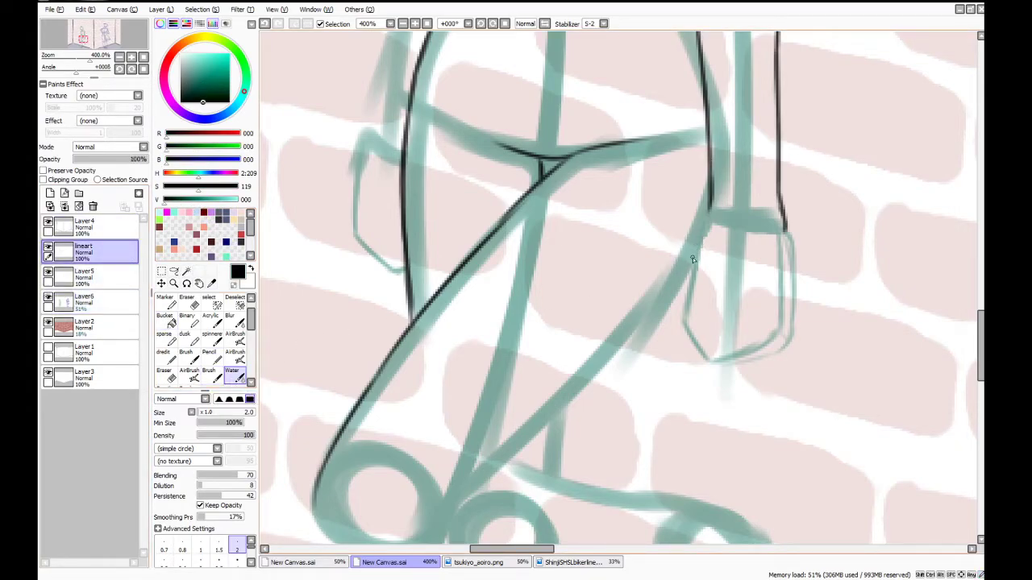
Try to ink the inner edge of the right hand downward from the wrist and undo the strokes
{"action": "left_click_drag", "start_coordinate": [701, 241], "coordinate": [674, 345]}
{"action": "key", "text": "ctrl+z"}
{"action": "left_click_drag", "start_coordinate": [700, 236], "coordinate": [676, 384]}
{"action": "key", "text": "ctrl+z"}
{"action": "key", "text": "ctrl+z"}
Ink the outer edge of the right hand and the outermost finger hanging below the palm
{"action": "left_click_drag", "start_coordinate": [759, 343], "coordinate": [754, 387]}
{"action": "key", "text": "ctrl+z"}
{"action": "left_click_drag", "start_coordinate": [758, 346], "coordinate": [753, 418]}
{"action": "mouse_move", "coordinate": [757, 376]}
{"action": "left_mouse_down"}
{"action": "mouse_move", "coordinate": [755, 439]}
{"action": "mouse_move", "coordinate": [768, 430]}
{"action": "mouse_move", "coordinate": [780, 371]}
{"action": "mouse_move", "coordinate": [792, 258]}
{"action": "mouse_move", "coordinate": [793, 322]}
{"action": "left_mouse_up"}
{"action": "key", "text": "ctrl+z"}
{"action": "left_click_drag", "start_coordinate": [790, 335], "coordinate": [781, 375]}
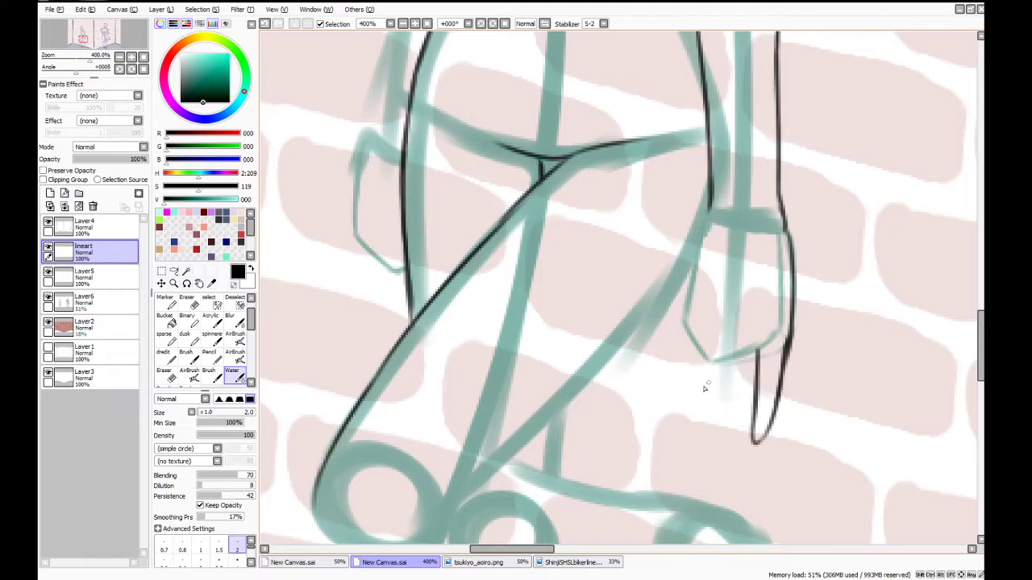
Try to ink a finger slanting down from the lowest point of the palm and undo its strokes
{"action": "left_click_drag", "start_coordinate": [719, 366], "coordinate": [706, 442]}
{"action": "left_click_drag", "start_coordinate": [717, 379], "coordinate": [699, 451]}
{"action": "left_click_drag", "start_coordinate": [709, 415], "coordinate": [702, 446]}
{"action": "key", "text": "ctrl+z"}
{"action": "key", "text": "ctrl+z"}
{"action": "key", "text": "ctrl+z"}
Ink the long finger beside the outermost one, with a rounded tip and its top joined at the palm
{"action": "left_click_drag", "start_coordinate": [719, 362], "coordinate": [714, 442]}
{"action": "mouse_move", "coordinate": [716, 399]}
{"action": "left_mouse_down"}
{"action": "mouse_move", "coordinate": [709, 476]}
{"action": "mouse_move", "coordinate": [724, 483]}
{"action": "mouse_move", "coordinate": [754, 365]}
{"action": "mouse_move", "coordinate": [737, 445]}
{"action": "left_mouse_up"}
{"action": "key", "text": "ctrl+z"}
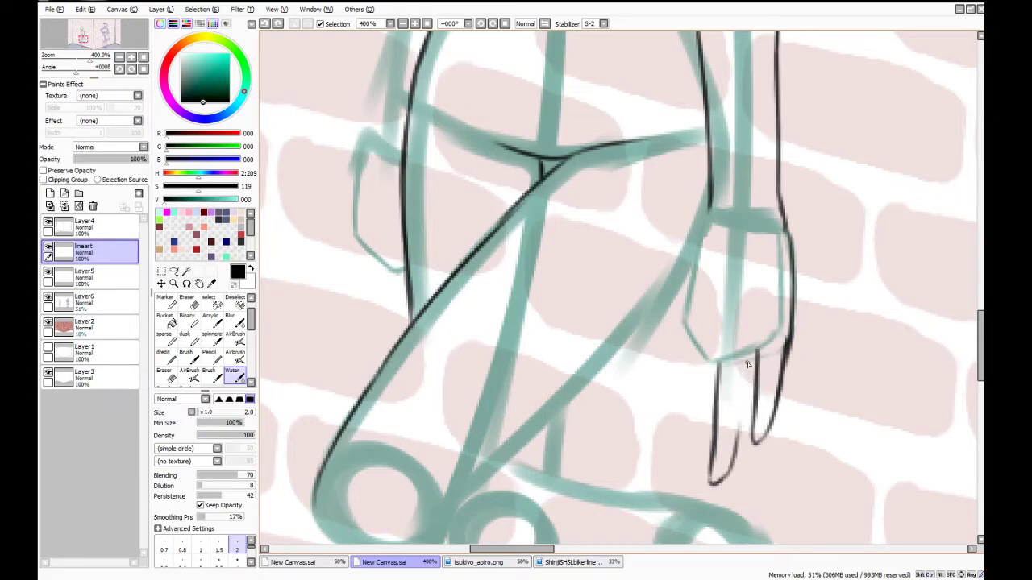
{"action": "left_click_drag", "start_coordinate": [748, 364], "coordinate": [737, 445]}
{"action": "mouse_move", "coordinate": [756, 358]}
{"action": "left_mouse_down"}
{"action": "mouse_move", "coordinate": [754, 343]}
{"action": "mouse_move", "coordinate": [741, 390]}
{"action": "left_mouse_up"}
Ink the two remaining fingers on the hand's inner side and extend the inner wrist line slightly downward
{"action": "mouse_move", "coordinate": [692, 344]}
{"action": "left_mouse_down"}
{"action": "mouse_move", "coordinate": [692, 491]}
{"action": "mouse_move", "coordinate": [707, 496]}
{"action": "mouse_move", "coordinate": [716, 485]}
{"action": "left_mouse_up"}
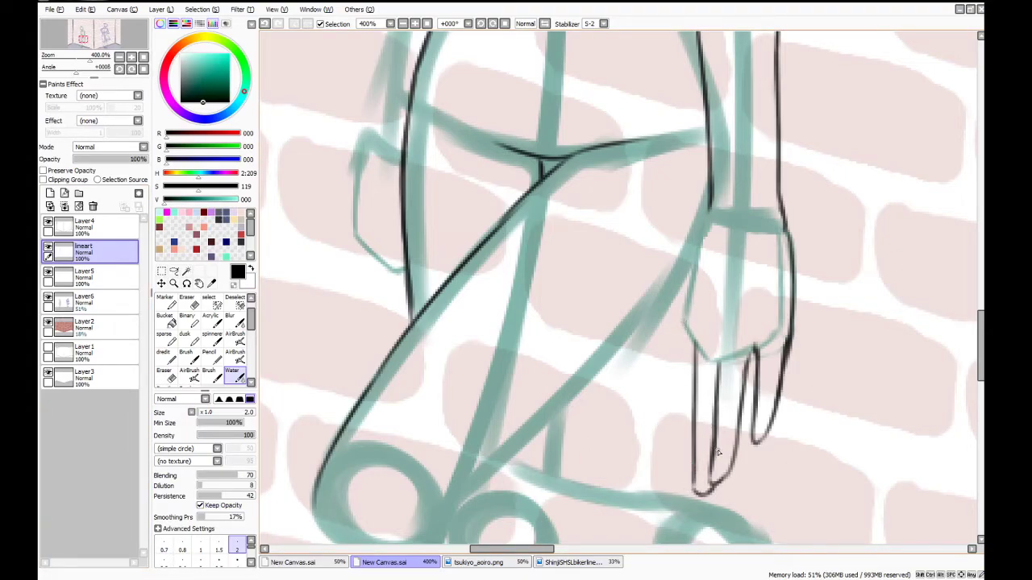
{"action": "mouse_move", "coordinate": [686, 315]}
{"action": "left_mouse_down"}
{"action": "mouse_move", "coordinate": [664, 451]}
{"action": "mouse_move", "coordinate": [686, 433]}
{"action": "mouse_move", "coordinate": [674, 447]}
{"action": "mouse_move", "coordinate": [690, 393]}
{"action": "left_mouse_up"}
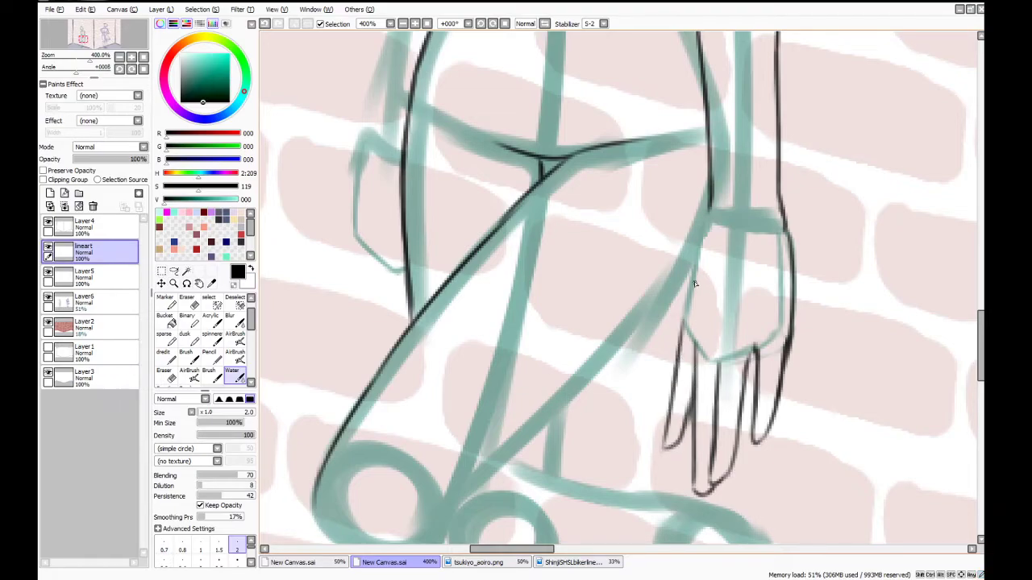
{"action": "left_click_drag", "start_coordinate": [707, 224], "coordinate": [710, 204]}
Select the inked right hand with a rectangle and extend the selection around the innermost finger with the select brush
{"action": "mouse_move", "coordinate": [980, 346]}
{"action": "left_mouse_down"}
{"action": "mouse_move", "coordinate": [969, 240]}
{"action": "mouse_move", "coordinate": [967, 337]}
{"action": "left_mouse_up"}
{"action": "scroll", "coordinate": [959, 306], "scroll_direction": "down", "scroll_amount": 6}
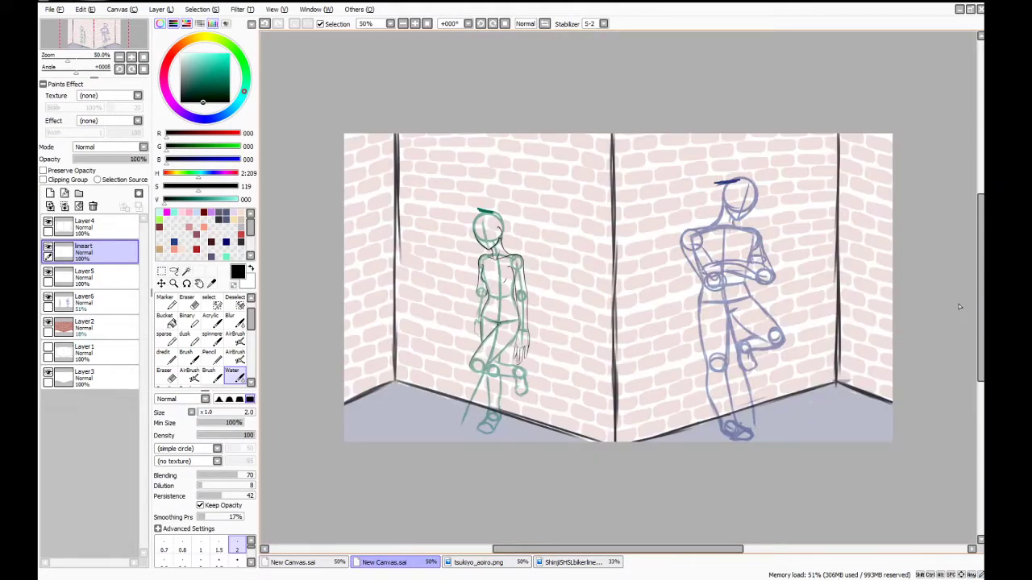
{"action": "scroll", "coordinate": [535, 350], "scroll_direction": "up", "scroll_amount": 6}
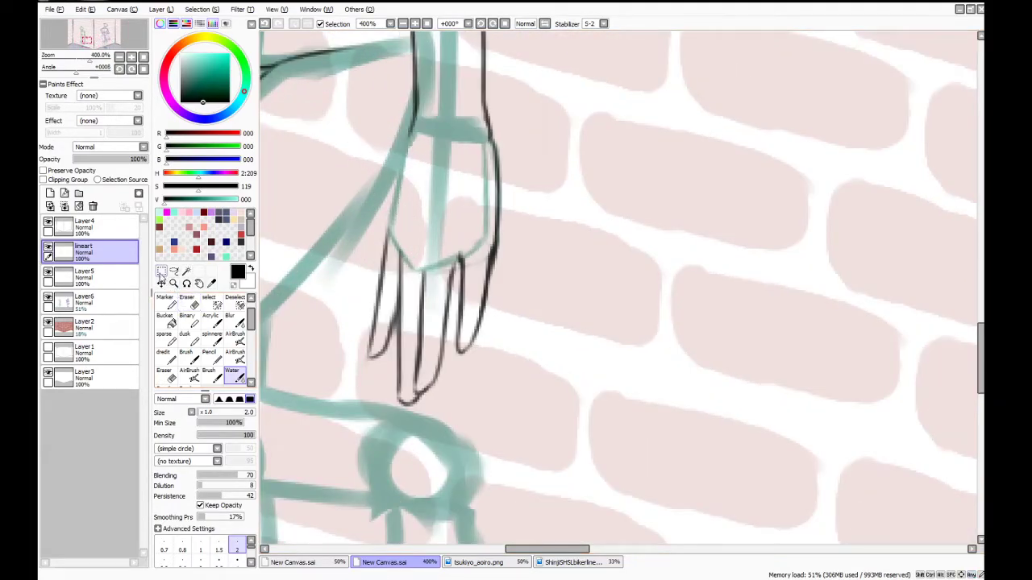
{"action": "left_click", "coordinate": [161, 272]}
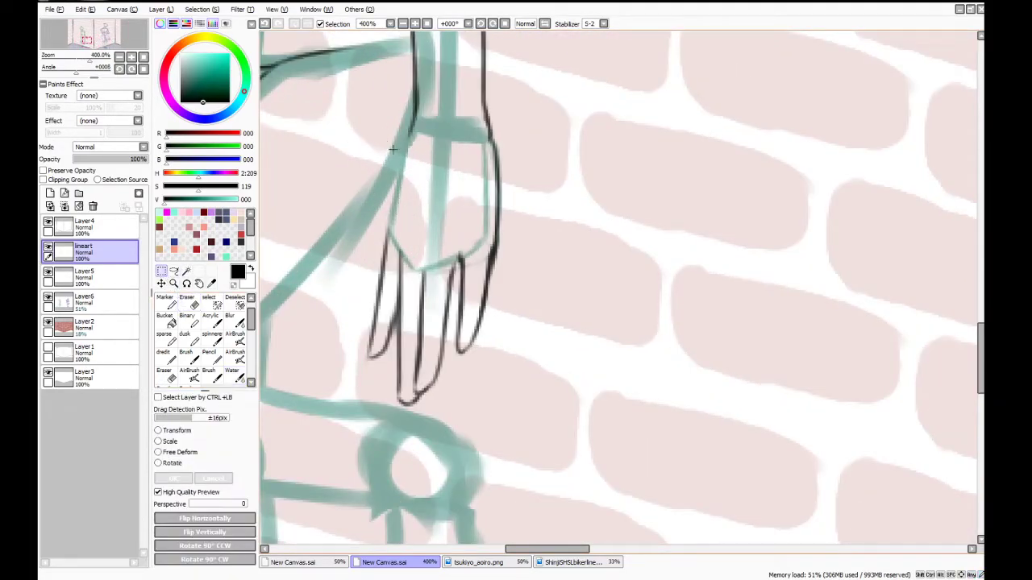
{"action": "left_click_drag", "start_coordinate": [369, 141], "coordinate": [533, 420]}
{"action": "left_click", "coordinate": [209, 302]}
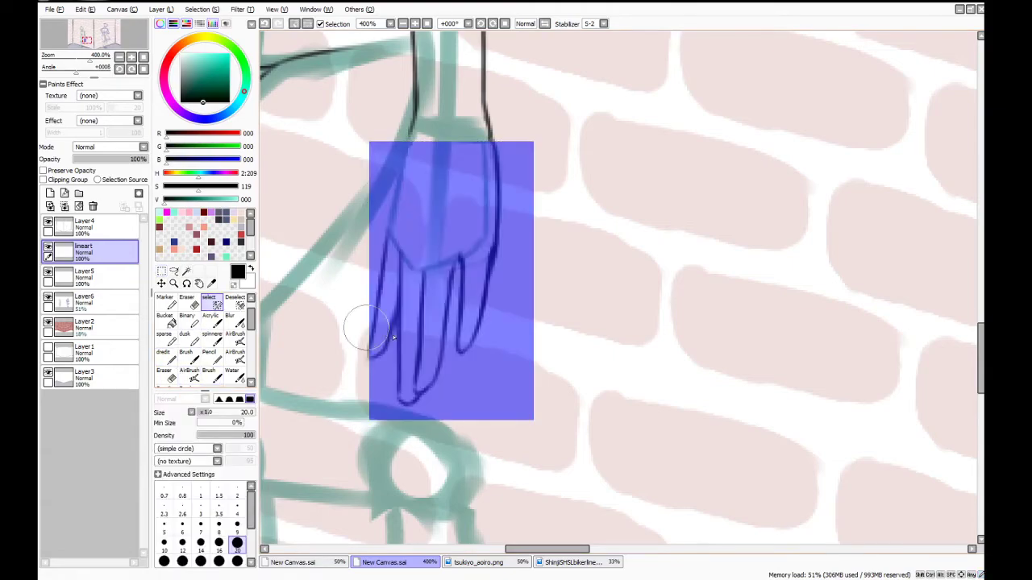
{"action": "mouse_move", "coordinate": [369, 328]}
{"action": "left_mouse_down"}
{"action": "mouse_move", "coordinate": [359, 347]}
{"action": "mouse_move", "coordinate": [347, 339]}
{"action": "mouse_move", "coordinate": [363, 322]}
{"action": "mouse_move", "coordinate": [352, 274]}
{"action": "left_mouse_up"}
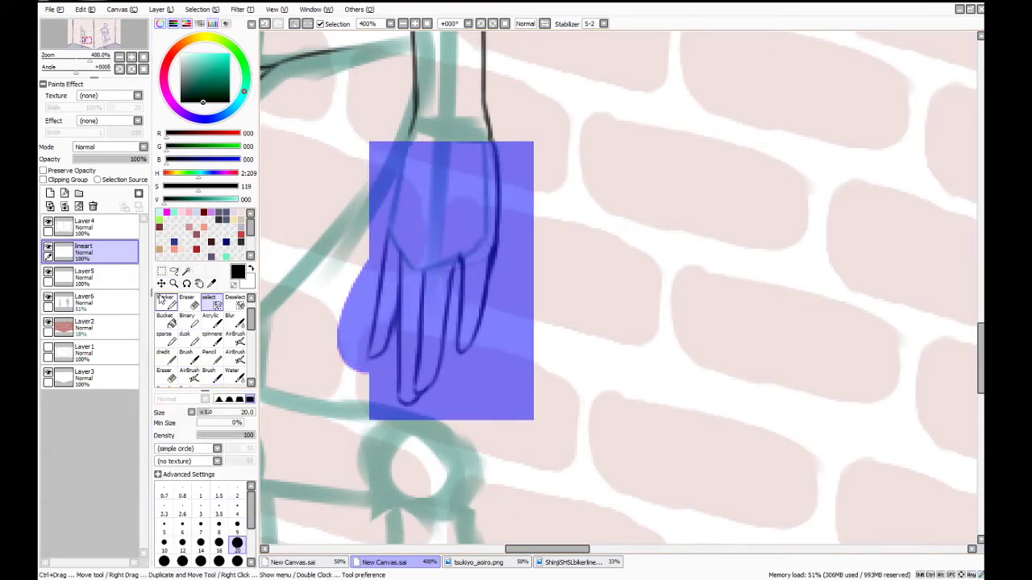
{"action": "left_click_drag", "start_coordinate": [151, 297], "coordinate": [143, 295]}
Transform the selected inked right hand, scaling it down slightly while keeping its upper edge joined at the wrist
{"action": "left_click", "coordinate": [162, 272]}
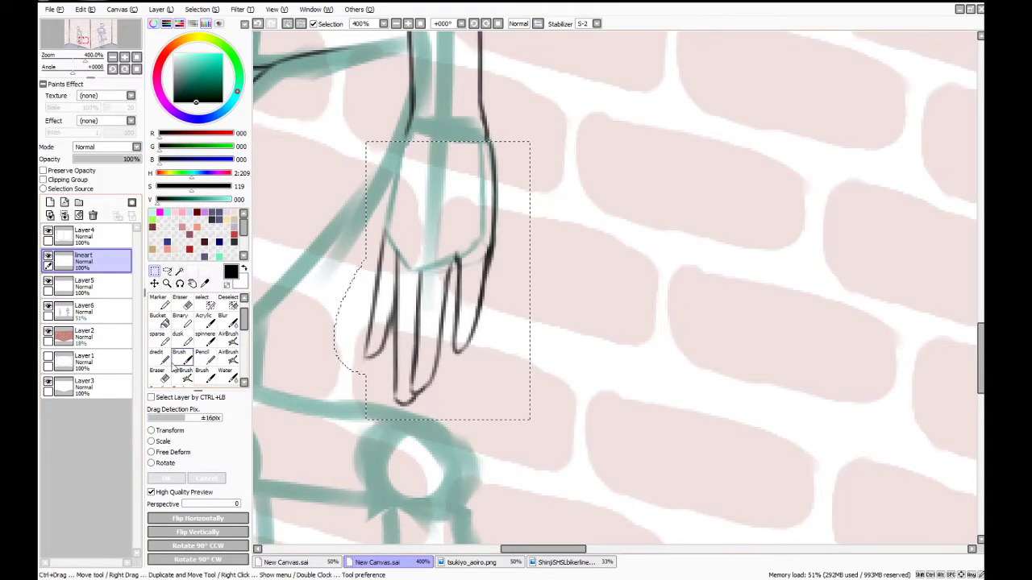
{"action": "left_click", "coordinate": [192, 519]}
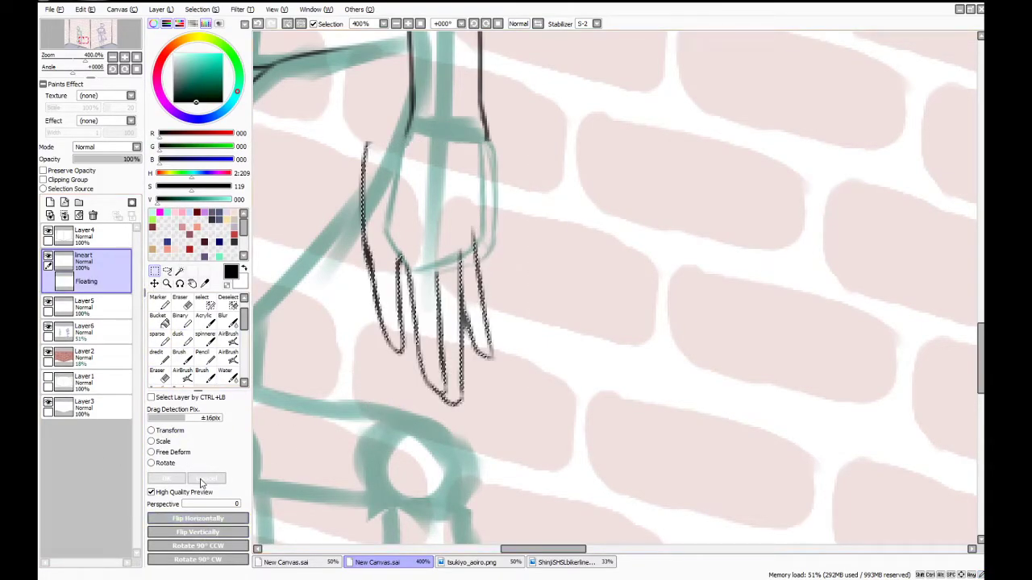
{"action": "left_click", "coordinate": [152, 431]}
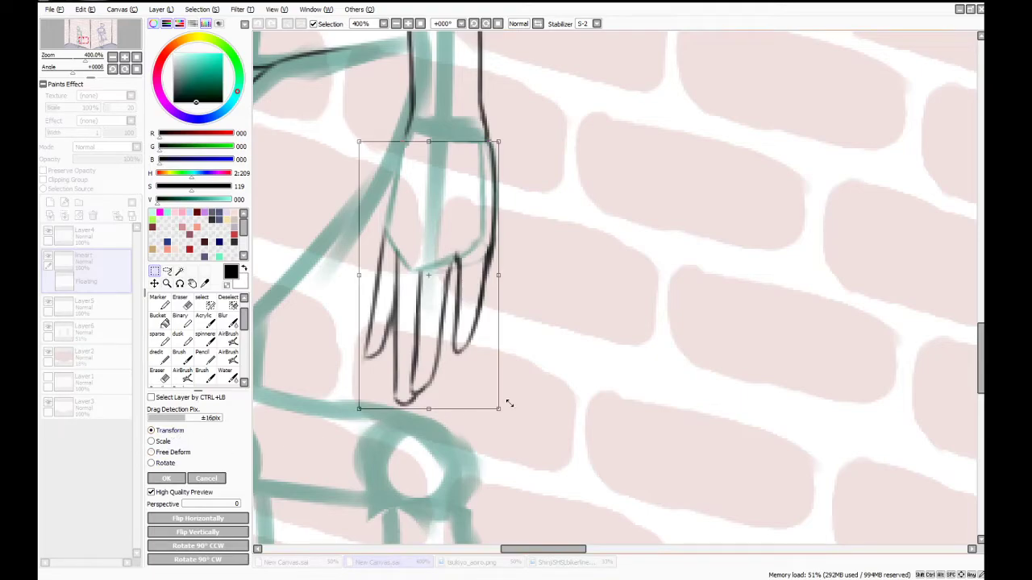
{"action": "left_click_drag", "start_coordinate": [509, 403], "coordinate": [463, 326]}
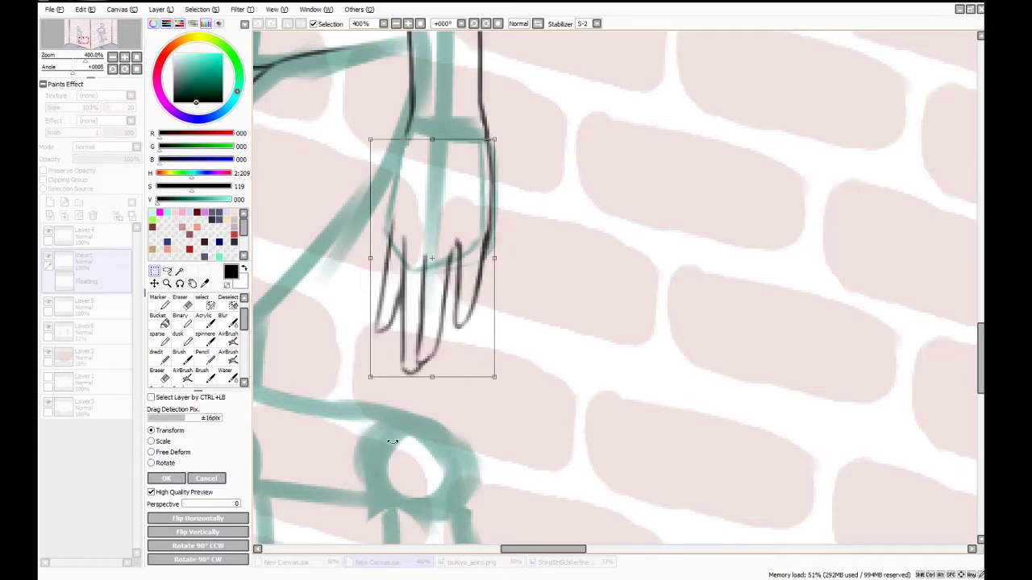
{"action": "key", "text": "Return"}
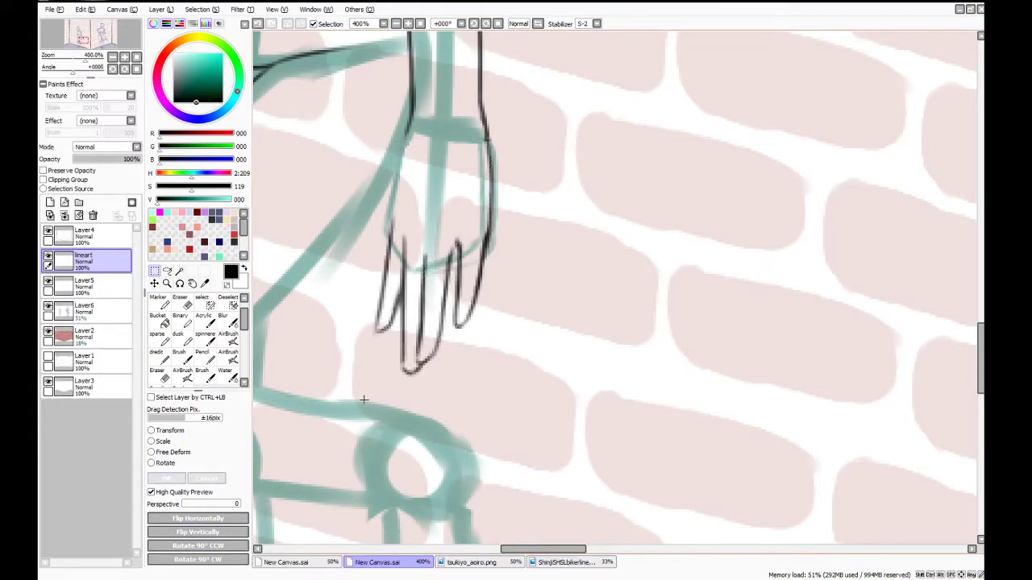
Darken the outermost finger's outline, retrace the innermost finger with a slightly longer tip, and erase its old tip line
{"action": "scroll", "coordinate": [438, 294], "scroll_direction": "down", "scroll_amount": 5}
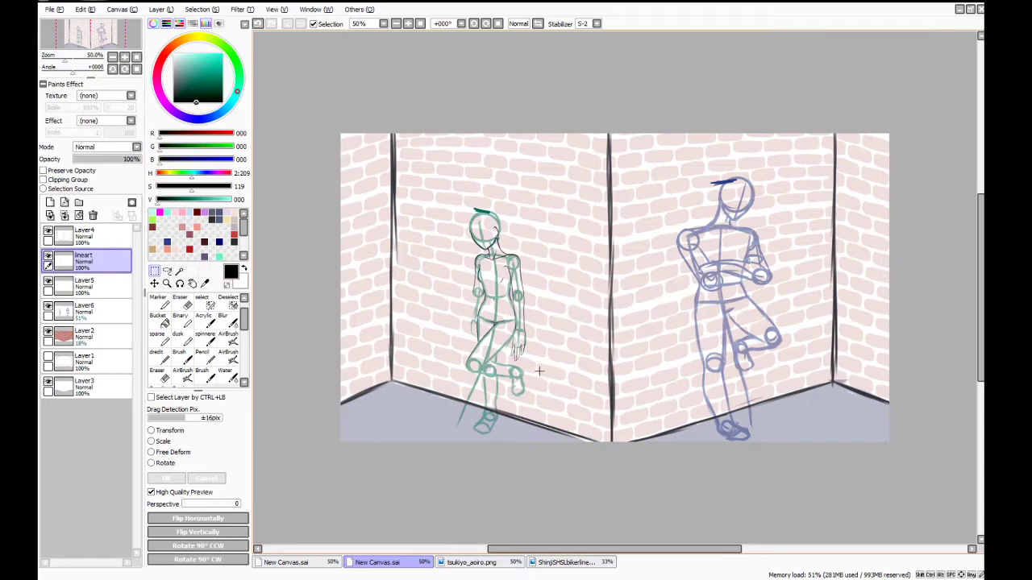
{"action": "scroll", "coordinate": [536, 370], "scroll_direction": "up", "scroll_amount": 5}
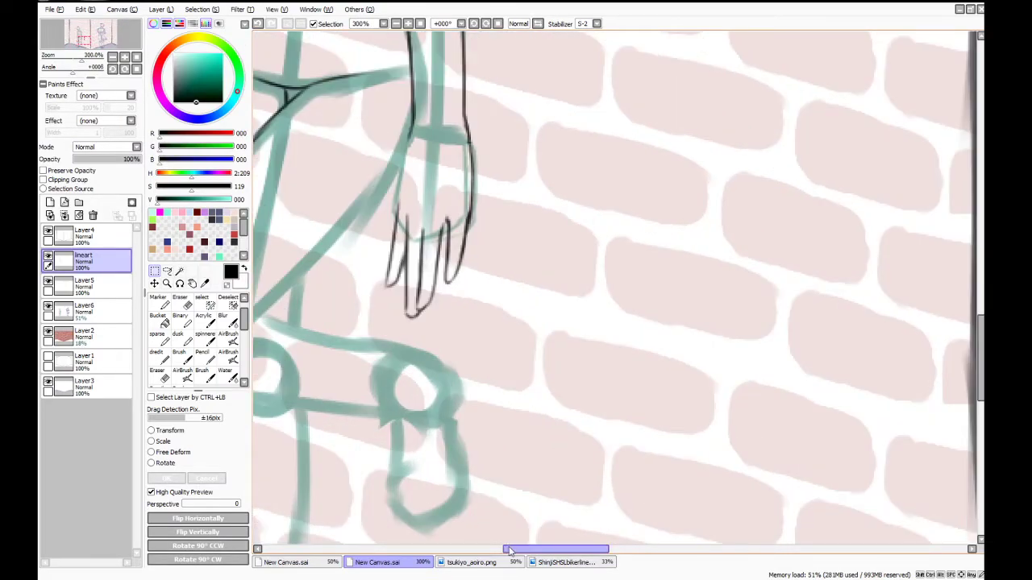
{"action": "left_click_drag", "start_coordinate": [525, 550], "coordinate": [503, 550]}
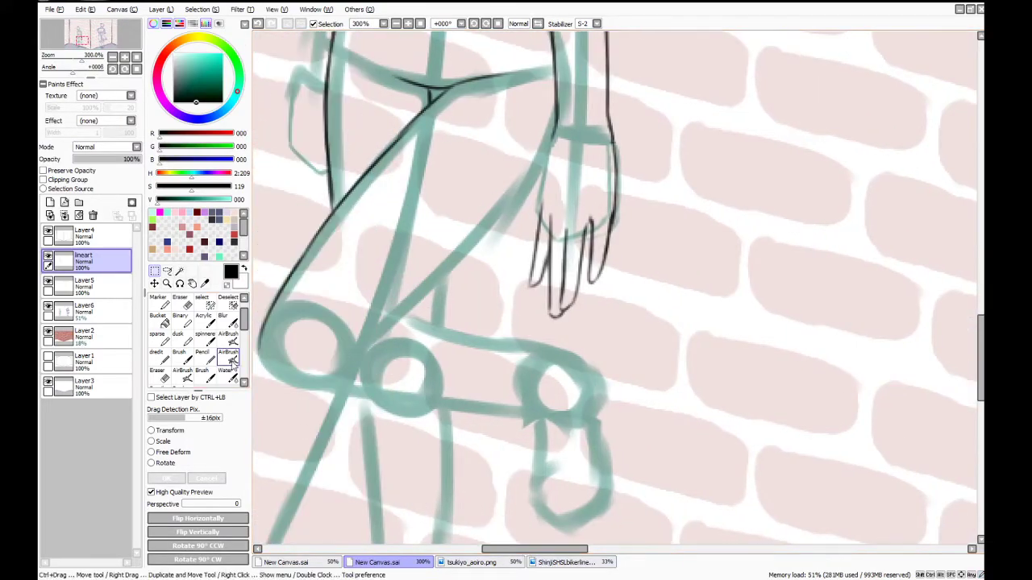
{"action": "left_click", "coordinate": [229, 374]}
{"action": "scroll", "coordinate": [630, 178], "scroll_direction": "up", "scroll_amount": 2}
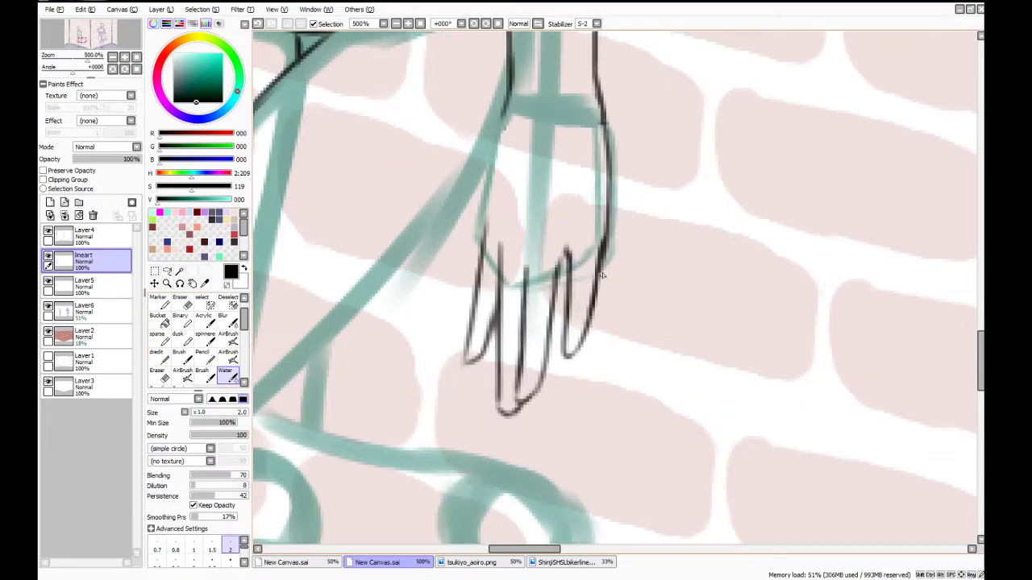
{"action": "mouse_move", "coordinate": [605, 244]}
{"action": "left_mouse_down"}
{"action": "mouse_move", "coordinate": [583, 352]}
{"action": "mouse_move", "coordinate": [559, 342]}
{"action": "left_mouse_up"}
{"action": "left_click_drag", "start_coordinate": [484, 225], "coordinate": [466, 343]}
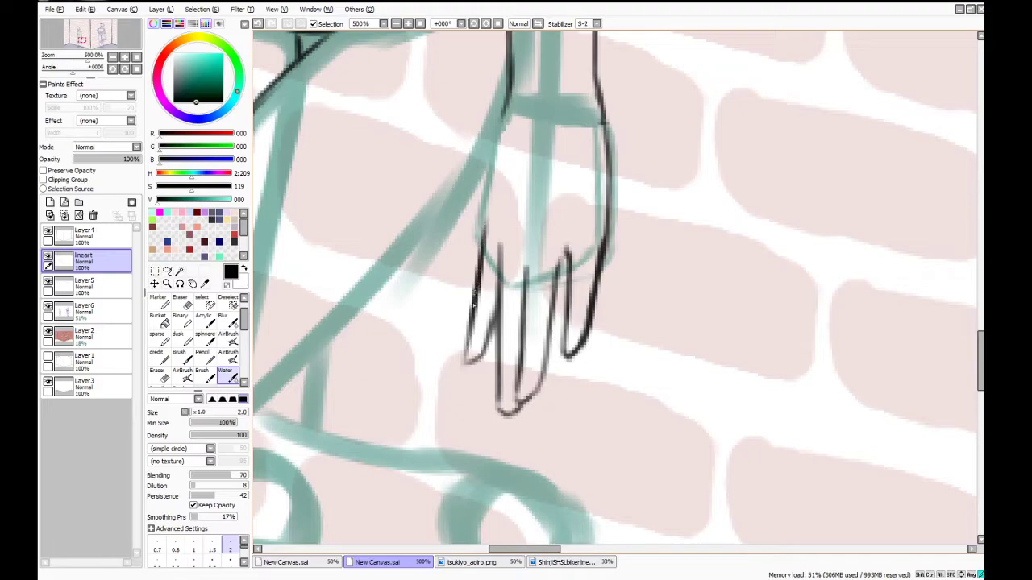
{"action": "mouse_move", "coordinate": [475, 289]}
{"action": "left_mouse_down"}
{"action": "mouse_move", "coordinate": [456, 379]}
{"action": "mouse_move", "coordinate": [475, 373]}
{"action": "left_mouse_up"}
{"action": "left_click", "coordinate": [181, 304]}
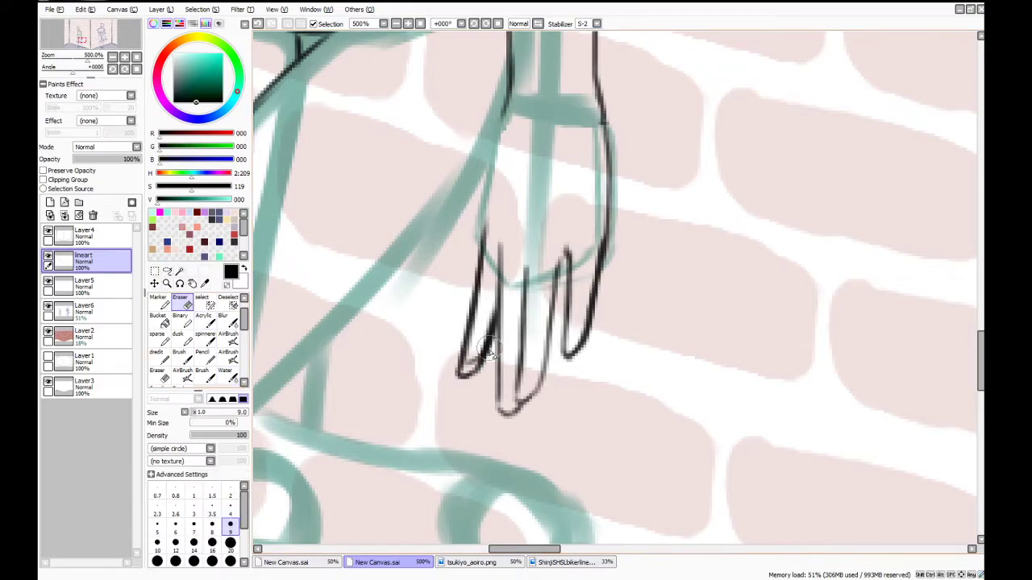
Retrace and darken the outlines of the two middle fingers on the right hand with the Water brush
{"action": "left_click", "coordinate": [227, 374]}
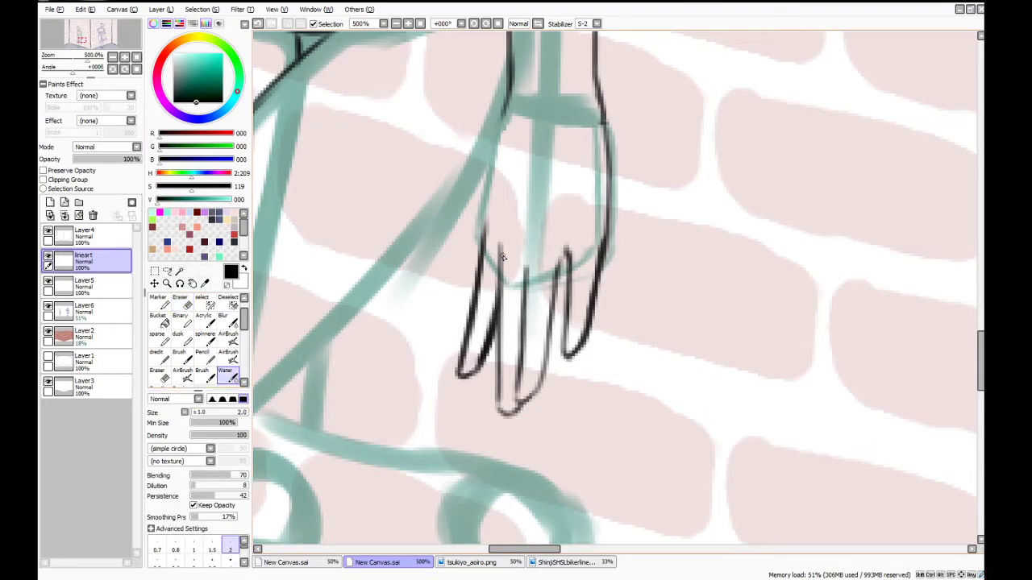
{"action": "mouse_move", "coordinate": [501, 251]}
{"action": "left_mouse_down"}
{"action": "mouse_move", "coordinate": [497, 415]}
{"action": "mouse_move", "coordinate": [516, 409]}
{"action": "left_mouse_up"}
{"action": "left_click_drag", "start_coordinate": [528, 277], "coordinate": [525, 393]}
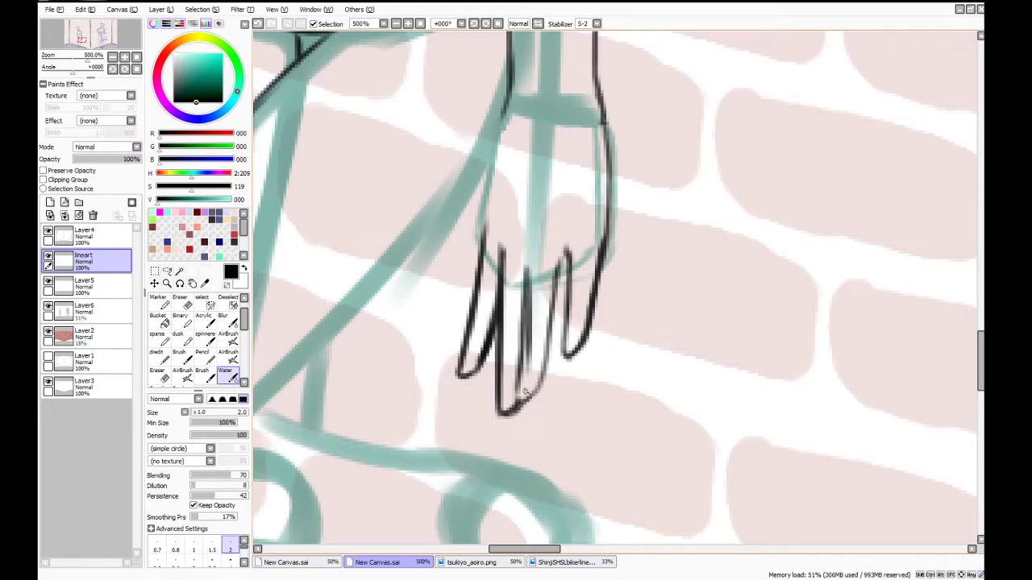
{"action": "key", "text": "ctrl+z"}
{"action": "mouse_move", "coordinate": [527, 259]}
{"action": "left_mouse_down"}
{"action": "mouse_move", "coordinate": [516, 406]}
{"action": "mouse_move", "coordinate": [537, 385]}
{"action": "mouse_move", "coordinate": [532, 395]}
{"action": "mouse_move", "coordinate": [568, 259]}
{"action": "left_mouse_up"}
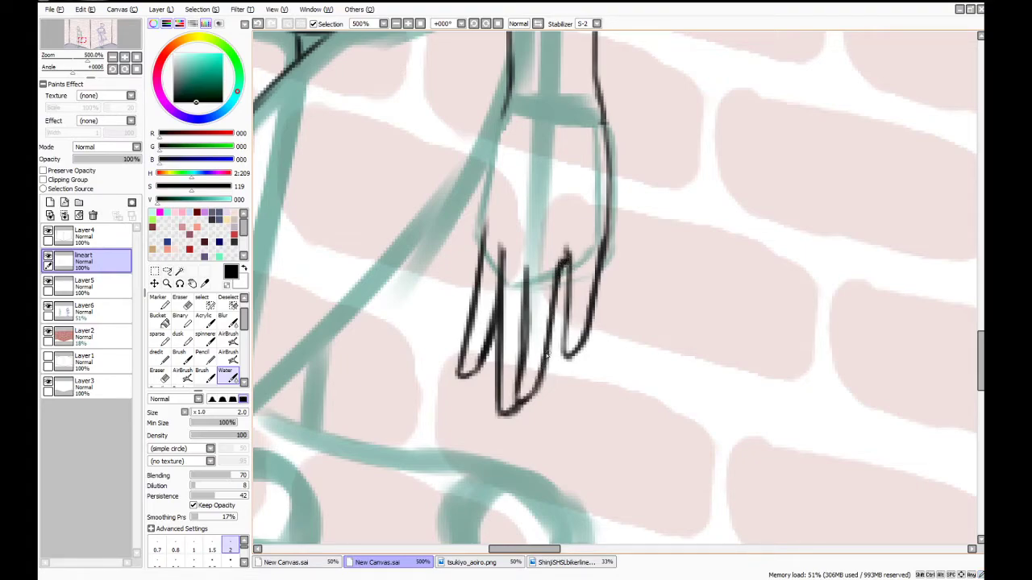
{"action": "left_click_drag", "start_coordinate": [508, 74], "coordinate": [418, 276]}
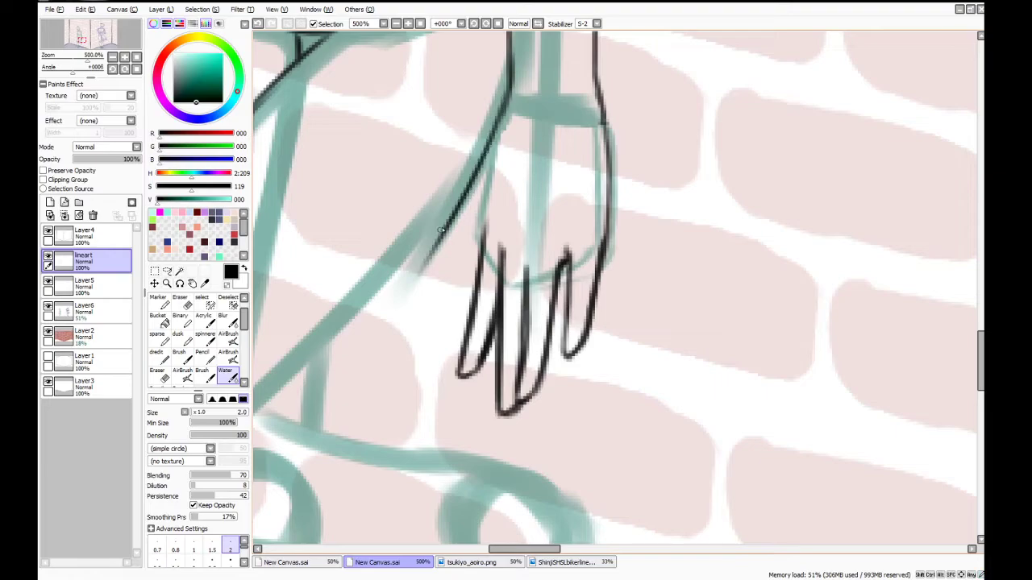
{"action": "key", "text": "ctrl+z"}
{"action": "left_click_drag", "start_coordinate": [508, 82], "coordinate": [389, 315]}
{"action": "key", "text": "ctrl+z"}
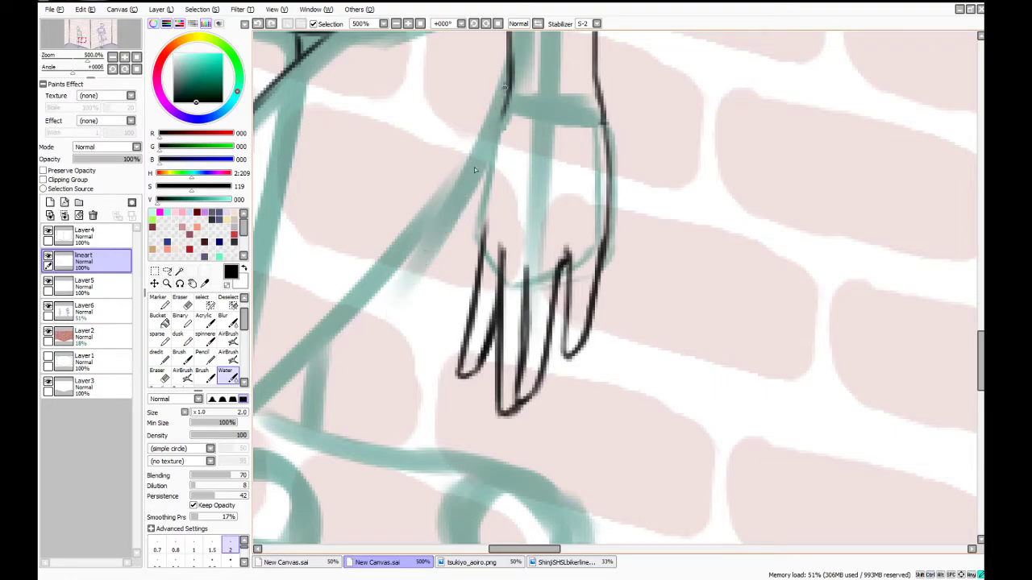
{"action": "left_click_drag", "start_coordinate": [475, 167], "coordinate": [391, 289]}
{"action": "key", "text": "ctrl+z"}
Ink the back line of the bent leg's thigh from the right wrist to behind the knee, ending in a small hook
{"action": "left_click_drag", "start_coordinate": [508, 82], "coordinate": [295, 393]}
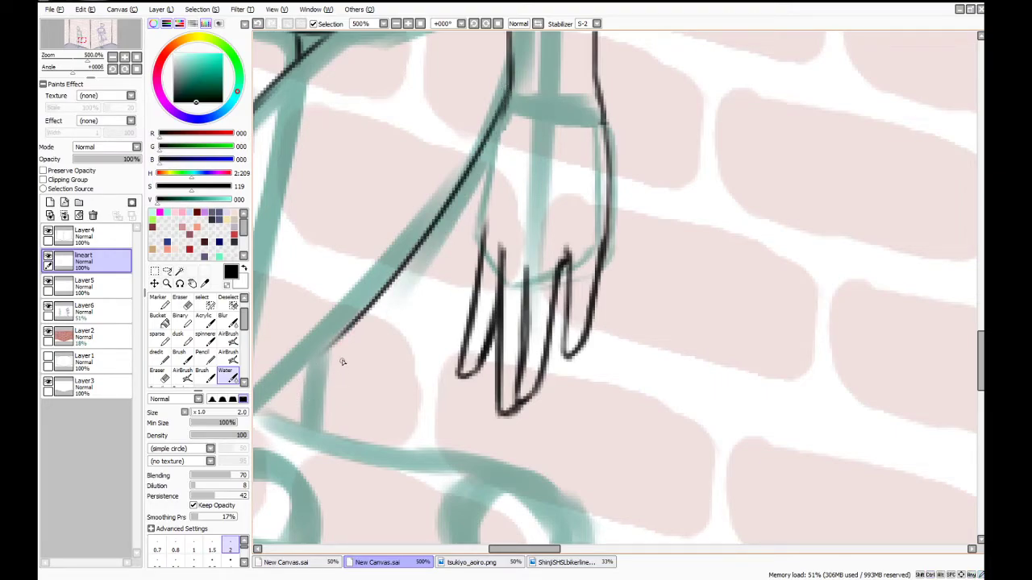
{"action": "left_click_drag", "start_coordinate": [512, 550], "coordinate": [483, 550]}
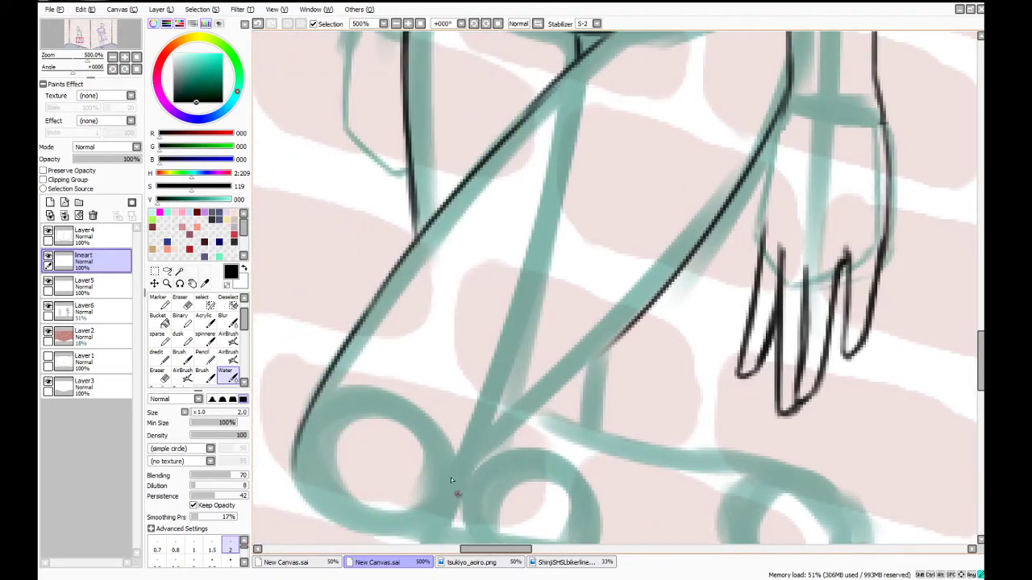
{"action": "mouse_move", "coordinate": [492, 438]}
{"action": "left_mouse_down"}
{"action": "mouse_move", "coordinate": [654, 287]}
{"action": "mouse_move", "coordinate": [628, 315]}
{"action": "mouse_move", "coordinate": [700, 233]}
{"action": "mouse_move", "coordinate": [709, 202]}
{"action": "mouse_move", "coordinate": [707, 247]}
{"action": "mouse_move", "coordinate": [706, 231]}
{"action": "mouse_move", "coordinate": [585, 359]}
{"action": "mouse_move", "coordinate": [683, 296]}
{"action": "mouse_move", "coordinate": [705, 260]}
{"action": "mouse_move", "coordinate": [558, 410]}
{"action": "left_mouse_up"}
{"action": "left_click", "coordinate": [180, 302]}
{"action": "key", "text": "ctrl+z"}
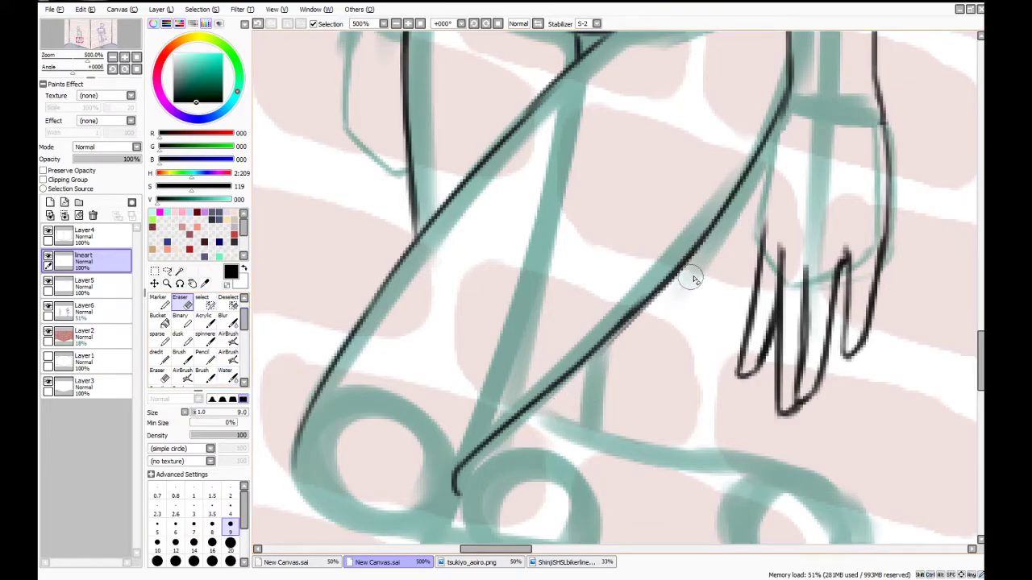
Thicken the middle section of the thigh's back line with overlapping Water brush strokes to smooth the join
{"action": "left_click", "coordinate": [226, 372]}
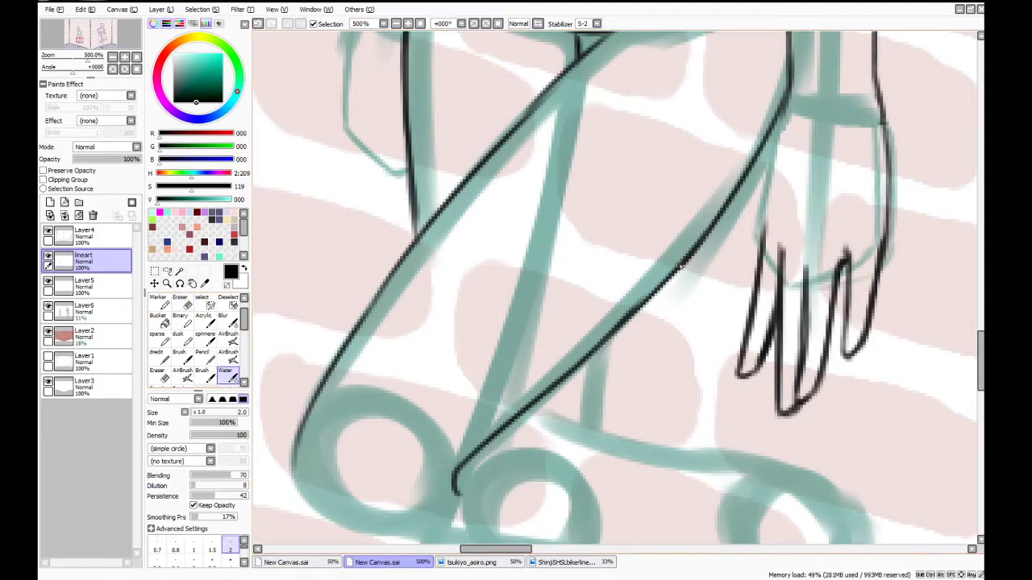
{"action": "left_click_drag", "start_coordinate": [690, 258], "coordinate": [637, 313]}
{"action": "key", "text": "ctrl+z"}
{"action": "left_click_drag", "start_coordinate": [690, 251], "coordinate": [616, 325]}
{"action": "left_click_drag", "start_coordinate": [674, 270], "coordinate": [594, 353]}
{"action": "mouse_move", "coordinate": [508, 421]}
{"action": "left_mouse_down"}
{"action": "mouse_move", "coordinate": [553, 413]}
{"action": "mouse_move", "coordinate": [533, 425]}
{"action": "mouse_move", "coordinate": [615, 429]}
{"action": "left_mouse_up"}
{"action": "key", "text": "ctrl+z"}
{"action": "key", "text": "ctrl+z"}
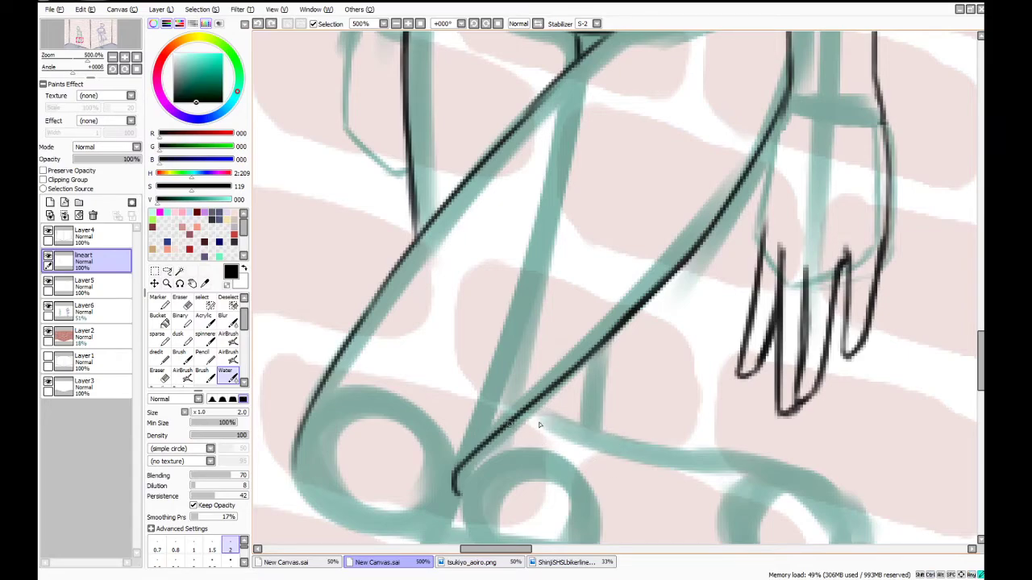
{"action": "left_click_drag", "start_coordinate": [508, 422], "coordinate": [551, 418]}
{"action": "scroll", "coordinate": [609, 500], "scroll_direction": "down", "scroll_amount": 2}
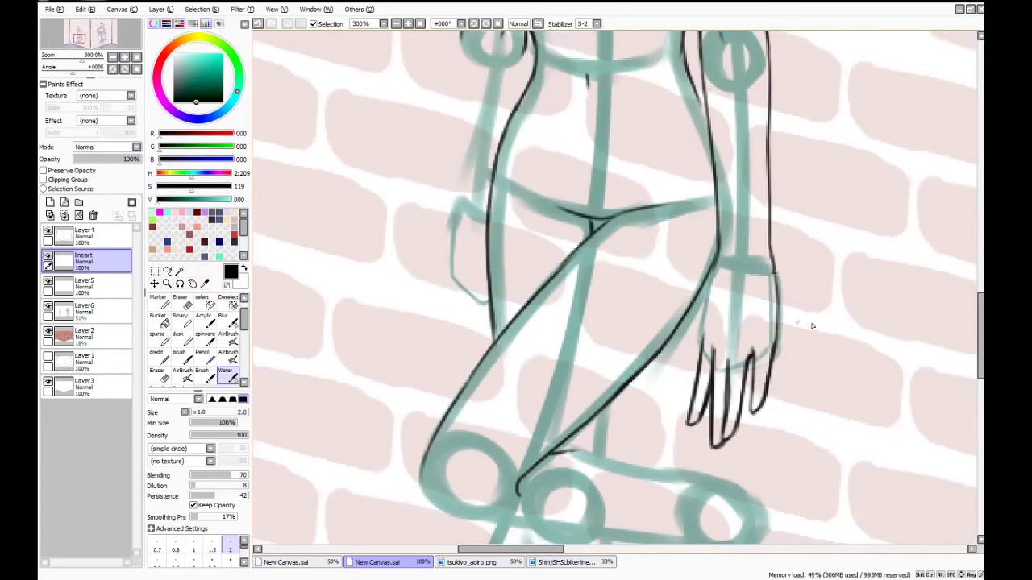
{"action": "left_click_drag", "start_coordinate": [981, 313], "coordinate": [984, 351]}
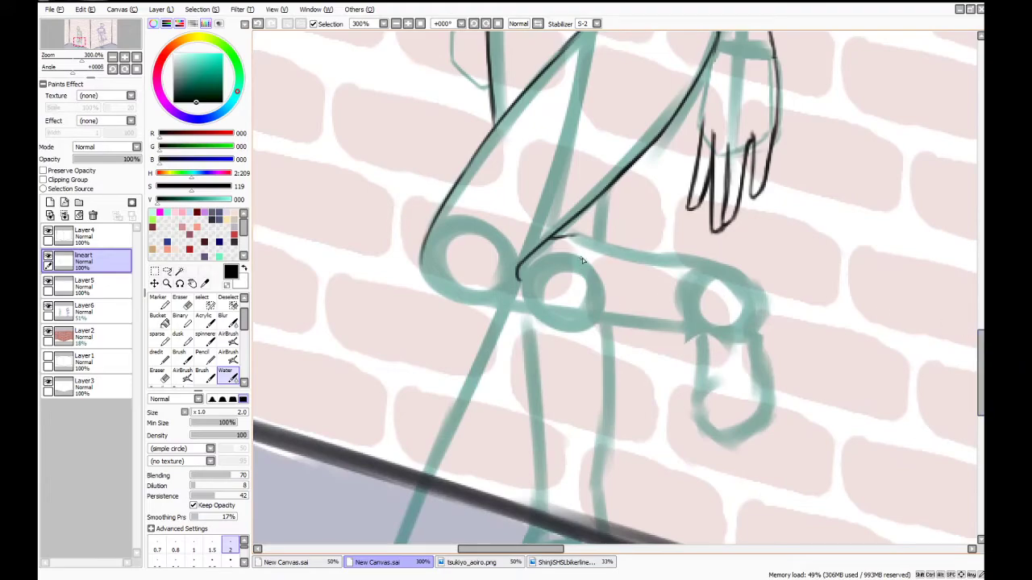
{"action": "key", "text": "ctrl+z"}
{"action": "left_click_drag", "start_coordinate": [564, 229], "coordinate": [622, 251]}
{"action": "key", "text": "ctrl+z"}
Ink the bent lower leg's upper edge and continue around the heel and sole, adding a short curved line at the ankle
{"action": "mouse_move", "coordinate": [565, 229]}
{"action": "left_mouse_down"}
{"action": "mouse_move", "coordinate": [618, 250]}
{"action": "mouse_move", "coordinate": [588, 241]}
{"action": "mouse_move", "coordinate": [611, 254]}
{"action": "mouse_move", "coordinate": [755, 282]}
{"action": "left_mouse_up"}
{"action": "key", "text": "ctrl+z"}
{"action": "key", "text": "ctrl+z"}
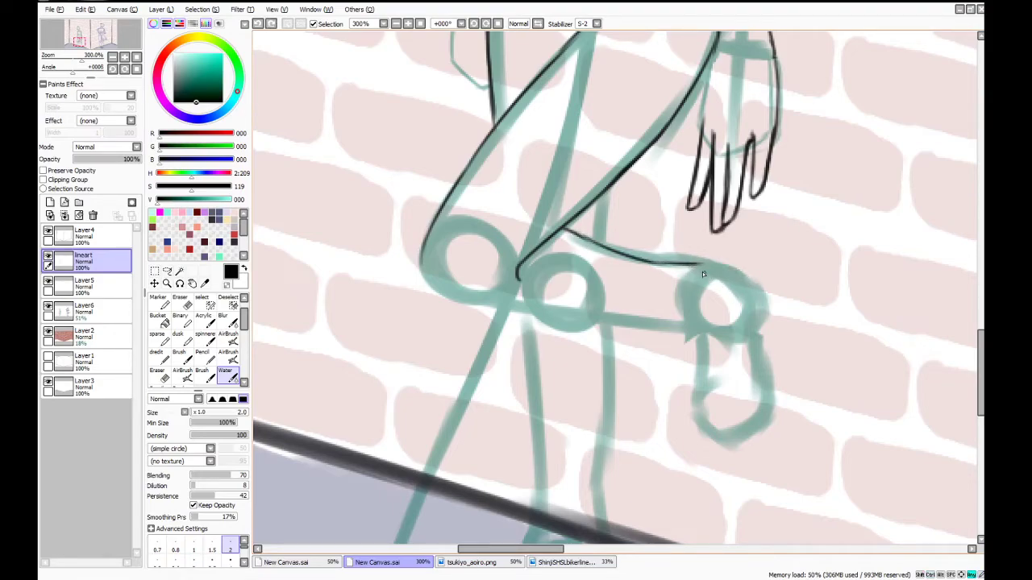
{"action": "key", "text": "ctrl+z"}
{"action": "mouse_move", "coordinate": [653, 262]}
{"action": "left_mouse_down"}
{"action": "mouse_move", "coordinate": [732, 265]}
{"action": "mouse_move", "coordinate": [711, 274]}
{"action": "mouse_move", "coordinate": [738, 269]}
{"action": "mouse_move", "coordinate": [758, 290]}
{"action": "mouse_move", "coordinate": [744, 274]}
{"action": "mouse_move", "coordinate": [756, 312]}
{"action": "mouse_move", "coordinate": [757, 301]}
{"action": "mouse_move", "coordinate": [771, 399]}
{"action": "mouse_move", "coordinate": [757, 430]}
{"action": "mouse_move", "coordinate": [731, 444]}
{"action": "mouse_move", "coordinate": [702, 410]}
{"action": "left_mouse_up"}
{"action": "left_click_drag", "start_coordinate": [728, 355], "coordinate": [699, 335]}
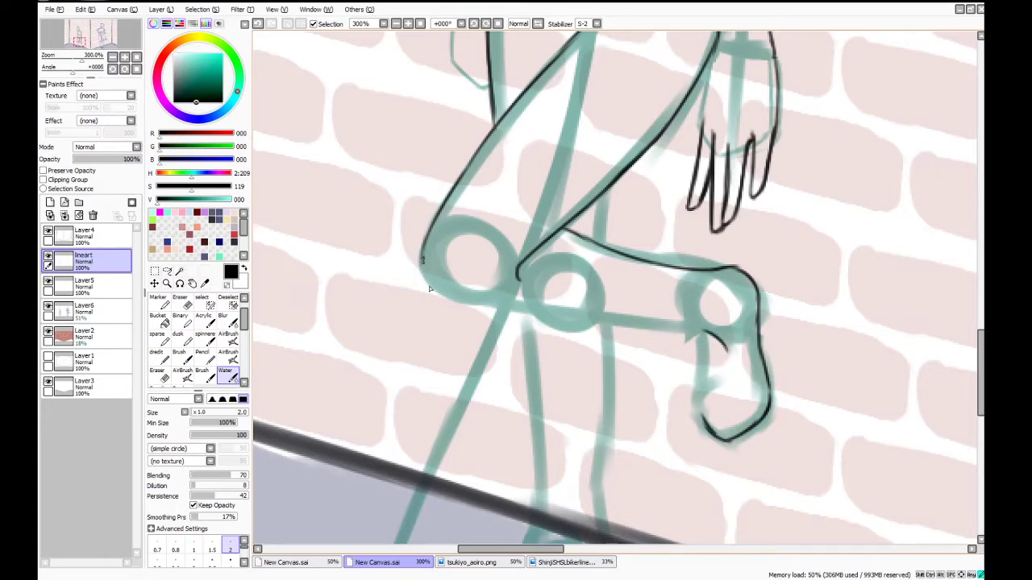
Ink the rounded front of the bent knee and shift the hooked line end behind it slightly toward the lower leg
{"action": "mouse_move", "coordinate": [422, 259]}
{"action": "left_mouse_down"}
{"action": "mouse_move", "coordinate": [435, 292]}
{"action": "mouse_move", "coordinate": [456, 306]}
{"action": "mouse_move", "coordinate": [489, 312]}
{"action": "mouse_move", "coordinate": [504, 300]}
{"action": "left_mouse_up"}
{"action": "key", "text": "ctrl+z"}
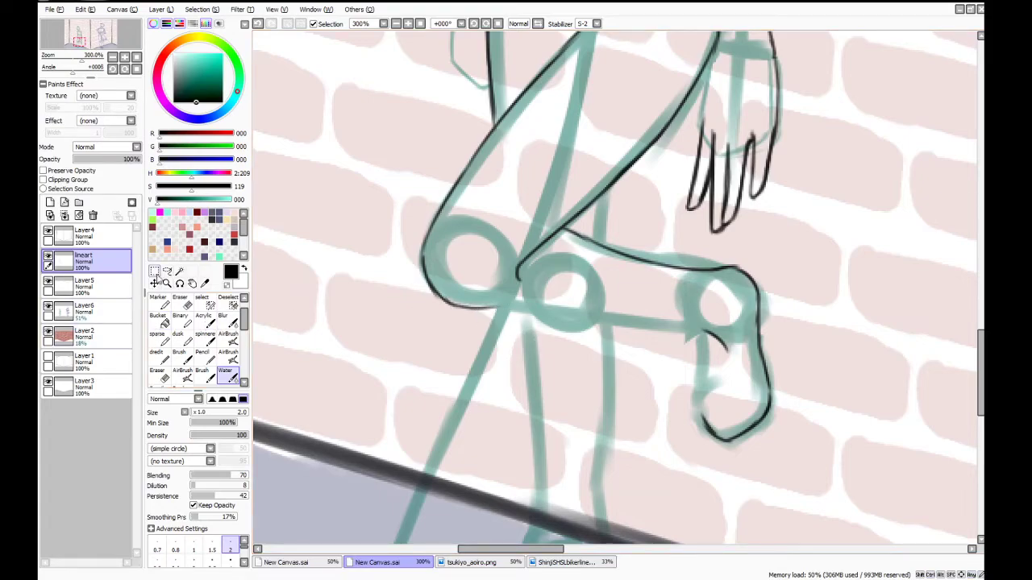
{"action": "left_click", "coordinate": [154, 272]}
{"action": "left_click_drag", "start_coordinate": [494, 257], "coordinate": [542, 292]}
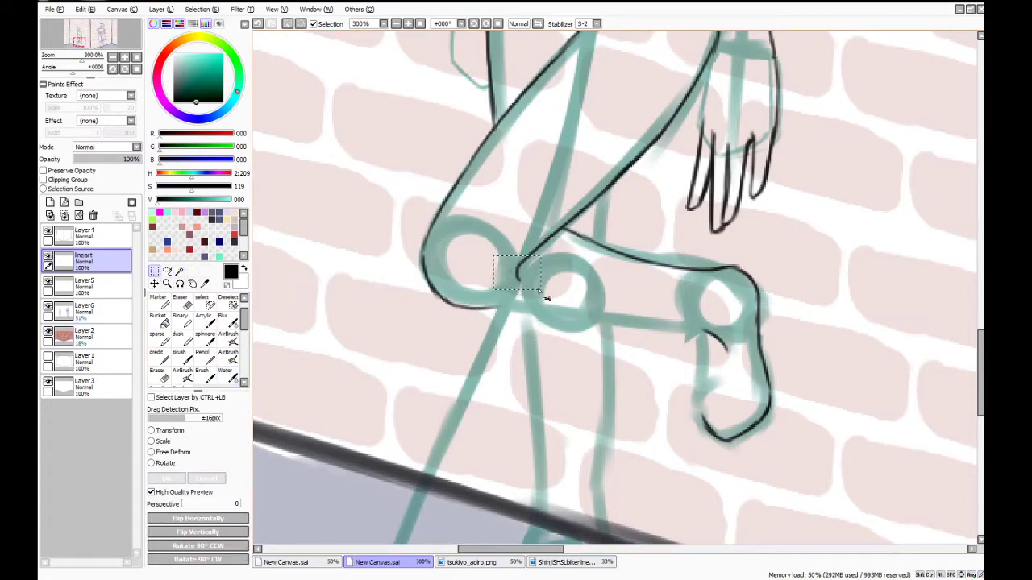
{"action": "key", "text": "Delete"}
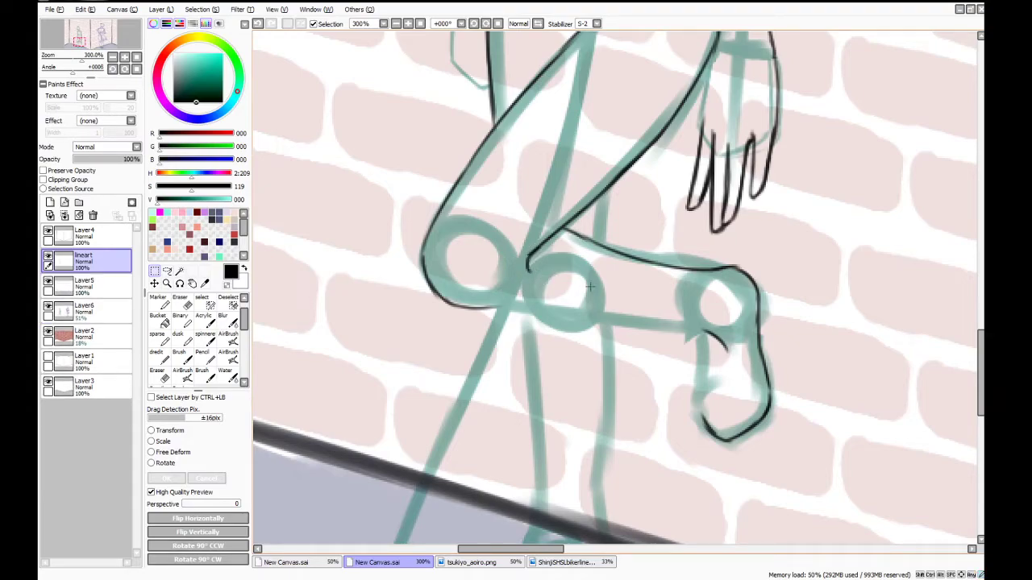
Ink the bent lower leg's underside from knee to ankle and close the foot's inner edge
{"action": "left_click", "coordinate": [228, 372]}
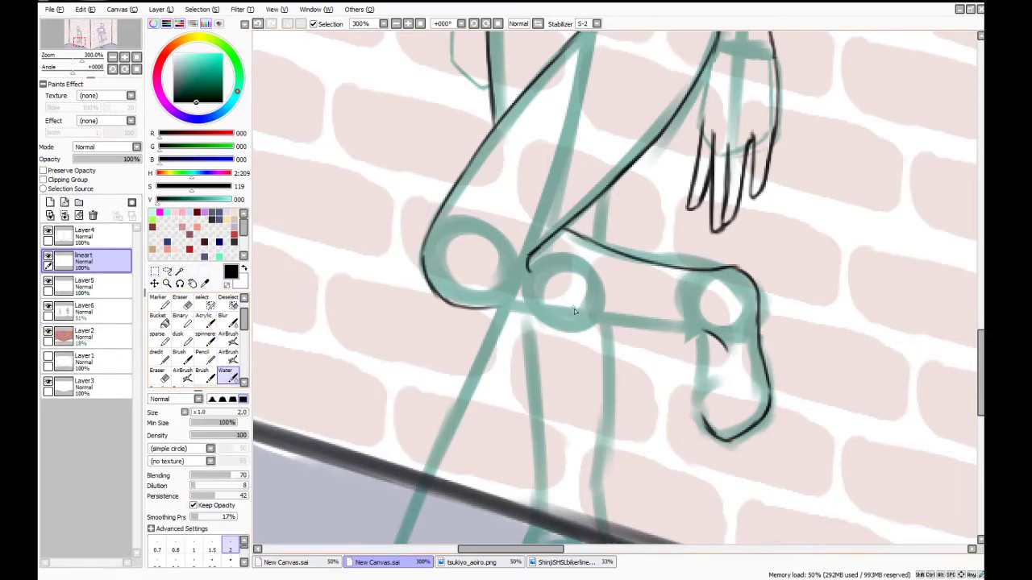
{"action": "mouse_move", "coordinate": [473, 309]}
{"action": "left_mouse_down"}
{"action": "mouse_move", "coordinate": [720, 337]}
{"action": "mouse_move", "coordinate": [728, 344]}
{"action": "mouse_move", "coordinate": [703, 373]}
{"action": "mouse_move", "coordinate": [703, 417]}
{"action": "left_mouse_up"}
{"action": "key", "text": "ctrl+z"}
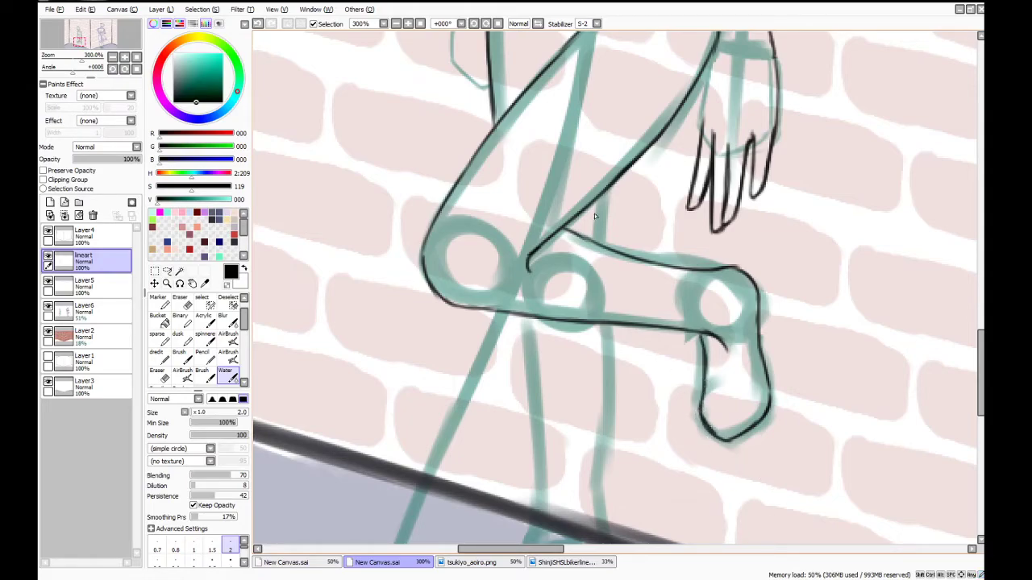
Ink the standing leg's short line between the bent thigh and calf, and the thumb on the right hand's inner side
{"action": "left_click_drag", "start_coordinate": [611, 187], "coordinate": [601, 236]}
{"action": "mouse_move", "coordinate": [984, 365]}
{"action": "left_mouse_down"}
{"action": "mouse_move", "coordinate": [984, 277]}
{"action": "mouse_move", "coordinate": [985, 325]}
{"action": "left_mouse_up"}
{"action": "left_click_drag", "start_coordinate": [704, 300], "coordinate": [688, 385]}
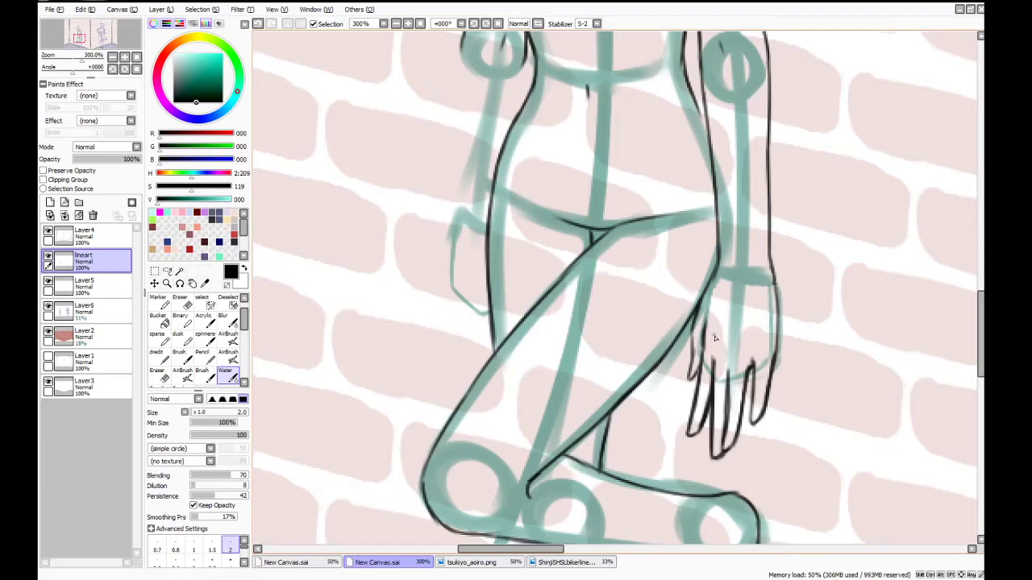
{"action": "left_click_drag", "start_coordinate": [983, 321], "coordinate": [981, 292]}
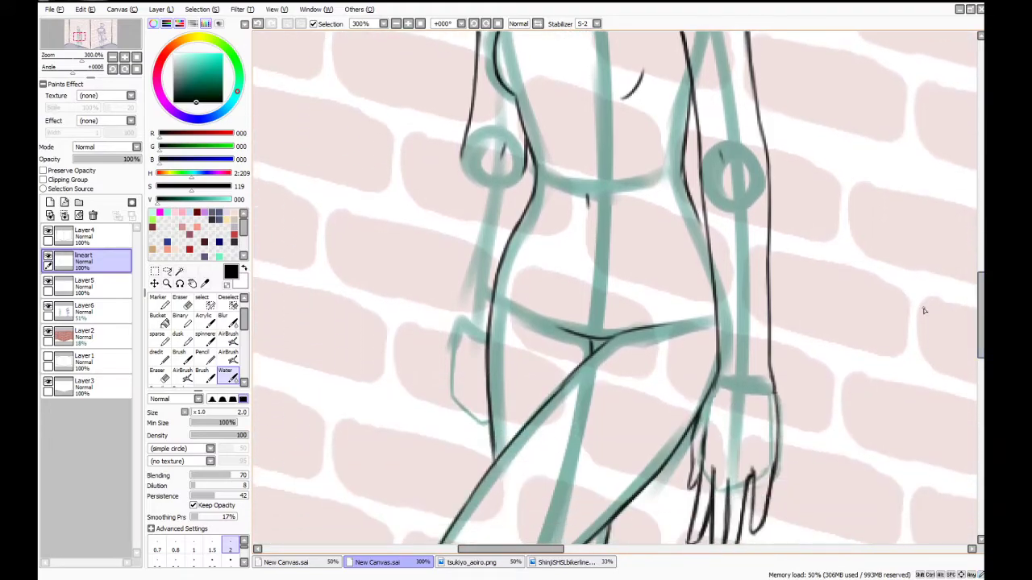
{"action": "left_click_drag", "start_coordinate": [461, 143], "coordinate": [457, 208]}
{"action": "key", "text": "ctrl+z"}
{"action": "left_click_drag", "start_coordinate": [461, 145], "coordinate": [458, 258]}
{"action": "key", "text": "ctrl+z"}
Ink the outer edge of the green figure's left forearm from the elbow down toward the wrist
{"action": "left_click_drag", "start_coordinate": [463, 145], "coordinate": [461, 237]}
{"action": "left_click_drag", "start_coordinate": [463, 153], "coordinate": [463, 266]}
{"action": "left_click_drag", "start_coordinate": [462, 215], "coordinate": [461, 299]}
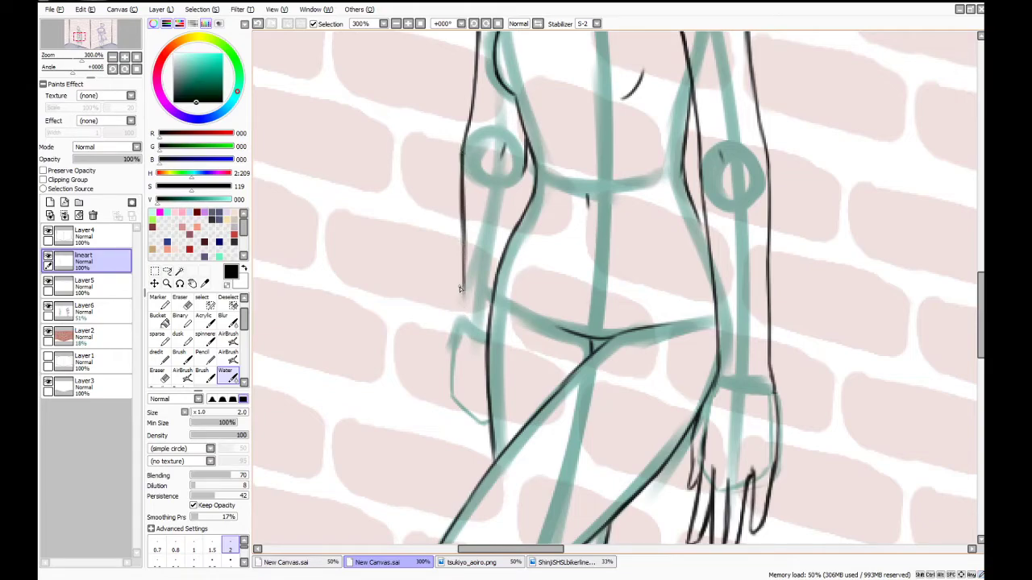
{"action": "key", "text": "ctrl+z"}
{"action": "key", "text": "ctrl+z"}
{"action": "left_click_drag", "start_coordinate": [462, 208], "coordinate": [460, 296]}
{"action": "key", "text": "ctrl+z"}
{"action": "left_click_drag", "start_coordinate": [462, 208], "coordinate": [460, 296]}
{"action": "left_click_drag", "start_coordinate": [462, 258], "coordinate": [454, 324]}
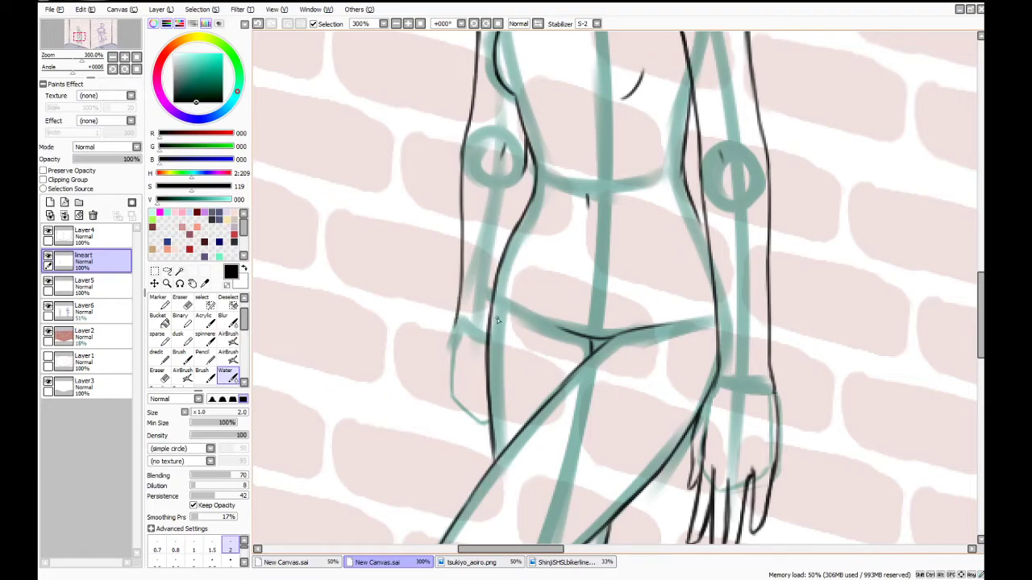
Continue the left forearm's outer line around the wrist bend onto the side of the hand
{"action": "scroll", "coordinate": [497, 321], "scroll_direction": "up", "scroll_amount": 2}
{"action": "key", "text": "ctrl+z"}
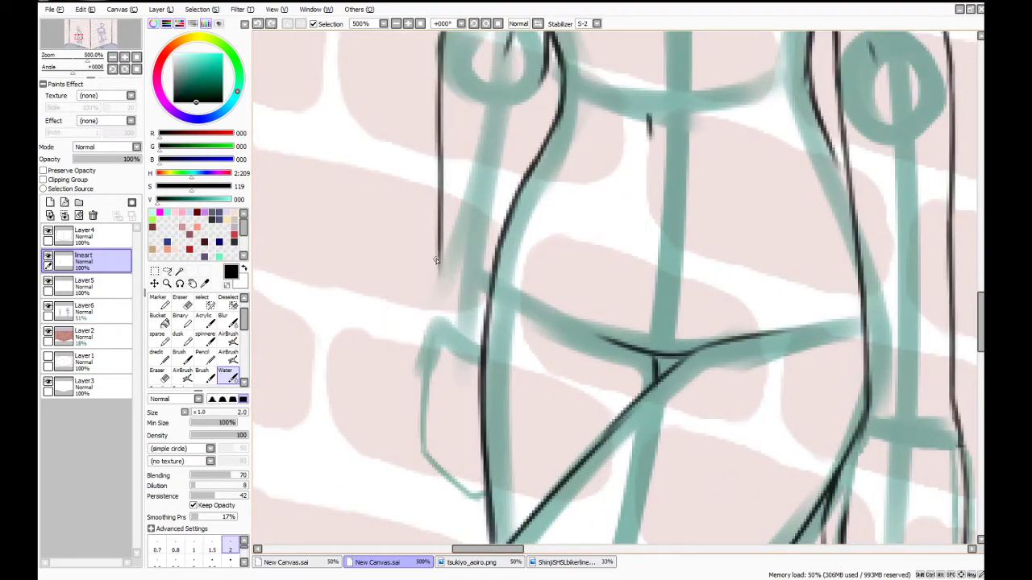
{"action": "left_click_drag", "start_coordinate": [437, 258], "coordinate": [423, 324]}
{"action": "key", "text": "ctrl+z"}
{"action": "mouse_move", "coordinate": [436, 258]}
{"action": "left_mouse_down"}
{"action": "mouse_move", "coordinate": [437, 315]}
{"action": "mouse_move", "coordinate": [420, 373]}
{"action": "left_mouse_up"}
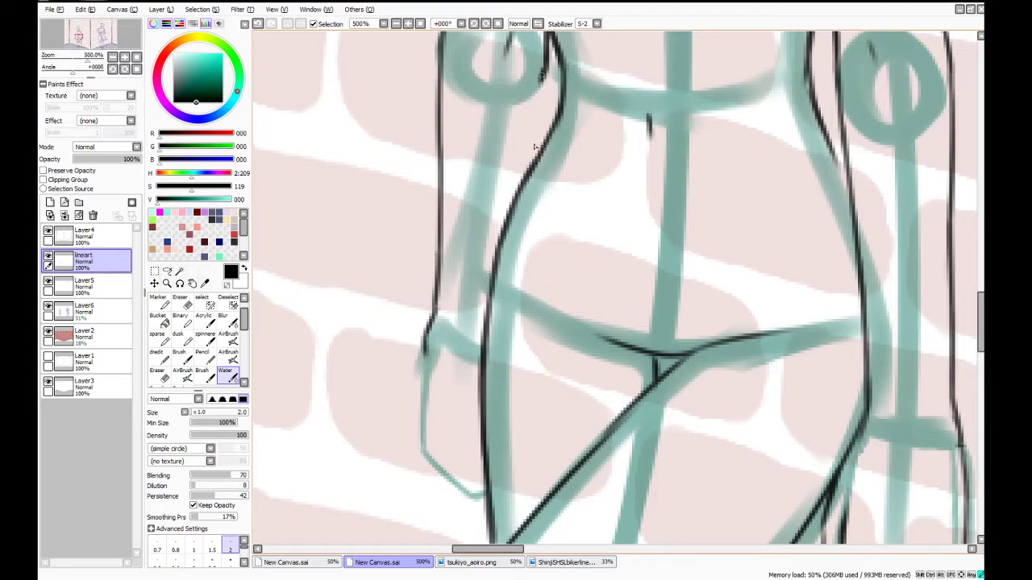
Ink the left forearm's short inner line from the elbow down to the waist contour
{"action": "left_click_drag", "start_coordinate": [534, 146], "coordinate": [529, 170]}
{"action": "key", "text": "ctrl+z"}
{"action": "left_click_drag", "start_coordinate": [546, 64], "coordinate": [529, 167]}
{"action": "left_click_drag", "start_coordinate": [543, 100], "coordinate": [524, 183]}
{"action": "key", "text": "ctrl+z"}
{"action": "key", "text": "ctrl+z"}
{"action": "mouse_move", "coordinate": [546, 67]}
{"action": "left_mouse_down"}
{"action": "mouse_move", "coordinate": [532, 171]}
{"action": "mouse_move", "coordinate": [542, 68]}
{"action": "mouse_move", "coordinate": [539, 129]}
{"action": "left_mouse_up"}
Ink the left hand's outer edge from the wrist down to the knuckle corner of the sketch
{"action": "mouse_move", "coordinate": [986, 331]}
{"action": "left_mouse_down"}
{"action": "mouse_move", "coordinate": [983, 274]}
{"action": "mouse_move", "coordinate": [985, 342]}
{"action": "left_mouse_up"}
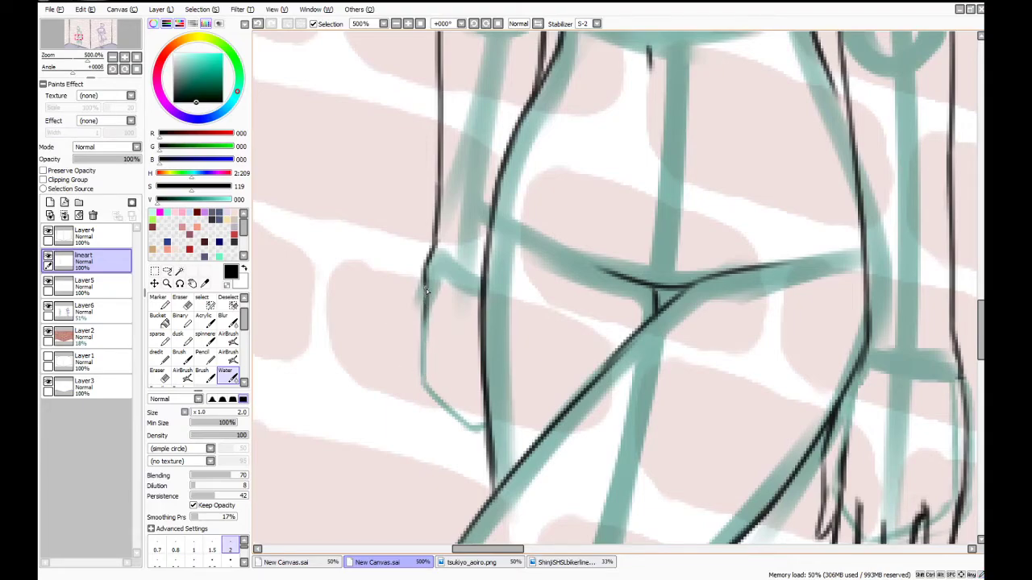
{"action": "left_click_drag", "start_coordinate": [426, 287], "coordinate": [429, 390]}
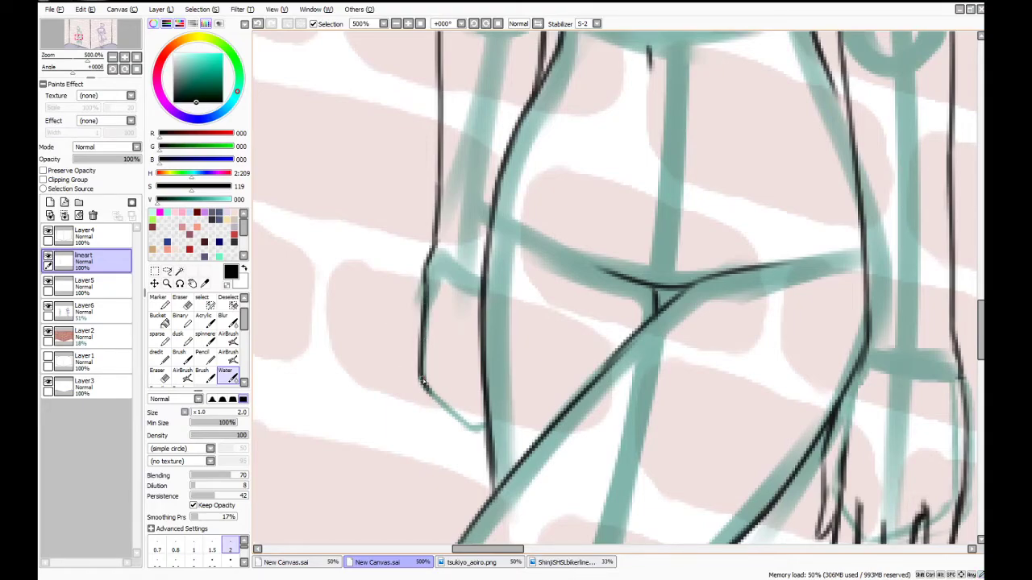
{"action": "key", "text": "ctrl+z"}
{"action": "left_click_drag", "start_coordinate": [468, 430], "coordinate": [471, 522]}
{"action": "key", "text": "ctrl+z"}
{"action": "left_click_drag", "start_coordinate": [470, 433], "coordinate": [474, 526]}
{"action": "left_click_drag", "start_coordinate": [444, 408], "coordinate": [455, 539]}
{"action": "mouse_move", "coordinate": [420, 368]}
{"action": "left_mouse_down"}
{"action": "mouse_move", "coordinate": [413, 481]}
{"action": "mouse_move", "coordinate": [429, 470]}
{"action": "mouse_move", "coordinate": [444, 408]}
{"action": "left_mouse_up"}
{"action": "key", "text": "ctrl+z"}
{"action": "key", "text": "ctrl+z"}
{"action": "key", "text": "ctrl+z"}
{"action": "key", "text": "ctrl+z"}
{"action": "key", "text": "ctrl+z"}
Ink a curved line outside the left hand, bowing outward from just below the wrist to knuckle height
{"action": "left_click_drag", "start_coordinate": [405, 309], "coordinate": [340, 423]}
{"action": "key", "text": "ctrl+z"}
{"action": "left_click_drag", "start_coordinate": [407, 302], "coordinate": [358, 392]}
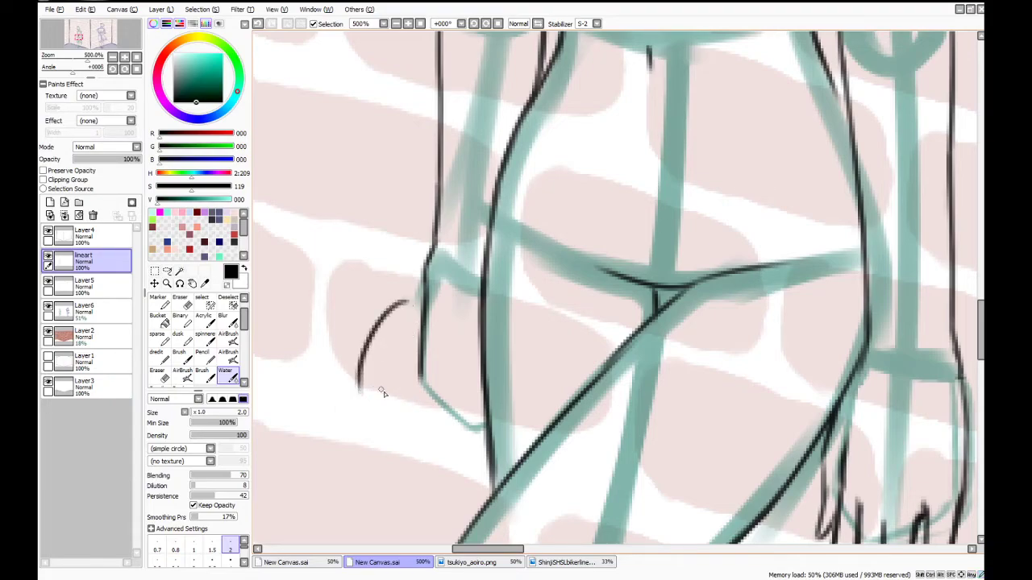
{"action": "left_click_drag", "start_coordinate": [418, 372], "coordinate": [422, 452]}
{"action": "key", "text": "ctrl+z"}
{"action": "left_click_drag", "start_coordinate": [421, 375], "coordinate": [420, 415]}
{"action": "key", "text": "ctrl+z"}
Ink a diagonal line from the curve's lower end to the thigh contour and join the curve's upper end to the hand
{"action": "left_click_drag", "start_coordinate": [358, 387], "coordinate": [453, 454]}
{"action": "left_click_drag", "start_coordinate": [409, 424], "coordinate": [492, 478]}
{"action": "key", "text": "ctrl+z"}
{"action": "left_click_drag", "start_coordinate": [410, 424], "coordinate": [486, 477]}
{"action": "key", "text": "ctrl+z"}
{"action": "key", "text": "ctrl+z"}
{"action": "left_click_drag", "start_coordinate": [443, 447], "coordinate": [489, 482]}
{"action": "key", "text": "ctrl+z"}
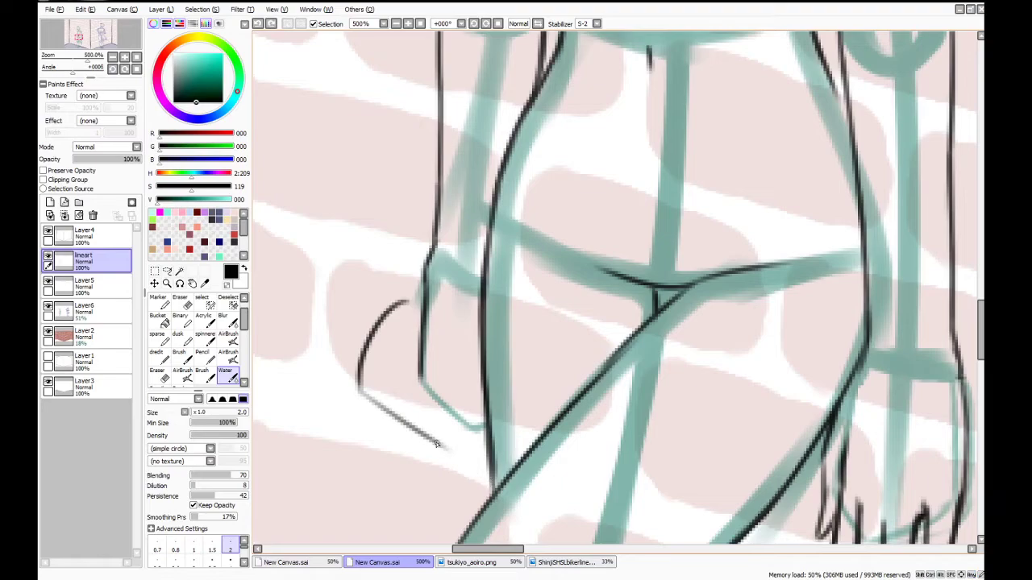
{"action": "left_click_drag", "start_coordinate": [436, 444], "coordinate": [492, 479]}
{"action": "left_click_drag", "start_coordinate": [414, 302], "coordinate": [423, 313]}
Ink the left hand's fingers with rounded tips, reaching down to the thigh line
{"action": "left_click_drag", "start_coordinate": [418, 371], "coordinate": [424, 433]}
{"action": "key", "text": "ctrl+z"}
{"action": "mouse_move", "coordinate": [418, 369]}
{"action": "left_mouse_down"}
{"action": "mouse_move", "coordinate": [434, 449]}
{"action": "mouse_move", "coordinate": [444, 408]}
{"action": "mouse_move", "coordinate": [452, 458]}
{"action": "mouse_move", "coordinate": [429, 439]}
{"action": "mouse_move", "coordinate": [453, 459]}
{"action": "left_mouse_up"}
{"action": "key", "text": "ctrl+z"}
{"action": "key", "text": "ctrl+z"}
{"action": "key", "text": "ctrl+z"}
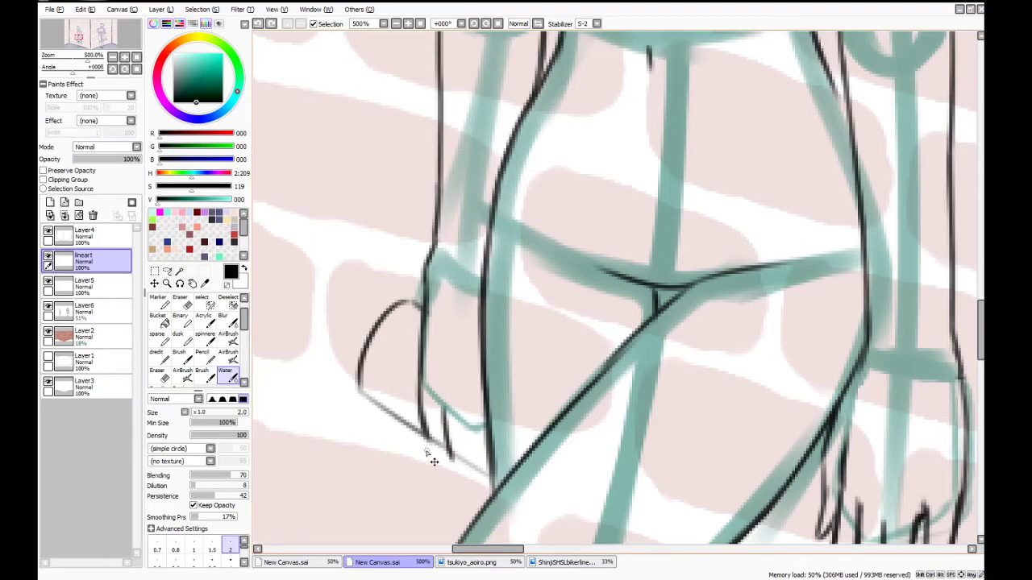
{"action": "mouse_move", "coordinate": [422, 409]}
{"action": "left_mouse_down"}
{"action": "mouse_move", "coordinate": [432, 456]}
{"action": "mouse_move", "coordinate": [449, 467]}
{"action": "mouse_move", "coordinate": [437, 461]}
{"action": "mouse_move", "coordinate": [454, 465]}
{"action": "mouse_move", "coordinate": [451, 451]}
{"action": "mouse_move", "coordinate": [475, 481]}
{"action": "left_mouse_up"}
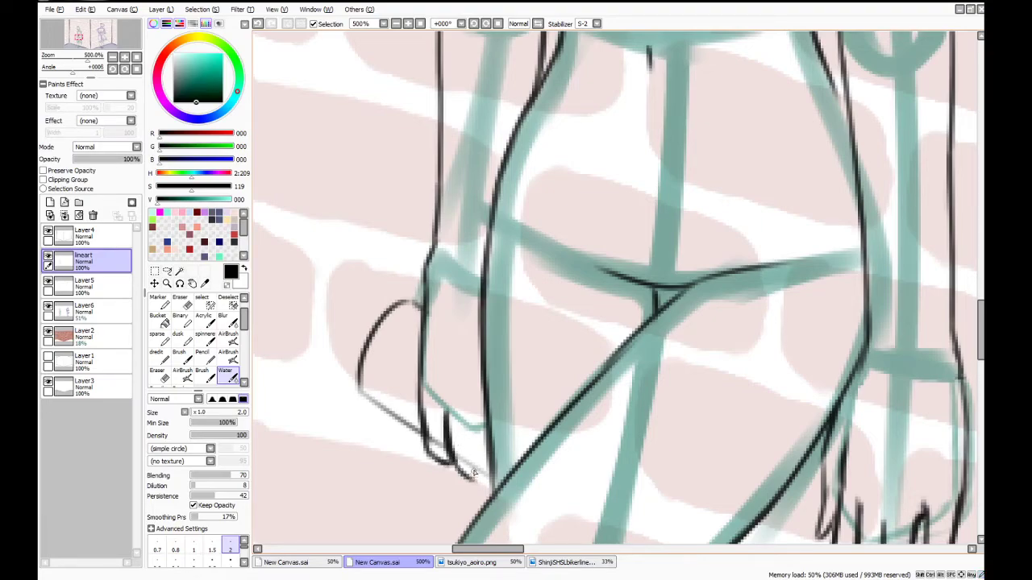
{"action": "mouse_move", "coordinate": [474, 434]}
{"action": "left_mouse_down"}
{"action": "mouse_move", "coordinate": [486, 488]}
{"action": "mouse_move", "coordinate": [456, 473]}
{"action": "mouse_move", "coordinate": [466, 480]}
{"action": "mouse_move", "coordinate": [453, 459]}
{"action": "mouse_move", "coordinate": [491, 490]}
{"action": "left_mouse_up"}
Ink the standing leg's front edge from the knee to the ankle and outline the foot around toes, sole and heel
{"action": "key", "text": "Home"}
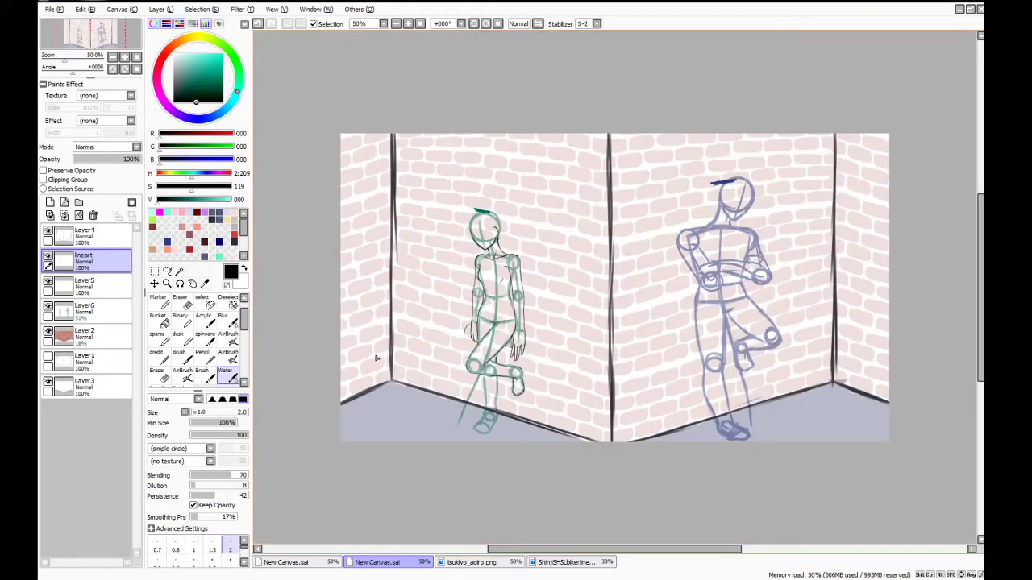
{"action": "scroll", "coordinate": [375, 358], "scroll_direction": "up", "scroll_amount": 2}
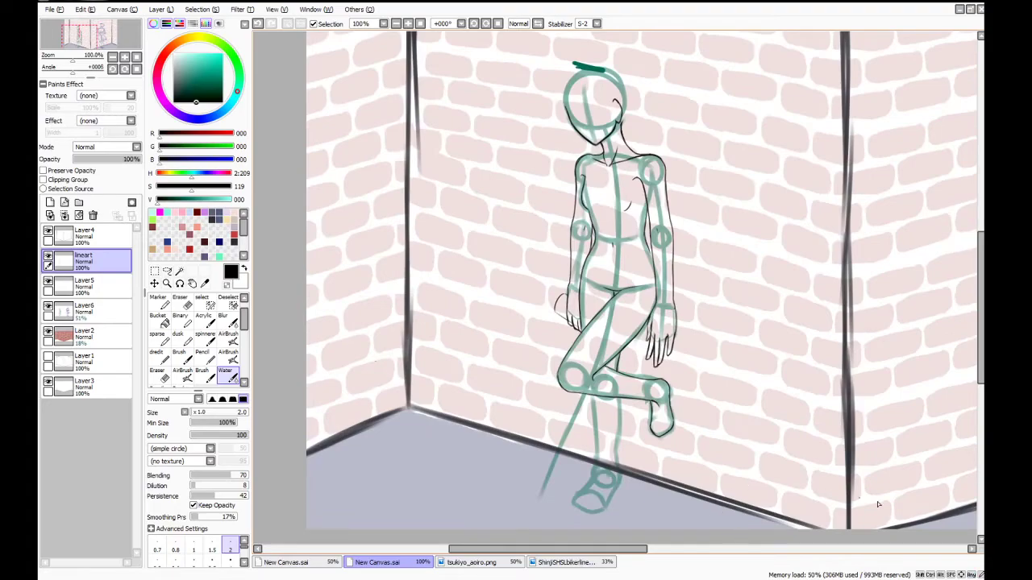
{"action": "scroll", "coordinate": [879, 505], "scroll_direction": "up", "scroll_amount": 3}
{"action": "left_click_drag", "start_coordinate": [981, 349], "coordinate": [981, 374]}
{"action": "left_click_drag", "start_coordinate": [505, 553], "coordinate": [488, 554]}
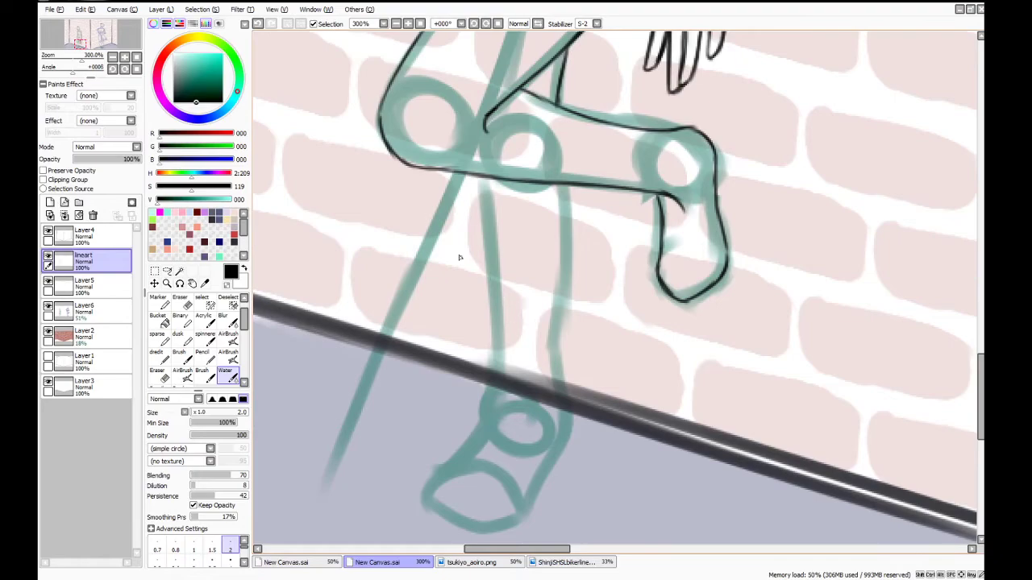
{"action": "left_click_drag", "start_coordinate": [483, 184], "coordinate": [496, 256]}
{"action": "key", "text": "ctrl+z"}
{"action": "left_click_drag", "start_coordinate": [482, 176], "coordinate": [495, 308]}
{"action": "key", "text": "ctrl+z"}
{"action": "left_click_drag", "start_coordinate": [481, 177], "coordinate": [494, 399]}
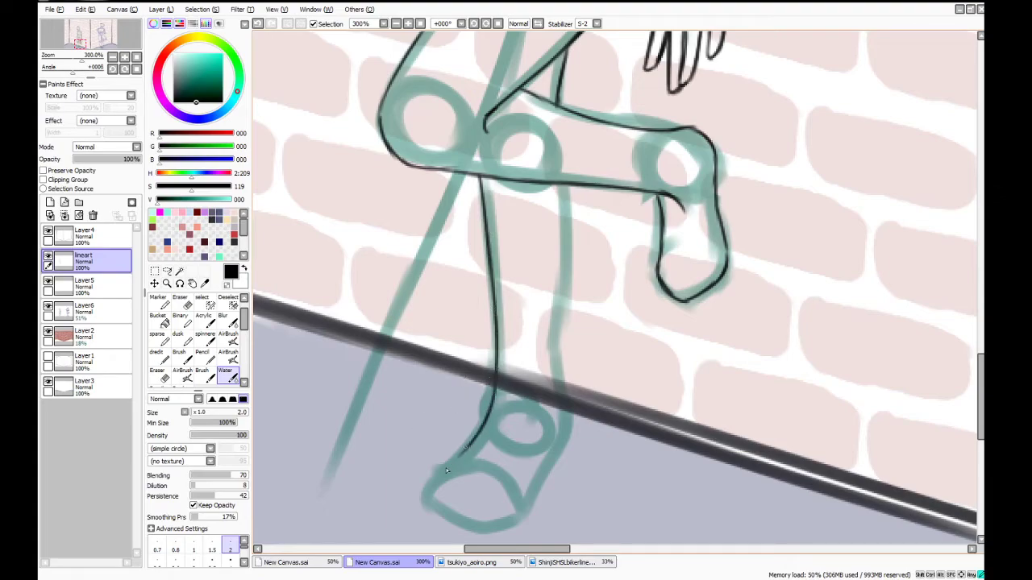
{"action": "mouse_move", "coordinate": [446, 470]}
{"action": "left_mouse_down"}
{"action": "mouse_move", "coordinate": [426, 503]}
{"action": "mouse_move", "coordinate": [449, 519]}
{"action": "mouse_move", "coordinate": [426, 503]}
{"action": "mouse_move", "coordinate": [487, 531]}
{"action": "mouse_move", "coordinate": [466, 524]}
{"action": "mouse_move", "coordinate": [529, 515]}
{"action": "mouse_move", "coordinate": [571, 434]}
{"action": "mouse_move", "coordinate": [566, 440]}
{"action": "mouse_move", "coordinate": [569, 407]}
{"action": "left_mouse_up"}
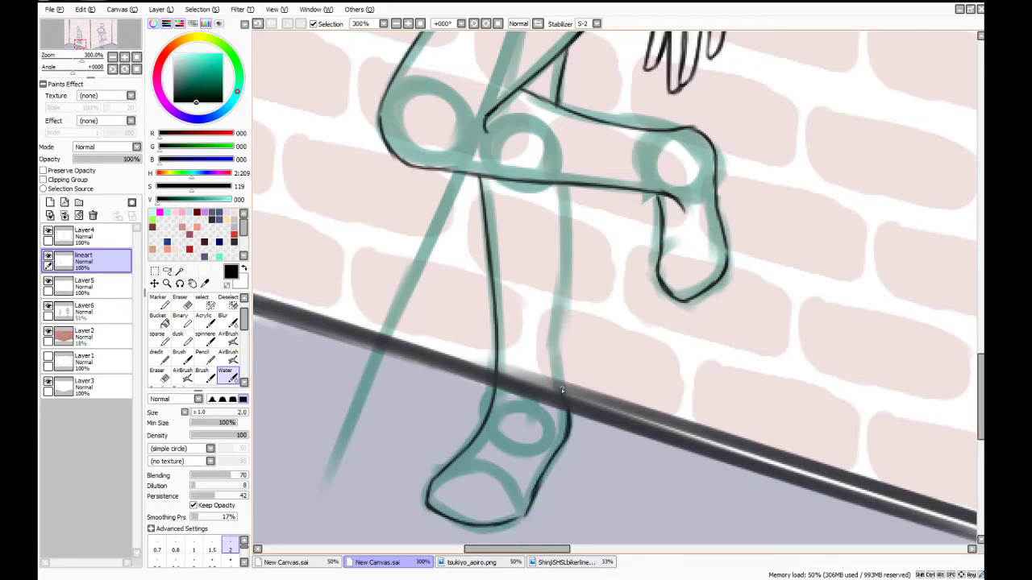
Ink the standing lower leg's back edge between the ankle and the underside of the bent leg
{"action": "mouse_move", "coordinate": [557, 334]}
{"action": "left_mouse_down"}
{"action": "mouse_move", "coordinate": [562, 190]}
{"action": "mouse_move", "coordinate": [564, 274]}
{"action": "left_mouse_up"}
{"action": "key", "text": "ctrl+z"}
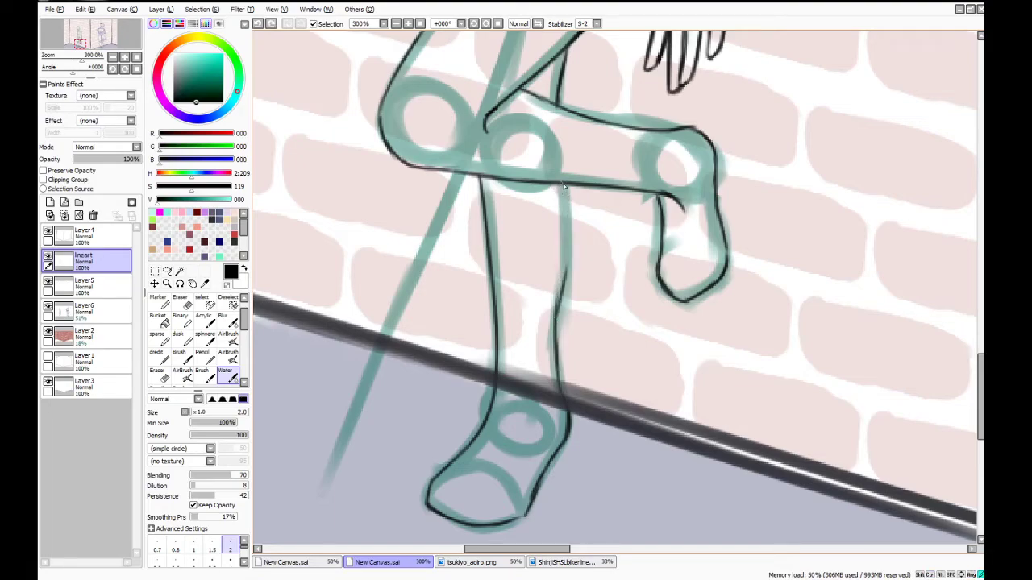
{"action": "left_click_drag", "start_coordinate": [562, 185], "coordinate": [559, 298]}
{"action": "key", "text": "ctrl+z"}
{"action": "left_click_drag", "start_coordinate": [562, 186], "coordinate": [560, 290]}
{"action": "left_click_drag", "start_coordinate": [564, 244], "coordinate": [556, 332]}
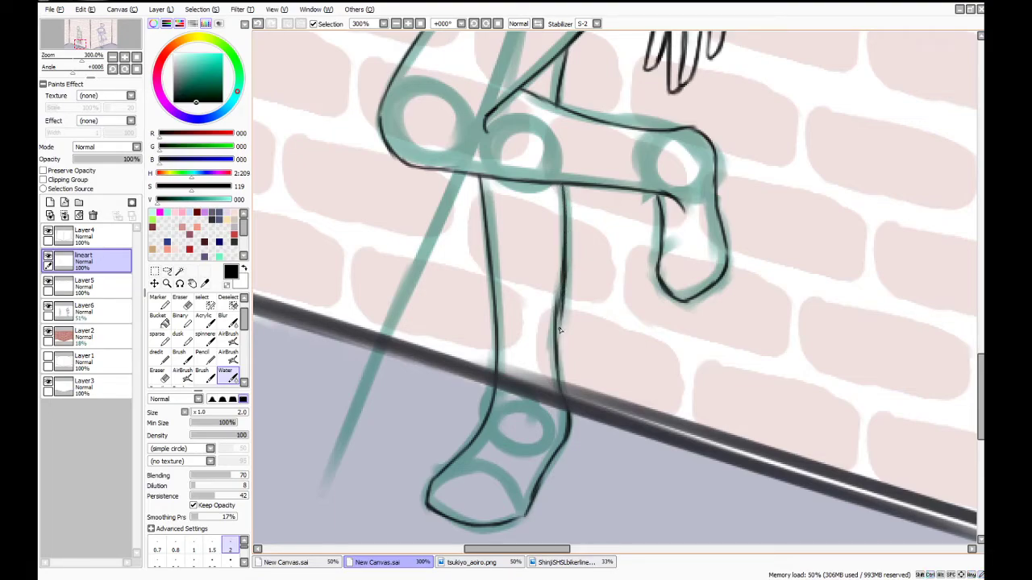
{"action": "key", "text": "ctrl+z"}
{"action": "left_click_drag", "start_coordinate": [565, 242], "coordinate": [557, 345]}
{"action": "left_click_drag", "start_coordinate": [562, 282], "coordinate": [558, 384]}
{"action": "key", "text": "ctrl+z"}
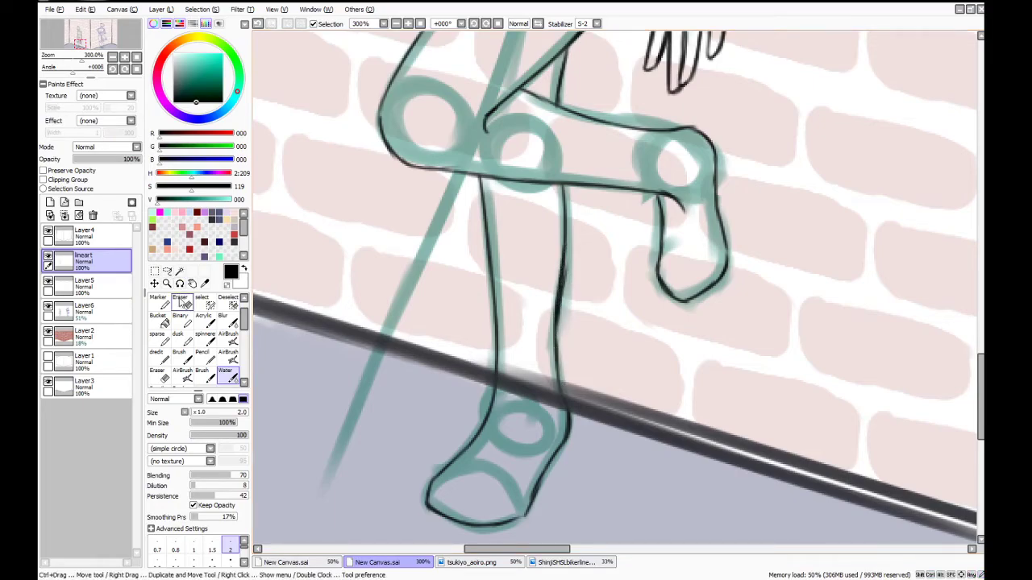
Erase the stray overlapping strokes along the outside of the standing calf's back edge
{"action": "key", "text": "e"}
{"action": "left_click_drag", "start_coordinate": [572, 273], "coordinate": [559, 342]}
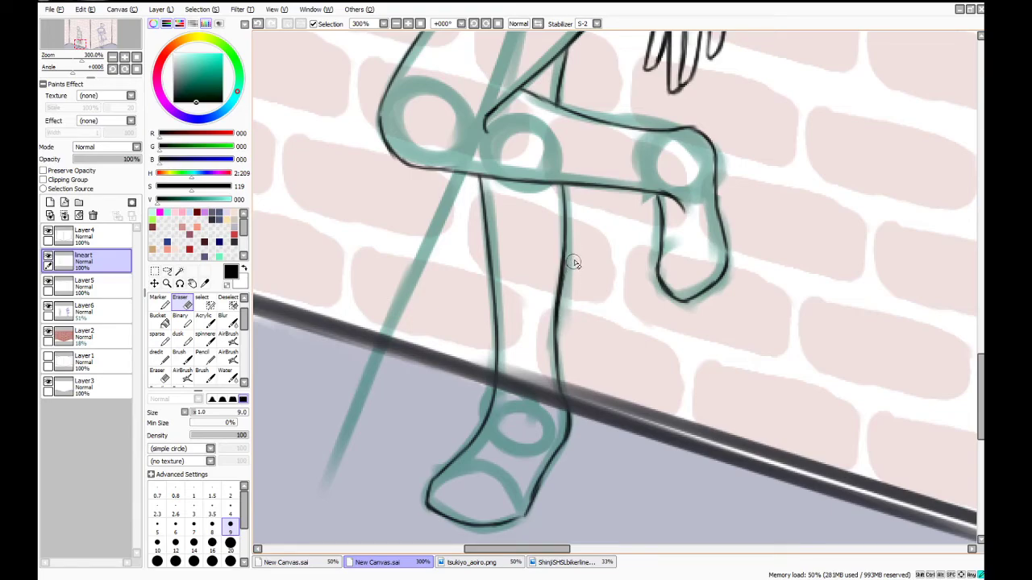
{"action": "left_click_drag", "start_coordinate": [574, 264], "coordinate": [563, 367]}
{"action": "left_click_drag", "start_coordinate": [570, 287], "coordinate": [567, 347]}
Select the standing foot's line art, scale it down and shift it slightly, then deselect it
{"action": "scroll", "coordinate": [609, 473], "scroll_direction": "down", "scroll_amount": 5}
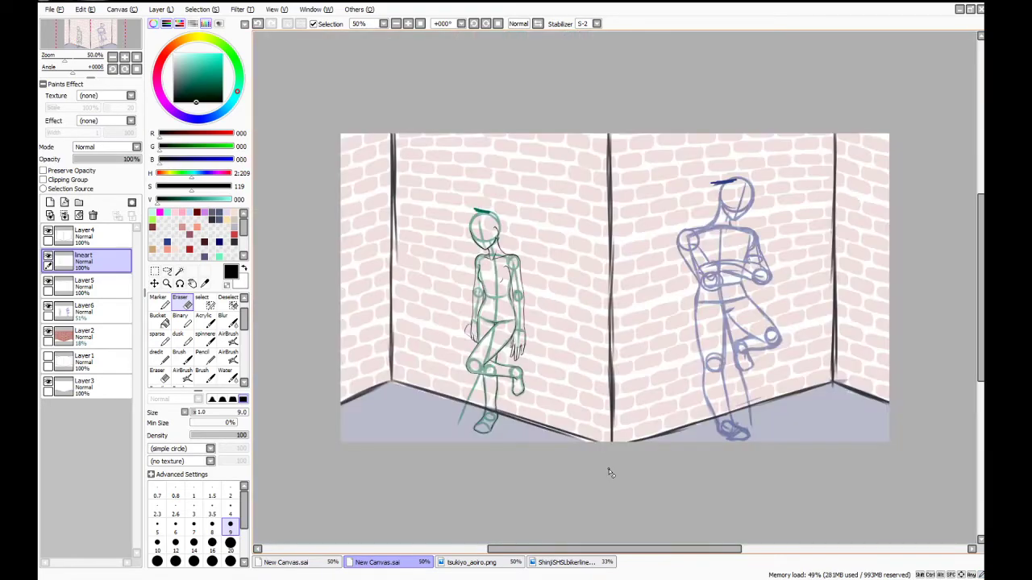
{"action": "scroll", "coordinate": [482, 427], "scroll_direction": "up", "scroll_amount": 6}
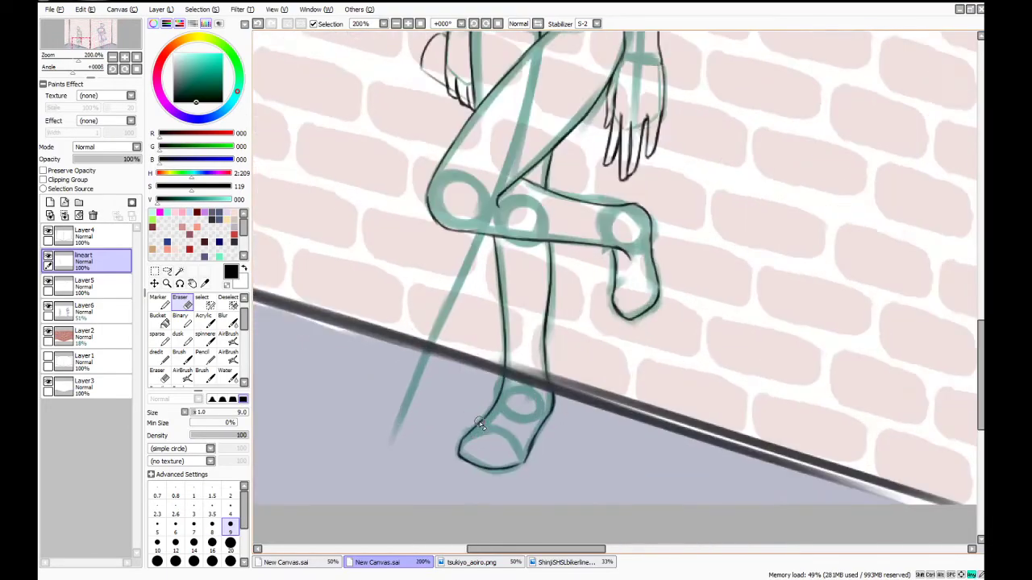
{"action": "left_click", "coordinate": [207, 301]}
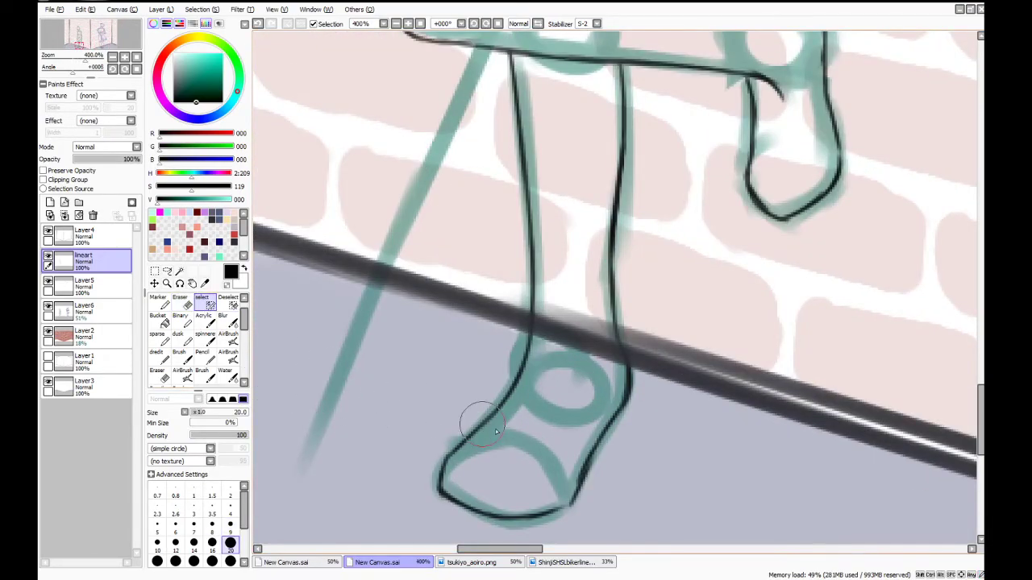
{"action": "mouse_move", "coordinate": [439, 484]}
{"action": "left_mouse_down"}
{"action": "mouse_move", "coordinate": [479, 468]}
{"action": "mouse_move", "coordinate": [493, 407]}
{"action": "mouse_move", "coordinate": [596, 363]}
{"action": "mouse_move", "coordinate": [556, 460]}
{"action": "mouse_move", "coordinate": [601, 452]}
{"action": "mouse_move", "coordinate": [588, 403]}
{"action": "mouse_move", "coordinate": [561, 524]}
{"action": "left_mouse_up"}
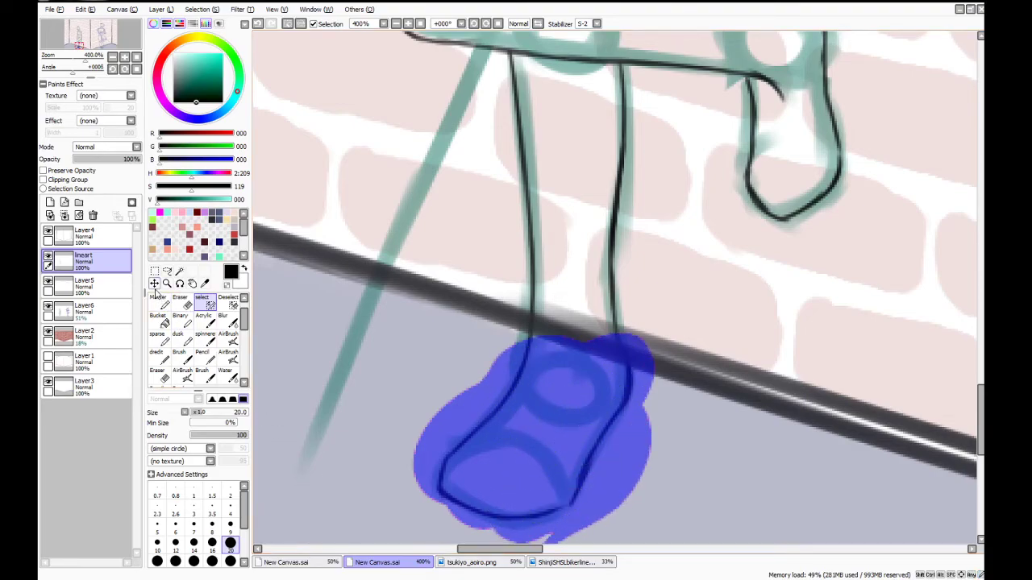
{"action": "left_click", "coordinate": [155, 272]}
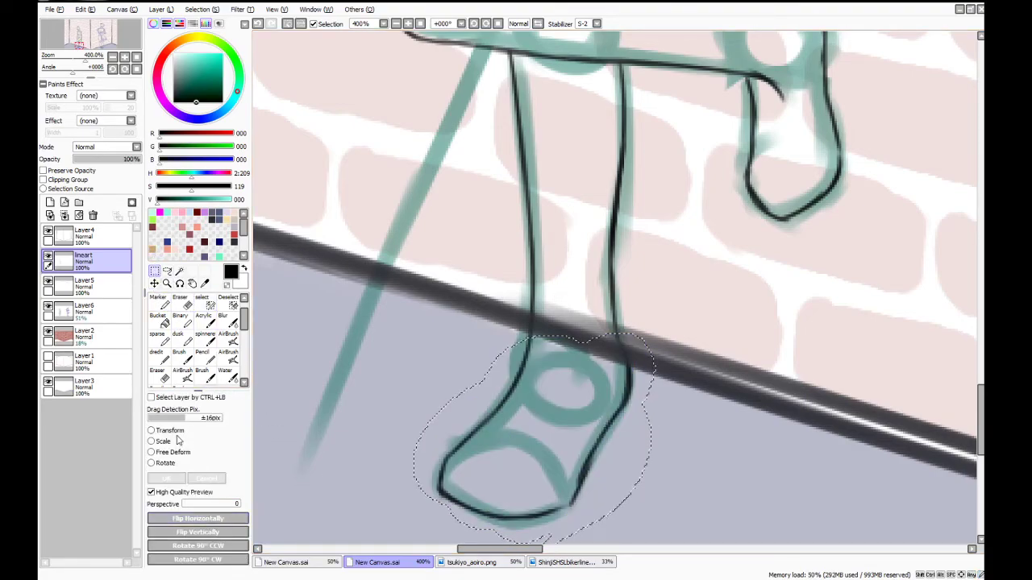
{"action": "key", "text": "ctrl+t"}
{"action": "left_click_drag", "start_coordinate": [436, 524], "coordinate": [468, 497]}
{"action": "left_click_drag", "start_coordinate": [524, 466], "coordinate": [512, 468]}
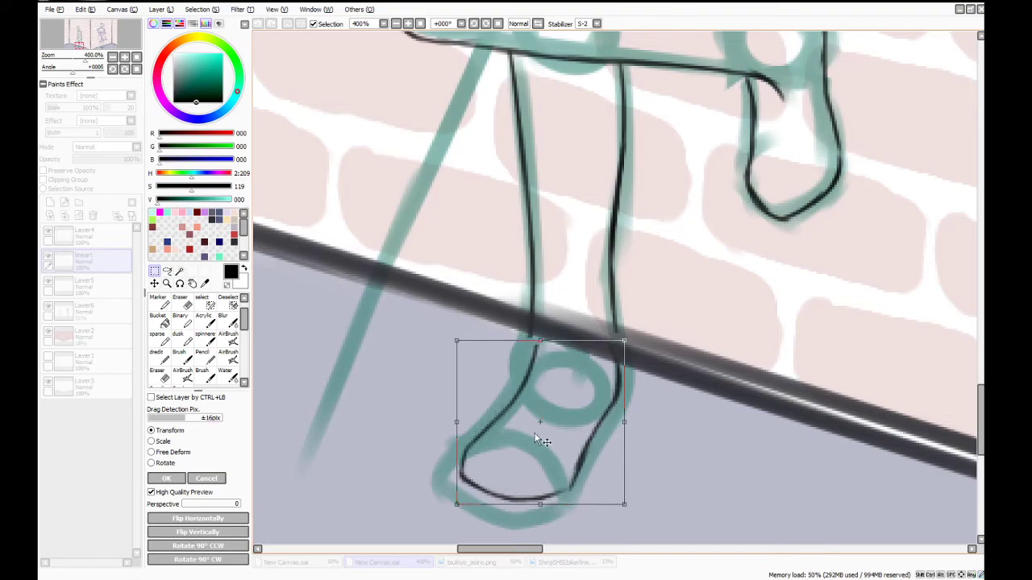
{"action": "left_click", "coordinate": [184, 479]}
{"action": "key", "text": "ctrl+d"}
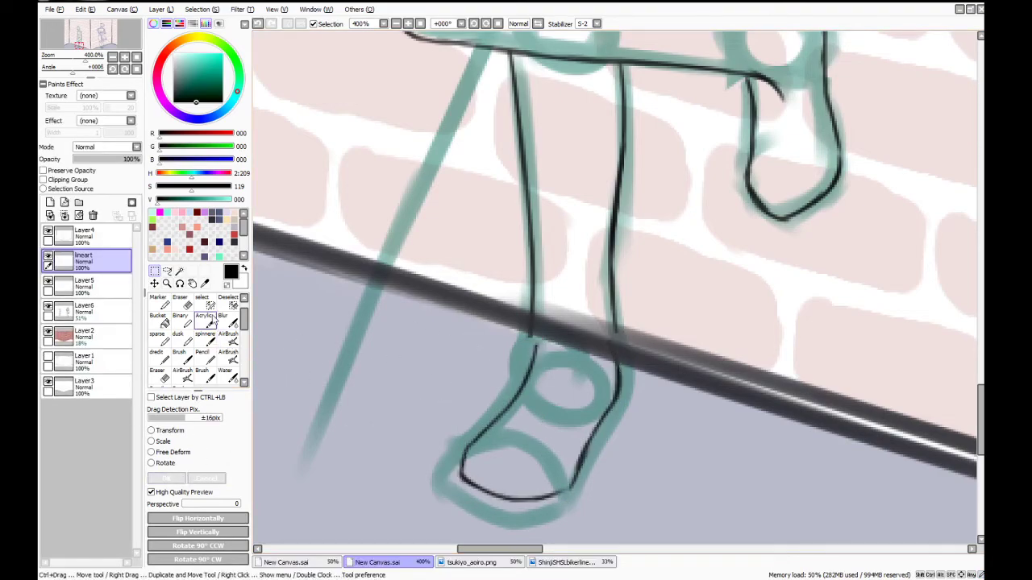
Erase the lower halves of the standing leg's front and back lines above the resized foot
{"action": "key", "text": "e"}
{"action": "mouse_move", "coordinate": [520, 335]}
{"action": "left_mouse_down"}
{"action": "mouse_move", "coordinate": [525, 270]}
{"action": "mouse_move", "coordinate": [528, 326]}
{"action": "mouse_move", "coordinate": [529, 250]}
{"action": "left_mouse_up"}
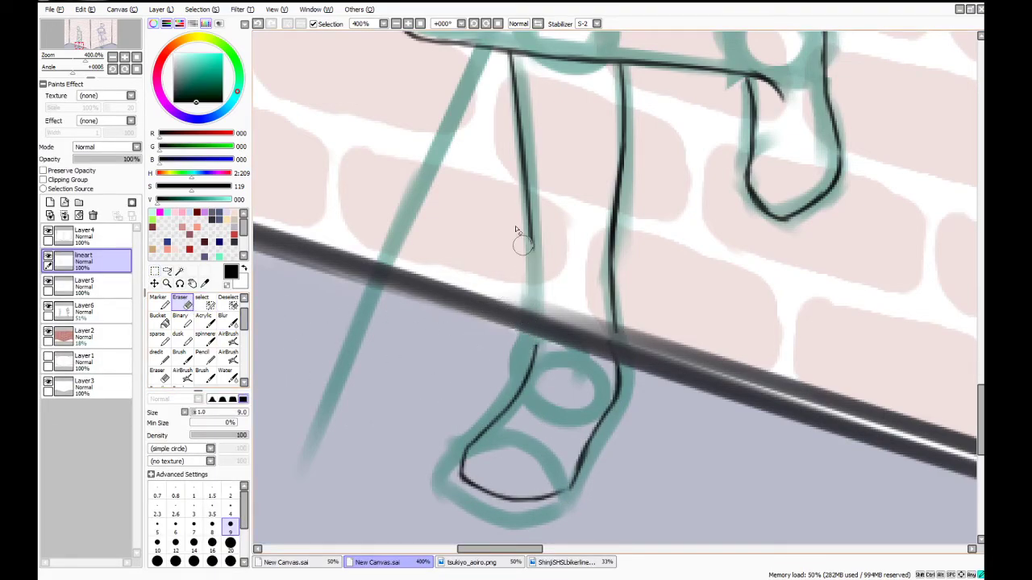
{"action": "left_click_drag", "start_coordinate": [525, 204], "coordinate": [528, 246]}
{"action": "mouse_move", "coordinate": [612, 211]}
{"action": "left_mouse_down"}
{"action": "mouse_move", "coordinate": [632, 345]}
{"action": "mouse_move", "coordinate": [621, 342]}
{"action": "mouse_move", "coordinate": [617, 193]}
{"action": "left_mouse_up"}
Redraw the standing leg's back and front edges from mid-calf down to the resized foot
{"action": "key", "text": "c"}
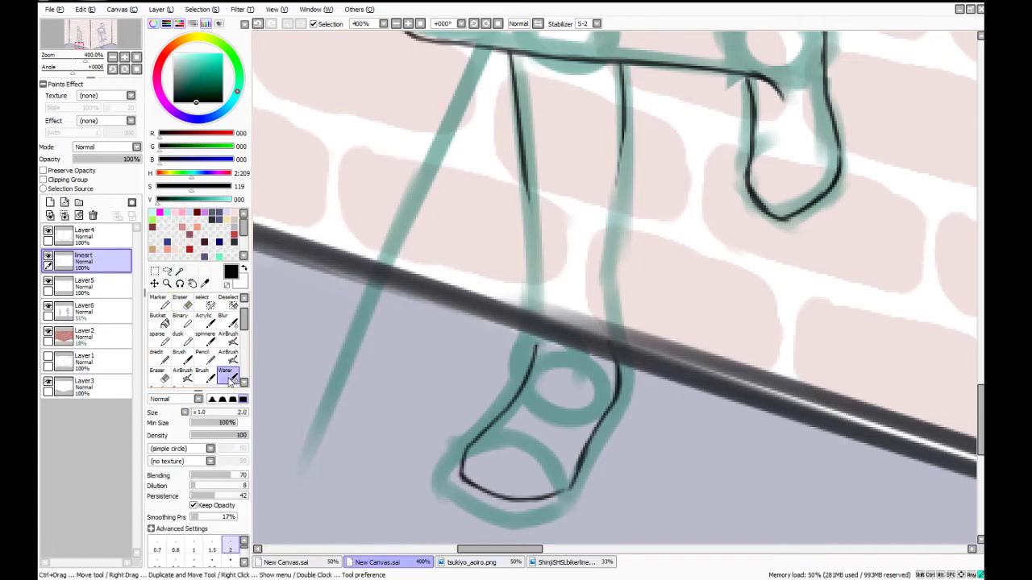
{"action": "left_click_drag", "start_coordinate": [627, 111], "coordinate": [619, 189]}
{"action": "key", "text": "ctrl+z"}
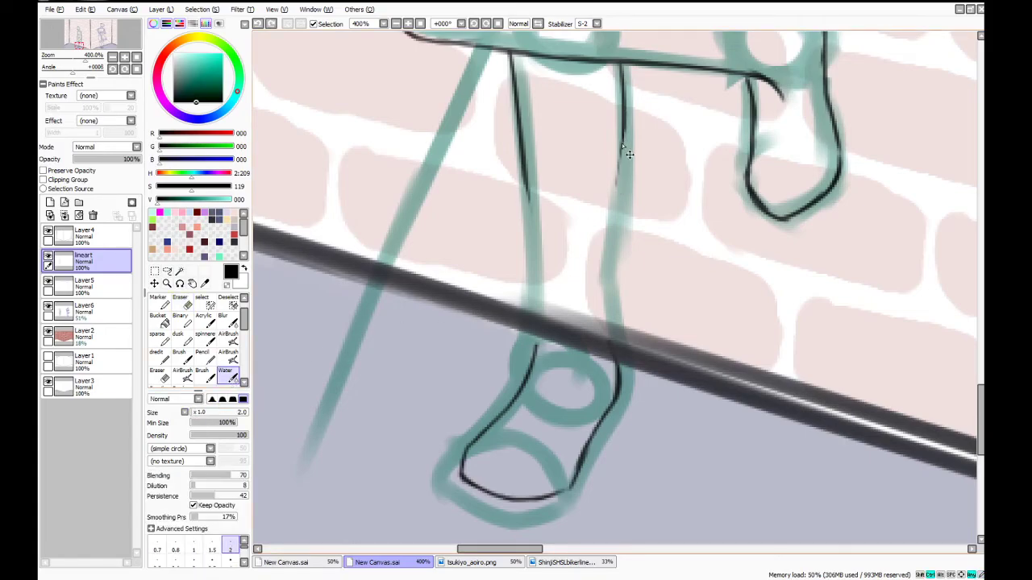
{"action": "left_click_drag", "start_coordinate": [626, 109], "coordinate": [613, 213]}
{"action": "left_click_drag", "start_coordinate": [619, 169], "coordinate": [609, 295]}
{"action": "key", "text": "ctrl+z"}
{"action": "left_click_drag", "start_coordinate": [620, 171], "coordinate": [610, 344]}
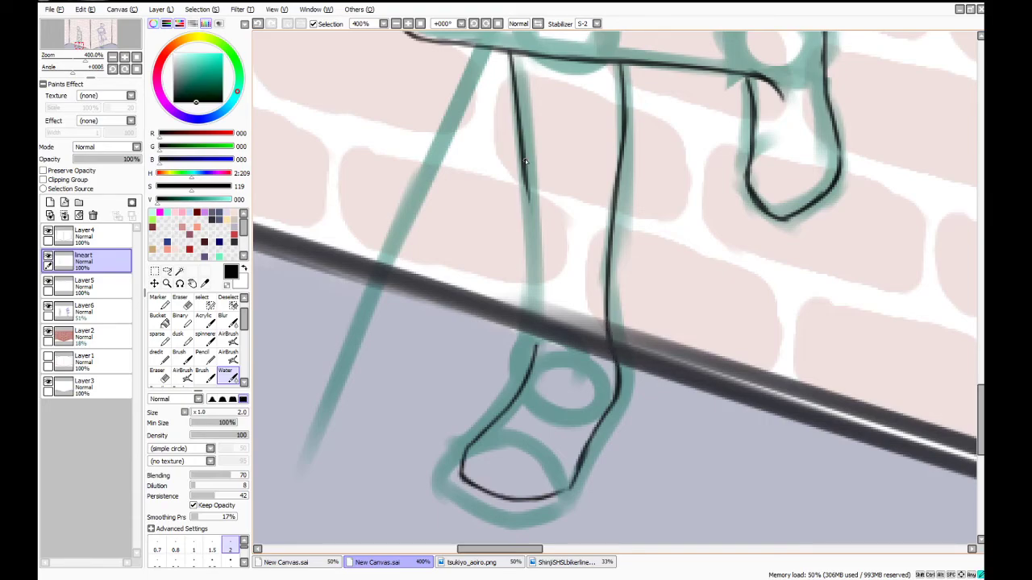
{"action": "left_click_drag", "start_coordinate": [525, 162], "coordinate": [535, 281]}
{"action": "key", "text": "ctrl+z"}
{"action": "left_click_drag", "start_coordinate": [530, 210], "coordinate": [530, 371]}
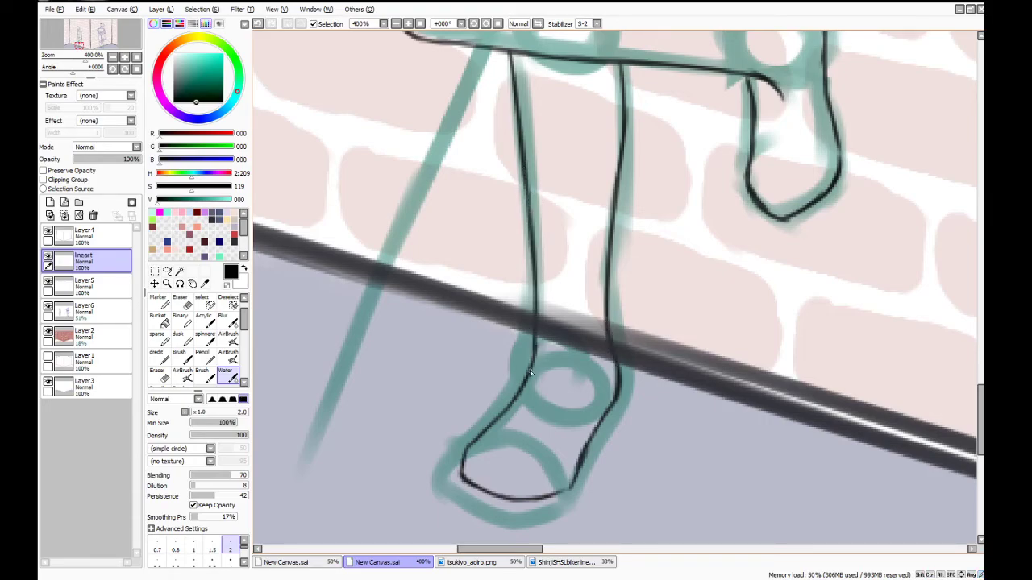
Select the line art of the hanging hand beside the bent leg and scale it down slightly toward the wrist
{"action": "scroll", "coordinate": [526, 382], "scroll_direction": "down", "scroll_amount": 6}
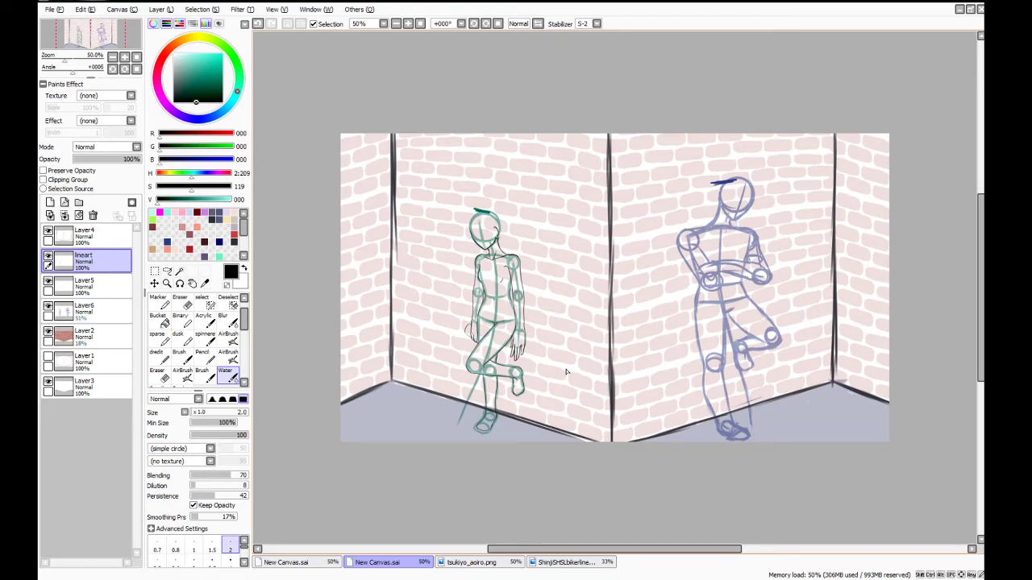
{"action": "scroll", "coordinate": [561, 367], "scroll_direction": "up", "scroll_amount": 5}
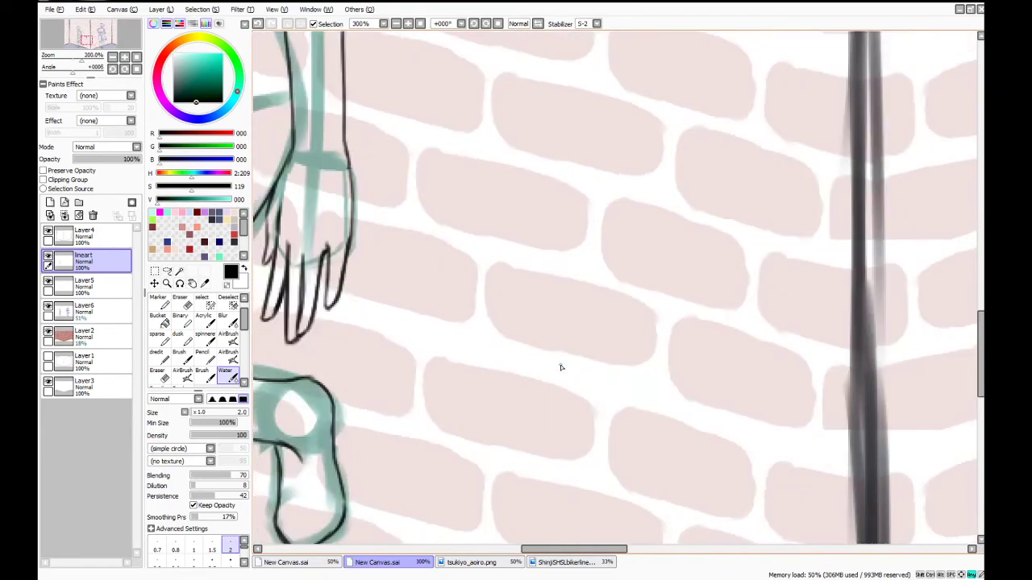
{"action": "left_click_drag", "start_coordinate": [574, 549], "coordinate": [538, 549]}
{"action": "left_click", "coordinate": [203, 301]}
{"action": "mouse_move", "coordinate": [556, 300]}
{"action": "left_mouse_down"}
{"action": "mouse_move", "coordinate": [520, 327]}
{"action": "mouse_move", "coordinate": [520, 185]}
{"action": "mouse_move", "coordinate": [508, 294]}
{"action": "mouse_move", "coordinate": [548, 331]}
{"action": "mouse_move", "coordinate": [574, 319]}
{"action": "mouse_move", "coordinate": [589, 165]}
{"action": "mouse_move", "coordinate": [565, 209]}
{"action": "mouse_move", "coordinate": [574, 193]}
{"action": "left_mouse_up"}
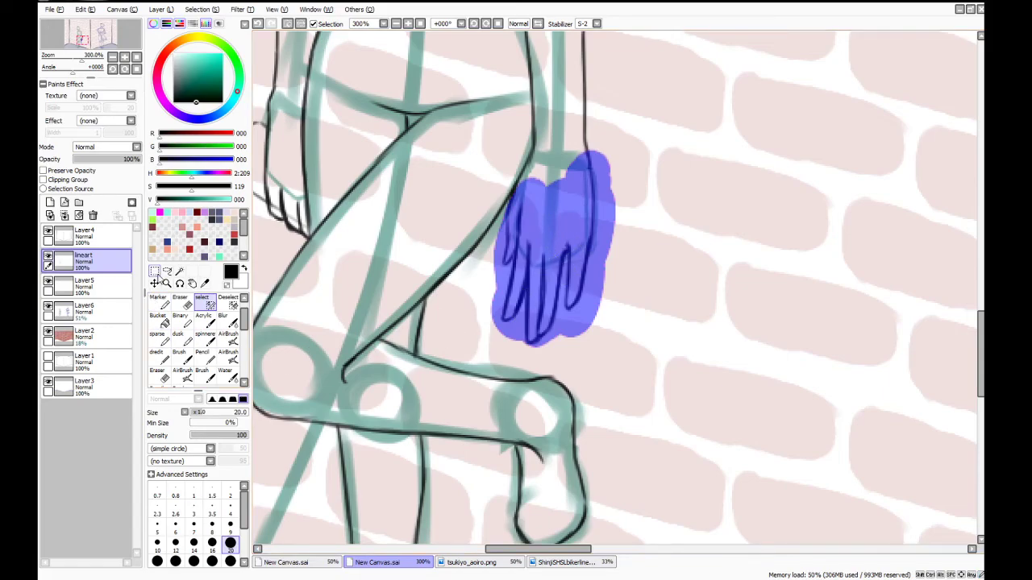
{"action": "key", "text": "ctrl+t"}
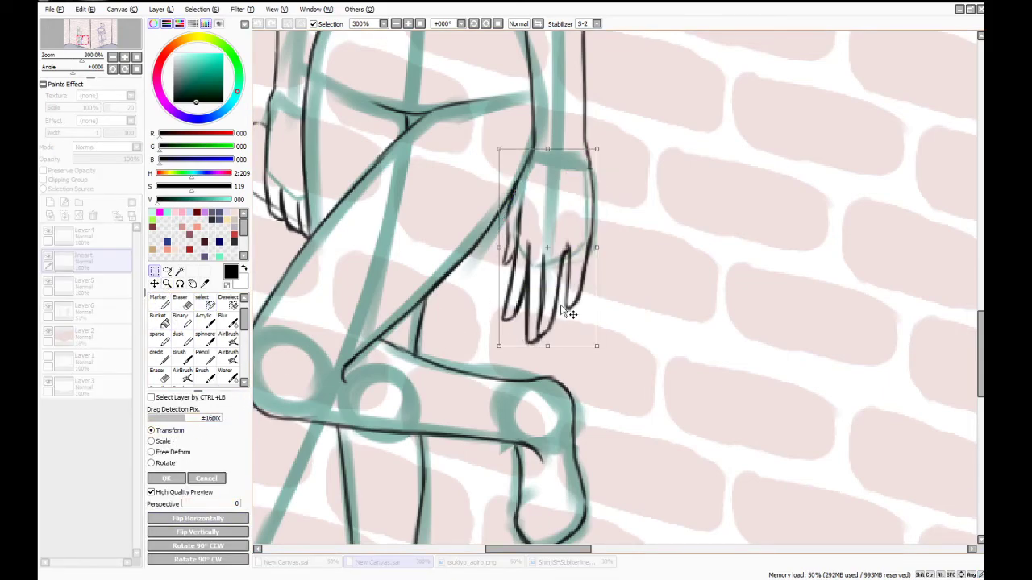
{"action": "left_click_drag", "start_coordinate": [592, 338], "coordinate": [574, 301]}
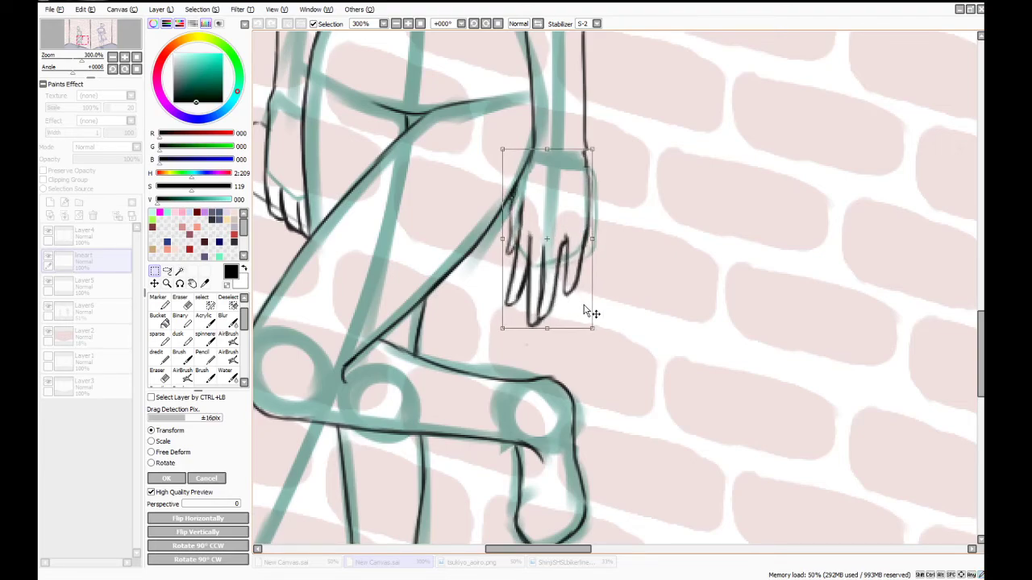
{"action": "key", "text": "Return"}
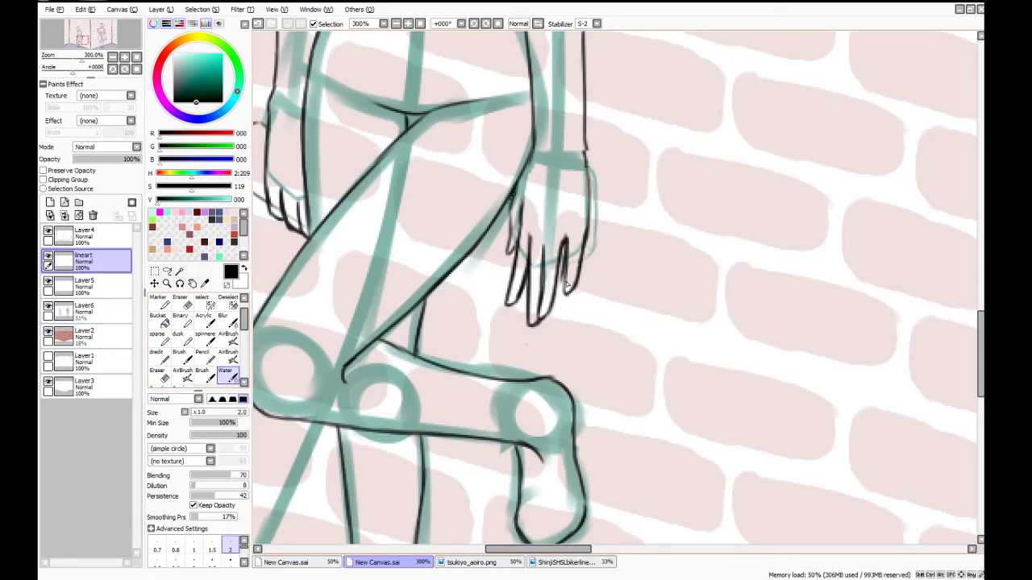
{"action": "key", "text": "ctrl+z"}
{"action": "key", "text": "ctrl+y"}
{"action": "key", "text": "ctrl+z"}
{"action": "key", "text": "ctrl+y"}
Retrace the resized hand's outer edge from the wrist to the fingers and darken the small finger nearest the thigh
{"action": "left_click_drag", "start_coordinate": [573, 291], "coordinate": [587, 234]}
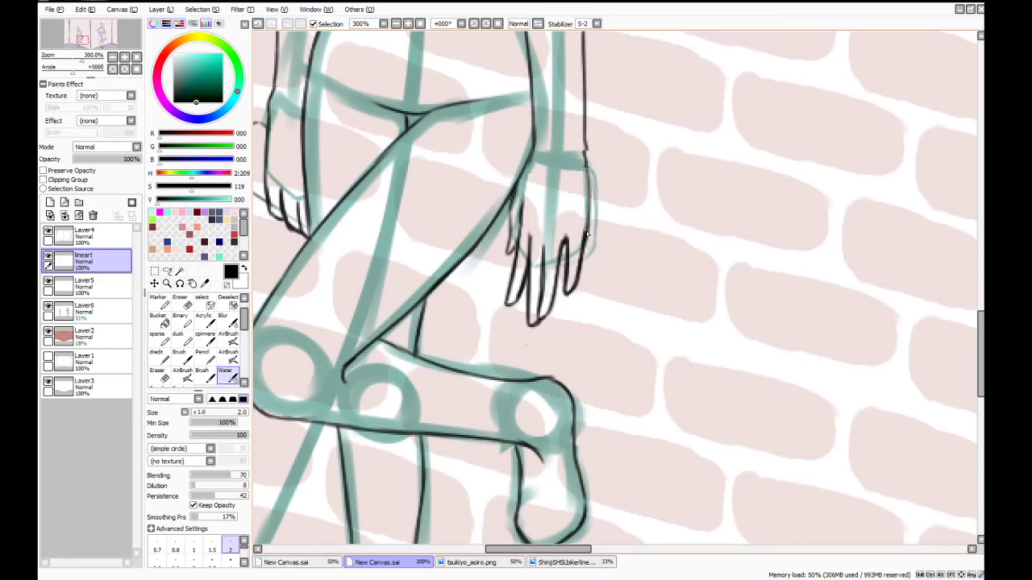
{"action": "left_click_drag", "start_coordinate": [585, 153], "coordinate": [584, 242]}
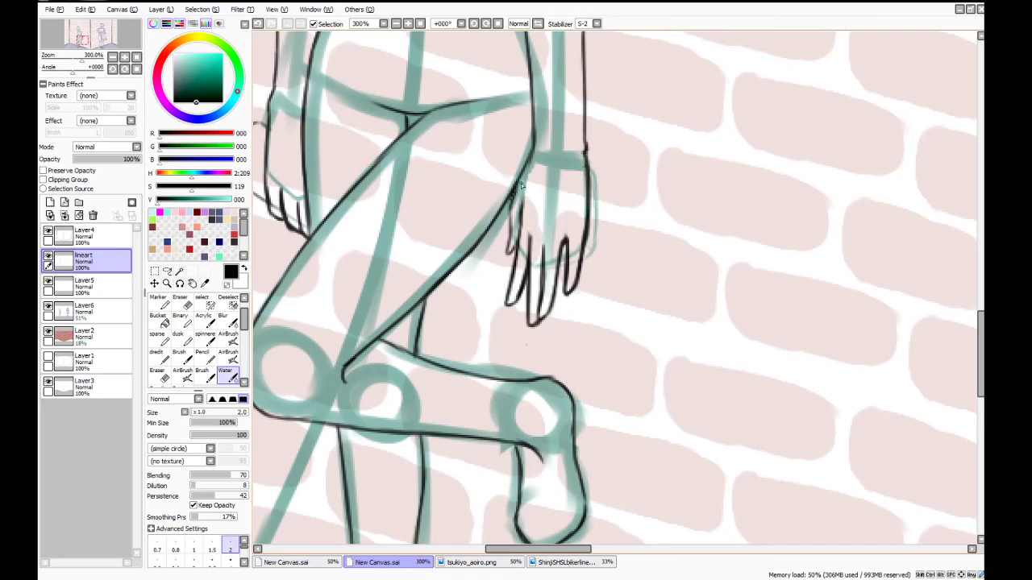
{"action": "mouse_move", "coordinate": [518, 184]}
{"action": "left_mouse_down"}
{"action": "mouse_move", "coordinate": [507, 254]}
{"action": "mouse_move", "coordinate": [514, 243]}
{"action": "left_mouse_up"}
{"action": "key", "text": "ctrl+z"}
{"action": "key", "text": "ctrl+z"}
{"action": "key", "text": "ctrl+z"}
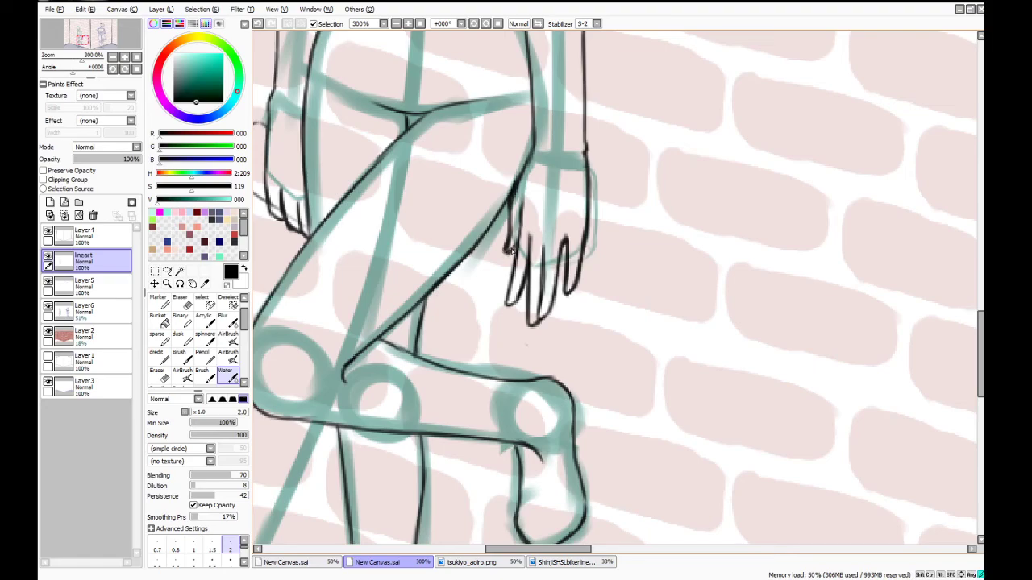
Redraw the edges of the hand's second and middle fingers with thicker strokes down to their tips
{"action": "left_click_drag", "start_coordinate": [524, 208], "coordinate": [506, 295]}
{"action": "key", "text": "ctrl+z"}
{"action": "mouse_move", "coordinate": [518, 247]}
{"action": "left_mouse_down"}
{"action": "mouse_move", "coordinate": [507, 304]}
{"action": "mouse_move", "coordinate": [511, 286]}
{"action": "left_mouse_up"}
{"action": "key", "text": "ctrl+z"}
{"action": "key", "text": "ctrl+z"}
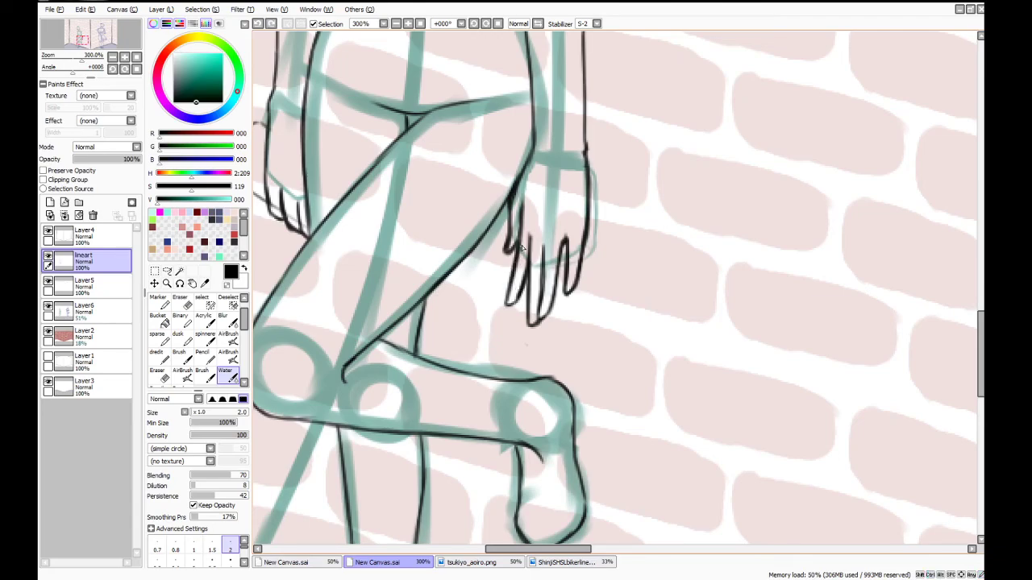
{"action": "left_click_drag", "start_coordinate": [520, 247], "coordinate": [507, 305]}
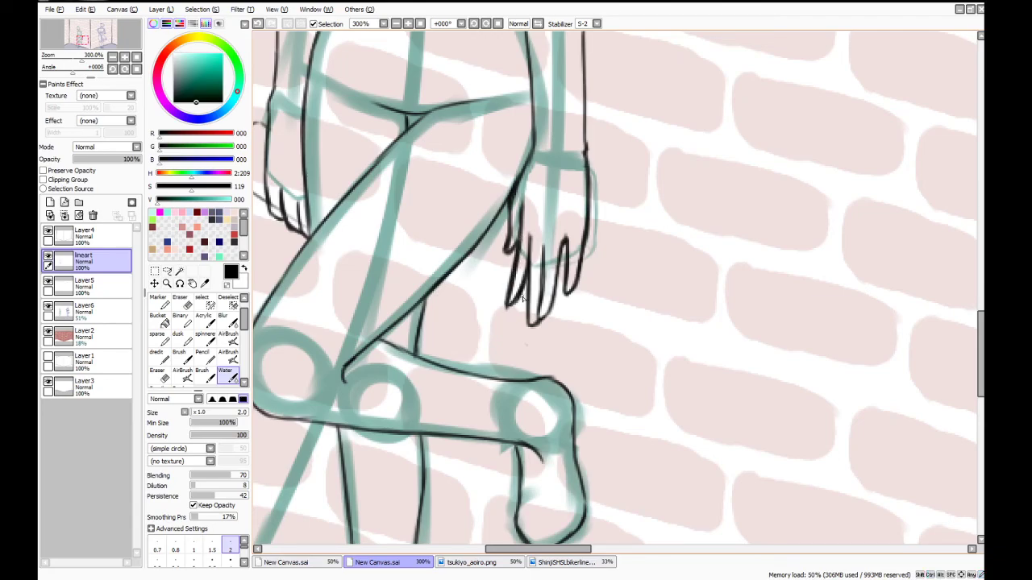
{"action": "left_click_drag", "start_coordinate": [545, 269], "coordinate": [539, 304]}
{"action": "key", "text": "Home"}
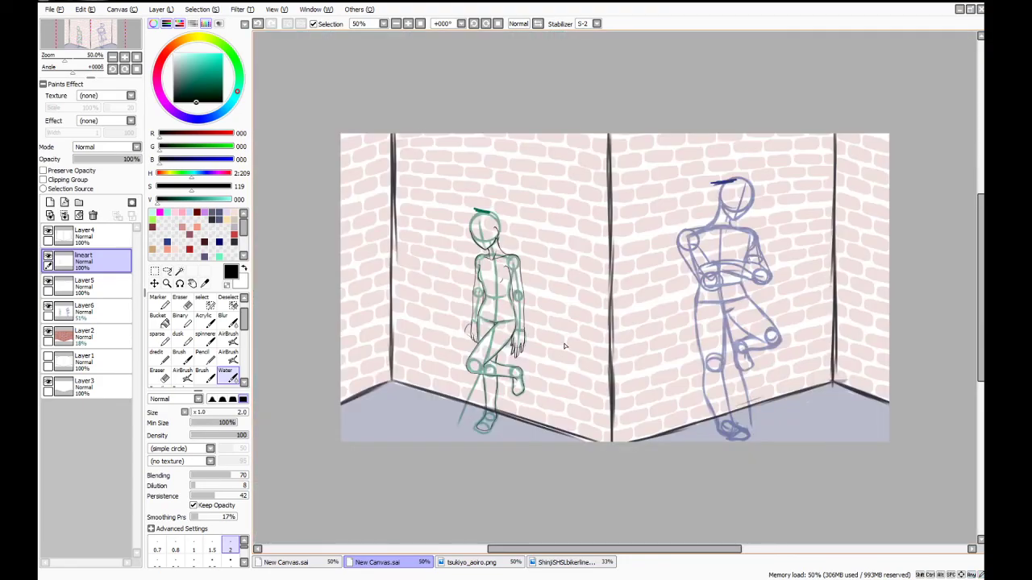